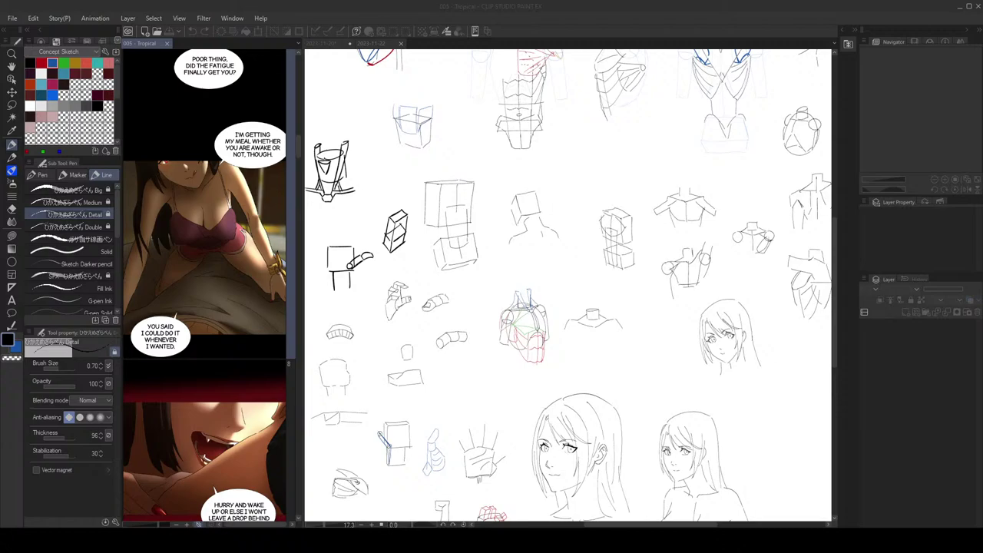
# Step: Look through the Tropical comic's page overview, from the title page to the bakery and following sketch pages
pyautogui.click(540, 43)
pyautogui.click(371, 44)
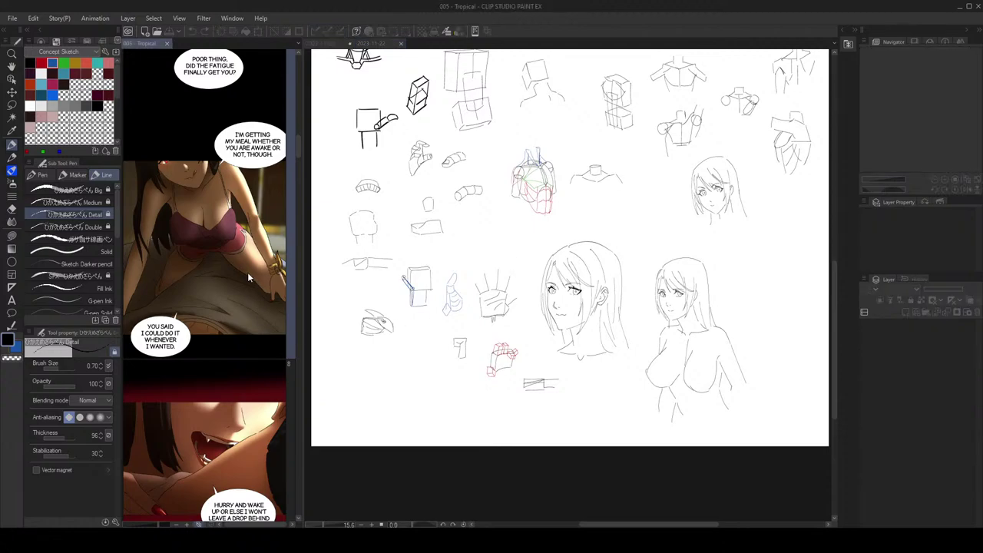
pyautogui.scroll(-1, 246, 282)
pyautogui.scroll(4, 247, 276)
pyautogui.scroll(1, 229, 299)
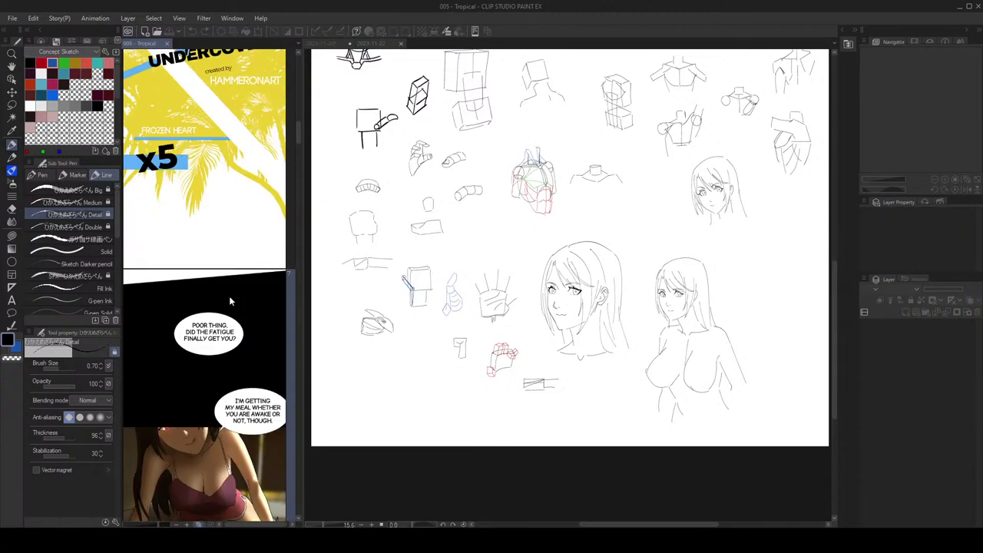
pyautogui.scroll(-8, 230, 293)
pyautogui.scroll(1, 230, 294)
pyautogui.scroll(2, 230, 294)
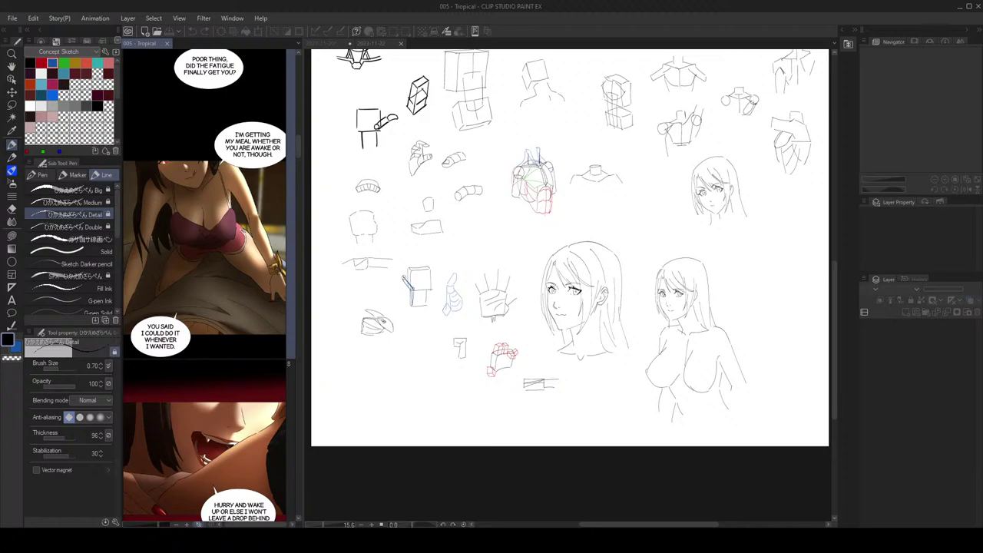
pyautogui.hotkey('alt', 'Tab')
pyautogui.scroll(-5, 211, 257)
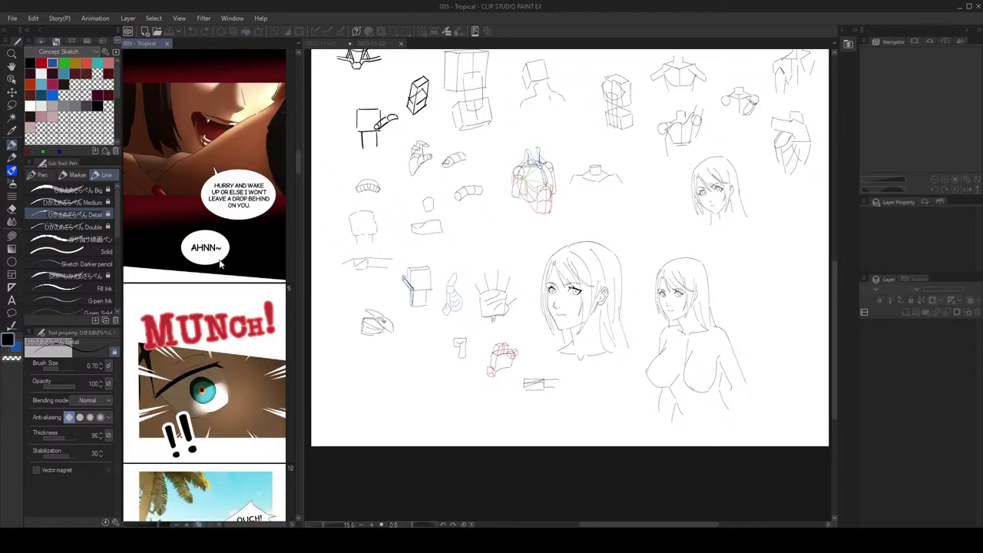
pyautogui.scroll(-10, 221, 263)
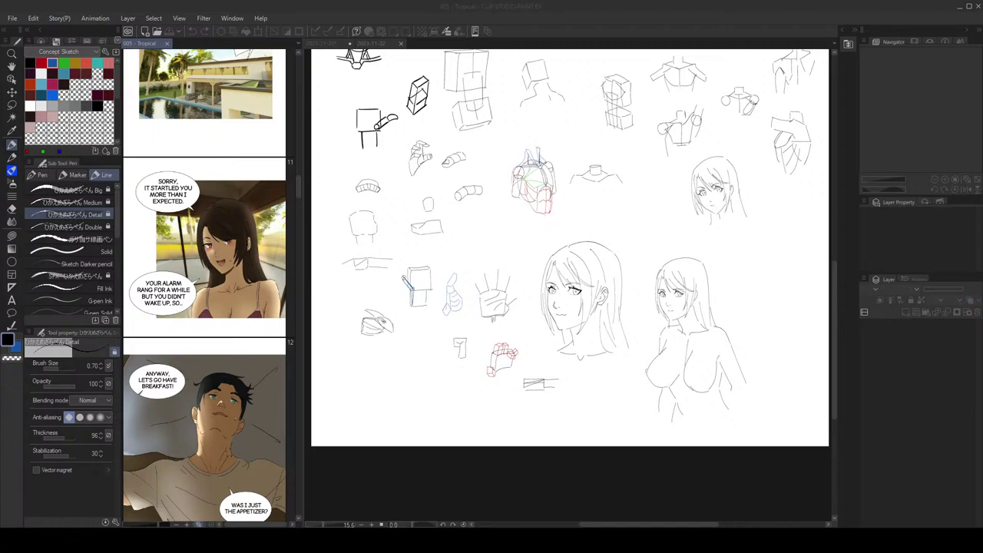
pyautogui.scroll(-10, 214, 292)
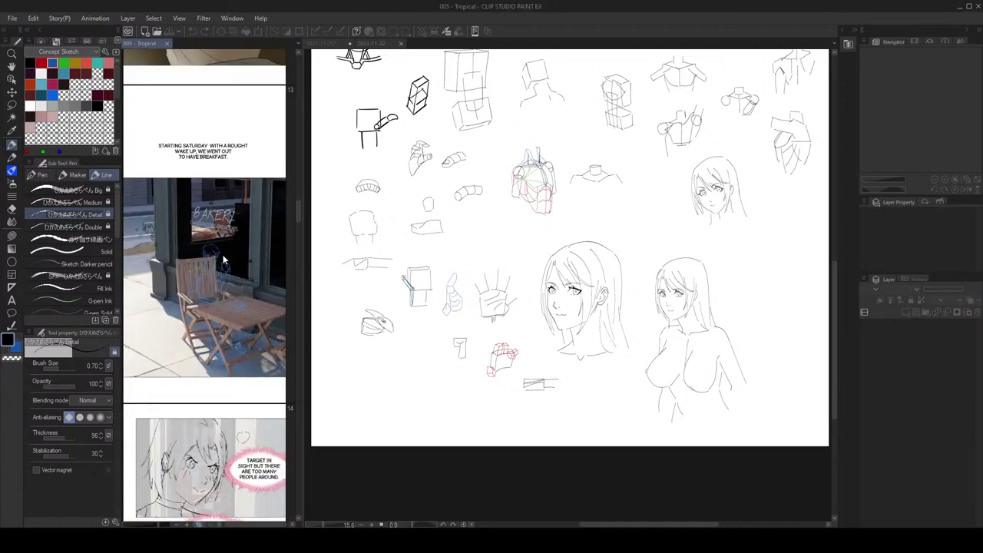
pyautogui.scroll(5, 221, 269)
pyautogui.scroll(15, 216, 295)
pyautogui.scroll(15, 218, 306)
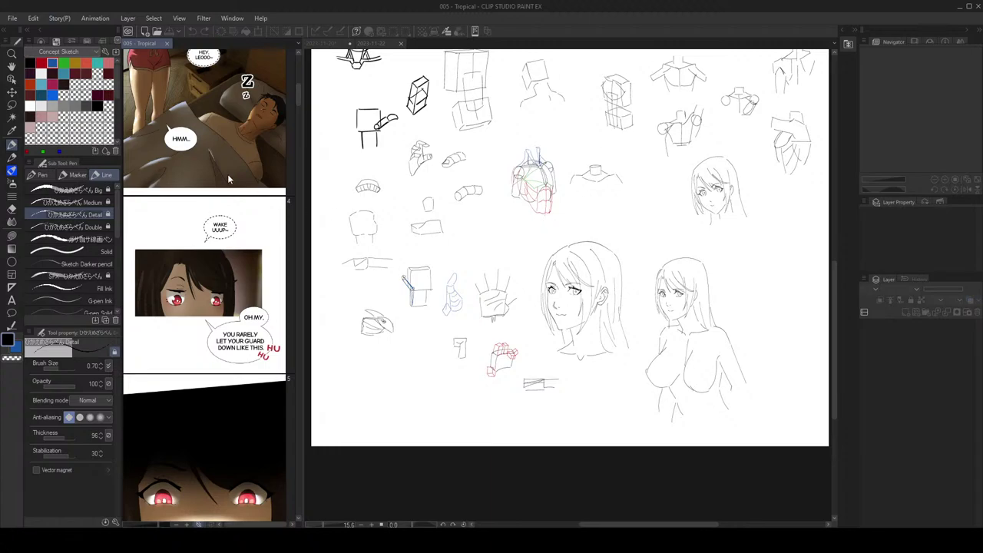
pyautogui.scroll(2, 211, 240)
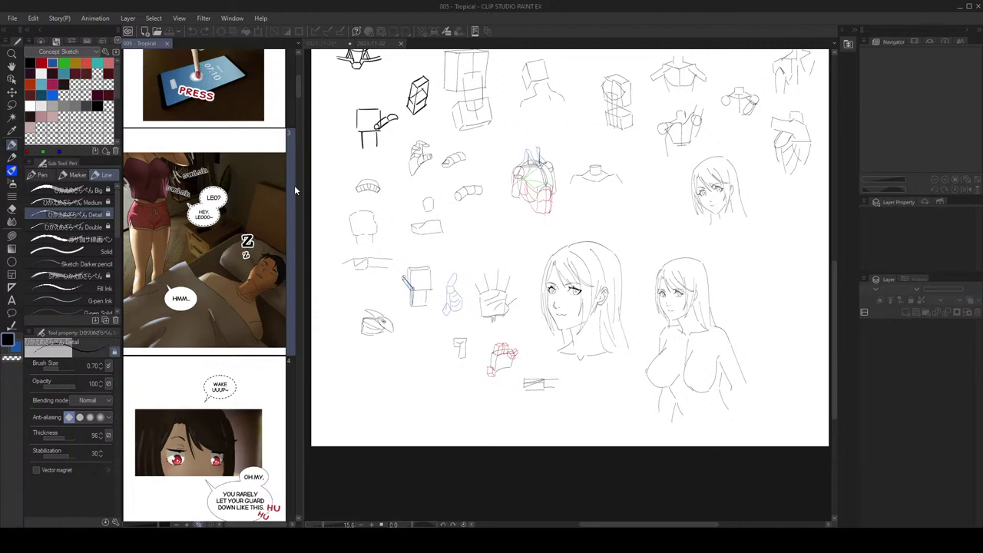
# Step: Open page 13, the bakery panel, as its own canvas docked with the other open drawings beside the page overview
pyautogui.moveTo(298, 83); pyautogui.dragTo(311, 218)
pyautogui.doubleClick(258, 206)
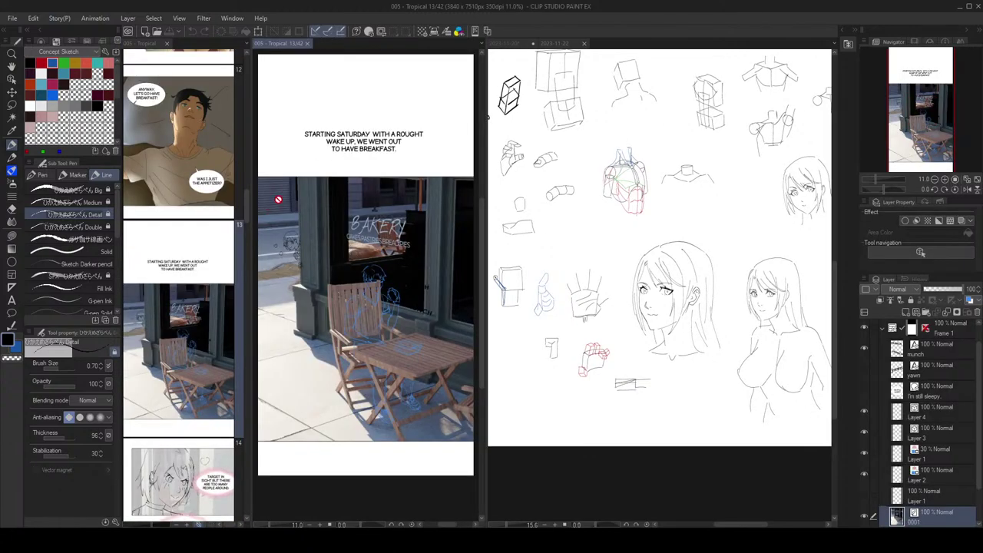
pyautogui.moveTo(423, 63); pyautogui.dragTo(606, 47)
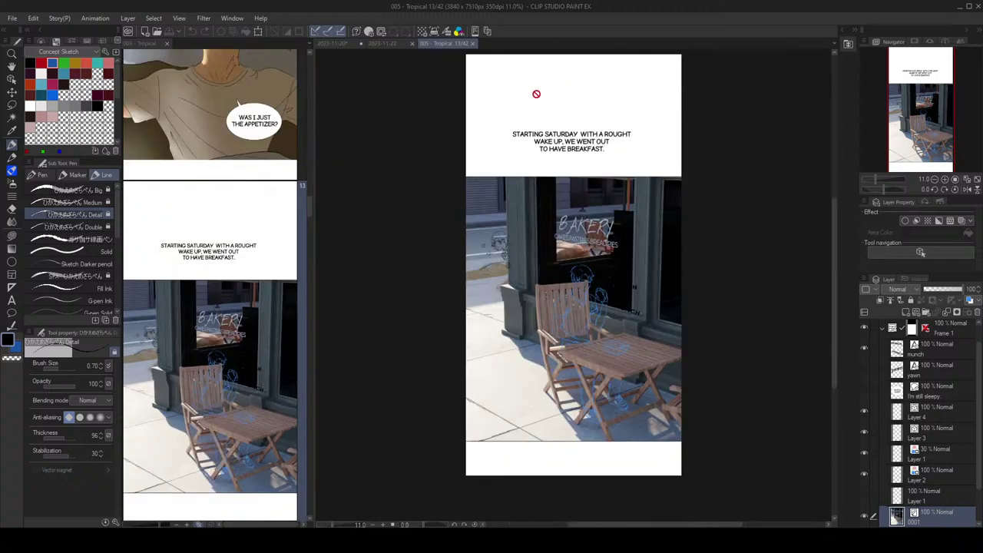
pyautogui.moveTo(313, 130); pyautogui.dragTo(306, 126)
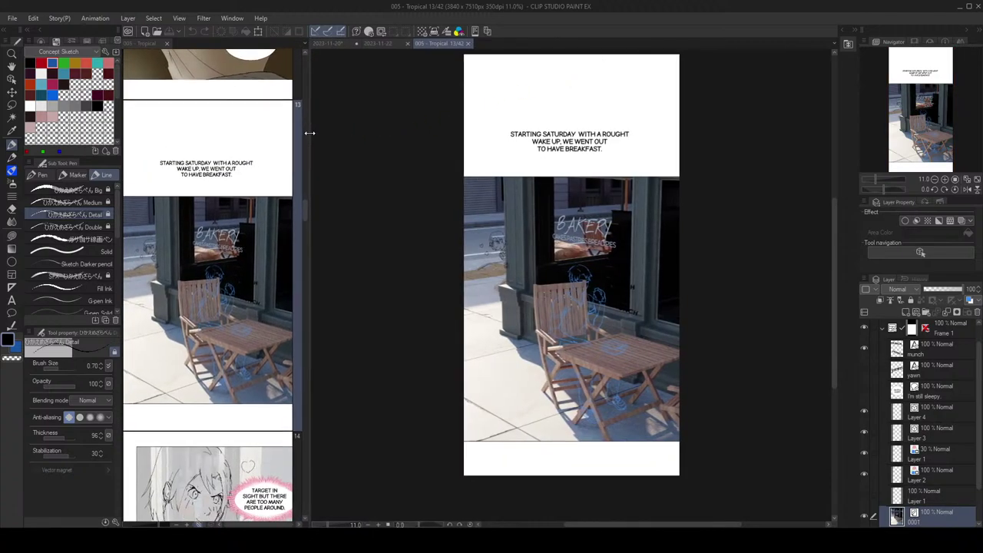
# Step: Fade the bakery background photo on layer 0001 to 26% opacity
pyautogui.scroll(2, 575, 298)
pyautogui.moveTo(576, 298); pyautogui.dragTo(571, 258)
pyautogui.scroll(-1, 571, 265)
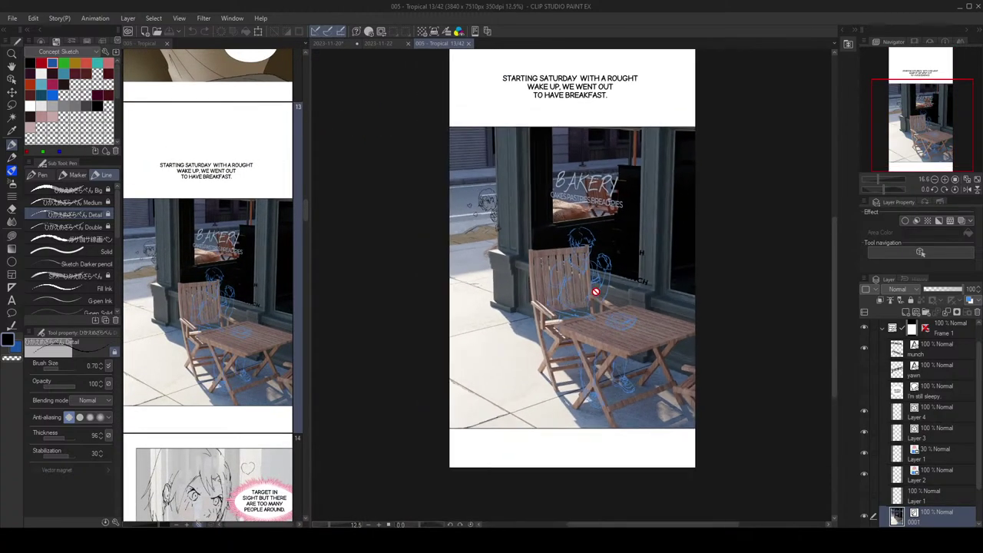
pyautogui.press('o')
pyautogui.scroll(-2, 908, 410)
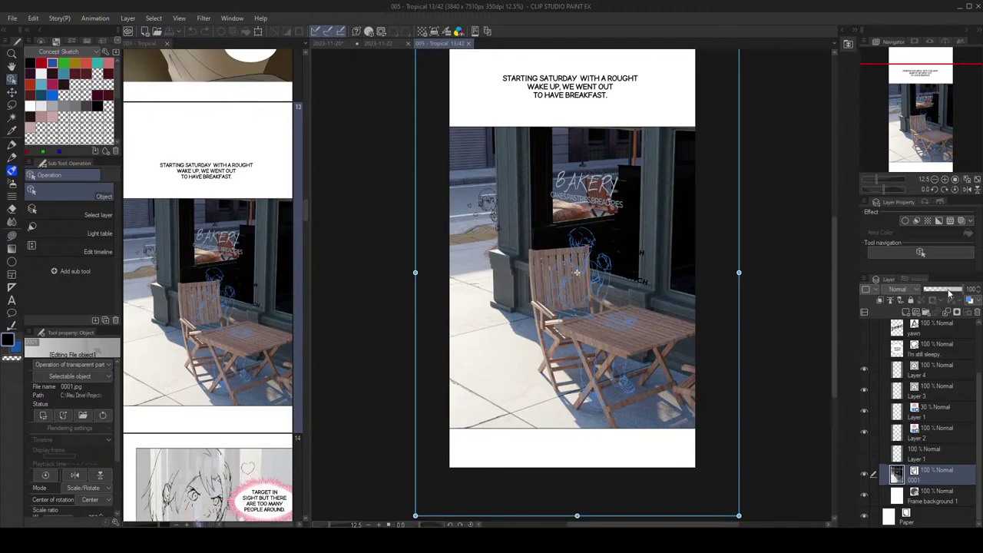
pyautogui.moveTo(947, 291); pyautogui.dragTo(936, 296)
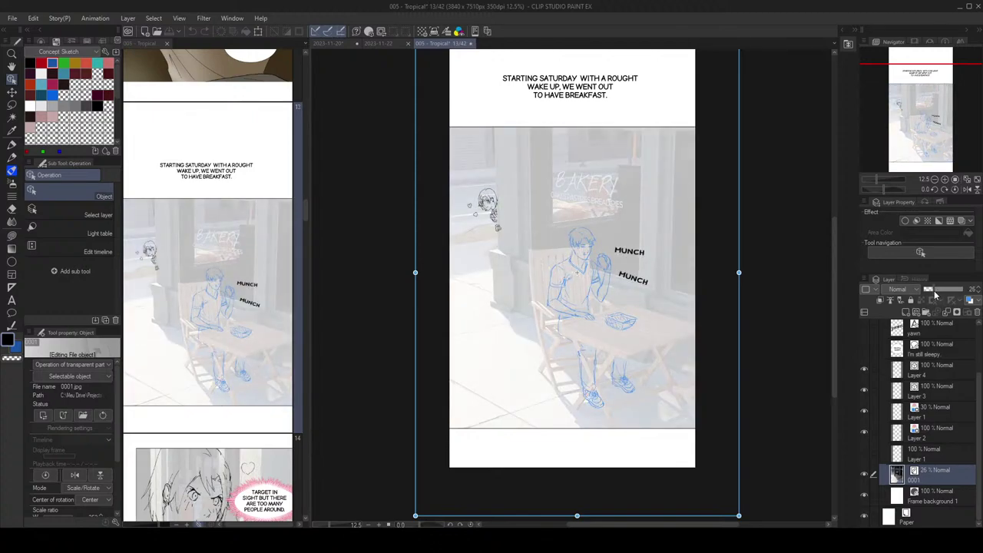
# Step: Check what Layer 1, Layer 2 and Layer 3 contain by briefly switching each one's visibility off and on
pyautogui.scroll(1, 597, 264)
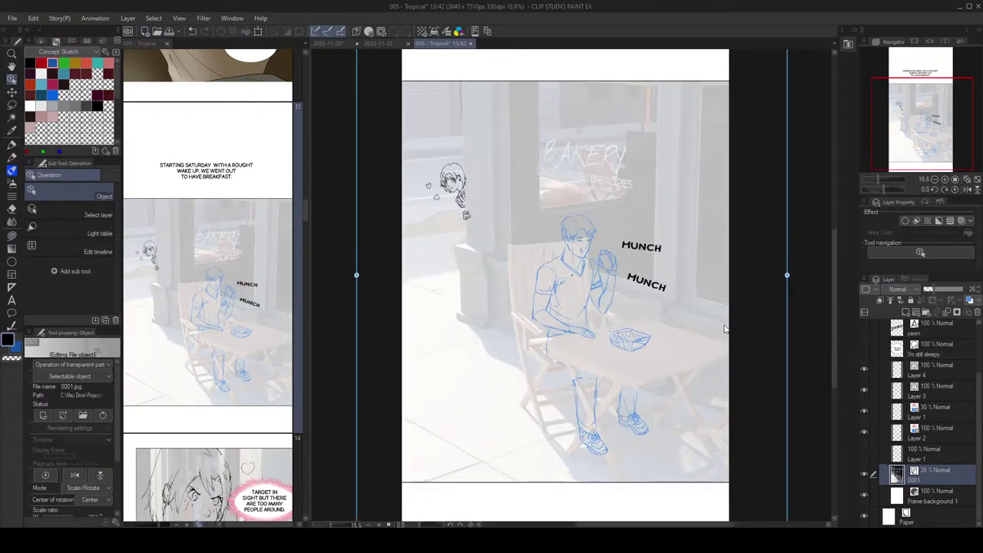
pyautogui.click(865, 432)
pyautogui.click(865, 432)
pyautogui.click(865, 392)
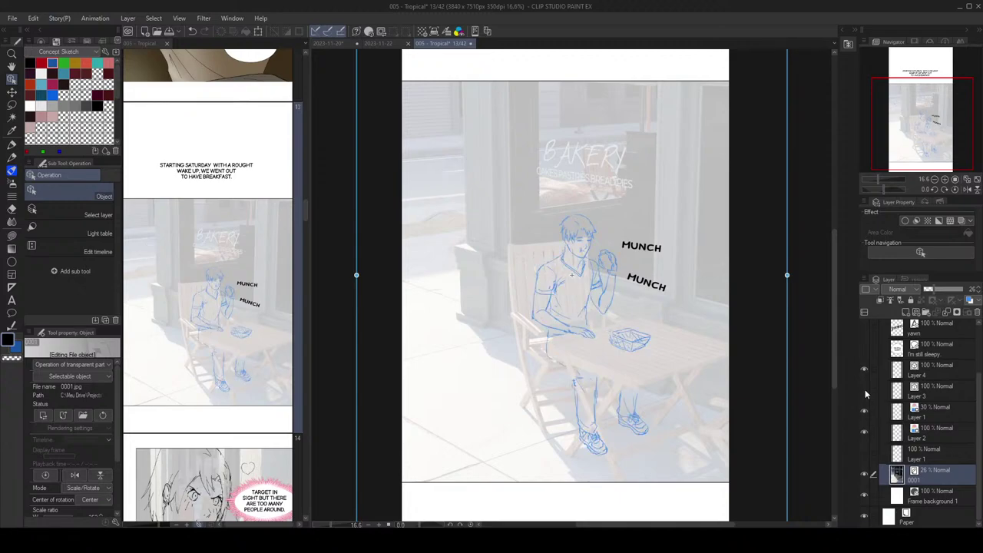
pyautogui.click(864, 390)
pyautogui.click(897, 375)
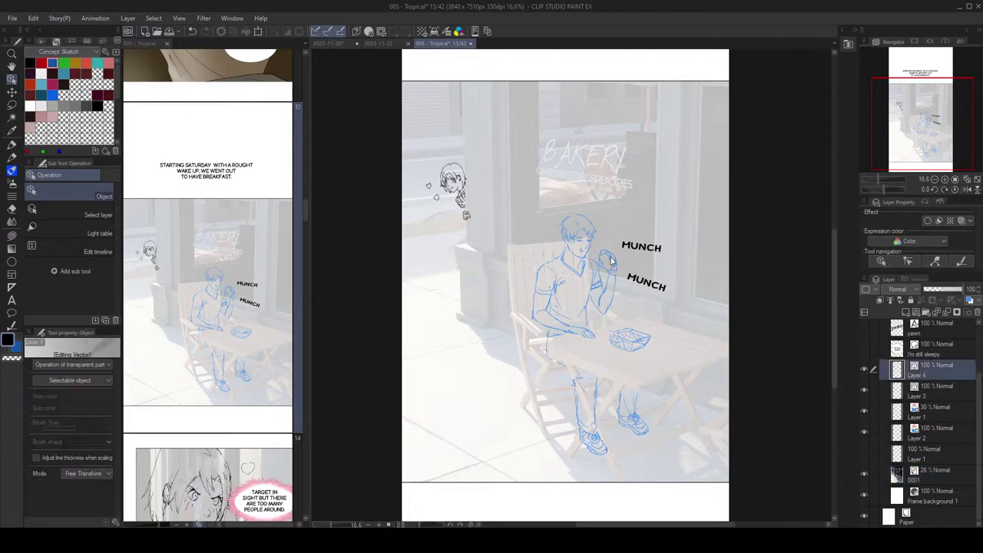
pyautogui.click(915, 410)
pyautogui.click(866, 413)
pyautogui.click(865, 412)
pyautogui.click(865, 432)
pyautogui.click(865, 433)
# Step: Put a transform frame on the 30% opacity Layer 1 to locate its contents on the page
pyautogui.scroll(-2, 734, 396)
pyautogui.moveTo(709, 371); pyautogui.dragTo(642, 395)
pyautogui.hotkey('ctrl', 't')
pyautogui.moveTo(602, 323); pyautogui.dragTo(603, 303)
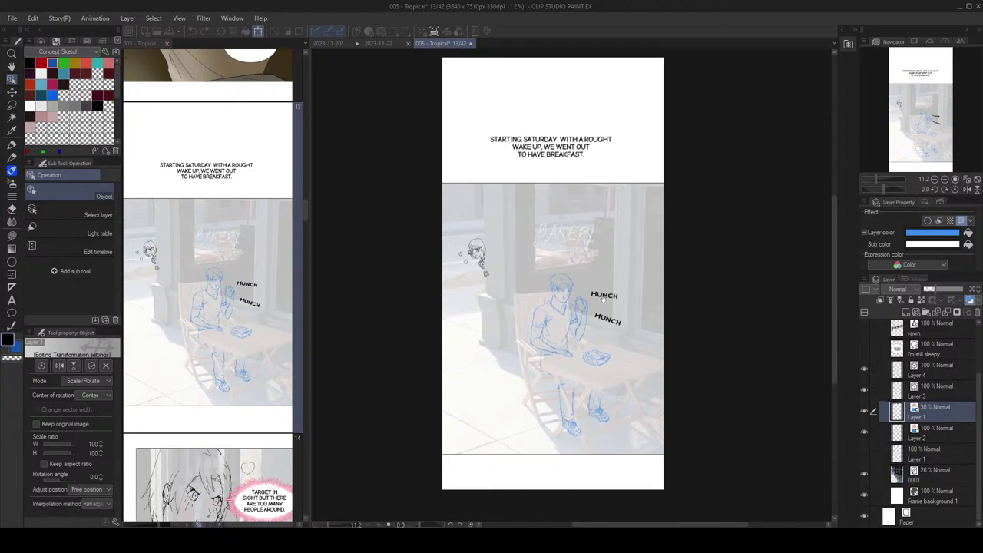
pyautogui.scroll(9, 477, 259)
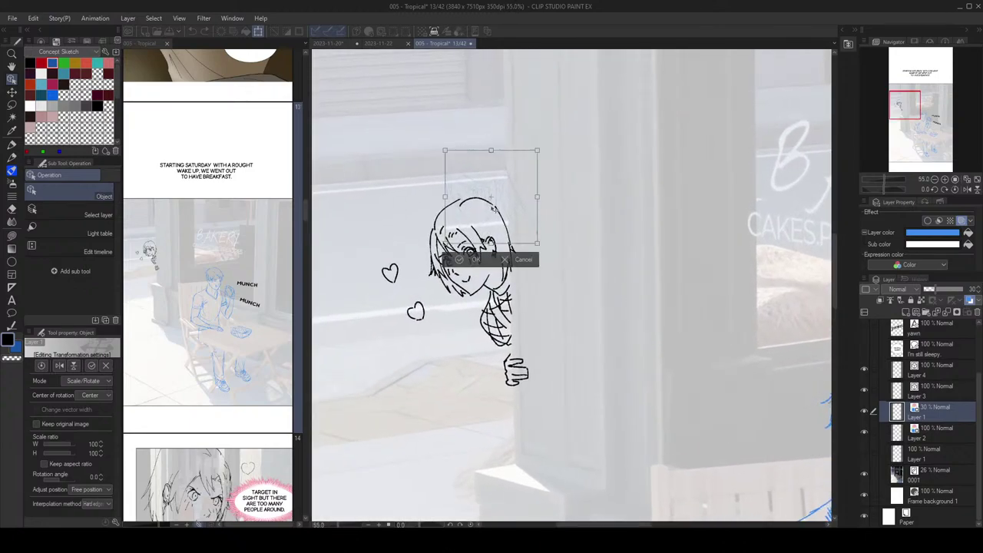
pyautogui.scroll(-4, 494, 208)
pyautogui.scroll(7, 499, 202)
pyautogui.scroll(-3, 501, 198)
pyautogui.scroll(2, 522, 231)
pyautogui.scroll(-5, 538, 242)
pyautogui.press('Return')
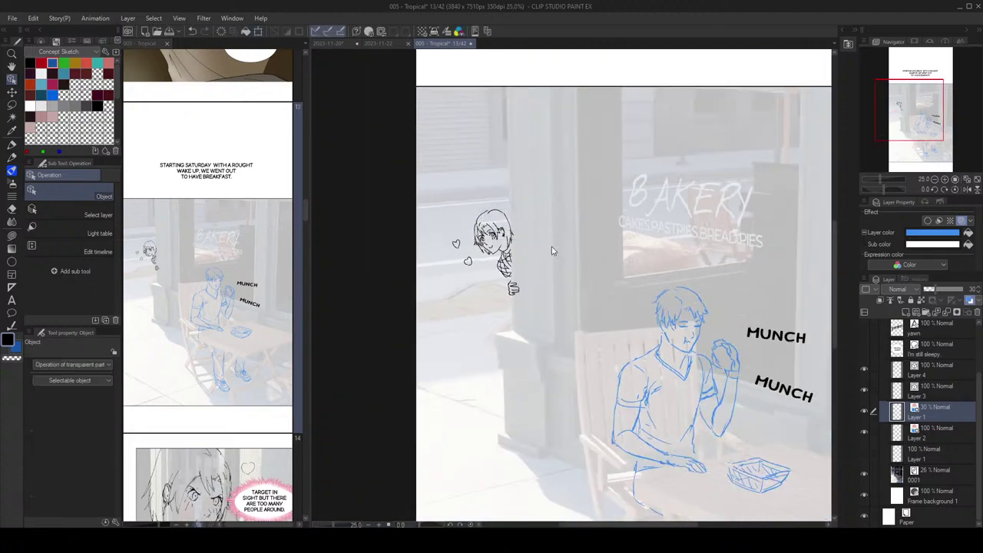
# Step: Hide the 30% opacity Layer 1 and reduce the man's blue sketch on Layer 2 to 48% opacity
pyautogui.moveTo(549, 248); pyautogui.dragTo(534, 212)
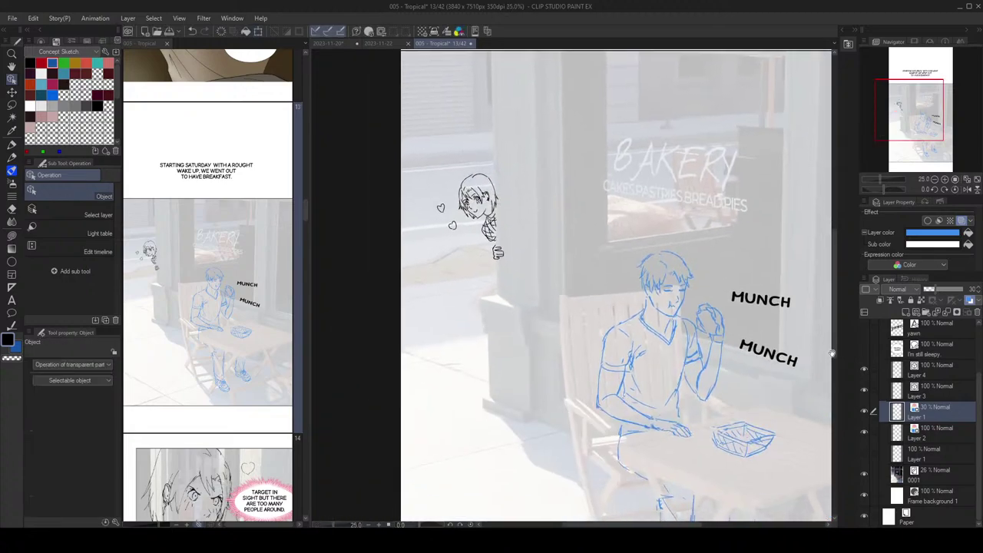
pyautogui.click(865, 412)
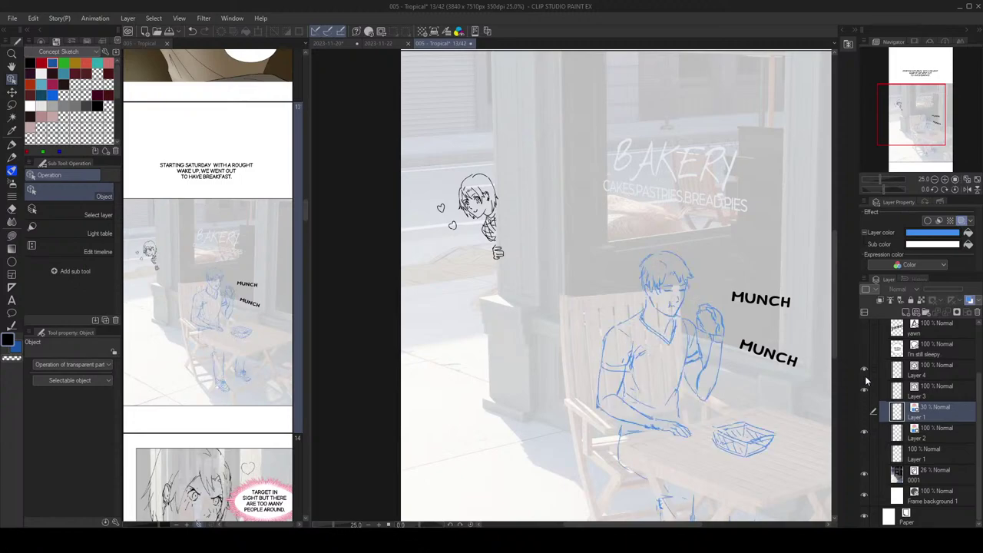
pyautogui.click(887, 372)
pyautogui.moveTo(679, 332); pyautogui.dragTo(633, 292)
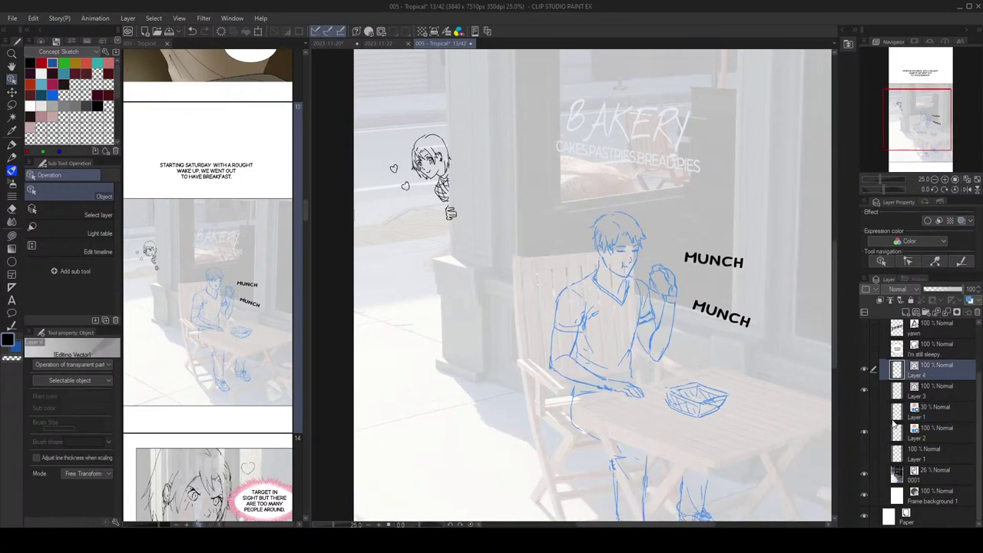
pyautogui.click(932, 430)
pyautogui.moveTo(950, 290); pyautogui.dragTo(945, 290)
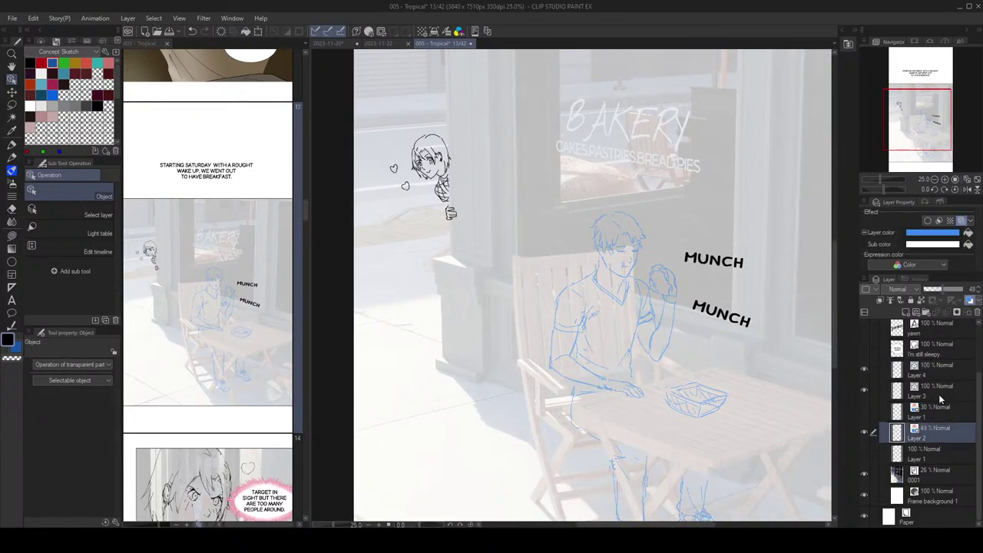
# Step: Make vector Layer 4 active and choose the Medium line pen, size 1.50, for inking the seated man's head
pyautogui.click(933, 370)
pyautogui.moveTo(529, 253); pyautogui.dragTo(522, 219)
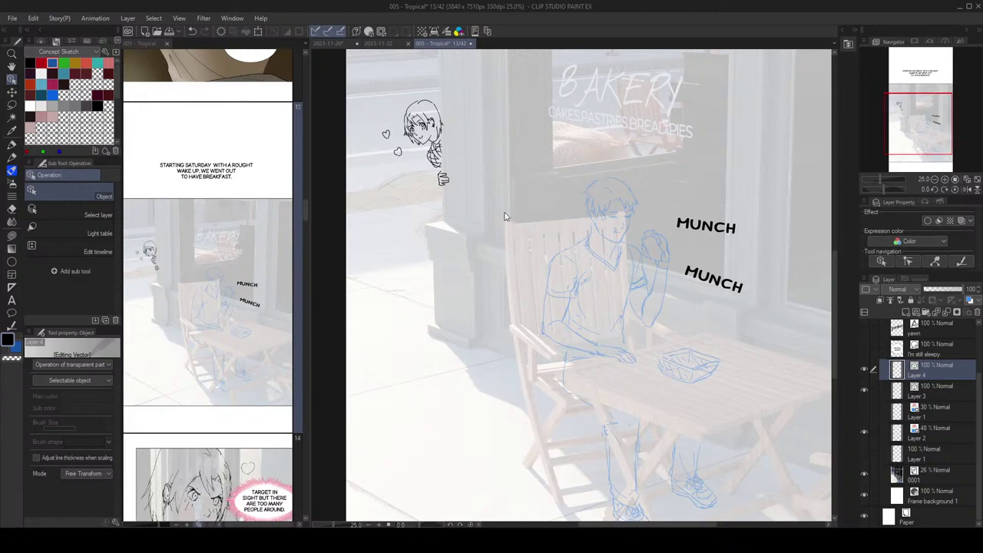
pyautogui.press('p')
pyautogui.scroll(2, 639, 238)
pyautogui.moveTo(576, 195); pyautogui.dragTo(608, 199)
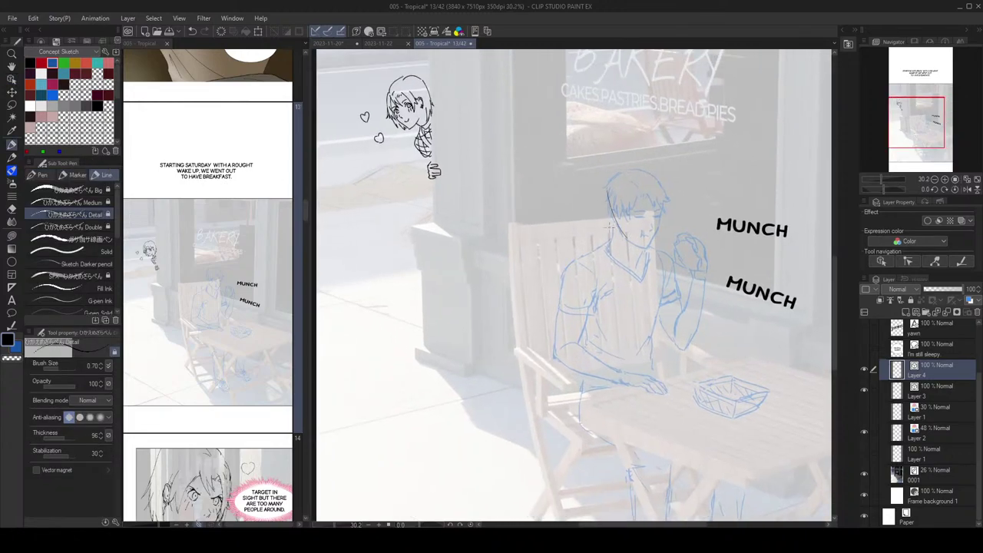
pyautogui.click(73, 202)
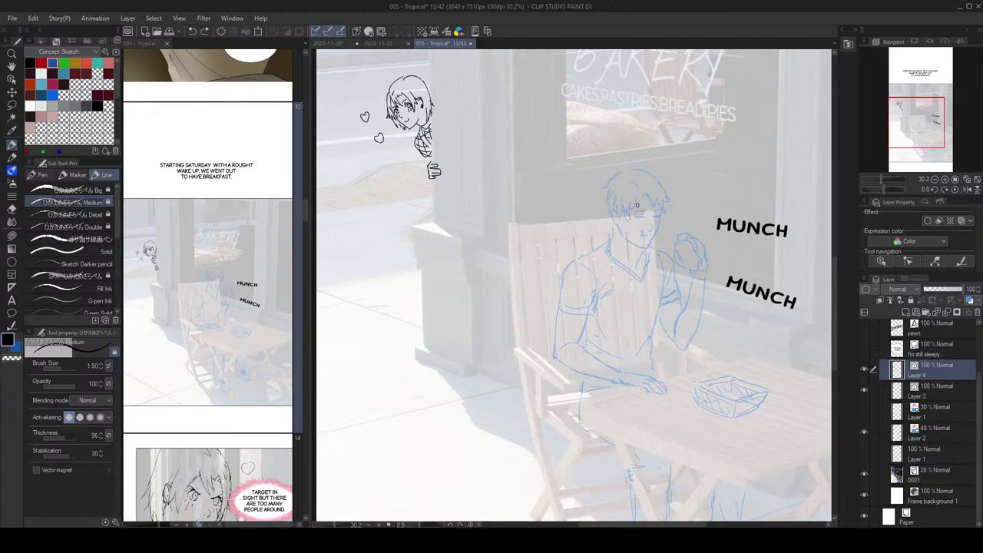
pyautogui.hotkey('ctrl', 'z')
pyautogui.scroll(3, 653, 213)
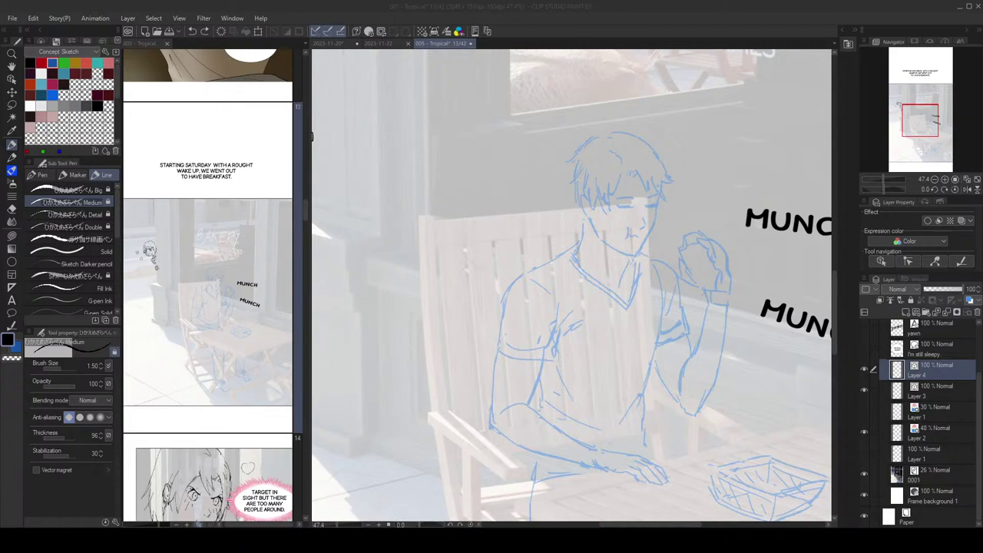
pyautogui.scroll(4, 635, 229)
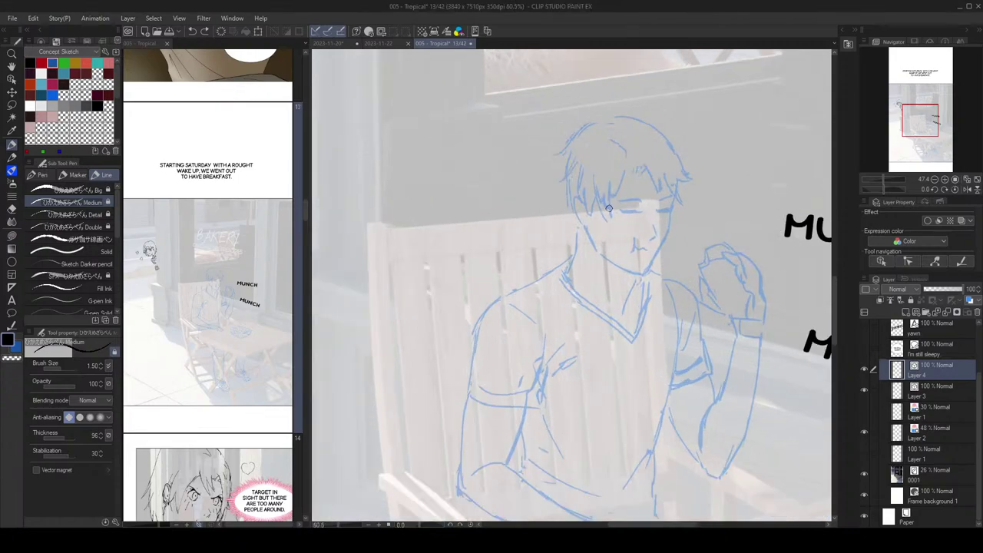
pyautogui.hscroll(3, 605, 190)
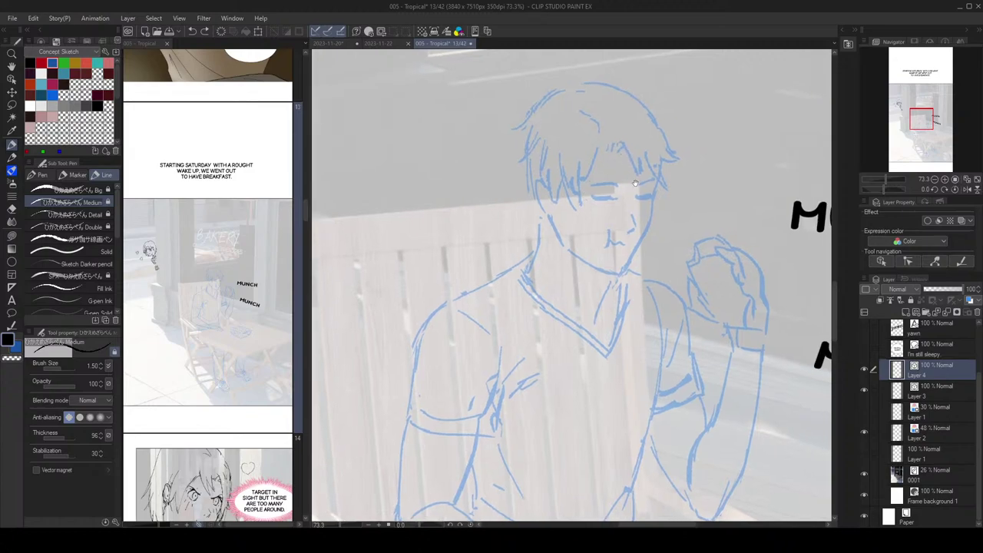
pyautogui.hscroll(1, 642, 166)
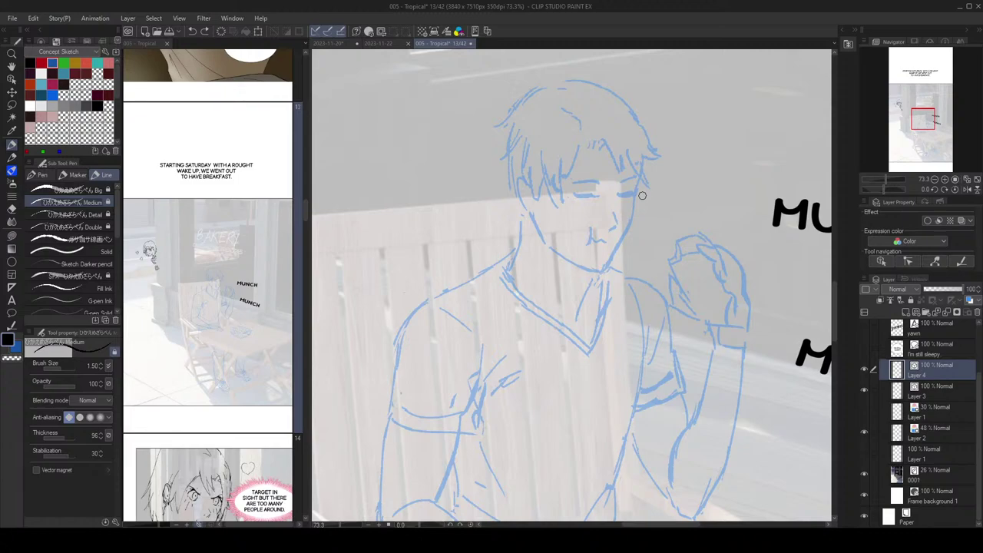
# Step: Try inking the first fringe strand beside the man's near eye, undoing each attempt
pyautogui.moveTo(619, 128); pyautogui.dragTo(613, 135)
pyautogui.moveTo(558, 166); pyautogui.dragTo(555, 172)
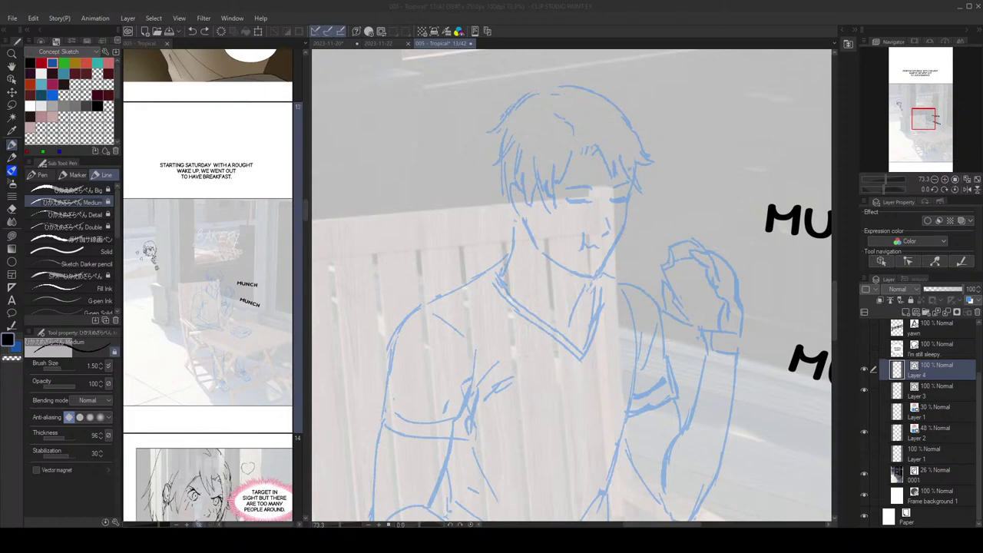
pyautogui.moveTo(615, 105); pyautogui.dragTo(617, 124)
pyautogui.moveTo(555, 177); pyautogui.dragTo(554, 230)
pyautogui.hotkey('ctrl', 'z')
pyautogui.hotkey('ctrl', 'z')
pyautogui.hotkey('ctrl', 'z')
pyautogui.moveTo(538, 186); pyautogui.dragTo(552, 230)
pyautogui.hotkey('ctrl', 'z')
pyautogui.hotkey('ctrl', 'z')
# Step: Ink the pointed fringe strands between the man's ear and near eye over the blue sketch, undoing unwanted strokes
pyautogui.moveTo(539, 186); pyautogui.dragTo(552, 231)
pyautogui.moveTo(538, 197); pyautogui.dragTo(532, 221)
pyautogui.hotkey('ctrl', 'z')
pyautogui.moveTo(540, 195)
pyautogui.mouseDown()
pyautogui.moveTo(533, 223)
pyautogui.moveTo(515, 210)
pyautogui.moveTo(525, 237)
pyautogui.moveTo(513, 212)
pyautogui.mouseUp()
pyautogui.hotkey('ctrl', 'z')
pyautogui.hotkey('ctrl', 'z')
pyautogui.hotkey('ctrl', 'z')
pyautogui.hotkey('ctrl', 'z')
pyautogui.scroll(-3, 593, 196)
pyautogui.scroll(1, 592, 198)
pyautogui.moveTo(592, 199); pyautogui.dragTo(571, 192)
pyautogui.hotkey('ctrl', 'z')
pyautogui.hotkey('ctrl', 'z')
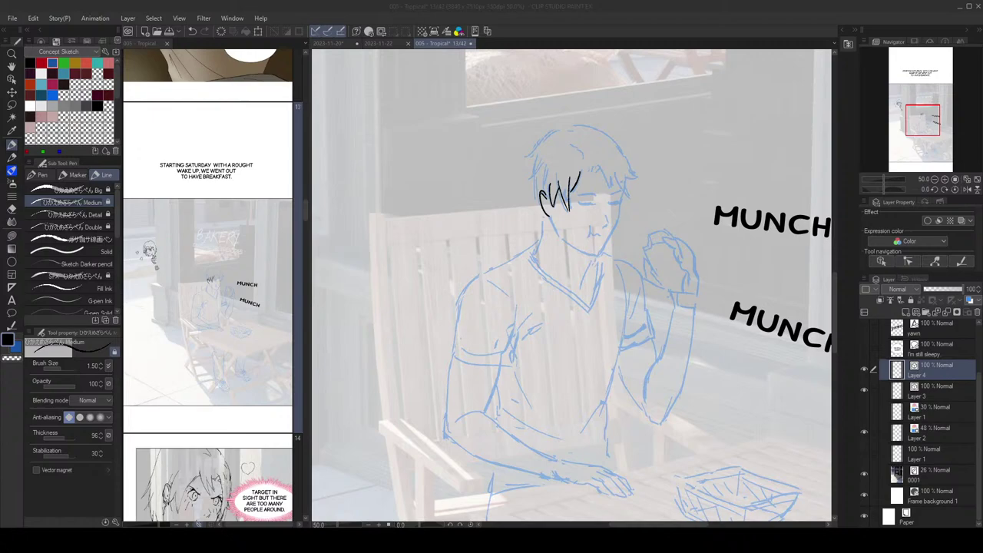
# Step: Ink the short fringe strokes at the centre of the man's forehead and the pointed strands above his far eye
pyautogui.scroll(2, 591, 193)
pyautogui.press('e')
pyautogui.moveTo(574, 169)
pyautogui.mouseDown()
pyautogui.moveTo(559, 198)
pyautogui.moveTo(595, 157)
pyautogui.moveTo(611, 189)
pyautogui.moveTo(646, 208)
pyautogui.mouseUp()
pyautogui.press('p')
pyautogui.hotkey('ctrl', 'z')
pyautogui.hotkey('ctrl', 'z')
pyautogui.hotkey('ctrl', 'z')
pyautogui.moveTo(624, 170); pyautogui.dragTo(647, 207)
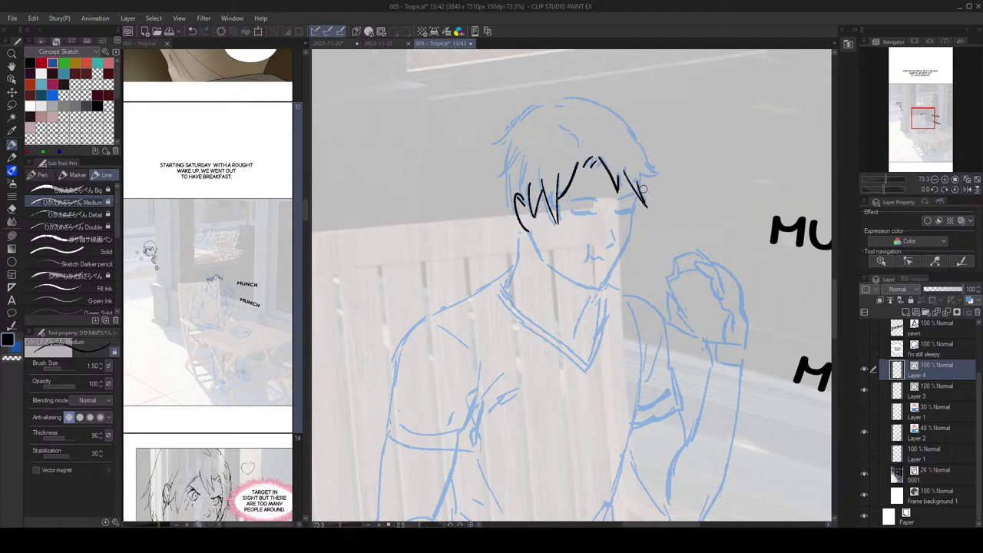
# Step: Ink the outer hair tuft on the far side of the man's head, redrawing its outline after undoing poor strokes
pyautogui.moveTo(639, 178)
pyautogui.mouseDown()
pyautogui.moveTo(659, 173)
pyautogui.moveTo(638, 141)
pyautogui.moveTo(643, 153)
pyautogui.mouseUp()
pyautogui.hotkey('ctrl', 'z')
pyautogui.hotkey('ctrl', 'z')
pyautogui.moveTo(634, 139); pyautogui.dragTo(659, 177)
pyautogui.hotkey('ctrl', 'z')
pyautogui.moveTo(635, 140); pyautogui.dragTo(659, 176)
pyautogui.moveTo(586, 132); pyautogui.dragTo(582, 106)
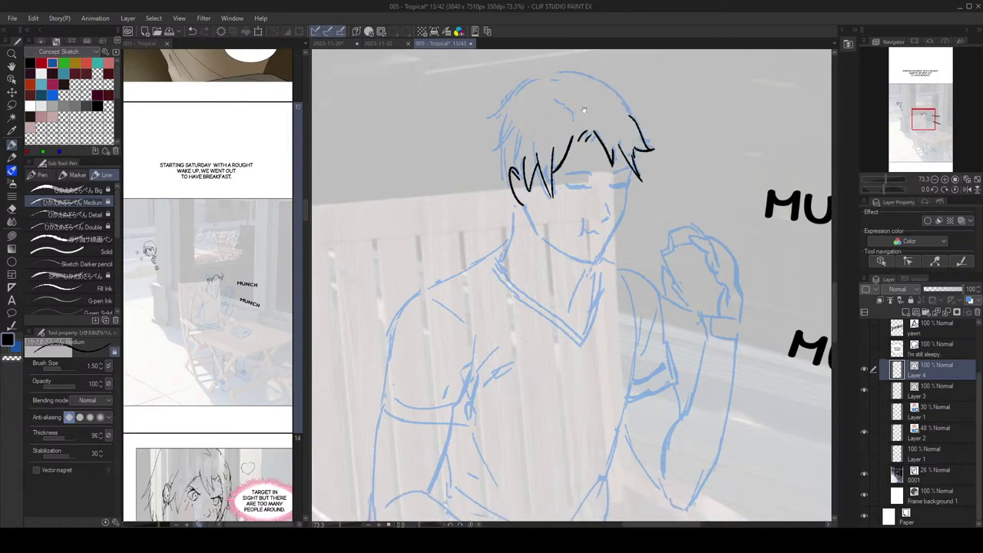
# Step: Touch up the inked fringe strands above the man's far eye by erasing and redrawing small parts
pyautogui.press('e')
pyautogui.moveTo(625, 155)
pyautogui.mouseDown()
pyautogui.moveTo(639, 174)
pyautogui.moveTo(657, 165)
pyautogui.moveTo(658, 132)
pyautogui.moveTo(604, 115)
pyautogui.mouseUp()
pyautogui.press('p')
pyautogui.hotkey('ctrl', 'z')
pyautogui.scroll(-5, 635, 140)
pyautogui.scroll(5, 635, 140)
pyautogui.press('e')
pyautogui.press('p')
pyautogui.press('e')
pyautogui.press('p')
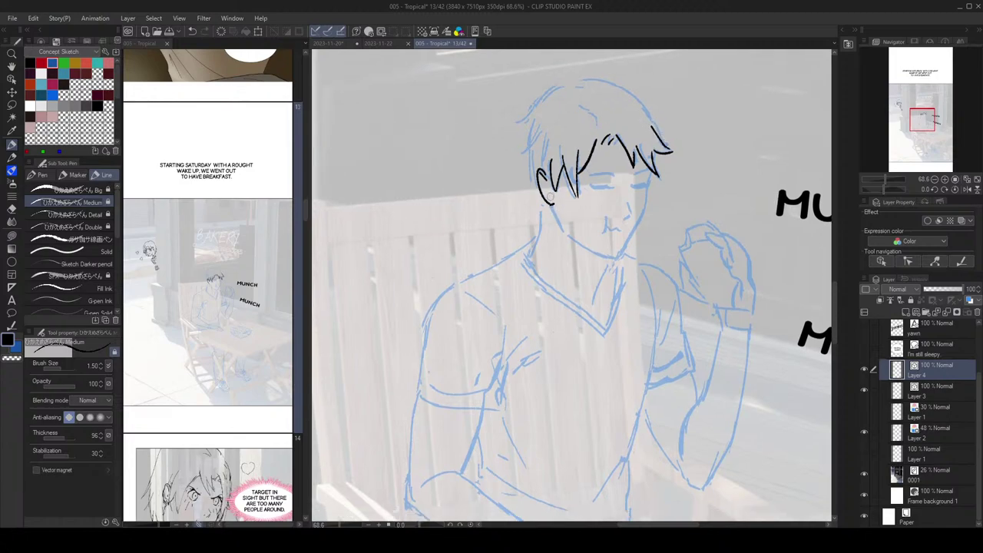
# Step: Ink the near jawline from below the man's ear down towards the chin, undoing poor strokes
pyautogui.hotkey('ctrl', 'z')
pyautogui.moveTo(554, 205)
pyautogui.mouseDown()
pyautogui.moveTo(560, 229)
pyautogui.moveTo(601, 253)
pyautogui.mouseUp()
pyautogui.hotkey('ctrl', 'z')
pyautogui.hotkey('ctrl', 'z')
pyautogui.hotkey('ctrl', 'z')
pyautogui.hotkey('ctrl', 'z')
pyautogui.moveTo(553, 205)
pyautogui.mouseDown()
pyautogui.moveTo(560, 227)
pyautogui.moveTo(593, 253)
pyautogui.mouseUp()
pyautogui.hotkey('ctrl', 'z')
pyautogui.moveTo(569, 236); pyautogui.dragTo(615, 258)
pyautogui.hotkey('ctrl', 'z')
pyautogui.hotkey('ctrl', 'z')
# Step: Ink the far cheek from the hair down to the chin in mirrored view, redrawing it after undoing poor strokes
pyautogui.press('h')
pyautogui.moveTo(523, 161)
pyautogui.mouseDown()
pyautogui.moveTo(558, 172)
pyautogui.moveTo(537, 210)
pyautogui.moveTo(566, 271)
pyautogui.mouseUp()
pyautogui.scroll(-3, 577, 170)
pyautogui.hotkey('ctrl', 'shift', 'h')
pyautogui.press('h')
pyautogui.scroll(7, 590, 216)
pyautogui.hotkey('ctrl', 'z')
pyautogui.moveTo(517, 185); pyautogui.dragTo(549, 278)
pyautogui.hotkey('ctrl', 'z')
pyautogui.hotkey('ctrl', 'z')
pyautogui.moveTo(530, 240); pyautogui.dragTo(558, 286)
# Step: Restore the unmirrored view and ink the man's nose and mouth over the blue sketch, undoing poor strokes
pyautogui.press('h')
pyautogui.moveTo(617, 176); pyautogui.dragTo(632, 189)
pyautogui.hotkey('ctrl', 'z')
pyautogui.moveTo(612, 233)
pyautogui.mouseDown()
pyautogui.moveTo(618, 247)
pyautogui.moveTo(582, 270)
pyautogui.moveTo(587, 263)
pyautogui.mouseUp()
pyautogui.hotkey('ctrl', 'z')
pyautogui.hotkey('ctrl', 'z')
pyautogui.moveTo(582, 271); pyautogui.dragTo(601, 267)
pyautogui.scroll(-3, 619, 239)
pyautogui.scroll(4, 619, 239)
pyautogui.hotkey('ctrl', 'z')
# Step: Ink the man's closed eyes over the sketch, redrawing the near eyelid line after undoing poor strokes
pyautogui.moveTo(552, 203); pyautogui.dragTo(576, 207)
pyautogui.hotkey('ctrl', 'z')
pyautogui.moveTo(552, 203); pyautogui.dragTo(579, 205)
pyautogui.hotkey('ctrl', 'z')
pyautogui.hotkey('ctrl', 'z')
pyautogui.moveTo(576, 205)
pyautogui.mouseDown()
pyautogui.moveTo(586, 208)
pyautogui.moveTo(574, 186)
pyautogui.moveTo(586, 186)
pyautogui.moveTo(583, 207)
pyautogui.mouseUp()
pyautogui.hotkey('ctrl', 'z')
pyautogui.hotkey('ctrl', 'z')
pyautogui.press('e')
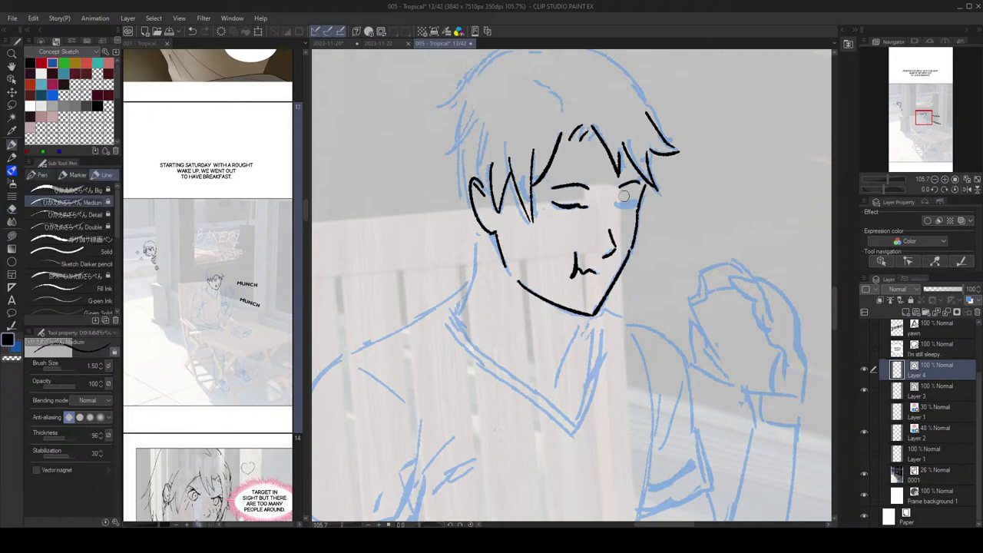
pyautogui.scroll(-4, 625, 194)
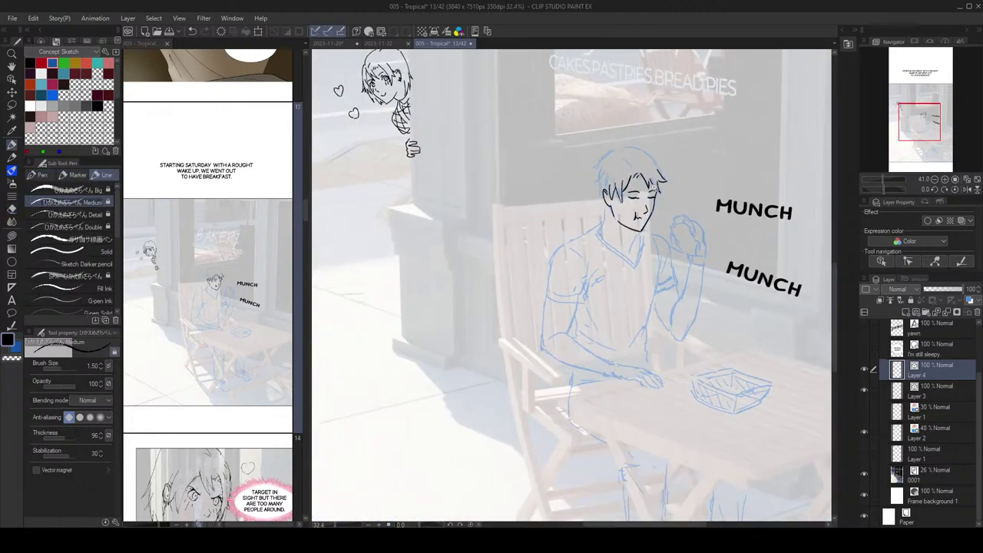
pyautogui.scroll(3, 653, 186)
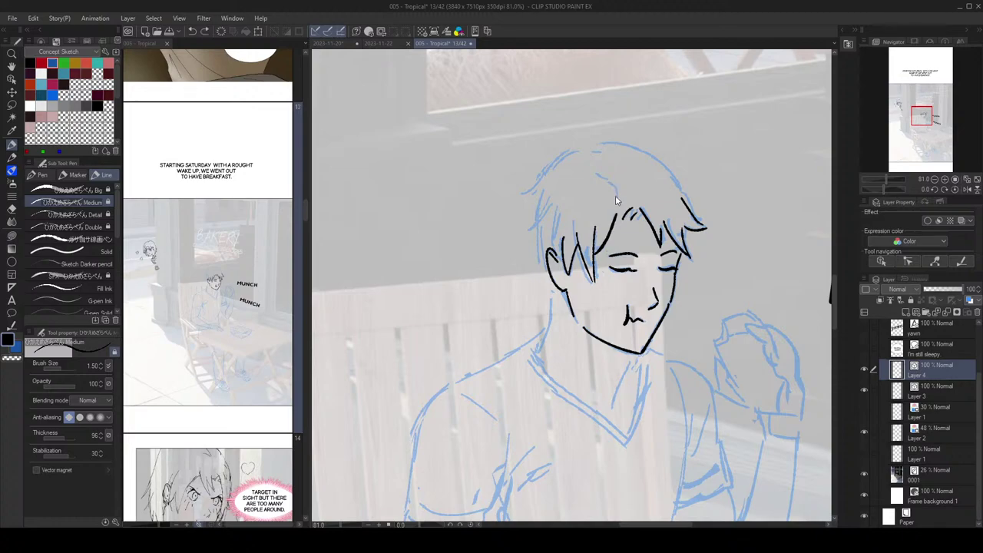
# Step: Ink the short curved parting line on the crown of the man's head
pyautogui.moveTo(617, 196); pyautogui.dragTo(599, 175)
pyautogui.moveTo(629, 205); pyautogui.dragTo(642, 183)
pyautogui.hotkey('ctrl', 'z')
# Step: Ink the side hair strands above the man's ear, undoing poor strokes
pyautogui.moveTo(570, 188); pyautogui.dragTo(567, 227)
pyautogui.hotkey('ctrl', 'z')
pyautogui.moveTo(572, 187); pyautogui.dragTo(567, 229)
pyautogui.moveTo(569, 220)
pyautogui.mouseDown()
pyautogui.moveTo(552, 165)
pyautogui.moveTo(564, 183)
pyautogui.moveTo(547, 205)
pyautogui.moveTo(563, 174)
pyautogui.moveTo(550, 200)
pyautogui.mouseUp()
pyautogui.hotkey('ctrl', 'z')
pyautogui.hotkey('ctrl', 'z')
pyautogui.moveTo(558, 165); pyautogui.dragTo(563, 251)
pyautogui.hotkey('ctrl', 'z')
pyautogui.moveTo(553, 202); pyautogui.dragTo(560, 243)
# Step: Ink the pointed tuft and remaining strands at the back of the man's head behind the ear
pyautogui.moveTo(635, 192); pyautogui.dragTo(630, 191)
pyautogui.hotkey('ctrl', 'z')
pyautogui.hotkey('ctrl', 'z')
pyautogui.moveTo(547, 201); pyautogui.dragTo(551, 235)
pyautogui.hotkey('ctrl', 'z')
pyautogui.hotkey('ctrl', 'z')
pyautogui.scroll(-3, 653, 196)
pyautogui.scroll(3, 653, 197)
pyautogui.hotkey('ctrl', 'z')
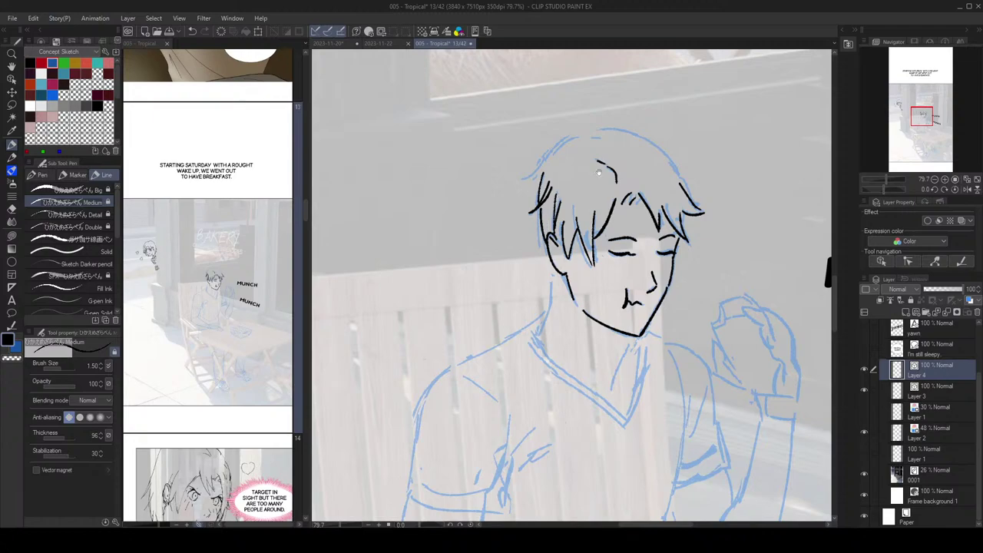
pyautogui.moveTo(544, 221); pyautogui.dragTo(531, 224)
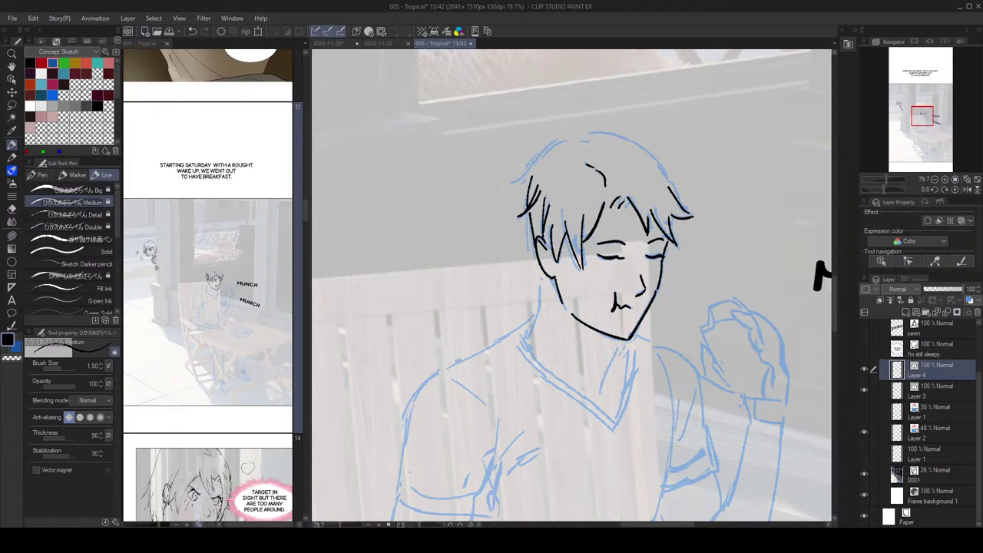
pyautogui.scroll(2, 589, 108)
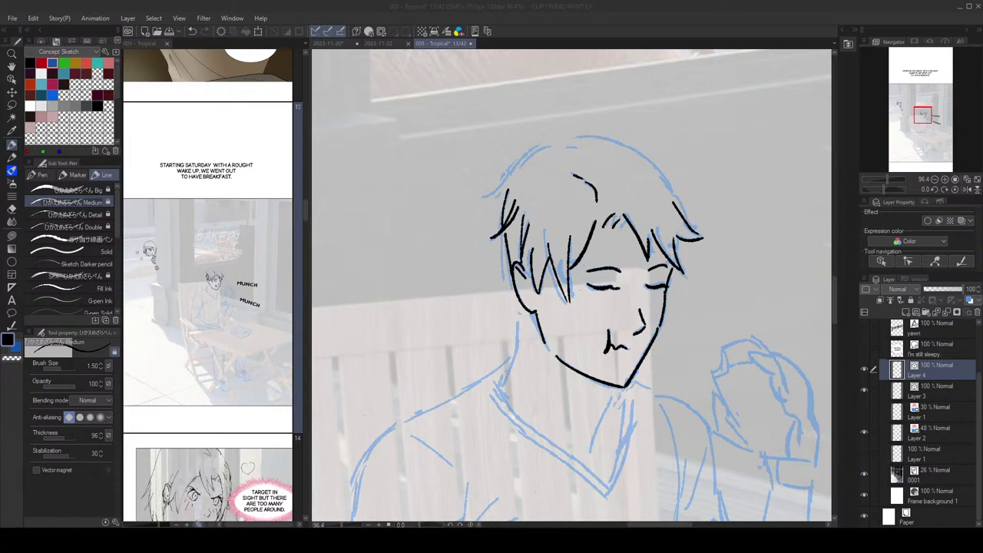
# Step: Lower the opacity of the blue sketch on Layer 2 to 35% and make Layer 4 active again
pyautogui.scroll(-5, 605, 198)
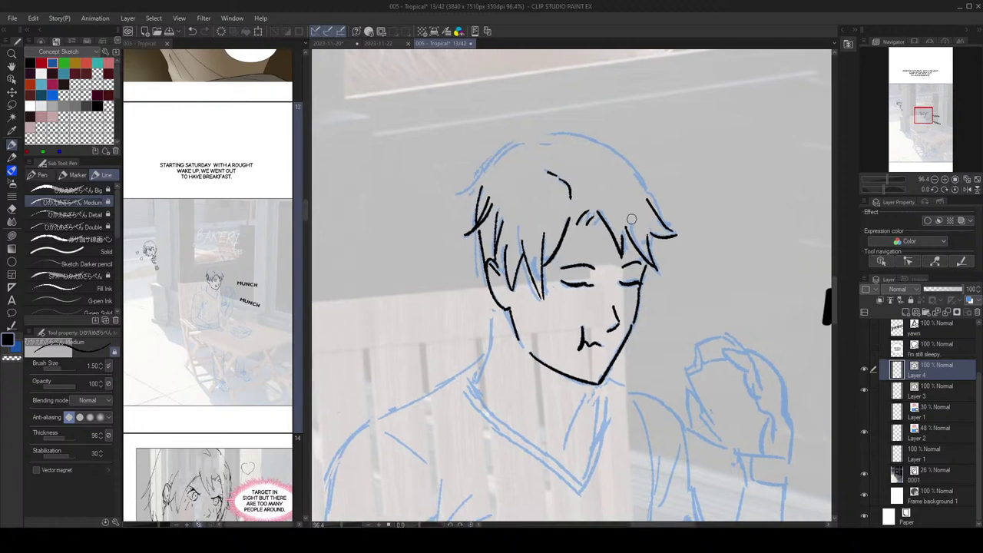
pyautogui.click(927, 429)
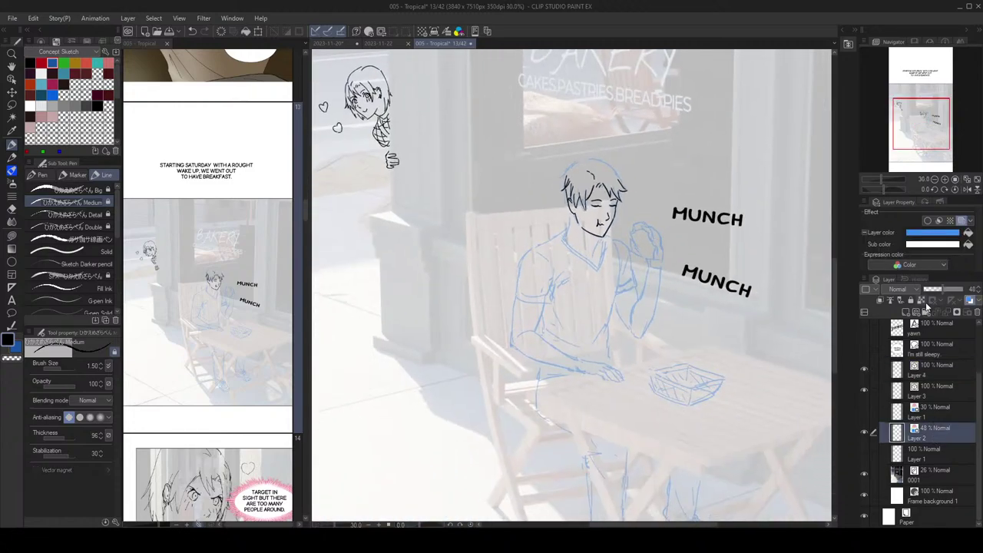
pyautogui.click(931, 392)
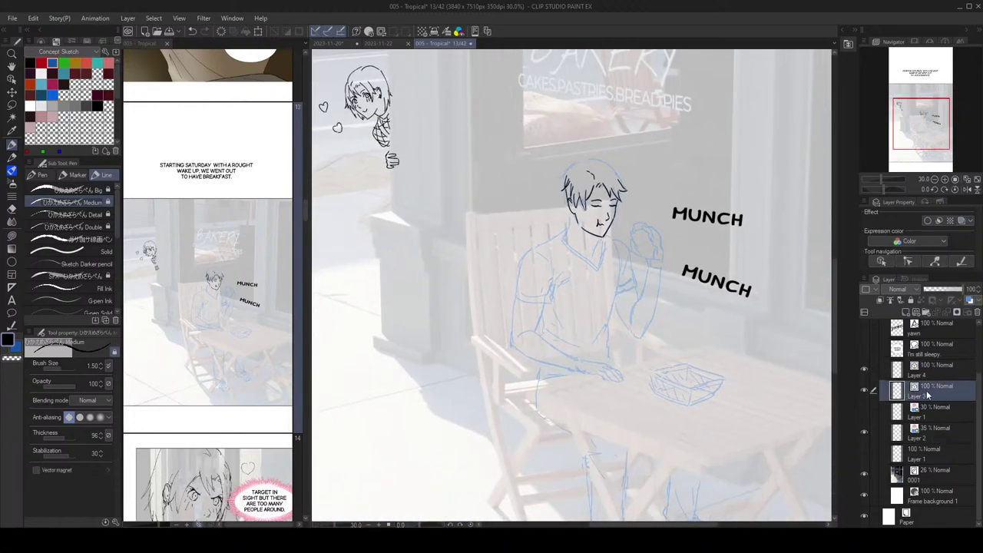
pyautogui.click(929, 369)
pyautogui.scroll(4, 637, 196)
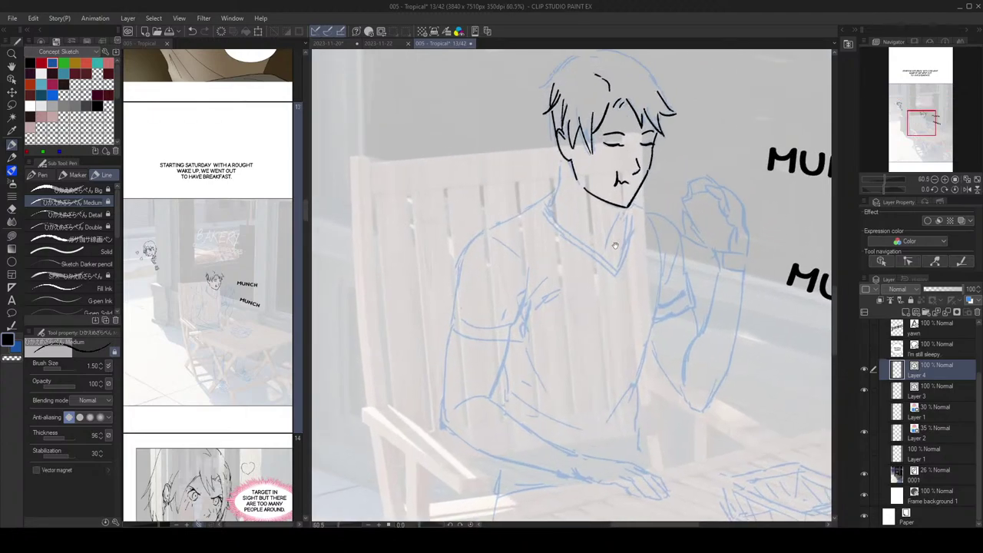
# Step: Ink the outline of the back of the head from the rear tuft up to the crown, redrawing poor strokes
pyautogui.scroll(2, 637, 196)
pyautogui.moveTo(562, 115); pyautogui.dragTo(615, 159)
pyautogui.moveTo(597, 146); pyautogui.dragTo(598, 148)
pyautogui.press('h')
pyautogui.scroll(1, 649, 130)
pyautogui.press('h')
pyautogui.hotkey('ctrl', 'z')
pyautogui.hotkey('ctrl', 'z')
pyautogui.moveTo(568, 116); pyautogui.dragTo(621, 166)
pyautogui.hotkey('ctrl', 'z')
# Step: Ink the outline over the top of the head from the crown down to the far-side hair tuft
pyautogui.press('h')
pyautogui.scroll(-1, 676, 127)
pyautogui.moveTo(595, 118); pyautogui.dragTo(652, 123)
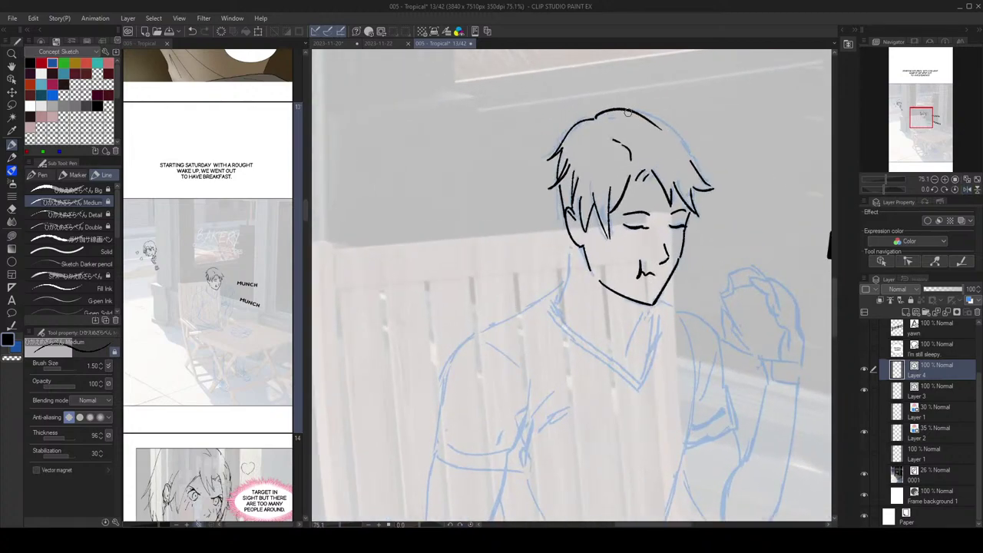
pyautogui.hotkey('ctrl', 'z')
pyautogui.moveTo(596, 117)
pyautogui.mouseDown()
pyautogui.moveTo(649, 116)
pyautogui.moveTo(685, 144)
pyautogui.moveTo(644, 133)
pyautogui.moveTo(733, 132)
pyautogui.mouseUp()
pyautogui.hotkey('ctrl', 'z')
pyautogui.moveTo(594, 119)
pyautogui.mouseDown()
pyautogui.moveTo(643, 116)
pyautogui.moveTo(696, 169)
pyautogui.mouseUp()
pyautogui.scroll(-3, 697, 154)
pyautogui.scroll(5, 697, 144)
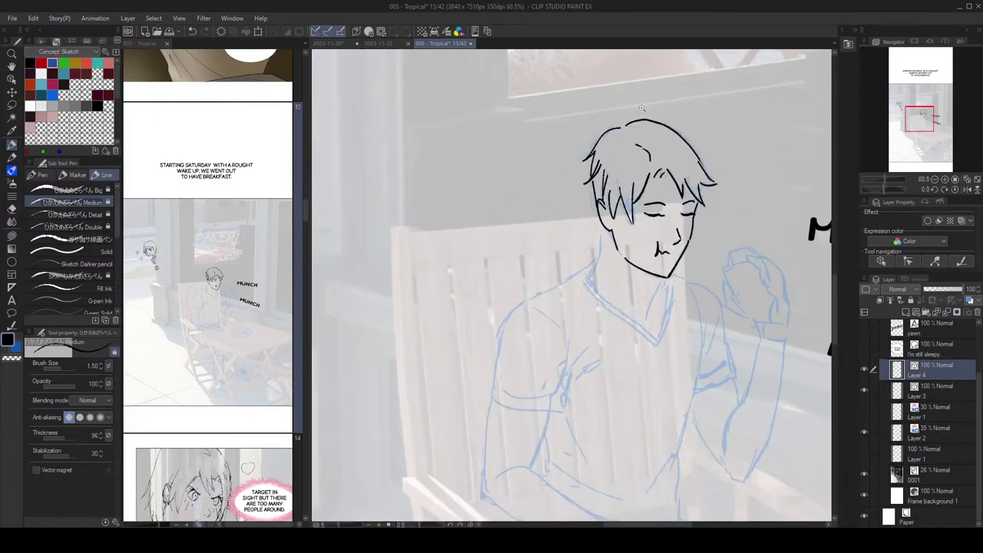
pyautogui.moveTo(621, 127)
pyautogui.mouseDown()
pyautogui.moveTo(649, 122)
pyautogui.moveTo(686, 137)
pyautogui.moveTo(722, 185)
pyautogui.mouseUp()
# Step: Examine the inked head in mirrored and normal view for errors in the hair and face proportions
pyautogui.scroll(-3, 726, 168)
pyautogui.press('h')
pyautogui.moveTo(605, 192); pyautogui.dragTo(701, 152)
pyautogui.press('h')
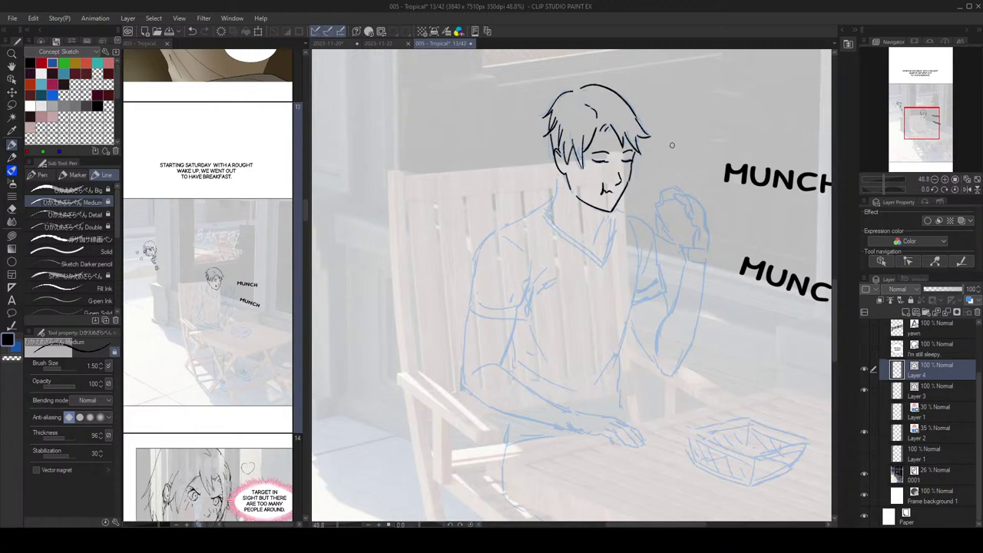
pyautogui.press('h')
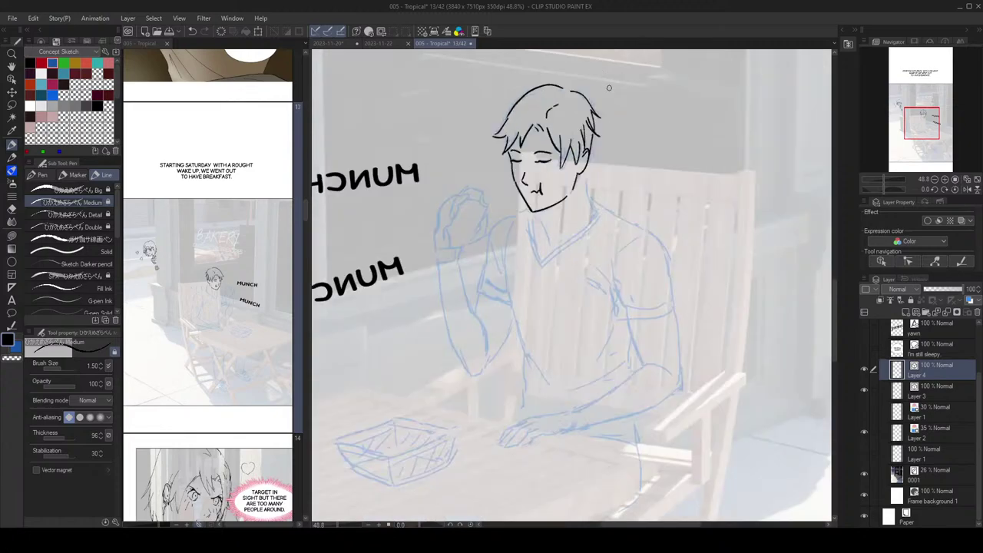
pyautogui.moveTo(581, 123); pyautogui.dragTo(605, 138)
pyautogui.scroll(3, 605, 137)
pyautogui.scroll(-3, 619, 141)
pyautogui.press('h')
pyautogui.scroll(4, 621, 143)
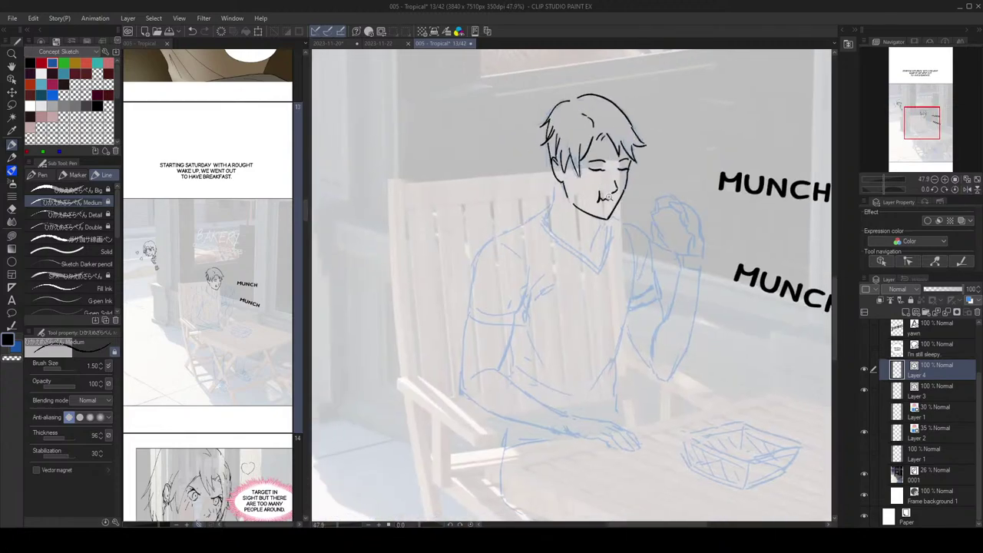
# Step: Ink the near side of the neck below the ear and the short neck line under the chin
pyautogui.moveTo(531, 182); pyautogui.dragTo(516, 240)
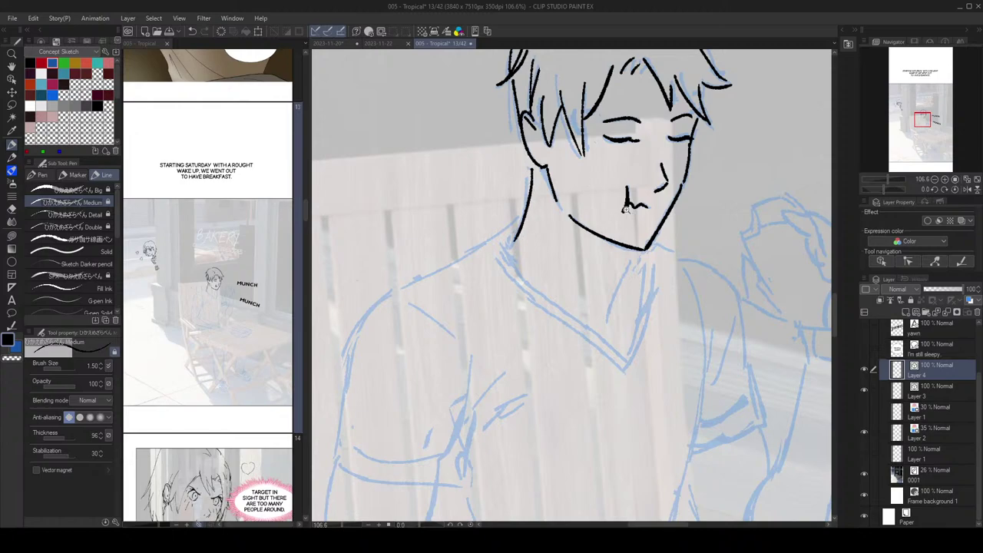
pyautogui.scroll(-2, 629, 211)
pyautogui.moveTo(632, 244); pyautogui.dragTo(610, 297)
pyautogui.hotkey('ctrl', 'z')
pyautogui.scroll(-1, 610, 297)
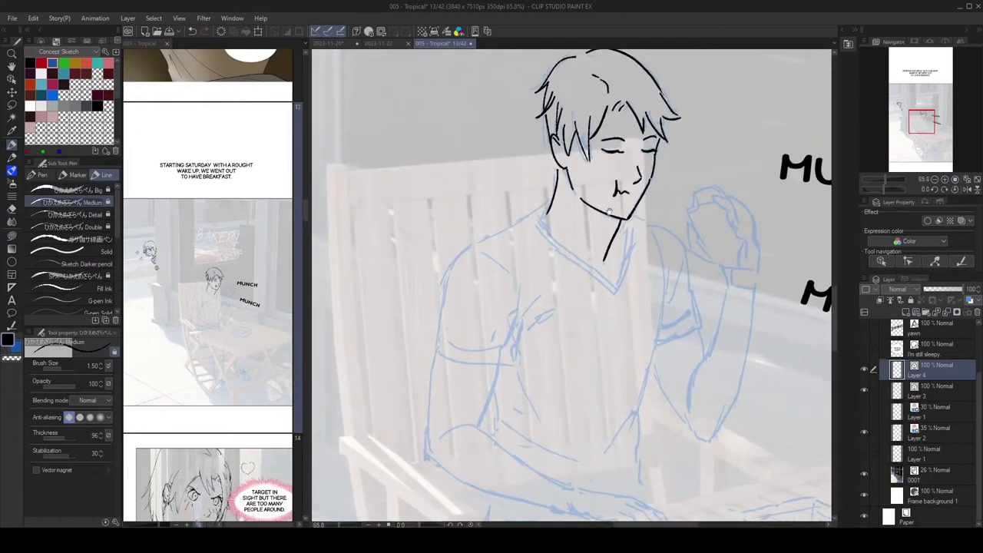
pyautogui.scroll(-2, 604, 218)
pyautogui.scroll(2, 547, 223)
# Step: Ink the inner and outer edges of the T-shirt's V-neck collar, undoing poor strokes
pyautogui.moveTo(547, 224)
pyautogui.mouseDown()
pyautogui.moveTo(623, 294)
pyautogui.moveTo(634, 277)
pyautogui.moveTo(631, 220)
pyautogui.mouseUp()
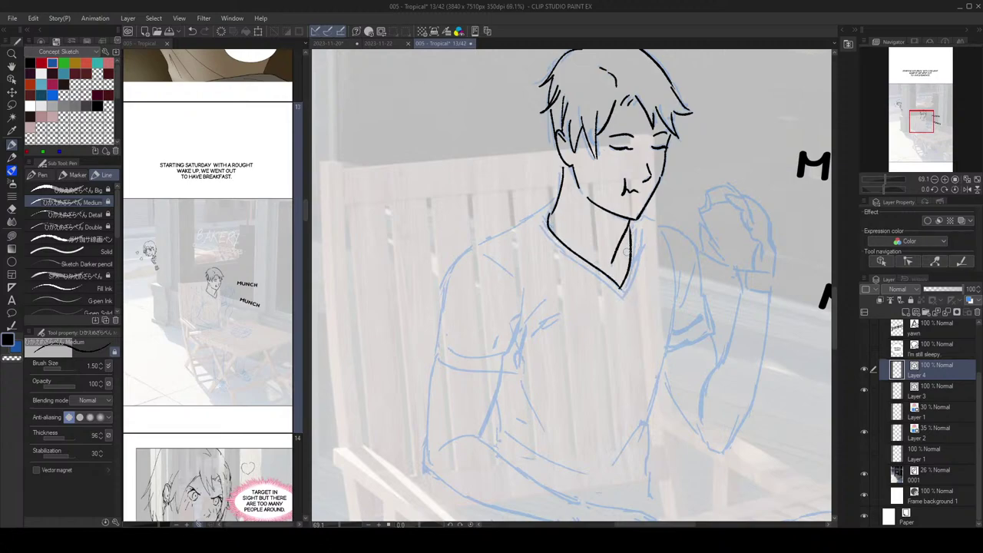
pyautogui.hotkey('ctrl', 'z')
pyautogui.moveTo(624, 288); pyautogui.dragTo(629, 217)
pyautogui.moveTo(542, 218); pyautogui.dragTo(559, 247)
pyautogui.hotkey('ctrl', 'z')
pyautogui.hotkey('ctrl', 'z')
pyautogui.moveTo(542, 220)
pyautogui.mouseDown()
pyautogui.moveTo(578, 264)
pyautogui.moveTo(622, 289)
pyautogui.moveTo(622, 301)
pyautogui.moveTo(640, 237)
pyautogui.mouseUp()
pyautogui.hotkey('ctrl', 'z')
pyautogui.hotkey('ctrl', 'z')
# Step: Rework the collar's end beside the near side of the neck, checking it in mirrored view and undoing poor strokes
pyautogui.scroll(-1, 612, 192)
pyautogui.moveTo(562, 202); pyautogui.dragTo(551, 218)
pyautogui.hotkey('ctrl', 'z')
pyautogui.press('h')
pyautogui.moveTo(598, 194)
pyautogui.mouseDown()
pyautogui.moveTo(582, 185)
pyautogui.moveTo(609, 219)
pyautogui.moveTo(641, 233)
pyautogui.moveTo(631, 221)
pyautogui.moveTo(606, 221)
pyautogui.moveTo(634, 231)
pyautogui.moveTo(619, 195)
pyautogui.moveTo(598, 200)
pyautogui.mouseUp()
pyautogui.hotkey('ctrl', 'z')
pyautogui.hotkey('ctrl', 'z')
pyautogui.hotkey('ctrl', 'z')
pyautogui.hotkey('ctrl', 'z')
pyautogui.hotkey('ctrl', 'z')
pyautogui.press('h')
pyautogui.press('h')
# Step: Ink the T-shirt's near shoulder and short sleeve with its hem and armpit folds, redrawing poor strokes
pyautogui.press('e')
pyautogui.press('p')
pyautogui.moveTo(649, 221)
pyautogui.mouseDown()
pyautogui.moveTo(580, 153)
pyautogui.moveTo(609, 215)
pyautogui.mouseUp()
pyautogui.hotkey('ctrl', 'z')
pyautogui.moveTo(580, 154)
pyautogui.mouseDown()
pyautogui.moveTo(602, 180)
pyautogui.moveTo(614, 252)
pyautogui.moveTo(551, 259)
pyautogui.mouseUp()
pyautogui.hotkey('ctrl', 'z')
pyautogui.moveTo(614, 243)
pyautogui.mouseDown()
pyautogui.moveTo(577, 261)
pyautogui.moveTo(551, 259)
pyautogui.moveTo(544, 223)
pyautogui.mouseUp()
pyautogui.hotkey('ctrl', 'z')
pyautogui.moveTo(551, 259); pyautogui.dragTo(535, 191)
pyautogui.hotkey('ctrl', 'z')
pyautogui.moveTo(539, 233); pyautogui.dragTo(514, 215)
pyautogui.hotkey('ctrl', 'z')
# Step: Restore the unmirrored view and ink the curved armhole seam from the near shoulder down to the armpit folds
pyautogui.scroll(-4, 588, 214)
pyautogui.press('h')
pyautogui.scroll(2, 564, 188)
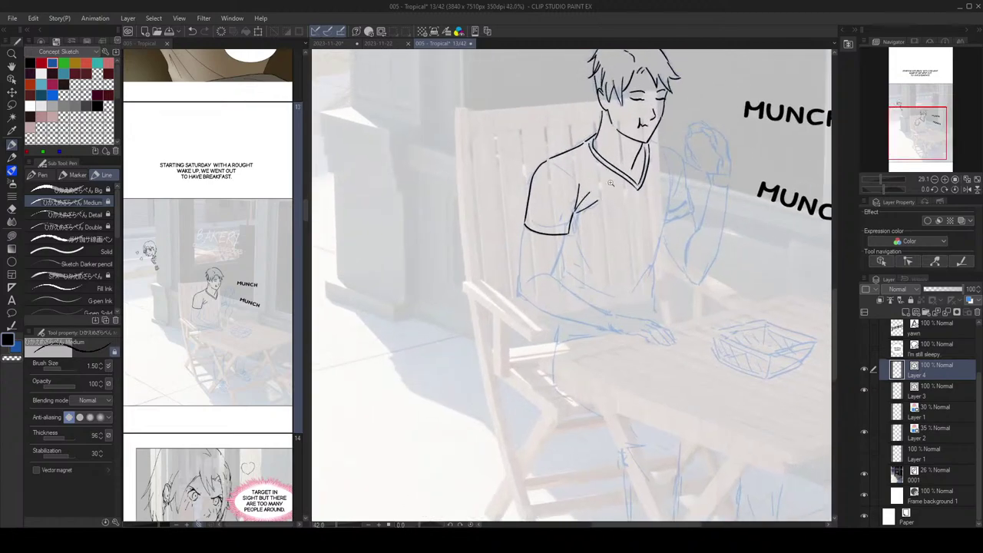
pyautogui.moveTo(553, 163); pyautogui.dragTo(576, 201)
pyautogui.hotkey('ctrl', 'z')
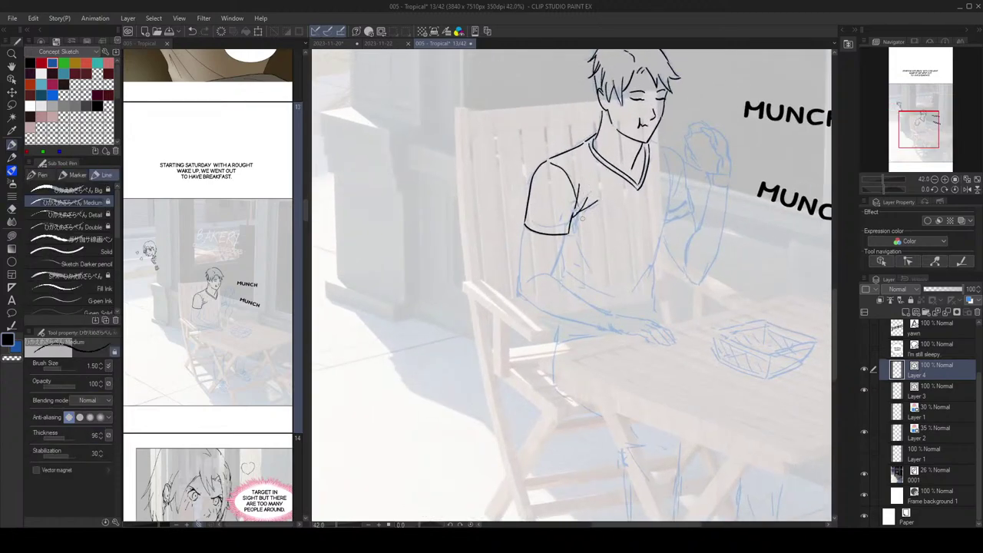
# Step: Redraw the curved armhole seam of the T-shirt's near sleeve, undoing poor strokes
pyautogui.hotkey('ctrl', 'z')
pyautogui.moveTo(550, 162)
pyautogui.mouseDown()
pyautogui.moveTo(577, 203)
pyautogui.moveTo(593, 196)
pyautogui.moveTo(573, 221)
pyautogui.mouseUp()
pyautogui.press('e')
pyautogui.press('p')
pyautogui.hotkey('ctrl', 'z')
# Step: Ink the far side of the T-shirt's torso down to the waist with its waist folds
pyautogui.moveTo(663, 153)
pyautogui.mouseDown()
pyautogui.moveTo(671, 182)
pyautogui.moveTo(662, 236)
pyautogui.moveTo(668, 164)
pyautogui.moveTo(654, 262)
pyautogui.mouseUp()
pyautogui.hotkey('ctrl', 'z')
pyautogui.scroll(-2, 654, 262)
pyautogui.moveTo(651, 219)
pyautogui.mouseDown()
pyautogui.moveTo(634, 246)
pyautogui.moveTo(651, 219)
pyautogui.moveTo(651, 267)
pyautogui.mouseUp()
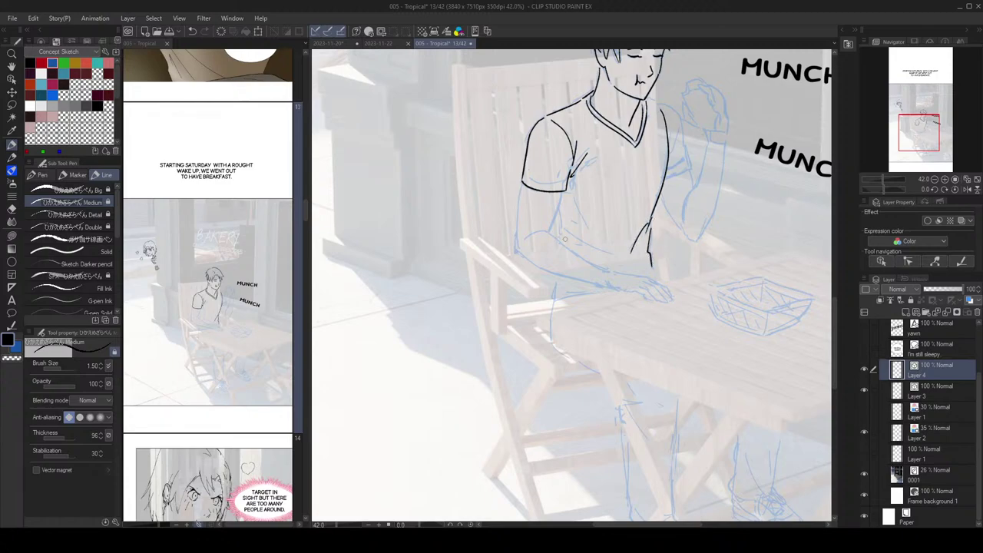
# Step: Ink the side fold below the armpit, the near upper arm, the elbow crease and the forearm's upper edge
pyautogui.moveTo(573, 200); pyautogui.dragTo(587, 225)
pyautogui.moveTo(564, 190)
pyautogui.mouseDown()
pyautogui.moveTo(550, 224)
pyautogui.moveTo(519, 246)
pyautogui.mouseUp()
pyautogui.hotkey('ctrl', 'z')
pyautogui.moveTo(545, 232); pyautogui.dragTo(605, 270)
pyautogui.hotkey('ctrl', 'z')
pyautogui.moveTo(527, 239)
pyautogui.mouseDown()
pyautogui.moveTo(554, 235)
pyautogui.moveTo(527, 238)
pyautogui.moveTo(553, 234)
pyautogui.moveTo(619, 273)
pyautogui.mouseUp()
pyautogui.hotkey('ctrl', 'z')
# Step: Review the finished panels 11 and 12 in the reference page and check the inked figure in mirrored and normal views
pyautogui.moveTo(304, 207)
pyautogui.mouseDown()
pyautogui.moveTo(299, 91)
pyautogui.moveTo(302, 191)
pyautogui.mouseUp()
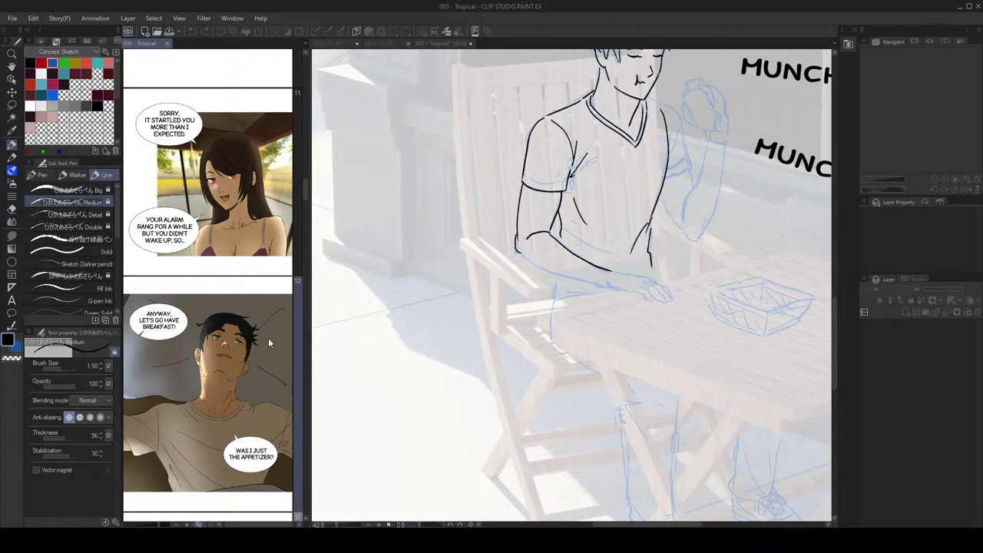
pyautogui.click(603, 194)
pyautogui.moveTo(720, 91); pyautogui.dragTo(706, 177)
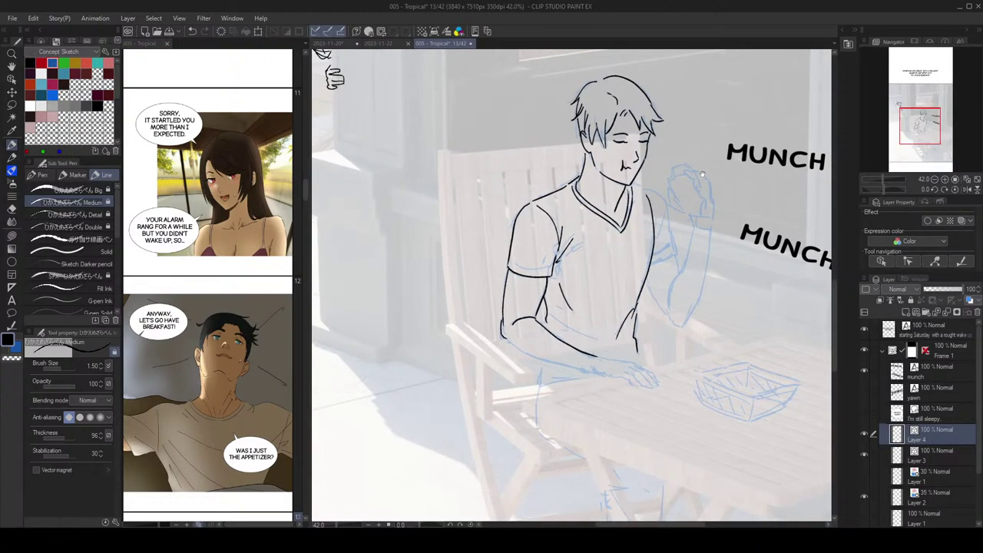
pyautogui.press('e')
pyautogui.press('p')
pyautogui.moveTo(652, 102); pyautogui.dragTo(664, 122)
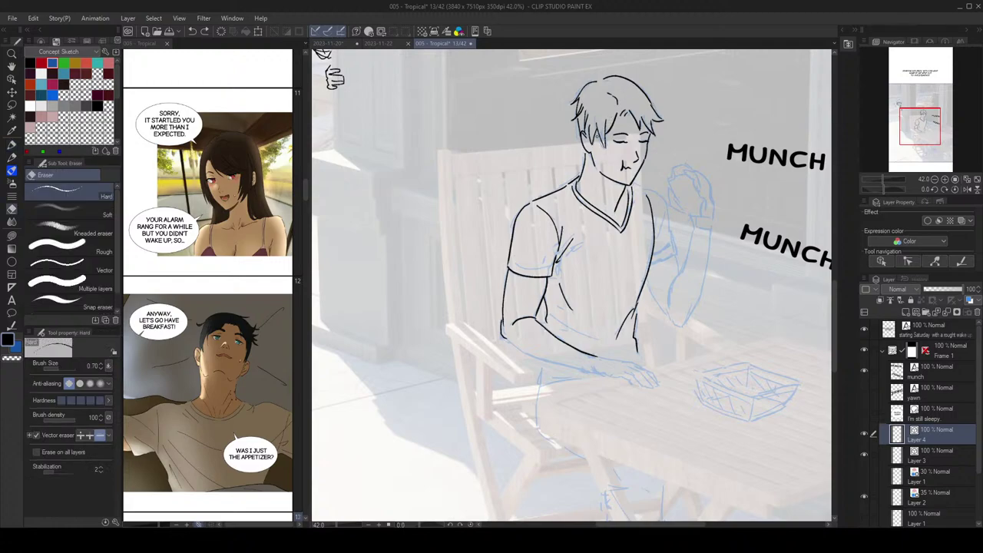
pyautogui.press('h')
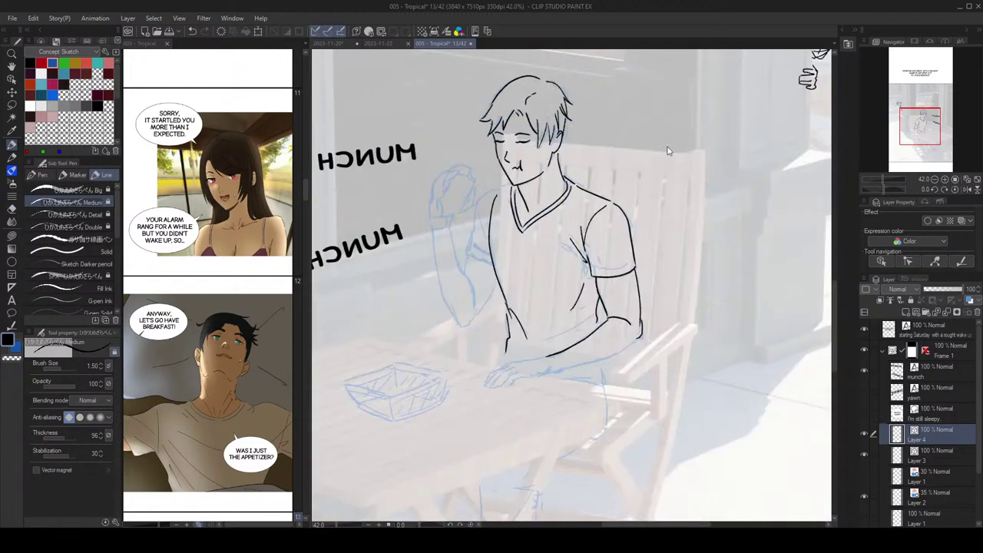
pyautogui.press('h')
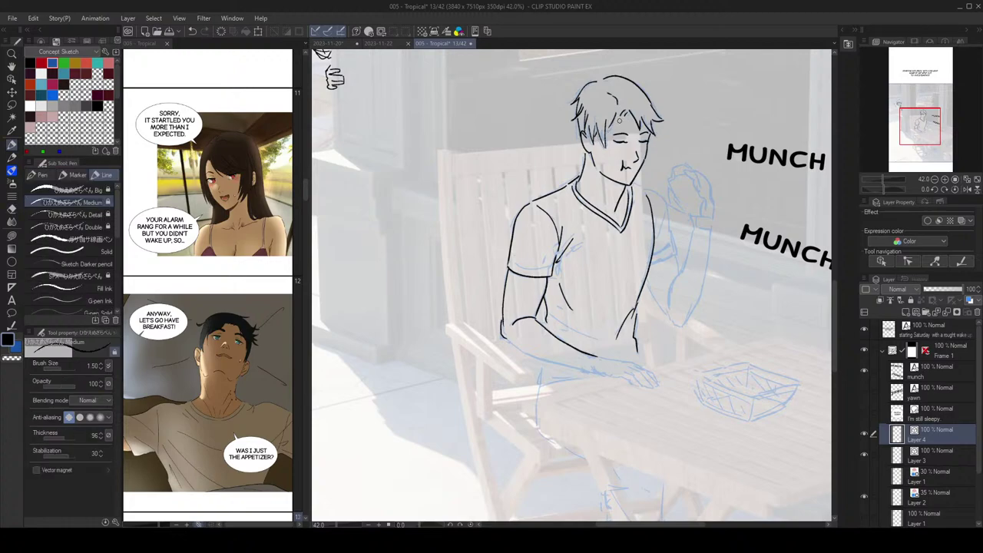
pyautogui.scroll(2, 638, 197)
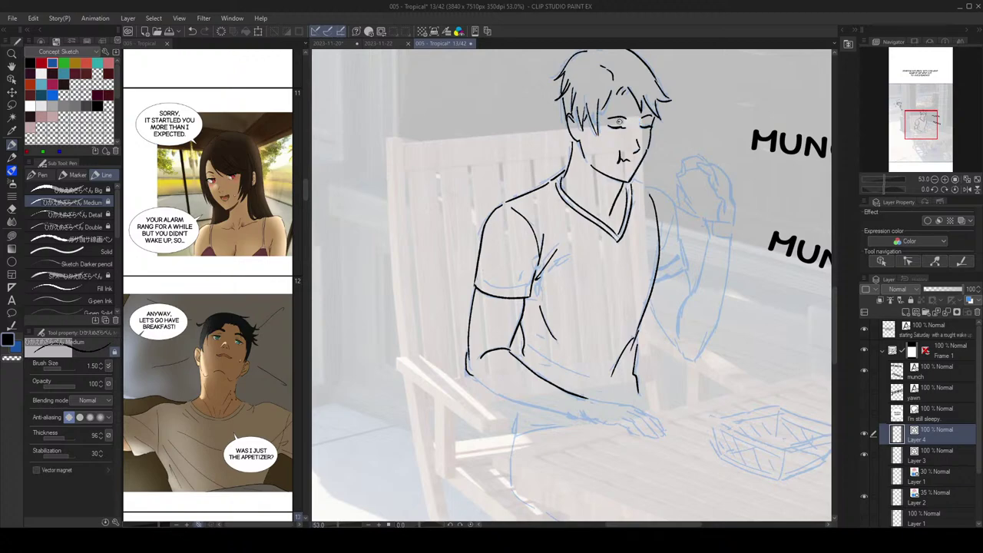
pyautogui.scroll(-4, 657, 124)
pyautogui.scroll(4, 651, 163)
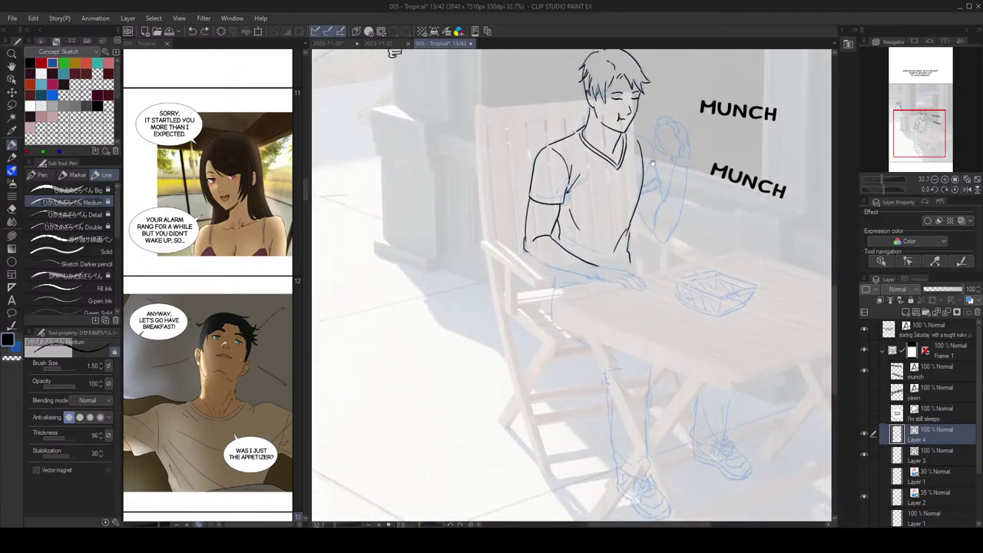
# Step: Ink the near elbow, the forearm's underside and the back of the hand resting on the table
pyautogui.press('e')
pyautogui.press('p')
pyautogui.moveTo(643, 161); pyautogui.dragTo(625, 82)
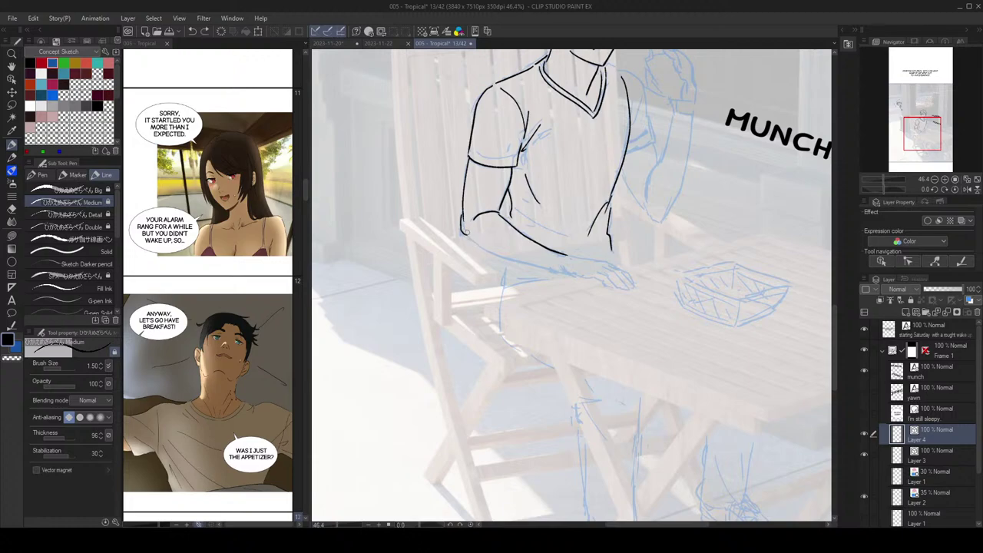
pyautogui.hotkey('ctrl', 'z')
pyautogui.moveTo(464, 231)
pyautogui.mouseDown()
pyautogui.moveTo(540, 268)
pyautogui.moveTo(571, 271)
pyautogui.moveTo(577, 242)
pyautogui.moveTo(571, 255)
pyautogui.moveTo(555, 253)
pyautogui.moveTo(602, 259)
pyautogui.mouseUp()
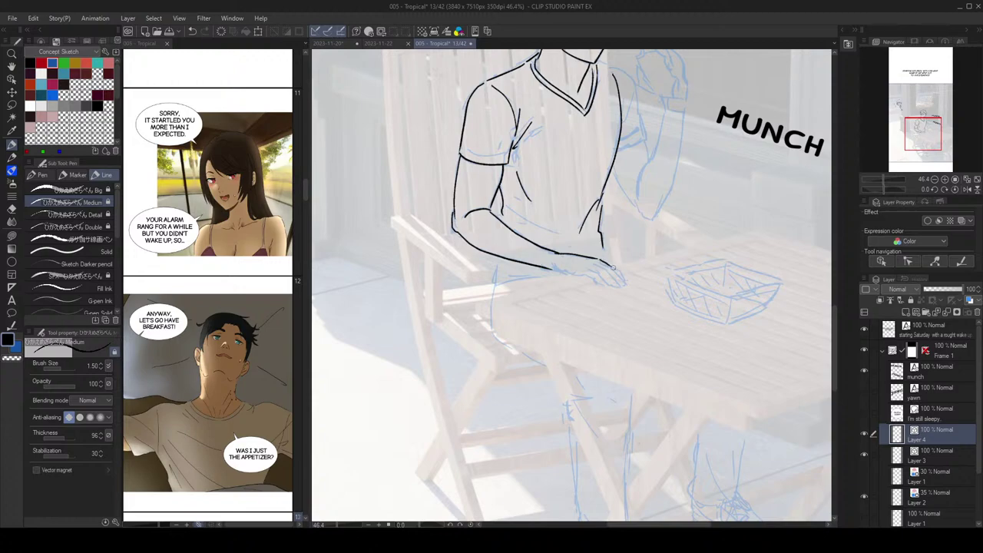
pyautogui.hotkey('ctrl', 'z')
pyautogui.moveTo(554, 267)
pyautogui.mouseDown()
pyautogui.moveTo(619, 288)
pyautogui.moveTo(616, 273)
pyautogui.mouseUp()
# Step: Ink the fingers of the hand resting on the table, undoing and redrawing poor strokes
pyautogui.hotkey('ctrl', 'z')
pyautogui.hotkey('ctrl', 'z')
pyautogui.hotkey('ctrl', 'z')
pyautogui.hotkey('ctrl', 'z')
pyautogui.hotkey('ctrl', 'z')
pyautogui.hotkey('ctrl', 'z')
pyautogui.moveTo(613, 269); pyautogui.dragTo(623, 281)
pyautogui.press('e')
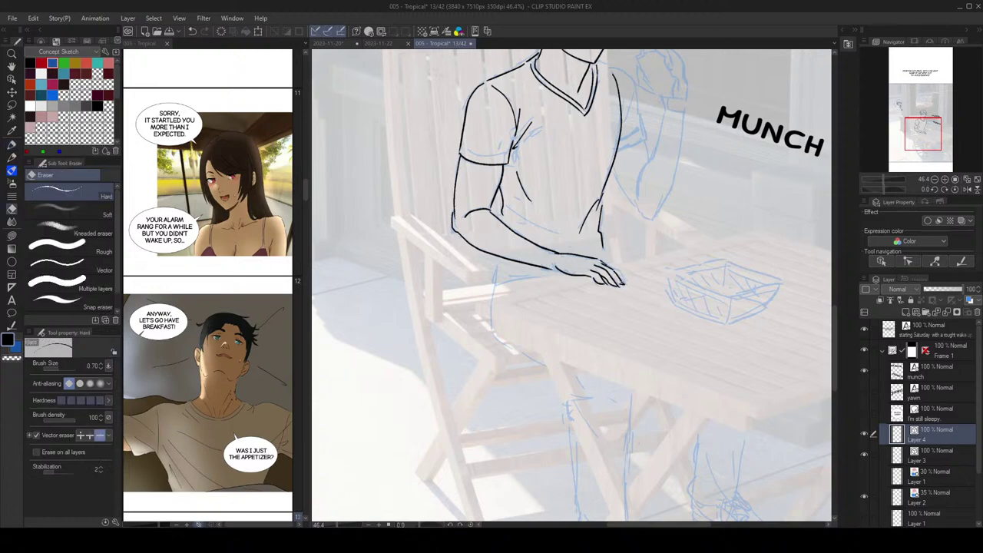
pyautogui.press('p')
pyautogui.moveTo(612, 270); pyautogui.dragTo(625, 283)
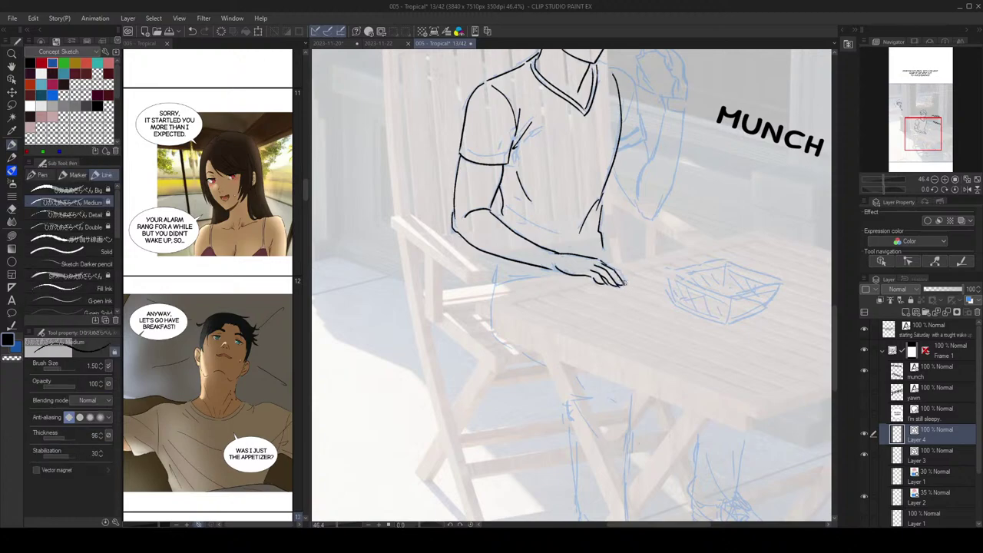
# Step: Refine the fingertips and lower finger outlines of the resting hand, checking it at different zoom levels
pyautogui.press('e')
pyautogui.press('p')
pyautogui.moveTo(613, 271); pyautogui.dragTo(625, 283)
pyautogui.hotkey('ctrl', 'z')
pyautogui.scroll(-4, 633, 276)
pyautogui.scroll(5, 607, 278)
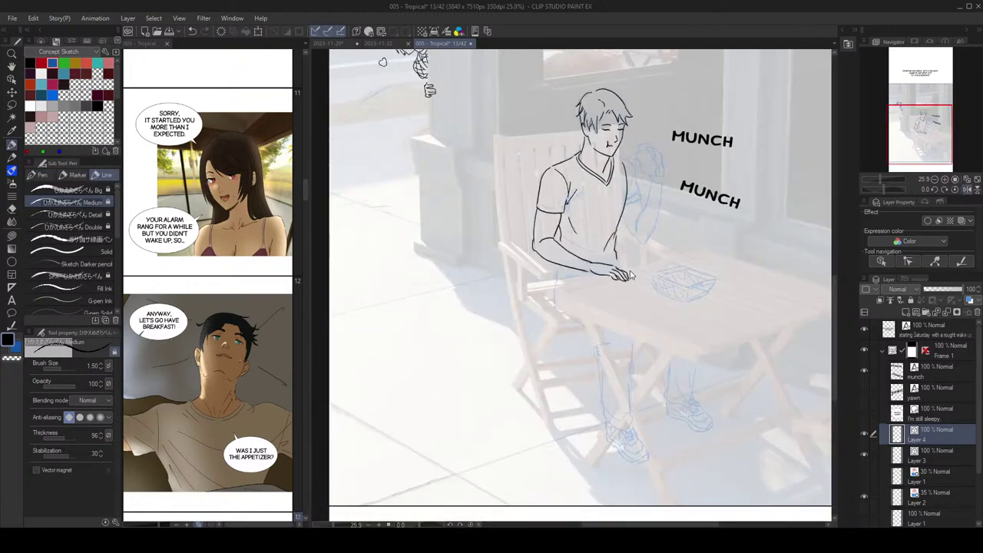
pyautogui.press('e')
pyautogui.press('p')
pyautogui.hotkey('ctrl', 'z')
pyautogui.moveTo(576, 285); pyautogui.dragTo(607, 300)
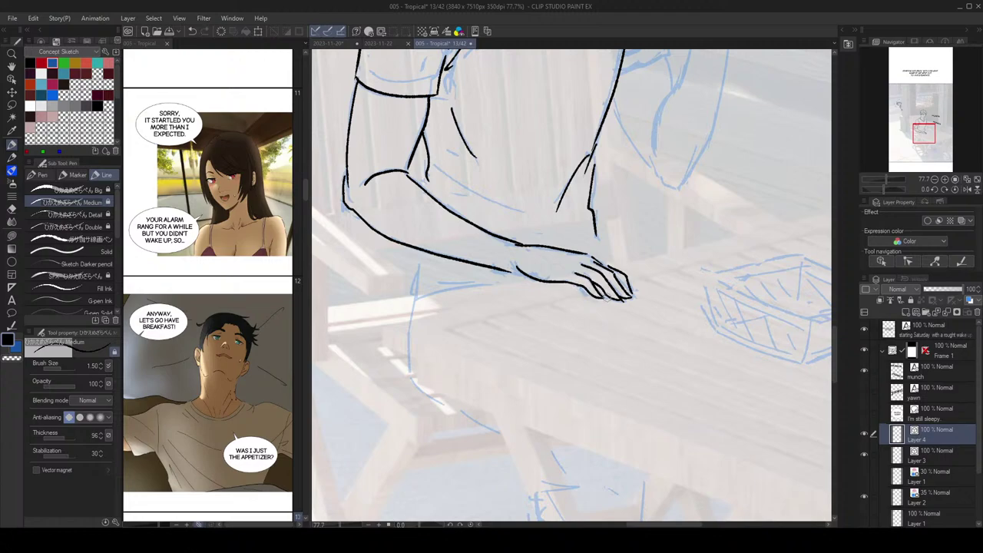
# Step: Ink the T-shirt's fold above the forearm and its hem below the forearm, redrawing poor strokes
pyautogui.scroll(-5, 651, 275)
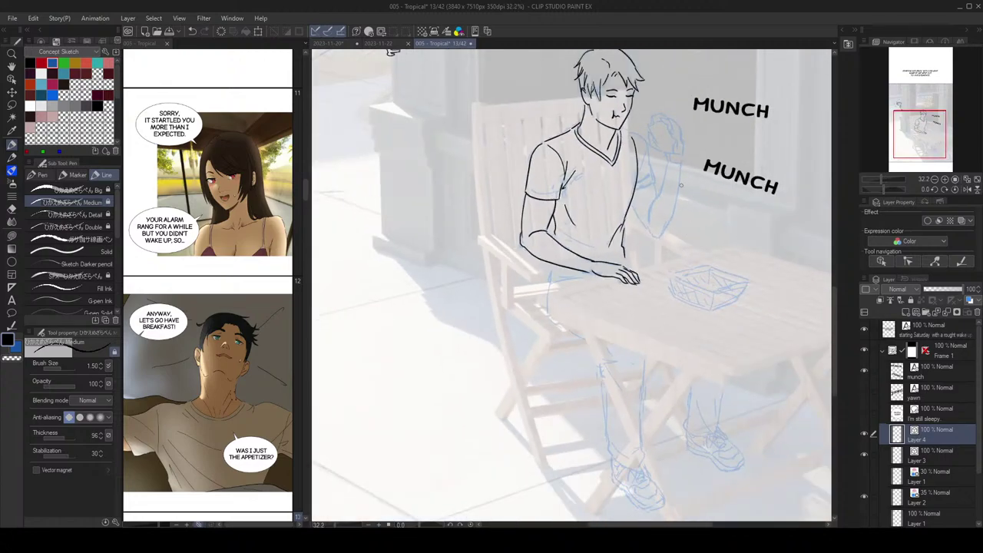
pyautogui.scroll(2, 592, 249)
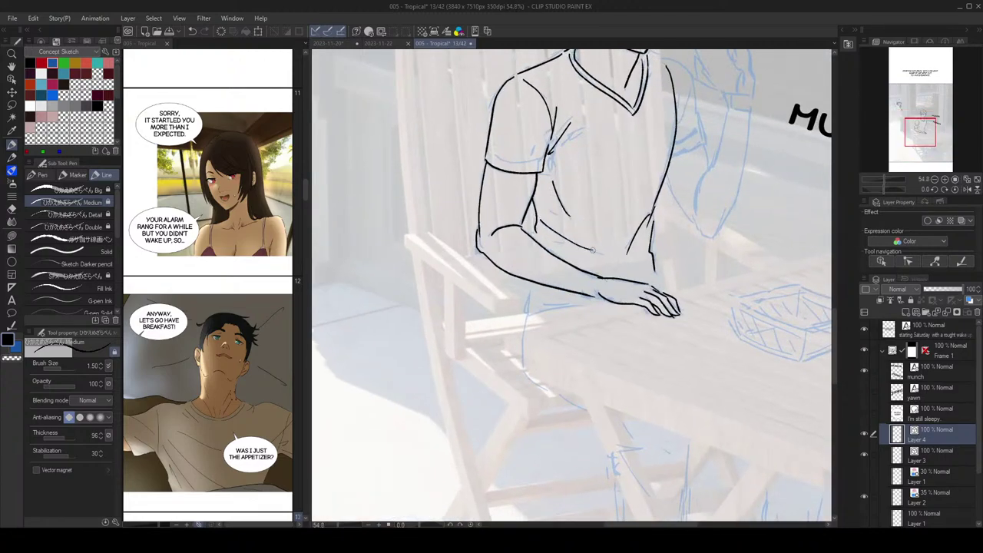
pyautogui.scroll(-2, 592, 249)
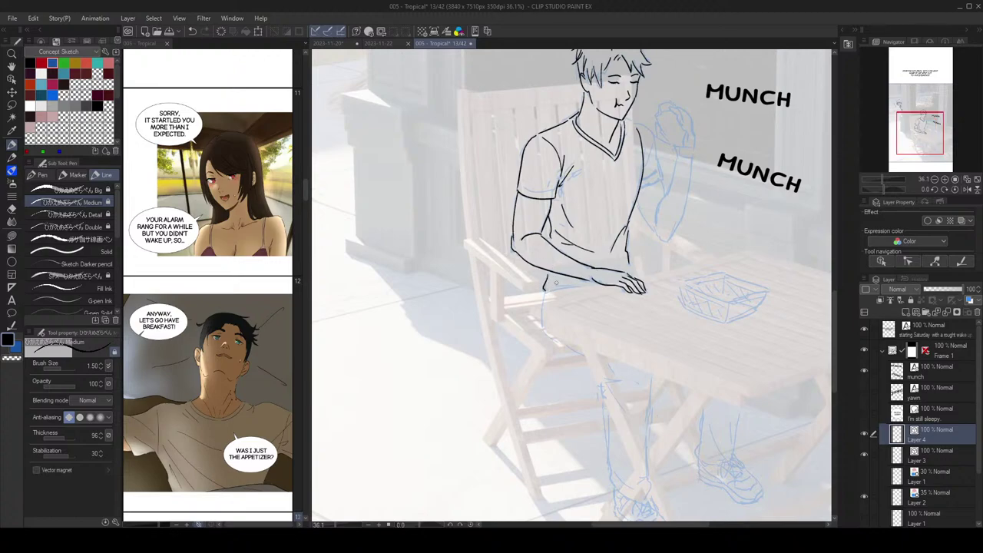
pyautogui.moveTo(544, 291)
pyautogui.mouseDown()
pyautogui.moveTo(546, 265)
pyautogui.moveTo(553, 287)
pyautogui.moveTo(599, 275)
pyautogui.moveTo(548, 265)
pyautogui.mouseUp()
pyautogui.hotkey('ctrl', 'z')
pyautogui.scroll(4, 589, 271)
pyautogui.hotkey('ctrl', 'z')
pyautogui.moveTo(486, 296)
pyautogui.mouseDown()
pyautogui.moveTo(536, 286)
pyautogui.moveTo(506, 275)
pyautogui.moveTo(533, 279)
pyautogui.mouseUp()
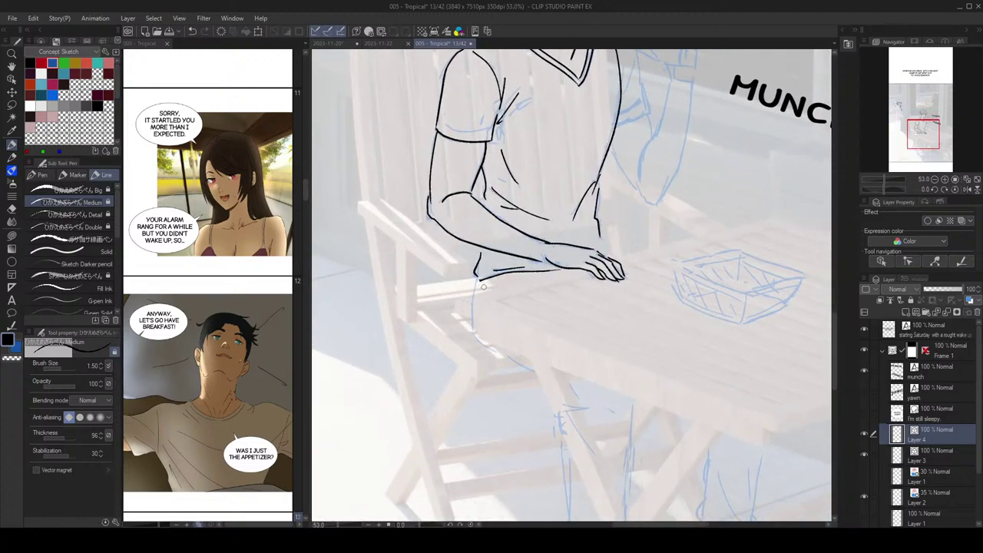
pyautogui.hotkey('ctrl', 'z')
# Step: Ink the curve of the man's seat and thigh from the shirt hem down to the chair
pyautogui.moveTo(475, 291)
pyautogui.mouseDown()
pyautogui.moveTo(486, 347)
pyautogui.moveTo(538, 372)
pyautogui.mouseUp()
pyautogui.hotkey('ctrl', 'z')
pyautogui.hotkey('ctrl', 'z')
# Step: Ink the T-shirt's far shoulder and short sleeve with its lower edge
pyautogui.moveTo(630, 205); pyautogui.dragTo(616, 256)
pyautogui.moveTo(598, 290); pyautogui.dragTo(575, 359)
pyautogui.moveTo(546, 215); pyautogui.dragTo(555, 237)
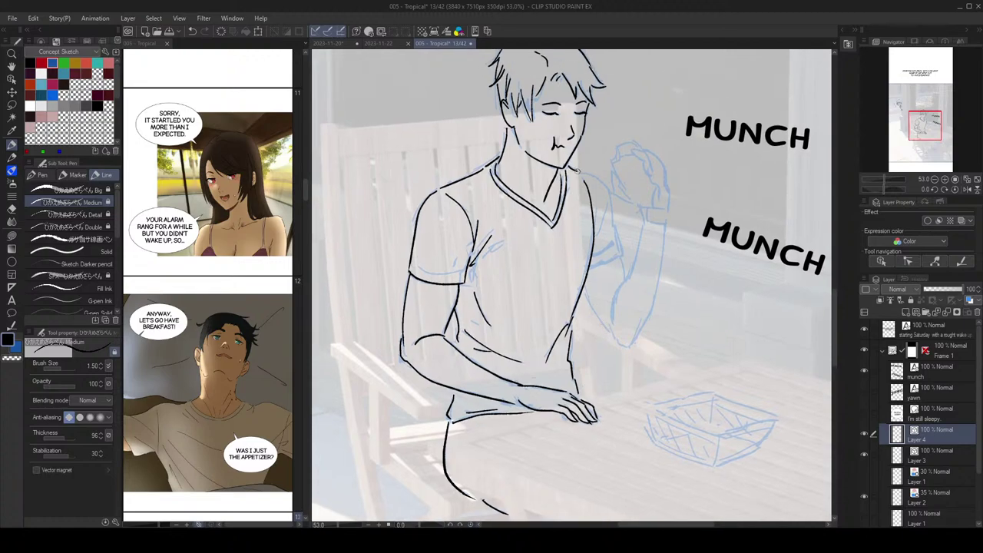
pyautogui.moveTo(580, 172)
pyautogui.mouseDown()
pyautogui.moveTo(603, 185)
pyautogui.moveTo(614, 227)
pyautogui.moveTo(592, 178)
pyautogui.moveTo(610, 194)
pyautogui.moveTo(622, 258)
pyautogui.moveTo(588, 267)
pyautogui.mouseUp()
pyautogui.hotkey('ctrl', 'z')
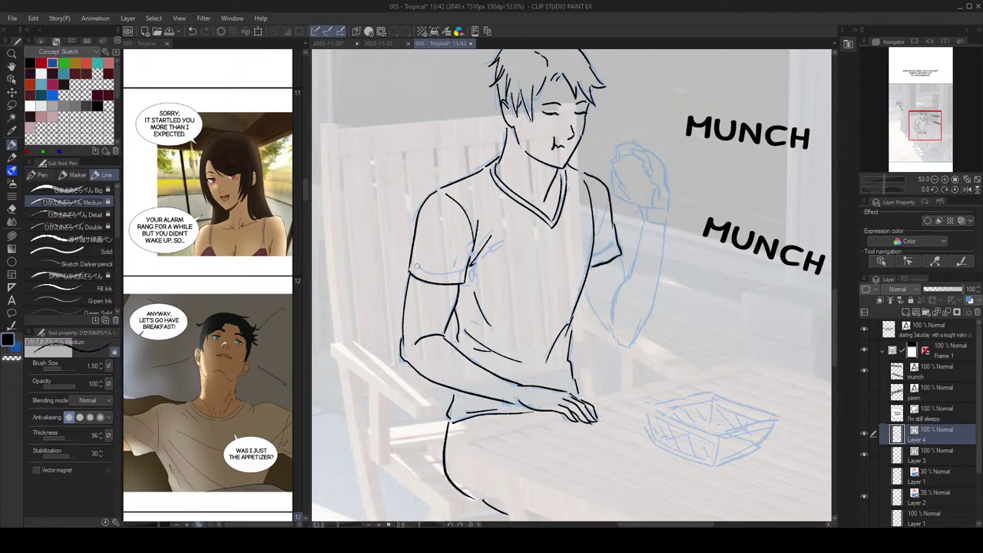
# Step: Add a second hem line to both sleeves and fold lines to the far sleeve
pyautogui.moveTo(415, 266); pyautogui.dragTo(465, 274)
pyautogui.hotkey('ctrl', 'z')
pyautogui.moveTo(609, 247); pyautogui.dragTo(619, 244)
pyautogui.hotkey('ctrl', 'z')
pyautogui.moveTo(596, 208)
pyautogui.mouseDown()
pyautogui.moveTo(593, 228)
pyautogui.moveTo(641, 265)
pyautogui.moveTo(622, 93)
pyautogui.moveTo(607, 183)
pyautogui.moveTo(586, 150)
pyautogui.mouseUp()
# Step: Ink the fingers of the raised hand gripping the bread, undoing poor strokes
pyautogui.click(610, 125)
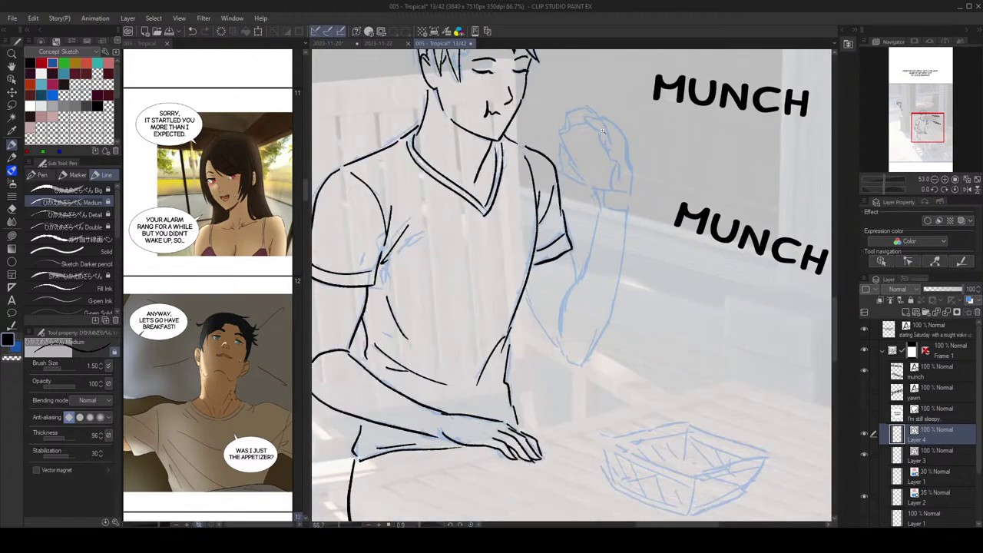
pyautogui.moveTo(617, 127)
pyautogui.mouseDown()
pyautogui.moveTo(584, 119)
pyautogui.moveTo(601, 130)
pyautogui.mouseUp()
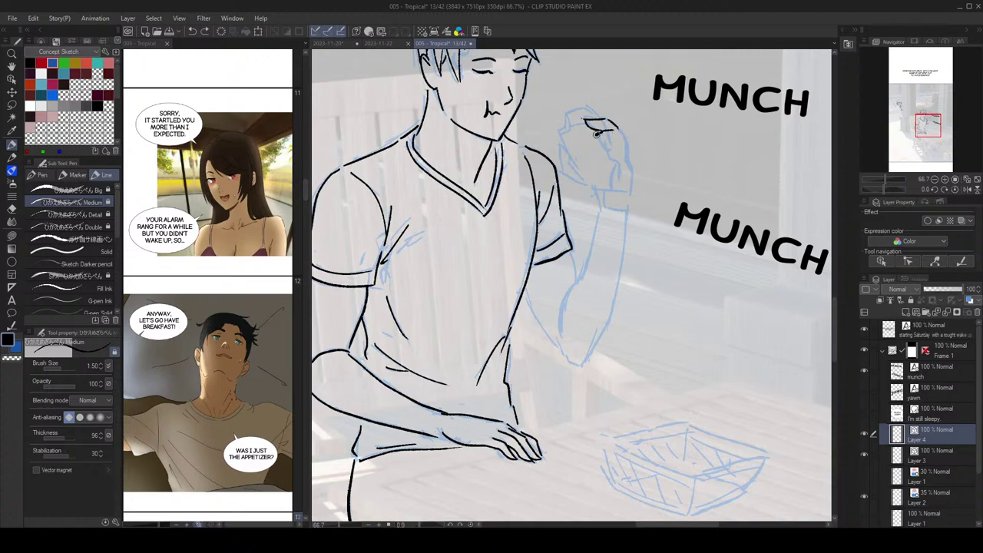
pyautogui.moveTo(622, 140); pyautogui.dragTo(613, 142)
pyautogui.hotkey('ctrl', 'z')
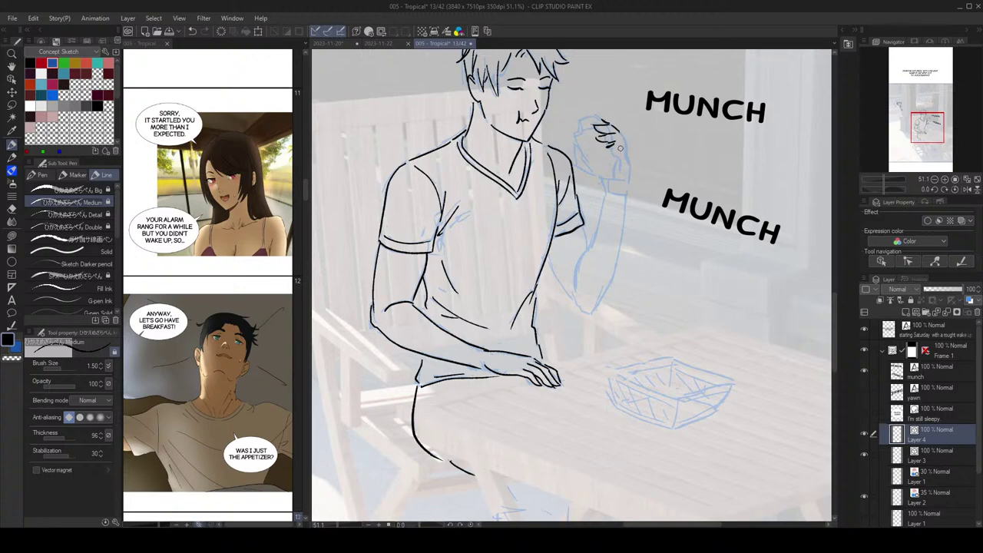
pyautogui.moveTo(620, 140); pyautogui.dragTo(611, 144)
pyautogui.scroll(-2, 643, 156)
pyautogui.scroll(3, 636, 140)
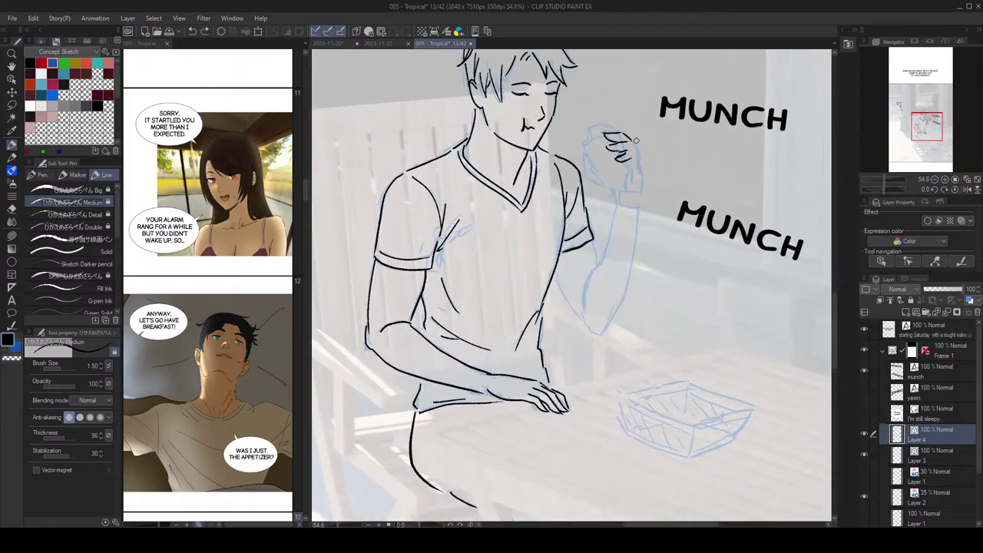
# Step: Ink the back of the raised hand down to the wrist and the upper edge of the bread
pyautogui.moveTo(639, 172); pyautogui.dragTo(642, 197)
pyautogui.scroll(-3, 621, 168)
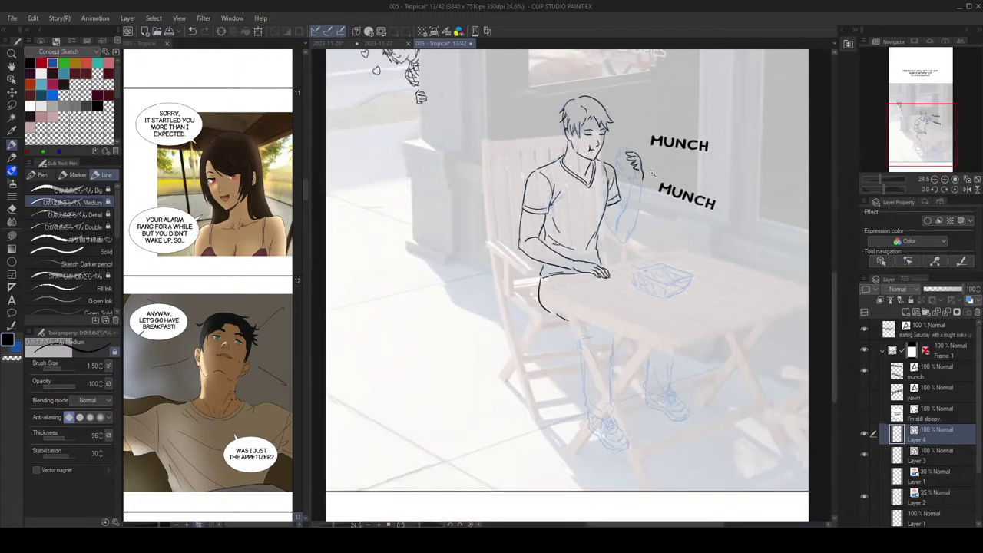
pyautogui.scroll(4, 627, 159)
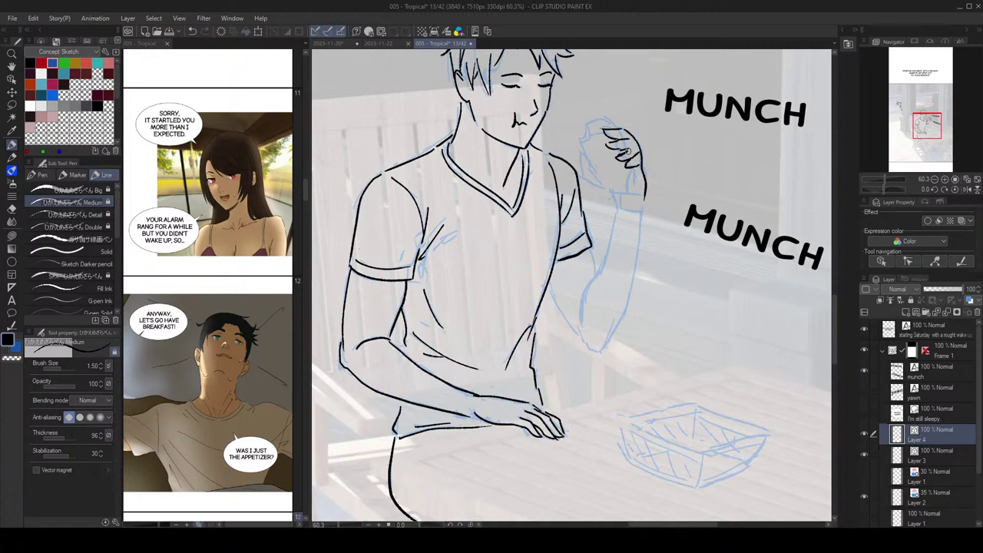
pyautogui.scroll(-4, 643, 141)
pyautogui.scroll(2, 642, 154)
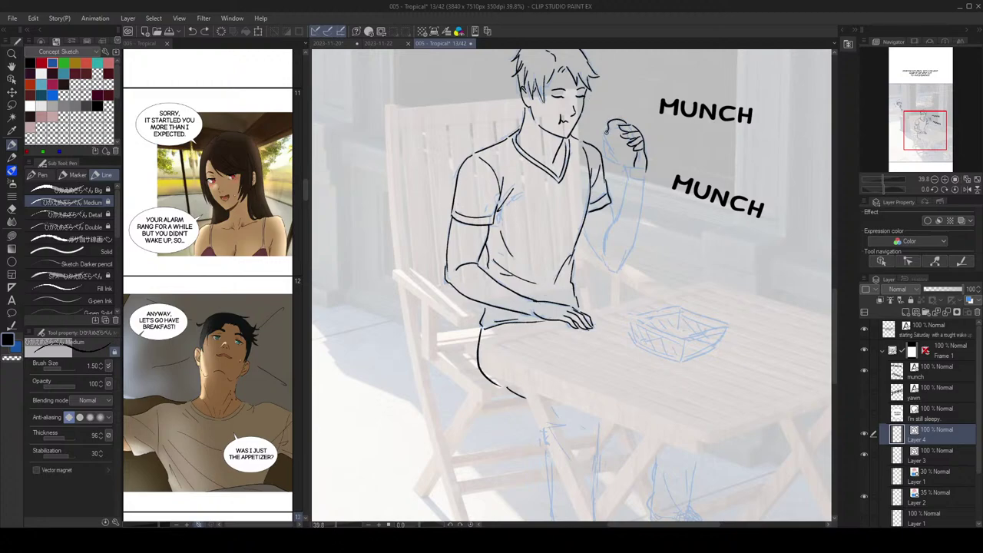
# Step: Ink the rest of the bread's outline and the raised forearm down to the elbow, redrawing poor strokes
pyautogui.hotkey('ctrl', 'z')
pyautogui.moveTo(606, 137)
pyautogui.mouseDown()
pyautogui.moveTo(613, 153)
pyautogui.moveTo(604, 150)
pyautogui.moveTo(630, 179)
pyautogui.moveTo(617, 221)
pyautogui.mouseUp()
pyautogui.hotkey('ctrl', 'z')
pyautogui.hotkey('ctrl', 'z')
pyautogui.hotkey('ctrl', 'z')
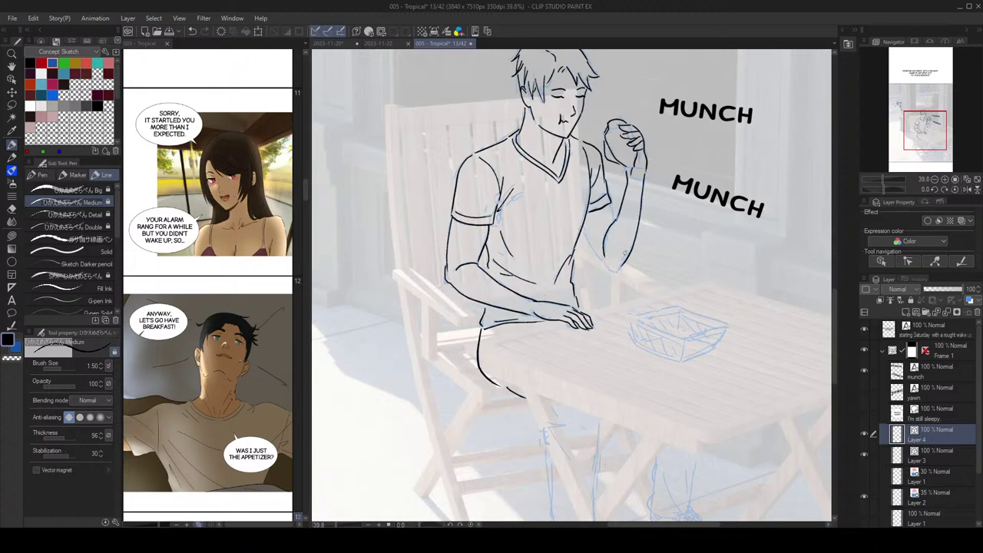
pyautogui.hotkey('ctrl', 'z')
pyautogui.moveTo(617, 272); pyautogui.dragTo(603, 254)
pyautogui.hotkey('ctrl', 'z')
# Step: Ink the front edge of the near trouser leg from below the table to the ankle, redrawing poor strokes
pyautogui.moveTo(645, 217); pyautogui.dragTo(636, 58)
pyautogui.moveTo(596, 186); pyautogui.dragTo(597, 195)
pyautogui.moveTo(626, 262); pyautogui.dragTo(621, 252)
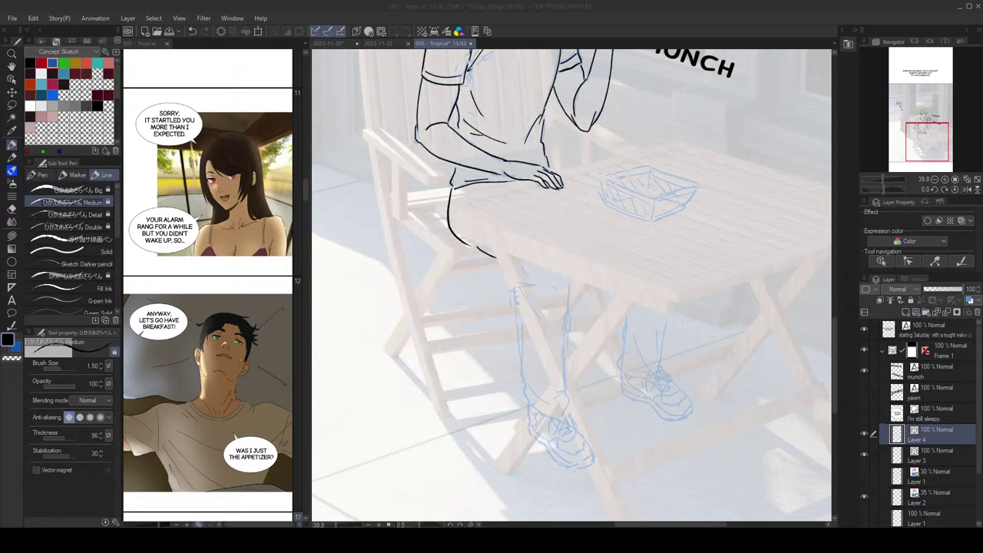
pyautogui.scroll(1, 653, 201)
pyautogui.moveTo(586, 175); pyautogui.dragTo(559, 71)
pyautogui.scroll(2, 556, 231)
pyautogui.moveTo(557, 230)
pyautogui.mouseDown()
pyautogui.moveTo(580, 221)
pyautogui.moveTo(583, 331)
pyautogui.moveTo(572, 232)
pyautogui.moveTo(566, 329)
pyautogui.mouseUp()
pyautogui.hotkey('ctrl', 'z')
pyautogui.moveTo(571, 202); pyautogui.dragTo(567, 373)
pyautogui.hotkey('ctrl', 'z')
# Step: Ink the near trouser leg's knee folds and its rear edge down to the ankle
pyautogui.moveTo(506, 188); pyautogui.dragTo(519, 205)
pyautogui.moveTo(498, 208)
pyautogui.mouseDown()
pyautogui.moveTo(526, 216)
pyautogui.moveTo(502, 218)
pyautogui.mouseUp()
pyautogui.moveTo(494, 217); pyautogui.dragTo(508, 282)
pyautogui.hotkey('ctrl', 'z')
pyautogui.moveTo(497, 226); pyautogui.dragTo(509, 346)
pyautogui.hotkey('ctrl', 'z')
pyautogui.moveTo(497, 229)
pyautogui.mouseDown()
pyautogui.moveTo(510, 360)
pyautogui.moveTo(538, 389)
pyautogui.mouseUp()
# Step: Ink the near trouser leg's bottom hem with its ankle creases and the diagonal fold below the knee
pyautogui.moveTo(515, 348); pyautogui.dragTo(544, 375)
pyautogui.hotkey('ctrl', 'z')
pyautogui.moveTo(614, 323)
pyautogui.mouseDown()
pyautogui.moveTo(569, 333)
pyautogui.moveTo(606, 358)
pyautogui.moveTo(587, 335)
pyautogui.mouseUp()
pyautogui.moveTo(511, 212); pyautogui.dragTo(536, 248)
pyautogui.hotkey('ctrl', 'z')
pyautogui.moveTo(568, 282); pyautogui.dragTo(546, 254)
# Step: Ink the near shoe's outline from the heel along the sole to the toe, undoing poor strokes
pyautogui.scroll(4, 546, 255)
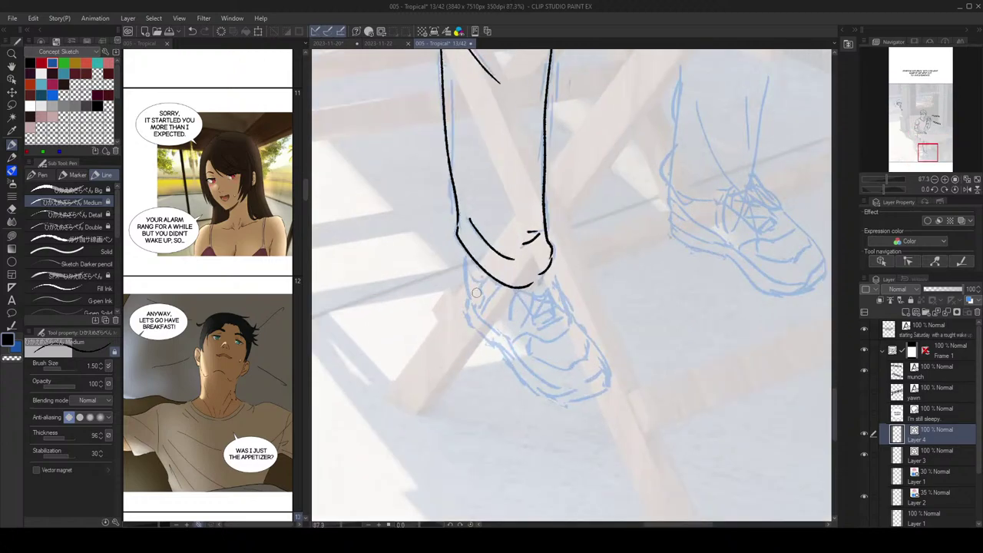
pyautogui.moveTo(465, 258)
pyautogui.mouseDown()
pyautogui.moveTo(468, 318)
pyautogui.moveTo(518, 373)
pyautogui.moveTo(553, 398)
pyautogui.moveTo(610, 379)
pyautogui.mouseUp()
pyautogui.hotkey('ctrl', 'z')
pyautogui.hotkey('ctrl', 'z')
pyautogui.hotkey('ctrl', 'z')
pyautogui.hotkey('ctrl', 'z')
pyautogui.hotkey('ctrl', 'z')
pyautogui.hotkey('ctrl', 'z')
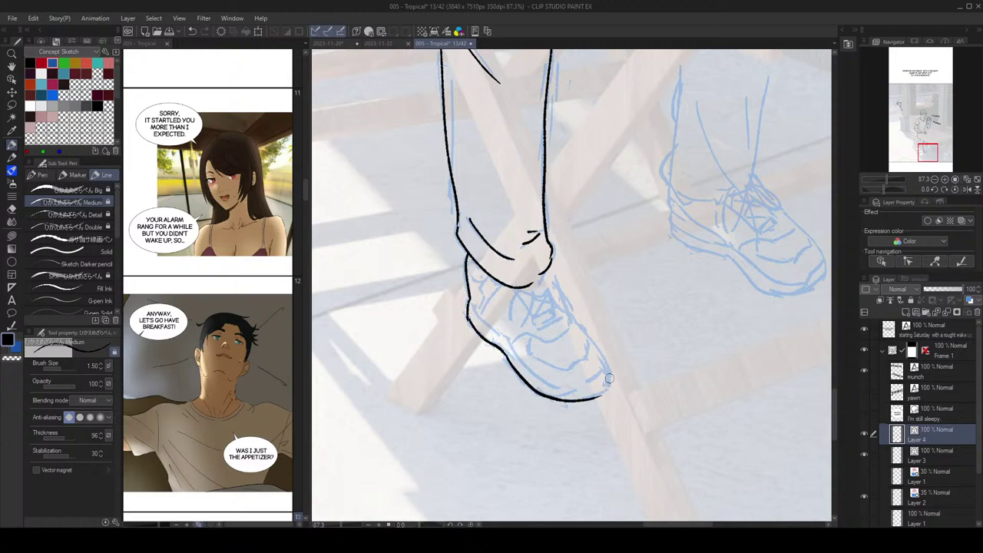
pyautogui.hotkey('ctrl', 'z')
# Step: Ink the near shoe's rounded toe and front edge up to the trouser hem
pyautogui.moveTo(504, 352)
pyautogui.mouseDown()
pyautogui.moveTo(546, 397)
pyautogui.moveTo(575, 400)
pyautogui.moveTo(616, 383)
pyautogui.moveTo(605, 388)
pyautogui.moveTo(603, 357)
pyautogui.mouseUp()
pyautogui.moveTo(568, 311)
pyautogui.mouseDown()
pyautogui.moveTo(599, 351)
pyautogui.moveTo(609, 386)
pyautogui.mouseUp()
pyautogui.hotkey('ctrl', 'z')
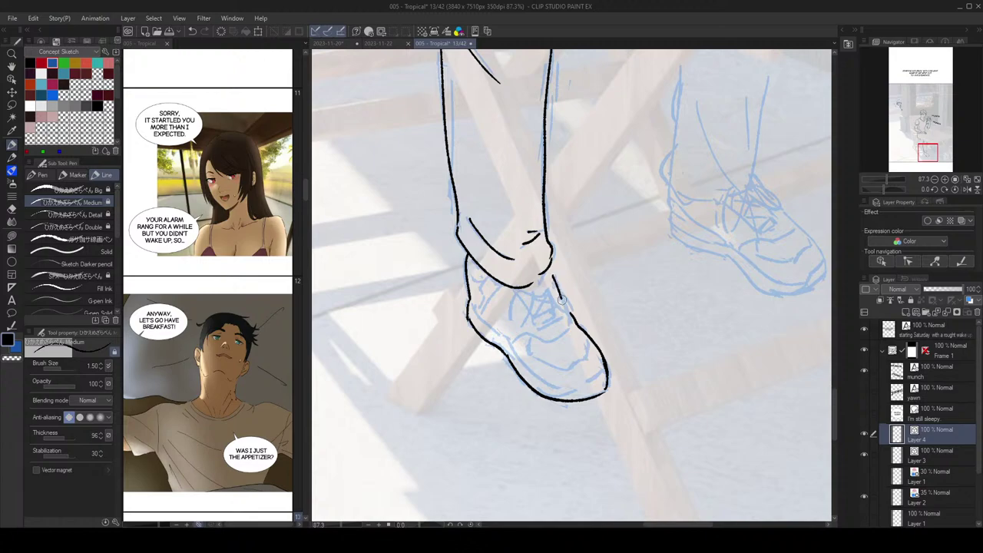
pyautogui.moveTo(553, 278); pyautogui.dragTo(573, 317)
# Step: Ink the seam below the laces, the sole's upper edge and the toe panel of the near shoe
pyautogui.moveTo(569, 326)
pyautogui.mouseDown()
pyautogui.moveTo(553, 342)
pyautogui.moveTo(510, 346)
pyautogui.mouseUp()
pyautogui.moveTo(561, 308); pyautogui.dragTo(548, 299)
pyautogui.hotkey('ctrl', 'z')
pyautogui.moveTo(459, 294)
pyautogui.mouseDown()
pyautogui.moveTo(545, 377)
pyautogui.moveTo(526, 377)
pyautogui.moveTo(574, 374)
pyautogui.mouseUp()
pyautogui.hotkey('ctrl', 'z')
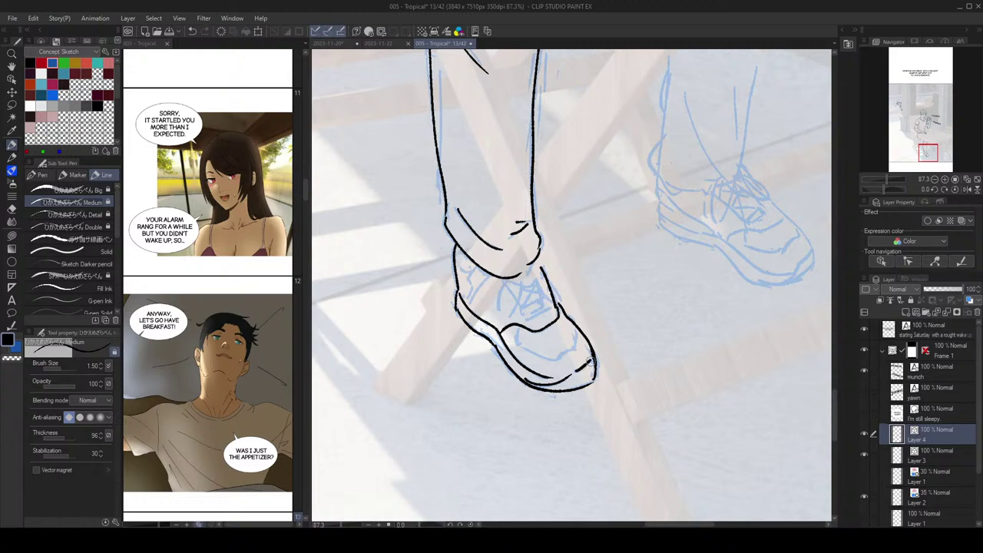
pyautogui.moveTo(517, 327)
pyautogui.mouseDown()
pyautogui.moveTo(518, 346)
pyautogui.moveTo(556, 361)
pyautogui.moveTo(576, 345)
pyautogui.moveTo(572, 319)
pyautogui.mouseUp()
pyautogui.hotkey('ctrl', 'z')
pyautogui.hotkey('ctrl', 'z')
# Step: Ink the crossed laces and bow loops of the near shoe, undoing and redrawing poor strokes
pyautogui.moveTo(503, 281)
pyautogui.mouseDown()
pyautogui.moveTo(525, 319)
pyautogui.moveTo(553, 309)
pyautogui.moveTo(529, 267)
pyautogui.mouseUp()
pyautogui.moveTo(525, 309)
pyautogui.mouseDown()
pyautogui.moveTo(543, 298)
pyautogui.moveTo(533, 280)
pyautogui.moveTo(543, 294)
pyautogui.moveTo(533, 278)
pyautogui.mouseUp()
pyautogui.hotkey('ctrl', 'z')
pyautogui.hotkey('ctrl', 'z')
pyautogui.hotkey('ctrl', 'z')
pyautogui.moveTo(508, 284)
pyautogui.mouseDown()
pyautogui.moveTo(533, 277)
pyautogui.moveTo(508, 281)
pyautogui.moveTo(522, 298)
pyautogui.moveTo(516, 280)
pyautogui.moveTo(559, 301)
pyautogui.moveTo(533, 288)
pyautogui.mouseUp()
pyautogui.hotkey('ctrl', 'z')
pyautogui.hotkey('ctrl', 'z')
pyautogui.hotkey('ctrl', 'z')
# Step: Ink the side and heel panel lines of the near shoe
pyautogui.moveTo(477, 271); pyautogui.dragTo(469, 307)
pyautogui.moveTo(456, 252); pyautogui.dragTo(469, 273)
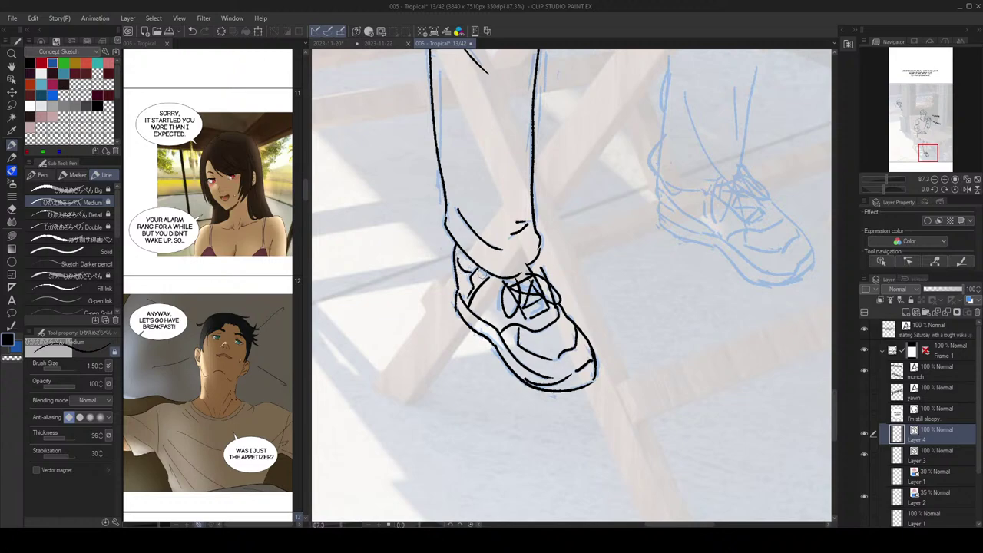
pyautogui.scroll(-3, 569, 247)
pyautogui.scroll(2, 546, 229)
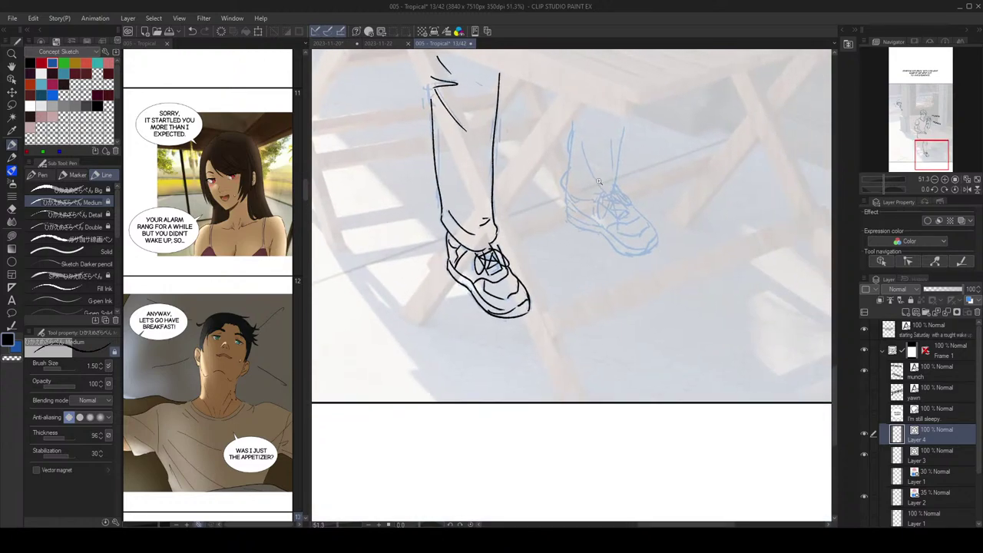
pyautogui.press('e')
pyautogui.press('p')
pyautogui.moveTo(454, 266); pyautogui.dragTo(472, 297)
pyautogui.hotkey('ctrl', 'z')
# Step: Ink the rear edge and curved hem of the far trouser leg, undoing and redrawing poor strokes
pyautogui.moveTo(600, 182); pyautogui.dragTo(560, 184)
pyautogui.moveTo(545, 124)
pyautogui.mouseDown()
pyautogui.moveTo(562, 213)
pyautogui.moveTo(535, 228)
pyautogui.moveTo(533, 247)
pyautogui.mouseUp()
pyautogui.hotkey('ctrl', 'z')
pyautogui.hotkey('ctrl', 'z')
pyautogui.hotkey('ctrl', 'z')
pyautogui.moveTo(540, 197)
pyautogui.mouseDown()
pyautogui.moveTo(528, 268)
pyautogui.moveTo(545, 299)
pyautogui.mouseUp()
pyautogui.hotkey('ctrl', 'z')
pyautogui.hotkey('ctrl', 'z')
pyautogui.hotkey('ctrl', 'z')
pyautogui.moveTo(536, 251); pyautogui.dragTo(527, 277)
pyautogui.hotkey('ctrl', 'z')
pyautogui.moveTo(536, 252)
pyautogui.mouseDown()
pyautogui.moveTo(532, 294)
pyautogui.moveTo(570, 295)
pyautogui.mouseUp()
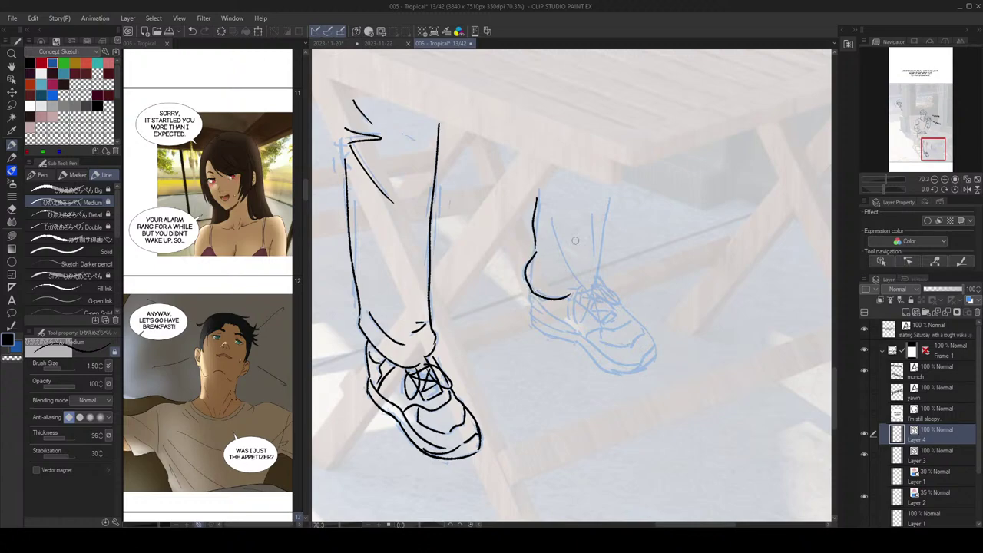
# Step: Ink the front edge and two inner fold lines of the far trouser leg, and extend its rear edge upward
pyautogui.moveTo(552, 216); pyautogui.dragTo(587, 288)
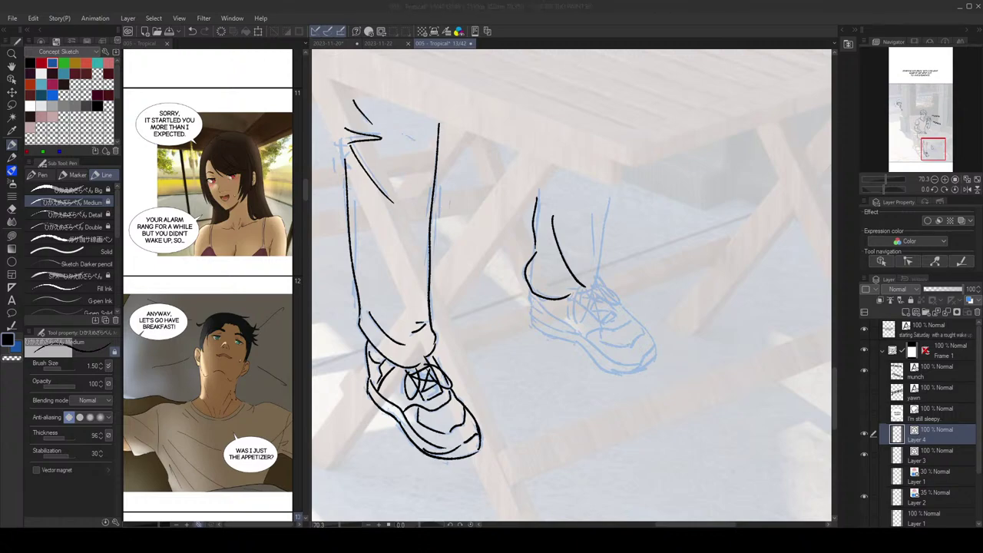
pyautogui.moveTo(613, 137); pyautogui.dragTo(591, 145)
pyautogui.moveTo(589, 195); pyautogui.dragTo(571, 291)
pyautogui.hotkey('ctrl', 'z')
pyautogui.moveTo(572, 291); pyautogui.dragTo(566, 293)
pyautogui.moveTo(571, 221); pyautogui.dragTo(573, 276)
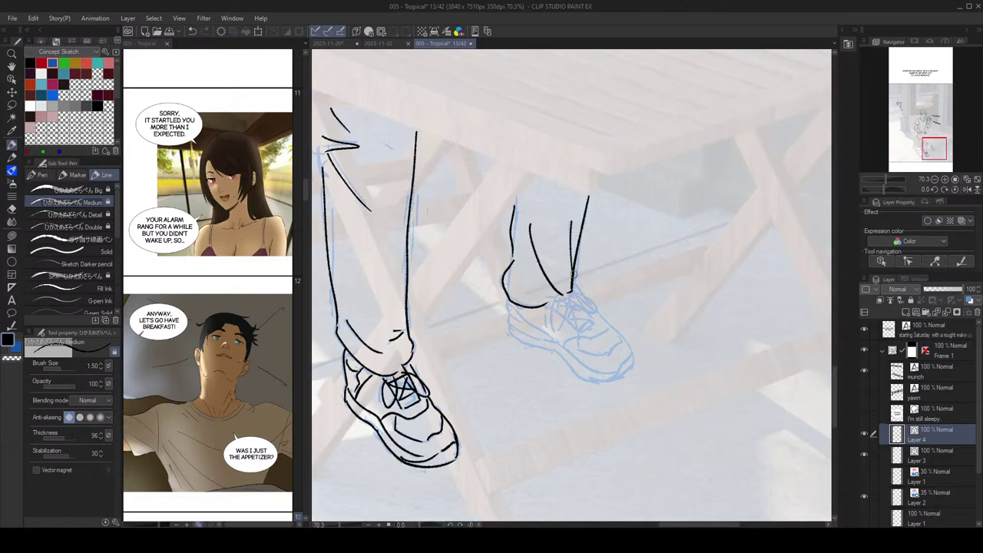
pyautogui.hotkey('ctrl', 'z')
pyautogui.moveTo(515, 209); pyautogui.dragTo(517, 192)
# Step: Ink the heel and the upper and lower sole edges of the far shoe as far as the toe
pyautogui.moveTo(528, 266); pyautogui.dragTo(502, 222)
pyautogui.moveTo(481, 257)
pyautogui.mouseDown()
pyautogui.moveTo(484, 287)
pyautogui.moveTo(536, 310)
pyautogui.mouseUp()
pyautogui.moveTo(484, 281); pyautogui.dragTo(561, 318)
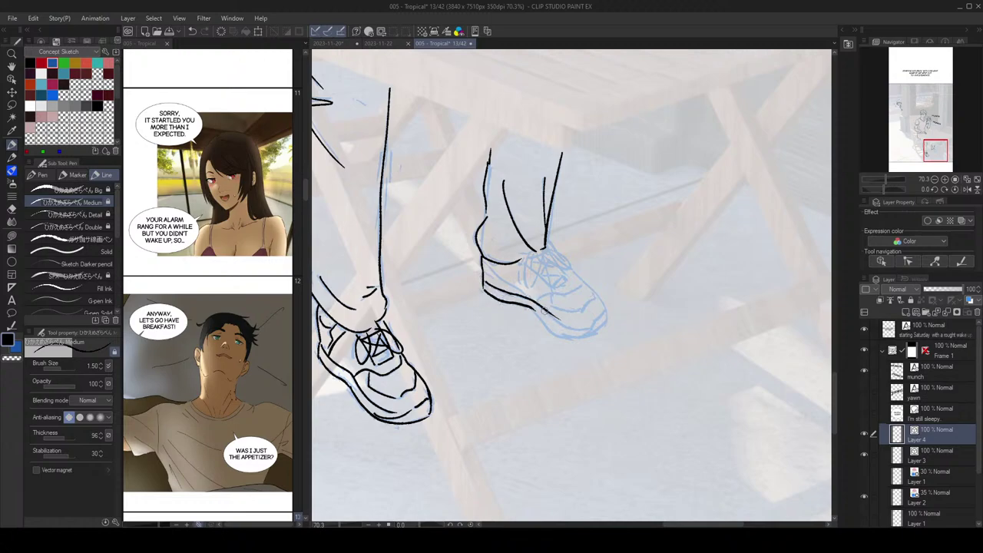
pyautogui.press('e')
pyautogui.click(556, 314)
pyautogui.press('p')
pyautogui.hotkey('ctrl', 'z')
pyautogui.moveTo(484, 281)
pyautogui.mouseDown()
pyautogui.moveTo(533, 302)
pyautogui.moveTo(505, 296)
pyautogui.moveTo(543, 312)
pyautogui.moveTo(555, 335)
pyautogui.moveTo(599, 327)
pyautogui.mouseUp()
pyautogui.hotkey('ctrl', 'z')
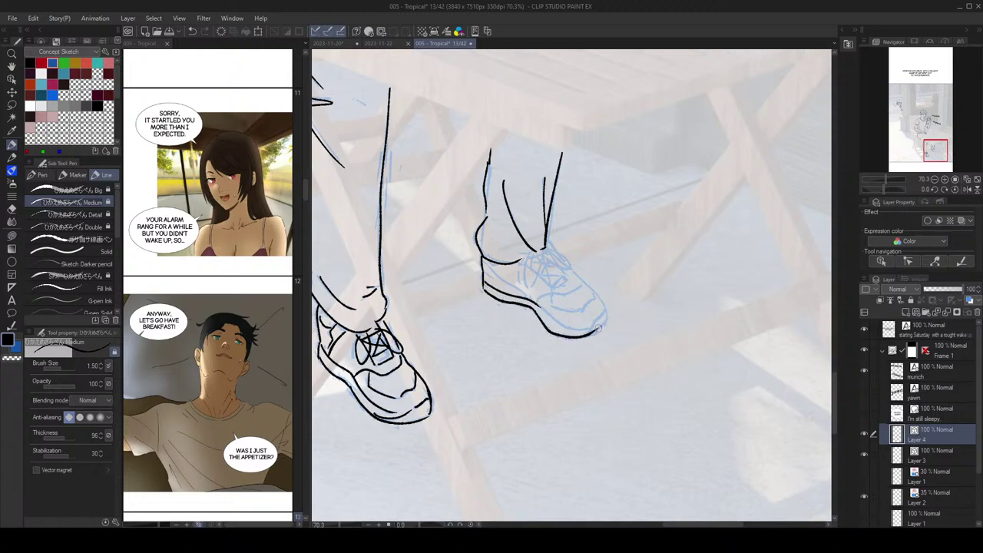
# Step: Ink the front edge, rounded toe and toe panel lines of the far shoe
pyautogui.moveTo(561, 261); pyautogui.dragTo(539, 244)
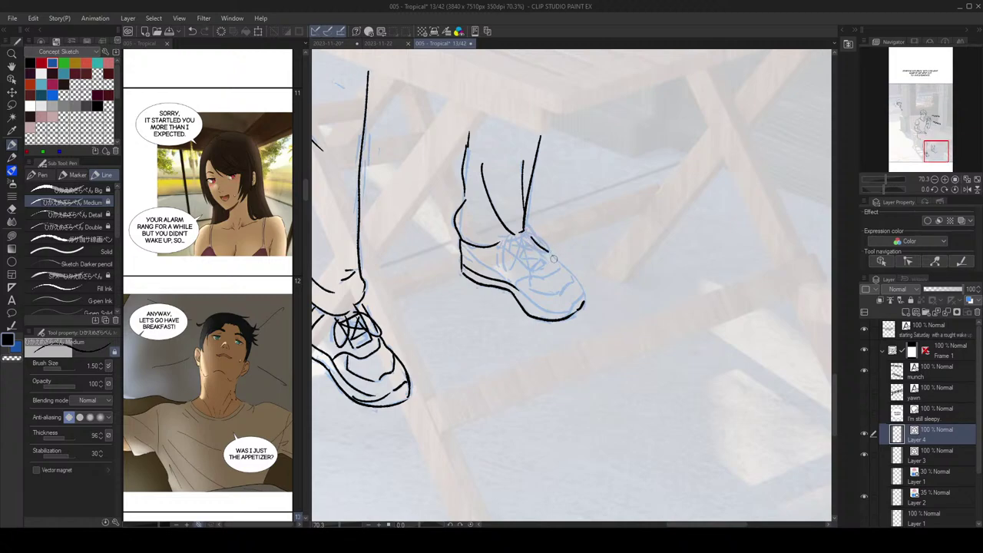
pyautogui.moveTo(556, 260)
pyautogui.mouseDown()
pyautogui.moveTo(580, 284)
pyautogui.moveTo(581, 308)
pyautogui.moveTo(564, 317)
pyautogui.mouseUp()
pyautogui.moveTo(536, 305); pyautogui.dragTo(567, 315)
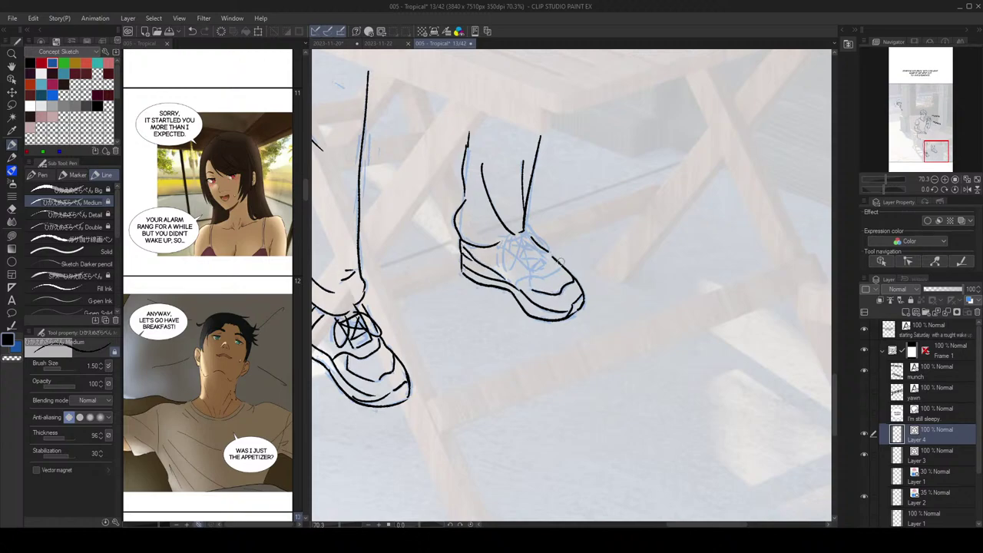
pyautogui.moveTo(525, 276)
pyautogui.mouseDown()
pyautogui.moveTo(520, 284)
pyautogui.moveTo(560, 268)
pyautogui.mouseUp()
pyautogui.hotkey('ctrl', 'z')
pyautogui.hotkey('ctrl', 'z')
# Step: Ink the crossed laces and bow loops of the far shoe, undoing and redrawing poor strokes
pyautogui.moveTo(504, 246)
pyautogui.mouseDown()
pyautogui.moveTo(529, 269)
pyautogui.moveTo(545, 263)
pyautogui.moveTo(521, 232)
pyautogui.moveTo(541, 258)
pyautogui.mouseUp()
pyautogui.hotkey('ctrl', 'z')
pyautogui.hotkey('ctrl', 'z')
pyautogui.moveTo(525, 242)
pyautogui.mouseDown()
pyautogui.moveTo(531, 268)
pyautogui.moveTo(541, 257)
pyautogui.mouseUp()
pyautogui.hotkey('ctrl', 'z')
pyautogui.hotkey('ctrl', 'z')
pyautogui.hotkey('ctrl', 'z')
pyautogui.moveTo(510, 255)
pyautogui.mouseDown()
pyautogui.moveTo(527, 238)
pyautogui.moveTo(508, 269)
pyautogui.moveTo(515, 234)
pyautogui.moveTo(506, 240)
pyautogui.moveTo(523, 234)
pyautogui.moveTo(532, 247)
pyautogui.moveTo(524, 240)
pyautogui.mouseUp()
pyautogui.hotkey('ctrl', 'z')
pyautogui.hotkey('ctrl', 'z')
pyautogui.hotkey('ctrl', 'z')
# Step: Ink the four-sided rim of the basket on the table with the Detail line pen at brush size 0.40
pyautogui.moveTo(581, 225); pyautogui.dragTo(555, 206)
pyautogui.moveTo(576, 110); pyautogui.dragTo(600, 205)
pyautogui.scroll(3, 556, 168)
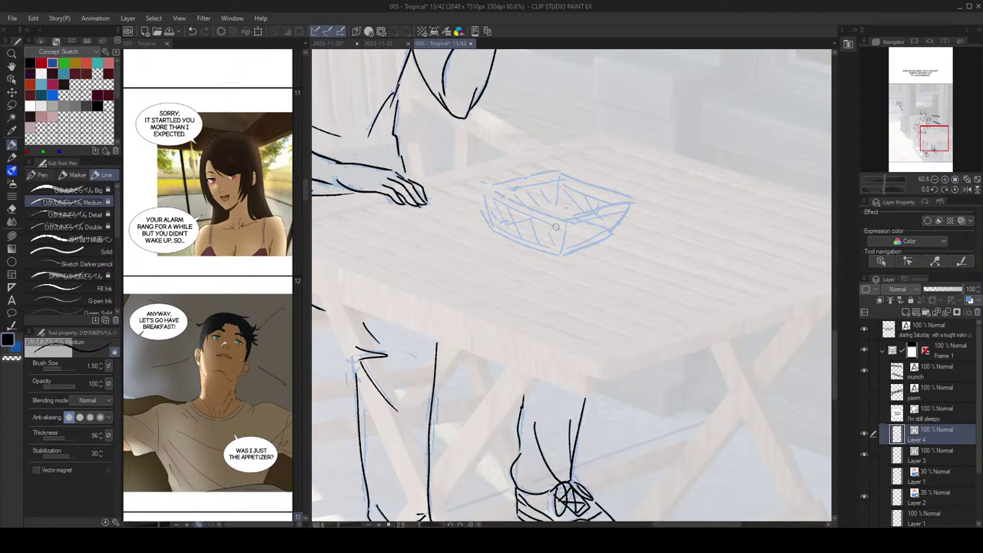
pyautogui.click(85, 215)
pyautogui.moveTo(566, 222); pyautogui.dragTo(484, 186)
pyautogui.scroll(-6, 607, 195)
pyautogui.scroll(5, 594, 220)
pyautogui.hotkey('ctrl', 'z')
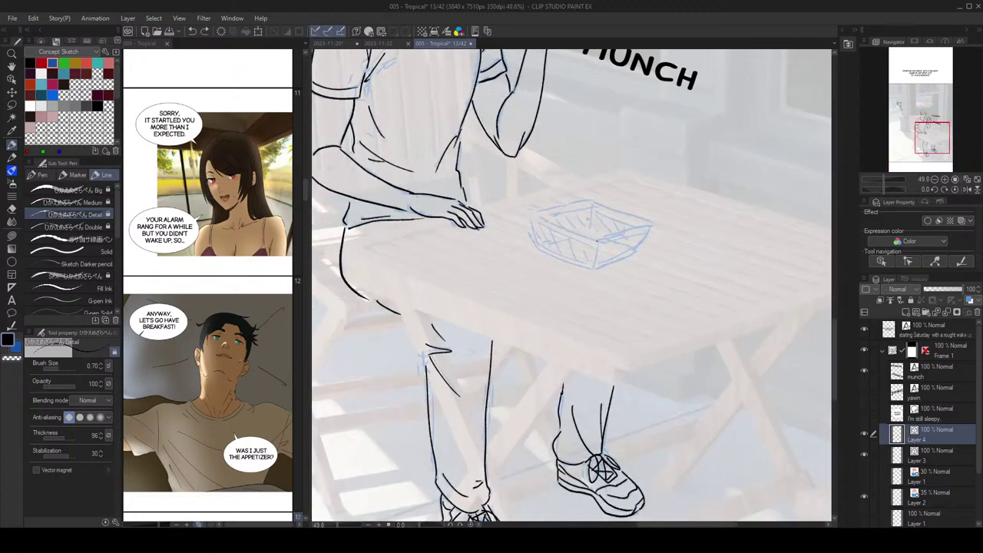
pyautogui.moveTo(594, 221); pyautogui.dragTo(572, 219)
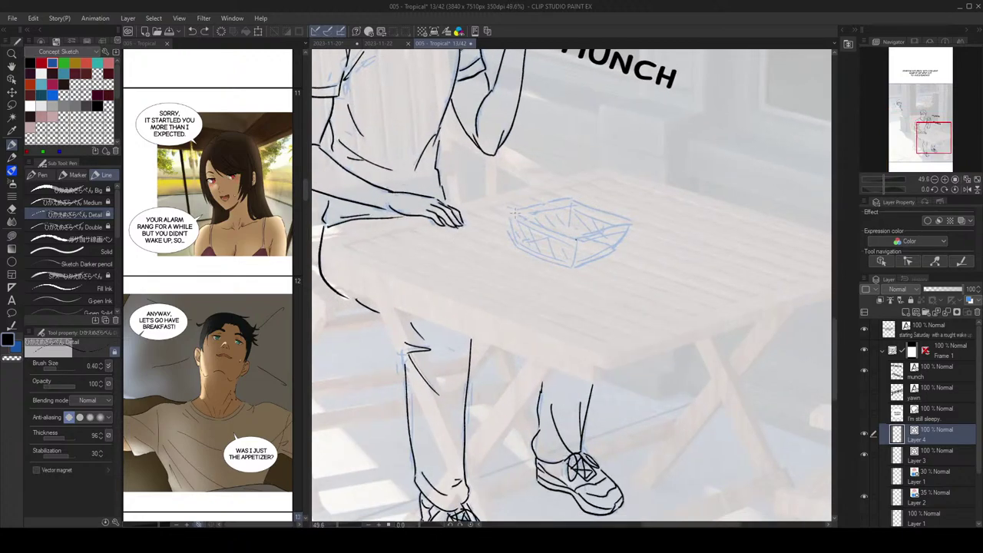
pyautogui.moveTo(576, 240); pyautogui.dragTo(508, 211)
pyautogui.scroll(-5, 625, 197)
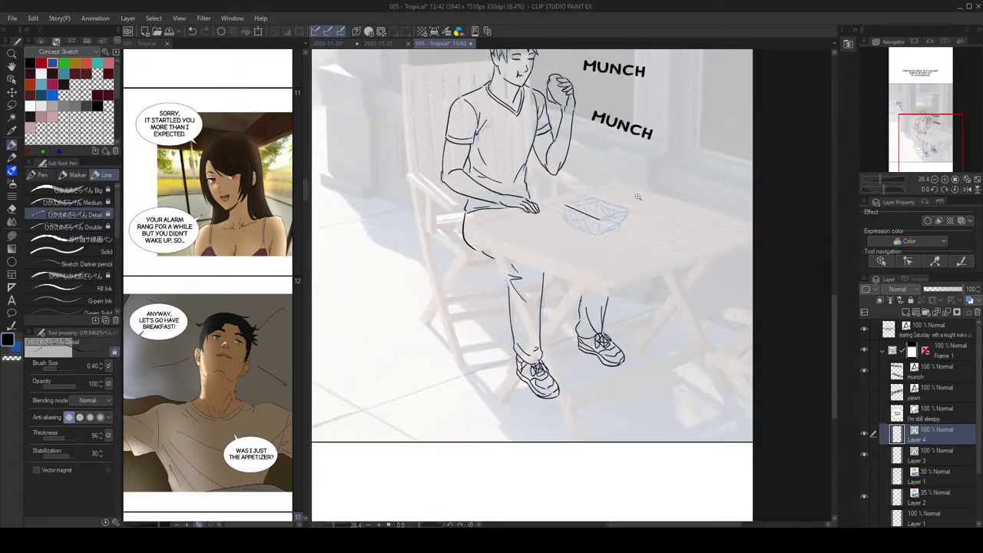
pyautogui.scroll(5, 606, 202)
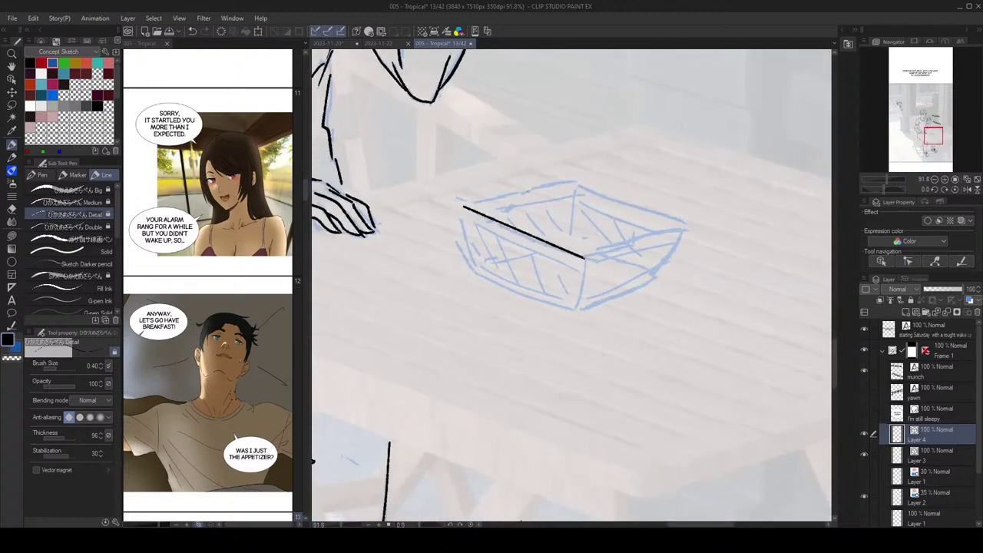
pyautogui.moveTo(585, 259); pyautogui.dragTo(572, 182)
pyautogui.moveTo(572, 182); pyautogui.dragTo(464, 206)
pyautogui.scroll(-1, 490, 192)
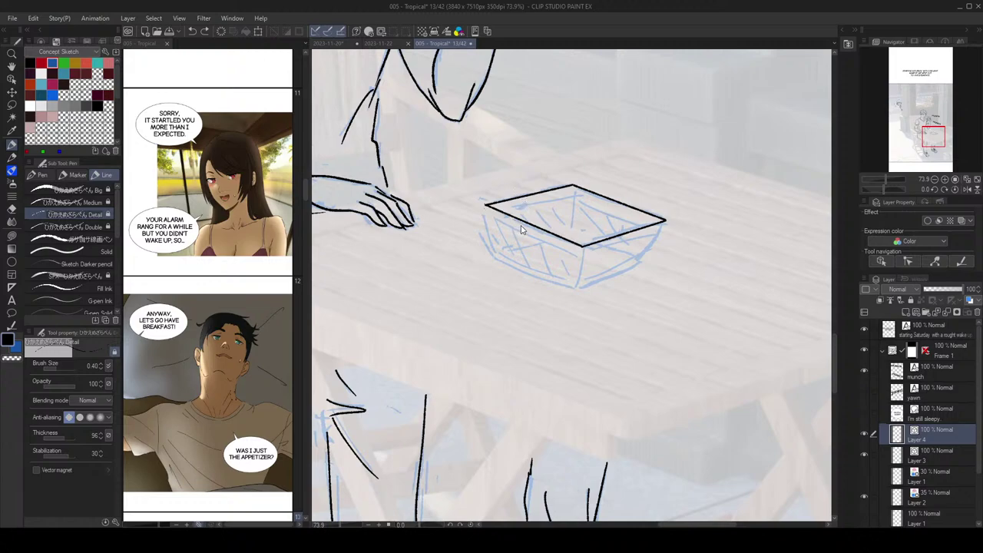
# Step: Ink the left side edge and lower left edge of the basket with the Medium line pen
pyautogui.moveTo(496, 259); pyautogui.dragTo(575, 289)
pyautogui.click(73, 202)
pyautogui.hotkey('ctrl', 'z')
pyautogui.moveTo(497, 258); pyautogui.dragTo(576, 289)
pyautogui.moveTo(485, 205); pyautogui.dragTo(496, 258)
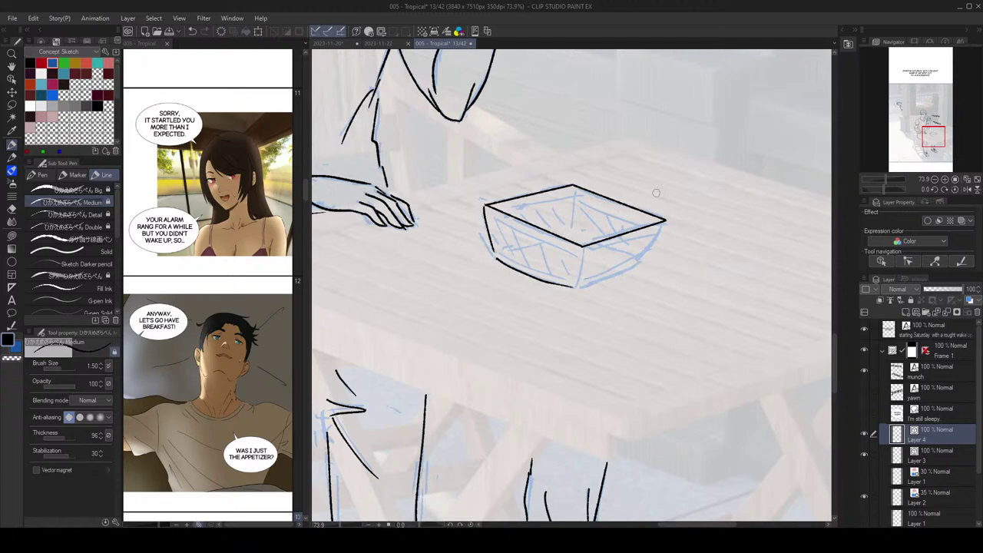
# Step: Ink the right side edge and lower right edge of the basket, and check the shape in mirrored view
pyautogui.moveTo(580, 288); pyautogui.dragTo(642, 259)
pyautogui.moveTo(665, 223)
pyautogui.mouseDown()
pyautogui.moveTo(633, 268)
pyautogui.moveTo(579, 289)
pyautogui.mouseUp()
pyautogui.hotkey('ctrl', 'z')
pyautogui.hotkey('ctrl', 'z')
pyautogui.hotkey('ctrl', 'z')
pyautogui.moveTo(639, 262); pyautogui.dragTo(574, 286)
pyautogui.moveTo(665, 223); pyautogui.dragTo(645, 255)
pyautogui.press('h')
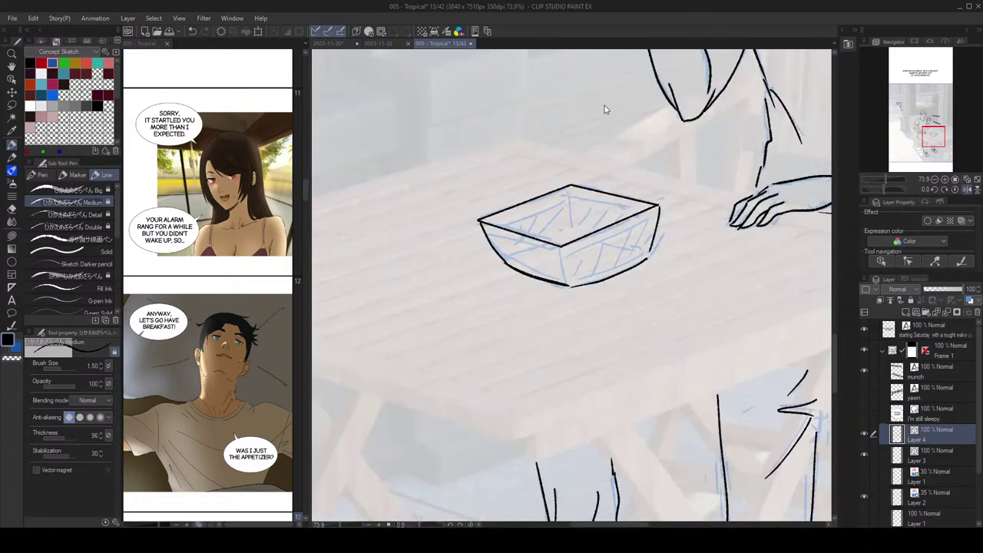
pyautogui.press('h')
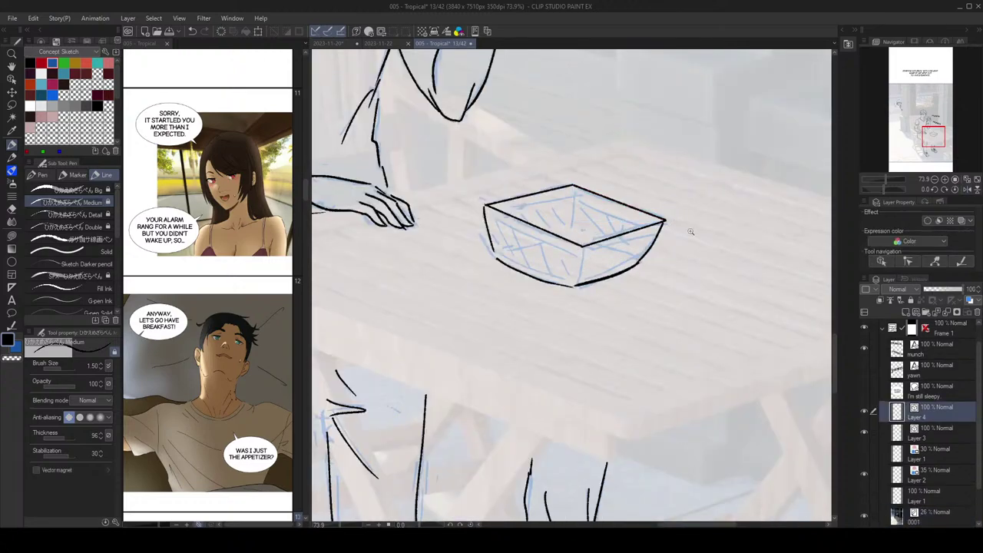
# Step: Erase surplus line at the basket's lower front corner and check the whole figure in normal and mirrored view
pyautogui.scroll(-2, 676, 224)
pyautogui.scroll(1, 557, 220)
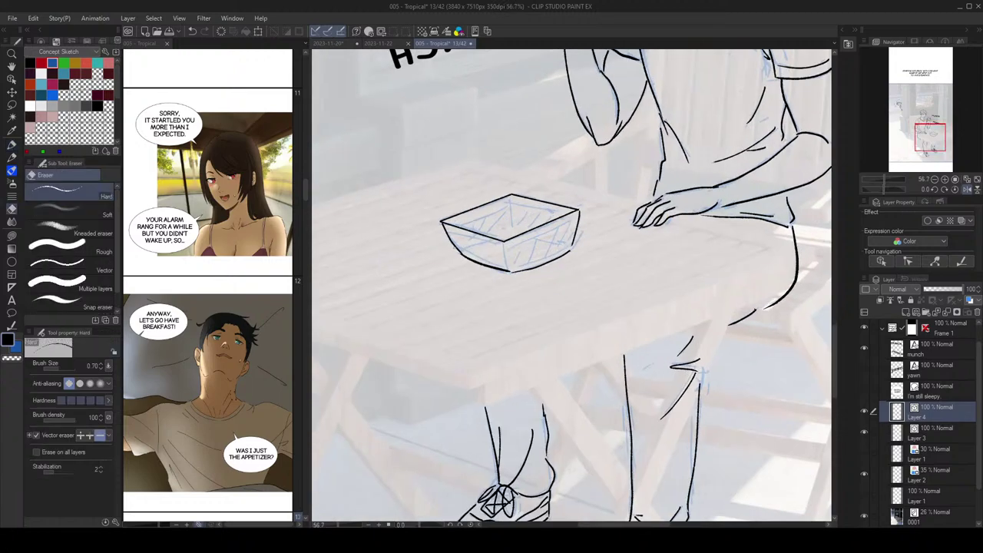
pyautogui.press('e')
pyautogui.press('p')
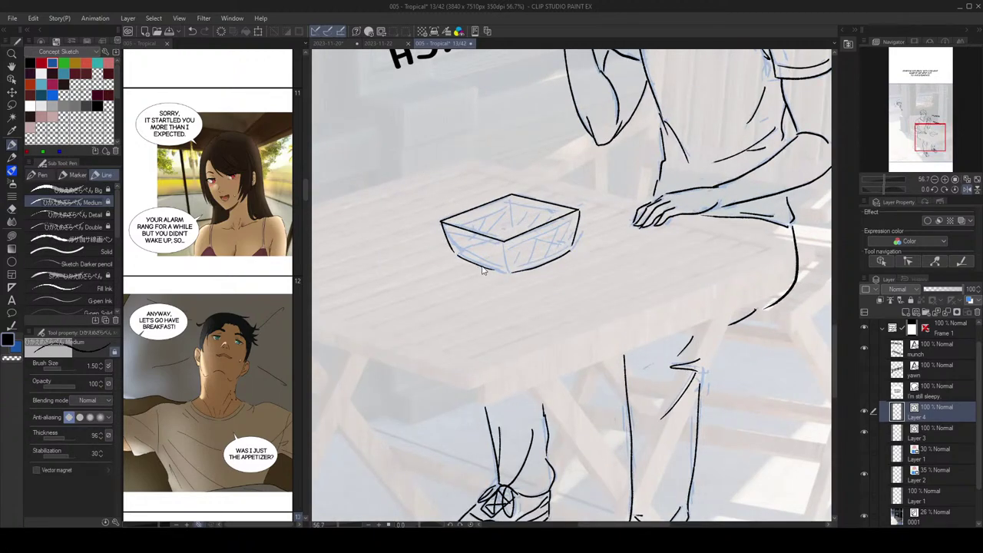
pyautogui.scroll(-3, 508, 273)
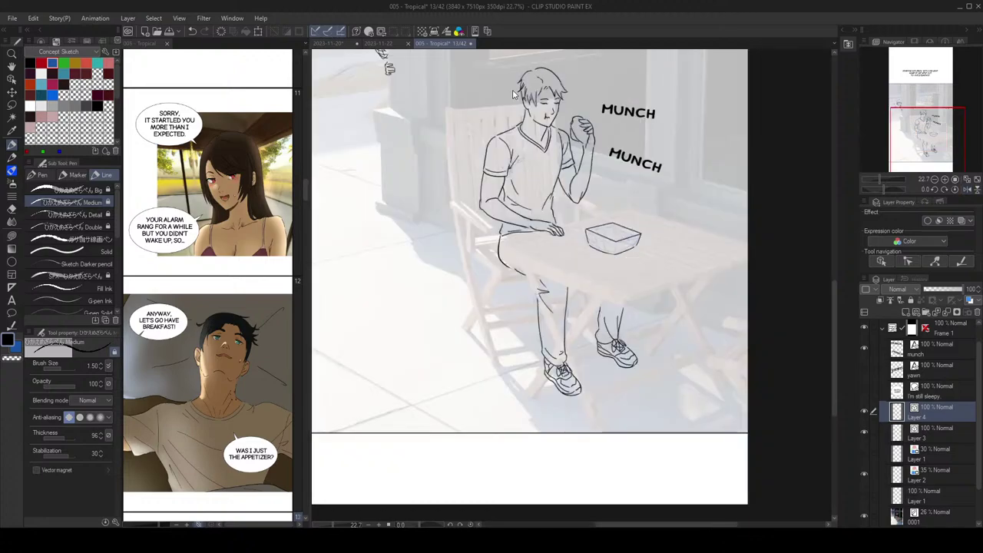
pyautogui.press('h')
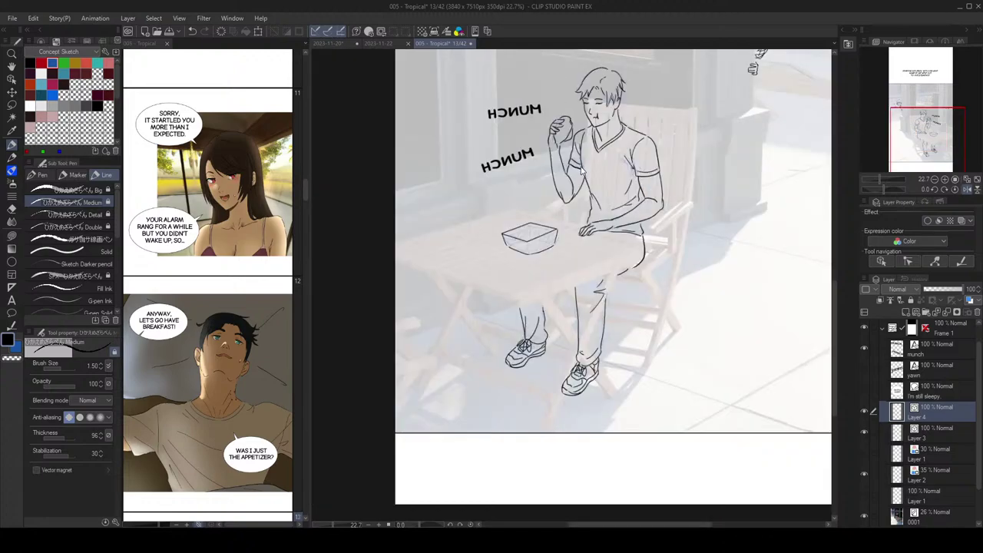
pyautogui.press('h')
pyautogui.scroll(2, 603, 217)
pyautogui.scroll(-3, 676, 176)
pyautogui.scroll(3, 671, 212)
pyautogui.scroll(2, 695, 226)
pyautogui.press('e')
pyautogui.press('p')
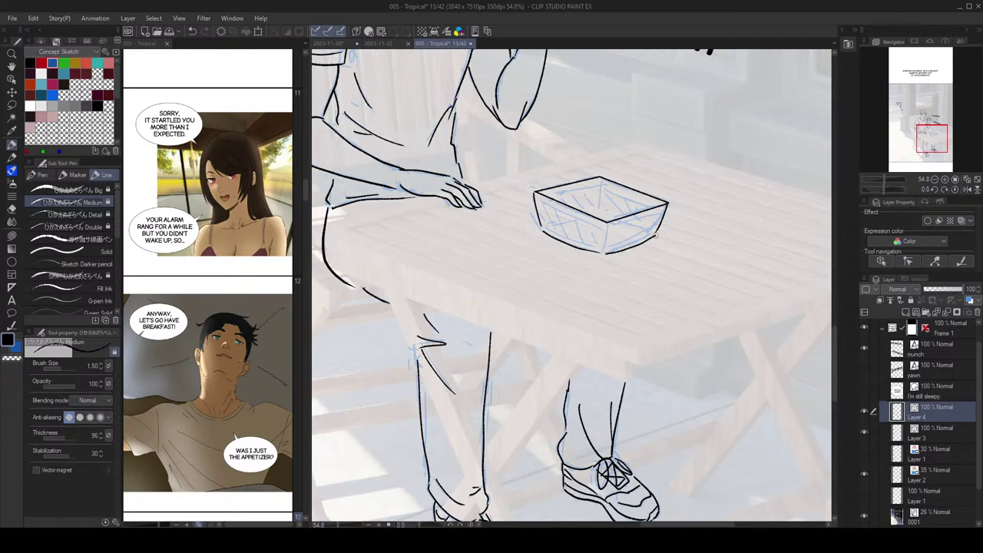
# Step: Ink the basket's vertical front corner and rework the lower edges that meet it
pyautogui.scroll(-5, 682, 210)
pyautogui.scroll(4, 682, 211)
pyautogui.press('e')
pyautogui.press('p')
pyautogui.moveTo(626, 237); pyautogui.dragTo(666, 222)
pyautogui.press('e')
pyautogui.moveTo(594, 232)
pyautogui.mouseDown()
pyautogui.moveTo(586, 221)
pyautogui.moveTo(623, 236)
pyautogui.mouseUp()
pyautogui.press('p')
pyautogui.hotkey('ctrl', 'z')
pyautogui.scroll(-5, 634, 215)
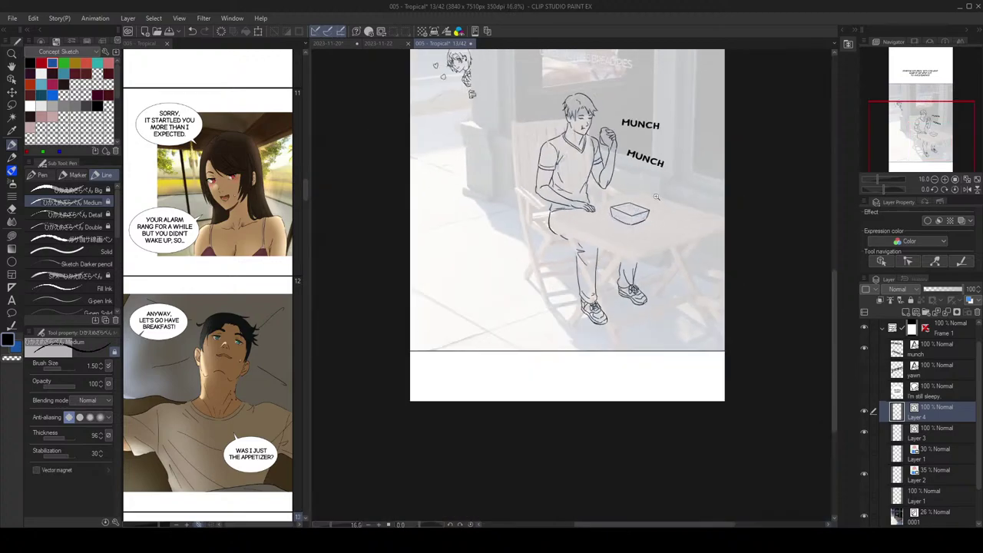
pyautogui.scroll(5, 672, 232)
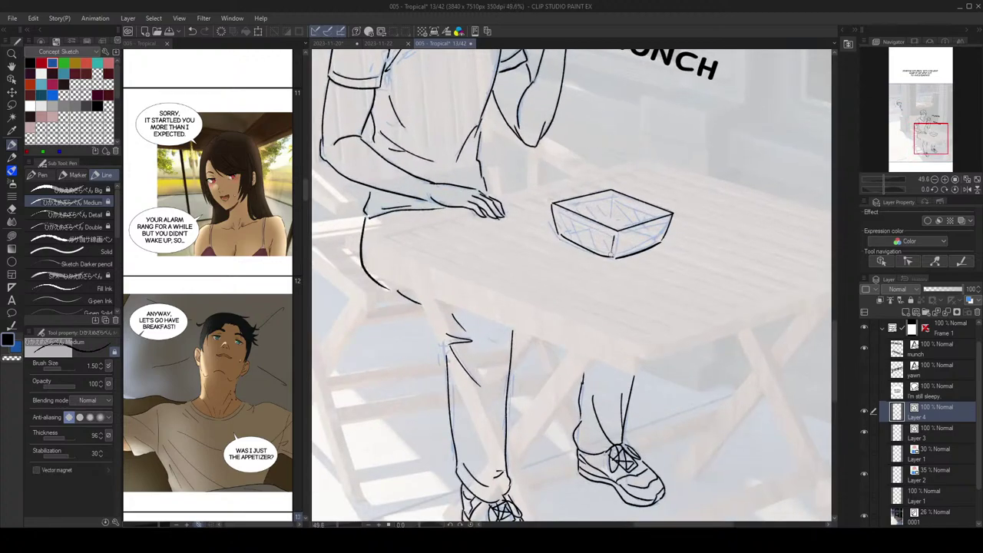
# Step: Ink the inner frame outline on the basket's left front face, redrawing its lower line
pyautogui.scroll(2, 596, 217)
pyautogui.moveTo(543, 214); pyautogui.dragTo(625, 245)
pyautogui.moveTo(544, 212)
pyautogui.mouseDown()
pyautogui.moveTo(549, 238)
pyautogui.moveTo(619, 273)
pyautogui.mouseUp()
pyautogui.hotkey('ctrl', 'z')
pyautogui.moveTo(551, 239); pyautogui.dragTo(618, 271)
# Step: Ink the inner frame outline on the basket's right front face while the canvas is mirrored
pyautogui.press('h')
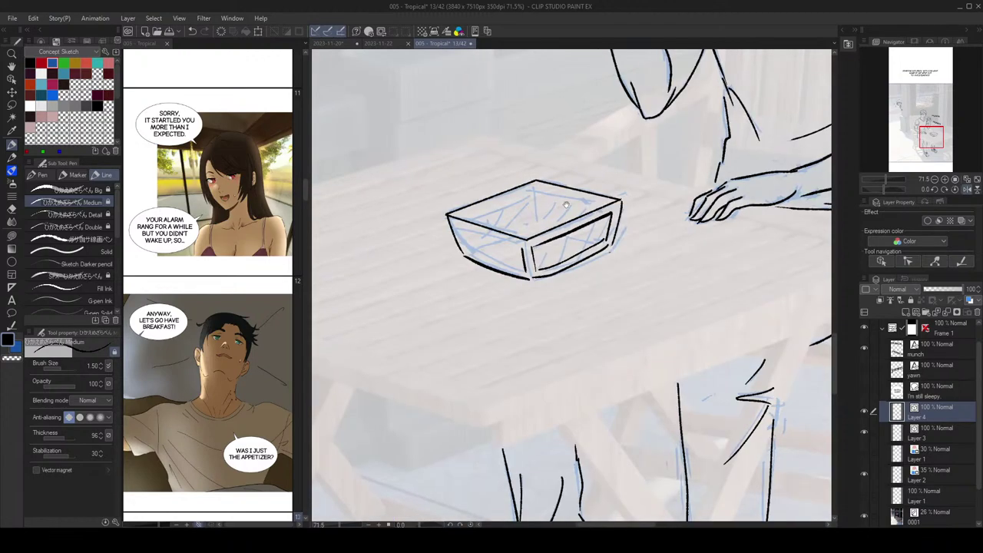
pyautogui.moveTo(460, 225); pyautogui.dragTo(522, 247)
pyautogui.moveTo(456, 226)
pyautogui.mouseDown()
pyautogui.moveTo(470, 258)
pyautogui.moveTo(528, 275)
pyautogui.mouseUp()
pyautogui.hotkey('ctrl', 'z')
pyautogui.moveTo(474, 255); pyautogui.dragTo(528, 274)
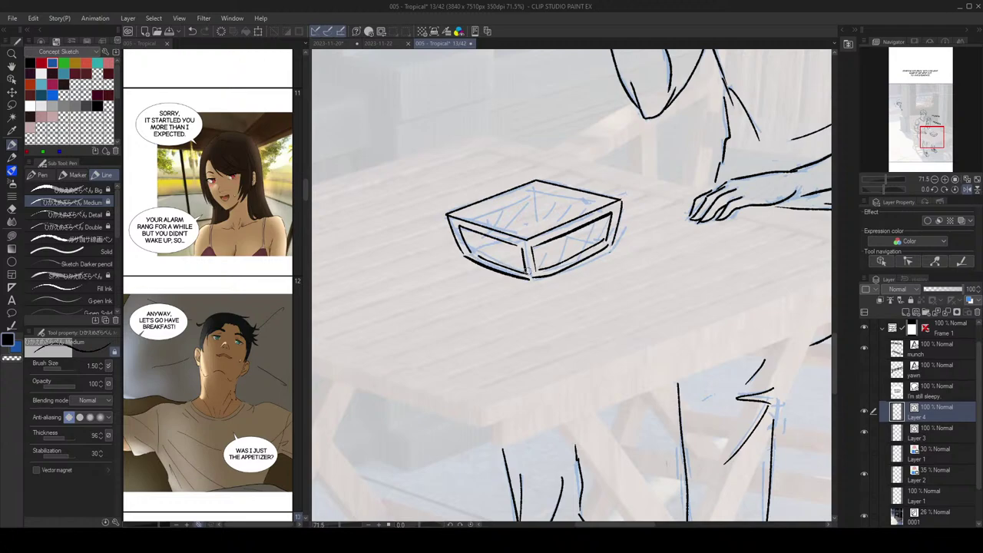
# Step: Ink the inner rim lines along the basket's two back edges, flipping the canvas between strokes
pyautogui.press('h')
pyautogui.scroll(1, 636, 183)
pyautogui.moveTo(609, 192); pyautogui.dragTo(679, 216)
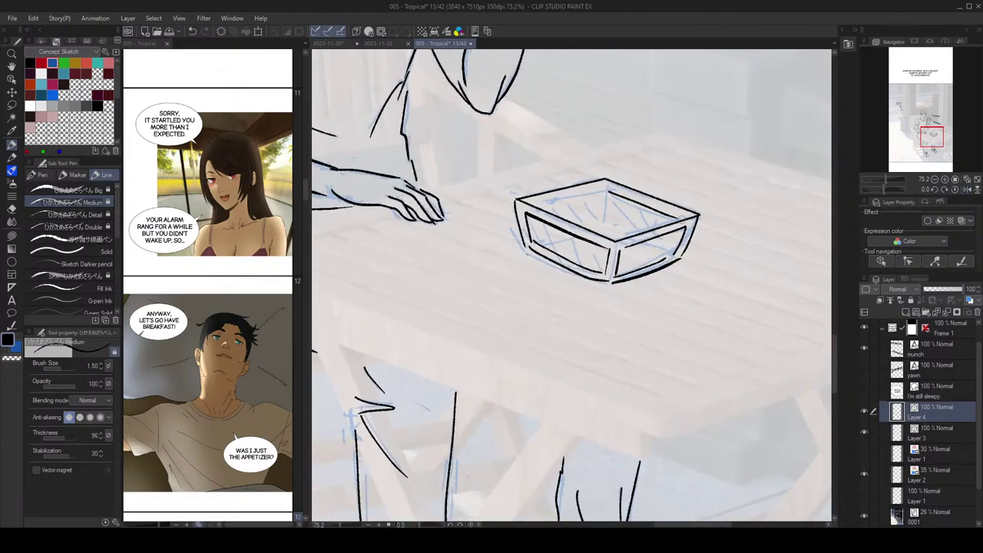
pyautogui.press('h')
pyautogui.moveTo(541, 190); pyautogui.dragTo(613, 205)
pyautogui.hotkey('ctrl', 'z')
# Step: Ink the basket's inner back corner and the floor edge seen through its opening, undoing poor strokes
pyautogui.moveTo(535, 193)
pyautogui.mouseDown()
pyautogui.moveTo(538, 226)
pyautogui.moveTo(605, 244)
pyautogui.mouseUp()
pyautogui.hotkey('ctrl', 'z')
pyautogui.hotkey('ctrl', 'z')
pyautogui.hotkey('ctrl', 'z')
pyautogui.hotkey('ctrl', 'z')
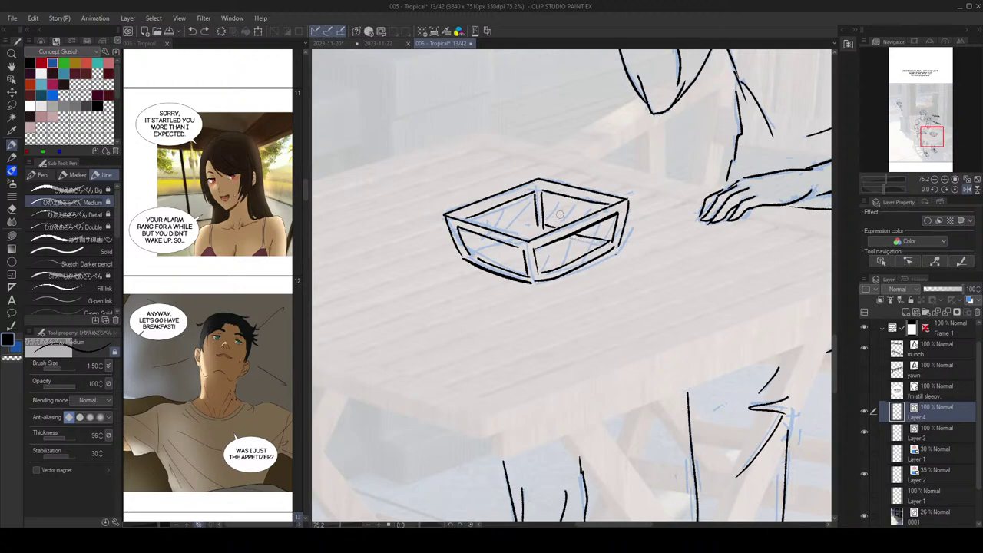
pyautogui.press('h')
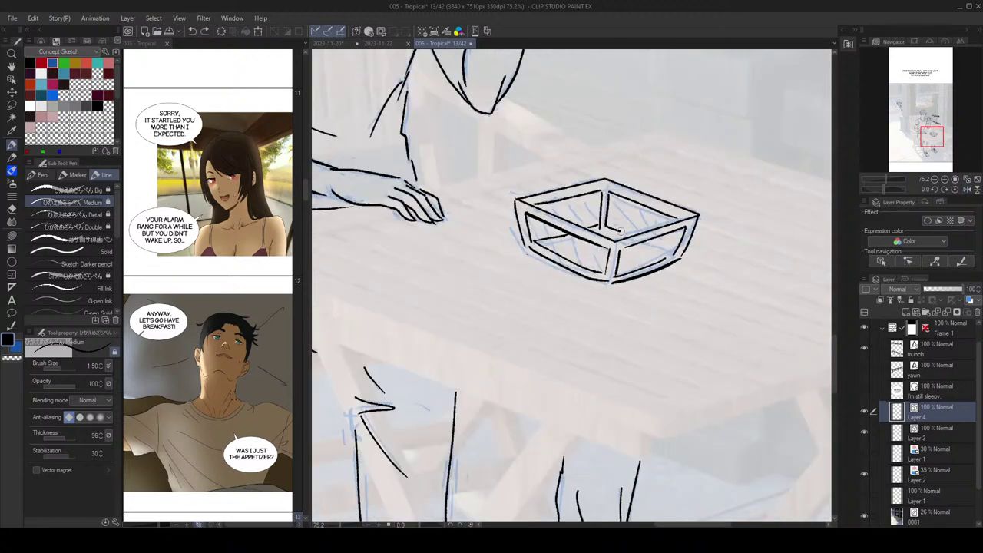
# Step: Redraw the vertical line at the basket's inner back corner and check it against the whole figure
pyautogui.scroll(-2, 652, 225)
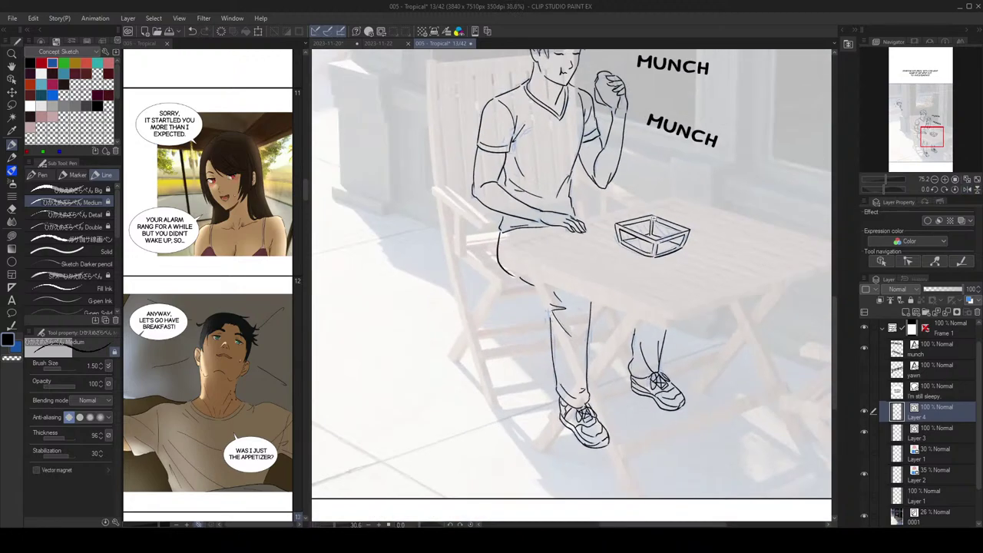
pyautogui.scroll(2, 652, 225)
pyautogui.moveTo(664, 256); pyautogui.dragTo(663, 253)
pyautogui.hotkey('ctrl', 'z')
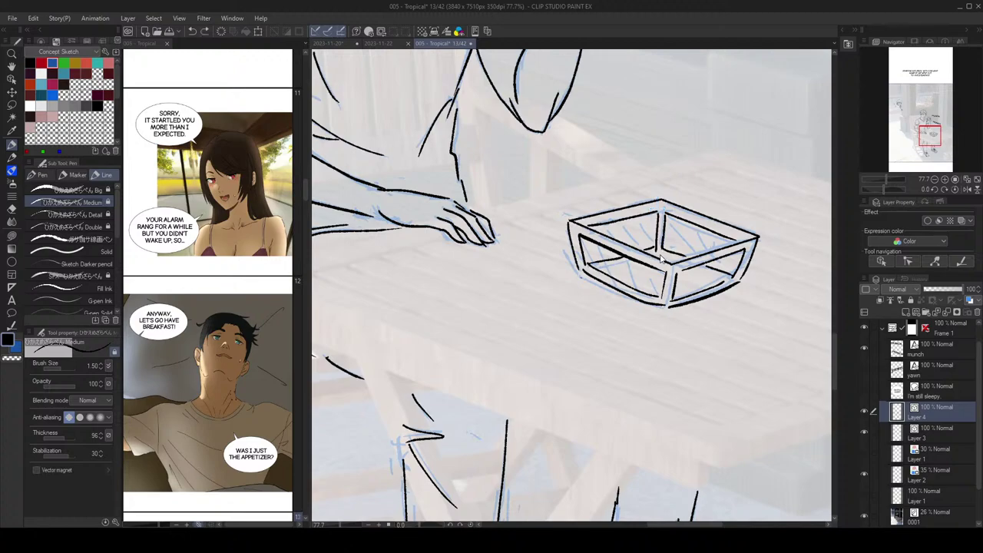
pyautogui.hotkey('ctrl', 'z')
pyautogui.moveTo(656, 247)
pyautogui.mouseDown()
pyautogui.moveTo(657, 275)
pyautogui.moveTo(659, 212)
pyautogui.mouseUp()
pyautogui.scroll(-3, 679, 207)
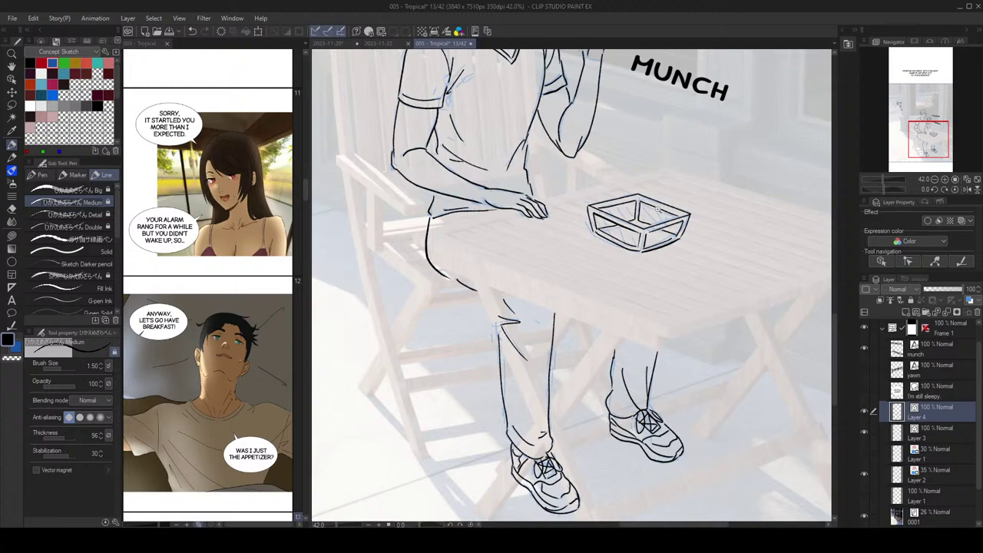
pyautogui.scroll(3, 657, 209)
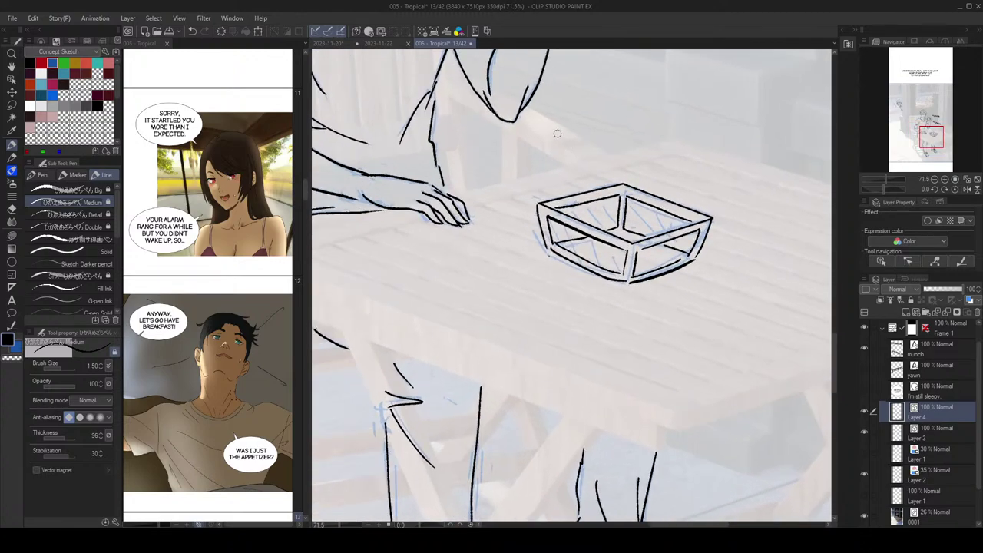
# Step: Ink slanted slat lines on the basket's left inner wall and both front faces, redrawing poor strokes
pyautogui.moveTo(582, 204)
pyautogui.mouseDown()
pyautogui.moveTo(602, 227)
pyautogui.moveTo(617, 224)
pyautogui.mouseUp()
pyautogui.moveTo(551, 223)
pyautogui.mouseDown()
pyautogui.moveTo(572, 253)
pyautogui.moveTo(565, 245)
pyautogui.moveTo(585, 237)
pyautogui.mouseUp()
pyautogui.hotkey('ctrl', 'z')
pyautogui.hotkey('ctrl', 'z')
pyautogui.hotkey('ctrl', 'z')
pyautogui.moveTo(556, 224)
pyautogui.mouseDown()
pyautogui.moveTo(571, 244)
pyautogui.moveTo(596, 255)
pyautogui.mouseUp()
pyautogui.moveTo(608, 244); pyautogui.dragTo(614, 269)
pyautogui.moveTo(625, 252)
pyautogui.mouseDown()
pyautogui.moveTo(642, 276)
pyautogui.moveTo(684, 260)
pyautogui.moveTo(671, 260)
pyautogui.mouseUp()
pyautogui.hotkey('ctrl', 'z')
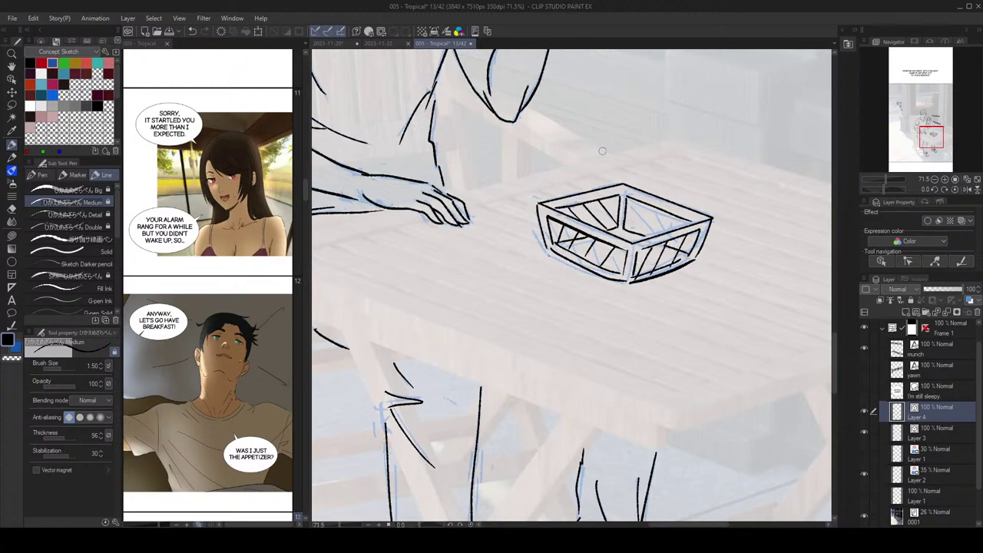
# Step: Ink slat lines on the basket's right inner wall, undoing the first attempts
pyautogui.moveTo(626, 201); pyautogui.dragTo(640, 234)
pyautogui.hotkey('ctrl', 'z')
pyautogui.hotkey('ctrl', 'z')
pyautogui.moveTo(627, 201)
pyautogui.mouseDown()
pyautogui.moveTo(641, 231)
pyautogui.moveTo(651, 210)
pyautogui.moveTo(670, 230)
pyautogui.mouseUp()
pyautogui.scroll(-6, 671, 228)
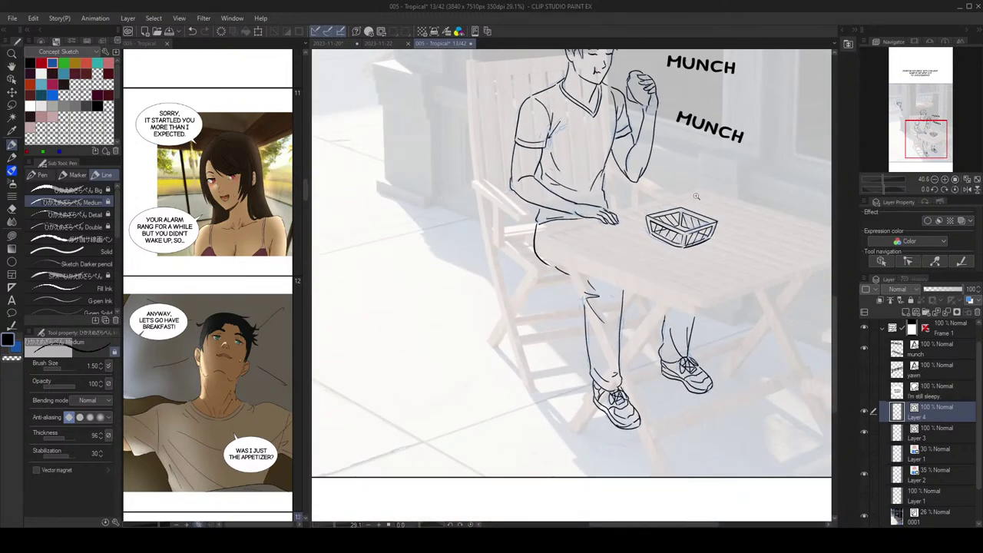
pyautogui.scroll(5, 704, 224)
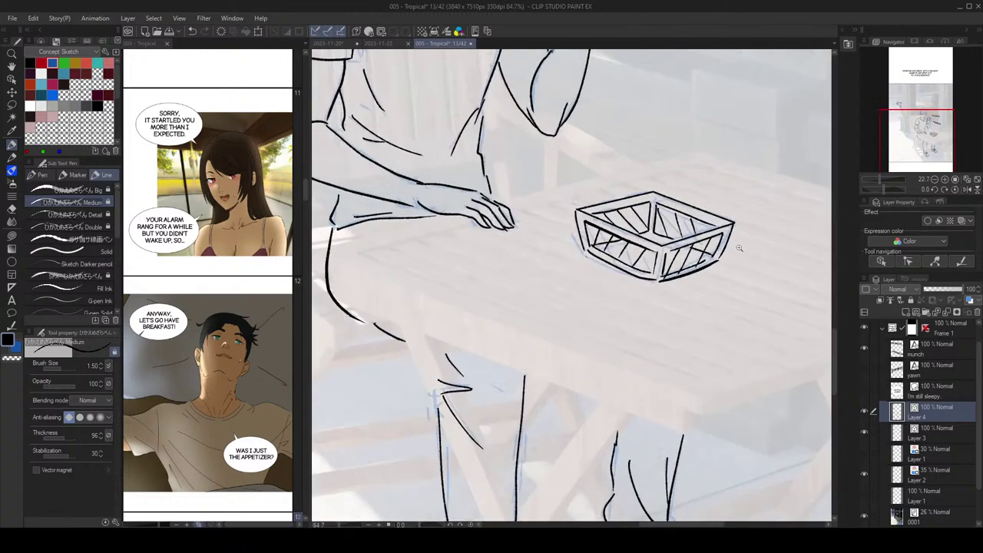
# Step: Ink the lower edge of the basket's left front face, erasing and redrawing its inner rim line
pyautogui.press('e')
pyautogui.press('p')
pyautogui.moveTo(557, 265); pyautogui.dragTo(646, 296)
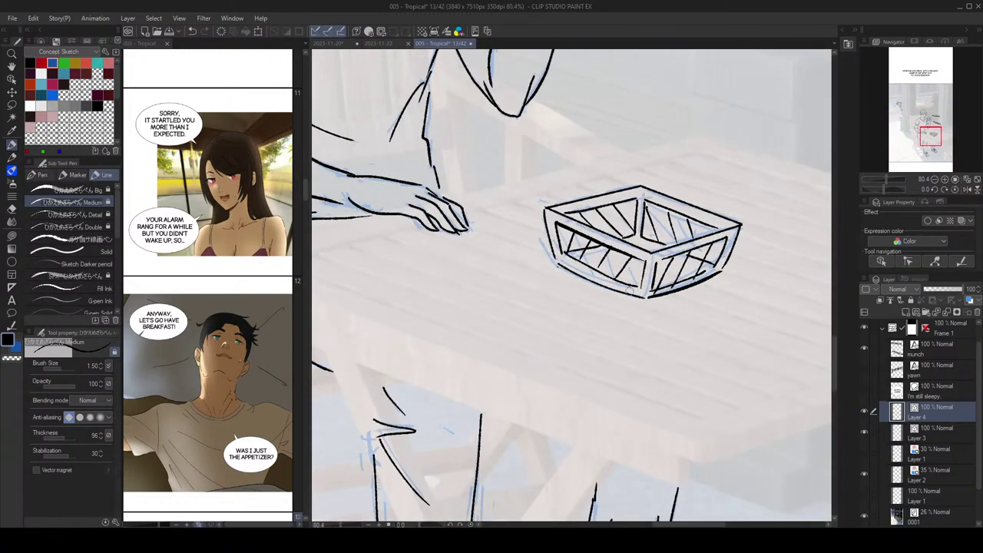
pyautogui.scroll(-5, 673, 231)
pyautogui.scroll(4, 676, 242)
pyautogui.press('e')
pyautogui.click(620, 240)
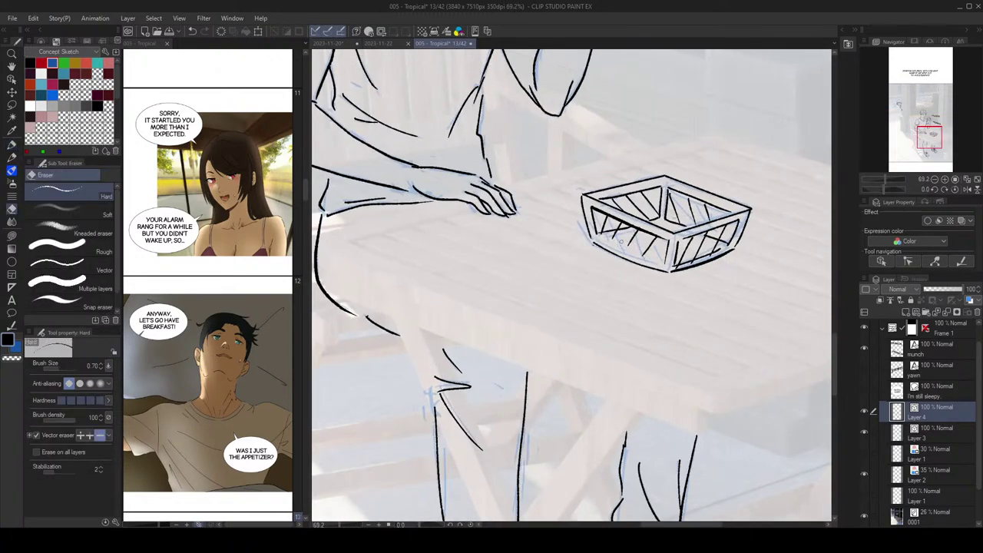
pyautogui.press('p')
pyautogui.moveTo(599, 235); pyautogui.dragTo(666, 267)
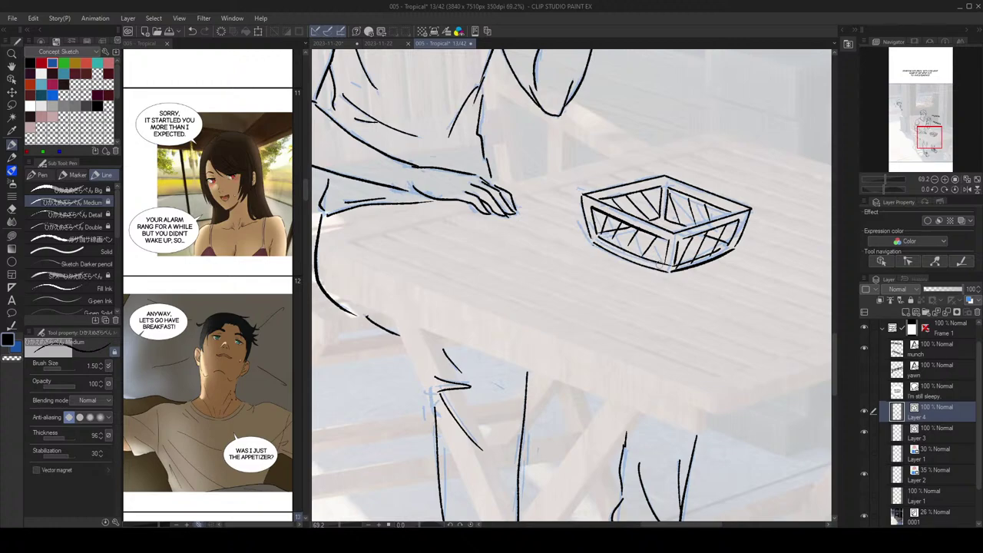
# Step: Clean up excess line ends on the basket with the vector eraser, switching its erase mode temporarily
pyautogui.scroll(-5, 684, 234)
pyautogui.scroll(5, 708, 231)
pyautogui.press('e')
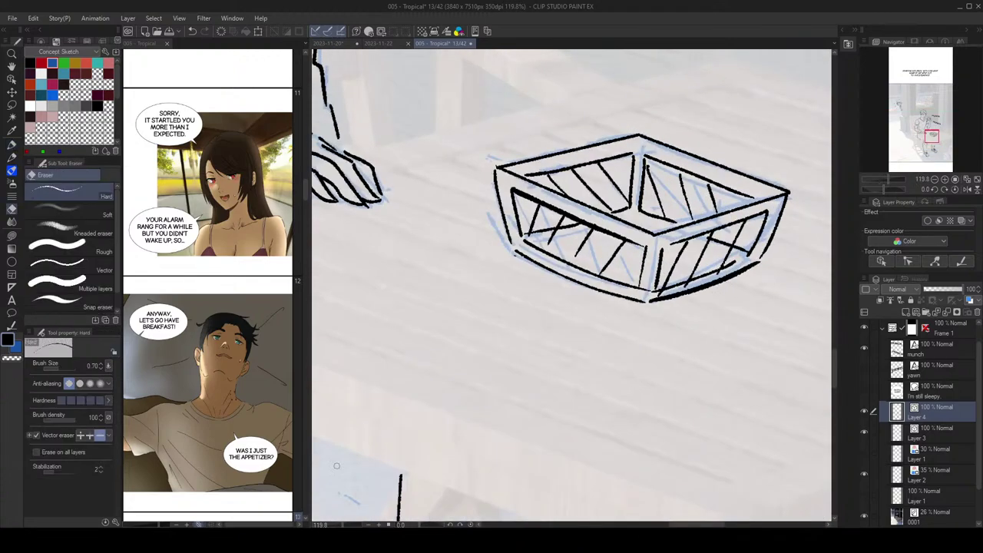
pyautogui.click(90, 435)
pyautogui.click(100, 436)
pyautogui.press('p')
# Step: Check the whole figure and basket in normal and mirrored view
pyautogui.scroll(-4, 666, 153)
pyautogui.scroll(-1, 666, 153)
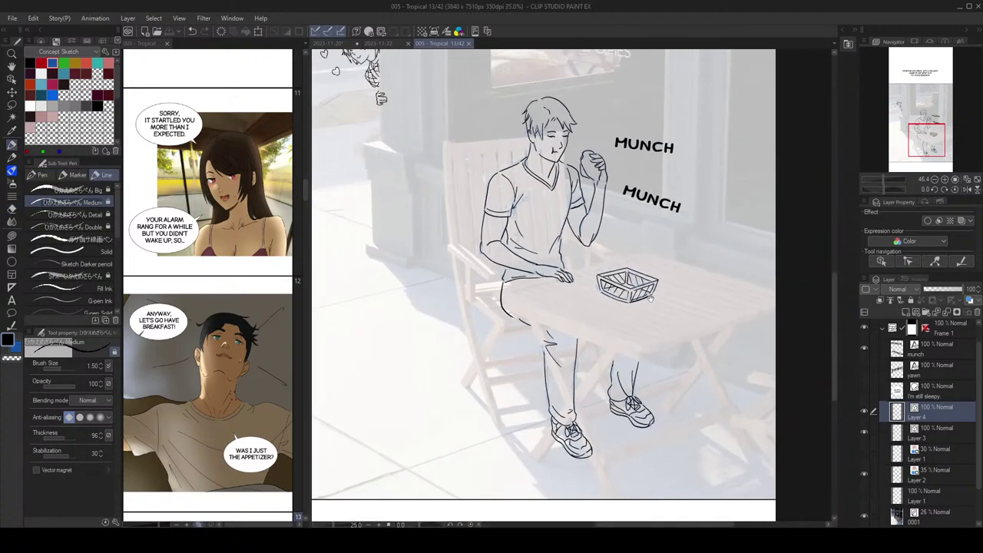
pyautogui.scroll(-1, 652, 300)
pyautogui.press('h')
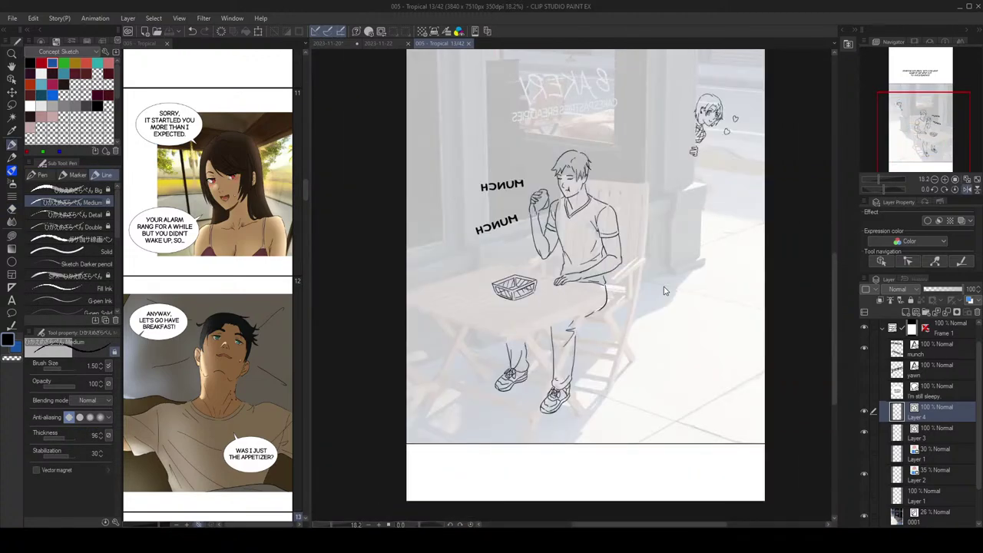
pyautogui.press('h')
pyautogui.scroll(2, 665, 291)
# Step: Lasso the basket, enlarge it slightly on the table, deselect it and check it in mirrored view
pyautogui.press('m')
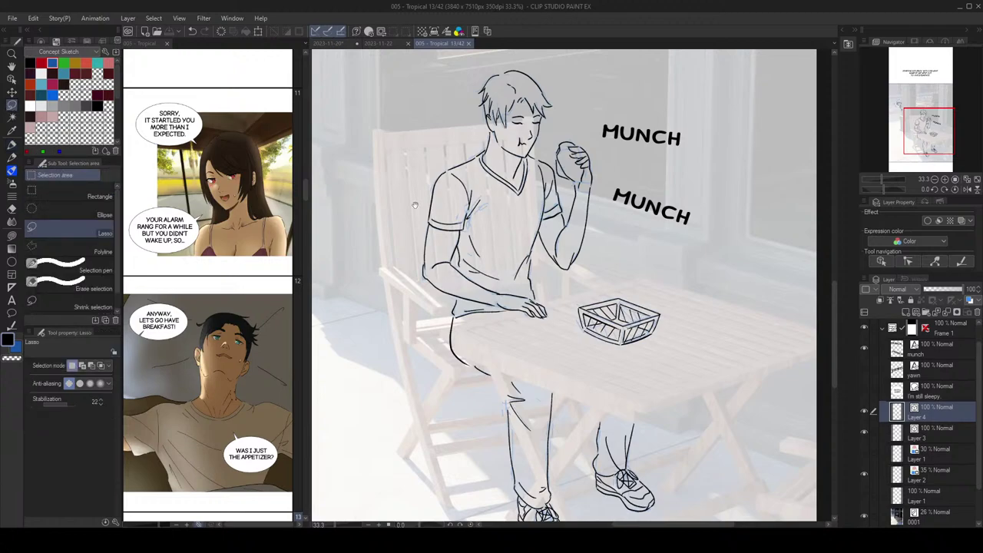
pyautogui.moveTo(636, 288)
pyautogui.mouseDown()
pyautogui.moveTo(583, 352)
pyautogui.moveTo(638, 278)
pyautogui.moveTo(681, 272)
pyautogui.moveTo(691, 292)
pyautogui.moveTo(672, 264)
pyautogui.mouseUp()
pyautogui.hotkey('ctrl', 't')
pyautogui.click(604, 378)
pyautogui.hotkey('ctrl', 'd')
pyautogui.press('h')
pyautogui.press('h')
pyautogui.scroll(-3, 654, 280)
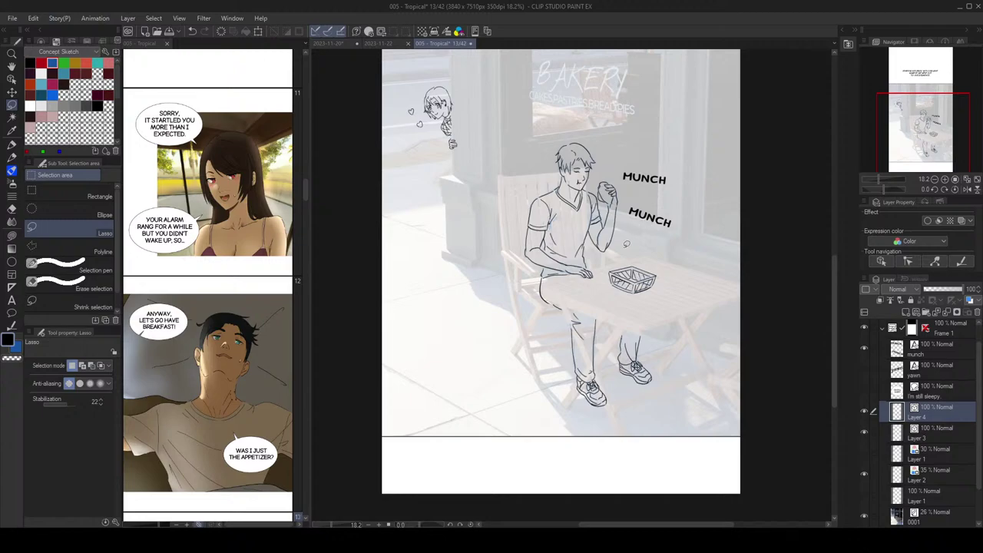
pyautogui.scroll(4, 627, 254)
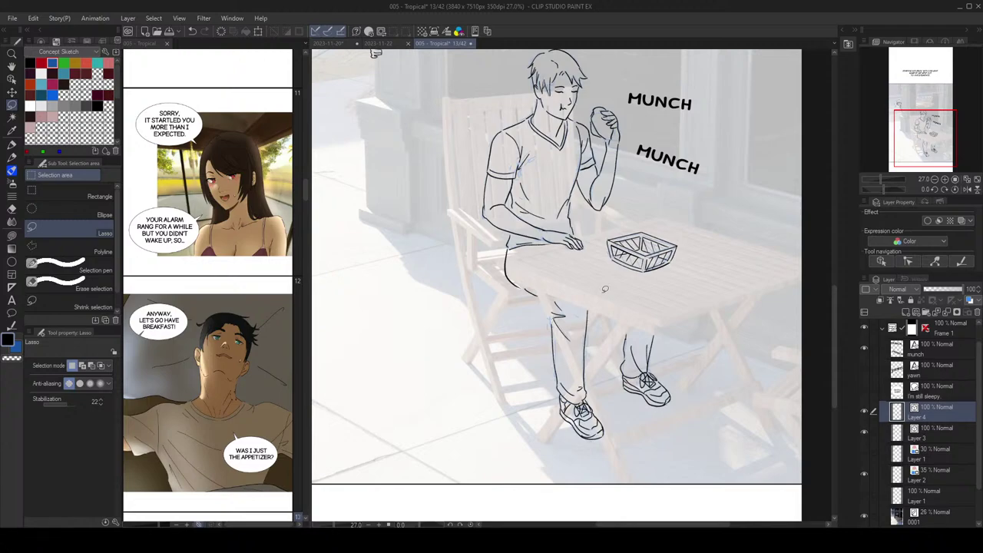
pyautogui.scroll(-2, 604, 289)
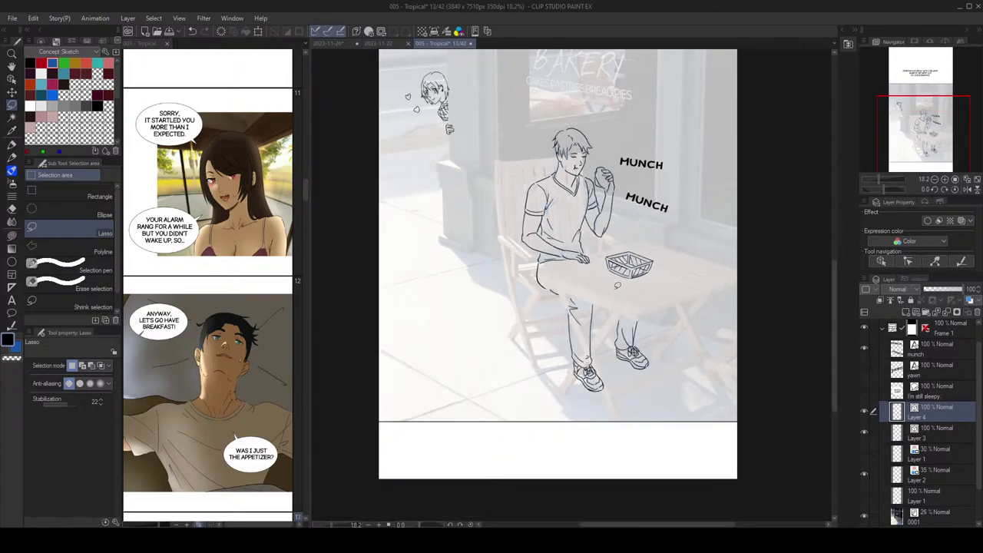
pyautogui.moveTo(599, 195); pyautogui.dragTo(600, 218)
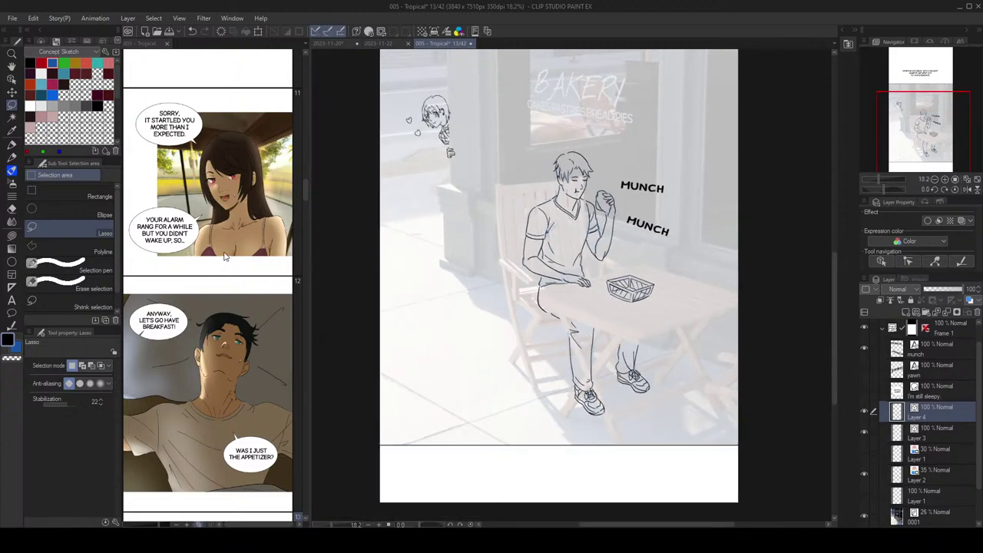
# Step: Open page 14, the close-up of the girl's face, from the story's page overview
pyautogui.click(227, 168)
pyautogui.scroll(2, 226, 236)
pyautogui.scroll(-6, 225, 265)
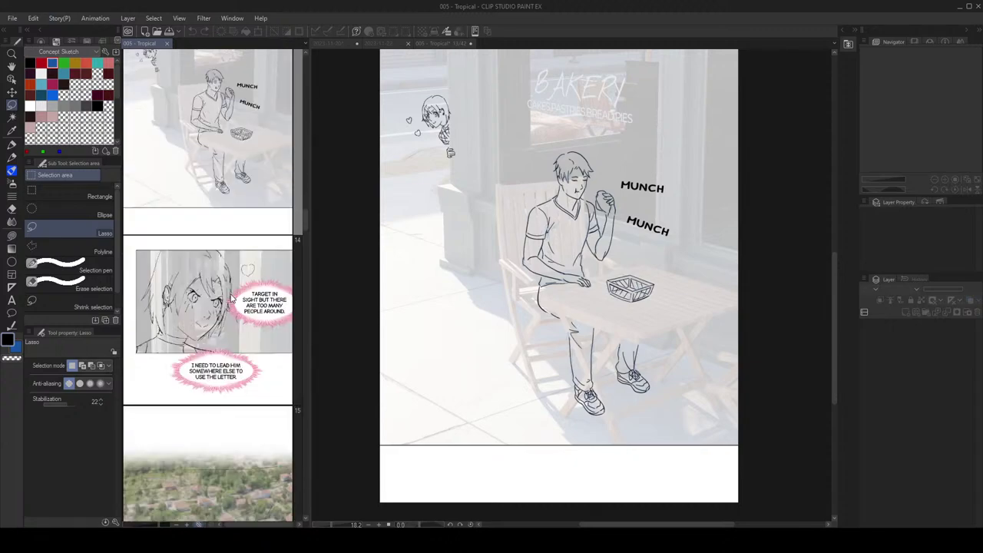
pyautogui.scroll(2, 228, 297)
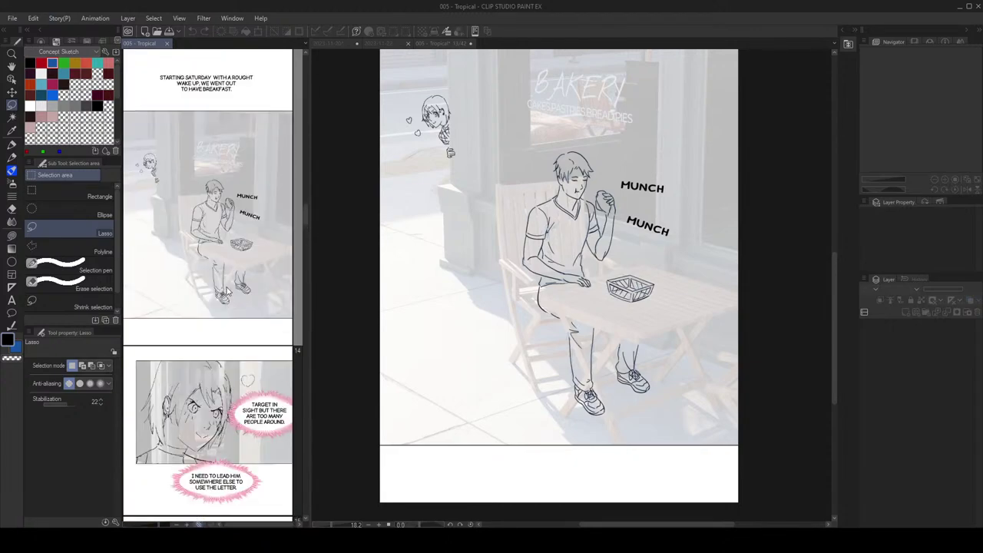
pyautogui.scroll(-2, 227, 303)
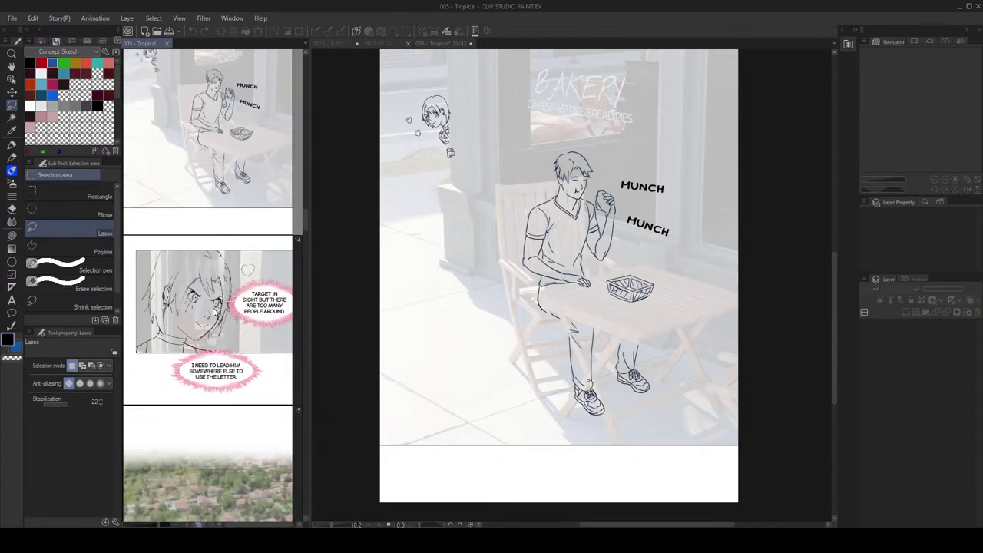
pyautogui.doubleClick(216, 310)
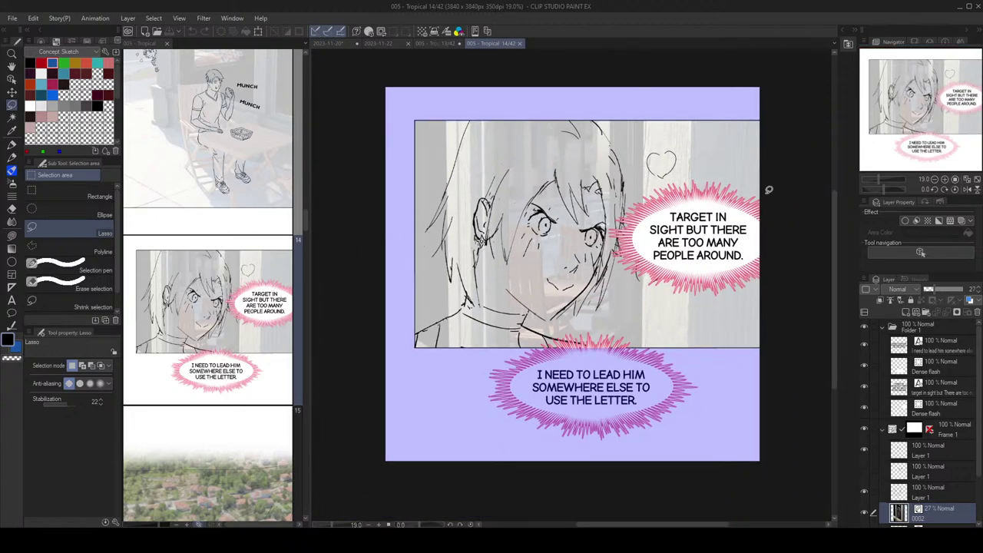
# Step: Lower the opacity of the background photo layer 0002 to 18%
pyautogui.scroll(-2, 917, 471)
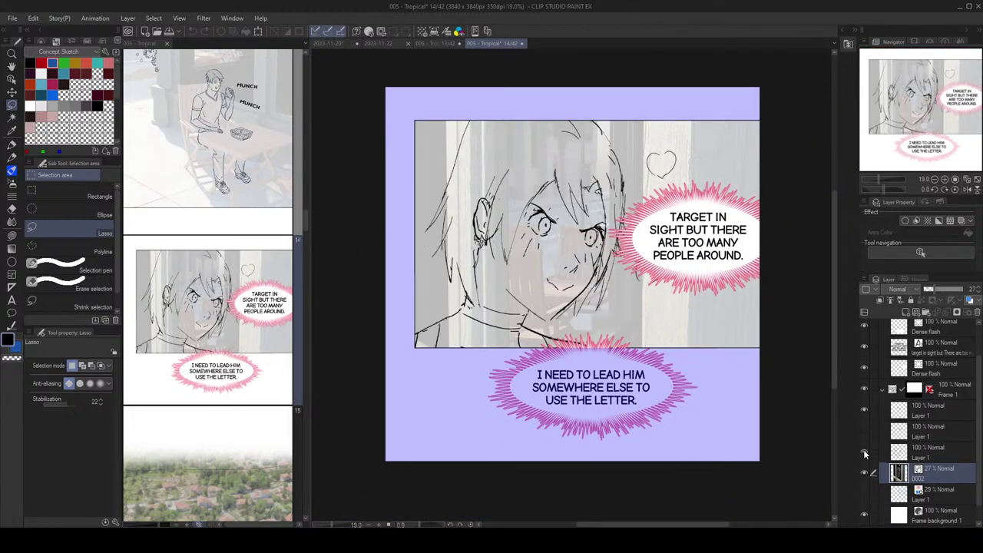
pyautogui.moveTo(933, 291); pyautogui.dragTo(931, 289)
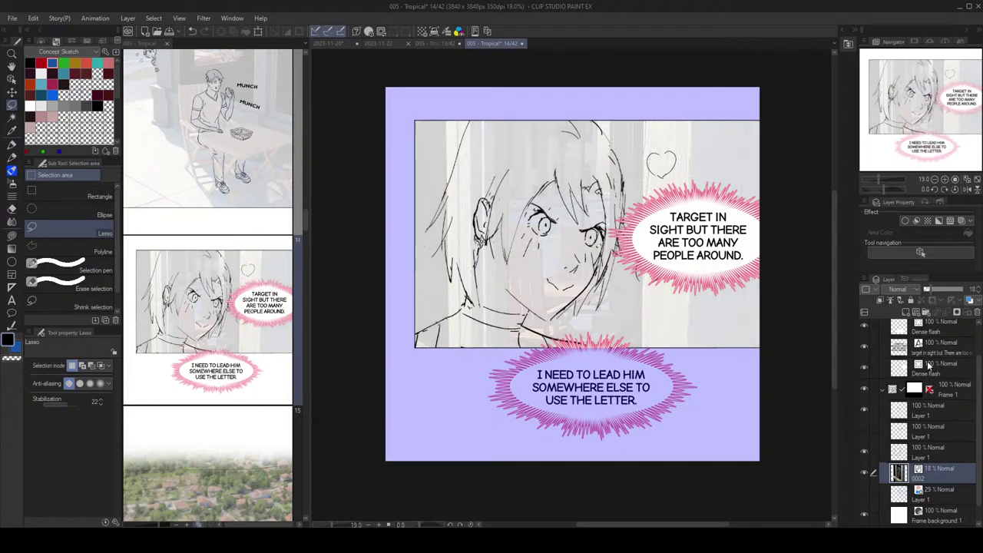
pyautogui.scroll(1, 919, 403)
# Step: Identify the speech balloon layers, collapse Folder 1 that holds them and hide it
pyautogui.press('o')
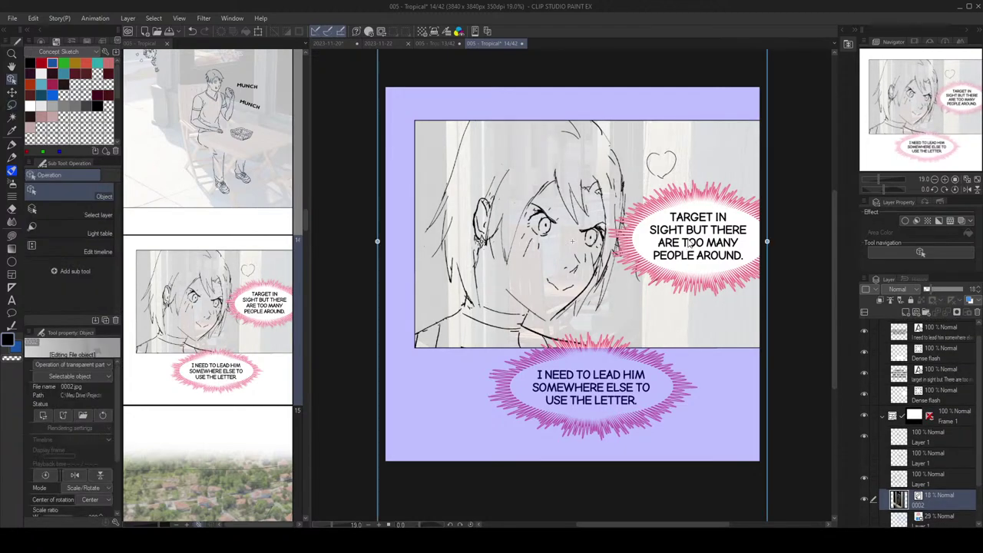
pyautogui.click(688, 244)
pyautogui.click(864, 373)
pyautogui.click(864, 372)
pyautogui.click(864, 393)
pyautogui.click(864, 394)
pyautogui.scroll(1, 875, 393)
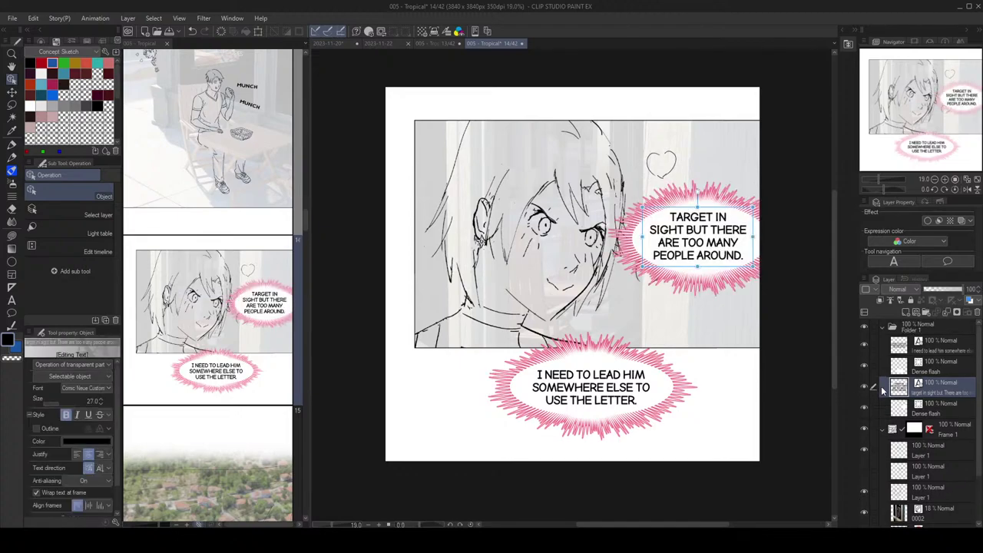
pyautogui.click(865, 326)
pyautogui.click(865, 326)
pyautogui.click(865, 327)
pyautogui.click(864, 327)
pyautogui.click(883, 327)
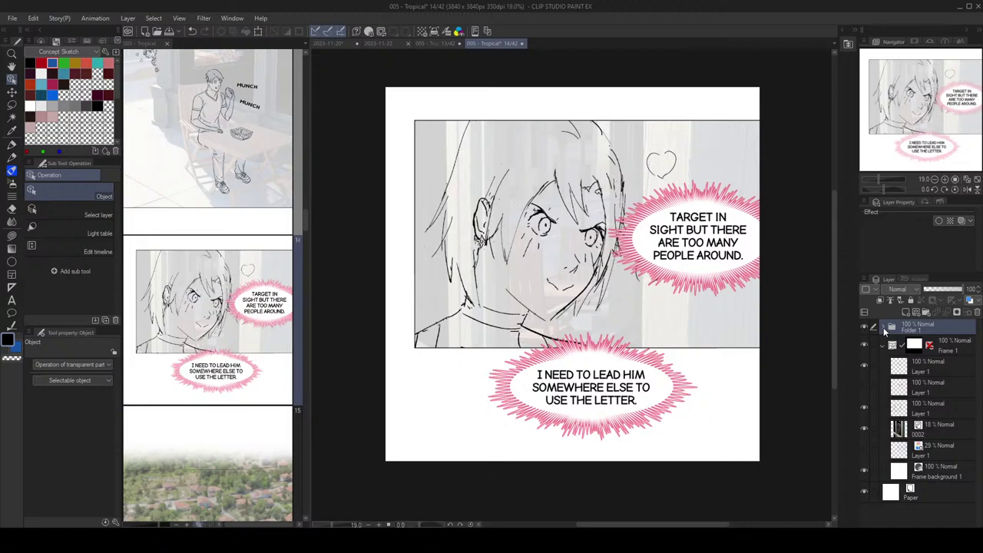
pyautogui.click(866, 327)
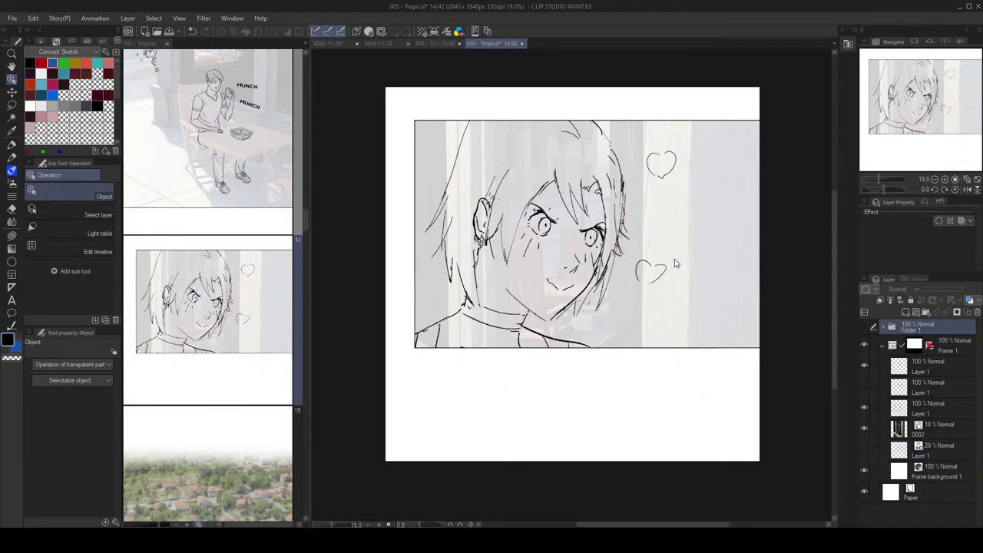
# Step: Compare the sketch layers by toggling their visibility and move the top one below the hidden sketch layer
pyautogui.scroll(2, 659, 309)
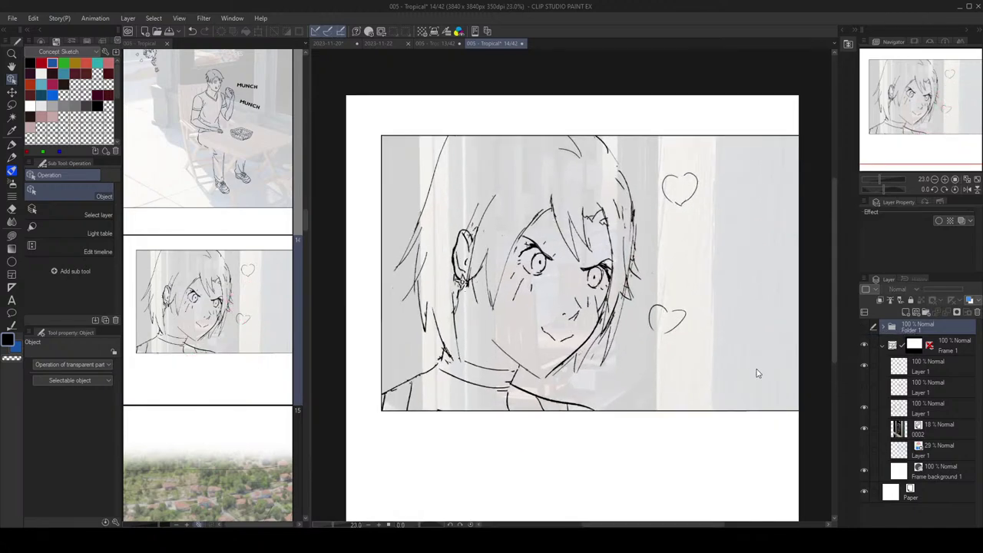
pyautogui.click(865, 408)
pyautogui.click(865, 408)
pyautogui.click(864, 365)
pyautogui.click(864, 387)
pyautogui.click(927, 388)
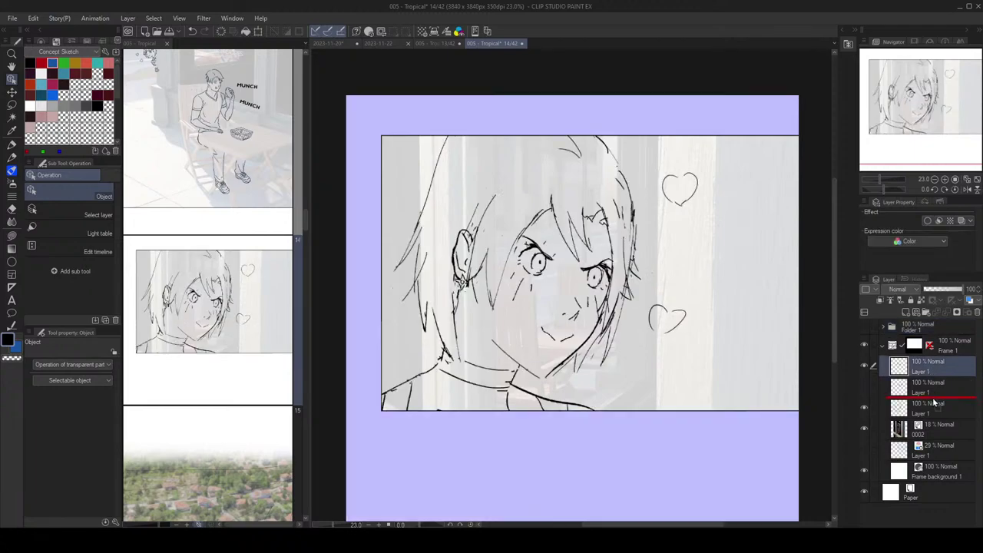
pyautogui.click(865, 368)
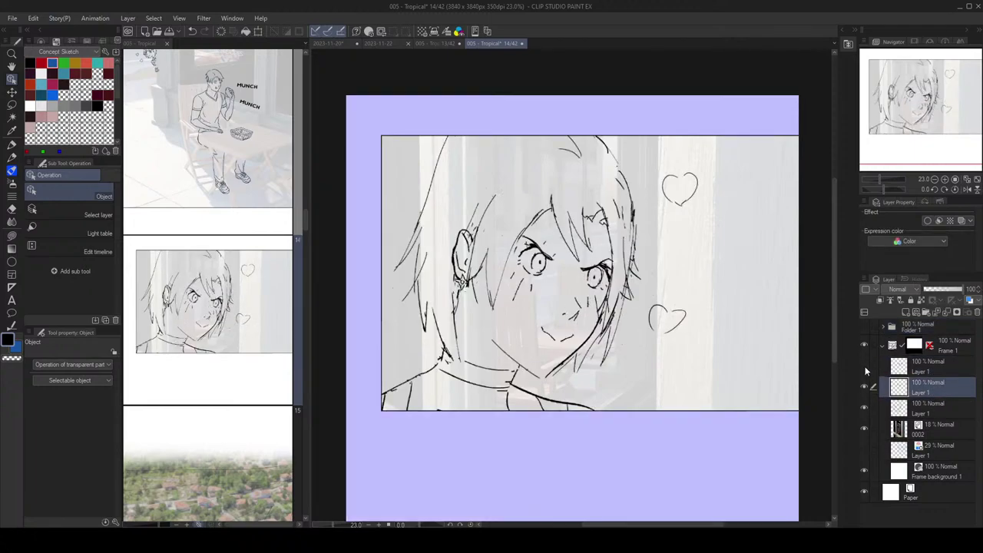
# Step: Inspect the top sketch layer with the alternate eyes and delete it
pyautogui.click(938, 366)
pyautogui.click(864, 367)
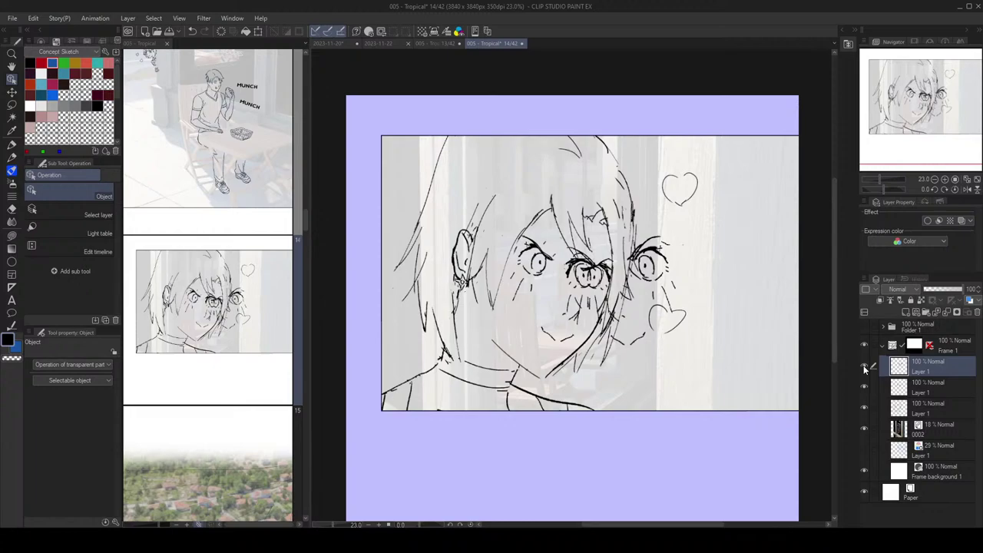
pyautogui.click(864, 367)
pyautogui.click(977, 312)
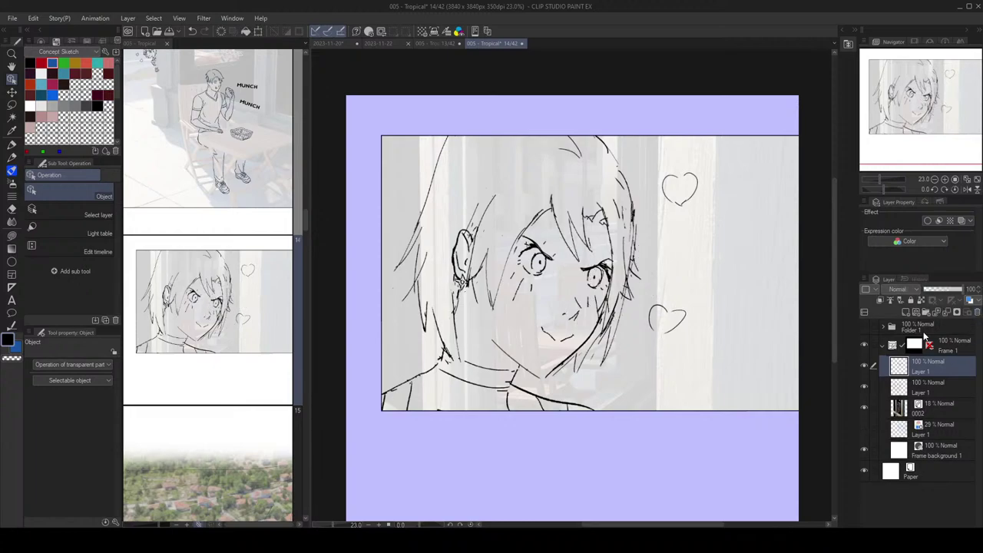
# Step: Add a new vector layer above the sketch and group the two remaining sketch layers into a folder
pyautogui.click(916, 313)
pyautogui.click(924, 392)
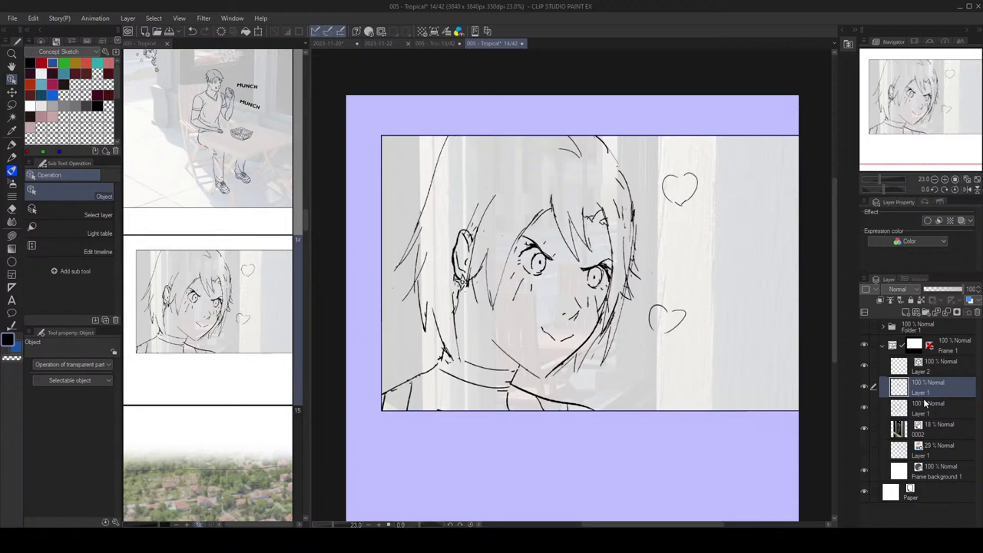
pyautogui.keyDown('ctrl'); pyautogui.click(924, 403); pyautogui.keyUp('ctrl')
pyautogui.hotkey('ctrl', 'g')
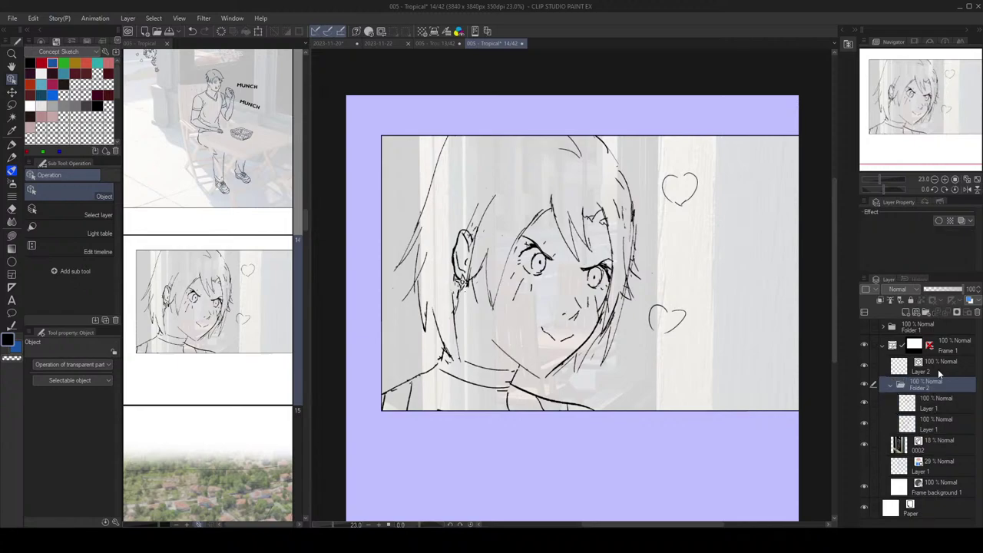
# Step: Apply the blue layer color to the sketch folder, set its opacity to 44% and select vector Layer 2
pyautogui.click(962, 221)
pyautogui.moveTo(946, 296); pyautogui.dragTo(943, 290)
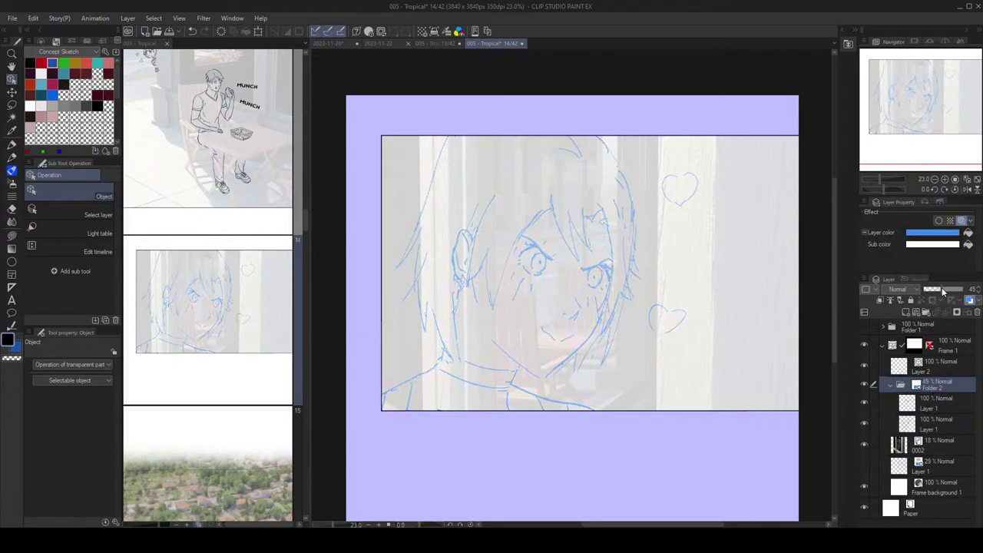
pyautogui.click(942, 372)
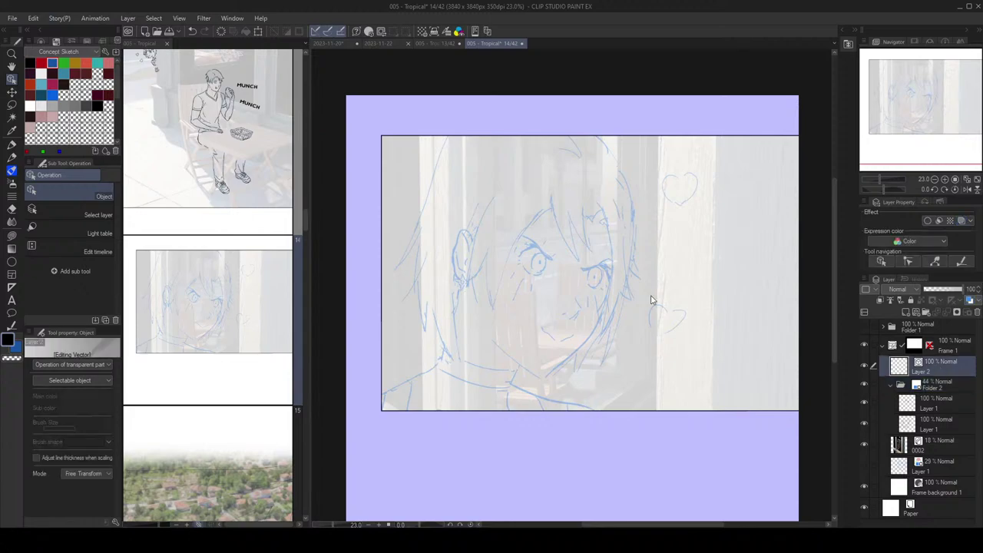
# Step: Ready the medium line pen for the girl's face and lower the sketch folder's opacity to about 26%
pyautogui.scroll(1, 537, 278)
pyautogui.scroll(2, 538, 278)
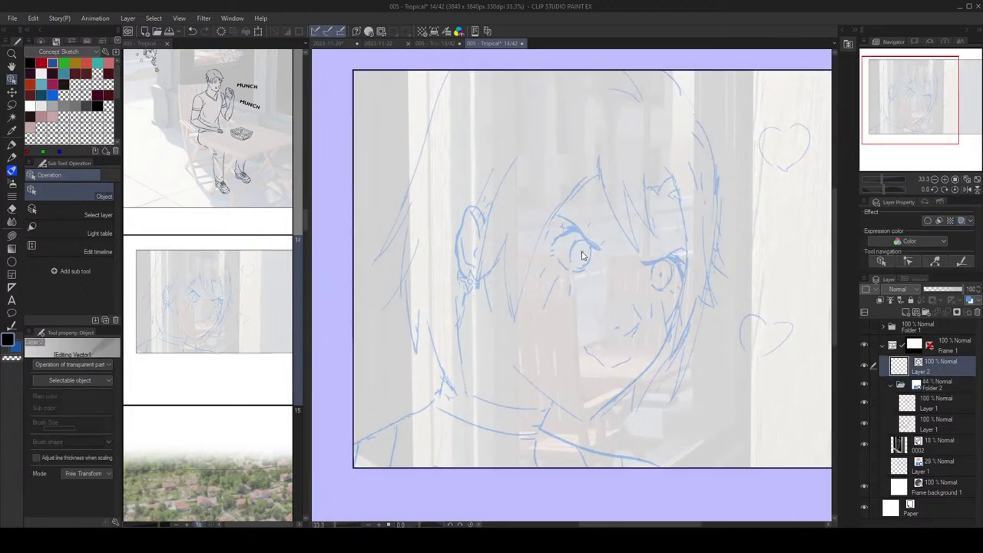
pyautogui.press('p')
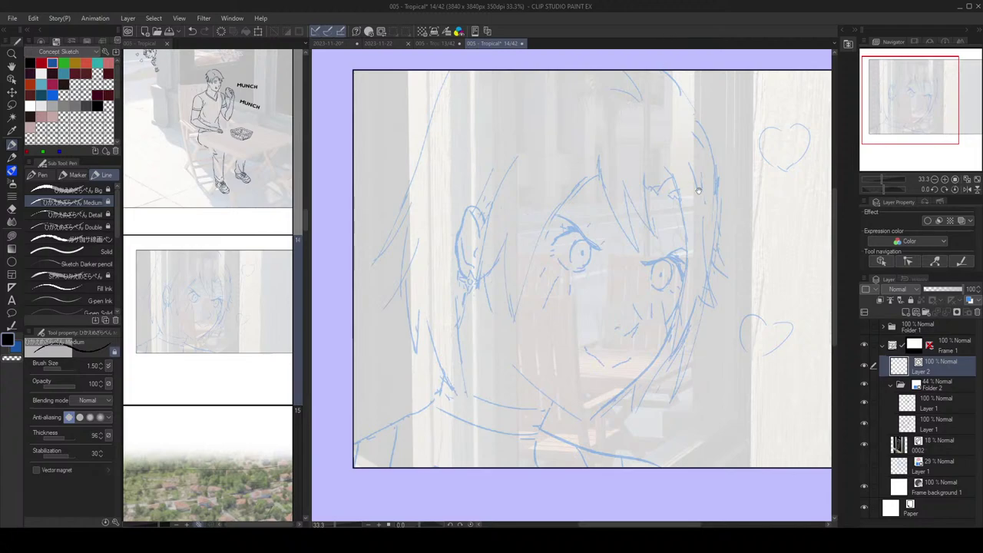
pyautogui.moveTo(696, 191); pyautogui.dragTo(690, 200)
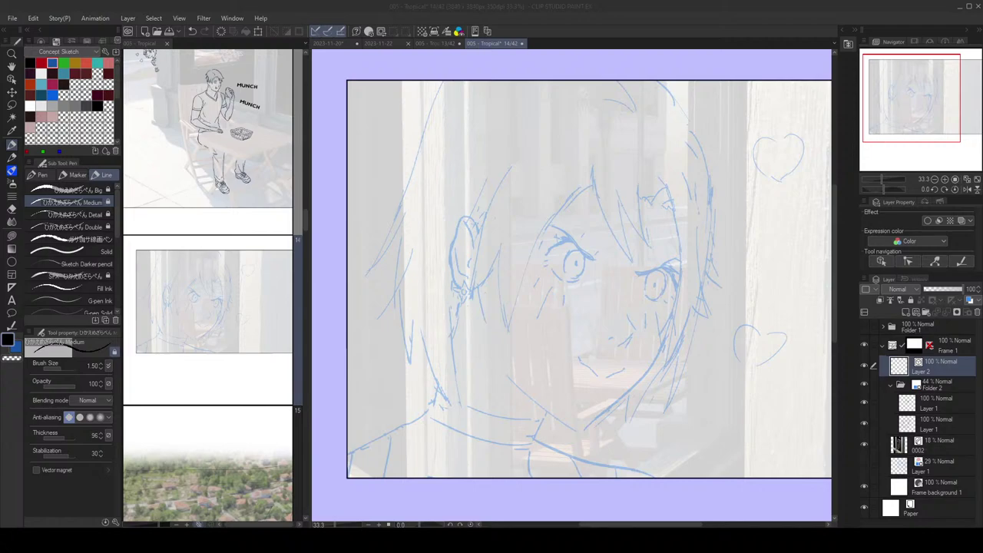
pyautogui.click(648, 158)
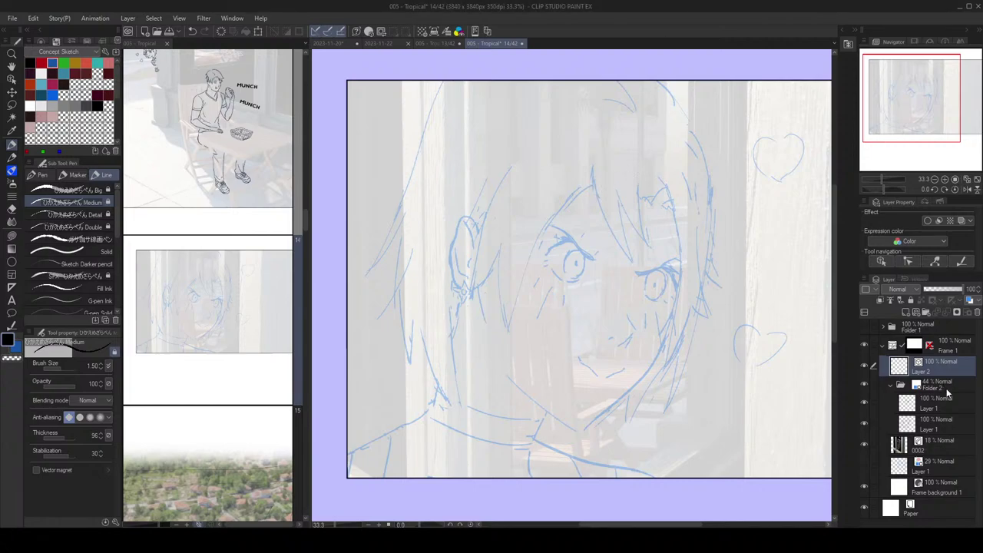
pyautogui.click(933, 384)
pyautogui.click(936, 288)
pyautogui.moveTo(935, 290); pyautogui.dragTo(932, 290)
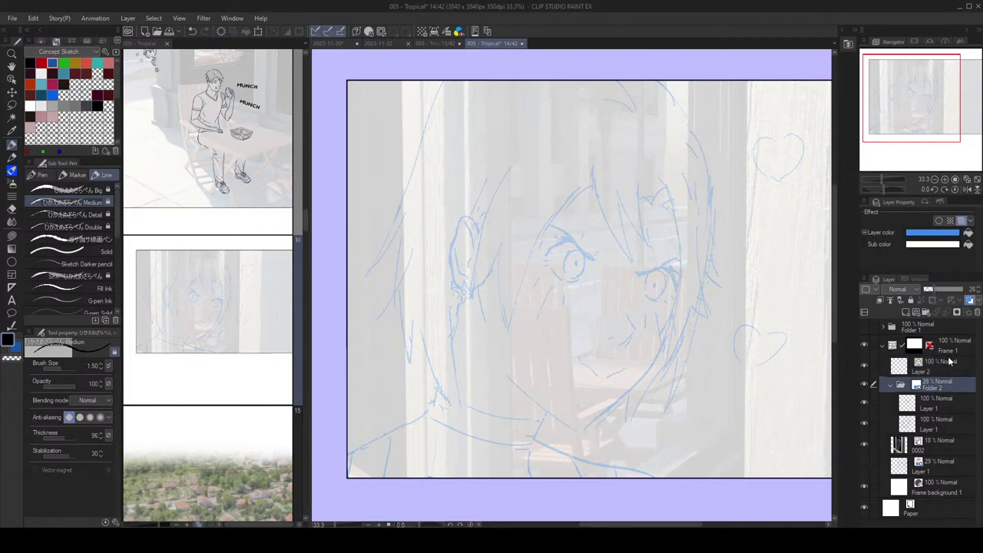
# Step: On vector Layer 2, ink the pointed fringe strands falling over the middle of the girl's forehead
pyautogui.click(909, 359)
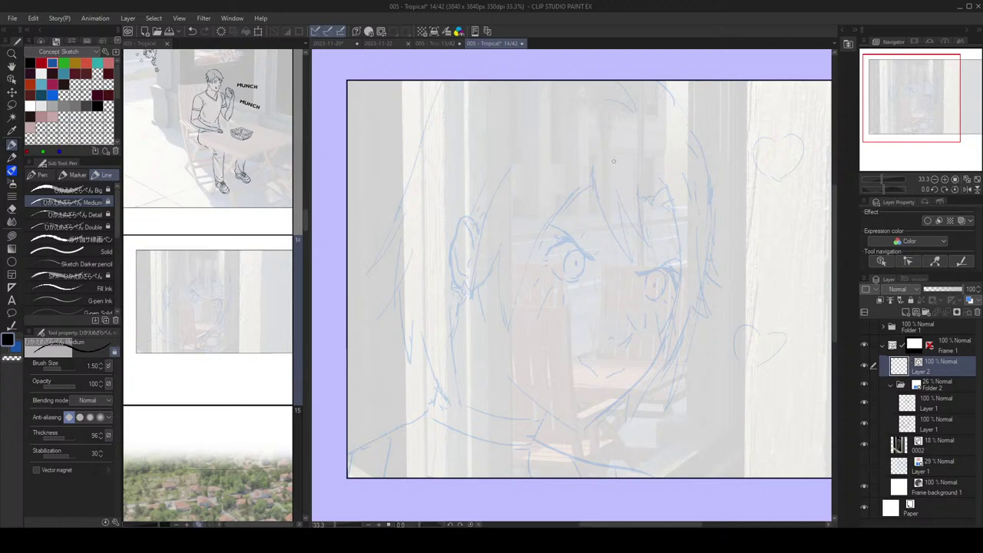
pyautogui.moveTo(595, 165)
pyautogui.mouseDown()
pyautogui.moveTo(606, 226)
pyautogui.moveTo(637, 280)
pyautogui.mouseUp()
pyautogui.hotkey('ctrl', 'z')
pyautogui.moveTo(596, 167); pyautogui.dragTo(634, 271)
pyautogui.moveTo(613, 187); pyautogui.dragTo(635, 271)
pyautogui.hotkey('ctrl', 'z')
pyautogui.hotkey('ctrl', 'z')
pyautogui.moveTo(593, 166); pyautogui.dragTo(633, 263)
pyautogui.moveTo(612, 183); pyautogui.dragTo(631, 258)
pyautogui.hotkey('ctrl', 'z')
pyautogui.moveTo(613, 187); pyautogui.dragTo(651, 250)
pyautogui.hotkey('ctrl', 'z')
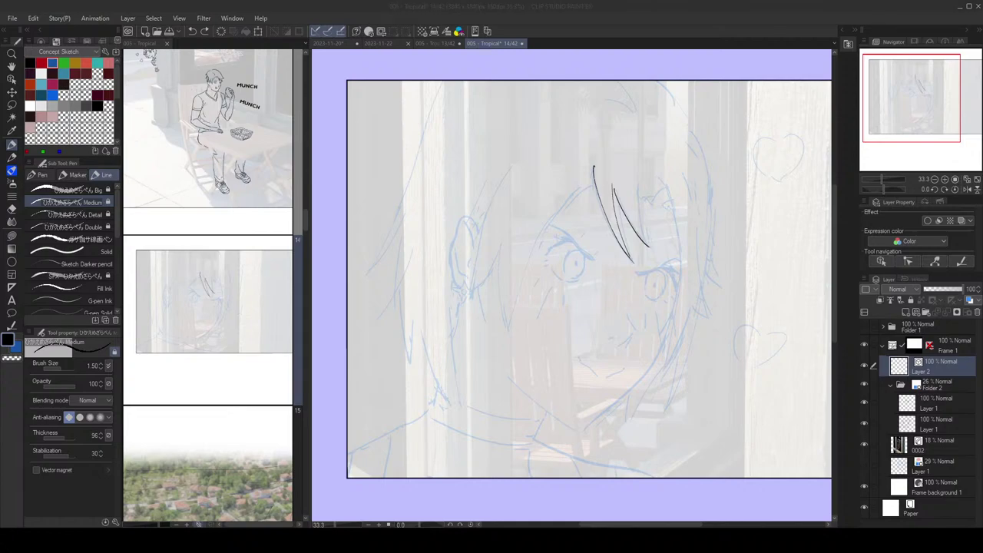
# Step: Open the 004 - Tropical story as a reference beside the canvas, show page 26 and widen its pane
pyautogui.click(718, 42)
pyautogui.hotkey('alt', 'Tab')
pyautogui.hotkey('ctrl', 'Tab')
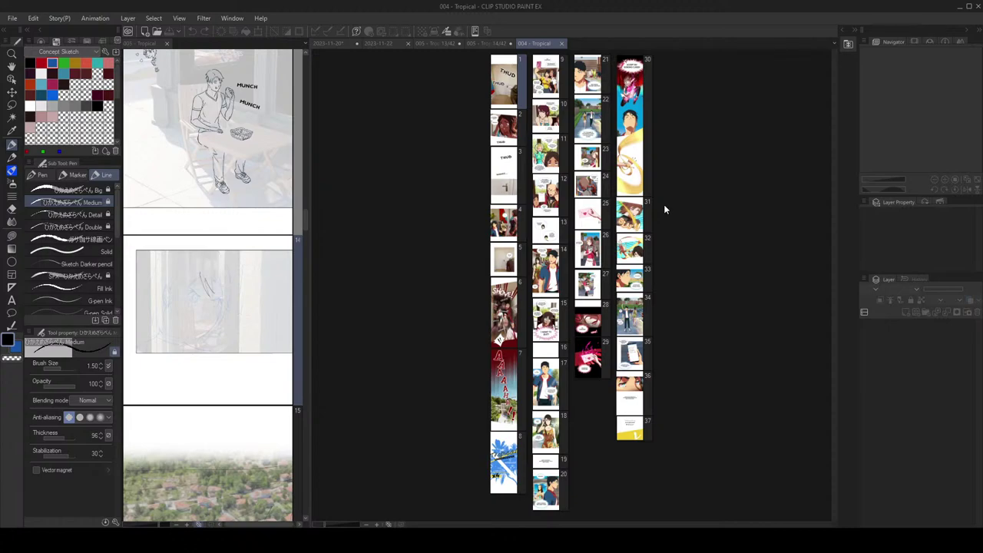
pyautogui.moveTo(444, 77); pyautogui.dragTo(215, 48)
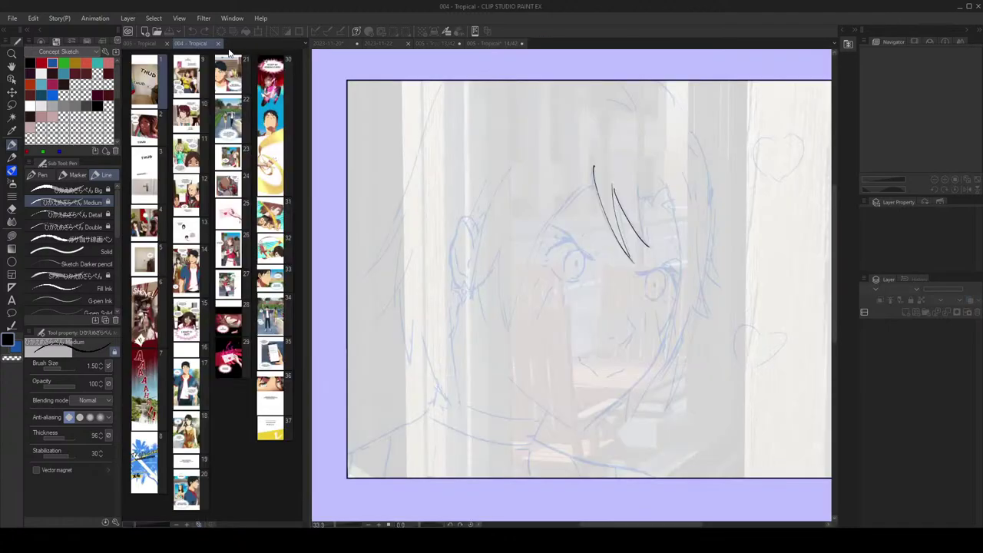
pyautogui.click(199, 525)
pyautogui.moveTo(306, 64); pyautogui.dragTo(321, 364)
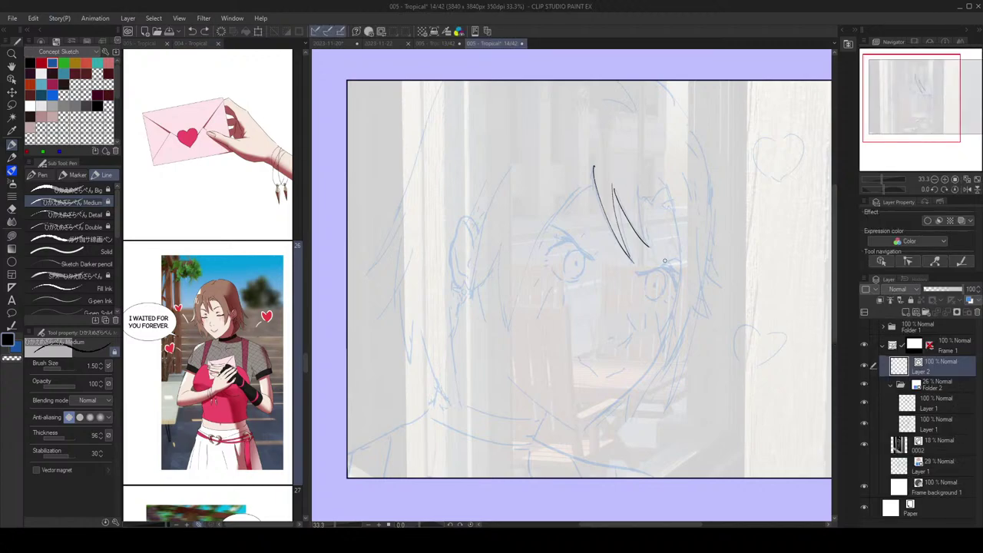
pyautogui.moveTo(309, 221); pyautogui.dragTo(359, 206)
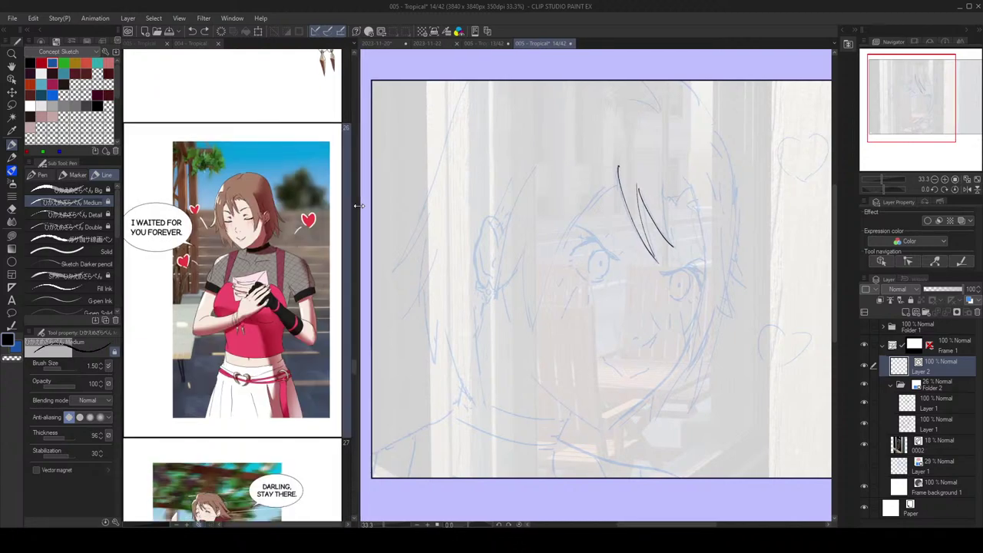
# Step: Ink the small curved fringe strands above the girl's far eye
pyautogui.hotkey('ctrl', 'z')
pyautogui.moveTo(675, 201); pyautogui.dragTo(659, 203)
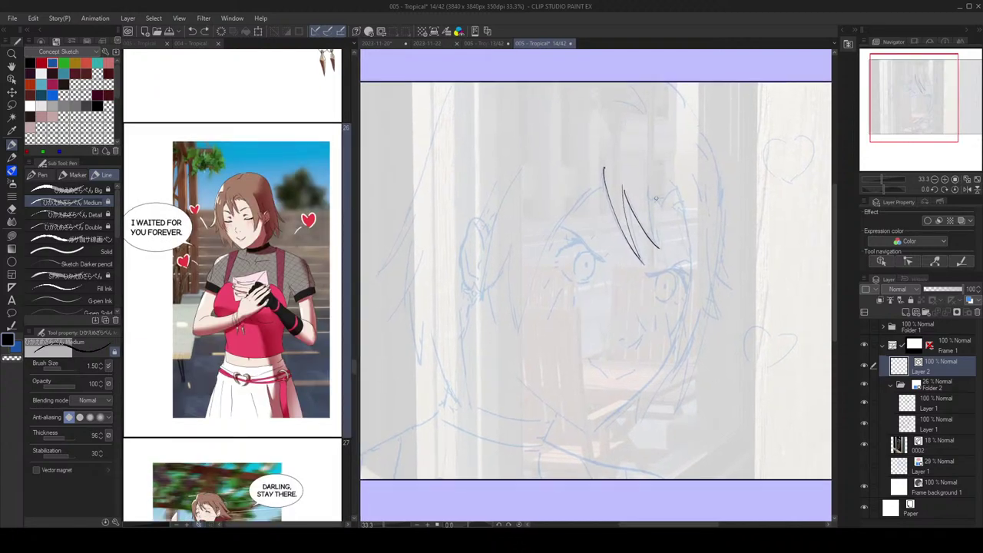
pyautogui.moveTo(661, 249)
pyautogui.mouseDown()
pyautogui.moveTo(648, 196)
pyautogui.moveTo(665, 191)
pyautogui.moveTo(682, 206)
pyautogui.mouseUp()
pyautogui.scroll(-1, 700, 215)
pyautogui.scroll(1, 693, 219)
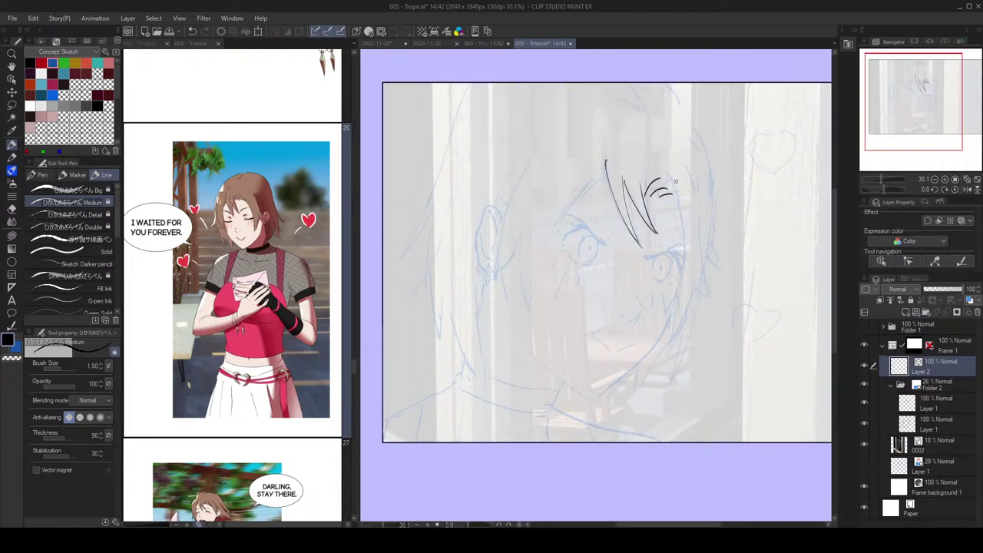
# Step: Ink the long pointed lock framing the far side of the face and the shorter locks just outside it
pyautogui.moveTo(667, 176)
pyautogui.mouseDown()
pyautogui.moveTo(683, 254)
pyautogui.moveTo(678, 315)
pyautogui.mouseUp()
pyautogui.hotkey('ctrl', 'z')
pyautogui.moveTo(667, 172)
pyautogui.mouseDown()
pyautogui.moveTo(683, 240)
pyautogui.moveTo(671, 326)
pyautogui.mouseUp()
pyautogui.moveTo(670, 332); pyautogui.dragTo(698, 285)
pyautogui.hotkey('ctrl', 'z')
pyautogui.moveTo(670, 335); pyautogui.dragTo(695, 288)
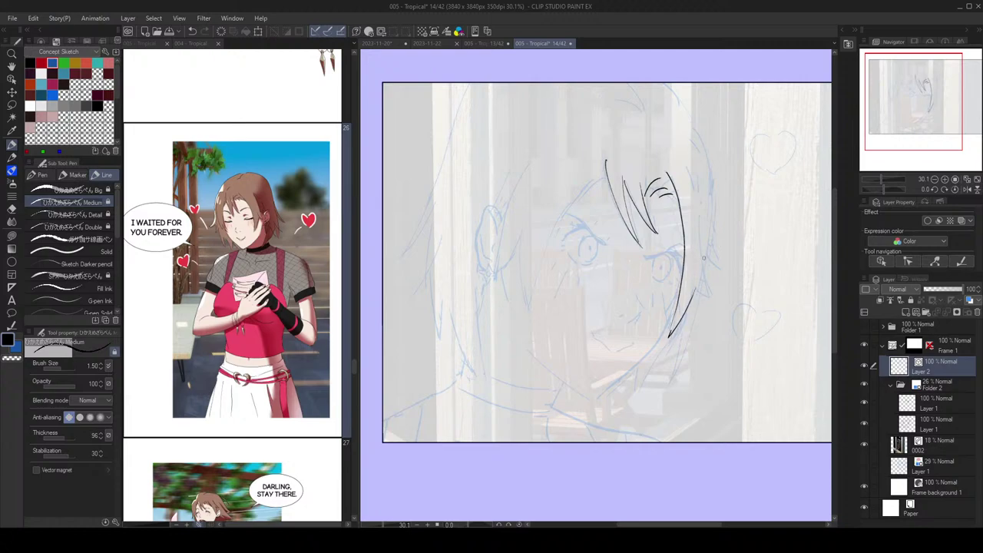
pyautogui.moveTo(699, 217); pyautogui.dragTo(712, 295)
pyautogui.moveTo(686, 165)
pyautogui.mouseDown()
pyautogui.moveTo(696, 197)
pyautogui.moveTo(677, 214)
pyautogui.mouseUp()
# Step: Ink the large fringe lock sweeping from the parting down to a point beside the near eye
pyautogui.moveTo(620, 182)
pyautogui.mouseDown()
pyautogui.moveTo(584, 212)
pyautogui.moveTo(603, 190)
pyautogui.moveTo(561, 255)
pyautogui.moveTo(550, 305)
pyautogui.moveTo(603, 196)
pyautogui.moveTo(541, 321)
pyautogui.mouseUp()
pyautogui.hotkey('ctrl', 'z')
pyautogui.hotkey('ctrl', 'z')
pyautogui.hotkey('ctrl', 'z')
pyautogui.hotkey('ctrl', 'z')
pyautogui.moveTo(610, 183)
pyautogui.mouseDown()
pyautogui.moveTo(537, 268)
pyautogui.moveTo(553, 204)
pyautogui.moveTo(536, 239)
pyautogui.mouseUp()
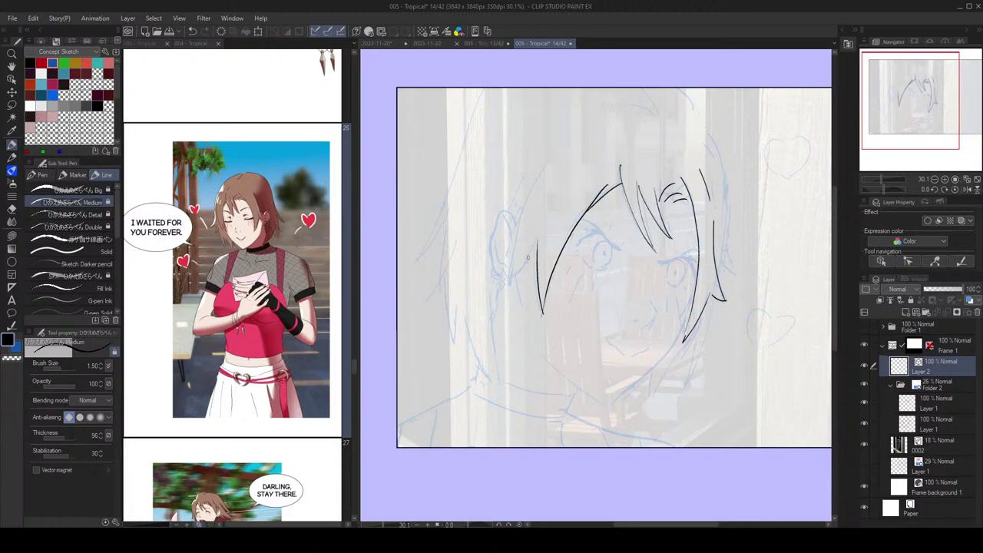
# Step: Ink the side lock in front of the ear, erasing its first long line and redrawing it higher from the temple
pyautogui.moveTo(529, 251); pyautogui.dragTo(510, 276)
pyautogui.moveTo(547, 164); pyautogui.dragTo(508, 275)
pyautogui.hotkey('ctrl', 'z')
pyautogui.moveTo(545, 166)
pyautogui.mouseDown()
pyautogui.moveTo(524, 207)
pyautogui.moveTo(510, 277)
pyautogui.mouseUp()
pyautogui.press('e')
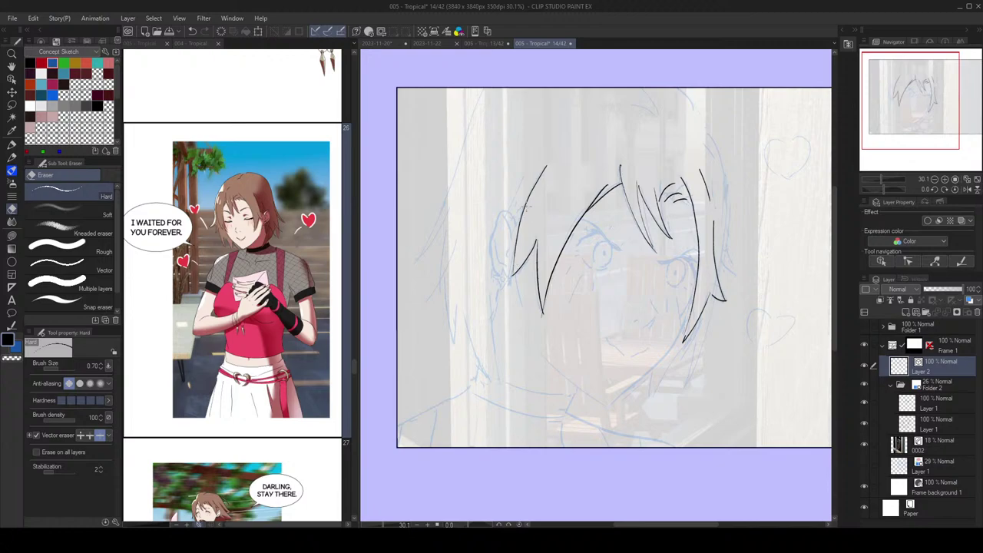
pyautogui.click(534, 196)
pyautogui.press('p')
pyautogui.moveTo(559, 146); pyautogui.dragTo(511, 271)
# Step: Ink the outer contour of the girl's ear where it meets the side lock
pyautogui.scroll(-1, 611, 90)
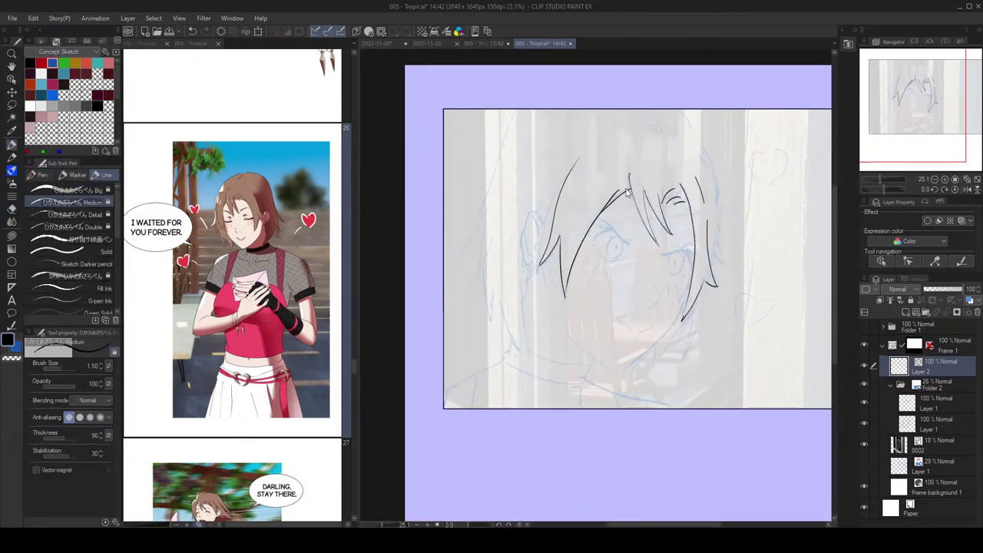
pyautogui.scroll(1, 547, 223)
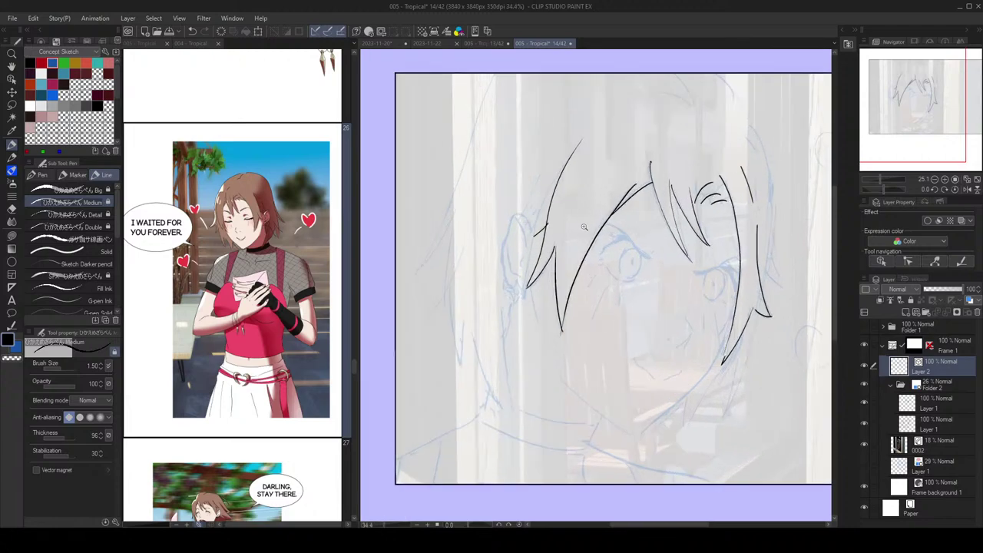
pyautogui.scroll(1, 546, 226)
pyautogui.keyDown('ctrl'); pyautogui.click(539, 230); pyautogui.keyUp('ctrl')
pyautogui.moveTo(538, 230)
pyautogui.mouseDown()
pyautogui.moveTo(517, 217)
pyautogui.moveTo(493, 240)
pyautogui.moveTo(512, 229)
pyautogui.moveTo(508, 206)
pyautogui.moveTo(494, 201)
pyautogui.moveTo(482, 232)
pyautogui.moveTo(508, 244)
pyautogui.moveTo(506, 227)
pyautogui.mouseUp()
pyautogui.hotkey('ctrl', 'z')
pyautogui.hotkey('ctrl', 'z')
pyautogui.moveTo(492, 190)
pyautogui.mouseDown()
pyautogui.moveTo(504, 222)
pyautogui.moveTo(505, 207)
pyautogui.moveTo(472, 211)
pyautogui.moveTo(470, 244)
pyautogui.moveTo(487, 268)
pyautogui.mouseUp()
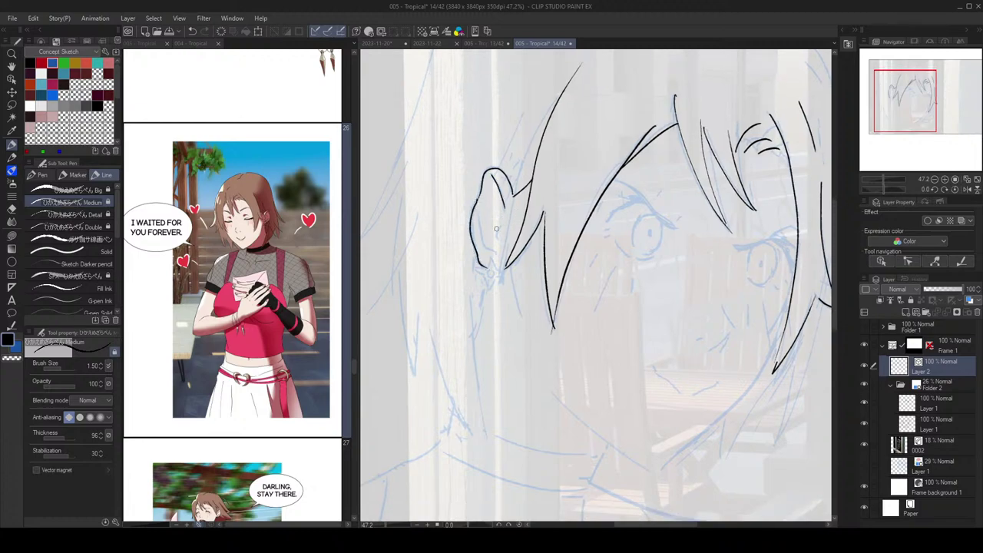
# Step: Ink the inner folds of the ear and check the drawing in a mirrored view
pyautogui.moveTo(478, 215)
pyautogui.mouseDown()
pyautogui.moveTo(495, 251)
pyautogui.moveTo(500, 238)
pyautogui.moveTo(496, 204)
pyautogui.mouseUp()
pyautogui.hotkey('ctrl', 'z')
pyautogui.hotkey('ctrl', 'z')
pyautogui.hotkey('ctrl', 'z')
pyautogui.moveTo(484, 225); pyautogui.dragTo(502, 203)
pyautogui.moveTo(495, 186); pyautogui.dragTo(487, 192)
pyautogui.hotkey('ctrl', 'z')
pyautogui.press('h')
pyautogui.press('h')
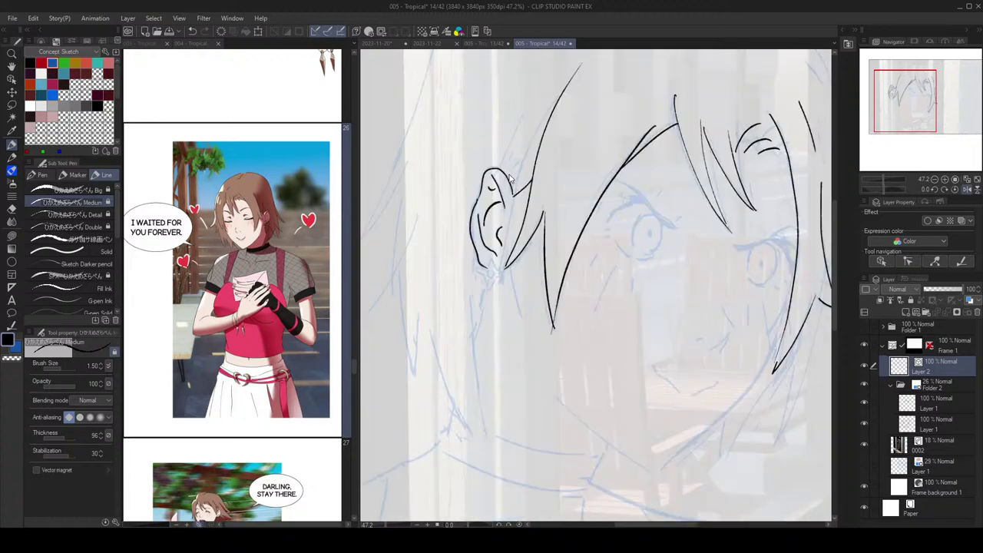
# Step: Ink a four-pointed star earring with a small round centre on the earlobe
pyautogui.moveTo(631, 203); pyautogui.dragTo(655, 137)
pyautogui.scroll(3, 655, 137)
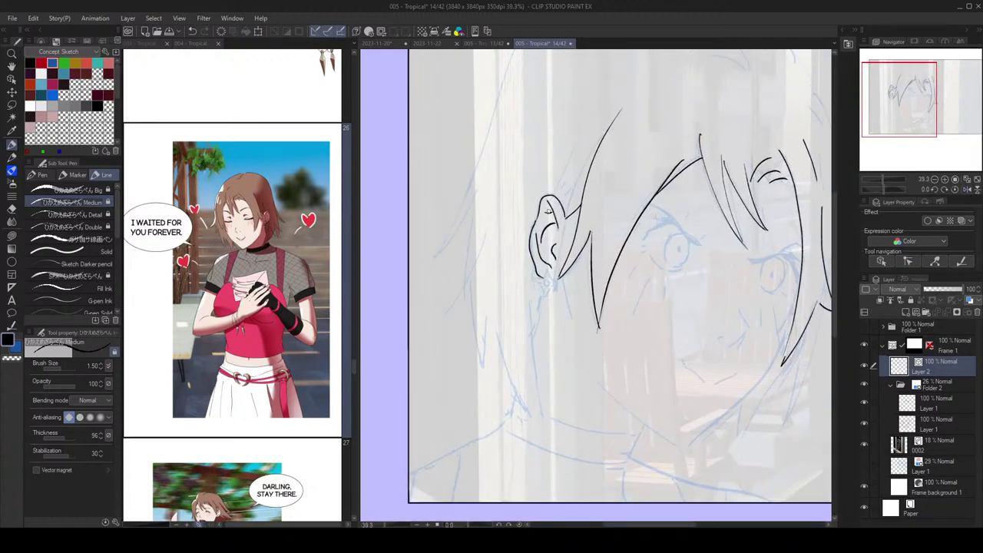
pyautogui.scroll(-1, 567, 198)
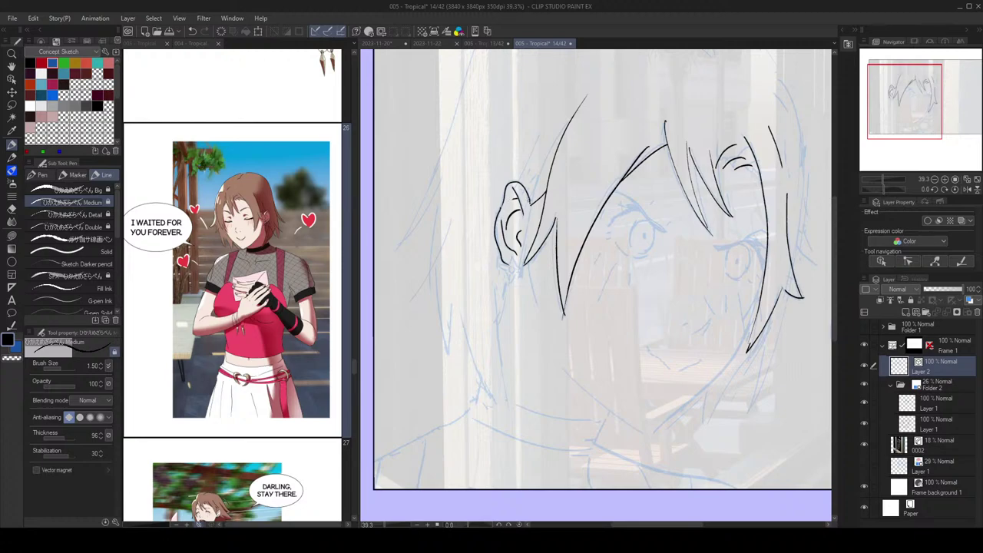
pyautogui.moveTo(520, 204); pyautogui.dragTo(490, 188)
pyautogui.scroll(2, 483, 250)
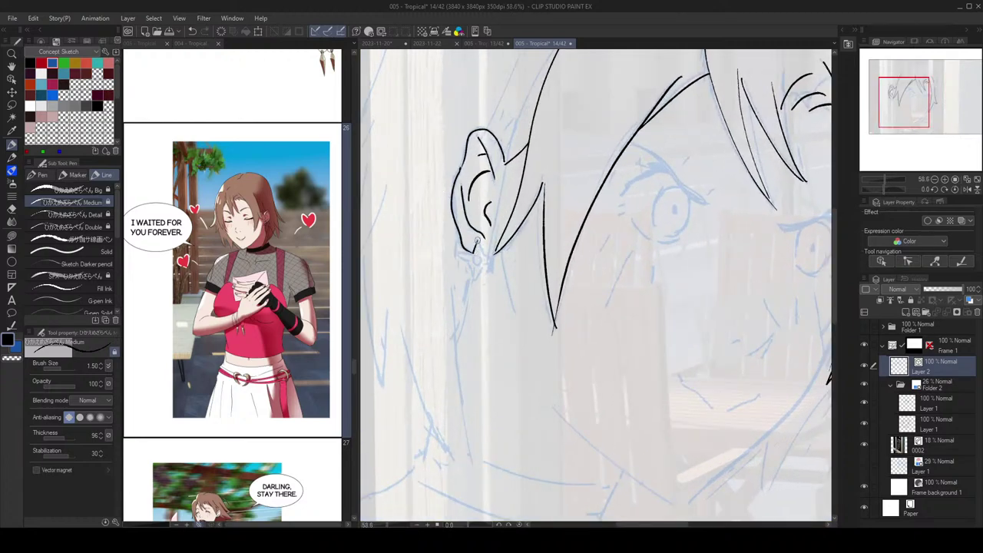
pyautogui.moveTo(468, 253); pyautogui.dragTo(459, 258)
pyautogui.moveTo(497, 261); pyautogui.dragTo(481, 256)
pyautogui.scroll(3, 478, 260)
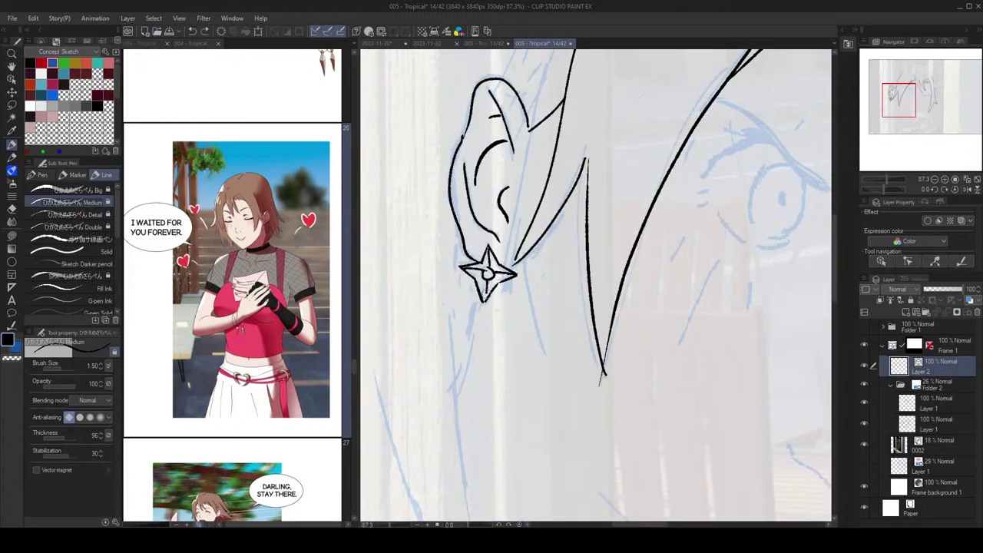
# Step: Ink a short hair strand hanging just behind the star earring, between the ear and the face
pyautogui.scroll(-4, 496, 268)
pyautogui.scroll(-2, 622, 215)
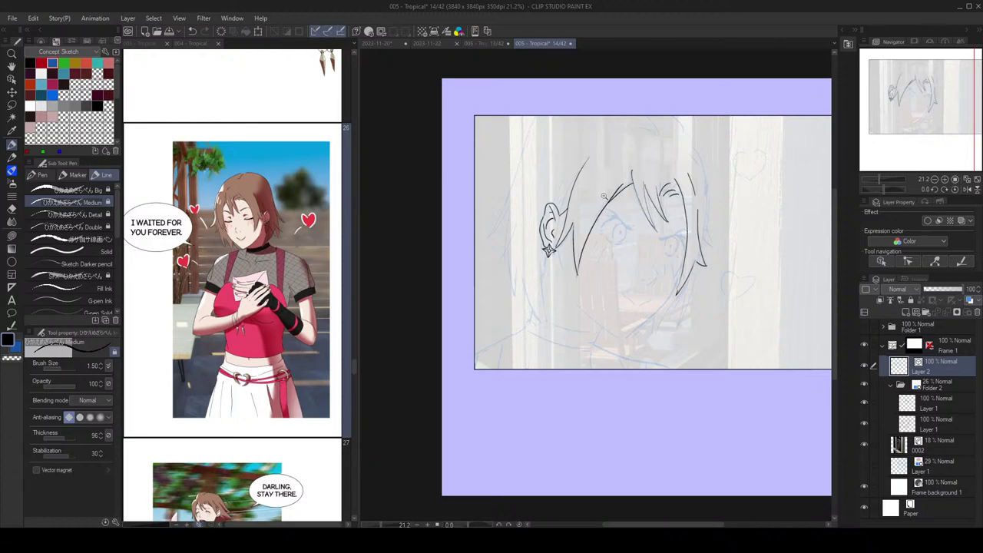
pyautogui.scroll(4, 603, 198)
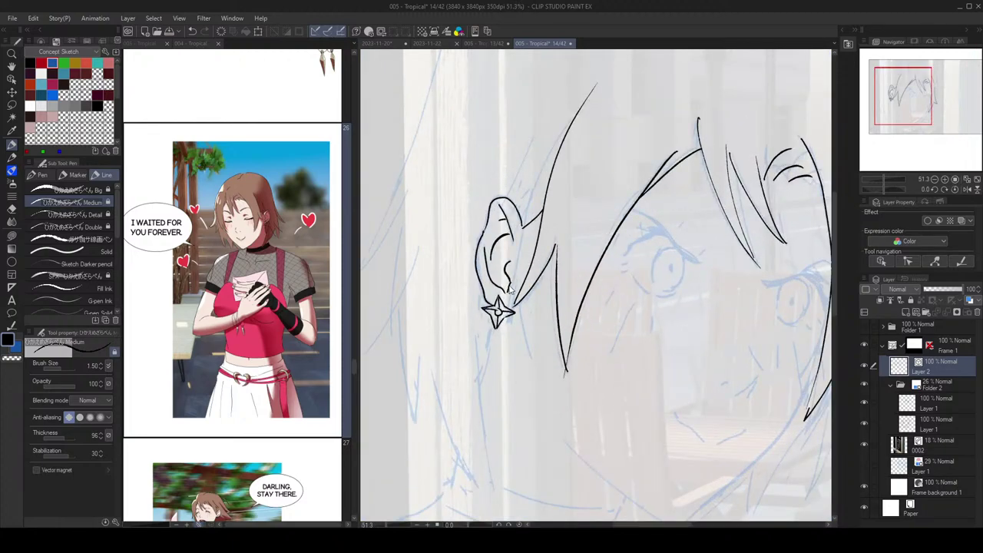
pyautogui.scroll(-2, 560, 267)
pyautogui.scroll(-2, 637, 216)
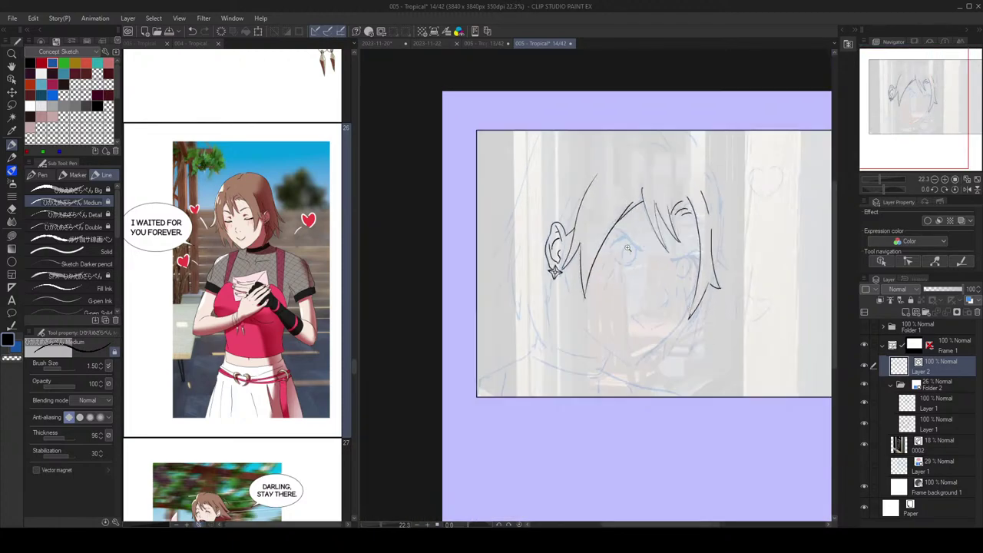
pyautogui.scroll(3, 619, 238)
pyautogui.moveTo(560, 202); pyautogui.dragTo(528, 163)
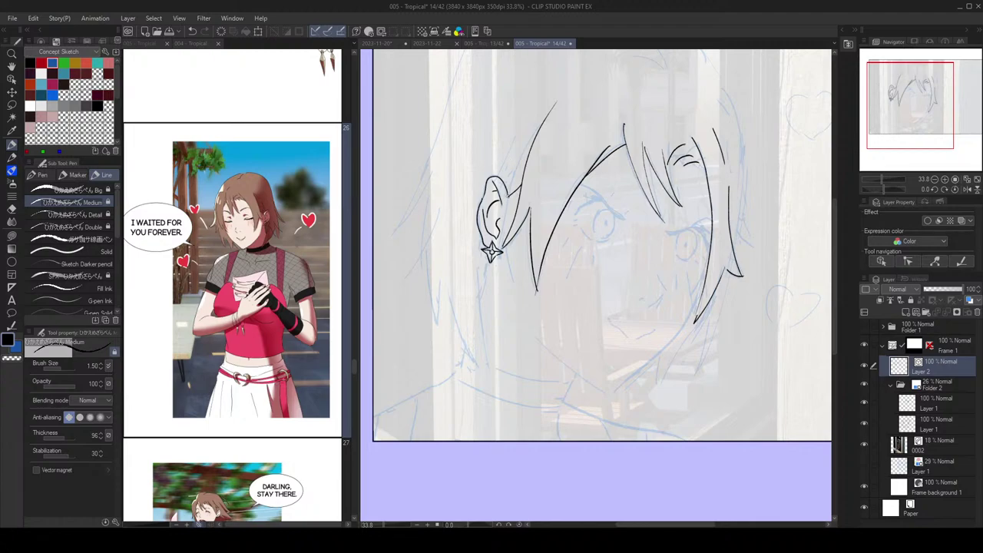
pyautogui.hotkey('ctrl', 'z')
pyautogui.hotkey('ctrl', 'z')
pyautogui.moveTo(505, 246)
pyautogui.mouseDown()
pyautogui.moveTo(495, 253)
pyautogui.moveTo(513, 279)
pyautogui.mouseUp()
pyautogui.hotkey('ctrl', 'z')
pyautogui.hotkey('ctrl', 'z')
pyautogui.moveTo(577, 253); pyautogui.dragTo(563, 267)
pyautogui.moveTo(639, 225); pyautogui.dragTo(647, 262)
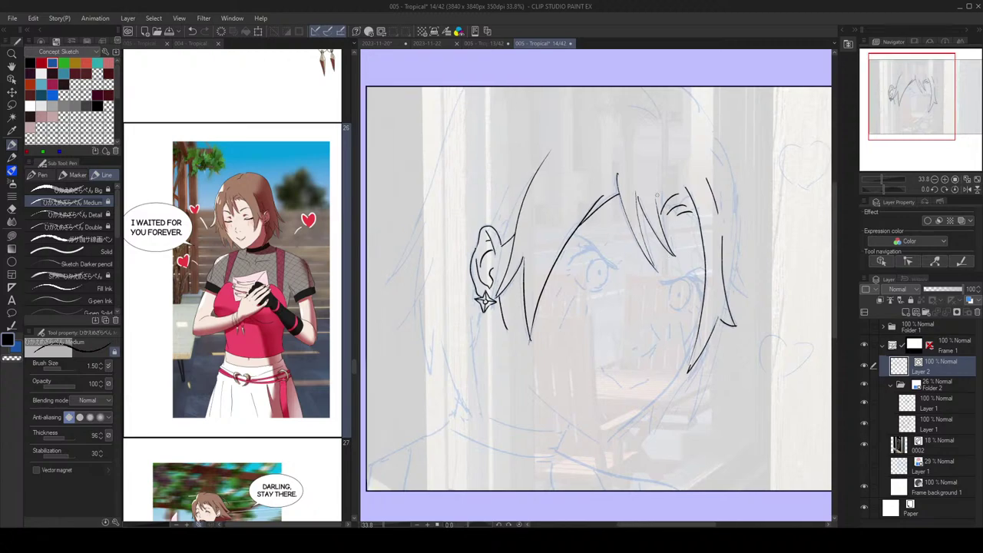
# Step: Ink the short curved hair strand rising above the ear, parallel to the side lock
pyautogui.scroll(-1, 665, 206)
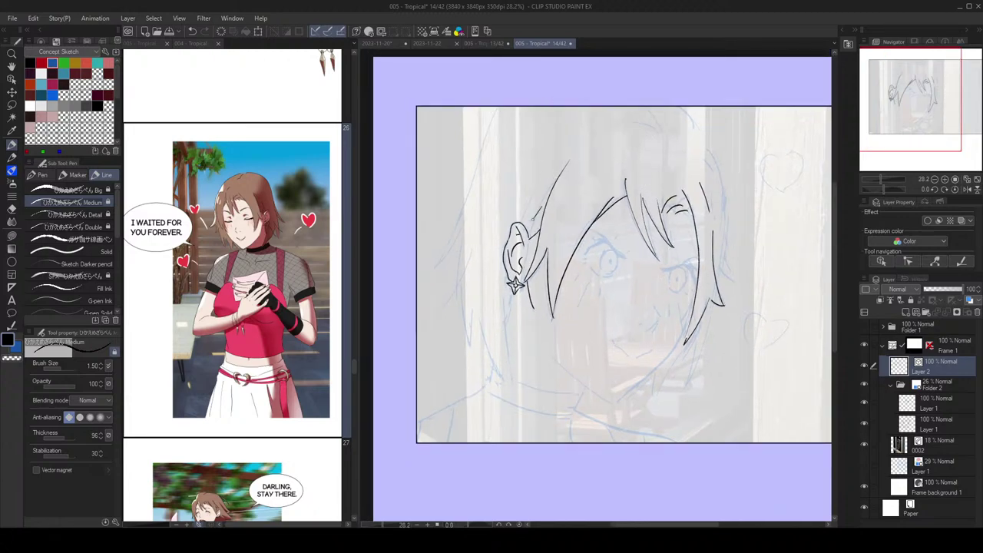
pyautogui.moveTo(545, 175); pyautogui.dragTo(530, 227)
pyautogui.hotkey('ctrl', 'z')
pyautogui.moveTo(520, 145); pyautogui.dragTo(525, 171)
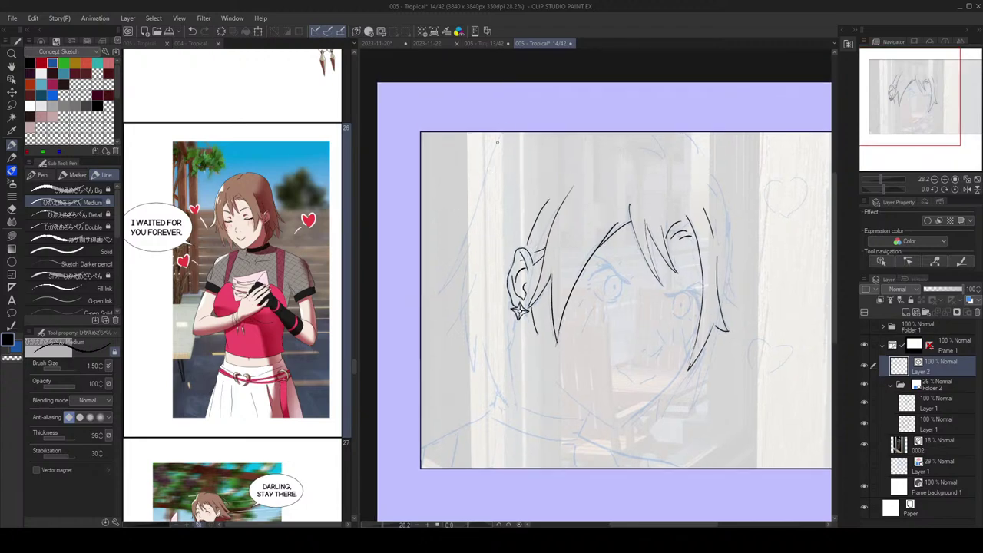
# Step: Ink the back contour of the hair from the frame's upper edge down to the outward-flicking tip
pyautogui.moveTo(503, 132)
pyautogui.mouseDown()
pyautogui.moveTo(443, 286)
pyautogui.moveTo(453, 288)
pyautogui.moveTo(475, 234)
pyautogui.moveTo(471, 301)
pyautogui.mouseUp()
pyautogui.hotkey('ctrl', 'z')
pyautogui.moveTo(477, 235)
pyautogui.mouseDown()
pyautogui.moveTo(472, 316)
pyautogui.moveTo(480, 268)
pyautogui.mouseUp()
pyautogui.hotkey('ctrl', 'z')
pyautogui.hotkey('ctrl', 'z')
pyautogui.hotkey('ctrl', 'z')
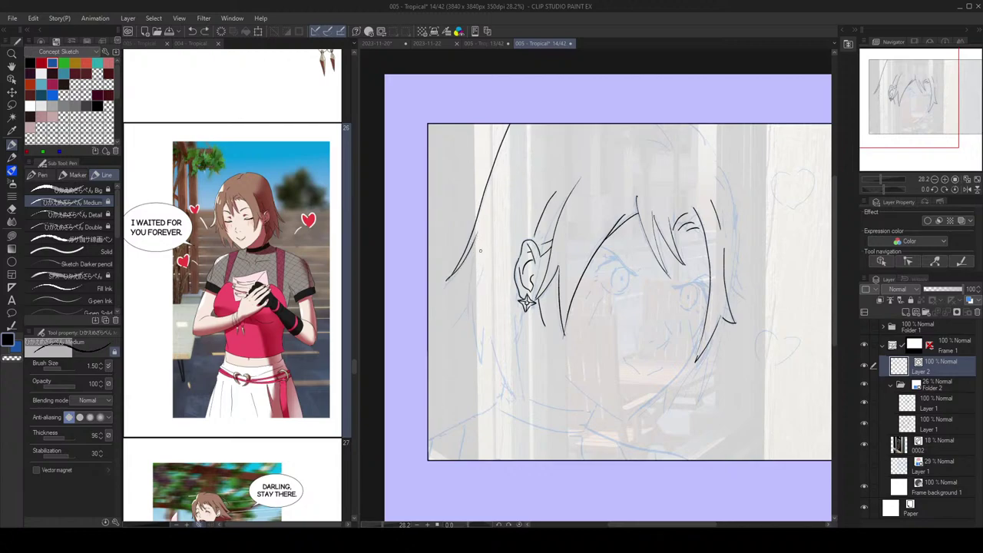
# Step: Ink the pointed lock hanging below the outward-flicking tip at the back of the hair
pyautogui.moveTo(476, 242); pyautogui.dragTo(471, 322)
pyautogui.hotkey('ctrl', 'z')
pyautogui.moveTo(476, 242)
pyautogui.mouseDown()
pyautogui.moveTo(470, 315)
pyautogui.moveTo(484, 365)
pyautogui.mouseUp()
pyautogui.hotkey('ctrl', 'z')
pyautogui.moveTo(485, 323); pyautogui.dragTo(484, 365)
pyautogui.hotkey('ctrl', 'z')
pyautogui.hotkey('ctrl', 'z')
# Step: Ink the long lower back lock curving down to a point beside the neck
pyautogui.moveTo(474, 294)
pyautogui.mouseDown()
pyautogui.moveTo(479, 361)
pyautogui.moveTo(514, 390)
pyautogui.mouseUp()
pyautogui.hotkey('ctrl', 'z')
pyautogui.hotkey('ctrl', 'z')
pyautogui.moveTo(489, 330); pyautogui.dragTo(526, 401)
pyautogui.hotkey('ctrl', 'z')
# Step: Ink the inner strands of the back lock below the earring, reworking them with the eraser and pen
pyautogui.moveTo(515, 314)
pyautogui.mouseDown()
pyautogui.moveTo(525, 384)
pyautogui.moveTo(517, 345)
pyautogui.mouseUp()
pyautogui.hotkey('ctrl', 'z')
pyautogui.moveTo(510, 311); pyautogui.dragTo(517, 376)
pyautogui.hotkey('ctrl', 'z')
pyautogui.moveTo(641, 286); pyautogui.dragTo(634, 244)
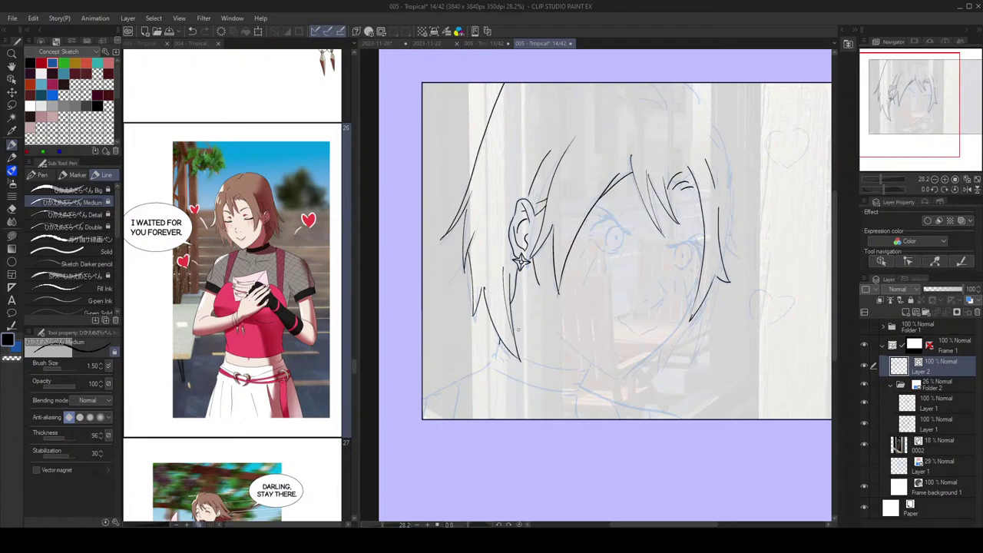
pyautogui.moveTo(674, 151); pyautogui.dragTo(668, 163)
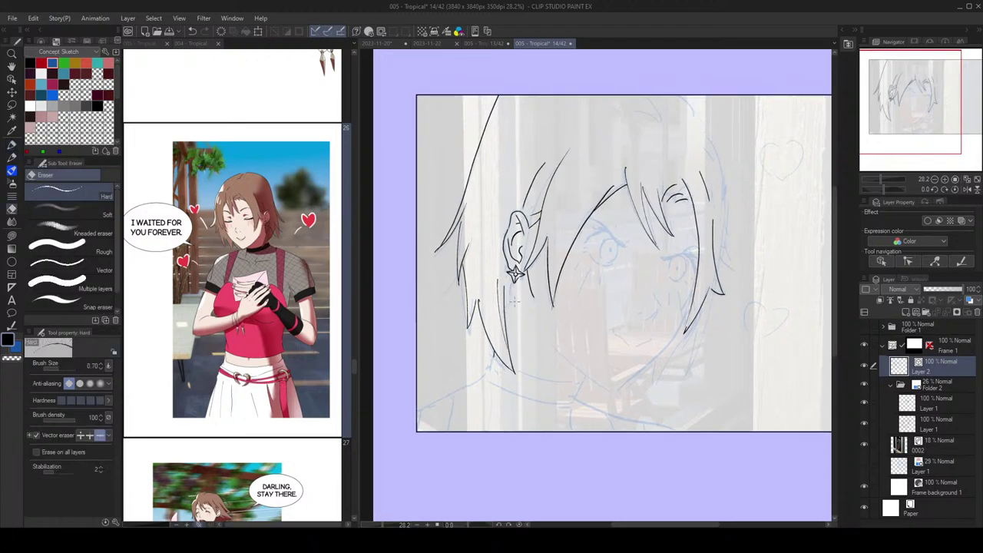
pyautogui.moveTo(512, 290); pyautogui.dragTo(507, 321)
pyautogui.hotkey('ctrl', 'z')
pyautogui.moveTo(512, 281); pyautogui.dragTo(506, 330)
# Step: Ink the short crown strands and the hair contour descending the far side of the head
pyautogui.moveTo(705, 204)
pyautogui.mouseDown()
pyautogui.moveTo(678, 205)
pyautogui.moveTo(706, 192)
pyautogui.moveTo(698, 197)
pyautogui.mouseUp()
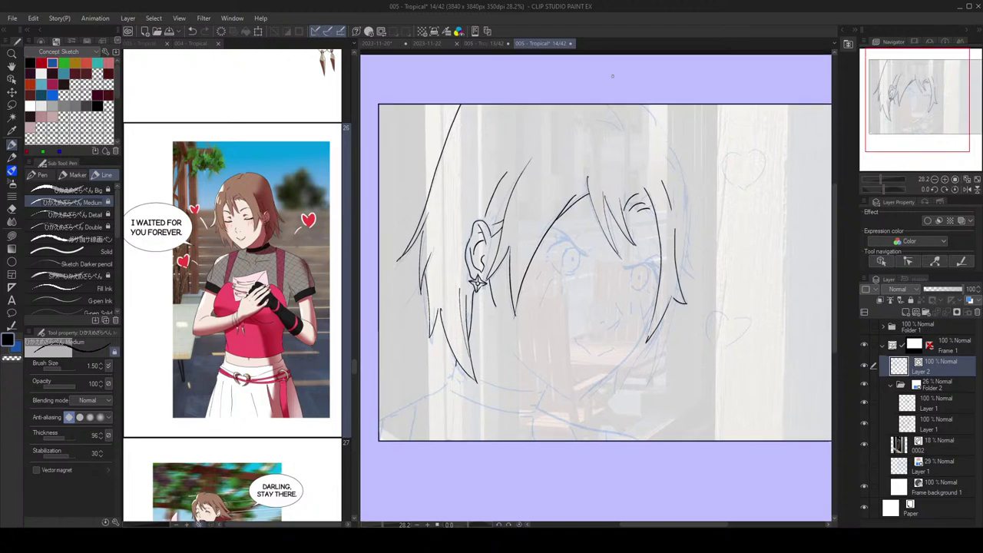
pyautogui.moveTo(612, 106)
pyautogui.mouseDown()
pyautogui.moveTo(622, 129)
pyautogui.moveTo(657, 130)
pyautogui.moveTo(665, 144)
pyautogui.moveTo(626, 92)
pyautogui.mouseUp()
pyautogui.hotkey('ctrl', 'z')
pyautogui.hotkey('ctrl', 'z')
pyautogui.hotkey('ctrl', 'z')
pyautogui.hotkey('ctrl', 'z')
pyautogui.hotkey('ctrl', 'z')
pyautogui.moveTo(668, 145)
pyautogui.mouseDown()
pyautogui.moveTo(684, 186)
pyautogui.moveTo(686, 255)
pyautogui.mouseUp()
# Step: Add the outer hair locks along the far side of the head, beside the face-framing lock
pyautogui.scroll(-3, 696, 258)
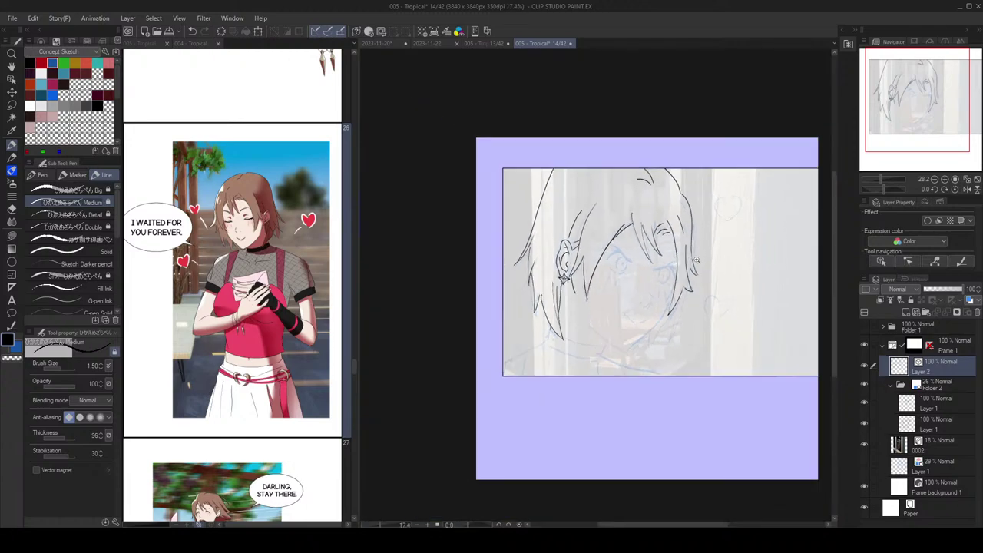
pyautogui.scroll(3, 696, 259)
pyautogui.moveTo(658, 230); pyautogui.dragTo(660, 278)
pyautogui.scroll(-2, 688, 236)
pyautogui.scroll(2, 647, 170)
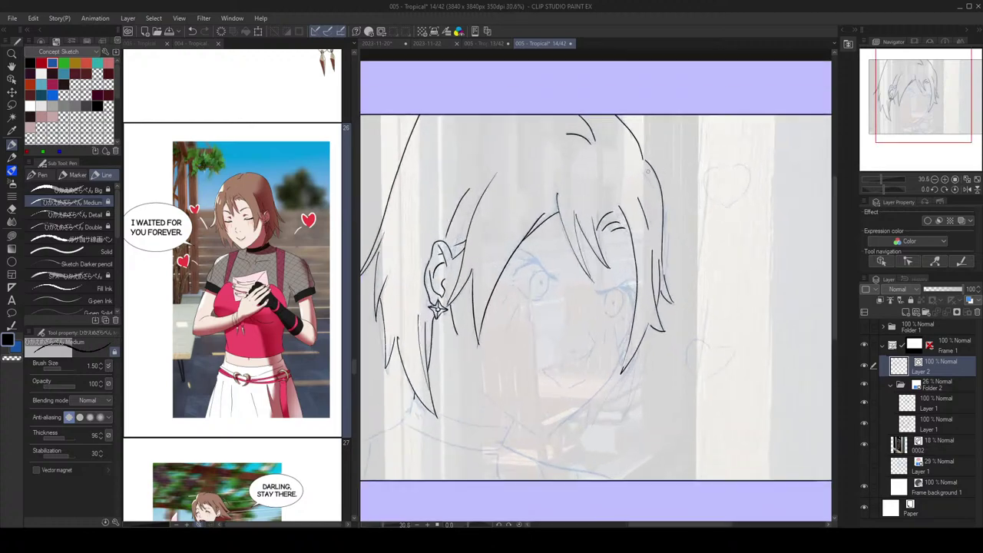
pyautogui.scroll(-3, 644, 173)
pyautogui.scroll(2, 660, 192)
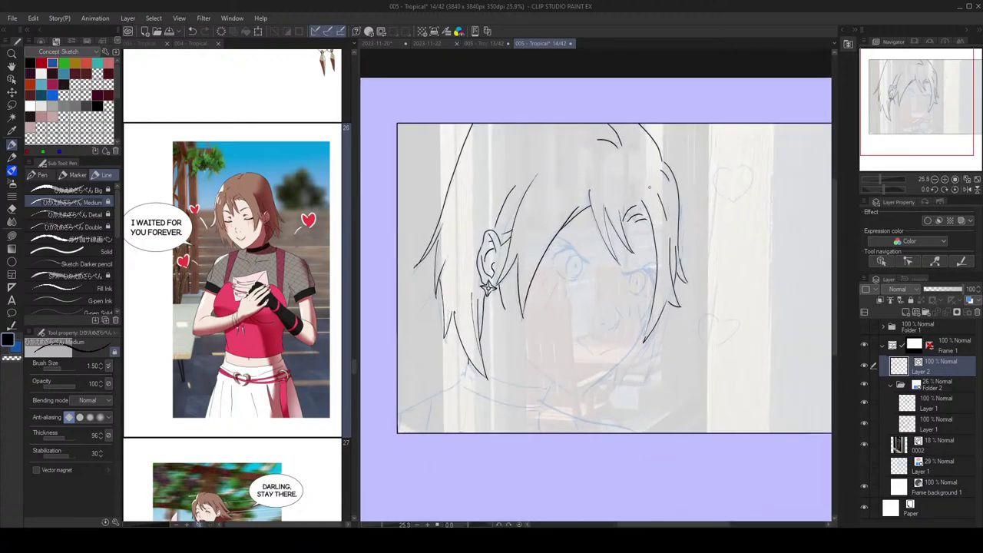
pyautogui.scroll(1, 666, 198)
pyautogui.scroll(1, 568, 324)
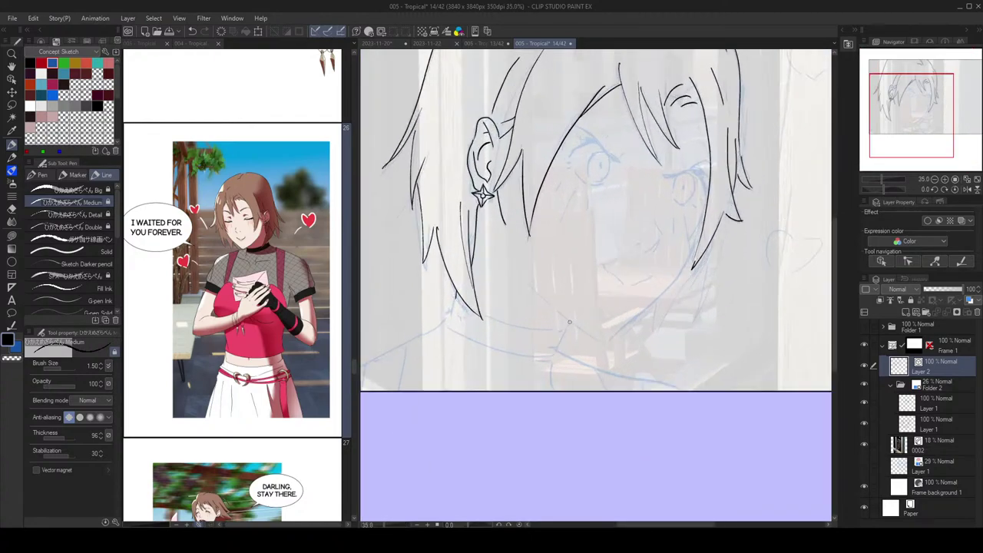
# Step: Ink the choker band around the girl's neck, with curved upper and lower edges and closed ends
pyautogui.hotkey('ctrl', 'z')
pyautogui.moveTo(455, 296)
pyautogui.mouseDown()
pyautogui.moveTo(470, 309)
pyautogui.moveTo(568, 329)
pyautogui.mouseUp()
pyautogui.hotkey('ctrl', 'z')
pyautogui.hotkey('ctrl', 'z')
pyautogui.hotkey('ctrl', 'z')
pyautogui.moveTo(482, 312)
pyautogui.mouseDown()
pyautogui.moveTo(568, 329)
pyautogui.moveTo(554, 318)
pyautogui.mouseUp()
pyautogui.moveTo(478, 292)
pyautogui.mouseDown()
pyautogui.moveTo(469, 319)
pyautogui.moveTo(483, 336)
pyautogui.moveTo(578, 348)
pyautogui.moveTo(597, 329)
pyautogui.mouseUp()
pyautogui.hotkey('ctrl', 'z')
pyautogui.hotkey('ctrl', 'z')
pyautogui.hotkey('ctrl', 'z')
pyautogui.hotkey('ctrl', 'z')
pyautogui.hotkey('ctrl', 'z')
pyautogui.hotkey('ctrl', 'z')
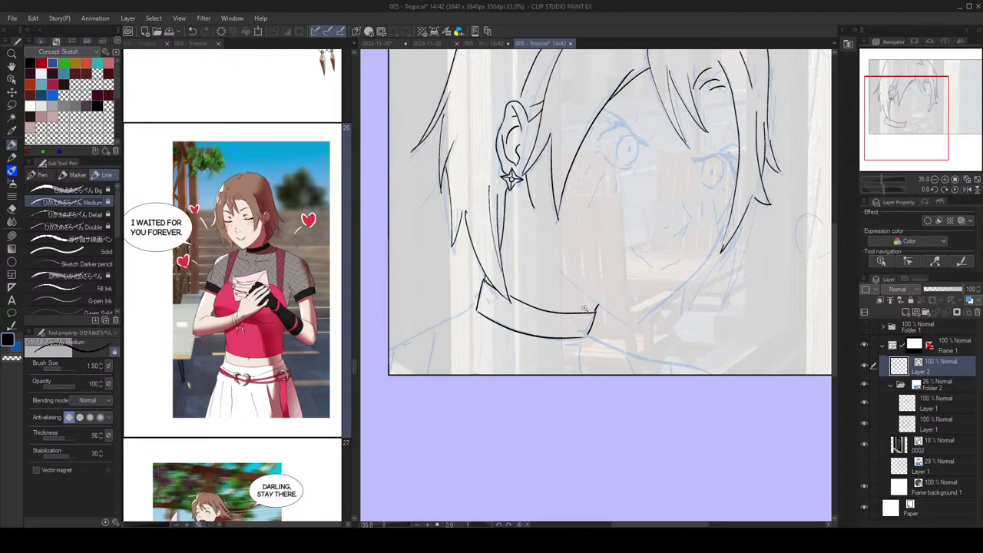
# Step: Ink the near shoulder line from the choker down to the frame edge, with the sleeve seam below it
pyautogui.scroll(-1, 581, 307)
pyautogui.moveTo(489, 302); pyautogui.dragTo(453, 328)
pyautogui.moveTo(570, 306); pyautogui.dragTo(546, 293)
pyautogui.hotkey('ctrl', 'z')
pyautogui.moveTo(465, 291)
pyautogui.mouseDown()
pyautogui.moveTo(430, 314)
pyautogui.moveTo(422, 354)
pyautogui.mouseUp()
pyautogui.hotkey('ctrl', 'z')
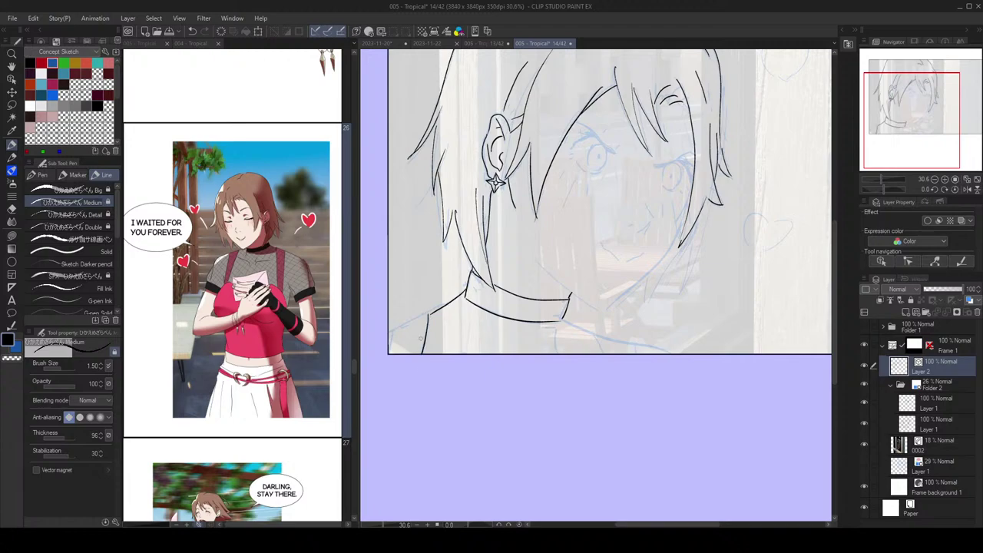
pyautogui.moveTo(429, 313); pyautogui.dragTo(387, 330)
pyautogui.hotkey('ctrl', 'z')
pyautogui.moveTo(435, 312)
pyautogui.mouseDown()
pyautogui.moveTo(392, 331)
pyautogui.moveTo(390, 354)
pyautogui.mouseUp()
# Step: Ink the far shoulder line and the short curved strap edge just below the choker's front end
pyautogui.moveTo(509, 267); pyautogui.dragTo(501, 247)
pyautogui.moveTo(546, 311)
pyautogui.mouseDown()
pyautogui.moveTo(581, 332)
pyautogui.moveTo(586, 351)
pyautogui.moveTo(585, 327)
pyautogui.moveTo(619, 338)
pyautogui.moveTo(623, 349)
pyautogui.moveTo(647, 302)
pyautogui.mouseUp()
pyautogui.hotkey('ctrl', 'z')
pyautogui.hotkey('ctrl', 'z')
pyautogui.scroll(1, 627, 341)
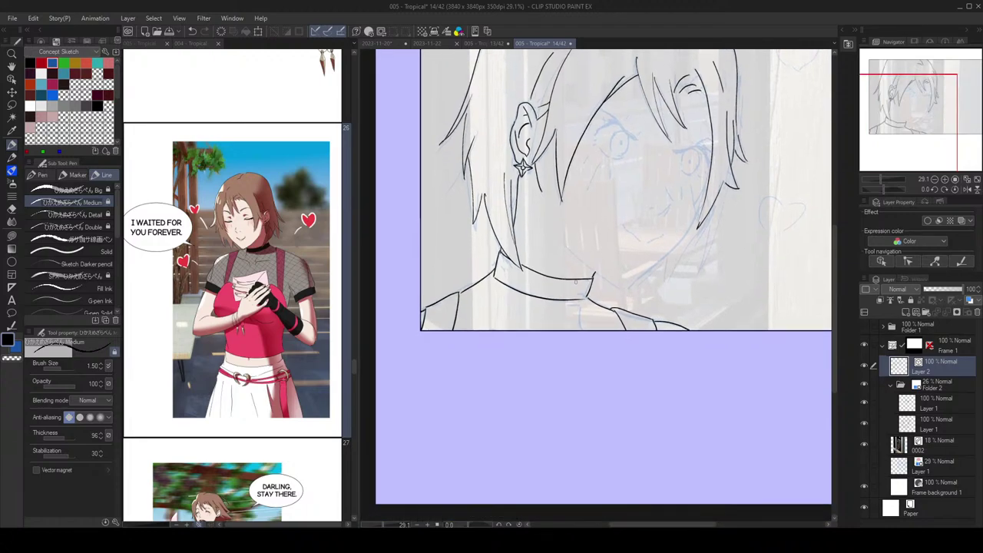
pyautogui.moveTo(581, 301); pyautogui.dragTo(577, 326)
pyautogui.moveTo(575, 281); pyautogui.dragTo(585, 296)
# Step: Ink the first set of parallel diagonal mesh lines across the top below the choker with the Detail pen
pyautogui.click(99, 215)
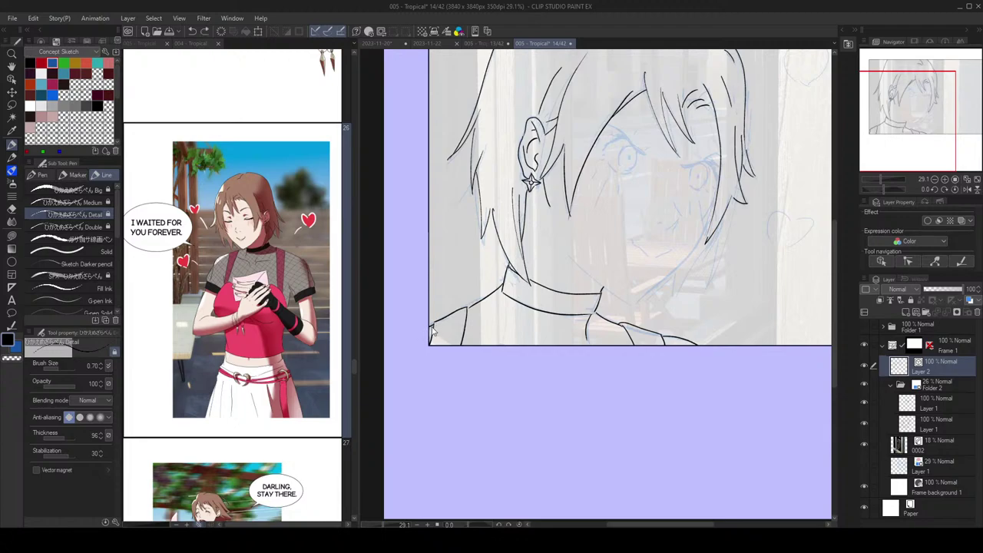
pyautogui.moveTo(483, 301); pyautogui.dragTo(449, 364)
pyautogui.moveTo(503, 292); pyautogui.dragTo(474, 355)
pyautogui.hotkey('ctrl', 'z')
pyautogui.moveTo(503, 291)
pyautogui.mouseDown()
pyautogui.moveTo(477, 348)
pyautogui.moveTo(493, 347)
pyautogui.mouseUp()
pyautogui.hotkey('ctrl', 'z')
pyautogui.moveTo(517, 302)
pyautogui.mouseDown()
pyautogui.moveTo(499, 348)
pyautogui.moveTo(524, 337)
pyautogui.moveTo(520, 347)
pyautogui.mouseUp()
pyautogui.hotkey('ctrl', 'z')
pyautogui.hotkey('ctrl', 'z')
pyautogui.moveTo(577, 316)
pyautogui.mouseDown()
pyautogui.moveTo(563, 346)
pyautogui.moveTo(602, 344)
pyautogui.moveTo(590, 350)
pyautogui.moveTo(628, 356)
pyautogui.moveTo(664, 347)
pyautogui.mouseUp()
pyautogui.hotkey('ctrl', 'z')
pyautogui.hotkey('ctrl', 'z')
pyautogui.hotkey('ctrl', 'z')
pyautogui.hotkey('ctrl', 'z')
pyautogui.hotkey('ctrl', 'z')
pyautogui.hotkey('ctrl', 'z')
pyautogui.hotkey('ctrl', 'z')
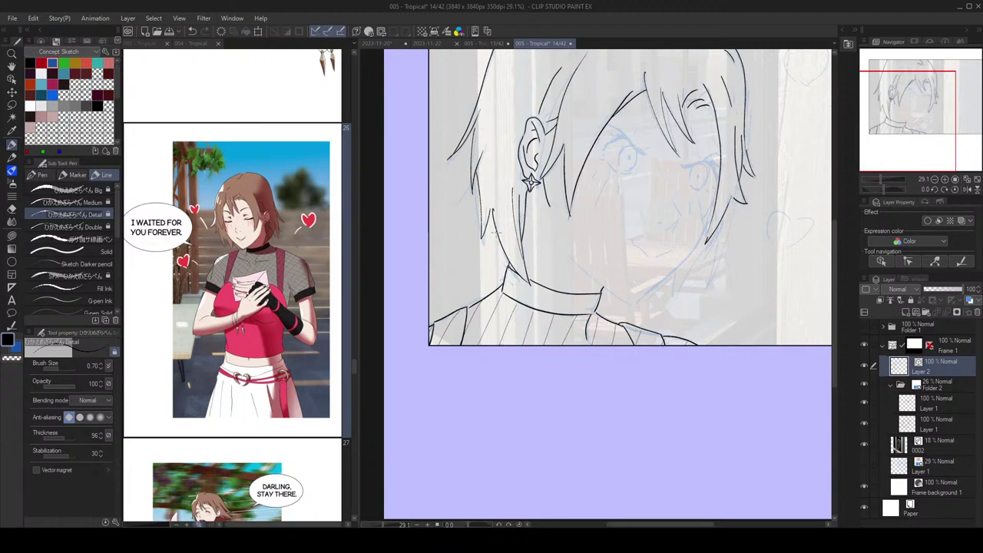
# Step: Ink the opposing diagonals over the top to complete the crosshatched mesh pattern
pyautogui.moveTo(508, 319); pyautogui.dragTo(524, 344)
pyautogui.hotkey('ctrl', 'z')
pyautogui.moveTo(496, 295); pyautogui.dragTo(516, 346)
pyautogui.hotkey('ctrl', 'z')
pyautogui.moveTo(466, 311); pyautogui.dragTo(483, 346)
pyautogui.hotkey('ctrl', 'z')
pyautogui.hotkey('ctrl', 'z')
pyautogui.moveTo(520, 307)
pyautogui.mouseDown()
pyautogui.moveTo(544, 347)
pyautogui.moveTo(555, 348)
pyautogui.moveTo(544, 348)
pyautogui.mouseUp()
pyautogui.hotkey('ctrl', 'z')
pyautogui.moveTo(553, 315); pyautogui.dragTo(574, 348)
pyautogui.hotkey('ctrl', 'z')
pyautogui.hotkey('ctrl', 'z')
pyautogui.moveTo(556, 314)
pyautogui.mouseDown()
pyautogui.moveTo(577, 348)
pyautogui.moveTo(606, 345)
pyautogui.mouseUp()
pyautogui.hotkey('ctrl', 'z')
pyautogui.scroll(-5, 739, 340)
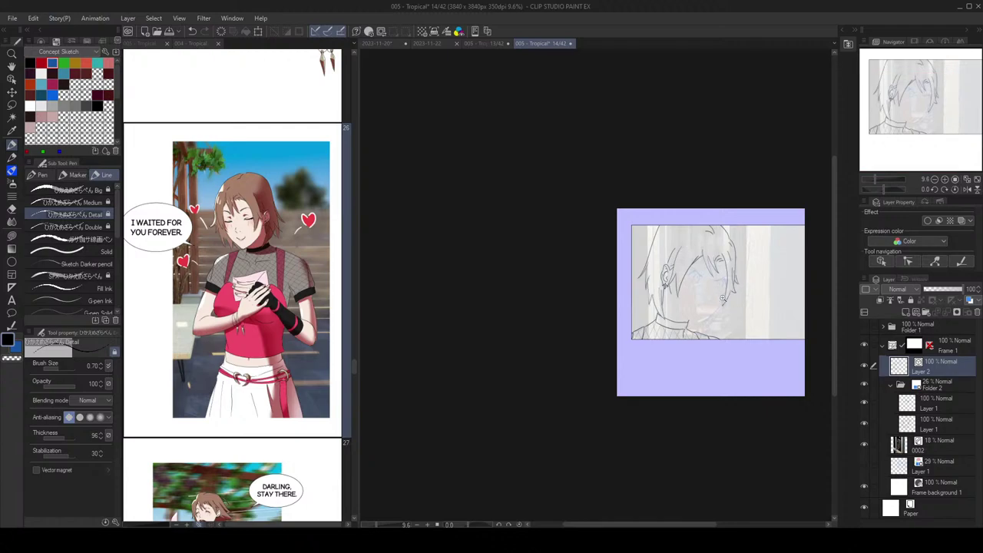
# Step: Ink the girl's jaw in the mirrored view with the Medium pen, from the far cheek to the chin and up the near side
pyautogui.scroll(3, 719, 293)
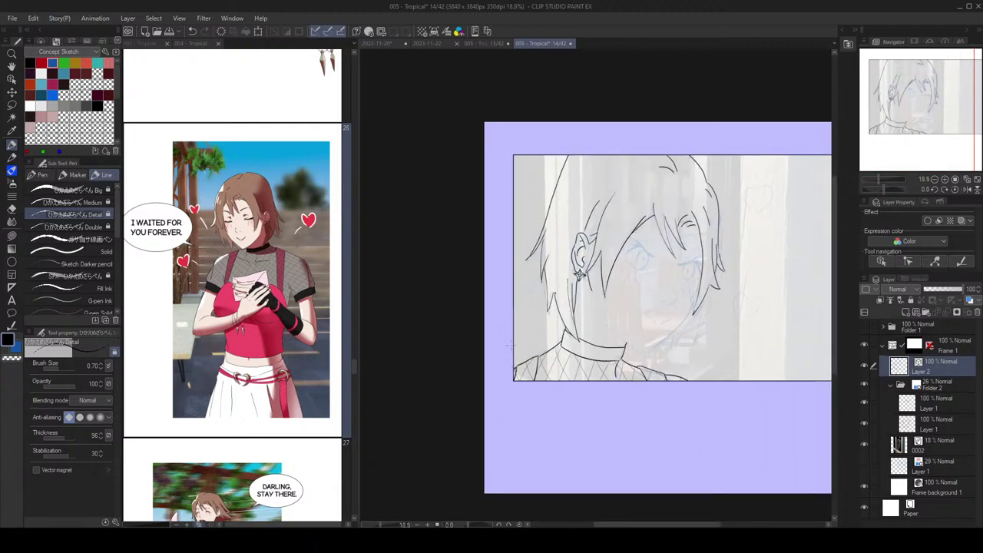
pyautogui.click(70, 202)
pyautogui.scroll(2, 708, 292)
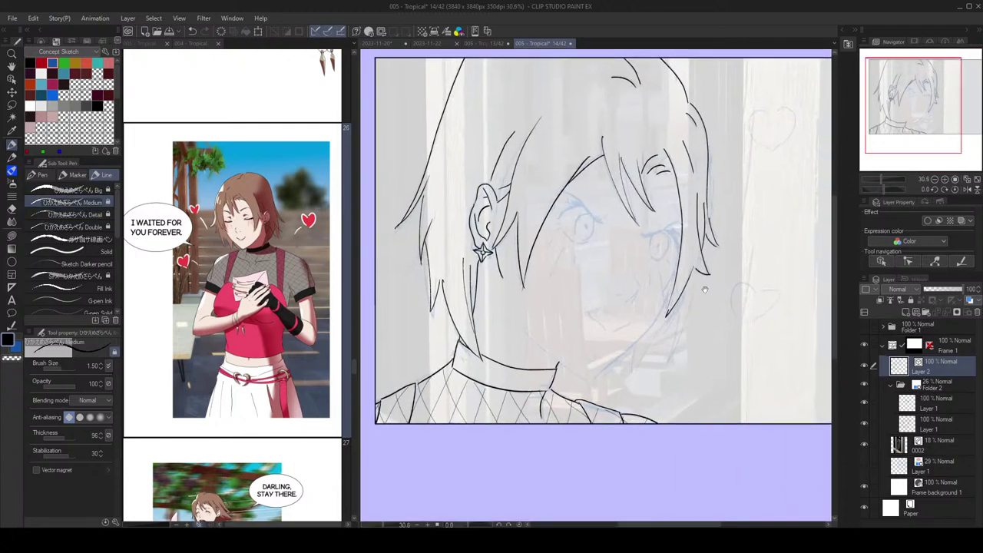
pyautogui.moveTo(708, 292); pyautogui.dragTo(696, 276)
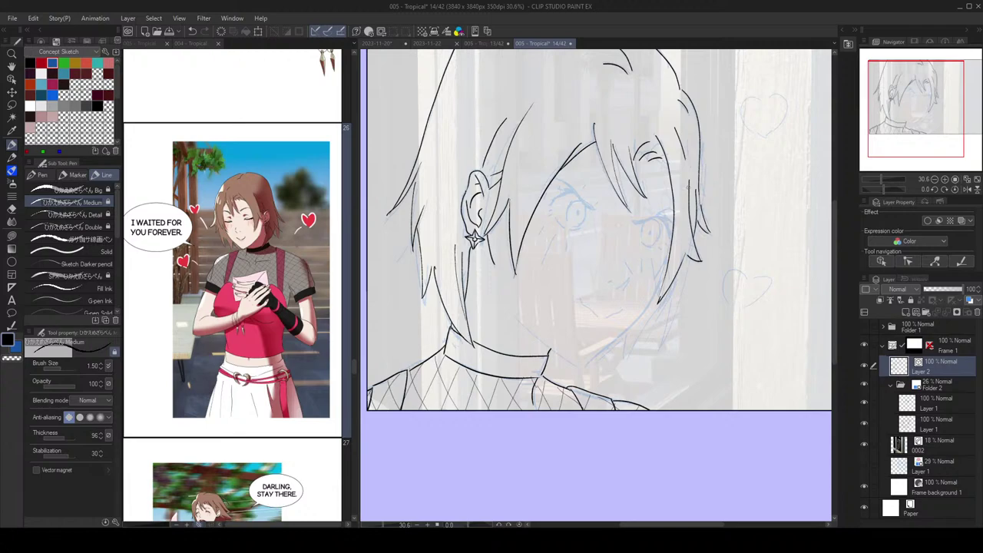
pyautogui.press('h')
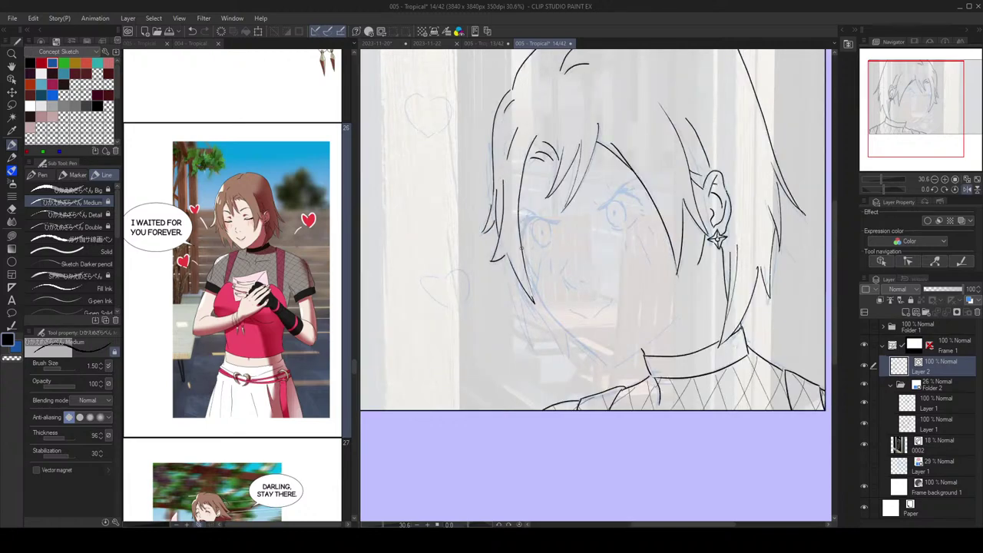
pyautogui.moveTo(526, 264)
pyautogui.mouseDown()
pyautogui.moveTo(550, 313)
pyautogui.moveTo(608, 352)
pyautogui.mouseUp()
pyautogui.hotkey('ctrl', 'z')
pyautogui.moveTo(531, 278); pyautogui.dragTo(582, 344)
pyautogui.hotkey('ctrl', 'z')
pyautogui.press('e')
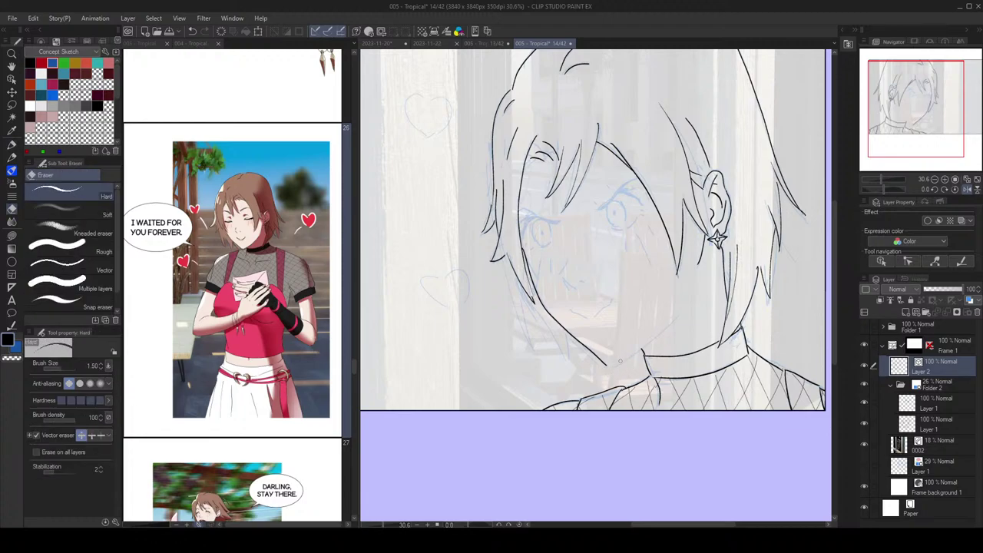
pyautogui.press('p')
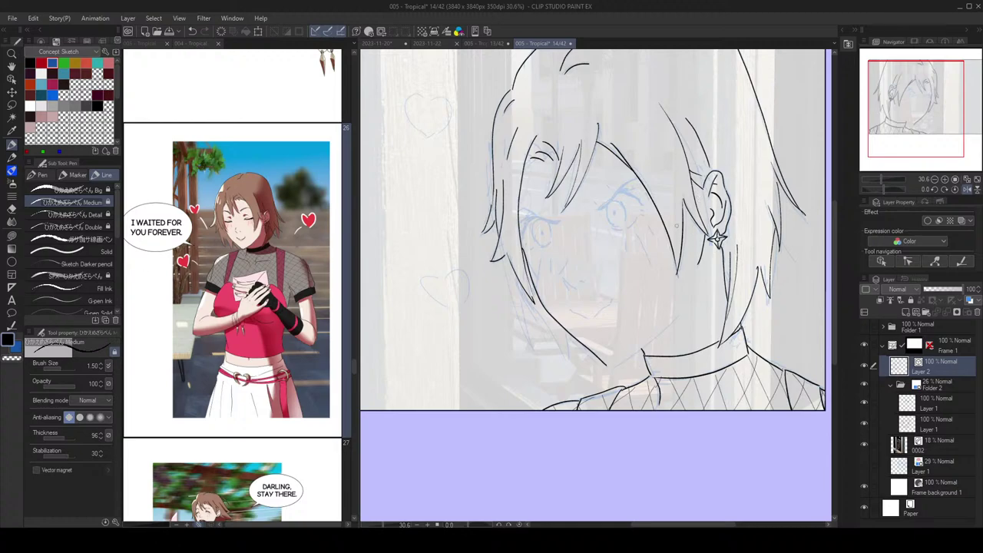
pyautogui.moveTo(614, 366); pyautogui.dragTo(670, 324)
# Step: Ink the girl's far eye with its angled brow line, lashes, iris, pupil and lower lid marks
pyautogui.scroll(2, 558, 223)
pyautogui.moveTo(556, 223)
pyautogui.mouseDown()
pyautogui.moveTo(508, 208)
pyautogui.moveTo(531, 220)
pyautogui.moveTo(513, 221)
pyautogui.moveTo(521, 230)
pyautogui.moveTo(528, 222)
pyautogui.moveTo(510, 245)
pyautogui.moveTo(506, 227)
pyautogui.moveTo(516, 222)
pyautogui.moveTo(504, 246)
pyautogui.mouseUp()
pyautogui.hotkey('ctrl', 'z')
pyautogui.hotkey('ctrl', 'z')
pyautogui.hotkey('ctrl', 'z')
pyautogui.hotkey('ctrl', 'z')
pyautogui.moveTo(503, 246)
pyautogui.mouseDown()
pyautogui.moveTo(521, 236)
pyautogui.moveTo(538, 254)
pyautogui.moveTo(545, 229)
pyautogui.moveTo(539, 226)
pyautogui.moveTo(535, 256)
pyautogui.moveTo(512, 257)
pyautogui.mouseUp()
pyautogui.hotkey('ctrl', 'z')
pyautogui.hotkey('ctrl', 'z')
pyautogui.hotkey('ctrl', 'z')
pyautogui.hotkey('ctrl', 'z')
pyautogui.hotkey('ctrl', 'z')
pyautogui.moveTo(586, 175); pyautogui.dragTo(565, 176)
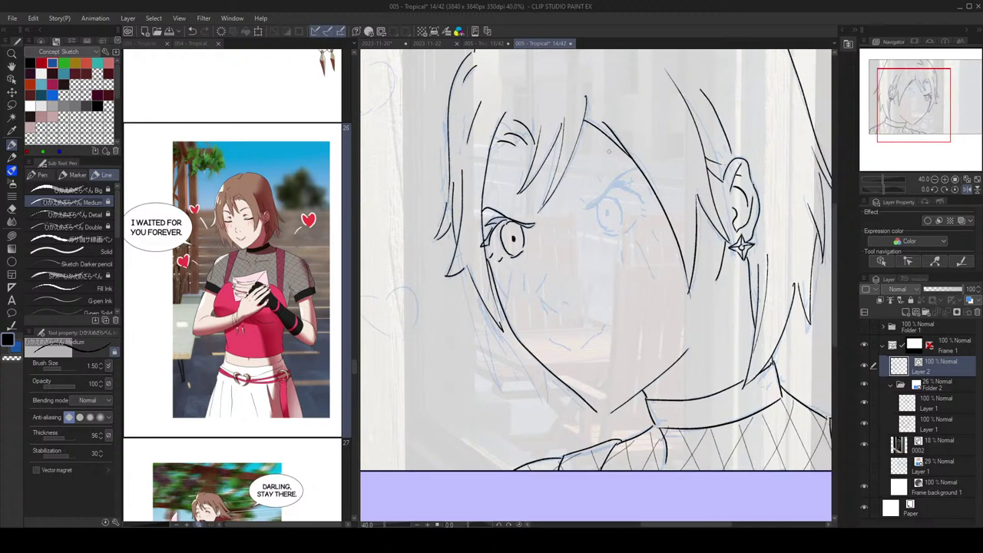
# Step: Ink the near eyebrow, remove that stroke with the vector eraser set to whole lines, and redraw it thinner
pyautogui.moveTo(588, 209)
pyautogui.mouseDown()
pyautogui.moveTo(642, 166)
pyautogui.moveTo(588, 208)
pyautogui.moveTo(604, 195)
pyautogui.moveTo(629, 129)
pyautogui.mouseUp()
pyautogui.hotkey('ctrl', 'z')
pyautogui.hotkey('ctrl', 'z')
pyautogui.hotkey('ctrl', 'z')
pyautogui.moveTo(605, 167); pyautogui.dragTo(582, 162)
pyautogui.keyDown('ctrl'); pyautogui.click(549, 265); pyautogui.keyUp('ctrl')
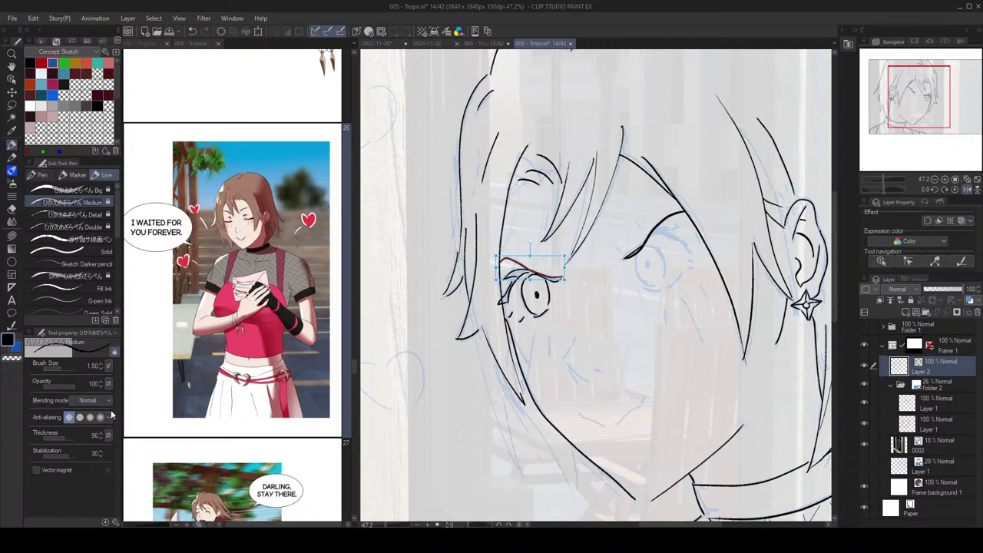
pyautogui.keyDown('ctrl'); pyautogui.click(642, 211); pyautogui.keyUp('ctrl')
pyautogui.press('e')
pyautogui.click(101, 434)
pyautogui.click(645, 235)
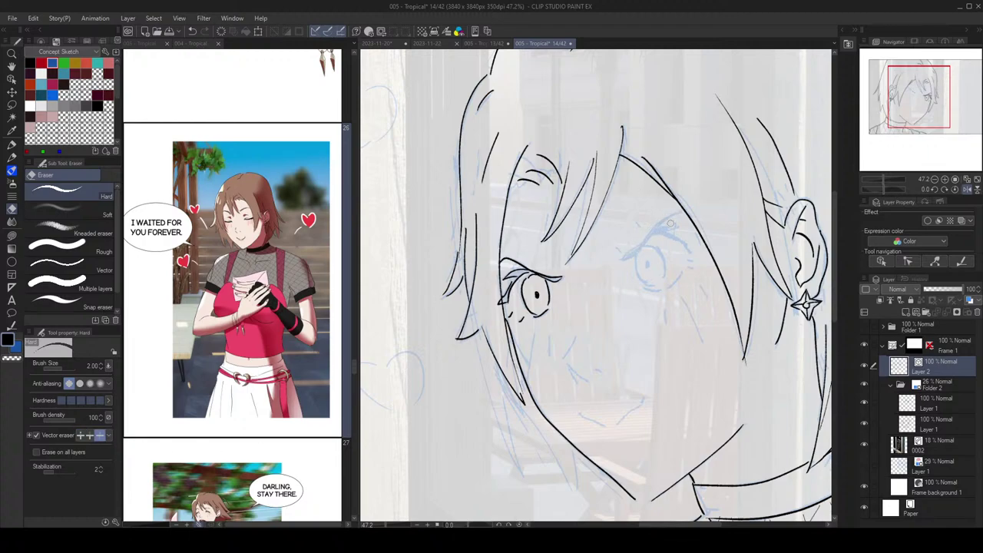
pyautogui.press('p')
pyautogui.moveTo(684, 211); pyautogui.dragTo(633, 254)
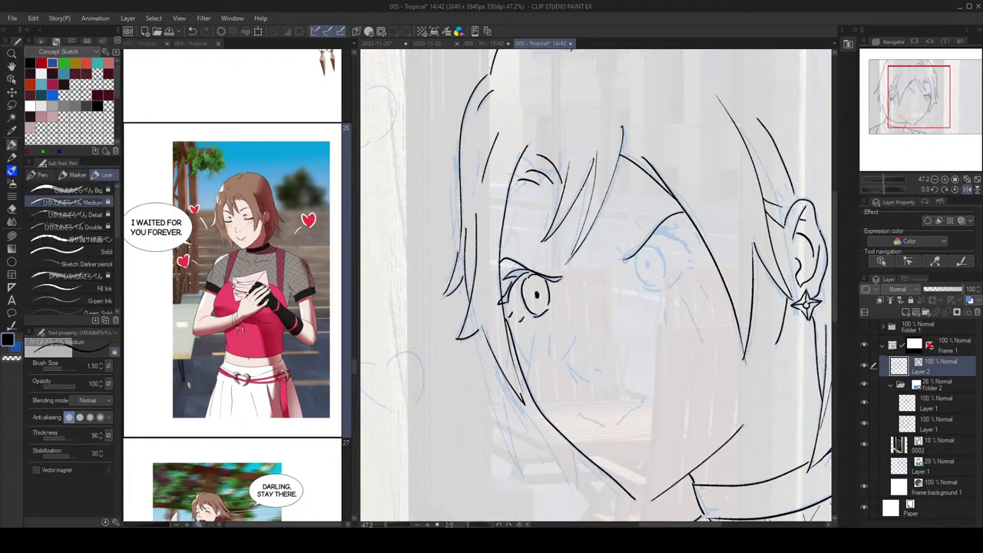
# Step: Double the near brow's inner end into a tapered shape and redraw the inner end of the far brow
pyautogui.scroll(2, 626, 260)
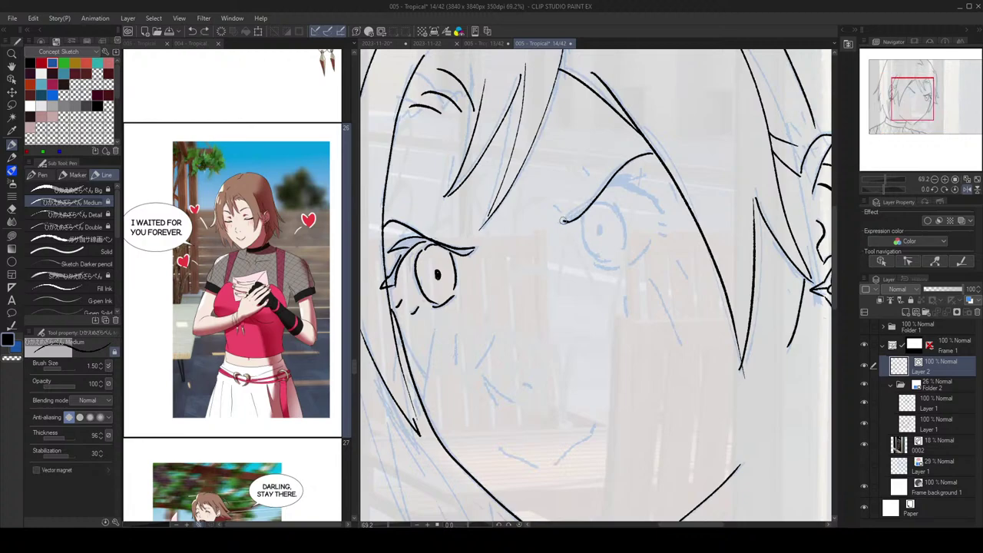
pyautogui.scroll(-2, 678, 216)
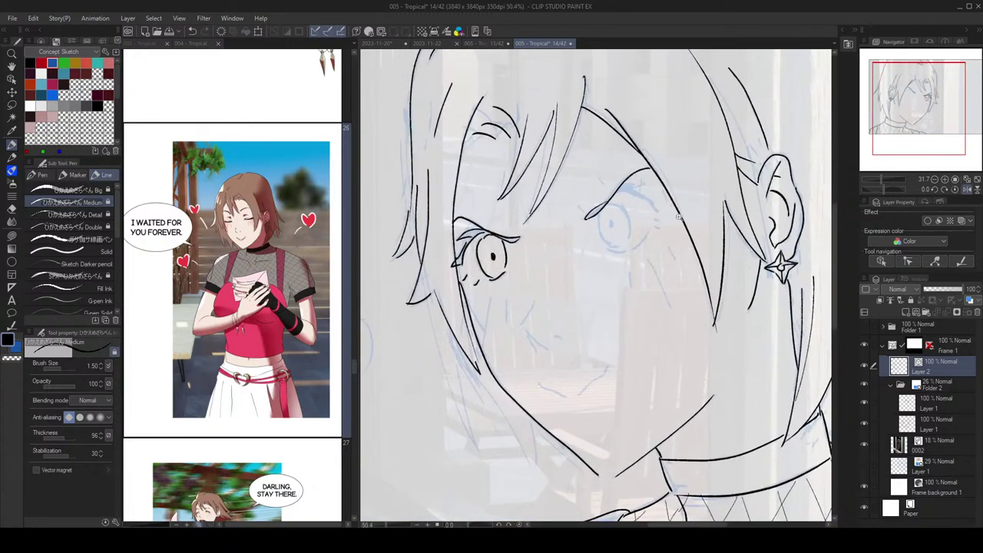
pyautogui.scroll(1, 677, 217)
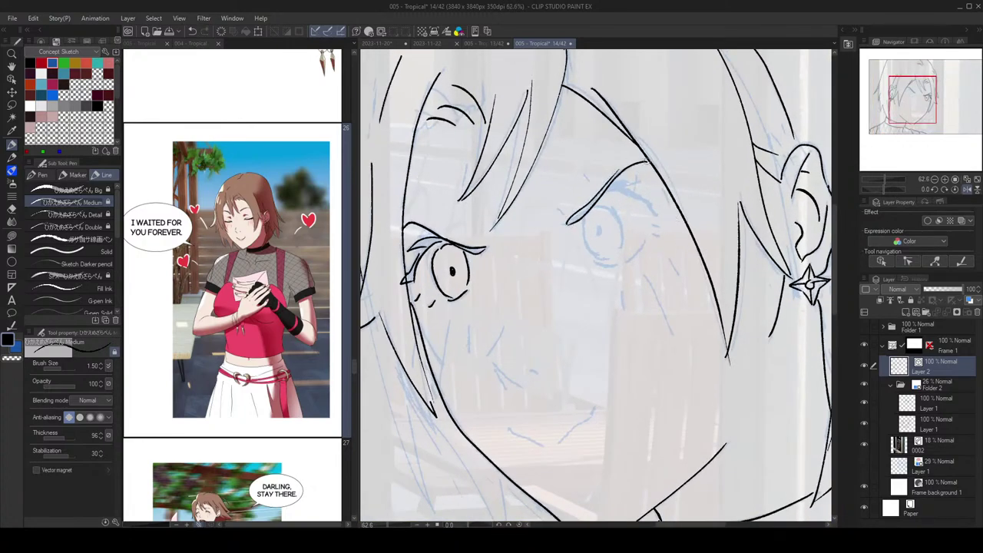
pyautogui.scroll(-3, 668, 182)
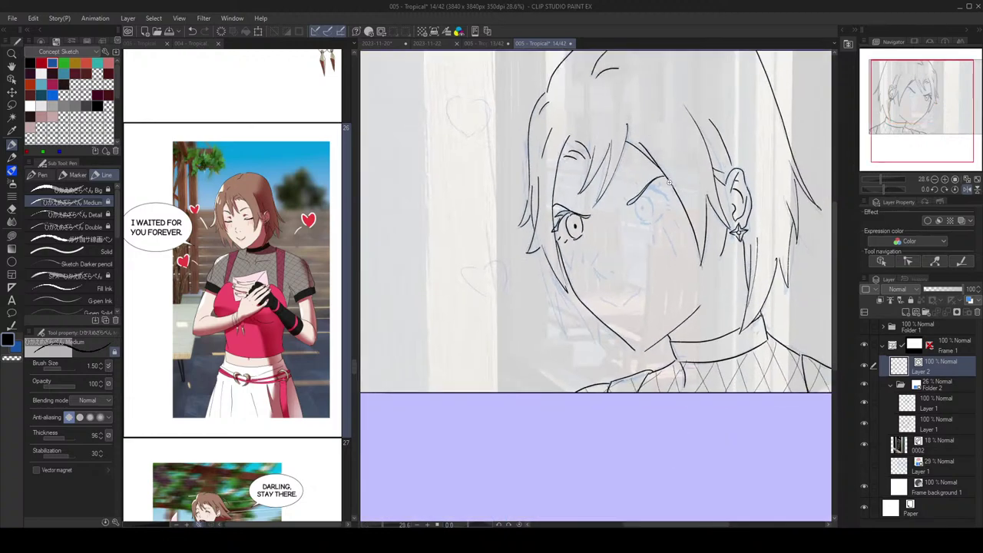
pyautogui.scroll(2, 669, 182)
pyautogui.press('e')
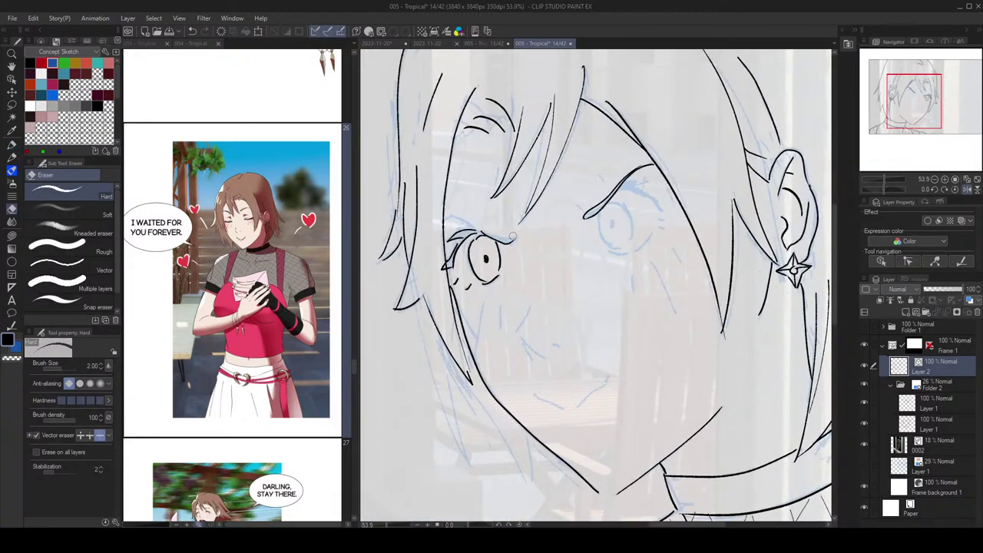
pyautogui.press('p')
pyautogui.moveTo(515, 240)
pyautogui.mouseDown()
pyautogui.moveTo(435, 221)
pyautogui.moveTo(487, 235)
pyautogui.mouseUp()
pyautogui.hotkey('ctrl', 'z')
# Step: Ink the near eye's iris, pupil and upper lid beneath the brow
pyautogui.scroll(-3, 564, 209)
pyautogui.scroll(3, 587, 192)
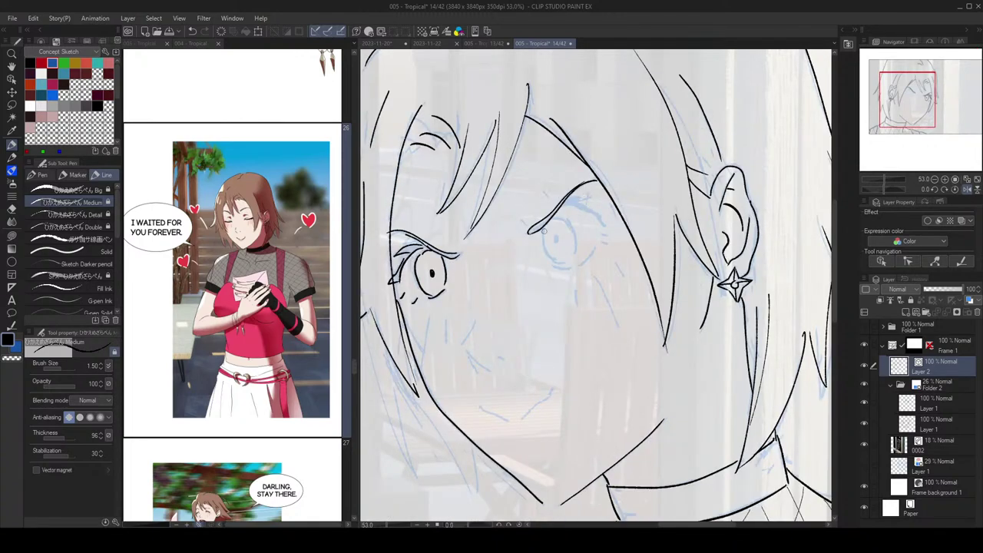
pyautogui.moveTo(543, 232)
pyautogui.mouseDown()
pyautogui.moveTo(559, 261)
pyautogui.moveTo(571, 226)
pyautogui.moveTo(574, 254)
pyautogui.moveTo(557, 241)
pyautogui.mouseUp()
pyautogui.hotkey('ctrl', 'z')
pyautogui.scroll(-1, 590, 204)
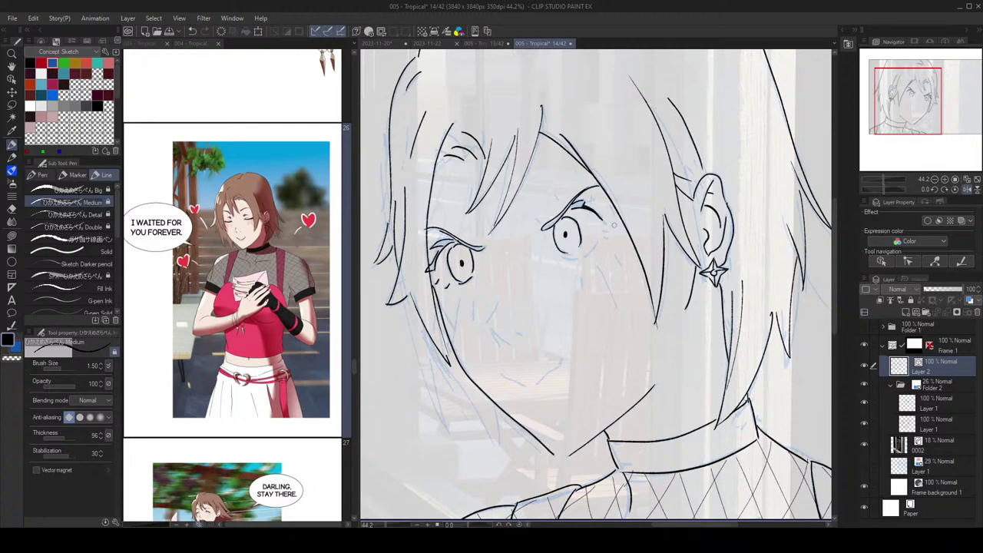
# Step: Bring up the 004 - Tropical pages as reference and rework the near eye's upper lashes with eraser and pen
pyautogui.moveTo(354, 367); pyautogui.dragTo(353, 344)
pyautogui.click(303, 237)
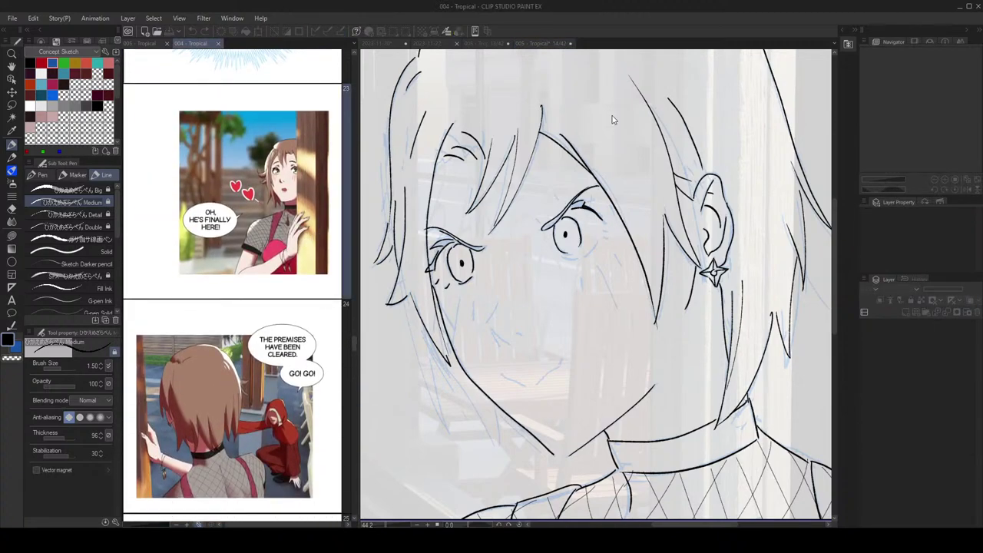
pyautogui.click(585, 198)
pyautogui.press('e')
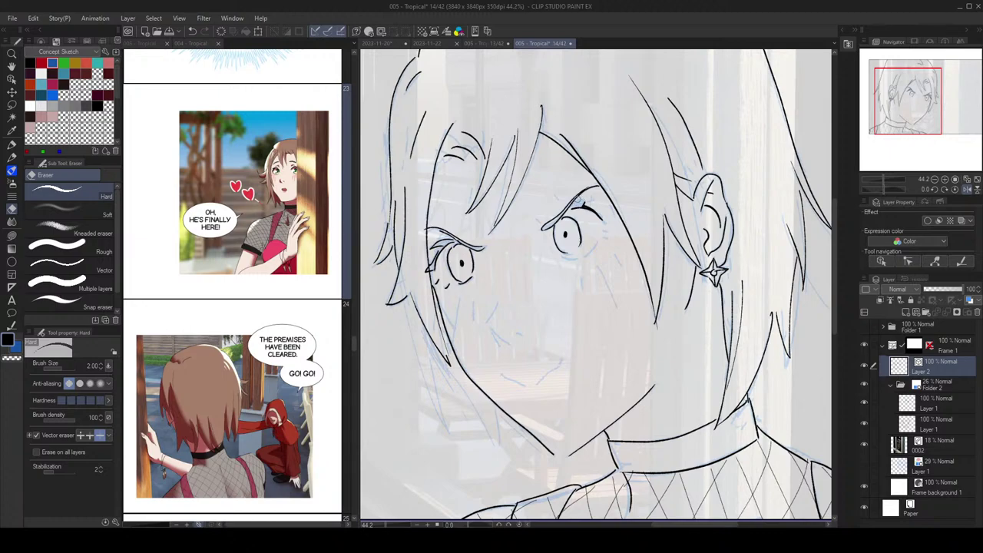
pyautogui.press('p')
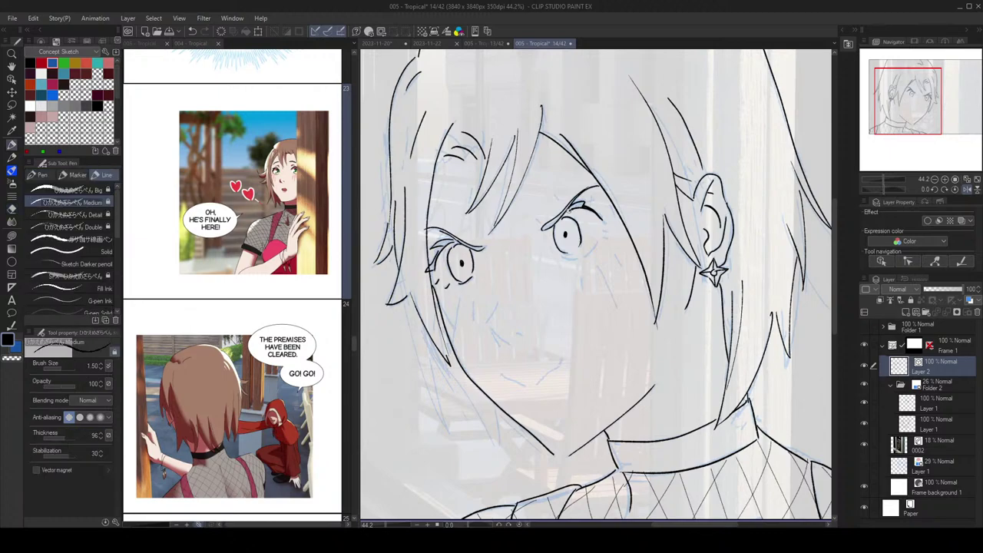
pyautogui.press('e')
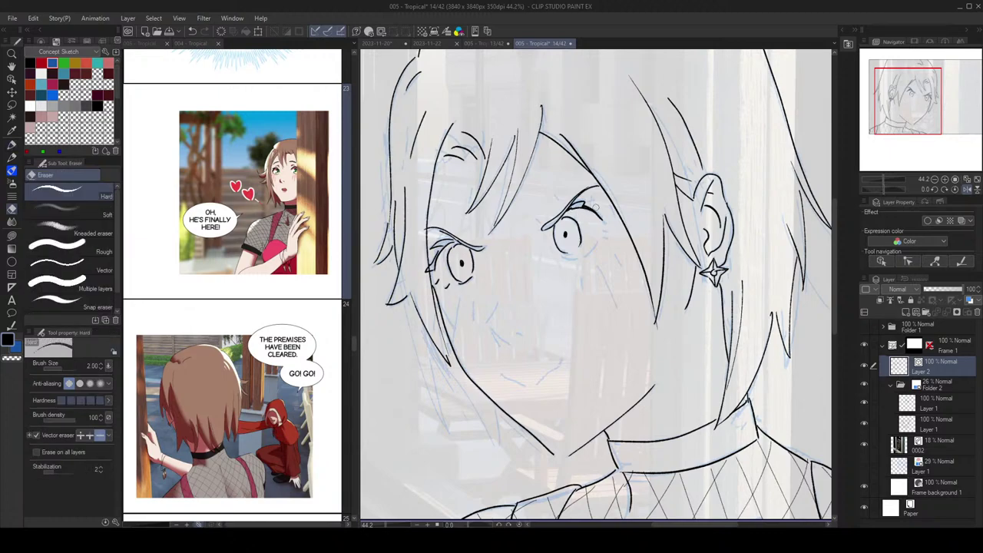
pyautogui.press('p')
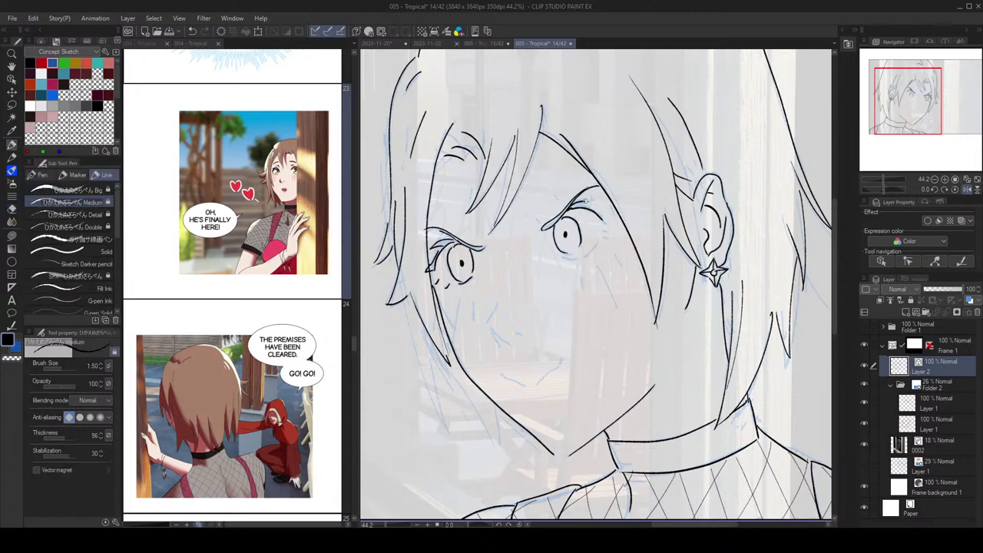
pyautogui.press('e')
pyautogui.press('p')
# Step: Ink the near eye's lower lid and the short lash marks at its outer corner
pyautogui.moveTo(584, 206)
pyautogui.mouseDown()
pyautogui.moveTo(609, 235)
pyautogui.moveTo(579, 258)
pyautogui.mouseUp()
pyautogui.hotkey('ctrl', 'z')
pyautogui.hotkey('ctrl', 'z')
pyautogui.hotkey('ctrl', 'z')
pyautogui.hotkey('ctrl', 'z')
pyautogui.hotkey('ctrl', 'z')
pyautogui.moveTo(606, 228); pyautogui.dragTo(591, 211)
# Step: Ink the short cheek lines beneath both eyes
pyautogui.scroll(5, 590, 209)
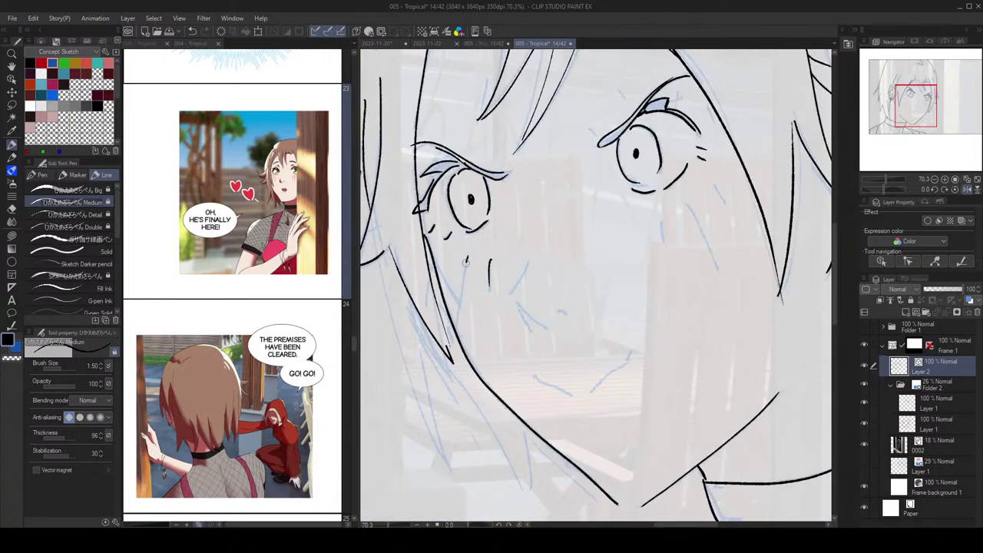
pyautogui.scroll(-3, 599, 211)
pyautogui.scroll(1, 618, 184)
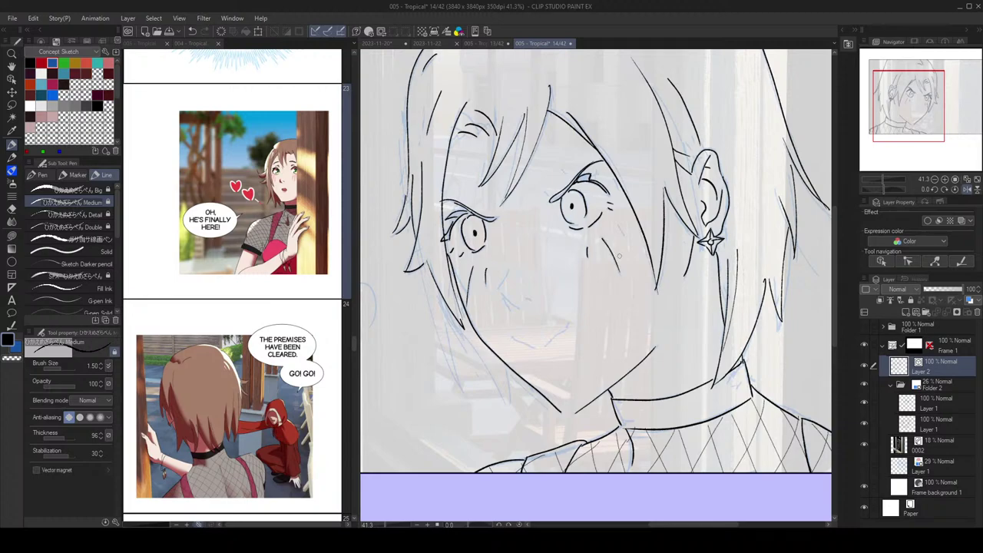
pyautogui.scroll(2, 523, 264)
# Step: Ink the nose with its bridge, tip and nostril strokes, and the smirking mouth line
pyautogui.moveTo(518, 254)
pyautogui.mouseDown()
pyautogui.moveTo(501, 279)
pyautogui.moveTo(516, 302)
pyautogui.moveTo(548, 295)
pyautogui.mouseUp()
pyautogui.hotkey('ctrl', 'z')
pyautogui.moveTo(522, 340); pyautogui.dragTo(550, 354)
pyautogui.hotkey('ctrl', 'z')
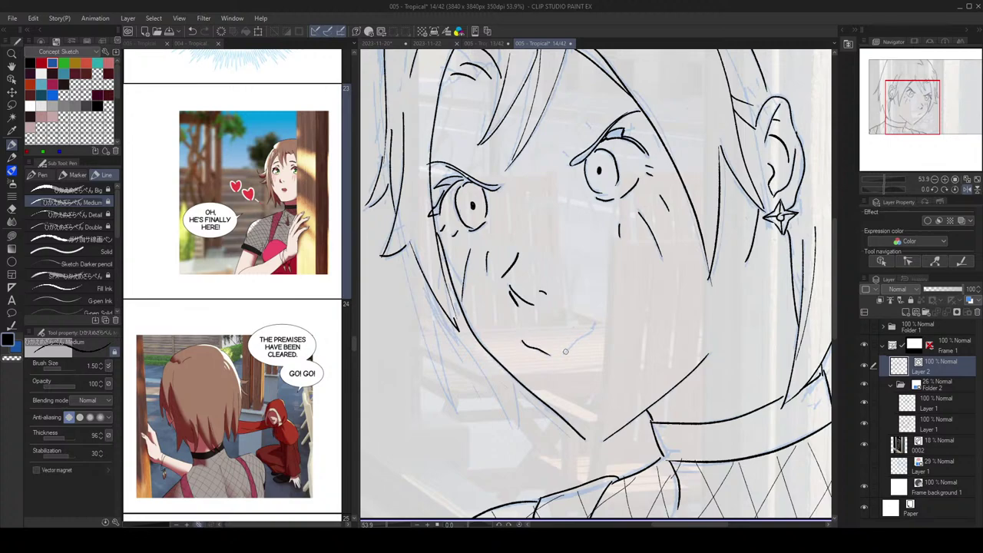
# Step: Check the inked face's proportions in both the mirrored and the normal view
pyautogui.scroll(-2, 610, 301)
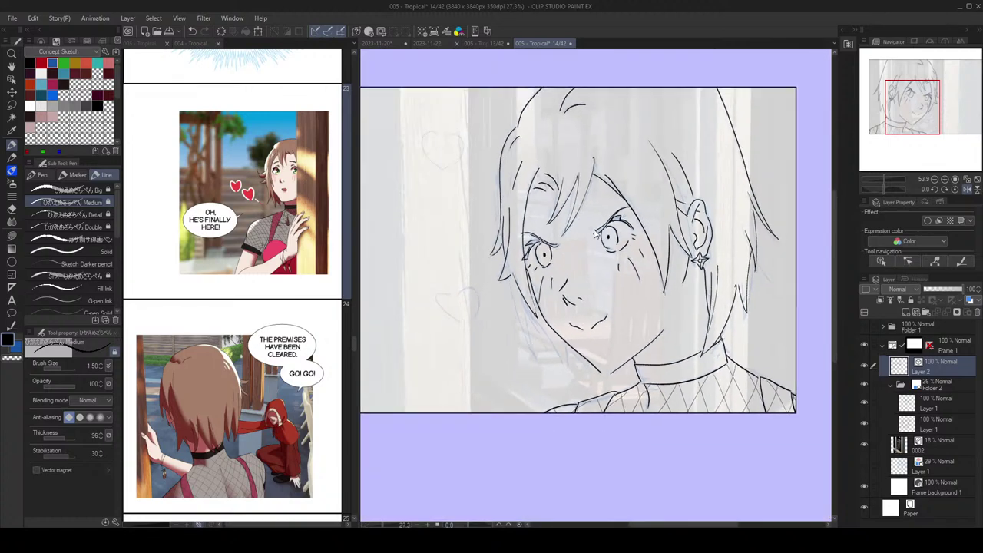
pyautogui.press('h')
pyautogui.press('h')
pyautogui.scroll(-4, 653, 208)
pyautogui.scroll(6, 653, 206)
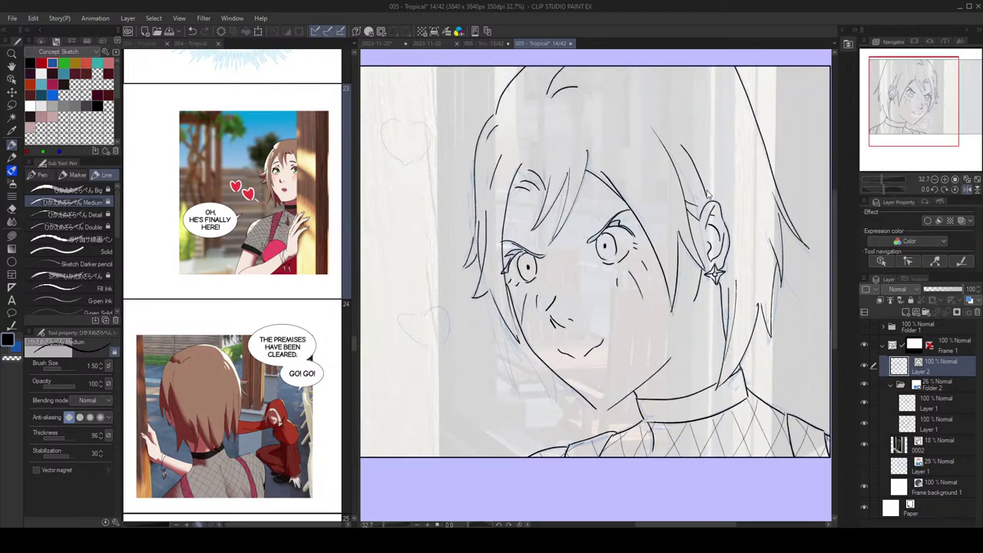
pyautogui.press('h')
pyautogui.scroll(-2, 741, 231)
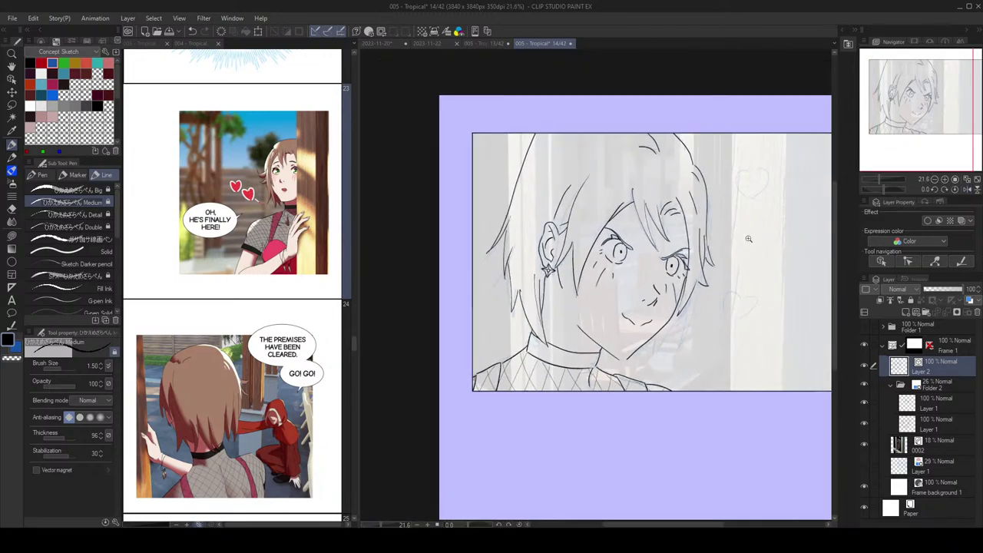
# Step: Erase the hair contour along the back of the head and redraw it as a smoother curve
pyautogui.press('h')
pyautogui.scroll(1, 738, 196)
pyautogui.press('e')
pyautogui.moveTo(669, 165); pyautogui.dragTo(689, 222)
pyautogui.press('p')
pyautogui.moveTo(650, 148); pyautogui.dragTo(693, 233)
pyautogui.hotkey('ctrl', 'z')
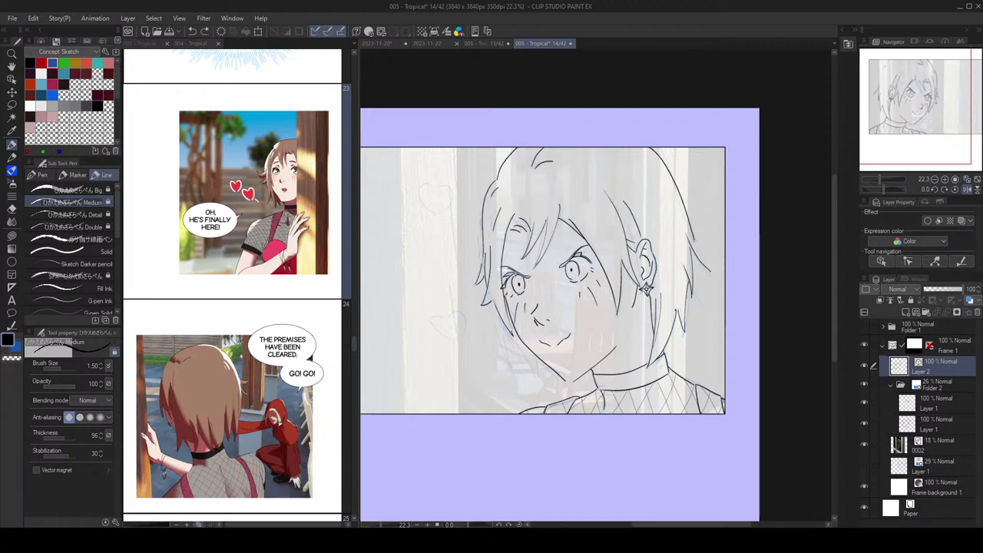
pyautogui.scroll(-3, 723, 227)
pyautogui.press('h')
pyautogui.press('h')
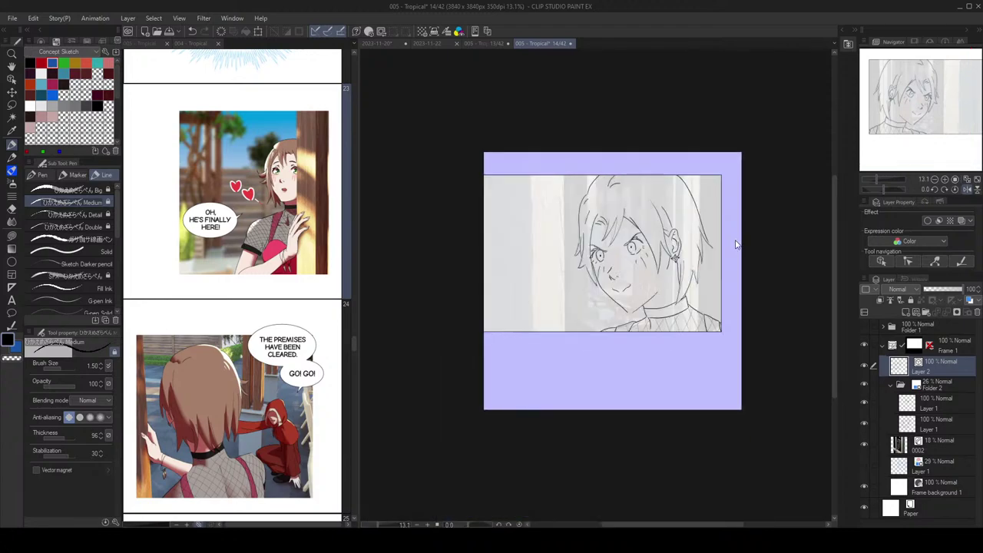
# Step: Check the inked portrait's face and hair in both the mirrored and the normal view
pyautogui.press('h')
pyautogui.scroll(-1, 726, 231)
pyautogui.press('h')
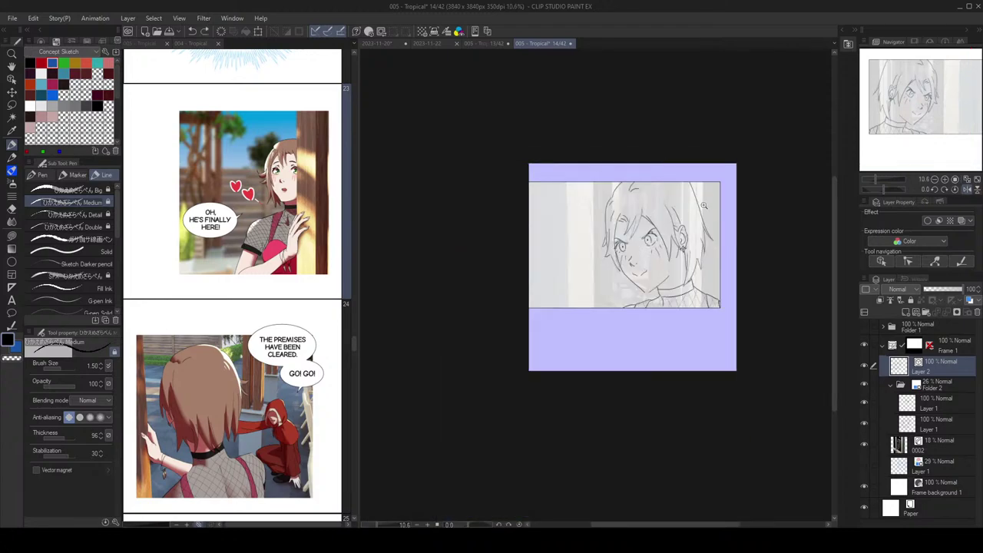
pyautogui.scroll(3, 729, 233)
pyautogui.press('e')
pyautogui.press('p')
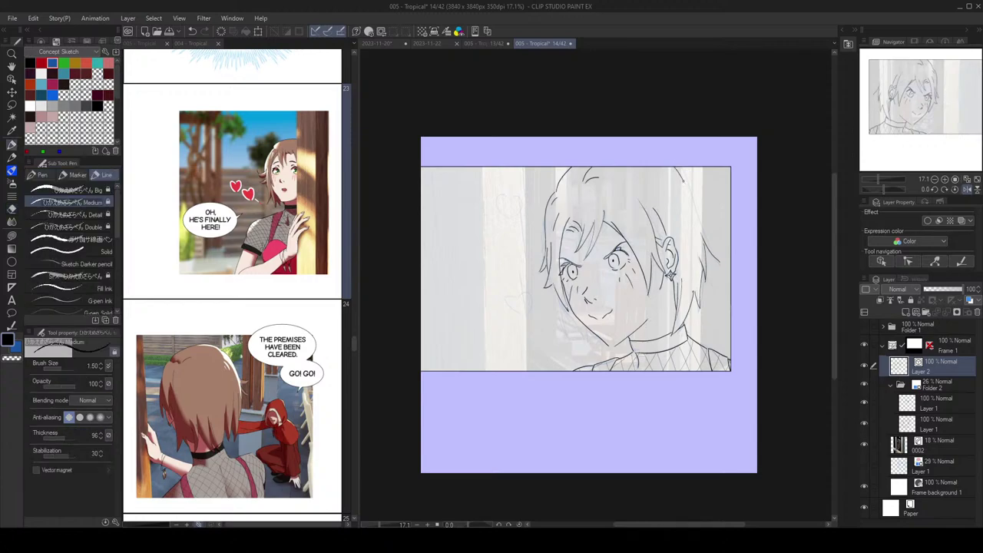
pyautogui.scroll(-1, 716, 228)
pyautogui.press('h')
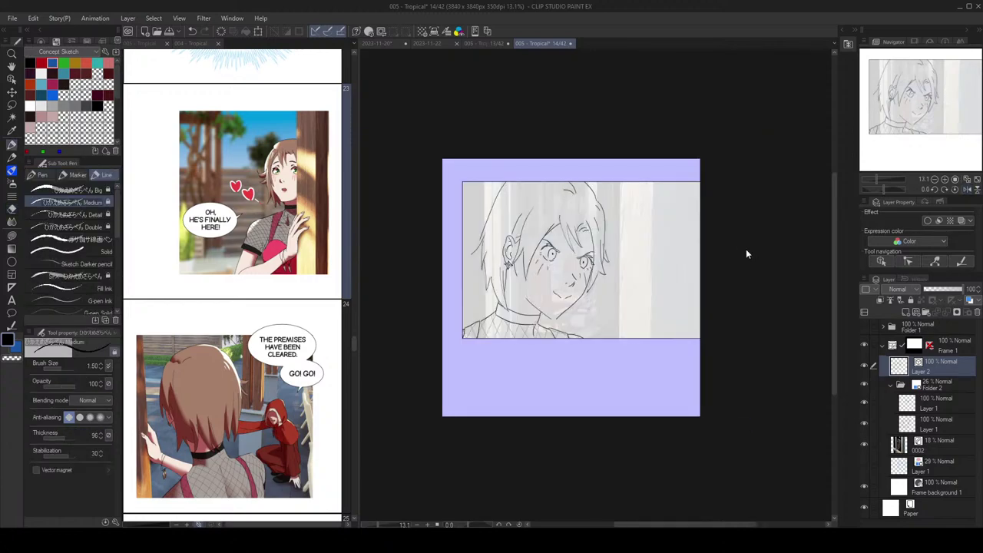
pyautogui.moveTo(677, 254); pyautogui.dragTo(692, 237)
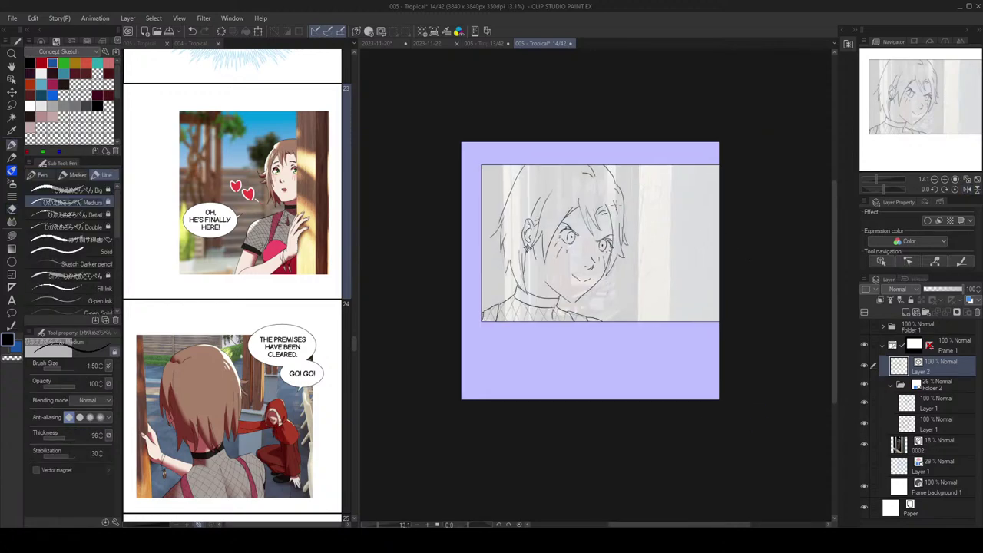
pyautogui.scroll(4, 619, 238)
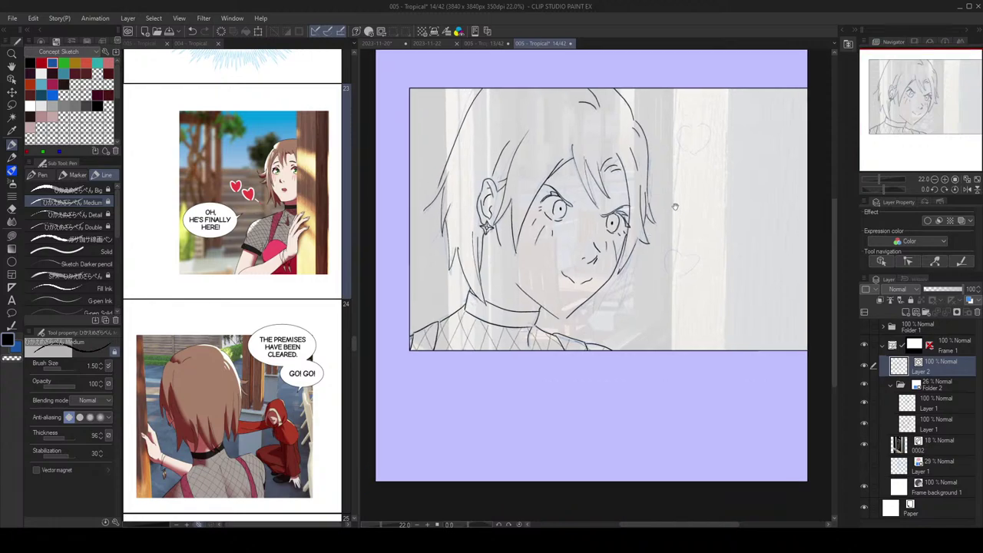
pyautogui.moveTo(675, 216); pyautogui.dragTo(697, 191)
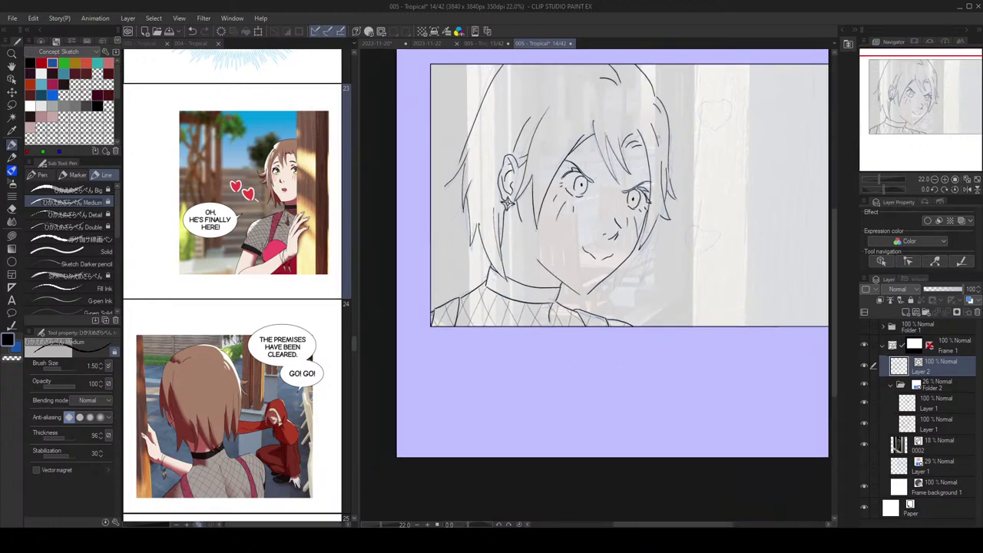
pyautogui.scroll(2, 675, 200)
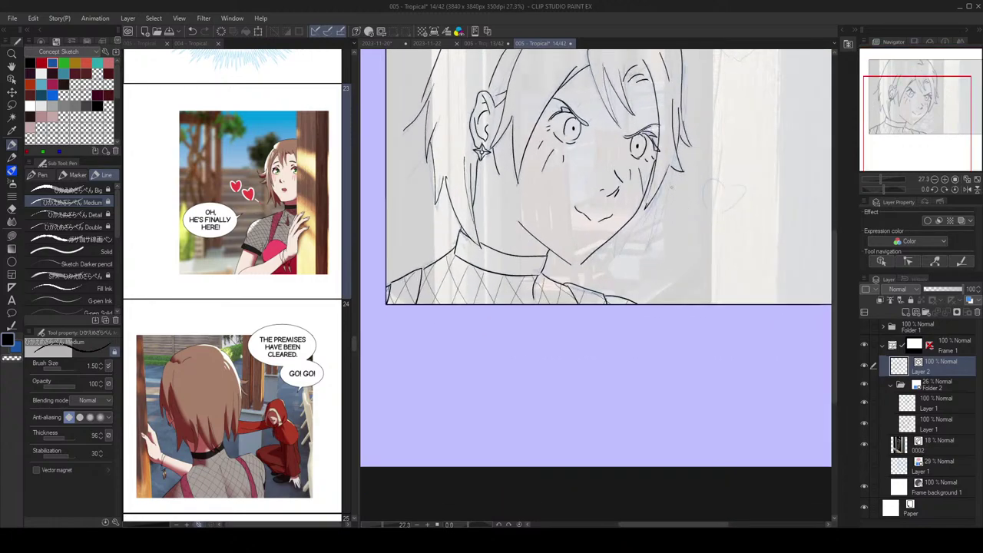
# Step: Ink the pointed hair strands hanging beside the far cheek and jaw, undoing and retrying strokes
pyautogui.moveTo(660, 216); pyautogui.dragTo(645, 245)
pyautogui.hotkey('ctrl', 'z')
pyautogui.moveTo(675, 171); pyautogui.dragTo(645, 255)
pyautogui.moveTo(661, 191)
pyautogui.mouseDown()
pyautogui.moveTo(645, 255)
pyautogui.moveTo(650, 214)
pyautogui.moveTo(619, 256)
pyautogui.moveTo(594, 258)
pyautogui.moveTo(597, 267)
pyautogui.mouseUp()
pyautogui.hotkey('ctrl', 'z')
pyautogui.hotkey('ctrl', 'z')
pyautogui.hotkey('ctrl', 'z')
pyautogui.hotkey('ctrl', 'z')
pyautogui.hotkey('ctrl', 'z')
pyautogui.moveTo(596, 255); pyautogui.dragTo(598, 268)
# Step: Check the new strands mirrored, undo the last ones and redraw the short strand along the chin
pyautogui.scroll(-5, 680, 249)
pyautogui.press('h')
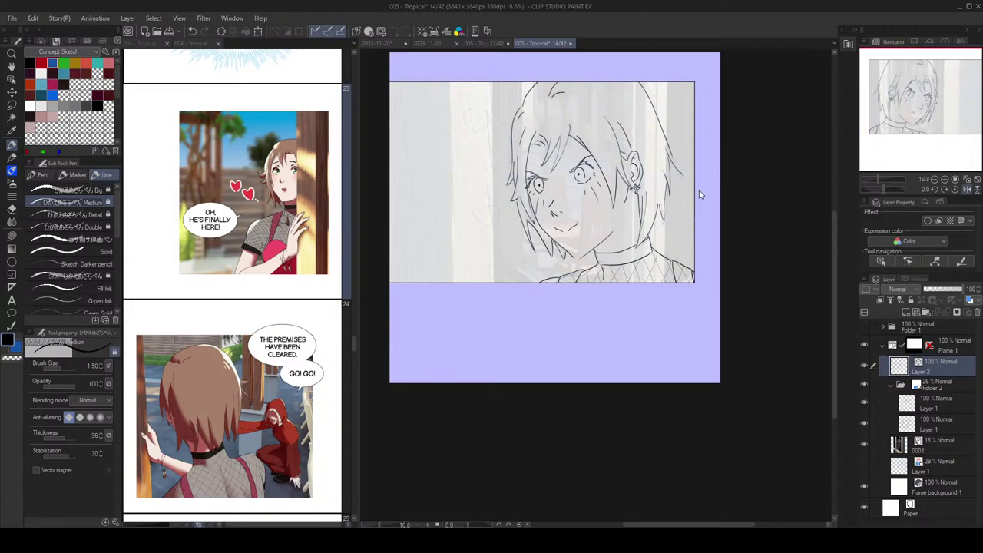
pyautogui.press('h')
pyautogui.scroll(7, 649, 245)
pyautogui.hotkey('ctrl', 'z')
pyautogui.hotkey('ctrl', 'z')
pyautogui.moveTo(631, 232); pyautogui.dragTo(600, 265)
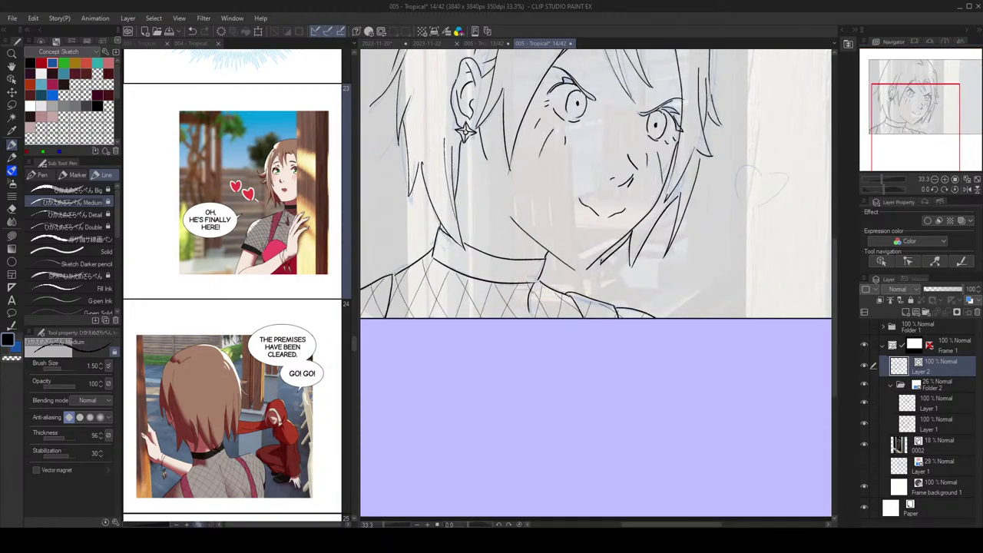
# Step: Erase the stray part of the short strand where it meets the jaw line, checking it in the mirrored view
pyautogui.scroll(-6, 716, 236)
pyautogui.press('h')
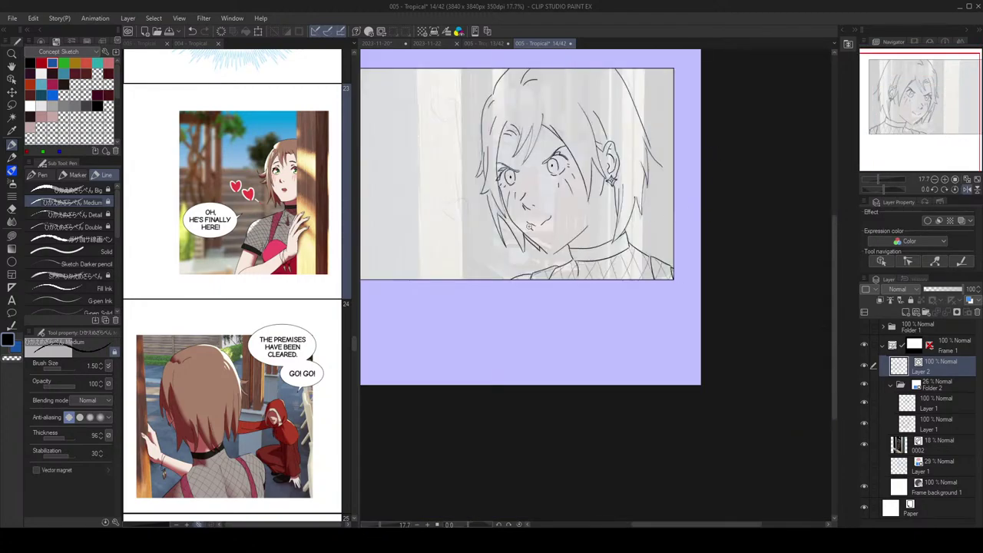
pyautogui.scroll(3, 531, 229)
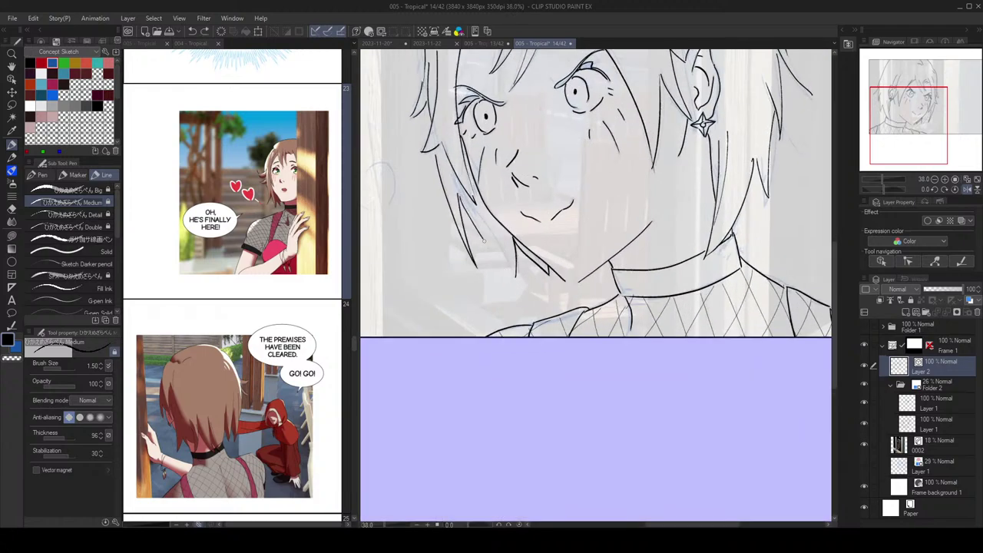
pyautogui.press('e')
pyautogui.moveTo(513, 242); pyautogui.dragTo(517, 274)
pyautogui.press('p')
pyautogui.scroll(-3, 568, 207)
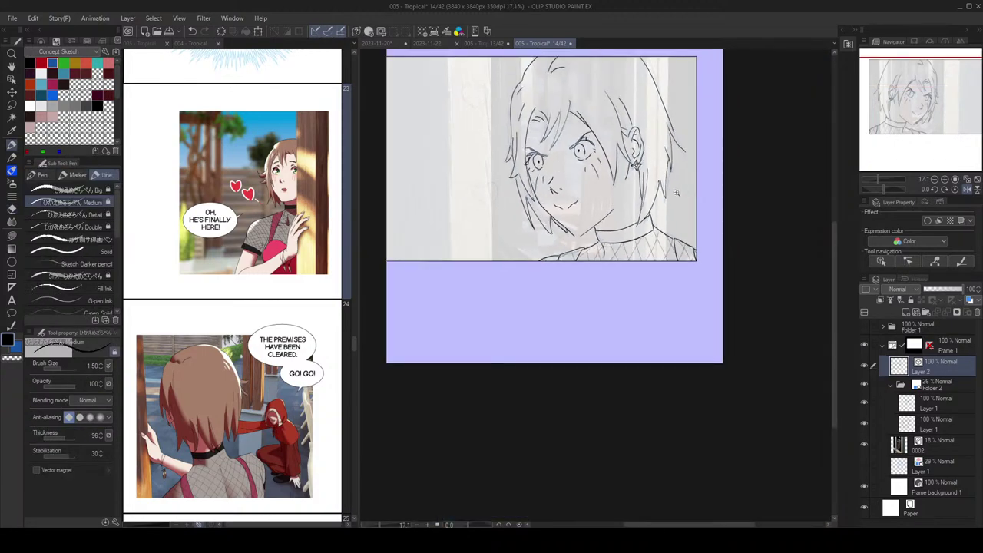
pyautogui.scroll(1, 654, 160)
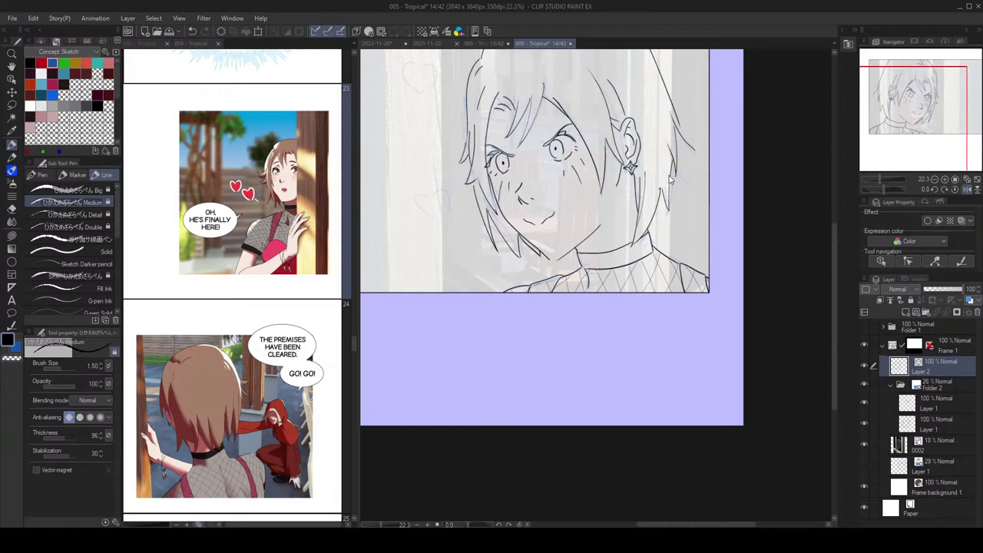
# Step: Choose white as the drawing colour and try to ink the upper heart on the wooden post
pyautogui.press('h')
pyautogui.moveTo(674, 147); pyautogui.dragTo(657, 173)
pyautogui.moveTo(739, 121); pyautogui.dragTo(680, 170)
pyautogui.click(42, 73)
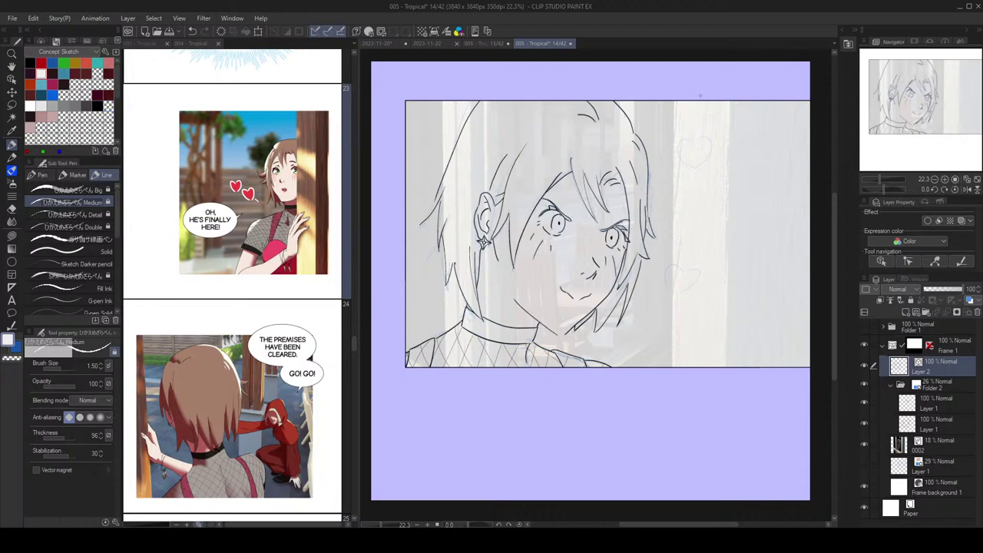
pyautogui.scroll(1, 689, 145)
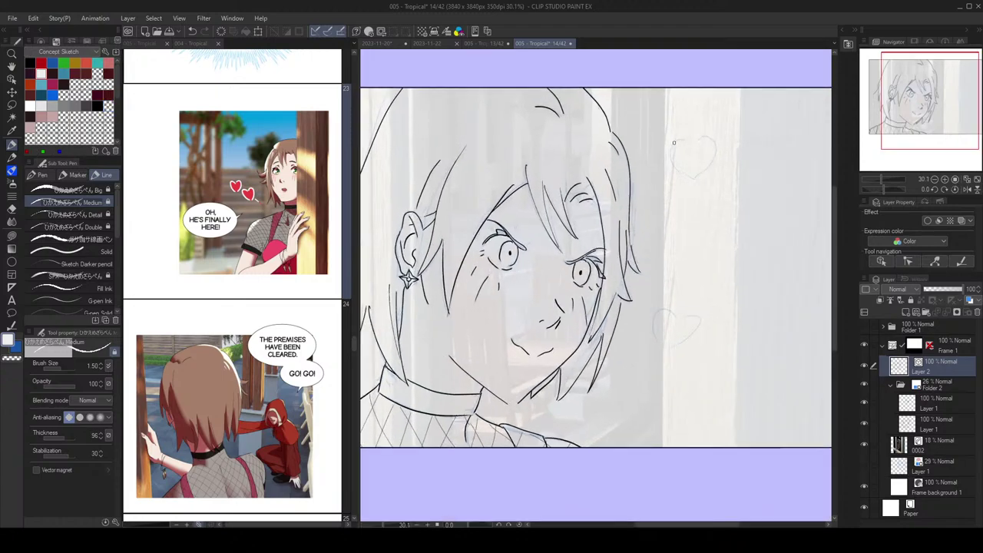
pyautogui.hotkey('ctrl', 'z')
pyautogui.moveTo(698, 152)
pyautogui.mouseDown()
pyautogui.moveTo(732, 195)
pyautogui.moveTo(756, 171)
pyautogui.mouseUp()
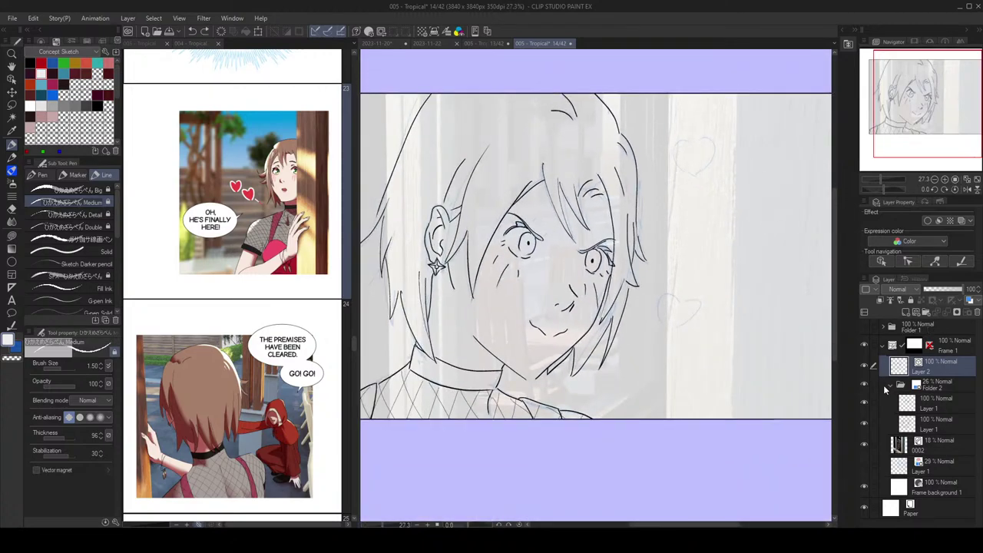
# Step: Raise the opacity of background photo layer 0002 to 71% and add a new layer above the line art
pyautogui.click(937, 444)
pyautogui.moveTo(946, 290); pyautogui.dragTo(954, 292)
pyautogui.click(943, 373)
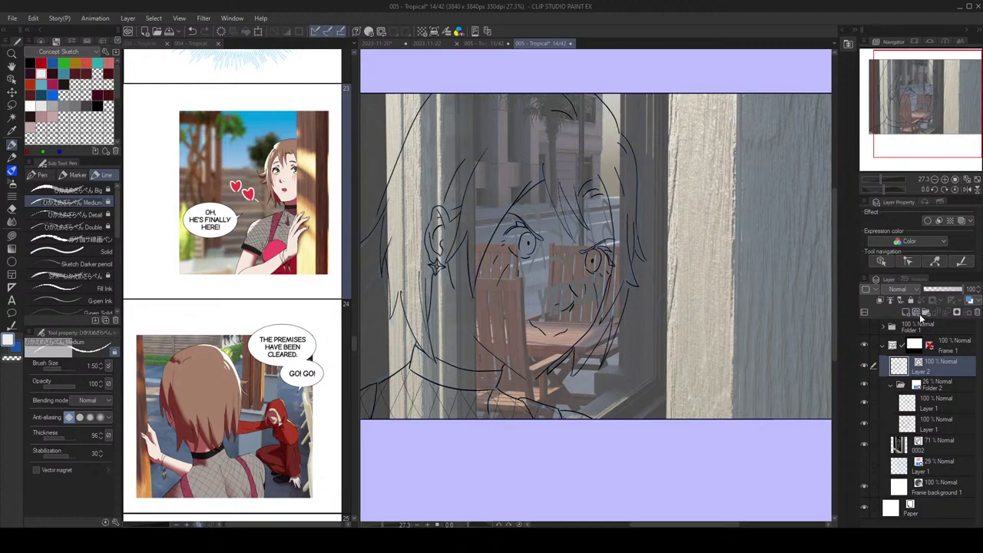
pyautogui.click(921, 314)
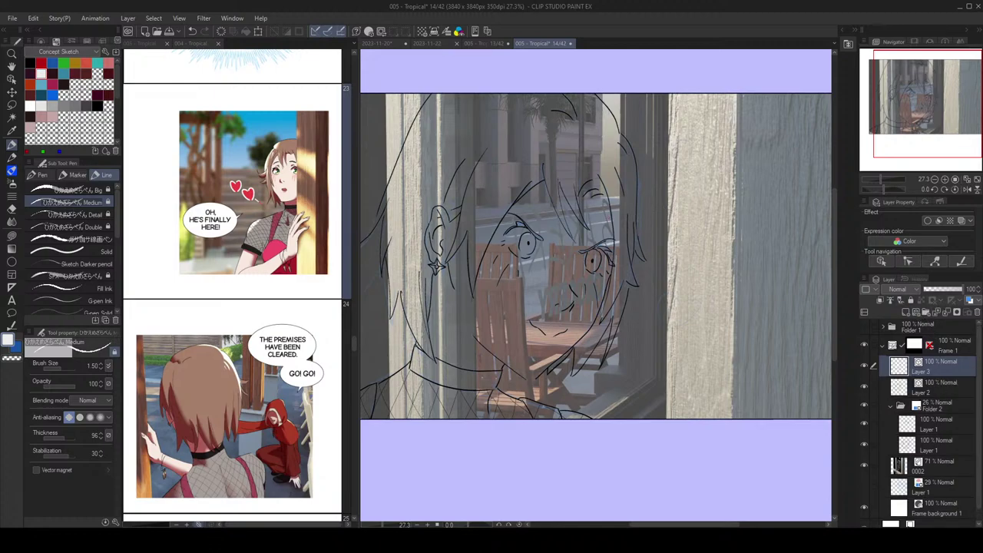
# Step: Ink the upper and lower heart outlines in white over the wooden post
pyautogui.scroll(1, 698, 203)
pyautogui.moveTo(716, 213); pyautogui.dragTo(691, 223)
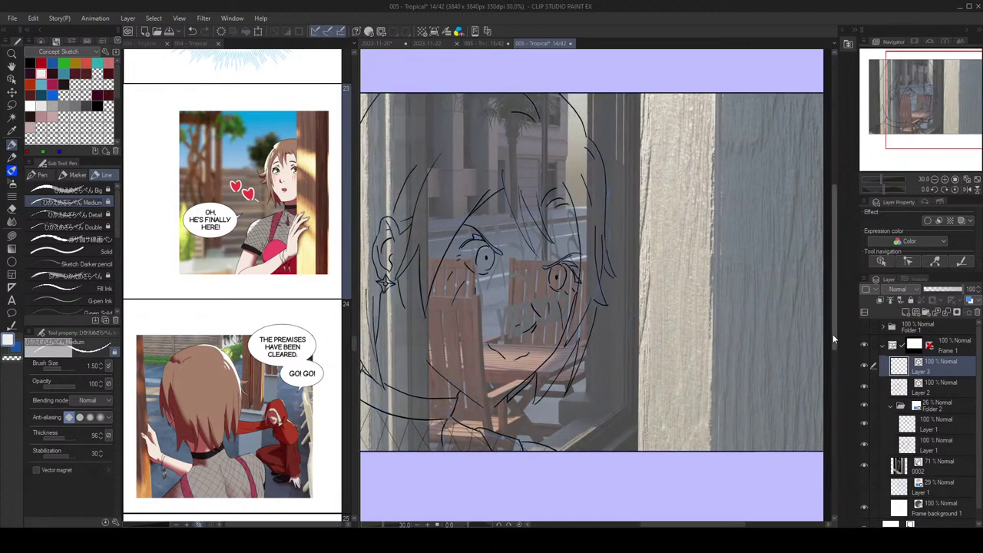
pyautogui.scroll(1, 665, 141)
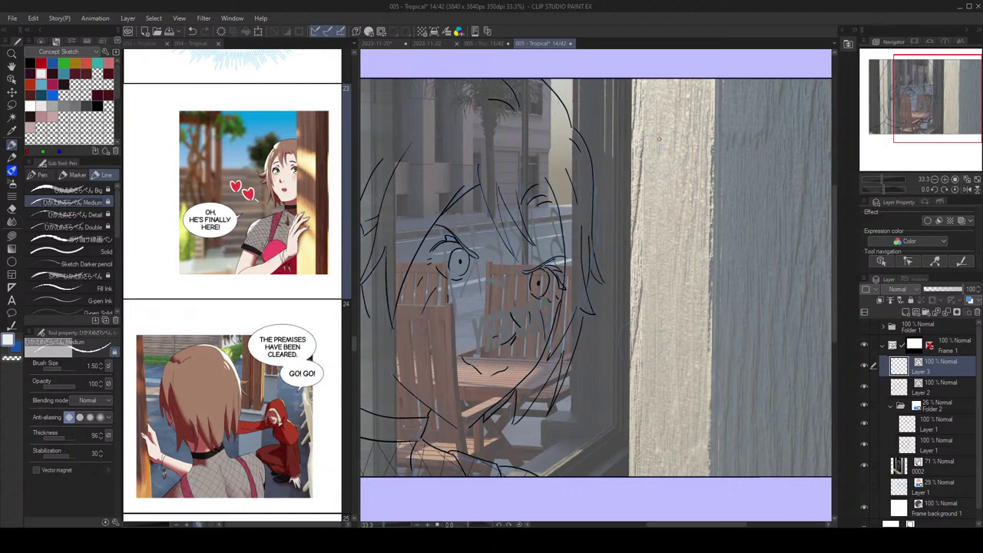
pyautogui.moveTo(649, 136)
pyautogui.mouseDown()
pyautogui.moveTo(639, 150)
pyautogui.moveTo(662, 180)
pyautogui.mouseUp()
pyautogui.moveTo(665, 143)
pyautogui.mouseDown()
pyautogui.moveTo(686, 135)
pyautogui.moveTo(690, 153)
pyautogui.moveTo(669, 183)
pyautogui.mouseUp()
pyautogui.moveTo(627, 300); pyautogui.dragTo(617, 243)
pyautogui.moveTo(635, 277)
pyautogui.mouseDown()
pyautogui.moveTo(619, 267)
pyautogui.moveTo(606, 284)
pyautogui.moveTo(619, 306)
pyautogui.moveTo(653, 271)
pyautogui.moveTo(661, 287)
pyautogui.moveTo(630, 312)
pyautogui.mouseUp()
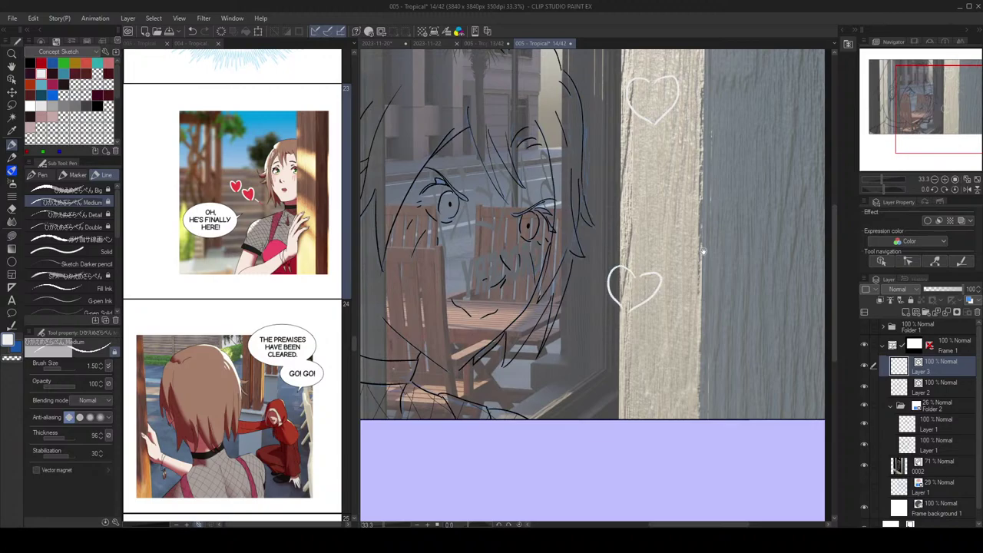
# Step: Erase one side of the lower white heart in the mirrored view and redraw it
pyautogui.moveTo(700, 233); pyautogui.dragTo(687, 228)
pyautogui.scroll(-3, 676, 219)
pyautogui.press('h')
pyautogui.scroll(5, 551, 244)
pyautogui.press('e')
pyautogui.moveTo(536, 254)
pyautogui.mouseDown()
pyautogui.moveTo(541, 260)
pyautogui.moveTo(511, 269)
pyautogui.moveTo(547, 305)
pyautogui.mouseUp()
pyautogui.press('p')
pyautogui.hotkey('ctrl', 'z')
pyautogui.moveTo(544, 262)
pyautogui.mouseDown()
pyautogui.moveTo(528, 262)
pyautogui.moveTo(521, 295)
pyautogui.moveTo(547, 306)
pyautogui.moveTo(586, 271)
pyautogui.mouseUp()
# Step: Erase the lower heart's right half, redraw it in the normal view and review both hearts
pyautogui.scroll(-2, 659, 224)
pyautogui.press('h')
pyautogui.scroll(2, 588, 274)
pyautogui.press('e')
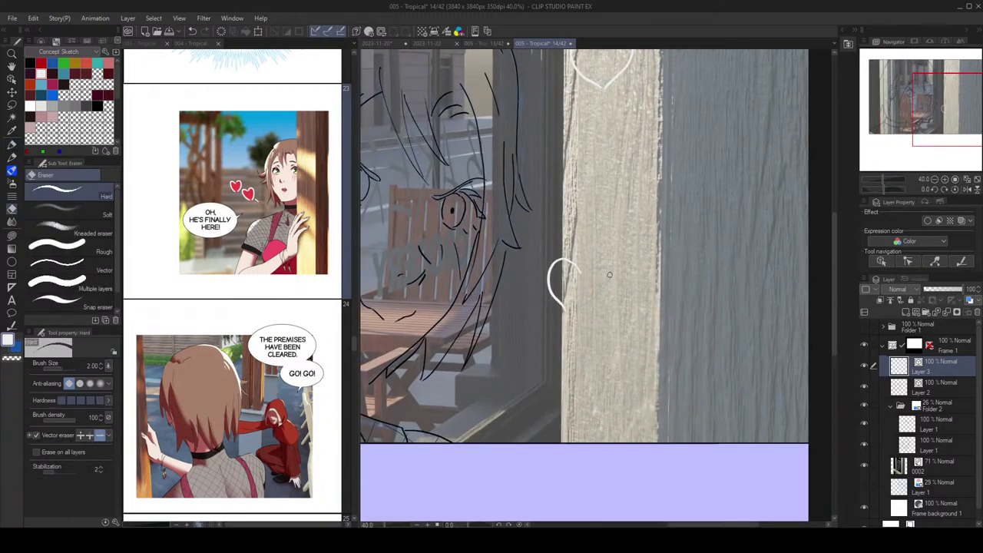
pyautogui.press('p')
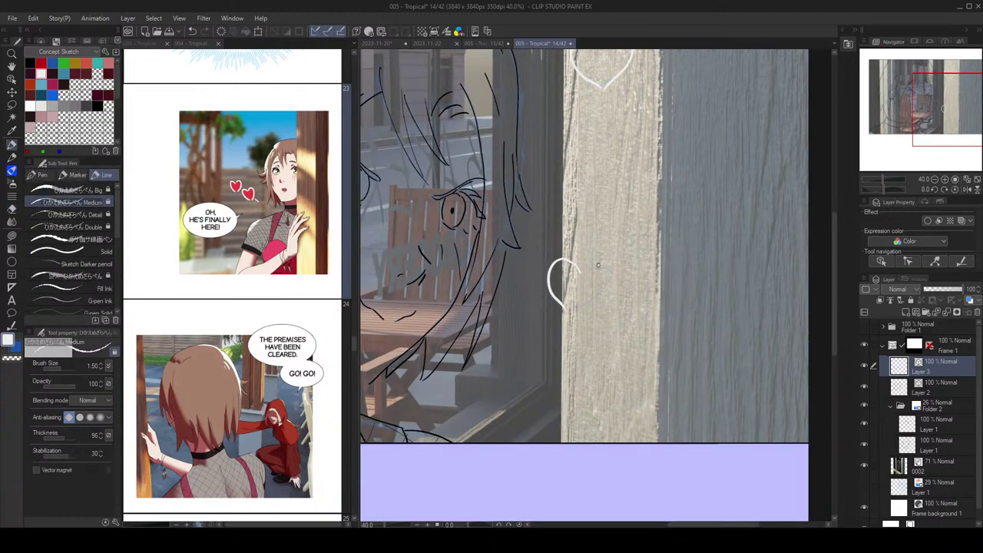
pyautogui.moveTo(590, 269)
pyautogui.mouseDown()
pyautogui.moveTo(613, 276)
pyautogui.moveTo(608, 295)
pyautogui.moveTo(574, 312)
pyautogui.mouseUp()
pyautogui.moveTo(655, 259); pyautogui.dragTo(599, 259)
pyautogui.moveTo(656, 240)
pyautogui.mouseDown()
pyautogui.moveTo(639, 239)
pyautogui.moveTo(658, 238)
pyautogui.mouseUp()
pyautogui.scroll(-1, 658, 238)
pyautogui.scroll(1, 643, 159)
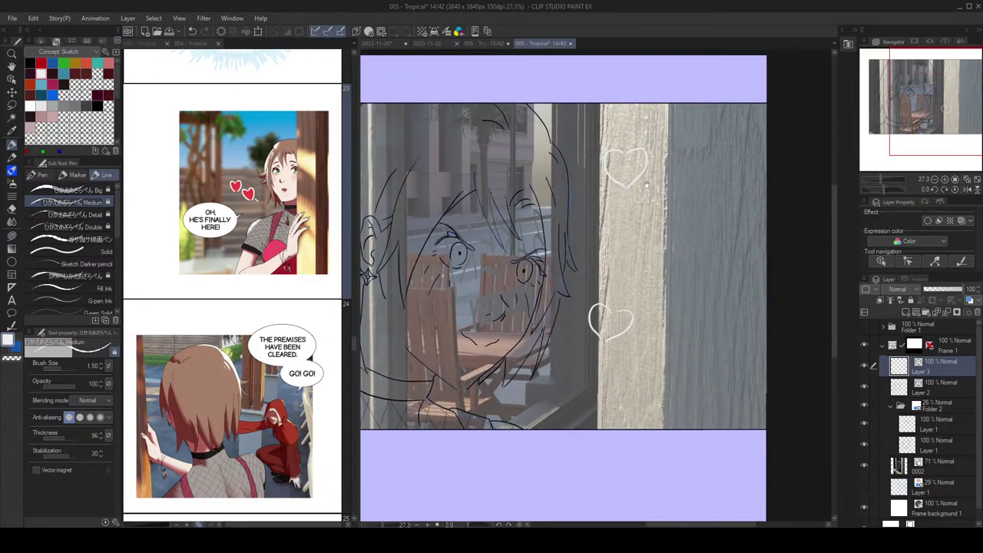
pyautogui.scroll(1, 646, 184)
pyautogui.scroll(-2, 608, 259)
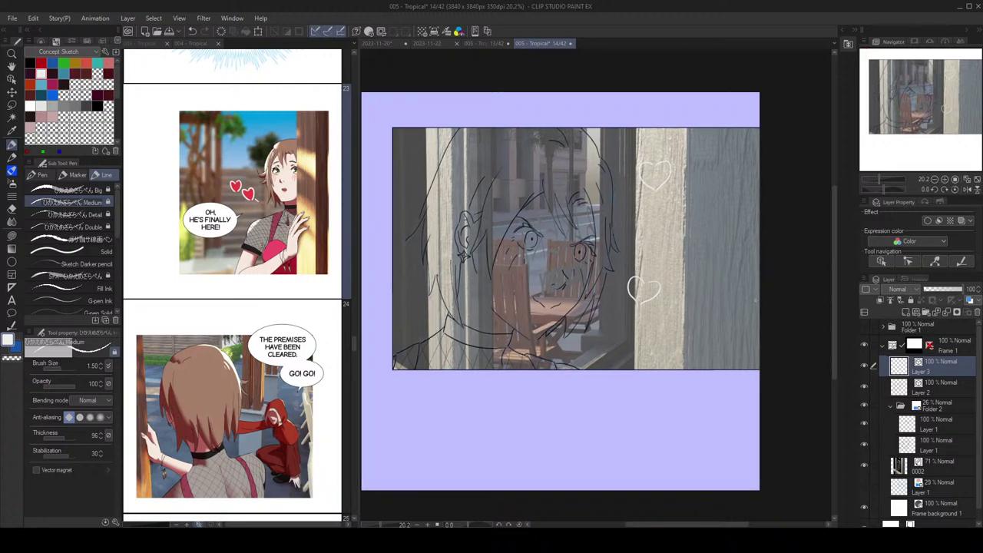
# Step: Lower the opacity of background photo layer 0002 to 30% and save the page
pyautogui.click(963, 453)
pyautogui.moveTo(949, 288); pyautogui.dragTo(936, 287)
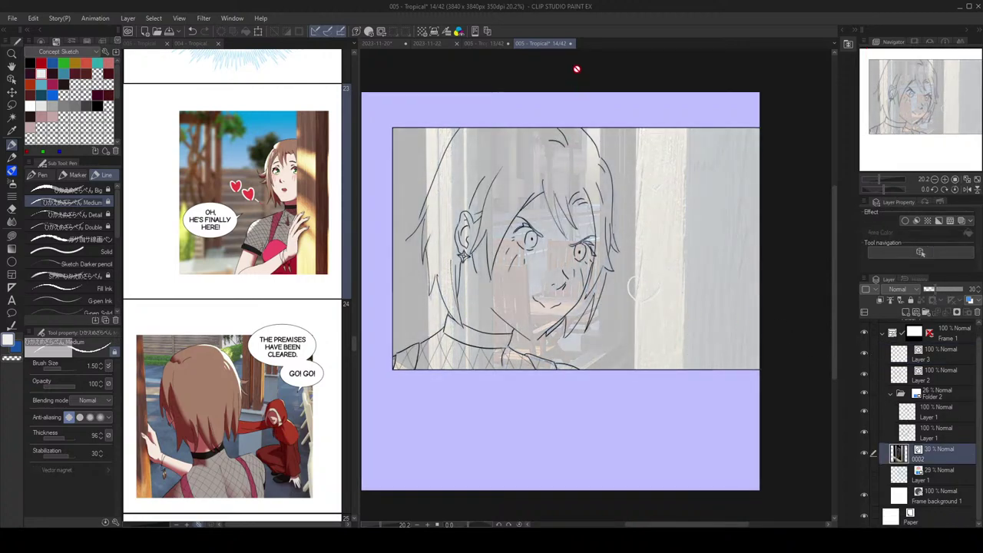
pyautogui.moveTo(606, 110); pyautogui.dragTo(616, 122)
pyautogui.hotkey('ctrl', 's')
# Step: Hide the sketch group Folder 2 and collapse it
pyautogui.moveTo(581, 226); pyautogui.dragTo(594, 227)
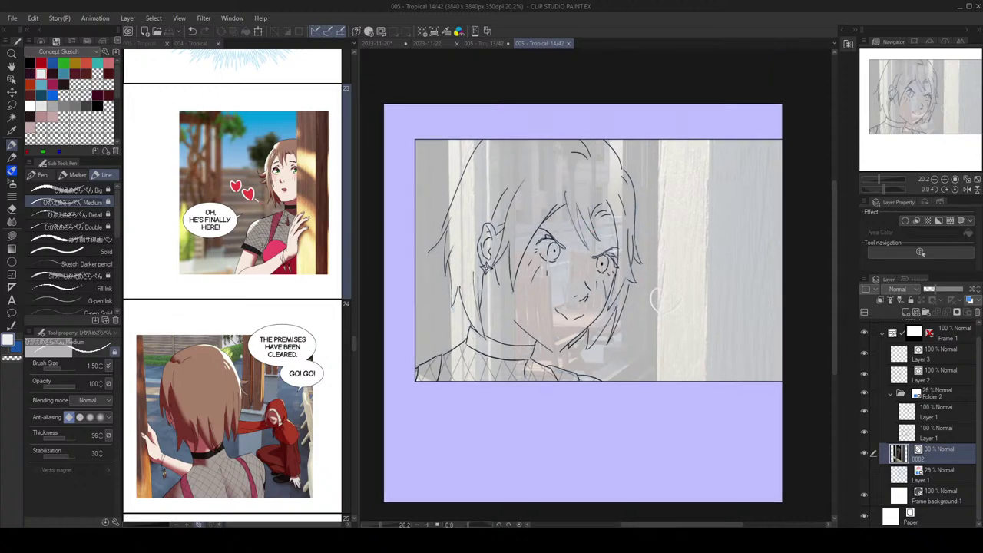
pyautogui.click(864, 393)
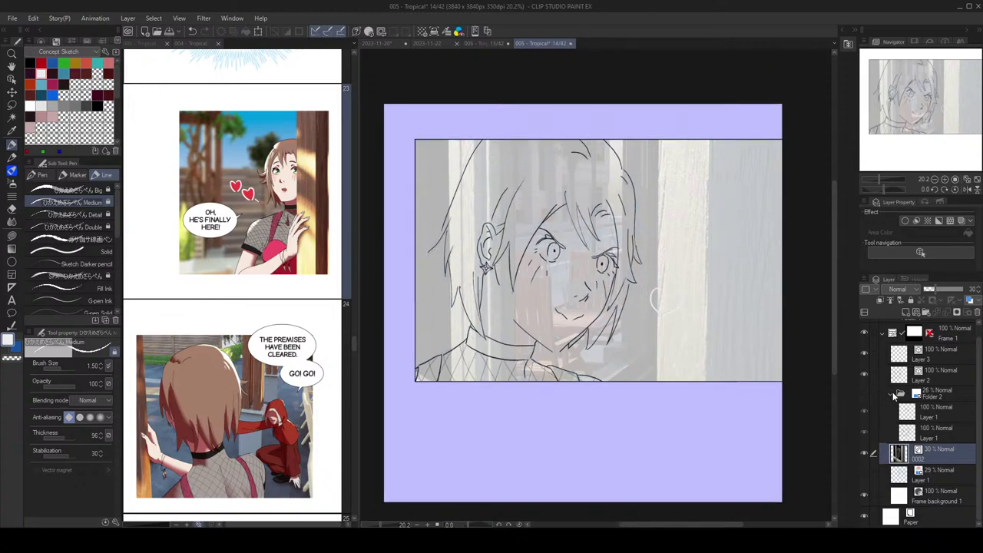
pyautogui.click(892, 393)
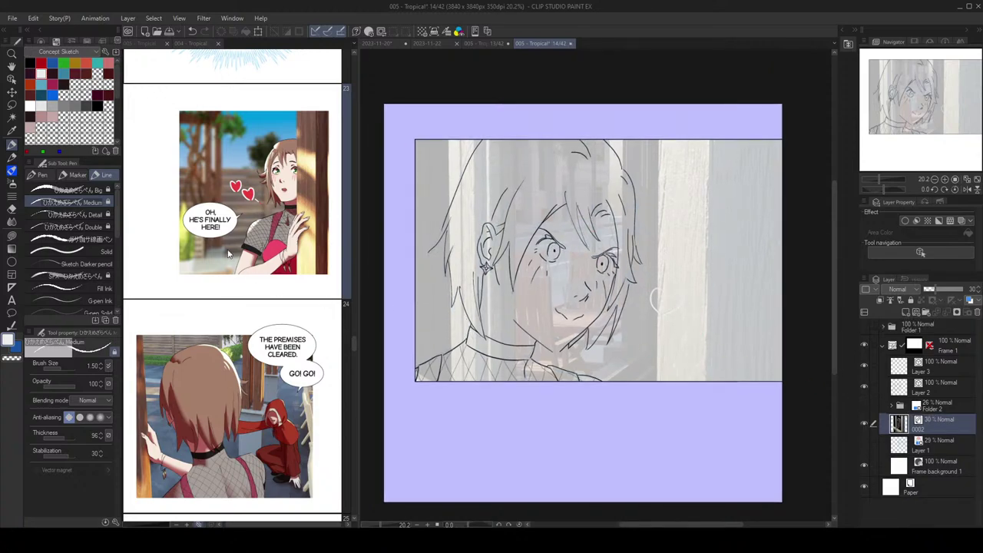
# Step: Open page 15 of the 005 - Tropical project and bring the sketched figure on the wooden beam into view
pyautogui.click(146, 48)
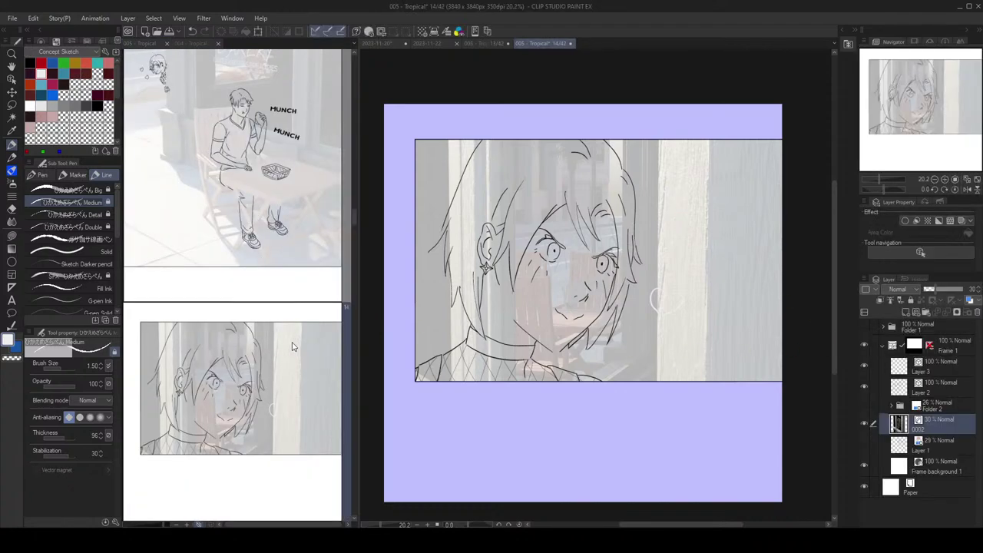
pyautogui.scroll(-5, 291, 347)
pyautogui.scroll(-3, 288, 347)
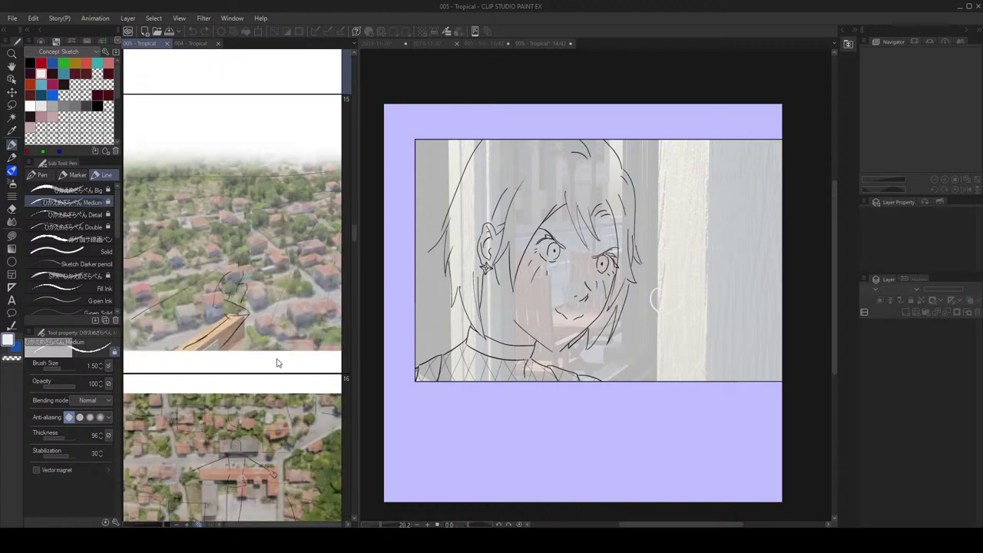
pyautogui.doubleClick(268, 249)
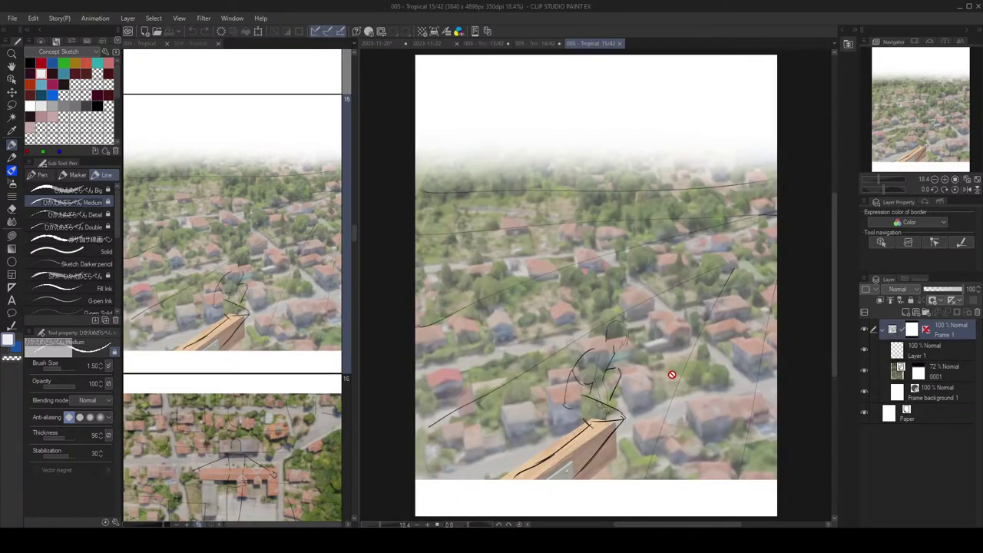
pyautogui.scroll(2, 650, 394)
pyautogui.moveTo(650, 318); pyautogui.dragTo(673, 260)
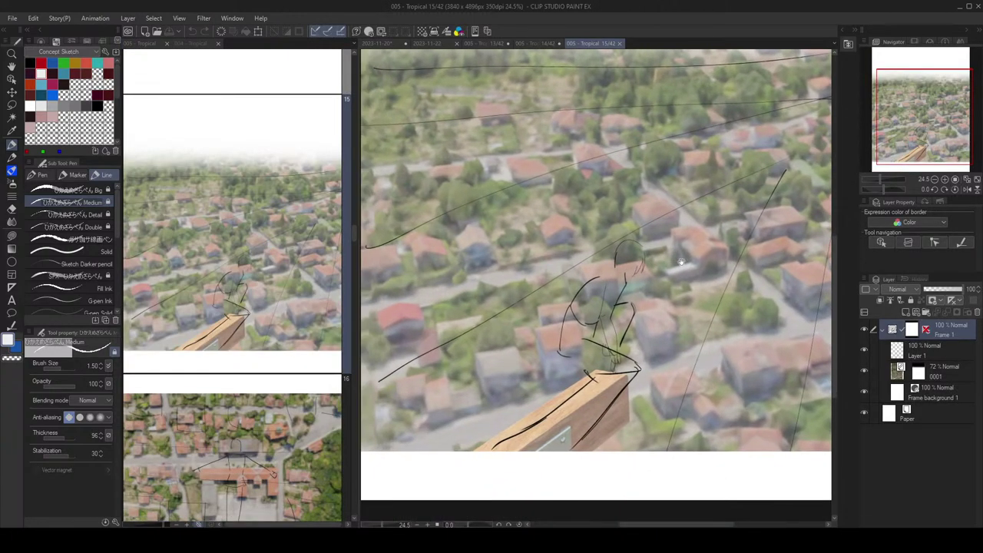
# Step: Set the opacity of the aerial town photo layer 0001 to 100%
pyautogui.click(963, 376)
pyautogui.moveTo(956, 292); pyautogui.dragTo(981, 290)
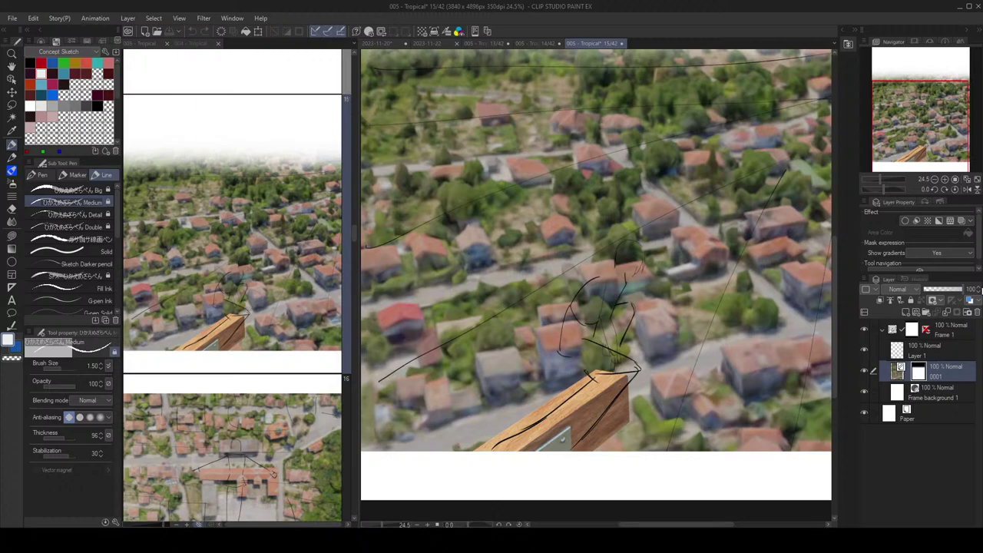
pyautogui.scroll(-2, 692, 285)
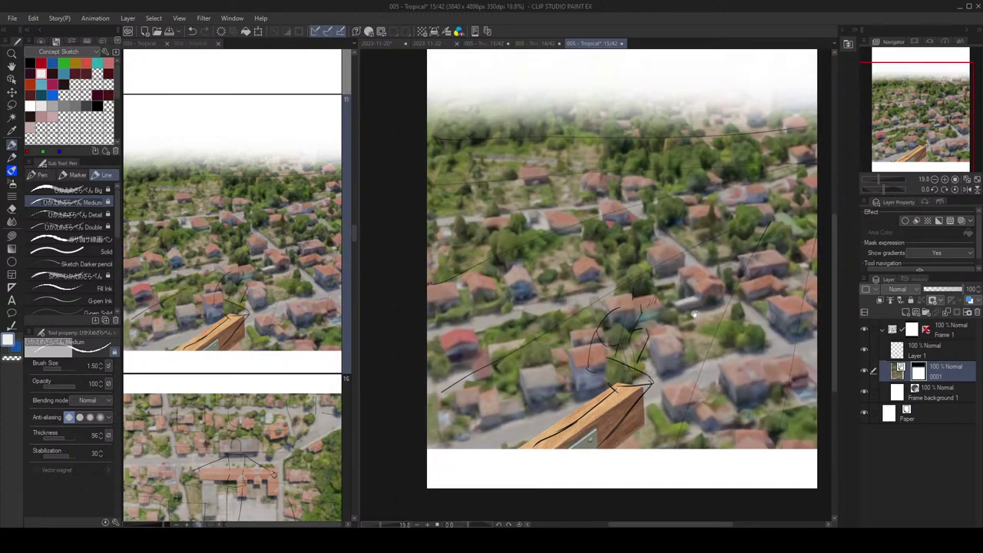
# Step: Lower the opacity of the aerial town photo layer 0001 to 40%
pyautogui.scroll(2, 693, 285)
pyautogui.moveTo(701, 295); pyautogui.dragTo(702, 307)
pyautogui.scroll(-4, 702, 307)
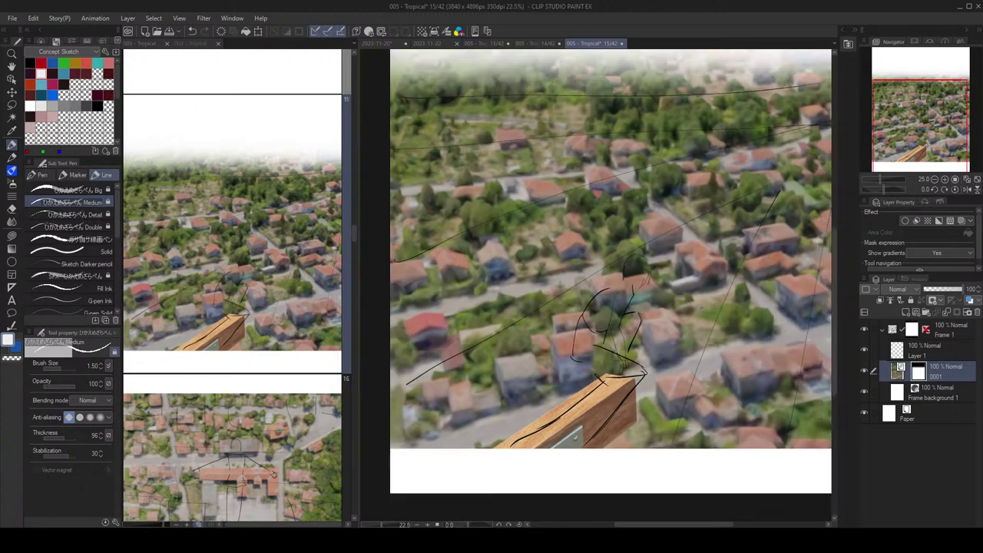
pyautogui.scroll(2, 692, 285)
pyautogui.moveTo(961, 291); pyautogui.dragTo(939, 292)
# Step: Select the sketch layer Layer 1, check its content by toggling its visibility, and lower its opacity to 23%
pyautogui.click(934, 351)
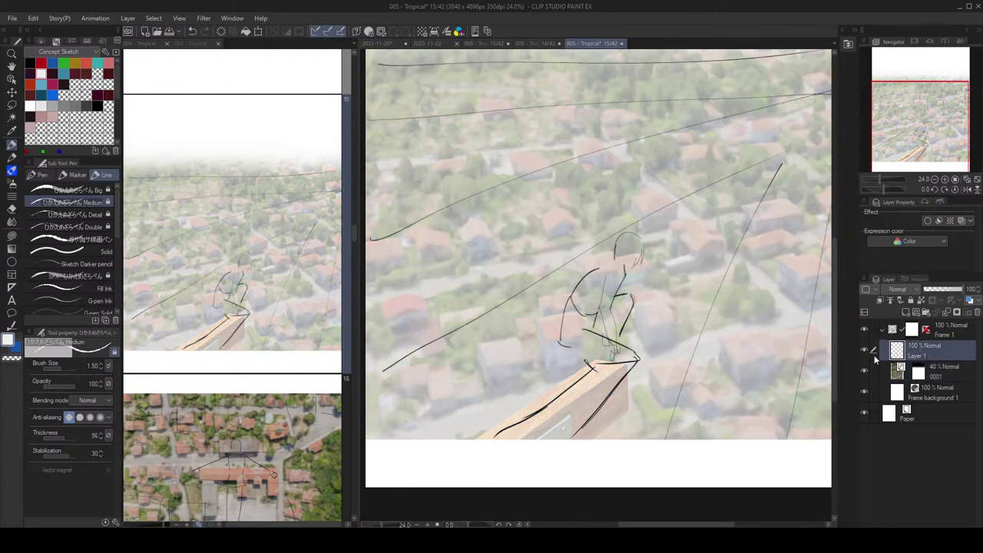
pyautogui.click(866, 351)
pyautogui.click(866, 351)
pyautogui.scroll(-1, 753, 353)
pyautogui.moveTo(753, 355); pyautogui.dragTo(745, 365)
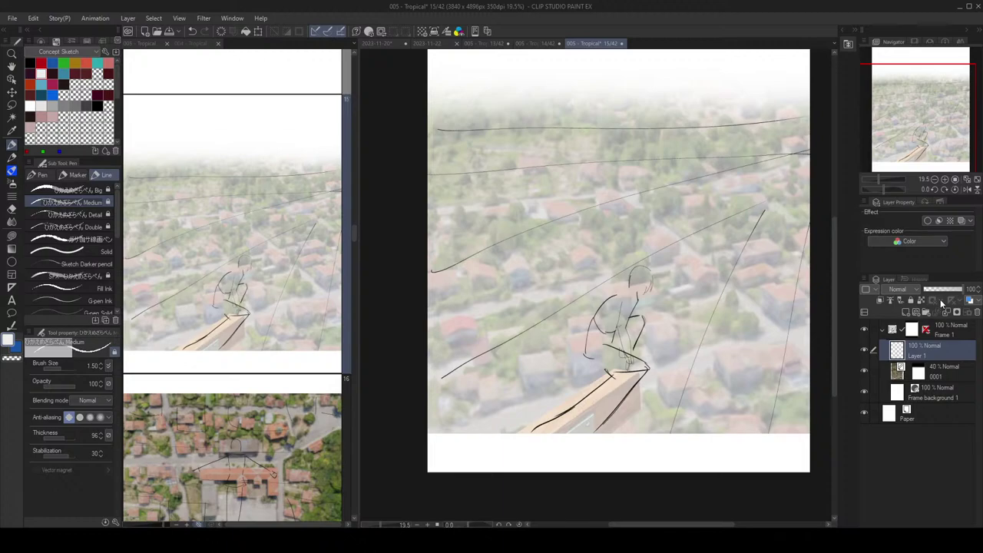
pyautogui.moveTo(957, 290); pyautogui.dragTo(938, 290)
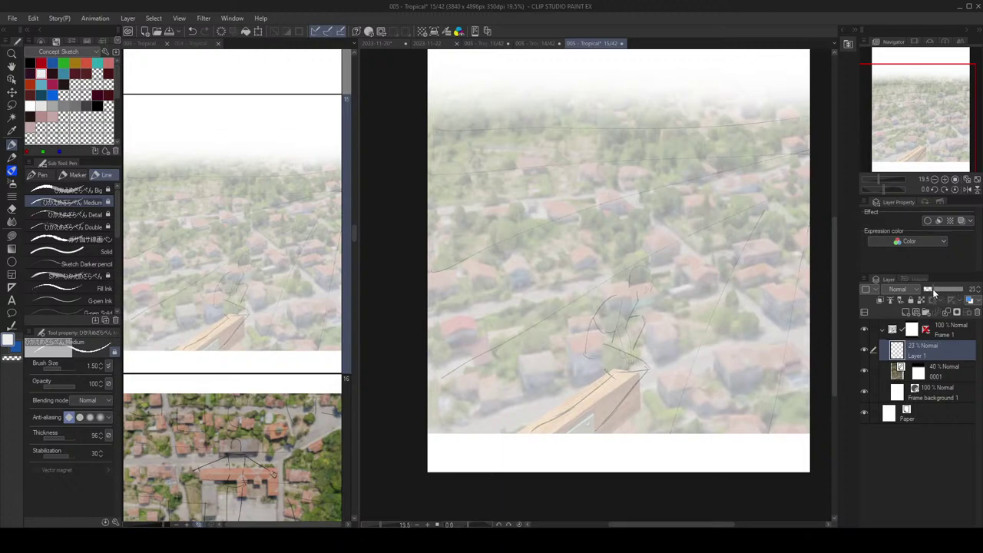
# Step: Try a blue layer color with 52% opacity on the sketch layer Layer 1
pyautogui.click(964, 221)
pyautogui.moveTo(942, 295); pyautogui.dragTo(942, 289)
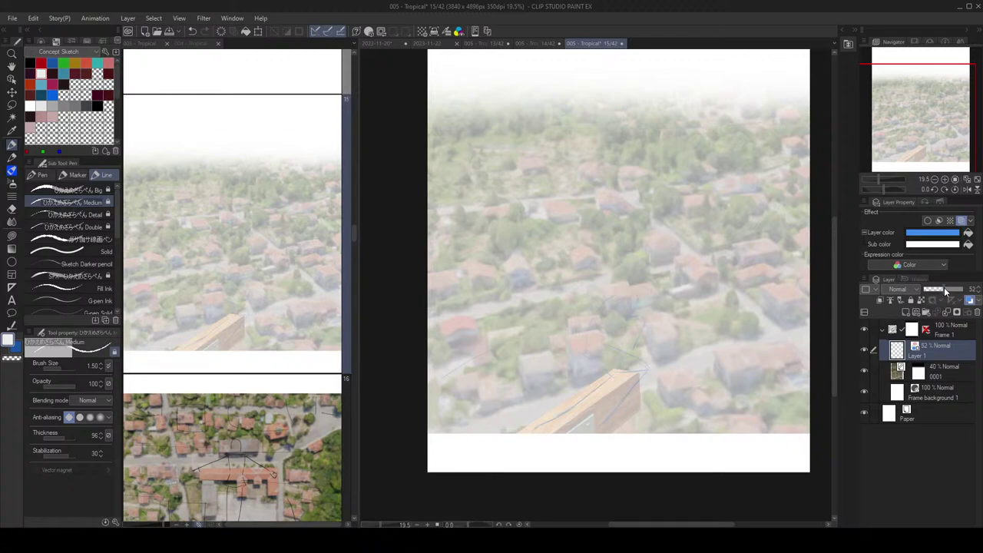
pyautogui.click(962, 221)
pyautogui.moveTo(943, 290); pyautogui.dragTo(932, 288)
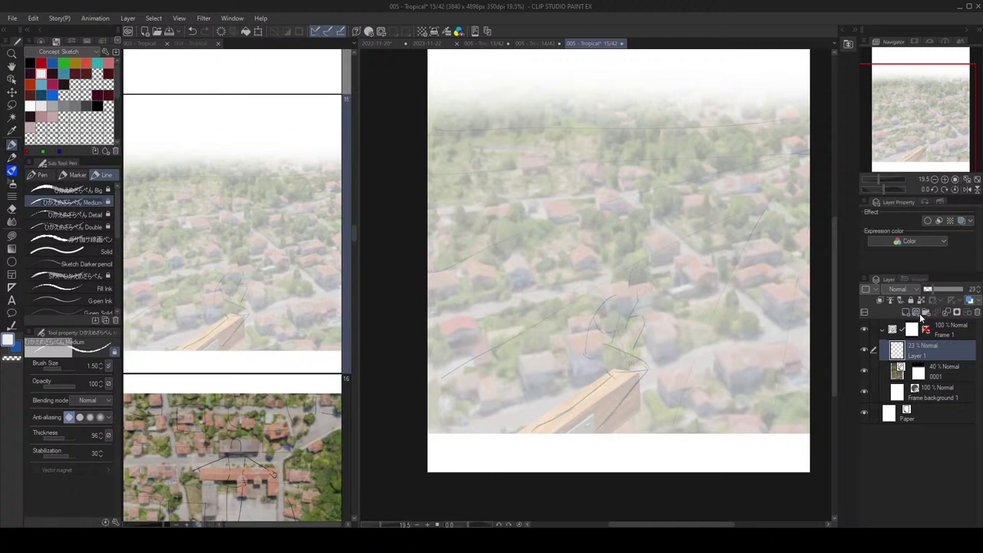
# Step: Add a new vector layer above the sketch layer and choose black as the drawing color
pyautogui.click(921, 313)
pyautogui.scroll(3, 630, 294)
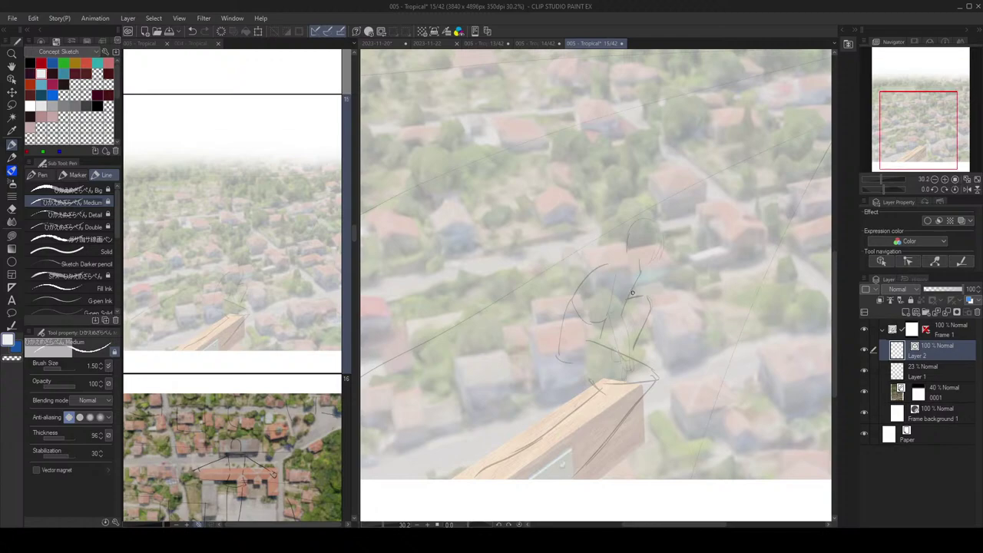
pyautogui.click(29, 63)
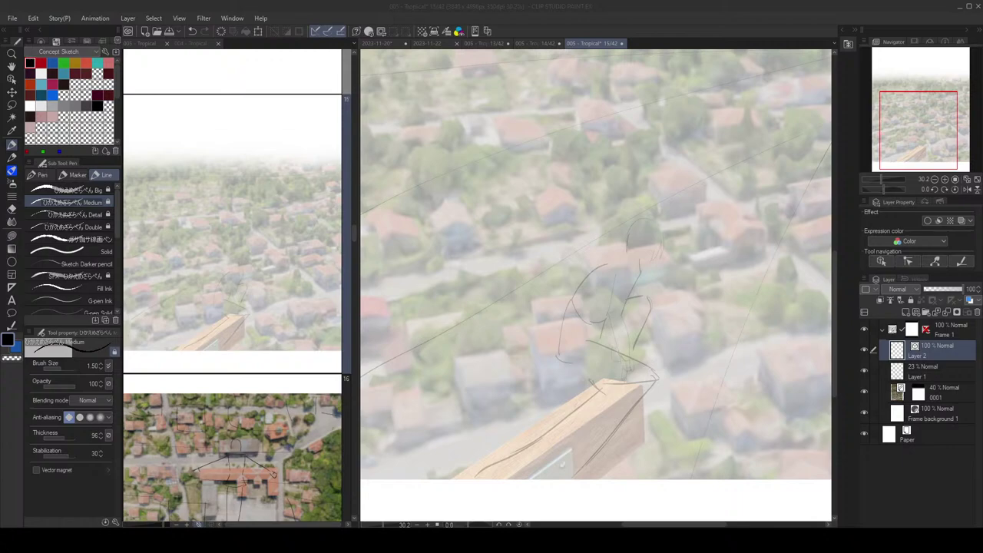
# Step: Save page 15 of the Tropical project and return to its canvas
pyautogui.click(266, 166)
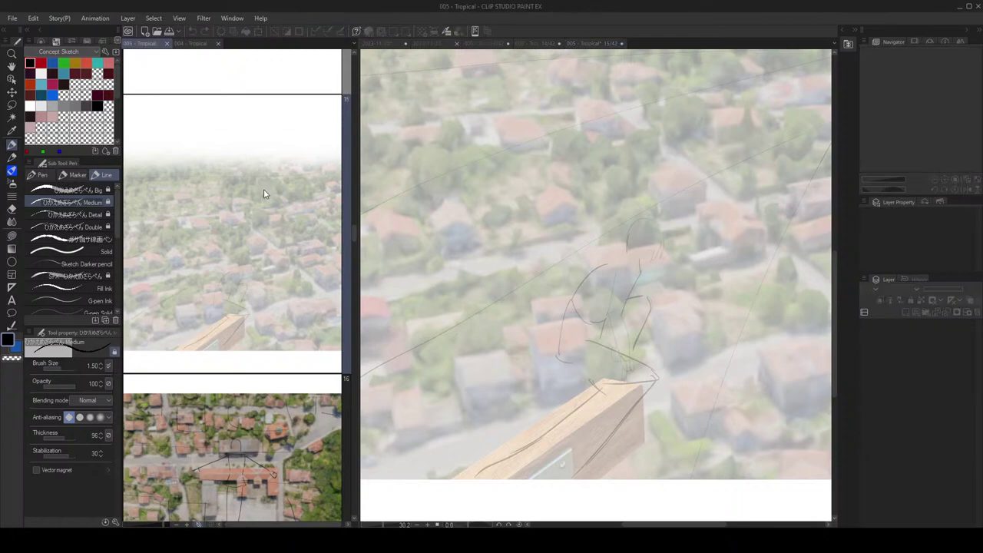
pyautogui.click(591, 46)
pyautogui.click(594, 48)
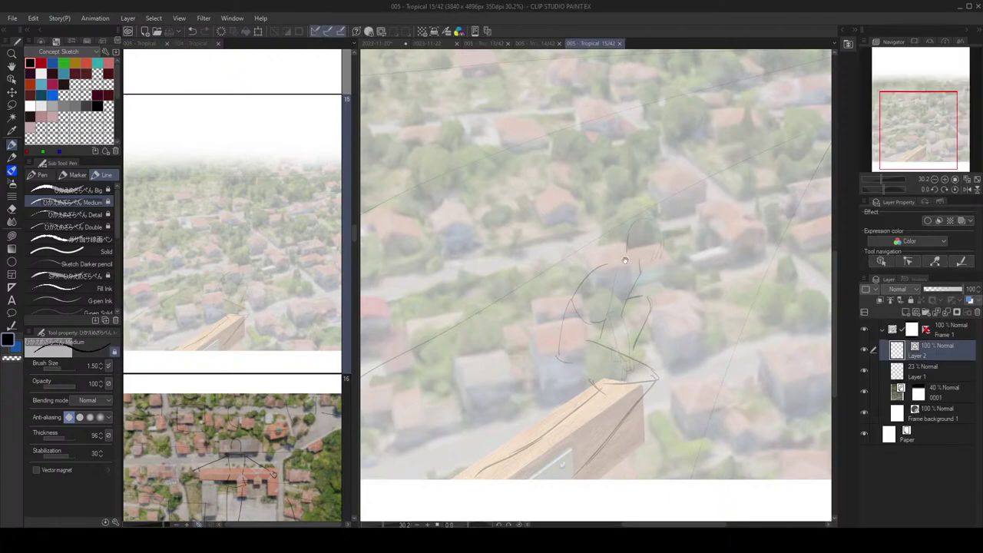
# Step: Ink the head, neck and upper arm lines of the sketched figure above the wooden beam
pyautogui.scroll(3, 631, 262)
pyautogui.moveTo(635, 265); pyautogui.dragTo(636, 237)
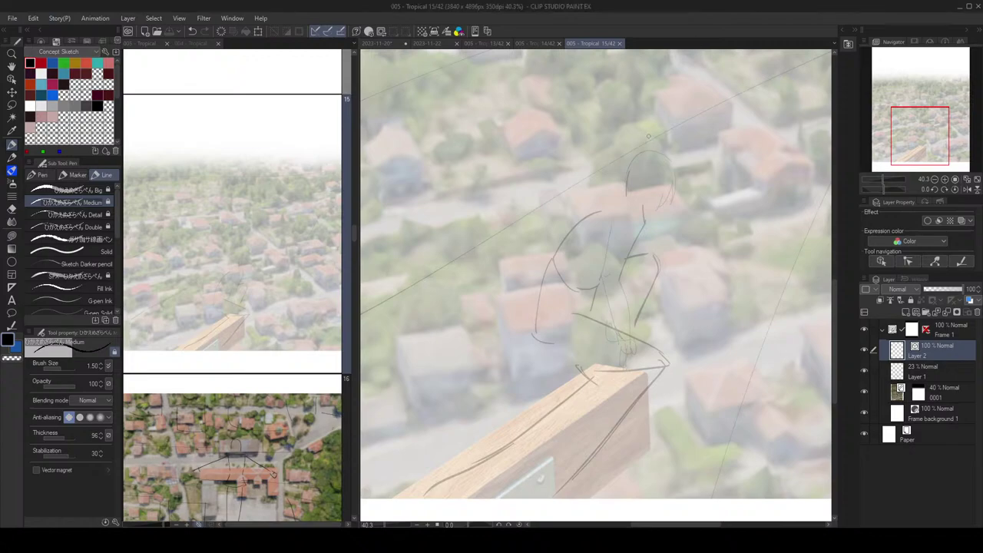
pyautogui.moveTo(671, 161)
pyautogui.mouseDown()
pyautogui.moveTo(643, 152)
pyautogui.moveTo(626, 194)
pyautogui.mouseUp()
pyautogui.hotkey('ctrl', 'z')
pyautogui.moveTo(636, 157); pyautogui.dragTo(625, 199)
pyautogui.moveTo(674, 163)
pyautogui.mouseDown()
pyautogui.moveTo(675, 201)
pyautogui.moveTo(643, 208)
pyautogui.moveTo(625, 263)
pyautogui.mouseUp()
pyautogui.hotkey('ctrl', 'z')
pyautogui.hotkey('ctrl', 'z')
pyautogui.hotkey('ctrl', 'z')
pyautogui.moveTo(614, 226); pyautogui.dragTo(603, 269)
pyautogui.hotkey('ctrl', 'z')
pyautogui.moveTo(620, 225); pyautogui.dragTo(606, 268)
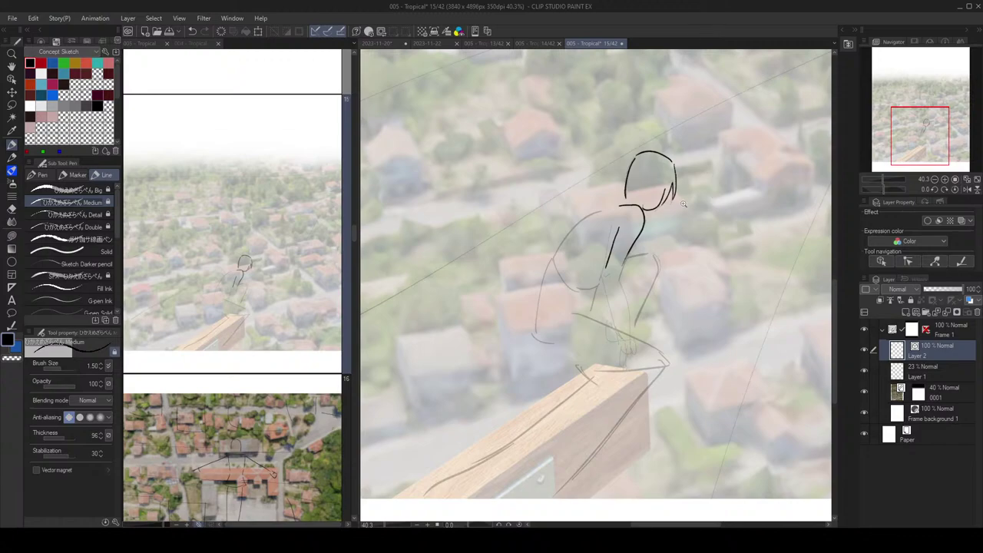
# Step: Try inking a curved shoulder line beside the neck of the figure above the beam
pyautogui.scroll(-2, 684, 204)
pyautogui.scroll(3, 670, 189)
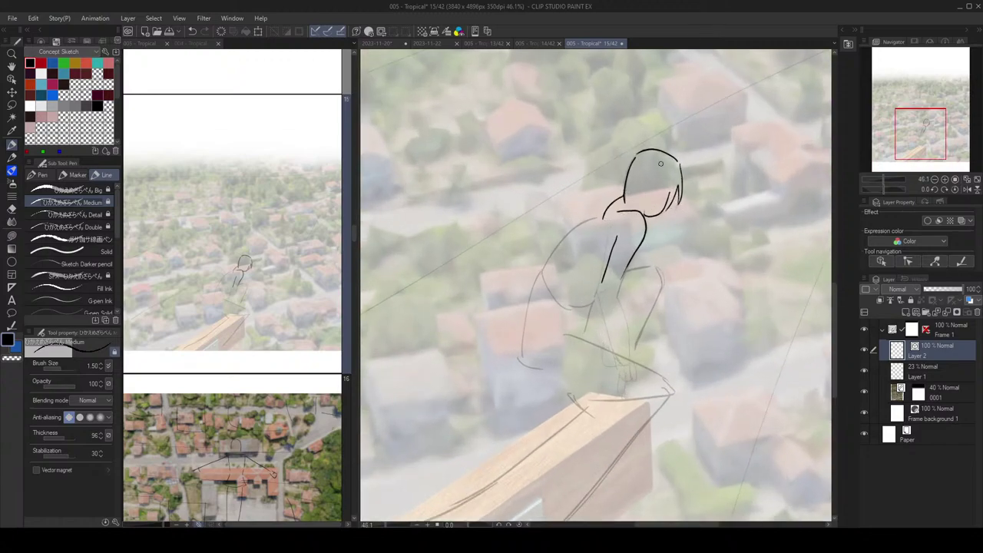
pyautogui.moveTo(641, 203); pyautogui.dragTo(600, 220)
pyautogui.hotkey('ctrl', 'z')
pyautogui.scroll(-1, 683, 254)
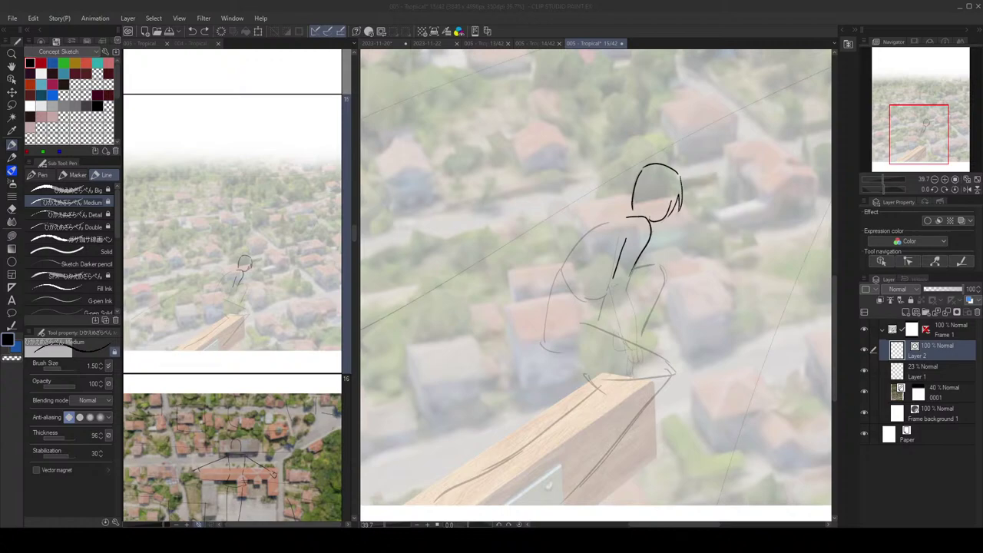
# Step: Add another vector layer and draw a small girl's head with bangs in the white sky above the town
pyautogui.scroll(-2, 672, 228)
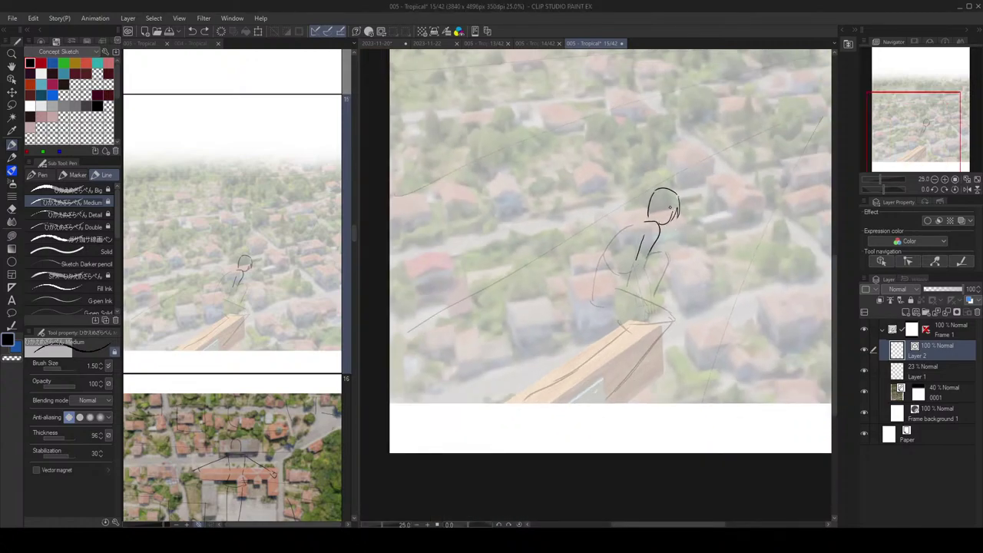
pyautogui.scroll(1, 674, 220)
pyautogui.moveTo(674, 219); pyautogui.dragTo(651, 338)
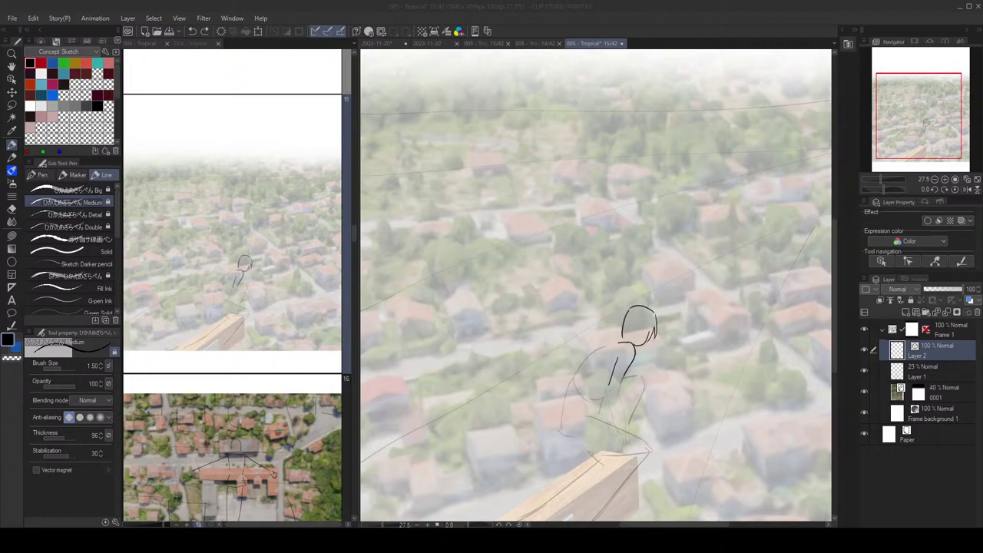
pyautogui.scroll(-1, 628, 184)
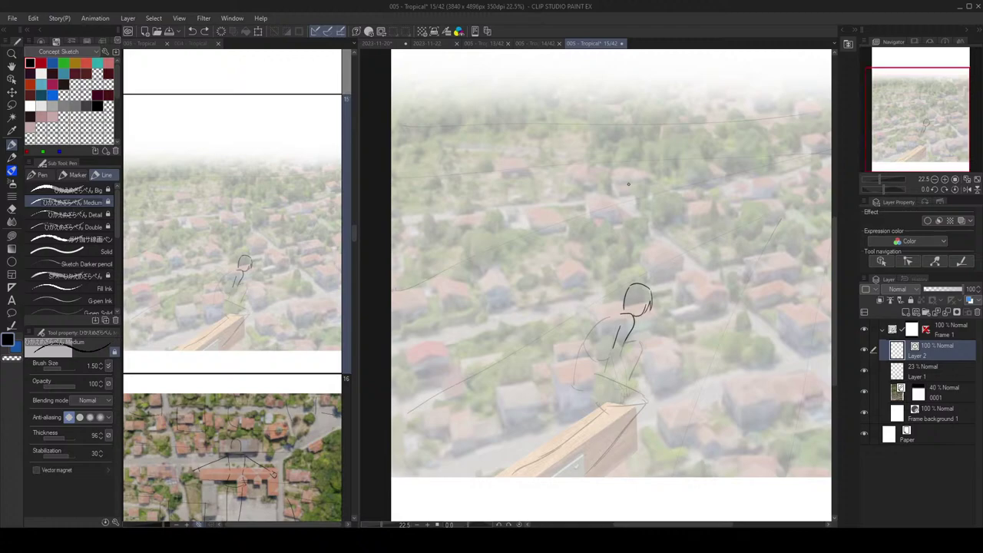
pyautogui.scroll(1, 530, 129)
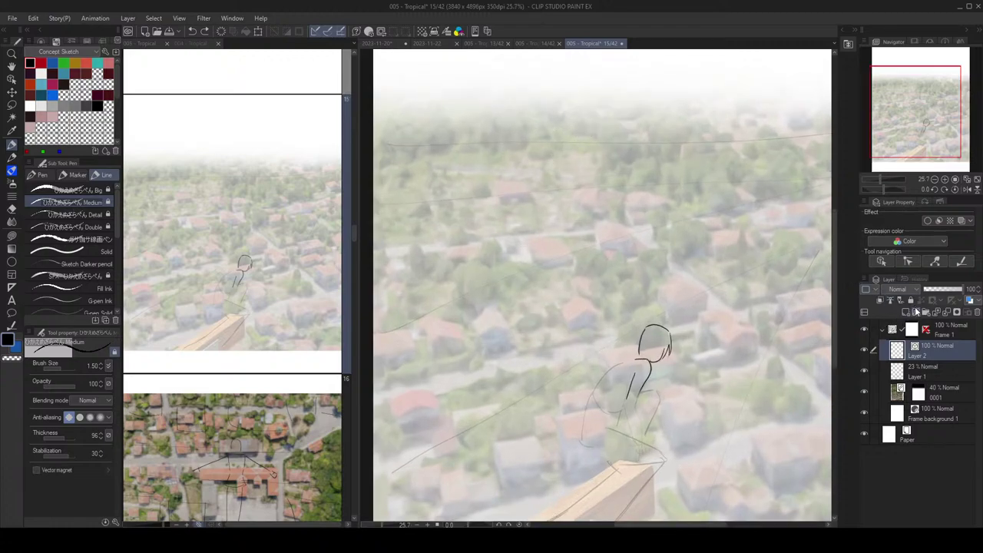
pyautogui.click(916, 312)
pyautogui.moveTo(565, 131)
pyautogui.mouseDown()
pyautogui.moveTo(599, 142)
pyautogui.moveTo(599, 296)
pyautogui.moveTo(599, 160)
pyautogui.moveTo(546, 115)
pyautogui.moveTo(572, 134)
pyautogui.moveTo(557, 150)
pyautogui.moveTo(569, 151)
pyautogui.moveTo(574, 131)
pyautogui.moveTo(559, 144)
pyautogui.moveTo(568, 143)
pyautogui.moveTo(538, 138)
pyautogui.moveTo(560, 152)
pyautogui.mouseUp()
pyautogui.hotkey('ctrl', 'z')
pyautogui.hotkey('ctrl', 'z')
pyautogui.hotkey('ctrl', 'z')
pyautogui.hotkey('ctrl', 'z')
# Step: Draw the chest block and the slanted hip lines below the girl's head
pyautogui.moveTo(557, 136)
pyautogui.mouseDown()
pyautogui.moveTo(552, 160)
pyautogui.moveTo(561, 127)
pyautogui.moveTo(581, 154)
pyautogui.moveTo(561, 166)
pyautogui.moveTo(585, 168)
pyautogui.mouseUp()
pyautogui.hotkey('ctrl', 'z')
pyautogui.hotkey('ctrl', 'z')
pyautogui.hotkey('ctrl', 'z')
pyautogui.moveTo(563, 168)
pyautogui.mouseDown()
pyautogui.moveTo(566, 177)
pyautogui.moveTo(584, 169)
pyautogui.moveTo(563, 185)
pyautogui.moveTo(583, 187)
pyautogui.moveTo(559, 209)
pyautogui.moveTo(583, 211)
pyautogui.mouseUp()
pyautogui.hotkey('ctrl', 'z')
pyautogui.hotkey('ctrl', 'z')
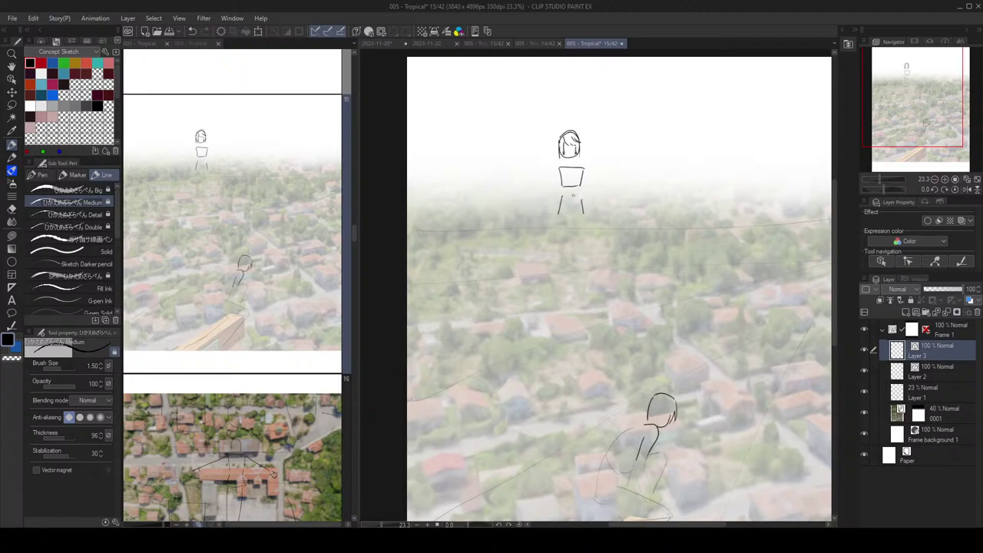
# Step: Close the hip block and draw the tapering outer outline of the girl's legs
pyautogui.hotkey('ctrl', 'z')
pyautogui.moveTo(564, 196)
pyautogui.mouseDown()
pyautogui.moveTo(580, 197)
pyautogui.moveTo(570, 269)
pyautogui.mouseUp()
pyautogui.hotkey('ctrl', 'z')
pyautogui.moveTo(560, 222)
pyautogui.mouseDown()
pyautogui.moveTo(569, 271)
pyautogui.moveTo(579, 269)
pyautogui.mouseUp()
pyautogui.hotkey('ctrl', 'z')
pyautogui.hotkey('ctrl', 'y')
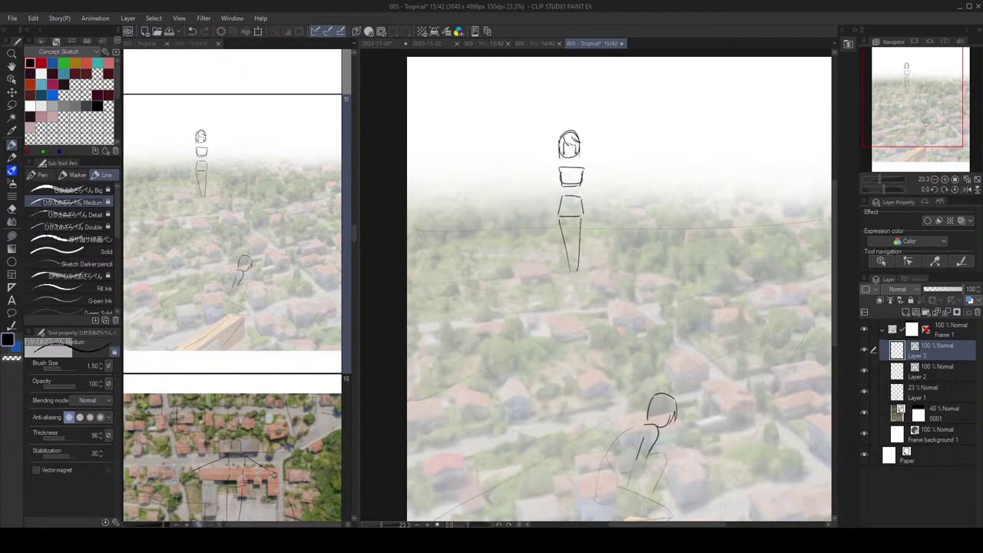
# Step: Add the waist lines and draw both arms hanging at the girl's sides with simple hands
pyautogui.hotkey('ctrl', 'z')
pyautogui.moveTo(564, 186); pyautogui.dragTo(566, 191)
pyautogui.moveTo(559, 169); pyautogui.dragTo(548, 212)
pyautogui.moveTo(584, 171); pyautogui.dragTo(596, 209)
pyautogui.hotkey('ctrl', 'z')
pyautogui.moveTo(585, 171); pyautogui.dragTo(591, 208)
pyautogui.hotkey('ctrl', 'z')
pyautogui.moveTo(549, 206); pyautogui.dragTo(555, 216)
pyautogui.hotkey('ctrl', 'z')
pyautogui.moveTo(547, 205); pyautogui.dragTo(553, 207)
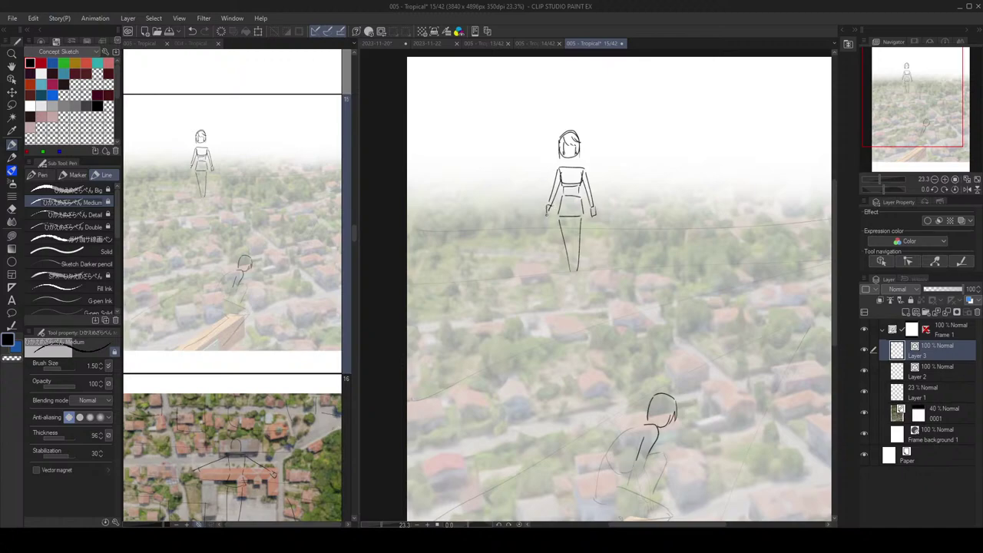
# Step: Draw the inner leg lines and the feet of the standing girl
pyautogui.moveTo(568, 218); pyautogui.dragTo(572, 268)
pyautogui.moveTo(575, 218); pyautogui.dragTo(573, 274)
pyautogui.press('e')
pyautogui.press('p')
pyautogui.hotkey('ctrl', 'z')
pyautogui.hotkey('ctrl', 'z')
pyautogui.hotkey('ctrl', 'z')
pyautogui.hotkey('ctrl', 'z')
pyautogui.moveTo(569, 265); pyautogui.dragTo(568, 273)
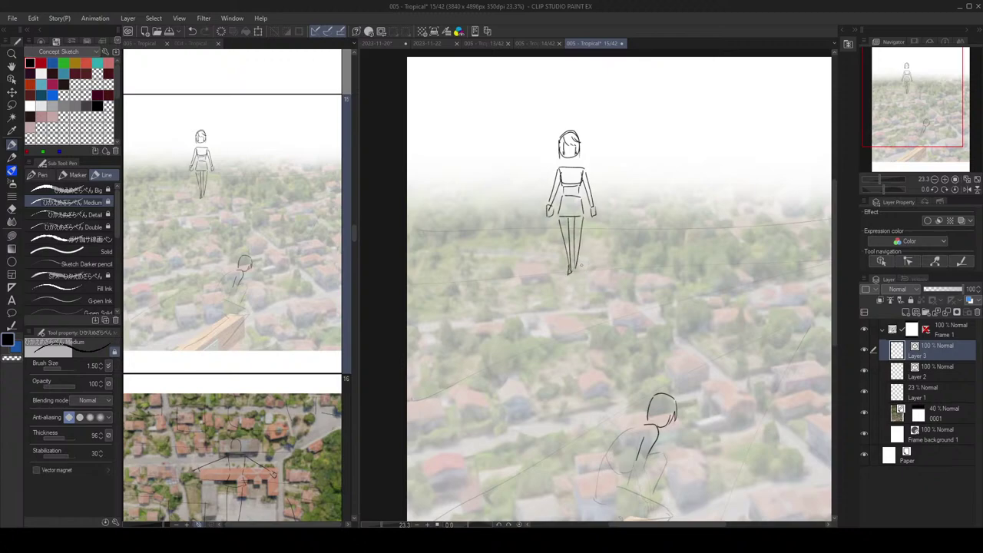
# Step: Draw a sash with a knot around the girl's waist
pyautogui.moveTo(659, 162)
pyautogui.mouseDown()
pyautogui.moveTo(637, 169)
pyautogui.moveTo(642, 160)
pyautogui.mouseUp()
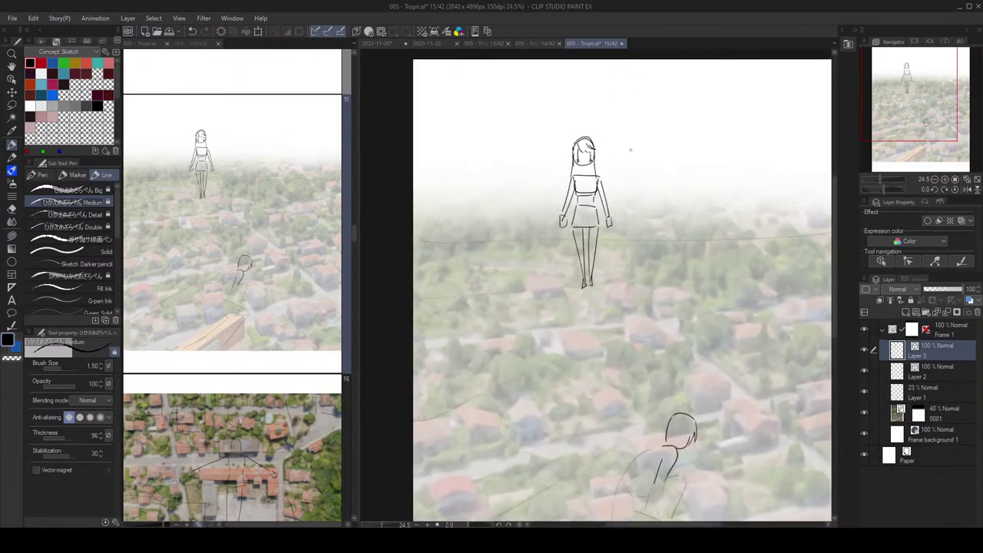
pyautogui.scroll(2, 634, 145)
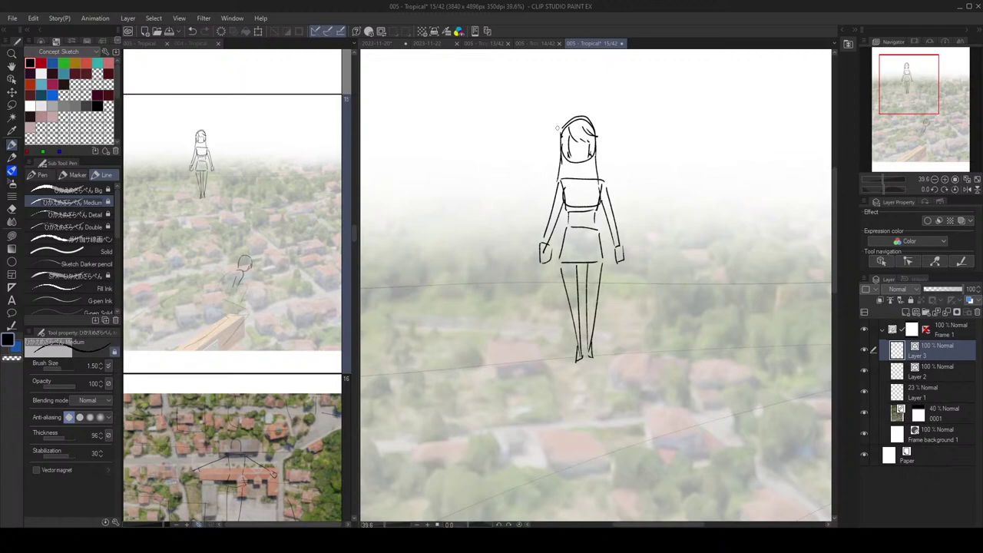
pyautogui.moveTo(569, 217); pyautogui.dragTo(596, 227)
pyautogui.hotkey('ctrl', 'z')
pyautogui.moveTo(585, 221)
pyautogui.mouseDown()
pyautogui.moveTo(597, 230)
pyautogui.moveTo(558, 298)
pyautogui.mouseUp()
pyautogui.hotkey('ctrl', 'z')
# Step: Draw the sides and the wavy knee-length hem of the girl's skirt
pyautogui.moveTo(567, 227)
pyautogui.mouseDown()
pyautogui.moveTo(560, 290)
pyautogui.moveTo(559, 272)
pyautogui.moveTo(564, 294)
pyautogui.moveTo(579, 287)
pyautogui.mouseUp()
pyautogui.hotkey('ctrl', 'z')
pyautogui.hotkey('ctrl', 'z')
pyautogui.hotkey('ctrl', 'z')
pyautogui.hotkey('ctrl', 'z')
pyautogui.hotkey('ctrl', 'z')
pyautogui.hotkey('ctrl', 'z')
pyautogui.moveTo(598, 228); pyautogui.dragTo(603, 282)
pyautogui.hotkey('ctrl', 'z')
pyautogui.hotkey('ctrl', 'z')
pyautogui.hotkey('ctrl', 'z')
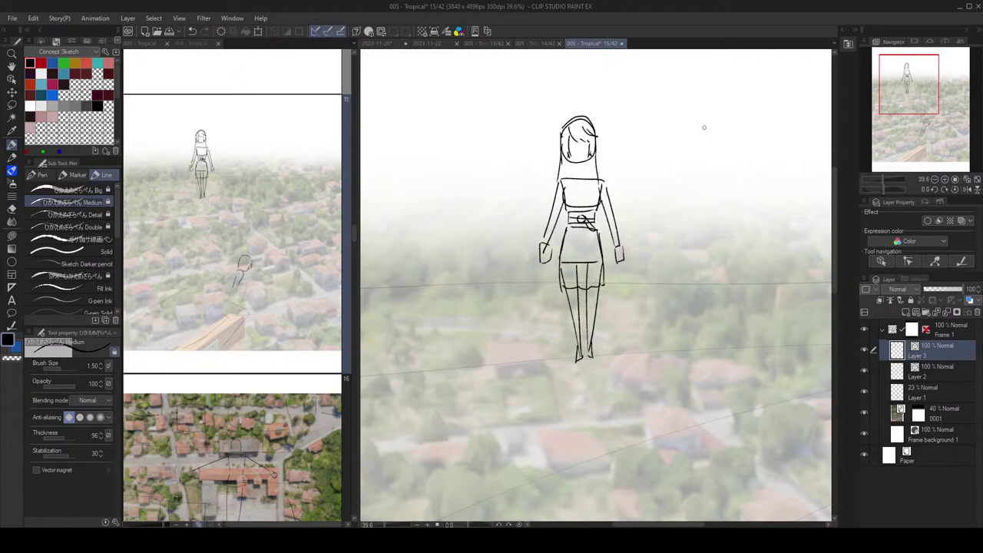
# Step: Erase the old hip block lines inside the skirt with the vector eraser set to erase up to intersections
pyautogui.press('e')
pyautogui.click(91, 434)
pyautogui.click(582, 273)
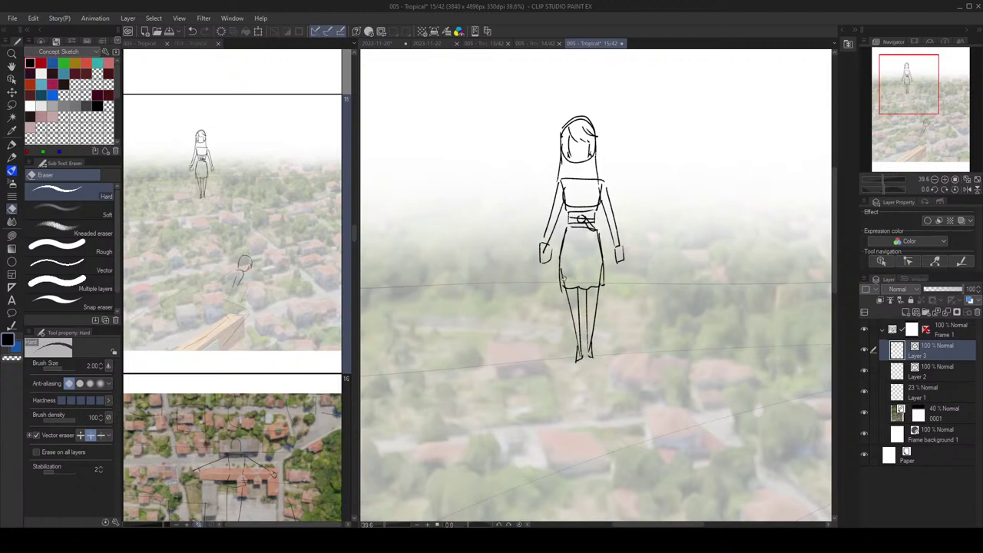
pyautogui.click(598, 278)
pyautogui.click(580, 227)
# Step: Draw vertical pleat lines down the girl's skirt from the sash to the hem
pyautogui.press('p')
pyautogui.moveTo(574, 231); pyautogui.dragTo(570, 287)
pyautogui.hotkey('ctrl', 'z')
pyautogui.moveTo(574, 231); pyautogui.dragTo(576, 281)
pyautogui.moveTo(586, 231); pyautogui.dragTo(588, 282)
pyautogui.hotkey('ctrl', 'z')
pyautogui.hotkey('ctrl', 'y')
pyautogui.moveTo(593, 231); pyautogui.dragTo(600, 280)
pyautogui.moveTo(569, 231); pyautogui.dragTo(568, 286)
pyautogui.hotkey('ctrl', 'z')
# Step: Draw the girl's neck and sloping shoulders and erase the straight line across the top of the chest
pyautogui.scroll(1, 612, 189)
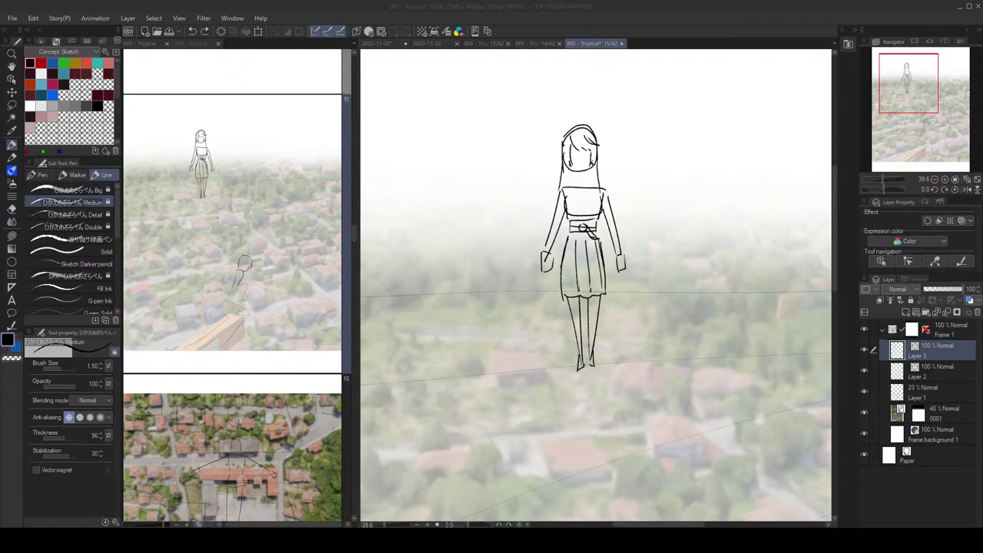
pyautogui.scroll(3, 557, 170)
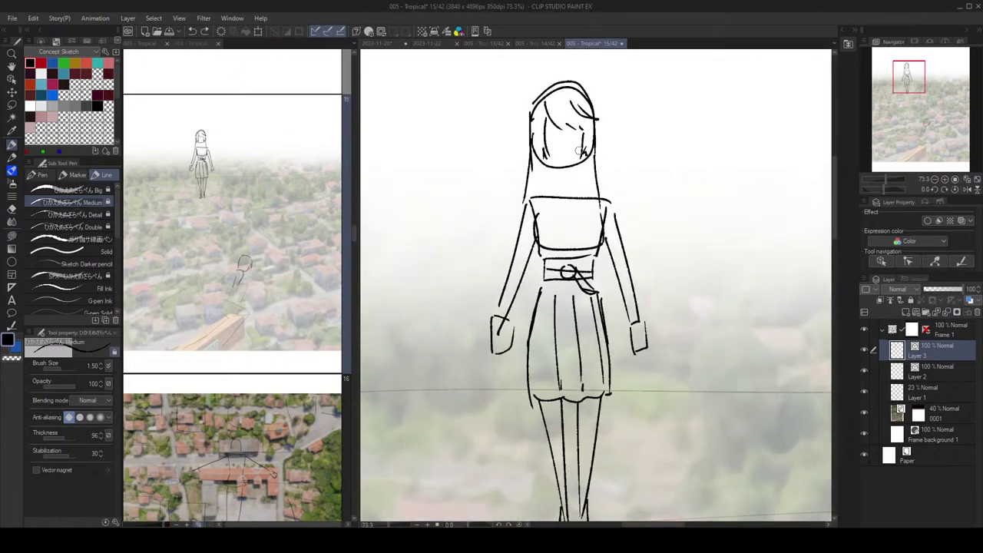
pyautogui.moveTo(557, 167)
pyautogui.mouseDown()
pyautogui.moveTo(555, 189)
pyautogui.moveTo(603, 202)
pyautogui.moveTo(534, 199)
pyautogui.mouseUp()
pyautogui.scroll(-3, 566, 114)
pyautogui.scroll(3, 607, 165)
pyautogui.press('e')
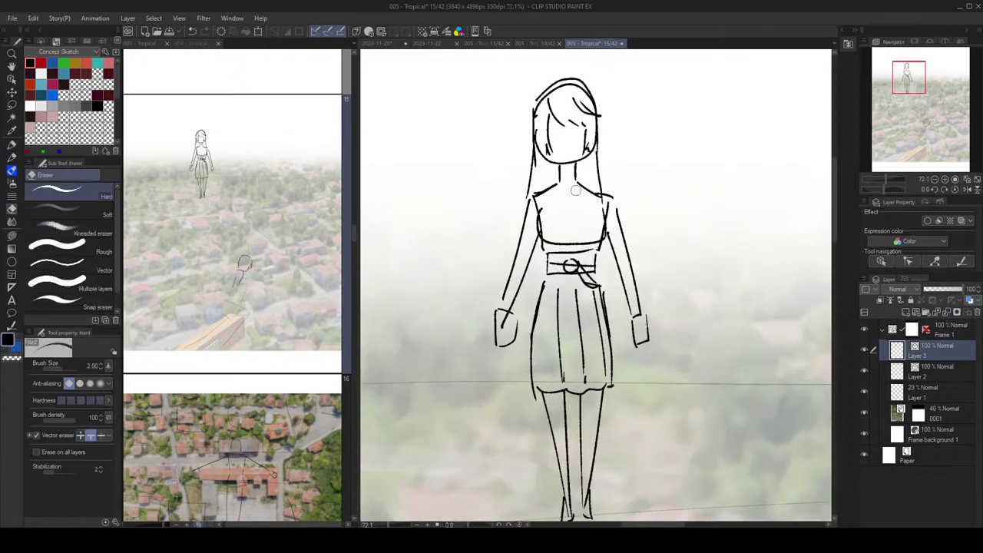
pyautogui.click(100, 434)
pyautogui.scroll(-3, 616, 144)
pyautogui.scroll(5, 621, 165)
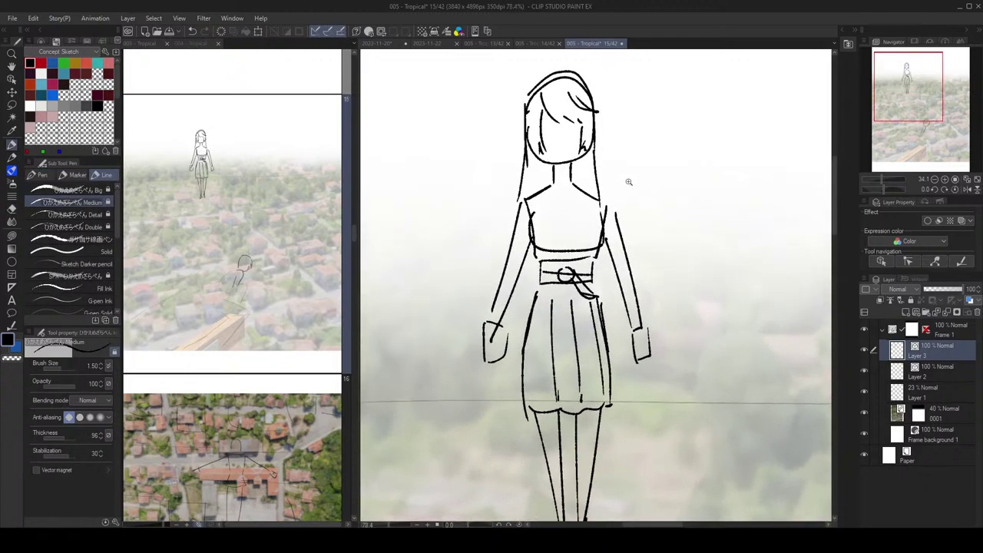
# Step: Select the girl's head and hair lines and move them down to shorten the neck
pyautogui.moveTo(626, 181); pyautogui.dragTo(629, 180)
pyautogui.click(12, 105)
pyautogui.moveTo(607, 124)
pyautogui.mouseDown()
pyautogui.moveTo(610, 184)
pyautogui.moveTo(550, 177)
pyautogui.moveTo(509, 126)
pyautogui.moveTo(530, 96)
pyautogui.mouseUp()
pyautogui.press('o')
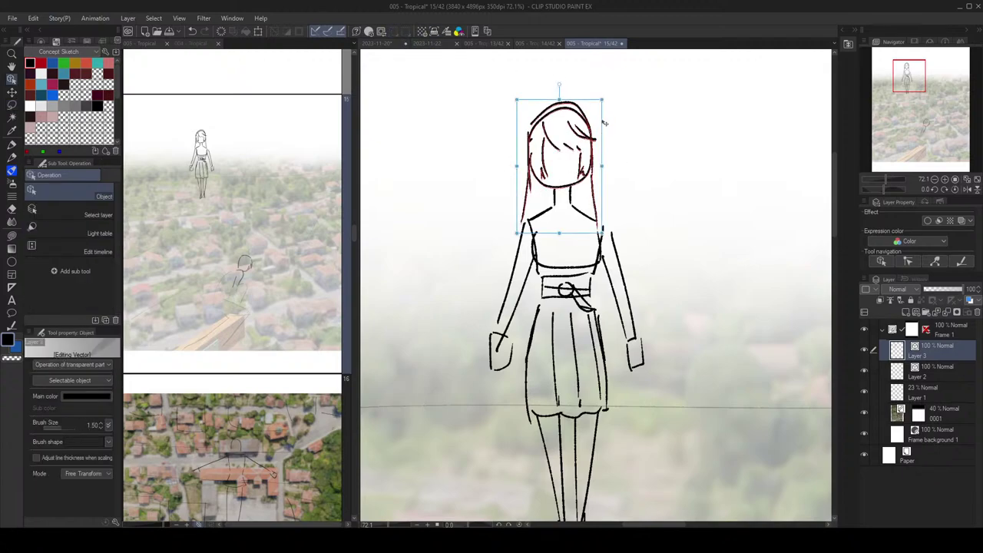
pyautogui.moveTo(606, 133); pyautogui.dragTo(604, 134)
pyautogui.press('e')
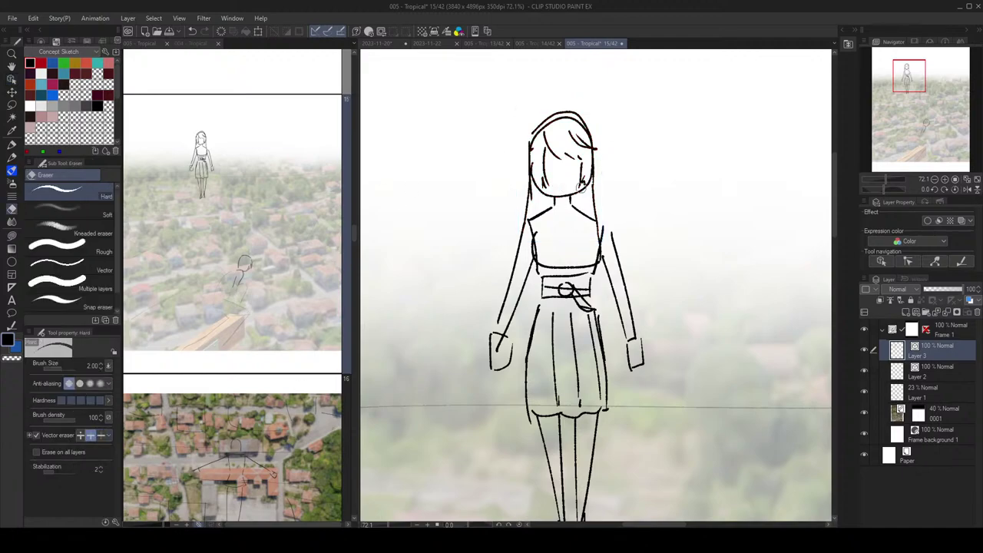
pyautogui.press('o')
pyautogui.press('p')
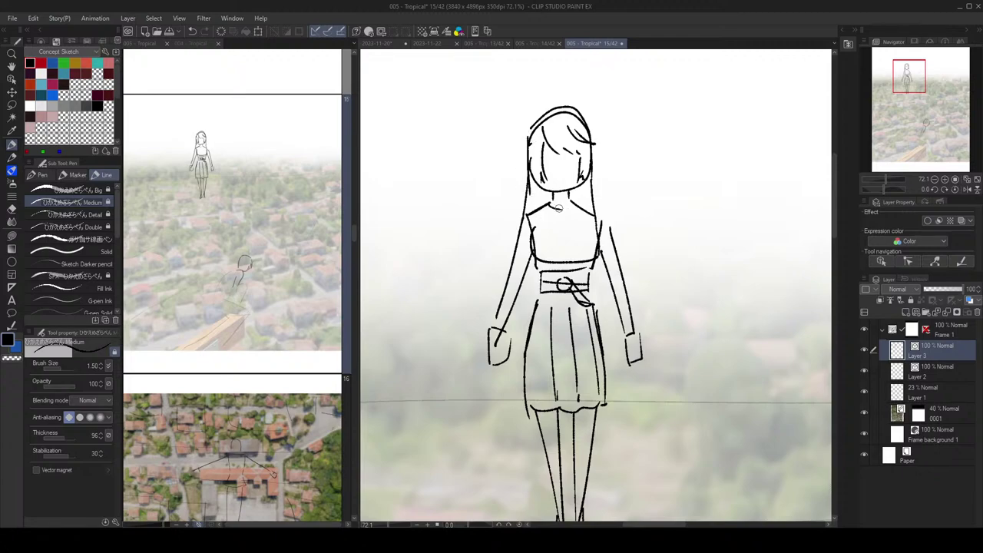
# Step: Draw a pointed collar at the girl's neckline and clear the fold lines from the blouse
pyautogui.moveTo(549, 202); pyautogui.dragTo(574, 202)
pyautogui.moveTo(553, 206); pyautogui.dragTo(573, 204)
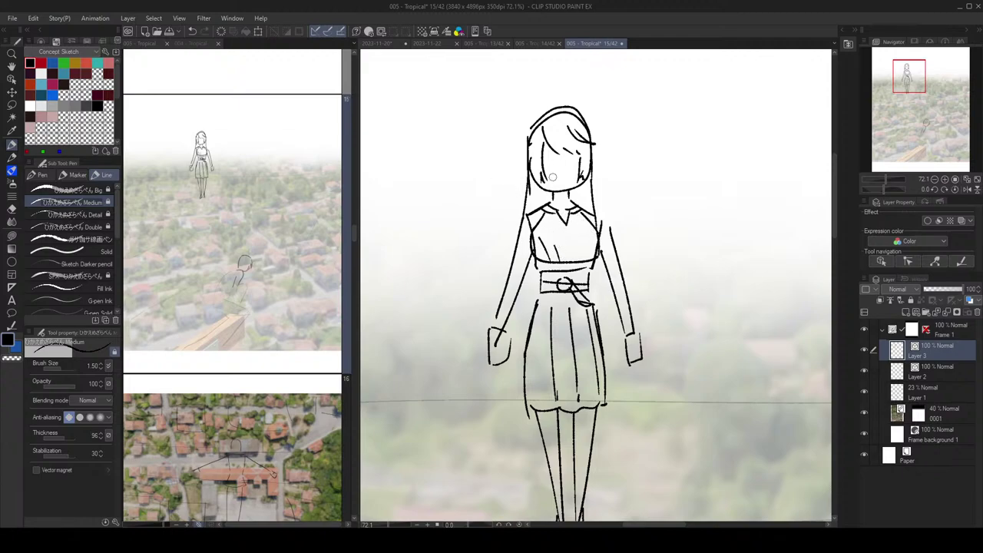
pyautogui.press('e')
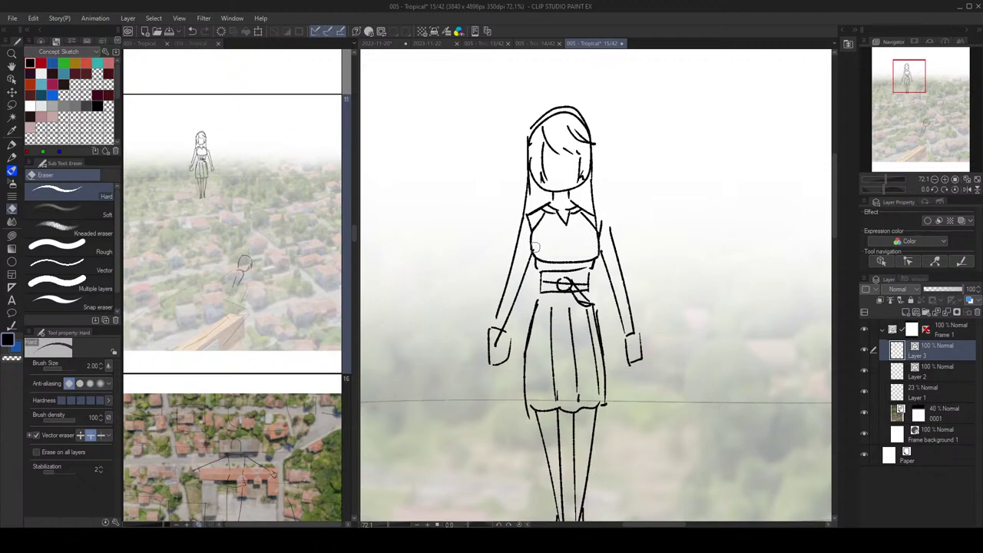
# Step: Set the vector eraser to whole-line mode and erase the horizontal line under the girl's chest, keeping the torso's curved sides
pyautogui.click(99, 436)
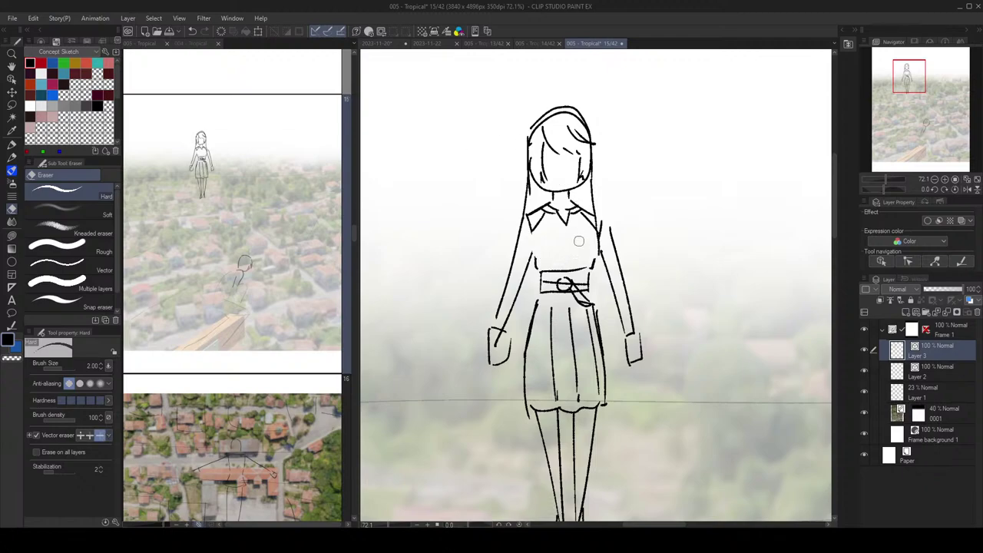
pyautogui.press('p')
pyautogui.press('e')
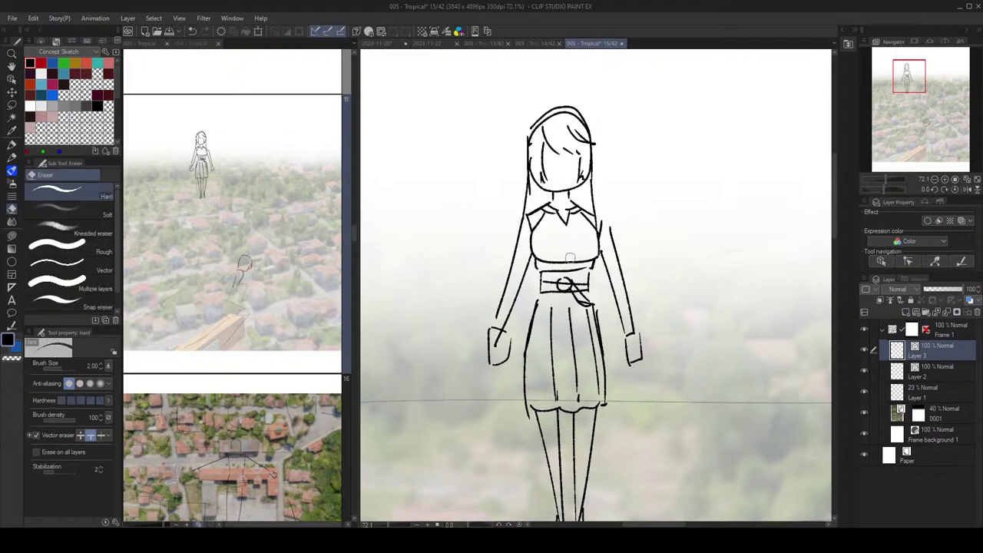
pyautogui.press('p')
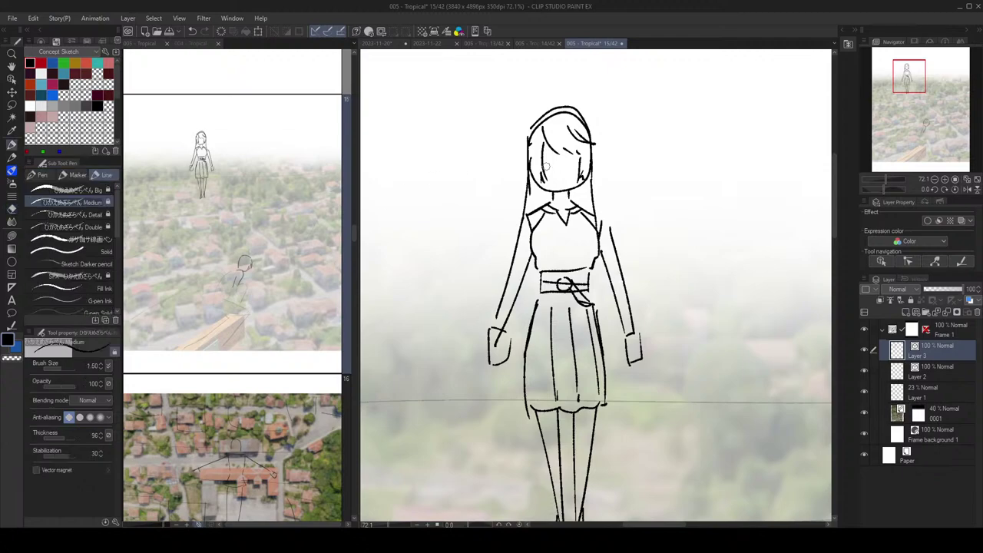
# Step: Redraw the sash's upper edge across the waist, add a short fold line above it and redraw the torso's adjoining side
pyautogui.press('e')
pyautogui.press('p')
pyautogui.press('e')
pyautogui.press('p')
pyautogui.press('e')
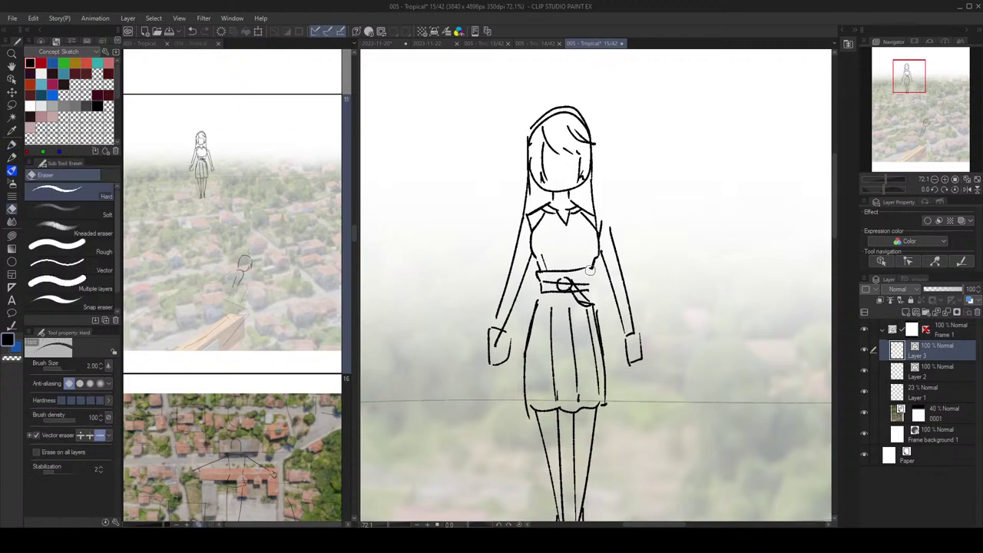
pyautogui.press('p')
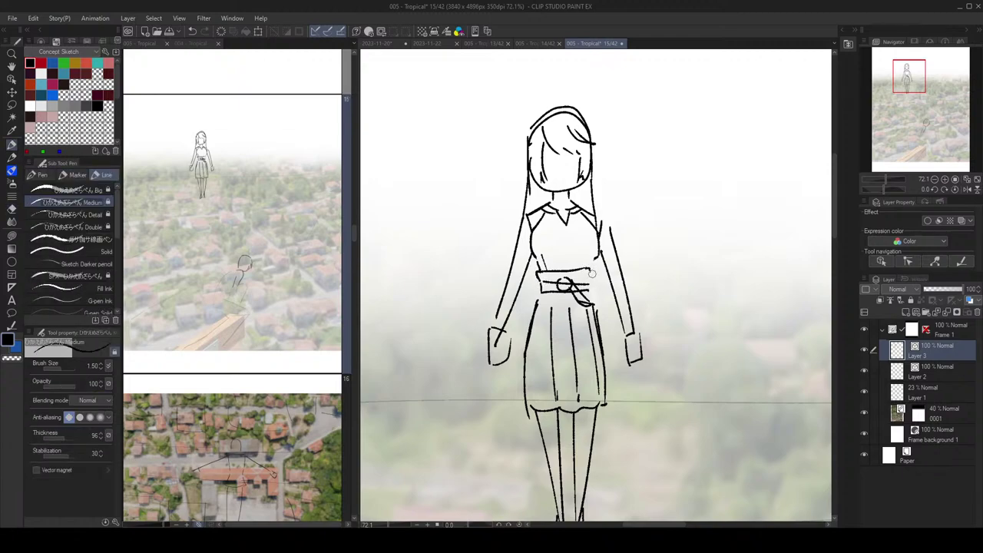
pyautogui.scroll(-3, 618, 226)
pyautogui.scroll(2, 617, 224)
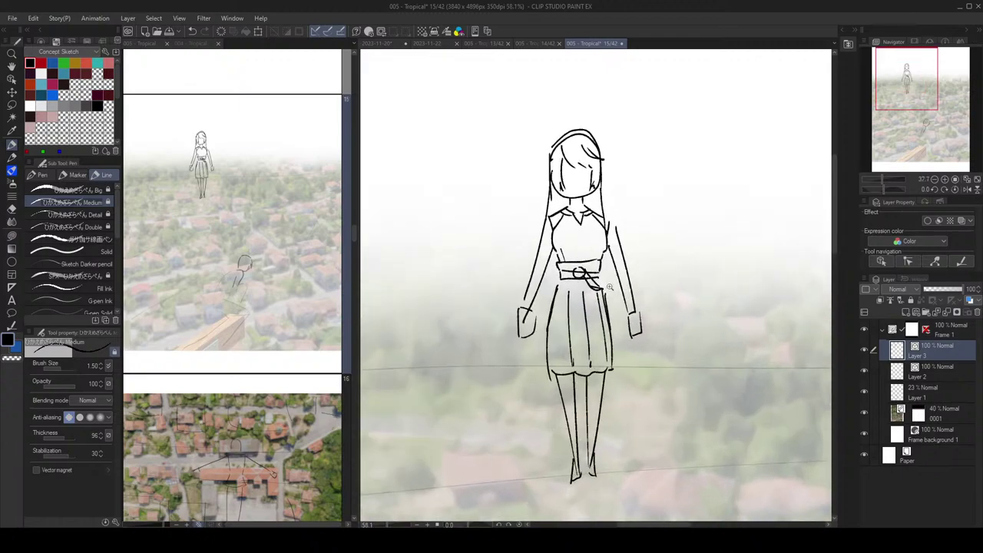
# Step: Shape the sash's hanging tail into a loop, lengthen the V neckline and add short folds above the waist
pyautogui.moveTo(596, 202); pyautogui.dragTo(582, 201)
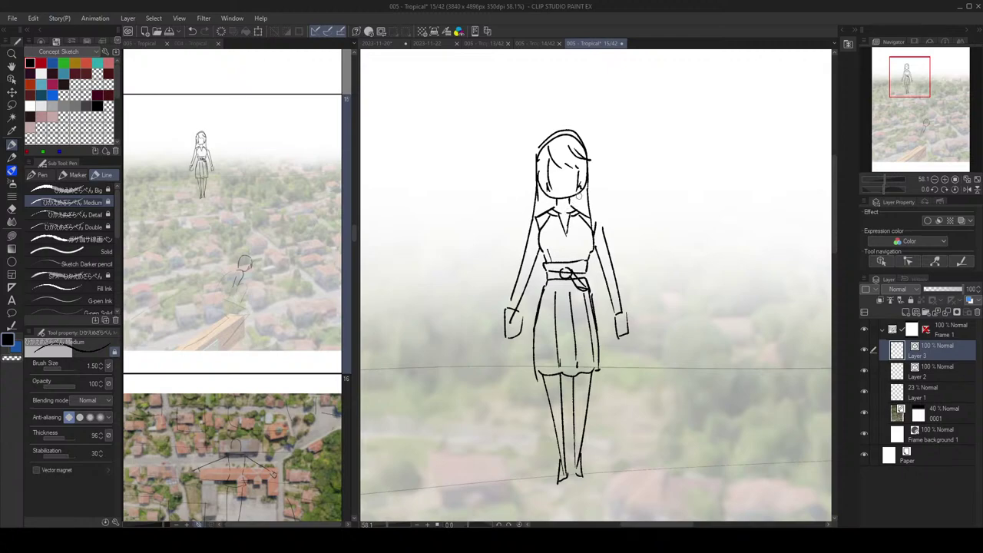
pyautogui.scroll(-3, 622, 224)
pyautogui.scroll(3, 609, 227)
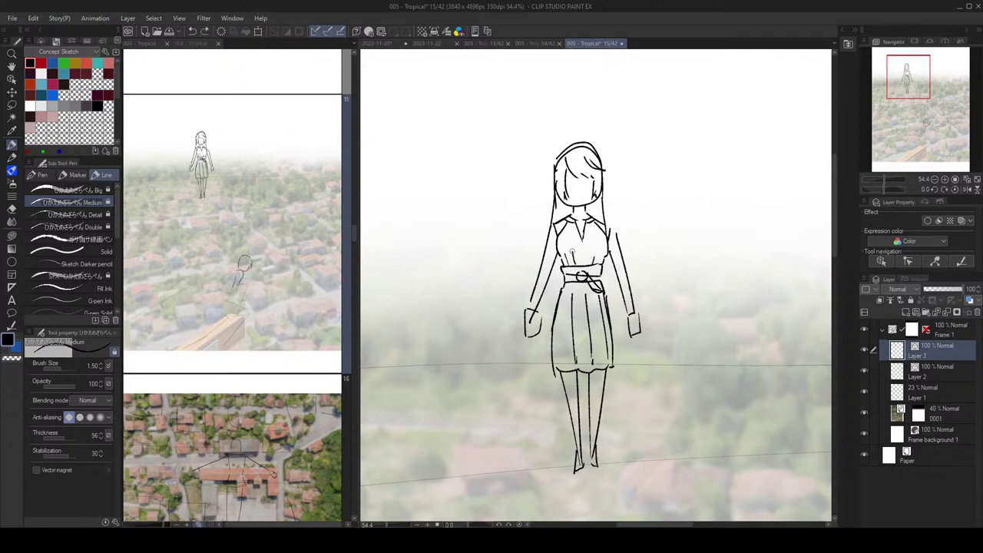
pyautogui.moveTo(574, 263); pyautogui.dragTo(635, 245)
pyautogui.hotkey('ctrl', 'z')
# Step: Connect the girl's shoulder to the open upper arm line and redraw the blouse's armhole edges
pyautogui.press('e')
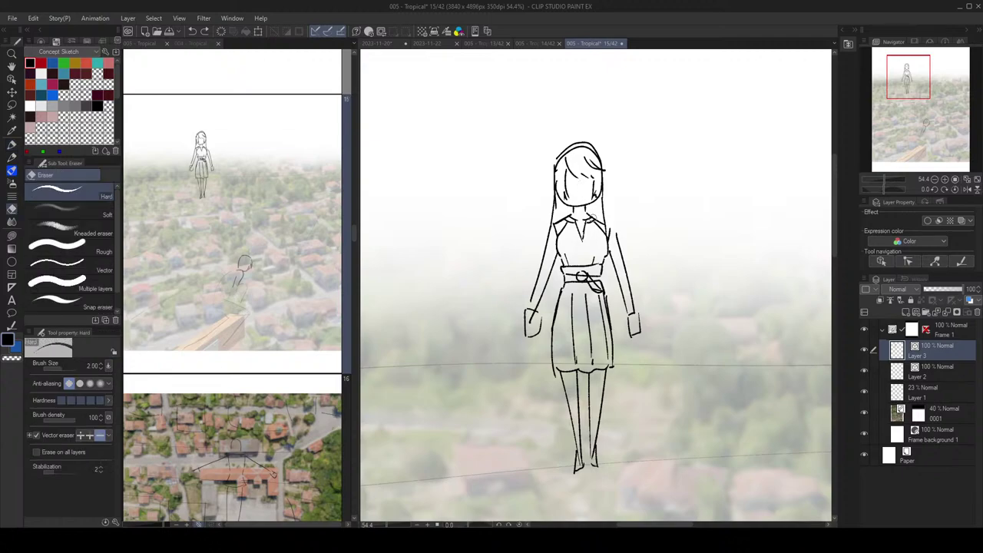
pyautogui.press('p')
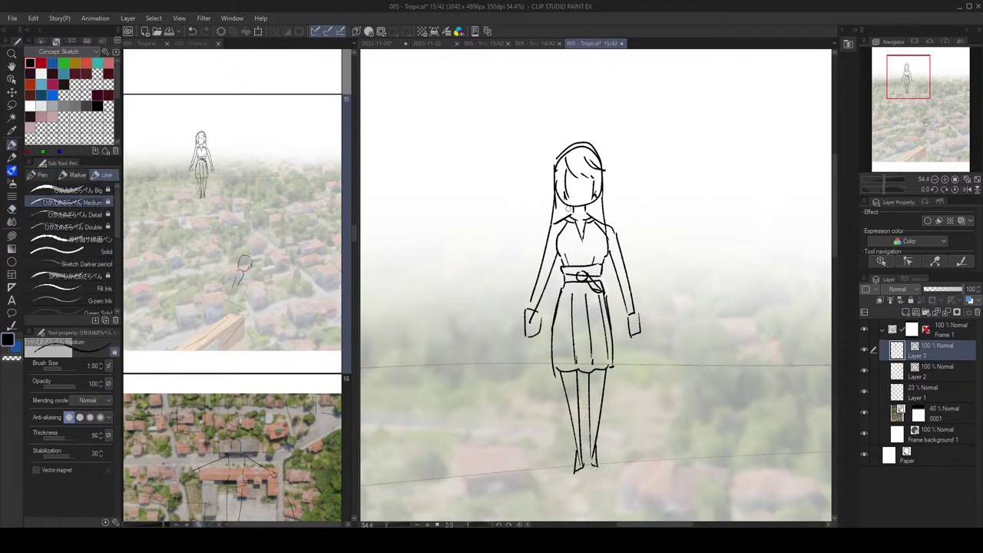
pyautogui.press('e')
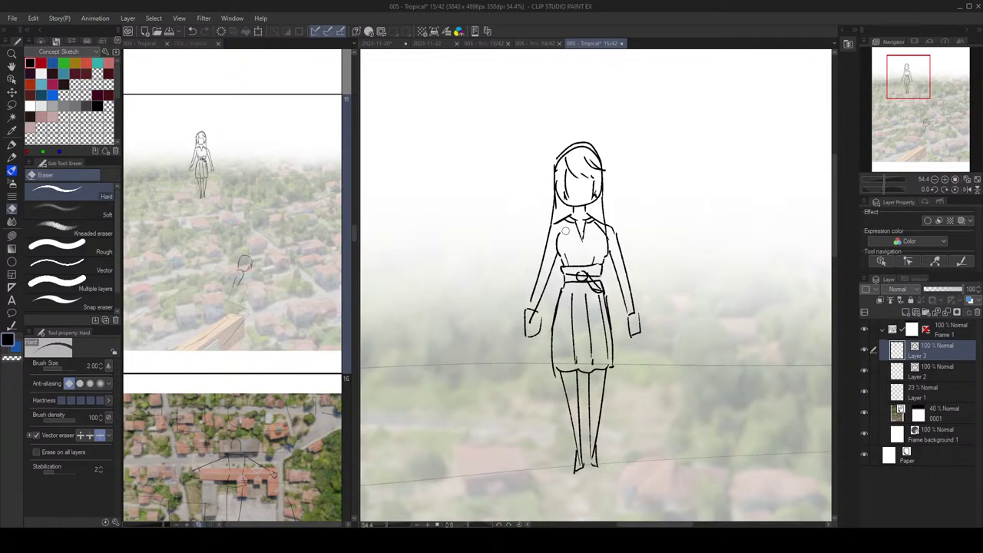
pyautogui.press('p')
pyautogui.press('e')
pyautogui.moveTo(607, 236); pyautogui.dragTo(599, 226)
pyautogui.press('p')
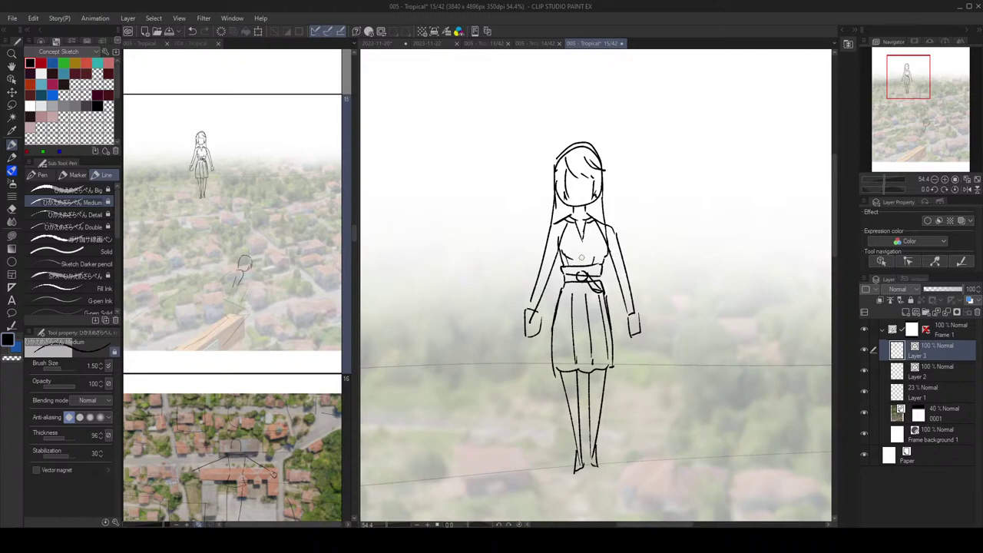
pyautogui.moveTo(574, 230); pyautogui.dragTo(583, 251)
pyautogui.hotkey('ctrl', 'z')
pyautogui.hotkey('ctrl', 'z')
pyautogui.scroll(-4, 606, 215)
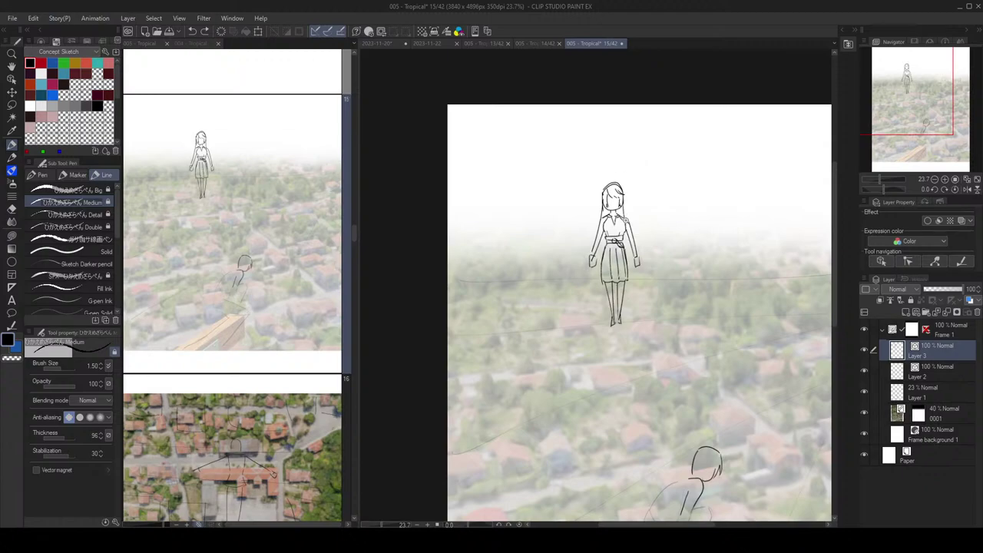
# Step: Erase the long V neckline and redraw the collar with a small V notch
pyautogui.scroll(4, 622, 219)
pyautogui.moveTo(598, 217)
pyautogui.mouseDown()
pyautogui.moveTo(609, 217)
pyautogui.moveTo(605, 233)
pyautogui.mouseUp()
pyautogui.press('e')
pyautogui.press('p')
pyautogui.press('e')
pyautogui.press('p')
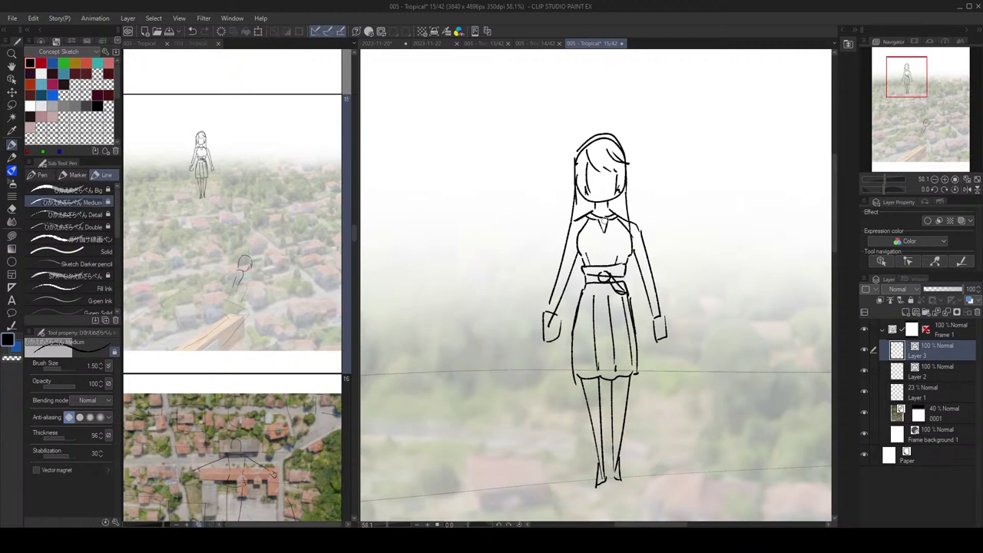
# Step: Draw a small ribbon hanging in two loops below the girl's collar
pyautogui.moveTo(594, 215); pyautogui.dragTo(604, 230)
pyautogui.scroll(-3, 677, 211)
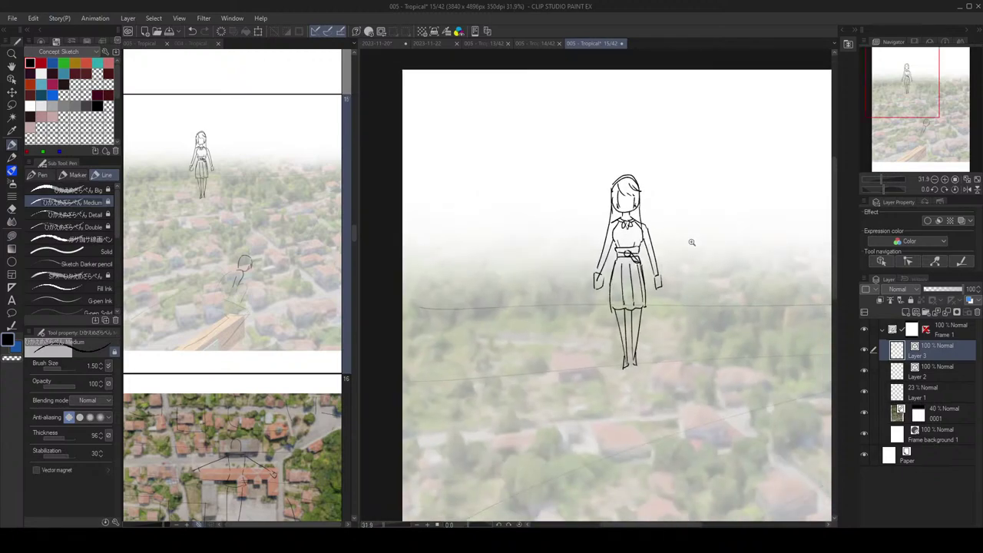
pyautogui.scroll(3, 648, 211)
pyautogui.moveTo(622, 274); pyautogui.dragTo(619, 268)
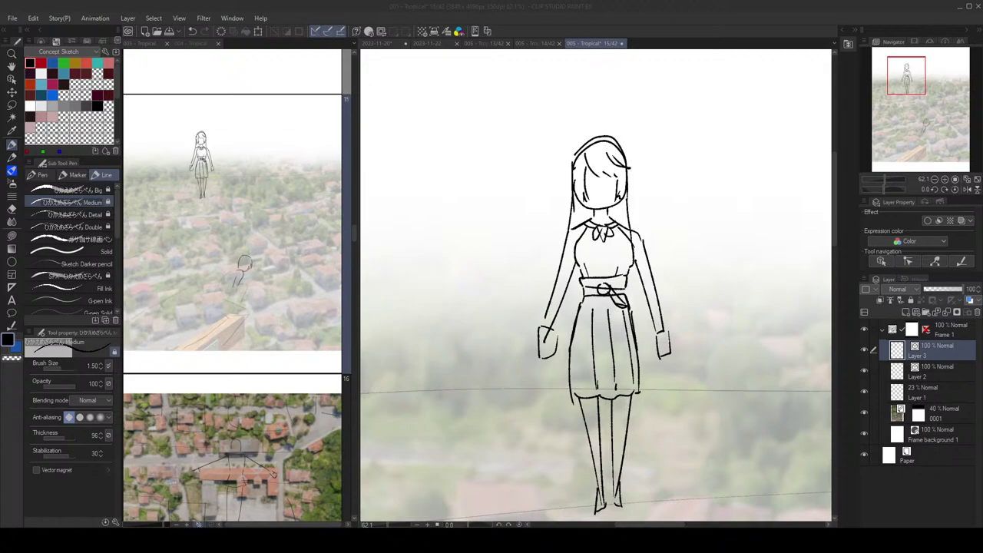
pyautogui.click(690, 41)
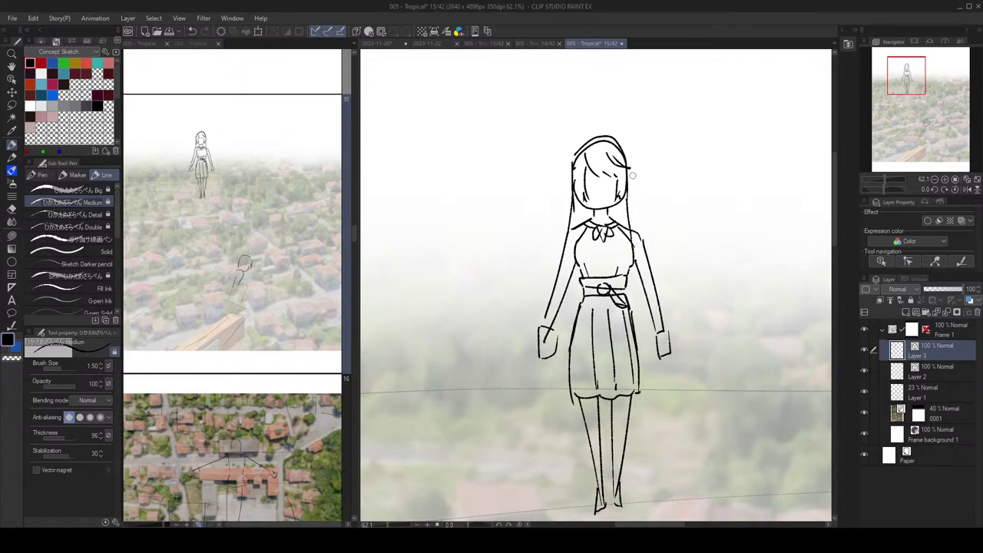
pyautogui.moveTo(641, 348); pyautogui.dragTo(634, 333)
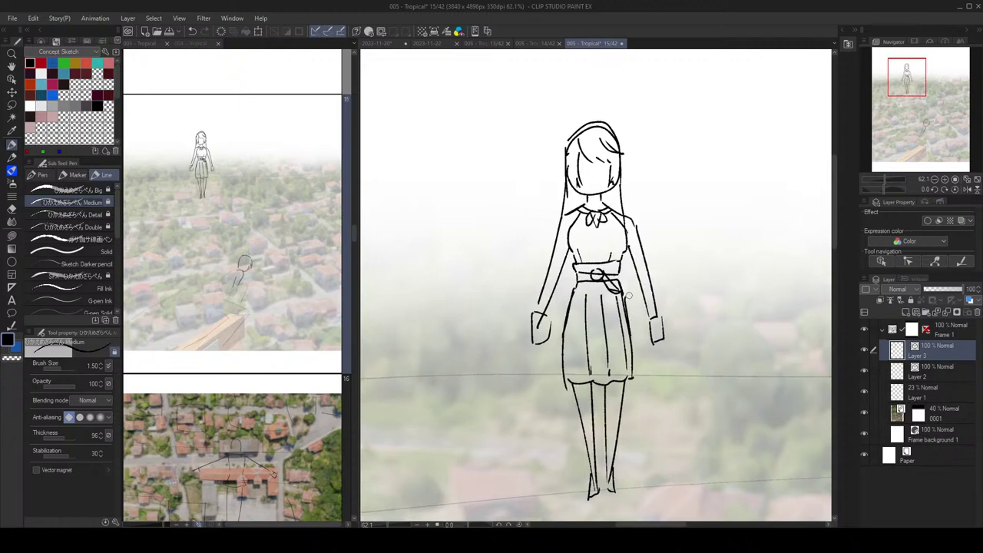
pyautogui.scroll(2, 645, 194)
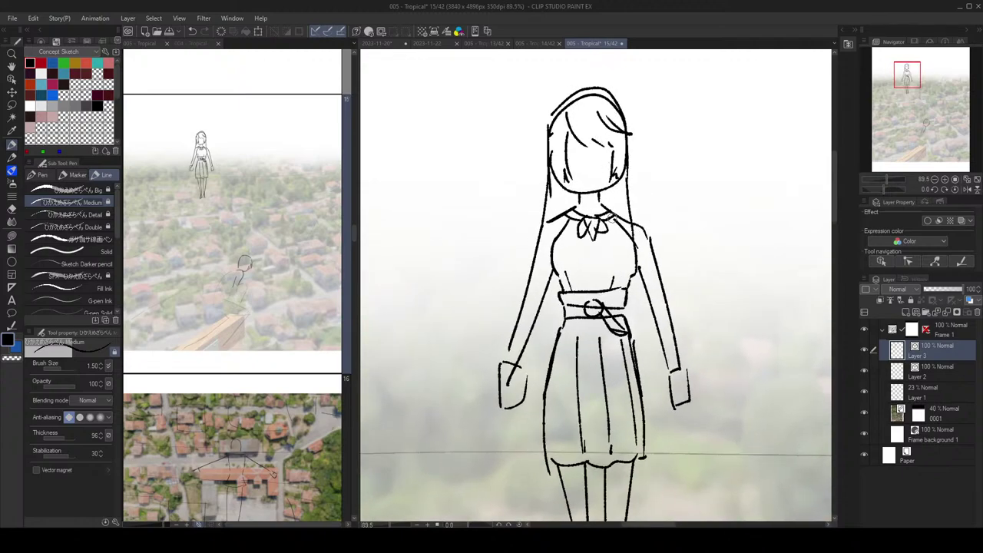
# Step: Erase the ribbon loops at the neckline and redraw the small V notch between the collar points
pyautogui.press('e')
pyautogui.moveTo(596, 225)
pyautogui.mouseDown()
pyautogui.moveTo(588, 231)
pyautogui.moveTo(607, 233)
pyautogui.moveTo(597, 217)
pyautogui.mouseUp()
pyautogui.press('p')
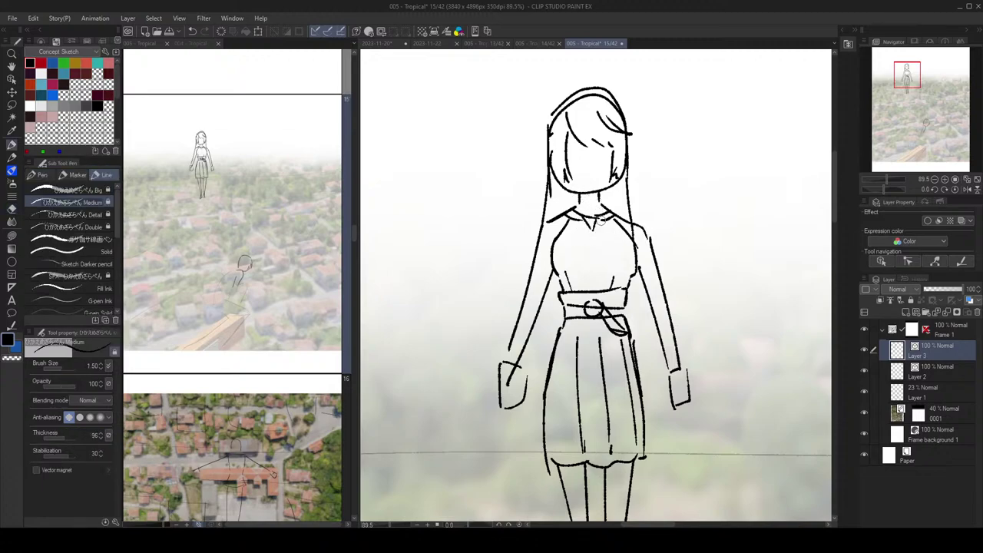
pyautogui.scroll(-3, 657, 284)
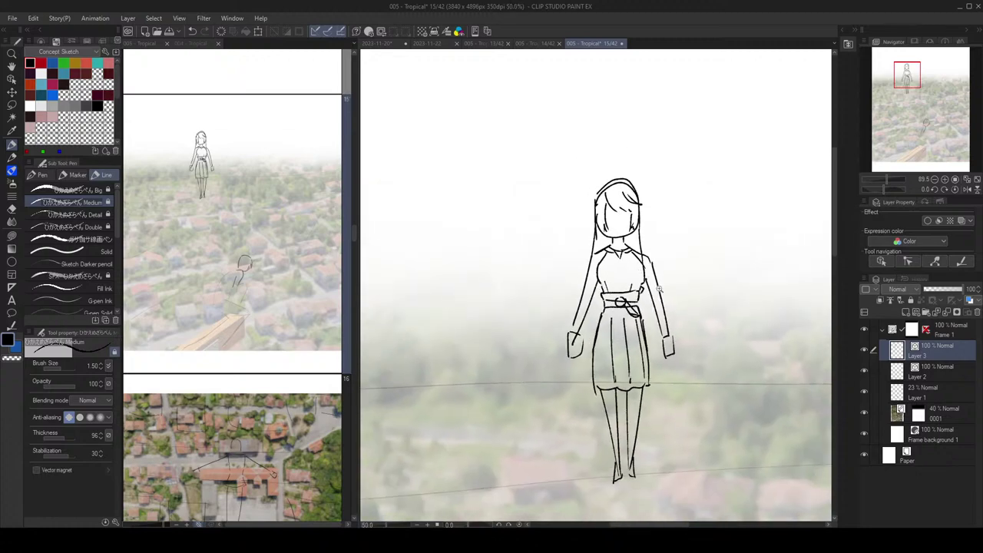
pyautogui.scroll(-2, 657, 283)
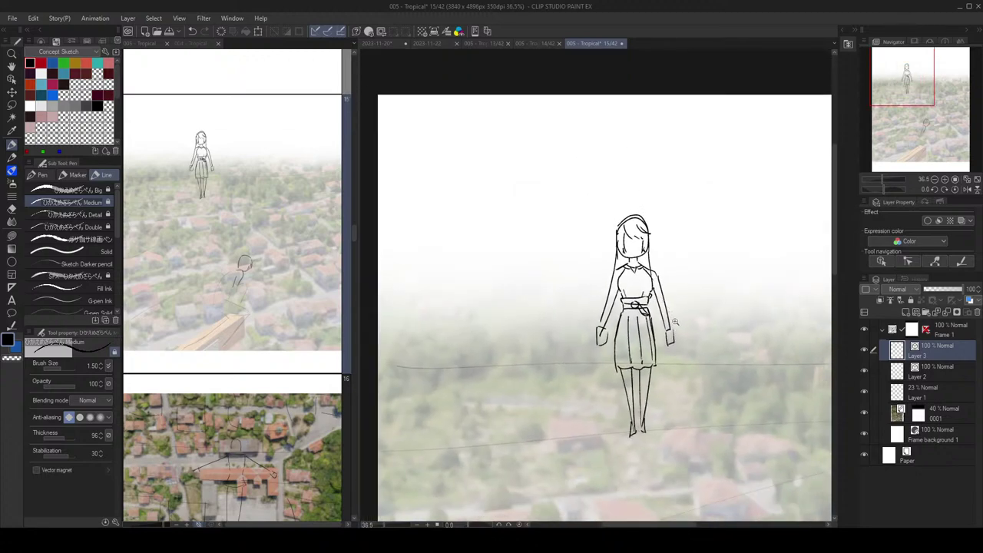
# Step: Redraw the top of the sash as a bow with loops spreading to both sides of the round knot
pyautogui.scroll(4, 674, 321)
pyautogui.press('e')
pyautogui.press('p')
pyautogui.moveTo(583, 298); pyautogui.dragTo(633, 301)
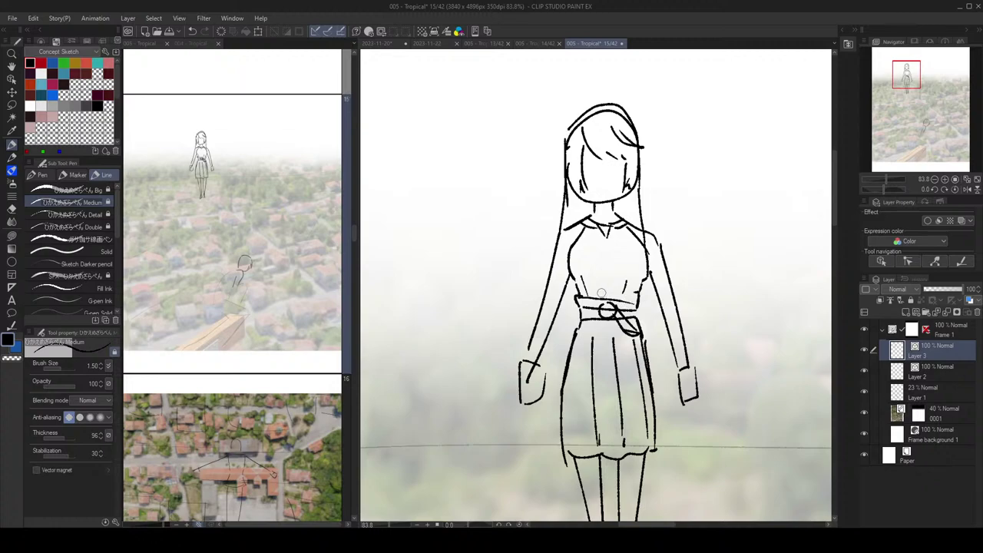
pyautogui.hotkey('ctrl', 'z')
pyautogui.press('e')
pyautogui.press('p')
pyautogui.moveTo(573, 298)
pyautogui.mouseDown()
pyautogui.moveTo(643, 309)
pyautogui.moveTo(638, 286)
pyautogui.moveTo(640, 301)
pyautogui.mouseUp()
pyautogui.press('e')
pyautogui.press('p')
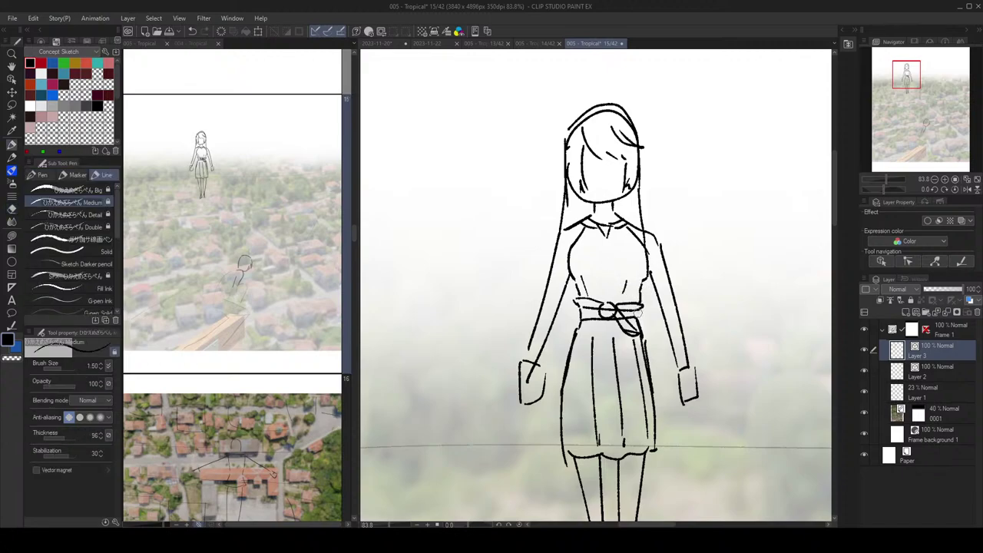
# Step: Clean up the sash lines around the knot and finish the outlines of the bow loops
pyautogui.press('e')
pyautogui.press('p')
pyautogui.press('e')
pyautogui.press('p')
pyautogui.scroll(-2, 578, 288)
pyautogui.scroll(3, 577, 288)
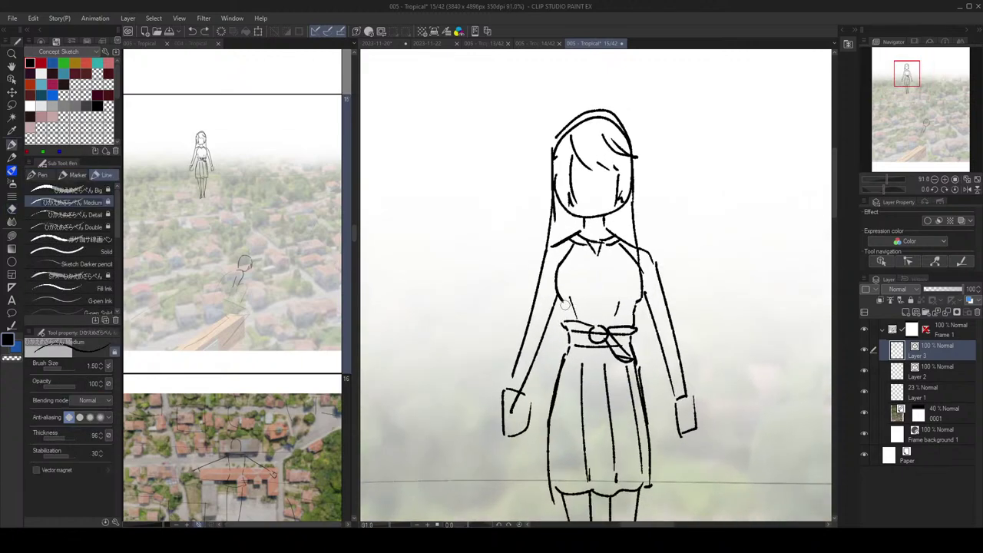
# Step: Draw short fold lines on the girl's blouse above the sash and try a diagonal fold on the chest
pyautogui.moveTo(564, 300); pyautogui.dragTo(573, 309)
pyautogui.moveTo(639, 301); pyautogui.dragTo(626, 310)
pyautogui.hotkey('ctrl', 'z')
pyautogui.hotkey('ctrl', 'z')
pyautogui.moveTo(565, 301); pyautogui.dragTo(582, 308)
pyautogui.moveTo(578, 265); pyautogui.dragTo(590, 277)
pyautogui.scroll(-5, 709, 240)
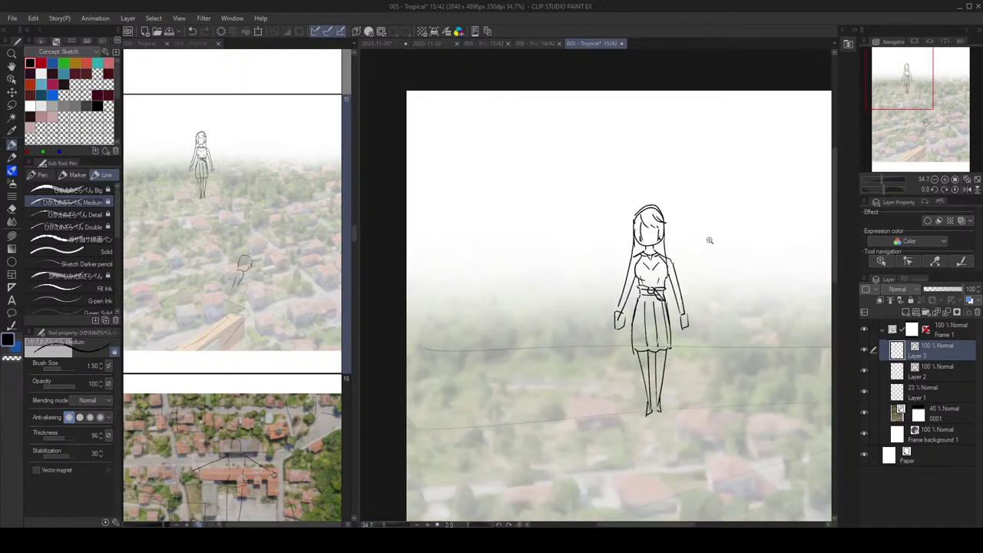
pyautogui.scroll(4, 681, 253)
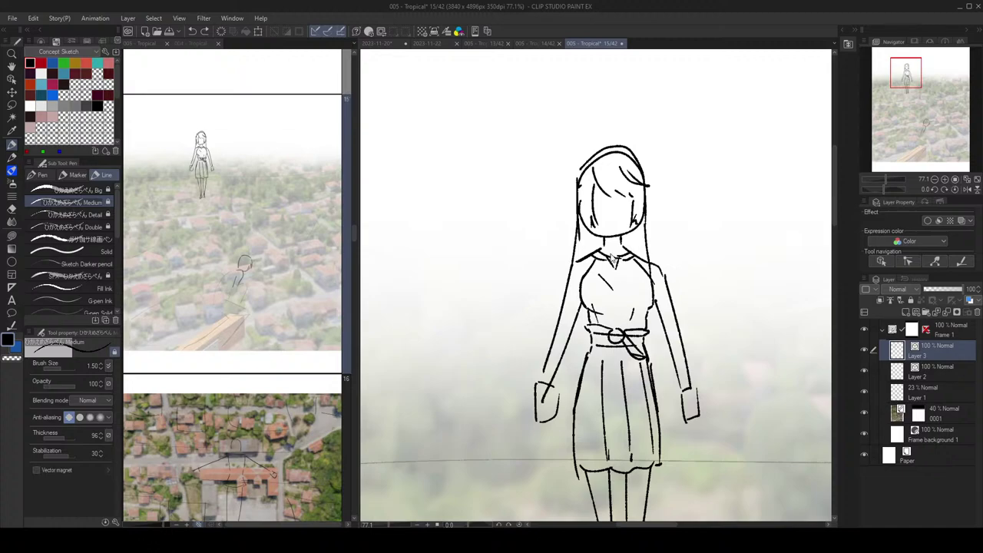
pyautogui.scroll(-3, 649, 239)
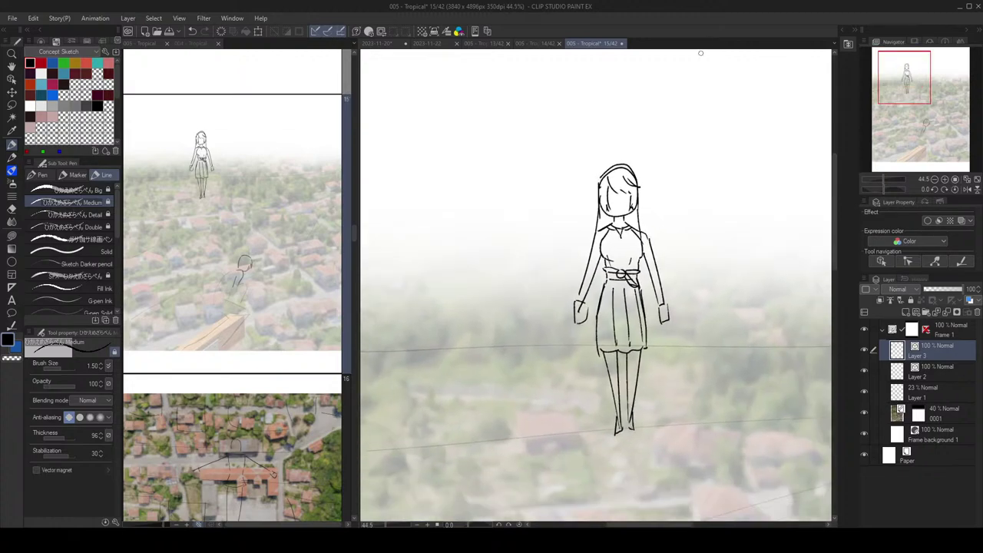
# Step: Draw shoes on the girl's feet with short lines across the ankles
pyautogui.scroll(2, 629, 503)
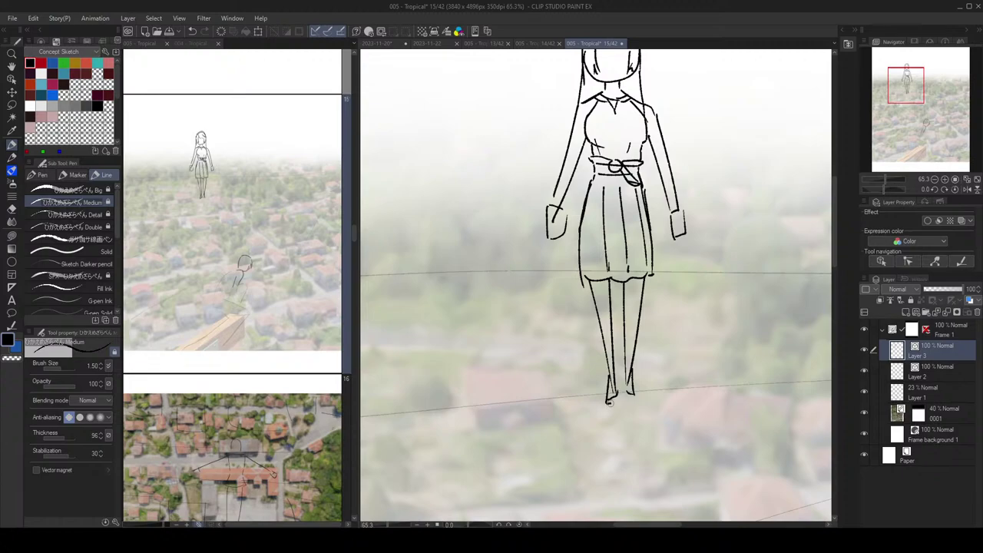
pyautogui.moveTo(627, 395)
pyautogui.mouseDown()
pyautogui.moveTo(639, 399)
pyautogui.moveTo(617, 387)
pyautogui.mouseUp()
pyautogui.hotkey('ctrl', 'z')
pyautogui.hotkey('ctrl', 'z')
pyautogui.scroll(-4, 708, 309)
pyautogui.moveTo(735, 263); pyautogui.dragTo(718, 266)
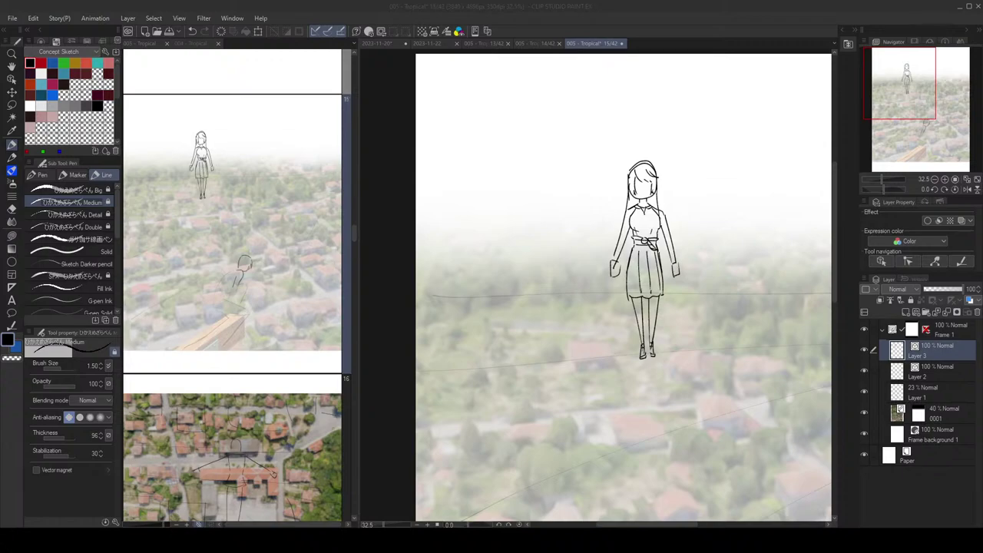
pyautogui.click(679, 52)
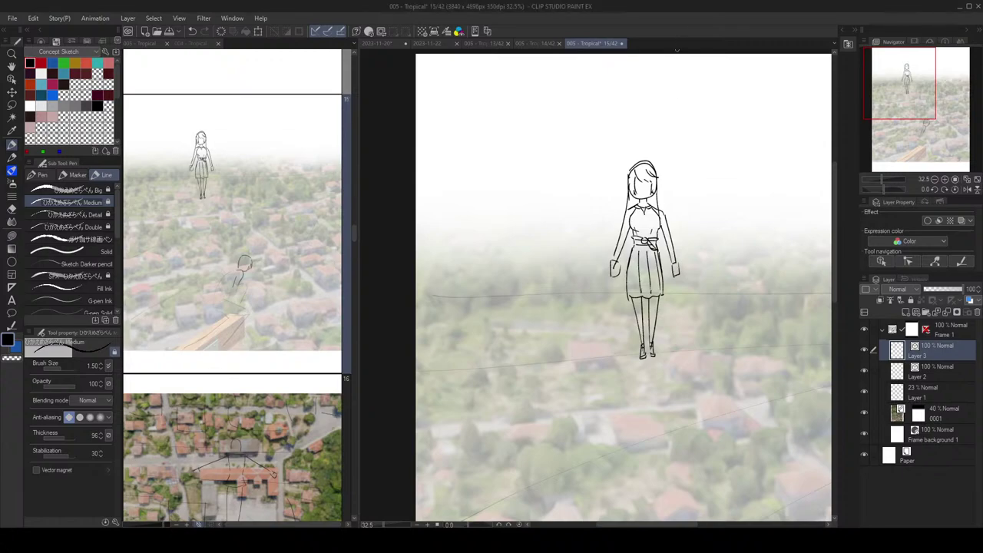
pyautogui.scroll(1, 684, 150)
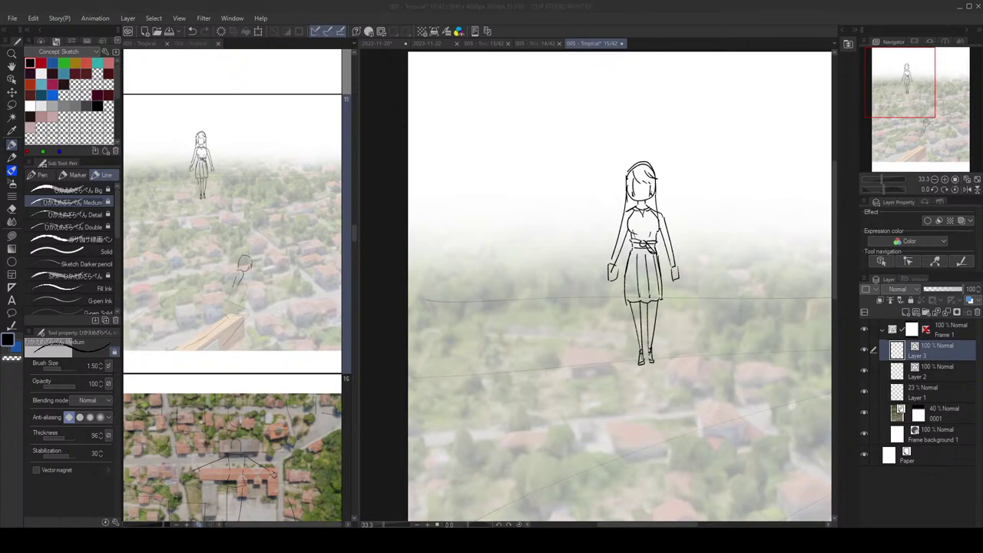
pyautogui.click(654, 118)
pyautogui.scroll(-1, 653, 181)
pyautogui.scroll(1, 654, 184)
pyautogui.moveTo(657, 228); pyautogui.dragTo(632, 181)
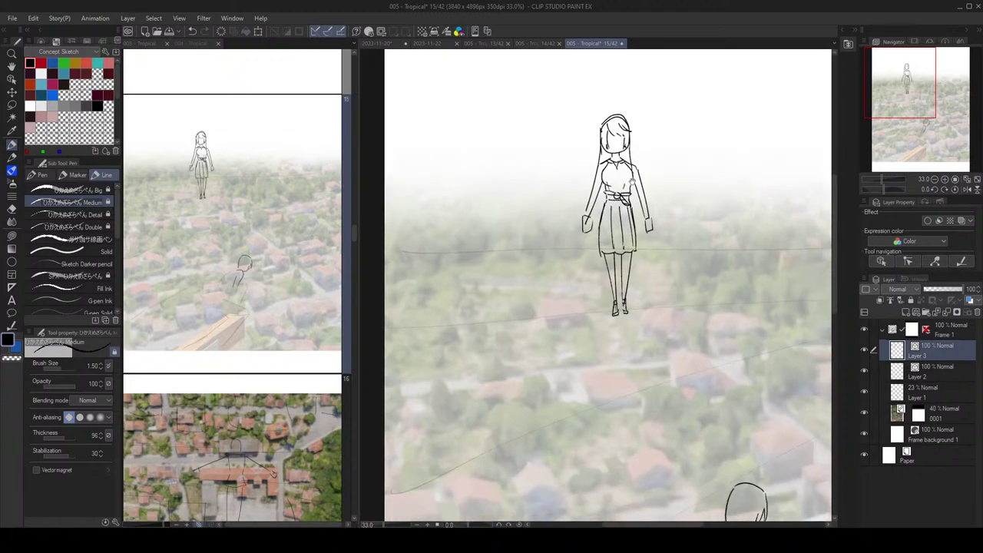
pyautogui.scroll(-4, 607, 284)
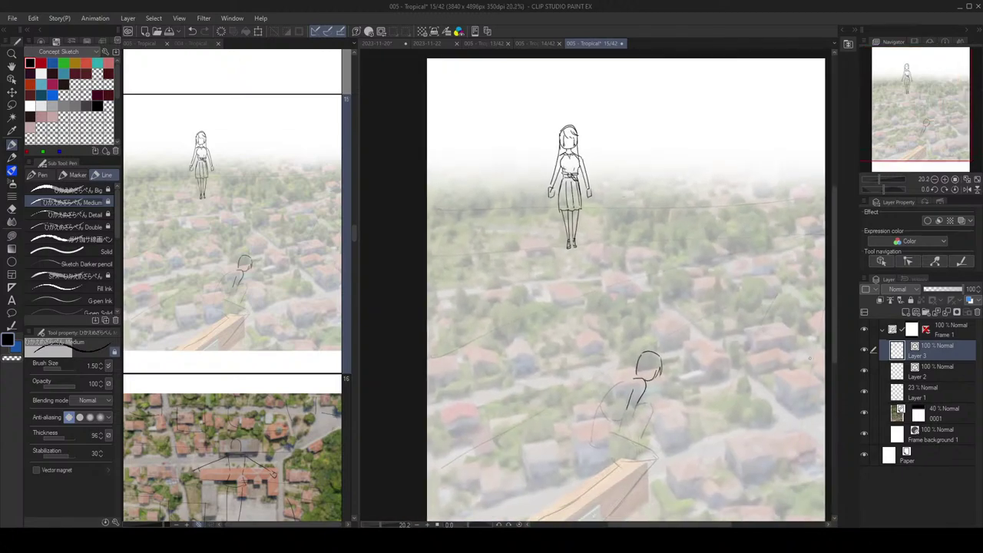
# Step: Hide and show Layer 3 to check its line art, and make Layer 2 the active layer
pyautogui.click(864, 350)
pyautogui.click(864, 350)
pyautogui.click(916, 372)
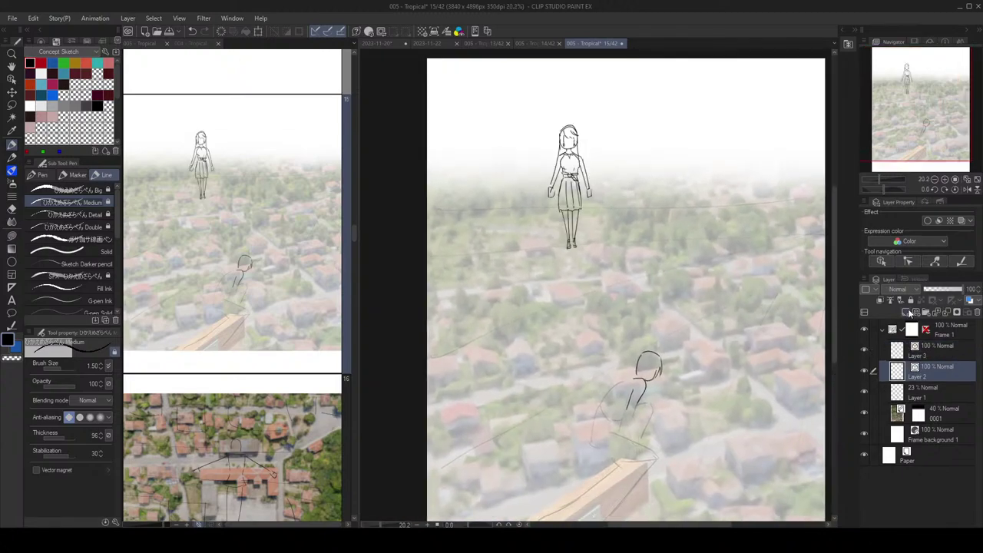
# Step: Add a new raster layer above Layer 2 and set up Lasso fill with a crimson drawing colour
pyautogui.click(906, 312)
pyautogui.moveTo(733, 307); pyautogui.dragTo(742, 338)
pyautogui.scroll(7, 574, 183)
pyautogui.press('g')
pyautogui.moveTo(577, 202); pyautogui.dragTo(590, 177)
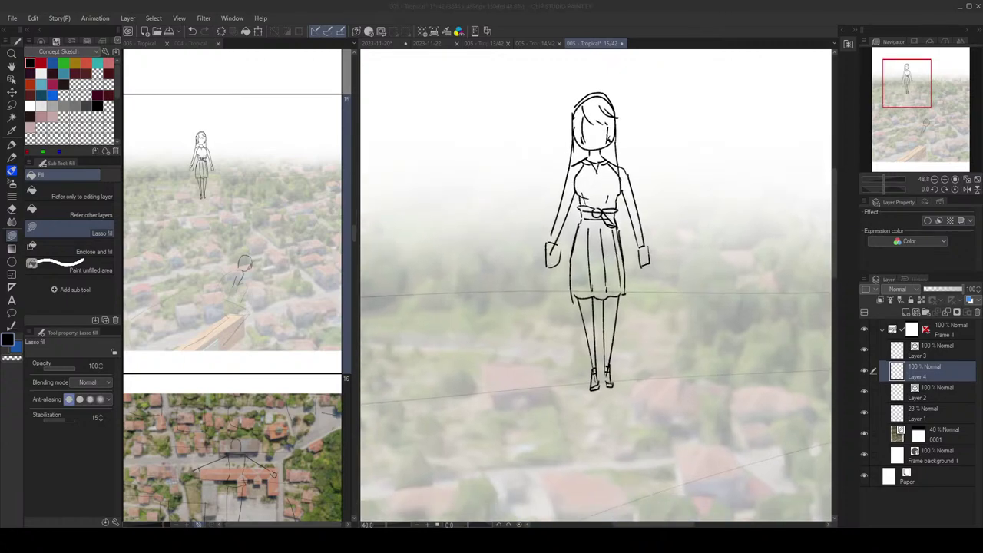
pyautogui.click(530, 29)
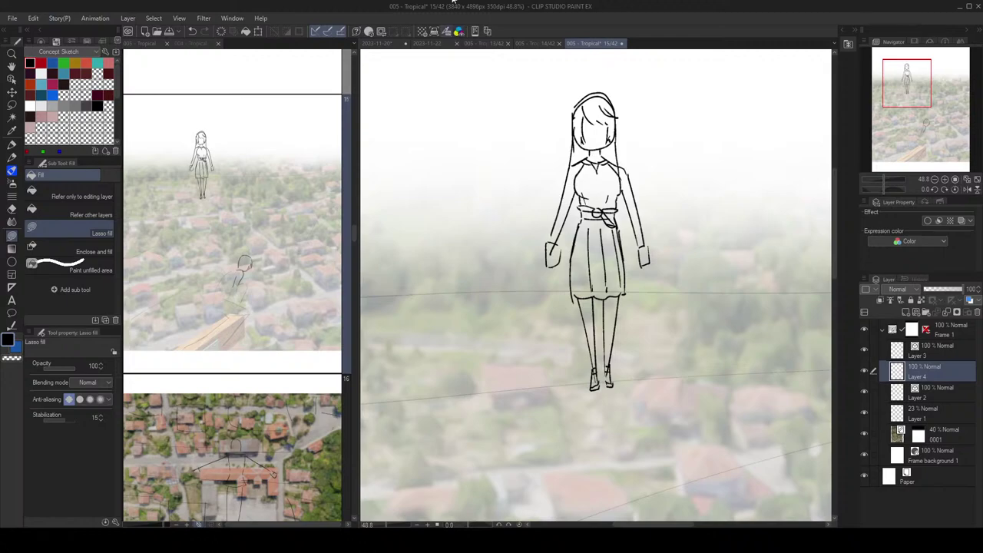
pyautogui.press('Return')
pyautogui.scroll(2, 603, 178)
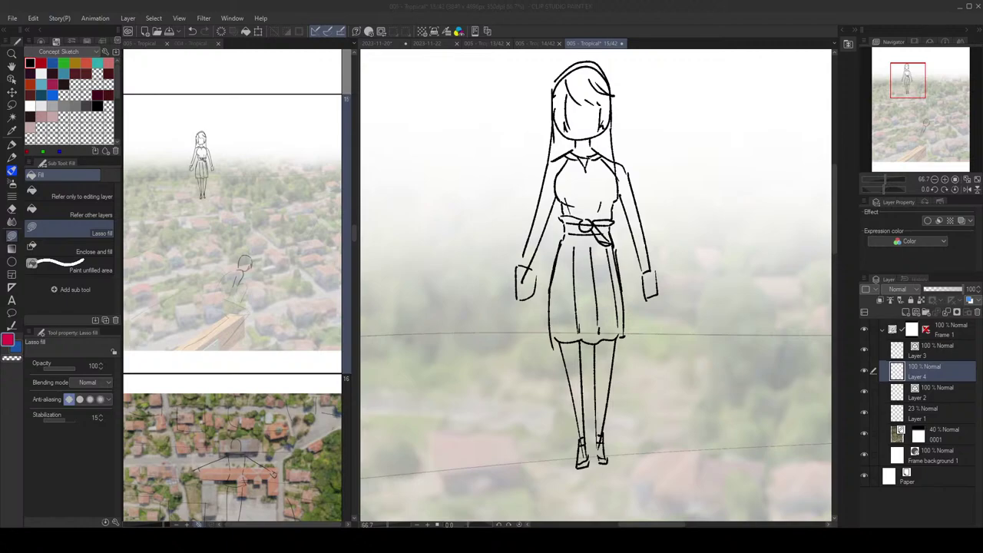
# Step: Fill the floating girl's sash and pleated skirt with flat crimson beneath the line art, down to the scalloped hem
pyautogui.moveTo(632, 203)
pyautogui.mouseDown()
pyautogui.moveTo(642, 242)
pyautogui.moveTo(639, 205)
pyautogui.mouseUp()
pyautogui.moveTo(594, 272); pyautogui.dragTo(612, 270)
pyautogui.scroll(2, 627, 248)
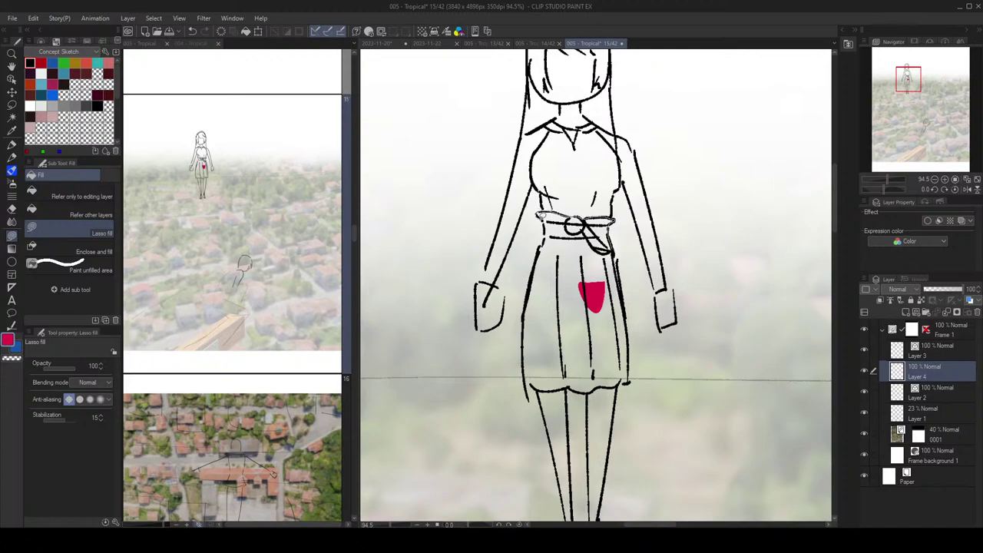
pyautogui.moveTo(538, 257); pyautogui.dragTo(618, 269)
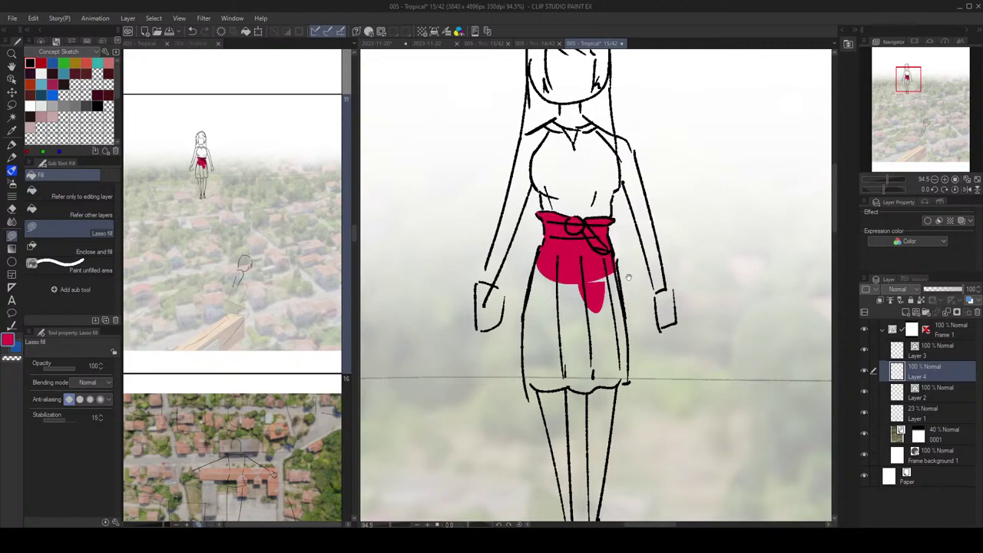
pyautogui.scroll(-1, 618, 269)
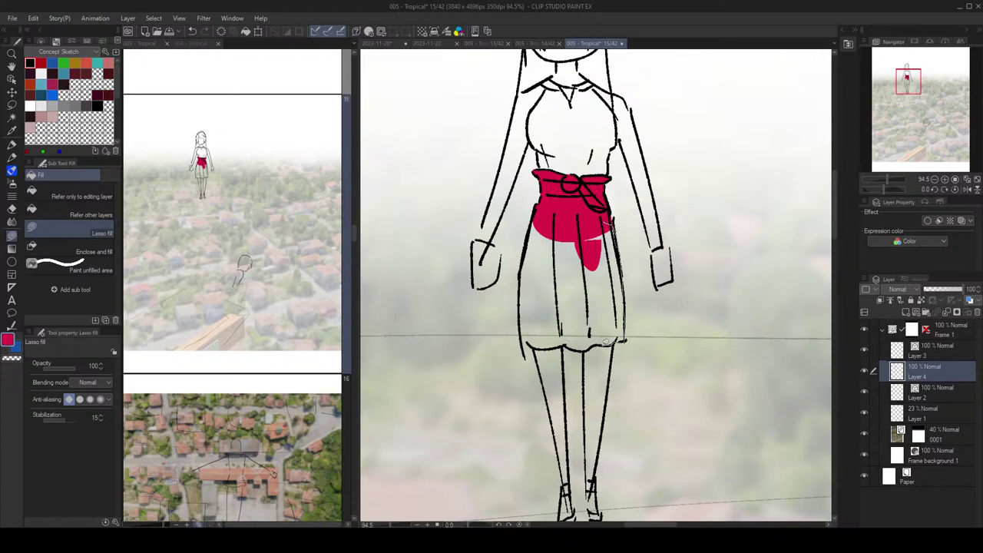
pyautogui.moveTo(587, 346)
pyautogui.mouseDown()
pyautogui.moveTo(555, 306)
pyautogui.moveTo(618, 342)
pyautogui.moveTo(547, 348)
pyautogui.moveTo(526, 341)
pyautogui.moveTo(521, 323)
pyautogui.moveTo(540, 209)
pyautogui.moveTo(560, 237)
pyautogui.mouseUp()
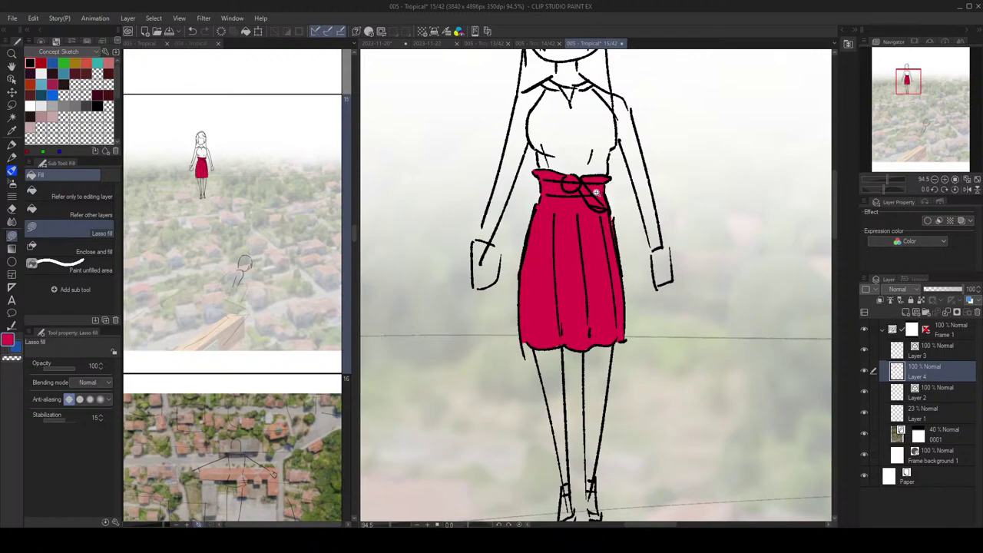
# Step: Shorten the vector stroke of the skirt's left outline on Layer 3 so it ends at the hem
pyautogui.scroll(-5, 659, 215)
pyautogui.scroll(3, 655, 268)
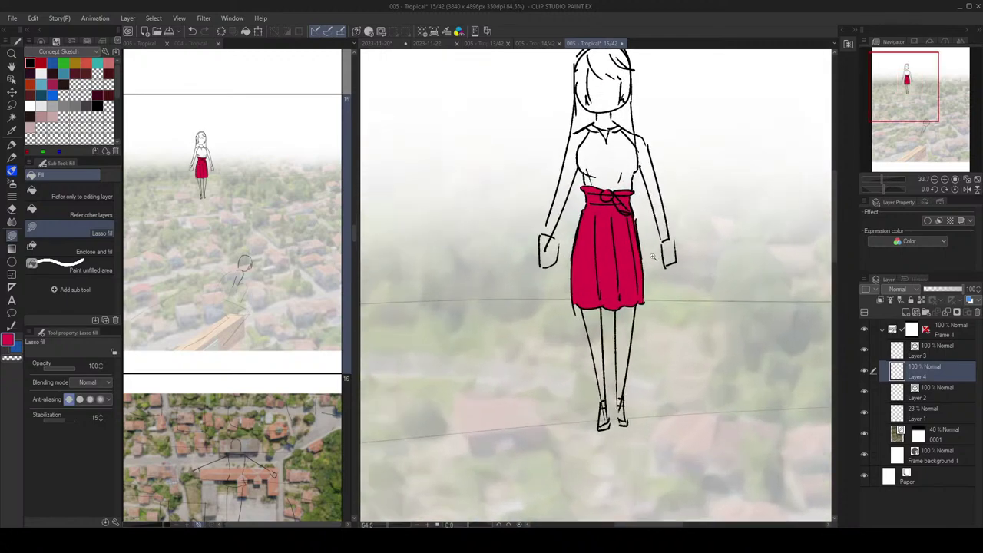
pyautogui.press('o')
pyautogui.scroll(1, 615, 290)
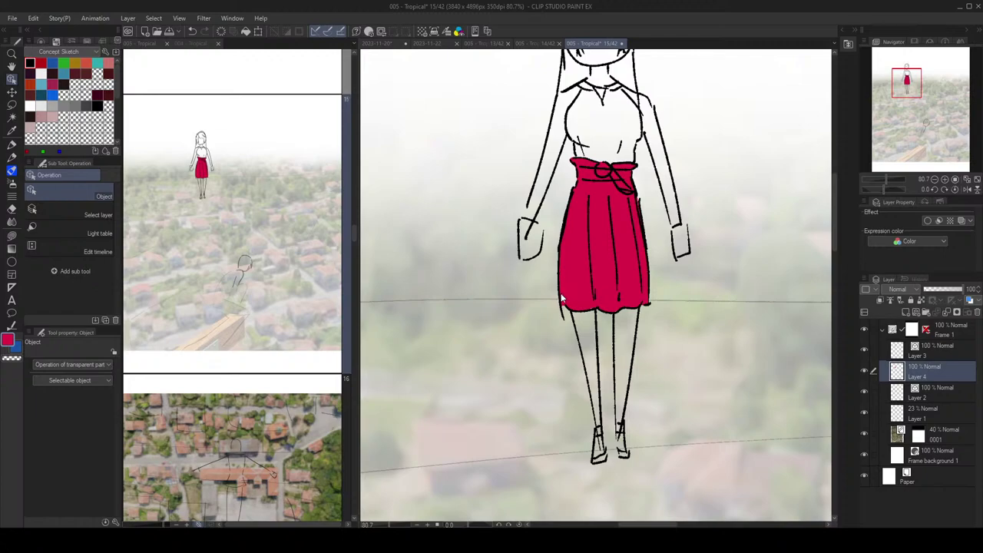
pyautogui.click(559, 301)
pyautogui.click(563, 317)
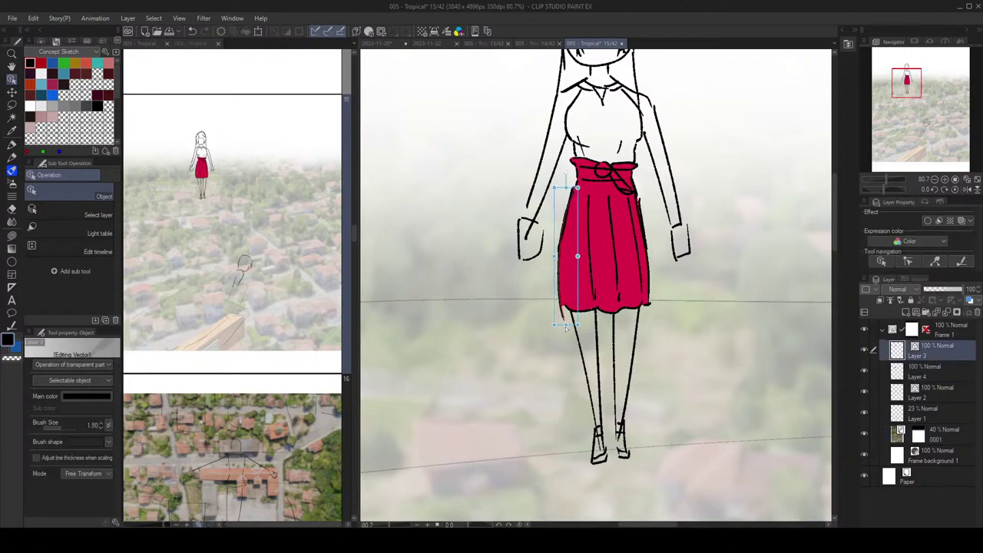
pyautogui.moveTo(565, 311); pyautogui.dragTo(566, 315)
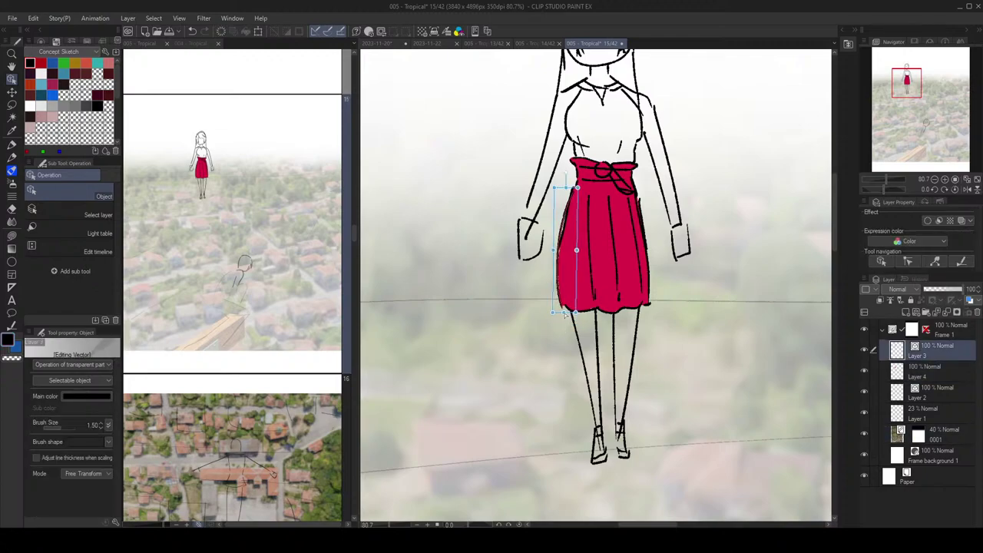
pyautogui.click(926, 417)
pyautogui.scroll(2, 631, 245)
pyautogui.press('g')
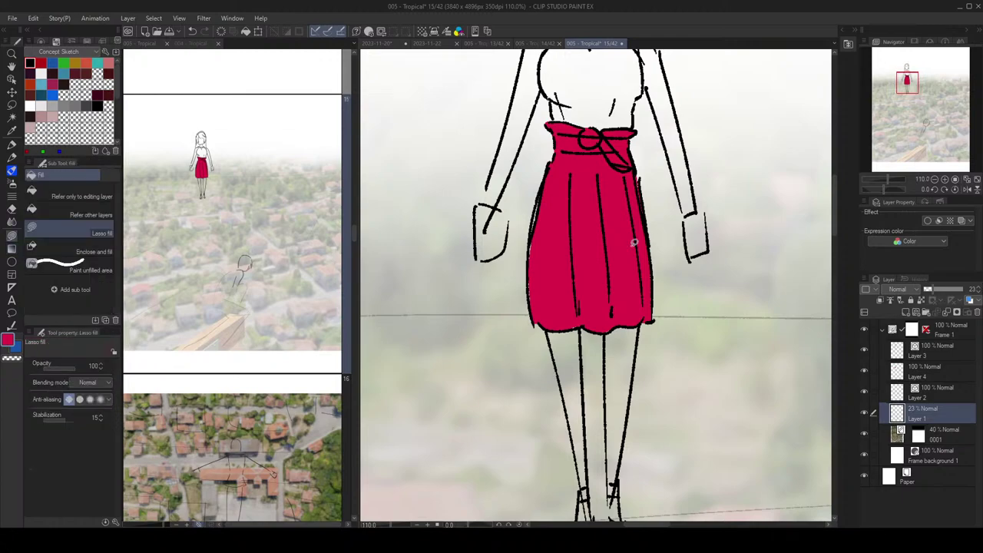
pyautogui.moveTo(544, 192); pyautogui.dragTo(533, 305)
pyautogui.scroll(-2, 615, 245)
pyautogui.scroll(2, 629, 273)
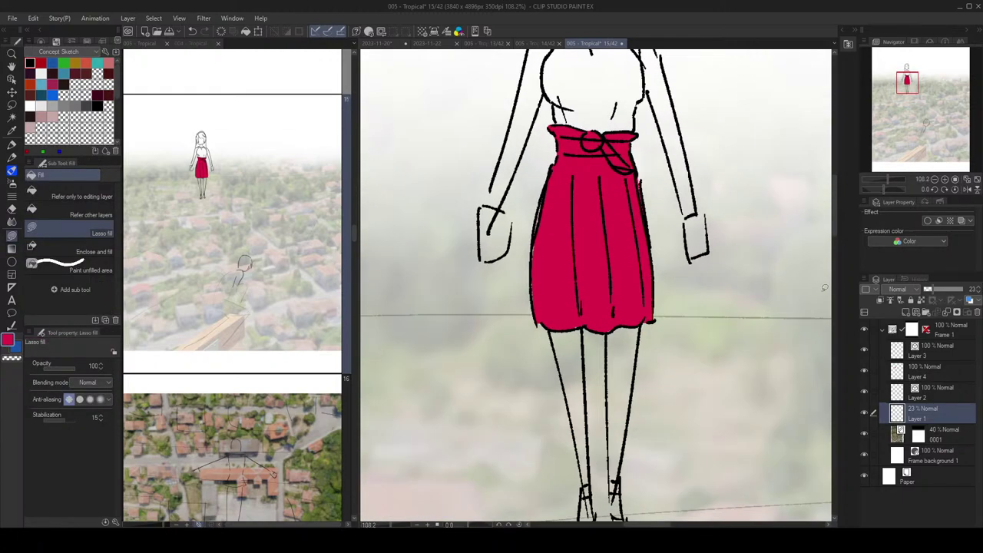
pyautogui.moveTo(580, 229)
pyautogui.mouseDown()
pyautogui.moveTo(596, 217)
pyautogui.moveTo(660, 240)
pyautogui.mouseUp()
pyautogui.hotkey('ctrl', 'z')
pyautogui.press('c')
pyautogui.hotkey('ctrl', 'z')
# Step: Touch up the crimson fill along the side edge of the woman's skirt on Layer 4 with Lasso fill
pyautogui.click(933, 371)
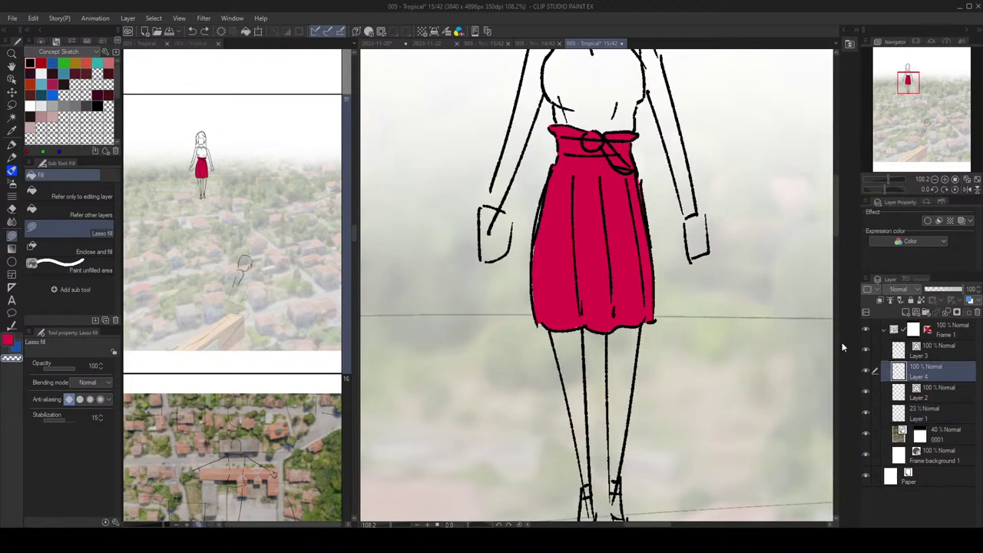
pyautogui.moveTo(690, 219); pyautogui.dragTo(704, 246)
pyautogui.moveTo(616, 260)
pyautogui.mouseDown()
pyautogui.moveTo(661, 282)
pyautogui.moveTo(656, 255)
pyautogui.mouseUp()
pyautogui.hotkey('ctrl', 'z')
pyautogui.press('x')
pyautogui.press('x')
pyautogui.hotkey('ctrl', 'z')
pyautogui.moveTo(563, 218); pyautogui.dragTo(551, 278)
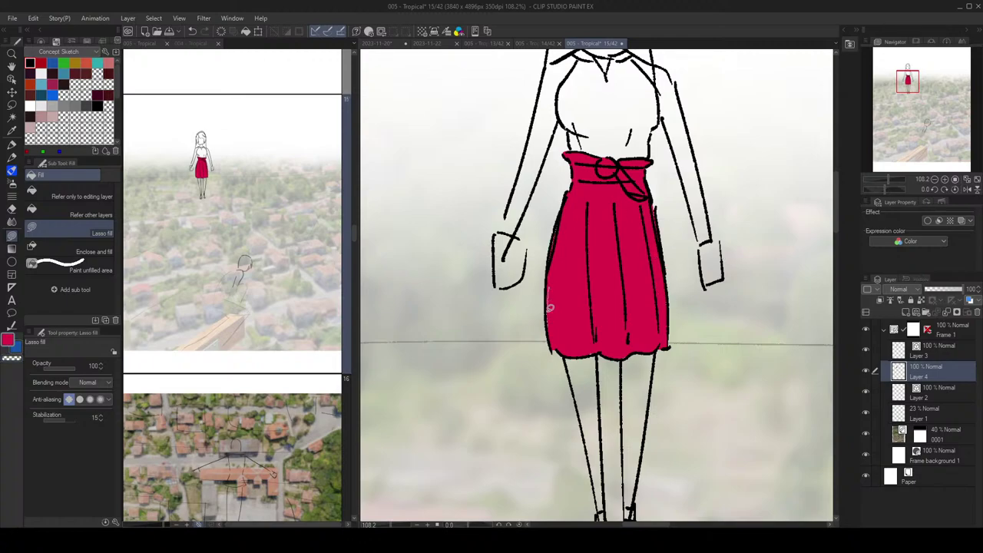
pyautogui.scroll(-5, 682, 209)
pyautogui.moveTo(695, 212); pyautogui.dragTo(695, 213)
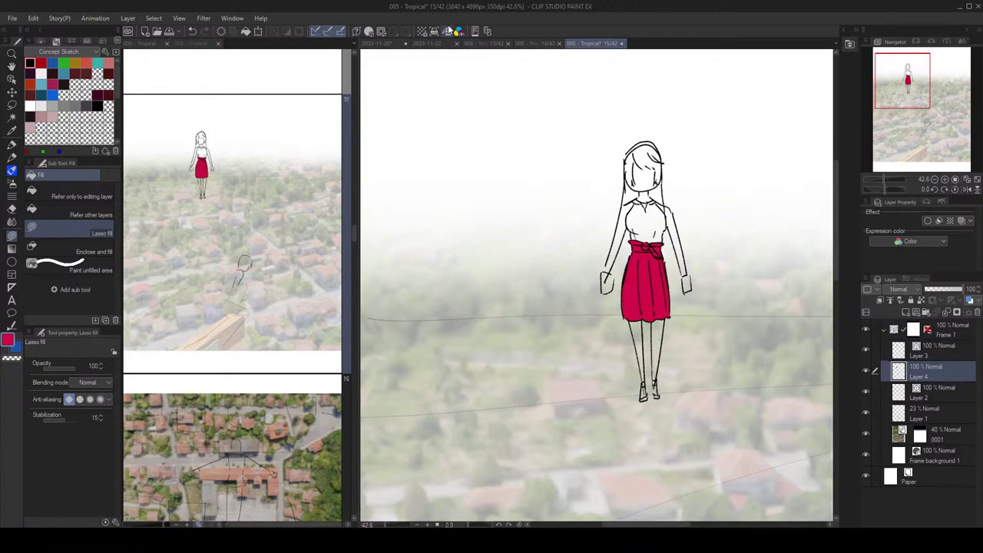
# Step: Fill the woman's sleeveless top with near-black on Layer 4 using Lasso fill
pyautogui.click(458, 32)
pyautogui.press('x')
pyautogui.scroll(5, 659, 274)
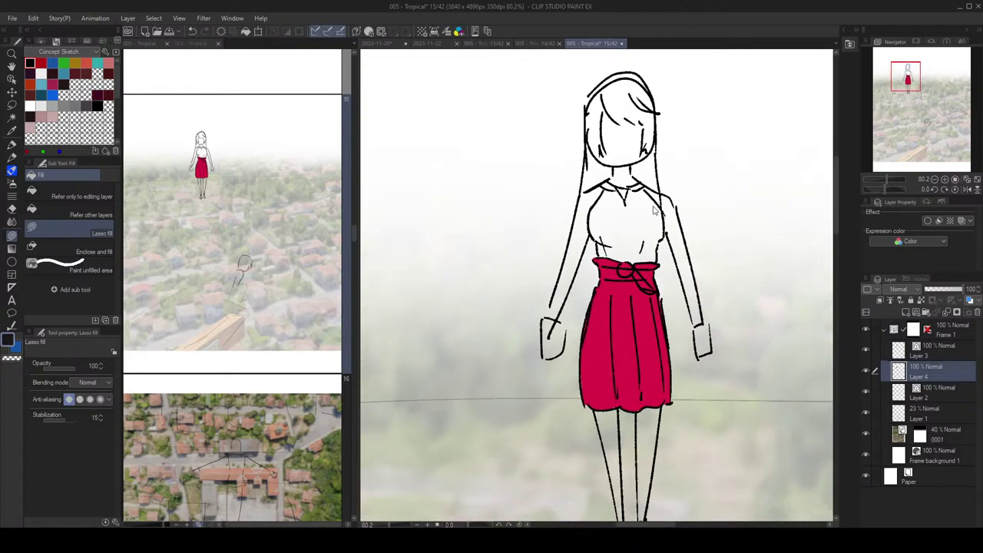
pyautogui.moveTo(659, 272)
pyautogui.mouseDown()
pyautogui.moveTo(670, 223)
pyautogui.moveTo(660, 197)
pyautogui.moveTo(641, 175)
pyautogui.moveTo(623, 178)
pyautogui.moveTo(612, 197)
pyautogui.moveTo(583, 170)
pyautogui.mouseUp()
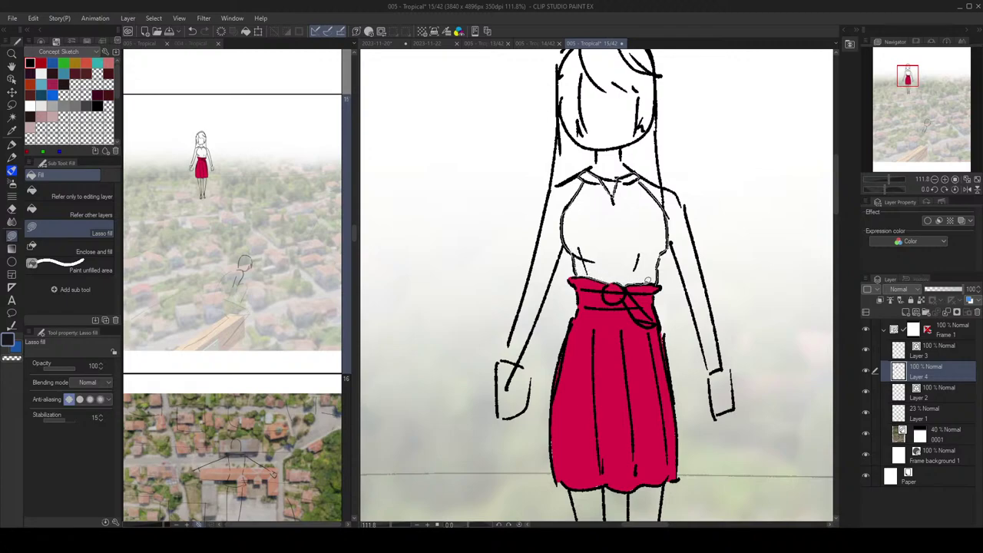
pyautogui.moveTo(648, 280); pyautogui.dragTo(659, 281)
pyautogui.moveTo(734, 219); pyautogui.dragTo(641, 228)
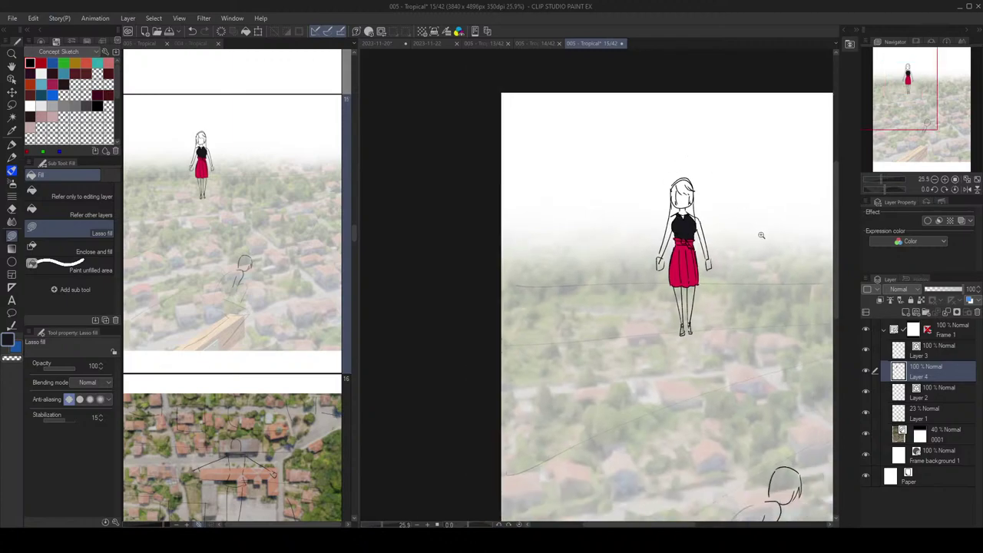
pyautogui.moveTo(719, 221); pyautogui.dragTo(687, 215)
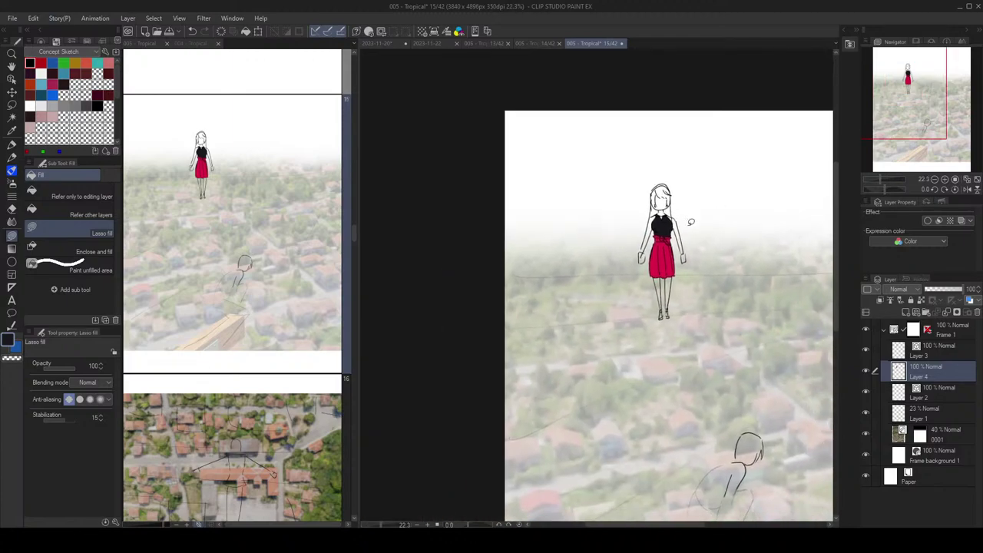
pyautogui.moveTo(681, 260); pyautogui.dragTo(731, 260)
pyautogui.moveTo(729, 260); pyautogui.dragTo(702, 268)
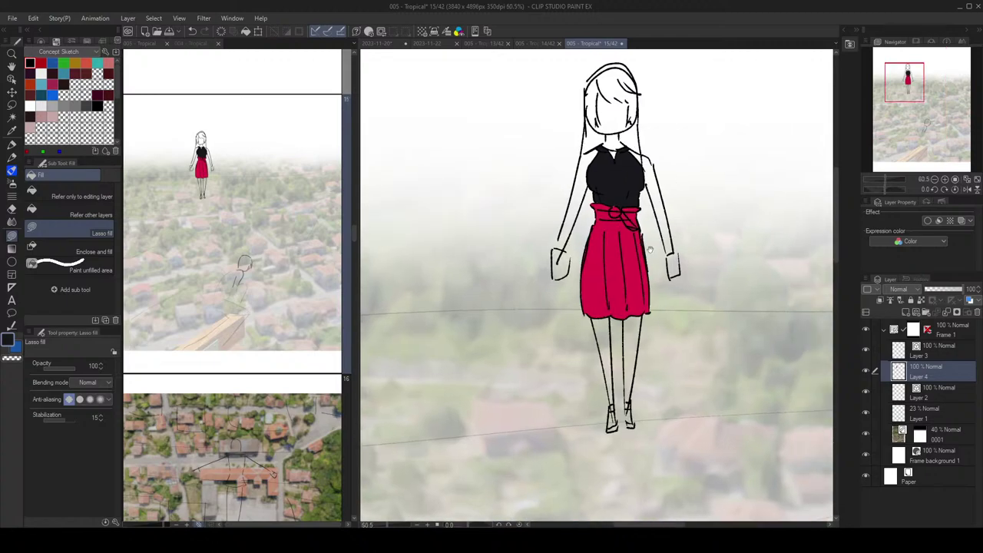
# Step: Pick the pale peach skin colour from the Flam swatches in Color Mixing and fill the arm and hand on the skirt knot's side
pyautogui.click(948, 44)
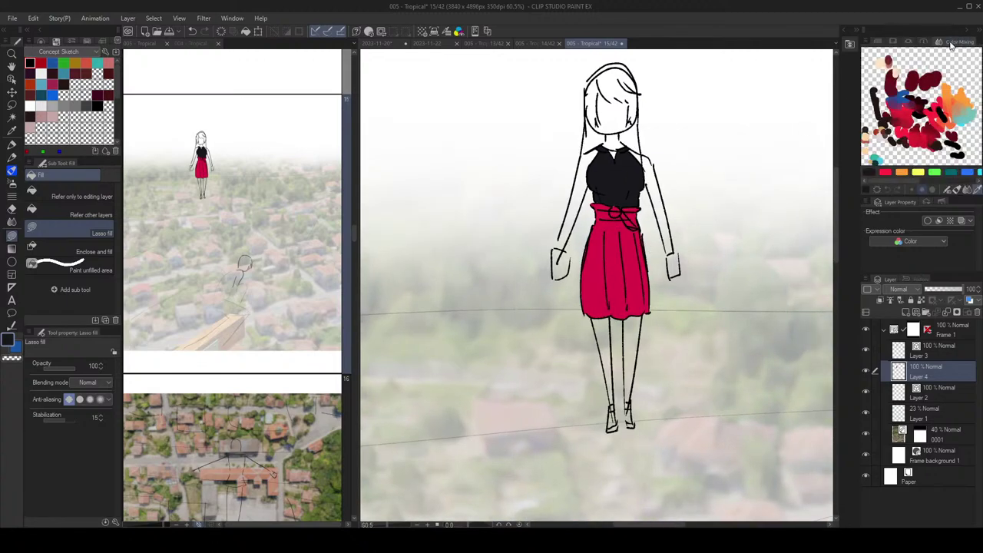
pyautogui.moveTo(926, 109)
pyautogui.mouseDown()
pyautogui.moveTo(960, 87)
pyautogui.moveTo(927, 90)
pyautogui.moveTo(927, 118)
pyautogui.mouseUp()
pyautogui.click(913, 80)
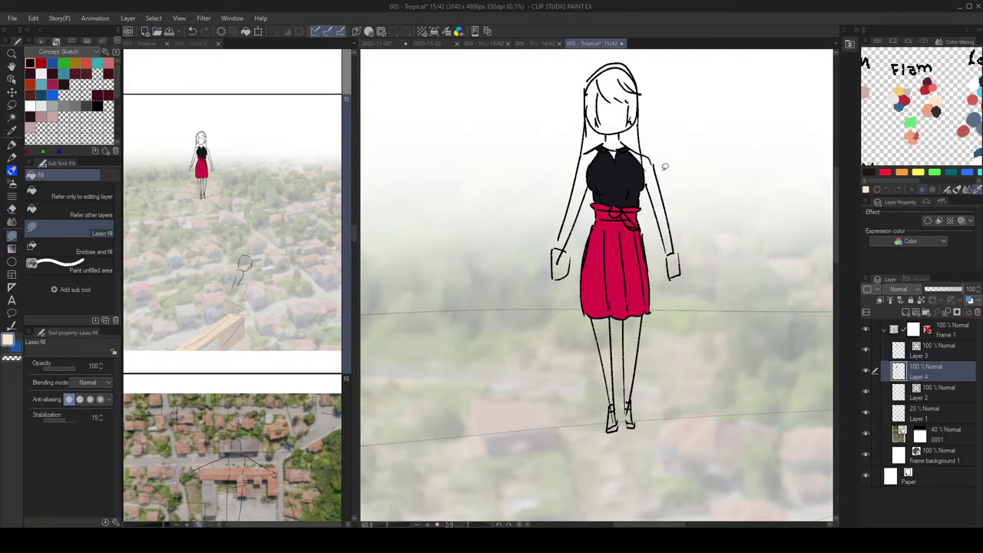
pyautogui.scroll(3, 671, 167)
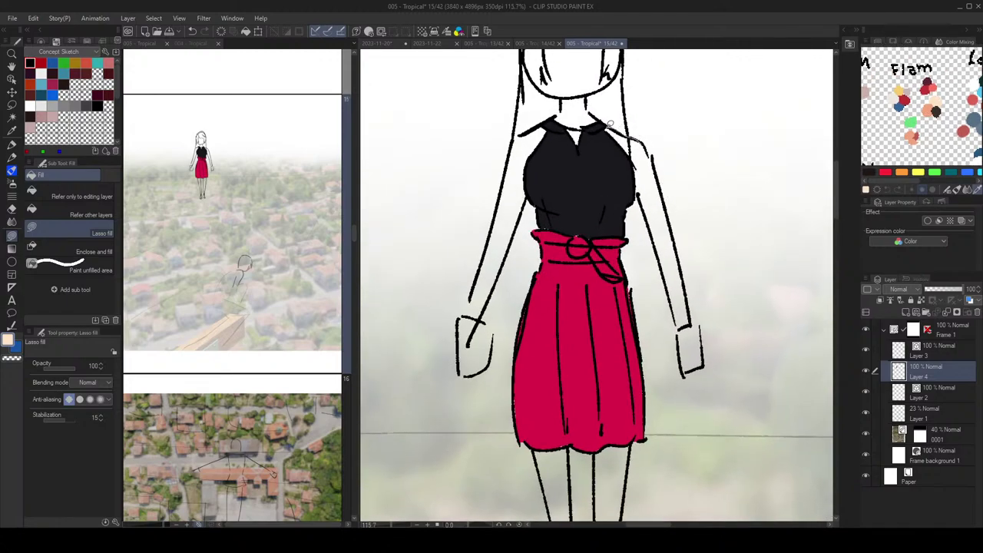
pyautogui.moveTo(629, 148)
pyautogui.mouseDown()
pyautogui.moveTo(640, 189)
pyautogui.moveTo(651, 191)
pyautogui.moveTo(649, 153)
pyautogui.mouseUp()
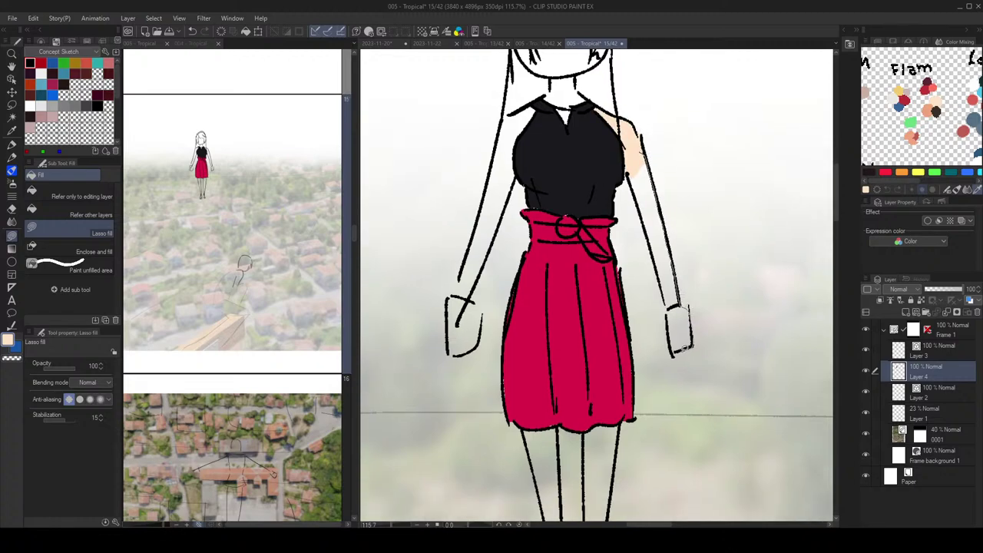
pyautogui.moveTo(636, 191); pyautogui.dragTo(638, 157)
pyautogui.moveTo(688, 195)
pyautogui.mouseDown()
pyautogui.moveTo(621, 169)
pyautogui.moveTo(653, 189)
pyautogui.mouseUp()
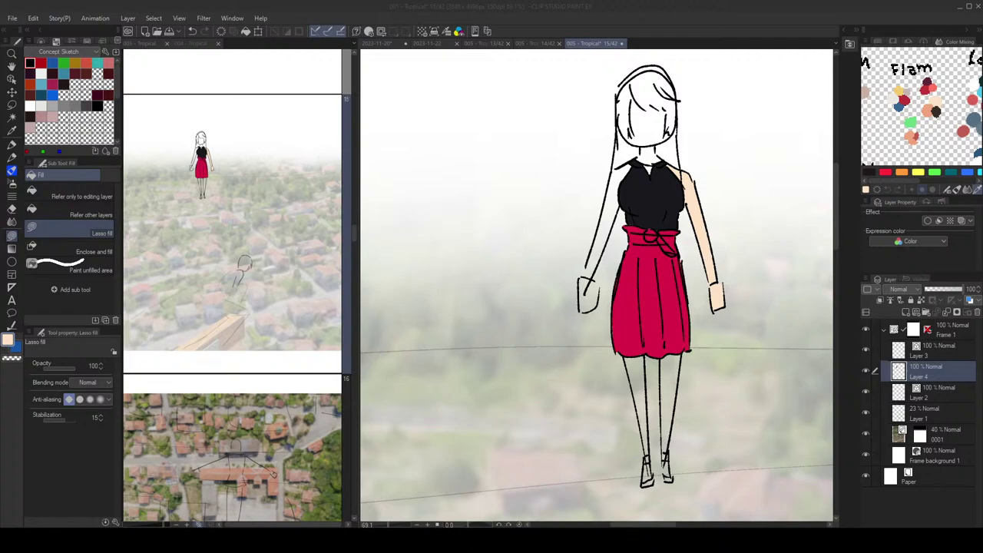
pyautogui.scroll(3, 669, 151)
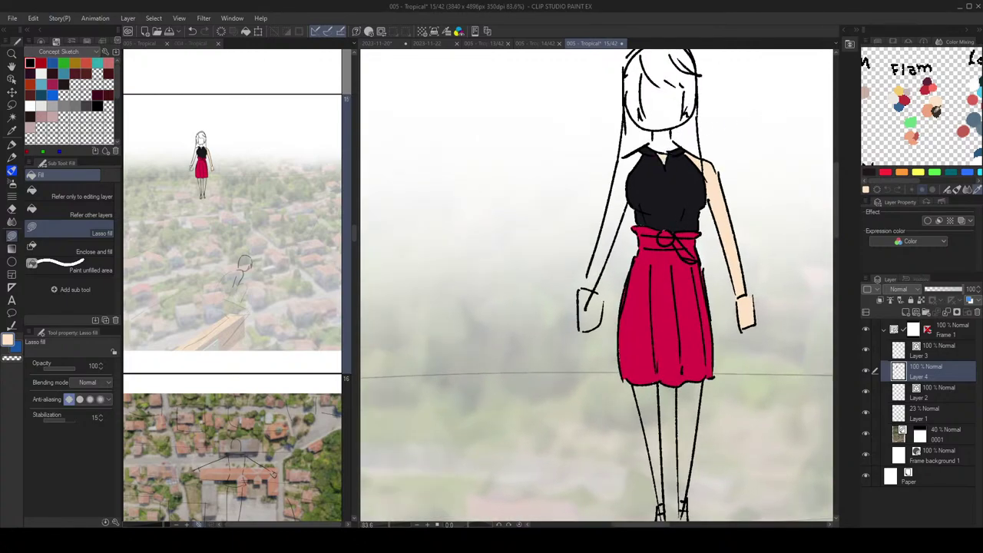
# Step: Pick the yellow Flam swatch and lasso-fill a bracelet around the wrist of the coloured arm
pyautogui.click(900, 91)
pyautogui.moveTo(734, 265)
pyautogui.mouseDown()
pyautogui.moveTo(752, 289)
pyautogui.moveTo(733, 309)
pyautogui.mouseUp()
pyautogui.moveTo(768, 289); pyautogui.dragTo(754, 275)
pyautogui.moveTo(783, 308)
pyautogui.mouseDown()
pyautogui.moveTo(720, 275)
pyautogui.moveTo(728, 289)
pyautogui.moveTo(721, 284)
pyautogui.mouseUp()
pyautogui.moveTo(749, 253); pyautogui.dragTo(731, 226)
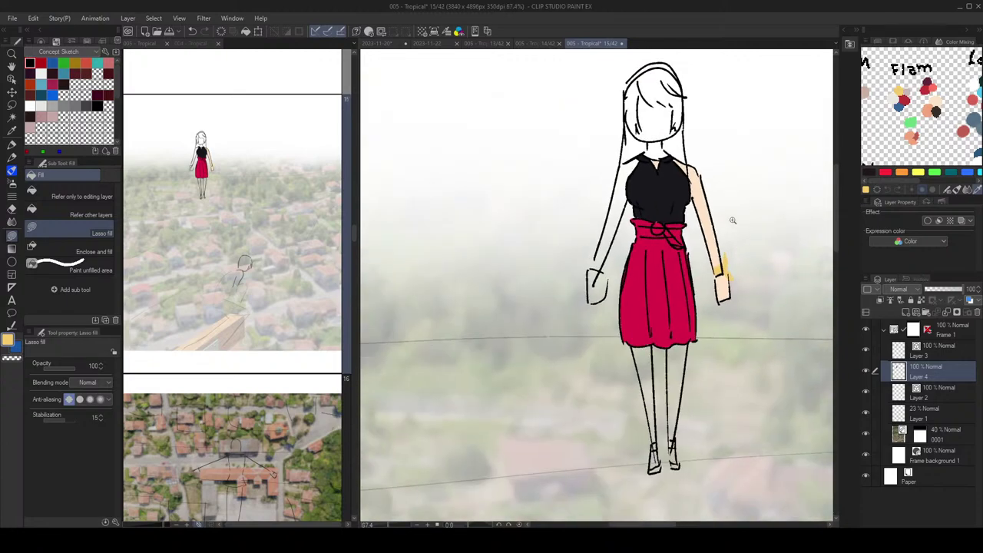
pyautogui.moveTo(718, 187); pyautogui.dragTo(722, 210)
# Step: Fill the neck, the other shoulder, arm and hand with the pale peach skin colour
pyautogui.scroll(3, 704, 221)
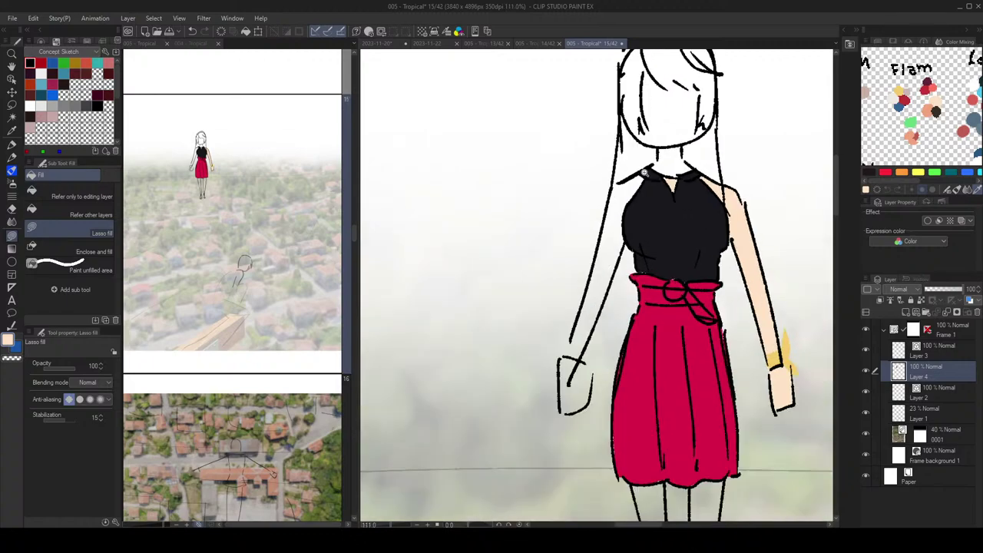
pyautogui.moveTo(645, 174)
pyautogui.mouseDown()
pyautogui.moveTo(610, 200)
pyautogui.moveTo(638, 204)
pyautogui.mouseUp()
pyautogui.moveTo(631, 242); pyautogui.dragTo(646, 212)
pyautogui.moveTo(639, 176)
pyautogui.mouseDown()
pyautogui.moveTo(645, 209)
pyautogui.moveTo(624, 248)
pyautogui.moveTo(622, 189)
pyautogui.moveTo(588, 286)
pyautogui.moveTo(606, 200)
pyautogui.mouseUp()
pyautogui.scroll(-1, 654, 195)
pyautogui.moveTo(623, 237); pyautogui.dragTo(620, 225)
pyautogui.moveTo(586, 269)
pyautogui.mouseDown()
pyautogui.moveTo(601, 290)
pyautogui.moveTo(595, 319)
pyautogui.moveTo(572, 326)
pyautogui.moveTo(584, 267)
pyautogui.mouseUp()
pyautogui.scroll(-5, 607, 215)
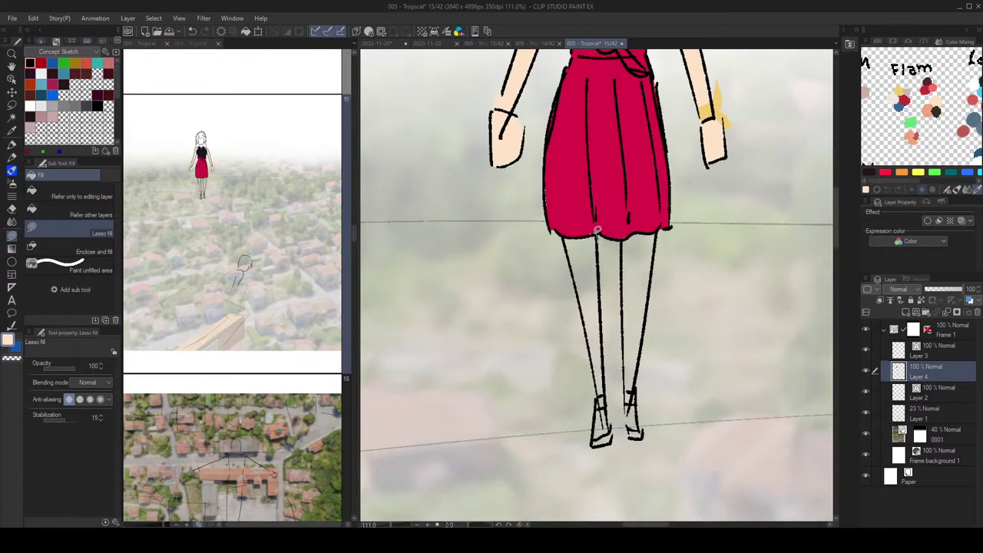
# Step: Fill both of the woman's legs and feet with the pale peach skin colour
pyautogui.moveTo(570, 232)
pyautogui.mouseDown()
pyautogui.moveTo(580, 277)
pyautogui.moveTo(598, 247)
pyautogui.mouseUp()
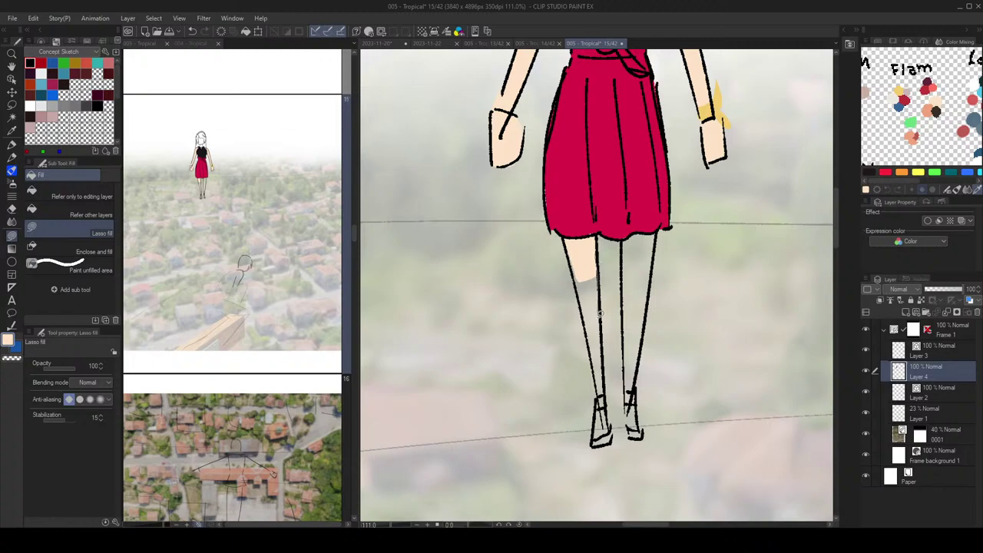
pyautogui.moveTo(605, 369)
pyautogui.mouseDown()
pyautogui.moveTo(602, 396)
pyautogui.moveTo(570, 254)
pyautogui.mouseUp()
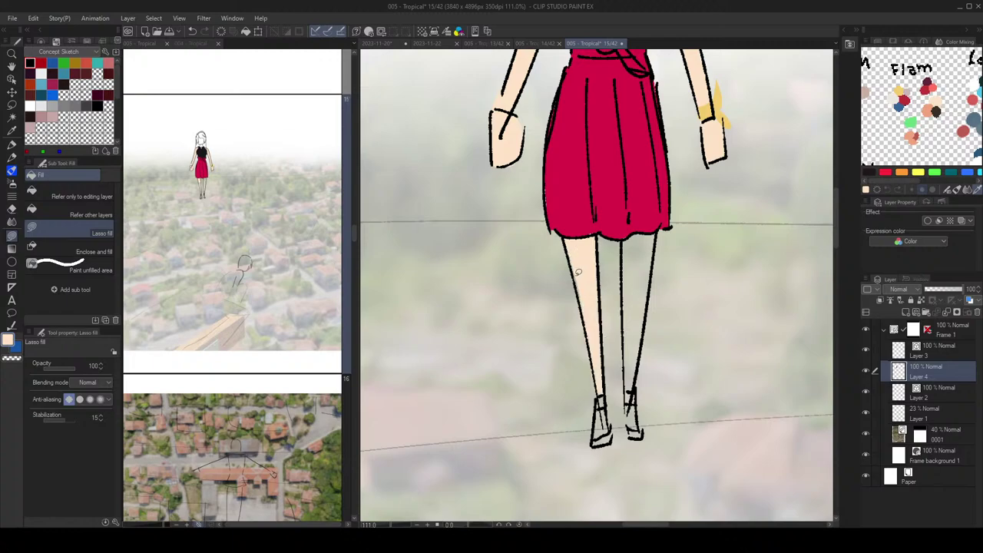
pyautogui.moveTo(612, 224)
pyautogui.mouseDown()
pyautogui.moveTo(611, 371)
pyautogui.moveTo(620, 374)
pyautogui.moveTo(644, 227)
pyautogui.moveTo(612, 223)
pyautogui.mouseUp()
pyautogui.scroll(-5, 607, 301)
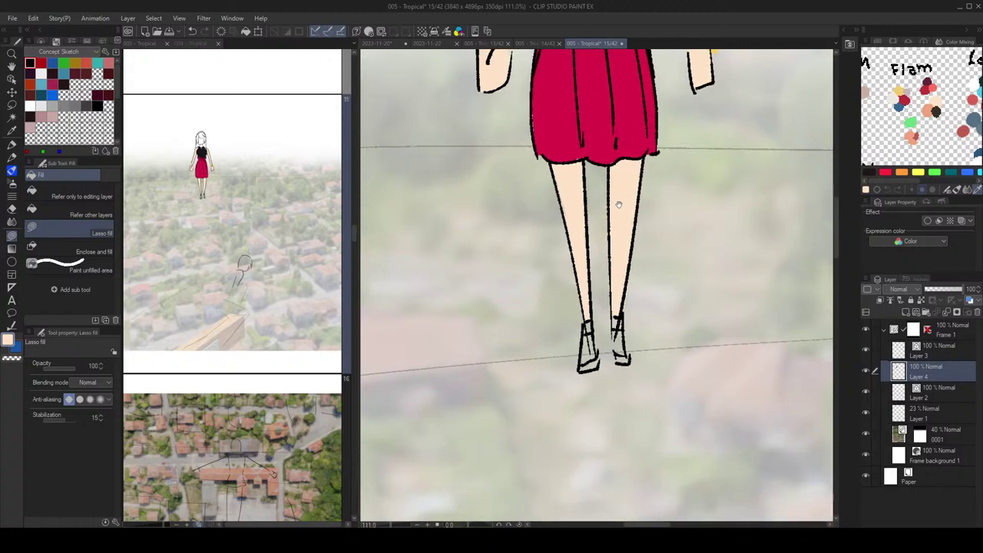
pyautogui.scroll(2, 607, 302)
pyautogui.moveTo(585, 308)
pyautogui.mouseDown()
pyautogui.moveTo(595, 357)
pyautogui.moveTo(571, 309)
pyautogui.moveTo(580, 298)
pyautogui.moveTo(636, 350)
pyautogui.moveTo(628, 280)
pyautogui.moveTo(618, 290)
pyautogui.mouseUp()
# Step: Fill the woman's face with the pale peach skin colour, leaving the hair uncoloured
pyautogui.scroll(-8, 683, 231)
pyautogui.moveTo(724, 184); pyautogui.dragTo(721, 192)
pyautogui.scroll(4, 657, 257)
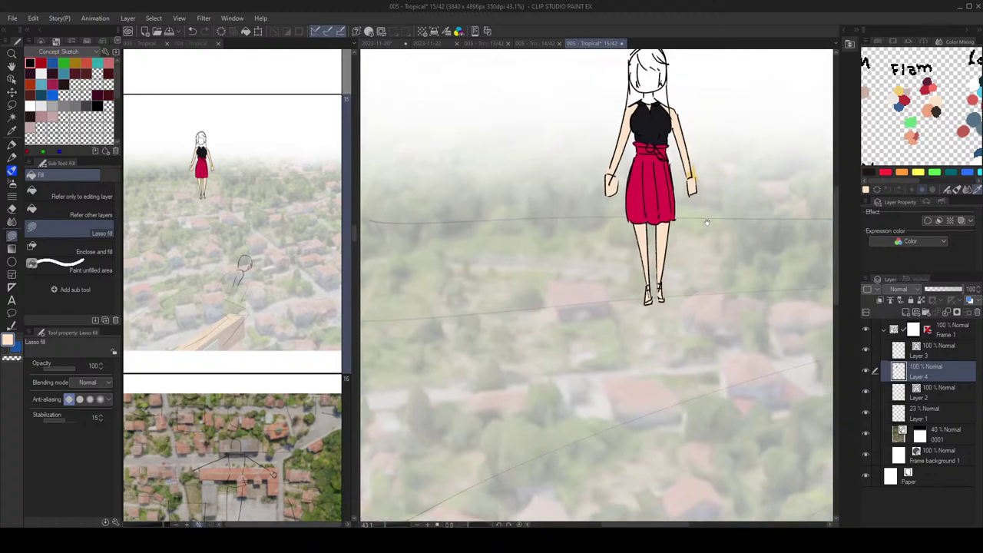
pyautogui.moveTo(657, 257)
pyautogui.mouseDown()
pyautogui.moveTo(627, 239)
pyautogui.moveTo(622, 262)
pyautogui.moveTo(649, 257)
pyautogui.mouseUp()
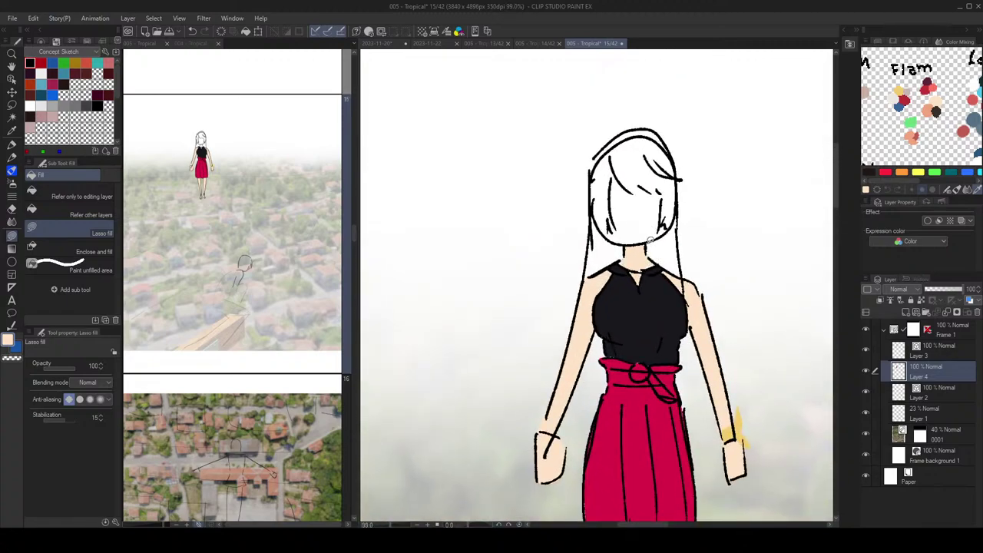
pyautogui.moveTo(662, 223)
pyautogui.mouseDown()
pyautogui.moveTo(658, 189)
pyautogui.moveTo(615, 178)
pyautogui.moveTo(615, 246)
pyautogui.moveTo(662, 231)
pyautogui.mouseUp()
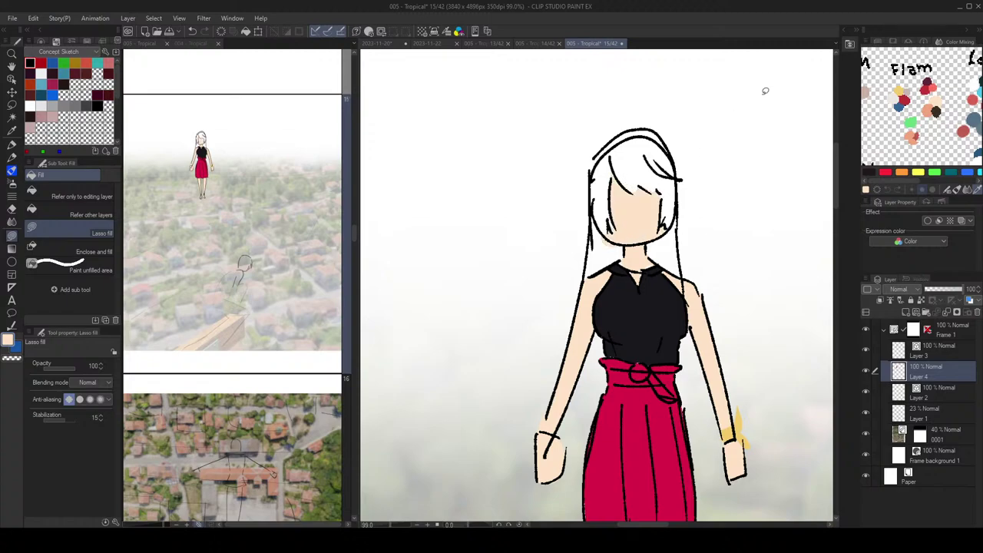
# Step: Pick the dark brown Flam swatch and fill the woman's long hair and fringe, then check the figure
pyautogui.click(937, 112)
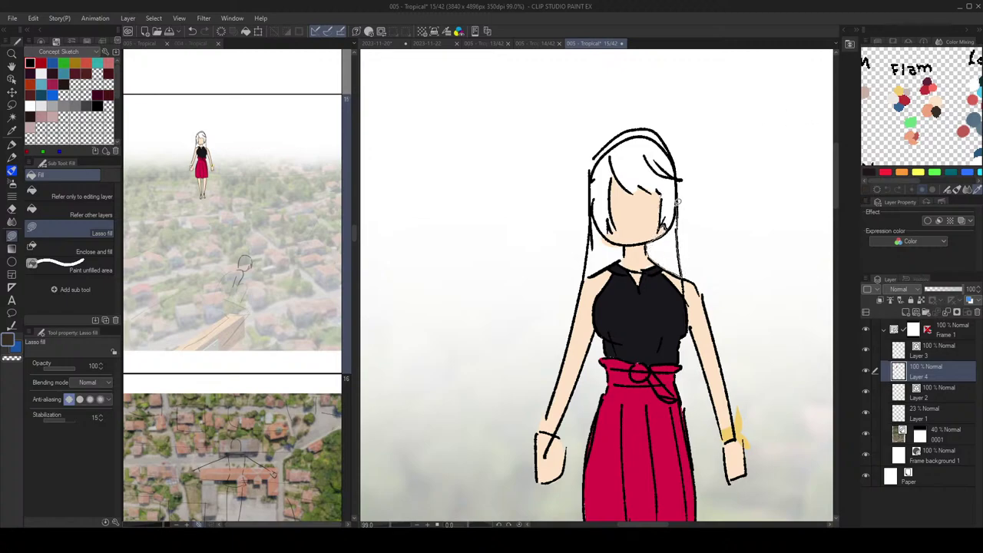
pyautogui.moveTo(677, 202); pyautogui.dragTo(664, 205)
pyautogui.moveTo(649, 254); pyautogui.dragTo(681, 274)
pyautogui.moveTo(666, 208)
pyautogui.mouseDown()
pyautogui.moveTo(658, 187)
pyautogui.moveTo(628, 189)
pyautogui.moveTo(616, 175)
pyautogui.moveTo(611, 235)
pyautogui.moveTo(622, 241)
pyautogui.moveTo(603, 268)
pyautogui.moveTo(590, 222)
pyautogui.moveTo(598, 157)
pyautogui.moveTo(624, 153)
pyautogui.moveTo(660, 176)
pyautogui.moveTo(666, 207)
pyautogui.moveTo(679, 198)
pyautogui.moveTo(679, 168)
pyautogui.moveTo(654, 132)
pyautogui.moveTo(637, 126)
pyautogui.moveTo(605, 156)
pyautogui.moveTo(649, 175)
pyautogui.mouseUp()
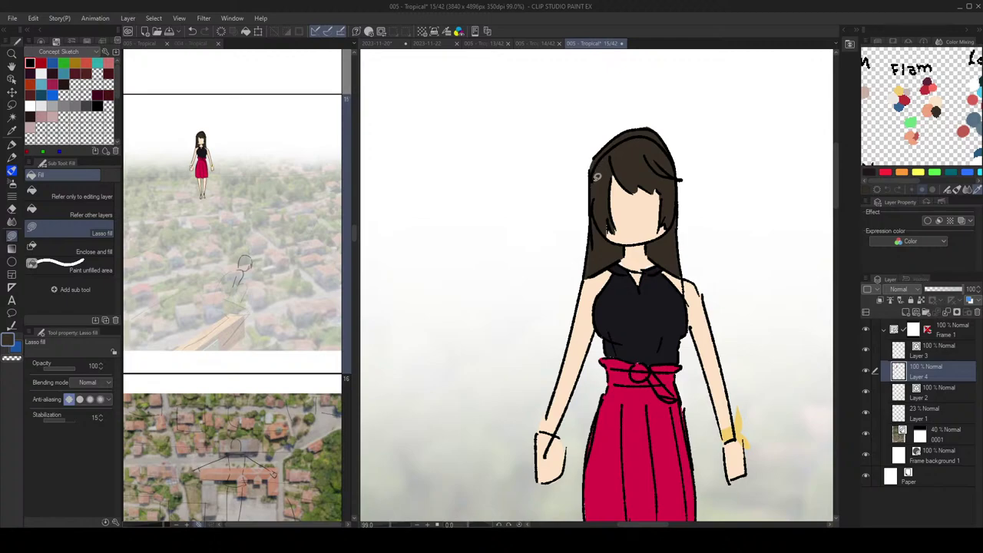
pyautogui.scroll(-6, 717, 202)
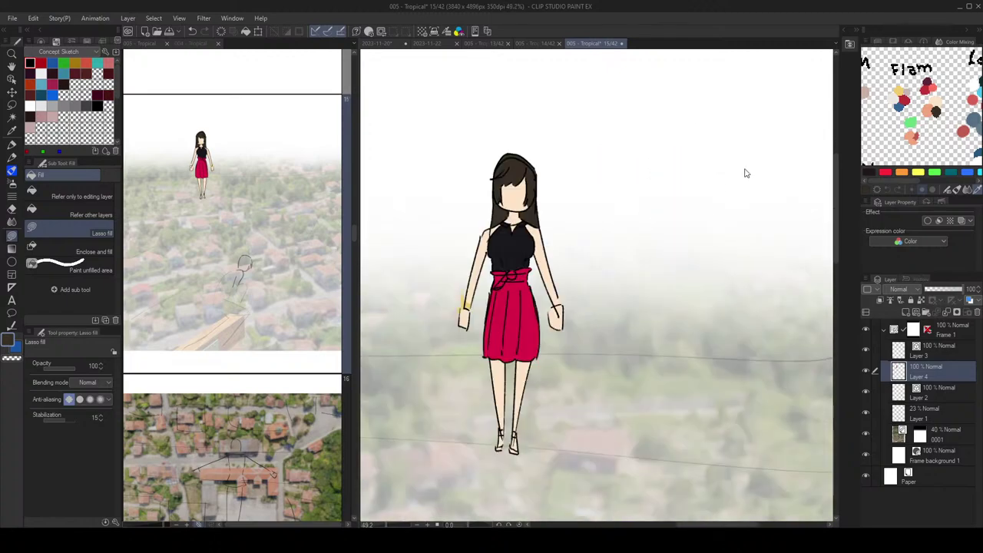
pyautogui.scroll(5, 749, 238)
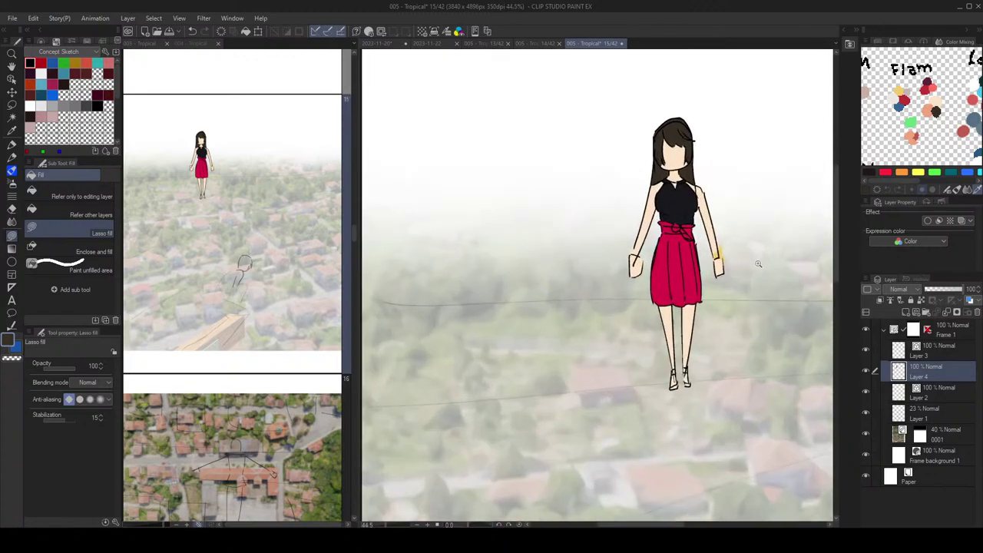
pyautogui.scroll(-5, 734, 302)
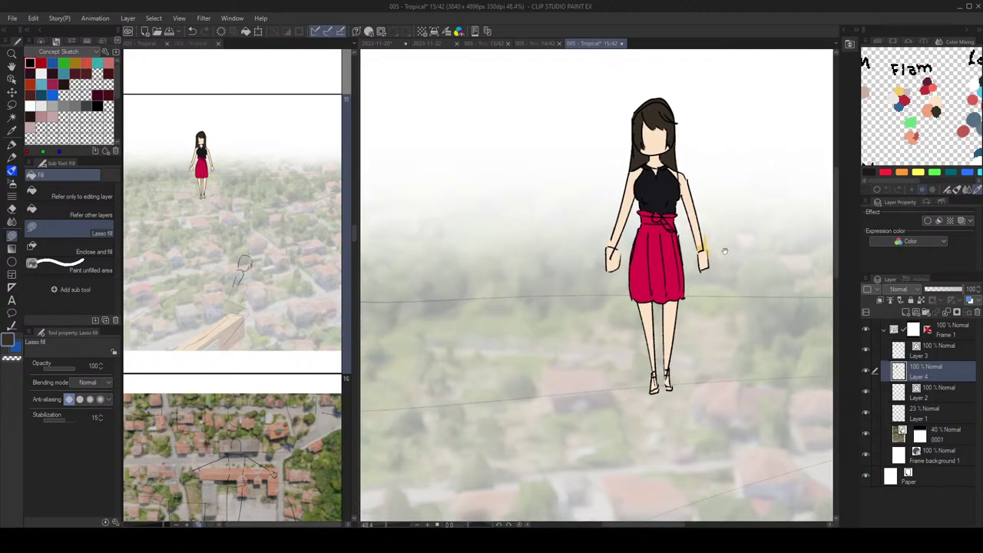
# Step: Sample the skirt's crimson and fill the ankle straps and soles of both shoes with it
pyautogui.scroll(1, 706, 234)
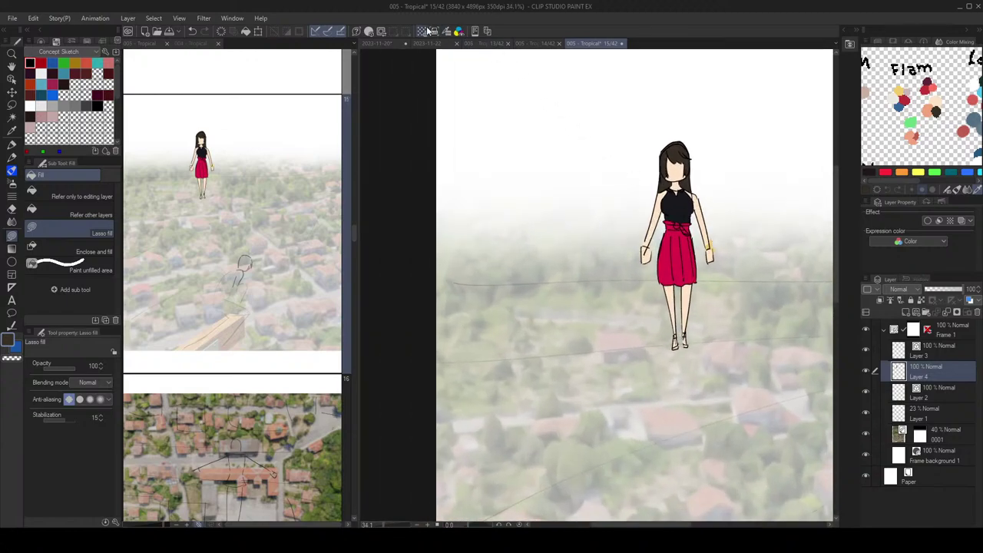
pyautogui.scroll(3, 716, 285)
pyautogui.keyDown('alt'); pyautogui.click(671, 255); pyautogui.keyUp('alt')
pyautogui.moveTo(640, 400)
pyautogui.mouseDown()
pyautogui.moveTo(627, 326)
pyautogui.moveTo(642, 361)
pyautogui.moveTo(633, 350)
pyautogui.mouseUp()
pyautogui.scroll(3, 626, 326)
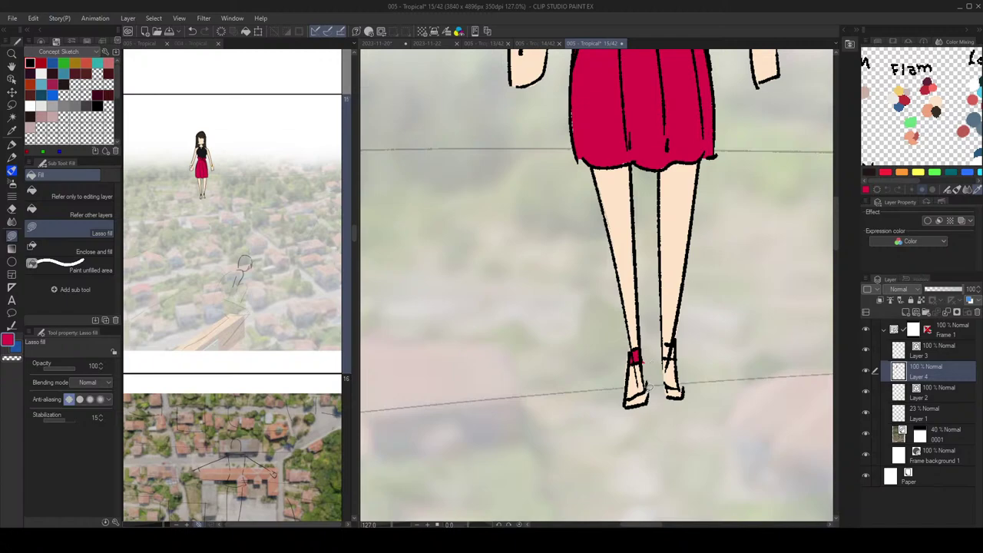
pyautogui.moveTo(639, 391); pyautogui.dragTo(630, 400)
pyautogui.moveTo(664, 341); pyautogui.dragTo(665, 348)
pyautogui.moveTo(668, 382); pyautogui.dragTo(668, 396)
pyautogui.scroll(-6, 668, 307)
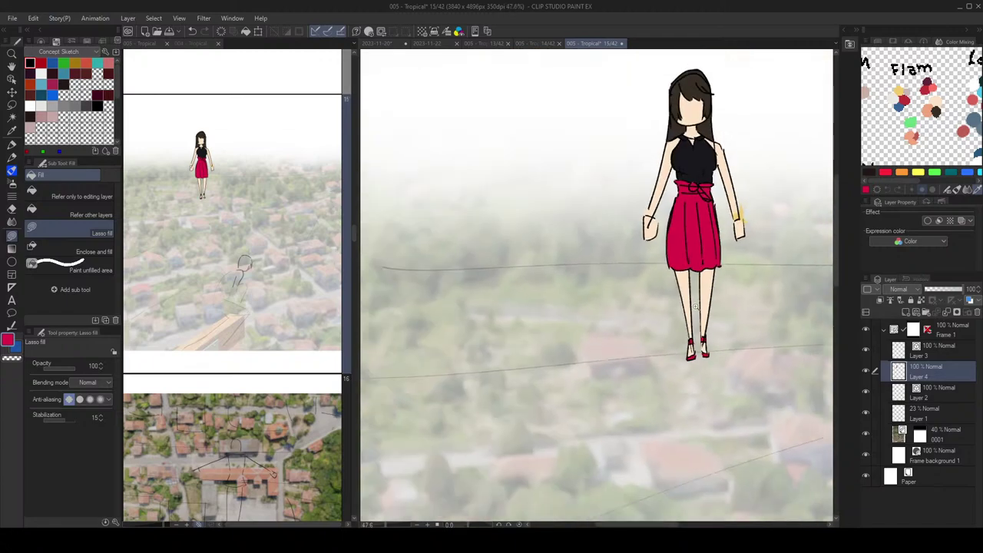
# Step: Auto-select the crimson areas of the skirt and shoes and shift their hue and saturation to a soft mint green
pyautogui.moveTo(686, 231); pyautogui.dragTo(691, 276)
pyautogui.press('w')
pyautogui.click(664, 257)
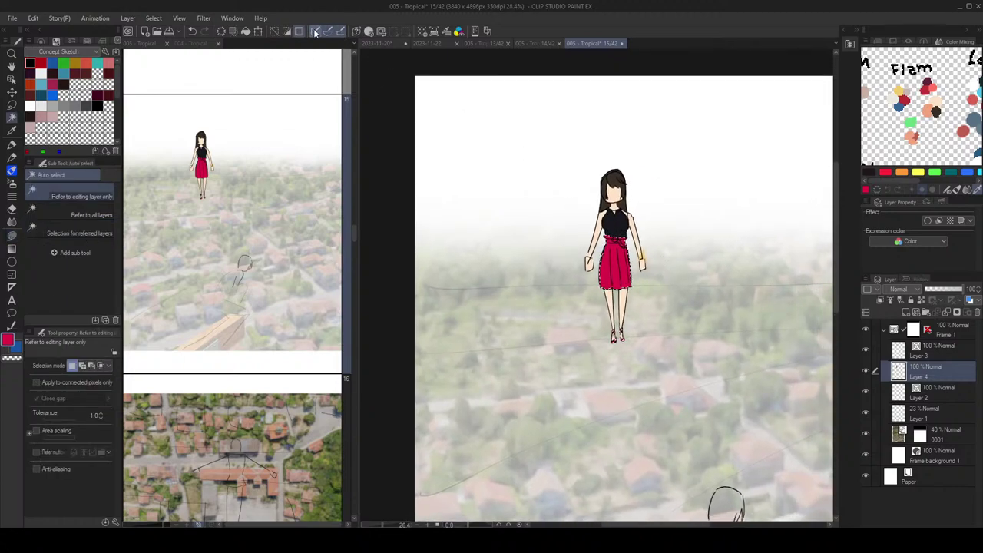
pyautogui.scroll(2, 695, 201)
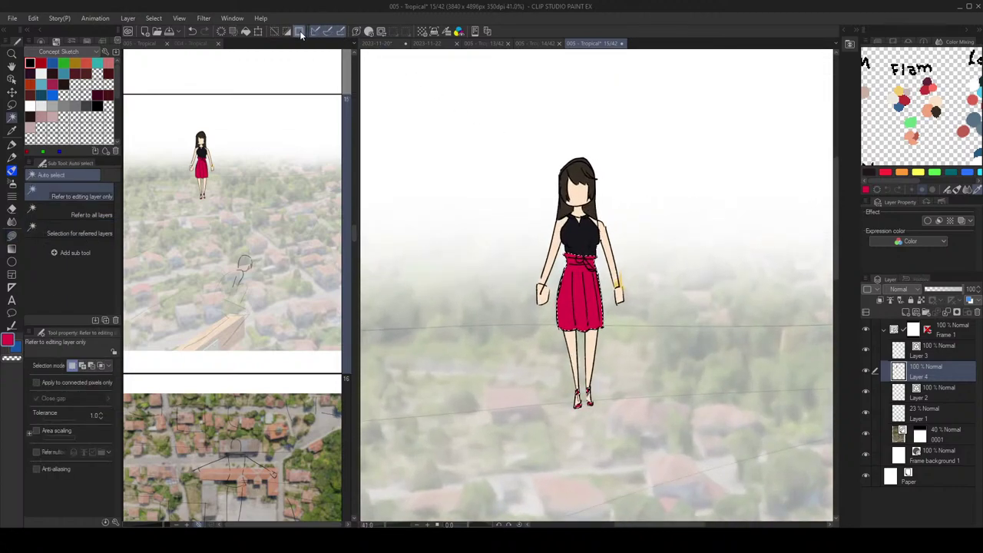
pyautogui.hotkey('ctrl', 'u')
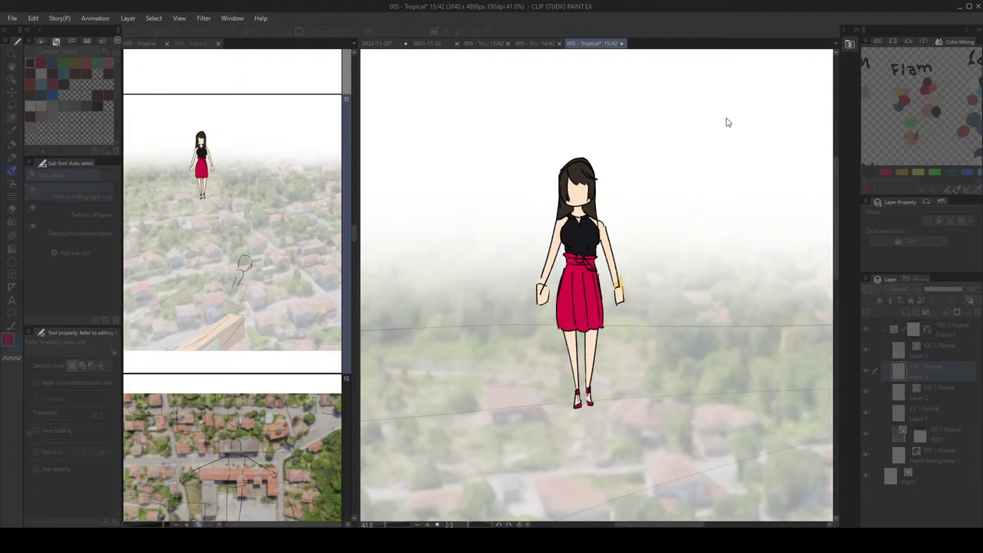
pyautogui.moveTo(728, 118); pyautogui.dragTo(736, 116)
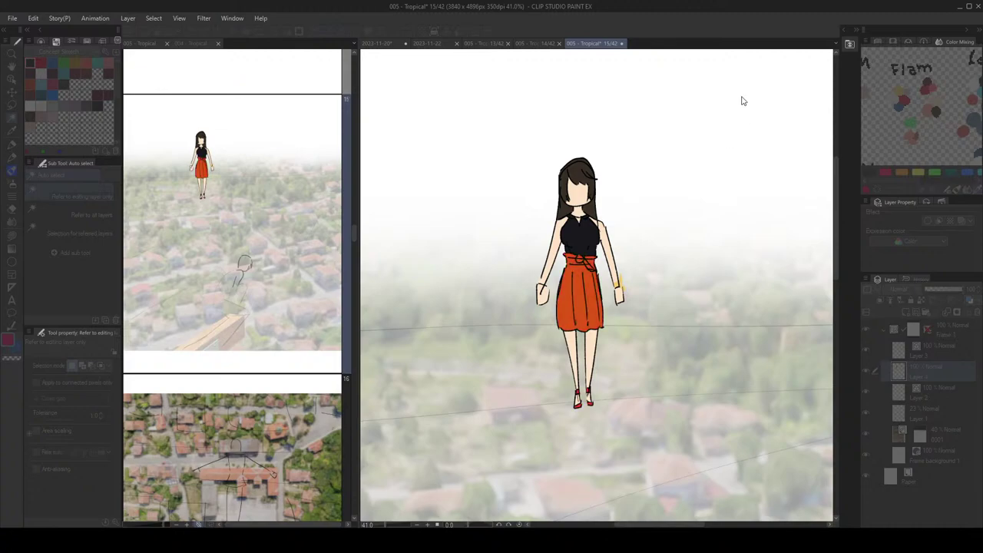
pyautogui.moveTo(738, 116); pyautogui.dragTo(802, 119)
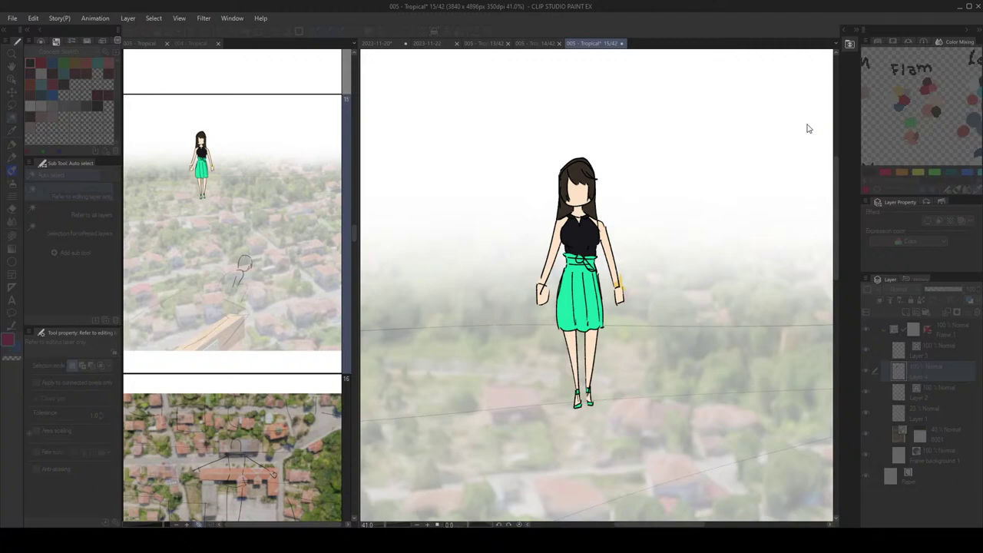
pyautogui.moveTo(755, 168); pyautogui.dragTo(764, 170)
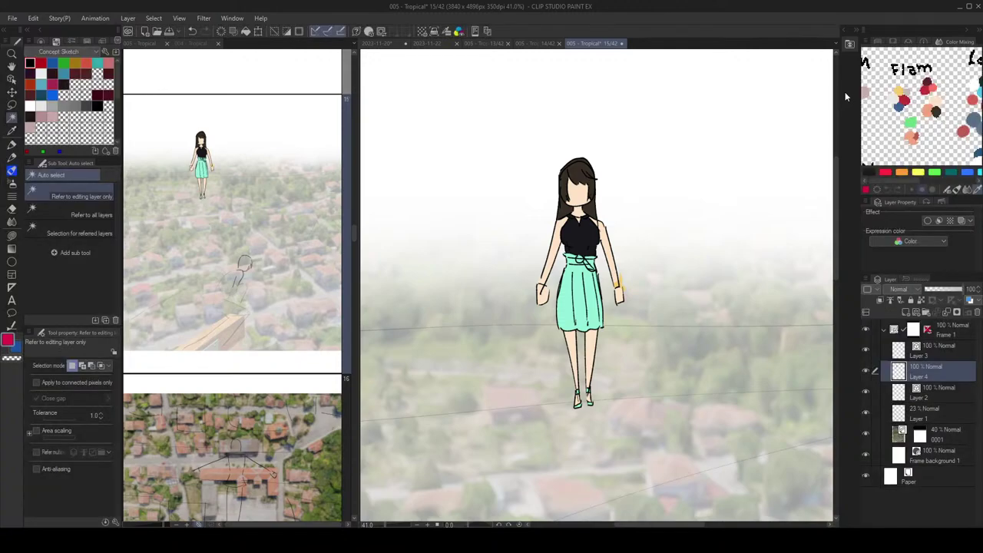
# Step: Compare the crimson and mint versions of the outfit against the whole panel, ending on the mint one
pyautogui.scroll(-5, 621, 240)
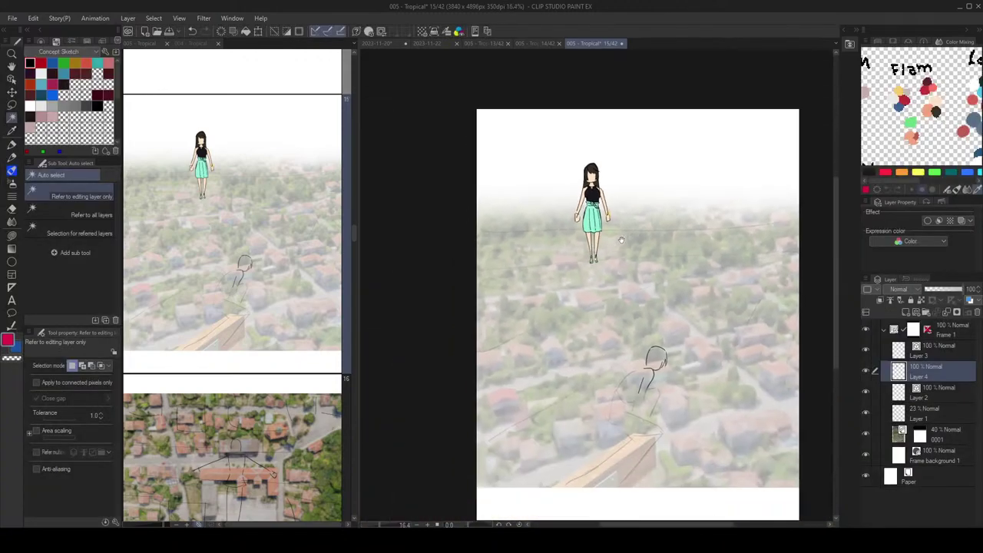
pyautogui.hotkey('ctrl', 'z')
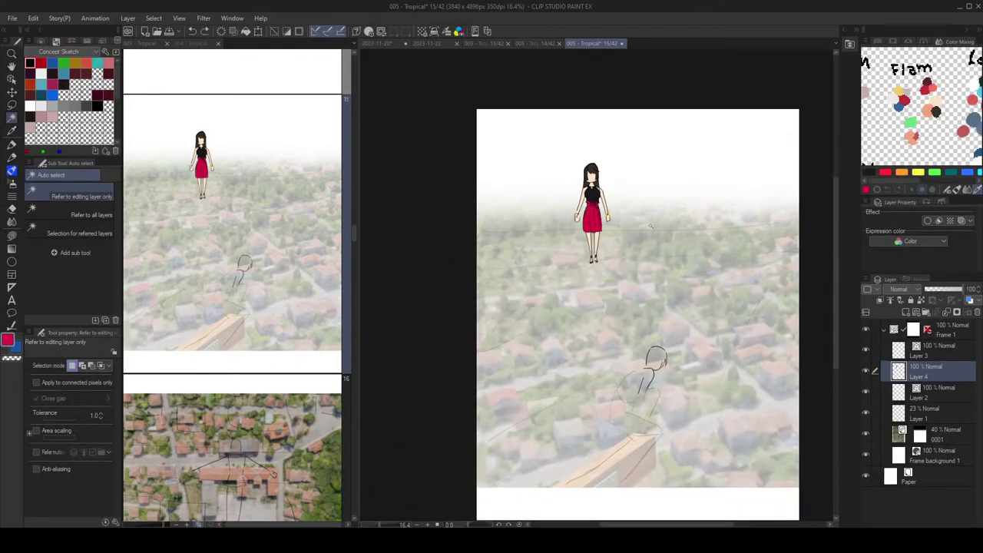
pyautogui.scroll(-1, 650, 235)
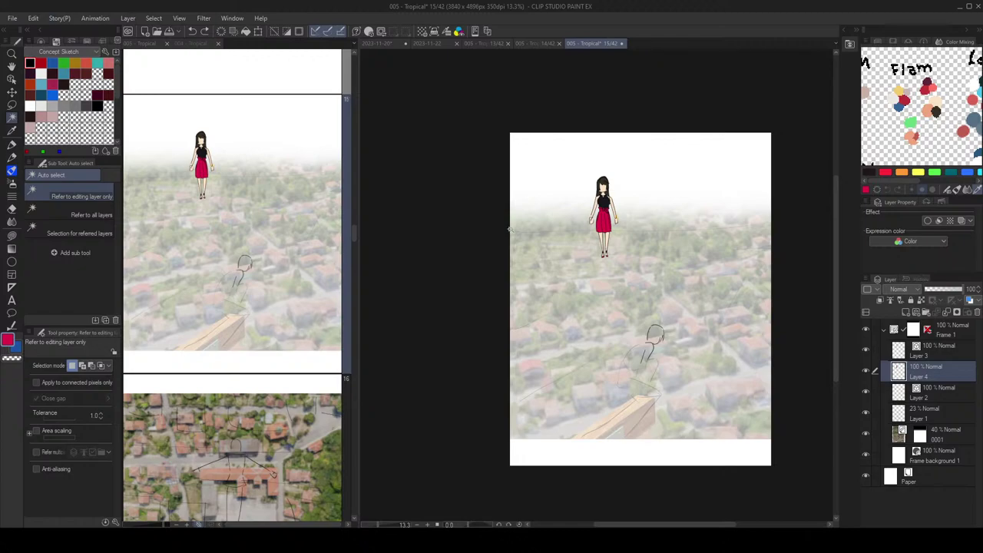
pyautogui.hotkey('ctrl', 'y')
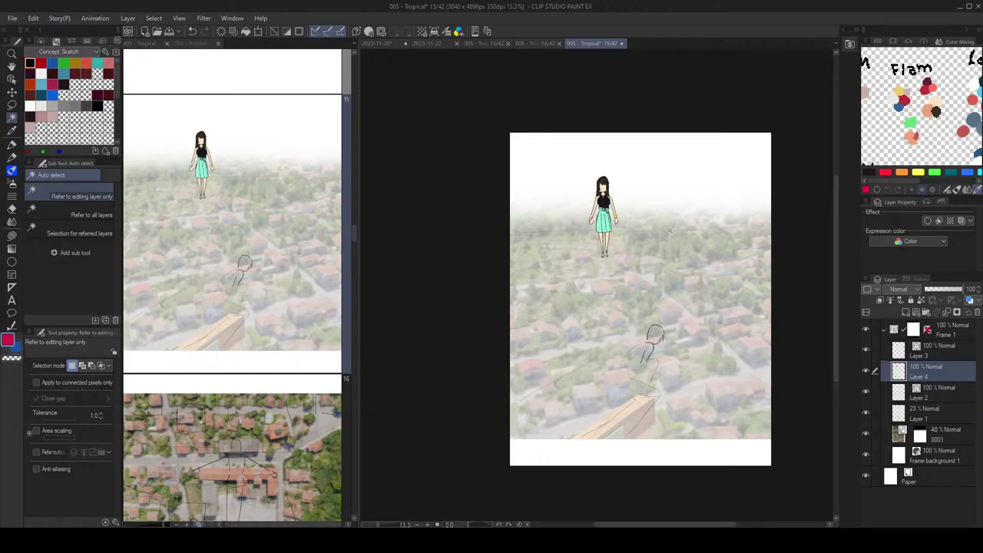
pyautogui.hotkey('ctrl', 'y')
pyautogui.scroll(2, 614, 265)
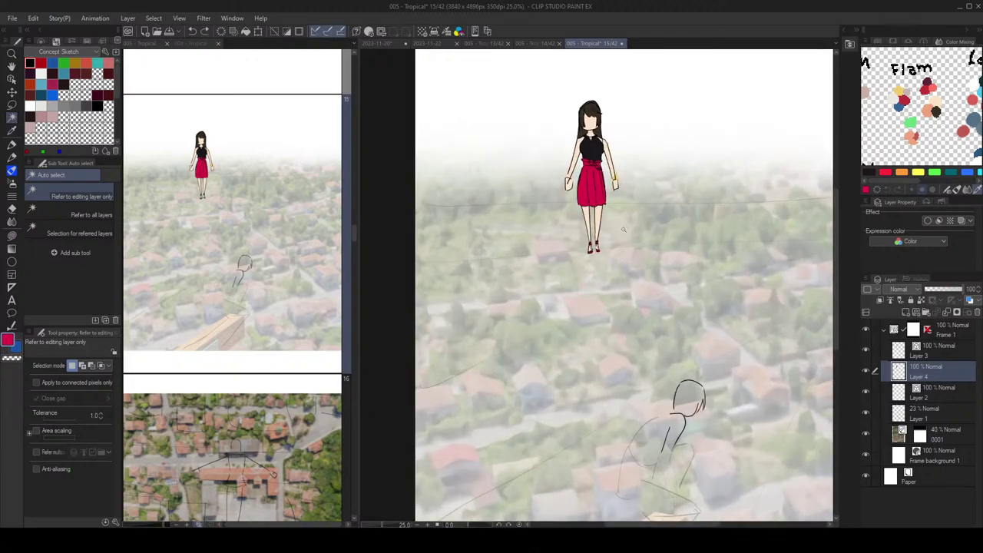
pyautogui.hotkey('ctrl', 'z')
pyautogui.scroll(-2, 618, 233)
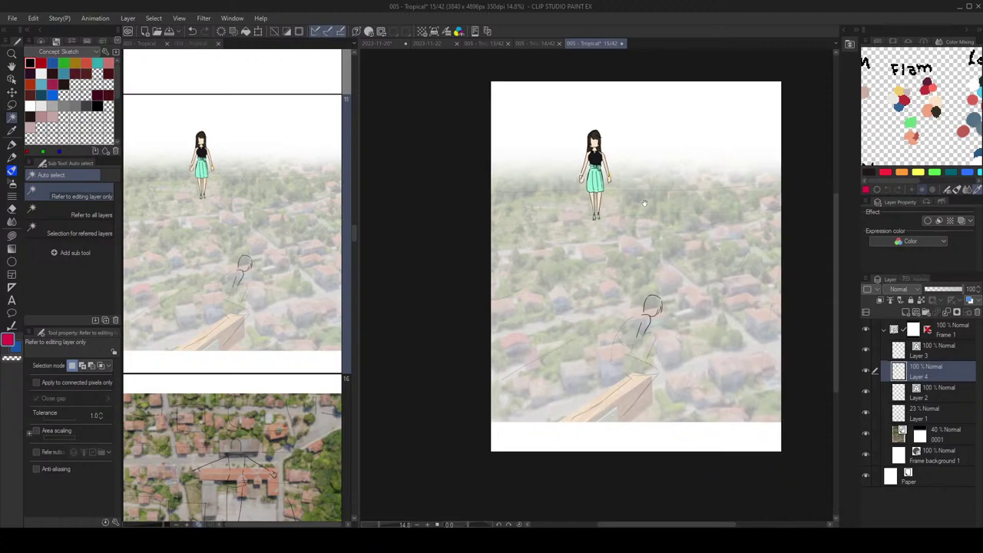
pyautogui.scroll(2, 622, 138)
pyautogui.scroll(-2, 630, 146)
pyautogui.moveTo(645, 192); pyautogui.dragTo(619, 179)
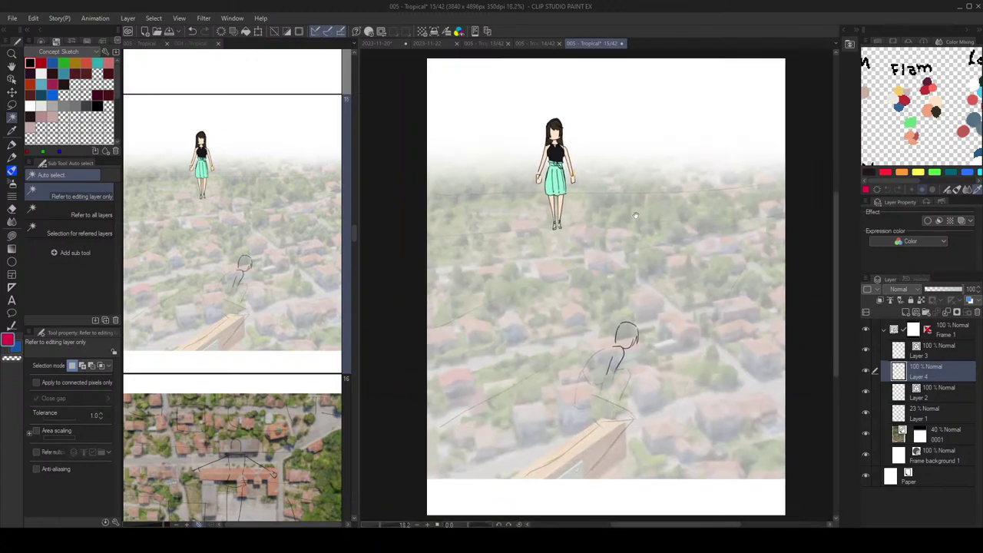
# Step: Group Layer 3 and Layer 4 into one folder and collapse it
pyautogui.click(934, 353)
pyautogui.keyDown('shift'); pyautogui.click(934, 370); pyautogui.keyUp('shift')
pyautogui.hotkey('ctrl', 'g')
pyautogui.click(893, 348)
pyautogui.scroll(1, 618, 307)
pyautogui.press('p')
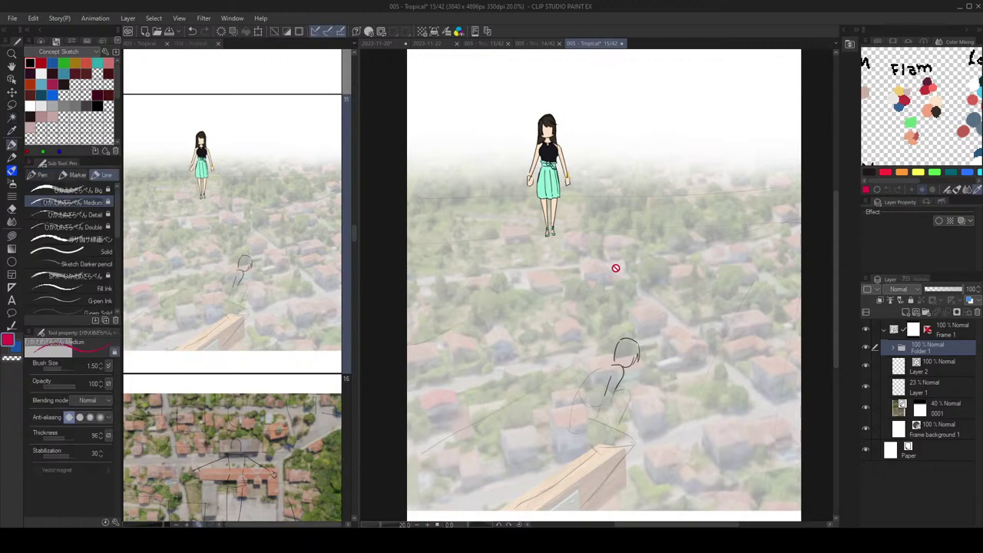
pyautogui.moveTo(616, 315); pyautogui.dragTo(611, 308)
pyautogui.click(30, 63)
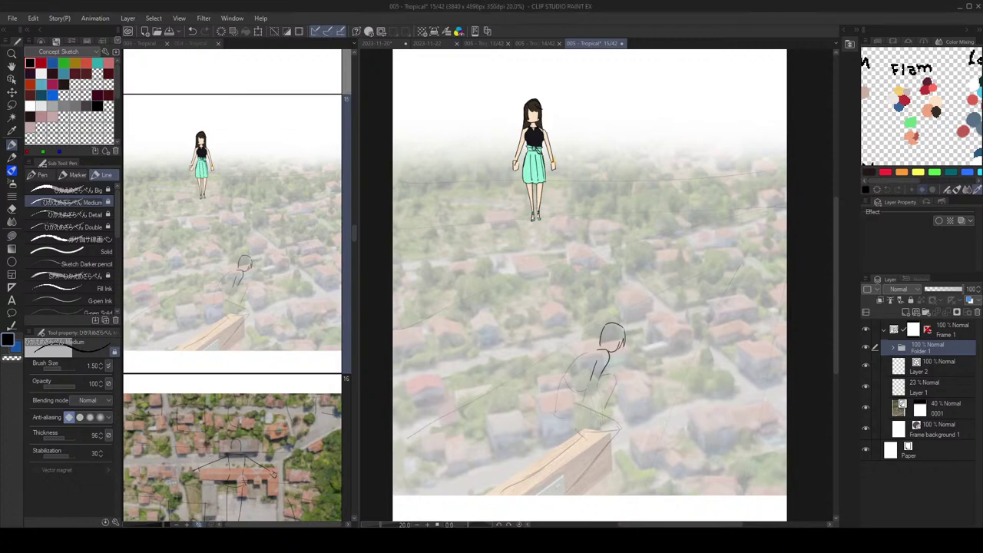
# Step: Expand the woman's layer folder, make Layer 4 active after checking its visibility, and switch to Lasso fill
pyautogui.scroll(3, 540, 178)
pyautogui.scroll(1, 563, 218)
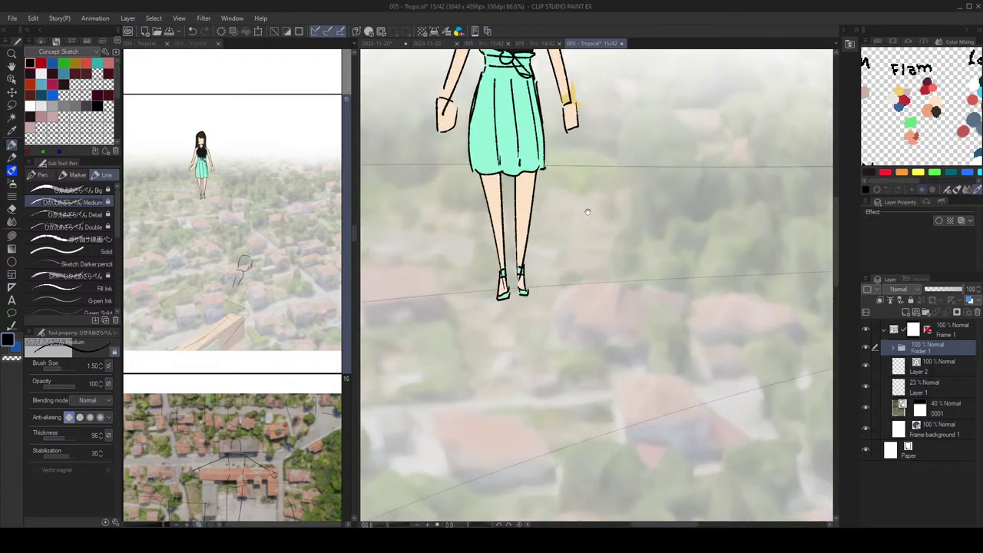
pyautogui.moveTo(594, 215); pyautogui.dragTo(686, 327)
pyautogui.click(892, 349)
pyautogui.click(923, 384)
pyautogui.click(867, 387)
pyautogui.click(867, 387)
pyautogui.moveTo(710, 389); pyautogui.dragTo(735, 366)
pyautogui.scroll(1, 735, 366)
pyautogui.press('g')
pyautogui.scroll(2, 603, 372)
pyautogui.moveTo(603, 373); pyautogui.dragTo(606, 392)
pyautogui.moveTo(562, 237); pyautogui.dragTo(573, 290)
pyautogui.scroll(-2, 570, 268)
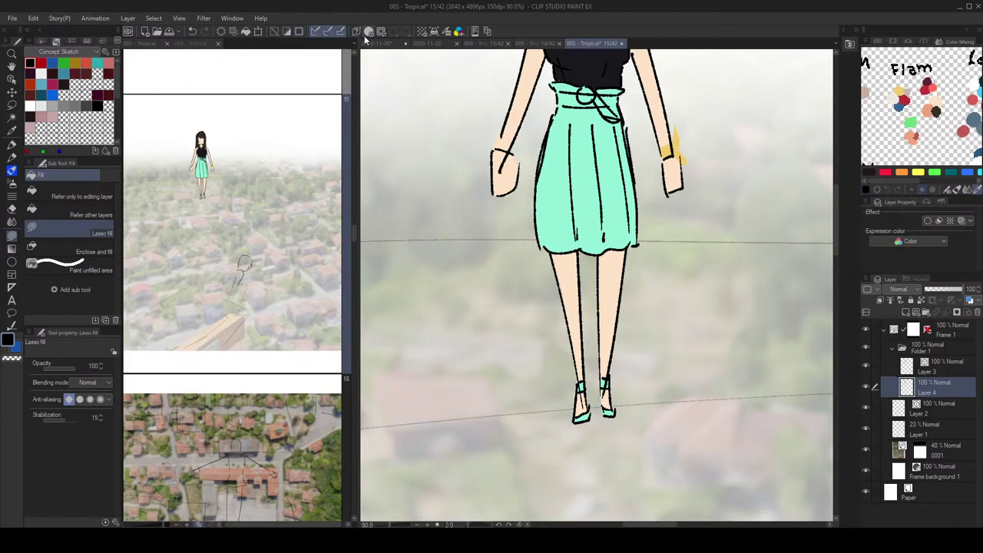
# Step: Fill the mint ankle straps and soles of both shoes with white and save the file
pyautogui.click(444, 33)
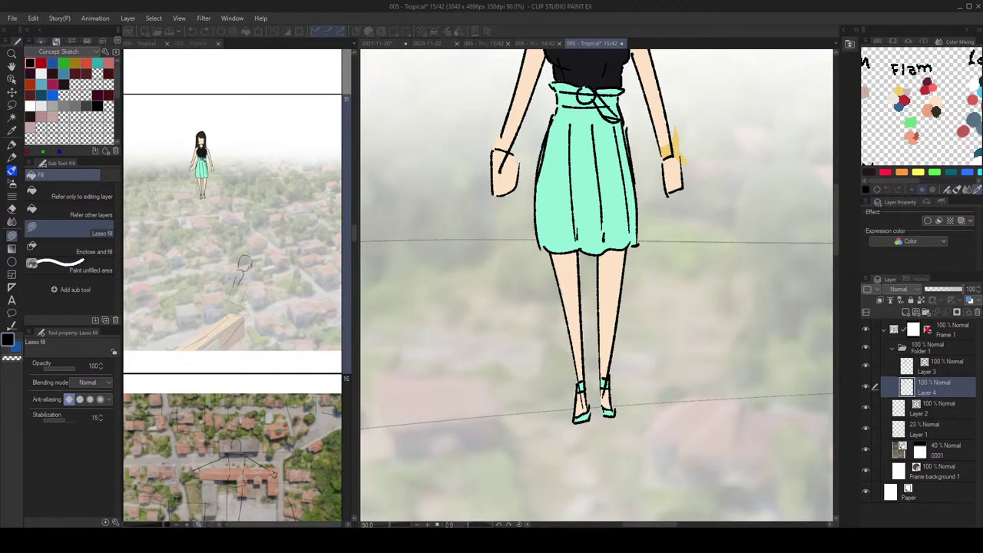
pyautogui.scroll(1, 536, 97)
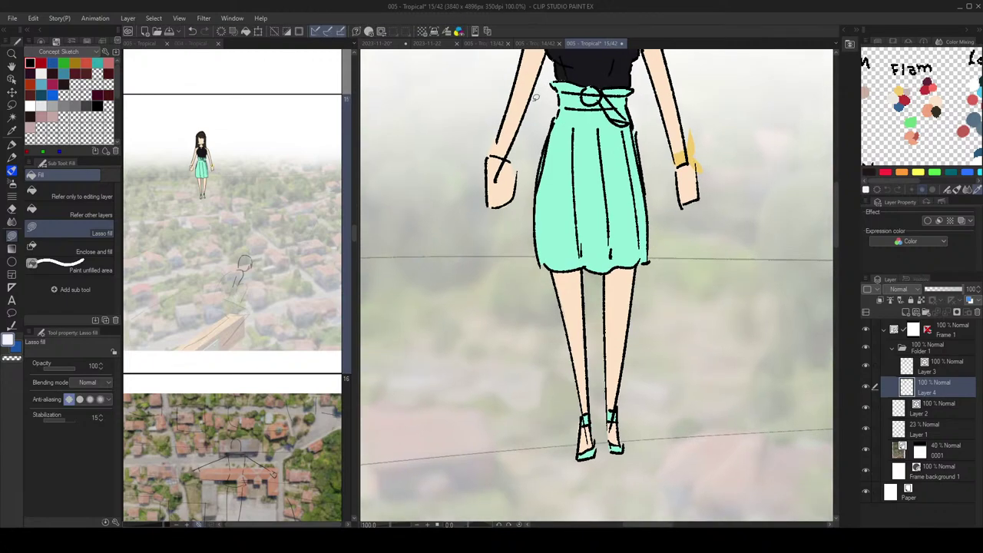
pyautogui.moveTo(607, 307); pyautogui.dragTo(608, 251)
pyautogui.scroll(2, 592, 360)
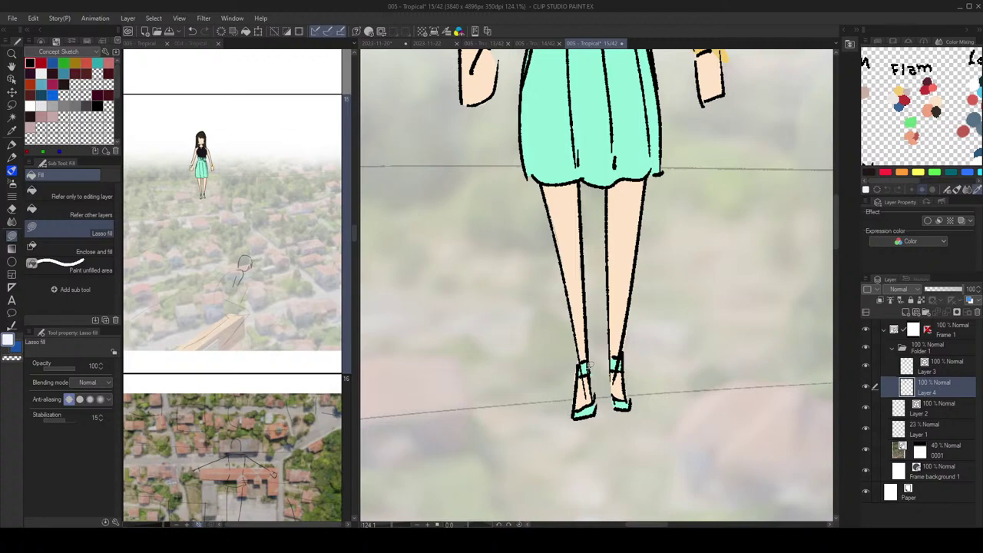
pyautogui.moveTo(583, 361)
pyautogui.mouseDown()
pyautogui.moveTo(585, 374)
pyautogui.moveTo(586, 364)
pyautogui.mouseUp()
pyautogui.moveTo(598, 403)
pyautogui.mouseDown()
pyautogui.moveTo(577, 418)
pyautogui.moveTo(632, 395)
pyautogui.moveTo(619, 399)
pyautogui.mouseUp()
pyautogui.moveTo(619, 368); pyautogui.dragTo(614, 357)
pyautogui.moveTo(684, 319); pyautogui.dragTo(668, 313)
pyautogui.scroll(-3, 668, 313)
pyautogui.scroll(2, 703, 279)
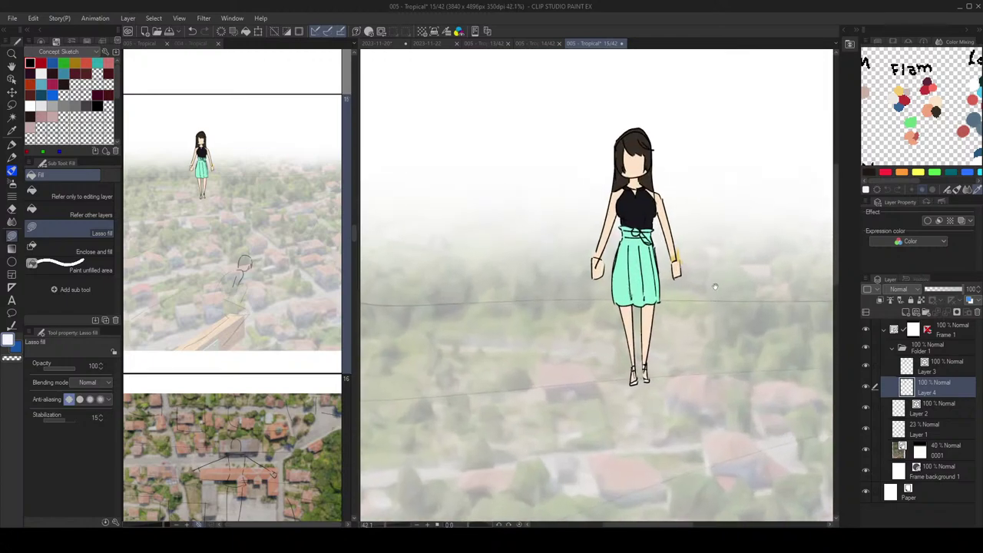
pyautogui.hotkey('ctrl', 's')
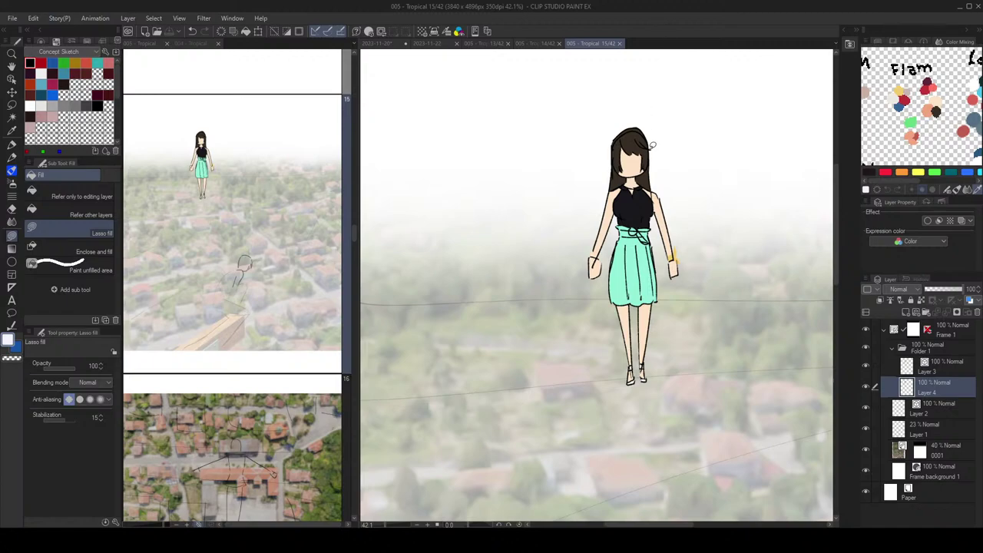
# Step: Examine the coloured woman up close and in relation to the whole panel
pyautogui.scroll(2, 652, 219)
pyautogui.moveTo(670, 298); pyautogui.dragTo(665, 286)
pyautogui.scroll(-2, 665, 273)
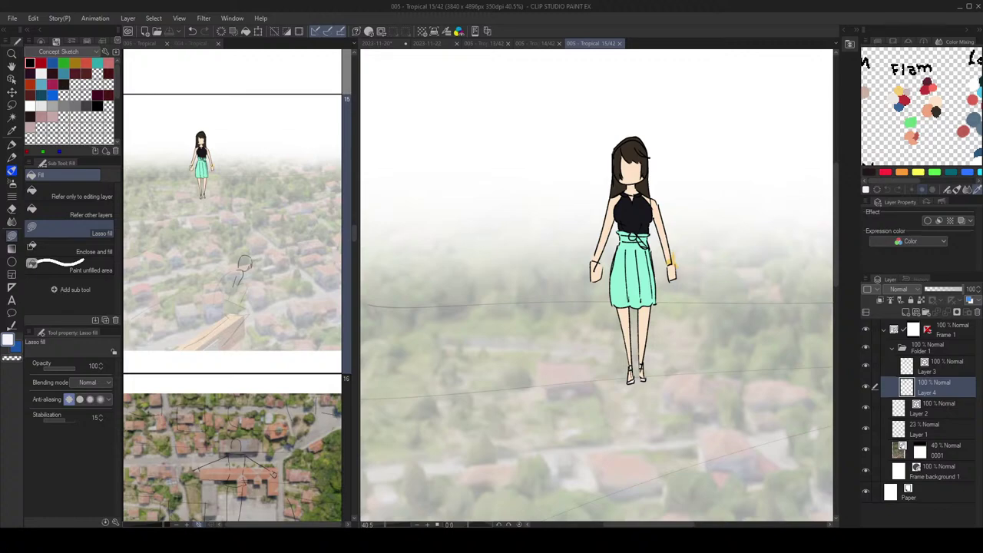
pyautogui.scroll(3, 647, 215)
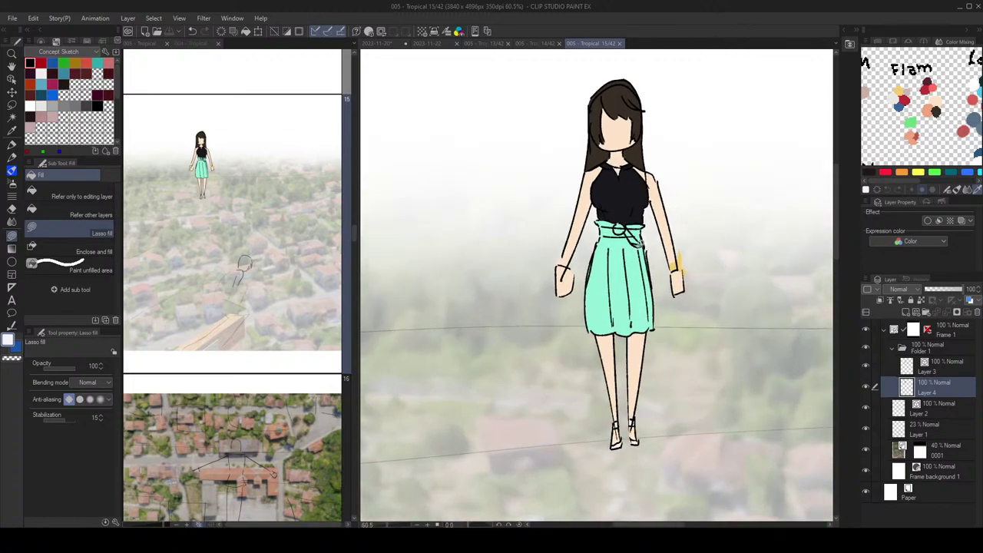
pyautogui.scroll(-3, 638, 242)
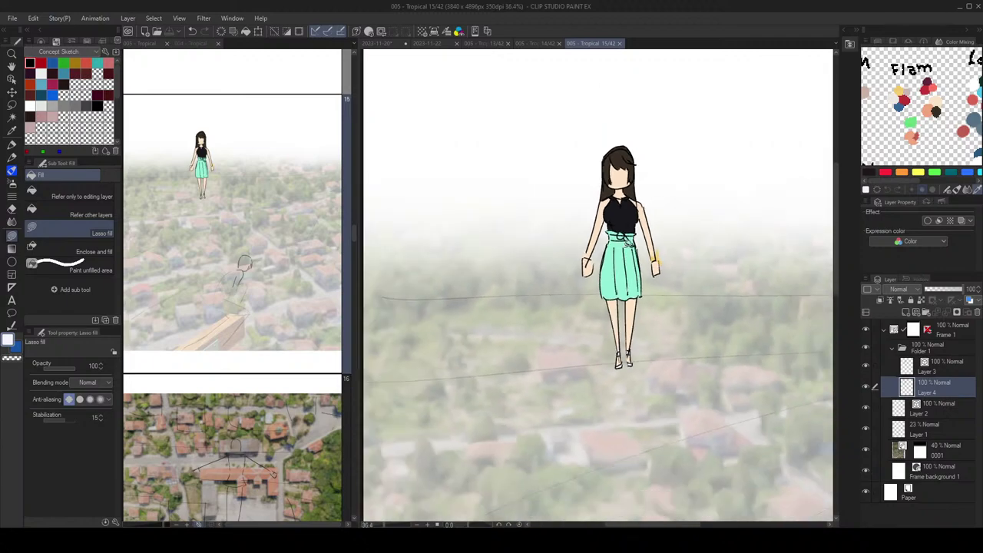
pyautogui.scroll(3, 633, 243)
pyautogui.scroll(1, 631, 242)
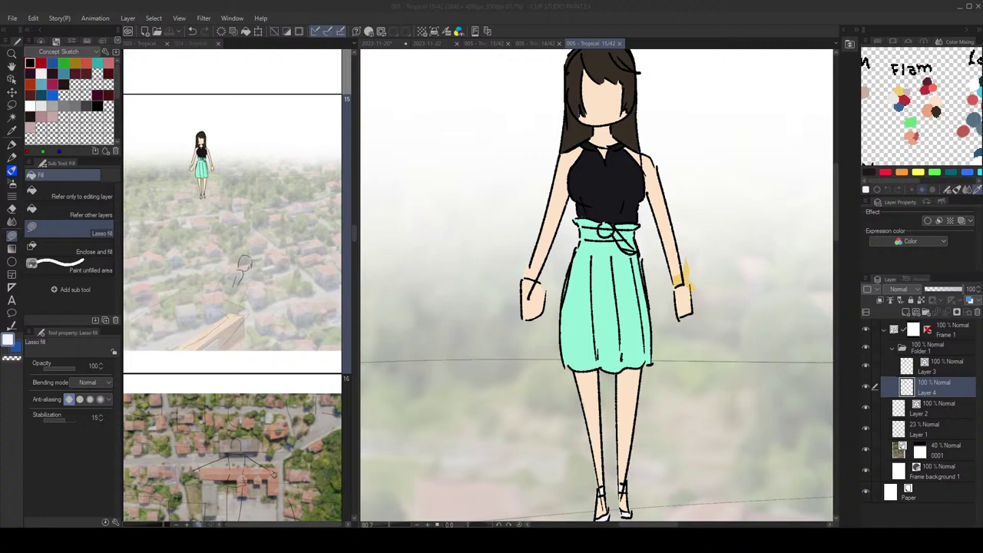
pyautogui.scroll(-6, 684, 289)
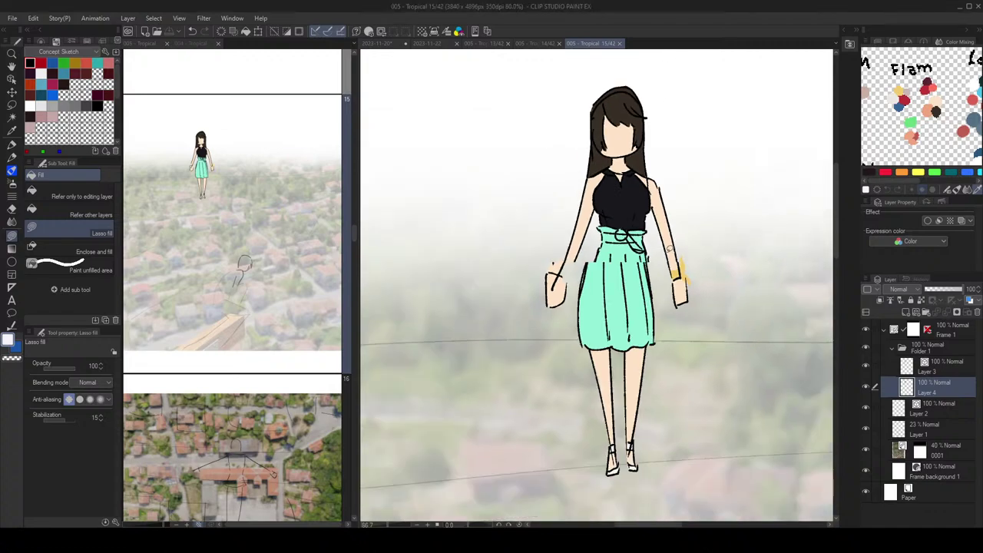
pyautogui.moveTo(683, 299); pyautogui.dragTo(678, 231)
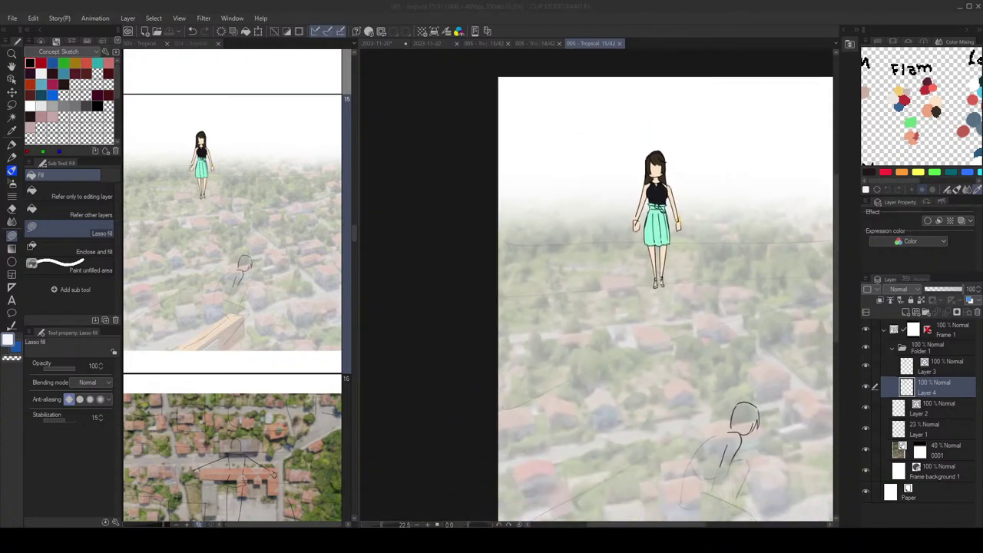
# Step: Choose the medium line pen with black and lower the opacity of the rough sketch on Layer 1 to 17%
pyautogui.scroll(-3, 658, 181)
pyautogui.moveTo(718, 410)
pyautogui.mouseDown()
pyautogui.moveTo(659, 331)
pyautogui.moveTo(643, 358)
pyautogui.moveTo(661, 294)
pyautogui.mouseUp()
pyautogui.scroll(4, 643, 358)
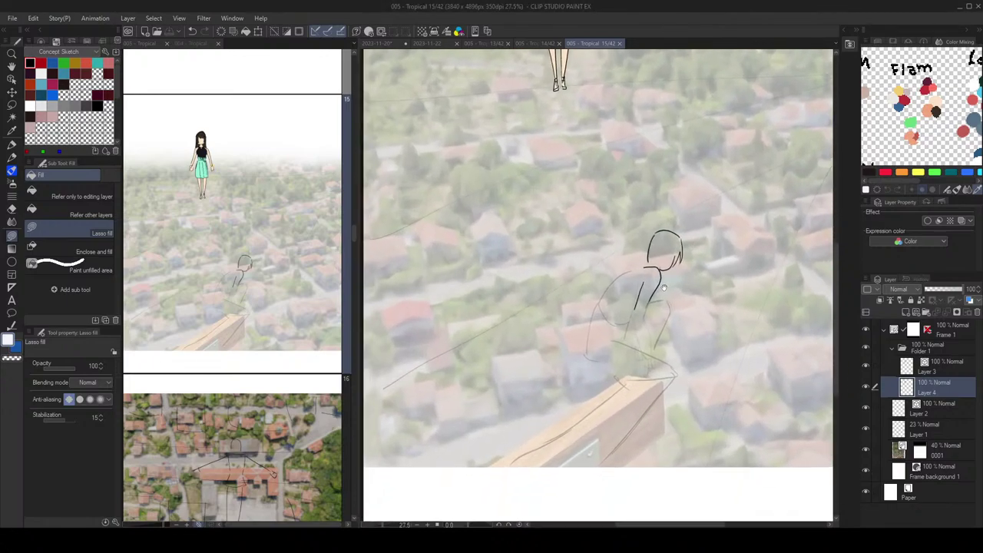
pyautogui.press('p')
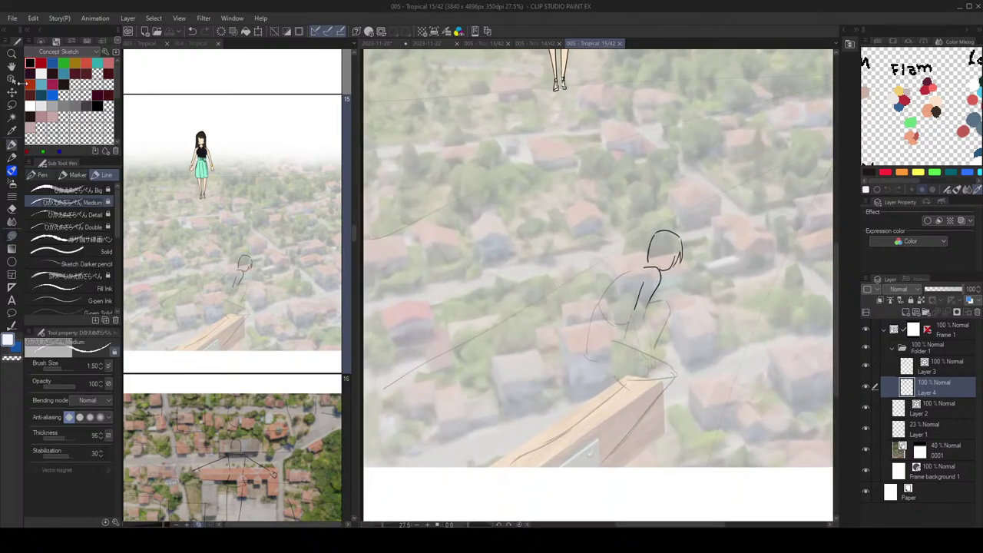
pyautogui.click(34, 62)
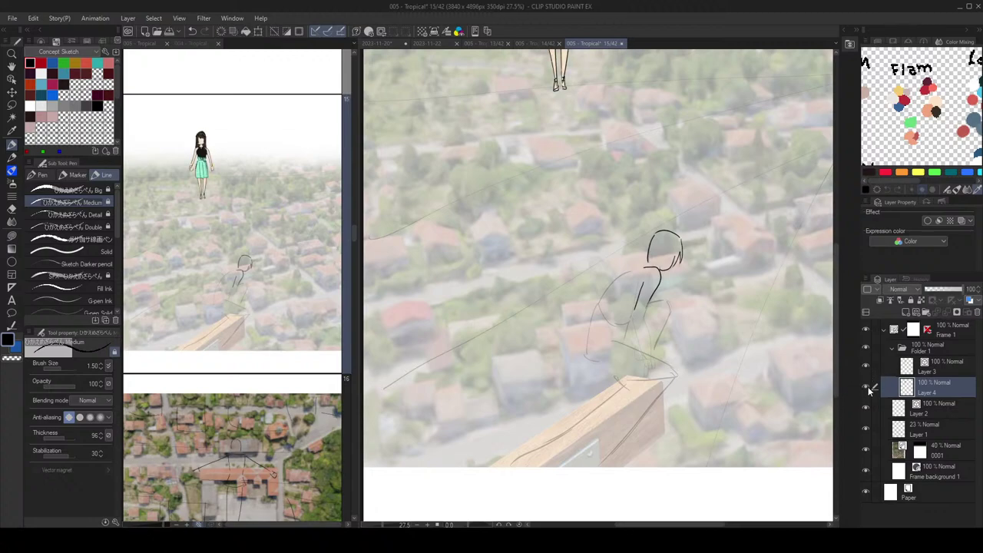
pyautogui.click(932, 430)
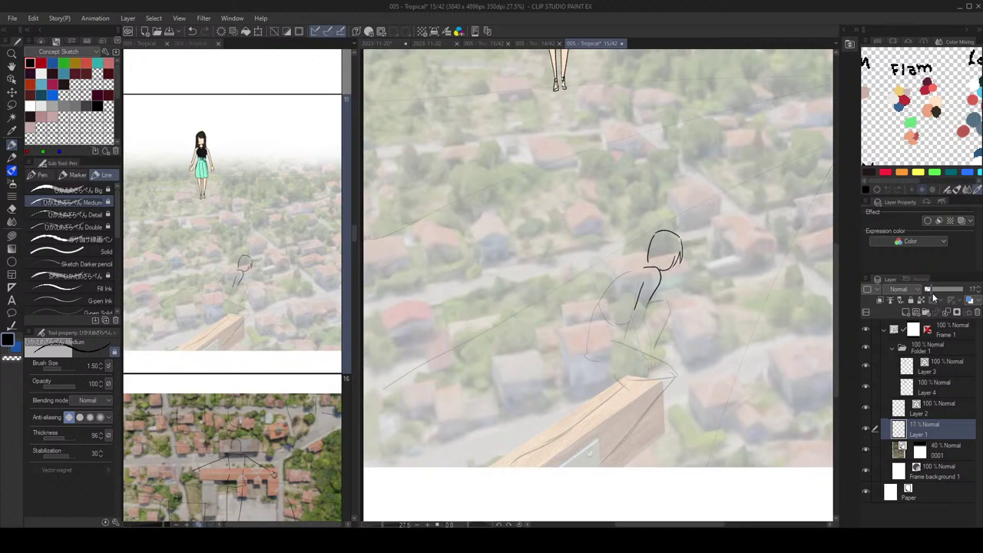
# Step: Make Layer 2 the active layer, check the lower figure's sketch against the whole panel, and save the file
pyautogui.click(932, 412)
pyautogui.scroll(3, 679, 271)
pyautogui.moveTo(679, 272); pyautogui.dragTo(764, 212)
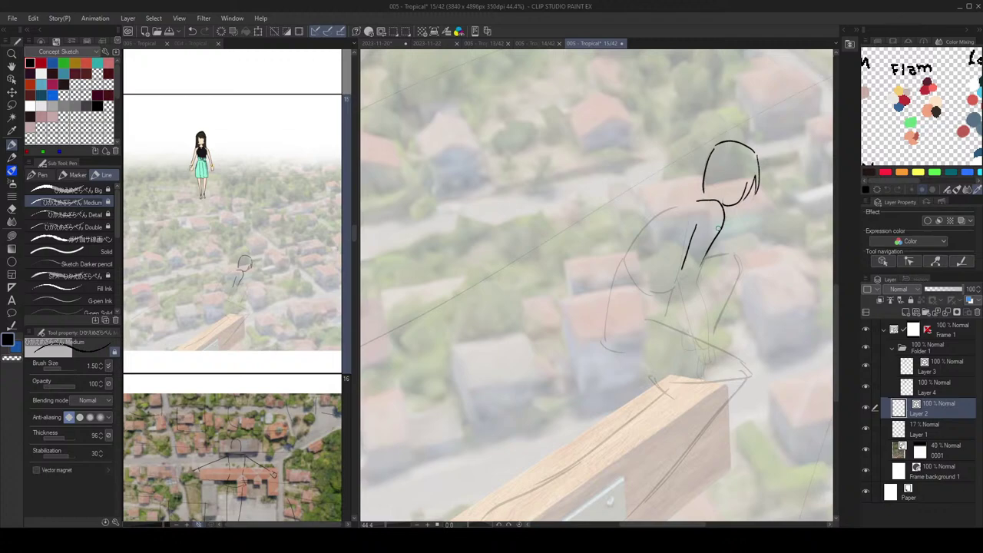
pyautogui.scroll(2, 735, 144)
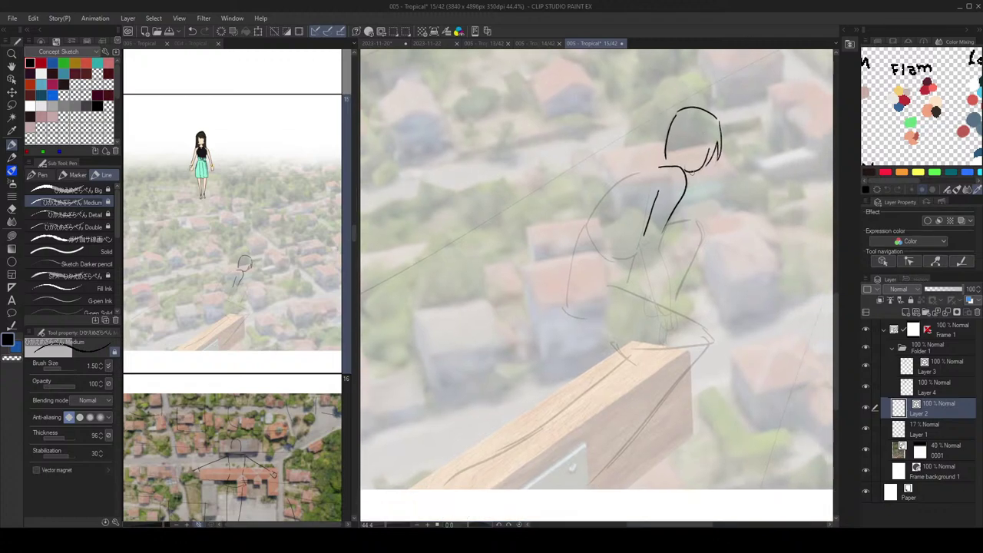
pyautogui.scroll(-5, 707, 193)
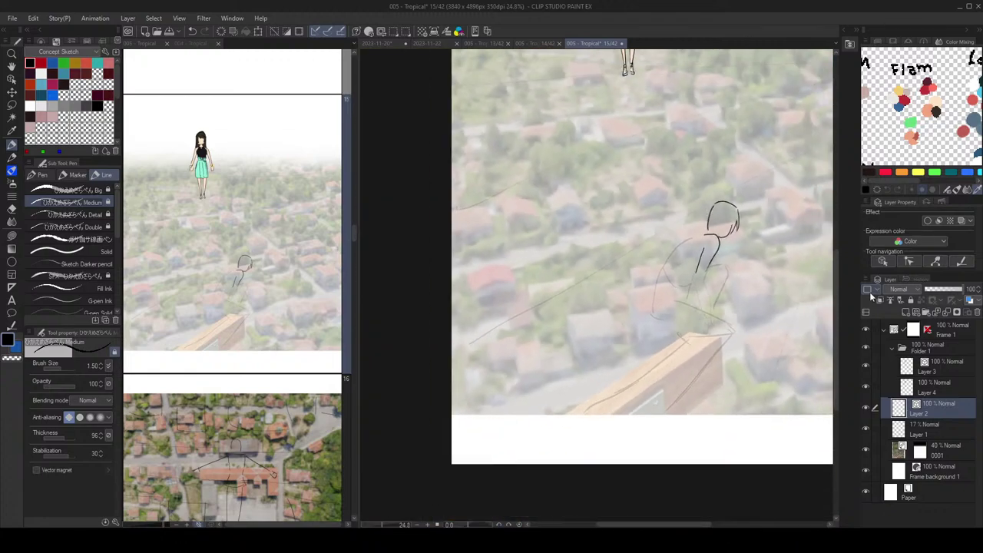
pyautogui.moveTo(753, 235)
pyautogui.mouseDown()
pyautogui.moveTo(739, 377)
pyautogui.moveTo(723, 393)
pyautogui.mouseUp()
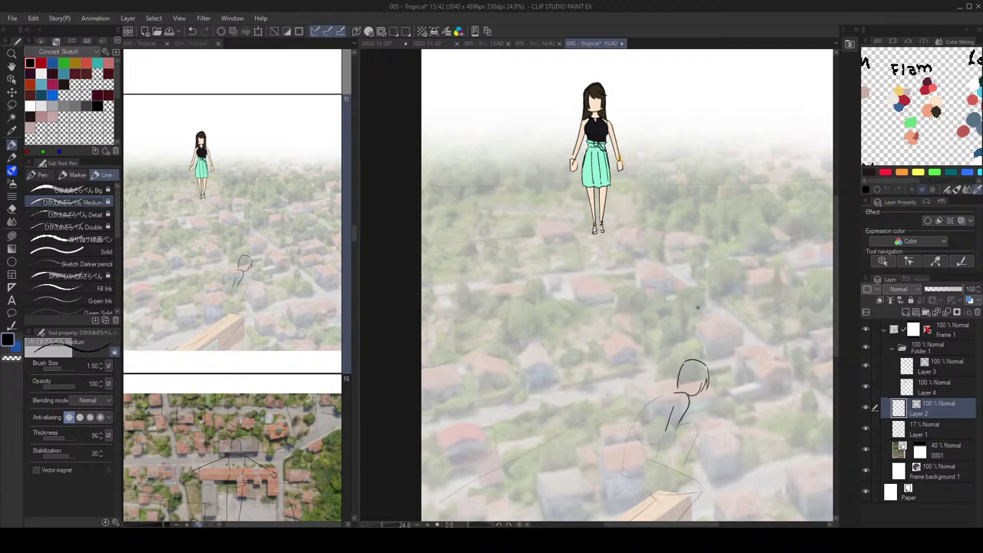
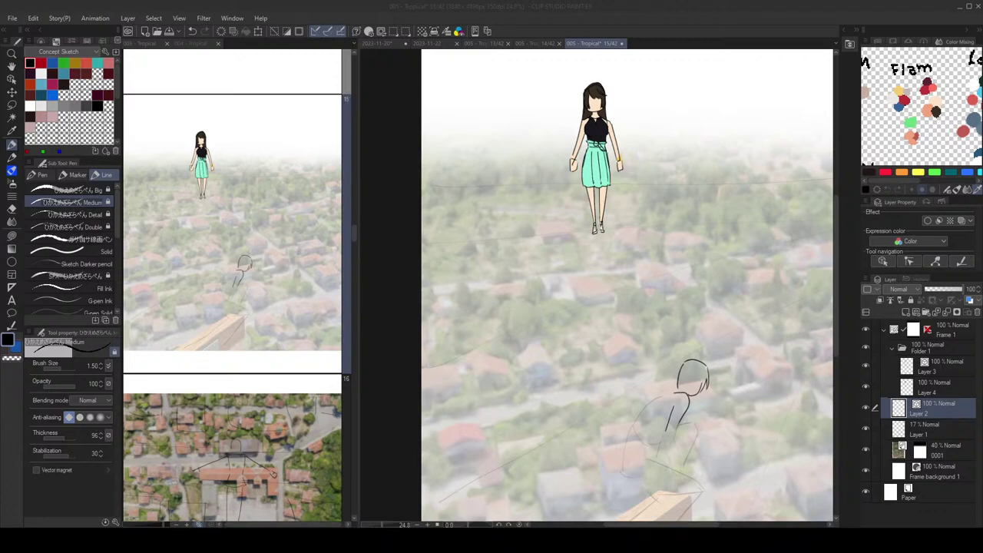
pyautogui.moveTo(680, 126); pyautogui.dragTo(662, 141)
pyautogui.hotkey('ctrl', 's')
pyautogui.moveTo(666, 238); pyautogui.dragTo(620, 248)
pyautogui.scroll(-2, 646, 203)
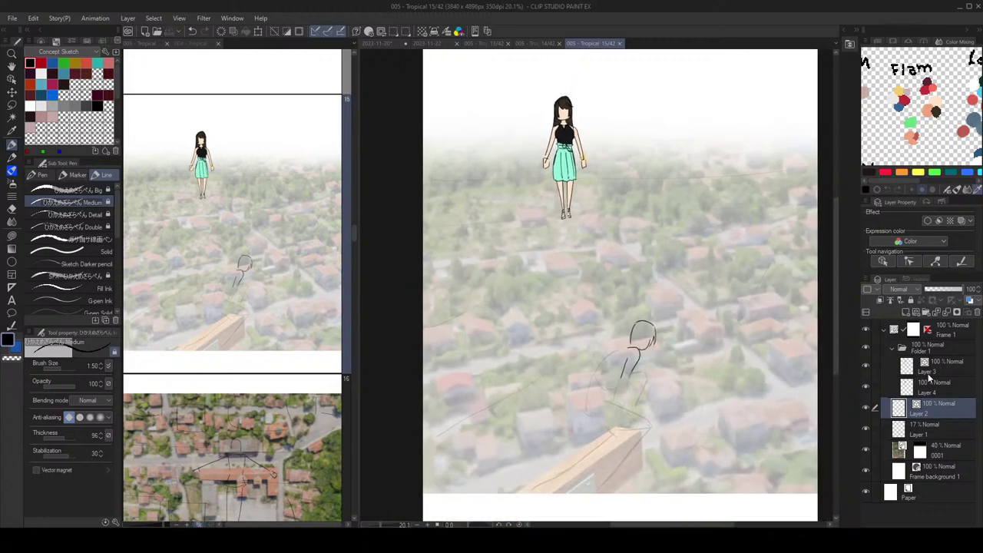
# Step: Copy the woman's Folder 1 and paste it into a new 6480 x 8100 px, 600 dpi illustration
pyautogui.click(930, 350)
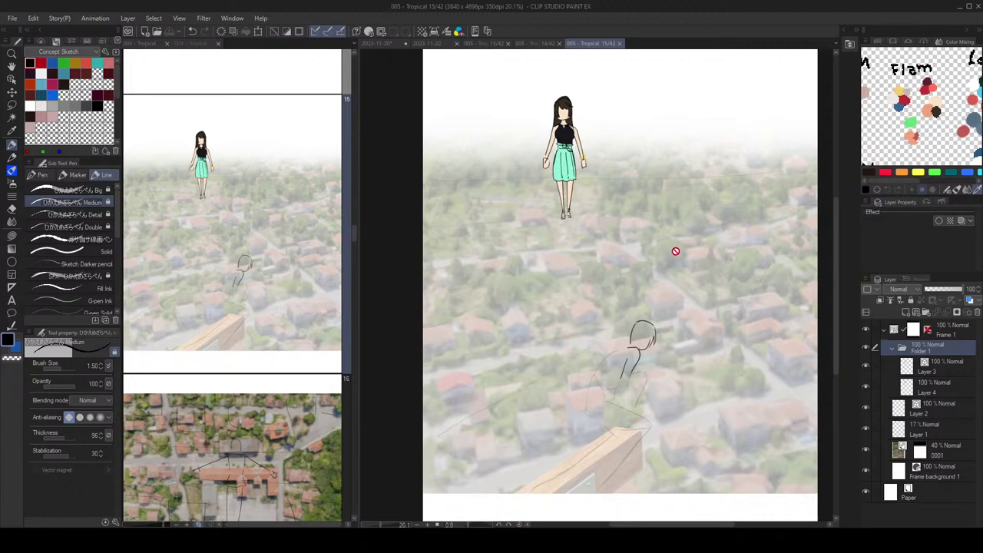
pyautogui.press('o')
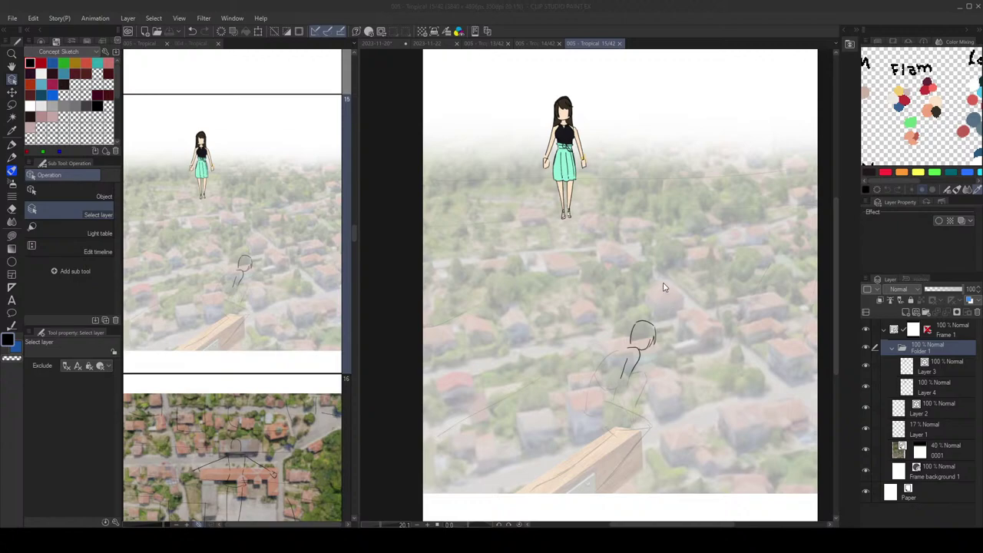
pyautogui.click(874, 93)
pyautogui.scroll(1, 681, 320)
pyautogui.moveTo(616, 337); pyautogui.dragTo(649, 396)
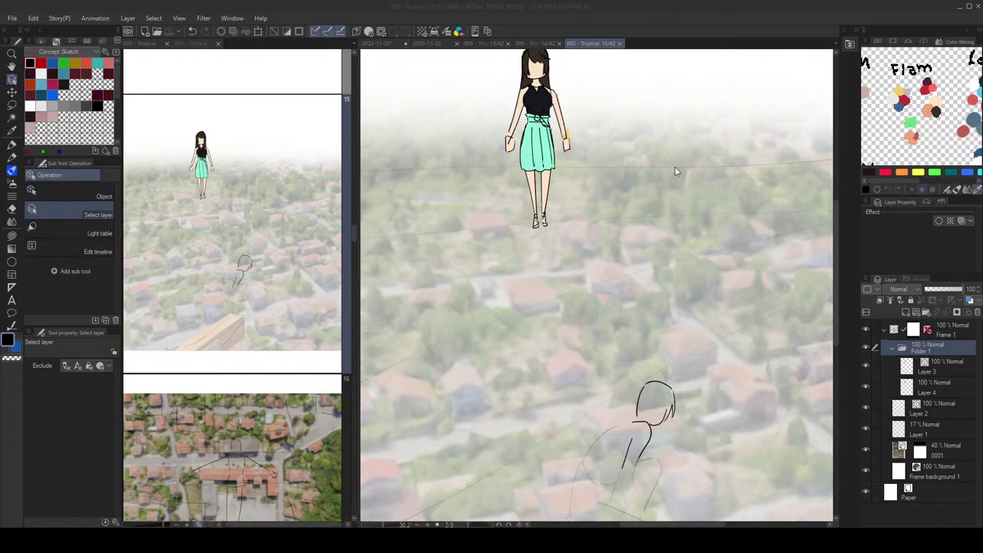
pyautogui.click(728, 124)
pyautogui.hotkey('ctrl', 'v')
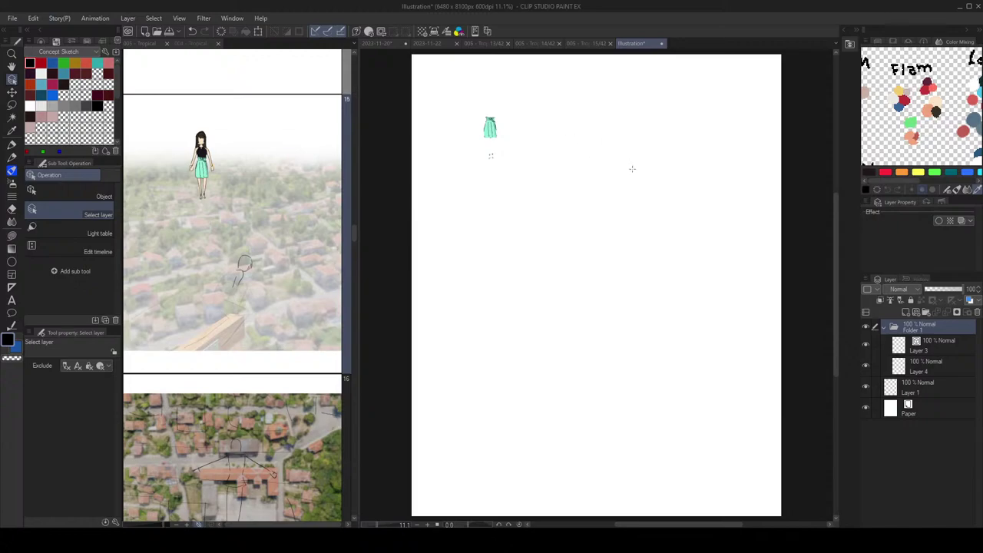
# Step: Compare the pasted woman with the original on page 15, checking the visibility of Folder 1 and of the copied Layer 3
pyautogui.click(592, 43)
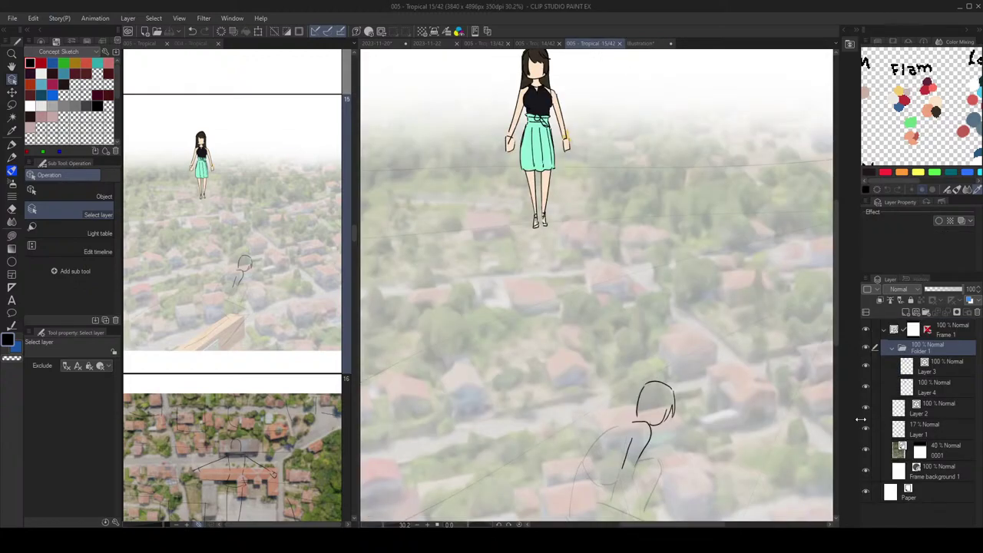
pyautogui.click(866, 348)
pyautogui.click(866, 348)
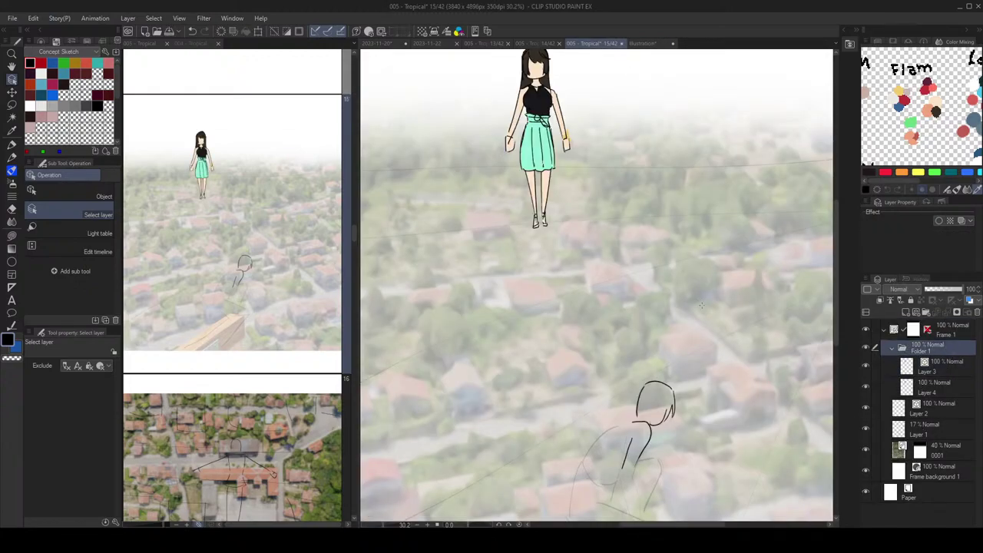
pyautogui.click(642, 43)
pyautogui.hotkey('ctrl', 'v')
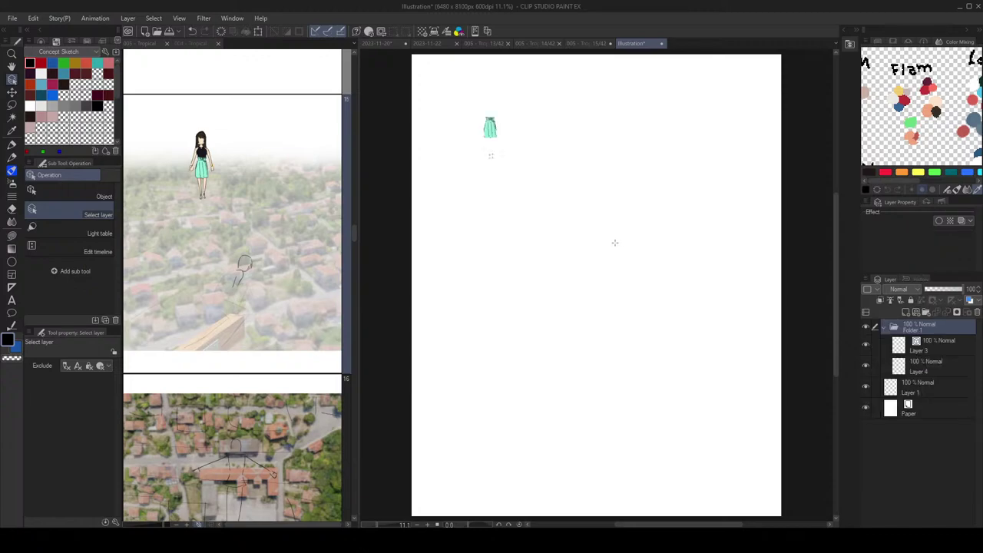
pyautogui.scroll(3, 481, 106)
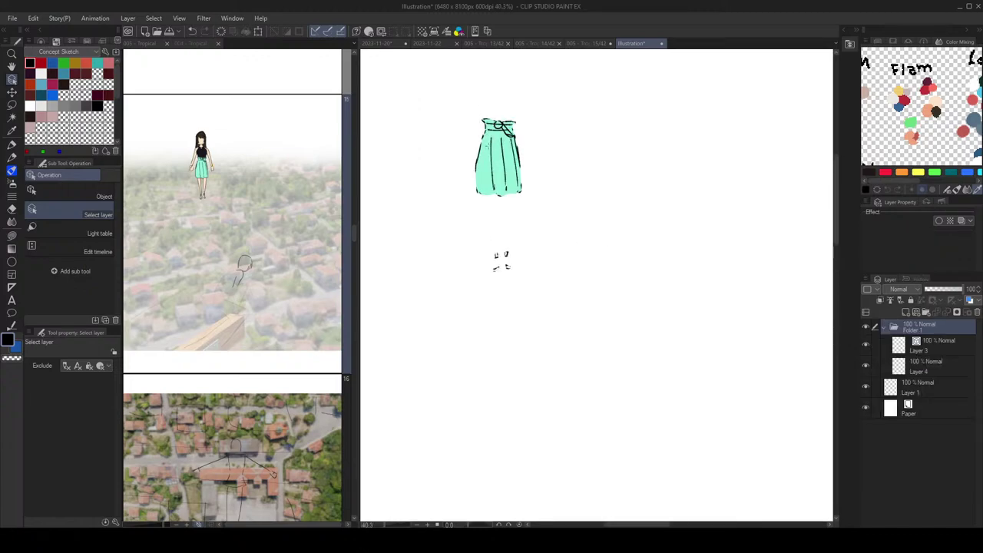
pyautogui.click(944, 347)
pyautogui.click(867, 346)
pyautogui.click(867, 346)
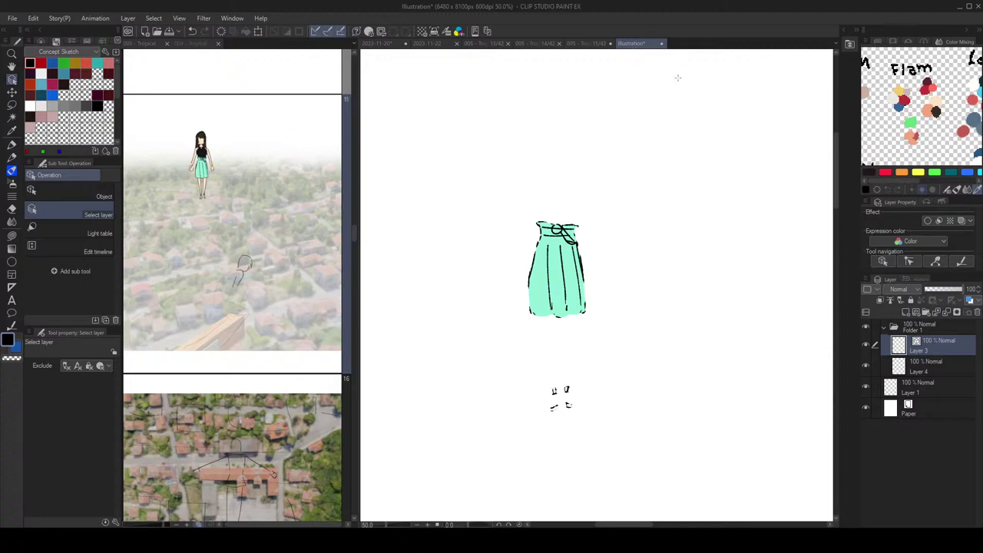
# Step: Delete the incomplete Folder 1 and the empty Layer 1 from the illustration, and bring in a fresh copy of the woman's folder
pyautogui.click(940, 329)
pyautogui.click(977, 312)
pyautogui.click(977, 312)
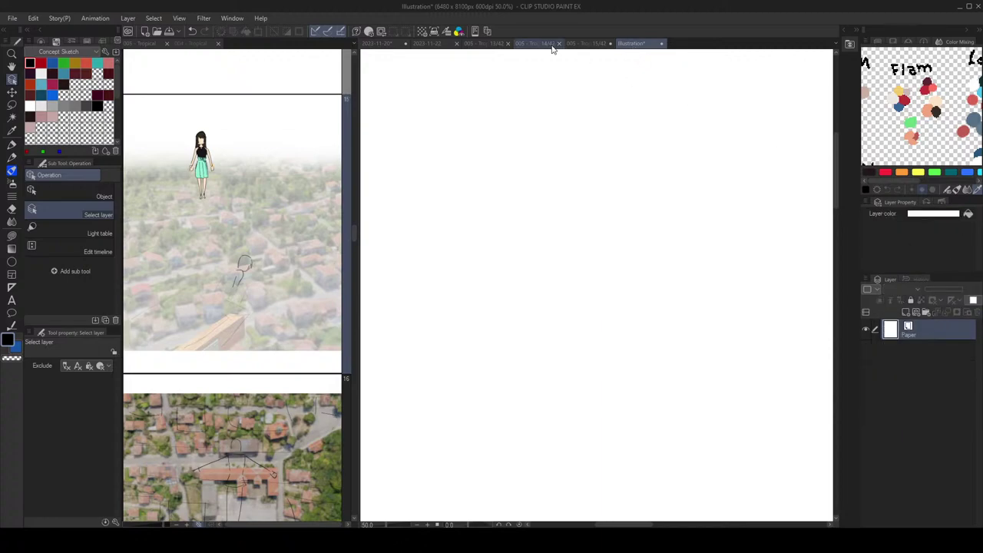
pyautogui.click(587, 43)
pyautogui.hotkey('ctrl', 'd')
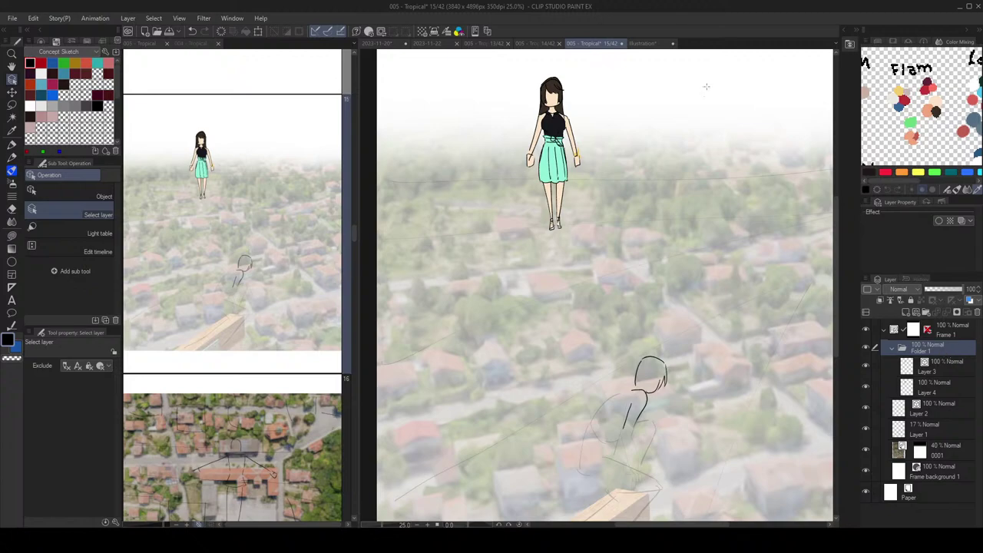
pyautogui.click(642, 43)
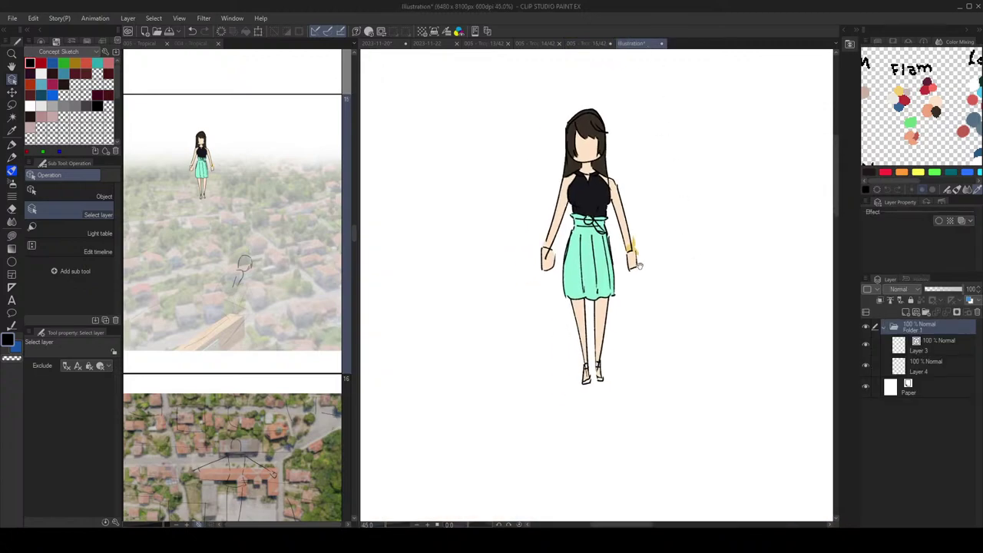
# Step: Move the illustration of the woman into the second canvas pane beside page 15 and return to the page
pyautogui.scroll(-3, 639, 265)
pyautogui.moveTo(639, 266); pyautogui.dragTo(639, 225)
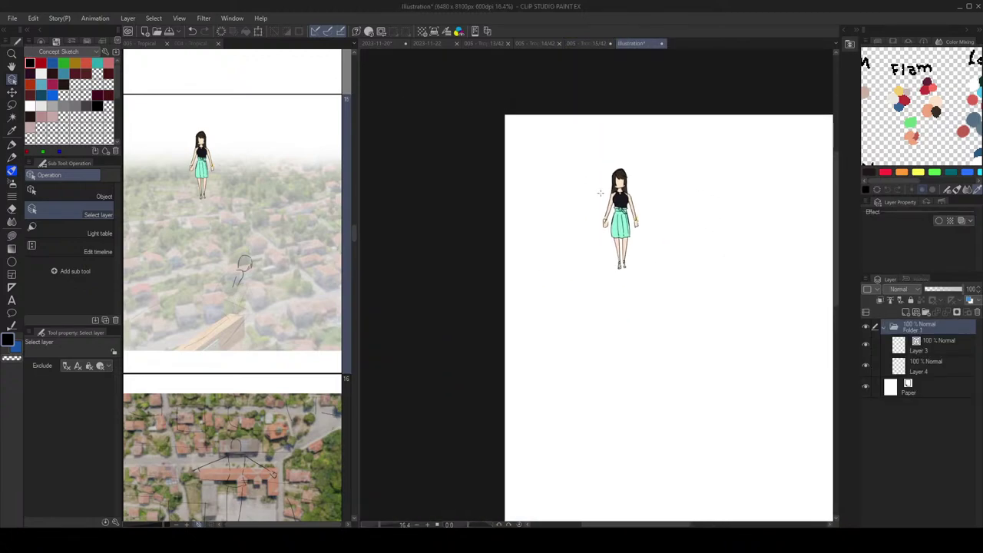
pyautogui.scroll(5, 600, 193)
pyautogui.moveTo(642, 43); pyautogui.dragTo(252, 49)
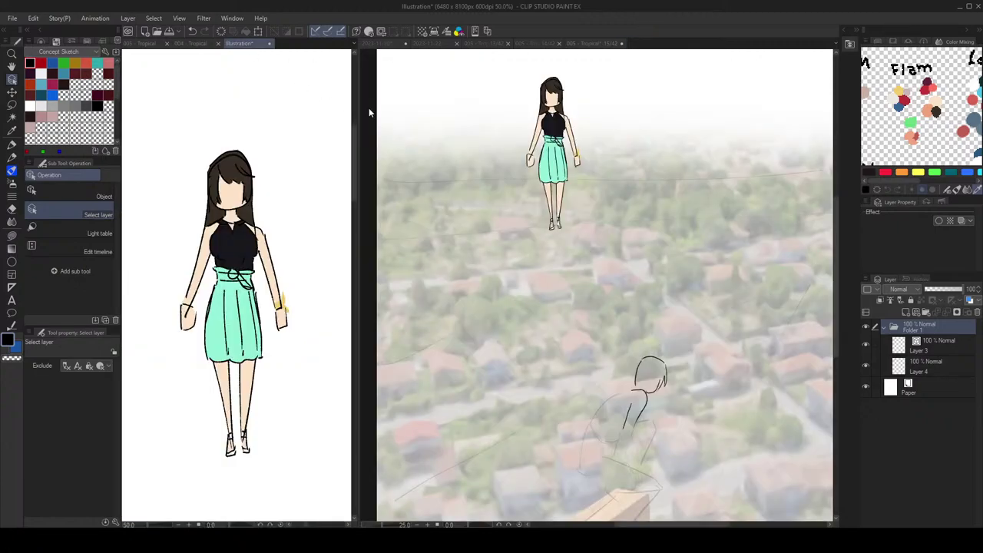
pyautogui.click(153, 43)
pyautogui.click(592, 43)
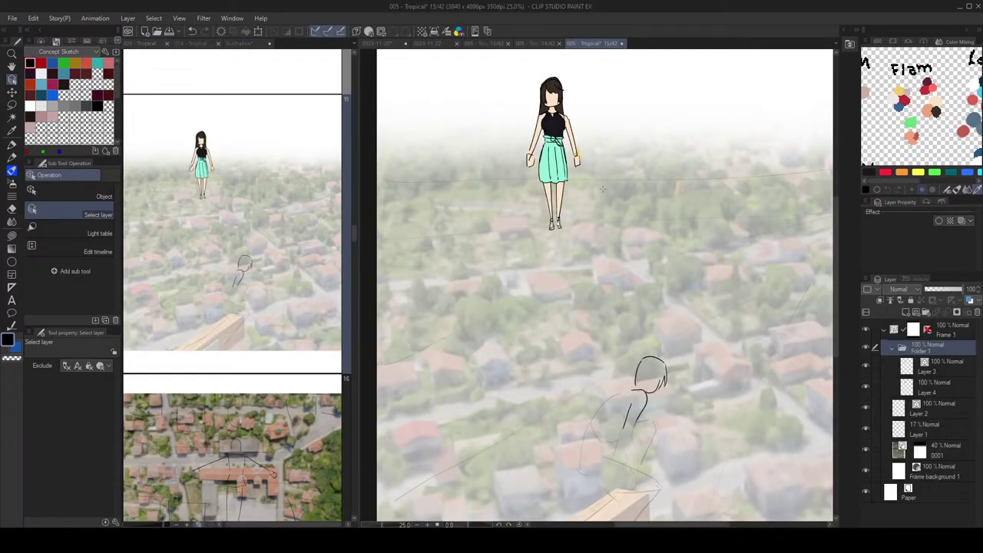
# Step: Collapse and hide the woman's Folder 1 on page 15 and make Layer 2 active
pyautogui.scroll(-2, 621, 231)
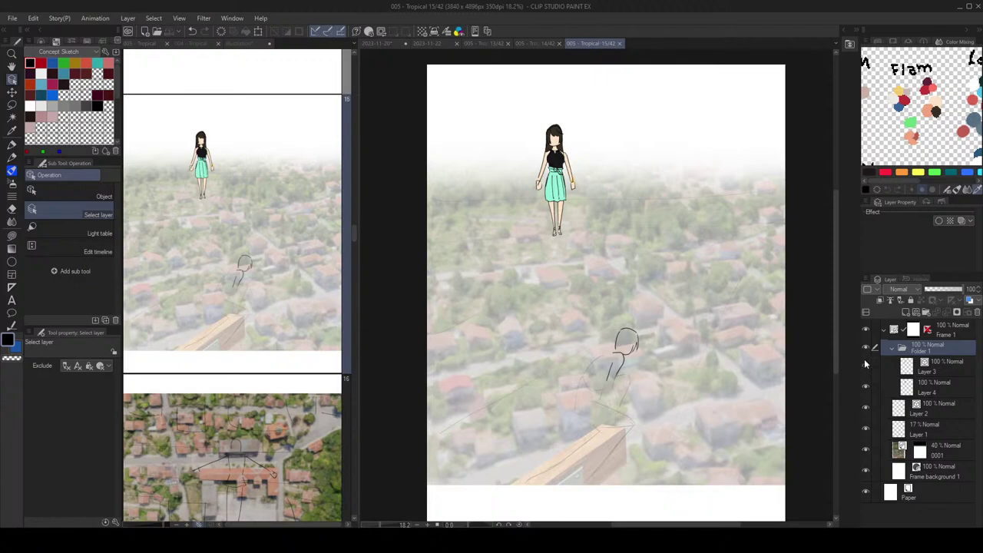
pyautogui.click(891, 347)
pyautogui.click(866, 347)
pyautogui.click(929, 368)
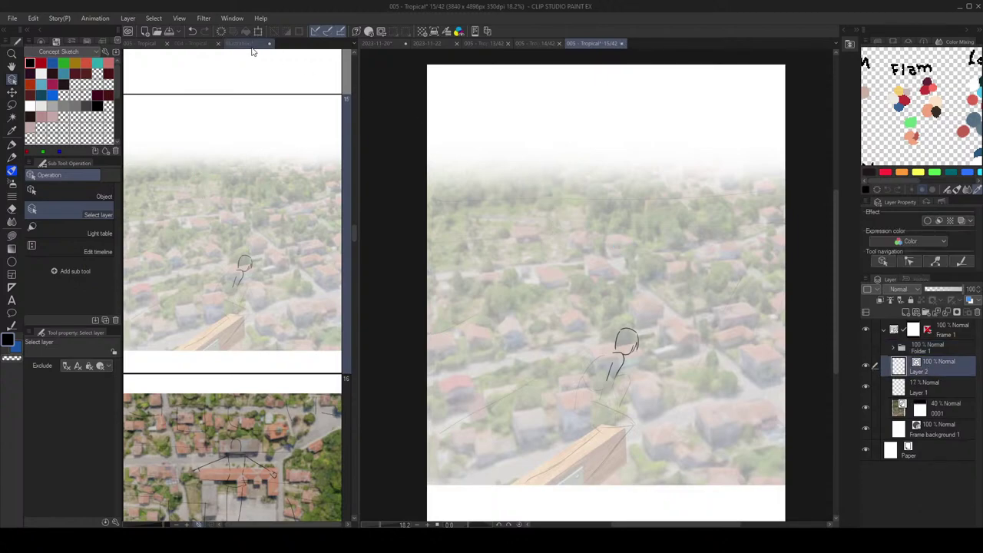
# Step: Show the coloured woman as a reference beside the page and frame the lower figure's sketch with Layer 2 active
pyautogui.click(240, 44)
pyautogui.scroll(1, 644, 358)
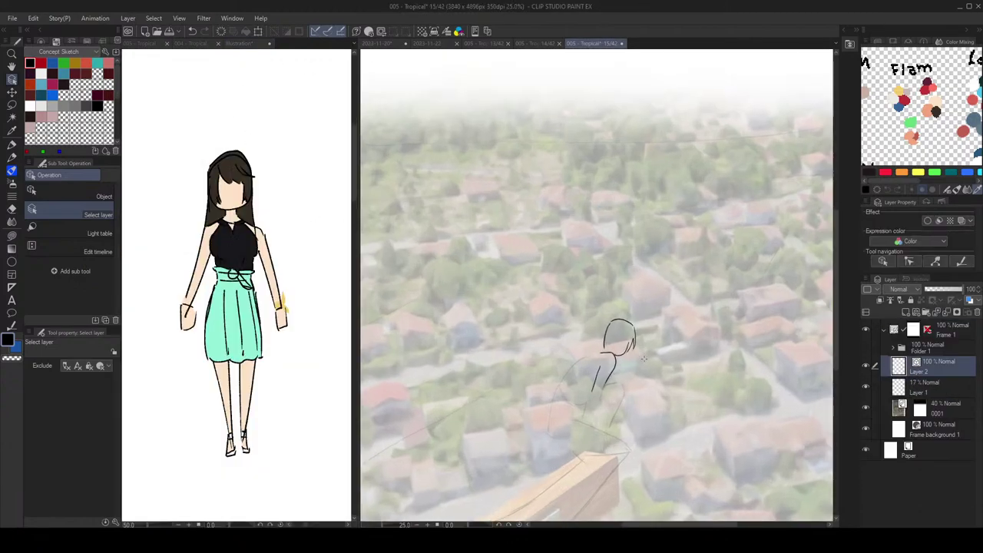
pyautogui.scroll(3, 644, 358)
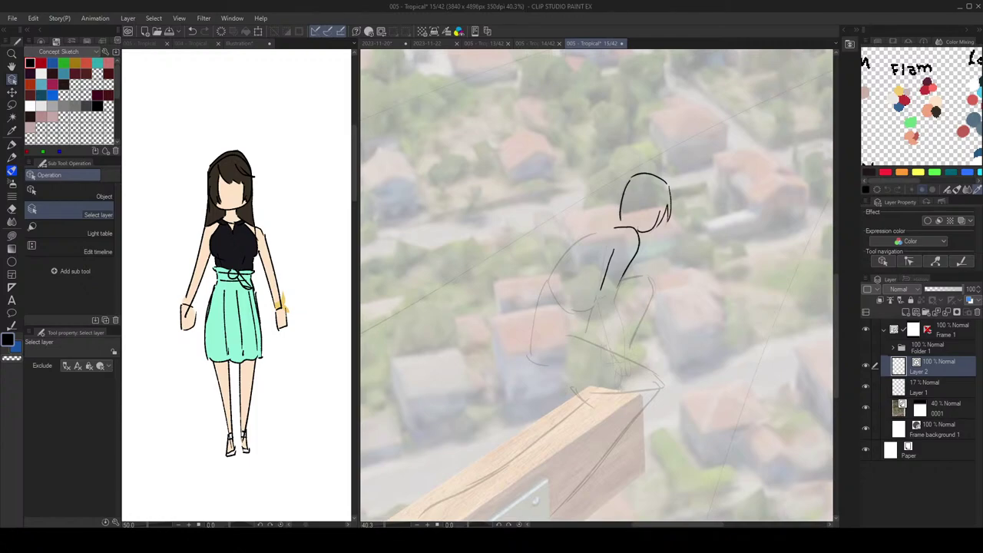
pyautogui.scroll(2, 646, 227)
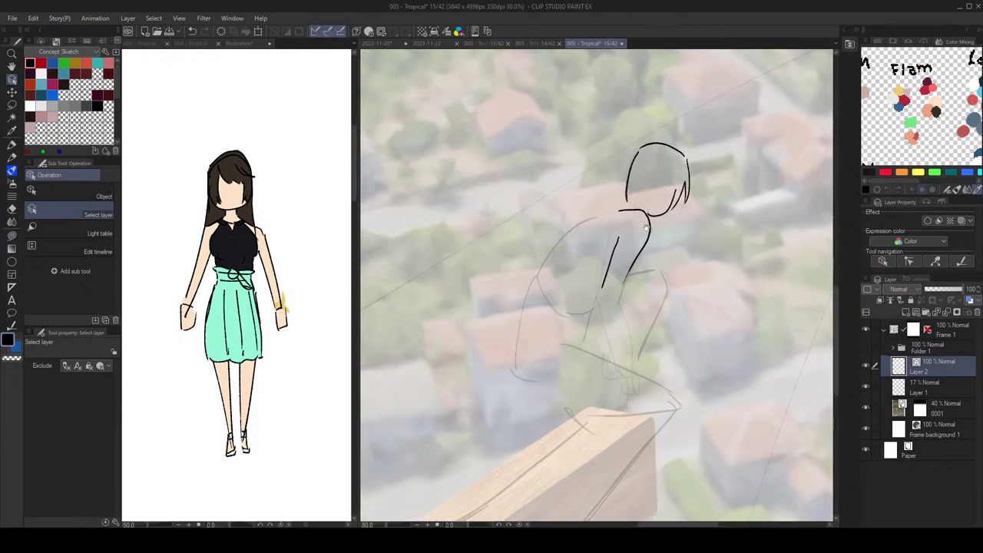
pyautogui.click(931, 388)
pyautogui.click(934, 364)
pyautogui.moveTo(729, 300); pyautogui.dragTo(742, 312)
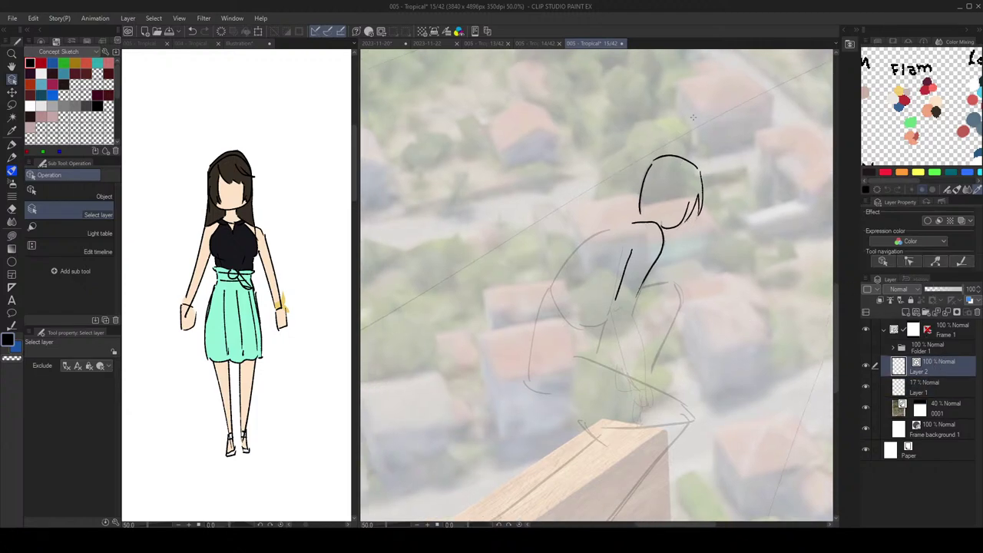
# Step: With the medium line pen, ink another hair strand inside the lower figure's head outline
pyautogui.press('p')
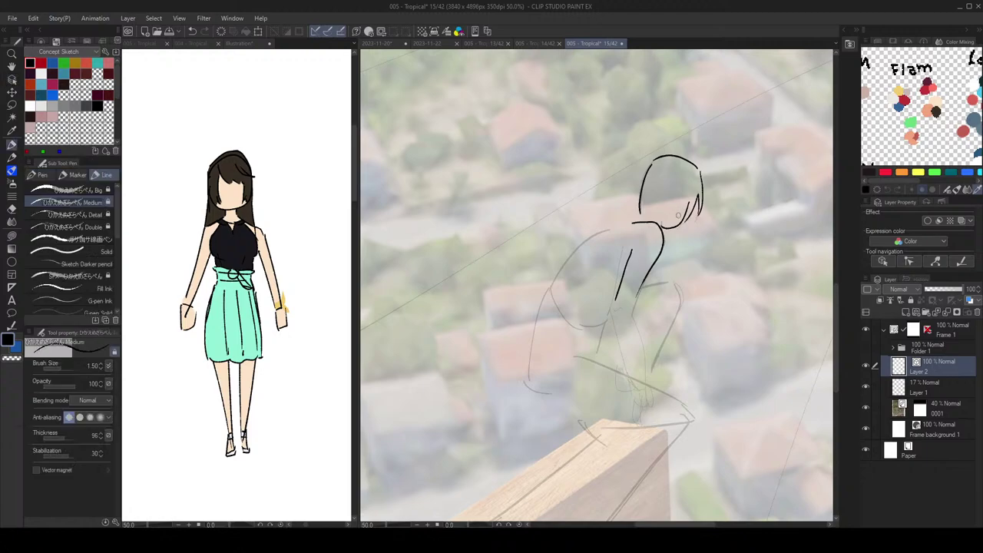
pyautogui.moveTo(675, 192)
pyautogui.mouseDown()
pyautogui.moveTo(667, 224)
pyautogui.moveTo(680, 228)
pyautogui.mouseUp()
pyautogui.hotkey('ctrl', 'z')
pyautogui.hotkey('ctrl', 'z')
pyautogui.press('h')
pyautogui.press('h')
pyautogui.scroll(-2, 722, 223)
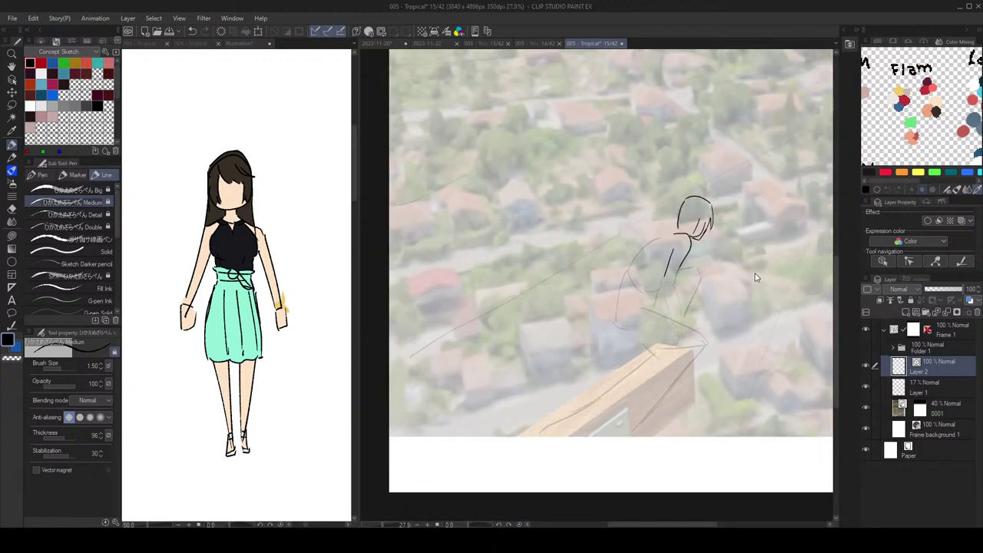
# Step: Ink a short curved line at the nape of the lower figure's neck
pyautogui.scroll(1, 732, 225)
pyautogui.moveTo(662, 222)
pyautogui.mouseDown()
pyautogui.moveTo(649, 235)
pyautogui.moveTo(656, 232)
pyautogui.mouseUp()
pyautogui.hotkey('ctrl', 'z')
pyautogui.hotkey('ctrl', 'z')
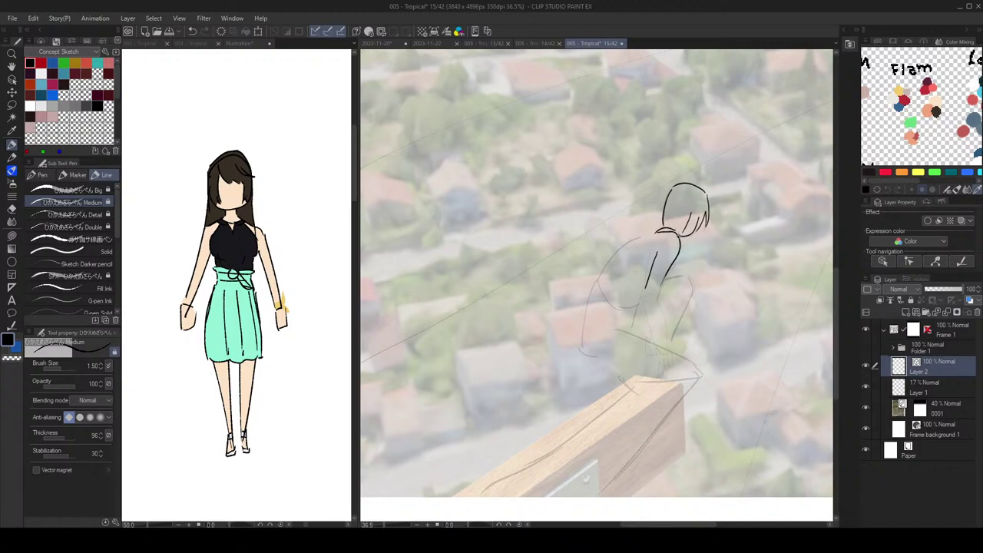
pyautogui.scroll(1, 683, 208)
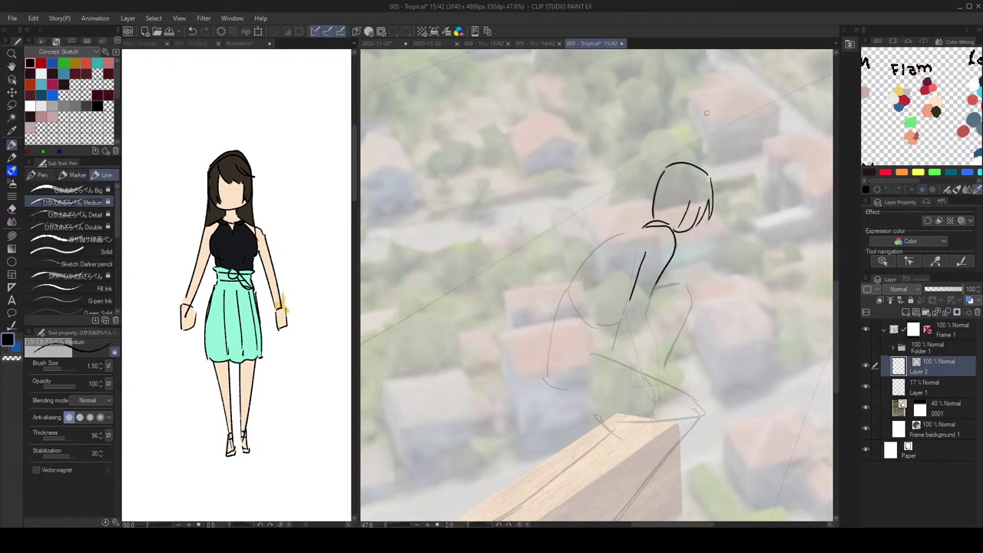
pyautogui.scroll(-1, 664, 233)
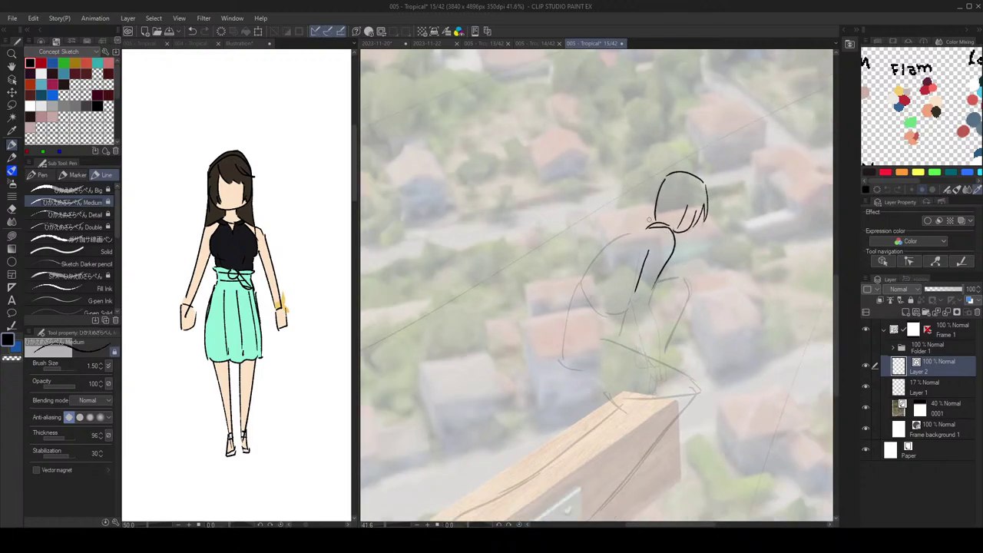
# Step: Ink the curved back of the lower figure from the neck downward along the rough sketch, undoing unsatisfactory strokes
pyautogui.hotkey('ctrl', 'z')
pyautogui.moveTo(648, 228)
pyautogui.mouseDown()
pyautogui.moveTo(620, 240)
pyautogui.moveTo(611, 254)
pyautogui.moveTo(637, 232)
pyautogui.moveTo(582, 291)
pyautogui.mouseUp()
pyautogui.hotkey('ctrl', 'z')
pyautogui.scroll(-1, 679, 258)
pyautogui.hotkey('ctrl', 'z')
pyautogui.moveTo(651, 236)
pyautogui.mouseDown()
pyautogui.moveTo(625, 244)
pyautogui.moveTo(599, 280)
pyautogui.mouseUp()
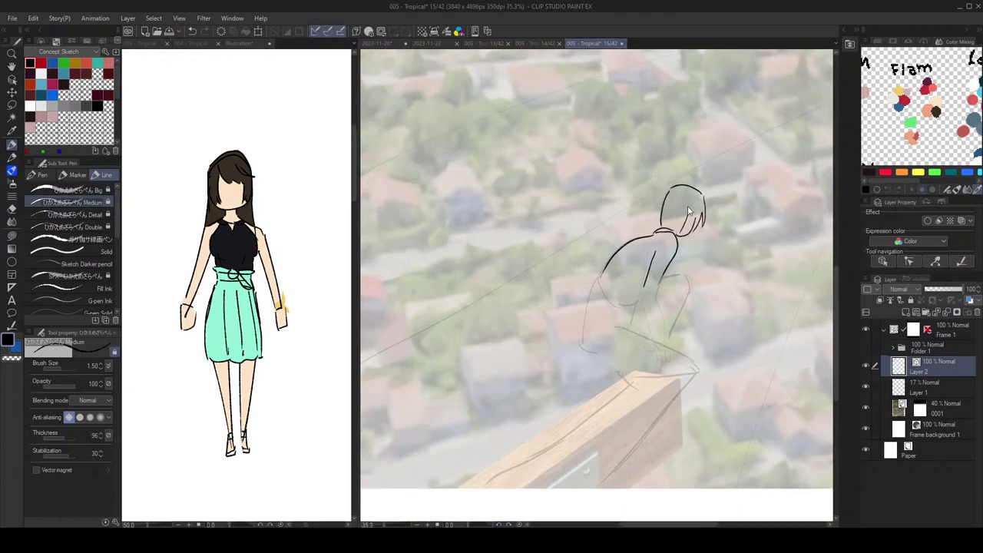
# Step: Refine the lower figure's back outline, redrawing the curve from the neck down along the sketch
pyautogui.press('h')
pyautogui.press('e')
pyautogui.click(563, 246)
pyautogui.press('p')
pyautogui.moveTo(541, 234)
pyautogui.mouseDown()
pyautogui.moveTo(579, 252)
pyautogui.moveTo(593, 275)
pyautogui.mouseUp()
pyautogui.hotkey('ctrl', 'z')
pyautogui.press('h')
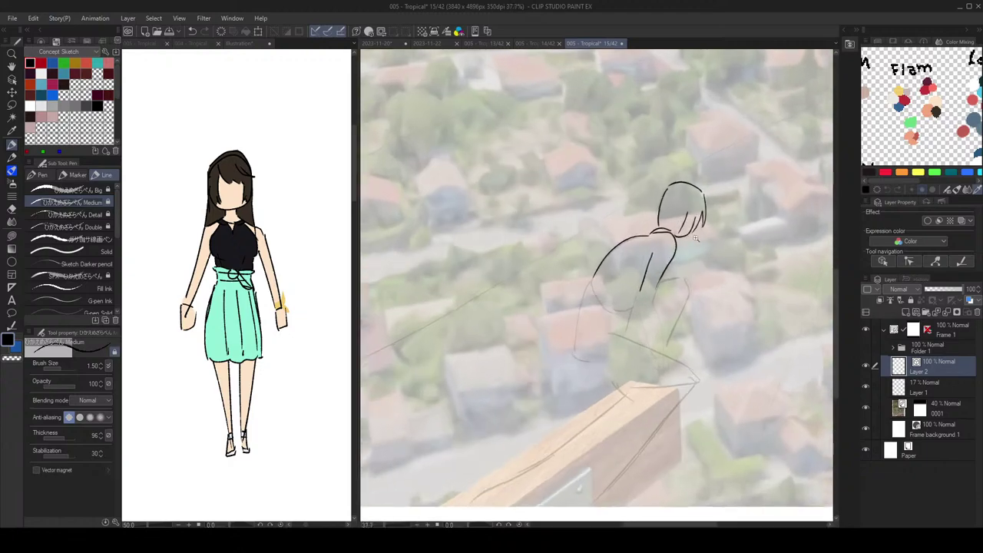
pyautogui.press('h')
pyautogui.scroll(2, 644, 210)
pyautogui.hotkey('ctrl', 'z')
pyautogui.moveTo(548, 230)
pyautogui.mouseDown()
pyautogui.moveTo(578, 241)
pyautogui.moveTo(627, 301)
pyautogui.mouseUp()
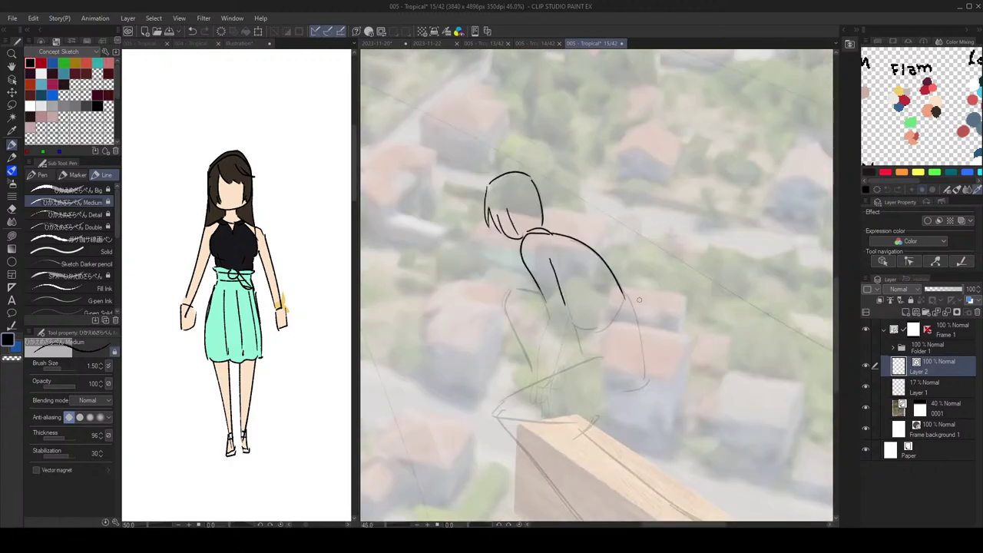
# Step: Ink the waistline across the lower figure's torso in the flipped view, undoing unsatisfactory strokes
pyautogui.press('h')
pyautogui.scroll(-1, 642, 261)
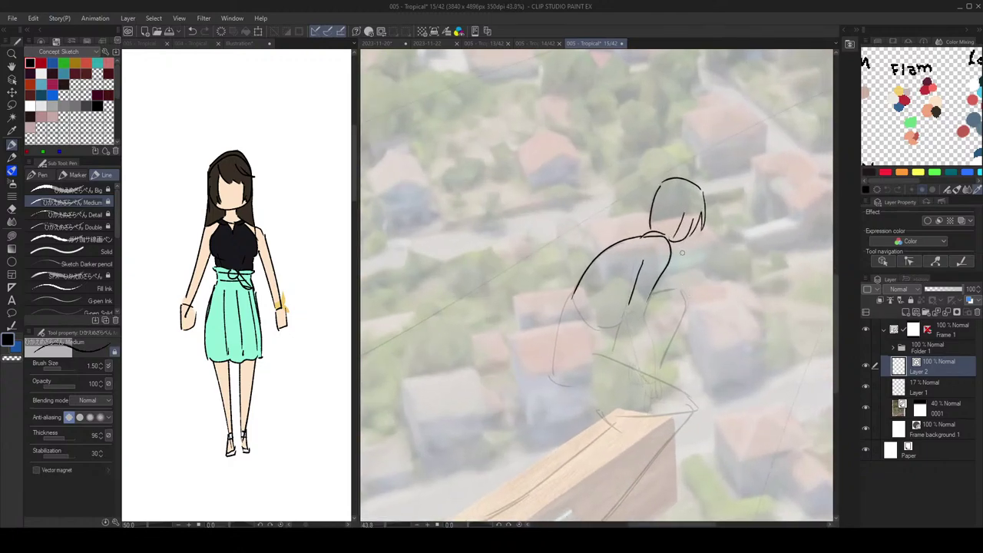
pyautogui.moveTo(582, 276); pyautogui.dragTo(620, 298)
pyautogui.hotkey('ctrl', 'z')
pyautogui.moveTo(582, 270); pyautogui.dragTo(622, 303)
pyautogui.hotkey('ctrl', 'z')
pyautogui.moveTo(617, 302)
pyautogui.mouseDown()
pyautogui.moveTo(623, 266)
pyautogui.moveTo(615, 284)
pyautogui.moveTo(624, 302)
pyautogui.mouseUp()
pyautogui.hotkey('ctrl', 'z')
pyautogui.hotkey('ctrl', 'z')
pyautogui.hotkey('ctrl', 'z')
pyautogui.hotkey('ctrl', 'z')
# Step: Ink the skirt's long outer curve from the waist down the lower figure's back side
pyautogui.moveTo(584, 275)
pyautogui.mouseDown()
pyautogui.moveTo(621, 301)
pyautogui.moveTo(562, 331)
pyautogui.moveTo(556, 402)
pyautogui.mouseUp()
pyautogui.hotkey('ctrl', 'z')
pyautogui.moveTo(571, 298)
pyautogui.mouseDown()
pyautogui.moveTo(550, 350)
pyautogui.moveTo(552, 418)
pyautogui.mouseUp()
pyautogui.scroll(-2, 655, 337)
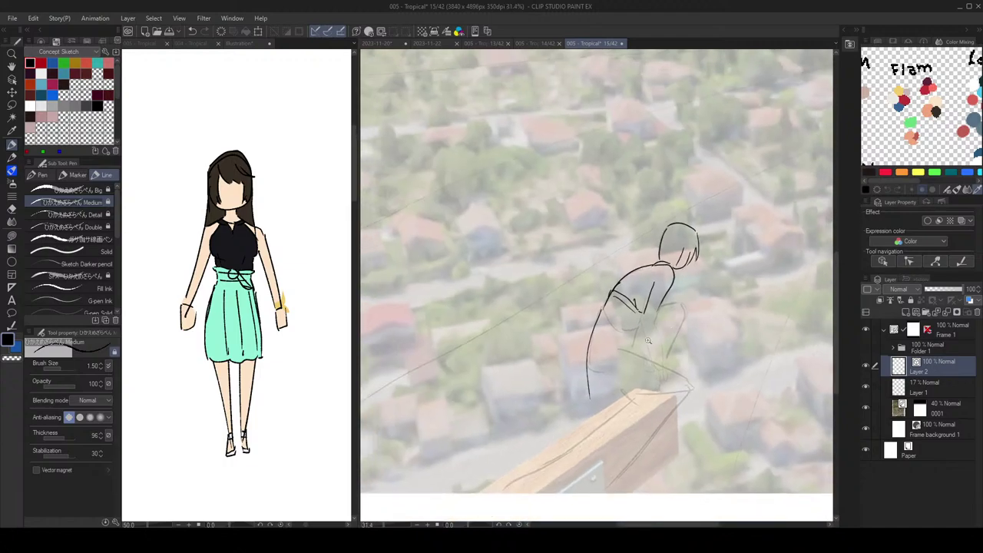
# Step: Ink the skirt's curved hem from the end of its outer edge up toward the knees, redrawing it once
pyautogui.scroll(2, 618, 378)
pyautogui.moveTo(581, 393); pyautogui.dragTo(656, 345)
pyautogui.hotkey('ctrl', 'z')
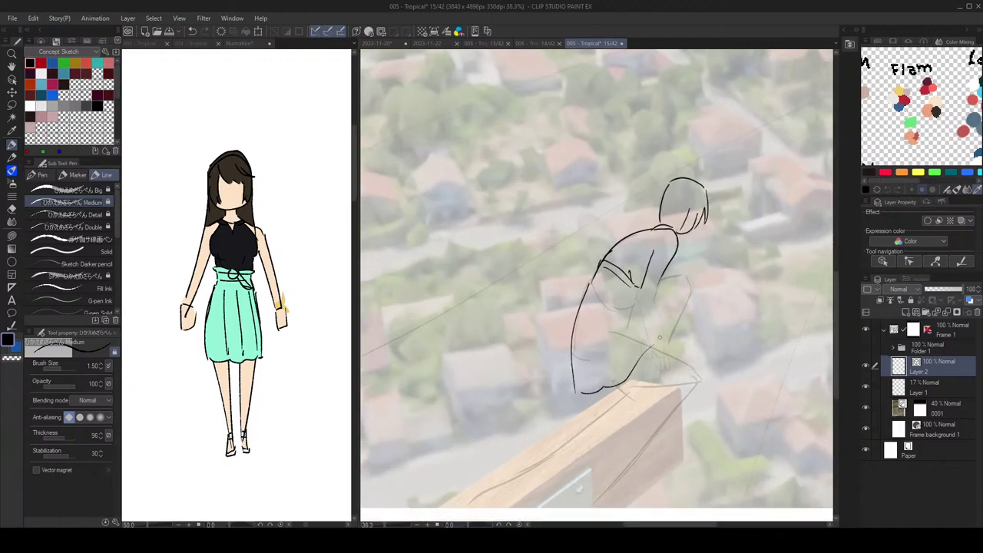
pyautogui.hotkey('ctrl', 'z')
pyautogui.moveTo(581, 392)
pyautogui.mouseDown()
pyautogui.moveTo(608, 384)
pyautogui.moveTo(642, 355)
pyautogui.moveTo(646, 338)
pyautogui.mouseUp()
# Step: Erase the lower figure's waist lines and redraw the waistband lower on the torso
pyautogui.press('e')
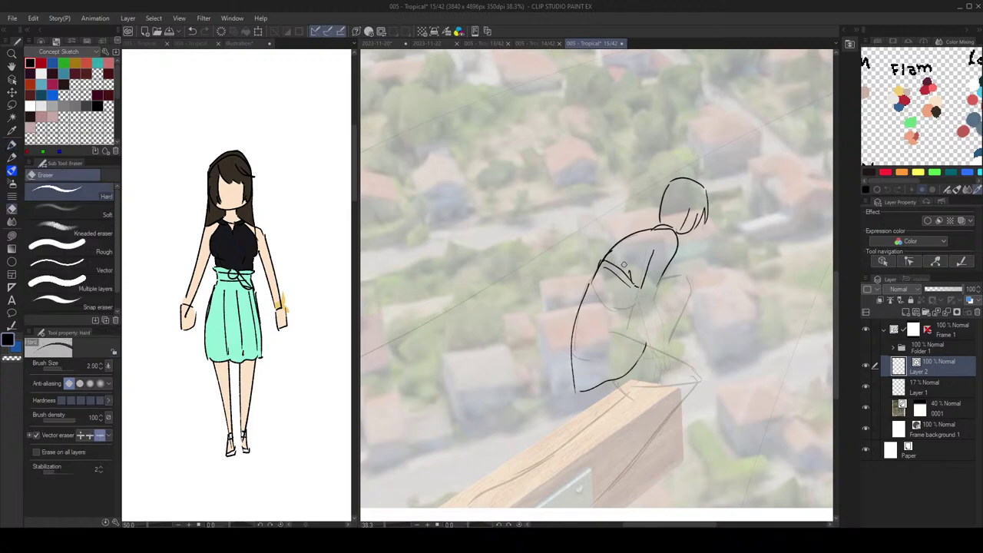
pyautogui.moveTo(617, 264)
pyautogui.mouseDown()
pyautogui.moveTo(637, 299)
pyautogui.moveTo(590, 282)
pyautogui.moveTo(632, 305)
pyautogui.moveTo(650, 346)
pyautogui.mouseUp()
pyautogui.press('p')
pyautogui.hotkey('ctrl', 'z')
pyautogui.hotkey('ctrl', 'z')
pyautogui.hotkey('ctrl', 'z')
pyautogui.hotkey('ctrl', 'z')
# Step: Ink the thigh line across the skirt and a short fold line below the waistband, undoing unsatisfactory strokes
pyautogui.moveTo(603, 321); pyautogui.dragTo(648, 338)
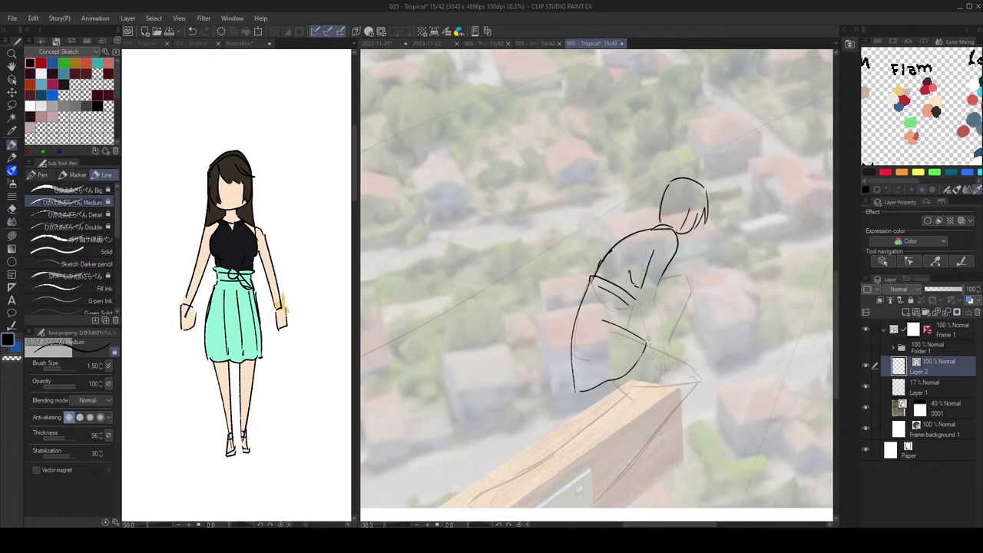
pyautogui.hotkey('ctrl', 'z')
pyautogui.moveTo(636, 302); pyautogui.dragTo(626, 321)
pyautogui.hotkey('ctrl', 'z')
pyautogui.press('h')
pyautogui.press('h')
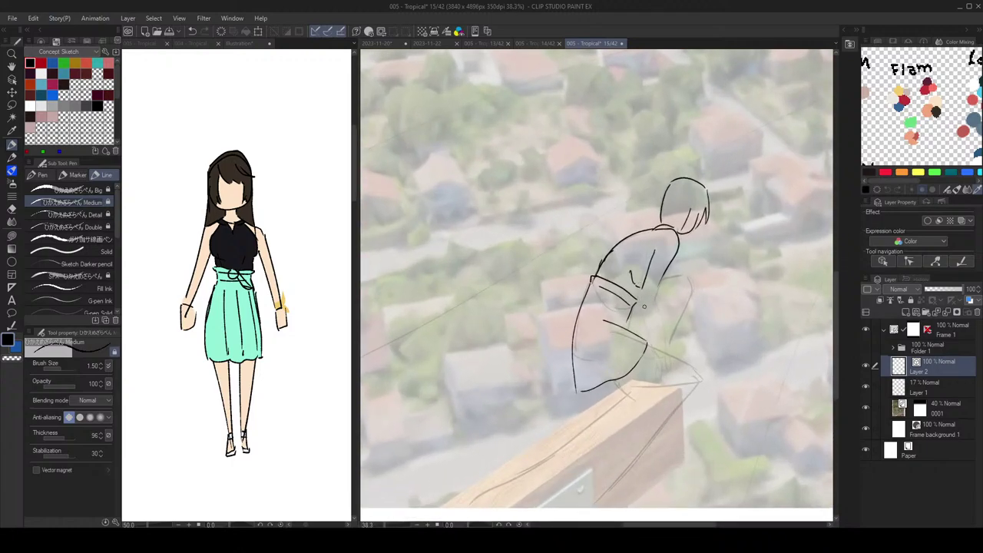
pyautogui.hotkey('ctrl', 'z')
pyautogui.moveTo(637, 302)
pyautogui.mouseDown()
pyautogui.moveTo(632, 326)
pyautogui.moveTo(661, 323)
pyautogui.moveTo(619, 340)
pyautogui.mouseUp()
pyautogui.hotkey('ctrl', 'z')
pyautogui.hotkey('ctrl', 'z')
pyautogui.press('e')
pyautogui.press('p')
pyautogui.hotkey('ctrl', 'z')
# Step: Ink the lower figure's forearm outlines from the elbow down toward the hands
pyautogui.moveTo(681, 310); pyautogui.dragTo(648, 313)
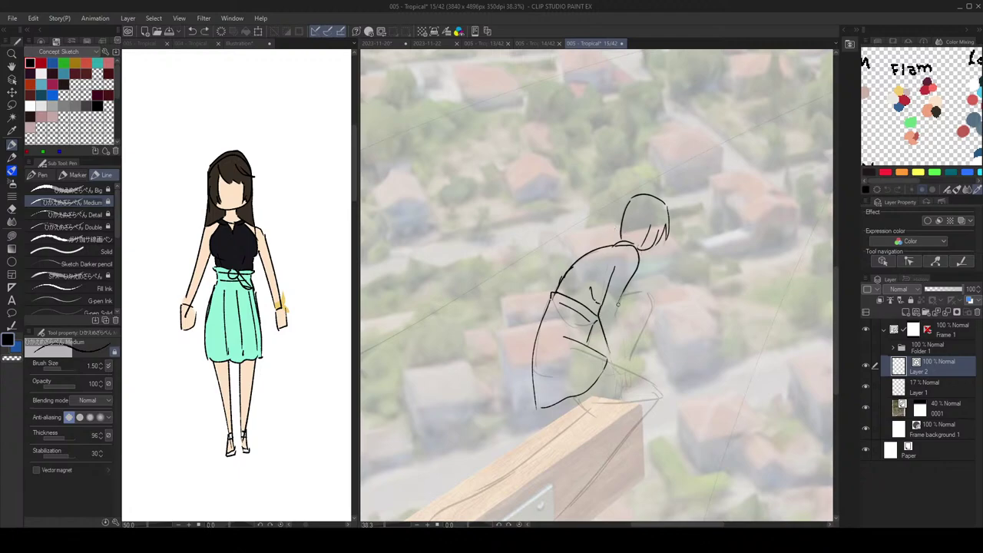
pyautogui.moveTo(616, 308)
pyautogui.mouseDown()
pyautogui.moveTo(624, 374)
pyautogui.moveTo(616, 374)
pyautogui.mouseUp()
pyautogui.scroll(-2, 663, 356)
pyautogui.scroll(3, 664, 355)
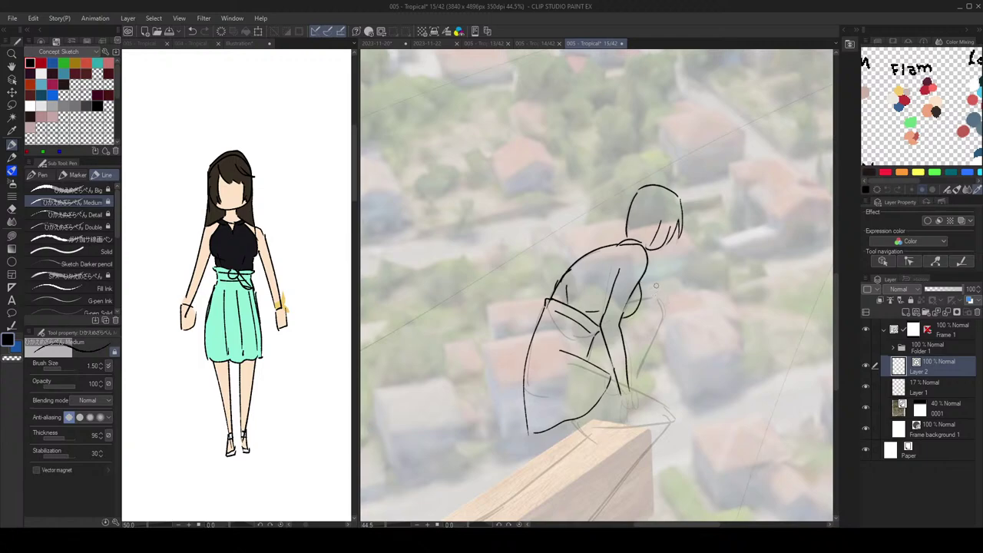
# Step: Redraw the small chest curve in front of the lower figure's arm and touch up the line at the elbow
pyautogui.scroll(-2, 646, 296)
pyautogui.hotkey('ctrl', 'z')
pyautogui.moveTo(647, 289); pyautogui.dragTo(639, 318)
pyautogui.press('h')
pyautogui.press('h')
pyautogui.hotkey('ctrl', 'z')
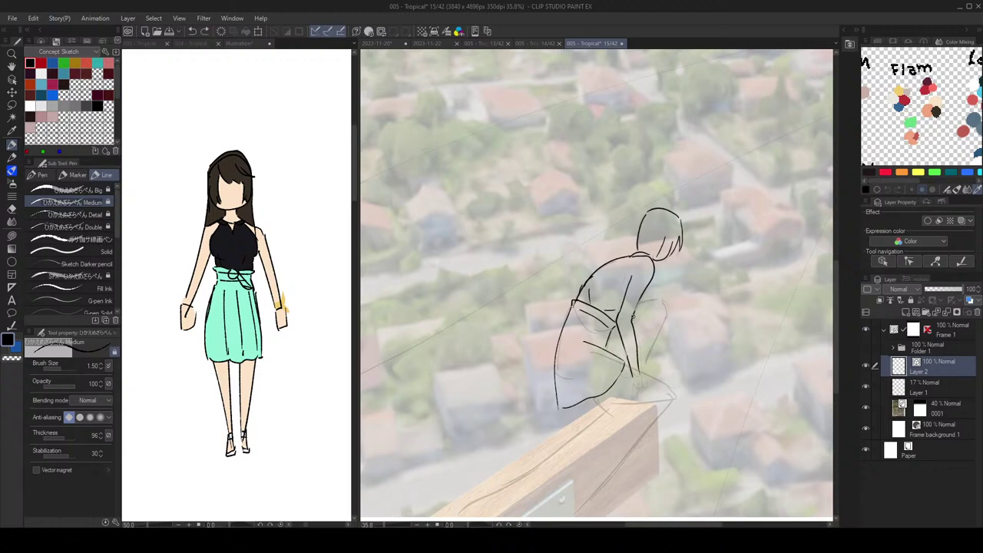
pyautogui.moveTo(653, 291); pyautogui.dragTo(636, 318)
pyautogui.moveTo(616, 327); pyautogui.dragTo(619, 322)
pyautogui.moveTo(602, 267); pyautogui.dragTo(631, 274)
pyautogui.hotkey('ctrl', 'z')
pyautogui.moveTo(600, 278)
pyautogui.mouseDown()
pyautogui.moveTo(620, 267)
pyautogui.moveTo(628, 280)
pyautogui.moveTo(644, 256)
pyautogui.mouseUp()
pyautogui.hotkey('ctrl', 'z')
pyautogui.hotkey('ctrl', 'z')
# Step: Rework the upper arm line with a curved shoulder stroke starting at the neck
pyautogui.press('e')
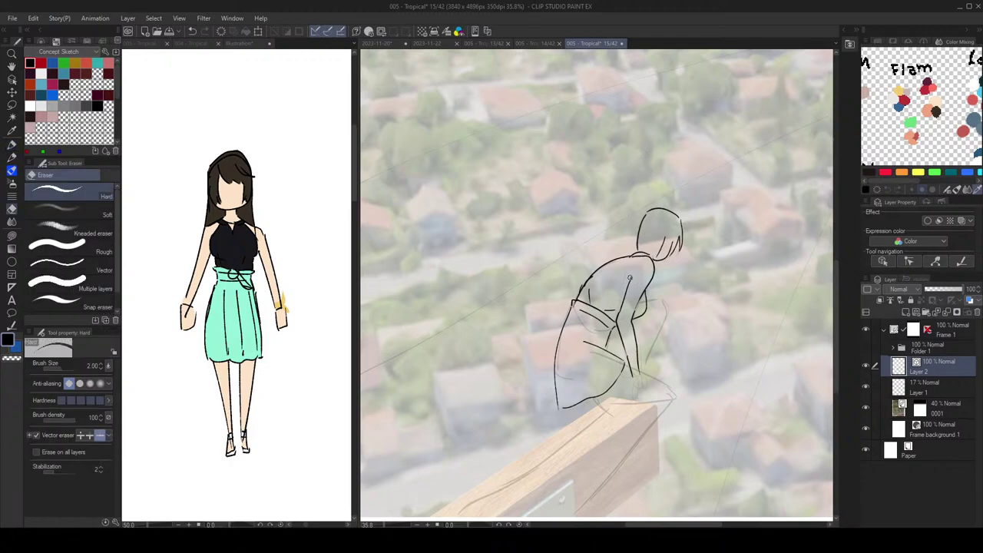
pyautogui.press('p')
pyautogui.hotkey('ctrl', 'z')
pyautogui.moveTo(638, 258); pyautogui.dragTo(626, 281)
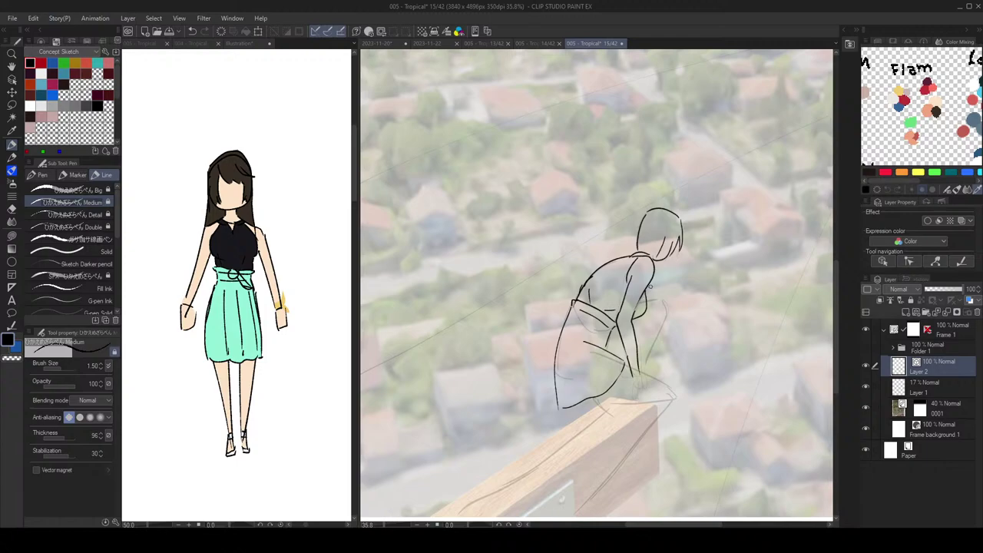
pyautogui.press('e')
pyautogui.press('p')
# Step: Extend the back edge of the lower figure's hair from the crown down to the nape
pyautogui.moveTo(645, 216); pyautogui.dragTo(633, 246)
pyautogui.moveTo(707, 241); pyautogui.dragTo(745, 248)
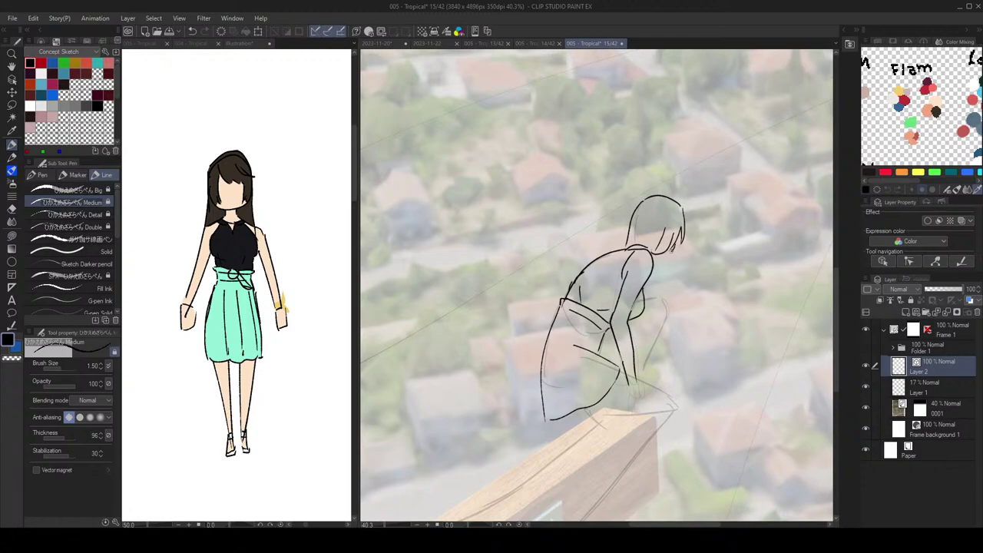
pyautogui.scroll(-3, 703, 262)
pyautogui.scroll(2, 696, 268)
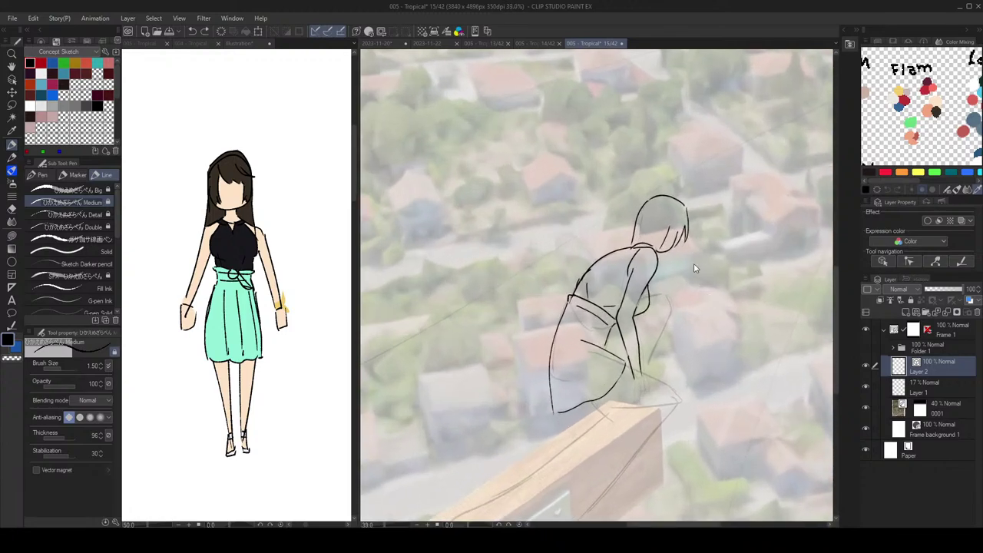
pyautogui.hotkey('ctrl', 'z')
# Step: Ink the raised far knee and shin in front of the lower figure's arm, undoing unsatisfactory strokes
pyautogui.moveTo(665, 293); pyautogui.dragTo(652, 355)
pyautogui.hotkey('ctrl', 'z')
pyautogui.moveTo(667, 298)
pyautogui.mouseDown()
pyautogui.moveTo(670, 316)
pyautogui.moveTo(648, 367)
pyautogui.mouseUp()
pyautogui.moveTo(663, 295)
pyautogui.mouseDown()
pyautogui.moveTo(650, 298)
pyautogui.moveTo(638, 336)
pyautogui.mouseUp()
pyautogui.hotkey('ctrl', 'z')
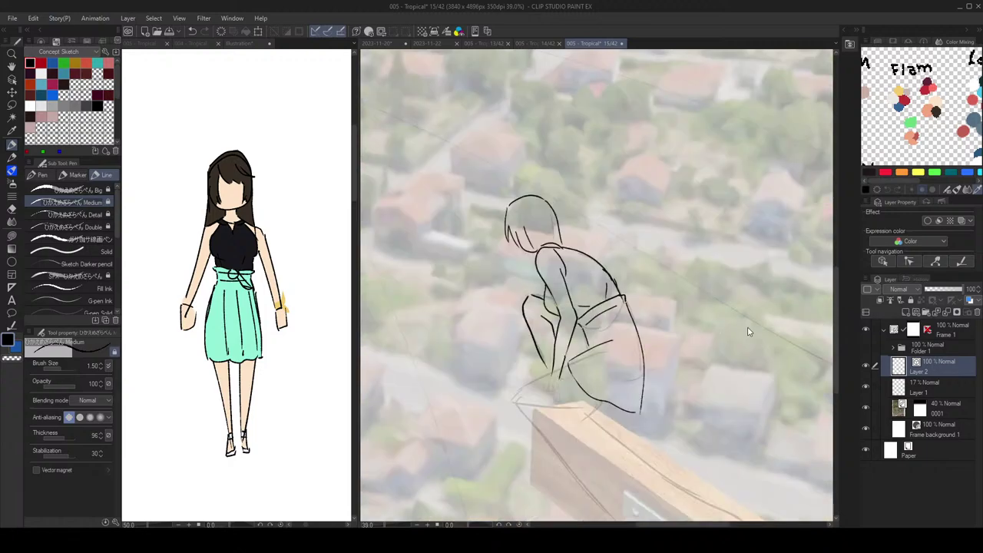
pyautogui.scroll(1, 668, 269)
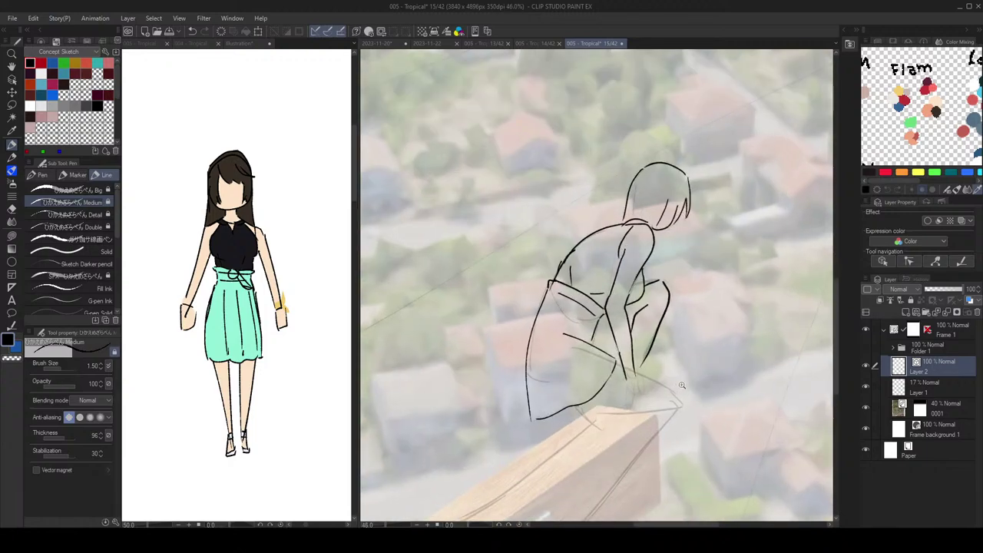
# Step: Ink the upper edge of the folded near leg along the rough sketch, undoing unsatisfactory strokes
pyautogui.hotkey('ctrl', 'z')
pyautogui.moveTo(617, 361)
pyautogui.mouseDown()
pyautogui.moveTo(679, 395)
pyautogui.moveTo(665, 417)
pyautogui.moveTo(642, 416)
pyautogui.moveTo(651, 398)
pyautogui.moveTo(662, 399)
pyautogui.mouseUp()
pyautogui.hotkey('ctrl', 'z')
pyautogui.hotkey('ctrl', 'z')
pyautogui.hotkey('ctrl', 'z')
pyautogui.hotkey('ctrl', 'z')
# Step: Ink the underside of the folded leg and a first foot stroke below the hem, redrawing until it fits
pyautogui.moveTo(602, 390)
pyautogui.mouseDown()
pyautogui.moveTo(661, 410)
pyautogui.moveTo(618, 428)
pyautogui.moveTo(572, 423)
pyautogui.moveTo(591, 442)
pyautogui.moveTo(581, 433)
pyautogui.moveTo(594, 440)
pyautogui.moveTo(602, 427)
pyautogui.moveTo(591, 436)
pyautogui.moveTo(601, 437)
pyautogui.mouseUp()
pyautogui.hotkey('ctrl', 'z')
pyautogui.scroll(-3, 664, 388)
pyautogui.scroll(4, 672, 383)
pyautogui.hotkey('ctrl', 'z')
pyautogui.hotkey('ctrl', 'z')
pyautogui.hotkey('ctrl', 'z')
pyautogui.hotkey('ctrl', 'z')
pyautogui.hotkey('ctrl', 'z')
pyautogui.hotkey('ctrl', 'z')
pyautogui.hotkey('ctrl', 'z')
pyautogui.moveTo(602, 436)
pyautogui.mouseDown()
pyautogui.moveTo(603, 426)
pyautogui.moveTo(565, 415)
pyautogui.moveTo(584, 437)
pyautogui.moveTo(598, 435)
pyautogui.mouseUp()
pyautogui.hotkey('ctrl', 'z')
pyautogui.hotkey('ctrl', 'z')
pyautogui.scroll(-4, 538, 365)
pyautogui.scroll(4, 538, 365)
pyautogui.hotkey('ctrl', 'z')
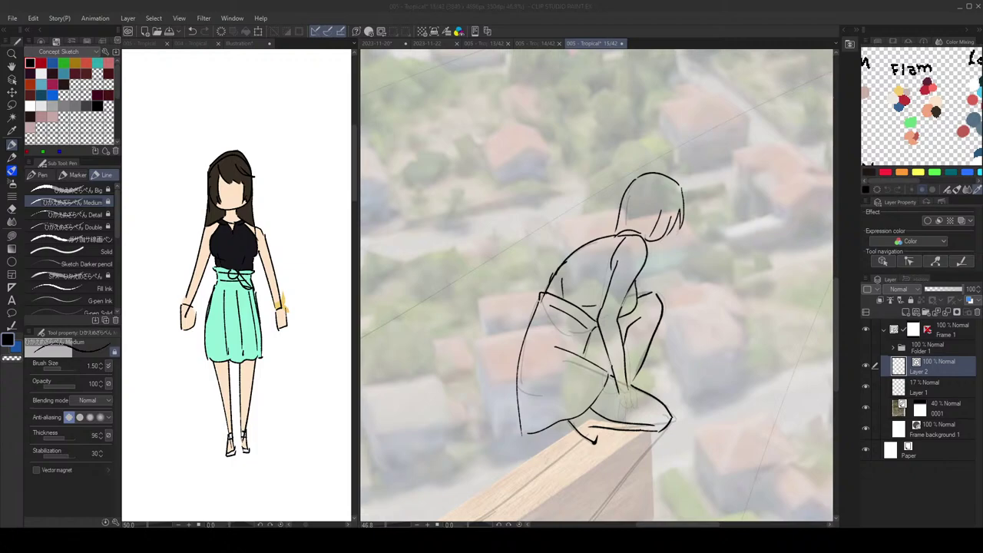
# Step: Erase the foot stroke below the skirt hem
pyautogui.scroll(3, 591, 302)
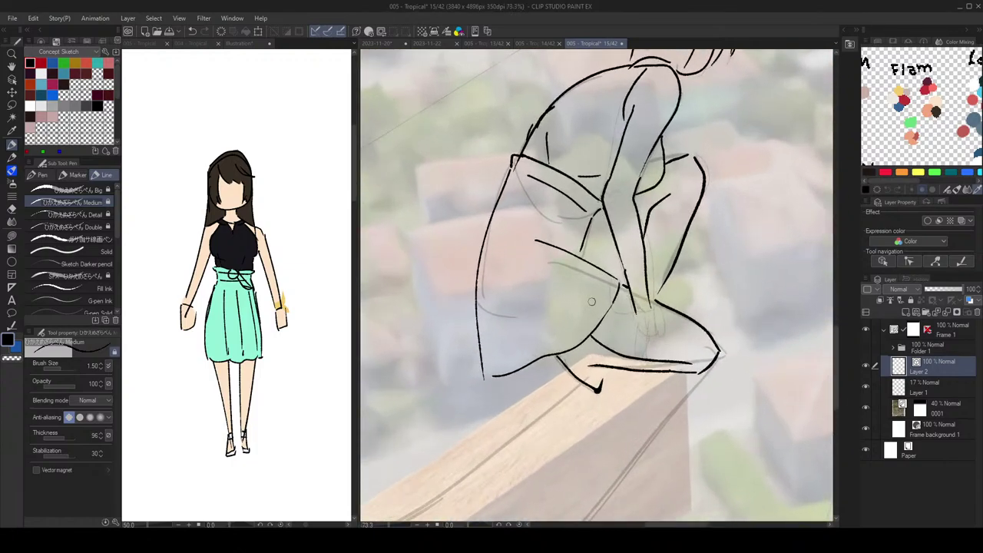
pyautogui.press('e')
pyautogui.moveTo(561, 359); pyautogui.dragTo(604, 385)
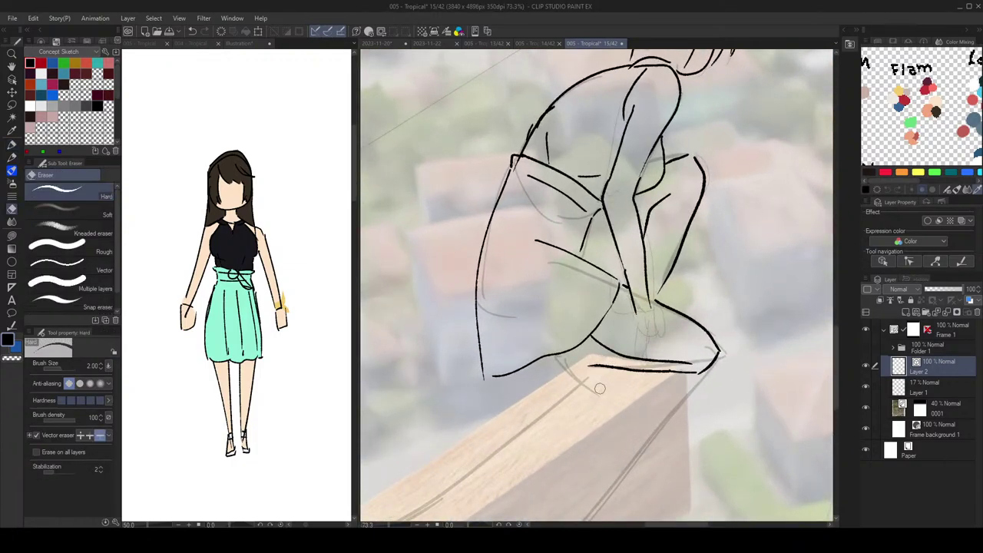
# Step: Ink the lower figure's foot below the hem on the wooden beam in the flipped view, undoing unsatisfactory strokes
pyautogui.press('p')
pyautogui.press('h')
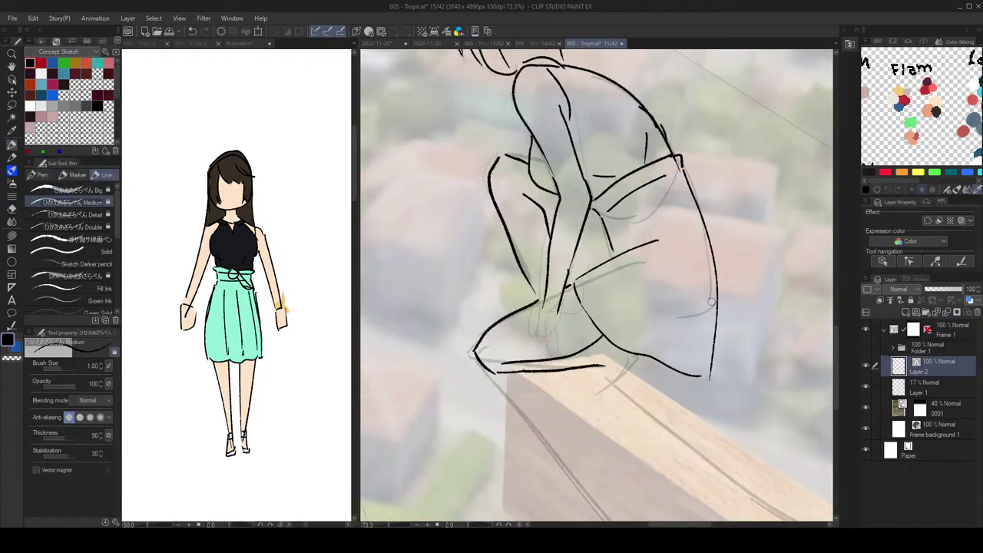
pyautogui.moveTo(643, 285); pyautogui.dragTo(662, 272)
pyautogui.moveTo(621, 353)
pyautogui.mouseDown()
pyautogui.moveTo(627, 380)
pyautogui.moveTo(648, 347)
pyautogui.moveTo(633, 392)
pyautogui.moveTo(654, 358)
pyautogui.moveTo(666, 361)
pyautogui.mouseUp()
pyautogui.hotkey('ctrl', 'z')
pyautogui.hotkey('ctrl', 'z')
pyautogui.hotkey('ctrl', 'z')
pyautogui.moveTo(665, 349); pyautogui.dragTo(668, 362)
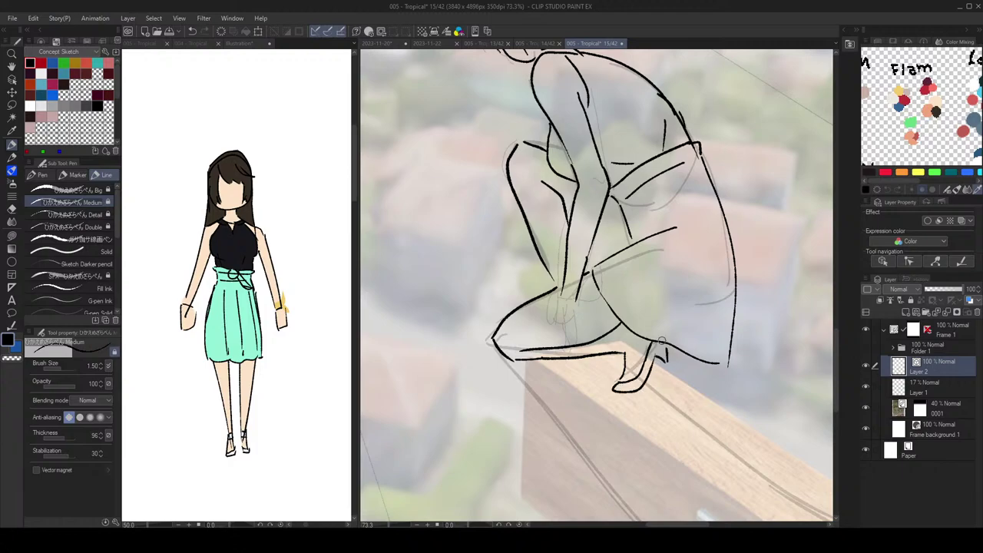
# Step: Clean up and redraw the corner where the inked foot joins the underside of the folded leg
pyautogui.press('h')
pyautogui.scroll(-3, 725, 356)
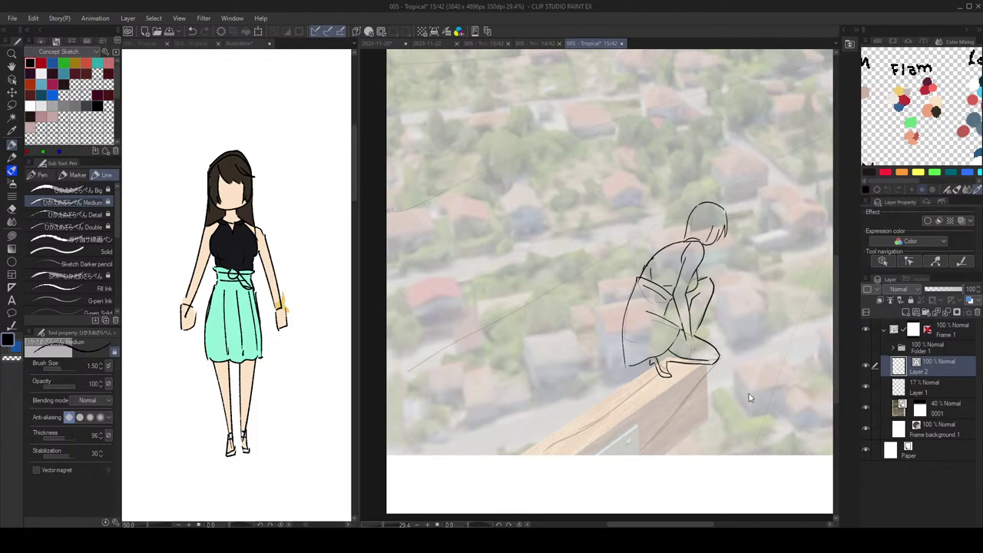
pyautogui.scroll(1, 745, 391)
pyautogui.scroll(2, 702, 382)
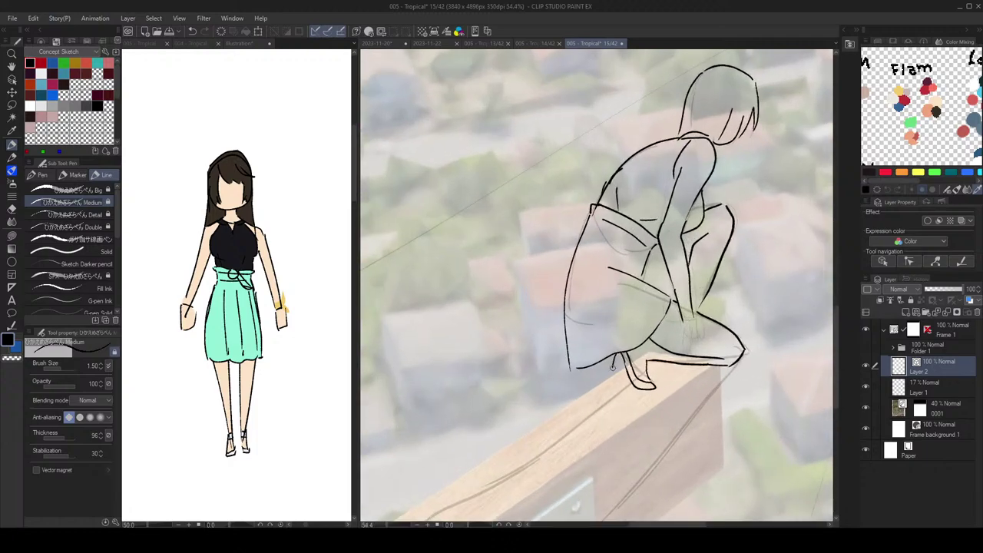
pyautogui.press('h')
pyautogui.scroll(-2, 726, 264)
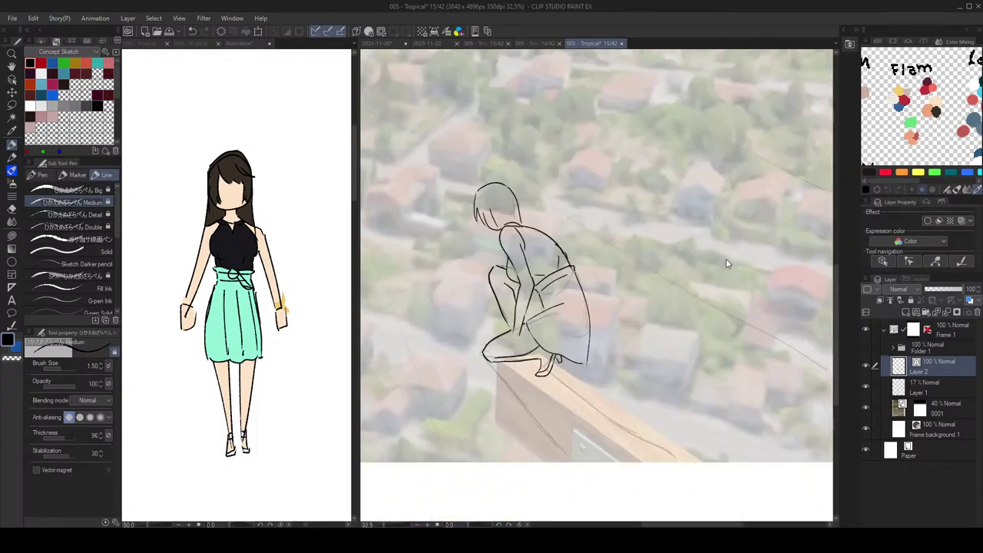
pyautogui.scroll(3, 727, 264)
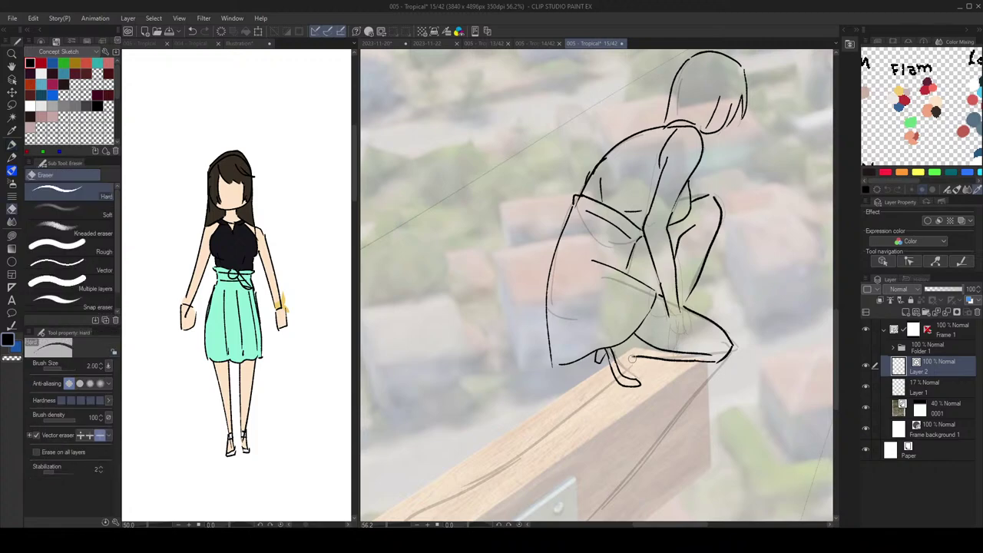
pyautogui.moveTo(628, 361); pyautogui.dragTo(637, 374)
pyautogui.press('e')
pyautogui.press('p')
pyautogui.press('e')
pyautogui.press('p')
pyautogui.moveTo(629, 359); pyautogui.dragTo(636, 378)
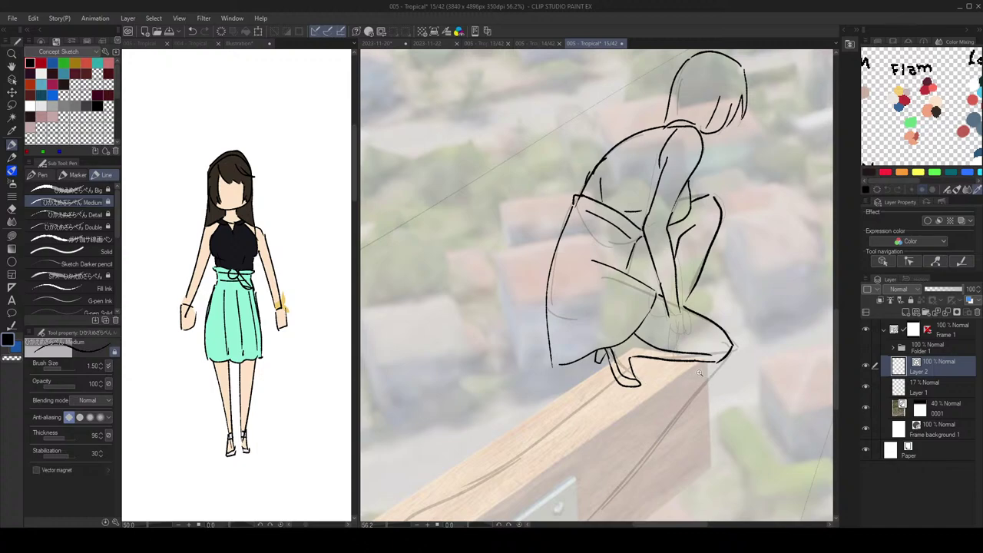
# Step: Erase unwanted parts of the inked foot on the wooden beam
pyautogui.scroll(-5, 703, 374)
pyautogui.press('h')
pyautogui.press('h')
pyautogui.scroll(5, 671, 357)
pyautogui.press('e')
pyautogui.moveTo(676, 396)
pyautogui.mouseDown()
pyautogui.moveTo(660, 384)
pyautogui.moveTo(696, 394)
pyautogui.moveTo(682, 402)
pyautogui.moveTo(669, 406)
pyautogui.moveTo(672, 387)
pyautogui.moveTo(674, 401)
pyautogui.moveTo(696, 395)
pyautogui.moveTo(663, 391)
pyautogui.moveTo(710, 362)
pyautogui.mouseUp()
pyautogui.press('p')
pyautogui.scroll(-3, 680, 368)
# Step: Redraw the foot below the hem with a new heel and toe outline, undoing unsatisfactory strokes
pyautogui.press('e')
pyautogui.press('p')
pyautogui.hotkey('ctrl', 'z')
pyautogui.hotkey('ctrl', 'z')
pyautogui.hotkey('ctrl', 'z')
pyautogui.hotkey('ctrl', 'z')
pyautogui.hotkey('ctrl', 'z')
pyautogui.hotkey('ctrl', 'z')
pyautogui.hotkey('ctrl', 'z')
pyautogui.press('h')
pyautogui.press('h')
pyautogui.scroll(3, 718, 380)
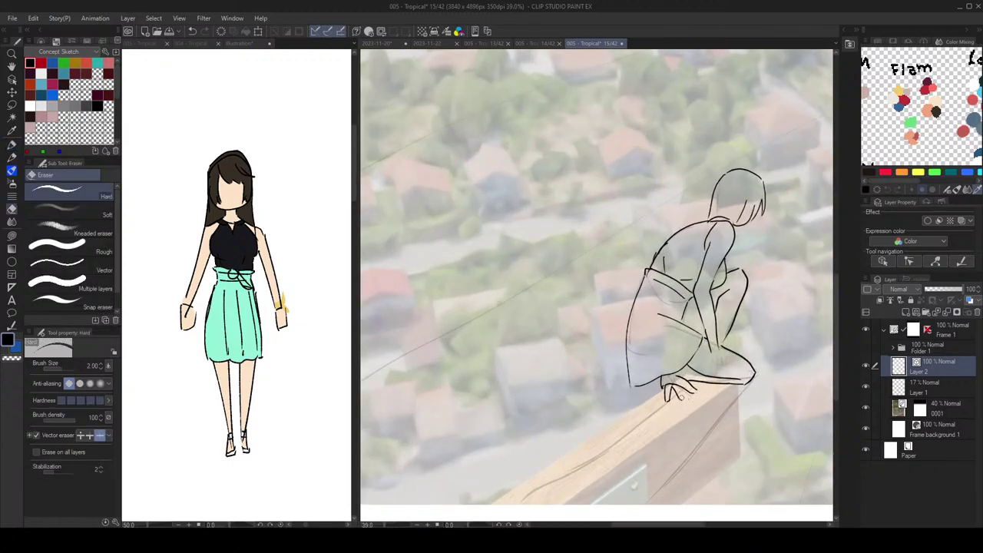
# Step: Ink the sole of the redrawn foot with a curved stroke and tidy its heel lines
pyautogui.hotkey('ctrl', 'z')
pyautogui.moveTo(695, 394); pyautogui.dragTo(674, 397)
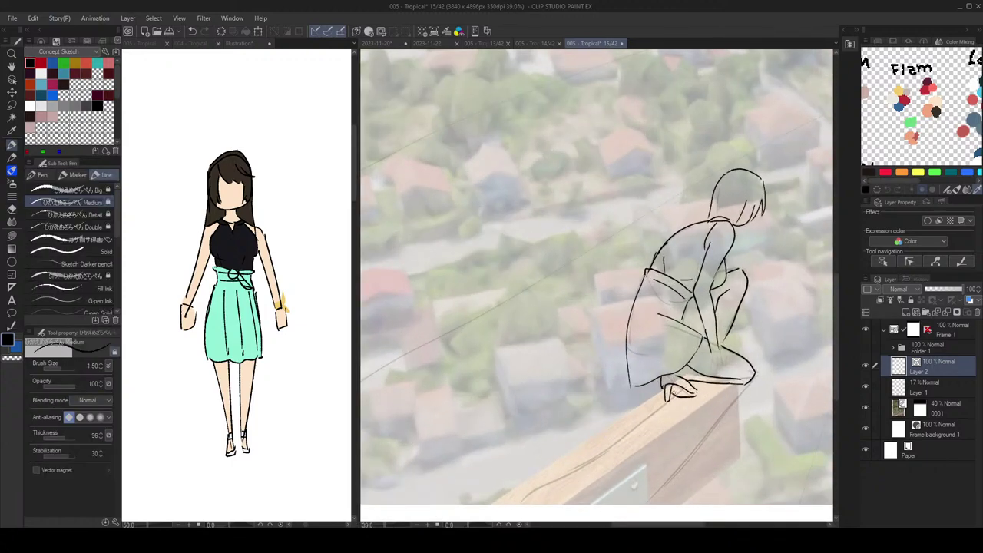
pyautogui.scroll(-4, 674, 393)
pyautogui.scroll(5, 652, 390)
pyautogui.press('e')
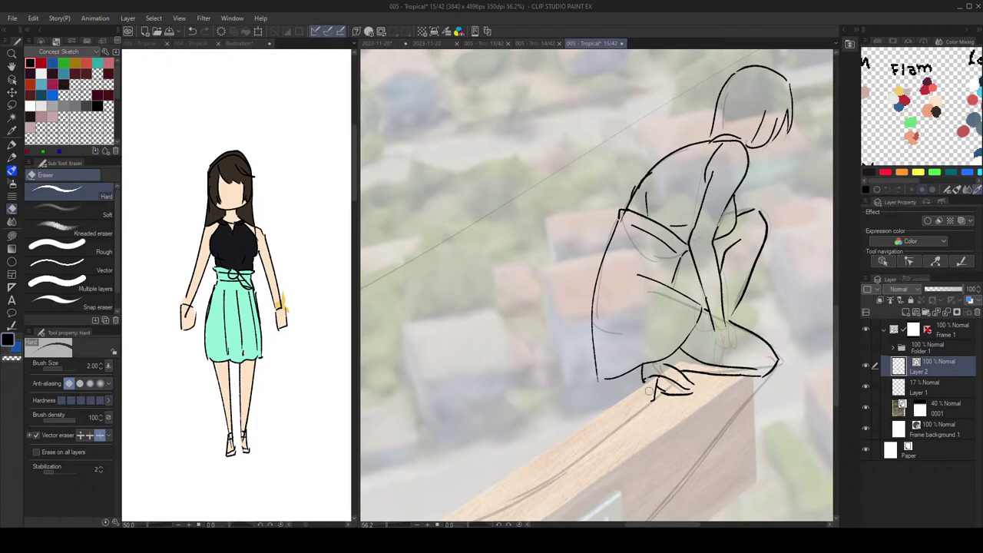
pyautogui.press('p')
pyautogui.scroll(-4, 725, 327)
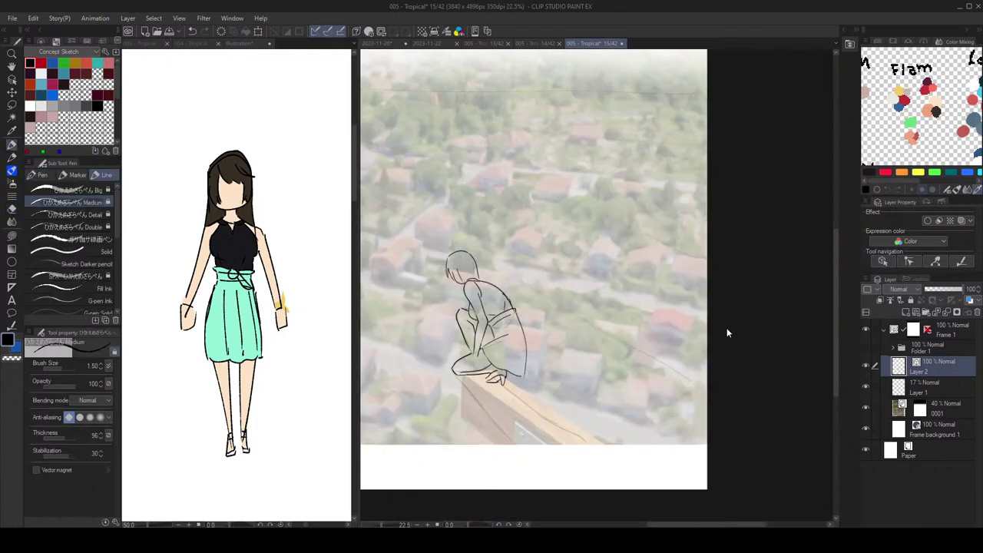
pyautogui.scroll(3, 738, 357)
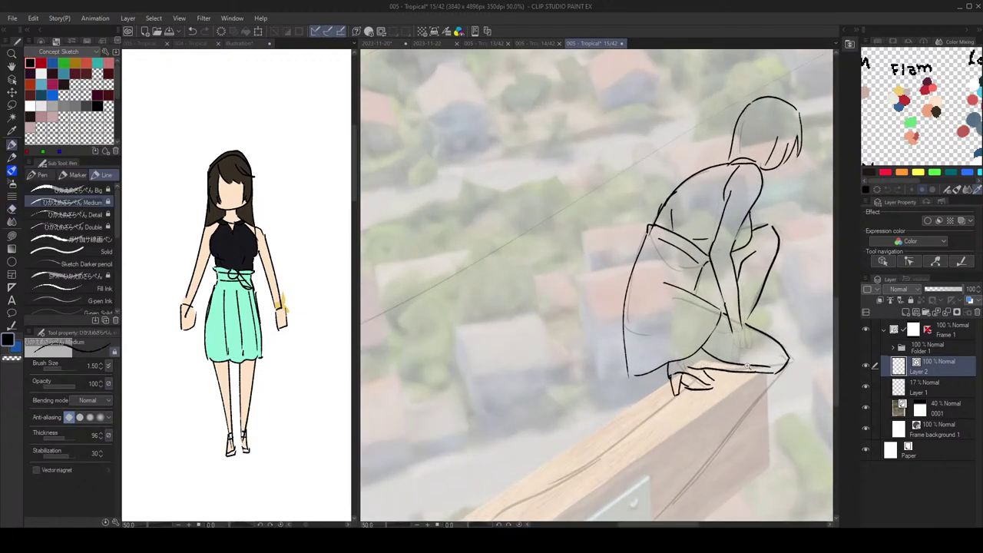
# Step: Erase the inked foot outline beneath the folded leg on the wooden beam
pyautogui.scroll(-4, 749, 370)
pyautogui.press('h')
pyautogui.scroll(3, 746, 371)
pyautogui.press('e')
pyautogui.moveTo(694, 362); pyautogui.dragTo(716, 367)
pyautogui.press('p')
pyautogui.hscroll(2, 716, 262)
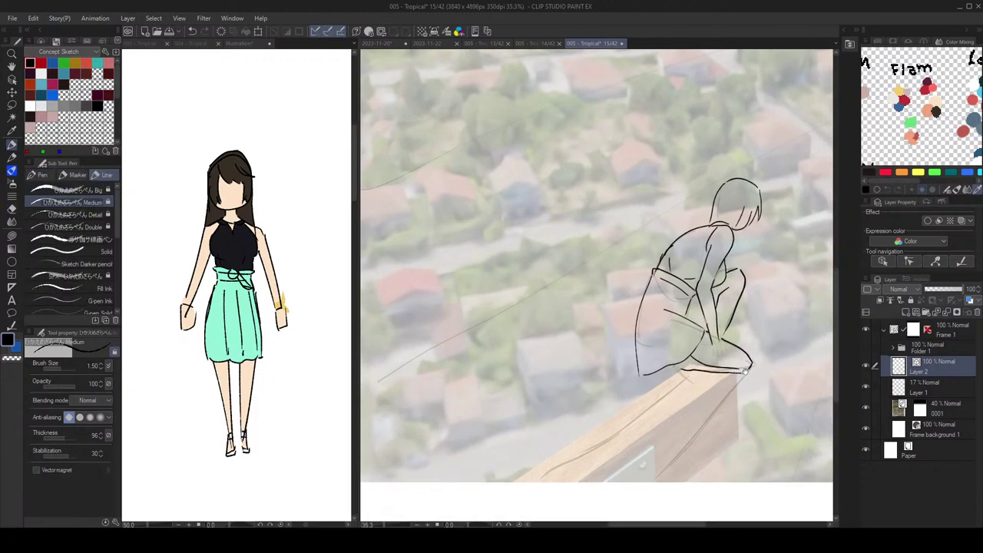
# Step: Clean up the folded leg's underside near the hem and start the foot again with a short ankle line
pyautogui.scroll(1, 715, 263)
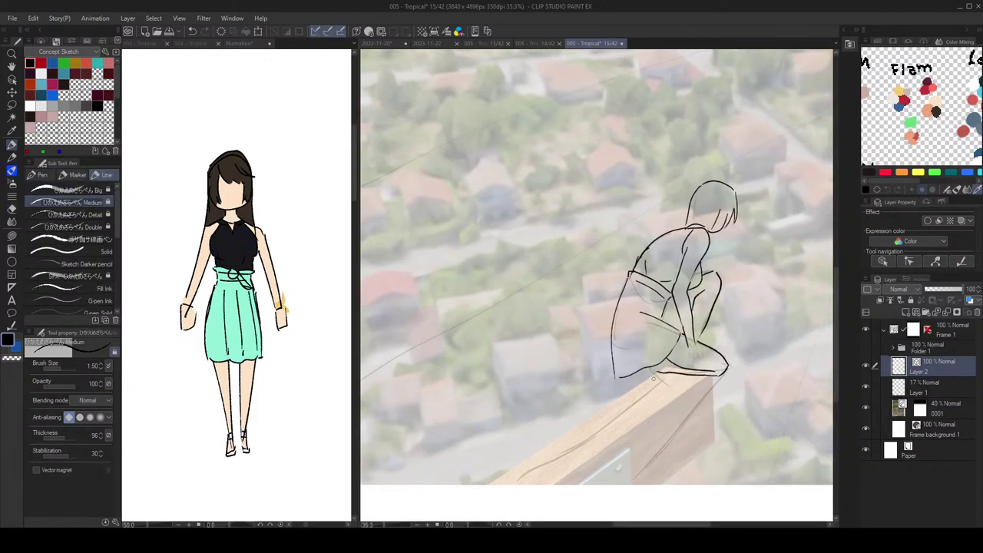
pyautogui.press('h')
pyautogui.moveTo(561, 329); pyautogui.dragTo(644, 317)
pyautogui.press('e')
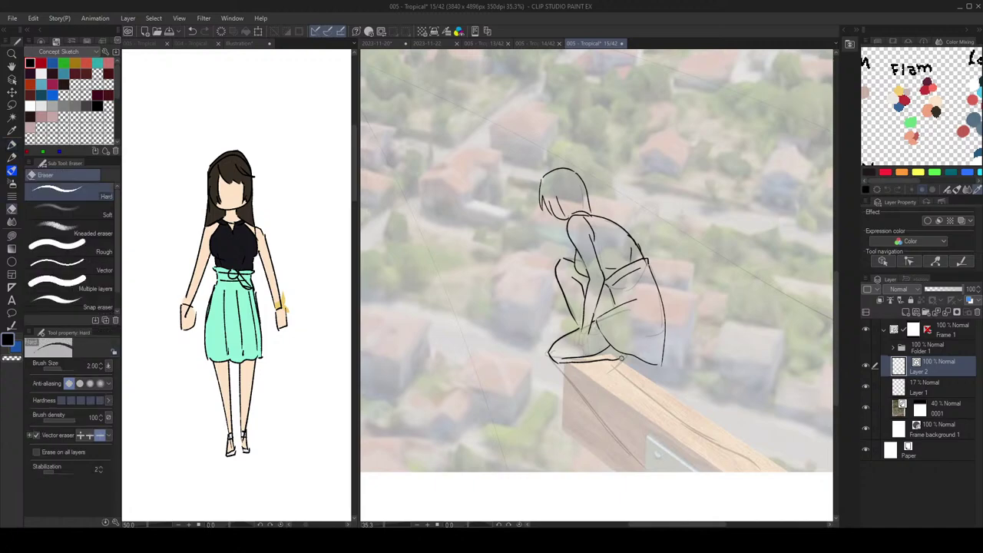
pyautogui.moveTo(624, 358)
pyautogui.mouseDown()
pyautogui.moveTo(612, 363)
pyautogui.moveTo(662, 364)
pyautogui.mouseUp()
pyautogui.press('h')
pyautogui.press('e')
pyautogui.moveTo(576, 355)
pyautogui.mouseDown()
pyautogui.moveTo(619, 362)
pyautogui.moveTo(580, 355)
pyautogui.mouseUp()
pyautogui.press('p')
pyautogui.hotkey('ctrl', 'z')
pyautogui.hotkey('ctrl', 'z')
pyautogui.hotkey('ctrl', 'z')
pyautogui.press('h')
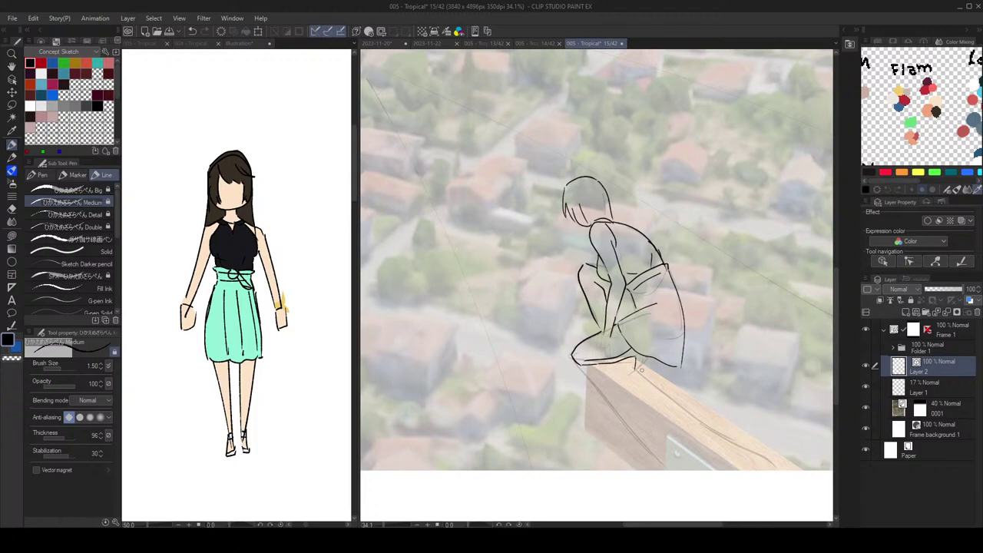
# Step: Redraw the foot below the skirt hem with its ankle, toes and sole, undoing unsatisfactory strokes
pyautogui.moveTo(636, 370)
pyautogui.mouseDown()
pyautogui.moveTo(629, 374)
pyautogui.moveTo(642, 376)
pyautogui.moveTo(653, 355)
pyautogui.moveTo(636, 371)
pyautogui.moveTo(650, 367)
pyautogui.mouseUp()
pyautogui.hotkey('ctrl', 'z')
pyautogui.hotkey('ctrl', 'z')
pyautogui.hotkey('ctrl', 'z')
pyautogui.hotkey('ctrl', 'z')
pyautogui.moveTo(640, 359)
pyautogui.mouseDown()
pyautogui.moveTo(633, 372)
pyautogui.moveTo(646, 379)
pyautogui.mouseUp()
pyautogui.hotkey('ctrl', 'z')
pyautogui.scroll(-4, 694, 372)
pyautogui.press('h')
pyautogui.press('h')
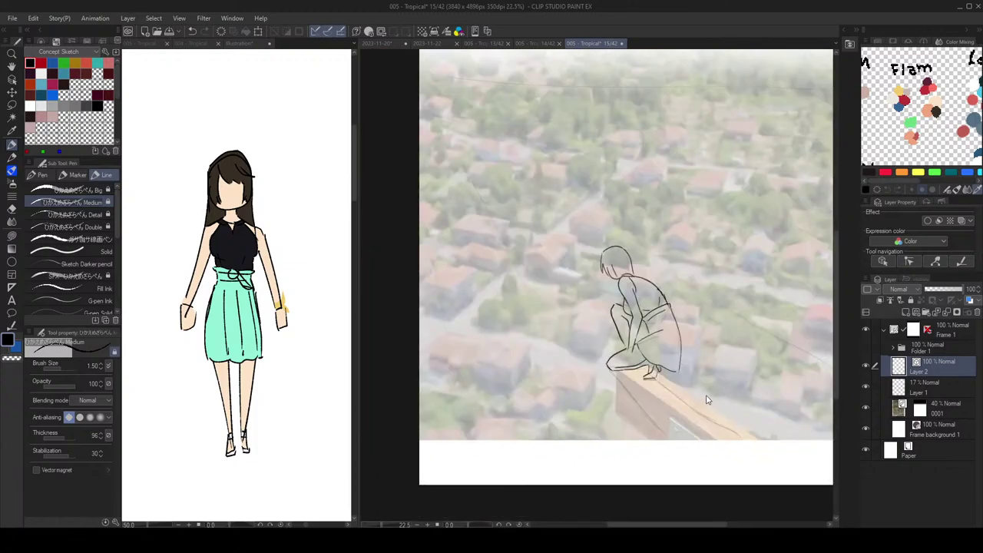
# Step: Tidy the ankle where it meets the hem and ink the short foot lines behind the heel
pyautogui.scroll(7, 670, 374)
pyautogui.press('e')
pyautogui.click(649, 364)
pyautogui.press('p')
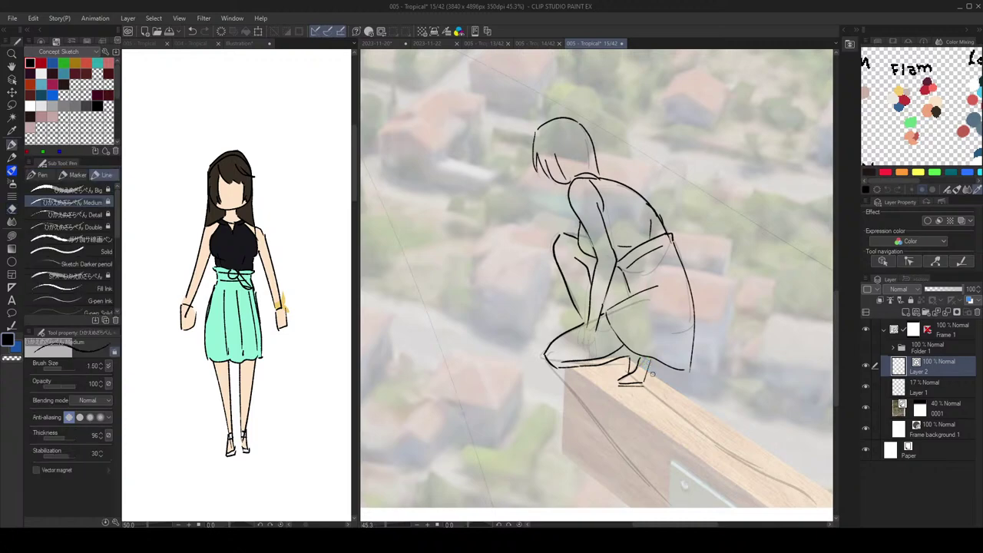
pyautogui.scroll(-2, 671, 350)
pyautogui.scroll(2, 672, 350)
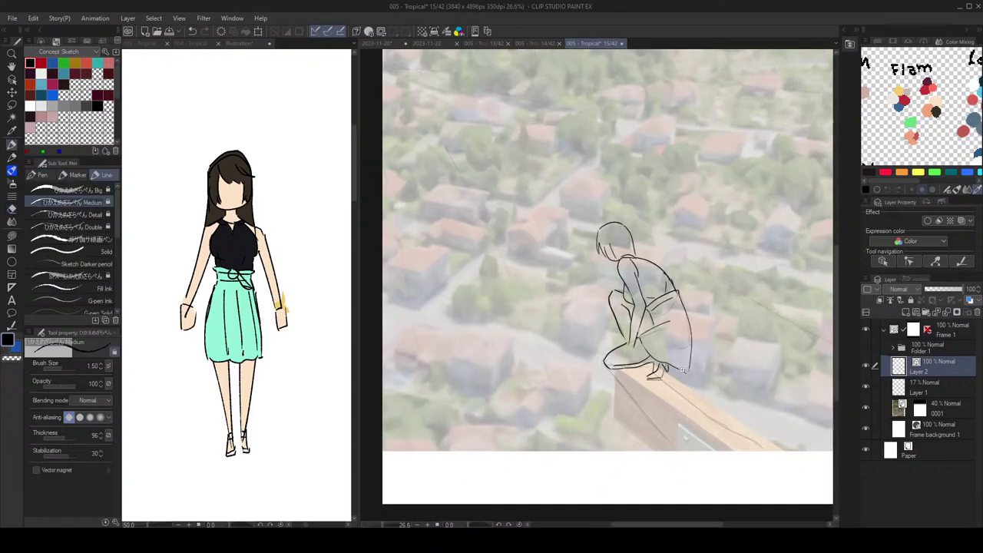
pyautogui.scroll(-2, 669, 371)
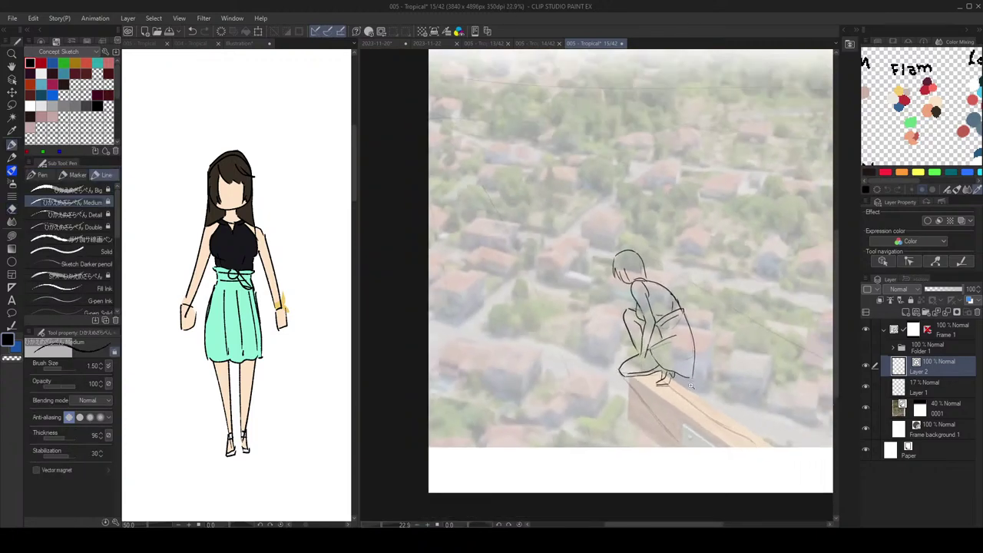
pyautogui.scroll(2, 669, 370)
pyautogui.press('e')
pyautogui.press('p')
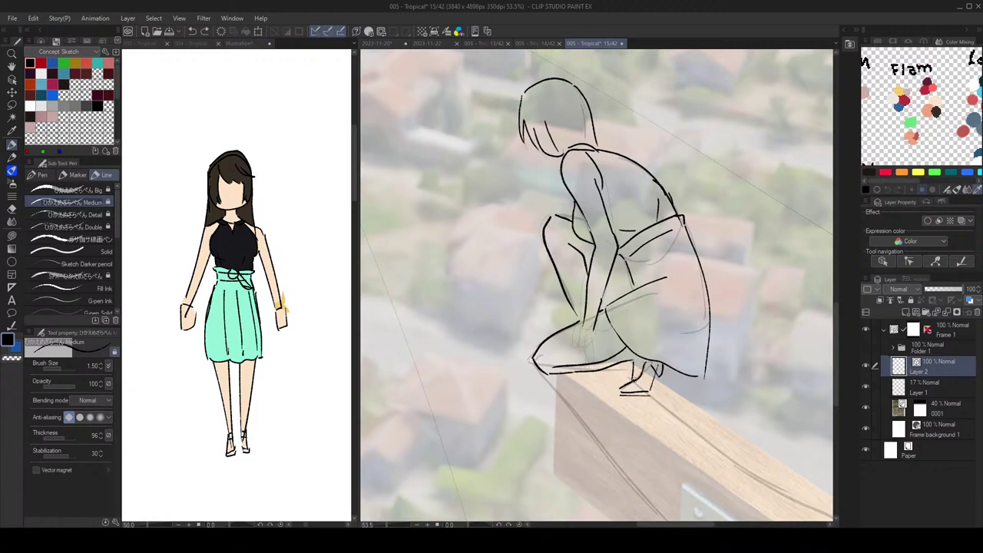
pyautogui.scroll(-3, 672, 303)
pyautogui.press('h')
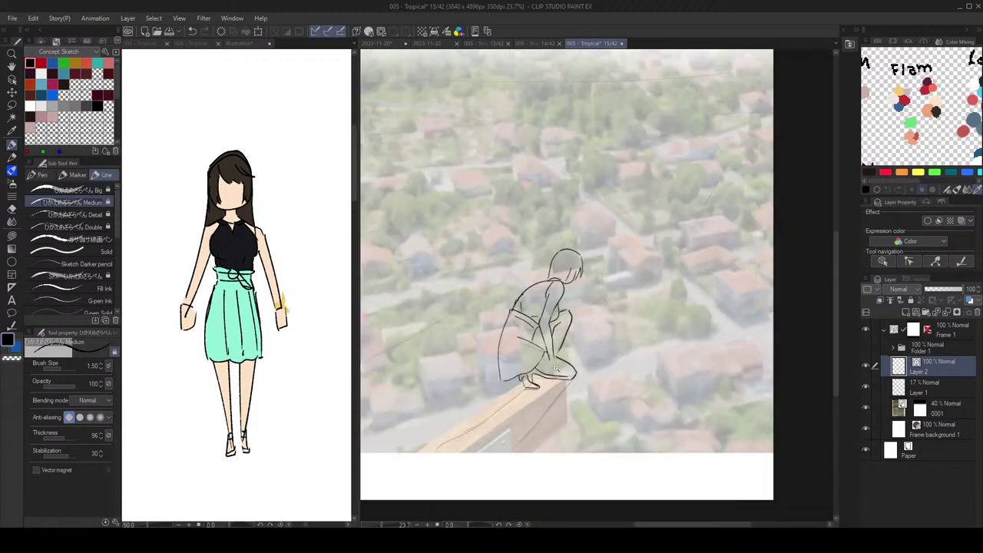
pyautogui.scroll(-2, 700, 354)
pyautogui.scroll(4, 625, 341)
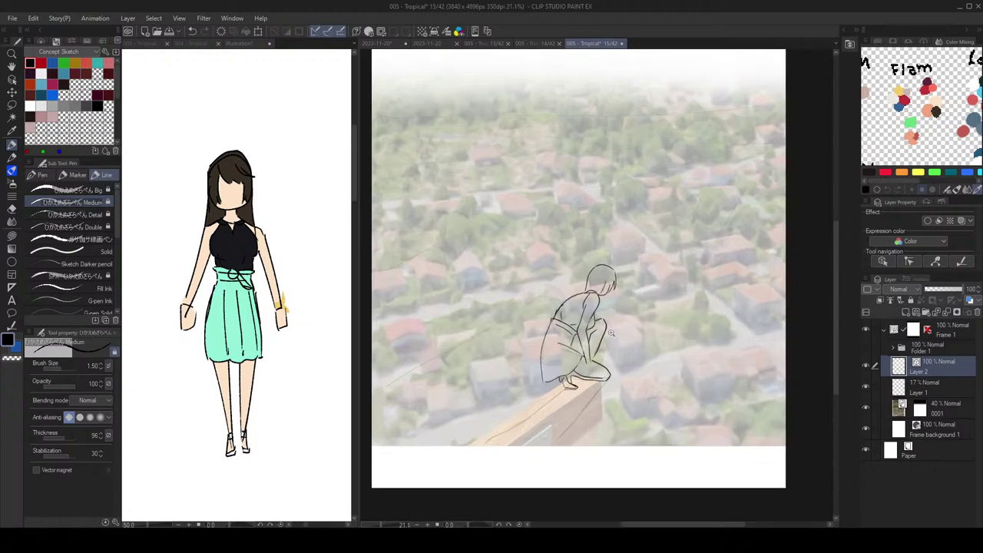
# Step: Ink a fold line rising from the back of the skirt's hem, undoing unsatisfactory strokes
pyautogui.moveTo(558, 354)
pyautogui.mouseDown()
pyautogui.moveTo(562, 372)
pyautogui.moveTo(563, 362)
pyautogui.mouseUp()
pyautogui.hotkey('ctrl', 'z')
pyautogui.scroll(-2, 623, 369)
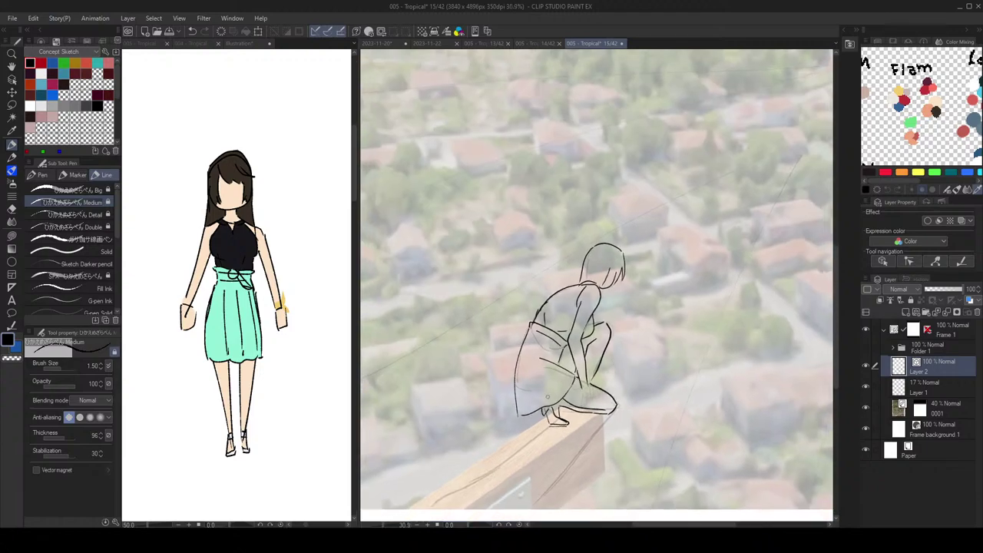
pyautogui.hotkey('ctrl', 'z')
pyautogui.hotkey('ctrl', 'z')
pyautogui.moveTo(526, 365)
pyautogui.mouseDown()
pyautogui.moveTo(547, 403)
pyautogui.moveTo(541, 392)
pyautogui.moveTo(535, 405)
pyautogui.mouseUp()
pyautogui.hotkey('ctrl', 'z')
pyautogui.hotkey('ctrl', 'z')
pyautogui.hotkey('ctrl', 'z')
pyautogui.press('h')
pyautogui.press('h')
pyautogui.scroll(-1, 616, 345)
pyautogui.hotkey('ctrl', 'z')
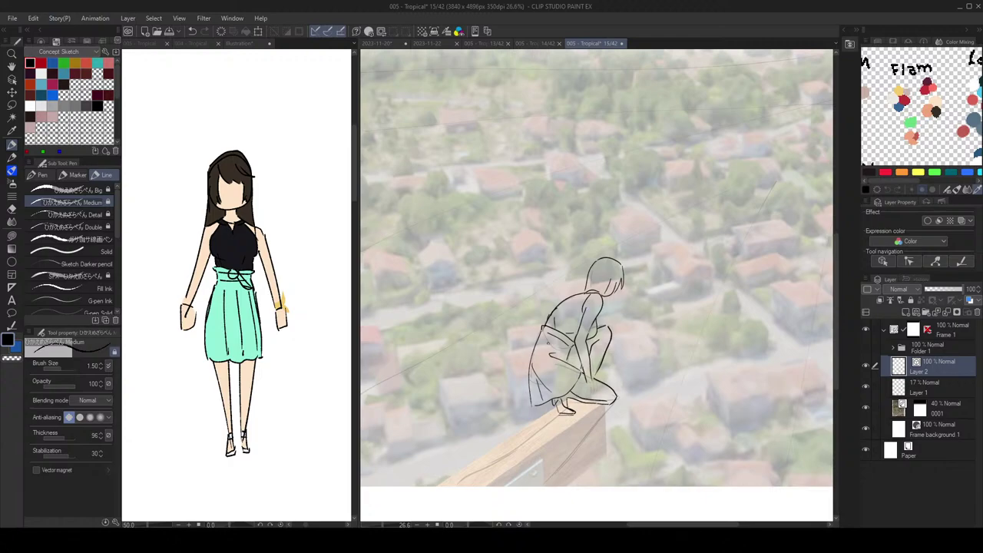
# Step: Add a curved fold down the back of the skirt and a short crease across the hip
pyautogui.scroll(2, 550, 357)
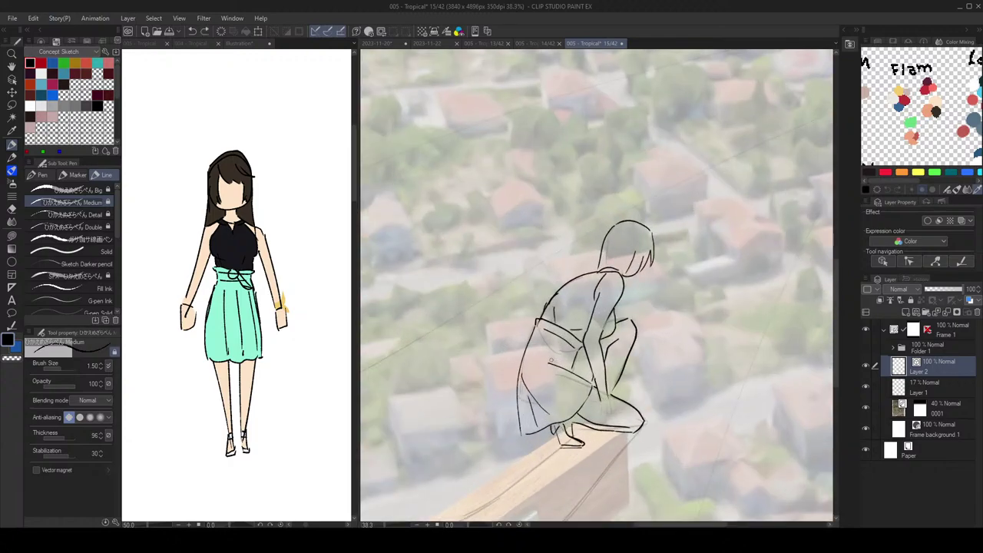
pyautogui.scroll(-4, 622, 338)
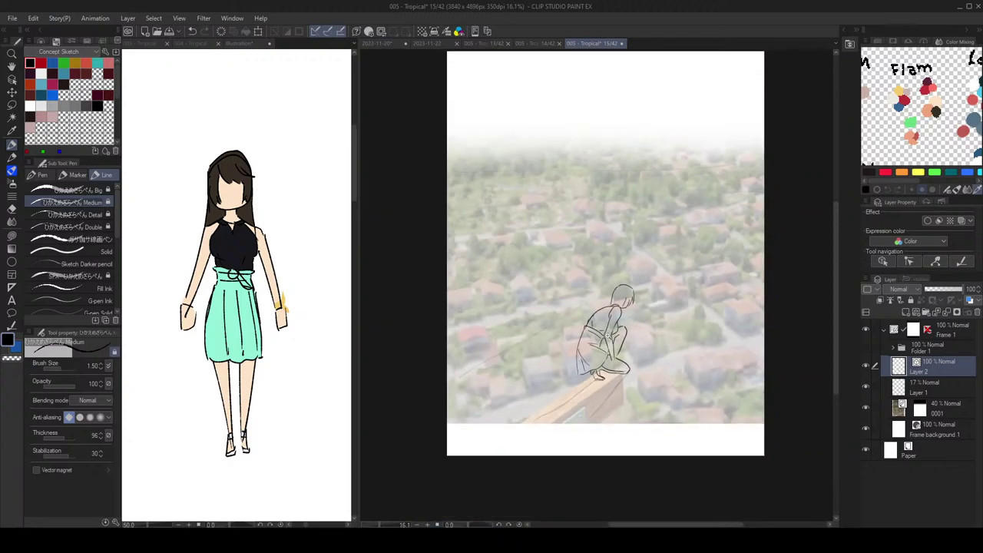
pyautogui.scroll(3, 610, 335)
pyautogui.scroll(2, 610, 323)
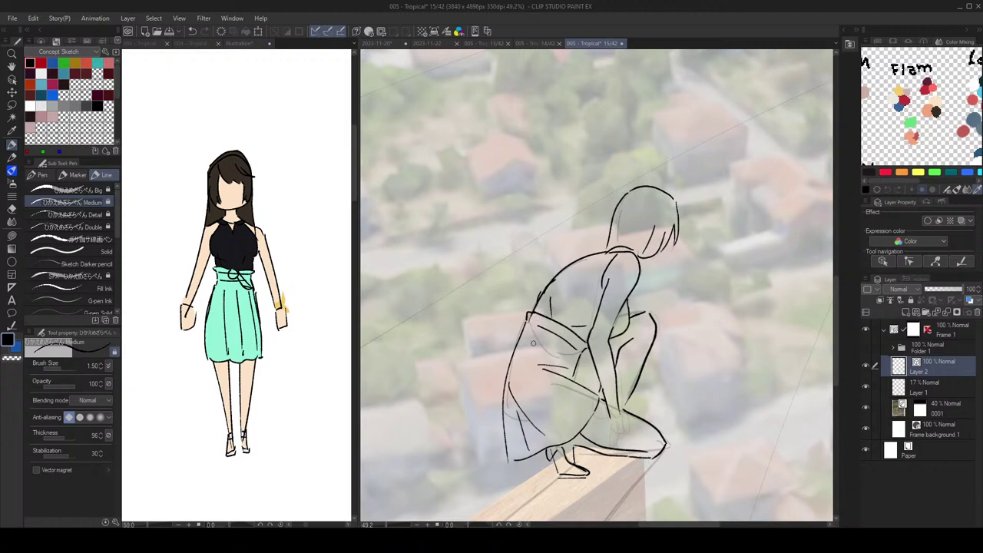
# Step: Ink an additional curved line along the lower part of the skirt's waistband, redrawing it until it fits
pyautogui.moveTo(525, 331); pyautogui.dragTo(577, 355)
pyautogui.hotkey('ctrl', 'z')
pyautogui.press('e')
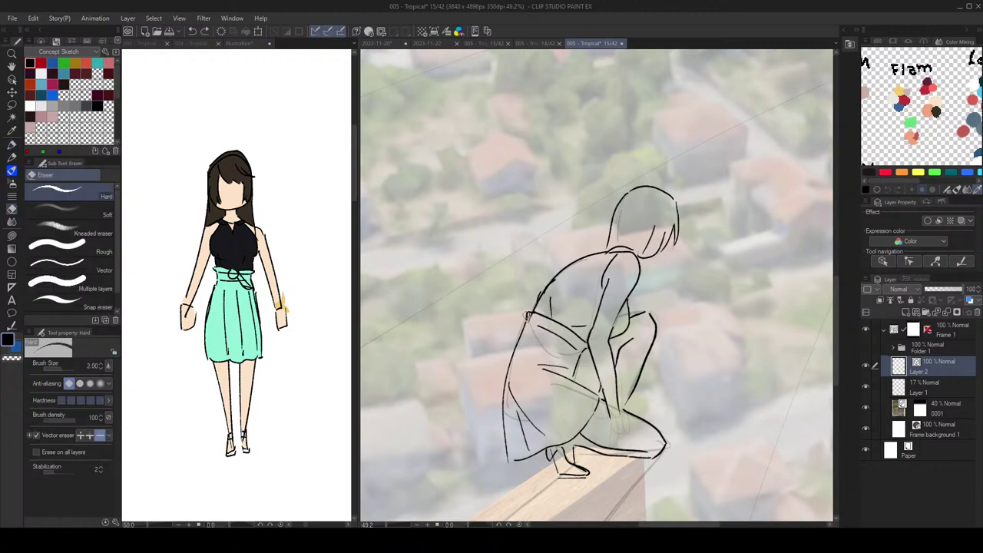
pyautogui.press('p')
pyautogui.moveTo(528, 329); pyautogui.dragTo(577, 359)
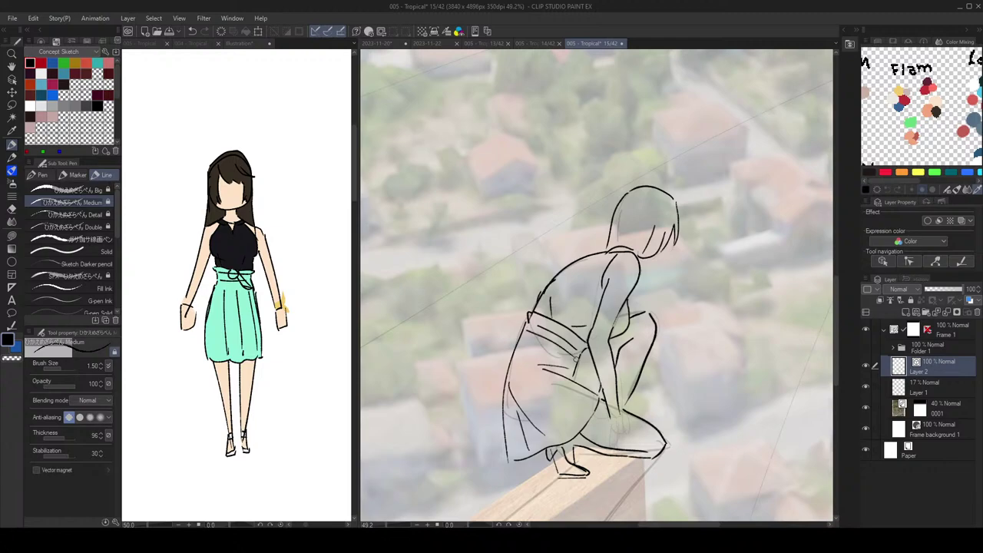
pyautogui.hotkey('ctrl', 'z')
pyautogui.moveTo(527, 328); pyautogui.dragTo(575, 358)
# Step: Ink the sash knot and its hanging ends at the waist beside the arm
pyautogui.moveTo(586, 350)
pyautogui.mouseDown()
pyautogui.moveTo(574, 381)
pyautogui.moveTo(613, 334)
pyautogui.mouseUp()
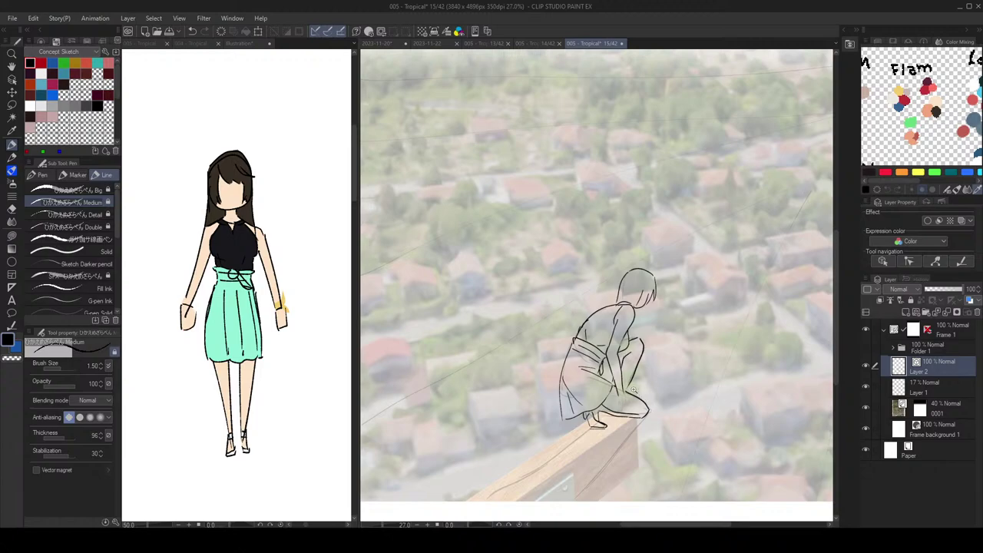
pyautogui.scroll(3, 617, 374)
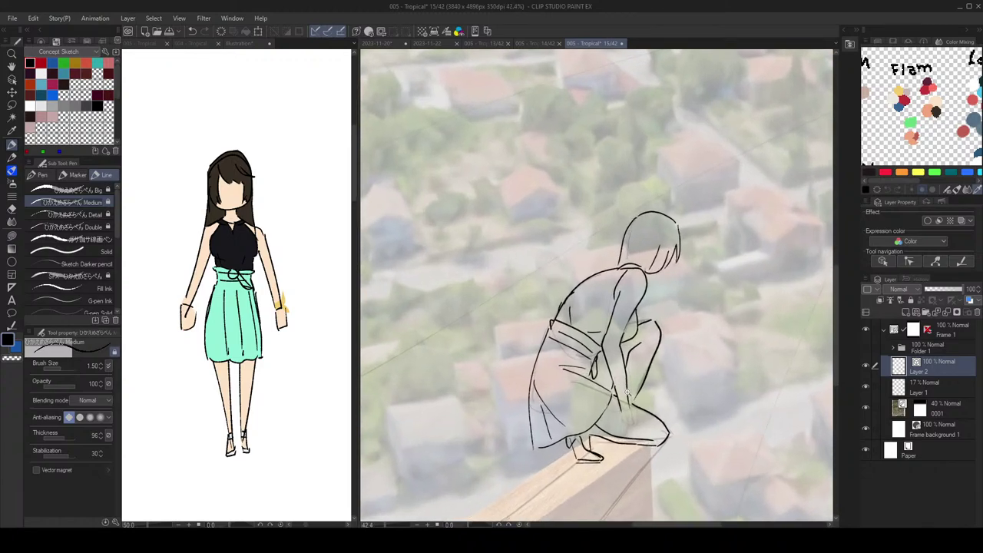
pyautogui.scroll(1, 623, 386)
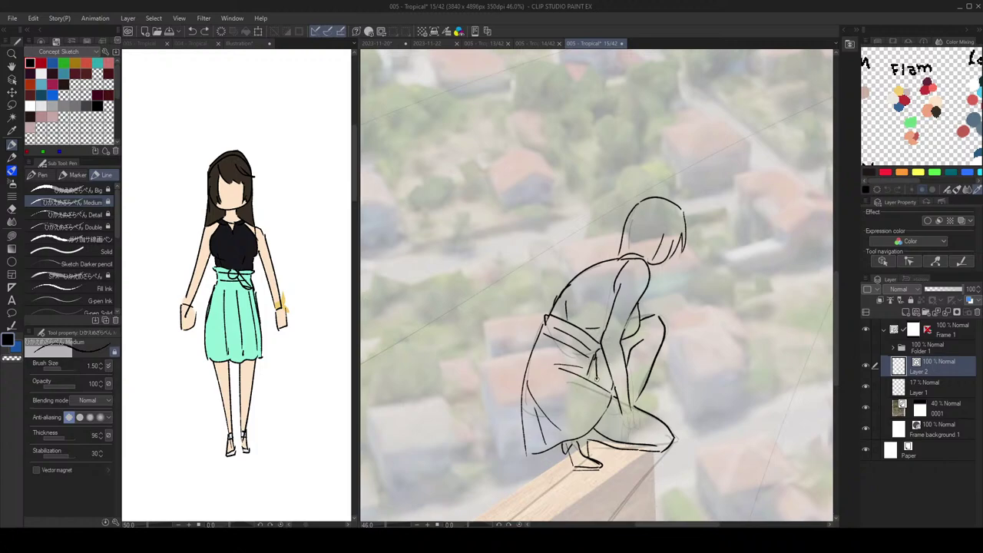
pyautogui.moveTo(597, 359); pyautogui.dragTo(588, 381)
pyautogui.hotkey('ctrl', 'z')
pyautogui.scroll(5, 612, 370)
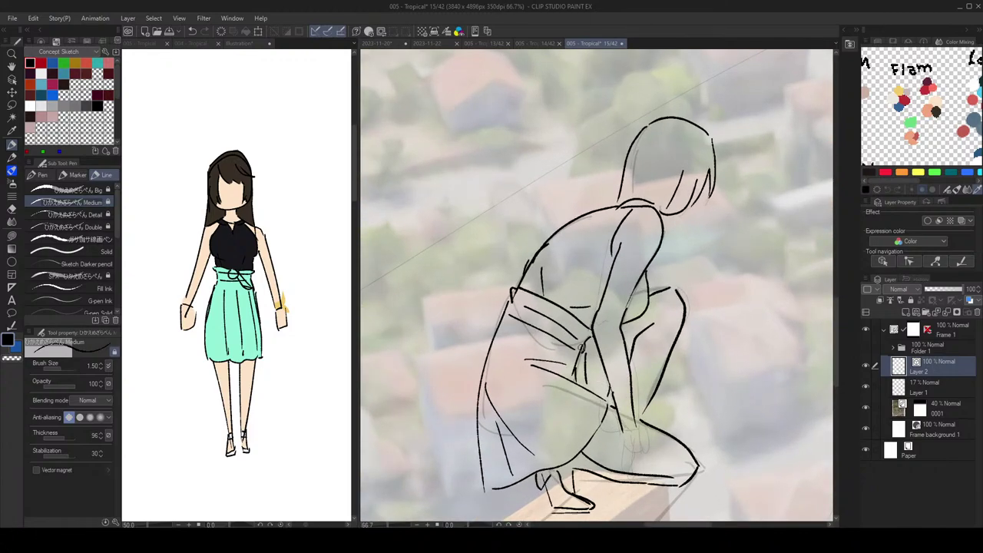
# Step: Erase the waistband's upper edge and redraw it as one curve from the back to the arm
pyautogui.press('e')
pyautogui.moveTo(549, 295)
pyautogui.mouseDown()
pyautogui.moveTo(542, 304)
pyautogui.moveTo(593, 329)
pyautogui.mouseUp()
pyautogui.press('p')
pyautogui.hotkey('ctrl', 'z')
pyautogui.moveTo(514, 288); pyautogui.dragTo(590, 331)
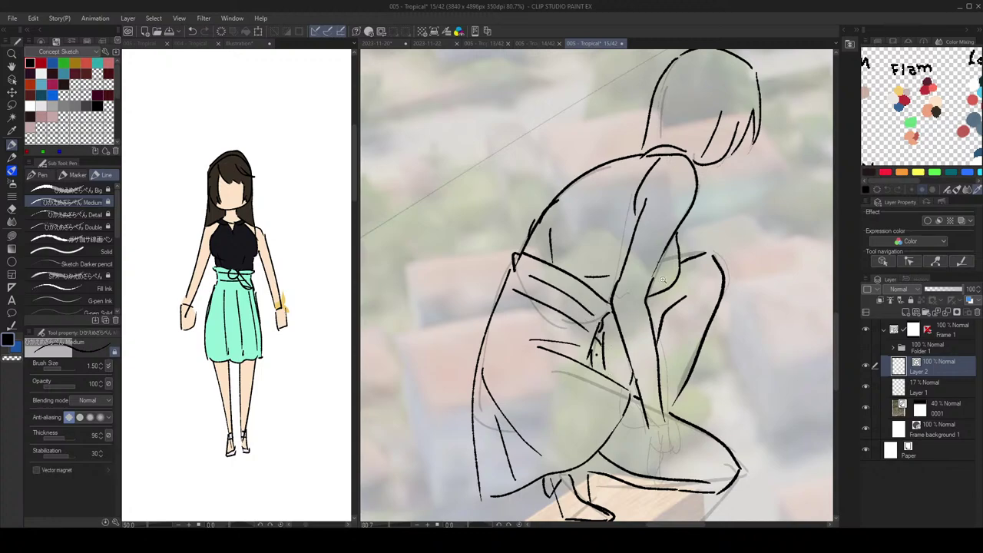
# Step: Rework the hair strands in front of the face, extending the tips and undoing unsatisfactory strokes
pyautogui.scroll(-3, 640, 294)
pyautogui.moveTo(699, 235); pyautogui.dragTo(661, 257)
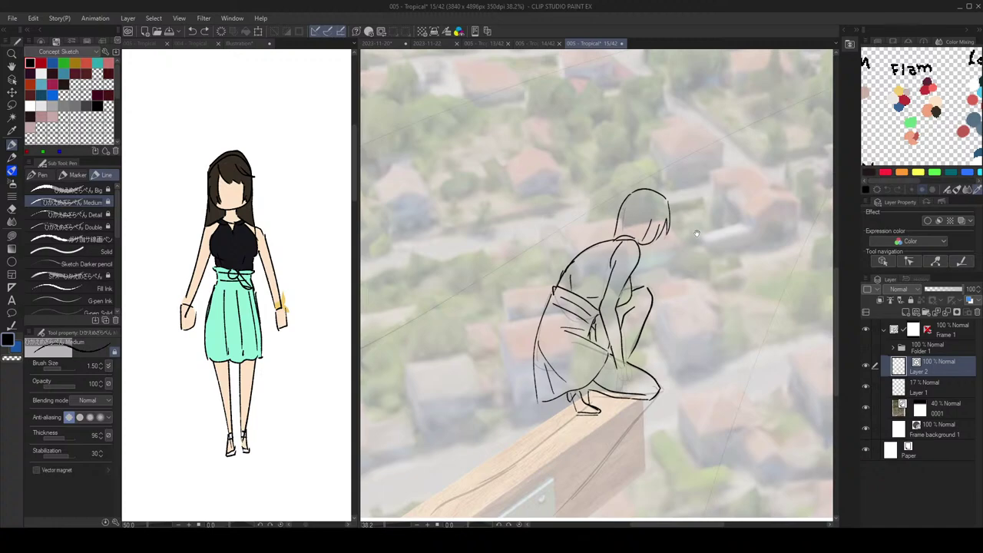
pyautogui.scroll(2, 691, 236)
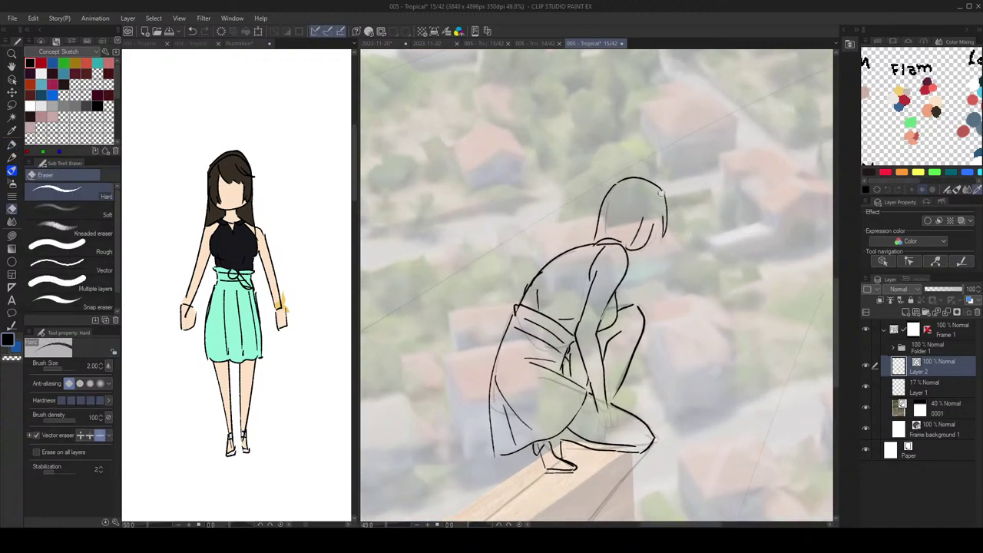
pyautogui.moveTo(660, 231); pyautogui.dragTo(643, 259)
pyautogui.hotkey('ctrl', 'z')
pyautogui.press('h')
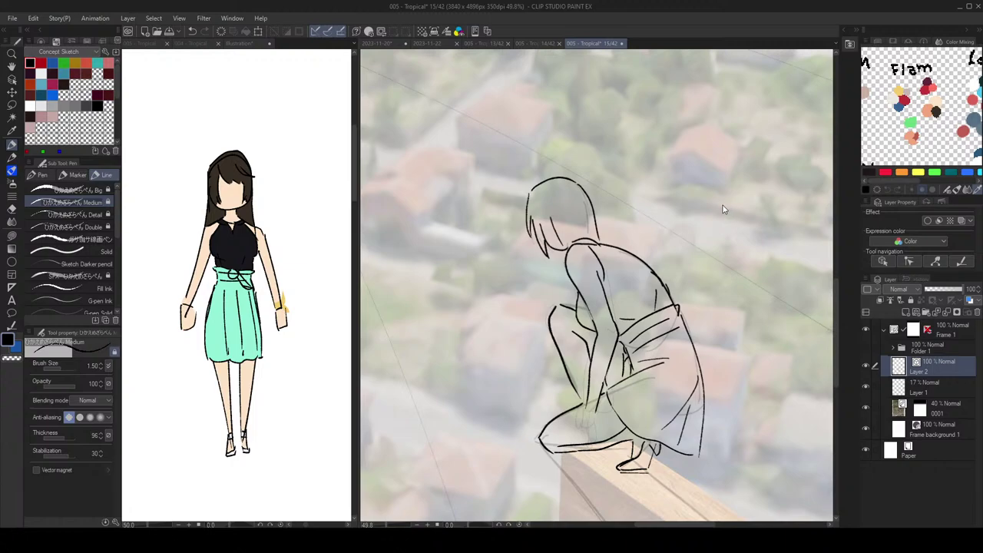
pyautogui.press('h')
pyautogui.hotkey('ctrl', 'z')
pyautogui.hotkey('ctrl', 'z')
pyautogui.moveTo(665, 219); pyautogui.dragTo(640, 260)
pyautogui.hotkey('ctrl', 'z')
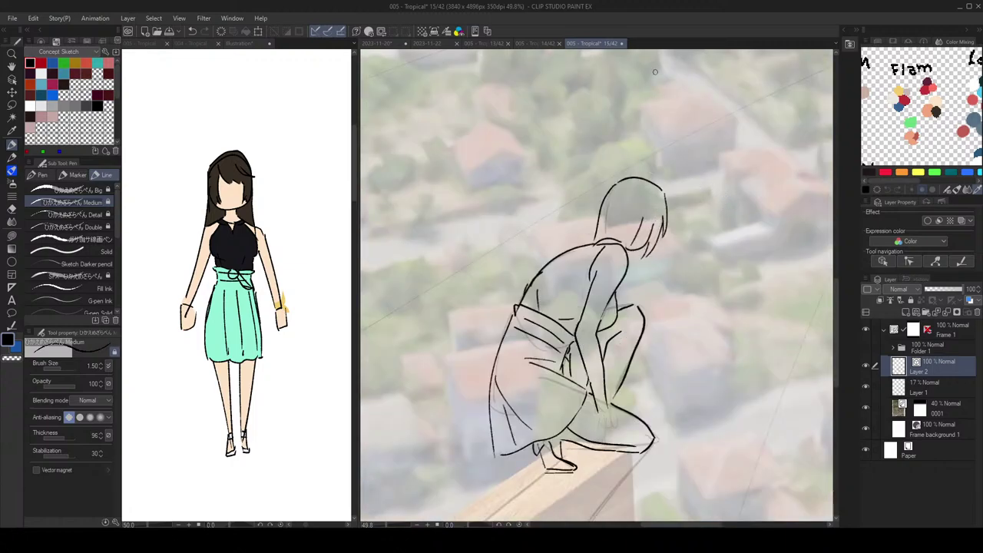
# Step: Refine the lines behind the heel under the skirt hem with a short pen stroke
pyautogui.scroll(-3, 701, 216)
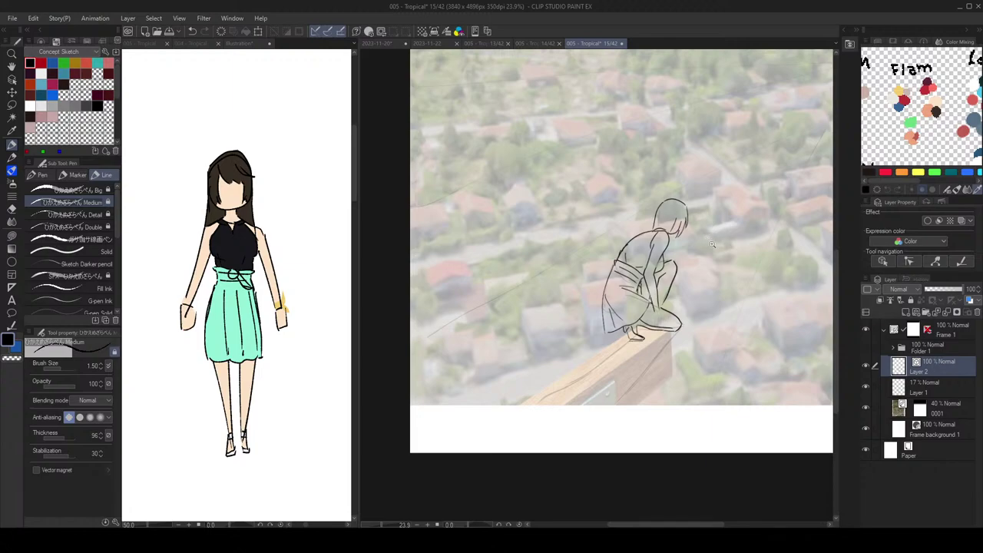
pyautogui.scroll(2, 710, 242)
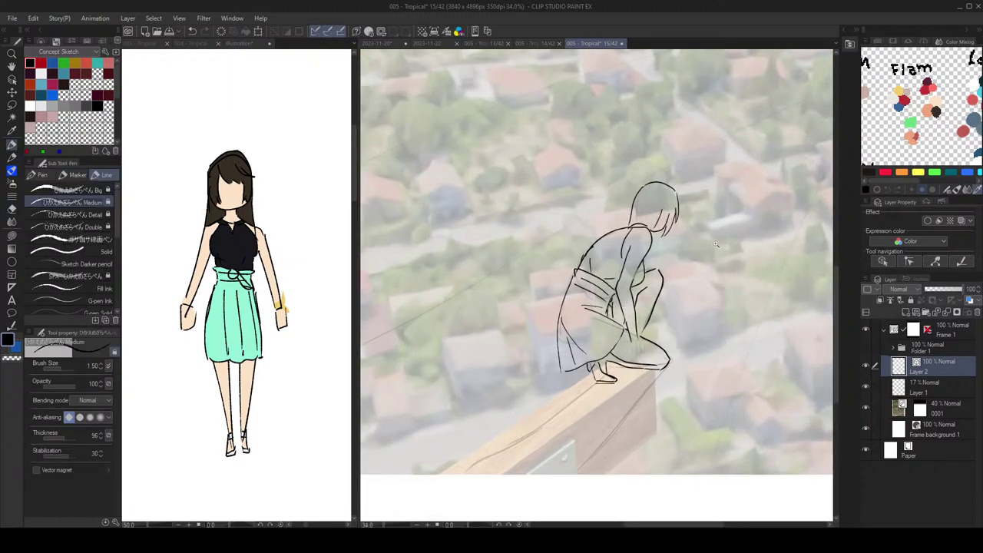
pyautogui.scroll(-2, 715, 245)
pyautogui.scroll(-1, 703, 285)
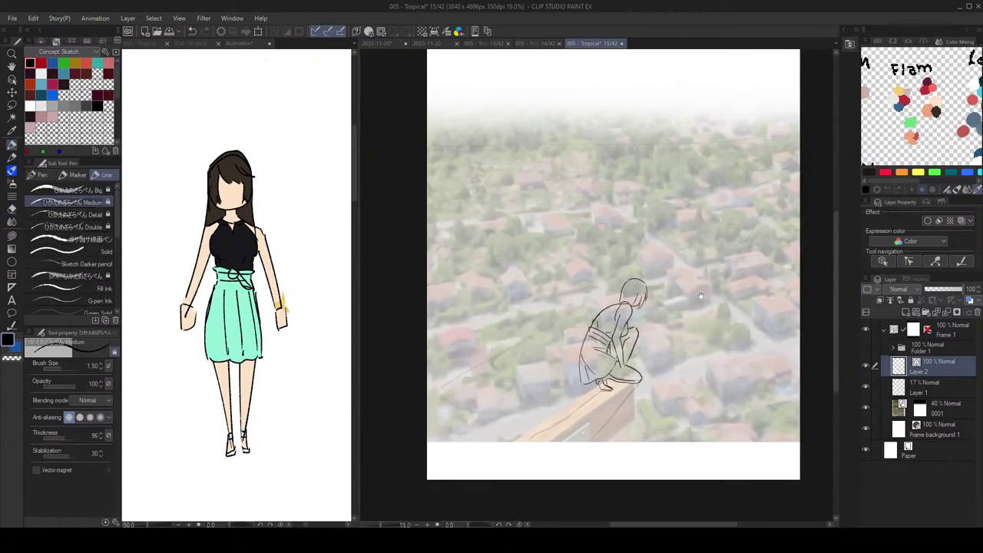
pyautogui.scroll(5, 639, 374)
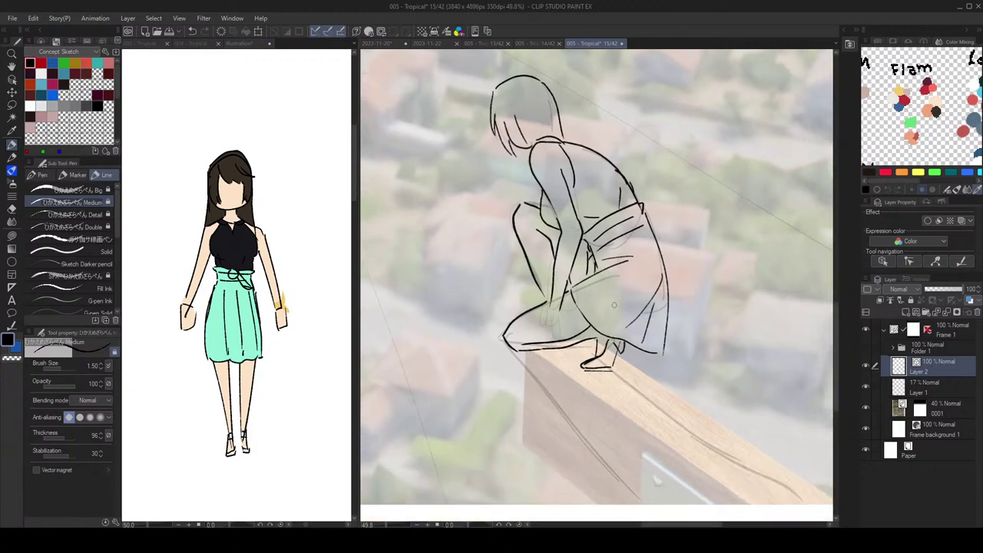
pyautogui.scroll(-4, 698, 357)
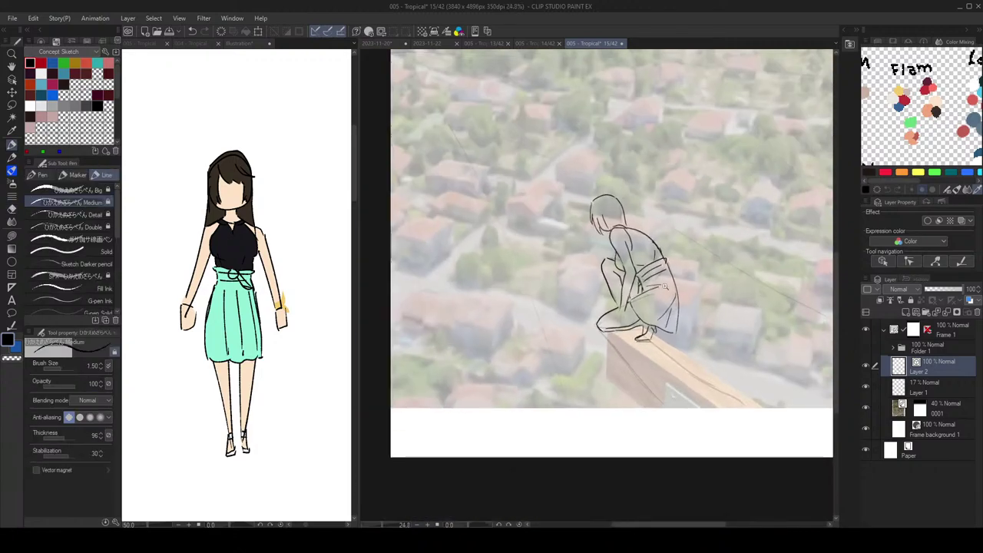
pyautogui.scroll(4, 678, 332)
pyautogui.press('e')
pyautogui.press('p')
pyautogui.moveTo(630, 318); pyautogui.dragTo(632, 307)
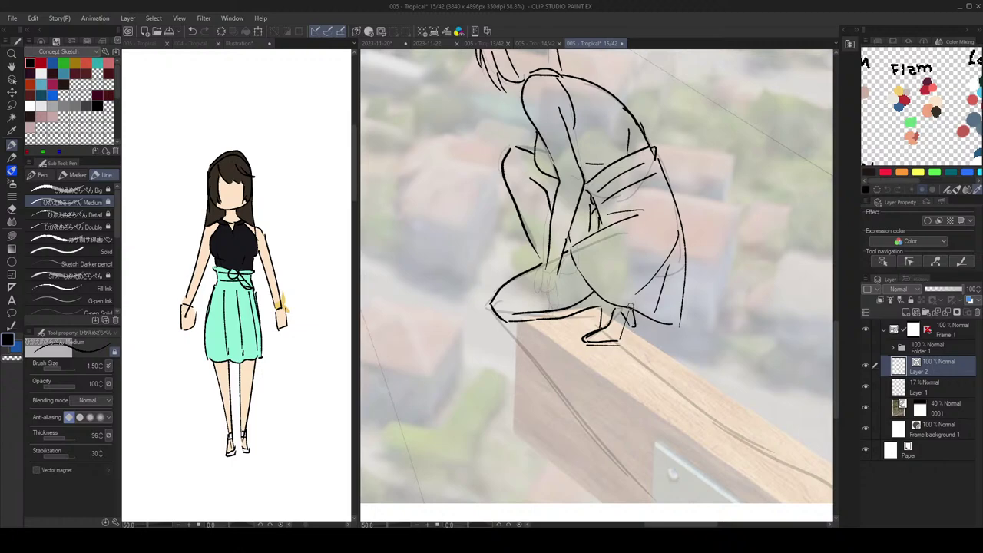
# Step: Select the vector lines of the inked foot and apply a free transform to them
pyautogui.scroll(-3, 686, 301)
pyautogui.press('h')
pyautogui.scroll(-2, 654, 253)
pyautogui.scroll(2, 630, 264)
pyautogui.press('m')
pyautogui.scroll(4, 591, 300)
pyautogui.moveTo(607, 329)
pyautogui.mouseDown()
pyautogui.moveTo(555, 275)
pyautogui.moveTo(525, 280)
pyautogui.moveTo(601, 310)
pyautogui.mouseUp()
pyautogui.scroll(-2, 601, 310)
pyautogui.hotkey('ctrl', 't')
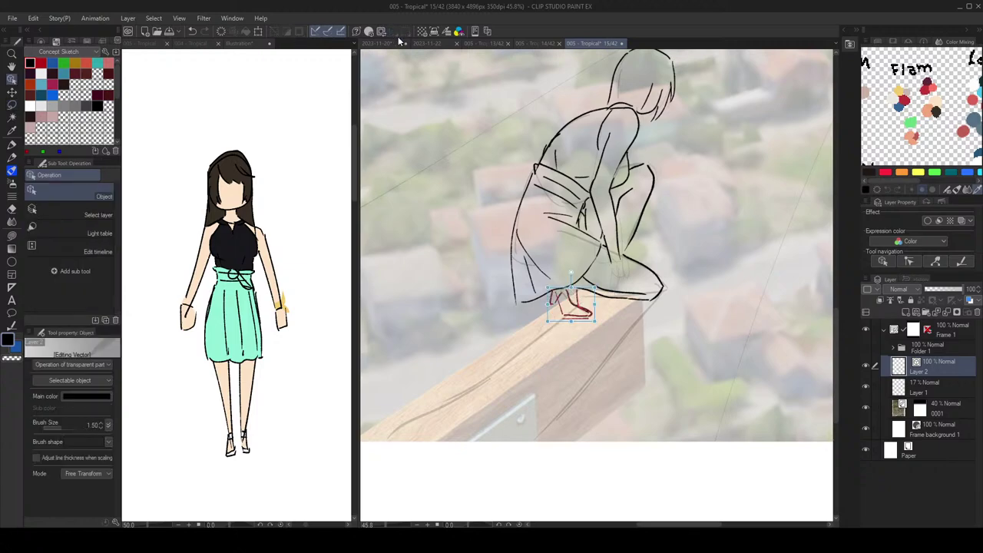
pyautogui.press('Return')
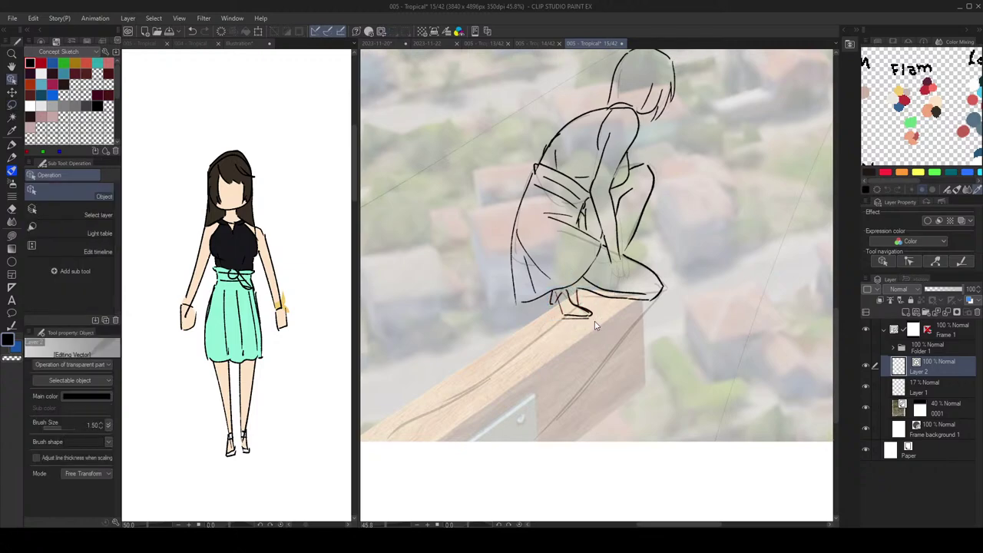
# Step: Switch the selected foot lines to Scale/Rotate mode, enlarge them slightly and deselect them
pyautogui.click(396, 33)
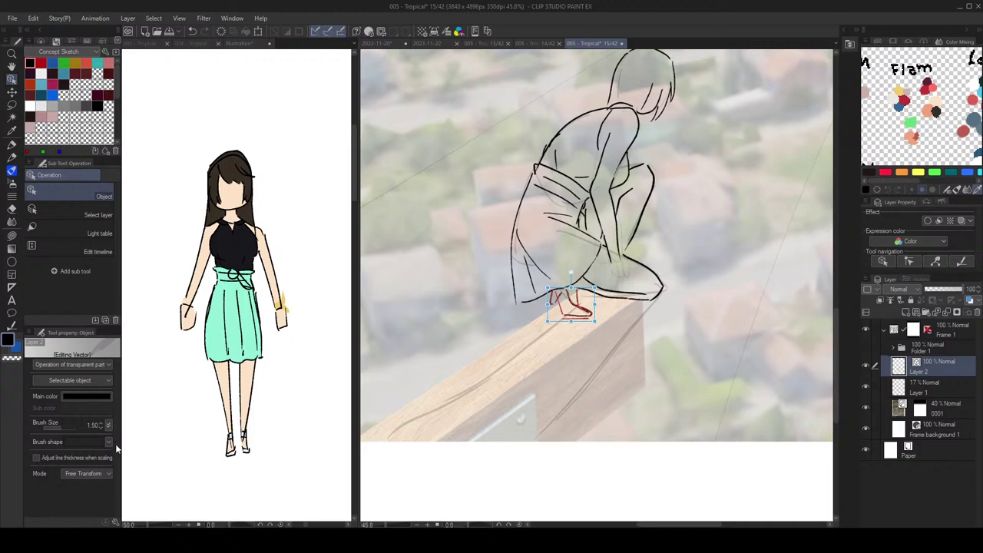
pyautogui.click(74, 408)
pyautogui.moveTo(594, 321); pyautogui.dragTo(597, 324)
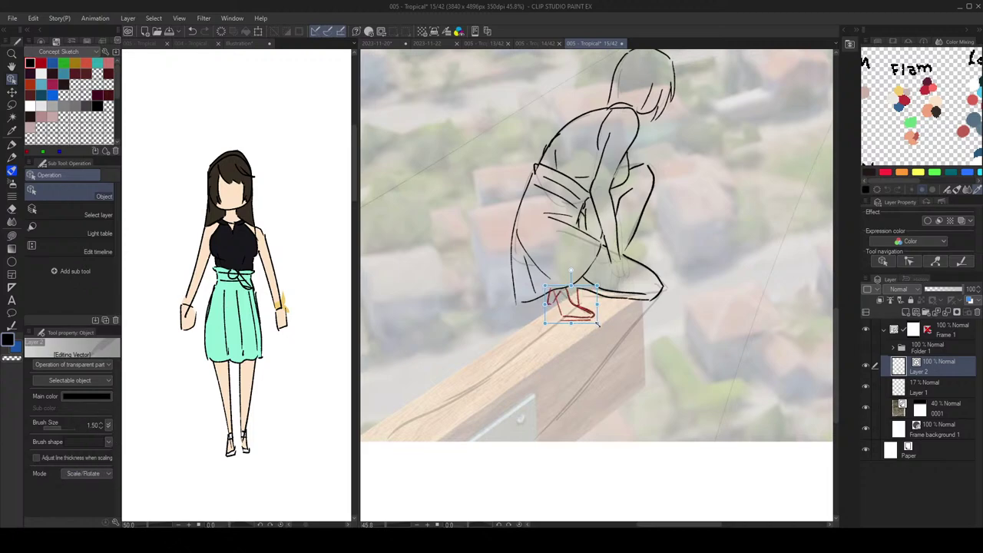
pyautogui.click(612, 303)
pyautogui.scroll(-5, 653, 270)
pyautogui.moveTo(665, 244); pyautogui.dragTo(655, 288)
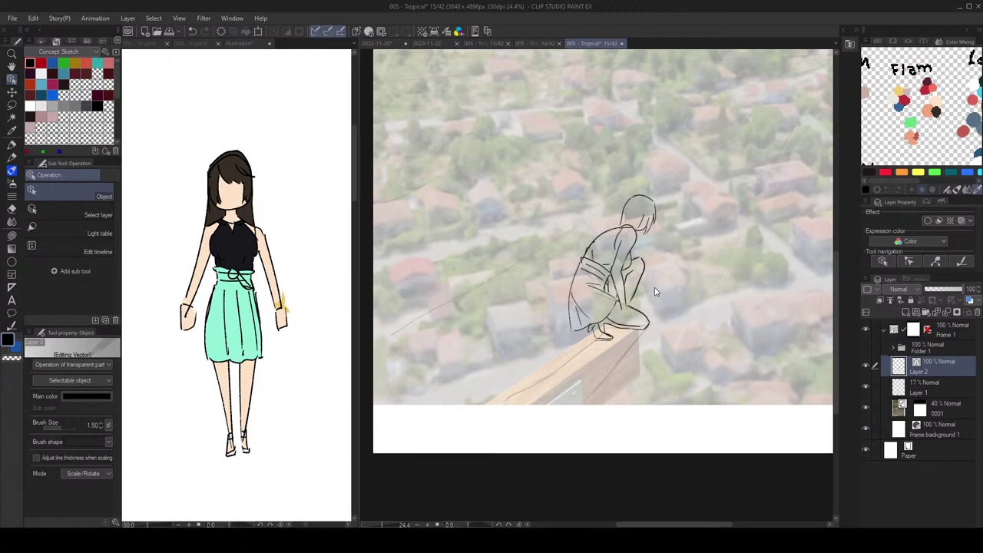
# Step: Lasso the hair strands in front of the face and adjust them as vector objects
pyautogui.press('p')
pyautogui.scroll(1, 654, 287)
pyautogui.click(11, 105)
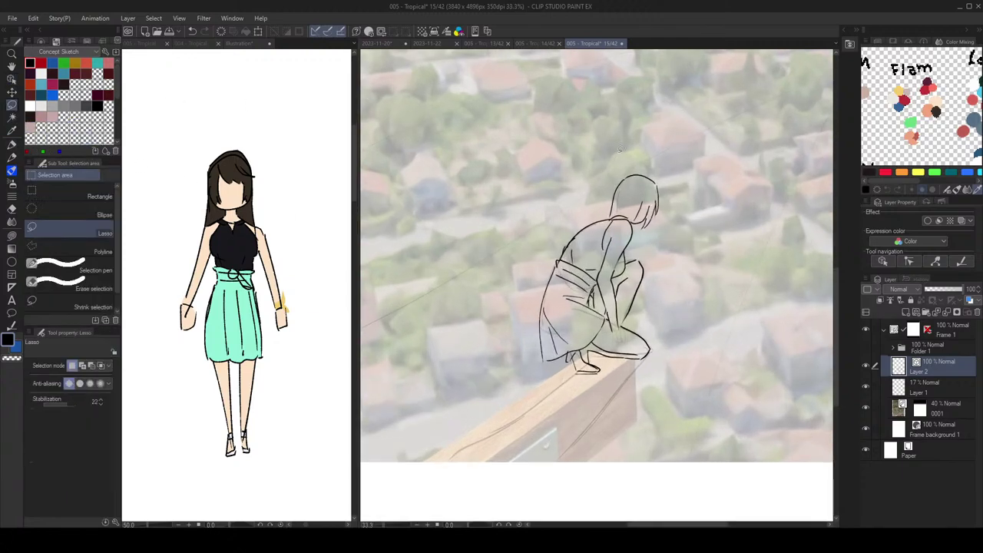
pyautogui.scroll(1, 649, 211)
pyautogui.moveTo(649, 211)
pyautogui.mouseDown()
pyautogui.moveTo(652, 226)
pyautogui.moveTo(629, 222)
pyautogui.moveTo(660, 270)
pyautogui.moveTo(636, 279)
pyautogui.mouseUp()
pyautogui.press('o')
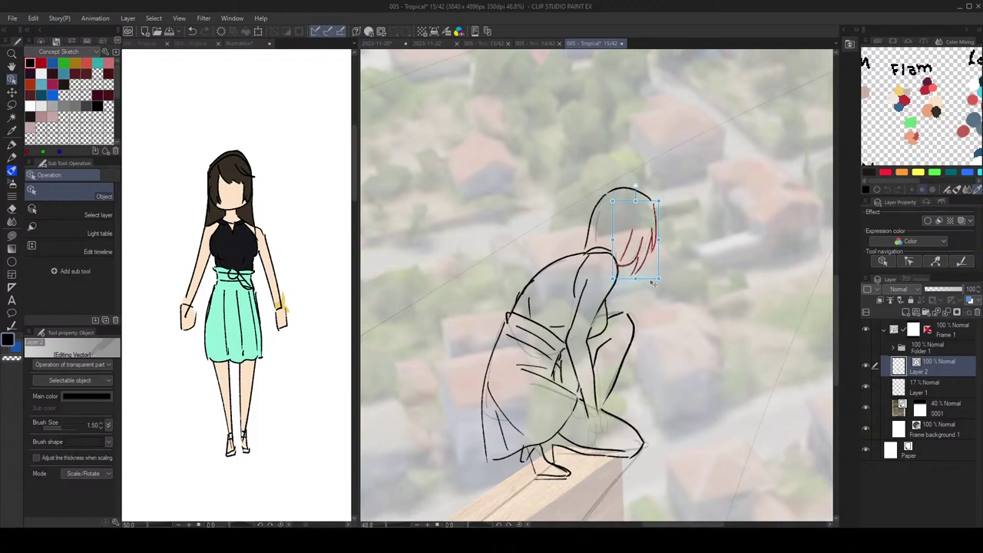
pyautogui.press('p')
# Step: Check the crouching figure's overall pose by flipping the canvas horizontally and back
pyautogui.scroll(-2, 653, 282)
pyautogui.press('h')
pyautogui.press('h')
pyautogui.press('h')
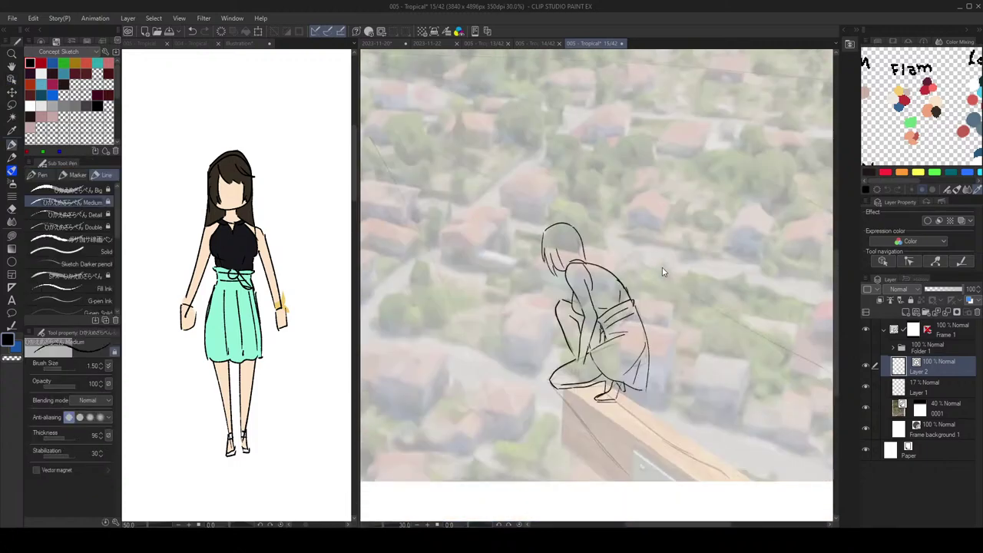
pyautogui.press('h')
pyautogui.scroll(-2, 665, 265)
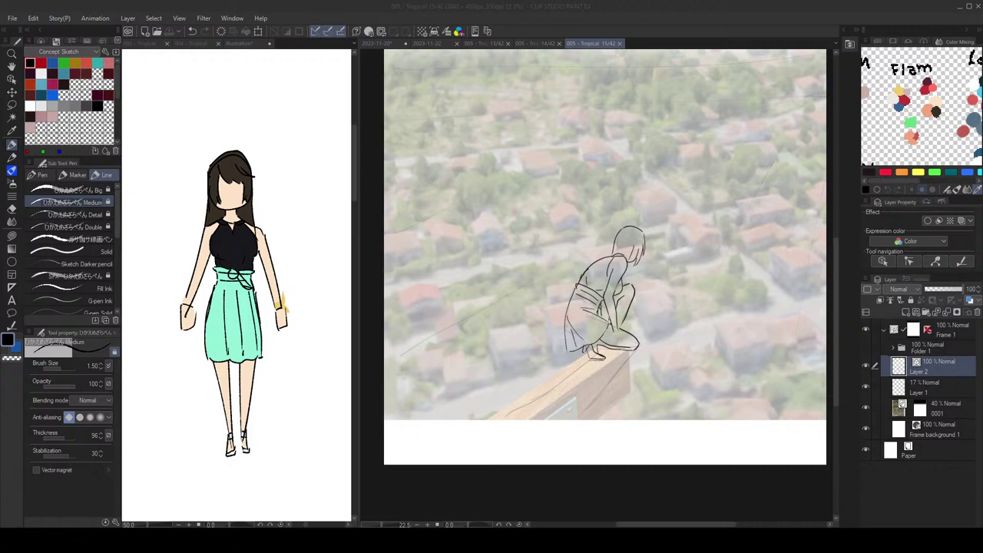
pyautogui.moveTo(637, 322); pyautogui.dragTo(635, 341)
pyautogui.scroll(-1, 629, 350)
pyautogui.scroll(2, 620, 372)
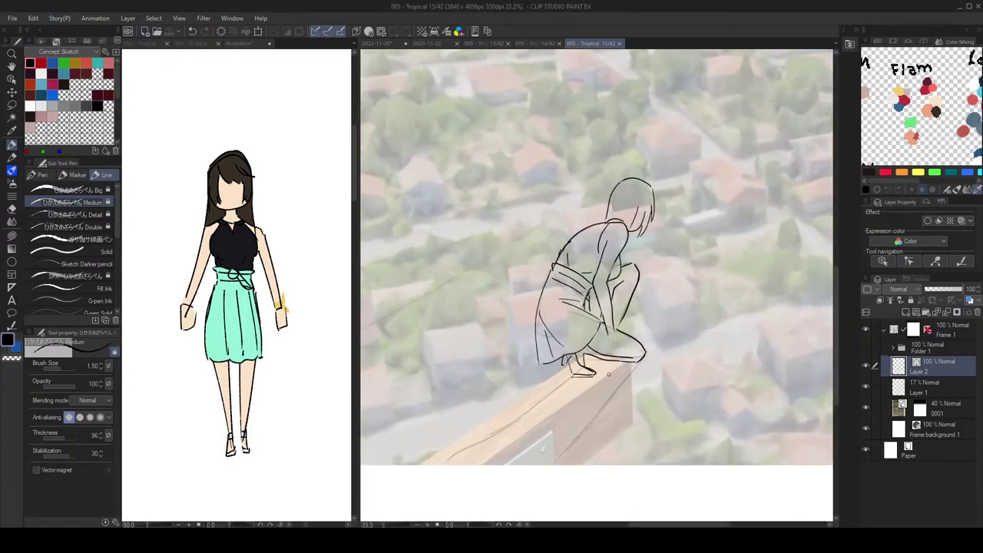
# Step: Try reworking the foot's ankle lines under the skirt hem, checking them mirrored, and undo the changes
pyautogui.scroll(3, 609, 374)
pyautogui.press('e')
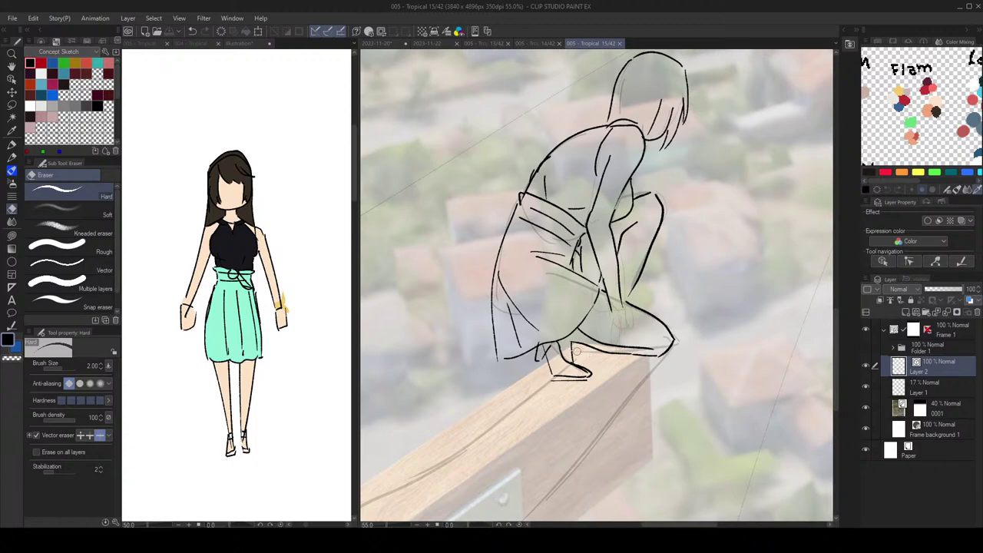
pyautogui.press('p')
pyautogui.scroll(-3, 725, 271)
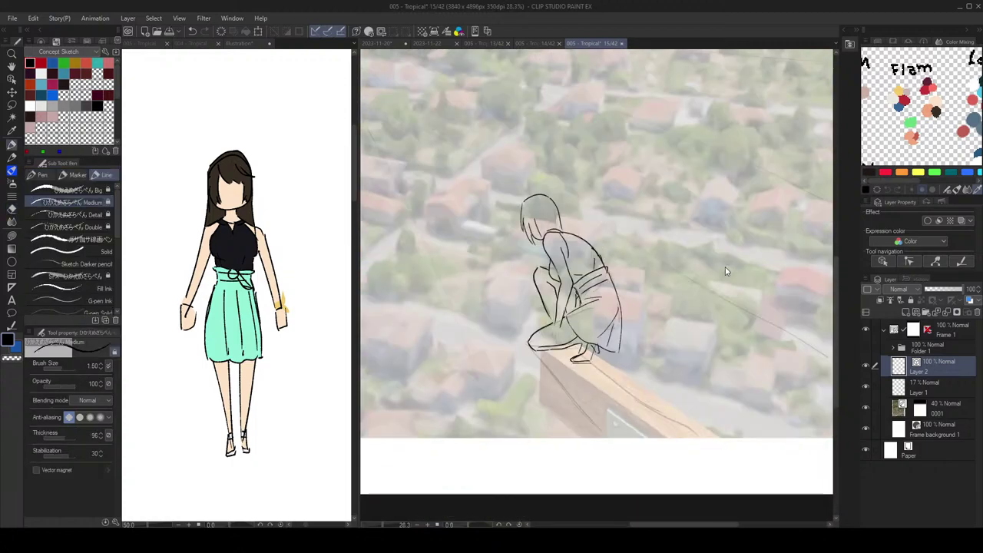
pyautogui.scroll(3, 734, 294)
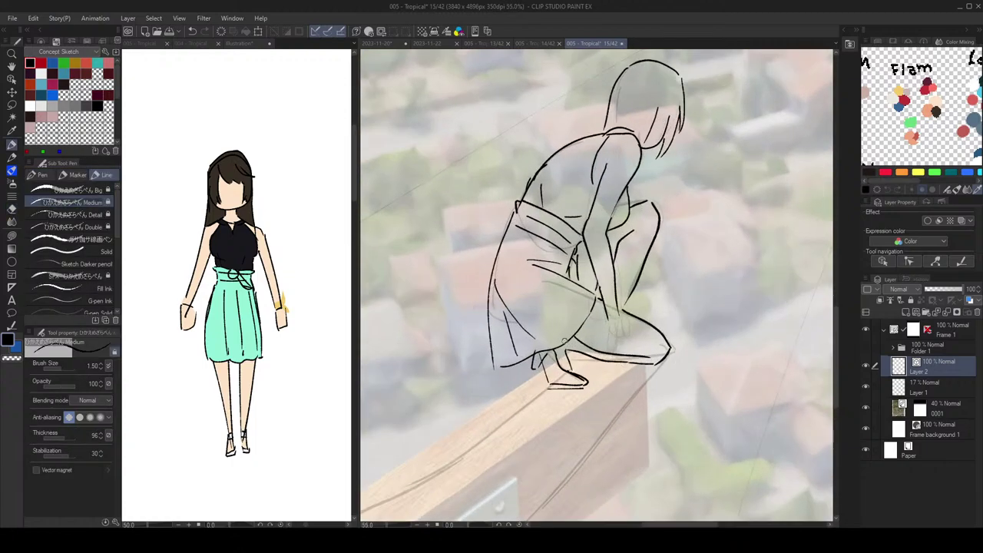
pyautogui.scroll(-3, 673, 332)
pyautogui.scroll(4, 657, 347)
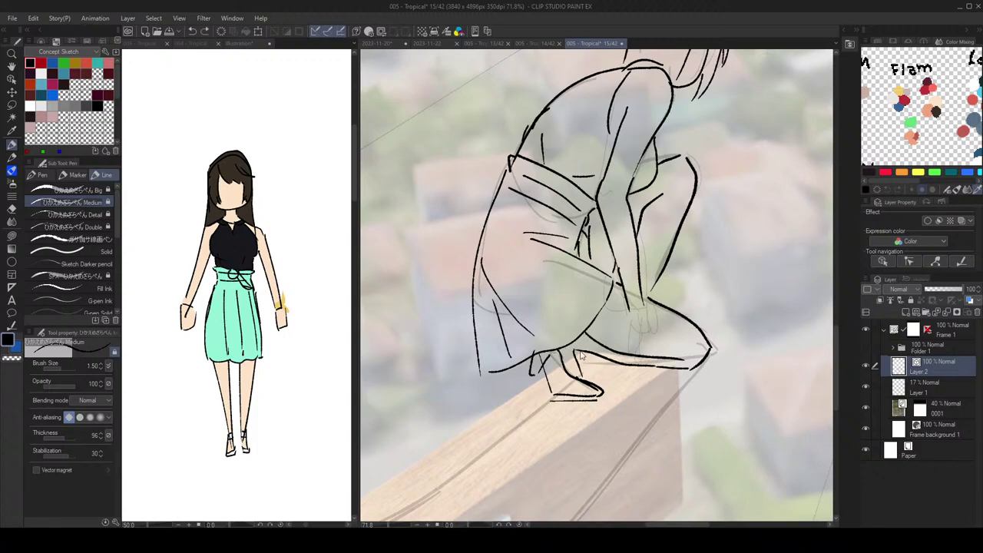
pyautogui.scroll(-3, 702, 274)
pyautogui.scroll(4, 714, 297)
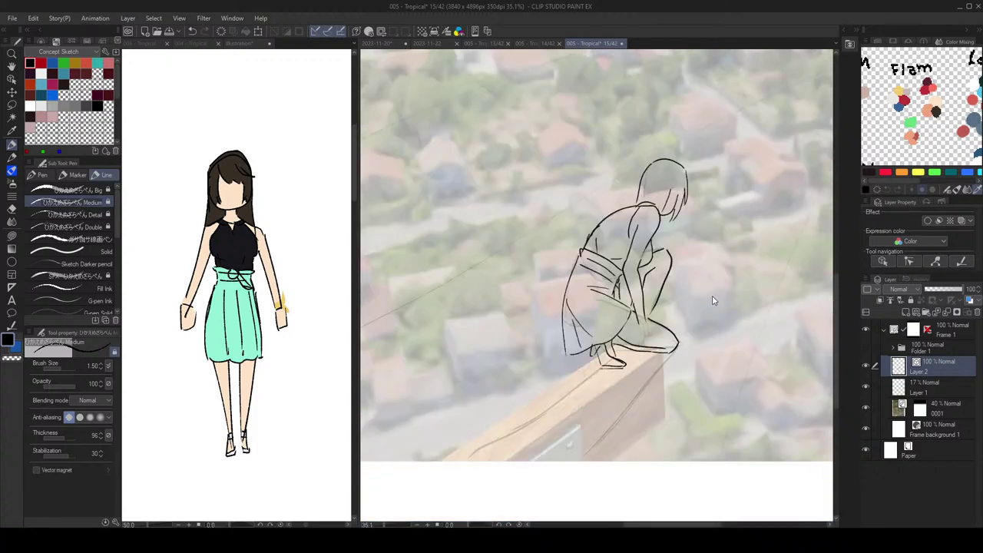
pyautogui.scroll(-4, 716, 307)
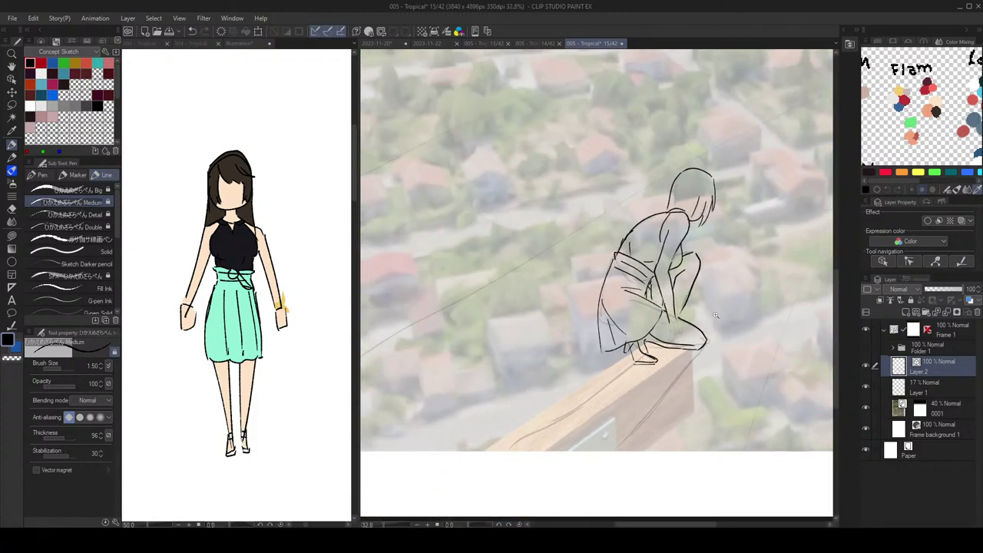
pyautogui.hotkey('ctrl', 'z')
pyautogui.press('h')
pyautogui.moveTo(715, 298); pyautogui.dragTo(684, 350)
pyautogui.scroll(3, 619, 373)
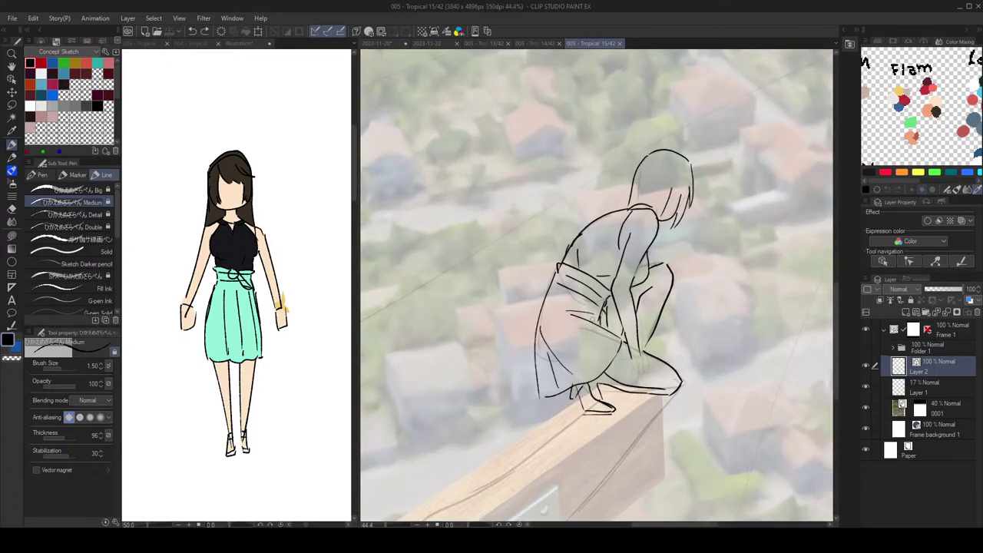
# Step: Erase part of the foot's sole and redraw it as a line from the heel to the toes
pyautogui.scroll(6, 638, 381)
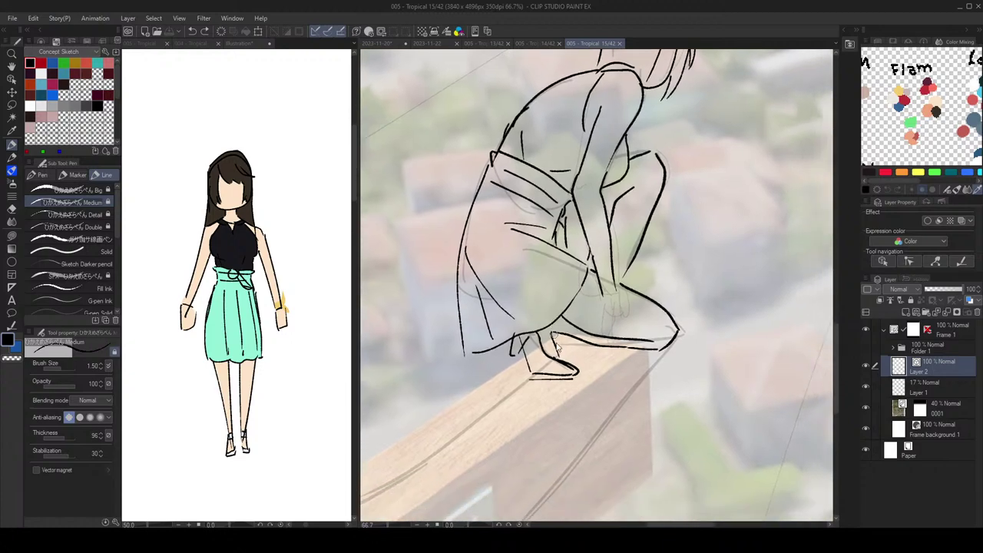
pyautogui.press('e')
pyautogui.click(530, 402)
pyautogui.press('p')
pyautogui.moveTo(500, 388)
pyautogui.mouseDown()
pyautogui.moveTo(506, 397)
pyautogui.moveTo(580, 394)
pyautogui.mouseUp()
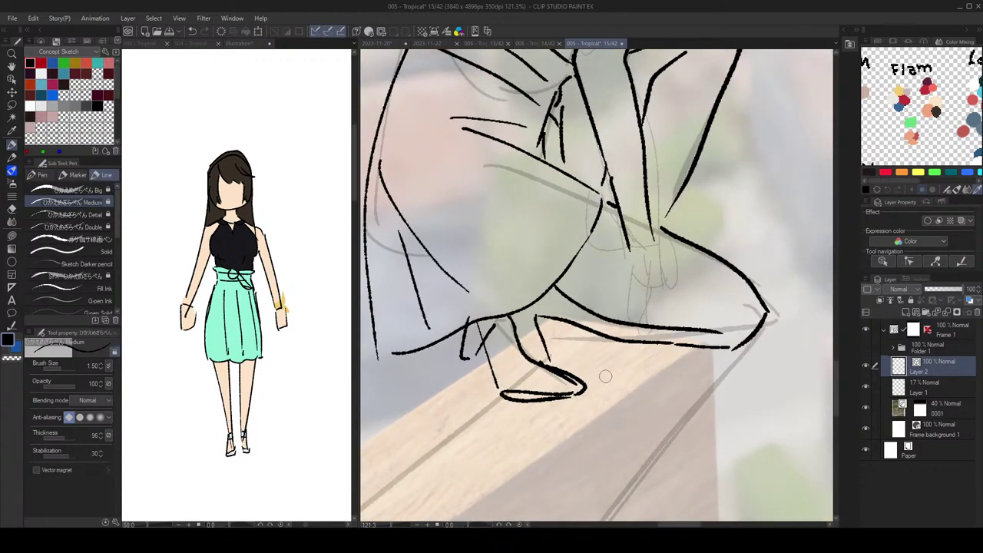
# Step: Redraw the foot's instep, toes and sole in a rounder shape, undoing unsatisfactory strokes and cleaning up the excess
pyautogui.moveTo(614, 361); pyautogui.dragTo(622, 306)
pyautogui.moveTo(606, 352); pyautogui.dragTo(643, 352)
pyautogui.hotkey('ctrl', 'z')
pyautogui.moveTo(546, 383); pyautogui.dragTo(605, 385)
pyautogui.moveTo(639, 340)
pyautogui.mouseDown()
pyautogui.moveTo(593, 288)
pyautogui.moveTo(675, 354)
pyautogui.mouseUp()
pyautogui.hotkey('ctrl', 'z')
pyautogui.moveTo(558, 375); pyautogui.dragTo(610, 370)
pyautogui.moveTo(558, 337); pyautogui.dragTo(598, 372)
pyautogui.moveTo(623, 355)
pyautogui.mouseDown()
pyautogui.moveTo(608, 332)
pyautogui.moveTo(645, 318)
pyautogui.moveTo(650, 354)
pyautogui.moveTo(578, 378)
pyautogui.mouseUp()
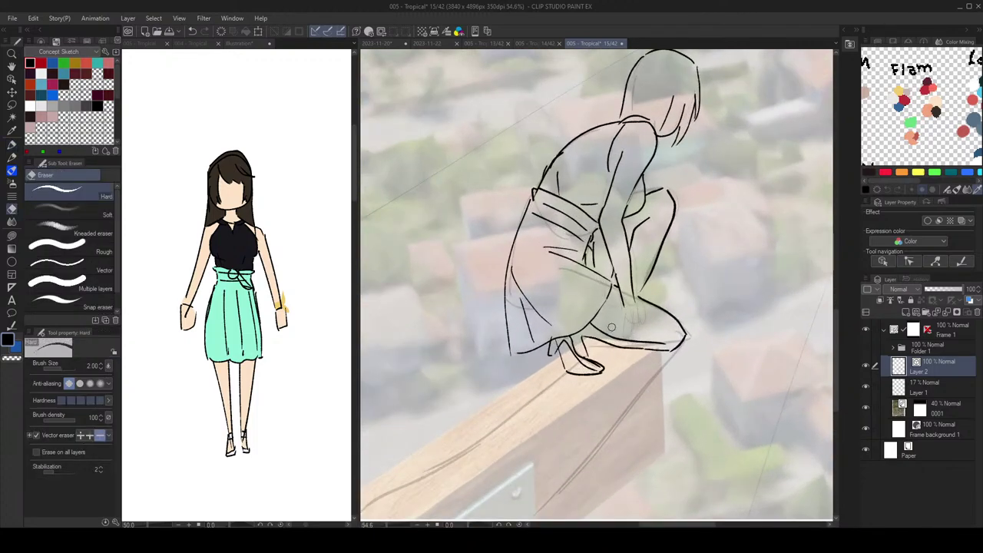
pyautogui.scroll(-3, 629, 334)
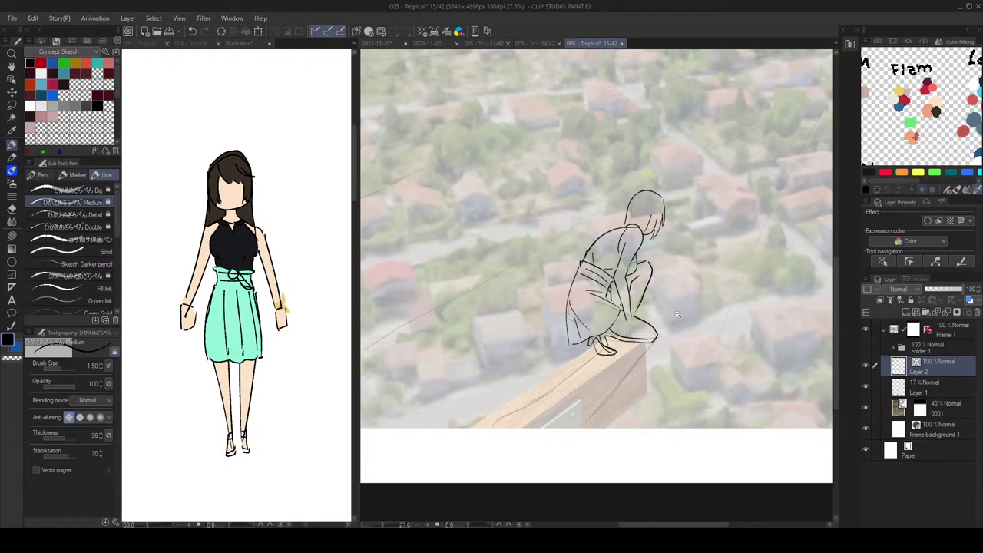
pyautogui.scroll(1, 677, 312)
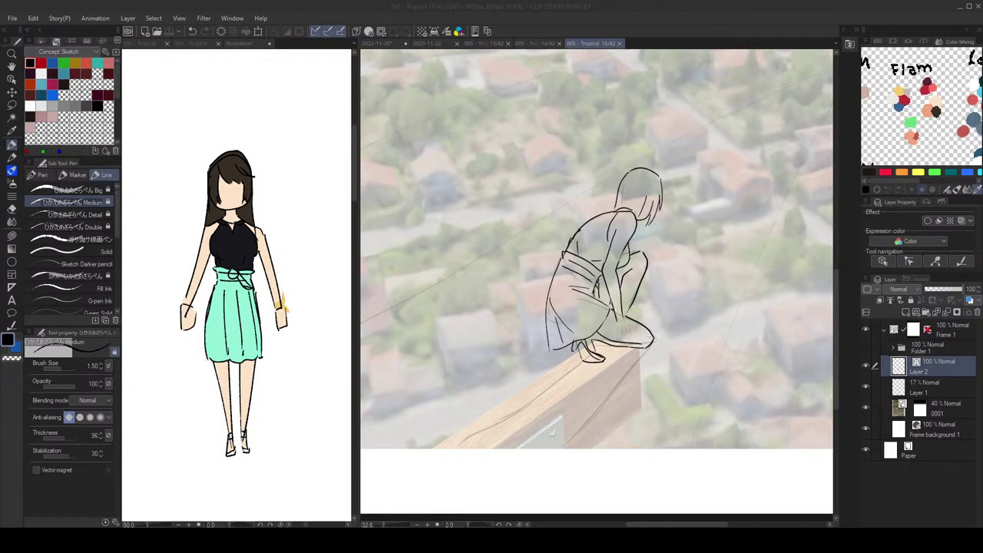
# Step: Switch the vector eraser's mode and trim the overlapping line pieces where the heel meets the skirt hem
pyautogui.scroll(6, 583, 346)
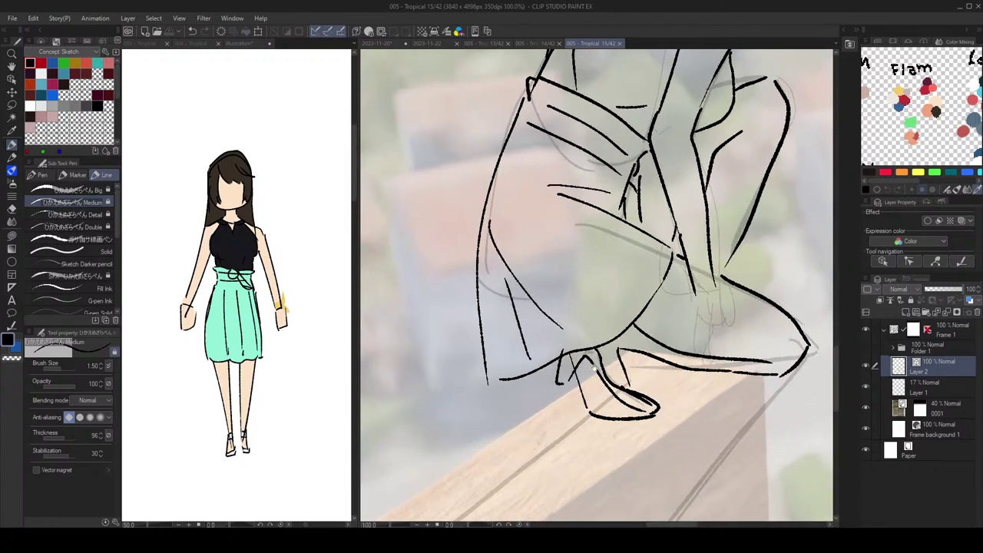
pyautogui.moveTo(592, 368); pyautogui.dragTo(591, 351)
pyautogui.press('e')
pyautogui.click(90, 435)
pyautogui.click(575, 342)
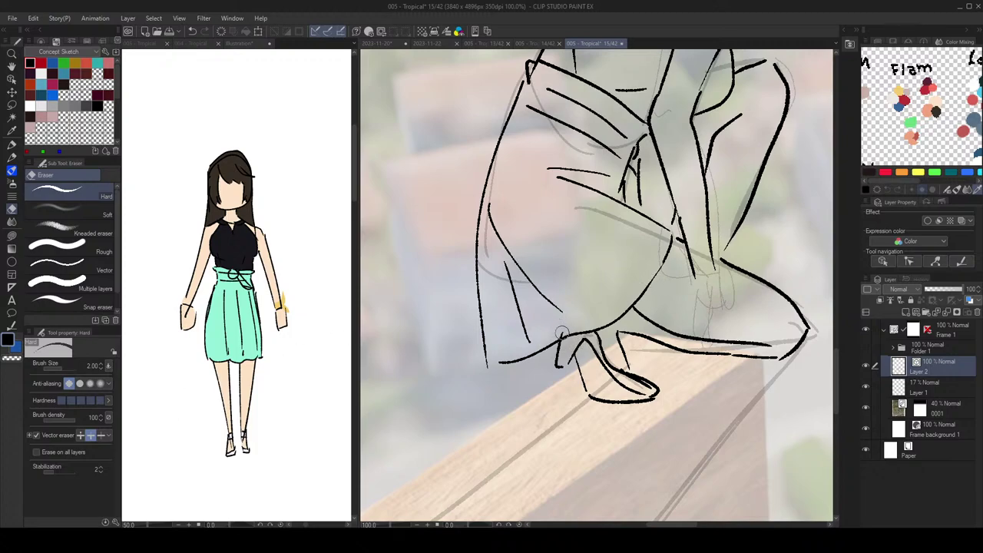
pyautogui.press('p')
pyautogui.scroll(-4, 585, 304)
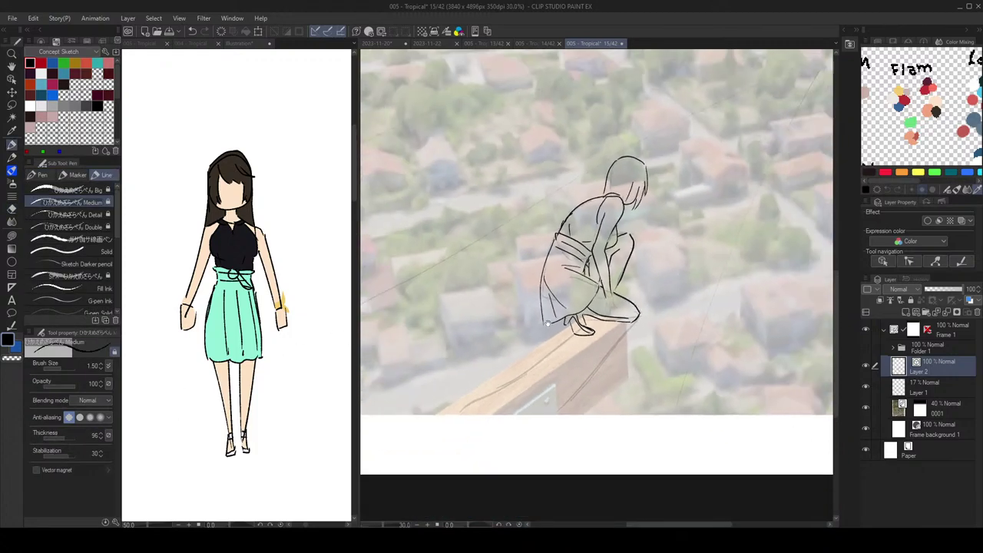
pyautogui.scroll(-1, 550, 364)
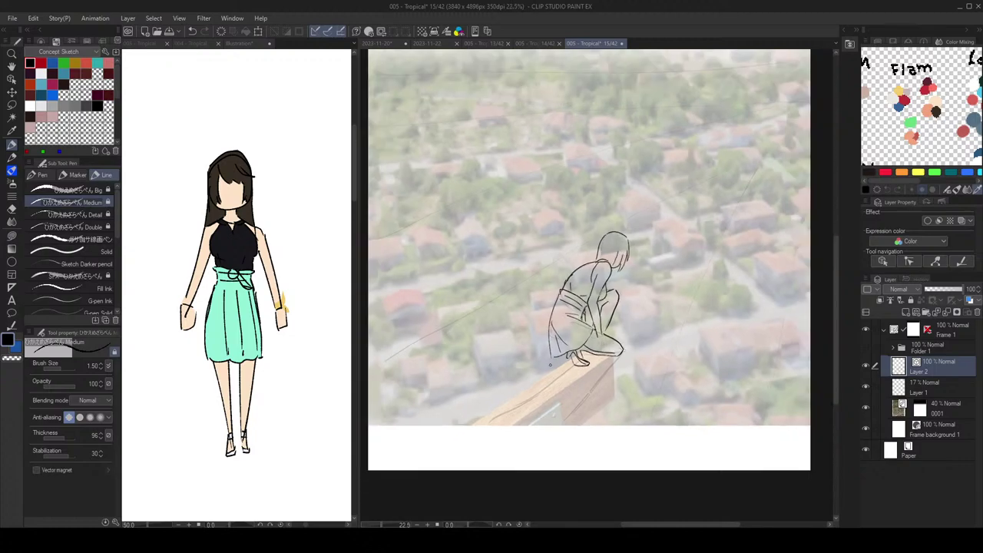
# Step: Try transforming the lassoed vector lines of the foot, undo the change and clear the selection
pyautogui.scroll(3, 568, 346)
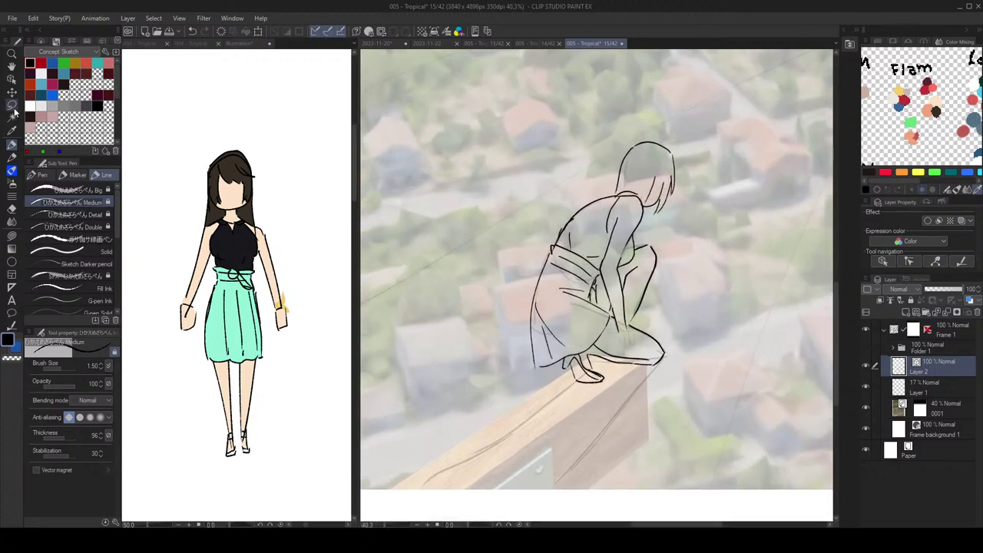
pyautogui.press('m')
pyautogui.scroll(3, 613, 336)
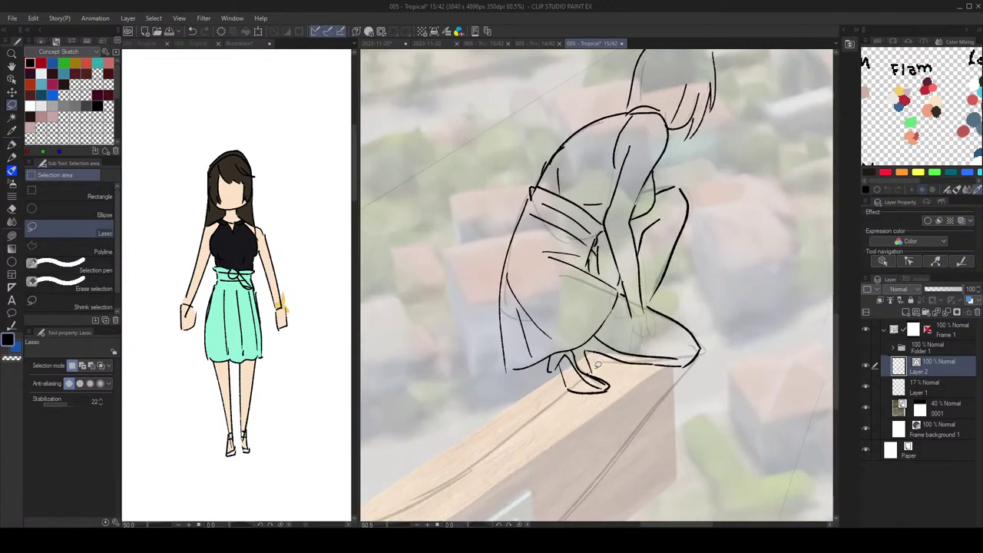
pyautogui.moveTo(616, 336)
pyautogui.mouseDown()
pyautogui.moveTo(616, 360)
pyautogui.moveTo(574, 327)
pyautogui.moveTo(549, 333)
pyautogui.moveTo(590, 382)
pyautogui.moveTo(617, 379)
pyautogui.mouseUp()
pyautogui.press('o')
pyautogui.hotkey('ctrl', 'd')
pyautogui.scroll(-4, 617, 378)
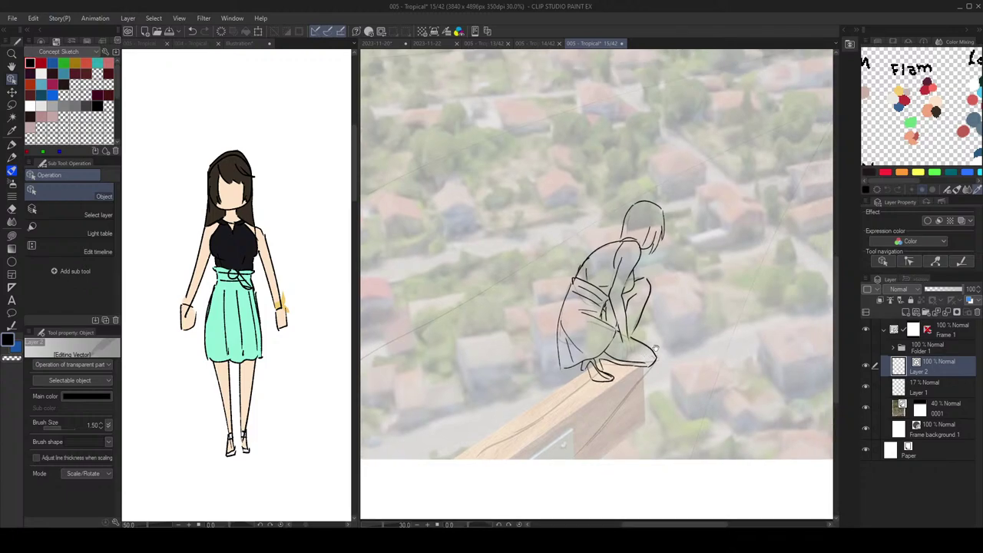
pyautogui.hotkey('ctrl', 'z')
pyautogui.scroll(-1, 657, 352)
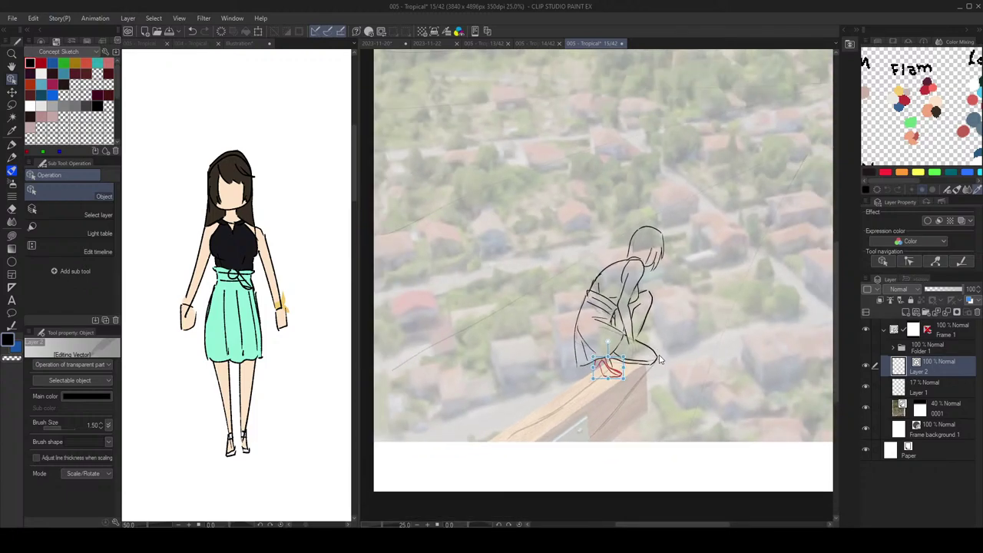
pyautogui.scroll(1, 657, 366)
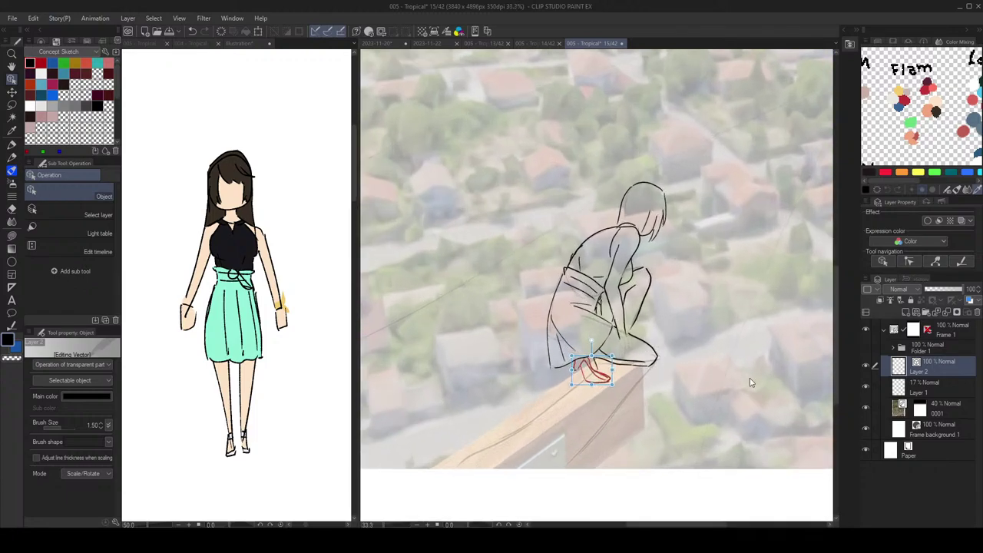
pyautogui.click(931, 388)
pyautogui.click(938, 371)
pyautogui.press('h')
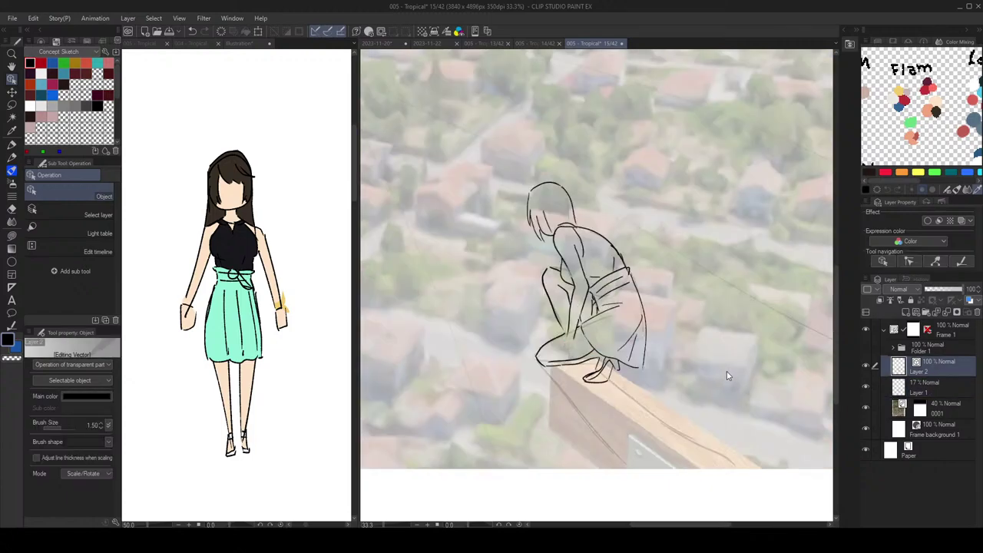
pyautogui.press('h')
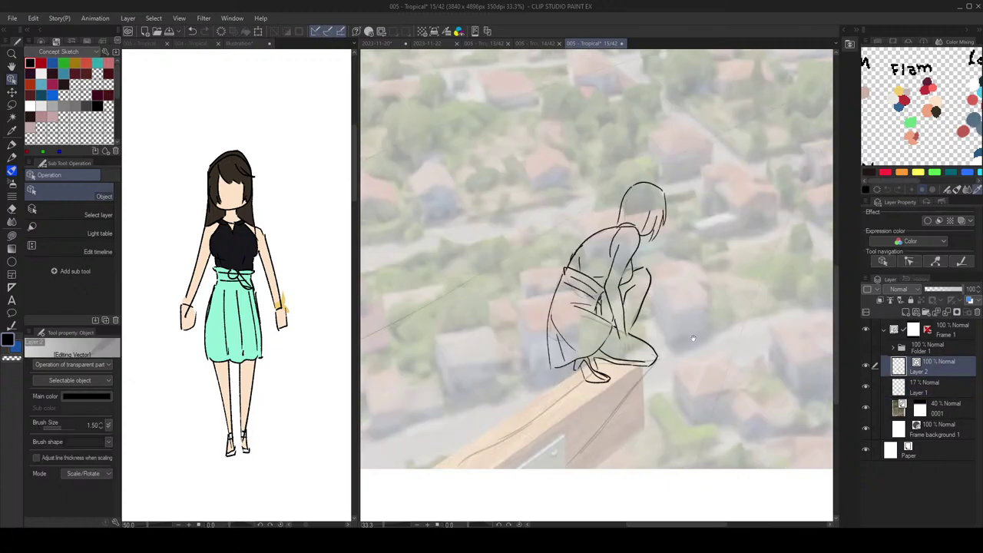
# Step: Erase the instep lines of the foot below the skirt hem, set the vector eraser to whole-line mode and draw a new instep stroke
pyautogui.scroll(5, 644, 384)
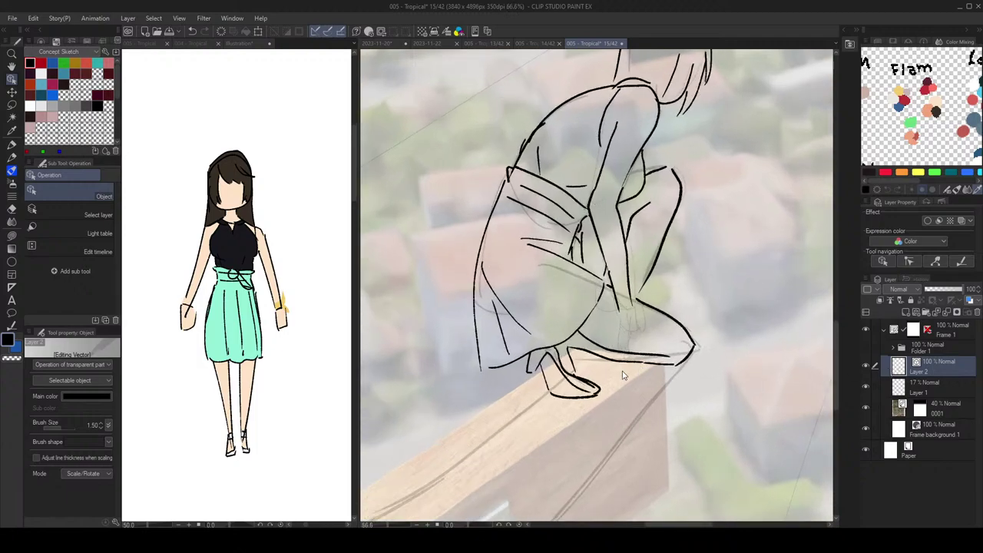
pyautogui.press('p')
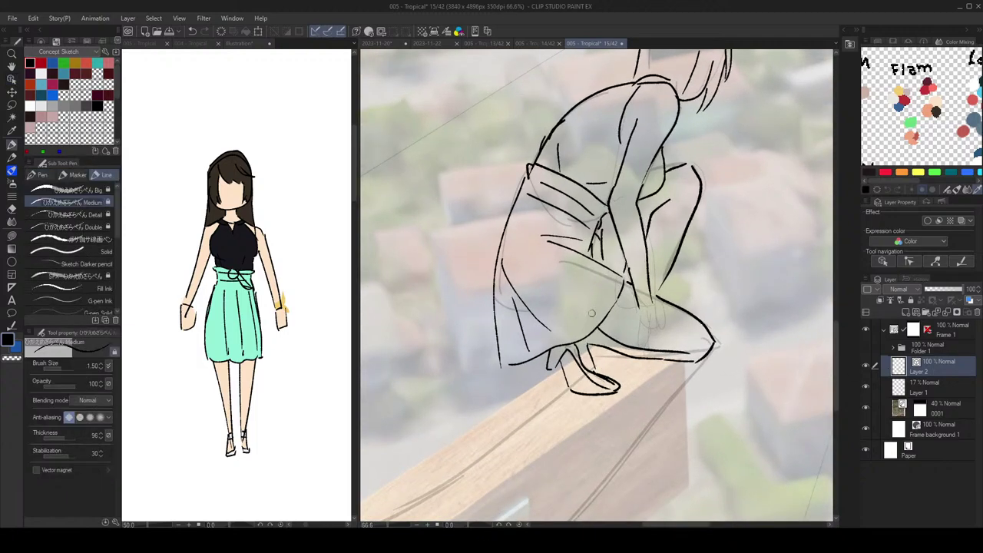
pyautogui.press('e')
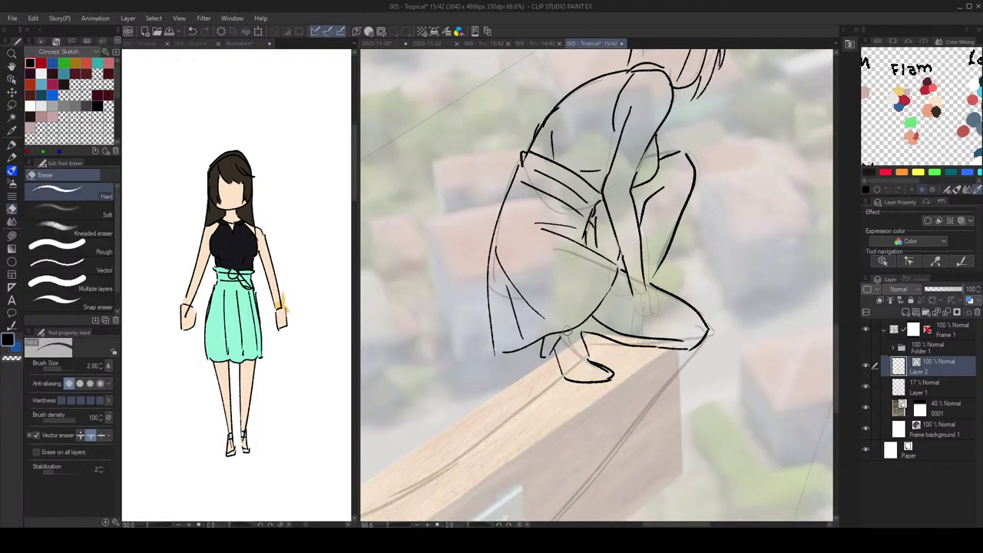
pyautogui.click(99, 435)
pyautogui.press('p')
pyautogui.moveTo(571, 334); pyautogui.dragTo(603, 376)
# Step: Replace the unsatisfactory instep stroke with a curve from the skirt hem to the toes and check the figure in mirrored view
pyautogui.press('e')
pyautogui.click(576, 333)
pyautogui.press('p')
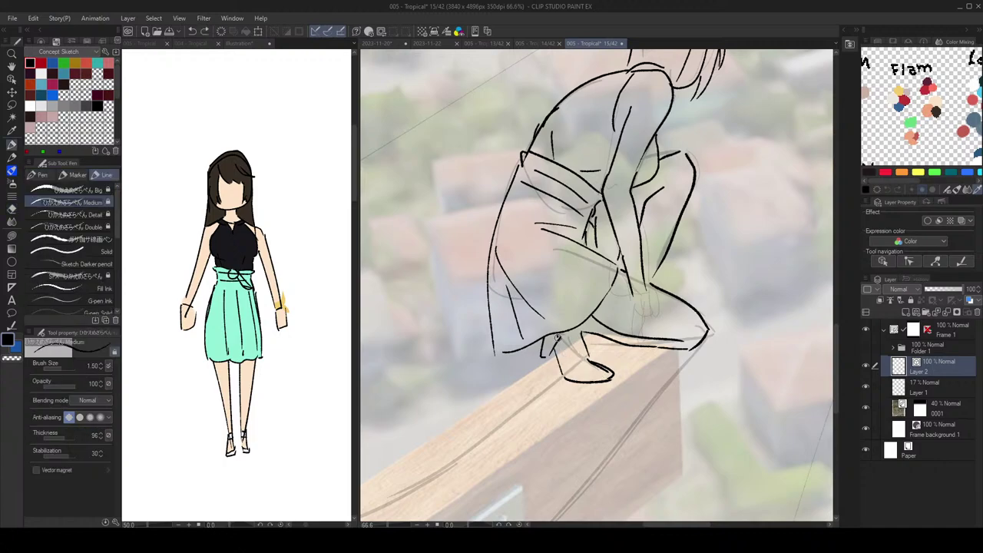
pyautogui.press('e')
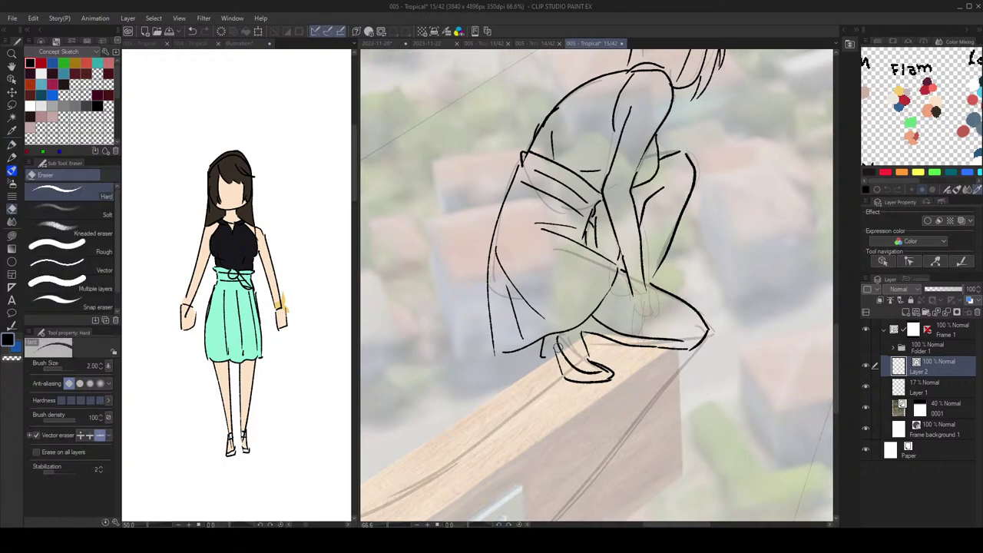
pyautogui.press('p')
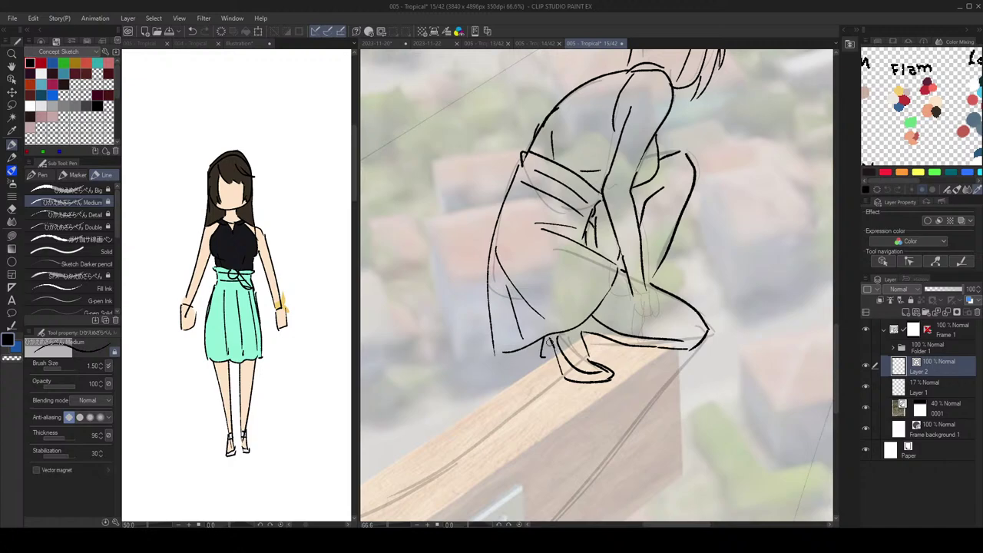
pyautogui.moveTo(630, 338); pyautogui.dragTo(569, 339)
pyautogui.press('h')
pyautogui.press('h')
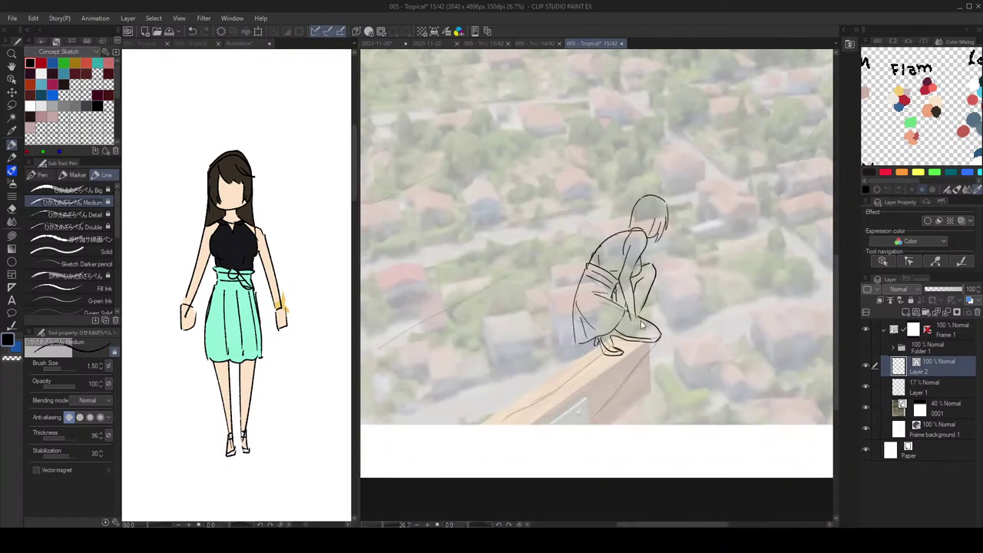
# Step: Clean up the short line ends beside the heel and draw the front ankle line down to the toes
pyautogui.moveTo(636, 327); pyautogui.dragTo(699, 326)
pyautogui.press('e')
pyautogui.moveTo(543, 371); pyautogui.dragTo(537, 358)
pyautogui.press('p')
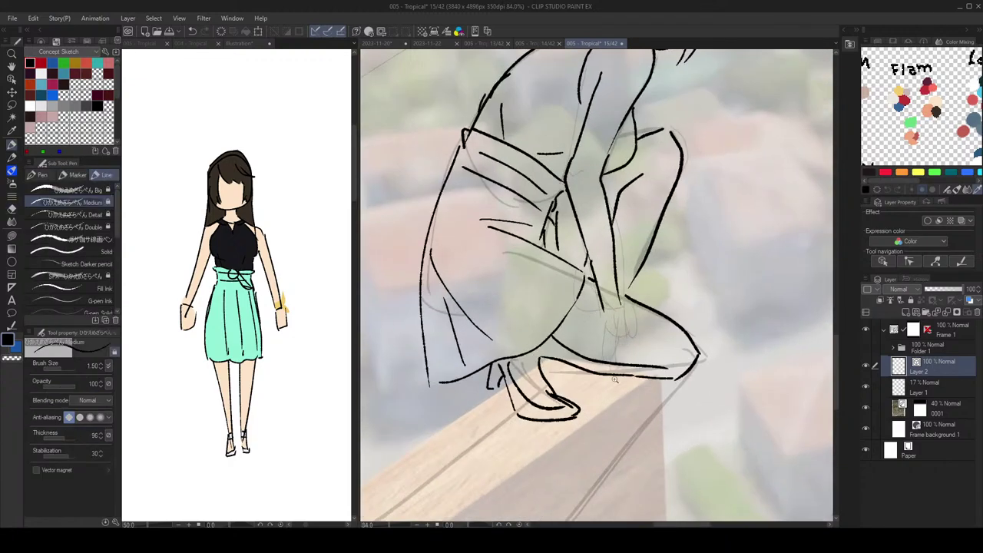
pyautogui.scroll(-4, 610, 380)
pyautogui.scroll(5, 701, 334)
pyautogui.scroll(-4, 683, 357)
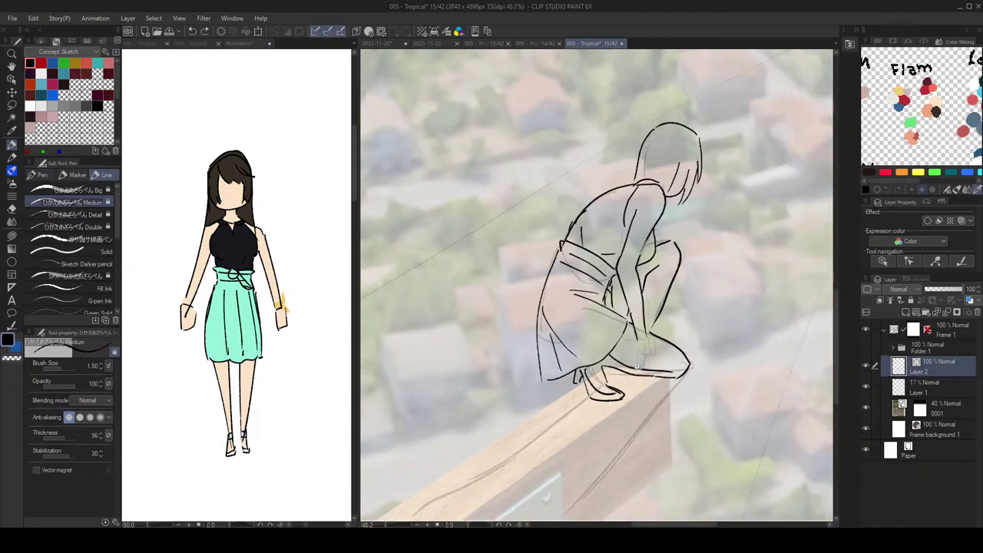
pyautogui.scroll(6, 683, 358)
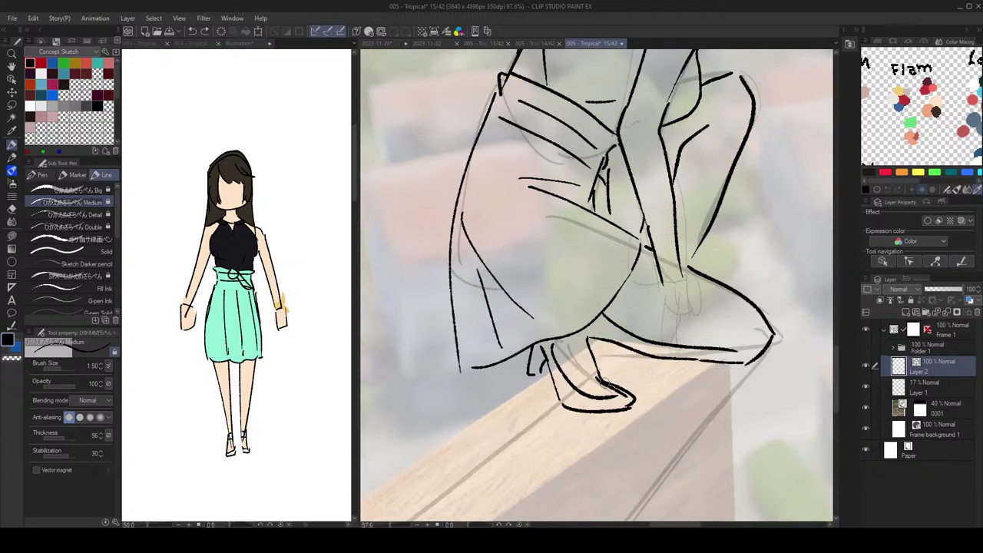
# Step: Check the foot in mirrored view, adjust the front ankle line and erase the excess where it meets the toes
pyautogui.scroll(-4, 686, 332)
pyautogui.press('h')
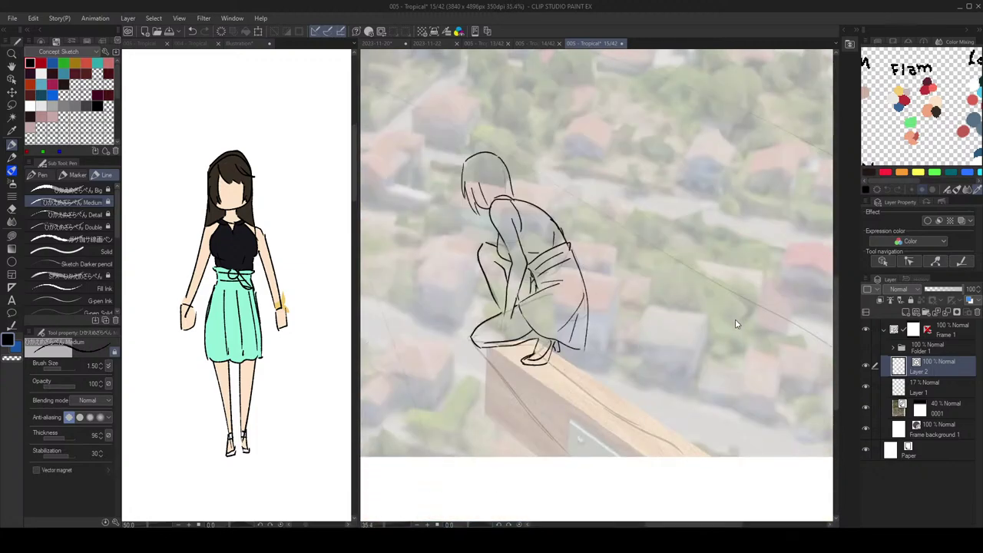
pyautogui.press('h')
pyautogui.scroll(-1, 697, 313)
pyautogui.moveTo(742, 310); pyautogui.dragTo(719, 312)
pyautogui.scroll(1, 734, 307)
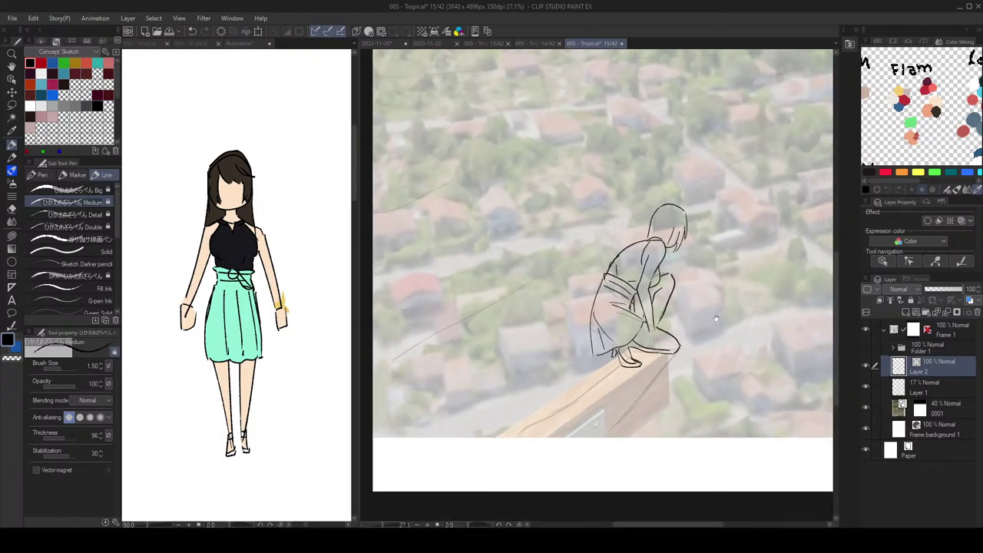
pyautogui.scroll(2, 662, 366)
pyautogui.scroll(2, 662, 366)
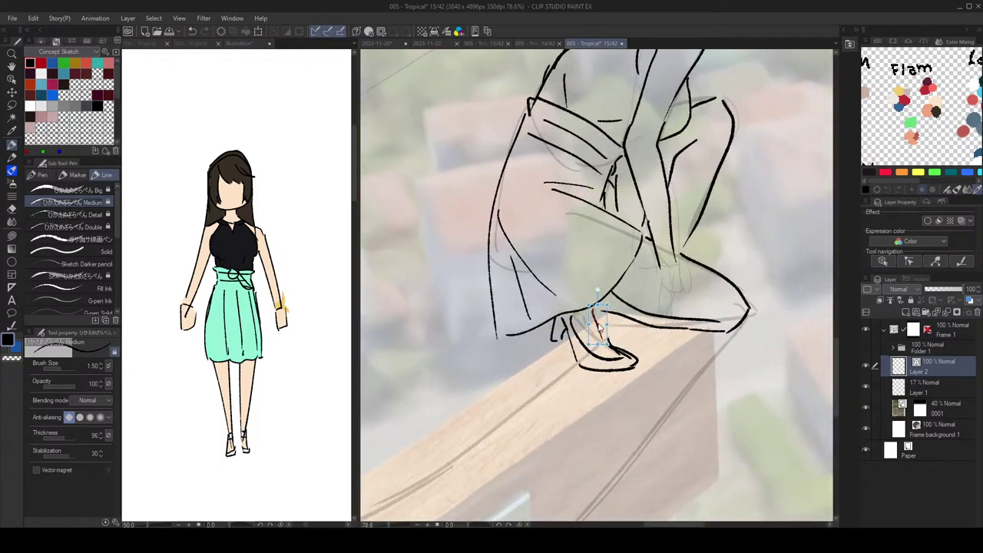
pyautogui.scroll(-4, 675, 296)
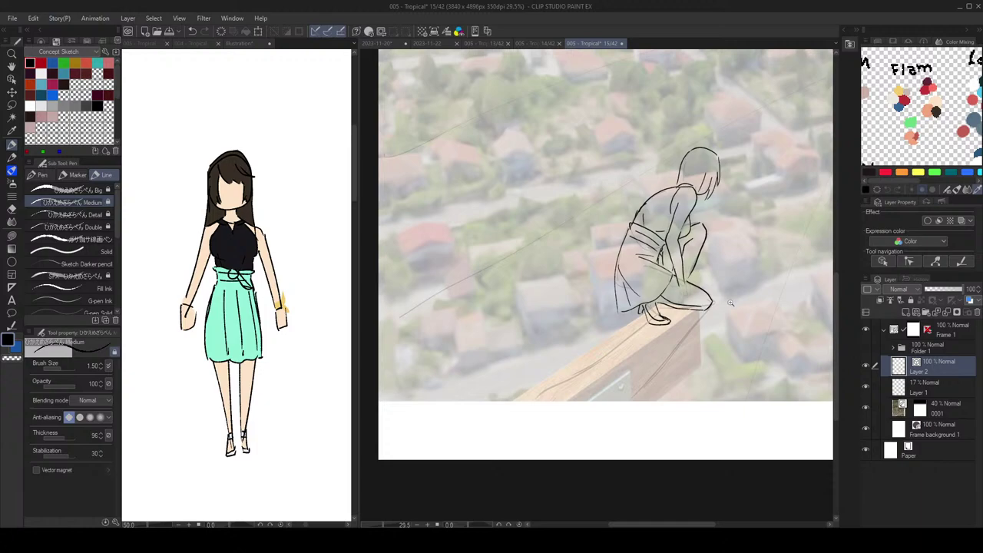
pyautogui.scroll(4, 664, 295)
pyautogui.press('e')
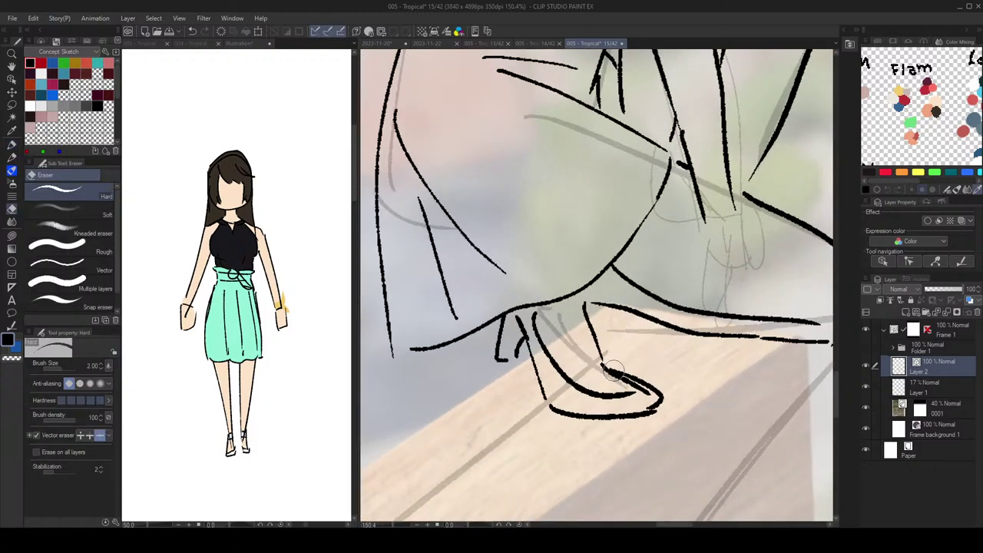
pyautogui.press('p')
# Step: Add a second line under the foot's sole, undo an unsatisfactory stroke and check the figure in mirrored view
pyautogui.scroll(-3, 736, 338)
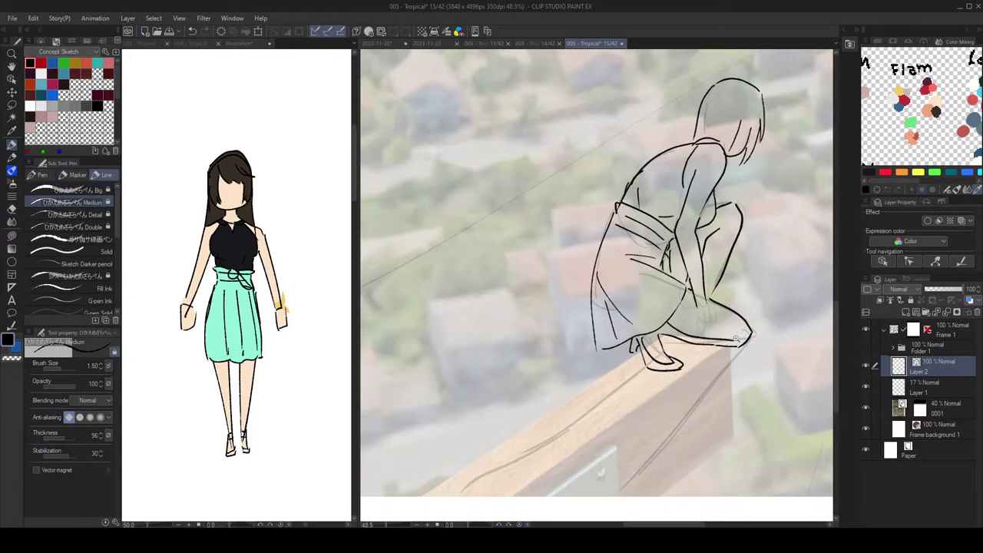
pyautogui.scroll(-1, 736, 338)
pyautogui.scroll(2, 696, 351)
pyautogui.moveTo(588, 366); pyautogui.dragTo(650, 367)
pyautogui.hotkey('ctrl', 'z')
pyautogui.scroll(-3, 679, 342)
pyautogui.press('h')
pyautogui.press('h')
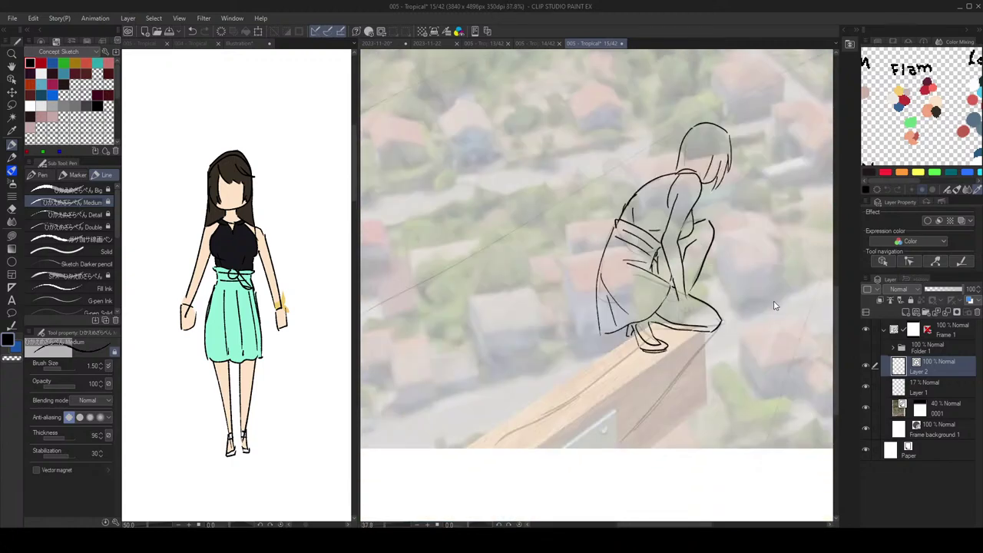
# Step: Erase the old toe outline and redraw the toes and shoe sole as a flatter, closed shape
pyautogui.scroll(-1, 722, 324)
pyautogui.scroll(3, 696, 320)
pyautogui.press('e')
pyautogui.press('p')
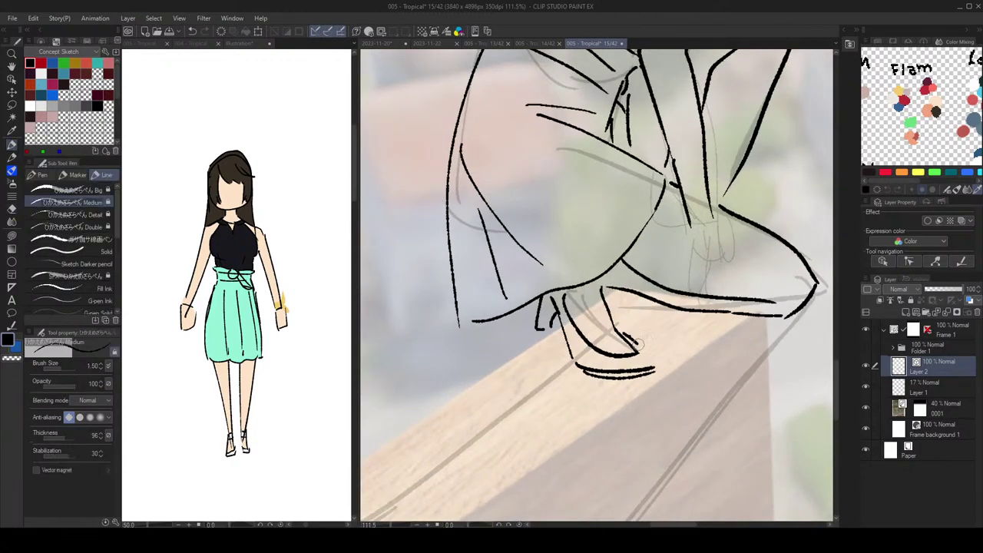
pyautogui.scroll(-4, 735, 283)
pyautogui.scroll(3, 706, 313)
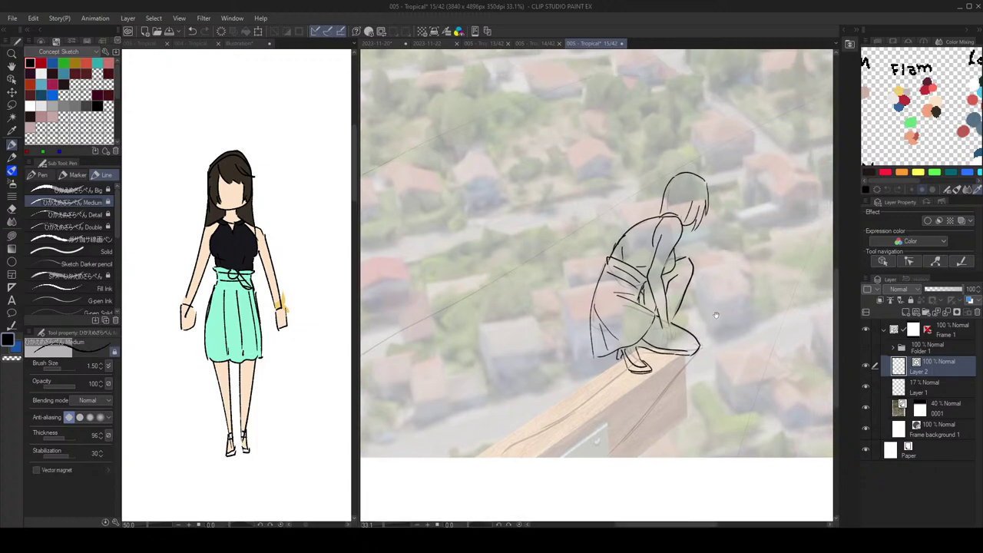
pyautogui.press('e')
pyautogui.press('p')
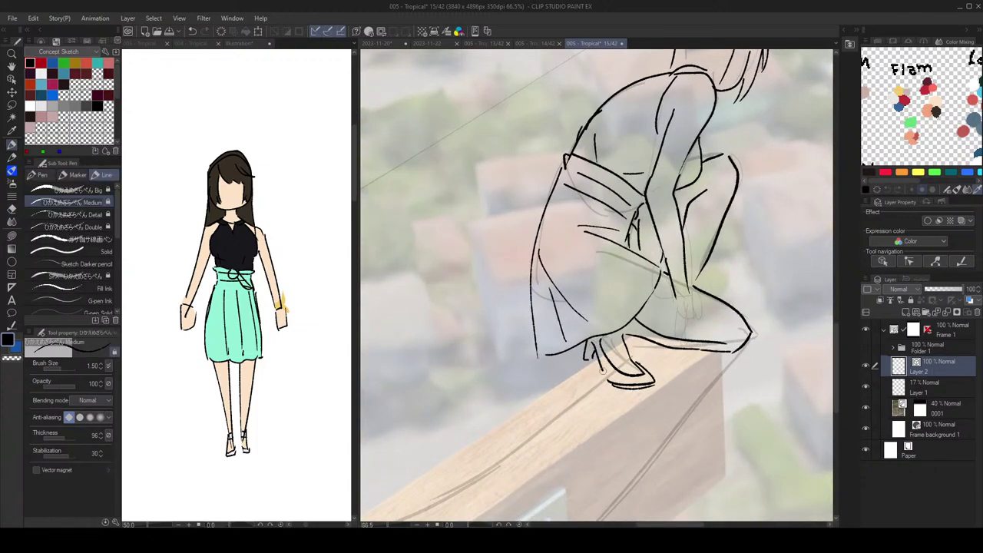
pyautogui.scroll(-3, 681, 342)
pyautogui.scroll(3, 652, 341)
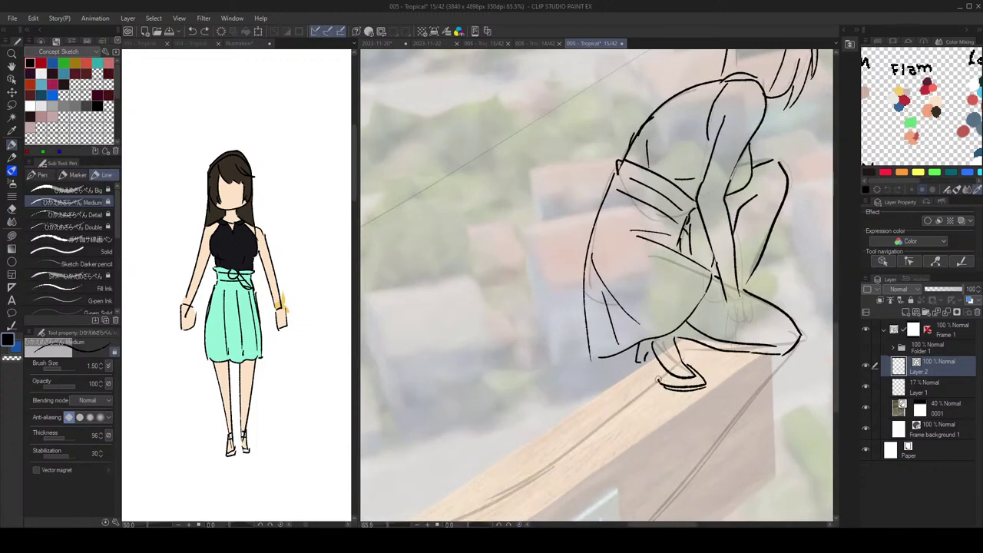
# Step: View the whole crouching figure and save the illustration
pyautogui.scroll(-7, 665, 265)
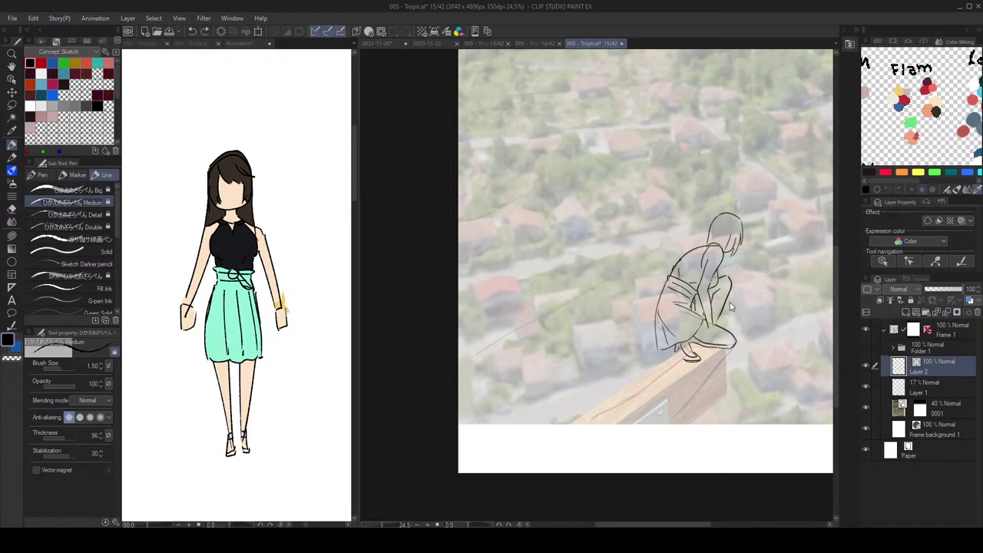
pyautogui.scroll(4, 738, 331)
pyautogui.moveTo(741, 338); pyautogui.dragTo(709, 356)
pyautogui.hotkey('ctrl', 's')
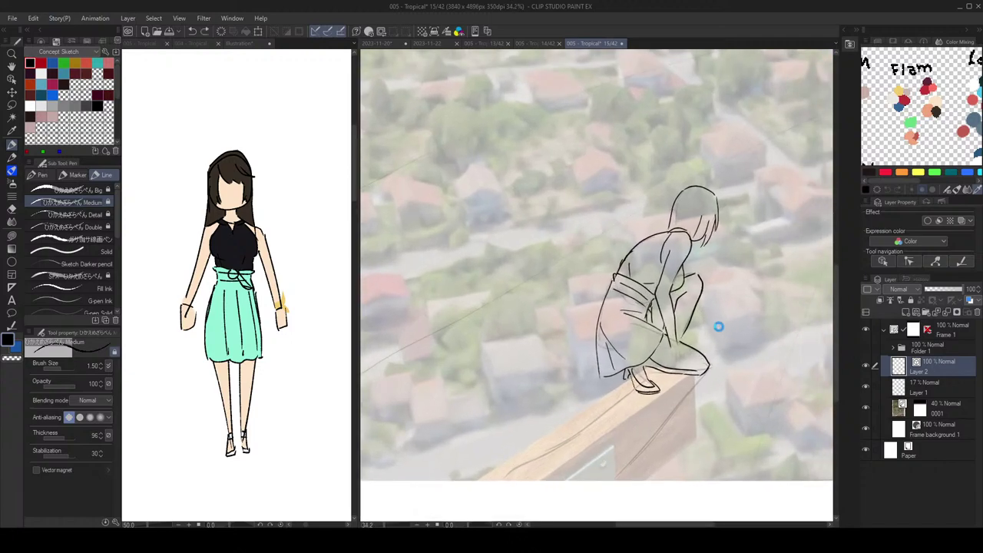
# Step: Draw the bent leg's upper line from the skirt edge to the shin, trim its overlap near the wrist and check it mirrored
pyautogui.scroll(-3, 709, 320)
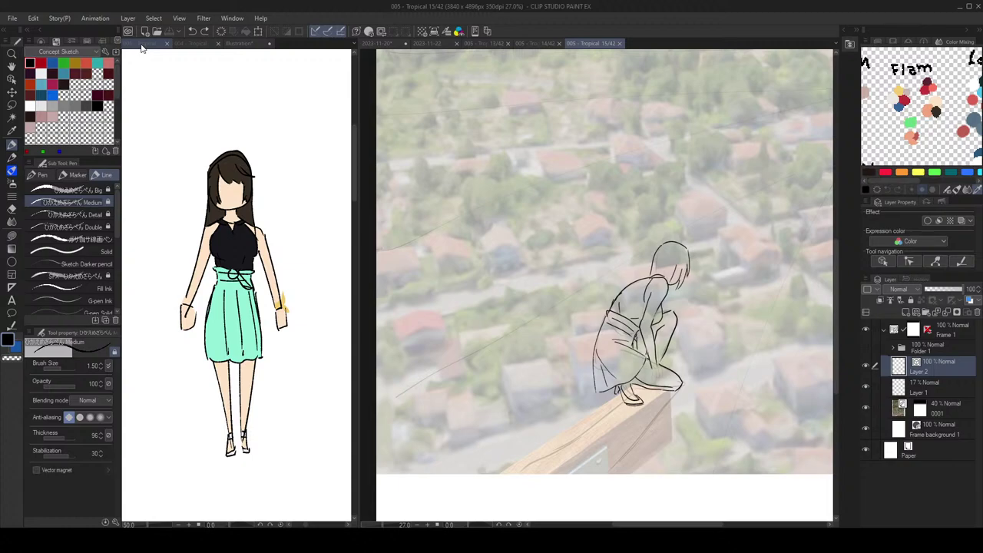
pyautogui.scroll(4, 637, 338)
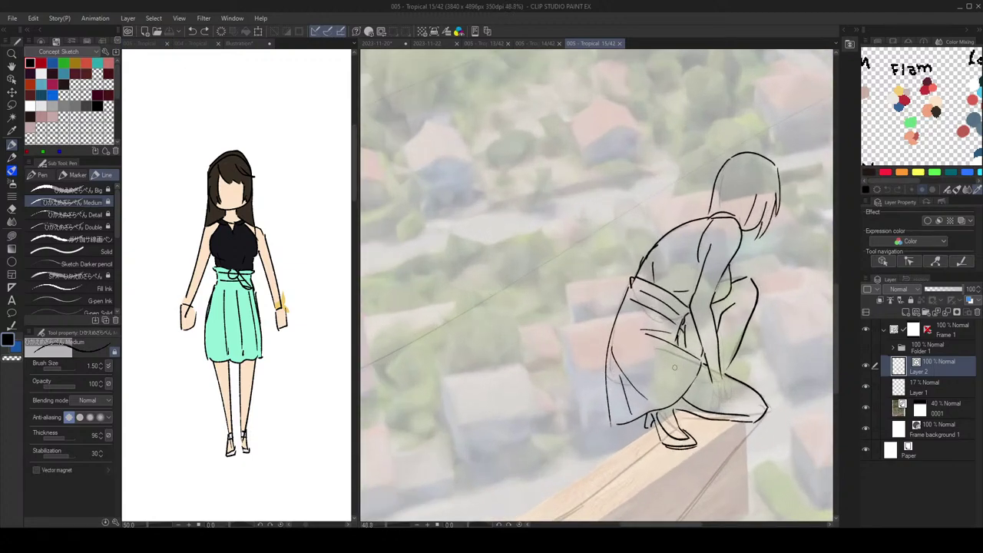
pyautogui.moveTo(639, 337); pyautogui.dragTo(665, 355)
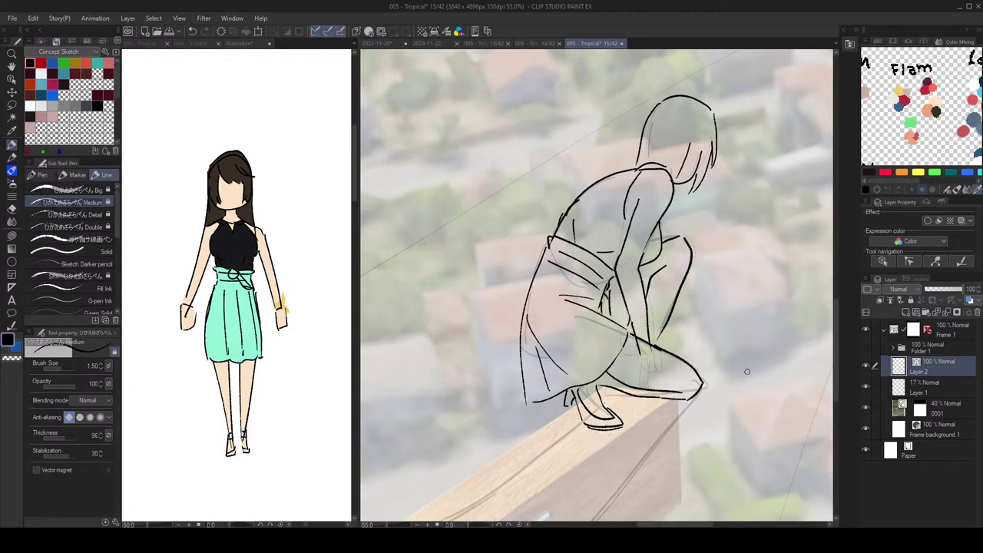
pyautogui.press('e')
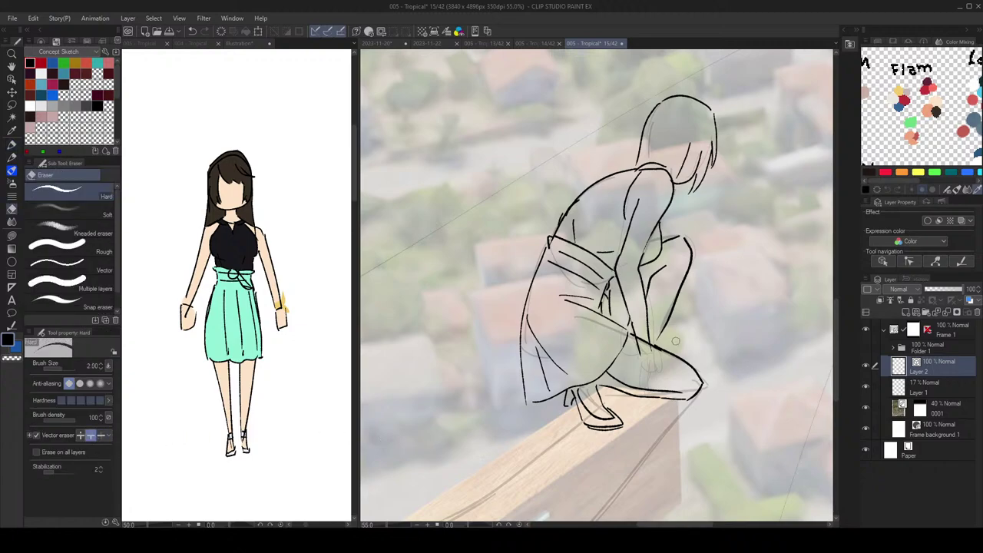
pyautogui.moveTo(657, 353); pyautogui.dragTo(637, 351)
pyautogui.press('p')
pyautogui.scroll(-3, 717, 339)
pyautogui.press('h')
pyautogui.press('h')
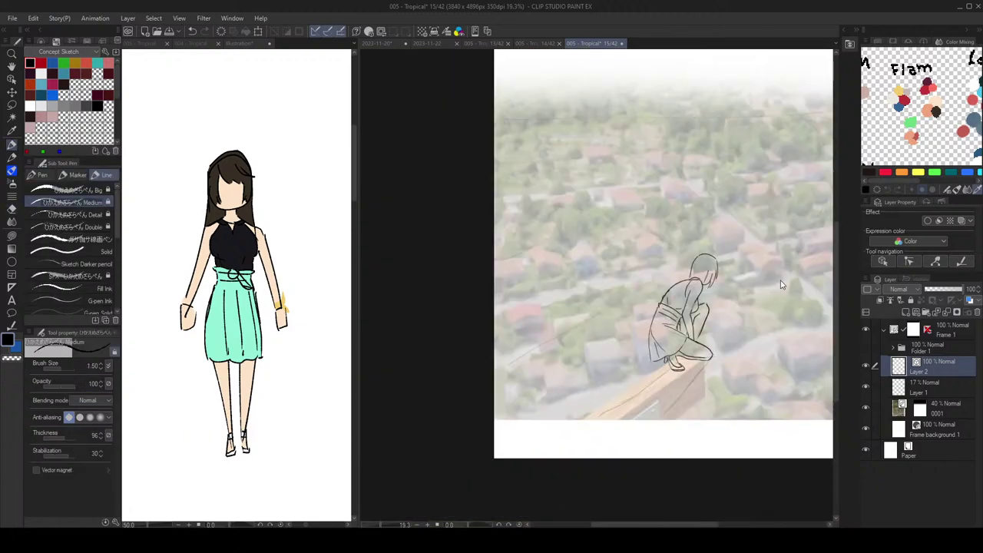
# Step: Draw the back of the hand below the wrist, undoing a failed stroke, and erase the leg line running through it
pyautogui.scroll(4, 722, 344)
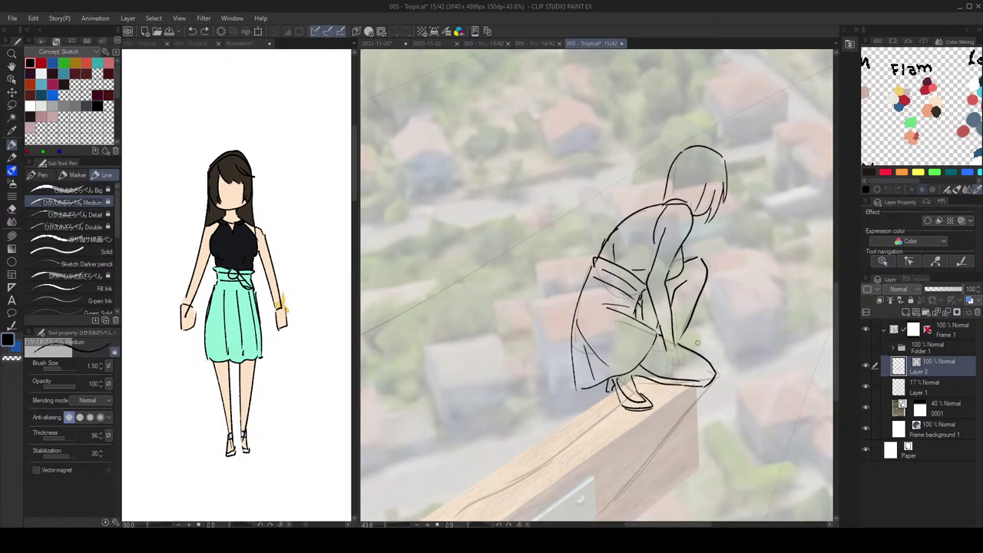
pyautogui.scroll(2, 697, 344)
pyautogui.moveTo(652, 333)
pyautogui.mouseDown()
pyautogui.moveTo(667, 329)
pyautogui.moveTo(684, 350)
pyautogui.moveTo(669, 358)
pyautogui.moveTo(682, 360)
pyautogui.mouseUp()
pyautogui.hotkey('ctrl', 'z')
pyautogui.press('e')
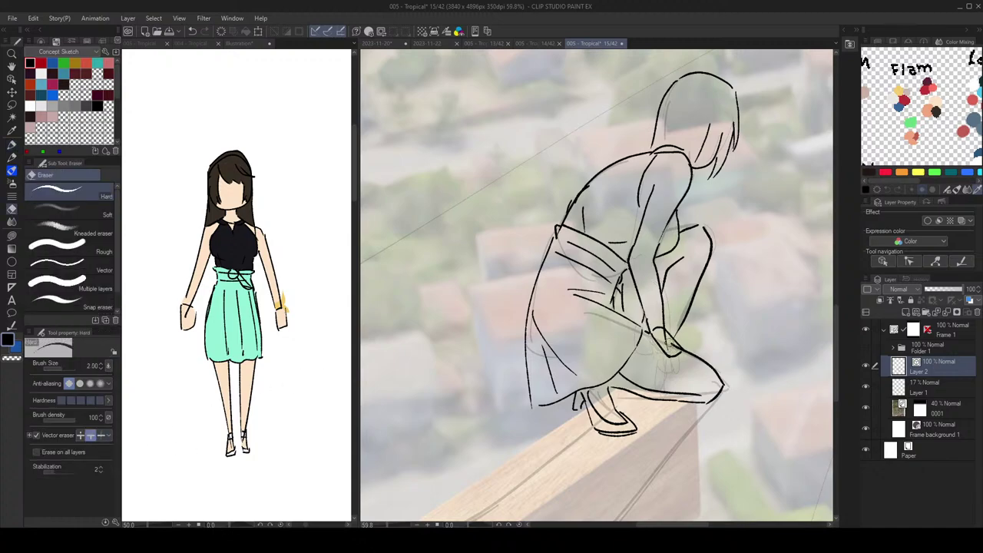
pyautogui.press('p')
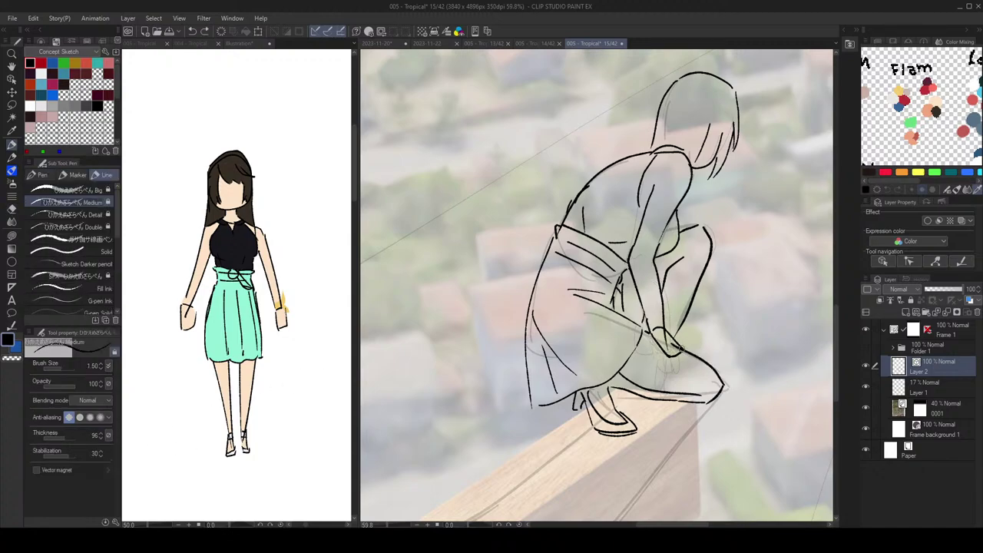
pyautogui.press('e')
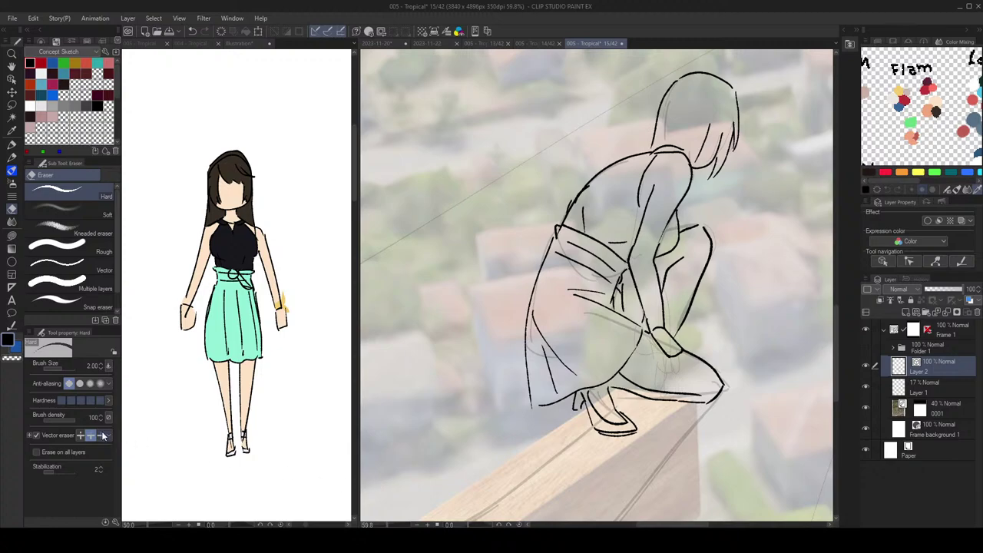
pyautogui.press('p')
# Step: Draw the fingers hanging from the hand over the shin, undoing the unsatisfactory strokes
pyautogui.scroll(-3, 712, 320)
pyautogui.scroll(2, 707, 320)
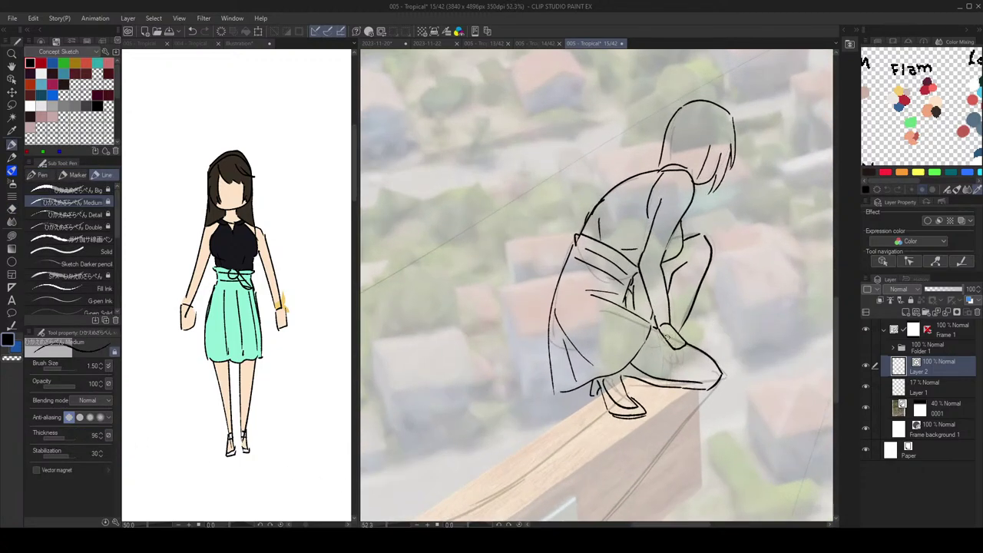
pyautogui.scroll(2, 668, 337)
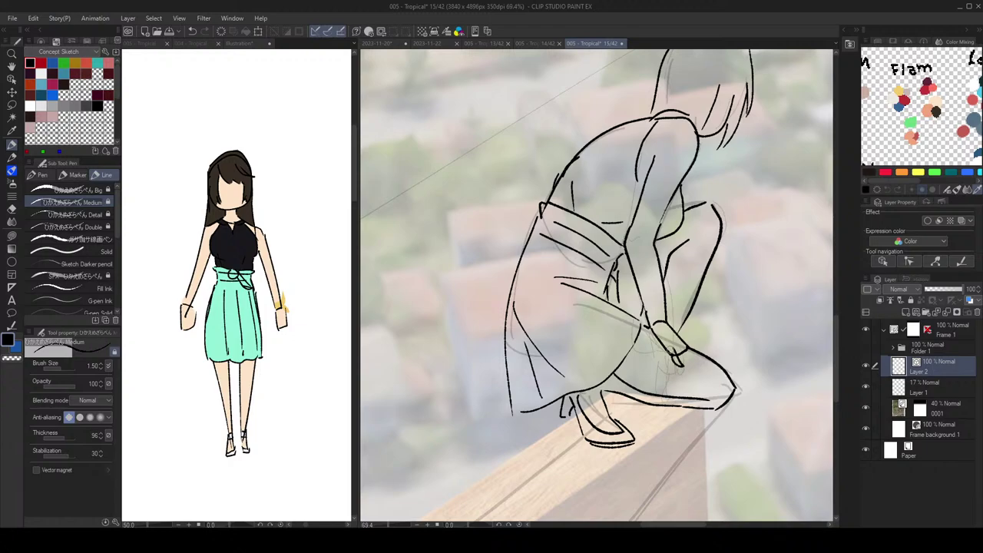
pyautogui.moveTo(680, 345)
pyautogui.mouseDown()
pyautogui.moveTo(706, 346)
pyautogui.moveTo(715, 307)
pyautogui.mouseUp()
pyautogui.hotkey('ctrl', 'z')
pyautogui.hotkey('ctrl', 'z')
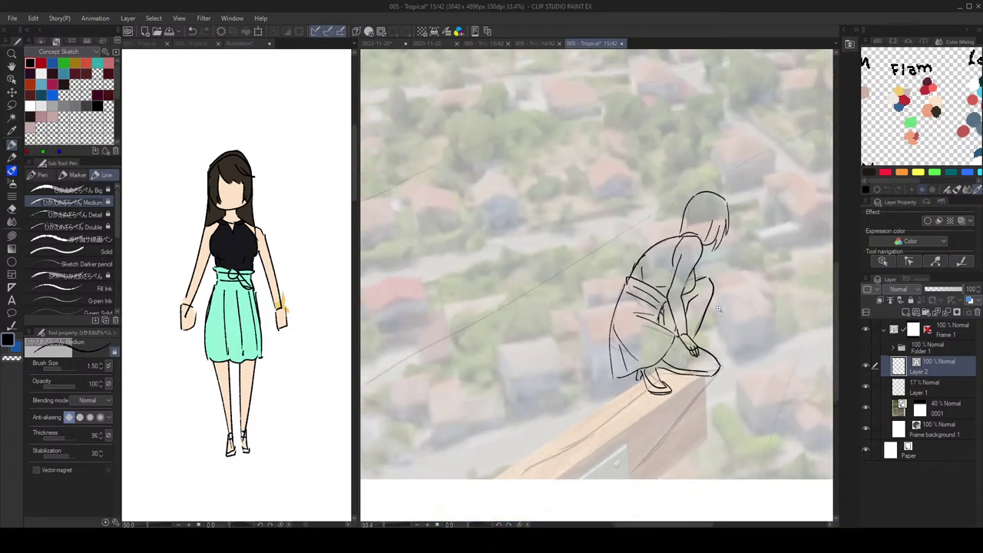
# Step: Set the vector eraser to remove whole lines, clear the wrist contour on the hand and adjust the hand's outline
pyautogui.scroll(3, 705, 344)
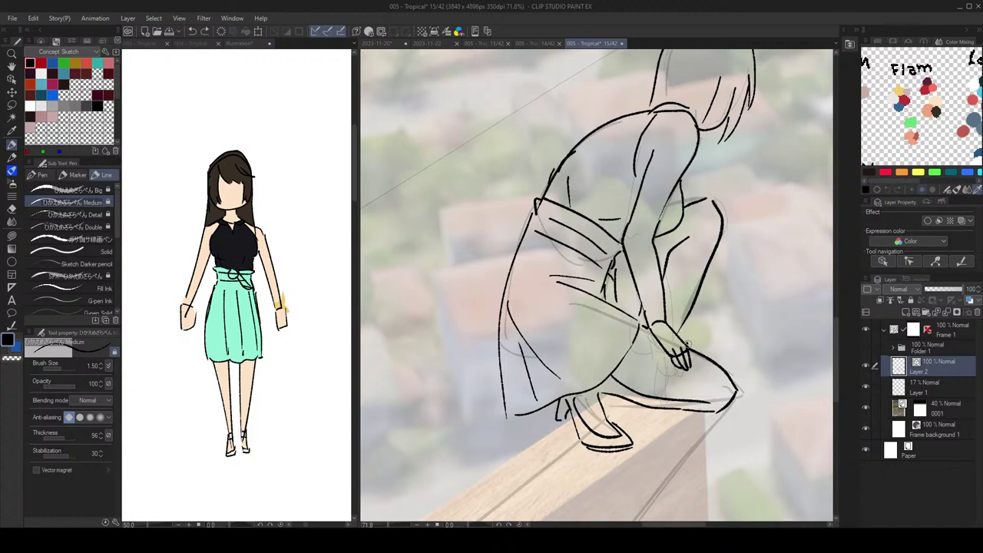
pyautogui.scroll(-2, 703, 353)
pyautogui.scroll(3, 691, 345)
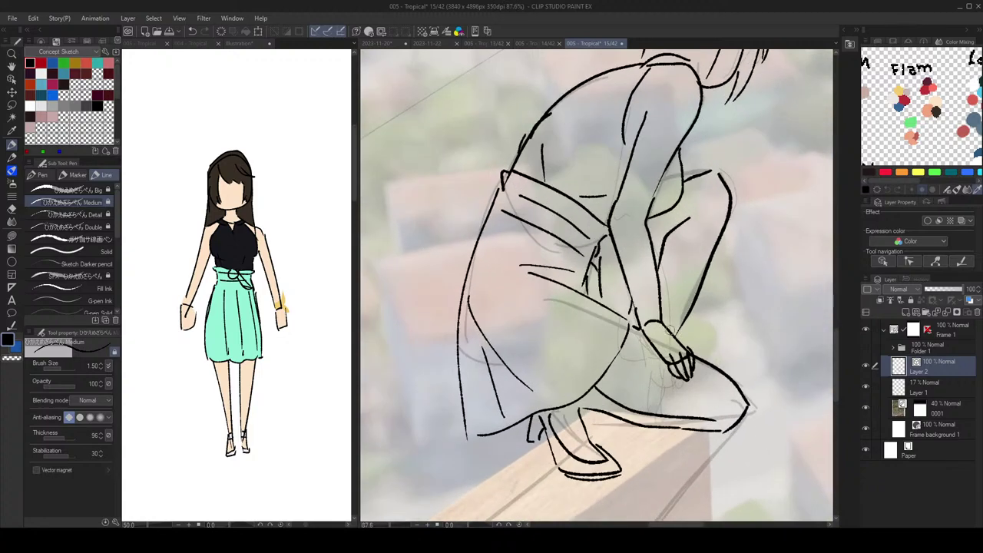
pyautogui.press('e')
pyautogui.click(91, 435)
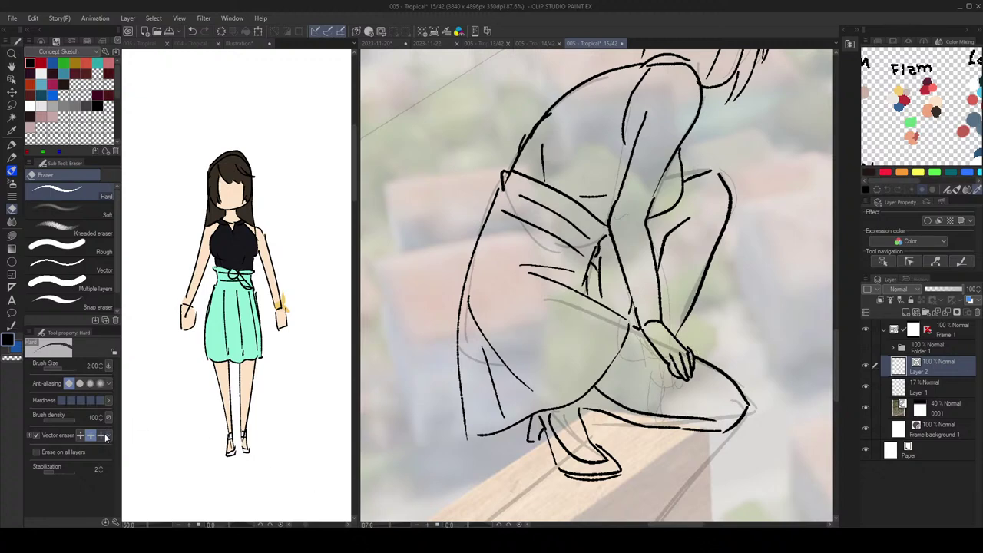
pyautogui.press('p')
pyautogui.scroll(-5, 728, 345)
pyautogui.scroll(5, 729, 345)
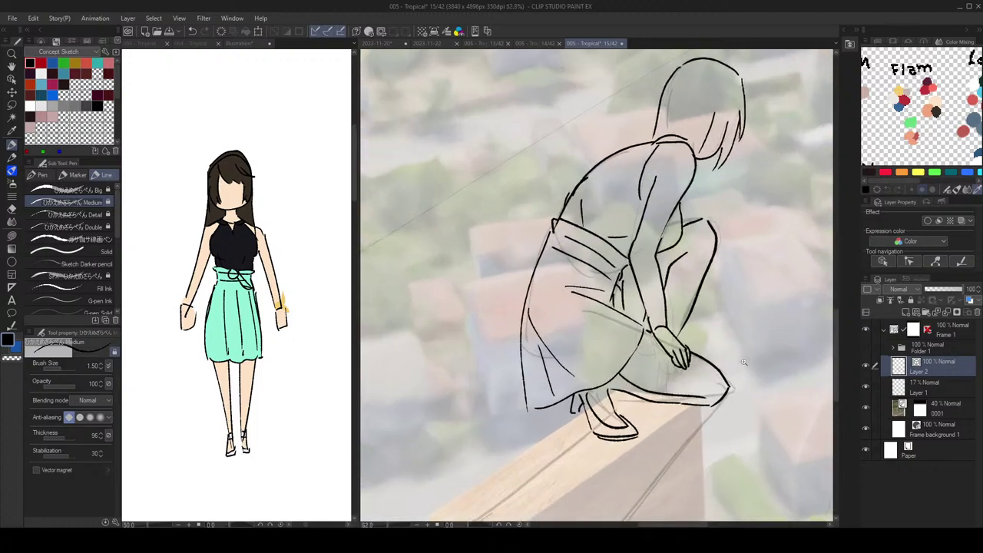
pyautogui.scroll(-2, 686, 332)
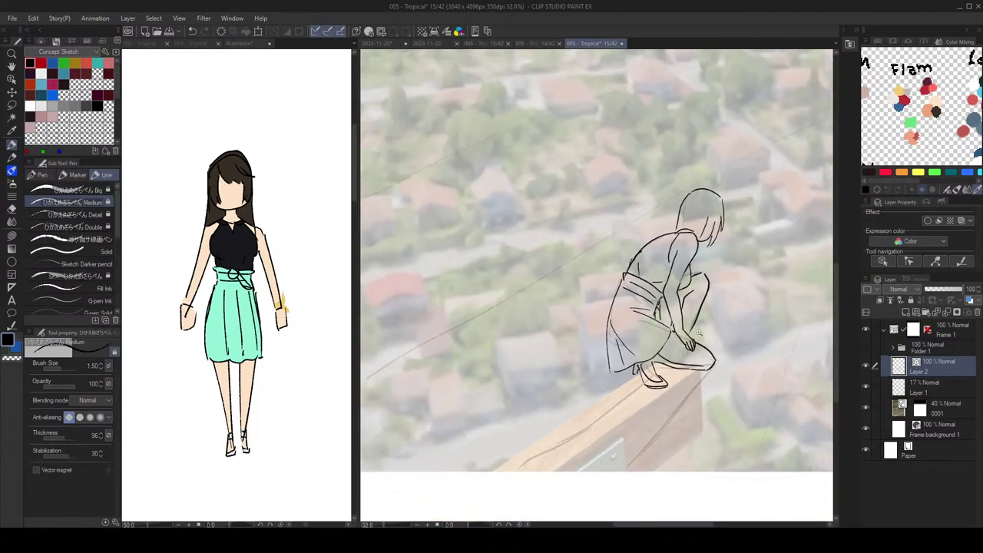
pyautogui.scroll(4, 686, 332)
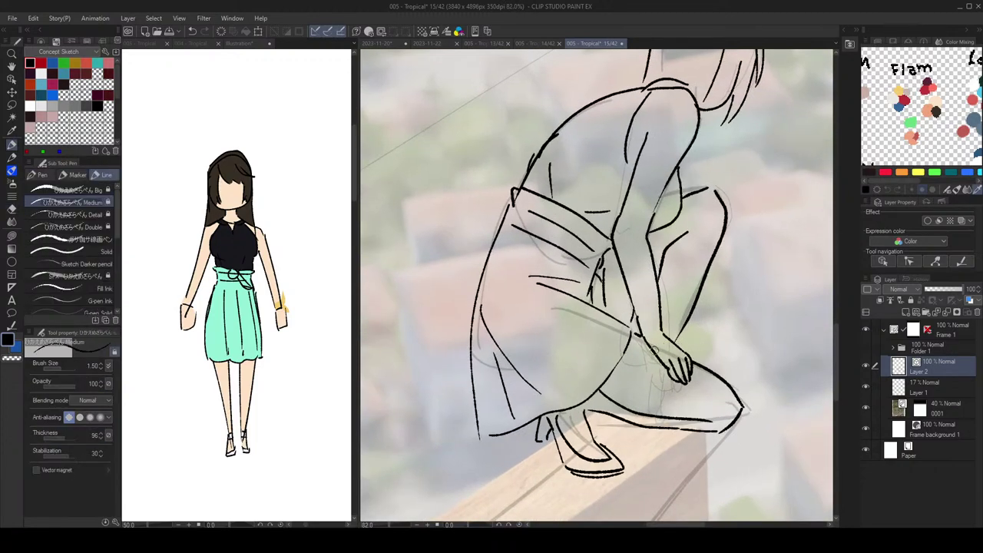
# Step: Erase the inner outline of the hand below the wrist, redraw it and check the figure mirrored
pyautogui.press('e')
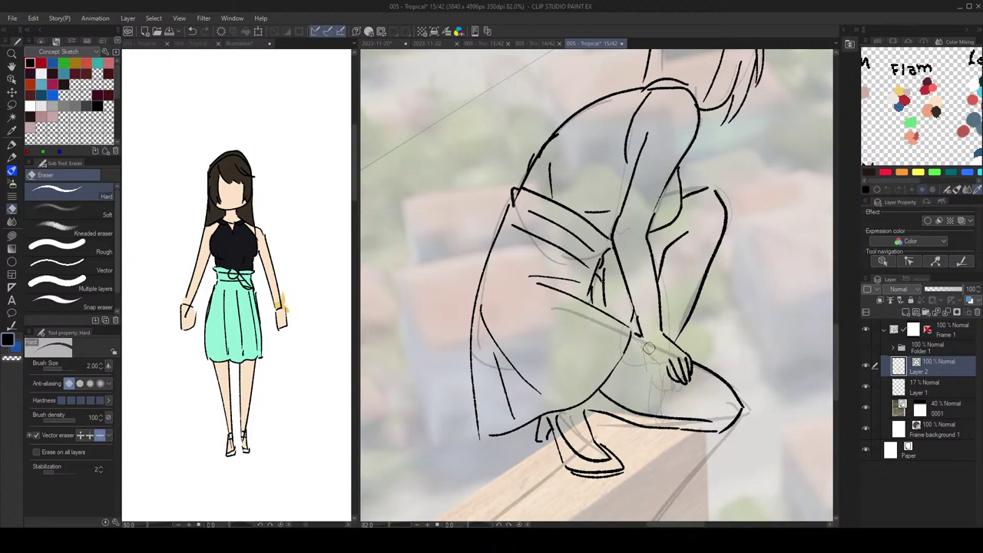
pyautogui.press('p')
pyautogui.moveTo(644, 339)
pyautogui.mouseDown()
pyautogui.moveTo(675, 376)
pyautogui.moveTo(697, 359)
pyautogui.moveTo(721, 308)
pyautogui.mouseUp()
pyautogui.scroll(-2, 740, 340)
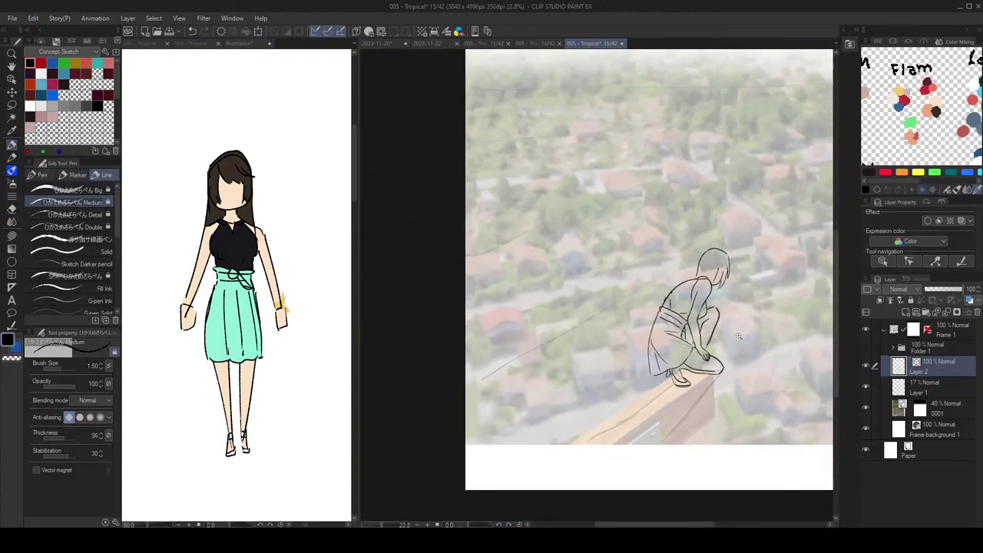
pyautogui.scroll(1, 733, 355)
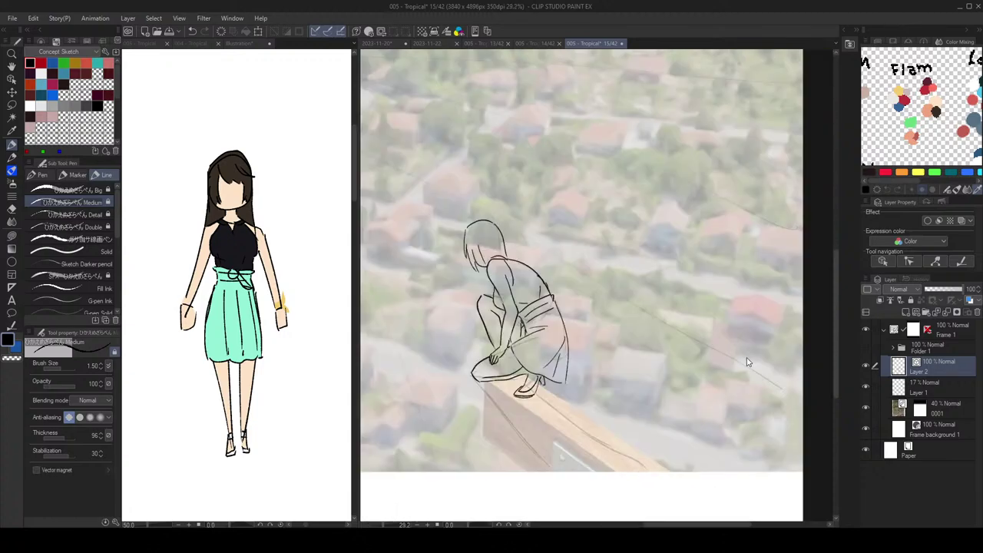
pyautogui.scroll(1, 745, 362)
pyautogui.scroll(1, 749, 366)
# Step: Rework the back of the hand and redraw the fingers spread over the shin
pyautogui.press('e')
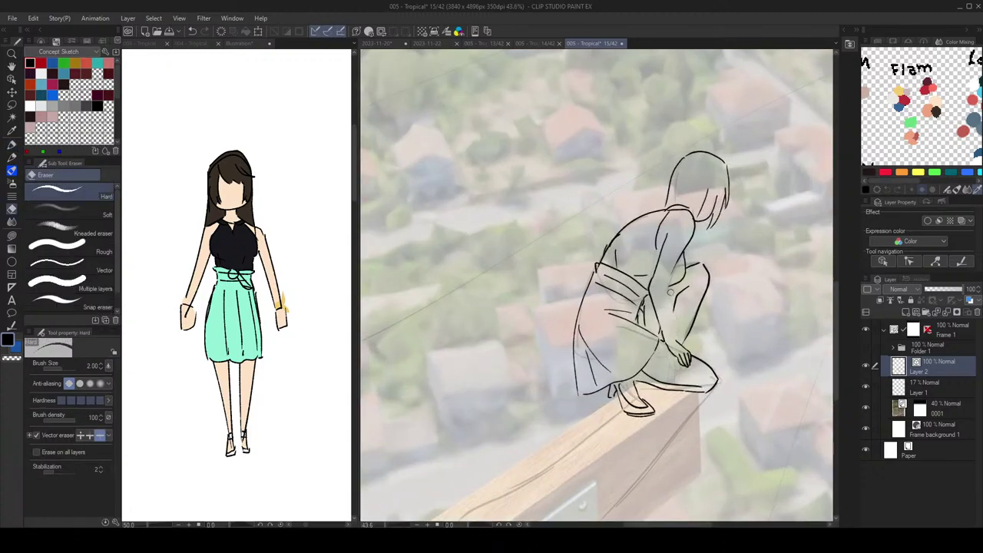
pyautogui.press('p')
pyautogui.moveTo(670, 311)
pyautogui.mouseDown()
pyautogui.moveTo(706, 343)
pyautogui.moveTo(678, 362)
pyautogui.mouseUp()
pyautogui.press('e')
pyautogui.press('p')
pyautogui.scroll(-4, 711, 338)
pyautogui.scroll(6, 707, 337)
pyautogui.press('e')
pyautogui.press('p')
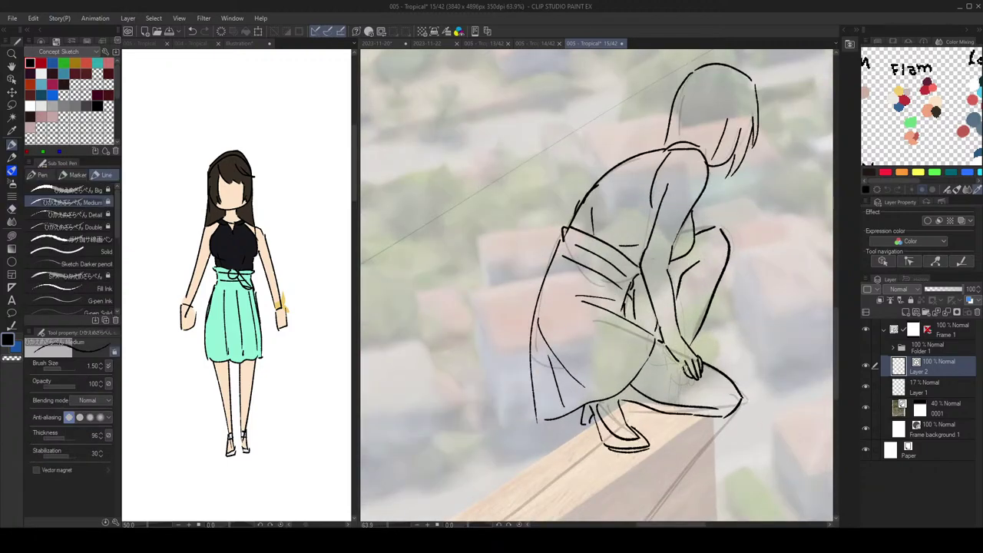
# Step: Erase and redraw the hand's inner finger lines, then check the crouching figure mirrored
pyautogui.press('e')
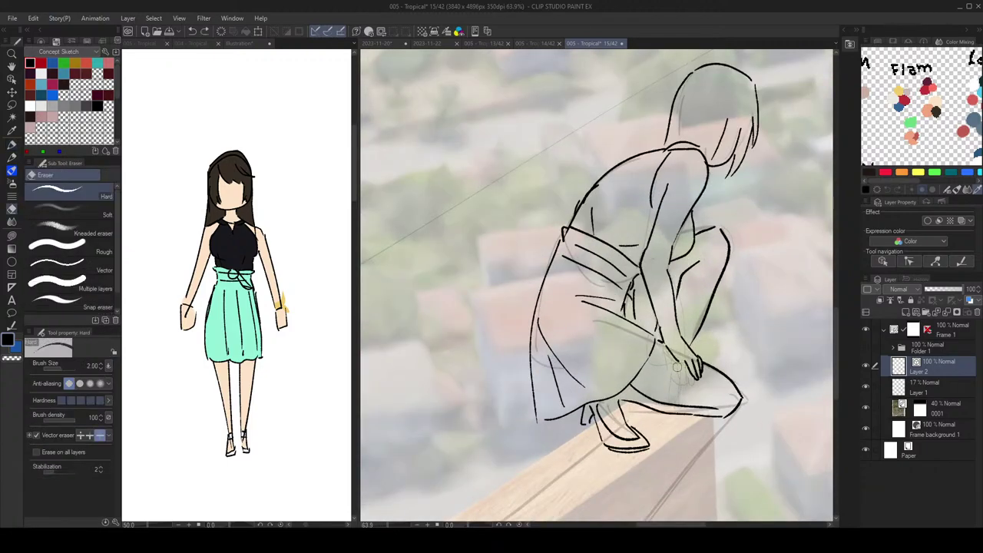
pyautogui.press('p')
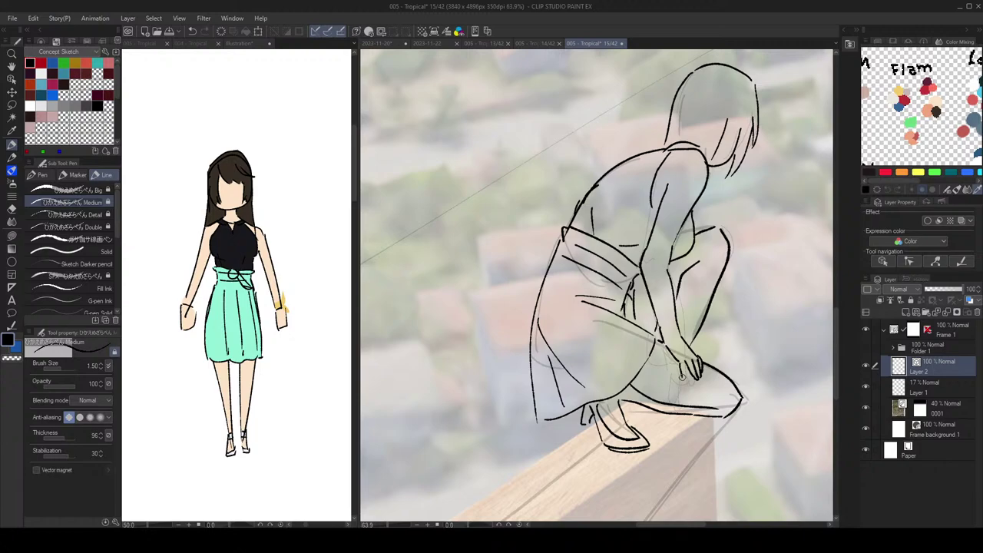
pyautogui.scroll(-3, 742, 362)
pyautogui.scroll(-1, 742, 362)
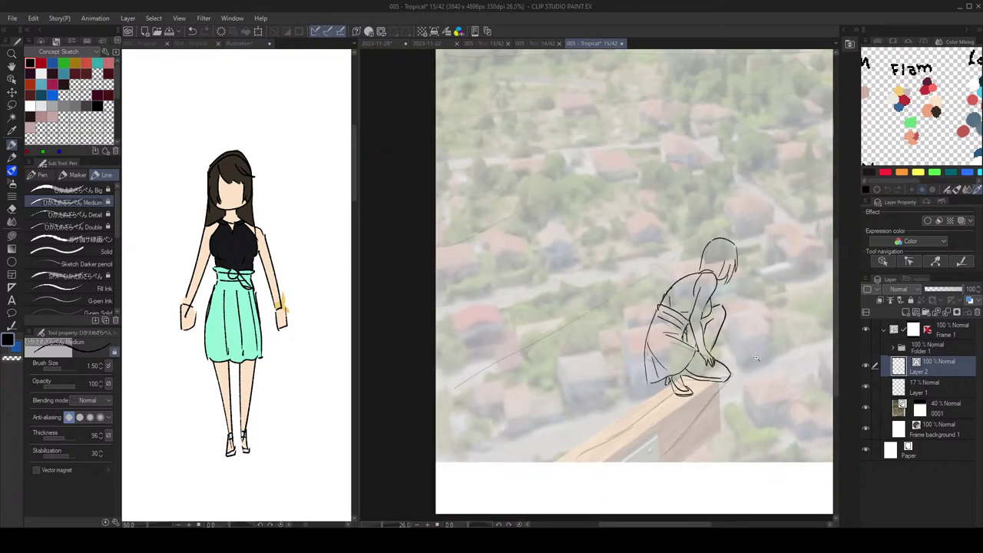
pyautogui.scroll(3, 735, 352)
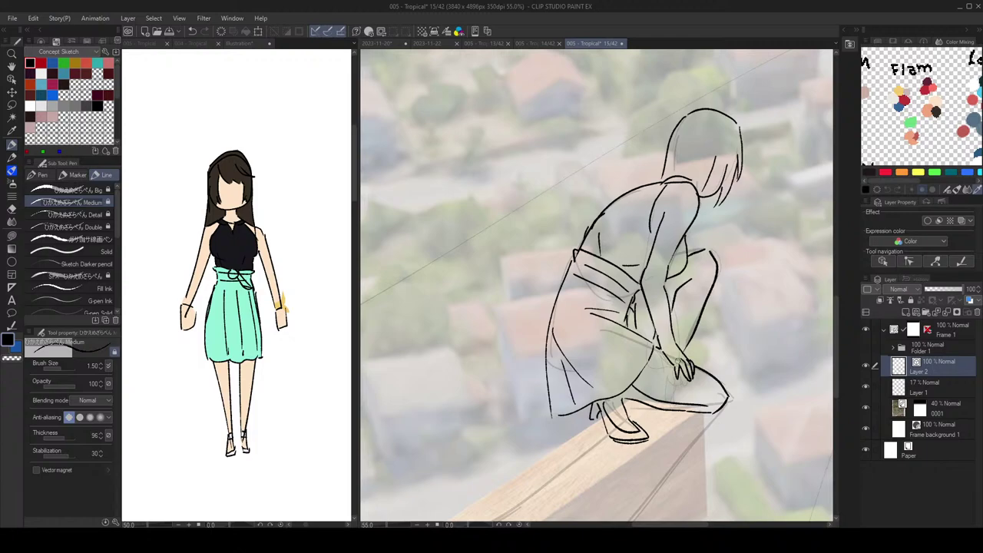
pyautogui.scroll(-3, 719, 354)
pyautogui.press('h')
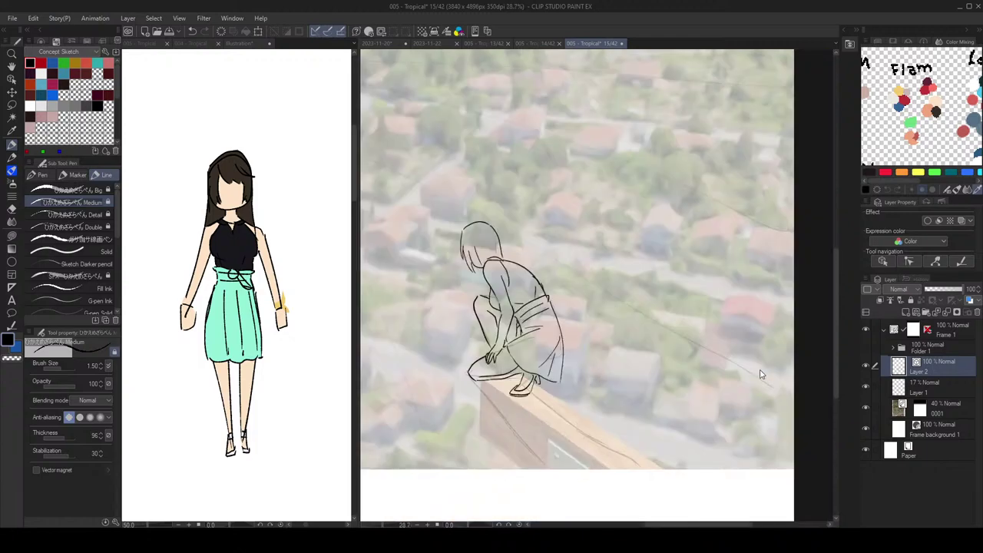
pyautogui.press('h')
pyautogui.scroll(3, 717, 331)
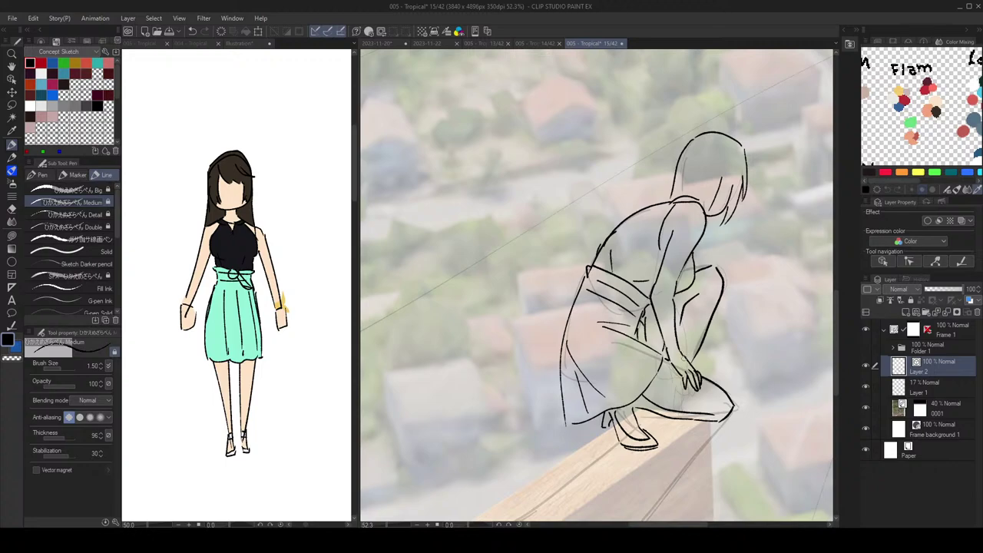
# Step: Review the crouching figure up close and as a whole, and save the illustration
pyautogui.scroll(-3, 740, 353)
pyautogui.press('e')
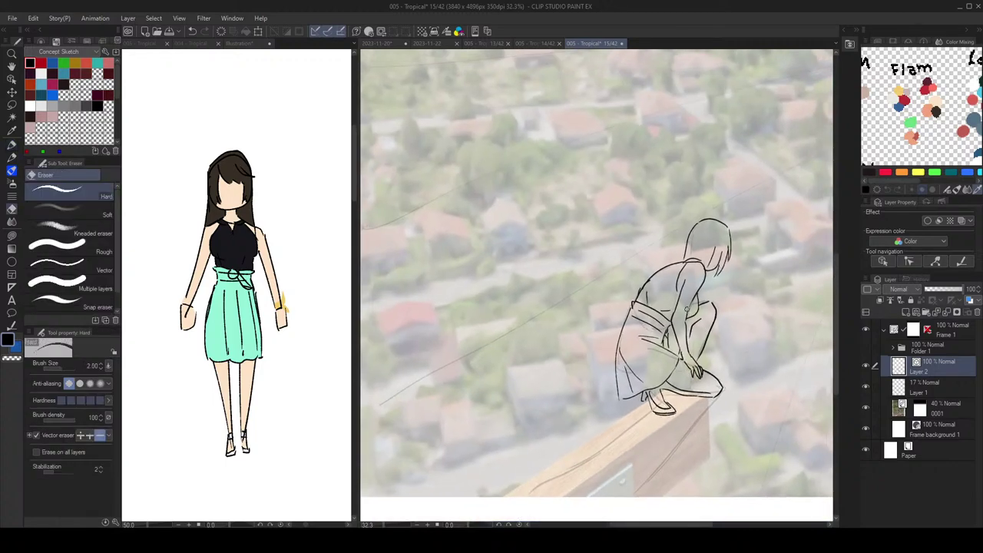
pyautogui.scroll(2, 686, 308)
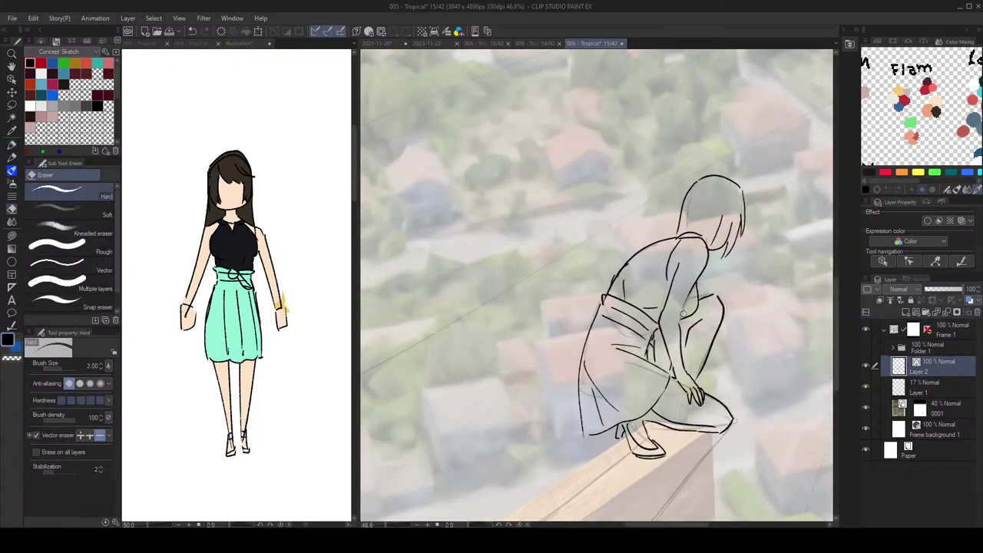
pyautogui.press('p')
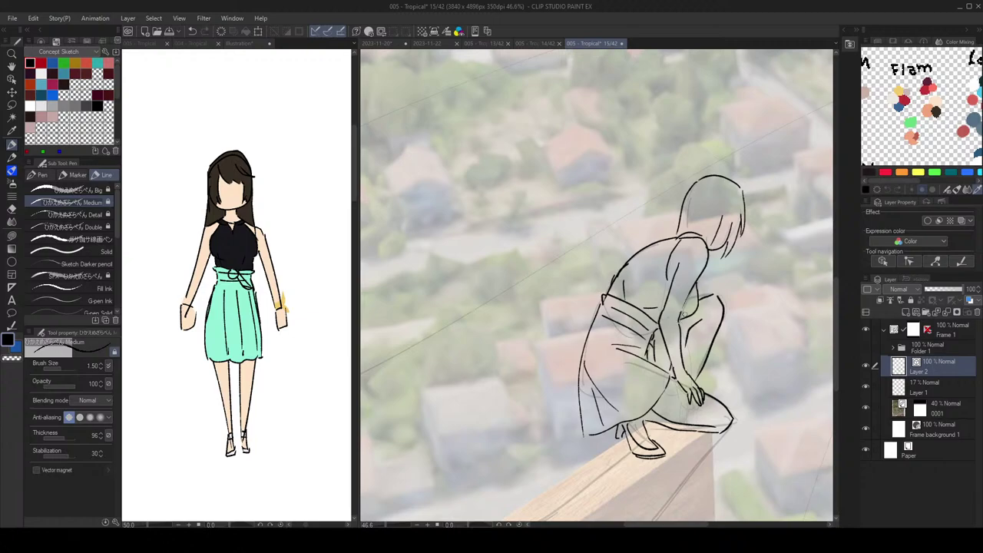
pyautogui.scroll(-2, 688, 312)
pyautogui.scroll(2, 689, 318)
pyautogui.scroll(-4, 761, 276)
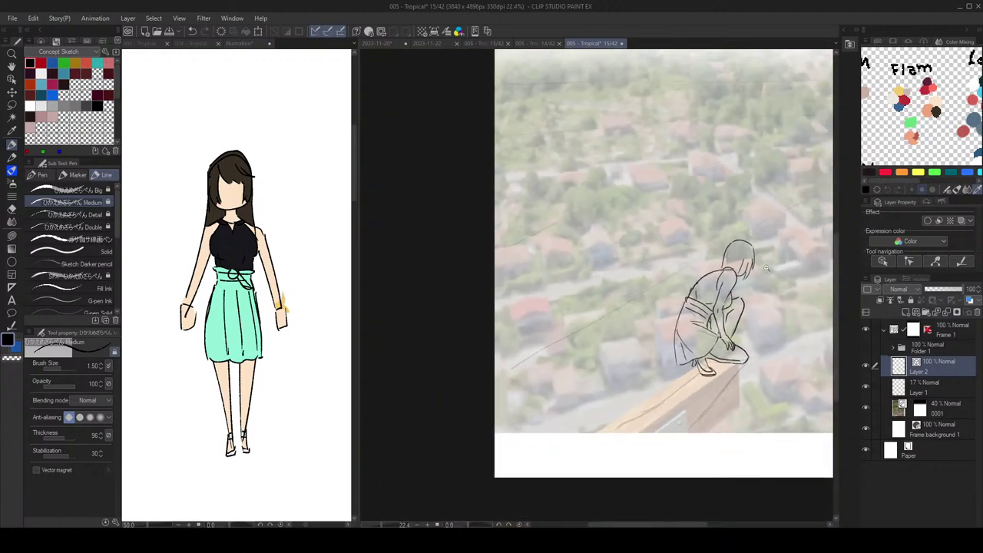
pyautogui.scroll(-2, 776, 282)
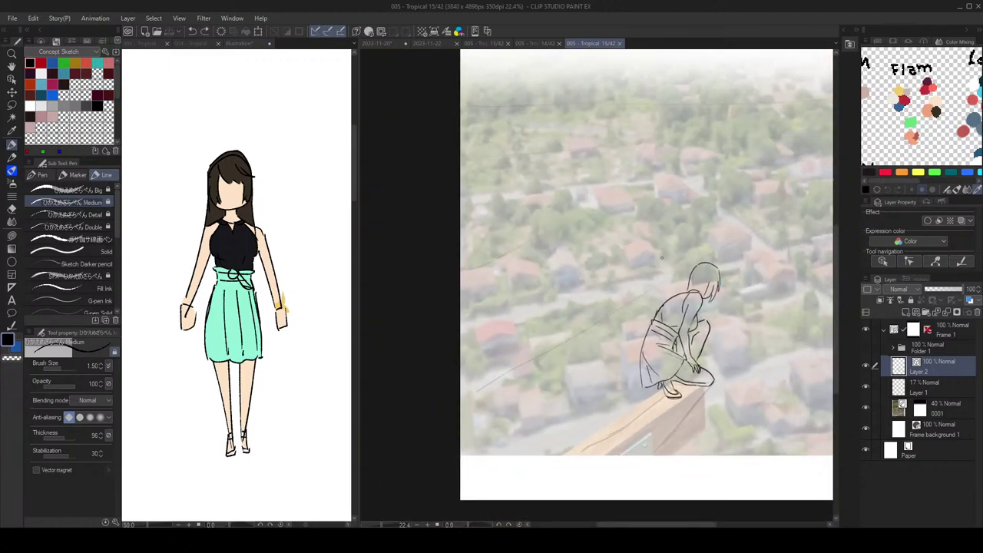
pyautogui.scroll(2, 680, 259)
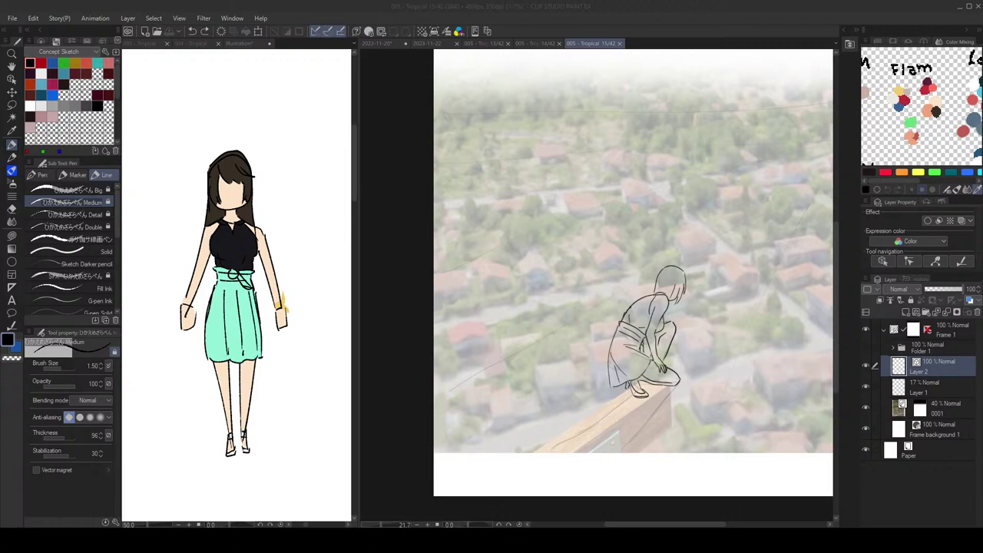
# Step: Erase the whole hand and redraw it smaller with curled fingers hanging below the wrist
pyautogui.scroll(5, 691, 307)
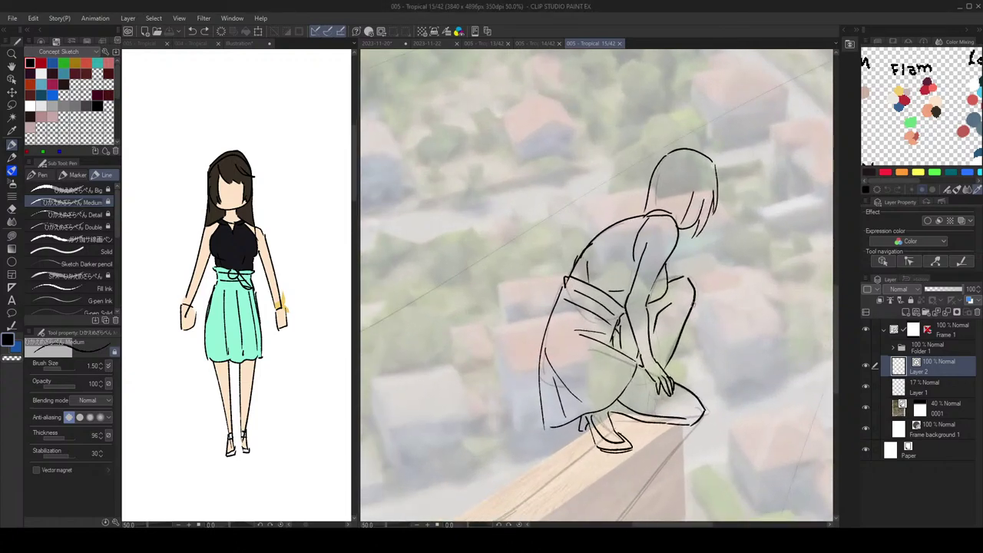
pyautogui.press('e')
pyautogui.moveTo(658, 383)
pyautogui.mouseDown()
pyautogui.moveTo(681, 392)
pyautogui.moveTo(670, 379)
pyautogui.mouseUp()
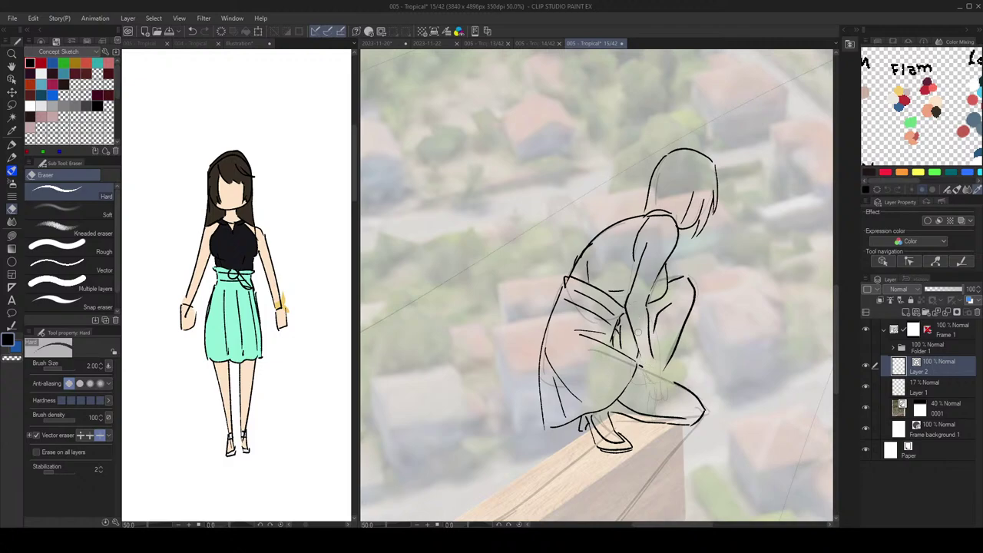
pyautogui.press('p')
pyautogui.scroll(-2, 694, 372)
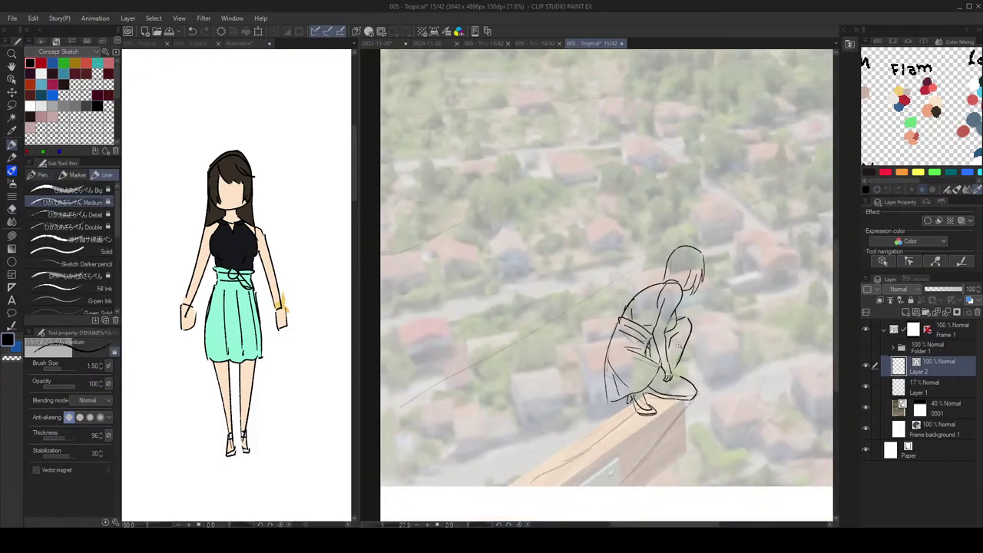
pyautogui.scroll(1, 694, 374)
pyautogui.scroll(3, 670, 374)
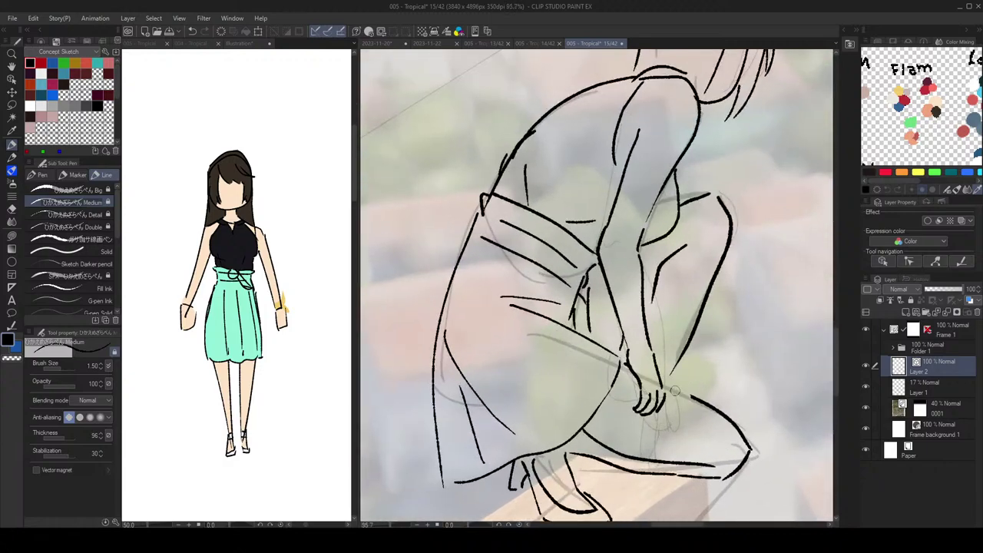
# Step: Check the redrawn hand against the whole figure and save the illustration
pyautogui.scroll(-5, 707, 347)
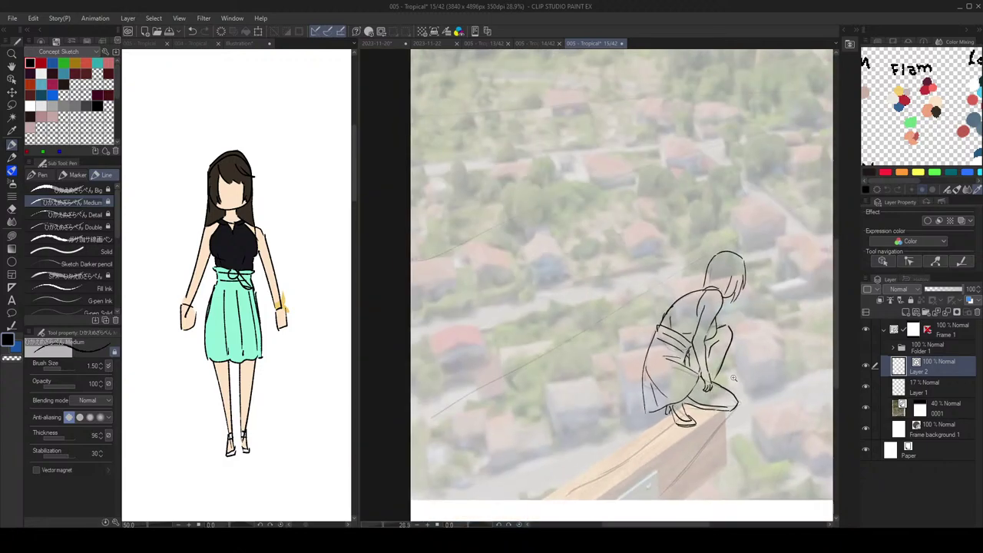
pyautogui.scroll(3, 730, 375)
pyautogui.scroll(-4, 745, 353)
pyautogui.scroll(2, 737, 344)
pyautogui.scroll(1, 737, 342)
pyautogui.scroll(-2, 748, 318)
pyautogui.scroll(2, 748, 326)
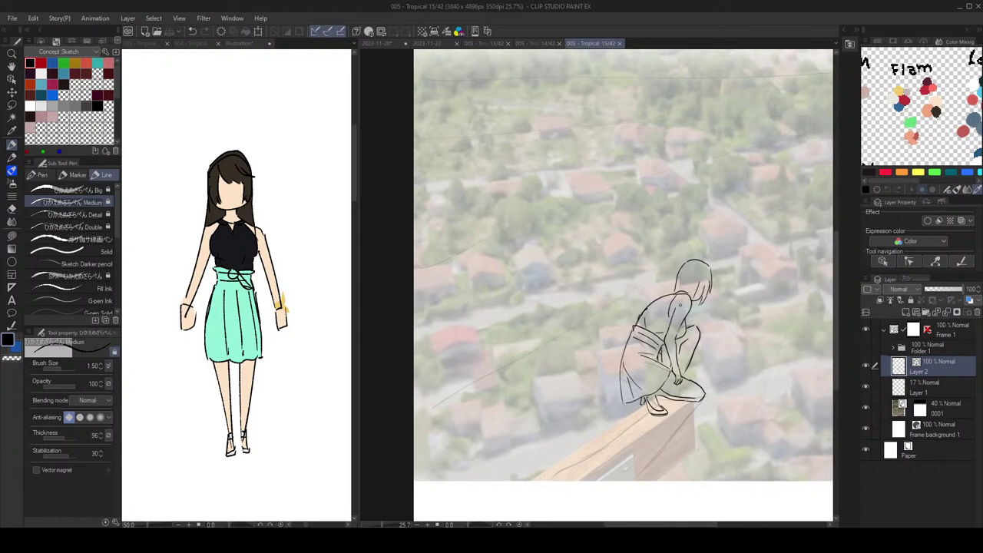
# Step: Refine the jaw line beneath the hair strands of the crouching figure and save the illustration
pyautogui.scroll(4, 711, 284)
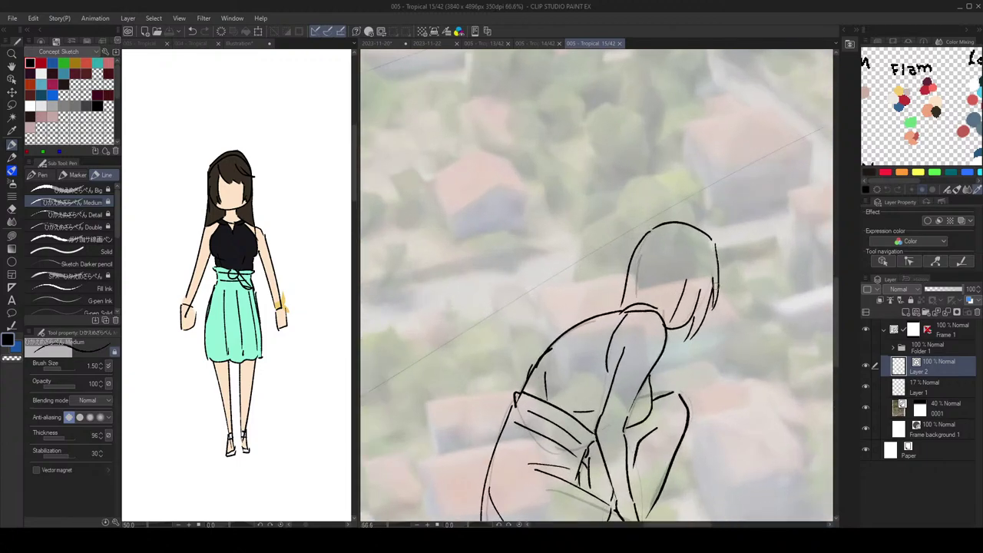
pyautogui.scroll(-3, 714, 283)
pyautogui.scroll(3, 728, 309)
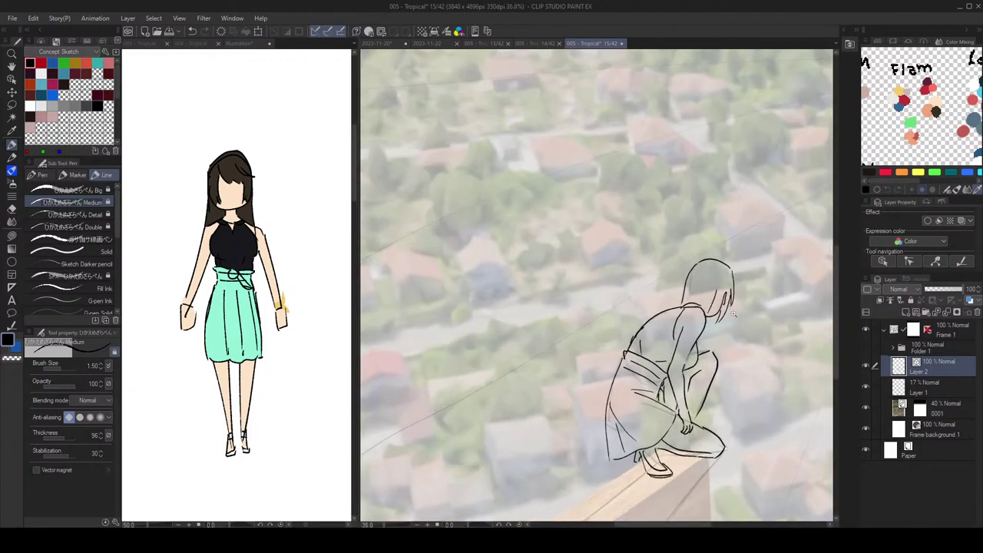
pyautogui.moveTo(701, 323); pyautogui.dragTo(715, 330)
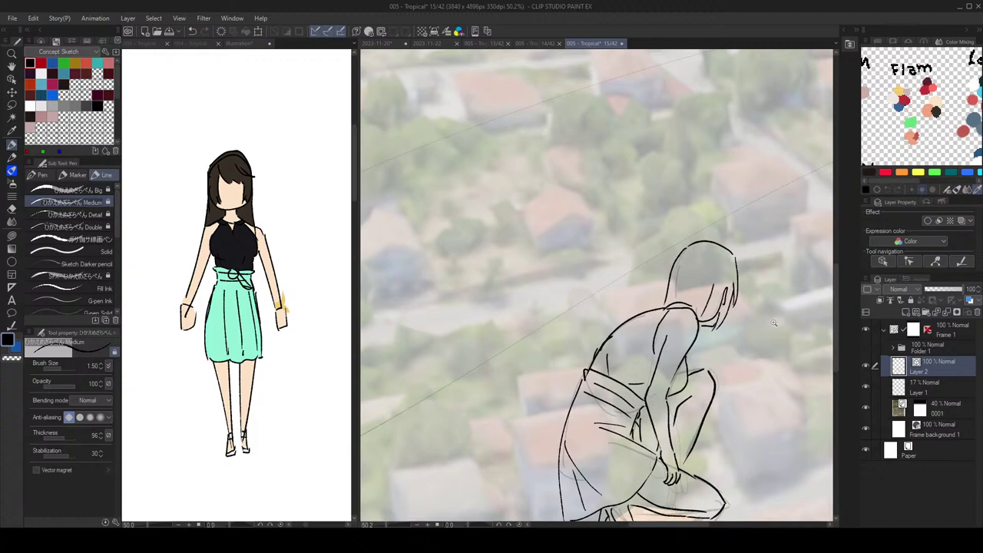
pyautogui.scroll(-4, 773, 322)
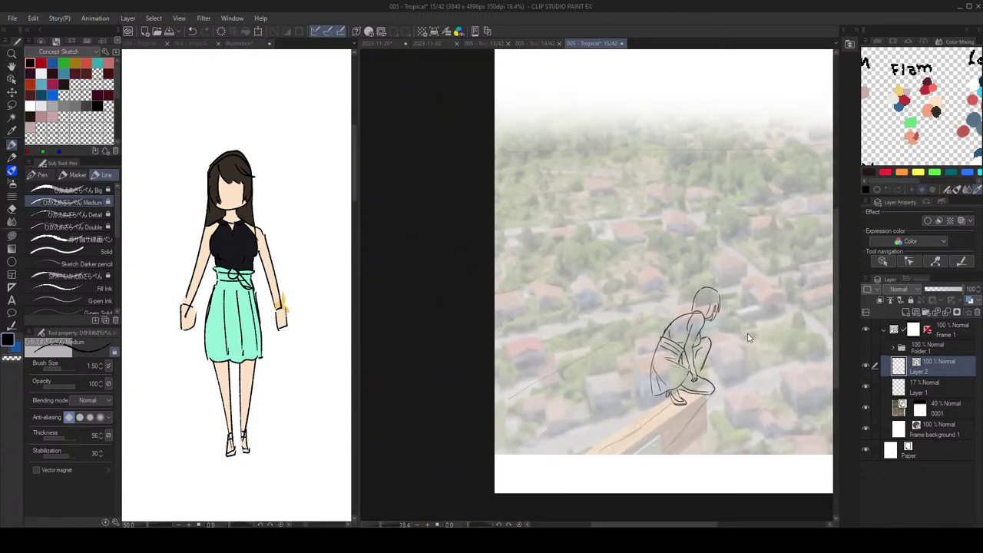
pyautogui.hotkey('ctrl', 's')
# Step: Inspect the crouching figure up close and mirror the whole canvas to check the pose
pyautogui.scroll(2, 721, 371)
pyautogui.scroll(2, 705, 361)
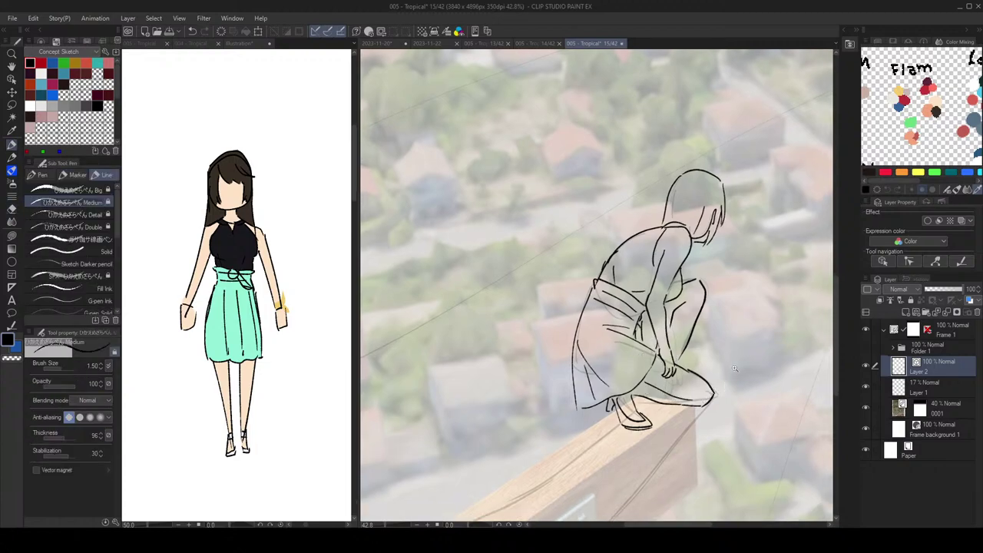
pyautogui.scroll(-3, 789, 327)
pyautogui.press('h')
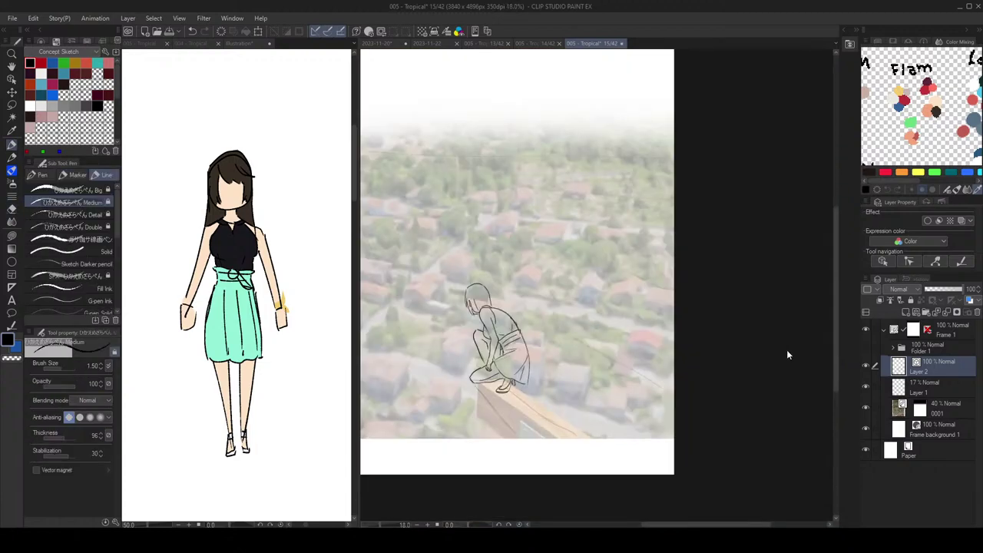
# Step: Erase and redraw the underside of the crouching figure's folded lower leg, comparing it in mirrored and full-page views
pyautogui.press('h')
pyautogui.scroll(3, 745, 364)
pyautogui.press('e')
pyautogui.press('p')
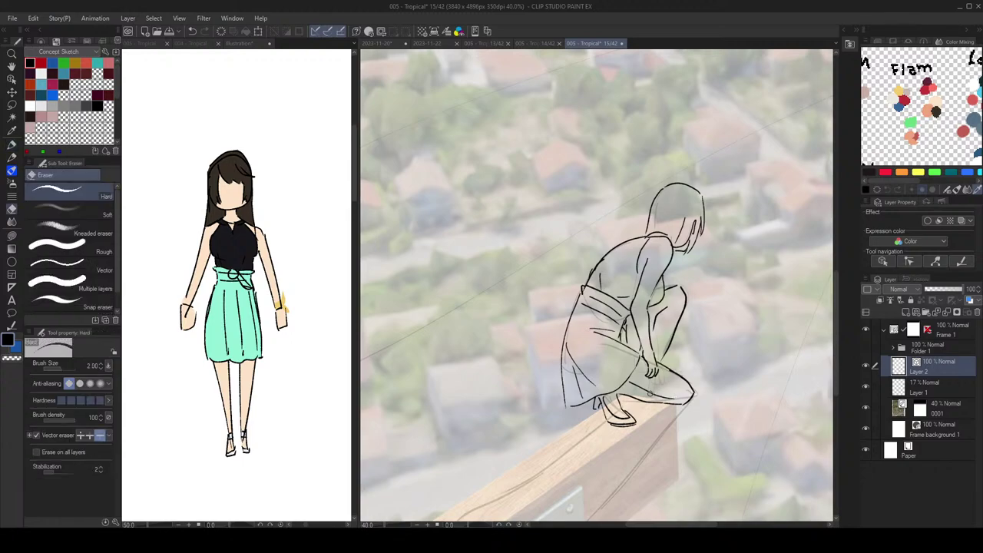
pyautogui.scroll(-2, 701, 382)
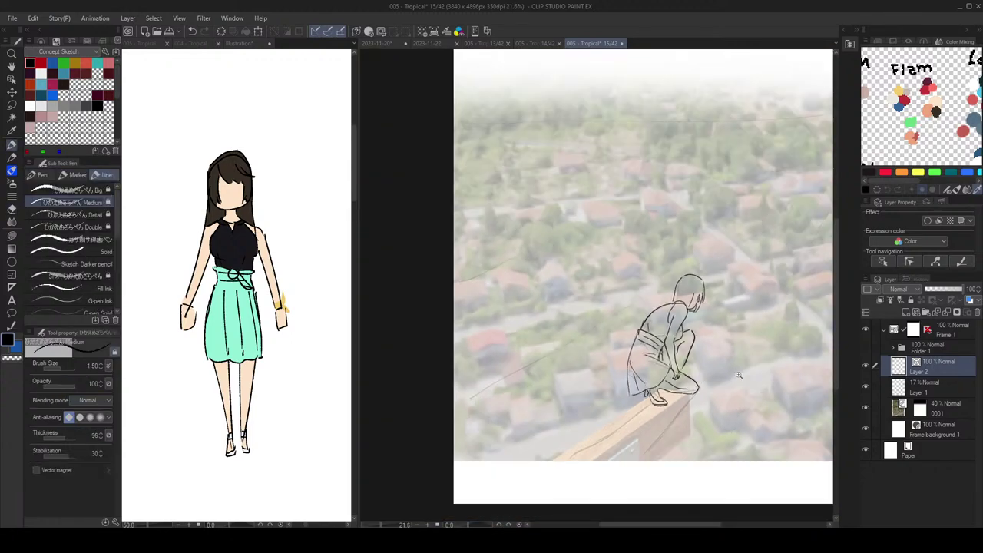
pyautogui.scroll(3, 714, 395)
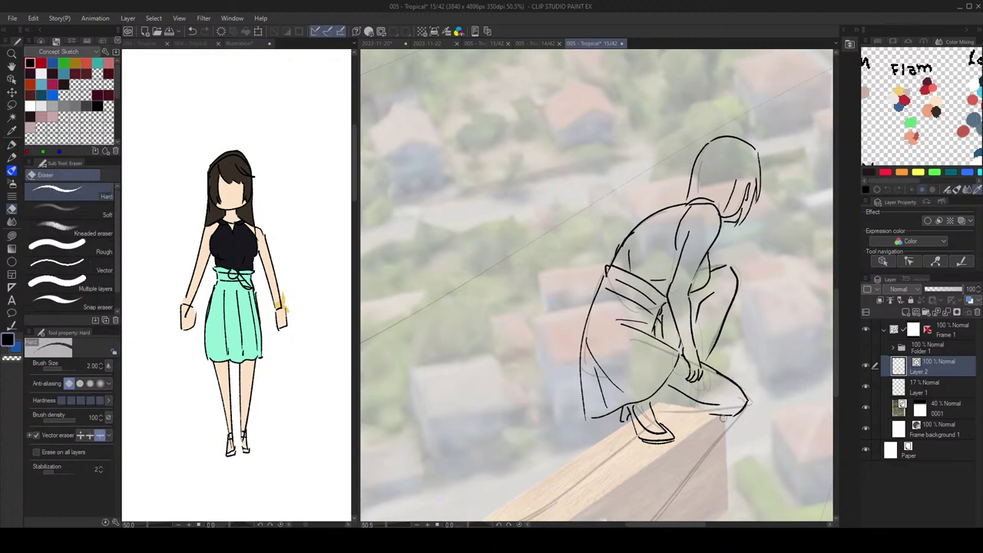
pyautogui.scroll(-2, 696, 393)
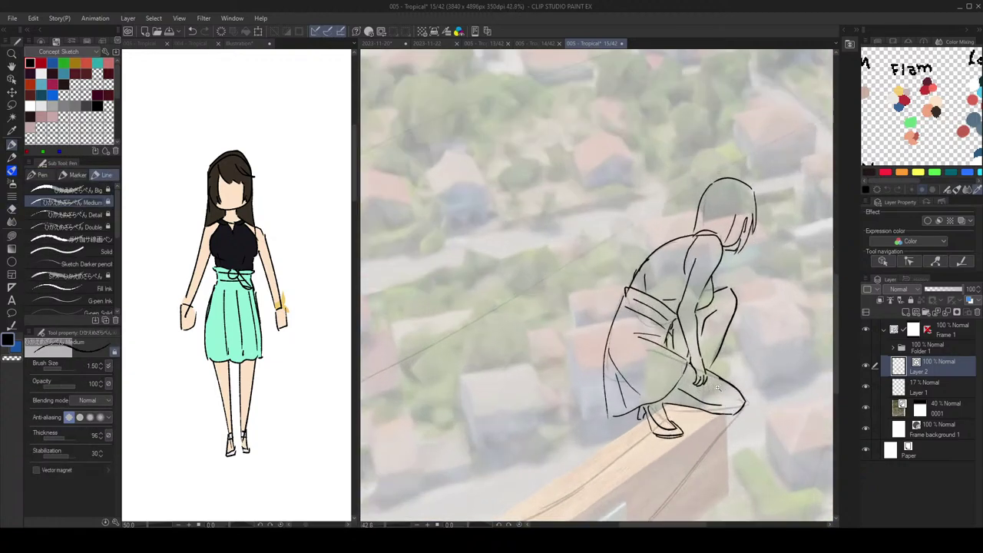
pyautogui.scroll(-2, 783, 336)
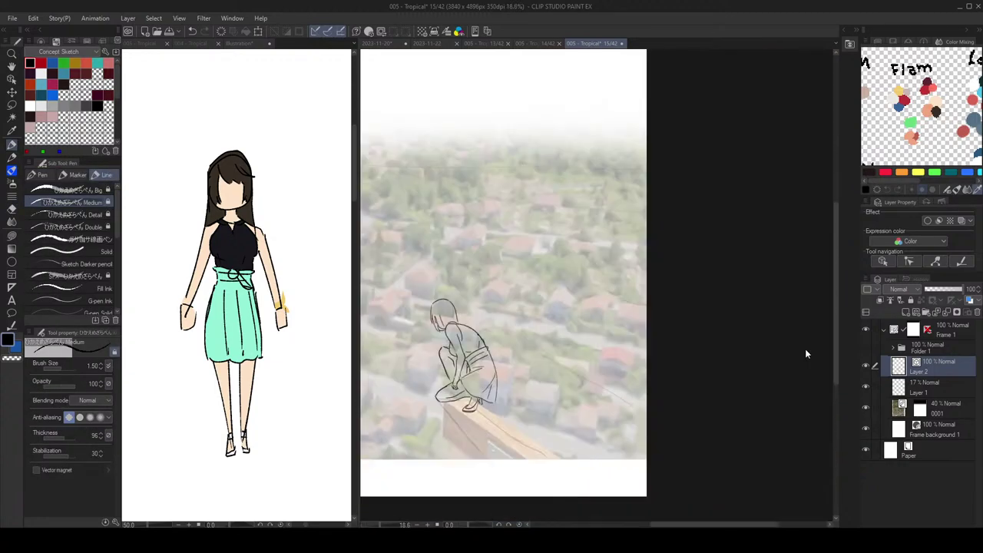
# Step: Refine the calf line running from beneath the hand toward the knee of the folded leg
pyautogui.scroll(-1, 785, 359)
pyautogui.scroll(4, 785, 360)
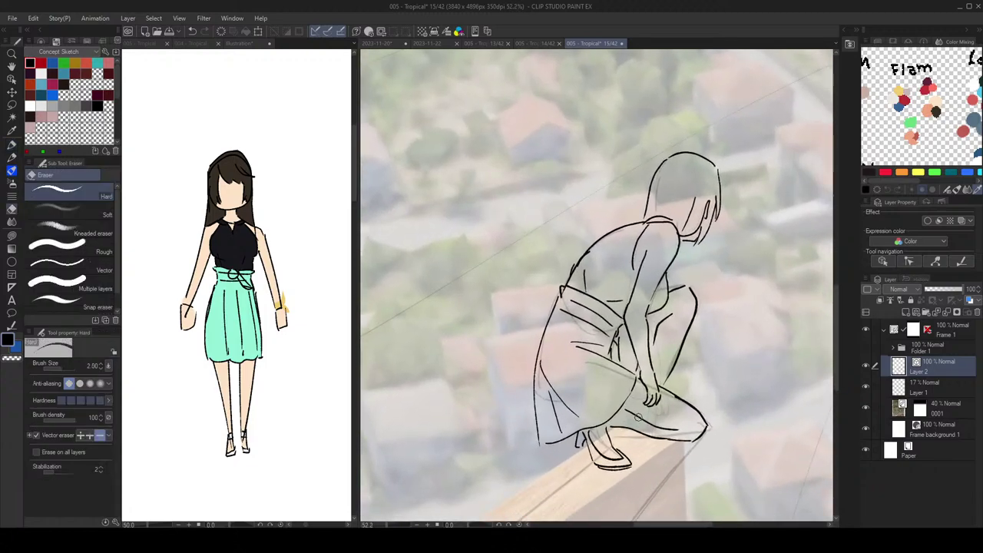
pyautogui.scroll(-3, 725, 387)
pyautogui.scroll(2, 725, 387)
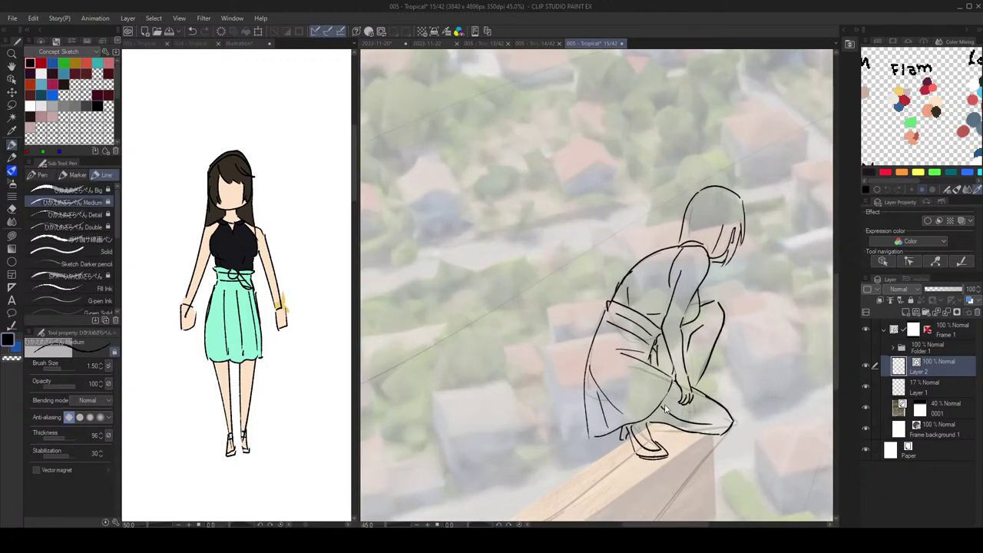
pyautogui.scroll(-2, 781, 377)
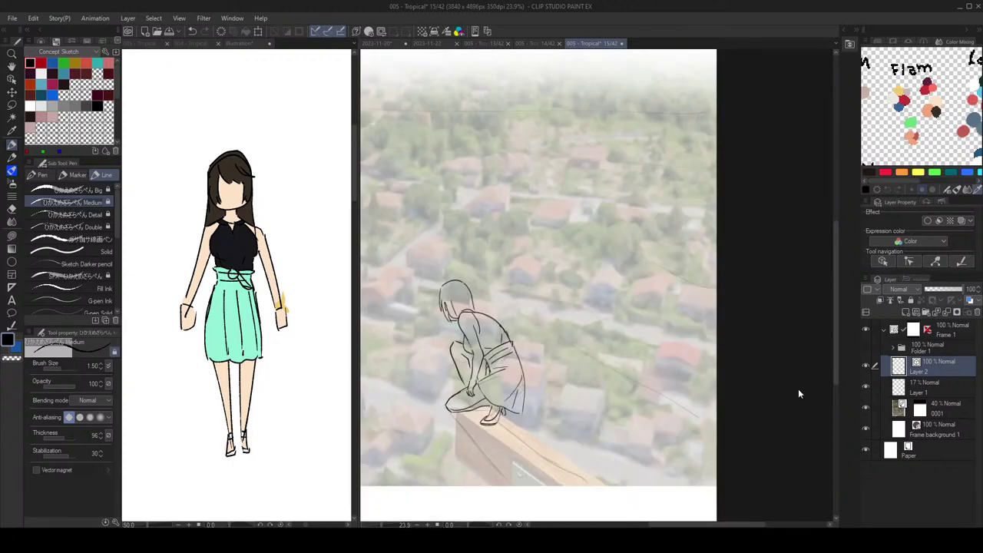
pyautogui.scroll(3, 803, 390)
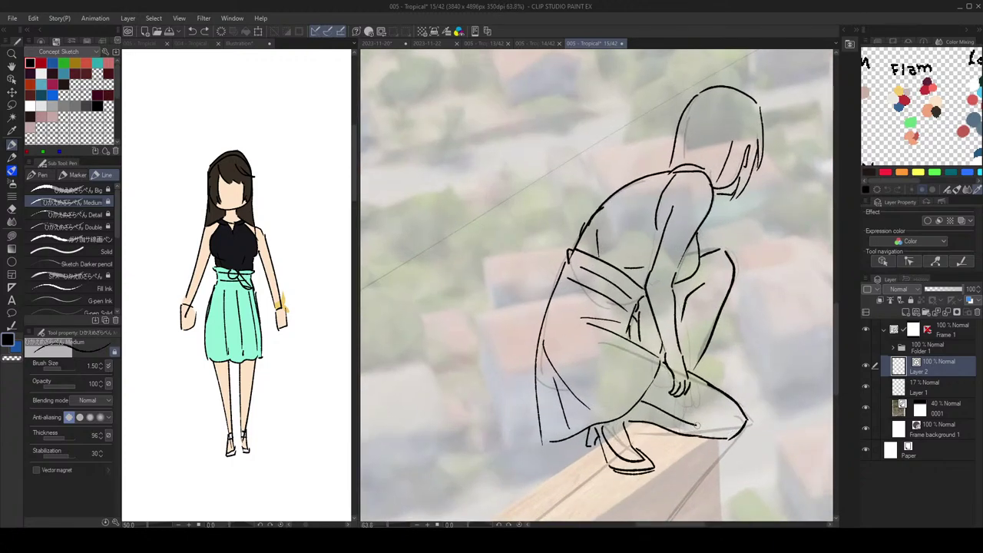
# Step: Trim and reshape the tip of the lower knee, using the vector eraser for stray lines, and save the page
pyautogui.scroll(-3, 744, 392)
pyautogui.scroll(4, 747, 397)
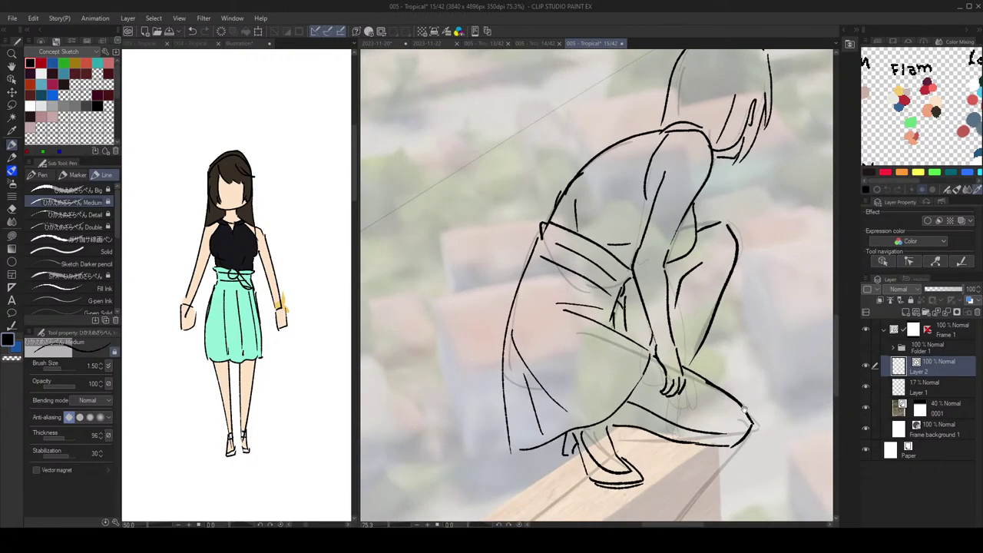
pyautogui.moveTo(744, 410); pyautogui.dragTo(732, 381)
pyautogui.press('e')
pyautogui.click(82, 436)
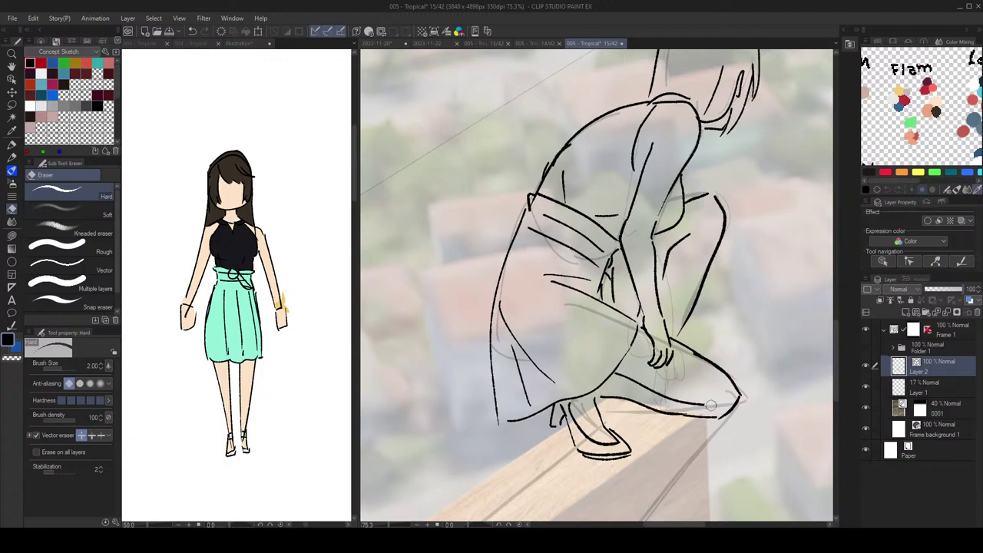
pyautogui.click(100, 434)
pyautogui.press('p')
pyautogui.scroll(-3, 760, 388)
pyautogui.moveTo(781, 349); pyautogui.dragTo(759, 360)
pyautogui.hotkey('ctrl', 's')
pyautogui.scroll(1, 671, 259)
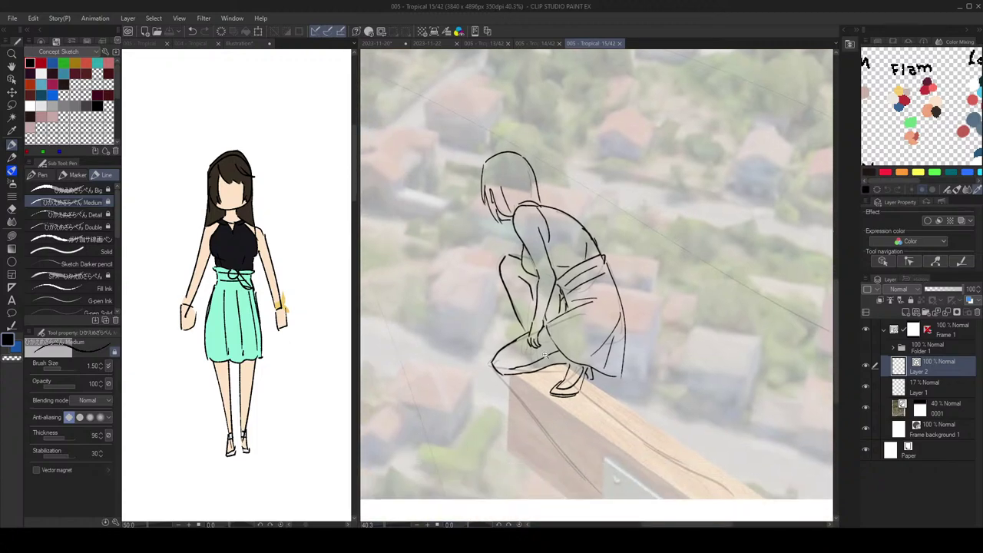
# Step: Try reworking the lower edge of the folded leg and undo the strokes
pyautogui.scroll(2, 546, 355)
pyautogui.press('e')
pyautogui.press('p')
pyautogui.moveTo(468, 396); pyautogui.dragTo(595, 374)
pyautogui.hotkey('ctrl', 'z')
pyautogui.scroll(-2, 595, 353)
pyautogui.press('h')
pyautogui.moveTo(731, 279); pyautogui.dragTo(747, 293)
pyautogui.hotkey('ctrl', 'z')
pyautogui.hotkey('ctrl', 'z')
pyautogui.hotkey('ctrl', 'z')
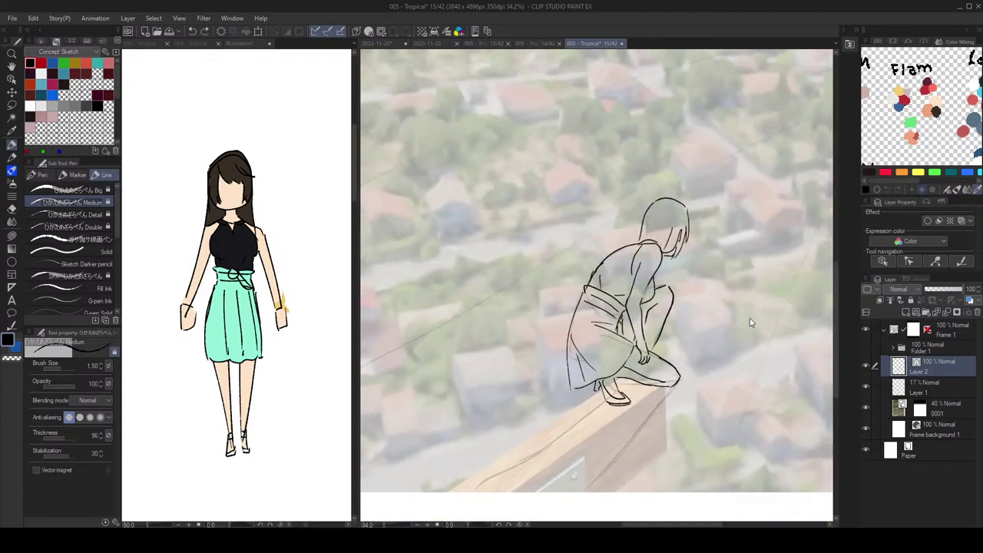
# Step: Check the crouching figure in mirrored and normal orientation and save the page
pyautogui.scroll(-1, 724, 305)
pyautogui.scroll(1, 681, 319)
pyautogui.press('h')
pyautogui.press('h')
pyautogui.hotkey('ctrl', 's')
# Step: Replace the reference illustration with the 005 - Tropical page overview and bring up page 15
pyautogui.scroll(-1, 695, 400)
pyautogui.click(146, 46)
pyautogui.scroll(-2, 238, 216)
pyautogui.scroll(2, 243, 227)
pyautogui.doubleClick(243, 234)
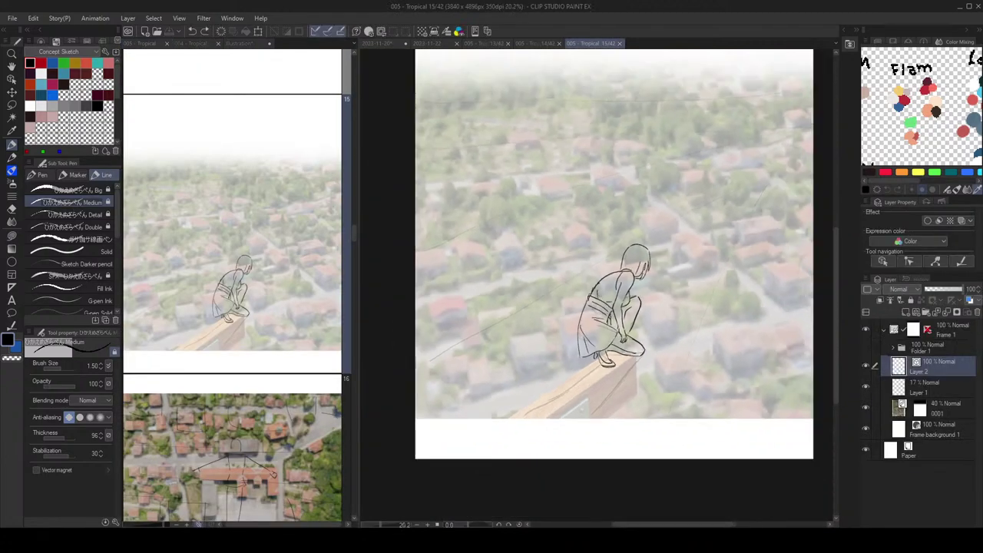
# Step: Scale the crouching figure's line art up to 111% so it still sits on the beam, and save the page
pyautogui.scroll(-3, 585, 315)
pyautogui.hotkey('ctrl', 't')
pyautogui.scroll(4, 675, 364)
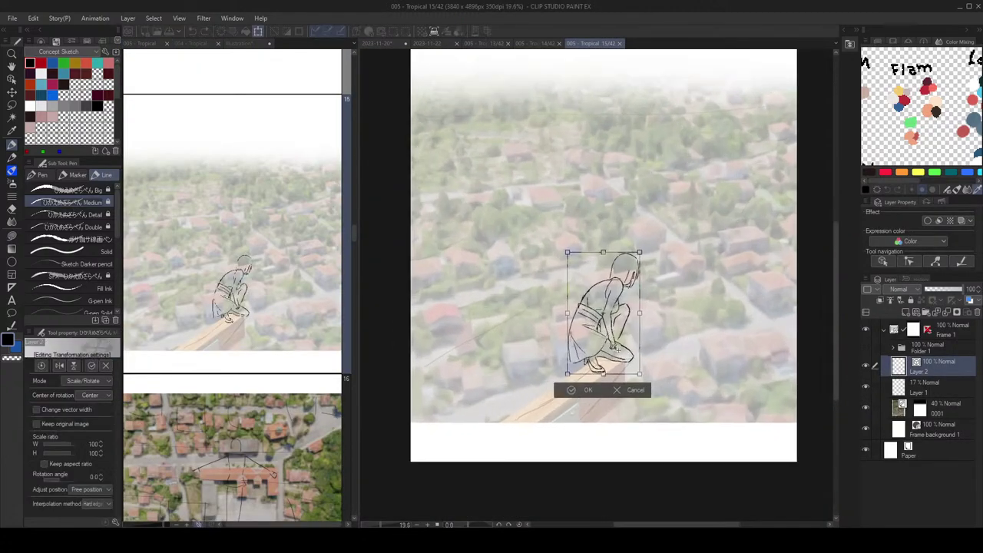
pyautogui.click(637, 279)
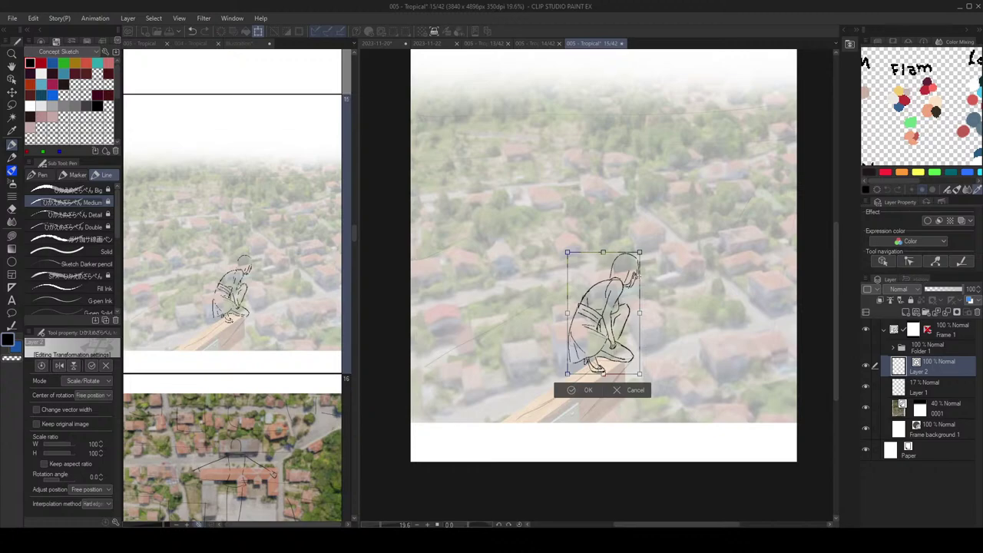
pyautogui.moveTo(639, 252); pyautogui.dragTo(648, 238)
pyautogui.scroll(-2, 648, 238)
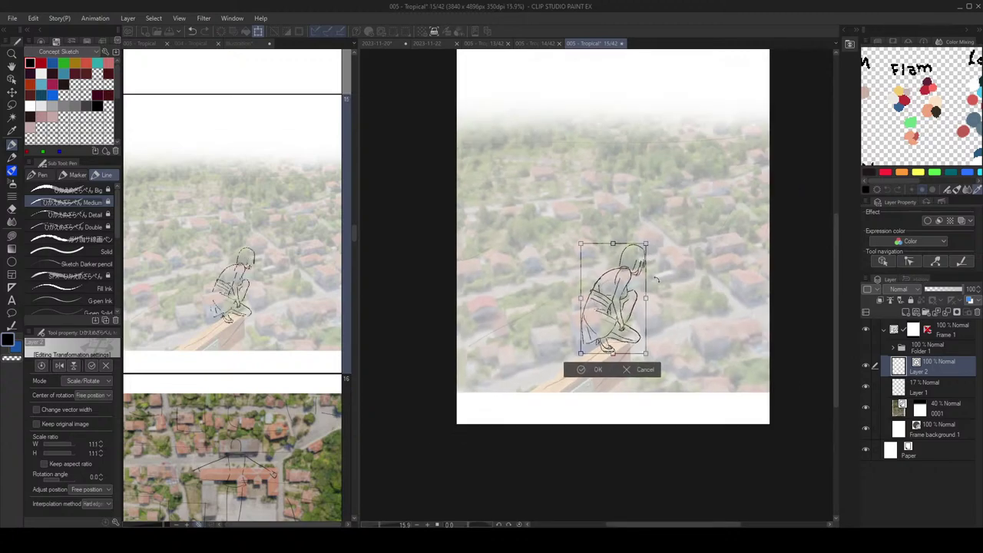
pyautogui.press('Return')
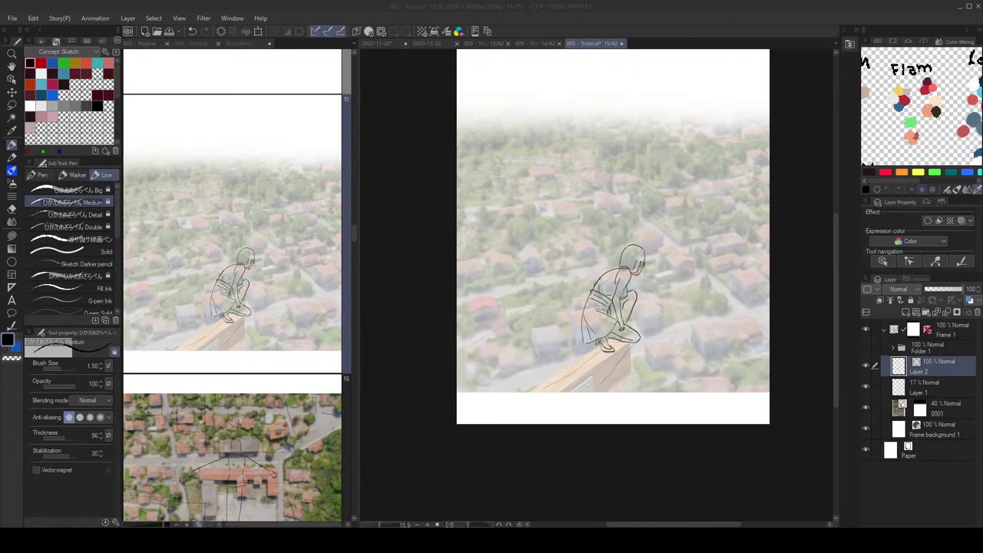
pyautogui.scroll(2, 643, 270)
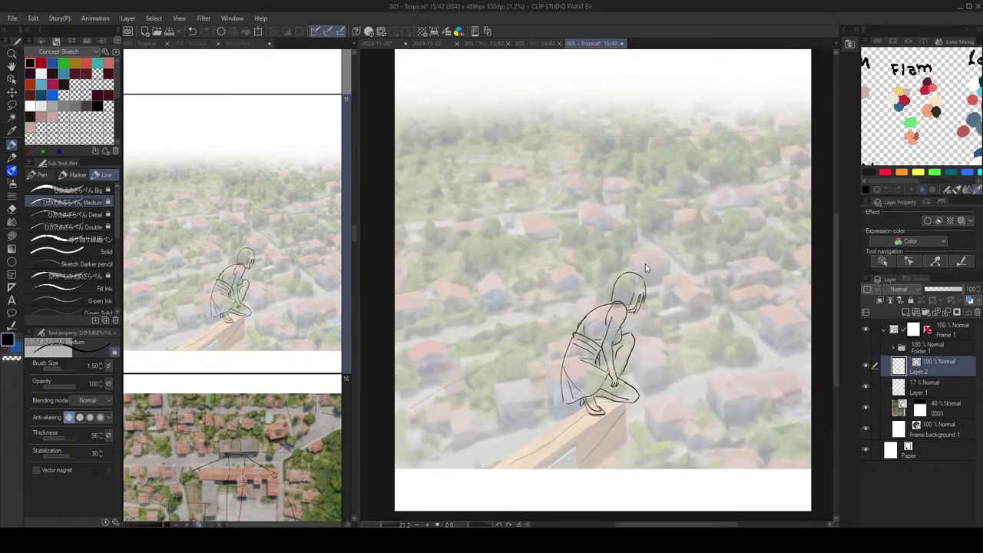
pyautogui.hotkey('ctrl', 's')
# Step: Open page 16 of the story and position the overview to show pages 15 and 16
pyautogui.click(264, 265)
pyautogui.scroll(4, 262, 275)
pyautogui.scroll(-7, 265, 286)
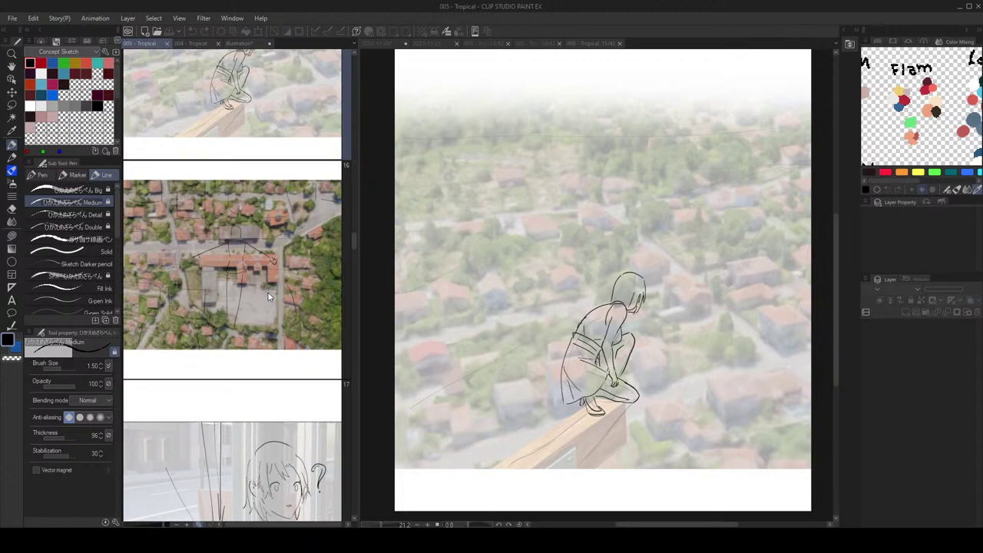
pyautogui.scroll(-10, 268, 292)
pyautogui.scroll(-8, 267, 286)
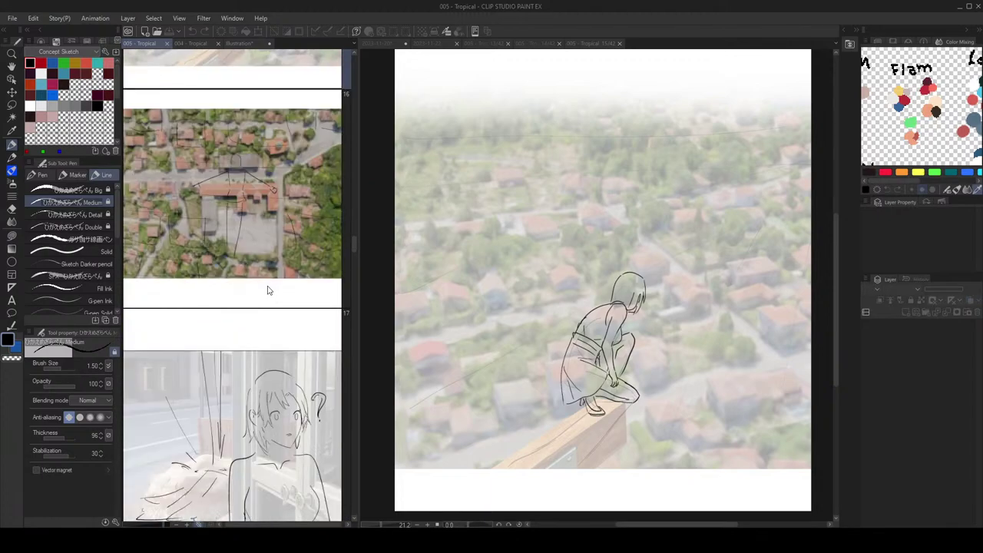
pyautogui.doubleClick(251, 220)
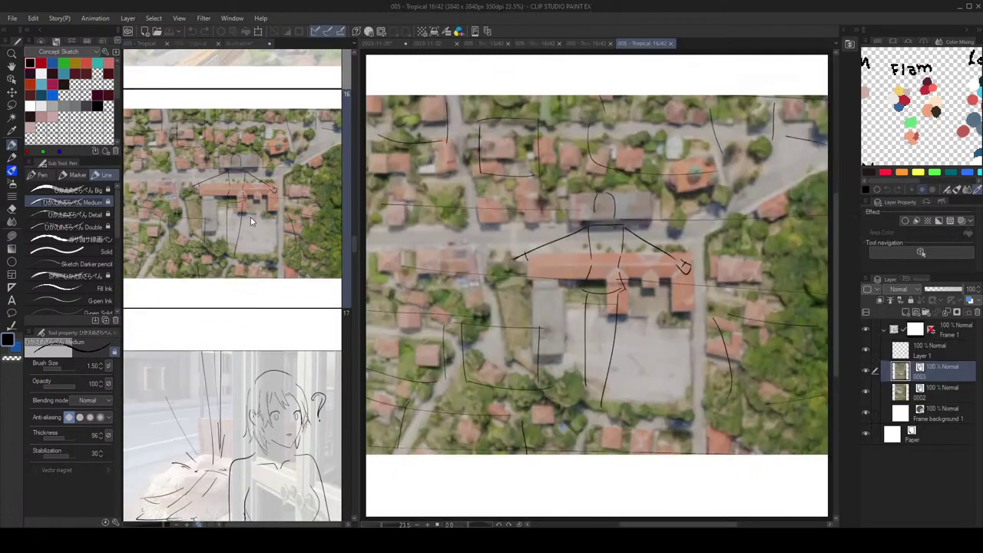
pyautogui.click(278, 359)
pyautogui.scroll(5, 272, 357)
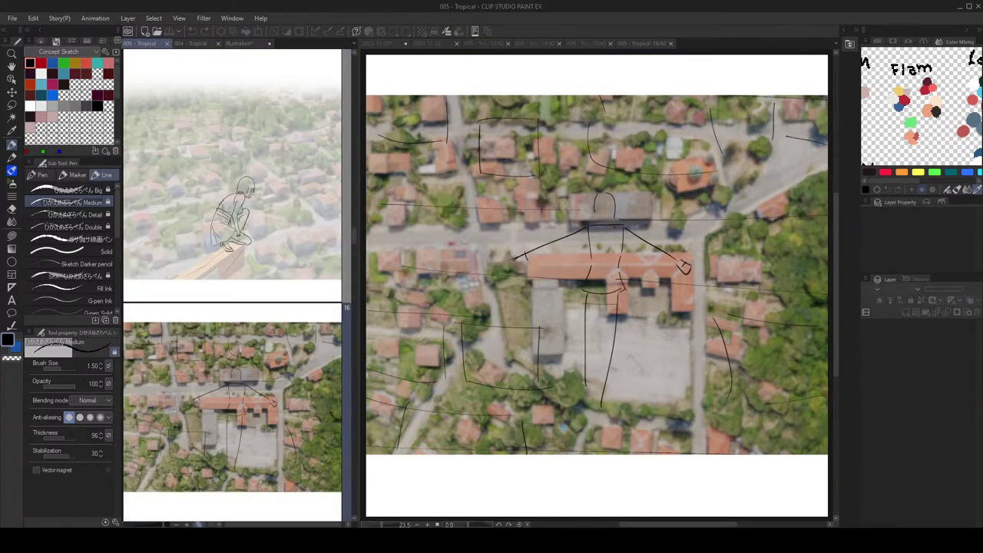
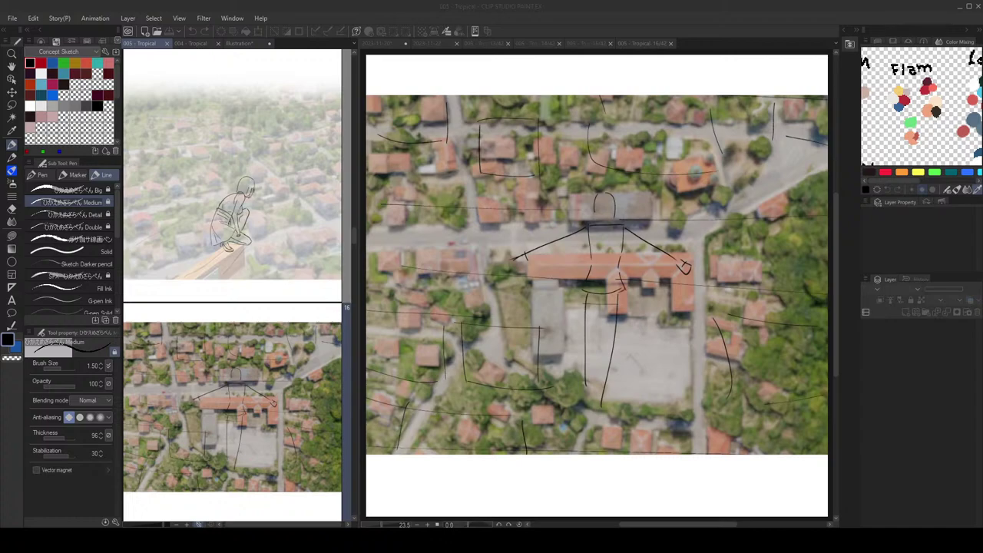
pyautogui.hotkey('alt', 'Tab')
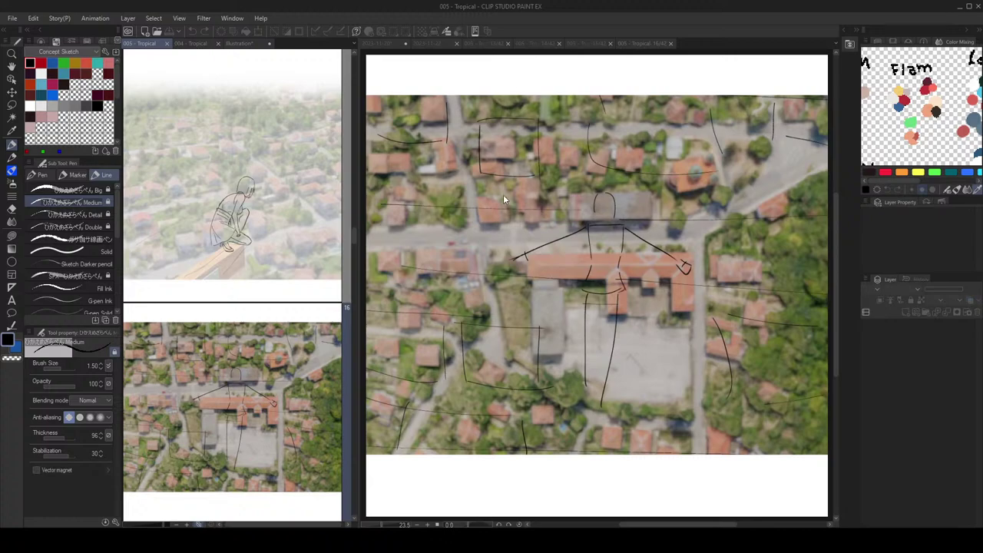
pyautogui.hotkey('alt', 'Tab')
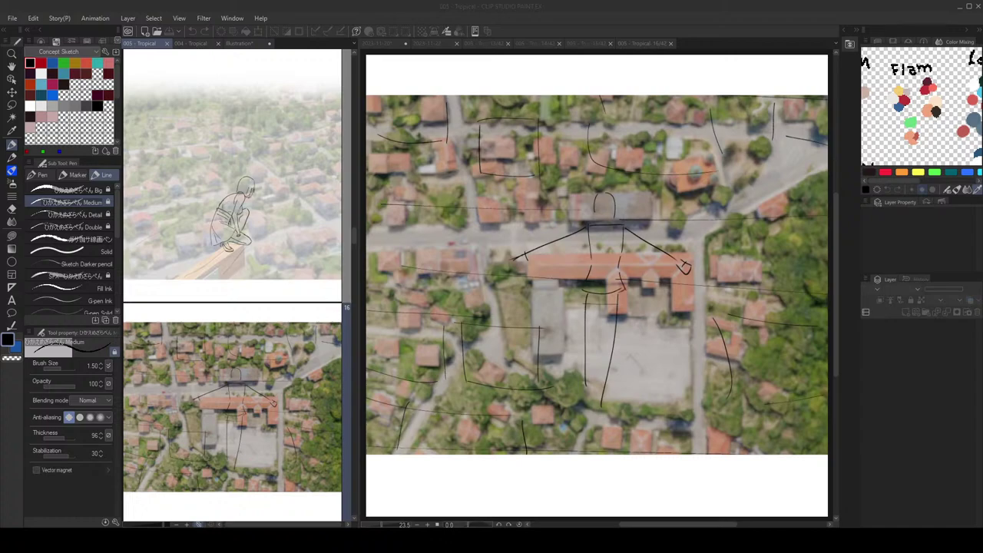
pyautogui.hotkey('alt', 'Tab')
# Step: Compare the two aerial photo layers, hide layer 0002 and fade layer 0003 to 28% opacity
pyautogui.click(661, 186)
pyautogui.scroll(-2, 673, 198)
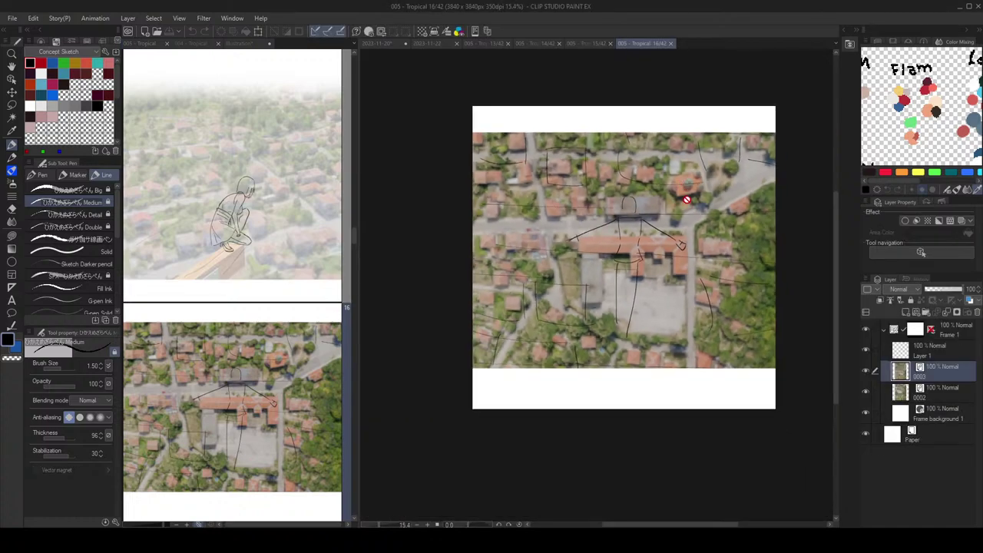
pyautogui.click(866, 371)
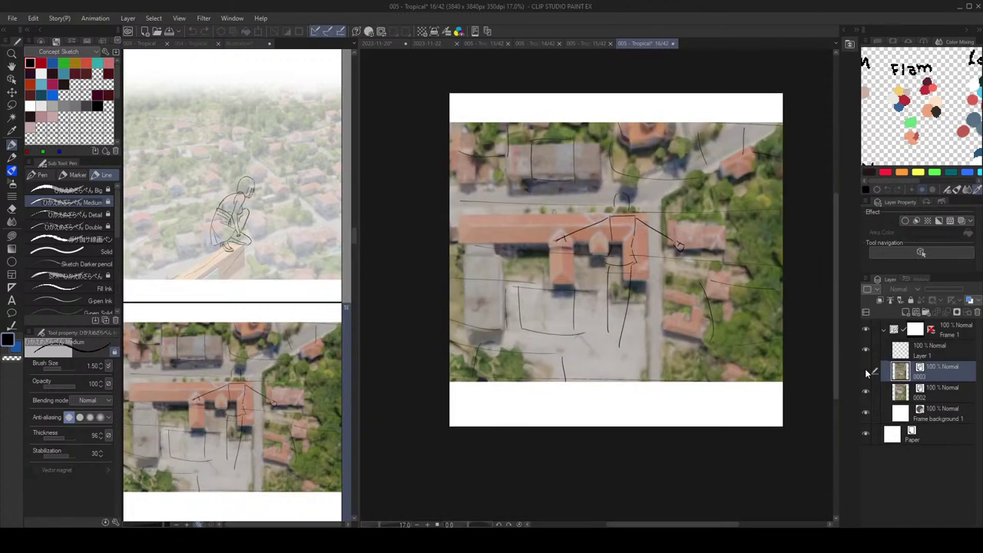
pyautogui.click(866, 370)
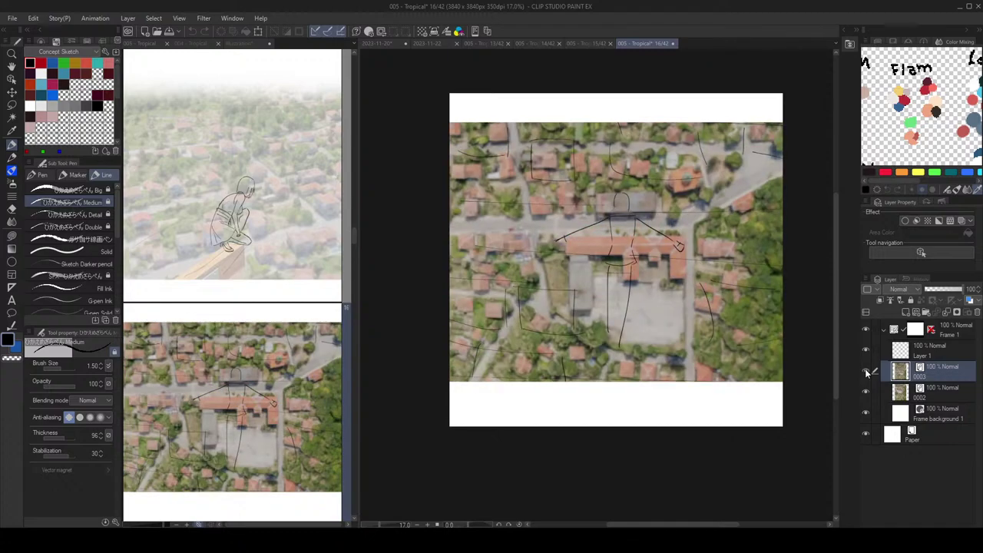
pyautogui.click(937, 398)
pyautogui.click(866, 392)
pyautogui.click(958, 376)
pyautogui.moveTo(946, 290); pyautogui.dragTo(936, 293)
pyautogui.click(925, 351)
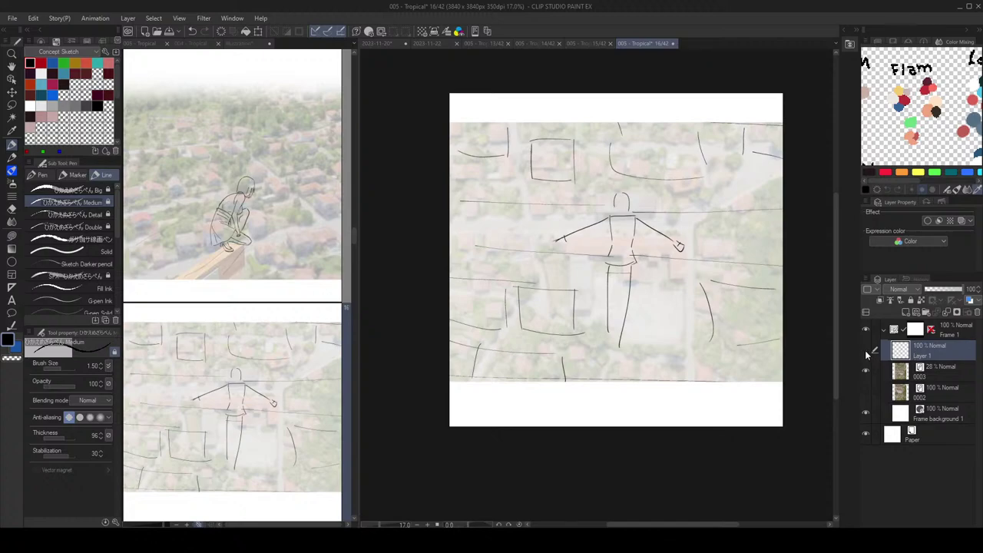
# Step: Tint the rough sketch on Layer 1 blue at 56% opacity and fade photo layer 0003 to 20%
pyautogui.click(963, 221)
pyautogui.hotkey('ctrl', '0')
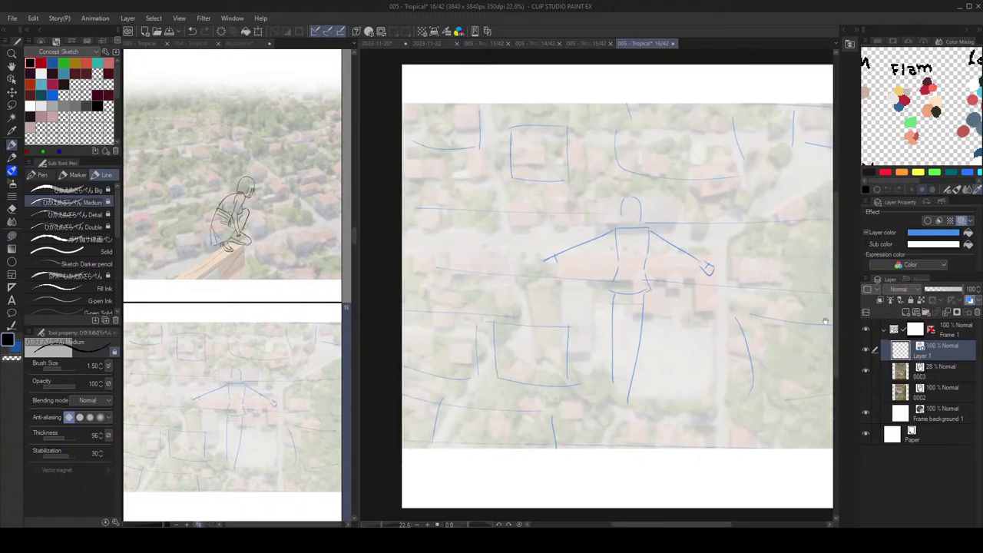
pyautogui.moveTo(962, 290); pyautogui.dragTo(932, 291)
pyautogui.click(938, 372)
pyautogui.click(935, 354)
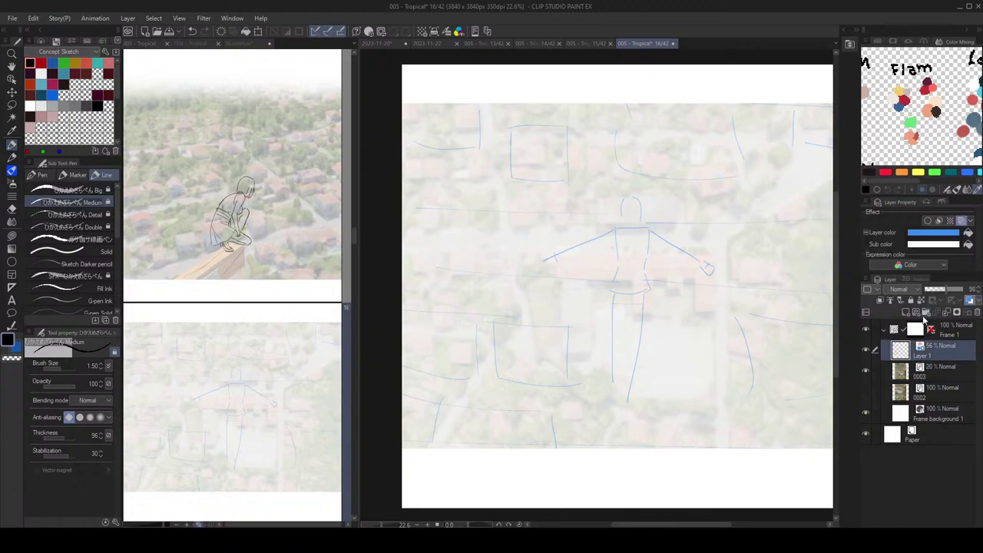
# Step: Add a vector layer above the rough sketch and ink the figure's head and long hair outline
pyautogui.click(916, 312)
pyautogui.moveTo(677, 263); pyautogui.dragTo(682, 265)
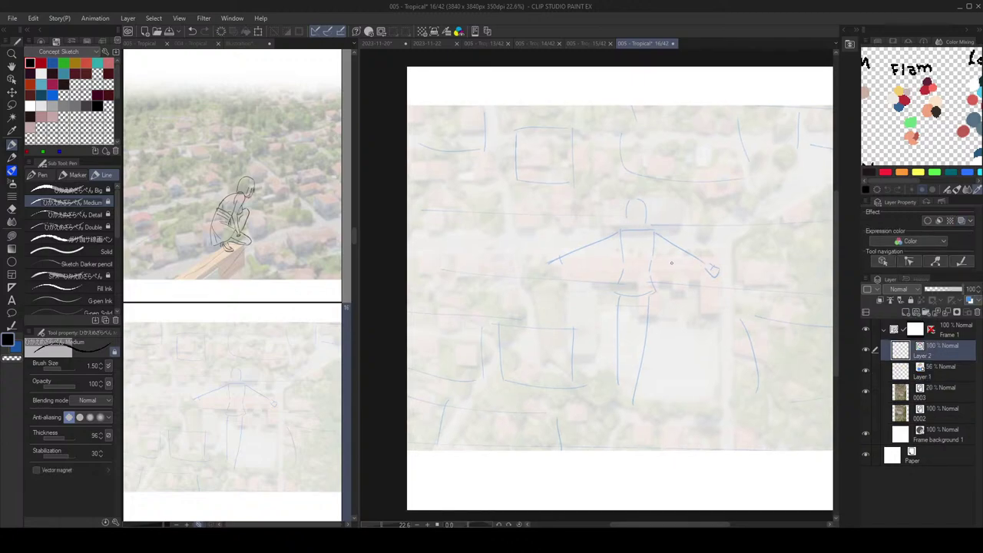
pyautogui.scroll(1, 598, 258)
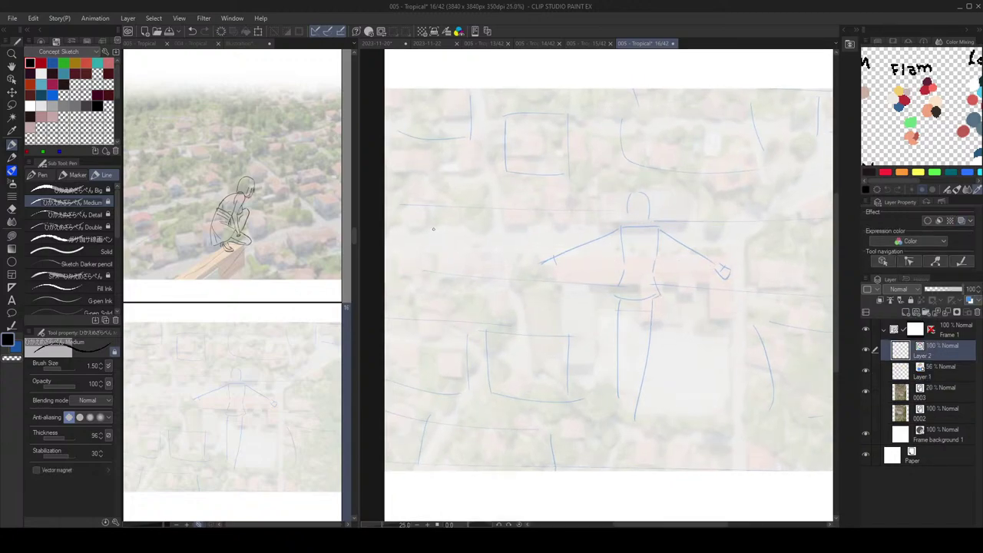
pyautogui.scroll(-1, 690, 206)
pyautogui.scroll(1, 691, 223)
pyautogui.moveTo(670, 211)
pyautogui.mouseDown()
pyautogui.moveTo(664, 197)
pyautogui.moveTo(622, 207)
pyautogui.moveTo(644, 208)
pyautogui.moveTo(650, 167)
pyautogui.moveTo(596, 181)
pyautogui.moveTo(593, 232)
pyautogui.mouseUp()
pyautogui.hotkey('ctrl', 'z')
pyautogui.moveTo(608, 153)
pyautogui.mouseDown()
pyautogui.moveTo(600, 221)
pyautogui.moveTo(645, 199)
pyautogui.moveTo(643, 215)
pyautogui.moveTo(653, 193)
pyautogui.moveTo(679, 200)
pyautogui.moveTo(646, 192)
pyautogui.mouseUp()
pyautogui.hotkey('ctrl', 'z')
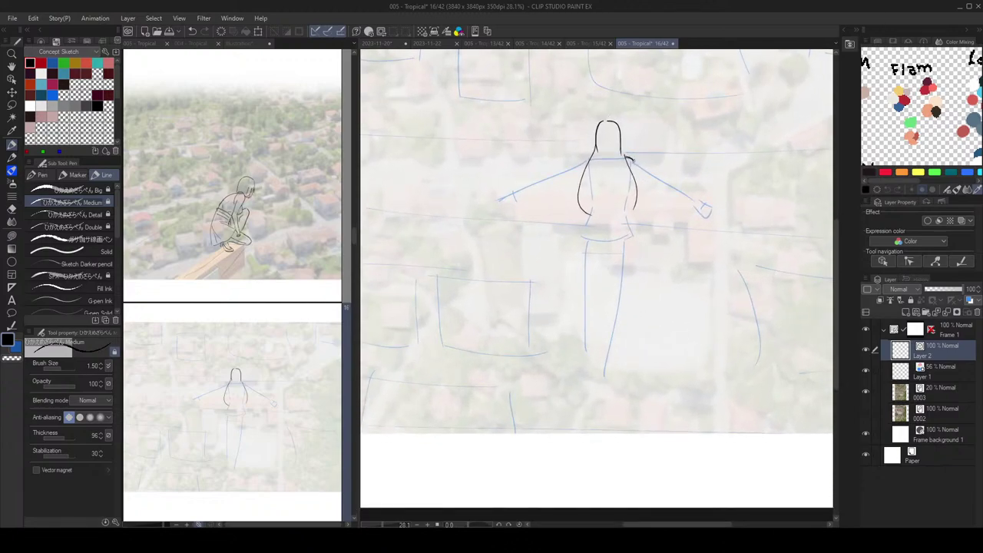
# Step: Ink the right shoulder and upper arm along the sketched line, redoing strokes that miss
pyautogui.hotkey('ctrl', 'z')
pyautogui.moveTo(626, 158); pyautogui.dragTo(673, 189)
pyautogui.hotkey('ctrl', 'z')
pyautogui.moveTo(635, 163); pyautogui.dragTo(662, 188)
pyautogui.hotkey('ctrl', 'z')
pyautogui.scroll(-2, 666, 186)
pyautogui.scroll(1, 666, 187)
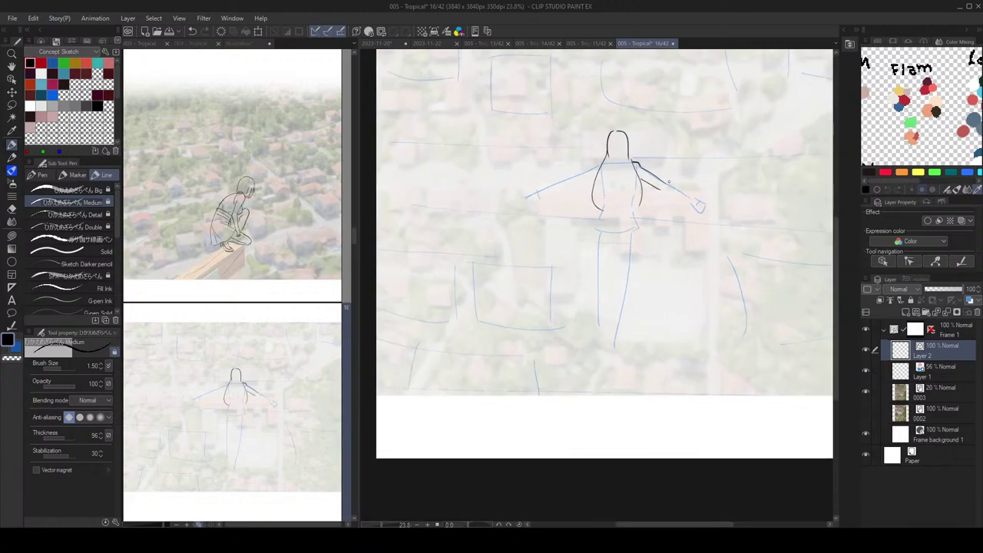
# Step: Extend the right arm's outline to the wrist and erase stray line ends, checking the pose in mirrored view
pyautogui.hotkey('ctrl', 'z')
pyautogui.moveTo(642, 179); pyautogui.dragTo(693, 202)
pyautogui.hotkey('ctrl', 'z')
pyautogui.hotkey('ctrl', 'z')
pyautogui.press('h')
pyautogui.moveTo(640, 162); pyautogui.dragTo(653, 164)
pyautogui.press('e')
pyautogui.moveTo(566, 168); pyautogui.dragTo(560, 174)
pyautogui.press('p')
pyautogui.press('h')
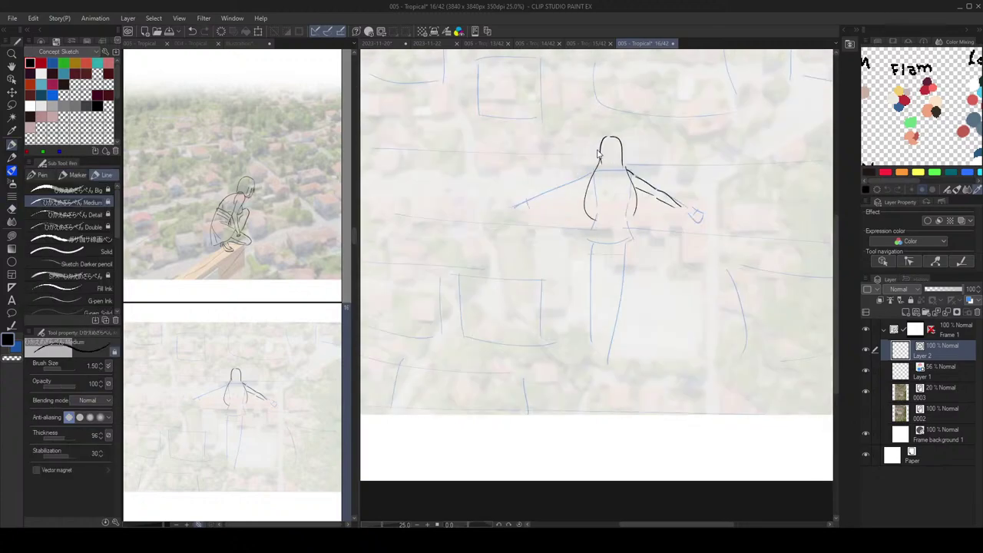
# Step: Ink the top edge of the left arm from the shoulder with the canvas mirrored
pyautogui.press('h')
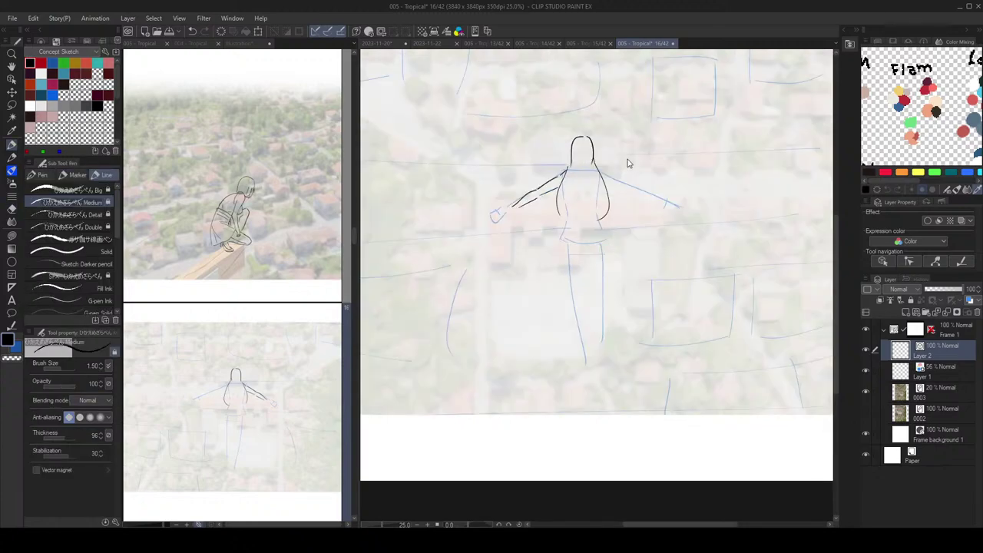
pyautogui.moveTo(609, 175); pyautogui.dragTo(651, 198)
pyautogui.hotkey('ctrl', 'z')
pyautogui.hotkey('ctrl', 'z')
pyautogui.hotkey('ctrl', 'z')
pyautogui.hotkey('ctrl', 'z')
pyautogui.hotkey('ctrl', 'z')
pyautogui.scroll(-2, 633, 188)
pyautogui.scroll(2, 641, 187)
pyautogui.scroll(-3, 649, 186)
pyautogui.scroll(3, 652, 187)
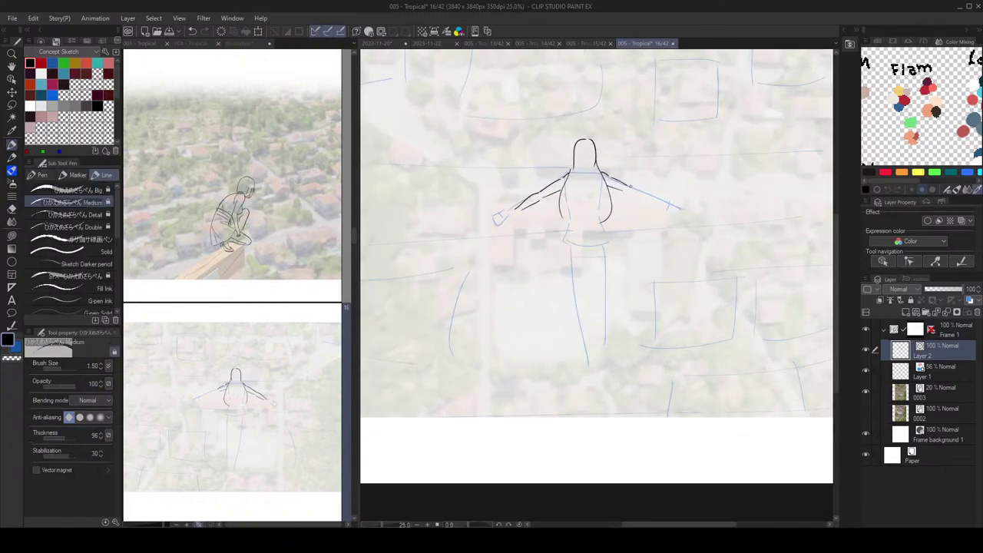
# Step: Ink the underside of the left upper arm beside the hair, trimming the overlapping line
pyautogui.moveTo(626, 190); pyautogui.dragTo(644, 194)
pyautogui.press('e')
pyautogui.press('p')
pyautogui.moveTo(623, 191); pyautogui.dragTo(643, 198)
# Step: Fade the rough sketch on Layer 1 to 27% opacity and return to Layer 2
pyautogui.click(963, 369)
pyautogui.click(934, 290)
pyautogui.click(947, 351)
# Step: Restore the unmirrored view, complete the left forearm and block in the palm at its end
pyautogui.press('h')
pyautogui.moveTo(649, 177)
pyautogui.mouseDown()
pyautogui.moveTo(654, 167)
pyautogui.moveTo(676, 169)
pyautogui.moveTo(668, 211)
pyautogui.moveTo(648, 200)
pyautogui.moveTo(653, 189)
pyautogui.moveTo(670, 208)
pyautogui.moveTo(650, 201)
pyautogui.mouseUp()
pyautogui.press('e')
pyautogui.press('p')
pyautogui.hotkey('ctrl', 'z')
pyautogui.hotkey('ctrl', 'z')
pyautogui.hotkey('ctrl', 'z')
pyautogui.hotkey('ctrl', 'z')
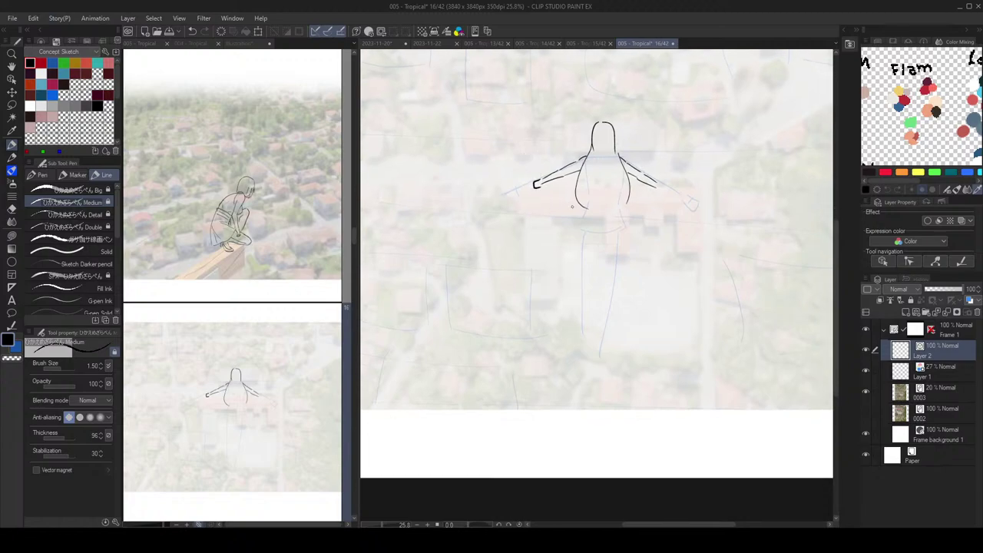
# Step: Ink the left hand's thumb and spread fingers
pyautogui.hotkey('ctrl', 'z')
pyautogui.moveTo(540, 180)
pyautogui.mouseDown()
pyautogui.moveTo(532, 184)
pyautogui.moveTo(546, 186)
pyautogui.moveTo(534, 174)
pyautogui.mouseUp()
pyautogui.hotkey('ctrl', 'z')
pyautogui.hotkey('ctrl', 'z')
pyautogui.hotkey('ctrl', 'z')
pyautogui.scroll(-3, 577, 180)
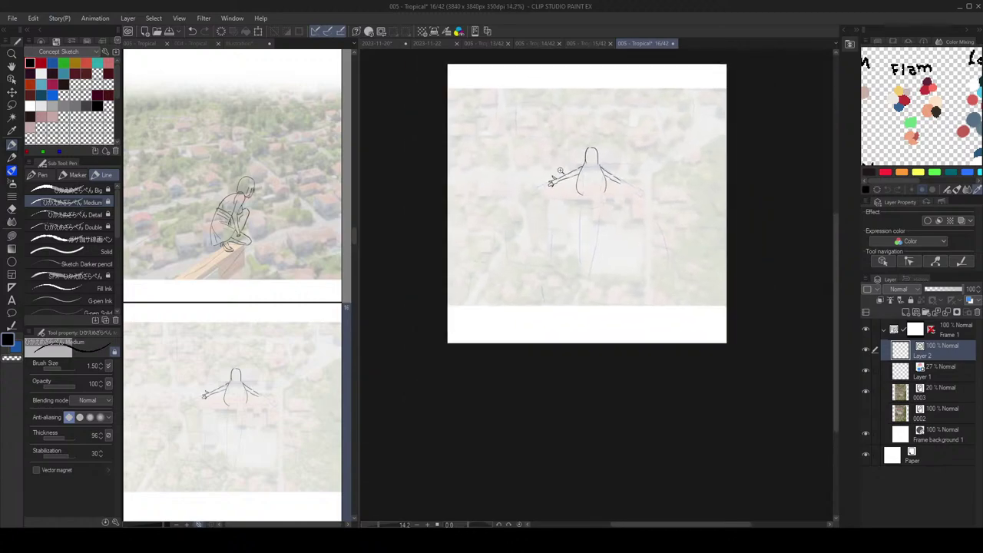
pyautogui.scroll(4, 577, 181)
pyautogui.hotkey('ctrl', 'z')
pyautogui.moveTo(530, 192); pyautogui.dragTo(526, 188)
pyautogui.hotkey('ctrl', 'z')
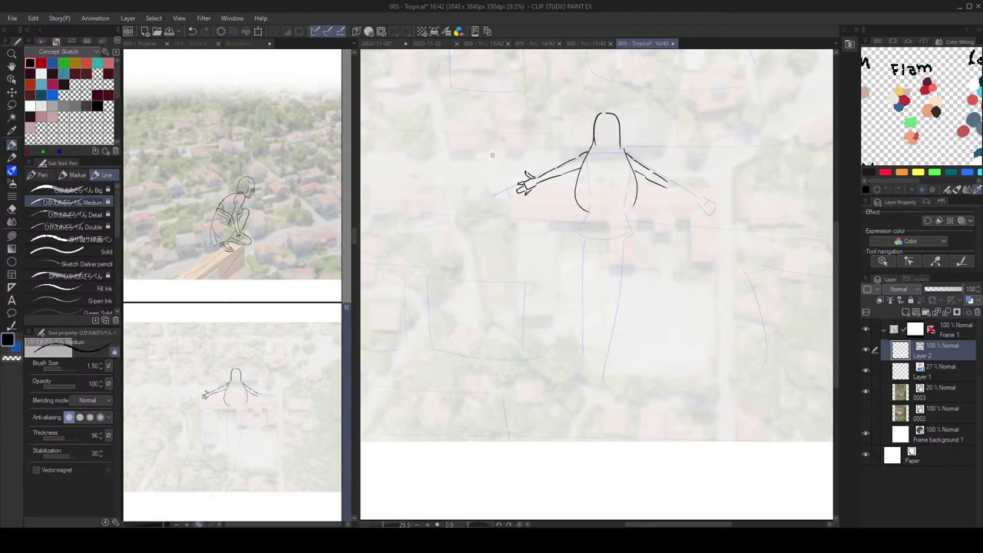
# Step: Ink the right hand with its thumb and open fingers at the end of the arm
pyautogui.scroll(-3, 592, 175)
pyautogui.scroll(2, 597, 157)
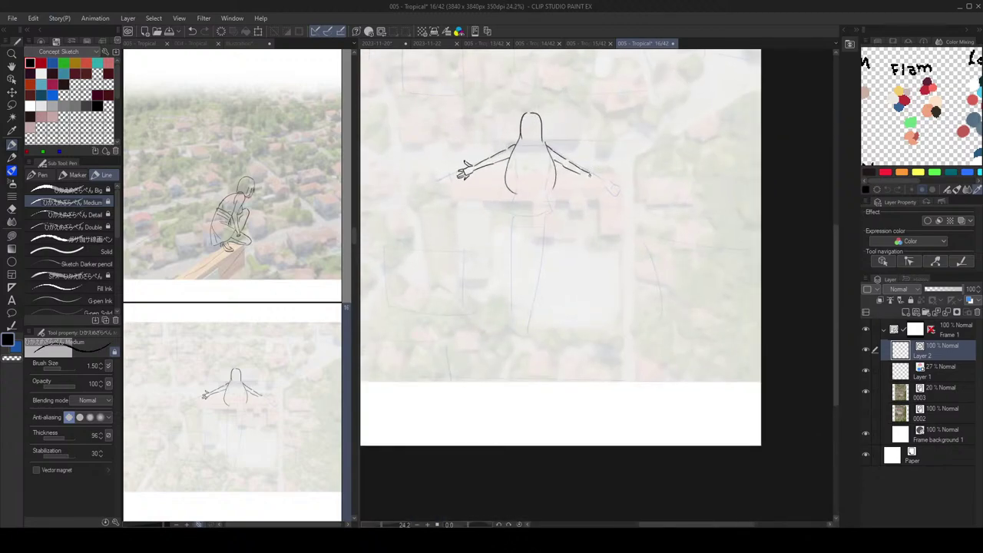
pyautogui.hotkey('ctrl', 'z')
pyautogui.moveTo(581, 167); pyautogui.dragTo(588, 163)
pyautogui.hotkey('ctrl', 'z')
pyautogui.hotkey('ctrl', 'z')
pyautogui.hotkey('ctrl', 'z')
pyautogui.scroll(-2, 614, 184)
pyautogui.scroll(2, 615, 184)
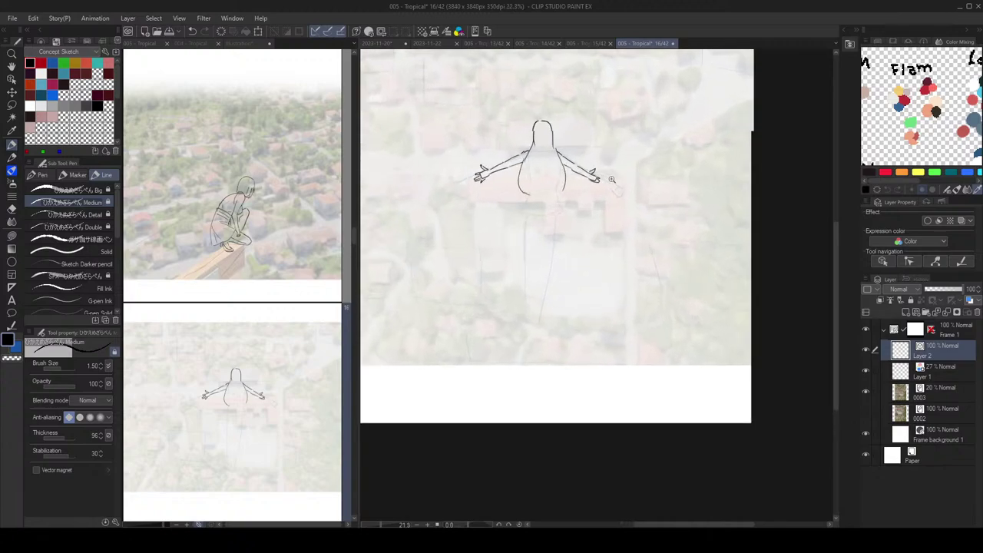
# Step: Lasso the right arm's line art and rotate it upward around the shoulder
pyautogui.scroll(-2, 615, 184)
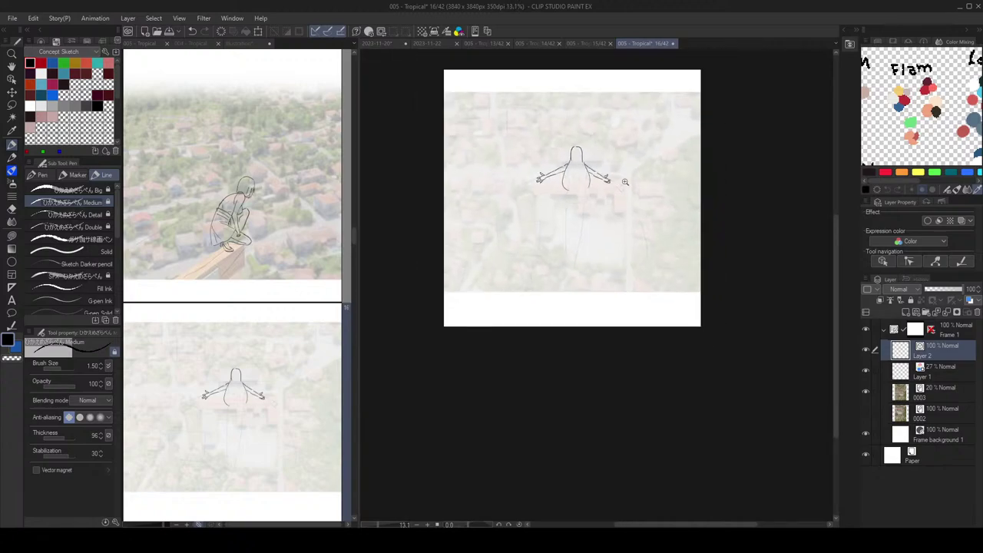
pyautogui.scroll(2, 613, 178)
pyautogui.scroll(-2, 613, 178)
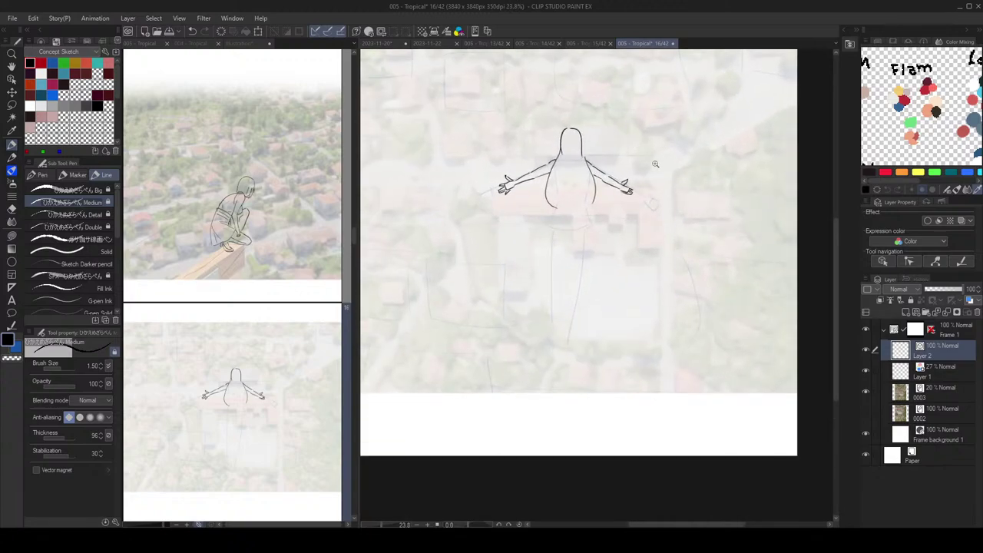
pyautogui.scroll(1, 680, 182)
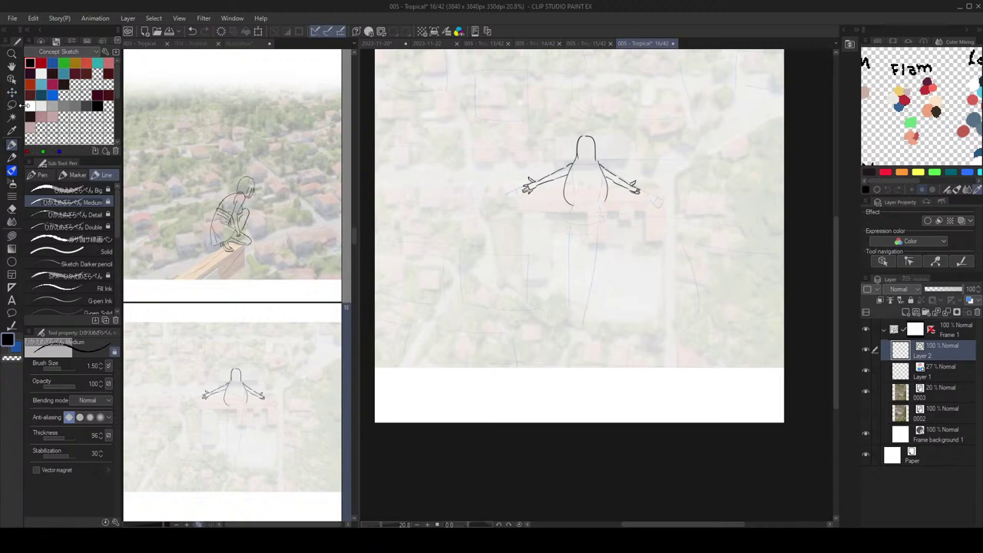
pyautogui.press('m')
pyautogui.scroll(1, 656, 173)
pyautogui.scroll(1, 655, 180)
pyautogui.moveTo(644, 195)
pyautogui.mouseDown()
pyautogui.moveTo(634, 158)
pyautogui.moveTo(577, 154)
pyautogui.moveTo(626, 182)
pyautogui.moveTo(630, 148)
pyautogui.moveTo(618, 141)
pyautogui.moveTo(622, 150)
pyautogui.mouseUp()
pyautogui.press('o')
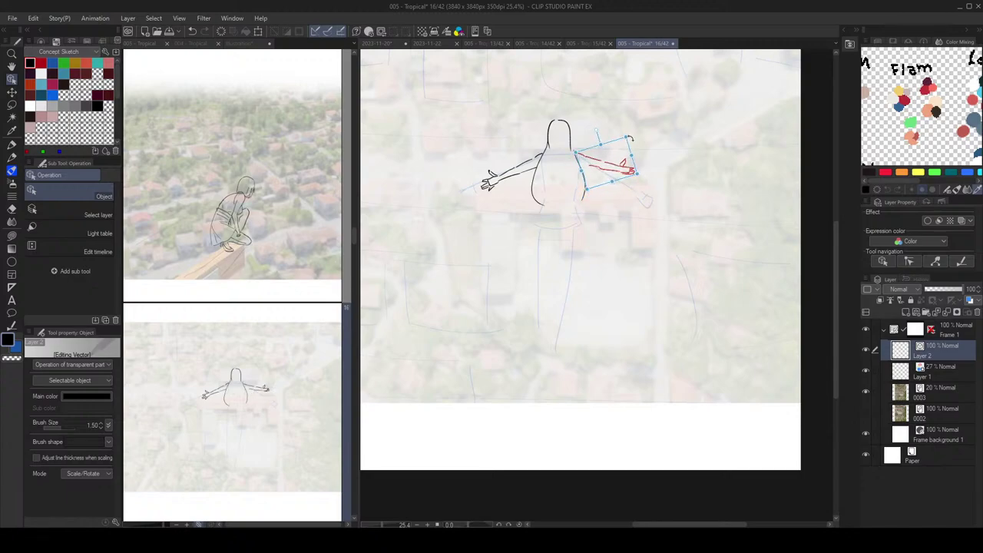
# Step: Lasso the left arm's line art and rotate it upward to match the right arm
pyautogui.click(12, 106)
pyautogui.moveTo(527, 139)
pyautogui.mouseDown()
pyautogui.moveTo(519, 185)
pyautogui.moveTo(546, 153)
pyautogui.mouseUp()
pyautogui.press('o')
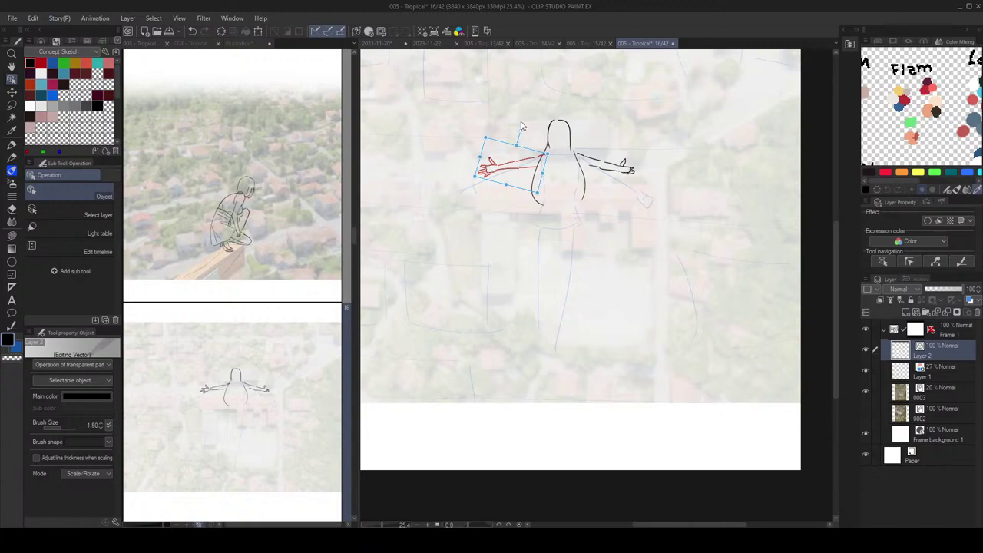
pyautogui.press('p')
# Step: Reselect the right arm's lines and fine-tune their placement at the shoulder
pyautogui.scroll(-2, 645, 155)
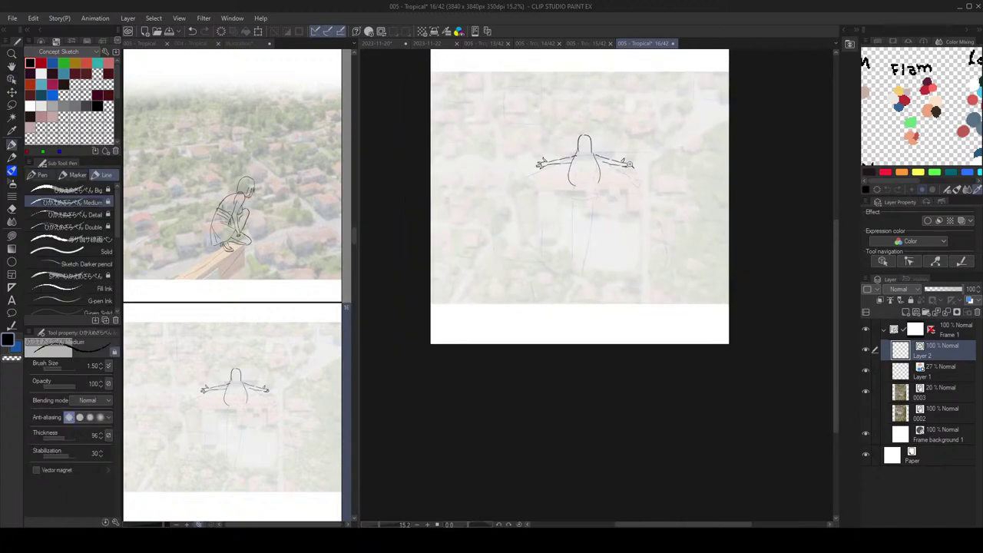
pyautogui.scroll(3, 633, 165)
pyautogui.press('m')
pyautogui.moveTo(646, 143)
pyautogui.mouseDown()
pyautogui.moveTo(615, 135)
pyautogui.moveTo(579, 181)
pyautogui.moveTo(615, 188)
pyautogui.mouseUp()
pyautogui.press('o')
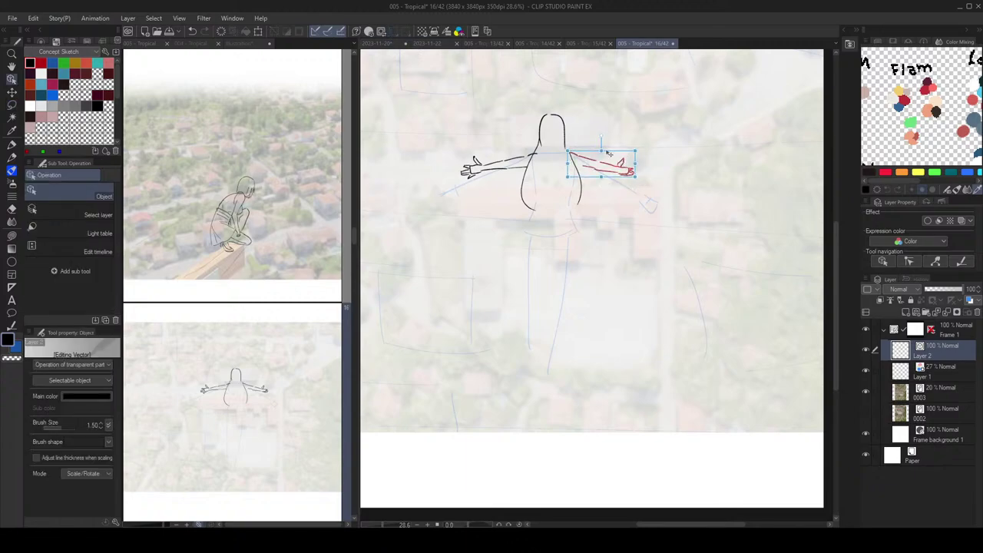
pyautogui.press('p')
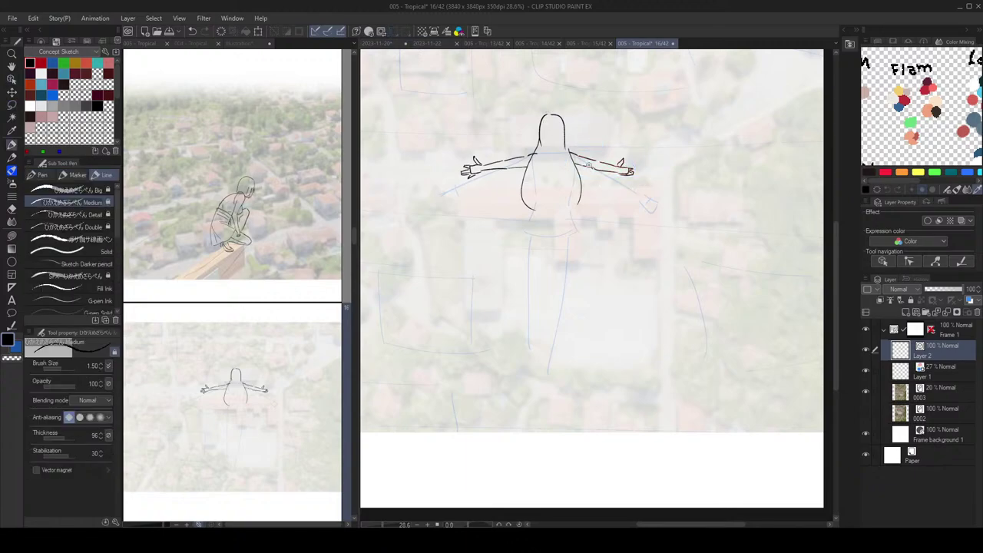
# Step: Ink the waist, hips and short hem, plus the left leg's outer contour and foot
pyautogui.scroll(-1, 592, 170)
pyautogui.moveTo(593, 194)
pyautogui.mouseDown()
pyautogui.moveTo(597, 176)
pyautogui.moveTo(577, 179)
pyautogui.moveTo(541, 209)
pyautogui.moveTo(582, 204)
pyautogui.mouseUp()
pyautogui.hotkey('ctrl', 'z')
pyautogui.hotkey('ctrl', 'z')
pyautogui.hotkey('ctrl', 'z')
pyautogui.moveTo(579, 181)
pyautogui.mouseDown()
pyautogui.moveTo(587, 206)
pyautogui.moveTo(585, 164)
pyautogui.moveTo(548, 193)
pyautogui.moveTo(556, 245)
pyautogui.mouseUp()
pyautogui.scroll(-1, 586, 207)
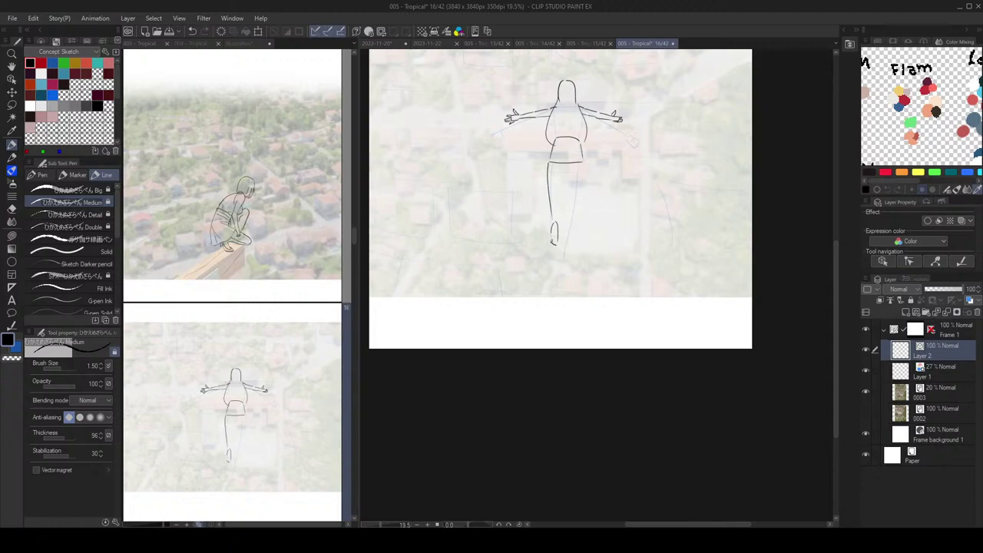
# Step: Ink the left leg's inner contour, the crease between the hips and the back of the knee
pyautogui.scroll(2, 561, 214)
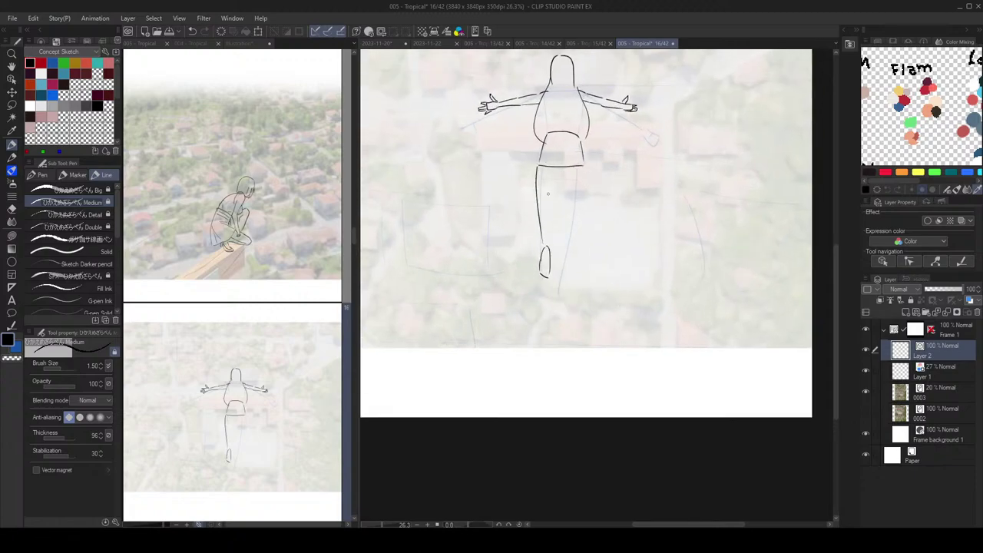
pyautogui.moveTo(556, 167); pyautogui.dragTo(551, 254)
pyautogui.scroll(-2, 588, 215)
pyautogui.moveTo(595, 201); pyautogui.dragTo(564, 159)
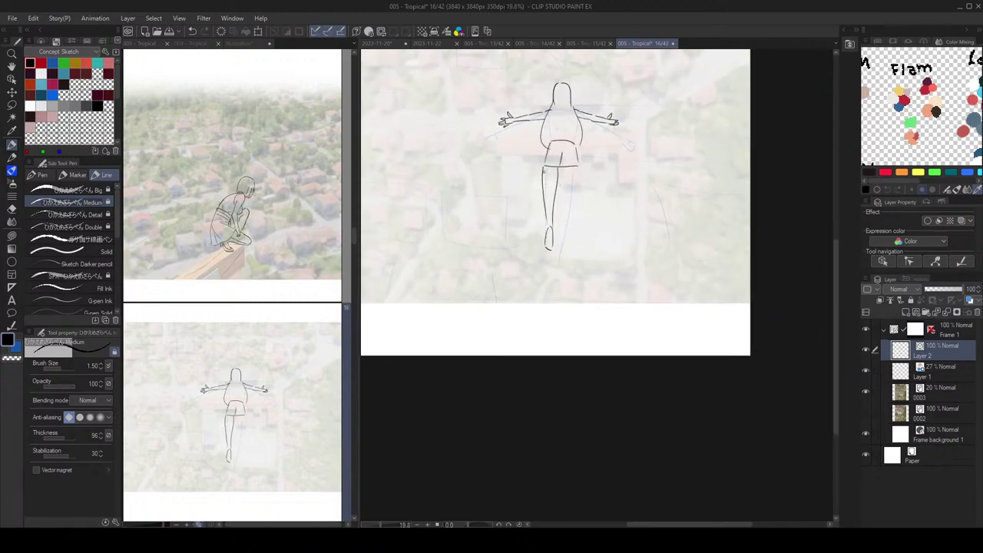
pyautogui.moveTo(577, 215); pyautogui.dragTo(576, 211)
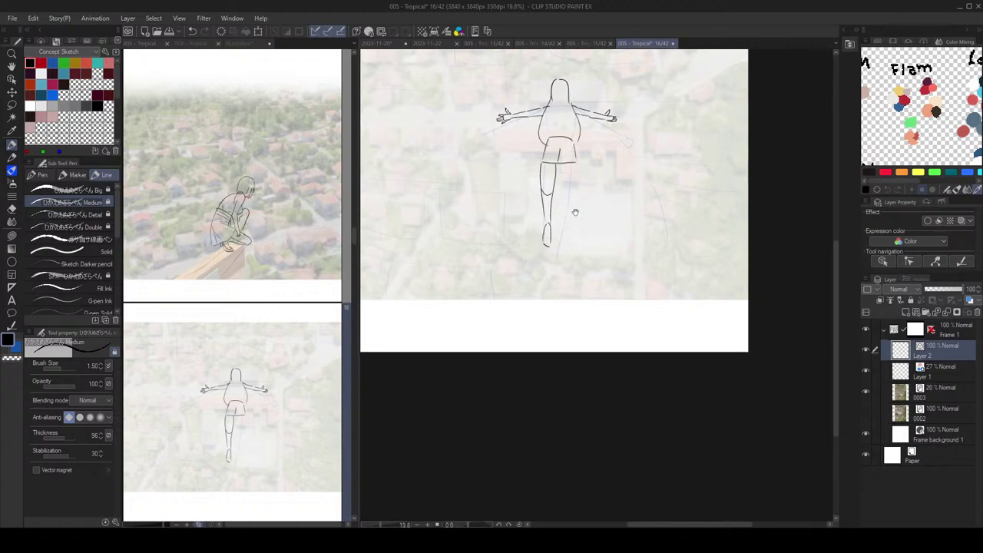
# Step: Ink the right thigh from the hem down to the knee
pyautogui.moveTo(560, 165); pyautogui.dragTo(566, 198)
pyautogui.hotkey('ctrl', 'z')
pyautogui.moveTo(576, 163)
pyautogui.mouseDown()
pyautogui.moveTo(574, 199)
pyautogui.moveTo(580, 186)
pyautogui.moveTo(561, 204)
pyautogui.mouseUp()
pyautogui.hotkey('ctrl', 'z')
# Step: Ink the right leg's raised lower leg and foot, redoing the strokes until the shape fits
pyautogui.moveTo(567, 192)
pyautogui.mouseDown()
pyautogui.moveTo(563, 215)
pyautogui.moveTo(561, 204)
pyautogui.mouseUp()
pyautogui.hotkey('ctrl', 'z')
pyautogui.hotkey('ctrl', 'z')
pyautogui.hotkey('ctrl', 'z')
pyautogui.moveTo(566, 195); pyautogui.dragTo(562, 208)
pyautogui.hotkey('ctrl', 'z')
pyautogui.hotkey('ctrl', 'z')
pyautogui.hotkey('ctrl', 'z')
pyautogui.moveTo(565, 194); pyautogui.dragTo(563, 210)
pyautogui.hotkey('ctrl', 'z')
pyautogui.moveTo(571, 195); pyautogui.dragTo(571, 210)
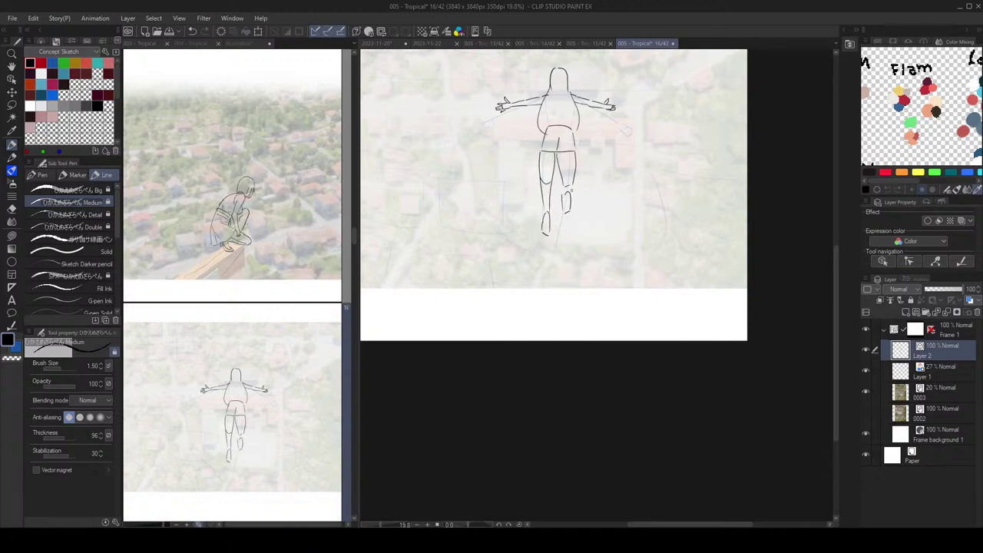
# Step: Erase and redraw the right knee and calf lines, checking the whole figure in mirrored view
pyautogui.press('e')
pyautogui.press('p')
pyautogui.moveTo(564, 168); pyautogui.dragTo(574, 186)
pyautogui.hotkey('ctrl', 'z')
pyautogui.scroll(-2, 588, 195)
pyautogui.press('h')
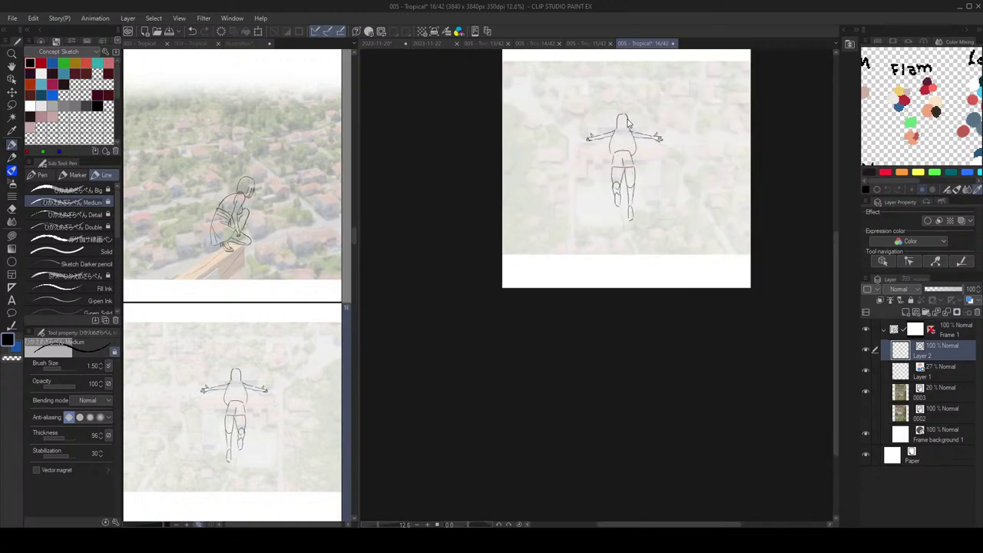
pyautogui.moveTo(701, 128); pyautogui.dragTo(642, 129)
# Step: Clean up the overlapping right thigh and knee lines by alternating the eraser and the pen
pyautogui.scroll(2, 619, 136)
pyautogui.press('e')
pyautogui.press('p')
pyautogui.press('e')
pyautogui.press('p')
pyautogui.press('e')
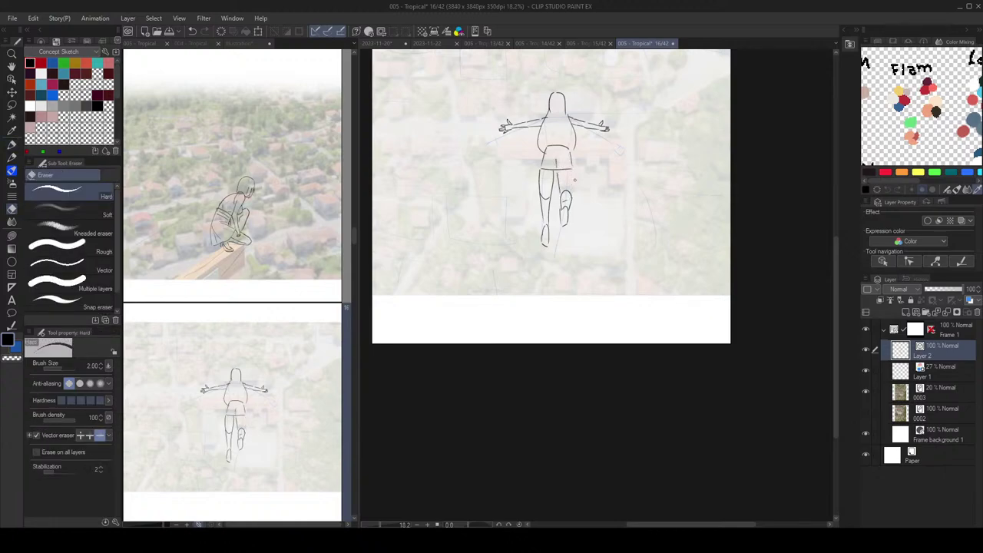
pyautogui.press('p')
# Step: Show the character design illustration beside page 16 as an outfit reference and return to the page
pyautogui.scroll(3, 591, 169)
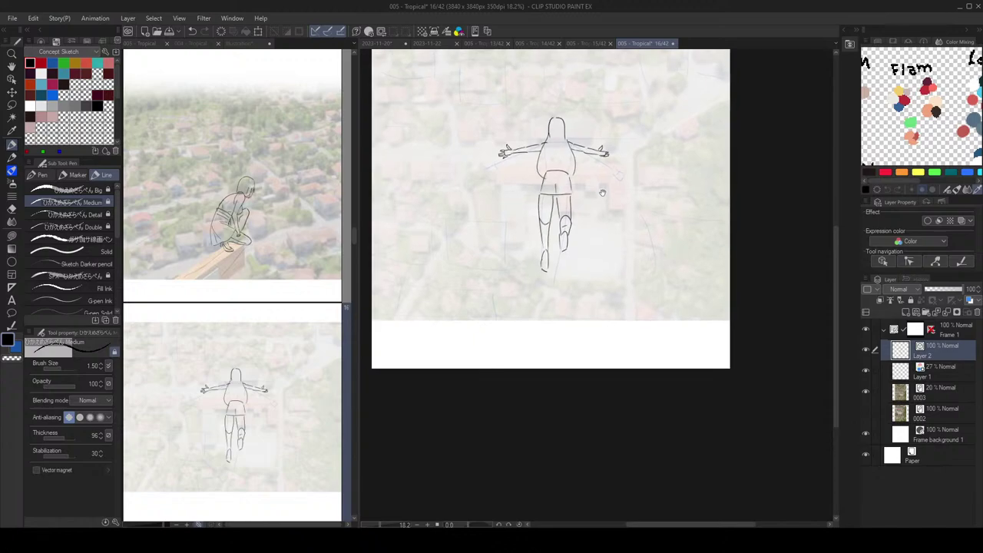
pyautogui.click(240, 45)
pyautogui.click(642, 44)
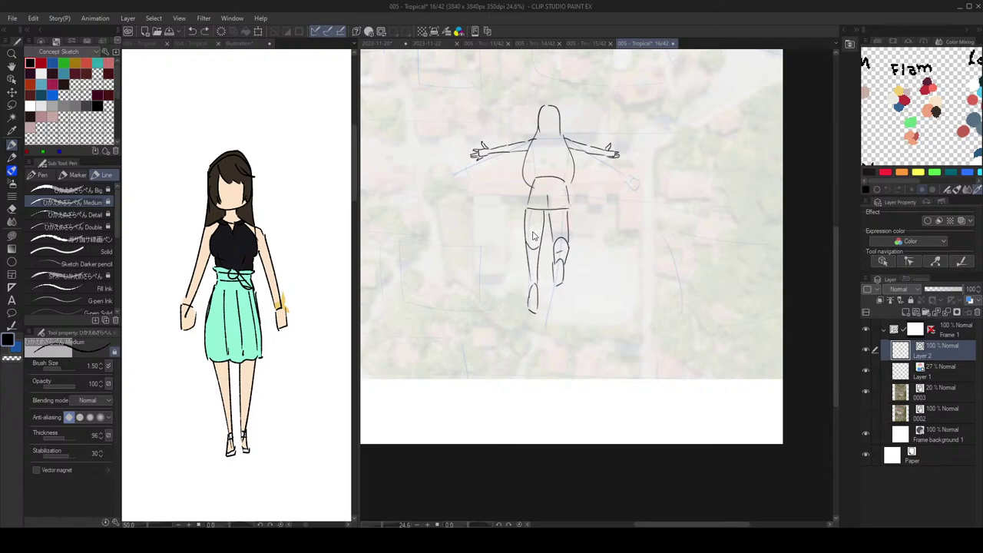
# Step: Ink a flared skirt over the hips and thighs with slanted sides, a wavy hem and a centre fold
pyautogui.moveTo(523, 238)
pyautogui.mouseDown()
pyautogui.moveTo(544, 218)
pyautogui.moveTo(573, 228)
pyautogui.mouseUp()
pyautogui.hotkey('ctrl', 'z')
pyautogui.moveTo(568, 185); pyautogui.dragTo(579, 234)
pyautogui.moveTo(533, 186); pyautogui.dragTo(517, 243)
pyautogui.hotkey('ctrl', 'z')
pyautogui.moveTo(531, 190); pyautogui.dragTo(523, 240)
pyautogui.moveTo(553, 181); pyautogui.dragTo(552, 220)
# Step: Erase the old hem and thigh lines beneath the skirt and redraw the folds and leg contours
pyautogui.press('e')
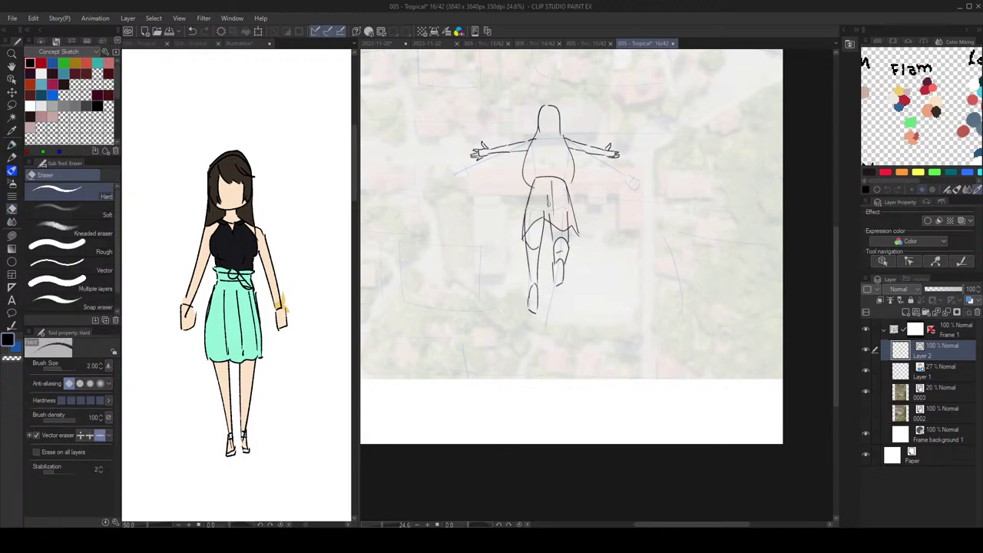
pyautogui.moveTo(537, 254)
pyautogui.mouseDown()
pyautogui.moveTo(539, 241)
pyautogui.moveTo(537, 285)
pyautogui.moveTo(556, 273)
pyautogui.moveTo(578, 279)
pyautogui.mouseUp()
pyautogui.press('p')
pyautogui.hotkey('ctrl', 'z')
pyautogui.hotkey('ctrl', 'z')
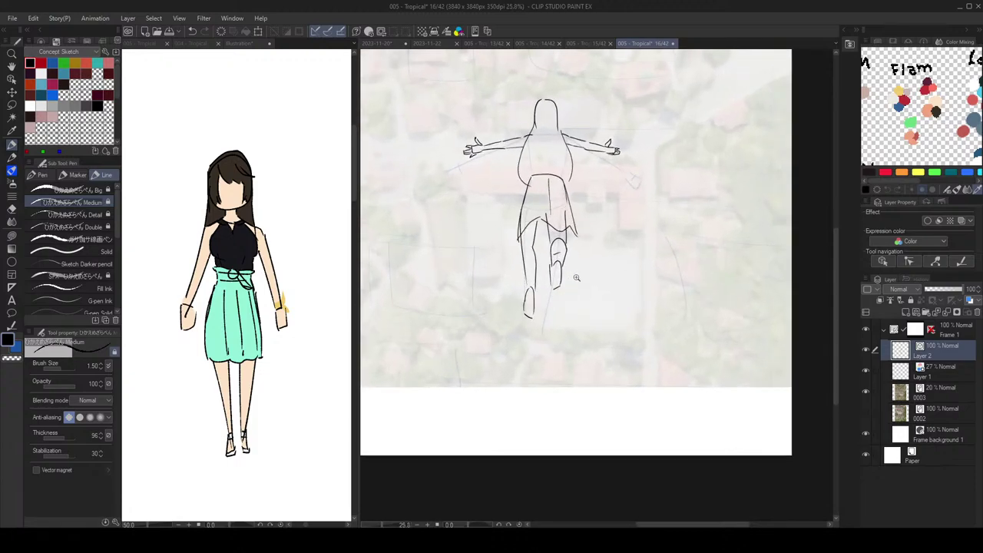
# Step: Refine the right lower leg and add small heel details to both feet
pyautogui.scroll(1, 577, 280)
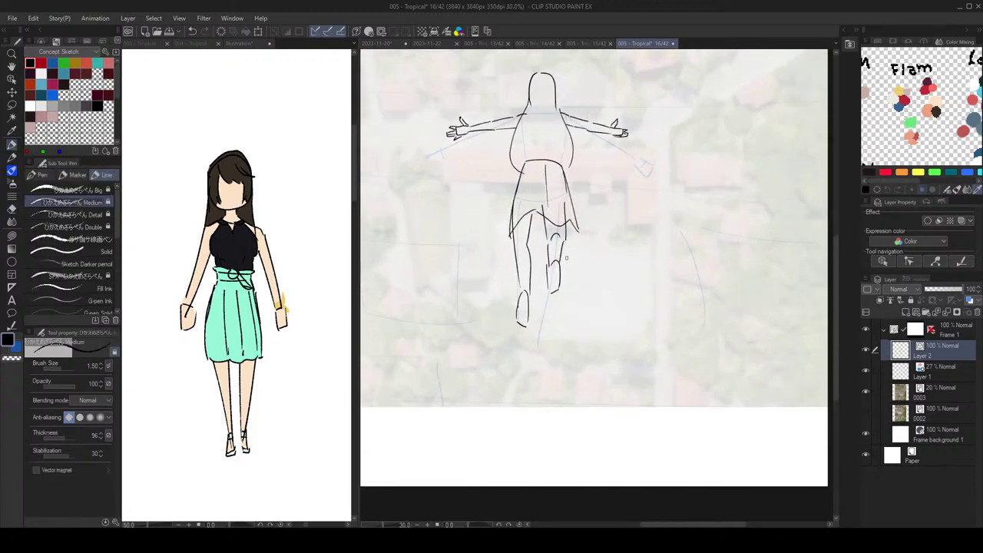
pyautogui.moveTo(544, 277); pyautogui.dragTo(547, 265)
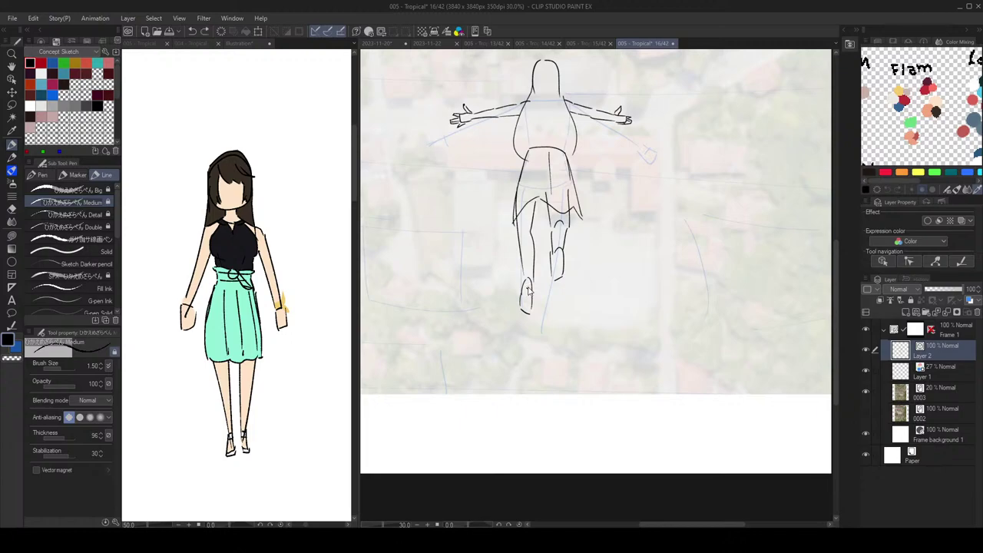
pyautogui.scroll(-1, 536, 302)
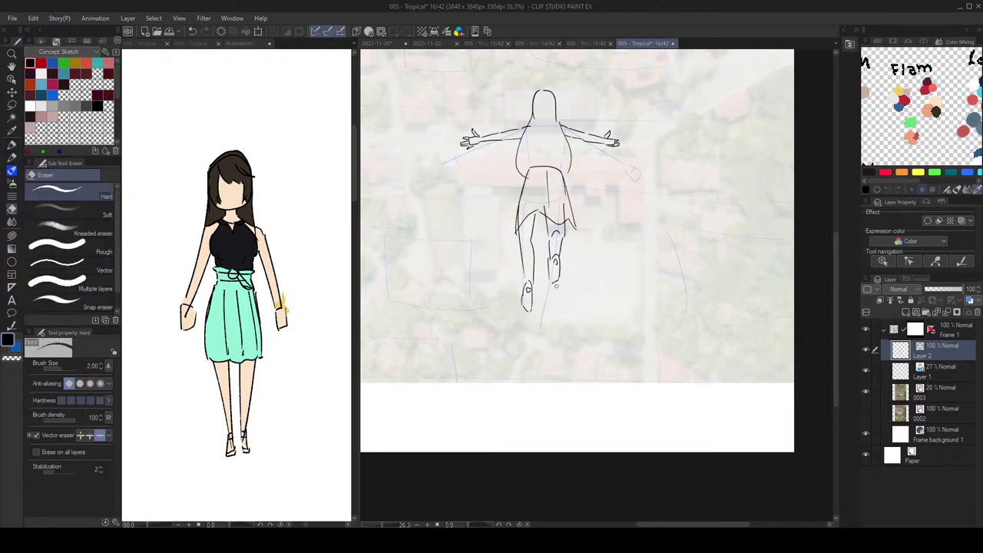
pyautogui.scroll(-1, 572, 273)
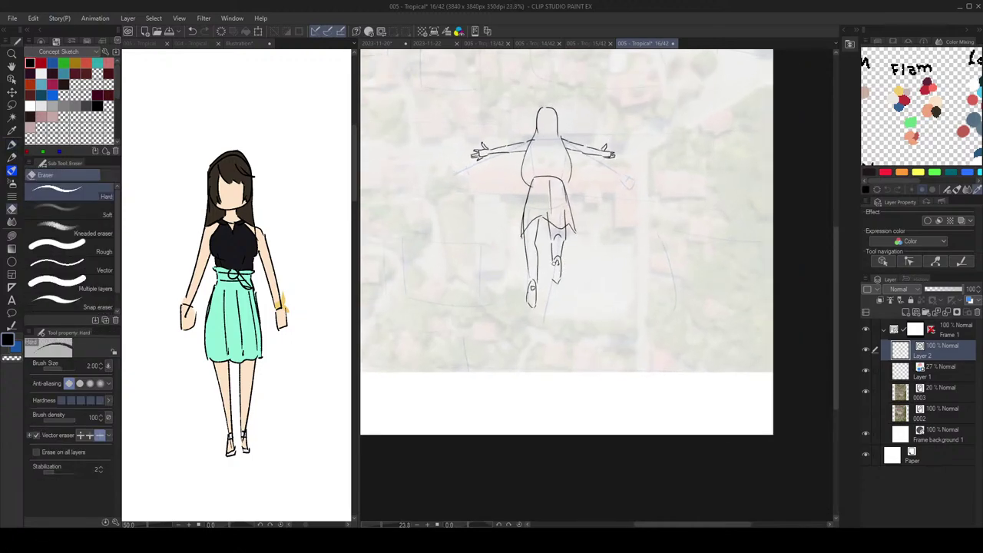
# Step: Rework the skirt's lower centre lines and erase part of the old hem above the legs
pyautogui.scroll(-1, 574, 271)
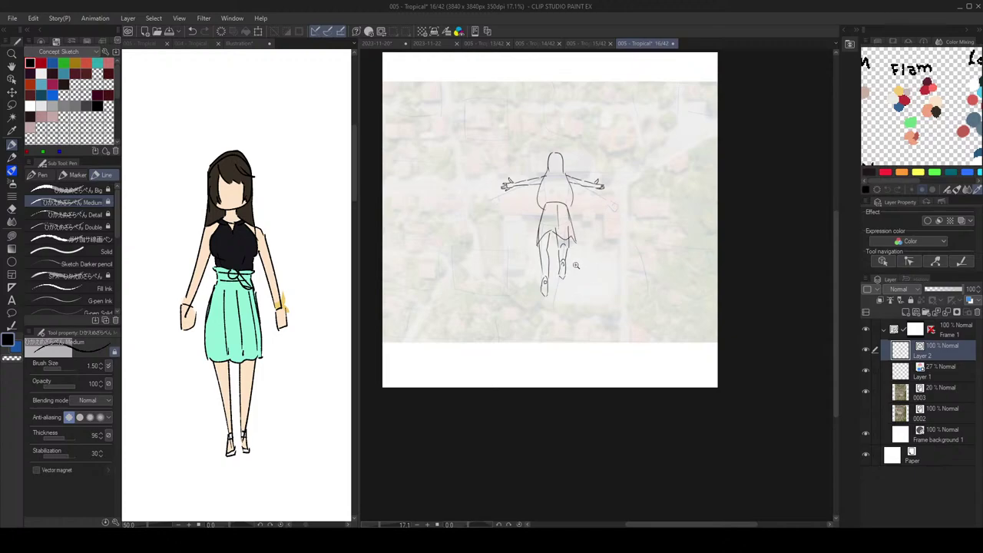
pyautogui.scroll(-1, 577, 265)
pyautogui.scroll(2, 580, 250)
pyautogui.click(12, 105)
pyautogui.moveTo(550, 254)
pyautogui.mouseDown()
pyautogui.moveTo(529, 257)
pyautogui.moveTo(554, 289)
pyautogui.moveTo(549, 244)
pyautogui.mouseUp()
pyautogui.press('o')
pyautogui.click(550, 239)
pyautogui.press('p')
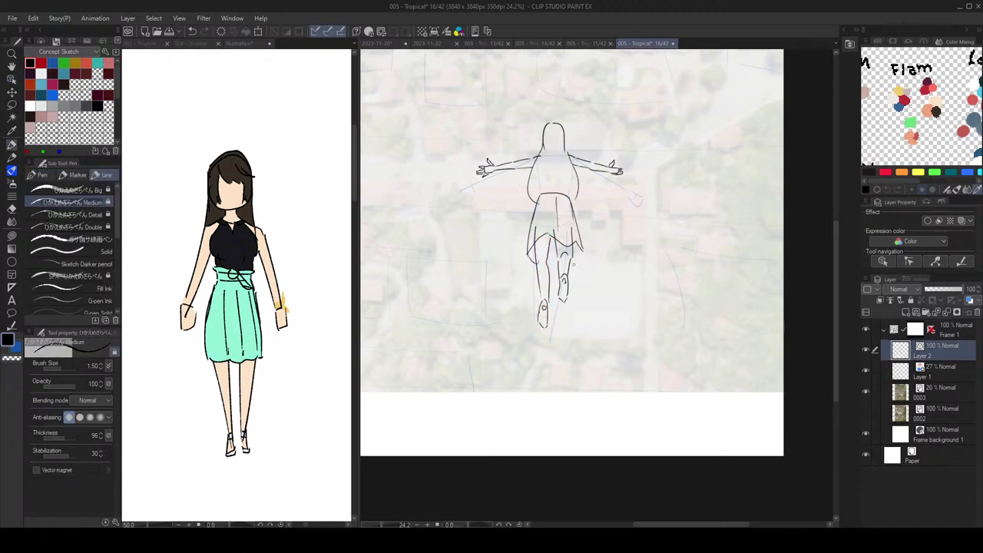
pyautogui.press('e')
pyautogui.moveTo(566, 246); pyautogui.dragTo(565, 239)
# Step: Redraw the skirt's hem with a shallower wave and short vertical folds rising from it
pyautogui.press('p')
pyautogui.moveTo(530, 255); pyautogui.dragTo(559, 235)
pyautogui.hotkey('ctrl', 'z')
pyautogui.hotkey('ctrl', 'z')
pyautogui.moveTo(558, 235); pyautogui.dragTo(583, 249)
pyautogui.hotkey('ctrl', 'z')
pyautogui.moveTo(556, 252); pyautogui.dragTo(568, 238)
pyautogui.press('e')
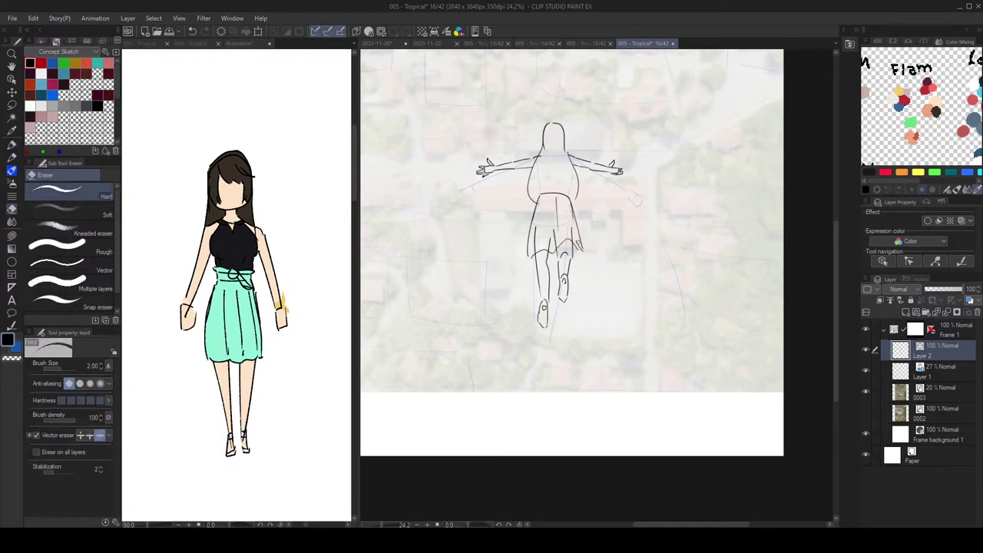
# Step: Erase the upper part of the skirt's centre fold and ink the left torso contour inside the hair outline
pyautogui.moveTo(552, 203); pyautogui.dragTo(561, 205)
pyautogui.press('p')
pyautogui.moveTo(585, 195)
pyautogui.mouseDown()
pyautogui.moveTo(597, 209)
pyautogui.moveTo(588, 185)
pyautogui.mouseUp()
pyautogui.hotkey('ctrl', 'z')
pyautogui.moveTo(566, 224); pyautogui.dragTo(554, 208)
pyautogui.moveTo(560, 189); pyautogui.dragTo(567, 223)
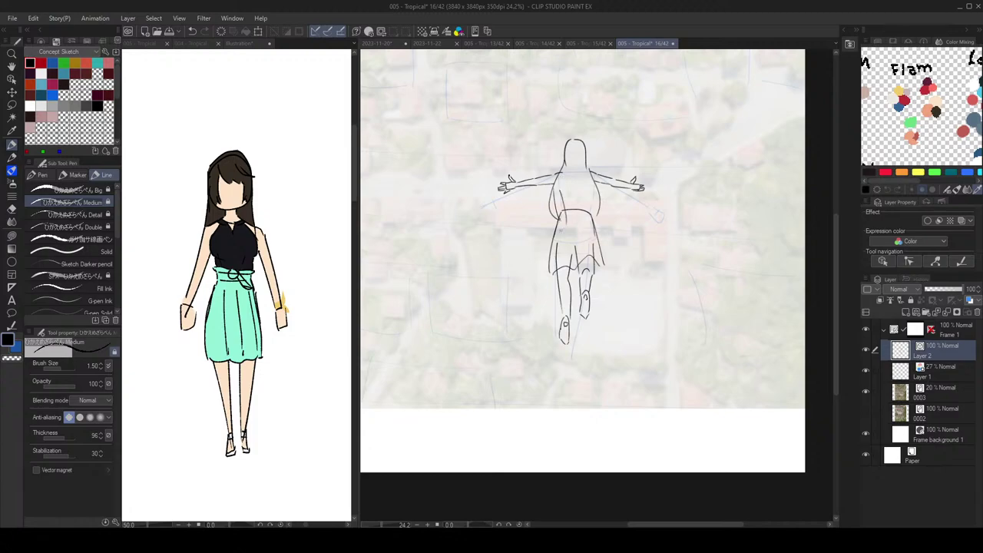
pyautogui.hotkey('ctrl', 'z')
pyautogui.moveTo(559, 189); pyautogui.dragTo(573, 227)
pyautogui.hotkey('ctrl', 'z')
# Step: Ink the long hair down the back with side locks and pointed ends overlapping the skirt's waistline
pyautogui.moveTo(560, 182); pyautogui.dragTo(576, 222)
pyautogui.moveTo(573, 212); pyautogui.dragTo(577, 221)
pyautogui.moveTo(587, 178)
pyautogui.mouseDown()
pyautogui.moveTo(591, 217)
pyautogui.moveTo(557, 201)
pyautogui.mouseUp()
pyautogui.press('e')
pyautogui.press('p')
pyautogui.moveTo(565, 166)
pyautogui.mouseDown()
pyautogui.moveTo(552, 205)
pyautogui.moveTo(561, 209)
pyautogui.mouseUp()
pyautogui.hotkey('ctrl', 'z')
pyautogui.moveTo(567, 203)
pyautogui.mouseDown()
pyautogui.moveTo(561, 211)
pyautogui.moveTo(595, 214)
pyautogui.mouseUp()
pyautogui.hotkey('ctrl', 'z')
pyautogui.hotkey('ctrl', 'z')
pyautogui.hotkey('ctrl', 'z')
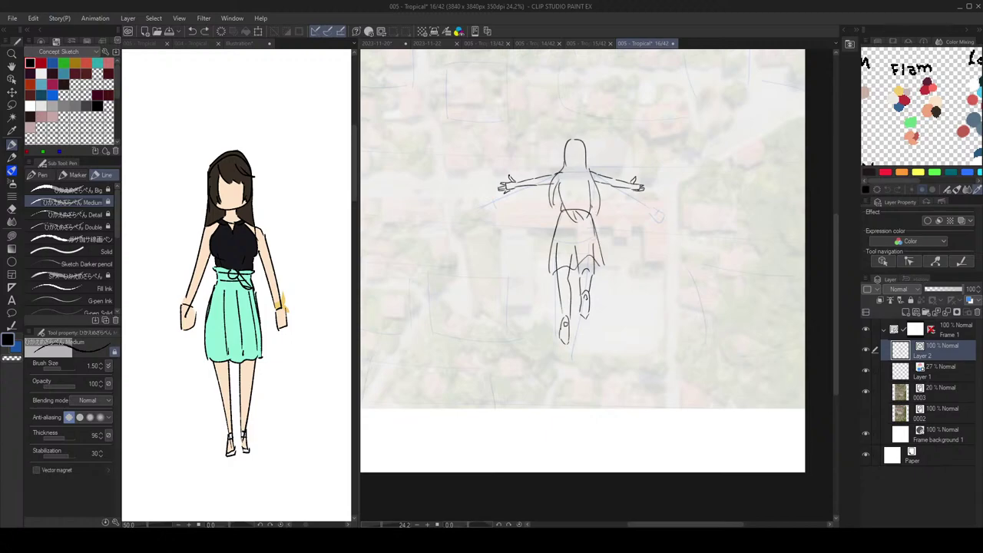
# Step: Refine the hair outline and add a small pointed tuft on the left side of the head
pyautogui.scroll(2, 608, 182)
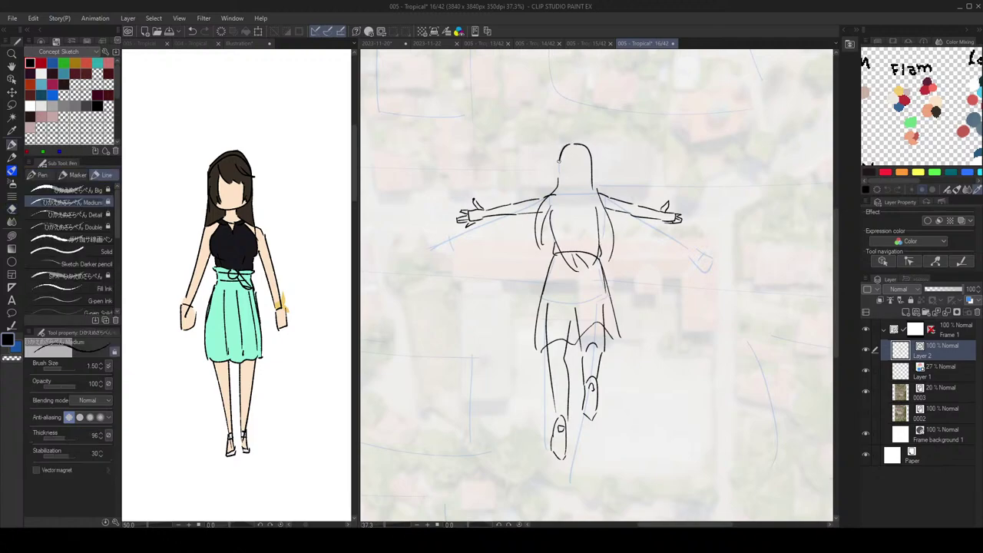
pyautogui.scroll(-4, 569, 145)
pyautogui.scroll(3, 584, 154)
pyautogui.press('e')
pyautogui.press('p')
pyautogui.scroll(-3, 624, 176)
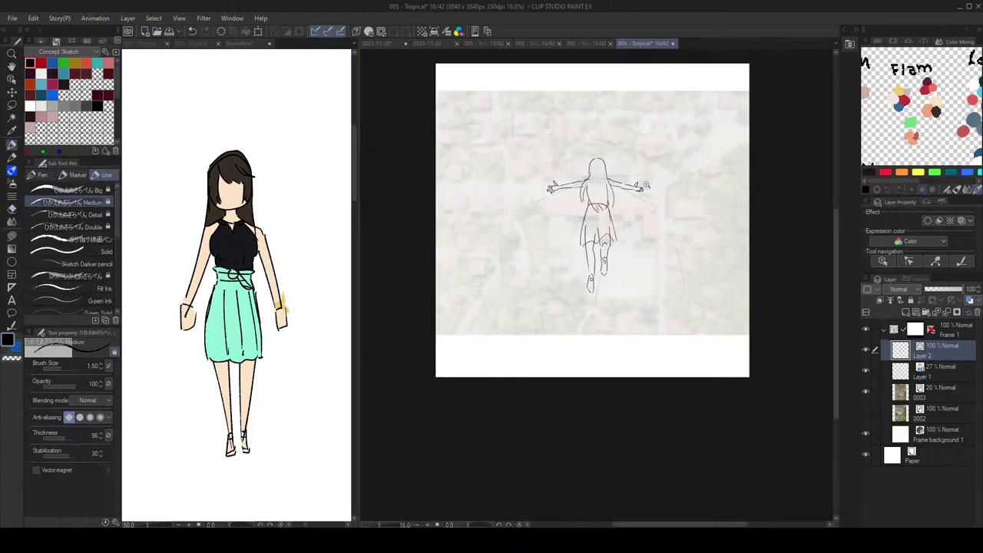
pyautogui.scroll(2, 632, 181)
pyautogui.scroll(1, 607, 188)
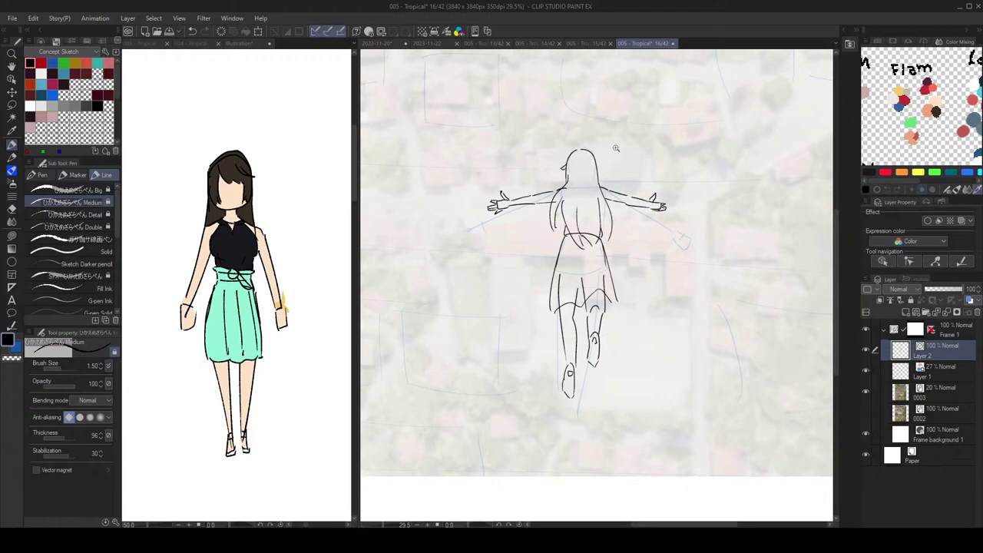
pyautogui.scroll(-2, 611, 146)
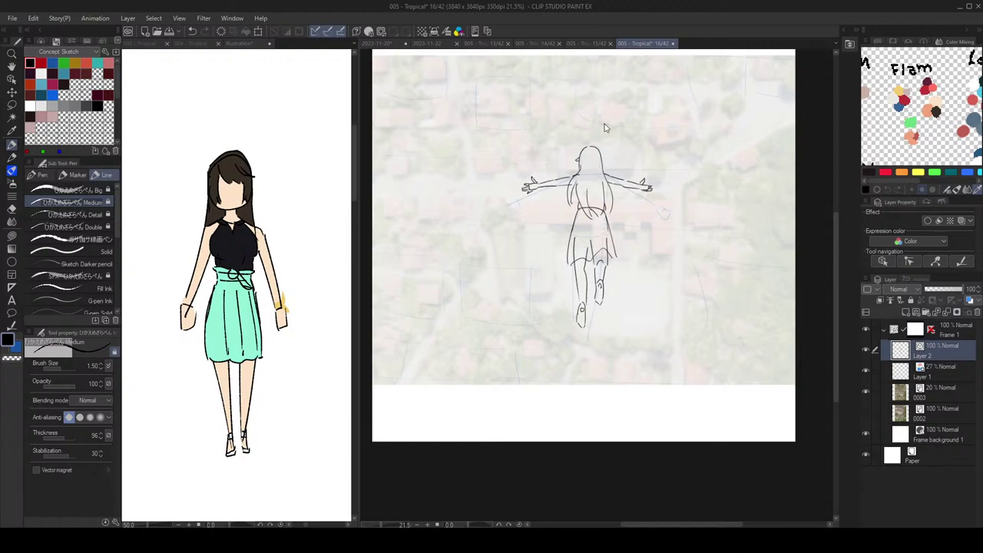
pyautogui.scroll(2, 604, 148)
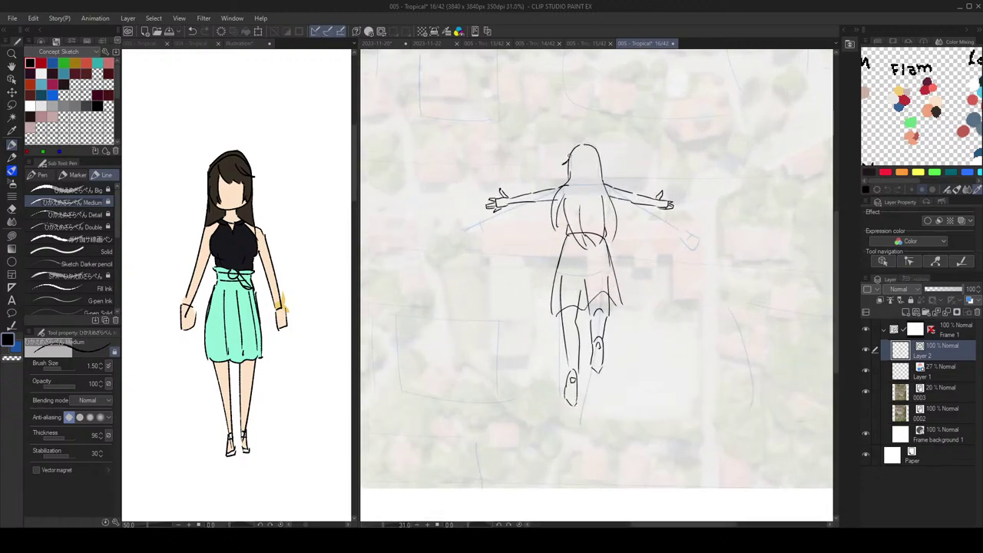
# Step: Ink a small spiky accessory detail around the figure's left-hand wrist
pyautogui.scroll(-1, 600, 168)
pyautogui.scroll(2, 612, 164)
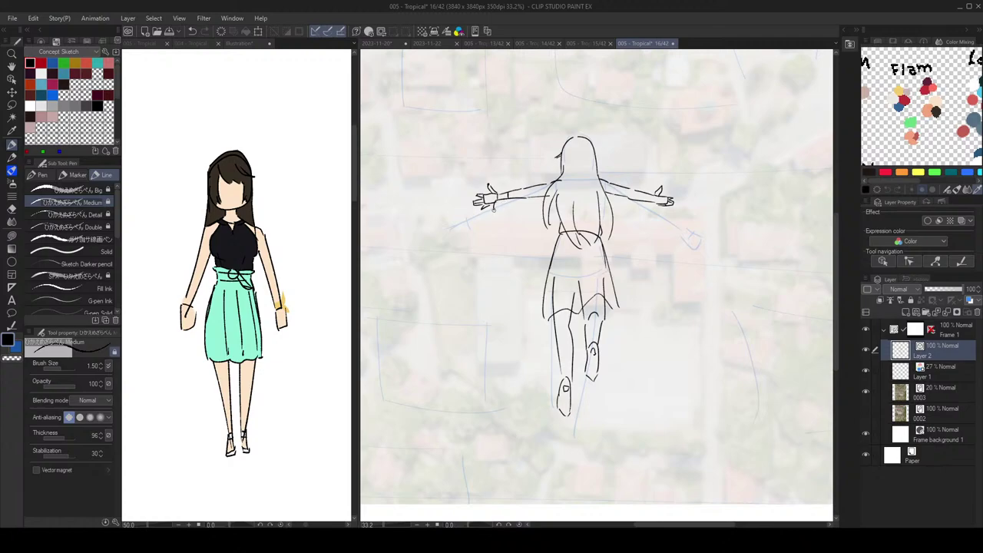
pyautogui.scroll(-2, 590, 177)
pyautogui.scroll(1, 626, 177)
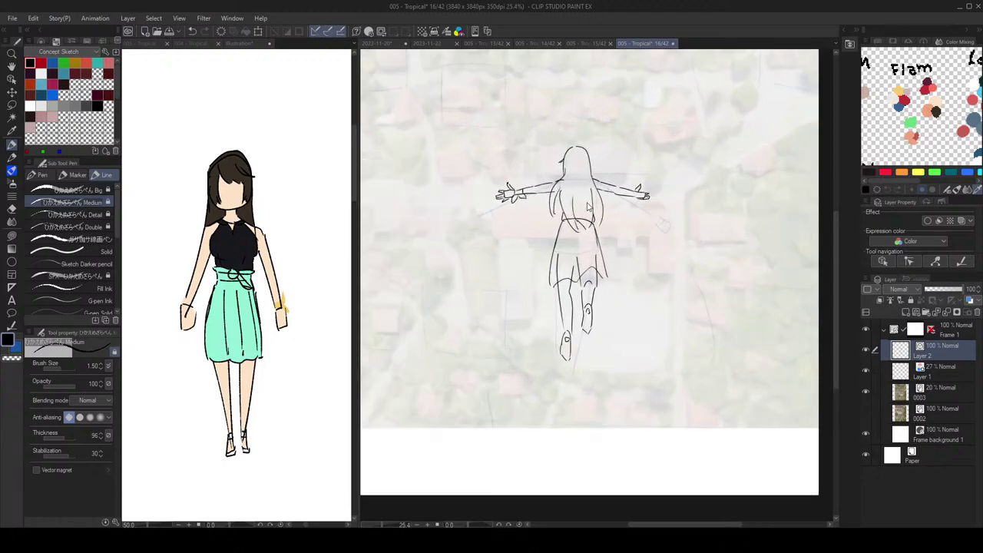
# Step: Switch to the Lasso selection tool for working on the inked figure
pyautogui.press('m')
pyautogui.moveTo(619, 127); pyautogui.dragTo(603, 144)
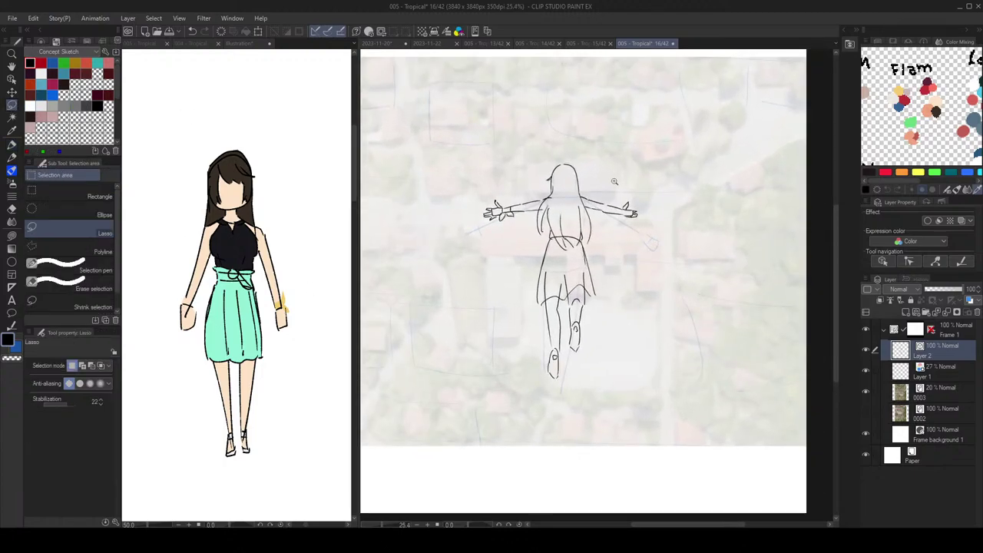
pyautogui.scroll(-1, 614, 182)
pyautogui.scroll(1, 597, 204)
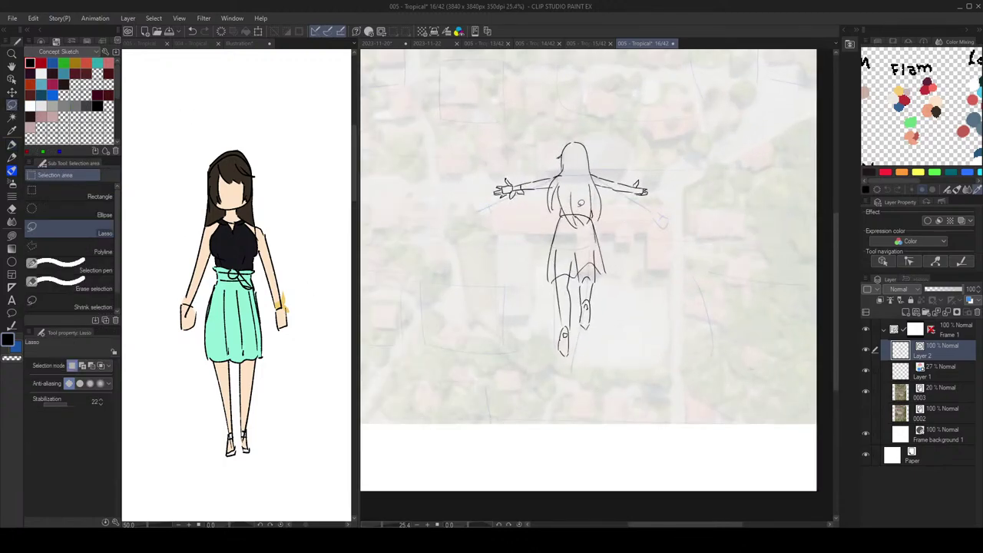
# Step: Touch up the line art at the left side of the back and along the right arm
pyautogui.press('p')
pyautogui.press('p')
pyautogui.press('p')
pyautogui.hotkey('ctrl', 'z')
pyautogui.moveTo(560, 208); pyautogui.dragTo(569, 218)
pyautogui.moveTo(620, 188); pyautogui.dragTo(626, 192)
pyautogui.scroll(-1, 622, 190)
pyautogui.scroll(1, 600, 192)
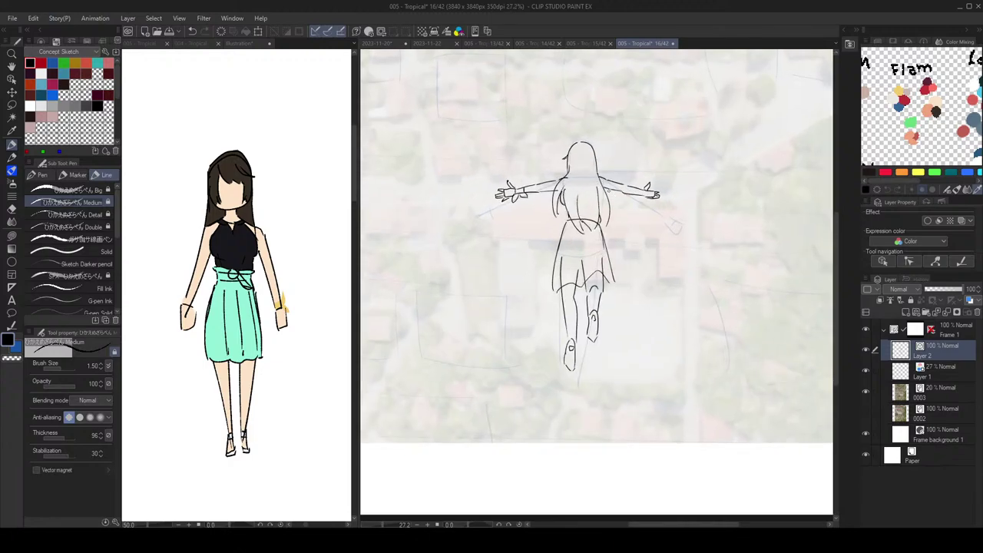
pyautogui.scroll(-4, 659, 177)
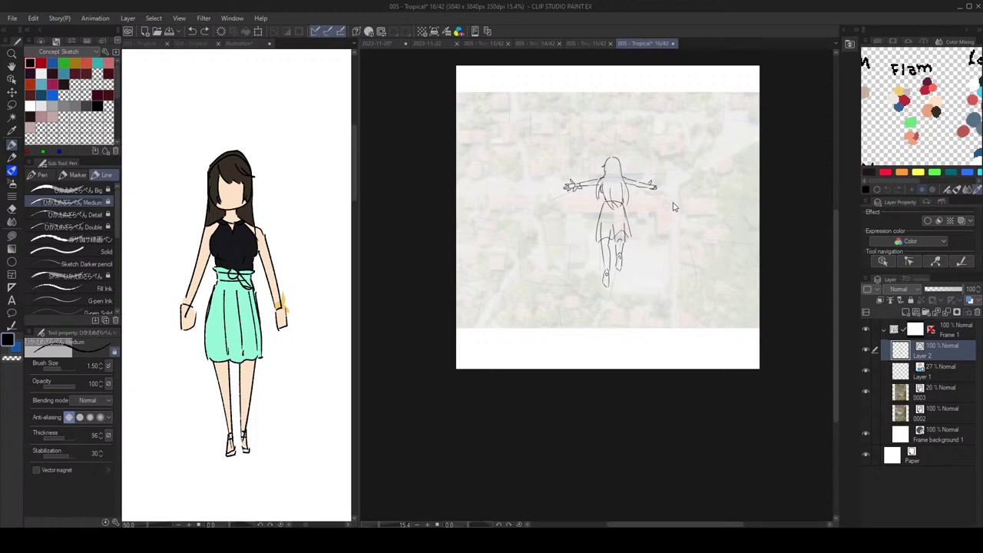
pyautogui.scroll(4, 672, 206)
# Step: Clean up and redraw a short hair strand just above the figure's waist
pyautogui.press('e')
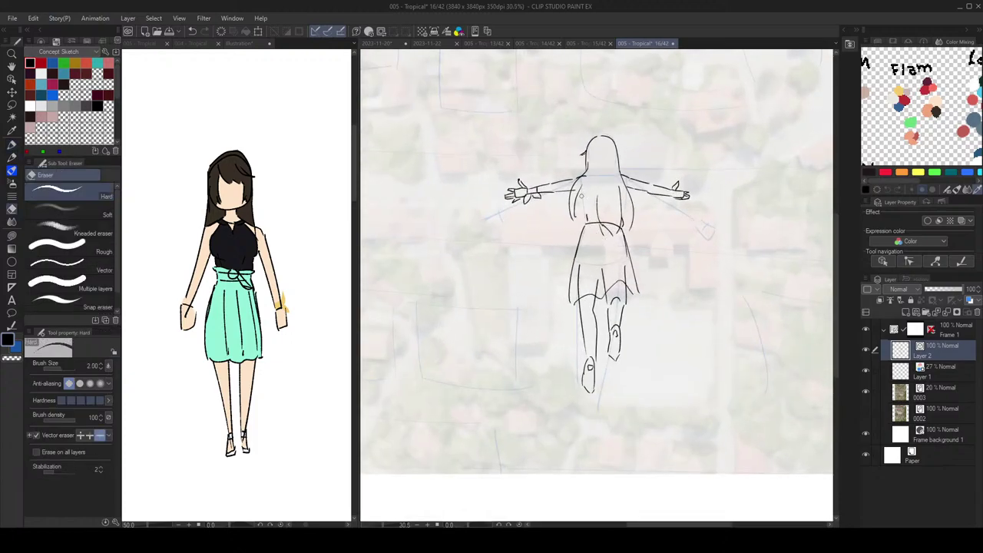
pyautogui.press('p')
pyautogui.moveTo(599, 234); pyautogui.dragTo(597, 218)
pyautogui.scroll(-3, 644, 196)
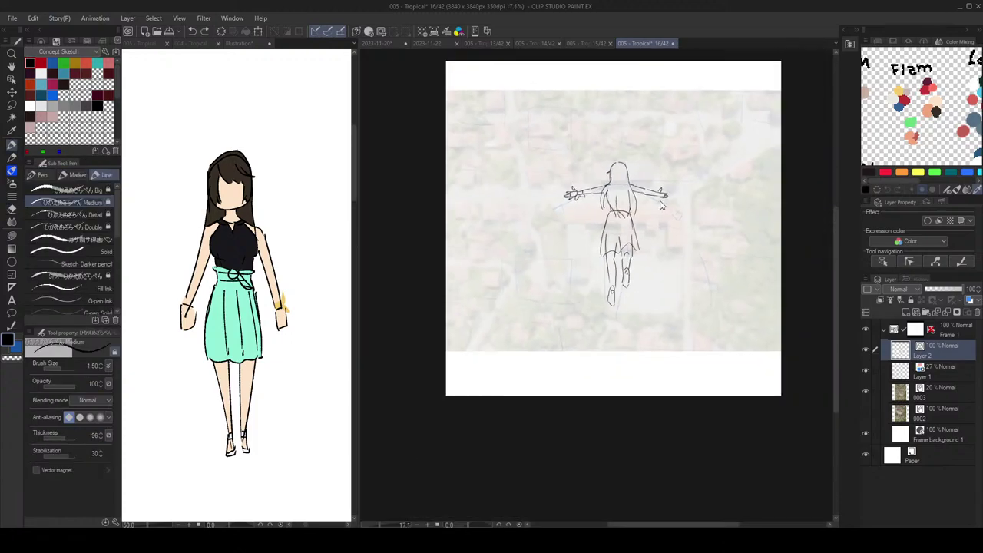
# Step: Rework the hair strokes along the right side of the head and down the upper back
pyautogui.scroll(1, 645, 198)
pyautogui.moveTo(623, 172); pyautogui.dragTo(635, 204)
pyautogui.hotkey('ctrl', 'z')
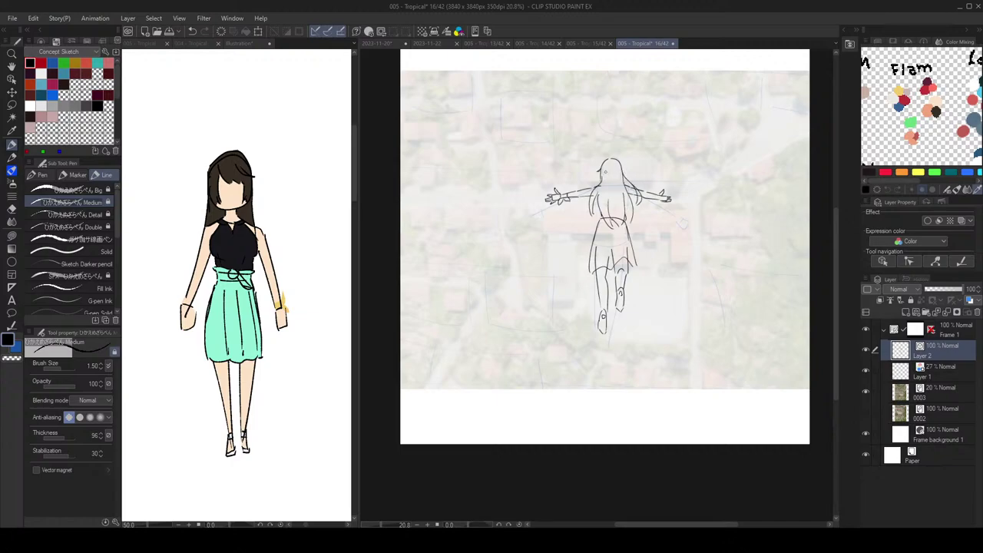
pyautogui.scroll(-1, 637, 188)
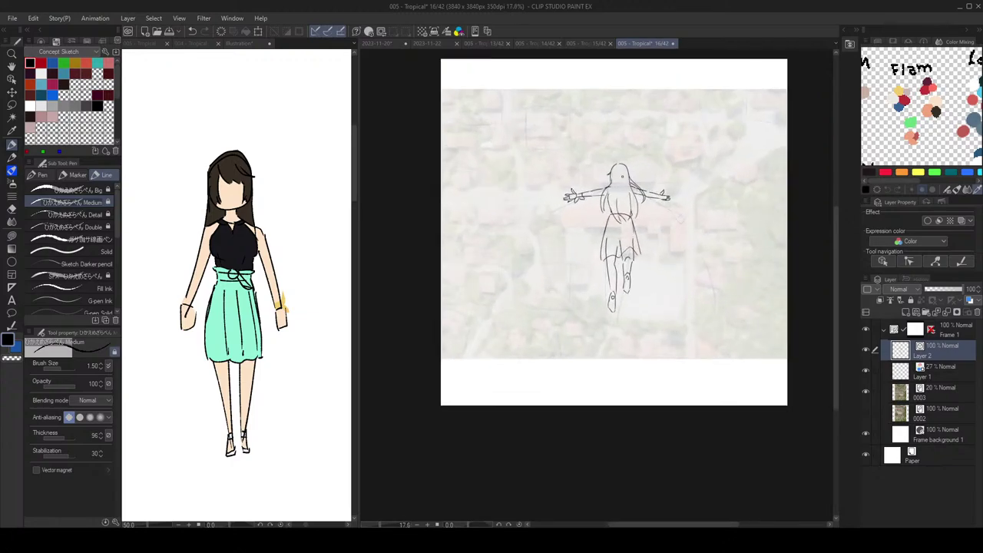
pyautogui.press('e')
pyautogui.press('p')
pyautogui.moveTo(610, 178)
pyautogui.mouseDown()
pyautogui.moveTo(608, 193)
pyautogui.moveTo(623, 203)
pyautogui.mouseUp()
pyautogui.moveTo(626, 171); pyautogui.dragTo(632, 181)
pyautogui.press('h')
pyautogui.hscroll(-1, 642, 187)
pyautogui.scroll(-2, 666, 189)
pyautogui.scroll(3, 668, 189)
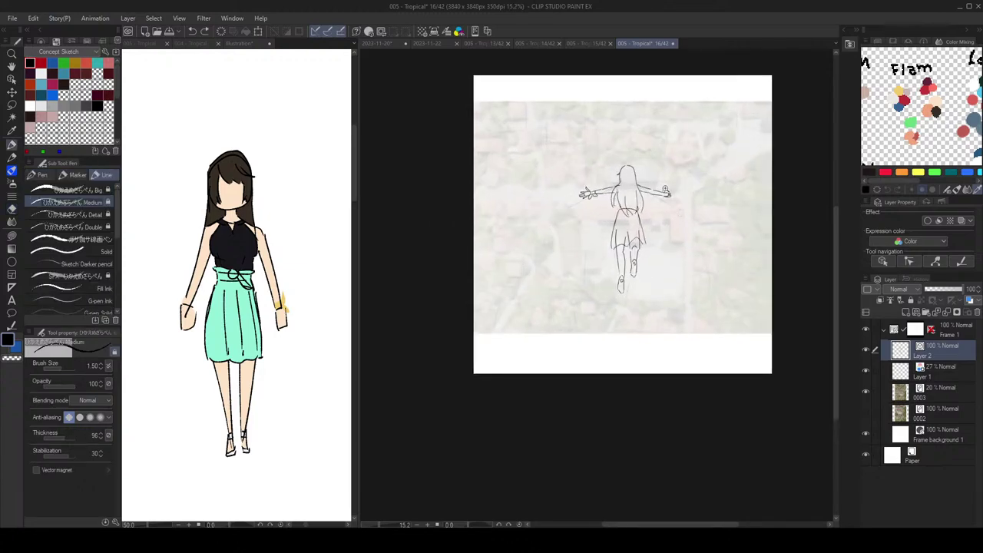
# Step: Set the vector eraser to erase up to intersections and erase line segments across the skirt
pyautogui.press('e')
pyautogui.click(90, 435)
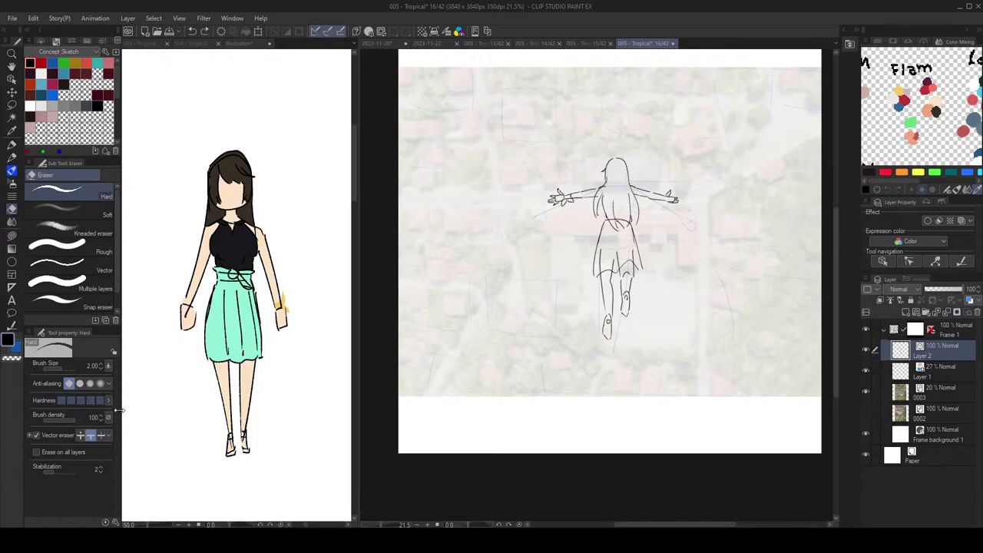
pyautogui.moveTo(614, 263); pyautogui.dragTo(637, 251)
pyautogui.press('p')
pyautogui.hotkey('ctrl', 'z')
# Step: Redraw the skirt's left outline as a curve running from the waist to the hem
pyautogui.moveTo(607, 236)
pyautogui.mouseDown()
pyautogui.moveTo(603, 269)
pyautogui.moveTo(607, 222)
pyautogui.mouseUp()
pyautogui.press('e')
pyautogui.press('p')
pyautogui.moveTo(605, 228); pyautogui.dragTo(590, 279)
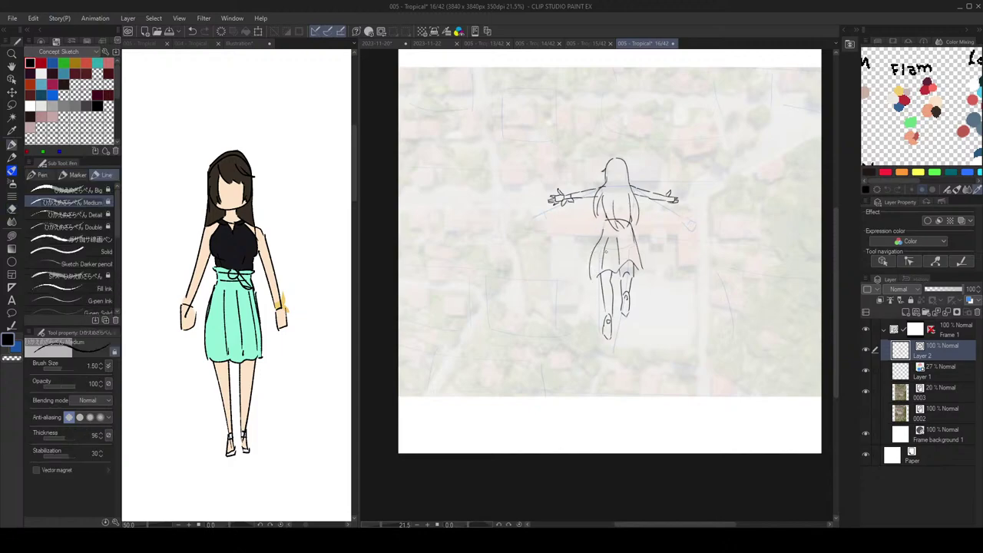
pyautogui.hotkey('ctrl', 'z')
pyautogui.scroll(-6, 665, 242)
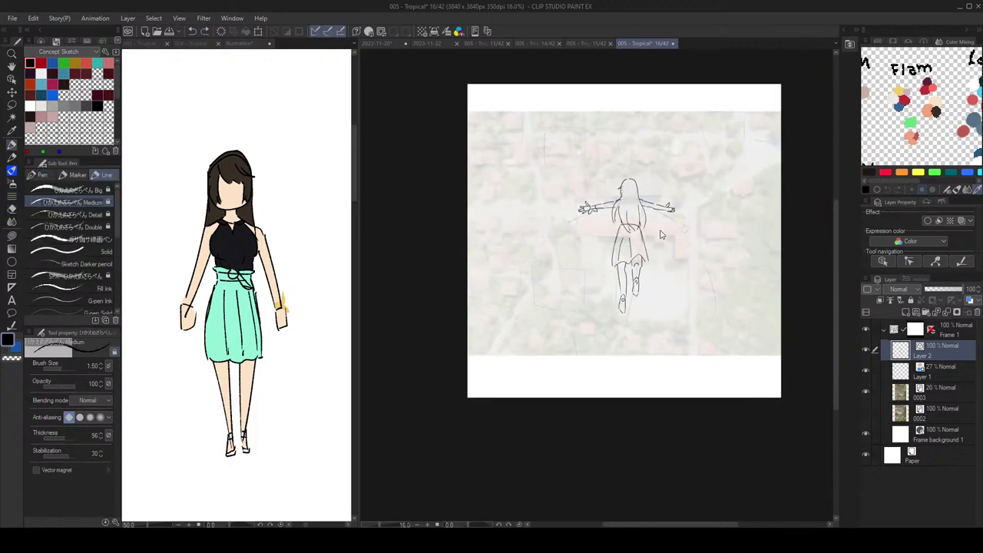
pyautogui.scroll(5, 676, 243)
# Step: Redraw the skirt's right outline with a curve flaring out toward the hem
pyautogui.press('e')
pyautogui.moveTo(603, 249)
pyautogui.mouseDown()
pyautogui.moveTo(612, 252)
pyautogui.moveTo(612, 239)
pyautogui.moveTo(600, 268)
pyautogui.mouseUp()
pyautogui.press('p')
pyautogui.hotkey('ctrl', 'z')
pyautogui.moveTo(640, 238); pyautogui.dragTo(650, 278)
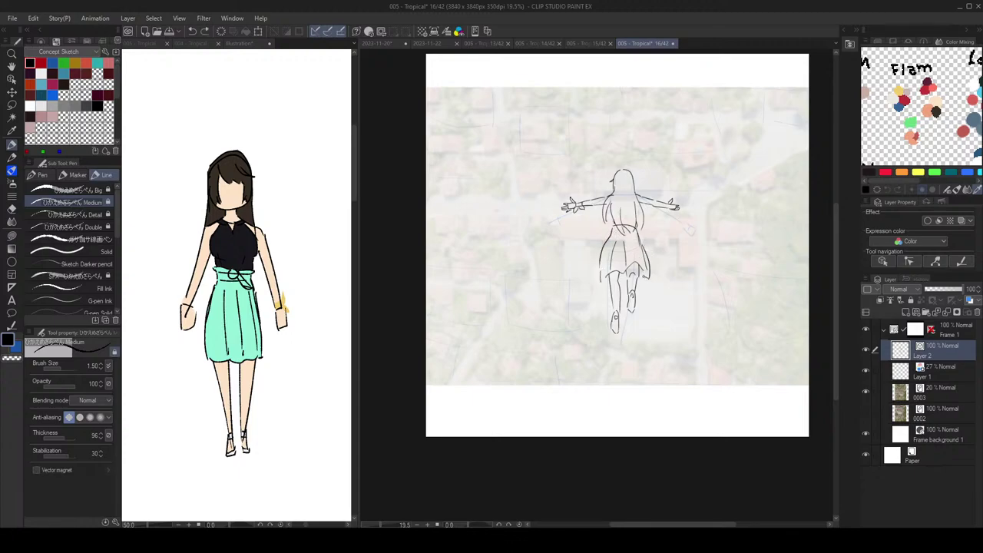
pyautogui.press('h')
pyautogui.hotkey('ctrl', 'z')
pyautogui.scroll(-2, 660, 266)
pyautogui.scroll(3, 667, 259)
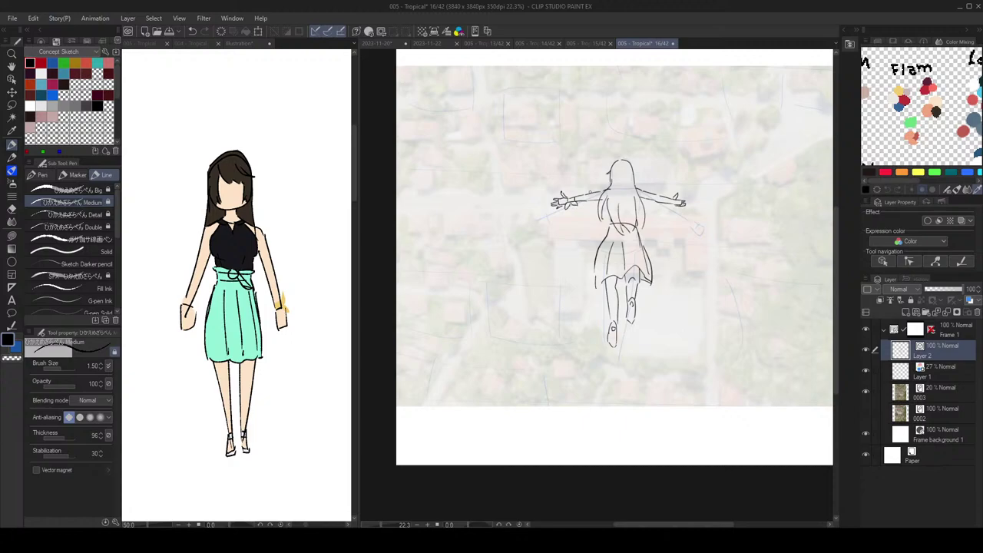
# Step: Erase and rework the skirt's side strokes below the waist
pyautogui.press('e')
pyautogui.moveTo(605, 240)
pyautogui.mouseDown()
pyautogui.moveTo(603, 277)
pyautogui.moveTo(643, 252)
pyautogui.moveTo(651, 259)
pyautogui.mouseUp()
pyautogui.press('p')
pyautogui.hotkey('ctrl', 'z')
pyautogui.press('e')
pyautogui.hotkey('ctrl', 'z')
pyautogui.press('p')
pyautogui.hotkey('ctrl', 'z')
# Step: Draw the skirt's hem lifted into a peaked fold over the raised right leg
pyautogui.press('h')
pyautogui.hscroll(-1, 691, 244)
pyautogui.press('e')
pyautogui.press('p')
pyautogui.moveTo(629, 272)
pyautogui.mouseDown()
pyautogui.moveTo(639, 255)
pyautogui.moveTo(650, 279)
pyautogui.mouseUp()
pyautogui.press('e')
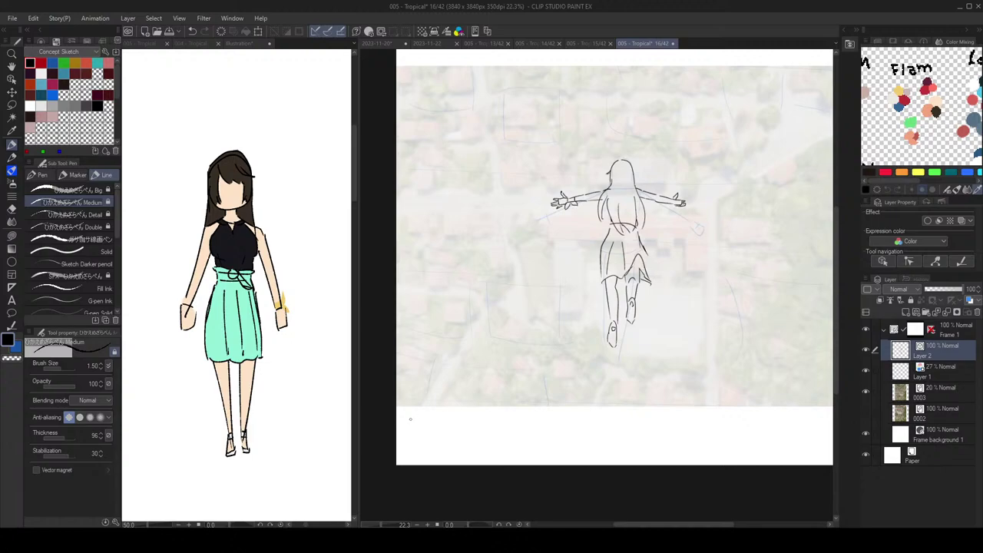
# Step: Refine the skirt's right edge and the strokes around the lifted fold
pyautogui.scroll(2, 642, 281)
pyautogui.press('e')
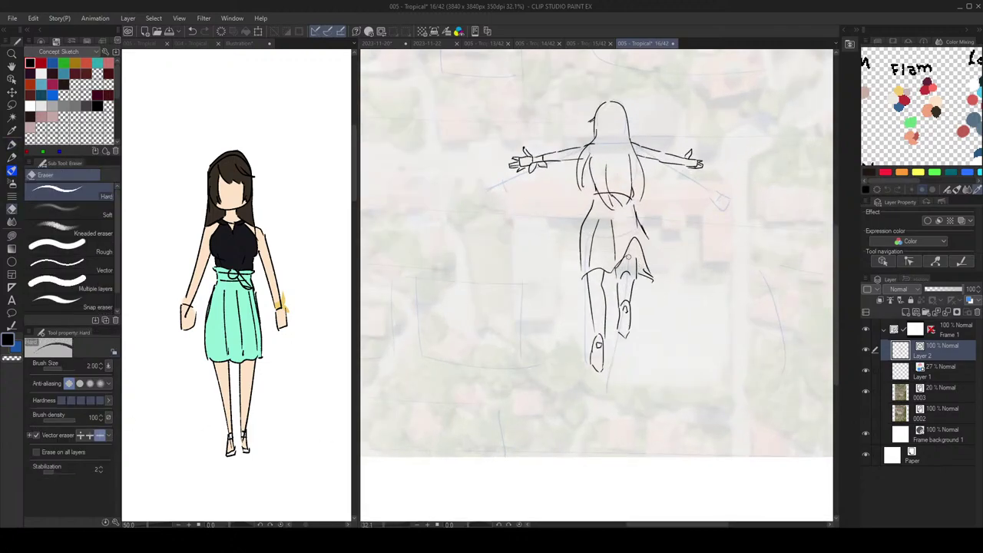
pyautogui.press('p')
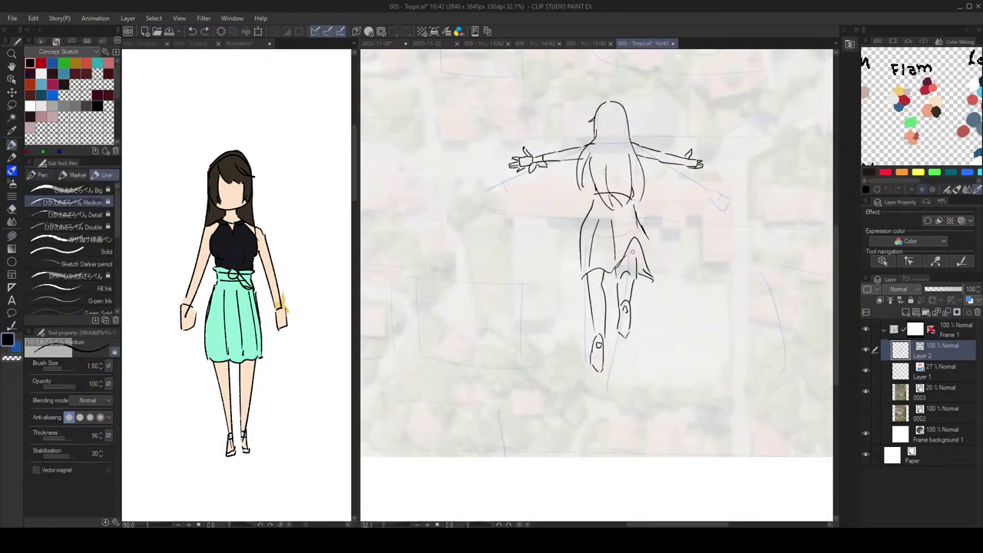
pyautogui.moveTo(659, 244)
pyautogui.mouseDown()
pyautogui.moveTo(650, 192)
pyautogui.moveTo(665, 274)
pyautogui.mouseUp()
pyautogui.press('e')
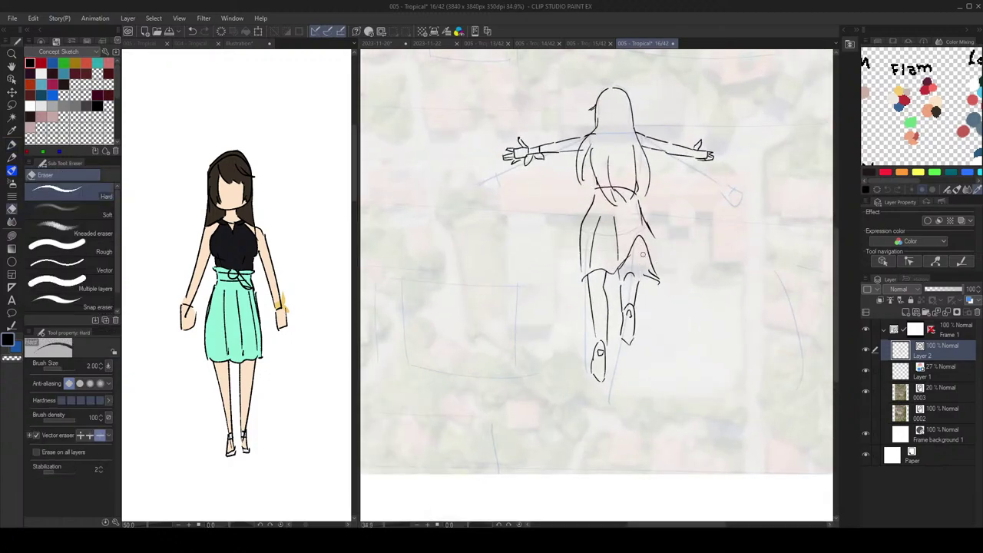
pyautogui.press('p')
pyautogui.scroll(-1, 641, 264)
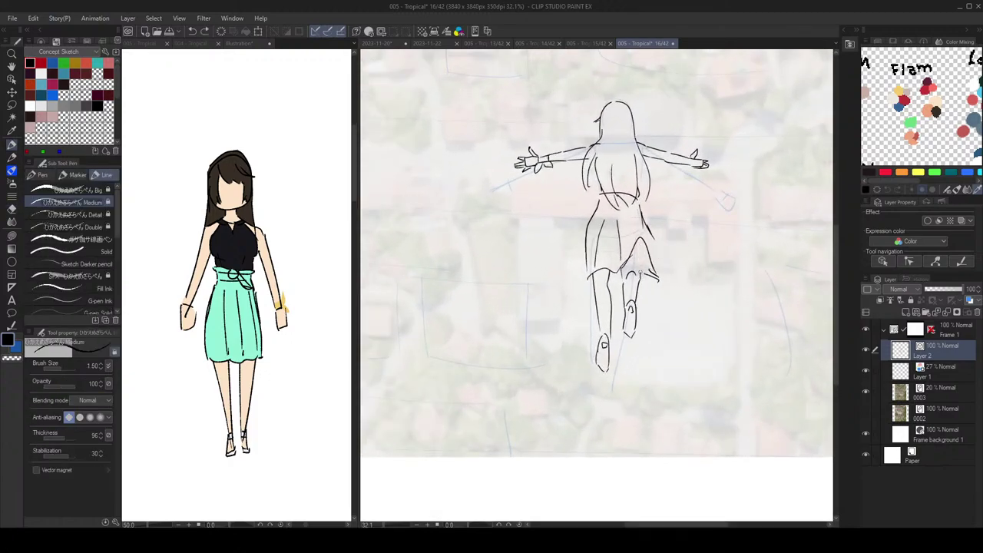
pyautogui.scroll(-2, 652, 236)
pyautogui.scroll(1, 666, 265)
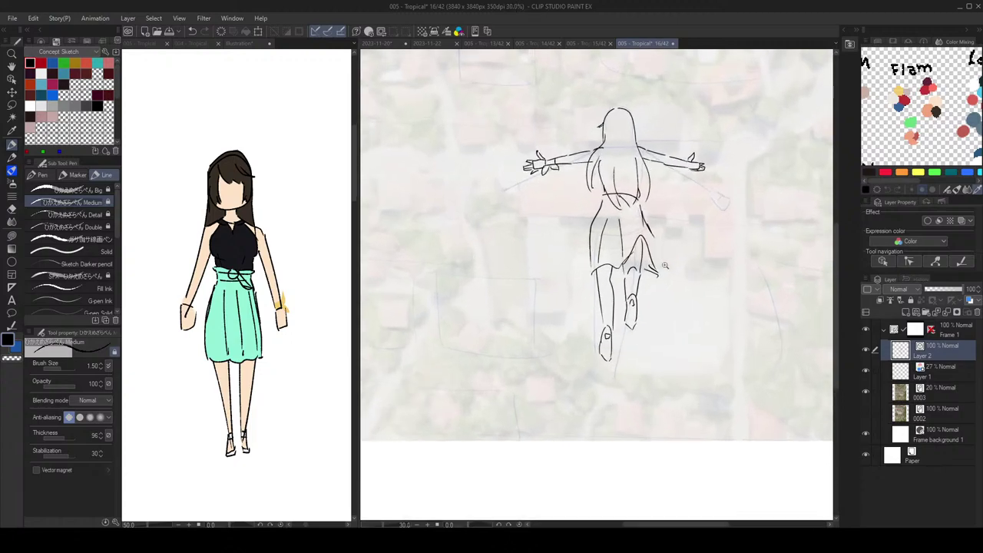
# Step: Erase the stray hem strokes at the fold's outer corner and try new hem and edge lines
pyautogui.press('e')
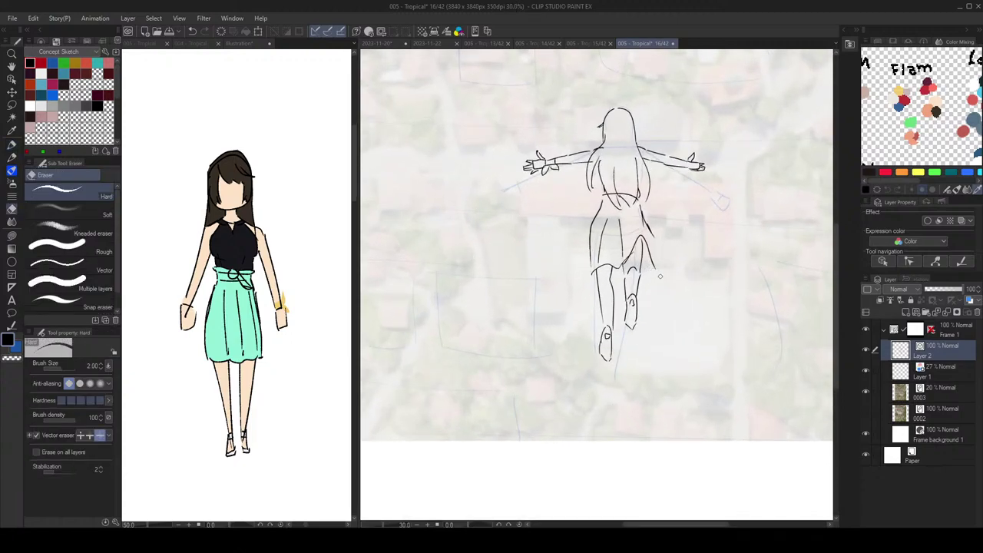
pyautogui.press('p')
pyautogui.hotkey('ctrl', 'z')
pyautogui.moveTo(641, 268); pyautogui.dragTo(658, 274)
pyautogui.hotkey('ctrl', 'z')
pyautogui.moveTo(644, 221); pyautogui.dragTo(661, 264)
pyautogui.hotkey('ctrl', 'z')
# Step: Replace the skirt's right edge with a smoother curve from the waist down to the fold's corner
pyautogui.press('e')
pyautogui.moveTo(650, 230)
pyautogui.mouseDown()
pyautogui.moveTo(645, 218)
pyautogui.moveTo(660, 267)
pyautogui.mouseUp()
pyautogui.press('p')
pyautogui.hotkey('ctrl', 'z')
pyautogui.hotkey('ctrl', 'z')
pyautogui.moveTo(642, 214)
pyautogui.mouseDown()
pyautogui.moveTo(658, 274)
pyautogui.moveTo(630, 256)
pyautogui.mouseUp()
pyautogui.press('e')
pyautogui.press('p')
pyautogui.scroll(-2, 679, 265)
pyautogui.scroll(3, 680, 265)
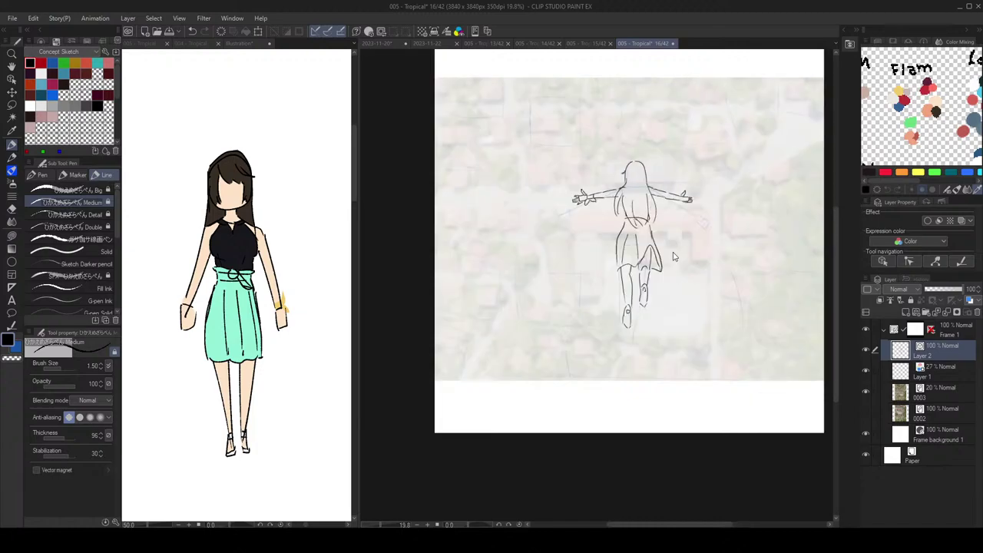
# Step: Try a hem stroke across the bottom of the lifted skirt fold
pyautogui.press('e')
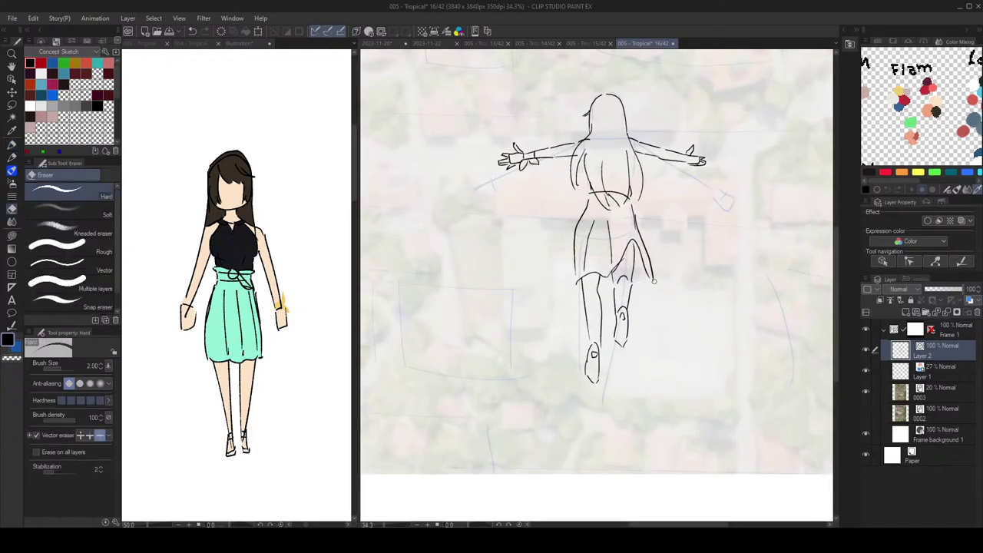
pyautogui.press('p')
pyautogui.moveTo(652, 275)
pyautogui.mouseDown()
pyautogui.moveTo(656, 284)
pyautogui.moveTo(641, 292)
pyautogui.moveTo(613, 279)
pyautogui.mouseUp()
pyautogui.hotkey('ctrl', 'z')
pyautogui.hotkey('ctrl', 'z')
pyautogui.scroll(-6, 649, 262)
pyautogui.scroll(5, 667, 265)
# Step: Draw a curved hem closing the bottom of the skirt's right fold and trim the overlapping lines
pyautogui.press('e')
pyautogui.press('p')
pyautogui.scroll(-5, 634, 272)
pyautogui.scroll(6, 628, 263)
pyautogui.press('e')
pyautogui.moveTo(612, 280); pyautogui.dragTo(622, 287)
pyautogui.press('p')
pyautogui.scroll(-3, 616, 285)
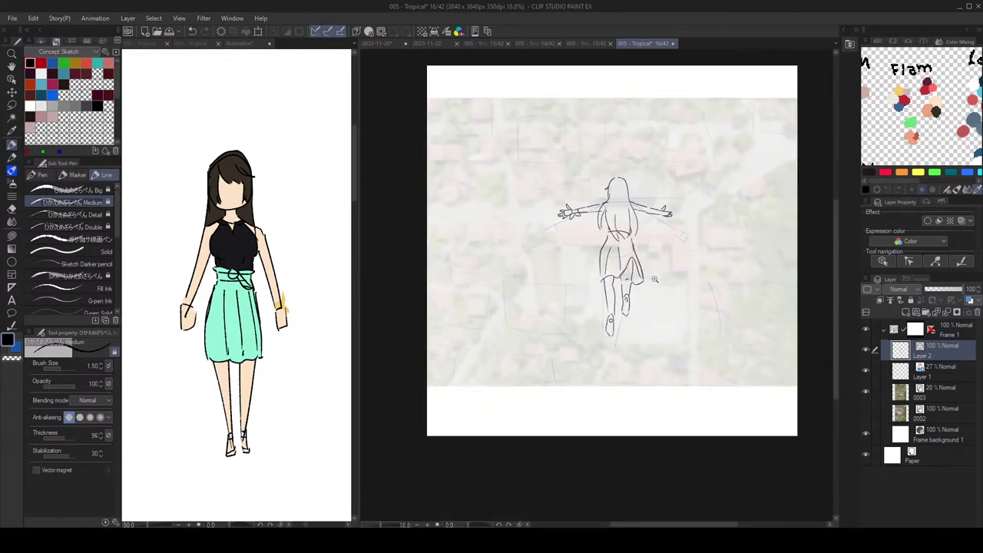
# Step: Adjust the skirt fold's inner edge where it meets the hem between the legs
pyautogui.scroll(4, 617, 285)
pyautogui.press('e')
pyautogui.press('p')
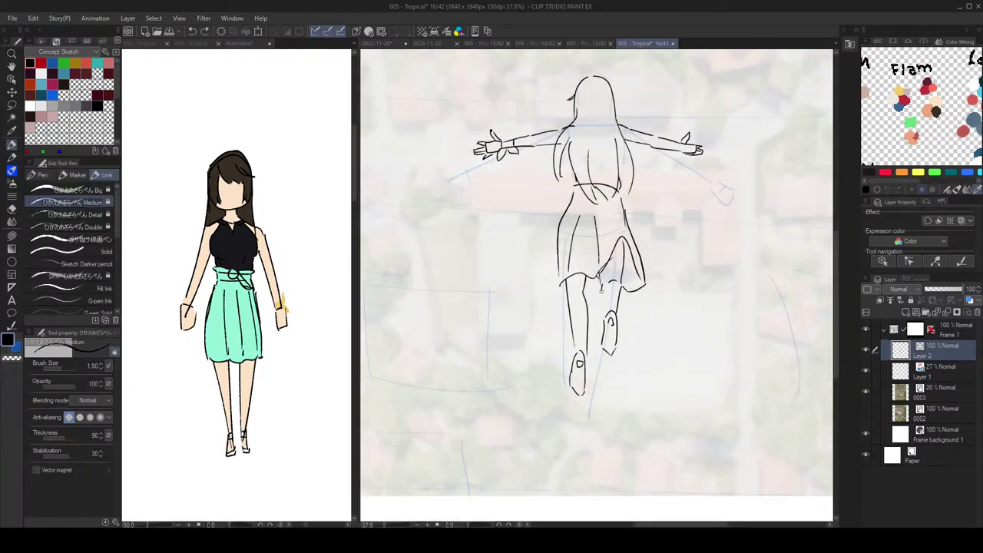
pyautogui.scroll(-3, 641, 302)
pyautogui.scroll(3, 654, 306)
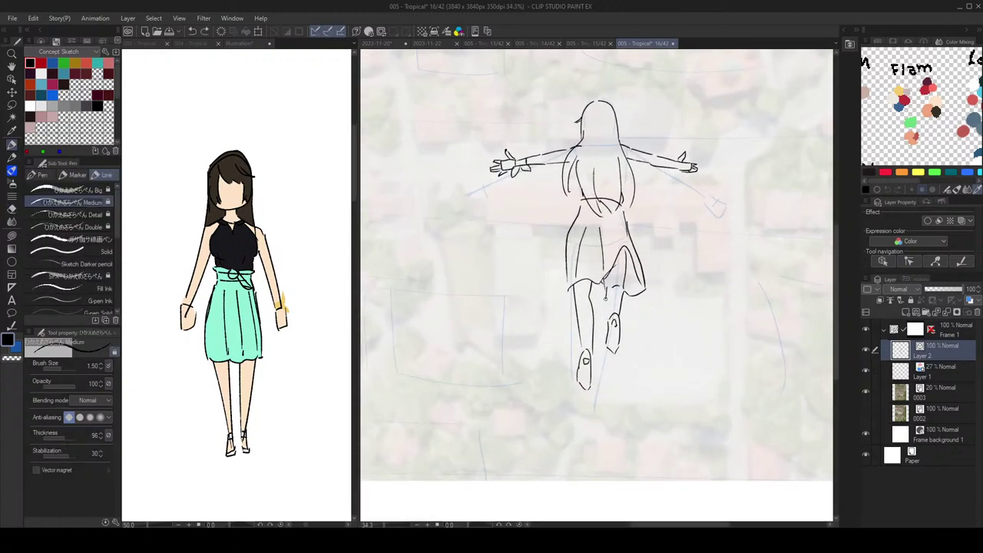
pyautogui.press('e')
pyautogui.press('p')
# Step: Clean up the lines where the raised right leg meets the underside of the skirt fold
pyautogui.scroll(-3, 644, 307)
pyautogui.scroll(-2, 653, 299)
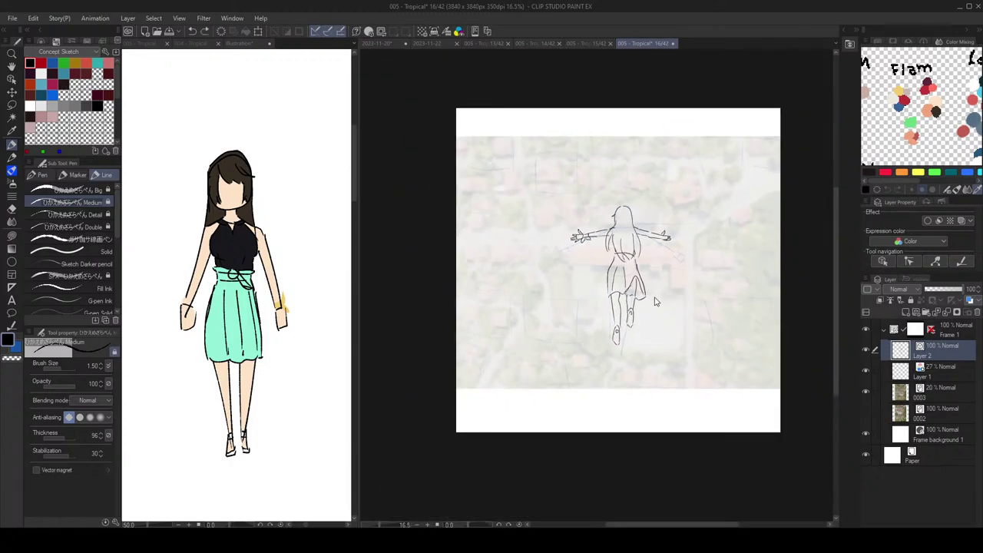
pyautogui.scroll(4, 653, 301)
pyautogui.press('e')
pyautogui.press('p')
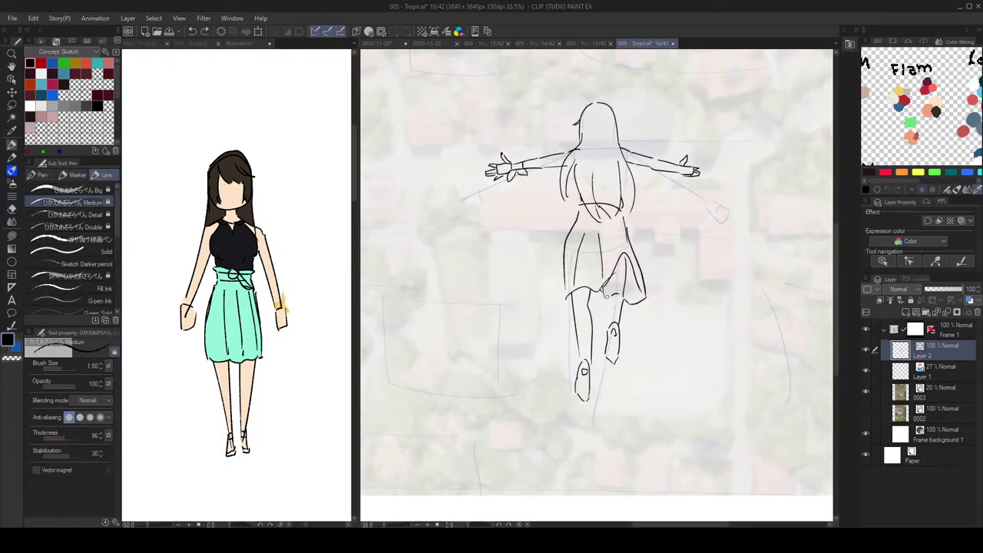
pyautogui.press('e')
pyautogui.press('p')
pyautogui.scroll(-2, 609, 296)
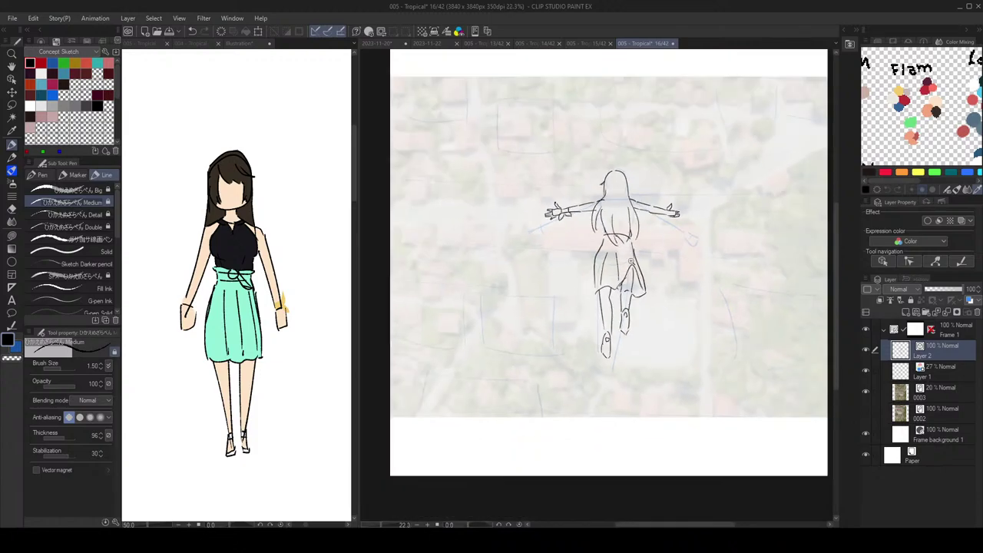
pyautogui.scroll(1, 618, 295)
pyautogui.press('e')
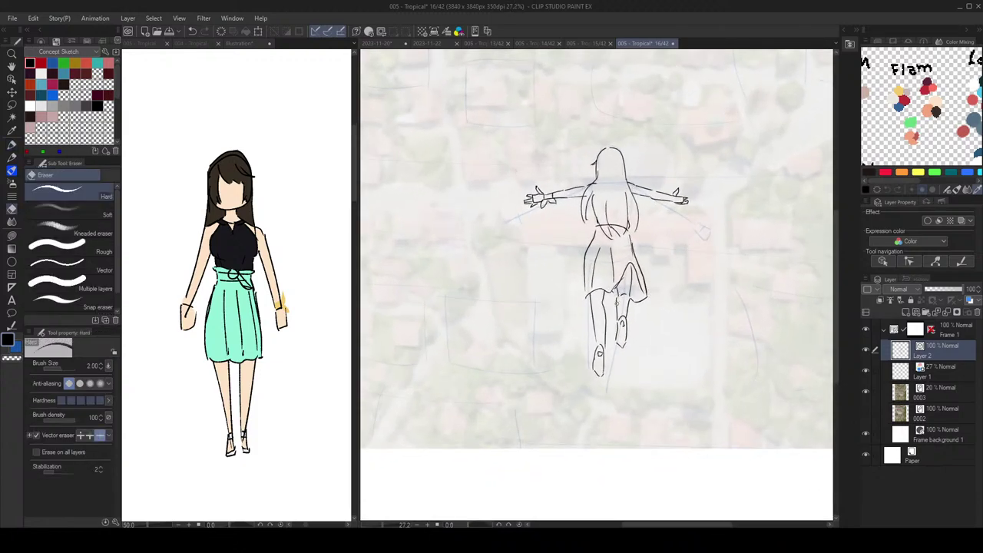
pyautogui.press('p')
# Step: Set the vector eraser to erase up to intersections and remove the waistline crossing the hair
pyautogui.scroll(-2, 655, 311)
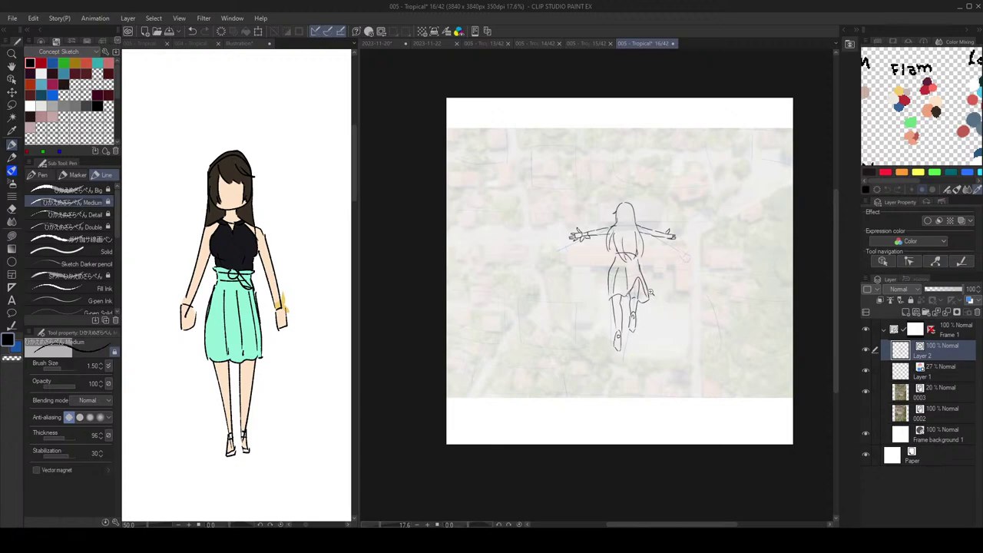
pyautogui.scroll(3, 676, 315)
pyautogui.scroll(-2, 665, 298)
pyautogui.scroll(-2, 666, 298)
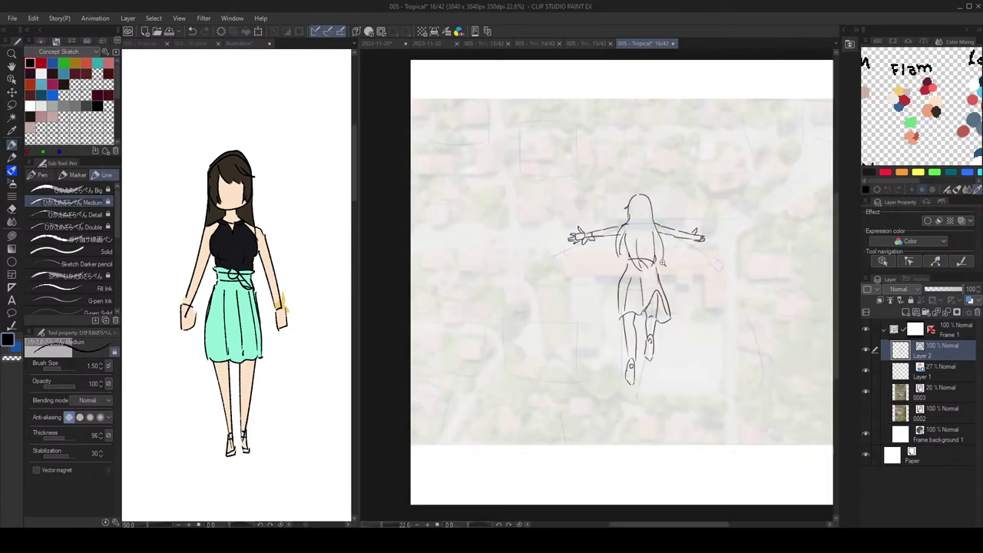
pyautogui.scroll(3, 666, 298)
pyautogui.press('e')
pyautogui.click(91, 435)
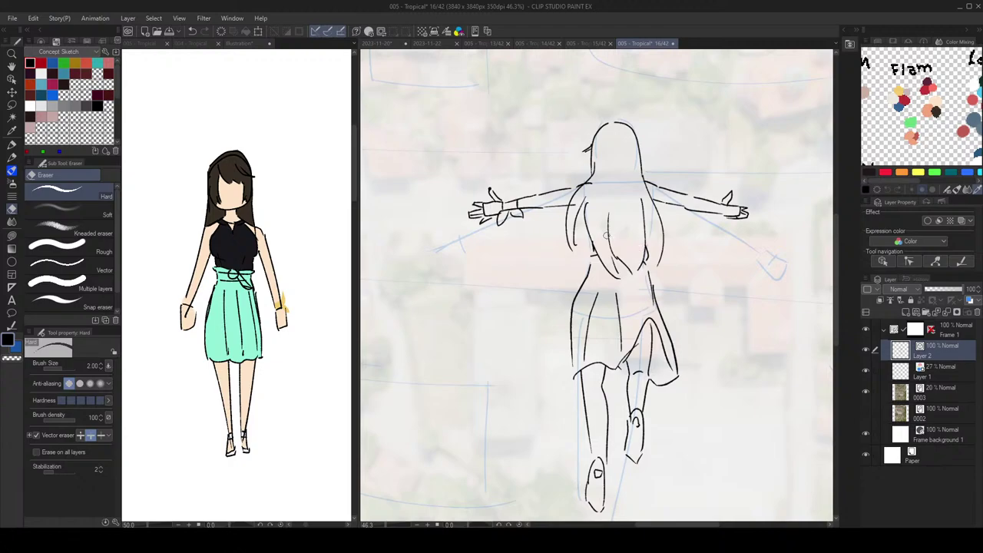
pyautogui.press('p')
# Step: Switch the vector eraser back to whole lines and draw small marks at the waist beside the hair tips
pyautogui.press('e')
pyautogui.click(100, 437)
pyautogui.press('p')
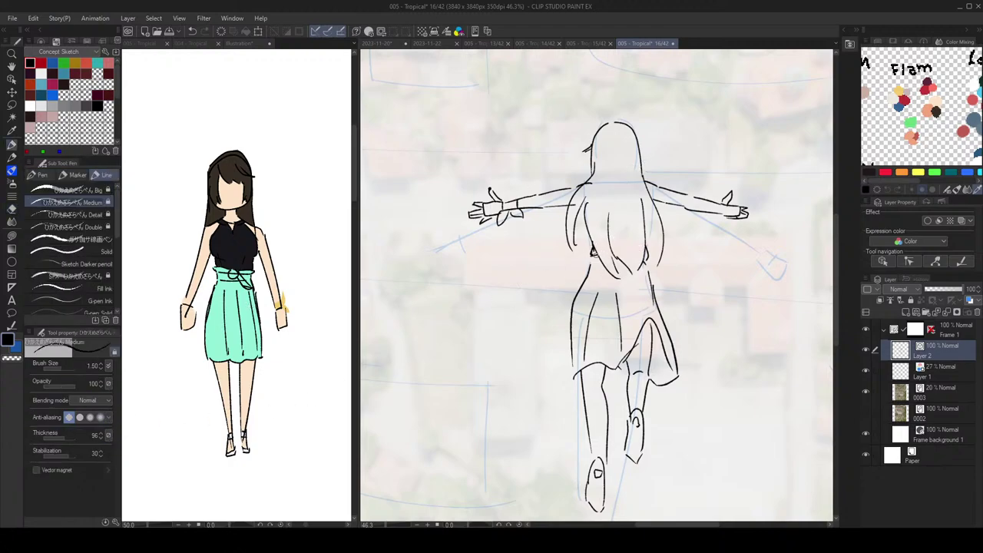
pyautogui.scroll(-2, 677, 246)
pyautogui.scroll(2, 718, 225)
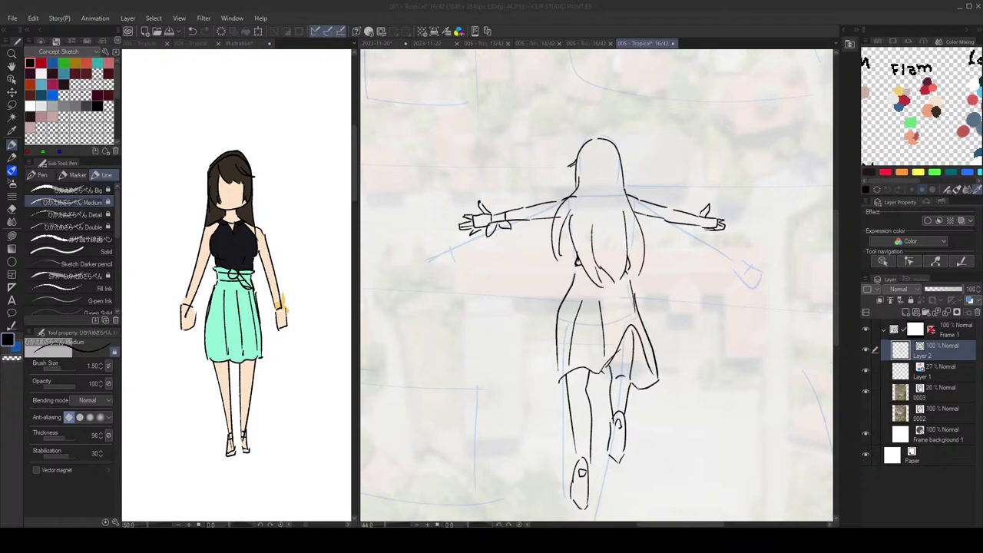
pyautogui.scroll(-2, 686, 228)
pyautogui.scroll(4, 685, 228)
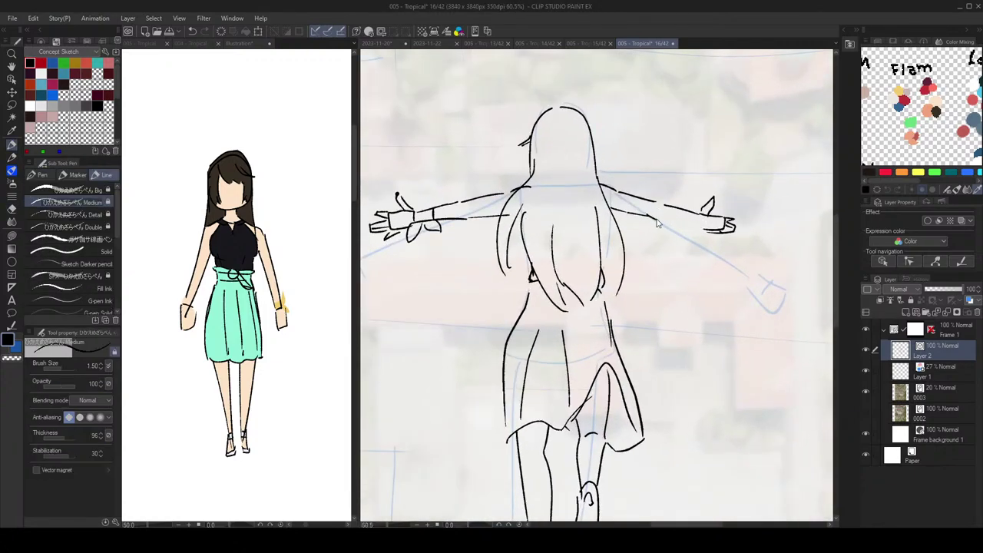
pyautogui.scroll(-3, 688, 225)
pyautogui.scroll(3, 702, 226)
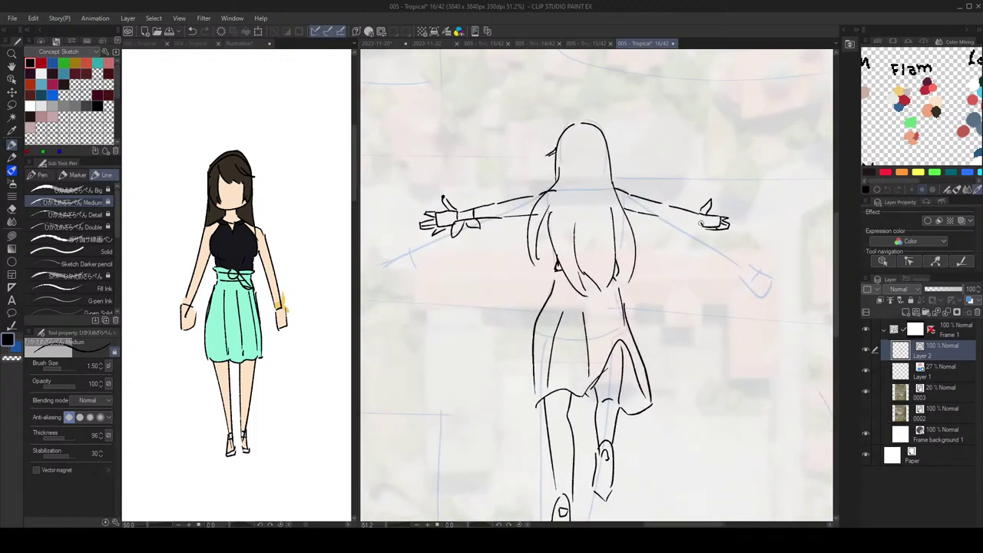
# Step: Touch up the outlines of both outstretched arms between the shoulders and the hands
pyautogui.scroll(-3, 668, 215)
pyautogui.scroll(3, 683, 204)
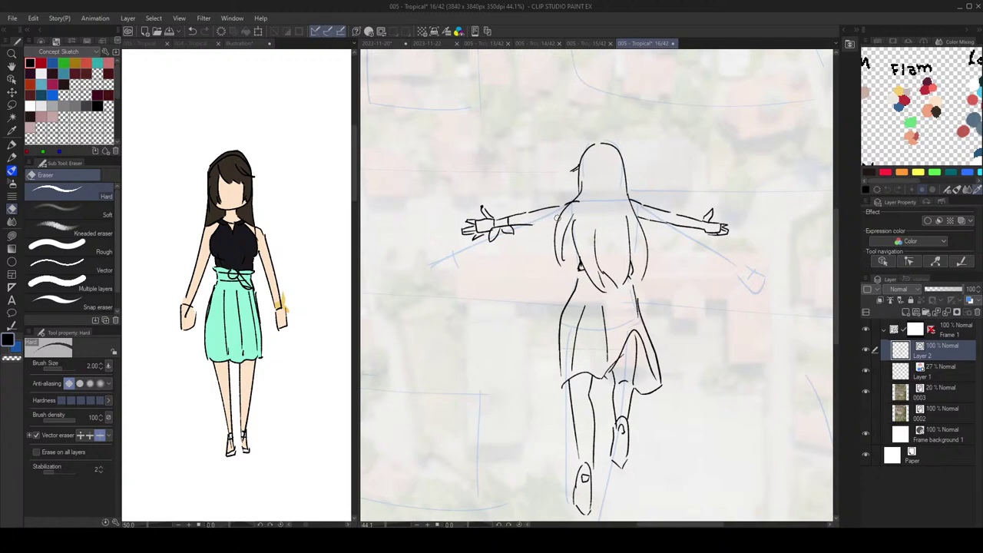
pyautogui.scroll(-3, 536, 221)
pyautogui.scroll(3, 642, 213)
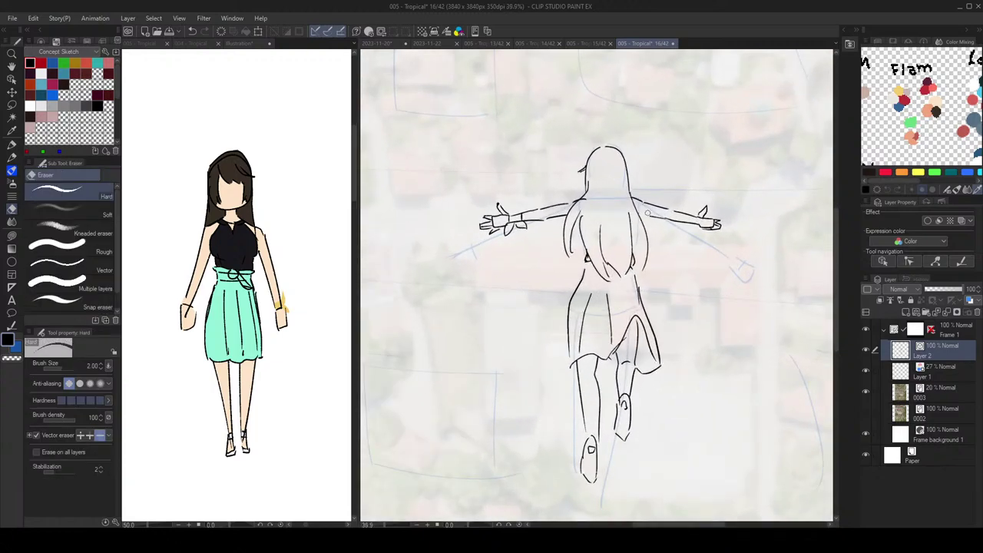
pyautogui.scroll(-3, 646, 215)
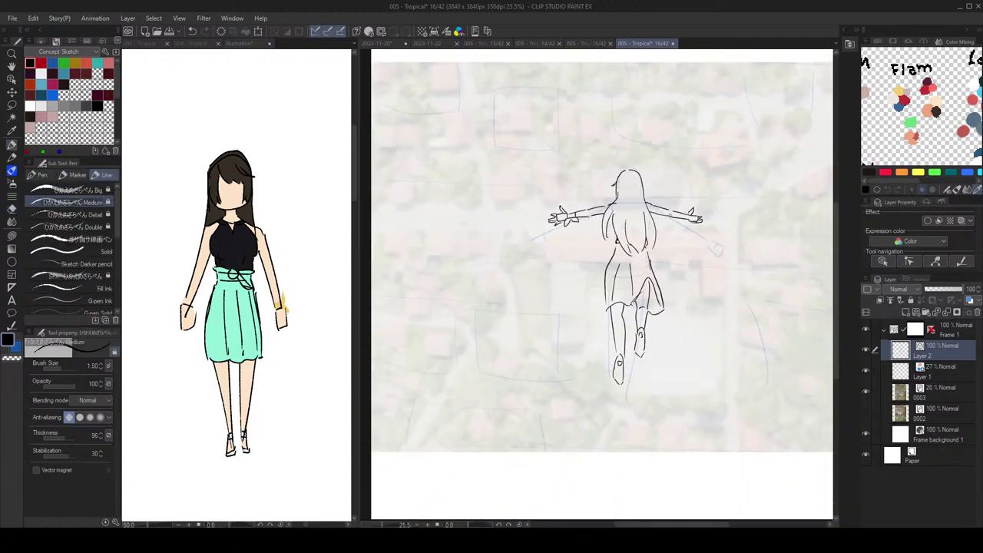
# Step: Check the whole figure's balance in a mirrored view of the canvas, and restore the normal orientation
pyautogui.scroll(-3, 703, 182)
pyautogui.press('h')
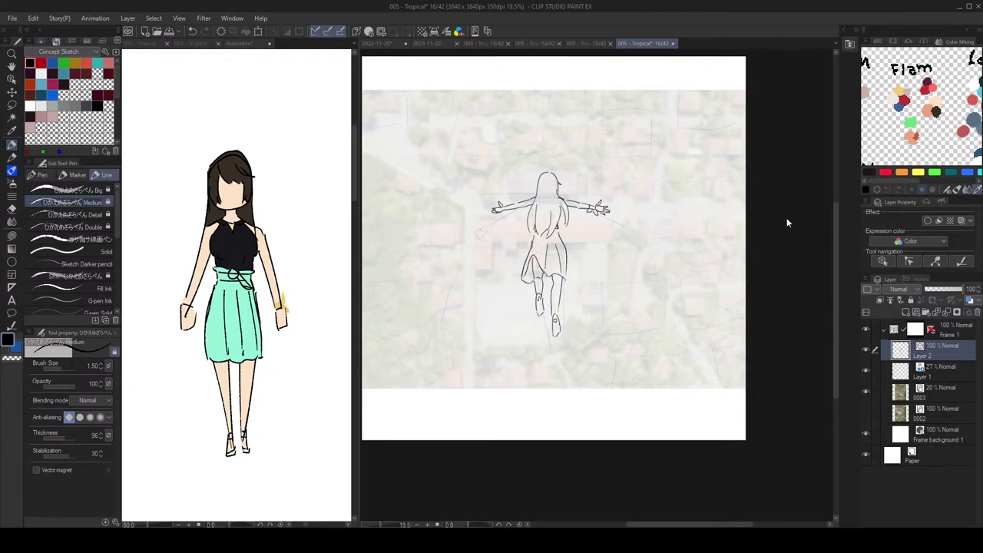
pyautogui.hscroll(-2, 787, 222)
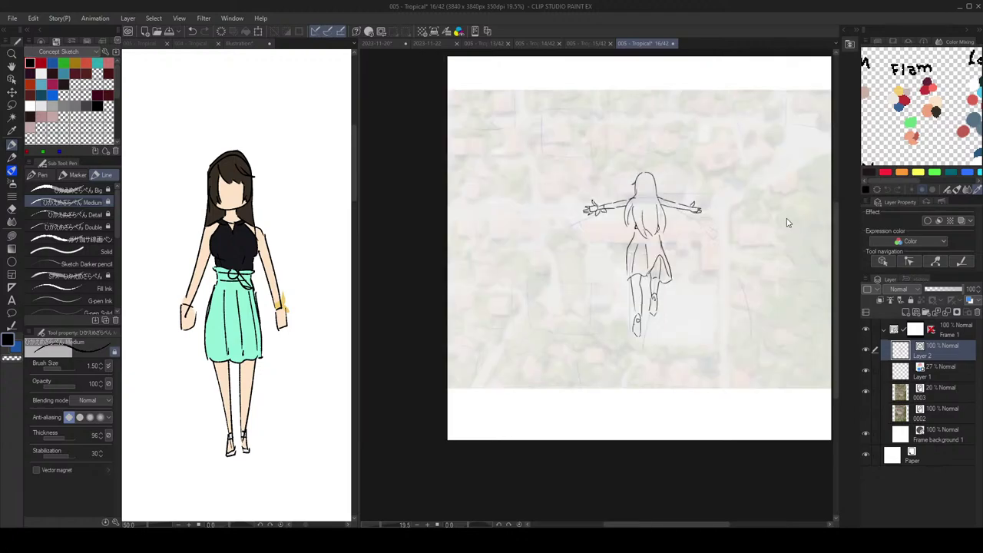
pyautogui.scroll(3, 787, 223)
# Step: Tidy the fingers and palm edge of the hand on the figure's right-pointing arm
pyautogui.press('e')
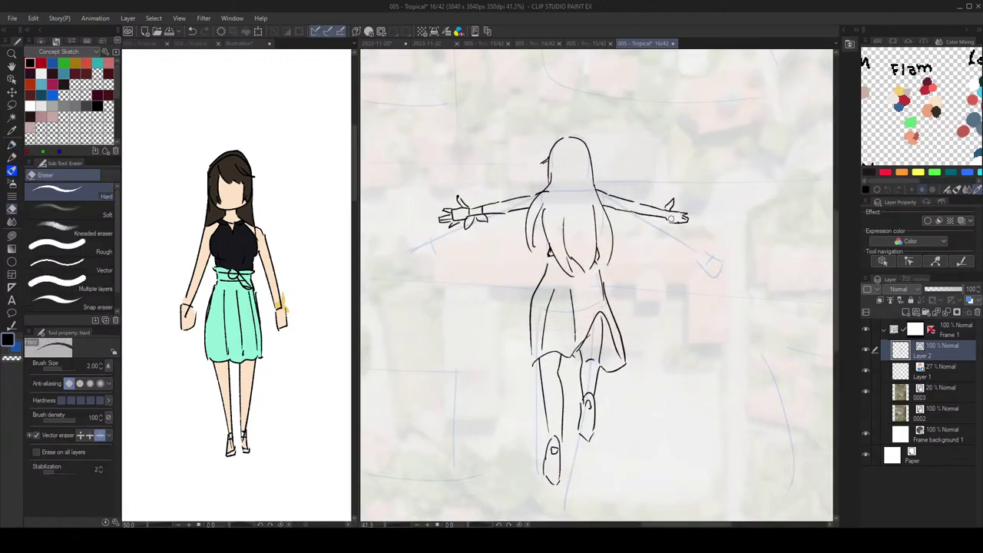
pyautogui.press('p')
pyautogui.press('e')
pyautogui.press('p')
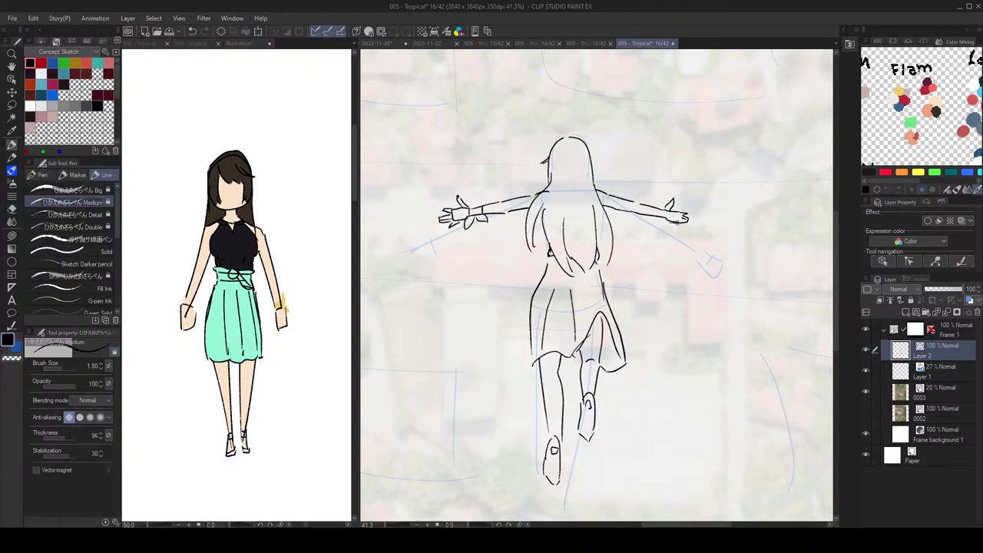
pyautogui.scroll(-3, 707, 211)
pyautogui.scroll(3, 710, 209)
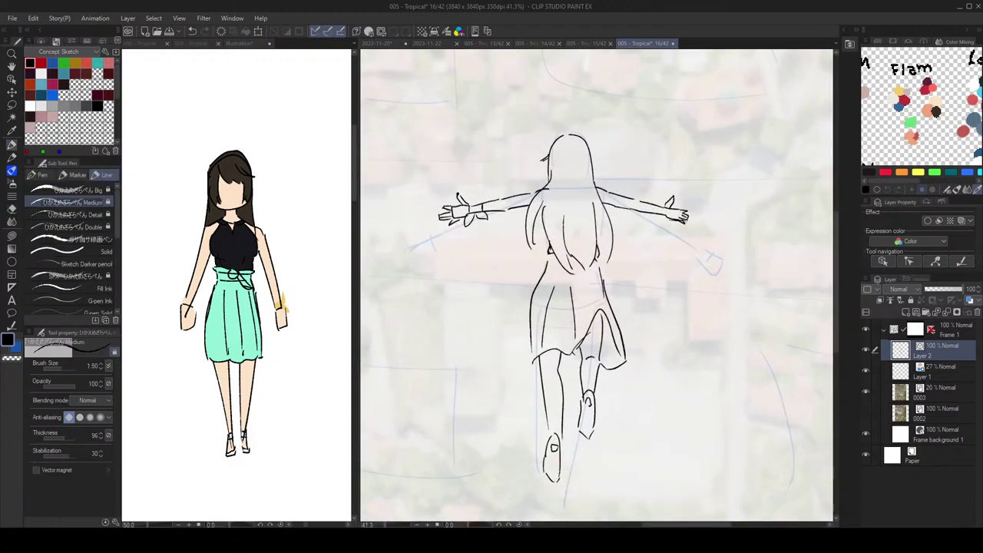
# Step: Rework the hand on the left-pointing arm with separate spread fingers and an open palm joining the wrist
pyautogui.scroll(-3, 707, 209)
pyautogui.scroll(4, 707, 209)
pyautogui.press('e')
pyautogui.press('p')
pyautogui.scroll(-3, 676, 208)
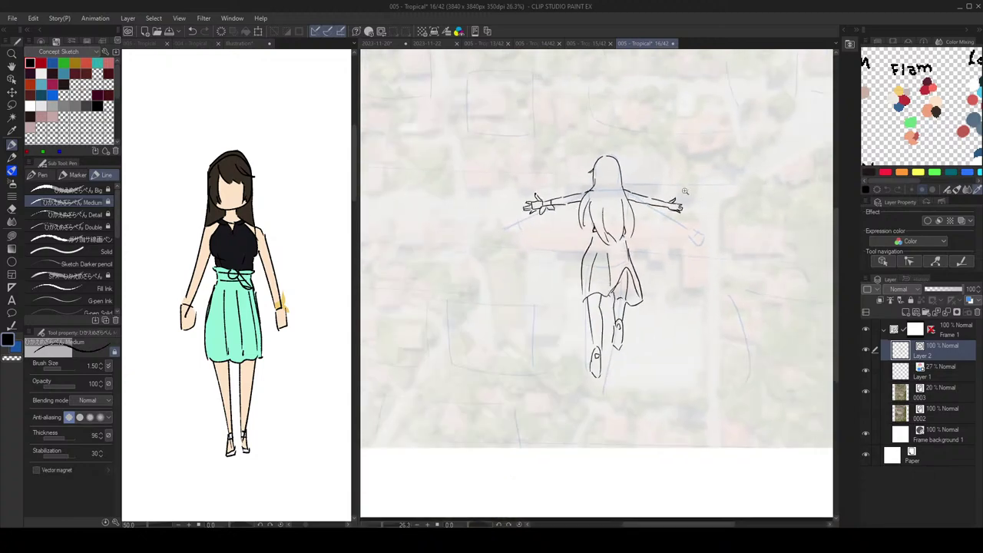
pyautogui.scroll(-1, 691, 205)
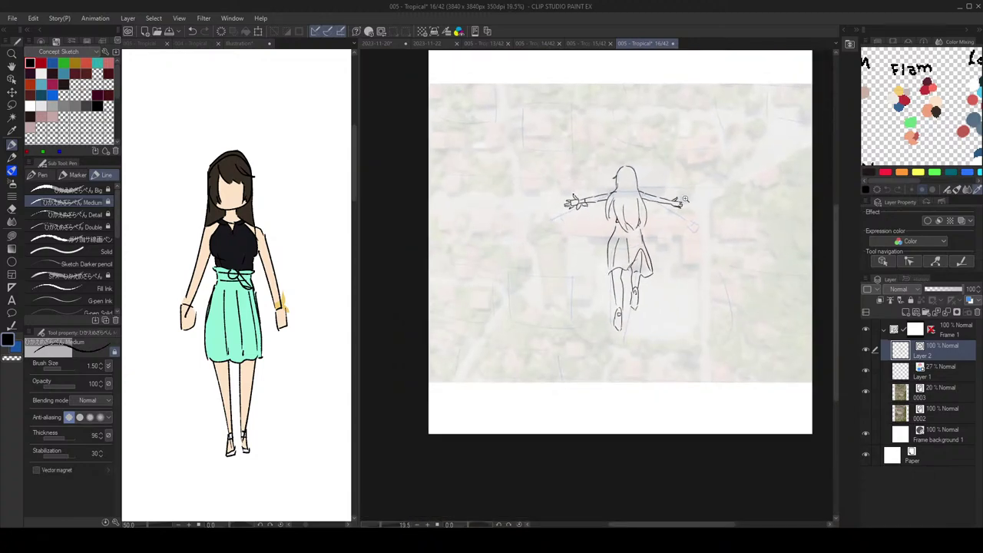
pyautogui.scroll(5, 599, 201)
pyautogui.press('e')
pyautogui.moveTo(491, 224); pyautogui.dragTo(495, 221)
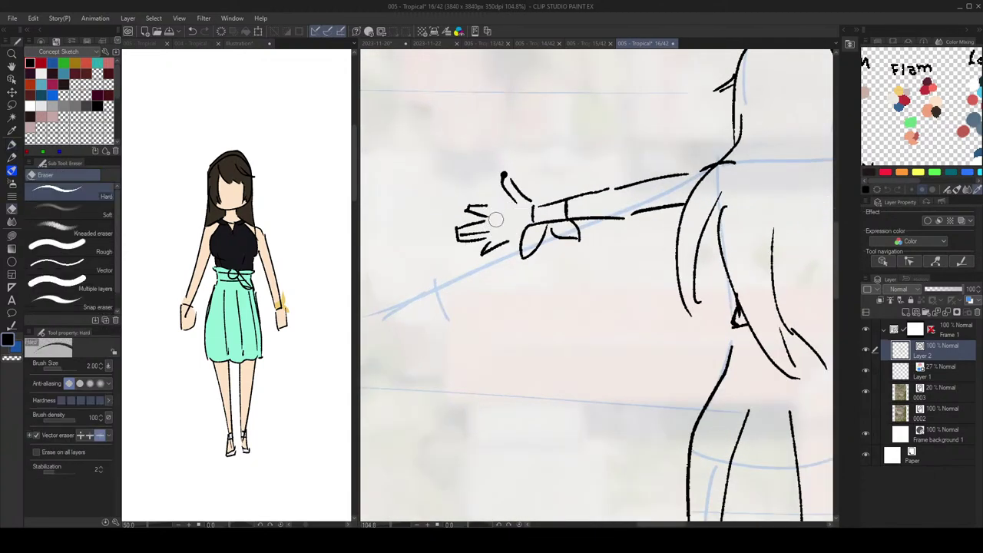
pyautogui.press('p')
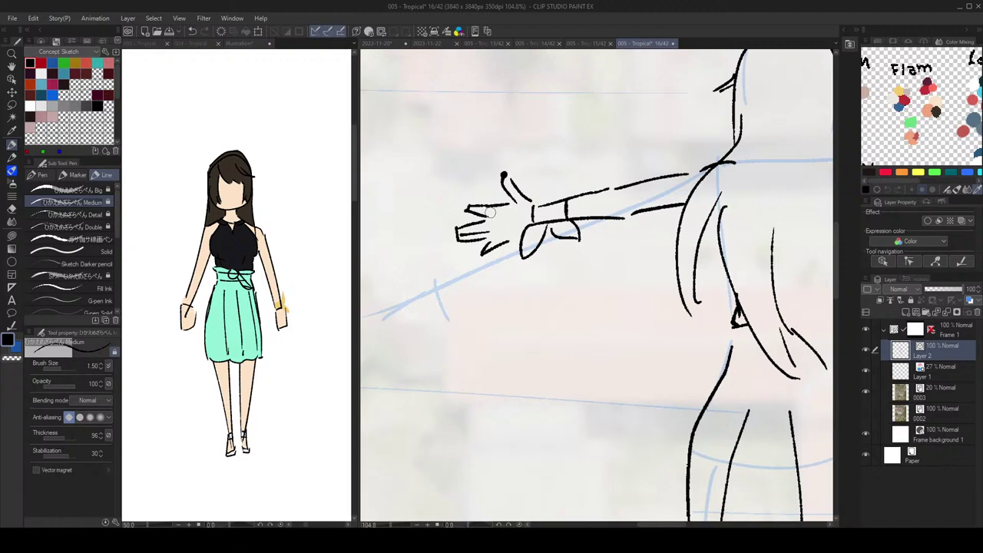
# Step: Erase the old hand lines on the right-pointing arm and draw a new hand with spread fingers
pyautogui.scroll(-4, 574, 185)
pyautogui.scroll(-1, 574, 185)
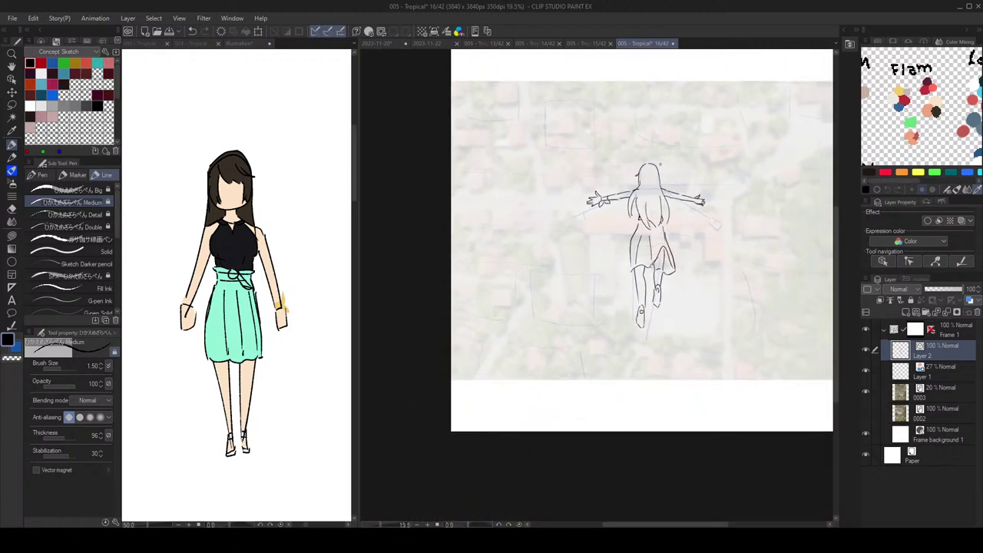
pyautogui.scroll(2, 694, 203)
pyautogui.press('e')
pyautogui.scroll(-2, 694, 206)
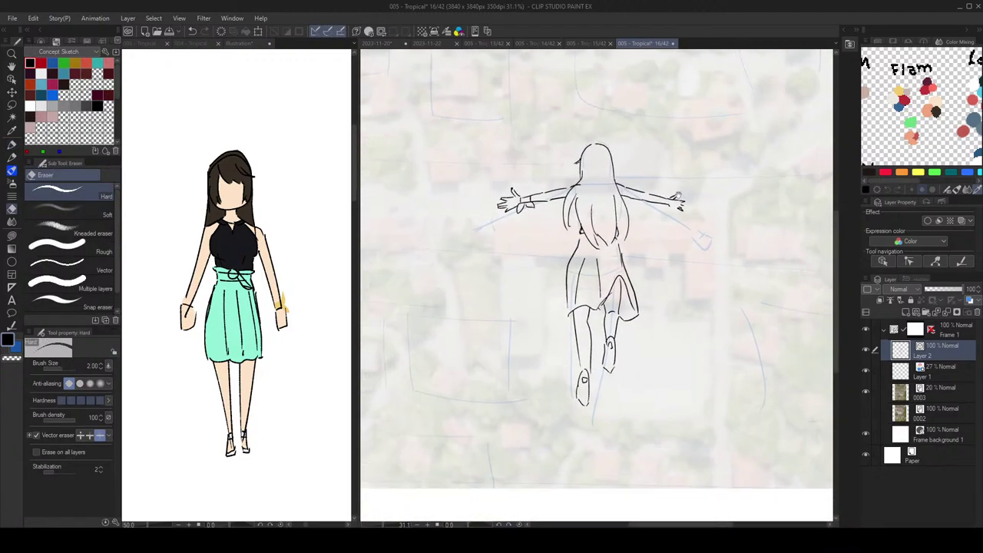
pyautogui.click(680, 209)
pyautogui.press('p')
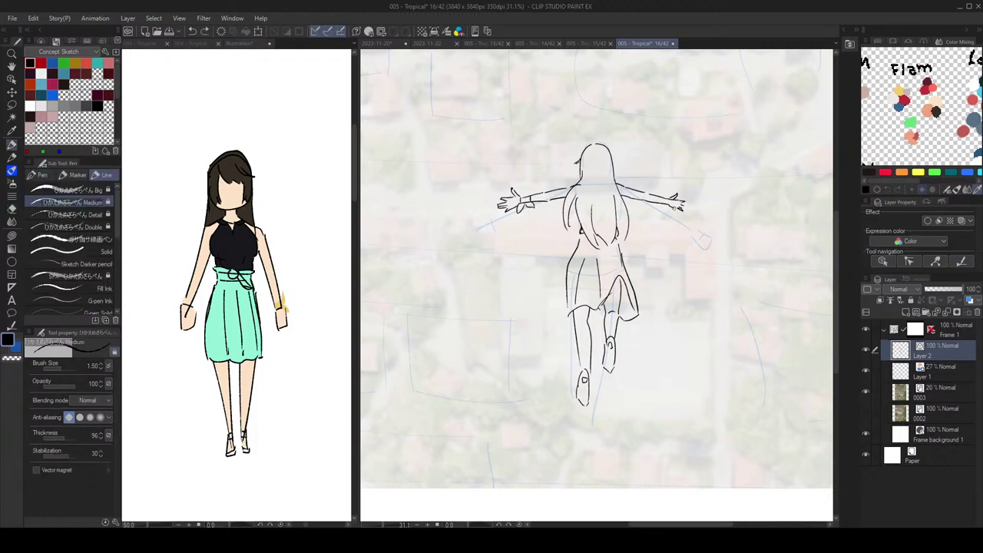
# Step: Adjust the new hand's finger and palm lines where they extend from the right-pointing arm's wrist
pyautogui.press('e')
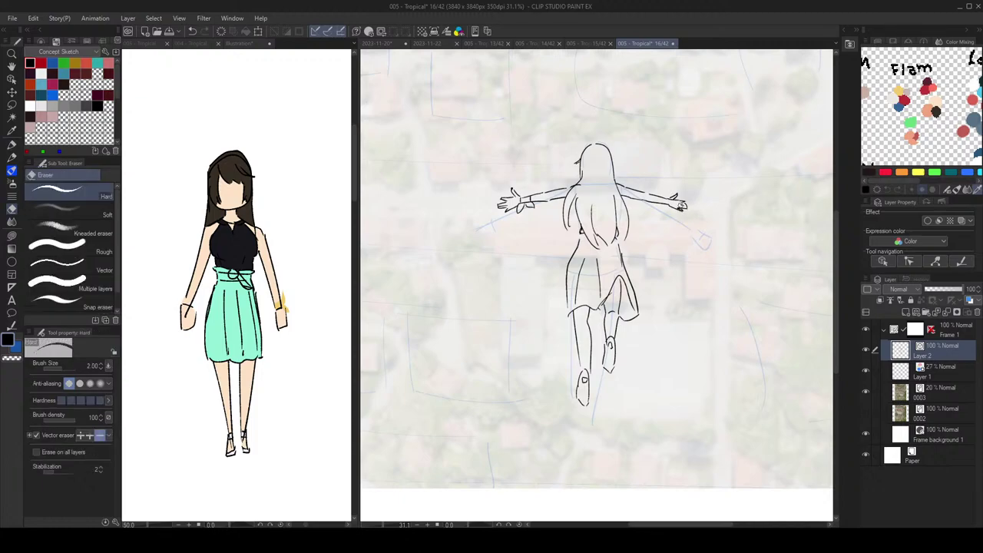
pyautogui.press('p')
pyautogui.press('e')
pyautogui.press('p')
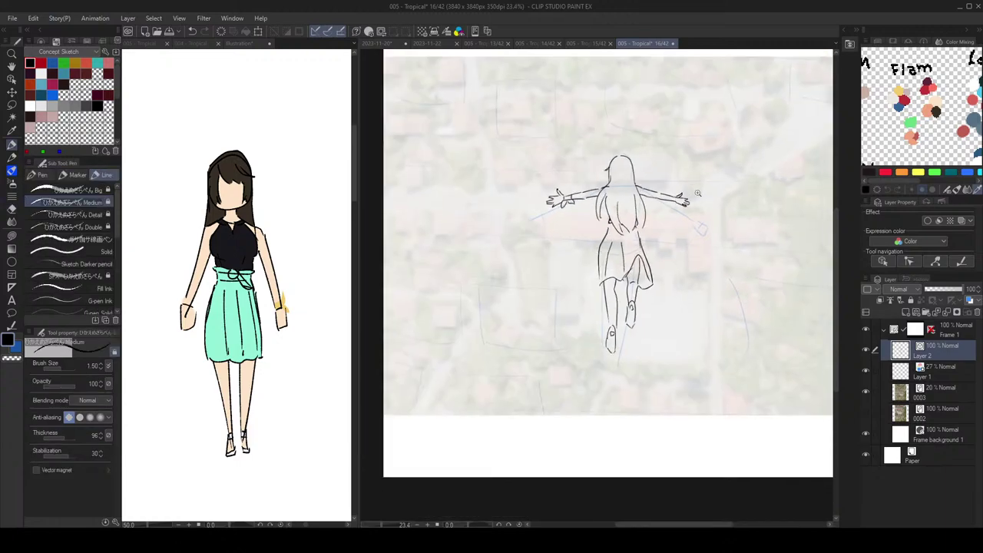
pyautogui.click(699, 196)
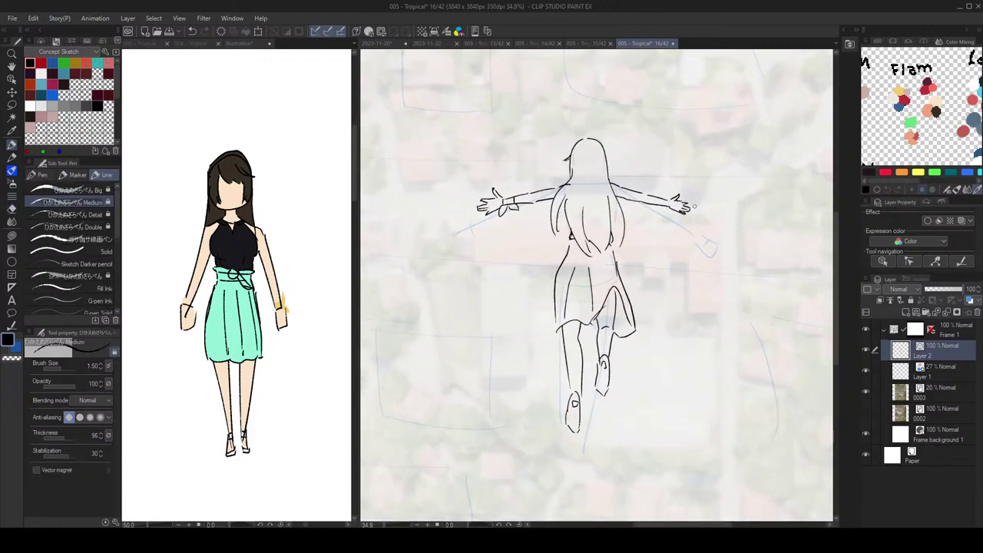
pyautogui.press('e')
pyautogui.press('p')
pyautogui.keyDown('alt'); pyautogui.click(712, 205); pyautogui.keyUp('alt')
pyautogui.click(676, 204)
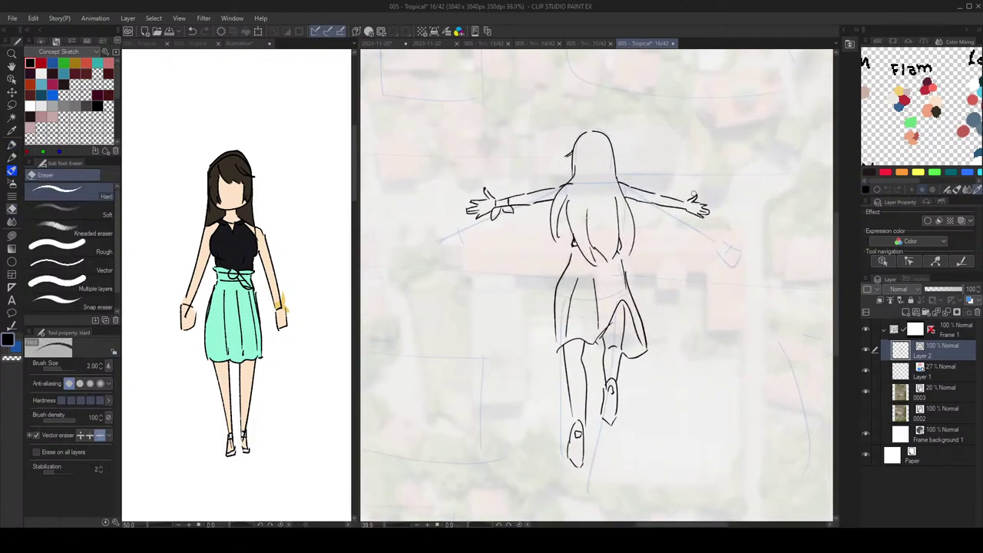
# Step: Redraw the thumb and refine the palm and fingers of the hand on the right-pointing arm
pyautogui.scroll(-3, 704, 202)
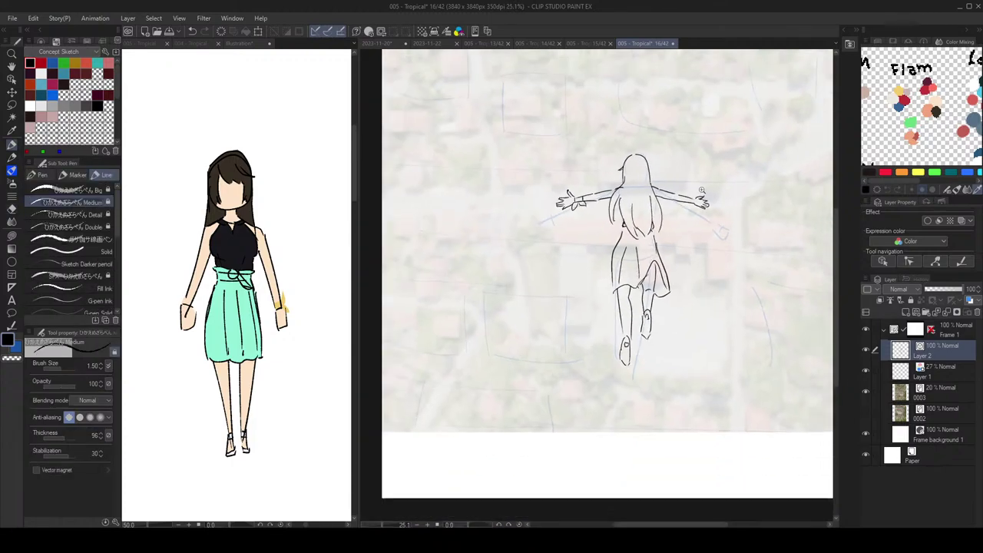
pyautogui.scroll(5, 704, 202)
pyautogui.press('e')
pyautogui.press('p')
pyautogui.moveTo(695, 203); pyautogui.dragTo(701, 207)
pyautogui.press('e')
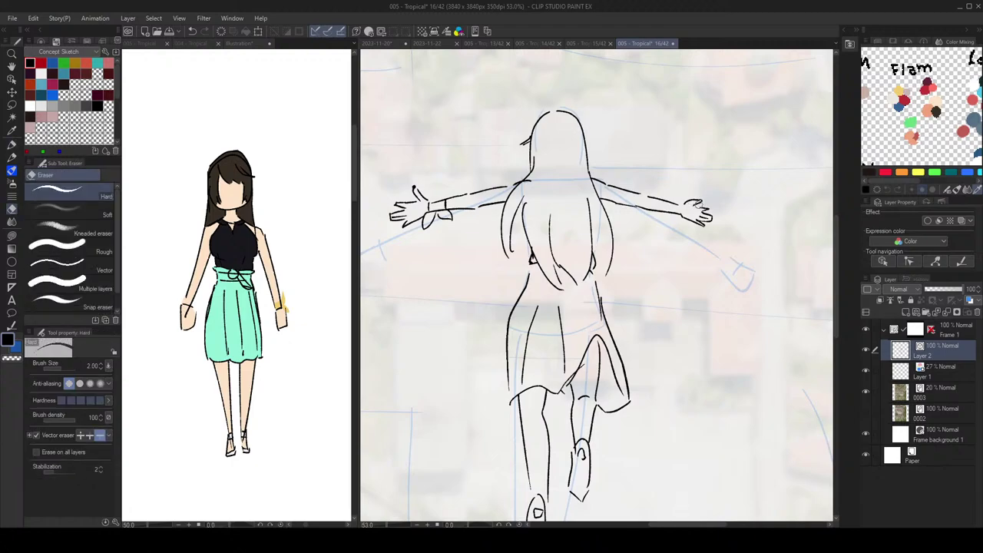
pyautogui.press('p')
pyautogui.scroll(-4, 725, 204)
pyautogui.scroll(5, 725, 203)
pyautogui.press('e')
pyautogui.press('p')
pyautogui.scroll(-6, 716, 215)
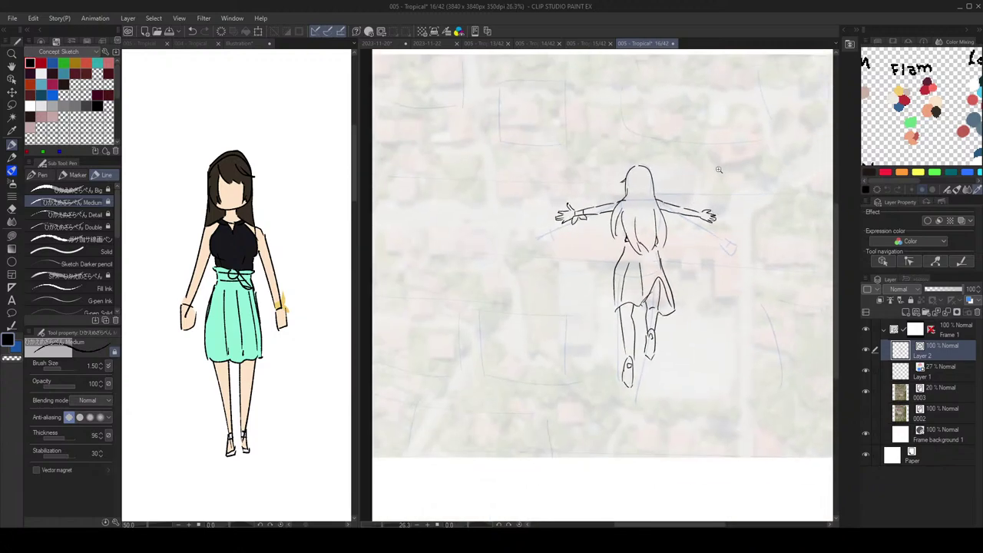
# Step: Clean up the left shoulder line where the arm meets the long hair
pyautogui.scroll(-2, 704, 175)
pyautogui.scroll(3, 685, 180)
pyautogui.press('e')
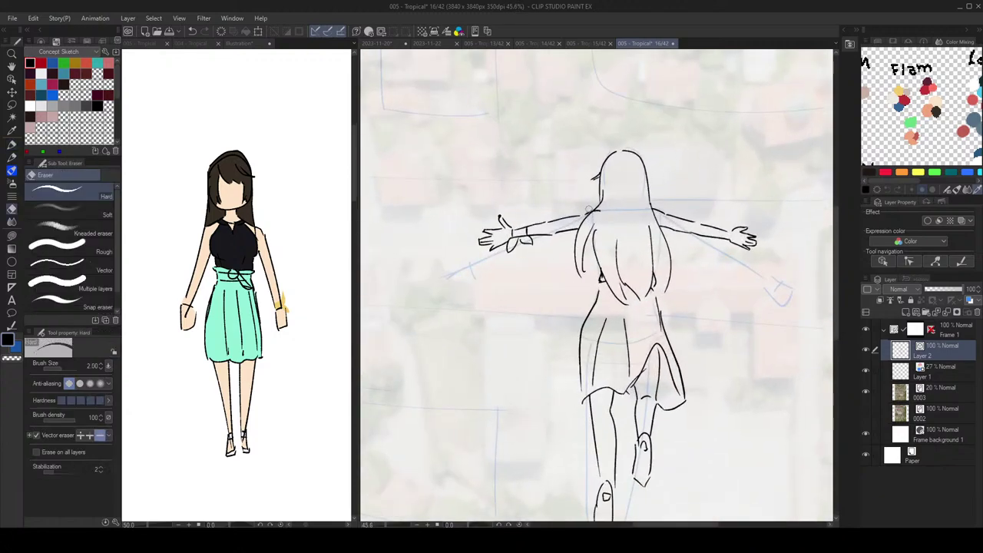
pyautogui.press('p')
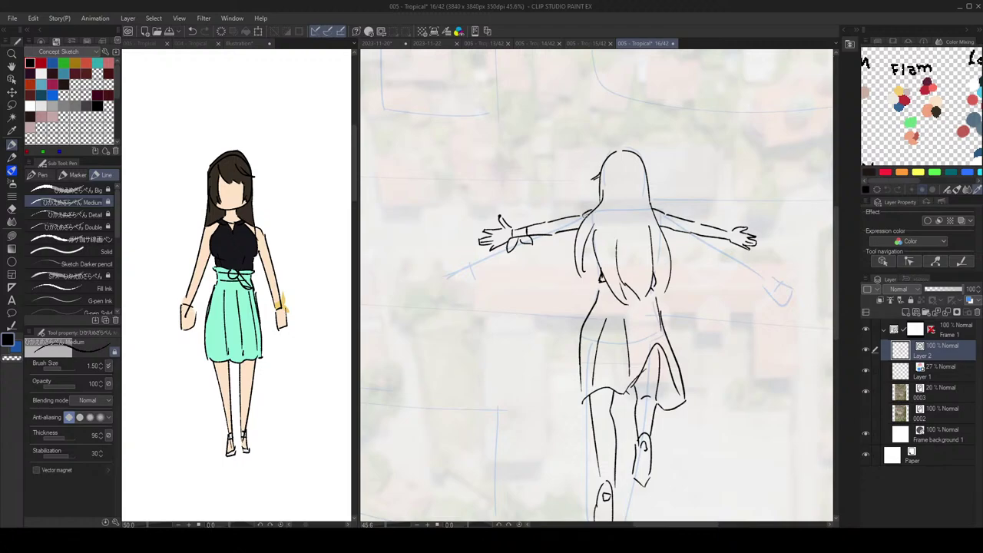
# Step: Replace the small waist mark beside the hair's left edge with a short line
pyautogui.scroll(-4, 651, 187)
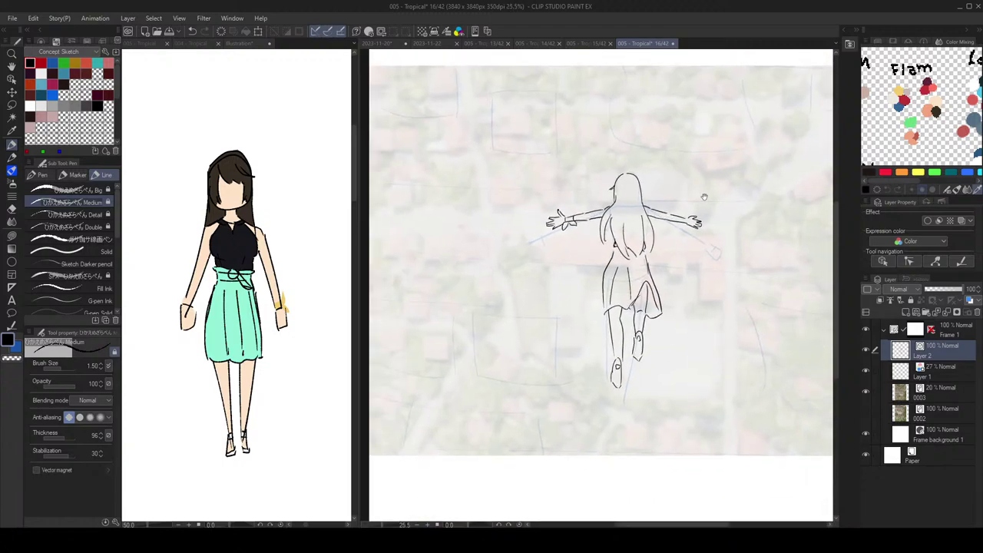
pyautogui.scroll(3, 695, 192)
pyautogui.press('e')
pyautogui.press('p')
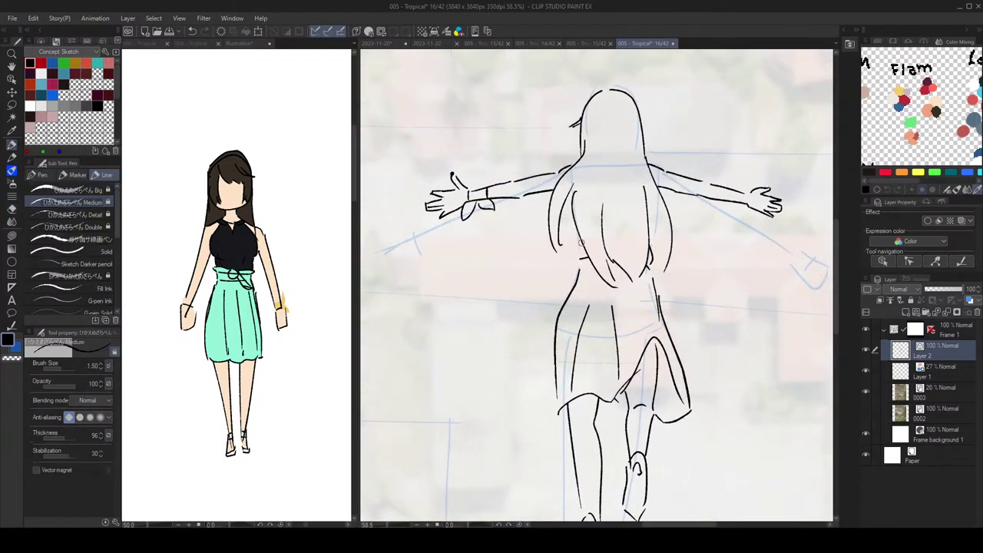
pyautogui.scroll(-3, 606, 242)
pyautogui.scroll(-2, 650, 214)
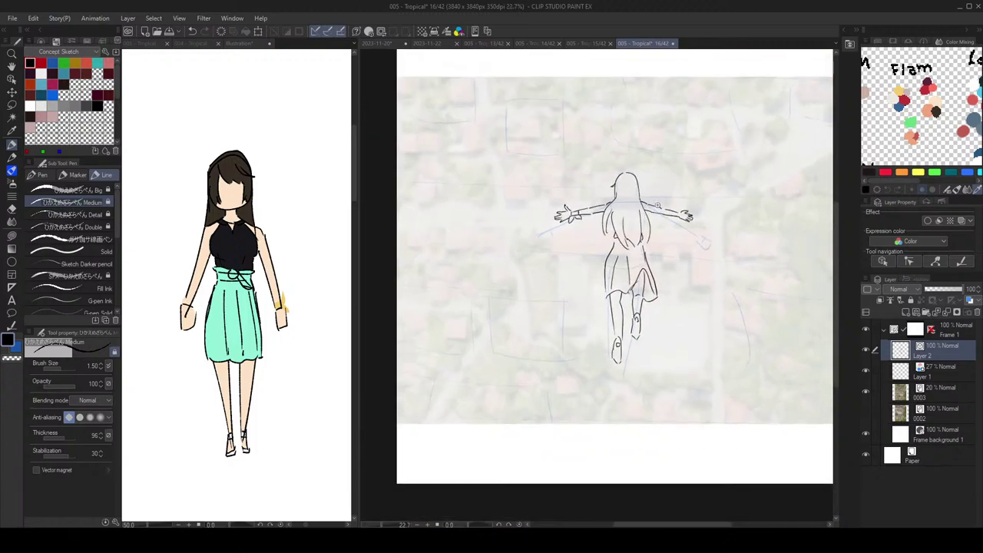
# Step: Clean up the small waist mark beside the hair tips on the figure's right side
pyautogui.scroll(1, 657, 223)
pyautogui.press('e')
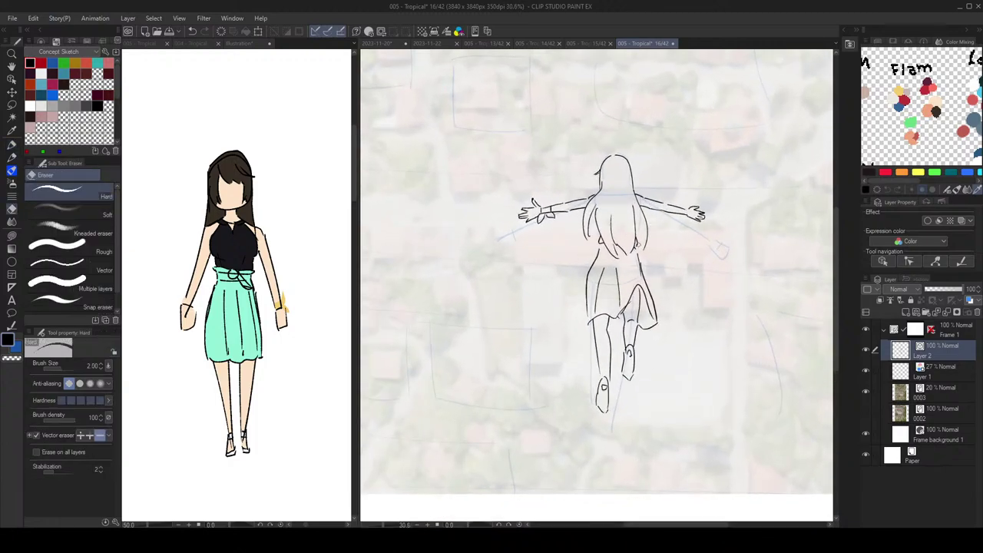
pyautogui.press('p')
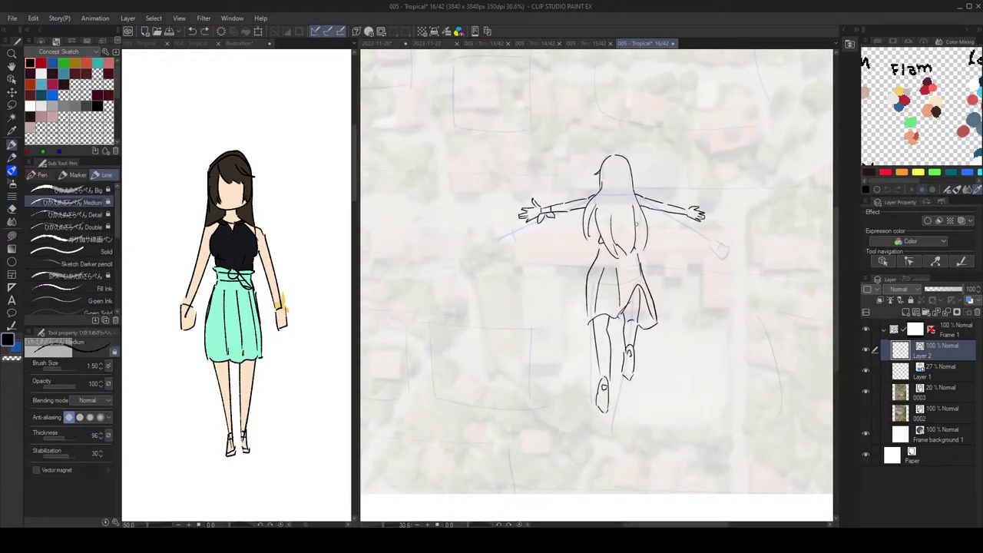
pyautogui.scroll(-1, 657, 197)
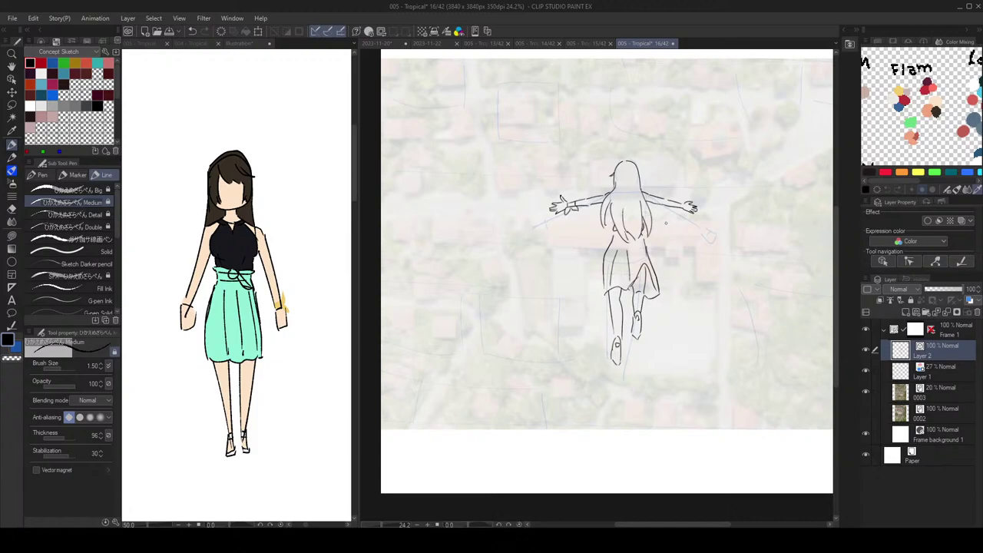
pyautogui.moveTo(686, 237); pyautogui.dragTo(692, 239)
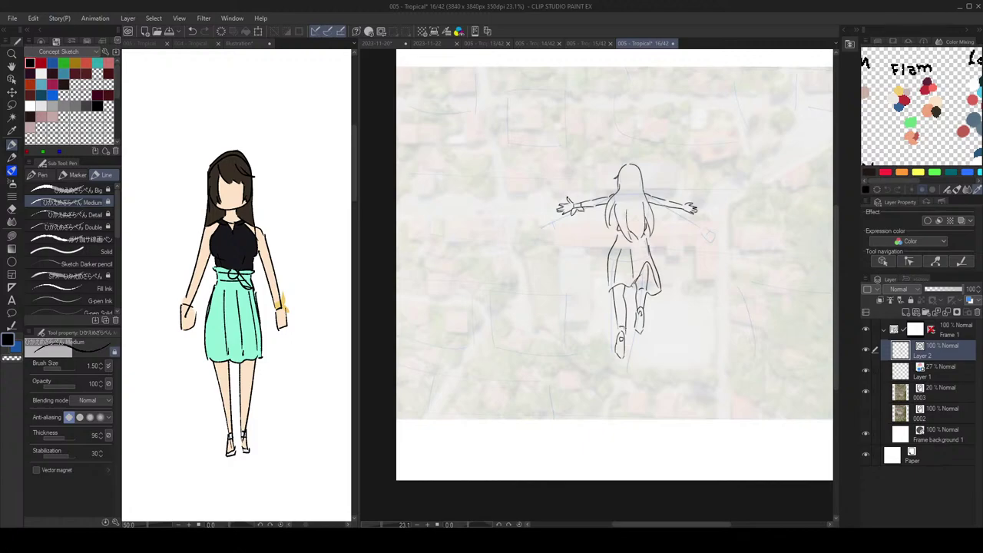
# Step: Undo the last two changes to the line art and save the page
pyautogui.hotkey('ctrl', 'z')
pyautogui.hotkey('ctrl', 'z')
pyautogui.moveTo(667, 281); pyautogui.dragTo(668, 294)
pyautogui.hotkey('ctrl', 's')
pyautogui.scroll(-3, 668, 291)
pyautogui.scroll(2, 657, 281)
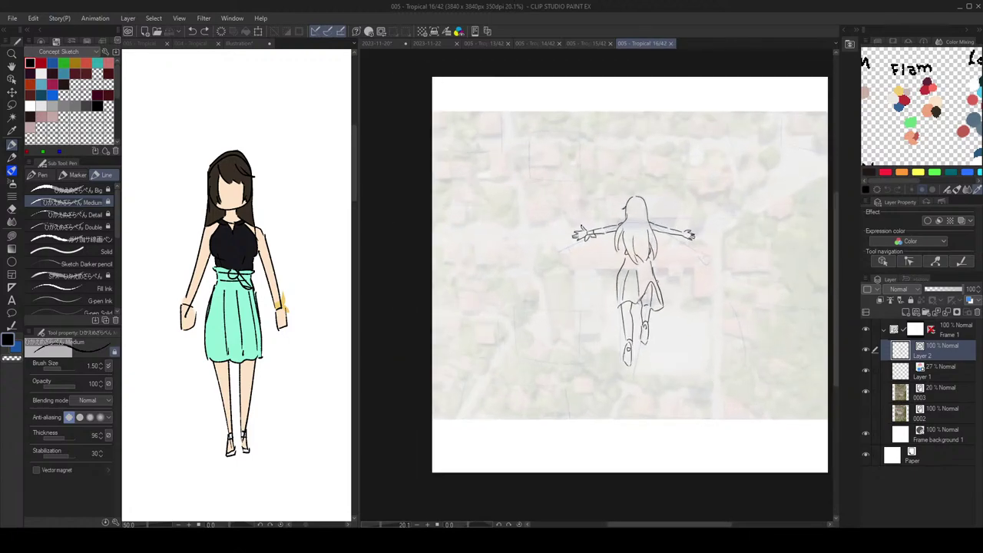
# Step: Show the 005 - Tropical page overview beside the page 16 canvas, and choose the Lasso selection tool for that page
pyautogui.click(137, 46)
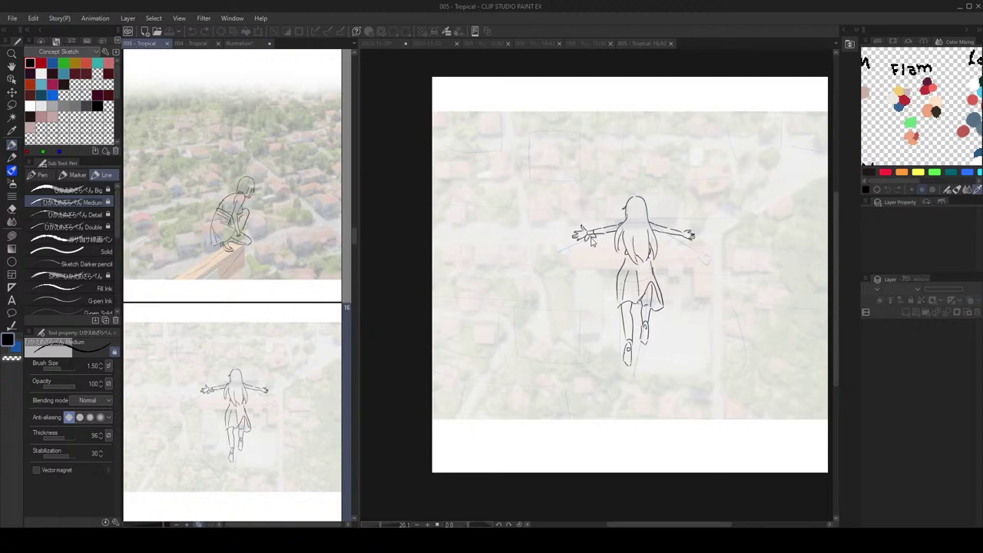
pyautogui.click(715, 63)
pyautogui.moveTo(705, 236)
pyautogui.mouseDown()
pyautogui.moveTo(710, 215)
pyautogui.moveTo(708, 225)
pyautogui.mouseUp()
pyautogui.scroll(-1, 709, 216)
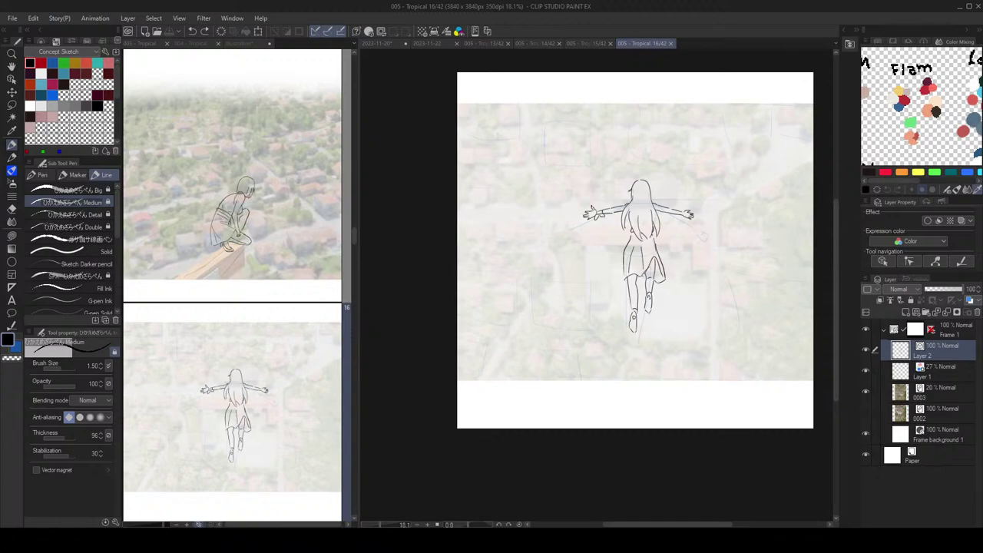
pyautogui.click(11, 105)
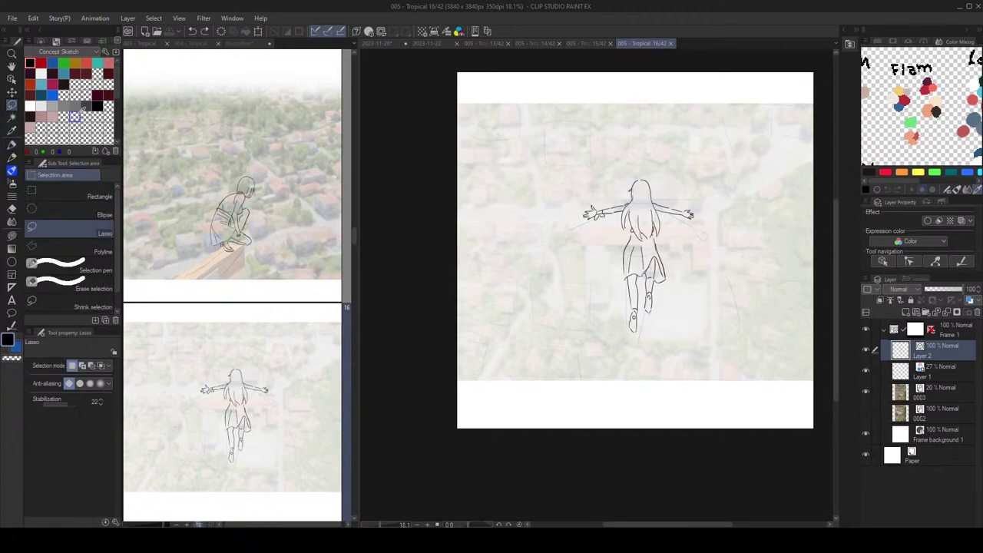
# Step: Try to straighten both outstretched arms toward horizontal by lassoing each one and rotating it upward slightly
pyautogui.scroll(5, 637, 194)
pyautogui.moveTo(760, 211)
pyautogui.mouseDown()
pyautogui.moveTo(643, 208)
pyautogui.moveTo(723, 241)
pyautogui.mouseUp()
pyautogui.scroll(1, 707, 213)
pyautogui.click(402, 32)
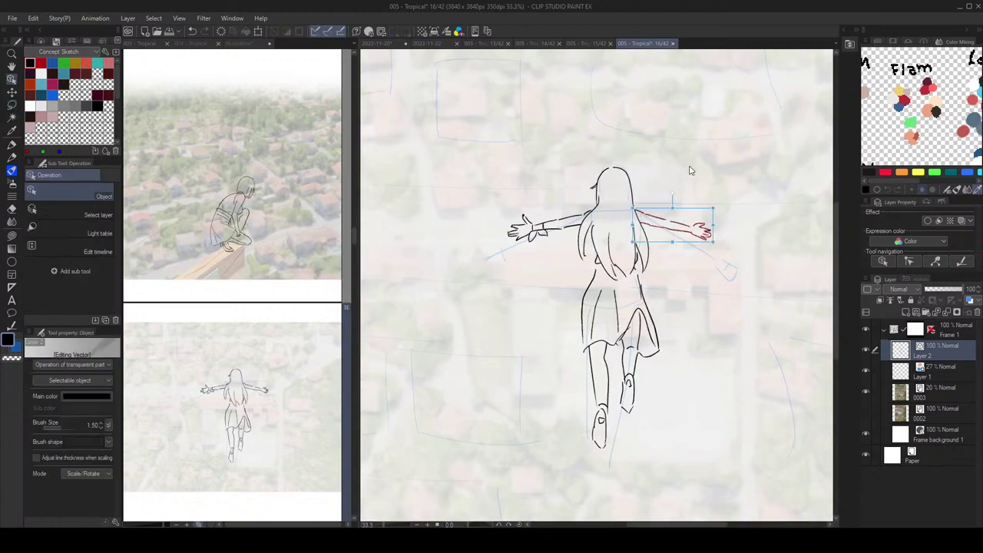
pyautogui.moveTo(719, 206)
pyautogui.mouseDown()
pyautogui.moveTo(697, 207)
pyautogui.moveTo(718, 197)
pyautogui.moveTo(700, 205)
pyautogui.mouseUp()
pyautogui.press('m')
pyautogui.moveTo(516, 186)
pyautogui.mouseDown()
pyautogui.moveTo(555, 240)
pyautogui.moveTo(590, 203)
pyautogui.moveTo(550, 193)
pyautogui.moveTo(581, 210)
pyautogui.mouseUp()
pyautogui.press('o')
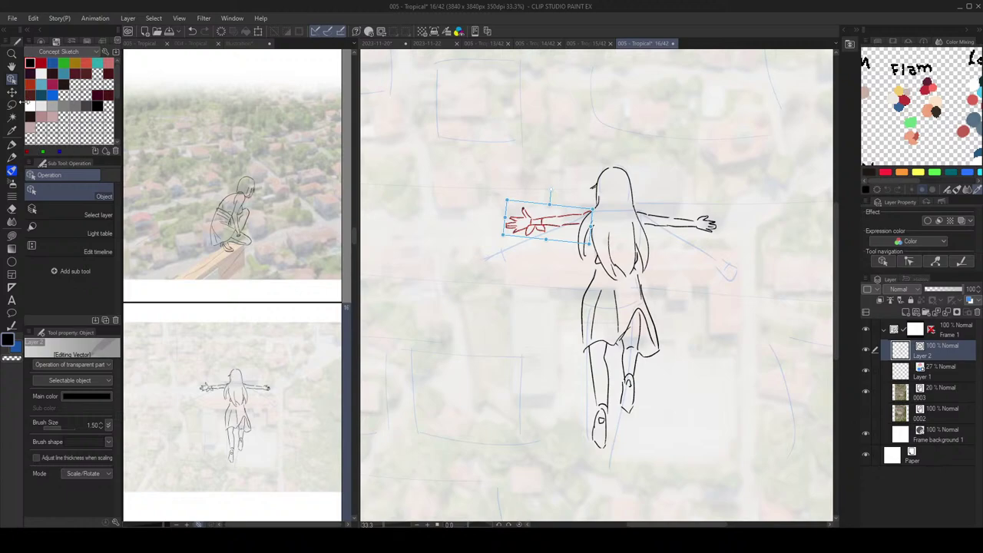
# Step: Try to shift both arms together slightly down against the shoulders
pyautogui.press('m')
pyautogui.moveTo(690, 201)
pyautogui.mouseDown()
pyautogui.moveTo(648, 201)
pyautogui.moveTo(668, 240)
pyautogui.mouseUp()
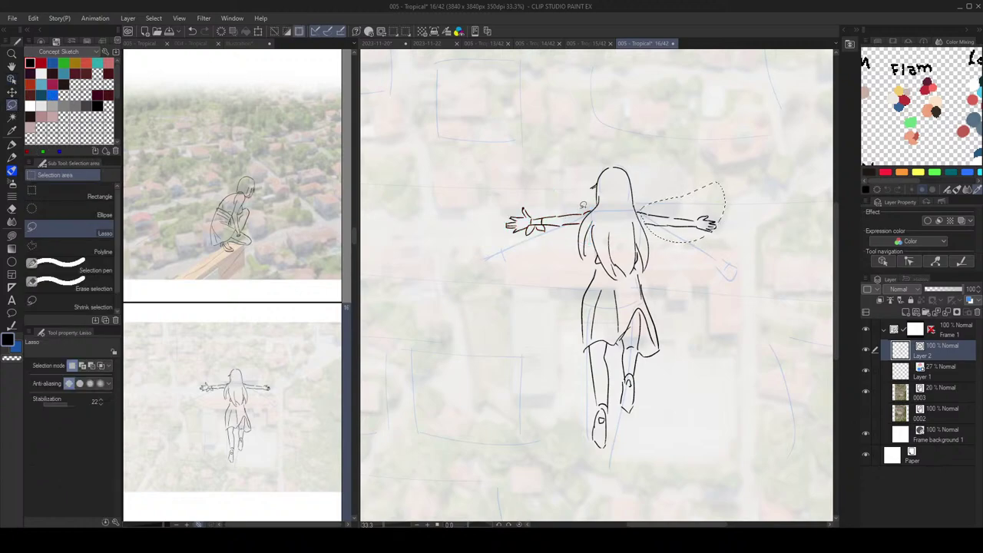
pyautogui.moveTo(574, 228); pyautogui.dragTo(586, 209)
pyautogui.click(405, 32)
pyautogui.moveTo(680, 206); pyautogui.dragTo(680, 211)
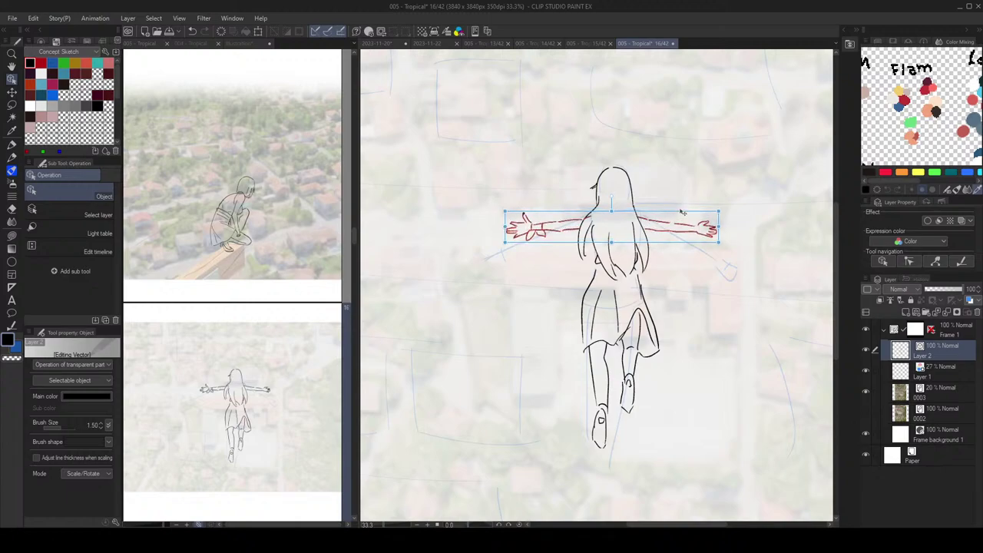
# Step: Undo the arm rotations and the shared move, including their selections
pyautogui.hotkey('ctrl', 'z')
pyautogui.hotkey('ctrl', 'z')
pyautogui.hotkey('ctrl', 'z')
pyautogui.hotkey('ctrl', 'z')
pyautogui.hotkey('ctrl', 'z')
pyautogui.hotkey('ctrl', 'z')
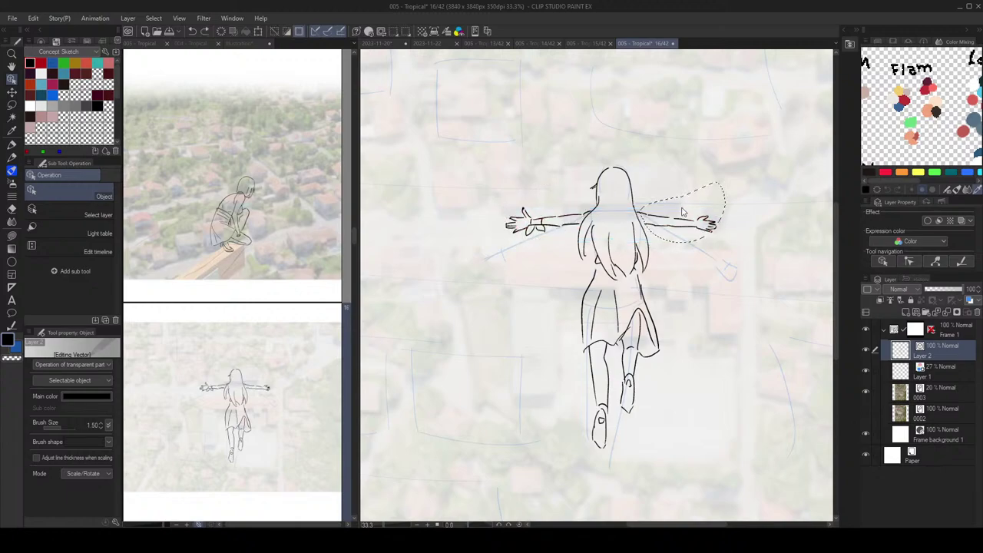
pyautogui.hotkey('ctrl', 'z')
pyautogui.hotkey('ctrl', 'z')
pyautogui.hotkey('ctrl', 'z')
pyautogui.hotkey('ctrl', 'z')
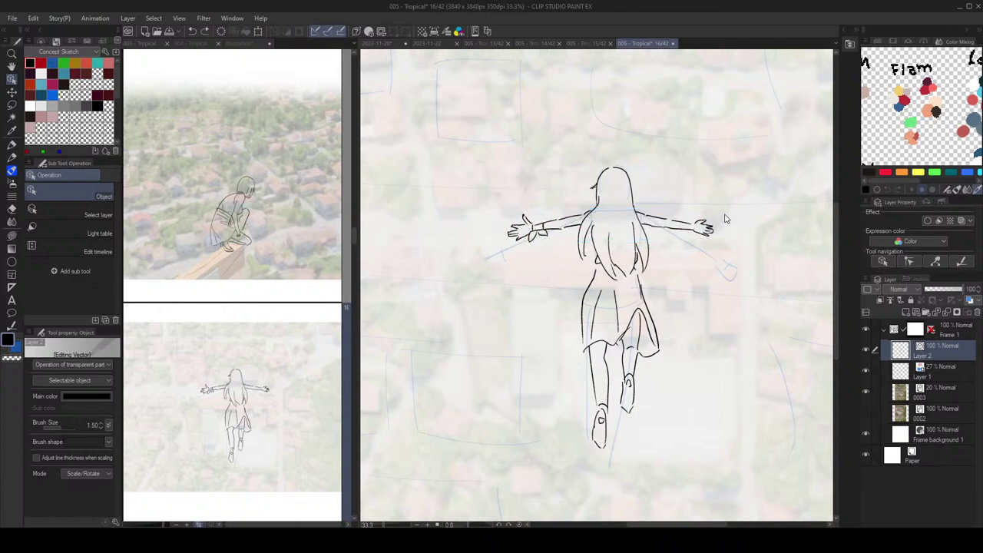
# Step: Lasso the figure's right arm and rotate it downward around the shoulder so the hand sits lower
pyautogui.press('m')
pyautogui.moveTo(725, 198)
pyautogui.mouseDown()
pyautogui.moveTo(681, 187)
pyautogui.moveTo(645, 227)
pyautogui.moveTo(725, 200)
pyautogui.mouseUp()
pyautogui.press('o')
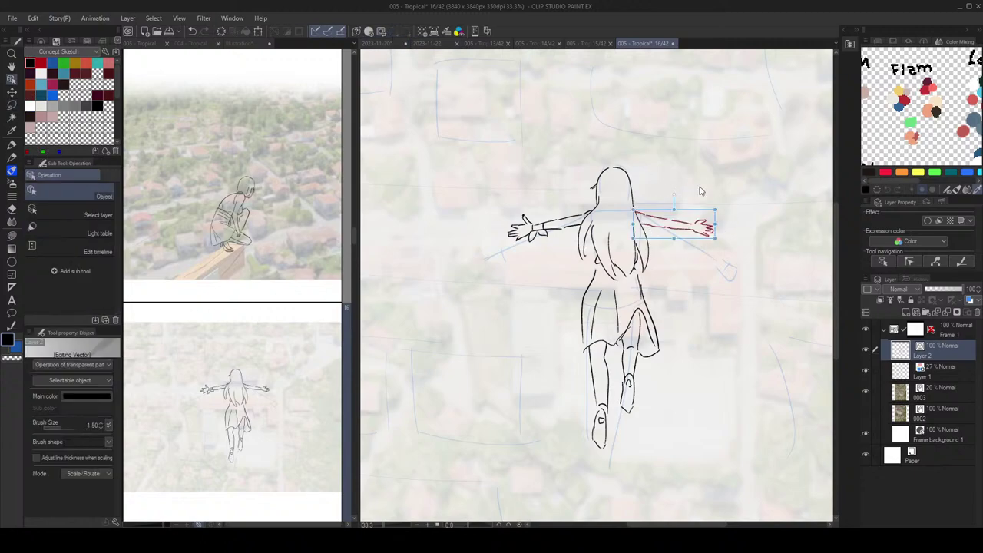
pyautogui.click(723, 219)
pyautogui.moveTo(703, 221); pyautogui.dragTo(703, 227)
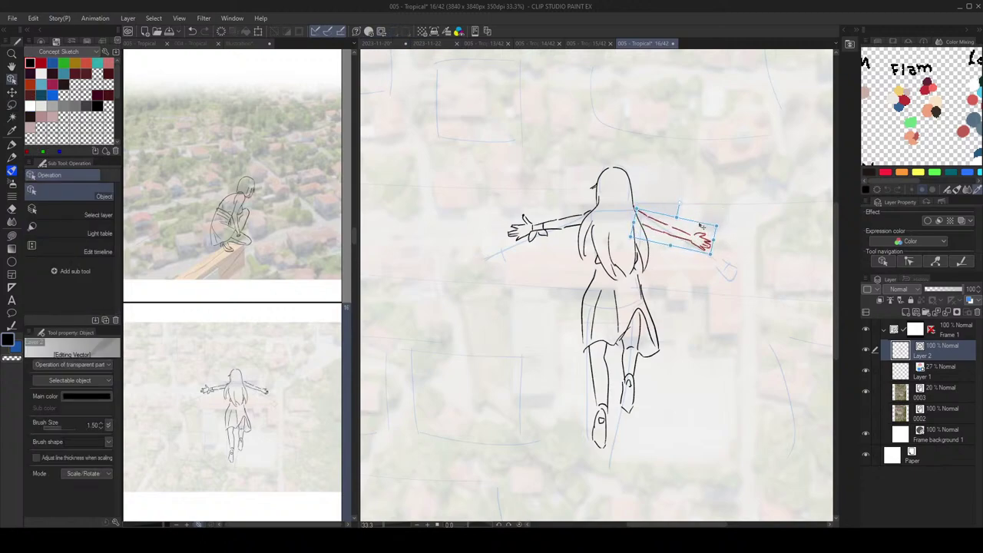
# Step: Lasso the figure's left arm, rotate it downward to mirror the right arm, and adjust its fit at the shoulder
pyautogui.click(12, 104)
pyautogui.moveTo(516, 187)
pyautogui.mouseDown()
pyautogui.moveTo(566, 254)
pyautogui.moveTo(582, 216)
pyautogui.moveTo(530, 185)
pyautogui.moveTo(504, 218)
pyautogui.mouseUp()
pyautogui.press('o')
pyautogui.moveTo(575, 206); pyautogui.dragTo(573, 215)
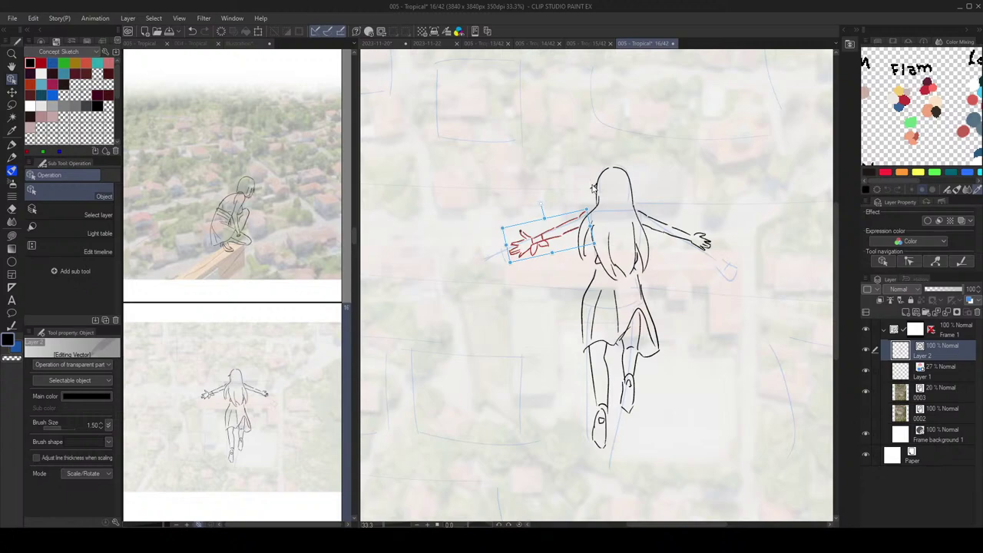
pyautogui.moveTo(605, 243); pyautogui.dragTo(603, 246)
pyautogui.moveTo(574, 216); pyautogui.dragTo(575, 215)
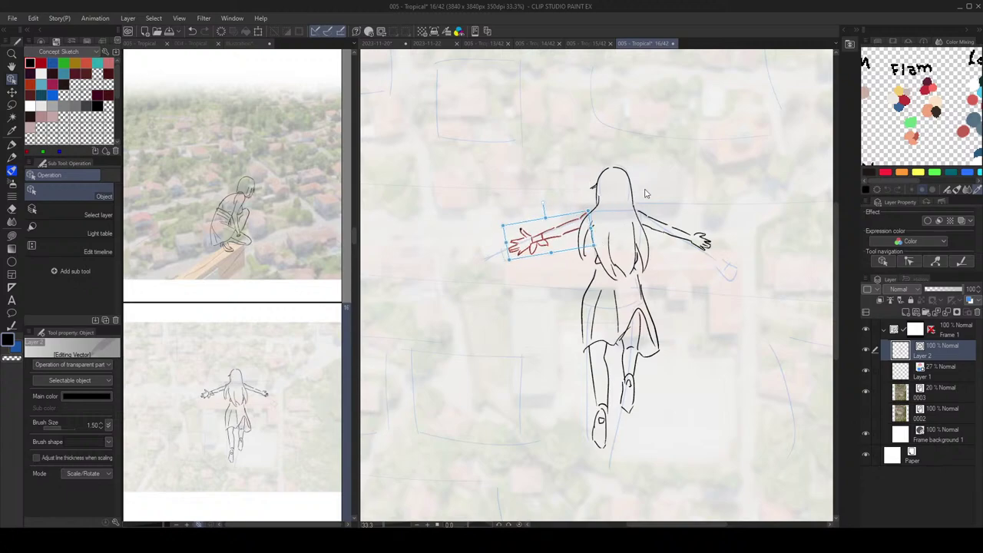
# Step: Select both arms together and move them up slightly to line up with the shoulders
pyautogui.scroll(-3, 662, 185)
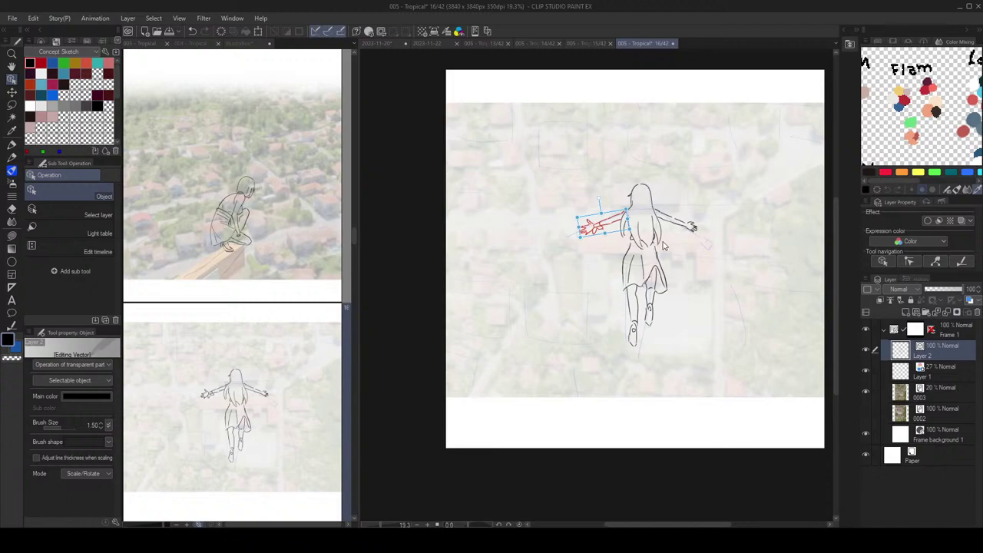
pyautogui.scroll(3, 665, 246)
pyautogui.press('m')
pyautogui.moveTo(547, 159)
pyautogui.mouseDown()
pyautogui.moveTo(512, 222)
pyautogui.moveTo(572, 228)
pyautogui.moveTo(598, 185)
pyautogui.moveTo(658, 194)
pyautogui.moveTo(710, 240)
pyautogui.moveTo(716, 187)
pyautogui.moveTo(683, 202)
pyautogui.mouseUp()
pyautogui.click(395, 32)
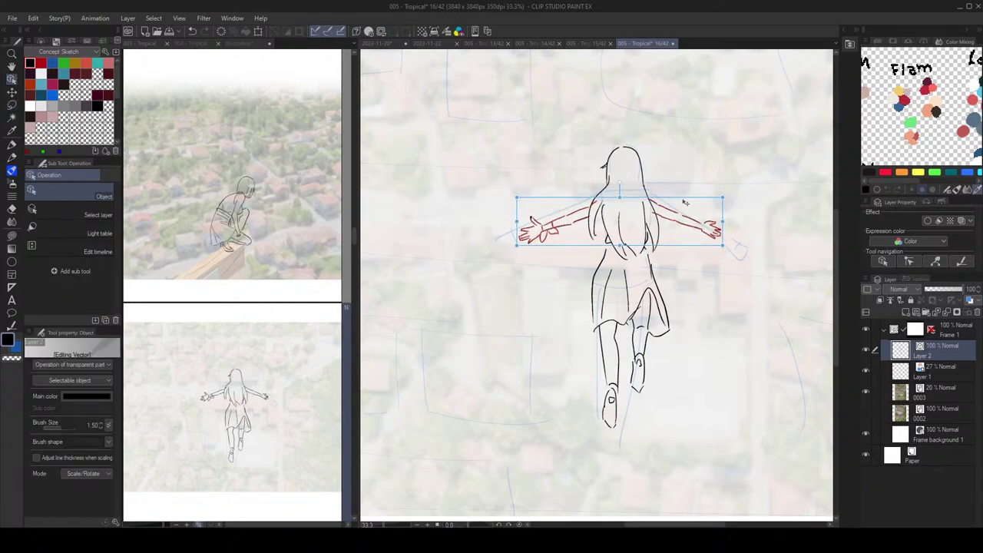
pyautogui.moveTo(677, 203); pyautogui.dragTo(678, 199)
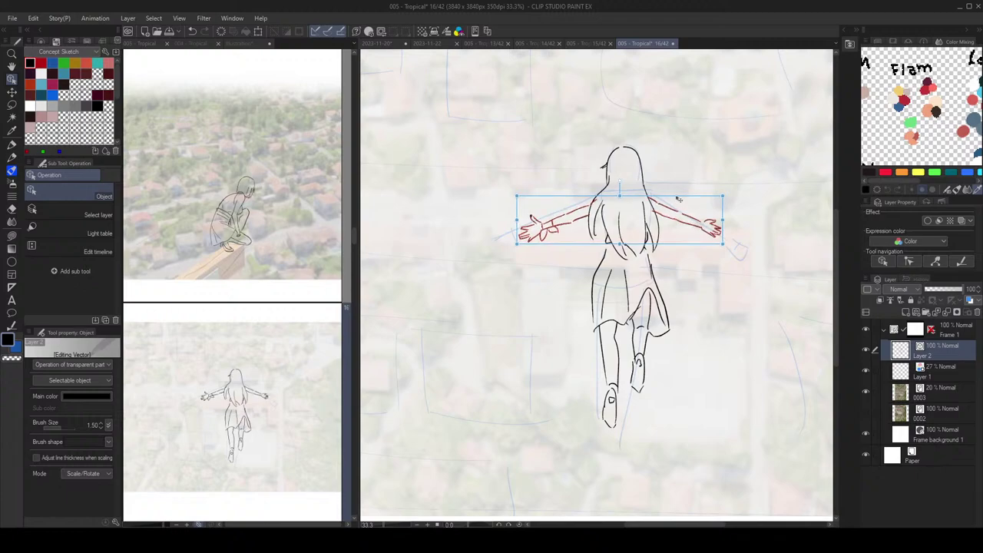
pyautogui.press('Return')
# Step: Set the vector eraser to erase up to intersections and trim the line at the hair's left edge near the arm
pyautogui.scroll(3, 678, 200)
pyautogui.press('e')
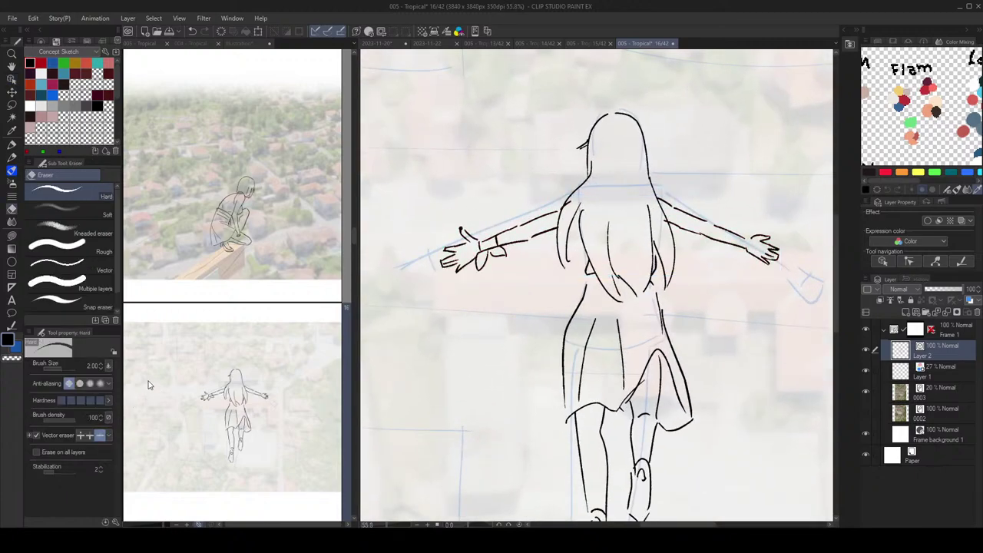
pyautogui.click(90, 435)
pyautogui.scroll(-5, 594, 189)
pyautogui.scroll(3, 651, 168)
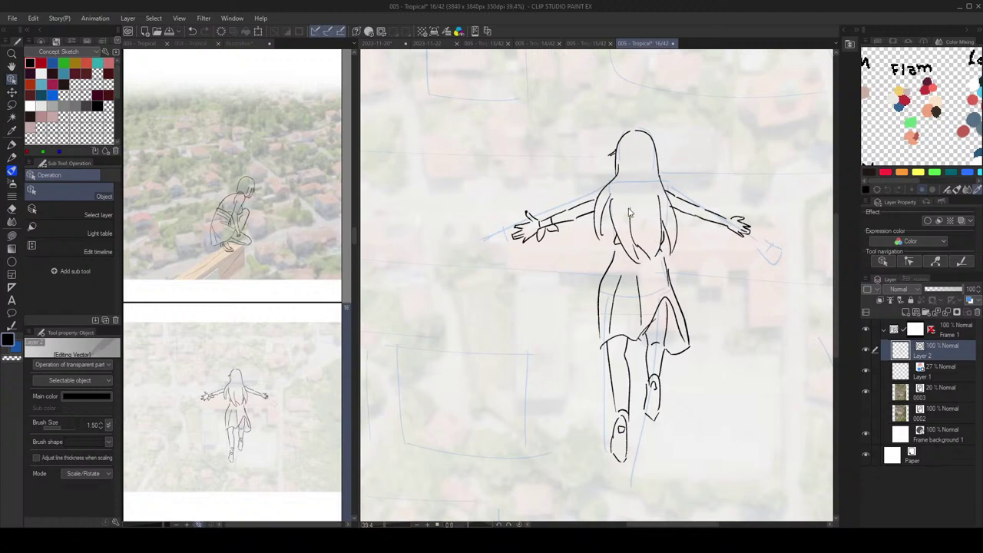
pyautogui.press('p')
pyautogui.press('h')
pyautogui.moveTo(651, 236)
pyautogui.mouseDown()
pyautogui.moveTo(646, 244)
pyautogui.moveTo(685, 228)
pyautogui.mouseUp()
pyautogui.press('e')
pyautogui.moveTo(607, 221); pyautogui.dragTo(615, 223)
pyautogui.press('p')
# Step: Refine the hair strands on the left side of the figure's back, undoing the last stroke
pyautogui.scroll(-2, 660, 231)
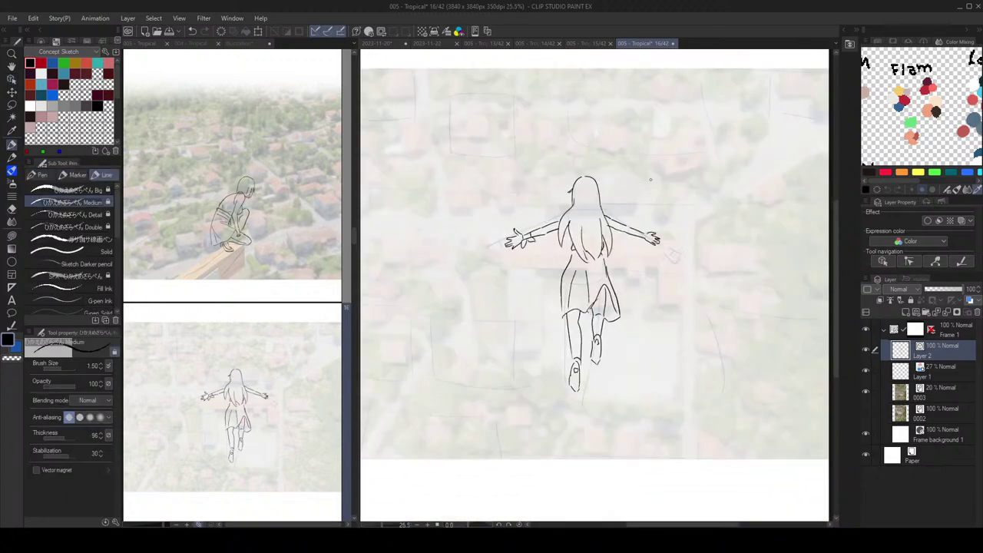
pyautogui.scroll(2, 571, 217)
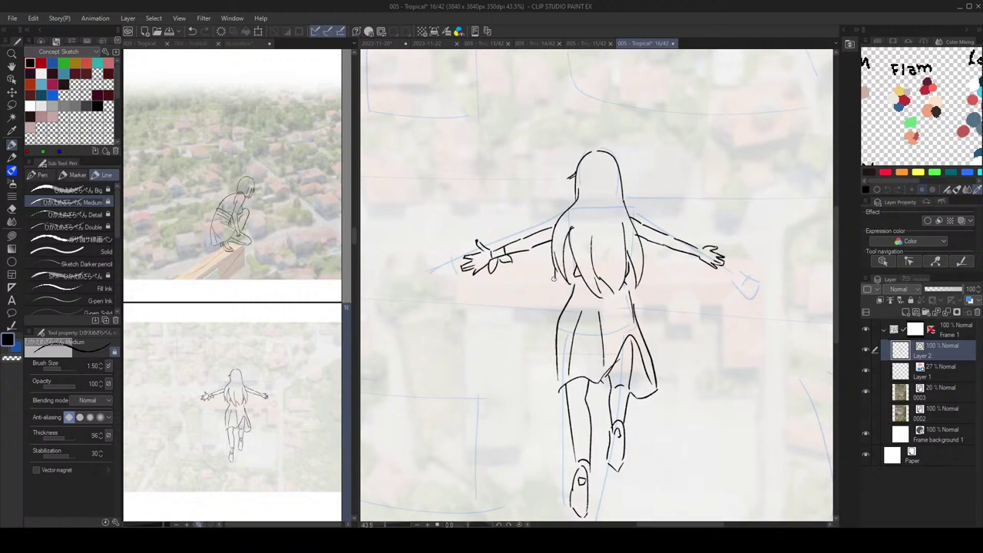
pyautogui.press('e')
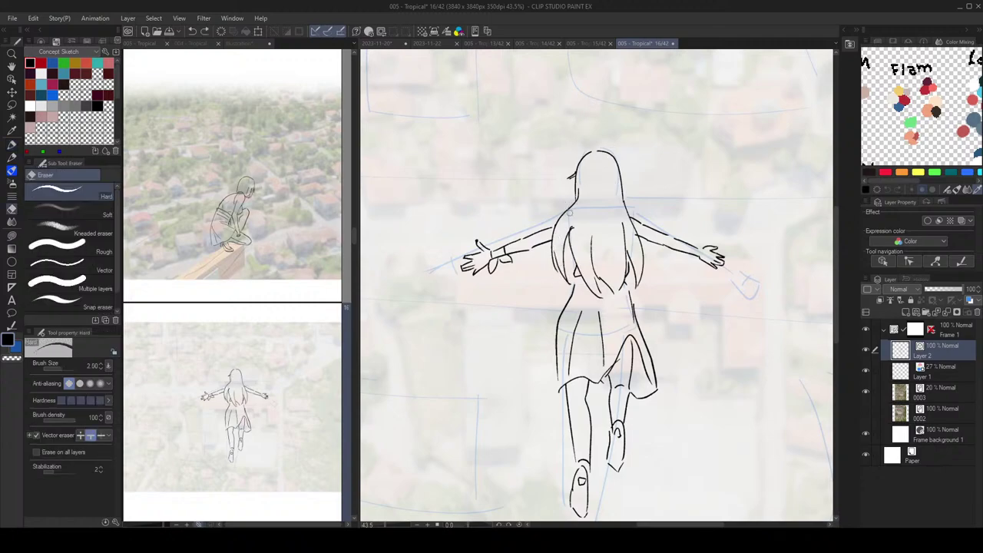
pyautogui.press('p')
pyautogui.press('e')
pyautogui.press('p')
pyautogui.moveTo(573, 204)
pyautogui.mouseDown()
pyautogui.moveTo(562, 277)
pyautogui.moveTo(554, 246)
pyautogui.moveTo(581, 257)
pyautogui.moveTo(586, 272)
pyautogui.mouseUp()
pyautogui.scroll(-4, 636, 210)
pyautogui.scroll(3, 636, 211)
pyautogui.press('e')
pyautogui.press('p')
pyautogui.hotkey('ctrl', 'z')
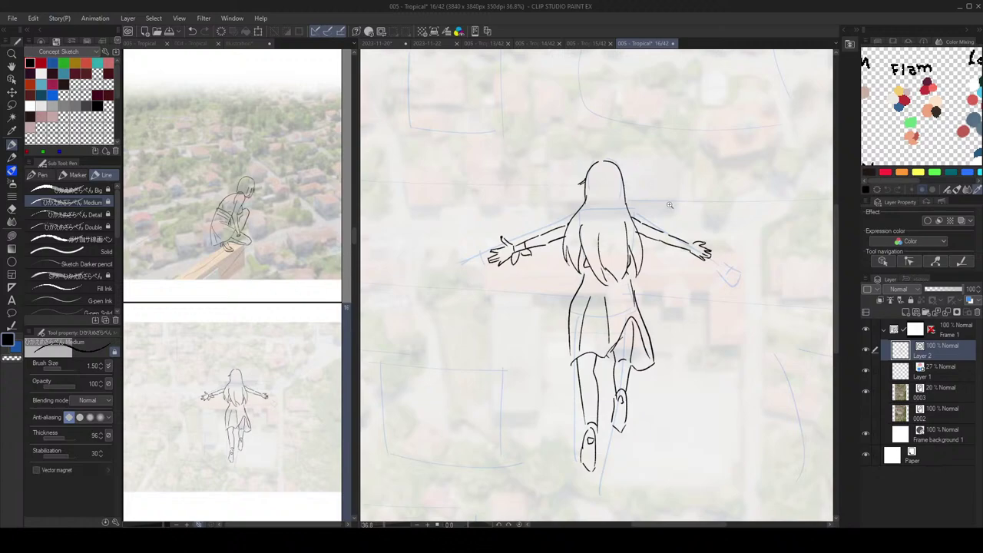
# Step: Add short strand lines to the hair at the nape of the neck and save the page
pyautogui.scroll(-3, 667, 202)
pyautogui.scroll(1, 680, 238)
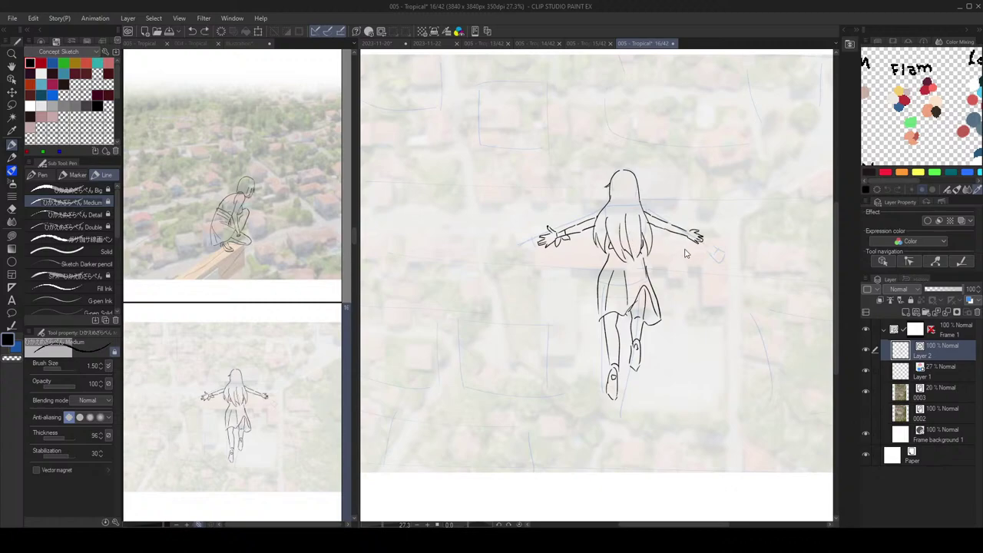
pyautogui.scroll(-1, 695, 252)
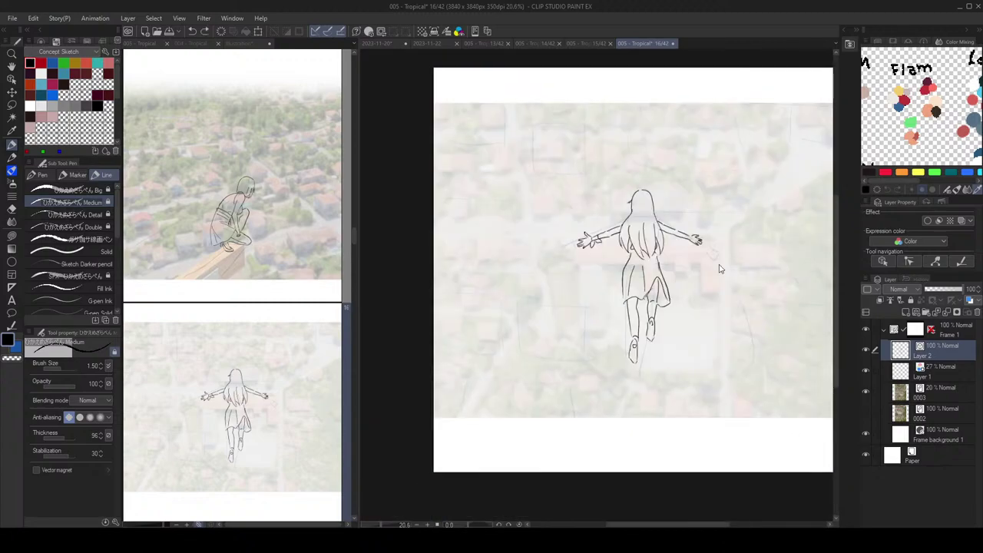
pyautogui.scroll(2, 662, 241)
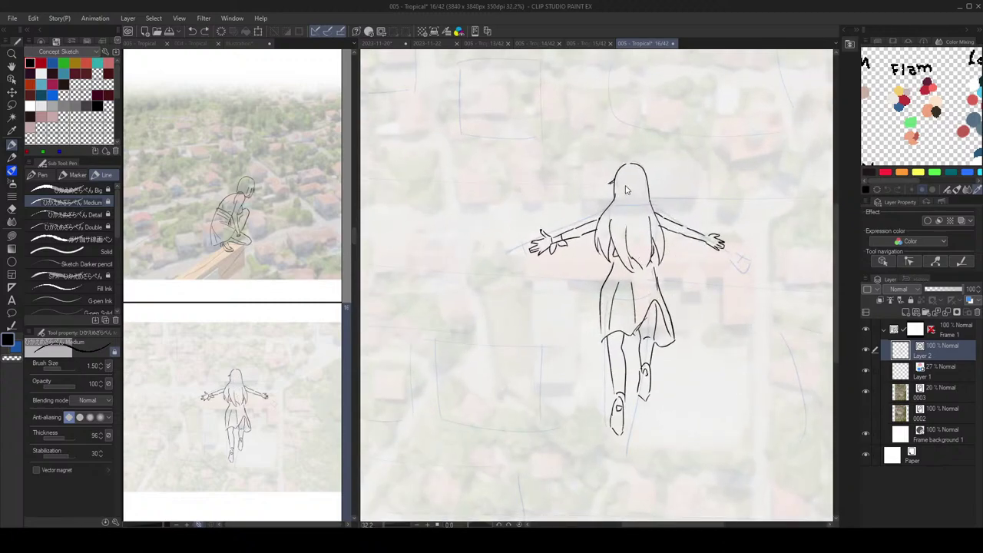
pyautogui.scroll(-1, 628, 195)
pyautogui.scroll(1, 632, 204)
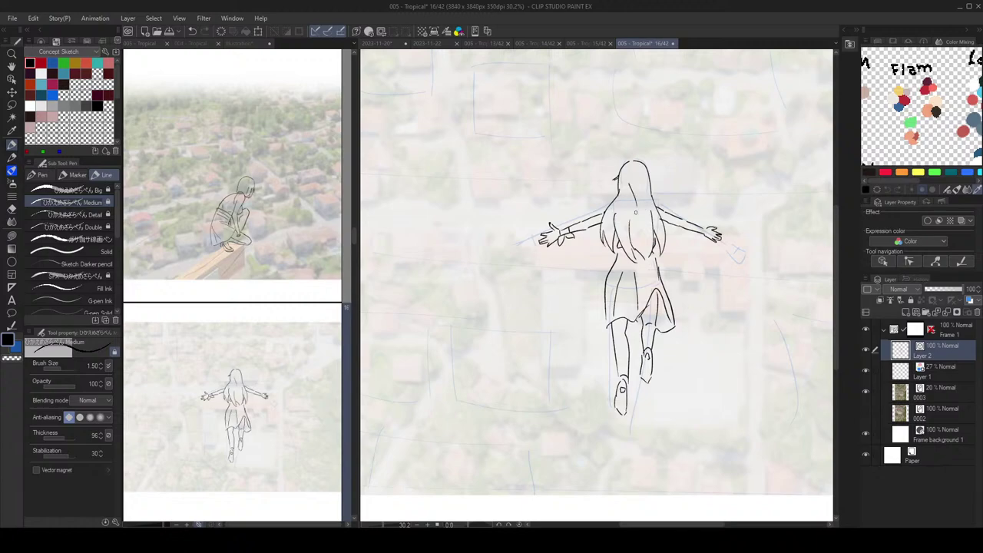
pyautogui.scroll(-1, 688, 217)
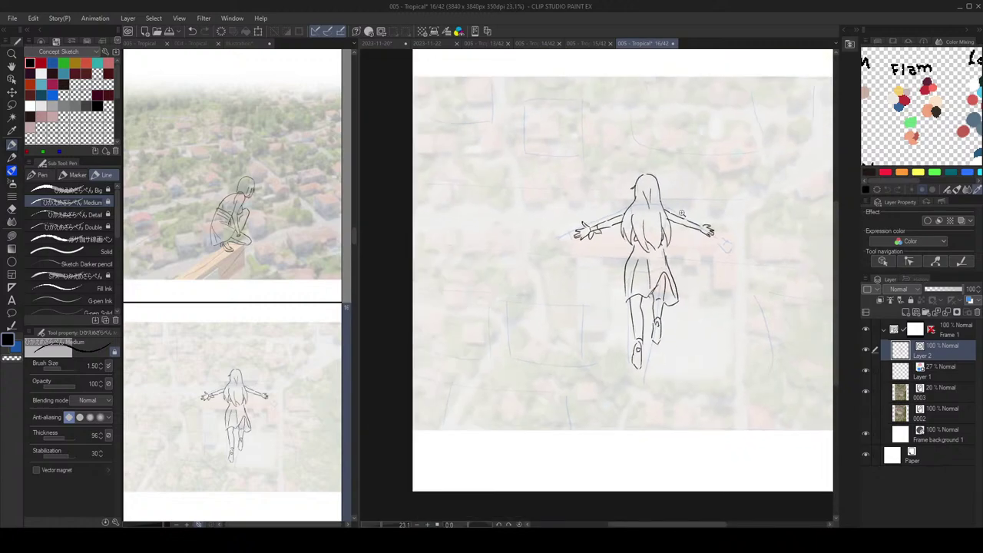
pyautogui.scroll(1, 676, 217)
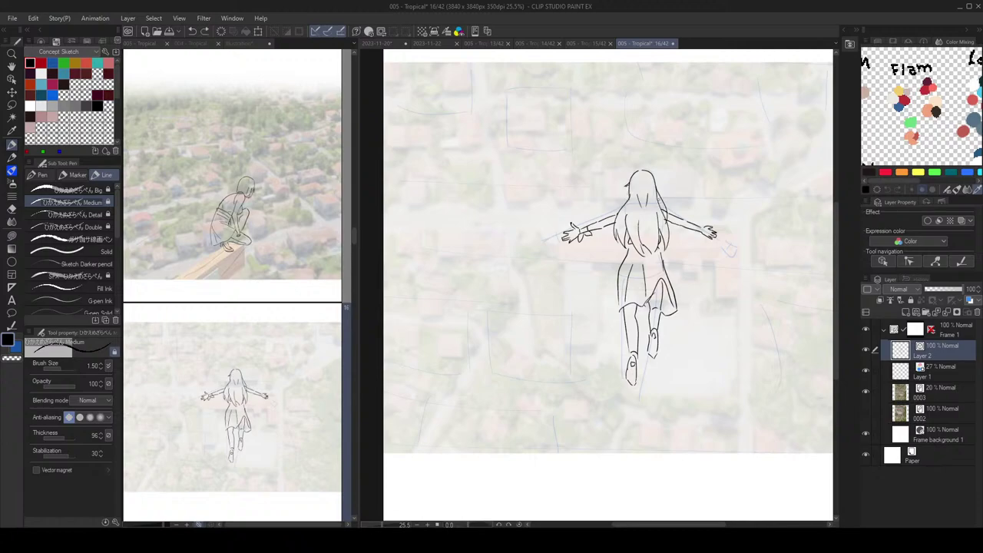
pyautogui.scroll(-1, 689, 215)
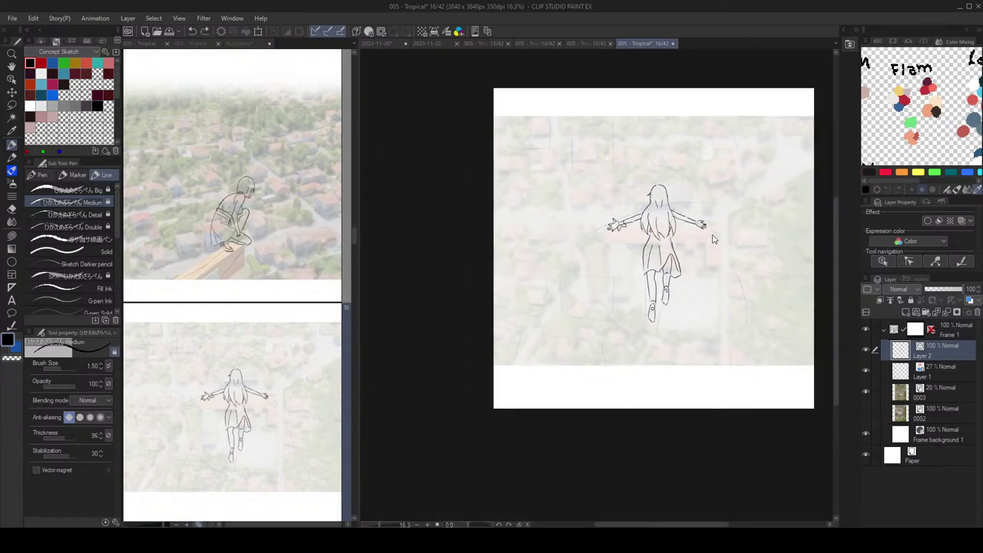
pyautogui.scroll(2, 699, 209)
pyautogui.scroll(1, 718, 229)
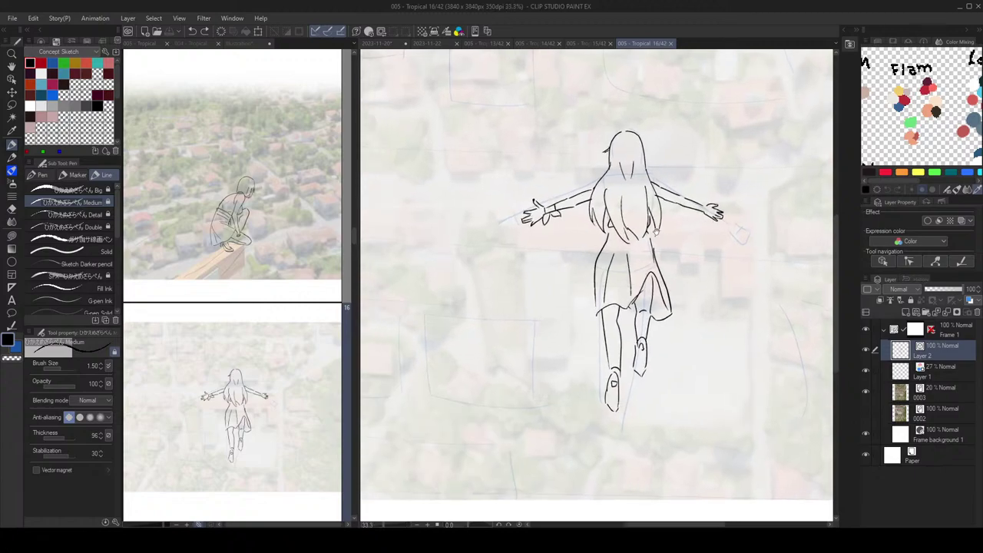
# Step: Add a short fold line to the upper middle of the skirt and save the page
pyautogui.moveTo(629, 259); pyautogui.dragTo(622, 275)
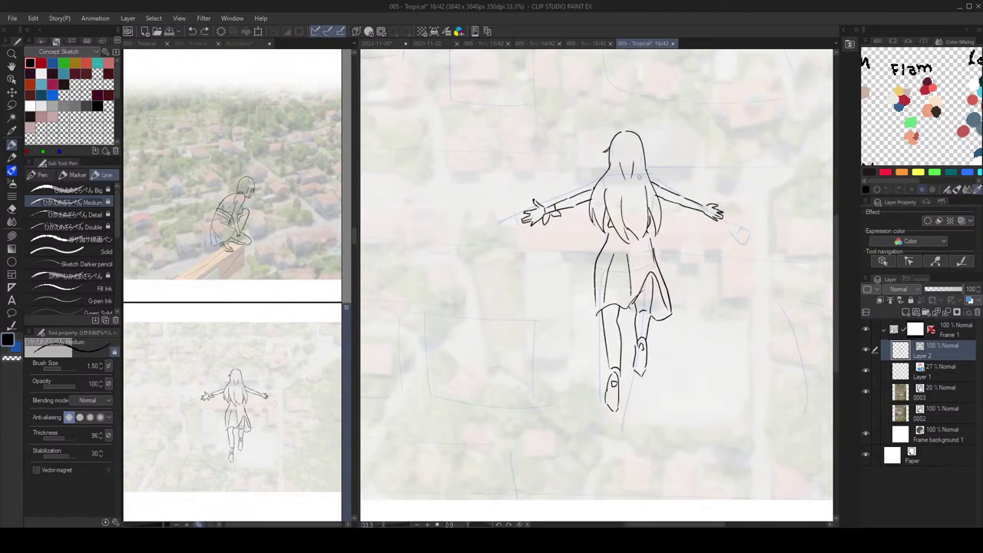
pyautogui.scroll(-1, 676, 225)
pyautogui.hotkey('ctrl', 's')
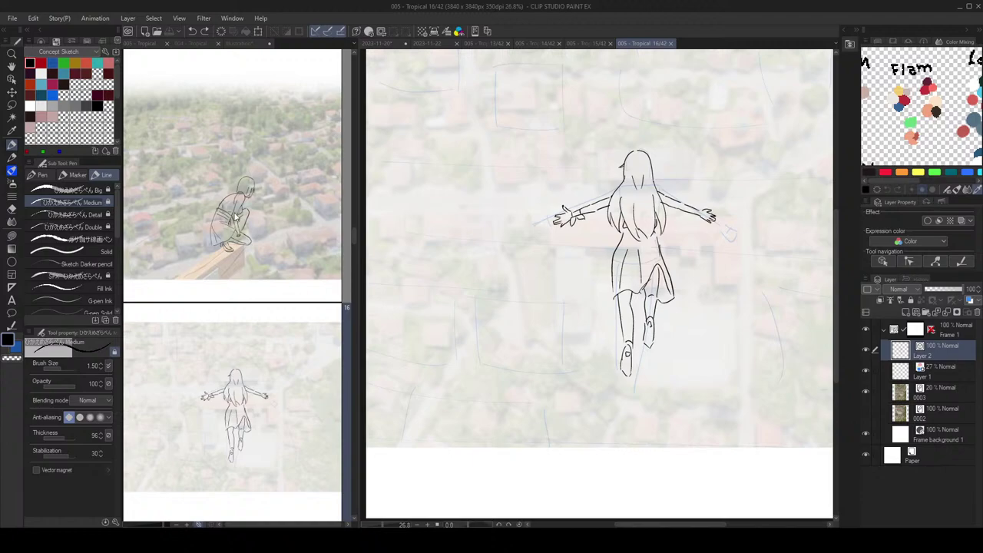
# Step: Return to page 16 from the Tropical overview and try a diagonal line on the skirt's upper right side
pyautogui.scroll(2, 244, 217)
pyautogui.scroll(-3, 248, 268)
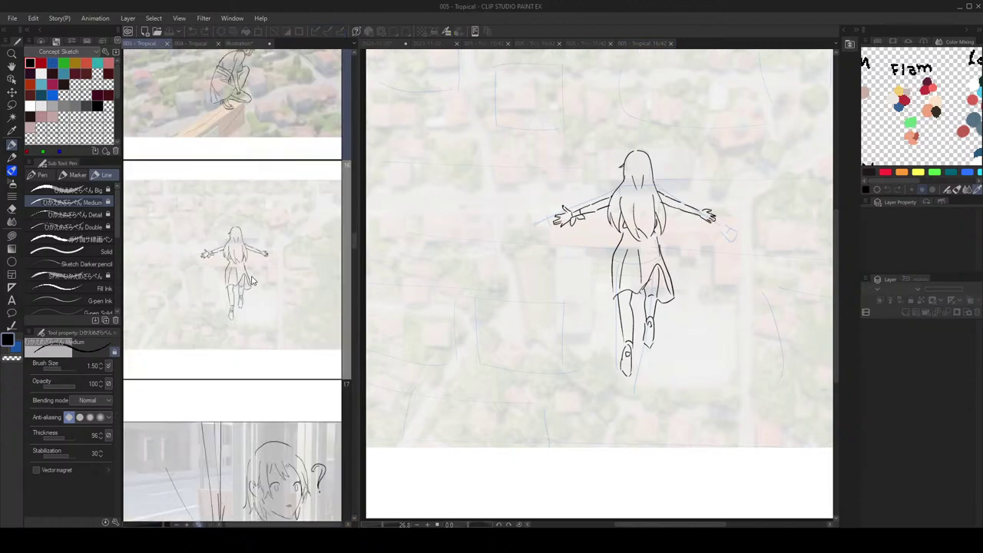
pyautogui.doubleClick(269, 287)
pyautogui.moveTo(656, 249); pyautogui.dragTo(665, 266)
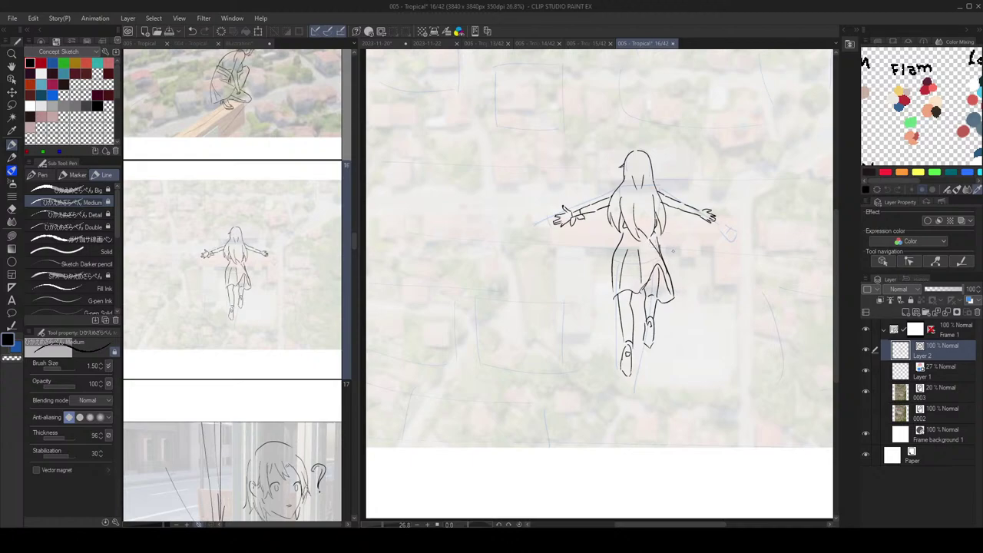
pyautogui.hotkey('ctrl', 'z')
# Step: Try to redraw the skirt's lower hem with a flared curve above the legs
pyautogui.press('e')
pyautogui.moveTo(651, 270)
pyautogui.mouseDown()
pyautogui.moveTo(662, 269)
pyautogui.moveTo(630, 290)
pyautogui.moveTo(646, 290)
pyautogui.mouseUp()
pyautogui.press('p')
pyautogui.moveTo(646, 288); pyautogui.dragTo(652, 297)
pyautogui.moveTo(634, 289); pyautogui.dragTo(607, 278)
pyautogui.press('e')
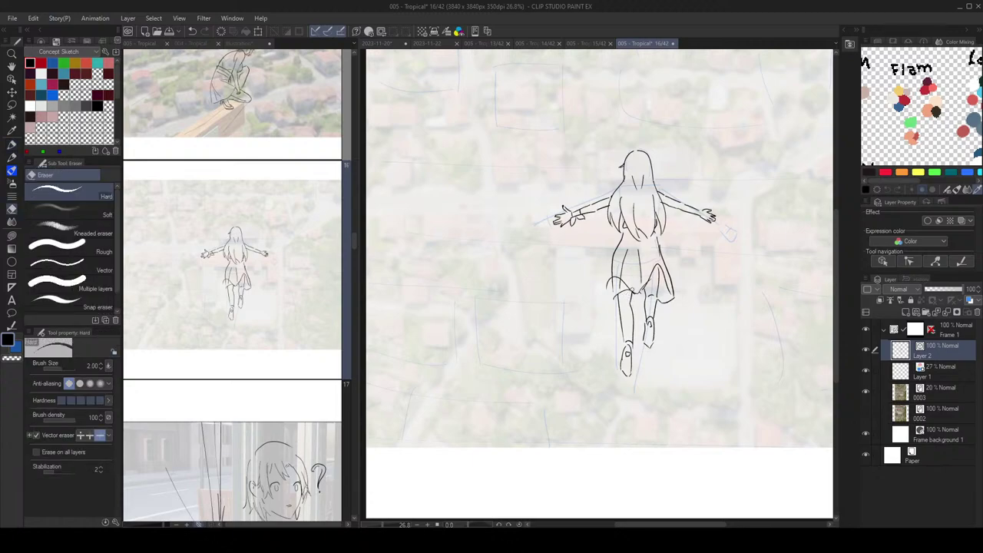
pyautogui.press('p')
pyautogui.hotkey('ctrl', 'z')
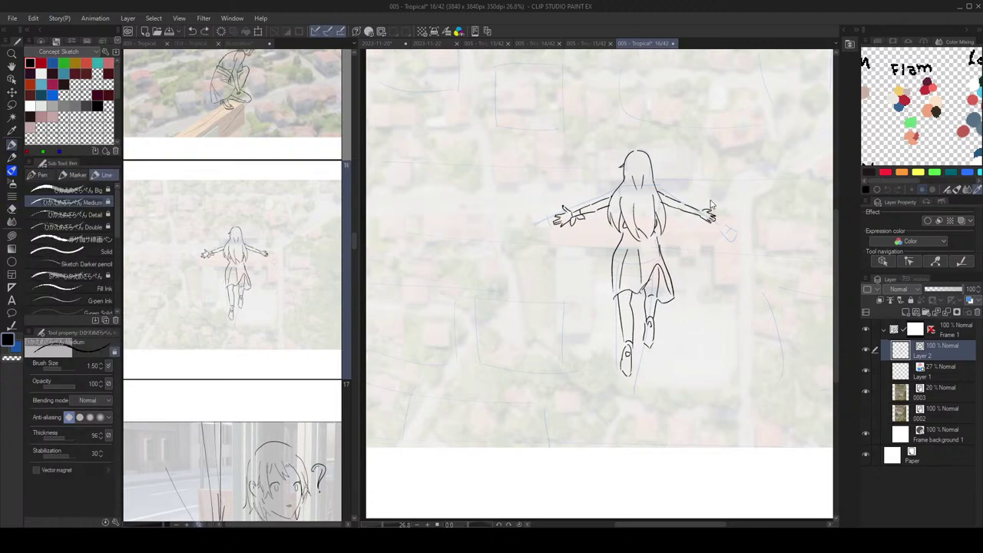
# Step: Save page 16 and bring page 17 into view in the Tropical page overview
pyautogui.scroll(-3, 710, 205)
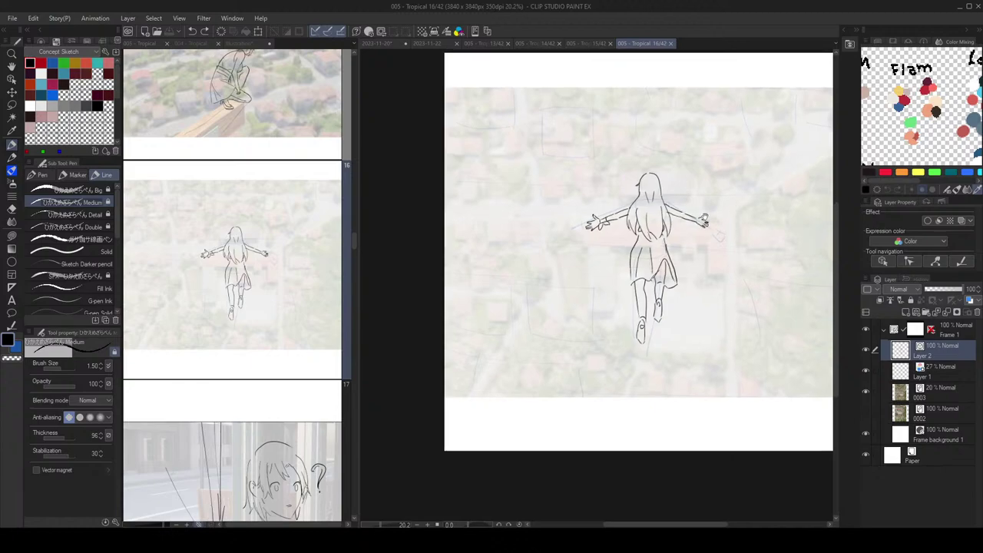
pyautogui.click(249, 277)
pyautogui.scroll(-4, 248, 277)
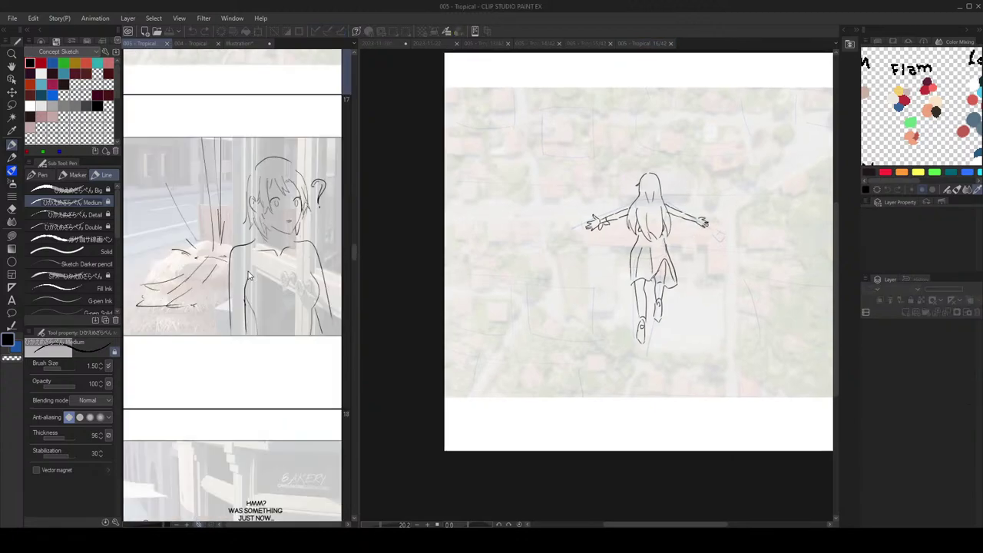
# Step: Open page 17 of Tropical and turn on the blue layer color for the rough sketch on Layer 2
pyautogui.doubleClick(245, 228)
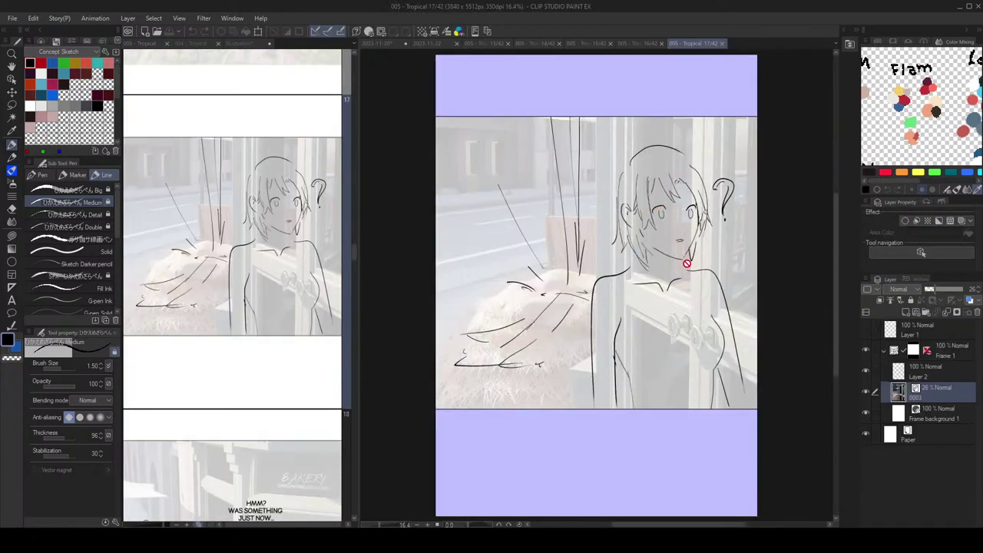
pyautogui.scroll(1, 687, 263)
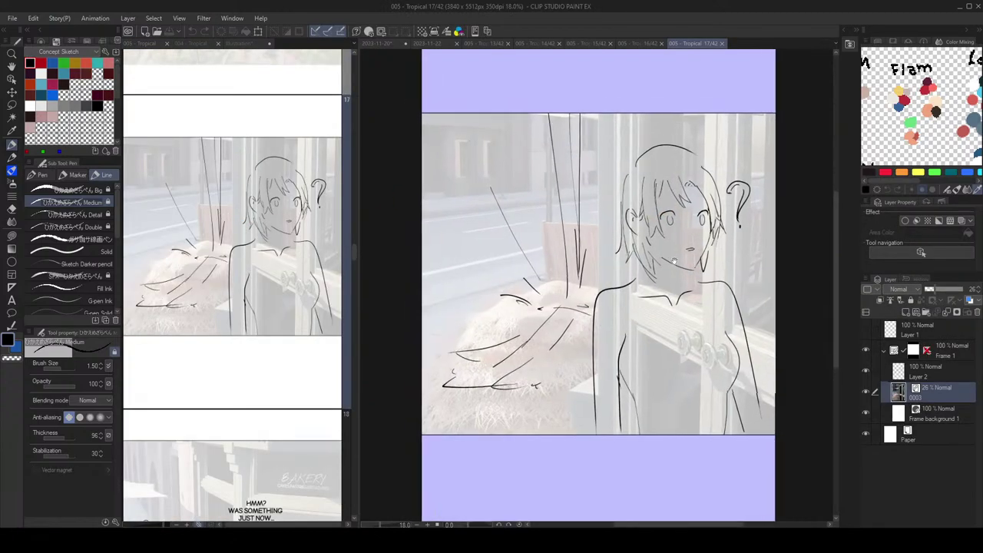
pyautogui.click(926, 371)
pyautogui.scroll(1, 741, 343)
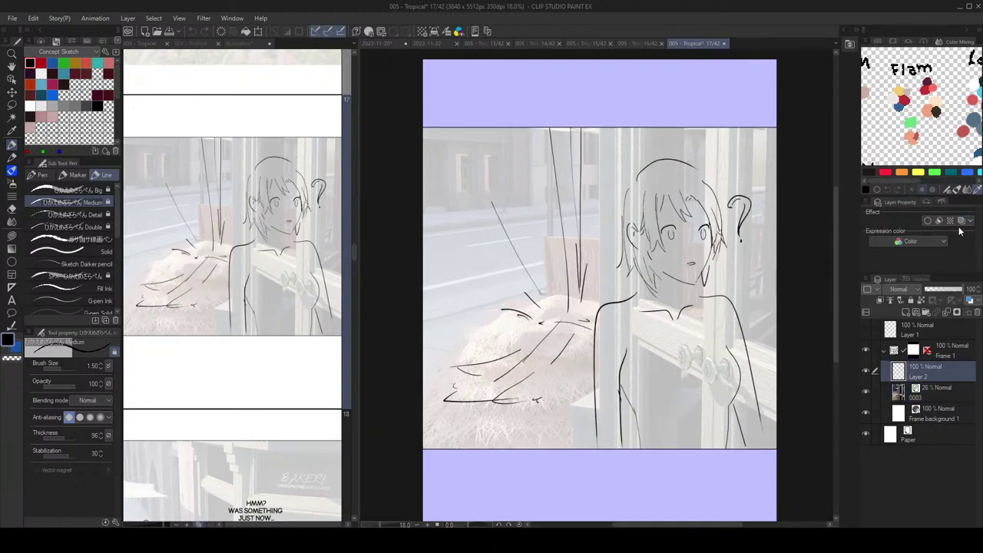
pyautogui.click(961, 220)
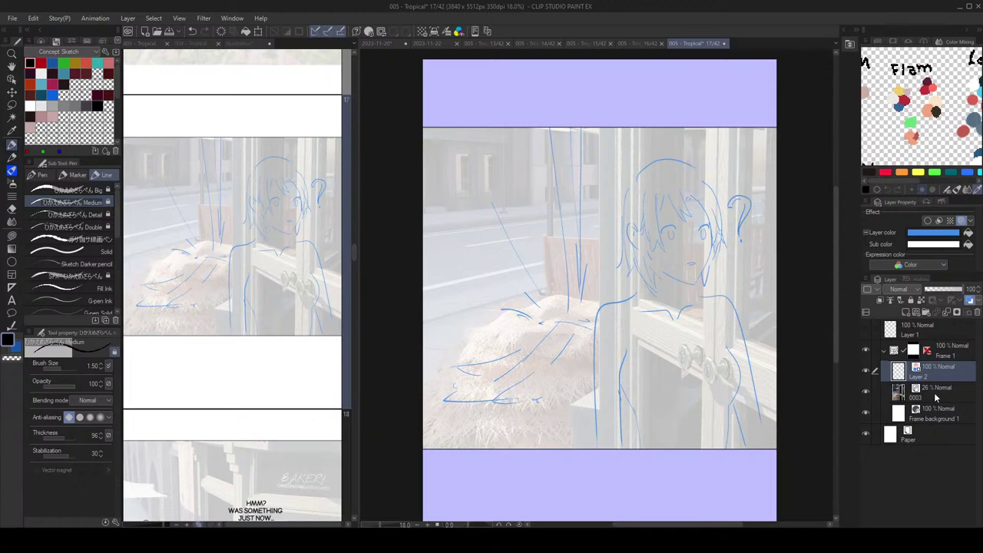
# Step: Lower the opacity of background photo layer 0003 to 16% and of sketch Layer 2 to 41%
pyautogui.click(934, 394)
pyautogui.click(933, 288)
pyautogui.click(931, 286)
pyautogui.click(923, 370)
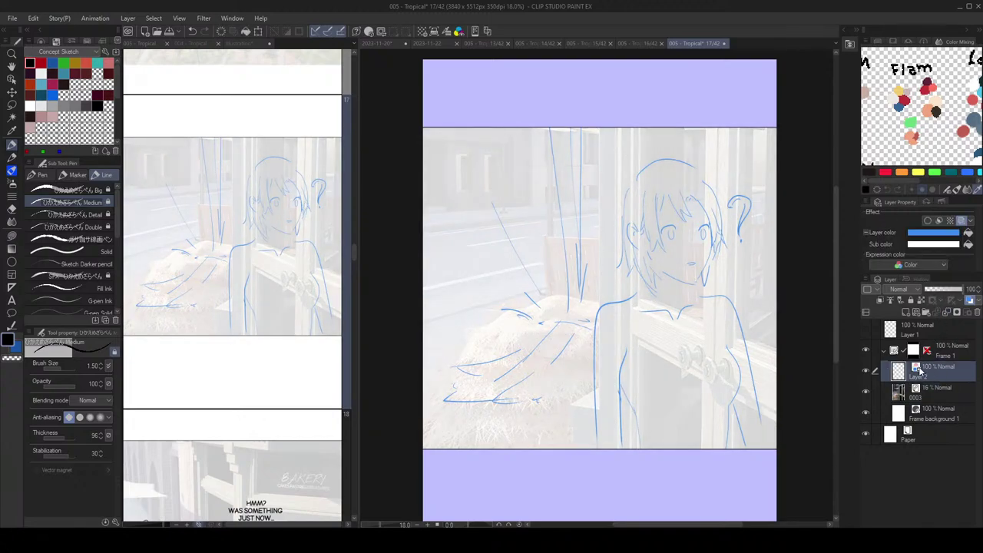
pyautogui.click(942, 289)
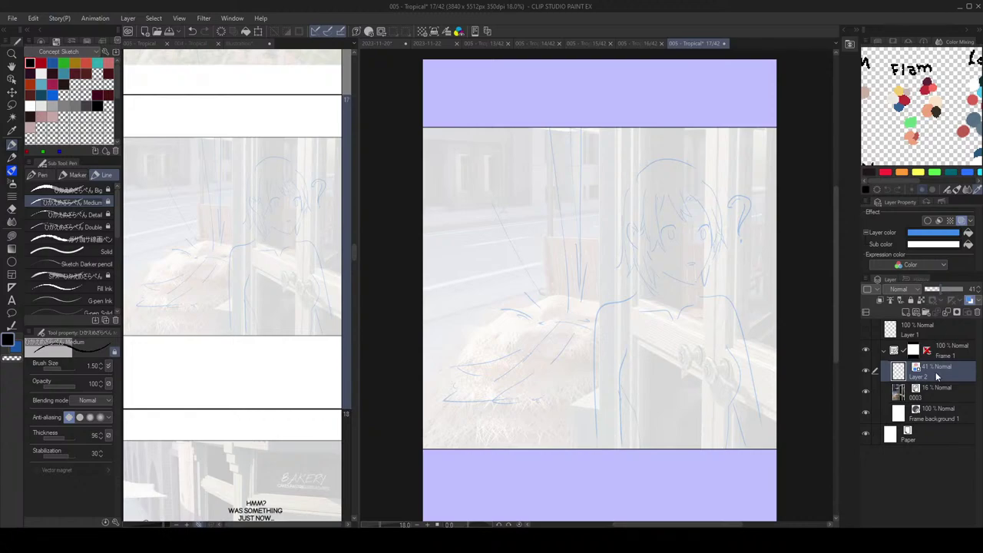
# Step: Add a new vector layer above the sketch for the line art and save page 17
pyautogui.click(917, 313)
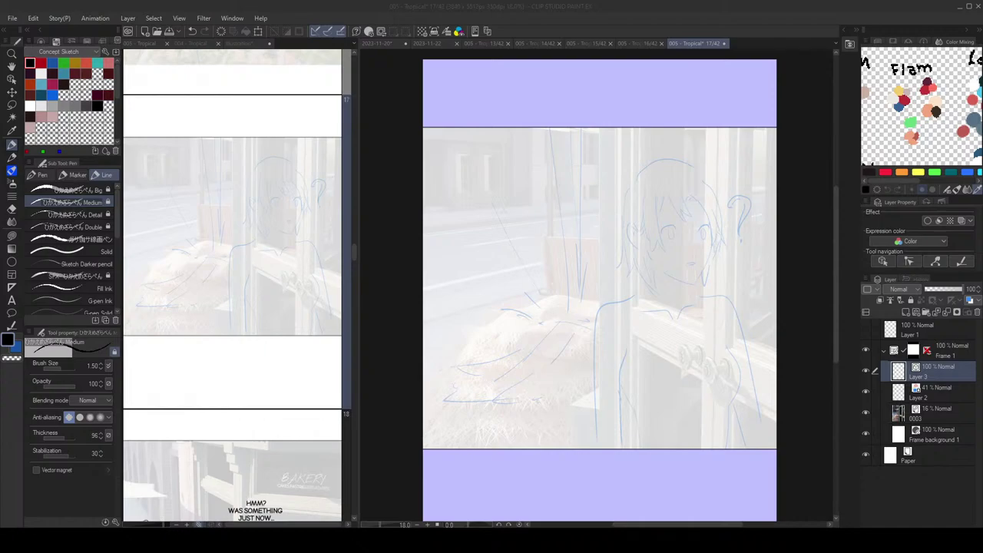
pyautogui.click(668, 21)
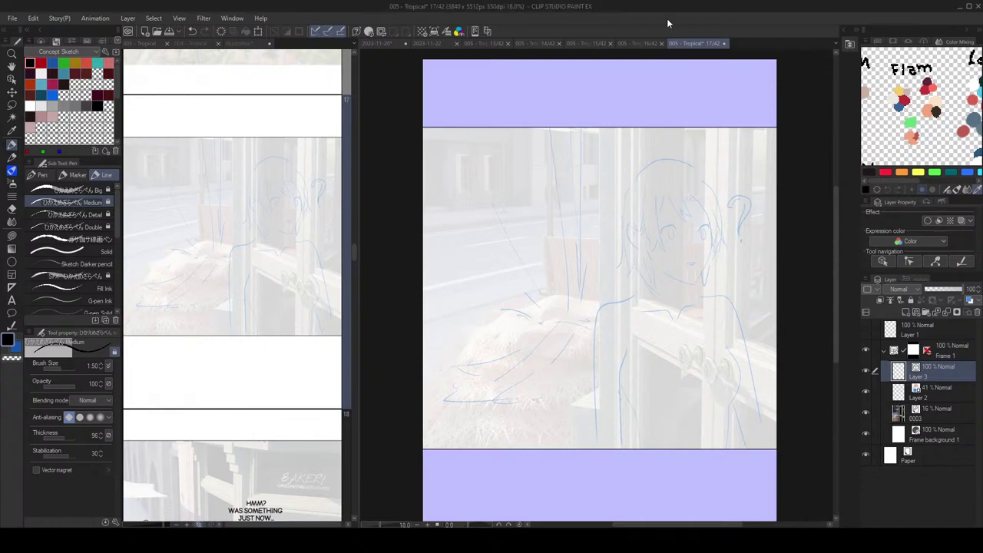
pyautogui.moveTo(664, 238); pyautogui.dragTo(650, 212)
pyautogui.scroll(1, 669, 228)
pyautogui.scroll(1, 662, 193)
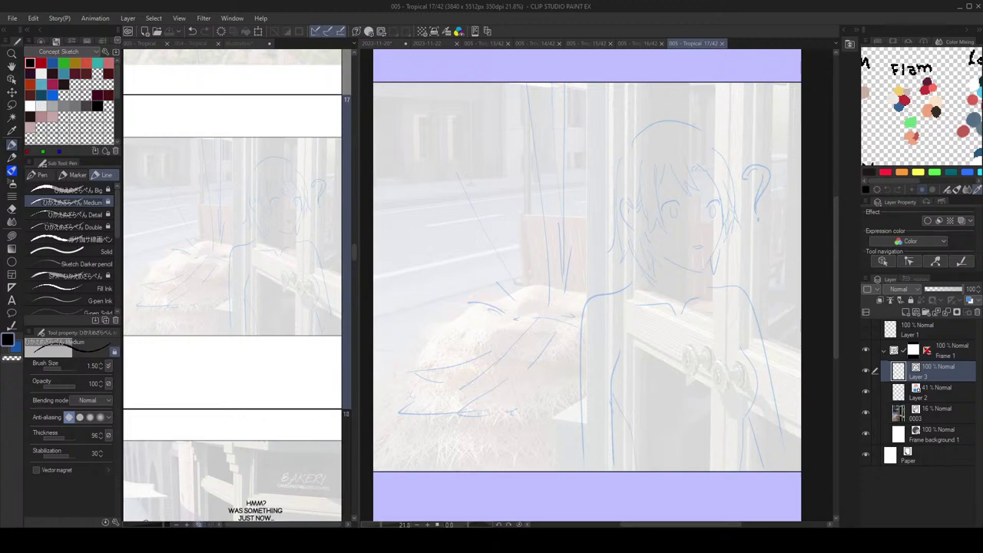
# Step: Check the full-body character illustration, then bring up the 004 - Tropical page overview to consult the short-haired woman
pyautogui.click(239, 44)
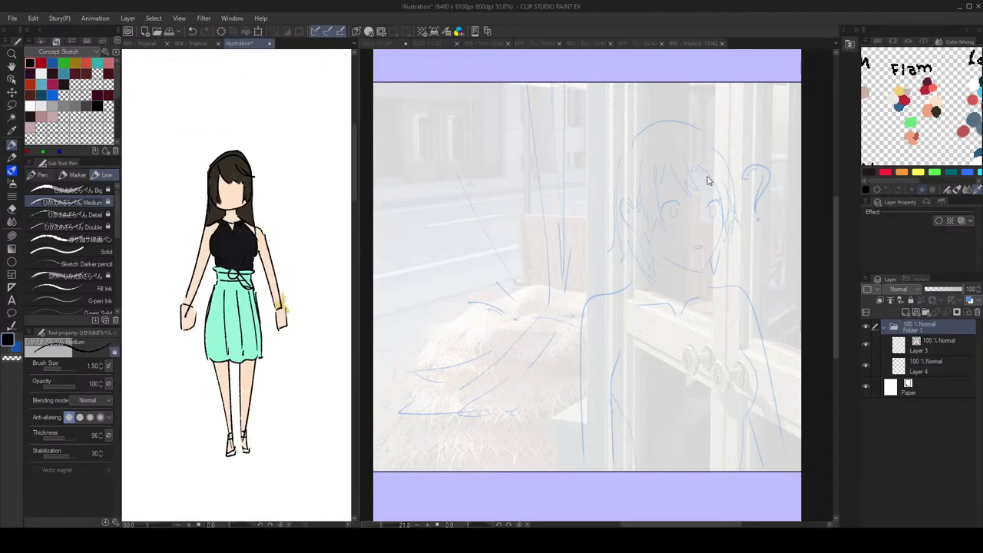
pyautogui.click(714, 123)
pyautogui.scroll(1, 712, 128)
pyautogui.moveTo(707, 143); pyautogui.dragTo(697, 123)
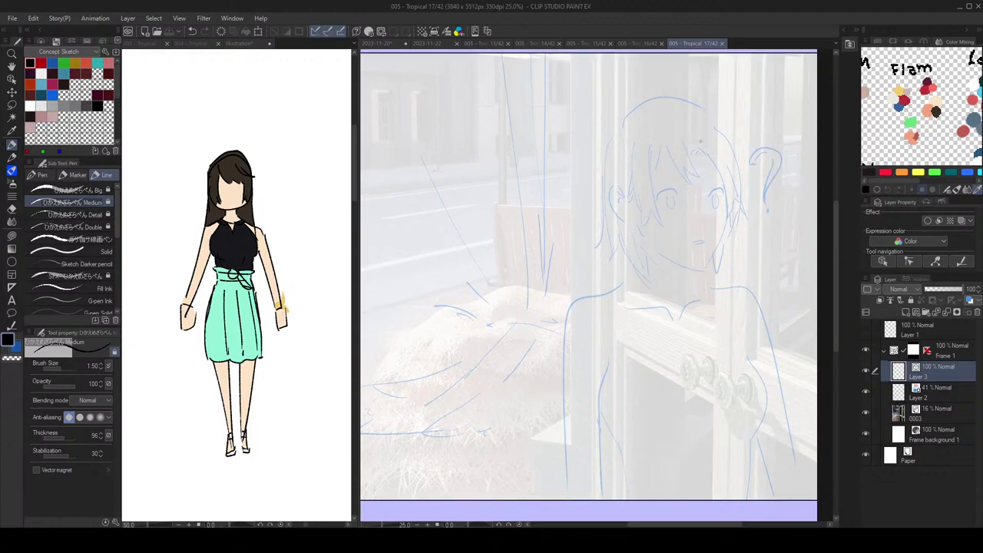
pyautogui.scroll(1, 703, 163)
pyautogui.click(191, 44)
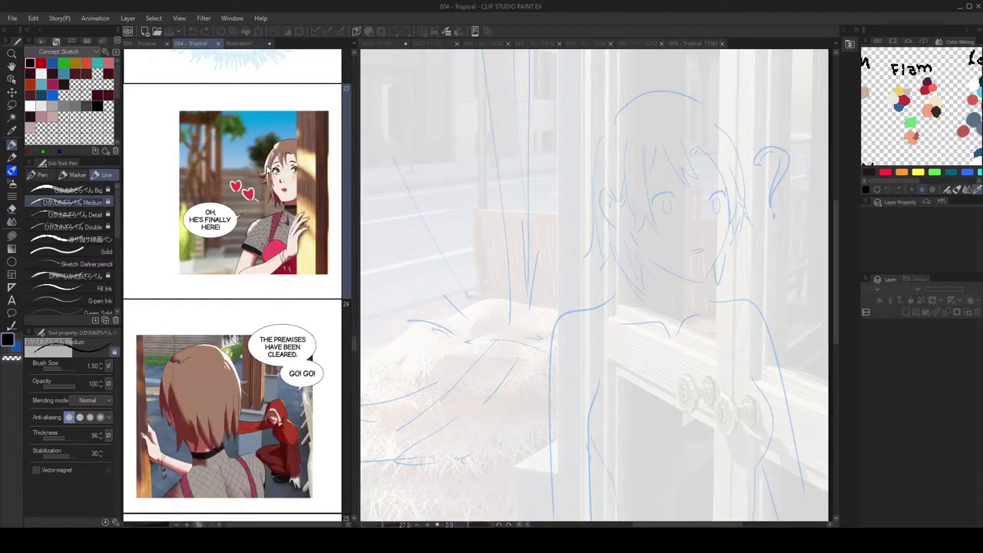
pyautogui.click(668, 190)
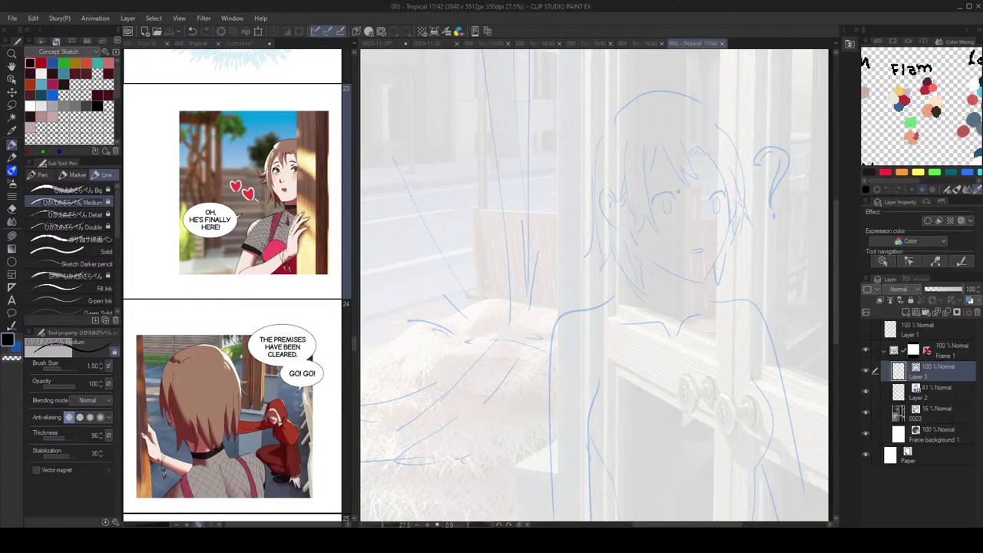
pyautogui.scroll(3, 676, 191)
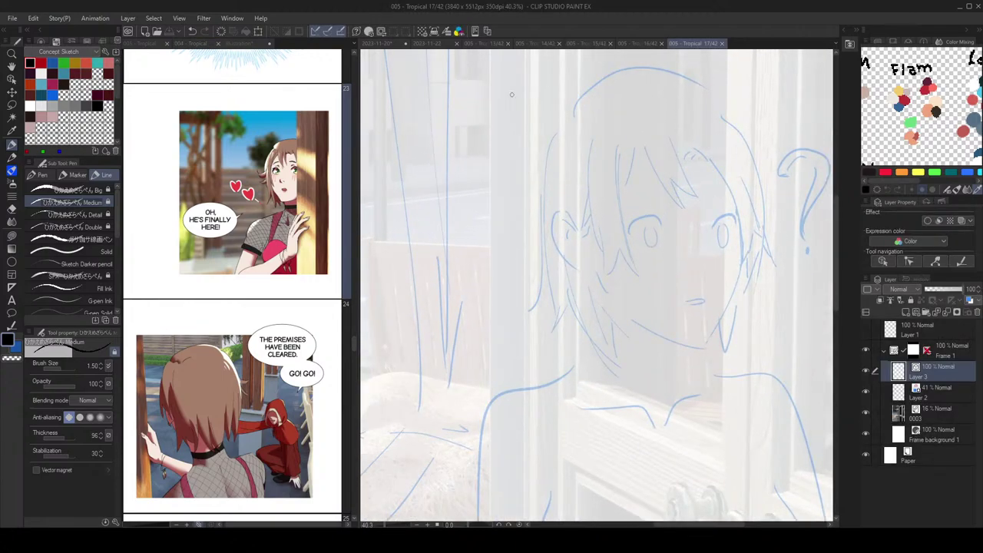
# Step: Open page 23 of 004 - Tropical and dock it among the reference documents with the short-haired woman's face enlarged
pyautogui.click(307, 177)
pyautogui.scroll(-10, 307, 177)
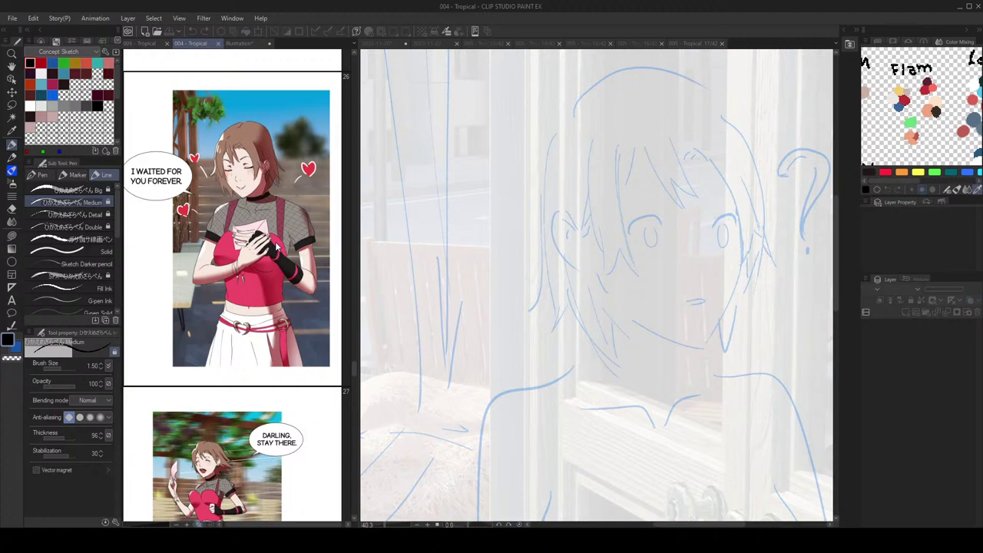
pyautogui.scroll(10, 275, 241)
pyautogui.scroll(-2, 279, 241)
pyautogui.moveTo(348, 154)
pyautogui.mouseDown()
pyautogui.moveTo(384, 141)
pyautogui.moveTo(346, 141)
pyautogui.mouseUp()
pyautogui.doubleClick(287, 183)
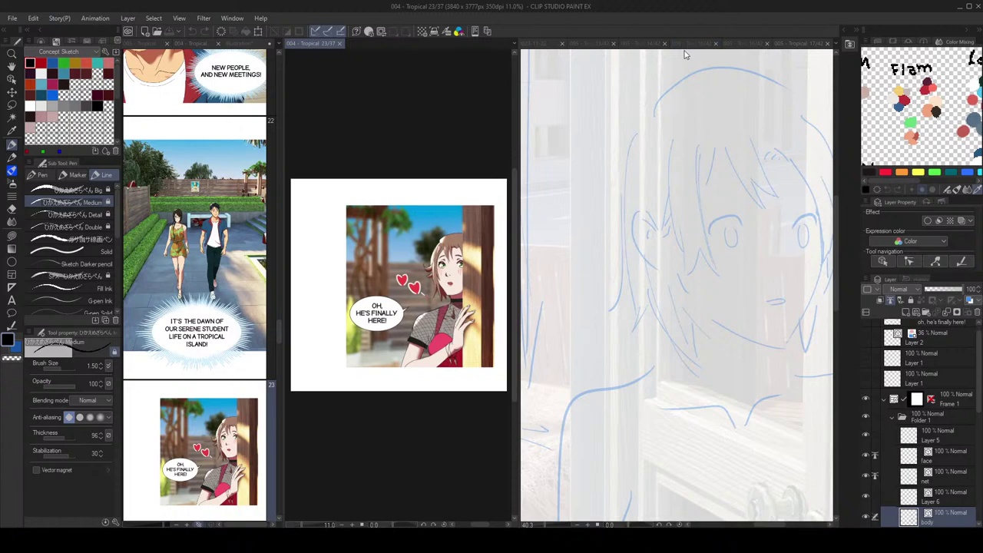
pyautogui.moveTo(314, 44); pyautogui.dragTo(263, 47)
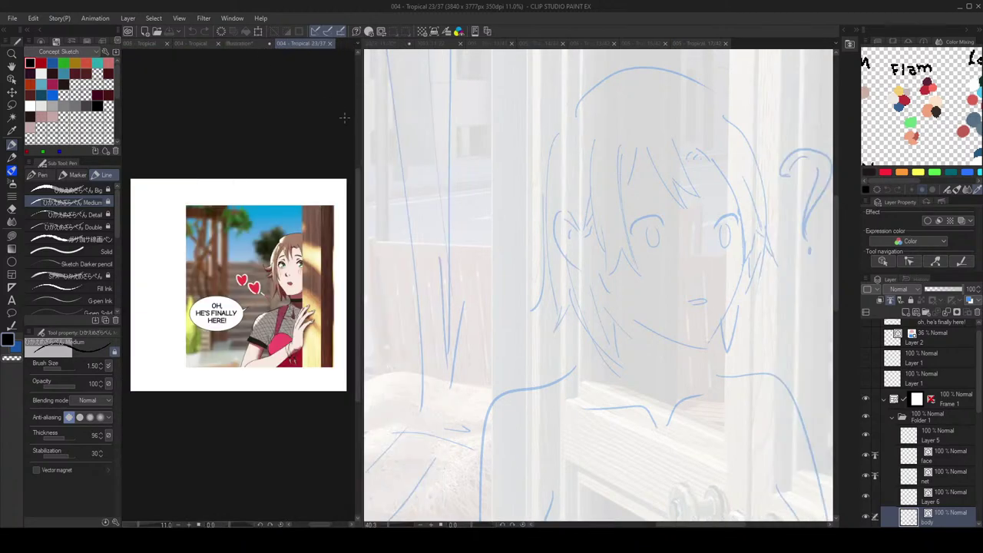
pyautogui.scroll(5, 251, 218)
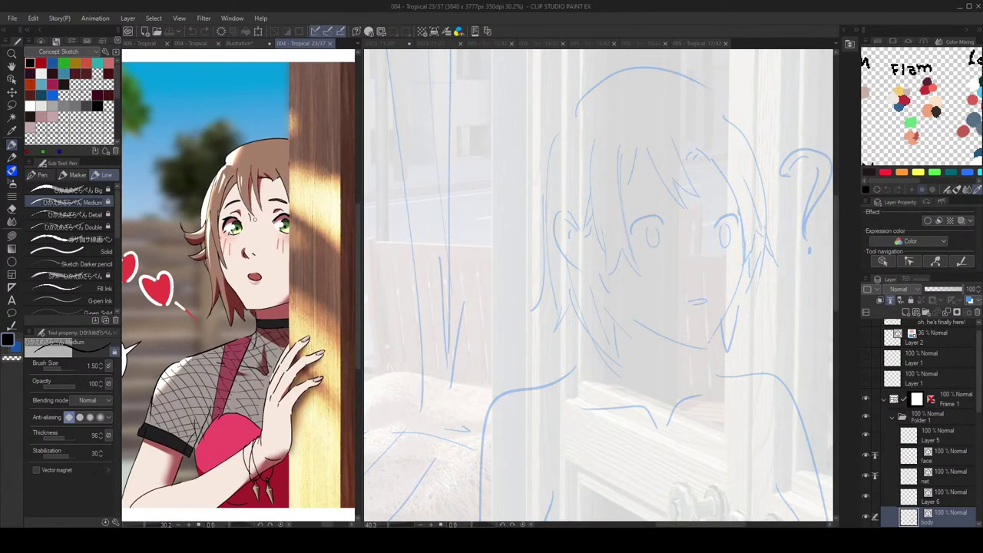
pyautogui.moveTo(253, 219); pyautogui.dragTo(252, 202)
pyautogui.scroll(1, 252, 208)
pyautogui.scroll(-1, 252, 208)
# Step: Ink the first pointed lock in the middle of the woman's fringe on page 17, following the blue sketch
pyautogui.moveTo(671, 214); pyautogui.dragTo(656, 225)
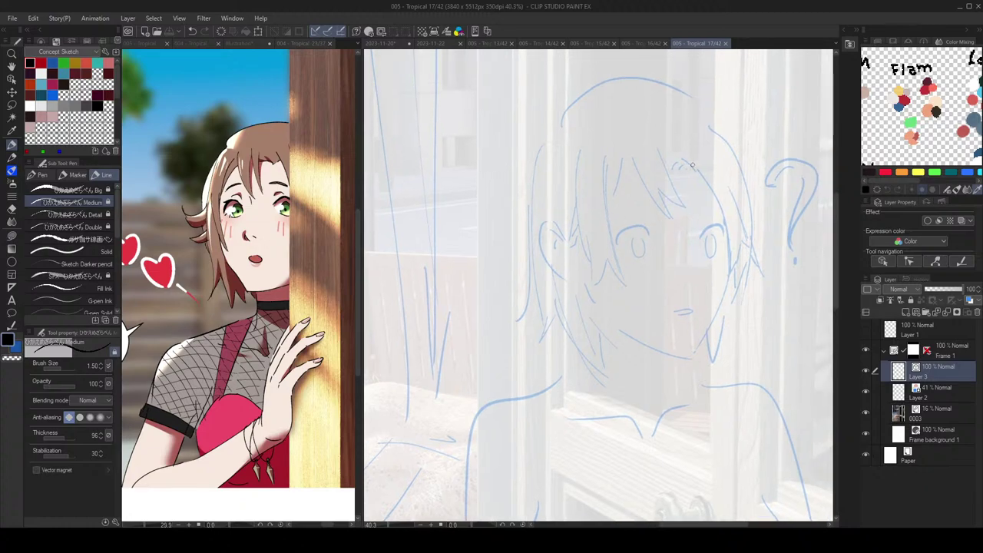
pyautogui.scroll(-2, 690, 192)
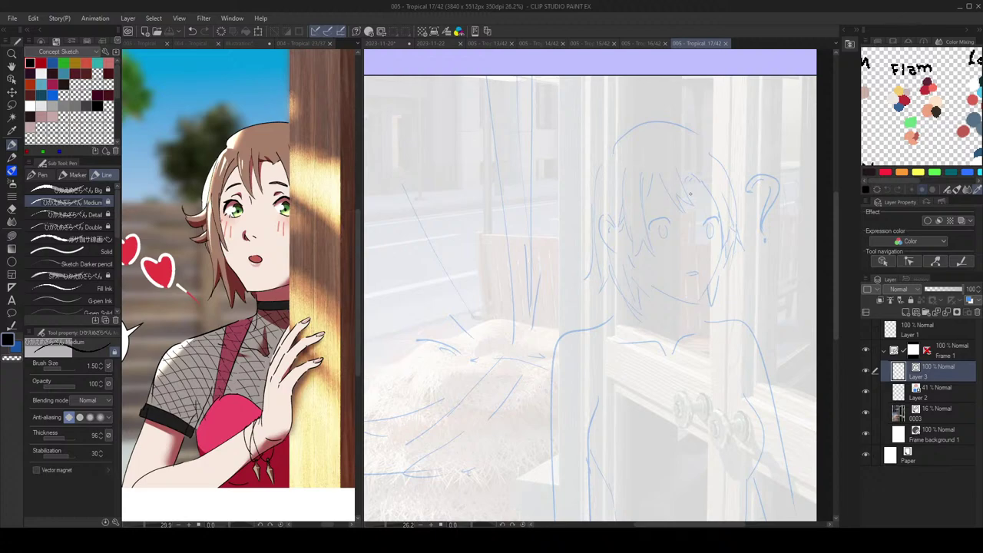
pyautogui.scroll(2, 689, 169)
pyautogui.moveTo(686, 164)
pyautogui.mouseDown()
pyautogui.moveTo(636, 221)
pyautogui.moveTo(651, 232)
pyautogui.moveTo(630, 196)
pyautogui.moveTo(659, 218)
pyautogui.moveTo(633, 204)
pyautogui.moveTo(659, 218)
pyautogui.moveTo(645, 160)
pyautogui.mouseUp()
pyautogui.moveTo(669, 192); pyautogui.dragTo(702, 219)
pyautogui.scroll(-2, 701, 219)
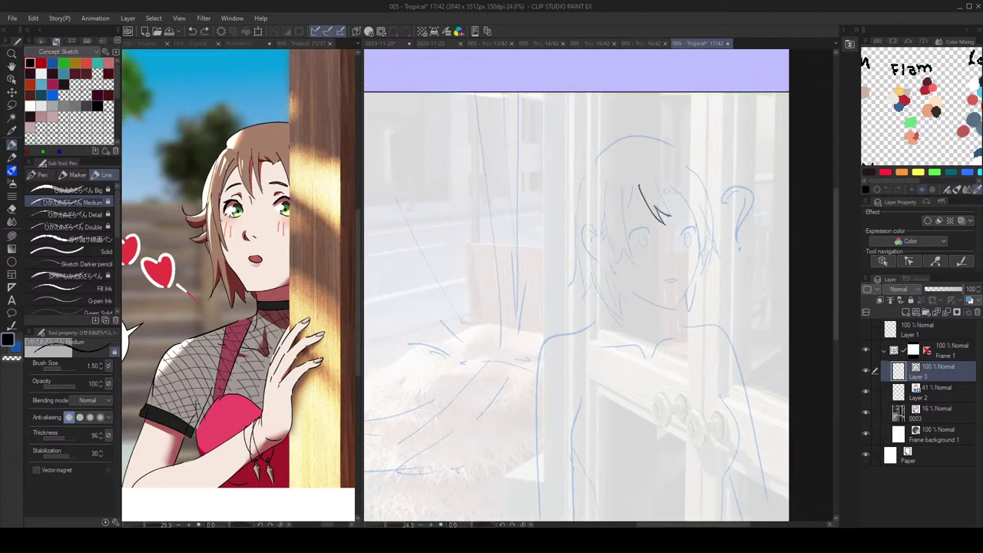
# Step: Rework the central fringe strands and ink the hair curving down along the right side of the face
pyautogui.hotkey('ctrl', 'z')
pyautogui.moveTo(652, 190)
pyautogui.mouseDown()
pyautogui.moveTo(671, 218)
pyautogui.moveTo(673, 189)
pyautogui.mouseUp()
pyautogui.scroll(1, 667, 195)
pyautogui.hotkey('ctrl', 'z')
pyautogui.moveTo(666, 195)
pyautogui.mouseDown()
pyautogui.moveTo(680, 187)
pyautogui.moveTo(685, 250)
pyautogui.moveTo(694, 221)
pyautogui.moveTo(706, 243)
pyautogui.mouseUp()
pyautogui.scroll(2, 686, 216)
pyautogui.hotkey('ctrl', 'z')
pyautogui.hotkey('ctrl', 'z')
pyautogui.hotkey('ctrl', 'z')
pyautogui.hotkey('ctrl', 'z')
pyautogui.moveTo(705, 243); pyautogui.dragTo(696, 236)
# Step: Ink the long pointed locks on the left side of the fringe, redrawing strokes that miss the sketch
pyautogui.scroll(-2, 702, 243)
pyautogui.scroll(1, 663, 196)
pyautogui.moveTo(612, 174)
pyautogui.mouseDown()
pyautogui.moveTo(597, 210)
pyautogui.moveTo(607, 268)
pyautogui.moveTo(595, 255)
pyautogui.moveTo(580, 276)
pyautogui.mouseUp()
pyautogui.hotkey('ctrl', 'z')
pyautogui.hotkey('ctrl', 'z')
pyautogui.moveTo(573, 171); pyautogui.dragTo(578, 280)
pyautogui.hotkey('ctrl', 'z')
pyautogui.moveTo(571, 210); pyautogui.dragTo(564, 245)
pyautogui.scroll(-1, 645, 201)
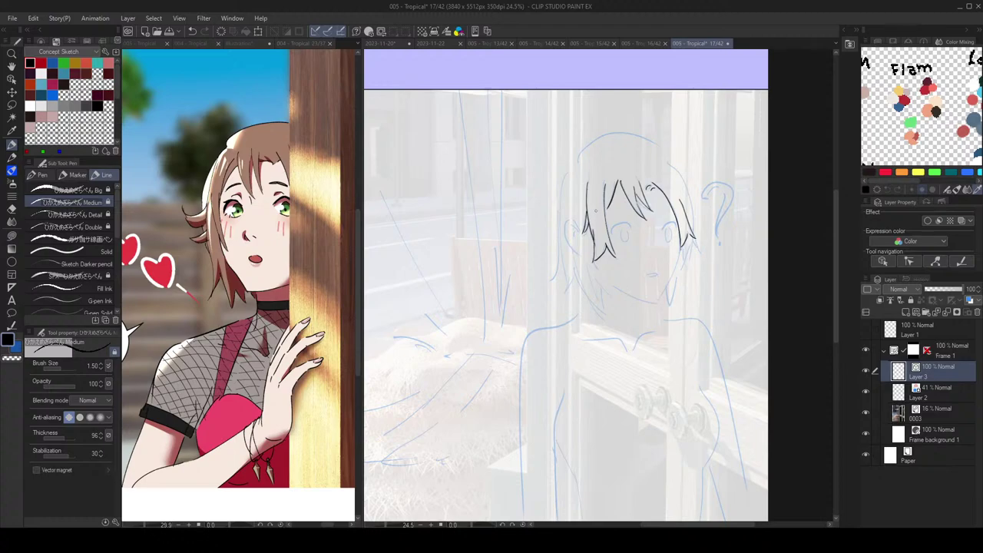
# Step: Open page 14 from the 005 - Tropical overview and make its line art on Layer 2 active
pyautogui.click(145, 43)
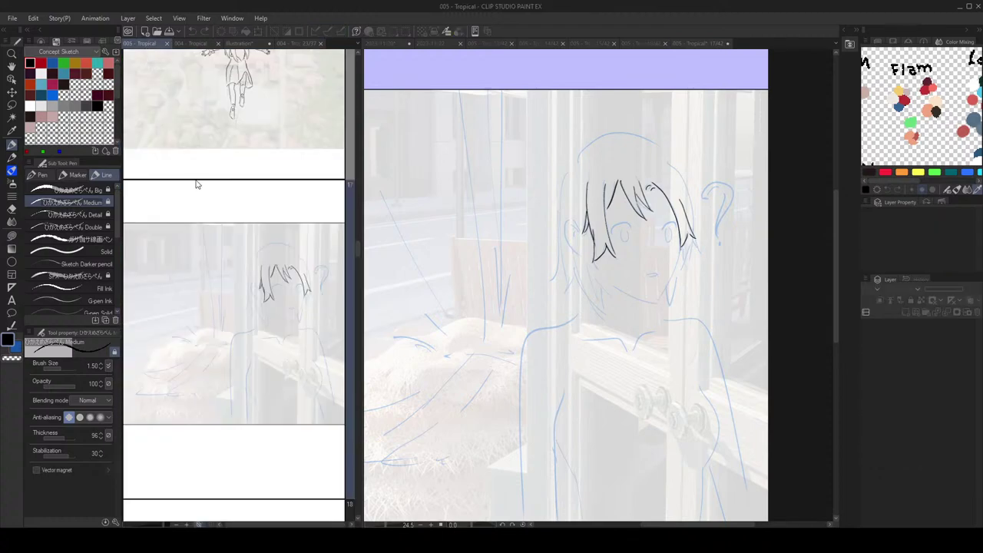
pyautogui.scroll(-8, 220, 156)
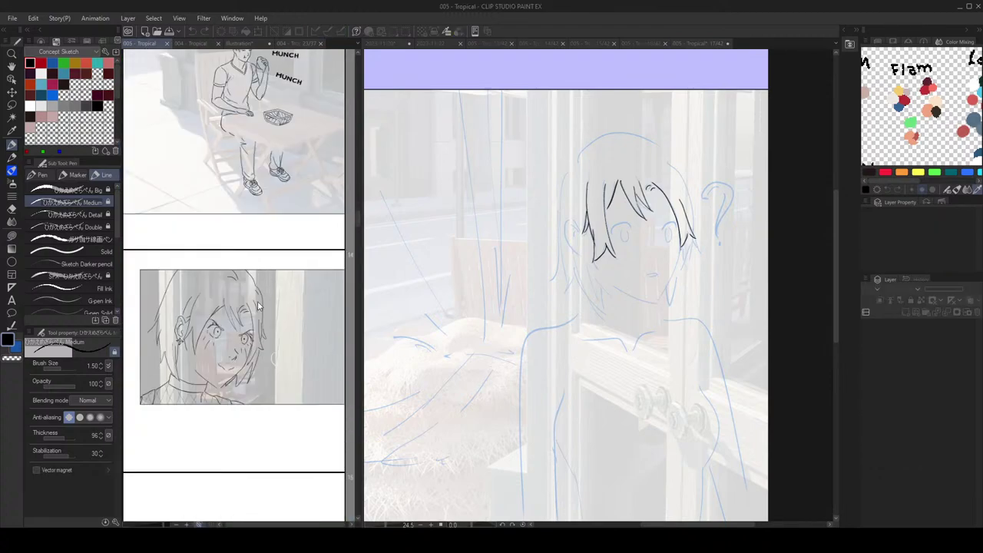
pyautogui.doubleClick(244, 322)
pyautogui.scroll(1, 565, 234)
pyautogui.moveTo(559, 218); pyautogui.dragTo(635, 227)
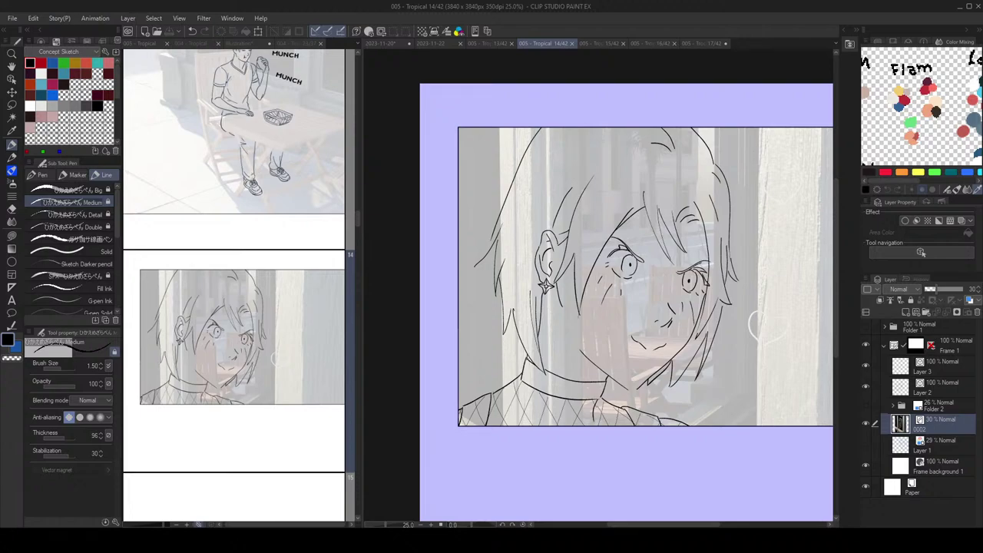
pyautogui.click(866, 366)
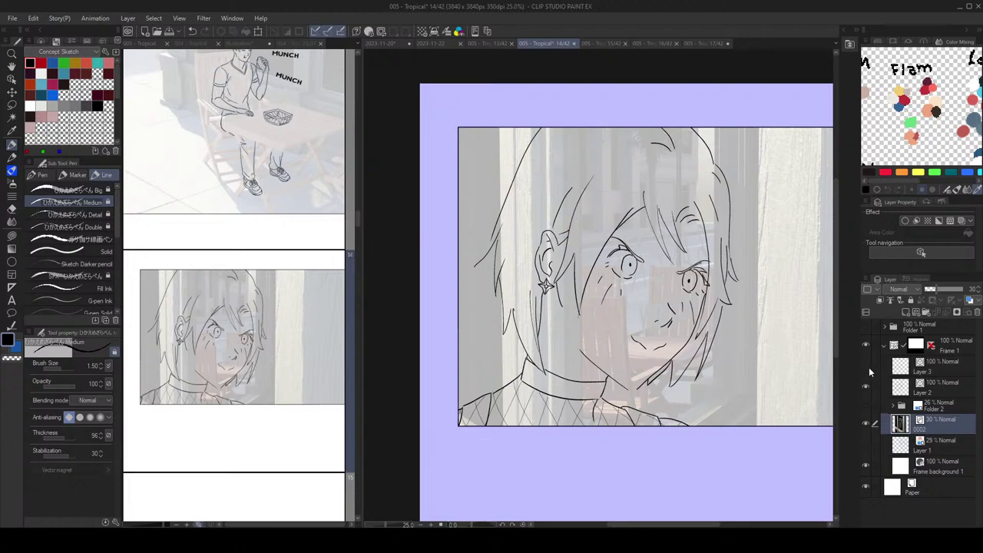
pyautogui.click(871, 388)
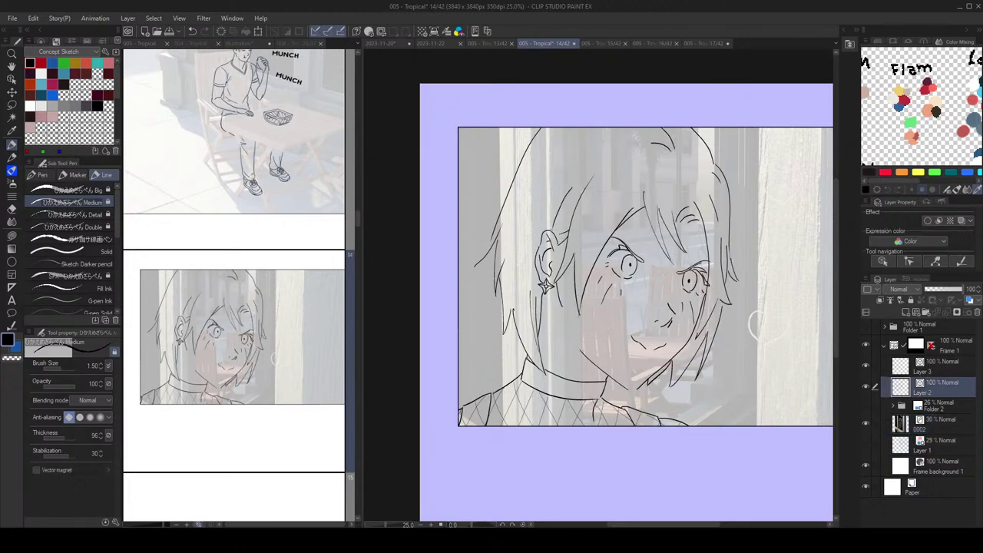
# Step: Draw a pointed hair lock crossing the upper part of the woman's ear on page 14
pyautogui.hotkey('ctrl', 'z')
pyautogui.moveTo(570, 221); pyautogui.dragTo(546, 239)
pyautogui.moveTo(547, 237)
pyautogui.mouseDown()
pyautogui.moveTo(561, 234)
pyautogui.moveTo(562, 243)
pyautogui.mouseUp()
pyautogui.press('e')
pyautogui.press('p')
# Step: Erase the line overlapping the new lock at the top of the ear and save page 14
pyautogui.scroll(3, 586, 245)
pyautogui.press('e')
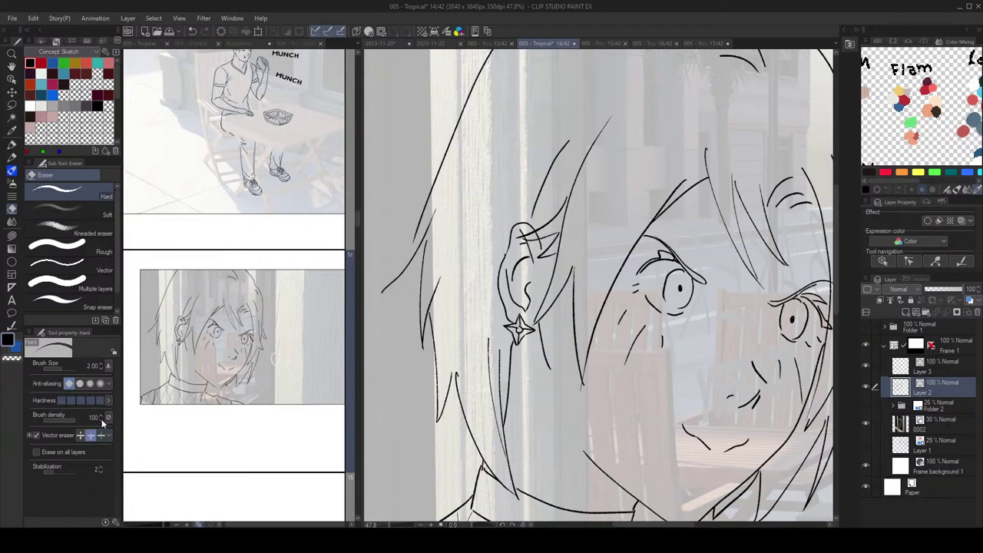
pyautogui.moveTo(540, 235); pyautogui.dragTo(526, 238)
pyautogui.press('p')
pyautogui.scroll(-4, 607, 231)
pyautogui.hotkey('ctrl', 's')
# Step: Return to page 17 from the Tropical overview and show page 23 of 004 - Tropical as the reference again
pyautogui.click(239, 366)
pyautogui.scroll(-1, 237, 371)
pyautogui.scroll(-2, 226, 349)
pyautogui.scroll(-4, 240, 315)
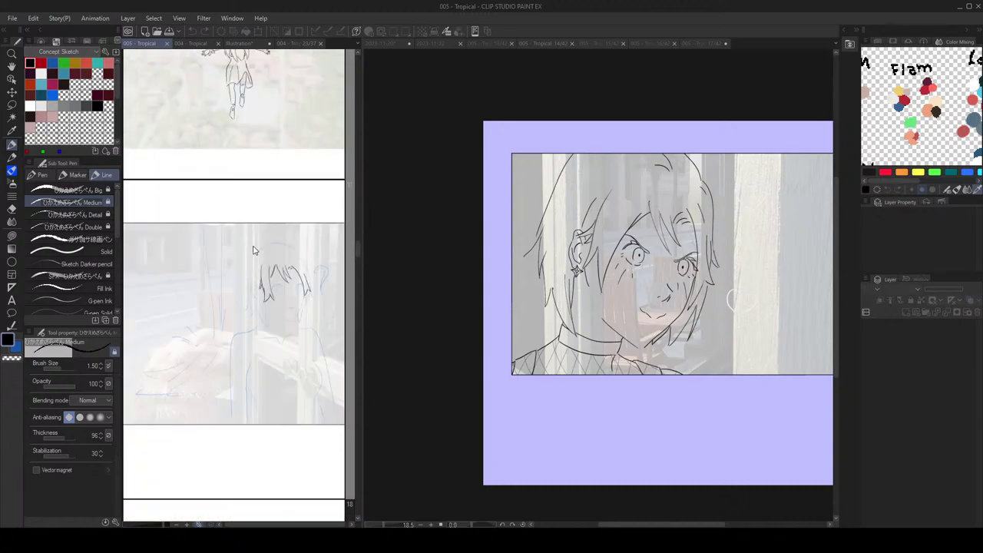
pyautogui.doubleClick(253, 249)
pyautogui.click(289, 43)
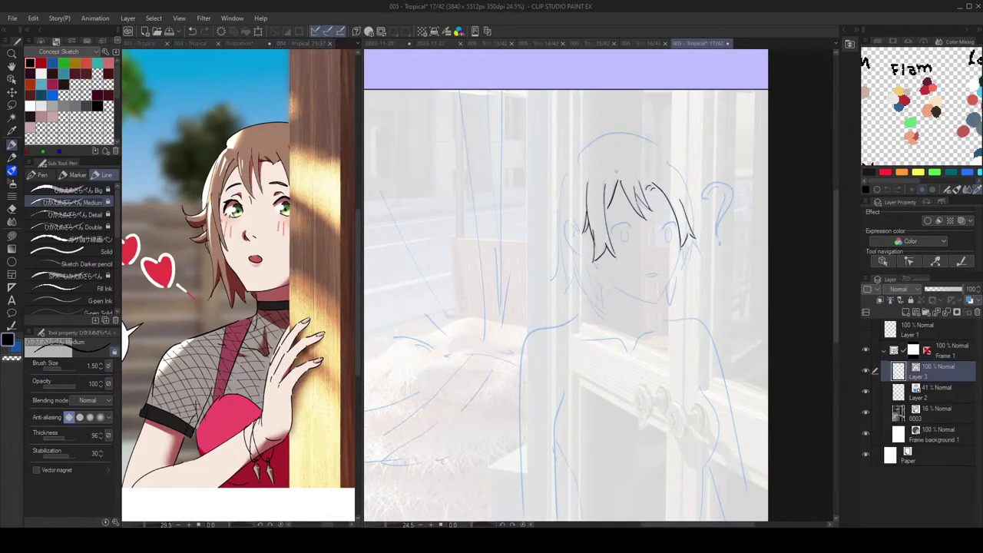
# Step: Remove the small tuft on the outer left lock near the ear and try a replacement stroke
pyautogui.scroll(2, 619, 217)
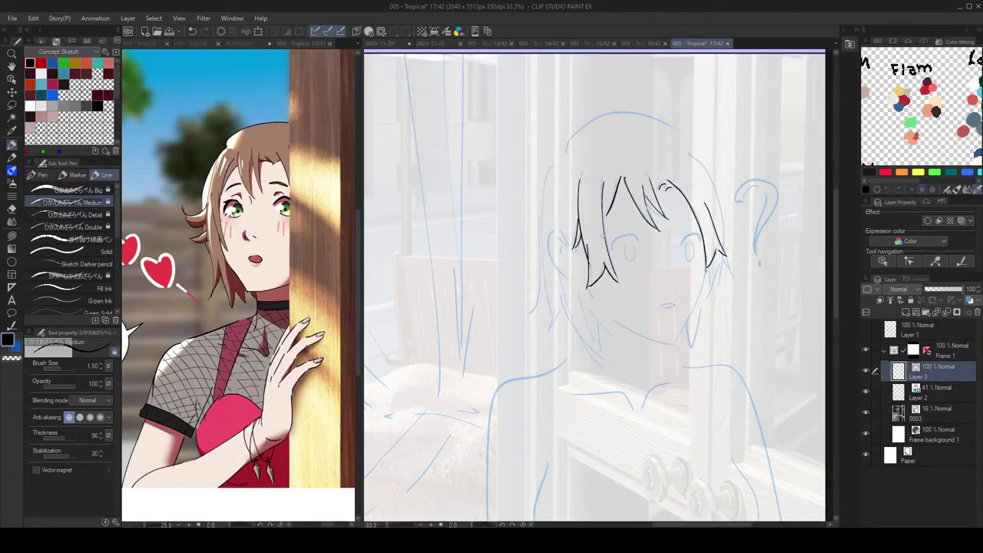
pyautogui.press('e')
pyautogui.moveTo(581, 238)
pyautogui.mouseDown()
pyautogui.moveTo(575, 246)
pyautogui.moveTo(580, 230)
pyautogui.moveTo(582, 239)
pyautogui.mouseUp()
pyautogui.press('p')
pyautogui.hotkey('ctrl', 'z')
pyautogui.hotkey('ctrl', 'z')
pyautogui.moveTo(574, 251); pyautogui.dragTo(580, 251)
# Step: Set the vector eraser to remove whole lines and draw a tuft sweeping from the left lock over the ear
pyautogui.press('e')
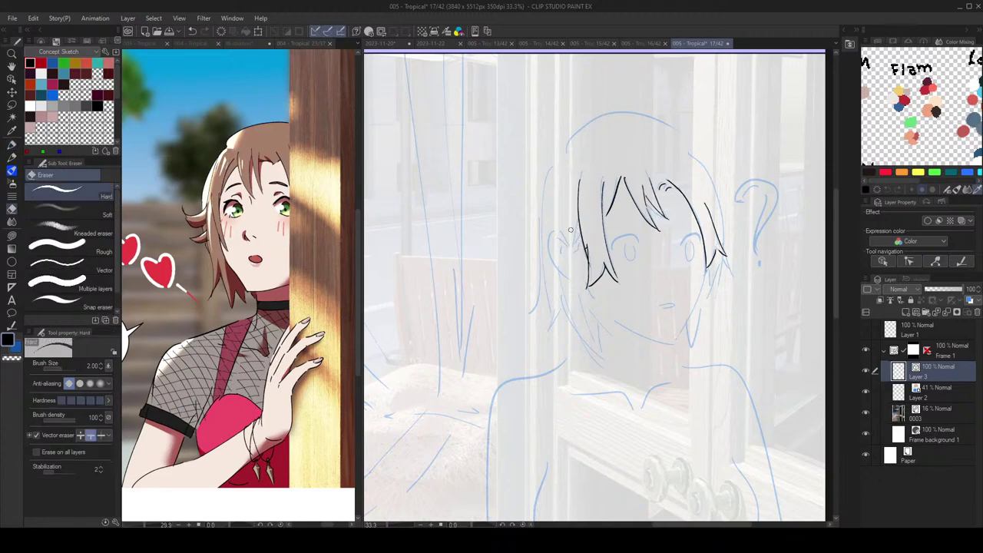
pyautogui.click(102, 436)
pyautogui.press('p')
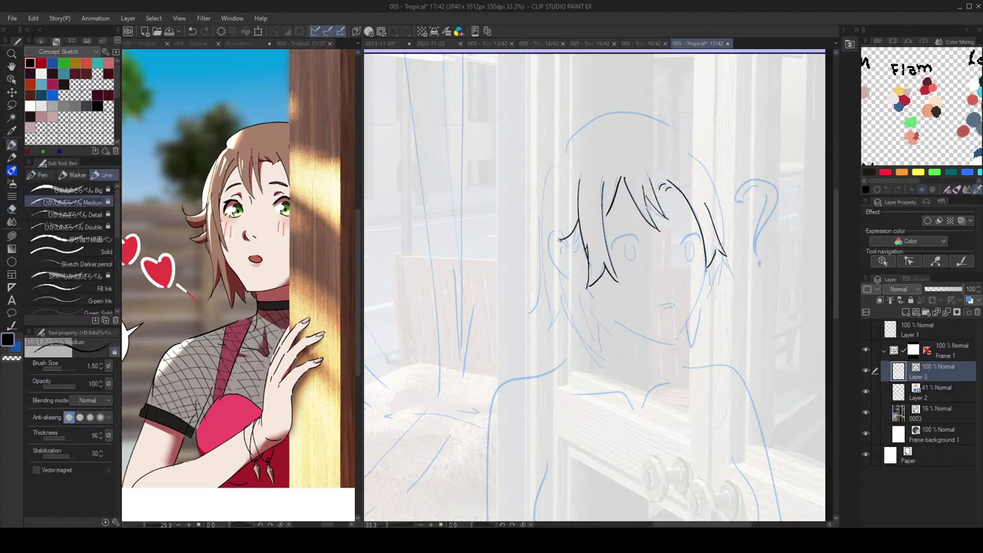
pyautogui.hotkey('ctrl', 'z')
pyautogui.hotkey('ctrl', 'y')
# Step: Clean up the tuft over the ear with the vector eraser and redraw its curled ends
pyautogui.scroll(-5, 643, 216)
pyautogui.scroll(3, 656, 211)
pyautogui.moveTo(591, 199); pyautogui.dragTo(588, 213)
pyautogui.press('e')
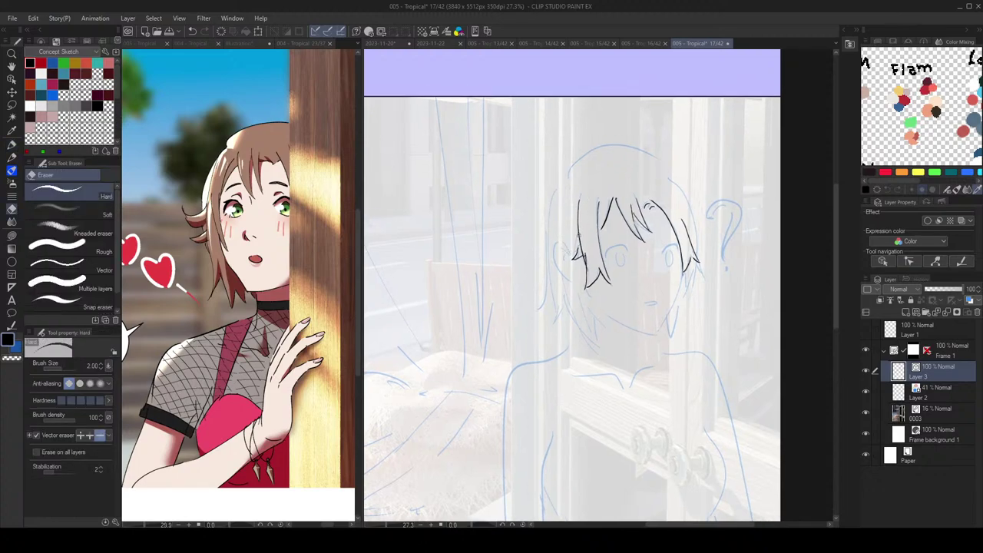
pyautogui.press('p')
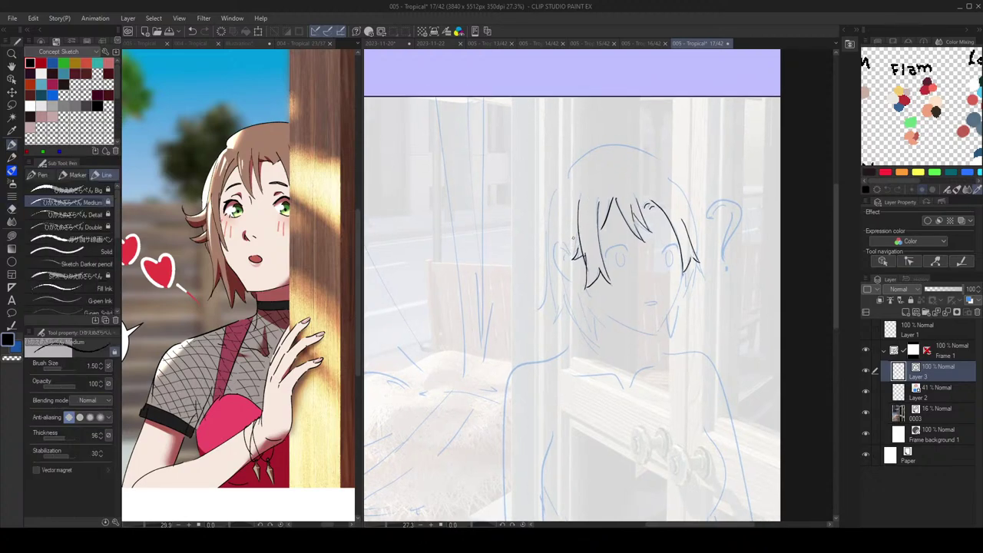
pyautogui.moveTo(578, 233); pyautogui.dragTo(564, 251)
# Step: Ink the outer left edge of the hair, the crown and the outer right side over the sketch
pyautogui.moveTo(553, 190); pyautogui.dragTo(548, 282)
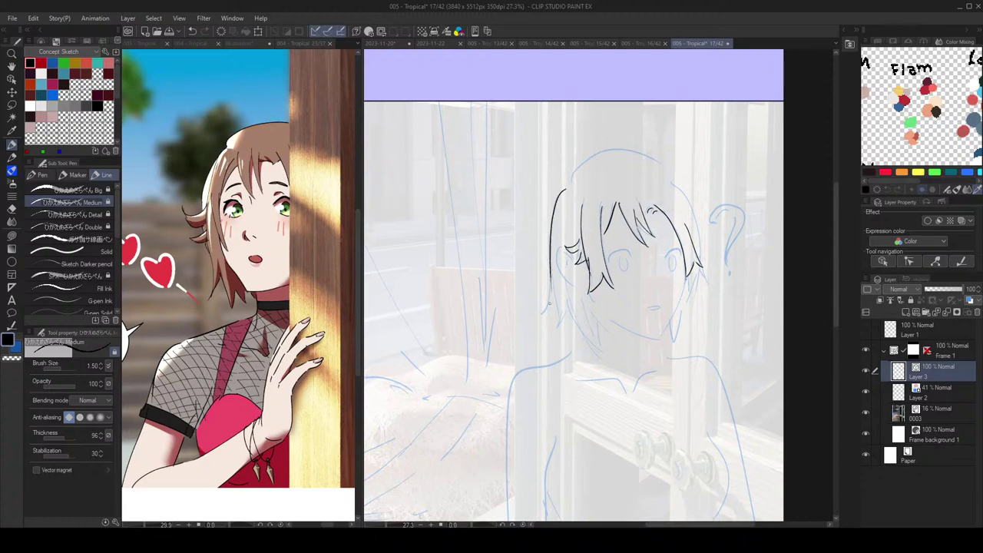
pyautogui.moveTo(572, 156)
pyautogui.mouseDown()
pyautogui.moveTo(662, 168)
pyautogui.moveTo(694, 248)
pyautogui.mouseUp()
pyautogui.scroll(-1, 670, 171)
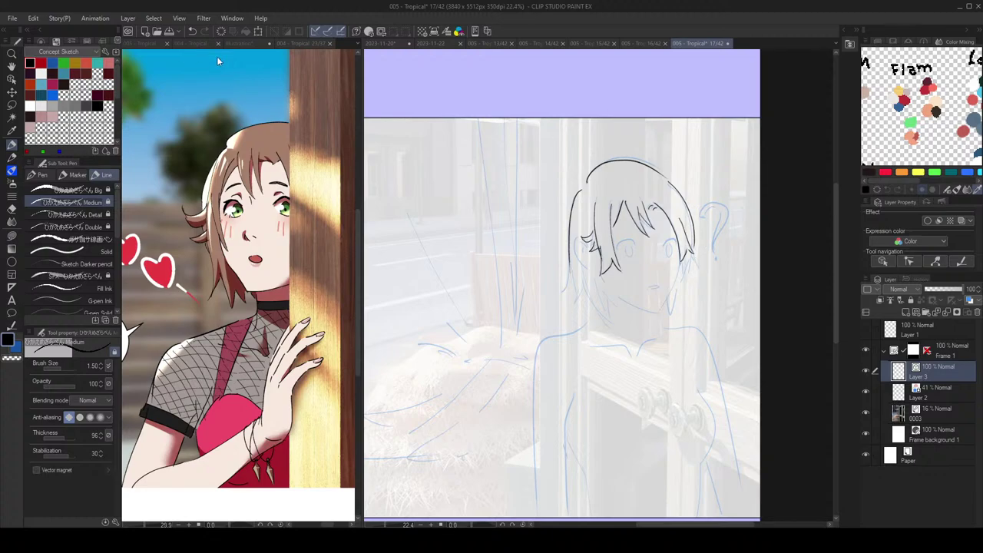
# Step: Ink the upper lash line of the left eye, retrying the stroke as needed
pyautogui.scroll(3, 650, 218)
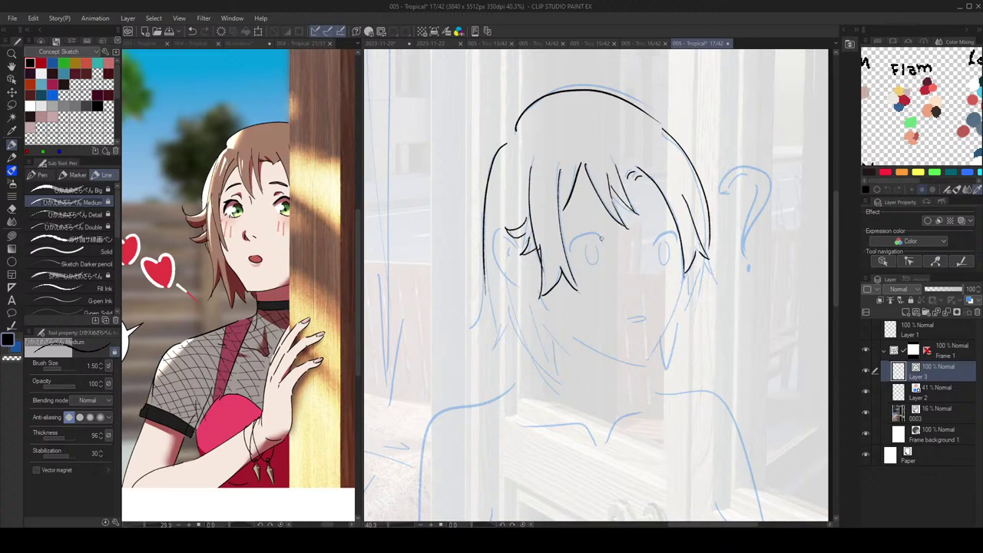
pyautogui.moveTo(602, 243)
pyautogui.mouseDown()
pyautogui.moveTo(598, 234)
pyautogui.moveTo(572, 252)
pyautogui.moveTo(574, 236)
pyautogui.mouseUp()
pyautogui.hotkey('ctrl', 'z')
pyautogui.moveTo(580, 232)
pyautogui.mouseDown()
pyautogui.moveTo(576, 251)
pyautogui.moveTo(570, 234)
pyautogui.mouseUp()
pyautogui.hotkey('ctrl', 'z')
pyautogui.hotkey('ctrl', 'z')
# Step: Ink the iris of the left eye and the upper lash line of the right eye
pyautogui.moveTo(571, 234)
pyautogui.mouseDown()
pyautogui.moveTo(589, 263)
pyautogui.moveTo(591, 245)
pyautogui.moveTo(660, 242)
pyautogui.mouseUp()
pyautogui.hotkey('ctrl', 'z')
pyautogui.scroll(-4, 630, 218)
pyautogui.scroll(4, 658, 224)
pyautogui.hotkey('ctrl', 'z')
pyautogui.hotkey('ctrl', 'z')
pyautogui.moveTo(650, 232); pyautogui.dragTo(659, 238)
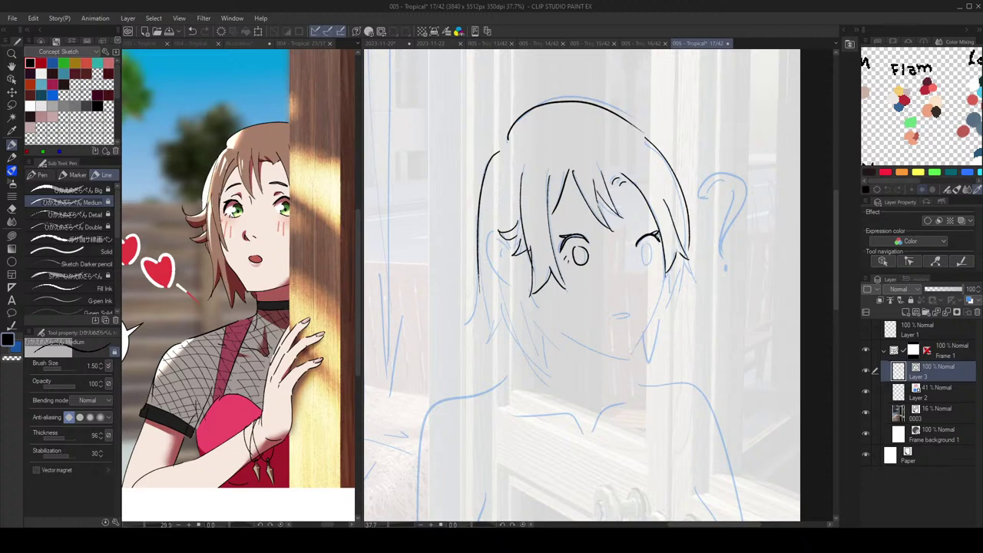
# Step: Ink the iris of the right eye and add a pupil dot to each eye
pyautogui.hotkey('ctrl', 'z')
pyautogui.hotkey('ctrl', 'z')
pyautogui.moveTo(563, 245); pyautogui.dragTo(560, 258)
pyautogui.hotkey('ctrl', 'z')
pyautogui.hotkey('ctrl', 'y')
pyautogui.scroll(-3, 661, 247)
pyautogui.scroll(3, 682, 253)
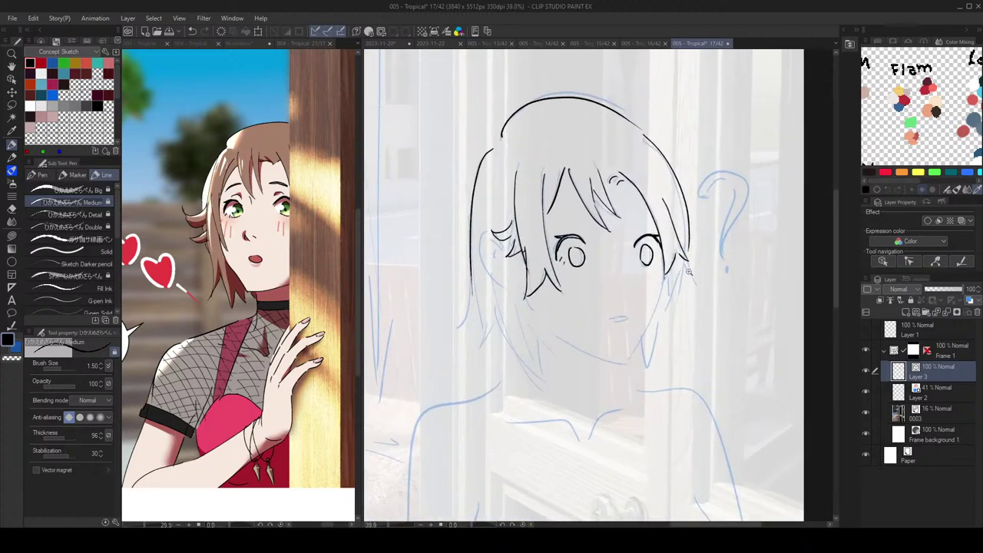
pyautogui.hotkey('ctrl', 'z')
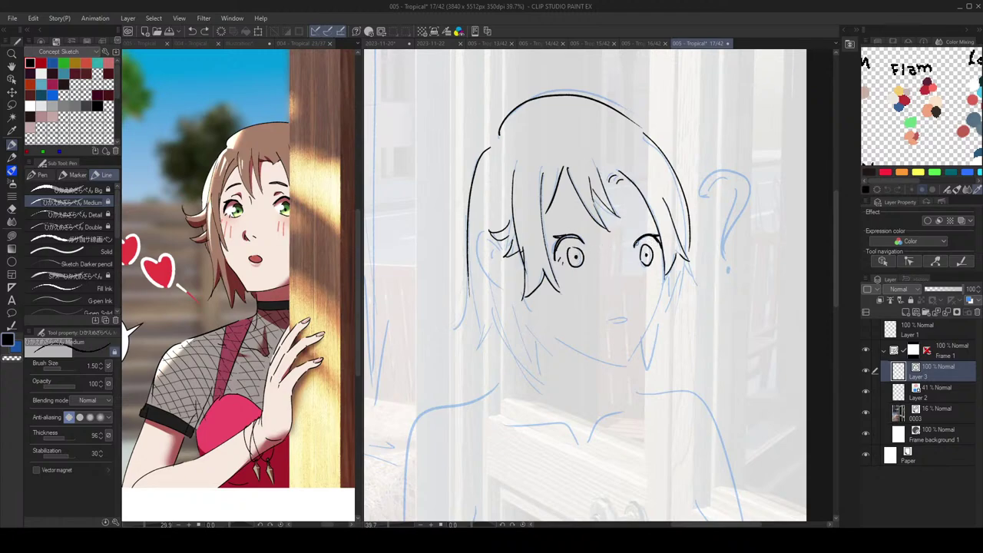
# Step: Thicken the upper lashes of both eyes and draw short curved eyebrows above them
pyautogui.moveTo(647, 235); pyautogui.dragTo(657, 241)
pyautogui.moveTo(581, 238)
pyautogui.mouseDown()
pyautogui.moveTo(555, 238)
pyautogui.moveTo(583, 228)
pyautogui.mouseUp()
pyautogui.scroll(-3, 649, 191)
pyautogui.scroll(1, 649, 192)
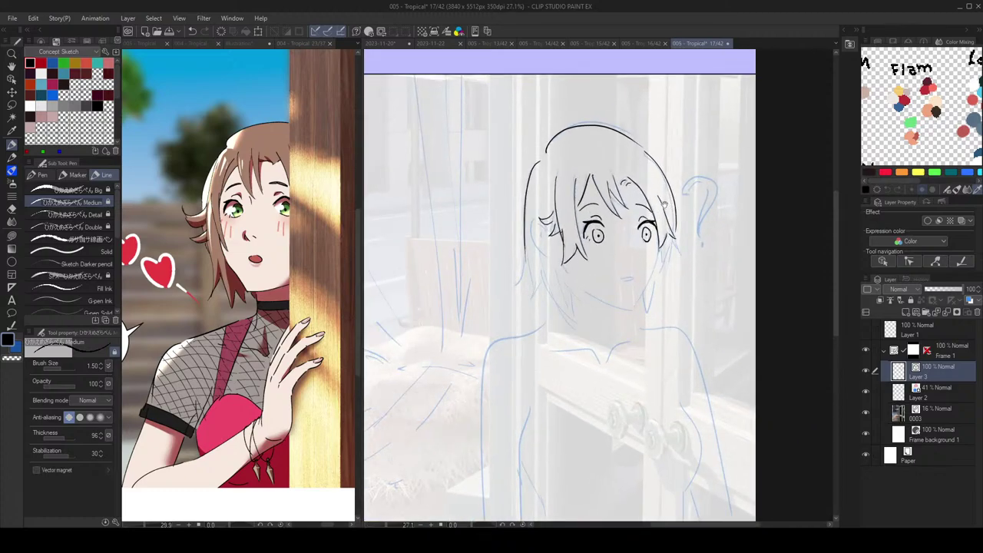
pyautogui.scroll(-2, 682, 249)
pyautogui.scroll(2, 671, 242)
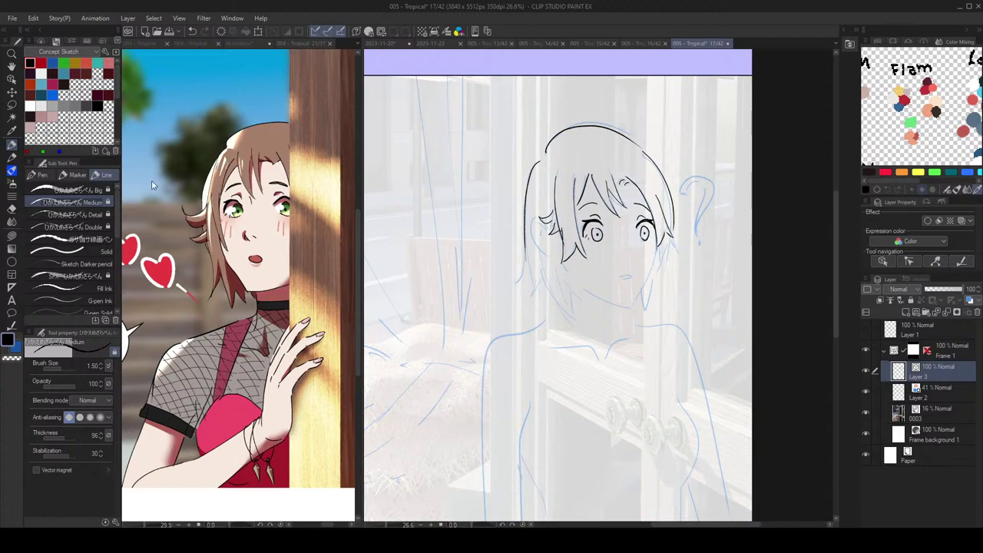
# Step: Show page 14 in the 005 - Tropical overview as the reference beside page 17
pyautogui.click(144, 43)
pyautogui.scroll(-3, 264, 261)
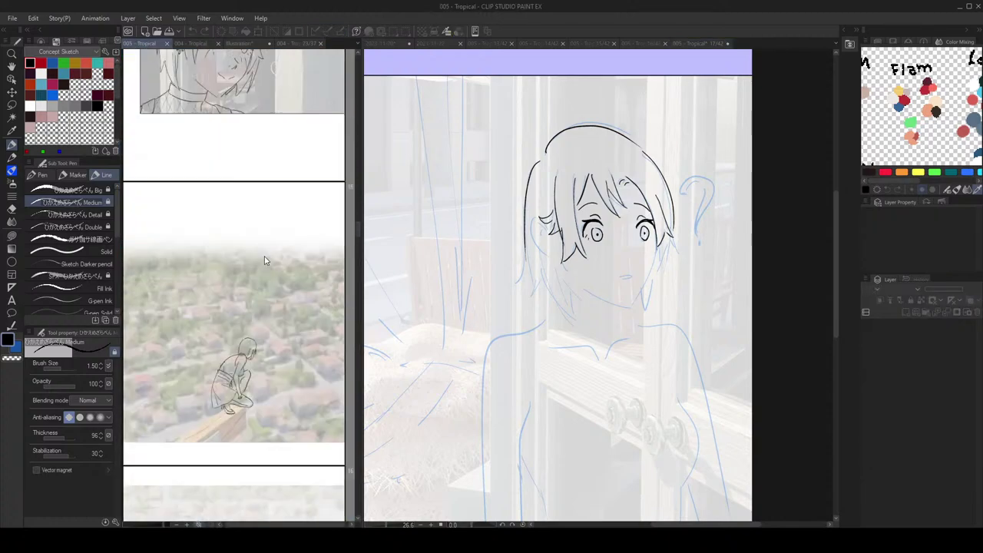
pyautogui.scroll(5, 265, 261)
pyautogui.scroll(-3, 266, 227)
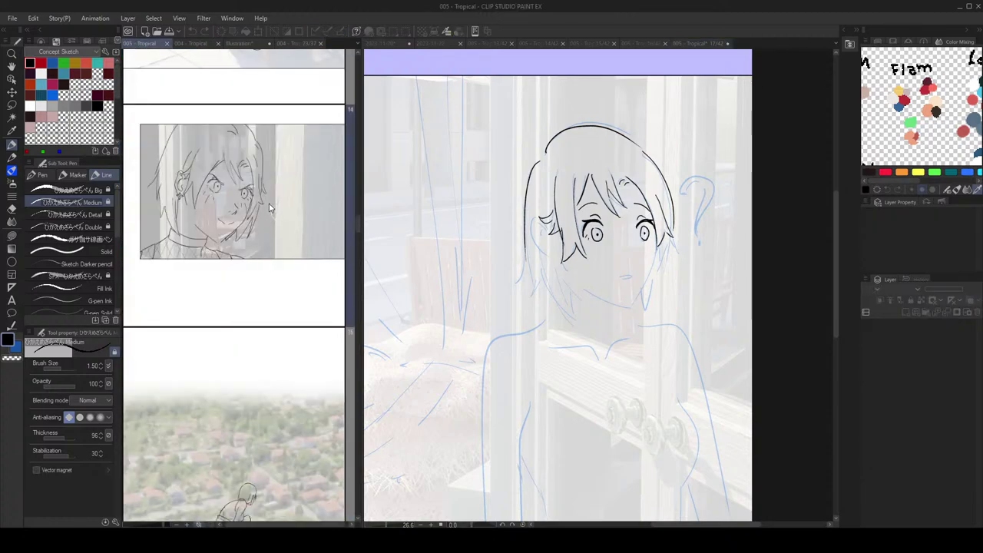
pyautogui.doubleClick(269, 207)
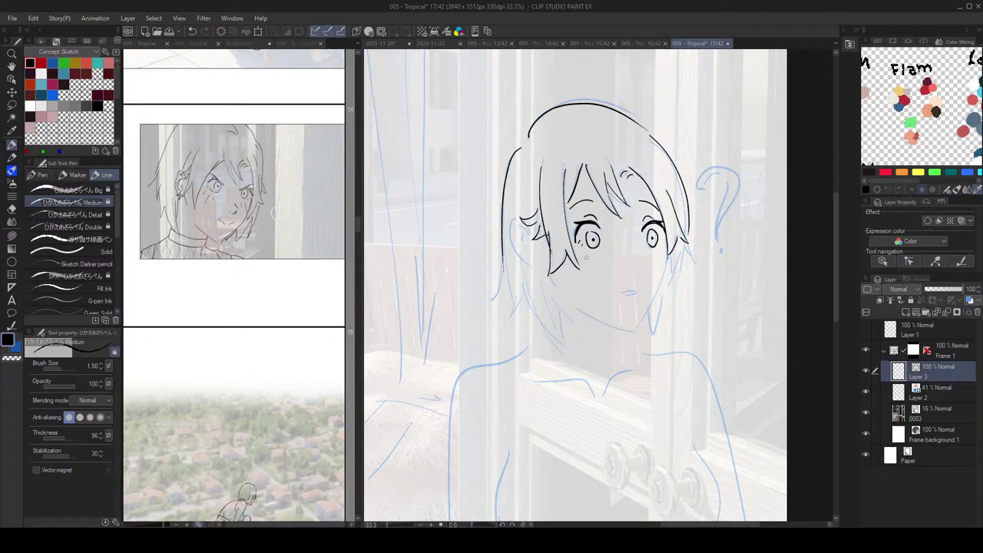
# Step: Draw short blush lines on the cheeks under both eyes
pyautogui.moveTo(589, 255)
pyautogui.mouseDown()
pyautogui.moveTo(585, 283)
pyautogui.moveTo(597, 266)
pyautogui.moveTo(573, 268)
pyautogui.mouseUp()
pyautogui.hotkey('ctrl', 'z')
pyautogui.hotkey('ctrl', 'z')
pyautogui.hotkey('ctrl', 'z')
pyautogui.moveTo(651, 253); pyautogui.dragTo(658, 268)
pyautogui.hotkey('ctrl', 'z')
pyautogui.hotkey('ctrl', 'z')
pyautogui.hotkey('ctrl', 'z')
# Step: Ink the right cheek contour down to the chin and the jawline across from the left
pyautogui.moveTo(664, 250)
pyautogui.mouseDown()
pyautogui.moveTo(668, 290)
pyautogui.moveTo(645, 332)
pyautogui.mouseUp()
pyautogui.hotkey('ctrl', 'z')
pyautogui.moveTo(676, 253); pyautogui.dragTo(647, 327)
pyautogui.hotkey('ctrl', 'z')
pyautogui.moveTo(677, 254); pyautogui.dragTo(645, 325)
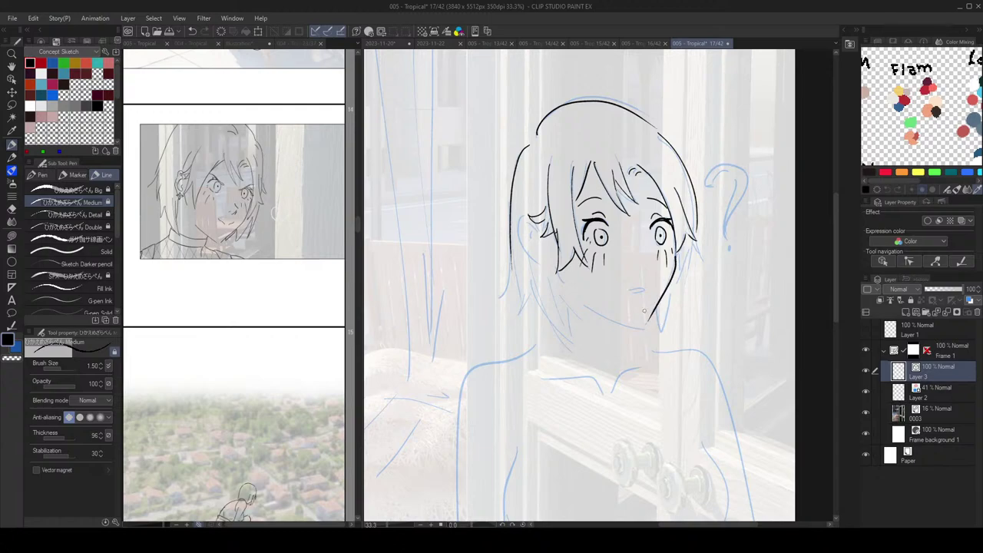
pyautogui.moveTo(568, 297); pyautogui.dragTo(647, 326)
pyautogui.moveTo(675, 245); pyautogui.dragTo(628, 210)
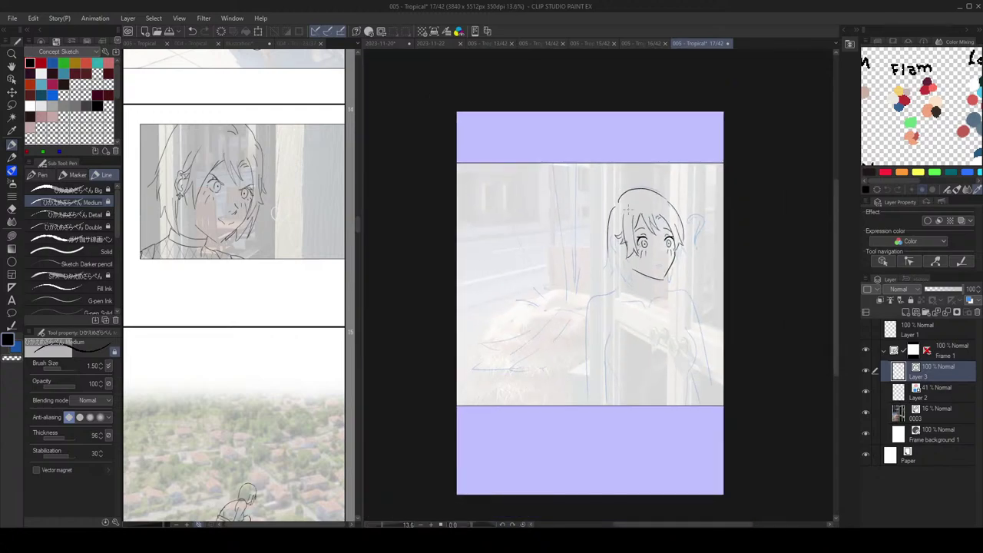
pyautogui.scroll(4, 668, 254)
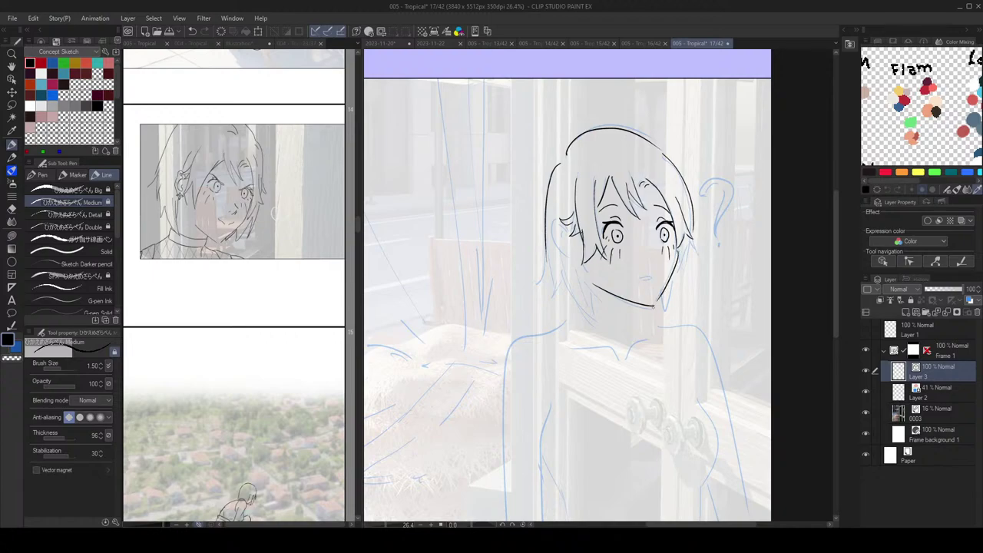
# Step: Ink a small curved mouth over the sketched one
pyautogui.scroll(1, 668, 270)
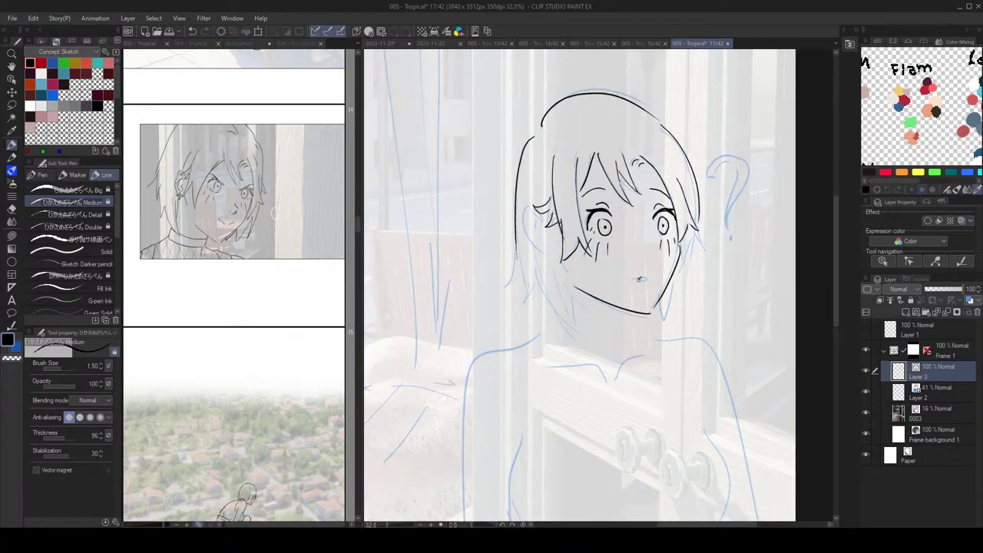
pyautogui.scroll(-2, 705, 262)
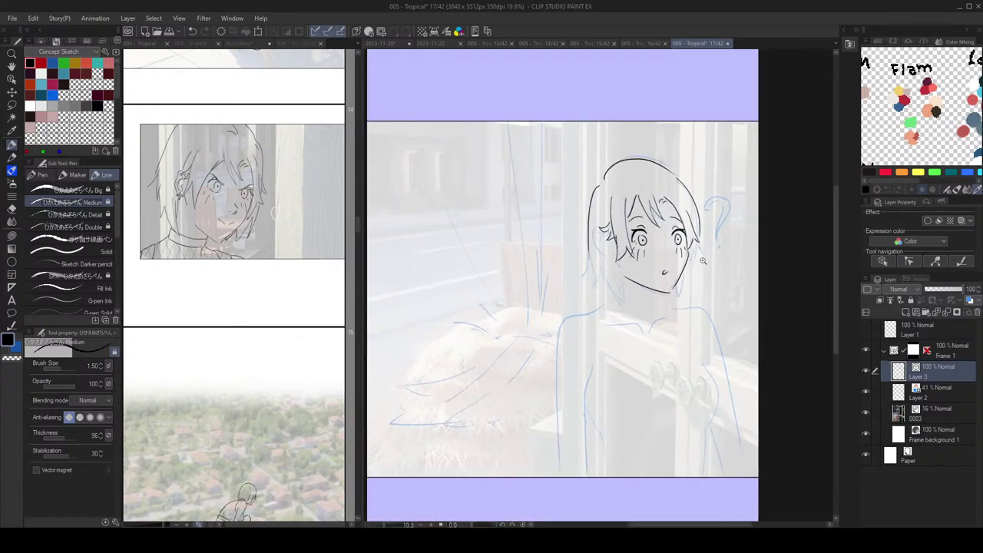
pyautogui.scroll(2, 702, 261)
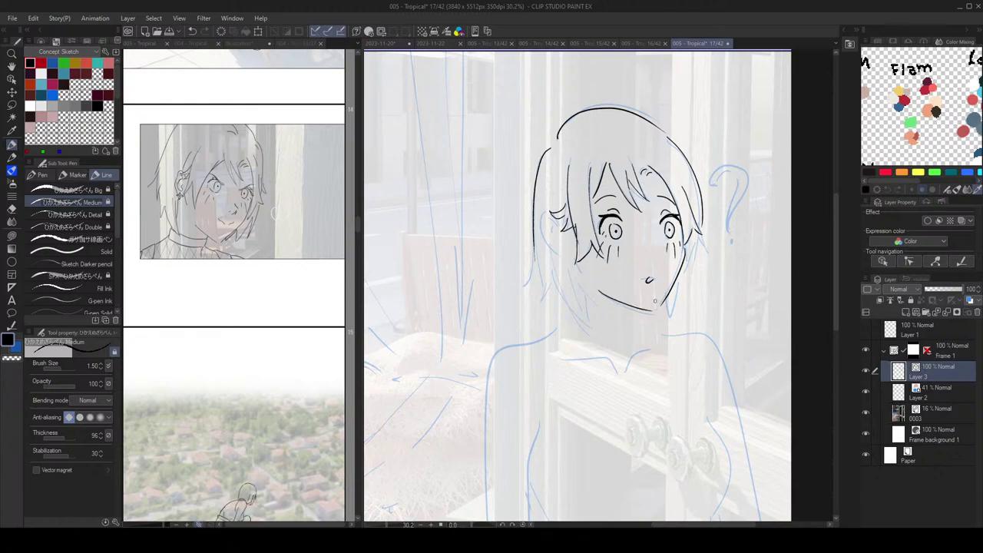
# Step: Ink the outline and inner fold of the ear beside the left lock
pyautogui.scroll(1, 630, 278)
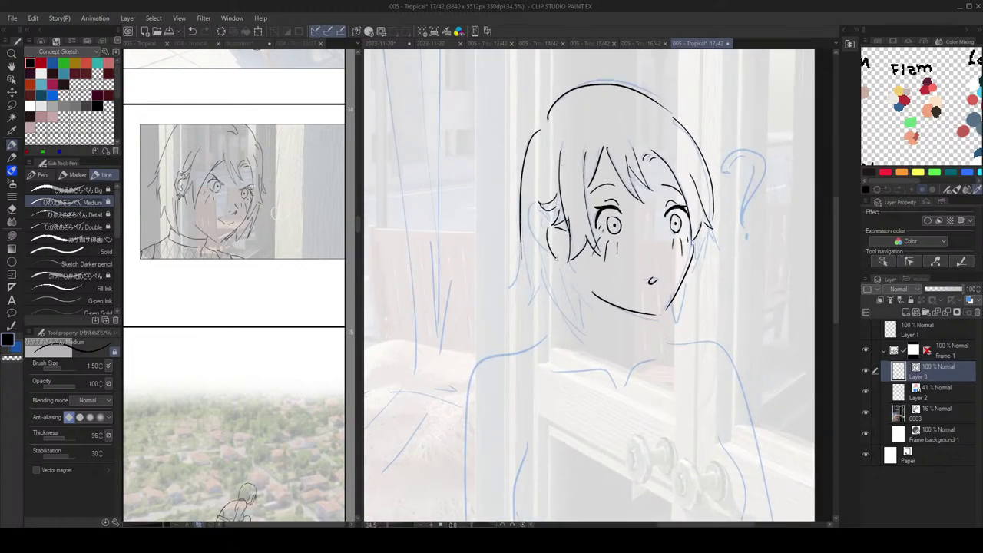
pyautogui.scroll(-3, 637, 230)
pyautogui.scroll(1, 637, 230)
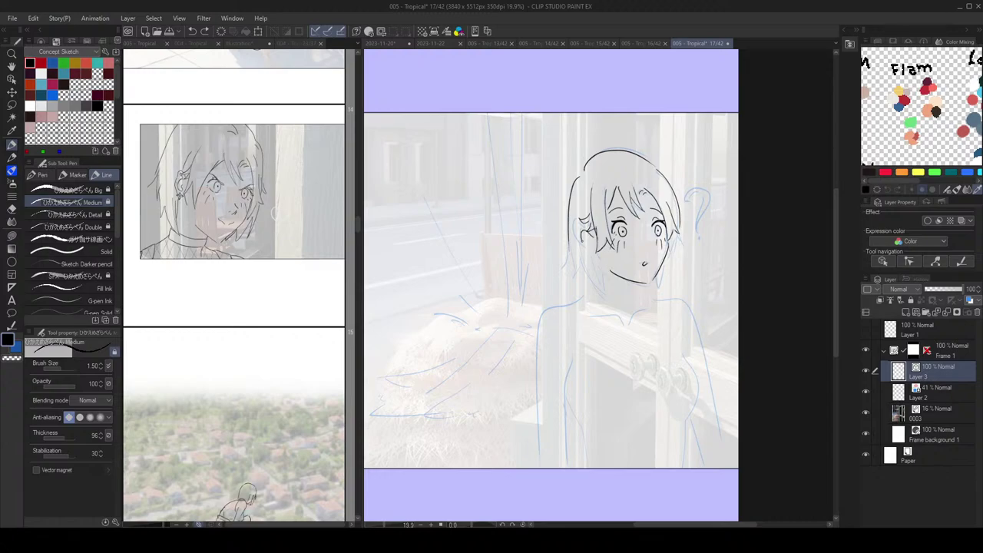
pyautogui.scroll(-2, 634, 211)
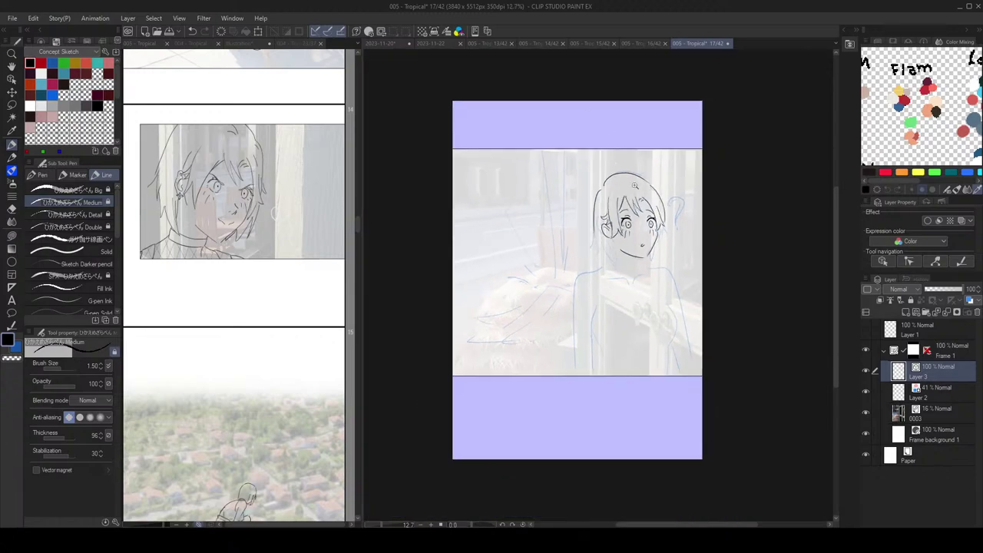
pyautogui.scroll(2, 632, 204)
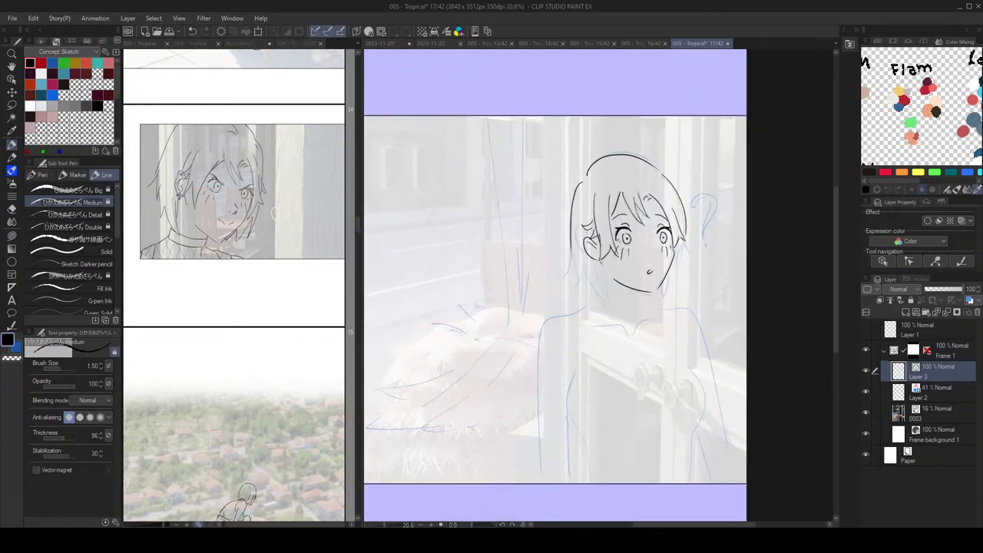
# Step: Ink the pointed locks hanging behind and below the ear and trim their overlapping lines with the eraser
pyautogui.moveTo(600, 262)
pyautogui.mouseDown()
pyautogui.moveTo(611, 304)
pyautogui.moveTo(586, 269)
pyautogui.mouseUp()
pyautogui.hotkey('ctrl', 'z')
pyautogui.moveTo(608, 303)
pyautogui.mouseDown()
pyautogui.moveTo(585, 272)
pyautogui.moveTo(574, 286)
pyautogui.mouseUp()
pyautogui.scroll(-1, 639, 228)
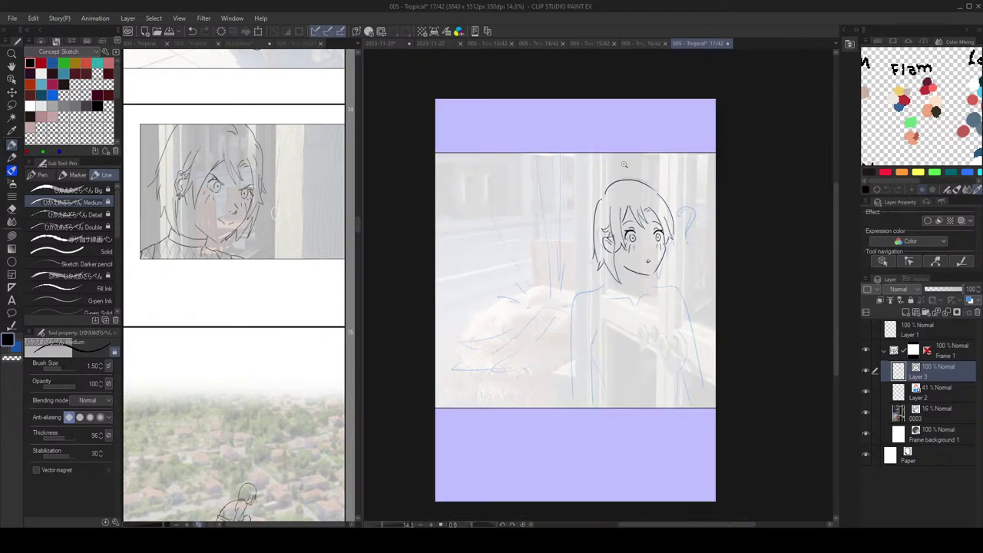
pyautogui.scroll(2, 639, 230)
pyautogui.press('e')
pyautogui.moveTo(571, 282); pyautogui.dragTo(568, 272)
pyautogui.press('p')
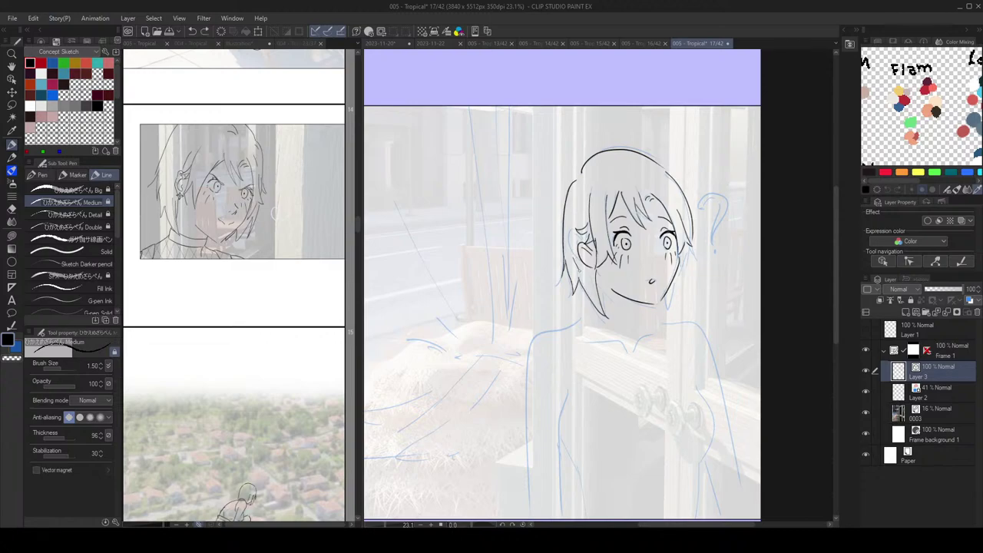
# Step: Ink the hair locks beside the right cheek and save page 17
pyautogui.scroll(-5, 661, 254)
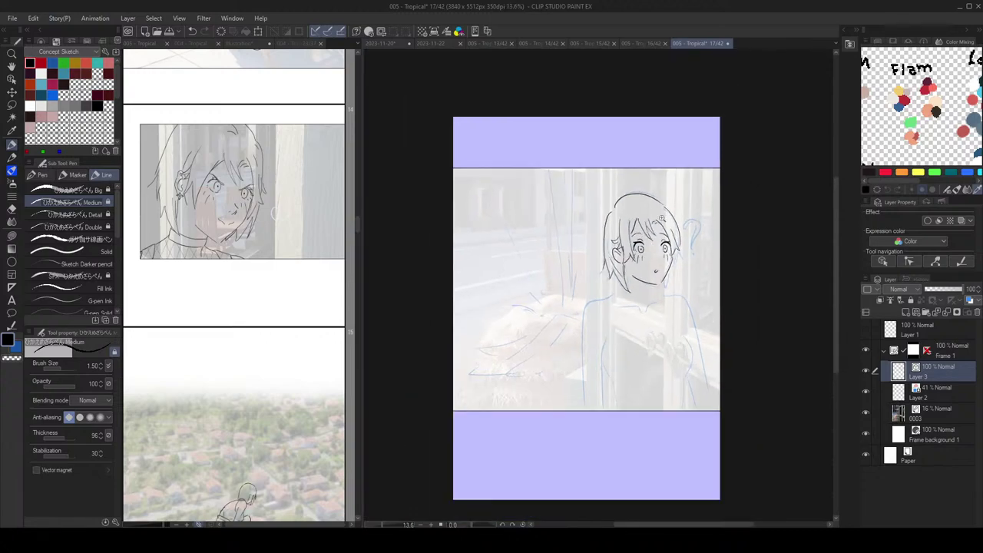
pyautogui.scroll(5, 679, 245)
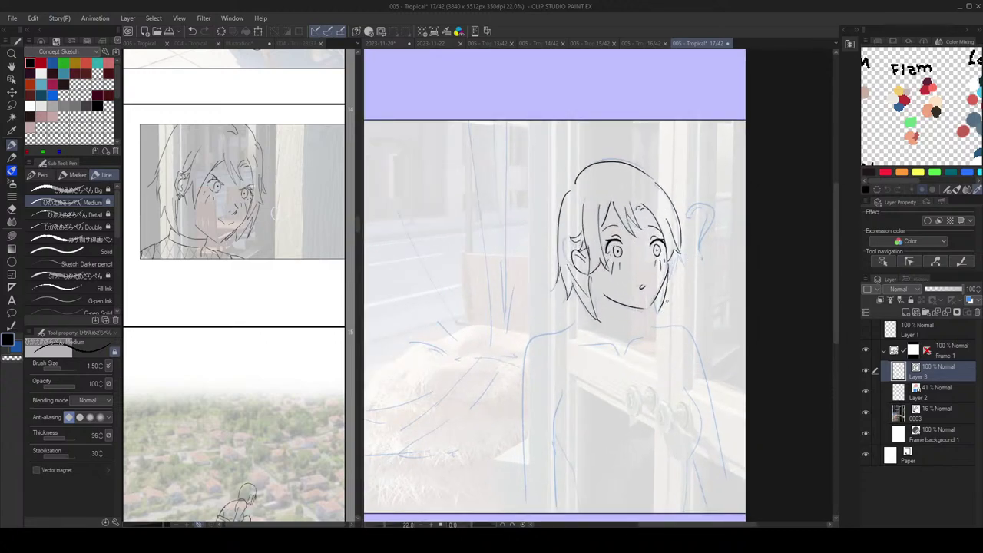
pyautogui.moveTo(681, 261); pyautogui.dragTo(667, 294)
pyautogui.hotkey('ctrl', 'z')
pyautogui.scroll(-4, 694, 284)
pyautogui.scroll(5, 695, 288)
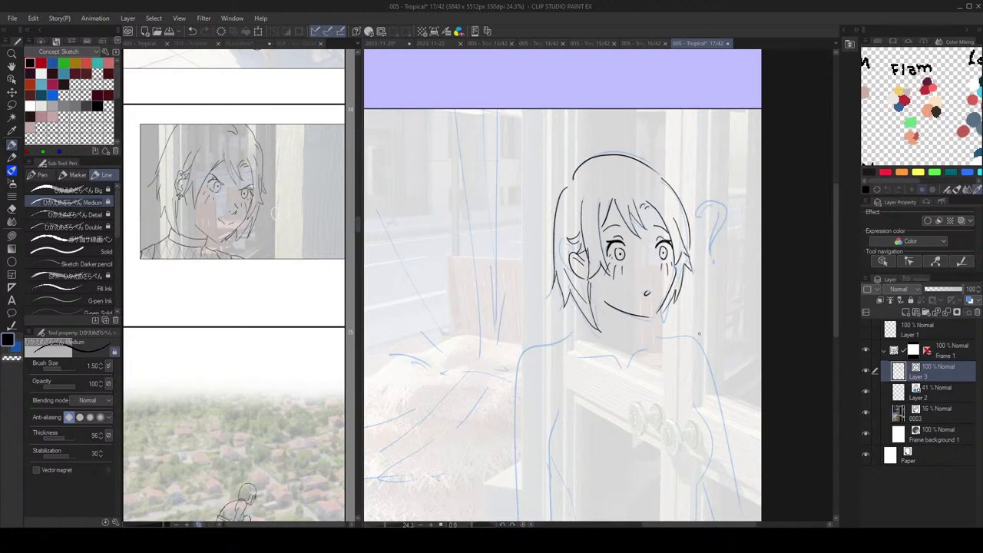
pyautogui.hotkey('ctrl', 's')
# Step: Ink both sides of the neck, the slope towards the left shoulder and the right shoulder line
pyautogui.moveTo(694, 244); pyautogui.dragTo(702, 220)
pyautogui.scroll(-2, 676, 199)
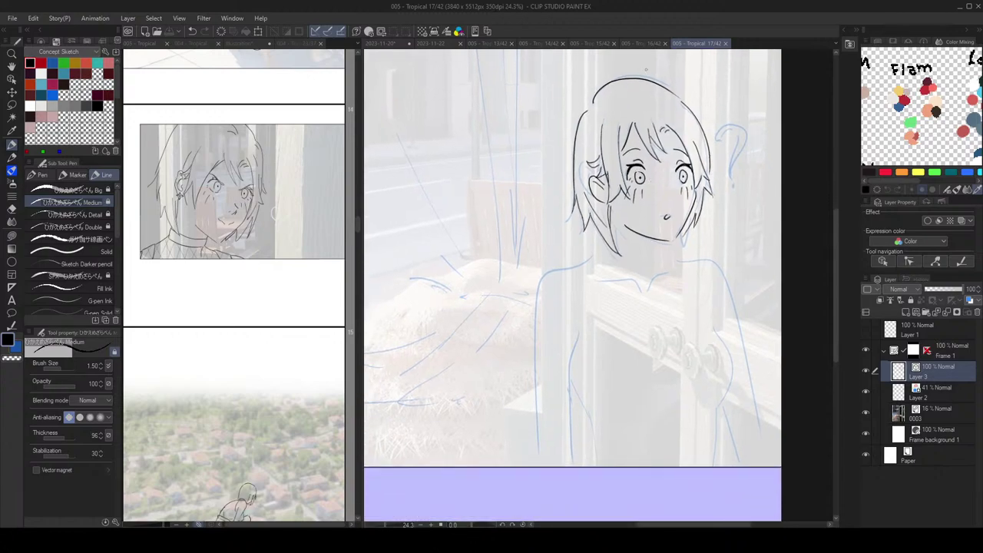
pyautogui.moveTo(659, 241)
pyautogui.mouseDown()
pyautogui.moveTo(669, 265)
pyautogui.moveTo(693, 258)
pyautogui.moveTo(660, 235)
pyautogui.moveTo(637, 264)
pyautogui.moveTo(598, 267)
pyautogui.mouseUp()
pyautogui.hotkey('ctrl', 'z')
pyautogui.hotkey('ctrl', 'z')
pyautogui.moveTo(678, 261); pyautogui.dragTo(719, 282)
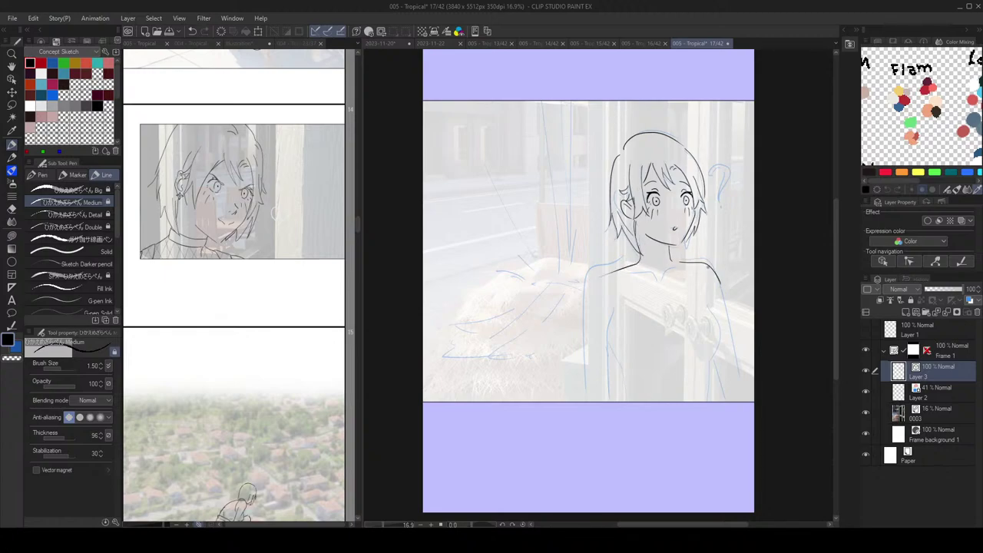
# Step: Ink the rounded contour of the left shoulder down to the upper arm
pyautogui.scroll(2, 697, 259)
pyautogui.hotkey('ctrl', 'z')
pyautogui.moveTo(550, 283); pyautogui.dragTo(527, 325)
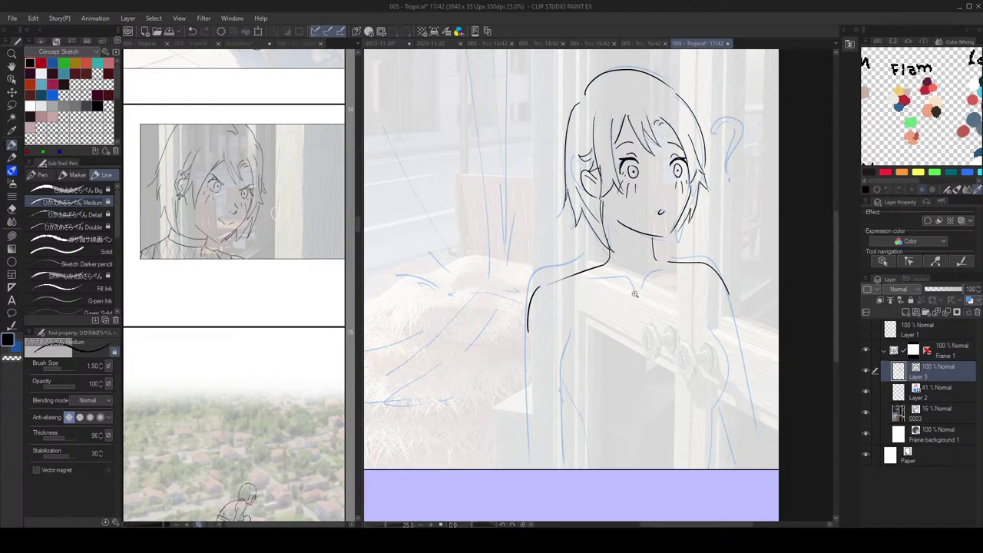
pyautogui.scroll(-3, 636, 293)
pyautogui.scroll(3, 662, 255)
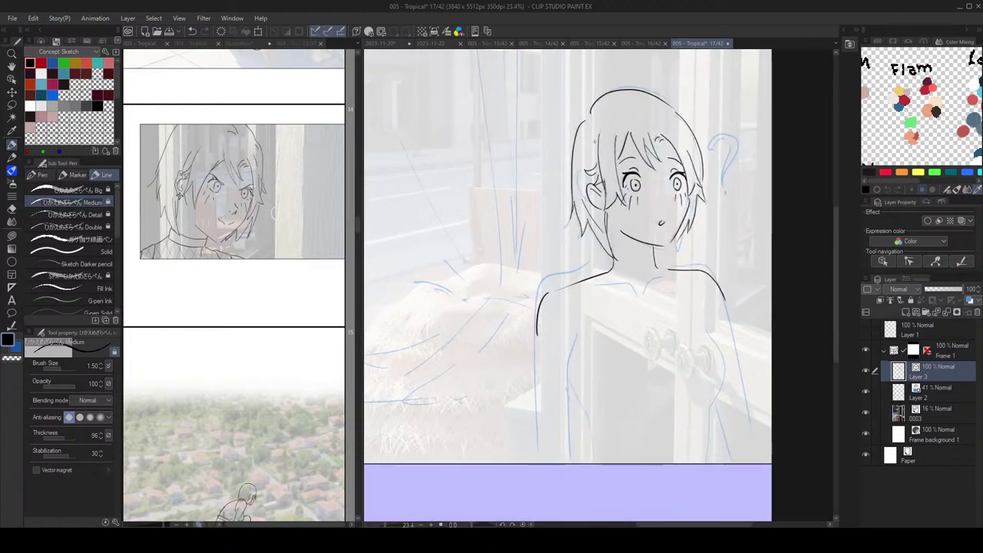
# Step: Ink a choker around the neck and both collarbones below it
pyautogui.moveTo(616, 257)
pyautogui.mouseDown()
pyautogui.moveTo(654, 256)
pyautogui.moveTo(651, 265)
pyautogui.moveTo(652, 252)
pyautogui.moveTo(657, 265)
pyautogui.moveTo(645, 283)
pyautogui.moveTo(682, 268)
pyautogui.moveTo(592, 282)
pyautogui.mouseUp()
pyautogui.hotkey('ctrl', 'z')
pyautogui.hotkey('ctrl', 'z')
pyautogui.scroll(-2, 652, 261)
pyautogui.hotkey('ctrl', 'z')
pyautogui.hotkey('ctrl', 'z')
pyautogui.hotkey('ctrl', 'z')
pyautogui.hotkey('ctrl', 'z')
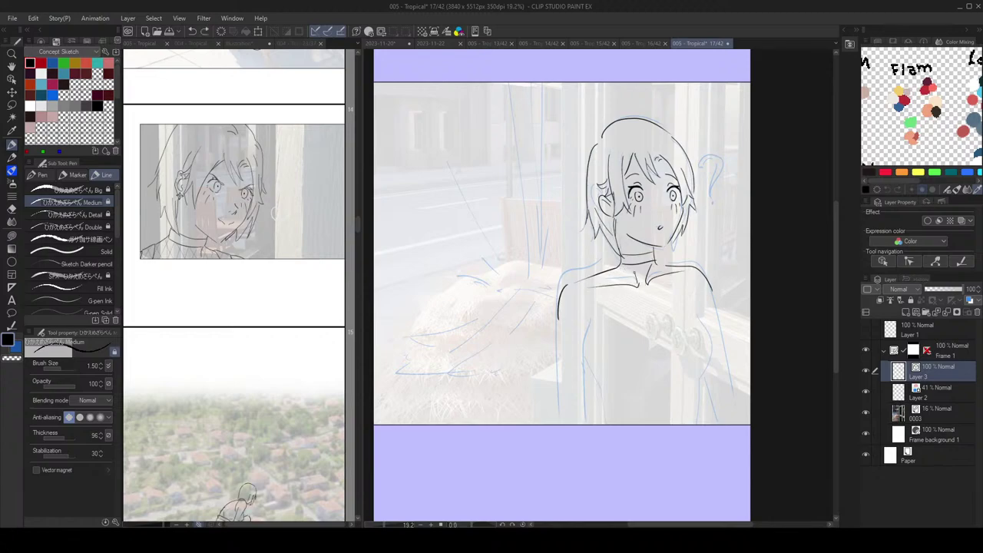
# Step: Remove the left shoulder contour and try a replacement stroke down the arm
pyautogui.moveTo(632, 206); pyautogui.dragTo(628, 216)
pyautogui.hotkey('ctrl', 'z')
pyautogui.scroll(-3, 553, 268)
pyautogui.scroll(3, 553, 268)
pyautogui.press('e')
pyautogui.press('p')
pyautogui.moveTo(587, 264)
pyautogui.mouseDown()
pyautogui.moveTo(604, 278)
pyautogui.moveTo(585, 283)
pyautogui.moveTo(572, 349)
pyautogui.mouseUp()
pyautogui.scroll(-1, 681, 239)
pyautogui.hotkey('ctrl', 'z')
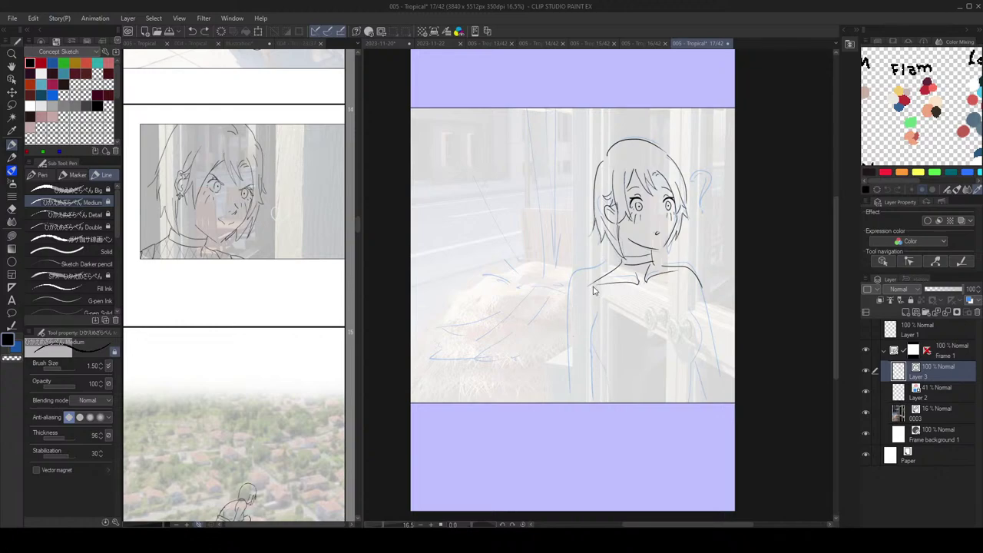
# Step: Redraw the left shoulder curve, erase the right shoulder line and ink a shorter slope from the neck in its place
pyautogui.moveTo(599, 278); pyautogui.dragTo(570, 320)
pyautogui.press('e')
pyautogui.click(691, 281)
pyautogui.press('p')
pyautogui.moveTo(655, 272); pyautogui.dragTo(677, 265)
pyautogui.scroll(5, 649, 253)
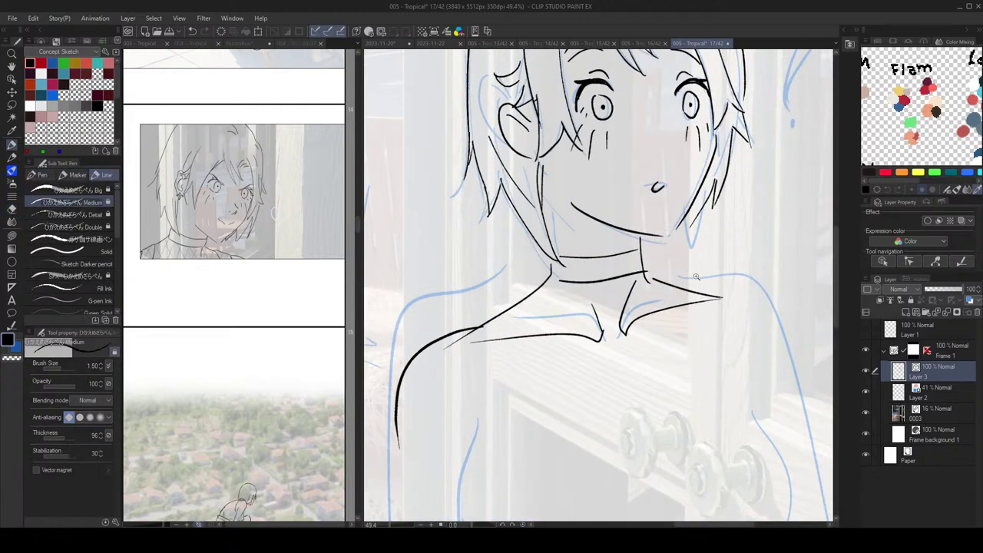
# Step: Rework the right shoulder stroke so it curves from the neck down to the upper arm
pyautogui.scroll(-5, 691, 273)
pyautogui.moveTo(686, 264)
pyautogui.mouseDown()
pyautogui.moveTo(709, 266)
pyautogui.moveTo(721, 290)
pyautogui.moveTo(688, 278)
pyautogui.moveTo(688, 242)
pyautogui.mouseUp()
pyautogui.hotkey('ctrl', 'z')
pyautogui.hotkey('ctrl', 'z')
pyautogui.hotkey('ctrl', 'z')
pyautogui.hotkey('ctrl', 'z')
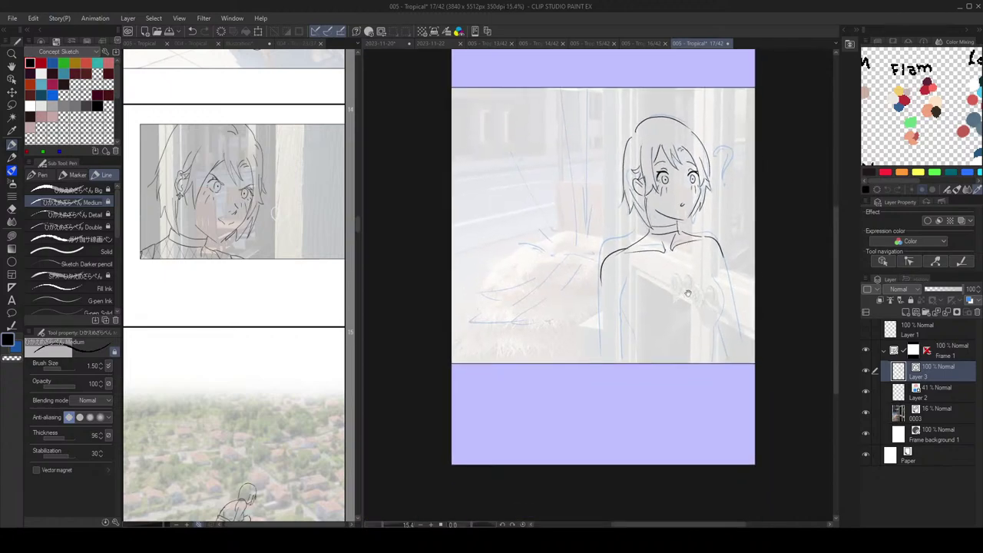
pyautogui.moveTo(696, 291); pyautogui.dragTo(698, 256)
# Step: Ink the outer and inner contours of the left arm down toward the panel's lower edge
pyautogui.scroll(1, 662, 279)
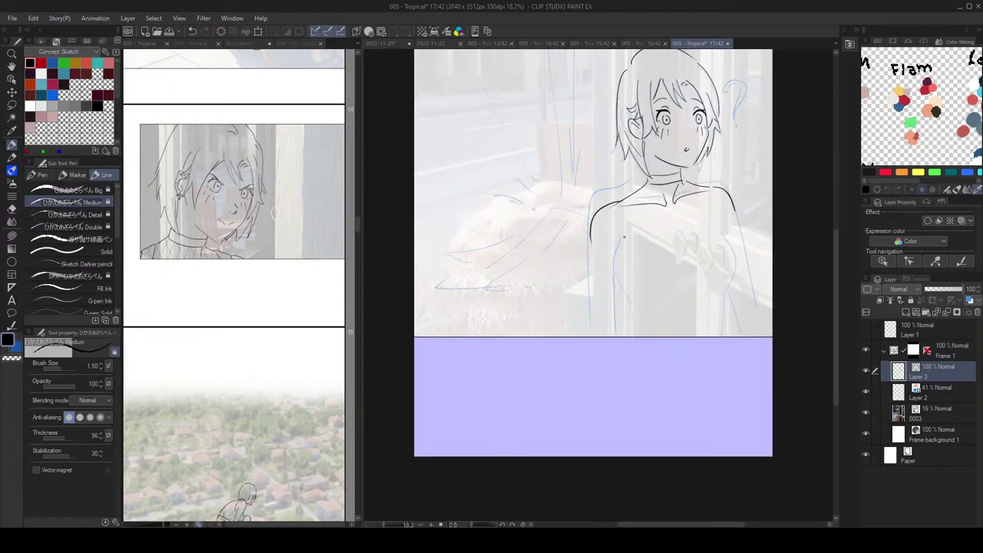
pyautogui.moveTo(619, 254); pyautogui.dragTo(618, 291)
pyautogui.moveTo(591, 249); pyautogui.dragTo(596, 305)
pyautogui.moveTo(731, 195); pyautogui.dragTo(726, 205)
pyautogui.scroll(-1, 733, 222)
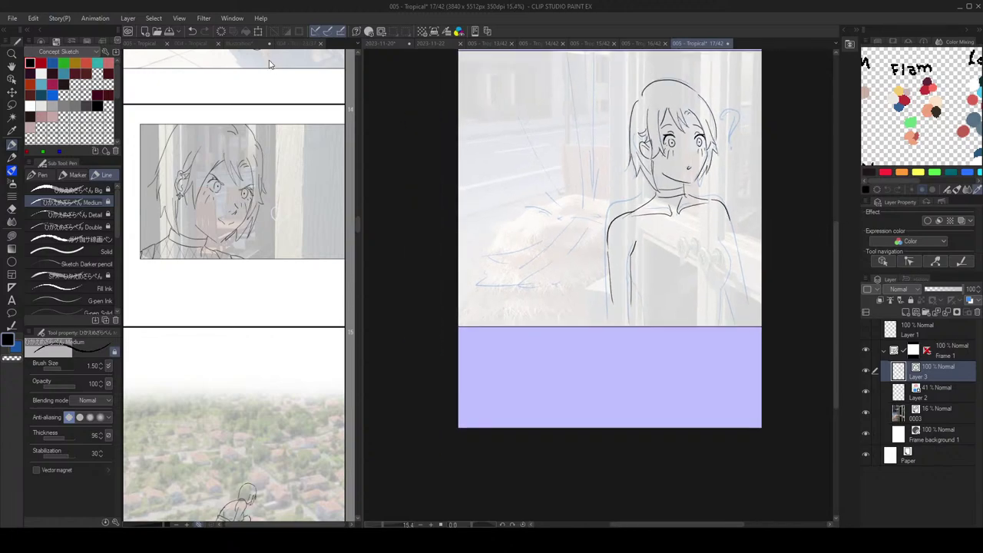
# Step: Bring up page 26 of the 004 - Tropical comic as an outfit reference and return to page 17
pyautogui.click(194, 44)
pyautogui.scroll(-10, 265, 278)
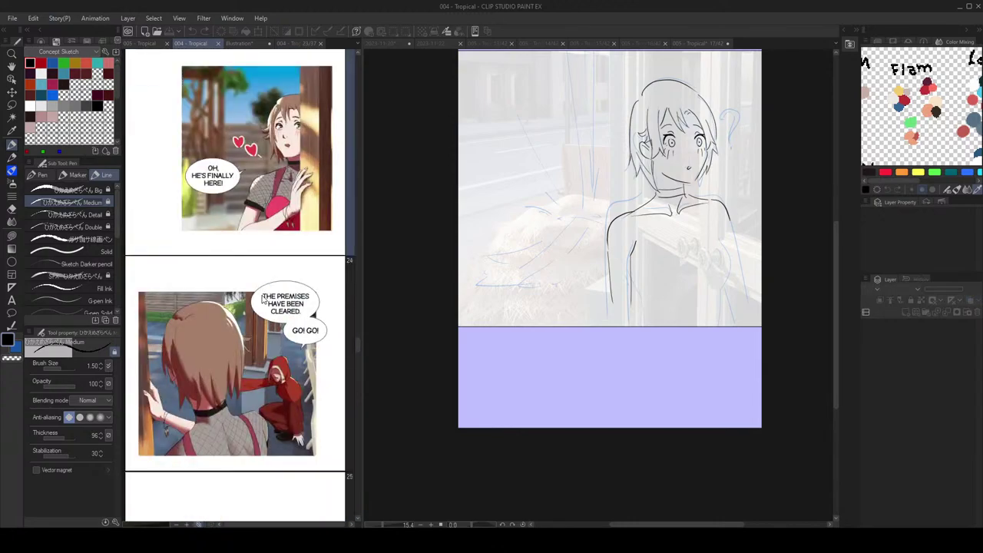
pyautogui.click(427, 295)
# Step: Ink the dip of the top's neckline at mid-chest and the start of the right bust curve
pyautogui.scroll(4, 663, 240)
pyautogui.moveTo(691, 228); pyautogui.dragTo(668, 215)
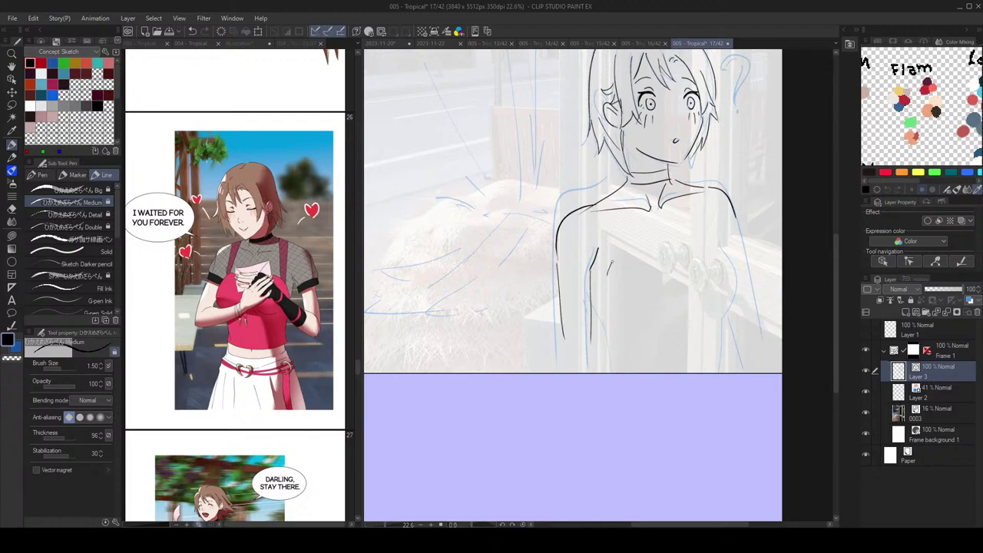
pyautogui.moveTo(689, 261); pyautogui.dragTo(718, 247)
pyautogui.scroll(-2, 710, 222)
pyautogui.hotkey('ctrl', 'z')
pyautogui.moveTo(673, 252); pyautogui.dragTo(714, 239)
pyautogui.hotkey('ctrl', 'z')
# Step: Check the outfit on reference pages 26 and 27 and ink the right bust's rounded outer contour
pyautogui.click(330, 208)
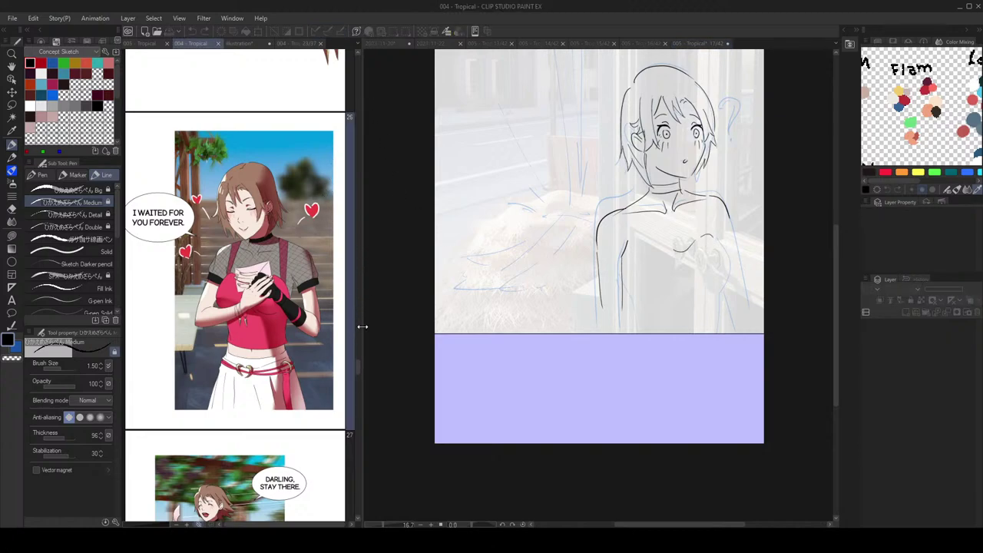
pyautogui.moveTo(358, 364); pyautogui.dragTo(358, 368)
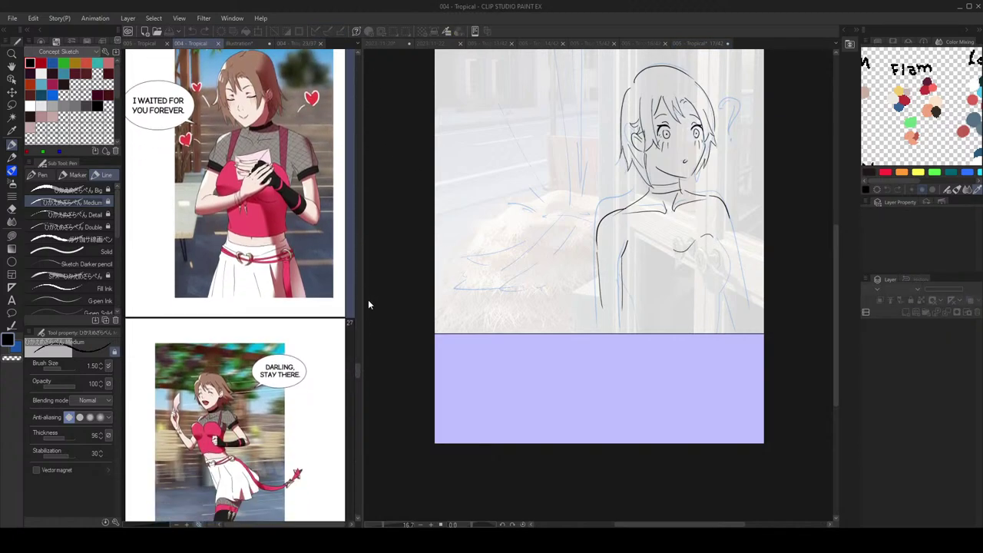
pyautogui.click(714, 224)
pyautogui.moveTo(727, 234); pyautogui.dragTo(720, 251)
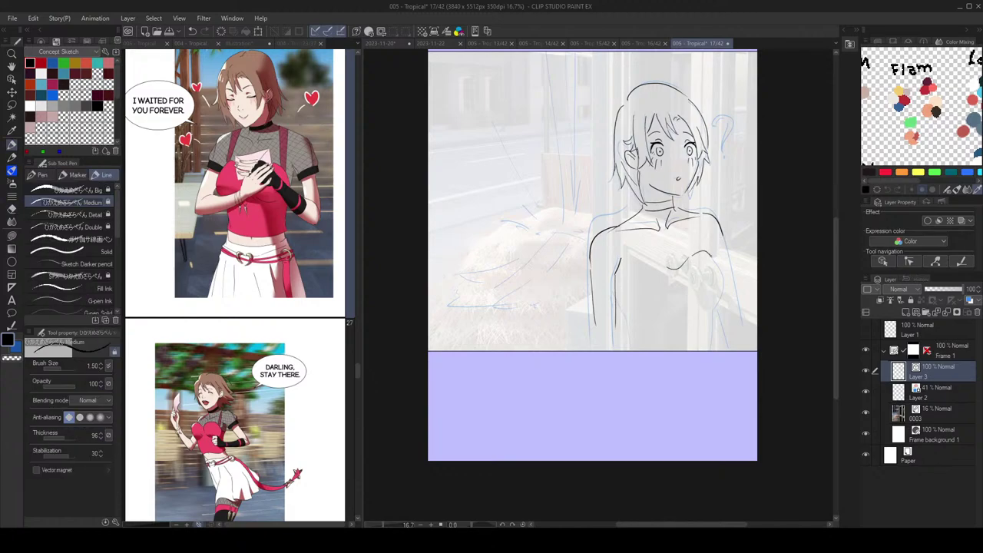
pyautogui.moveTo(718, 259); pyautogui.dragTo(721, 303)
pyautogui.hotkey('ctrl', 'z')
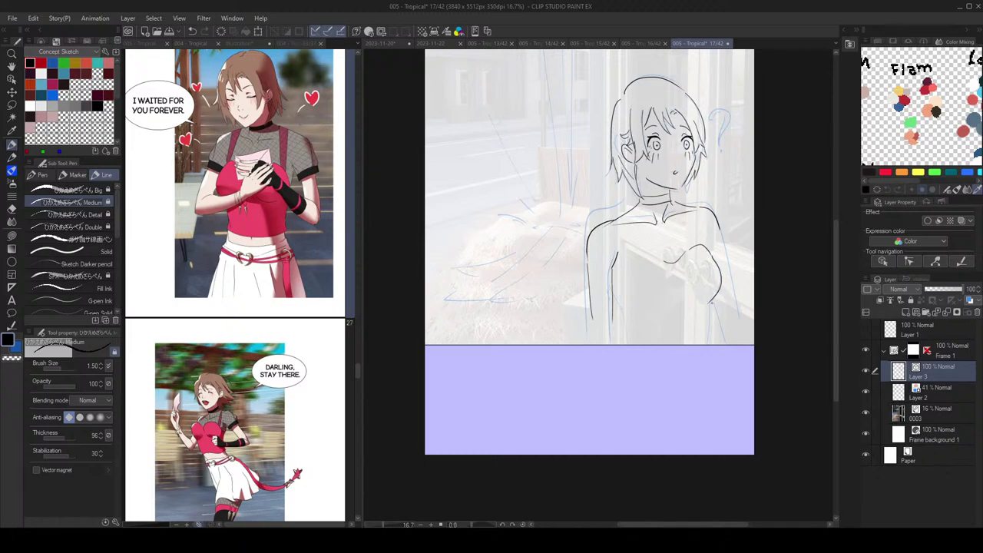
pyautogui.hotkey('ctrl', 'z')
# Step: Ink the left bust's upper curve from the neckline to the armpit and the right waist line down to the panel edge
pyautogui.moveTo(665, 261)
pyautogui.mouseDown()
pyautogui.moveTo(625, 258)
pyautogui.moveTo(616, 285)
pyautogui.moveTo(631, 265)
pyautogui.moveTo(614, 275)
pyautogui.mouseUp()
pyautogui.hotkey('ctrl', 'z')
pyautogui.press('e')
pyautogui.press('p')
pyautogui.moveTo(691, 242); pyautogui.dragTo(685, 229)
pyautogui.moveTo(707, 290); pyautogui.dragTo(701, 327)
pyautogui.hotkey('ctrl', 'z')
pyautogui.moveTo(705, 289); pyautogui.dragTo(694, 336)
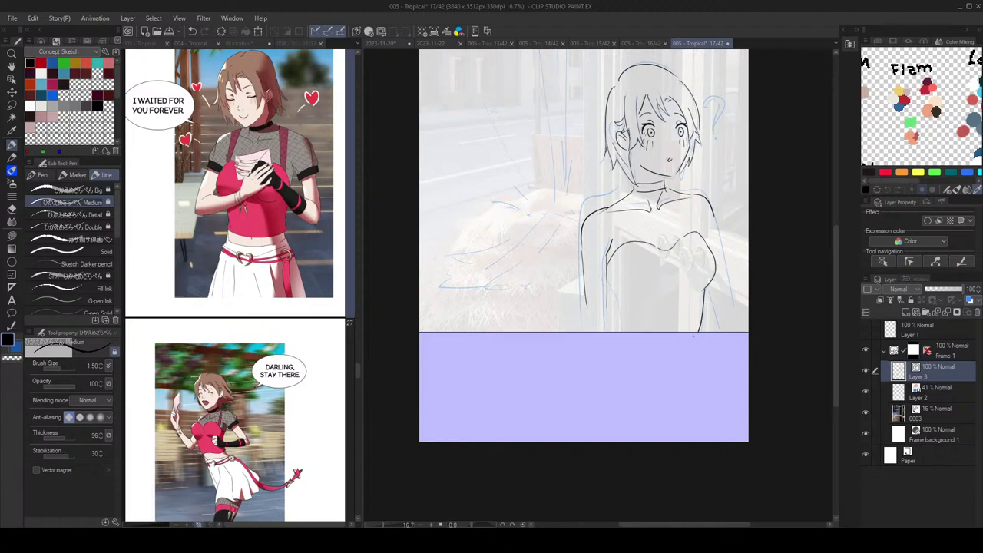
# Step: Ink the left waist line, redraw the right one and close the torso with a line along the panel's lower edge
pyautogui.moveTo(609, 282); pyautogui.dragTo(622, 333)
pyautogui.hotkey('ctrl', 'z')
pyautogui.hotkey('ctrl', 'z')
pyautogui.moveTo(707, 291); pyautogui.dragTo(699, 333)
pyautogui.hotkey('ctrl', 'z')
pyautogui.moveTo(707, 291)
pyautogui.mouseDown()
pyautogui.moveTo(700, 332)
pyautogui.moveTo(667, 332)
pyautogui.mouseUp()
pyautogui.hotkey('ctrl', 'z')
pyautogui.moveTo(619, 306); pyautogui.dragTo(626, 332)
pyautogui.hotkey('ctrl', 'z')
pyautogui.moveTo(646, 179); pyautogui.dragTo(641, 188)
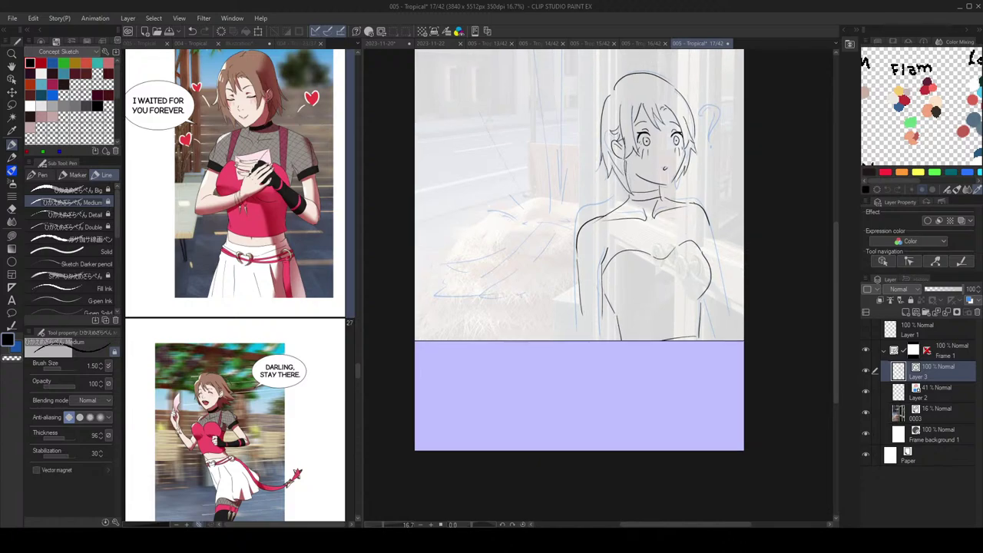
# Step: Ink the right arm's outer and inner contours from the shoulder down to the panel's lower edge
pyautogui.press('e')
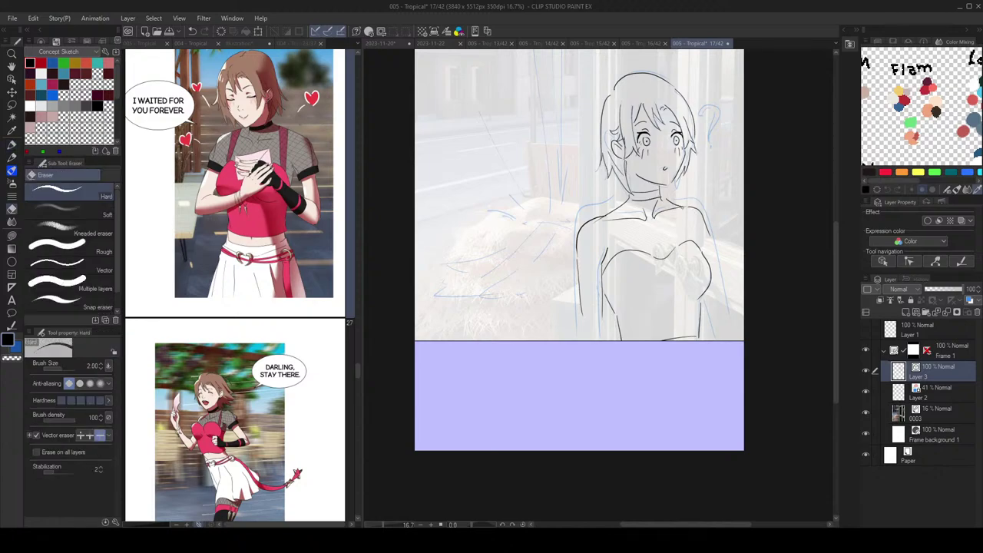
pyautogui.press('p')
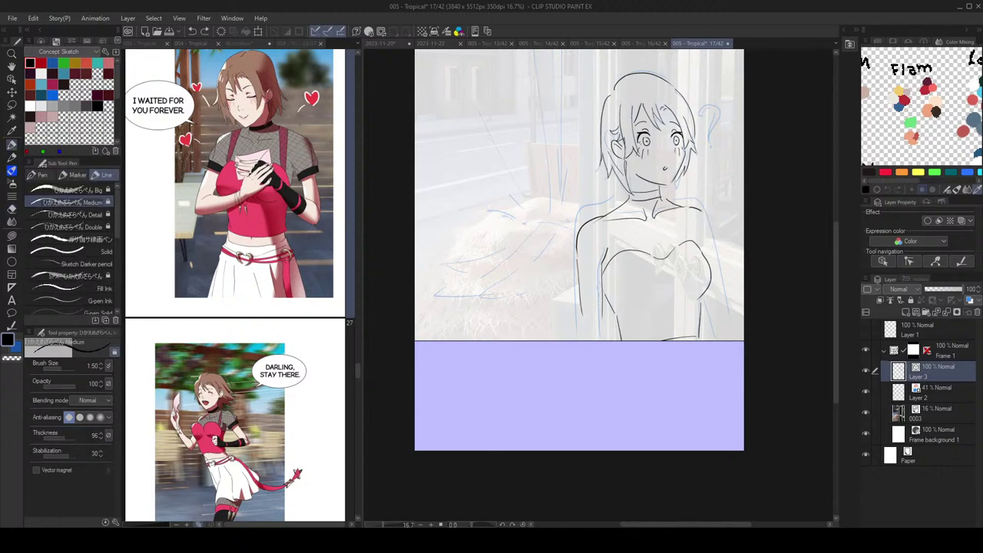
pyautogui.moveTo(713, 240); pyautogui.dragTo(736, 332)
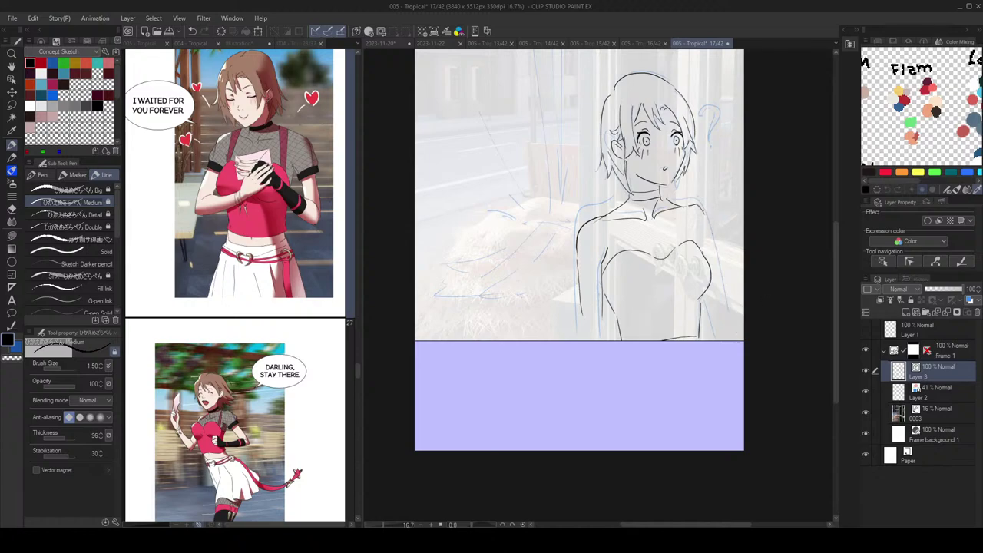
pyautogui.hotkey('ctrl', 'z')
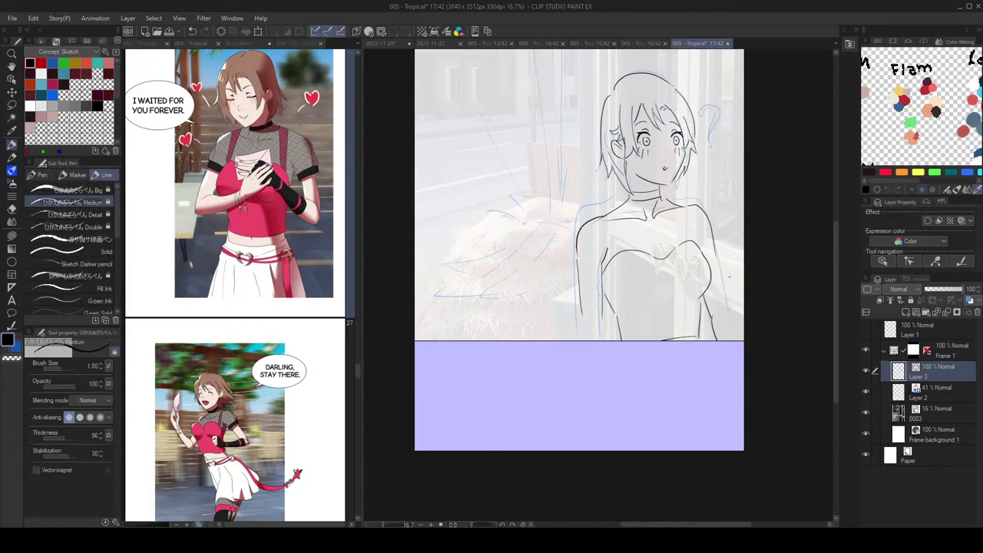
pyautogui.moveTo(716, 257); pyautogui.dragTo(737, 339)
pyautogui.press('e')
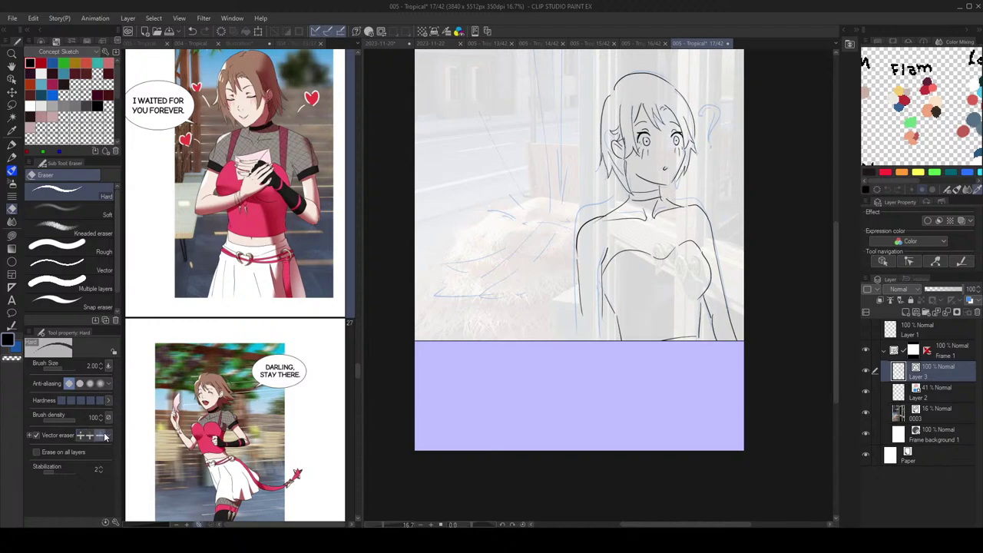
pyautogui.press('p')
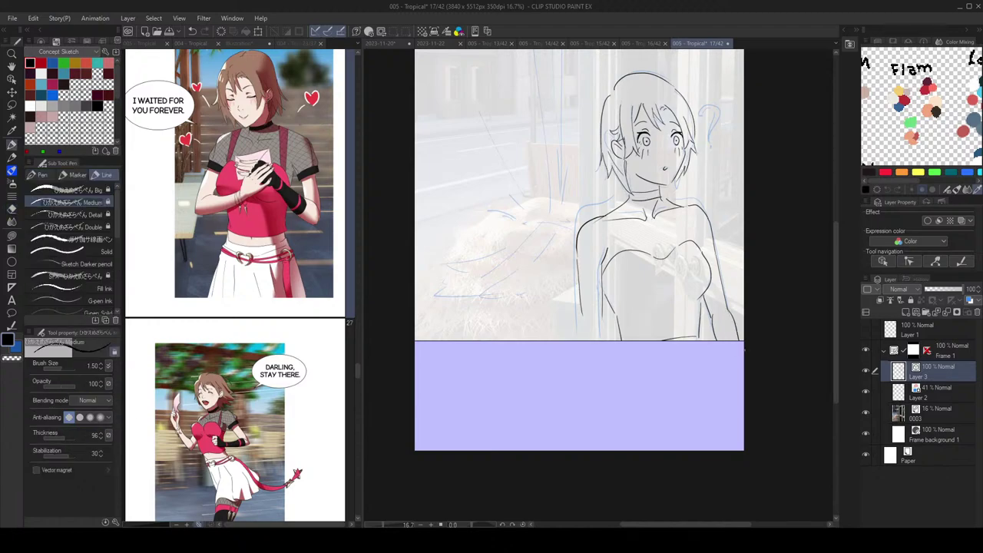
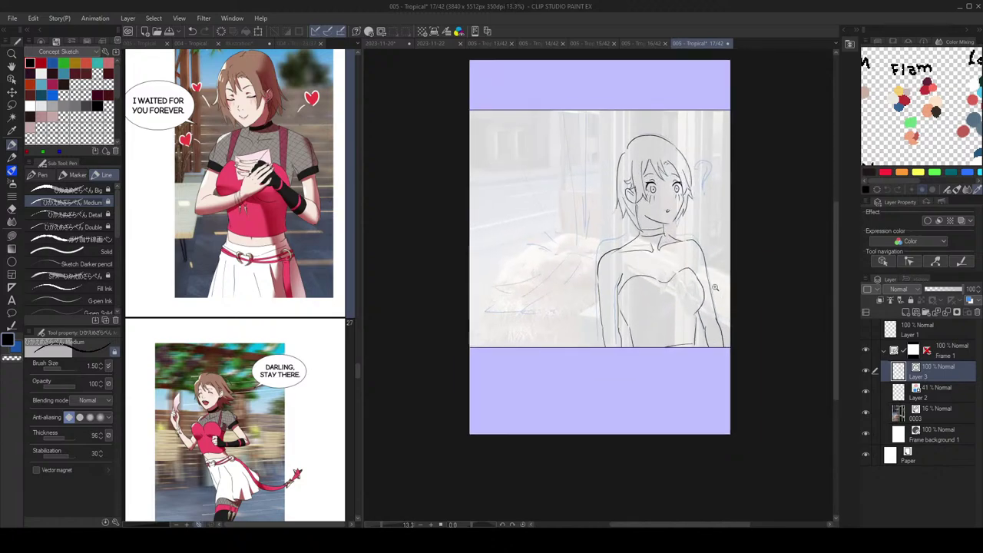
# Step: Check the figure in mirrored view and ink a curved line beneath the left bust
pyautogui.press('h')
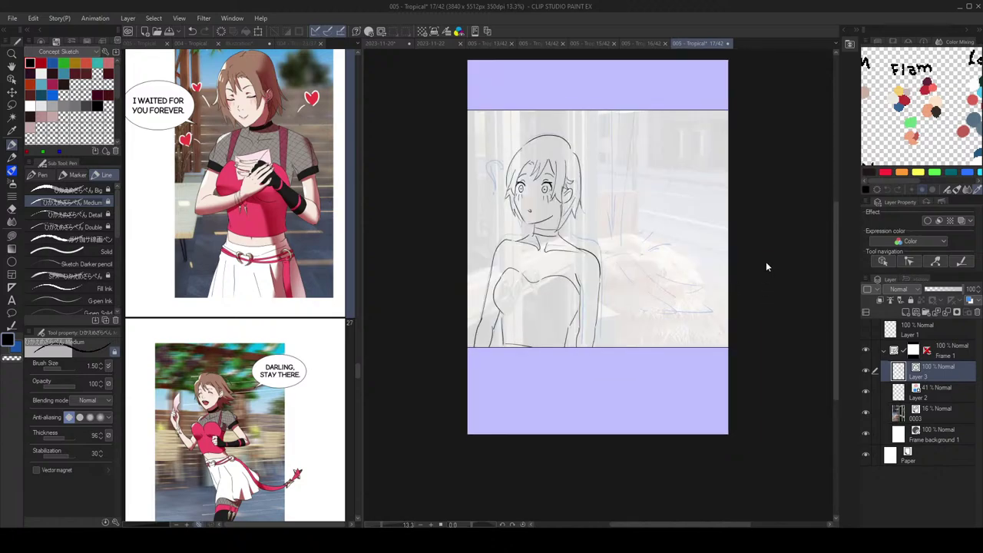
pyautogui.press('h')
pyautogui.press('h')
pyautogui.moveTo(701, 132); pyautogui.dragTo(724, 137)
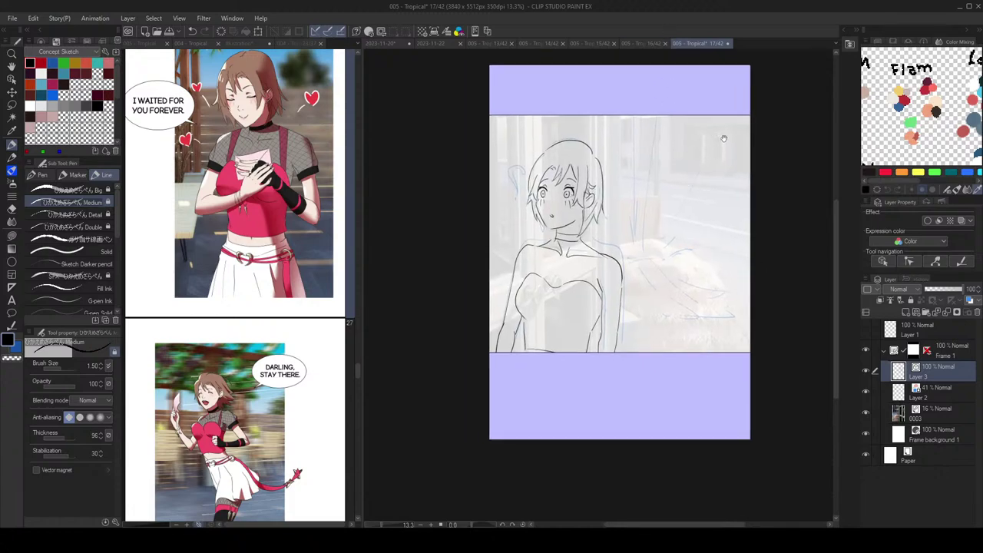
pyautogui.scroll(3, 524, 306)
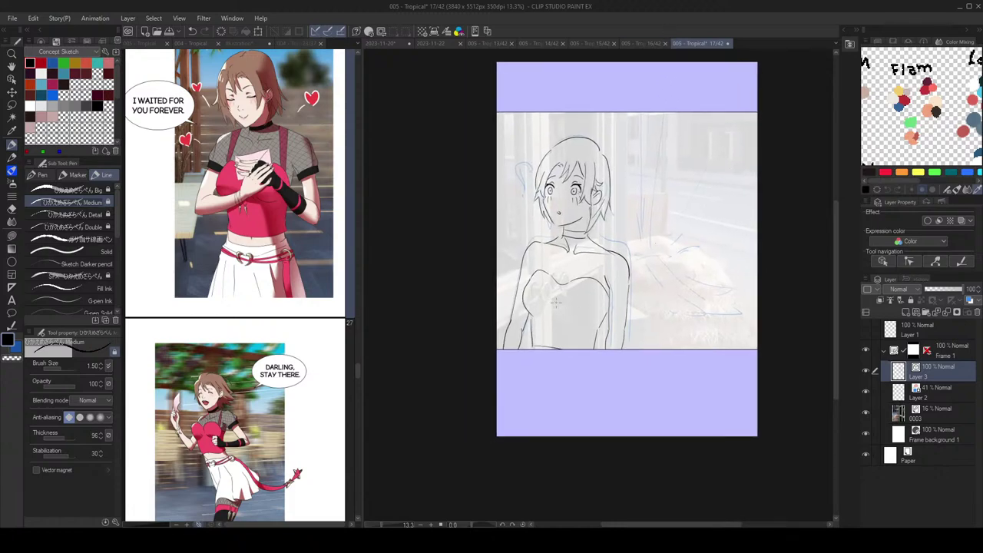
pyautogui.press('e')
pyautogui.press('p')
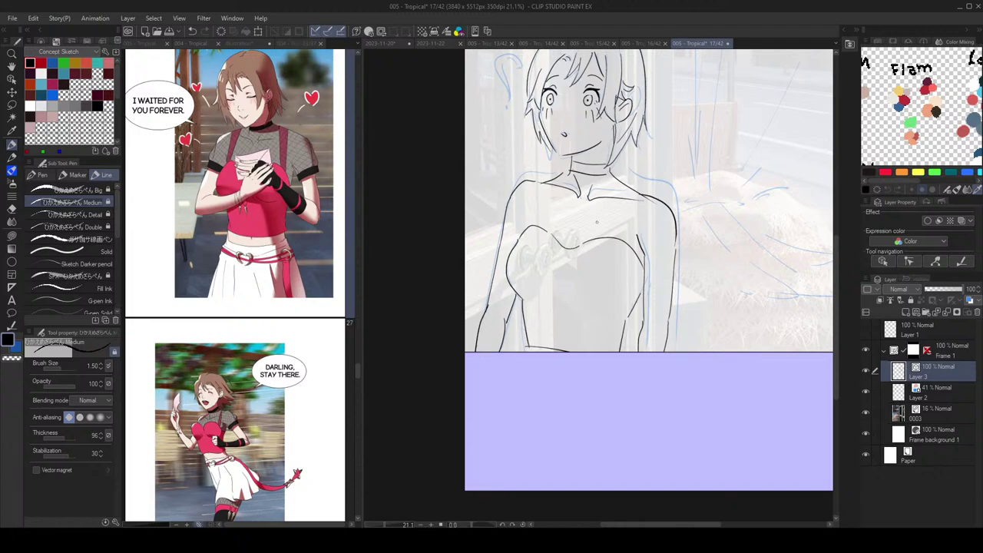
pyautogui.scroll(-3, 633, 208)
pyautogui.scroll(2, 647, 208)
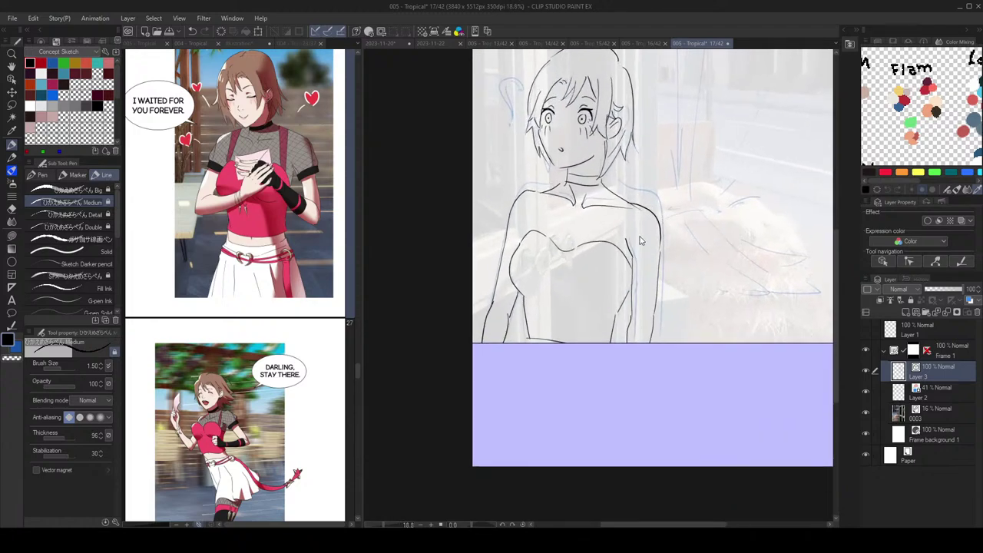
pyautogui.press('e')
pyautogui.press('p')
pyautogui.scroll(-1, 584, 286)
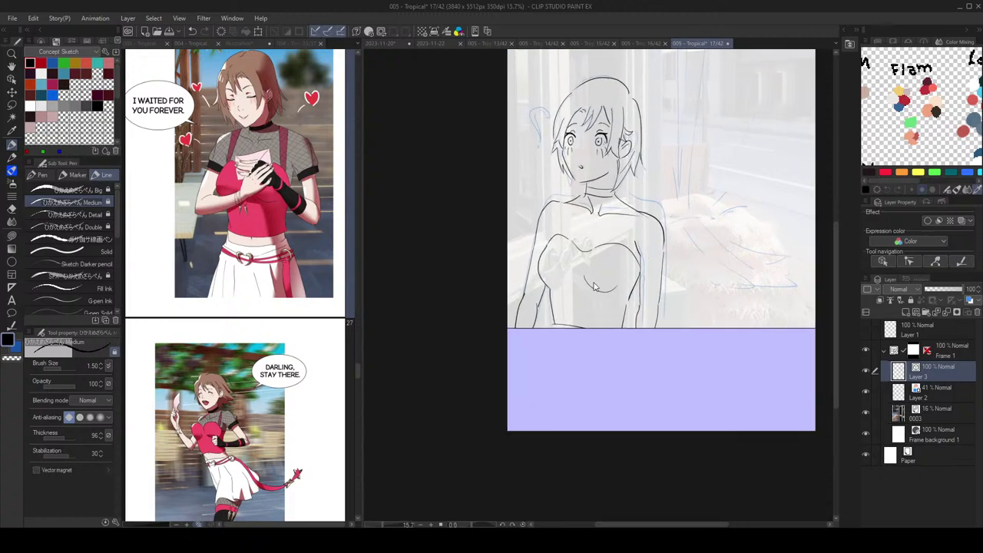
# Step: Return to the unmirrored view and adjust the short crease beneath the right bust
pyautogui.press('h')
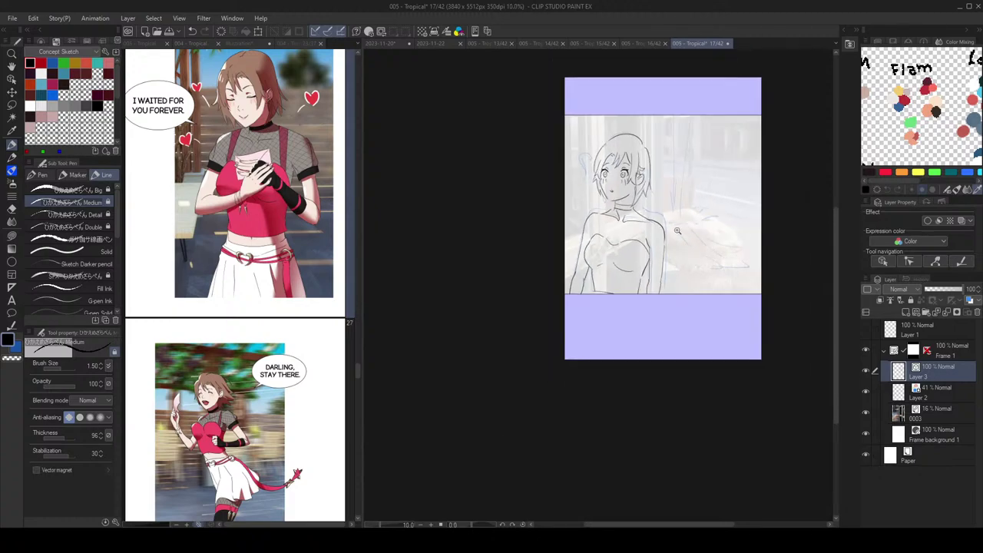
pyautogui.moveTo(673, 230); pyautogui.dragTo(682, 233)
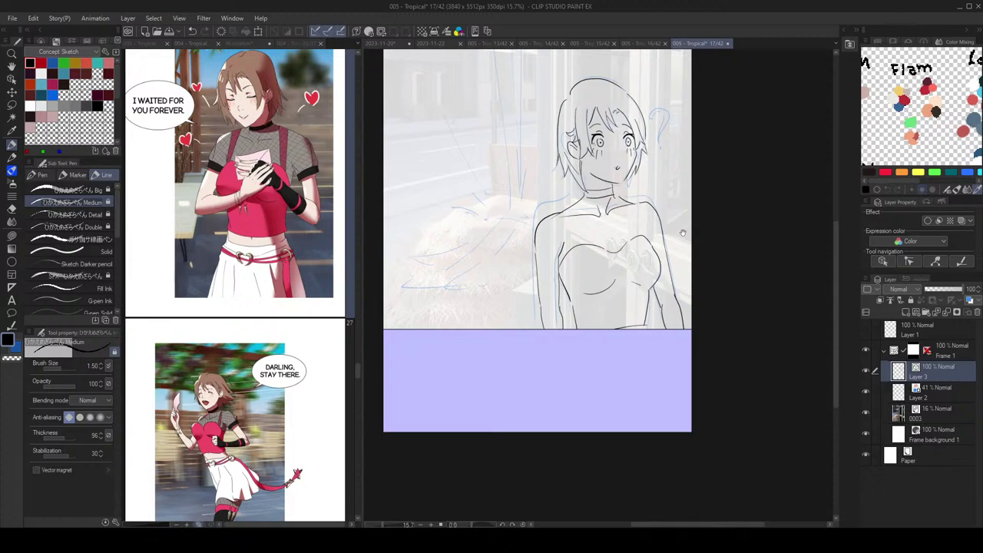
pyautogui.moveTo(683, 233); pyautogui.dragTo(684, 229)
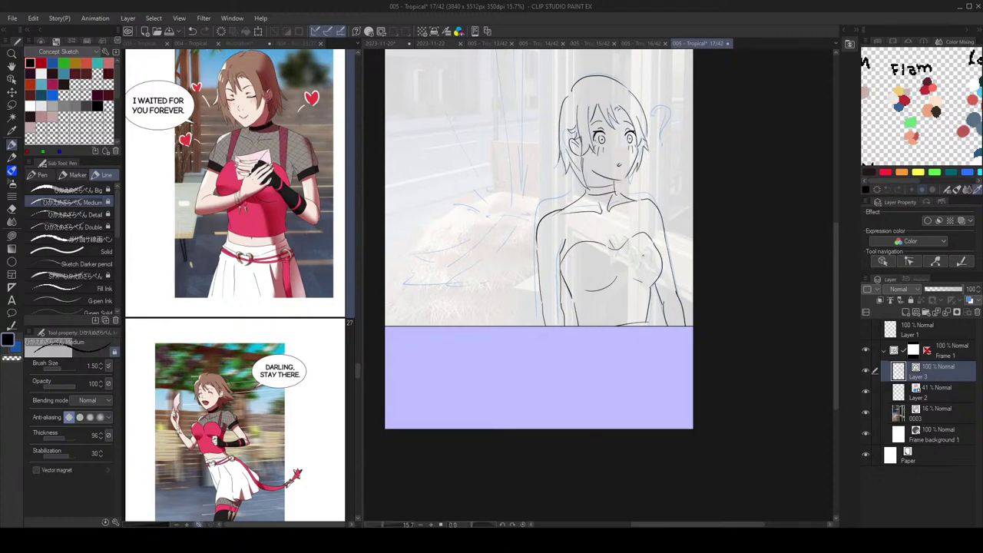
pyautogui.hotkey('ctrl', 'z')
pyautogui.moveTo(608, 149); pyautogui.dragTo(610, 151)
pyautogui.scroll(-1, 651, 197)
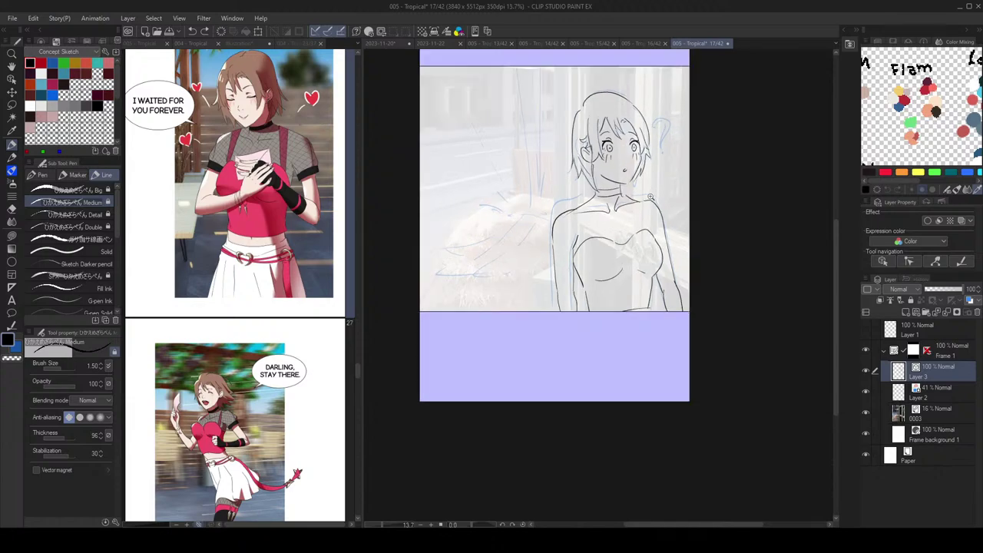
# Step: Compare the inking with the blue sketch hidden in mirrored view and rotate the Layer 3 line art by 4 degrees
pyautogui.press('h')
pyautogui.moveTo(713, 160); pyautogui.dragTo(713, 181)
pyautogui.keyDown('ctrl'); pyautogui.click(948, 391); pyautogui.keyUp('ctrl')
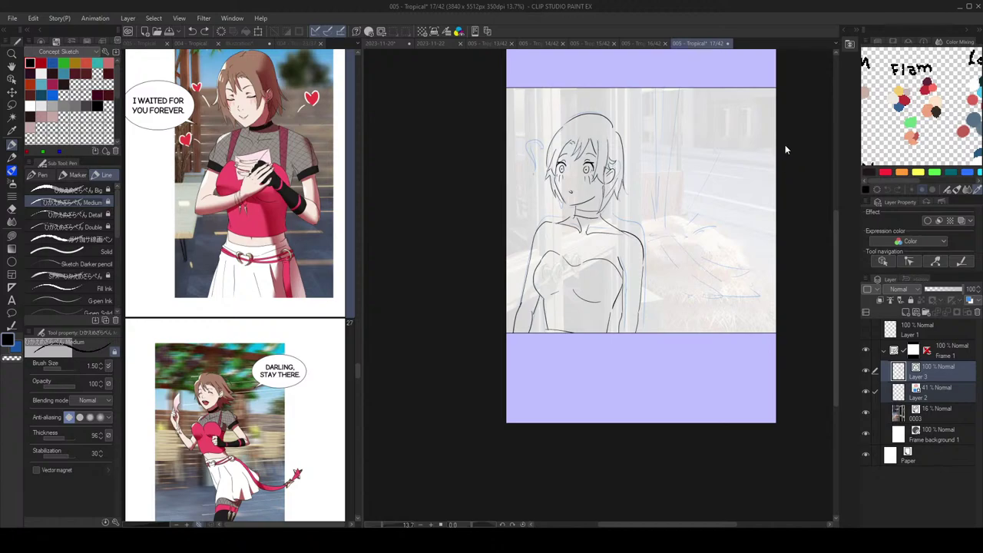
pyautogui.click(905, 392)
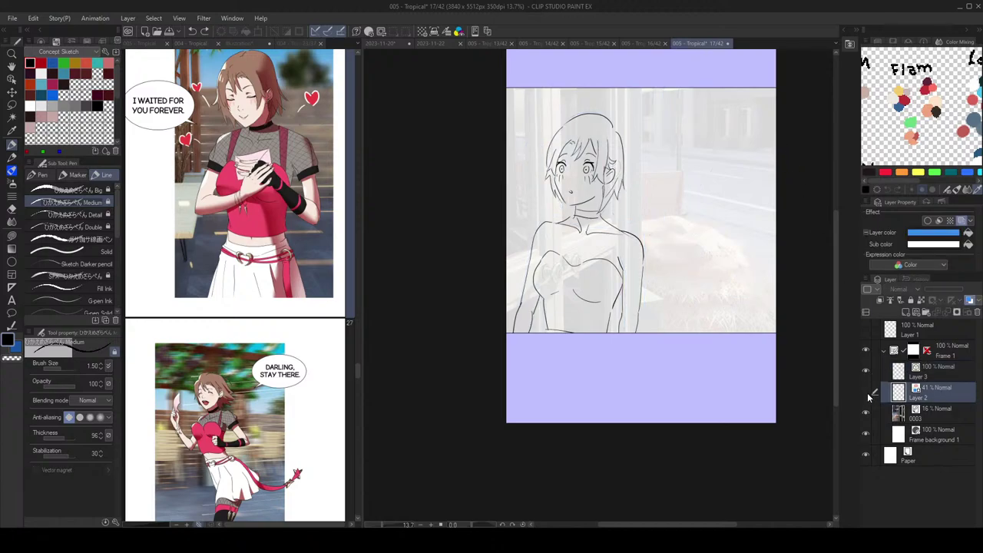
pyautogui.click(921, 371)
pyautogui.hotkey('ctrl', 't')
pyautogui.moveTo(711, 92); pyautogui.dragTo(700, 89)
pyautogui.press('h')
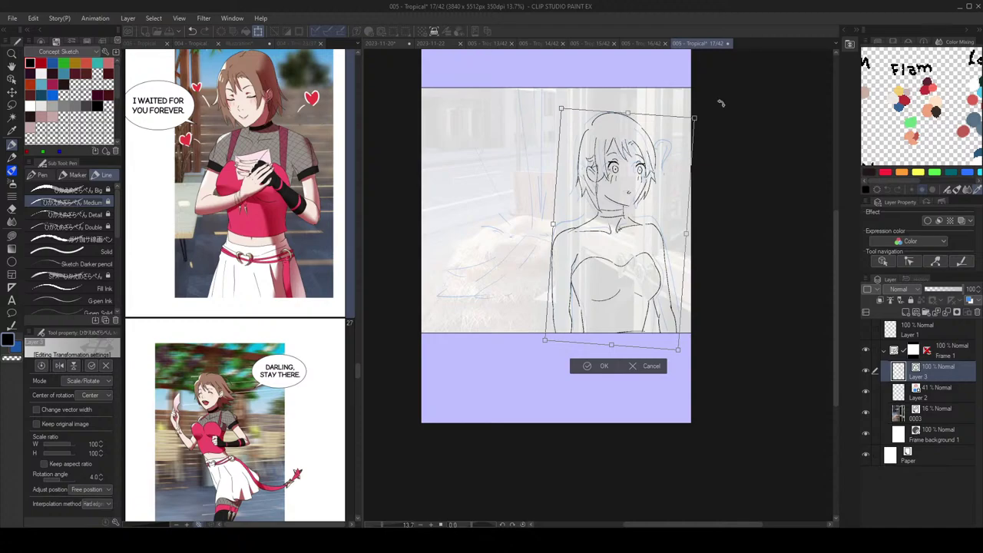
pyautogui.click(600, 365)
pyautogui.press('h')
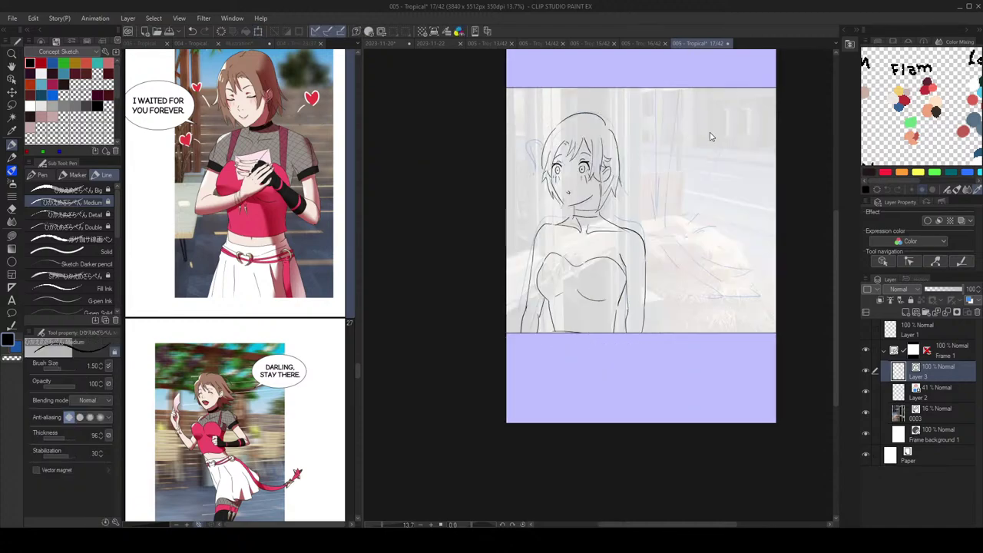
# Step: Erase part of the right shoulder line near the neck and redraw it in mirrored view
pyautogui.scroll(2, 675, 226)
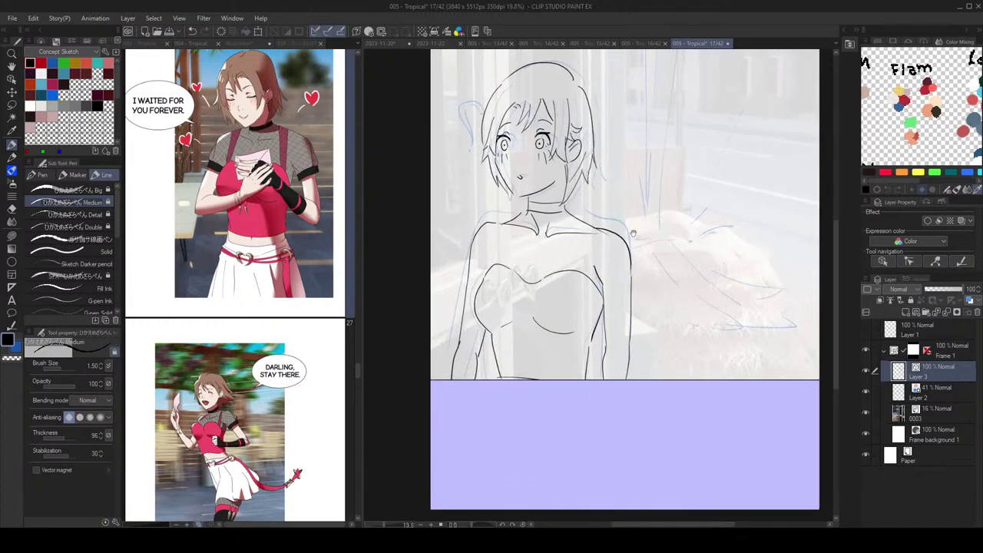
pyautogui.moveTo(675, 226); pyautogui.dragTo(700, 232)
pyautogui.press('e')
pyautogui.moveTo(510, 236); pyautogui.dragTo(503, 223)
pyautogui.press('p')
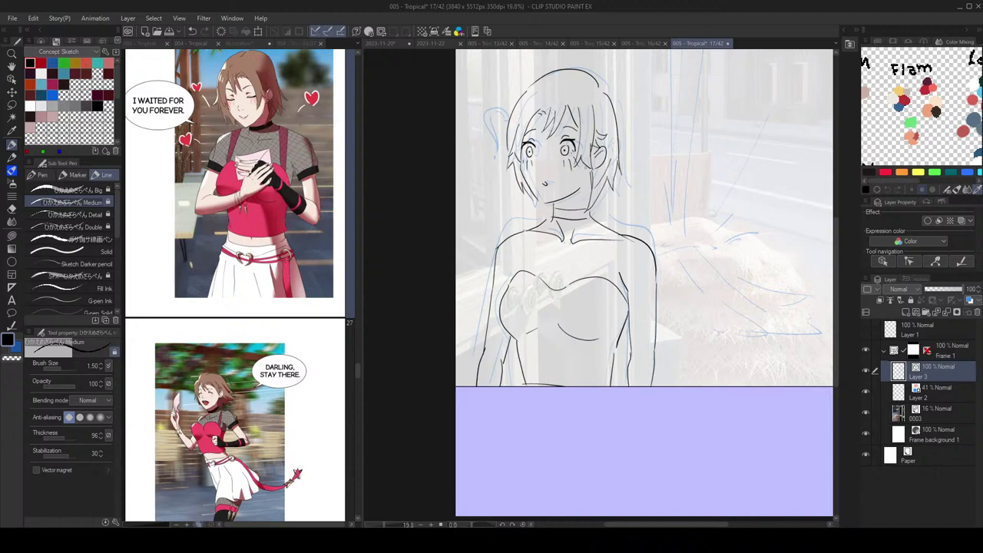
# Step: Return to the unmirrored view and redraw the collarbone lines below the woman's neck
pyautogui.press('h')
pyautogui.press('e')
pyautogui.press('p')
pyautogui.press('e')
pyautogui.click(606, 238)
pyautogui.press('p')
pyautogui.moveTo(625, 244); pyautogui.dragTo(586, 238)
pyautogui.moveTo(653, 217); pyautogui.dragTo(637, 213)
# Step: Clean up the neck area and redraw the line running from the neck into the right shoulder
pyautogui.scroll(2, 652, 219)
pyautogui.scroll(-2, 590, 238)
pyautogui.scroll(3, 590, 238)
pyautogui.press('e')
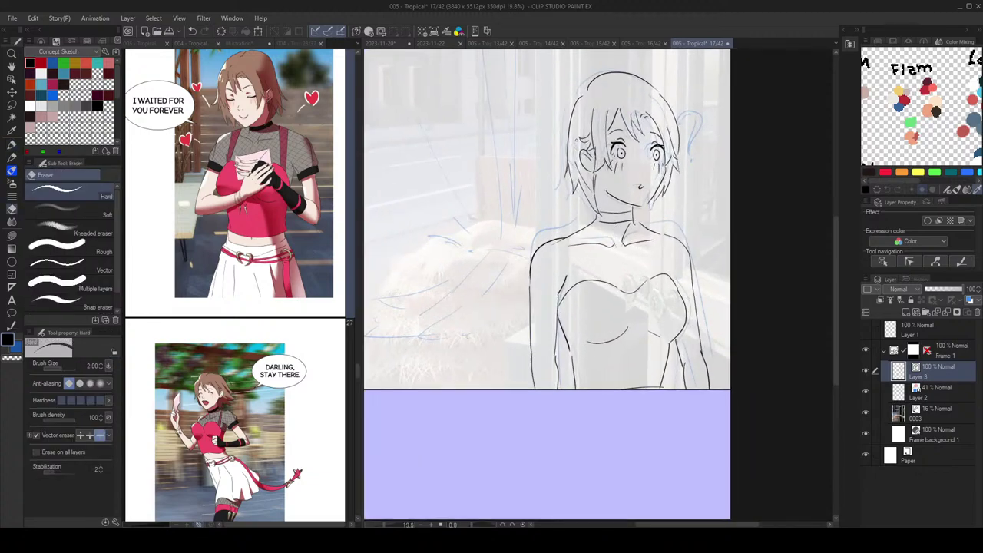
pyautogui.scroll(-1, 590, 231)
pyautogui.press('p')
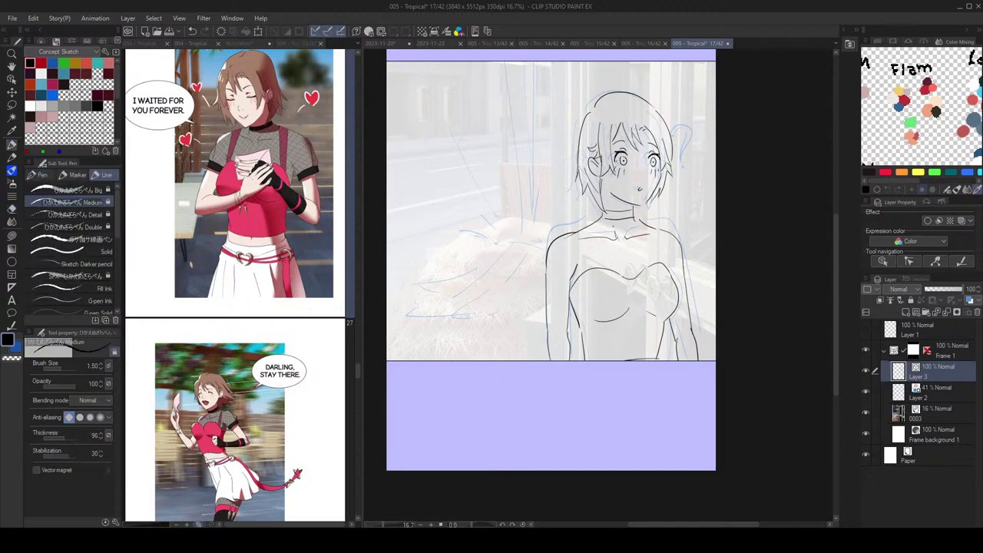
pyautogui.scroll(1, 655, 225)
pyautogui.moveTo(654, 225); pyautogui.dragTo(665, 232)
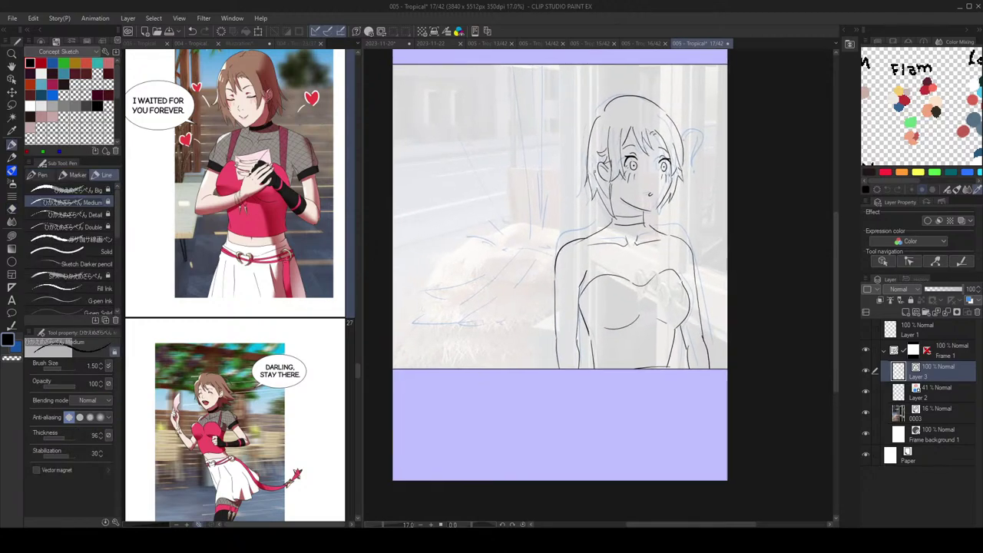
pyautogui.moveTo(584, 229); pyautogui.dragTo(586, 225)
# Step: Ink short puffed sleeves with cuff bands around both upper arms
pyautogui.moveTo(553, 298); pyautogui.dragTo(580, 305)
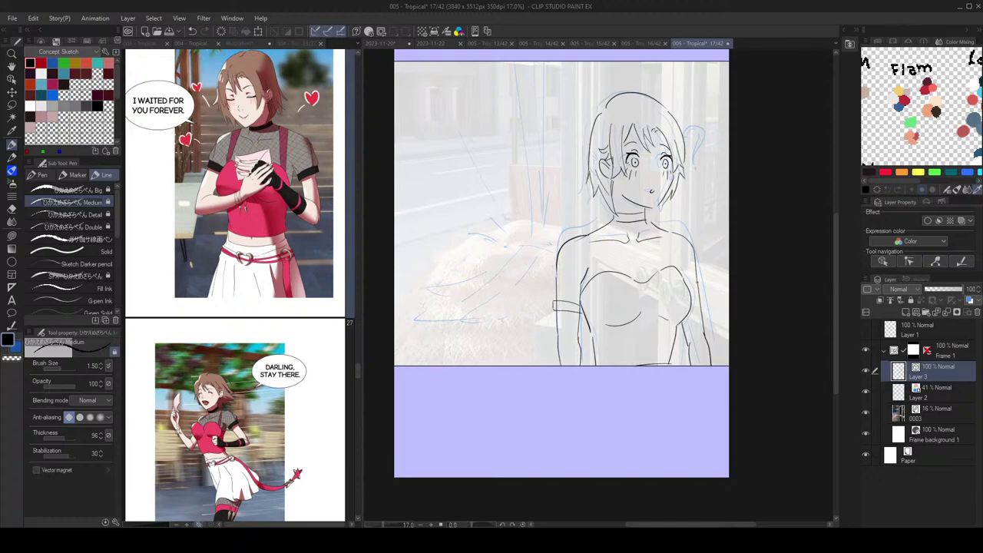
pyautogui.hotkey('ctrl', 'z')
pyautogui.moveTo(702, 295); pyautogui.dragTo(693, 298)
pyautogui.moveTo(554, 276); pyautogui.dragTo(550, 302)
pyautogui.moveTo(701, 274); pyautogui.dragTo(703, 288)
pyautogui.hotkey('ctrl', 'z')
# Step: Ink the two suspender straps running from the shoulders down to the neckline of the top
pyautogui.moveTo(597, 276)
pyautogui.mouseDown()
pyautogui.moveTo(600, 228)
pyautogui.moveTo(589, 279)
pyautogui.mouseUp()
pyautogui.hotkey('ctrl', 'z')
pyautogui.moveTo(589, 233); pyautogui.dragTo(588, 287)
pyautogui.moveTo(679, 269)
pyautogui.mouseDown()
pyautogui.moveTo(656, 225)
pyautogui.moveTo(674, 269)
pyautogui.mouseUp()
pyautogui.hotkey('ctrl', 'z')
pyautogui.hotkey('ctrl', 'z')
pyautogui.moveTo(668, 235); pyautogui.dragTo(680, 266)
# Step: Trim the overlapping line ends around the straps, sleeves and bust with the vector eraser and touch up the lines
pyautogui.scroll(2, 620, 293)
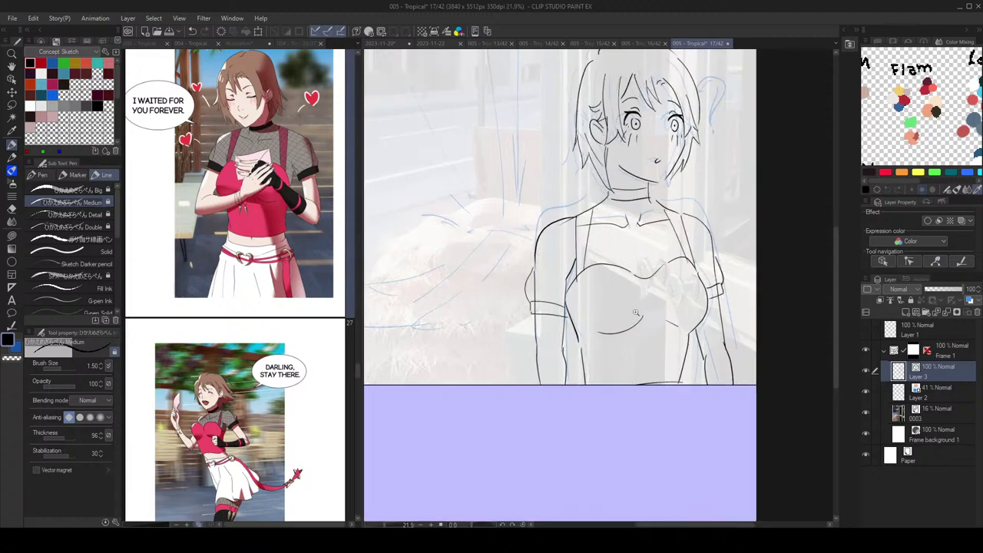
pyautogui.press('e')
pyautogui.click(90, 435)
pyautogui.press('p')
pyautogui.scroll(5, 638, 271)
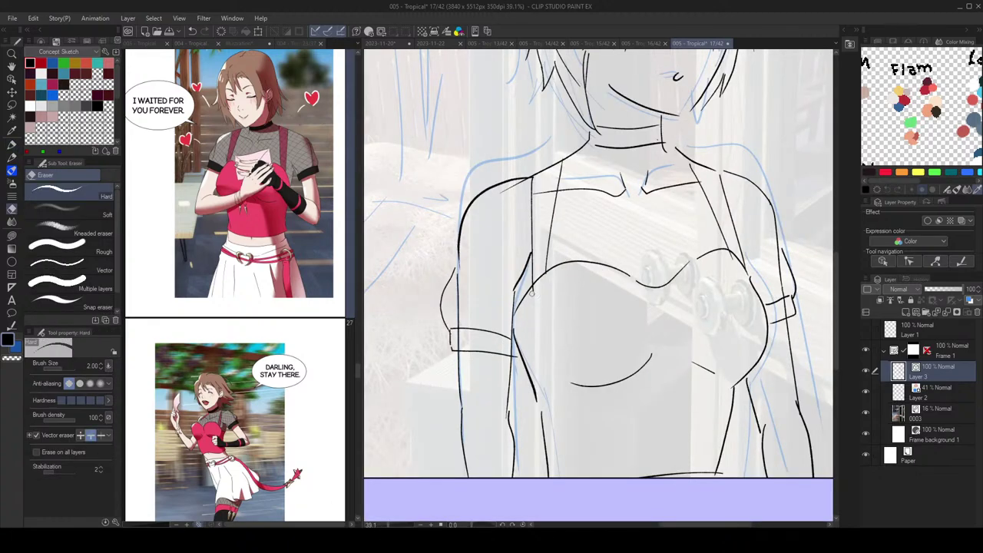
pyautogui.scroll(-2, 722, 246)
pyautogui.moveTo(648, 282); pyautogui.dragTo(642, 263)
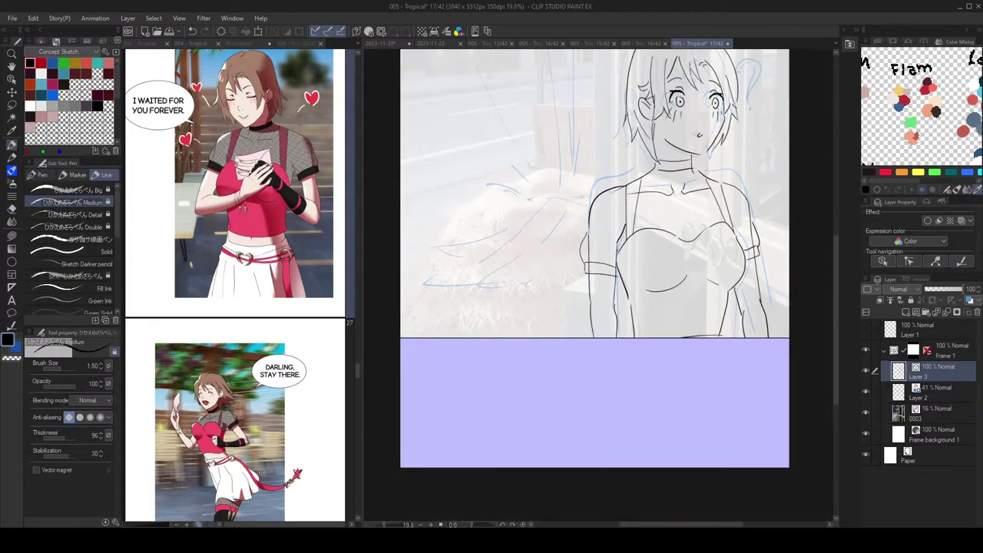
pyautogui.press('e')
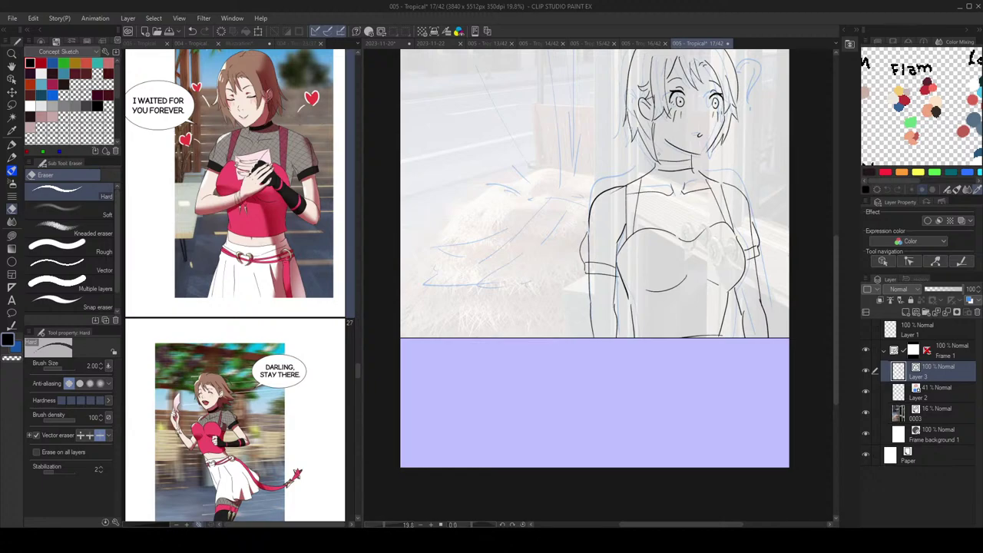
pyautogui.scroll(-2, 742, 197)
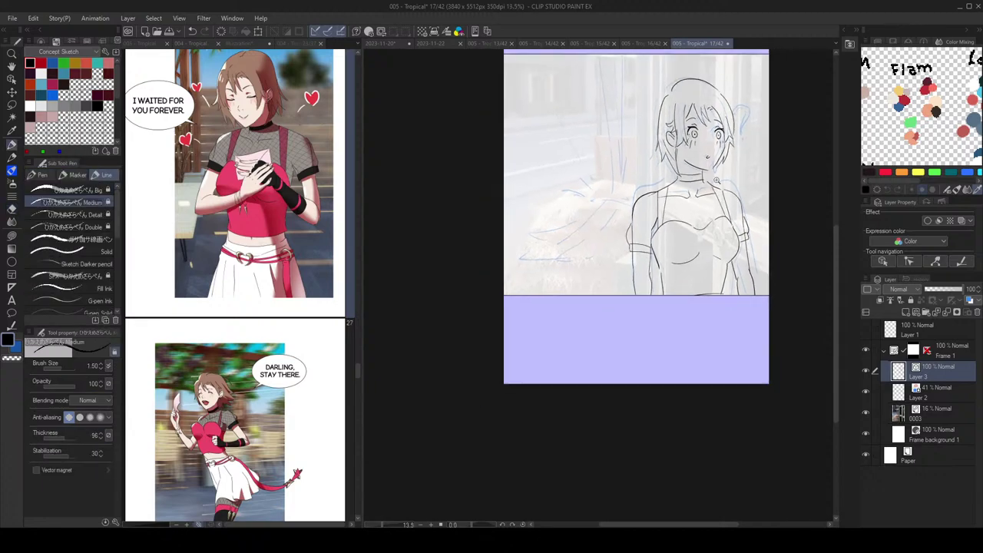
pyautogui.scroll(1, 742, 197)
pyautogui.press('p')
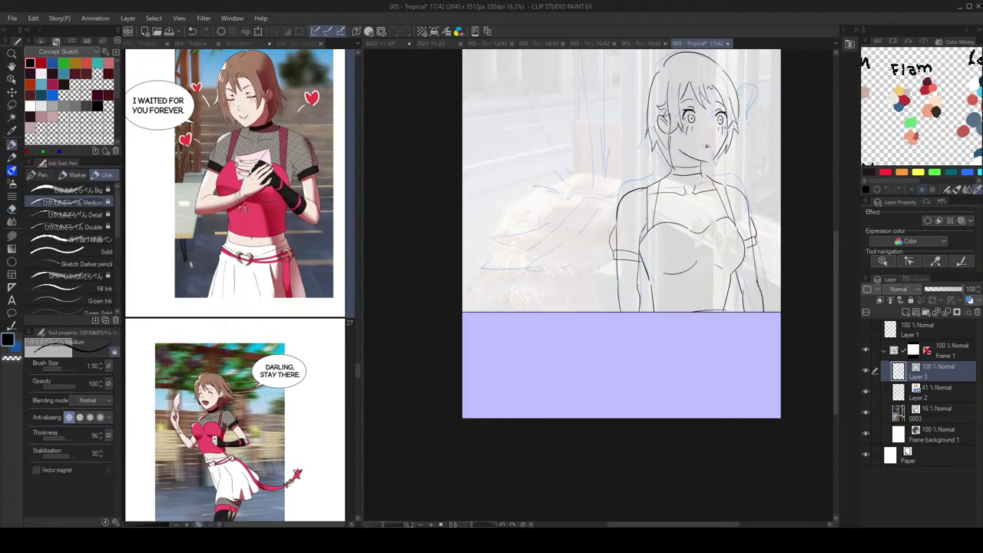
pyautogui.moveTo(719, 202); pyautogui.dragTo(703, 268)
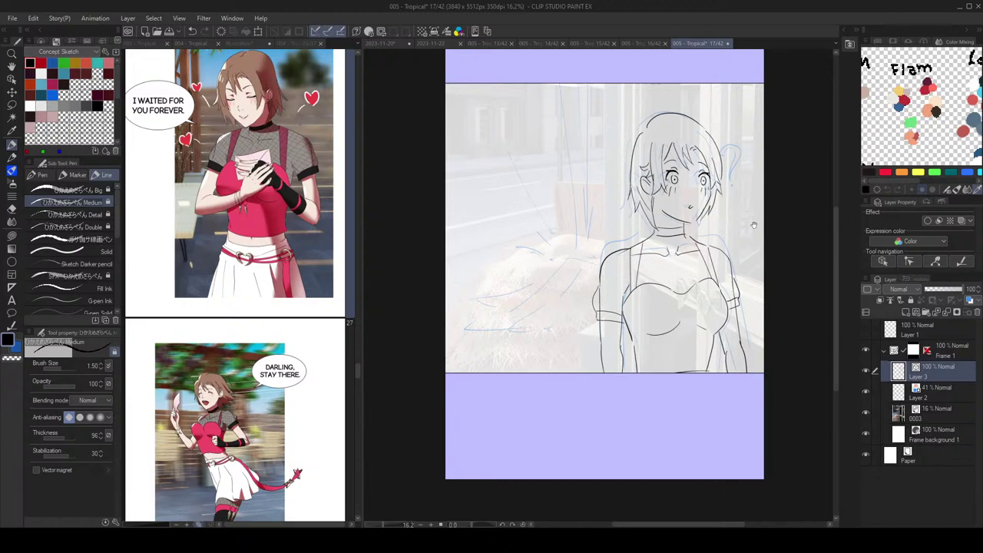
pyautogui.moveTo(764, 266); pyautogui.dragTo(766, 275)
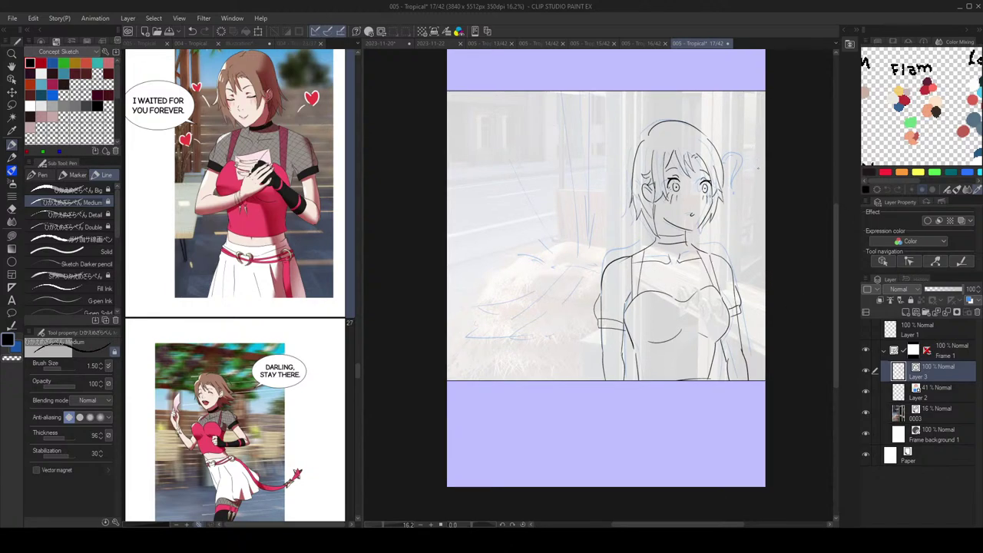
# Step: Ink a small nose mark between the eyes and the mouth
pyautogui.scroll(3, 715, 199)
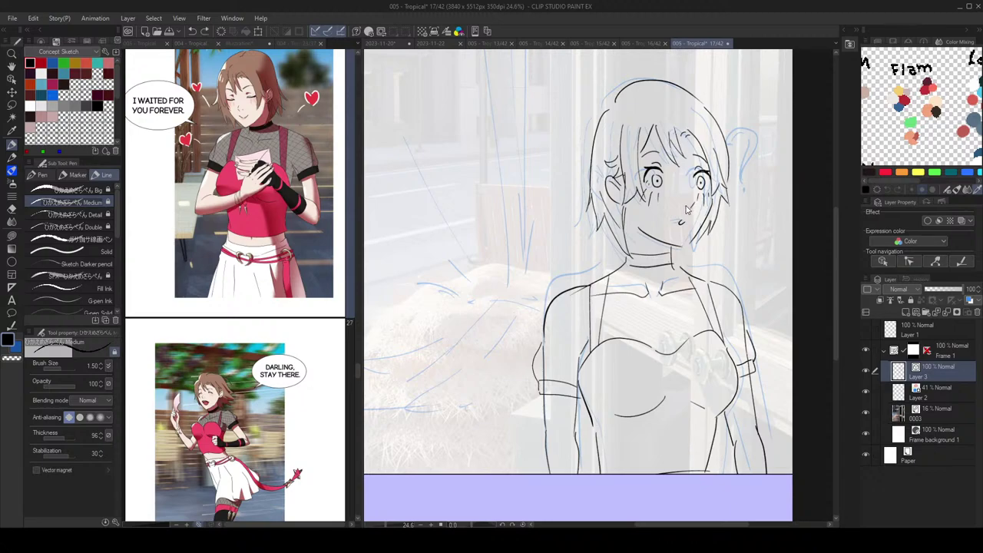
pyautogui.scroll(-3, 732, 200)
pyautogui.scroll(3, 732, 198)
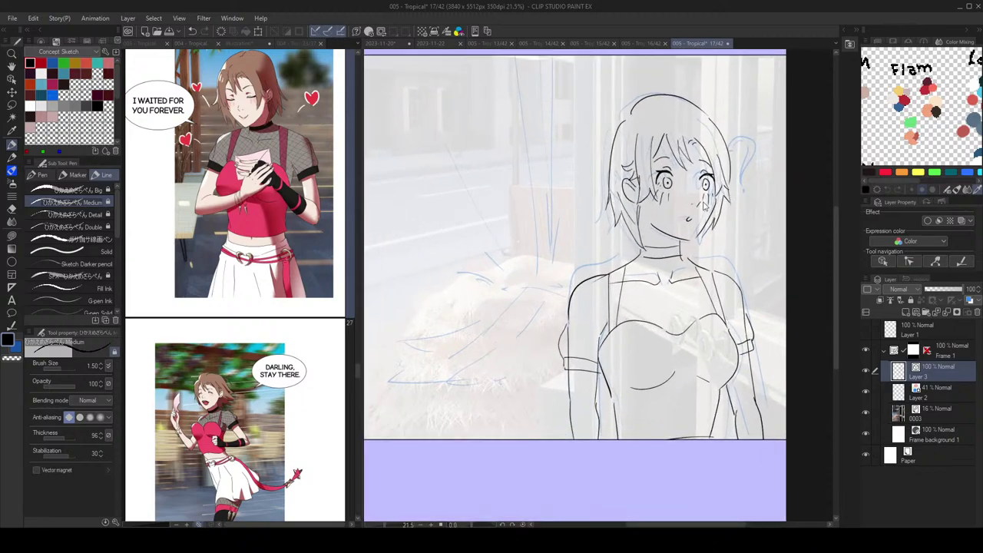
pyautogui.scroll(1, 710, 197)
pyautogui.scroll(-2, 710, 192)
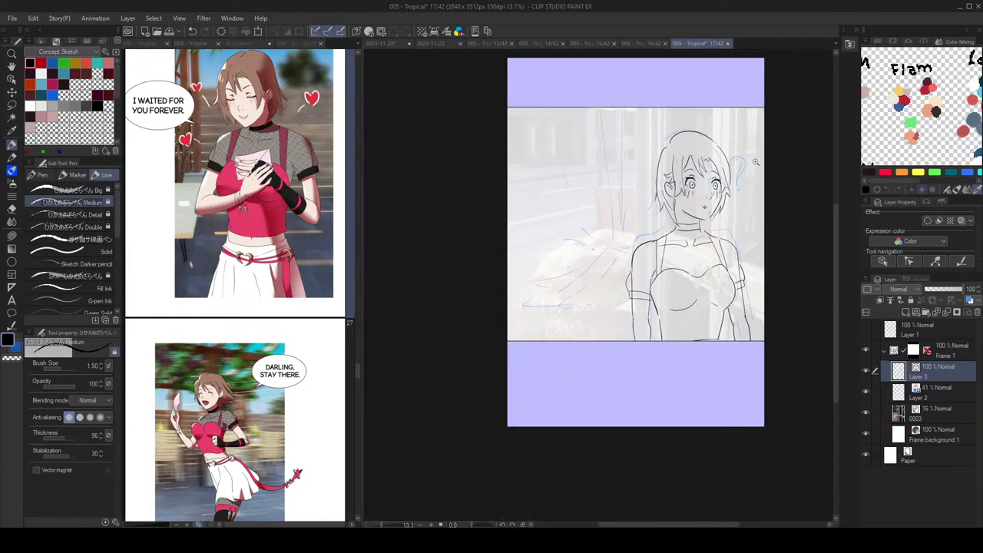
pyautogui.scroll(2, 734, 192)
pyautogui.press('e')
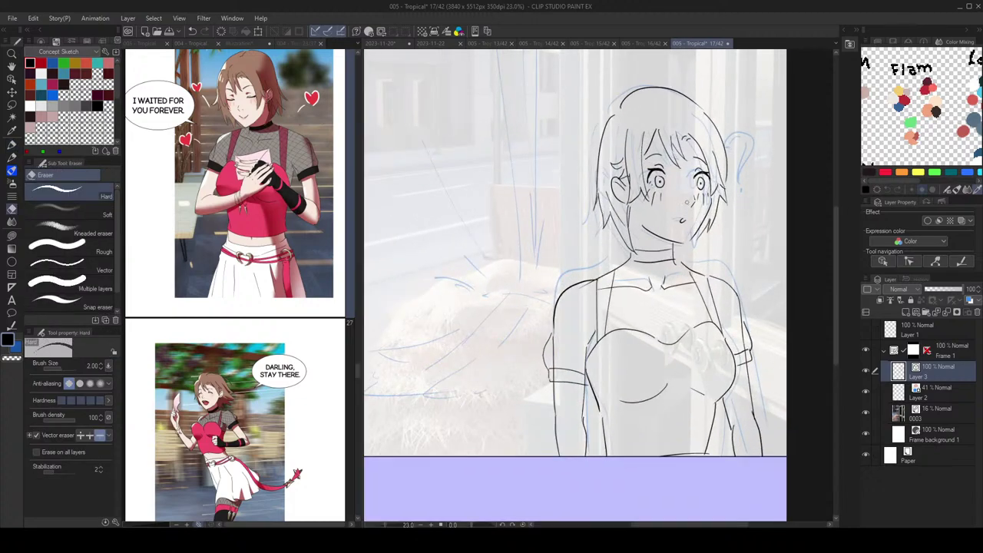
pyautogui.press('p')
# Step: Erase the nose mark and redraw it in mirrored view, slightly higher above the mouth
pyautogui.press('h')
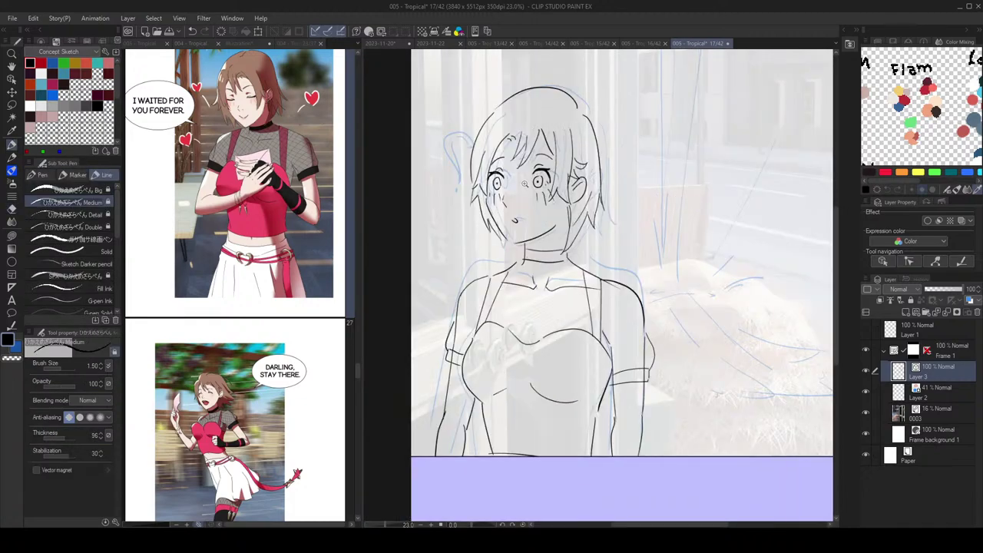
pyautogui.scroll(2, 523, 182)
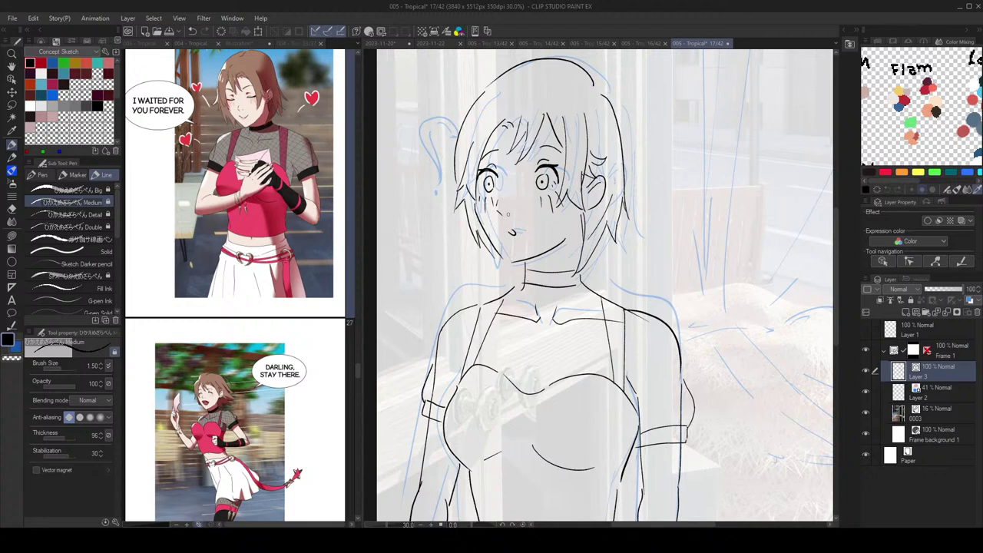
pyautogui.press('e')
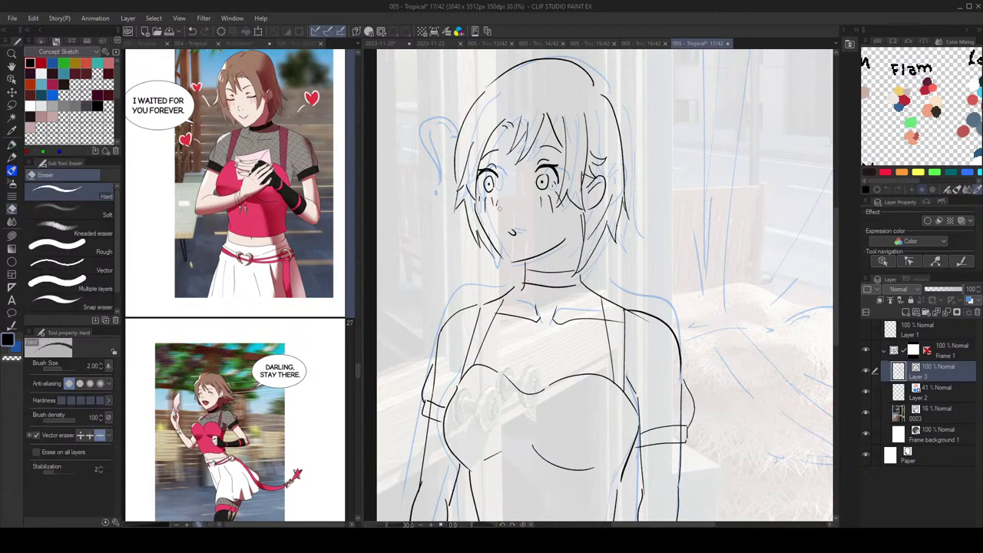
pyautogui.press('p')
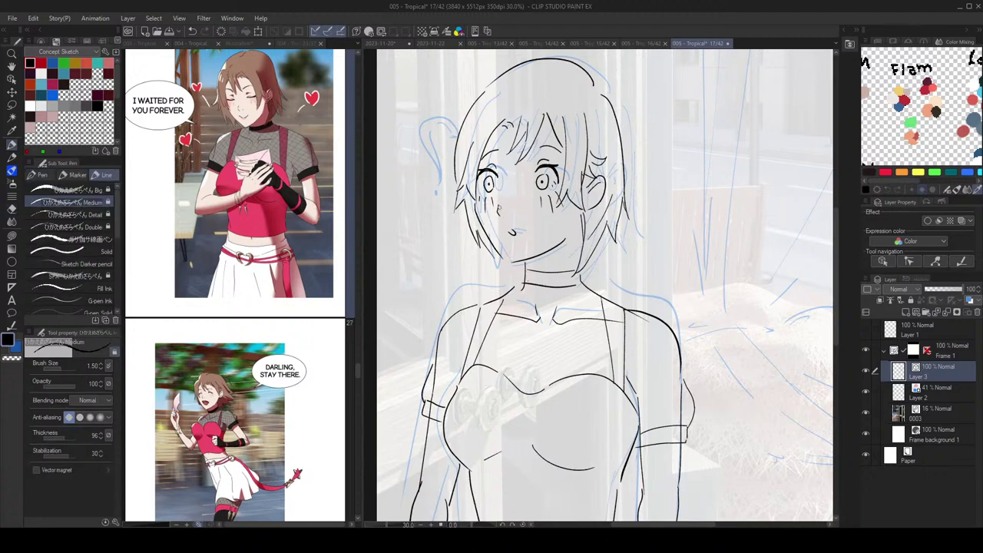
pyautogui.scroll(-3, 536, 205)
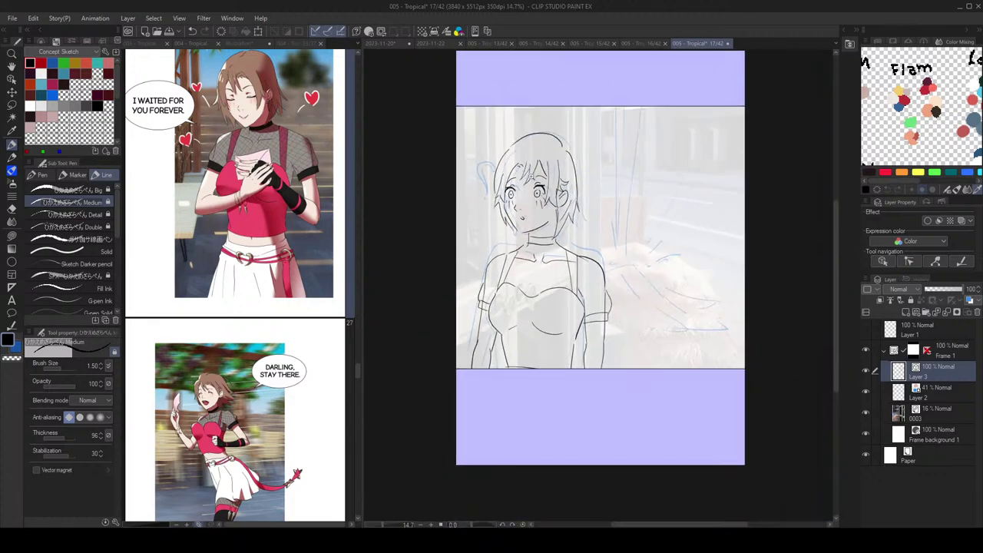
pyautogui.scroll(3, 536, 196)
pyautogui.press('e')
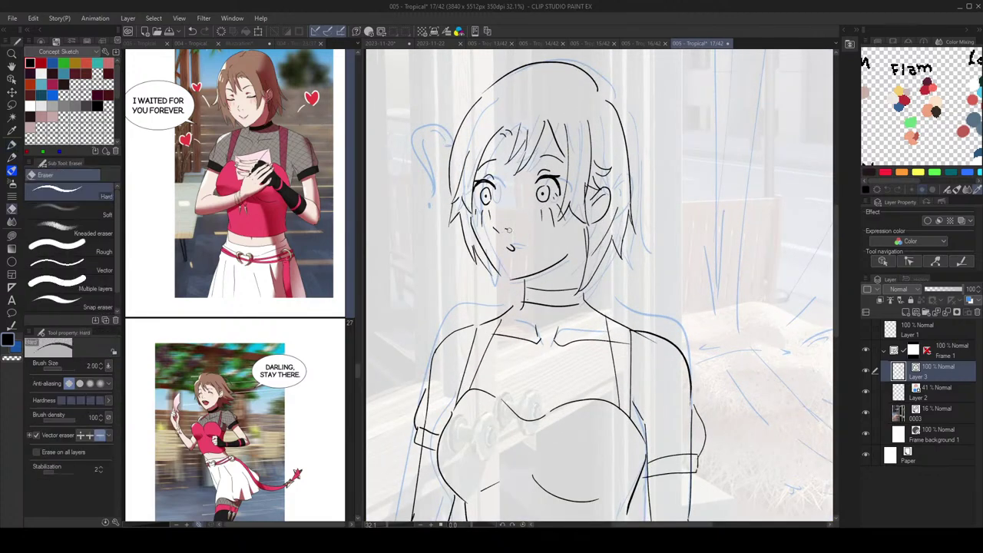
pyautogui.press('p')
# Step: Rework the nose mark in the unmirrored view, undo the last stroke and compare the face in both orientations
pyautogui.scroll(-3, 504, 202)
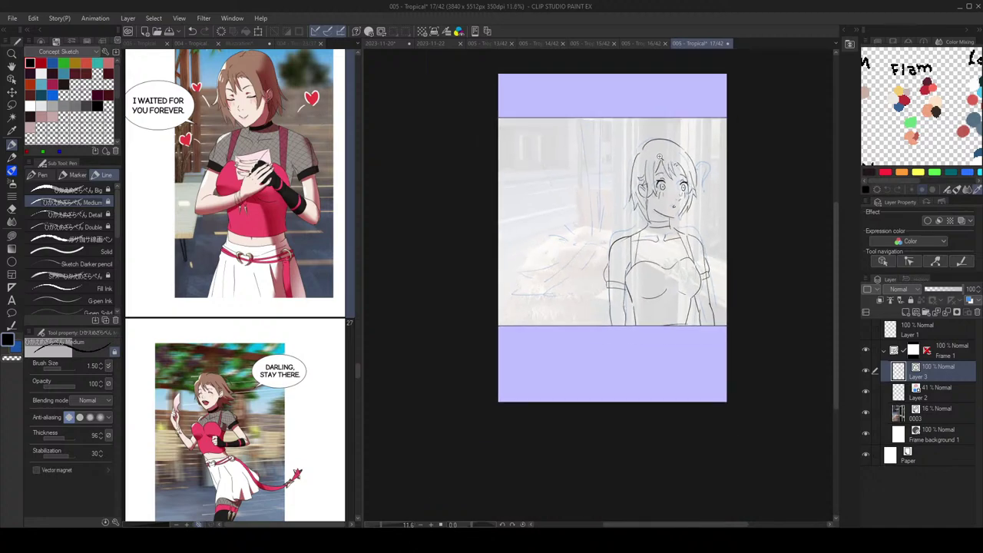
pyautogui.scroll(2, 684, 192)
pyautogui.press('e')
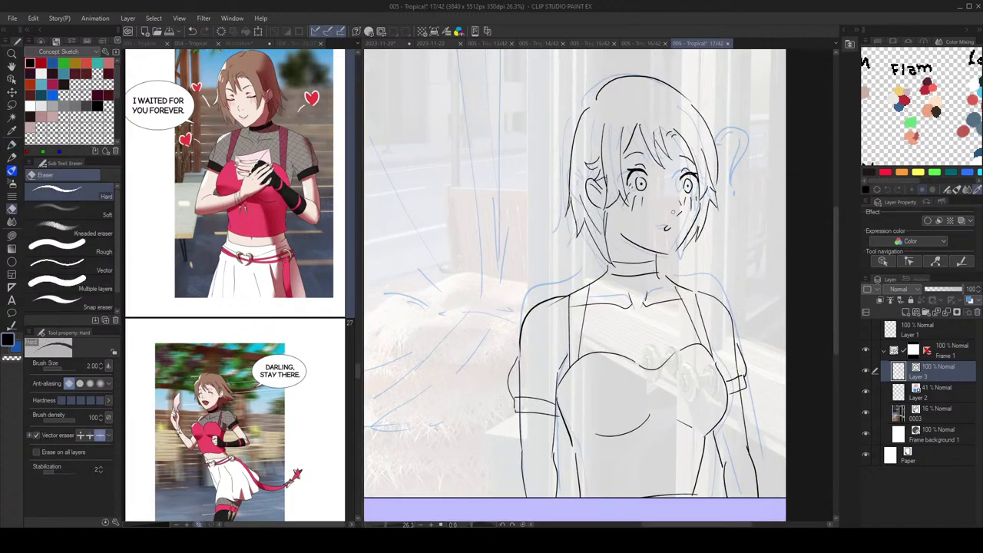
pyautogui.press('p')
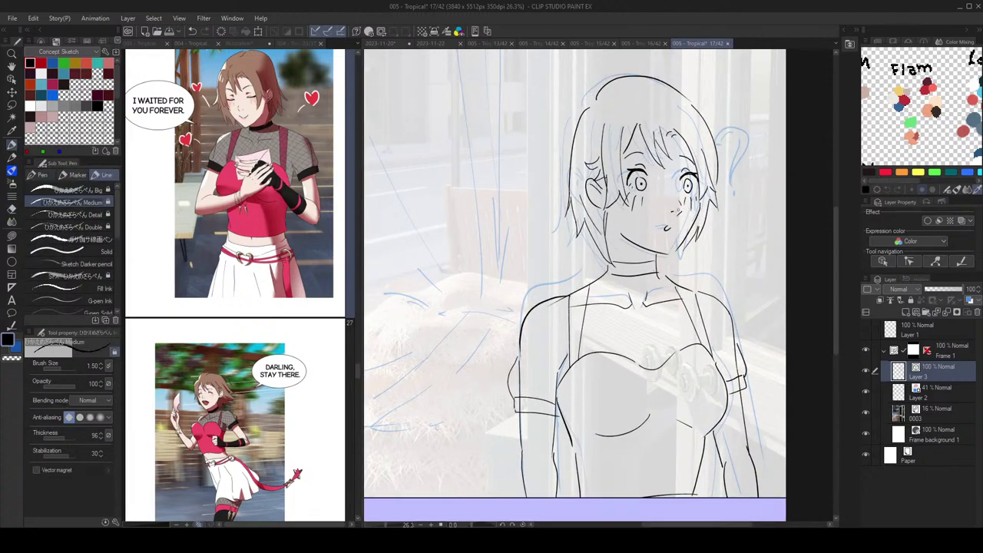
pyautogui.scroll(-3, 695, 192)
pyautogui.hotkey('ctrl', 'z')
pyautogui.press('h')
pyautogui.press('h')
pyautogui.scroll(2, 699, 198)
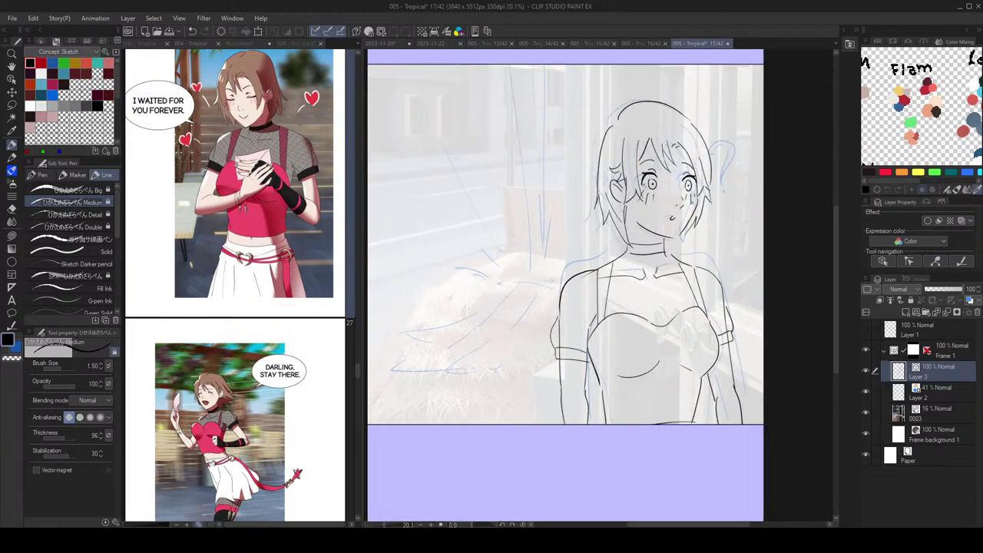
# Step: Recheck the whole figure and save the page
pyautogui.moveTo(667, 171); pyautogui.dragTo(670, 183)
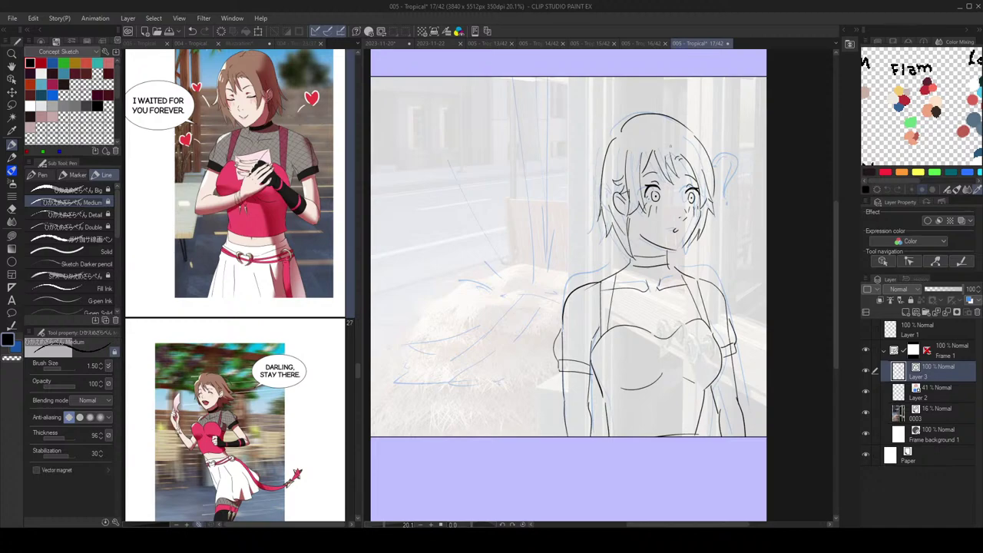
pyautogui.scroll(-2, 703, 168)
pyautogui.scroll(1, 719, 188)
pyautogui.hotkey('ctrl', 's')
pyautogui.scroll(1, 695, 197)
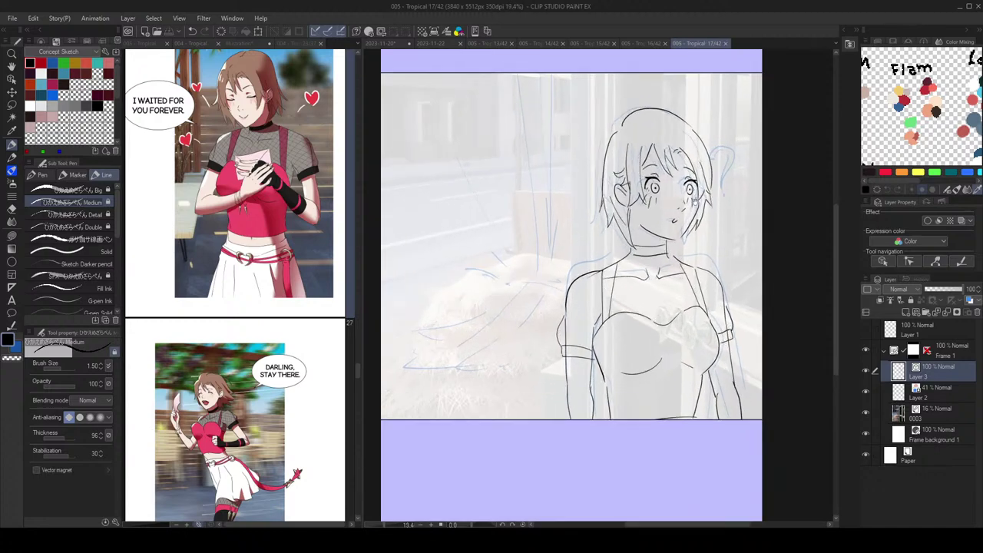
pyautogui.moveTo(694, 198); pyautogui.dragTo(684, 183)
# Step: Add a bold "?" beside the woman's head using the FX text style
pyautogui.click(12, 301)
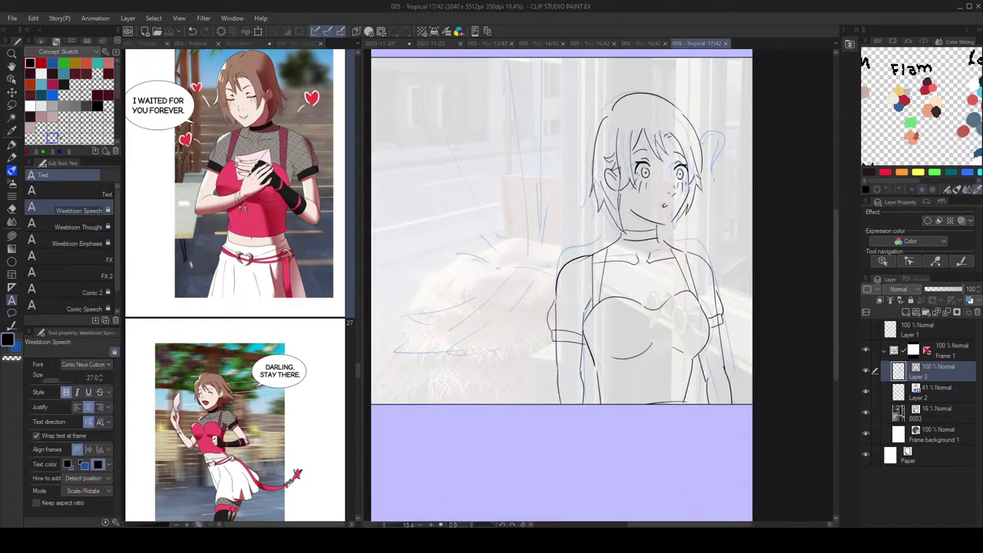
pyautogui.click(83, 258)
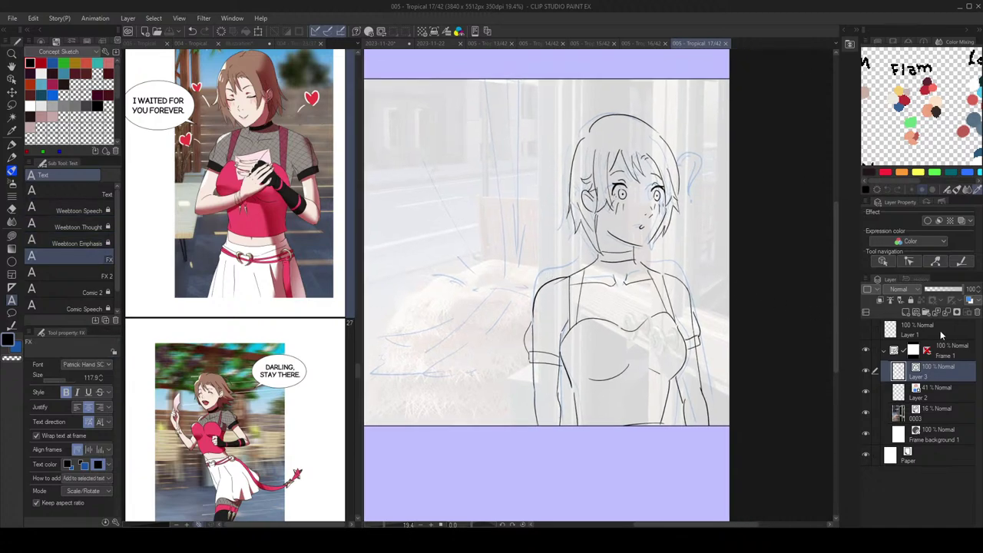
pyautogui.click(702, 217)
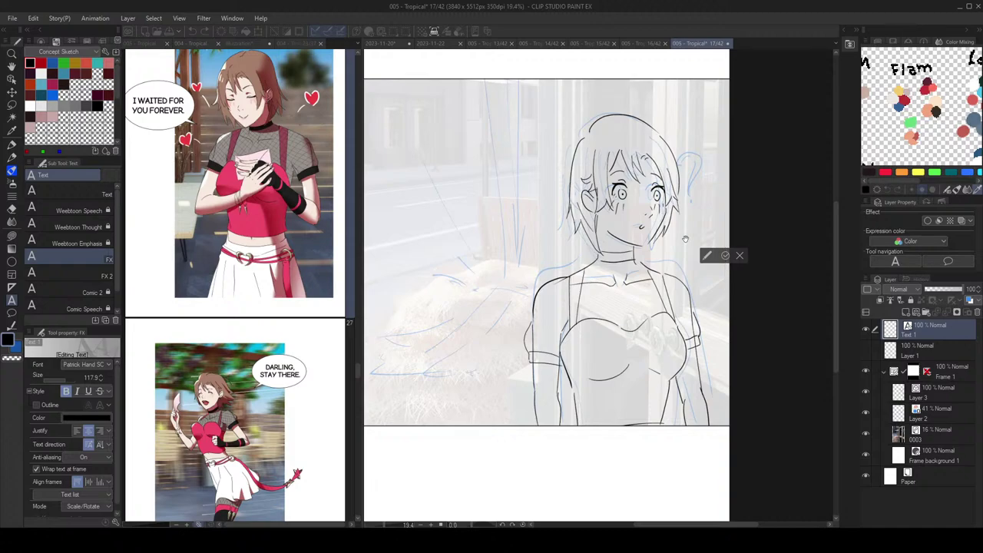
pyautogui.click(725, 255)
# Step: Tilt the question mark slightly clockwise next to the head, over the sketched question mark
pyautogui.moveTo(727, 230); pyautogui.dragTo(708, 178)
pyautogui.press('o')
pyautogui.moveTo(734, 139); pyautogui.dragTo(737, 148)
pyautogui.scroll(-2, 739, 144)
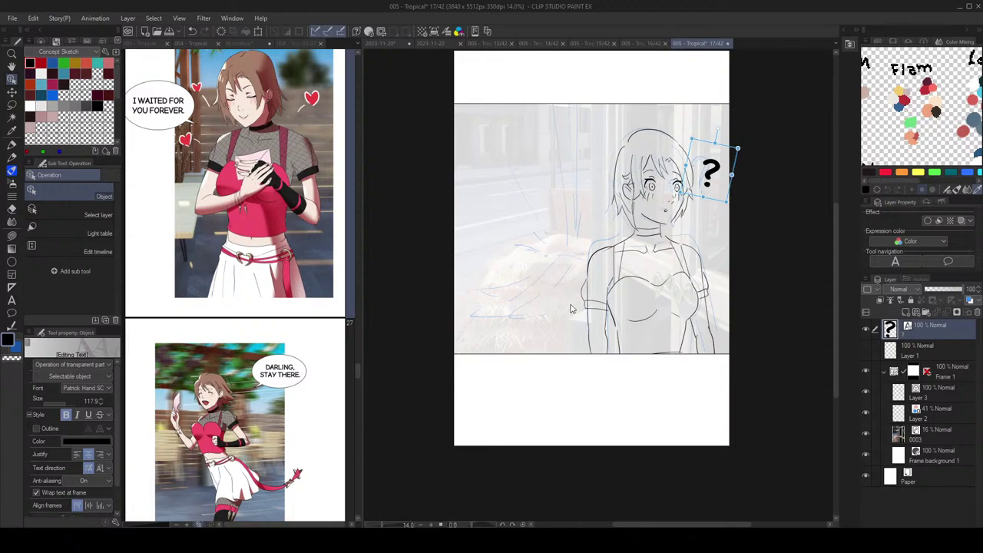
# Step: Turn off text wrapping at the frame for the question mark and for the FX text style
pyautogui.click(65, 492)
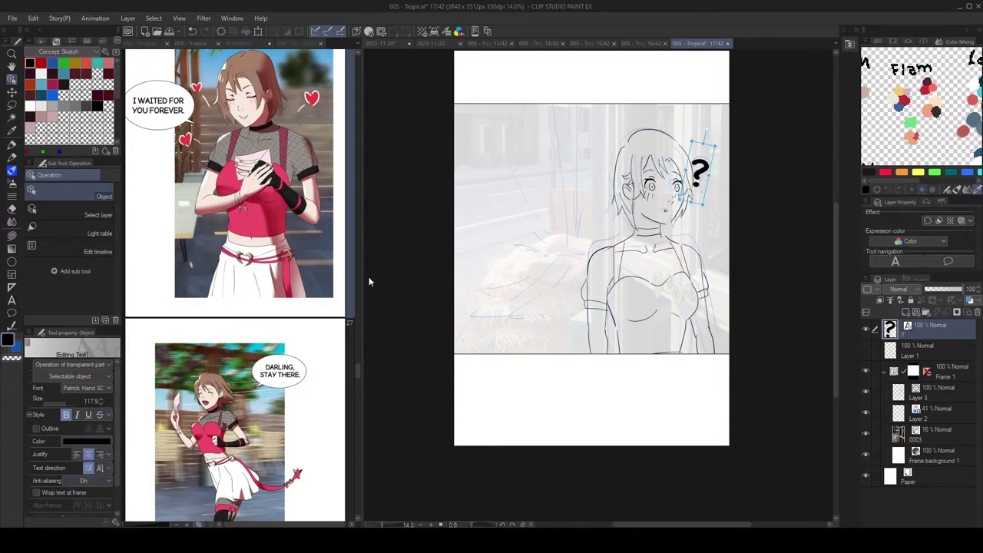
pyautogui.click(11, 300)
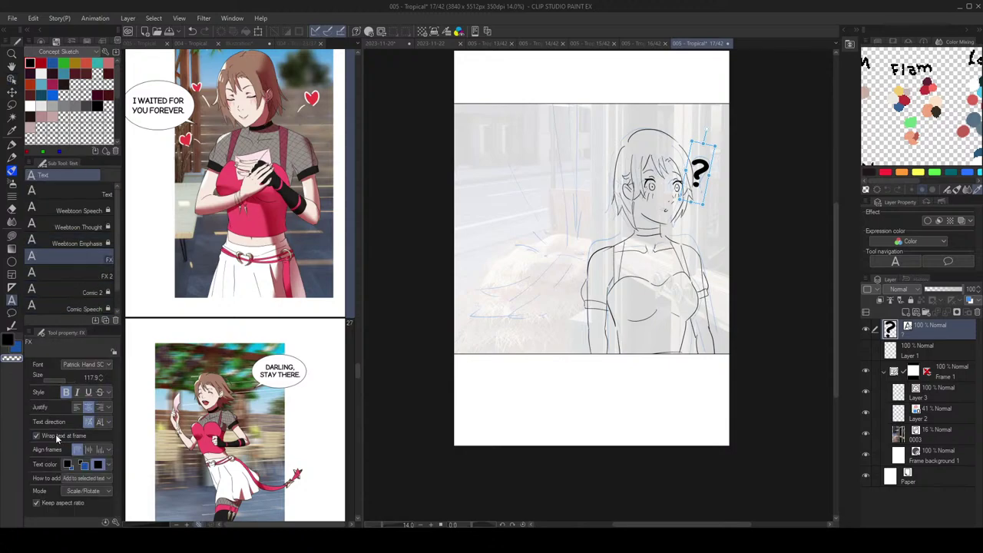
pyautogui.click(57, 439)
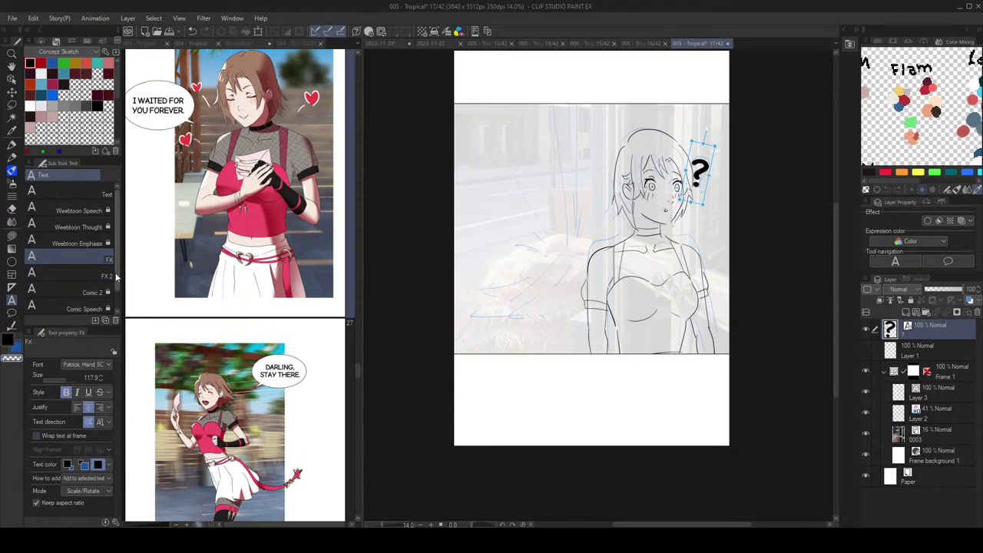
# Step: Enlarge the question mark text to 134.3 and move it slightly further from the woman's head
pyautogui.press('o')
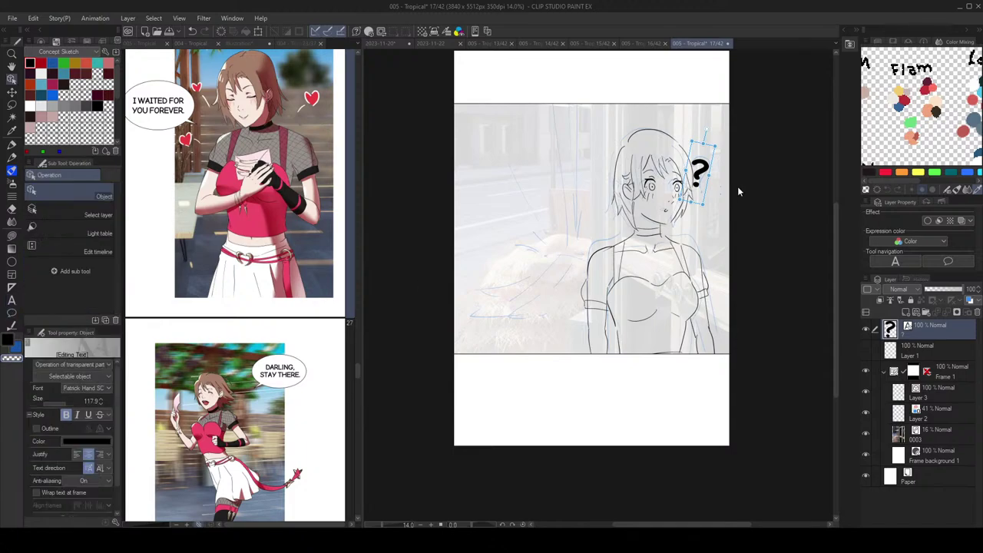
pyautogui.moveTo(705, 178)
pyautogui.mouseDown()
pyautogui.moveTo(724, 137)
pyautogui.moveTo(735, 138)
pyautogui.moveTo(715, 167)
pyautogui.mouseUp()
pyautogui.moveTo(689, 276); pyautogui.dragTo(686, 266)
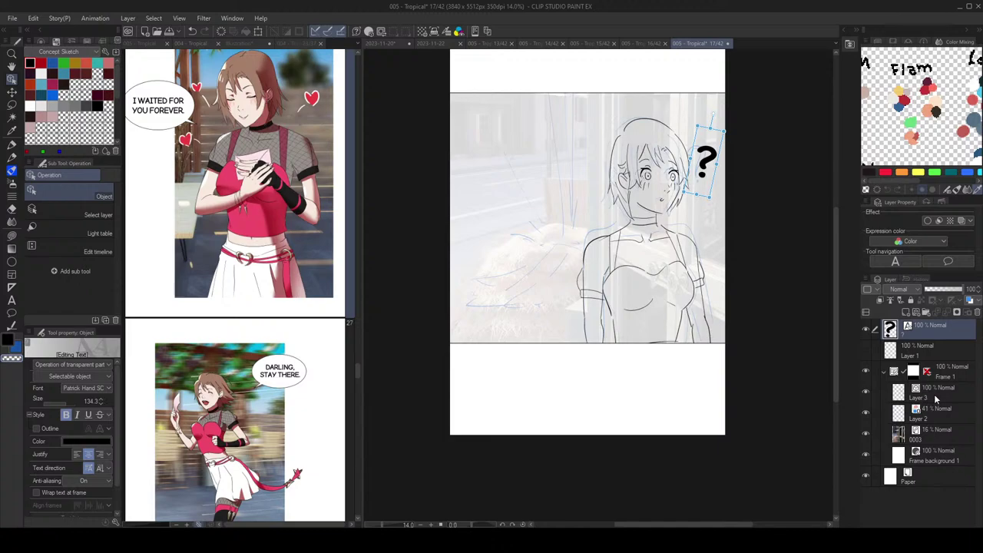
# Step: Add a new vector layer above Layer 3, the figure's line layer, inside Frame 1
pyautogui.click(936, 399)
pyautogui.moveTo(612, 260); pyautogui.dragTo(631, 265)
pyautogui.click(915, 312)
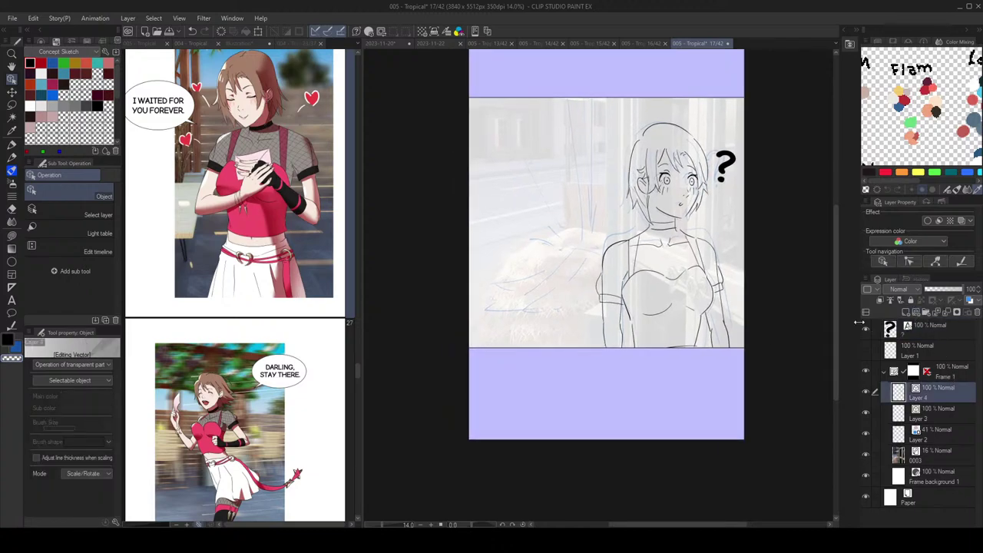
# Step: Ink long, near-vertical black impact lines above the pale heap beside the woman, following the blue sketch
pyautogui.press('p')
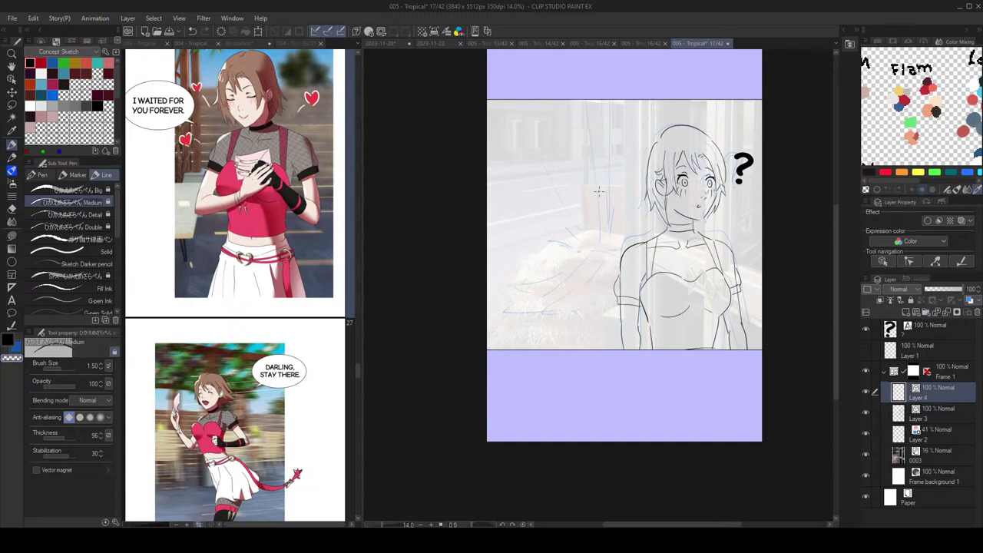
pyautogui.press('c')
pyautogui.press('x')
pyautogui.moveTo(584, 88); pyautogui.dragTo(602, 225)
pyautogui.hotkey('ctrl', 'z')
pyautogui.hotkey('ctrl', 'z')
pyautogui.moveTo(581, 92); pyautogui.dragTo(593, 245)
pyautogui.moveTo(619, 100)
pyautogui.mouseDown()
pyautogui.moveTo(614, 255)
pyautogui.moveTo(606, 192)
pyautogui.mouseUp()
pyautogui.hotkey('ctrl', 'z')
pyautogui.hotkey('ctrl', 'z')
pyautogui.moveTo(614, 101); pyautogui.dragTo(609, 229)
pyautogui.moveTo(583, 146)
pyautogui.mouseDown()
pyautogui.moveTo(590, 234)
pyautogui.moveTo(589, 218)
pyautogui.mouseUp()
pyautogui.hotkey('ctrl', 'z')
pyautogui.hotkey('ctrl', 'z')
pyautogui.moveTo(588, 156); pyautogui.dragTo(582, 219)
# Step: Ink short curved burst strokes beside the base of the vertical lines, on the side away from the woman
pyautogui.scroll(4, 568, 207)
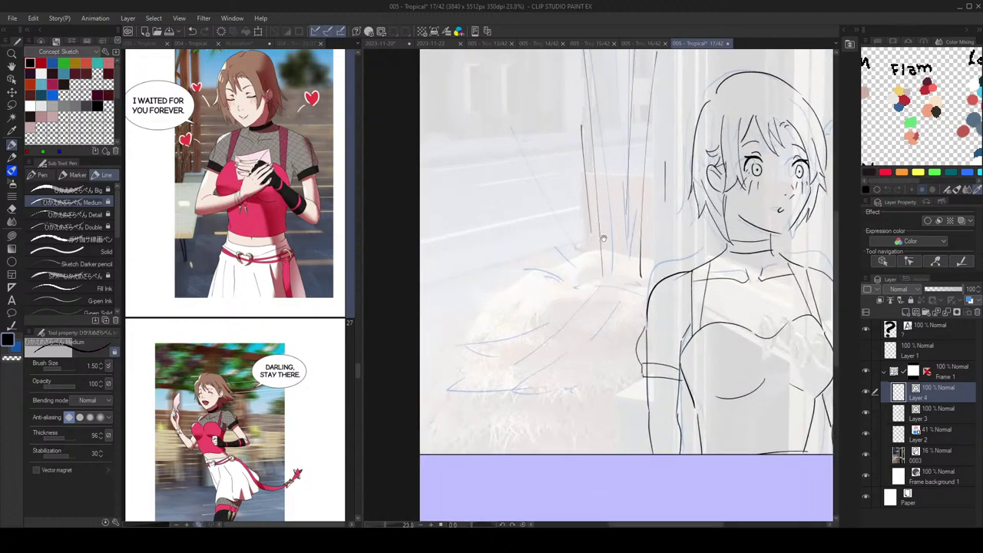
pyautogui.moveTo(565, 223)
pyautogui.mouseDown()
pyautogui.moveTo(542, 204)
pyautogui.moveTo(566, 233)
pyautogui.mouseUp()
pyautogui.scroll(-2, 576, 218)
pyautogui.hotkey('ctrl', 'z')
pyautogui.hotkey('ctrl', 'z')
pyautogui.moveTo(566, 168); pyautogui.dragTo(558, 188)
pyautogui.hotkey('ctrl', 'z')
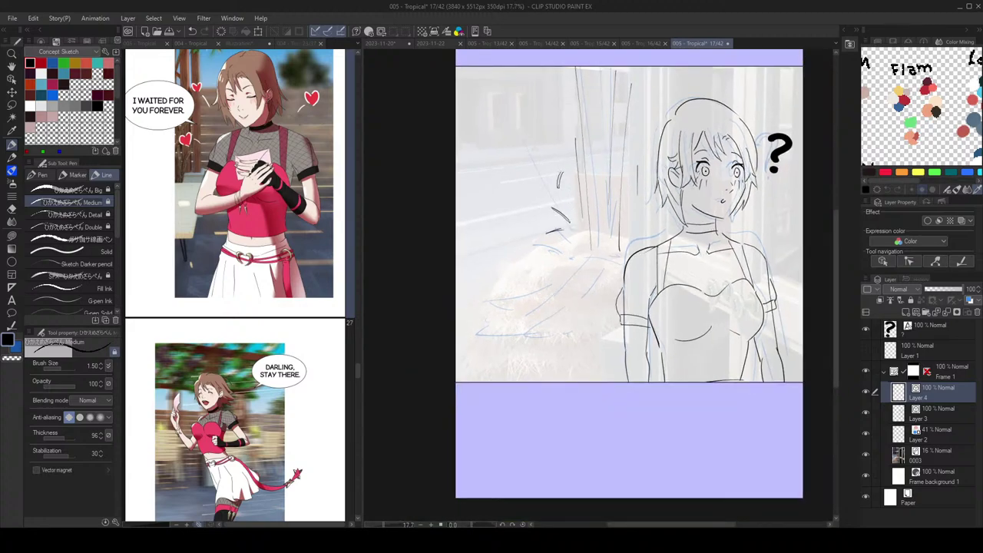
pyautogui.hotkey('ctrl', 'z')
pyautogui.moveTo(513, 215); pyautogui.dragTo(538, 209)
# Step: Ink short burst strokes between the base of the vertical lines and the woman's shoulder, redoing the unsatisfying ones
pyautogui.moveTo(637, 223); pyautogui.dragTo(645, 233)
pyautogui.hotkey('ctrl', 'z')
pyautogui.moveTo(634, 222); pyautogui.dragTo(648, 217)
pyautogui.hotkey('ctrl', 'z')
pyautogui.moveTo(608, 264)
pyautogui.mouseDown()
pyautogui.moveTo(600, 283)
pyautogui.moveTo(605, 270)
pyautogui.moveTo(572, 217)
pyautogui.mouseUp()
pyautogui.hotkey('ctrl', 'z')
pyautogui.hotkey('ctrl', 'z')
pyautogui.hotkey('ctrl', 'z')
pyautogui.moveTo(623, 241)
pyautogui.mouseDown()
pyautogui.moveTo(589, 239)
pyautogui.moveTo(575, 214)
pyautogui.mouseUp()
pyautogui.hotkey('ctrl', 'z')
pyautogui.hotkey('ctrl', 'z')
pyautogui.hotkey('ctrl', 'z')
pyautogui.moveTo(625, 243); pyautogui.dragTo(639, 218)
pyautogui.hotkey('ctrl', 'z')
pyautogui.moveTo(623, 241); pyautogui.dragTo(631, 215)
# Step: Check the whole panel with the new impact lines and save the page
pyautogui.scroll(-5, 676, 199)
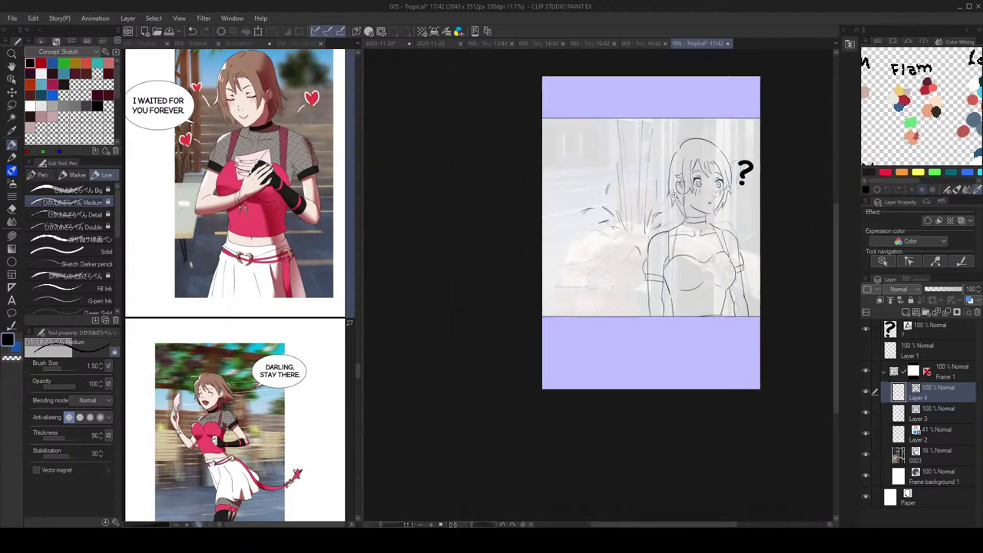
pyautogui.scroll(3, 709, 204)
pyautogui.moveTo(712, 190); pyautogui.dragTo(704, 201)
pyautogui.hotkey('ctrl', 's')
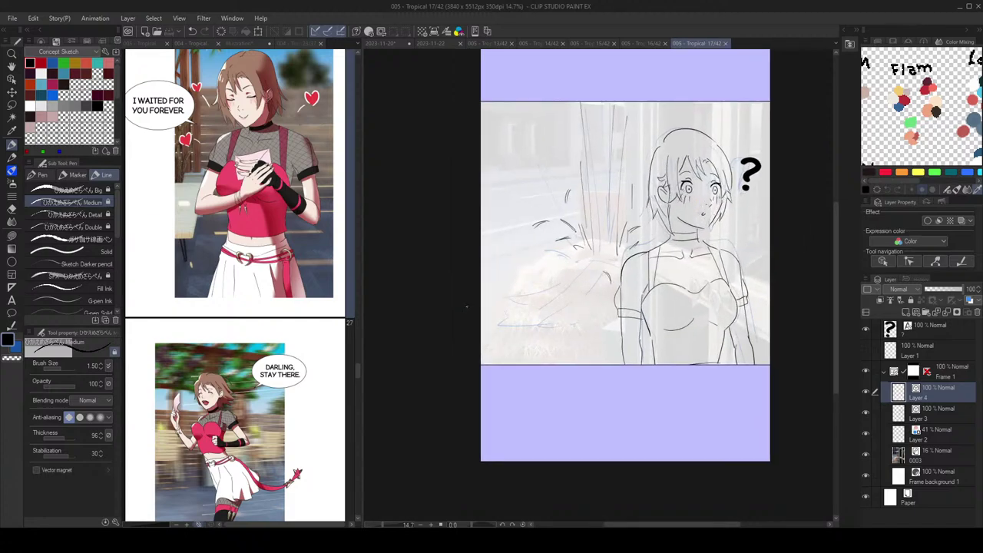
pyautogui.click(314, 329)
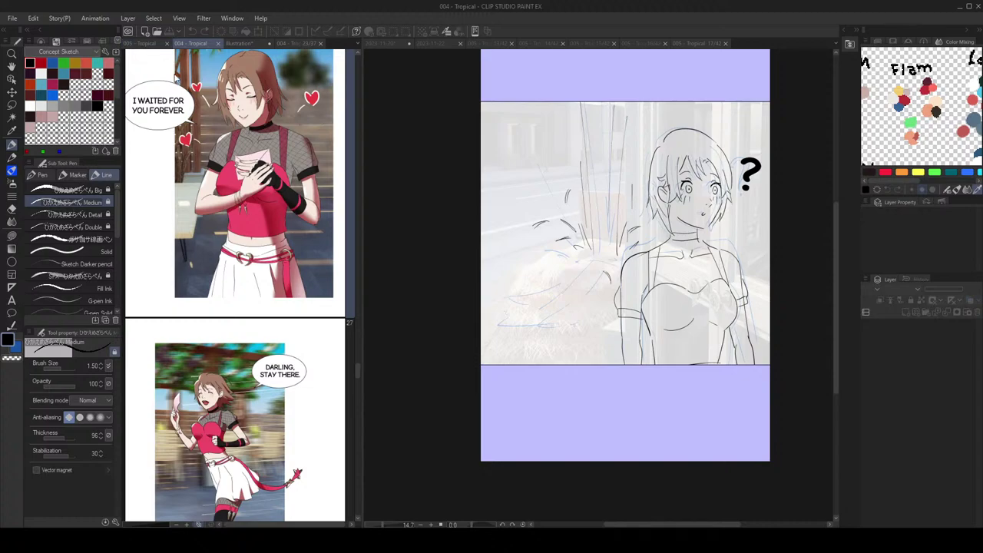
pyautogui.click(791, 75)
# Step: Ink a short hair-parting stroke at the woman's crown on Layer 4 and check it in mirrored view
pyautogui.scroll(5, 764, 157)
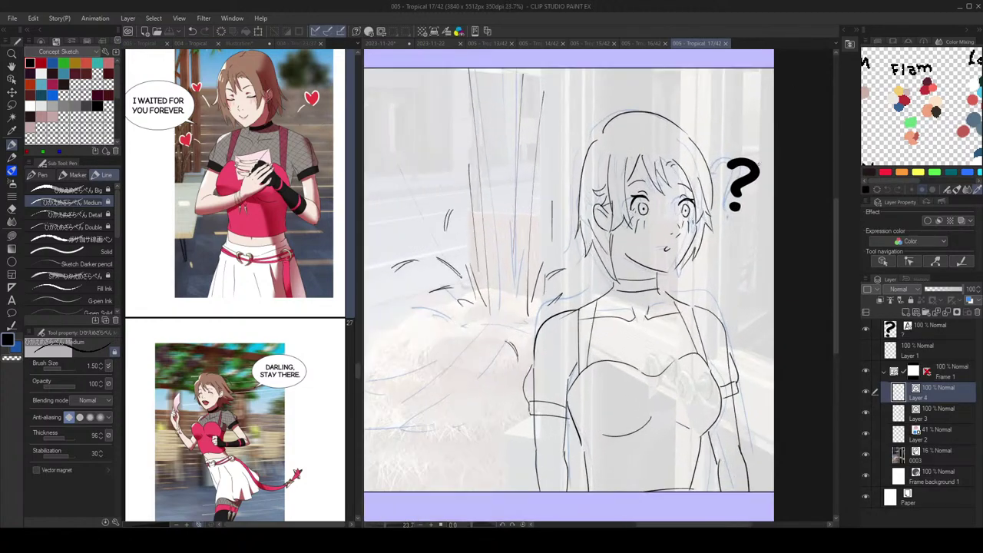
pyautogui.moveTo(668, 162); pyautogui.dragTo(694, 186)
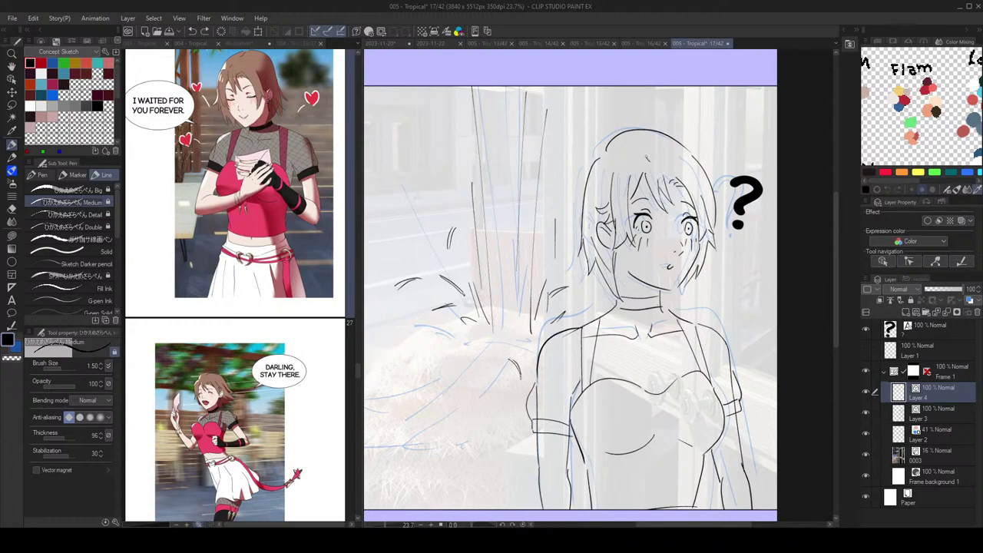
pyautogui.moveTo(619, 151); pyautogui.dragTo(636, 145)
pyautogui.scroll(-2, 654, 150)
pyautogui.press('h')
pyautogui.press('h')
pyautogui.scroll(1, 659, 137)
# Step: Try erasing the crown stroke on Layer 4 and the top hair outline on Layer 3
pyautogui.press('e')
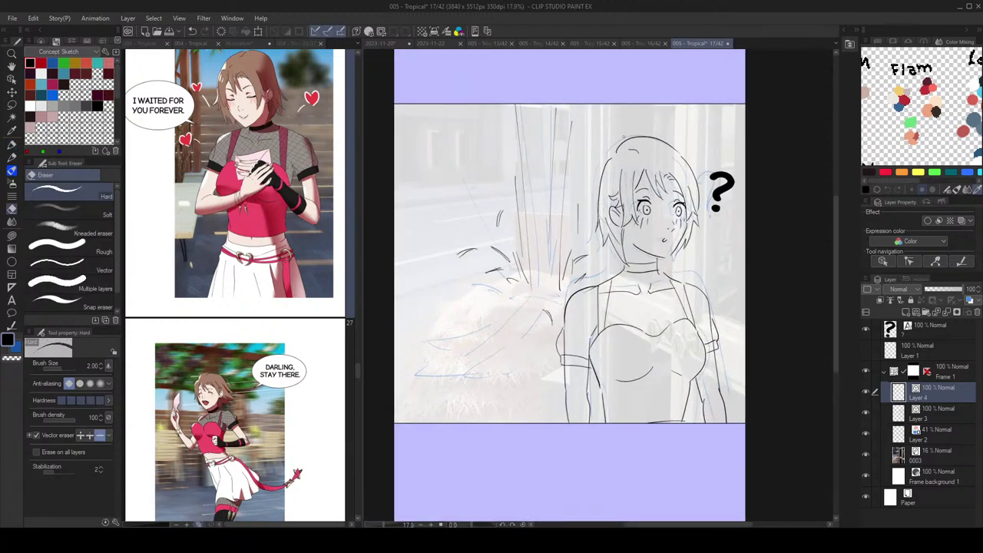
pyautogui.press('p')
pyautogui.click(941, 417)
pyautogui.press('e')
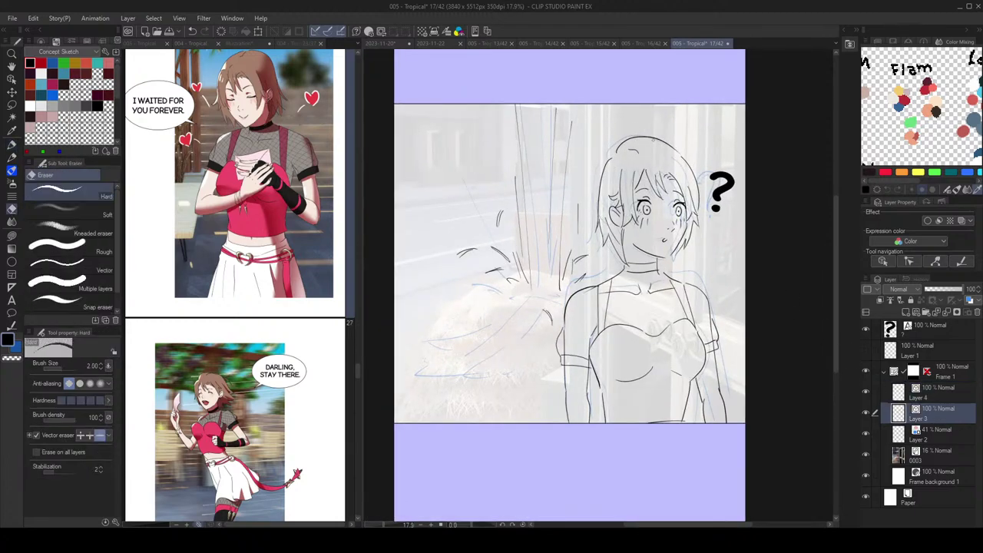
pyautogui.press('p')
pyautogui.click(938, 390)
pyautogui.press('e')
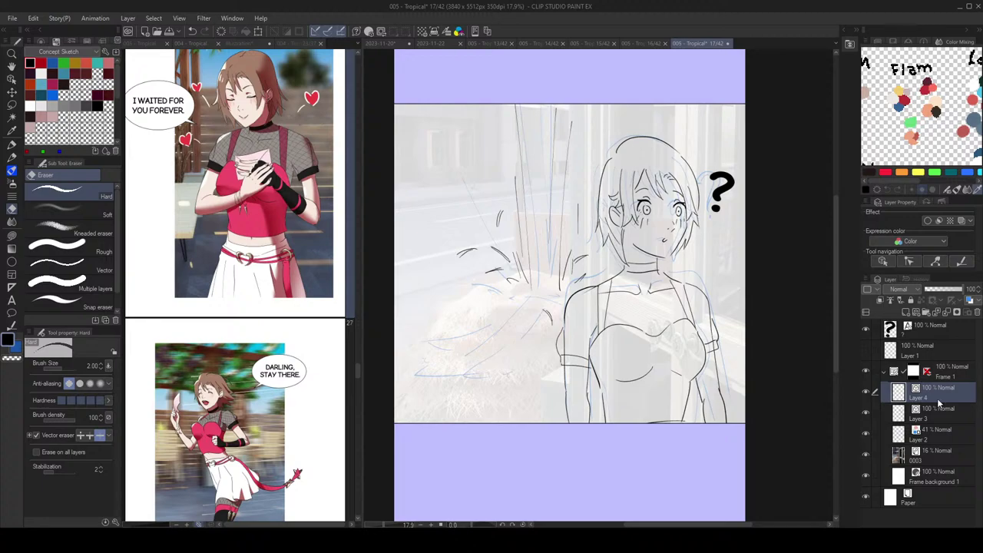
pyautogui.click(943, 413)
pyautogui.press('p')
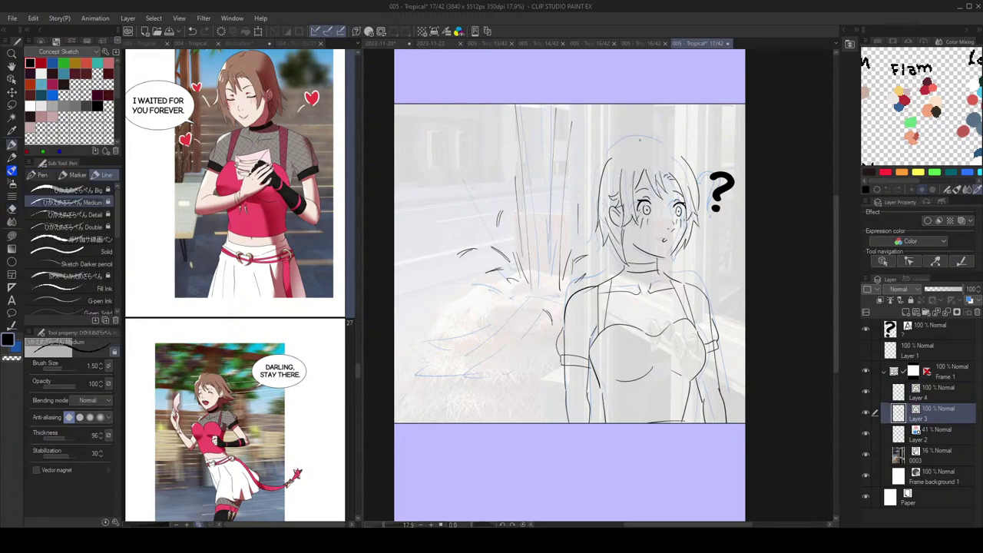
# Step: Try new strokes for the top of the hair on Layer 3, comparing mirrored views, and undo them
pyautogui.moveTo(631, 143)
pyautogui.mouseDown()
pyautogui.moveTo(674, 152)
pyautogui.moveTo(587, 159)
pyautogui.mouseUp()
pyautogui.hotkey('ctrl', 'z')
pyautogui.press('h')
pyautogui.hotkey('ctrl', 'z')
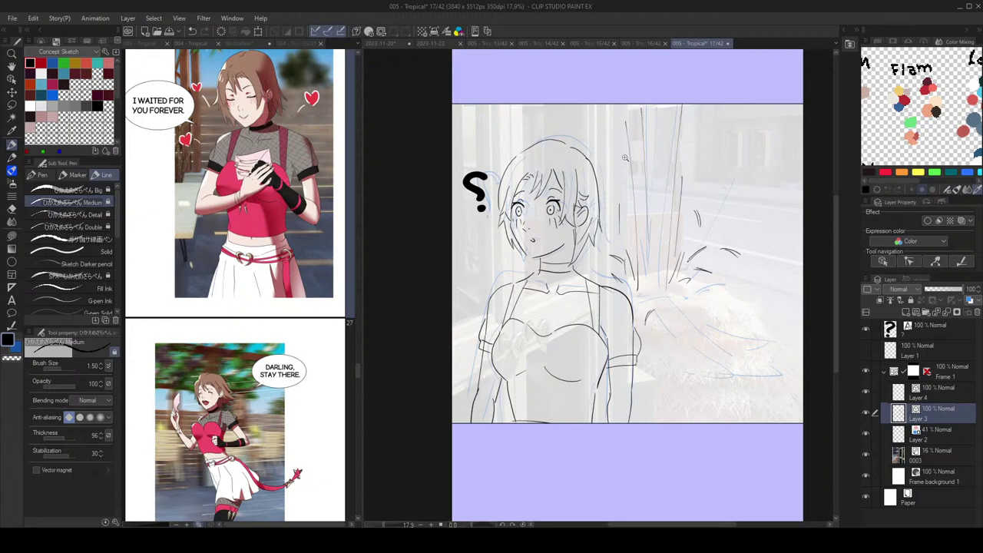
pyautogui.scroll(-2, 627, 154)
pyautogui.press('h')
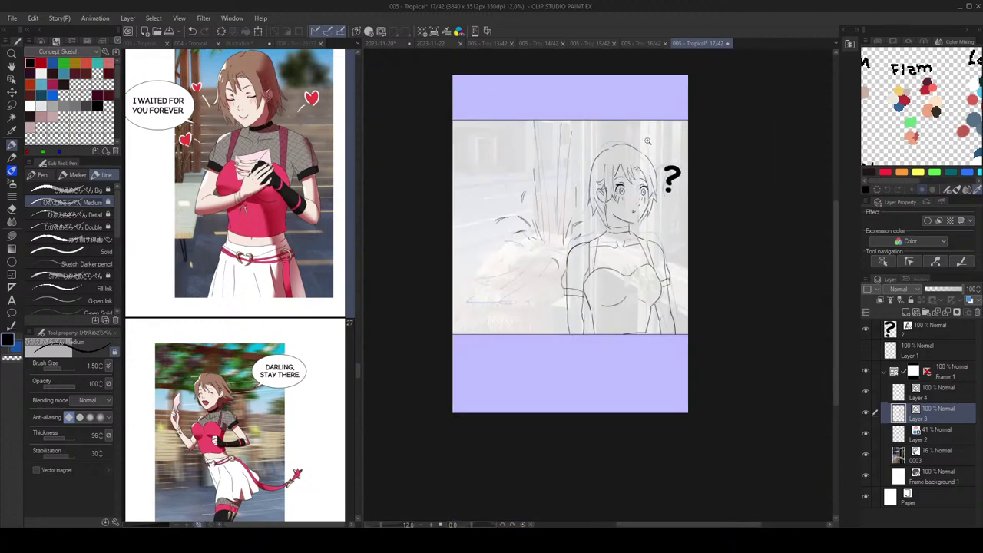
pyautogui.moveTo(646, 141); pyautogui.dragTo(672, 159)
pyautogui.hotkey('ctrl', 'z')
pyautogui.hotkey('ctrl', 'z')
pyautogui.scroll(-1, 673, 158)
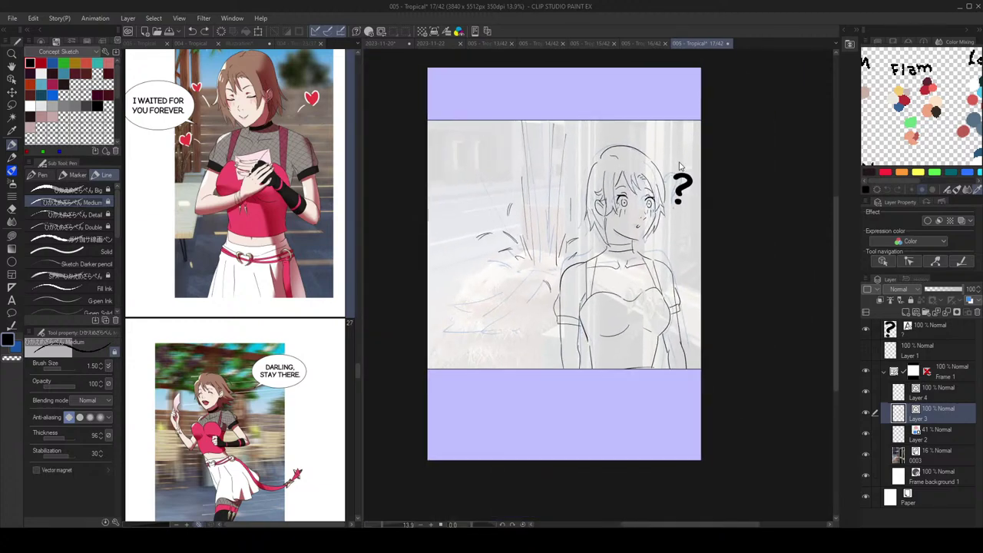
# Step: Erase the top hair outline on Layer 3 and redraw it slightly lower than the blue sketch
pyautogui.scroll(2, 673, 158)
pyautogui.press('e')
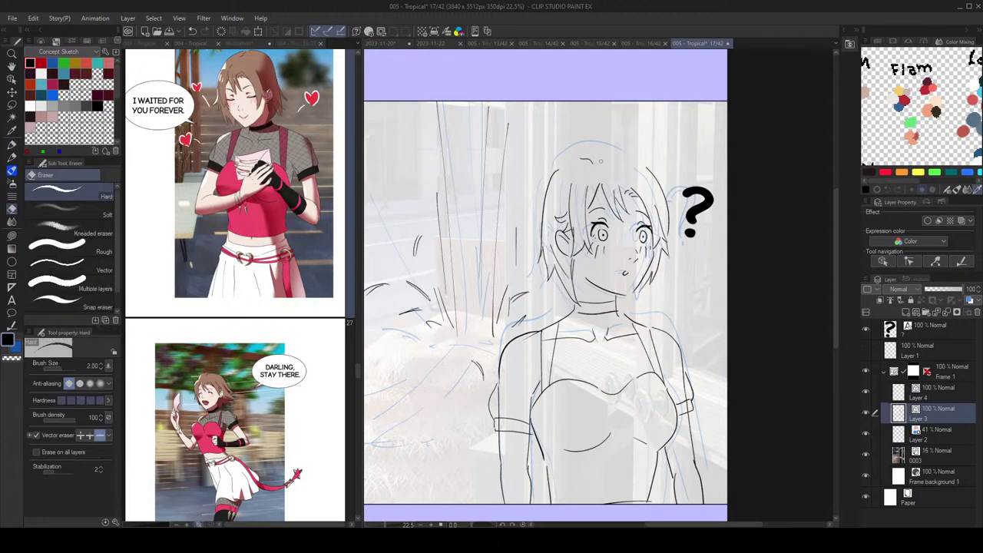
pyautogui.press('p')
pyautogui.moveTo(565, 160); pyautogui.dragTo(639, 163)
pyautogui.scroll(-2, 697, 158)
pyautogui.press('h')
pyautogui.press('h')
pyautogui.scroll(1, 680, 155)
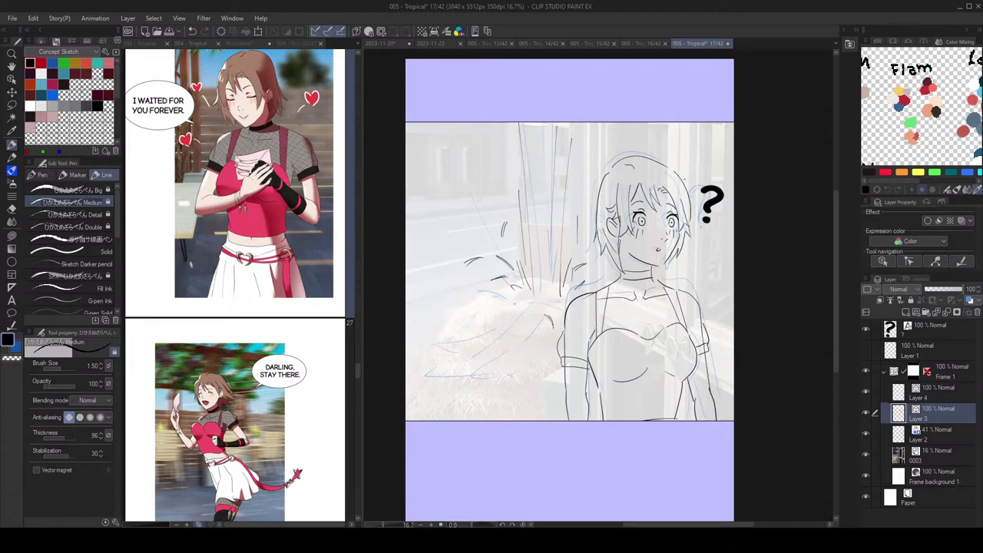
# Step: Rework the short parting stroke at the crown on Layer 4, check it mirrored, and save the page
pyautogui.click(939, 397)
pyautogui.press('e')
pyautogui.press('p')
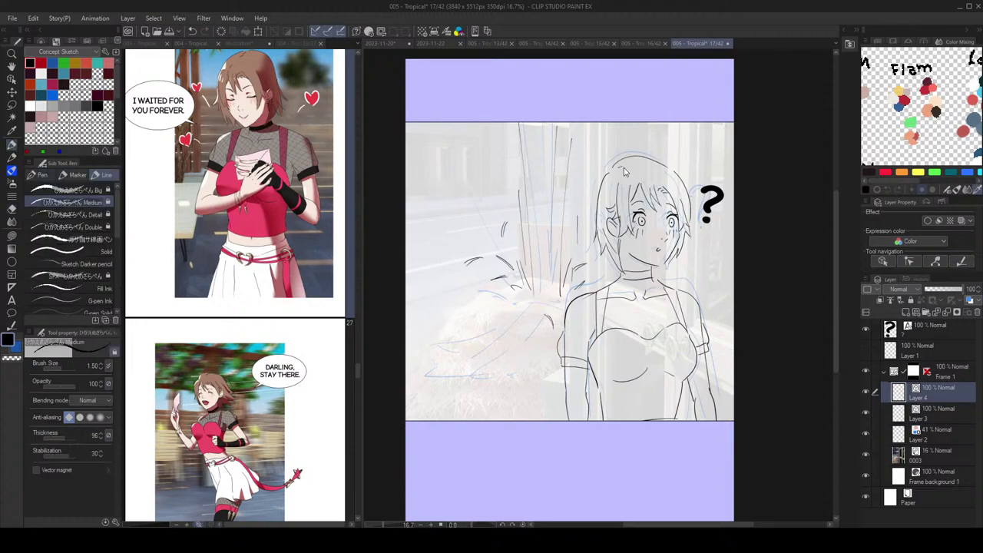
pyautogui.scroll(-1, 682, 179)
pyautogui.press('h')
pyautogui.press('h')
pyautogui.scroll(3, 650, 155)
pyautogui.hotkey('ctrl', 'z')
pyautogui.moveTo(627, 187); pyautogui.dragTo(634, 189)
pyautogui.hotkey('ctrl', 'z')
pyautogui.scroll(-3, 691, 187)
pyautogui.scroll(1, 689, 185)
pyautogui.hotkey('ctrl', 's')
# Step: Hide the blue sketch on Layer 2 and mirror the view to check the line art alone
pyautogui.scroll(3, 673, 278)
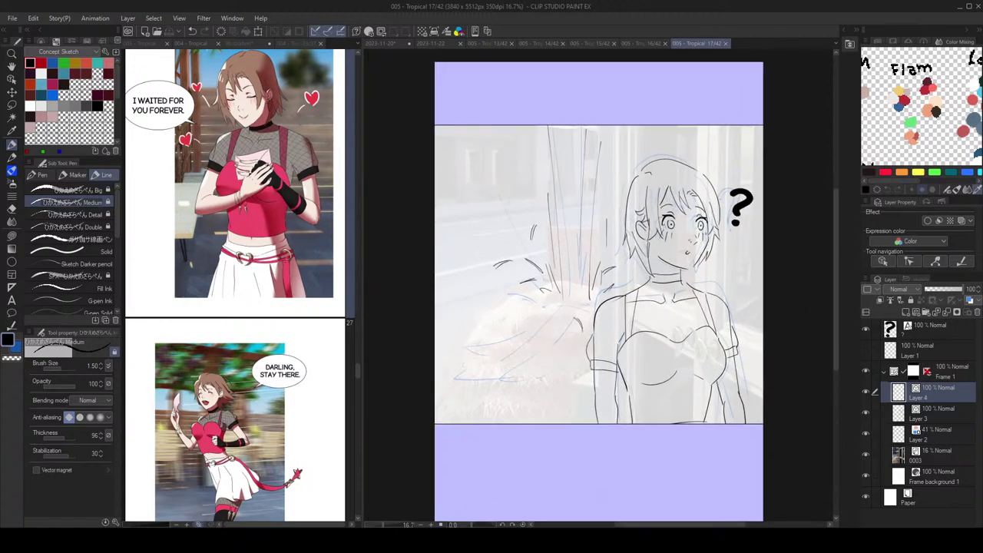
pyautogui.click(869, 440)
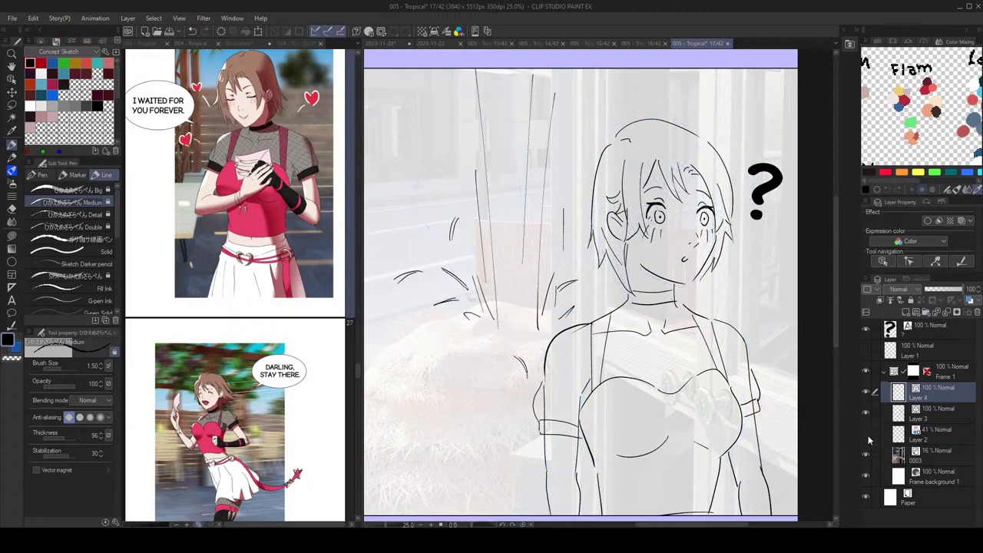
pyautogui.scroll(-2, 726, 273)
pyautogui.scroll(2, 700, 240)
pyautogui.press('h')
pyautogui.moveTo(617, 233); pyautogui.dragTo(662, 215)
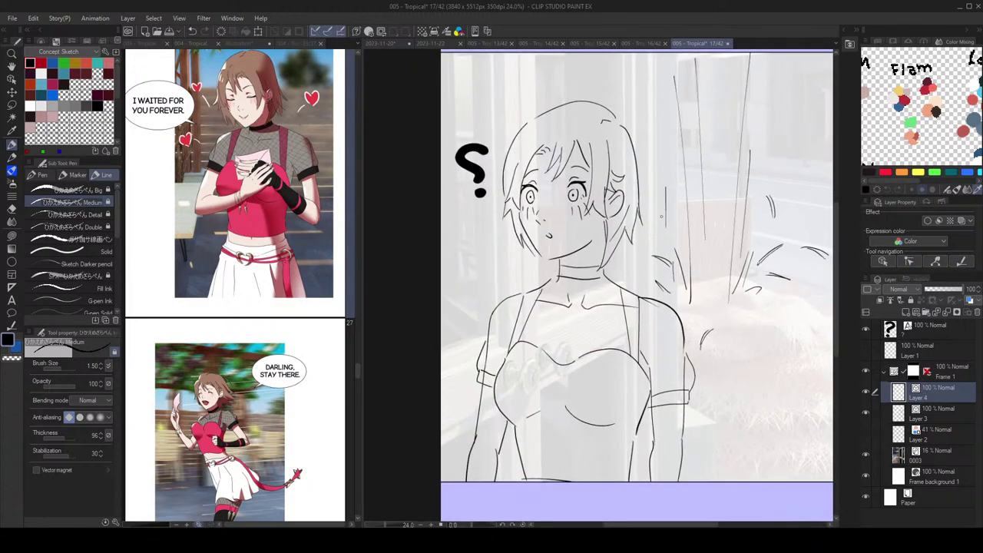
# Step: Erase the stray line piece between the far-side hair lock and the cheek on Layer 3
pyautogui.scroll(1, 537, 234)
pyautogui.press('e')
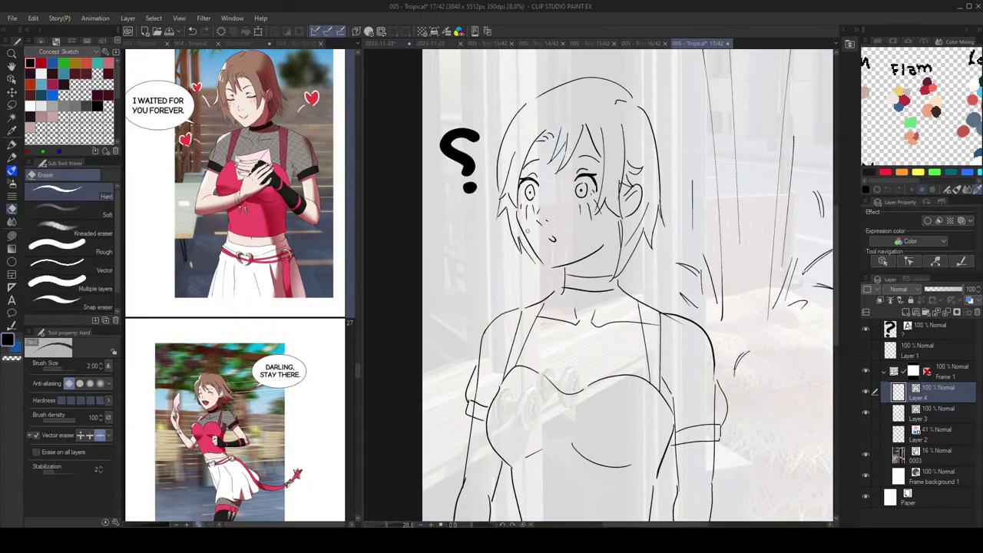
pyautogui.press('p')
pyautogui.click(944, 410)
pyautogui.press('e')
pyautogui.moveTo(532, 235); pyautogui.dragTo(524, 242)
pyautogui.press('p')
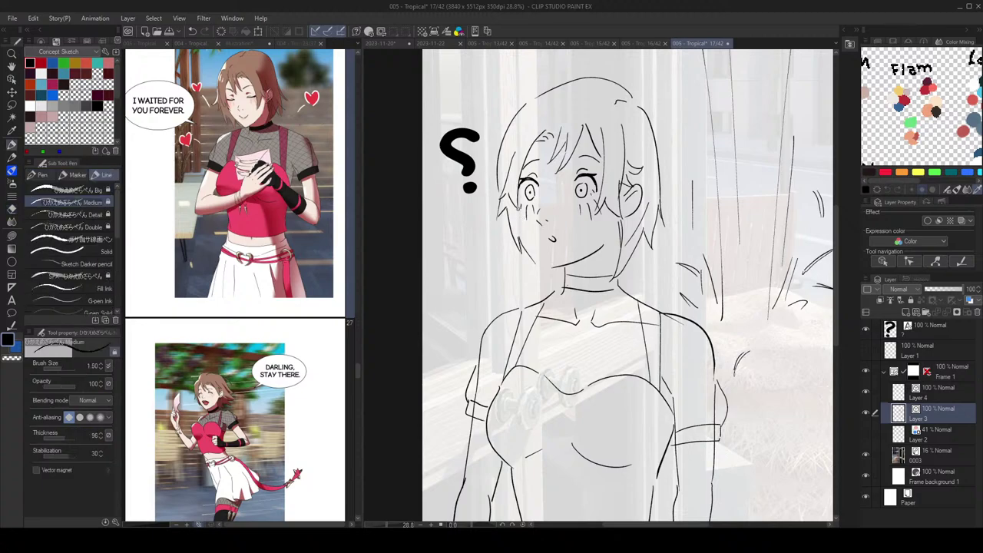
# Step: Check the face, hair and ear linework in normal and mirrored views, and save the page
pyautogui.scroll(-4, 613, 207)
pyautogui.press('h')
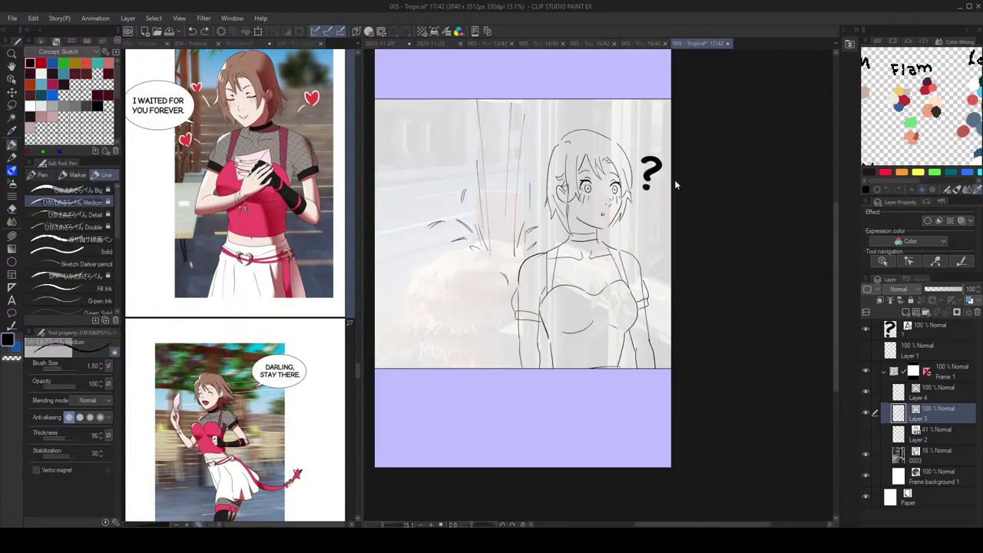
pyautogui.press('h')
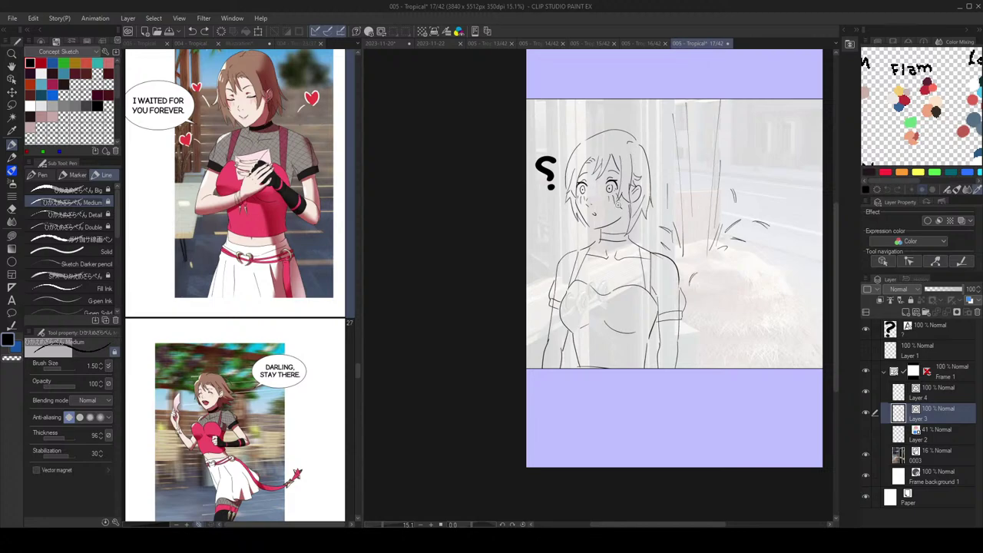
pyautogui.scroll(4, 607, 205)
pyautogui.press('e')
pyautogui.press('p')
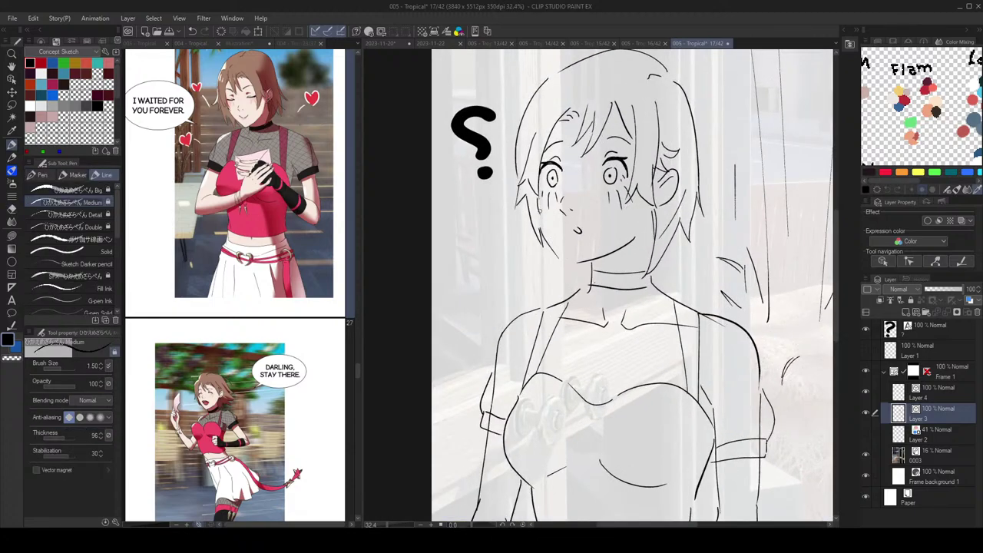
pyautogui.scroll(-2, 644, 232)
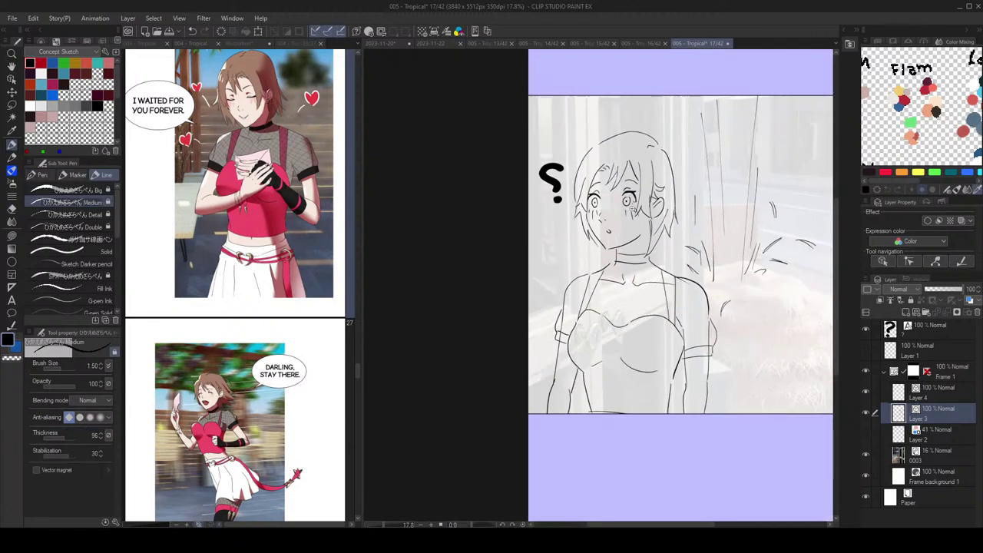
pyautogui.press('h')
pyautogui.scroll(3, 707, 166)
pyautogui.press('h')
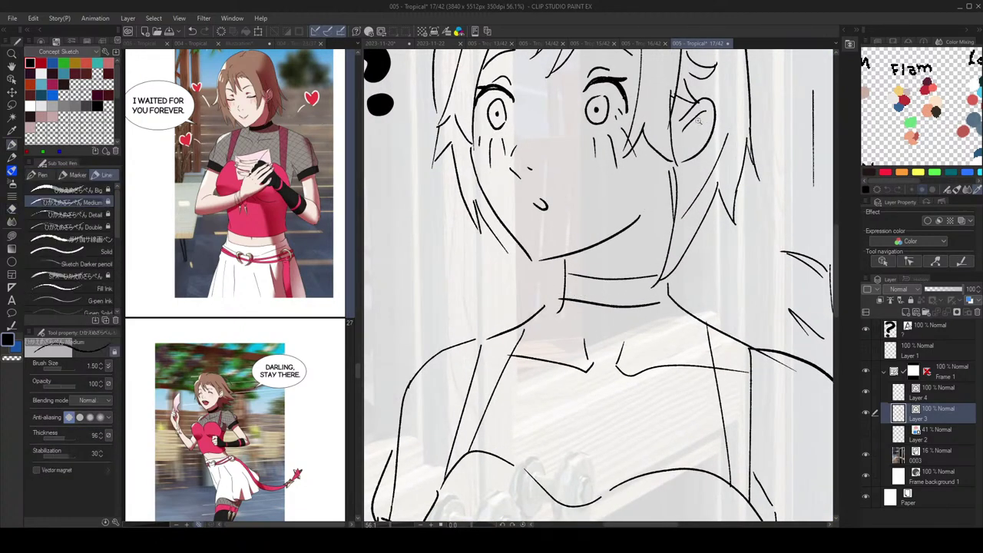
pyautogui.scroll(-3, 699, 119)
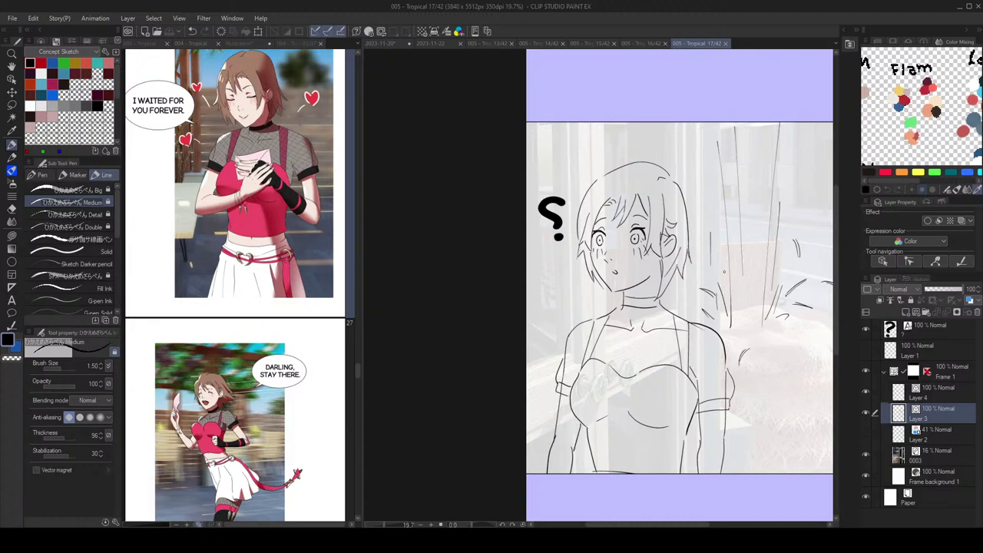
pyautogui.press('h')
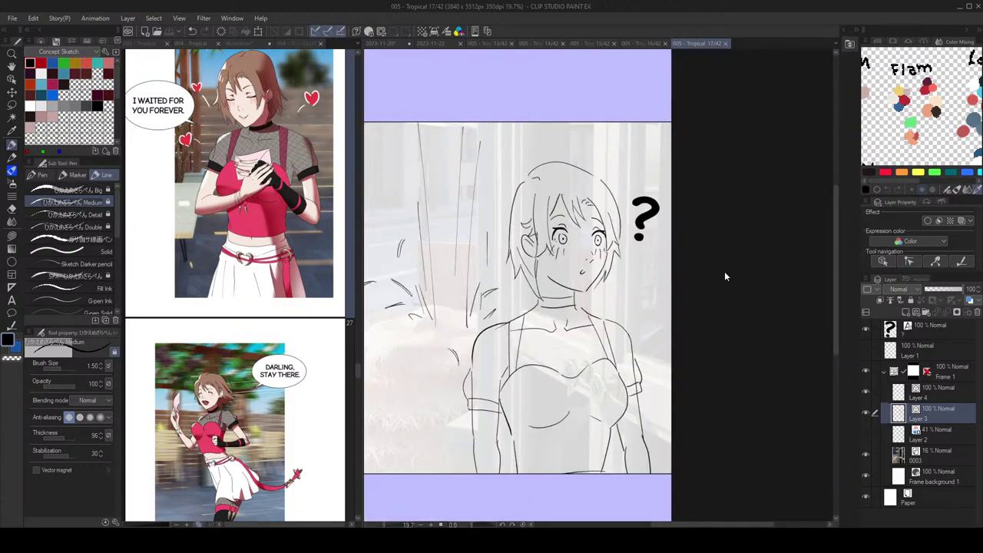
# Step: Examine the inked panel without the sketch, close up and as a whole, in normal and mirrored views
pyautogui.moveTo(626, 215); pyautogui.dragTo(747, 204)
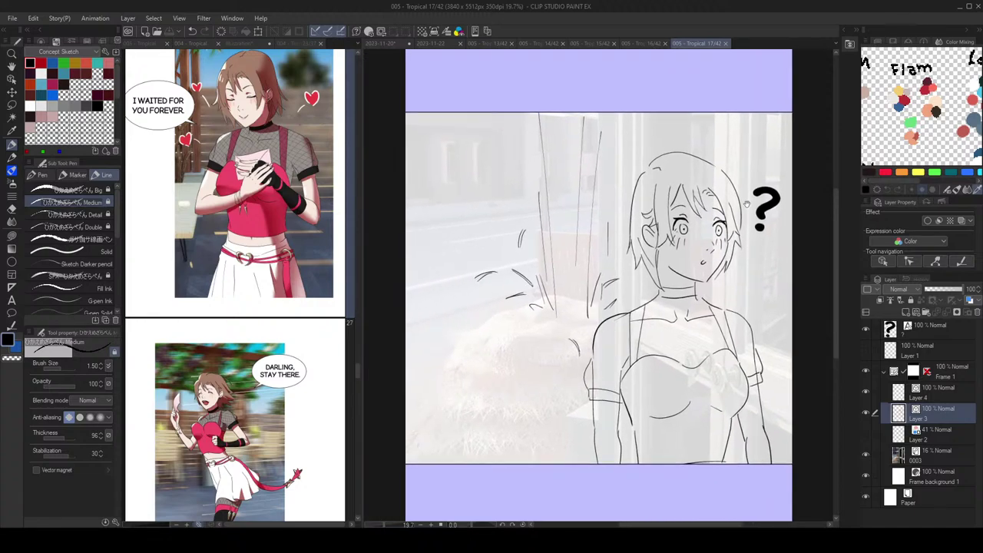
pyautogui.moveTo(747, 204); pyautogui.dragTo(742, 205)
pyautogui.scroll(1, 696, 195)
pyautogui.keyDown('ctrl'); pyautogui.click(668, 194); pyautogui.keyUp('ctrl')
pyautogui.moveTo(668, 193); pyautogui.dragTo(666, 201)
pyautogui.scroll(-2, 718, 169)
pyautogui.press('h')
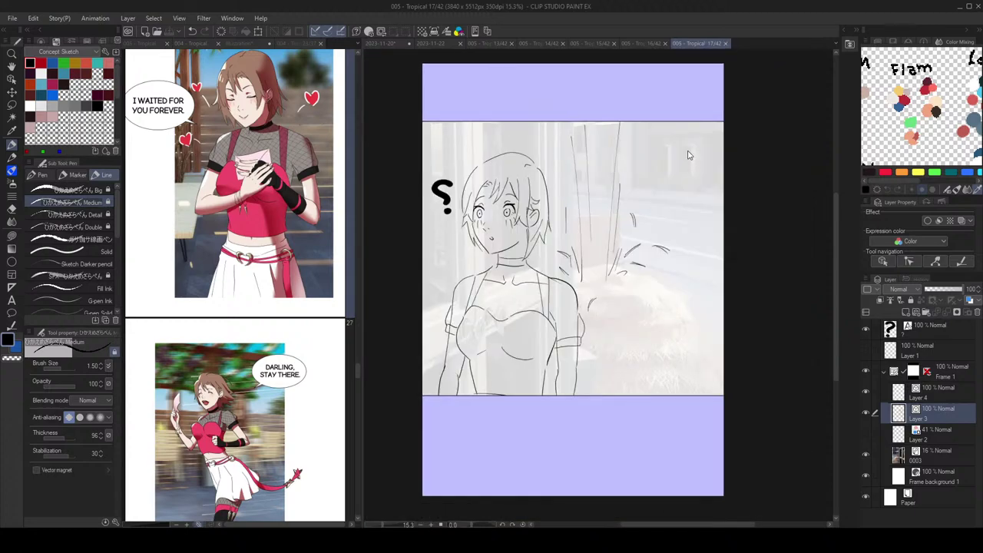
# Step: Add a white border effect with an edge thickness of 2.11 to the question mark text
pyautogui.press('h')
pyautogui.press('o')
pyautogui.click(756, 195)
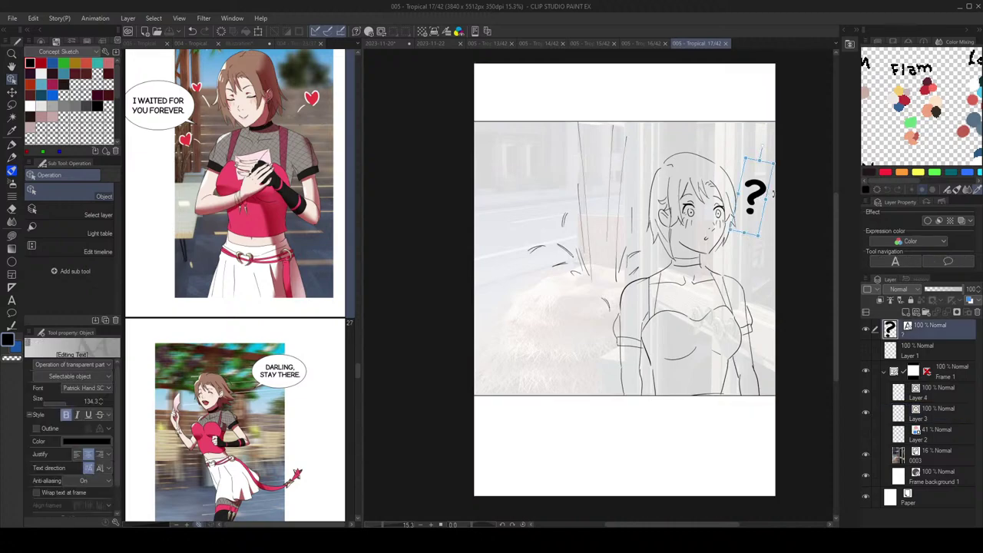
pyautogui.click(927, 221)
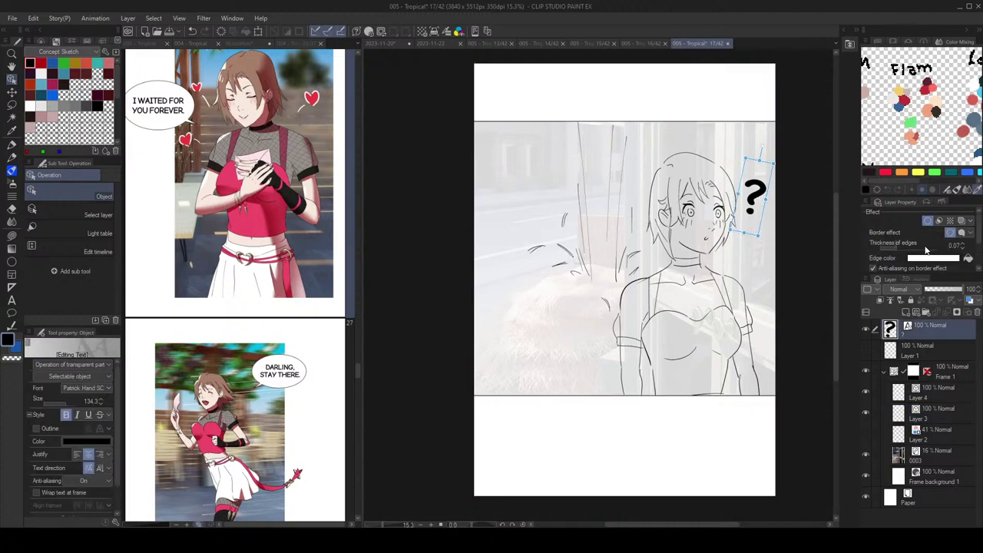
pyautogui.click(899, 248)
pyautogui.moveTo(897, 250); pyautogui.dragTo(919, 252)
pyautogui.click(921, 250)
pyautogui.click(928, 251)
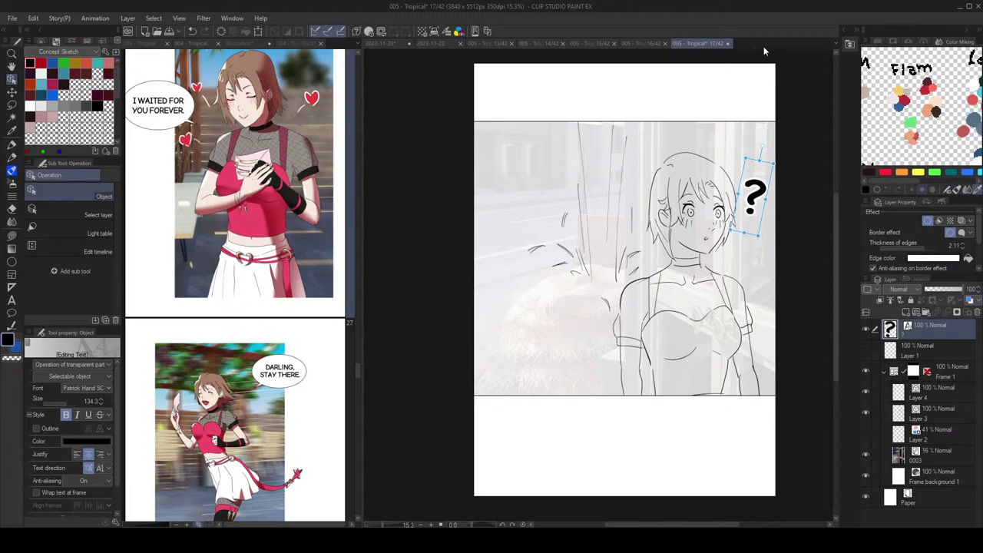
# Step: Shift the 0003 background image together with Layers 2, 3 and 4 slightly to the left inside the frame
pyautogui.scroll(-3, 707, 228)
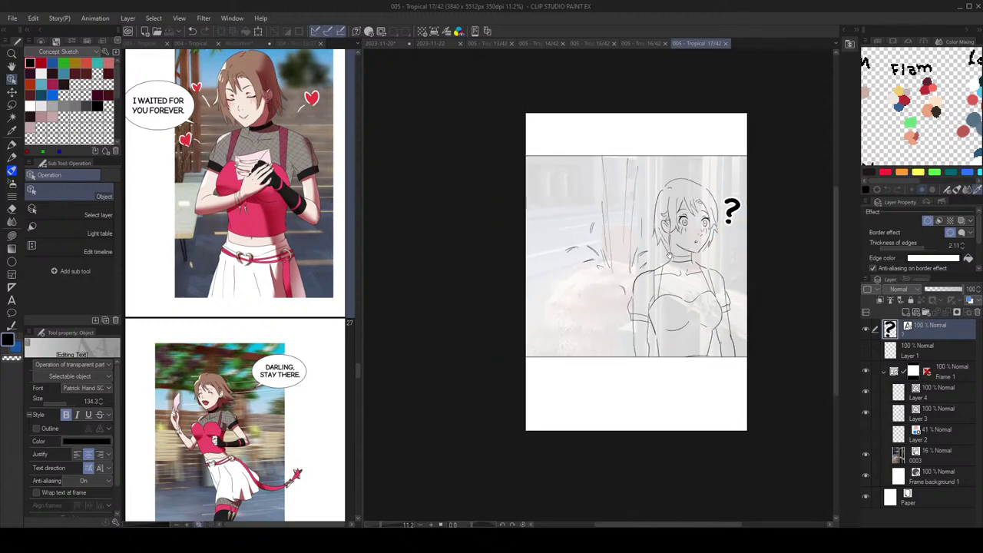
pyautogui.moveTo(682, 235); pyautogui.dragTo(686, 232)
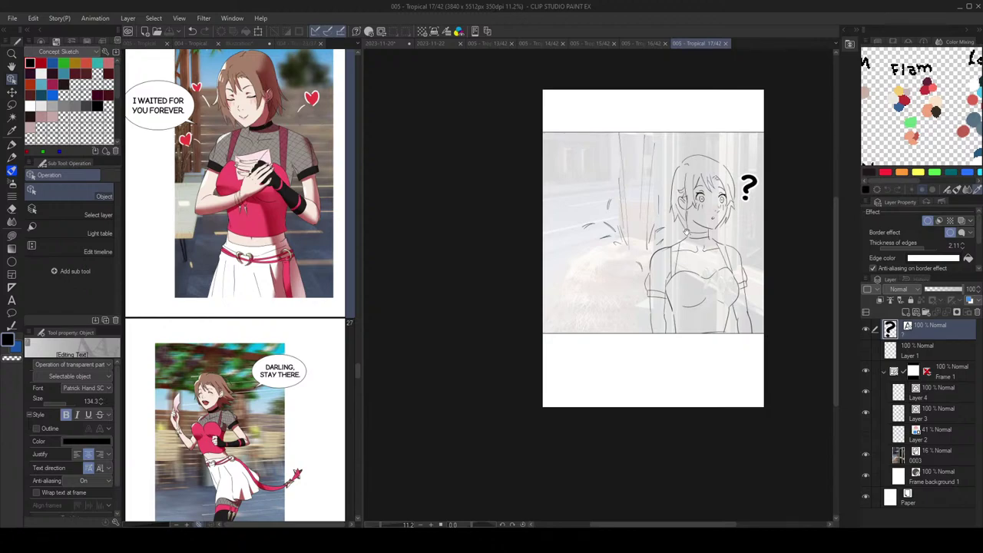
pyautogui.scroll(1, 723, 234)
pyautogui.click(940, 462)
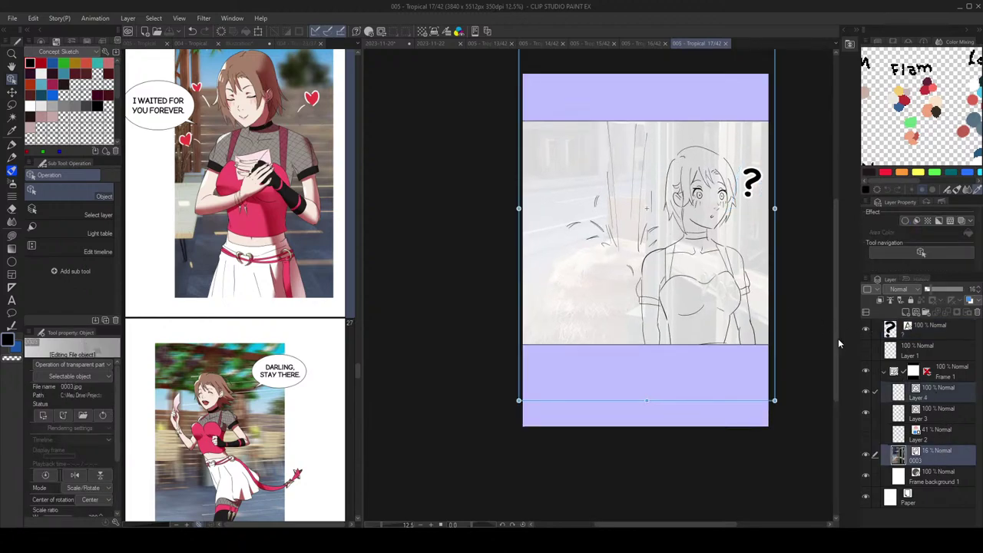
pyautogui.keyDown('shift'); pyautogui.click(937, 393); pyautogui.keyUp('shift')
pyautogui.hotkey('ctrl', 't')
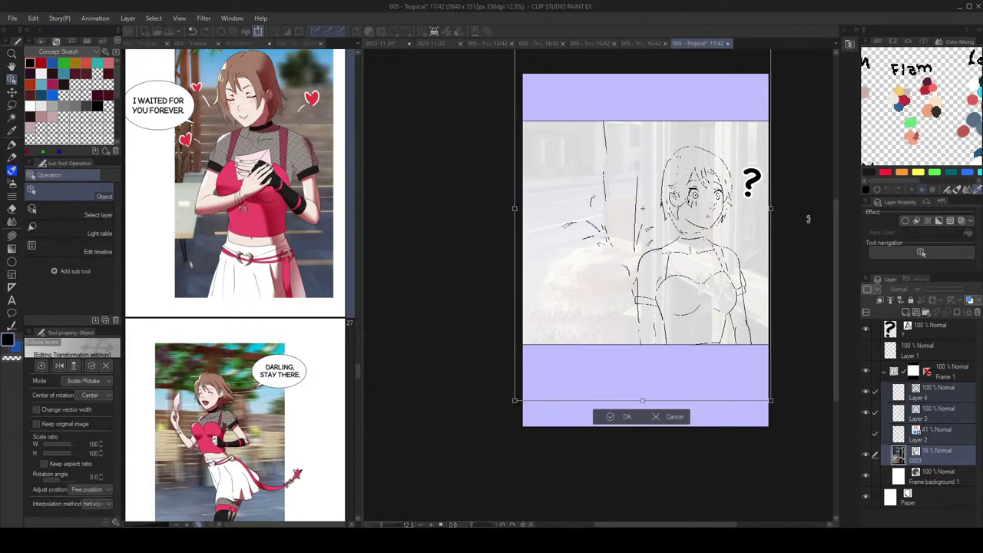
pyautogui.press('Return')
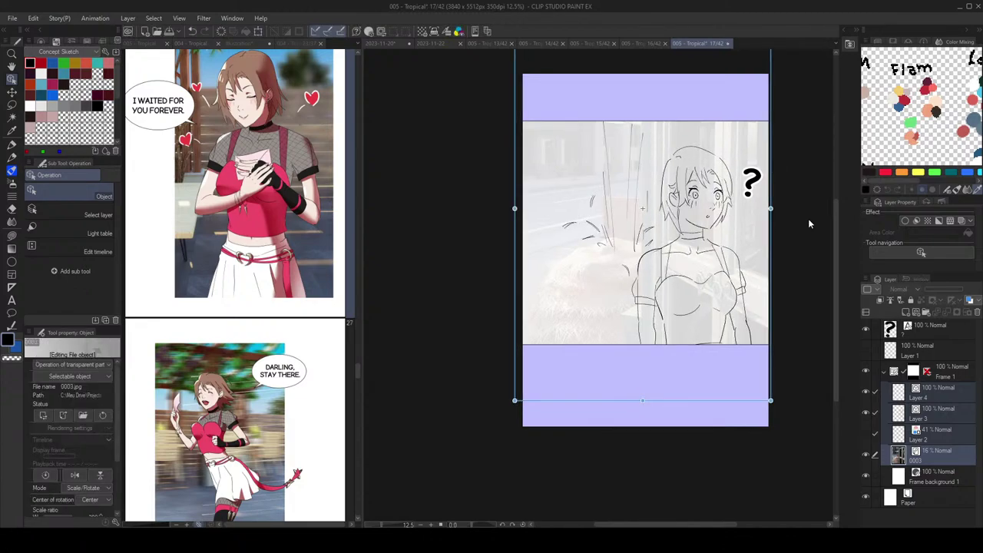
# Step: Toggle Layer 3's visibility to check which lines it holds, and lasso the top of the woman's head on Layer 4
pyautogui.click(960, 397)
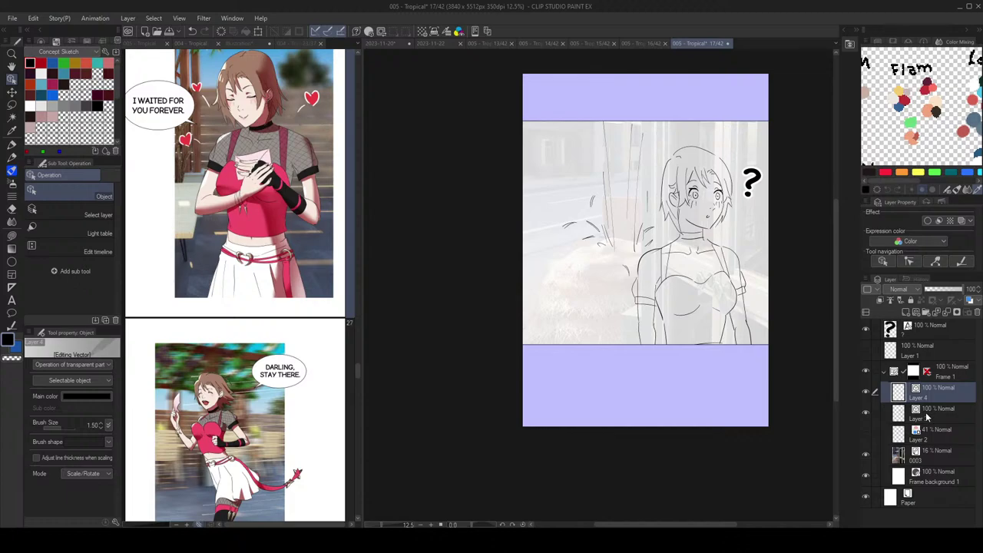
pyautogui.click(864, 414)
pyautogui.click(865, 414)
pyautogui.click(865, 414)
pyautogui.click(864, 414)
pyautogui.scroll(1, 737, 209)
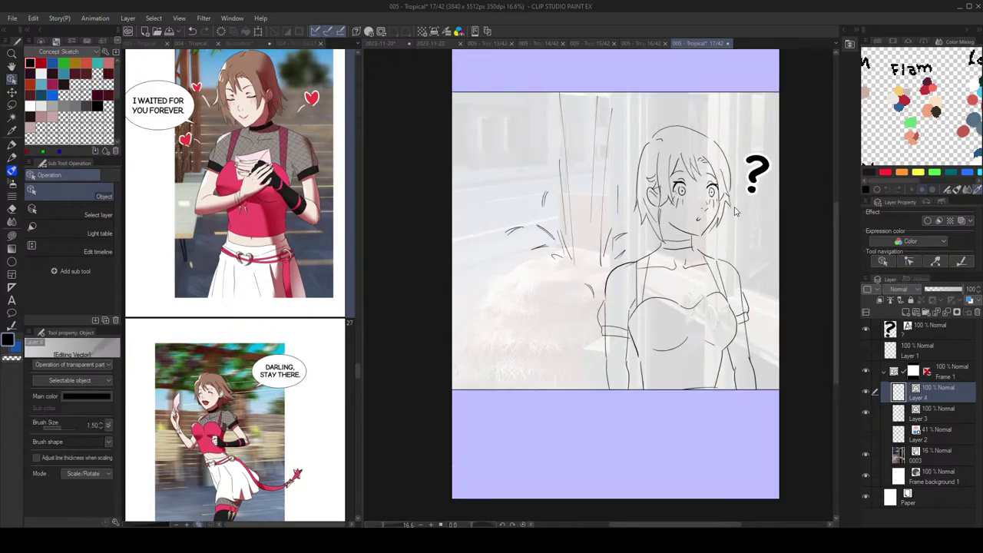
pyautogui.click(13, 104)
pyautogui.moveTo(647, 137)
pyautogui.mouseDown()
pyautogui.moveTo(695, 117)
pyautogui.moveTo(660, 175)
pyautogui.mouseUp()
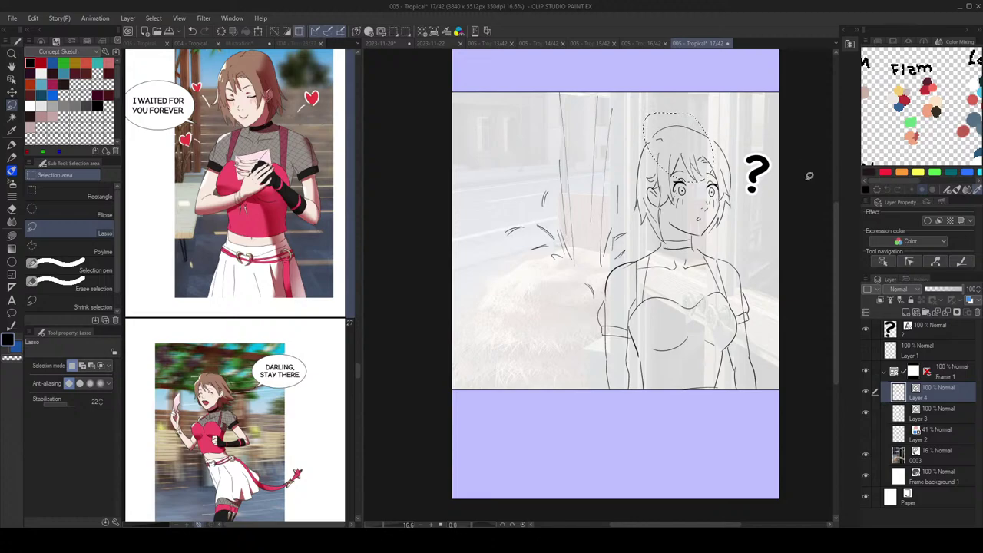
# Step: Shift the woman's line art on Layer 3 and the question mark text together slightly to the right
pyautogui.click(933, 407)
pyautogui.hotkey('ctrl', 'd')
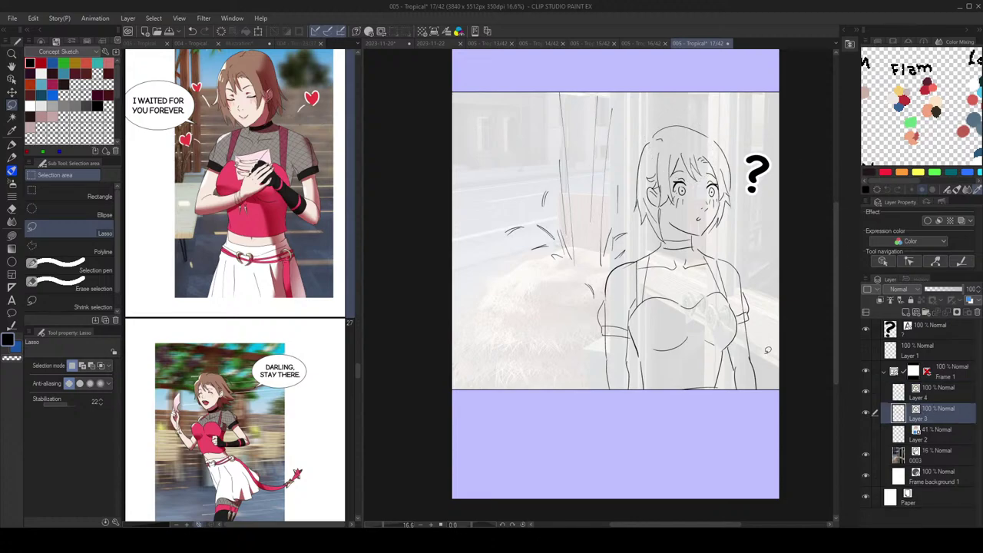
pyautogui.scroll(-1, 761, 302)
pyautogui.hotkey('ctrl', 't')
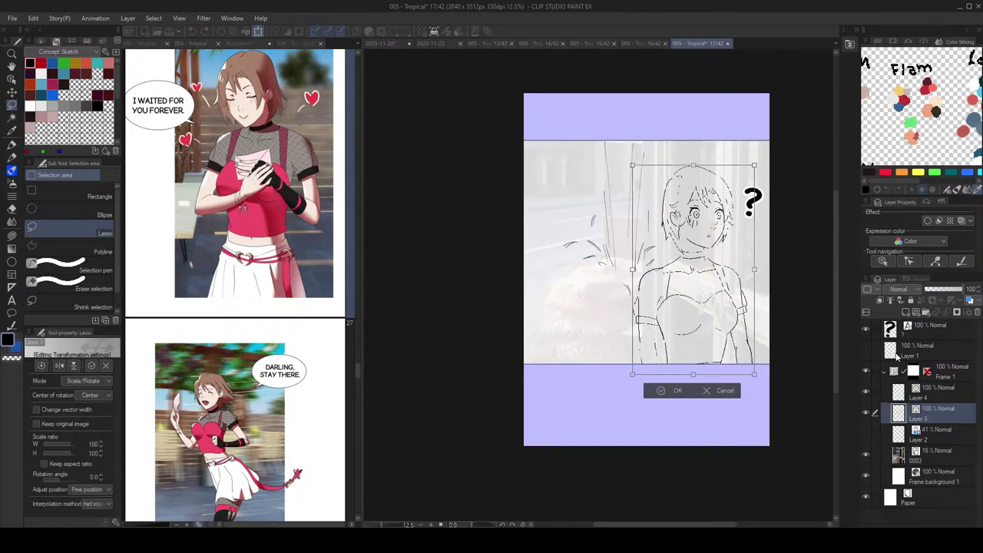
pyautogui.press('Escape')
pyautogui.keyDown('ctrl'); pyautogui.click(941, 335); pyautogui.keyUp('ctrl')
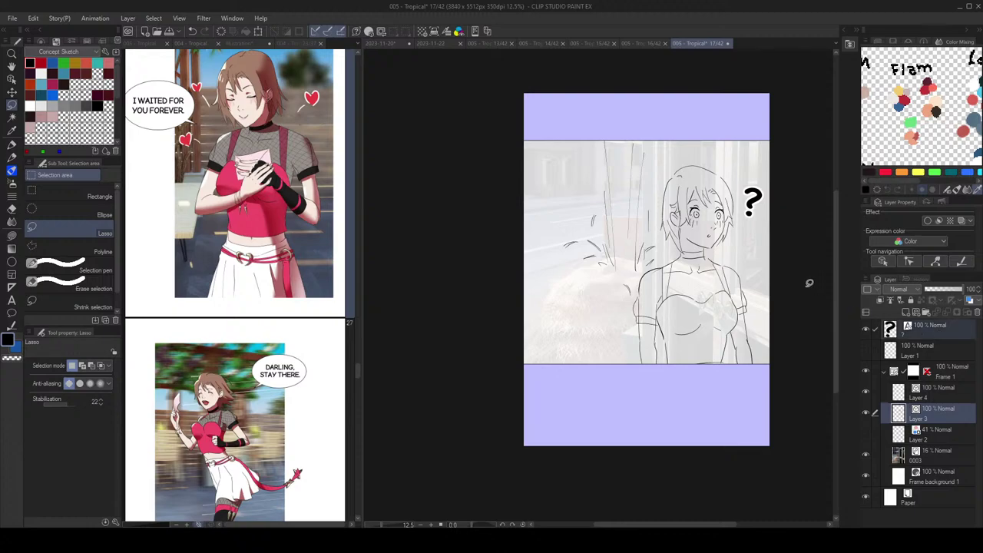
pyautogui.hotkey('ctrl', 't')
pyautogui.press('Right')
pyautogui.press('Right')
pyautogui.press('Right')
pyautogui.press('Right')
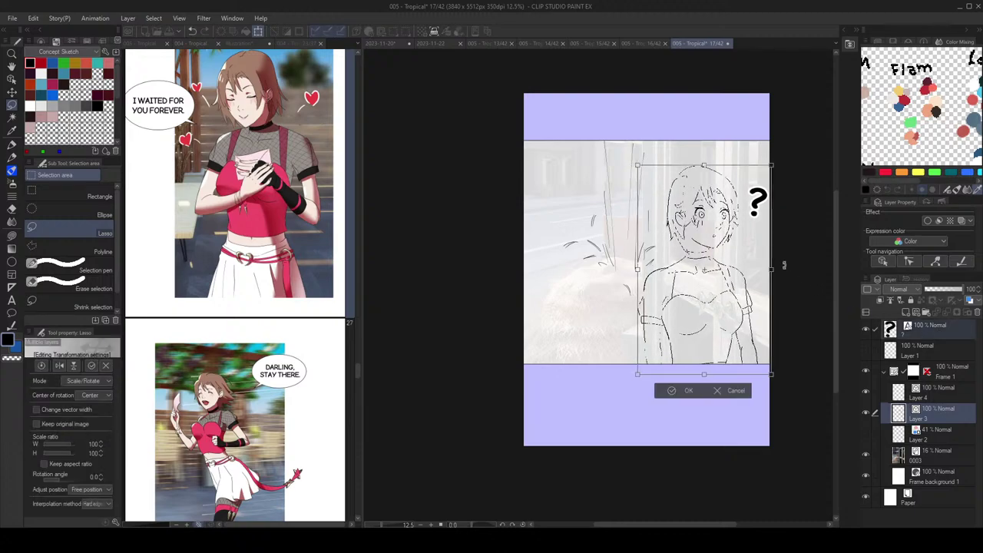
pyautogui.press('Left')
pyautogui.press('Left')
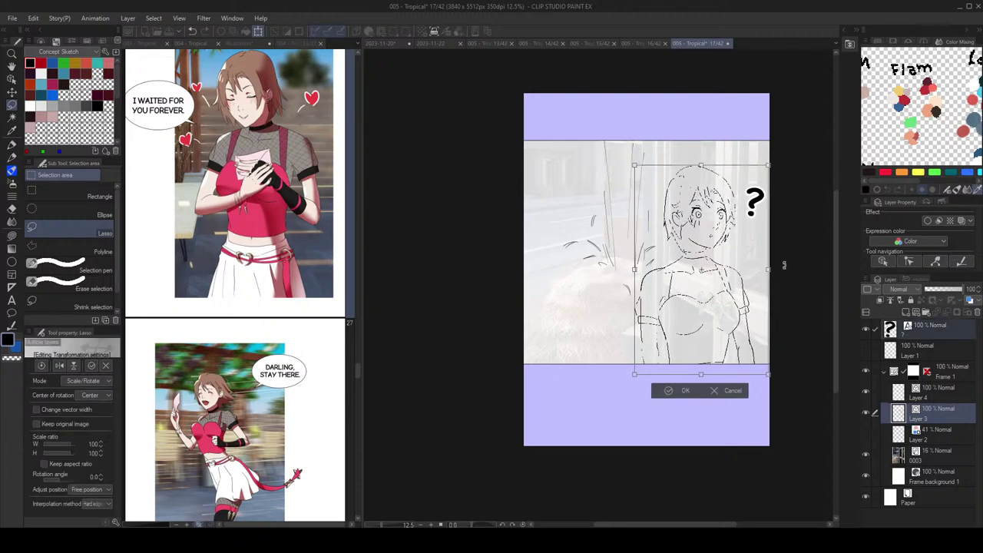
pyautogui.press('Return')
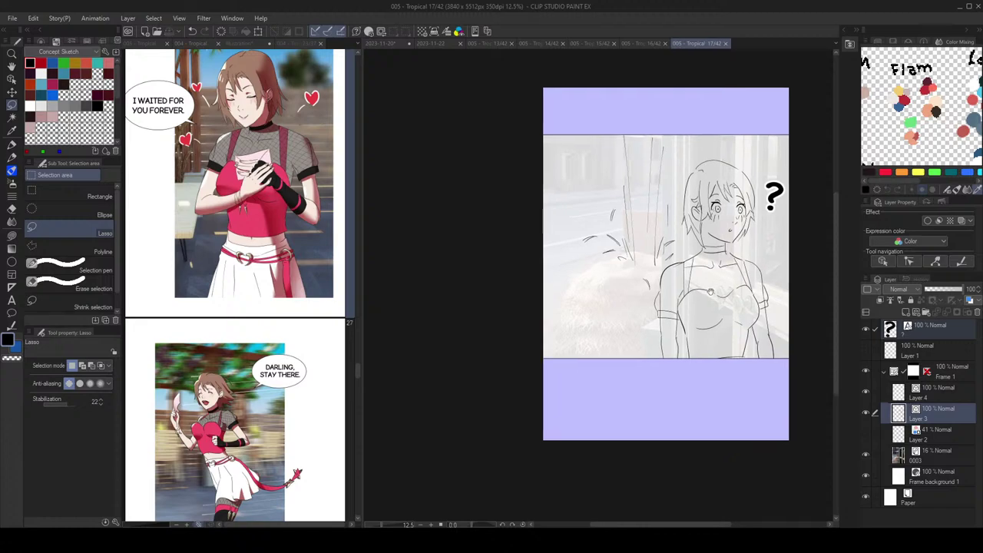
# Step: Compare page 17 with the neighbouring pages in the 005 - Tropical page overview
pyautogui.press('p')
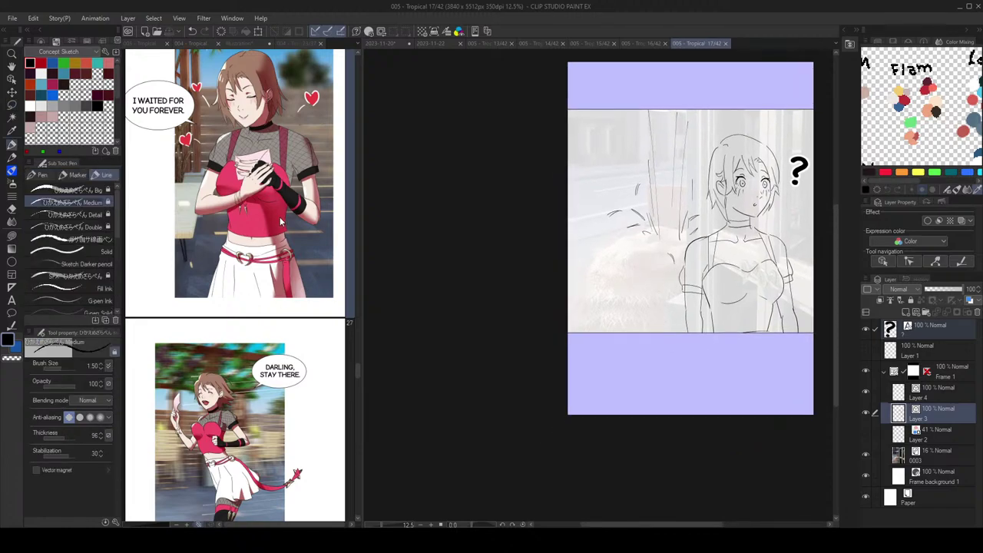
pyautogui.click(146, 44)
pyautogui.scroll(5, 228, 269)
pyautogui.scroll(-10, 239, 280)
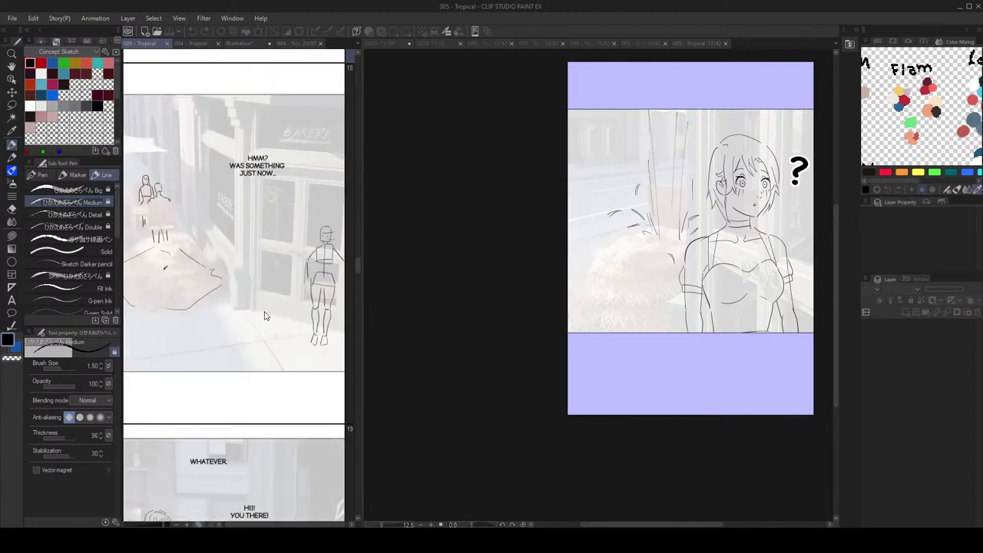
pyautogui.scroll(5, 265, 316)
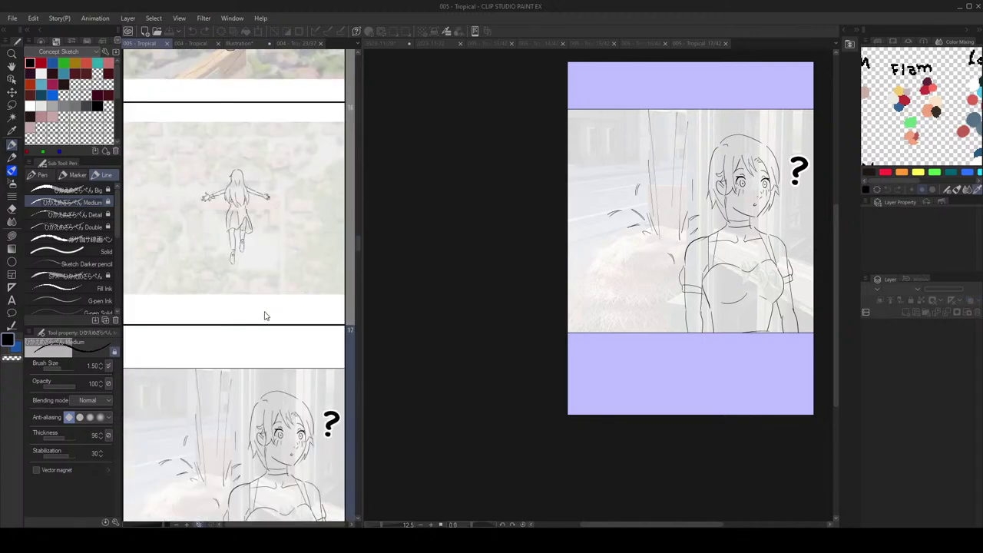
pyautogui.scroll(-1, 264, 316)
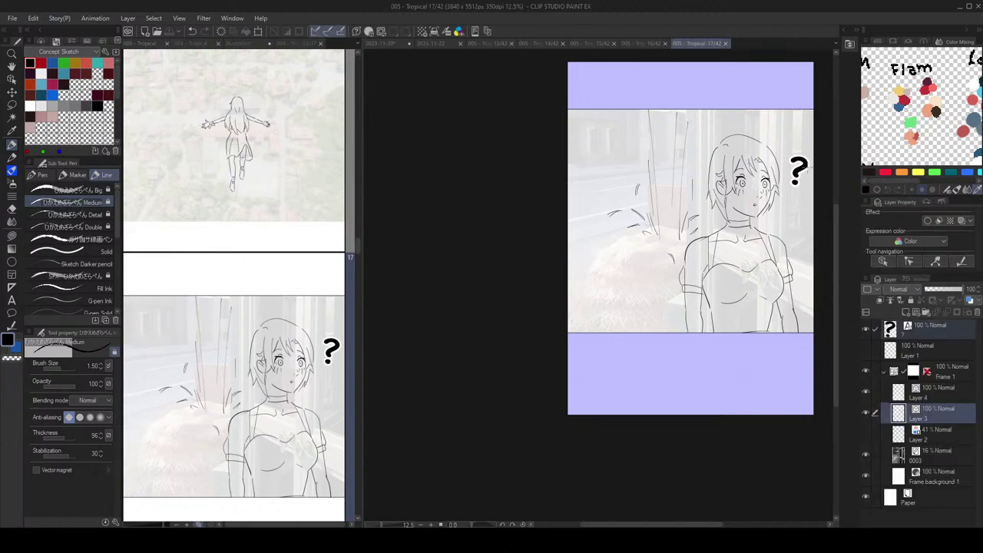
# Step: Move the question mark lower and closer to the woman's head, and save page 17
pyautogui.press('o')
pyautogui.moveTo(800, 176); pyautogui.dragTo(785, 208)
pyautogui.hotkey('ctrl', 's')
# Step: Review the earlier coloured and inked pages in the 005 - Tropical page overview, back to the bite scene
pyautogui.click(275, 235)
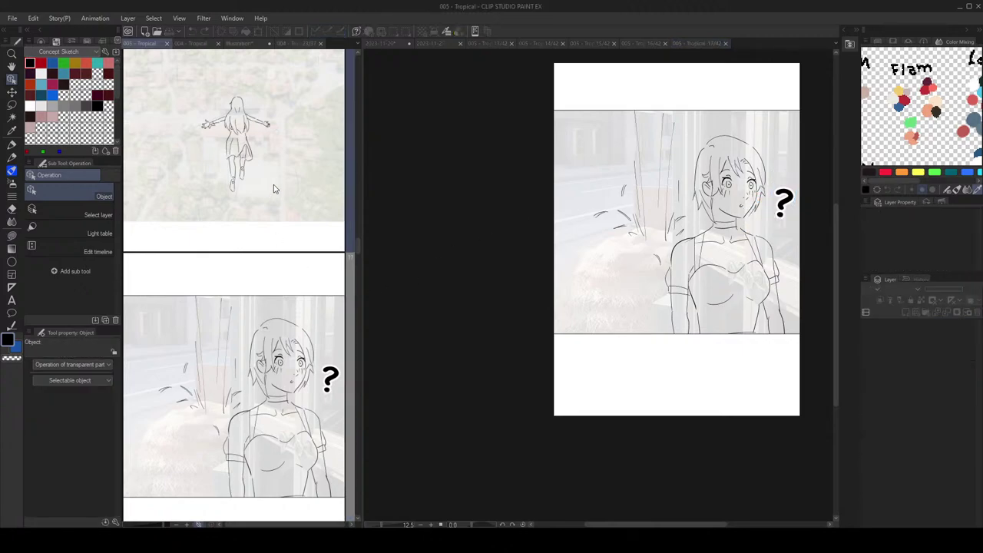
pyautogui.scroll(3, 273, 191)
pyautogui.scroll(-2, 274, 203)
pyautogui.scroll(4, 277, 213)
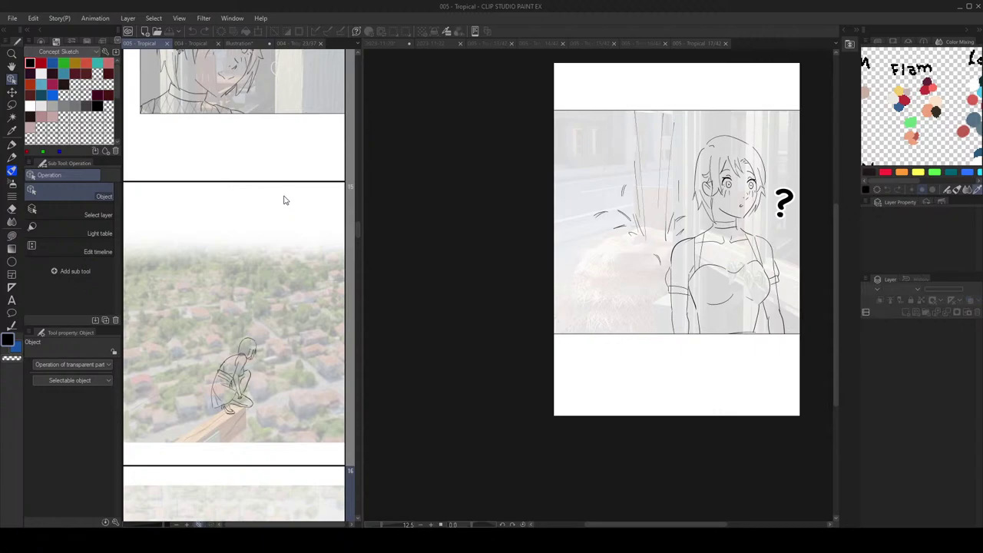
pyautogui.scroll(1, 297, 197)
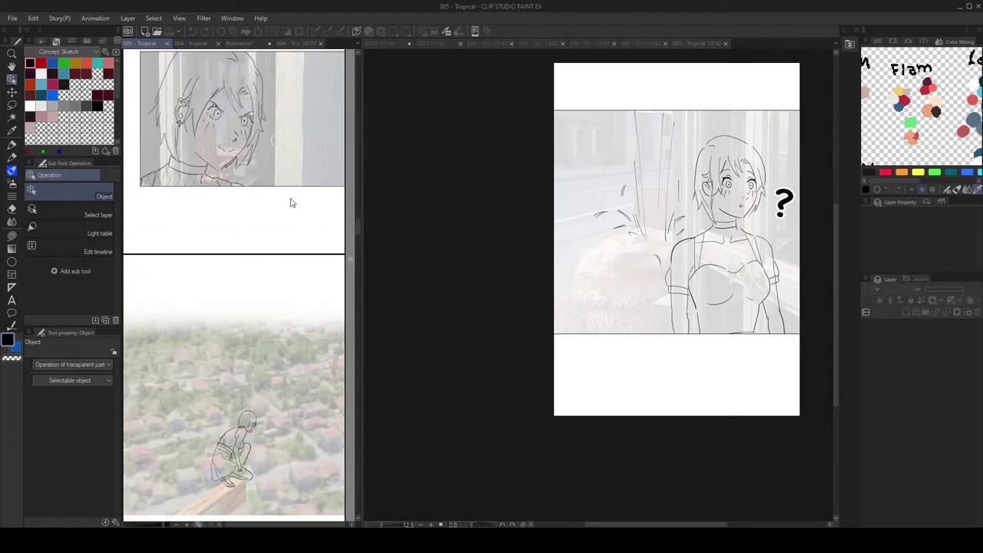
pyautogui.scroll(2, 290, 203)
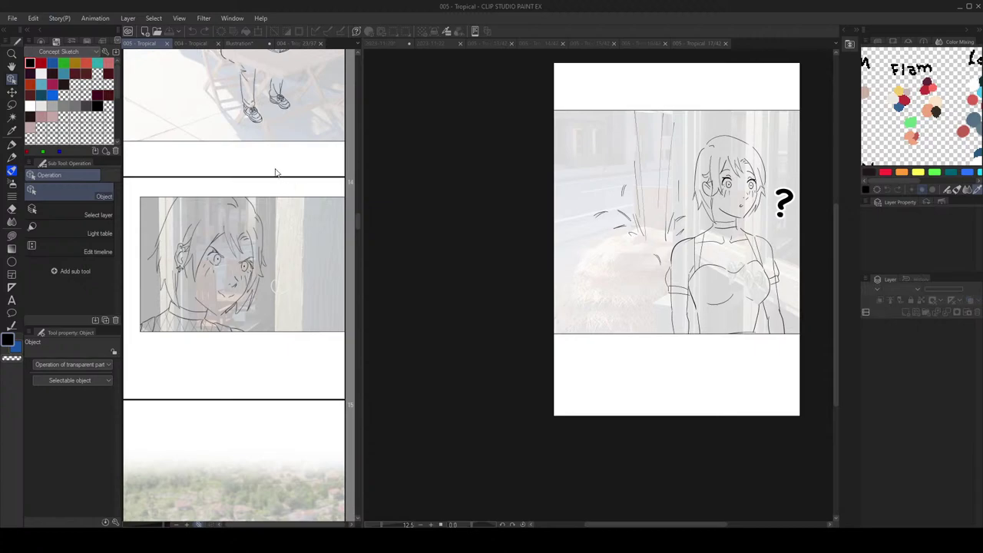
pyautogui.scroll(-1, 278, 170)
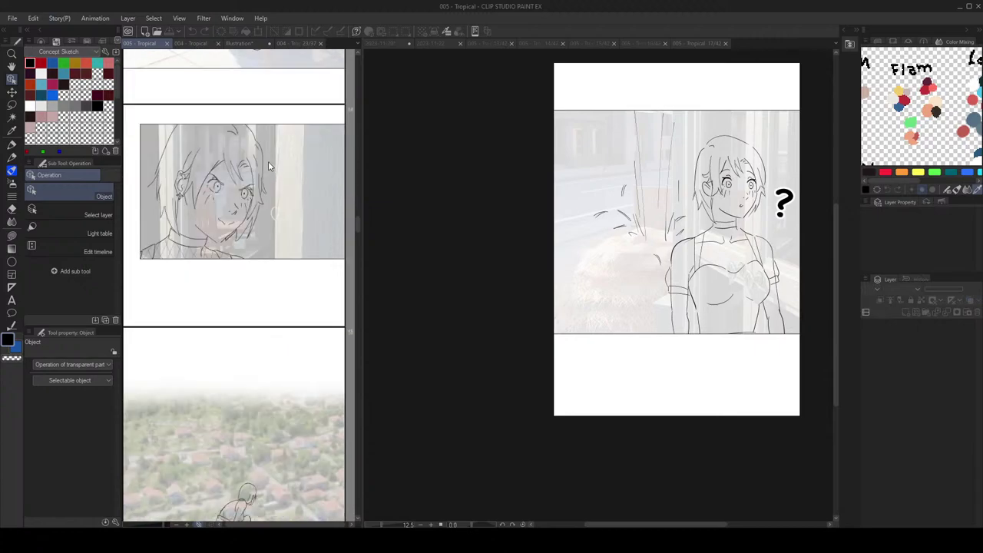
pyautogui.scroll(9, 268, 161)
pyautogui.scroll(-5, 234, 261)
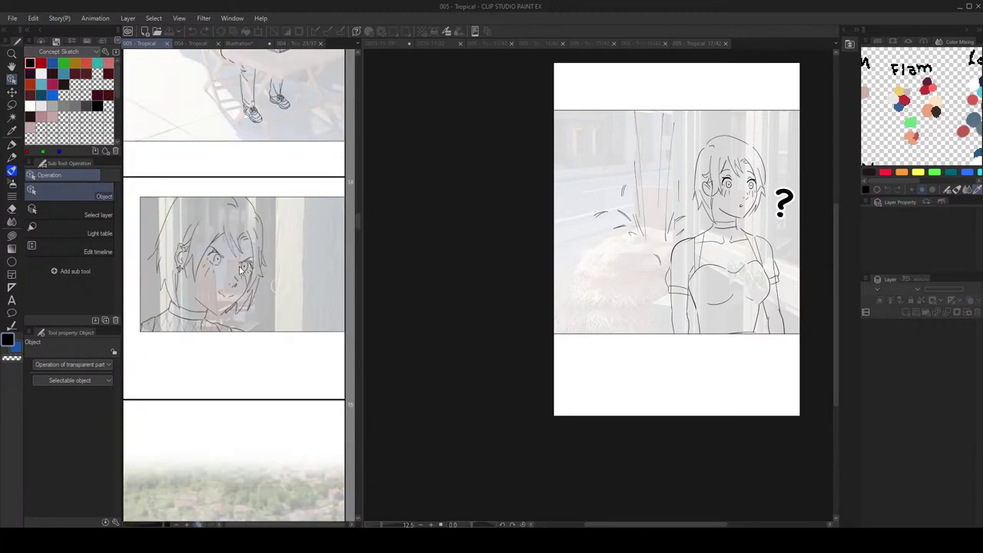
pyautogui.scroll(5, 244, 278)
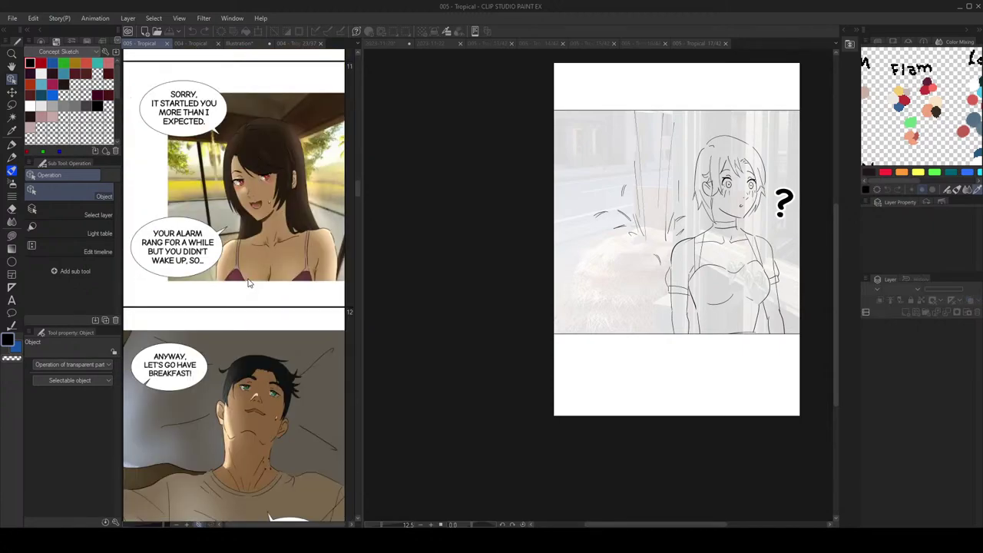
pyautogui.scroll(7, 246, 283)
pyautogui.scroll(10, 248, 283)
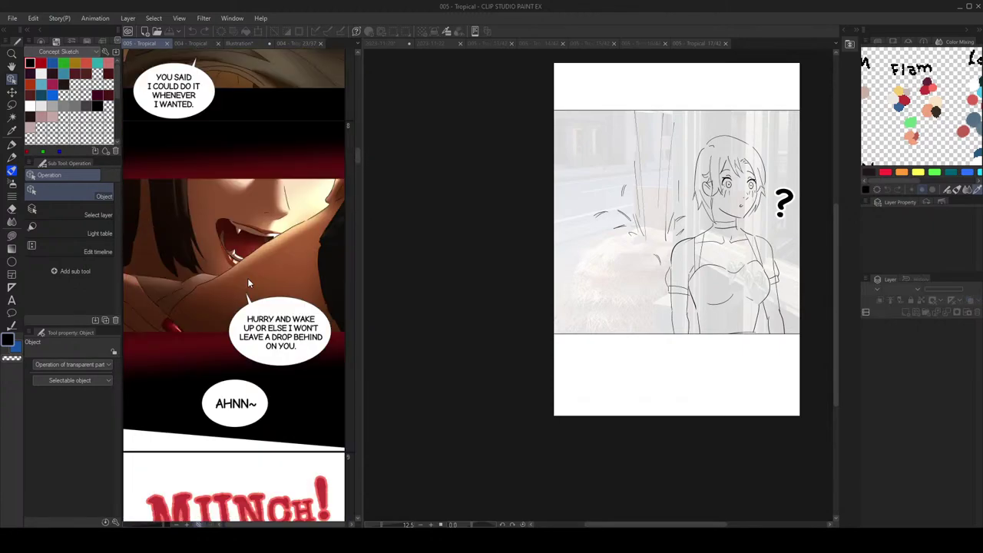
pyautogui.scroll(-15, 248, 283)
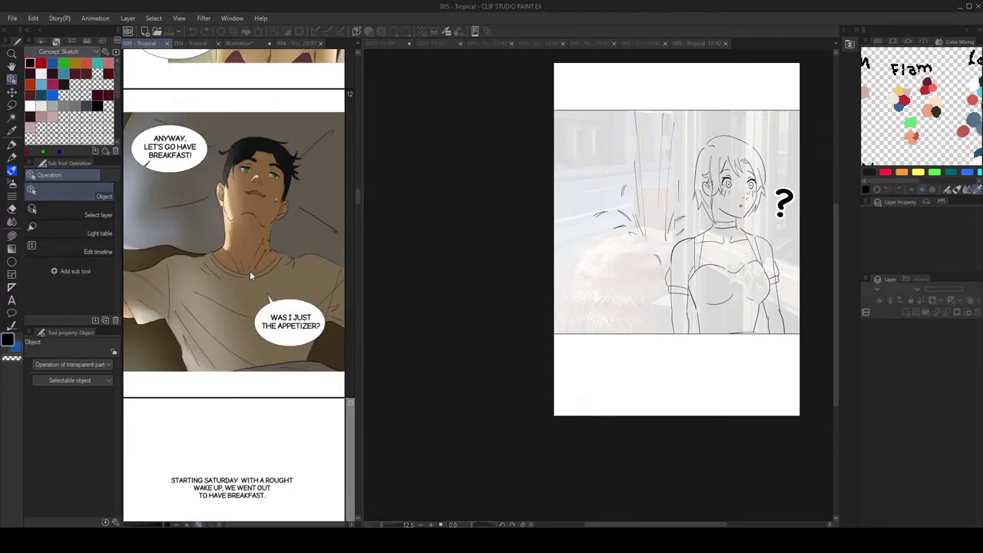
pyautogui.scroll(-5, 250, 275)
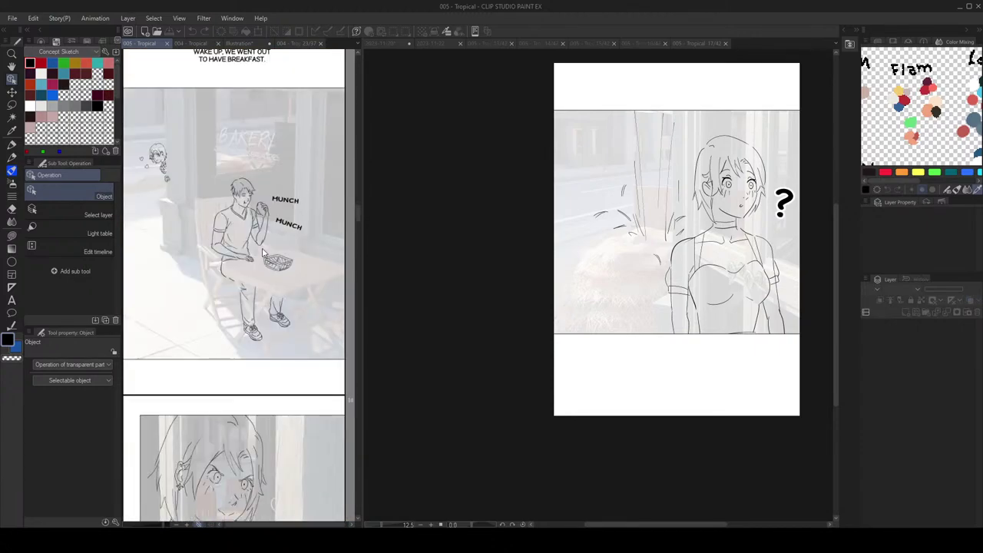
# Step: Open page 13 with the bakery scene and turn off the drawn border of its Frame 1
pyautogui.doubleClick(269, 193)
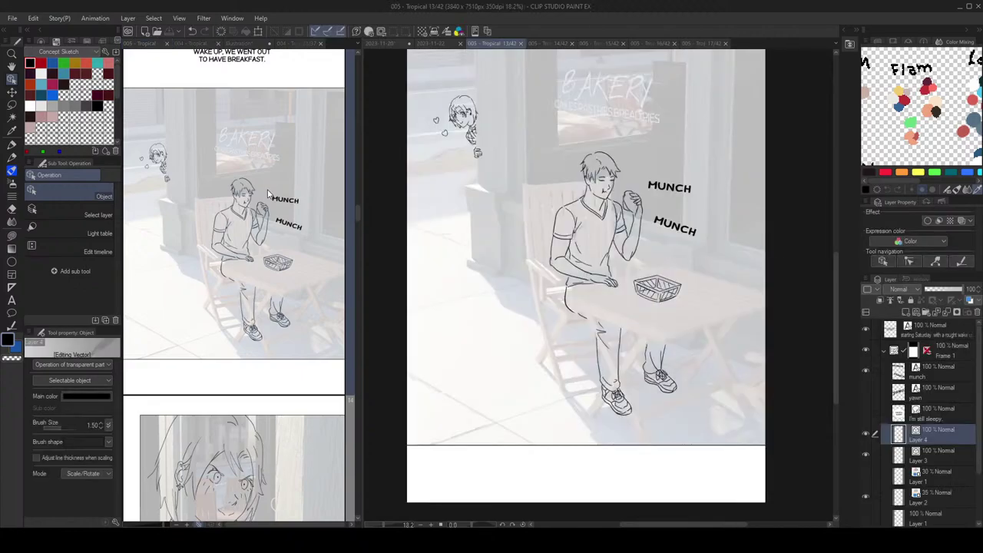
pyautogui.scroll(1, 595, 192)
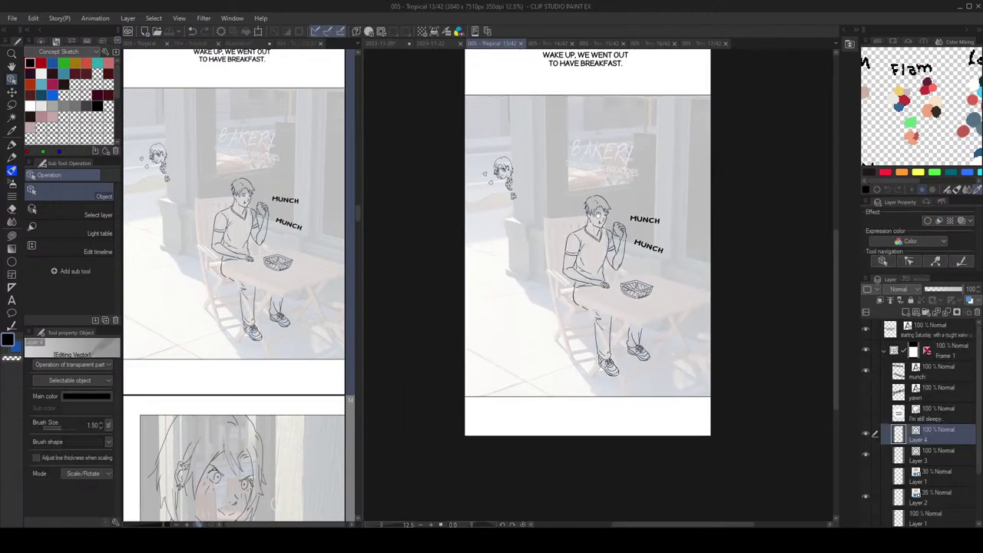
pyautogui.click(598, 97)
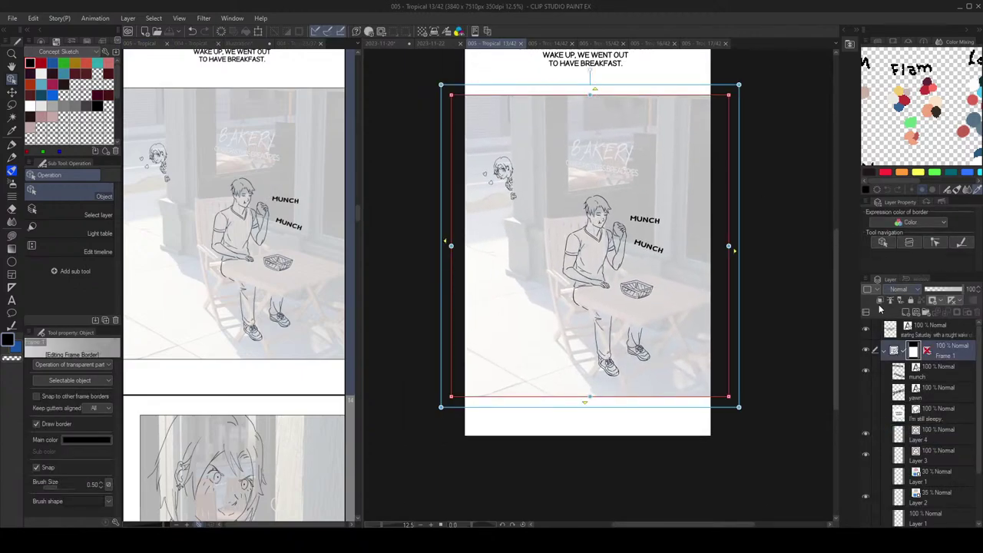
pyautogui.scroll(-3, 261, 312)
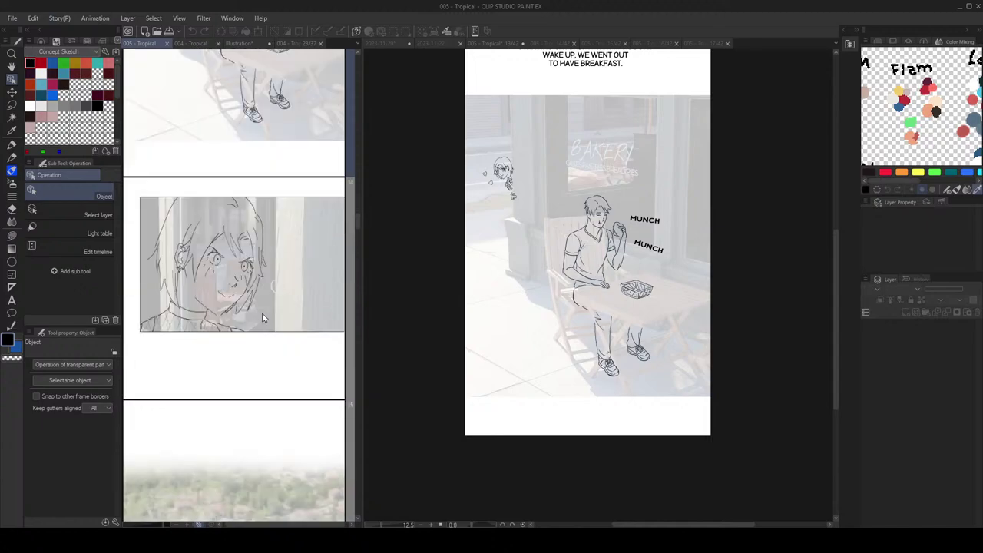
# Step: Open page 14 with the angry face close-up, and page 18 with the "HMM? WAS SOMETHING JUST NOW..." bakery street scene
pyautogui.doubleClick(262, 315)
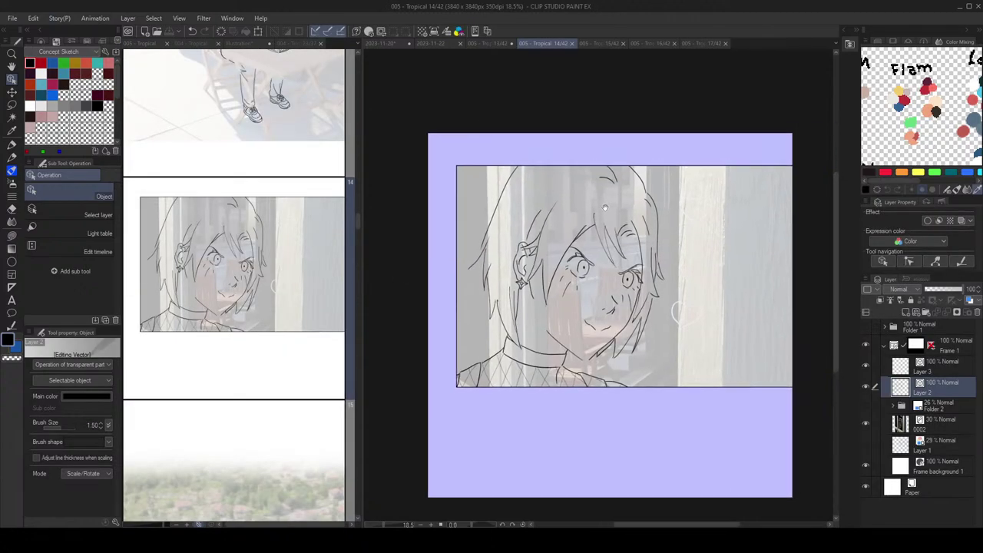
pyautogui.click(276, 298)
pyautogui.scroll(-6, 277, 299)
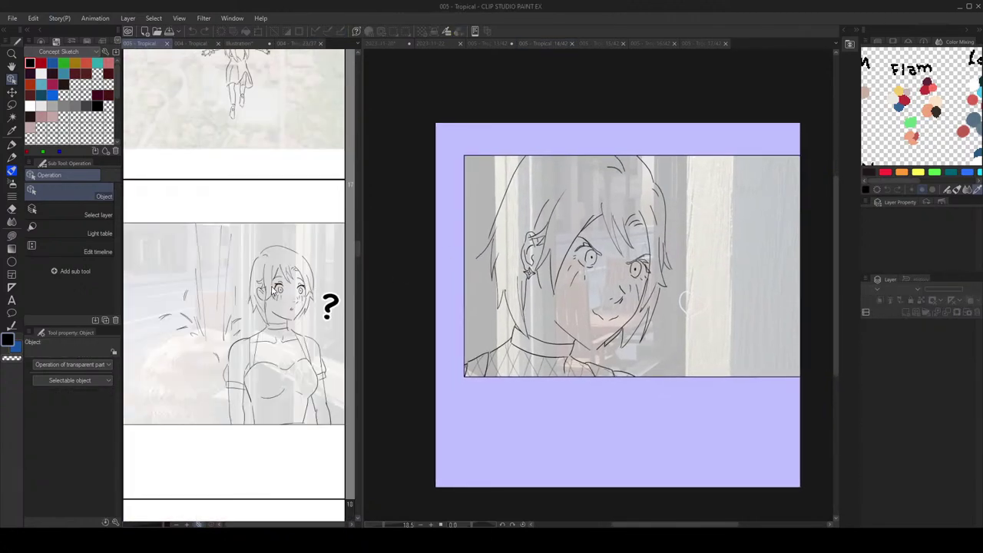
pyautogui.scroll(-2, 283, 309)
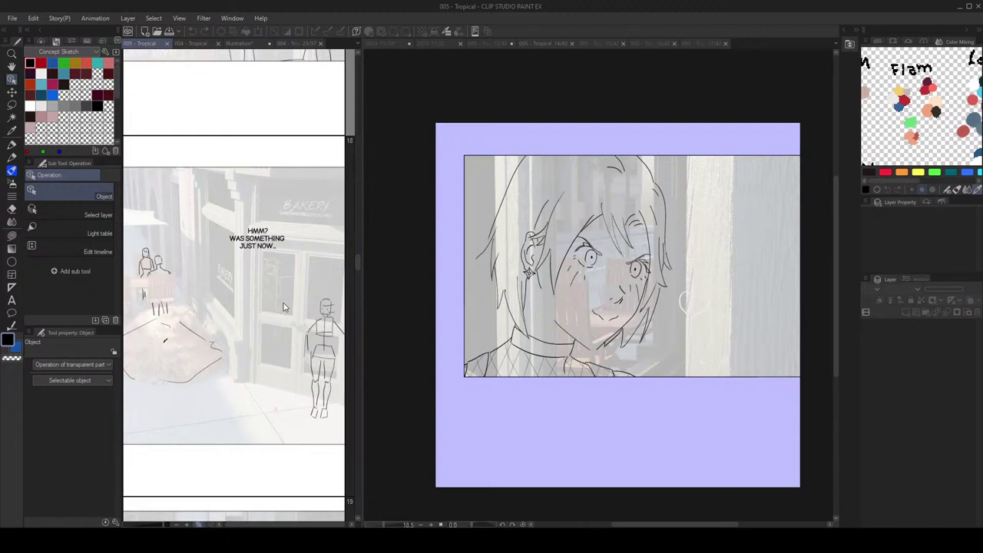
pyautogui.doubleClick(279, 279)
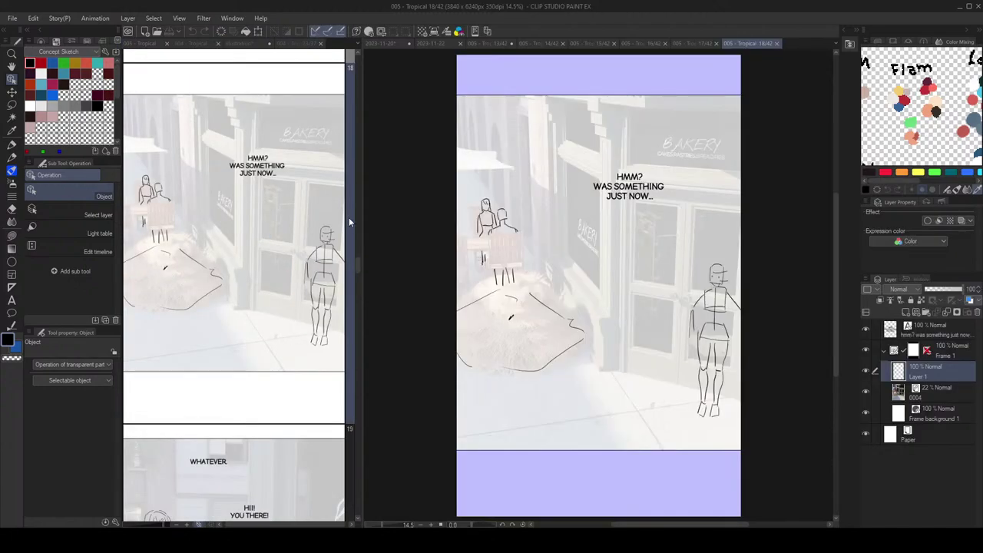
# Step: Lower the rough sketch on Layer 1 to 41% opacity and turn on its blue layer colour
pyautogui.click(865, 373)
pyautogui.click(866, 373)
pyautogui.click(947, 290)
pyautogui.moveTo(947, 290); pyautogui.dragTo(941, 290)
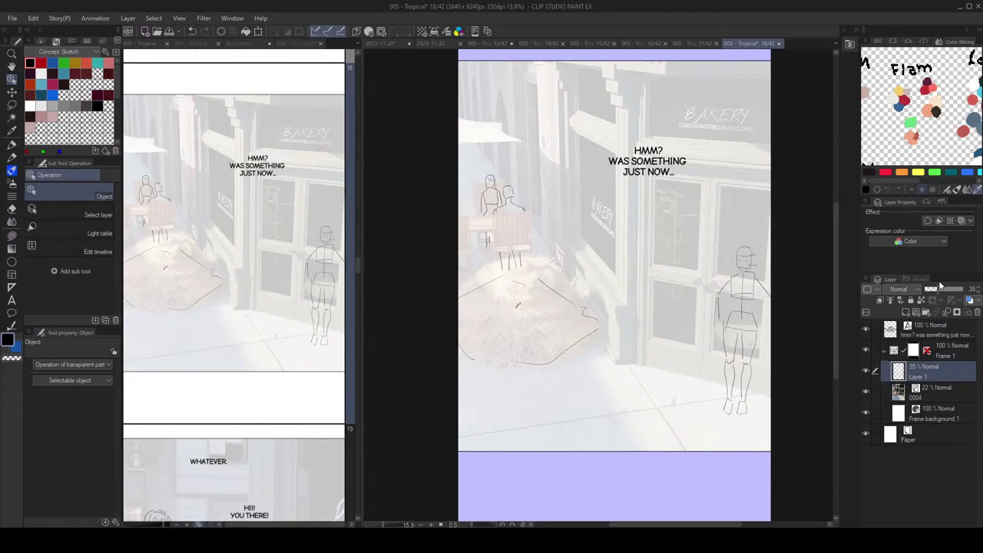
pyautogui.click(962, 220)
# Step: Set the 0004 background photo to 23% opacity and add a new vector layer above the Layer 1 sketch
pyautogui.click(934, 384)
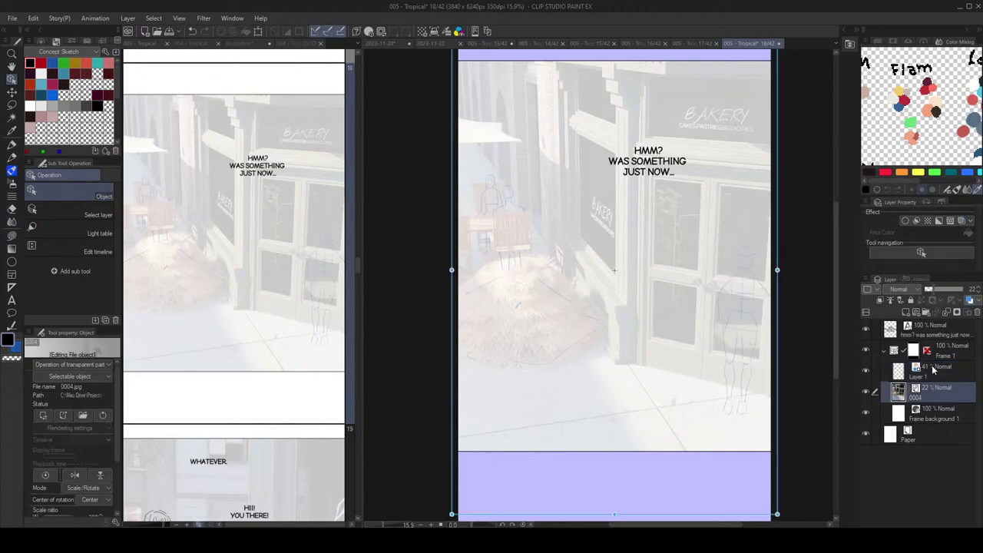
pyautogui.moveTo(931, 289); pyautogui.dragTo(933, 289)
pyautogui.click(954, 372)
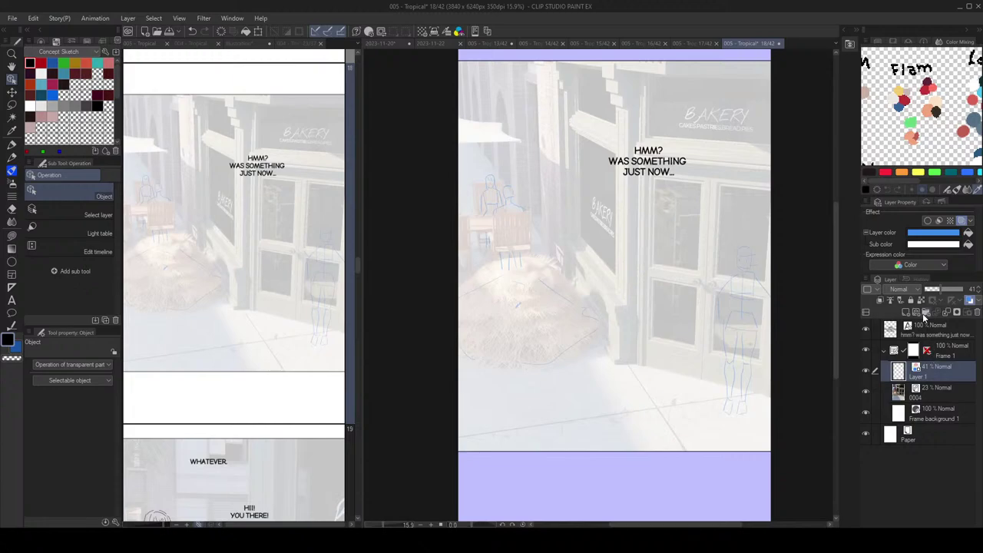
pyautogui.click(916, 312)
# Step: Select the seated man's sketched head on Layer 1 and shift it down closer to his shoulders
pyautogui.scroll(1, 717, 284)
pyautogui.press('p')
pyautogui.moveTo(717, 284); pyautogui.dragTo(734, 244)
pyautogui.scroll(2, 581, 218)
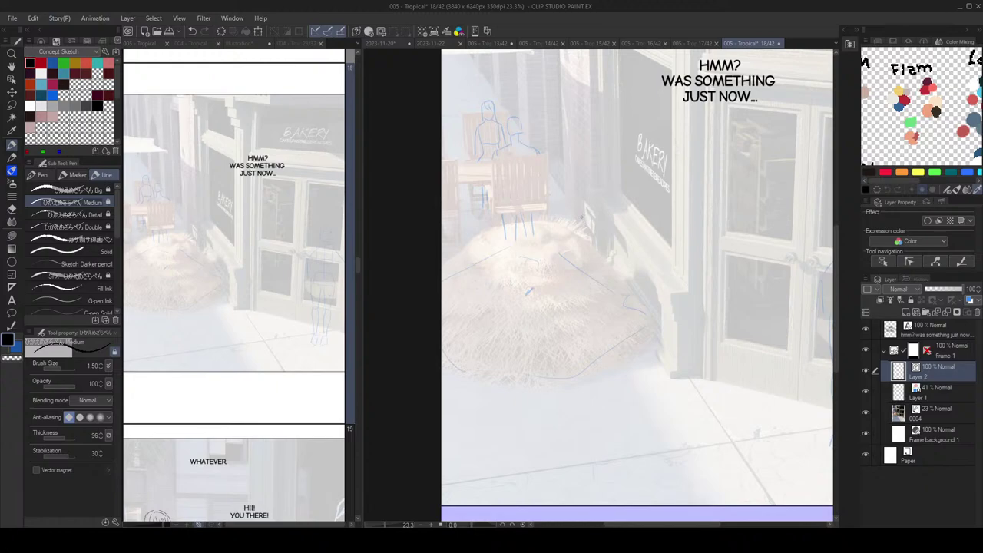
pyautogui.moveTo(579, 182); pyautogui.dragTo(605, 239)
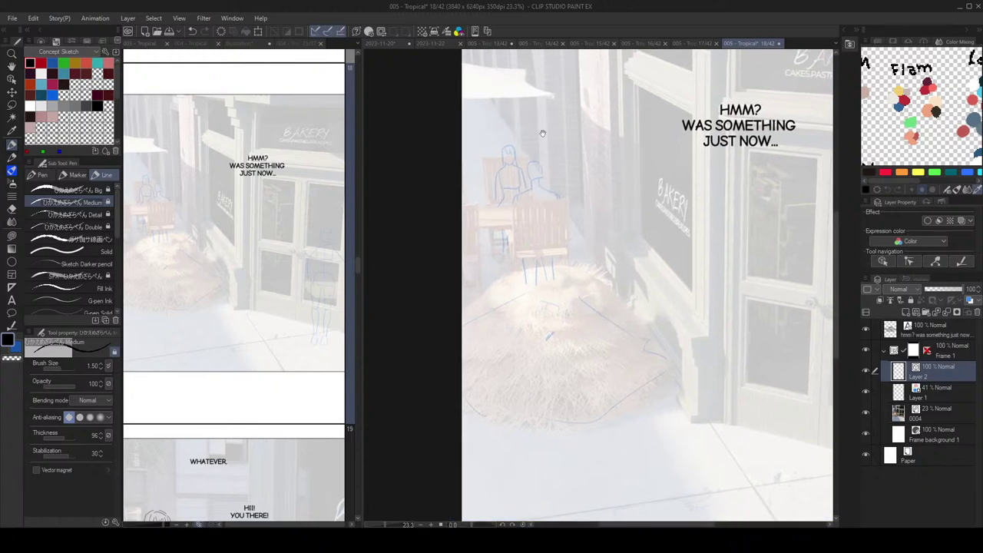
pyautogui.scroll(3, 541, 168)
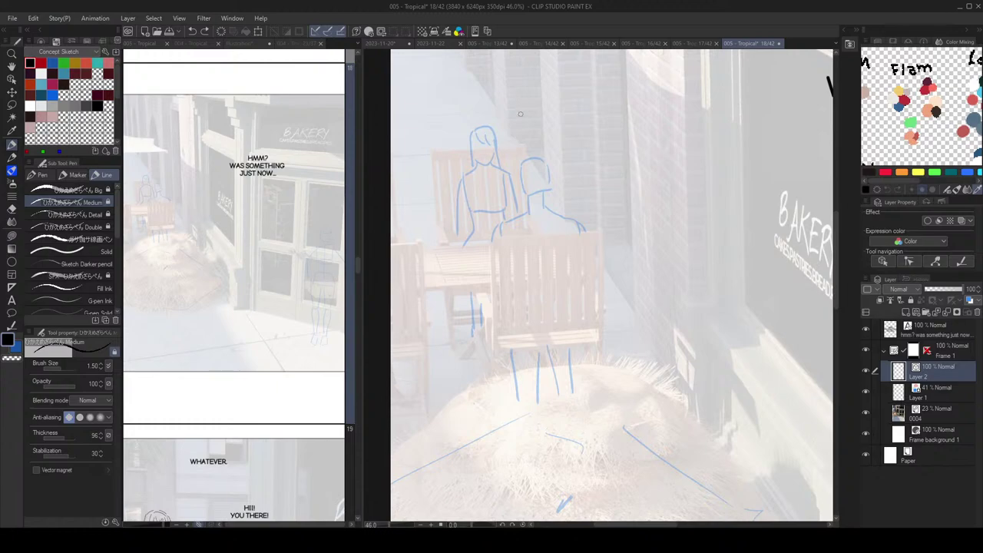
pyautogui.scroll(-1, 538, 154)
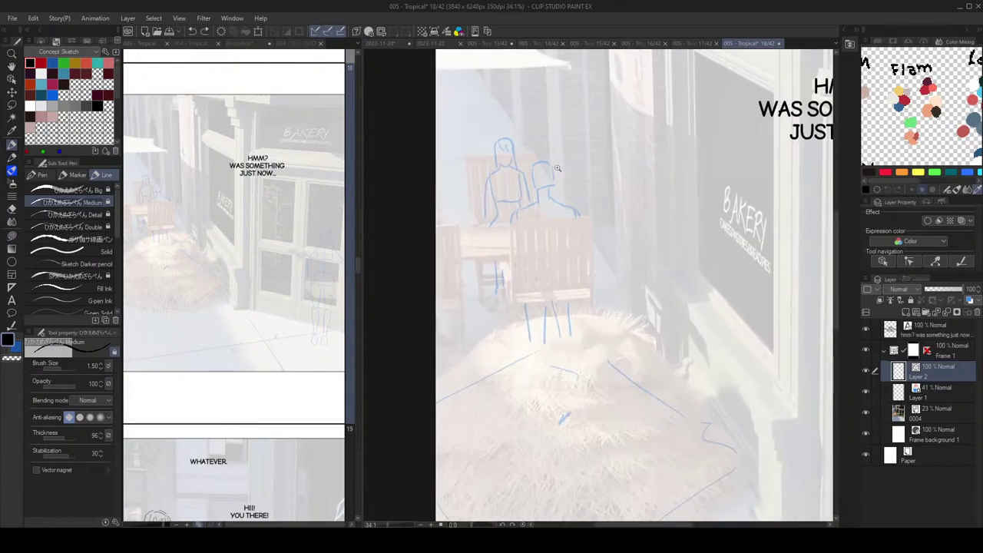
pyautogui.click(945, 398)
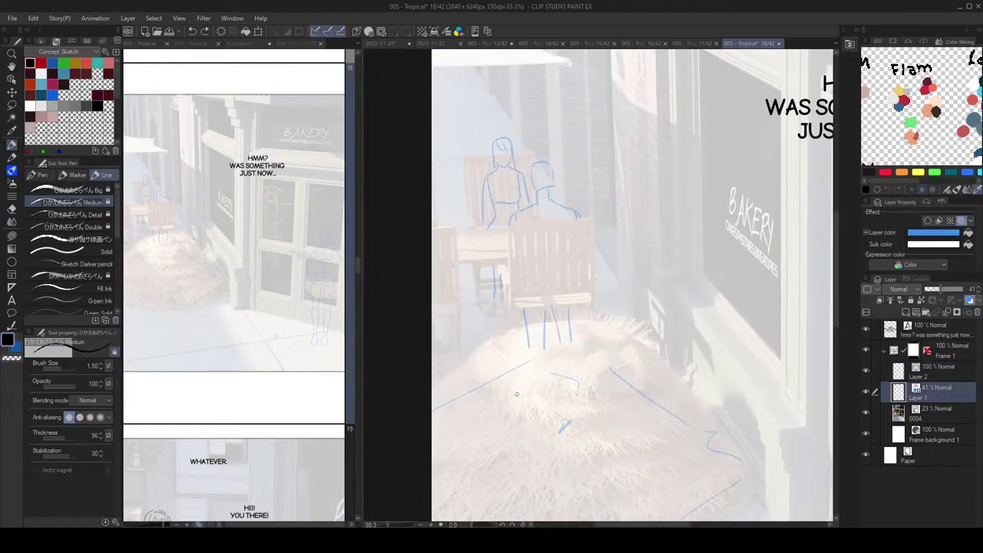
pyautogui.click(11, 104)
pyautogui.moveTo(552, 146)
pyautogui.mouseDown()
pyautogui.moveTo(529, 180)
pyautogui.moveTo(550, 157)
pyautogui.mouseUp()
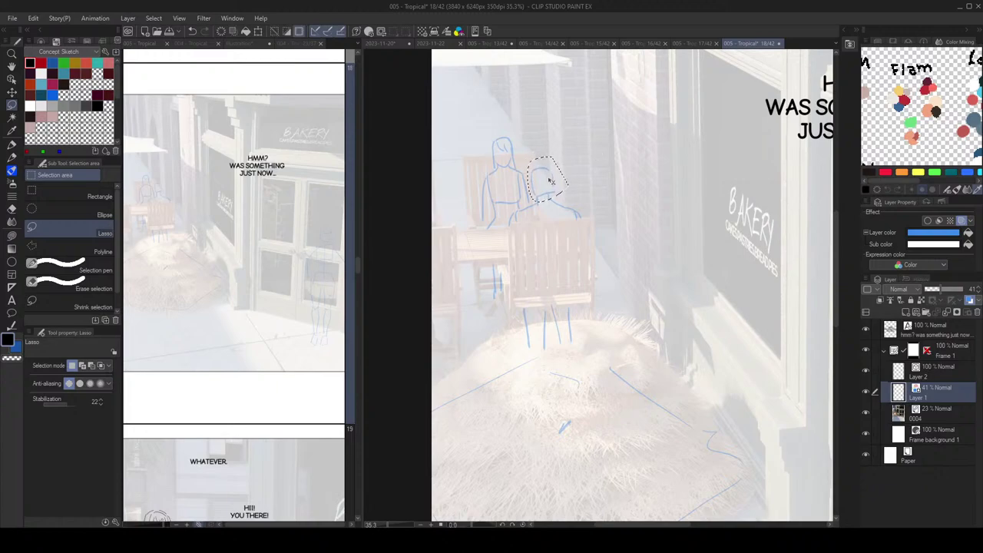
pyautogui.hotkey('ctrl', 'x')
pyautogui.press('p')
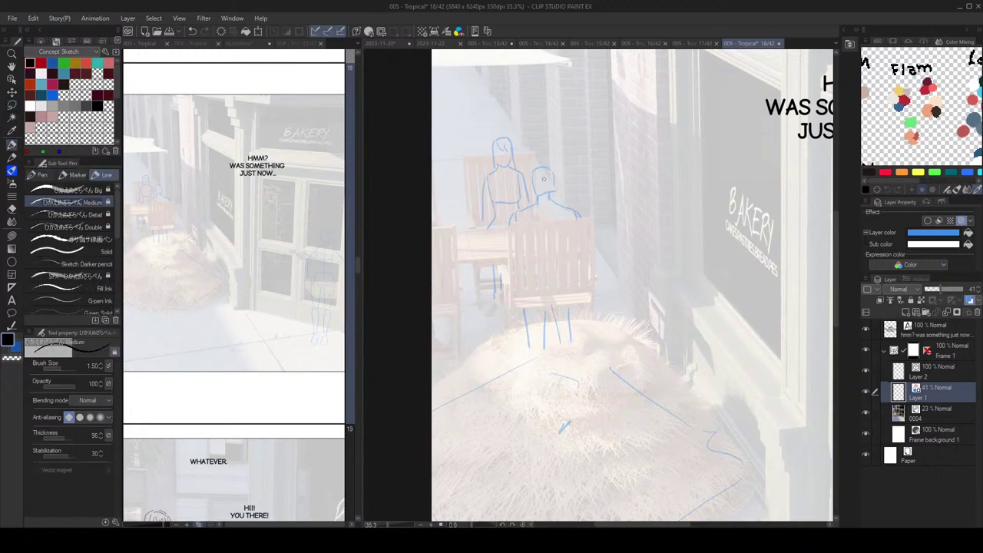
# Step: Ink the seated man's head, ear and neck on Layer 2 with the Medium line pen, redoing unsatisfactory strokes
pyautogui.click(941, 371)
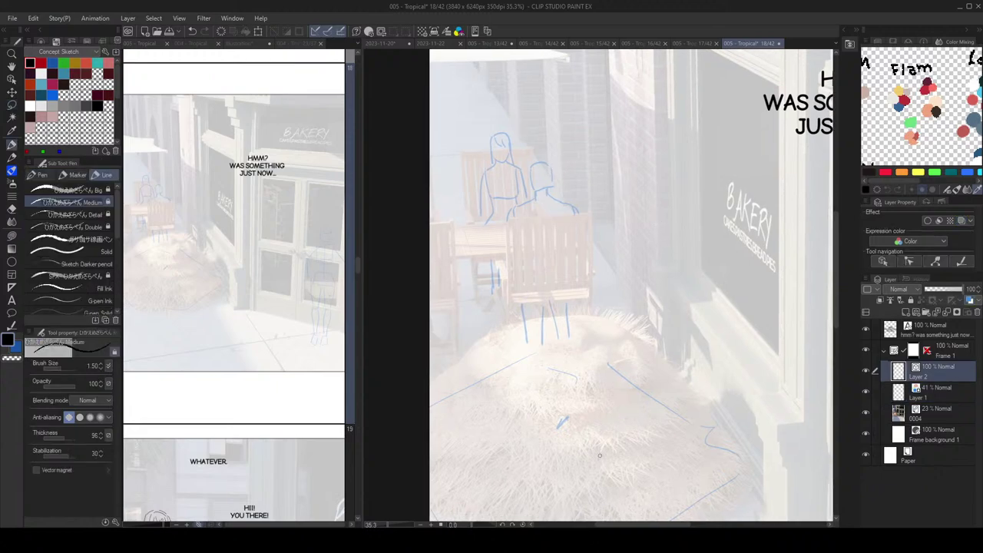
pyautogui.scroll(3, 534, 163)
pyautogui.moveTo(527, 184)
pyautogui.mouseDown()
pyautogui.moveTo(528, 192)
pyautogui.moveTo(547, 163)
pyautogui.moveTo(535, 198)
pyautogui.moveTo(549, 161)
pyautogui.moveTo(558, 172)
pyautogui.moveTo(531, 163)
pyautogui.moveTo(553, 171)
pyautogui.mouseUp()
pyautogui.hotkey('ctrl', 'z')
pyautogui.hotkey('ctrl', 'z')
pyautogui.hotkey('ctrl', 'z')
pyautogui.hotkey('ctrl', 'z')
pyautogui.hotkey('ctrl', 'z')
pyautogui.hotkey('ctrl', 'z')
pyautogui.hotkey('ctrl', 'z')
pyautogui.hotkey('ctrl', 'z')
pyautogui.hotkey('ctrl', 'z')
pyautogui.moveTo(526, 169)
pyautogui.mouseDown()
pyautogui.moveTo(558, 185)
pyautogui.moveTo(536, 197)
pyautogui.moveTo(546, 198)
pyautogui.moveTo(555, 174)
pyautogui.moveTo(573, 187)
pyautogui.moveTo(543, 200)
pyautogui.mouseUp()
pyautogui.hotkey('ctrl', 'z')
pyautogui.hotkey('ctrl', 'z')
pyautogui.press('e')
pyautogui.press('p')
pyautogui.hotkey('ctrl', 'z')
pyautogui.scroll(-2, 578, 189)
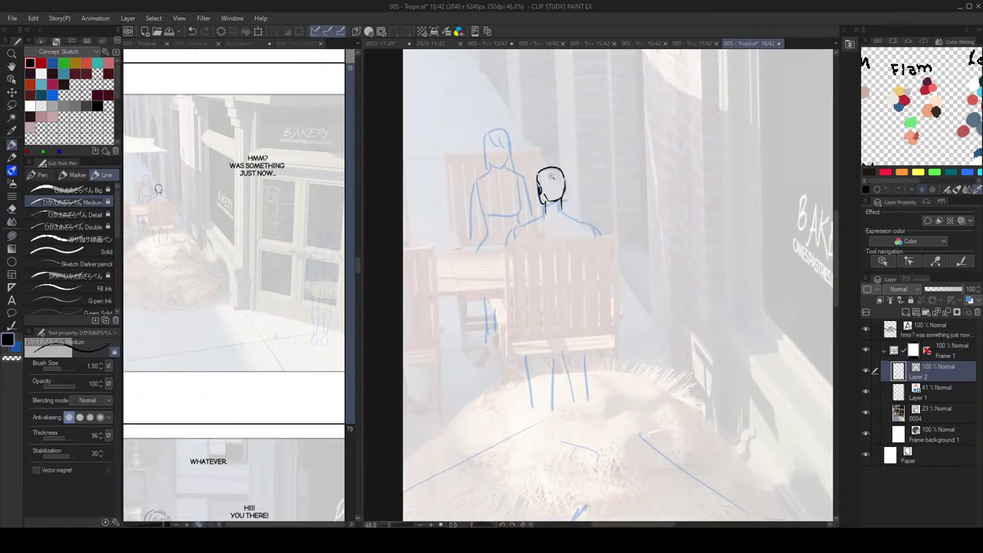
# Step: Ink the seated man's left and right shoulder lines down to the chair back
pyautogui.scroll(-2, 540, 188)
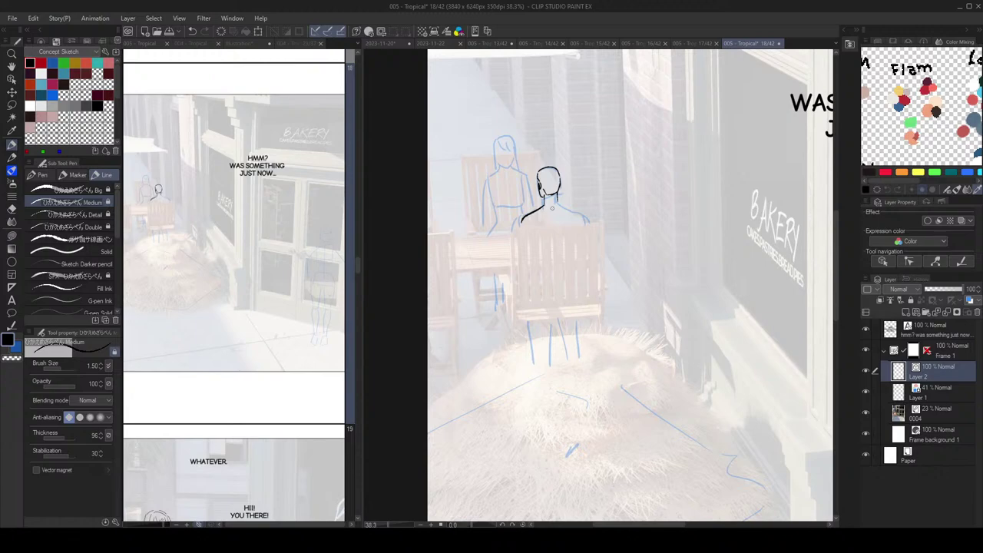
pyautogui.scroll(-2, 584, 211)
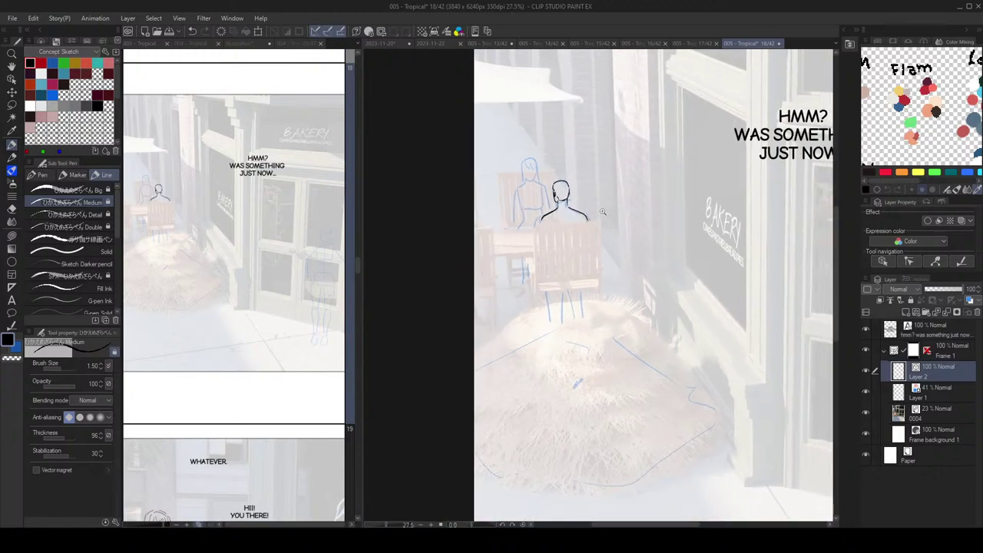
pyautogui.scroll(2, 577, 196)
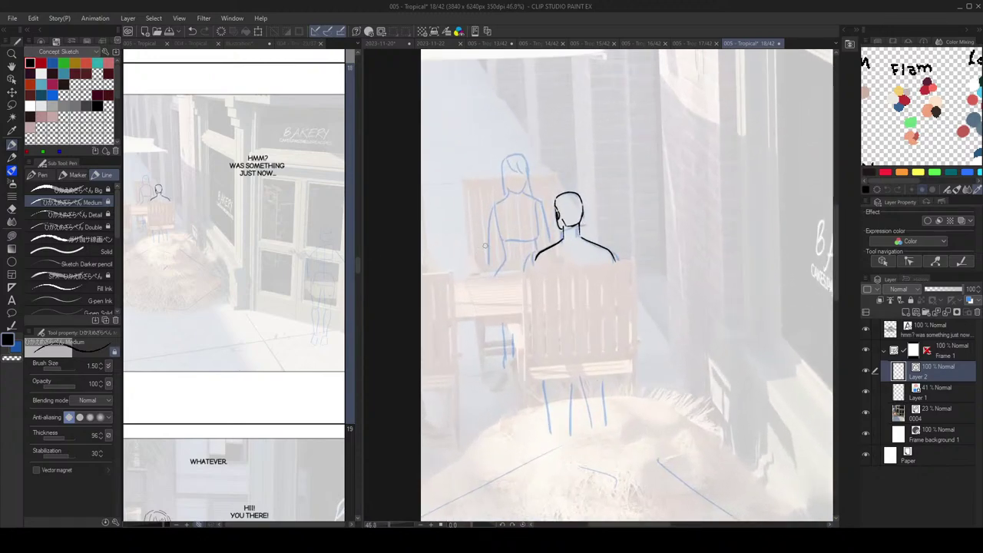
pyautogui.press('m')
pyautogui.moveTo(569, 171)
pyautogui.mouseDown()
pyautogui.moveTo(548, 192)
pyautogui.moveTo(556, 228)
pyautogui.moveTo(567, 161)
pyautogui.moveTo(587, 186)
pyautogui.moveTo(580, 208)
pyautogui.moveTo(538, 198)
pyautogui.mouseUp()
pyautogui.click(393, 32)
pyautogui.click(591, 193)
pyautogui.moveTo(538, 198); pyautogui.dragTo(556, 200)
pyautogui.scroll(1, 556, 200)
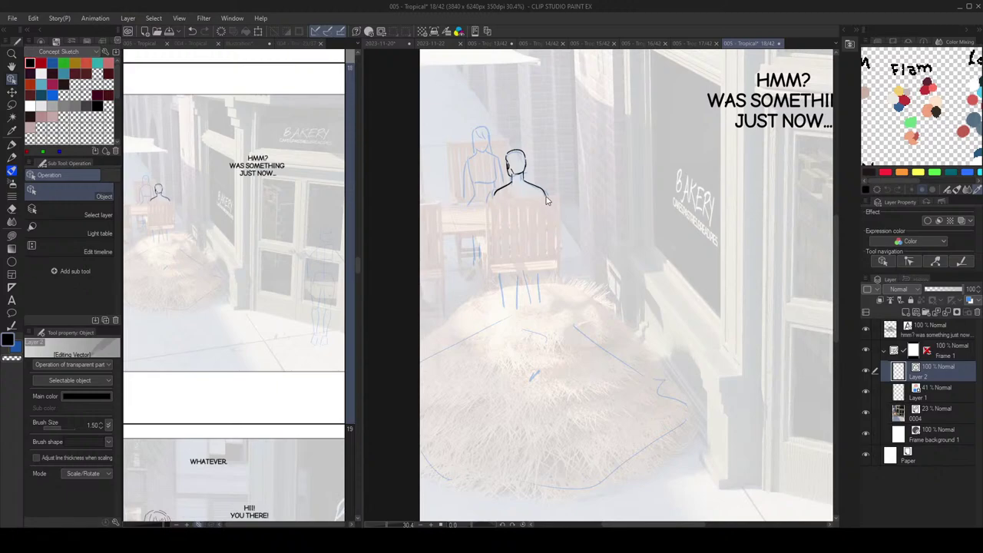
# Step: Ink the seated man's upper arms and collar line above the chair back
pyautogui.press('p')
pyautogui.scroll(2, 530, 189)
pyautogui.moveTo(485, 208); pyautogui.dragTo(489, 201)
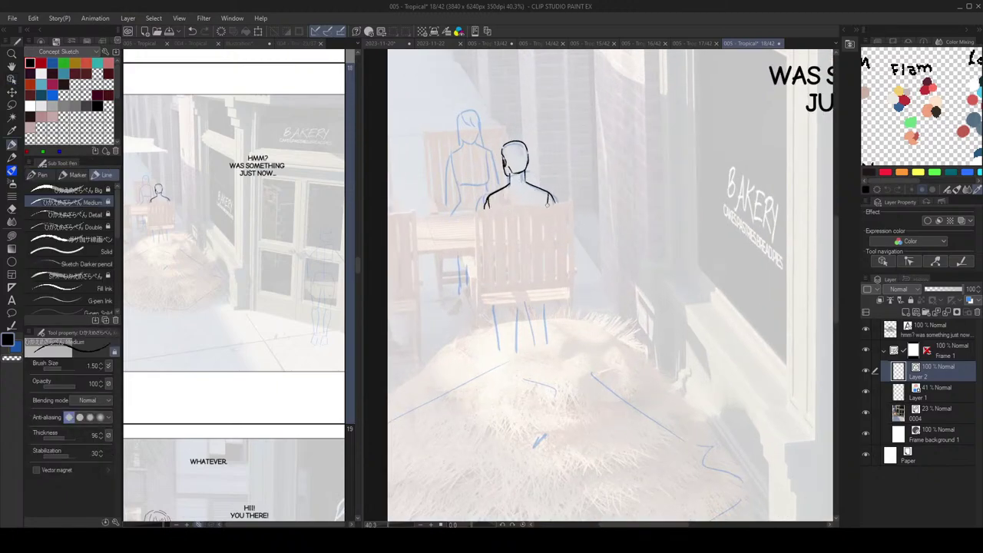
pyautogui.moveTo(523, 194)
pyautogui.mouseDown()
pyautogui.moveTo(530, 184)
pyautogui.moveTo(516, 141)
pyautogui.mouseUp()
pyautogui.hotkey('ctrl', 'z')
pyautogui.hotkey('ctrl', 'z')
pyautogui.scroll(-2, 527, 209)
pyautogui.scroll(2, 526, 216)
pyautogui.scroll(2, 504, 263)
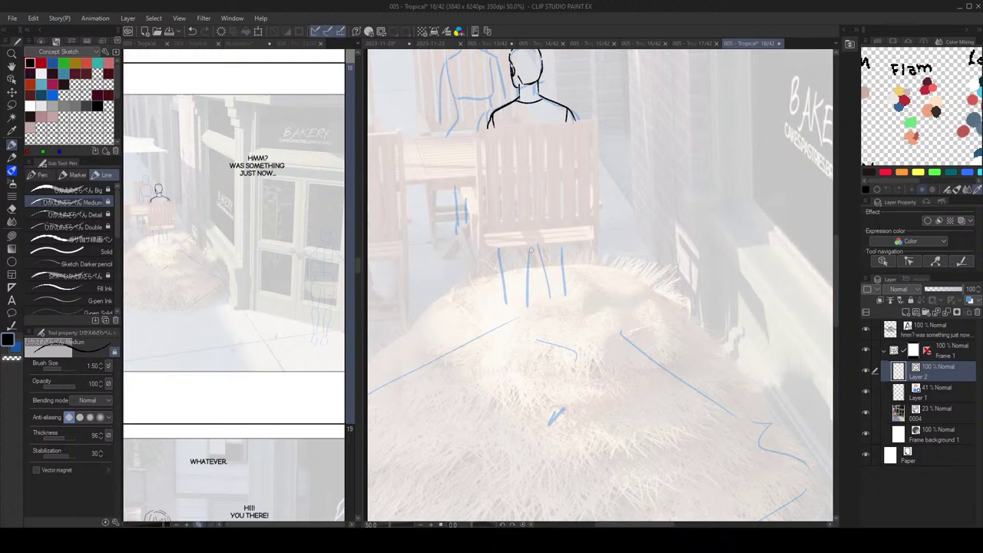
# Step: Ink the leg lines below the seat of the man's chair with short vertical strokes
pyautogui.moveTo(499, 247)
pyautogui.mouseDown()
pyautogui.moveTo(502, 273)
pyautogui.moveTo(565, 268)
pyautogui.mouseUp()
pyautogui.hotkey('ctrl', 'z')
pyautogui.hotkey('ctrl', 'z')
pyautogui.hotkey('ctrl', 'z')
pyautogui.scroll(-2, 599, 212)
# Step: Ink the outline of the seated woman's hair, her fringe and her chin over the blue sketch
pyautogui.scroll(5, 547, 163)
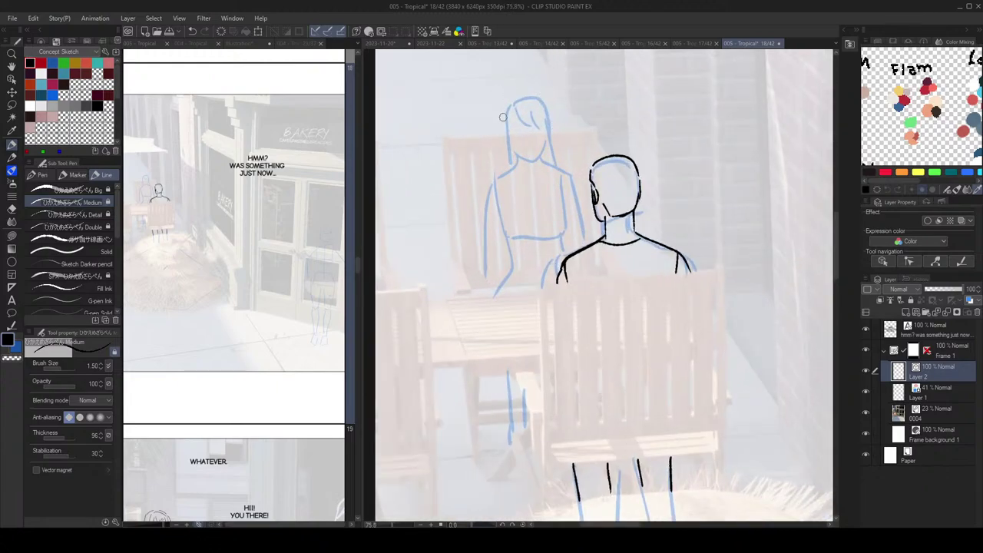
pyautogui.moveTo(514, 113)
pyautogui.mouseDown()
pyautogui.moveTo(515, 131)
pyautogui.moveTo(540, 128)
pyautogui.moveTo(513, 144)
pyautogui.moveTo(529, 131)
pyautogui.mouseUp()
pyautogui.hotkey('ctrl', 'z')
pyautogui.hotkey('ctrl', 'z')
pyautogui.hotkey('ctrl', 'z')
pyautogui.moveTo(521, 113)
pyautogui.mouseDown()
pyautogui.moveTo(539, 126)
pyautogui.moveTo(512, 132)
pyautogui.moveTo(511, 162)
pyautogui.mouseUp()
pyautogui.hotkey('ctrl', 'z')
pyautogui.moveTo(510, 108)
pyautogui.mouseDown()
pyautogui.moveTo(544, 111)
pyautogui.moveTo(555, 162)
pyautogui.mouseUp()
pyautogui.scroll(-2, 528, 143)
pyautogui.hotkey('ctrl', 'z')
pyautogui.moveTo(523, 155)
pyautogui.mouseDown()
pyautogui.moveTo(537, 160)
pyautogui.moveTo(547, 146)
pyautogui.moveTo(530, 159)
pyautogui.mouseUp()
pyautogui.hotkey('ctrl', 'z')
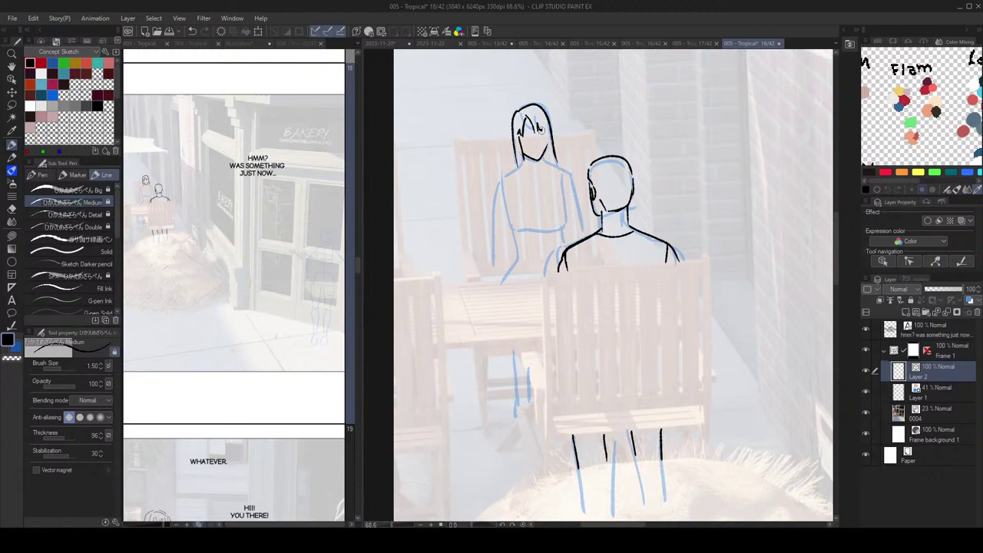
# Step: Ink the woman's long hair strands, her shoulders and the outer lines of her arms
pyautogui.scroll(-2, 576, 165)
pyautogui.scroll(1, 591, 173)
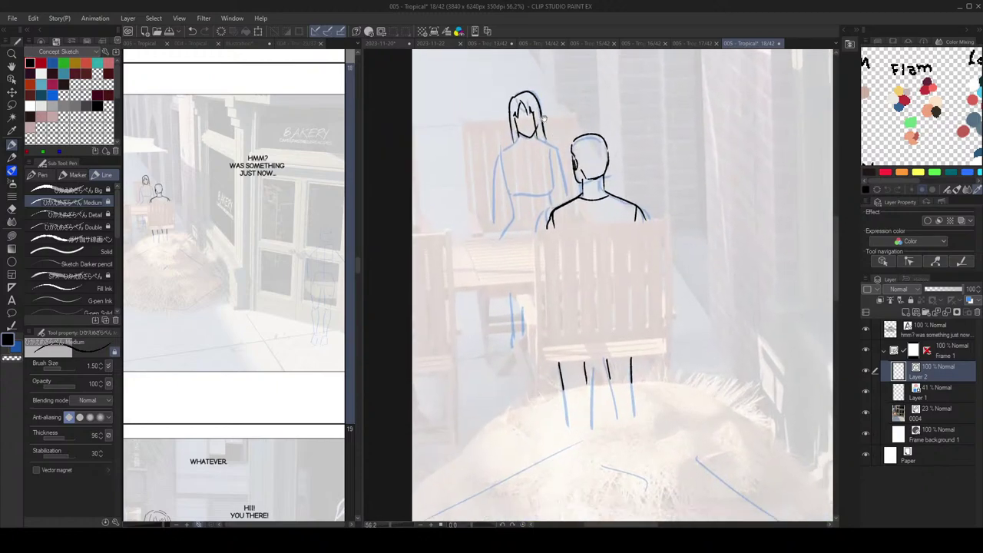
pyautogui.moveTo(536, 158); pyautogui.dragTo(541, 142)
pyautogui.hotkey('ctrl', 'z')
pyautogui.moveTo(516, 141)
pyautogui.mouseDown()
pyautogui.moveTo(523, 159)
pyautogui.moveTo(495, 154)
pyautogui.moveTo(498, 178)
pyautogui.mouseUp()
pyautogui.hotkey('ctrl', 'z')
pyautogui.scroll(1, 540, 154)
pyautogui.moveTo(560, 149); pyautogui.dragTo(543, 143)
pyautogui.hotkey('ctrl', 'z')
pyautogui.moveTo(536, 134); pyautogui.dragTo(555, 197)
pyautogui.hotkey('ctrl', 'z')
pyautogui.hotkey('ctrl', 'z')
pyautogui.moveTo(481, 150); pyautogui.dragTo(483, 218)
pyautogui.moveTo(489, 172)
pyautogui.mouseDown()
pyautogui.moveTo(482, 207)
pyautogui.moveTo(489, 174)
pyautogui.moveTo(483, 238)
pyautogui.mouseUp()
pyautogui.hotkey('ctrl', 'z')
pyautogui.hotkey('ctrl', 'z')
pyautogui.hotkey('ctrl', 'z')
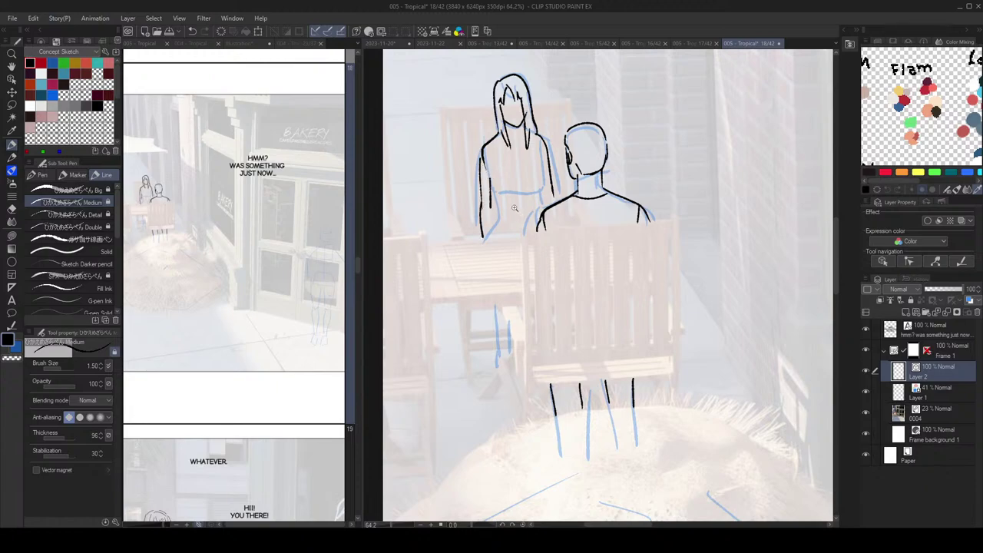
# Step: Ink the woman's neckline, the inner arm line and the side of her torso
pyautogui.moveTo(517, 210); pyautogui.dragTo(515, 102)
pyautogui.moveTo(557, 179)
pyautogui.mouseDown()
pyautogui.moveTo(549, 199)
pyautogui.moveTo(546, 148)
pyautogui.mouseUp()
pyautogui.moveTo(471, 180); pyautogui.dragTo(471, 210)
pyautogui.hotkey('ctrl', 'z')
pyautogui.moveTo(476, 168); pyautogui.dragTo(471, 215)
pyautogui.scroll(-1, 510, 167)
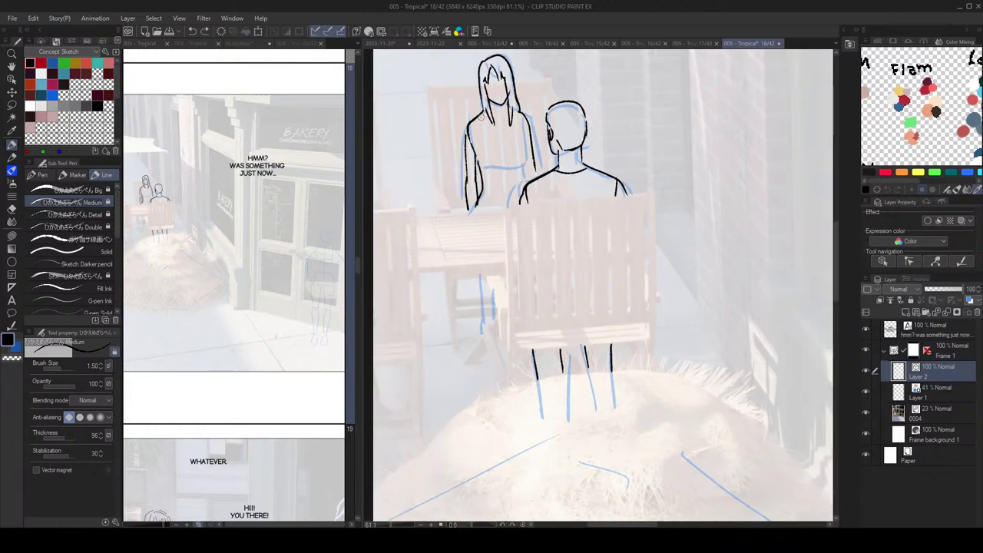
pyautogui.hotkey('ctrl', 'z')
pyautogui.moveTo(523, 131); pyautogui.dragTo(524, 172)
pyautogui.hotkey('ctrl', 'z')
pyautogui.moveTo(524, 119); pyautogui.dragTo(521, 175)
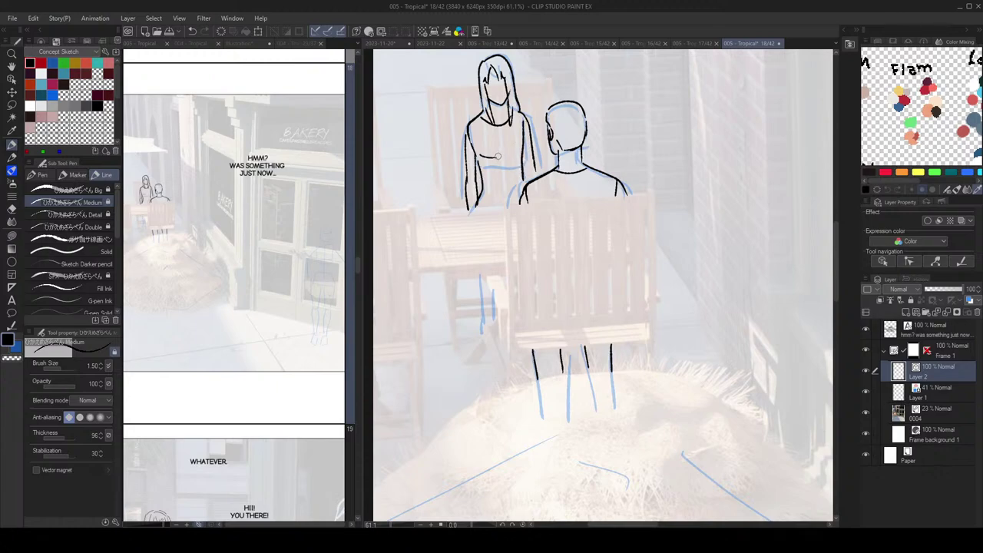
# Step: Ink curved bust lines across the woman's chest
pyautogui.scroll(-2, 515, 165)
pyautogui.hotkey('ctrl', 'z')
pyautogui.moveTo(490, 154); pyautogui.dragTo(503, 156)
pyautogui.moveTo(508, 154); pyautogui.dragTo(522, 151)
pyautogui.hotkey('ctrl', 'z')
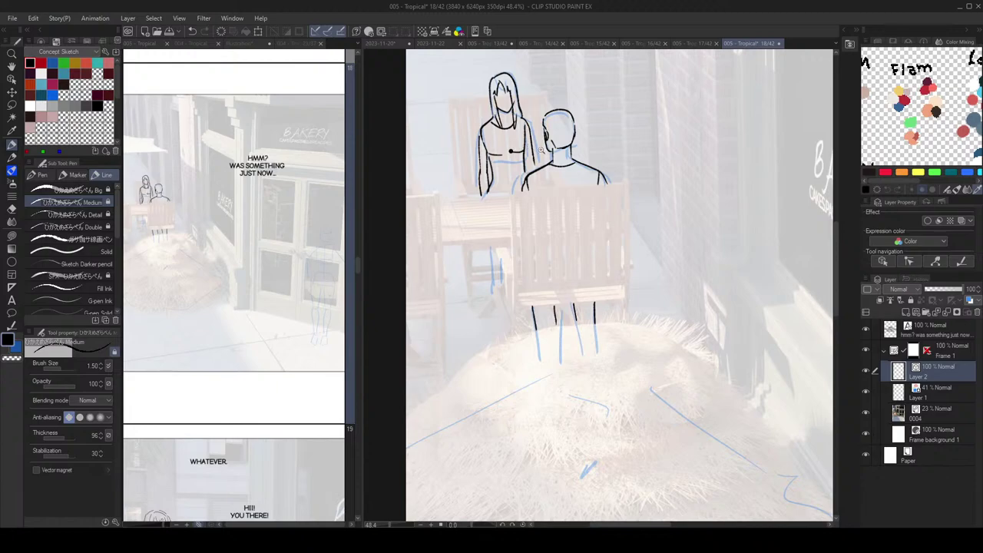
pyautogui.scroll(-1, 515, 150)
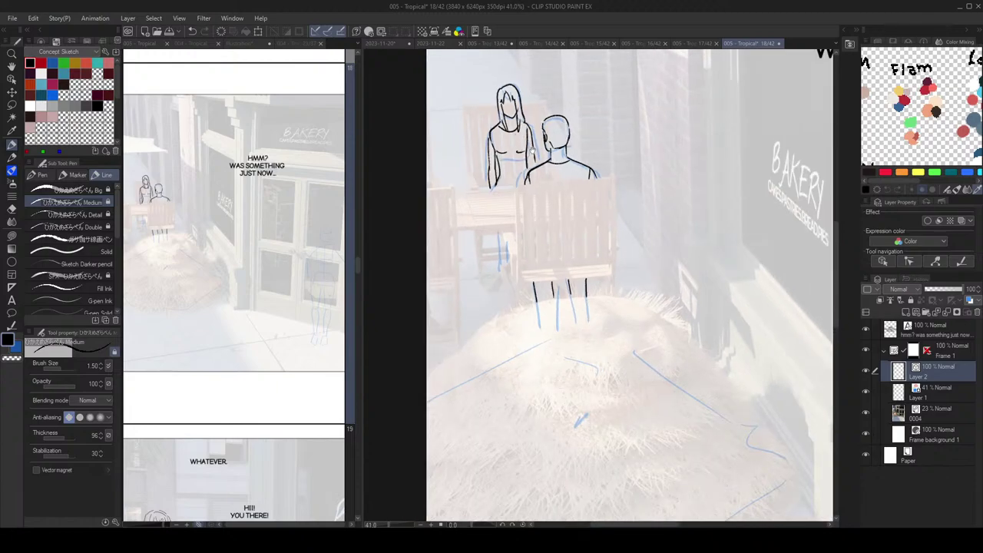
pyautogui.moveTo(529, 152); pyautogui.dragTo(543, 150)
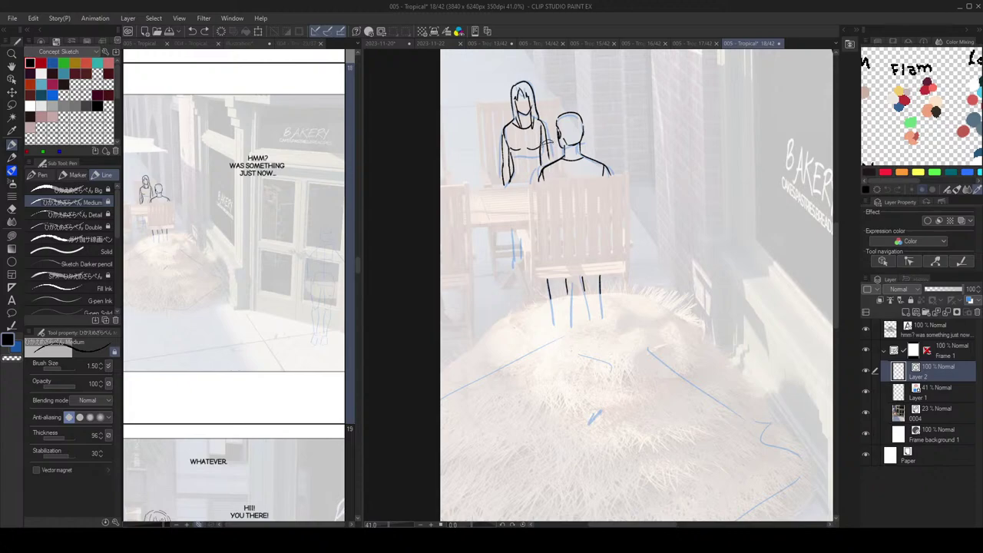
# Step: Remove the woman's bust curves and ink a short hem line across her torso instead
pyautogui.press('e')
pyautogui.press('p')
pyautogui.hotkey('ctrl', 'z')
pyautogui.moveTo(521, 142); pyautogui.dragTo(531, 146)
pyautogui.hotkey('ctrl', 'z')
pyautogui.moveTo(519, 152); pyautogui.dragTo(550, 136)
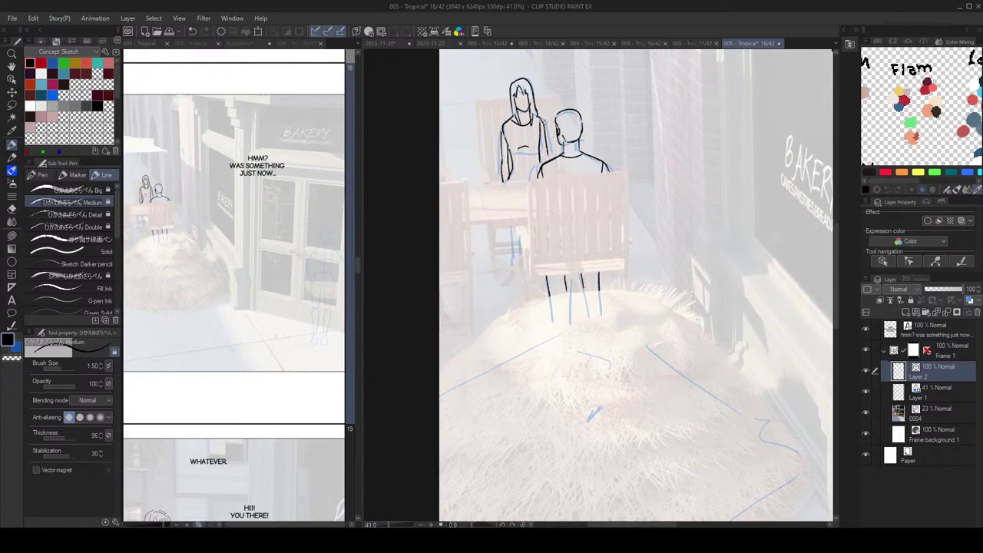
# Step: Ink the woman's lower leg and foot beneath the table
pyautogui.moveTo(491, 183); pyautogui.dragTo(479, 140)
pyautogui.moveTo(498, 187); pyautogui.dragTo(499, 223)
pyautogui.hotkey('ctrl', 'z')
pyautogui.moveTo(497, 186)
pyautogui.mouseDown()
pyautogui.moveTo(500, 224)
pyautogui.moveTo(505, 217)
pyautogui.mouseUp()
pyautogui.hotkey('ctrl', 'z')
pyautogui.hotkey('ctrl', 'z')
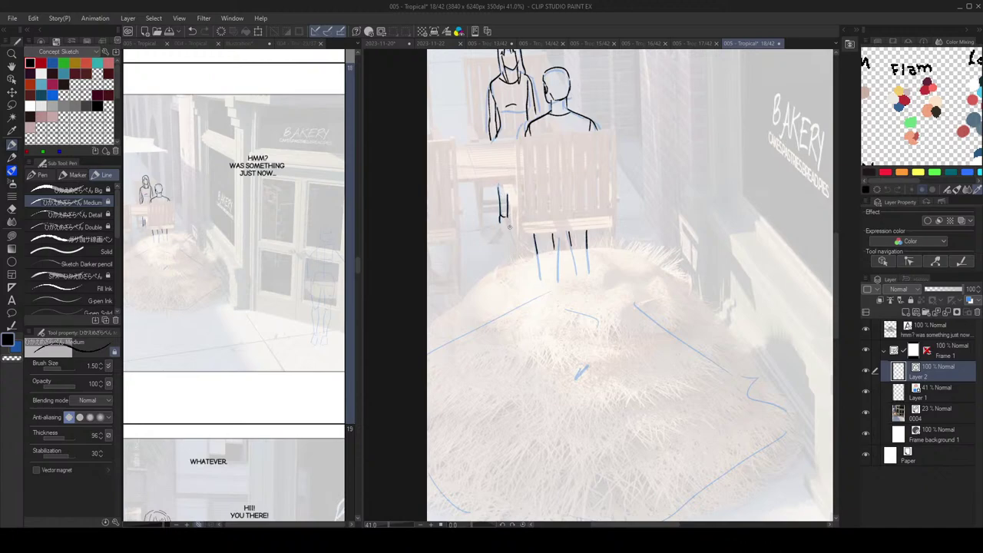
# Step: Save page 18 and check the inked couple against the whole bakery scene
pyautogui.scroll(-3, 553, 230)
pyautogui.scroll(2, 569, 196)
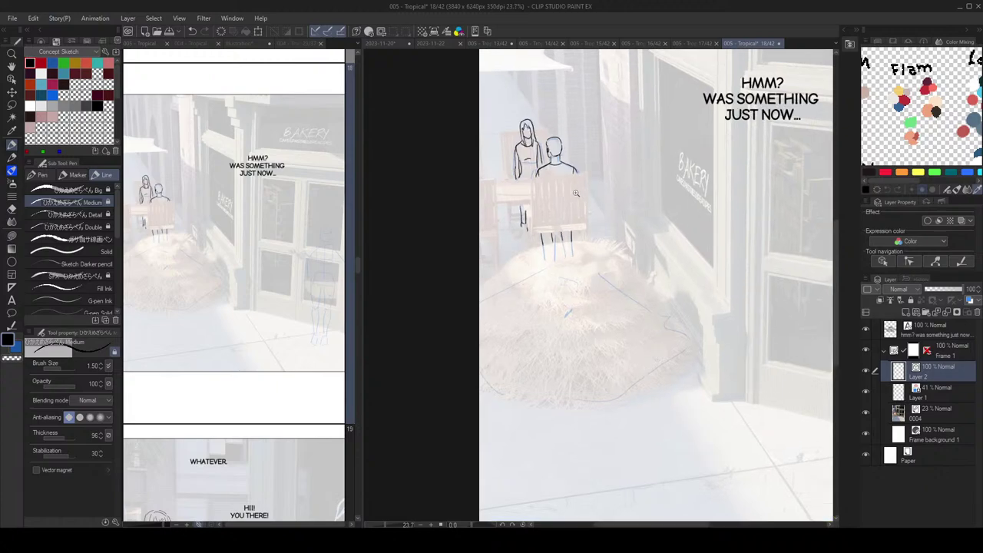
pyautogui.hotkey('ctrl', 's')
pyautogui.scroll(-3, 649, 146)
pyautogui.moveTo(644, 143); pyautogui.dragTo(627, 144)
pyautogui.moveTo(632, 144); pyautogui.dragTo(490, 144)
pyautogui.moveTo(628, 176); pyautogui.dragTo(572, 146)
pyautogui.moveTo(667, 156); pyautogui.dragTo(713, 182)
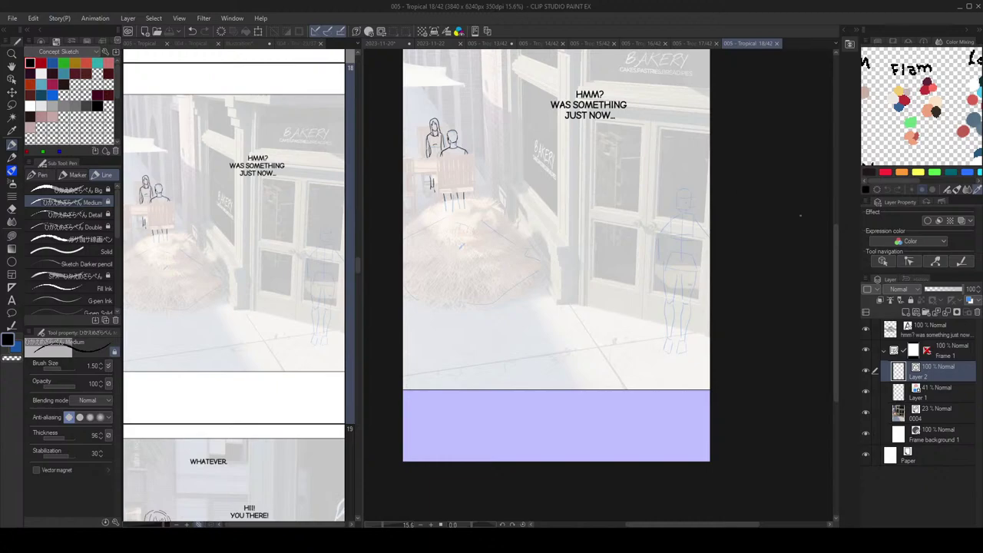
pyautogui.scroll(3, 713, 183)
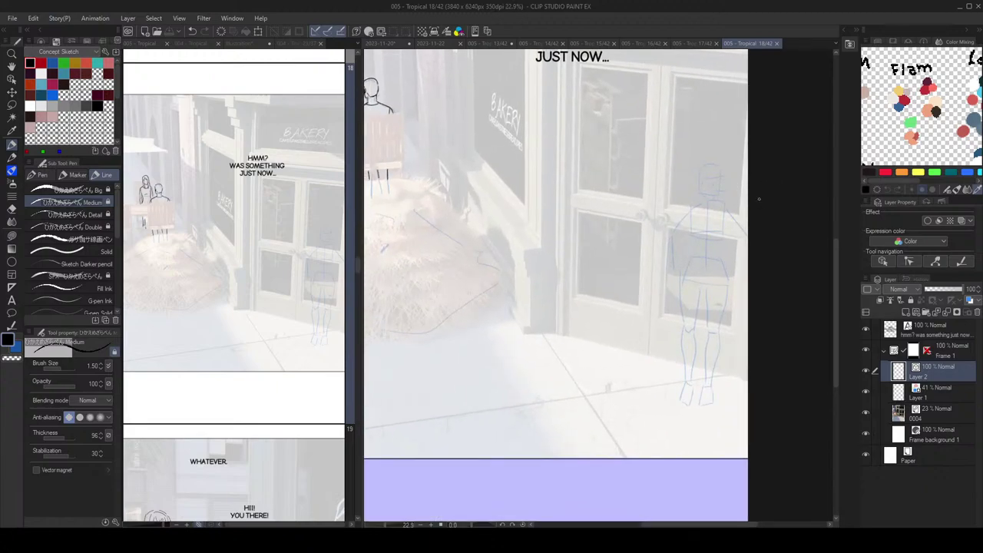
pyautogui.moveTo(736, 205); pyautogui.dragTo(758, 196)
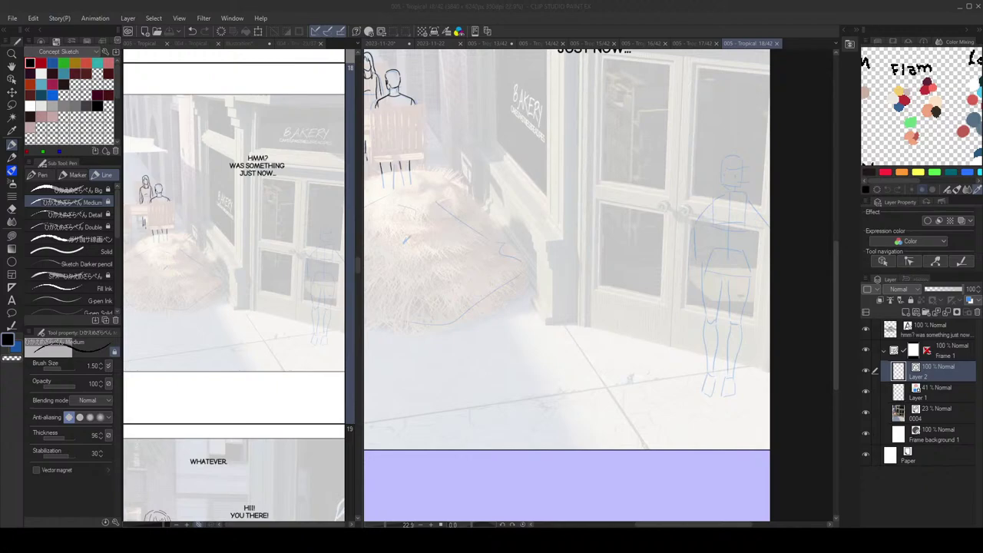
pyautogui.click(680, 17)
pyautogui.moveTo(713, 189)
pyautogui.mouseDown()
pyautogui.moveTo(688, 196)
pyautogui.moveTo(715, 214)
pyautogui.moveTo(709, 222)
pyautogui.moveTo(695, 202)
pyautogui.moveTo(712, 215)
pyautogui.moveTo(697, 230)
pyautogui.moveTo(711, 220)
pyautogui.moveTo(686, 230)
pyautogui.moveTo(722, 235)
pyautogui.moveTo(713, 298)
pyautogui.mouseUp()
pyautogui.hotkey('ctrl', 'z')
pyautogui.hotkey('ctrl', 'z')
pyautogui.scroll(-1, 714, 223)
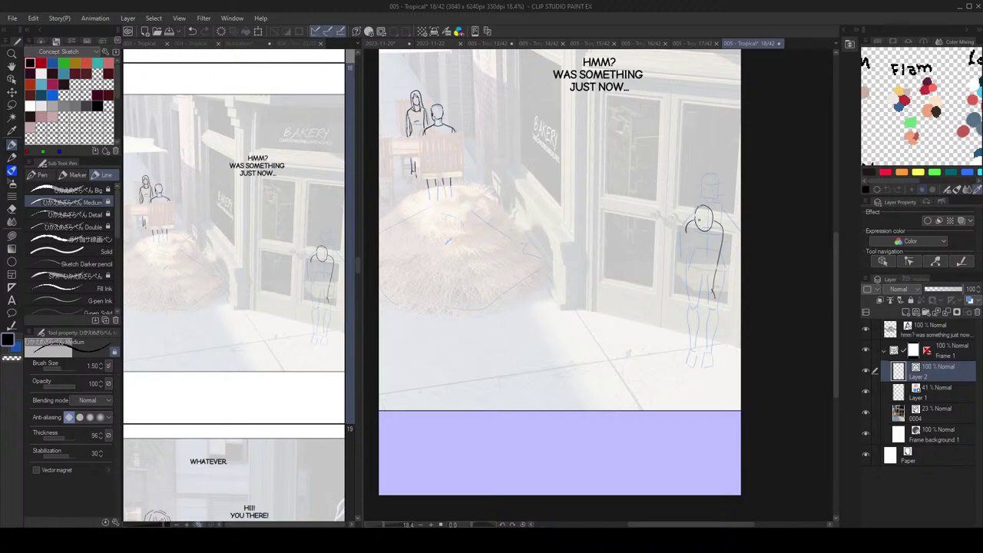
pyautogui.hotkey('ctrl', 'z')
pyautogui.hotkey('ctrl', 'z')
pyautogui.moveTo(696, 218); pyautogui.dragTo(698, 222)
pyautogui.hotkey('ctrl', 'z')
pyautogui.hotkey('ctrl', 'z')
pyautogui.moveTo(691, 270); pyautogui.dragTo(686, 346)
pyautogui.moveTo(705, 279); pyautogui.dragTo(696, 341)
pyautogui.hotkey('ctrl', 'z')
pyautogui.hotkey('ctrl', 'z')
pyautogui.hotkey('ctrl', 'z')
pyautogui.hotkey('ctrl', 'z')
pyautogui.hotkey('ctrl', 'z')
pyautogui.hotkey('ctrl', 'z')
pyautogui.hotkey('ctrl', 'z')
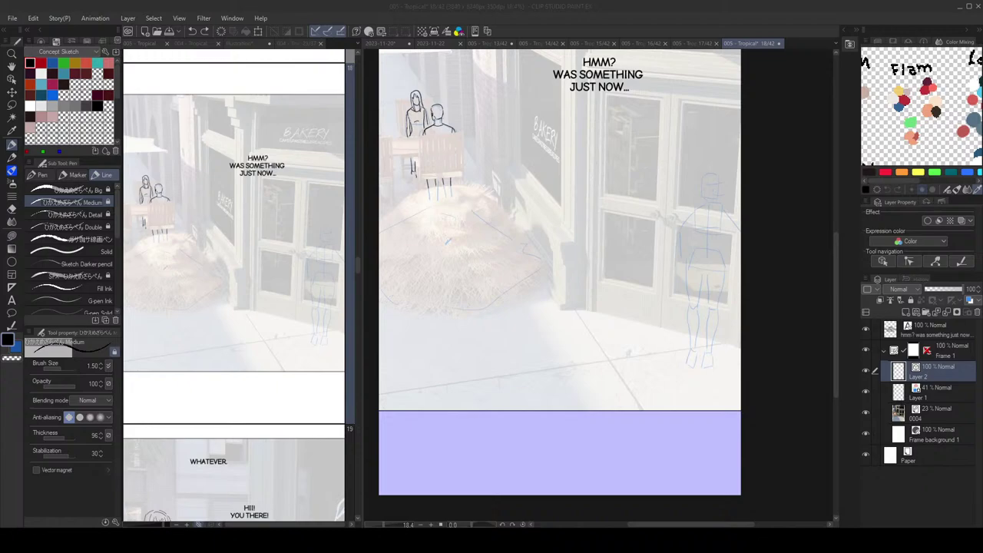
# Step: Ink the standing figure's head outline and face mark over the blue sketch in front of the bakery door
pyautogui.scroll(4, 668, 223)
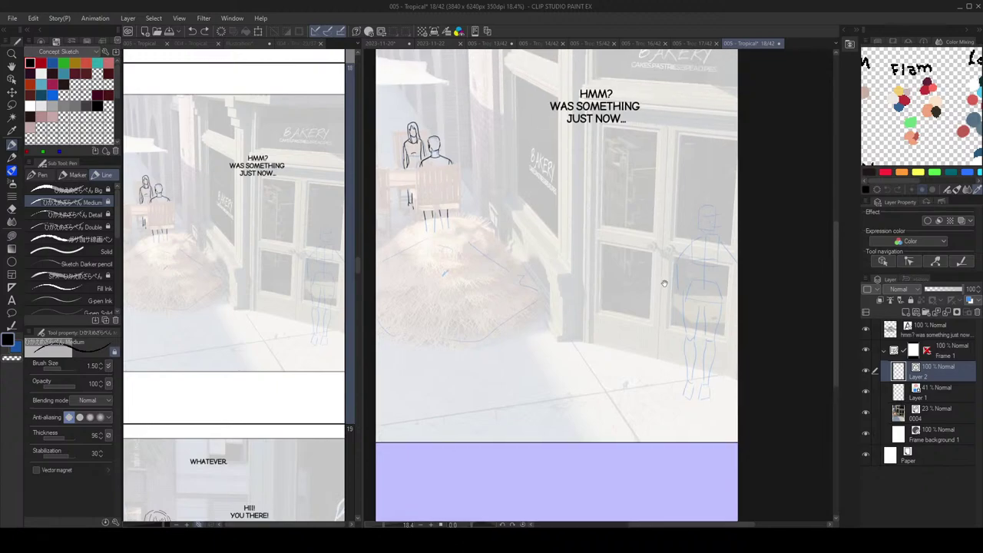
pyautogui.moveTo(677, 247); pyautogui.dragTo(672, 248)
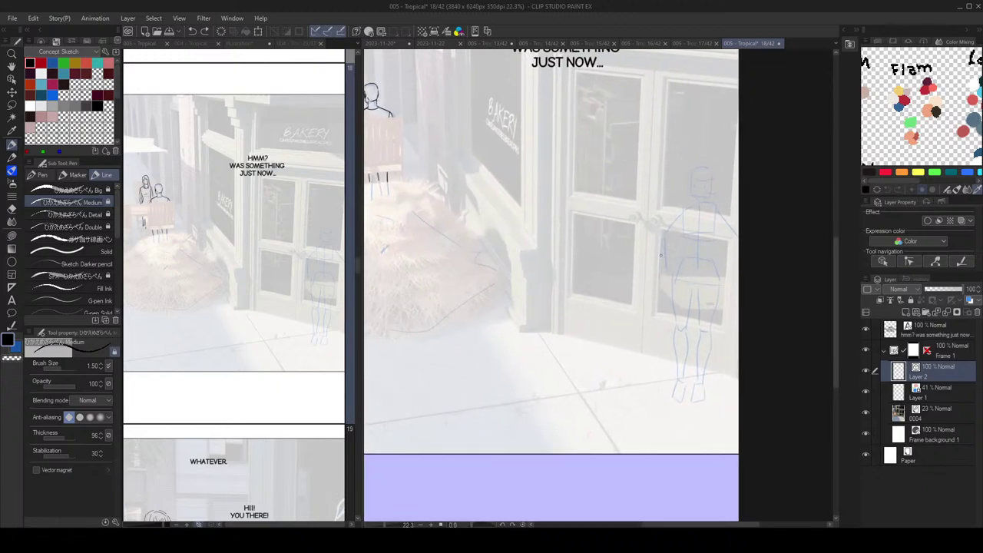
pyautogui.moveTo(689, 174); pyautogui.dragTo(710, 173)
pyautogui.hotkey('ctrl', 'z')
pyautogui.moveTo(711, 174)
pyautogui.mouseDown()
pyautogui.moveTo(711, 191)
pyautogui.moveTo(690, 193)
pyautogui.moveTo(696, 201)
pyautogui.moveTo(718, 186)
pyautogui.mouseUp()
pyautogui.hotkey('ctrl', 'z')
pyautogui.hotkey('ctrl', 'z')
pyautogui.hotkey('ctrl', 'z')
pyautogui.hotkey('ctrl', 'z')
pyautogui.hotkey('ctrl', 'z')
pyautogui.hotkey('ctrl', 'z')
pyautogui.scroll(1, 717, 186)
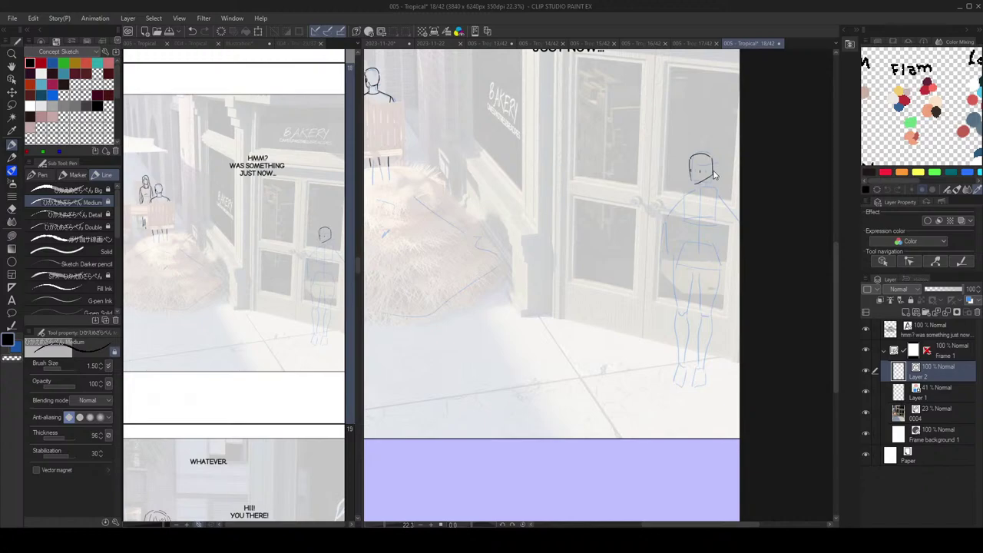
# Step: With Layer 1 and Layer 2 both selected, lasso the standing figure, shift it slightly left, and clear the selection
pyautogui.keyDown('ctrl'); pyautogui.click(952, 394); pyautogui.keyUp('ctrl')
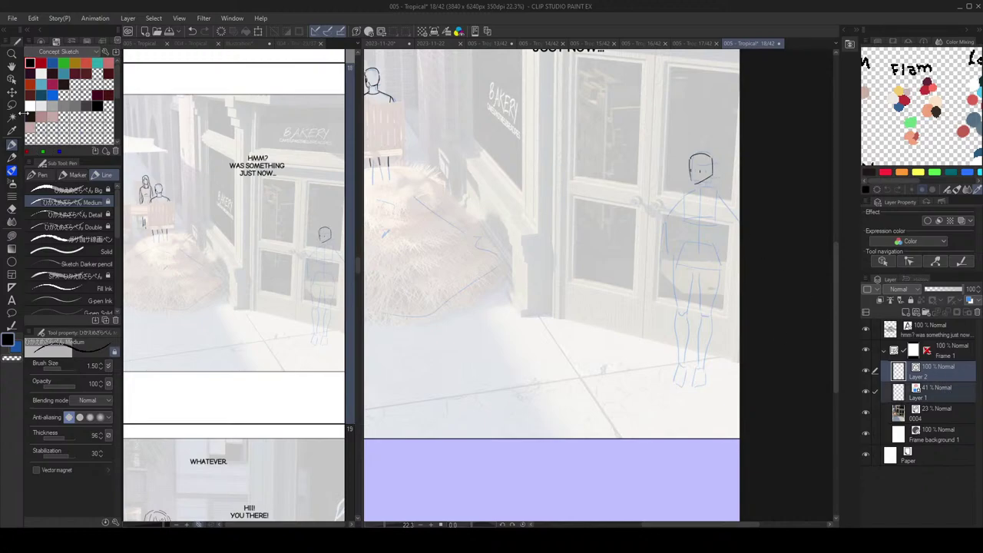
pyautogui.press('m')
pyautogui.moveTo(726, 119); pyautogui.dragTo(734, 86)
pyautogui.moveTo(726, 223); pyautogui.dragTo(714, 225)
pyautogui.hotkey('ctrl', 'd')
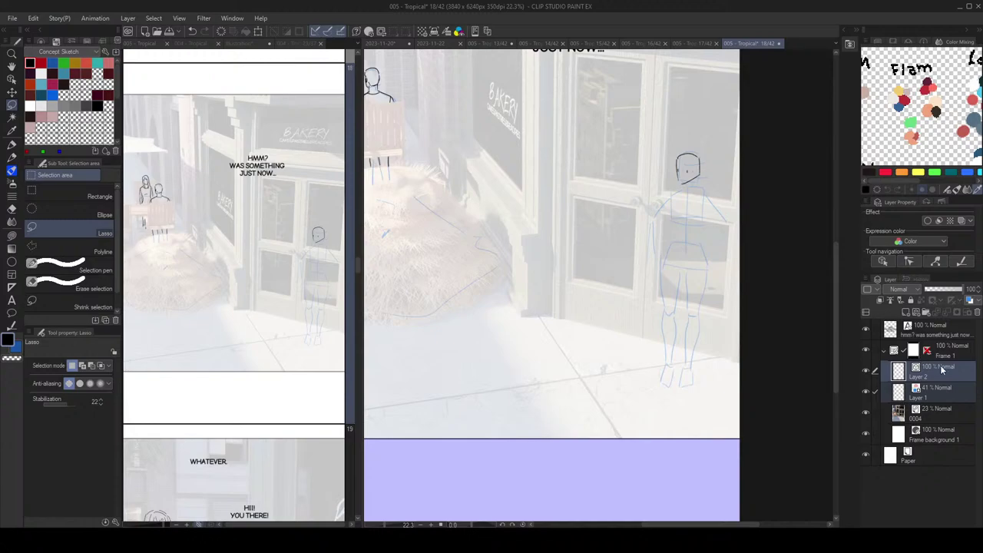
# Step: On Layer 2 alone, ink the standing figure's neck, shoulder line, near upper arm and folded forearm
pyautogui.click(943, 370)
pyautogui.moveTo(739, 297); pyautogui.dragTo(751, 308)
pyautogui.press('p')
pyautogui.moveTo(683, 188)
pyautogui.mouseDown()
pyautogui.moveTo(711, 183)
pyautogui.moveTo(717, 163)
pyautogui.moveTo(712, 173)
pyautogui.moveTo(734, 182)
pyautogui.mouseUp()
pyautogui.scroll(3, 675, 165)
pyautogui.scroll(-2, 685, 154)
pyautogui.hotkey('ctrl', 'z')
pyautogui.hotkey('ctrl', 'z')
pyautogui.moveTo(698, 147)
pyautogui.mouseDown()
pyautogui.moveTo(689, 212)
pyautogui.moveTo(727, 216)
pyautogui.mouseUp()
pyautogui.hotkey('ctrl', 'z')
pyautogui.hotkey('ctrl', 'z')
pyautogui.hotkey('ctrl', 'z')
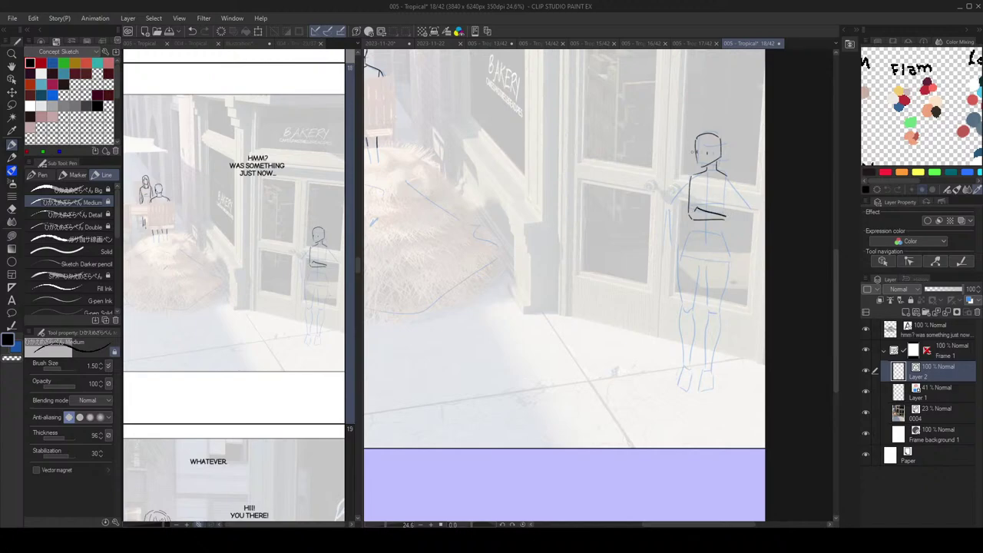
# Step: Ink the standing figure's bust outline and the side of the torso above the folded forearm
pyautogui.moveTo(698, 188)
pyautogui.mouseDown()
pyautogui.moveTo(699, 206)
pyautogui.moveTo(731, 201)
pyautogui.mouseUp()
pyautogui.hotkey('ctrl', 'z')
pyautogui.press('e')
pyautogui.press('p')
pyautogui.hotkey('ctrl', 'z')
pyautogui.moveTo(725, 185)
pyautogui.mouseDown()
pyautogui.moveTo(727, 202)
pyautogui.moveTo(726, 188)
pyautogui.moveTo(711, 191)
pyautogui.moveTo(725, 215)
pyautogui.mouseUp()
pyautogui.hotkey('ctrl', 'z')
pyautogui.hotkey('ctrl', 'z')
pyautogui.hotkey('ctrl', 'z')
pyautogui.hotkey('ctrl', 't')
pyautogui.press('Escape')
pyautogui.hotkey('ctrl', 'z')
pyautogui.scroll(-2, 766, 265)
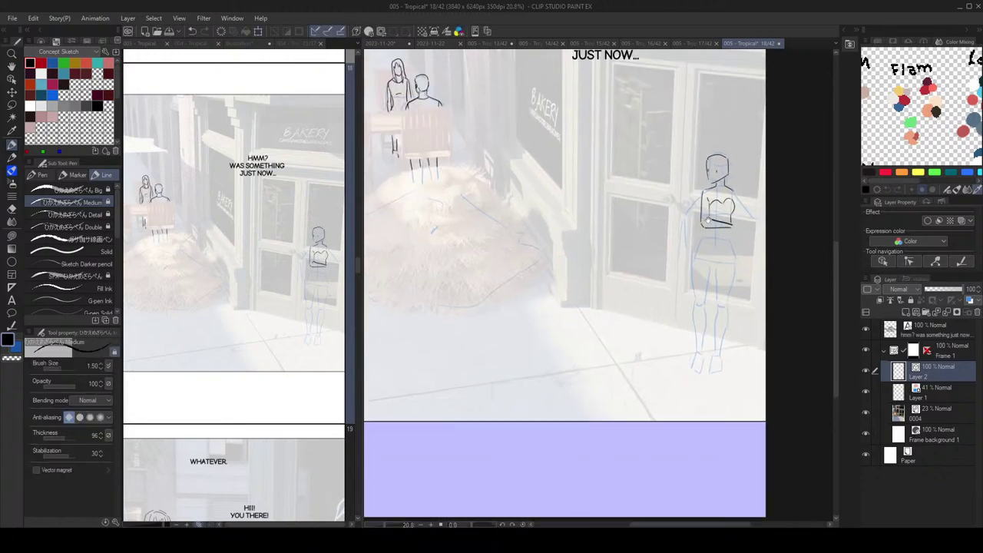
# Step: Lasso the standing figure's inked linework, cut and paste it onto a new layer, and transform it into place
pyautogui.click(11, 104)
pyautogui.moveTo(363, 104); pyautogui.dragTo(353, 110)
pyautogui.moveTo(704, 139)
pyautogui.mouseDown()
pyautogui.moveTo(749, 247)
pyautogui.moveTo(711, 146)
pyautogui.mouseUp()
pyautogui.hotkey('ctrl', 'x')
pyautogui.hotkey('ctrl', 'v')
pyautogui.hotkey('ctrl', 't')
pyautogui.click(715, 177)
pyautogui.moveTo(690, 234); pyautogui.dragTo(729, 215)
pyautogui.click(692, 253)
pyautogui.hotkey('ctrl', 't')
pyautogui.press('Return')
pyautogui.press('p')
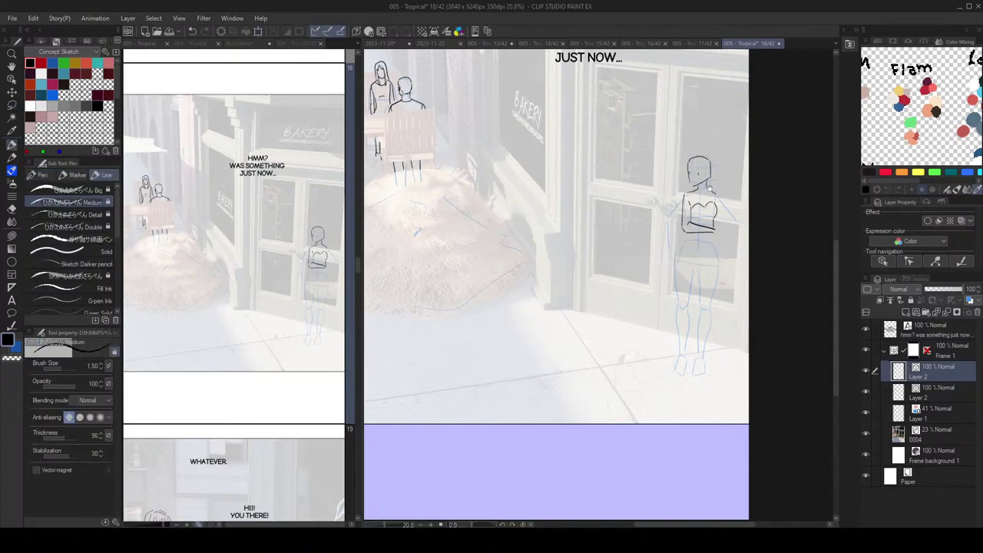
# Step: Ink the standing figure's far shoulder line and check the proportions with the canvas view flipped
pyautogui.scroll(2, 706, 185)
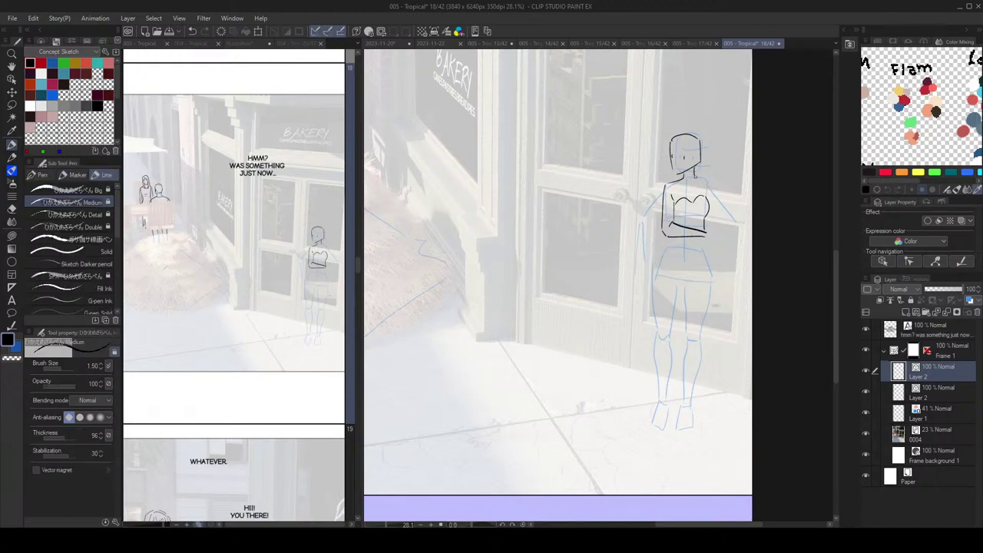
pyautogui.moveTo(700, 180); pyautogui.dragTo(709, 195)
pyautogui.hotkey('ctrl', 'z')
pyautogui.scroll(-1, 726, 204)
pyautogui.press('h')
pyautogui.press('h')
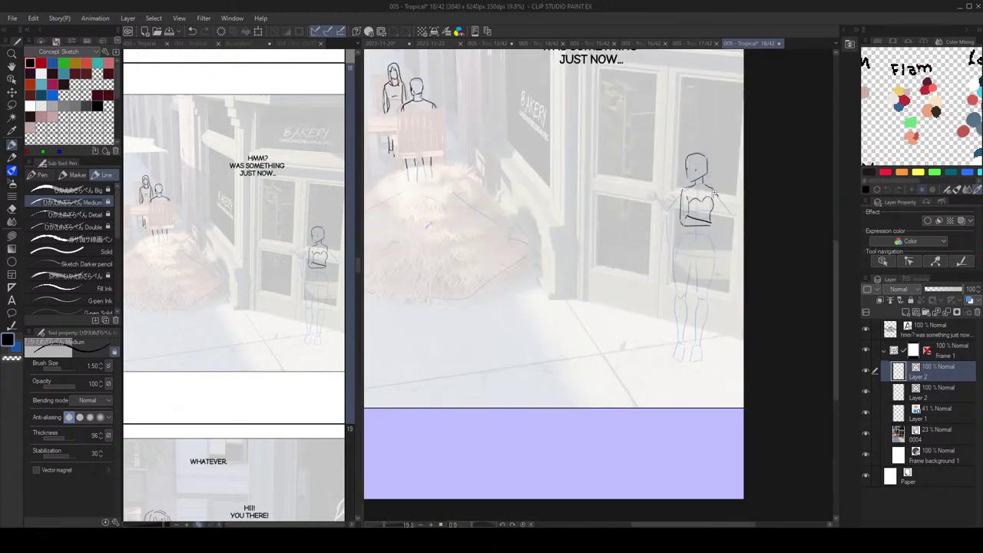
pyautogui.scroll(1, 722, 204)
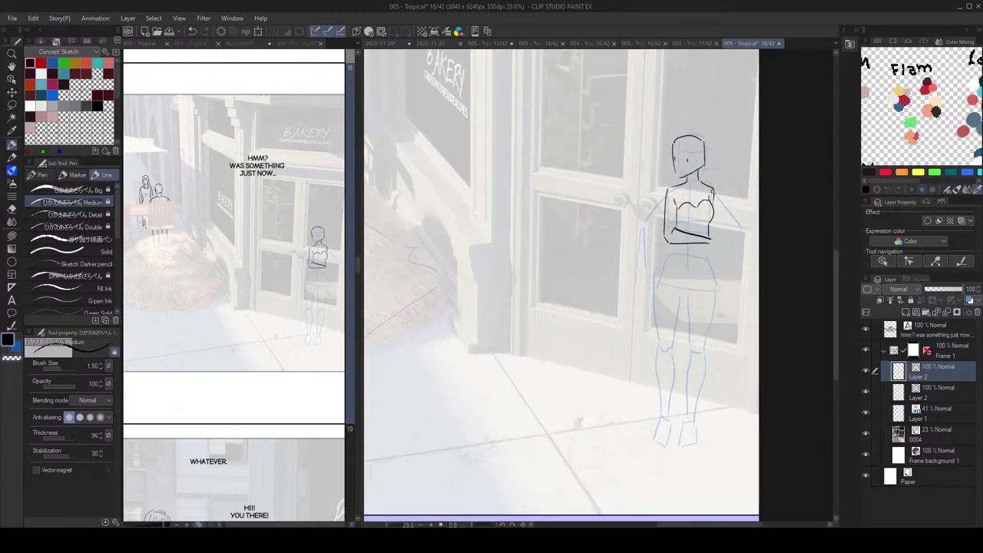
# Step: Erase and redraw parts of the bust outline on the standing figure's torso
pyautogui.press('e')
pyautogui.press('p')
pyautogui.hotkey('ctrl', 'z')
pyautogui.moveTo(681, 209); pyautogui.dragTo(676, 223)
pyautogui.scroll(-2, 723, 201)
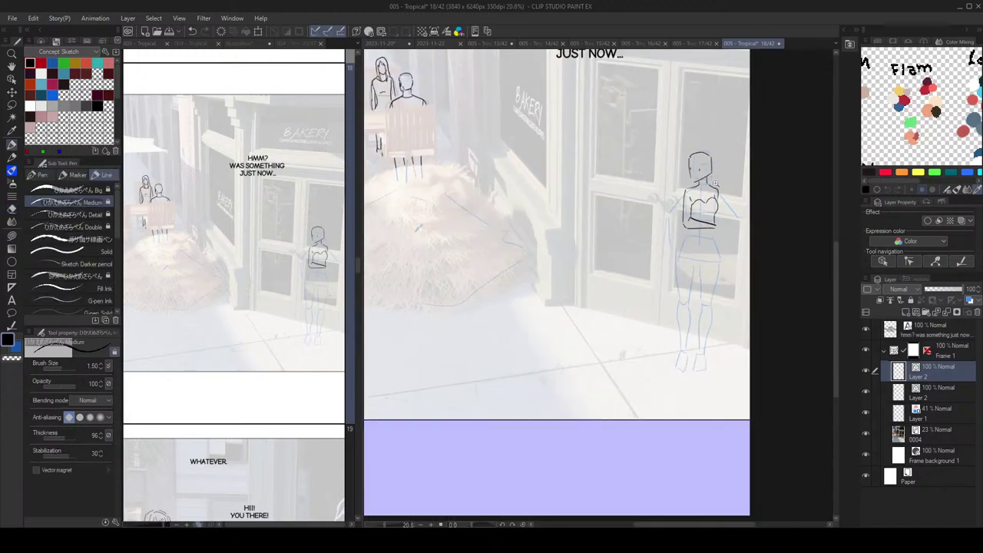
pyautogui.scroll(2, 723, 201)
pyautogui.press('e')
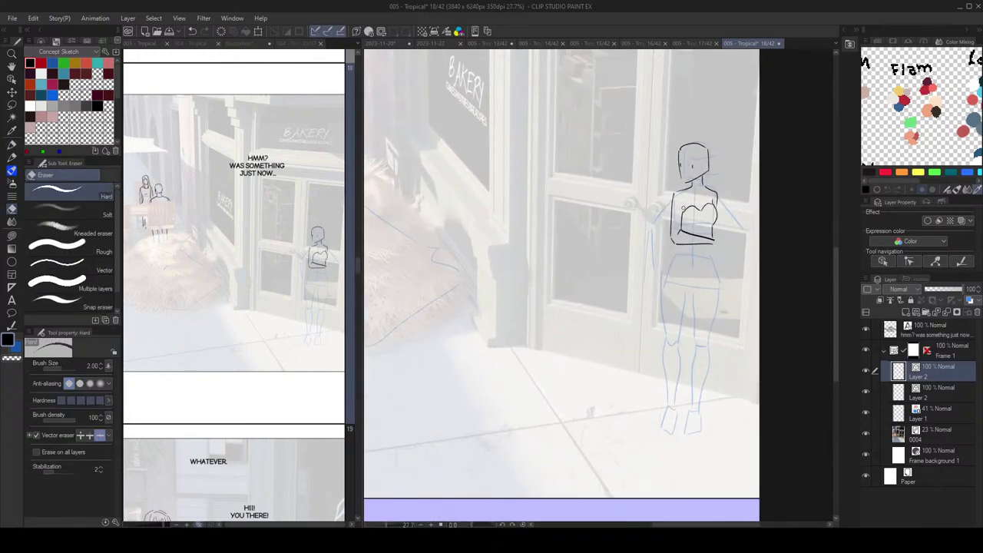
pyautogui.press('p')
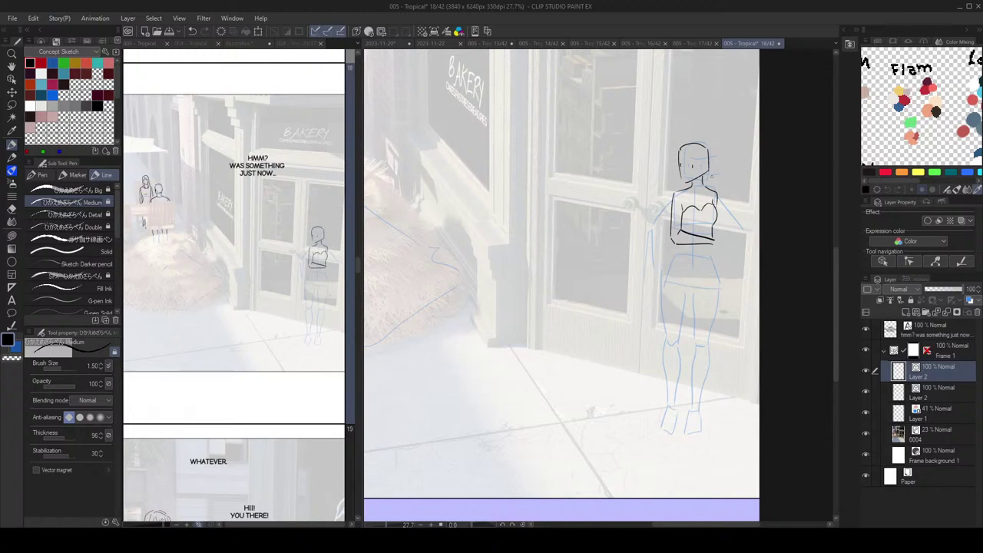
pyautogui.press('e')
pyautogui.moveTo(697, 204); pyautogui.dragTo(684, 211)
pyautogui.press('p')
pyautogui.hotkey('ctrl', 'z')
# Step: Ink the standing figure's far upper arm beside the bust
pyautogui.scroll(-4, 711, 202)
pyautogui.scroll(7, 728, 211)
pyautogui.press('h')
pyautogui.press('h')
pyautogui.press('e')
pyautogui.press('p')
pyautogui.moveTo(706, 202)
pyautogui.mouseDown()
pyautogui.moveTo(698, 210)
pyautogui.moveTo(714, 203)
pyautogui.mouseUp()
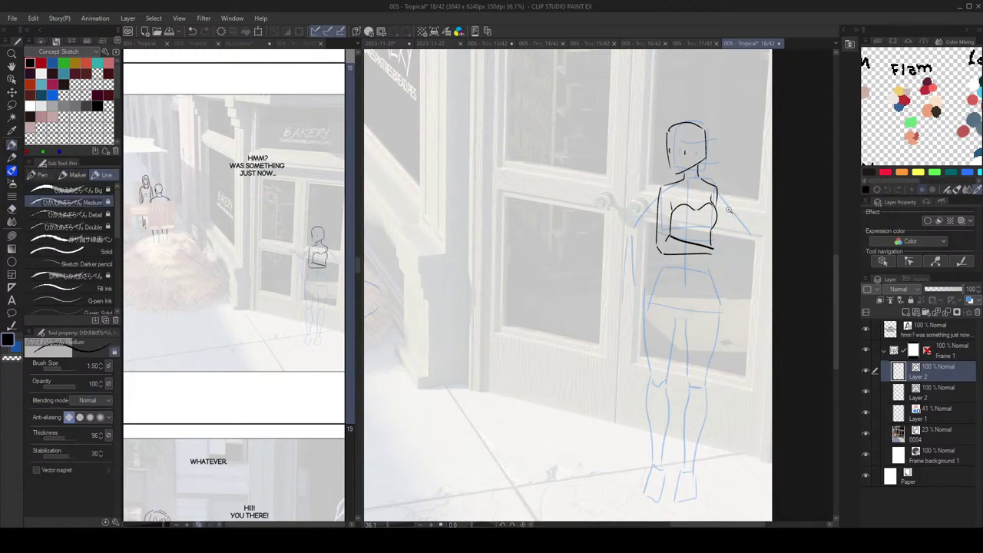
pyautogui.scroll(-2, 722, 203)
pyautogui.scroll(1, 721, 202)
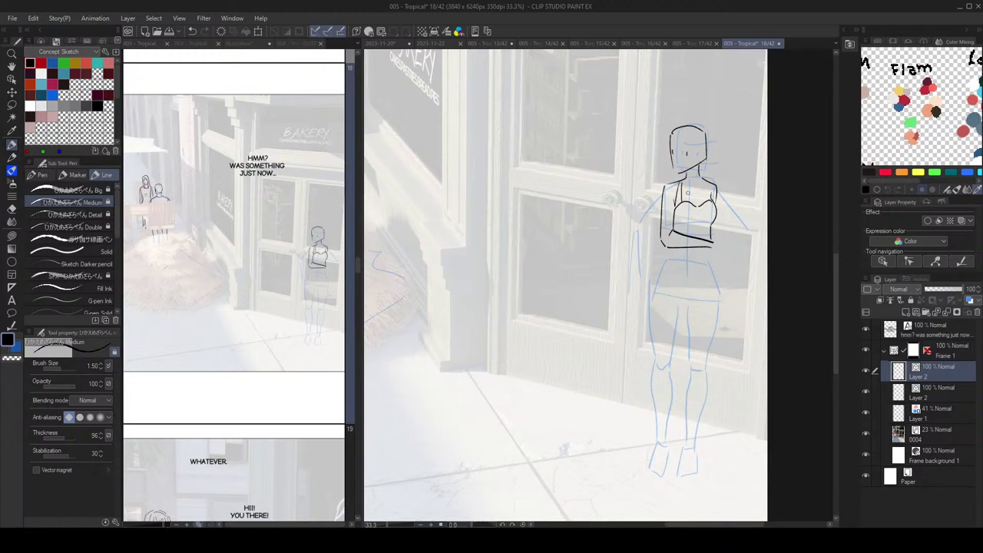
# Step: Ink the neckline and the straps of the standing figure's top
pyautogui.moveTo(678, 183)
pyautogui.mouseDown()
pyautogui.moveTo(679, 204)
pyautogui.moveTo(724, 195)
pyautogui.moveTo(713, 204)
pyautogui.moveTo(689, 159)
pyautogui.mouseUp()
pyautogui.hotkey('ctrl', 'z')
pyautogui.hotkey('ctrl', 'z')
pyautogui.hotkey('ctrl', 'z')
pyautogui.keyDown('ctrl'); pyautogui.click(713, 202); pyautogui.keyUp('ctrl')
pyautogui.hotkey('ctrl', 'z')
pyautogui.scroll(-2, 702, 181)
pyautogui.scroll(-1, 707, 185)
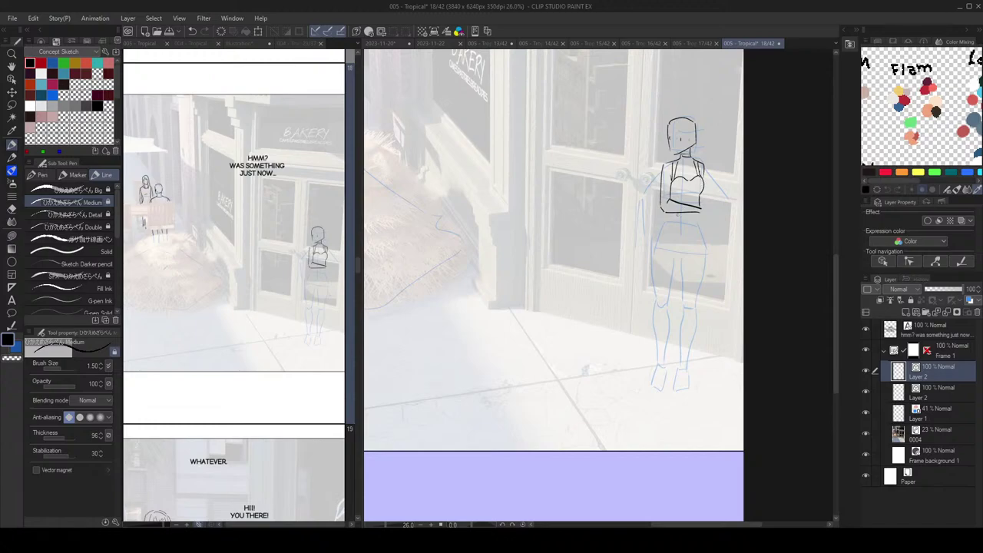
# Step: Clean up the folded forearm and elbow with the eraser, and redraw the near upper arm with a smoother line
pyautogui.moveTo(665, 210); pyautogui.dragTo(696, 212)
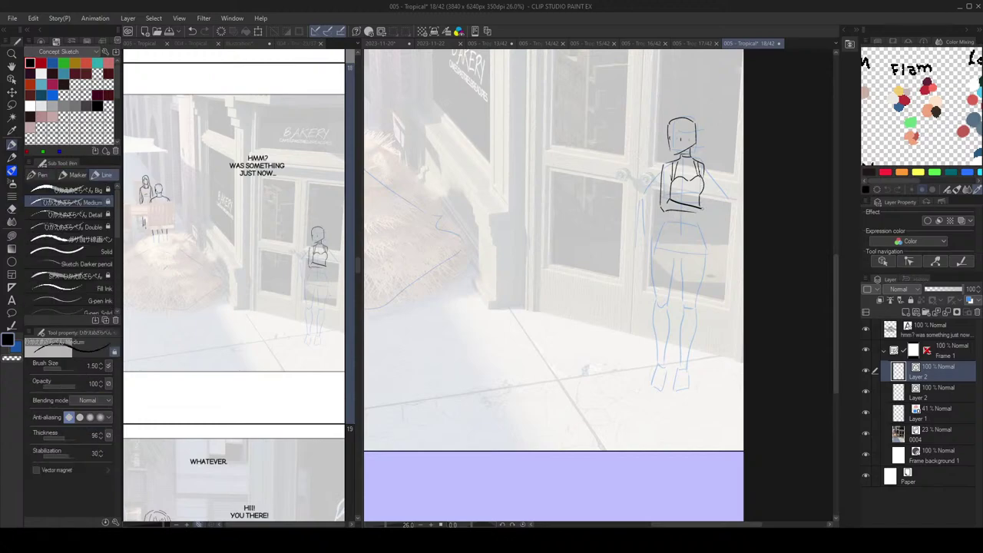
pyautogui.press('e')
pyautogui.click(664, 207)
pyautogui.press('p')
pyautogui.scroll(-3, 695, 187)
pyautogui.scroll(3, 691, 178)
pyautogui.press('e')
pyautogui.click(666, 191)
pyautogui.press('p')
pyautogui.moveTo(667, 171); pyautogui.dragTo(665, 209)
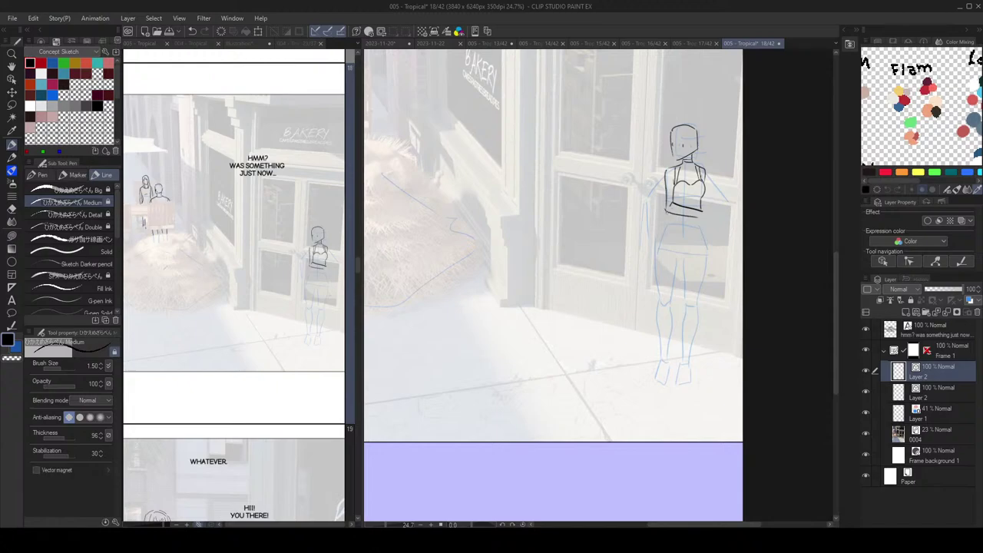
pyautogui.scroll(-3, 711, 186)
pyautogui.scroll(2, 714, 182)
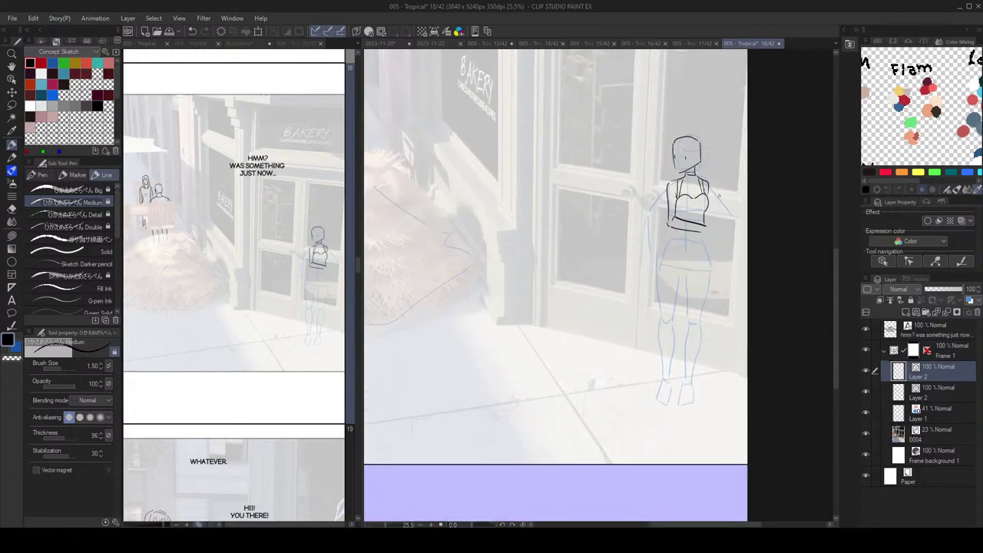
# Step: Ink the standing figure's waist, hip and thigh lines below the folded arms
pyautogui.moveTo(719, 202)
pyautogui.mouseDown()
pyautogui.moveTo(717, 189)
pyautogui.moveTo(660, 232)
pyautogui.moveTo(674, 247)
pyautogui.mouseUp()
pyautogui.hotkey('ctrl', 'z')
pyautogui.hotkey('ctrl', 'z')
pyautogui.hotkey('ctrl', 'z')
pyautogui.moveTo(669, 211)
pyautogui.mouseDown()
pyautogui.moveTo(659, 248)
pyautogui.moveTo(683, 206)
pyautogui.moveTo(669, 259)
pyautogui.moveTo(679, 253)
pyautogui.mouseUp()
pyautogui.scroll(-2, 696, 236)
pyautogui.hotkey('ctrl', 'z')
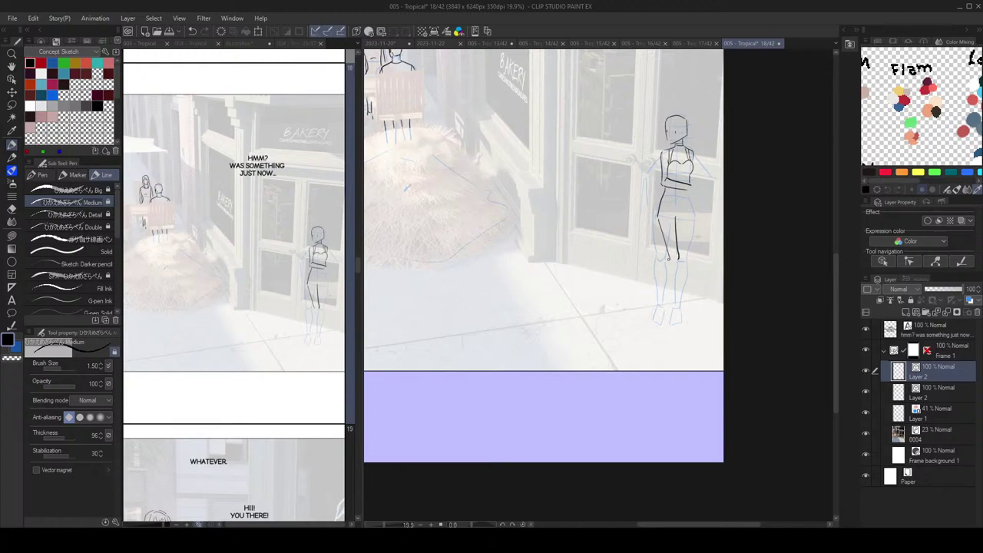
# Step: Rework the inner thigh line, and ink the bent knee, calf and foot of the standing figure's near leg
pyautogui.hotkey('ctrl', 'z')
pyautogui.moveTo(676, 219); pyautogui.dragTo(679, 256)
pyautogui.hotkey('ctrl', 'z')
pyautogui.moveTo(677, 221)
pyautogui.mouseDown()
pyautogui.moveTo(680, 257)
pyautogui.moveTo(664, 296)
pyautogui.mouseUp()
pyautogui.moveTo(670, 258); pyautogui.dragTo(659, 295)
pyautogui.moveTo(663, 297); pyautogui.dragTo(663, 321)
pyautogui.hotkey('ctrl', 'z')
pyautogui.hotkey('ctrl', 'z')
pyautogui.hotkey('ctrl', 'z')
pyautogui.moveTo(664, 297)
pyautogui.mouseDown()
pyautogui.moveTo(655, 313)
pyautogui.moveTo(666, 318)
pyautogui.mouseUp()
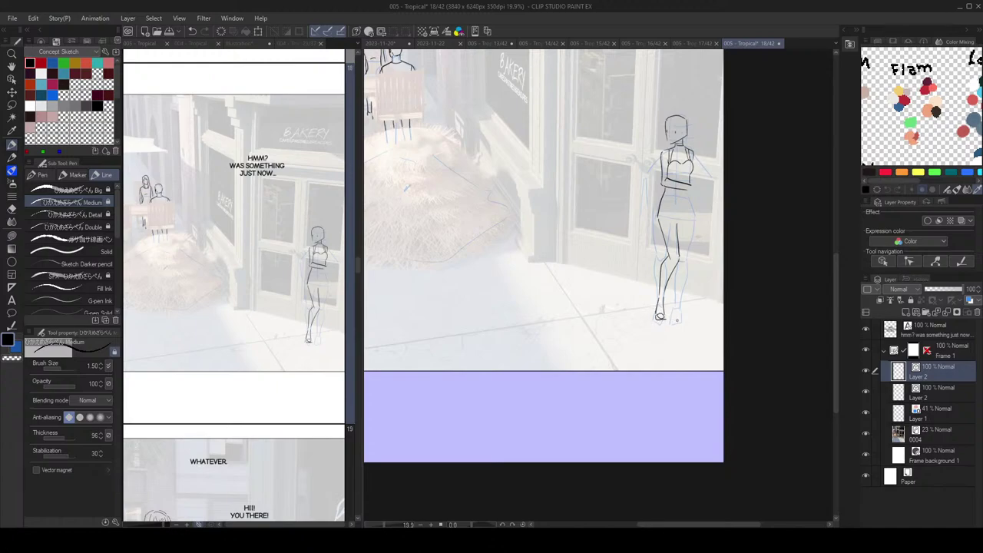
pyautogui.press('e')
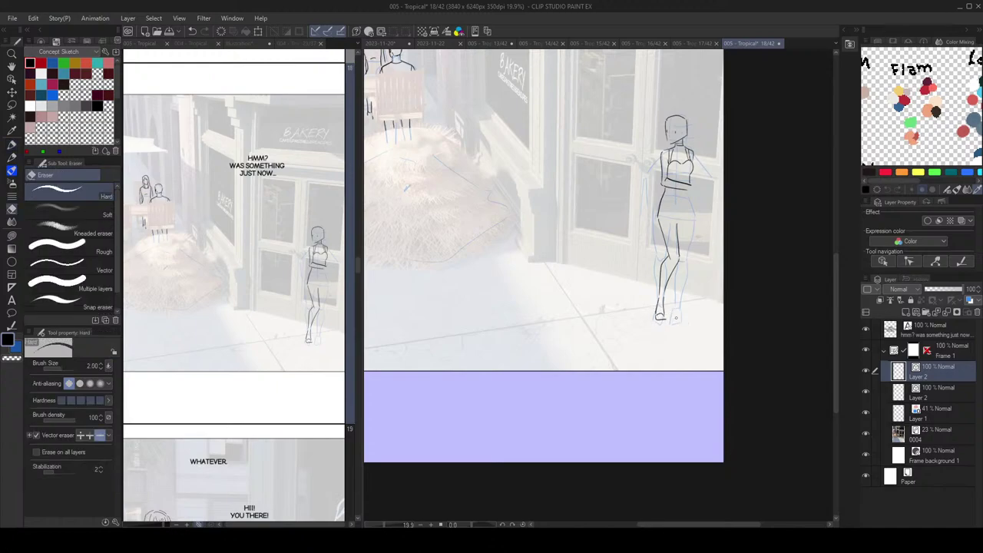
pyautogui.press('p')
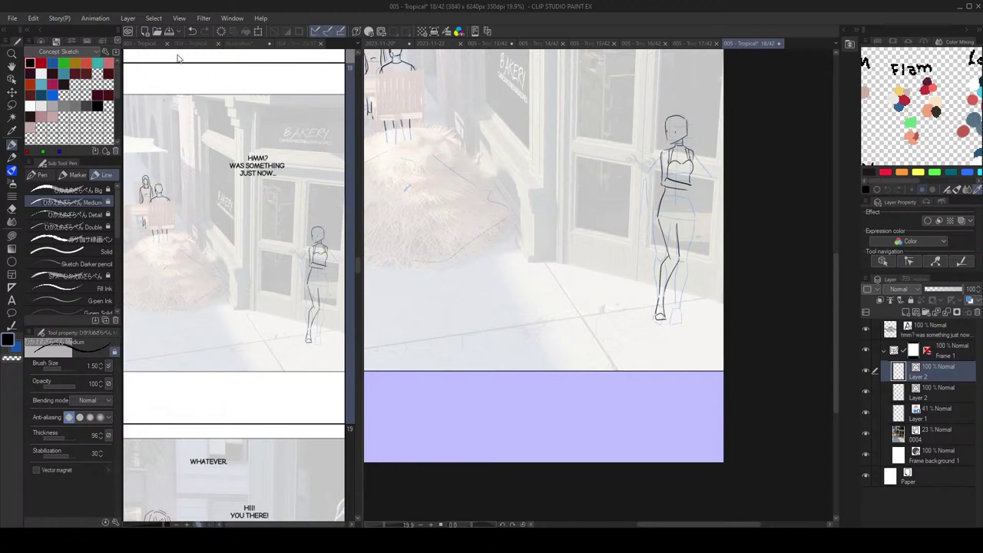
# Step: In the 004 - Tropical document, find the panel of the leaping character as a reference for her sandals
pyautogui.click(188, 43)
pyautogui.scroll(-3, 261, 276)
pyautogui.scroll(-3, 281, 297)
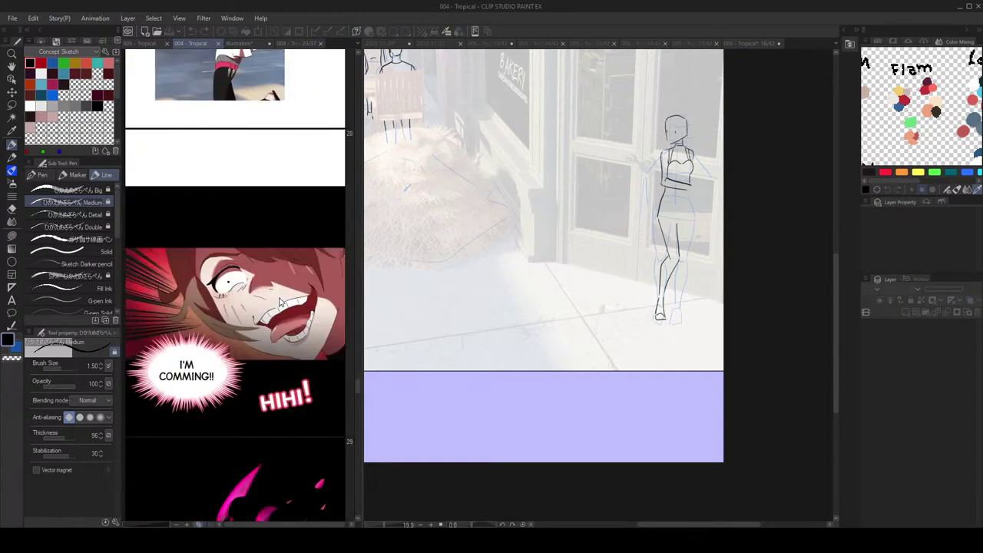
pyautogui.scroll(3, 296, 311)
pyautogui.scroll(-6, 296, 311)
pyautogui.scroll(-3, 289, 346)
pyautogui.scroll(5, 289, 346)
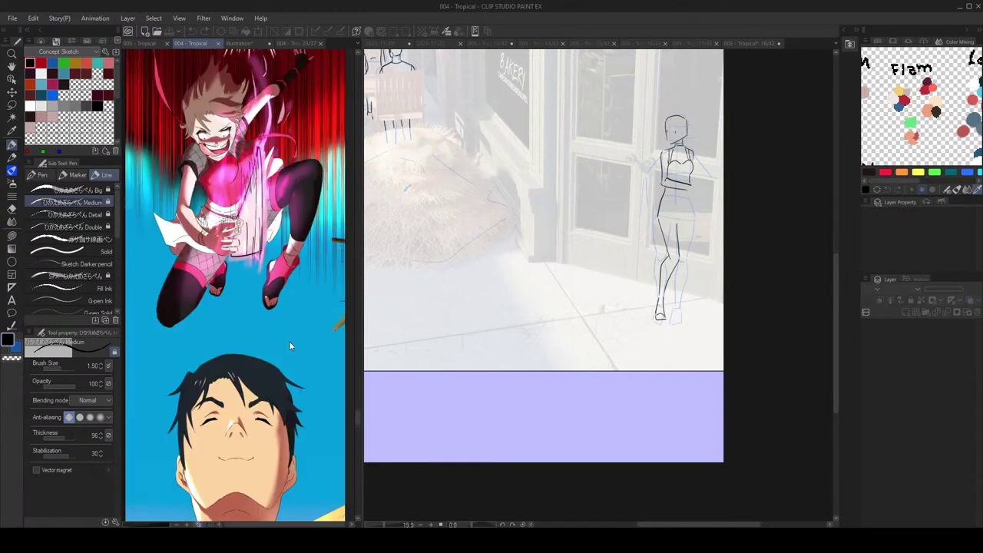
# Step: Back in the 005 - Tropical page, erase the toe line of the inked foot and redraw it as a sandal with a sole and ankle strap
pyautogui.click(412, 313)
pyautogui.scroll(2, 675, 314)
pyautogui.moveTo(690, 296); pyautogui.dragTo(690, 294)
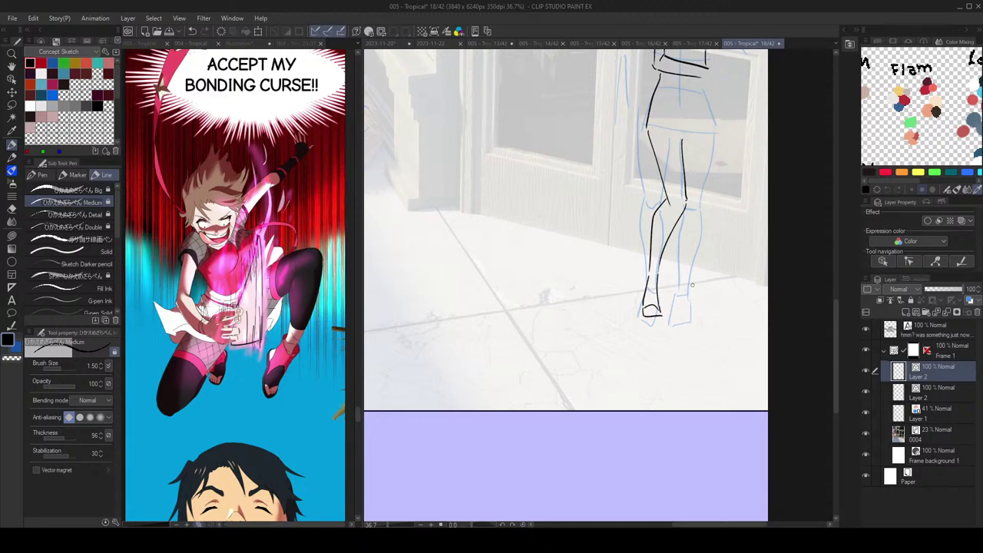
pyautogui.press('e')
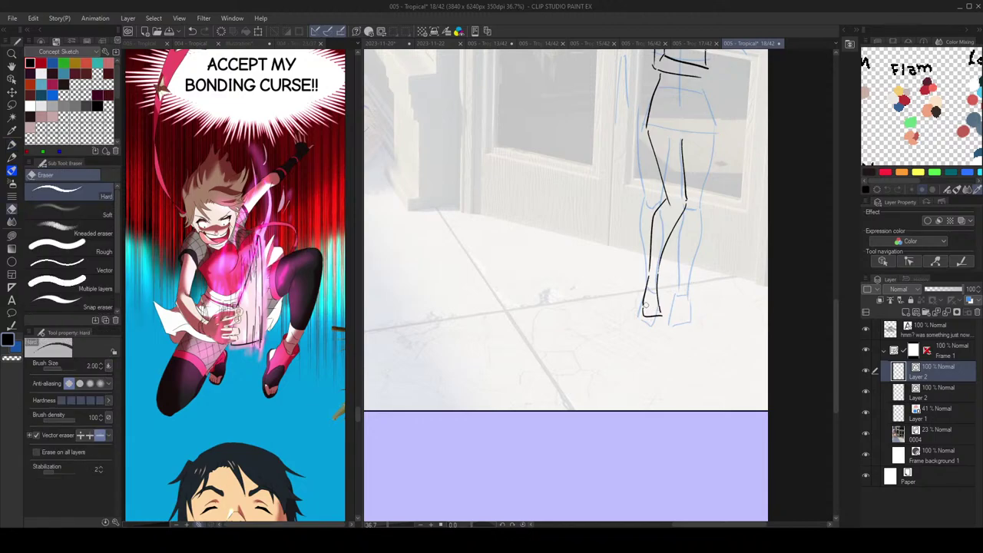
pyautogui.press('p')
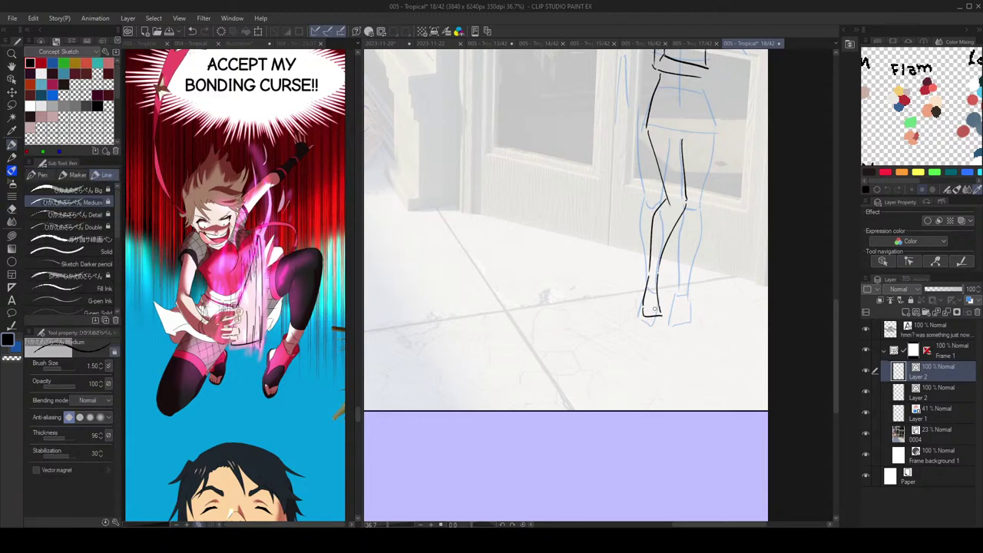
pyautogui.scroll(-2, 670, 299)
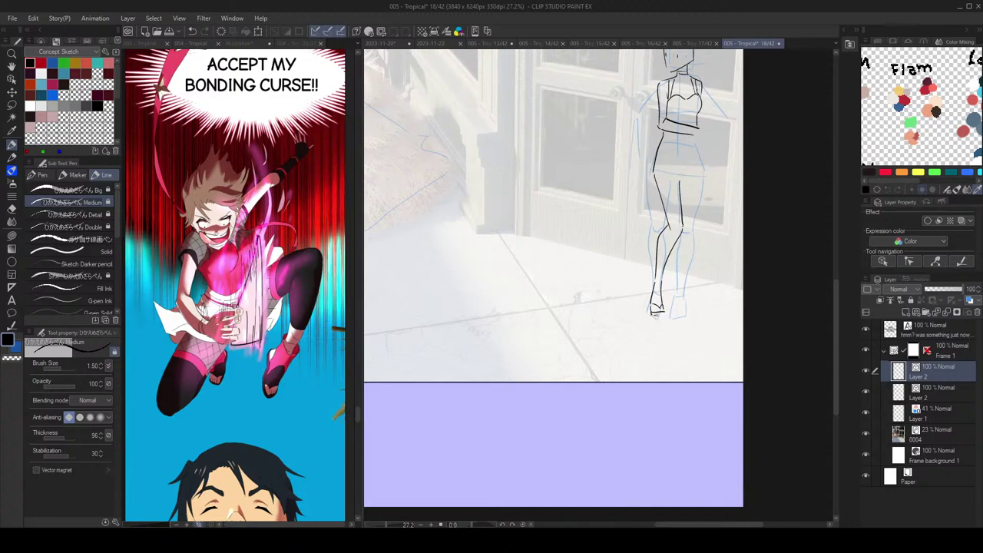
pyautogui.moveTo(669, 307); pyautogui.dragTo(674, 318)
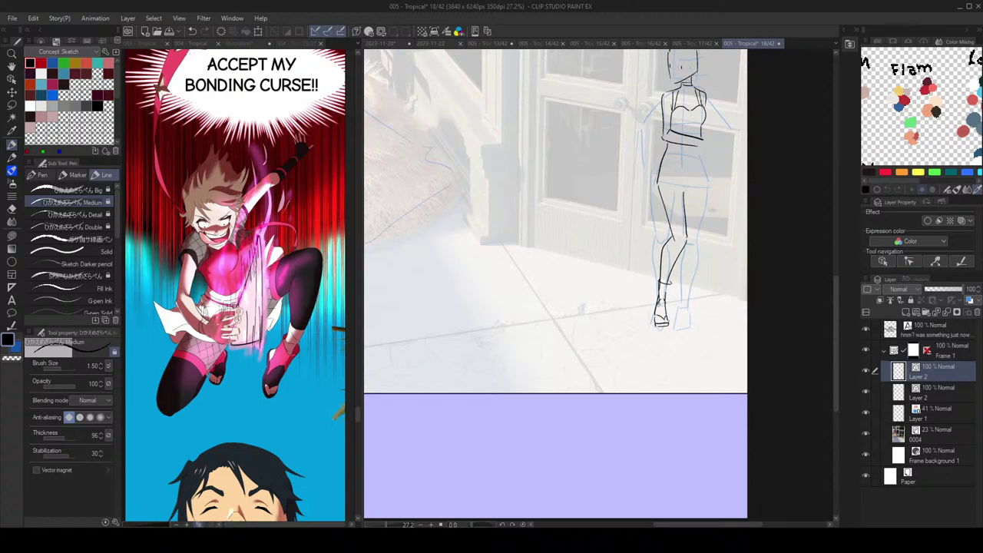
# Step: Ink the outer thigh line and the inner calf line of the standing figure's second leg
pyautogui.scroll(-5, 692, 273)
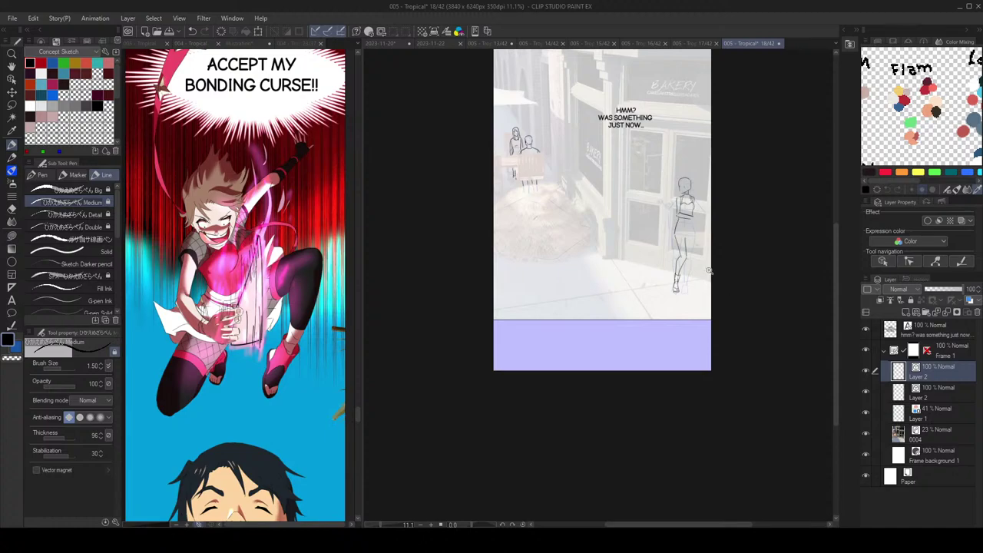
pyautogui.scroll(5, 688, 248)
pyautogui.moveTo(726, 244); pyautogui.dragTo(712, 269)
pyautogui.scroll(-2, 712, 270)
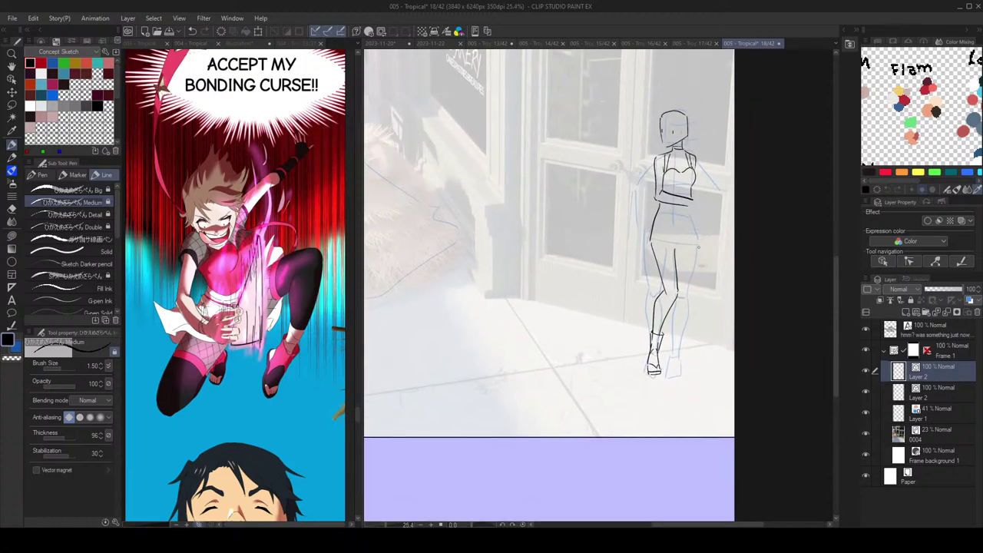
pyautogui.moveTo(696, 246); pyautogui.dragTo(687, 298)
pyautogui.hotkey('ctrl', 'z')
pyautogui.moveTo(696, 247); pyautogui.dragTo(673, 359)
pyautogui.hotkey('ctrl', 'z')
pyautogui.moveTo(676, 300); pyautogui.dragTo(675, 358)
pyautogui.hotkey('ctrl', 'z')
pyautogui.moveTo(675, 313); pyautogui.dragTo(673, 358)
# Step: Clean up below the second knee, redraw the outer calf line and outline the foot
pyautogui.press('e')
pyautogui.click(689, 303)
pyautogui.press('p')
pyautogui.moveTo(687, 297); pyautogui.dragTo(682, 355)
pyautogui.hotkey('ctrl', 'z')
pyautogui.moveTo(686, 298); pyautogui.dragTo(680, 356)
pyautogui.hotkey('ctrl', 'z')
pyautogui.hotkey('ctrl', 'z')
pyautogui.moveTo(687, 298); pyautogui.dragTo(681, 360)
pyautogui.press('e')
pyautogui.press('p')
pyautogui.moveTo(675, 322); pyautogui.dragTo(672, 360)
pyautogui.moveTo(669, 361); pyautogui.dragTo(680, 373)
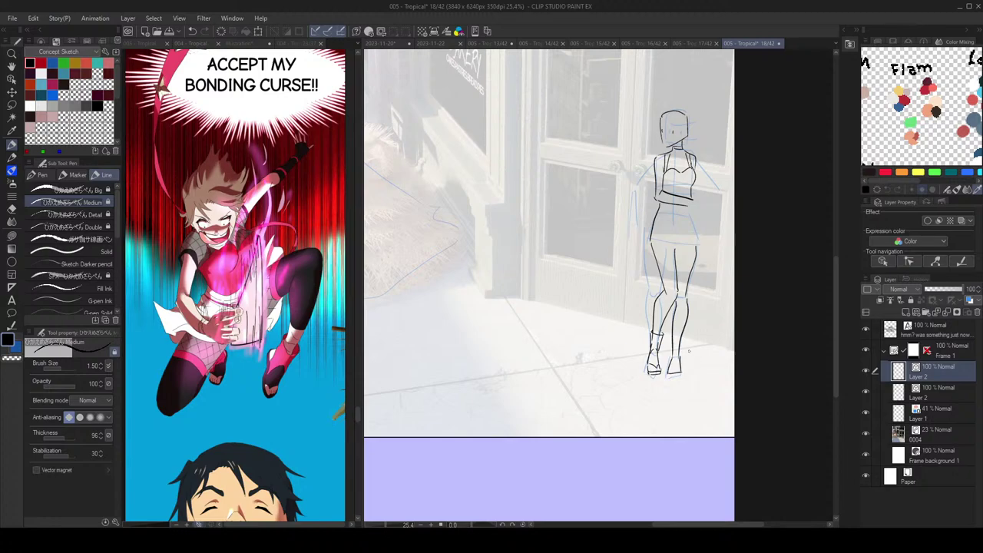
# Step: Ink flared ankle cuffs on both legs and detail the second foot as a sandal with a sole and straps
pyautogui.moveTo(671, 338); pyautogui.dragTo(684, 340)
pyautogui.hotkey('ctrl', 'z')
pyautogui.hotkey('ctrl', 'z')
pyautogui.hotkey('ctrl', 'z')
pyautogui.moveTo(671, 338); pyautogui.dragTo(681, 374)
pyautogui.hotkey('ctrl', 'z')
pyautogui.moveTo(719, 345)
pyautogui.mouseDown()
pyautogui.moveTo(712, 322)
pyautogui.moveTo(752, 326)
pyautogui.moveTo(692, 320)
pyautogui.moveTo(674, 359)
pyautogui.mouseUp()
pyautogui.press('e')
pyautogui.click(681, 333)
pyautogui.press('p')
pyautogui.press('e')
pyautogui.click(675, 347)
pyautogui.press('p')
pyautogui.moveTo(683, 323); pyautogui.dragTo(673, 359)
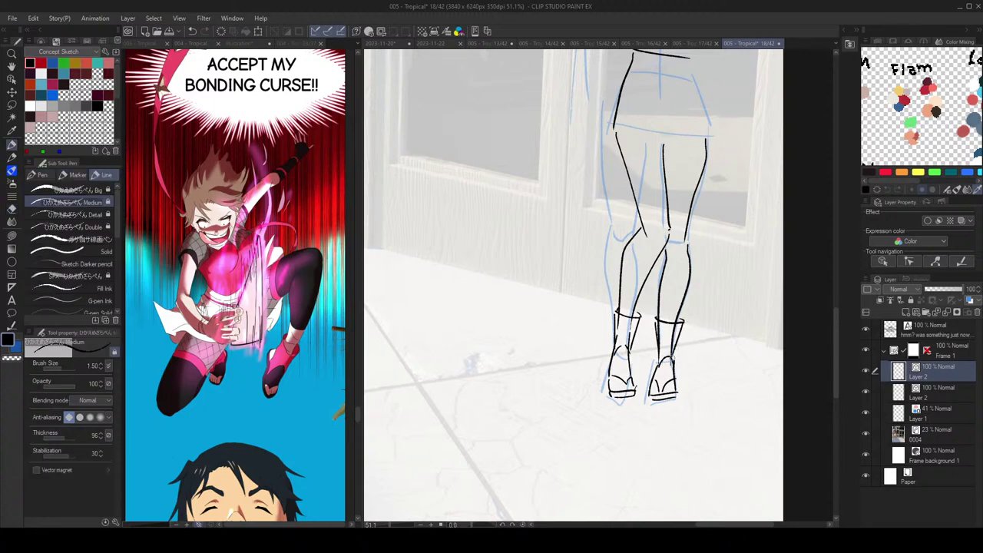
# Step: Rework the ankle lines beneath the second leg's cuff and erase the surplus lines inside the cuffs
pyautogui.hotkey('ctrl', 'z')
pyautogui.moveTo(682, 324); pyautogui.dragTo(674, 359)
pyautogui.press('e')
pyautogui.click(658, 331)
pyautogui.press('p')
pyautogui.moveTo(655, 320); pyautogui.dragTo(659, 361)
pyautogui.hotkey('ctrl', 'z')
pyautogui.hotkey('ctrl', 'z')
pyautogui.press('e')
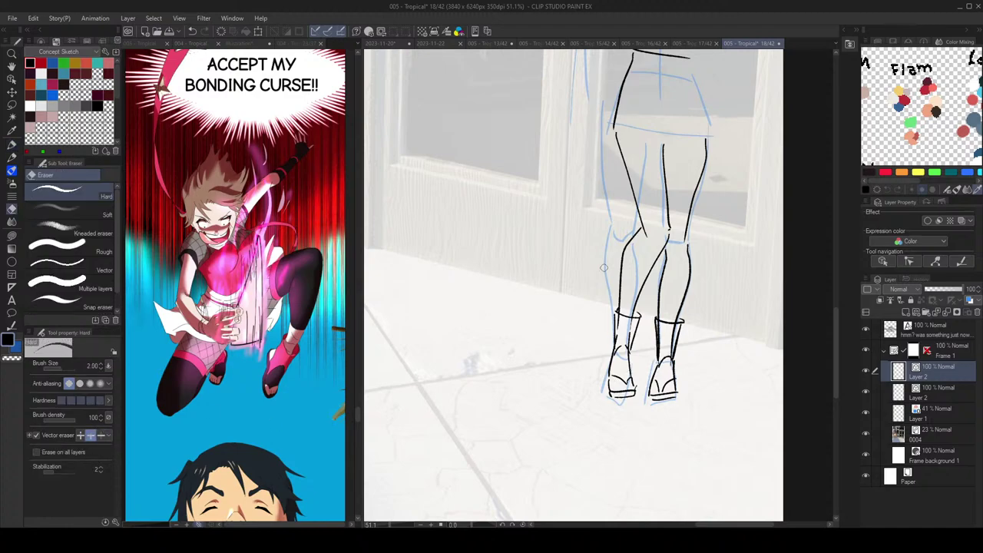
pyautogui.click(659, 323)
pyautogui.click(677, 328)
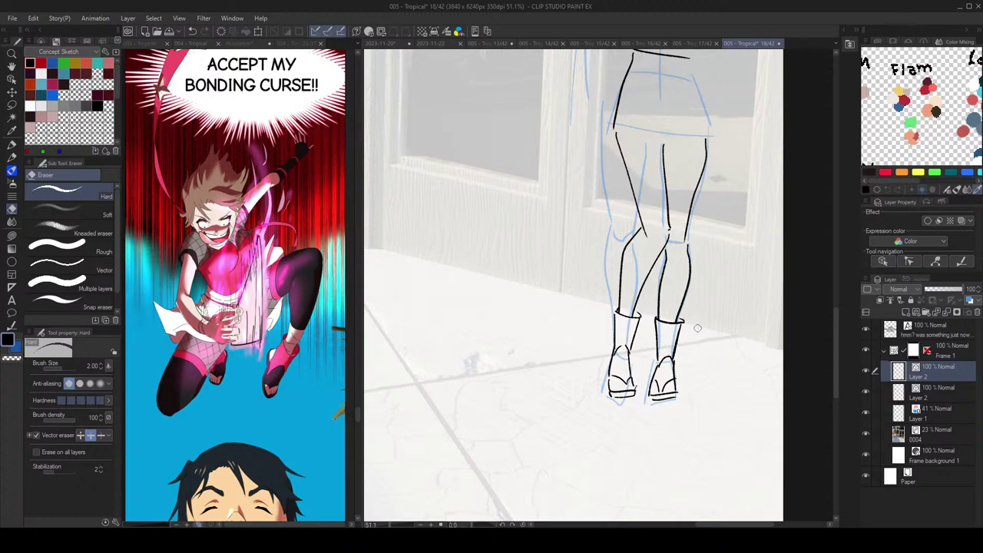
# Step: Set the vector eraser to remove whole lines and rework the side line of the second boot
pyautogui.press('p')
pyautogui.moveTo(709, 313); pyautogui.dragTo(715, 319)
pyautogui.press('e')
pyautogui.click(101, 435)
pyautogui.press('p')
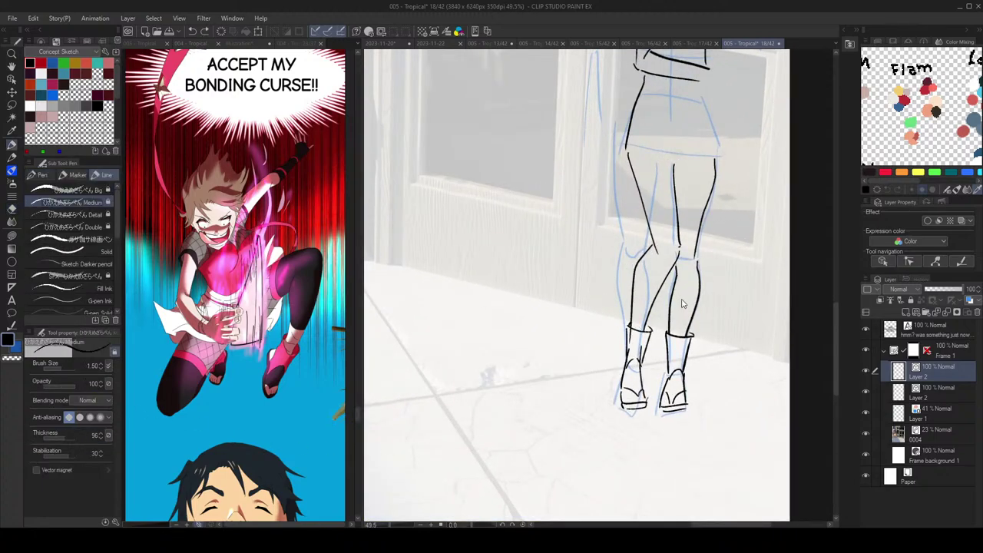
pyautogui.moveTo(687, 338)
pyautogui.mouseDown()
pyautogui.moveTo(681, 370)
pyautogui.moveTo(668, 378)
pyautogui.moveTo(679, 338)
pyautogui.moveTo(639, 343)
pyautogui.moveTo(649, 325)
pyautogui.moveTo(618, 321)
pyautogui.moveTo(628, 365)
pyautogui.moveTo(650, 347)
pyautogui.moveTo(643, 365)
pyautogui.mouseUp()
pyautogui.press('e')
pyautogui.press('p')
pyautogui.hotkey('ctrl', 'z')
# Step: Erase and retry the second boot's shaft lines between the cuff and the foot
pyautogui.press('e')
pyautogui.press('p')
pyautogui.press('e')
pyautogui.press('p')
pyautogui.press('e')
pyautogui.moveTo(671, 330)
pyautogui.mouseDown()
pyautogui.moveTo(665, 336)
pyautogui.moveTo(693, 342)
pyautogui.moveTo(669, 374)
pyautogui.mouseUp()
pyautogui.press('p')
pyautogui.hotkey('ctrl', 'z')
pyautogui.hotkey('ctrl', 'z')
pyautogui.hotkey('ctrl', 'z')
pyautogui.press('e')
pyautogui.moveTo(694, 336)
pyautogui.mouseDown()
pyautogui.moveTo(681, 376)
pyautogui.moveTo(706, 347)
pyautogui.moveTo(705, 355)
pyautogui.moveTo(687, 355)
pyautogui.moveTo(689, 377)
pyautogui.moveTo(673, 357)
pyautogui.moveTo(666, 373)
pyautogui.moveTo(654, 350)
pyautogui.mouseUp()
pyautogui.press('p')
pyautogui.hotkey('ctrl', 'z')
# Step: Ink straight side lines on both boots from the cuffs down to the soles
pyautogui.scroll(-5, 716, 337)
pyautogui.scroll(4, 717, 339)
pyautogui.hotkey('ctrl', 'z')
pyautogui.press('e')
pyautogui.press('p')
pyautogui.press('e')
pyautogui.press('p')
pyautogui.press('e')
pyautogui.press('p')
pyautogui.hotkey('ctrl', 'z')
pyautogui.press('e')
pyautogui.press('p')
pyautogui.scroll(-3, 682, 339)
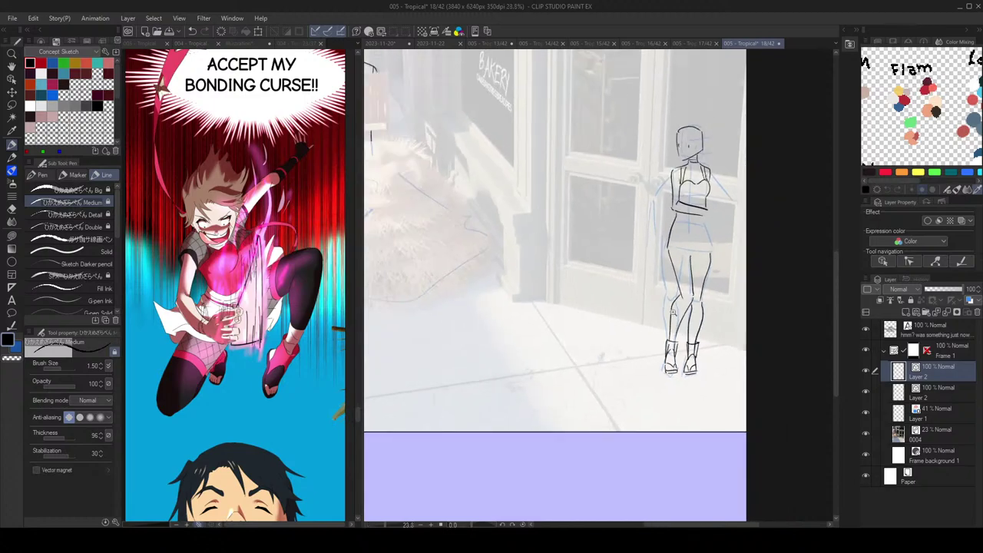
# Step: Erase the leftover ankle lines inside both boots, then delete and redraw the near boot's instep curve
pyautogui.scroll(4, 715, 352)
pyautogui.press('e')
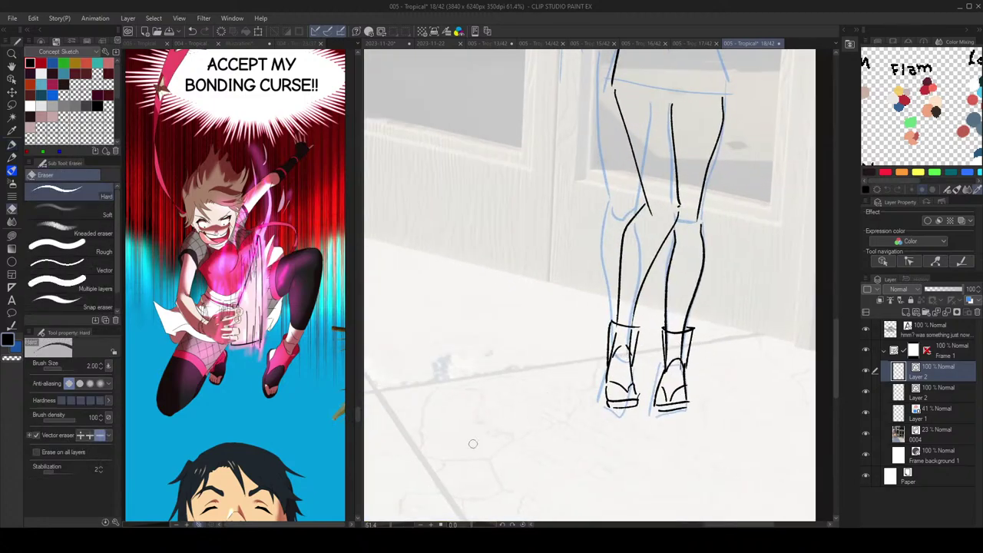
pyautogui.moveTo(619, 332); pyautogui.dragTo(613, 338)
pyautogui.moveTo(627, 338)
pyautogui.mouseDown()
pyautogui.moveTo(688, 340)
pyautogui.moveTo(677, 368)
pyautogui.mouseUp()
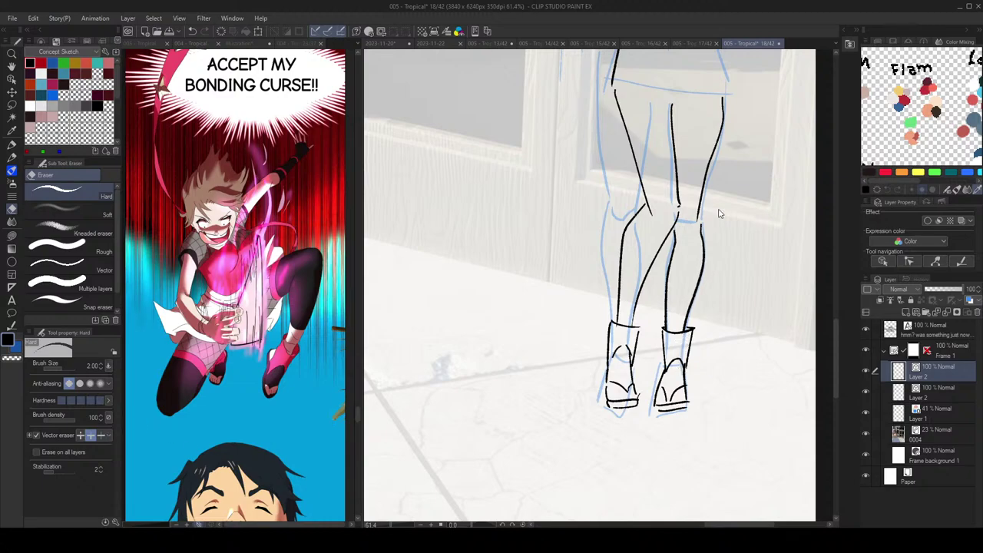
pyautogui.click(100, 436)
pyautogui.click(628, 352)
pyautogui.press('p')
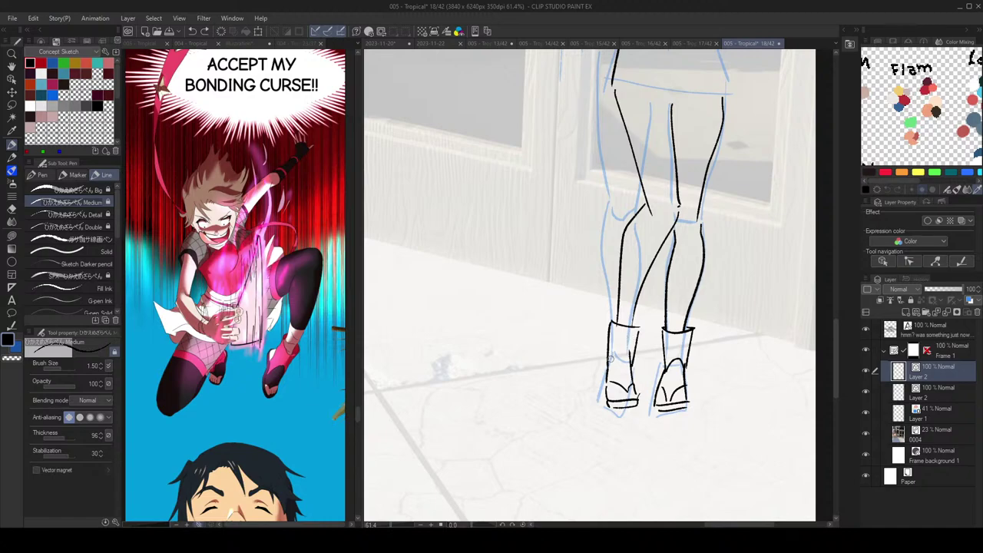
pyautogui.moveTo(613, 359); pyautogui.dragTo(633, 358)
pyautogui.scroll(-4, 668, 336)
pyautogui.scroll(2, 698, 307)
pyautogui.moveTo(722, 253)
pyautogui.mouseDown()
pyautogui.moveTo(716, 313)
pyautogui.moveTo(688, 286)
pyautogui.mouseUp()
pyautogui.scroll(-1, 716, 311)
pyautogui.scroll(2, 716, 304)
pyautogui.press('e')
pyautogui.press('p')
pyautogui.scroll(-3, 672, 349)
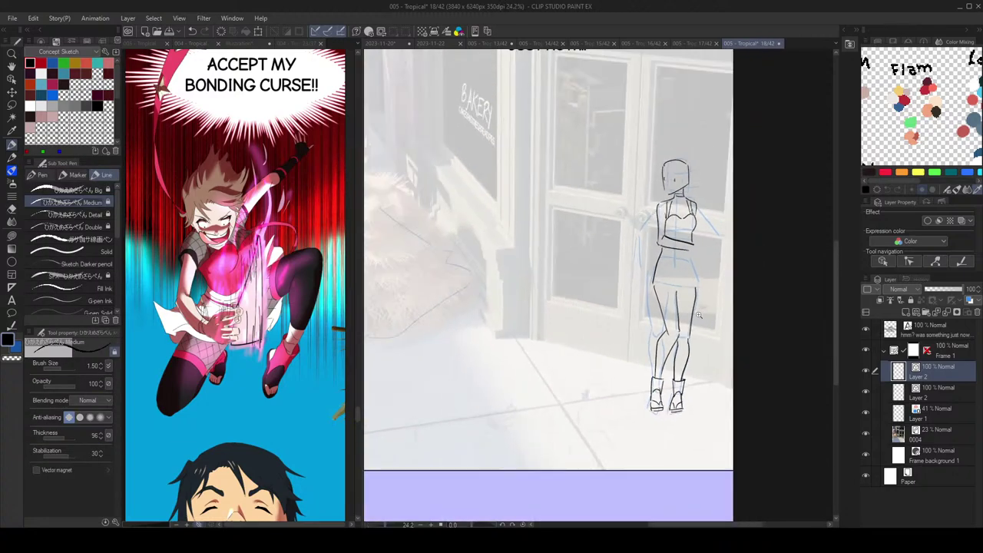
pyautogui.scroll(2, 680, 342)
pyautogui.scroll(1, 698, 345)
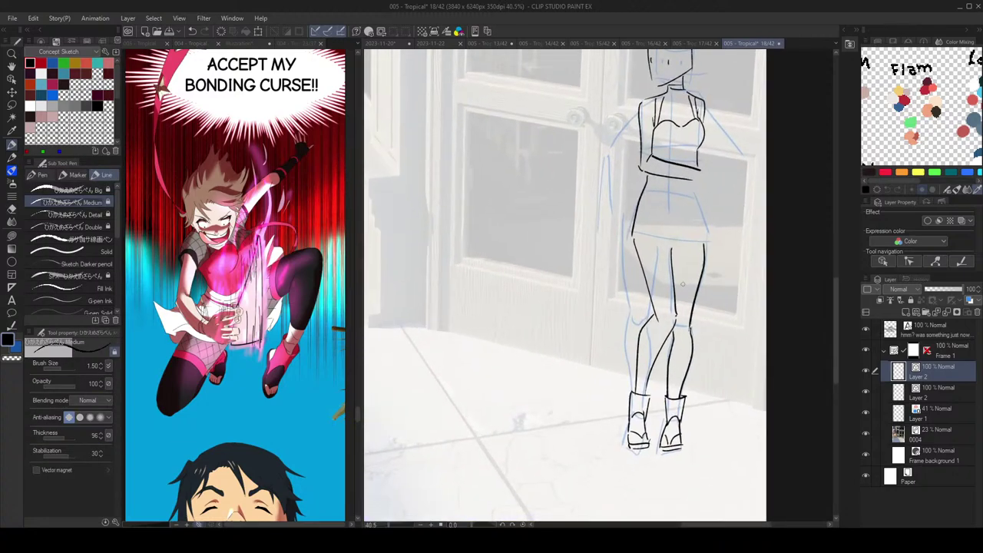
pyautogui.scroll(-3, 665, 328)
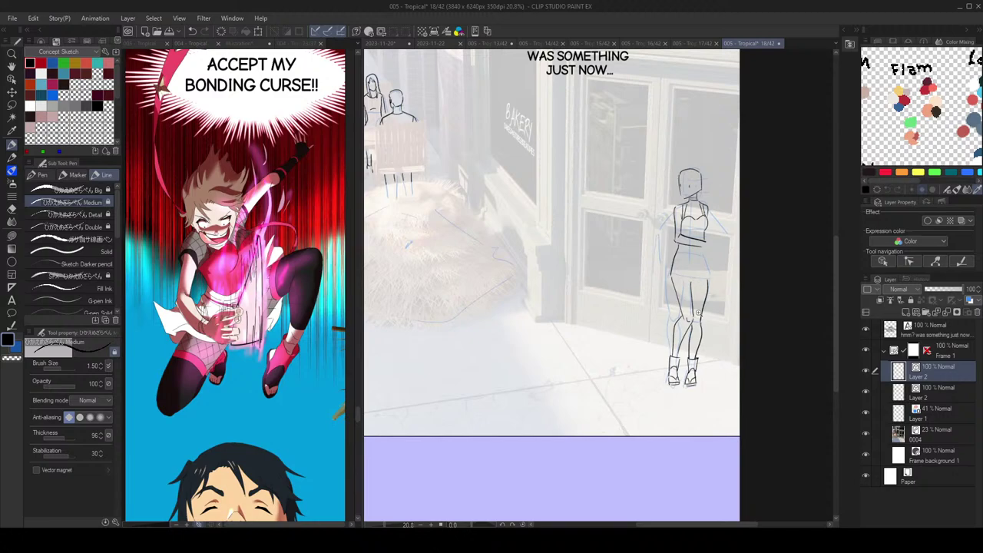
# Step: Ink the second forearm's line descending past the folded arm and redraw the folded forearm's upper line
pyautogui.scroll(2, 699, 315)
pyautogui.moveTo(731, 270); pyautogui.dragTo(723, 297)
pyautogui.scroll(-1, 723, 316)
pyautogui.scroll(-1, 710, 296)
pyautogui.scroll(2, 730, 260)
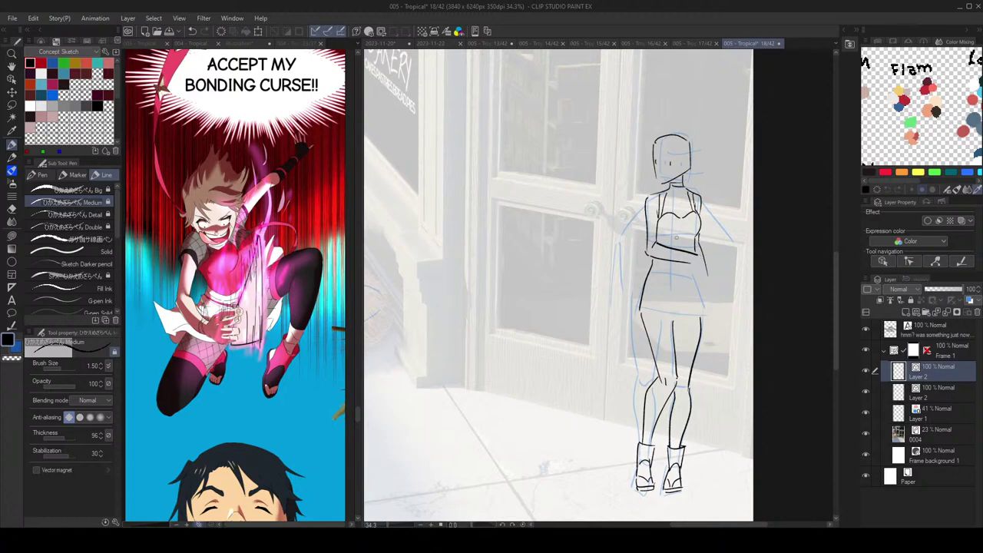
pyautogui.hotkey('ctrl', 'z')
pyautogui.moveTo(658, 244)
pyautogui.mouseDown()
pyautogui.moveTo(688, 254)
pyautogui.moveTo(705, 247)
pyautogui.mouseUp()
pyautogui.scroll(-2, 701, 241)
pyautogui.scroll(3, 702, 244)
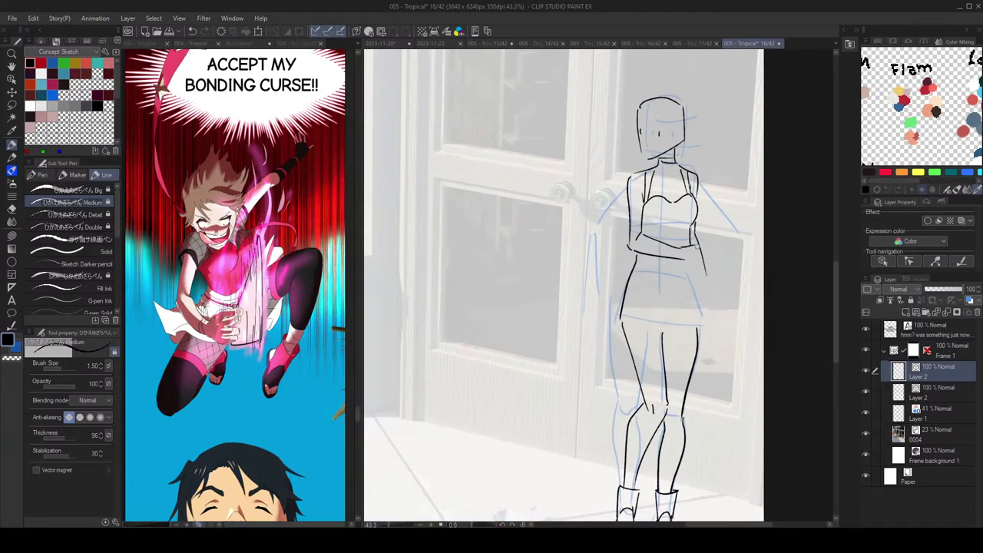
# Step: Rework the end of the folded forearm and ink its hand with fingers gripping the other arm
pyautogui.hotkey('ctrl', 'z')
pyautogui.hotkey('ctrl', 'z')
pyautogui.scroll(-1, 684, 251)
pyautogui.scroll(1, 684, 251)
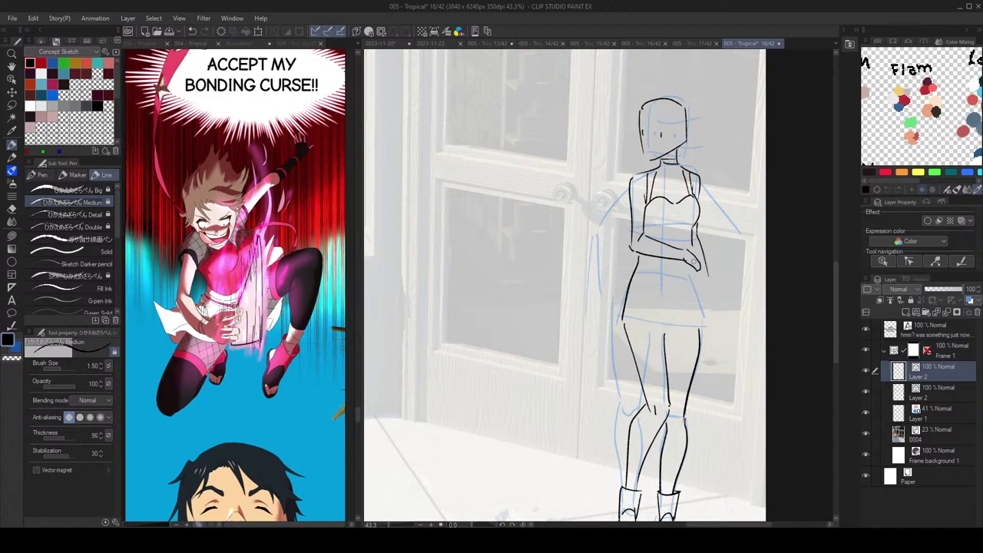
pyautogui.hotkey('ctrl', 'z')
pyautogui.moveTo(701, 266); pyautogui.dragTo(695, 277)
pyautogui.scroll(-1, 702, 269)
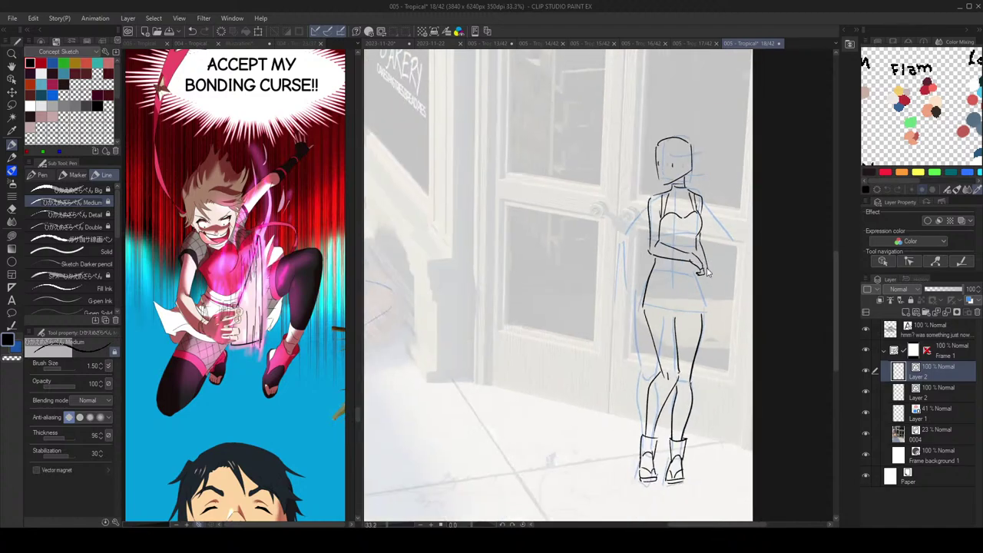
# Step: Extend the inner thigh line upward and add a short crease at the crotch
pyautogui.scroll(-1, 708, 274)
pyautogui.scroll(1, 711, 260)
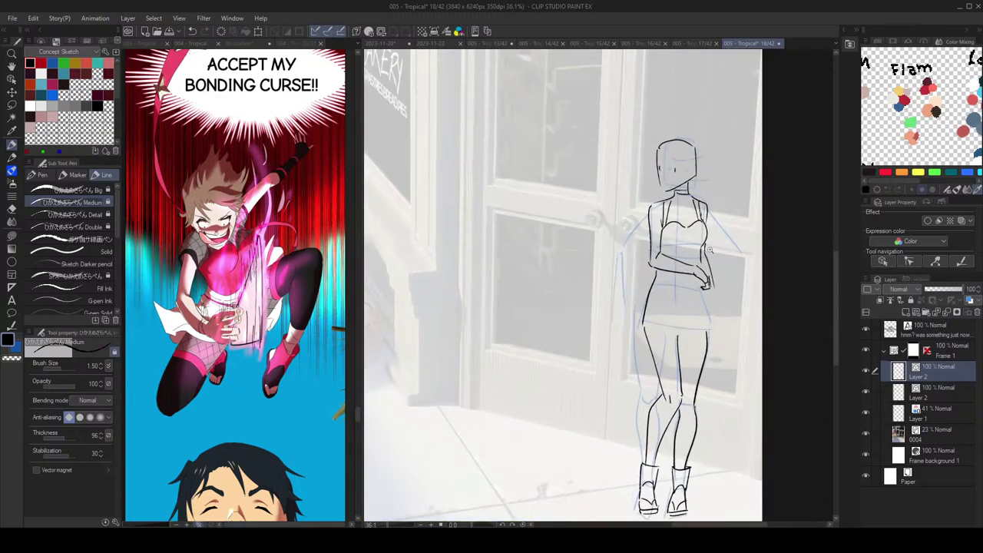
pyautogui.scroll(-1, 721, 240)
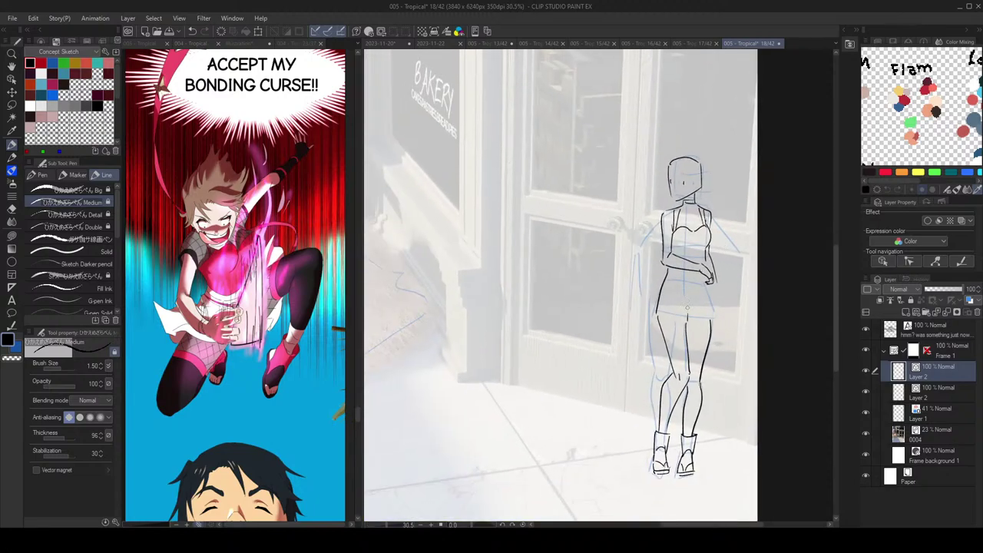
pyautogui.moveTo(733, 289); pyautogui.dragTo(728, 286)
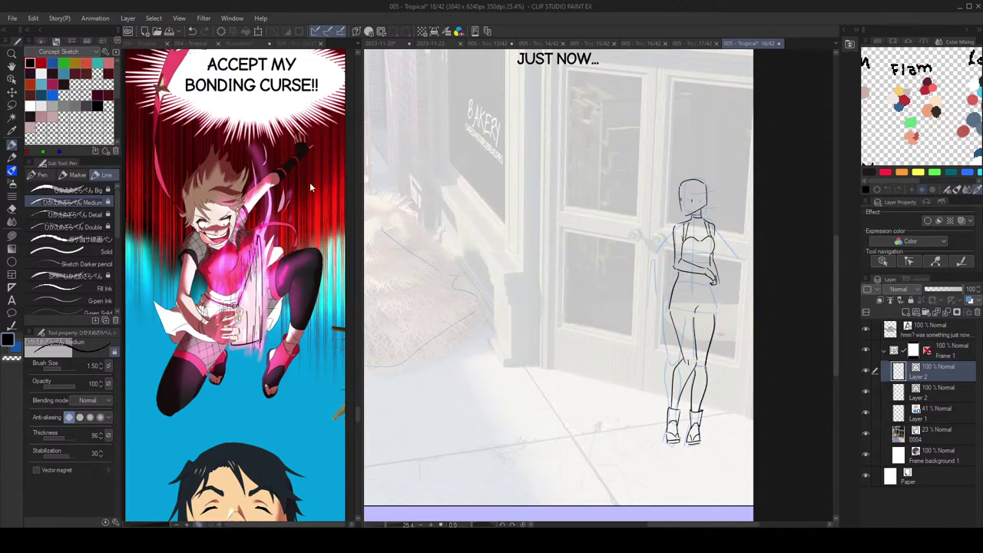
# Step: In the 004 - Tropical document, find panels 26 and 27 showing the girl's top and skirt as reference
pyautogui.click(240, 213)
pyautogui.scroll(-10, 245, 255)
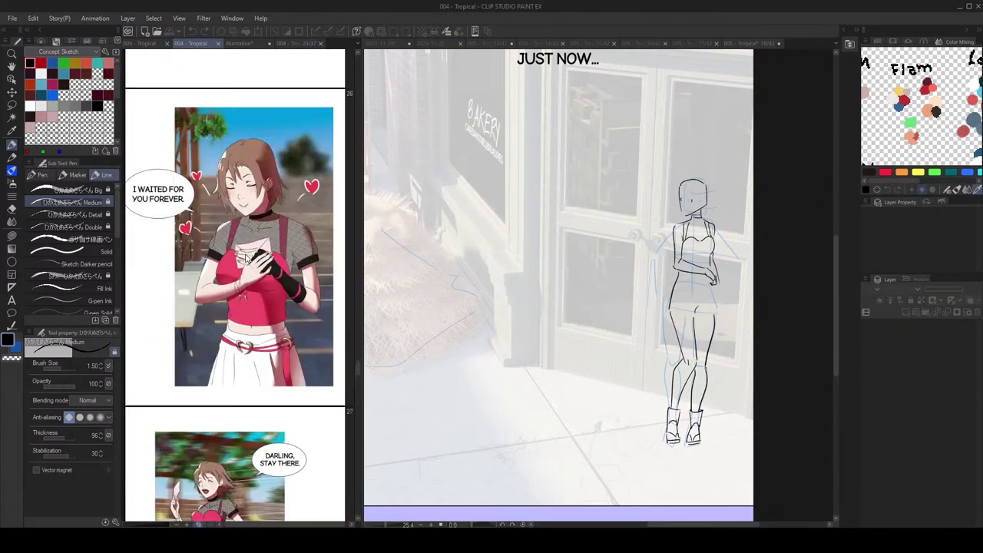
pyautogui.scroll(2, 245, 257)
# Step: Back in the 005 - Tropical page, erase the old hip line and ink both hips as curves from waist to thighs
pyautogui.moveTo(668, 321); pyautogui.dragTo(685, 319)
pyautogui.moveTo(733, 276); pyautogui.dragTo(690, 243)
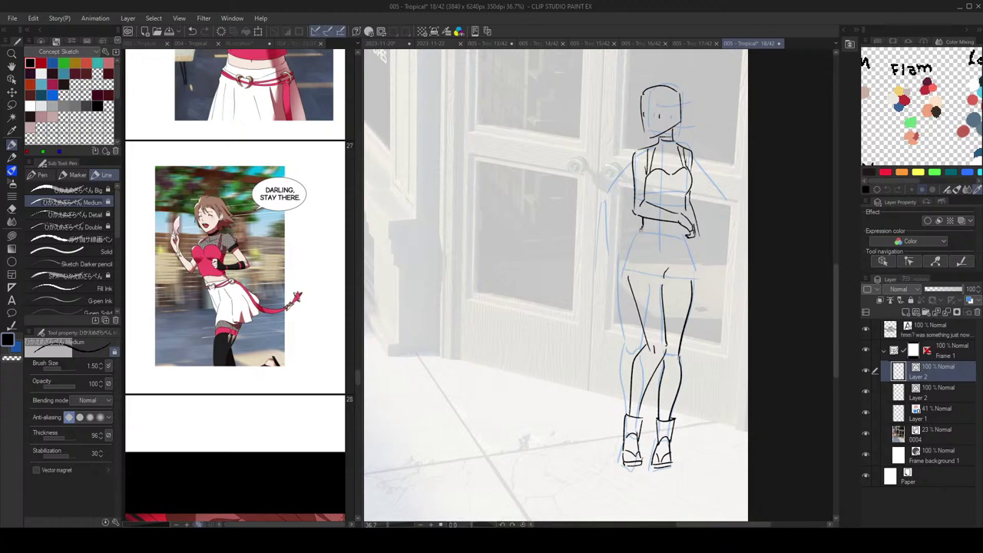
pyautogui.scroll(-2, 694, 237)
pyautogui.scroll(2, 695, 240)
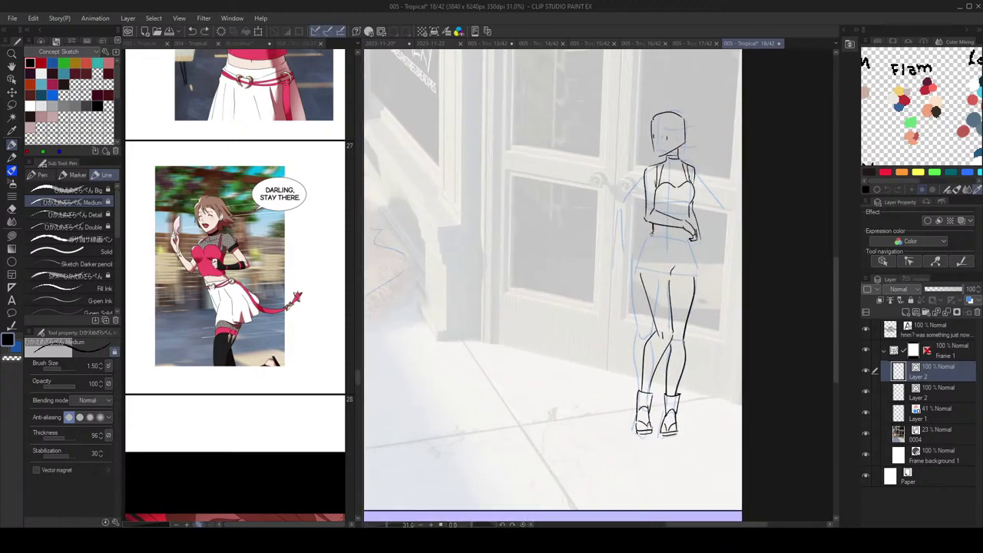
pyautogui.scroll(-2, 683, 236)
pyautogui.scroll(1, 681, 235)
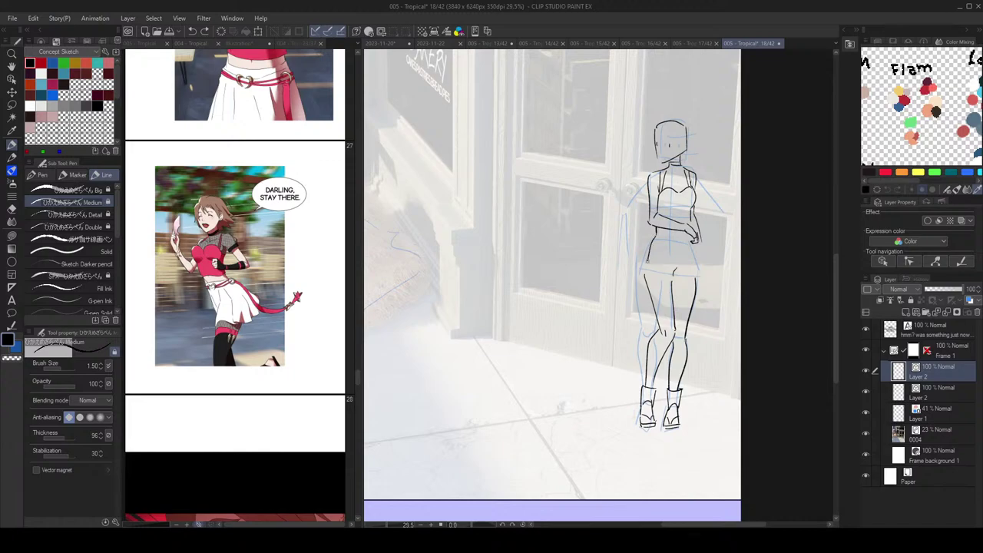
pyautogui.scroll(-2, 736, 269)
pyautogui.scroll(3, 735, 269)
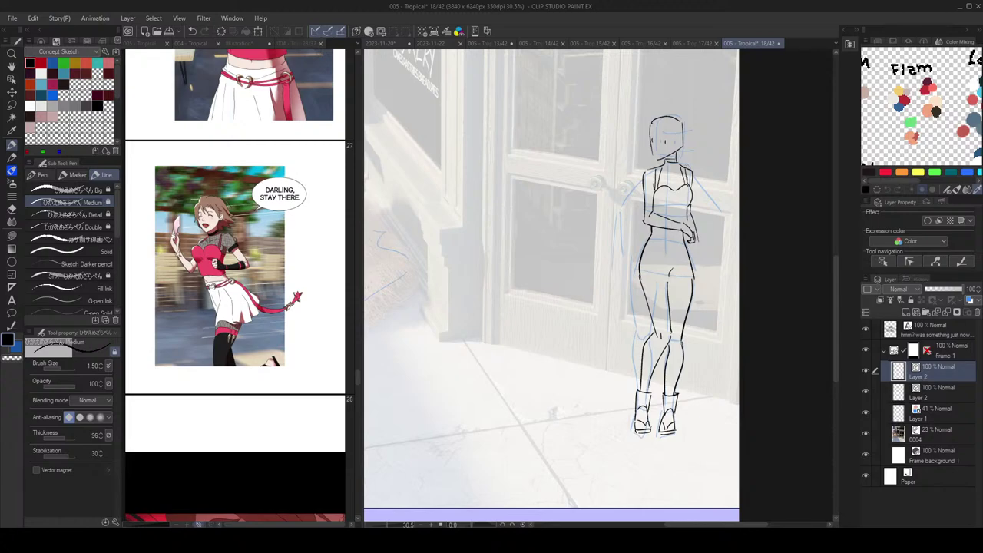
pyautogui.moveTo(696, 179); pyautogui.dragTo(697, 201)
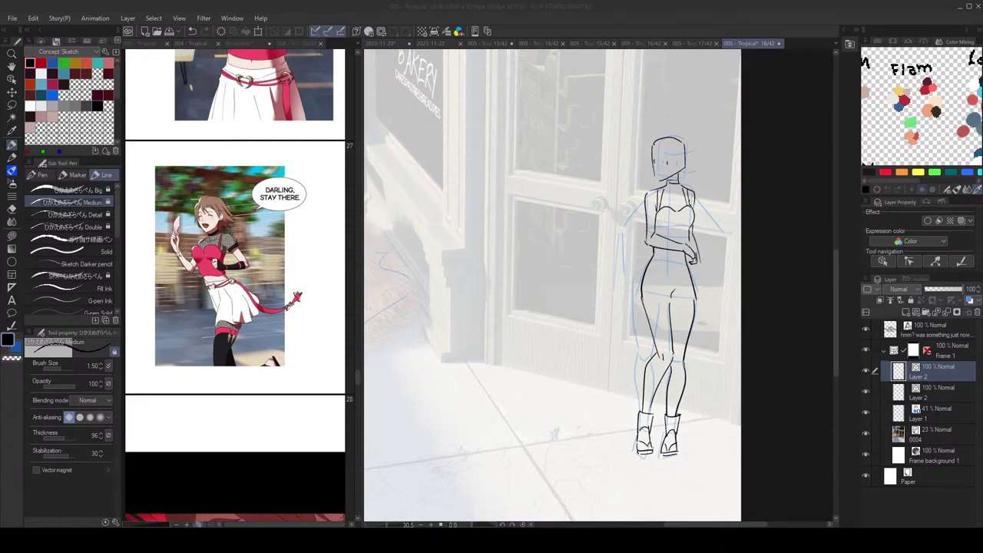
# Step: Examine the figure's head and torso up close, with panel 26 of the reference document brought back into view
pyautogui.scroll(3, 703, 206)
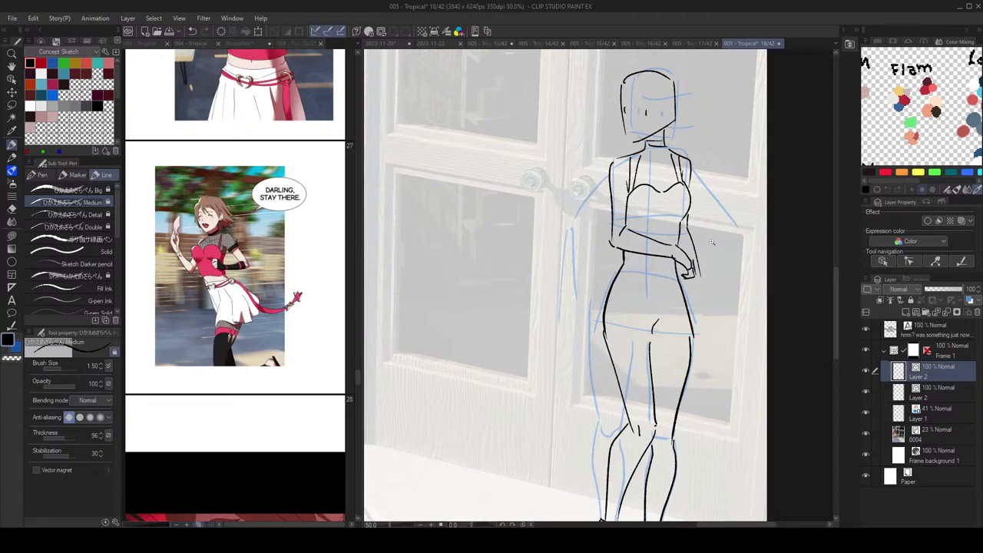
pyautogui.scroll(-2, 707, 233)
pyautogui.scroll(1, 707, 233)
pyautogui.moveTo(709, 232); pyautogui.dragTo(705, 288)
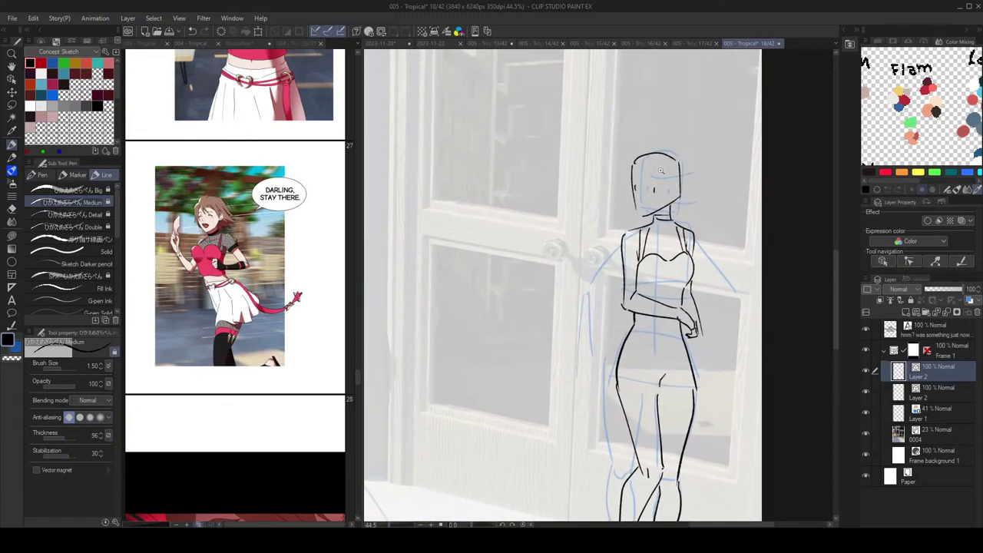
pyautogui.scroll(1, 666, 162)
pyautogui.scroll(3, 361, 376)
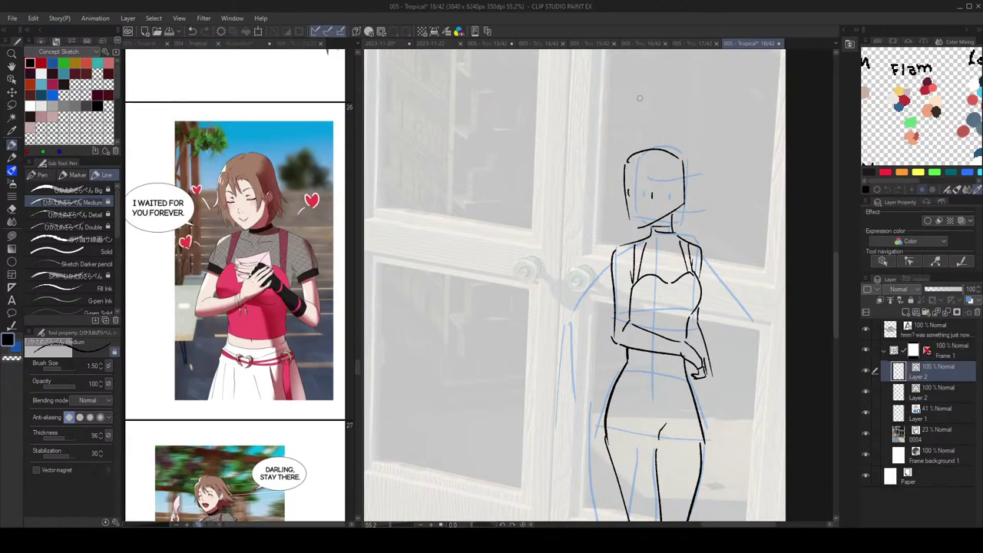
# Step: Ink the pointed fringe strands falling across the woman's forehead and beside her eye
pyautogui.moveTo(634, 172)
pyautogui.mouseDown()
pyautogui.moveTo(631, 191)
pyautogui.moveTo(653, 188)
pyautogui.moveTo(642, 175)
pyautogui.moveTo(652, 212)
pyautogui.mouseUp()
pyautogui.hotkey('ctrl', 'z')
pyautogui.hotkey('ctrl', 'z')
pyautogui.moveTo(660, 195); pyautogui.dragTo(654, 211)
pyautogui.moveTo(662, 171); pyautogui.dragTo(668, 199)
pyautogui.hotkey('ctrl', 'z')
# Step: Ink the short hair locks framing the far side of the face, with a small outward flick at cheek height
pyautogui.moveTo(628, 170)
pyautogui.mouseDown()
pyautogui.moveTo(629, 208)
pyautogui.moveTo(621, 180)
pyautogui.mouseUp()
pyautogui.hotkey('ctrl', 'z')
pyautogui.hotkey('ctrl', 'z')
pyautogui.moveTo(624, 157); pyautogui.dragTo(625, 201)
pyautogui.hotkey('ctrl', 'z')
pyautogui.moveTo(629, 157); pyautogui.dragTo(616, 193)
pyautogui.hotkey('ctrl', 'z')
pyautogui.moveTo(628, 156)
pyautogui.mouseDown()
pyautogui.moveTo(615, 182)
pyautogui.moveTo(622, 208)
pyautogui.moveTo(614, 195)
pyautogui.mouseUp()
pyautogui.hotkey('ctrl', 'z')
pyautogui.hotkey('ctrl', 'z')
pyautogui.hotkey('ctrl', 'z')
pyautogui.moveTo(628, 157); pyautogui.dragTo(624, 223)
pyautogui.hotkey('ctrl', 'z')
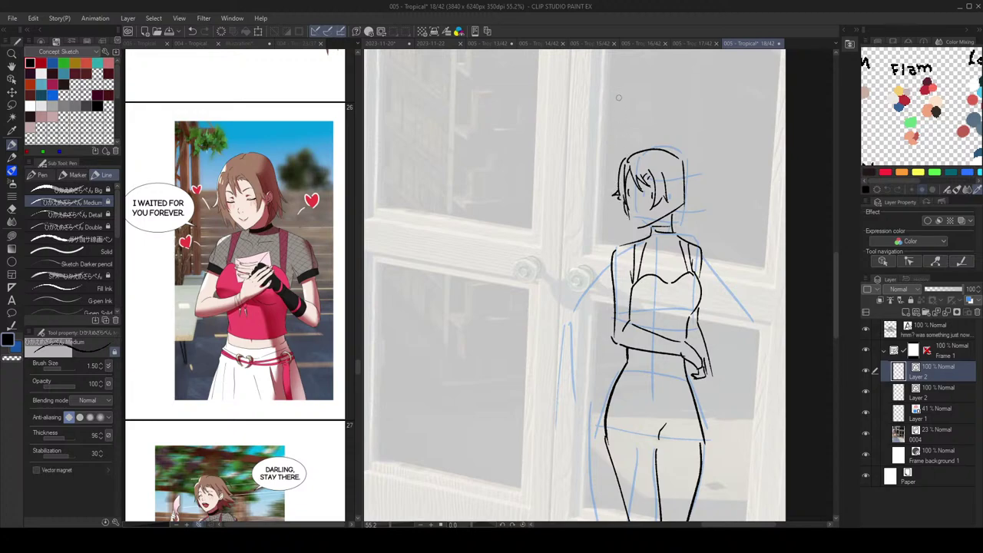
# Step: Ink the hair outline over the crown and down the back of the head
pyautogui.moveTo(624, 159)
pyautogui.mouseDown()
pyautogui.moveTo(648, 145)
pyautogui.moveTo(685, 157)
pyautogui.moveTo(652, 148)
pyautogui.moveTo(693, 169)
pyautogui.moveTo(693, 201)
pyautogui.mouseUp()
pyautogui.hotkey('ctrl', 'z')
pyautogui.hotkey('ctrl', 'z')
pyautogui.hotkey('ctrl', 'z')
pyautogui.moveTo(688, 163)
pyautogui.mouseDown()
pyautogui.moveTo(694, 209)
pyautogui.moveTo(671, 218)
pyautogui.mouseUp()
pyautogui.hotkey('ctrl', 'z')
# Step: Ink the ear and the short hair strands around it down to the nape
pyautogui.moveTo(666, 202)
pyautogui.mouseDown()
pyautogui.moveTo(671, 217)
pyautogui.moveTo(675, 202)
pyautogui.moveTo(673, 222)
pyautogui.mouseUp()
pyautogui.hotkey('ctrl', 'z')
pyautogui.hotkey('ctrl', 'z')
pyautogui.hotkey('ctrl', 'z')
pyautogui.moveTo(669, 189); pyautogui.dragTo(673, 203)
pyautogui.hotkey('ctrl', 'z')
pyautogui.hotkey('ctrl', 'z')
pyautogui.moveTo(681, 206); pyautogui.dragTo(673, 232)
pyautogui.hotkey('ctrl', 'z')
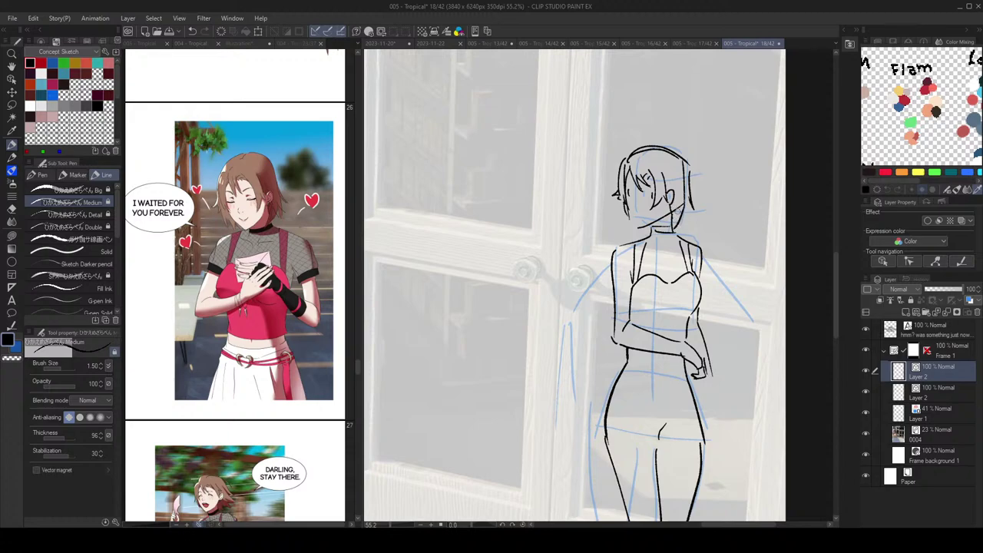
# Step: Clean up the leftover head outline behind the ear with the vector eraser
pyautogui.press('e')
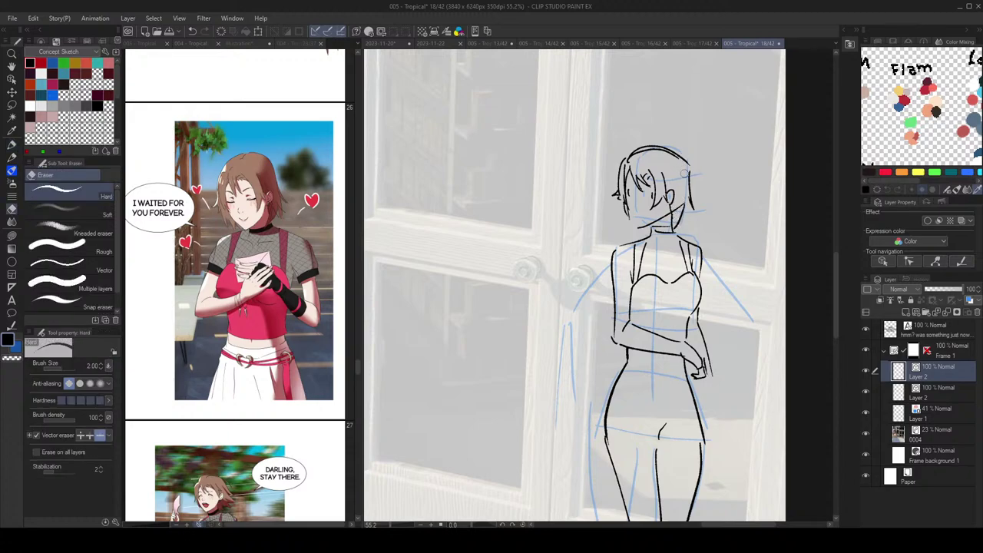
pyautogui.press('p')
pyautogui.hotkey('ctrl', 'z')
pyautogui.press('e')
pyautogui.click(91, 435)
pyautogui.press('p')
pyautogui.scroll(2, 675, 208)
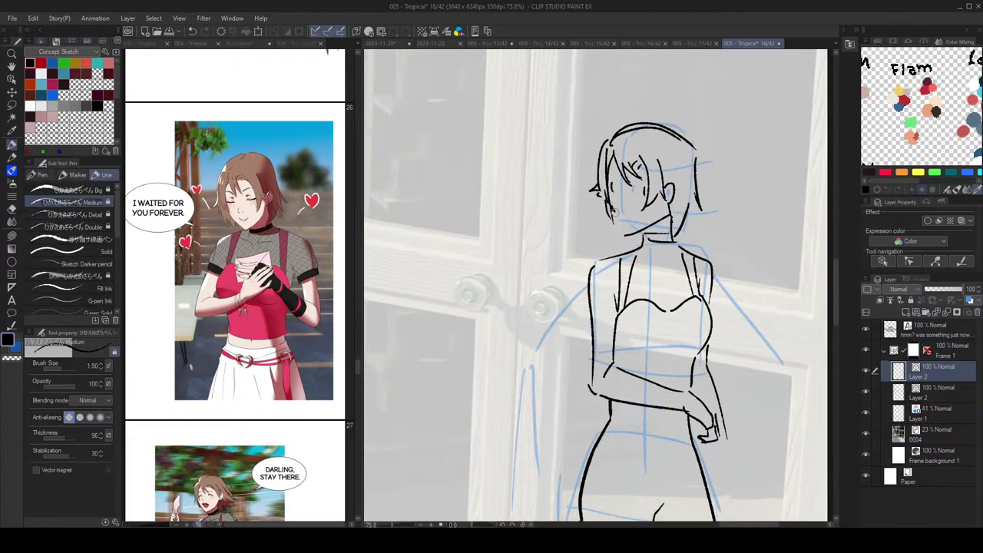
pyautogui.scroll(-3, 684, 217)
pyautogui.scroll(-1, 712, 225)
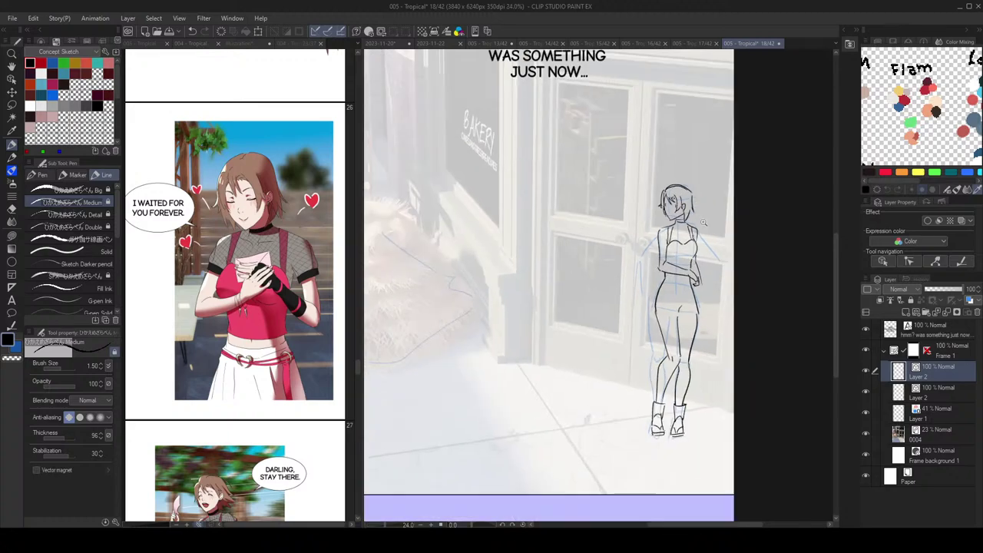
pyautogui.scroll(4, 712, 225)
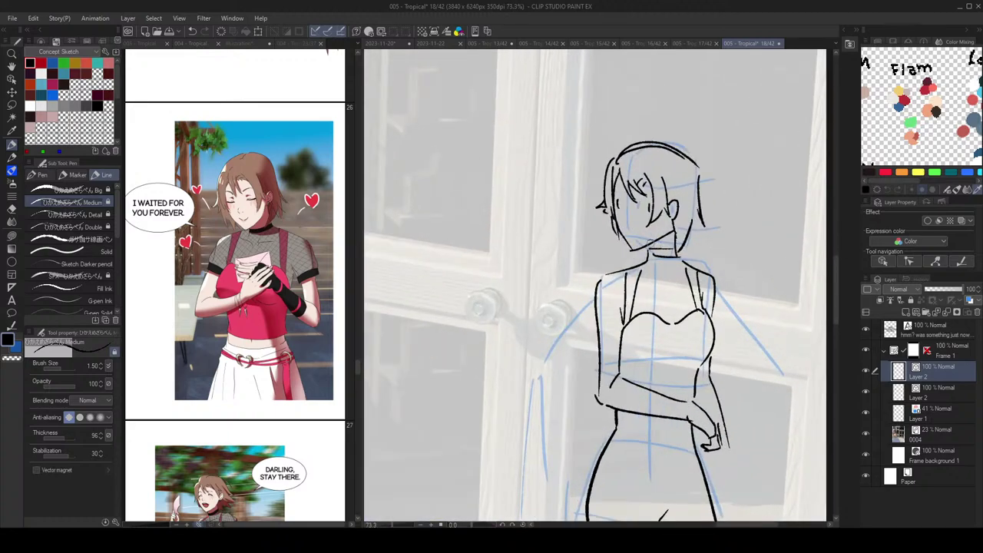
# Step: Check the head mirrored and ink the jaw and chin line down to the neck
pyautogui.press('h')
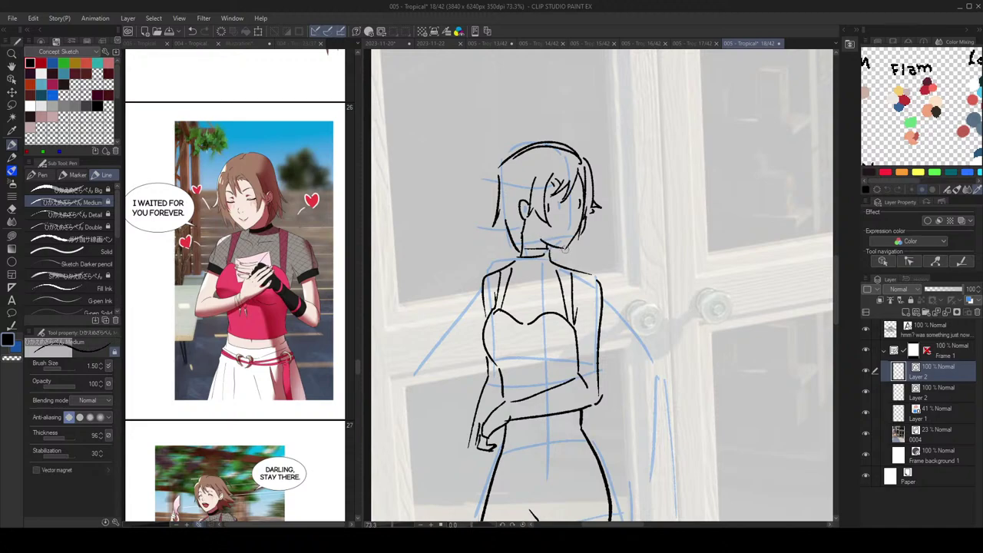
pyautogui.moveTo(546, 244)
pyautogui.mouseDown()
pyautogui.moveTo(562, 239)
pyautogui.moveTo(533, 228)
pyautogui.mouseUp()
pyautogui.hotkey('ctrl', 'z')
pyautogui.moveTo(527, 218); pyautogui.dragTo(535, 229)
pyautogui.press('h')
pyautogui.moveTo(603, 157); pyautogui.dragTo(527, 141)
pyautogui.moveTo(693, 186); pyautogui.dragTo(676, 169)
pyautogui.scroll(4, 679, 196)
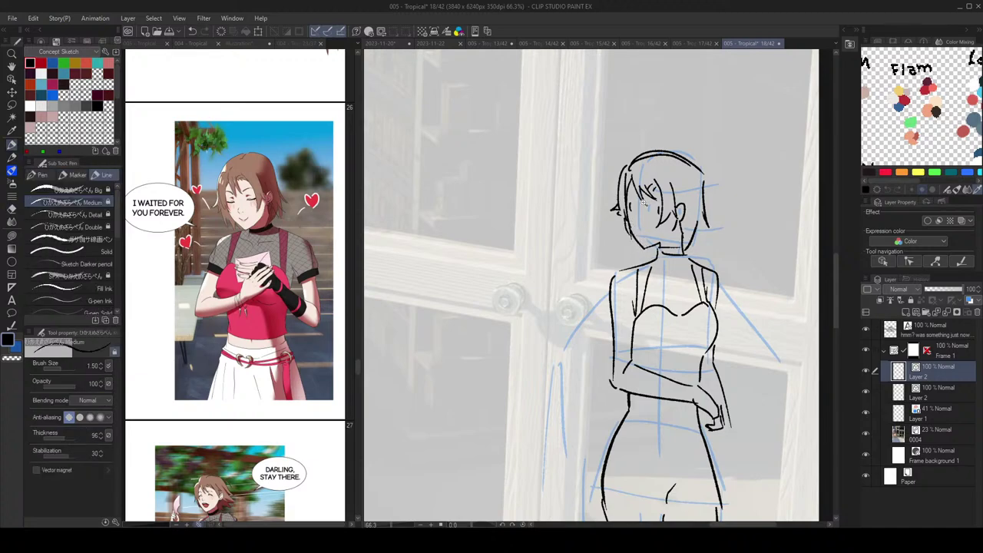
# Step: Erase and re-ink the hair outline along the far side of the face as a smoother curve from crown to jaw
pyautogui.scroll(-2, 641, 247)
pyautogui.scroll(2, 628, 158)
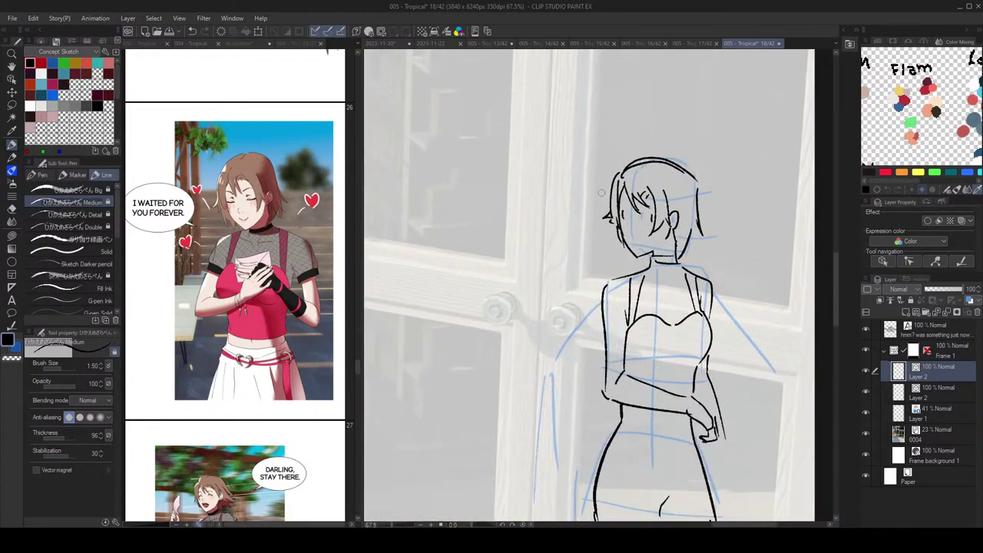
pyautogui.scroll(-2, 625, 244)
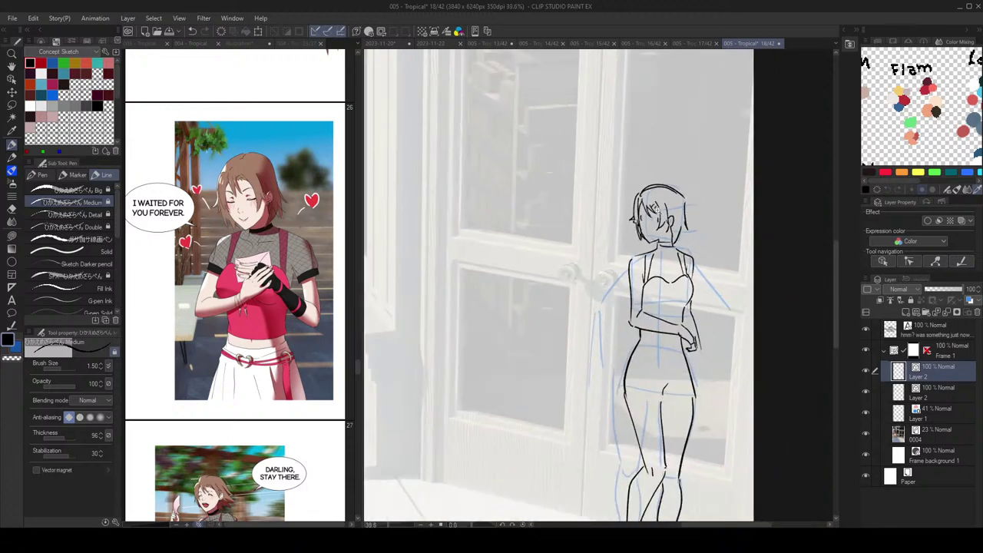
pyautogui.scroll(1, 635, 243)
pyautogui.press('e')
pyautogui.moveTo(627, 240); pyautogui.dragTo(637, 254)
pyautogui.press('p')
pyautogui.hotkey('ctrl', 'z')
pyautogui.scroll(2, 631, 210)
pyautogui.press('e')
pyautogui.moveTo(613, 183); pyautogui.dragTo(614, 228)
pyautogui.press('p')
pyautogui.hotkey('ctrl', 'z')
pyautogui.moveTo(628, 172); pyautogui.dragTo(616, 244)
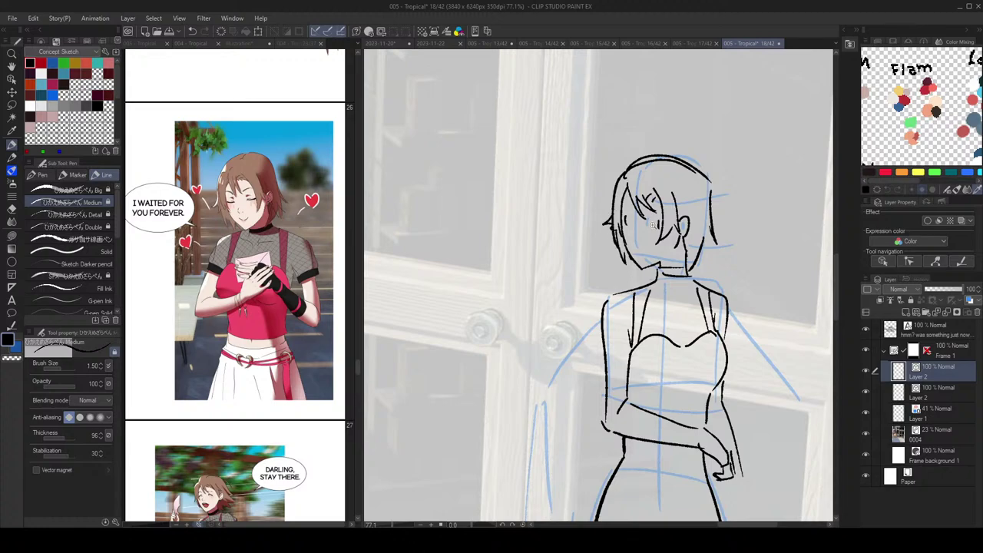
# Step: Erase the vertical eye marks and ink both eyes with upper lash lines and irises
pyautogui.scroll(1, 675, 205)
pyautogui.press('e')
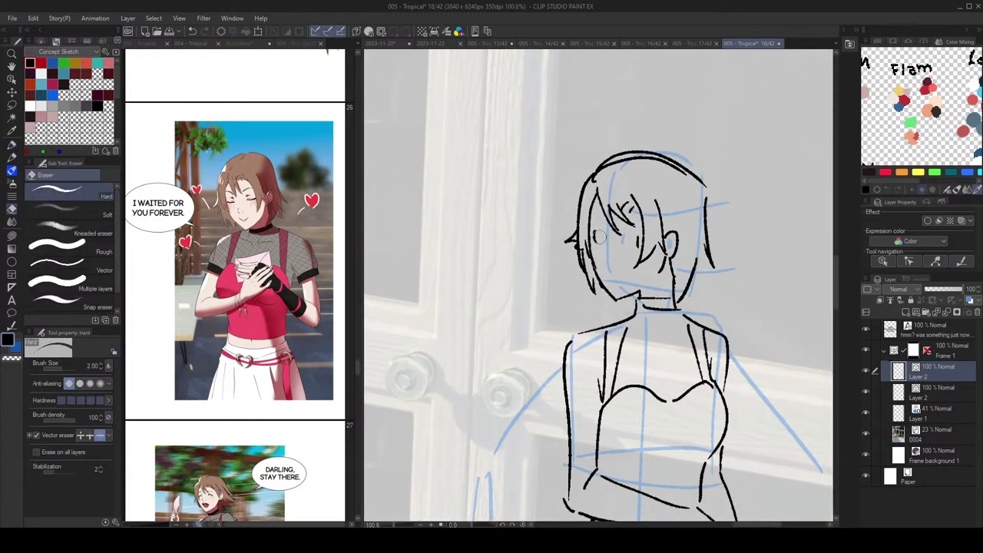
pyautogui.press('p')
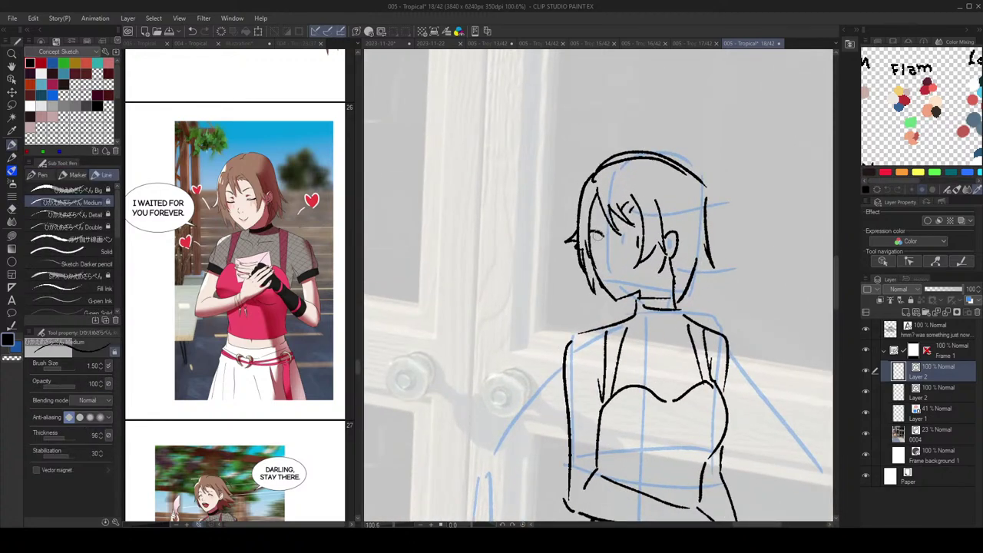
pyautogui.scroll(-1, 601, 242)
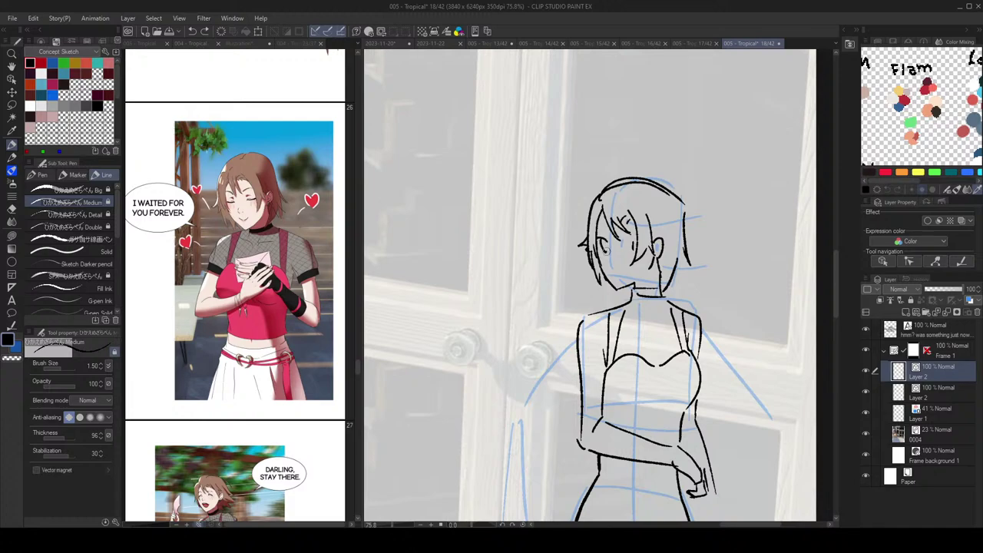
pyautogui.scroll(-2, 607, 249)
pyautogui.scroll(3, 607, 254)
pyautogui.moveTo(605, 252)
pyautogui.mouseDown()
pyautogui.moveTo(609, 266)
pyautogui.moveTo(642, 256)
pyautogui.mouseUp()
pyautogui.press('e')
pyautogui.press('p')
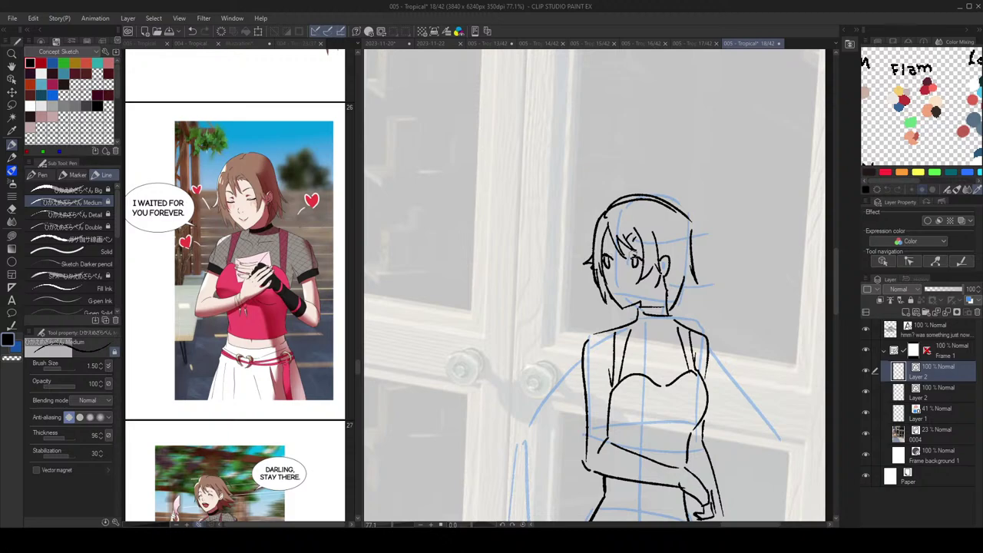
# Step: Refine the shape of both eyes, giving the near eye a rounder iris
pyautogui.scroll(-3, 656, 256)
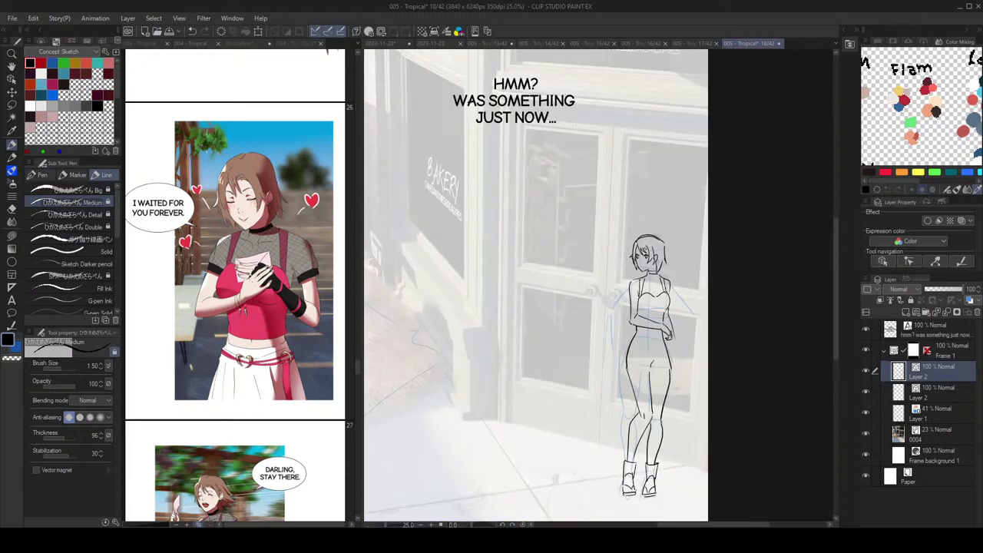
pyautogui.scroll(4, 662, 269)
pyautogui.press('e')
pyautogui.press('p')
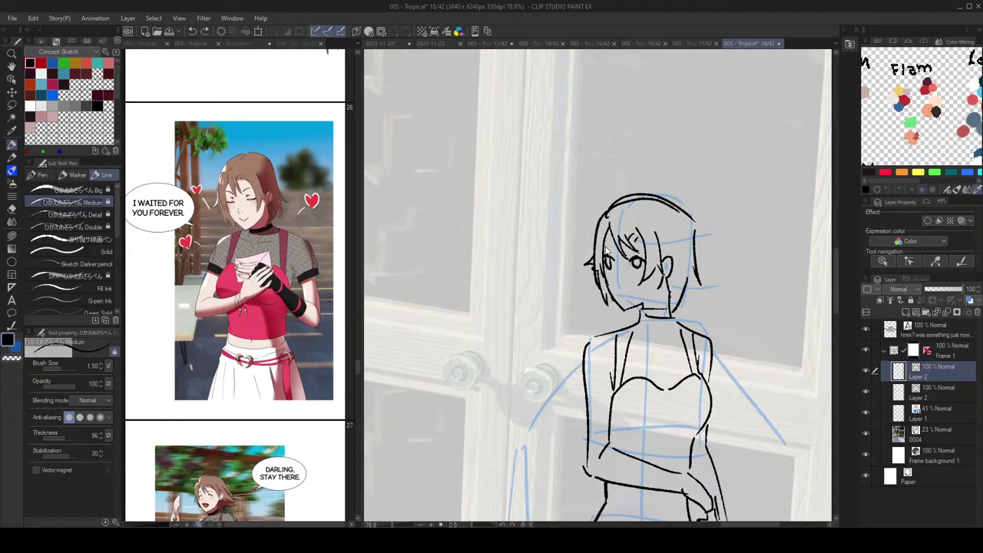
# Step: Ink a small mouth on the face and check the figure in mirrored view
pyautogui.scroll(-2, 653, 255)
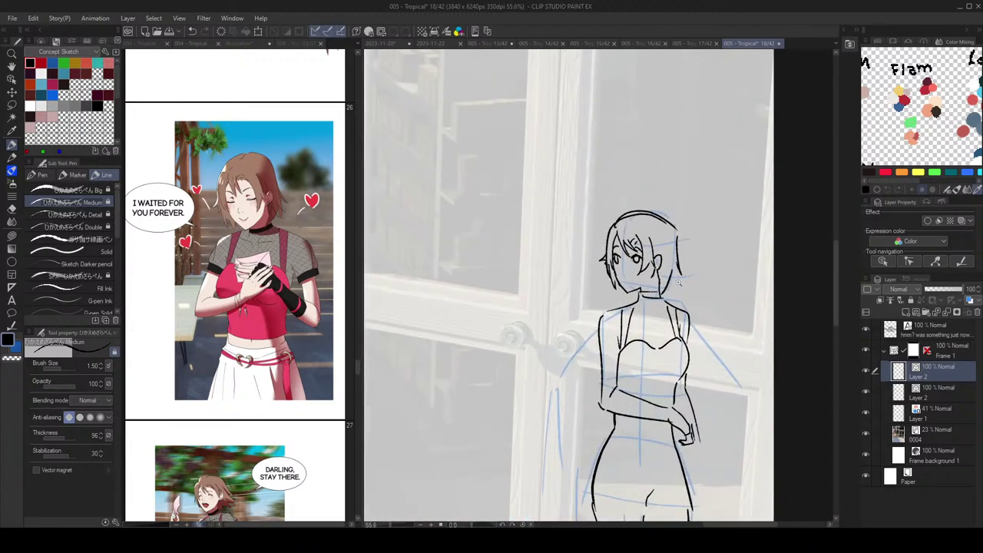
pyautogui.scroll(-4, 669, 282)
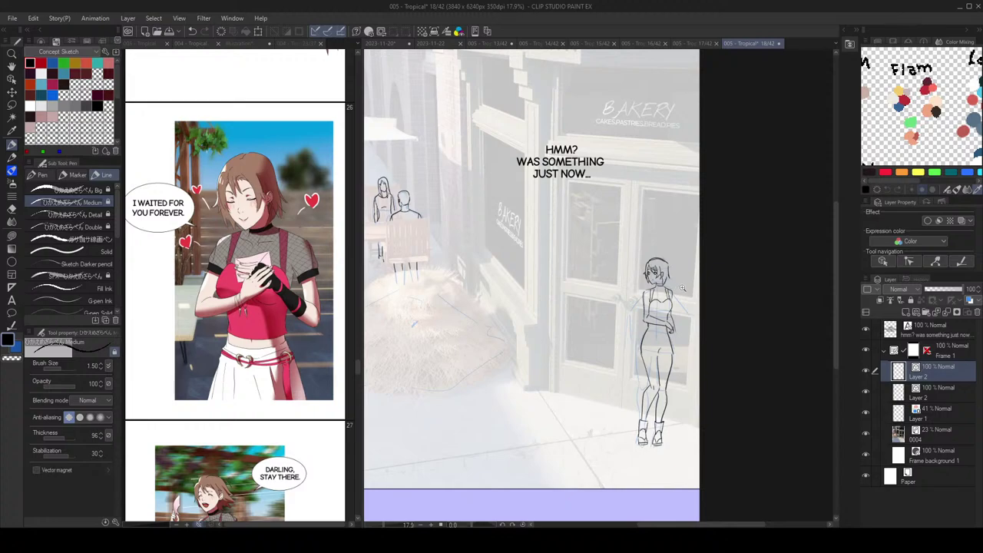
pyautogui.scroll(4, 652, 273)
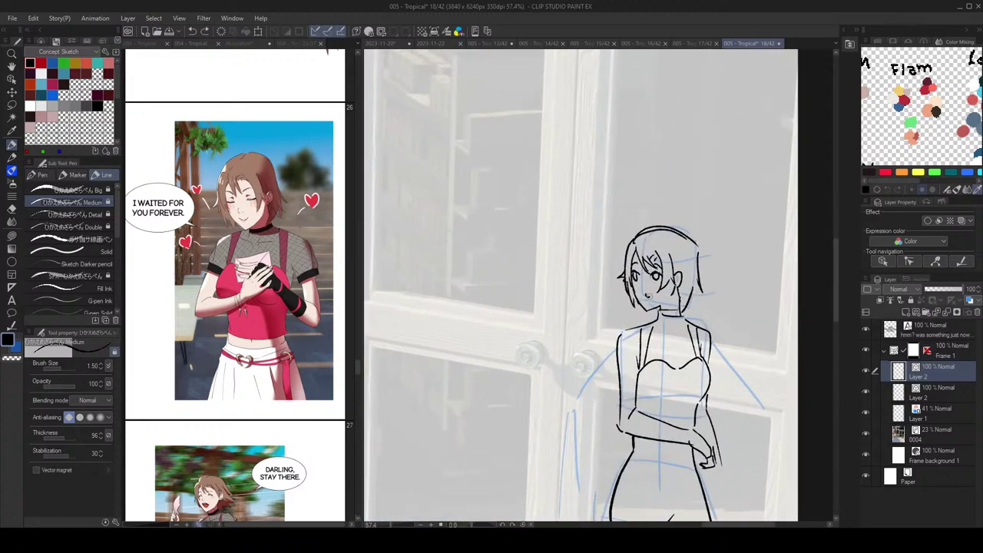
pyautogui.scroll(-3, 649, 298)
pyautogui.scroll(2, 668, 289)
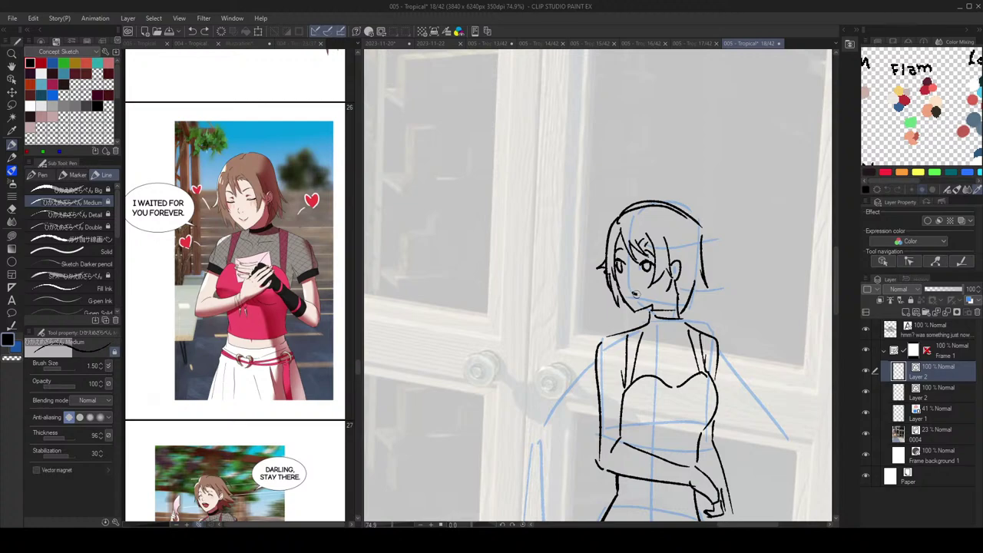
pyautogui.scroll(-5, 664, 284)
pyautogui.scroll(3, 653, 282)
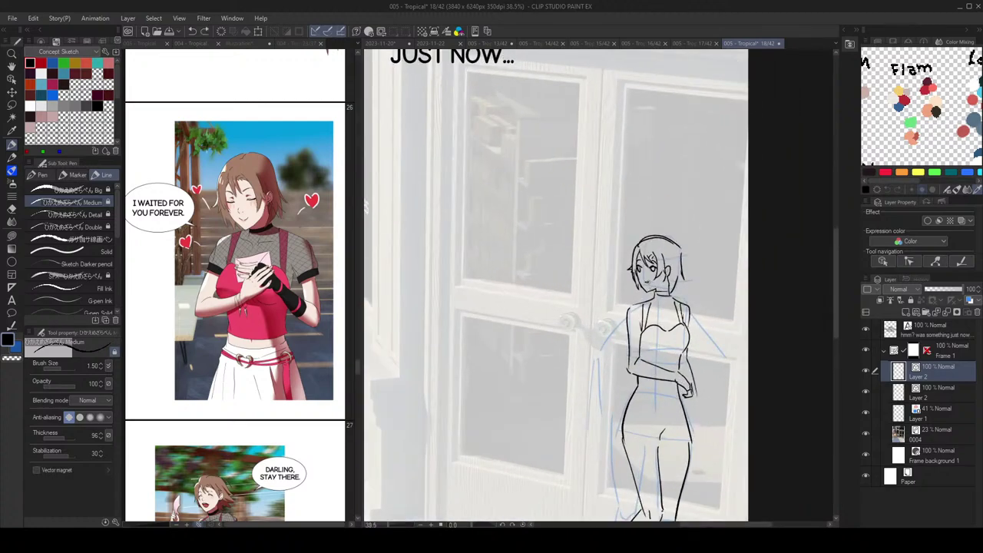
pyautogui.scroll(-2, 653, 283)
pyautogui.scroll(3, 680, 284)
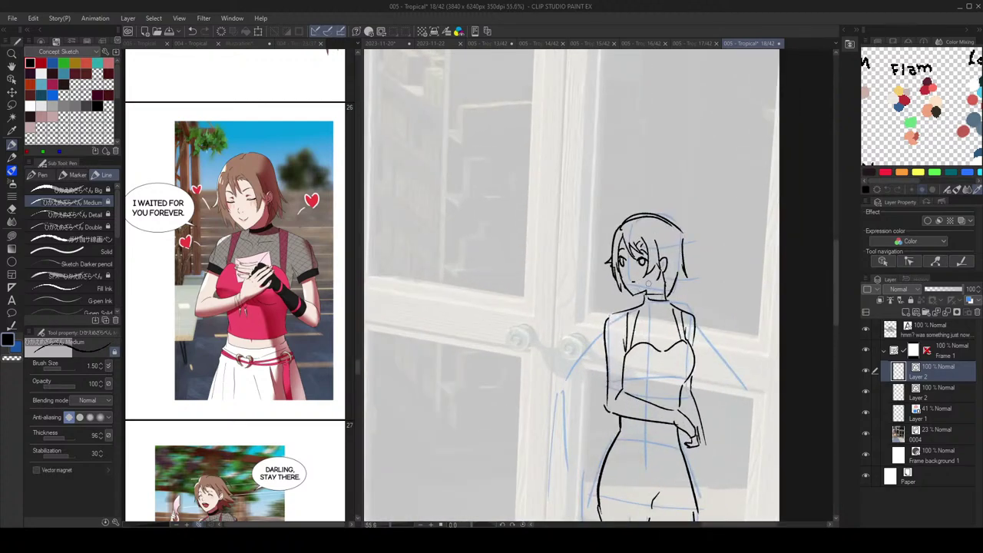
pyautogui.scroll(-2, 630, 276)
pyautogui.scroll(2, 621, 233)
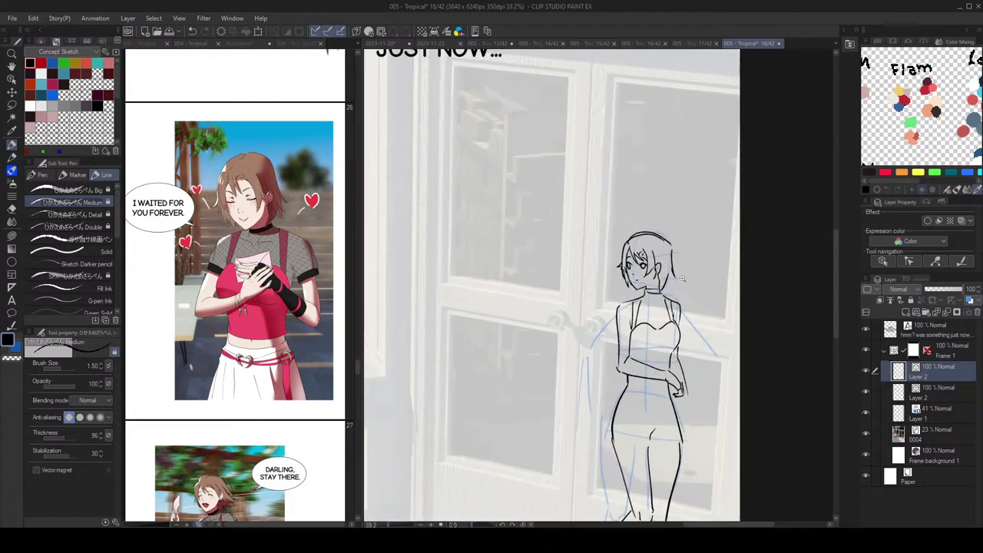
pyautogui.scroll(-3, 553, 285)
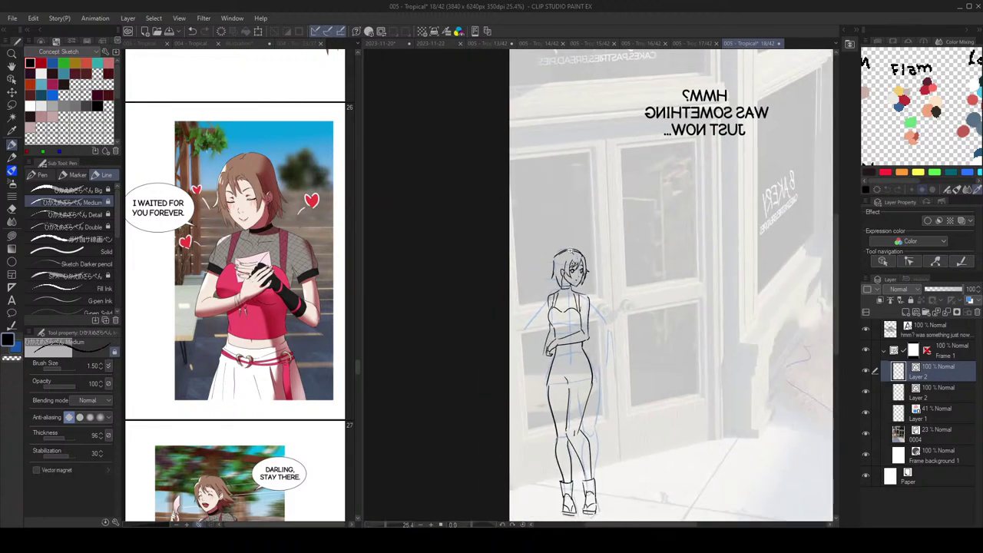
pyautogui.scroll(3, 655, 277)
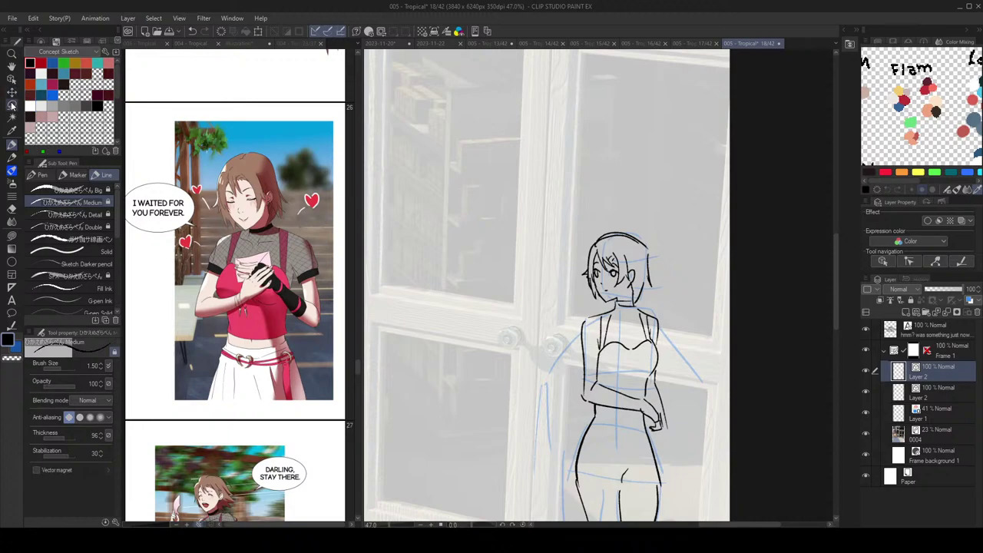
# Step: Lasso the head's line work and shift it slightly to the right over the neck
pyautogui.press('m')
pyautogui.scroll(1, 647, 298)
pyautogui.moveTo(631, 284)
pyautogui.mouseDown()
pyautogui.moveTo(614, 295)
pyautogui.moveTo(561, 271)
pyautogui.moveTo(676, 221)
pyautogui.moveTo(665, 261)
pyautogui.mouseUp()
pyautogui.scroll(-1, 663, 245)
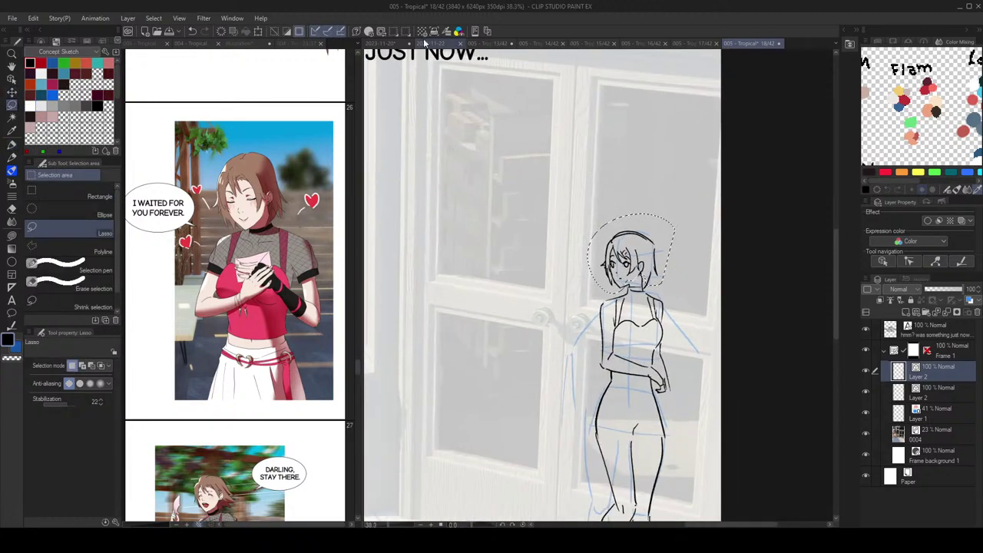
pyautogui.press('o')
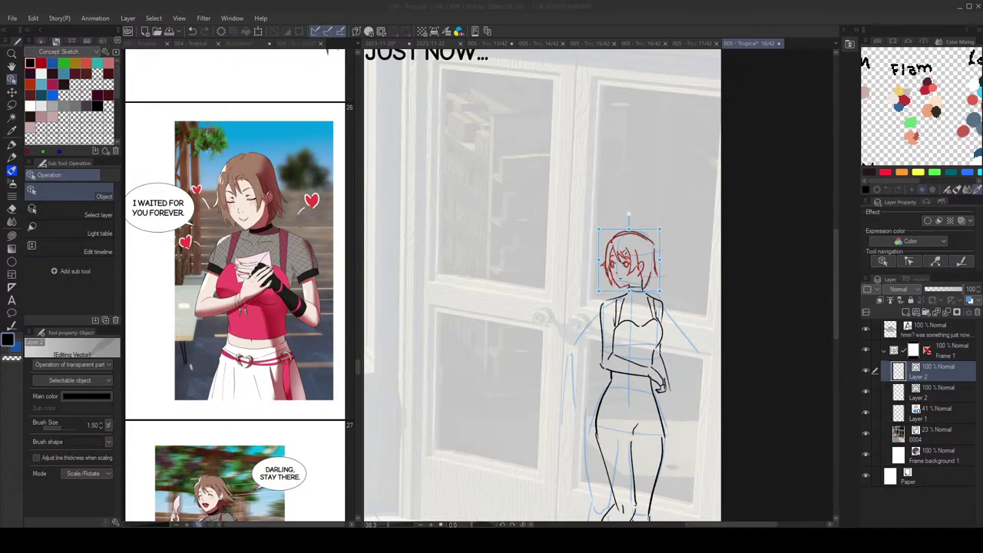
pyautogui.scroll(1, 647, 271)
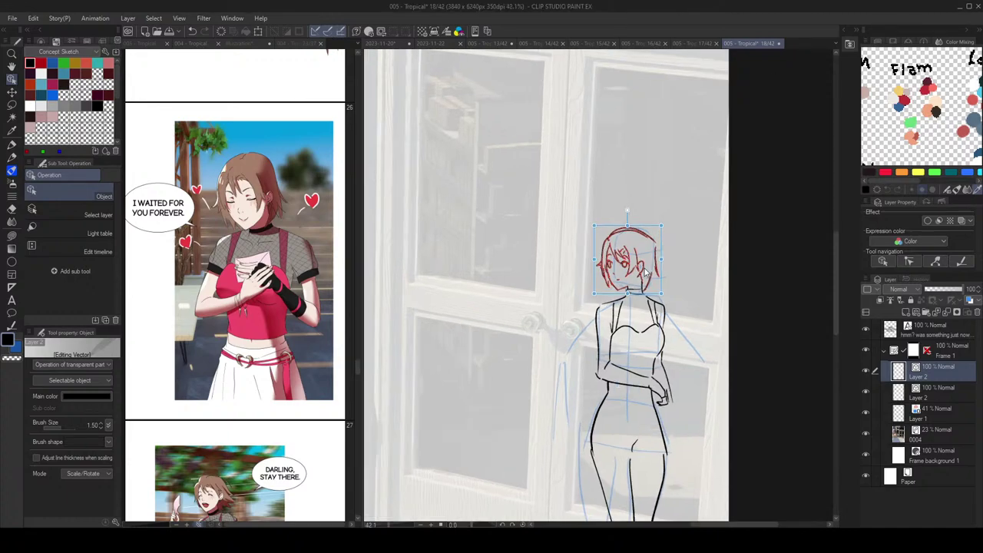
pyautogui.moveTo(652, 228); pyautogui.dragTo(656, 228)
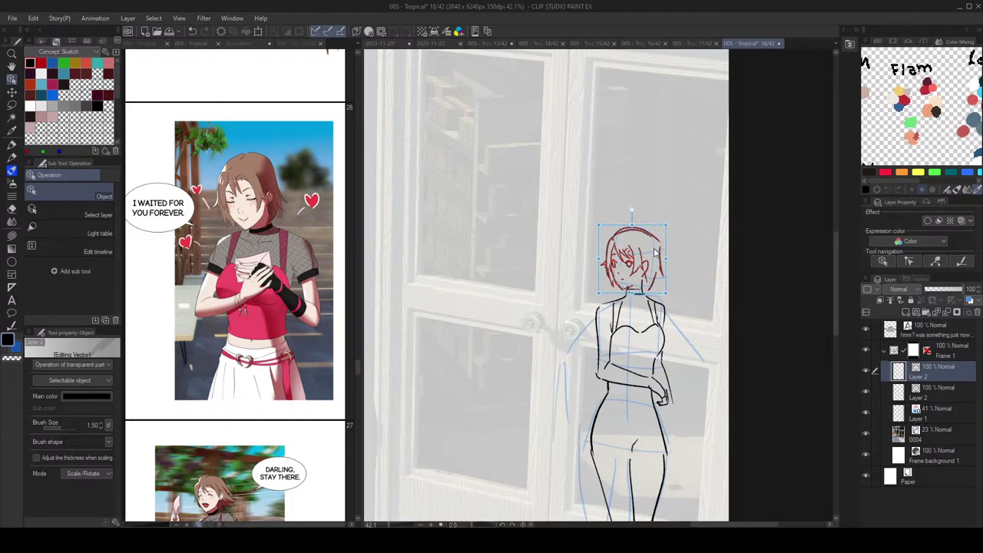
# Step: Erase the old neck and shoulder line and re-ink the neck with a rounder shoulder on the far side
pyautogui.press('p')
pyautogui.moveTo(647, 269); pyautogui.dragTo(674, 294)
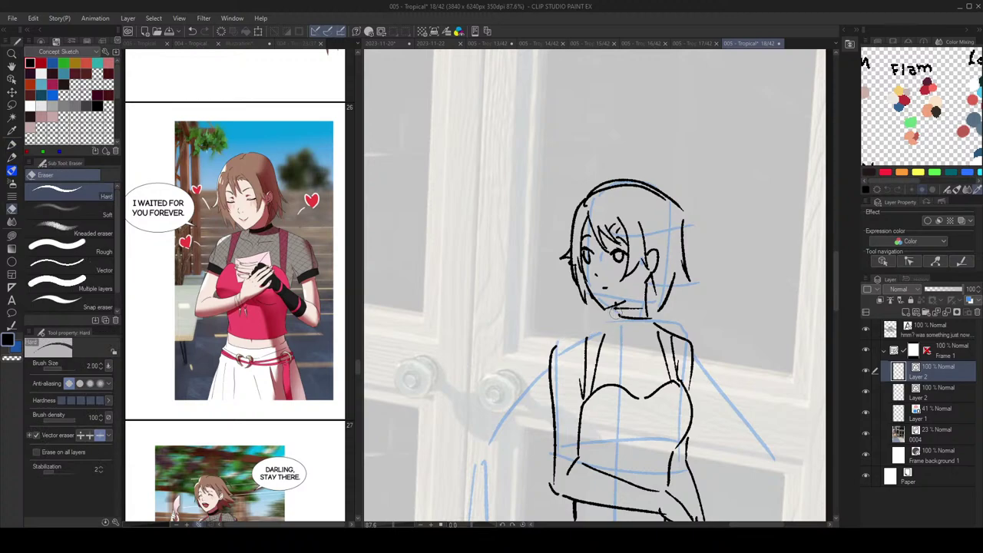
pyautogui.moveTo(658, 308); pyautogui.dragTo(630, 311)
pyautogui.press('h')
pyautogui.hotkey('ctrl', 'z')
pyautogui.moveTo(530, 328)
pyautogui.mouseDown()
pyautogui.moveTo(558, 337)
pyautogui.moveTo(566, 354)
pyautogui.moveTo(583, 339)
pyautogui.moveTo(585, 291)
pyautogui.mouseUp()
pyautogui.press('h')
pyautogui.scroll(3, 585, 290)
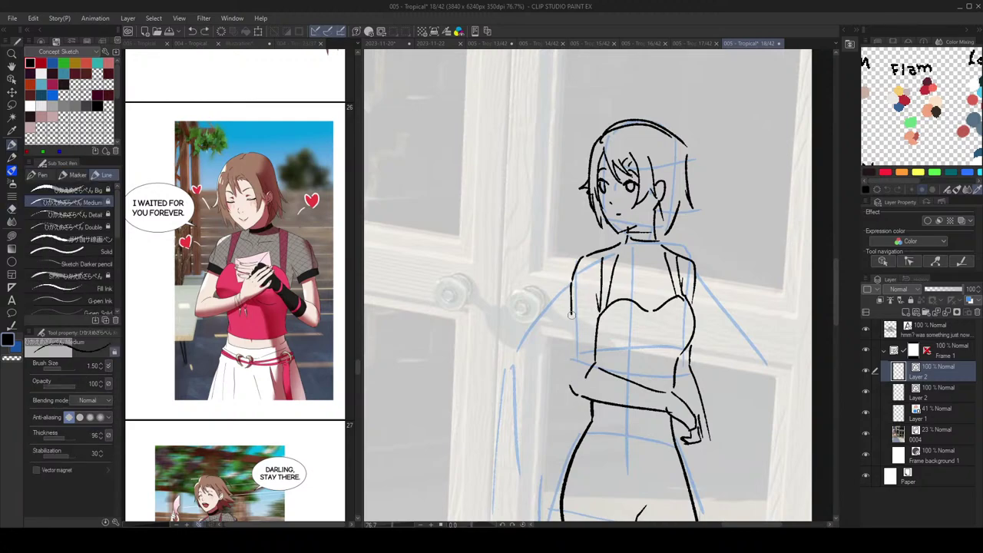
# Step: Ink the outer upper-arm line from the rounded shoulder down to the elbow
pyautogui.scroll(-2, 570, 323)
pyautogui.scroll(1, 614, 313)
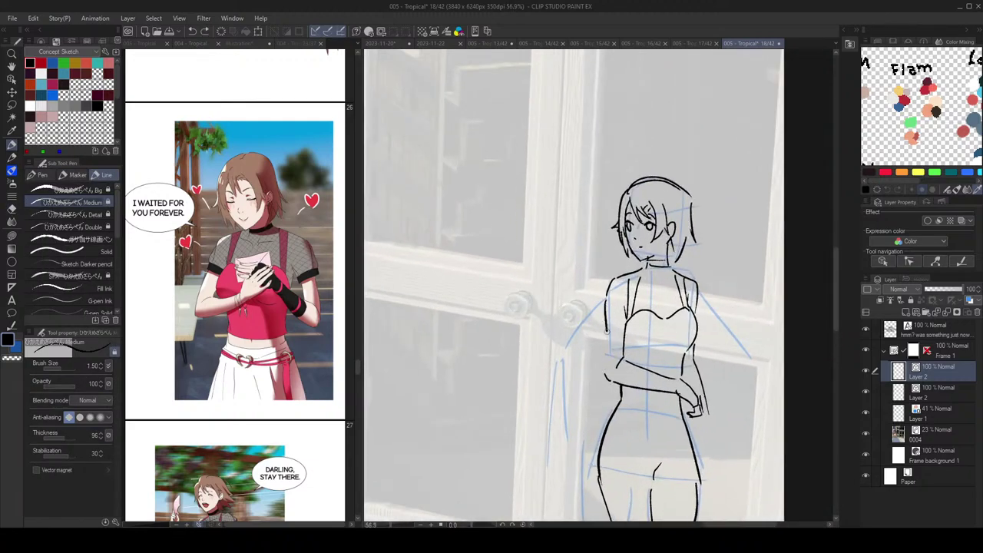
pyautogui.scroll(-2, 614, 313)
pyautogui.scroll(2, 636, 307)
pyautogui.moveTo(636, 294); pyautogui.dragTo(639, 372)
# Step: Check the figure in mirrored view, then erase and re-ink the folded forearm so it joins the upper arm at the elbow
pyautogui.scroll(-2, 680, 344)
pyautogui.press('h')
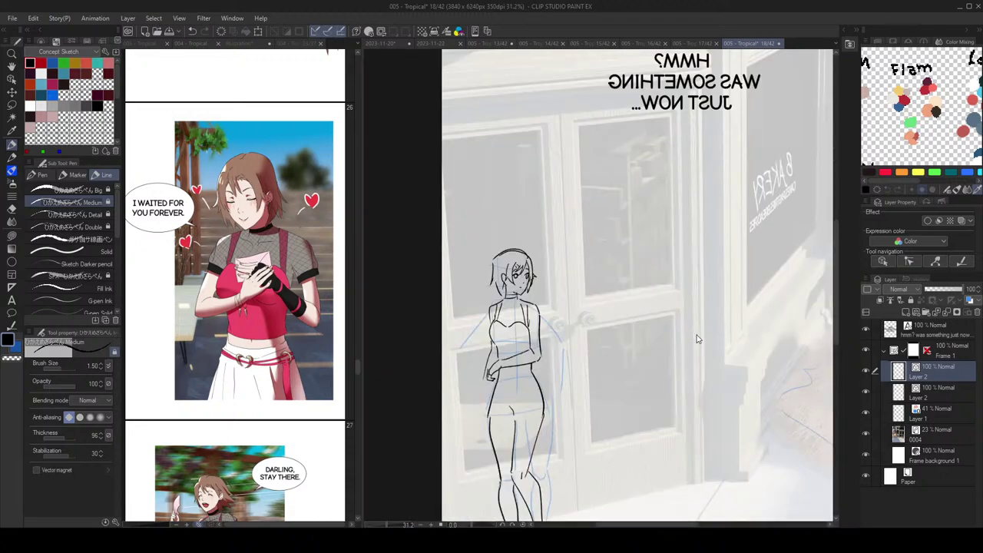
pyautogui.press('h')
pyautogui.scroll(2, 637, 345)
pyautogui.press('e')
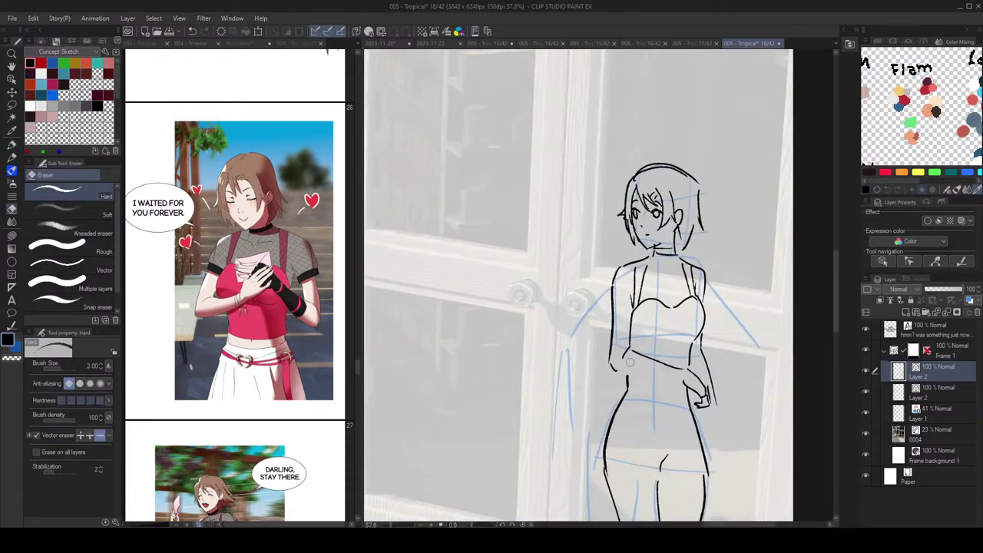
pyautogui.press('p')
pyautogui.press('e')
pyautogui.press('p')
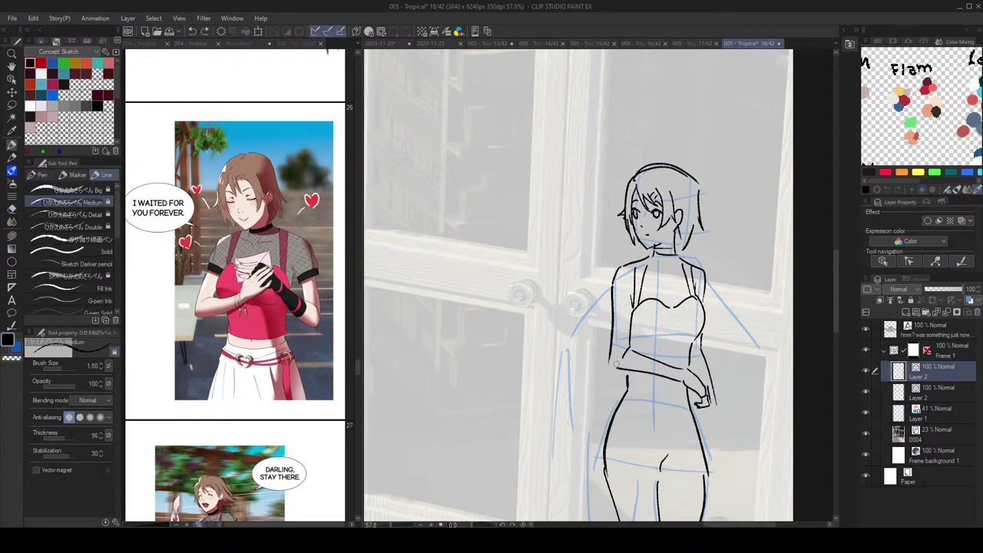
pyautogui.scroll(-2, 614, 357)
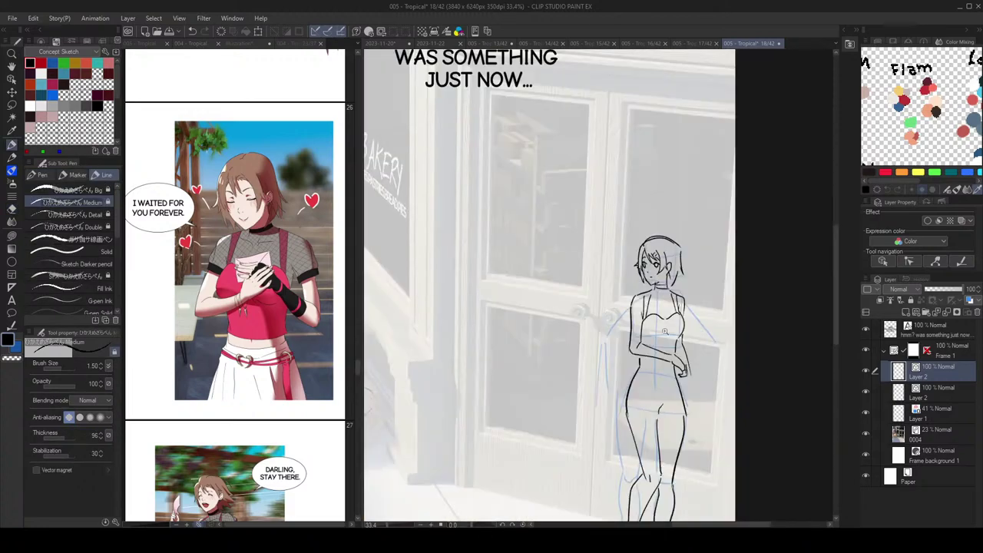
pyautogui.press('e')
pyautogui.press('p')
# Step: Examine the standing figure's proportions in mirrored view and against the whole bakery panel
pyautogui.scroll(-3, 669, 338)
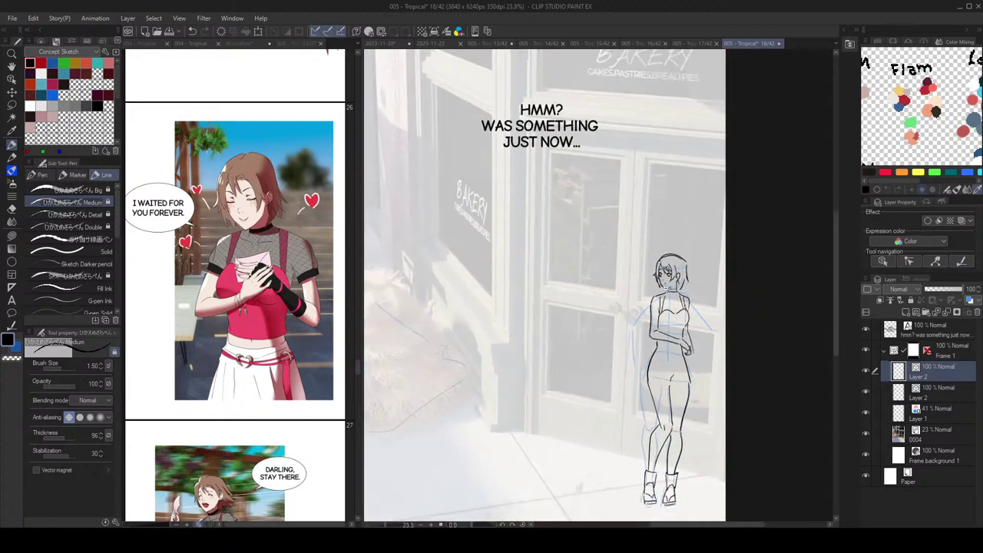
pyautogui.press('h')
pyautogui.press('h')
pyautogui.scroll(-1, 729, 307)
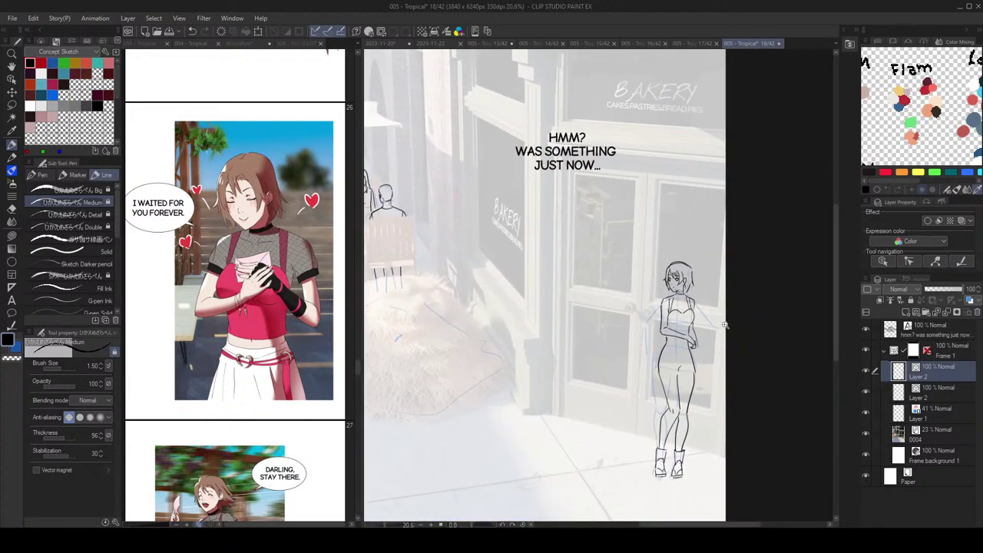
pyautogui.scroll(1, 726, 326)
pyautogui.scroll(2, 714, 321)
pyautogui.scroll(-2, 714, 323)
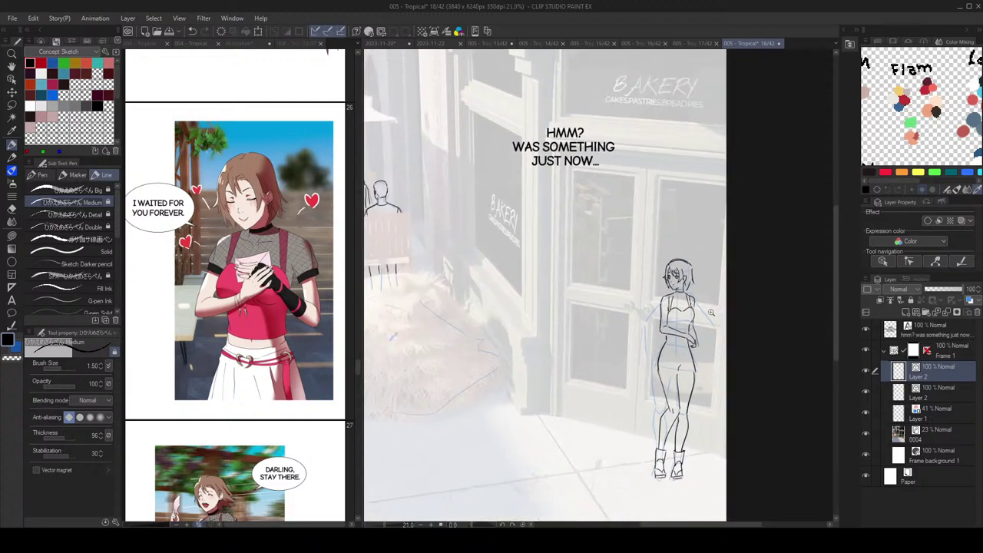
pyautogui.scroll(1, 707, 321)
# Step: Lasso the head's line work and scale it up slightly above the neck
pyautogui.click(11, 105)
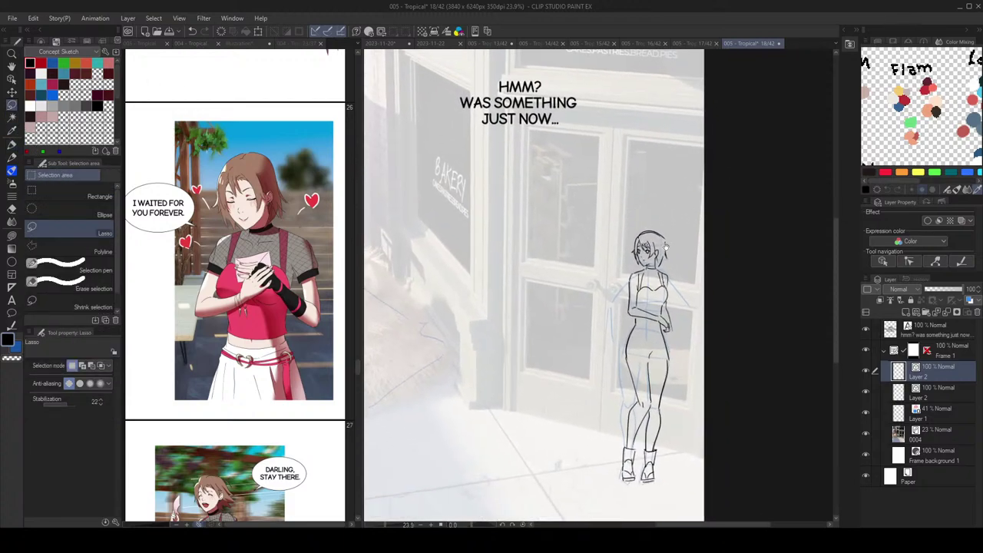
pyautogui.scroll(5, 663, 235)
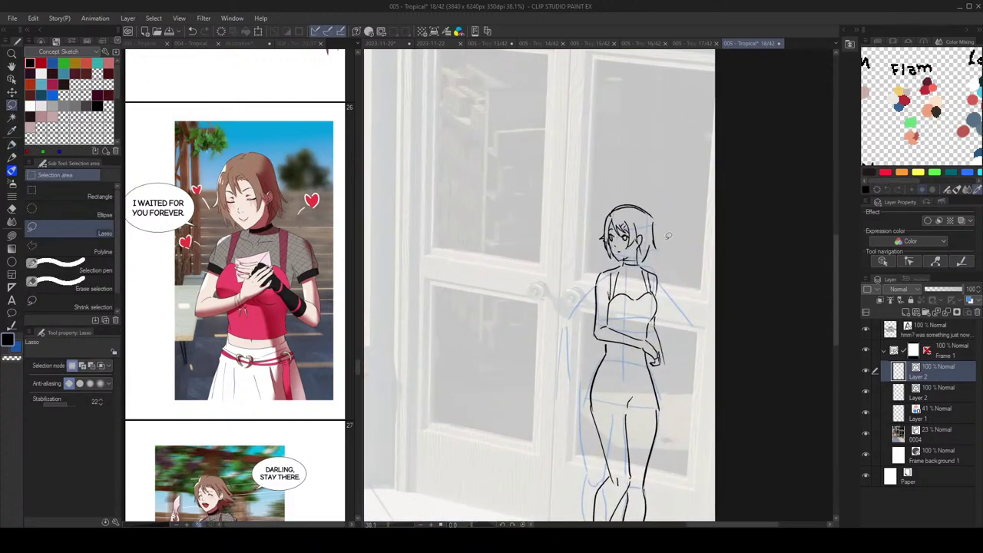
pyautogui.moveTo(676, 234)
pyautogui.mouseDown()
pyautogui.moveTo(646, 257)
pyautogui.moveTo(639, 245)
pyautogui.moveTo(586, 246)
pyautogui.moveTo(676, 203)
pyautogui.moveTo(653, 201)
pyautogui.mouseUp()
pyautogui.click(394, 33)
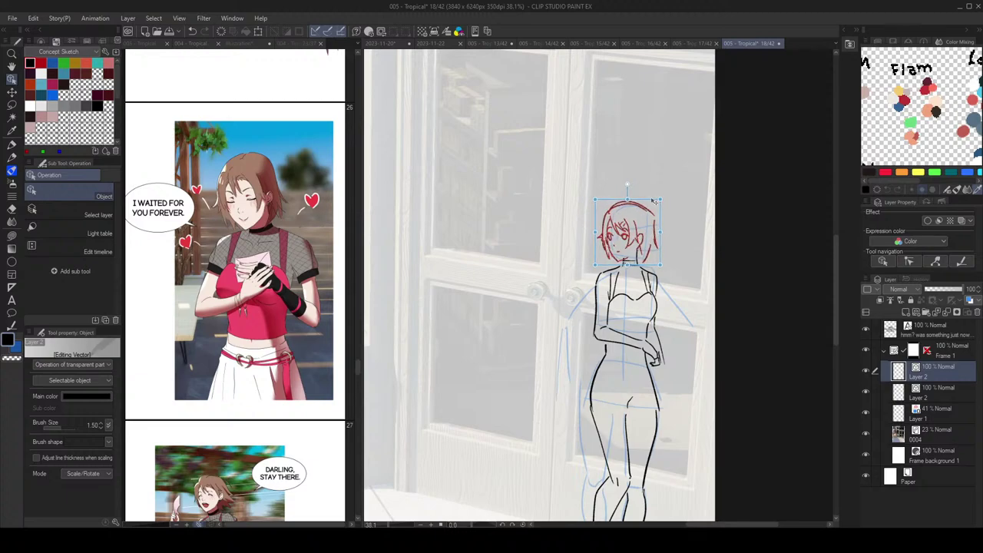
pyautogui.scroll(-4, 653, 194)
pyautogui.scroll(2, 653, 195)
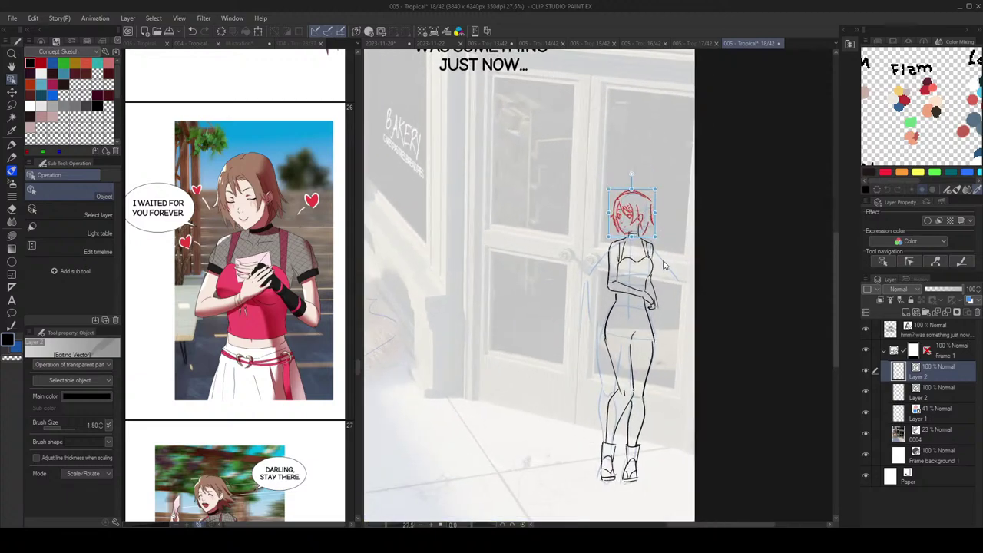
pyautogui.moveTo(652, 304); pyautogui.dragTo(667, 282)
pyautogui.hotkey('ctrl', 'z')
pyautogui.press('p')
pyautogui.scroll(2, 668, 282)
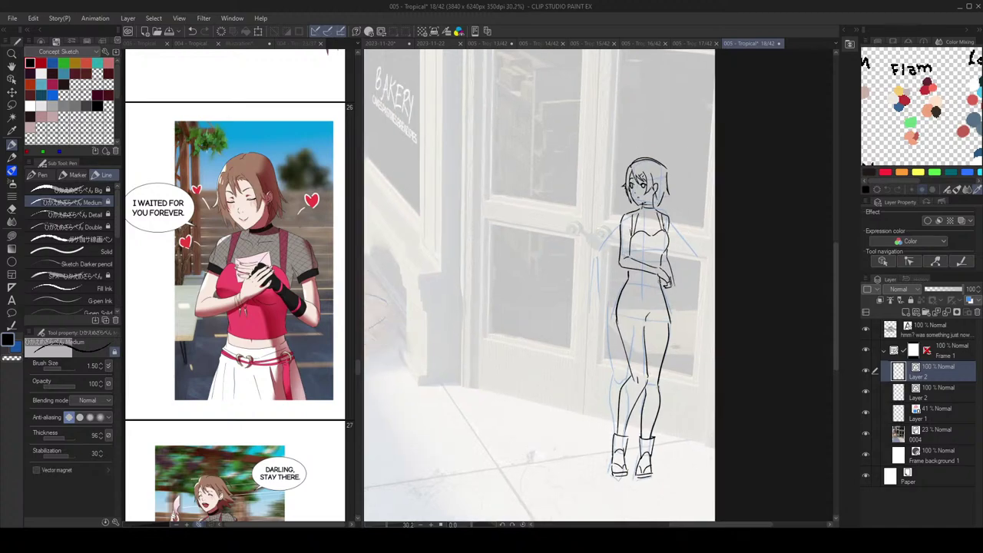
# Step: Bring the running-pose panel 27 into view as reference and ink a short skirt's hem, flared side and first pleat over the hips
pyautogui.moveTo(658, 319); pyautogui.dragTo(669, 270)
pyautogui.click(259, 278)
pyautogui.scroll(-5, 261, 280)
pyautogui.scroll(3, 268, 290)
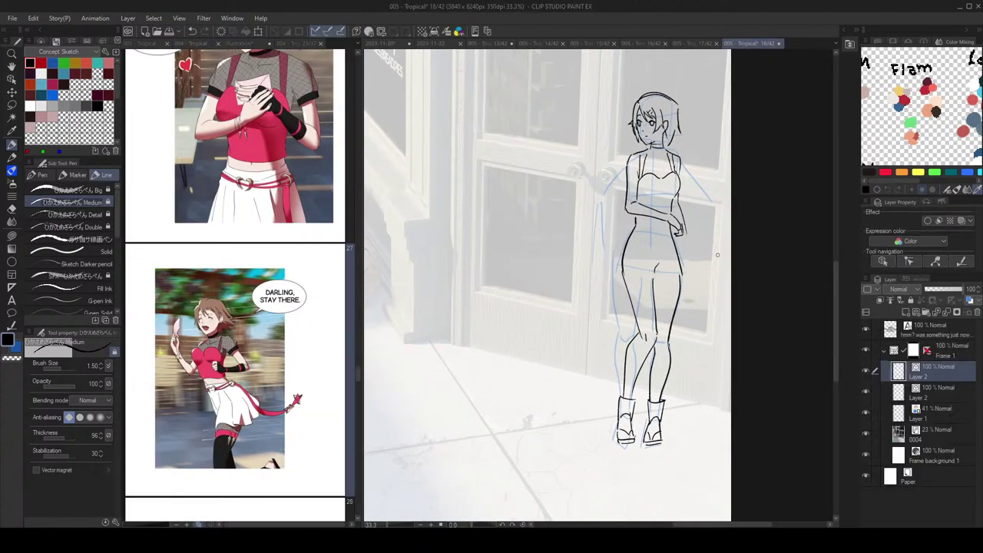
pyautogui.hotkey('ctrl', 'Tab')
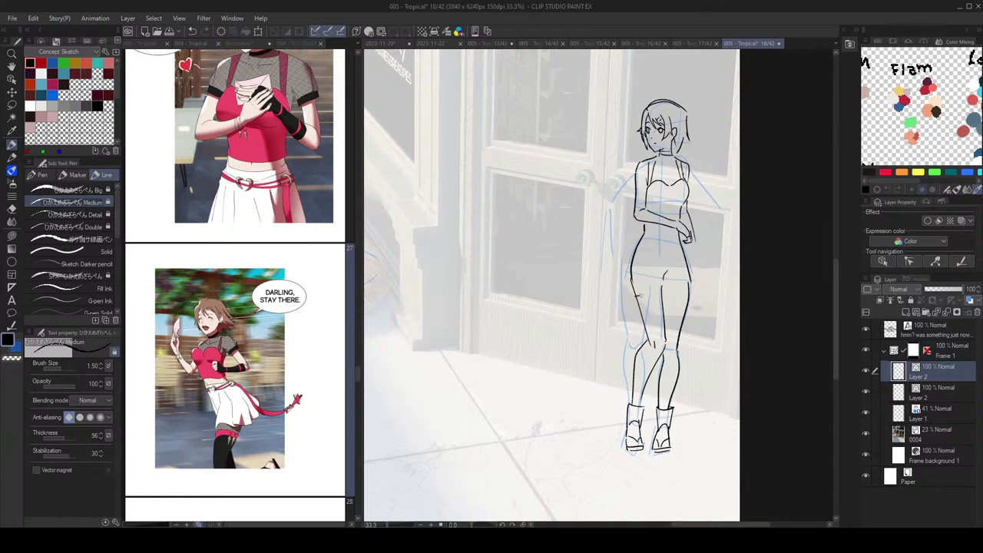
pyautogui.hotkey('ctrl', 'z')
pyautogui.moveTo(631, 287); pyautogui.dragTo(667, 297)
pyautogui.hotkey('ctrl', 'z')
pyautogui.moveTo(688, 247); pyautogui.dragTo(695, 296)
pyautogui.hotkey('ctrl', 'z')
pyautogui.moveTo(683, 246); pyautogui.dragTo(696, 293)
pyautogui.moveTo(645, 250); pyautogui.dragTo(649, 297)
# Step: Ink a narrow belt with a front buckle along the skirt's waistline
pyautogui.moveTo(646, 229); pyautogui.dragTo(681, 239)
pyautogui.hotkey('ctrl', 'z')
pyautogui.moveTo(645, 233); pyautogui.dragTo(676, 235)
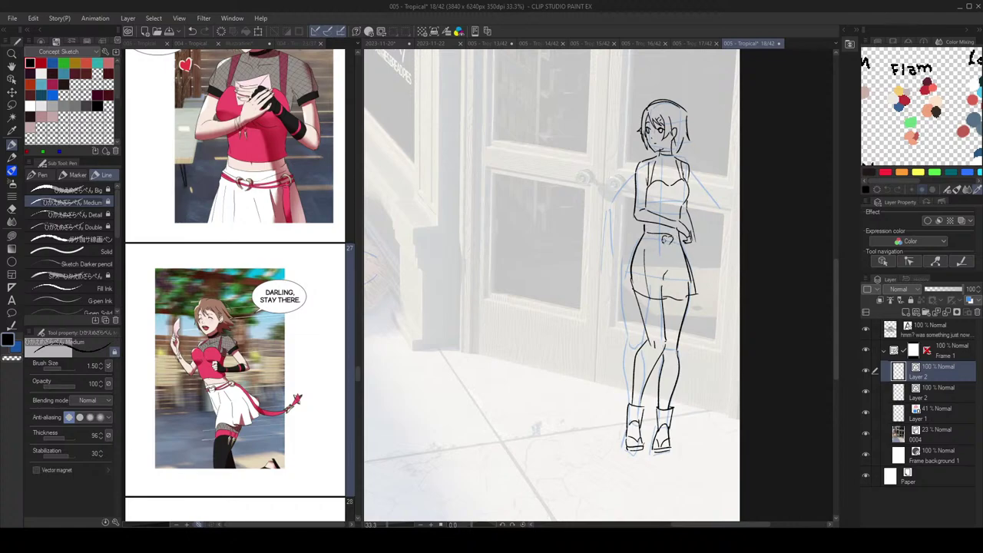
pyautogui.hotkey('ctrl', 'z')
pyautogui.moveTo(646, 234); pyautogui.dragTo(663, 241)
# Step: Ink the belt's hanging ribbon beside the thigh with a star-shaped tip and a second short end near the knee
pyautogui.moveTo(687, 305); pyautogui.dragTo(698, 362)
pyautogui.hotkey('ctrl', 'z')
pyautogui.hotkey('ctrl', 'z')
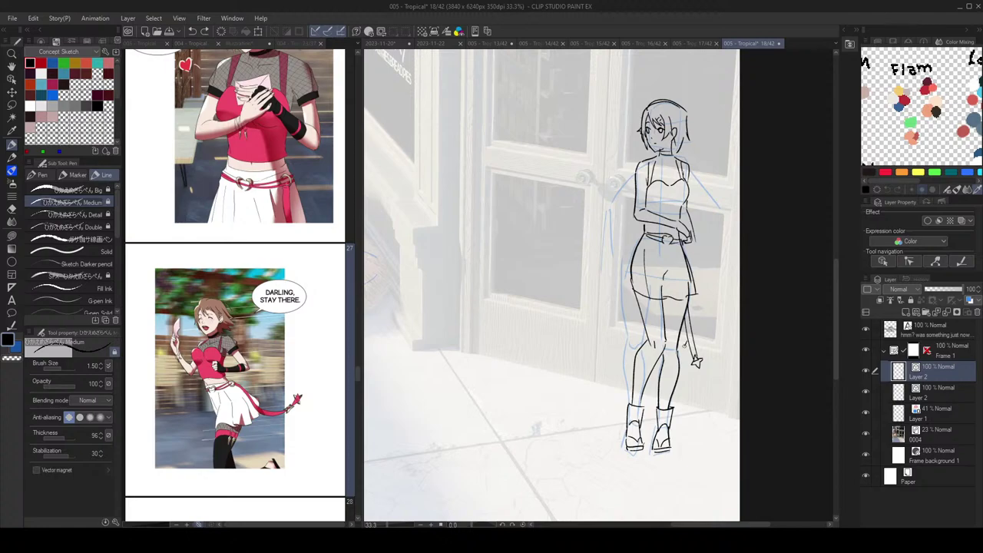
pyautogui.hotkey('ctrl', 'z')
pyautogui.moveTo(694, 339); pyautogui.dragTo(693, 347)
pyautogui.scroll(-3, 713, 353)
pyautogui.scroll(6, 716, 350)
pyautogui.press('e')
pyautogui.press('p')
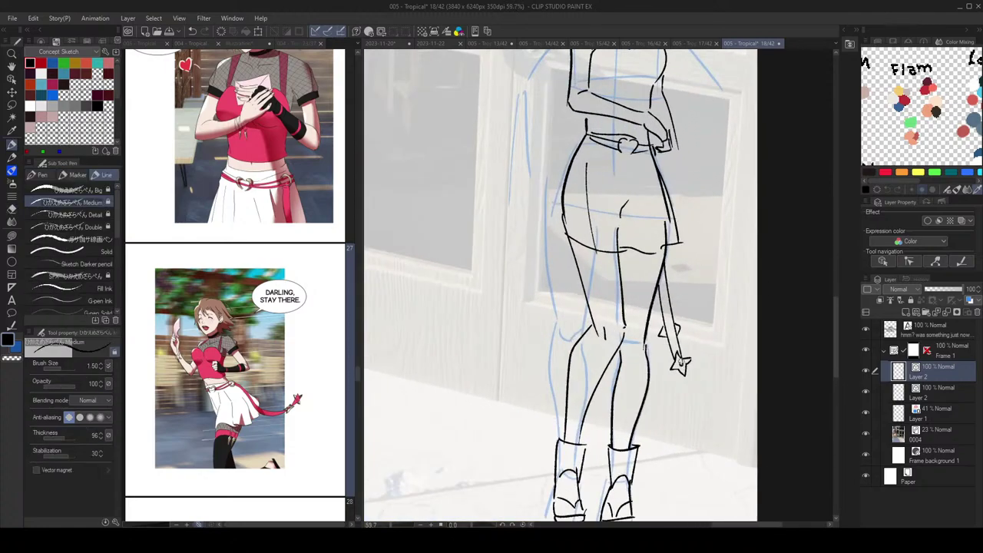
# Step: Set the vector eraser to remove lines only up to their intersections
pyautogui.scroll(-4, 679, 364)
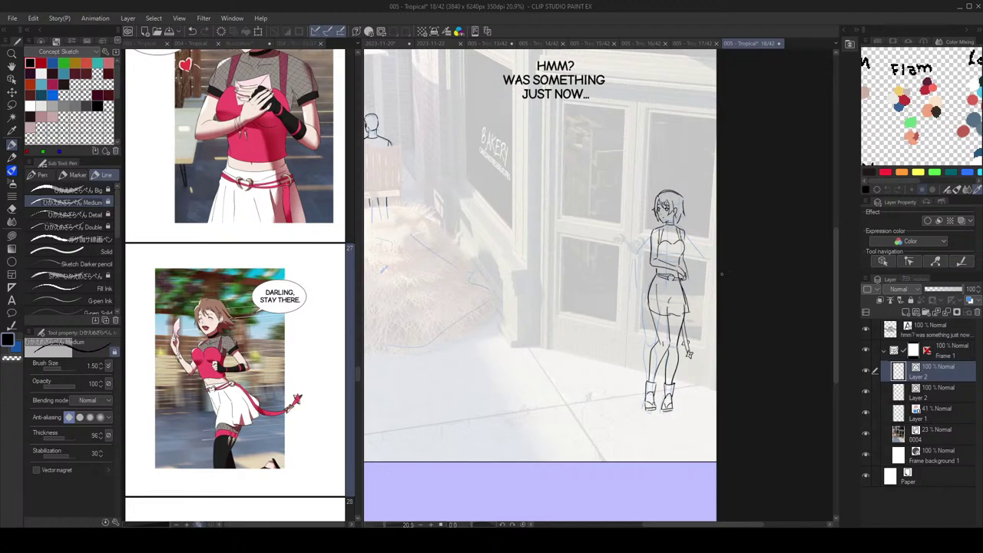
pyautogui.scroll(2, 703, 269)
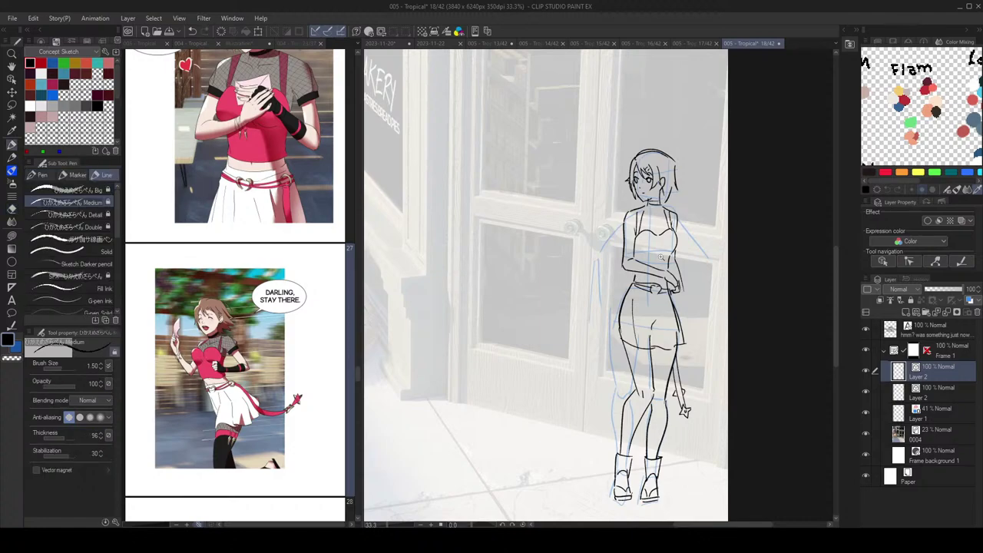
pyautogui.scroll(-3, 682, 254)
pyautogui.scroll(3, 670, 257)
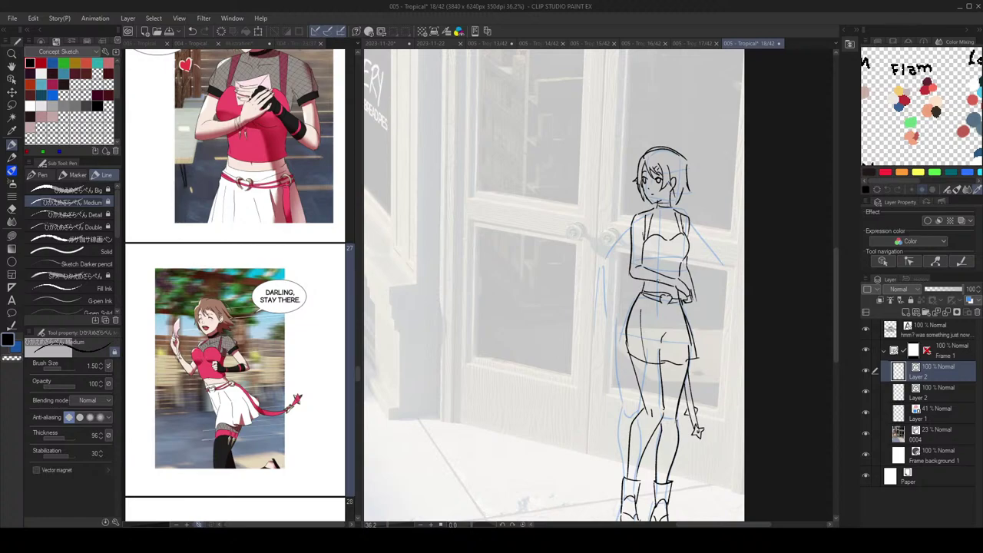
pyautogui.scroll(-3, 702, 286)
pyautogui.scroll(3, 675, 307)
pyautogui.press('e')
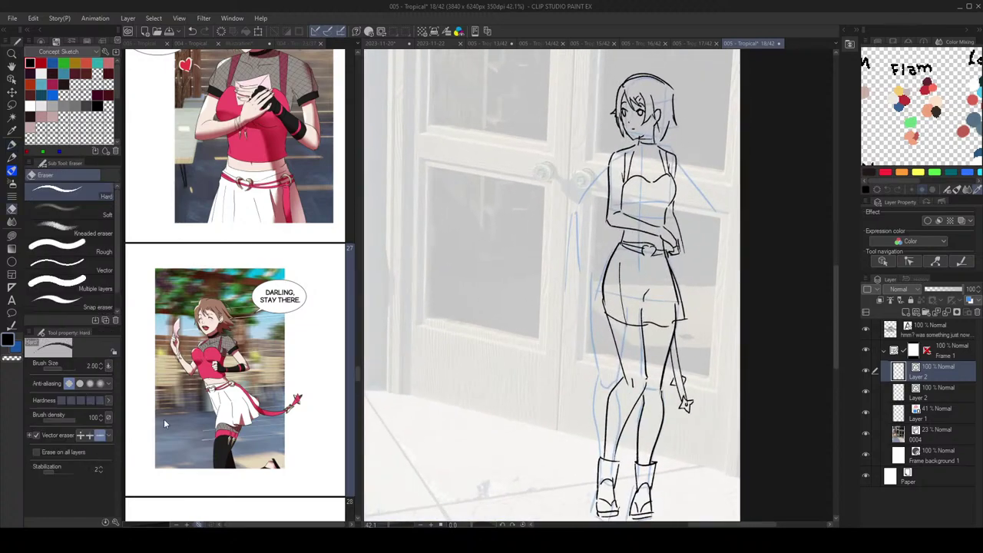
pyautogui.click(91, 435)
pyautogui.press('p')
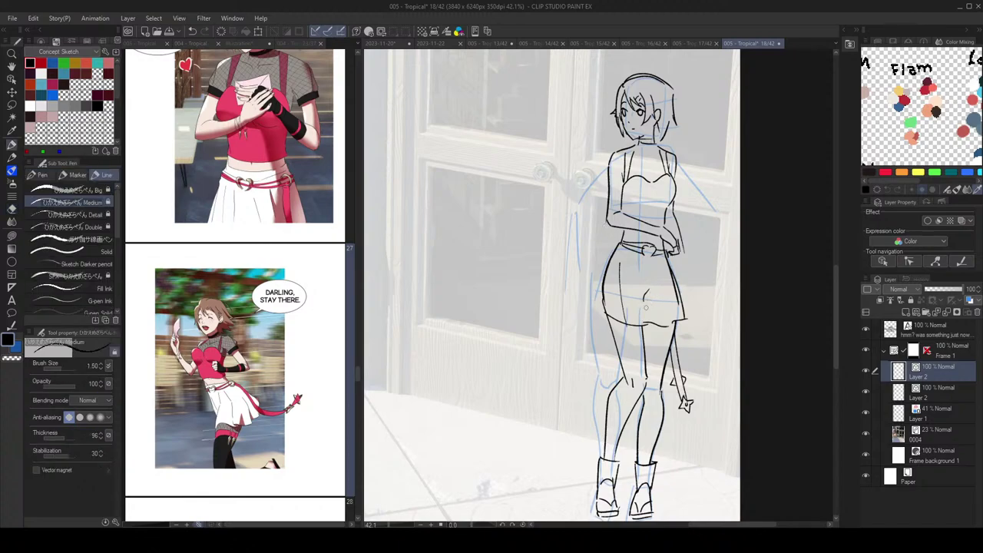
# Step: Ink the remaining vertical pleat lines on the skirt from the belt toward the hem
pyautogui.moveTo(663, 272); pyautogui.dragTo(670, 317)
pyautogui.hotkey('ctrl', 'z')
pyautogui.scroll(-3, 681, 238)
pyautogui.scroll(2, 681, 231)
pyautogui.moveTo(665, 282); pyautogui.dragTo(669, 315)
pyautogui.scroll(-3, 718, 300)
pyautogui.scroll(3, 718, 300)
pyautogui.scroll(-2, 718, 298)
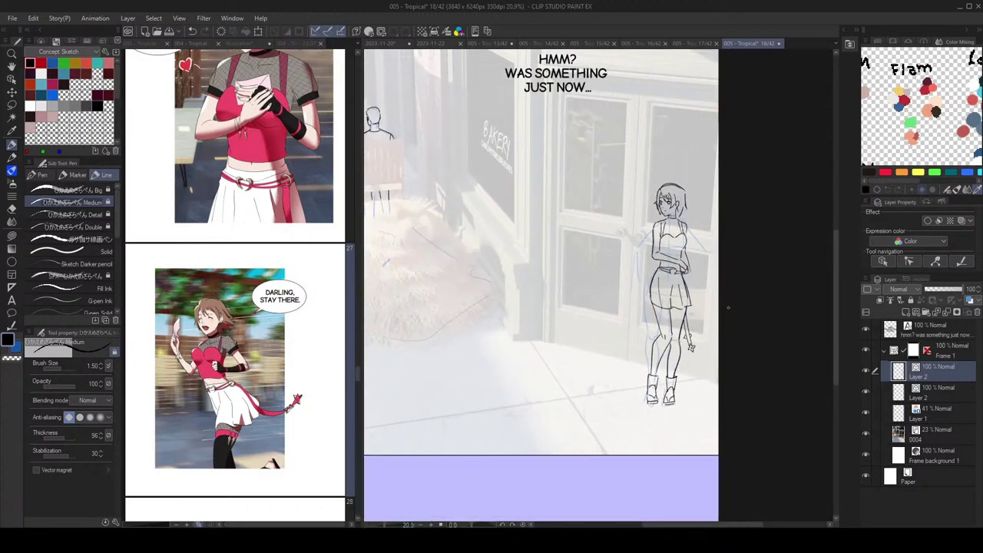
# Step: Clean up the far arm's line beside the folded hand and recheck the figure in mirrored view
pyautogui.scroll(4, 708, 243)
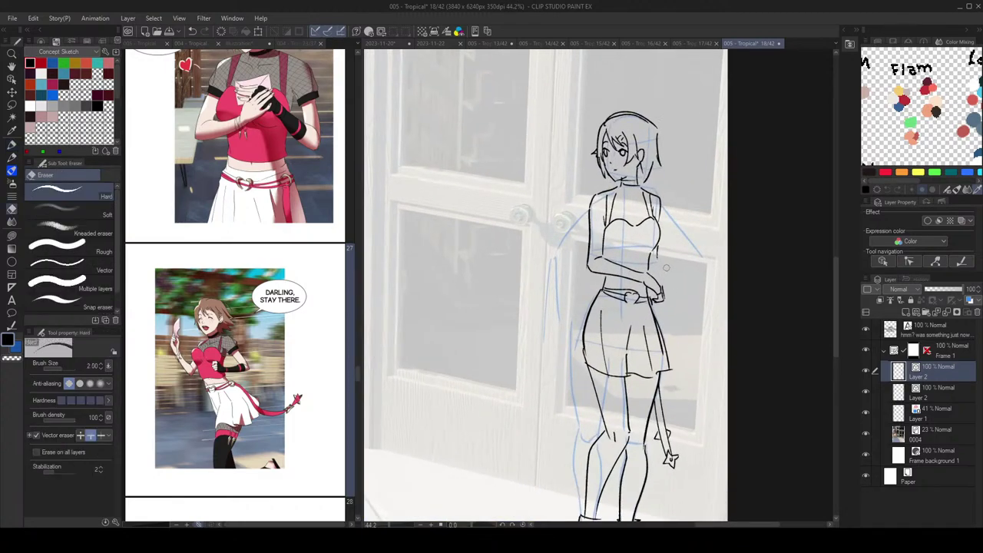
pyautogui.scroll(-3, 685, 299)
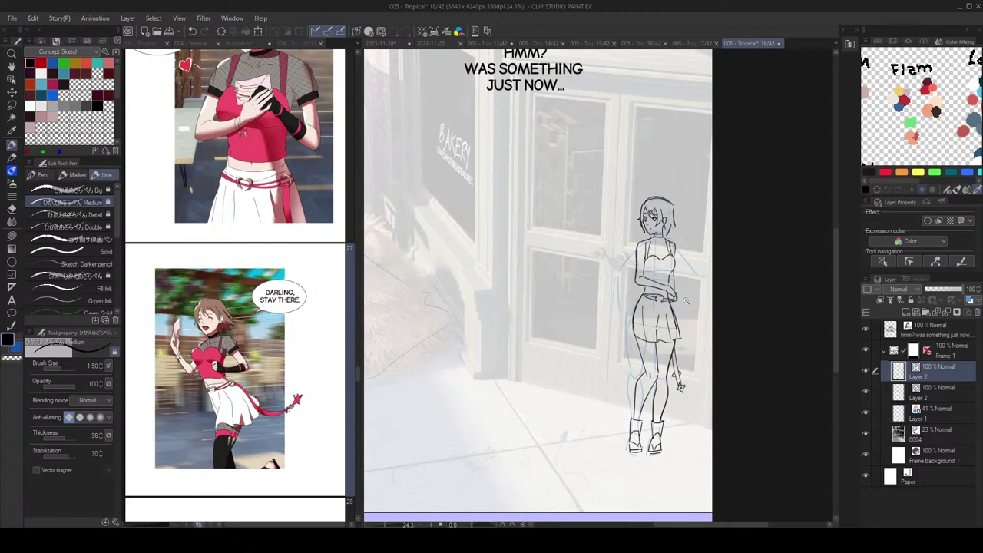
pyautogui.press('h')
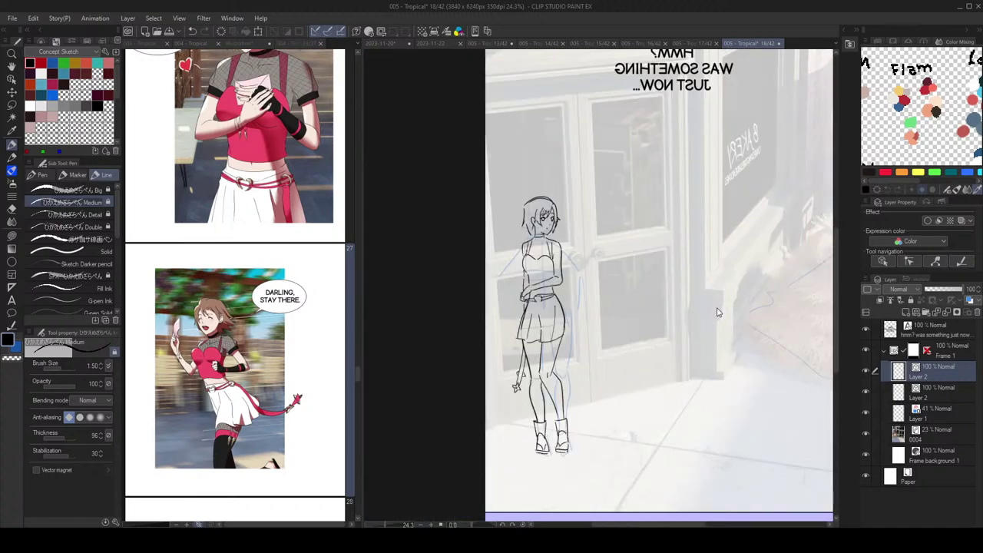
pyautogui.press('h')
pyautogui.scroll(-1, 679, 282)
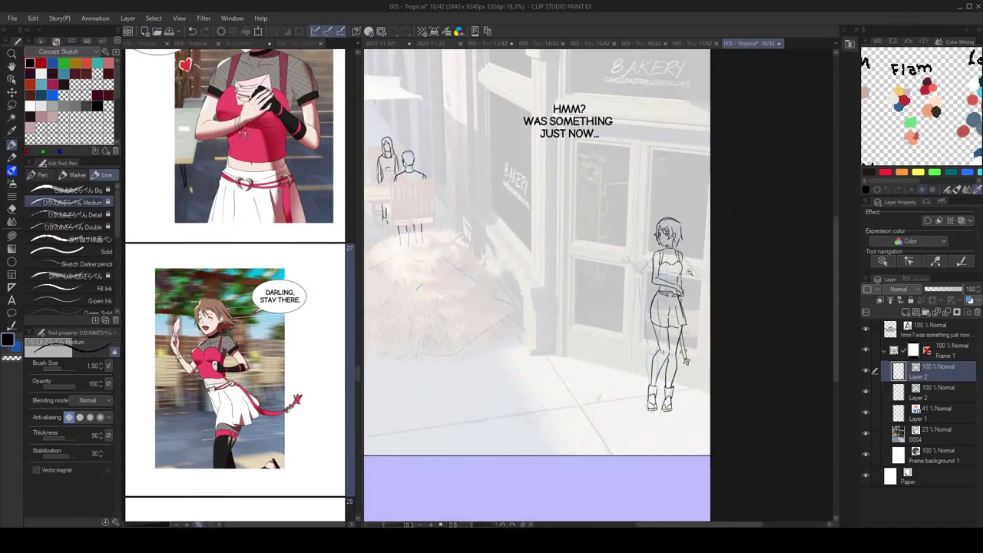
pyautogui.scroll(2, 653, 230)
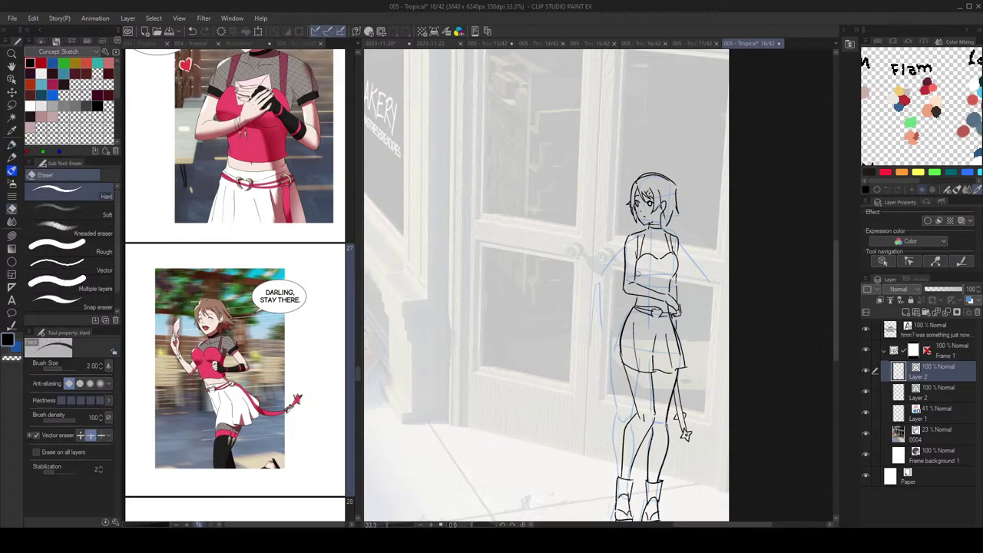
pyautogui.scroll(-1, 667, 264)
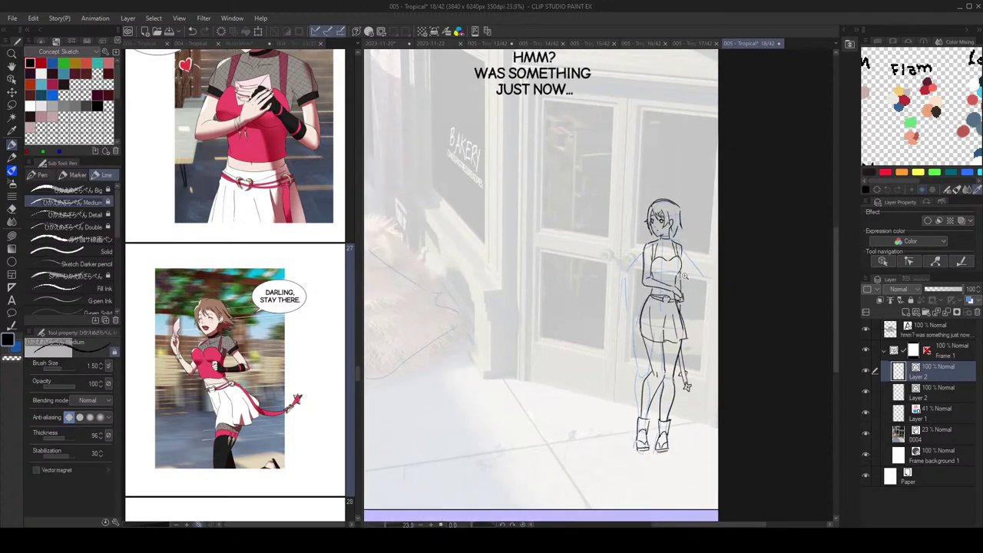
pyautogui.scroll(2, 638, 284)
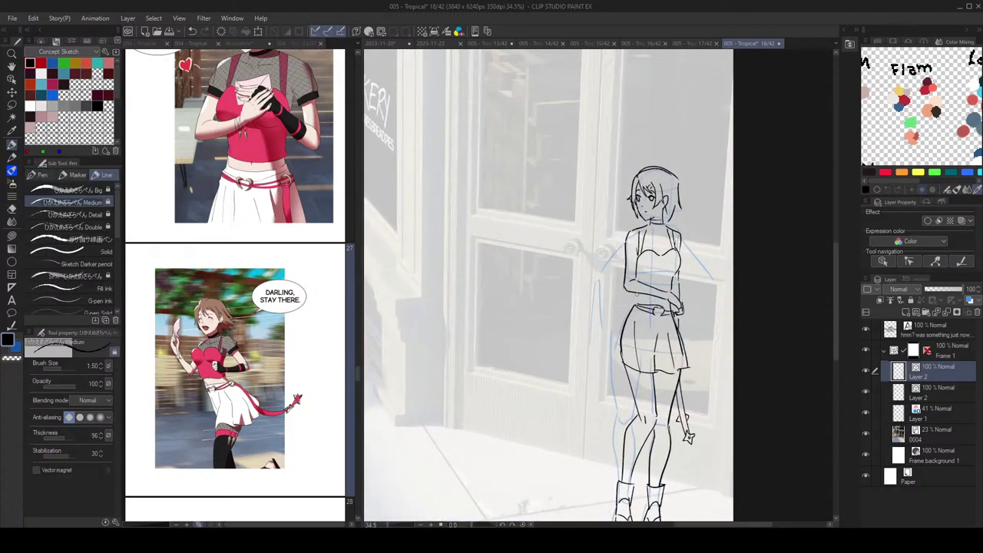
pyautogui.scroll(-2, 695, 282)
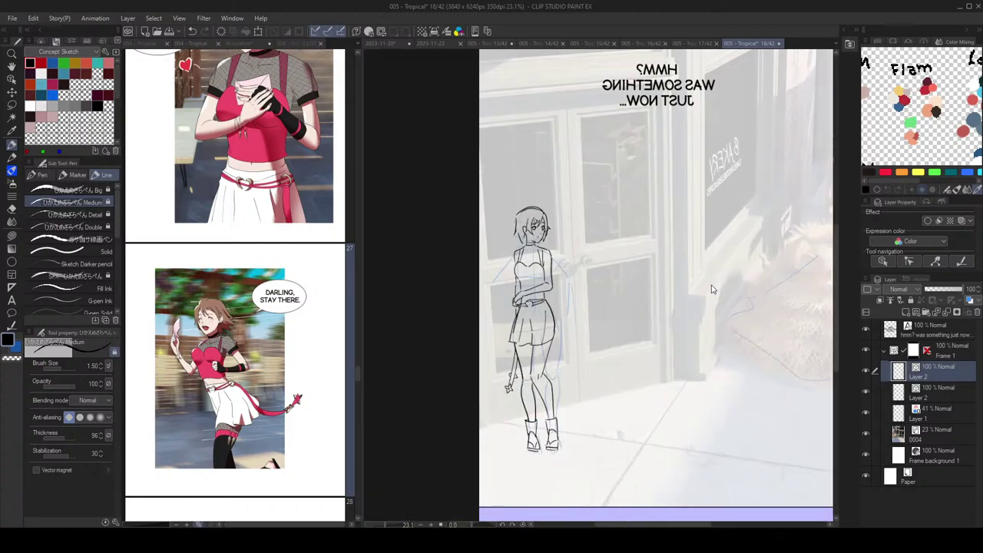
pyautogui.scroll(-1, 706, 269)
# Step: Lasso the head and upper torso line work and move it slightly down toward the waist
pyautogui.press('m')
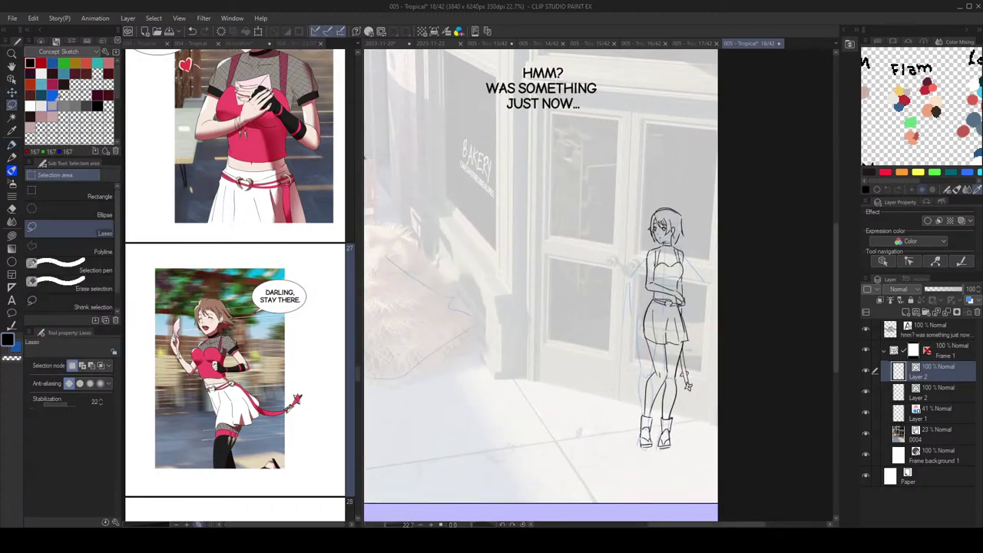
pyautogui.scroll(2, 715, 262)
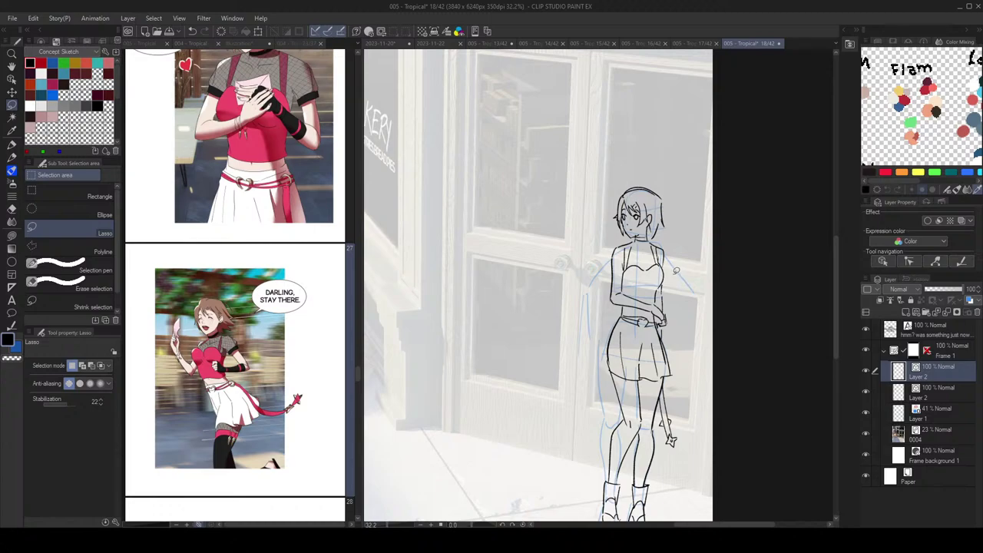
pyautogui.moveTo(679, 271)
pyautogui.mouseDown()
pyautogui.moveTo(674, 288)
pyautogui.moveTo(623, 270)
pyautogui.moveTo(670, 173)
pyautogui.moveTo(681, 265)
pyautogui.mouseUp()
pyautogui.press('o')
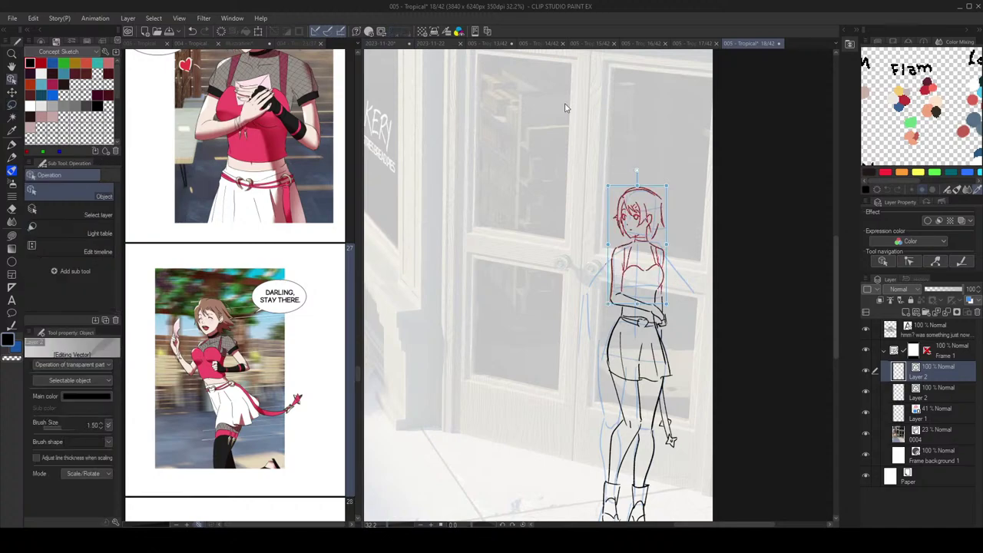
pyautogui.moveTo(655, 190); pyautogui.dragTo(657, 196)
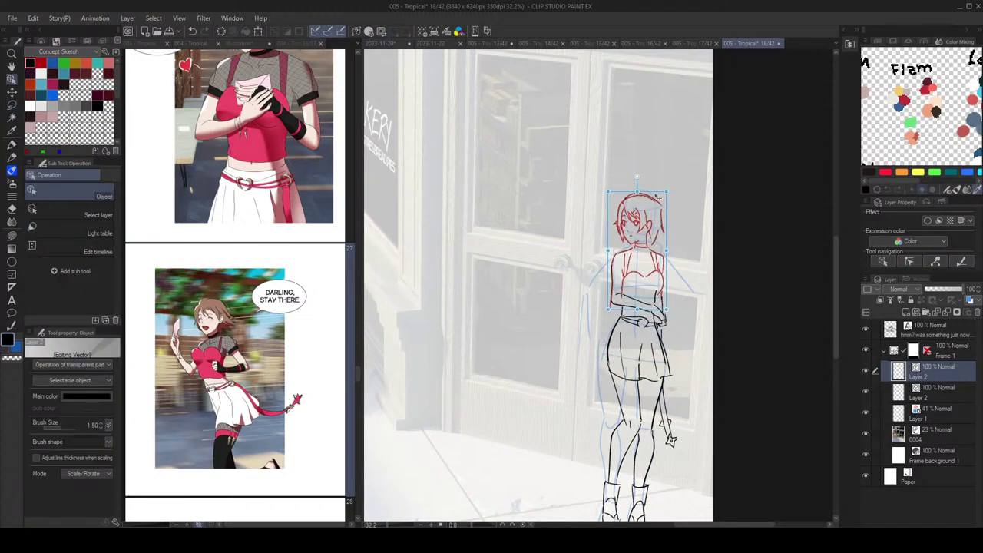
# Step: Redraw the far side line of the torso between the bust and the folded forearm
pyautogui.press('p')
pyautogui.moveTo(666, 294)
pyautogui.mouseDown()
pyautogui.moveTo(655, 264)
pyautogui.moveTo(666, 278)
pyautogui.moveTo(632, 284)
pyautogui.mouseUp()
pyautogui.scroll(5, 655, 266)
pyautogui.press('e')
pyautogui.press('p')
pyautogui.hotkey('ctrl', 'z')
pyautogui.moveTo(639, 268); pyautogui.dragTo(630, 287)
pyautogui.press('e')
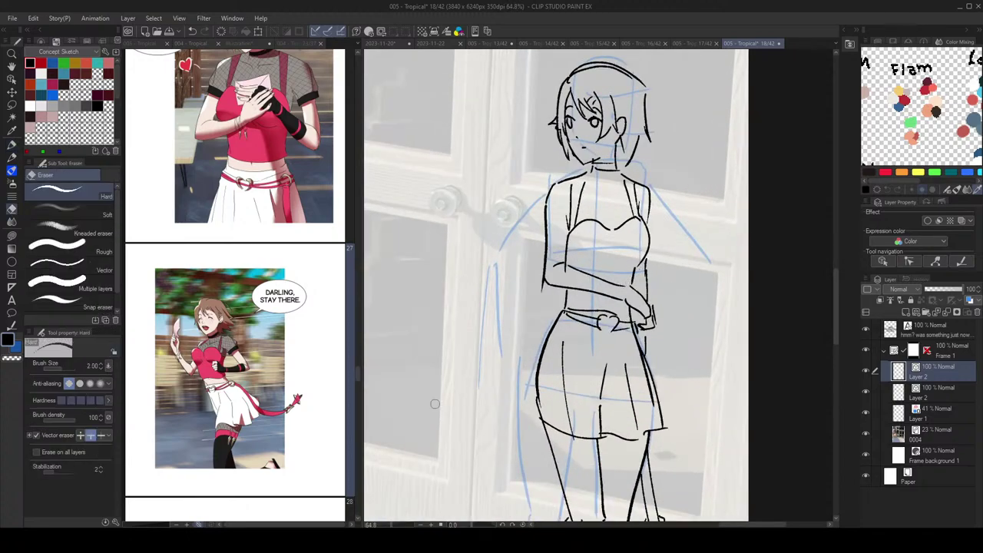
# Step: Erase and rework the near side line of the torso between the bust and the raised forearm
pyautogui.click(568, 268)
pyautogui.press('p')
pyautogui.moveTo(569, 237); pyautogui.dragTo(570, 265)
pyautogui.hotkey('ctrl', 'z')
pyautogui.scroll(-4, 632, 219)
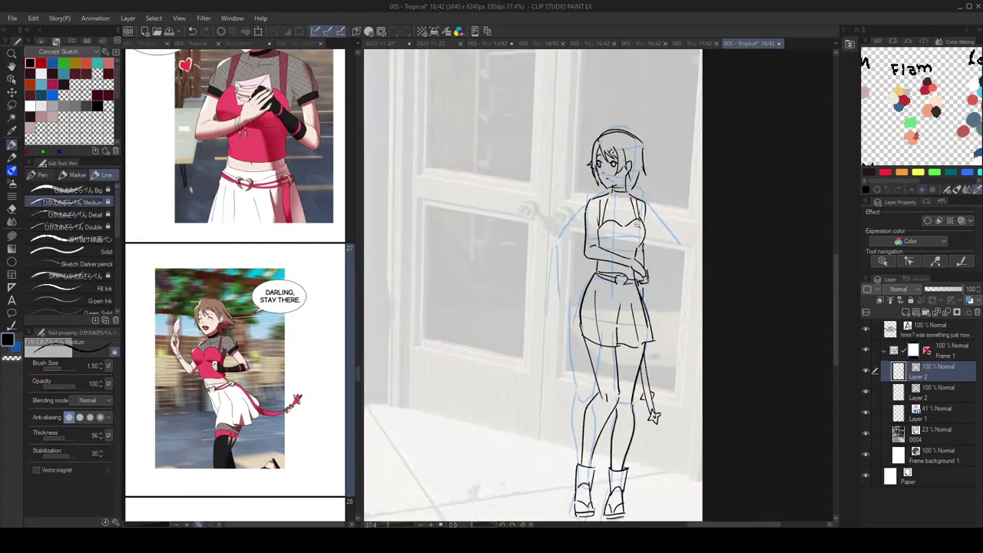
pyautogui.scroll(3, 644, 250)
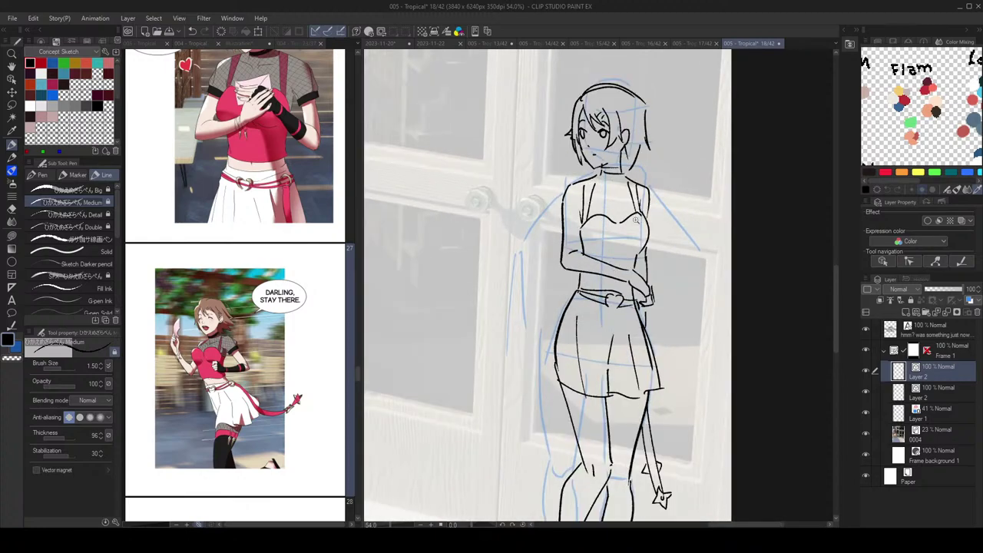
pyautogui.scroll(-3, 660, 224)
# Step: Rework the near shoulder line running from the neck to the upper arm
pyautogui.scroll(4, 660, 223)
pyautogui.press('e')
pyautogui.press('p')
pyautogui.moveTo(582, 201); pyautogui.dragTo(546, 221)
pyautogui.hotkey('ctrl', 'z')
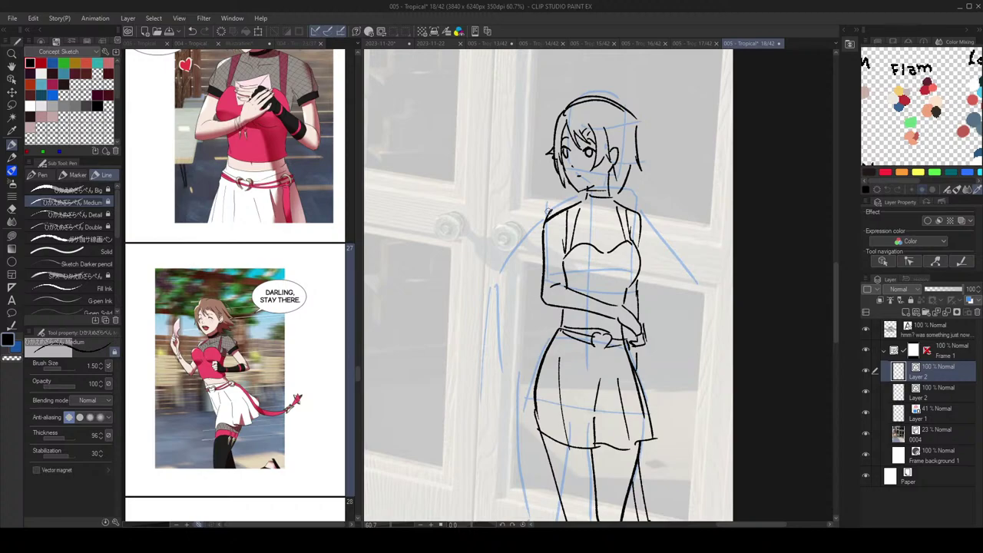
pyautogui.press('e')
pyautogui.scroll(-2, 661, 170)
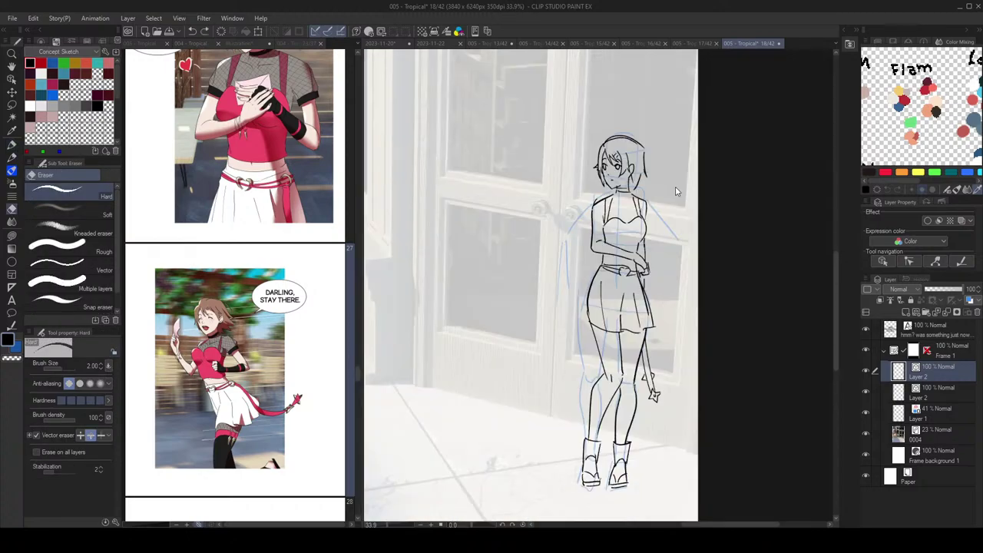
pyautogui.scroll(-2, 677, 195)
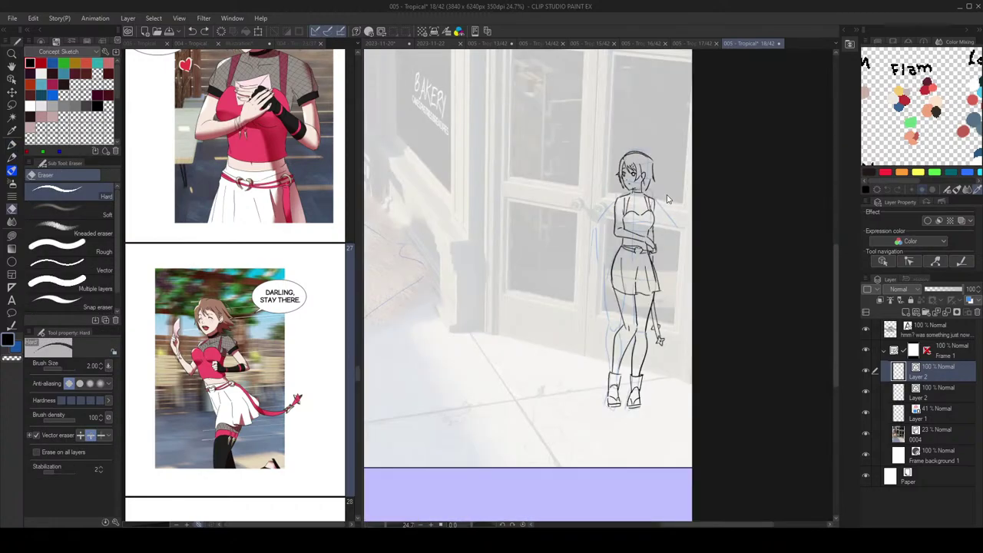
# Step: Erase and redraw the near upper arm's outer line down to the elbow of the folded arm
pyautogui.scroll(2, 672, 212)
pyautogui.moveTo(568, 200)
pyautogui.mouseDown()
pyautogui.moveTo(573, 190)
pyautogui.moveTo(571, 246)
pyautogui.mouseUp()
pyautogui.press('p')
pyautogui.hotkey('ctrl', 'z')
pyautogui.press('e')
pyautogui.press('p')
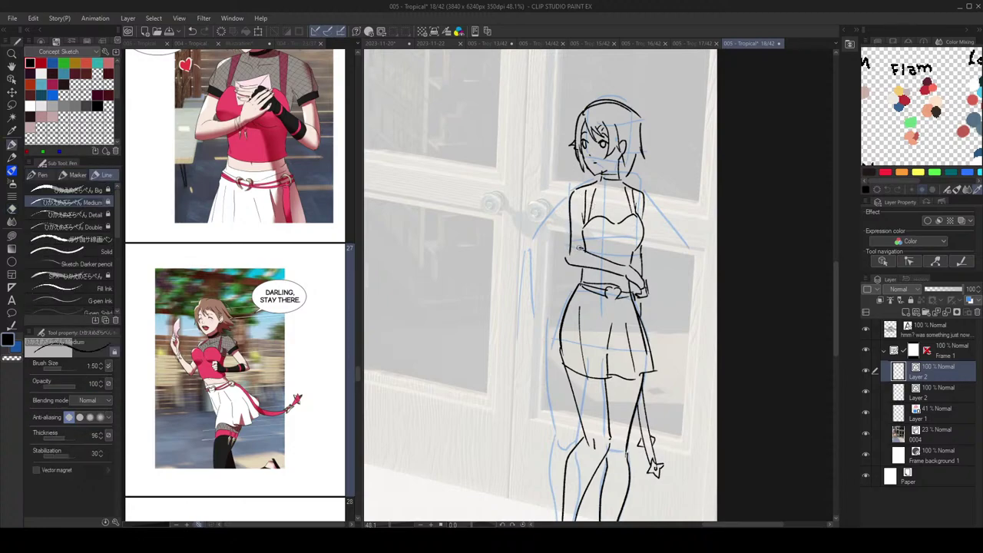
pyautogui.press('e')
pyautogui.press('p')
pyautogui.press('e')
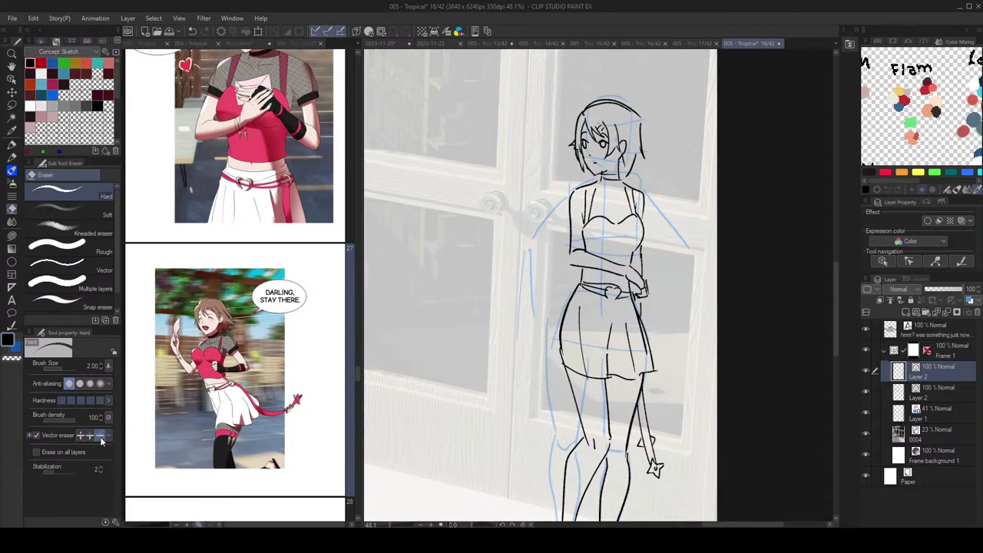
pyautogui.press('p')
# Step: Examine the whole figure's proportions within the bakery panel in normal and mirrored view
pyautogui.scroll(-2, 665, 220)
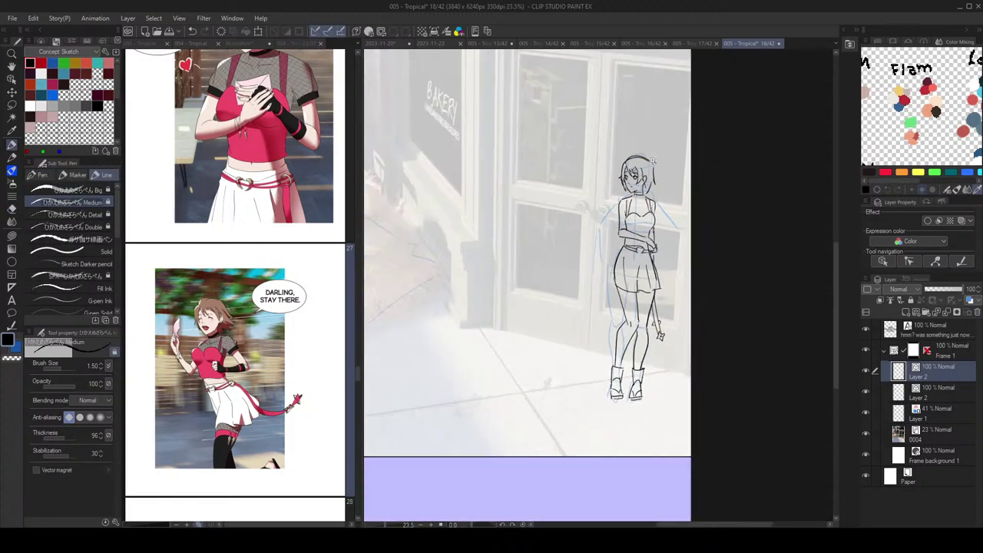
pyautogui.press('h')
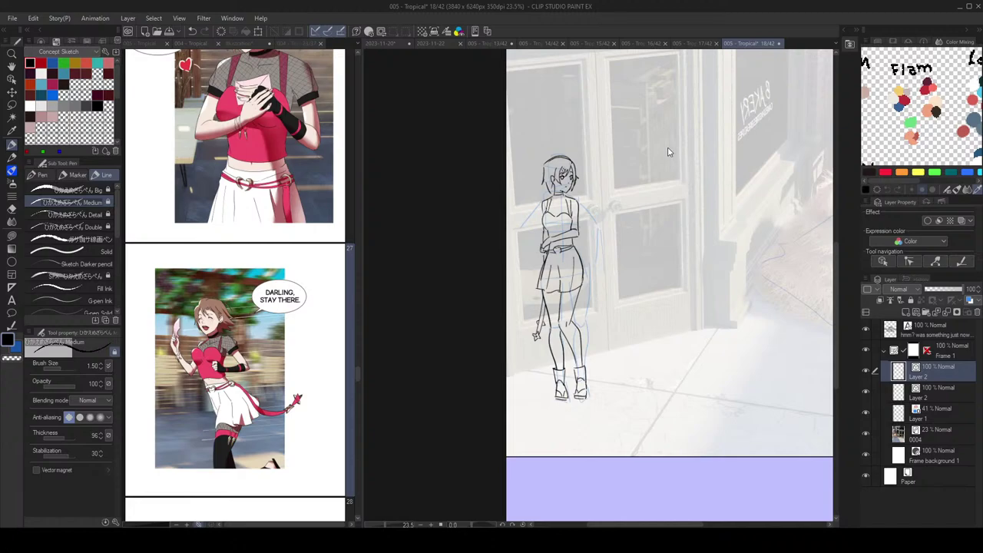
pyautogui.press('h')
pyautogui.moveTo(717, 180); pyautogui.dragTo(712, 183)
pyautogui.scroll(-2, 681, 185)
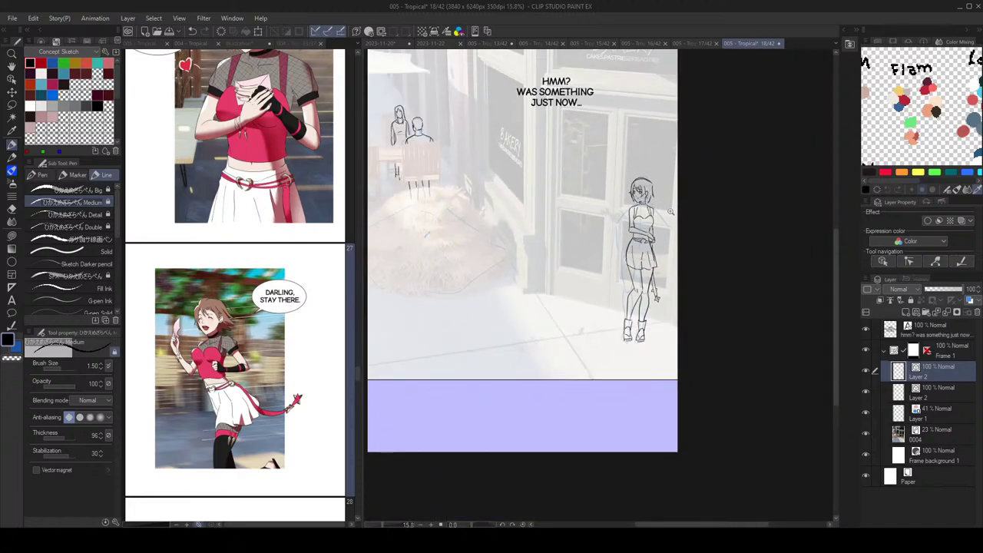
pyautogui.scroll(3, 679, 229)
pyautogui.scroll(2, 684, 232)
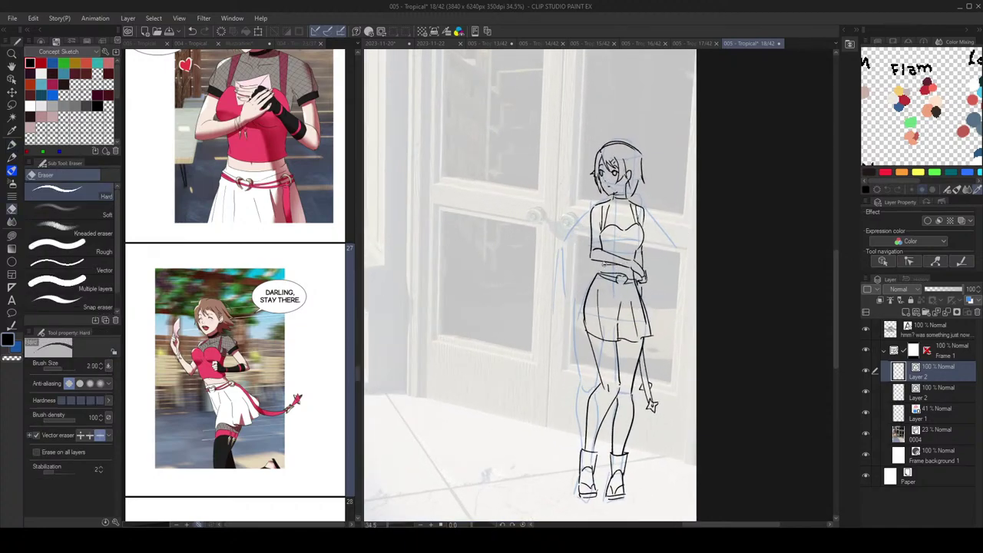
# Step: Lasso the vector lines of the head and shoulders and shift them slightly down toward the waist
pyautogui.moveTo(645, 224); pyautogui.dragTo(646, 238)
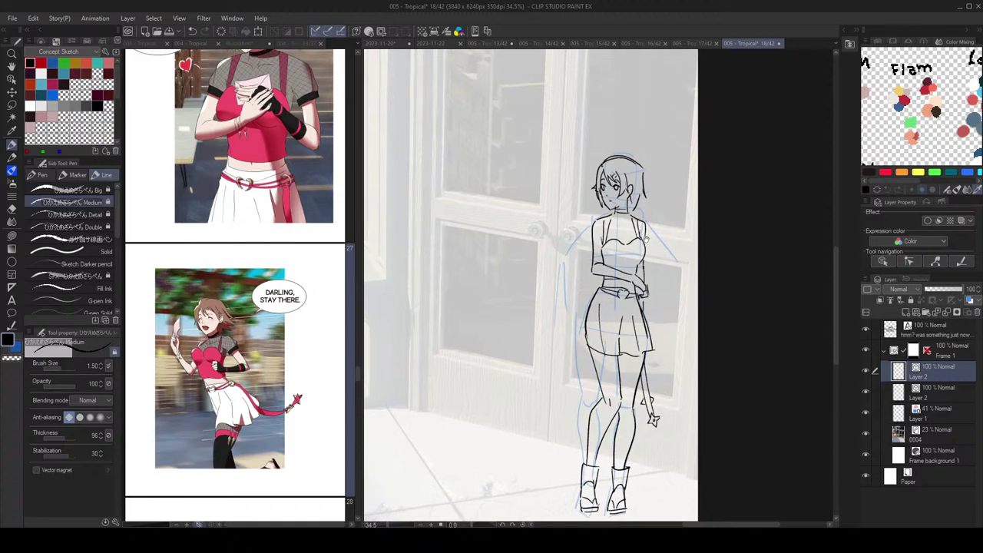
pyautogui.click(12, 104)
pyautogui.moveTo(667, 163)
pyautogui.mouseDown()
pyautogui.moveTo(582, 181)
pyautogui.moveTo(603, 207)
pyautogui.moveTo(590, 220)
pyautogui.moveTo(652, 228)
pyautogui.moveTo(663, 201)
pyautogui.mouseUp()
pyautogui.click(393, 32)
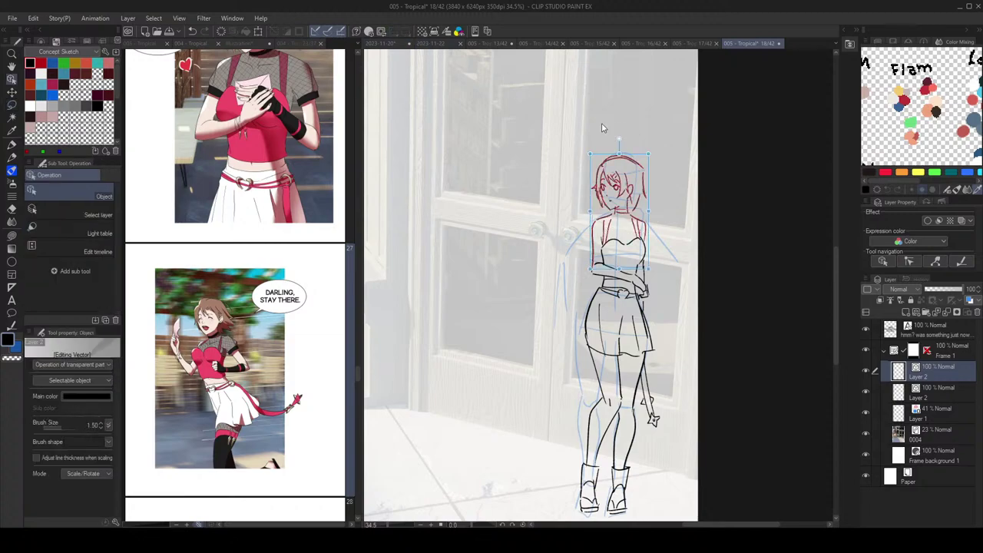
pyautogui.moveTo(642, 155); pyautogui.dragTo(639, 175)
pyautogui.moveTo(655, 208); pyautogui.dragTo(689, 233)
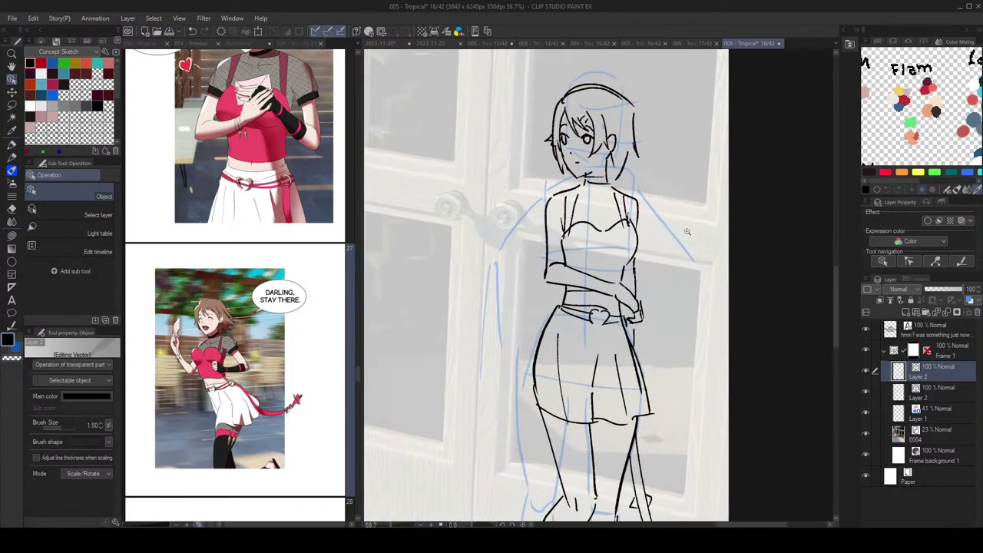
# Step: Trim overlapping line ends around the bust and upper arms with the vector eraser set to stop at intersections
pyautogui.press('e')
pyautogui.click(92, 435)
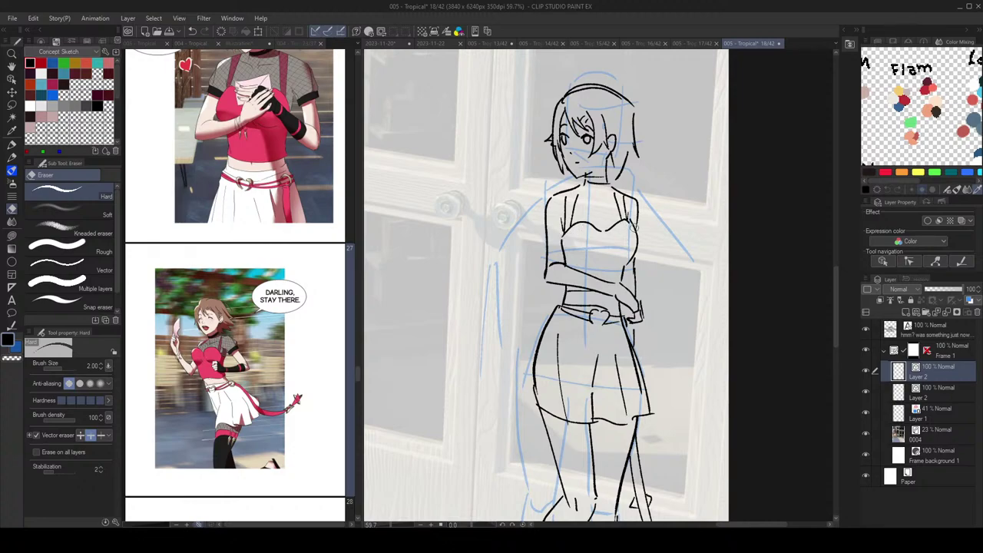
pyautogui.press('o')
pyautogui.scroll(-2, 660, 218)
pyautogui.scroll(2, 670, 217)
pyautogui.press('e')
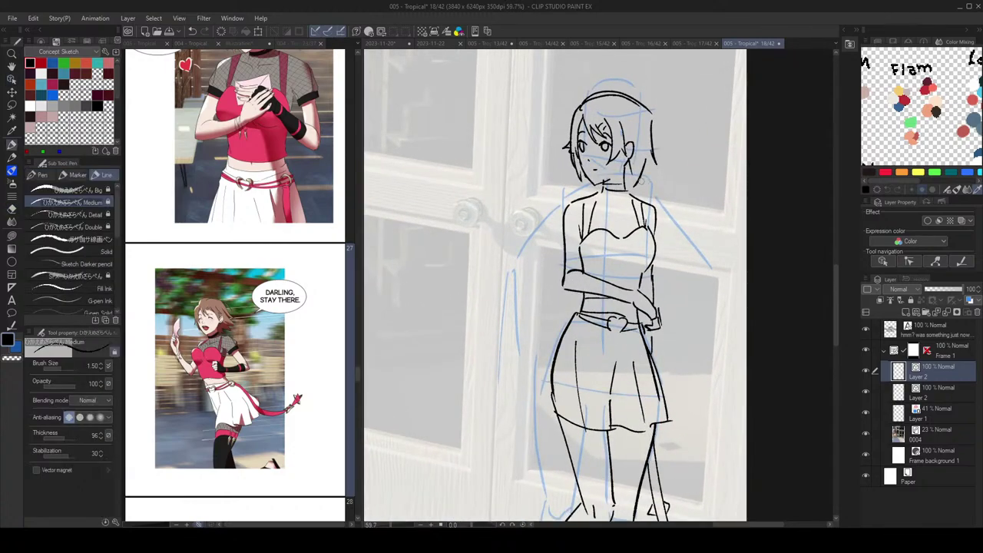
pyautogui.scroll(1, 653, 230)
# Step: Set the vector eraser to remove whole lines and redraw the far shoulder strap down to the bust
pyautogui.click(100, 435)
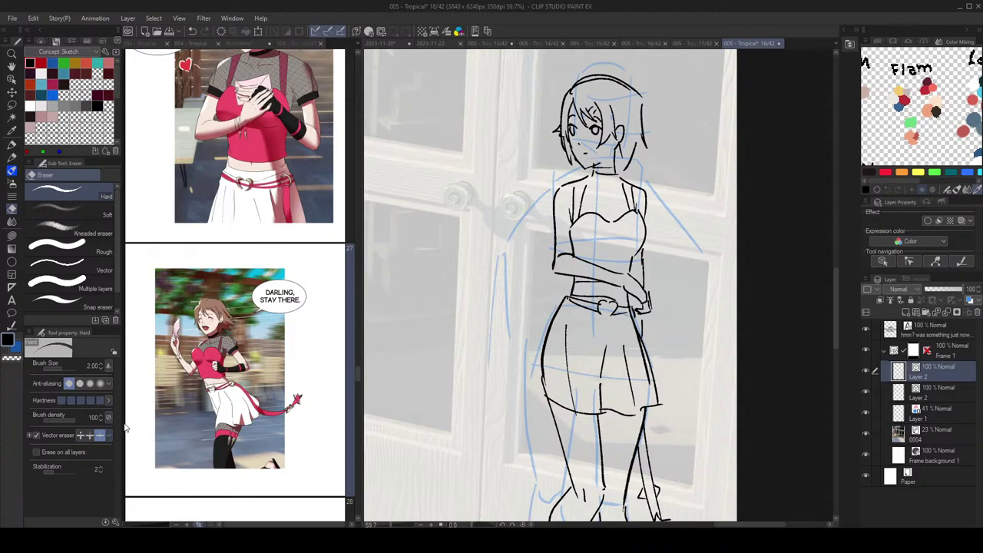
pyautogui.scroll(3, 672, 199)
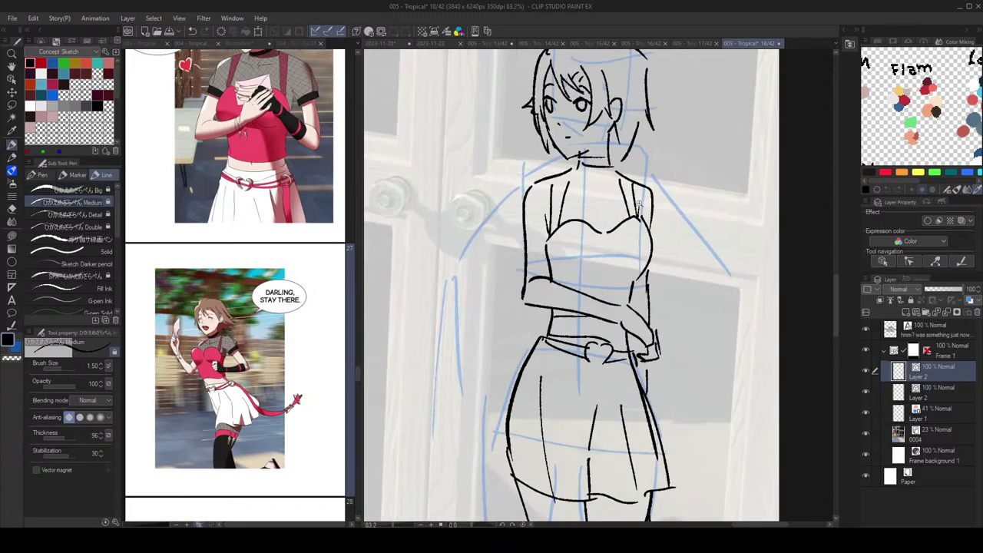
pyautogui.press('p')
pyautogui.hotkey('ctrl', 'z')
pyautogui.moveTo(618, 177); pyautogui.dragTo(631, 215)
pyautogui.scroll(-5, 657, 211)
pyautogui.press('h')
pyautogui.press('h')
pyautogui.scroll(5, 659, 200)
pyautogui.hotkey('ctrl', 'z')
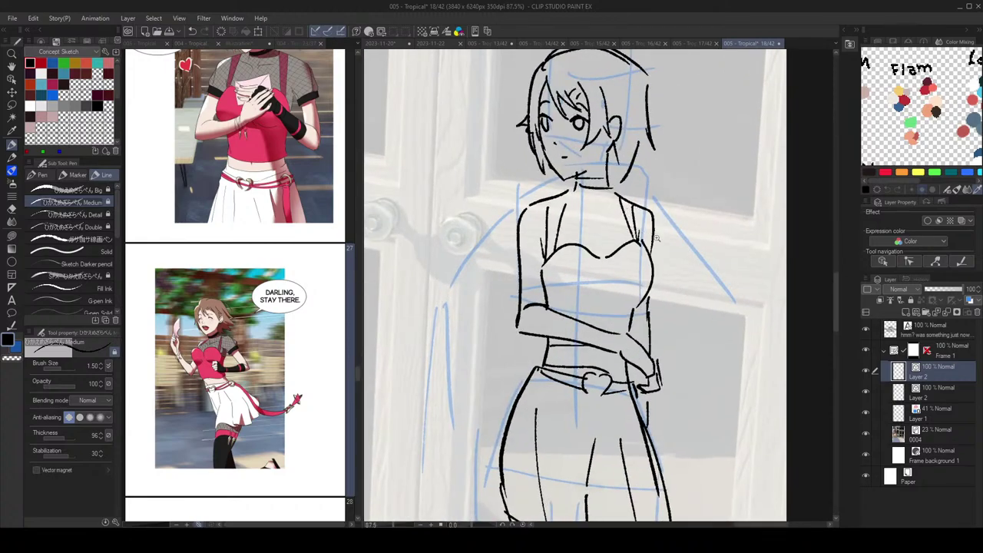
# Step: Tidy the lines between the near strap and arm with the eraser, checking the figure in mirrored view
pyautogui.scroll(-2, 631, 219)
pyautogui.scroll(-2, 645, 221)
pyautogui.press('h')
pyautogui.scroll(2, 634, 235)
pyautogui.press('e')
pyautogui.moveTo(586, 251)
pyautogui.mouseDown()
pyautogui.moveTo(600, 205)
pyautogui.moveTo(588, 249)
pyautogui.mouseUp()
pyautogui.press('p')
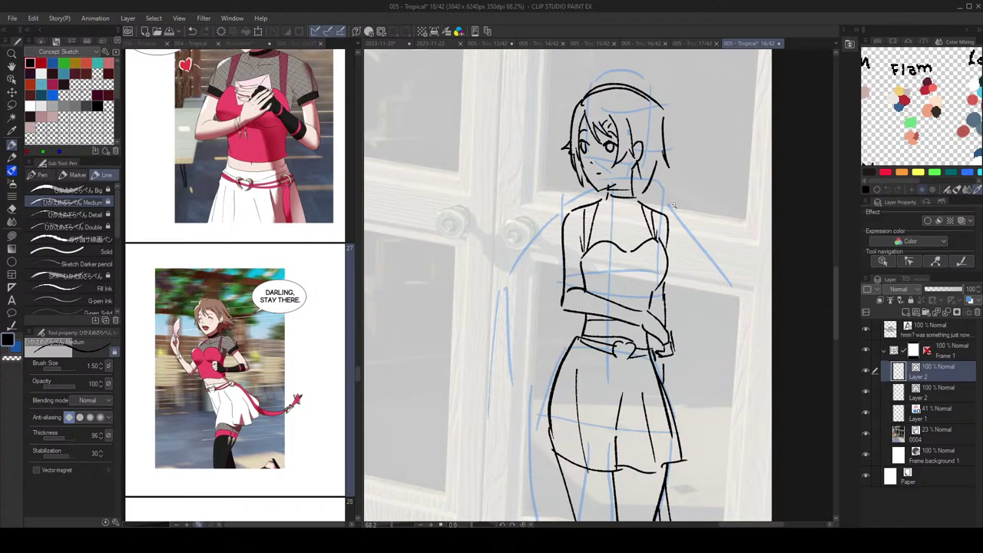
pyautogui.scroll(-3, 675, 206)
pyautogui.scroll(3, 679, 206)
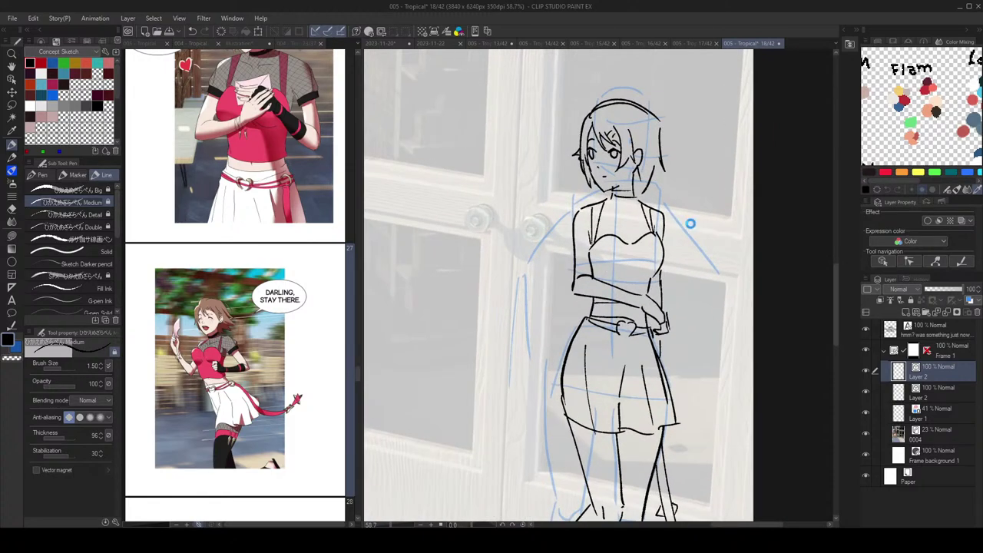
# Step: Ink the short sleeve and its hem across the near upper arm, undoing unsatisfactory strokes
pyautogui.moveTo(587, 247)
pyautogui.mouseDown()
pyautogui.moveTo(574, 245)
pyautogui.moveTo(586, 257)
pyautogui.moveTo(574, 250)
pyautogui.moveTo(595, 250)
pyautogui.mouseUp()
pyautogui.hotkey('ctrl', 'z')
pyautogui.hotkey('ctrl', 'z')
pyautogui.hotkey('ctrl', 'z')
pyautogui.hotkey('ctrl', 'z')
pyautogui.hotkey('ctrl', 'z')
pyautogui.hotkey('ctrl', 'z')
pyautogui.hotkey('ctrl', 'z')
pyautogui.hotkey('ctrl', 'z')
pyautogui.moveTo(663, 250)
pyautogui.mouseDown()
pyautogui.moveTo(670, 243)
pyautogui.moveTo(666, 249)
pyautogui.moveTo(660, 237)
pyautogui.mouseUp()
pyautogui.hotkey('ctrl', 'z')
pyautogui.moveTo(588, 245); pyautogui.dragTo(586, 258)
pyautogui.hotkey('ctrl', 'z')
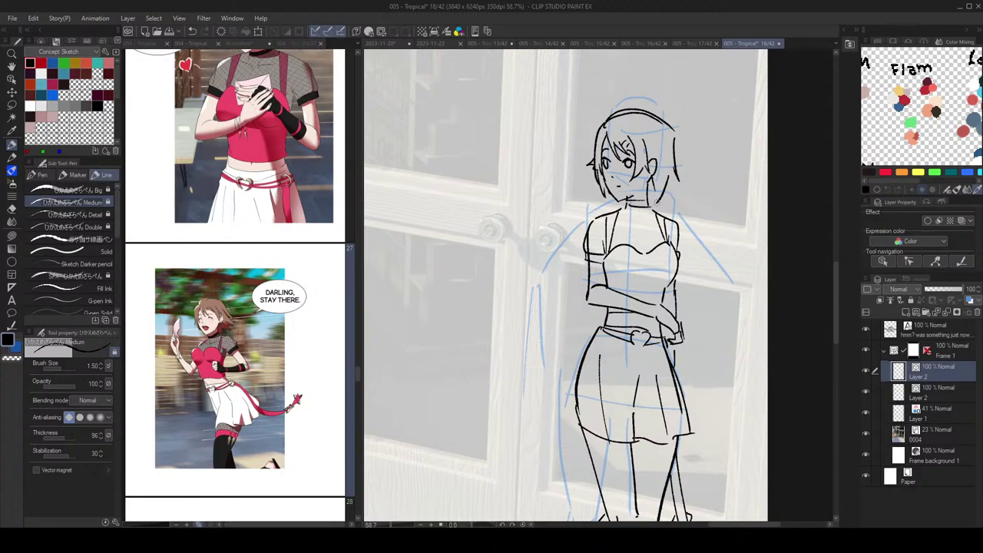
# Step: Set the vector eraser to remove whole lines and redraw the near sleeve's rounded shoulder outline
pyautogui.press('e')
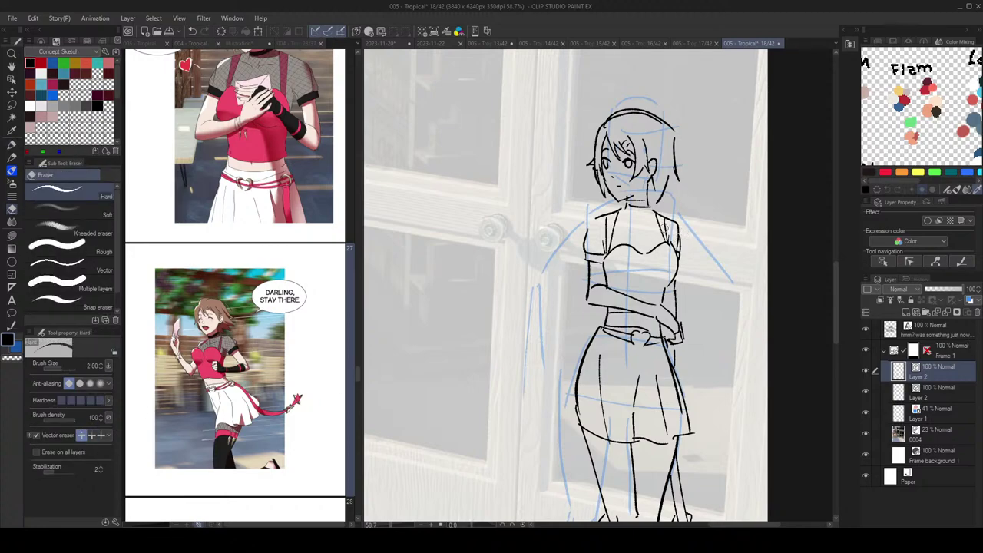
pyautogui.click(99, 435)
pyautogui.press('p')
pyautogui.moveTo(589, 228); pyautogui.dragTo(603, 219)
pyautogui.hotkey('ctrl', 'z')
pyautogui.moveTo(667, 186)
pyautogui.mouseDown()
pyautogui.moveTo(692, 195)
pyautogui.moveTo(681, 211)
pyautogui.moveTo(696, 241)
pyautogui.mouseUp()
pyautogui.scroll(-3, 696, 242)
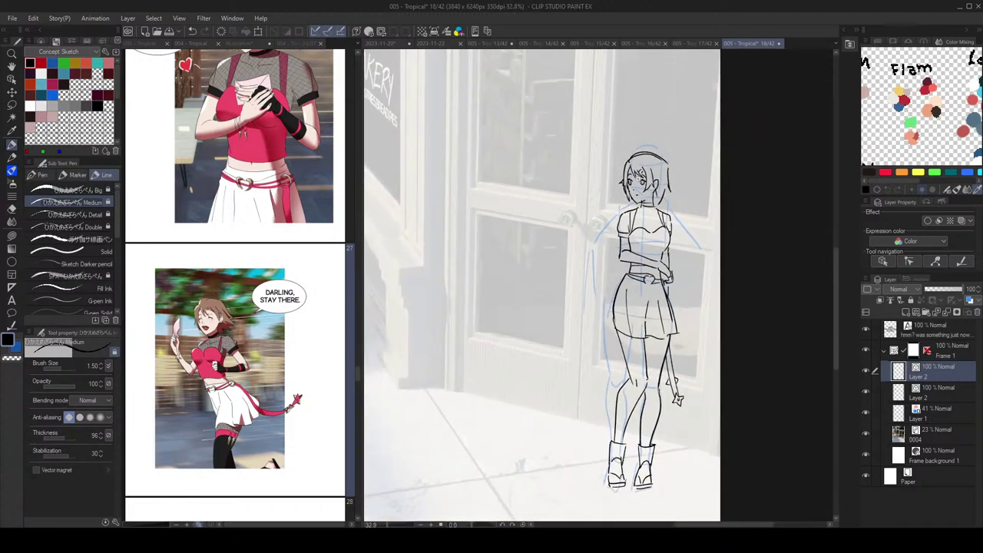
pyautogui.scroll(3, 705, 250)
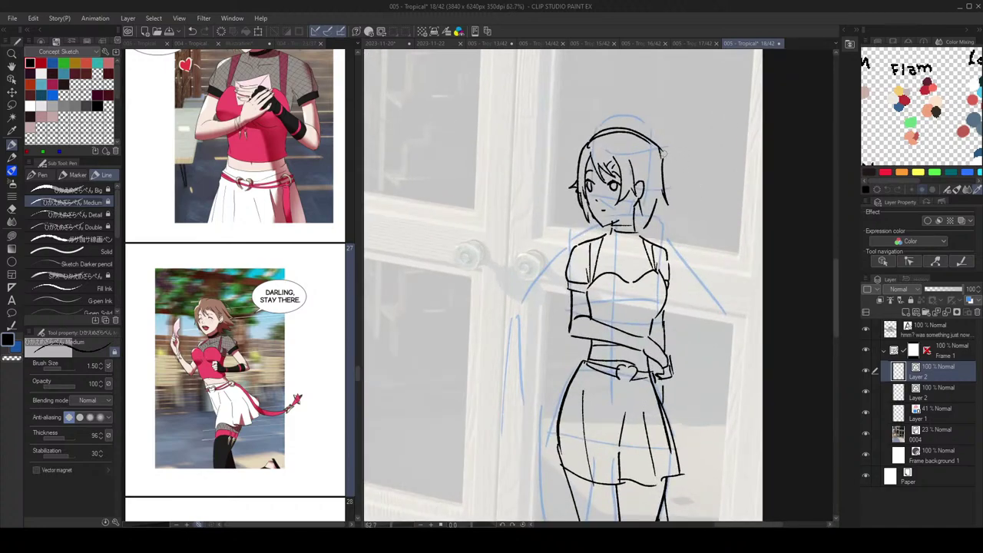
# Step: Select the far eye's vector lines, nudge them slightly, and recheck the figure in mirrored view
pyautogui.scroll(2, 622, 160)
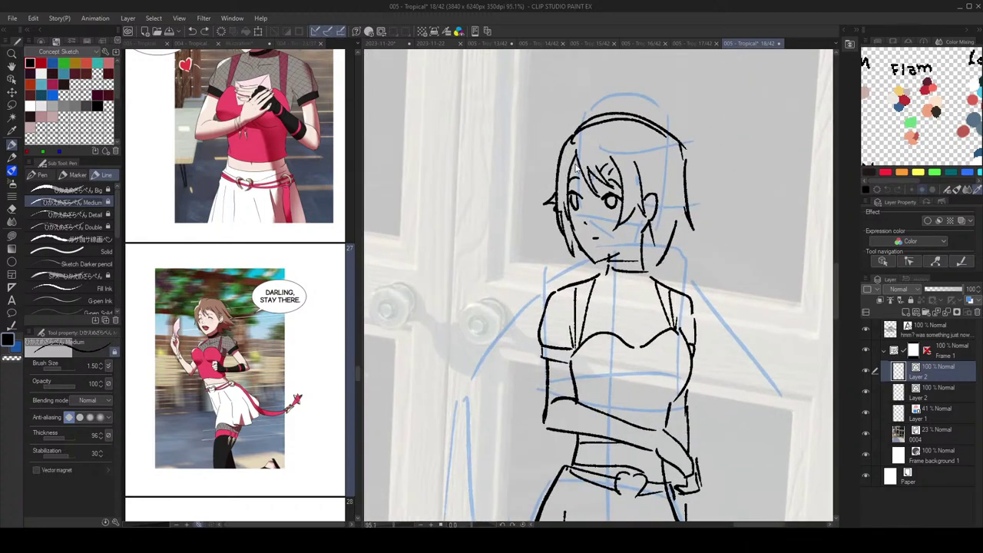
pyautogui.scroll(-3, 665, 131)
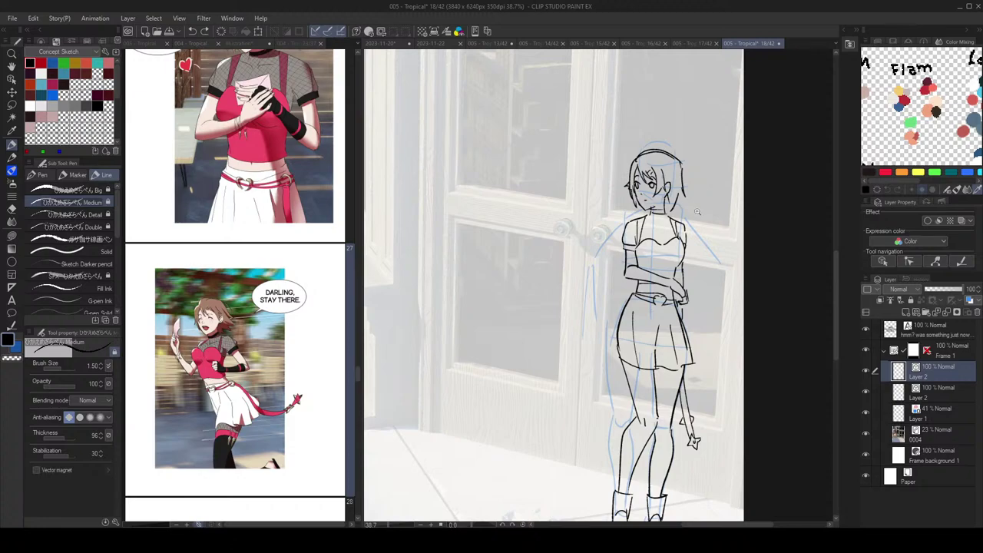
pyautogui.scroll(5, 699, 212)
pyautogui.press('o')
pyautogui.click(582, 237)
pyautogui.click(577, 249)
pyautogui.click(562, 242)
pyautogui.moveTo(561, 245); pyautogui.dragTo(561, 245)
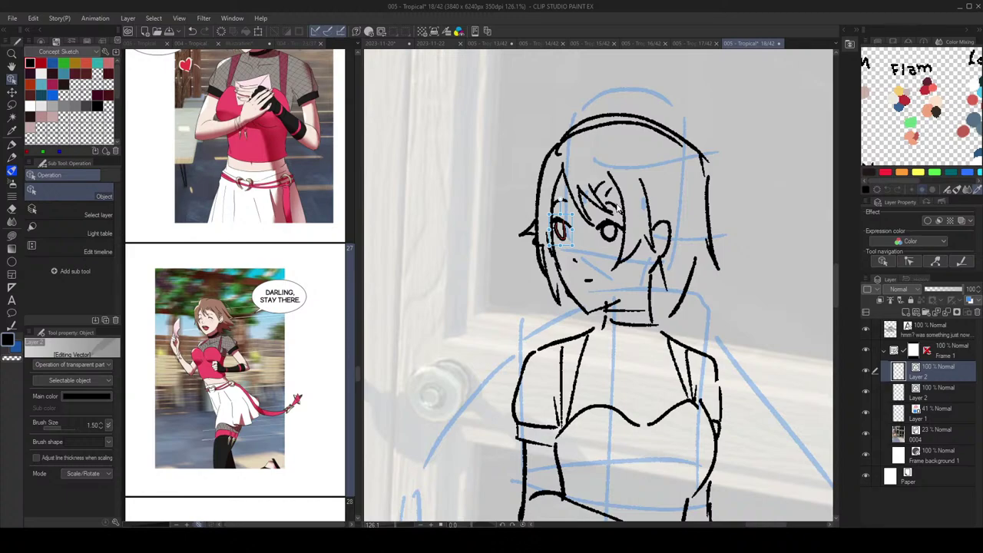
pyautogui.press('p')
pyautogui.scroll(-4, 695, 184)
pyautogui.press('h')
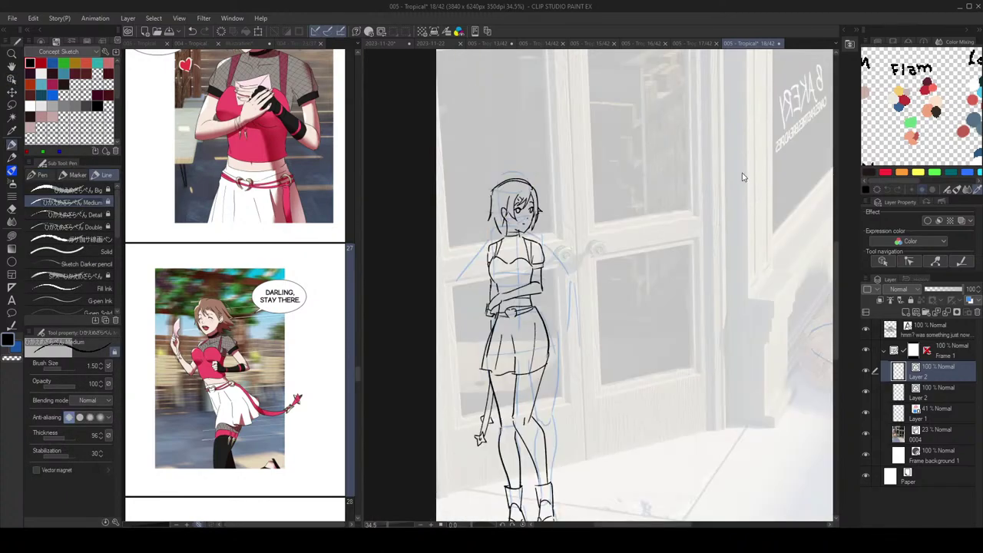
pyautogui.press('h')
pyautogui.moveTo(740, 171); pyautogui.dragTo(719, 147)
pyautogui.scroll(-1, 713, 193)
# Step: Refine the back outline and lower tips of the short hair beside the neck
pyautogui.scroll(5, 691, 175)
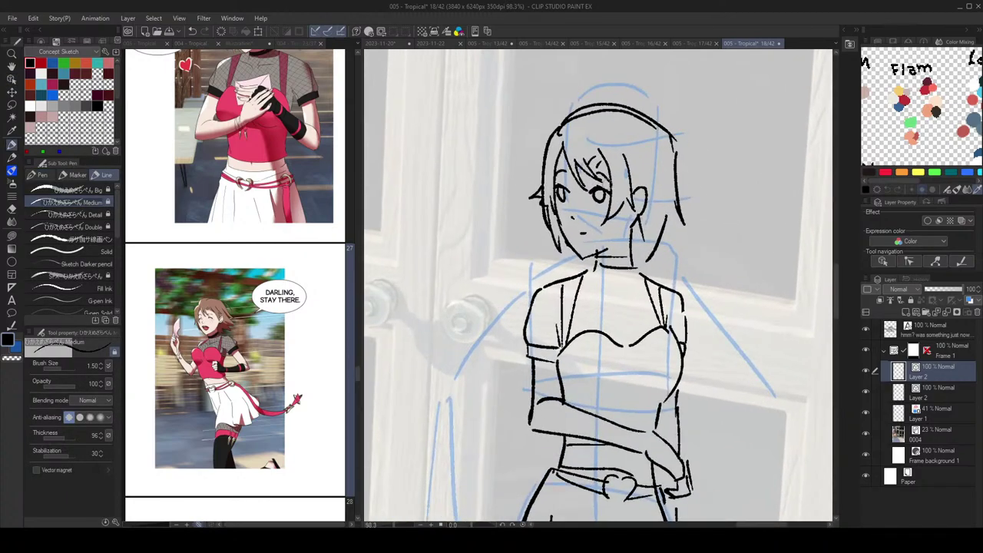
pyautogui.press('e')
pyautogui.press('p')
pyautogui.scroll(-3, 705, 233)
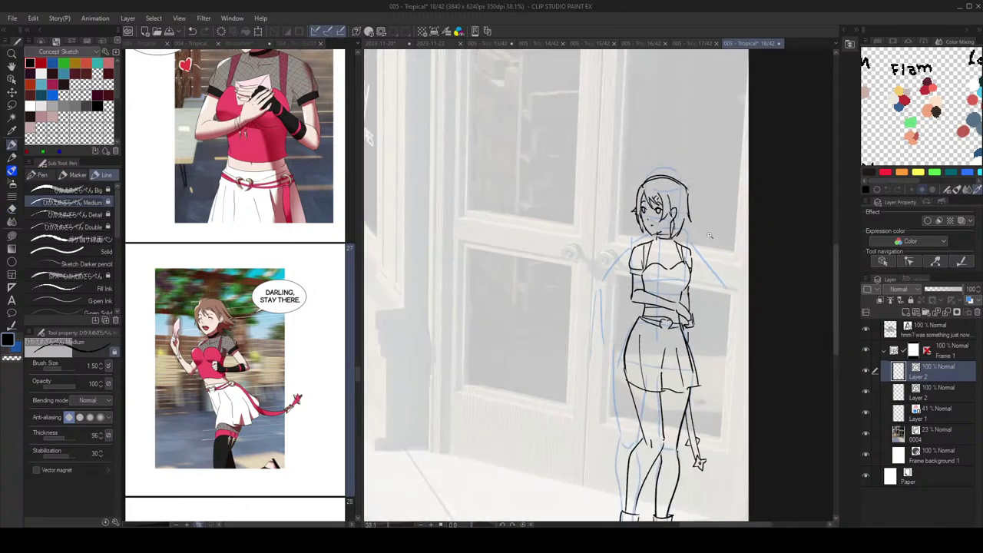
pyautogui.scroll(3, 710, 235)
pyautogui.scroll(1, 718, 243)
pyautogui.scroll(-3, 686, 195)
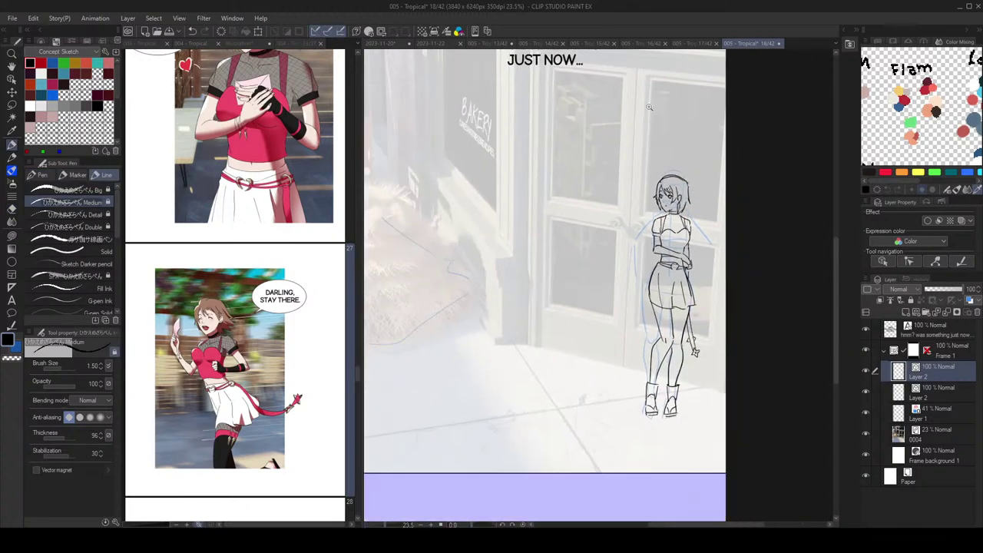
pyautogui.scroll(2, 705, 197)
pyautogui.press('e')
pyautogui.press('p')
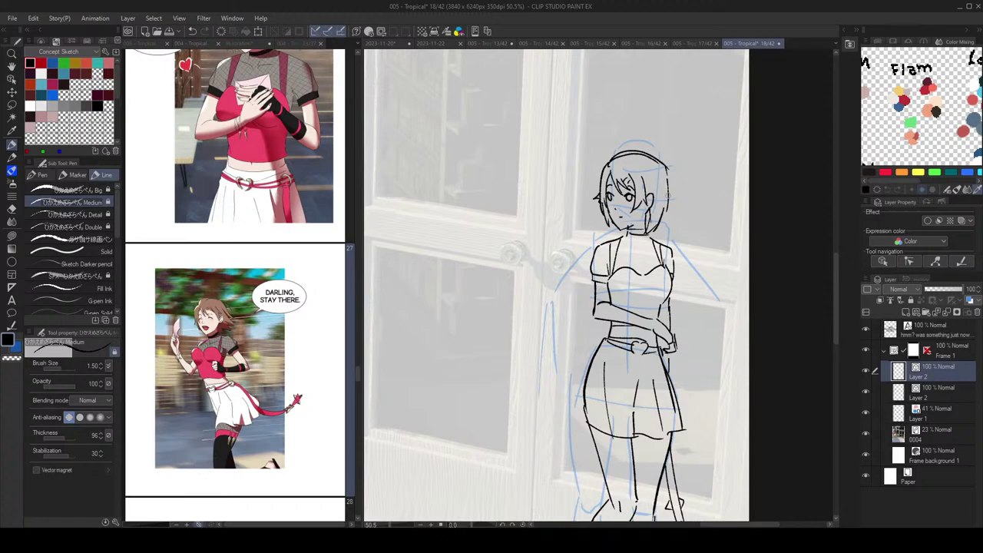
pyautogui.scroll(-4, 694, 215)
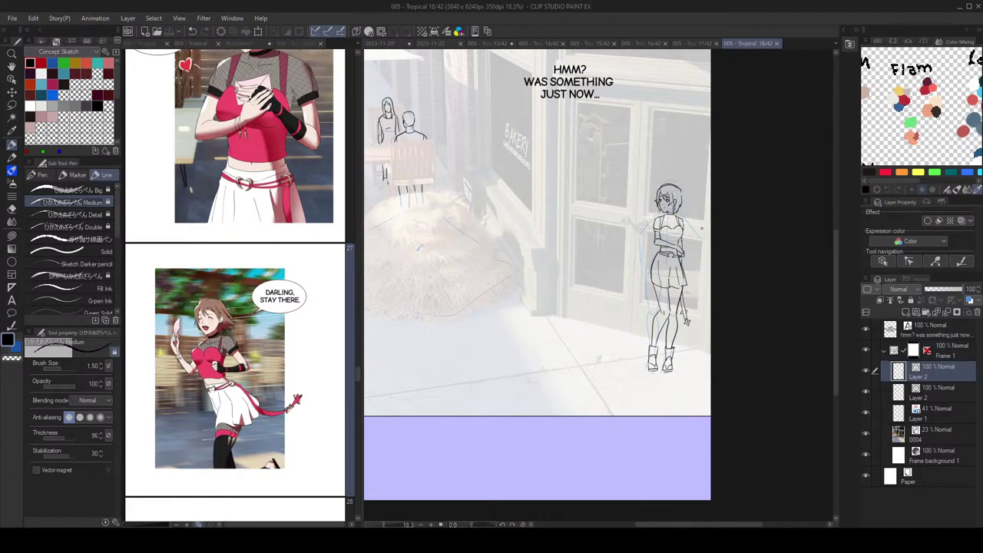
# Step: Ink the hanging far forearm with its glove cuff and hand beside the skirt's back edge, erasing stray lines
pyautogui.scroll(-1, 700, 228)
pyautogui.scroll(2, 700, 242)
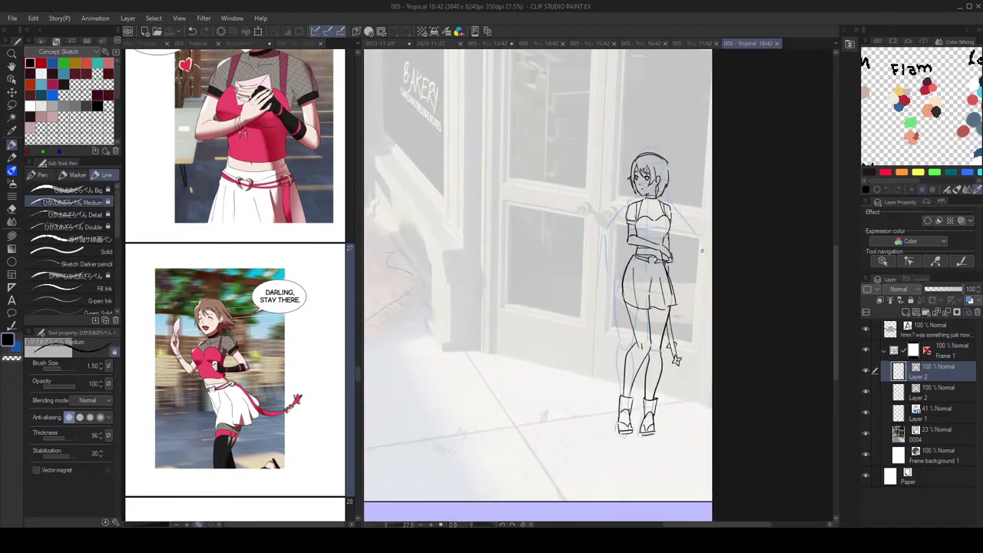
pyautogui.press('e')
pyautogui.moveTo(673, 263); pyautogui.dragTo(668, 267)
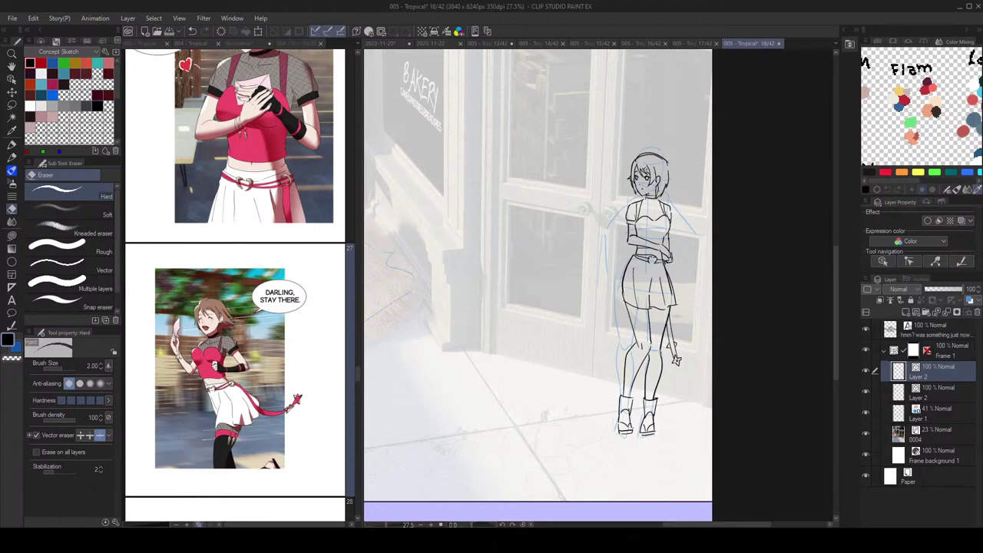
pyautogui.press('p')
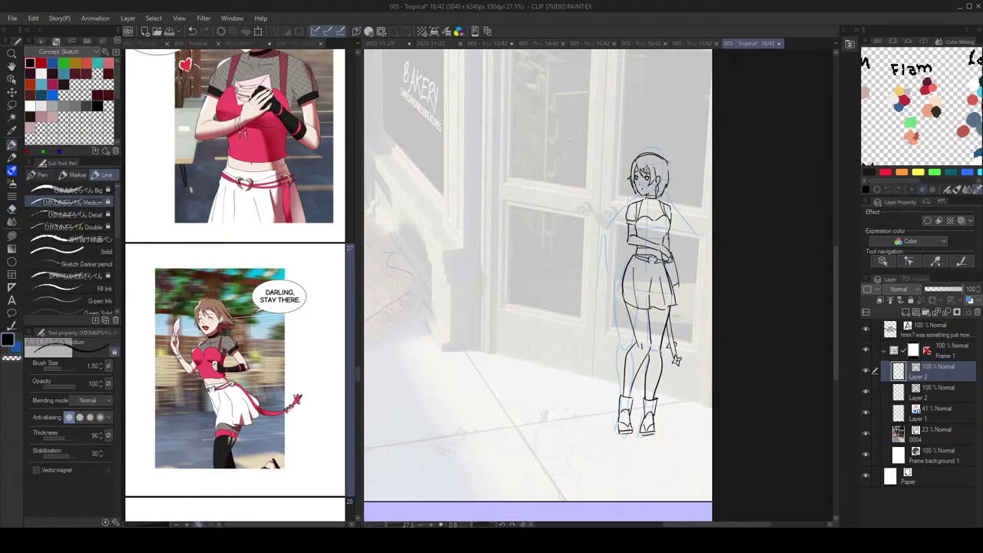
pyautogui.press('e')
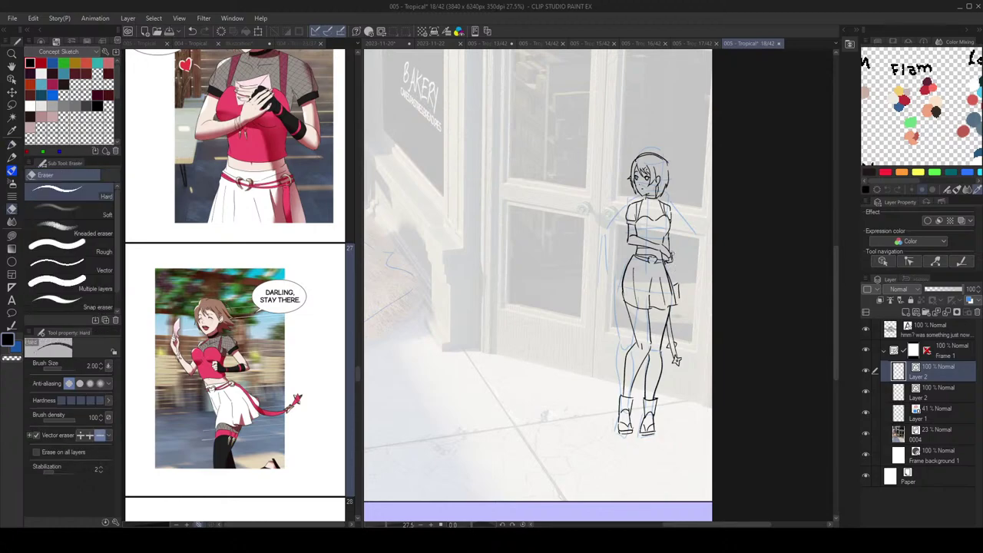
pyautogui.press('p')
pyautogui.press('e')
pyautogui.press('p')
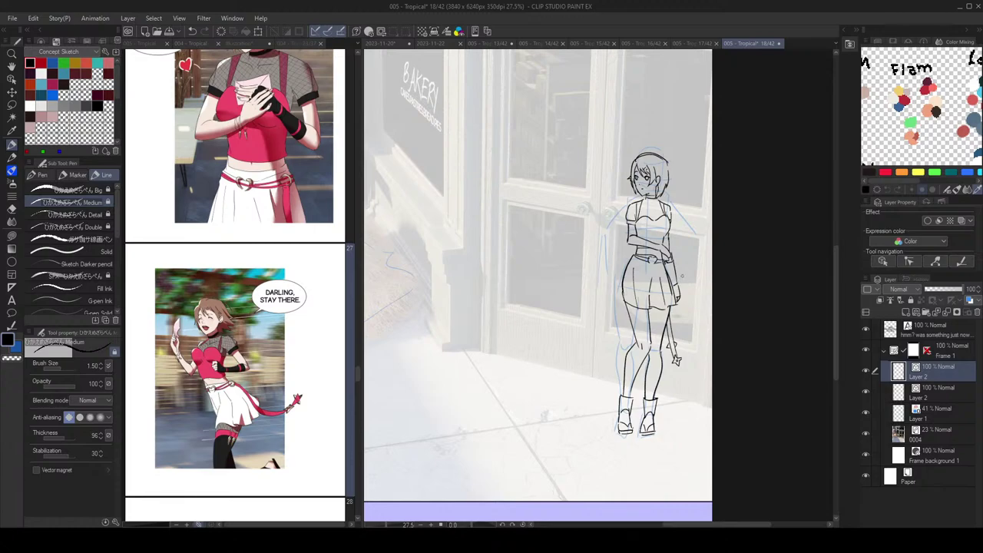
# Step: Check the hanging arm against the whole figure in mirrored view and clean up its outline
pyautogui.scroll(-2, 680, 190)
pyautogui.press('h')
pyautogui.press('h')
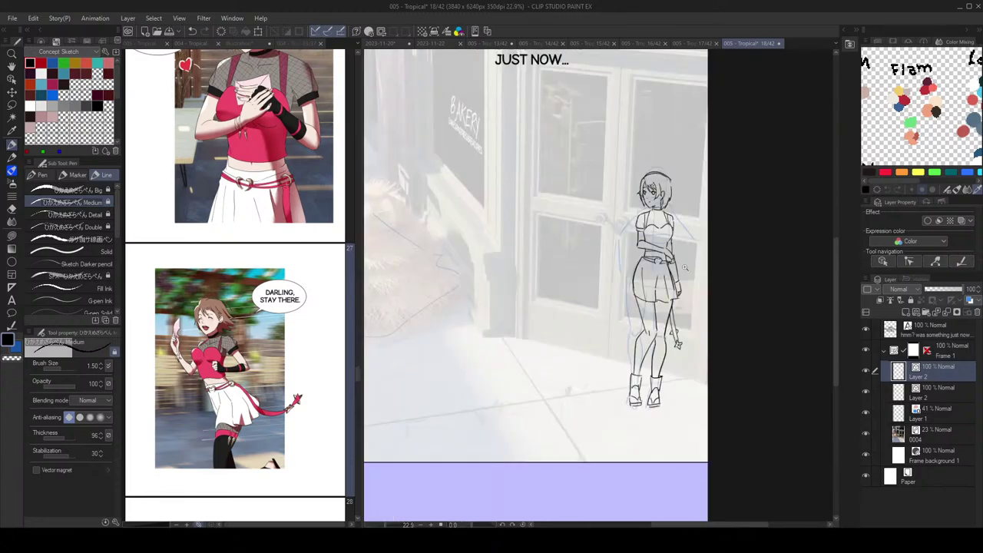
pyautogui.scroll(4, 676, 267)
pyautogui.press('h')
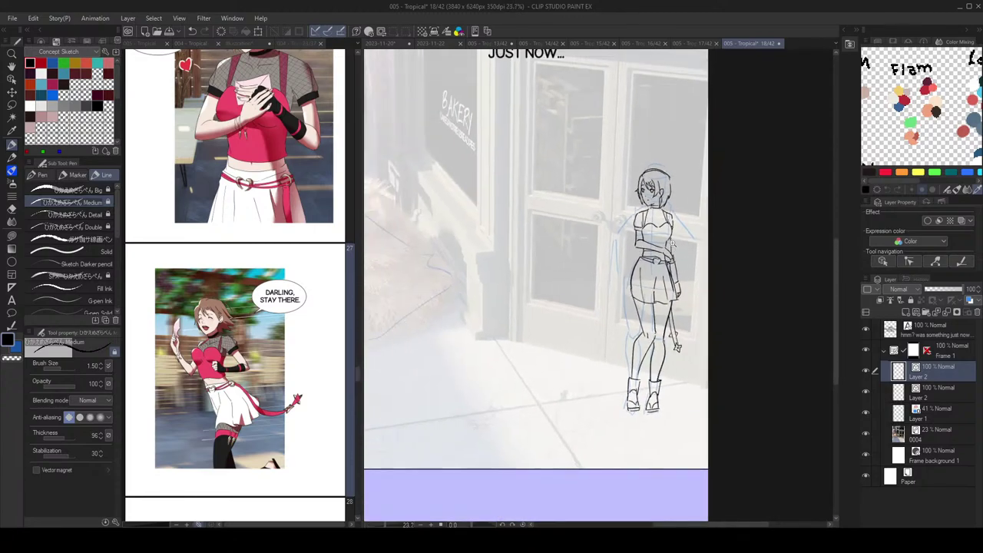
pyautogui.press('h')
pyautogui.scroll(1, 676, 259)
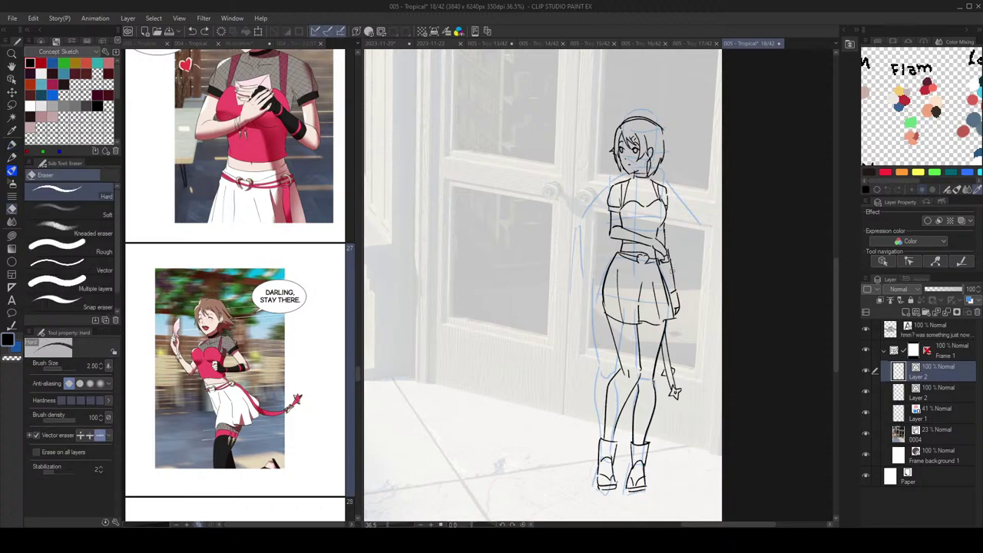
pyautogui.scroll(-3, 676, 282)
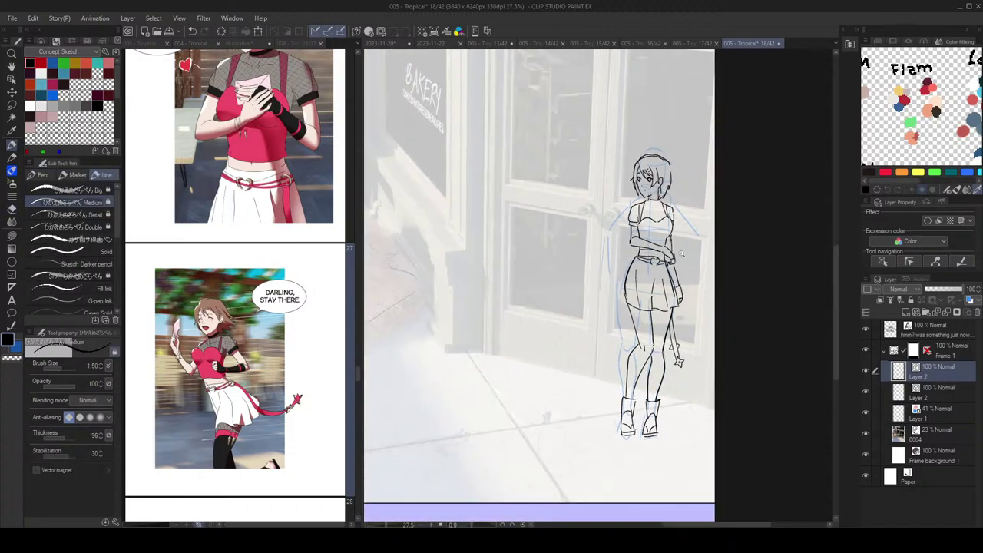
# Step: Refine the hand lines where the folded arm grips the other arm, then recheck the whole figure in mirrored view
pyautogui.scroll(5, 681, 255)
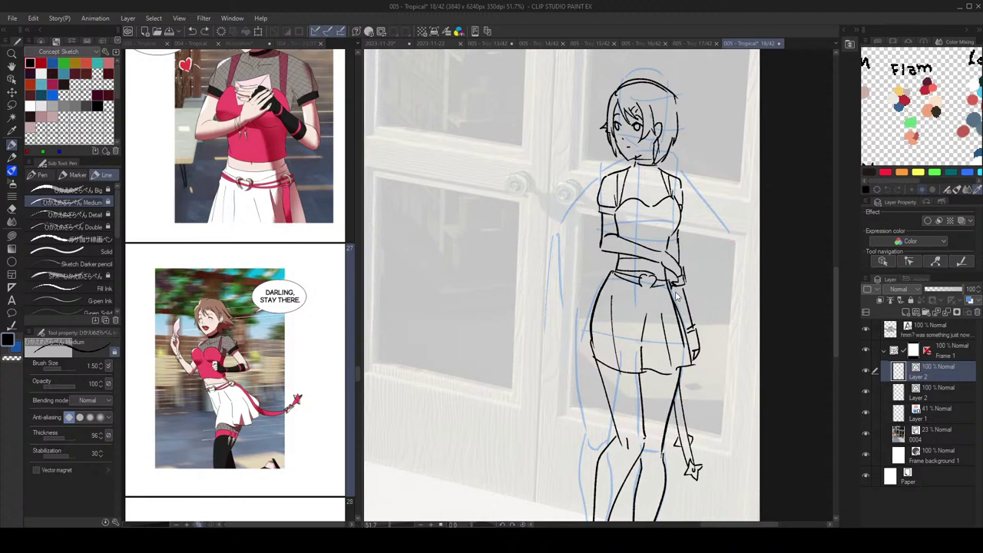
pyautogui.moveTo(682, 291); pyautogui.dragTo(694, 306)
pyautogui.press('e')
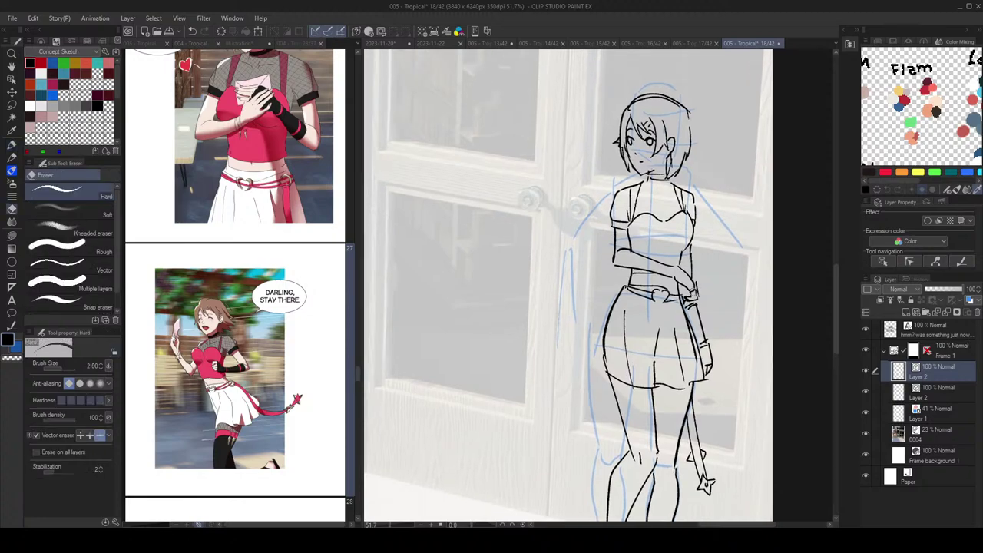
pyautogui.press('p')
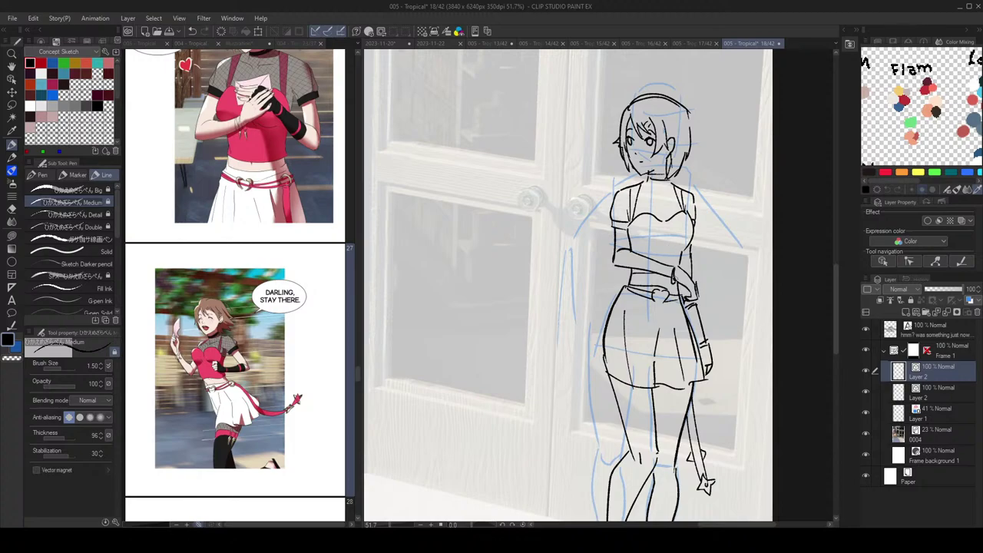
pyautogui.scroll(-4, 695, 276)
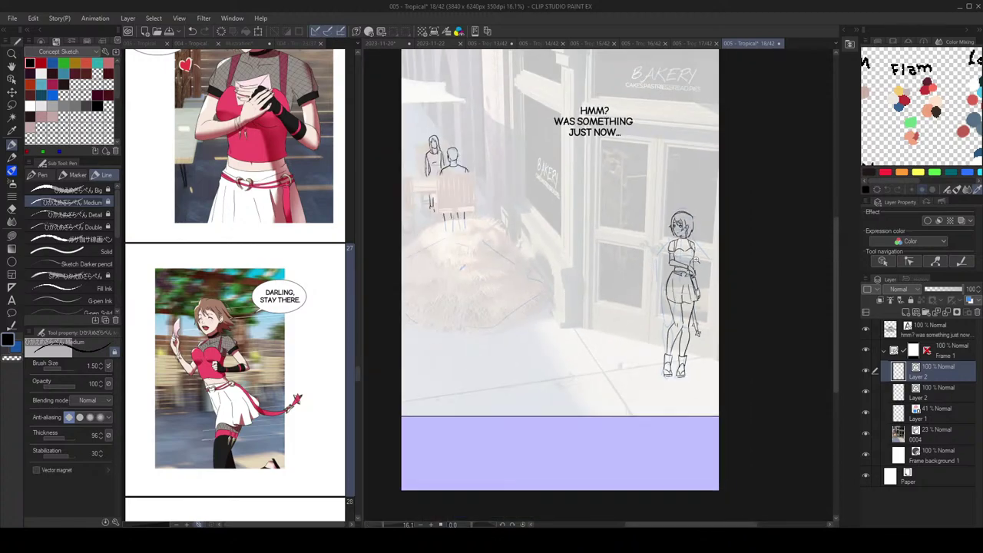
pyautogui.scroll(2, 697, 261)
pyautogui.press('h')
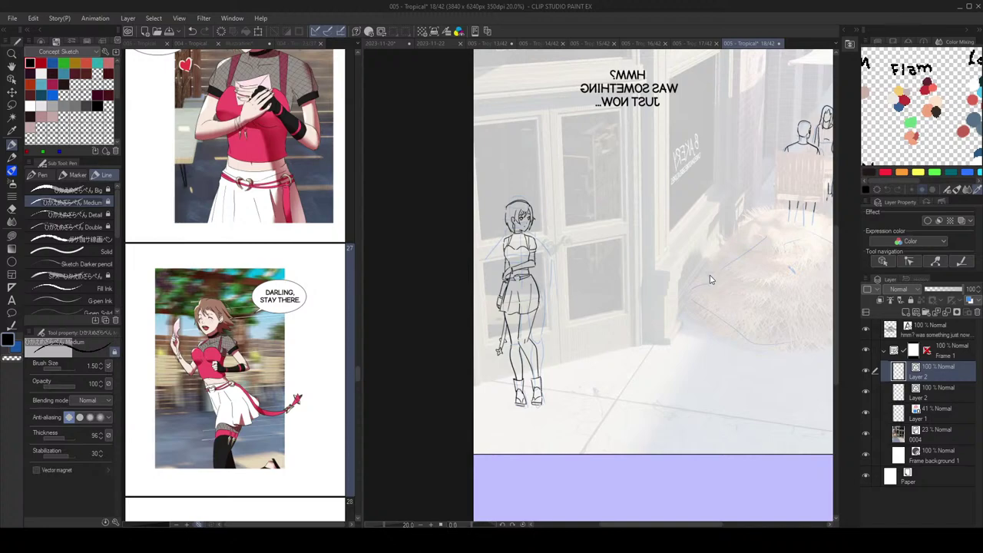
pyautogui.press('h')
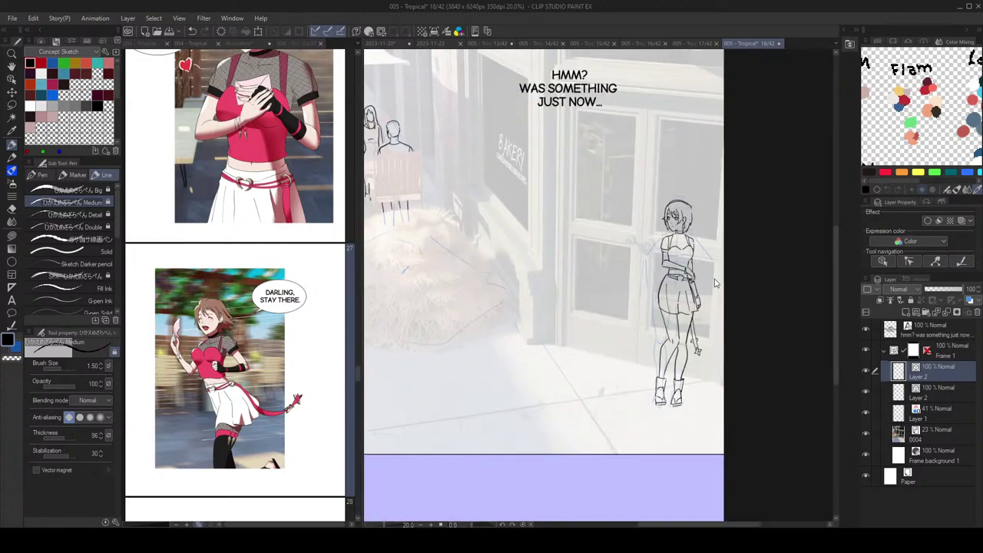
pyautogui.scroll(-1, 718, 267)
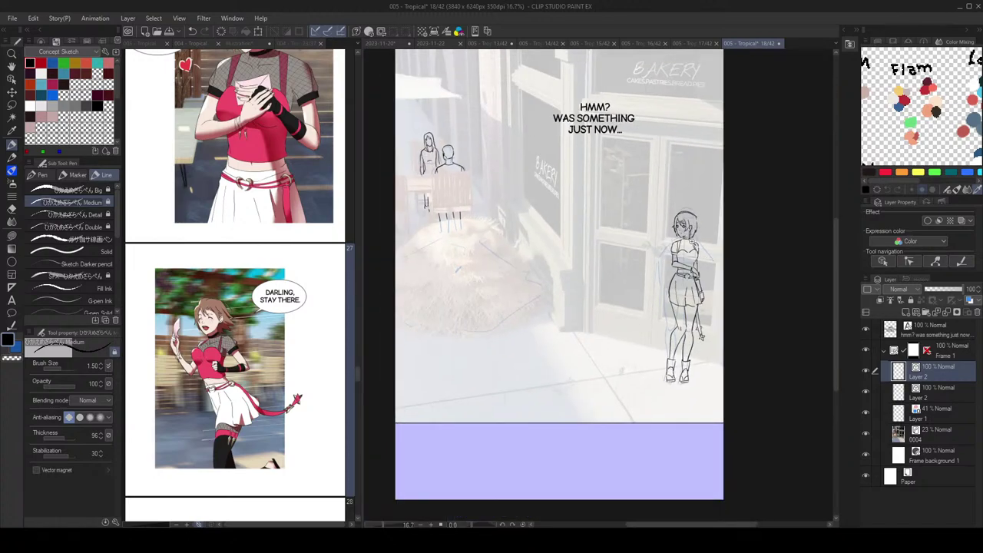
pyautogui.scroll(1, 715, 267)
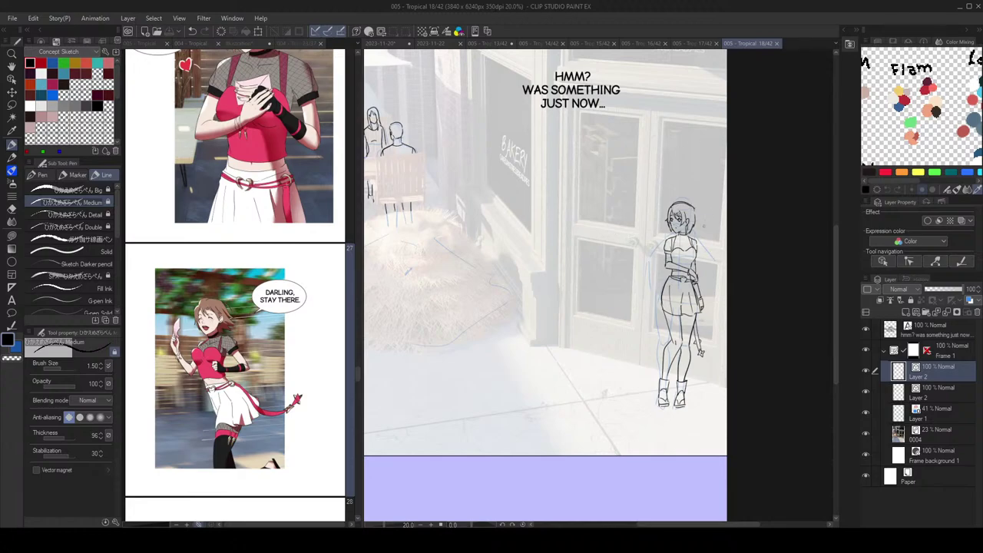
# Step: Add a short neckline stroke at the base of the woman's neck and save the page
pyautogui.scroll(3, 686, 246)
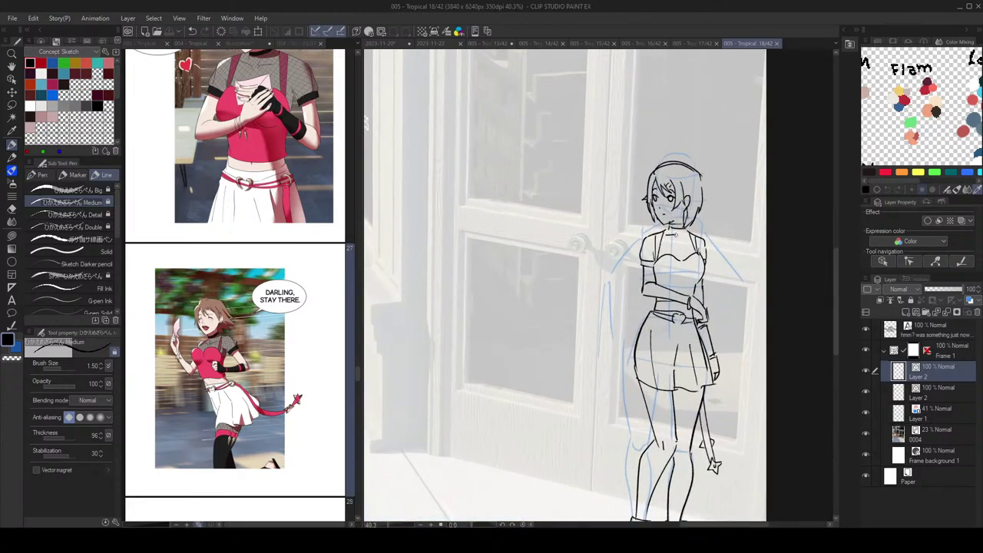
pyautogui.scroll(-3, 708, 231)
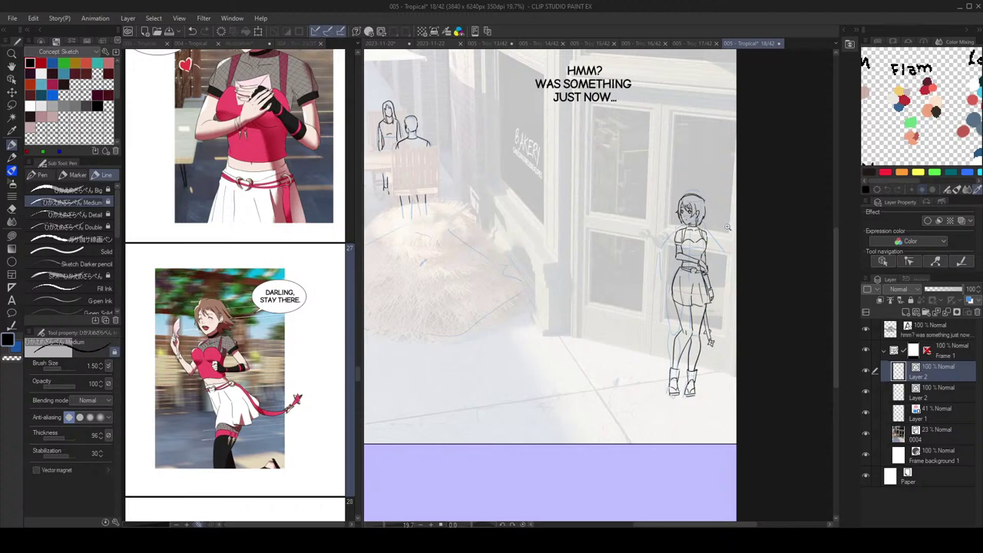
pyautogui.moveTo(694, 226); pyautogui.dragTo(713, 230)
pyautogui.hotkey('ctrl', 's')
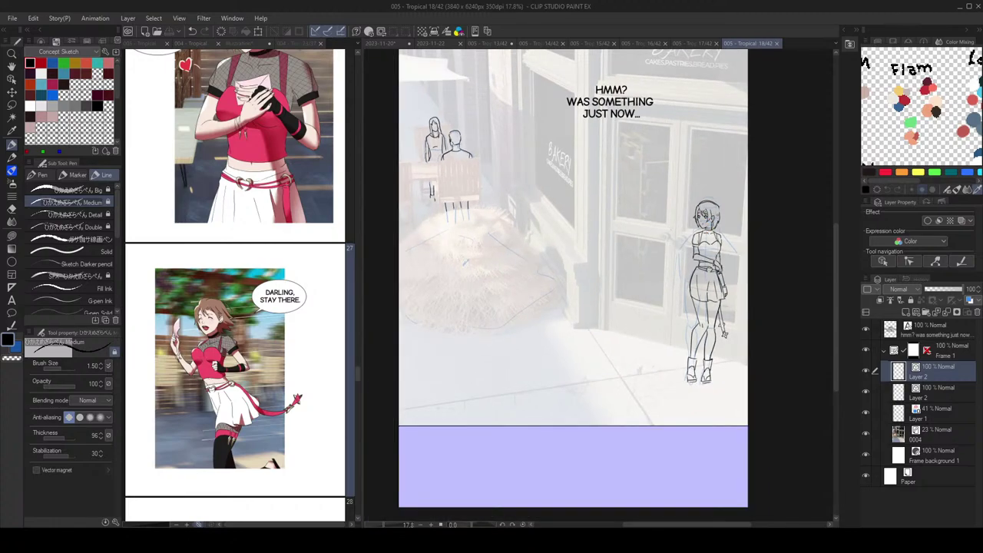
# Step: Rework the hair strands between the near eye and the ear, checking the head in mirrored view
pyautogui.scroll(5, 672, 228)
pyautogui.press('e')
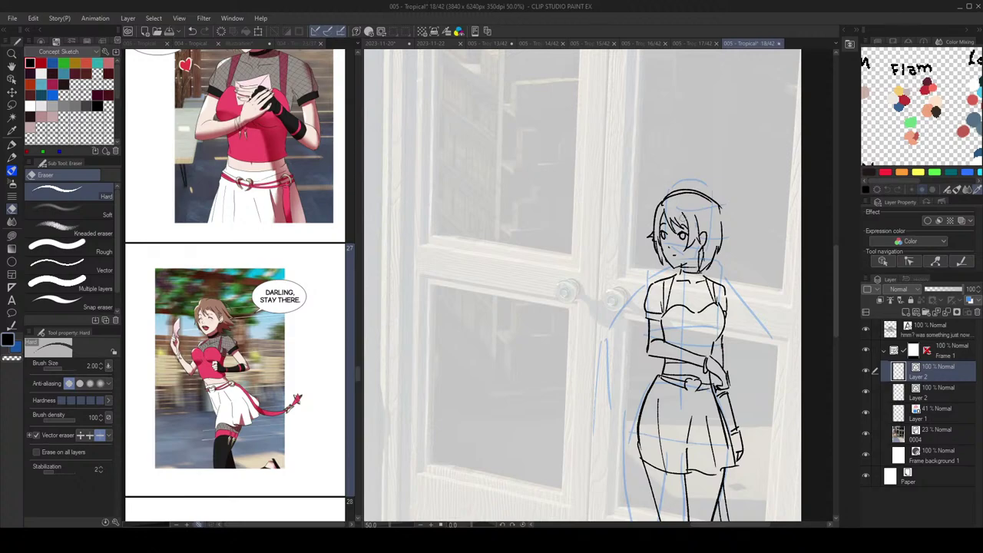
pyautogui.press('p')
pyautogui.scroll(-5, 725, 209)
pyautogui.scroll(3, 726, 216)
pyautogui.press('e')
pyautogui.moveTo(694, 232); pyautogui.dragTo(698, 211)
pyautogui.press('p')
pyautogui.scroll(-2, 723, 217)
pyautogui.press('h')
pyautogui.press('h')
pyautogui.scroll(4, 730, 225)
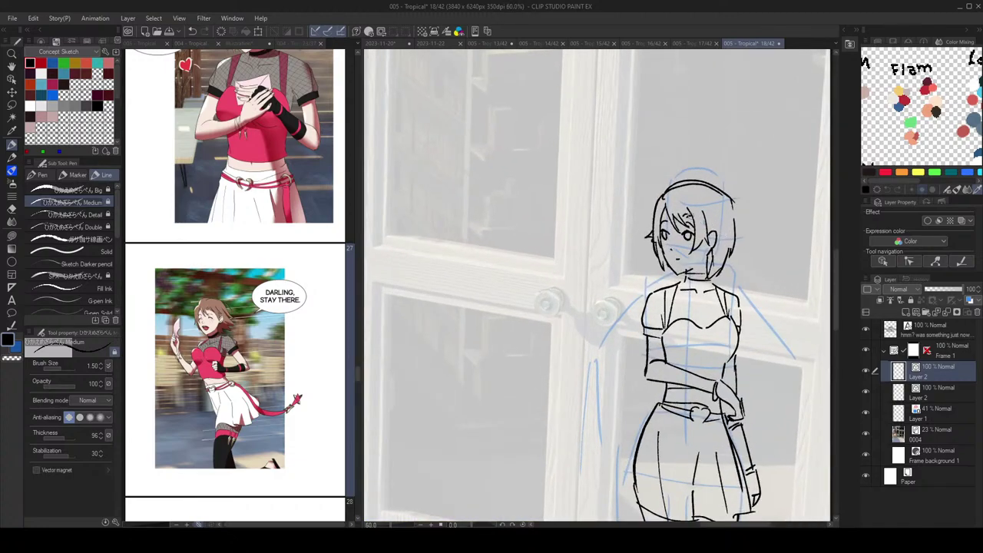
pyautogui.scroll(1, 712, 210)
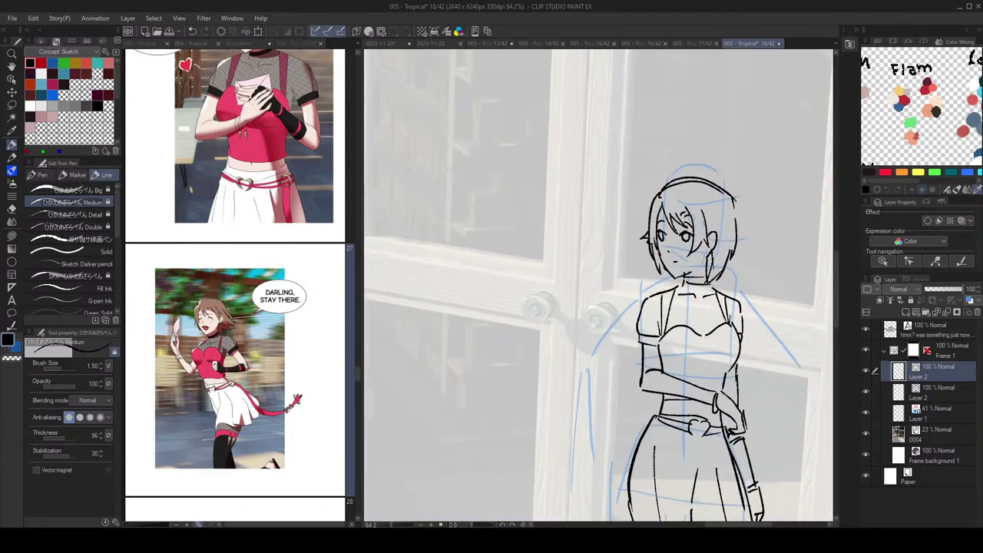
pyautogui.moveTo(702, 218); pyautogui.dragTo(753, 243)
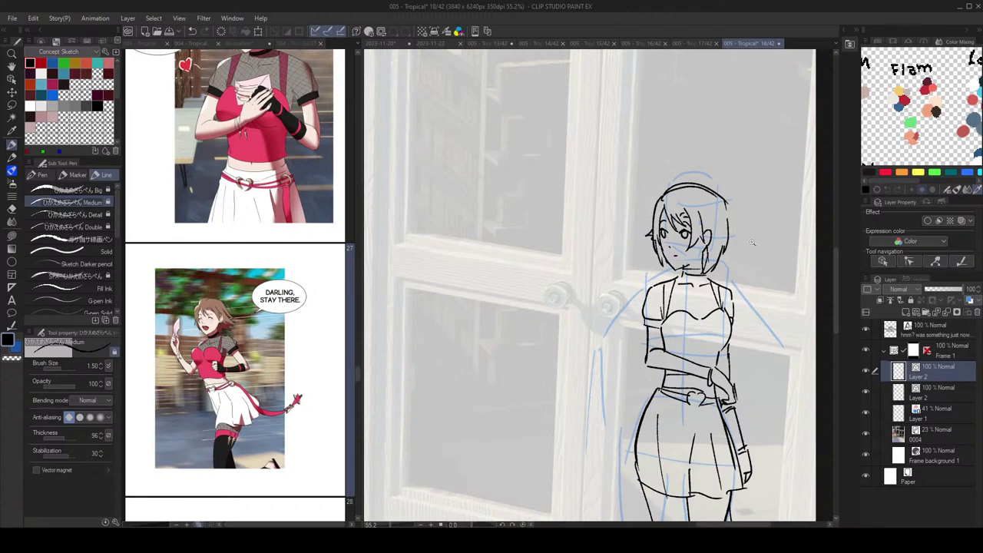
# Step: Bring the full panel 26 of the reference page into view to study the woman's head and hair
pyautogui.click(249, 148)
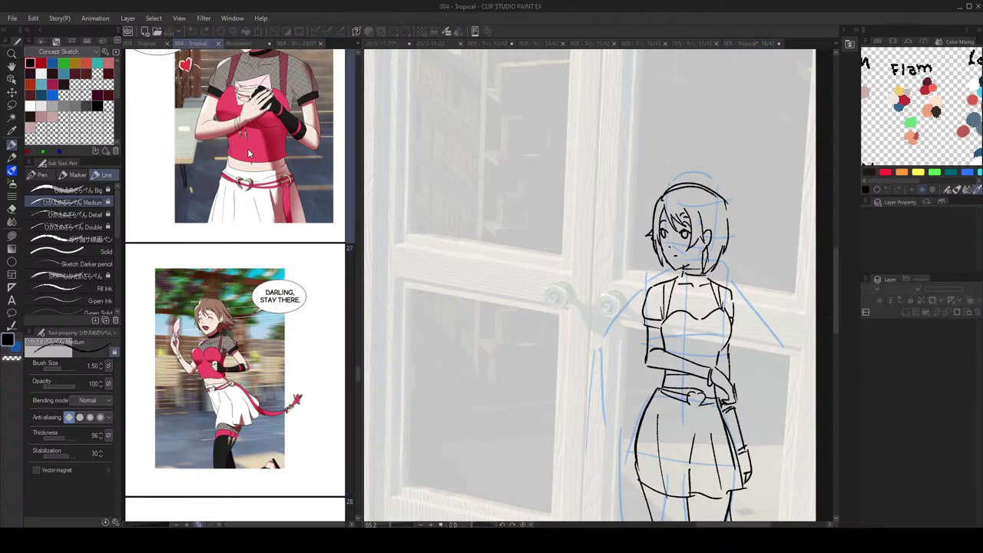
pyautogui.scroll(3, 255, 160)
pyautogui.scroll(-1, 284, 294)
pyautogui.scroll(1, 729, 216)
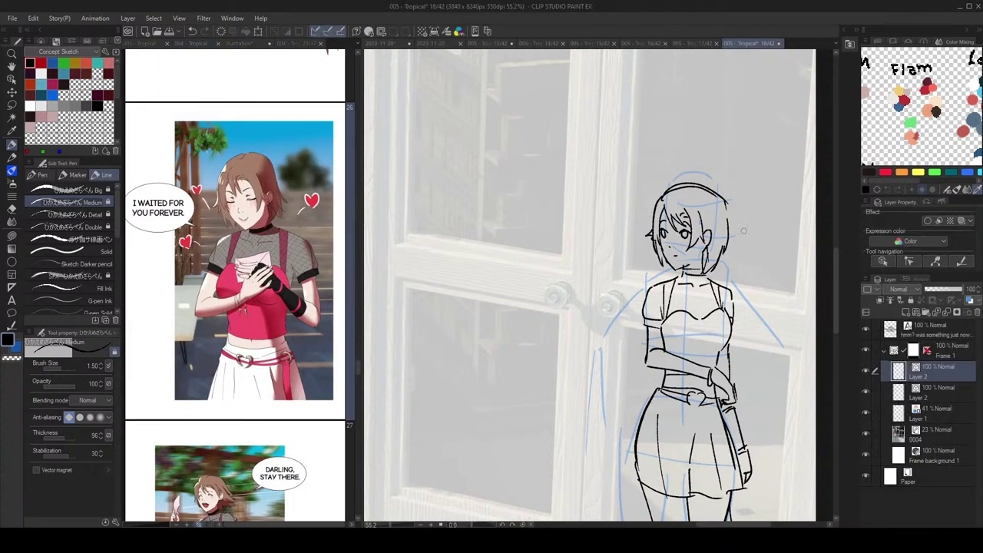
# Step: Try to reshape the vector line over the crown of the head, compare it in mirrored view, and undo it
pyautogui.keyDown('ctrl'); pyautogui.click(707, 197); pyautogui.keyUp('ctrl')
pyautogui.moveTo(715, 187); pyautogui.dragTo(713, 186)
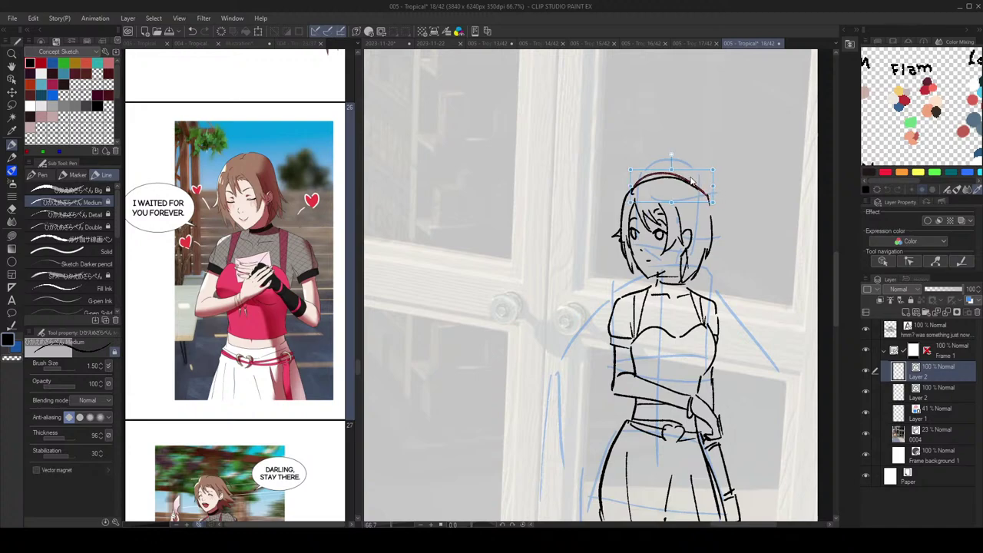
pyautogui.scroll(-2, 712, 152)
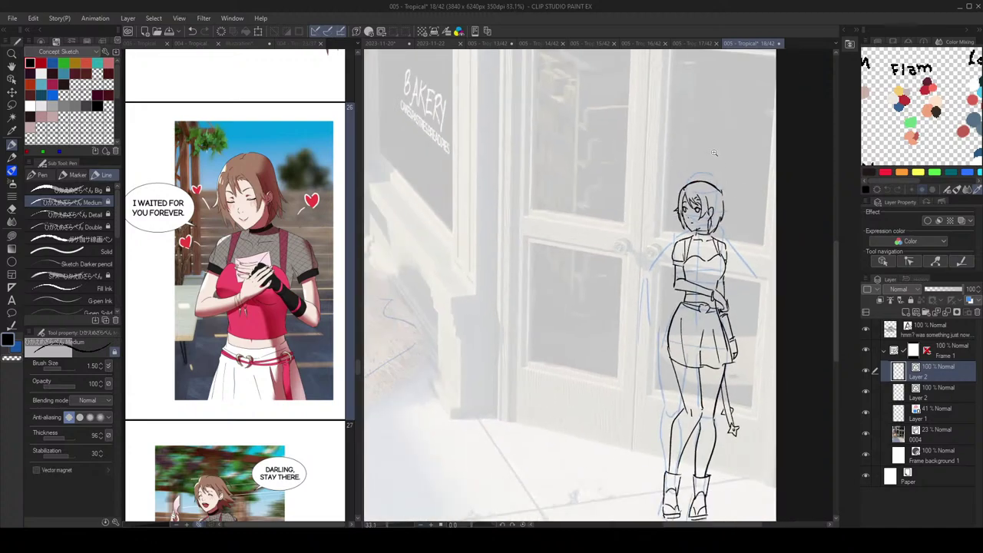
pyautogui.scroll(-3, 758, 204)
pyautogui.press('h')
pyautogui.press('h')
pyautogui.hotkey('ctrl', 'z')
pyautogui.scroll(8, 756, 205)
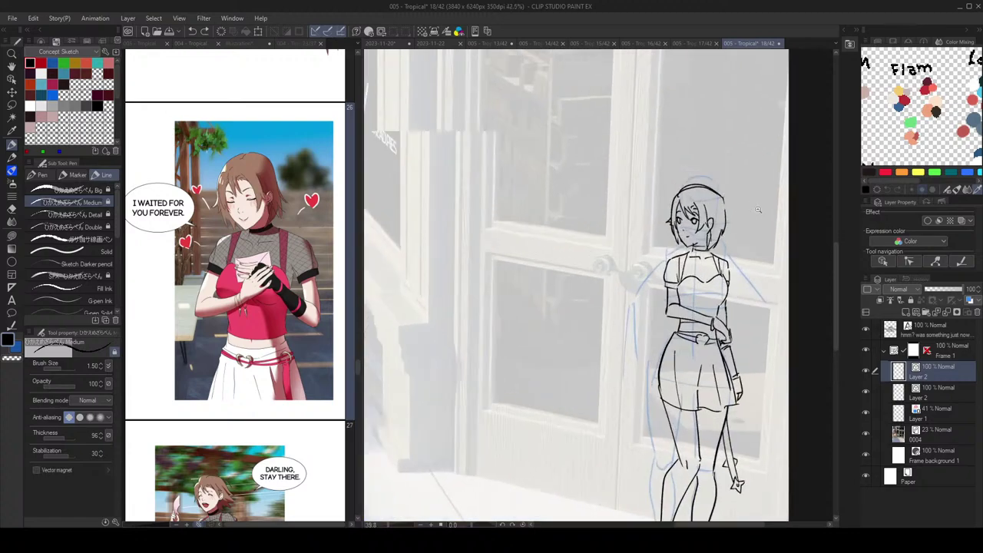
# Step: Reduce the doubled crown outline to a single rounded curve and redraw the back of the head joining it
pyautogui.click(683, 188)
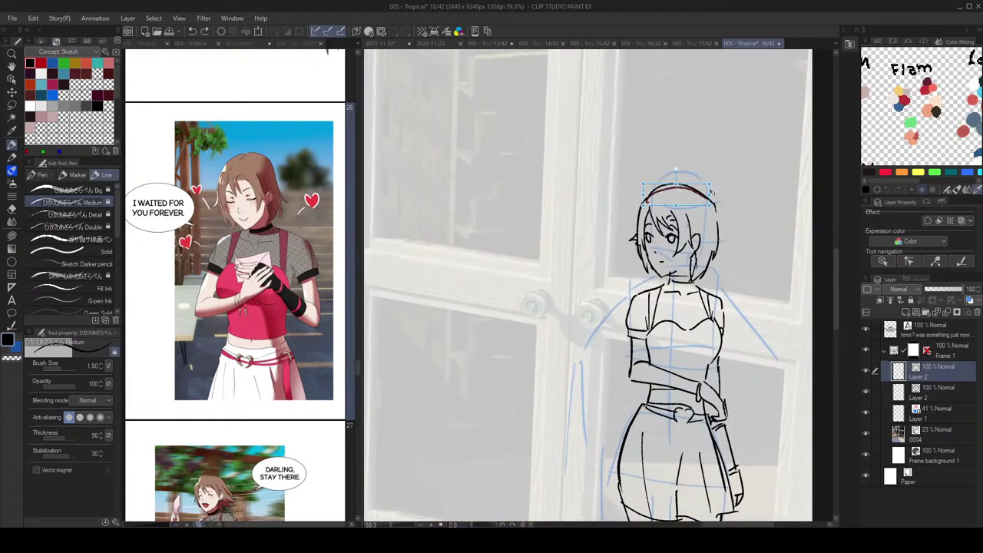
pyautogui.scroll(-3, 758, 207)
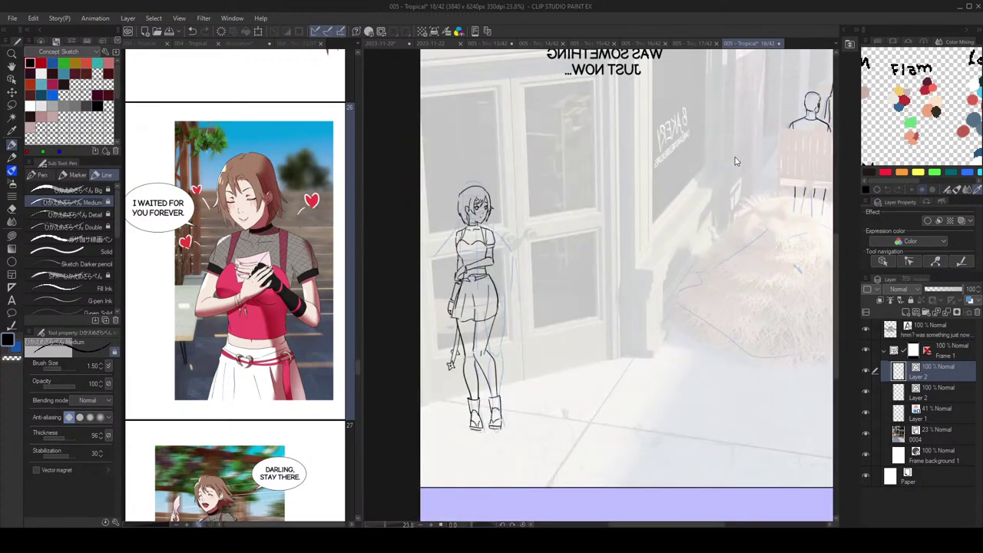
pyautogui.scroll(4, 757, 207)
pyautogui.press('e')
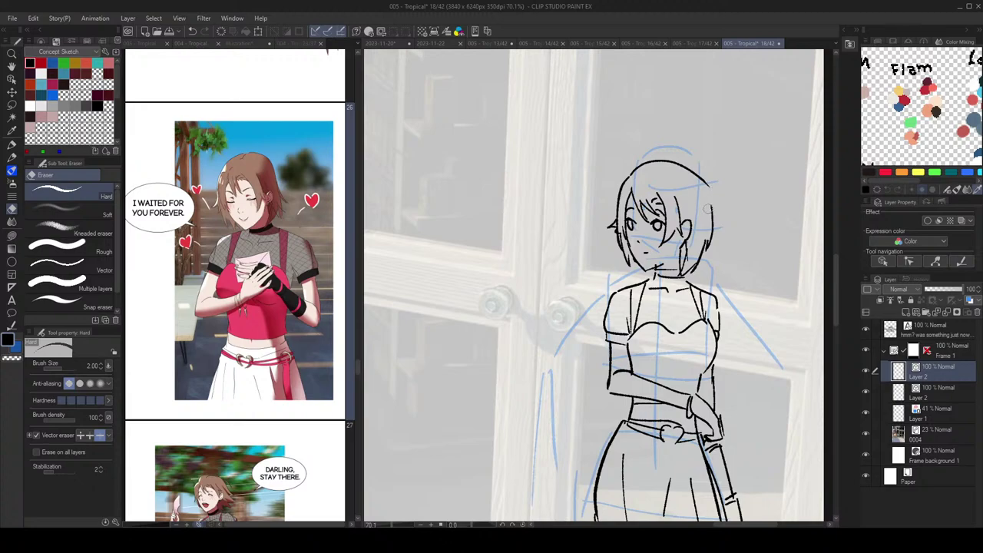
pyautogui.press('p')
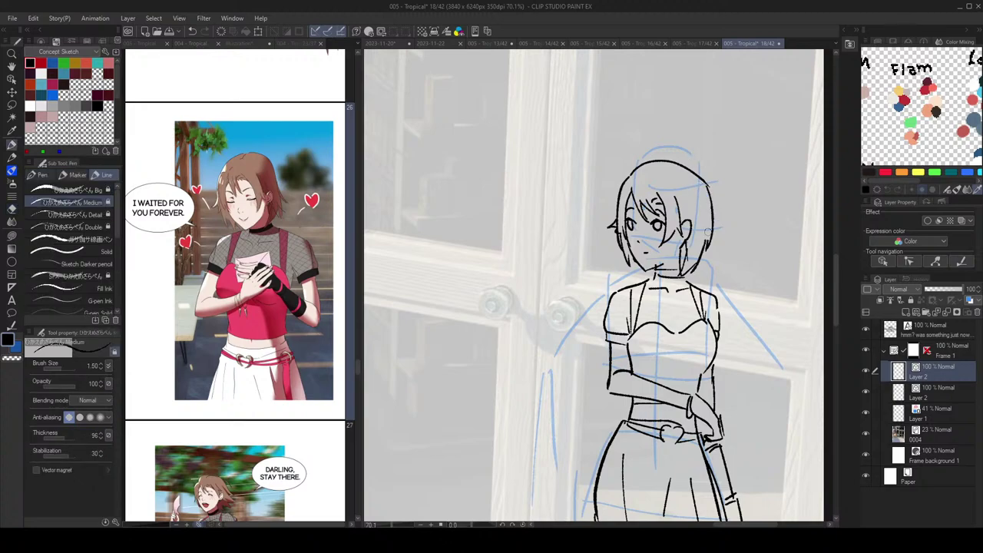
pyautogui.scroll(-2, 705, 129)
pyautogui.scroll(-1, 745, 142)
pyautogui.scroll(4, 691, 260)
# Step: Redraw the back edge of the hair down to the nape, undoing unsatisfactory strokes, and check it mirrored
pyautogui.press('e')
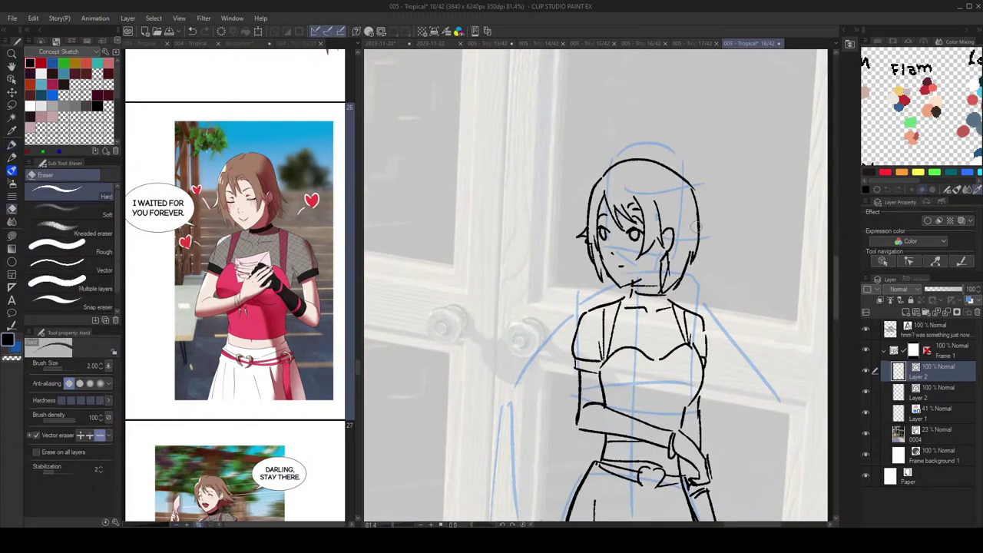
pyautogui.moveTo(695, 261); pyautogui.dragTo(692, 255)
pyautogui.press('p')
pyautogui.hotkey('ctrl', 'z')
pyautogui.moveTo(693, 186); pyautogui.dragTo(703, 258)
pyautogui.hotkey('ctrl', 'z')
pyautogui.hotkey('ctrl', 'z')
pyautogui.moveTo(699, 225); pyautogui.dragTo(691, 266)
pyautogui.scroll(-5, 694, 255)
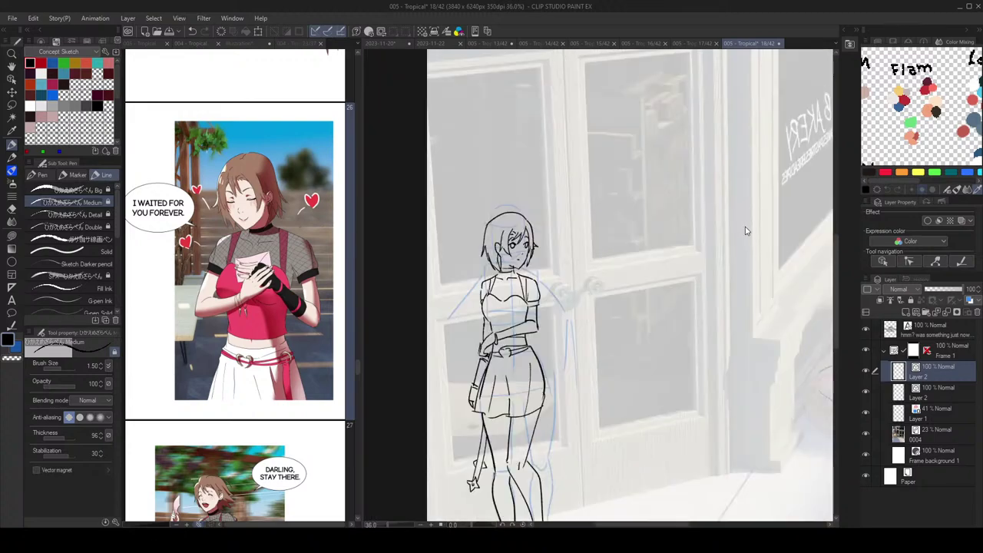
# Step: Redraw the lower back edge of the hair with a pointed tip flicking outward beside the nape
pyautogui.scroll(5, 713, 213)
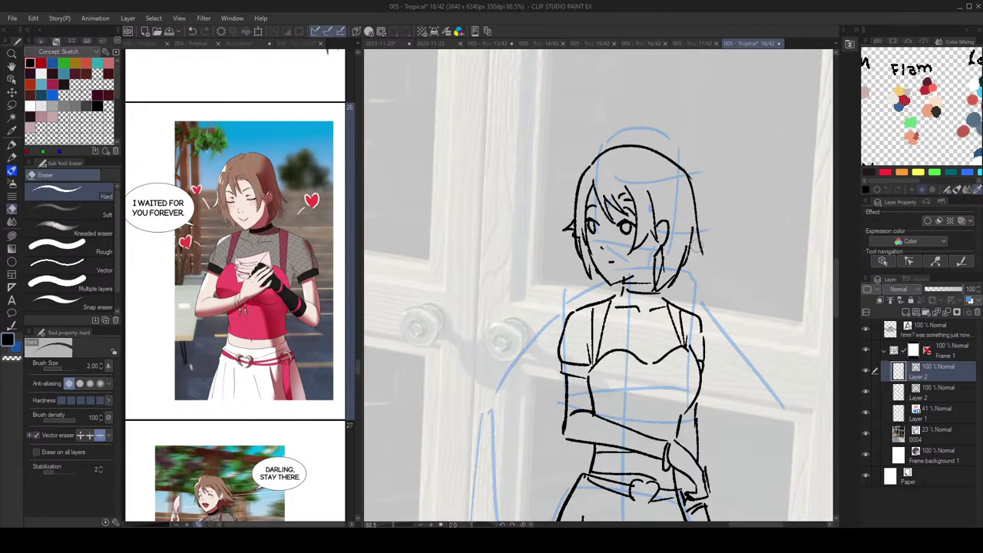
pyautogui.scroll(-5, 722, 257)
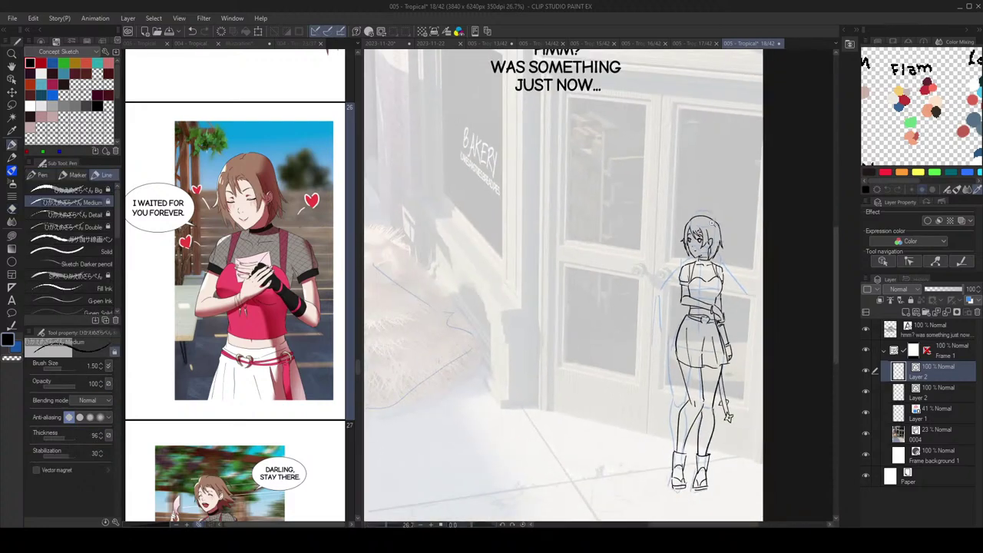
pyautogui.scroll(2, 713, 223)
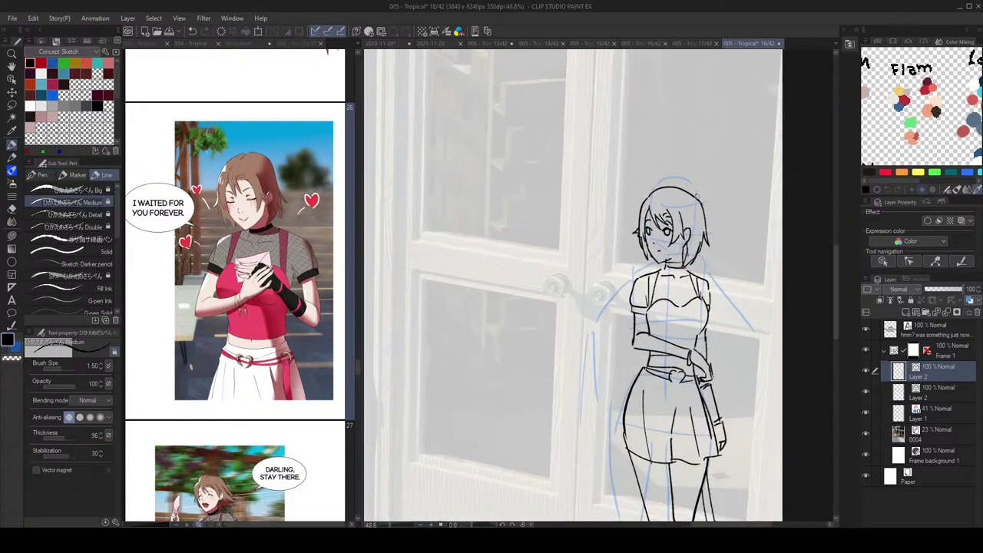
pyautogui.scroll(-2, 697, 195)
pyautogui.scroll(5, 714, 239)
pyautogui.scroll(2, 737, 277)
pyautogui.press('e')
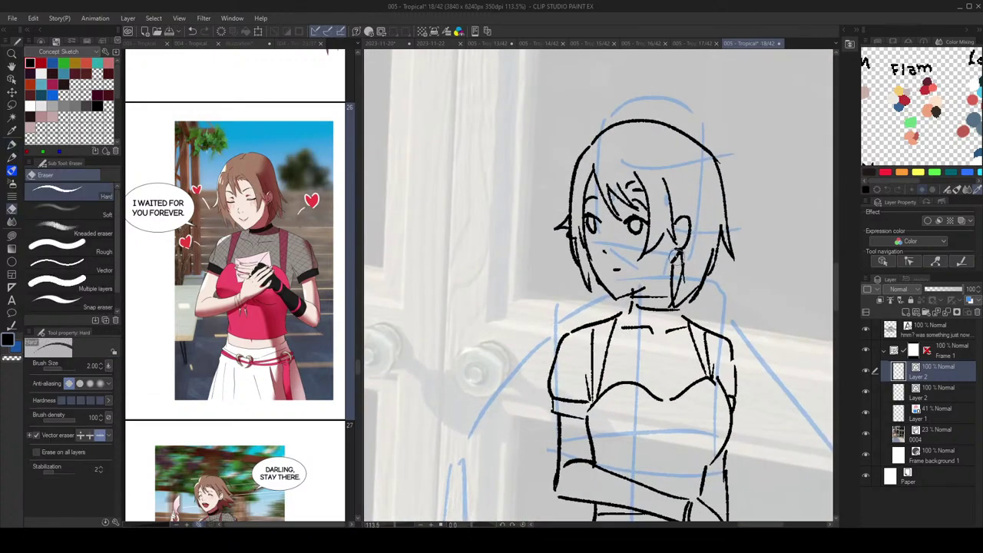
pyautogui.press('p')
pyautogui.scroll(-3, 737, 273)
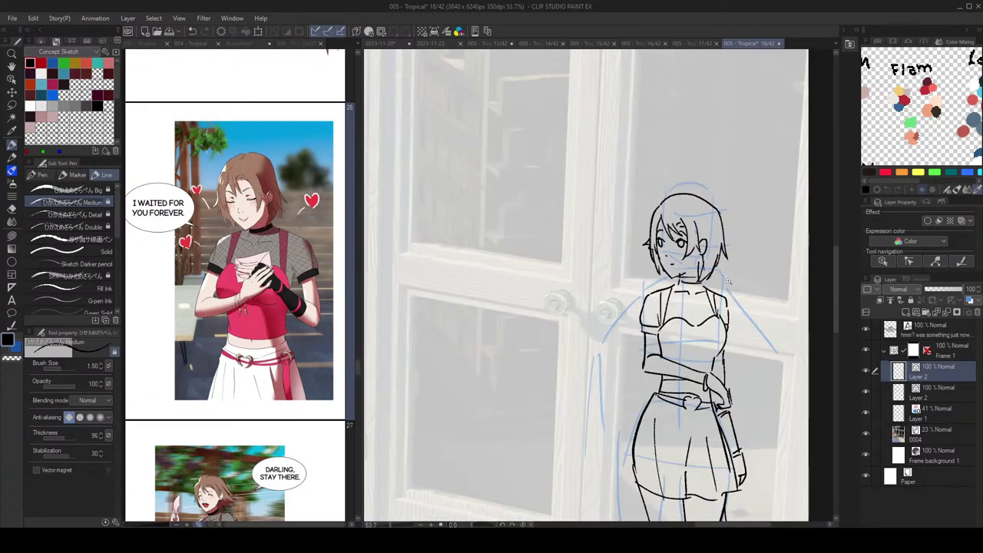
# Step: Rework the hair strands between the ear and jaw, erasing the excess line just beneath the ear
pyautogui.scroll(1, 726, 279)
pyautogui.scroll(-2, 743, 244)
pyautogui.scroll(3, 752, 256)
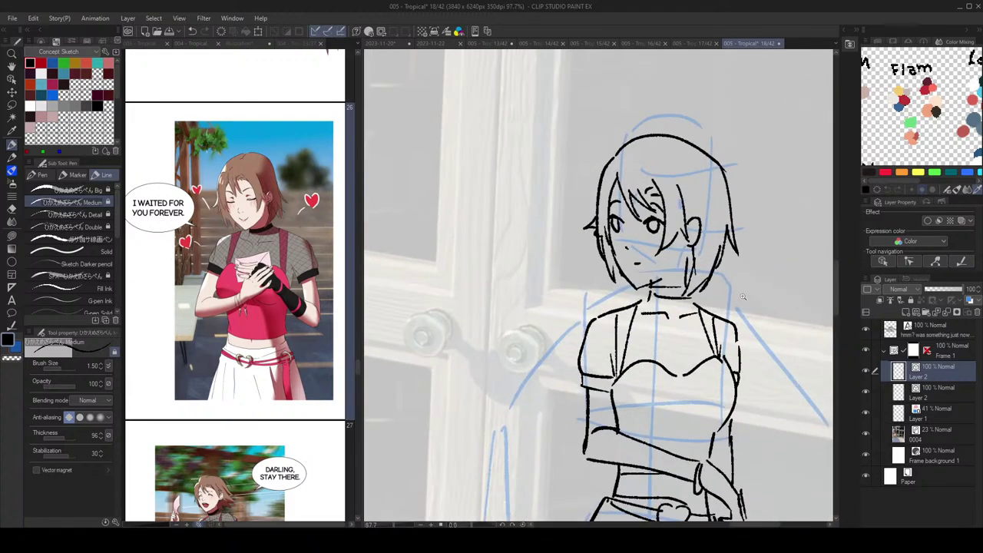
pyautogui.scroll(2, 680, 267)
pyautogui.press('e')
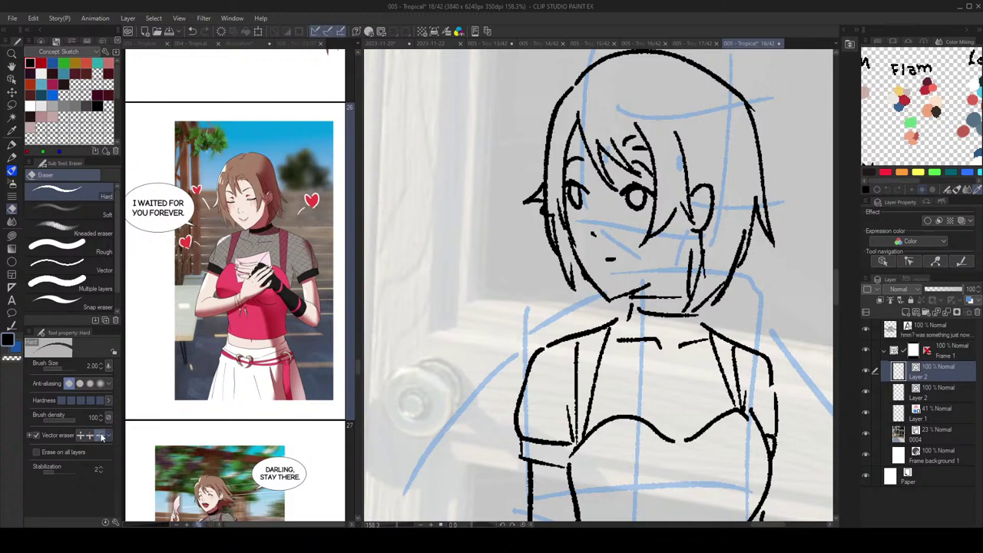
pyautogui.press('p')
pyautogui.scroll(-4, 777, 171)
pyautogui.scroll(4, 700, 198)
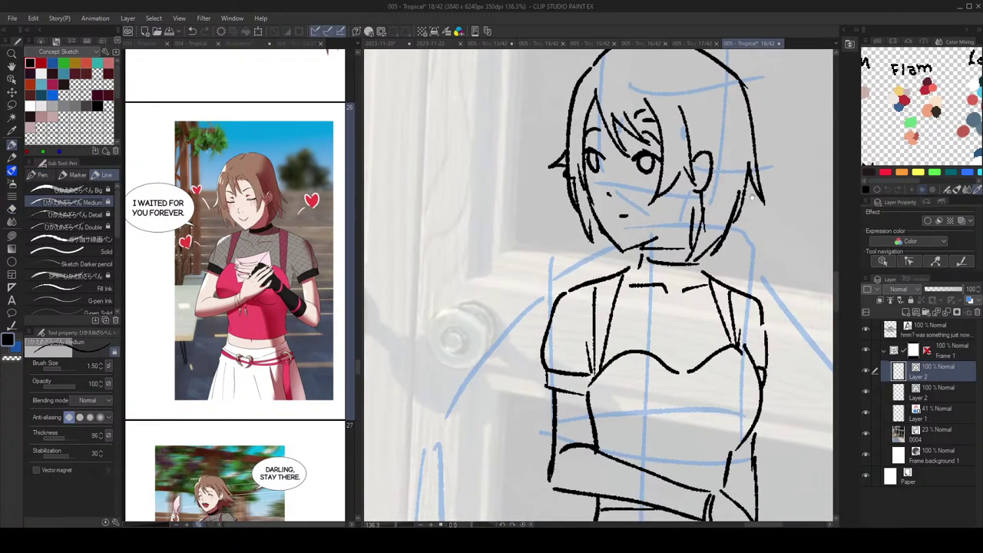
pyautogui.press('e')
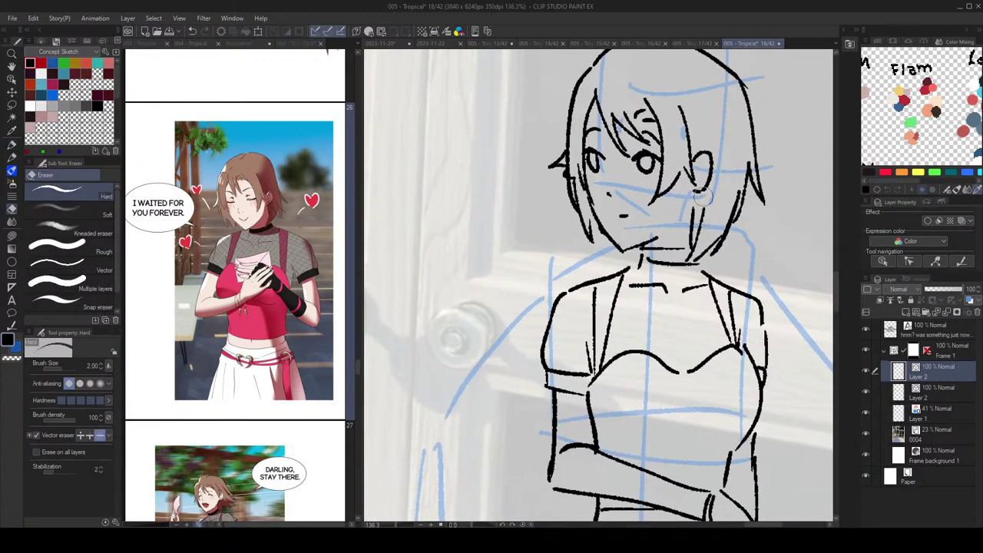
pyautogui.press('p')
# Step: Redraw the thin strand hanging below the ear and trim it, checking the head in mirrored view
pyautogui.scroll(-6, 757, 193)
pyautogui.scroll(3, 768, 209)
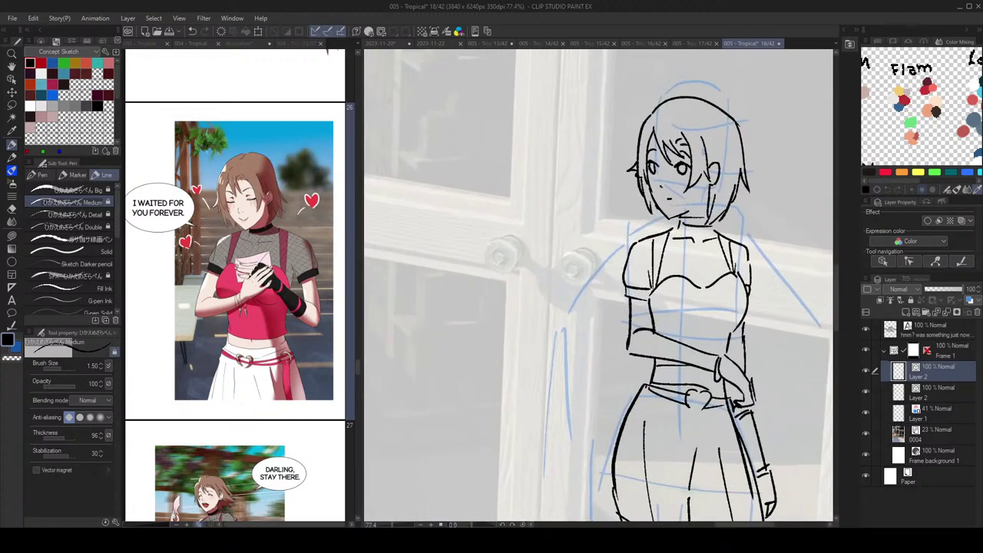
pyautogui.press('h')
pyautogui.scroll(2, 760, 212)
pyautogui.press('e')
pyautogui.press('p')
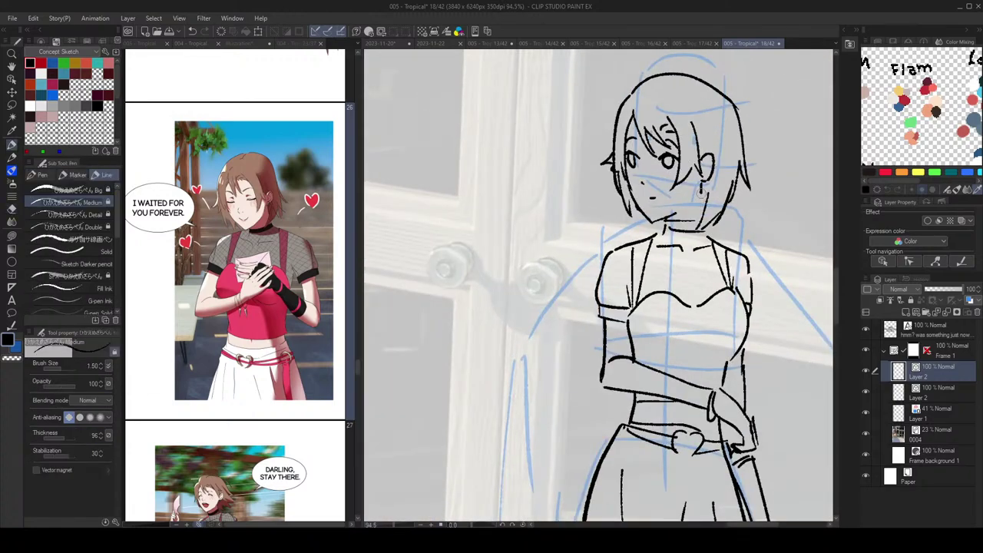
pyautogui.scroll(-2, 734, 202)
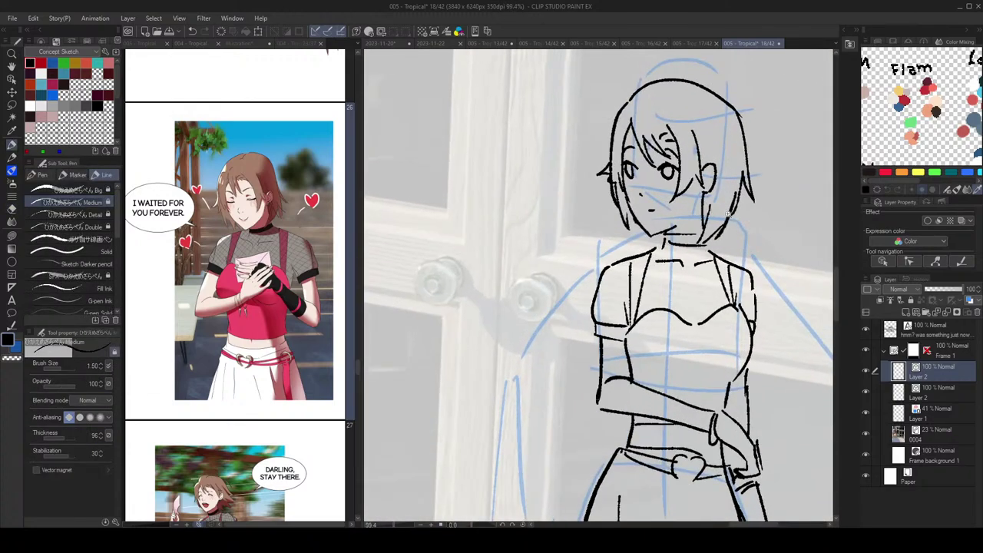
pyautogui.scroll(-2, 737, 214)
pyautogui.scroll(-2, 739, 216)
# Step: Check the whole figure in mirrored and normal view, and save the page
pyautogui.press('h')
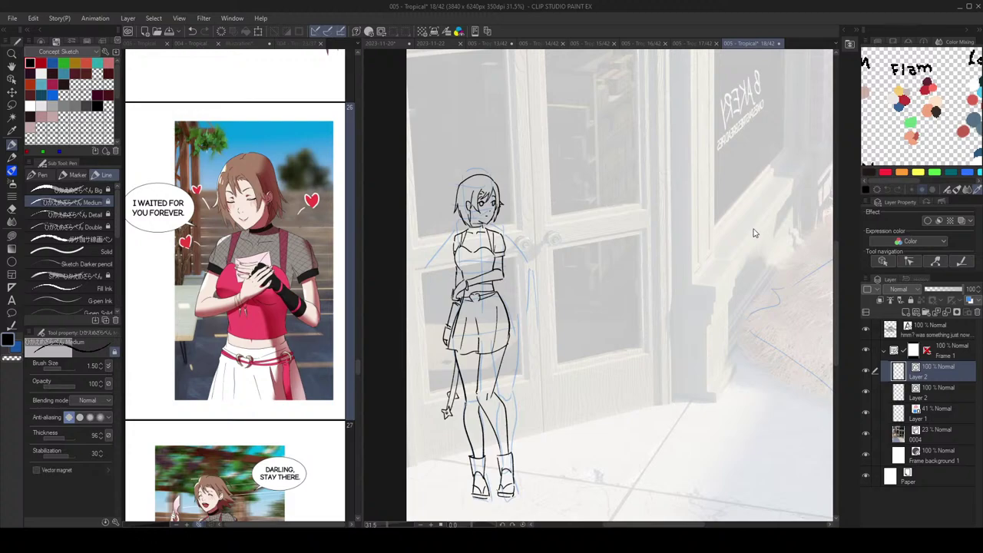
pyautogui.scroll(3, 753, 232)
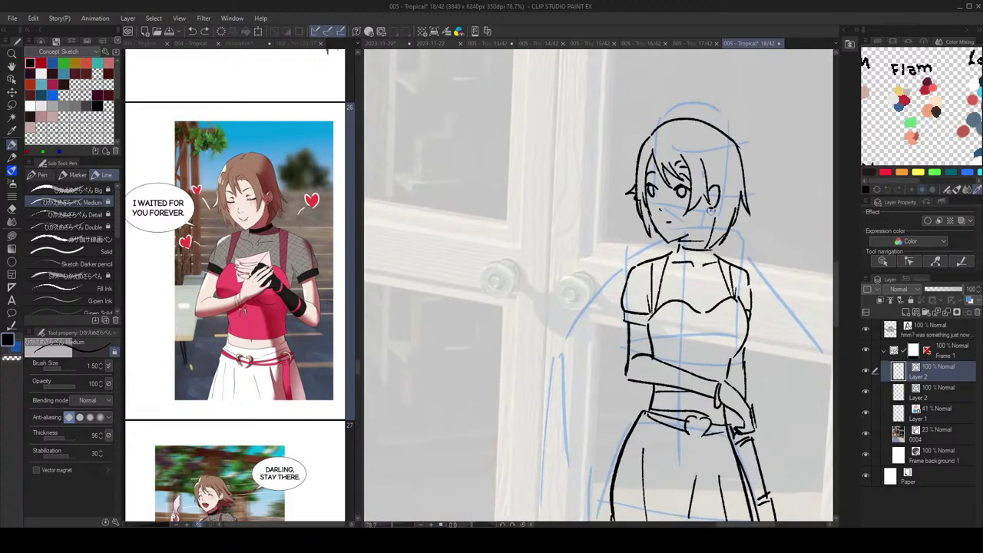
pyautogui.scroll(-2, 711, 207)
pyautogui.scroll(-1, 712, 203)
pyautogui.scroll(-1, 713, 201)
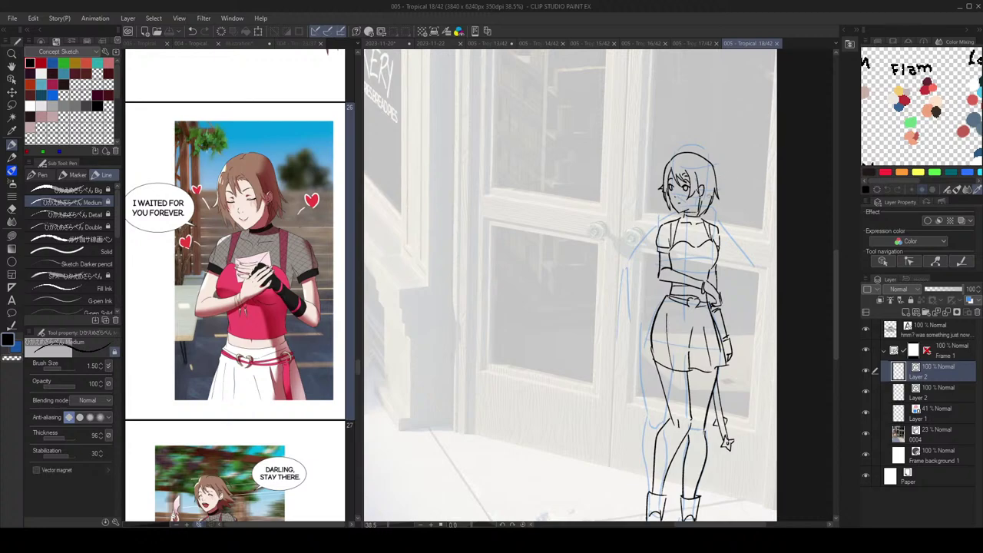
pyautogui.scroll(1, 705, 263)
pyautogui.scroll(-1, 701, 228)
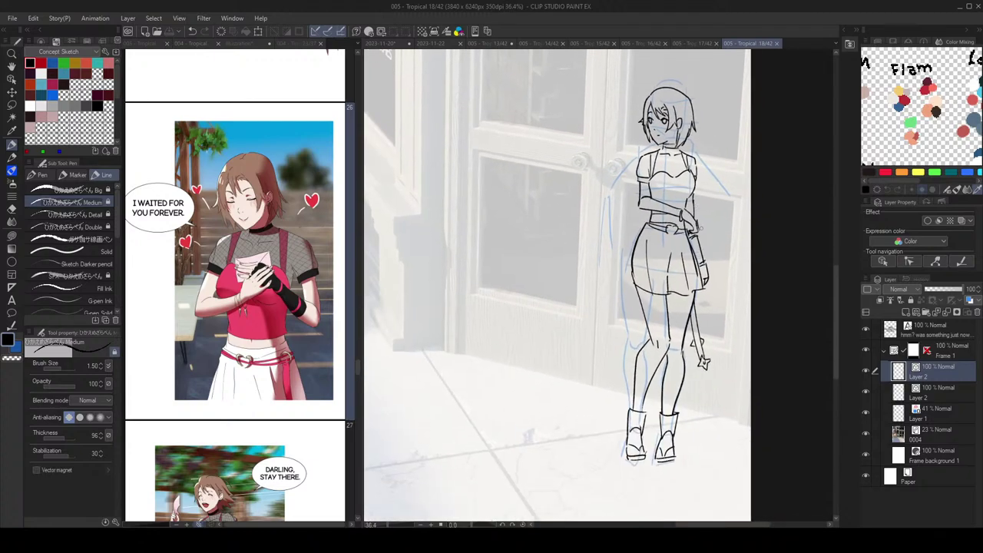
# Step: Bring panel 27 of the reference page into view to study the running woman's stocking tops
pyautogui.click(284, 332)
pyautogui.scroll(-6, 284, 332)
pyautogui.scroll(3, 288, 338)
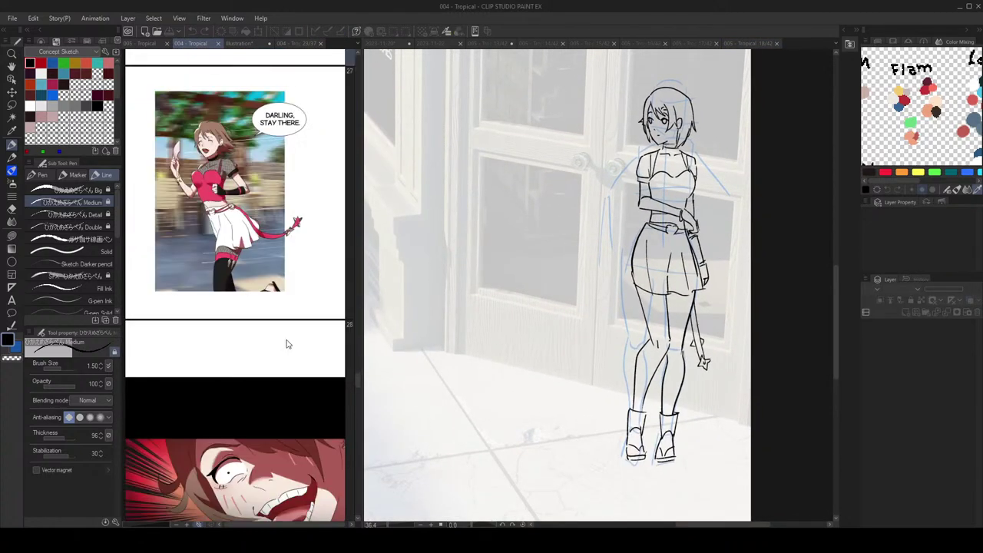
pyautogui.click(695, 272)
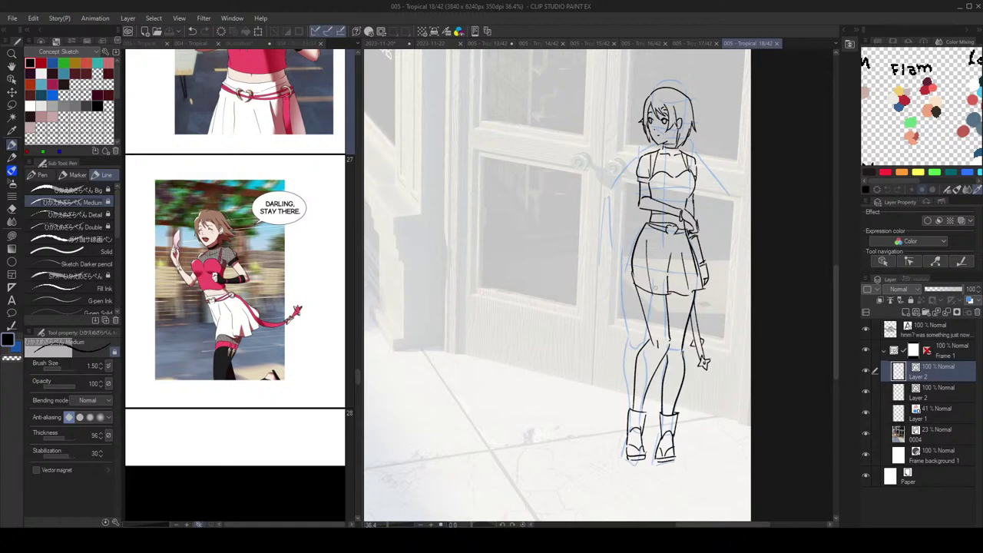
pyautogui.scroll(3, 657, 283)
pyautogui.moveTo(632, 262); pyautogui.dragTo(626, 259)
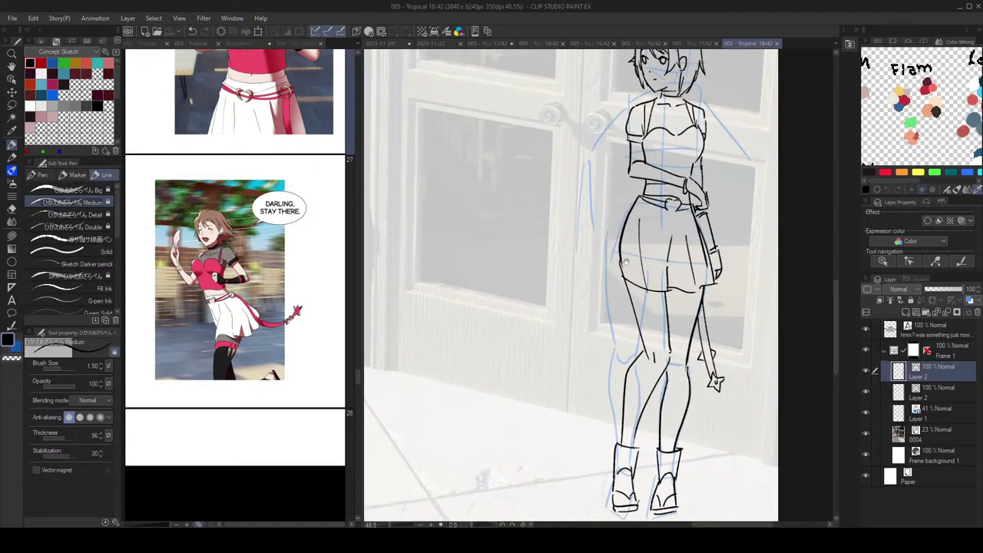
# Step: Bring the "ACCEPT MY BONDING CURSE!!" reference panel into view and redraw the stocking's top line across one thigh
pyautogui.moveTo(634, 305); pyautogui.dragTo(665, 311)
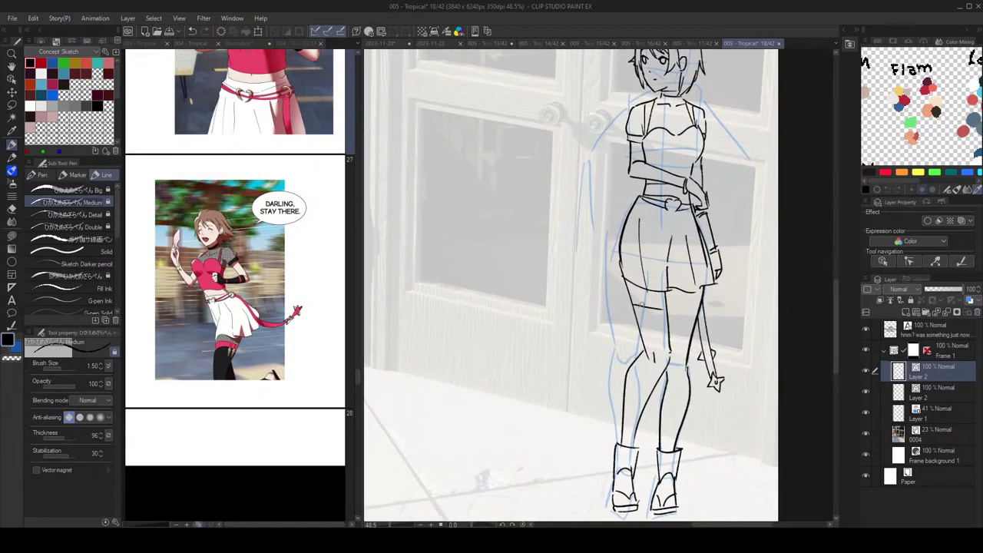
pyautogui.moveTo(358, 373); pyautogui.dragTo(360, 409)
pyautogui.click(647, 277)
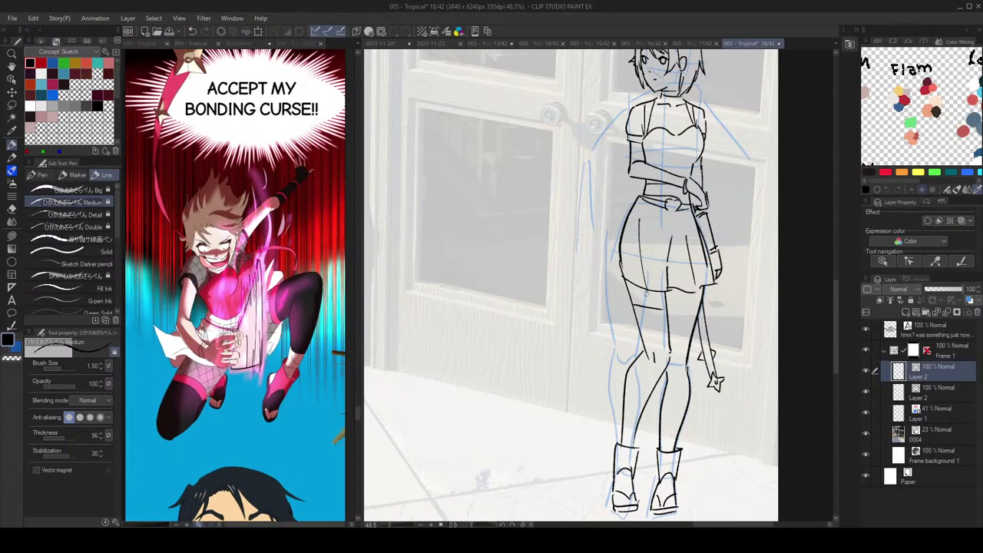
pyautogui.scroll(-3, 646, 293)
pyautogui.scroll(2, 646, 293)
pyautogui.hotkey('ctrl', 'z')
pyautogui.moveTo(636, 304); pyautogui.dragTo(661, 306)
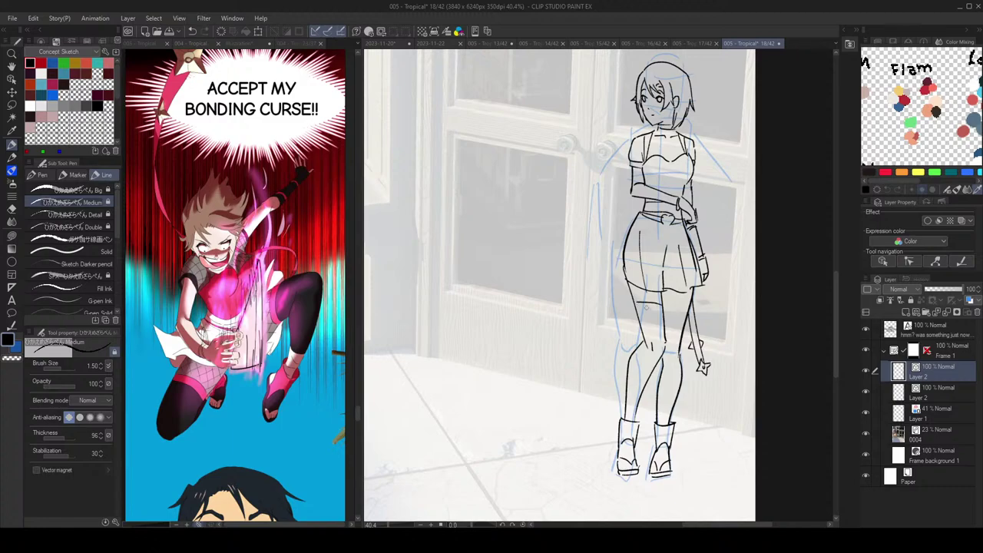
# Step: Ink double stocking bands across both thighs below the skirt hem, redoing unsatisfactory strokes
pyautogui.hotkey('ctrl', 'z')
pyautogui.moveTo(665, 308)
pyautogui.mouseDown()
pyautogui.moveTo(688, 306)
pyautogui.moveTo(686, 316)
pyautogui.mouseUp()
pyautogui.hotkey('ctrl', 'z')
pyautogui.moveTo(665, 314); pyautogui.dragTo(686, 316)
pyautogui.scroll(-5, 706, 311)
pyautogui.scroll(5, 702, 290)
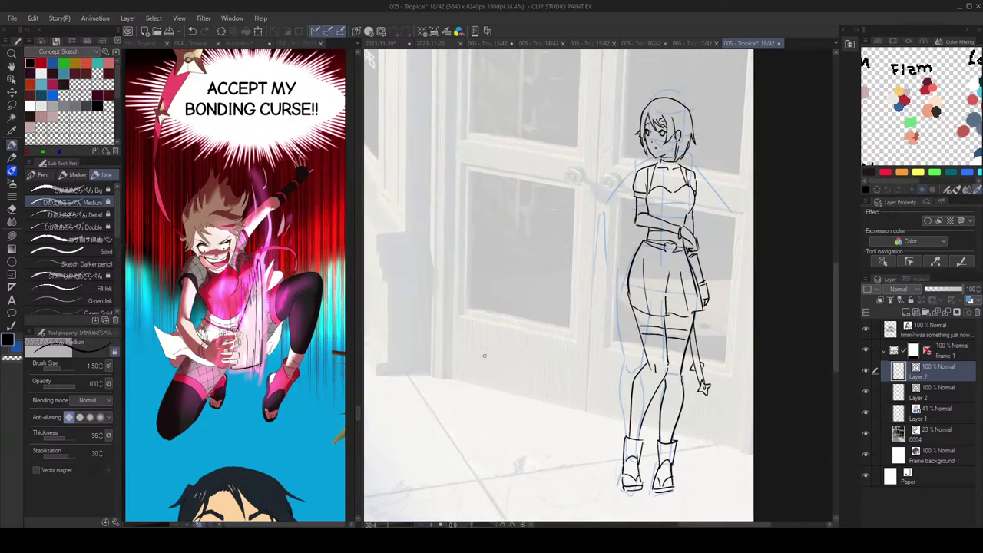
# Step: Draw crossed fishnet lines between the skirt hem and stocking bands on both thighs with the 0.70 Detail line pen
pyautogui.click(73, 214)
pyautogui.scroll(2, 614, 295)
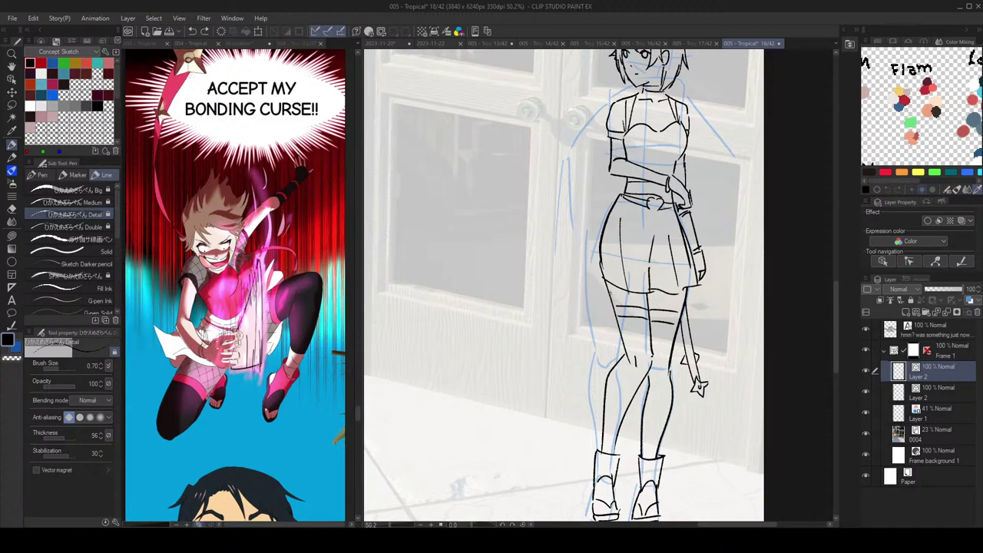
pyautogui.moveTo(643, 292); pyautogui.dragTo(667, 308)
pyautogui.hotkey('ctrl', 'z')
pyautogui.moveTo(669, 296)
pyautogui.mouseDown()
pyautogui.moveTo(675, 305)
pyautogui.moveTo(643, 300)
pyautogui.moveTo(669, 301)
pyautogui.mouseUp()
pyautogui.scroll(-2, 695, 271)
pyautogui.hotkey('ctrl', 'z')
pyautogui.hotkey('ctrl', 'z')
pyautogui.moveTo(675, 295)
pyautogui.mouseDown()
pyautogui.moveTo(665, 308)
pyautogui.moveTo(681, 305)
pyautogui.mouseUp()
pyautogui.hotkey('ctrl', 'z')
pyautogui.hotkey('ctrl', 'z')
# Step: Start the mesh top with diagonal lines across the upper chest, undoing unsatisfactory strokes
pyautogui.scroll(4, 685, 229)
pyautogui.moveTo(647, 115)
pyautogui.mouseDown()
pyautogui.moveTo(663, 215)
pyautogui.moveTo(626, 244)
pyautogui.moveTo(639, 218)
pyautogui.moveTo(651, 239)
pyautogui.moveTo(657, 233)
pyautogui.mouseUp()
pyautogui.hotkey('ctrl', 'z')
pyautogui.hotkey('ctrl', 'z')
pyautogui.moveTo(649, 211)
pyautogui.mouseDown()
pyautogui.moveTo(668, 238)
pyautogui.moveTo(680, 242)
pyautogui.moveTo(678, 224)
pyautogui.moveTo(686, 239)
pyautogui.mouseUp()
pyautogui.hotkey('ctrl', 'z')
pyautogui.hotkey('ctrl', 'z')
# Step: Continue the diagonal mesh lines toward the far shoulder, undoing strokes that do not fit
pyautogui.moveTo(676, 203)
pyautogui.mouseDown()
pyautogui.moveTo(695, 232)
pyautogui.moveTo(680, 219)
pyautogui.moveTo(685, 238)
pyautogui.moveTo(655, 217)
pyautogui.moveTo(666, 237)
pyautogui.moveTo(692, 228)
pyautogui.moveTo(710, 237)
pyautogui.mouseUp()
pyautogui.hotkey('ctrl', 'z')
pyautogui.hotkey('ctrl', 'z')
pyautogui.hotkey('ctrl', 'z')
pyautogui.press('e')
pyautogui.press('p')
pyautogui.hotkey('ctrl', 'z')
pyautogui.hotkey('ctrl', 'z')
pyautogui.hotkey('ctrl', 'z')
pyautogui.hotkey('ctrl', 'z')
pyautogui.hotkey('ctrl', 'z')
pyautogui.hotkey('ctrl', 'z')
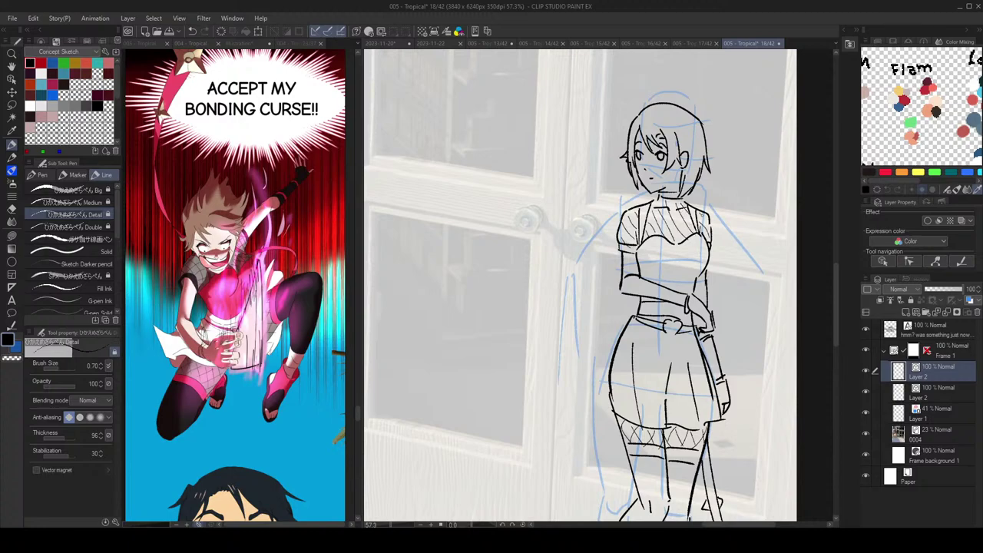
# Step: Cross-hatch the puffed sleeve on the face-ward side with fine mesh lines, redoing unsatisfactory strokes
pyautogui.moveTo(623, 211)
pyautogui.mouseDown()
pyautogui.moveTo(638, 241)
pyautogui.moveTo(637, 226)
pyautogui.moveTo(627, 242)
pyautogui.mouseUp()
pyautogui.hotkey('ctrl', 'z')
pyautogui.hotkey('ctrl', 'z')
pyautogui.hotkey('ctrl', 'z')
pyautogui.hotkey('ctrl', 'z')
pyautogui.hotkey('ctrl', 'z')
# Step: Cross the chest hatching with opposite diagonals and extend the mesh to the other sleeve, undoing stray strokes
pyautogui.moveTo(650, 204); pyautogui.dragTo(655, 221)
pyautogui.hotkey('ctrl', 'z')
pyautogui.hotkey('ctrl', 'z')
pyautogui.press('e')
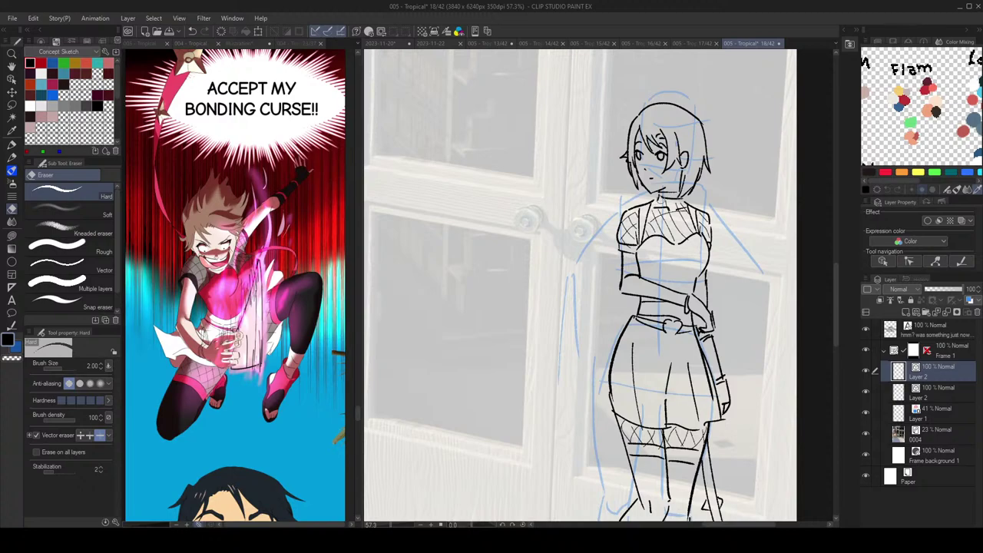
pyautogui.press('p')
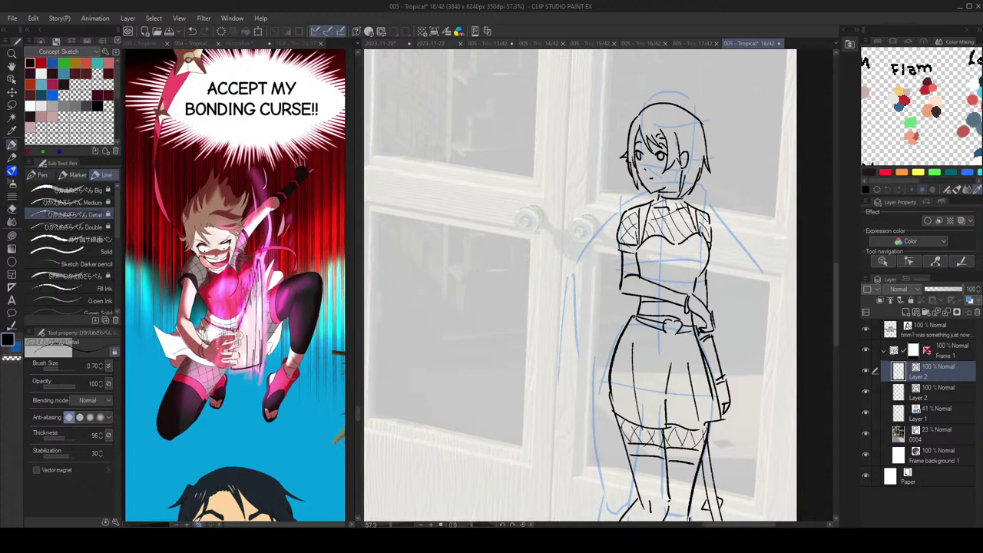
pyautogui.moveTo(667, 217)
pyautogui.mouseDown()
pyautogui.moveTo(691, 227)
pyautogui.moveTo(695, 242)
pyautogui.moveTo(686, 241)
pyautogui.moveTo(714, 220)
pyautogui.moveTo(712, 237)
pyautogui.mouseUp()
pyautogui.hotkey('ctrl', 'z')
pyautogui.hotkey('ctrl', 'z')
pyautogui.hotkey('ctrl', 'z')
pyautogui.moveTo(646, 236); pyautogui.dragTo(634, 245)
pyautogui.hotkey('ctrl', 'z')
# Step: Check the fishnet in mirrored view and erase stray mesh lines at the neckline
pyautogui.scroll(-3, 675, 223)
pyautogui.press('h')
pyautogui.scroll(3, 679, 189)
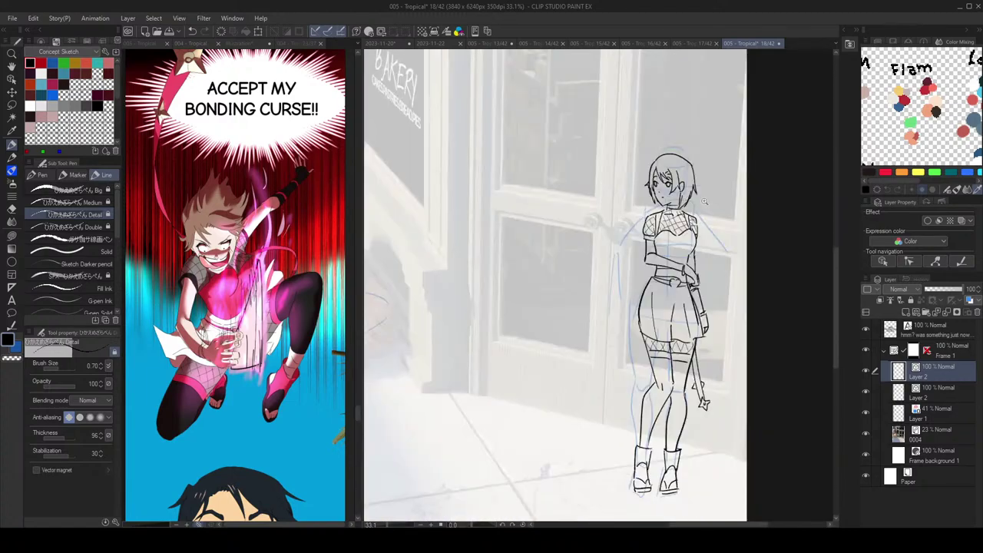
pyautogui.press('e')
pyautogui.click(637, 208)
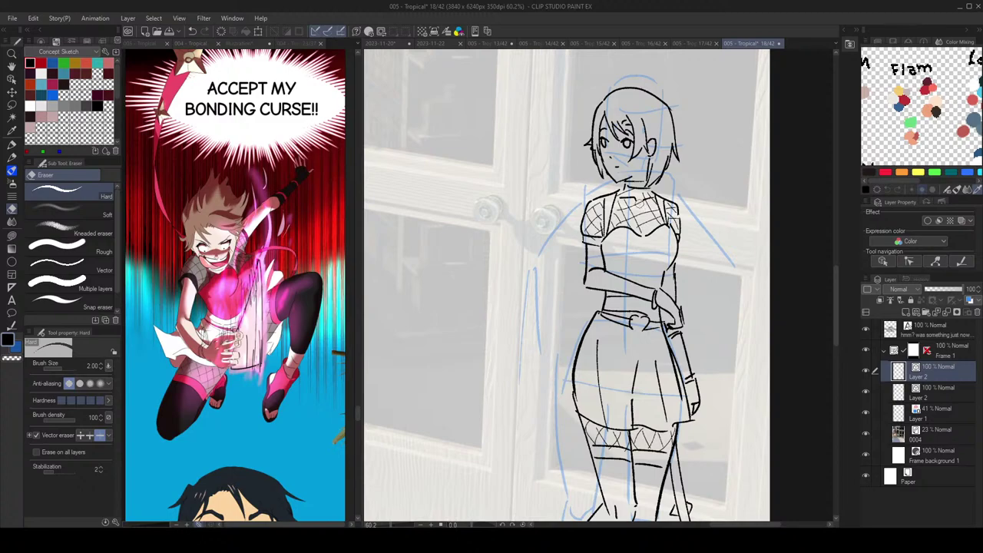
pyautogui.press('p')
pyautogui.scroll(-3, 698, 239)
pyautogui.scroll(2, 698, 239)
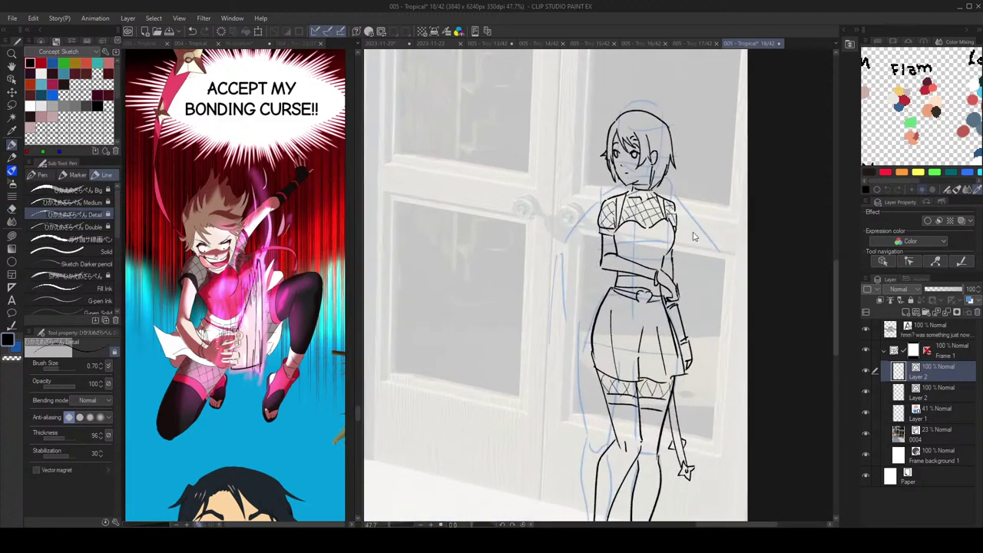
# Step: Switch back to the Medium line pen and review the woman against the whole bakery panel
pyautogui.press('p')
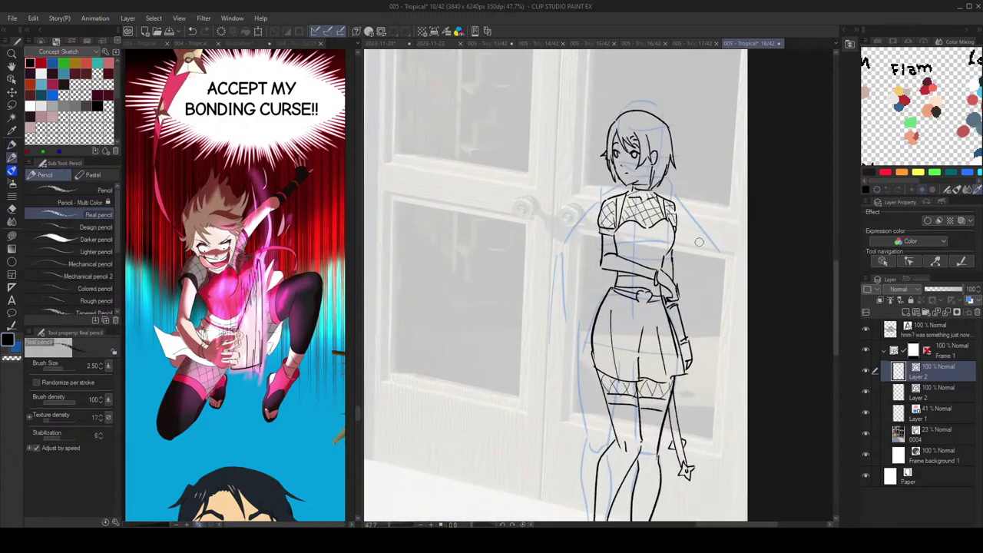
pyautogui.press('p')
pyautogui.click(73, 202)
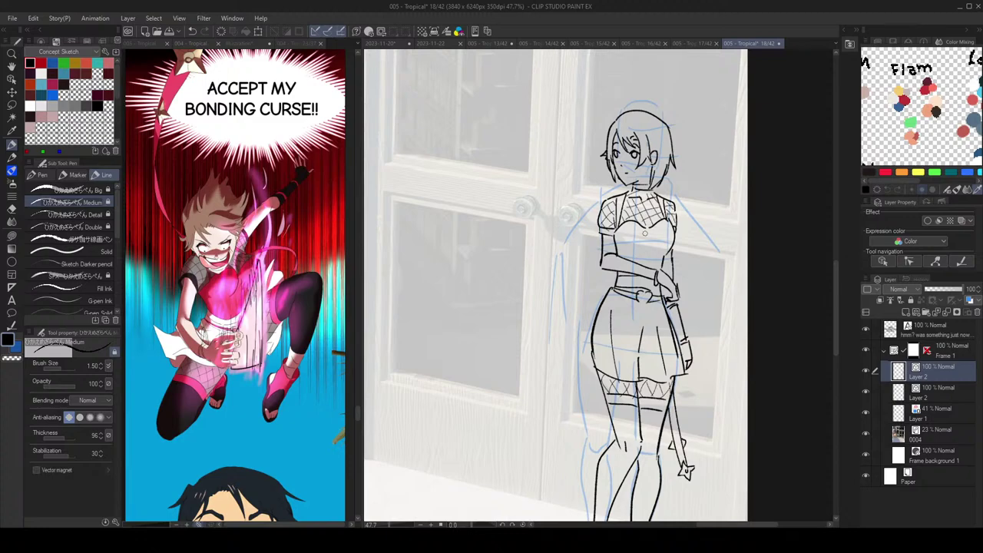
pyautogui.scroll(-4, 682, 239)
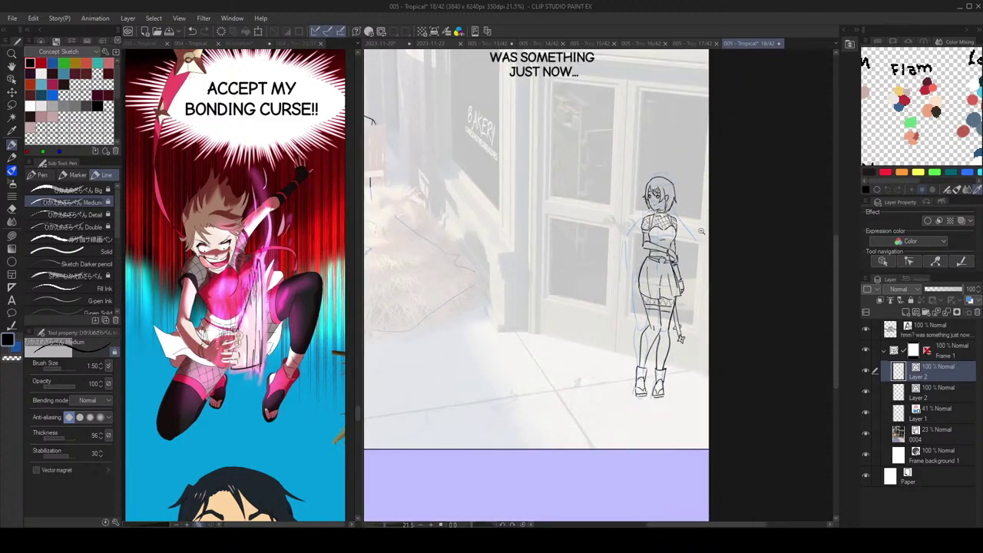
pyautogui.scroll(4, 703, 231)
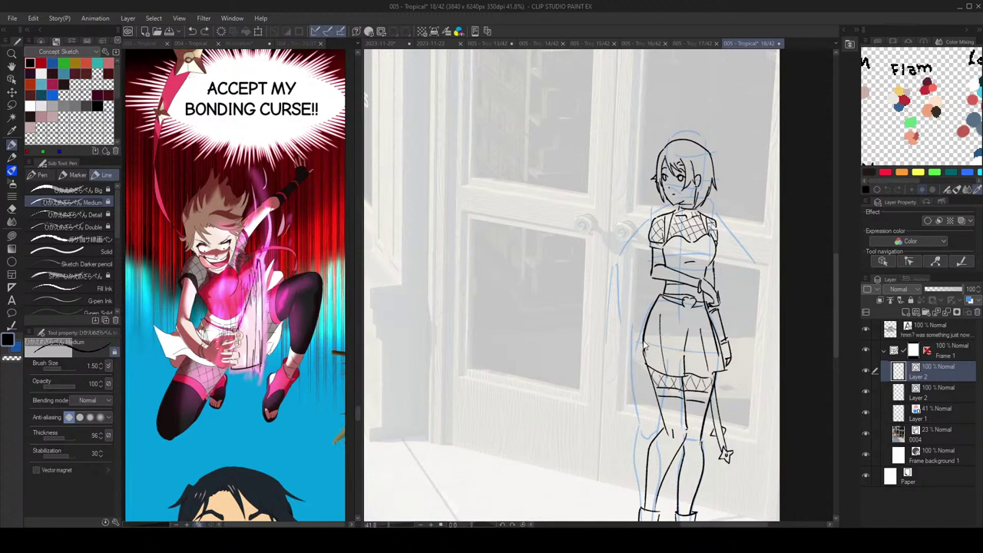
pyautogui.scroll(-4, 724, 336)
pyautogui.scroll(3, 739, 315)
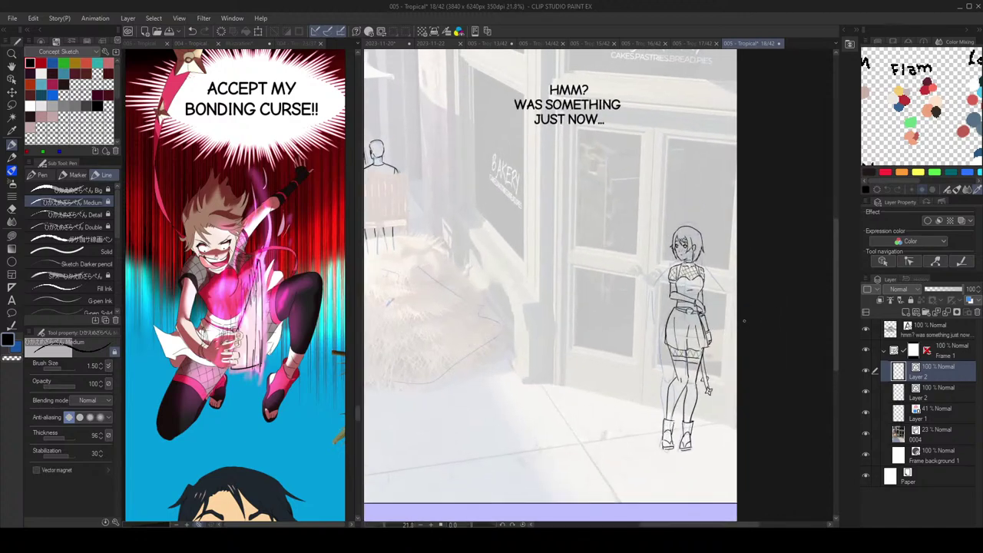
# Step: Inspect the inked woman's face and fishnet top up close and in mirrored view, undoing the last stroke
pyautogui.scroll(-1, 739, 312)
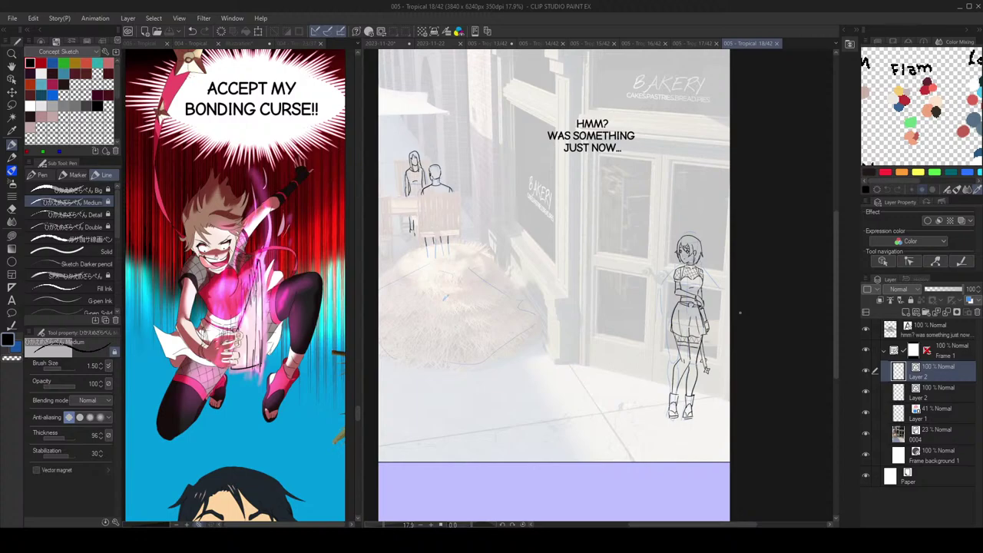
pyautogui.scroll(10, 693, 248)
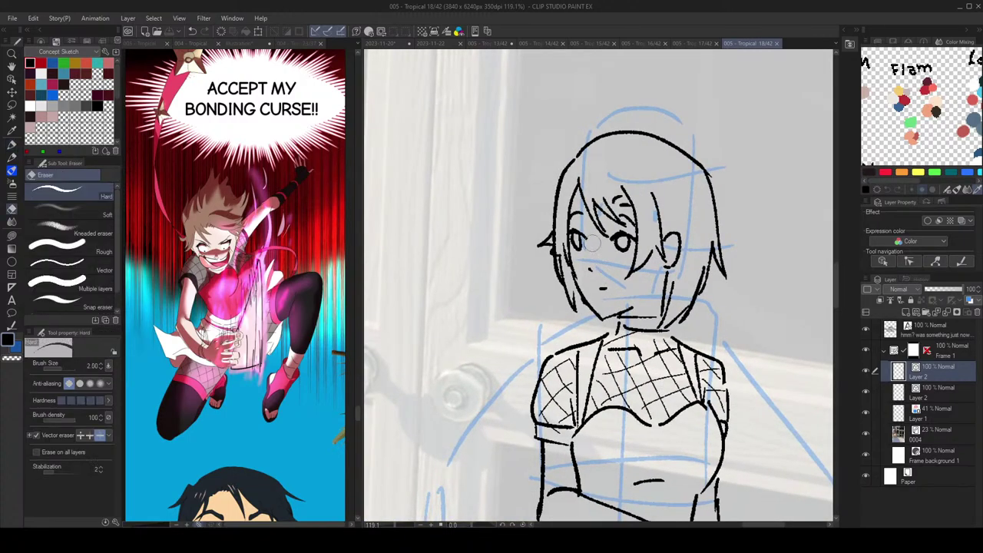
pyautogui.scroll(-6, 589, 170)
pyautogui.scroll(-3, 590, 169)
pyautogui.scroll(5, 607, 182)
pyautogui.scroll(-2, 649, 241)
pyautogui.scroll(-2, 673, 220)
pyautogui.press('h')
pyautogui.press('h')
pyautogui.scroll(-2, 704, 232)
pyautogui.hotkey('ctrl', 'z')
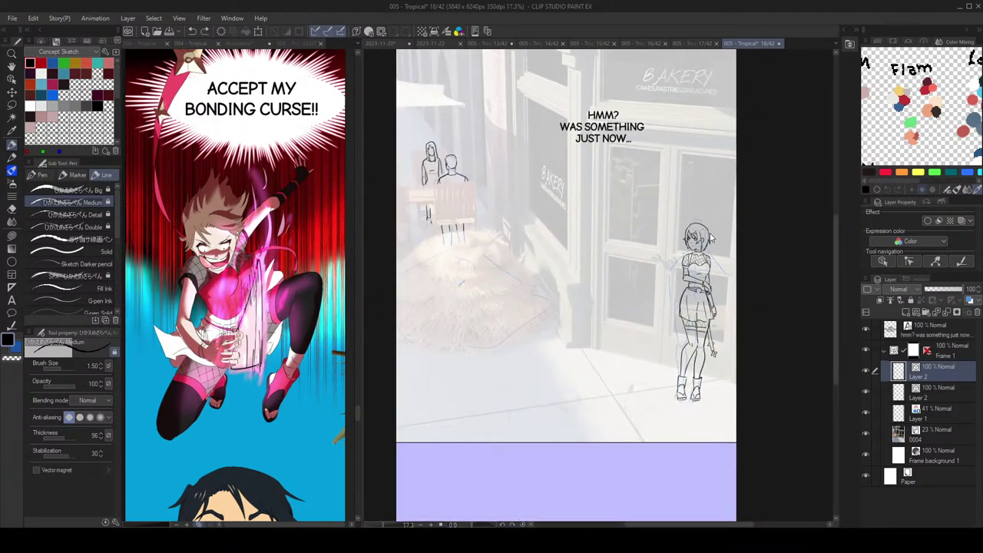
# Step: Compare the woman's head and upper body with the whole bakery panel, in normal and mirrored view
pyautogui.scroll(1, 711, 236)
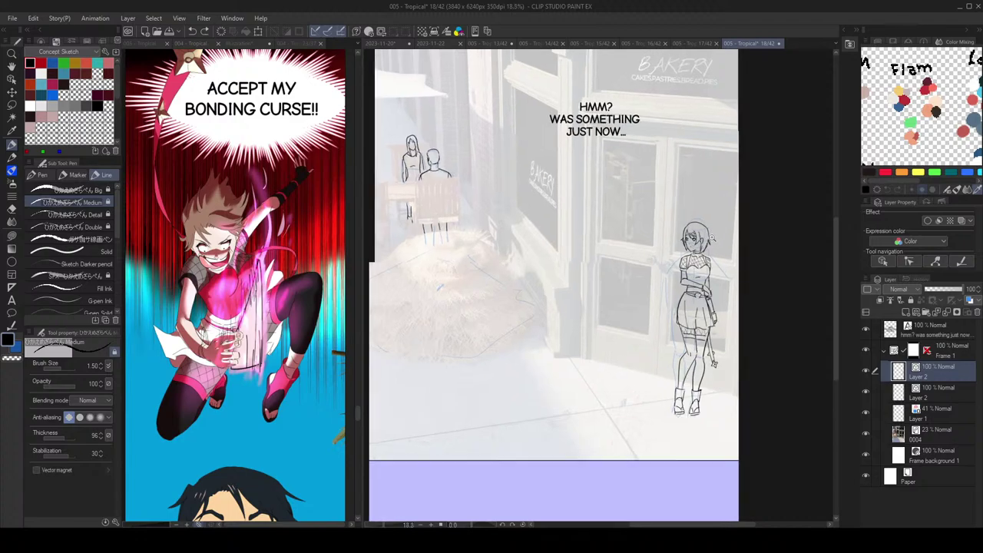
pyautogui.scroll(3, 711, 238)
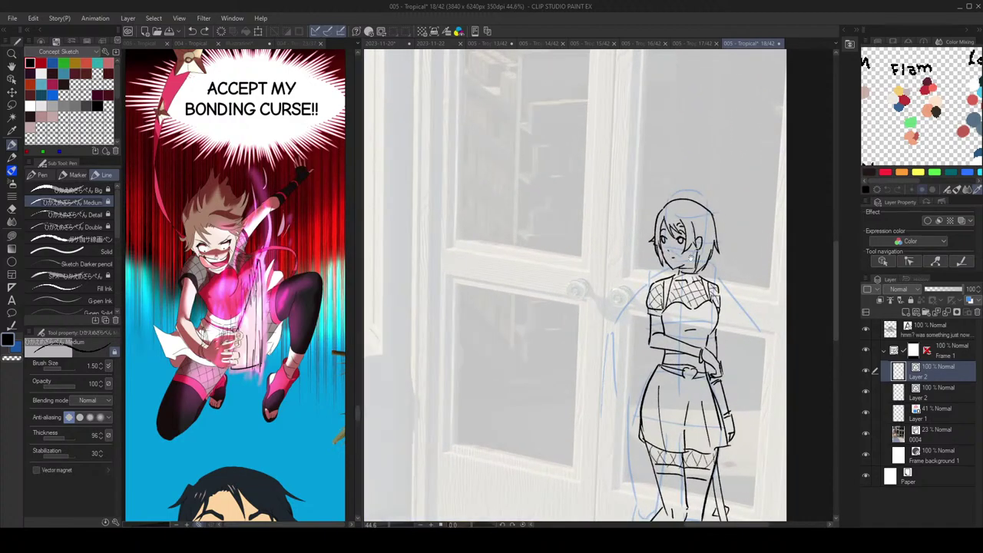
pyautogui.scroll(2, 691, 256)
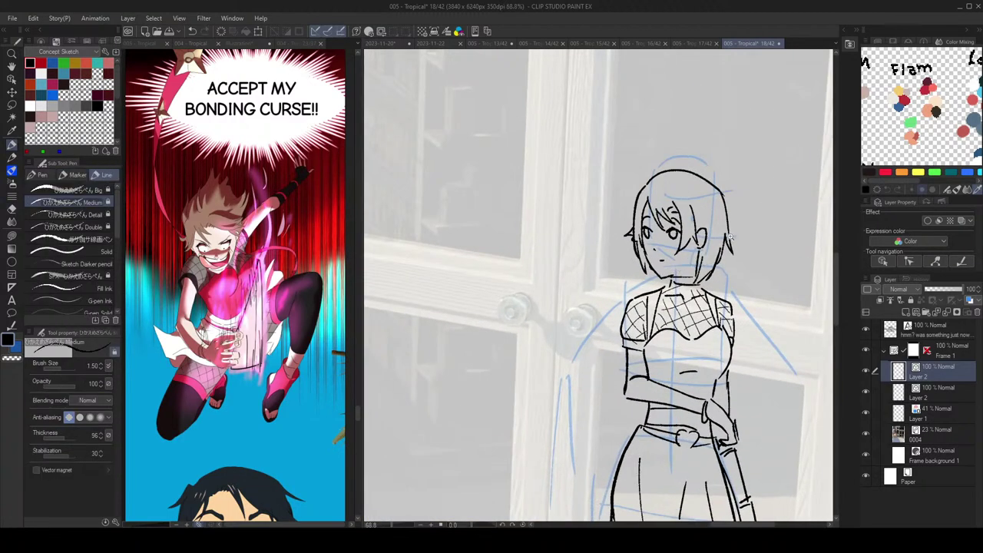
pyautogui.scroll(-3, 729, 238)
pyautogui.scroll(1, 527, 236)
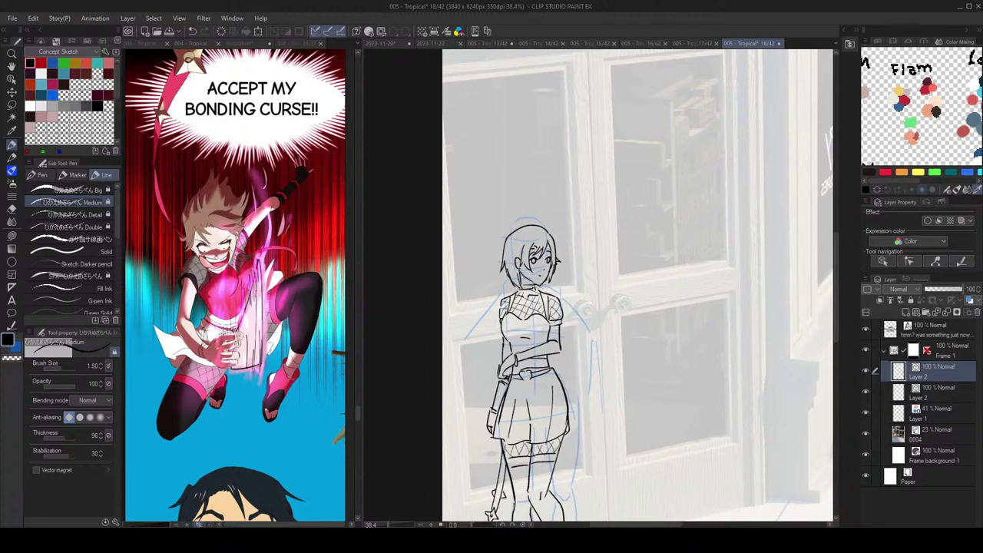
pyautogui.scroll(-4, 618, 246)
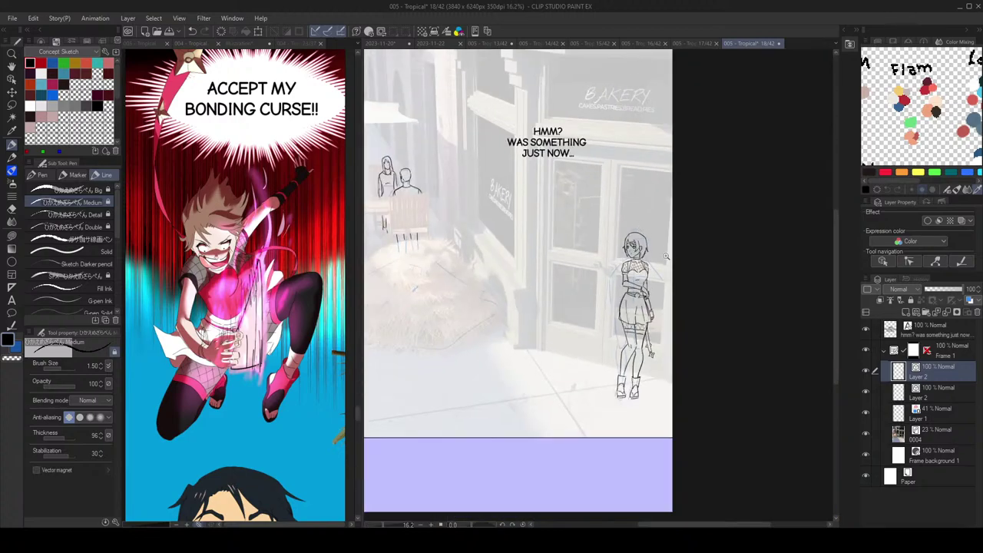
pyautogui.scroll(5, 634, 246)
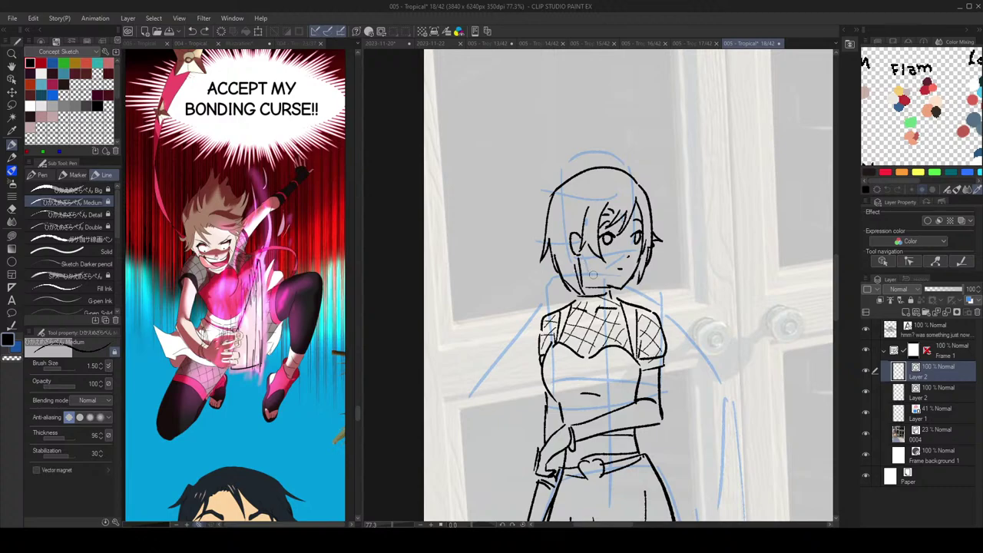
pyautogui.scroll(-4, 624, 232)
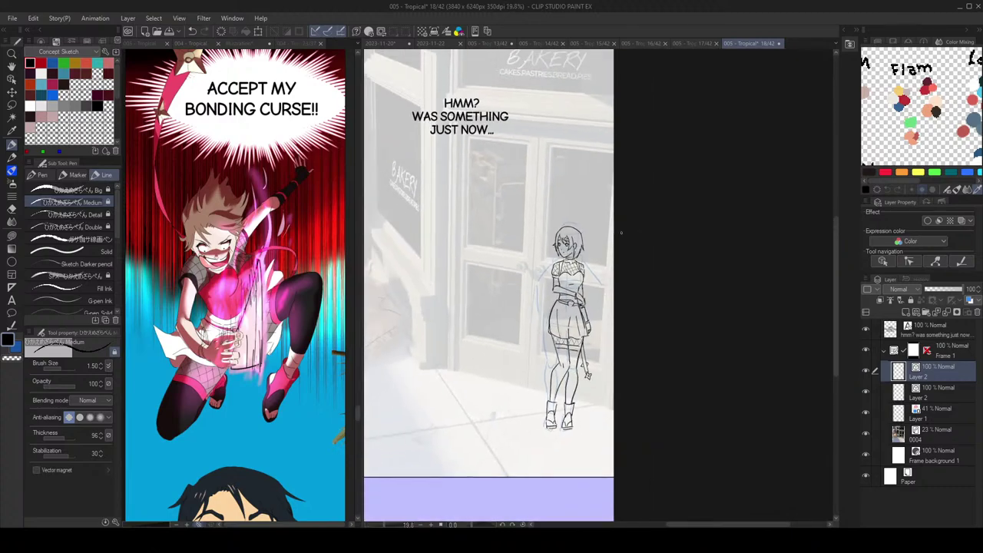
pyautogui.moveTo(624, 232); pyautogui.dragTo(674, 228)
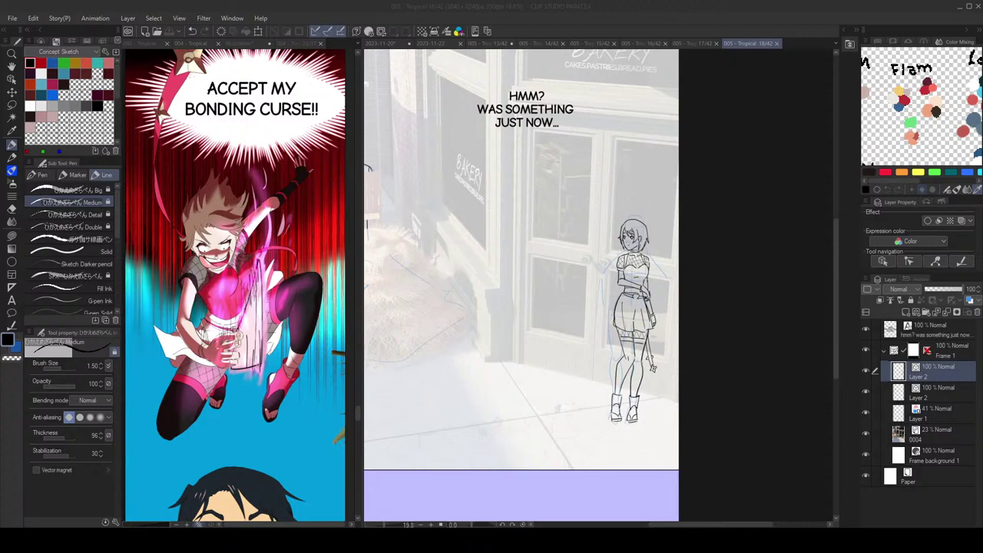
pyautogui.scroll(-1, 626, 267)
pyautogui.moveTo(567, 244); pyautogui.dragTo(635, 246)
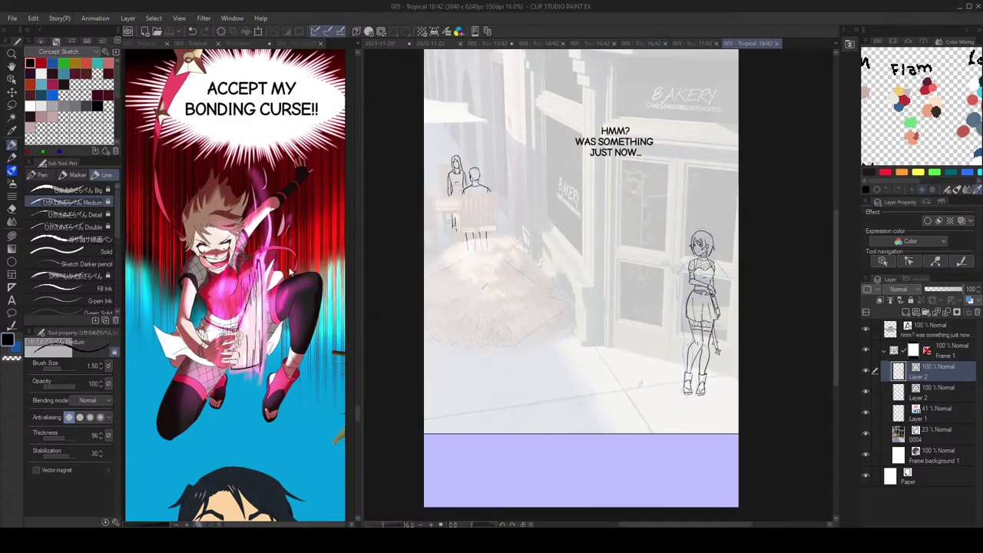
# Step: Show the 005 - Tropical page overview in the reference pane and open page 19 for editing
pyautogui.click(267, 271)
pyautogui.click(146, 43)
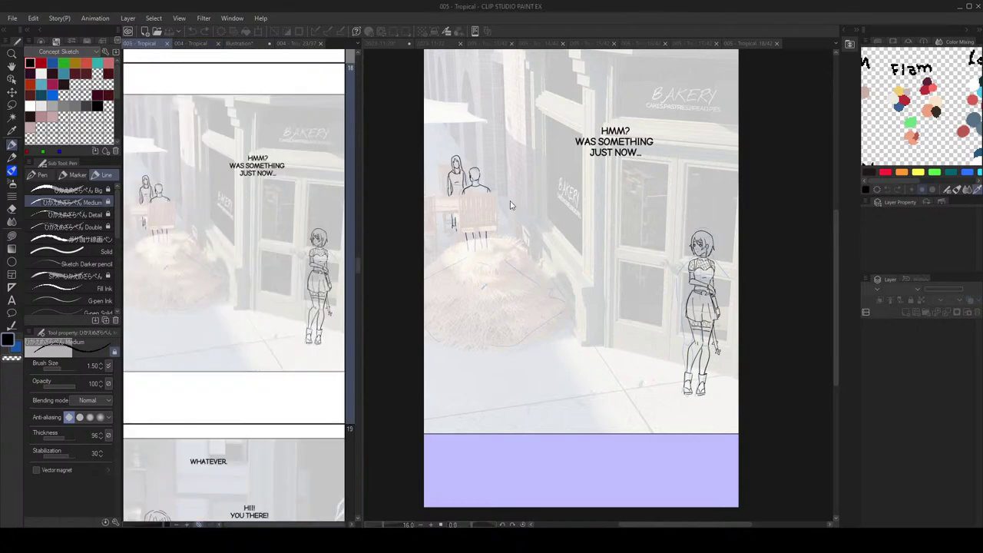
pyautogui.scroll(5, 271, 313)
pyautogui.scroll(-10, 270, 313)
pyautogui.scroll(-2, 269, 315)
pyautogui.scroll(2, 268, 316)
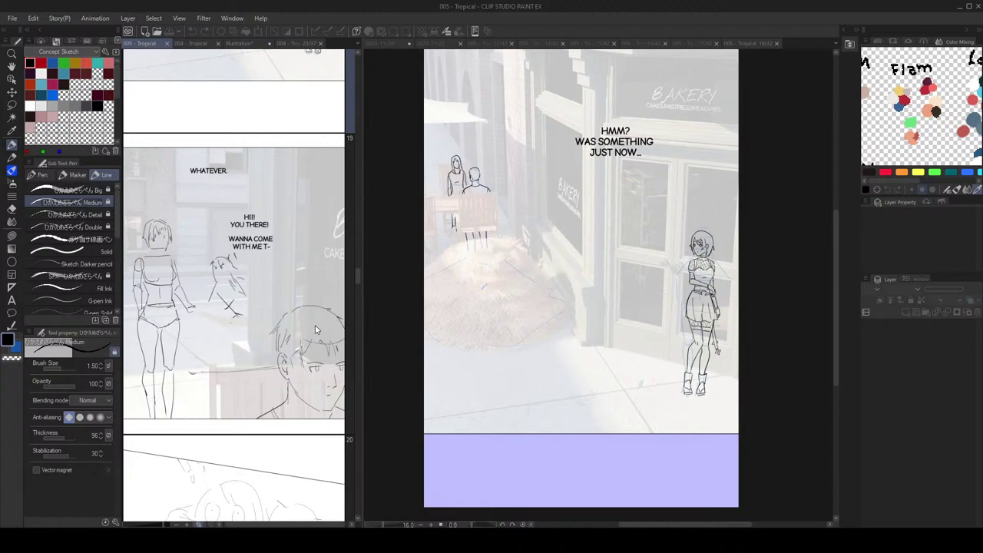
pyautogui.doubleClick(270, 316)
pyautogui.scroll(-2, 516, 256)
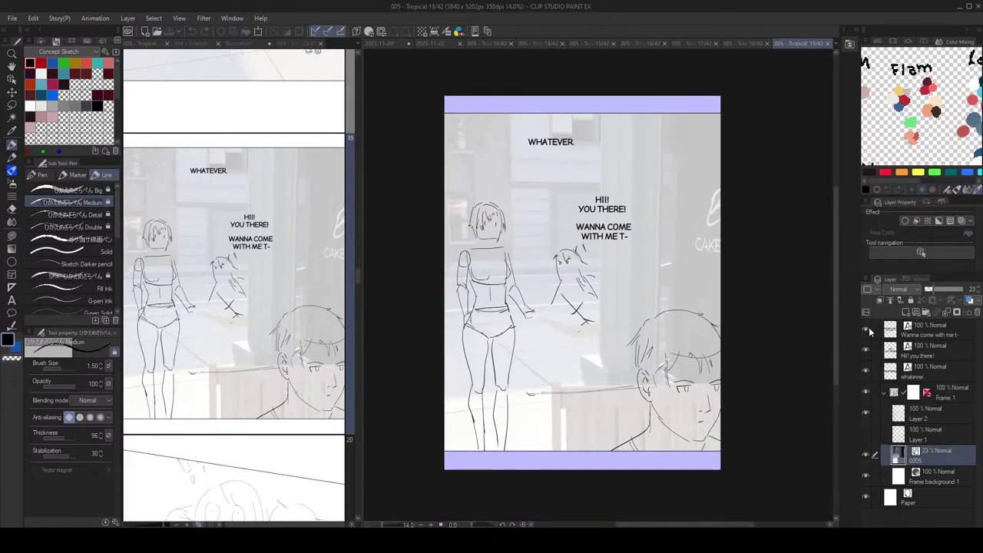
# Step: Hide the three dialogue text layers on page 19, leaving the sketch and background placement as they are
pyautogui.moveTo(866, 329); pyautogui.dragTo(865, 371)
pyautogui.moveTo(714, 297); pyautogui.dragTo(756, 270)
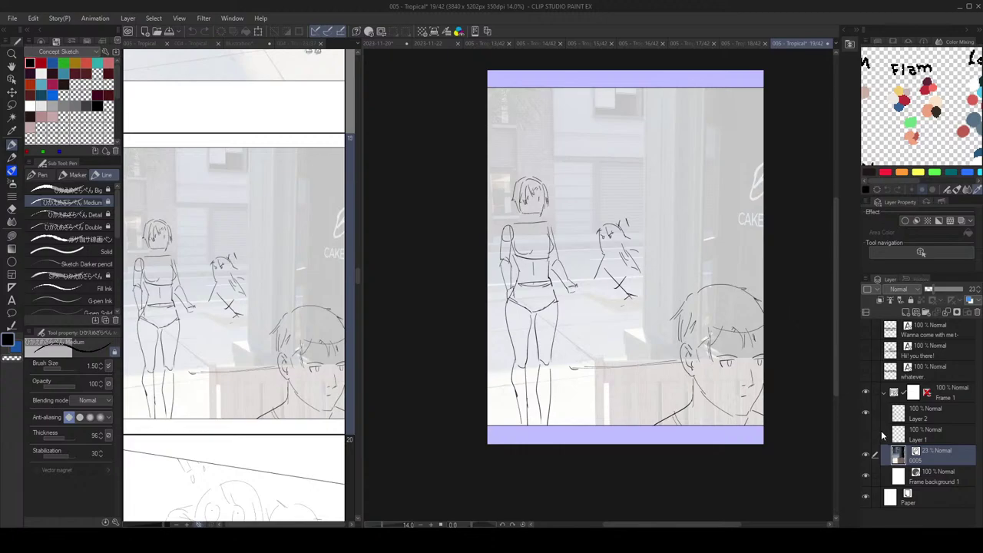
pyautogui.click(866, 413)
pyautogui.click(866, 413)
pyautogui.moveTo(684, 318); pyautogui.dragTo(682, 327)
pyautogui.hotkey('ctrl', 't')
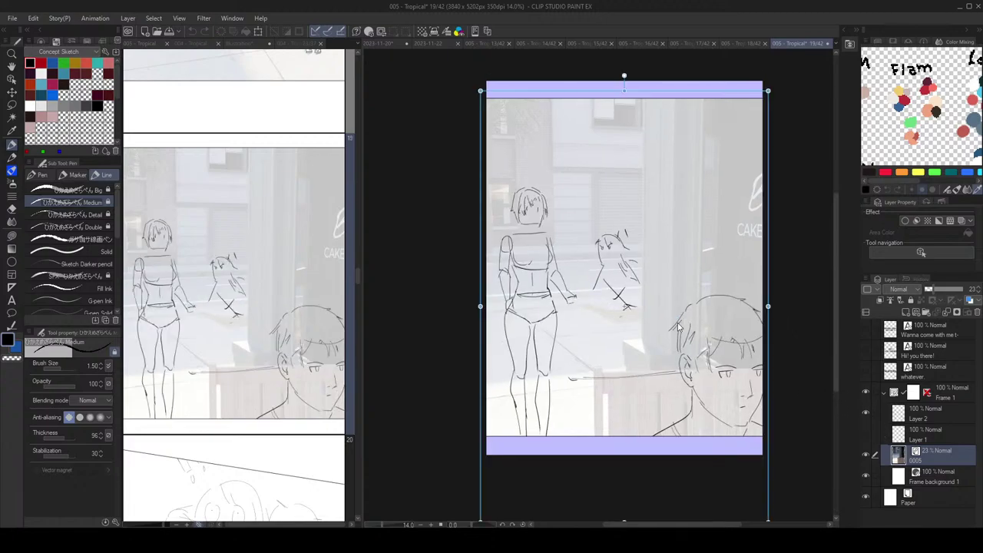
pyautogui.press('Escape')
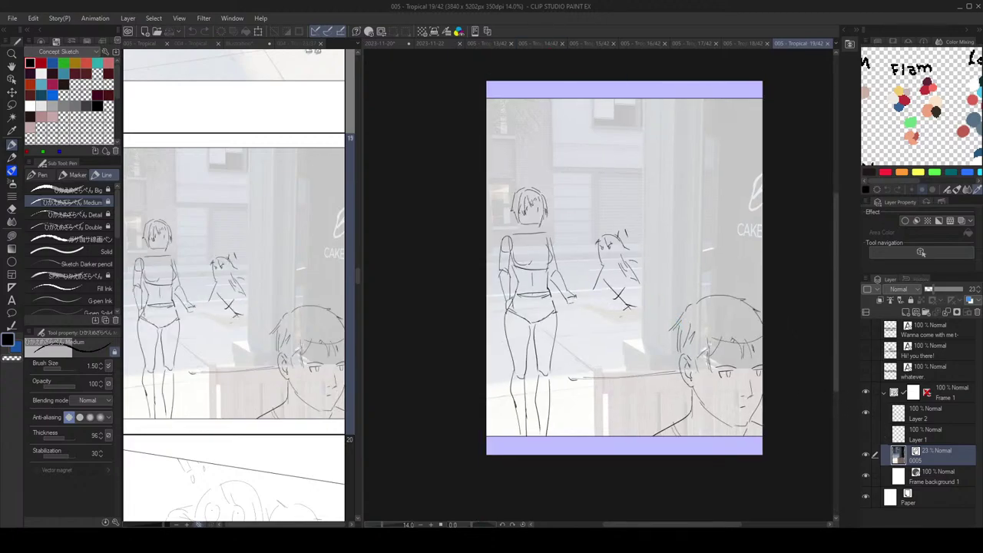
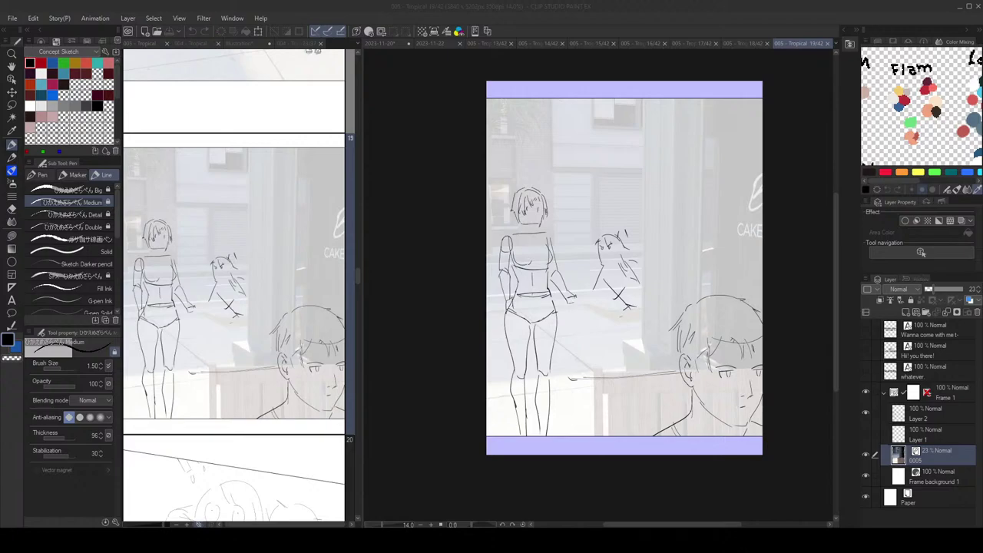
# Step: Look through the rough panels of pages 20 to 22 in the story overview and return to page 19
pyautogui.click(243, 237)
pyautogui.scroll(-8, 246, 245)
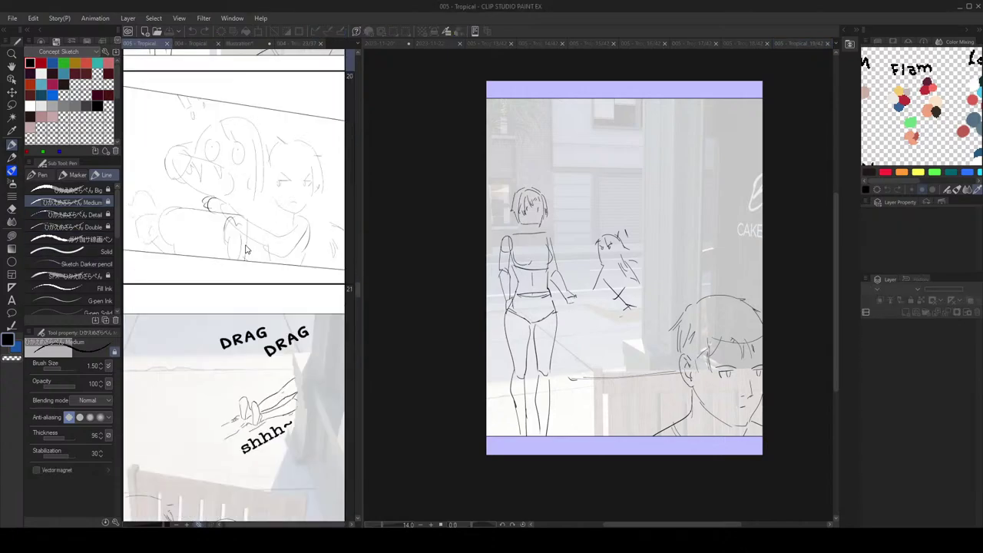
pyautogui.scroll(-5, 251, 251)
pyautogui.scroll(5, 251, 251)
pyautogui.scroll(-4, 254, 261)
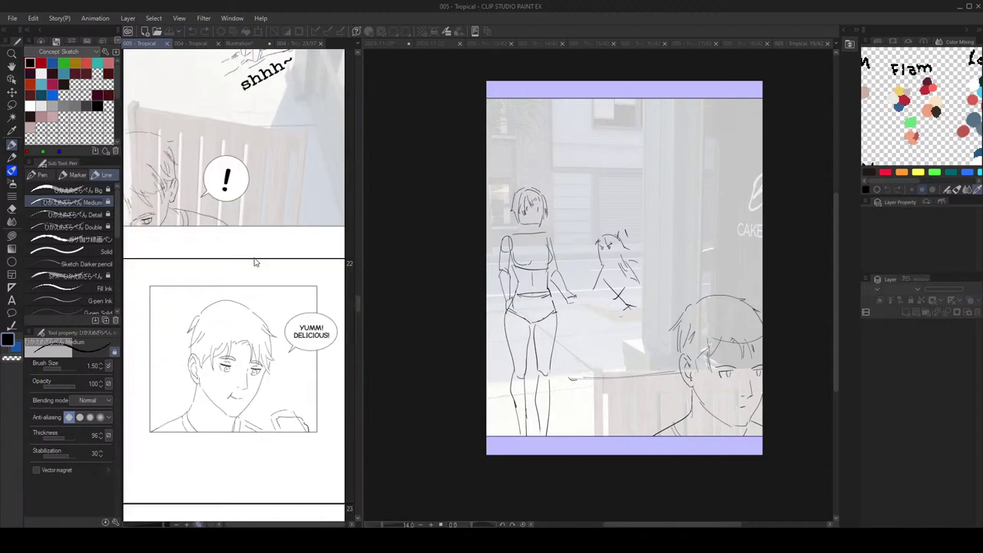
pyautogui.scroll(4, 256, 265)
pyautogui.scroll(5, 261, 257)
pyautogui.scroll(-5, 261, 260)
pyautogui.scroll(8, 262, 258)
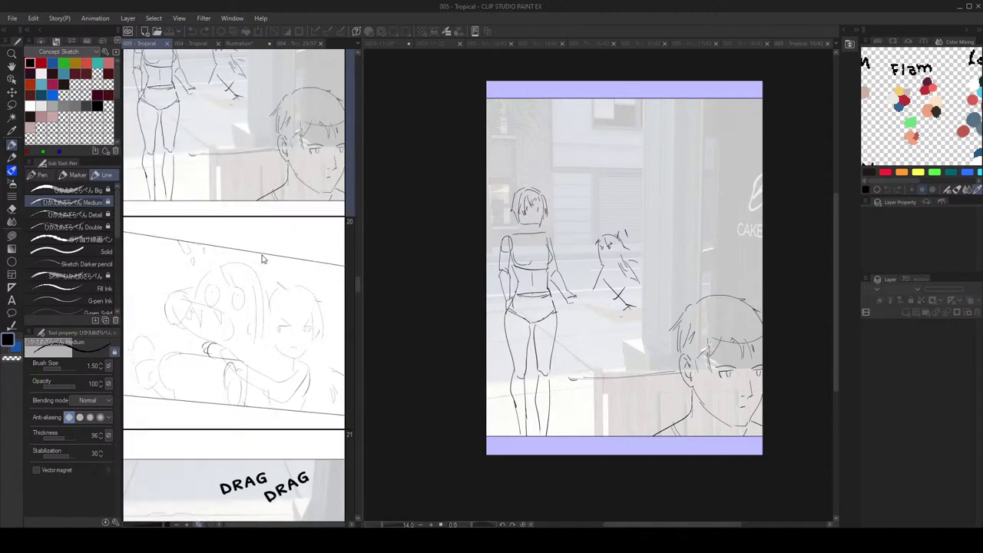
pyautogui.doubleClick(262, 256)
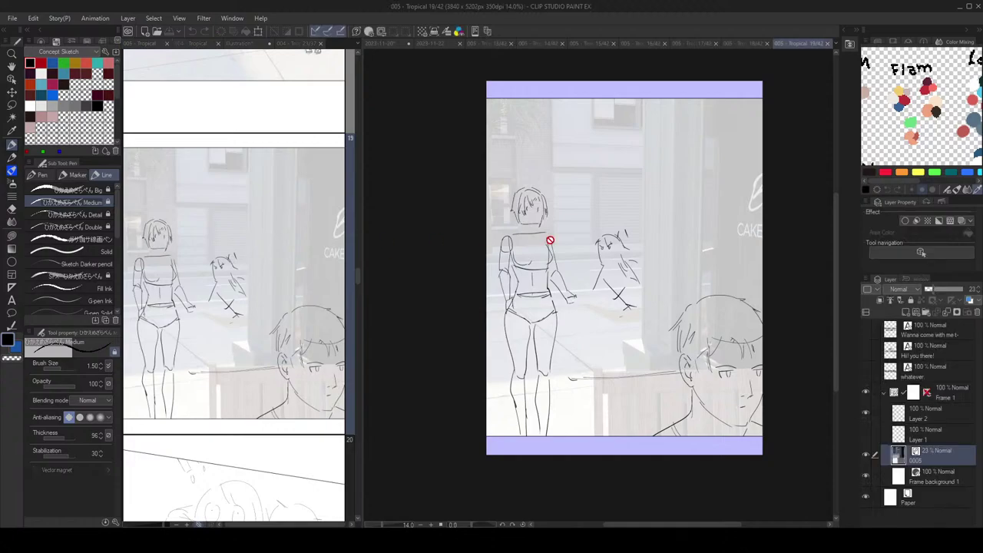
# Step: Tint the rough figure sketch on Layer 2 blue with the layer color effect
pyautogui.scroll(3, 530, 219)
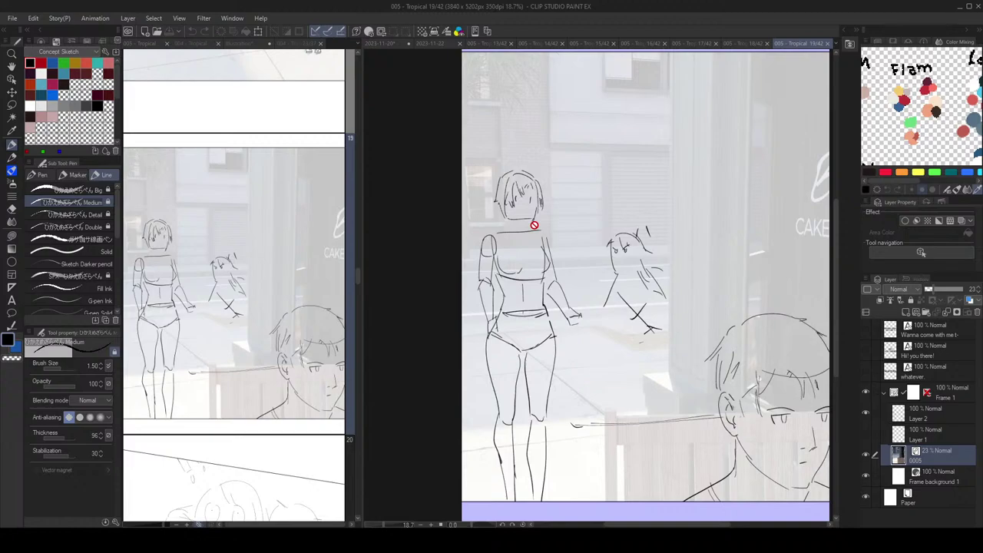
pyautogui.scroll(2, 551, 240)
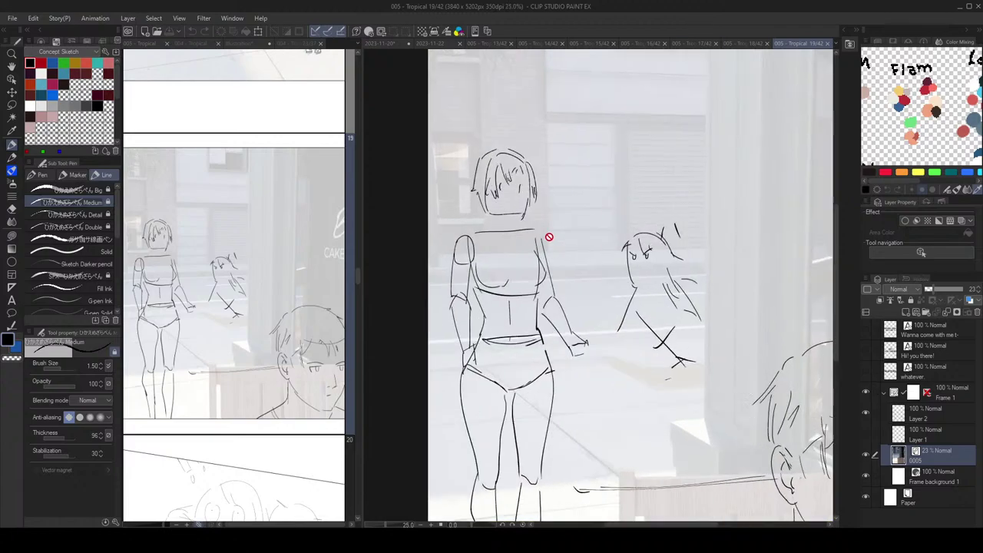
pyautogui.scroll(-2, 550, 239)
pyautogui.press('p')
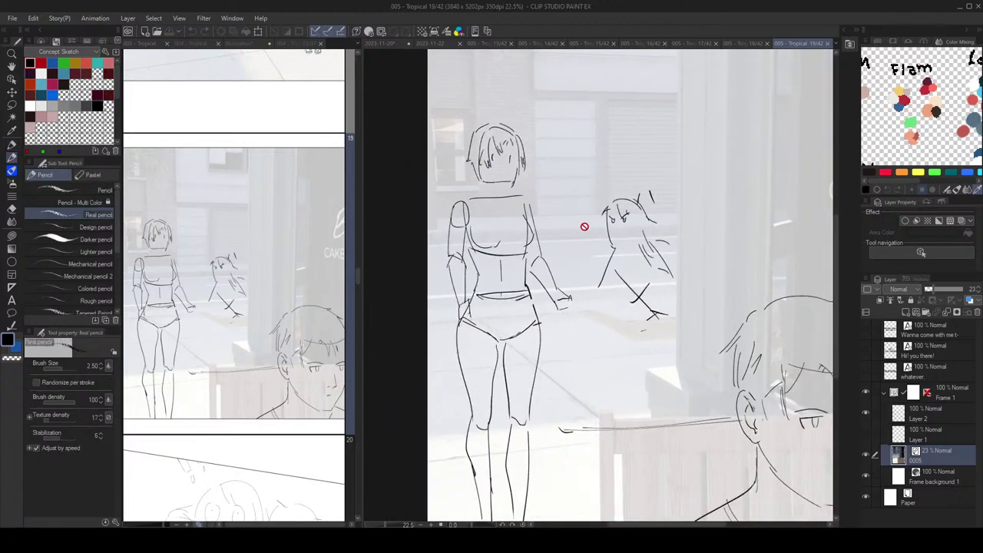
pyautogui.press('p')
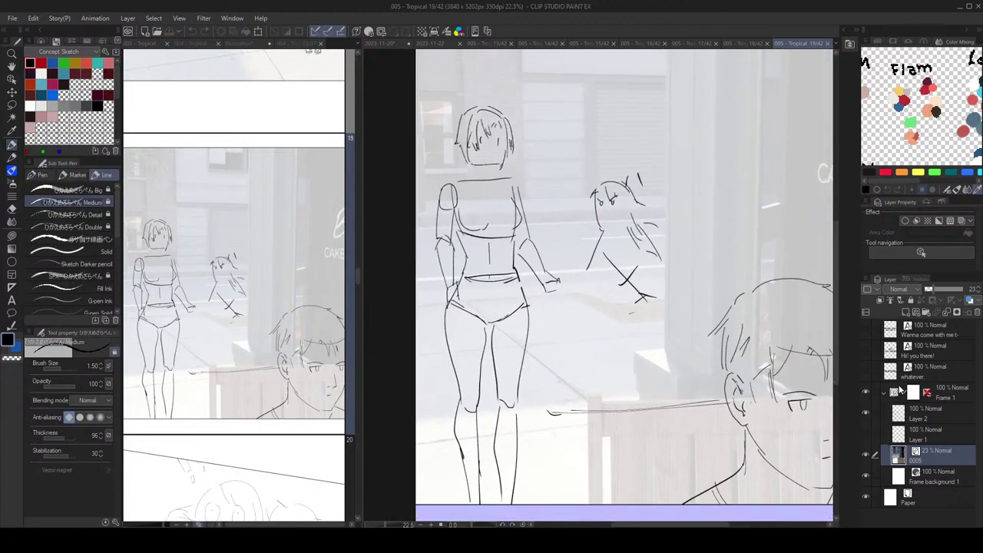
pyautogui.click(927, 408)
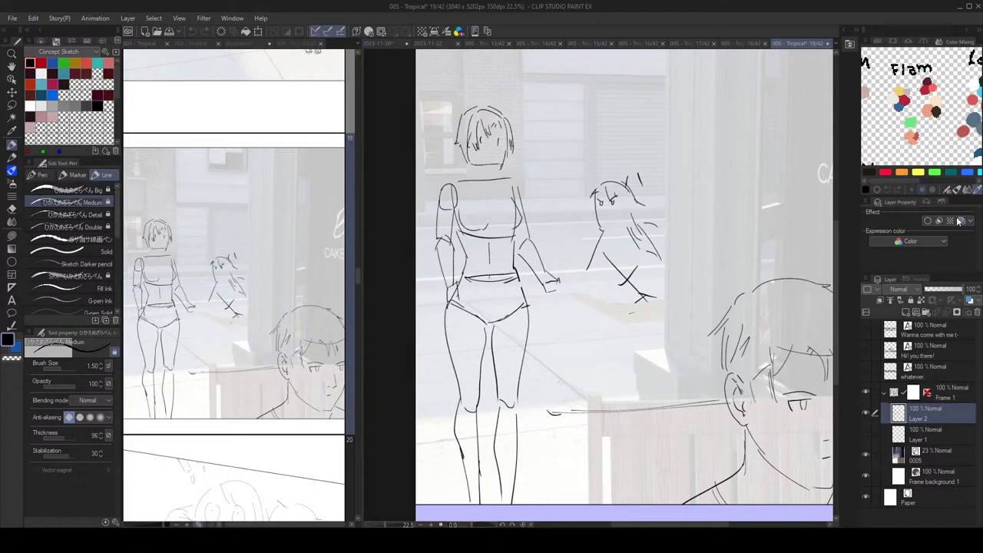
pyautogui.click(959, 220)
# Step: Fade background image 0005 to 15% and the blue sketch to 33% opacity, and add a vector layer above the sketch
pyautogui.click(930, 453)
pyautogui.moveTo(936, 290); pyautogui.dragTo(931, 292)
pyautogui.click(931, 415)
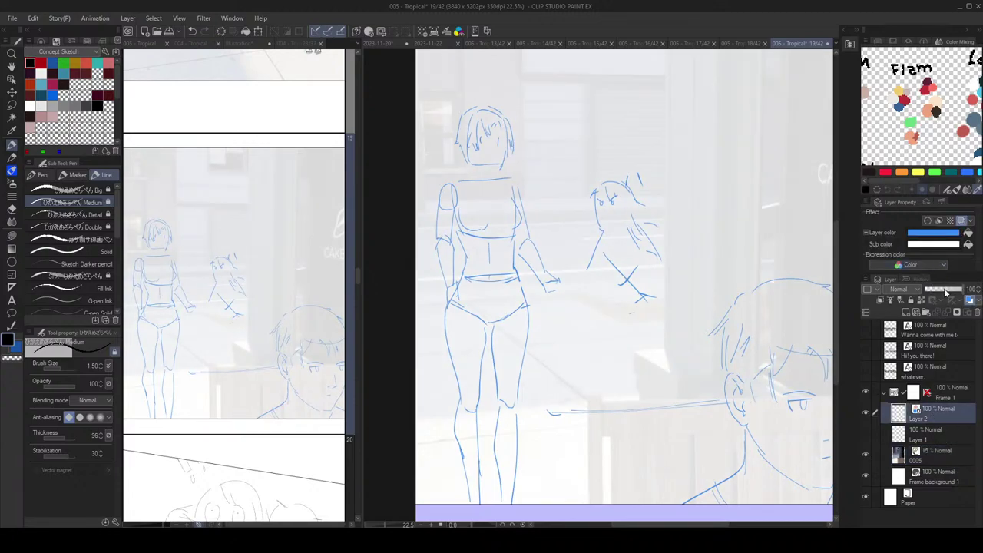
pyautogui.moveTo(945, 292); pyautogui.dragTo(941, 294)
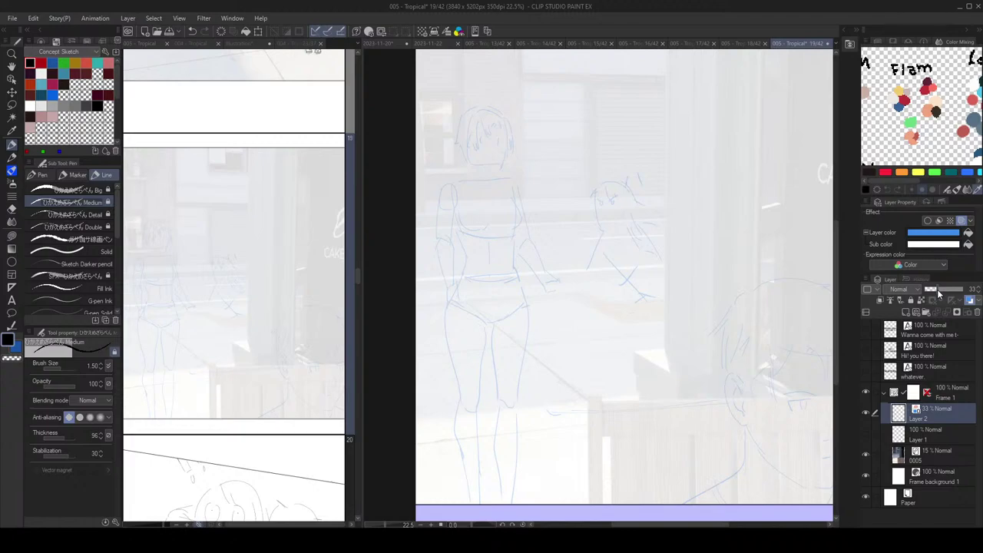
pyautogui.click(916, 312)
pyautogui.moveTo(599, 274); pyautogui.dragTo(644, 254)
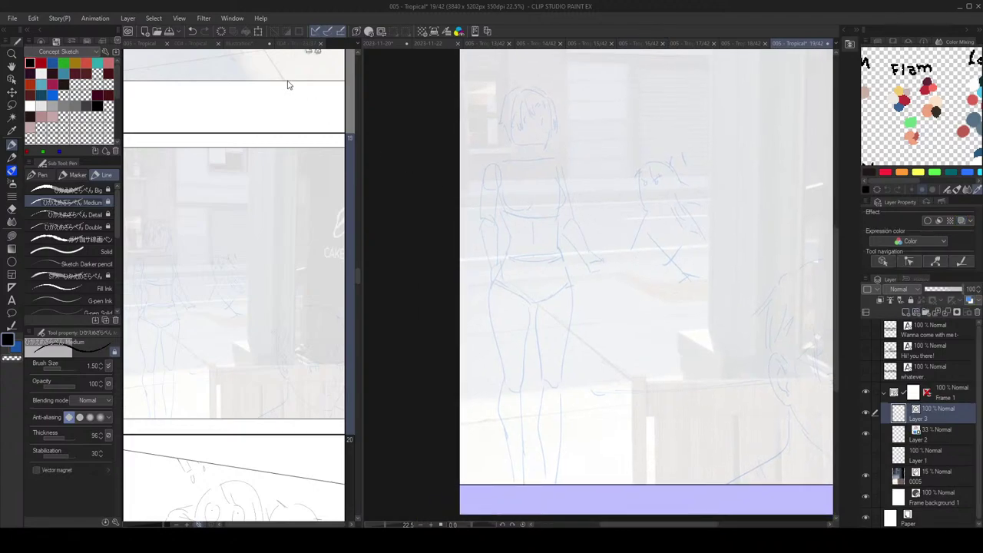
# Step: Bring up the colored chapter 004 panels of the woman around page 27 as an outfit reference beside the page 19 sketch
pyautogui.click(198, 44)
pyautogui.click(291, 44)
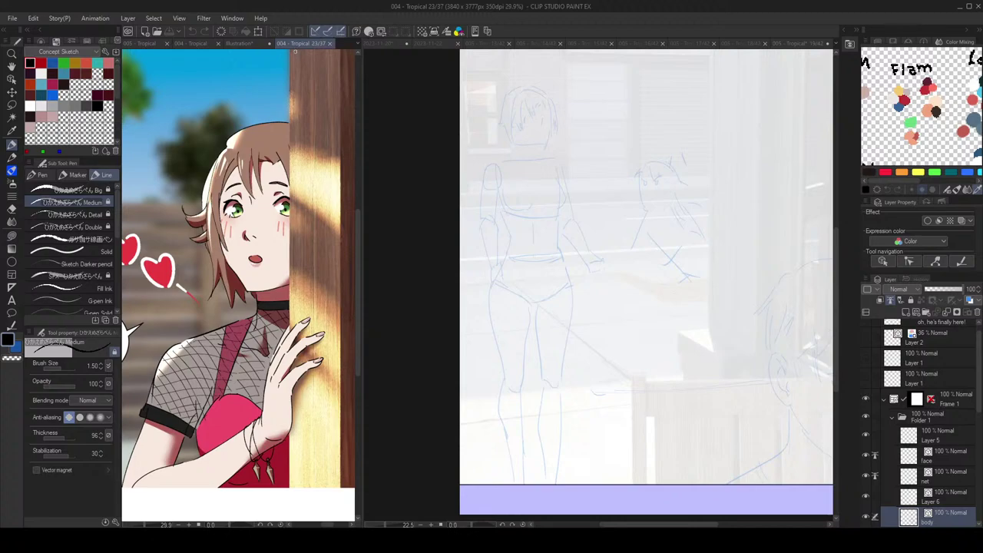
pyautogui.click(192, 44)
pyautogui.moveTo(358, 413); pyautogui.dragTo(361, 373)
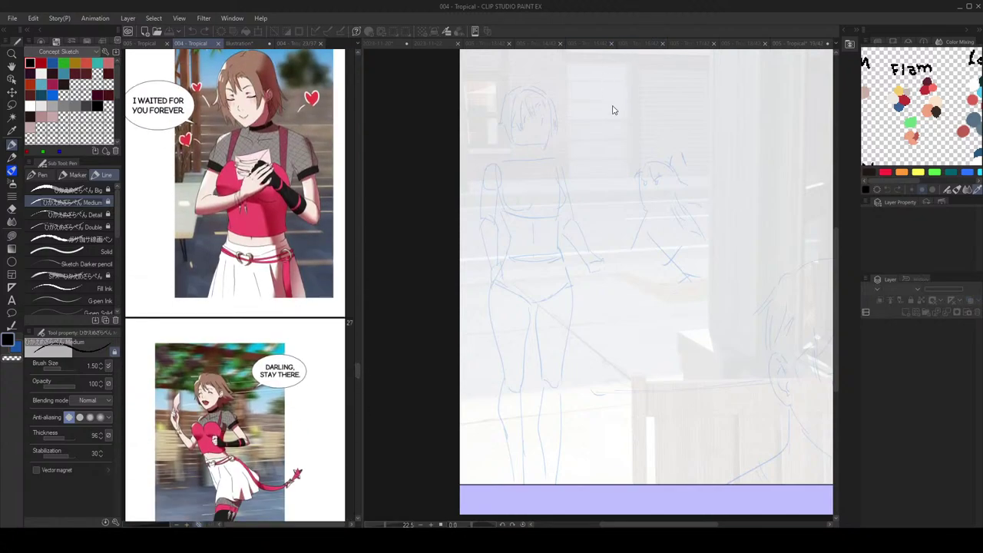
pyautogui.scroll(3, 555, 171)
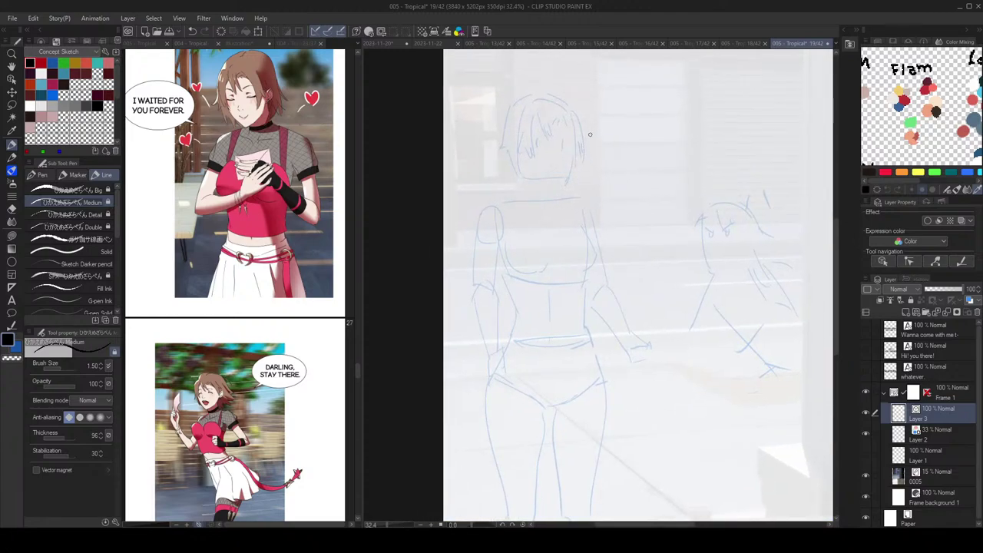
pyautogui.scroll(-1, 645, 175)
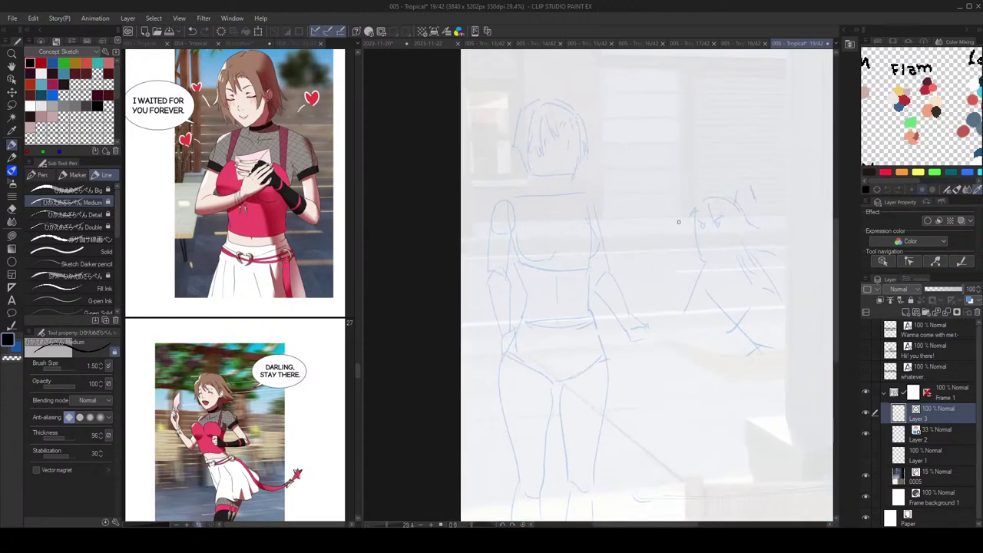
# Step: Lasso the woman's rough head on Layer 2, reposition it and rotate it about 7.3°, and return to Layer 3 with nothing selected
pyautogui.click(945, 438)
pyautogui.click(12, 104)
pyautogui.moveTo(527, 82)
pyautogui.mouseDown()
pyautogui.moveTo(502, 149)
pyautogui.moveTo(532, 183)
pyautogui.moveTo(614, 99)
pyautogui.mouseUp()
pyautogui.hotkey('ctrl', 't')
pyautogui.moveTo(571, 163); pyautogui.dragTo(573, 136)
pyautogui.moveTo(624, 82); pyautogui.dragTo(638, 92)
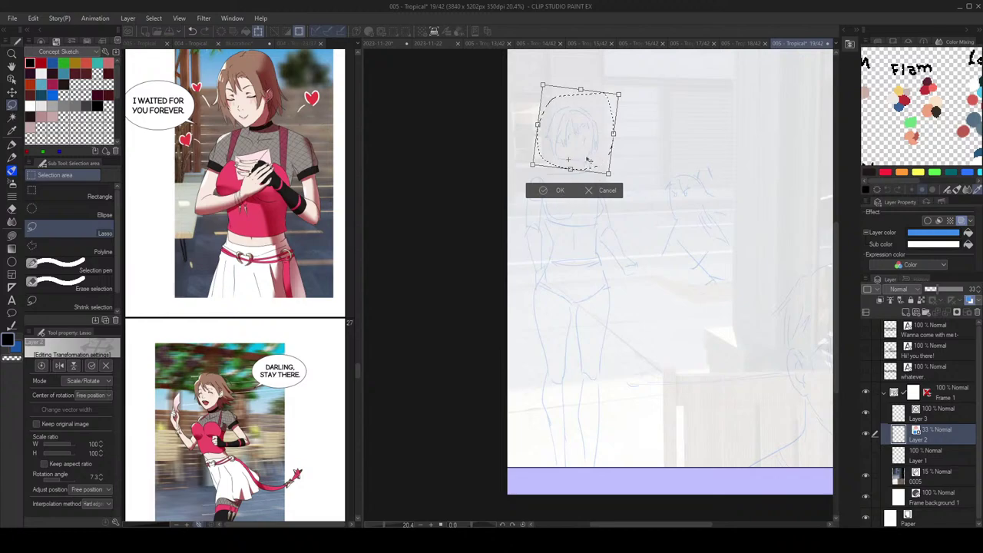
pyautogui.click(557, 190)
pyautogui.click(933, 412)
pyautogui.press('p')
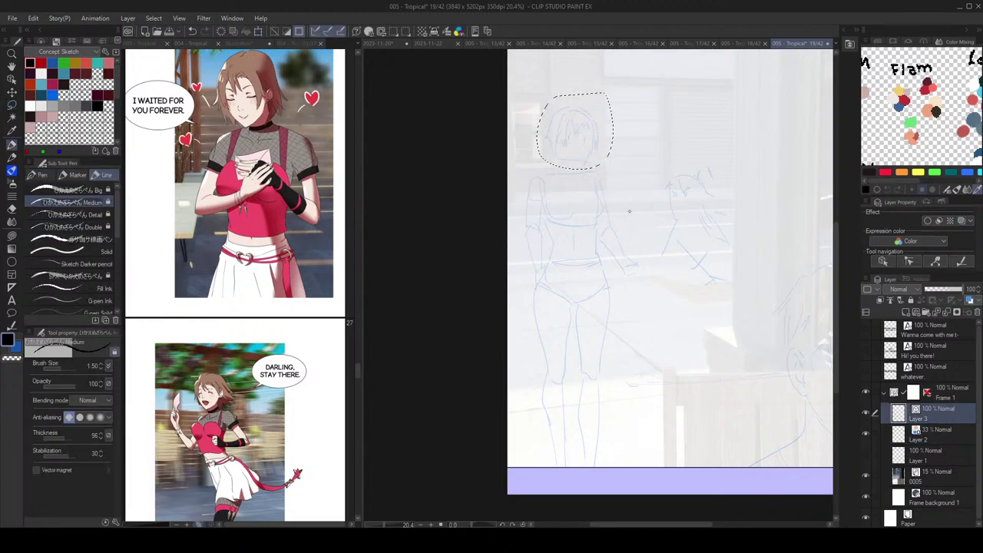
pyautogui.hotkey('ctrl', 'd')
pyautogui.scroll(-1, 612, 200)
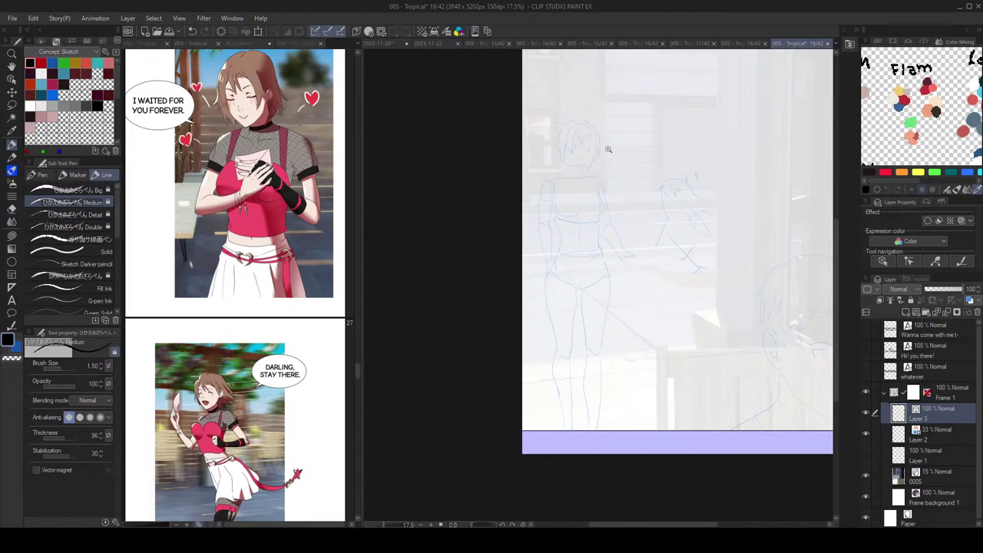
pyautogui.scroll(4, 609, 150)
pyautogui.moveTo(567, 203); pyautogui.dragTo(592, 177)
pyautogui.hotkey('ctrl', 'z')
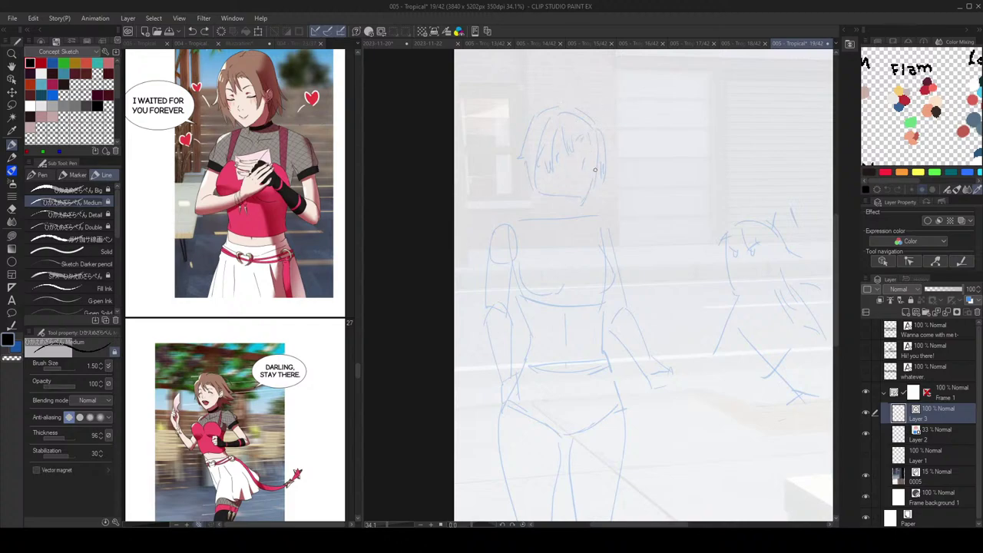
pyautogui.moveTo(582, 187)
pyautogui.mouseDown()
pyautogui.moveTo(561, 201)
pyautogui.moveTo(544, 174)
pyautogui.moveTo(561, 202)
pyautogui.mouseUp()
pyautogui.hotkey('ctrl', 'z')
pyautogui.hotkey('ctrl', 'z')
pyautogui.hotkey('ctrl', 'z')
pyautogui.scroll(1, 619, 176)
pyautogui.hotkey('ctrl', 'z')
pyautogui.hotkey('ctrl', 'z')
pyautogui.hotkey('ctrl', 'z')
pyautogui.hotkey('ctrl', 'z')
pyautogui.hotkey('ctrl', 'z')
pyautogui.hotkey('ctrl', 'z')
pyautogui.hotkey('ctrl', 'z')
pyautogui.hotkey('ctrl', 'z')
pyautogui.hotkey('ctrl', 'z')
# Step: Ink the woman's pointed chin and jawline on Layer 3 over the blue head sketch
pyautogui.moveTo(609, 165); pyautogui.dragTo(616, 195)
pyautogui.press('e')
pyautogui.click(546, 215)
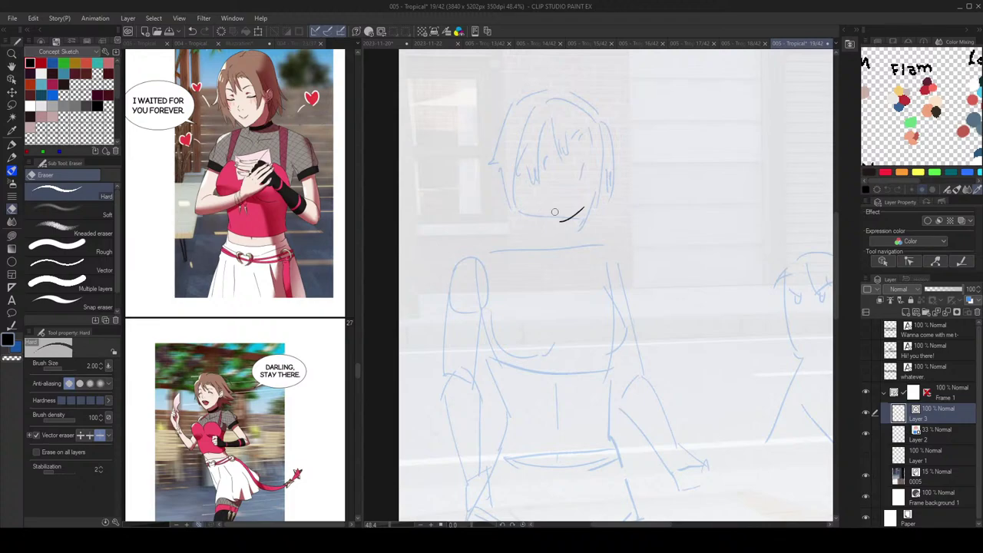
pyautogui.press('p')
pyautogui.hotkey('ctrl', 'z')
pyautogui.moveTo(540, 207); pyautogui.dragTo(562, 221)
# Step: Ink the central bangs and the jagged hair strand framing the face on the viewer's right
pyautogui.moveTo(610, 197)
pyautogui.mouseDown()
pyautogui.moveTo(598, 119)
pyautogui.moveTo(576, 182)
pyautogui.moveTo(593, 160)
pyautogui.moveTo(599, 204)
pyautogui.moveTo(605, 185)
pyautogui.mouseUp()
pyautogui.scroll(2, 624, 198)
pyautogui.hotkey('ctrl', 'z')
pyautogui.moveTo(604, 185); pyautogui.dragTo(614, 195)
pyautogui.hotkey('ctrl', 'z')
pyautogui.moveTo(614, 195)
pyautogui.mouseDown()
pyautogui.moveTo(610, 168)
pyautogui.moveTo(606, 190)
pyautogui.mouseUp()
pyautogui.scroll(1, 620, 170)
pyautogui.press('e')
pyautogui.press('p')
pyautogui.hotkey('ctrl', 'z')
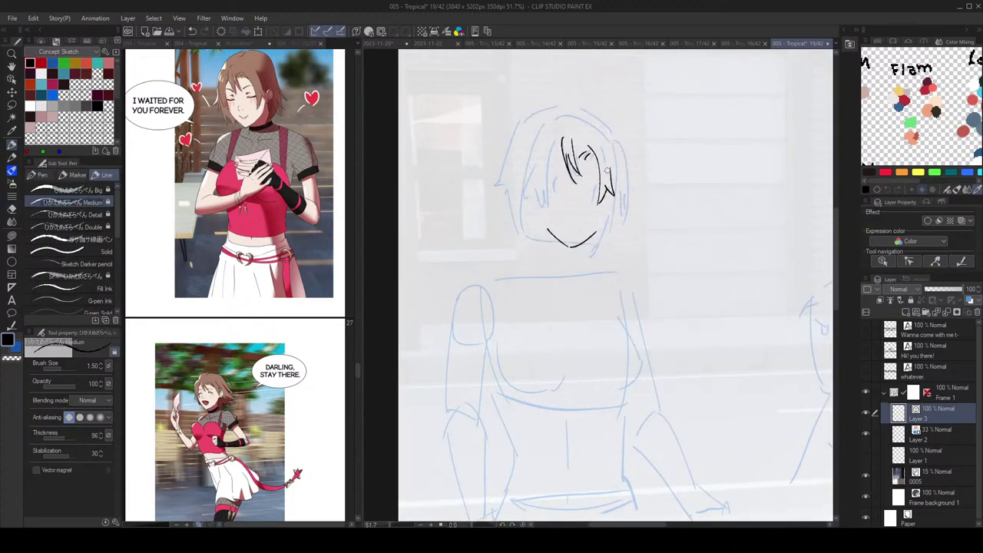
pyautogui.moveTo(561, 146); pyautogui.dragTo(547, 205)
pyautogui.hotkey('ctrl', 'z')
pyautogui.hotkey('ctrl', 'z')
pyautogui.moveTo(554, 143); pyautogui.dragTo(546, 208)
pyautogui.moveTo(542, 146)
pyautogui.mouseDown()
pyautogui.moveTo(533, 197)
pyautogui.moveTo(543, 207)
pyautogui.mouseUp()
pyautogui.hotkey('ctrl', 'z')
pyautogui.hotkey('ctrl', 'z')
pyautogui.hotkey('ctrl', 'z')
pyautogui.hotkey('ctrl', 'z')
pyautogui.hotkey('ctrl', 'z')
pyautogui.moveTo(540, 143); pyautogui.dragTo(530, 199)
pyautogui.moveTo(530, 199)
pyautogui.mouseDown()
pyautogui.moveTo(537, 189)
pyautogui.moveTo(543, 205)
pyautogui.mouseUp()
pyautogui.hotkey('ctrl', 'z')
pyautogui.hotkey('ctrl', 'z')
pyautogui.hotkey('ctrl', 'z')
pyautogui.moveTo(541, 139); pyautogui.dragTo(531, 182)
pyautogui.hotkey('ctrl', 'z')
pyautogui.hotkey('ctrl', 'z')
# Step: Ink the pointed hair strands framing the face on the viewer's left and join them to the bangs
pyautogui.moveTo(541, 139); pyautogui.dragTo(531, 202)
pyautogui.moveTo(531, 202); pyautogui.dragTo(536, 189)
pyautogui.moveTo(536, 189); pyautogui.dragTo(548, 207)
pyautogui.moveTo(586, 193)
pyautogui.mouseDown()
pyautogui.moveTo(569, 165)
pyautogui.moveTo(583, 162)
pyautogui.mouseUp()
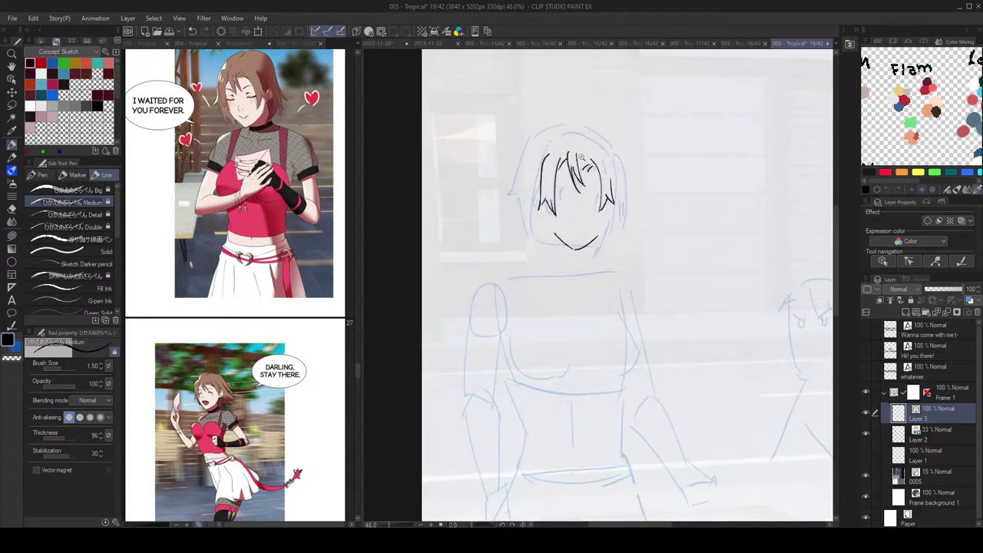
# Step: Ink the outer hair contour with its pointed tips on the viewer's left of the head
pyautogui.scroll(-2, 606, 123)
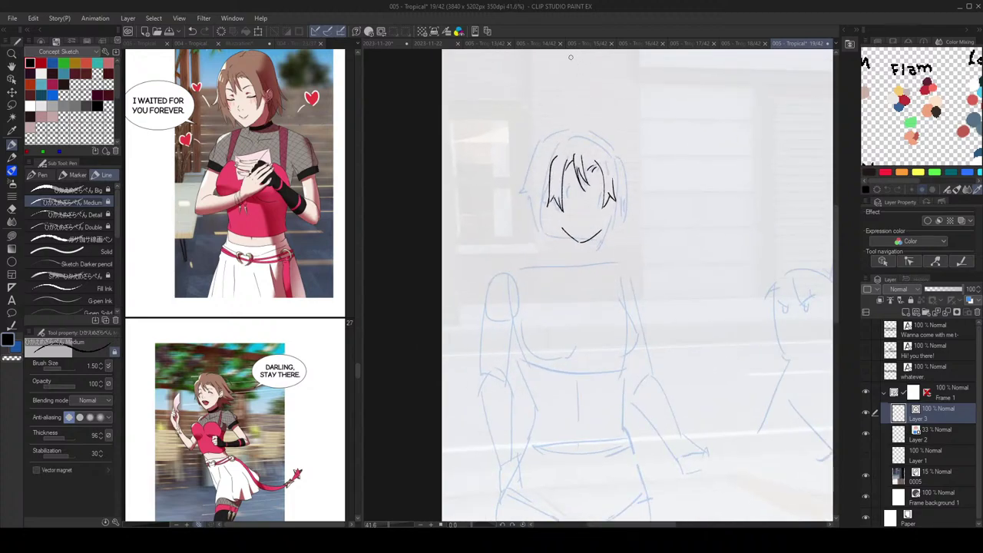
pyautogui.moveTo(542, 146); pyautogui.dragTo(526, 207)
pyautogui.hotkey('ctrl', 'z')
pyautogui.hotkey('ctrl', 'z')
pyautogui.moveTo(526, 207)
pyautogui.mouseDown()
pyautogui.moveTo(531, 192)
pyautogui.moveTo(541, 224)
pyautogui.mouseUp()
# Step: Ink the rounded crown of the hair and carry the outline down the viewer's right side of the head
pyautogui.moveTo(550, 140)
pyautogui.mouseDown()
pyautogui.moveTo(603, 143)
pyautogui.moveTo(615, 157)
pyautogui.mouseUp()
pyautogui.hotkey('ctrl', 'z')
pyautogui.hotkey('ctrl', 'z')
pyautogui.moveTo(556, 139); pyautogui.dragTo(615, 155)
pyautogui.hotkey('ctrl', 'z')
pyautogui.moveTo(552, 141)
pyautogui.mouseDown()
pyautogui.moveTo(601, 138)
pyautogui.moveTo(618, 156)
pyautogui.moveTo(624, 222)
pyautogui.mouseUp()
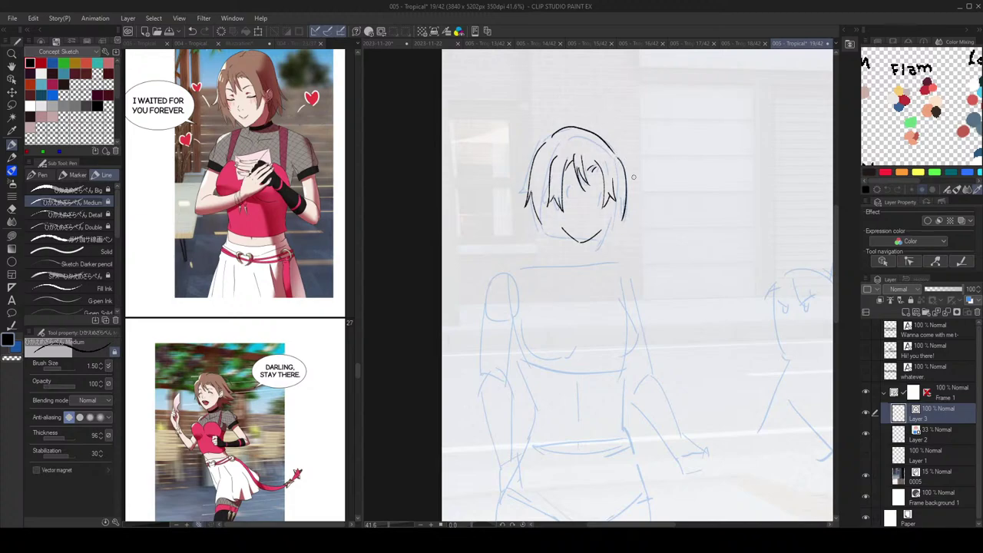
pyautogui.hotkey('ctrl', 'z')
pyautogui.moveTo(614, 156)
pyautogui.mouseDown()
pyautogui.moveTo(616, 216)
pyautogui.moveTo(619, 186)
pyautogui.mouseUp()
pyautogui.hotkey('ctrl', 'z')
pyautogui.press('e')
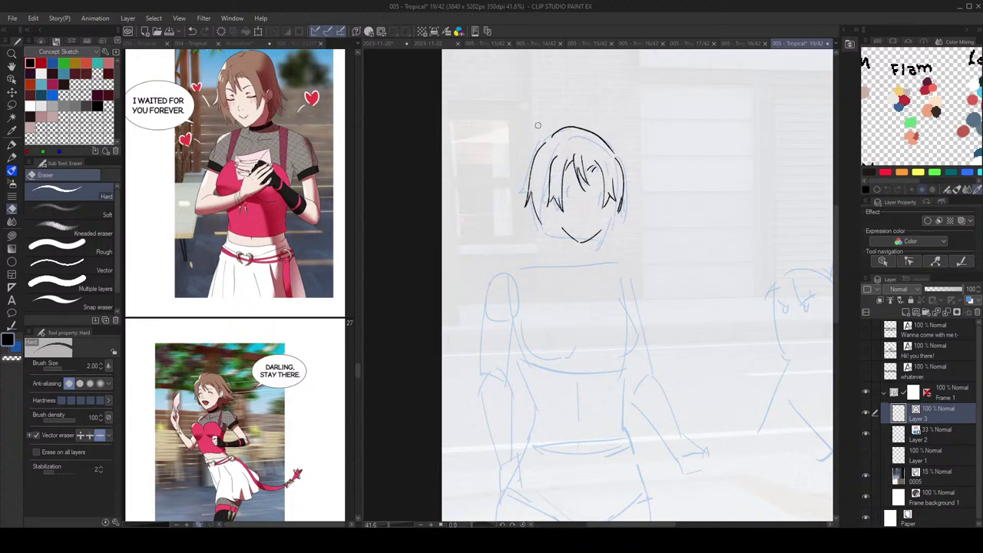
pyautogui.press('p')
pyautogui.scroll(1, 609, 179)
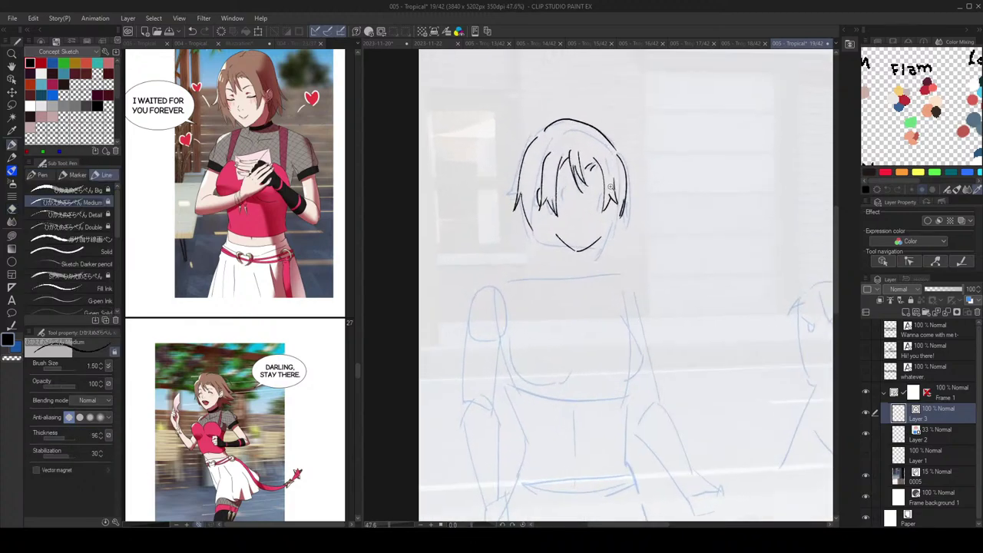
# Step: Show chapter 004 page 23 as a face reference, and ink the ear and upper eyelid on the viewer's left of the face
pyautogui.click(299, 43)
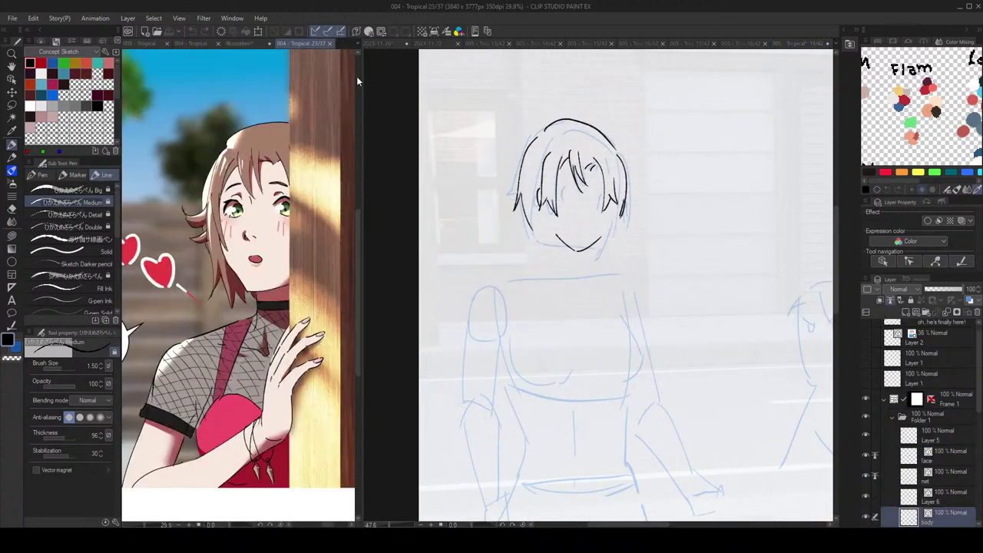
pyautogui.click(593, 189)
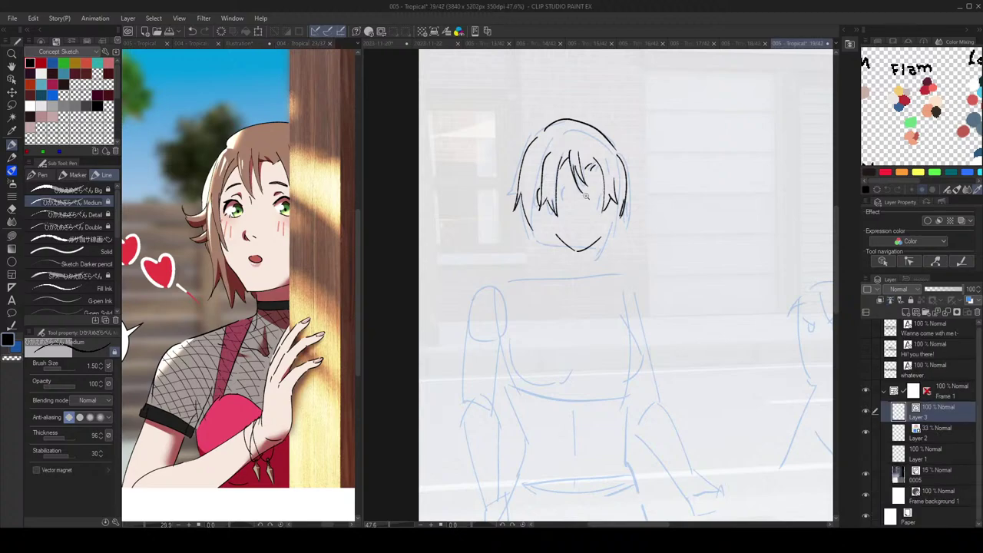
pyautogui.moveTo(582, 192); pyautogui.dragTo(588, 201)
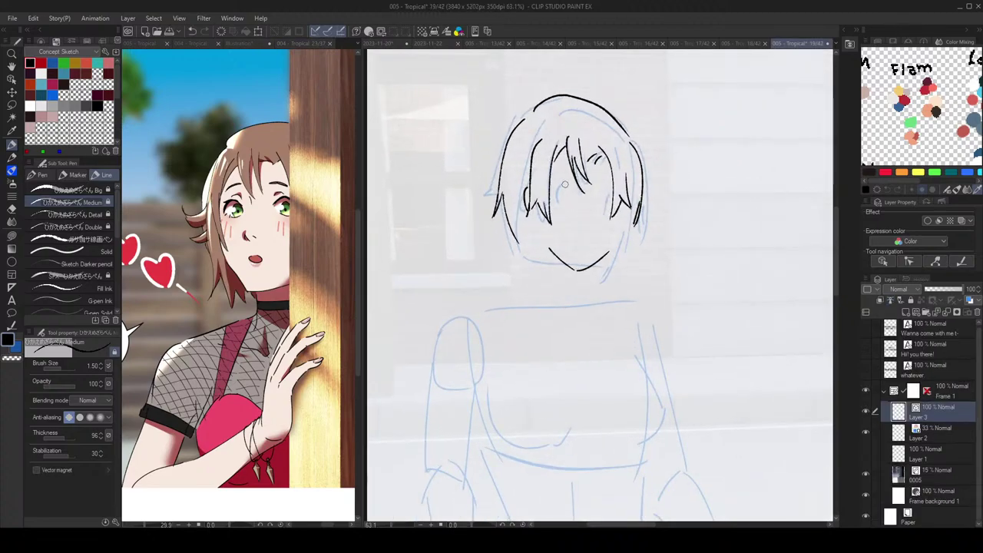
pyautogui.moveTo(553, 194)
pyautogui.mouseDown()
pyautogui.moveTo(573, 192)
pyautogui.moveTo(553, 191)
pyautogui.moveTo(564, 187)
pyautogui.mouseUp()
pyautogui.hotkey('ctrl', 'z')
pyautogui.hotkey('ctrl', 'z')
pyautogui.scroll(-3, 569, 192)
pyautogui.scroll(2, 569, 196)
pyautogui.hotkey('ctrl', 'z')
pyautogui.moveTo(560, 191); pyautogui.dragTo(567, 194)
pyautogui.scroll(-5, 599, 201)
pyautogui.scroll(4, 603, 203)
pyautogui.press('e')
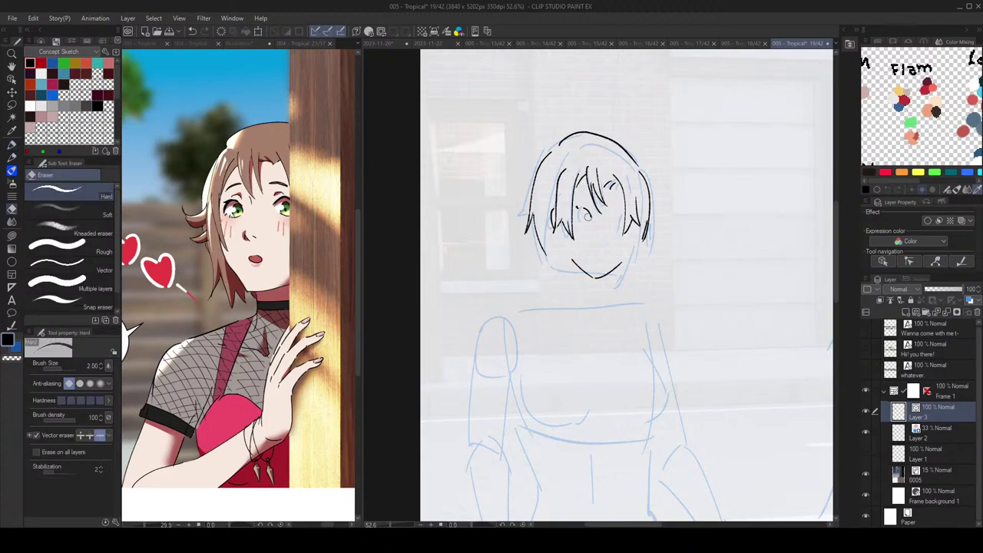
pyautogui.press('p')
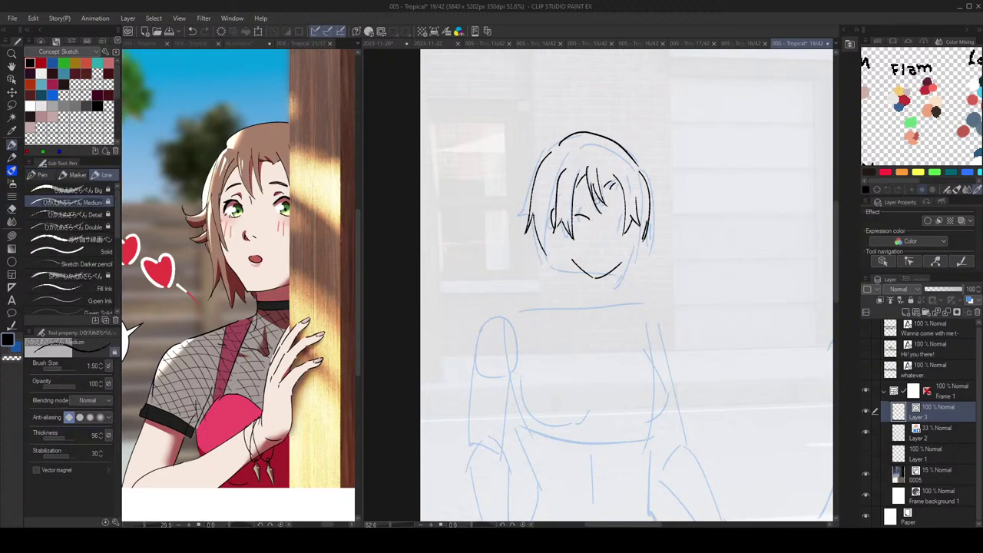
# Step: Ink the other eyelid, the eyebrows and an open smiling mouth, and check the face in a flipped view
pyautogui.moveTo(575, 203); pyautogui.dragTo(624, 207)
pyautogui.hotkey('ctrl', 'z')
pyautogui.hotkey('ctrl', 'z')
pyautogui.moveTo(600, 250)
pyautogui.mouseDown()
pyautogui.moveTo(641, 235)
pyautogui.moveTo(627, 240)
pyautogui.moveTo(650, 262)
pyautogui.moveTo(584, 252)
pyautogui.moveTo(611, 254)
pyautogui.mouseUp()
pyautogui.hotkey('ctrl', 'z')
pyautogui.scroll(-5, 630, 241)
pyautogui.scroll(6, 631, 243)
pyautogui.hotkey('ctrl', 'z')
pyautogui.hotkey('ctrl', 'z')
pyautogui.hotkey('ctrl', 'z')
pyautogui.scroll(-5, 629, 254)
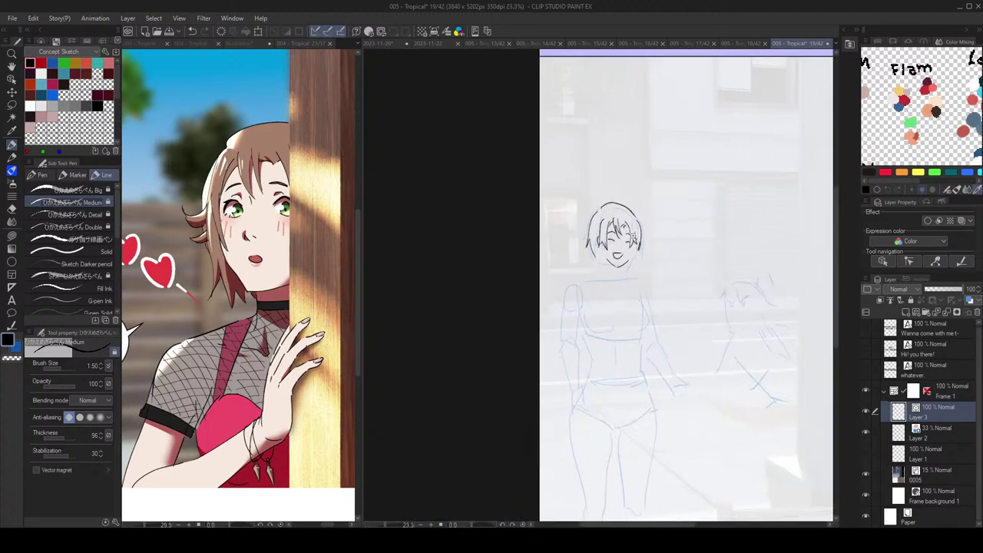
pyautogui.press('h')
pyautogui.press('h')
pyautogui.scroll(3, 639, 242)
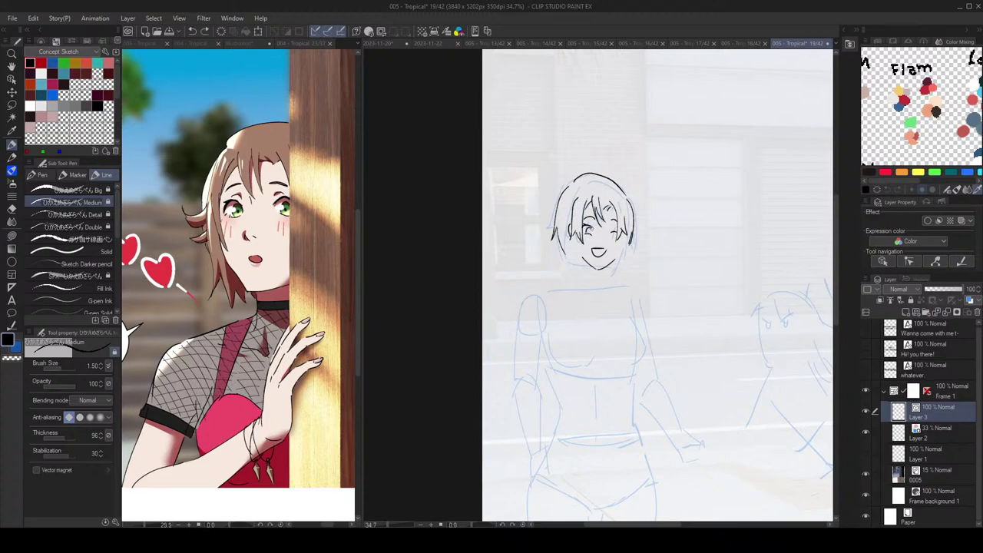
# Step: Draw open eyes with irises and darker lashes on the woman's face, erasing overlapping line bits
pyautogui.scroll(-3, 628, 222)
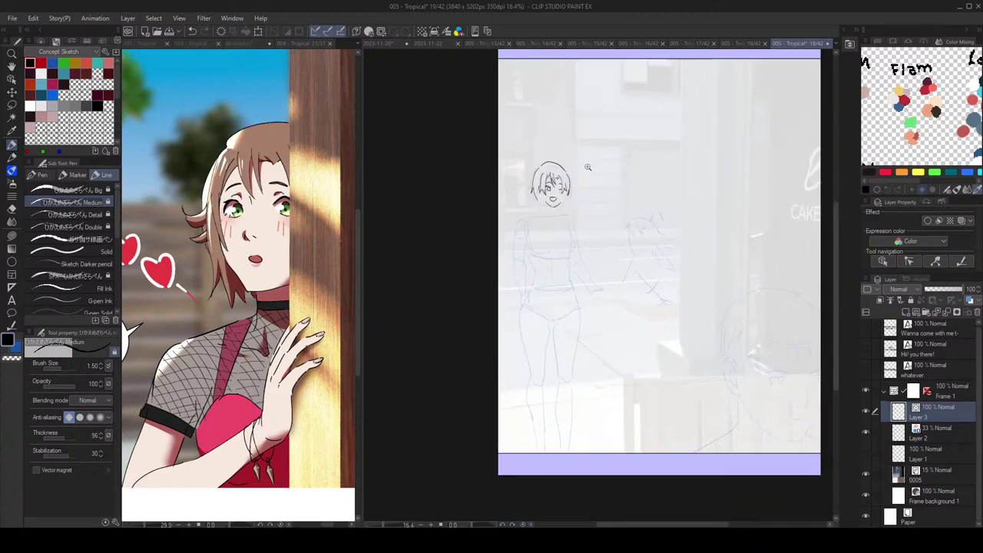
pyautogui.scroll(3, 553, 185)
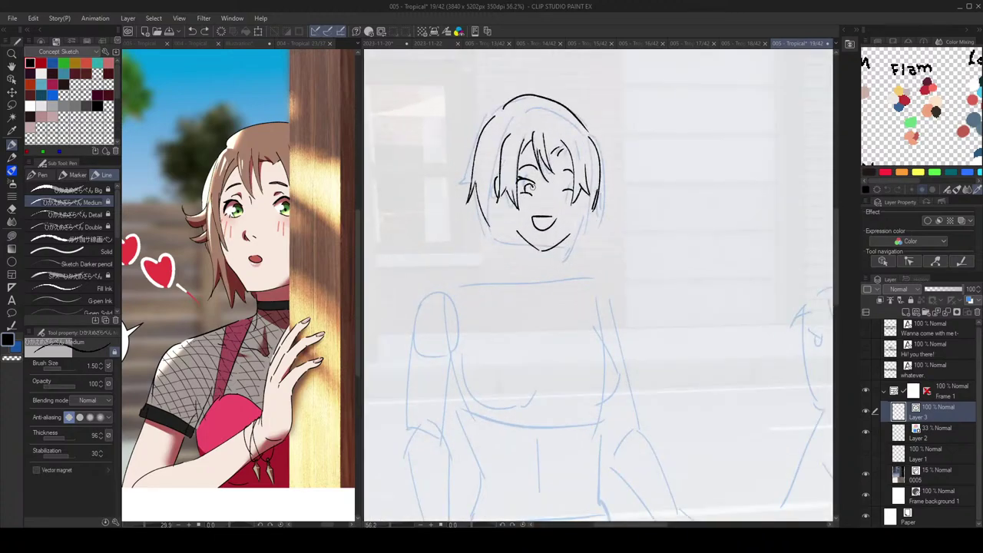
pyautogui.press('e')
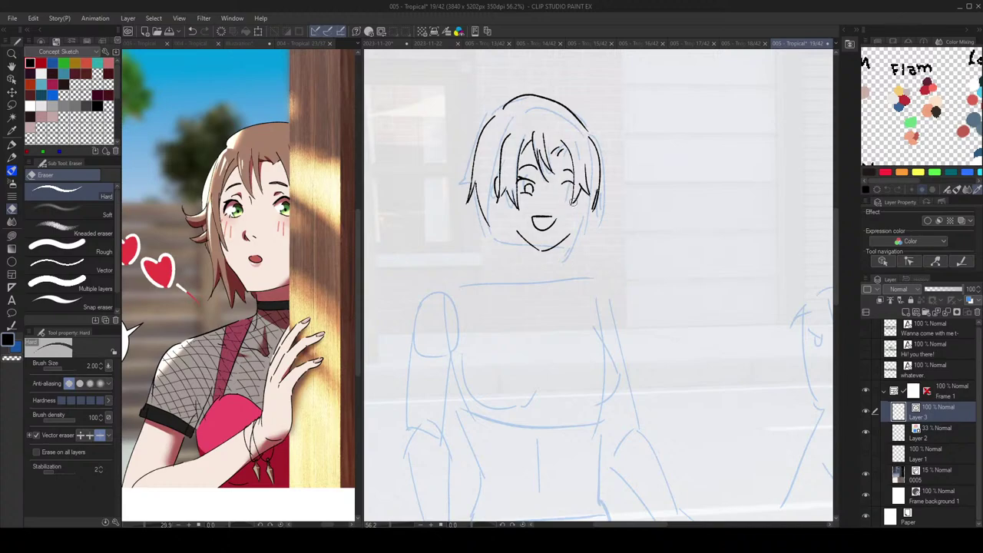
pyautogui.press('p')
pyautogui.scroll(-2, 572, 189)
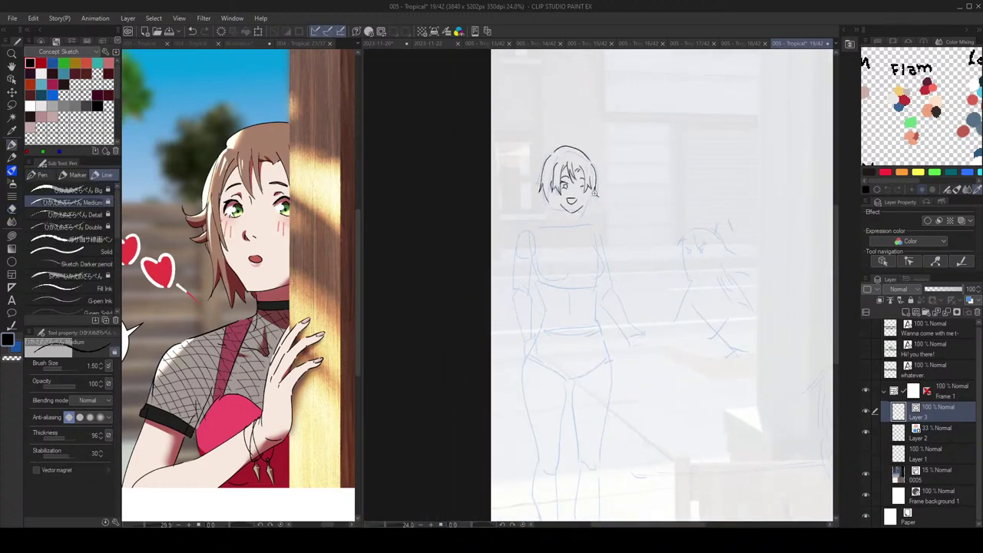
pyautogui.scroll(3, 580, 188)
pyautogui.moveTo(577, 184)
pyautogui.mouseDown()
pyautogui.moveTo(590, 183)
pyautogui.moveTo(586, 198)
pyautogui.mouseUp()
pyautogui.hotkey('ctrl', 'z')
pyautogui.scroll(-2, 588, 188)
pyautogui.scroll(2, 579, 178)
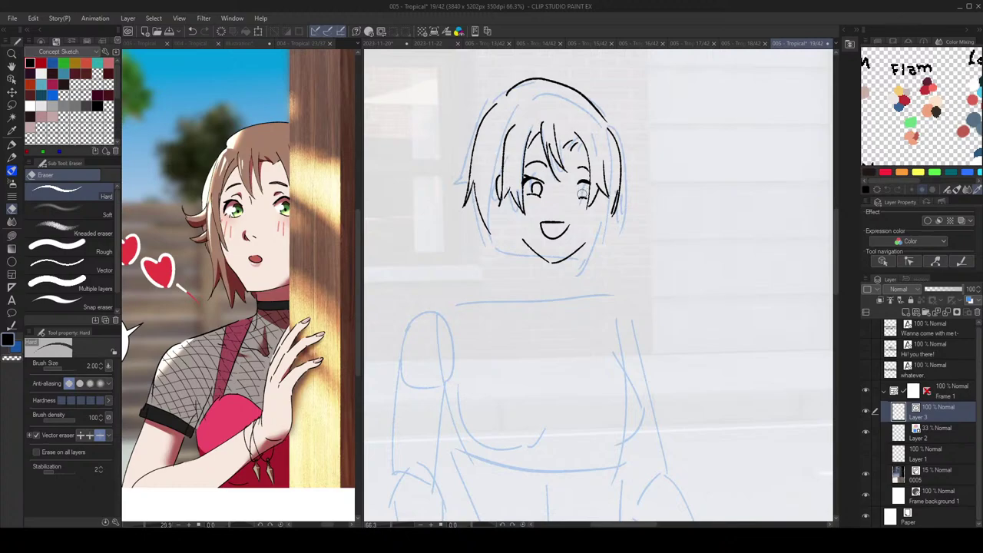
pyautogui.hotkey('ctrl', 'z')
pyautogui.moveTo(595, 186); pyautogui.dragTo(616, 213)
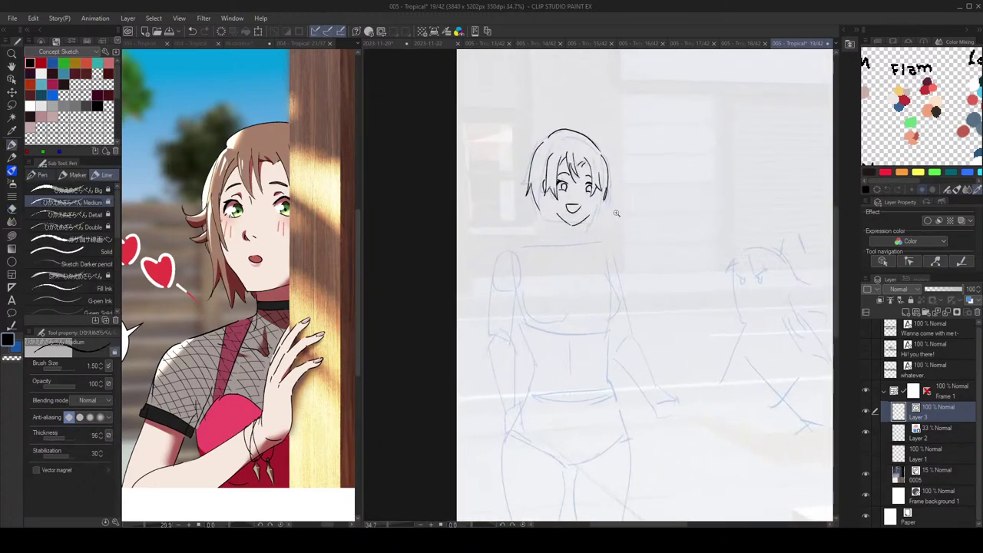
# Step: Scale the inked head on Layer 3 up to 108% and compare its proportions with the sketched body
pyautogui.scroll(-2, 623, 192)
pyautogui.hotkey('ctrl', 't')
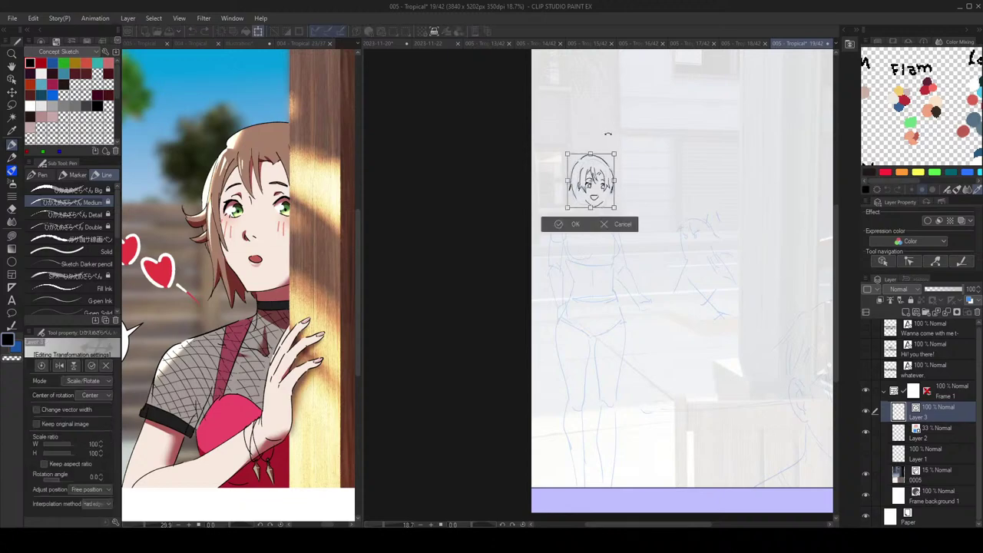
pyautogui.moveTo(591, 181); pyautogui.dragTo(595, 188)
pyautogui.moveTo(616, 152); pyautogui.dragTo(619, 150)
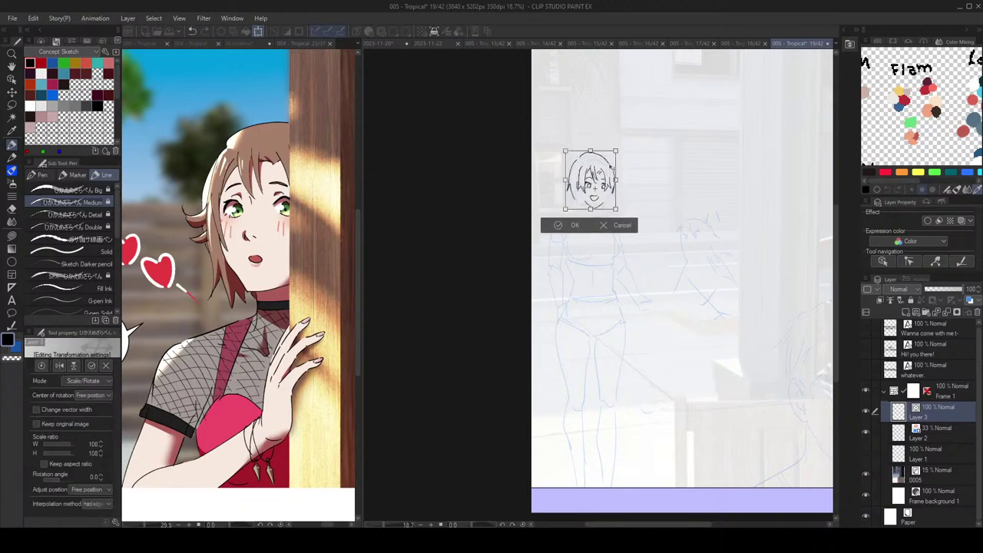
pyautogui.press('Return')
pyautogui.scroll(-2, 637, 195)
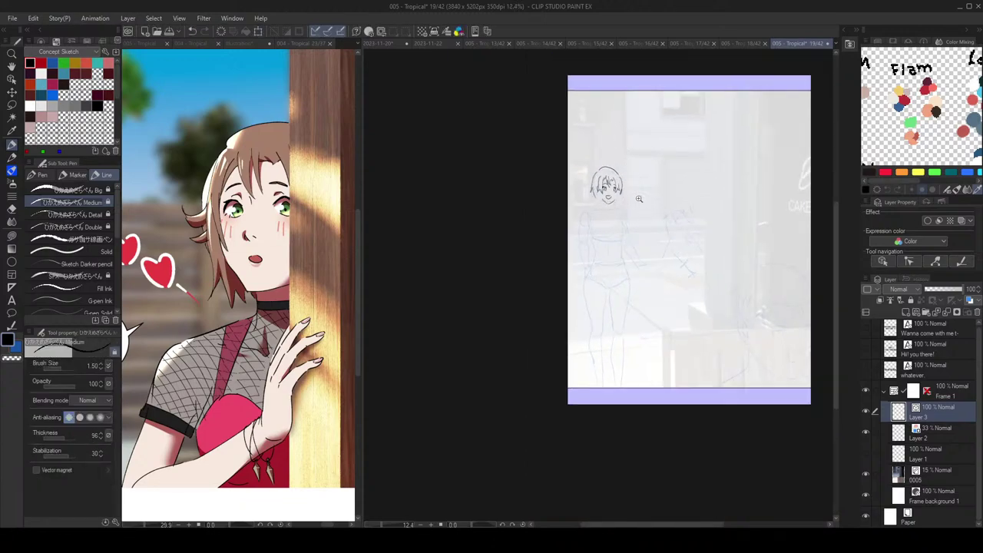
pyautogui.scroll(4, 638, 194)
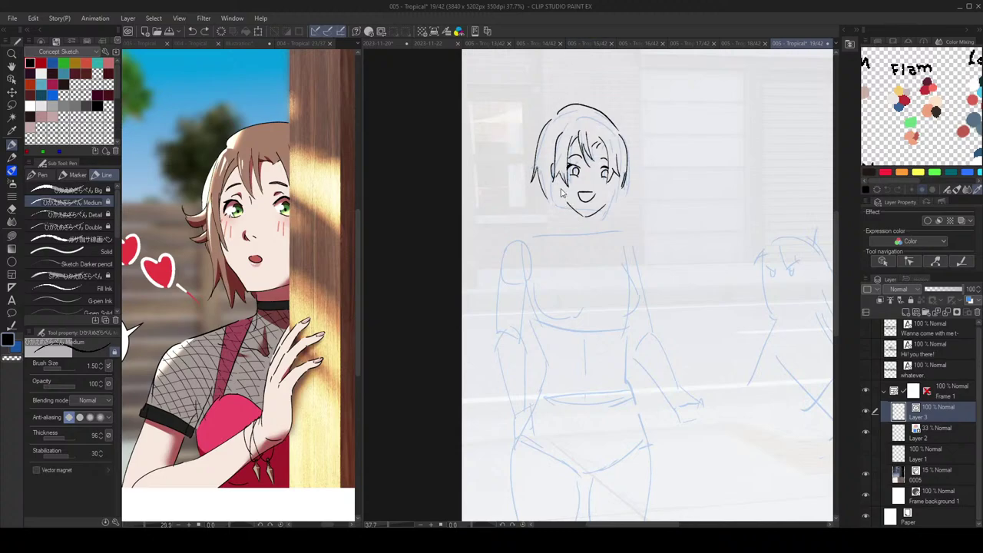
# Step: Ink the lower hair strands, the neck and the shoulder lines beneath the woman's head
pyautogui.scroll(-1, 643, 185)
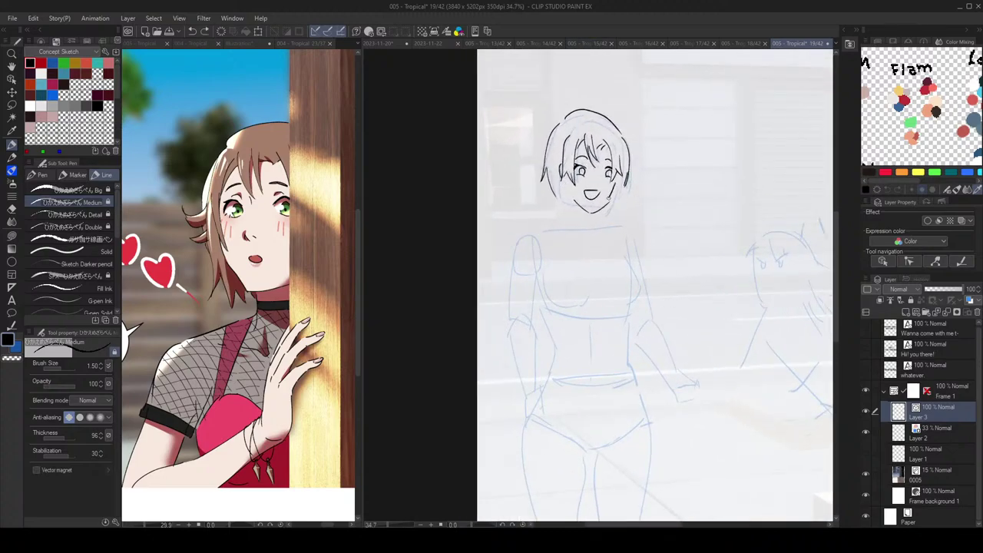
pyautogui.scroll(-2, 643, 194)
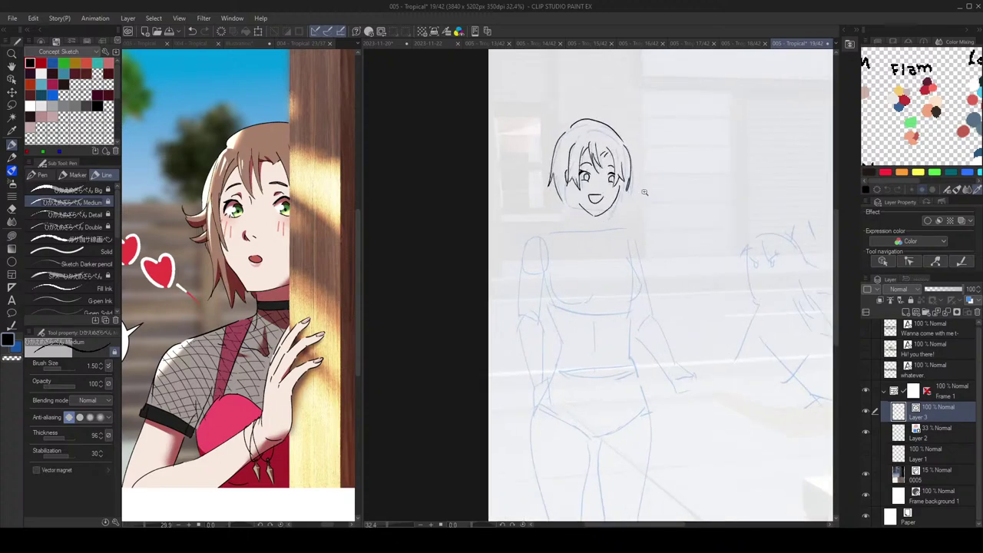
pyautogui.hotkey('ctrl', 'z')
pyautogui.moveTo(625, 147); pyautogui.dragTo(620, 198)
pyautogui.hotkey('ctrl', 'z')
pyautogui.moveTo(557, 191)
pyautogui.mouseDown()
pyautogui.moveTo(559, 201)
pyautogui.moveTo(562, 187)
pyautogui.mouseUp()
pyautogui.moveTo(569, 189)
pyautogui.mouseDown()
pyautogui.moveTo(562, 206)
pyautogui.moveTo(603, 226)
pyautogui.moveTo(551, 235)
pyautogui.moveTo(617, 231)
pyautogui.mouseUp()
pyautogui.scroll(-4, 611, 216)
pyautogui.scroll(3, 626, 215)
pyautogui.hotkey('ctrl', 'z')
pyautogui.hotkey('ctrl', 'z')
pyautogui.moveTo(625, 232); pyautogui.dragTo(631, 247)
pyautogui.scroll(-3, 652, 261)
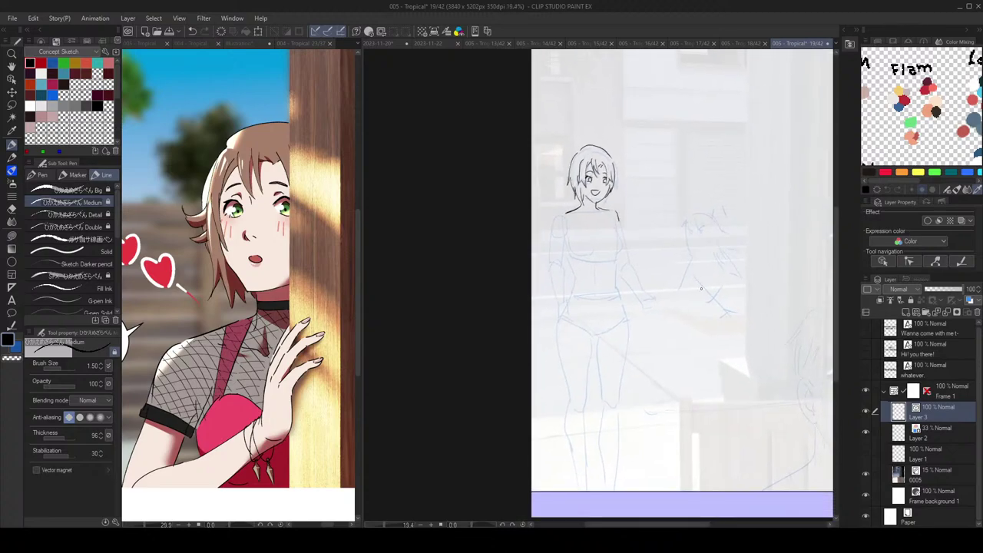
# Step: Tidy small inked lines around the woman's face and neck with the eraser, and check the figure within the whole panel
pyautogui.scroll(6, 615, 185)
pyautogui.press('e')
pyautogui.moveTo(572, 200); pyautogui.dragTo(586, 204)
pyautogui.press('p')
pyautogui.scroll(-5, 615, 199)
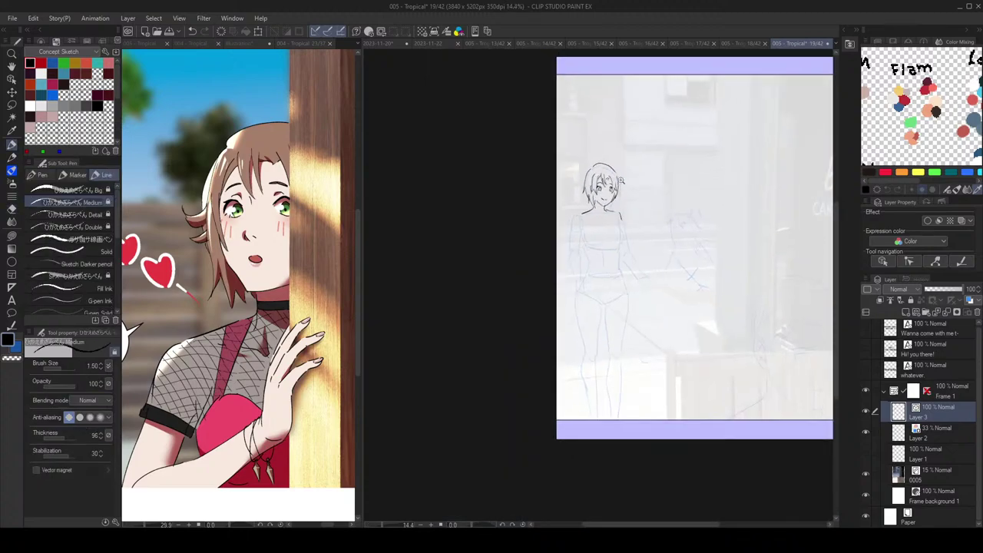
pyautogui.scroll(-1, 631, 202)
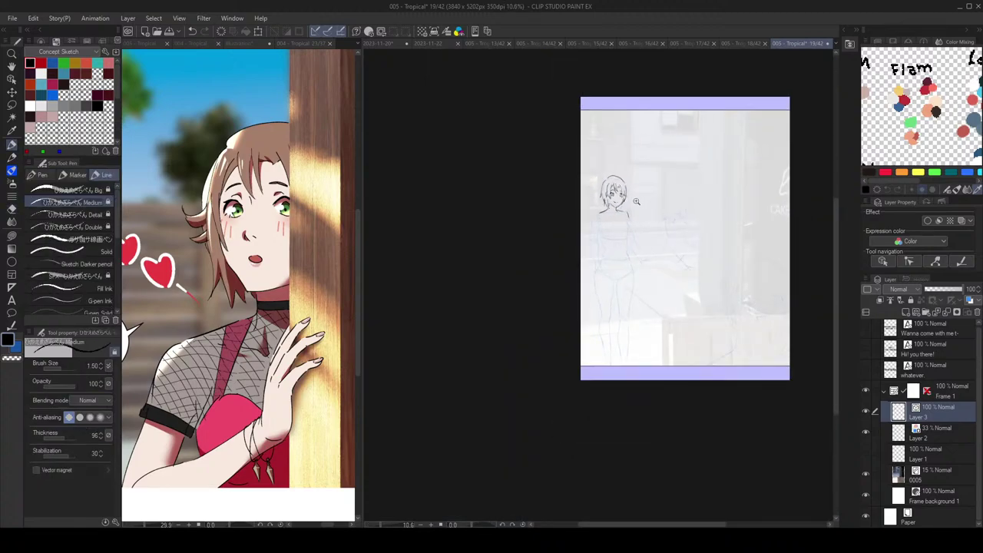
pyautogui.scroll(3, 633, 199)
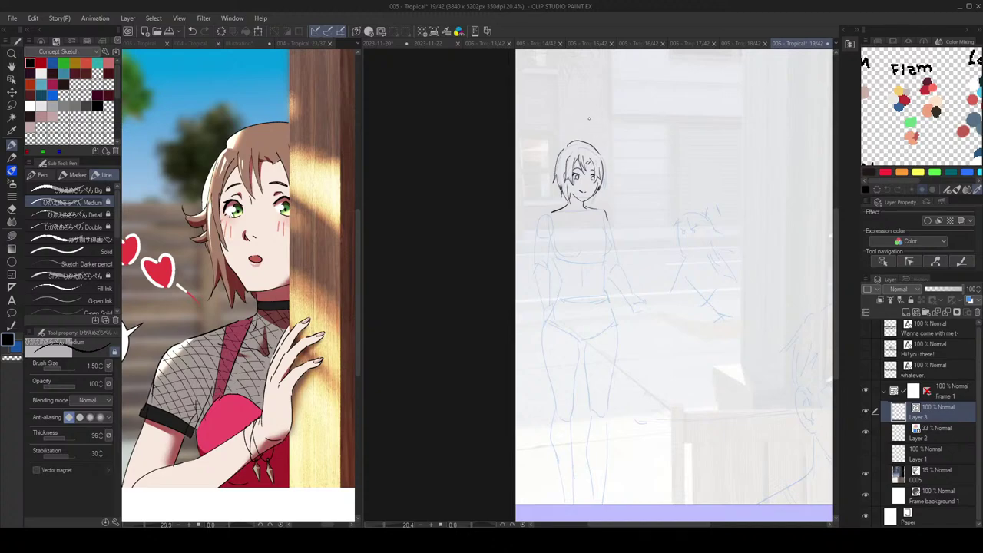
# Step: Try a wide open smiling mouth on the woman's face in place of the small smile
pyautogui.scroll(4, 604, 180)
pyautogui.hotkey('ctrl', 'z')
pyautogui.moveTo(544, 192)
pyautogui.mouseDown()
pyautogui.moveTo(566, 190)
pyautogui.moveTo(549, 197)
pyautogui.mouseUp()
pyautogui.hotkey('ctrl', 'z')
pyautogui.moveTo(554, 191)
pyautogui.mouseDown()
pyautogui.moveTo(590, 192)
pyautogui.moveTo(589, 203)
pyautogui.moveTo(595, 194)
pyautogui.mouseUp()
pyautogui.scroll(-4, 624, 181)
pyautogui.scroll(4, 616, 178)
pyautogui.press('e')
pyautogui.press('p')
pyautogui.moveTo(592, 192)
pyautogui.mouseDown()
pyautogui.moveTo(581, 197)
pyautogui.moveTo(638, 160)
pyautogui.moveTo(654, 201)
pyautogui.mouseUp()
pyautogui.hotkey('ctrl', 'z')
pyautogui.press('h')
pyautogui.press('h')
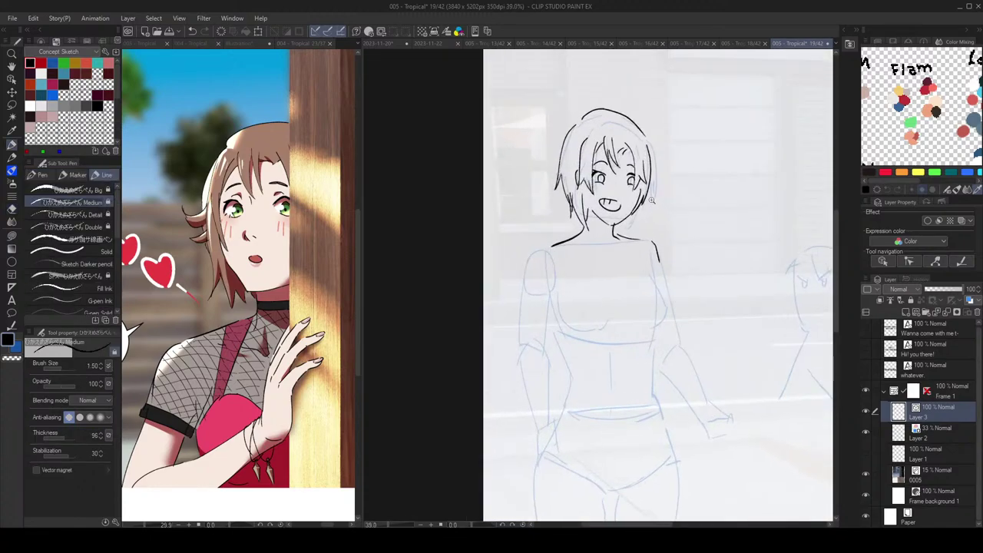
pyautogui.scroll(-4, 634, 198)
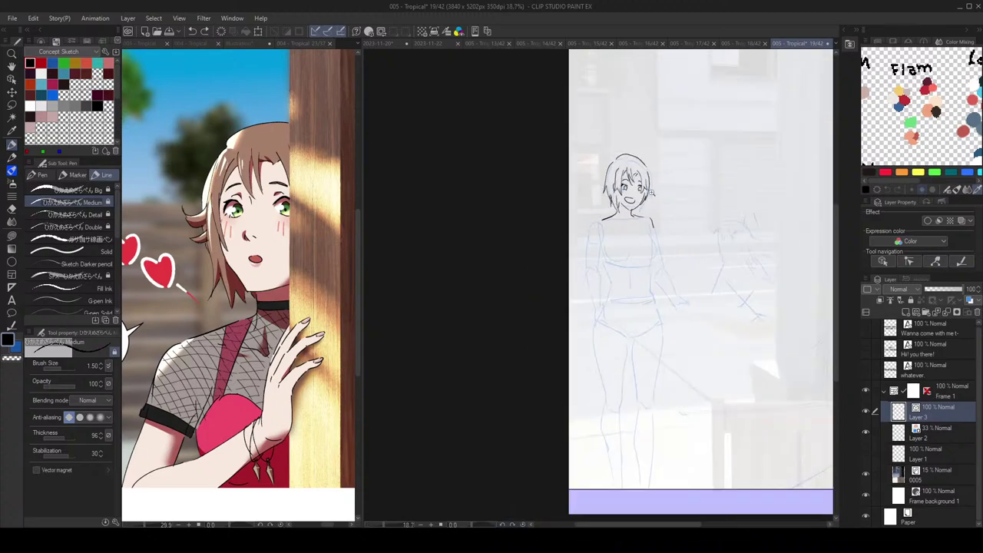
# Step: Erase the open mouth on the woman's face and ink a small closed smile in its place
pyautogui.scroll(3, 652, 204)
pyautogui.press('e')
pyautogui.click(610, 198)
pyautogui.press('p')
pyautogui.moveTo(596, 202); pyautogui.dragTo(605, 205)
pyautogui.hotkey('ctrl', 'z')
pyautogui.scroll(-4, 639, 198)
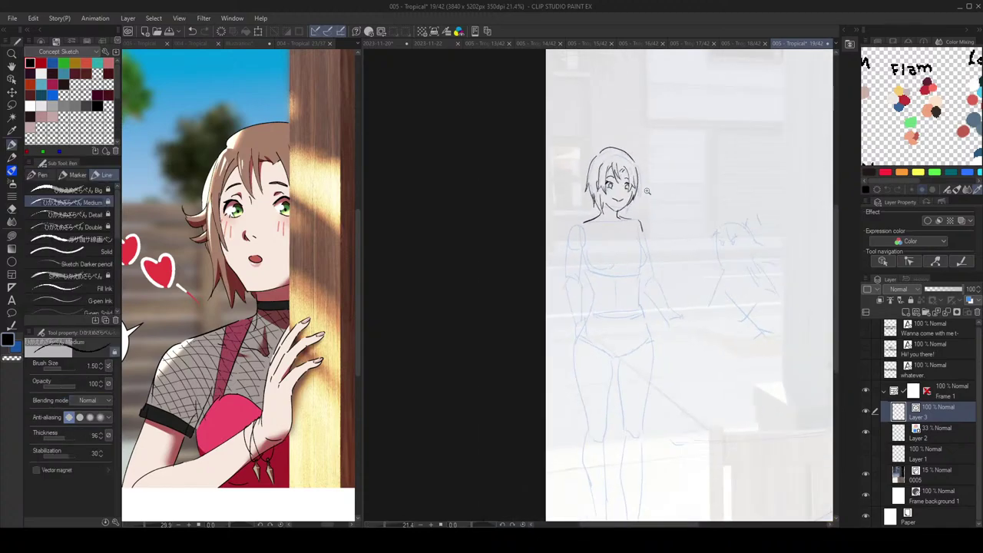
# Step: Refine the closed smile line and compare the inked head with the full sketched body
pyautogui.scroll(3, 657, 198)
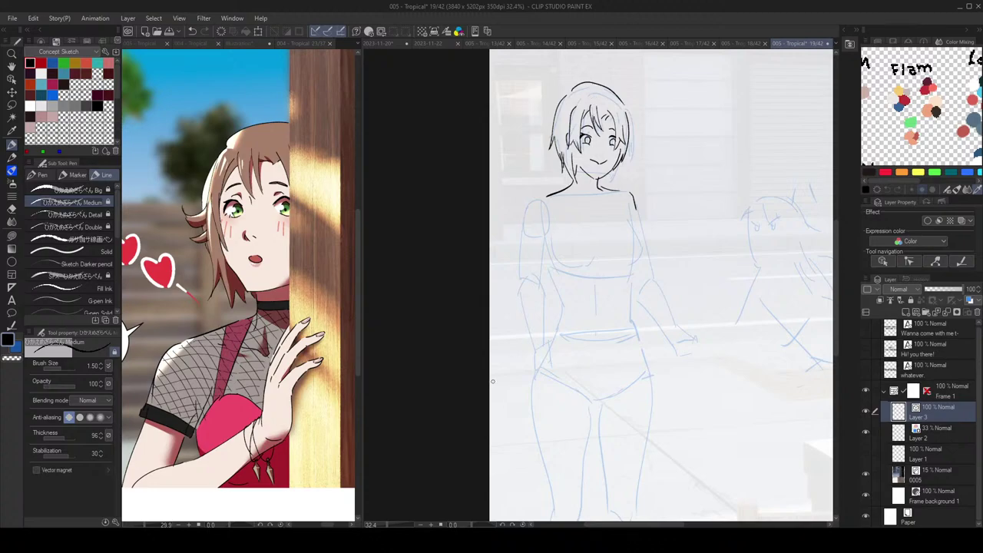
pyautogui.moveTo(603, 162); pyautogui.dragTo(647, 157)
pyautogui.press('e')
pyautogui.press('p')
pyautogui.scroll(2, 627, 170)
pyautogui.scroll(-2, 616, 176)
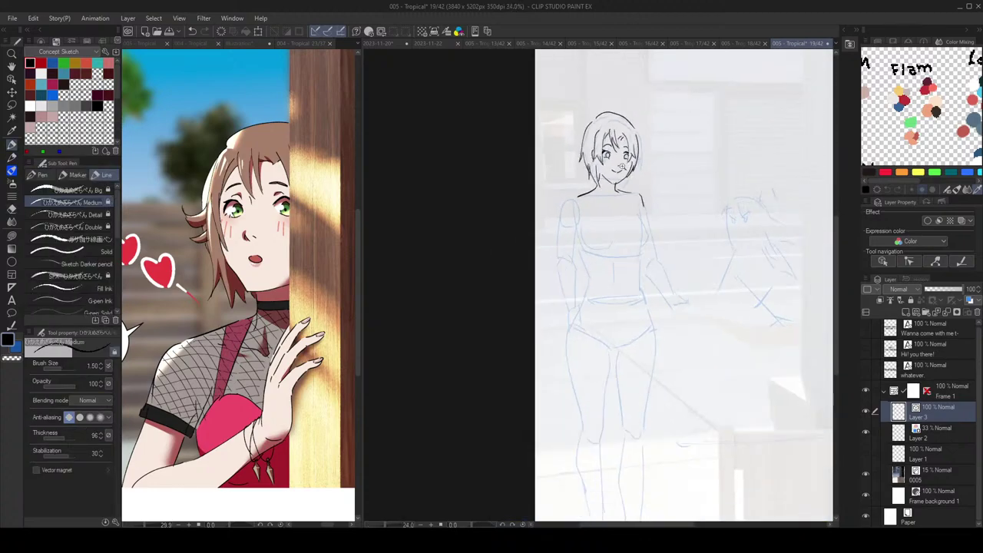
pyautogui.scroll(3, 660, 187)
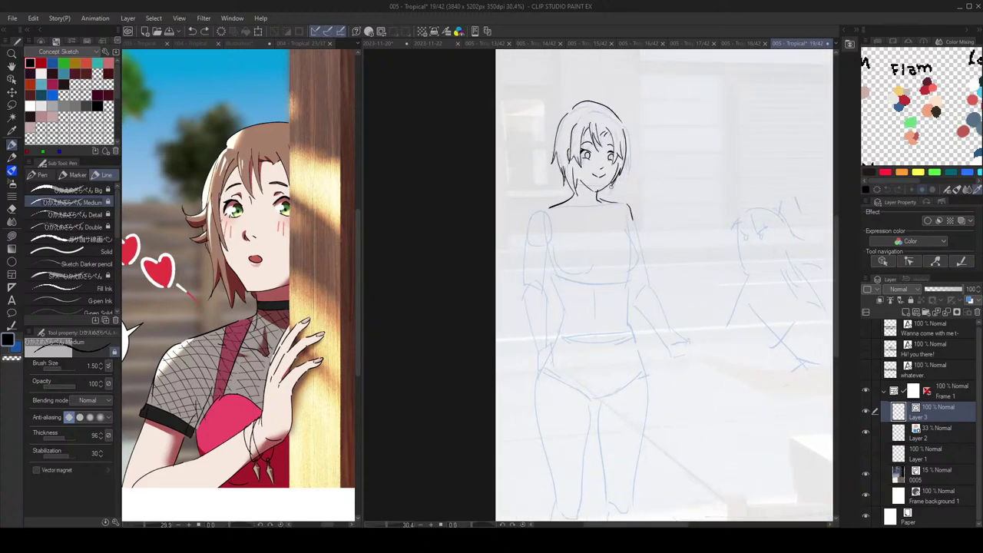
pyautogui.scroll(-3, 645, 184)
pyautogui.scroll(1, 628, 176)
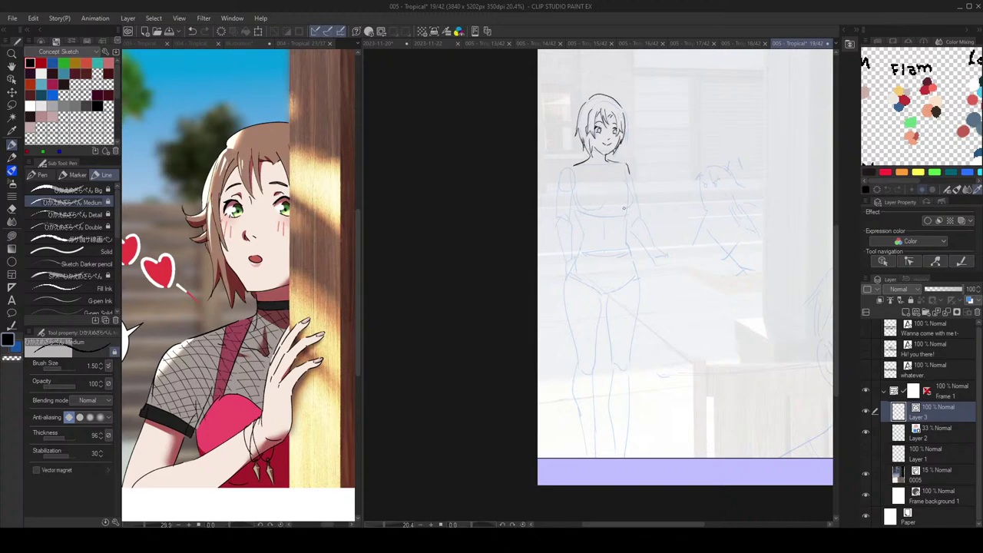
# Step: Ink the woman's bent forearm and curled hand held in front of her torso, then check the pose mirrored
pyautogui.hotkey('ctrl', 'z')
pyautogui.moveTo(559, 206)
pyautogui.mouseDown()
pyautogui.moveTo(591, 232)
pyautogui.moveTo(597, 226)
pyautogui.mouseUp()
pyautogui.hotkey('ctrl', 'z')
pyautogui.hotkey('ctrl', 'z')
pyautogui.moveTo(589, 231); pyautogui.dragTo(596, 216)
pyautogui.hotkey('ctrl', 'z')
pyautogui.hotkey('ctrl', 'z')
pyautogui.moveTo(606, 227); pyautogui.dragTo(609, 223)
pyautogui.scroll(-3, 605, 212)
pyautogui.scroll(4, 625, 214)
pyautogui.moveTo(615, 216); pyautogui.dragTo(610, 227)
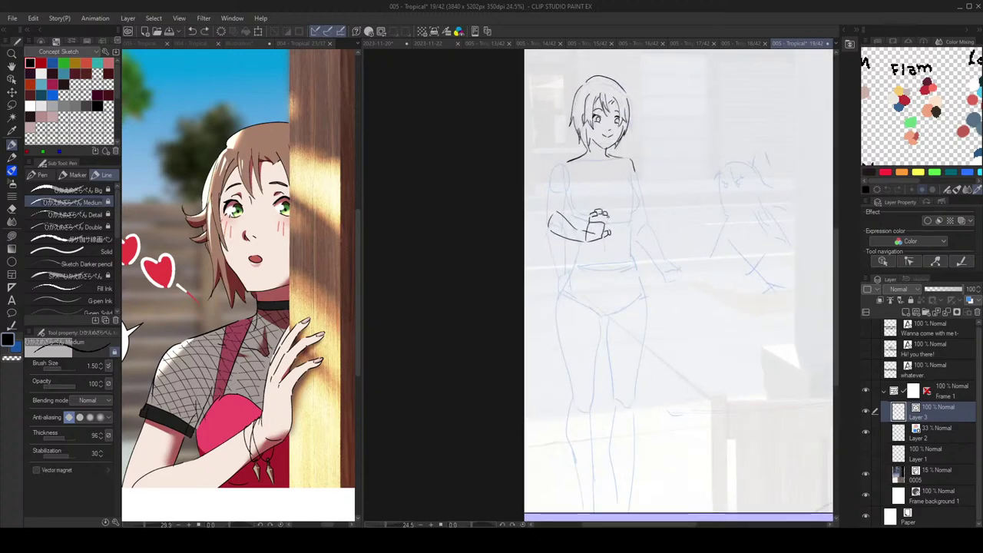
pyautogui.scroll(-3, 624, 226)
pyautogui.press('h')
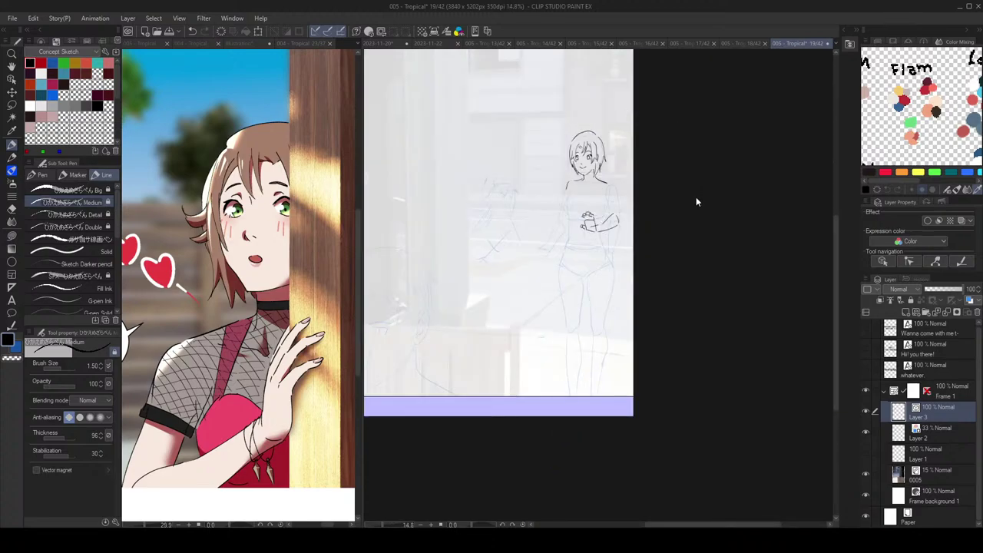
# Step: Ink the outer and inner contours of the upper arm, connecting the shoulder to the bent forearm
pyautogui.hscroll(-3, 696, 198)
pyautogui.scroll(1, 673, 190)
pyautogui.press('e')
pyautogui.press('p')
pyautogui.press('e')
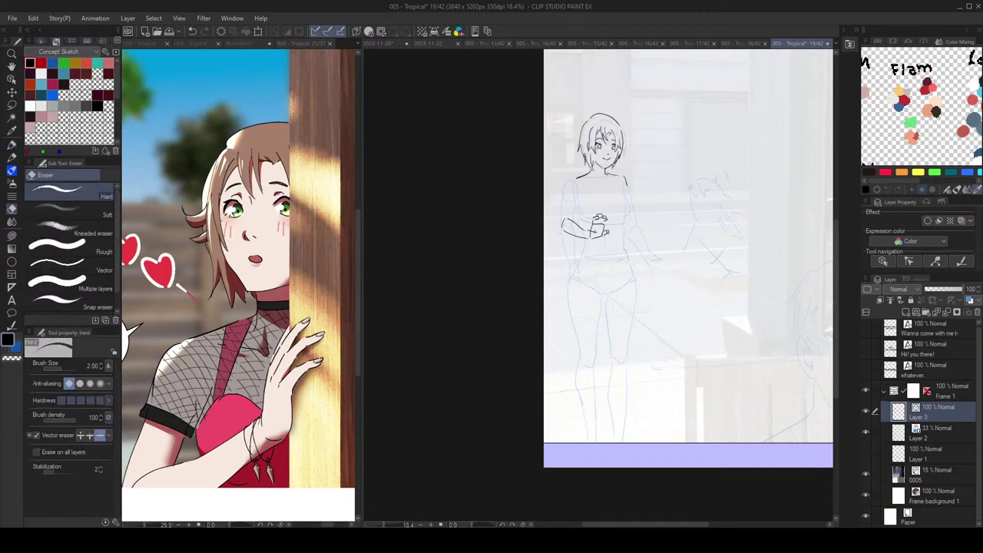
pyautogui.press('p')
pyautogui.scroll(1, 597, 176)
pyautogui.moveTo(568, 183)
pyautogui.mouseDown()
pyautogui.moveTo(555, 191)
pyautogui.moveTo(549, 244)
pyautogui.mouseUp()
pyautogui.hotkey('ctrl', 'z')
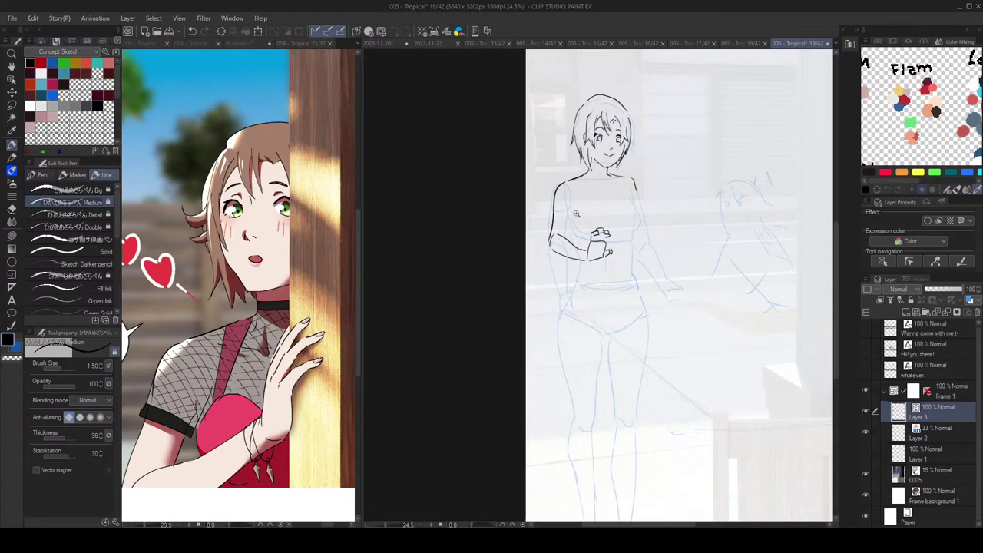
pyautogui.scroll(-3, 579, 214)
pyautogui.scroll(3, 579, 214)
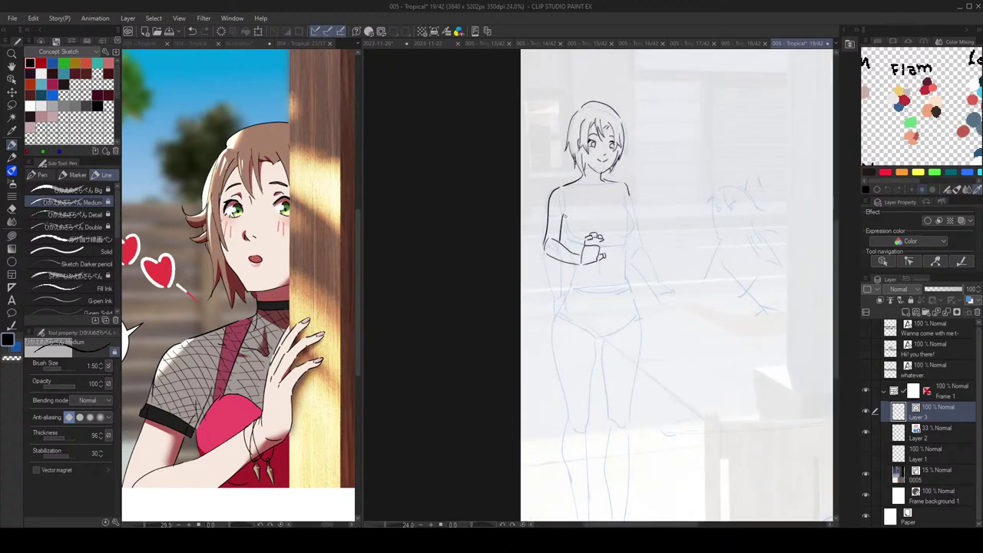
pyautogui.scroll(-3, 629, 193)
pyautogui.scroll(2, 629, 193)
# Step: Rework the shoulder opposite the bent arm and ink the bust side and both waist contours of the torso
pyautogui.press('e')
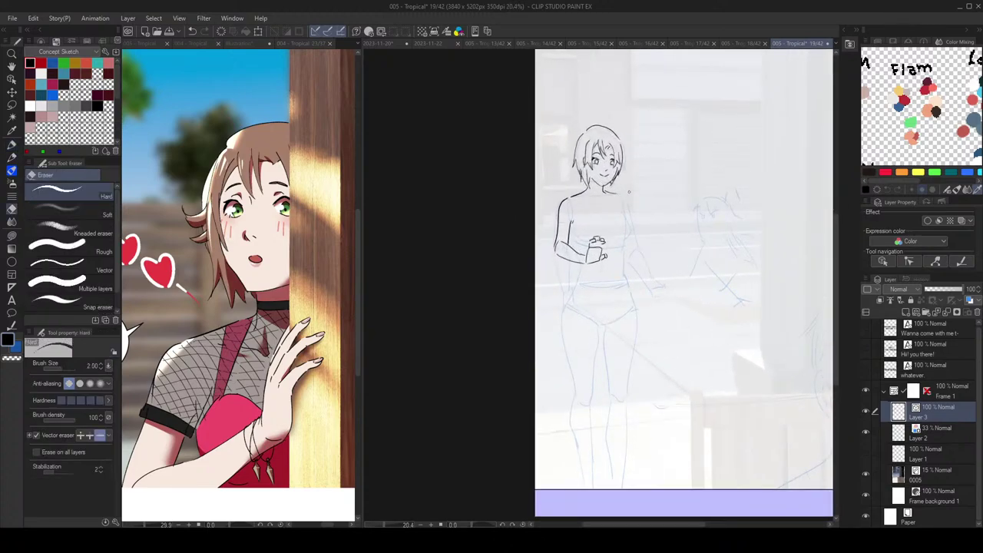
pyautogui.scroll(1, 628, 192)
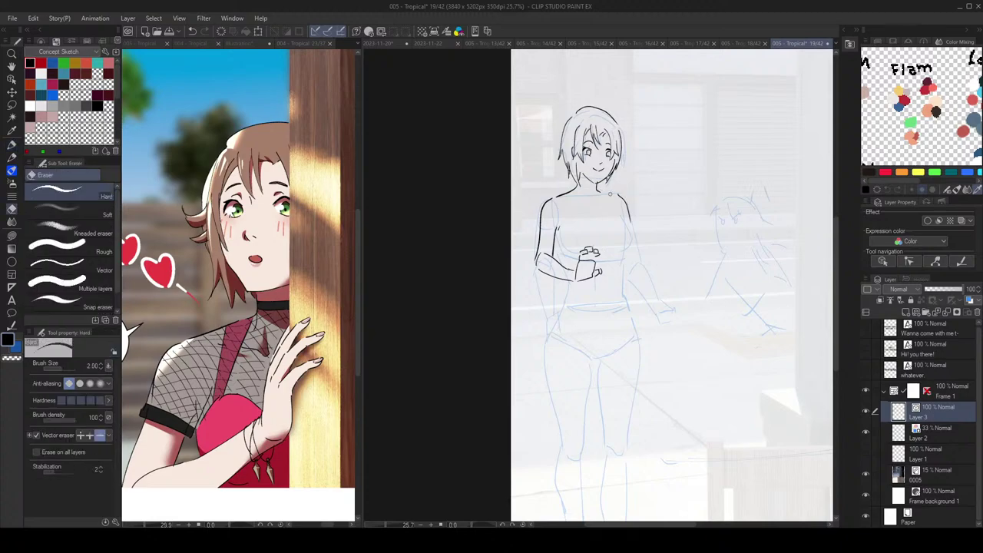
pyautogui.press('p')
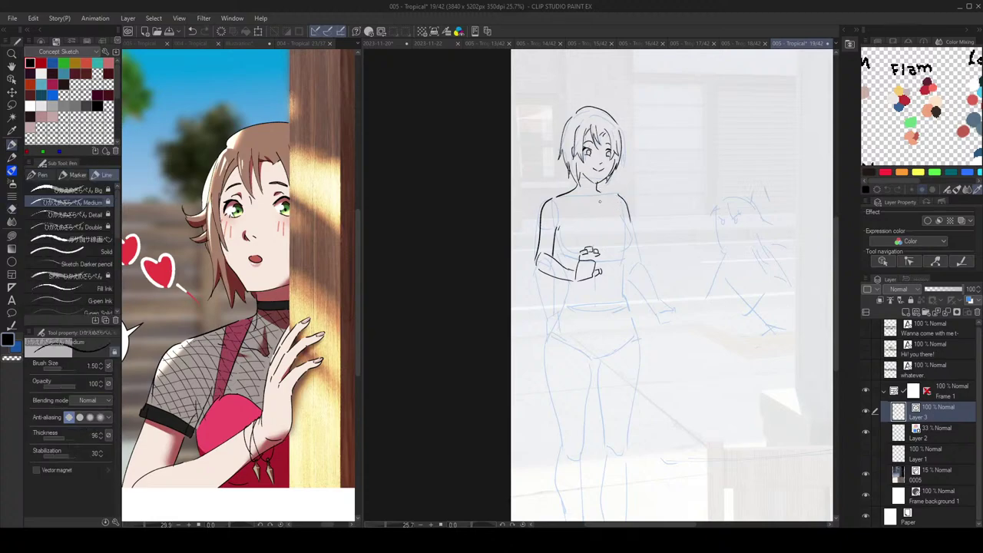
pyautogui.hotkey('ctrl', 'z')
pyautogui.moveTo(597, 188)
pyautogui.mouseDown()
pyautogui.moveTo(627, 195)
pyautogui.moveTo(619, 229)
pyautogui.moveTo(629, 198)
pyautogui.moveTo(628, 226)
pyautogui.mouseUp()
pyautogui.hotkey('ctrl', 'z')
pyautogui.scroll(-3, 628, 193)
pyautogui.scroll(3, 616, 205)
pyautogui.hotkey('ctrl', 'z')
pyautogui.hotkey('ctrl', 'z')
pyautogui.moveTo(620, 185)
pyautogui.mouseDown()
pyautogui.moveTo(631, 210)
pyautogui.moveTo(571, 232)
pyautogui.moveTo(594, 195)
pyautogui.moveTo(612, 239)
pyautogui.moveTo(620, 207)
pyautogui.moveTo(612, 240)
pyautogui.mouseUp()
pyautogui.hotkey('ctrl', 'z')
pyautogui.hotkey('ctrl', 'z')
pyautogui.hotkey('ctrl', 'z')
pyautogui.hotkey('ctrl', 'z')
pyautogui.hotkey('ctrl', 'z')
pyautogui.hotkey('ctrl', 'z')
pyautogui.hotkey('ctrl', 'z')
pyautogui.hotkey('ctrl', 'z')
pyautogui.hotkey('ctrl', 'z')
pyautogui.hotkey('ctrl', 'z')
pyautogui.scroll(1, 568, 231)
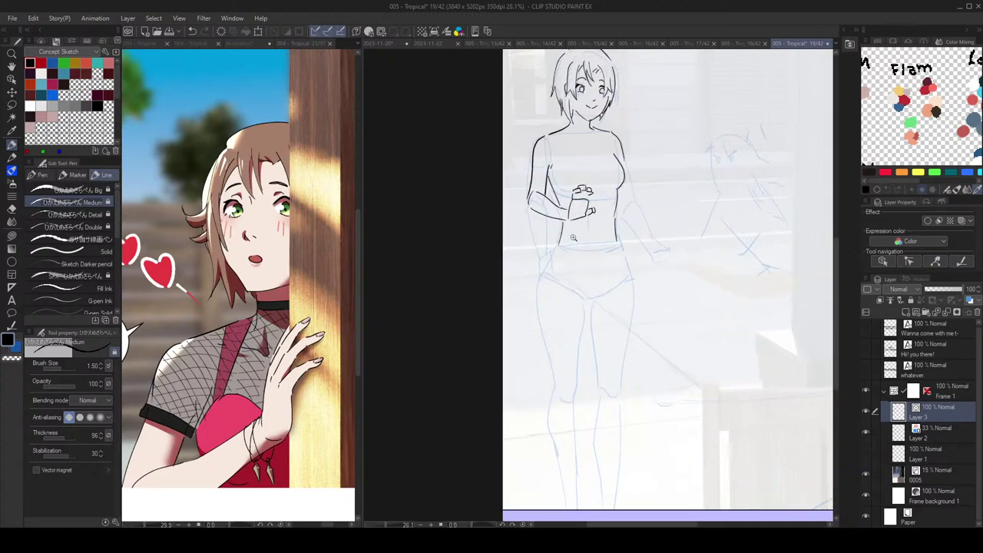
# Step: Redraw the lower end of the waist contour on the side opposite the bent arm
pyautogui.scroll(-1, 592, 224)
pyautogui.scroll(1, 603, 223)
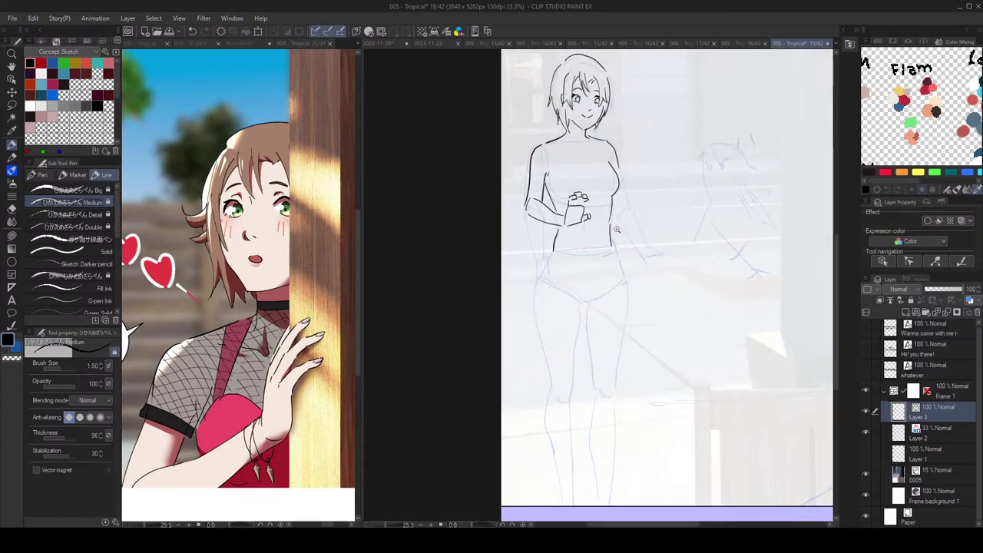
pyautogui.press('e')
pyautogui.press('p')
pyautogui.hotkey('ctrl', 'z')
pyautogui.moveTo(611, 229); pyautogui.dragTo(612, 246)
# Step: Try a longer torso line running from beneath the bent forearm down to the hip
pyautogui.moveTo(573, 200)
pyautogui.mouseDown()
pyautogui.moveTo(581, 161)
pyautogui.moveTo(546, 251)
pyautogui.mouseUp()
pyautogui.hotkey('ctrl', 'z')
pyautogui.scroll(-1, 570, 197)
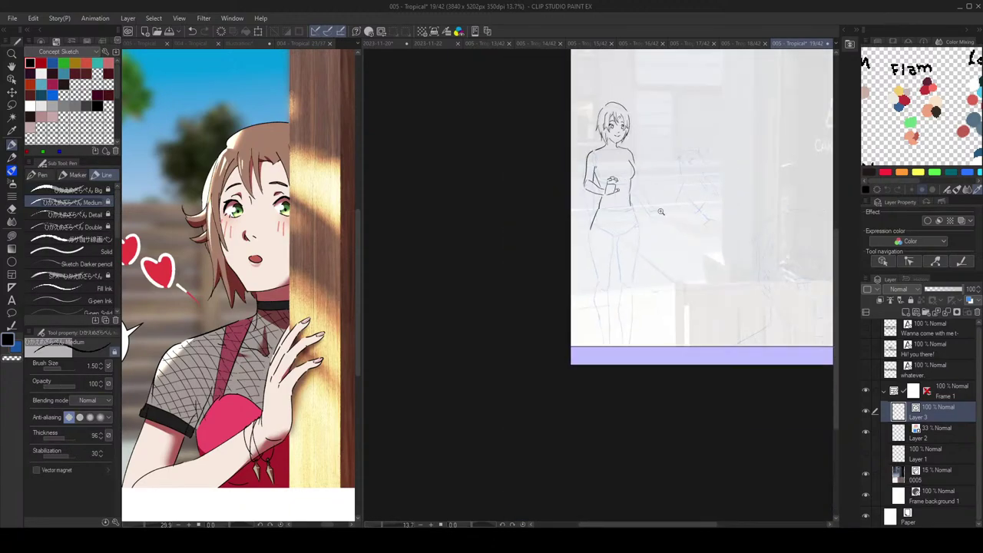
pyautogui.scroll(2, 569, 196)
pyautogui.hotkey('ctrl', 'z')
# Step: Ink a shorter waist line beneath the bent forearm, ending at the sketched waistband
pyautogui.press('e')
pyautogui.press('p')
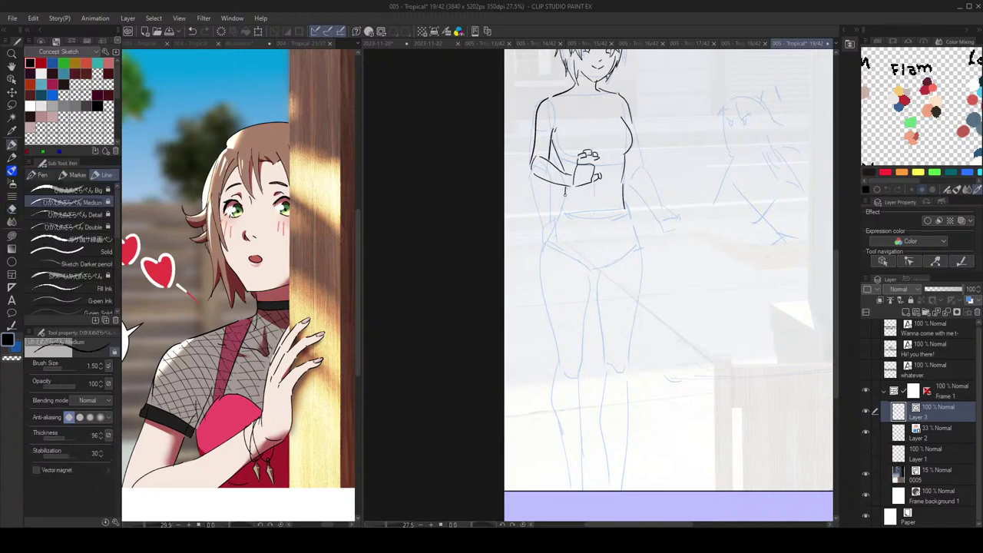
pyautogui.scroll(-2, 616, 157)
pyautogui.scroll(1, 615, 157)
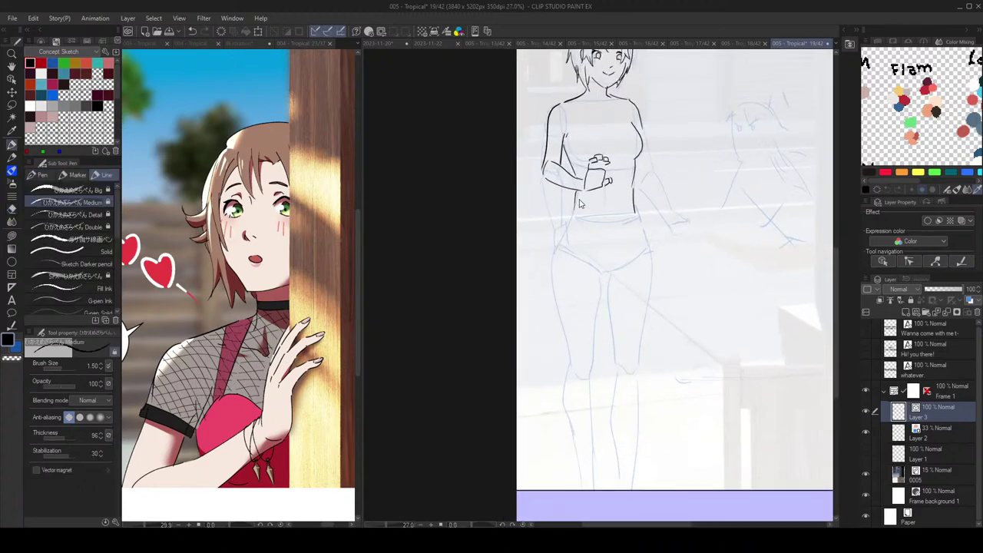
pyautogui.scroll(-2, 642, 190)
pyautogui.scroll(1, 641, 190)
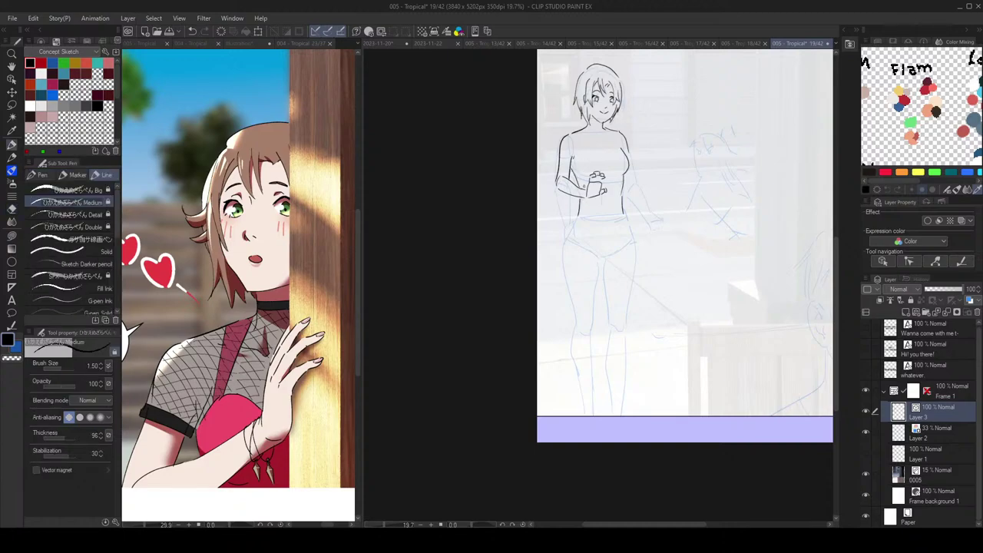
# Step: Ink the short sleeve's hem and cuff band around the upper part of the bent arm
pyautogui.moveTo(648, 151); pyautogui.dragTo(652, 161)
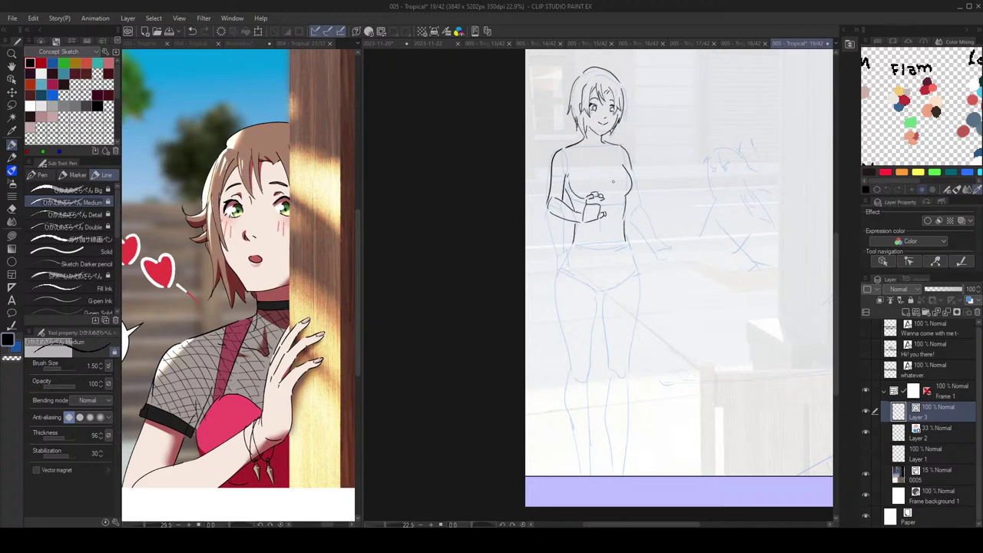
pyautogui.press('e')
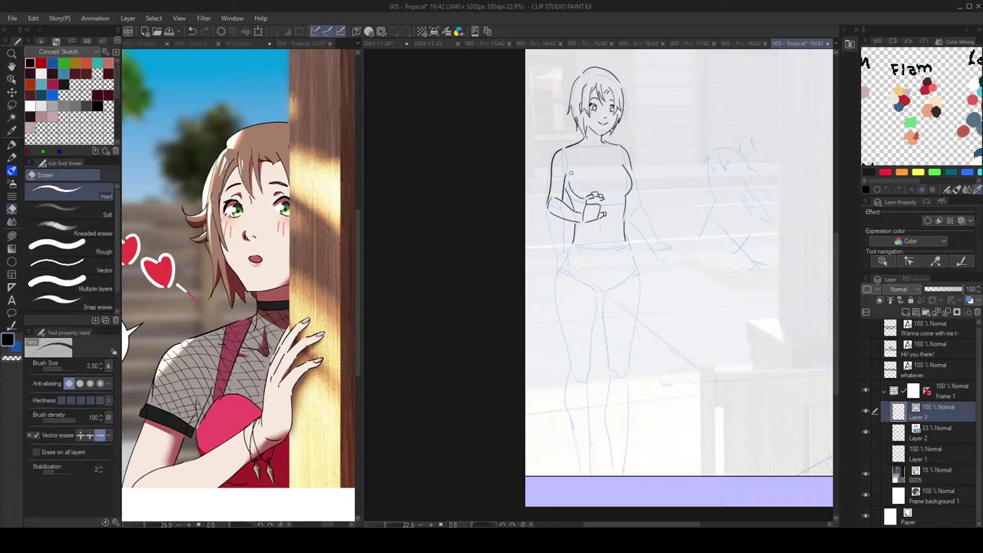
pyautogui.press('p')
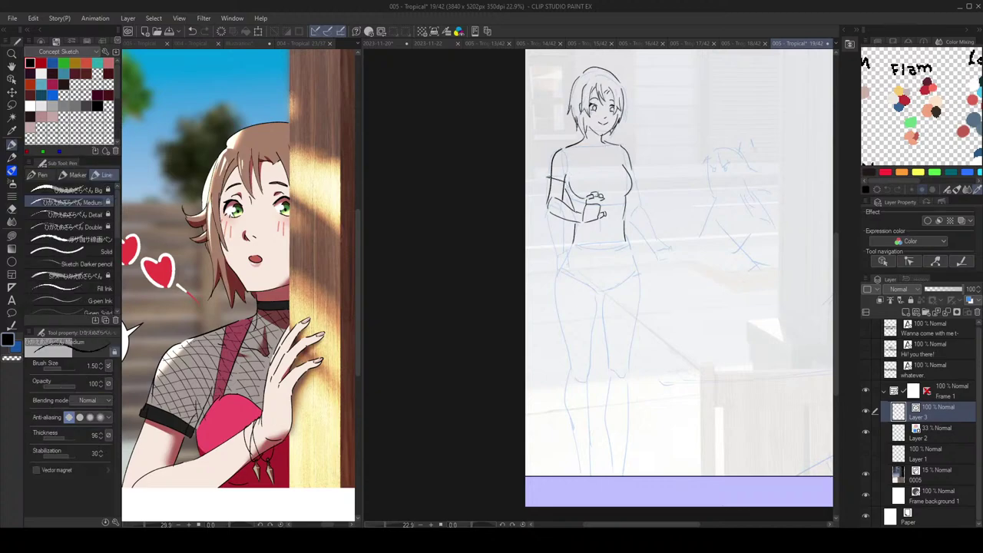
pyautogui.moveTo(547, 176); pyautogui.dragTo(549, 186)
pyautogui.moveTo(547, 185); pyautogui.dragTo(566, 189)
pyautogui.hotkey('ctrl', 'z')
pyautogui.moveTo(553, 163); pyautogui.dragTo(548, 184)
# Step: Ink the short sleeve on the opposite shoulder and the choker around the woman's neck
pyautogui.moveTo(631, 160); pyautogui.dragTo(636, 174)
pyautogui.hotkey('ctrl', 'z')
pyautogui.hotkey('ctrl', 'z')
pyautogui.moveTo(588, 137); pyautogui.dragTo(602, 139)
pyautogui.moveTo(584, 139); pyautogui.dragTo(604, 142)
pyautogui.hotkey('ctrl', 'z')
pyautogui.hotkey('ctrl', 'z')
# Step: Ink the upper edge of the woman's top as curves across the bust, correcting strokes with the eraser
pyautogui.moveTo(581, 166)
pyautogui.mouseDown()
pyautogui.moveTo(576, 182)
pyautogui.moveTo(615, 182)
pyautogui.moveTo(622, 165)
pyautogui.moveTo(604, 173)
pyautogui.moveTo(576, 164)
pyautogui.moveTo(661, 164)
pyautogui.moveTo(621, 172)
pyautogui.mouseUp()
pyautogui.hotkey('ctrl', 'z')
pyautogui.hotkey('ctrl', 'z')
pyautogui.hotkey('ctrl', 'z')
pyautogui.press('e')
pyautogui.press('p')
pyautogui.press('e')
pyautogui.press('p')
pyautogui.moveTo(612, 170)
pyautogui.mouseDown()
pyautogui.moveTo(576, 171)
pyautogui.moveTo(660, 170)
pyautogui.mouseUp()
pyautogui.press('e')
pyautogui.press('p')
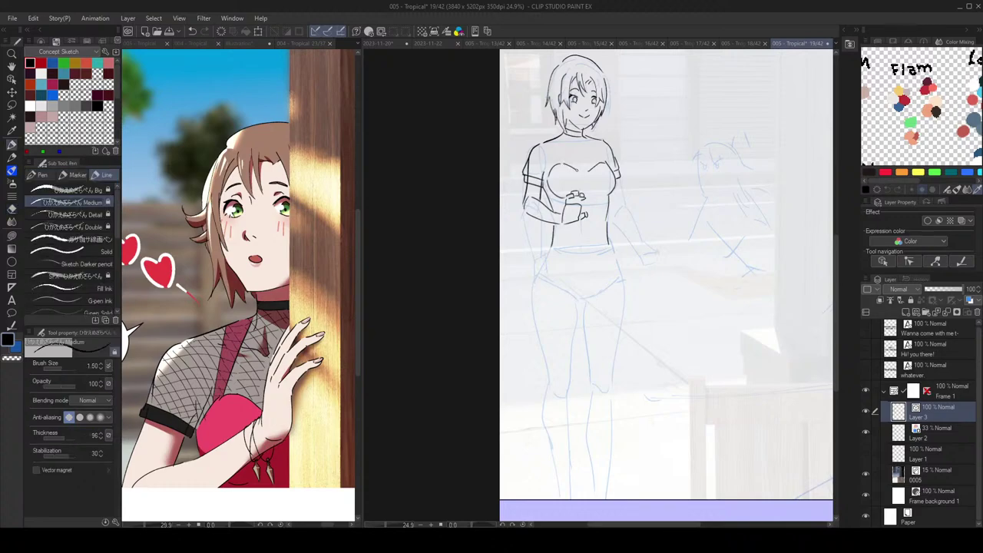
# Step: Erase the top's upper edge and redraw it as a smooth heart-shaped neckline
pyautogui.press('e')
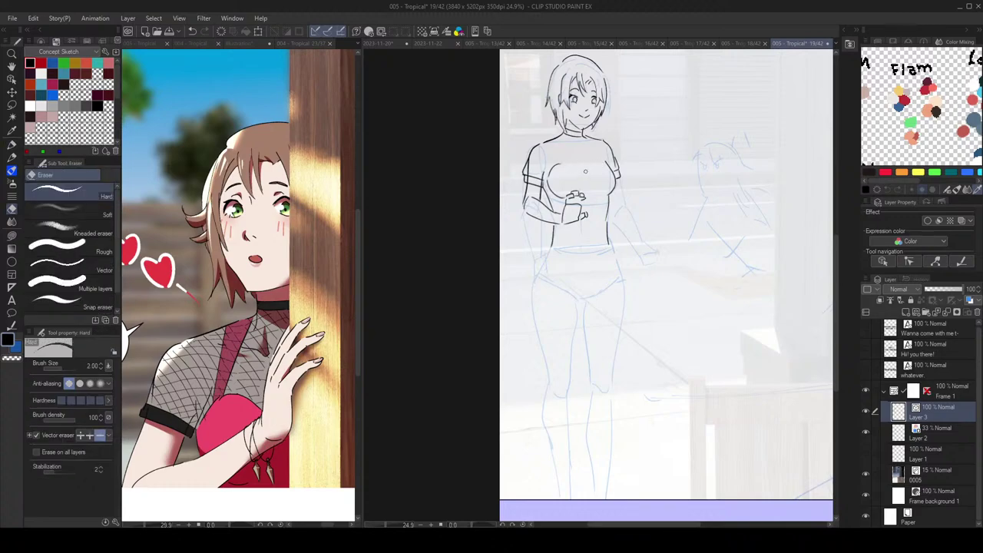
pyautogui.press('p')
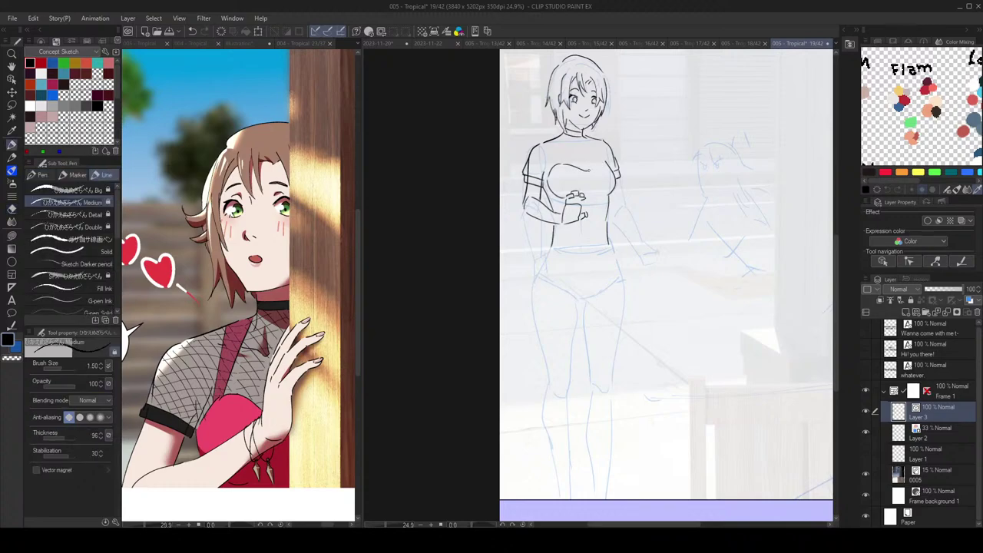
pyautogui.scroll(-1, 596, 169)
pyautogui.scroll(2, 597, 169)
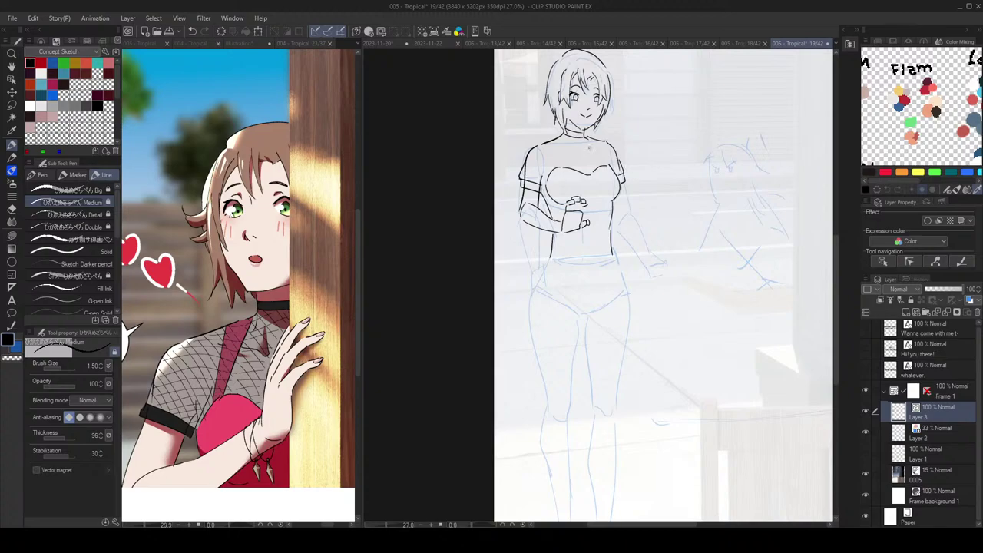
# Step: Clean up the bust outline beside the bent arm and ink the lower bust curves, checking the figure mirrored
pyautogui.press('e')
pyautogui.moveTo(549, 189); pyautogui.dragTo(558, 197)
pyautogui.press('p')
pyautogui.hotkey('ctrl', 'z')
pyautogui.scroll(-1, 613, 195)
pyautogui.scroll(2, 613, 195)
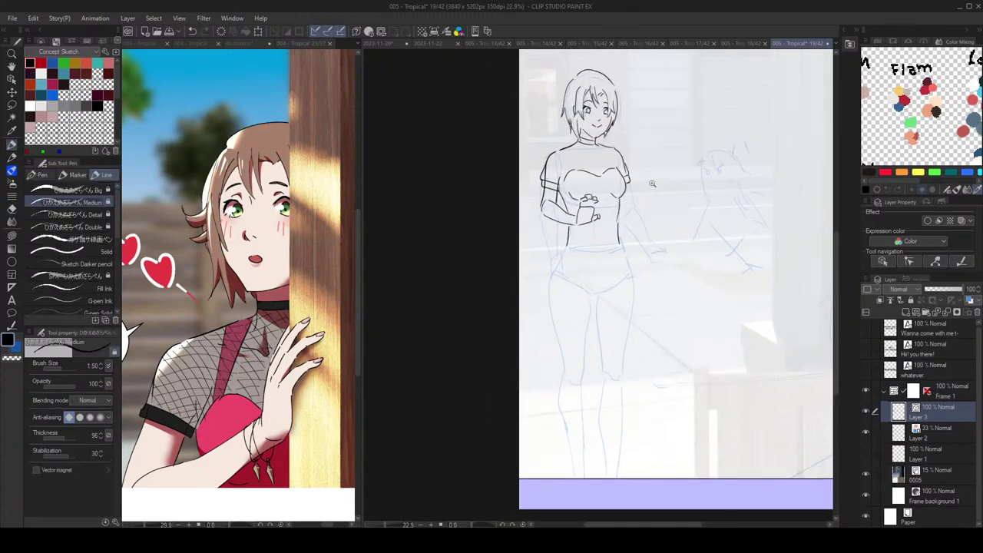
pyautogui.scroll(-3, 613, 195)
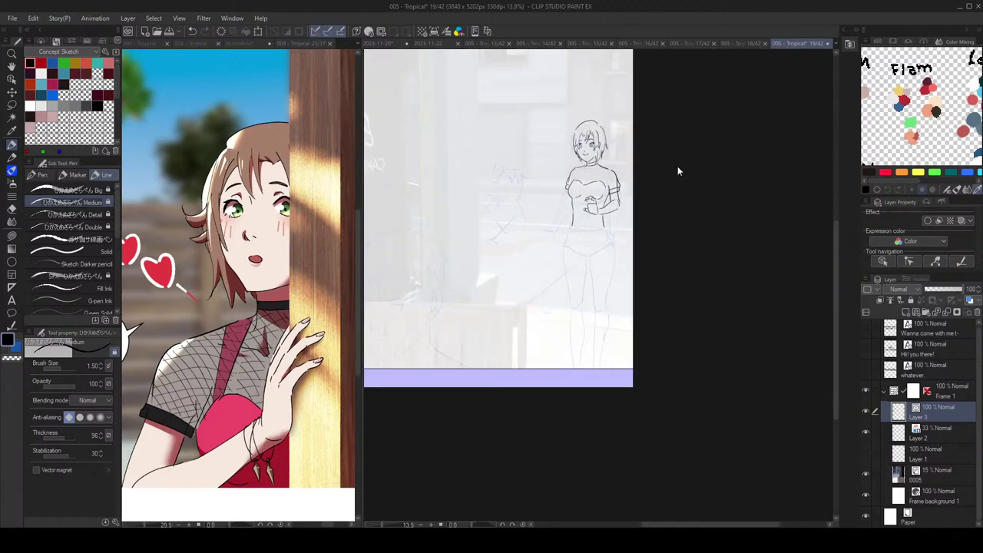
pyautogui.scroll(3, 644, 184)
pyautogui.moveTo(635, 193); pyautogui.dragTo(637, 240)
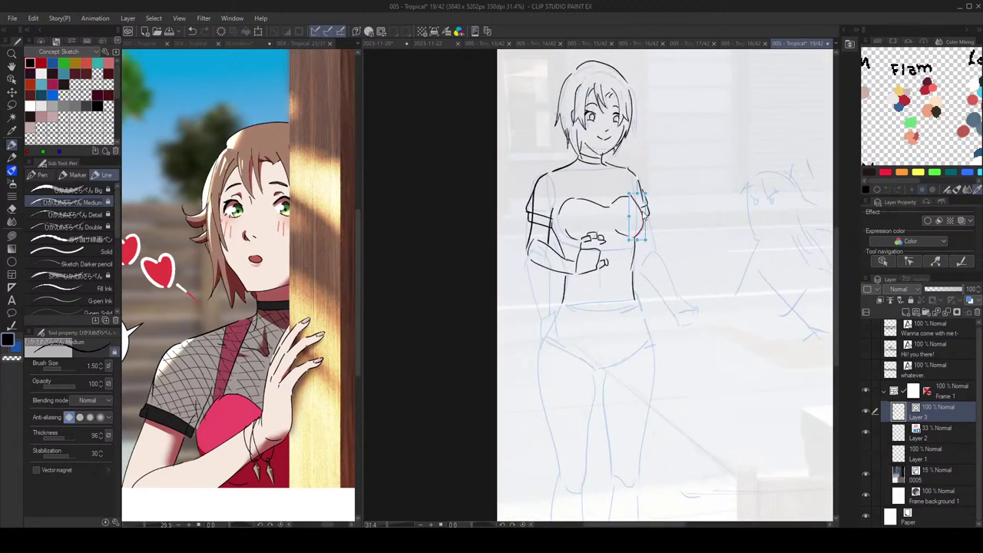
pyautogui.scroll(-2, 653, 198)
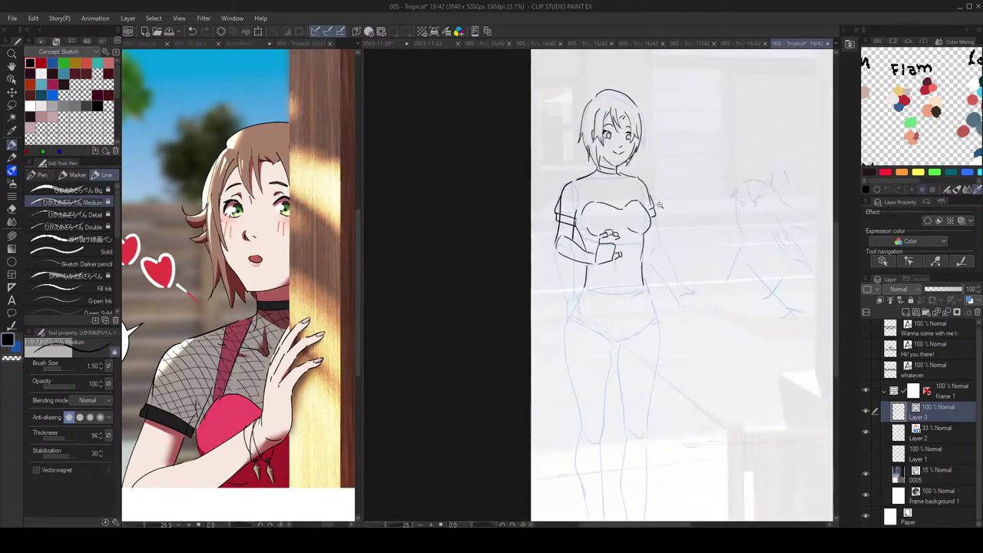
# Step: Ink the strap running from the shoulder to the top's neckline on the bent-arm side
pyautogui.scroll(3, 643, 188)
pyautogui.moveTo(633, 185); pyautogui.dragTo(654, 190)
pyautogui.moveTo(573, 227)
pyautogui.mouseDown()
pyautogui.moveTo(587, 165)
pyautogui.moveTo(573, 233)
pyautogui.mouseUp()
pyautogui.hotkey('ctrl', 'z')
pyautogui.hotkey('ctrl', 'z')
pyautogui.moveTo(575, 185); pyautogui.dragTo(572, 230)
pyautogui.moveTo(587, 176); pyautogui.dragTo(576, 226)
pyautogui.hotkey('ctrl', 'z')
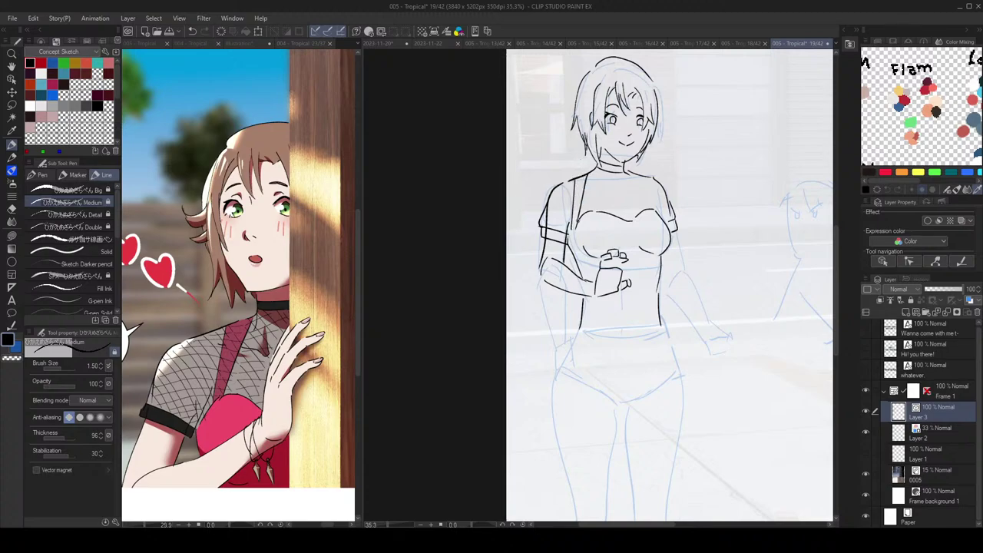
# Step: Ink the matching strap on the opposite shoulder and check the outfit on the whole figure
pyautogui.hotkey('ctrl', 'z')
pyautogui.moveTo(637, 176); pyautogui.dragTo(660, 216)
pyautogui.hotkey('ctrl', 'z')
pyautogui.scroll(-5, 659, 203)
pyautogui.scroll(4, 659, 203)
pyautogui.hotkey('ctrl', 'z')
pyautogui.moveTo(650, 181); pyautogui.dragTo(661, 213)
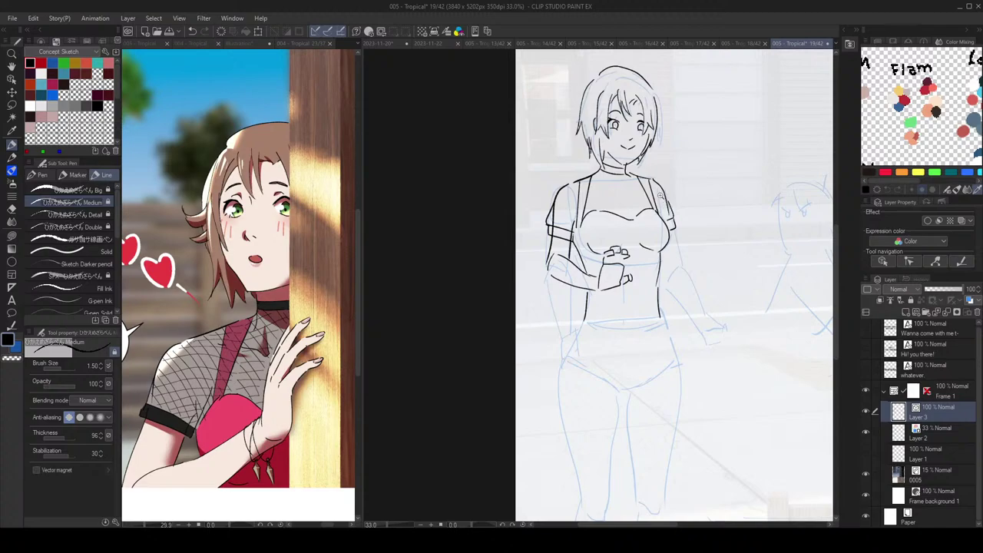
pyautogui.scroll(-5, 664, 200)
pyautogui.scroll(5, 668, 203)
pyautogui.scroll(3, 663, 188)
pyautogui.scroll(-1, 665, 189)
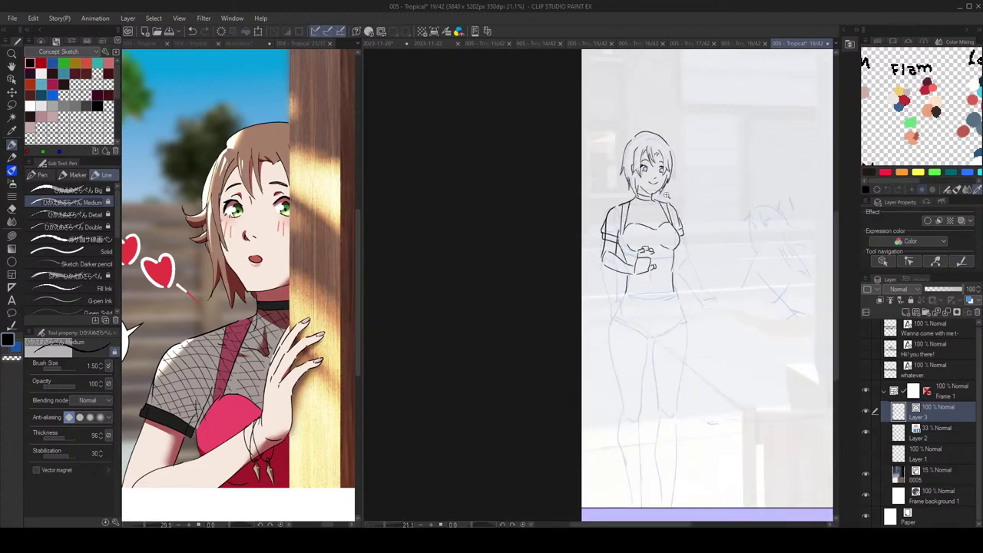
pyautogui.scroll(-2, 694, 234)
pyautogui.scroll(2, 698, 238)
pyautogui.press('e')
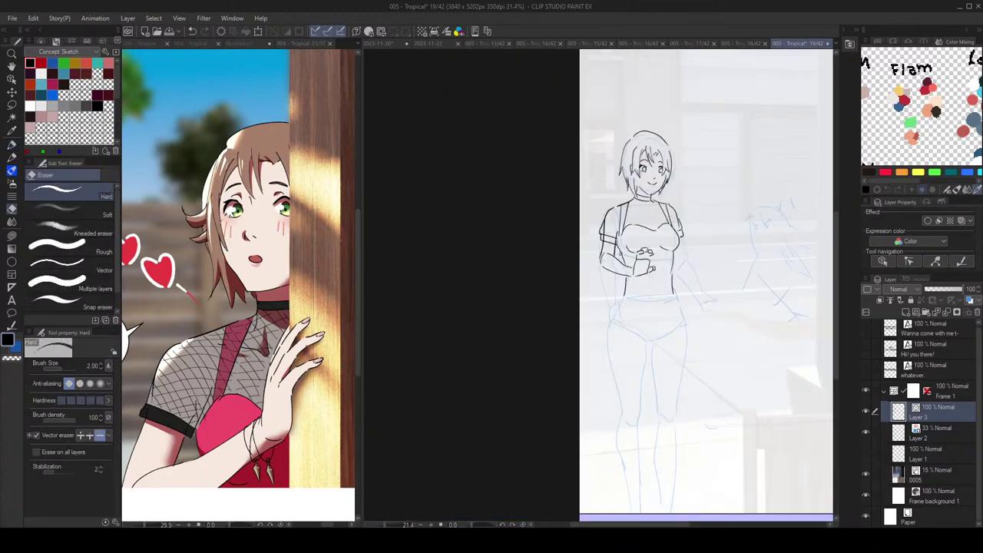
pyautogui.press('p')
pyautogui.scroll(-3, 677, 243)
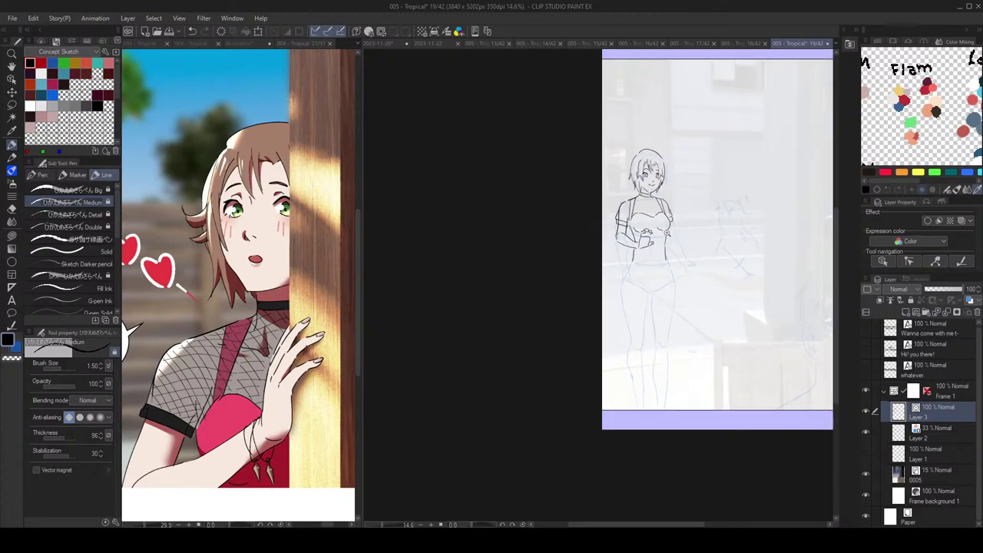
pyautogui.scroll(3, 677, 243)
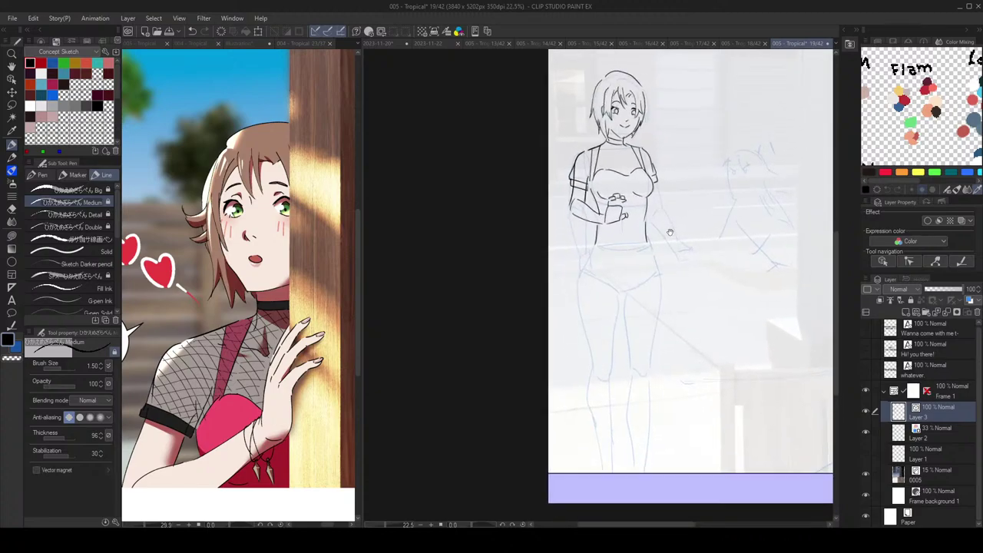
# Step: Ink the top's lower hem across the midriff below the bent arm, plus a second horizontal line just beneath it at the waist
pyautogui.moveTo(599, 230); pyautogui.dragTo(637, 229)
pyautogui.hotkey('ctrl', 'z')
pyautogui.press('e')
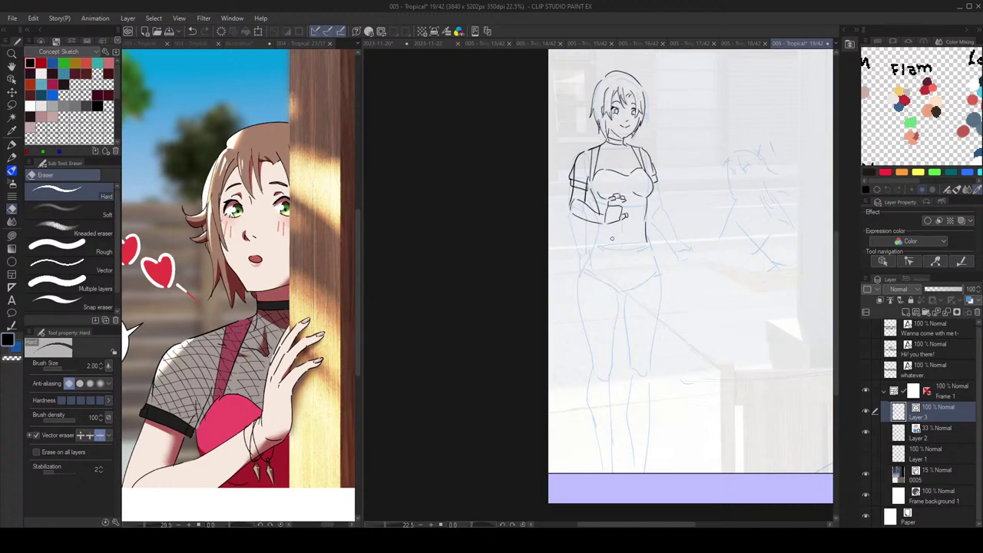
pyautogui.press('p')
pyautogui.moveTo(602, 230); pyautogui.dragTo(644, 229)
pyautogui.hotkey('ctrl', 'z')
pyautogui.scroll(-2, 676, 206)
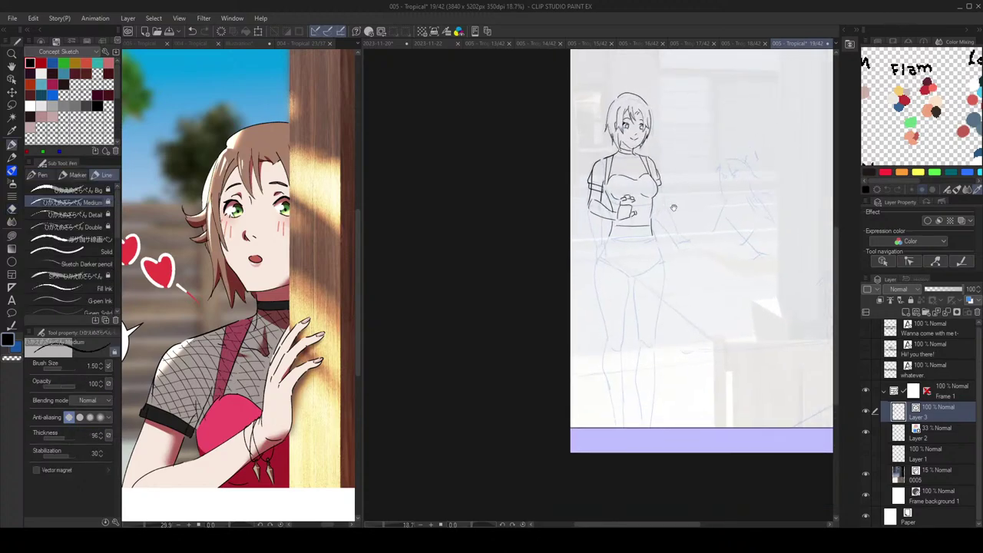
pyautogui.moveTo(613, 238); pyautogui.dragTo(652, 238)
pyautogui.hotkey('ctrl', 'z')
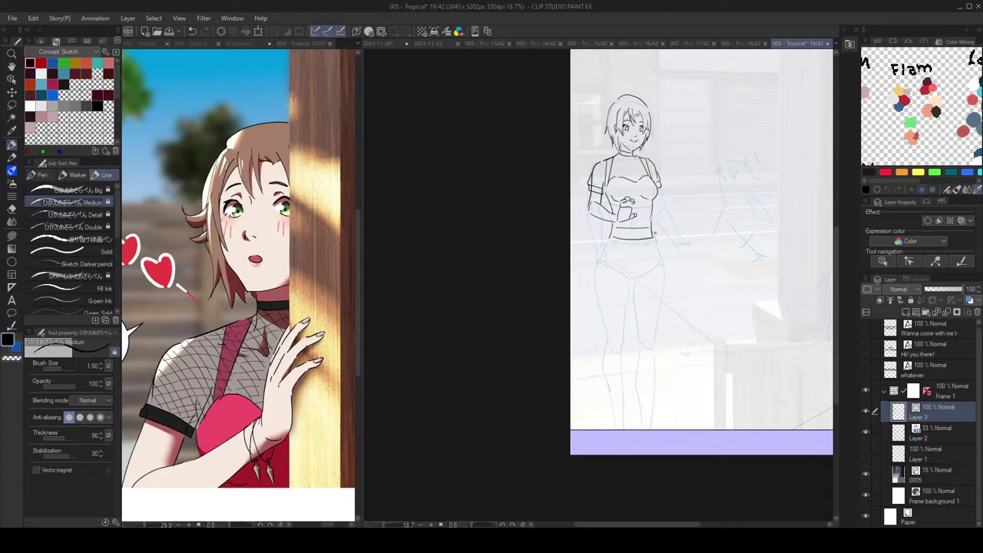
# Step: Erase the mouth line on the character's face and try redrawing it as an open smile
pyautogui.scroll(-2, 674, 225)
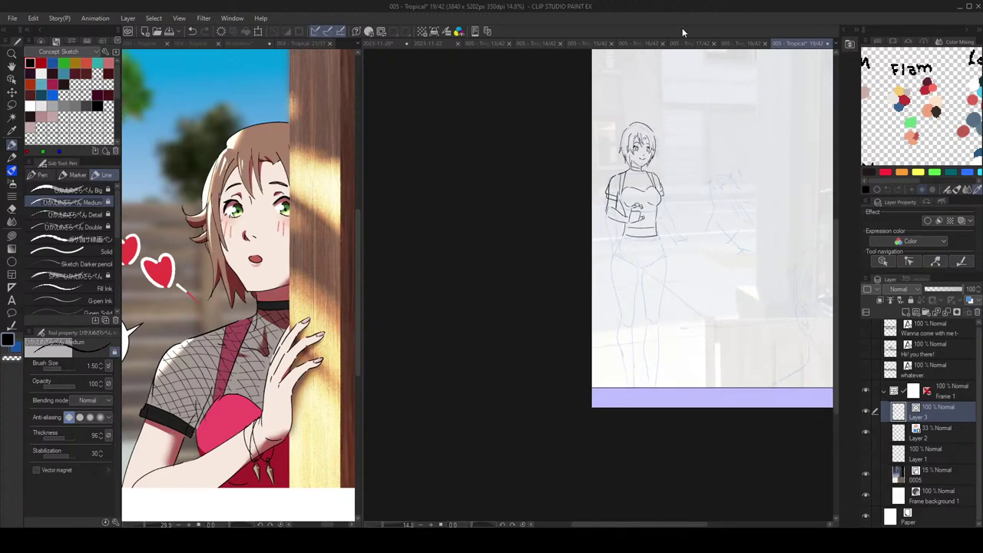
pyautogui.moveTo(648, 148); pyautogui.dragTo(626, 150)
pyautogui.scroll(5, 620, 157)
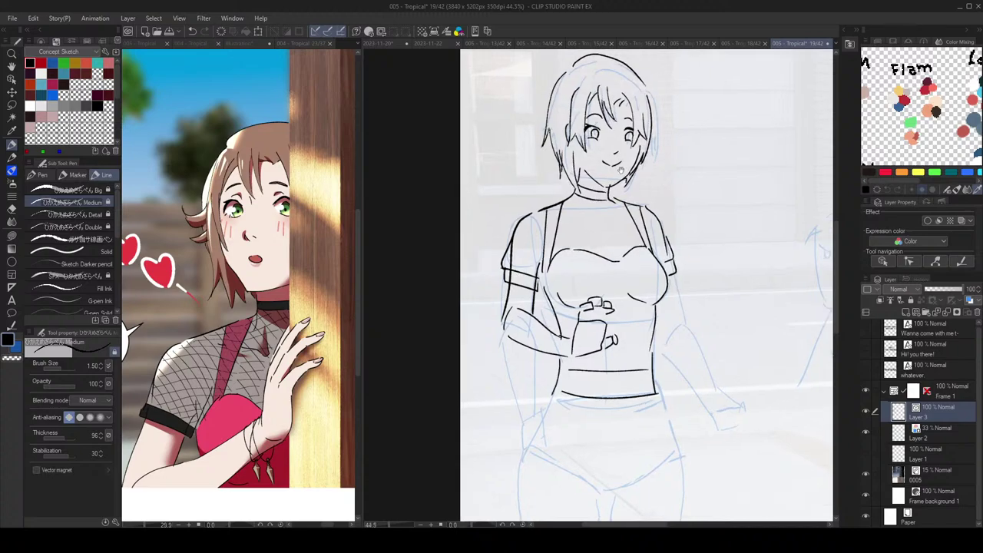
pyautogui.press('e')
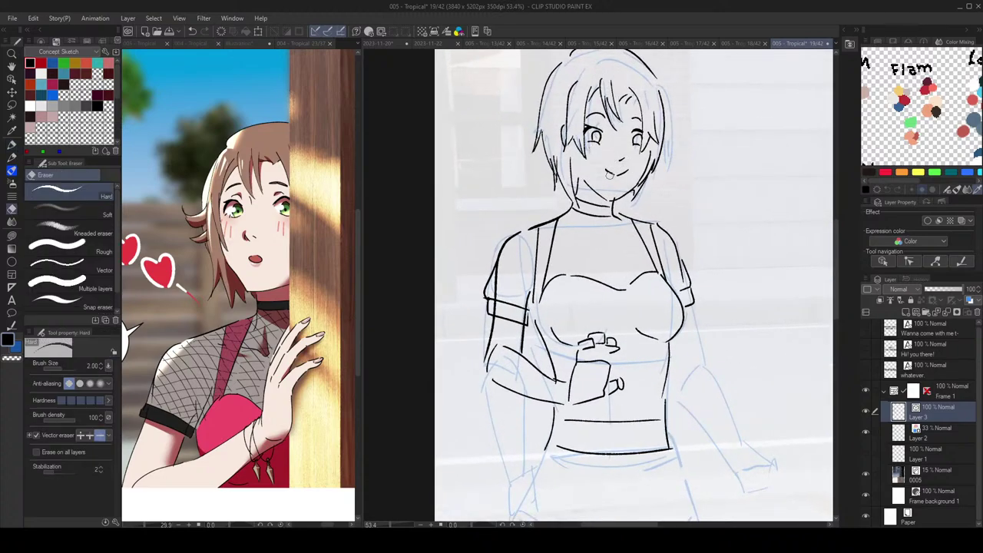
pyautogui.moveTo(619, 173); pyautogui.dragTo(624, 174)
pyautogui.press('p')
pyautogui.scroll(-1, 638, 173)
pyautogui.scroll(1, 638, 173)
pyautogui.hotkey('ctrl', 'z')
pyautogui.moveTo(607, 175); pyautogui.dragTo(624, 171)
pyautogui.hotkey('ctrl', 'z')
pyautogui.hotkey('ctrl', 'z')
pyautogui.moveTo(605, 170)
pyautogui.mouseDown()
pyautogui.moveTo(615, 181)
pyautogui.moveTo(625, 175)
pyautogui.mouseUp()
pyautogui.moveTo(628, 171); pyautogui.dragTo(617, 161)
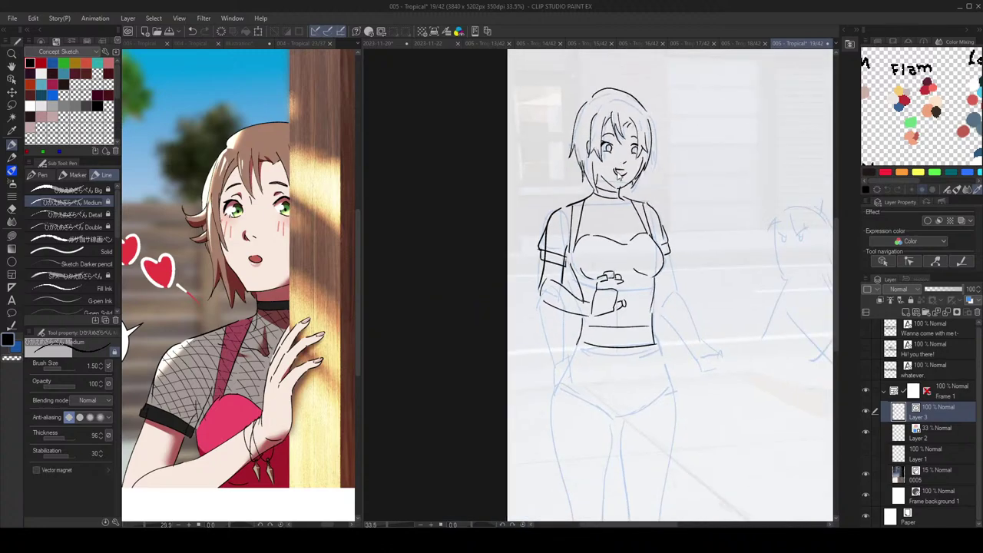
# Step: Replace the open mouth with a wide, closed, curved smile and check the face in mirrored view
pyautogui.scroll(-2, 645, 163)
pyautogui.press('h')
pyautogui.press('h')
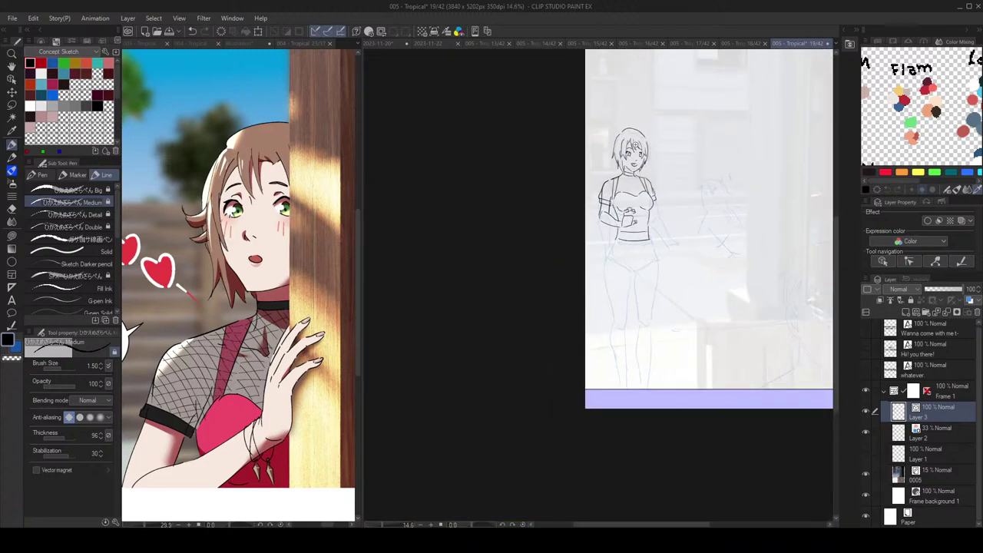
pyautogui.scroll(5, 649, 172)
pyautogui.press('e')
pyautogui.click(630, 177)
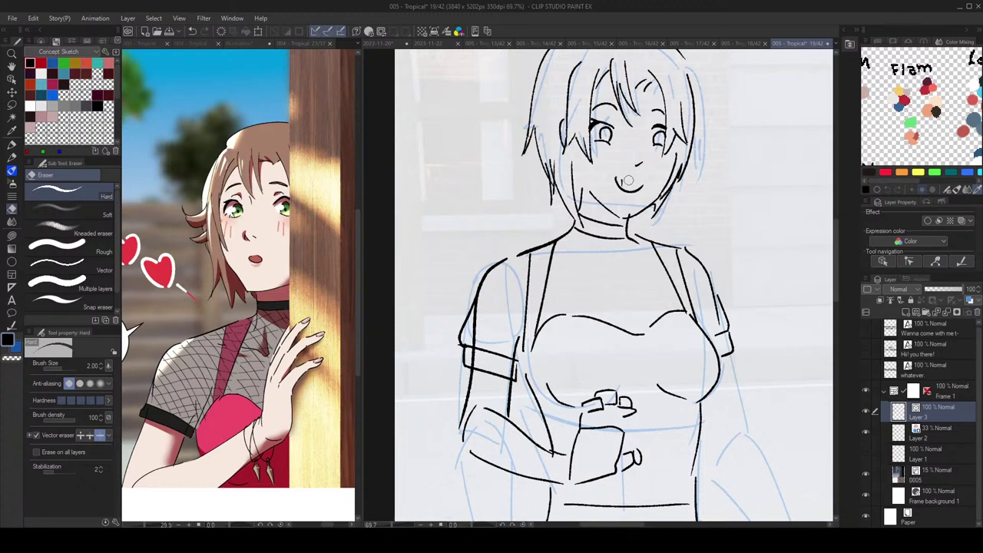
pyautogui.press('p')
pyautogui.scroll(-4, 655, 163)
pyautogui.scroll(3, 646, 162)
pyautogui.hotkey('ctrl', 'z')
pyautogui.moveTo(632, 185); pyautogui.dragTo(632, 185)
pyautogui.press('e')
pyautogui.click(628, 129)
pyautogui.press('p')
pyautogui.scroll(-5, 670, 132)
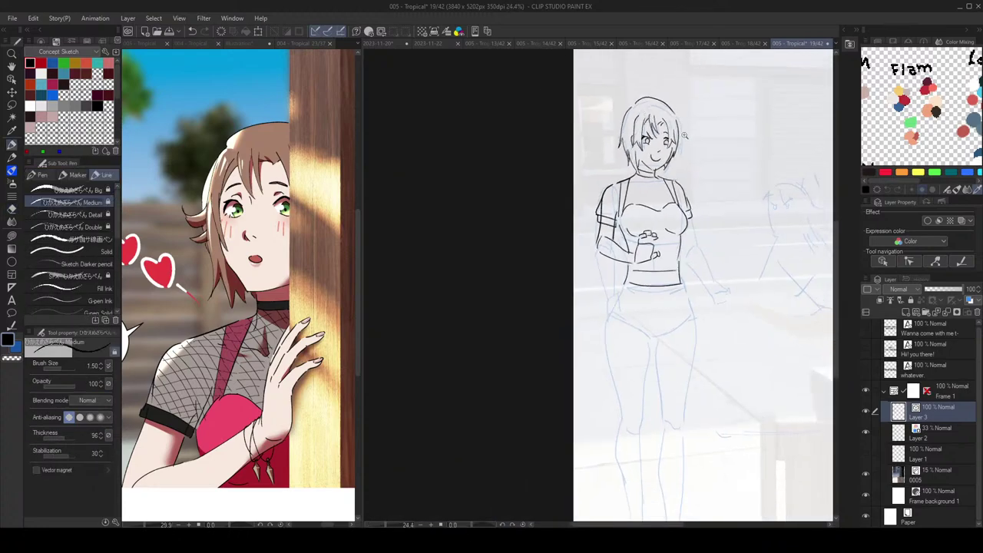
pyautogui.press('h')
pyautogui.press('h')
pyautogui.scroll(5, 676, 143)
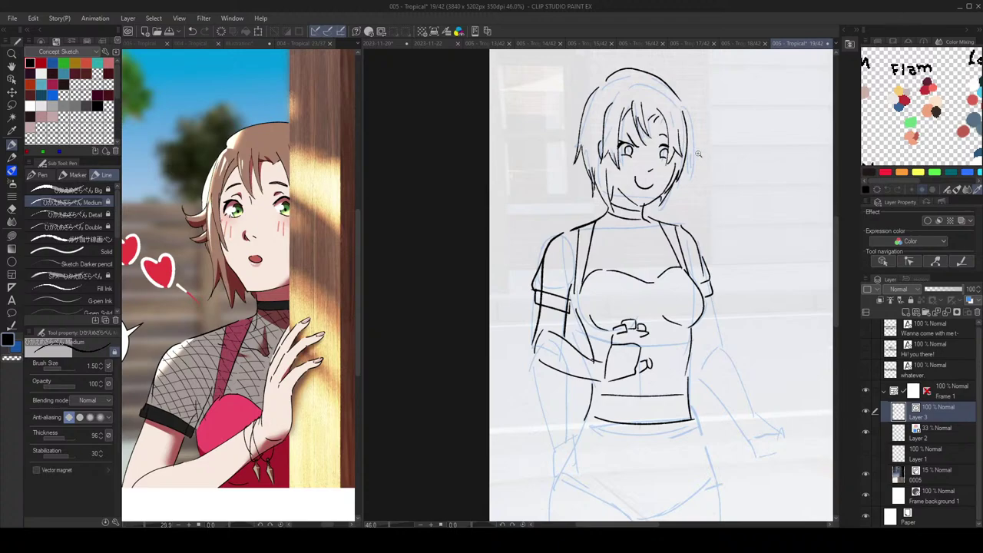
pyautogui.scroll(-5, 695, 151)
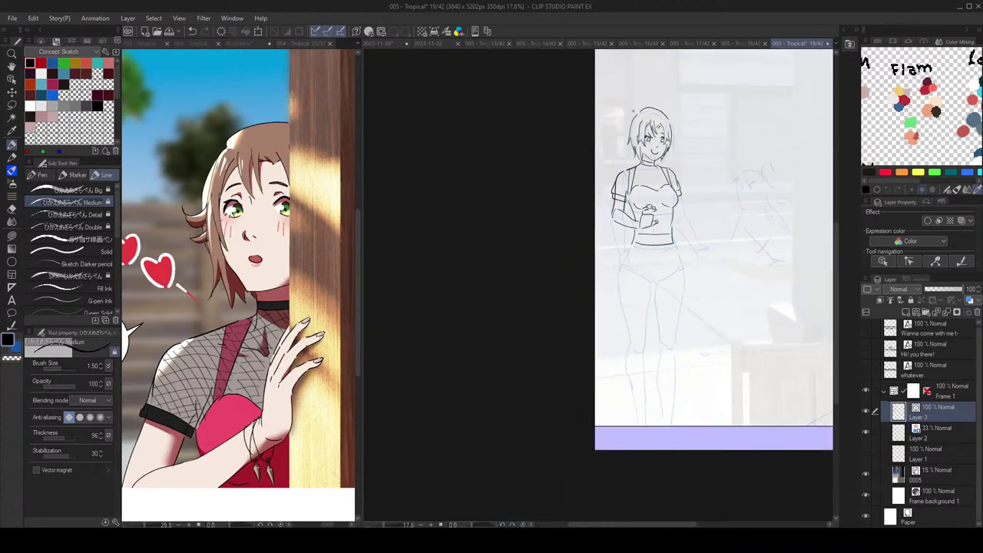
# Step: Sketch a four-sided palm for the second hand beside the waist and add a palm line to the hand in front of the torso
pyautogui.scroll(3, 705, 210)
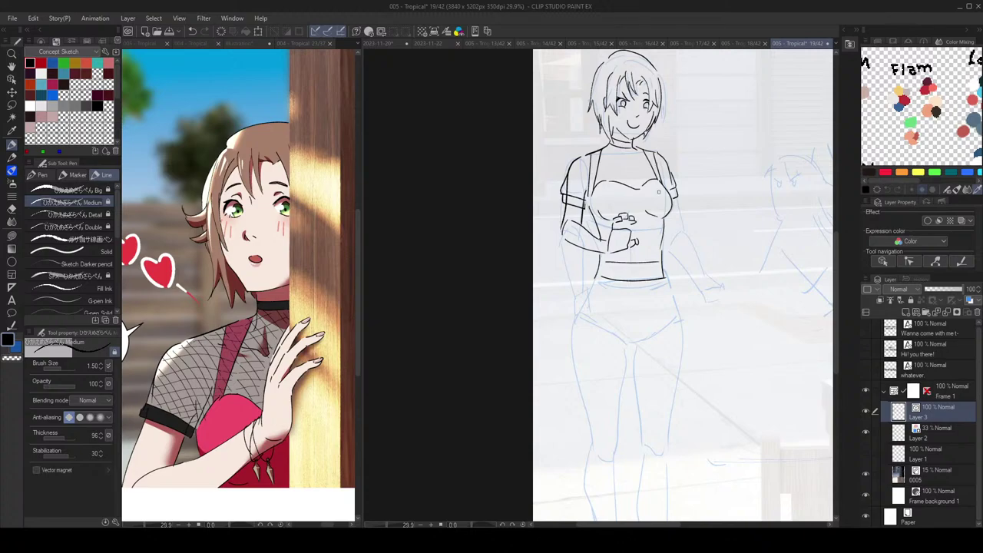
pyautogui.moveTo(692, 246)
pyautogui.mouseDown()
pyautogui.moveTo(697, 231)
pyautogui.moveTo(713, 246)
pyautogui.mouseUp()
pyautogui.hotkey('ctrl', 'z')
pyautogui.hotkey('ctrl', 'z')
pyautogui.moveTo(617, 236); pyautogui.dragTo(616, 251)
pyautogui.scroll(-3, 675, 234)
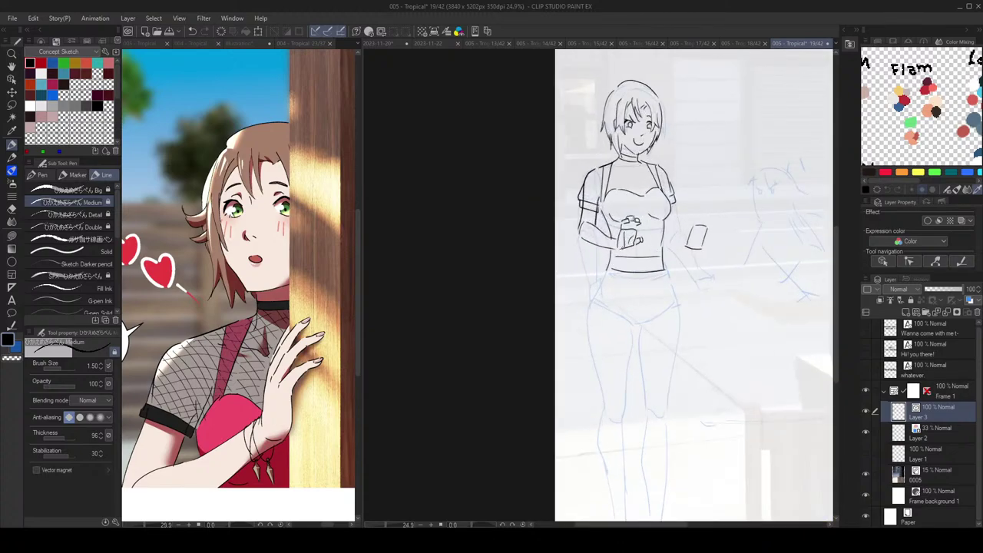
# Step: Draw the bent arm from the short sleeve past the elbow to the second palm, including the thumb
pyautogui.scroll(3, 676, 234)
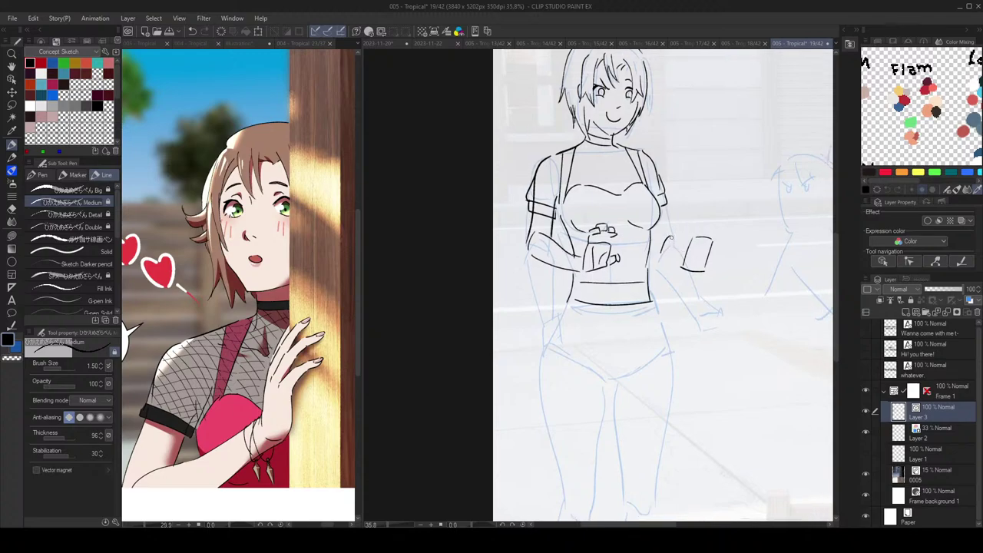
pyautogui.moveTo(661, 252)
pyautogui.mouseDown()
pyautogui.moveTo(673, 234)
pyautogui.moveTo(688, 252)
pyautogui.mouseUp()
pyautogui.hotkey('ctrl', 'z')
pyautogui.moveTo(661, 252); pyautogui.dragTo(684, 266)
pyautogui.hotkey('ctrl', 'z')
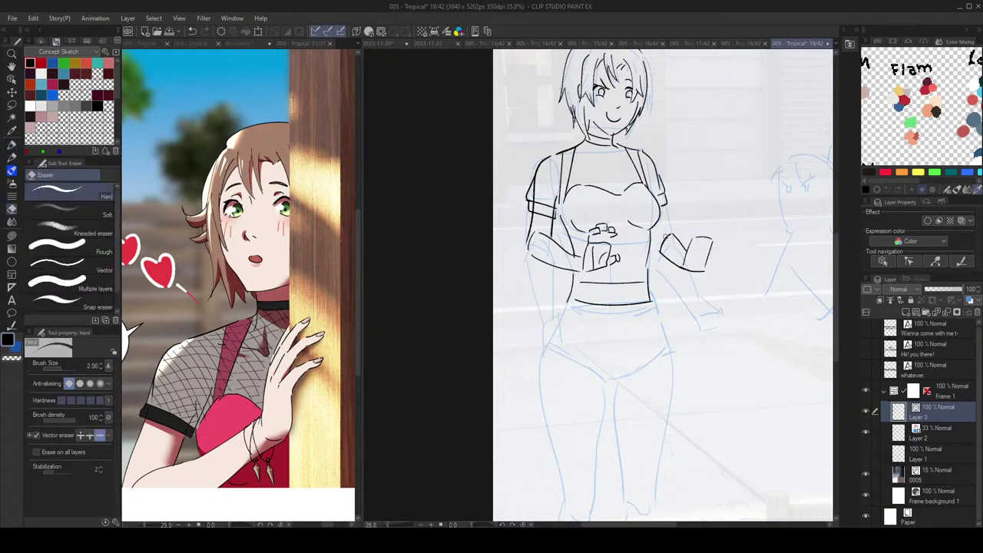
pyautogui.moveTo(665, 258)
pyautogui.mouseDown()
pyautogui.moveTo(649, 242)
pyautogui.moveTo(670, 236)
pyautogui.moveTo(669, 219)
pyautogui.moveTo(670, 232)
pyautogui.mouseUp()
pyautogui.hotkey('ctrl', 'z')
pyautogui.hotkey('ctrl', 'z')
pyautogui.hotkey('ctrl', 'z')
pyautogui.moveTo(690, 226)
pyautogui.mouseDown()
pyautogui.moveTo(677, 225)
pyautogui.moveTo(713, 236)
pyautogui.moveTo(666, 253)
pyautogui.moveTo(659, 247)
pyautogui.mouseUp()
pyautogui.scroll(1, 713, 236)
pyautogui.hotkey('ctrl', 'z')
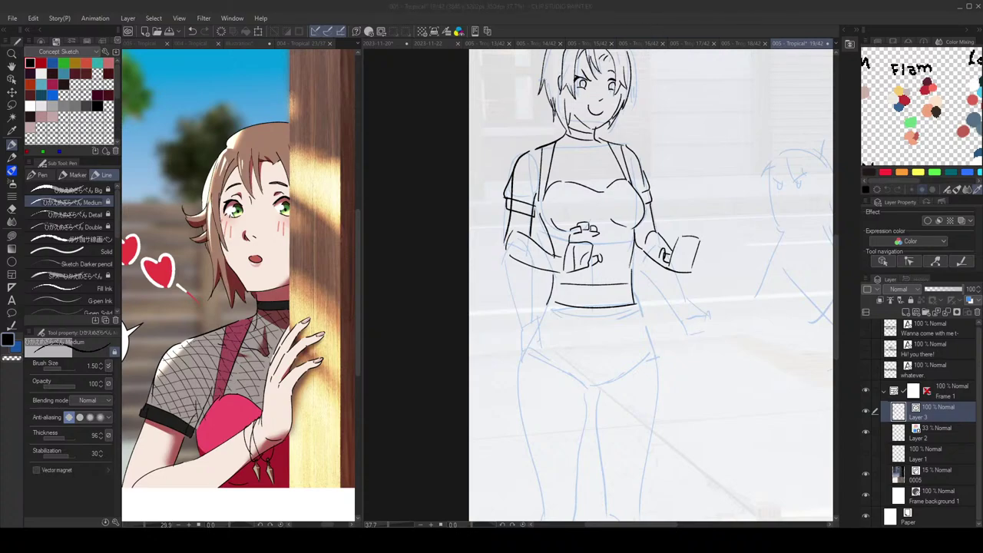
# Step: Draw the small curled fingertips above the palm of the hand raised beside the waist
pyautogui.click(661, 30)
pyautogui.scroll(3, 646, 218)
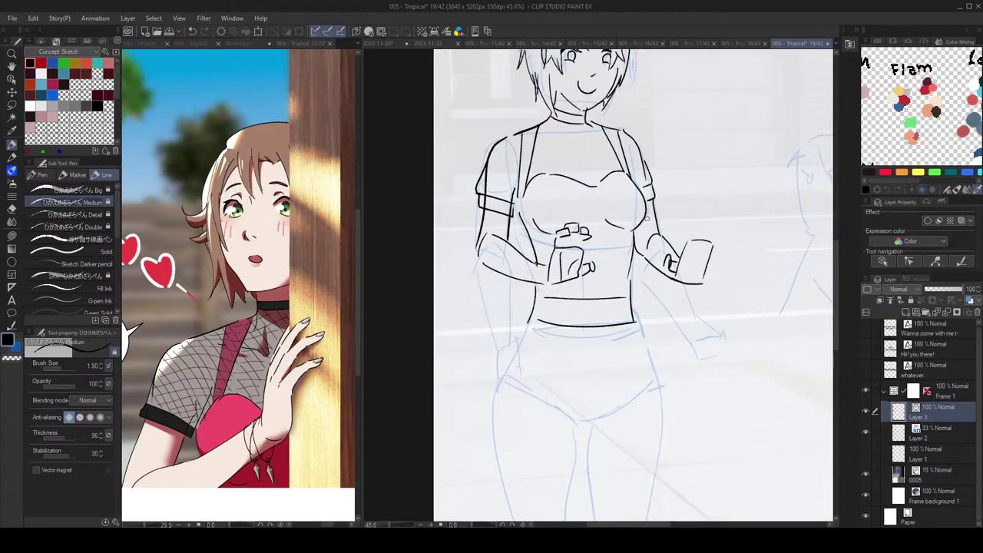
pyautogui.scroll(1, 647, 219)
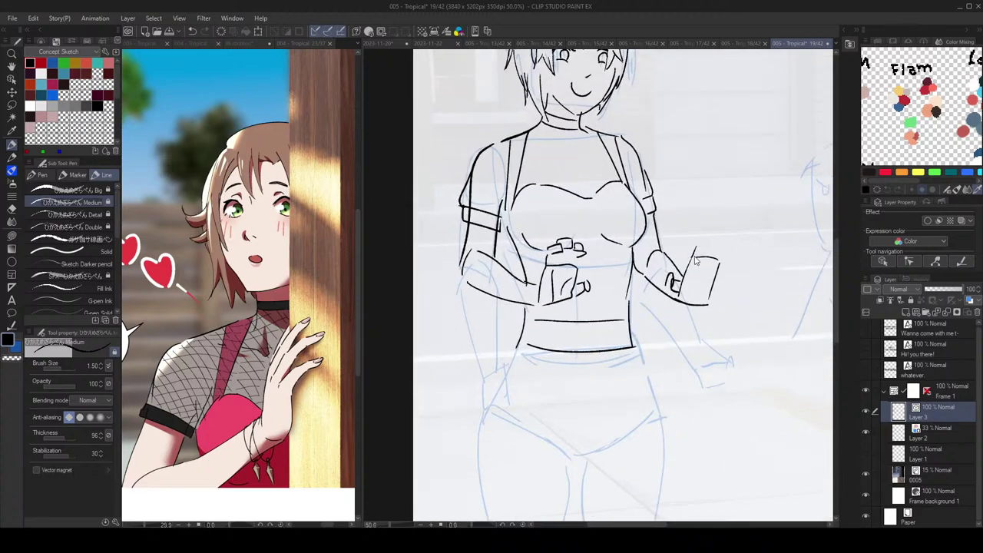
pyautogui.moveTo(702, 243); pyautogui.dragTo(719, 244)
pyautogui.hotkey('ctrl', 'z')
pyautogui.hotkey('ctrl', 'z')
pyautogui.hotkey('ctrl', 'z')
pyautogui.scroll(-1, 742, 257)
pyautogui.scroll(1, 743, 259)
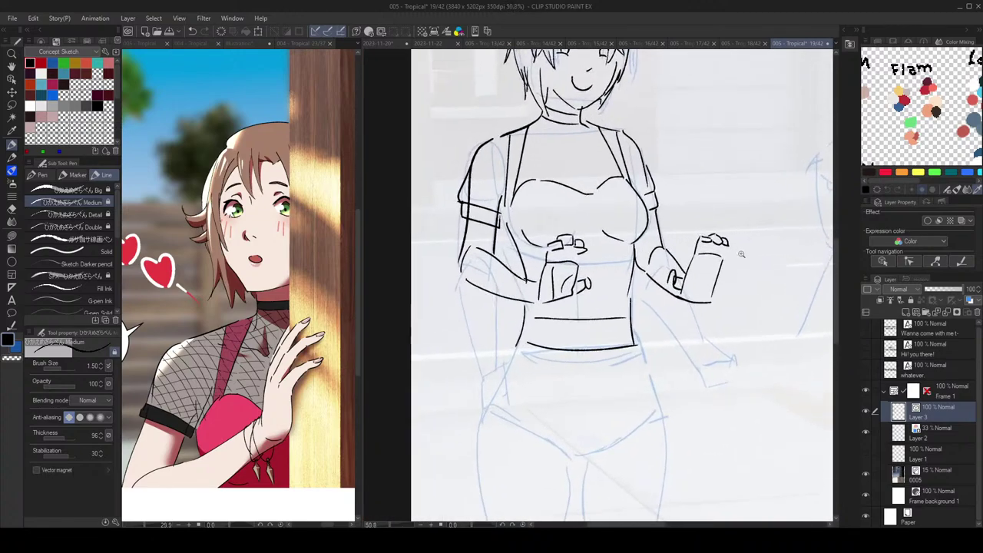
# Step: Lasso-select the raised hand's fingertips and move them slightly closer to the palm
pyautogui.press('e')
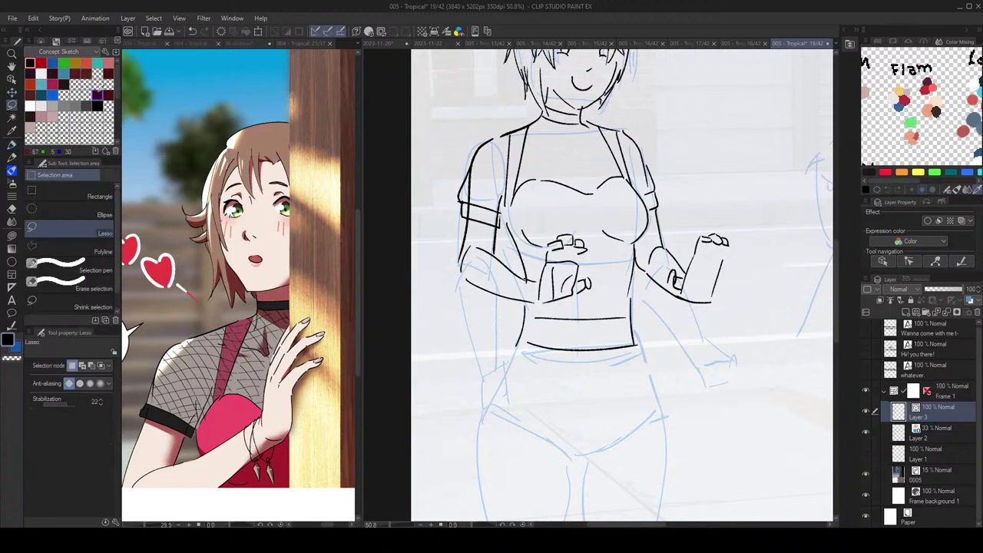
pyautogui.press('m')
pyautogui.scroll(-3, 716, 212)
pyautogui.scroll(1, 716, 212)
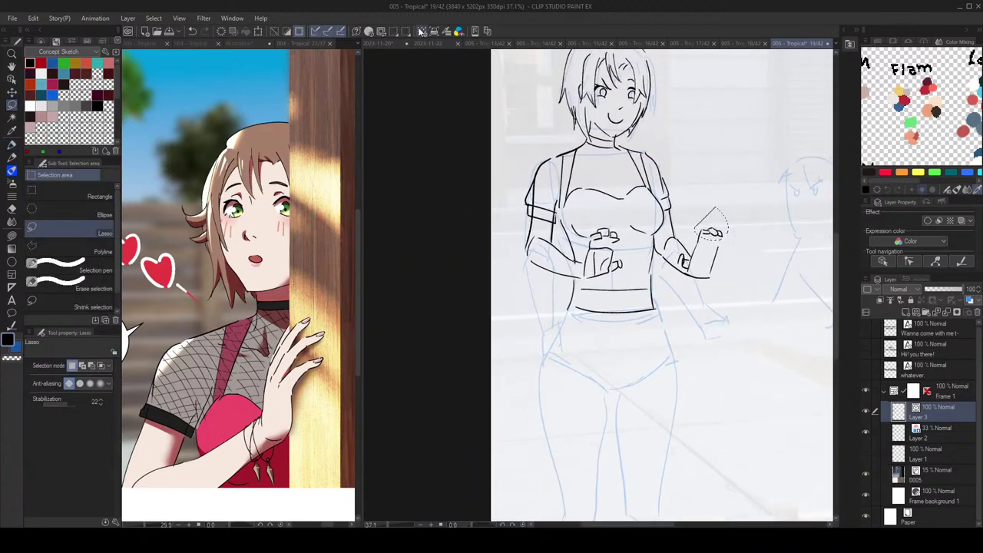
pyautogui.press('o')
pyautogui.moveTo(718, 230); pyautogui.dragTo(716, 233)
pyautogui.press('p')
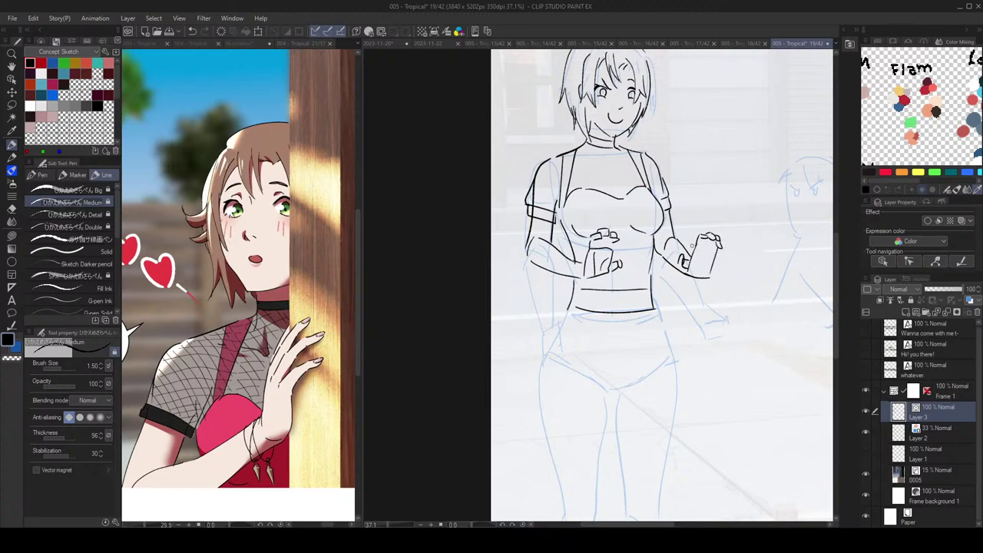
# Step: Draw the palm's upper edge and the finger lines joining it to the fingertips on the raised hand
pyautogui.hotkey('ctrl', 'z')
pyautogui.moveTo(696, 258)
pyautogui.mouseDown()
pyautogui.moveTo(700, 276)
pyautogui.moveTo(714, 254)
pyautogui.mouseUp()
pyautogui.scroll(-1, 739, 253)
pyautogui.scroll(1, 733, 250)
pyautogui.press('h')
pyautogui.press('h')
pyautogui.scroll(1, 707, 243)
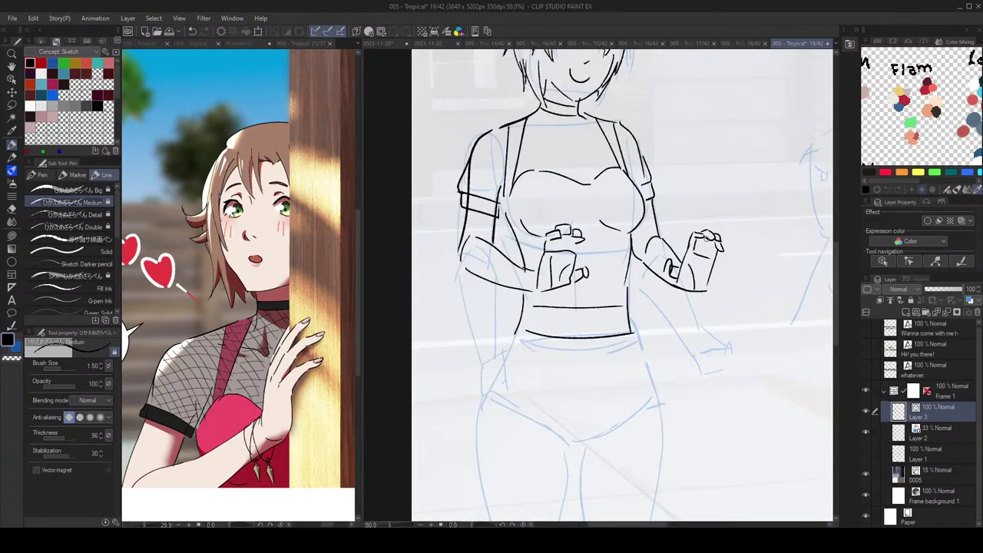
pyautogui.scroll(-2, 730, 207)
pyautogui.scroll(-2, 726, 200)
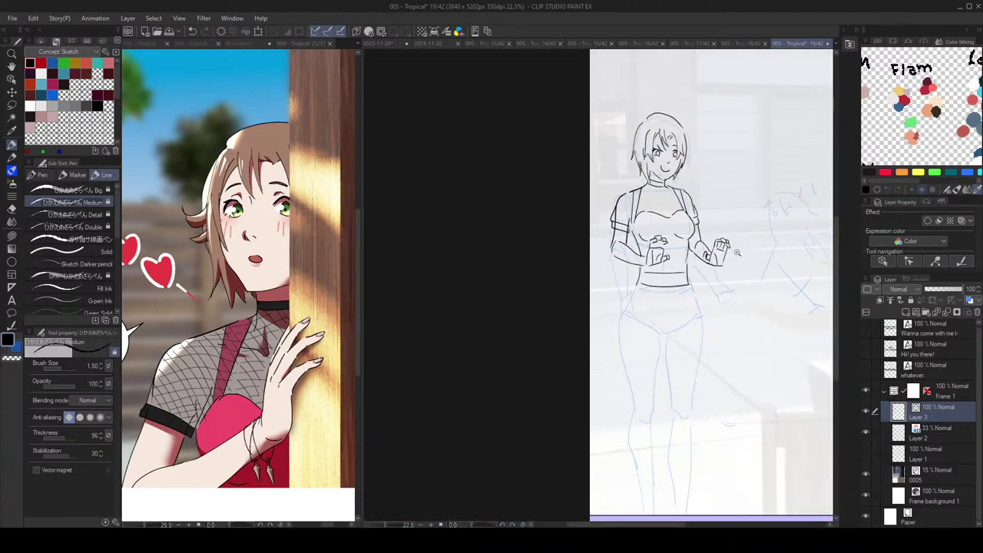
pyautogui.scroll(4, 734, 250)
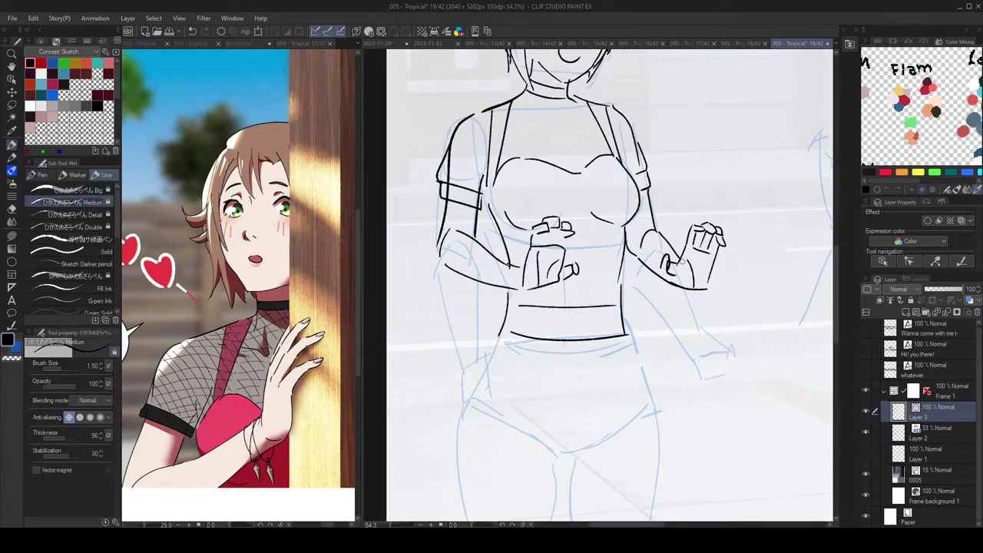
# Step: Add the thumb crease inside the raised hand's palm and reshape the palm's outer edge with a firmer line
pyautogui.scroll(-2, 730, 265)
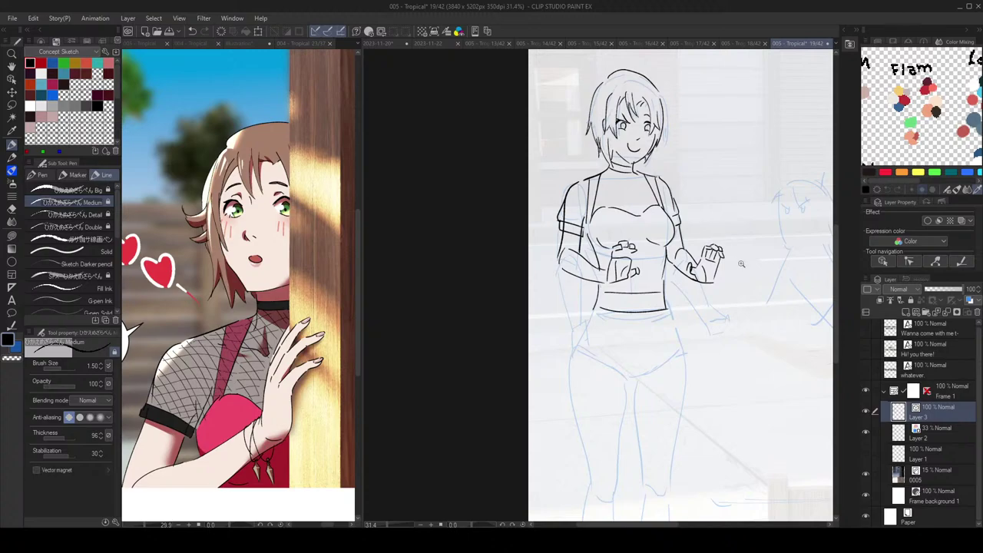
pyautogui.scroll(-1, 771, 255)
pyautogui.scroll(3, 730, 261)
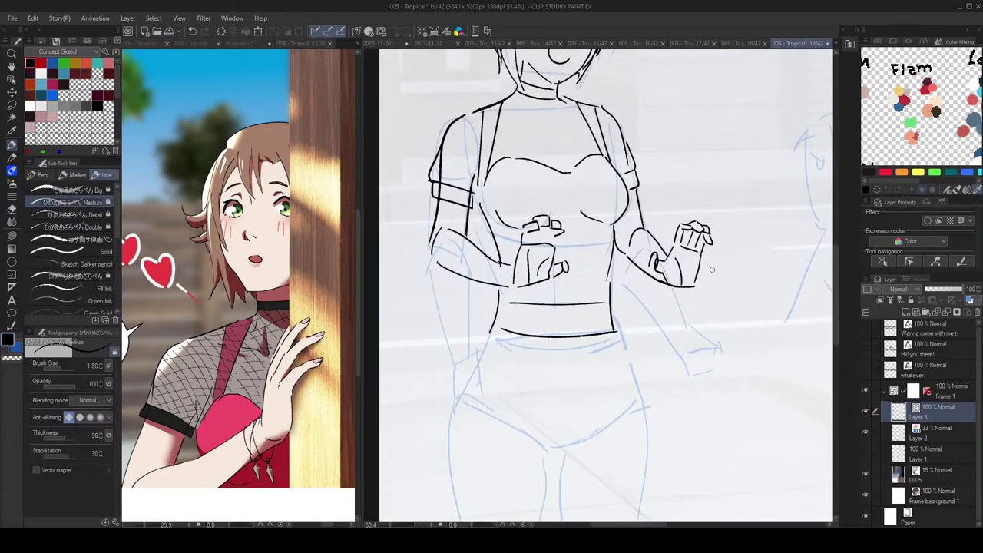
pyautogui.scroll(-1, 711, 269)
pyautogui.scroll(-1, 726, 246)
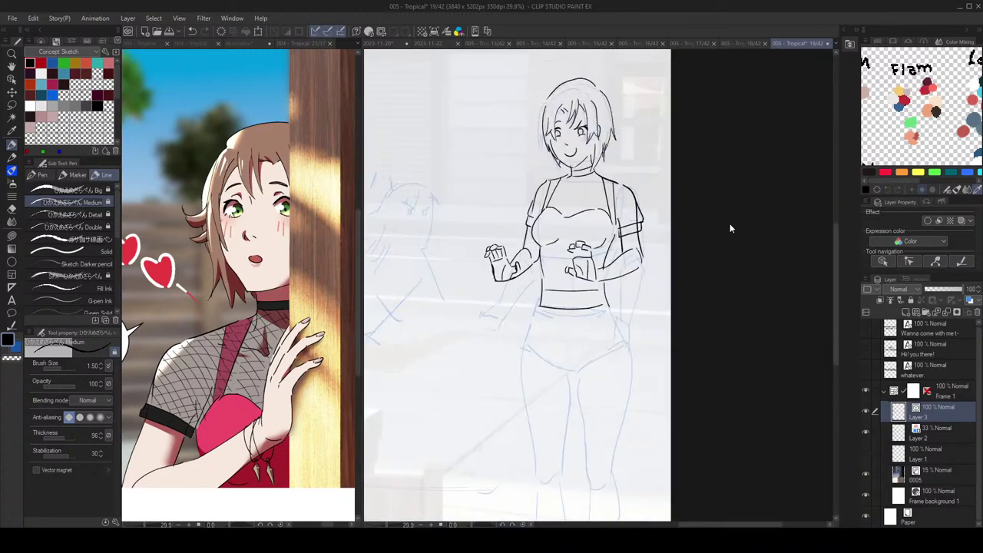
pyautogui.scroll(1, 722, 265)
pyautogui.scroll(-1, 726, 269)
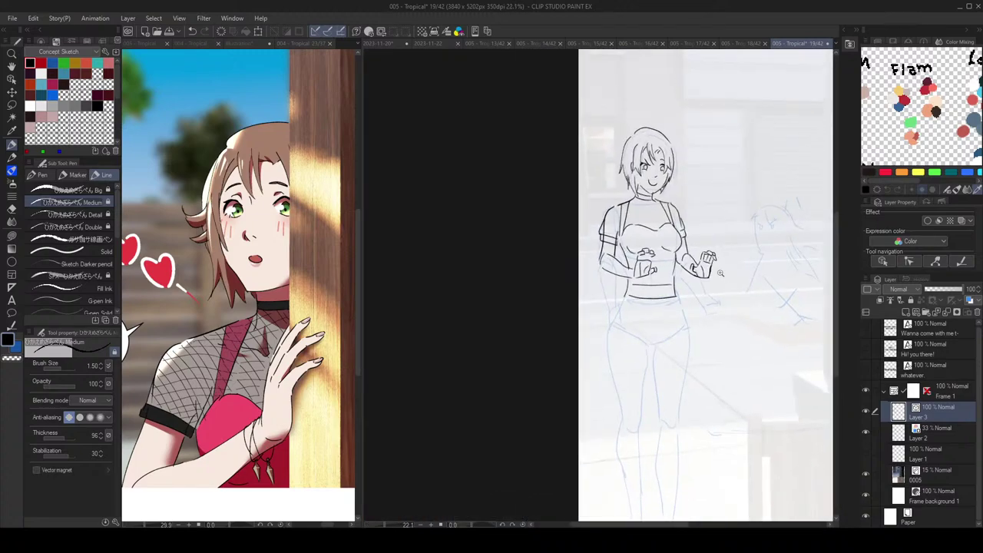
pyautogui.scroll(1, 726, 273)
pyautogui.press('e')
pyautogui.press('p')
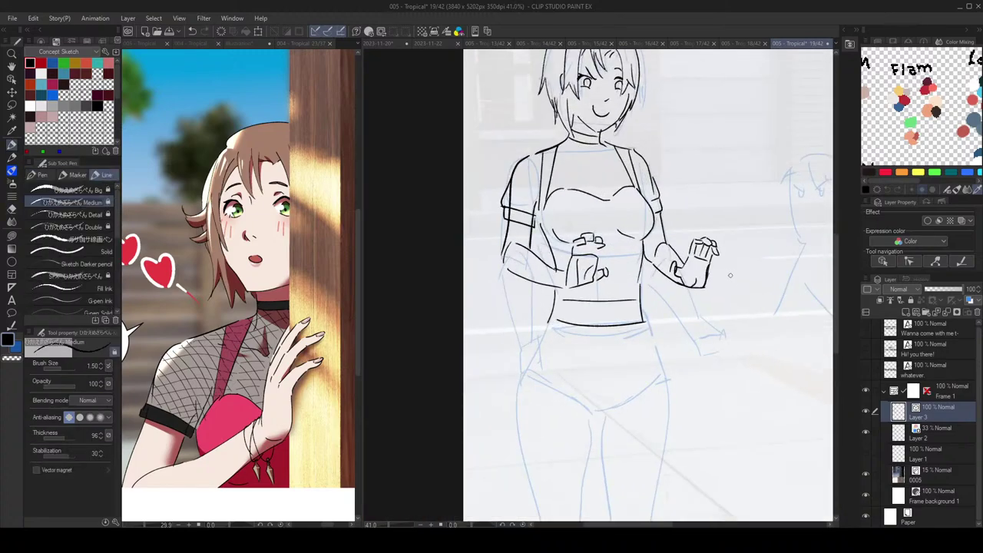
pyautogui.scroll(-2, 733, 281)
pyautogui.scroll(1, 726, 283)
pyautogui.hotkey('ctrl', 'z')
pyautogui.moveTo(697, 270); pyautogui.dragTo(699, 276)
# Step: Draw the finger lines connecting the palm to the fingertips on the hand in front of the torso
pyautogui.scroll(-2, 723, 278)
pyautogui.scroll(1, 723, 278)
pyautogui.press('h')
pyautogui.press('h')
pyautogui.scroll(2, 724, 279)
pyautogui.scroll(-3, 731, 279)
pyautogui.scroll(5, 688, 271)
pyautogui.moveTo(509, 257)
pyautogui.mouseDown()
pyautogui.moveTo(508, 273)
pyautogui.moveTo(523, 274)
pyautogui.mouseUp()
pyautogui.hotkey('ctrl', 'z')
pyautogui.hotkey('ctrl', 'z')
pyautogui.moveTo(526, 246); pyautogui.dragTo(524, 262)
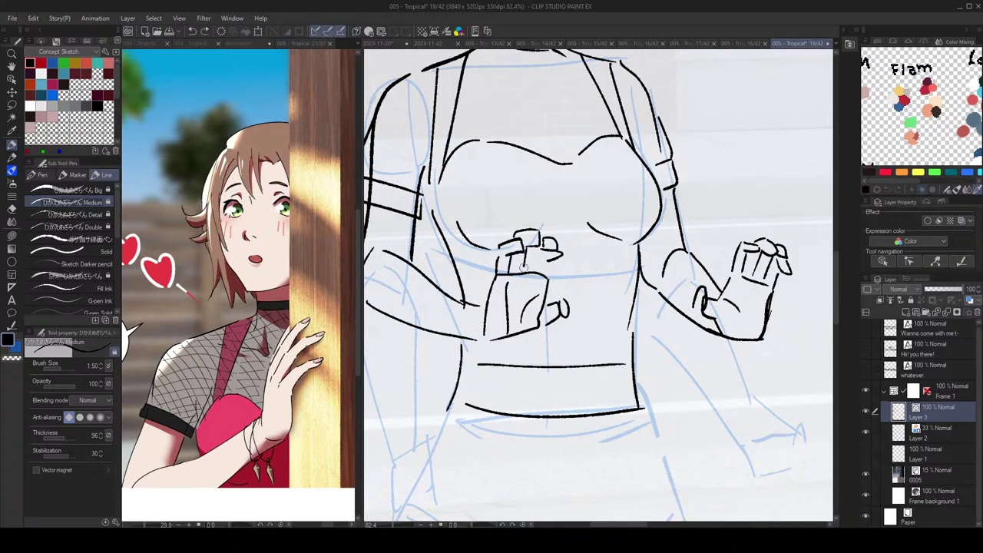
pyautogui.scroll(-3, 553, 276)
pyautogui.scroll(1, 590, 281)
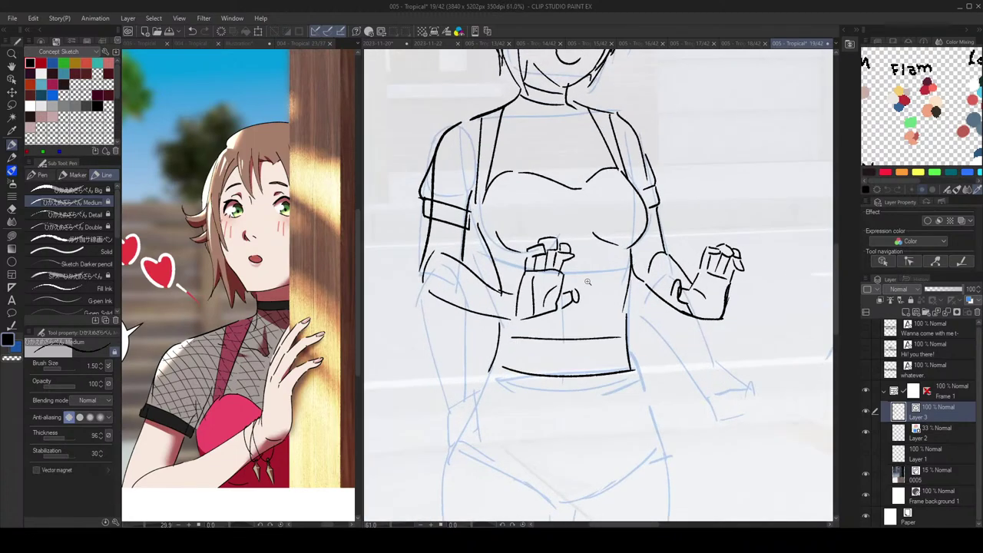
# Step: Erase the boxy middle fingertip on the hand in front of the torso and redraw it with a rounded outline
pyautogui.scroll(-2, 591, 280)
pyautogui.scroll(4, 579, 235)
pyautogui.press('e')
pyautogui.press('p')
pyautogui.moveTo(513, 266)
pyautogui.mouseDown()
pyautogui.moveTo(518, 254)
pyautogui.moveTo(542, 257)
pyautogui.moveTo(535, 266)
pyautogui.mouseUp()
pyautogui.hotkey('ctrl', 'z')
pyautogui.hotkey('ctrl', 'z')
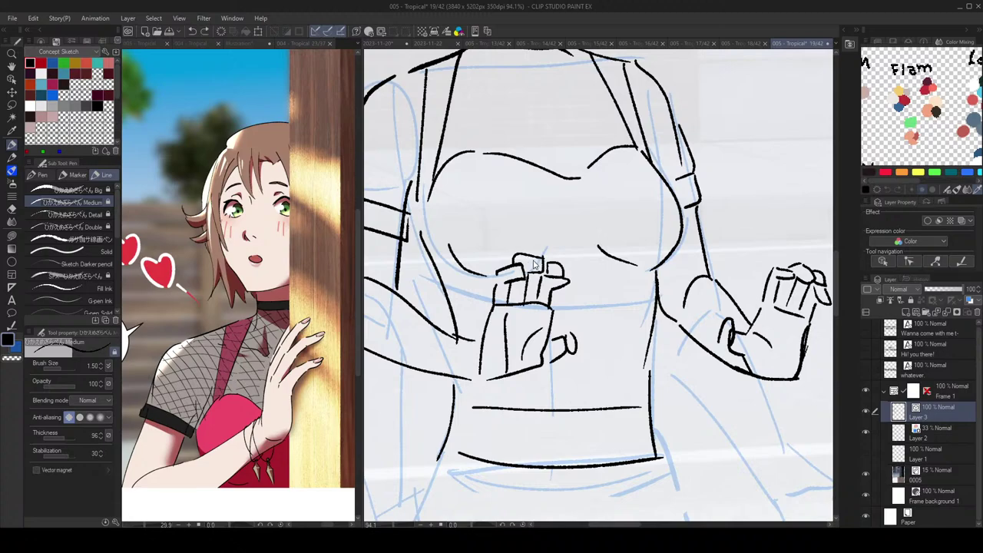
pyautogui.scroll(-2, 537, 263)
pyautogui.scroll(4, 568, 265)
pyautogui.press('e')
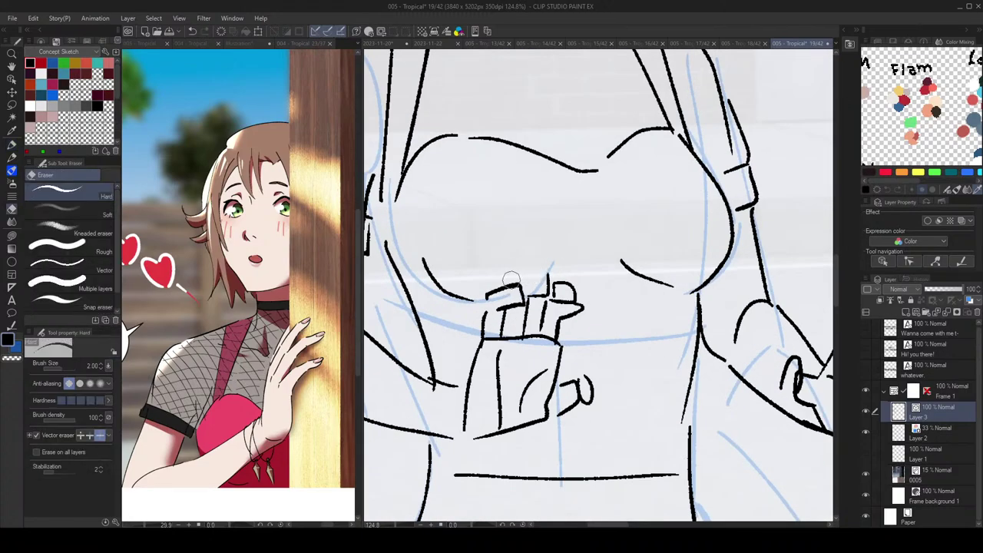
pyautogui.press('p')
pyautogui.moveTo(510, 281); pyautogui.dragTo(550, 285)
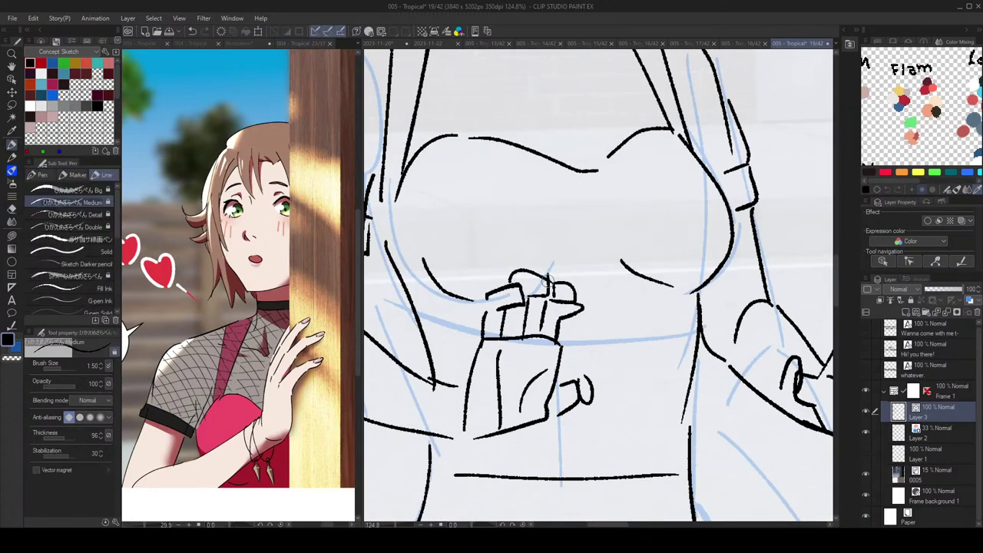
pyautogui.scroll(-3, 550, 281)
pyautogui.scroll(2, 581, 279)
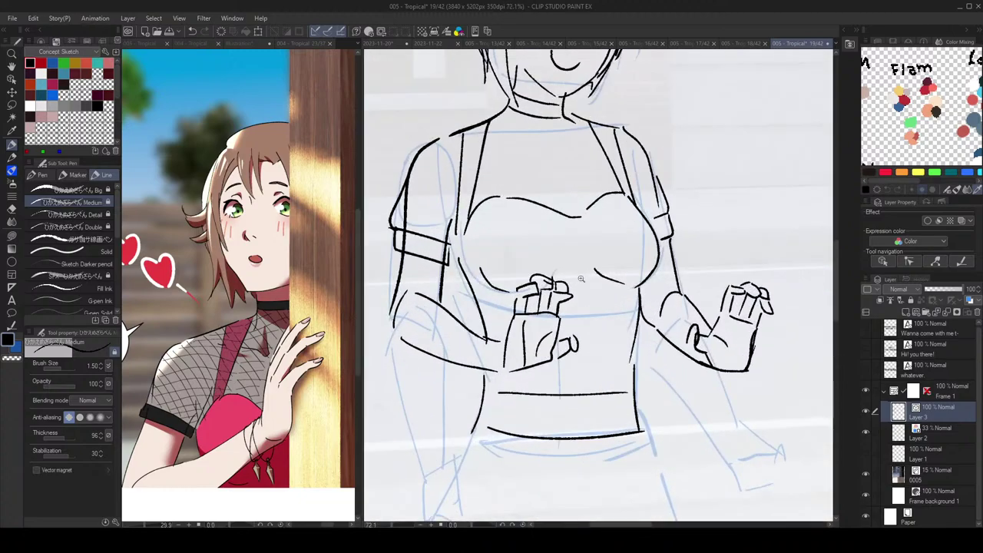
# Step: Undo the last fingertip stroke on the hand in front of the torso and rework the short joint lines of its fingers
pyautogui.hotkey('ctrl', 'z')
pyautogui.moveTo(540, 282)
pyautogui.mouseDown()
pyautogui.moveTo(554, 286)
pyautogui.moveTo(530, 289)
pyautogui.moveTo(542, 292)
pyautogui.mouseUp()
pyautogui.press('e')
pyautogui.press('p')
pyautogui.hotkey('ctrl', 'z')
pyautogui.scroll(-2, 530, 288)
pyautogui.scroll(3, 534, 296)
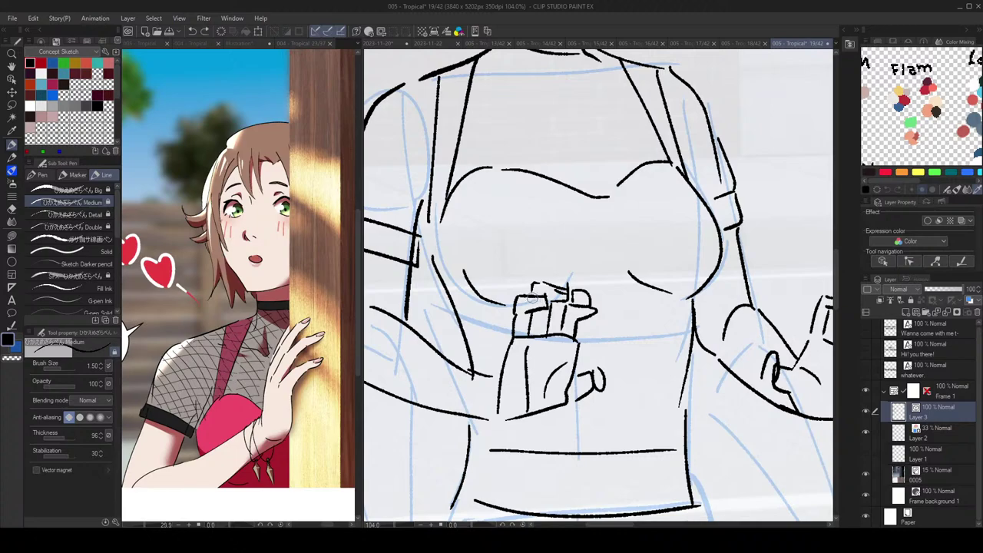
# Step: Try a new line across the middle fingers of the hand in front of the torso and clean up the strokes around them
pyautogui.scroll(-3, 534, 298)
pyautogui.scroll(2, 537, 299)
pyautogui.moveTo(555, 303)
pyautogui.mouseDown()
pyautogui.moveTo(539, 300)
pyautogui.moveTo(536, 311)
pyautogui.mouseUp()
pyautogui.hotkey('ctrl', 'z')
pyautogui.press('e')
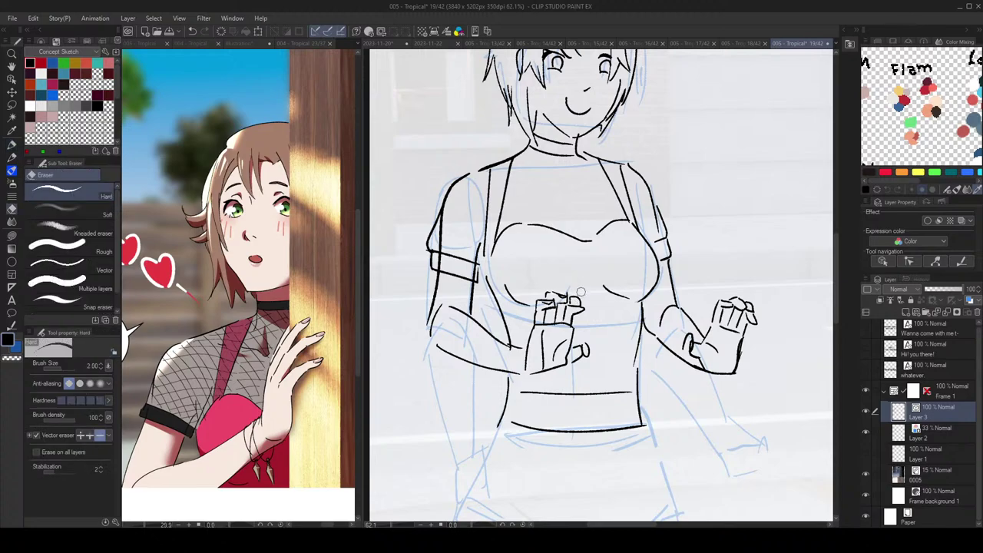
pyautogui.press('p')
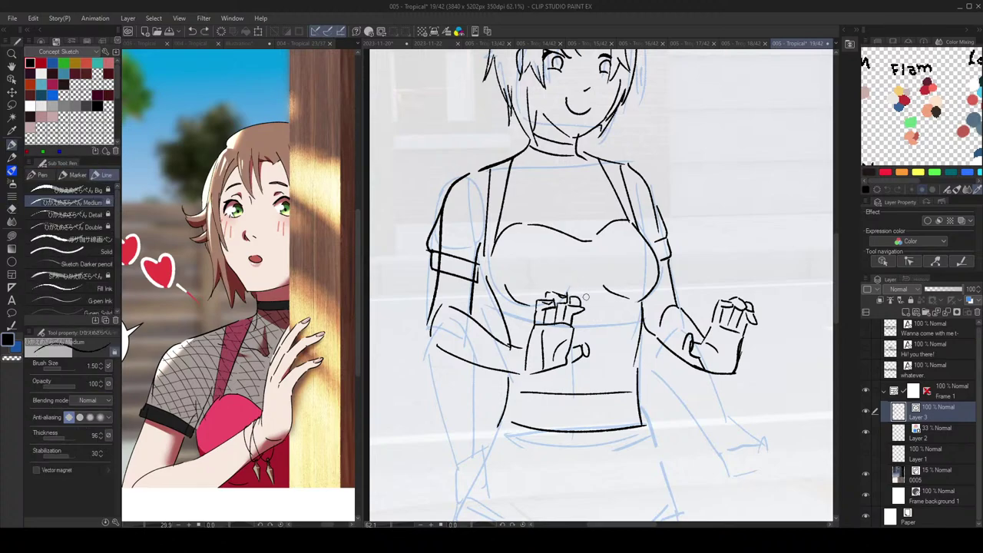
pyautogui.press('e')
pyautogui.press('p')
pyautogui.scroll(-3, 576, 306)
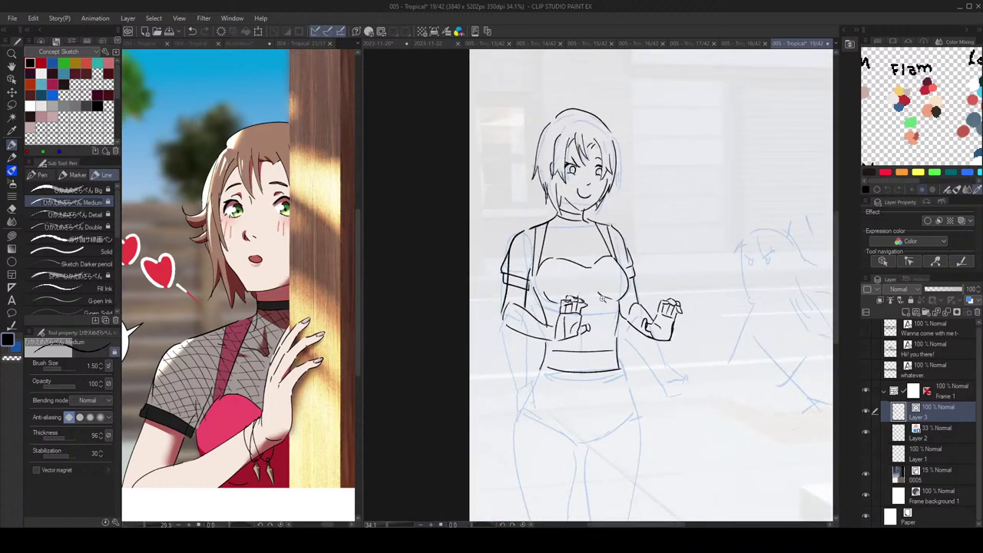
pyautogui.scroll(-2, 603, 300)
pyautogui.scroll(2, 610, 277)
pyautogui.scroll(2, 613, 296)
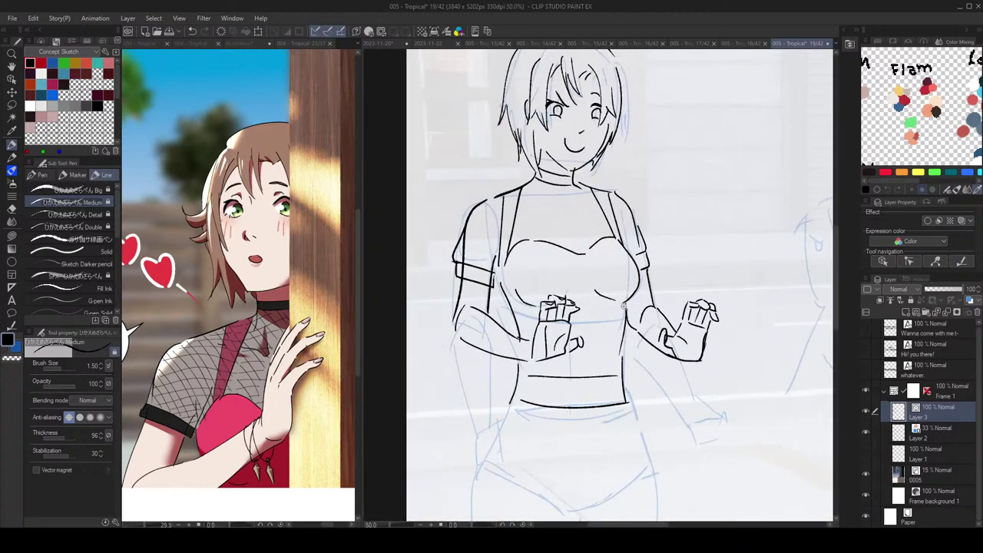
# Step: Erase the stray lines around the index fingertip of the hand in front of the torso and redraw the tip's outline
pyautogui.press('e')
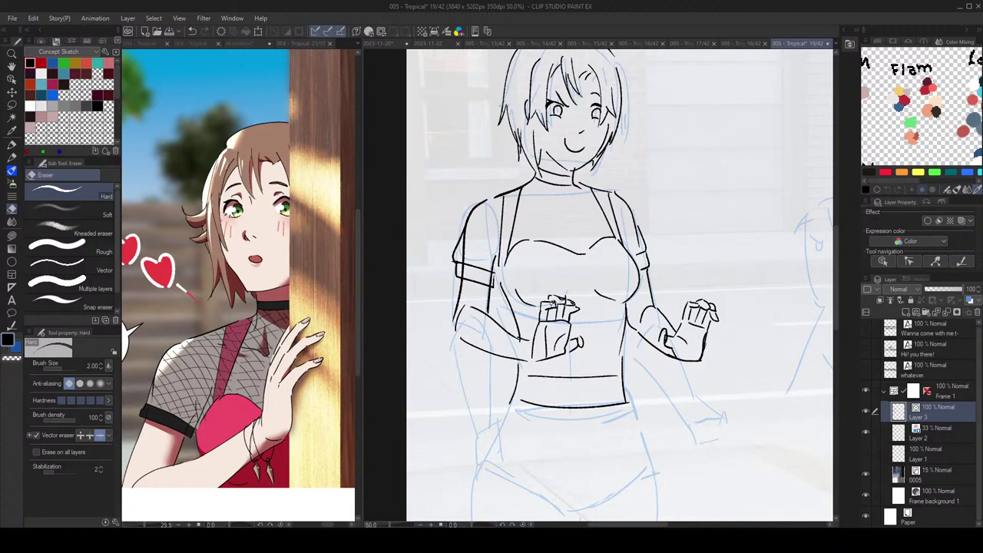
pyautogui.scroll(2, 566, 302)
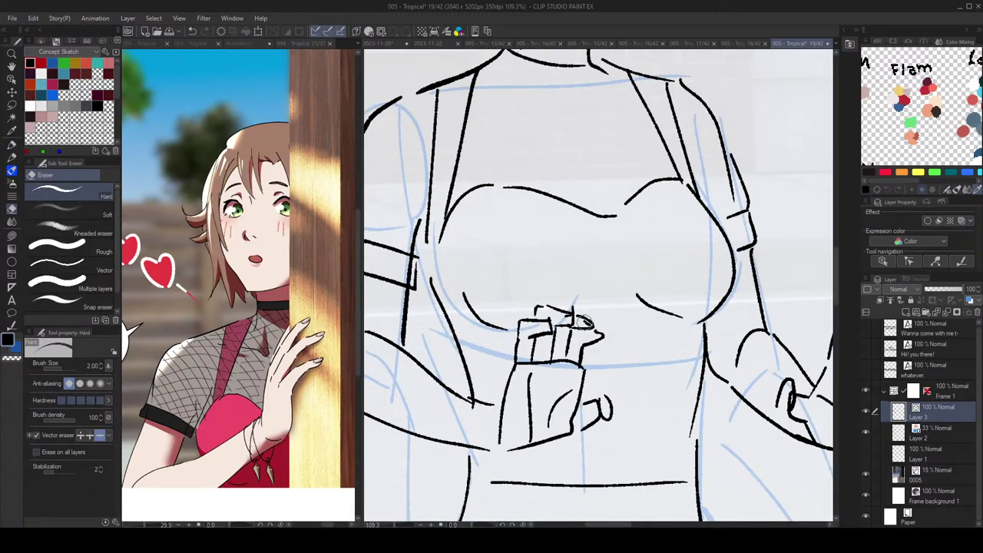
pyautogui.moveTo(581, 310)
pyautogui.mouseDown()
pyautogui.moveTo(619, 345)
pyautogui.moveTo(603, 338)
pyautogui.mouseUp()
pyautogui.press('e')
pyautogui.press('p')
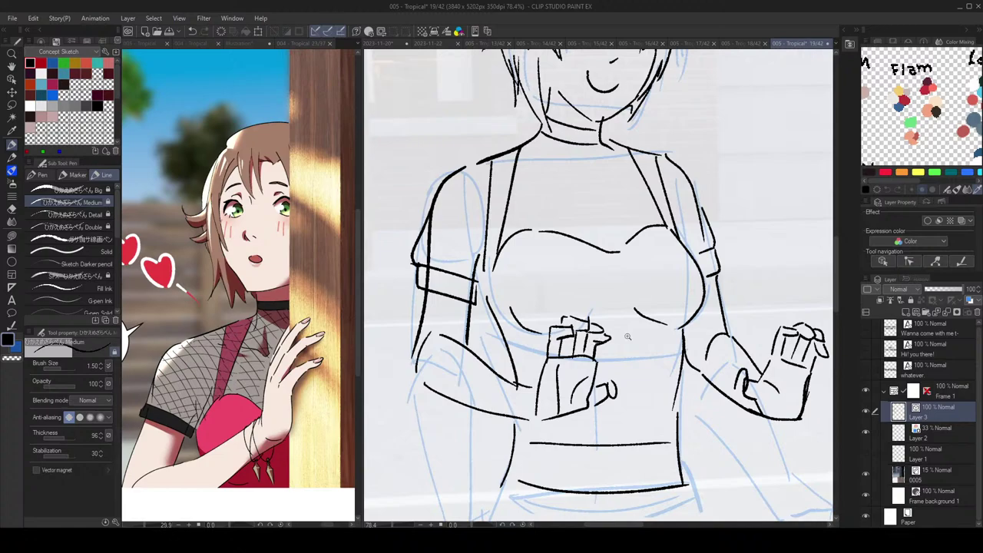
pyautogui.scroll(-3, 637, 331)
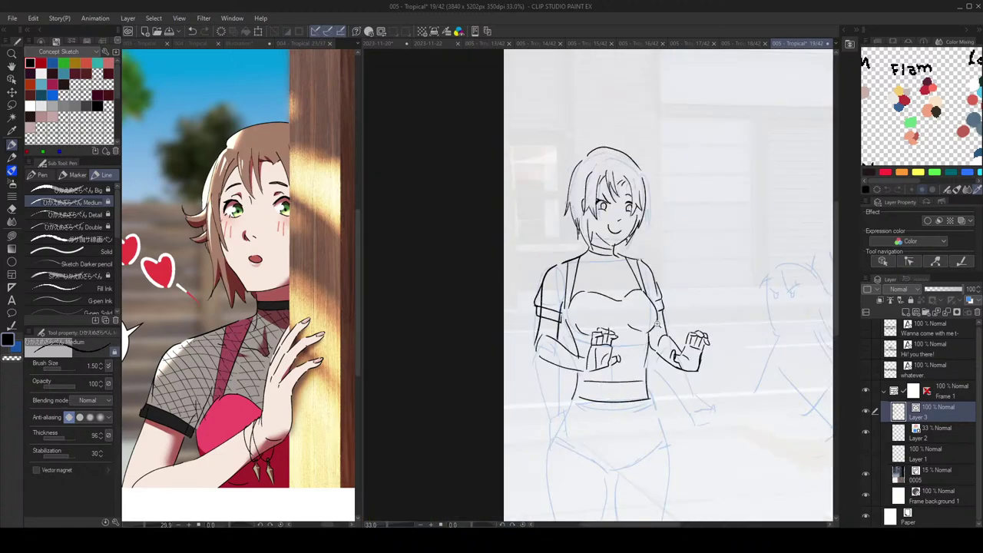
# Step: Redraw the thumb-side edge of the palm on the hand in front of the torso so that it curves into the thumb
pyautogui.scroll(4, 647, 332)
pyautogui.press('e')
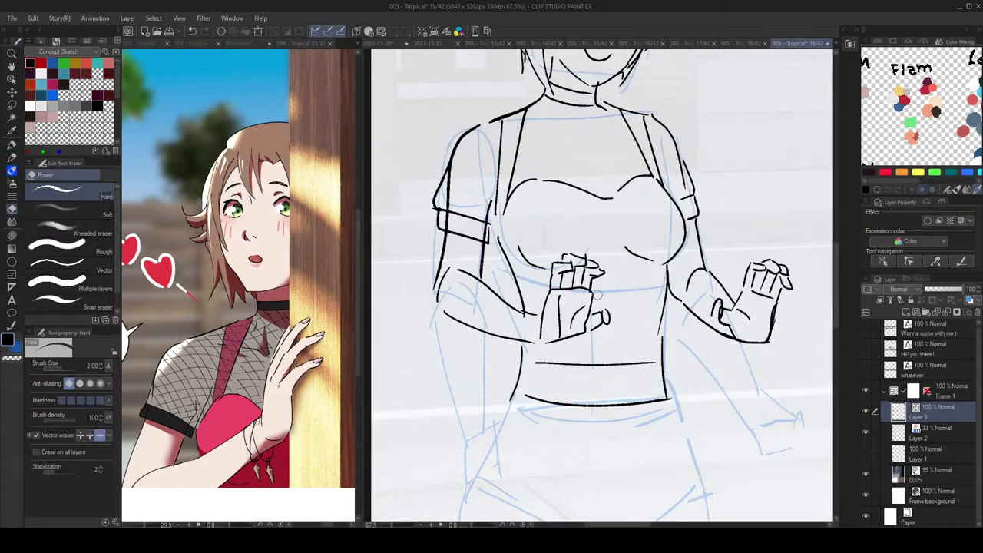
pyautogui.press('p')
pyautogui.press('e')
pyautogui.press('p')
pyautogui.hotkey('ctrl', 'z')
pyautogui.moveTo(591, 292); pyautogui.dragTo(593, 314)
pyautogui.hotkey('ctrl', 'z')
pyautogui.moveTo(649, 288)
pyautogui.mouseDown()
pyautogui.moveTo(644, 259)
pyautogui.moveTo(684, 269)
pyautogui.mouseUp()
# Step: Erase the straight base of the palm on the hand in front of the torso and redraw it as a short curve
pyautogui.press('e')
pyautogui.click(573, 339)
pyautogui.press('p')
pyautogui.moveTo(549, 344); pyautogui.dragTo(569, 341)
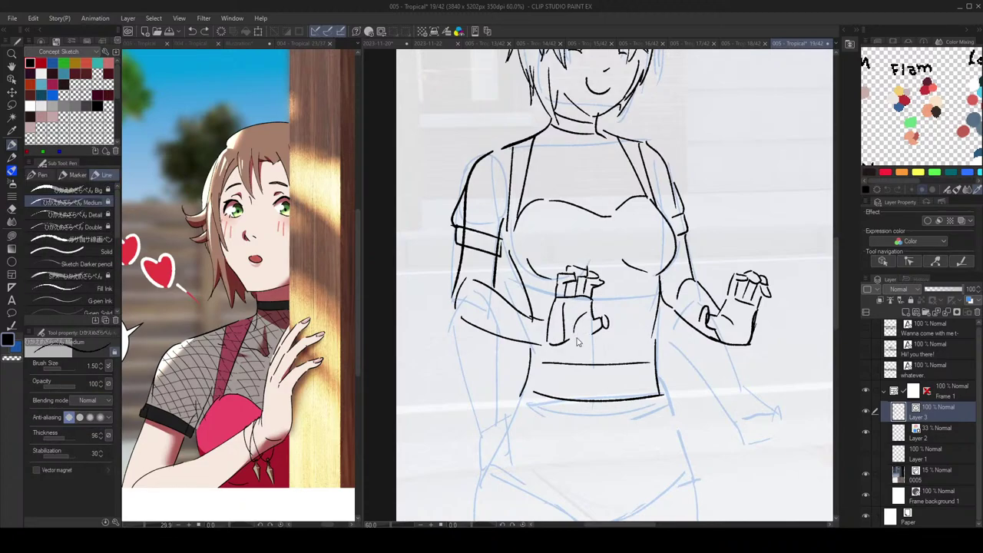
pyautogui.scroll(-2, 631, 311)
pyautogui.scroll(2, 694, 285)
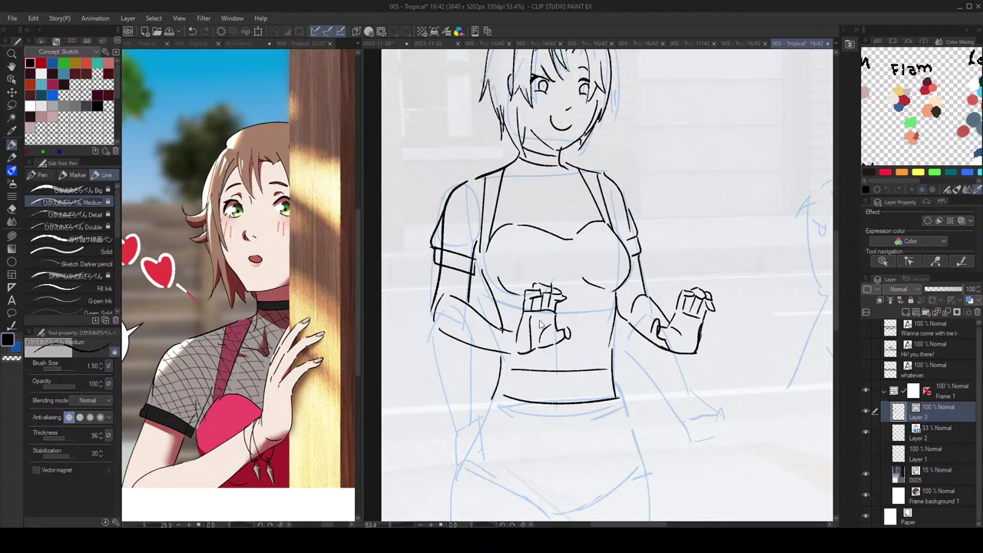
# Step: Erase the thick outer palm edge of the raised hand and redraw it as one clean line down to the wrist
pyautogui.scroll(-3, 524, 323)
pyautogui.scroll(2, 583, 307)
pyautogui.scroll(2, 649, 315)
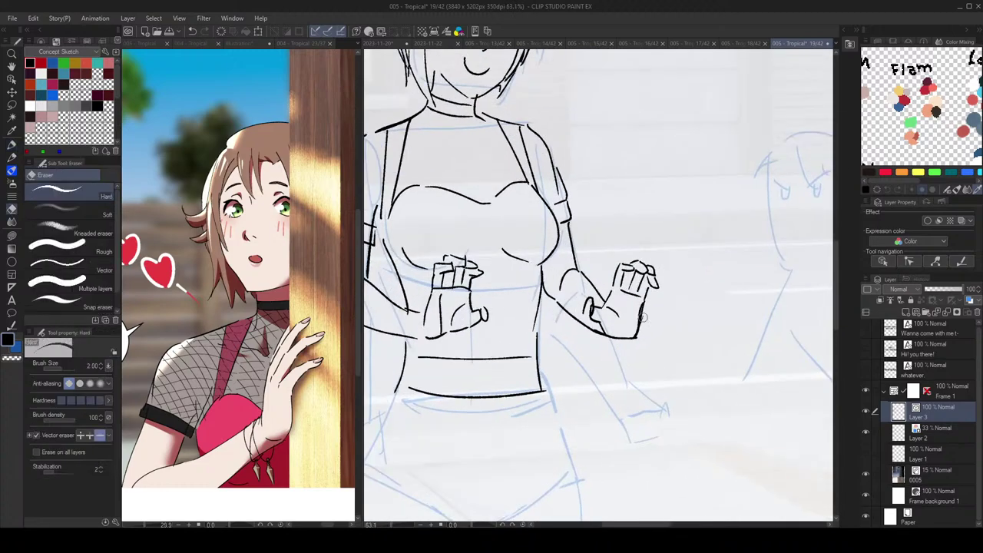
pyautogui.scroll(-3, 668, 328)
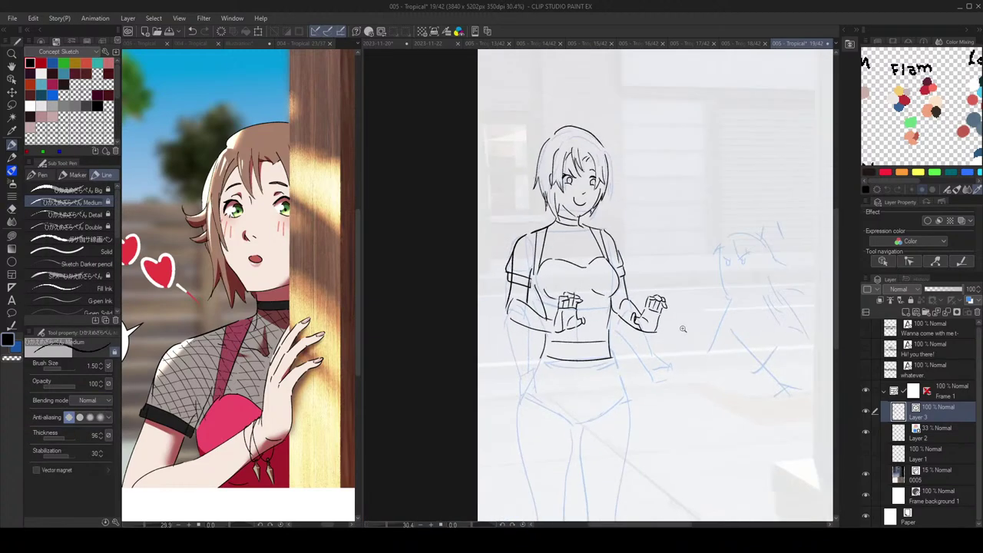
pyautogui.scroll(2, 675, 330)
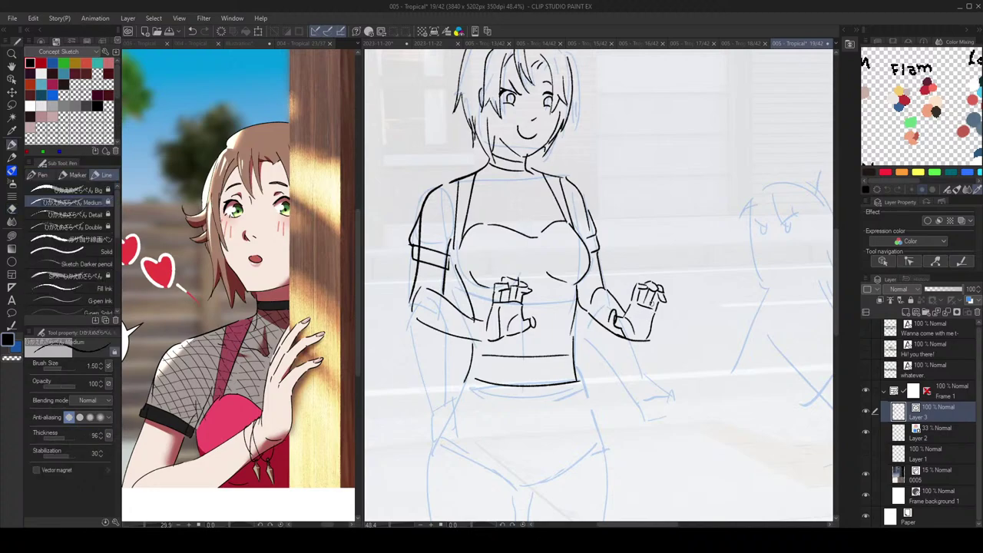
pyautogui.scroll(-4, 665, 295)
pyautogui.scroll(4, 676, 317)
pyautogui.press('e')
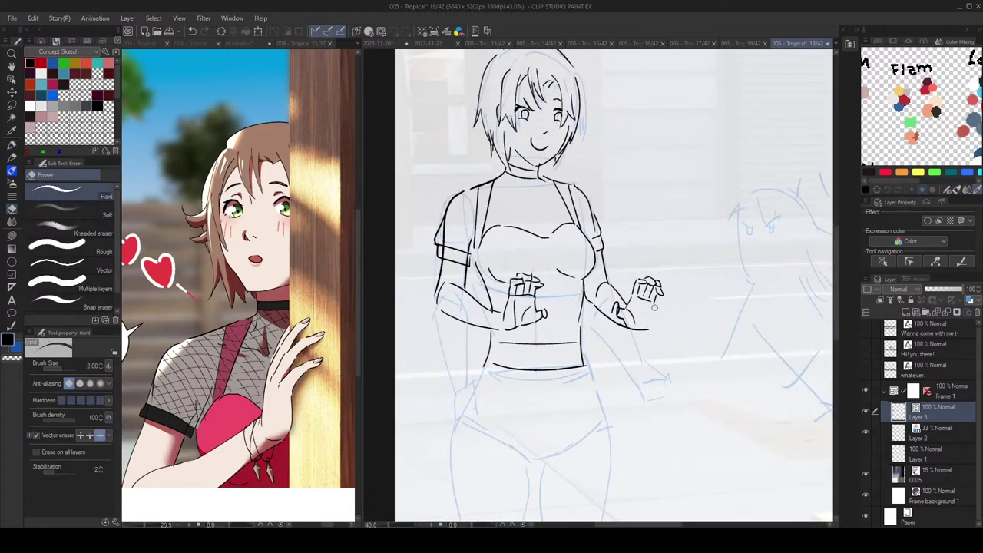
pyautogui.press('p')
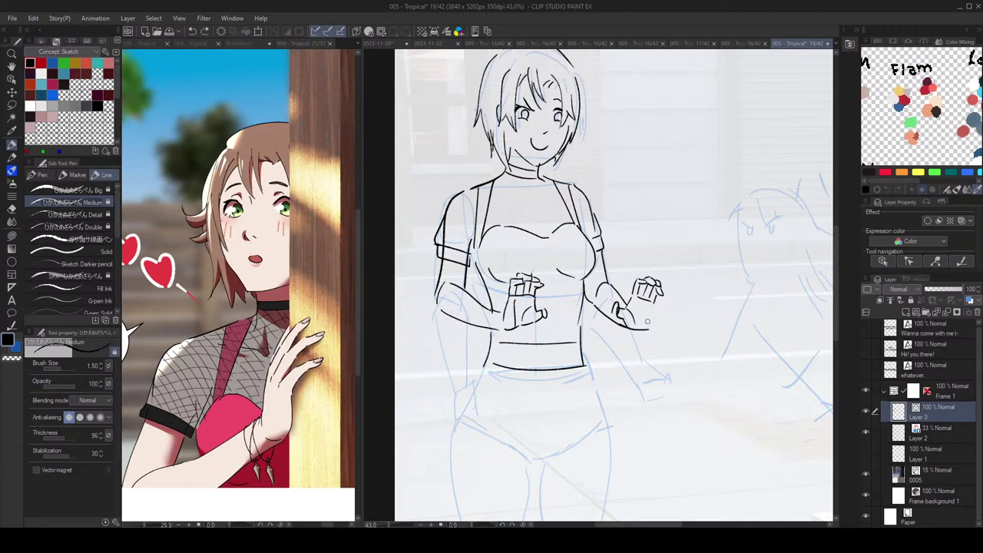
pyautogui.scroll(4, 647, 327)
# Step: Change the vector eraser mode, trim the line overshooting the raised hand's wrist corner, and try a new stroke there
pyautogui.press('e')
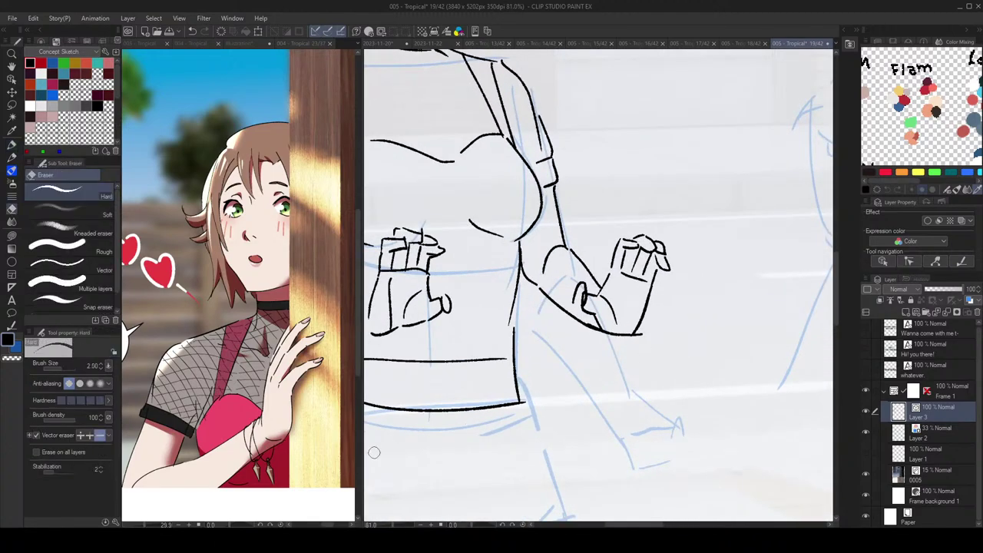
pyautogui.click(93, 436)
pyautogui.press('p')
pyautogui.scroll(-2, 643, 284)
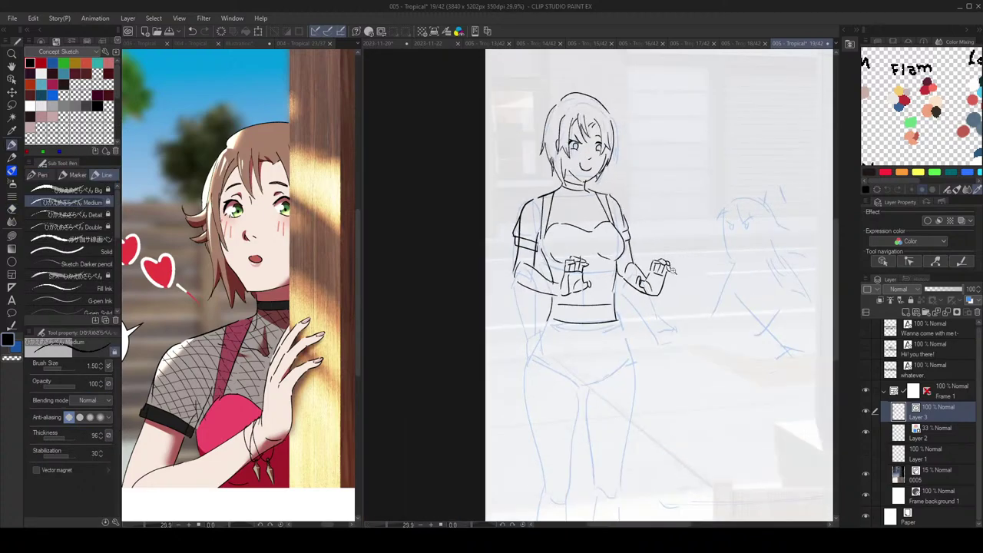
pyautogui.scroll(2, 644, 284)
pyautogui.moveTo(605, 290)
pyautogui.mouseDown()
pyautogui.moveTo(614, 300)
pyautogui.moveTo(613, 278)
pyautogui.mouseUp()
pyautogui.hotkey('ctrl', 'z')
pyautogui.hotkey('ctrl', 'z')
pyautogui.scroll(-2, 614, 273)
pyautogui.scroll(3, 615, 273)
# Step: Erase the overlapping lines around the raised hand's thumb, redraw them thinner, round the heel of the palm, and check the canvas mirrored
pyautogui.press('e')
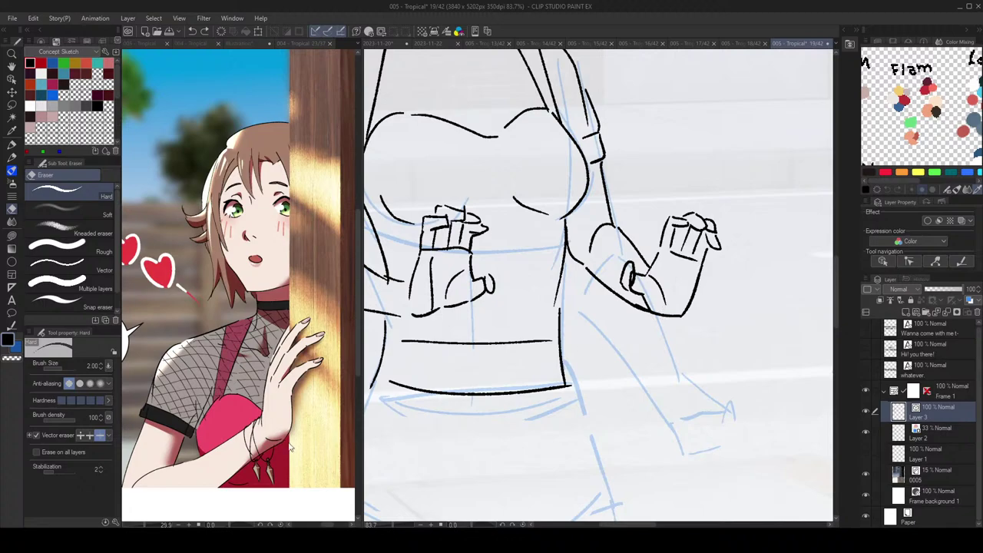
pyautogui.click(94, 435)
pyautogui.click(102, 435)
pyautogui.press('p')
pyautogui.scroll(-4, 691, 215)
pyautogui.press('h')
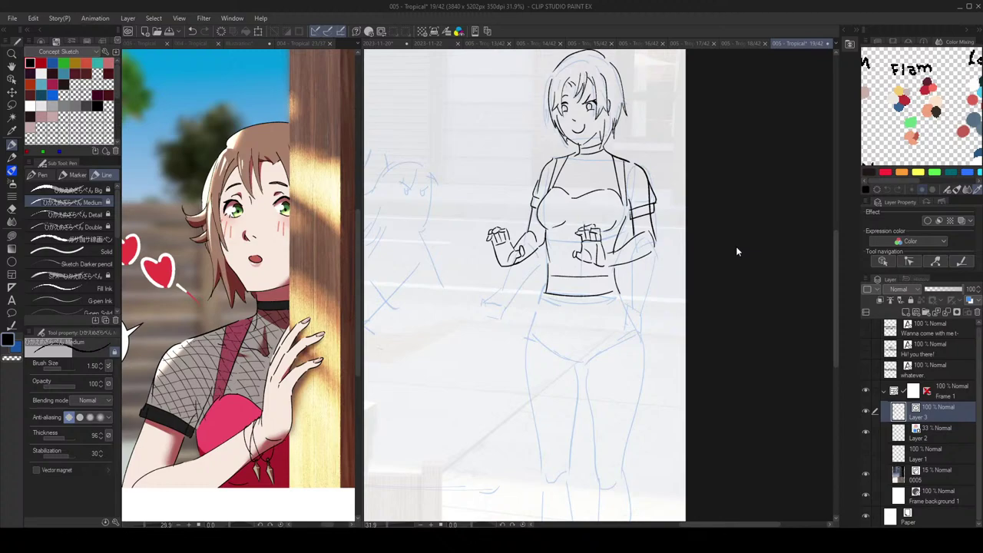
pyautogui.scroll(4, 735, 245)
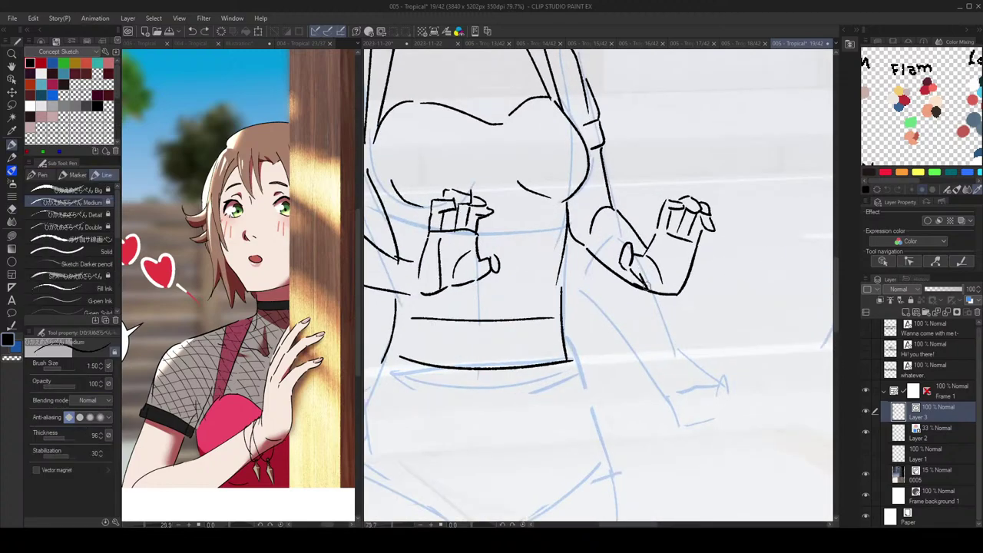
pyautogui.scroll(-3, 666, 240)
pyautogui.scroll(2, 681, 265)
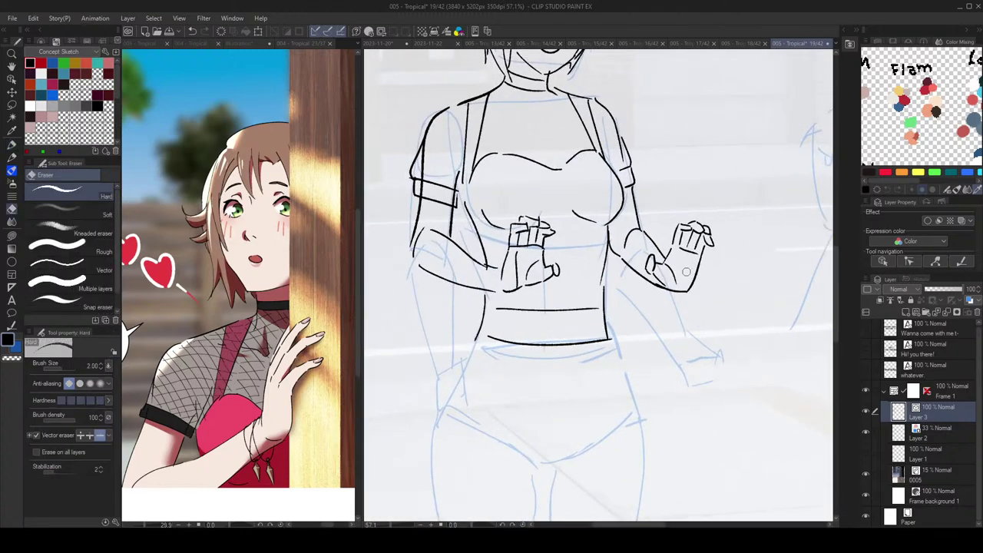
pyautogui.scroll(-3, 744, 264)
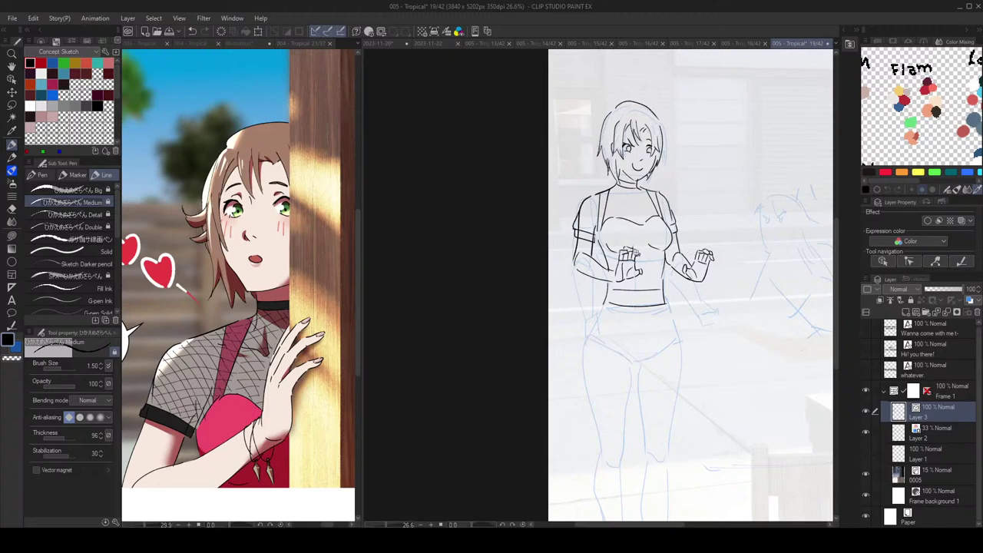
# Step: Trim the overlapping ends of the palm's upper edge on the hand in front of the torso, switching between vector eraser modes
pyautogui.scroll(5, 630, 261)
pyautogui.press('e')
pyautogui.click(81, 436)
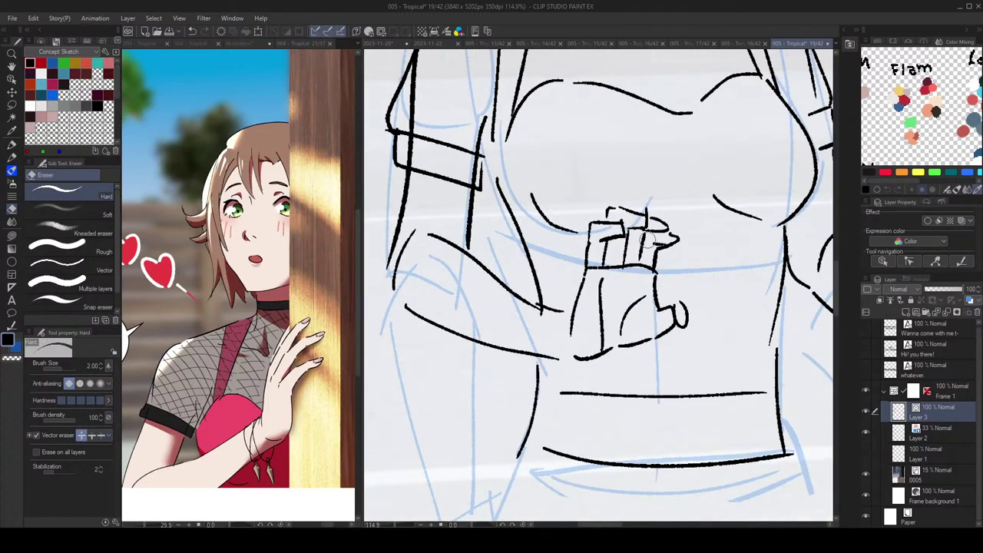
pyautogui.click(100, 435)
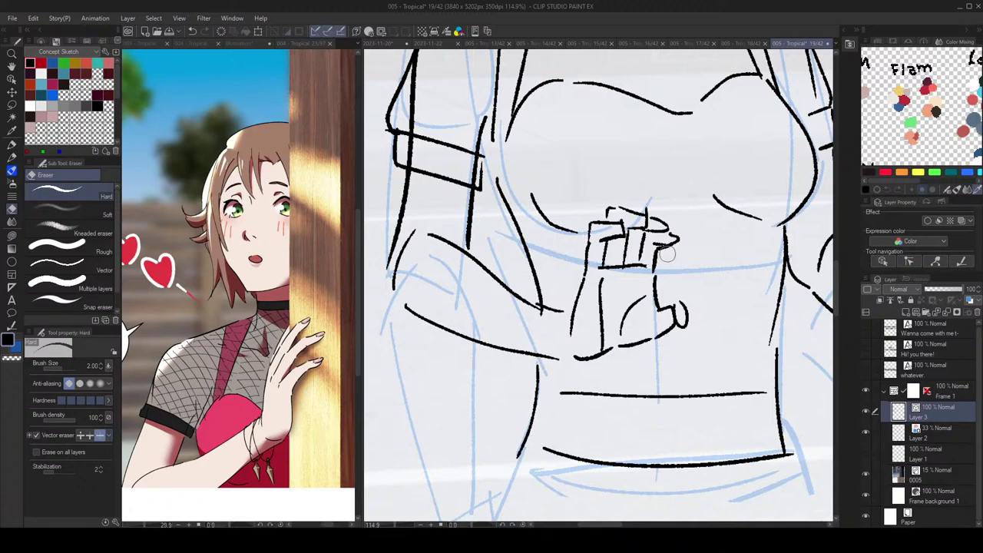
pyautogui.press('p')
# Step: Examine the whole figure within the frame in both normal and mirrored views to judge its pose and proportions
pyautogui.moveTo(728, 236); pyautogui.dragTo(684, 232)
pyautogui.moveTo(765, 229)
pyautogui.mouseDown()
pyautogui.moveTo(682, 233)
pyautogui.moveTo(721, 218)
pyautogui.mouseUp()
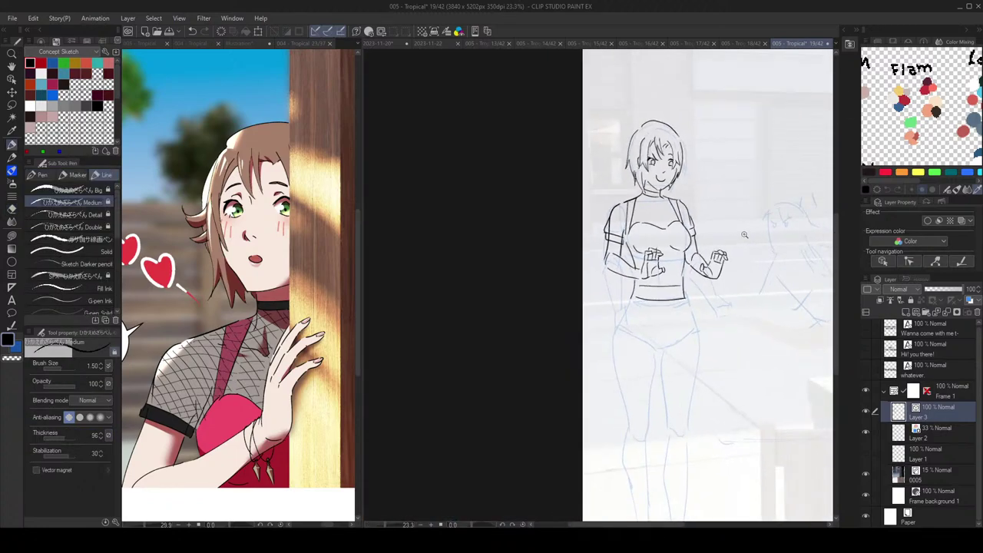
pyautogui.scroll(-2, 747, 234)
pyautogui.press('h')
pyautogui.scroll(-2, 764, 233)
pyautogui.moveTo(766, 225); pyautogui.dragTo(726, 209)
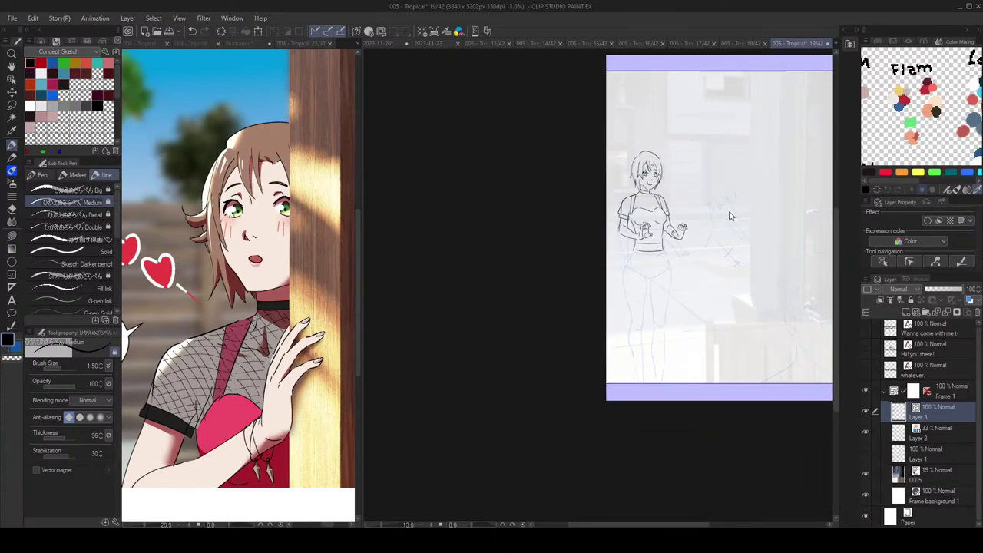
pyautogui.press('h')
pyautogui.press('h')
pyautogui.moveTo(679, 179); pyautogui.dragTo(724, 221)
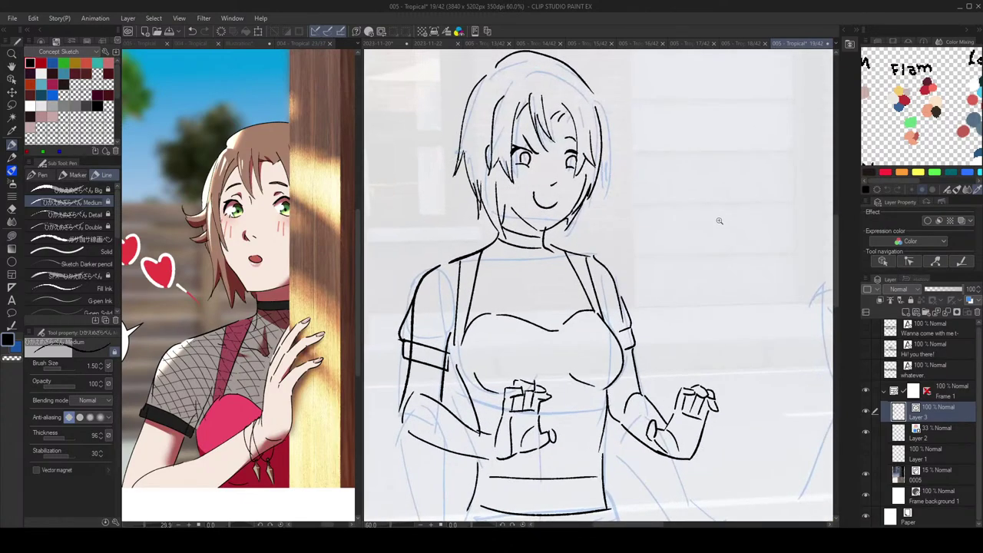
# Step: Erase the character's curved smile and try new strokes for the mouth
pyautogui.press('e')
pyautogui.moveTo(534, 202); pyautogui.dragTo(556, 192)
pyautogui.press('p')
pyautogui.hotkey('ctrl', 'z')
pyautogui.hotkey('ctrl', 'z')
pyautogui.scroll(-6, 573, 195)
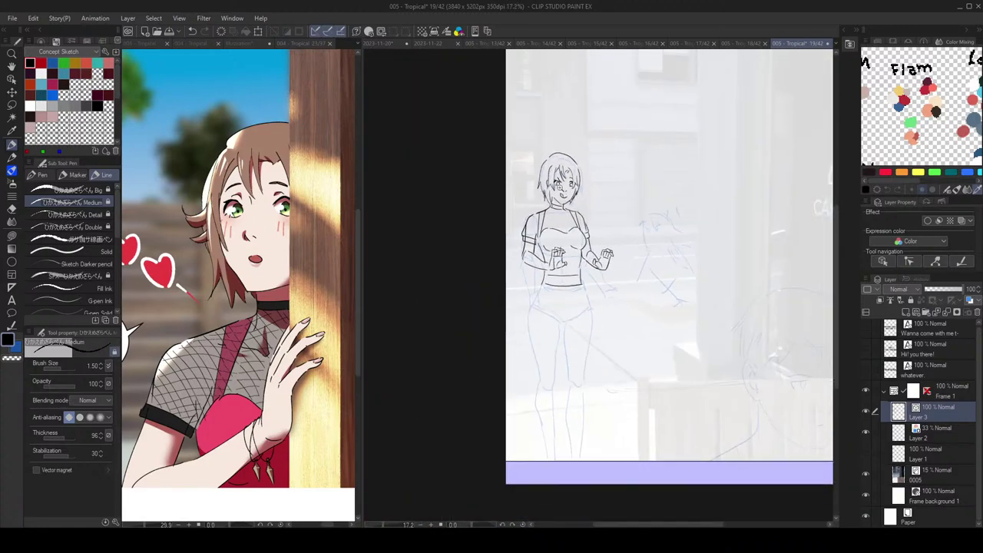
# Step: Erase the leftover mouth strokes and redraw the mouth as a wider grin
pyautogui.scroll(5, 569, 192)
pyautogui.hotkey('ctrl', 'z')
pyautogui.press('e')
pyautogui.moveTo(550, 193); pyautogui.dragTo(549, 204)
pyautogui.press('p')
pyautogui.hotkey('ctrl', 'z')
pyautogui.scroll(-4, 569, 202)
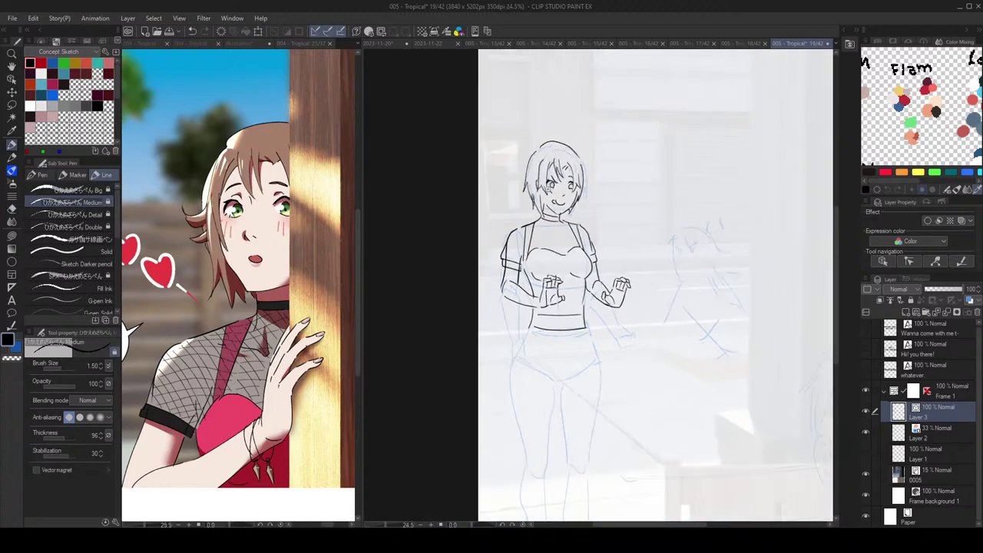
# Step: Try several outline strokes for the thigh and knee on the viewer's right over the blue rough, undoing each one
pyautogui.scroll(-1, 649, 257)
pyautogui.moveTo(649, 257); pyautogui.dragTo(656, 214)
pyautogui.moveTo(642, 174); pyautogui.dragTo(650, 153)
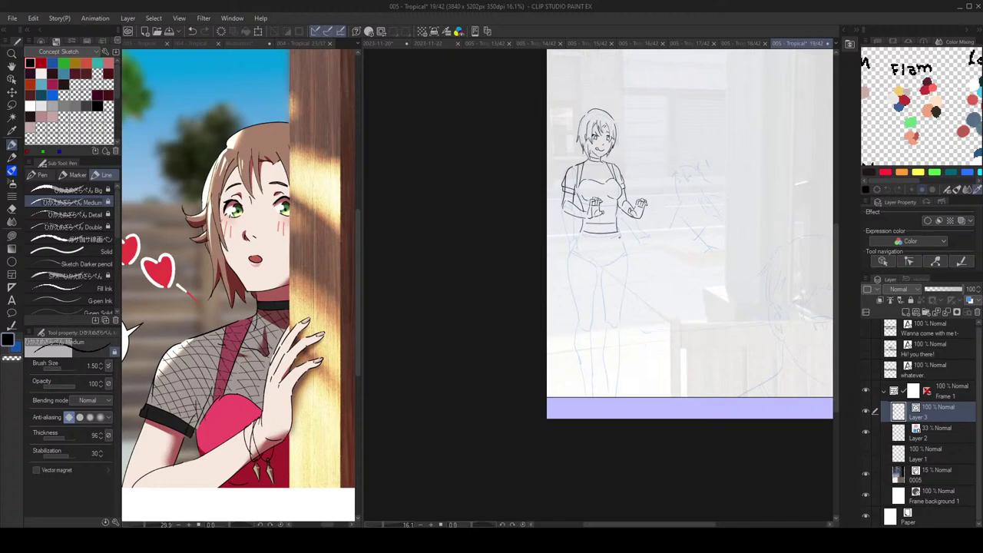
pyautogui.moveTo(622, 302); pyautogui.dragTo(620, 319)
pyautogui.hotkey('ctrl', 'z')
pyautogui.moveTo(623, 299)
pyautogui.mouseDown()
pyautogui.moveTo(612, 327)
pyautogui.moveTo(605, 281)
pyautogui.mouseUp()
pyautogui.hotkey('ctrl', 'z')
pyautogui.hotkey('ctrl', 'z')
pyautogui.hotkey('ctrl', 'z')
pyautogui.hotkey('ctrl', 'z')
pyautogui.hotkey('ctrl', 'z')
pyautogui.hotkey('ctrl', 'z')
pyautogui.hotkey('ctrl', 'z')
# Step: Draw the leg on the viewer's right from waist to knee, with its outer contour, inner thigh and knee line
pyautogui.moveTo(620, 307); pyautogui.dragTo(622, 317)
pyautogui.hotkey('ctrl', 'z')
pyautogui.moveTo(622, 302); pyautogui.dragTo(621, 311)
pyautogui.hotkey('ctrl', 'z')
pyautogui.moveTo(602, 296)
pyautogui.mouseDown()
pyautogui.moveTo(603, 270)
pyautogui.moveTo(604, 321)
pyautogui.moveTo(607, 311)
pyautogui.mouseUp()
pyautogui.press('e')
pyautogui.press('p')
pyautogui.hotkey('ctrl', 'z')
pyautogui.moveTo(622, 270); pyautogui.dragTo(630, 274)
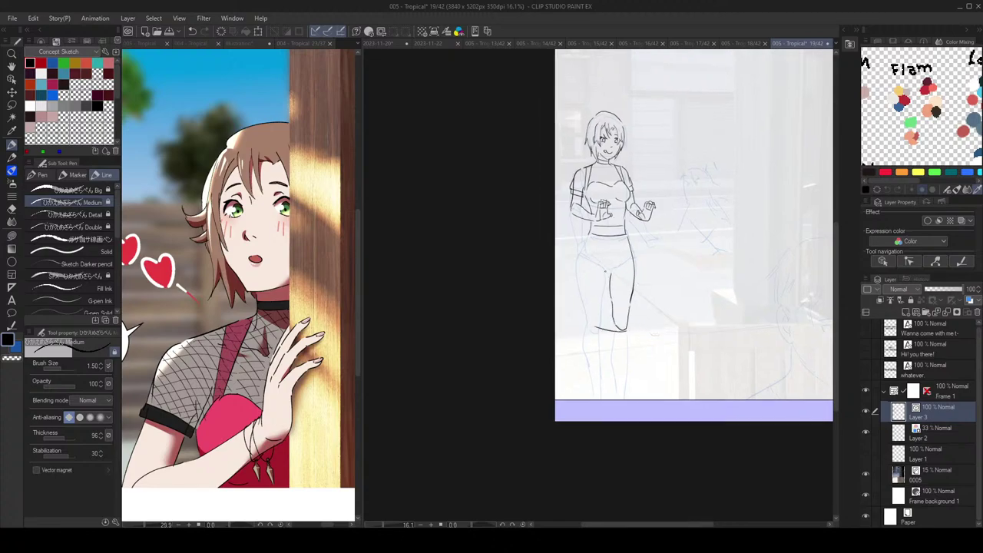
# Step: Draw the leg on the viewer's left with its outer thigh, inner thigh and lower-leg lines running down to the frame's border
pyautogui.hotkey('ctrl', 'z')
pyautogui.hotkey('ctrl', 'z')
pyautogui.moveTo(605, 274); pyautogui.dragTo(603, 293)
pyautogui.hotkey('ctrl', 'z')
pyautogui.hotkey('ctrl', 'z')
pyautogui.moveTo(599, 332); pyautogui.dragTo(605, 412)
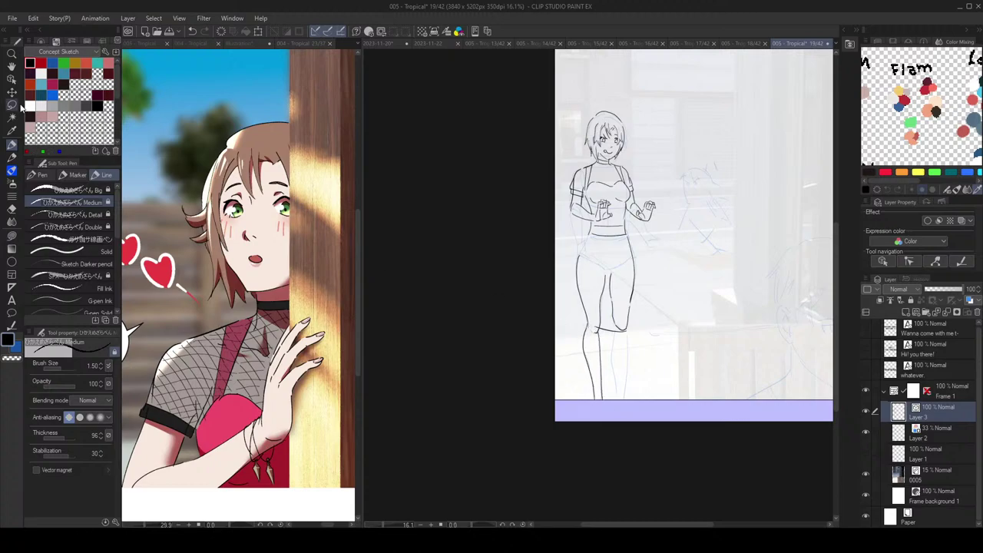
# Step: Select the thigh and lower-leg lines of the leg on the viewer's left and rotate them inward from the hip
pyautogui.press('m')
pyautogui.moveTo(611, 295)
pyautogui.mouseDown()
pyautogui.moveTo(591, 309)
pyautogui.moveTo(610, 309)
pyautogui.moveTo(594, 330)
pyautogui.moveTo(622, 364)
pyautogui.mouseUp()
pyautogui.click(421, 32)
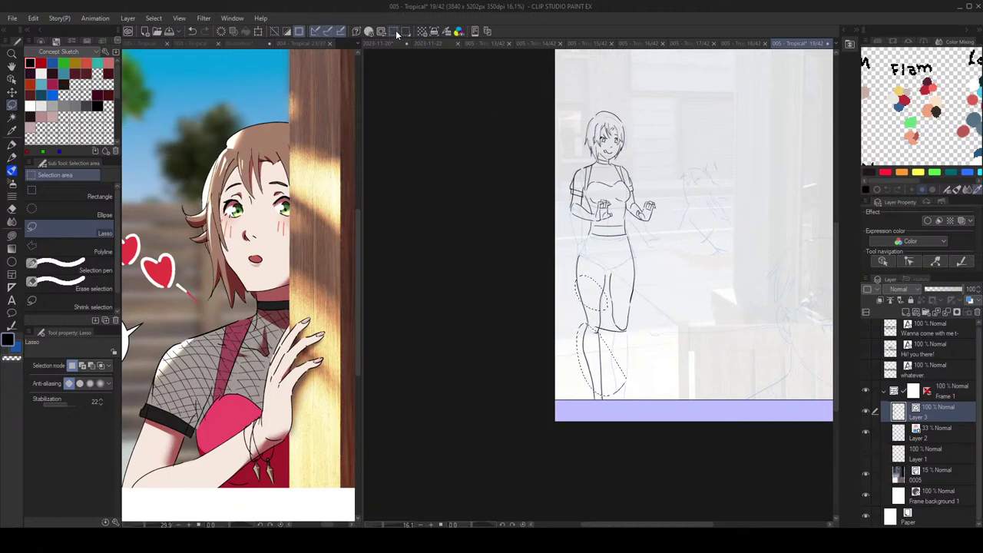
pyautogui.moveTo(612, 254); pyautogui.dragTo(612, 273)
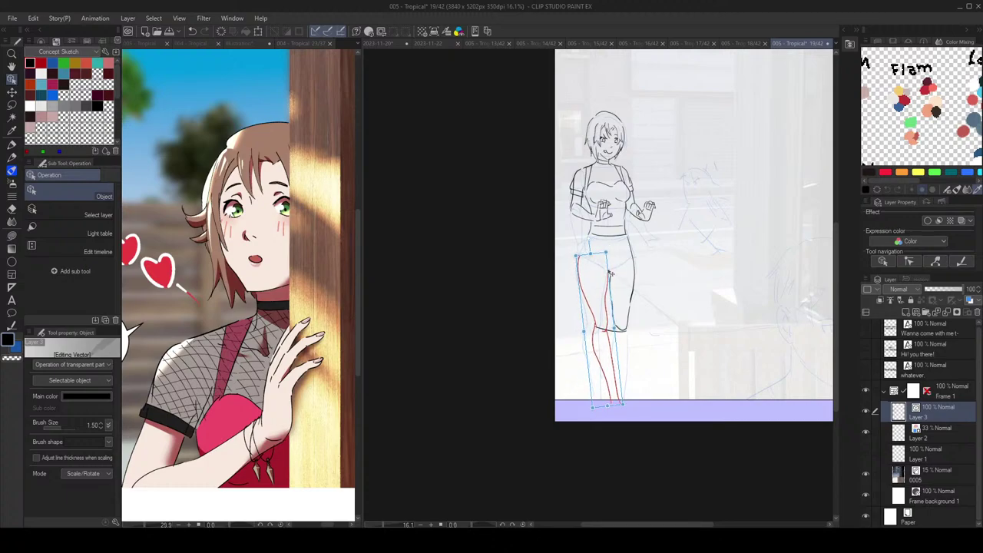
# Step: Select only the lower-leg lines of the leg on the viewer's left and swing them outward from the knee
pyautogui.press('p')
pyautogui.press('m')
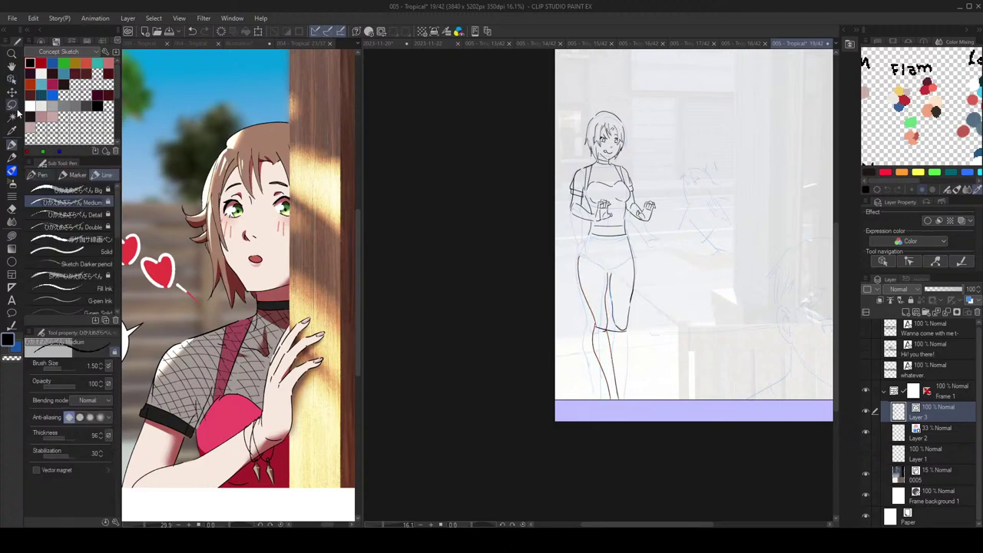
pyautogui.moveTo(613, 345)
pyautogui.mouseDown()
pyautogui.moveTo(634, 332)
pyautogui.moveTo(623, 339)
pyautogui.mouseUp()
pyautogui.press('o')
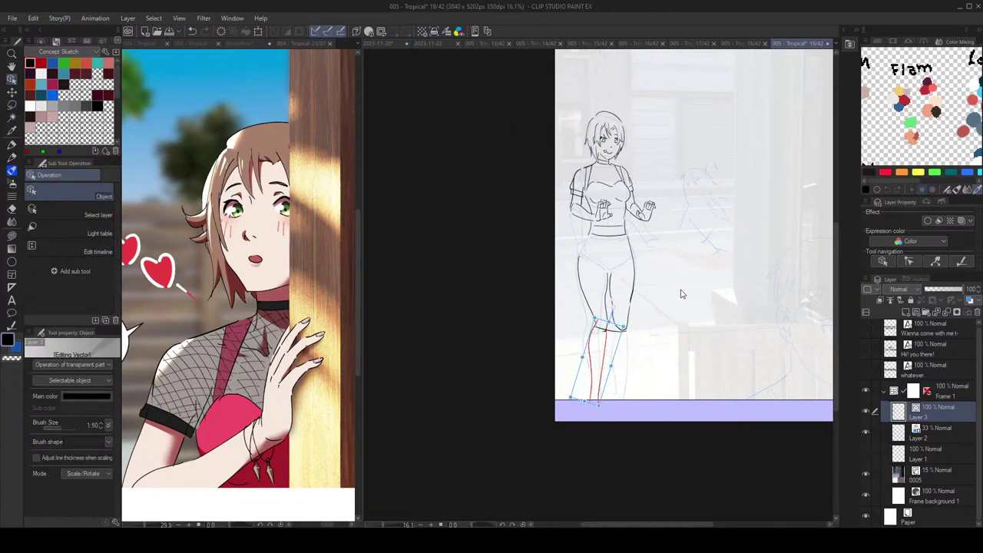
# Step: Reselect the whole leg on the viewer's left and rotate it slightly further inward toward the other leg
pyautogui.press('m')
pyautogui.moveTo(588, 280)
pyautogui.mouseDown()
pyautogui.moveTo(591, 301)
pyautogui.moveTo(612, 308)
pyautogui.mouseUp()
pyautogui.moveTo(613, 344)
pyautogui.mouseDown()
pyautogui.moveTo(601, 379)
pyautogui.moveTo(603, 343)
pyautogui.mouseUp()
pyautogui.click(397, 33)
pyautogui.moveTo(615, 256); pyautogui.dragTo(611, 270)
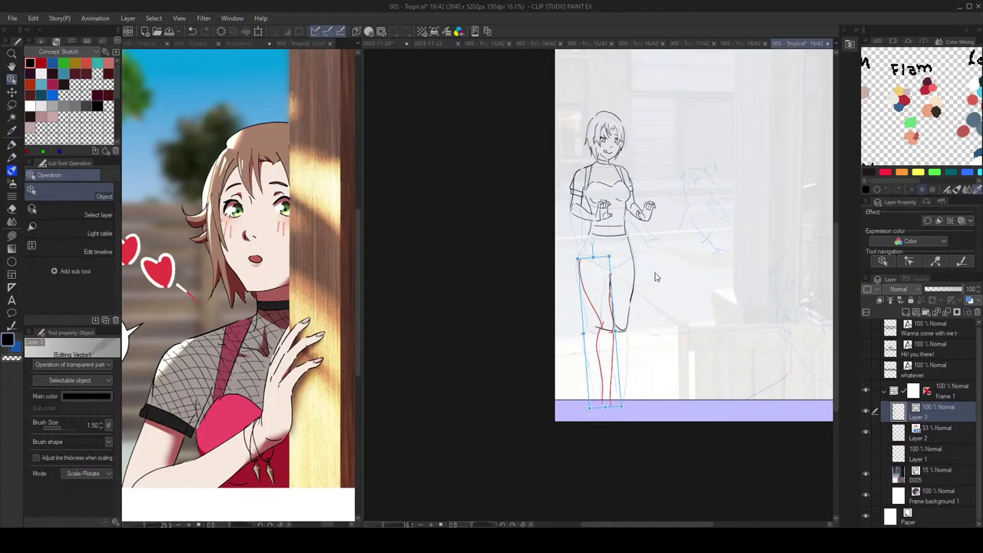
# Step: Select the lower leg on the viewer's left again and angle it outward below the knee
pyautogui.press('m')
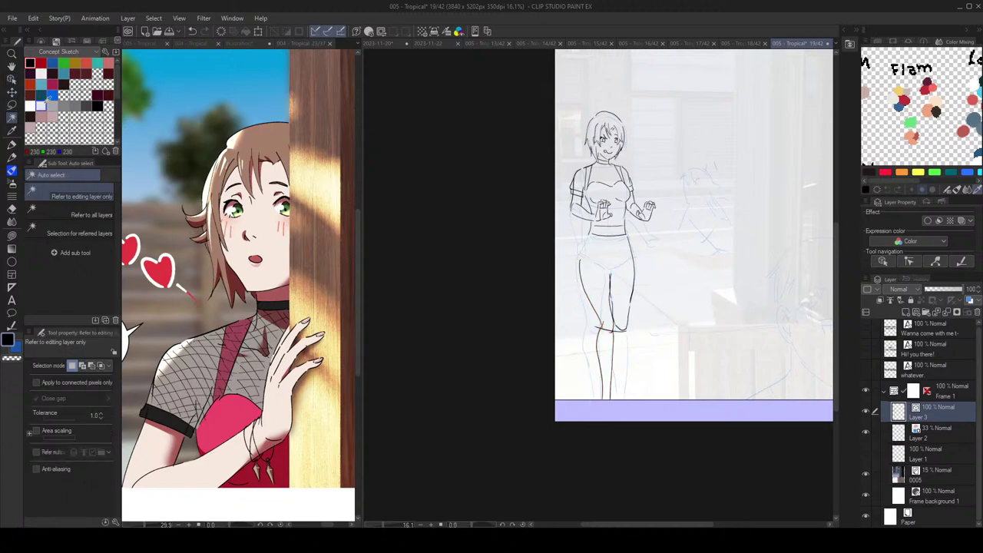
pyautogui.moveTo(633, 356)
pyautogui.mouseDown()
pyautogui.moveTo(593, 343)
pyautogui.moveTo(624, 324)
pyautogui.moveTo(620, 334)
pyautogui.moveTo(647, 302)
pyautogui.moveTo(663, 322)
pyautogui.mouseUp()
pyautogui.press('o')
pyautogui.press('h')
pyautogui.press('h')
pyautogui.scroll(1, 663, 321)
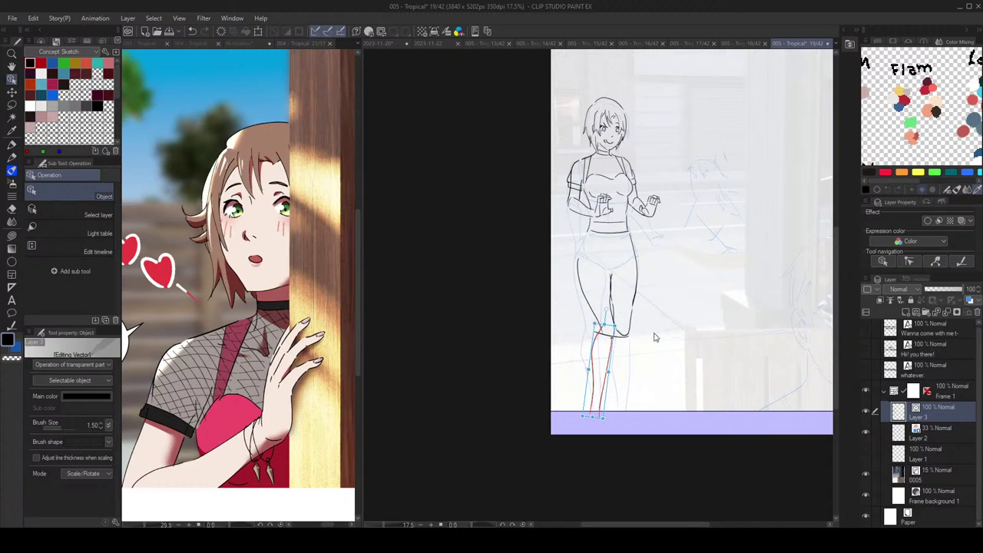
pyautogui.press('e')
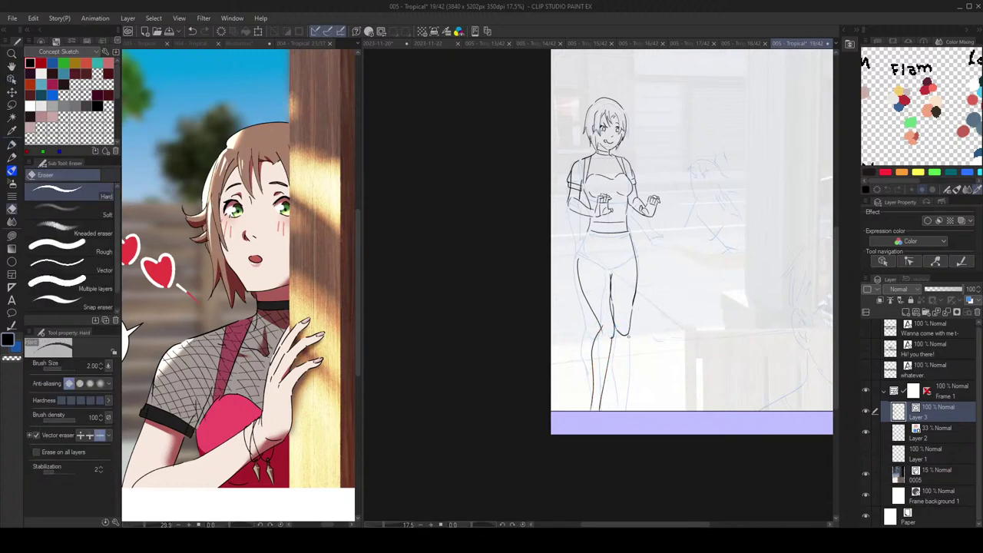
# Step: Draw the lower-leg line slanting inward from the knee on the viewer's right, undoing and redrawing it once after checking the figure mirrored
pyautogui.press('p')
pyautogui.press('h')
pyautogui.press('h')
pyautogui.scroll(-1, 673, 294)
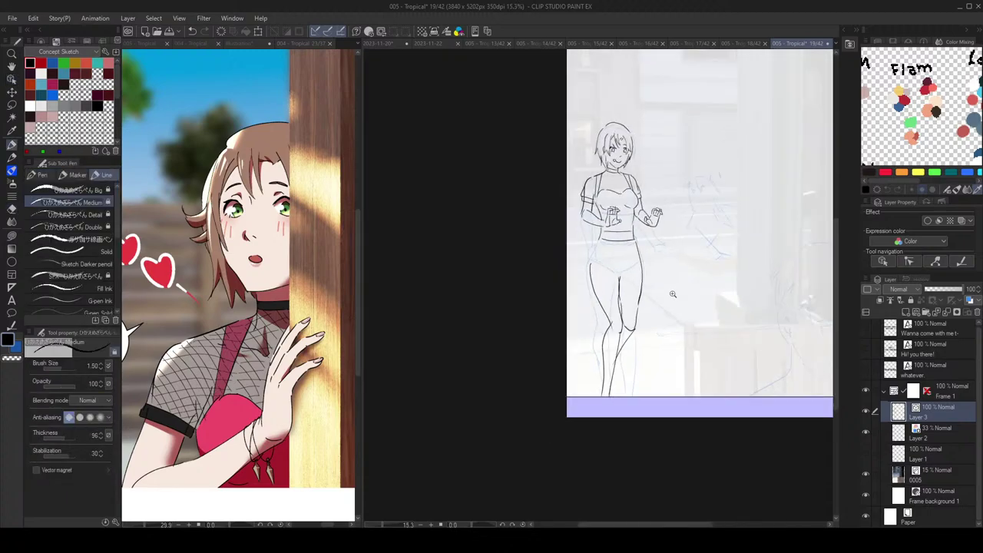
pyautogui.press('h')
pyautogui.press('h')
pyautogui.scroll(1, 667, 316)
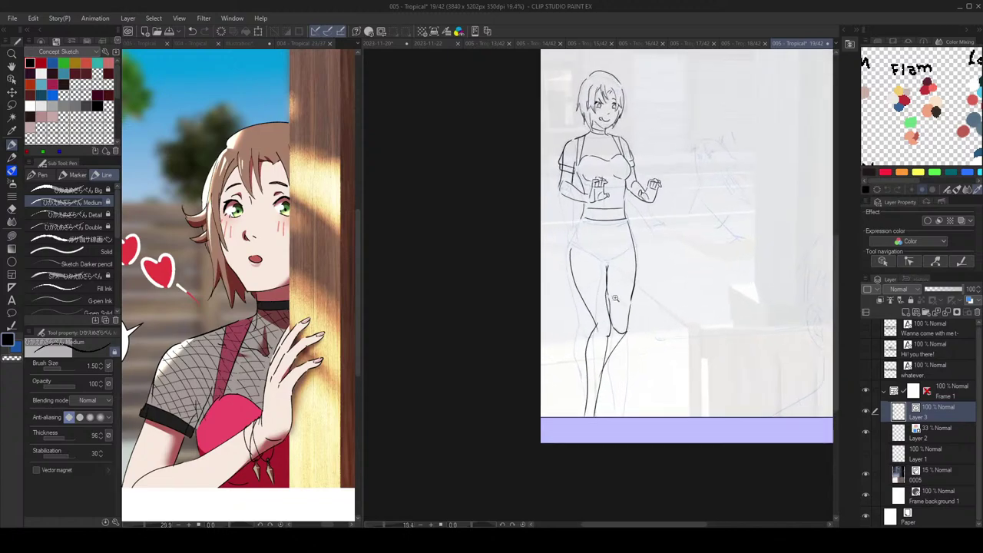
pyautogui.hotkey('ctrl', 'z')
pyautogui.moveTo(626, 332); pyautogui.dragTo(613, 349)
# Step: Examine the figure's face, torso and crossed legs at several zoom levels and in the mirrored view
pyautogui.scroll(4, 614, 123)
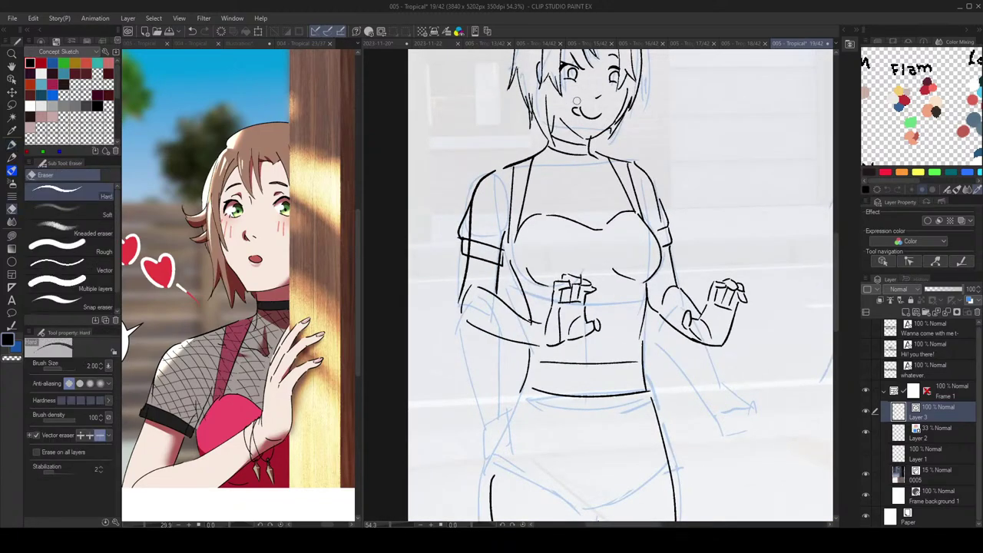
pyautogui.scroll(-4, 649, 117)
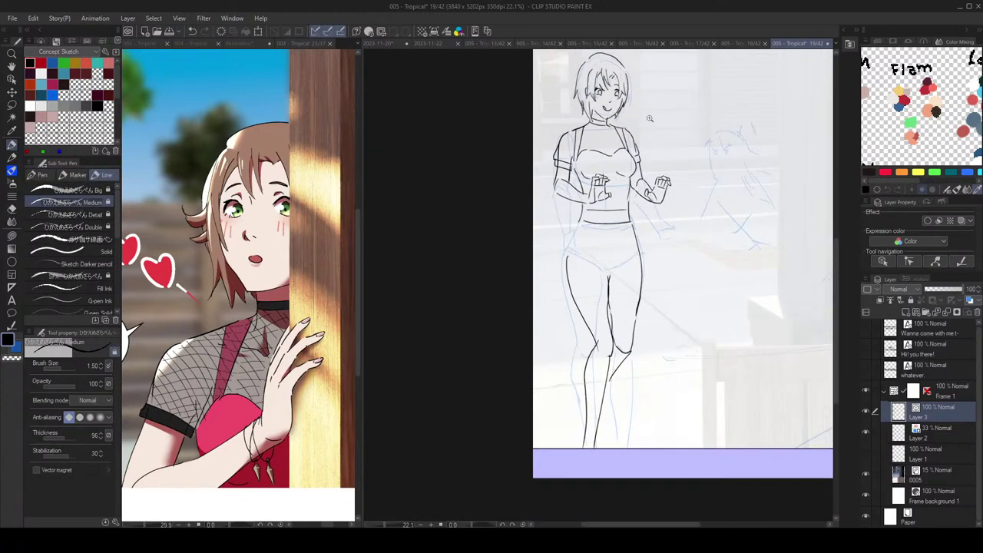
pyautogui.moveTo(658, 139); pyautogui.dragTo(650, 139)
pyautogui.press('h')
pyautogui.press('h')
pyautogui.moveTo(634, 104); pyautogui.dragTo(659, 114)
pyautogui.press('e')
pyautogui.press('p')
pyautogui.scroll(-6, 648, 104)
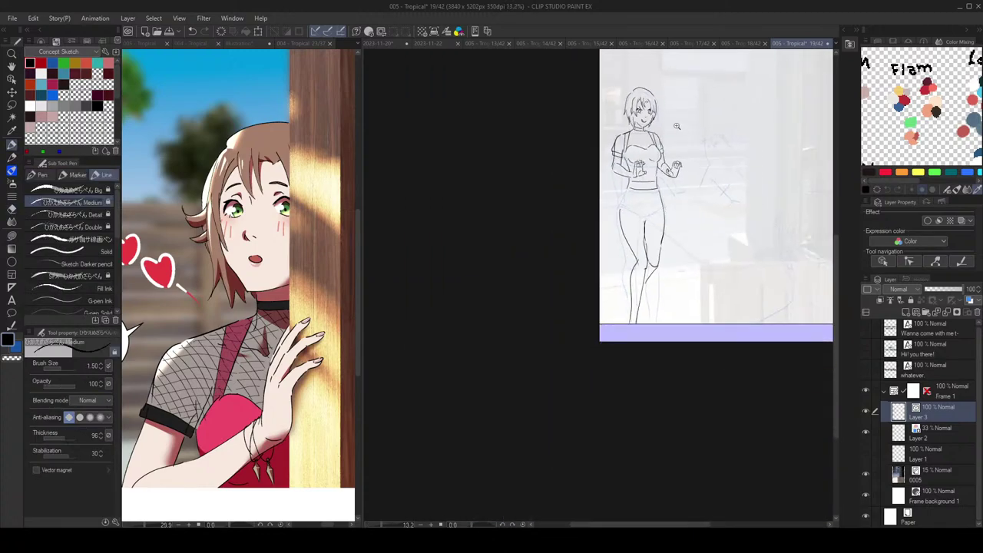
pyautogui.press('h')
pyautogui.moveTo(698, 157)
pyautogui.mouseDown()
pyautogui.moveTo(709, 156)
pyautogui.moveTo(704, 149)
pyautogui.mouseUp()
# Step: Erase and redraw the lower legs so the viewer's-left one bends back behind the one on the viewer's right
pyautogui.press('e')
pyautogui.moveTo(645, 281)
pyautogui.mouseDown()
pyautogui.moveTo(647, 257)
pyautogui.moveTo(650, 288)
pyautogui.moveTo(636, 256)
pyautogui.moveTo(649, 311)
pyautogui.mouseUp()
pyautogui.press('p')
pyautogui.press('h')
pyautogui.press('h')
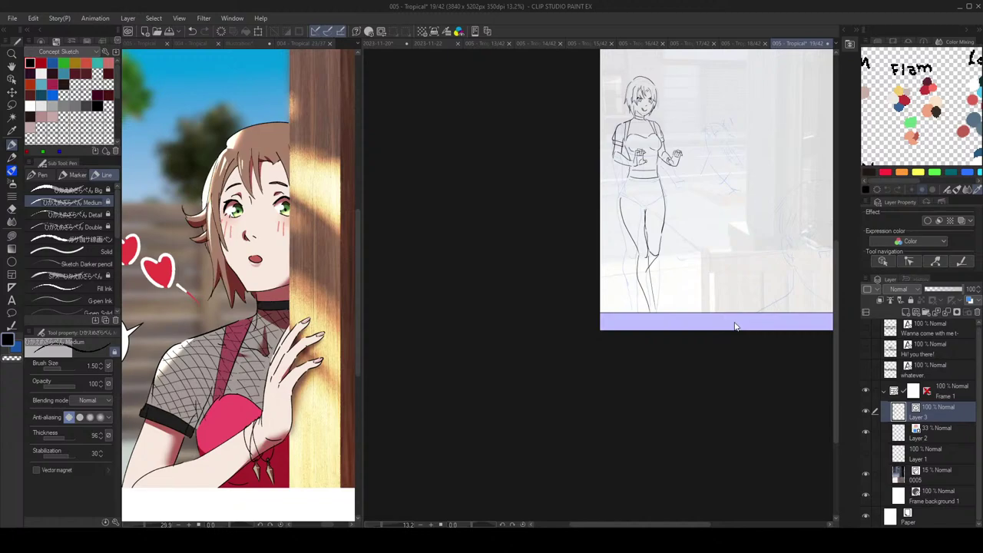
pyautogui.scroll(-1, 730, 317)
pyautogui.press('h')
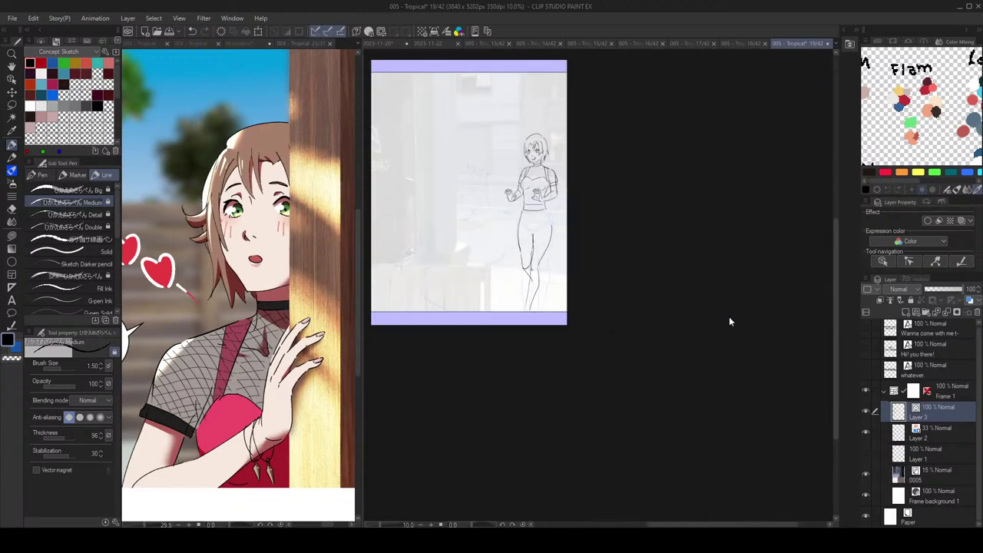
pyautogui.press('h')
pyautogui.press('h')
pyautogui.moveTo(659, 266); pyautogui.dragTo(736, 294)
pyautogui.moveTo(632, 292); pyautogui.dragTo(592, 309)
pyautogui.moveTo(613, 346); pyautogui.dragTo(626, 377)
pyautogui.scroll(-2, 628, 347)
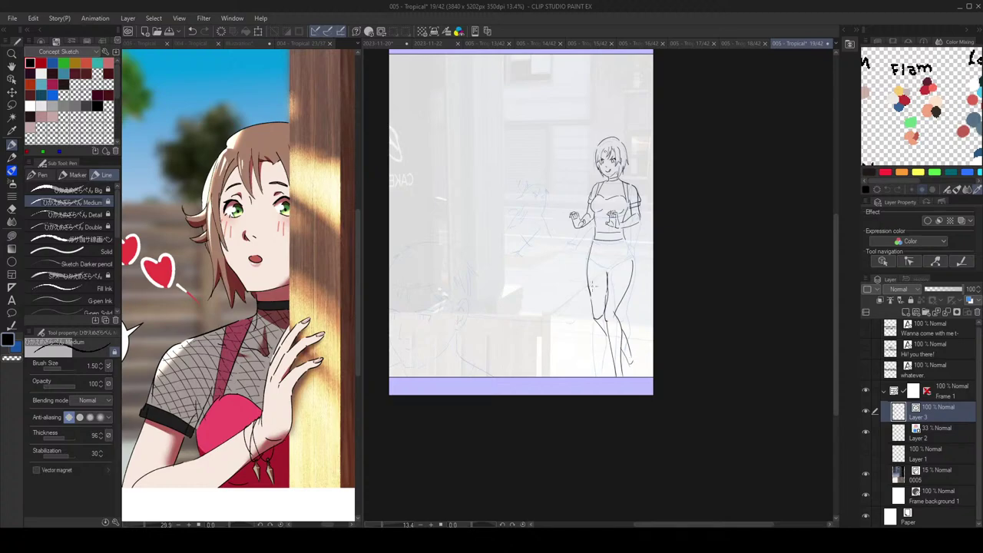
# Step: Rework the outer thigh-to-knee contour of the leg on the viewer's right, undoing unsatisfactory strokes and comparing with the mirrored view
pyautogui.press('e')
pyautogui.press('p')
pyautogui.press('h')
pyautogui.press('e')
pyautogui.press('p')
pyautogui.moveTo(615, 262); pyautogui.dragTo(608, 258)
pyautogui.hotkey('ctrl', 'z')
pyautogui.moveTo(604, 241); pyautogui.dragTo(603, 315)
pyautogui.press('e')
pyautogui.press('p')
pyautogui.hotkey('ctrl', 'z')
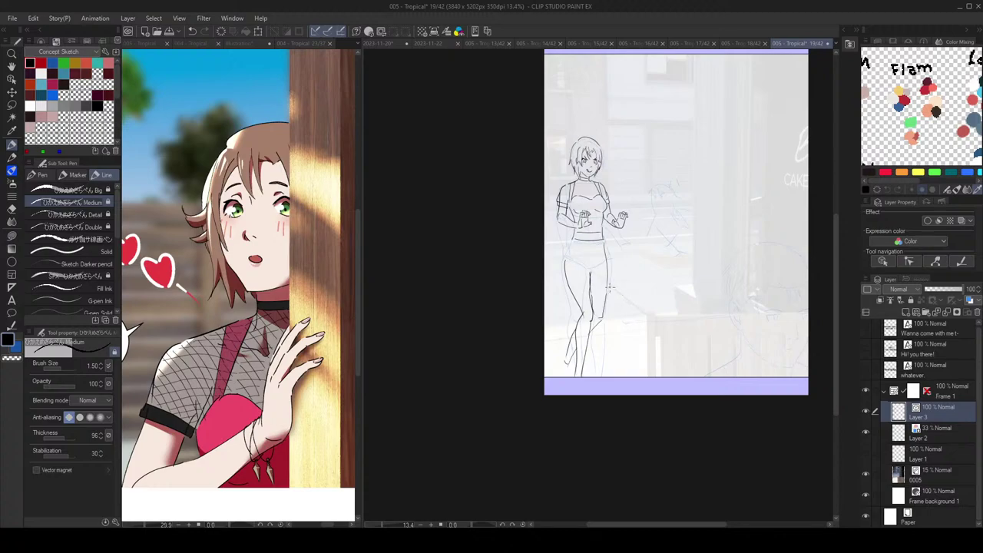
# Step: Erase the doubled inner-thigh lines of the leg on the viewer's right and redraw one contour from crotch to knee
pyautogui.scroll(4, 615, 289)
pyautogui.press('e')
pyautogui.moveTo(586, 369); pyautogui.dragTo(583, 313)
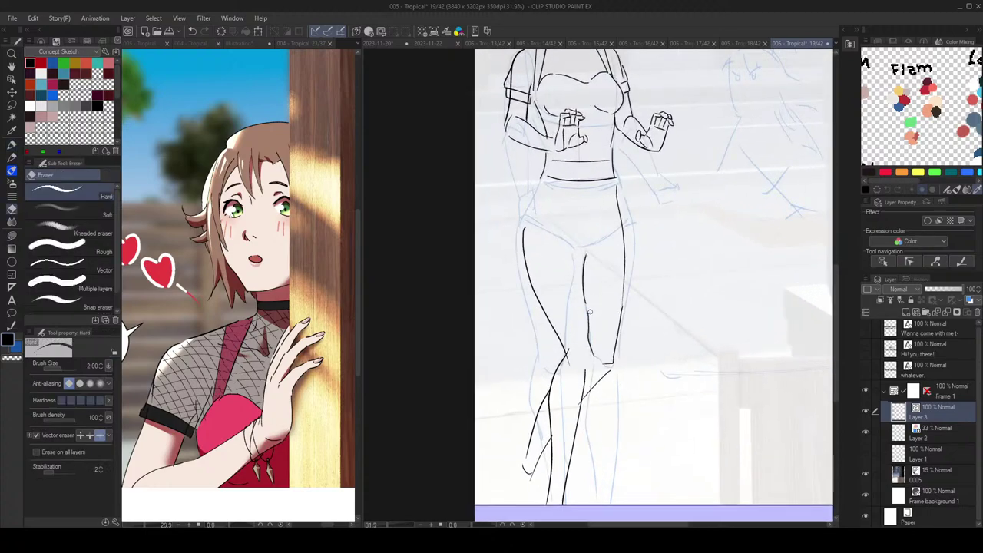
pyautogui.press('p')
pyautogui.moveTo(583, 257); pyautogui.dragTo(589, 370)
pyautogui.press('e')
pyautogui.moveTo(588, 301); pyautogui.dragTo(582, 307)
pyautogui.press('p')
pyautogui.moveTo(583, 256)
pyautogui.mouseDown()
pyautogui.moveTo(587, 338)
pyautogui.moveTo(589, 365)
pyautogui.mouseUp()
pyautogui.hotkey('ctrl', 'z')
pyautogui.hotkey('ctrl', 'z')
pyautogui.moveTo(583, 257); pyautogui.dragTo(589, 357)
pyautogui.scroll(-3, 610, 372)
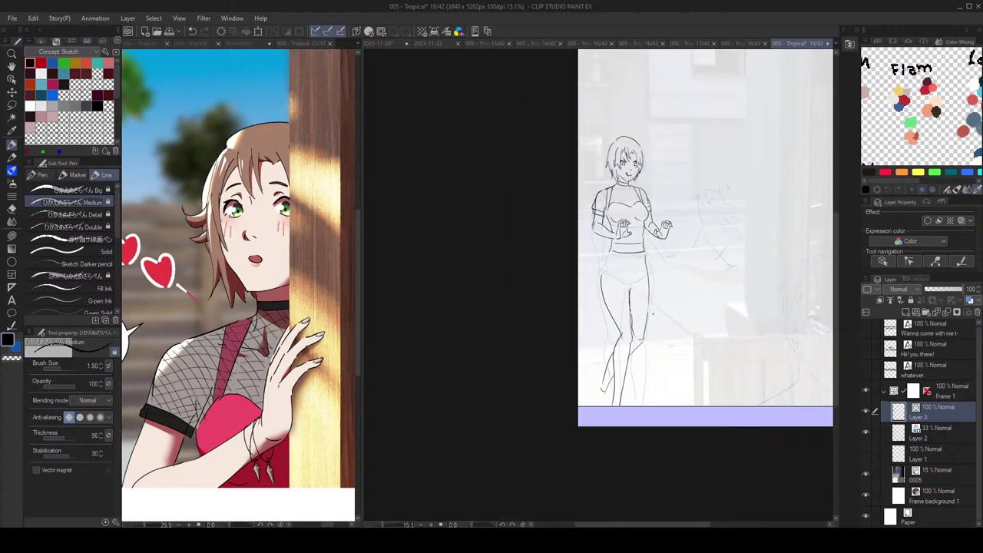
# Step: Draw the hip contour on the viewer's left from the waistband to the outer thigh, undoing the first attempts
pyautogui.hotkey('ctrl', 'z')
pyautogui.moveTo(593, 231); pyautogui.dragTo(579, 275)
pyautogui.hotkey('ctrl', 'z')
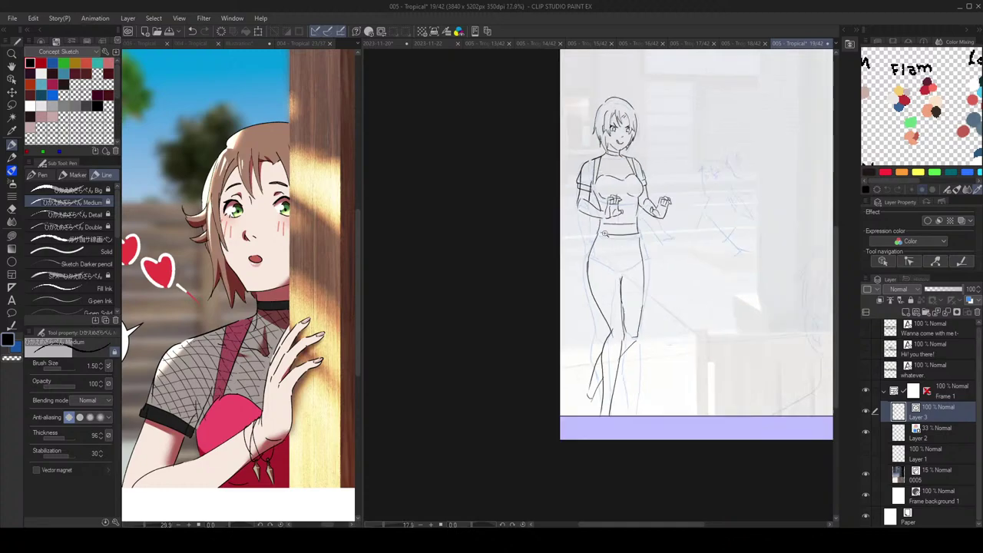
pyautogui.scroll(1, 608, 238)
pyautogui.hotkey('ctrl', 'z')
pyautogui.moveTo(580, 240); pyautogui.dragTo(564, 292)
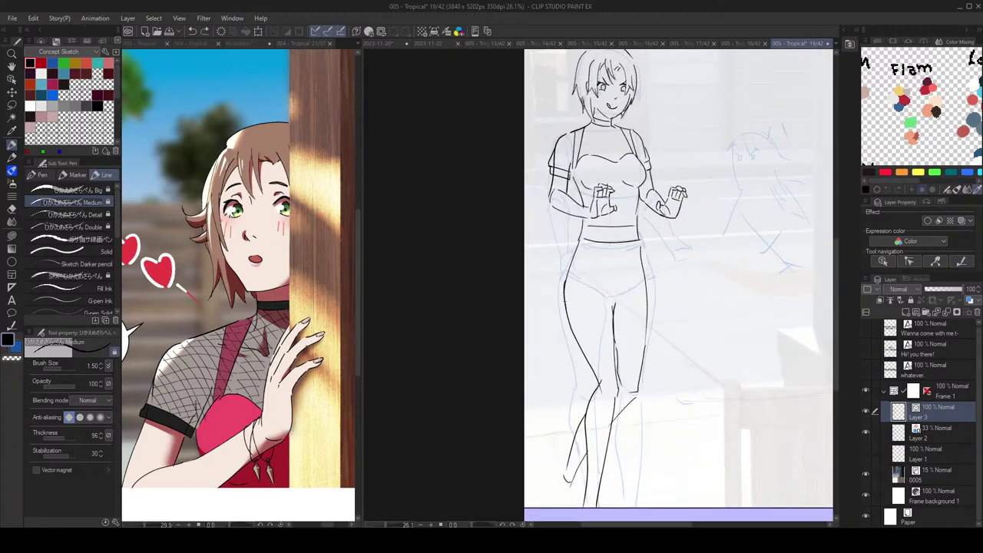
pyautogui.scroll(-3, 625, 351)
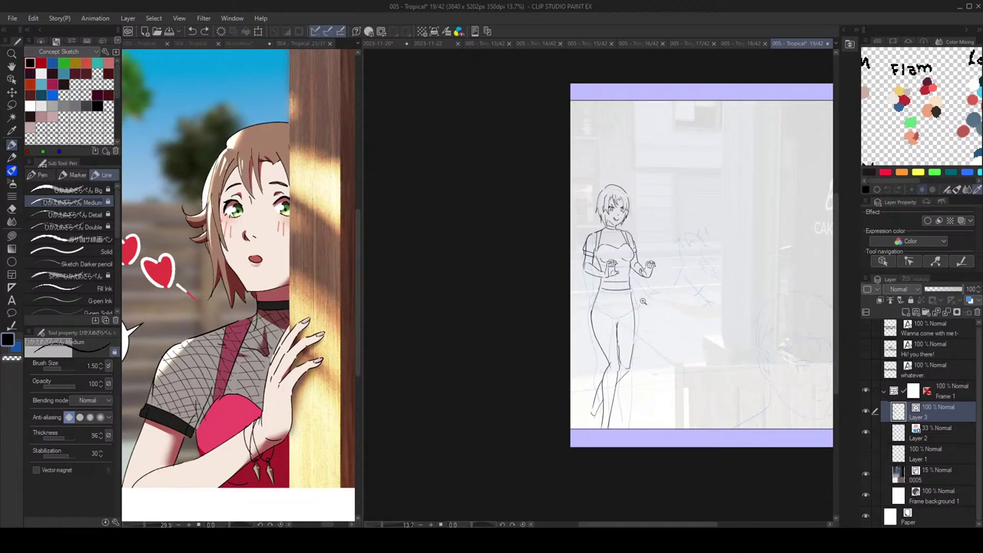
# Step: Erase the shoulder and sleeve line on the viewer's right and redraw it as a rounded contour down to the cuff
pyautogui.scroll(3, 645, 315)
pyautogui.moveTo(651, 344); pyautogui.dragTo(663, 353)
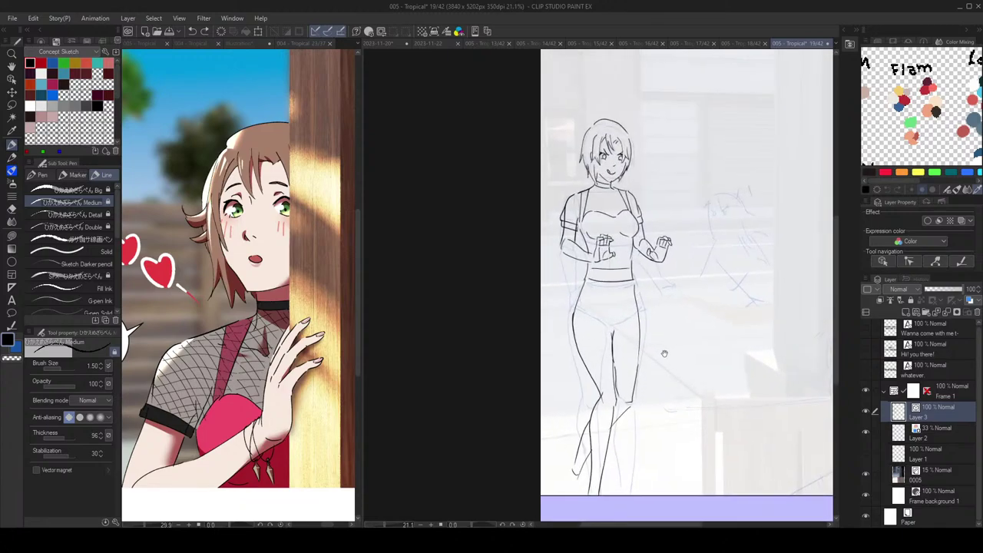
pyautogui.press('h')
pyautogui.scroll(3, 679, 319)
pyautogui.press('e')
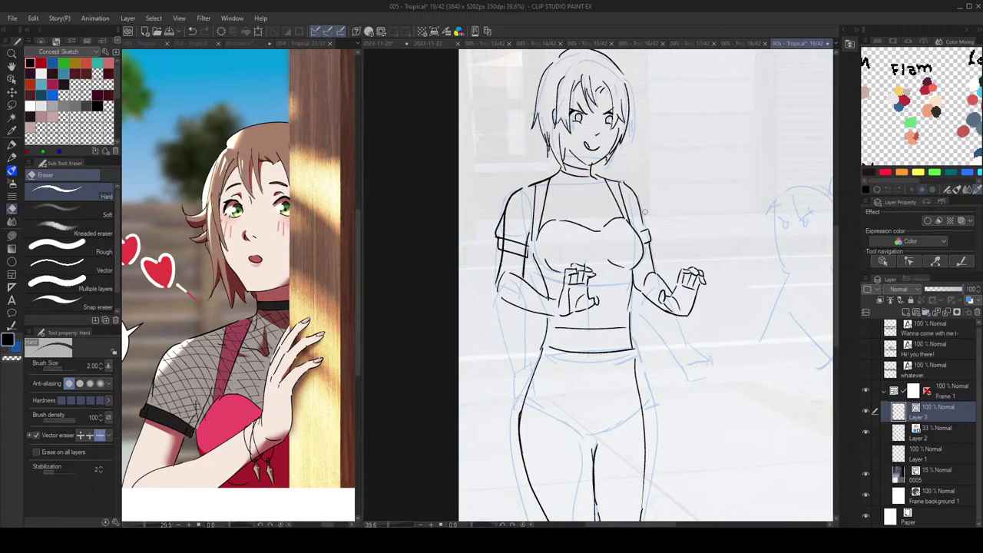
pyautogui.press('p')
pyautogui.scroll(-4, 649, 215)
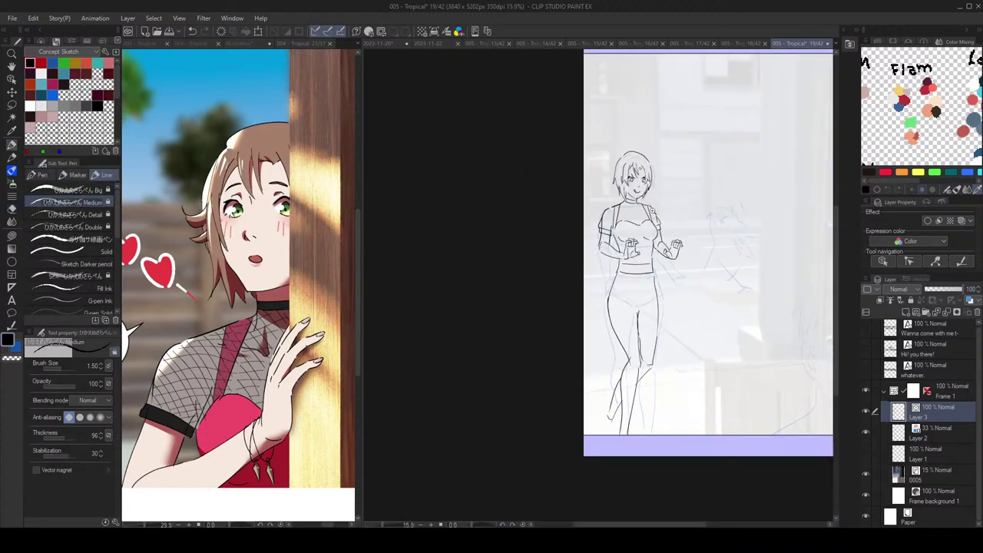
pyautogui.scroll(4, 636, 192)
pyautogui.press('e')
pyautogui.press('p')
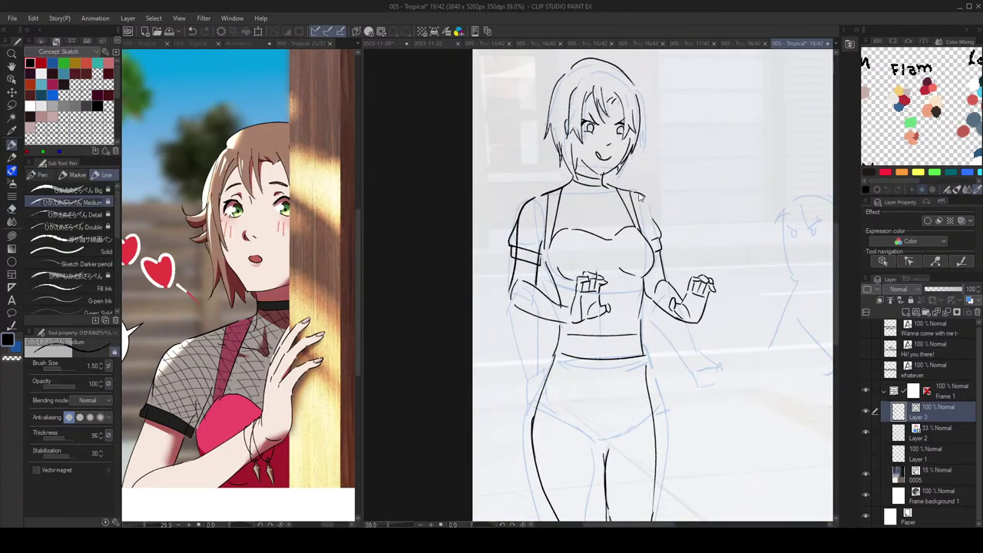
pyautogui.scroll(-2, 659, 215)
pyautogui.scroll(3, 660, 209)
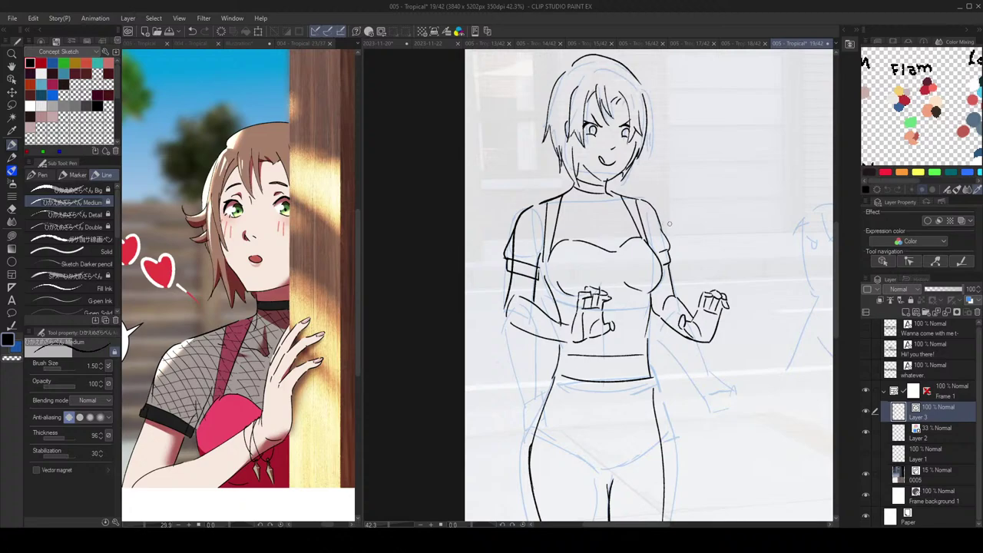
# Step: Trim the overlapping lines at the viewer's-left sleeve cuff up to their intersections and redraw the shoulder contour above it
pyautogui.press('e')
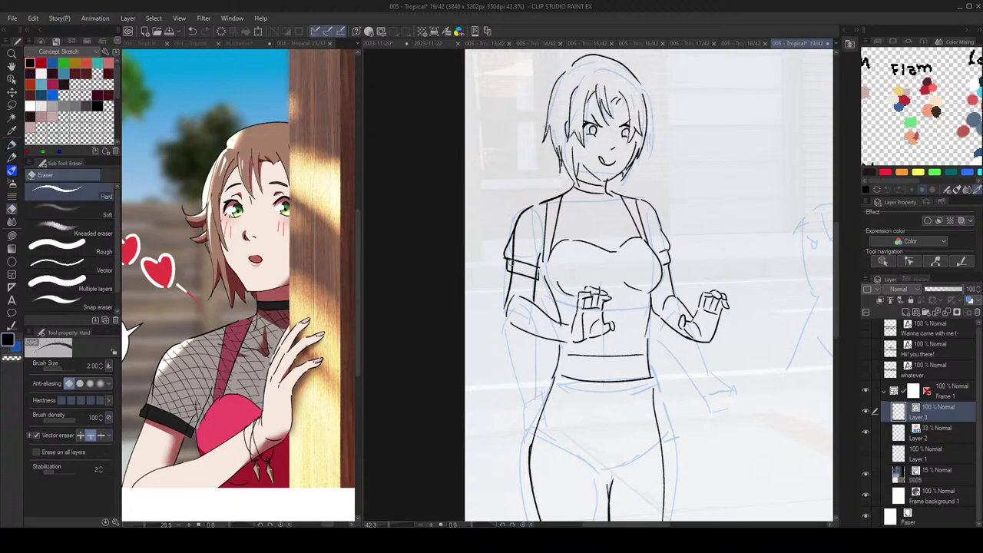
pyautogui.press('p')
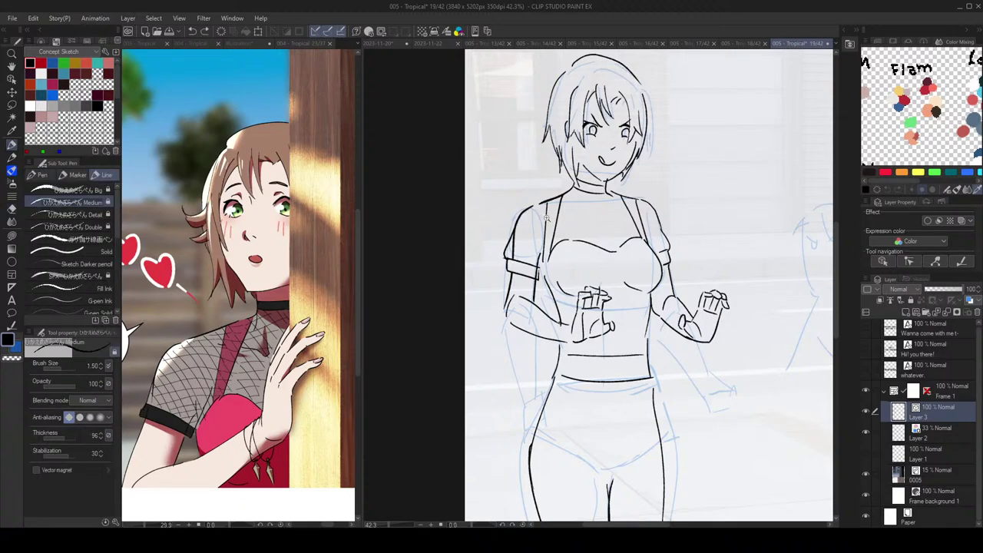
pyautogui.scroll(2, 543, 216)
pyautogui.press('e')
pyautogui.moveTo(502, 262); pyautogui.dragTo(525, 254)
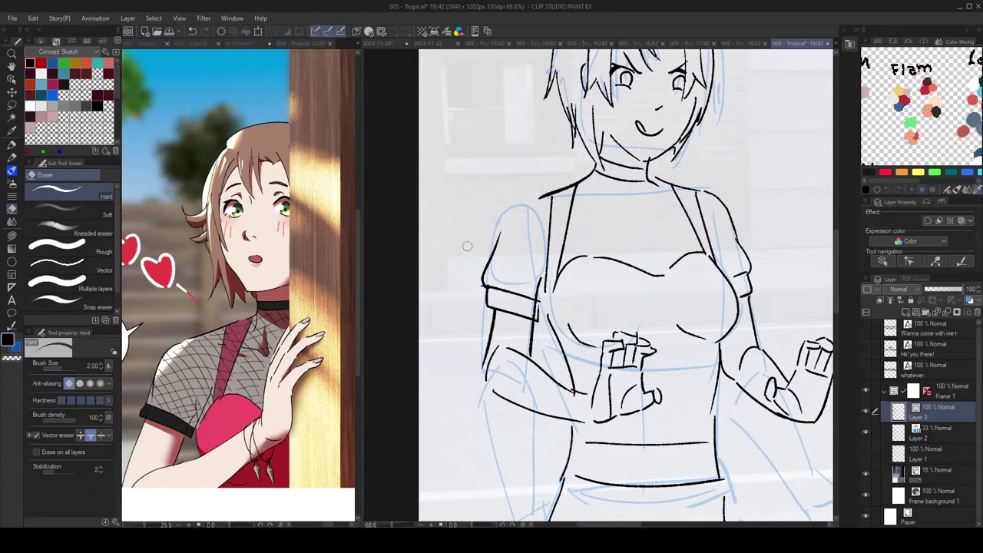
pyautogui.press('p')
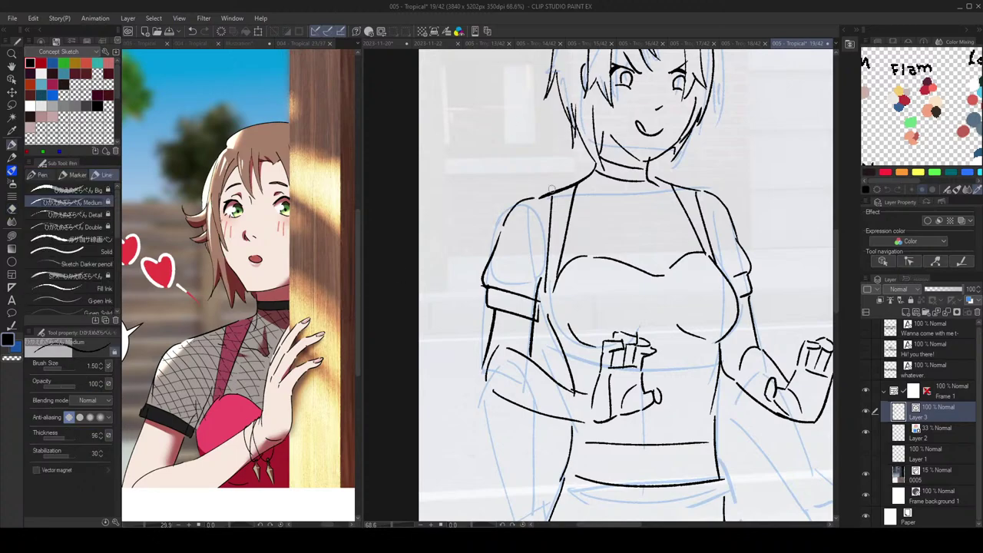
pyautogui.scroll(-3, 553, 189)
pyautogui.scroll(3, 628, 179)
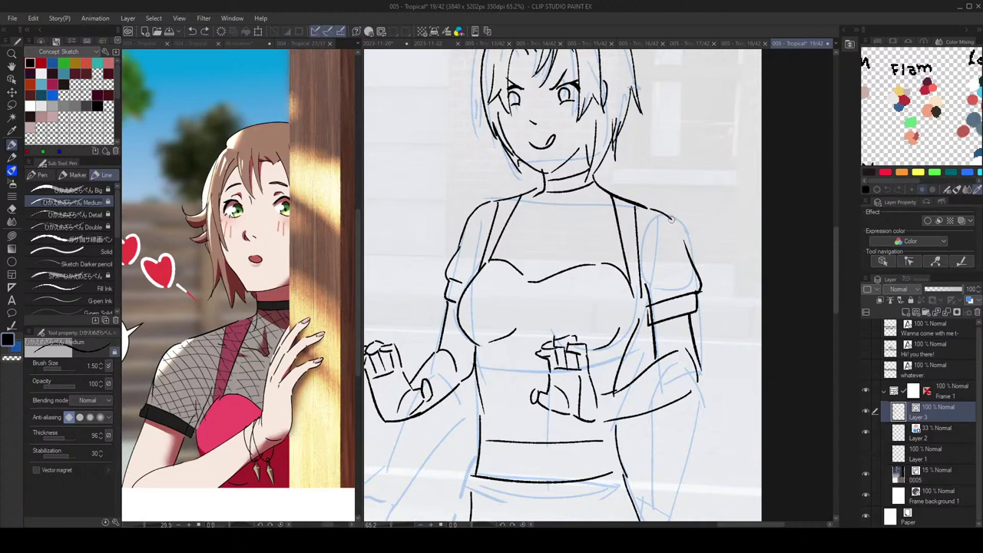
pyautogui.scroll(-2, 656, 210)
pyautogui.scroll(-3, 653, 207)
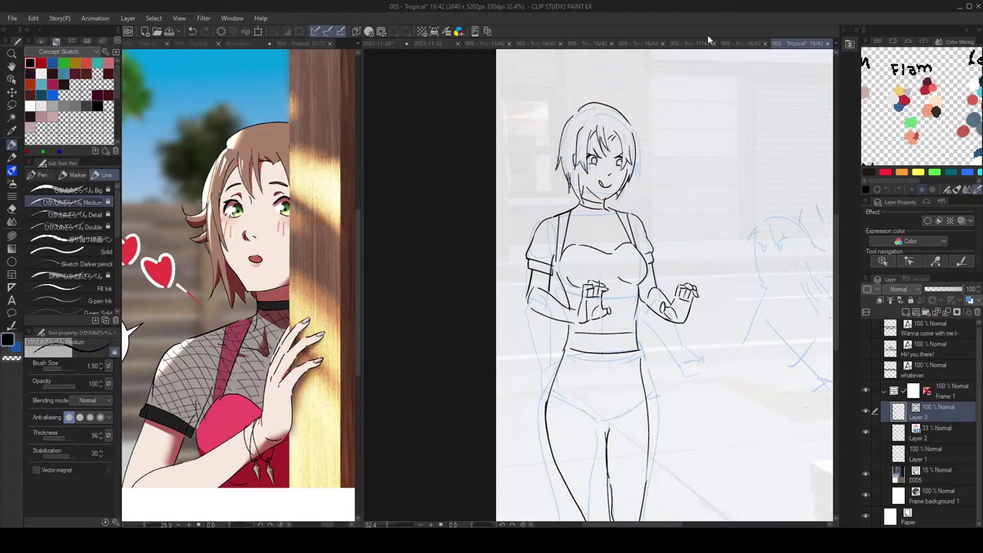
# Step: Set the vector eraser back to erasing whole lines and return to the pen with the full figure in view
pyautogui.scroll(3, 554, 272)
pyautogui.press('e')
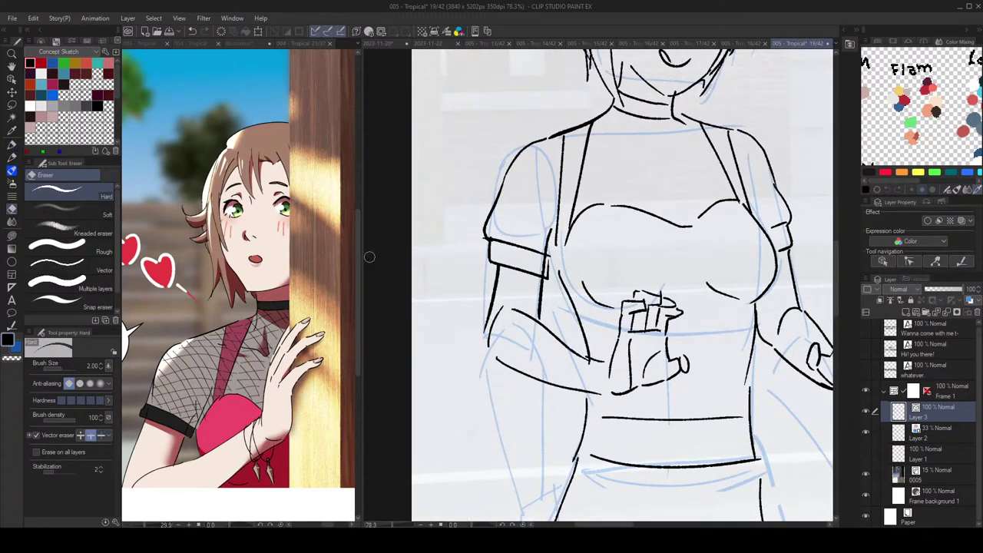
pyautogui.click(101, 434)
pyautogui.press('p')
pyautogui.scroll(-6, 766, 194)
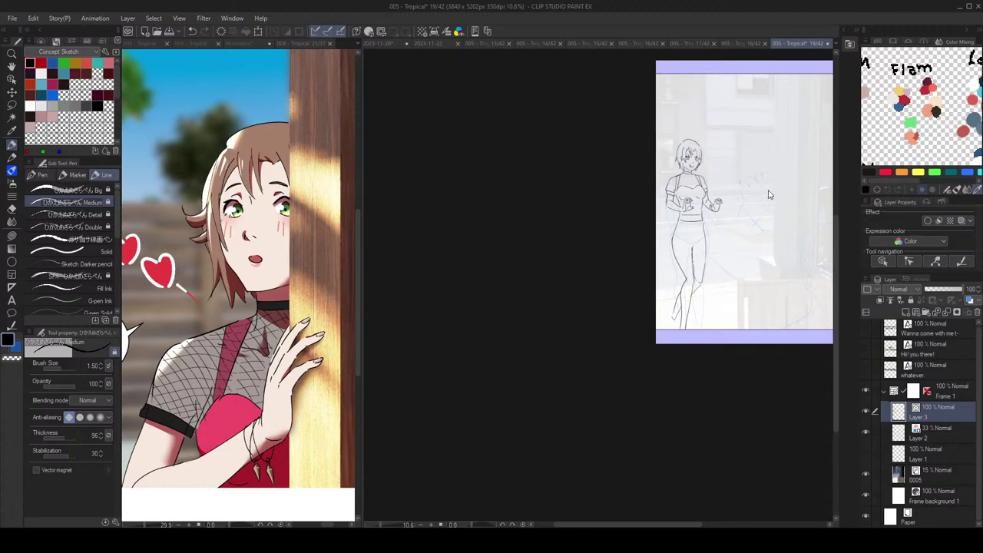
# Step: Sketch the ankle, heel and foot of the viewer's-left leg down to the frame's lower edge, undoing failed strokes
pyautogui.scroll(4, 766, 195)
pyautogui.moveTo(695, 300); pyautogui.dragTo(680, 193)
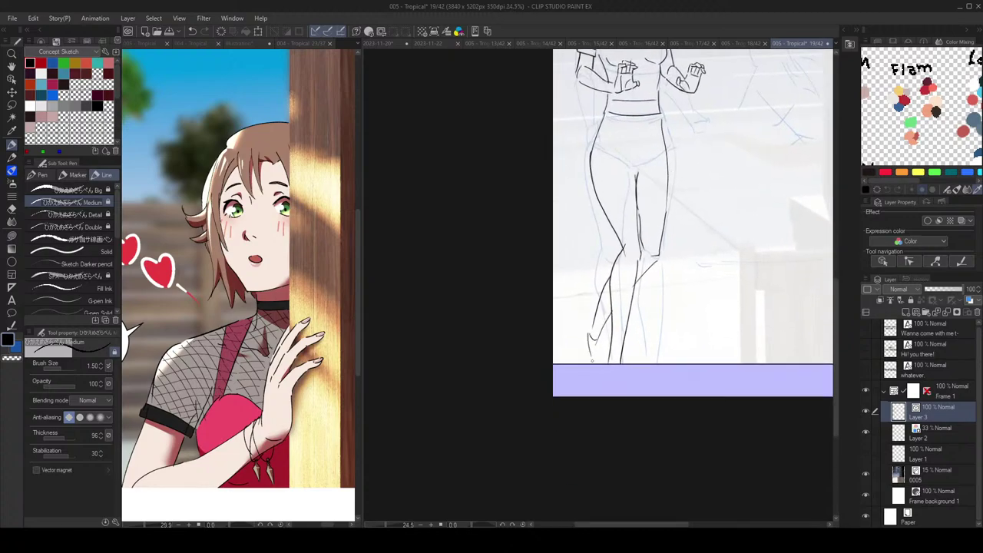
pyautogui.hotkey('ctrl', 'z')
pyautogui.moveTo(591, 327)
pyautogui.mouseDown()
pyautogui.moveTo(584, 343)
pyautogui.moveTo(602, 334)
pyautogui.moveTo(598, 344)
pyautogui.moveTo(591, 329)
pyautogui.mouseUp()
pyautogui.hotkey('ctrl', 'z')
pyautogui.hotkey('ctrl', 'z')
pyautogui.hotkey('ctrl', 'z')
pyautogui.hotkey('ctrl', 'z')
pyautogui.hotkey('ctrl', 'z')
pyautogui.hotkey('ctrl', 'z')
pyautogui.hotkey('ctrl', 'z')
pyautogui.hotkey('ctrl', 'z')
pyautogui.moveTo(656, 345); pyautogui.dragTo(645, 237)
pyautogui.press('h')
pyautogui.press('h')
pyautogui.moveTo(646, 344); pyautogui.dragTo(649, 362)
pyautogui.scroll(1, 649, 362)
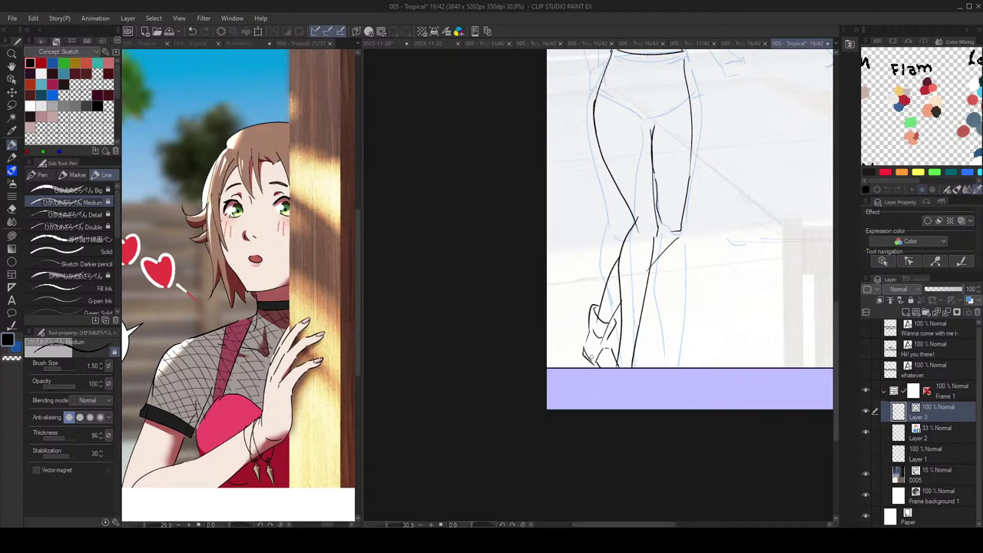
# Step: Refine the foot's contour and erase the excess lines inside the ankle with the vector eraser
pyautogui.scroll(-4, 588, 352)
pyautogui.scroll(3, 614, 350)
pyautogui.moveTo(617, 347); pyautogui.dragTo(622, 355)
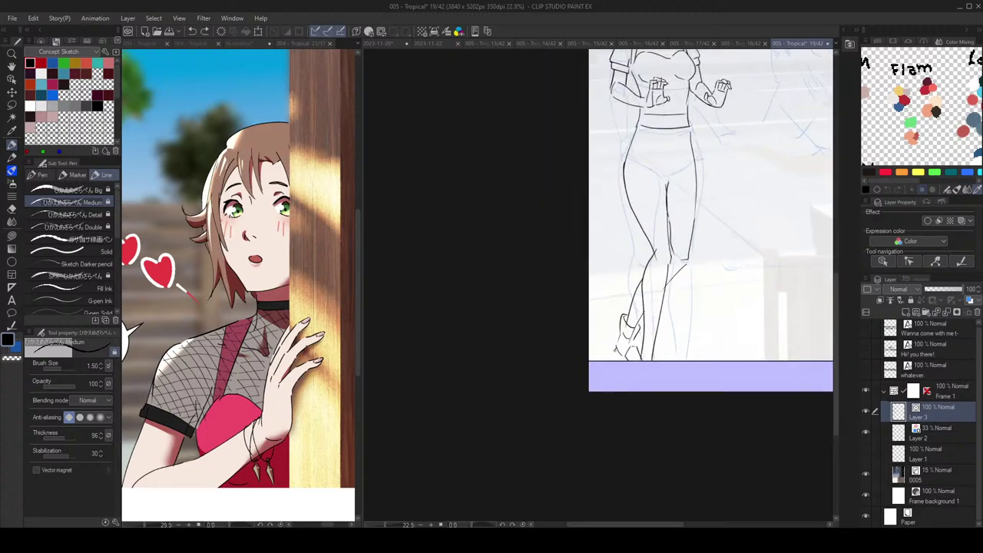
pyautogui.scroll(-2, 661, 343)
pyautogui.scroll(4, 689, 358)
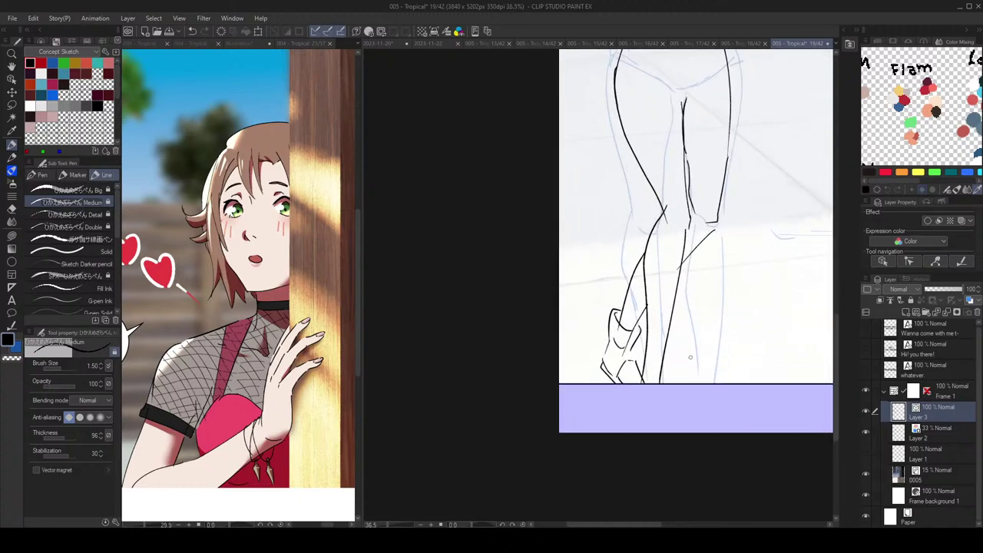
pyautogui.hotkey('ctrl', 'z')
pyautogui.scroll(1, 649, 330)
pyautogui.press('e')
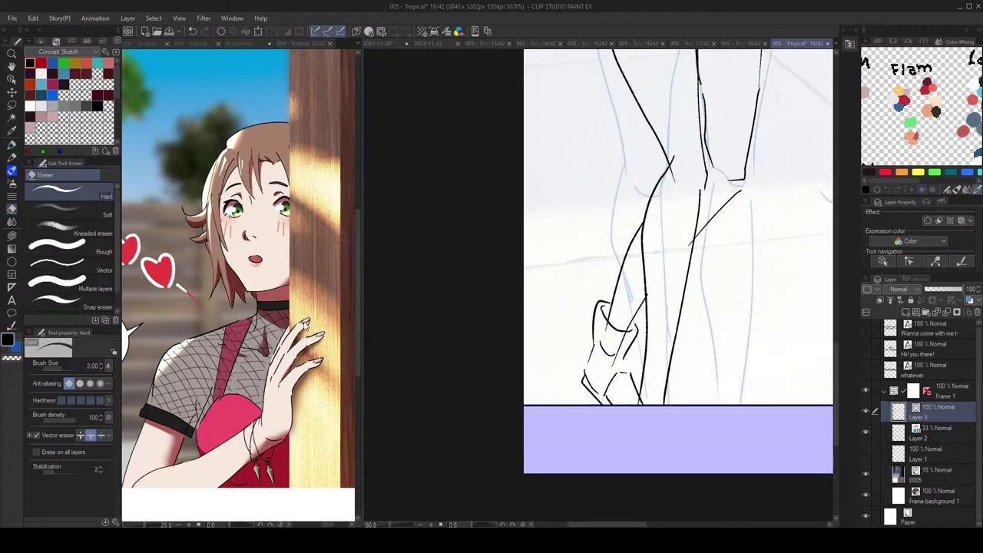
pyautogui.moveTo(612, 330); pyautogui.dragTo(622, 342)
pyautogui.press('p')
pyautogui.scroll(-1, 670, 323)
pyautogui.scroll(-1, 670, 323)
pyautogui.press('e')
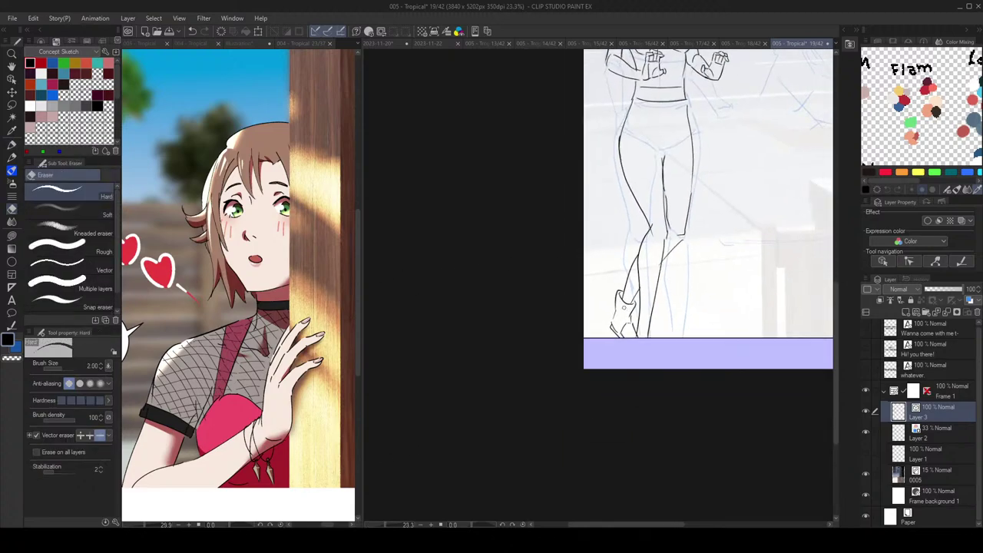
pyautogui.press('p')
# Step: Browse the 004 - Tropical pages to the leaping full-body panel as a reference for the character's legs and shoes
pyautogui.click(265, 216)
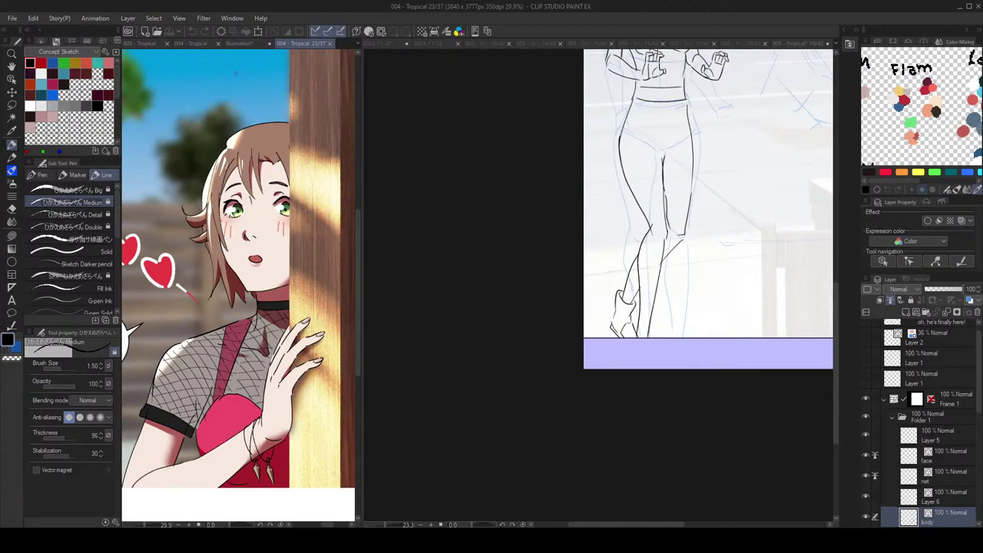
pyautogui.click(187, 42)
pyautogui.scroll(-15, 254, 235)
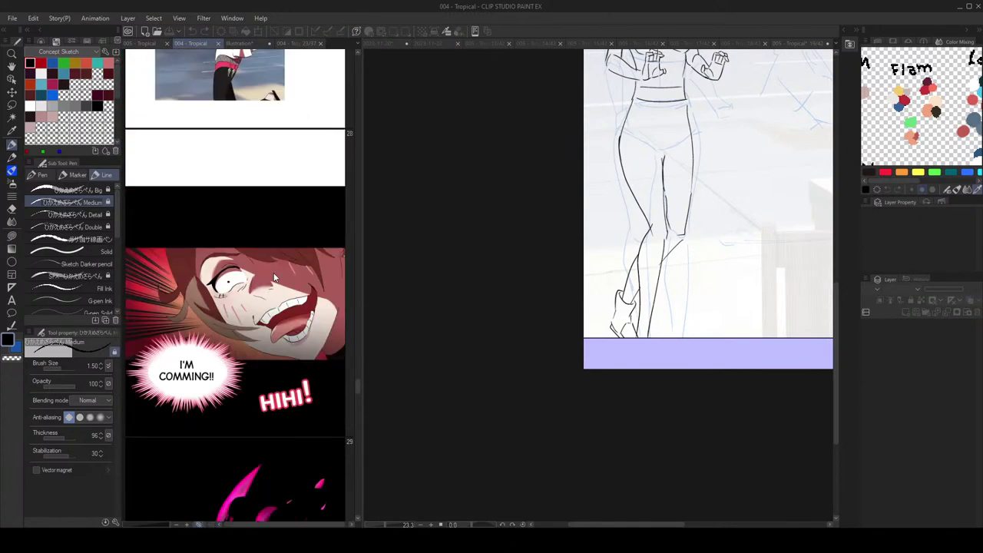
pyautogui.scroll(-4, 278, 286)
pyautogui.scroll(2, 278, 287)
pyautogui.click(558, 282)
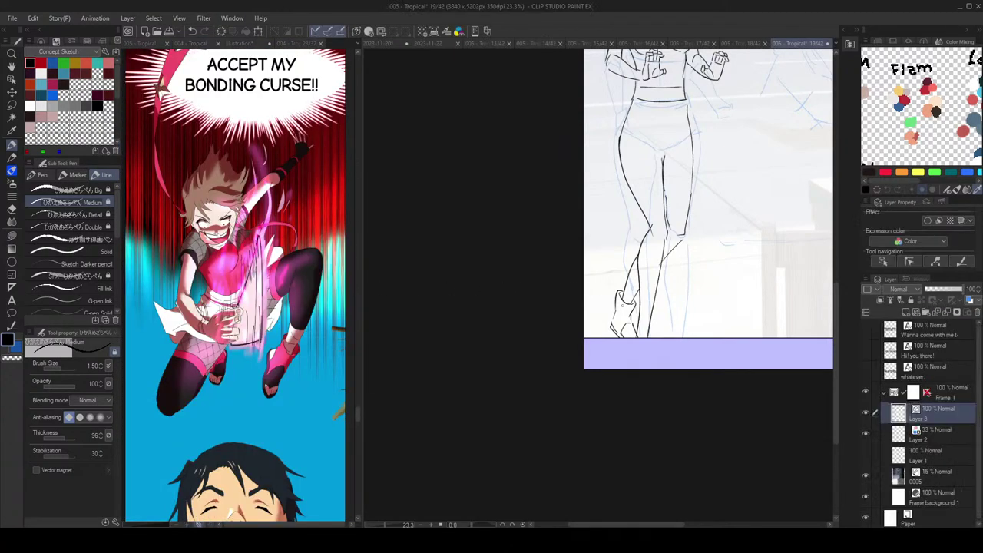
# Step: Undo the last foot stroke and redraw the foot's outer edge near the frame's lower border
pyautogui.scroll(3, 635, 315)
pyautogui.scroll(1, 645, 324)
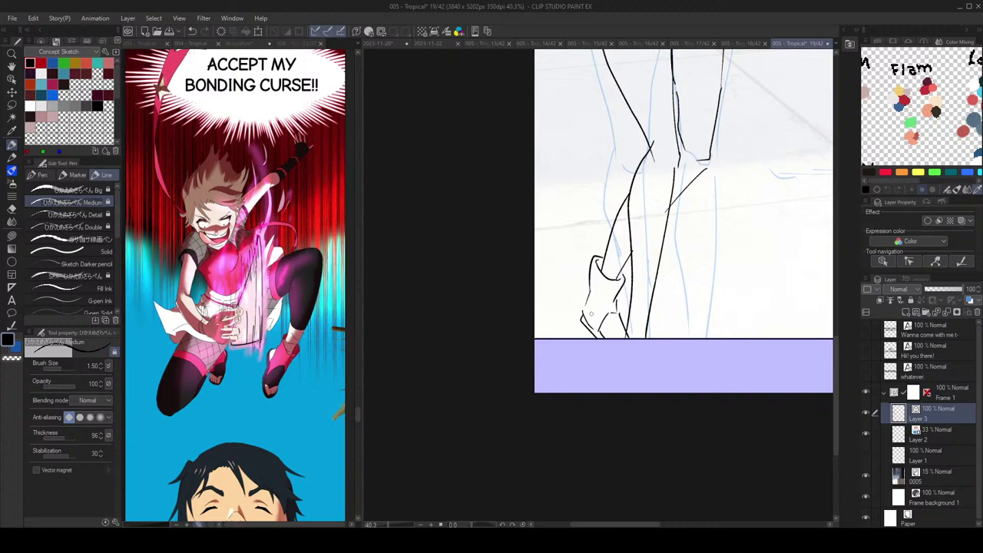
pyautogui.scroll(-2, 655, 274)
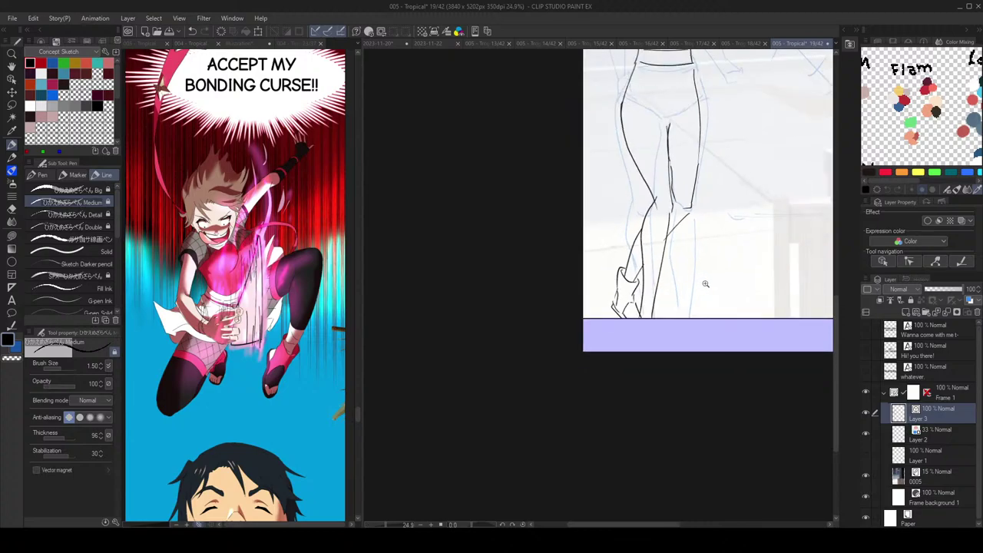
pyautogui.scroll(2, 665, 285)
pyautogui.press('e')
pyautogui.press('p')
pyautogui.hotkey('ctrl', 'z')
pyautogui.moveTo(591, 297)
pyautogui.mouseDown()
pyautogui.moveTo(584, 316)
pyautogui.moveTo(624, 321)
pyautogui.moveTo(614, 310)
pyautogui.moveTo(627, 325)
pyautogui.moveTo(614, 310)
pyautogui.mouseUp()
# Step: Check the foot in mirrored view and rework its sole and instep lines, undoing unsatisfying strokes
pyautogui.scroll(-3, 672, 286)
pyautogui.press('h')
pyautogui.press('h')
pyautogui.scroll(2, 645, 302)
pyautogui.press('e')
pyautogui.press('p')
pyautogui.hotkey('ctrl', 'z')
pyautogui.hotkey('ctrl', 'z')
pyautogui.hotkey('ctrl', 'z')
pyautogui.moveTo(617, 300)
pyautogui.mouseDown()
pyautogui.moveTo(612, 308)
pyautogui.moveTo(631, 325)
pyautogui.mouseUp()
pyautogui.hotkey('ctrl', 'z')
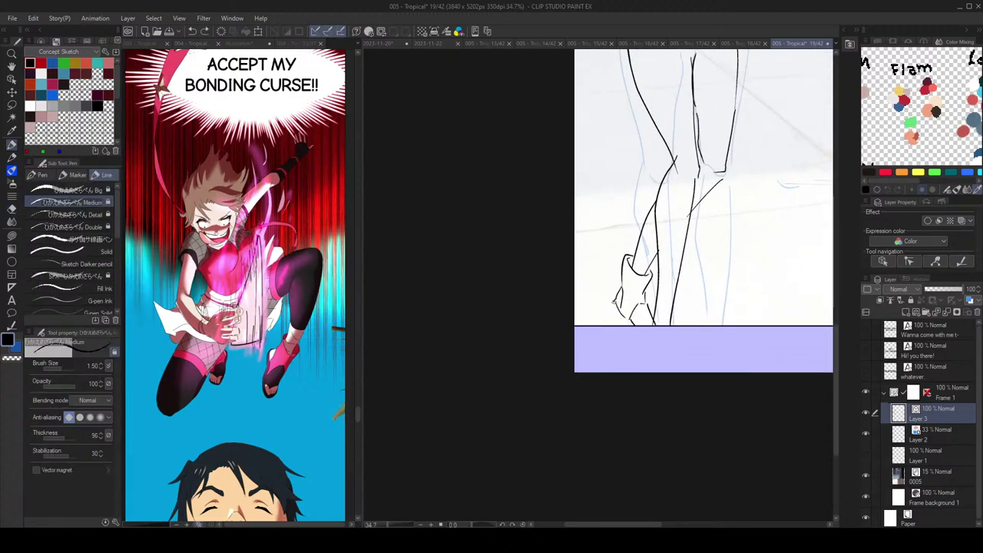
# Step: Trim the overlapping foot lines up to their intersections with the vector eraser and return to the pen
pyautogui.scroll(-3, 700, 280)
pyautogui.moveTo(729, 252); pyautogui.dragTo(703, 270)
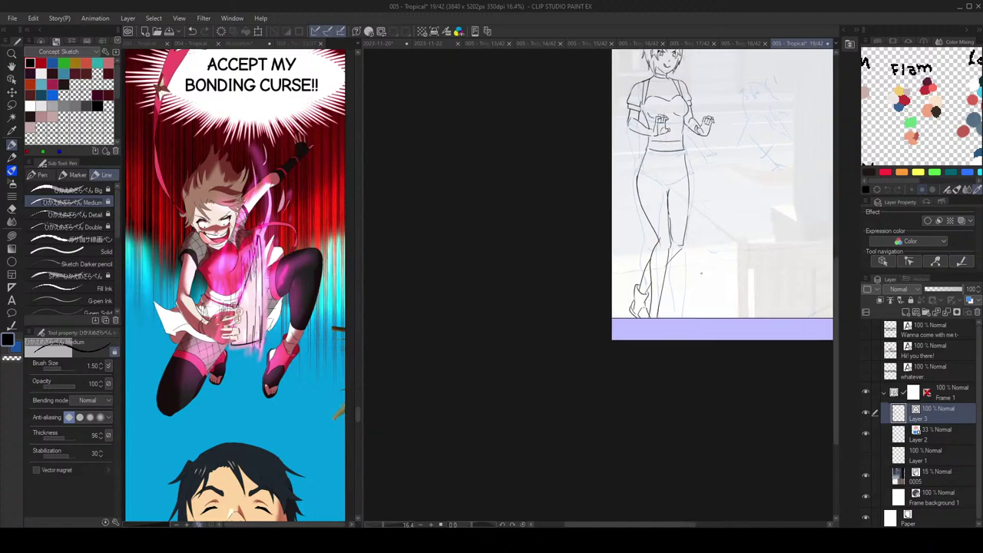
pyautogui.scroll(4, 666, 317)
pyautogui.moveTo(663, 328); pyautogui.dragTo(693, 341)
pyautogui.press('e')
pyautogui.click(91, 435)
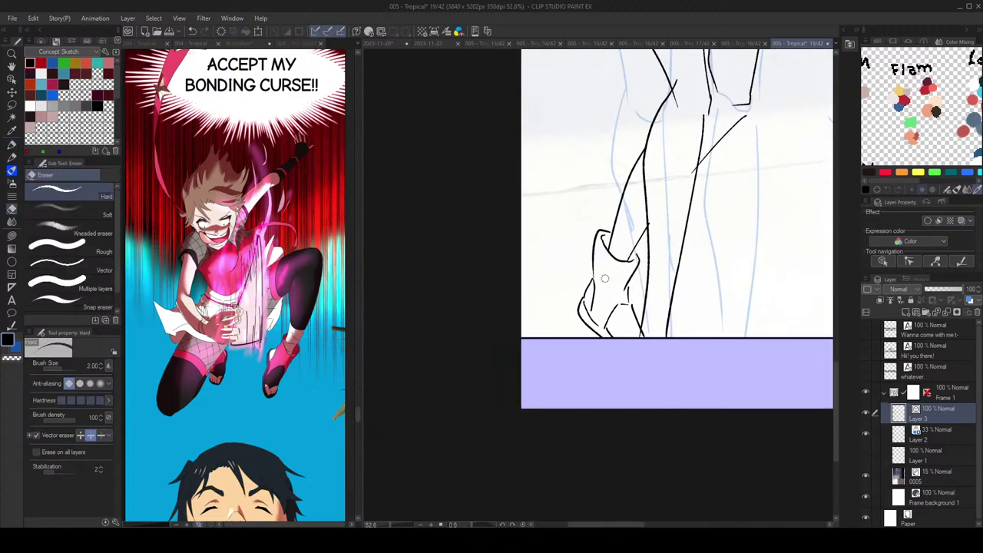
pyautogui.press('p')
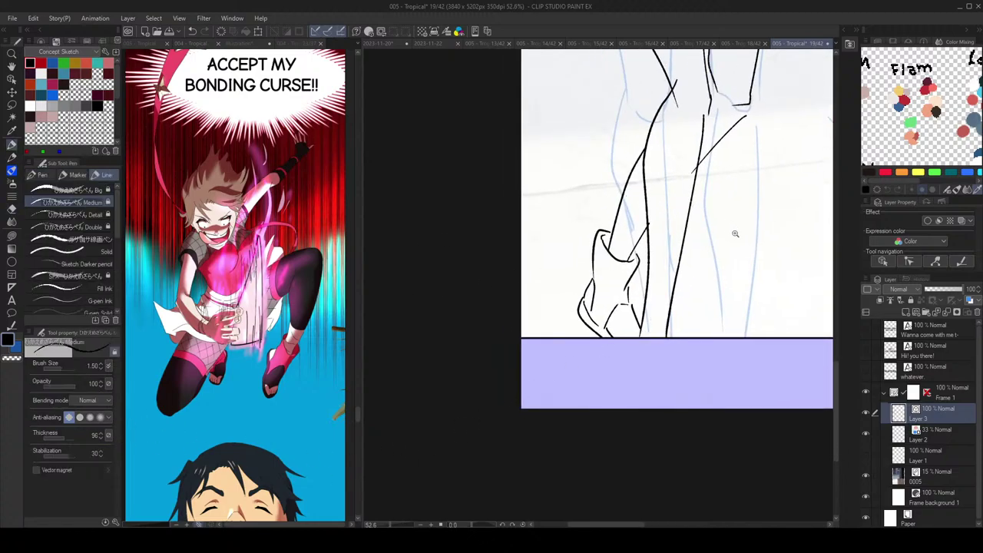
# Step: Examine the whole figure's proportions and leg pose in normal and mirrored view
pyautogui.scroll(-3, 730, 231)
pyautogui.scroll(1, 727, 248)
pyautogui.scroll(-2, 744, 265)
pyautogui.scroll(1, 733, 247)
pyautogui.press('h')
pyautogui.press('h')
pyautogui.scroll(-3, 748, 218)
pyautogui.scroll(1, 733, 231)
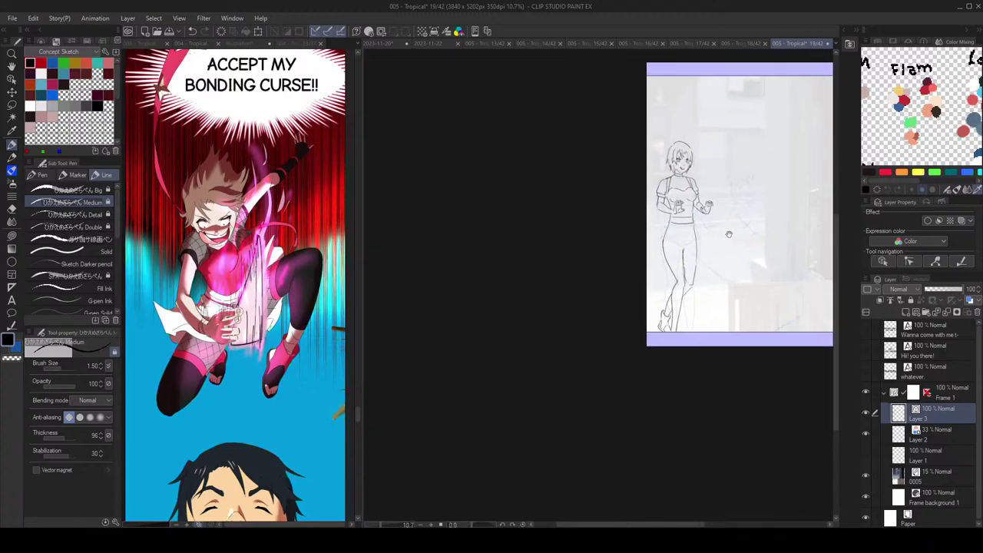
pyautogui.press('h')
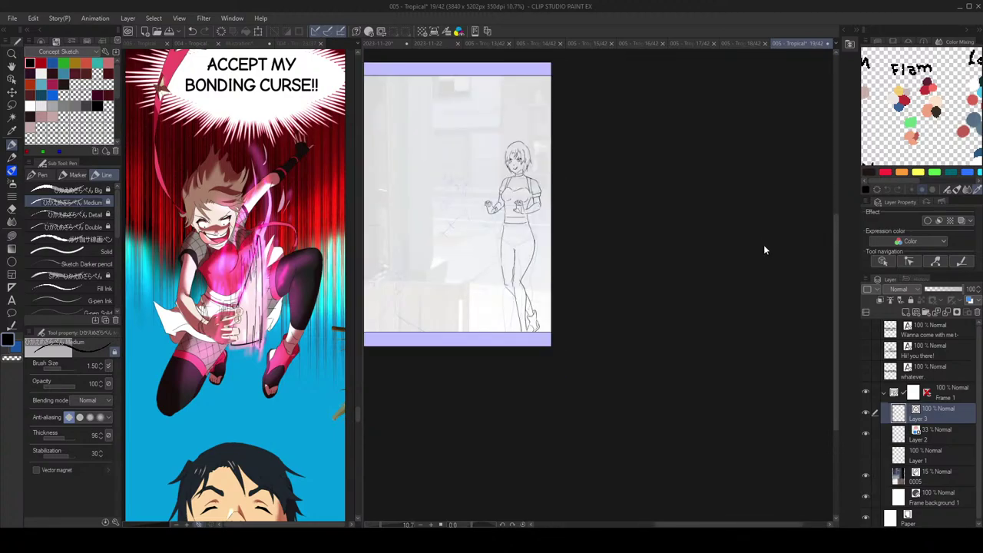
pyautogui.hscroll(-5, 763, 243)
pyautogui.scroll(4, 693, 162)
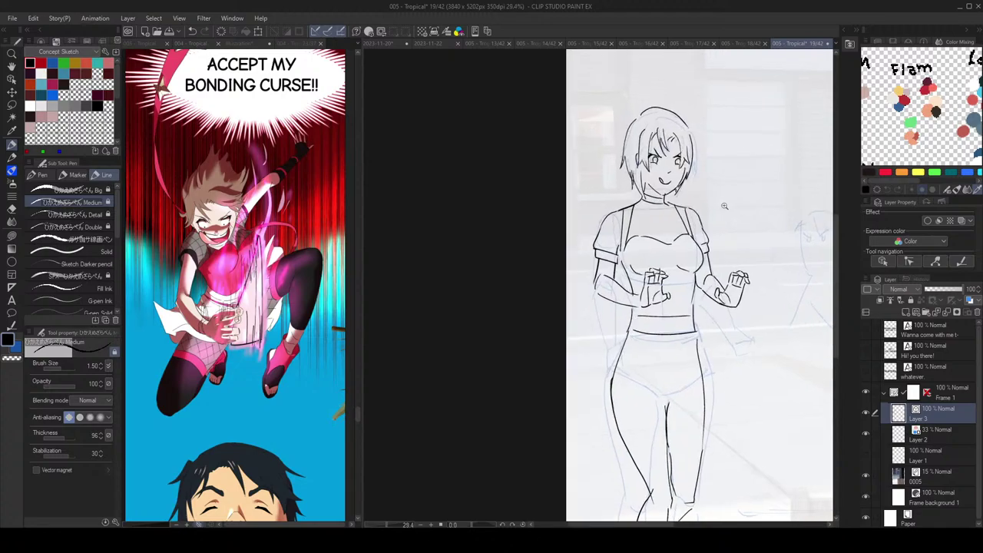
pyautogui.scroll(-1, 738, 192)
pyautogui.scroll(-1, 746, 204)
pyautogui.moveTo(746, 204); pyautogui.dragTo(710, 154)
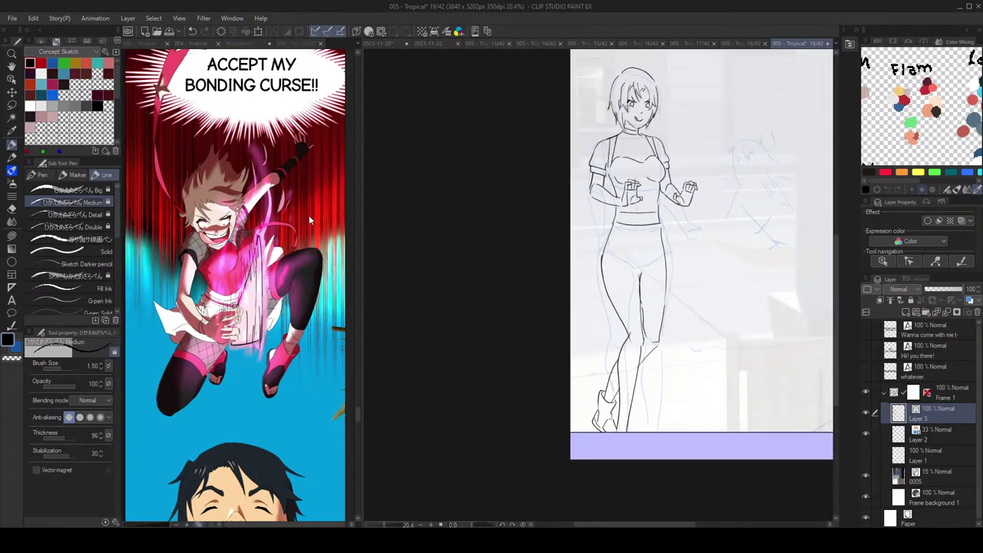
# Step: Browse the 004 - Tropical pages for panels showing the character's skirt and compare them with the mirrored sketch
pyautogui.click(320, 221)
pyautogui.scroll(5, 314, 234)
pyautogui.scroll(-1, 296, 294)
pyautogui.scroll(8, 294, 296)
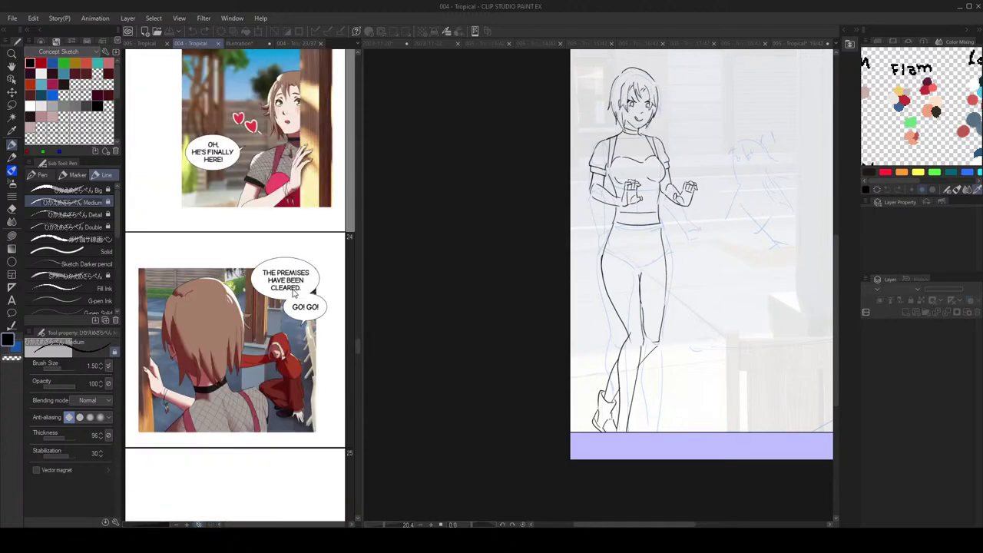
pyautogui.scroll(-8, 293, 293)
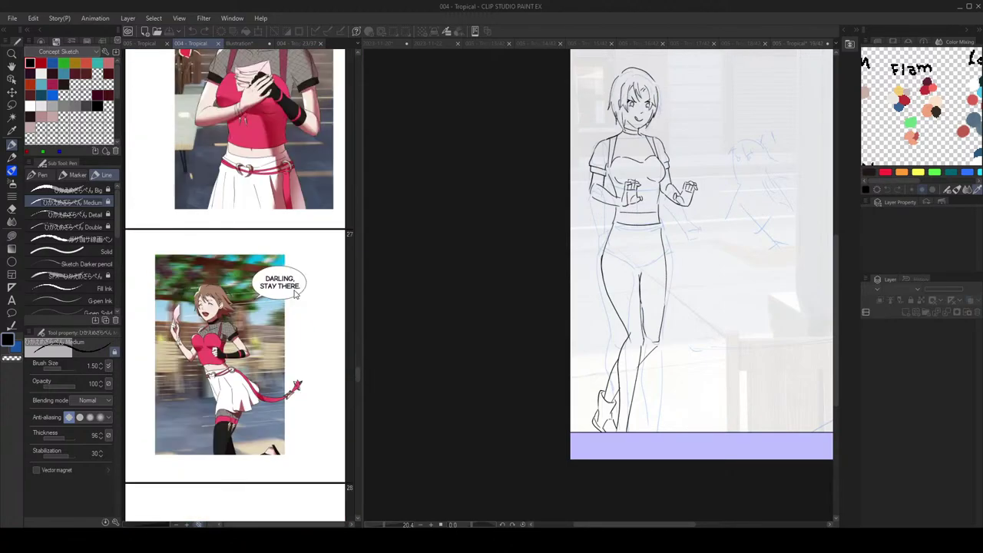
pyautogui.scroll(2, 294, 296)
pyautogui.hotkey('ctrl', 'Tab')
pyautogui.press('h')
pyautogui.press('h')
pyautogui.scroll(4, 674, 199)
pyautogui.moveTo(638, 184); pyautogui.dragTo(648, 167)
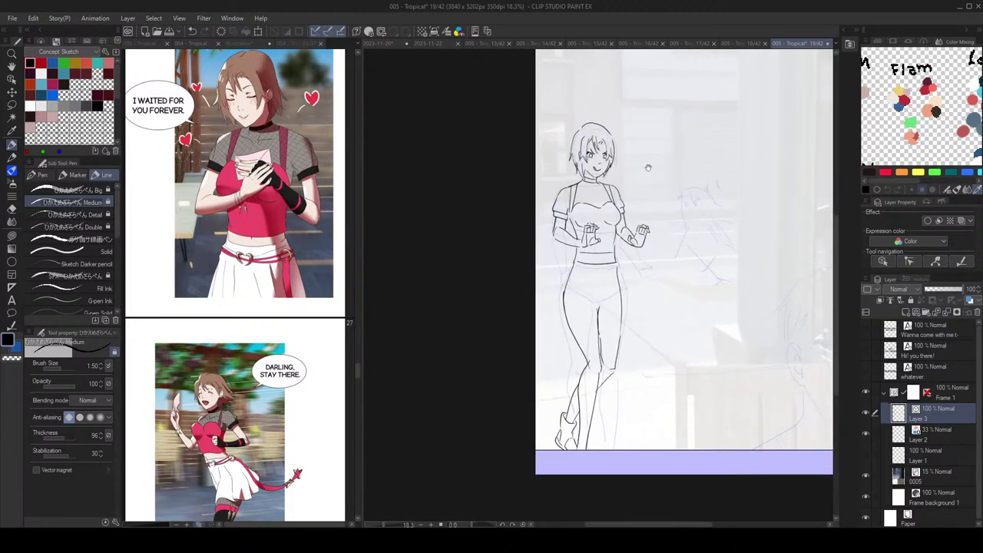
pyautogui.press('m')
pyautogui.scroll(2, 638, 177)
pyautogui.scroll(-4, 631, 184)
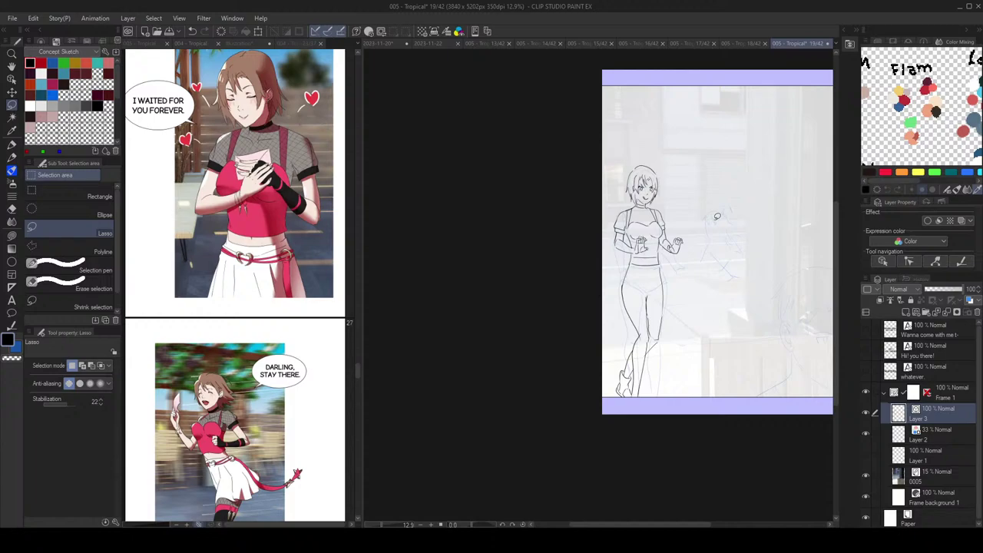
pyautogui.scroll(2, 732, 217)
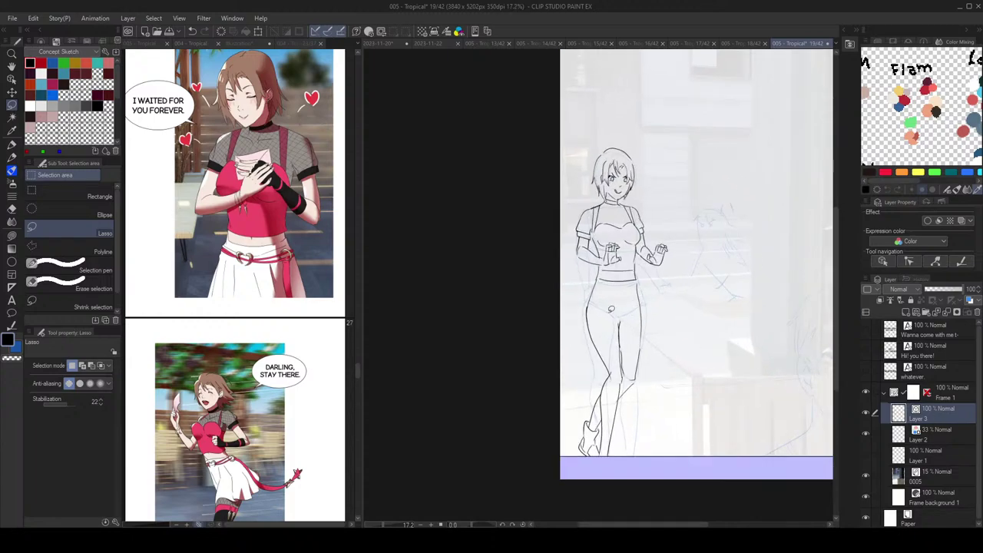
# Step: Draw the skirt's viewer's-right edge from the waistband to mid-thigh with the pen, undoing the first attempts
pyautogui.scroll(1, 591, 299)
pyautogui.press('p')
pyautogui.moveTo(656, 317); pyautogui.dragTo(643, 263)
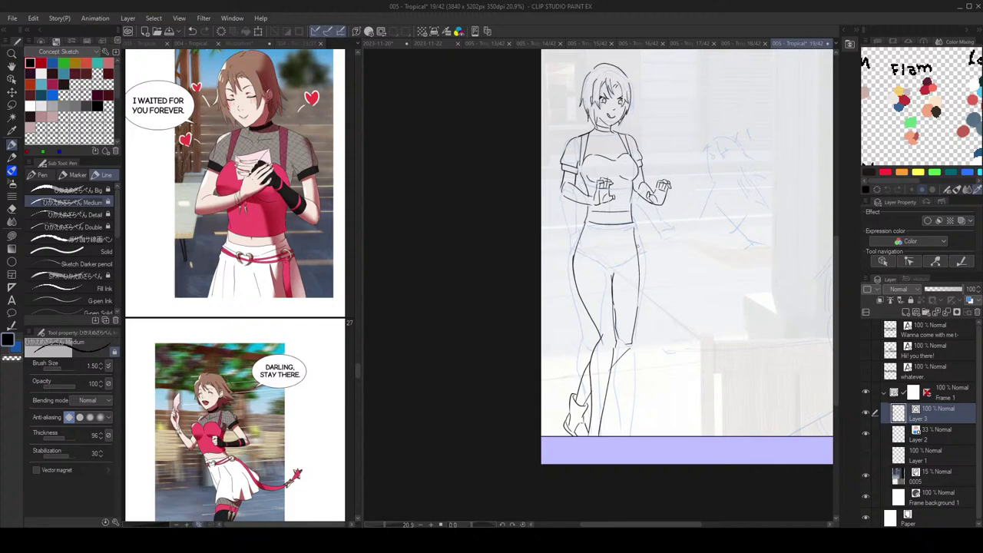
pyautogui.moveTo(634, 228); pyautogui.dragTo(642, 279)
pyautogui.hotkey('ctrl', 'z')
pyautogui.hotkey('ctrl', 'z')
pyautogui.moveTo(635, 233); pyautogui.dragTo(641, 295)
pyautogui.hotkey('ctrl', 'z')
pyautogui.hotkey('ctrl', 'z')
pyautogui.moveTo(453, 323); pyautogui.dragTo(455, 310)
pyautogui.scroll(-3, 356, 368)
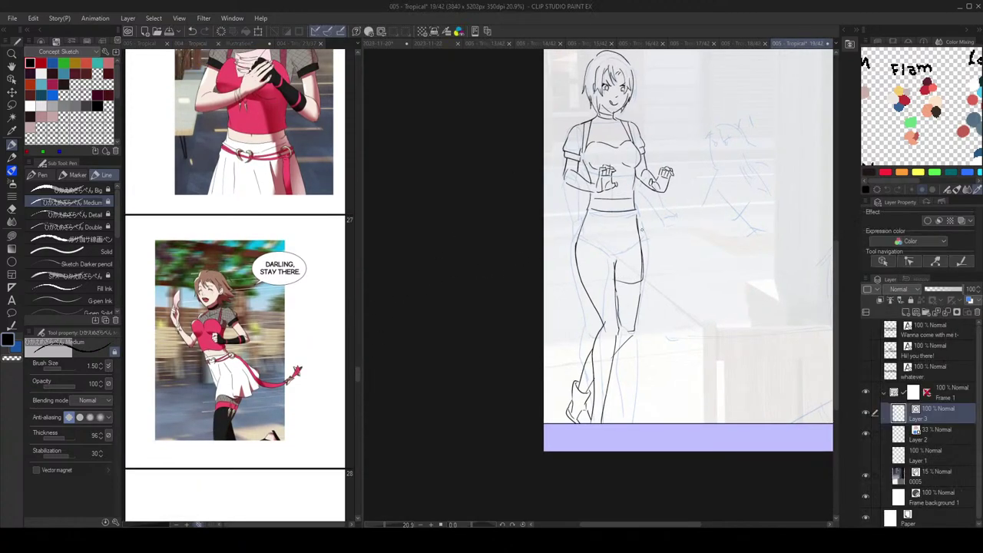
# Step: Draw the skirt's hem as a curve across both thighs, undoing the failed strokes
pyautogui.moveTo(643, 289); pyautogui.dragTo(586, 283)
pyautogui.hotkey('ctrl', 'z')
pyautogui.hotkey('ctrl', 'z')
pyautogui.hotkey('ctrl', 'z')
pyautogui.hotkey('ctrl', 'z')
pyautogui.moveTo(615, 283); pyautogui.dragTo(564, 275)
pyautogui.hotkey('ctrl', 'z')
# Step: Draw the skirt's viewer's-left edge flaring from the waistband down to the hem
pyautogui.moveTo(584, 207)
pyautogui.mouseDown()
pyautogui.moveTo(571, 273)
pyautogui.moveTo(586, 241)
pyautogui.moveTo(561, 272)
pyautogui.mouseUp()
pyautogui.hotkey('ctrl', 'z')
pyautogui.hotkey('ctrl', 'z')
pyautogui.scroll(-2, 651, 242)
pyautogui.hotkey('ctrl', 'z')
# Step: Add pleat lines running down the front of the skirt, undoing the unsuitable strokes
pyautogui.moveTo(603, 231)
pyautogui.mouseDown()
pyautogui.moveTo(589, 265)
pyautogui.moveTo(612, 248)
pyautogui.moveTo(618, 260)
pyautogui.moveTo(609, 261)
pyautogui.moveTo(607, 240)
pyautogui.moveTo(627, 228)
pyautogui.moveTo(627, 268)
pyautogui.mouseUp()
pyautogui.hotkey('ctrl', 'z')
pyautogui.hotkey('ctrl', 'z')
pyautogui.hotkey('ctrl', 'z')
pyautogui.moveTo(623, 233); pyautogui.dragTo(621, 252)
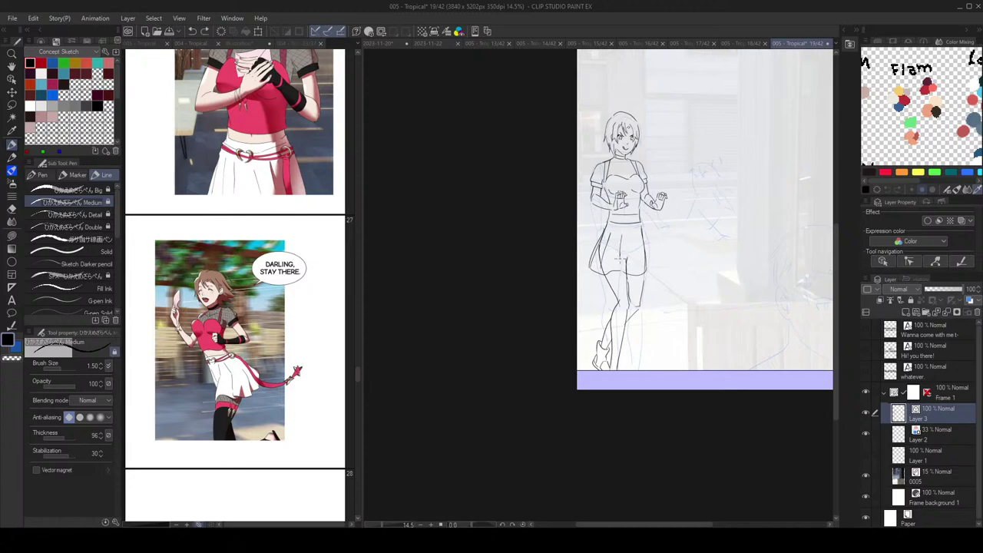
pyautogui.moveTo(632, 204); pyautogui.dragTo(633, 229)
pyautogui.hotkey('ctrl', 'z')
pyautogui.moveTo(633, 264); pyautogui.dragTo(633, 298)
pyautogui.hotkey('ctrl', 'z')
# Step: Check the skirt in mirrored view and widen its viewer's-left side with an additional rounded contour
pyautogui.scroll(-3, 666, 285)
pyautogui.press('h')
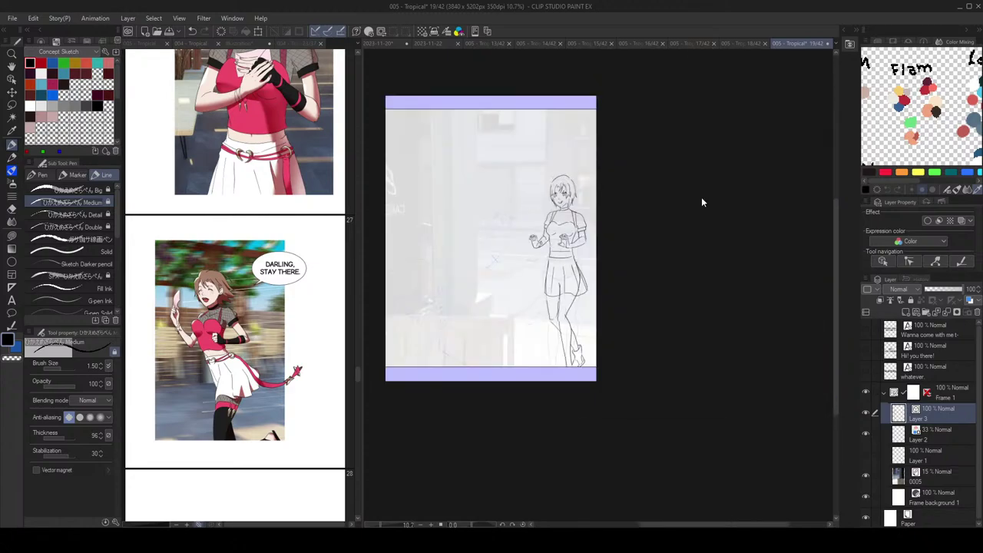
pyautogui.press('h')
pyautogui.scroll(5, 660, 285)
pyautogui.press('e')
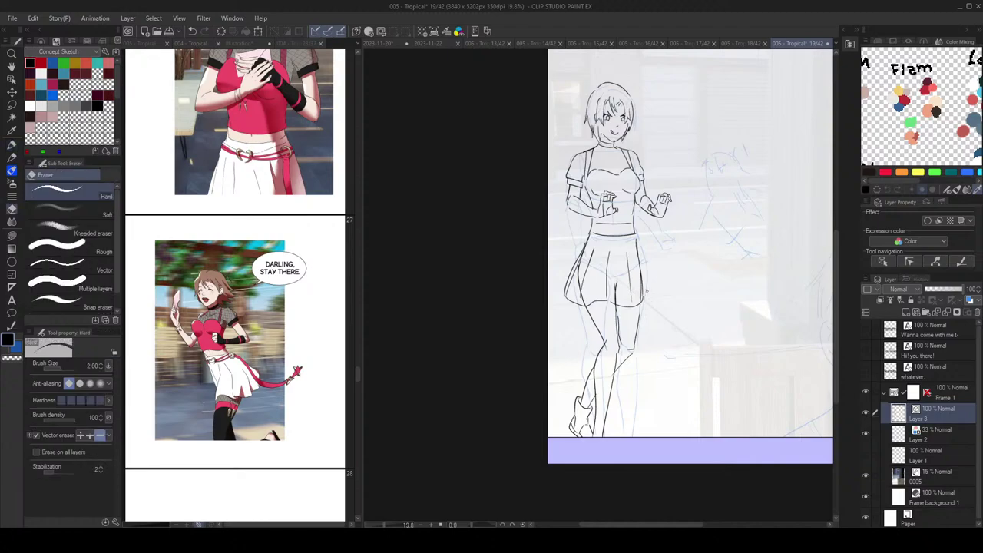
pyautogui.press('p')
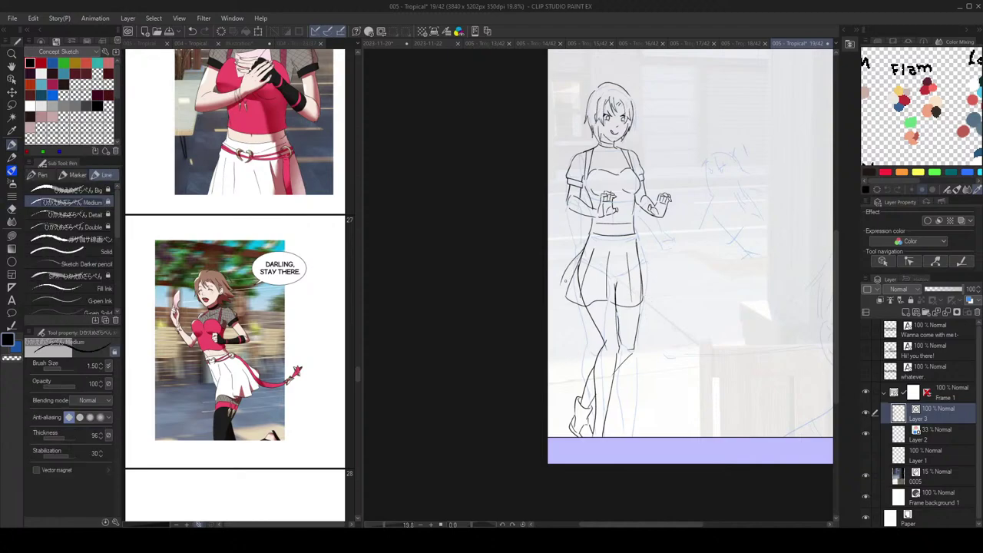
pyautogui.scroll(-1, 626, 269)
pyautogui.scroll(1, 662, 261)
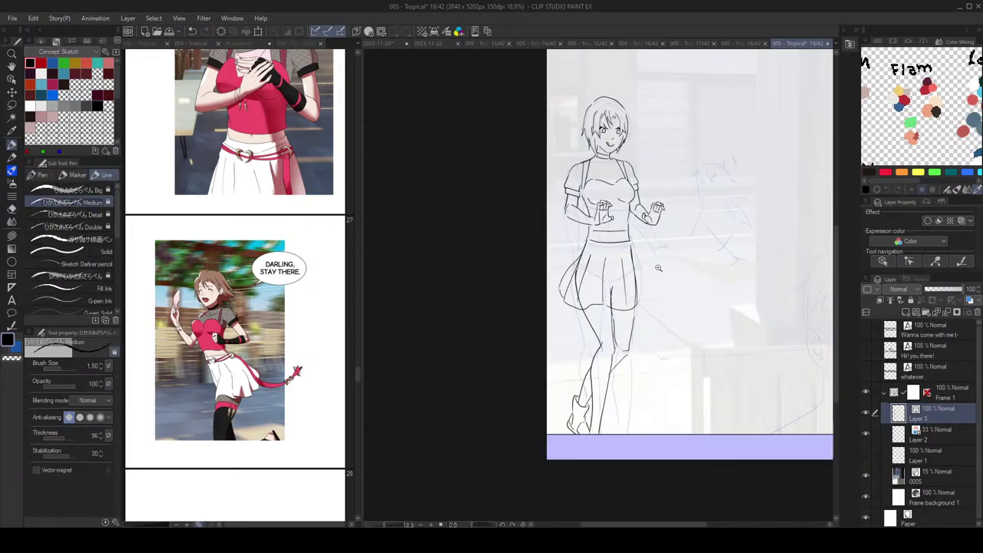
pyautogui.moveTo(586, 250); pyautogui.dragTo(563, 289)
# Step: Check the figure mirrored again and erase the hip and outer-thigh contours covered by the skirt
pyautogui.scroll(-2, 652, 281)
pyautogui.press('h')
pyautogui.press('h')
pyautogui.scroll(3, 654, 283)
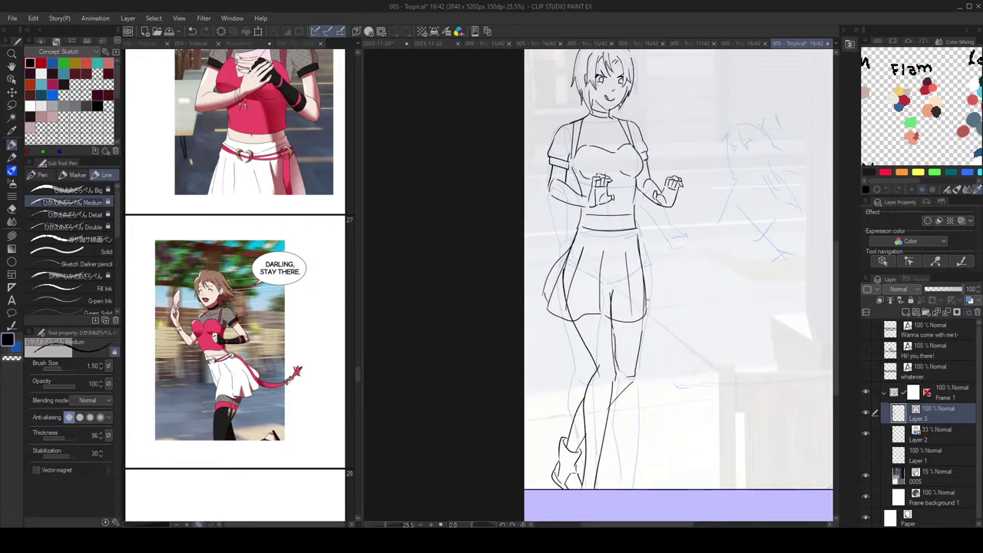
pyautogui.press('e')
pyautogui.moveTo(583, 285); pyautogui.dragTo(577, 289)
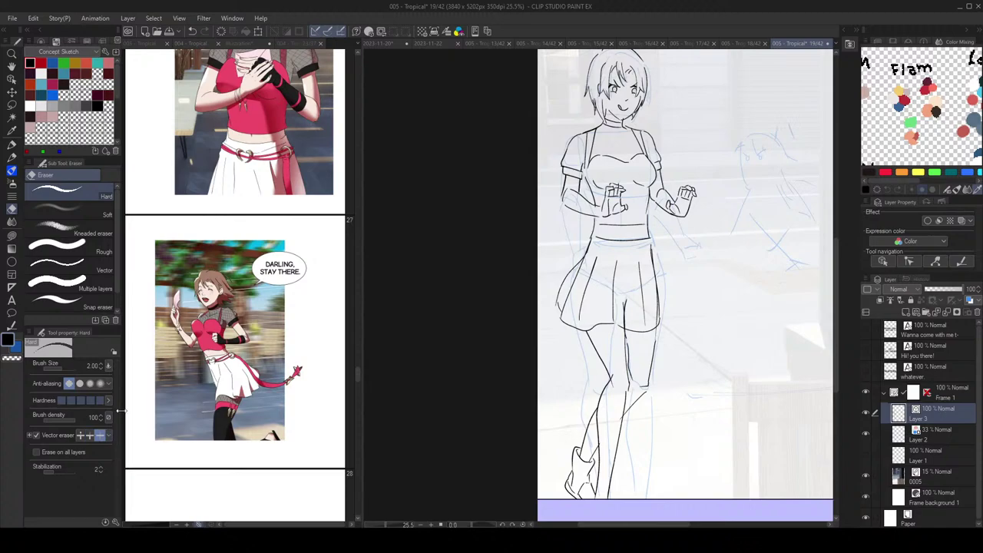
pyautogui.press('p')
# Step: Trim the inner-thigh line above the skirt hem and set the vector eraser back to erasing whole lines
pyautogui.scroll(-6, 659, 183)
pyautogui.scroll(3, 684, 259)
pyautogui.press('e')
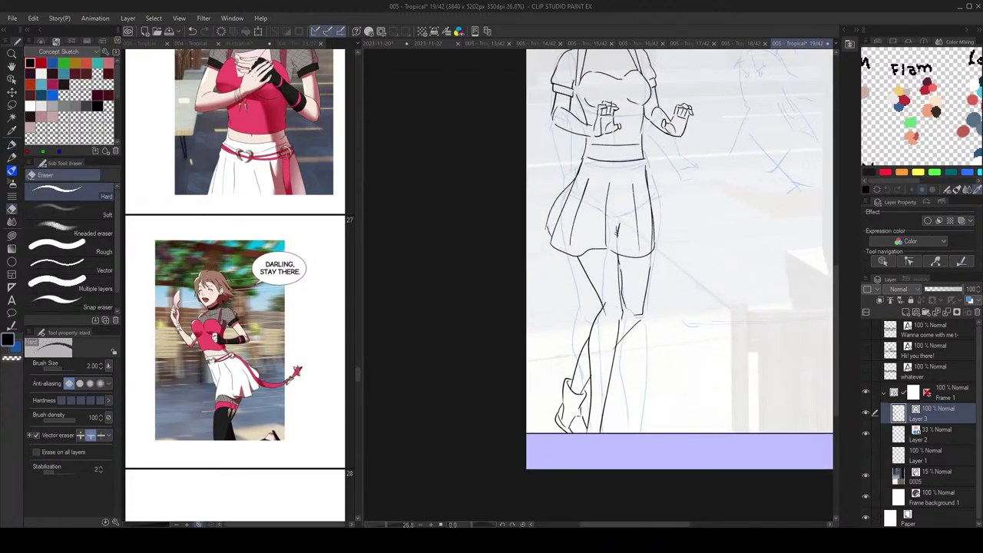
pyautogui.click(101, 436)
pyautogui.press('p')
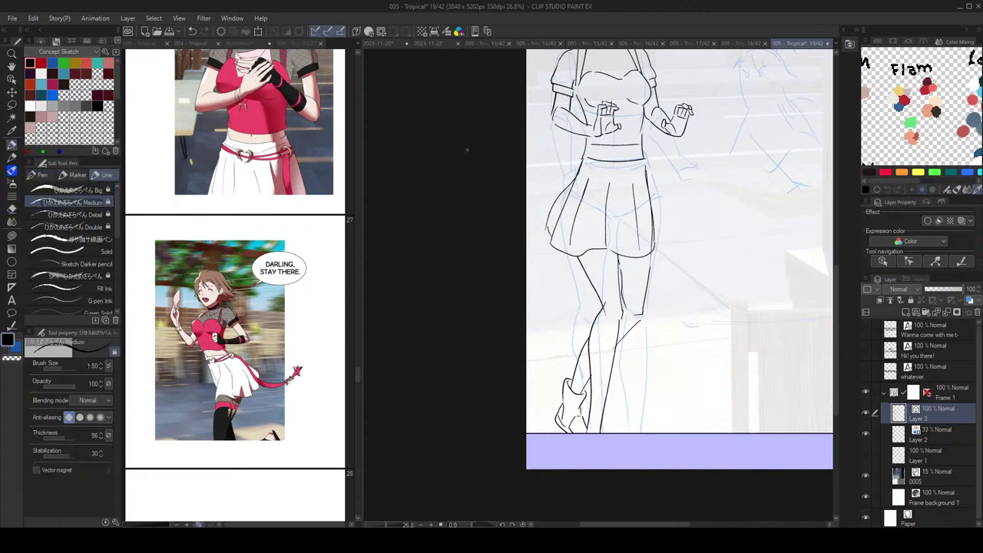
# Step: Examine the skirt and the whole figure's proportions within the frame
pyautogui.scroll(-3, 692, 183)
pyautogui.scroll(3, 691, 186)
pyautogui.moveTo(689, 192); pyautogui.dragTo(706, 217)
pyautogui.press('e')
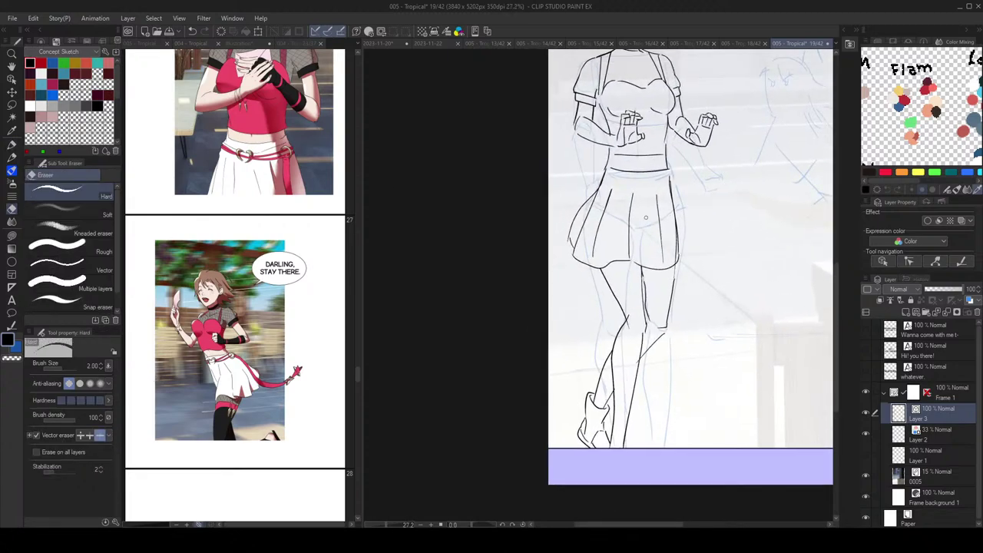
pyautogui.press('p')
pyautogui.scroll(-4, 698, 178)
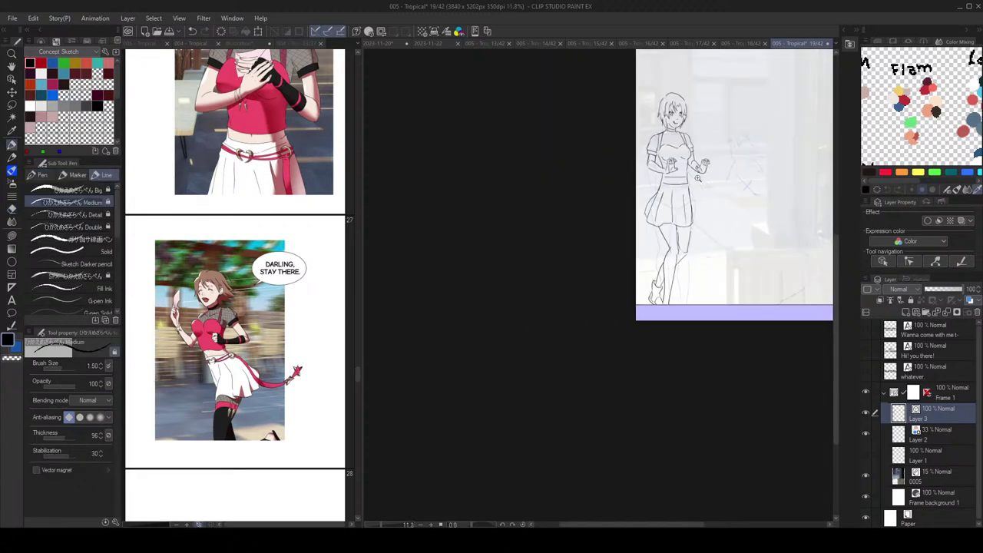
pyautogui.scroll(2, 710, 195)
pyautogui.scroll(-3, 714, 209)
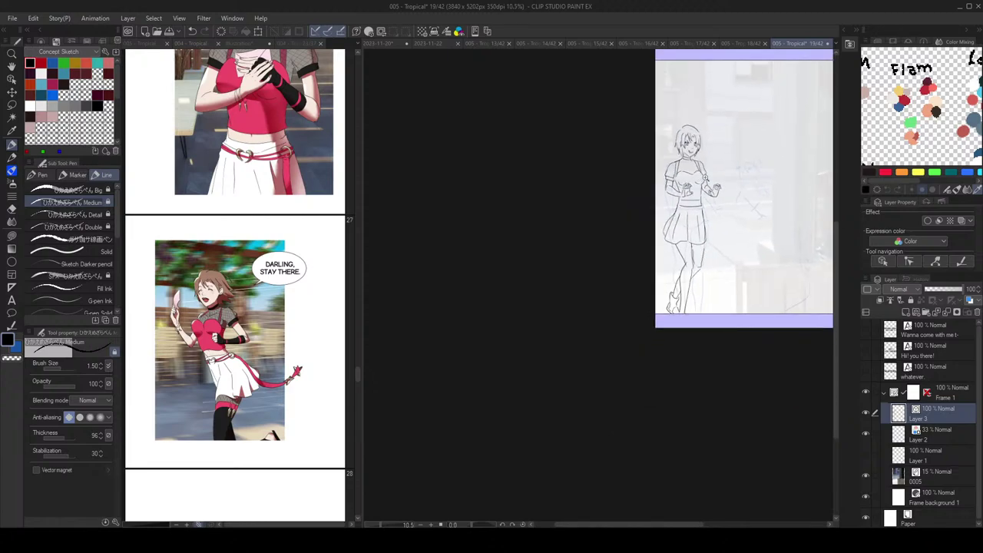
pyautogui.scroll(4, 707, 189)
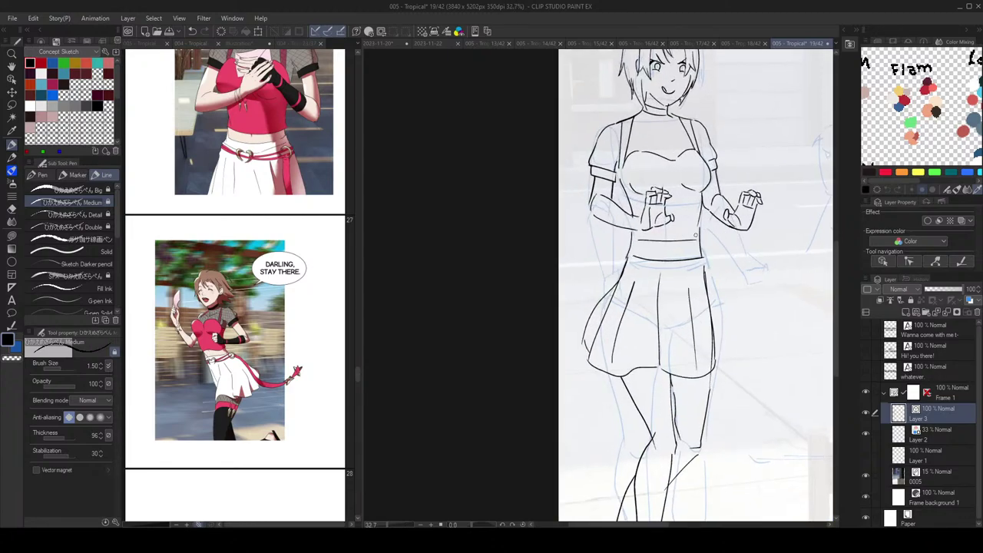
# Step: Erase the hem line of the crop top and redraw it as a gentle curve across the midriff
pyautogui.press('e')
pyautogui.click(665, 241)
pyautogui.press('p')
pyautogui.moveTo(639, 234); pyautogui.dragTo(698, 237)
pyautogui.hotkey('ctrl', 'z')
pyautogui.moveTo(639, 233); pyautogui.dragTo(699, 239)
pyautogui.scroll(-2, 700, 217)
pyautogui.scroll(3, 705, 227)
pyautogui.keyDown('ctrl'); pyautogui.click(616, 246); pyautogui.keyUp('ctrl')
pyautogui.scroll(-3, 619, 247)
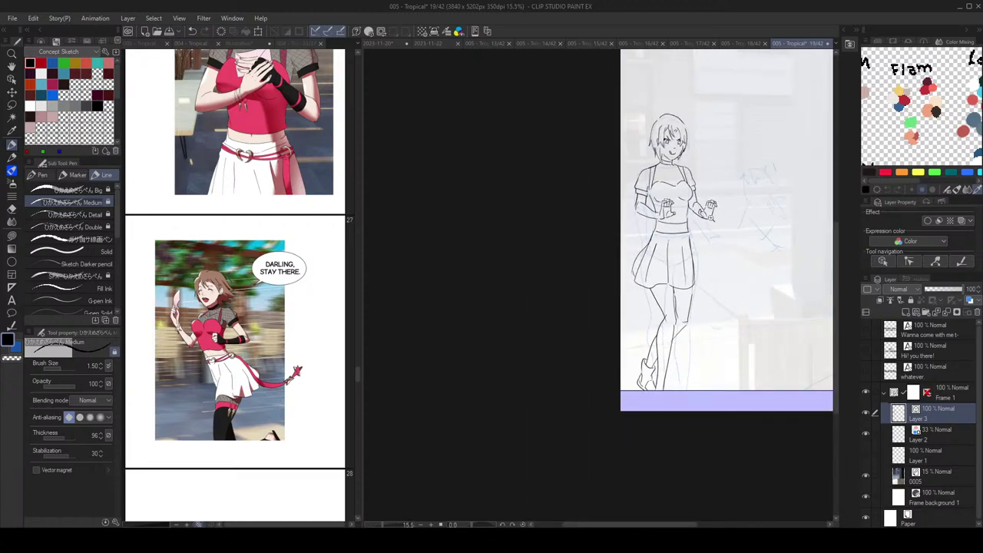
# Step: Draw the double-banded belt with a heart-shaped buckle along the skirt's waist from the reference, undoing unsuitable strokes
pyautogui.scroll(3, 695, 220)
pyautogui.hotkey('ctrl', 'z')
pyautogui.moveTo(663, 254)
pyautogui.mouseDown()
pyautogui.moveTo(656, 264)
pyautogui.moveTo(673, 255)
pyautogui.moveTo(663, 280)
pyautogui.mouseUp()
pyautogui.hotkey('ctrl', 'z')
pyautogui.hotkey('ctrl', 'z')
pyautogui.scroll(2, 668, 261)
pyautogui.moveTo(624, 236)
pyautogui.mouseDown()
pyautogui.moveTo(665, 252)
pyautogui.moveTo(665, 275)
pyautogui.mouseUp()
pyautogui.hotkey('ctrl', 'z')
pyautogui.hotkey('ctrl', 'z')
pyautogui.hotkey('ctrl', 'z')
pyautogui.hotkey('ctrl', 'z')
pyautogui.moveTo(618, 254)
pyautogui.mouseDown()
pyautogui.moveTo(668, 269)
pyautogui.moveTo(678, 283)
pyautogui.moveTo(719, 265)
pyautogui.moveTo(718, 274)
pyautogui.mouseUp()
pyautogui.scroll(-5, 670, 250)
pyautogui.scroll(5, 669, 244)
pyautogui.hotkey('ctrl', 'z')
pyautogui.hotkey('ctrl', 'z')
pyautogui.hotkey('ctrl', 'z')
pyautogui.hotkey('ctrl', 'z')
pyautogui.hotkey('ctrl', 'z')
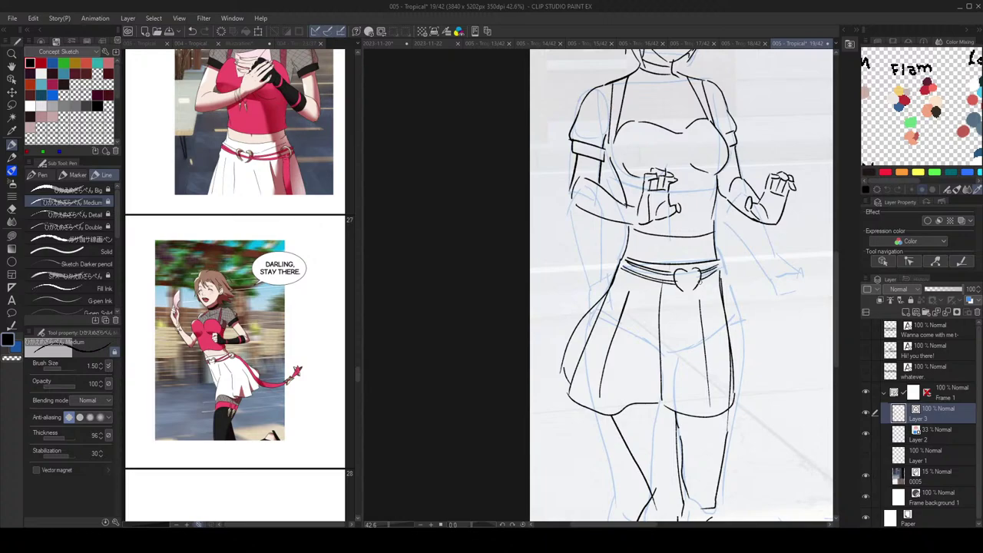
# Step: Add inner outline strokes to the heart-shaped buckle and check the figure in mirrored view
pyautogui.scroll(3, 710, 276)
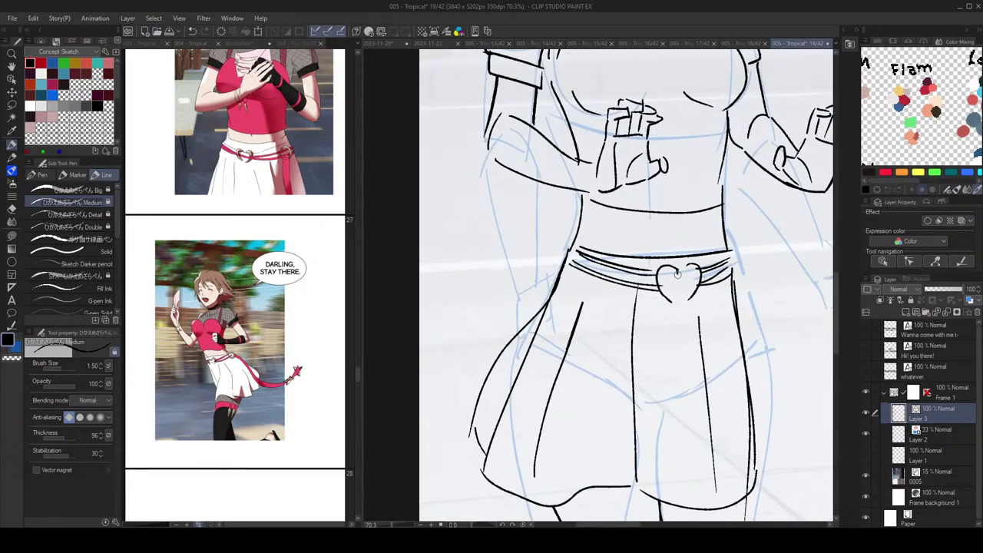
pyautogui.scroll(-6, 677, 262)
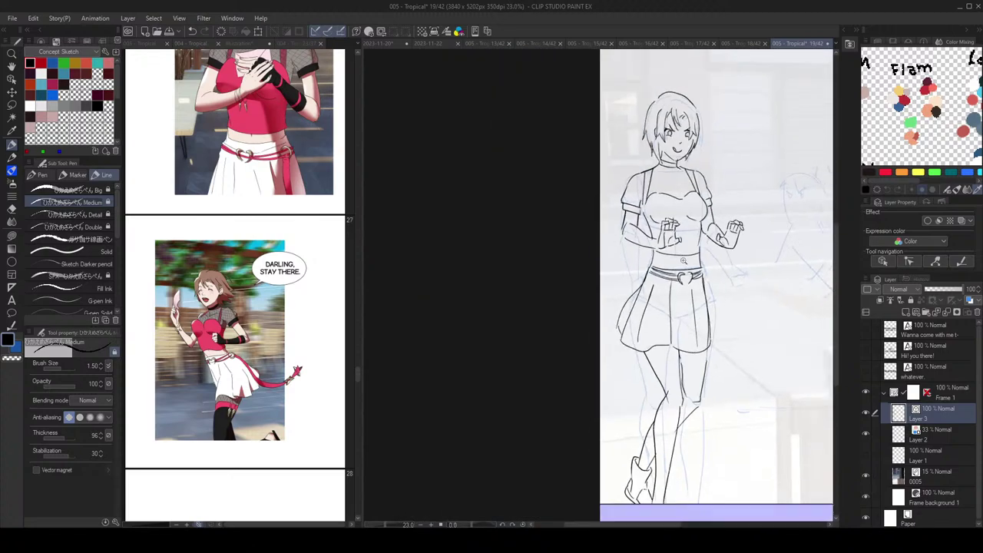
pyautogui.scroll(4, 677, 257)
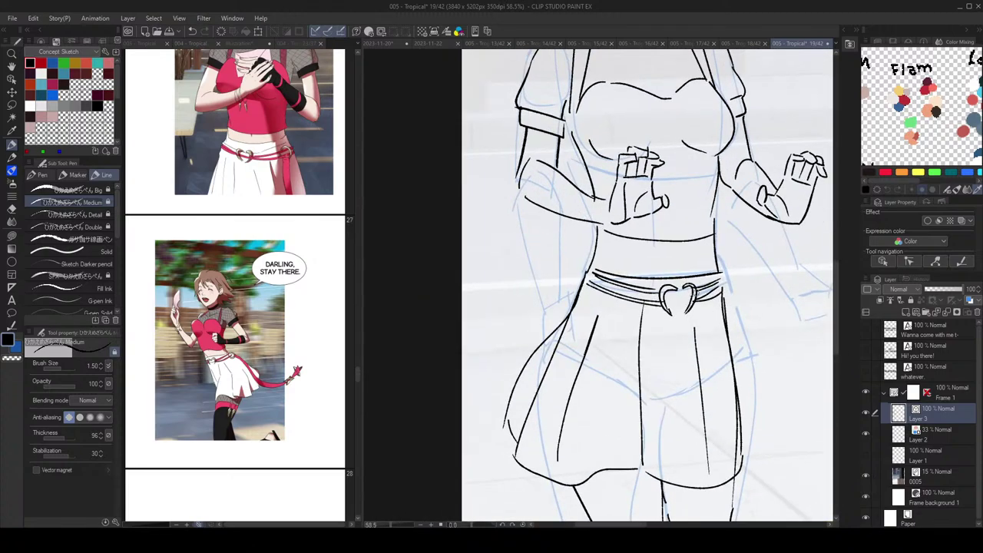
pyautogui.scroll(-4, 691, 290)
pyautogui.scroll(-3, 716, 288)
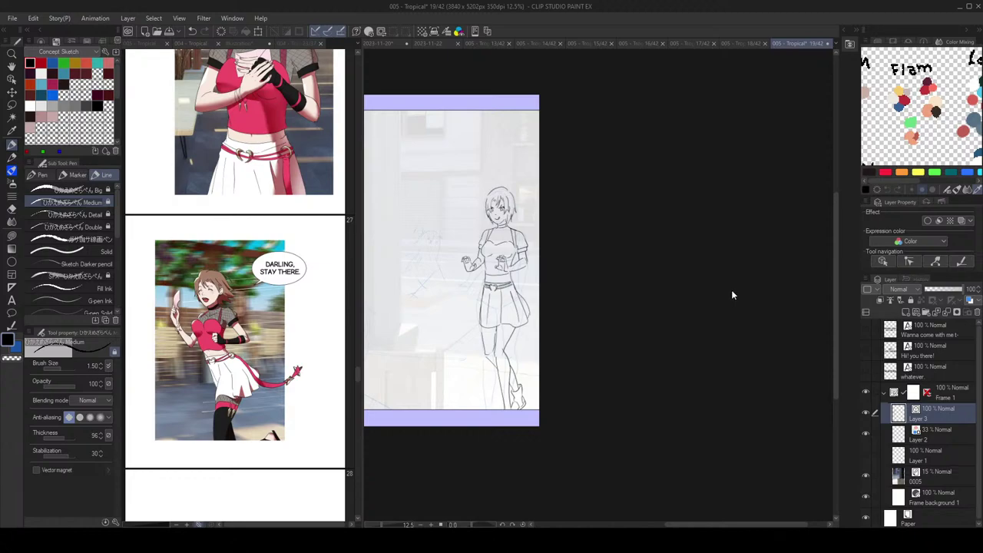
# Step: Refine the heart buckle's inner outline so it follows the heart shape, undoing the unsuitable strokes
pyautogui.scroll(6, 732, 290)
pyautogui.moveTo(741, 305); pyautogui.dragTo(697, 303)
pyautogui.hotkey('ctrl', 'z')
pyautogui.hotkey('ctrl', 'z')
pyautogui.scroll(-4, 693, 298)
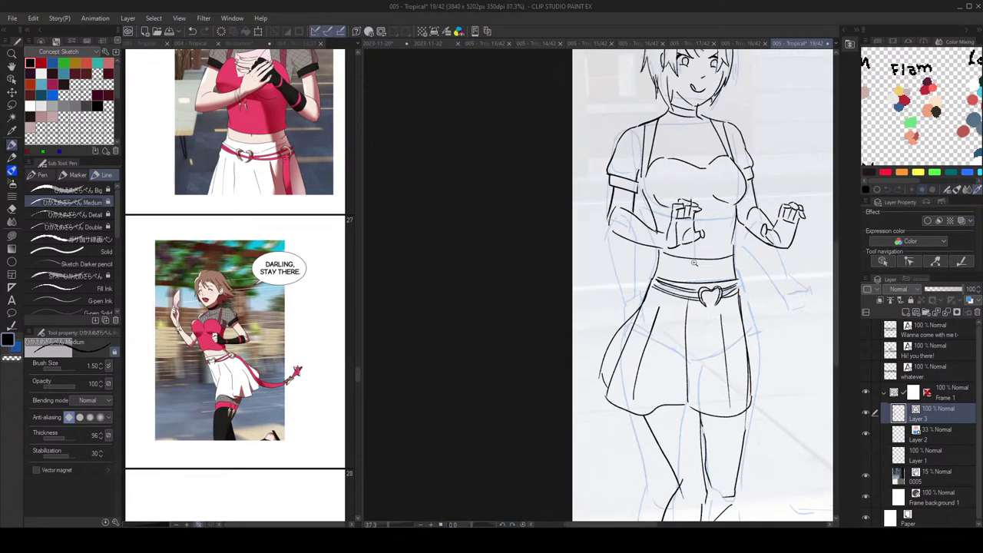
pyautogui.scroll(4, 733, 281)
pyautogui.scroll(-1, 746, 294)
pyautogui.moveTo(755, 298); pyautogui.dragTo(698, 260)
pyautogui.scroll(-1, 709, 258)
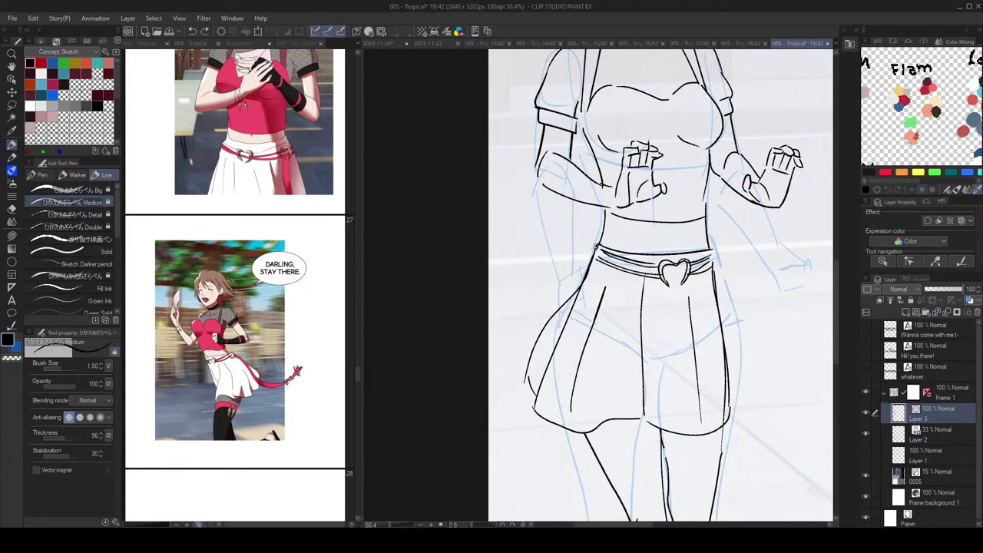
# Step: Draw a small navel mark on the midriff between the top's hem and the belt
pyautogui.scroll(-2, 597, 245)
pyautogui.moveTo(665, 238); pyautogui.dragTo(673, 246)
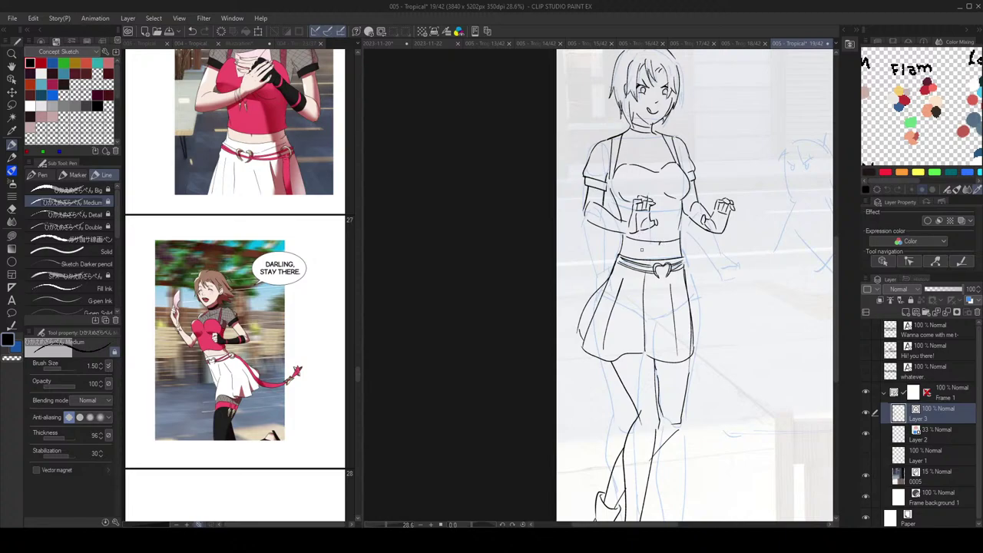
pyautogui.scroll(-1, 654, 223)
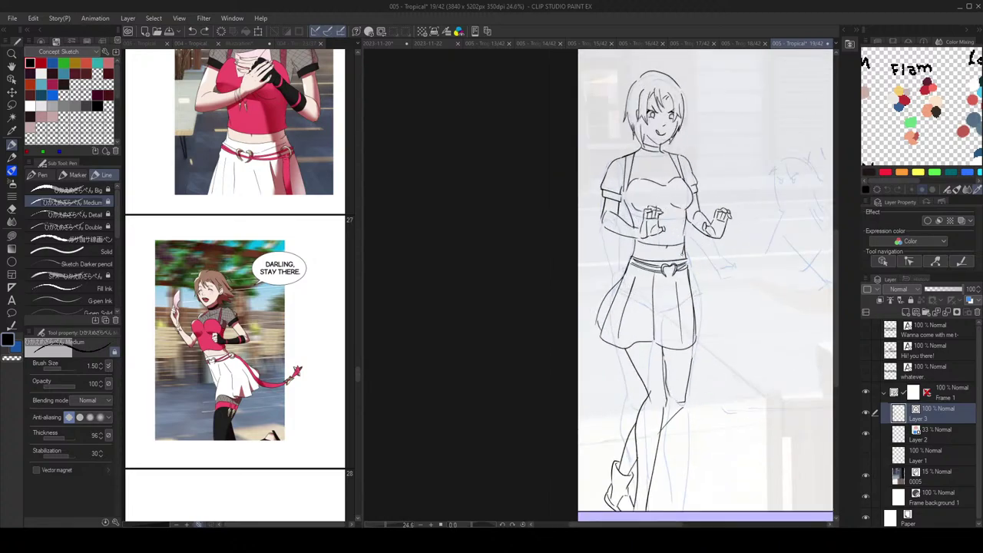
# Step: Compare the figure with its belt and midriff in mirrored and normal view
pyautogui.scroll(-4, 706, 249)
pyautogui.press('h')
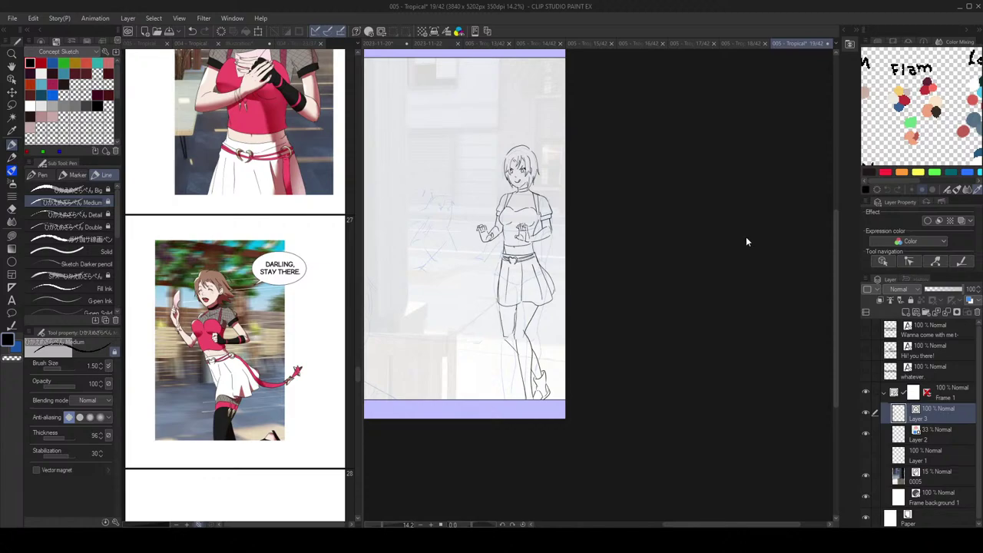
pyautogui.hscroll(-3, 745, 236)
pyautogui.scroll(2, 721, 246)
pyautogui.press('e')
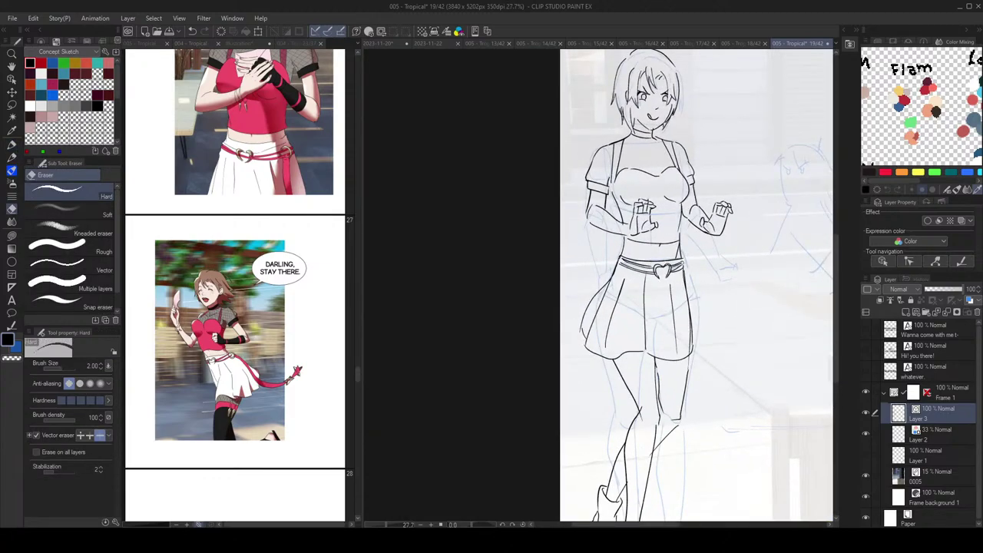
pyautogui.press('p')
pyautogui.scroll(-2, 727, 235)
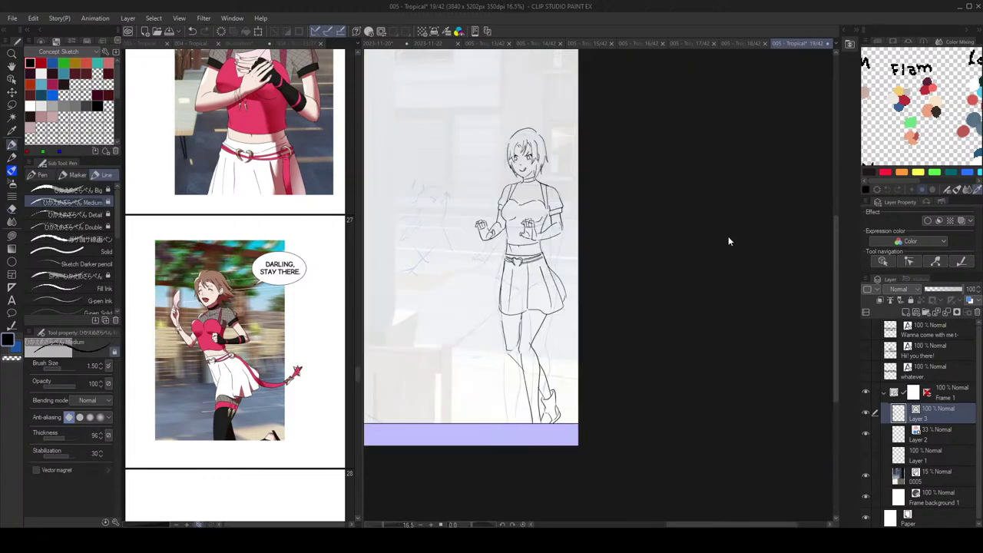
pyautogui.hscroll(-3, 730, 240)
pyautogui.scroll(-1, 722, 240)
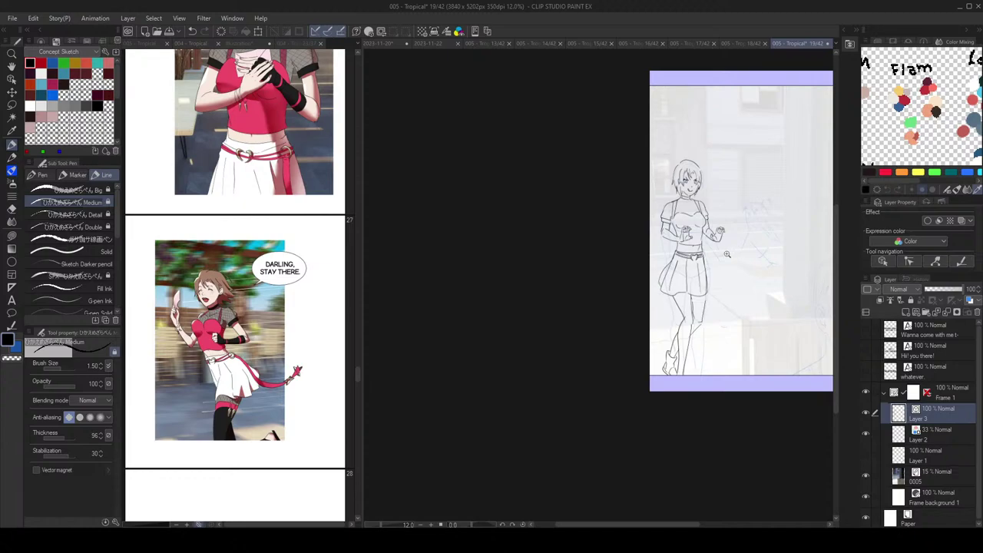
# Step: Redraw the waist contour on the viewer's right between the top's hem and the belt
pyautogui.scroll(3, 709, 249)
pyautogui.press('e')
pyautogui.press('p')
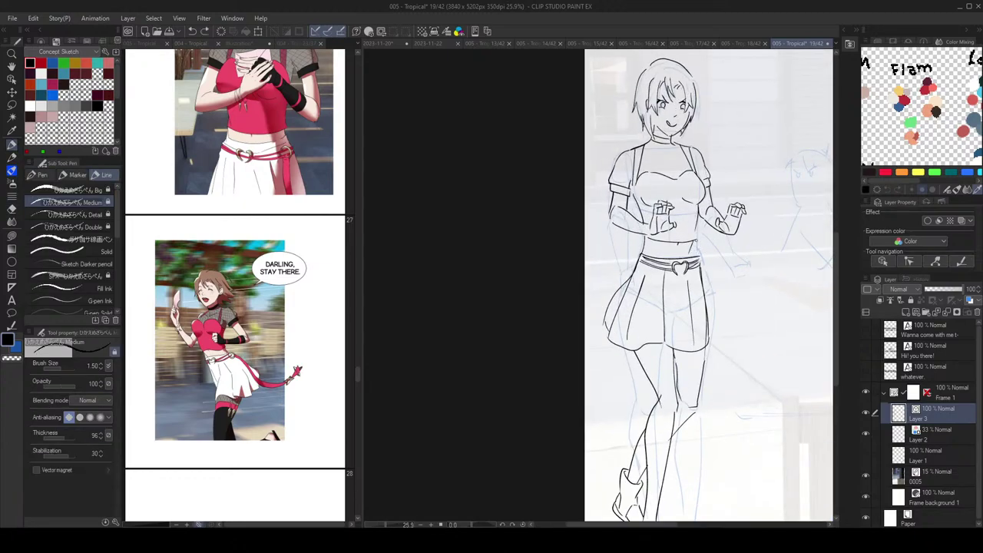
pyautogui.scroll(-1, 714, 248)
pyautogui.scroll(1, 699, 242)
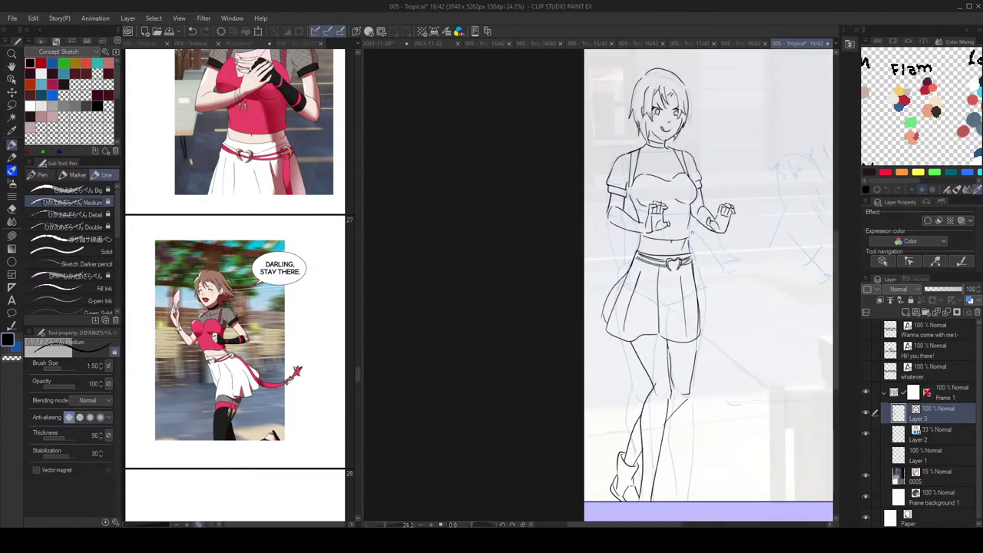
pyautogui.scroll(-1, 691, 231)
pyautogui.scroll(1, 691, 230)
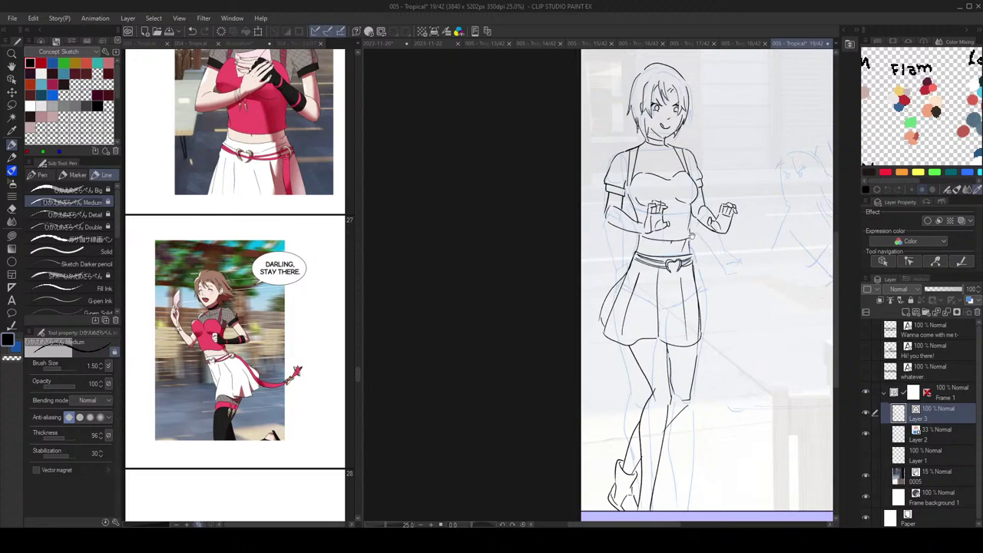
pyautogui.scroll(1, 695, 238)
pyautogui.moveTo(700, 246); pyautogui.dragTo(691, 219)
pyautogui.scroll(-2, 700, 228)
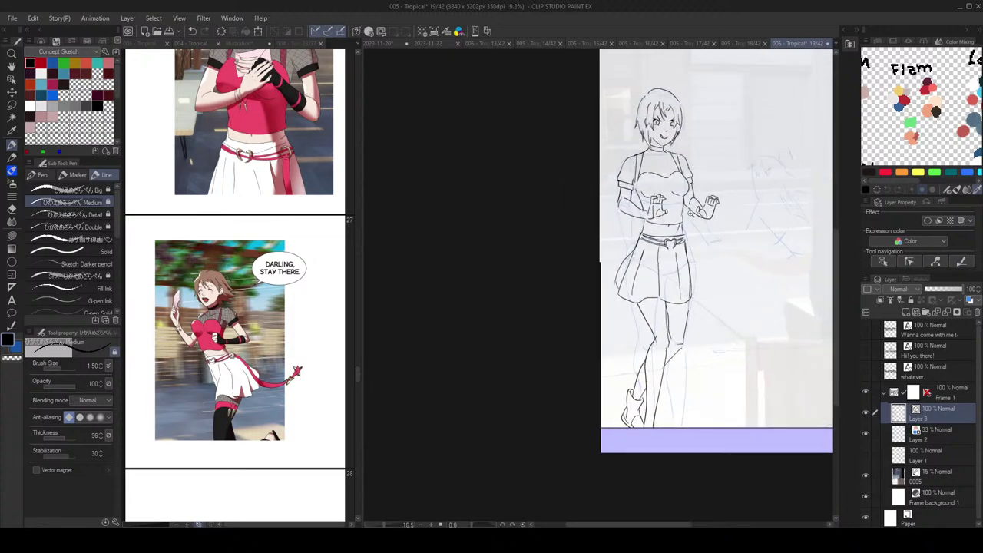
# Step: Correct the viewer's-right waist contour with another erase and stroke, and check it in mirrored view
pyautogui.scroll(1, 701, 227)
pyautogui.press('e')
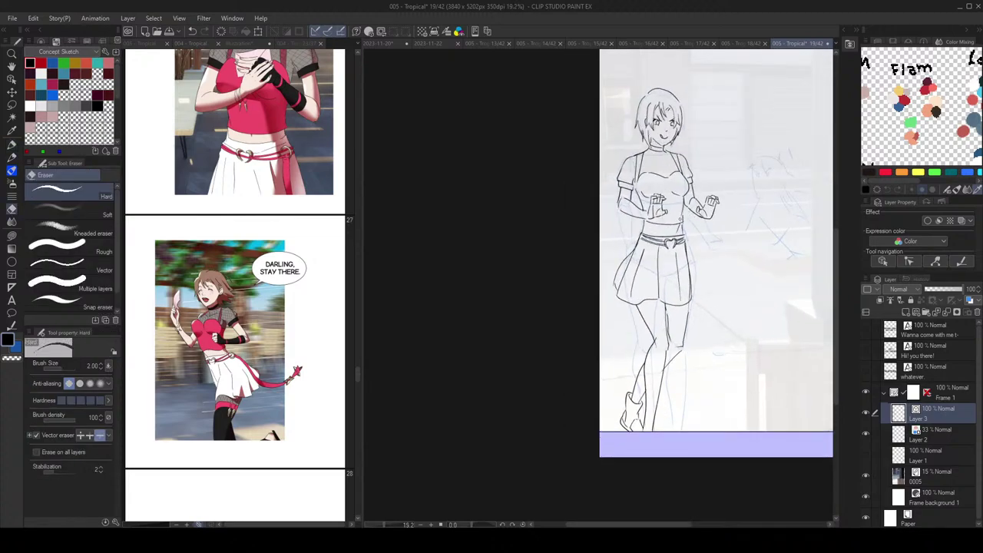
pyautogui.press('p')
pyautogui.moveTo(703, 238); pyautogui.dragTo(698, 228)
pyautogui.scroll(-3, 711, 246)
pyautogui.scroll(2, 705, 235)
pyautogui.press('h')
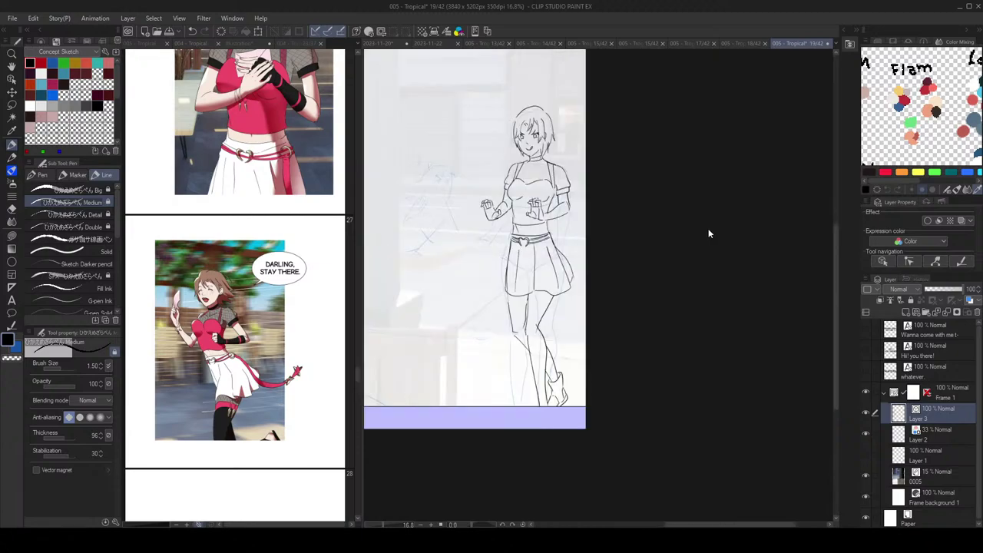
pyautogui.press('h')
# Step: Rework the skirt's outer contour on the viewer's left, undoing unsuitable changes and checking the figure mirrored
pyautogui.press('e')
pyautogui.moveTo(647, 246)
pyautogui.mouseDown()
pyautogui.moveTo(668, 254)
pyautogui.moveTo(645, 275)
pyautogui.mouseUp()
pyautogui.press('p')
pyautogui.hotkey('ctrl', 'z')
pyautogui.hotkey('ctrl', 'z')
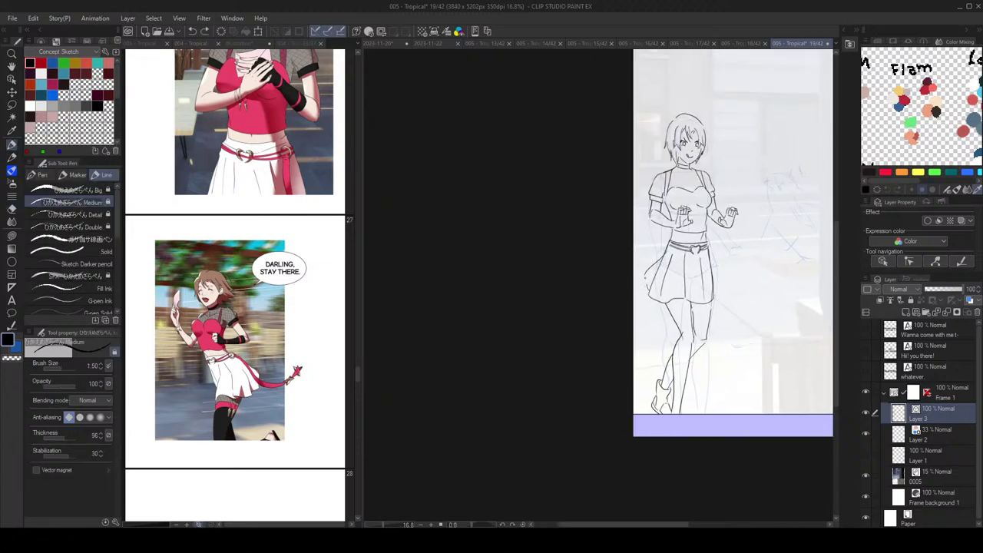
pyautogui.press('h')
pyautogui.press('h')
pyautogui.scroll(1, 673, 216)
pyautogui.press('e')
pyautogui.press('p')
pyautogui.scroll(-4, 717, 251)
pyautogui.press('h')
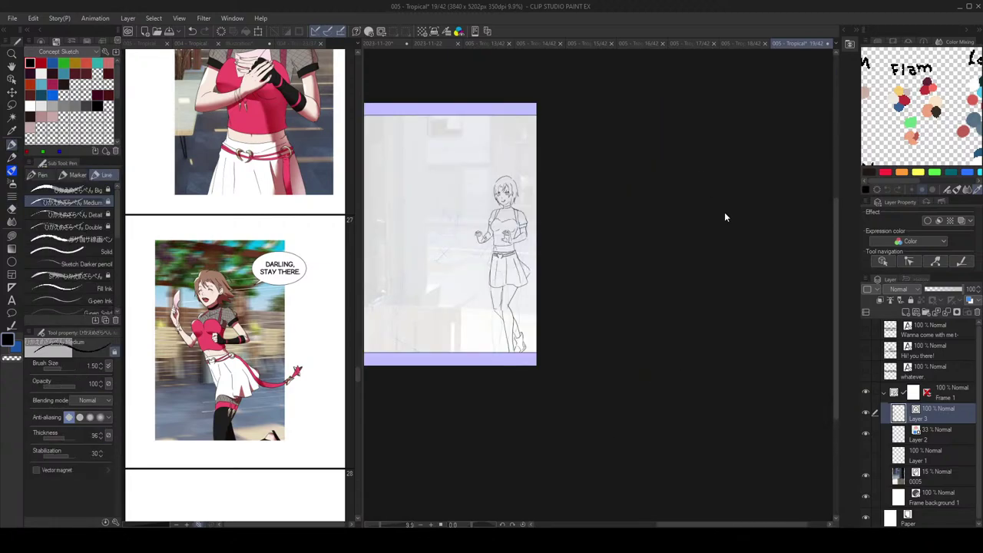
# Step: Redraw the rounded flare on the skirt's viewer's-left side with a fuller curve, comparing mirrored and normal view
pyautogui.press('h')
pyautogui.scroll(4, 730, 222)
pyautogui.press('e')
pyautogui.press('p')
pyautogui.press('h')
pyautogui.scroll(3, 690, 238)
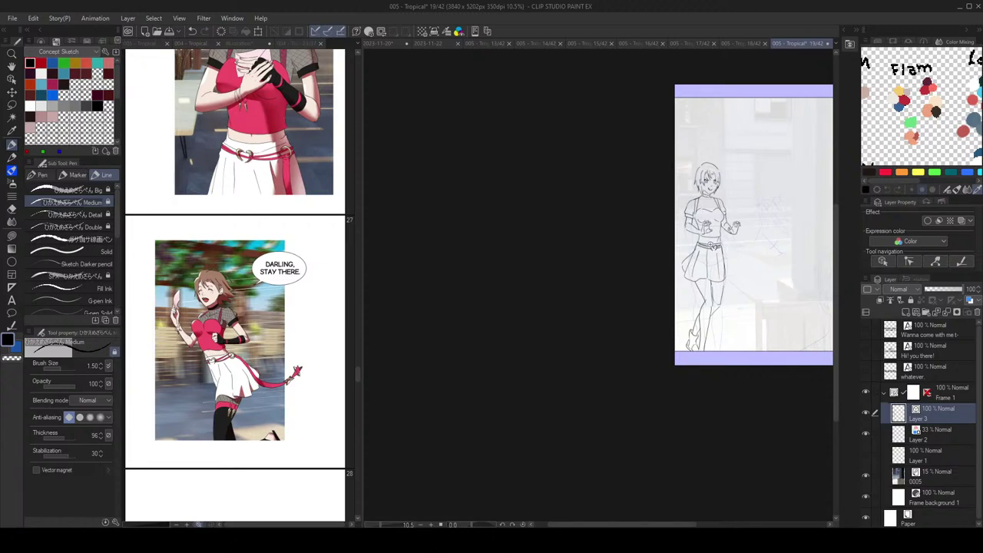
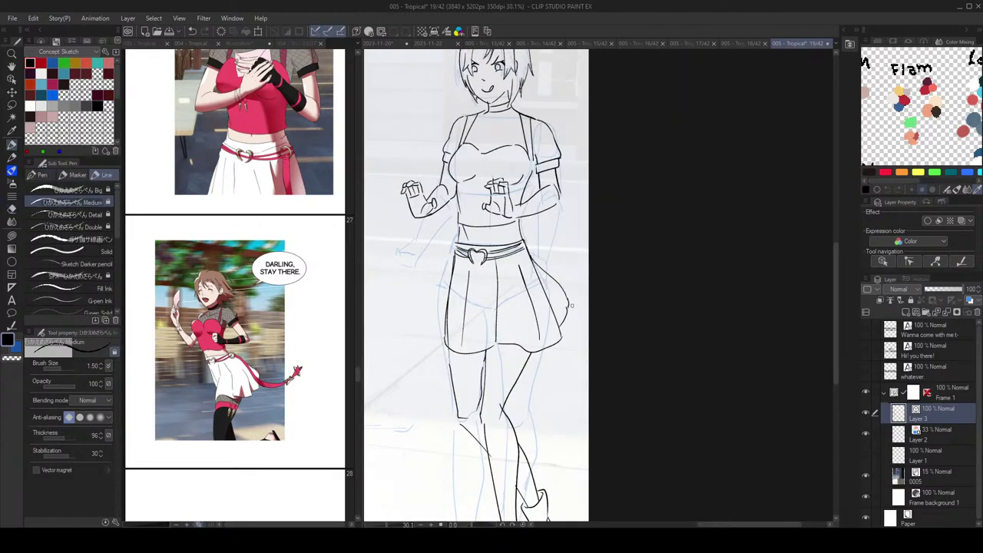
pyautogui.scroll(-3, 590, 299)
pyautogui.press('h')
pyautogui.scroll(-1, 672, 289)
pyautogui.scroll(4, 672, 289)
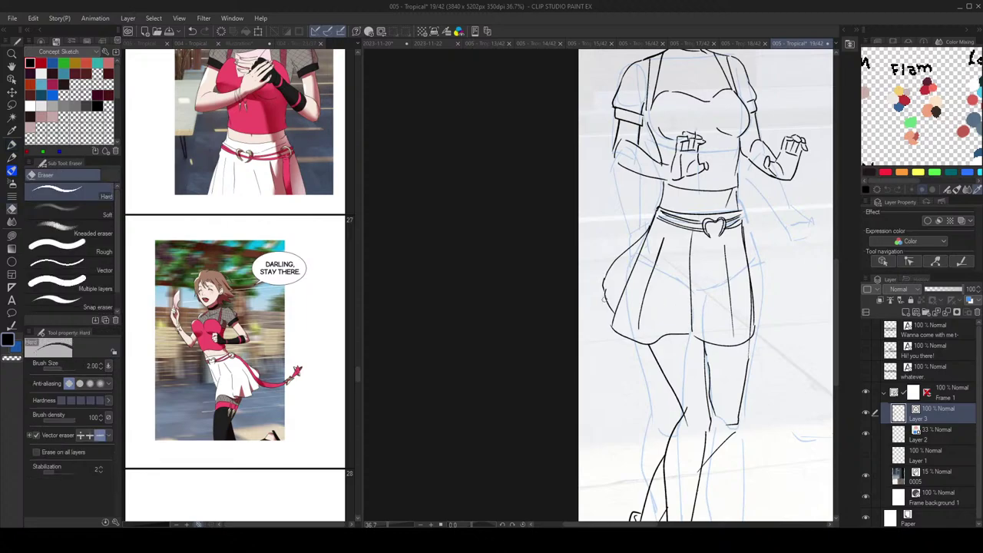
# Step: Rework the lower end of the skirt's flared side and its fold line, checking the shape in mirrored view
pyautogui.scroll(-3, 672, 294)
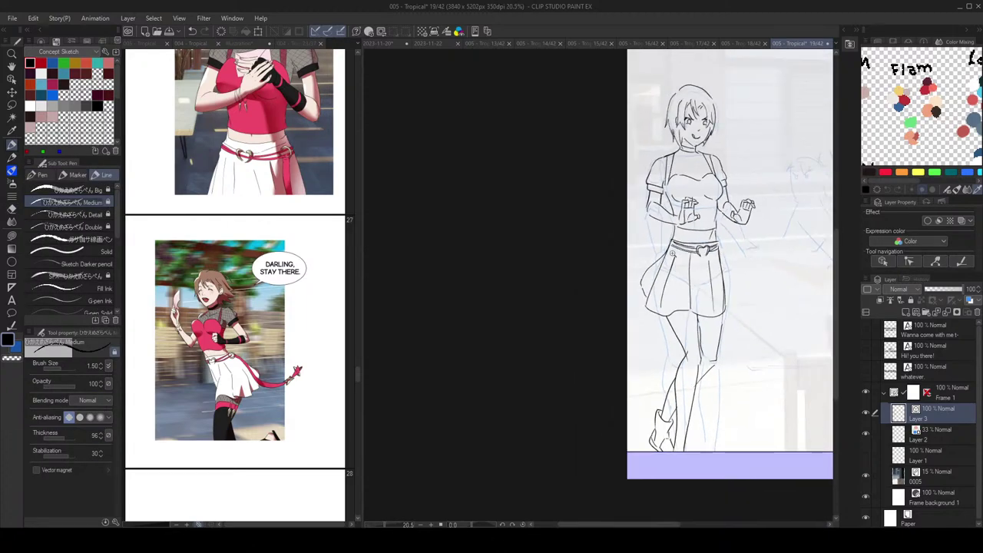
pyautogui.scroll(-1, 742, 273)
pyautogui.press('h')
pyautogui.scroll(3, 582, 278)
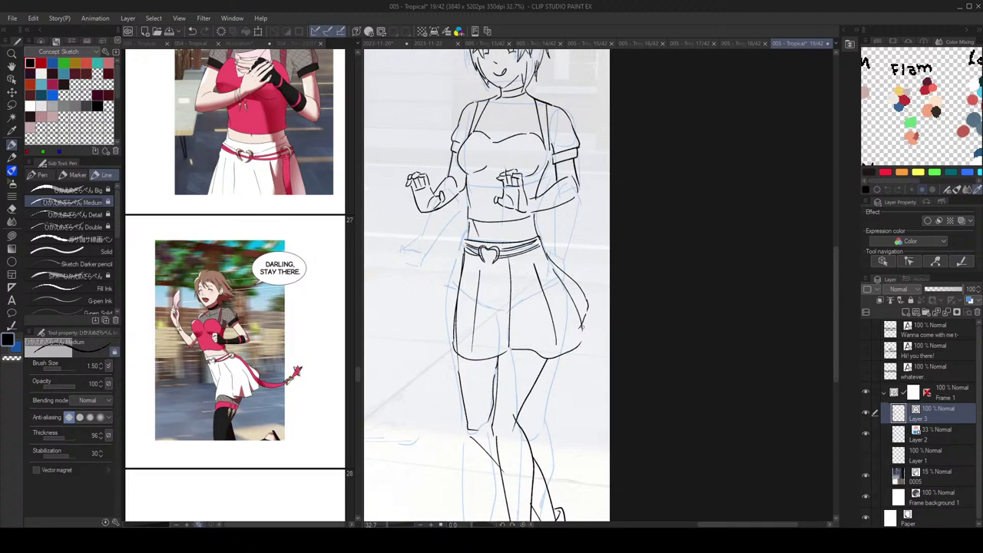
pyautogui.scroll(-3, 688, 230)
pyautogui.press('h')
pyautogui.scroll(-1, 699, 262)
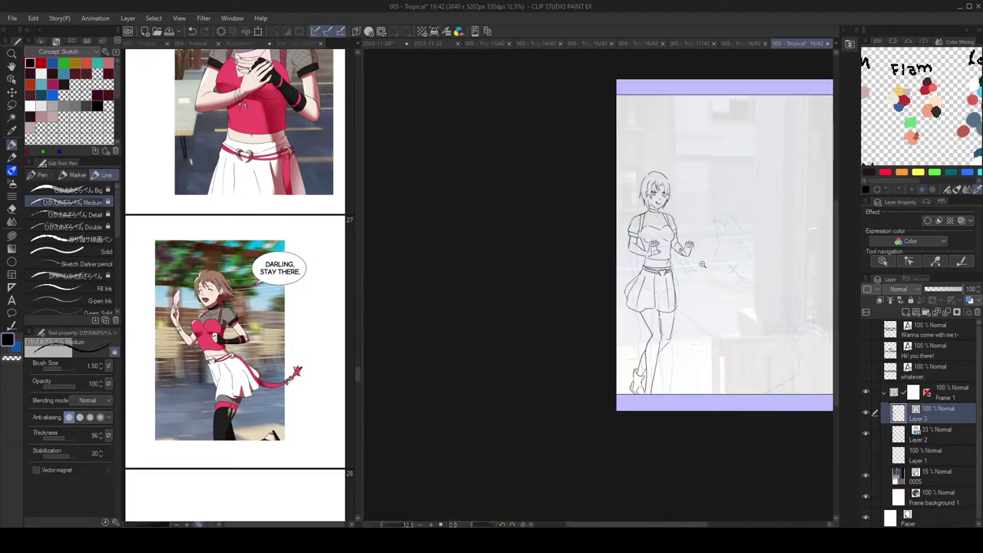
# Step: Erase the viewer's-left part of the skirt hem and redraw it to meet the flared side contour
pyautogui.scroll(2, 693, 292)
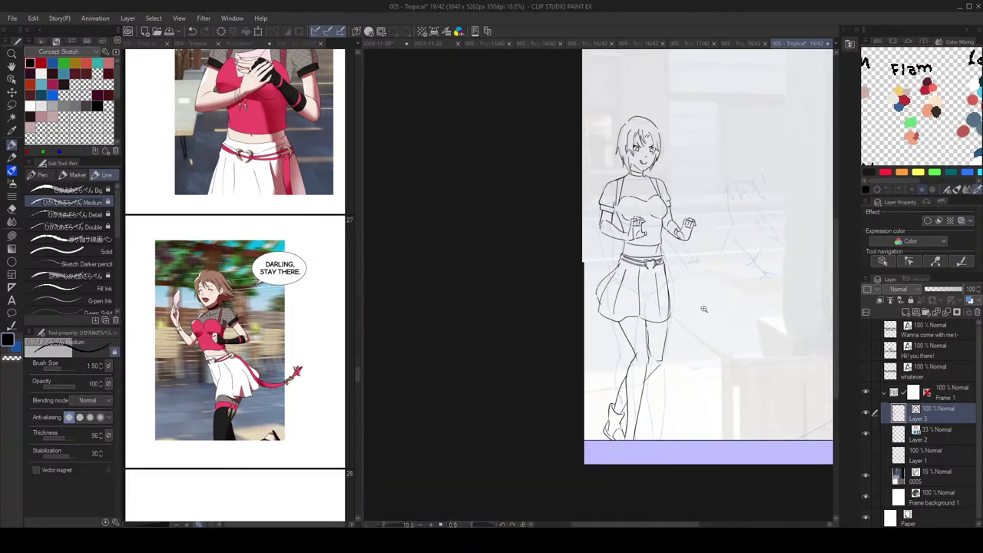
pyautogui.press('e')
pyautogui.press('p')
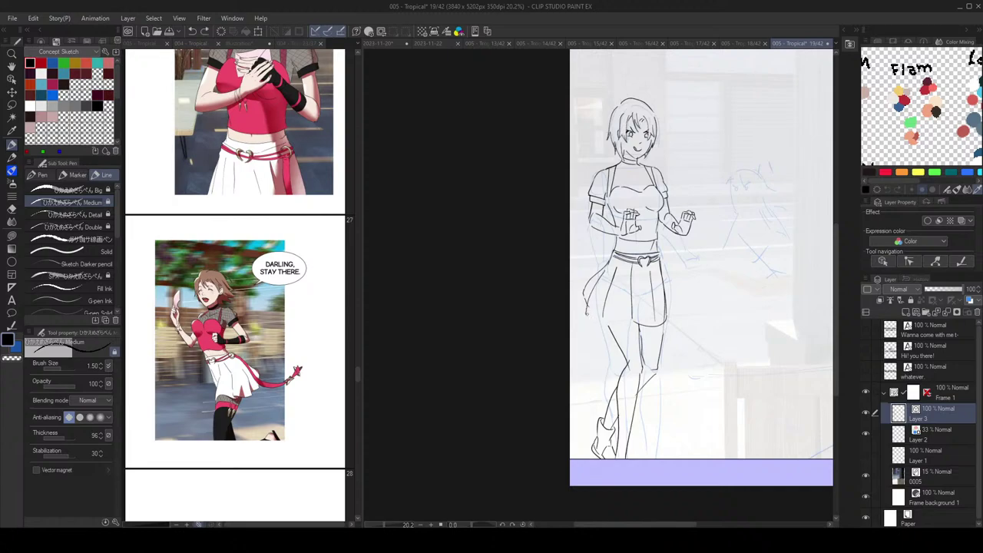
pyautogui.scroll(-2, 699, 285)
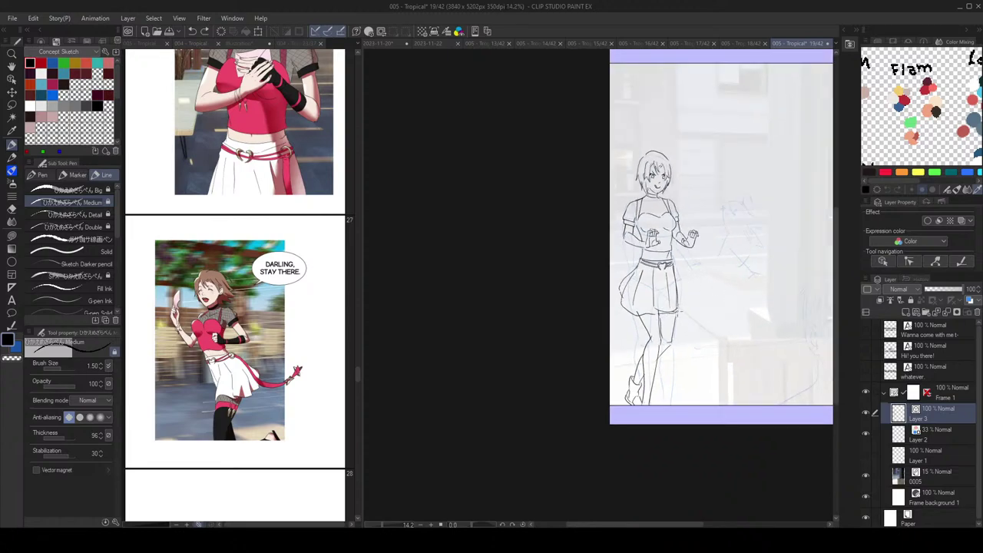
# Step: Redraw the viewer's-left part of the skirt hem toward the flared side, comparing mirrored and normal view
pyautogui.scroll(2, 682, 308)
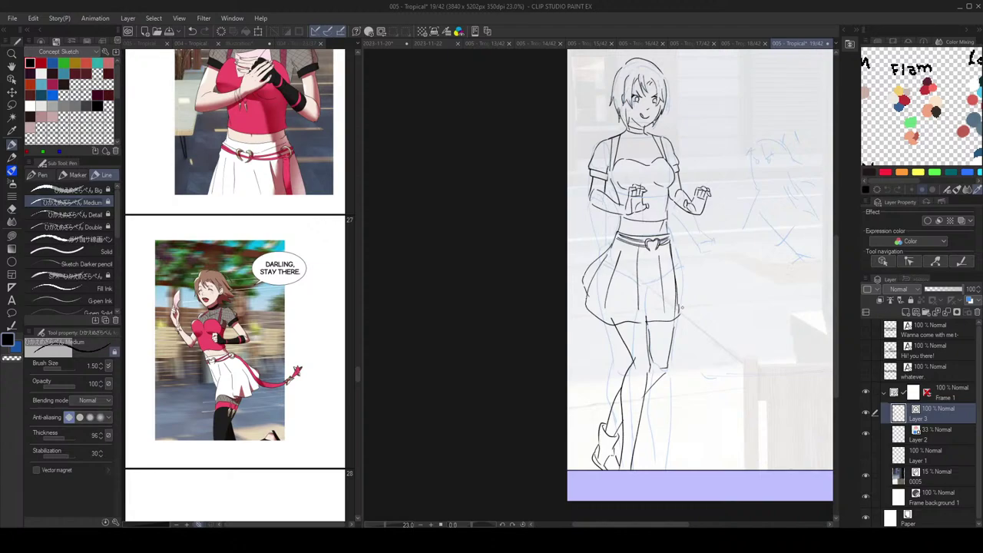
pyautogui.scroll(-3, 711, 283)
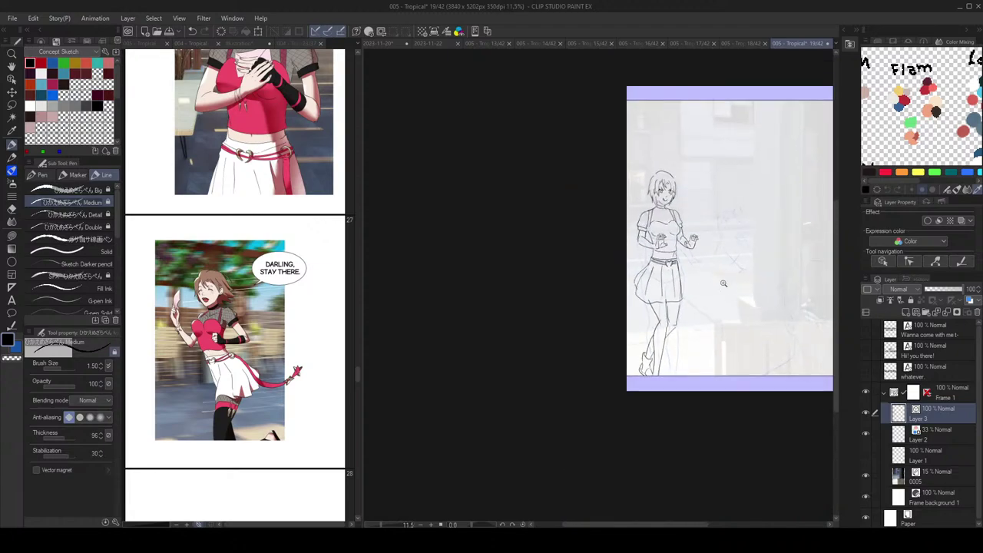
pyautogui.press('h')
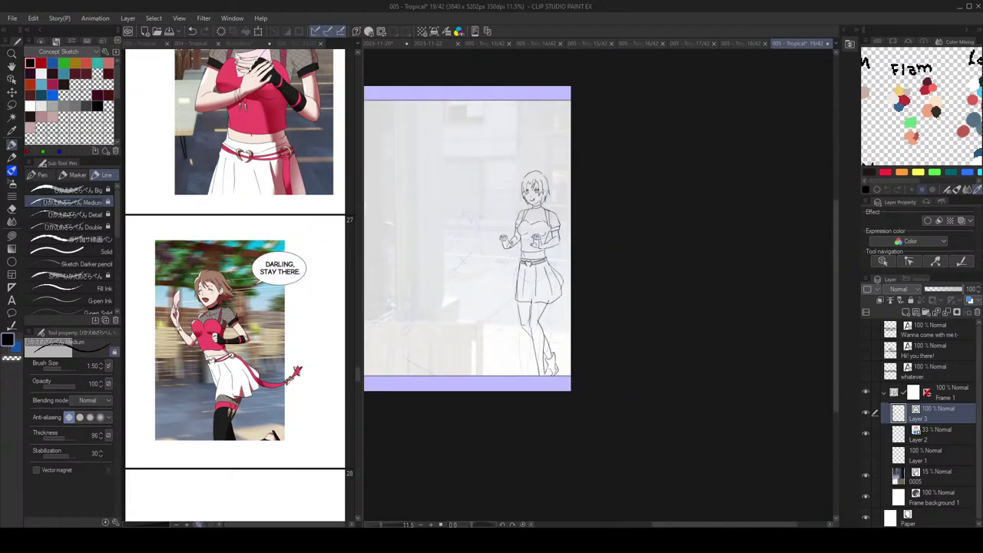
pyautogui.press('h')
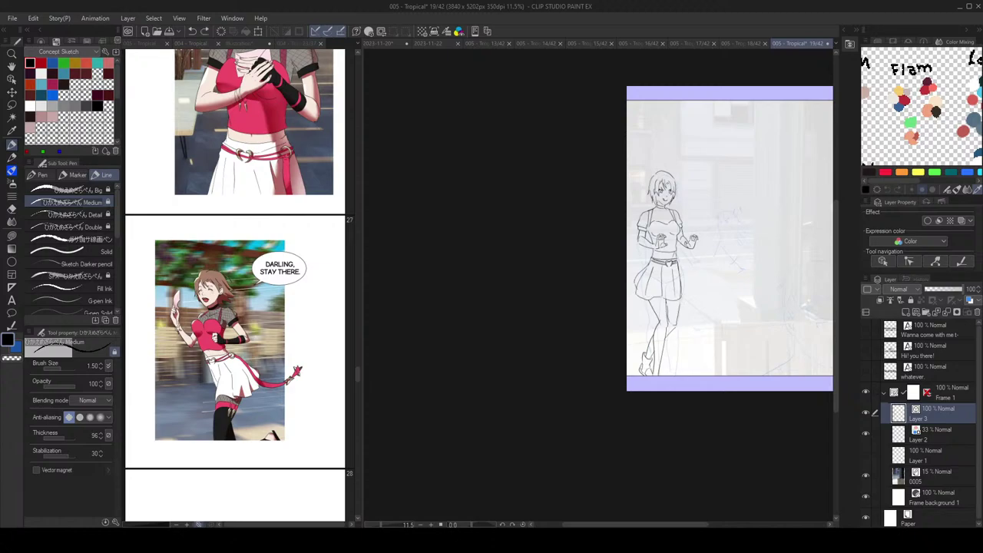
pyautogui.scroll(2, 658, 274)
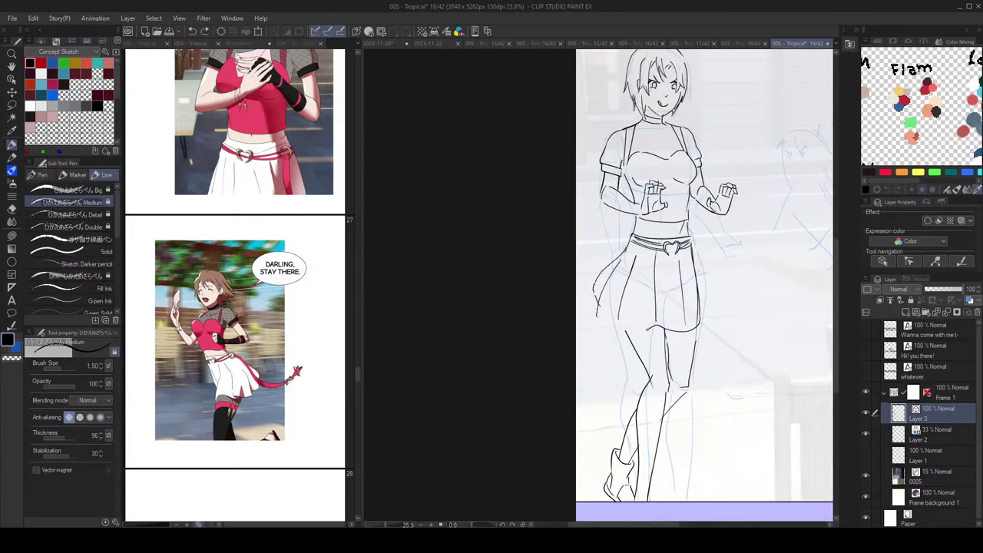
pyautogui.scroll(-3, 677, 289)
pyautogui.scroll(2, 668, 308)
pyautogui.moveTo(667, 330); pyautogui.dragTo(608, 311)
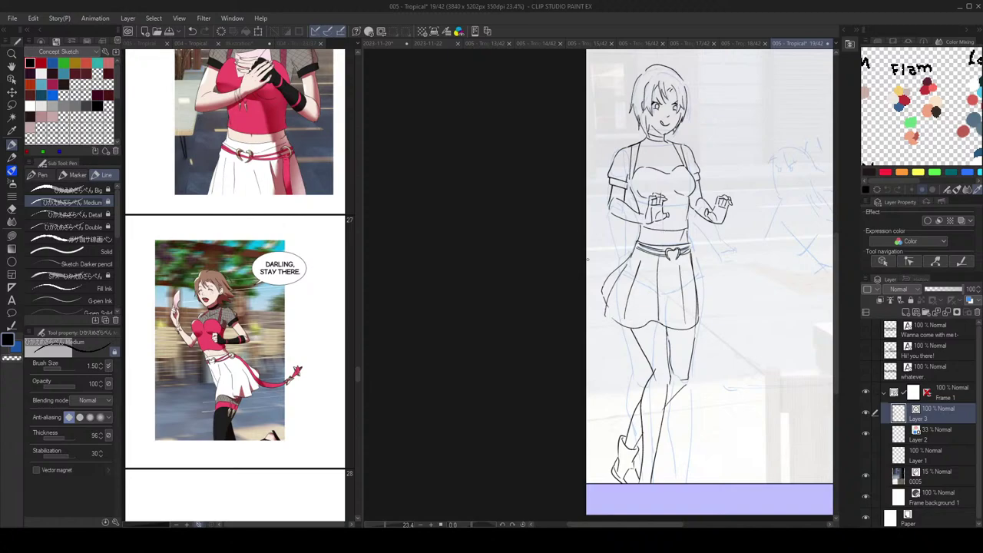
# Step: Refine the hem's outer end by undoing unsuitable strokes, judging the skirt from a distance and mirrored
pyautogui.scroll(1, 686, 288)
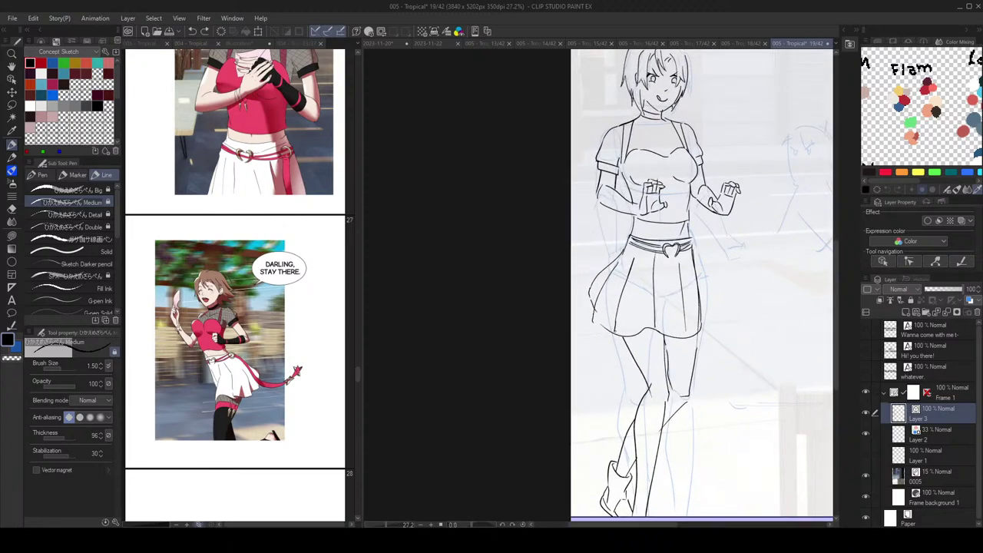
pyautogui.hotkey('ctrl', 'z')
pyautogui.scroll(-3, 658, 313)
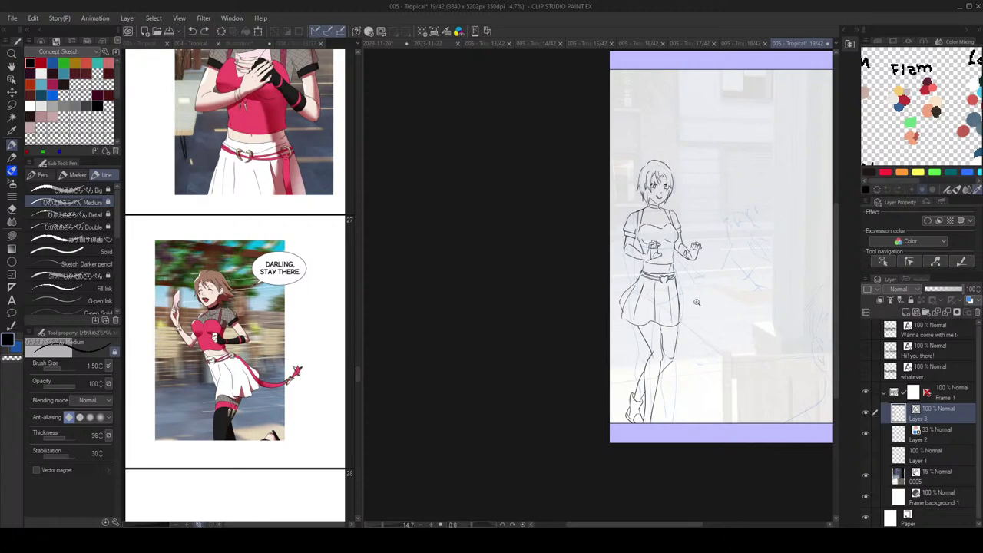
pyautogui.scroll(2, 668, 295)
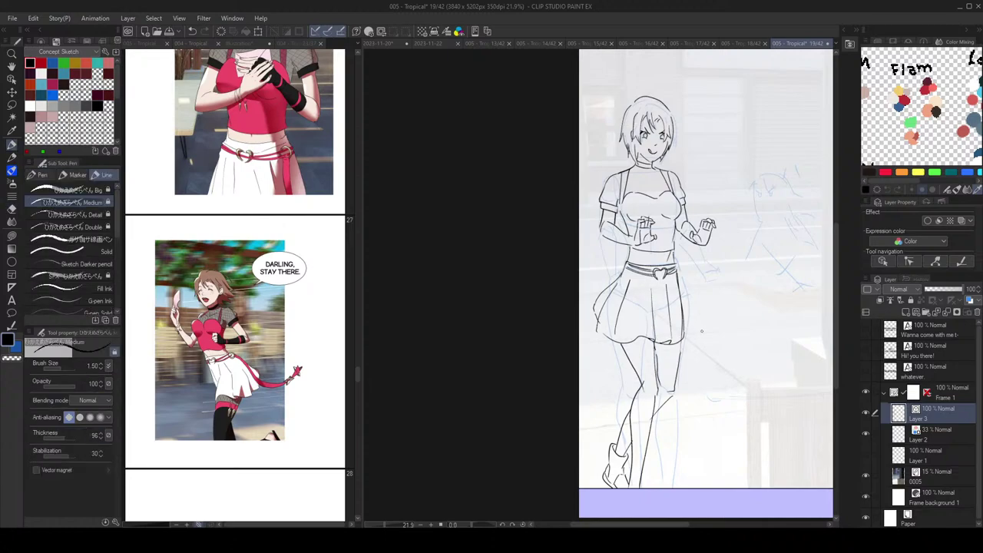
pyautogui.scroll(-5, 707, 334)
pyautogui.press('h')
pyautogui.hotkey('ctrl', 'z')
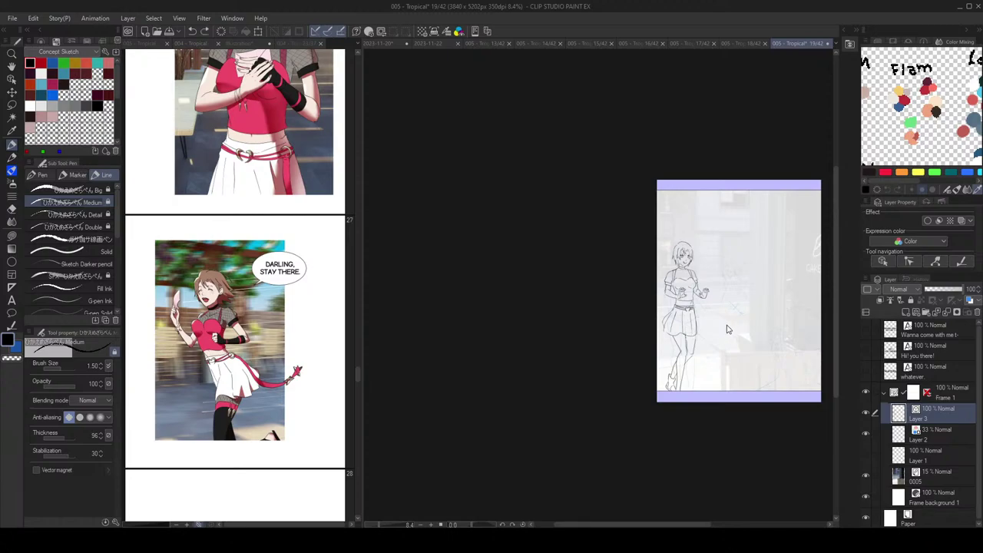
# Step: Draw the cuff and sides of the second boot at the lower end of the front leg
pyautogui.scroll(3, 729, 330)
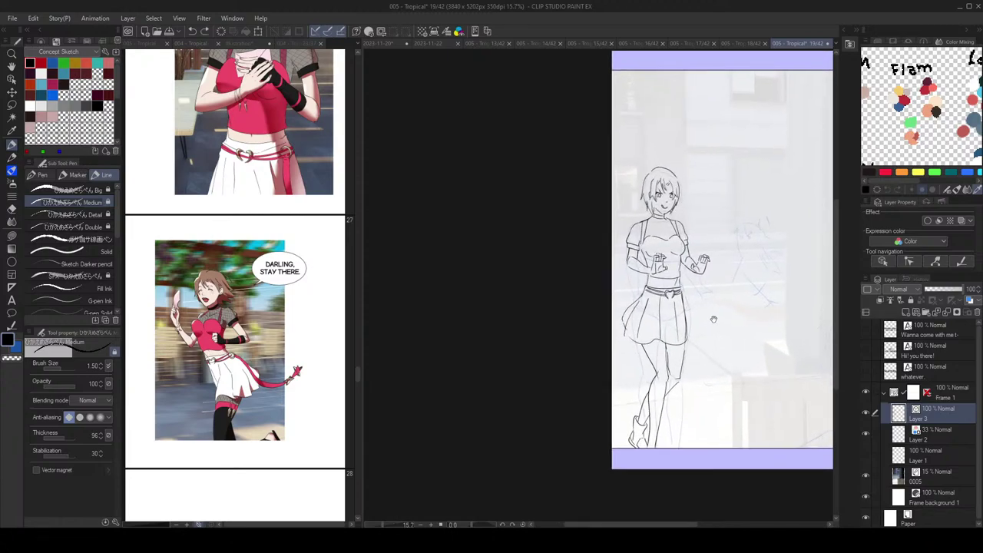
pyautogui.scroll(-2, 683, 305)
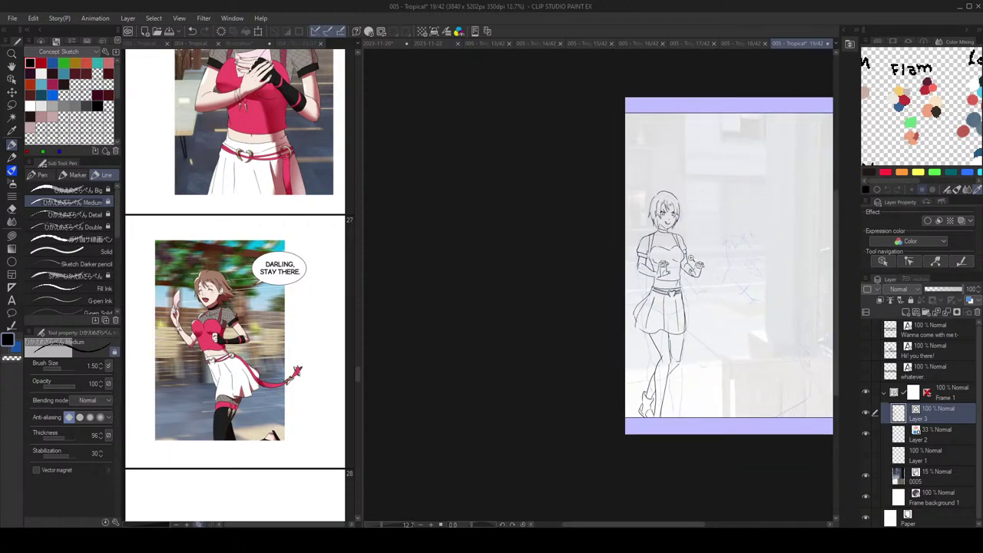
pyautogui.scroll(3, 683, 372)
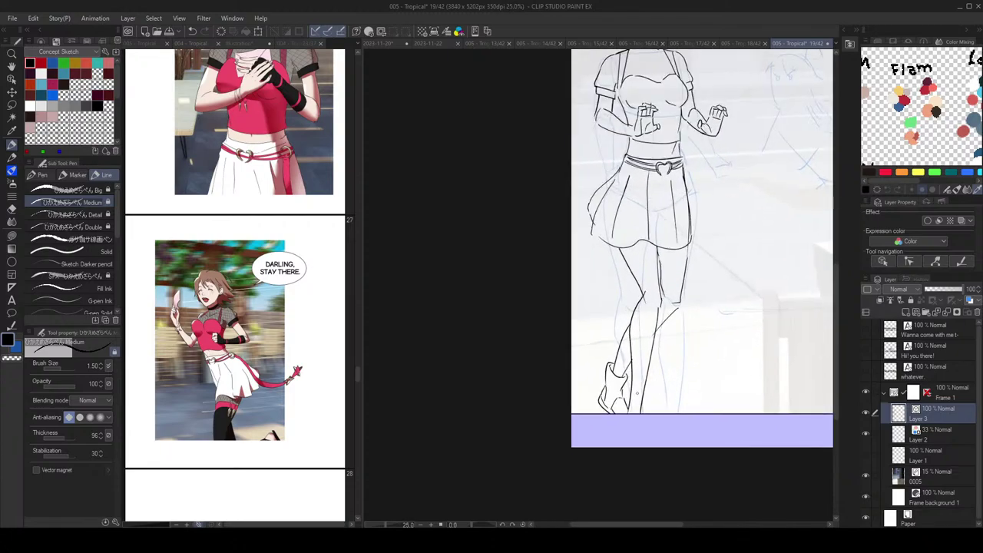
pyautogui.hotkey('ctrl', 'z')
pyautogui.hotkey('ctrl', 'z')
pyautogui.hotkey('ctrl', 'z')
pyautogui.hotkey('ctrl', 'z')
pyautogui.moveTo(629, 386); pyautogui.dragTo(635, 393)
pyautogui.scroll(-2, 651, 401)
pyautogui.scroll(3, 662, 401)
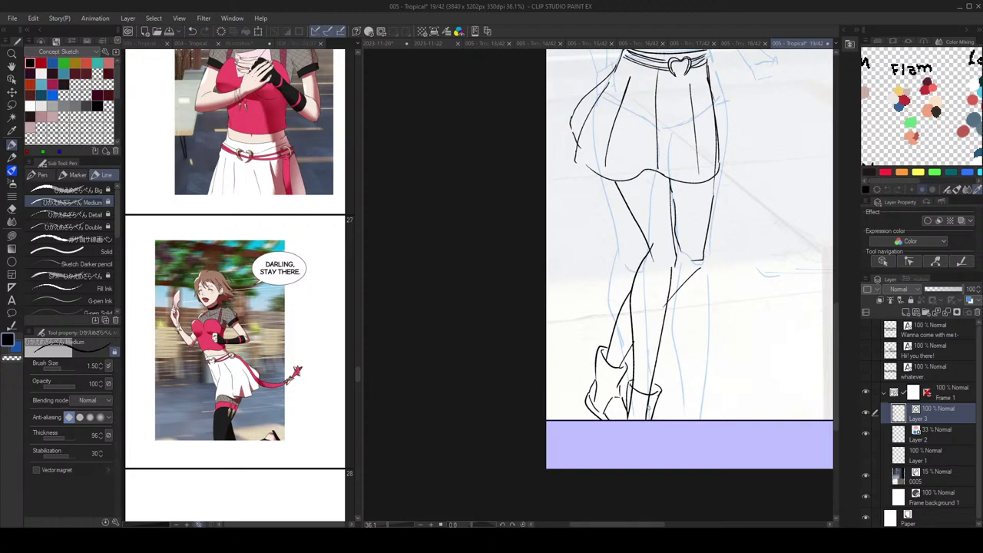
# Step: Erase the leg line inside the front boot and clean up the boot's overlapping lines
pyautogui.press('e')
pyautogui.moveTo(639, 399); pyautogui.dragTo(649, 404)
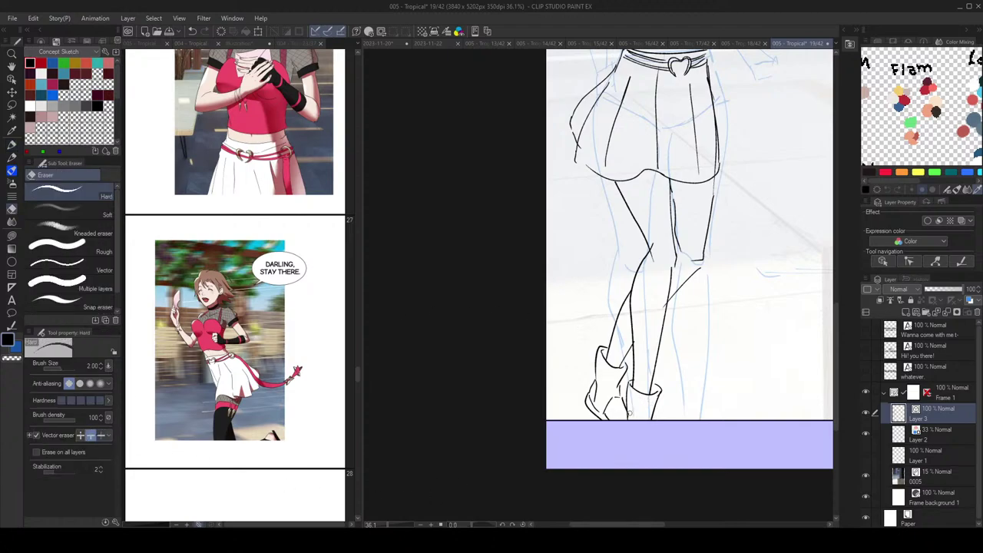
pyautogui.scroll(-1, 638, 309)
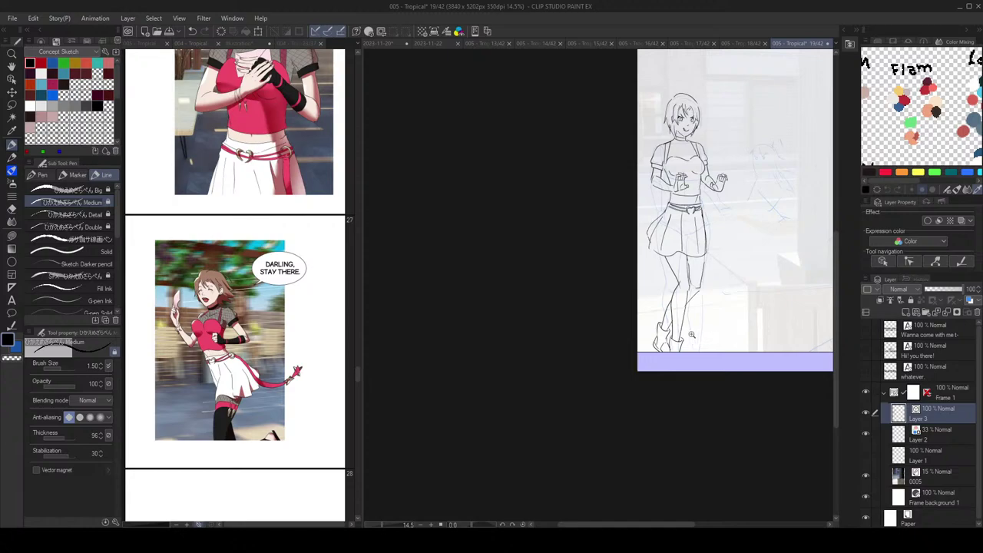
pyautogui.scroll(3, 577, 430)
pyautogui.moveTo(578, 431); pyautogui.dragTo(574, 435)
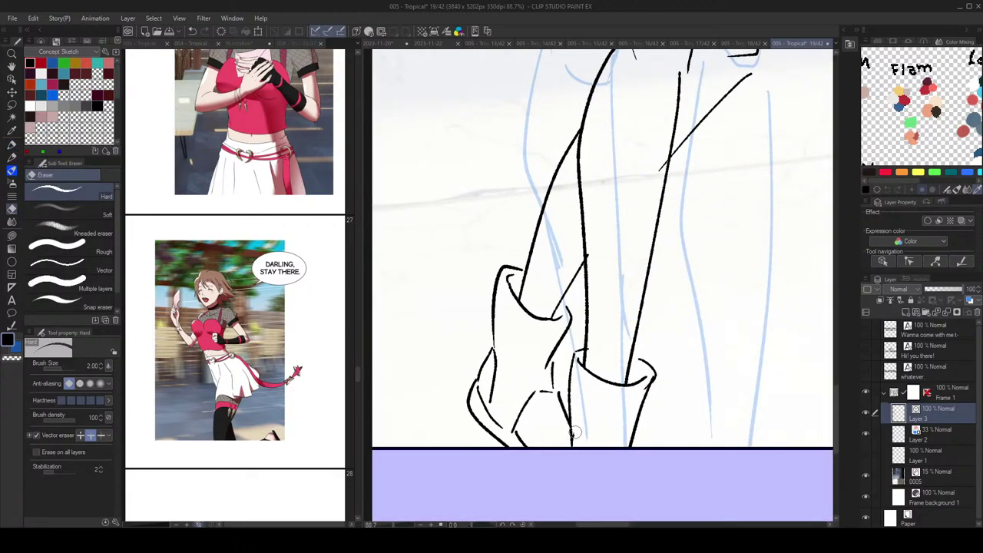
pyautogui.press('p')
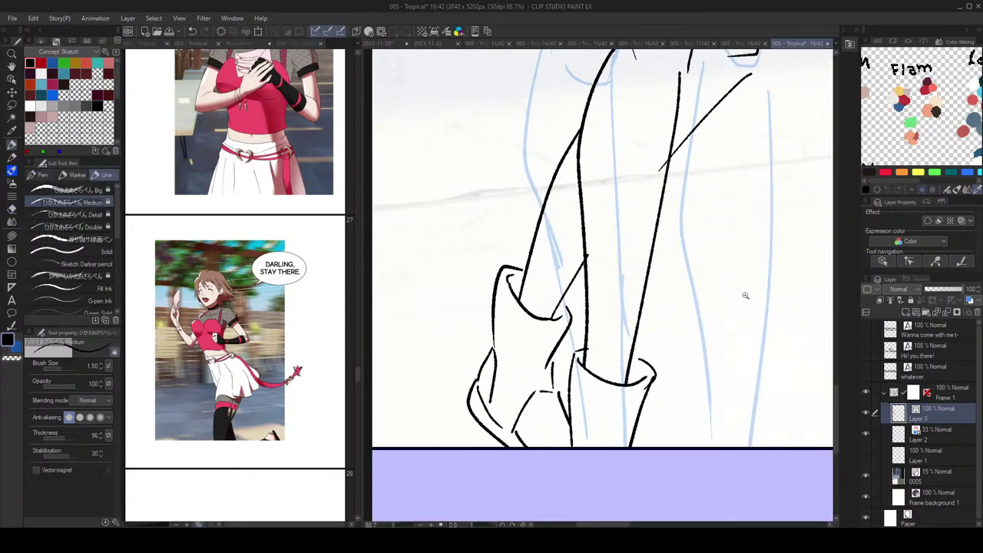
# Step: Examine the whole figure's balance and stance in mirrored and normal view
pyautogui.scroll(-5, 760, 308)
pyautogui.press('h')
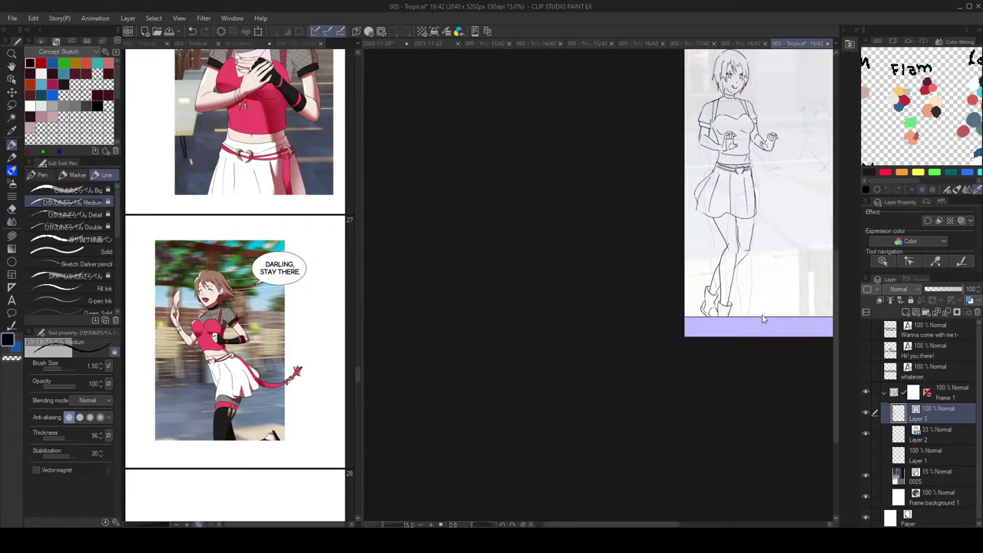
pyautogui.scroll(2, 741, 308)
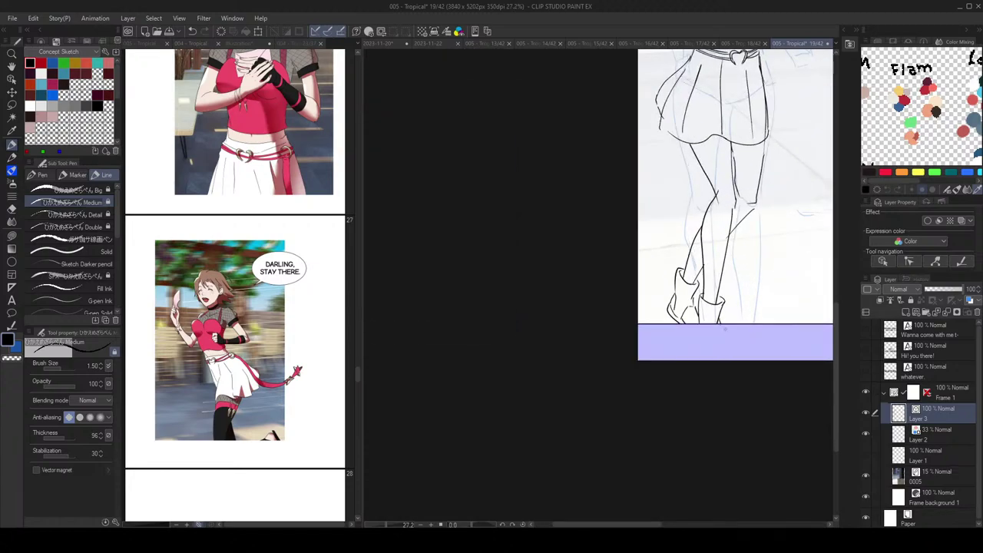
pyautogui.scroll(-2, 764, 315)
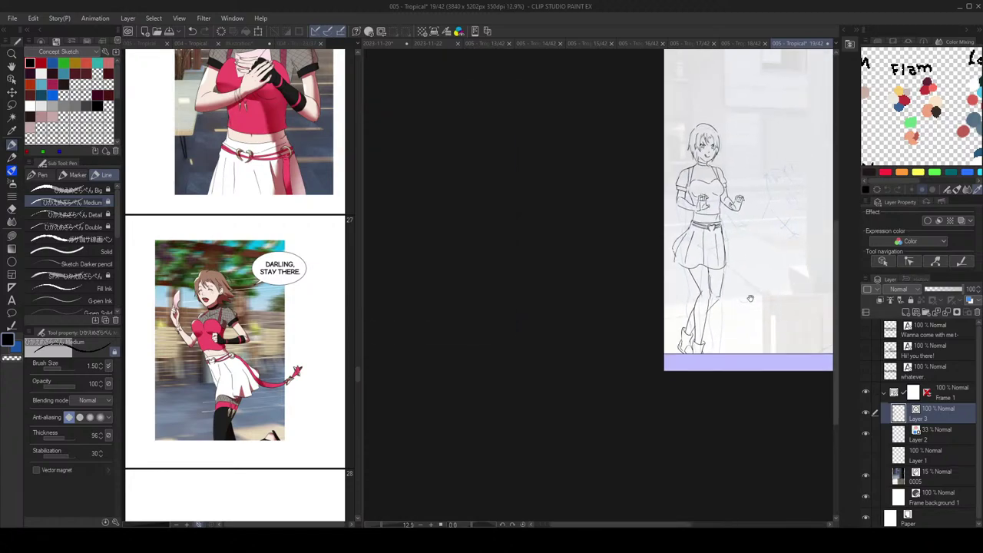
pyautogui.scroll(-2, 745, 284)
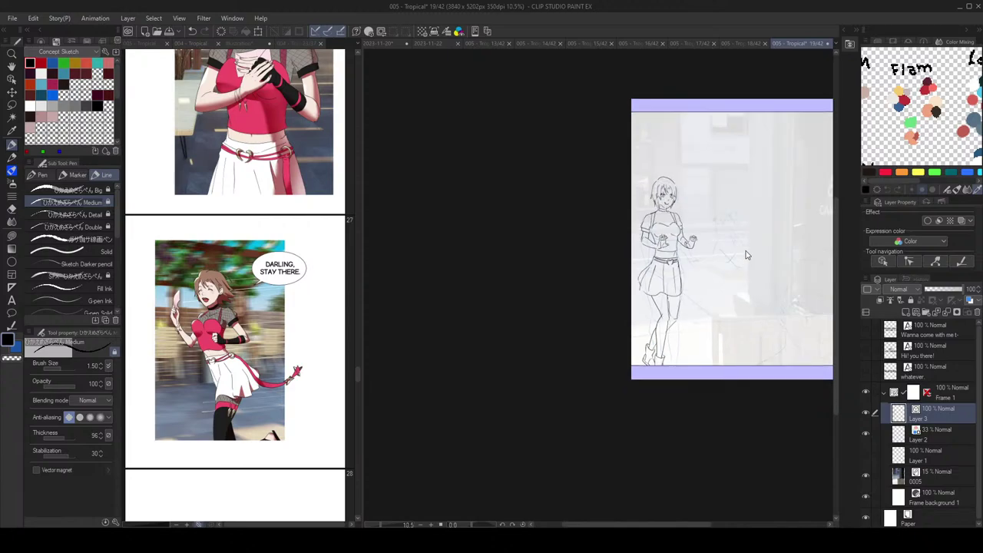
pyautogui.press('h')
pyautogui.press('h')
pyautogui.scroll(1, 765, 308)
# Step: Try rotating the character's line art by -2.5 degrees, compare it mirrored, and undo the rotation
pyautogui.hotkey('ctrl', 't')
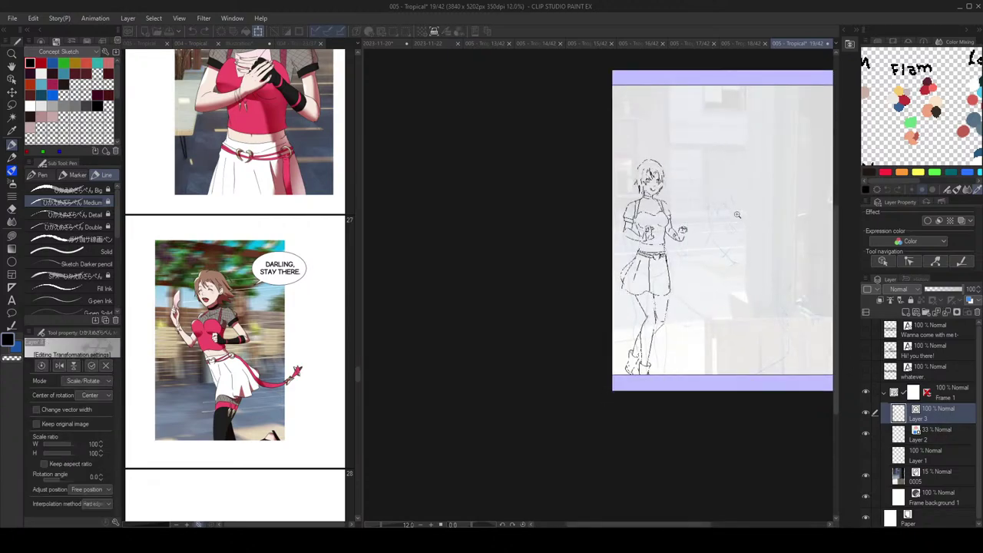
pyautogui.scroll(1, 735, 213)
pyautogui.moveTo(687, 217); pyautogui.dragTo(744, 162)
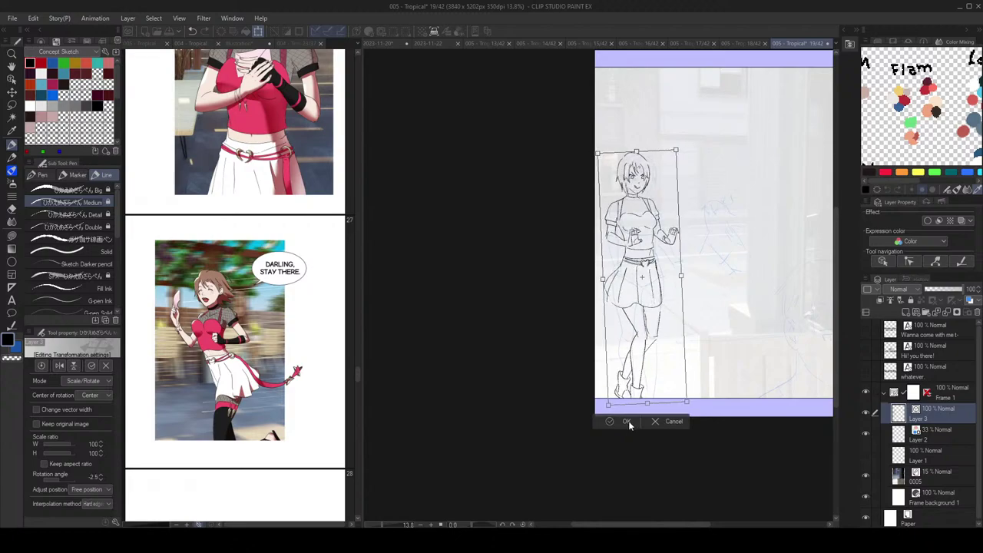
pyautogui.click(626, 422)
pyautogui.scroll(-2, 703, 280)
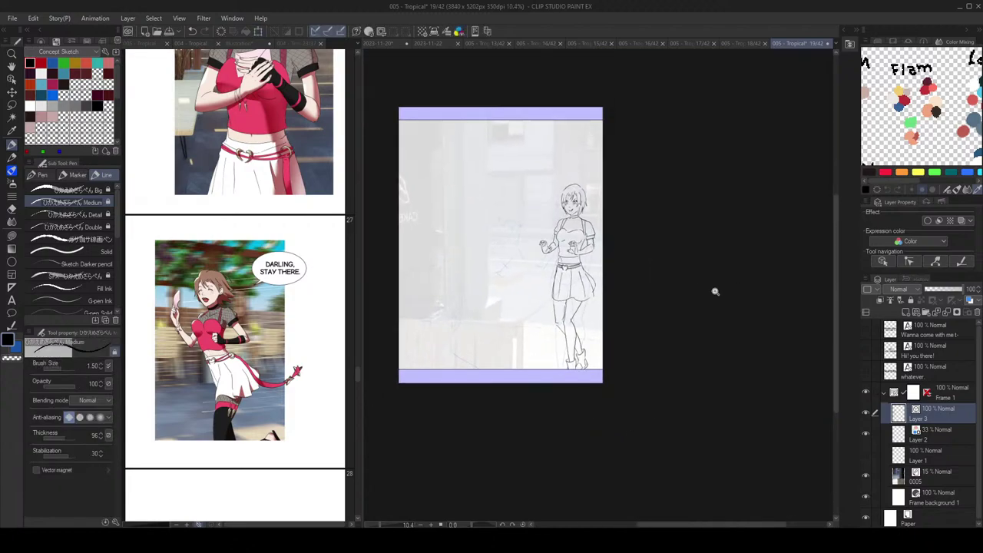
pyautogui.press('h')
pyautogui.hotkey('ctrl', 'z')
pyautogui.press('h')
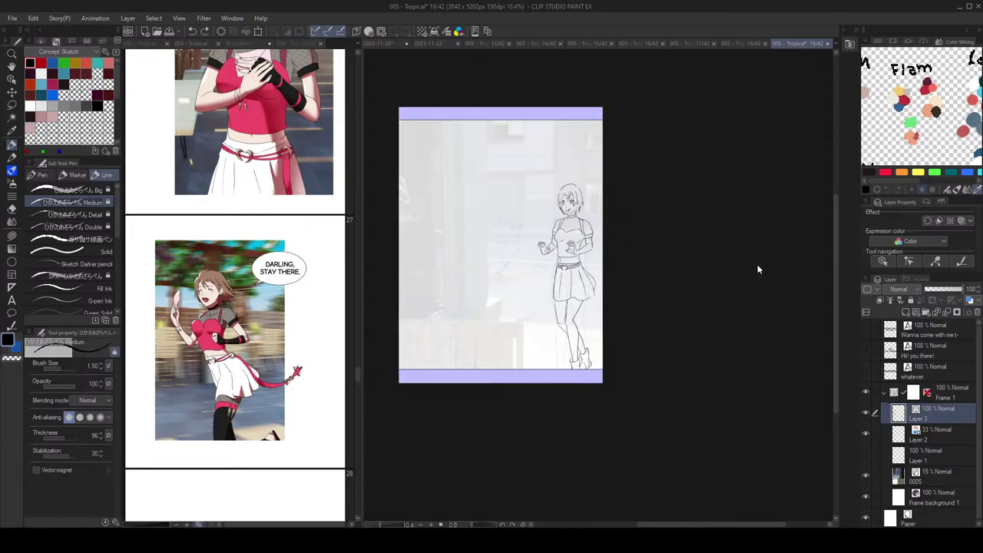
# Step: Rotate the character's line art slightly counterclockwise and apply the transformation
pyautogui.press('h')
pyautogui.hotkey('ctrl', 't')
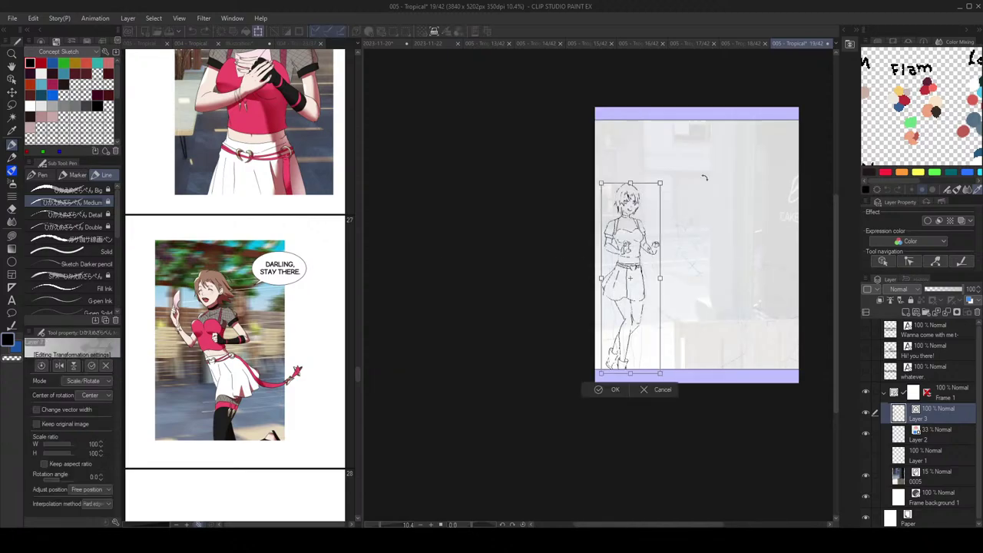
pyautogui.moveTo(743, 183); pyautogui.dragTo(743, 180)
pyautogui.press('Return')
pyautogui.moveTo(677, 219); pyautogui.dragTo(692, 241)
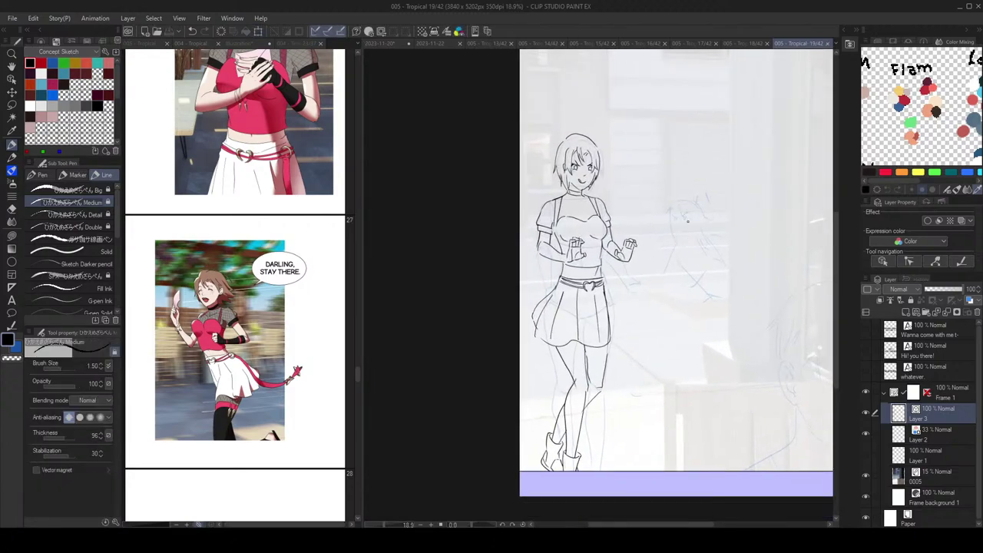
# Step: Rework the knee contour of the viewer's-right leg into a rounder shape, undoing unsuitable strokes and checking it mirrored
pyautogui.scroll(1, 684, 311)
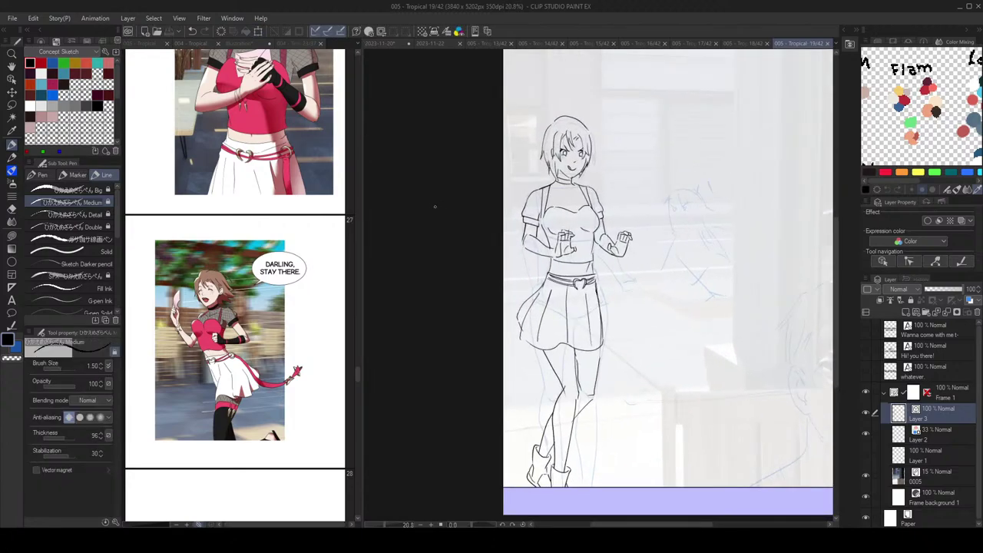
pyautogui.scroll(2, 550, 413)
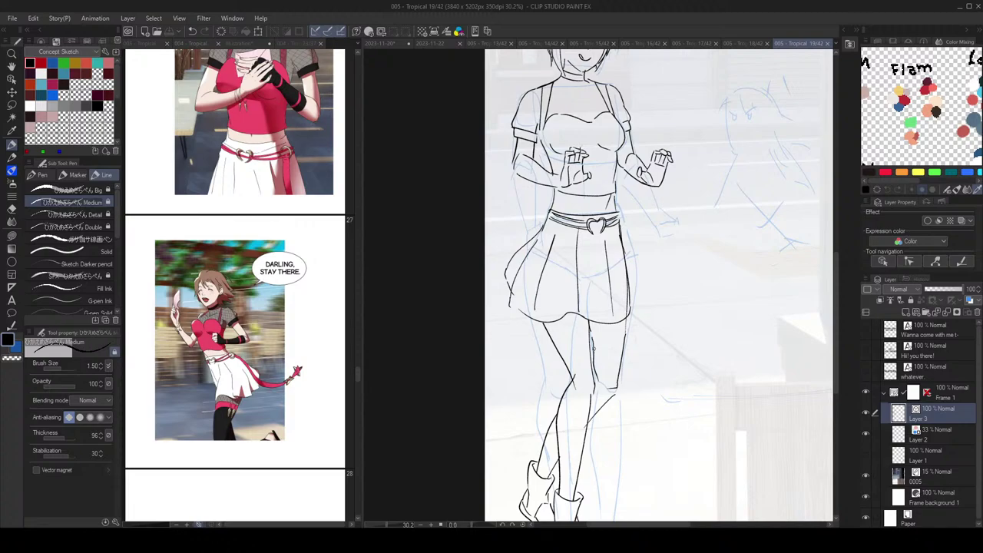
pyautogui.scroll(-3, 593, 348)
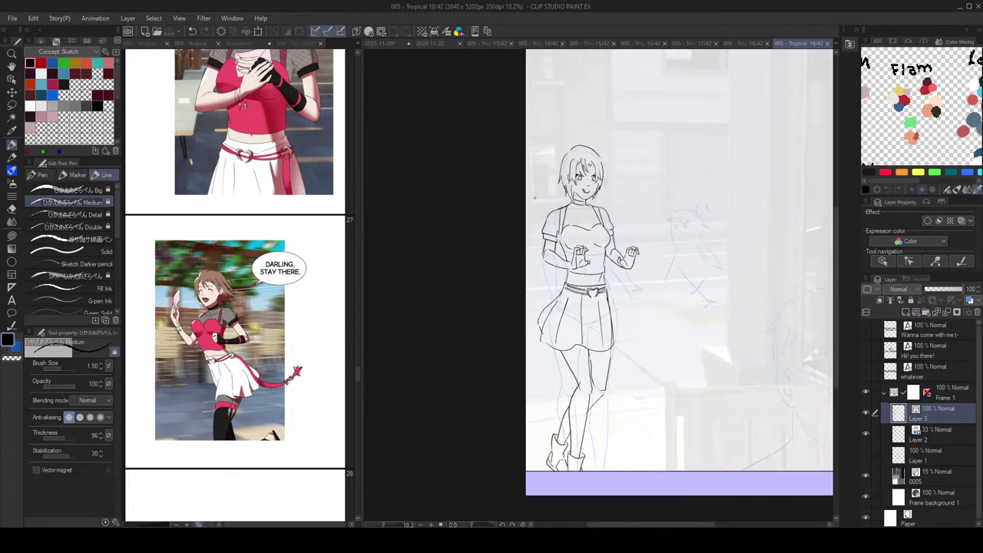
pyautogui.scroll(3, 598, 209)
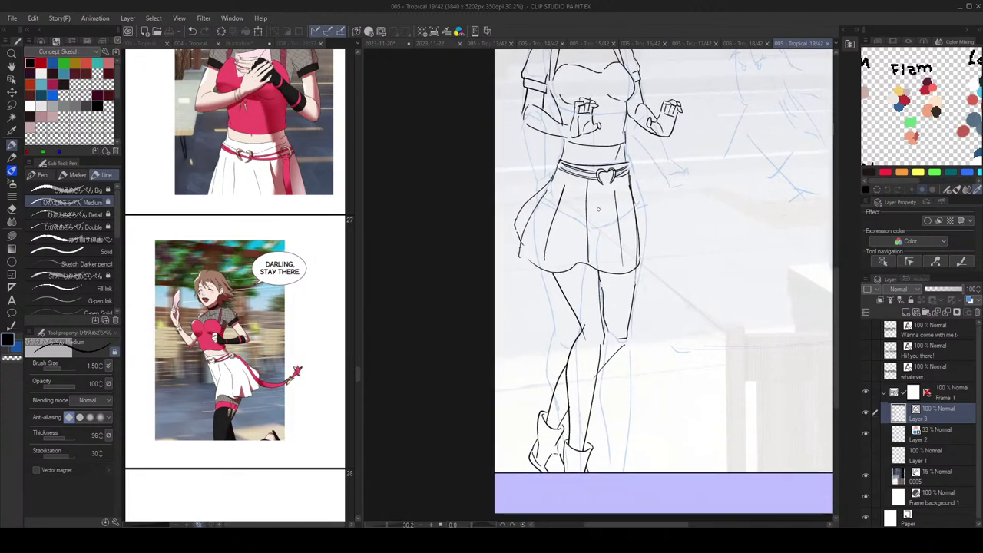
pyautogui.press('h')
pyautogui.press('e')
pyautogui.click(570, 313)
pyautogui.press('p')
pyautogui.hotkey('ctrl', 'z')
pyautogui.moveTo(560, 268)
pyautogui.mouseDown()
pyautogui.moveTo(571, 341)
pyautogui.moveTo(614, 307)
pyautogui.mouseUp()
pyautogui.hotkey('ctrl', 'z')
pyautogui.scroll(-3, 659, 309)
pyautogui.press('h')
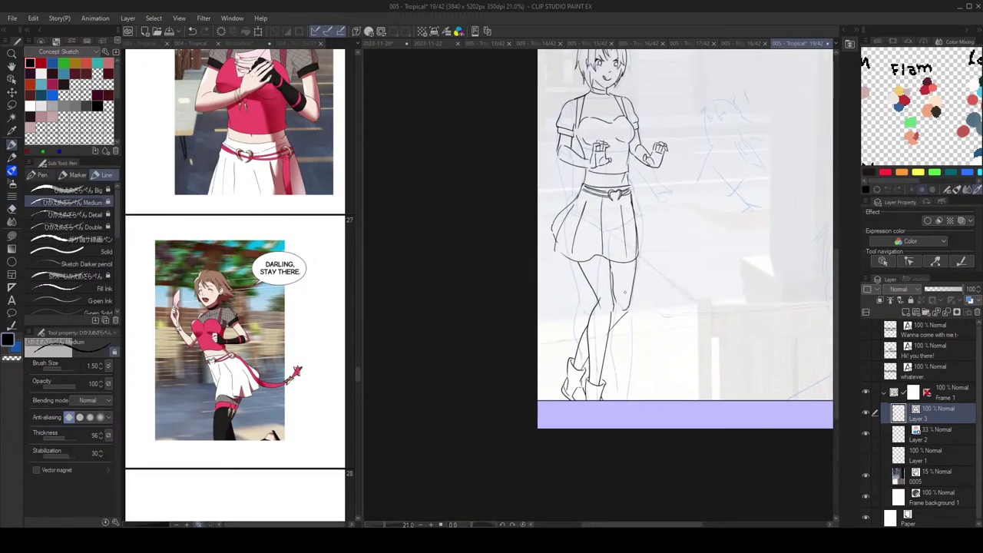
# Step: Erase the overshooting line where the legs cross at the viewer's-left knee and recheck the whole figure
pyautogui.scroll(5, 614, 307)
pyautogui.press('e')
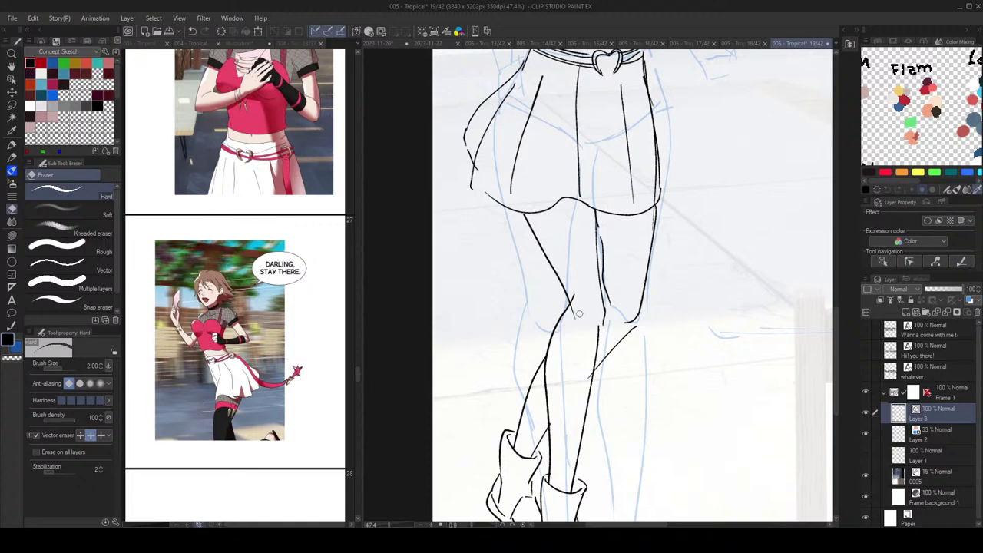
pyautogui.press('p')
pyautogui.scroll(-3, 653, 284)
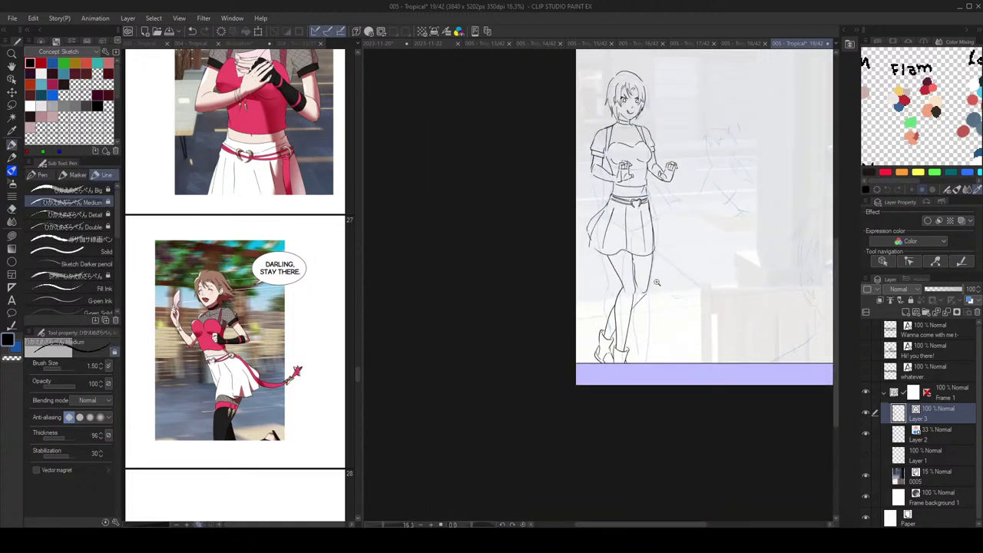
# Step: Set the vector eraser to remove whole lines and clean up the doubled inner-thigh line of the viewer's-right leg
pyautogui.scroll(3, 655, 282)
pyautogui.press('e')
pyautogui.scroll(-3, 583, 292)
pyautogui.press('h')
pyautogui.press('h')
pyautogui.scroll(3, 584, 285)
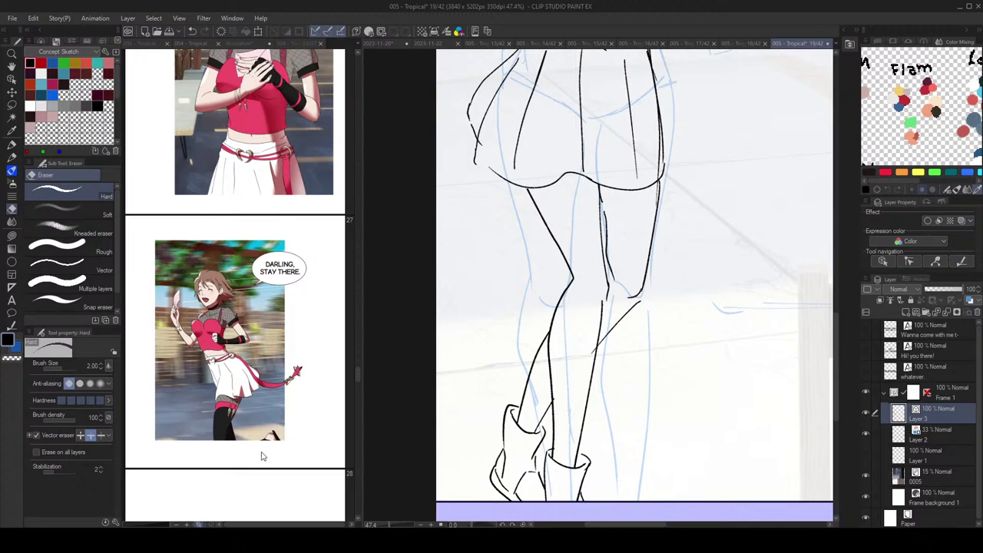
pyautogui.click(101, 435)
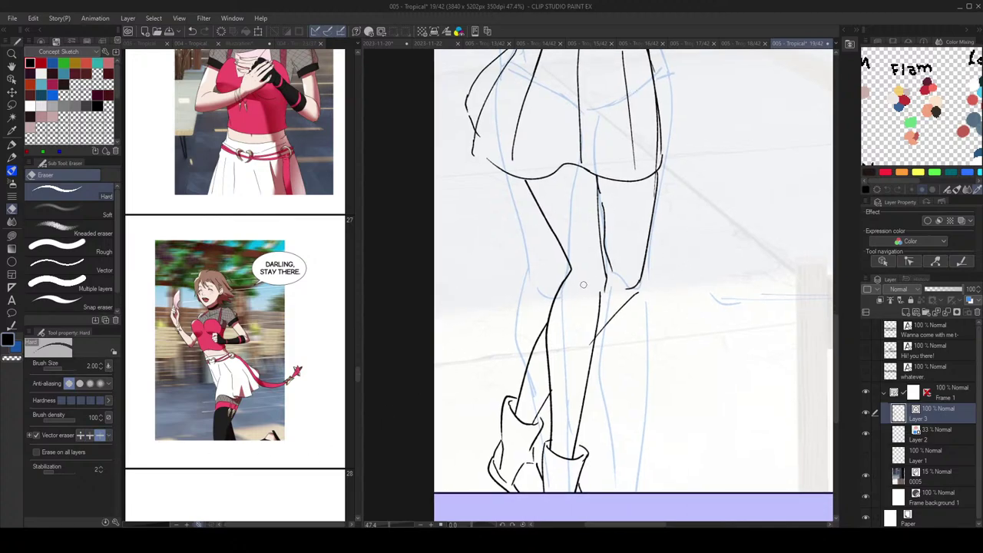
pyautogui.press('p')
pyautogui.moveTo(655, 274)
pyautogui.mouseDown()
pyautogui.moveTo(613, 271)
pyautogui.moveTo(663, 268)
pyautogui.mouseUp()
pyautogui.press('e')
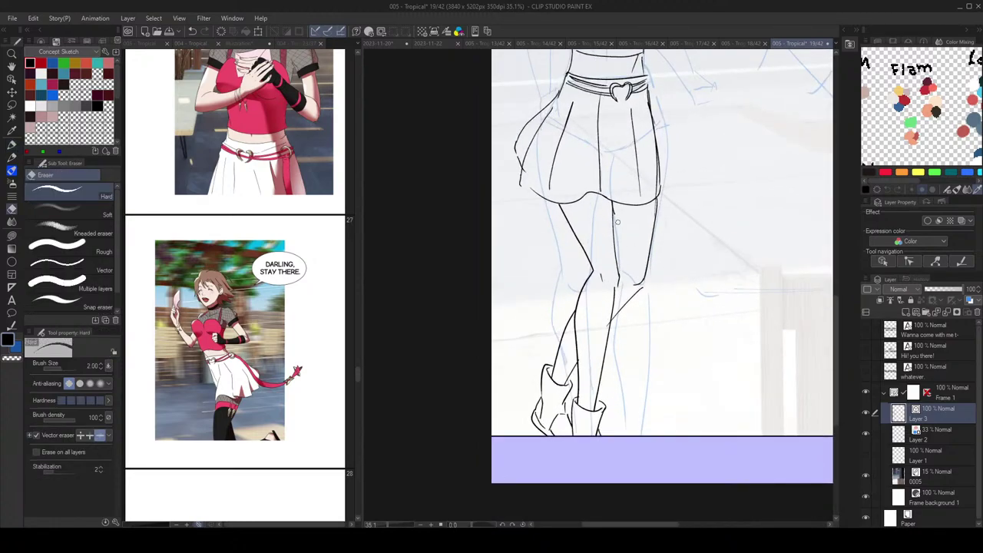
# Step: Erase and redraw the inner-thigh line of the viewer's-right leg below the skirt, checking the figure mirrored
pyautogui.press('p')
pyautogui.scroll(-2, 622, 245)
pyautogui.moveTo(635, 231); pyautogui.dragTo(629, 228)
pyautogui.press('h')
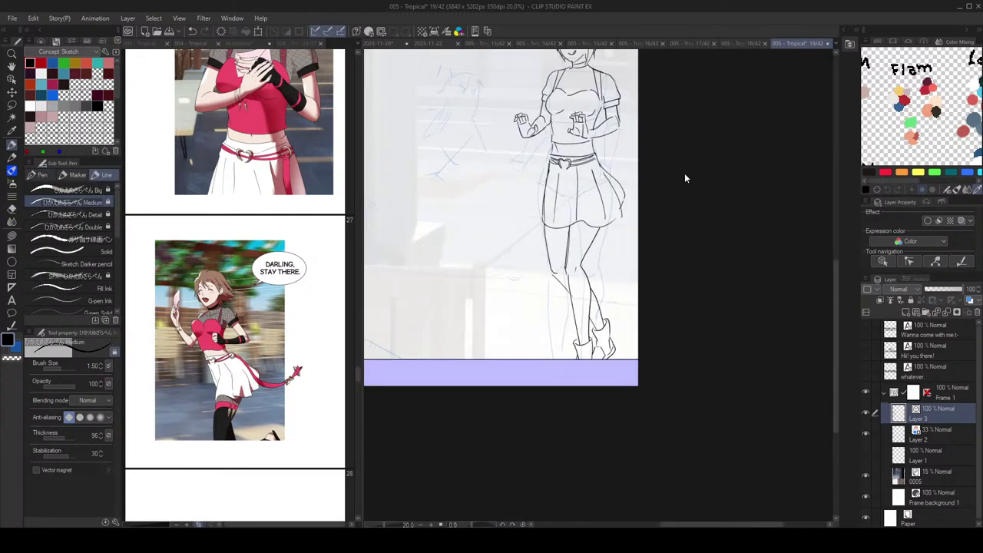
pyautogui.press('h')
pyautogui.scroll(3, 686, 199)
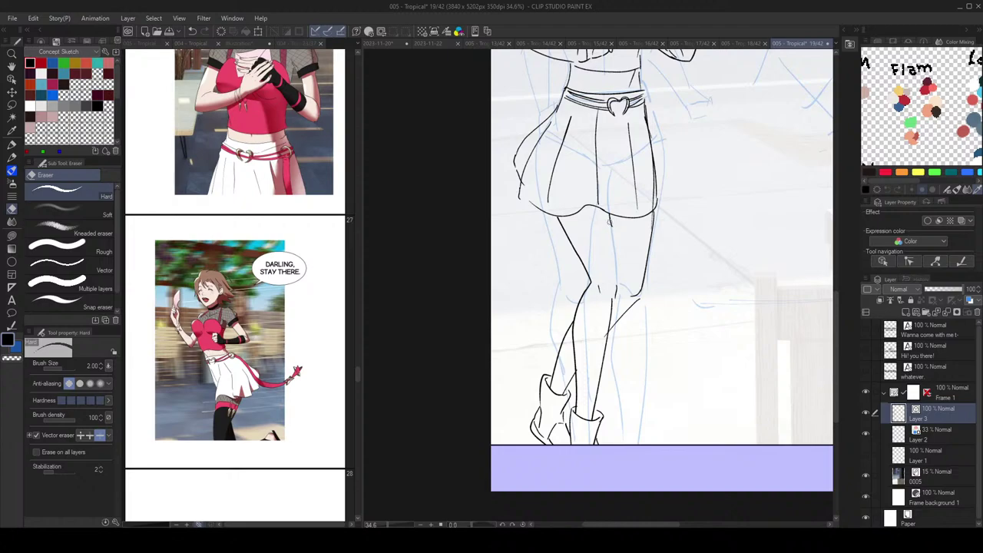
pyautogui.scroll(-2, 634, 247)
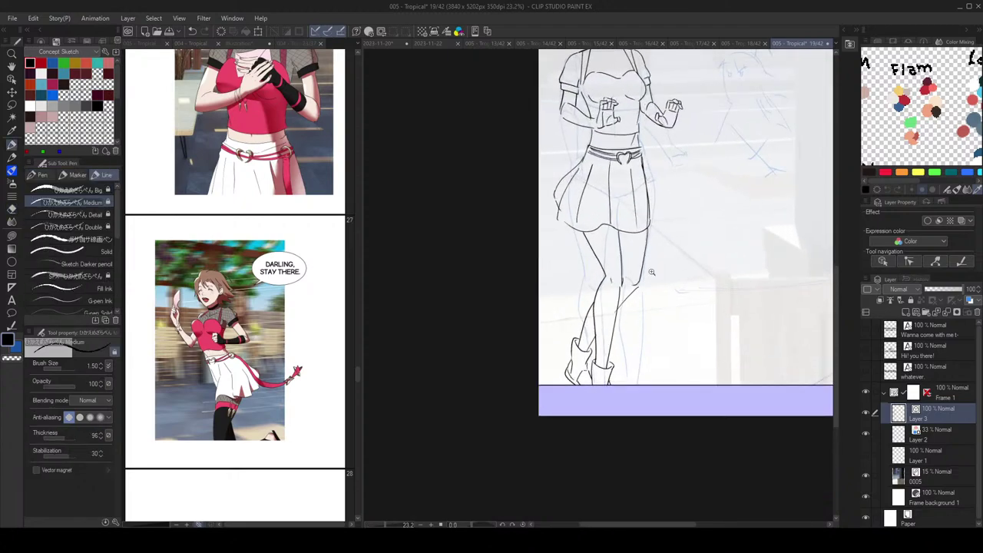
pyautogui.scroll(-1, 664, 250)
pyautogui.press('h')
pyautogui.press('h')
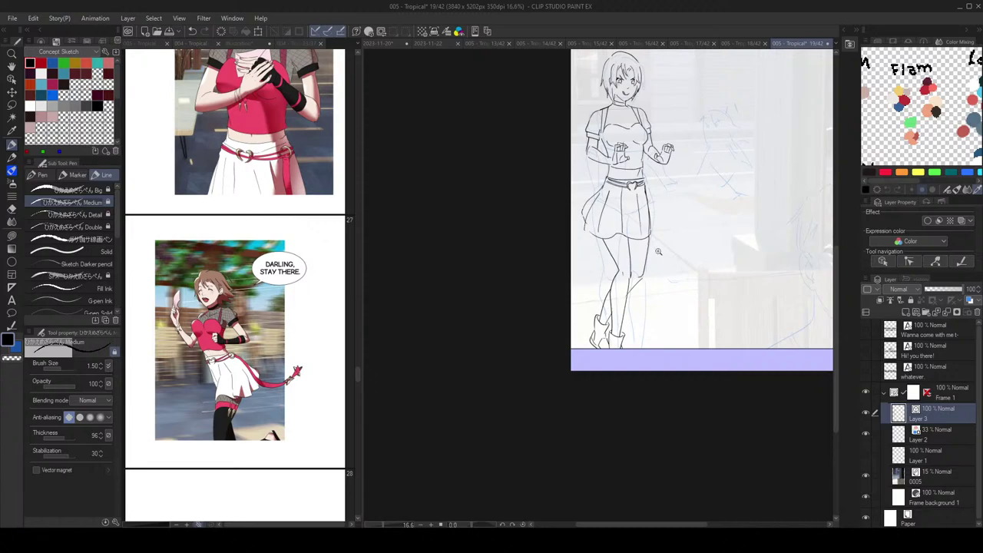
# Step: Erase and redraw the short diagonal calf line below the viewer's-right knee, comparing it mirrored and at full-figure size
pyautogui.scroll(1, 656, 251)
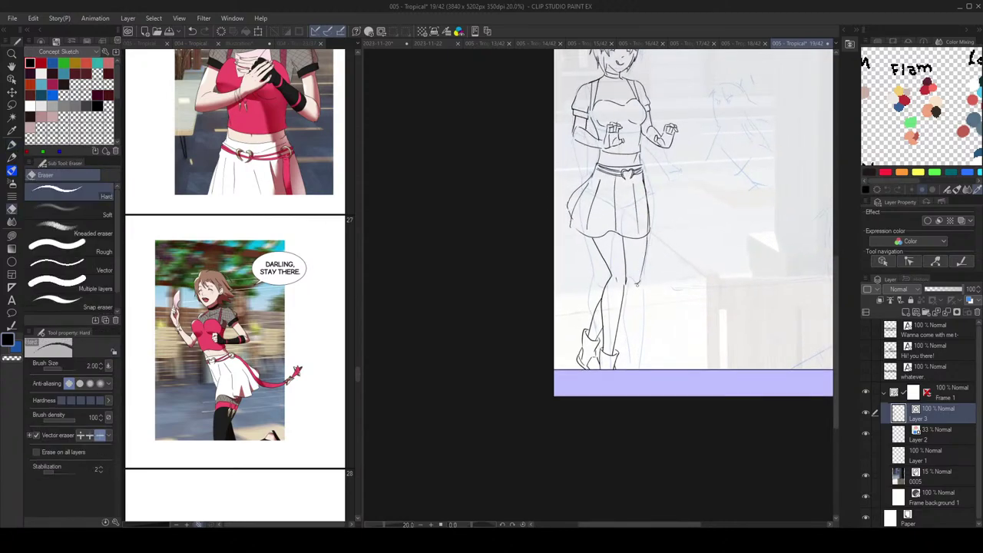
pyautogui.press('h')
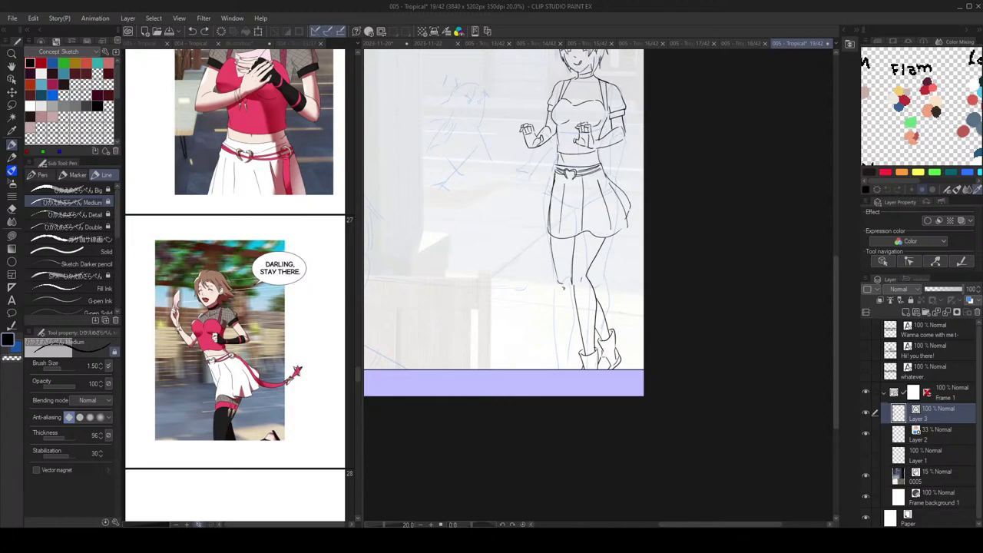
pyautogui.scroll(2, 566, 288)
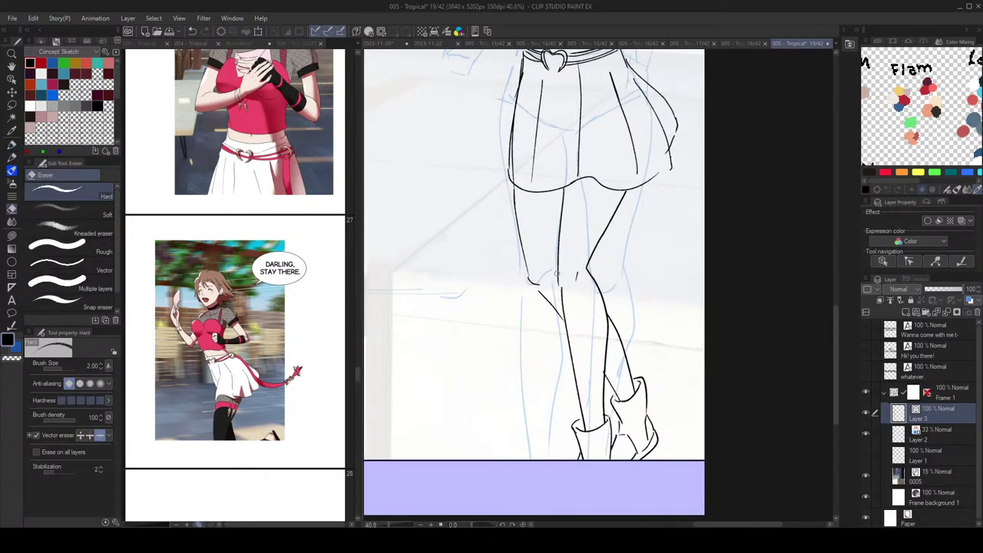
pyautogui.scroll(-3, 569, 273)
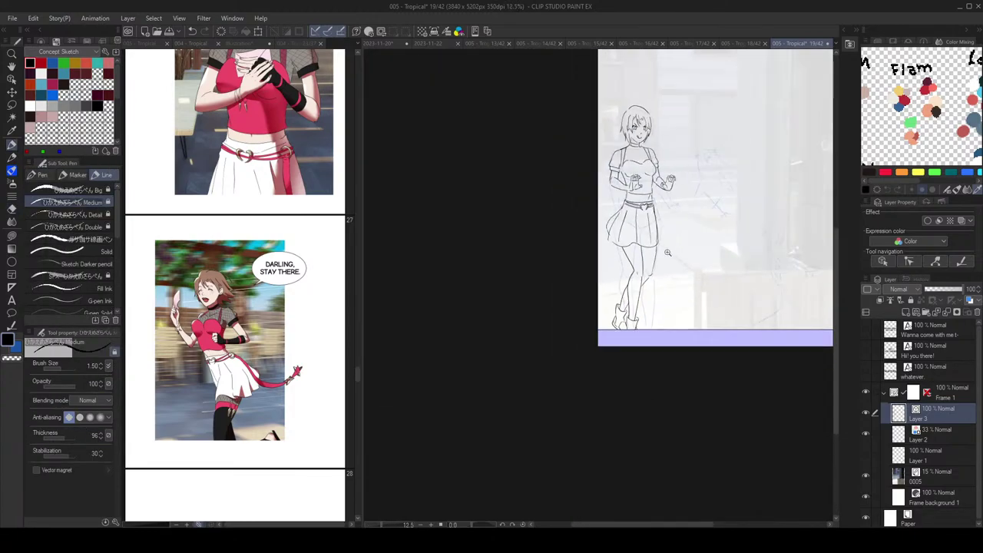
pyautogui.scroll(2, 655, 264)
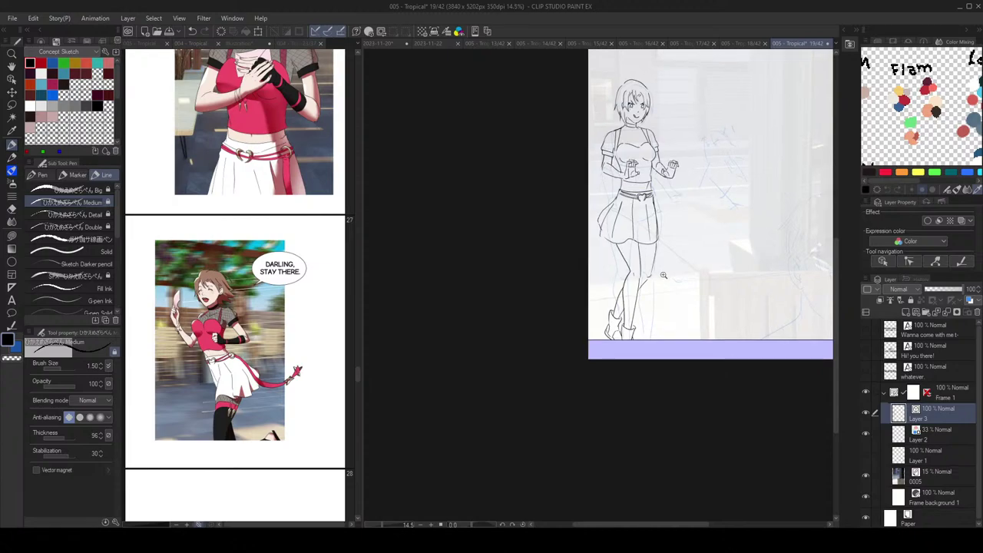
pyautogui.scroll(1, 668, 264)
pyautogui.scroll(-2, 675, 263)
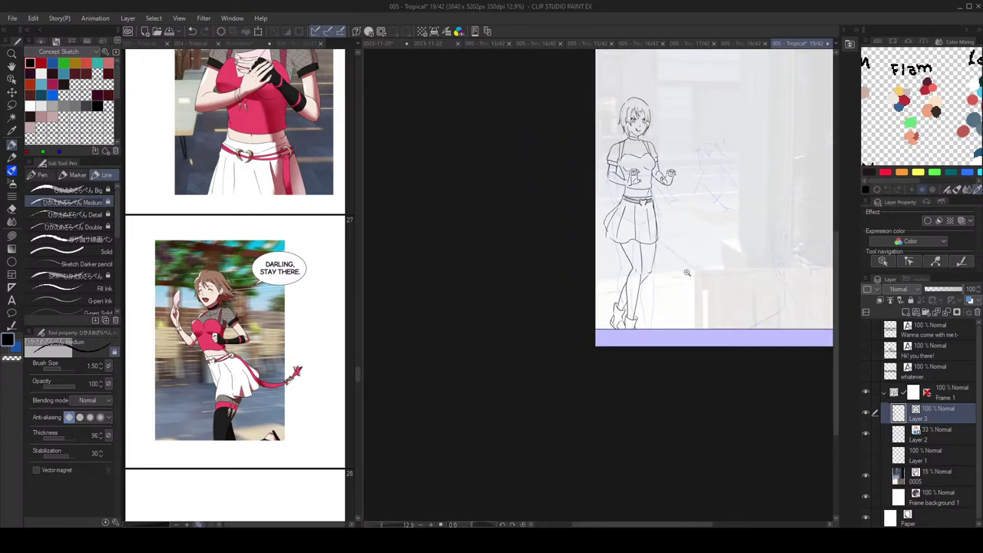
pyautogui.scroll(1, 652, 254)
# Step: Remove the small hook at the viewer's-right knee and try a new calf stroke in the mirrored view, undoing it
pyautogui.press('e')
pyautogui.press('p')
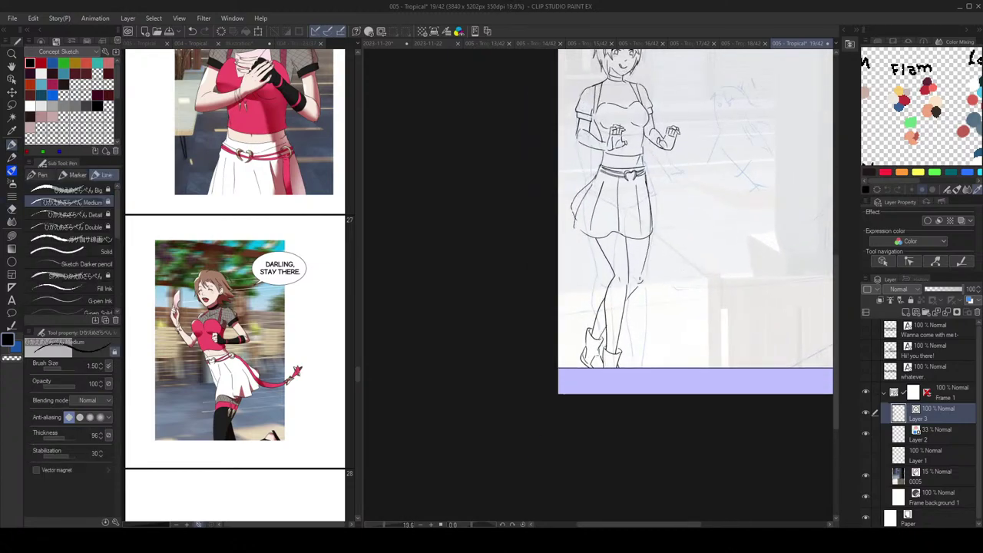
pyautogui.press('e')
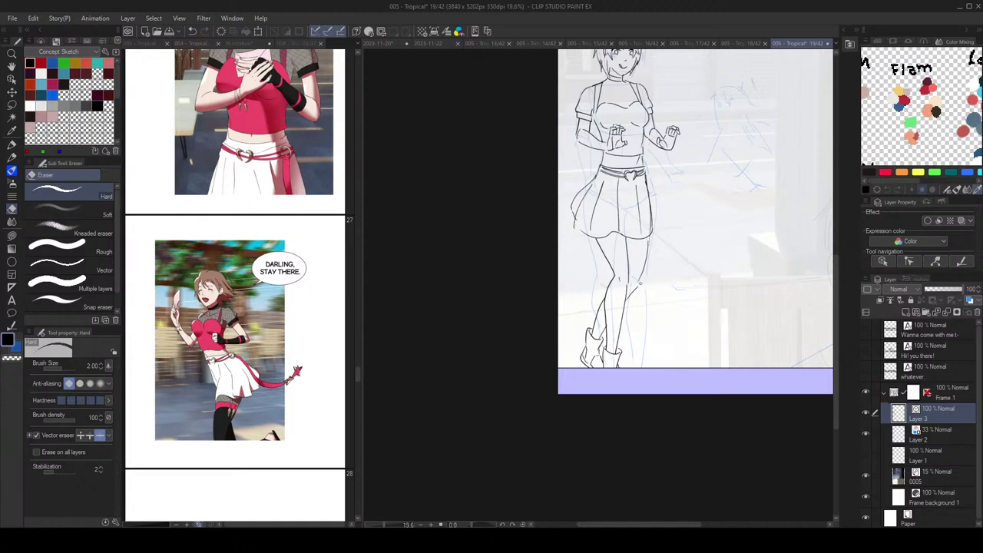
pyautogui.press('p')
pyautogui.press('h')
pyautogui.press('e')
pyautogui.press('p')
pyautogui.moveTo(562, 287); pyautogui.dragTo(574, 305)
pyautogui.hotkey('ctrl', 'z')
# Step: Redraw the contour joining knee and calf on the viewer's-right leg and compare the whole figure mirrored
pyautogui.moveTo(632, 269)
pyautogui.mouseDown()
pyautogui.moveTo(620, 249)
pyautogui.moveTo(655, 236)
pyautogui.moveTo(627, 232)
pyautogui.moveTo(613, 279)
pyautogui.mouseUp()
pyautogui.press('h')
pyautogui.scroll(2, 657, 254)
pyautogui.press('e')
pyautogui.press('p')
pyautogui.scroll(-3, 652, 249)
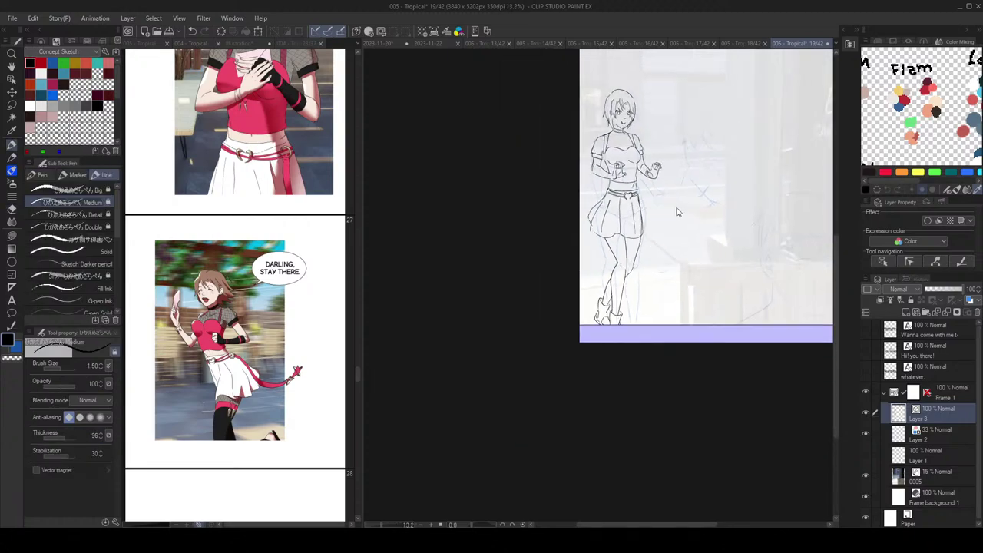
pyautogui.press('h')
pyautogui.press('h')
pyautogui.scroll(2, 657, 232)
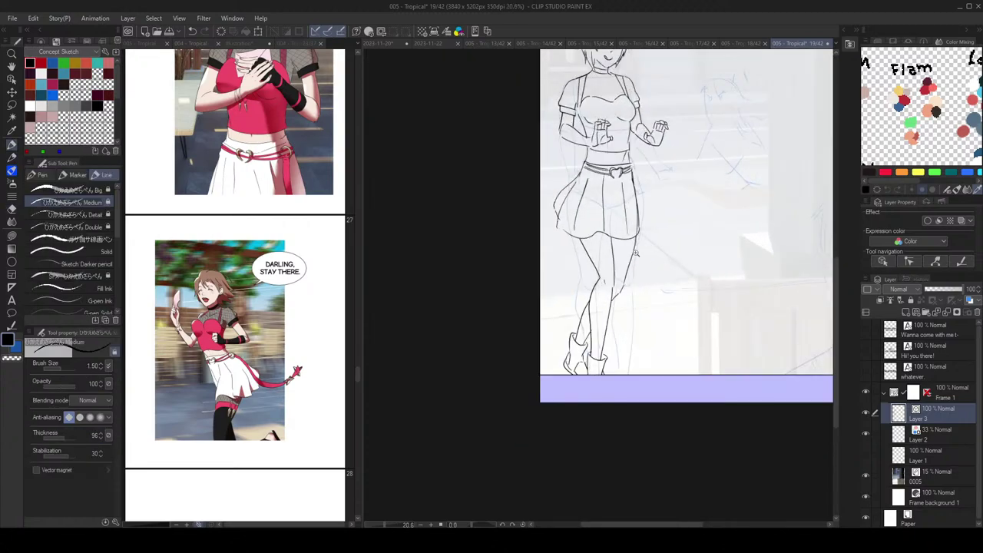
pyautogui.scroll(-2, 678, 241)
pyautogui.press('h')
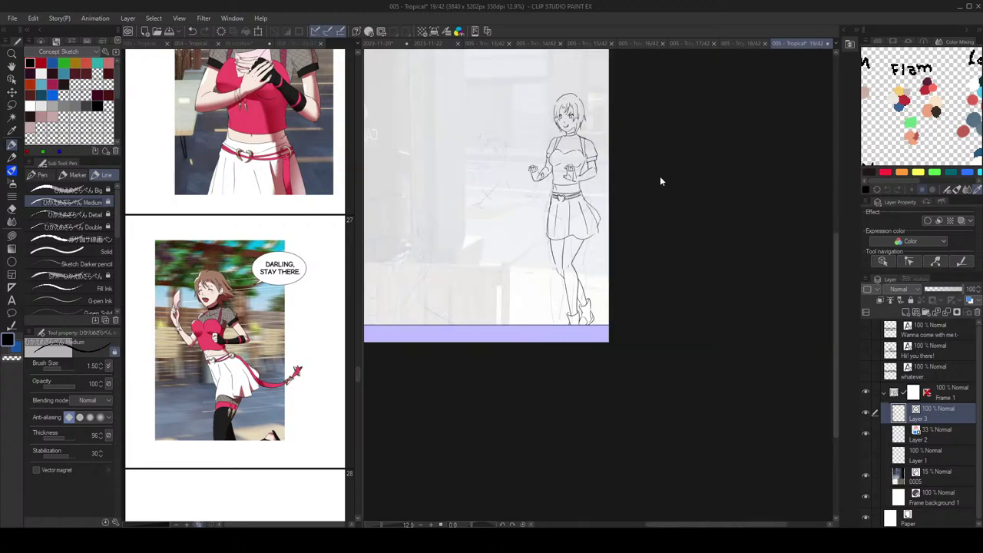
pyautogui.press('h')
# Step: Draw curved stocking-top lines across both thighs below the skirt, undoing unsuitable strokes
pyautogui.scroll(3, 667, 198)
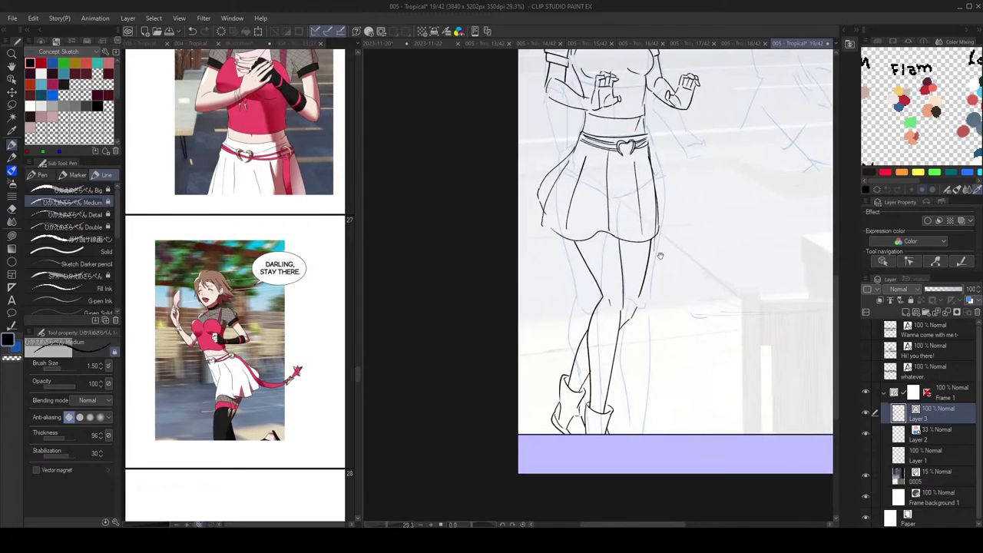
pyautogui.moveTo(586, 259)
pyautogui.mouseDown()
pyautogui.moveTo(624, 255)
pyautogui.moveTo(615, 261)
pyautogui.mouseUp()
pyautogui.hotkey('ctrl', 'z')
pyautogui.hotkey('ctrl', 'z')
pyautogui.scroll(-3, 594, 268)
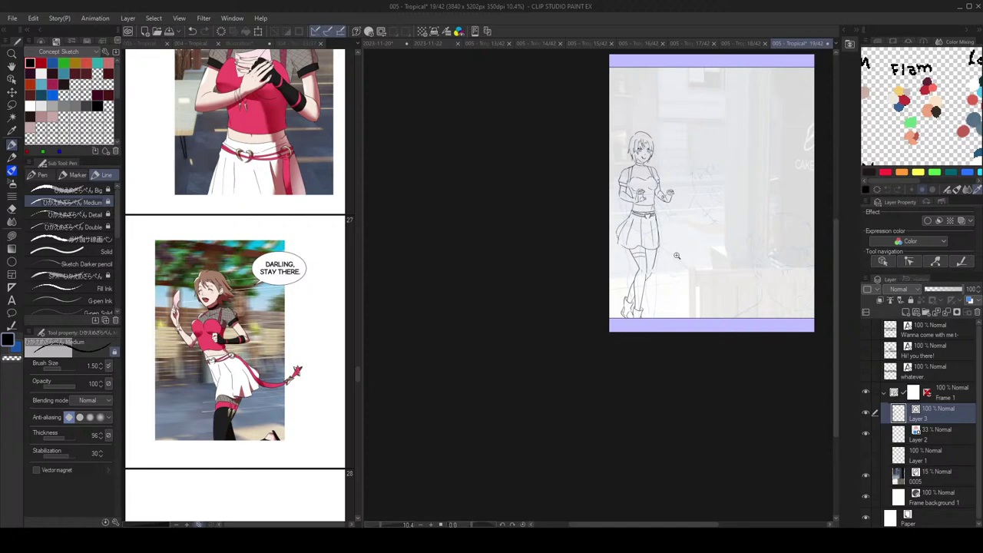
pyautogui.scroll(1, 668, 257)
pyautogui.moveTo(641, 261)
pyautogui.mouseDown()
pyautogui.moveTo(645, 253)
pyautogui.moveTo(648, 265)
pyautogui.mouseUp()
pyautogui.hotkey('ctrl', 'z')
pyautogui.hotkey('ctrl', 'z')
pyautogui.scroll(-2, 663, 260)
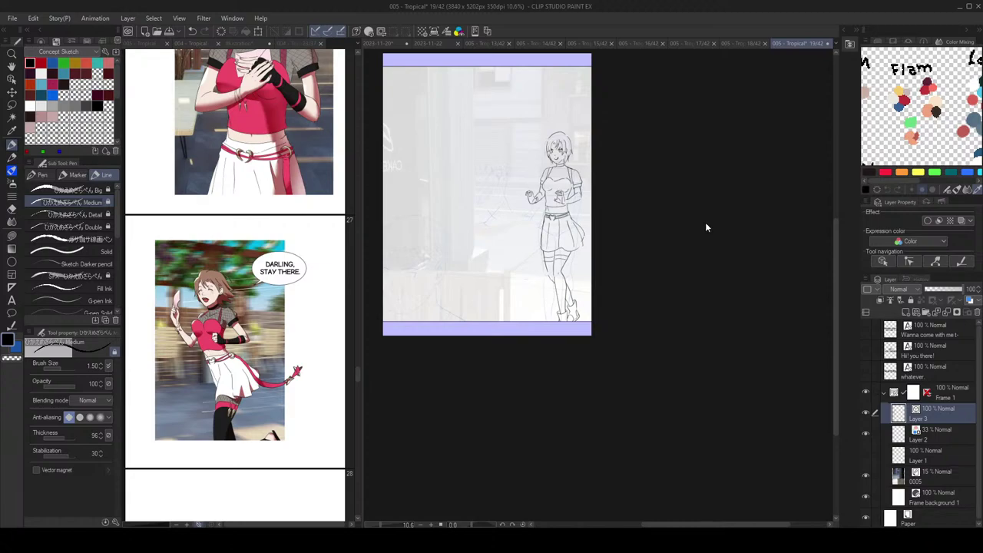
# Step: Refine the stocking tops into paired parallel bands on both thighs, erasing and redrawing lines and checking the whole figure
pyautogui.press('h')
pyautogui.scroll(2, 669, 247)
pyautogui.press('e')
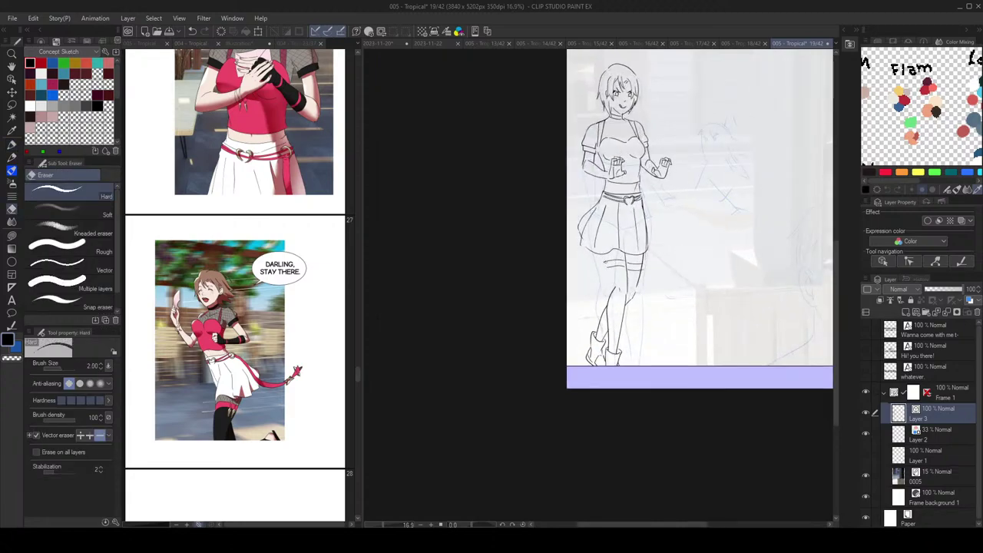
pyautogui.press('p')
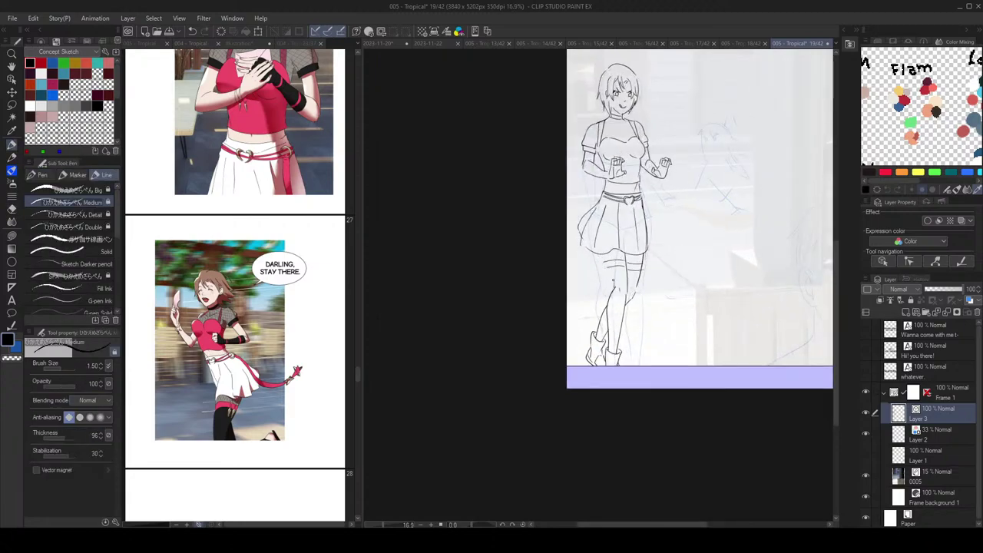
pyautogui.scroll(1, 657, 253)
pyautogui.scroll(-1, 657, 253)
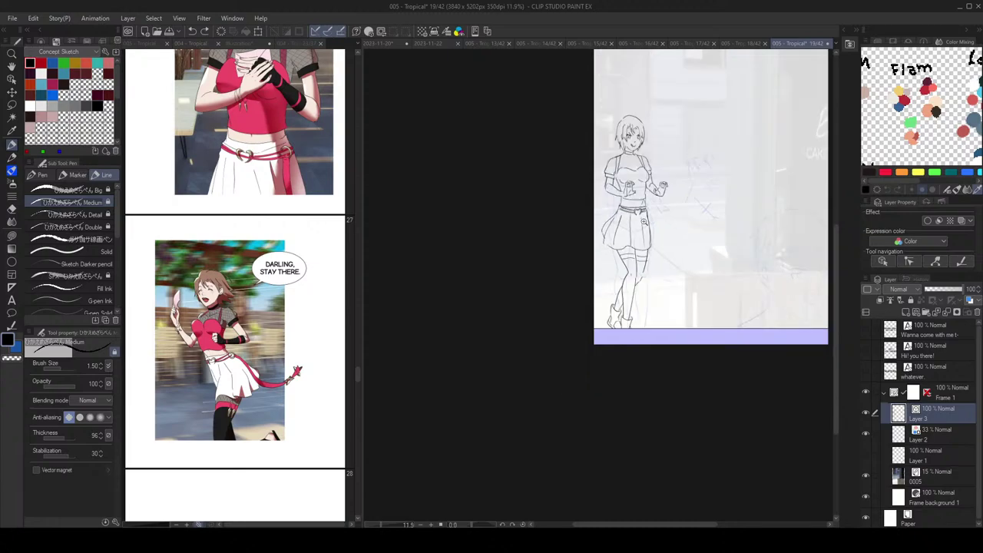
pyautogui.scroll(2, 656, 253)
pyautogui.press('e')
pyautogui.press('p')
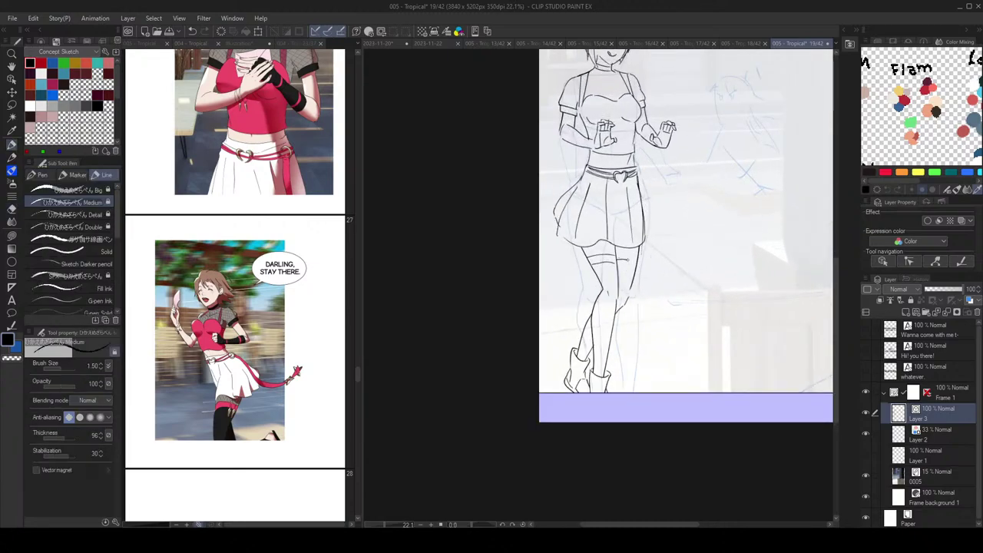
pyautogui.scroll(-3, 672, 247)
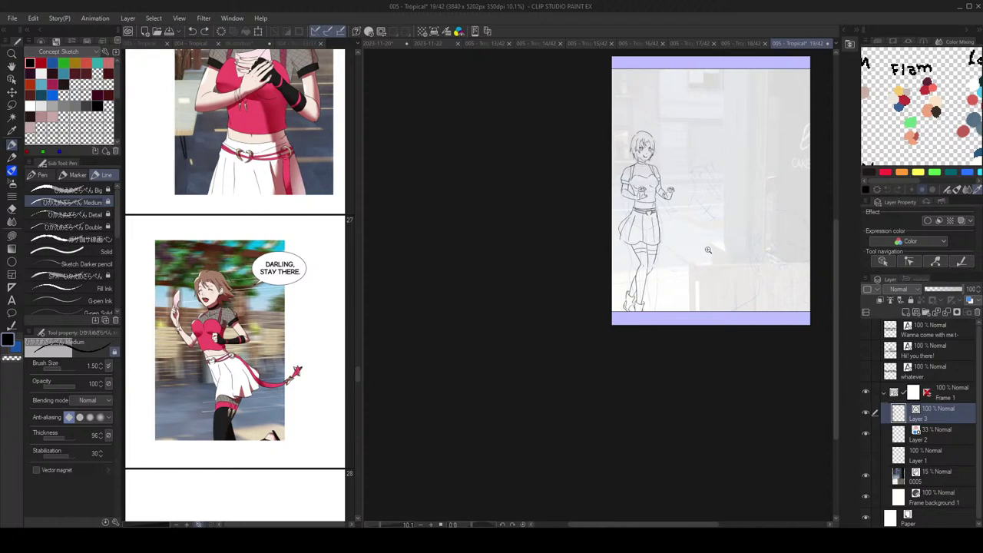
pyautogui.scroll(3, 666, 244)
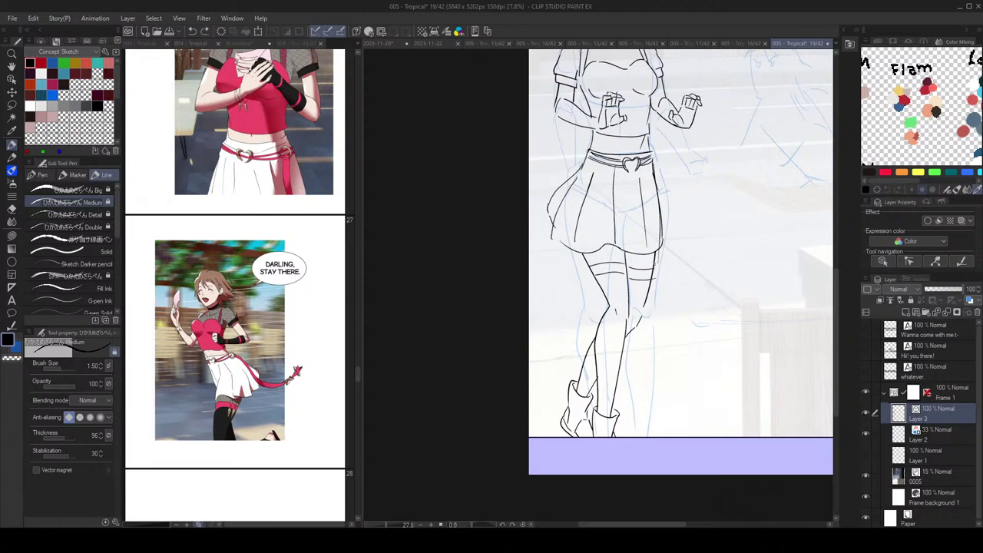
# Step: Sketch the small side detail at the outer edge of the viewer's-right stocking, undoing unsuitable strokes
pyautogui.hotkey('ctrl', 'z')
pyautogui.moveTo(654, 280)
pyautogui.mouseDown()
pyautogui.moveTo(649, 296)
pyautogui.moveTo(652, 287)
pyautogui.mouseUp()
pyautogui.hotkey('ctrl', 'z')
pyautogui.hotkey('ctrl', 'z')
pyautogui.scroll(3, 677, 284)
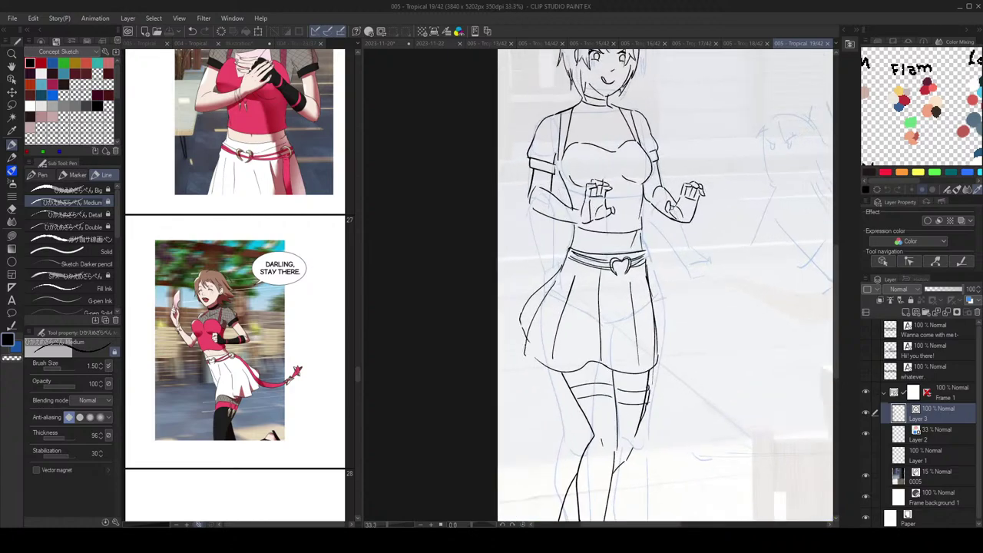
# Step: Draw curved glove bands across the viewer's-right forearm near the wrist, undoing unsuitable strokes
pyautogui.moveTo(661, 196)
pyautogui.mouseDown()
pyautogui.moveTo(656, 220)
pyautogui.moveTo(667, 205)
pyautogui.moveTo(689, 224)
pyautogui.moveTo(705, 219)
pyautogui.moveTo(673, 240)
pyautogui.moveTo(683, 252)
pyautogui.mouseUp()
pyautogui.hotkey('ctrl', 'z')
pyautogui.hotkey('ctrl', 'z')
pyautogui.scroll(-5, 700, 205)
pyautogui.scroll(7, 698, 204)
# Step: Sketch small hanging ribbon ends at the viewer's-left wrist, undoing unsuitable strokes
pyautogui.hotkey('ctrl', 'z')
pyautogui.hotkey('ctrl', 'z')
pyautogui.hotkey('ctrl', 'z')
pyautogui.moveTo(536, 254)
pyautogui.mouseDown()
pyautogui.moveTo(549, 277)
pyautogui.moveTo(535, 274)
pyautogui.moveTo(542, 294)
pyautogui.mouseUp()
pyautogui.hotkey('ctrl', 'z')
pyautogui.hotkey('ctrl', 'z')
pyautogui.hotkey('ctrl', 'z')
pyautogui.hotkey('ctrl', 'z')
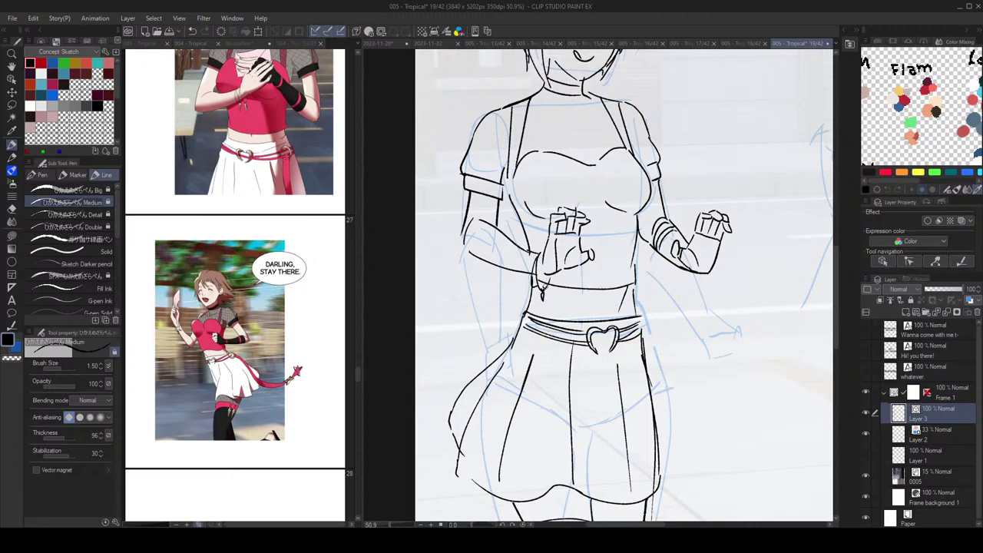
# Step: Compare the whole figure mirrored and erase the ribbon marks below the viewer's-left wrist
pyautogui.scroll(-5, 543, 299)
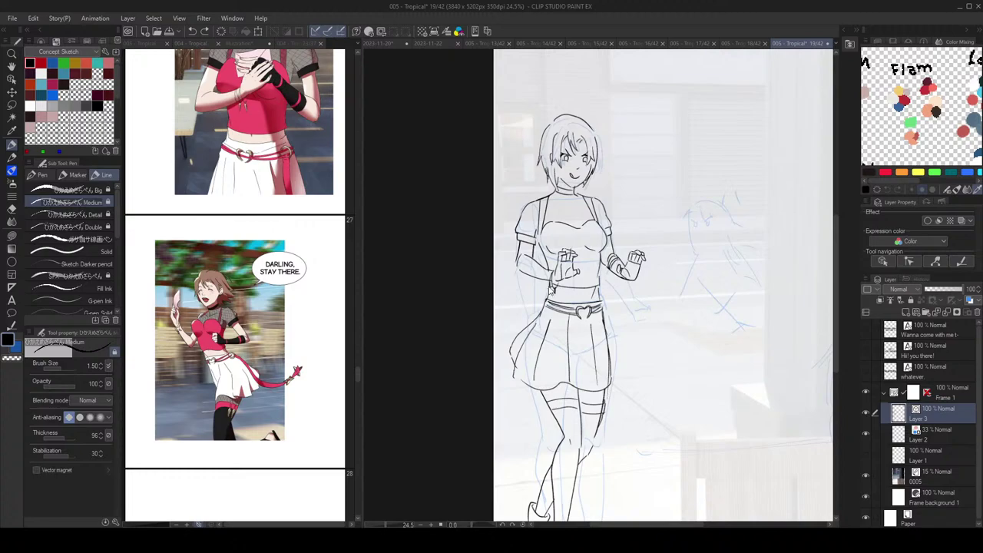
pyautogui.scroll(-2, 563, 281)
pyautogui.scroll(-2, 644, 259)
pyautogui.press('h')
pyautogui.press('h')
pyautogui.scroll(4, 626, 280)
pyautogui.scroll(-3, 630, 284)
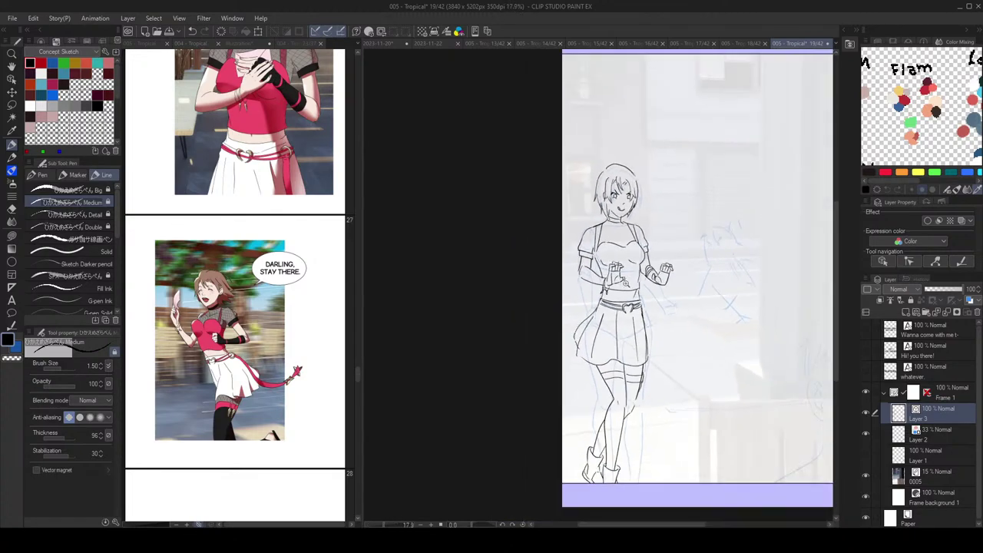
pyautogui.scroll(3, 633, 288)
pyautogui.press('e')
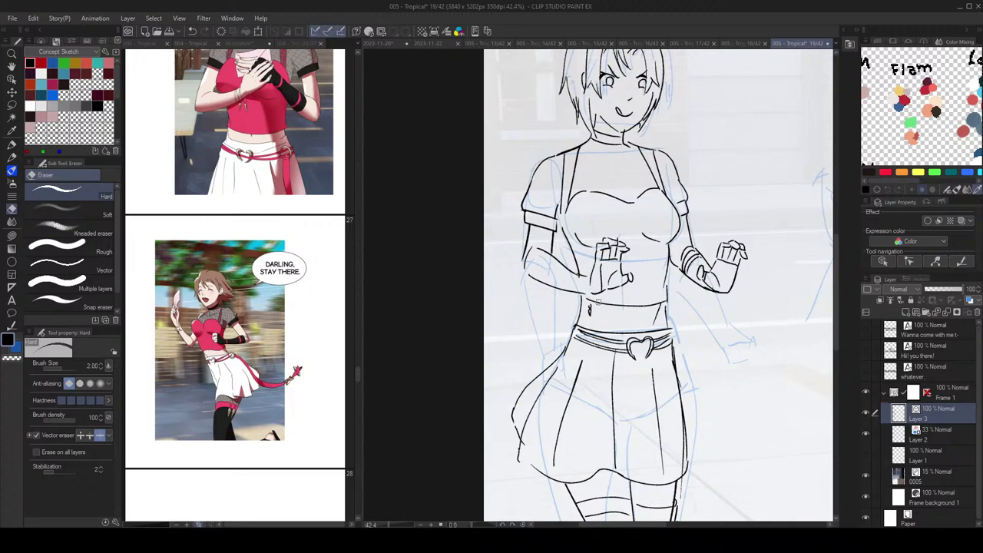
pyautogui.press('p')
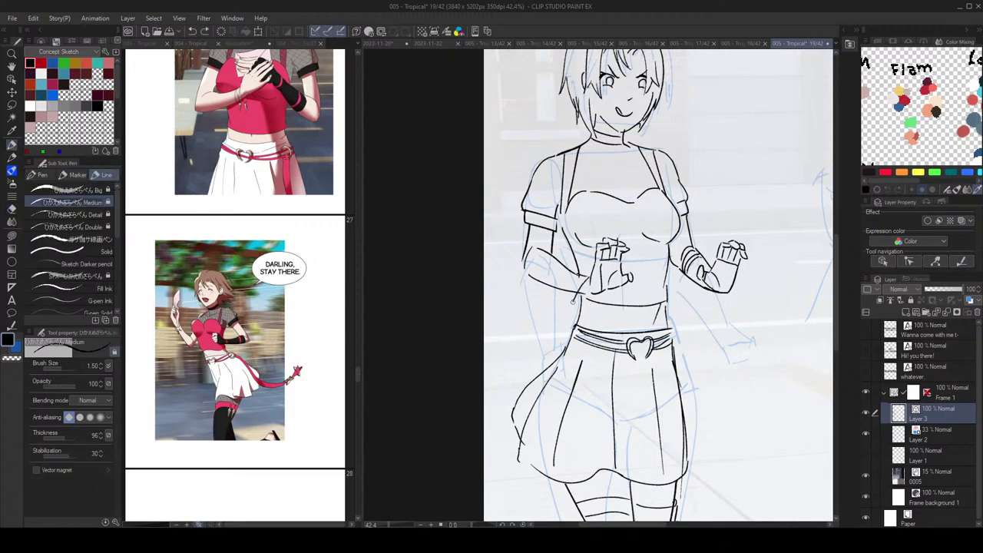
# Step: Redraw the ribbon knot and its short hanging tails at the viewer's-left wrist, erasing and undoing unsuitable strokes
pyautogui.hotkey('ctrl', 'z')
pyautogui.moveTo(585, 277); pyautogui.dragTo(586, 284)
pyautogui.scroll(-1, 584, 307)
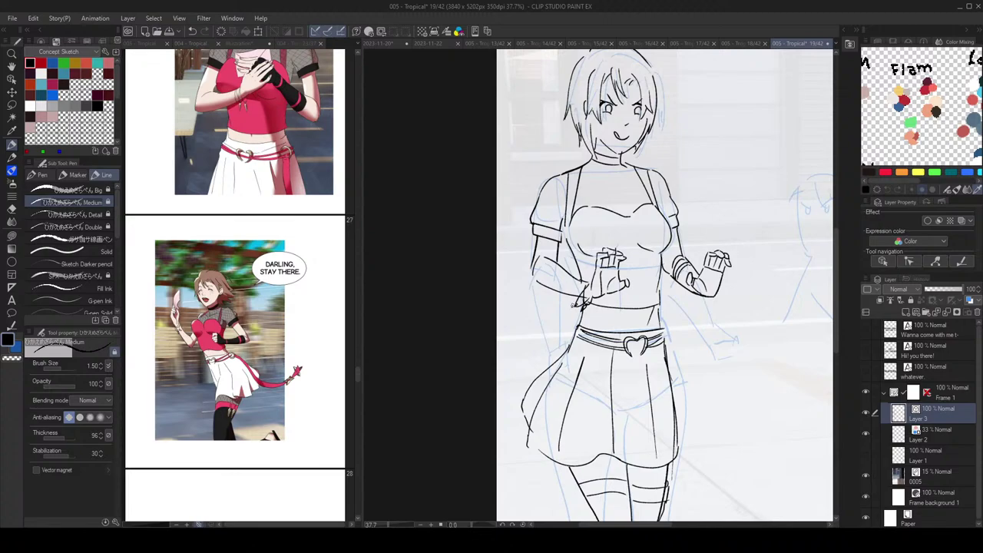
pyautogui.scroll(-5, 598, 296)
pyautogui.press('h')
pyautogui.press('h')
pyautogui.scroll(5, 605, 284)
pyautogui.press('e')
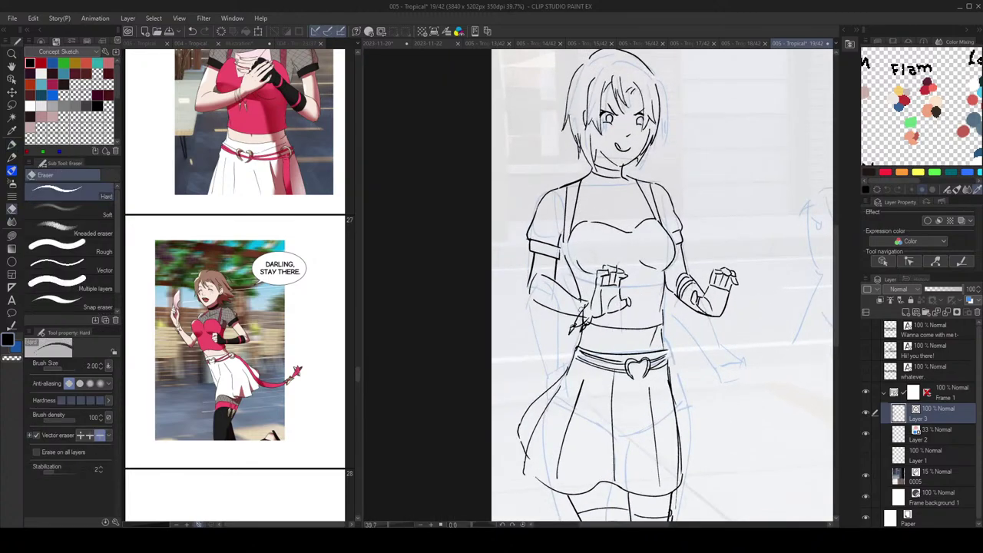
pyautogui.press('p')
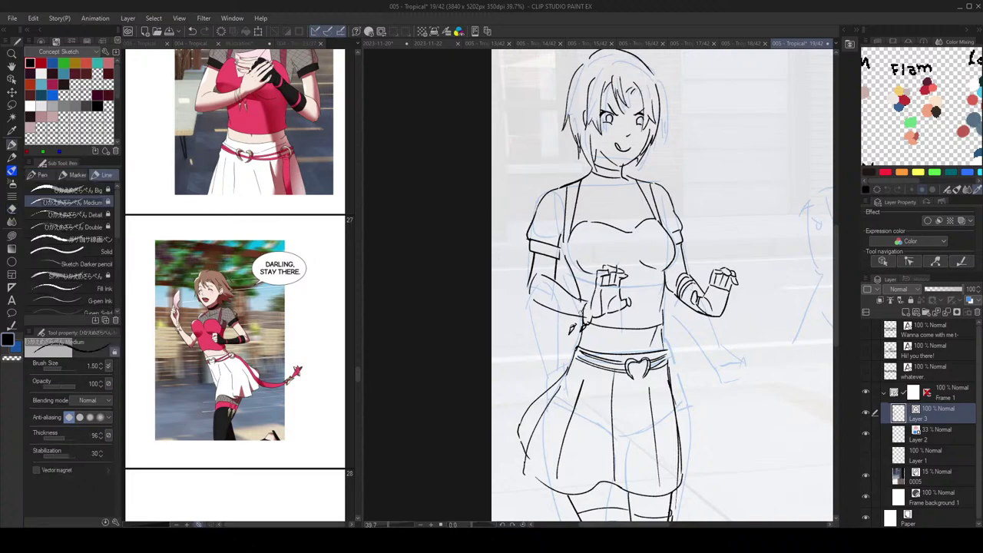
pyautogui.moveTo(586, 320); pyautogui.dragTo(575, 327)
# Step: Compare the whole figure mirrored and at several view sizes to check its proportions and the new wrist ribbon
pyautogui.scroll(-5, 630, 313)
pyautogui.press('h')
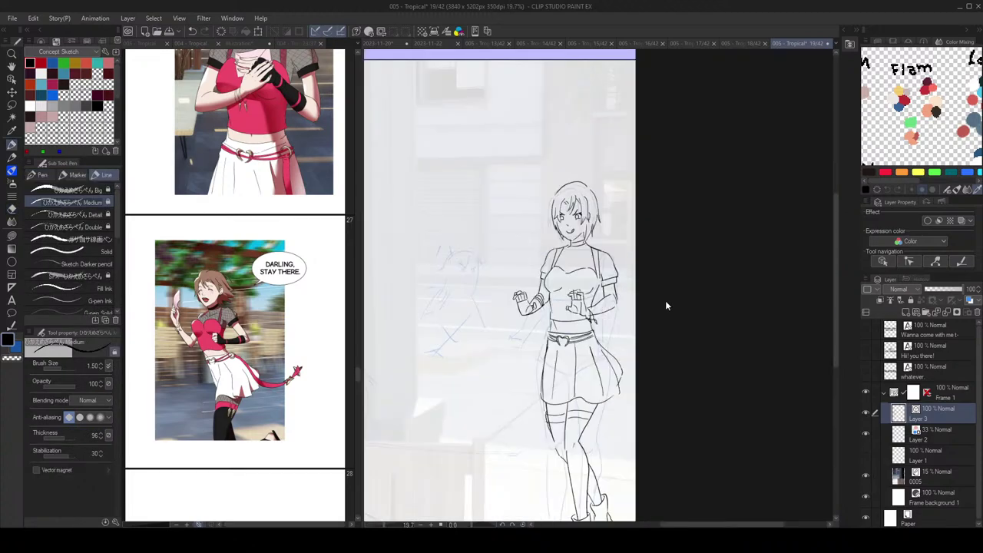
pyautogui.press('h')
pyautogui.scroll(-2, 702, 281)
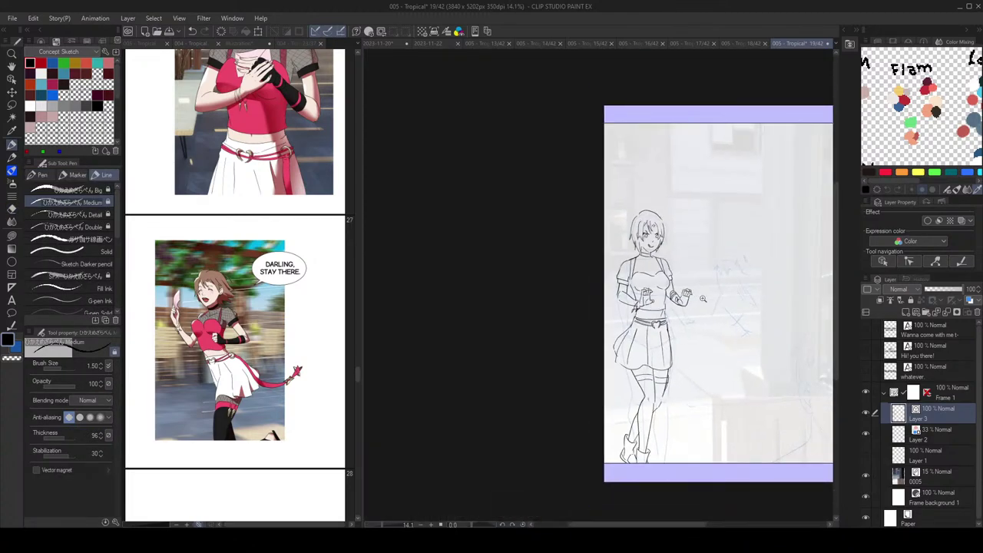
pyautogui.scroll(5, 698, 301)
pyautogui.scroll(-1, 572, 299)
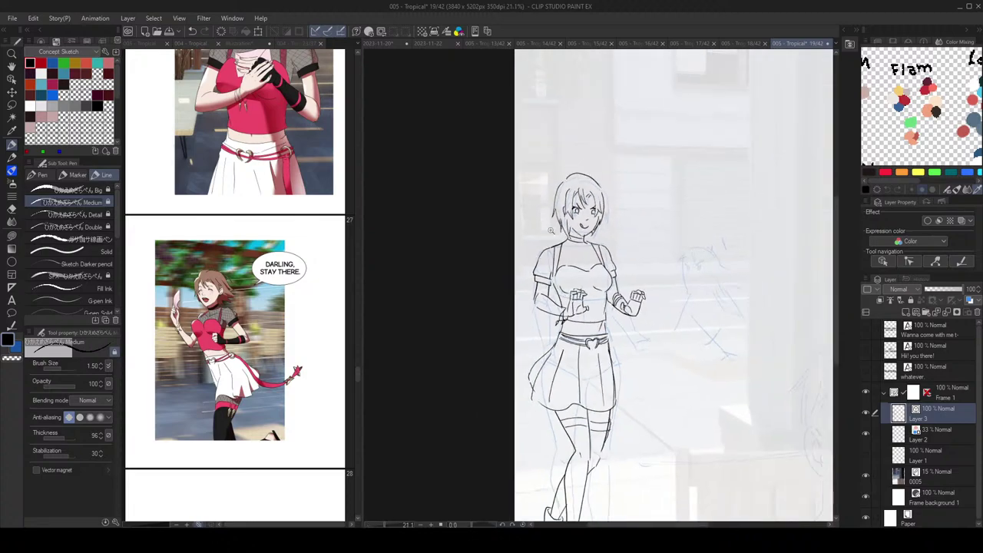
pyautogui.scroll(-1, 590, 297)
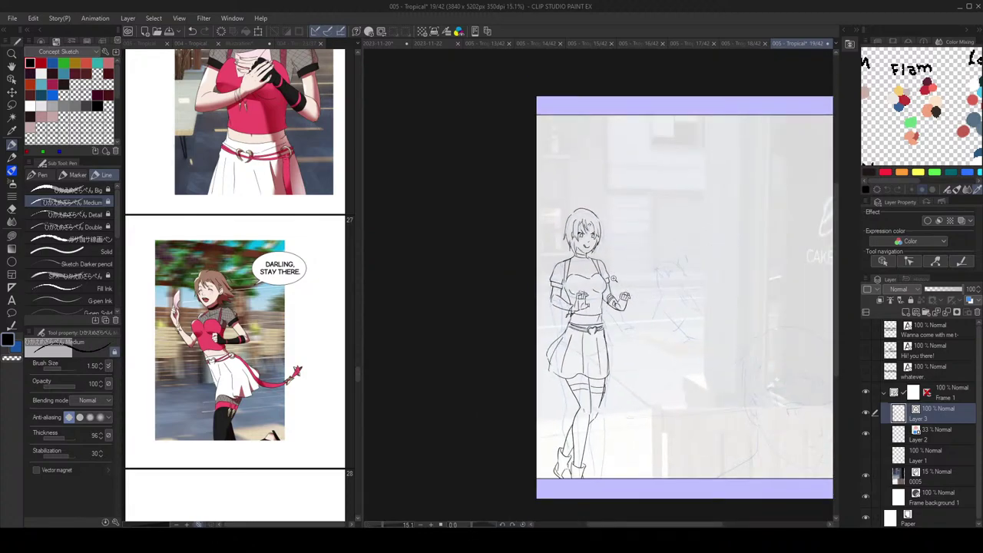
pyautogui.scroll(-1, 627, 292)
pyautogui.scroll(3, 529, 325)
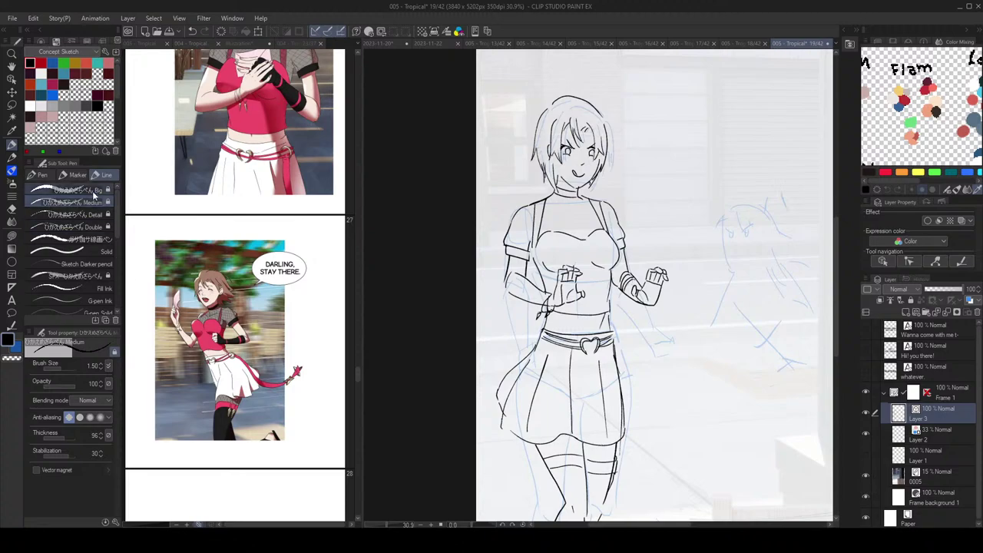
# Step: Using the Detail line pen at size 0.70, draw crossed fishnet lines on both thighs between skirt hem and stockings, undoing unsuitable strokes
pyautogui.click(88, 215)
pyautogui.moveTo(616, 251); pyautogui.dragTo(620, 189)
pyautogui.scroll(-2, 624, 189)
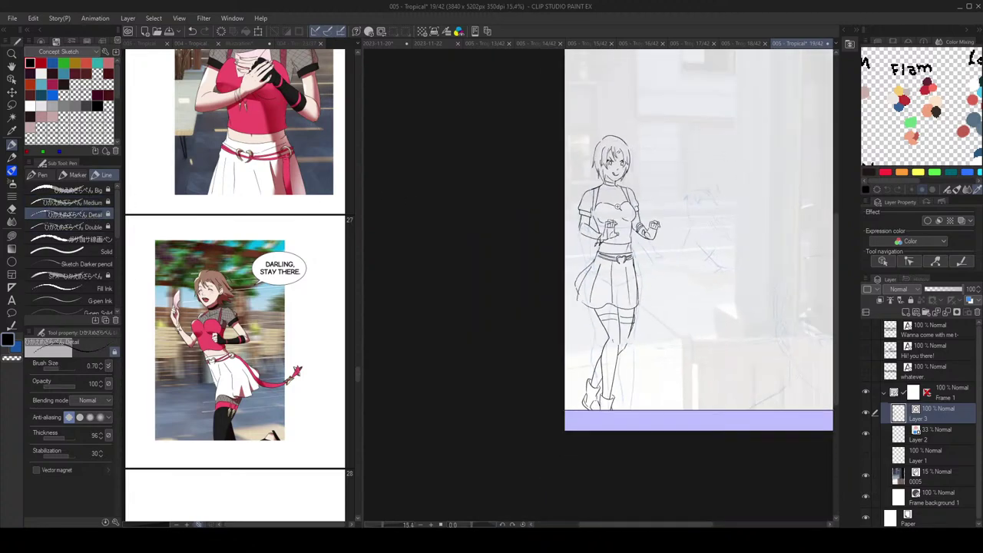
pyautogui.scroll(2, 614, 230)
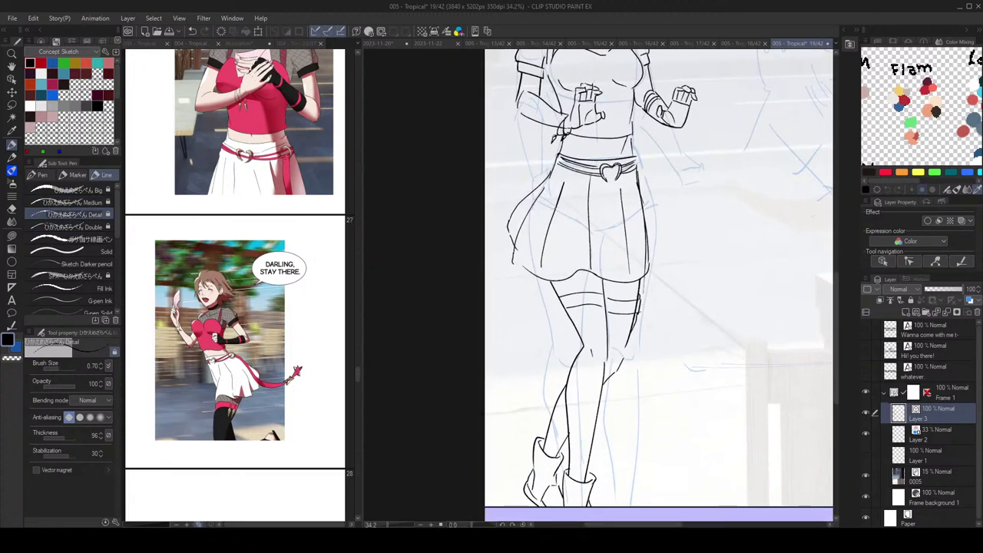
pyautogui.click(579, 277)
pyautogui.moveTo(581, 275)
pyautogui.mouseDown()
pyautogui.moveTo(592, 294)
pyautogui.moveTo(622, 296)
pyautogui.mouseUp()
pyautogui.hotkey('ctrl', 'z')
pyautogui.hotkey('ctrl', 'z')
pyautogui.hotkey('ctrl', 'z')
pyautogui.moveTo(574, 278); pyautogui.dragTo(567, 294)
pyautogui.hotkey('ctrl', 'z')
pyautogui.hotkey('ctrl', 'z')
pyautogui.moveTo(612, 282)
pyautogui.mouseDown()
pyautogui.moveTo(606, 297)
pyautogui.moveTo(630, 295)
pyautogui.moveTo(624, 301)
pyautogui.moveTo(685, 269)
pyautogui.mouseUp()
pyautogui.hotkey('ctrl', 'z')
pyautogui.hotkey('ctrl', 'z')
# Step: Hatch parallel diagonal netting lines sloping down toward the viewer's right across both sleeves and the upper chest, undoing unsuitable strokes
pyautogui.scroll(4, 686, 268)
pyautogui.moveTo(528, 209); pyautogui.dragTo(533, 230)
pyautogui.moveTo(542, 189)
pyautogui.mouseDown()
pyautogui.moveTo(538, 231)
pyautogui.moveTo(550, 224)
pyautogui.mouseUp()
pyautogui.moveTo(557, 169)
pyautogui.mouseDown()
pyautogui.moveTo(550, 206)
pyautogui.moveTo(576, 201)
pyautogui.mouseUp()
pyautogui.moveTo(593, 169)
pyautogui.mouseDown()
pyautogui.moveTo(581, 205)
pyautogui.moveTo(618, 204)
pyautogui.mouseUp()
pyautogui.moveTo(591, 151)
pyautogui.mouseDown()
pyautogui.moveTo(629, 212)
pyautogui.moveTo(640, 208)
pyautogui.mouseUp()
pyautogui.hotkey('ctrl', 'z')
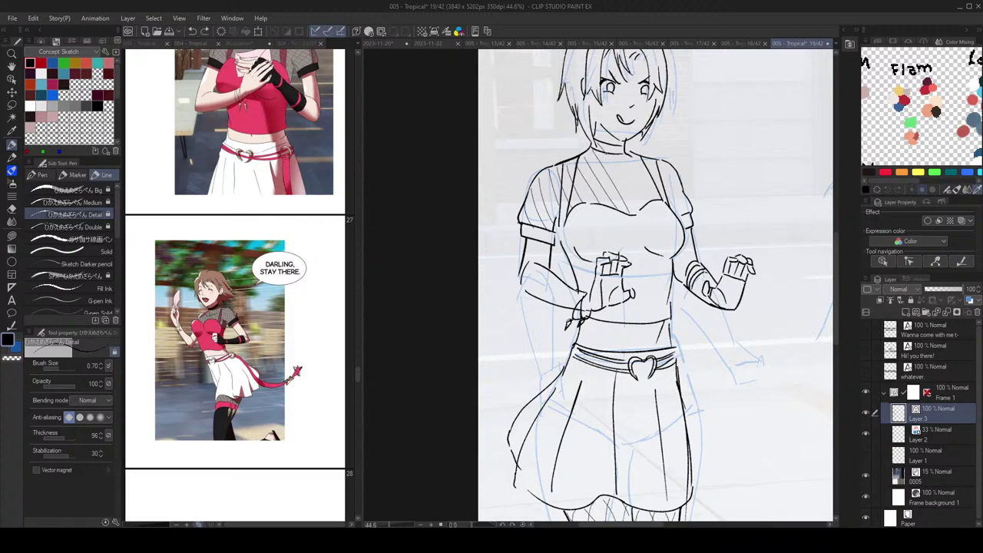
pyautogui.moveTo(607, 153); pyautogui.dragTo(640, 209)
pyautogui.moveTo(620, 160); pyautogui.dragTo(651, 200)
pyautogui.hotkey('ctrl', 'z')
pyautogui.moveTo(628, 156)
pyautogui.mouseDown()
pyautogui.moveTo(682, 215)
pyautogui.moveTo(686, 201)
pyautogui.mouseUp()
pyautogui.hotkey('ctrl', 'z')
pyautogui.moveTo(665, 166); pyautogui.dragTo(677, 175)
# Step: Cross the netting on the sleeves and upper chest with diagonals in the opposite direction to form a diamond mesh, undoing unsuitable strokes
pyautogui.moveTo(558, 167); pyautogui.dragTo(523, 212)
pyautogui.hotkey('ctrl', 'z')
pyautogui.hotkey('ctrl', 'z')
pyautogui.hotkey('ctrl', 'z')
pyautogui.moveTo(589, 169); pyautogui.dragTo(529, 229)
pyautogui.hotkey('ctrl', 'z')
pyautogui.moveTo(614, 154)
pyautogui.mouseDown()
pyautogui.moveTo(541, 219)
pyautogui.moveTo(617, 154)
pyautogui.mouseUp()
pyautogui.hotkey('ctrl', 'z')
pyautogui.hotkey('ctrl', 'z')
pyautogui.moveTo(541, 229)
pyautogui.mouseDown()
pyautogui.moveTo(618, 154)
pyautogui.moveTo(607, 150)
pyautogui.mouseUp()
pyautogui.hotkey('ctrl', 'z')
pyautogui.hotkey('ctrl', 'z')
pyautogui.hotkey('ctrl', 'z')
pyautogui.hotkey('ctrl', 'z')
pyautogui.moveTo(571, 211)
pyautogui.mouseDown()
pyautogui.moveTo(629, 155)
pyautogui.moveTo(576, 205)
pyautogui.mouseUp()
pyautogui.hotkey('ctrl', 'z')
pyautogui.moveTo(644, 160)
pyautogui.mouseDown()
pyautogui.moveTo(607, 204)
pyautogui.moveTo(652, 200)
pyautogui.mouseUp()
pyautogui.hotkey('ctrl', 'z')
pyautogui.hotkey('ctrl', 'z')
pyautogui.moveTo(670, 166); pyautogui.dragTo(652, 199)
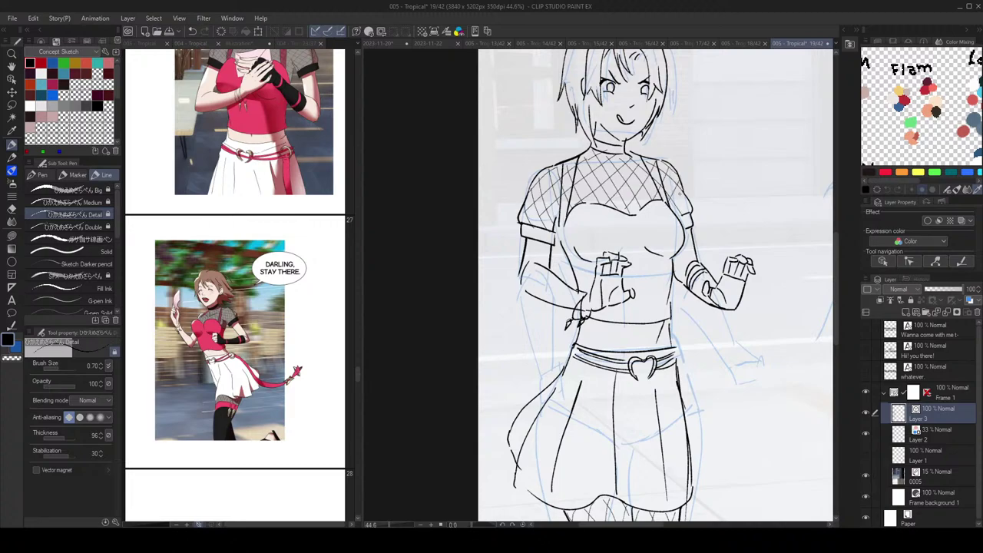
# Step: Clean up stray line ends in the netting on the upper chest and sleeves and check the whole figure mirrored
pyautogui.scroll(-2, 704, 237)
pyautogui.scroll(1, 716, 226)
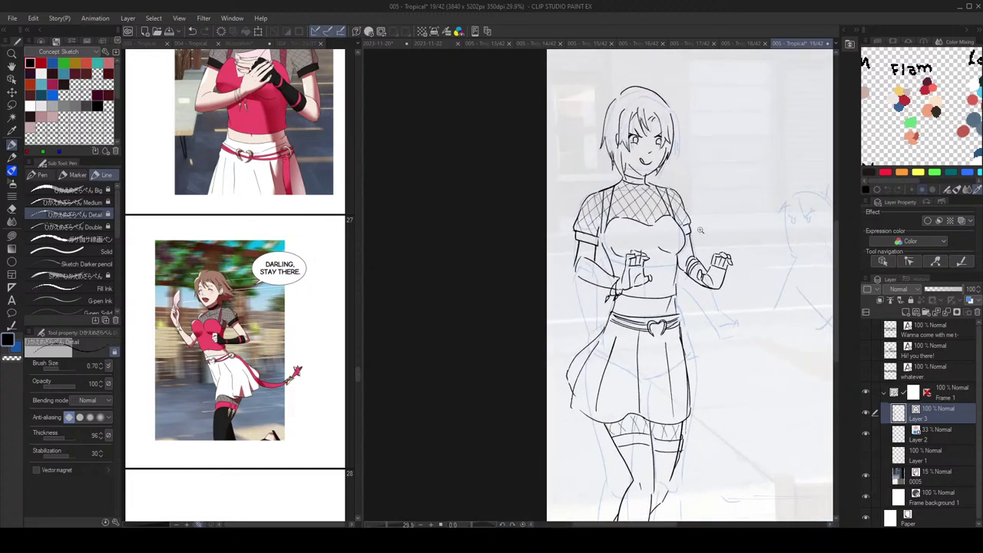
pyautogui.scroll(-2, 688, 192)
pyautogui.scroll(4, 615, 184)
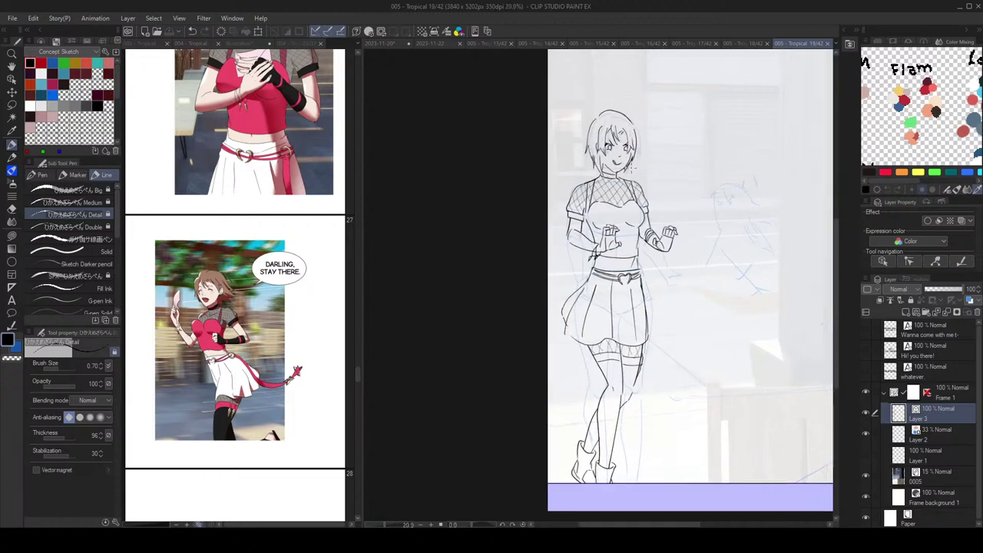
pyautogui.scroll(1, 607, 185)
pyautogui.press('e')
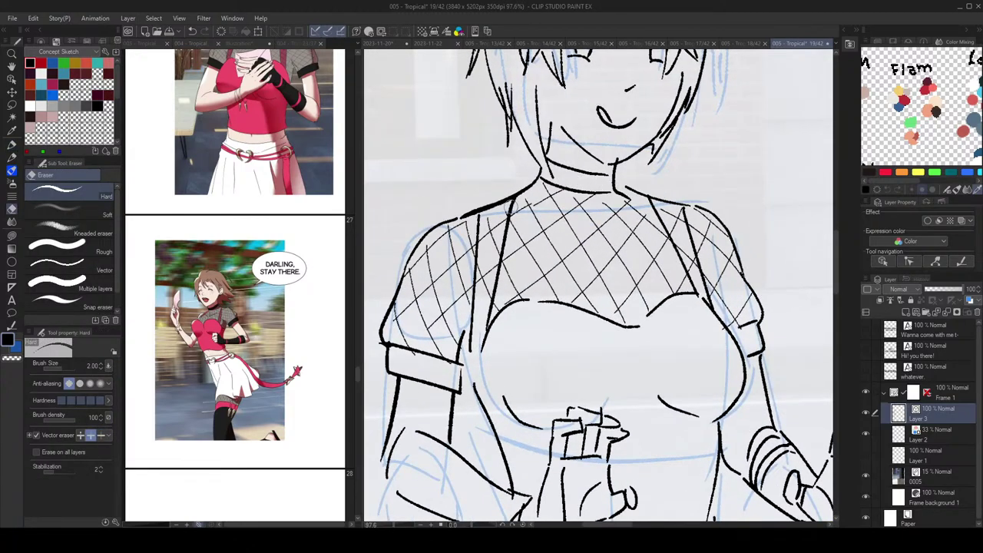
pyautogui.press('p')
pyautogui.scroll(-5, 660, 270)
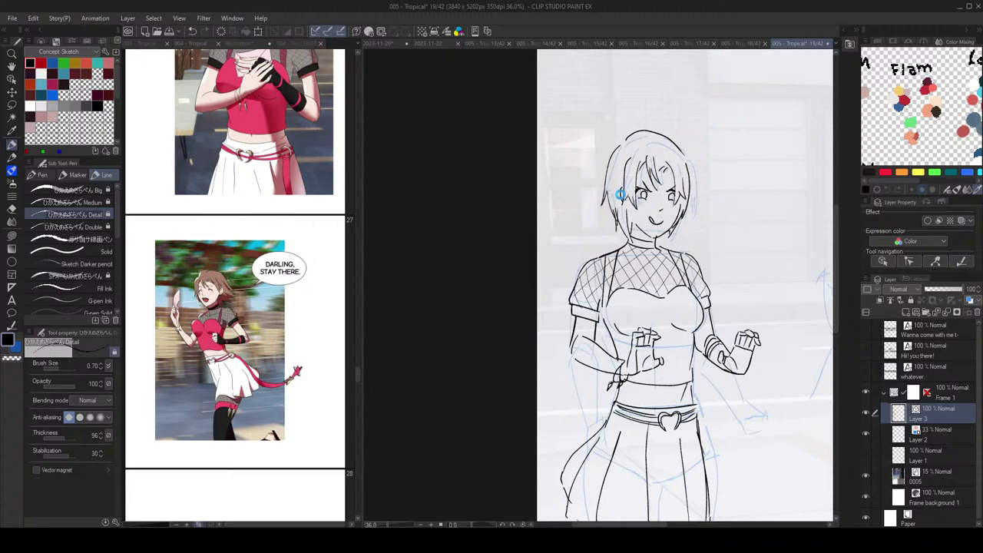
pyautogui.scroll(-1, 638, 198)
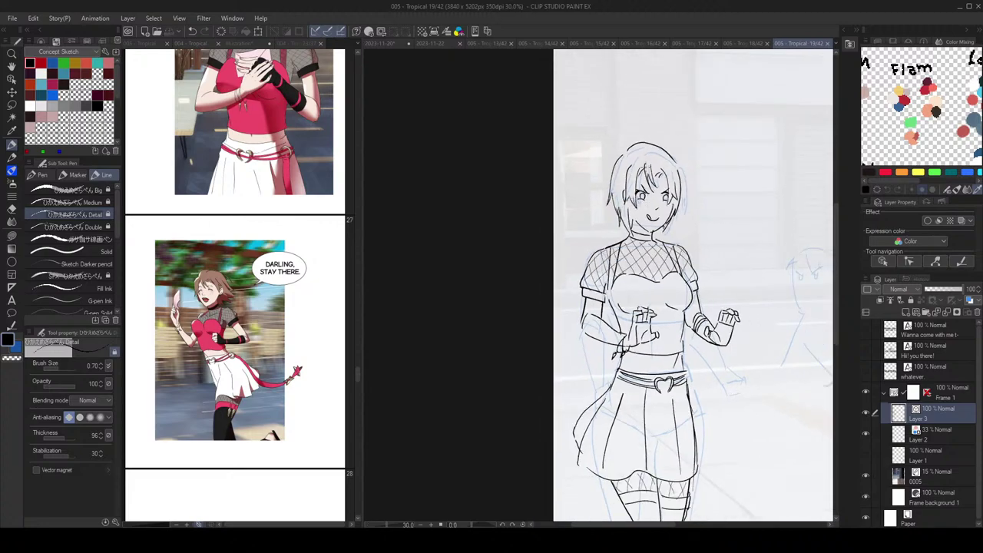
pyautogui.scroll(-2, 715, 211)
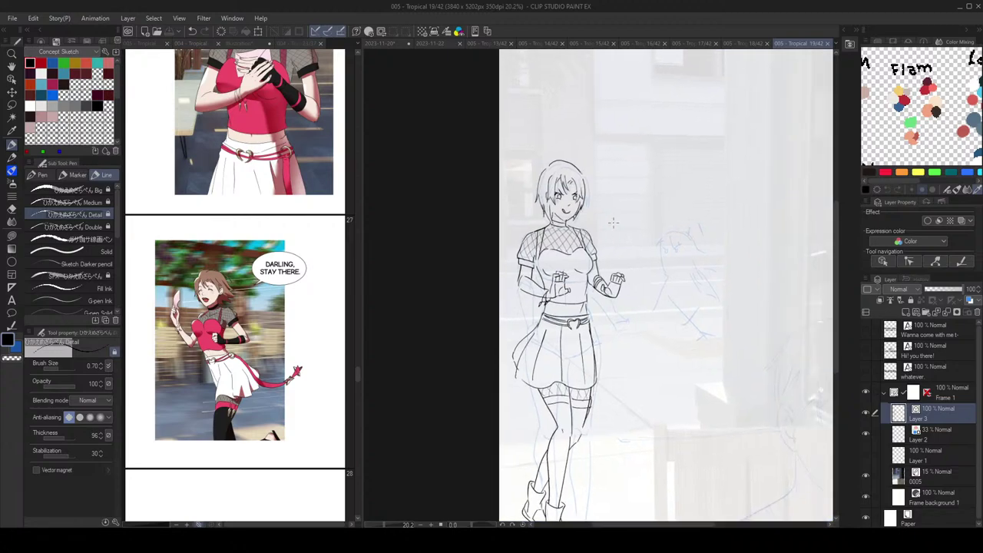
pyautogui.scroll(-3, 607, 220)
pyautogui.scroll(1, 584, 223)
pyautogui.press('h')
pyautogui.press('h')
# Step: Switch to the Medium line pen and add small touch-up strokes around the bare midriff and waist
pyautogui.scroll(8, 537, 273)
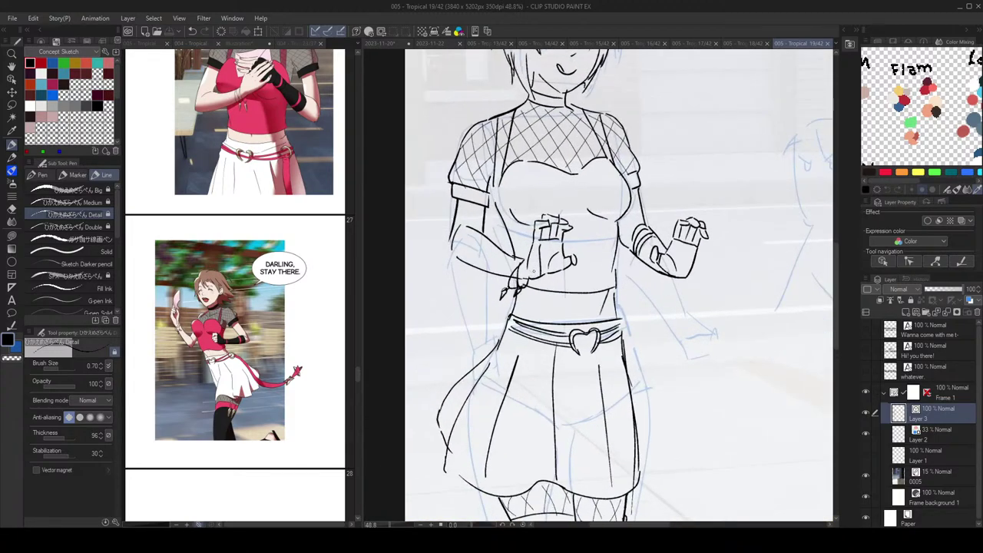
pyautogui.moveTo(534, 274); pyautogui.dragTo(559, 241)
pyautogui.click(52, 203)
pyautogui.scroll(2, 584, 262)
pyautogui.moveTo(644, 252); pyautogui.dragTo(634, 258)
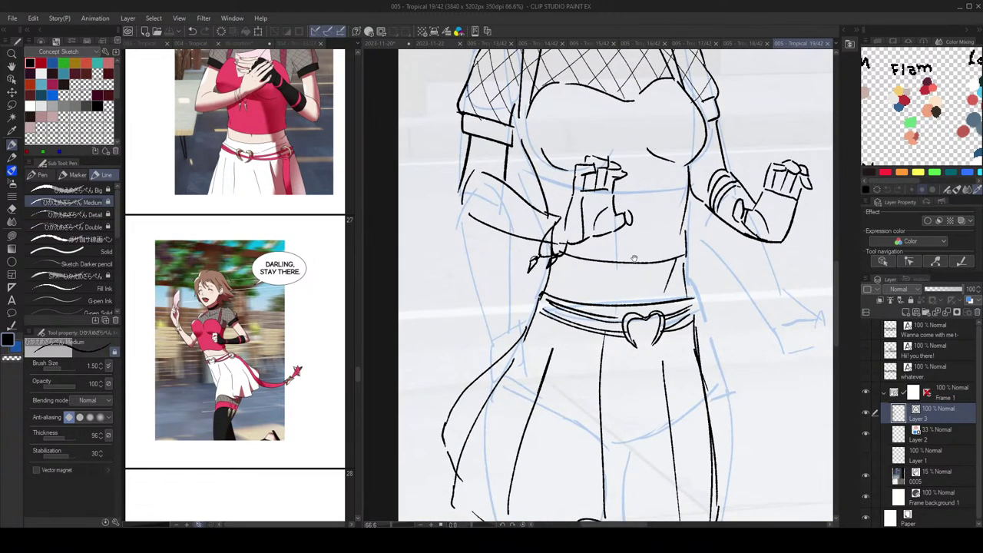
pyautogui.scroll(-4, 691, 269)
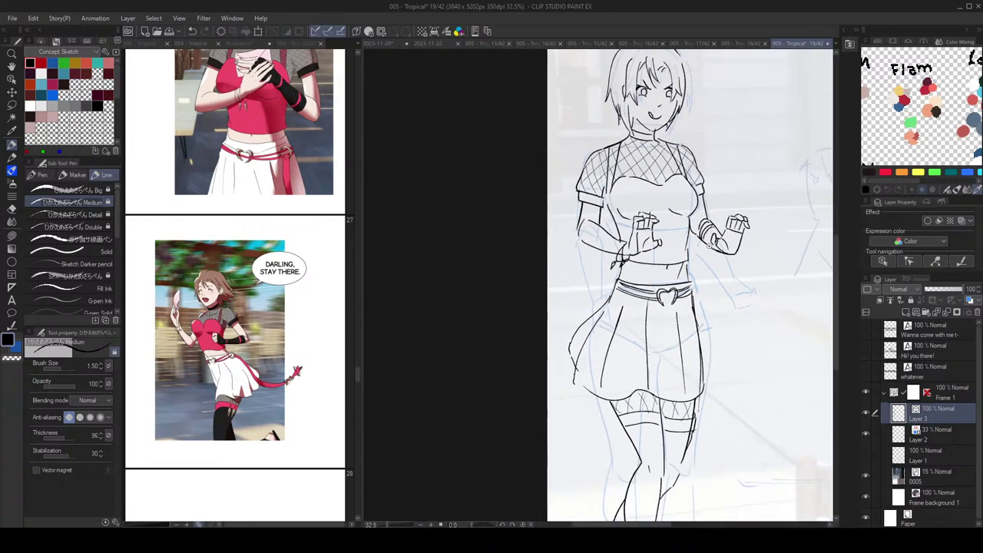
pyautogui.scroll(-1, 727, 266)
pyautogui.hscroll(2, 735, 284)
pyautogui.hscroll(-2, 735, 285)
pyautogui.scroll(2, 711, 296)
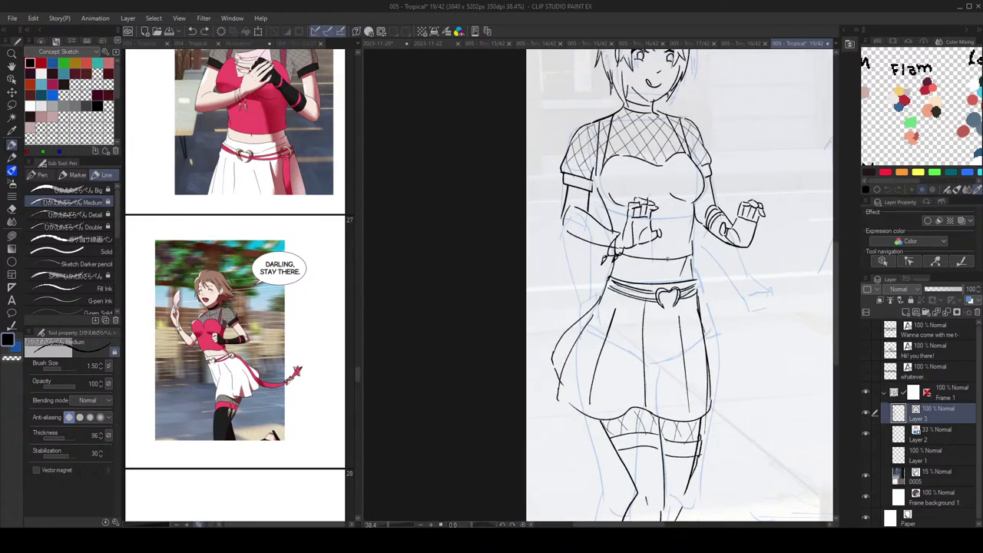
# Step: Examine the full figure on the page, normally and mirrored, to judge the pose and face
pyautogui.scroll(-4, 714, 257)
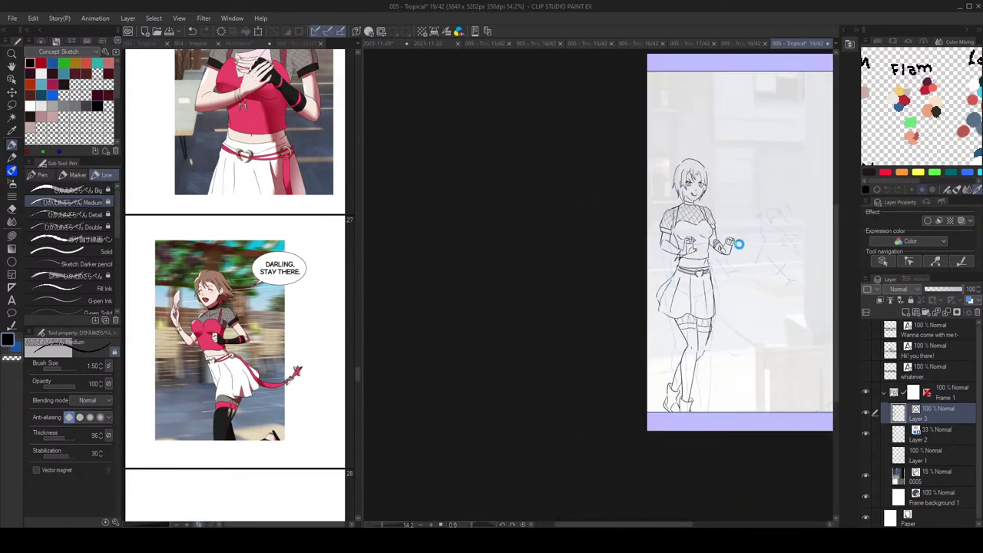
pyautogui.scroll(2, 702, 264)
pyautogui.hscroll(1, 676, 291)
pyautogui.scroll(2, 623, 225)
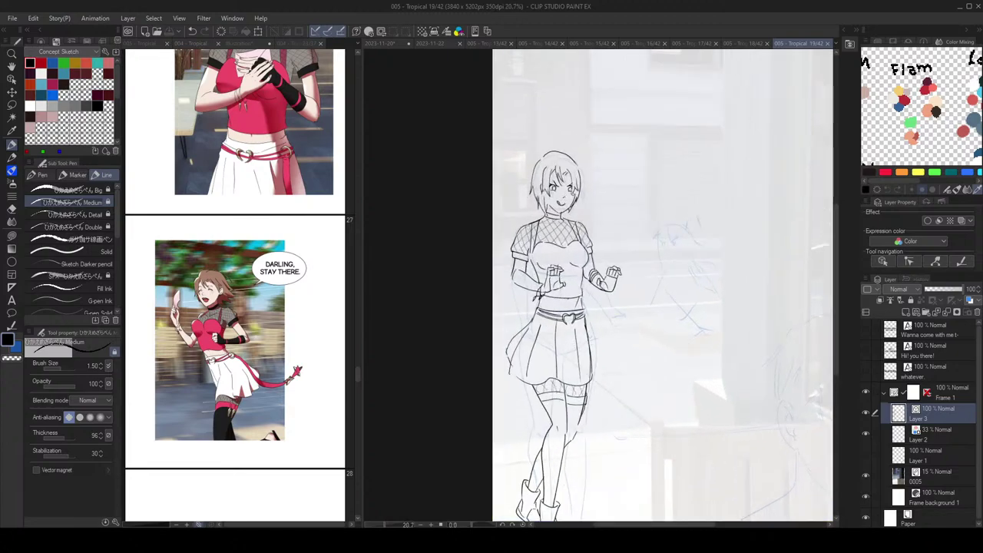
pyautogui.scroll(4, 592, 198)
pyautogui.scroll(-4, 592, 214)
pyautogui.press('h')
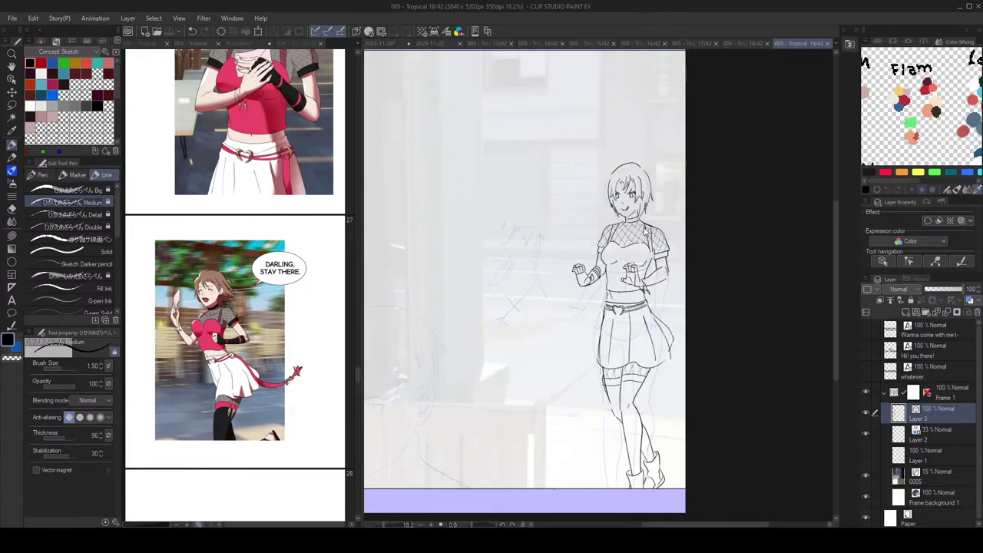
pyautogui.press('h')
# Step: Erase the old mouth marks and redraw the mouth as an open, toothy grin
pyautogui.moveTo(639, 232)
pyautogui.mouseDown()
pyautogui.moveTo(641, 215)
pyautogui.moveTo(564, 220)
pyautogui.moveTo(585, 229)
pyautogui.moveTo(581, 237)
pyautogui.mouseUp()
pyautogui.scroll(8, 584, 192)
pyautogui.press('e')
pyautogui.press('p')
pyautogui.press('e')
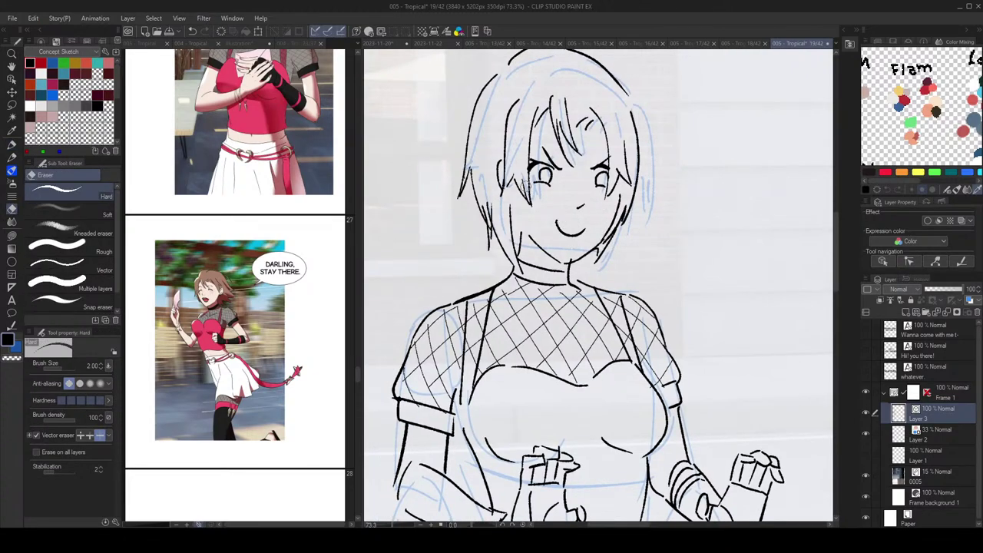
pyautogui.press('p')
pyautogui.hotkey('ctrl', '0')
pyautogui.scroll(3, 580, 224)
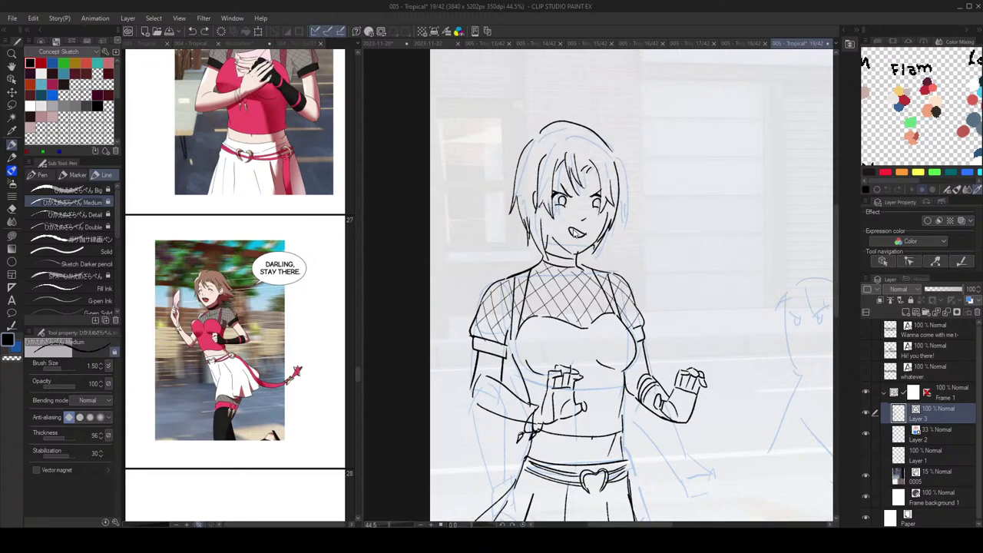
# Step: Undo the last mouth stroke, redraw it as a smaller smile, and compare the face mirrored
pyautogui.hotkey('ctrl', '0')
pyautogui.press('h')
pyautogui.scroll(-3, 644, 211)
pyautogui.scroll(10, 640, 211)
pyautogui.hotkey('ctrl', 'z')
pyautogui.scroll(3, 618, 233)
pyautogui.moveTo(575, 234); pyautogui.dragTo(582, 246)
pyautogui.scroll(-8, 618, 232)
pyautogui.press('h')
pyautogui.press('h')
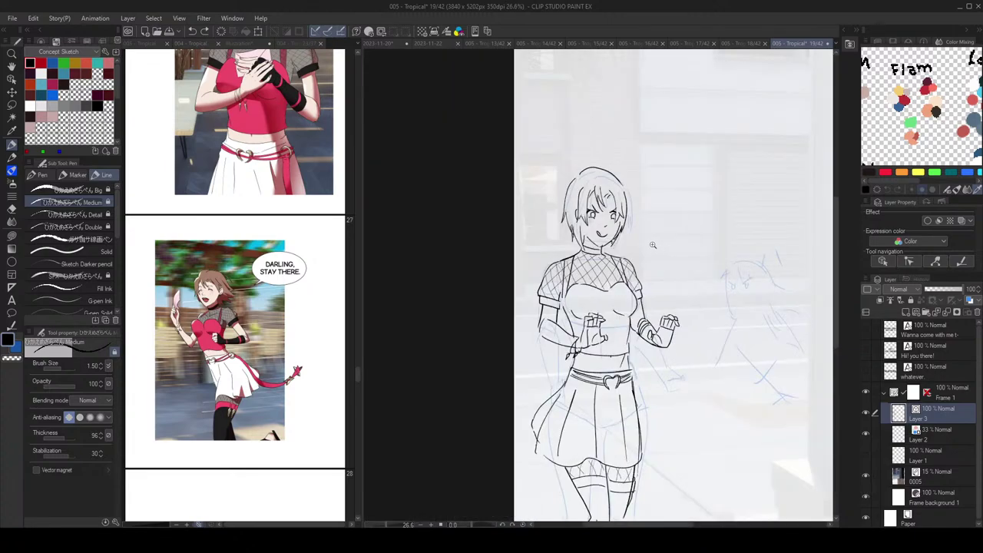
# Step: Review the completed character sketch against the whole panel and the remaining blue rough figures
pyautogui.scroll(-3, 660, 246)
pyautogui.scroll(3, 630, 219)
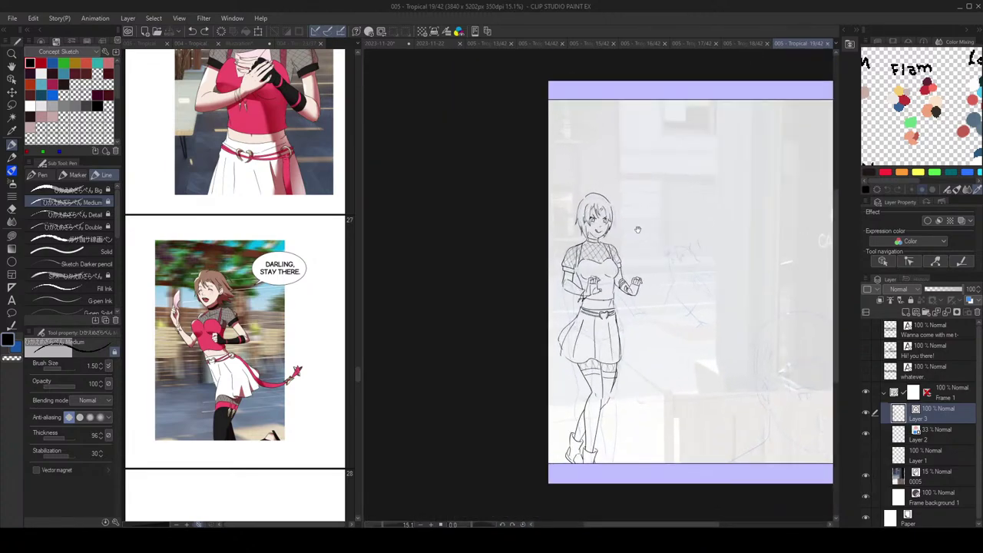
pyautogui.scroll(-1, 604, 229)
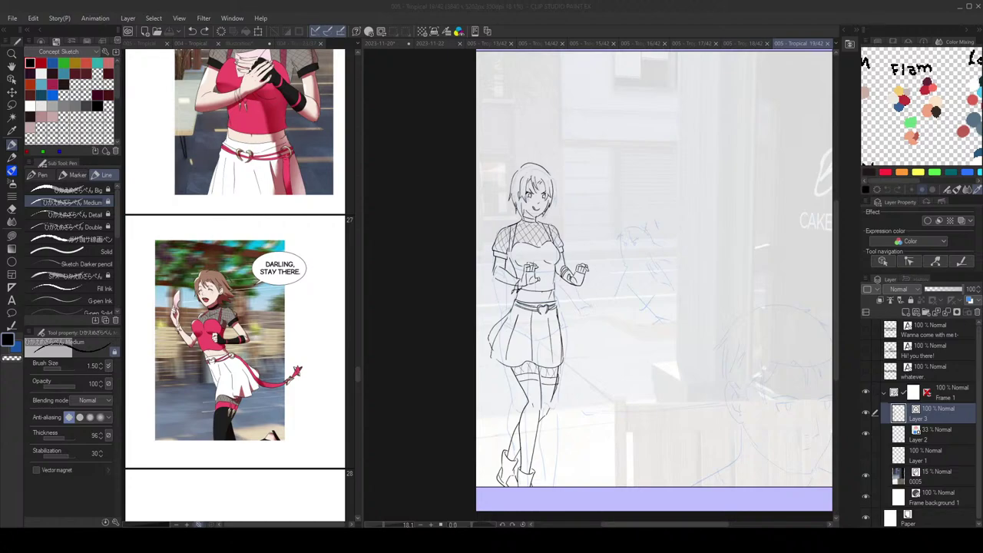
pyautogui.scroll(2, 578, 245)
pyautogui.moveTo(578, 249); pyautogui.dragTo(572, 233)
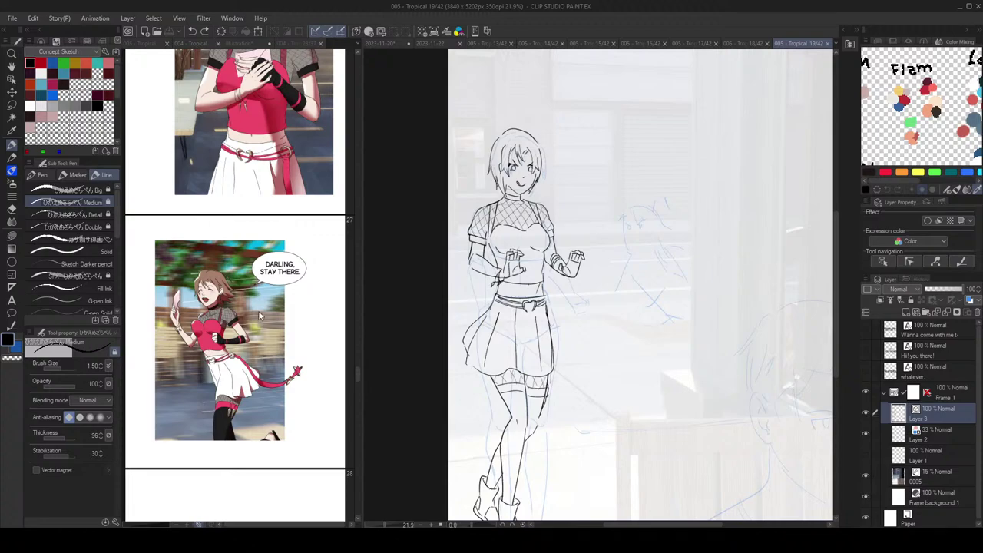
pyautogui.scroll(-3, 663, 231)
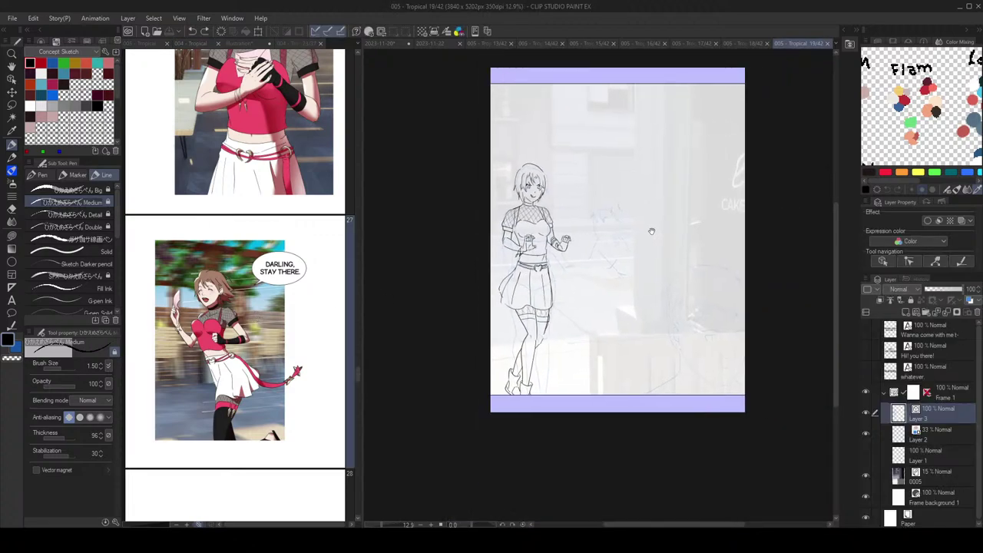
pyautogui.scroll(3, 634, 247)
pyautogui.moveTo(637, 253); pyautogui.dragTo(641, 241)
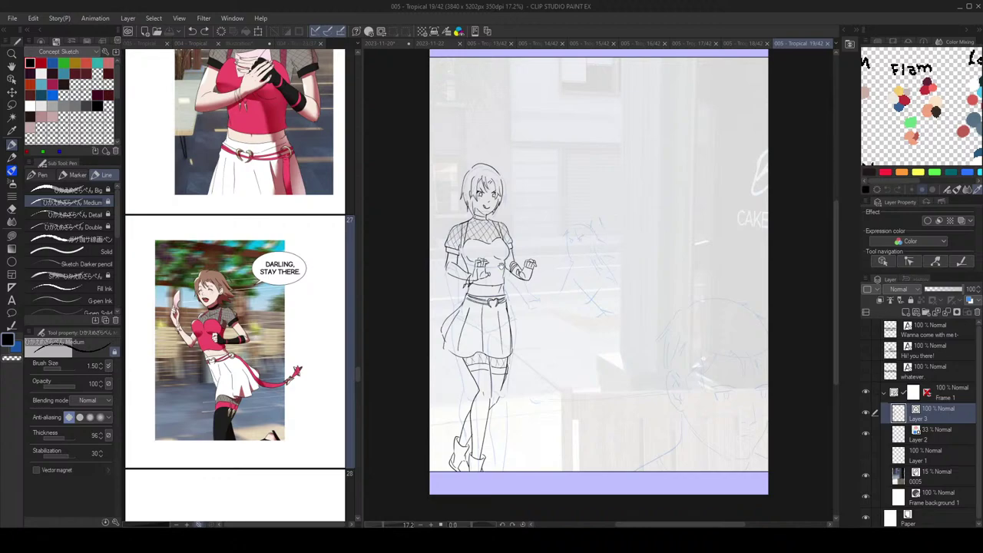
# Step: Browse the 004 - Tropical reference pages and switch the reference view to the 005 - Tropical pages around page 19
pyautogui.click(326, 308)
pyautogui.scroll(3, 326, 308)
pyautogui.scroll(-6, 289, 311)
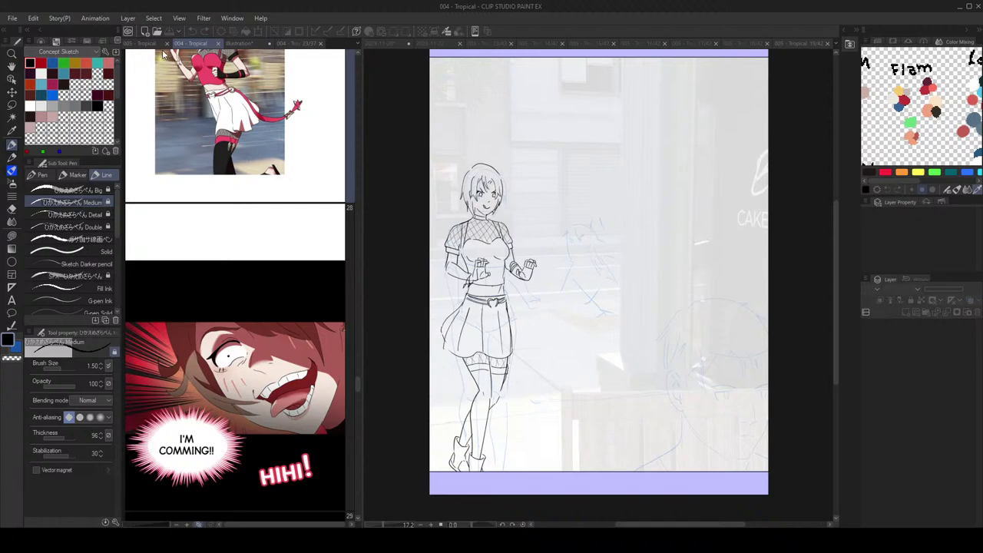
pyautogui.click(163, 45)
pyautogui.scroll(3, 256, 261)
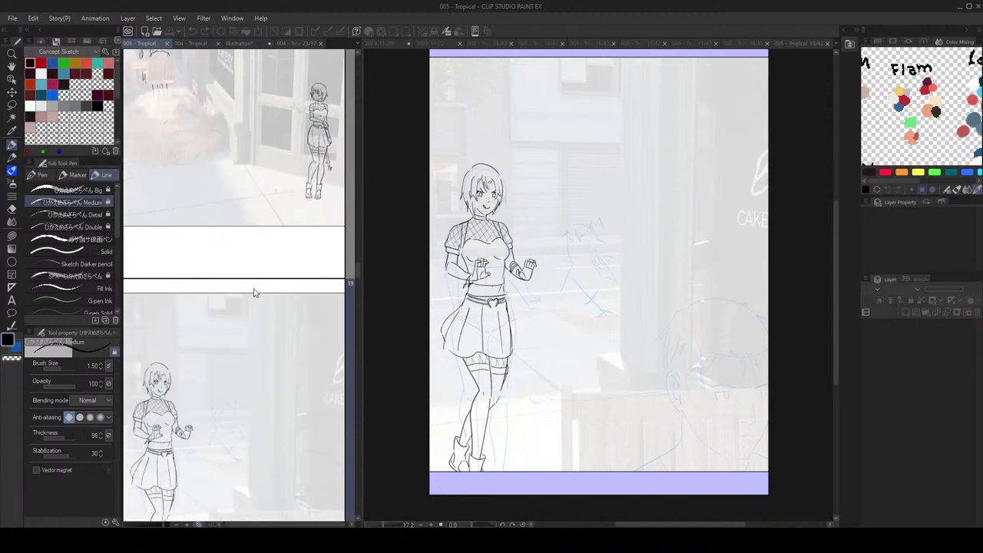
# Step: Check the 005 - Tropical pages around page 20 and add a new vector layer above Layer 3 on page 19
pyautogui.scroll(-3, 250, 296)
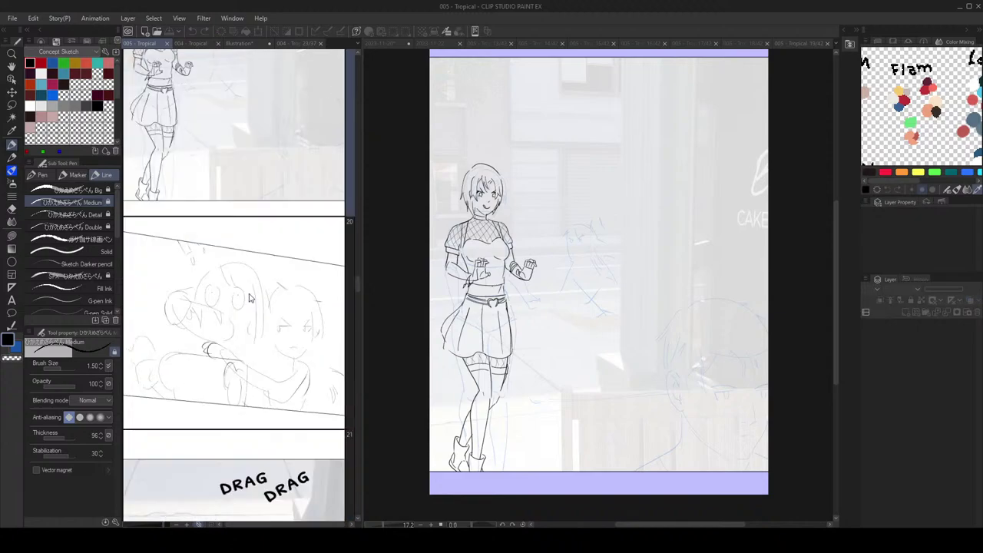
pyautogui.scroll(2, 254, 286)
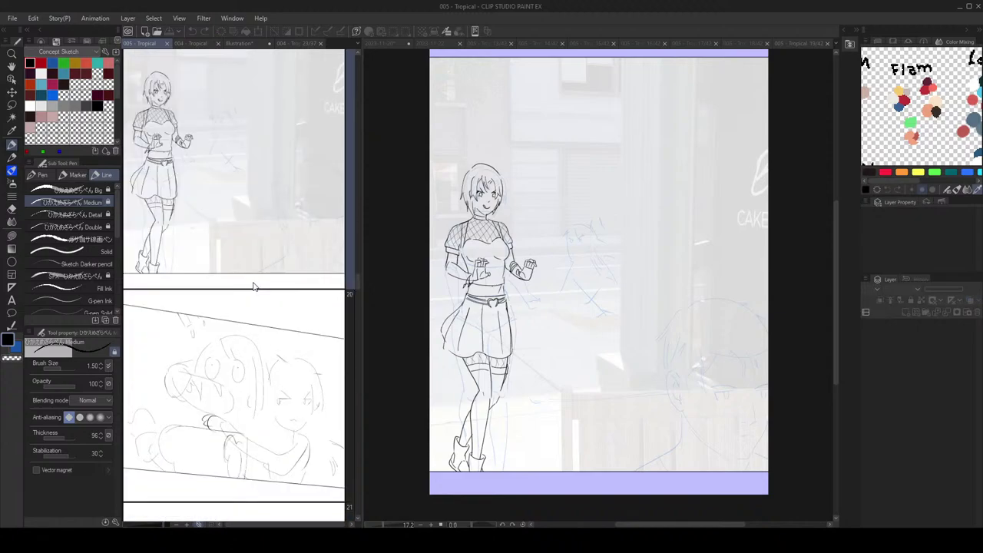
pyautogui.click(602, 228)
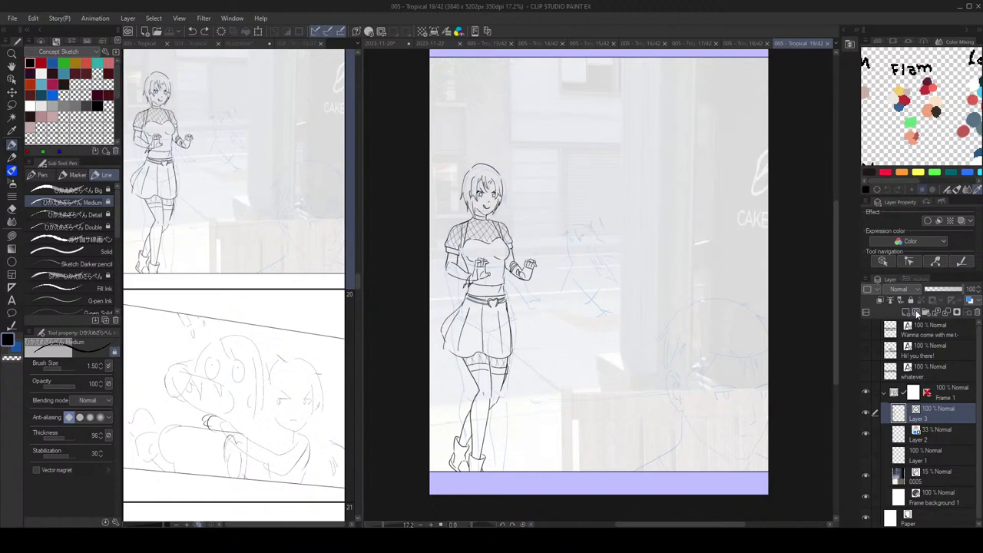
pyautogui.click(916, 314)
pyautogui.scroll(2, 530, 270)
pyautogui.scroll(-1, 648, 288)
# Step: Raise the opacity of the 0005 background photo layer to 33% and make Layer 4 the active layer
pyautogui.click(927, 500)
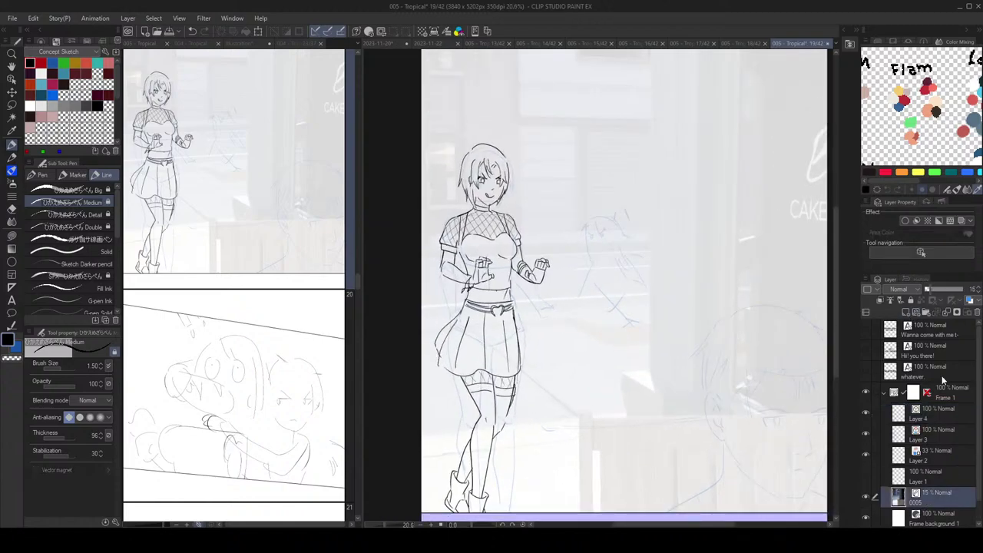
pyautogui.moveTo(931, 290)
pyautogui.mouseDown()
pyautogui.moveTo(946, 291)
pyautogui.moveTo(939, 293)
pyautogui.mouseUp()
pyautogui.click(944, 419)
pyautogui.scroll(1, 613, 260)
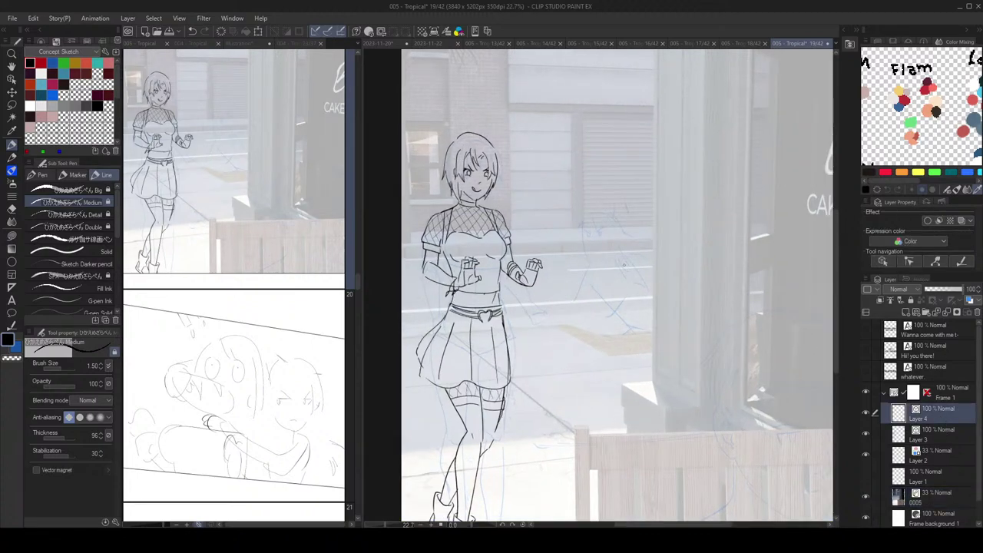
# Step: Sketch a small round head with eye marks and a jaw line beside the standing character's raised hand
pyautogui.scroll(-1, 635, 270)
pyautogui.moveTo(639, 271)
pyautogui.mouseDown()
pyautogui.moveTo(643, 258)
pyautogui.moveTo(643, 281)
pyautogui.mouseUp()
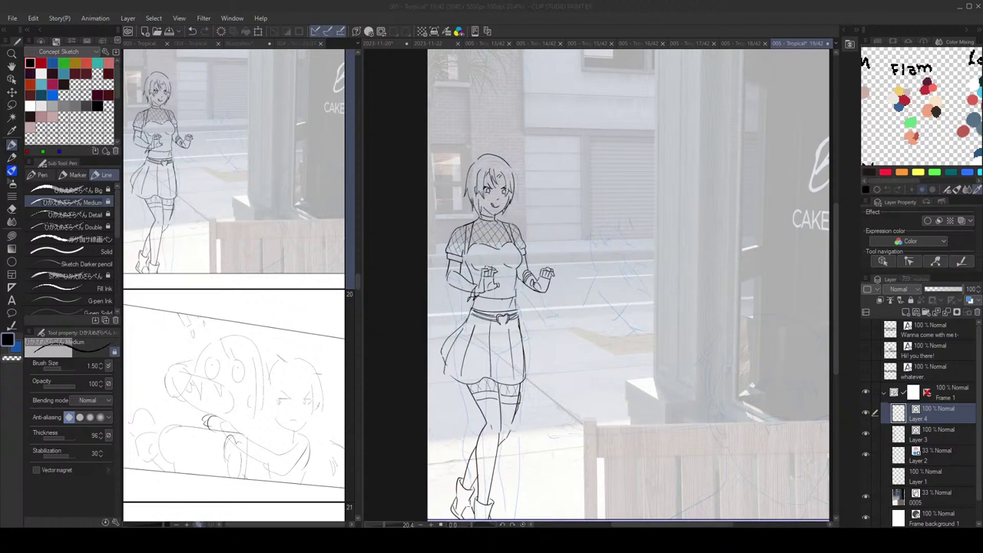
pyautogui.click(681, 23)
pyautogui.scroll(-1, 642, 292)
pyautogui.scroll(3, 642, 293)
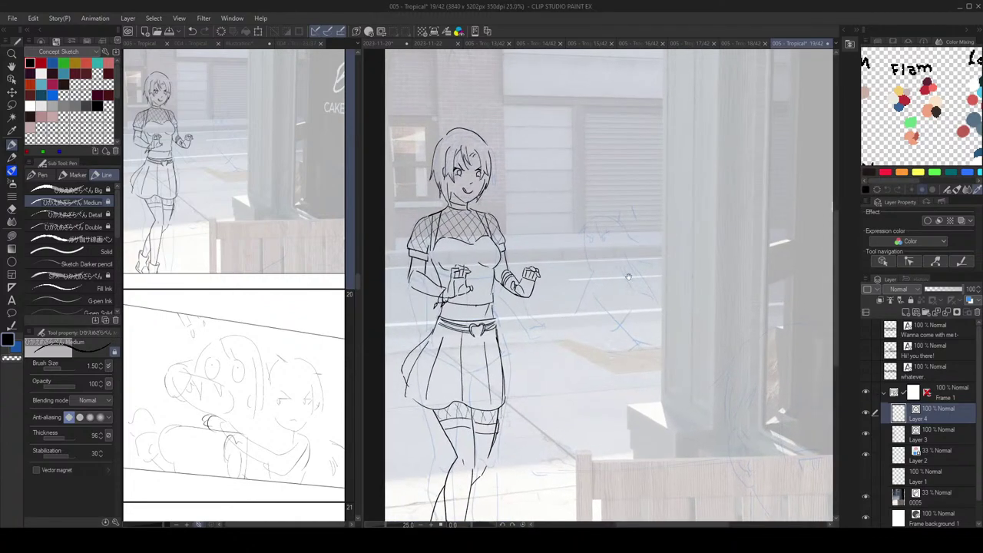
pyautogui.moveTo(642, 293); pyautogui.dragTo(670, 256)
pyautogui.scroll(1, 670, 256)
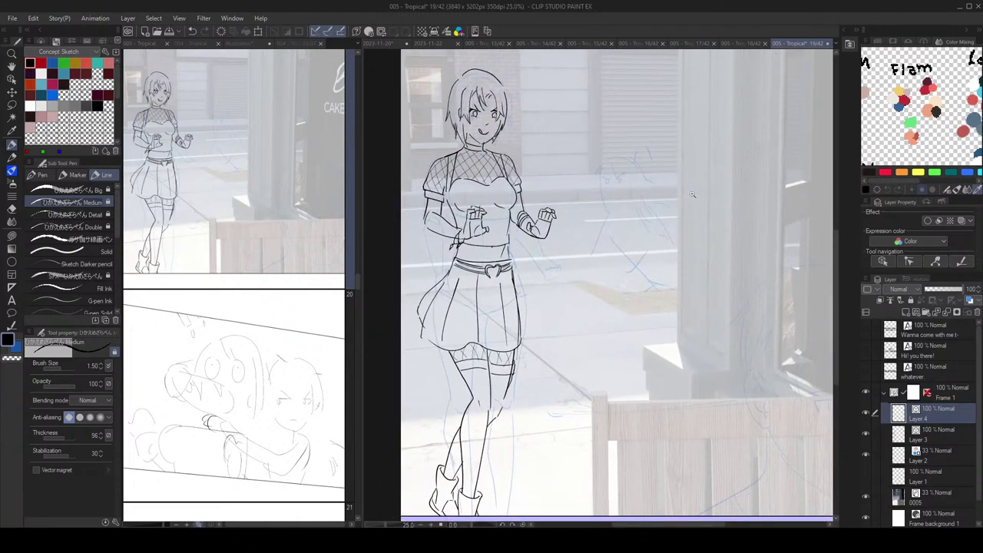
pyautogui.scroll(-1, 695, 196)
pyautogui.moveTo(620, 228)
pyautogui.mouseDown()
pyautogui.moveTo(621, 206)
pyautogui.moveTo(649, 204)
pyautogui.moveTo(642, 198)
pyautogui.moveTo(621, 222)
pyautogui.moveTo(636, 197)
pyautogui.moveTo(650, 212)
pyautogui.moveTo(626, 234)
pyautogui.moveTo(623, 211)
pyautogui.moveTo(651, 226)
pyautogui.mouseUp()
pyautogui.hotkey('ctrl', 'z')
pyautogui.hotkey('ctrl', 'z')
pyautogui.hotkey('ctrl', 'z')
pyautogui.hotkey('ctrl', 'z')
pyautogui.hotkey('ctrl', 'z')
pyautogui.hotkey('ctrl', 'z')
pyautogui.hotkey('ctrl', 'z')
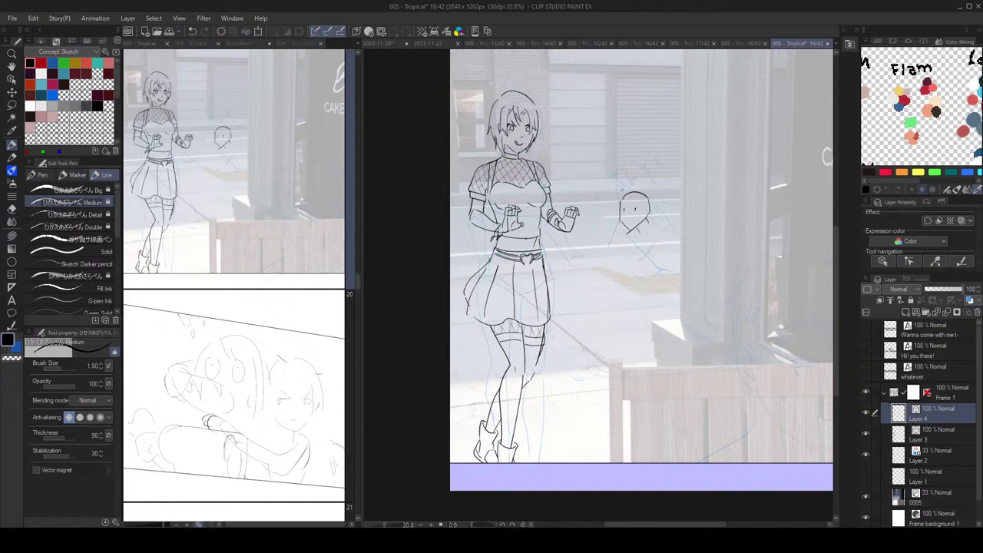
# Step: Sketch the neck and a tilted oval for the torso below the small head
pyautogui.moveTo(632, 224)
pyautogui.mouseDown()
pyautogui.moveTo(635, 259)
pyautogui.moveTo(648, 273)
pyautogui.moveTo(667, 271)
pyautogui.moveTo(668, 241)
pyautogui.moveTo(646, 226)
pyautogui.moveTo(634, 232)
pyautogui.moveTo(649, 267)
pyautogui.moveTo(669, 248)
pyautogui.moveTo(652, 227)
pyautogui.moveTo(665, 270)
pyautogui.moveTo(672, 243)
pyautogui.moveTo(654, 226)
pyautogui.moveTo(671, 269)
pyautogui.moveTo(649, 225)
pyautogui.mouseUp()
pyautogui.hotkey('ctrl', 'z')
pyautogui.hotkey('ctrl', 'z')
pyautogui.hotkey('ctrl', 'z')
pyautogui.hotkey('ctrl', 'z')
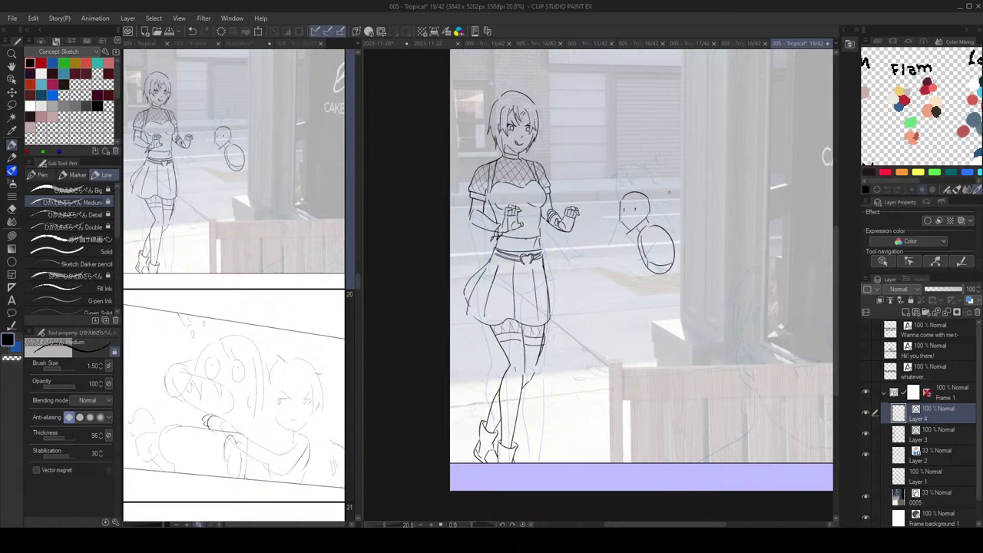
# Step: Draw the small figure's shoulder circle and far shoulder curve over the torso oval
pyautogui.moveTo(662, 225); pyautogui.dragTo(638, 254)
pyautogui.press('e')
pyautogui.press('p')
pyautogui.moveTo(668, 230)
pyautogui.mouseDown()
pyautogui.moveTo(665, 241)
pyautogui.moveTo(665, 225)
pyautogui.mouseUp()
pyautogui.hotkey('ctrl', 'z')
# Step: Reshape the torso oval by stretching its outline from the lower corners
pyautogui.keyDown('ctrl'); pyautogui.click(643, 231); pyautogui.keyUp('ctrl')
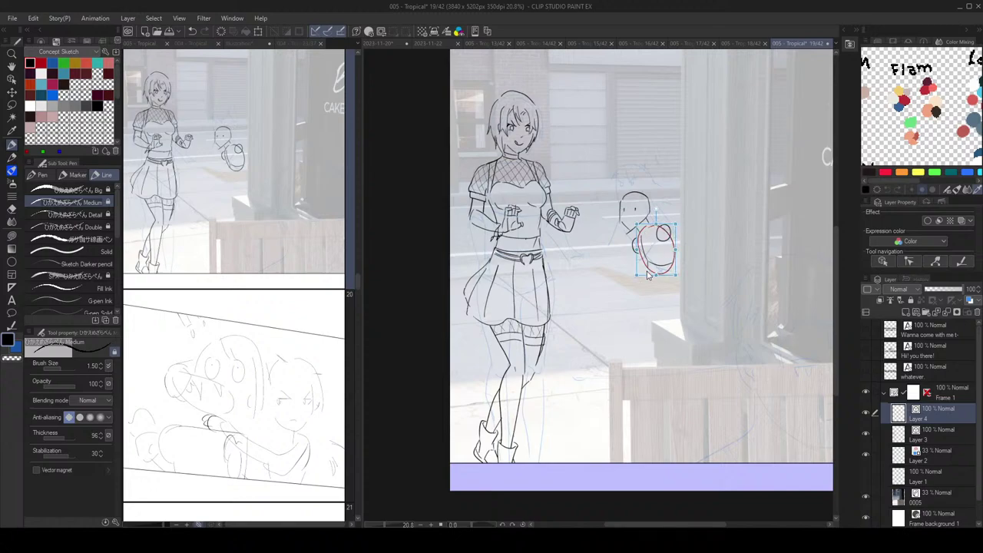
pyautogui.moveTo(637, 274); pyautogui.dragTo(636, 282)
pyautogui.press('Return')
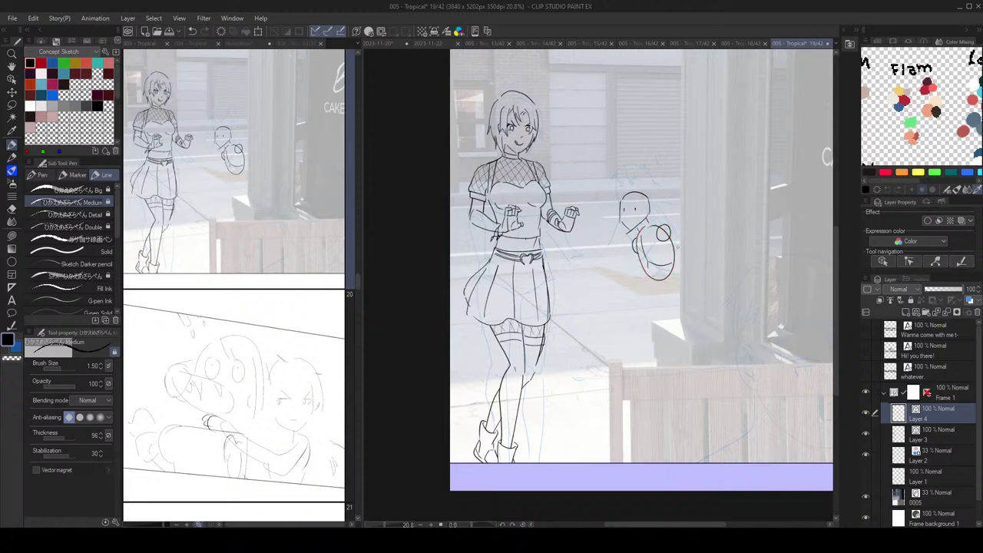
pyautogui.keyDown('ctrl'); pyautogui.click(671, 275); pyautogui.keyUp('ctrl')
pyautogui.moveTo(675, 281); pyautogui.dragTo(677, 275)
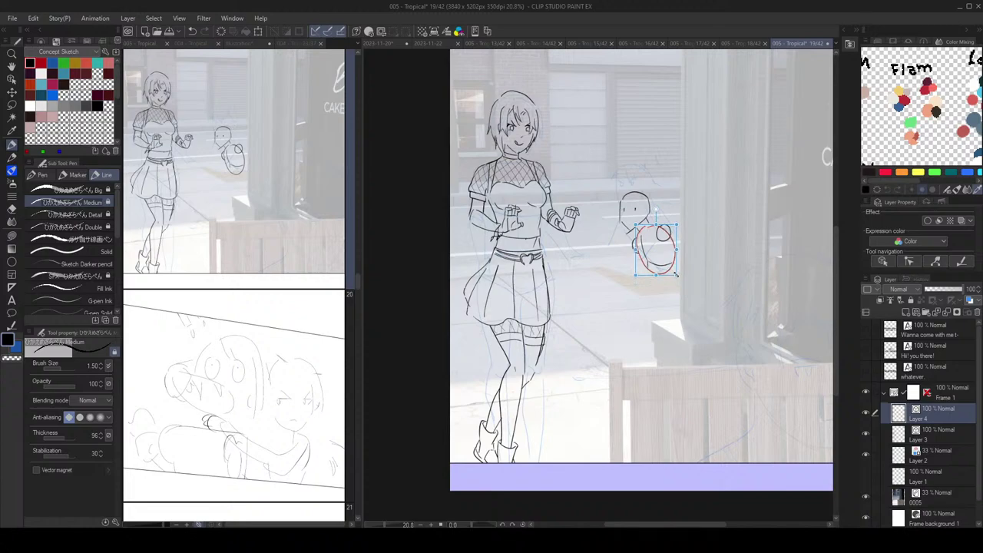
pyautogui.press('Return')
# Step: Block in the pelvis and horizontal thigh beneath the torso for a crouching pose
pyautogui.moveTo(672, 274)
pyautogui.mouseDown()
pyautogui.moveTo(676, 298)
pyautogui.moveTo(676, 269)
pyautogui.moveTo(677, 295)
pyautogui.moveTo(681, 287)
pyautogui.moveTo(636, 298)
pyautogui.mouseUp()
pyautogui.hotkey('ctrl', 'z')
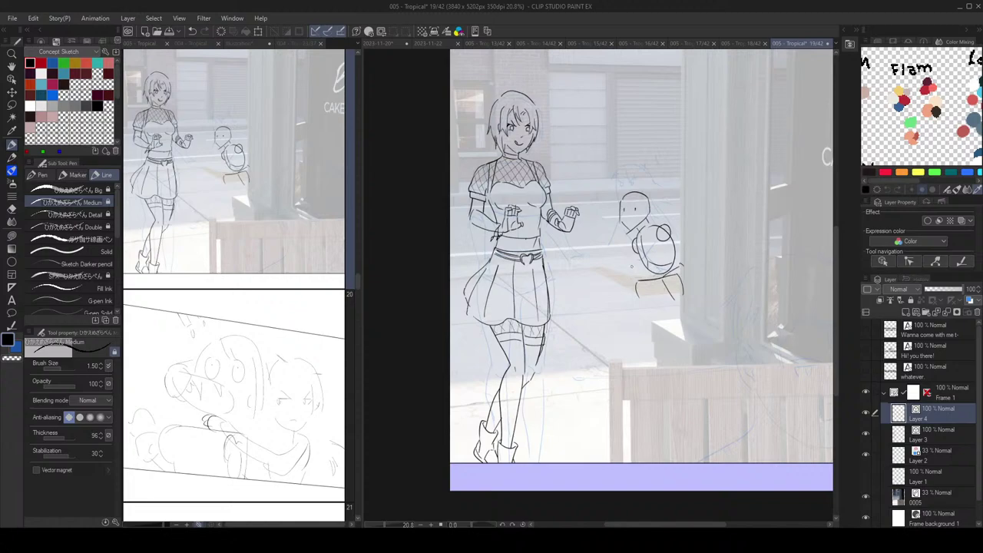
pyautogui.moveTo(639, 286)
pyautogui.mouseDown()
pyautogui.moveTo(640, 300)
pyautogui.moveTo(683, 296)
pyautogui.moveTo(664, 260)
pyautogui.moveTo(626, 271)
pyautogui.moveTo(635, 267)
pyautogui.moveTo(634, 318)
pyautogui.moveTo(642, 307)
pyautogui.mouseUp()
pyautogui.hotkey('ctrl', 'z')
pyautogui.hotkey('ctrl', 'z')
pyautogui.hotkey('ctrl', 'y')
pyautogui.hotkey('ctrl', 'z')
pyautogui.hotkey('ctrl', 'z')
pyautogui.hotkey('ctrl', 'z')
# Step: Sketch the crouching figure's lower legs, with an ankle circle and a foot under the bent knee
pyautogui.moveTo(635, 272); pyautogui.dragTo(642, 311)
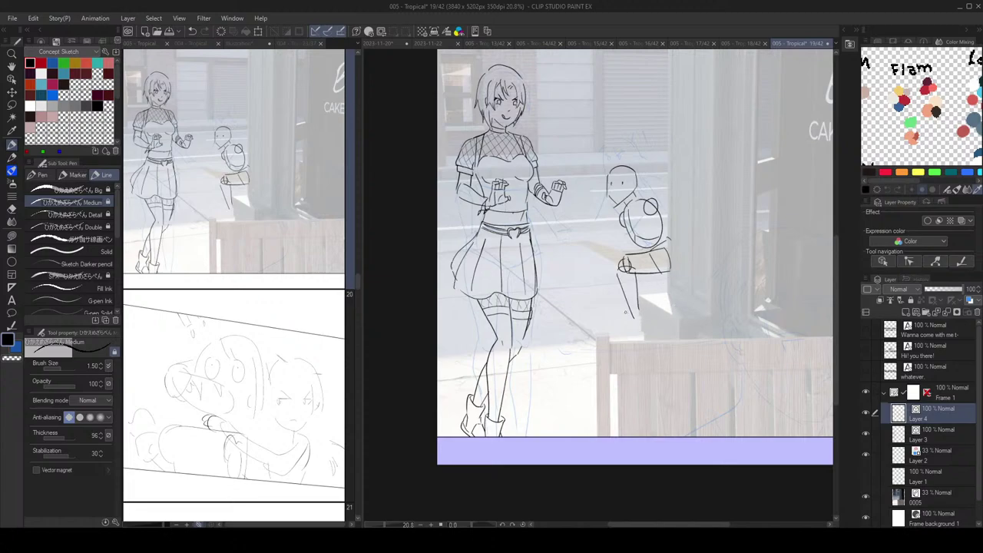
pyautogui.hotkey('ctrl', 'z')
pyautogui.moveTo(635, 316)
pyautogui.mouseDown()
pyautogui.moveTo(625, 337)
pyautogui.moveTo(644, 337)
pyautogui.moveTo(619, 338)
pyautogui.moveTo(642, 338)
pyautogui.moveTo(632, 336)
pyautogui.moveTo(644, 319)
pyautogui.mouseUp()
pyautogui.hotkey('ctrl', 'z')
pyautogui.hotkey('ctrl', 'z')
pyautogui.hotkey('ctrl', 'z')
pyautogui.hotkey('ctrl', 'z')
pyautogui.hotkey('ctrl', 'z')
pyautogui.press('e')
pyautogui.press('p')
pyautogui.hotkey('ctrl', 'z')
pyautogui.hotkey('ctrl', 'z')
pyautogui.hotkey('ctrl', 'z')
pyautogui.moveTo(668, 283); pyautogui.dragTo(664, 291)
pyautogui.hotkey('ctrl', 'z')
pyautogui.hotkey('ctrl', 'z')
# Step: Sketch the crouching figure's upper arm and forearm reaching down in front of the knee, undoing the unwanted strokes
pyautogui.moveTo(625, 225)
pyautogui.mouseDown()
pyautogui.moveTo(609, 262)
pyautogui.moveTo(589, 275)
pyautogui.moveTo(602, 280)
pyautogui.mouseUp()
pyautogui.hotkey('ctrl', 'z')
pyautogui.moveTo(606, 266)
pyautogui.mouseDown()
pyautogui.moveTo(595, 285)
pyautogui.moveTo(591, 271)
pyautogui.moveTo(606, 266)
pyautogui.moveTo(586, 282)
pyautogui.moveTo(594, 284)
pyautogui.mouseUp()
pyautogui.hotkey('ctrl', 'z')
pyautogui.hotkey('ctrl', 'z')
pyautogui.hotkey('ctrl', 'z')
pyautogui.hotkey('ctrl', 'z')
pyautogui.hotkey('ctrl', 'z')
pyautogui.hotkey('ctrl', 'z')
pyautogui.hotkey('ctrl', 'z')
pyautogui.hotkey('ctrl', 'z')
pyautogui.hotkey('ctrl', 'z')
# Step: Erase part of the reaching arm, redraw the forearm and hand, and compare the pose mirrored
pyautogui.press('e')
pyautogui.click(608, 250)
pyautogui.press('p')
pyautogui.moveTo(618, 241); pyautogui.dragTo(601, 259)
pyautogui.press('h')
pyautogui.press('h')
pyautogui.hotkey('ctrl', 'z')
pyautogui.hotkey('ctrl', 'z')
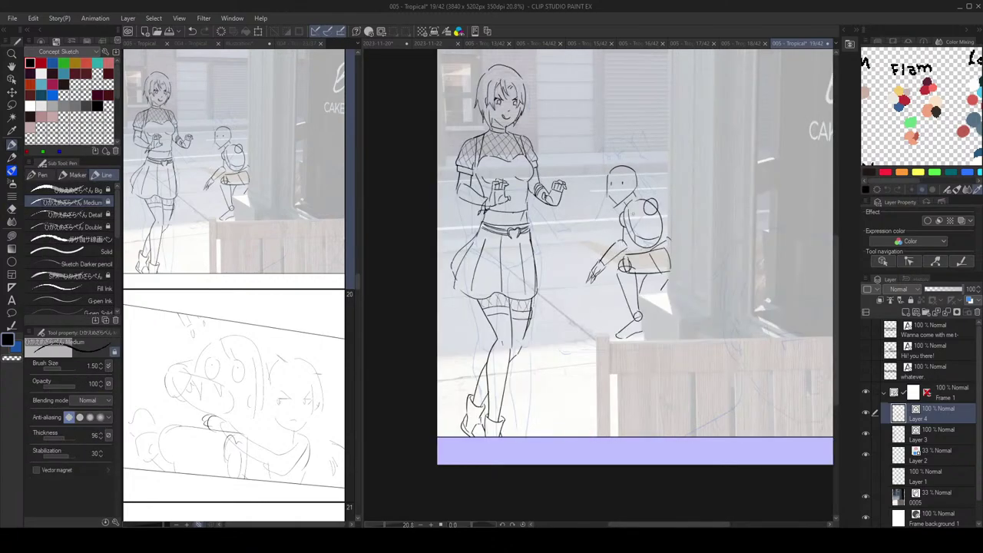
pyautogui.hotkey('ctrl', 'z')
# Step: Refine the arms and draw a rectangular object with scribbled marks held in the crouching figure's hand
pyautogui.moveTo(621, 221); pyautogui.dragTo(630, 245)
pyautogui.hotkey('ctrl', 'z')
pyautogui.moveTo(665, 216); pyautogui.dragTo(658, 225)
pyautogui.hotkey('ctrl', 'z')
pyautogui.press('e')
pyautogui.press('p')
pyautogui.press('e')
pyautogui.moveTo(589, 281)
pyautogui.mouseDown()
pyautogui.moveTo(595, 274)
pyautogui.moveTo(604, 308)
pyautogui.mouseUp()
pyautogui.press('p')
pyautogui.hotkey('ctrl', 'z')
pyautogui.hotkey('ctrl', 'z')
pyautogui.moveTo(619, 272)
pyautogui.mouseDown()
pyautogui.moveTo(607, 306)
pyautogui.moveTo(607, 285)
pyautogui.mouseUp()
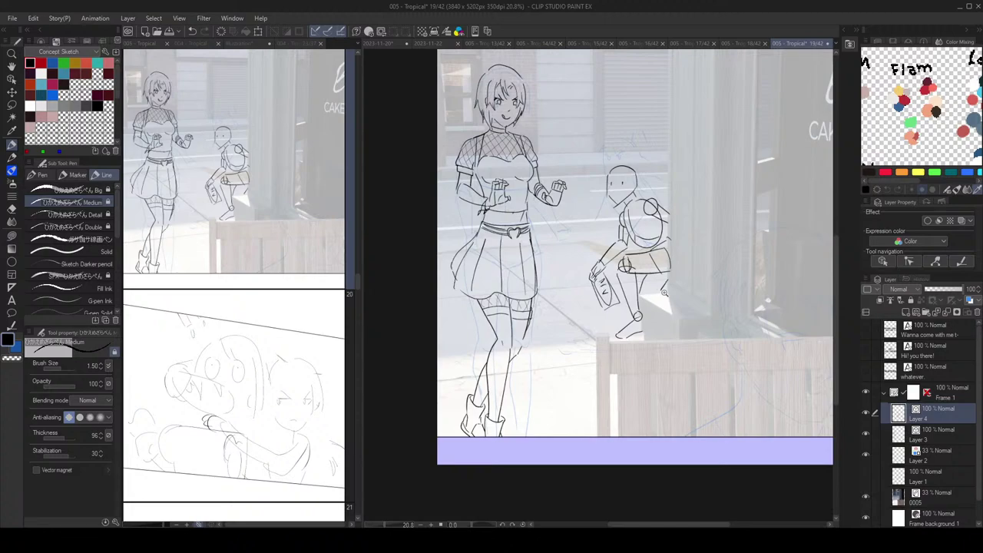
# Step: Compare the crouching figure's pose and scale with the standing character across the panel
pyautogui.scroll(-3, 666, 292)
pyautogui.press('h')
pyautogui.scroll(2, 654, 270)
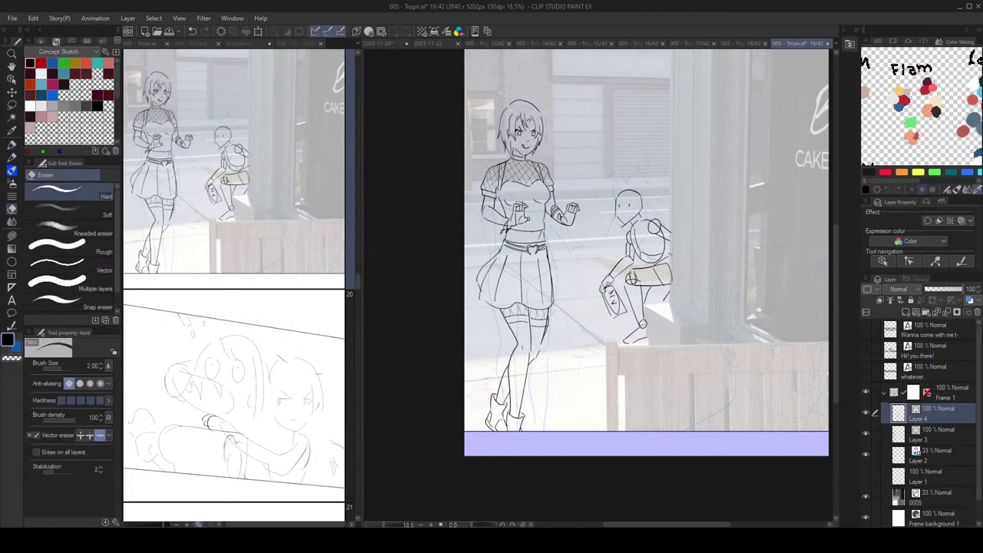
pyautogui.scroll(1, 607, 285)
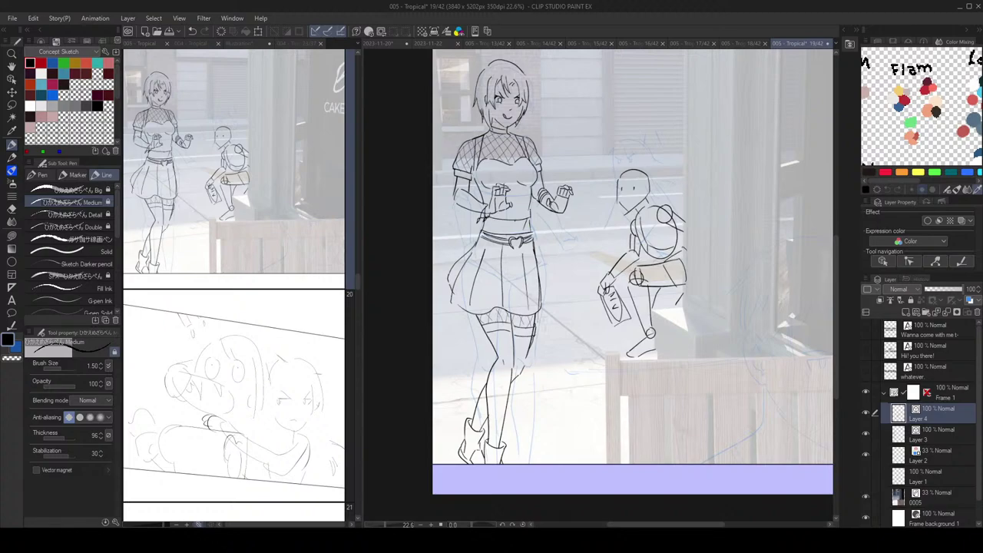
pyautogui.scroll(1, 669, 189)
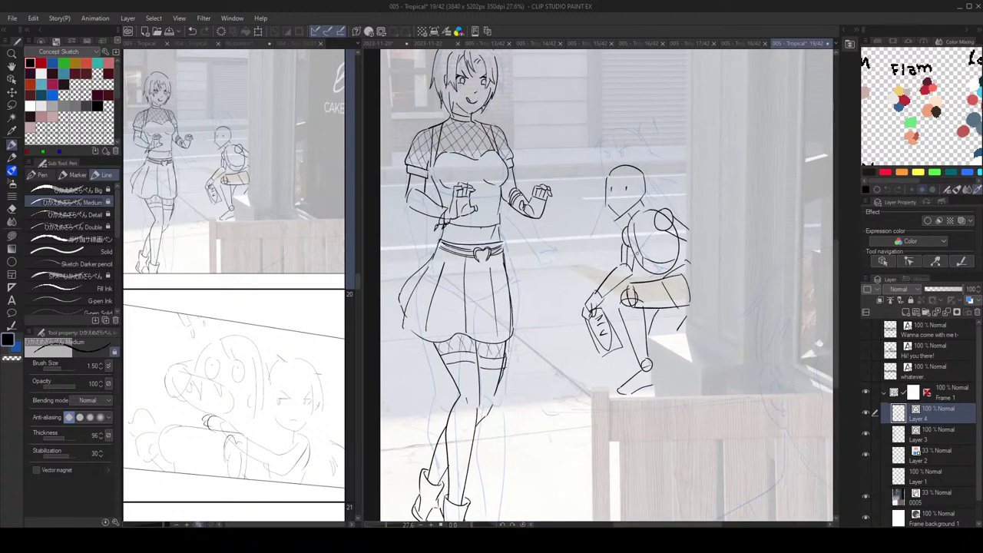
pyautogui.scroll(1, 655, 187)
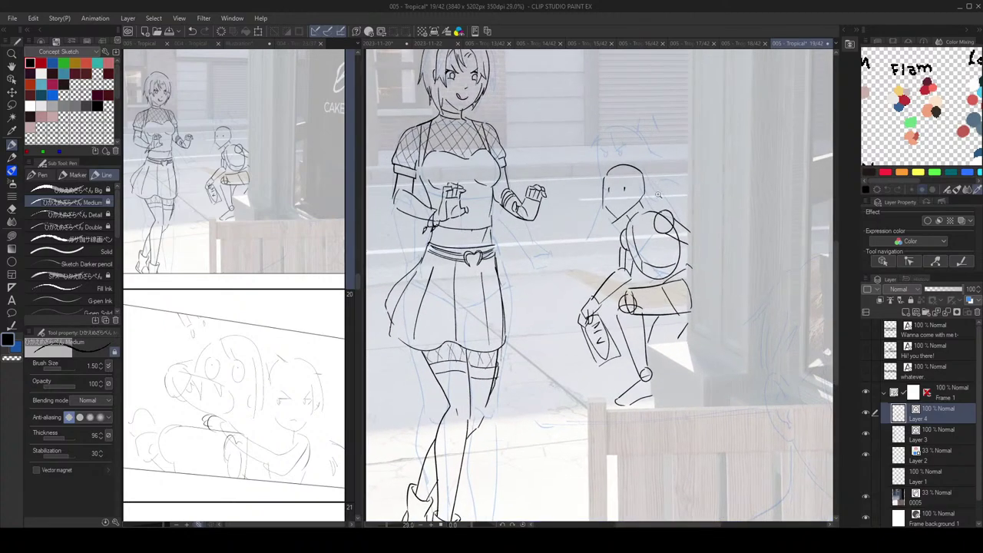
pyautogui.moveTo(653, 195); pyautogui.dragTo(653, 191)
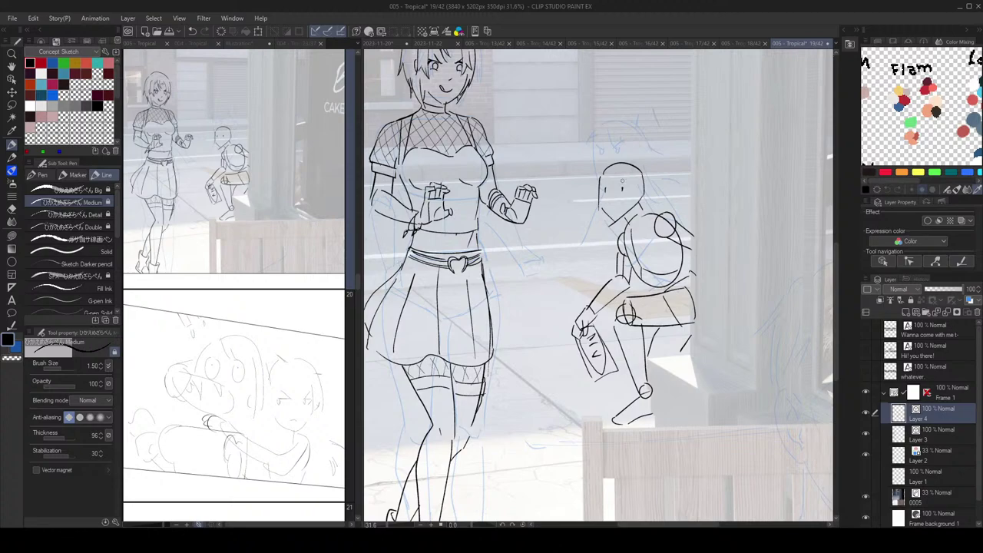
# Step: Sketch the hair outline around the crouching figure's head, undoing the unwanted strokes
pyautogui.moveTo(609, 167)
pyautogui.mouseDown()
pyautogui.moveTo(616, 191)
pyautogui.moveTo(628, 188)
pyautogui.moveTo(628, 210)
pyautogui.moveTo(637, 192)
pyautogui.moveTo(634, 206)
pyautogui.mouseUp()
pyautogui.hotkey('ctrl', 'z')
pyautogui.hotkey('ctrl', 'z')
pyautogui.hotkey('ctrl', 'z')
pyautogui.hotkey('ctrl', 'z')
pyautogui.hotkey('ctrl', 'z')
pyautogui.hotkey('ctrl', 'z')
pyautogui.hotkey('ctrl', 'z')
pyautogui.hotkey('ctrl', 'z')
pyautogui.moveTo(603, 173); pyautogui.dragTo(607, 220)
pyautogui.hotkey('ctrl', 'z')
pyautogui.hotkey('ctrl', 'z')
pyautogui.hotkey('ctrl', 'z')
# Step: Redraw the front hair strands and add long hair falling down the crouching figure's back
pyautogui.scroll(-3, 639, 194)
pyautogui.scroll(1, 639, 193)
pyautogui.hotkey('ctrl', 'z')
pyautogui.moveTo(608, 181); pyautogui.dragTo(609, 216)
pyautogui.hotkey('ctrl', 'z')
pyautogui.moveTo(603, 175); pyautogui.dragTo(606, 212)
pyautogui.moveTo(607, 173)
pyautogui.mouseDown()
pyautogui.moveTo(648, 164)
pyautogui.moveTo(651, 197)
pyautogui.moveTo(664, 208)
pyautogui.mouseUp()
pyautogui.hotkey('ctrl', 'z')
pyautogui.hotkey('ctrl', 'z')
pyautogui.moveTo(644, 173); pyautogui.dragTo(680, 223)
pyautogui.hotkey('ctrl', 'z')
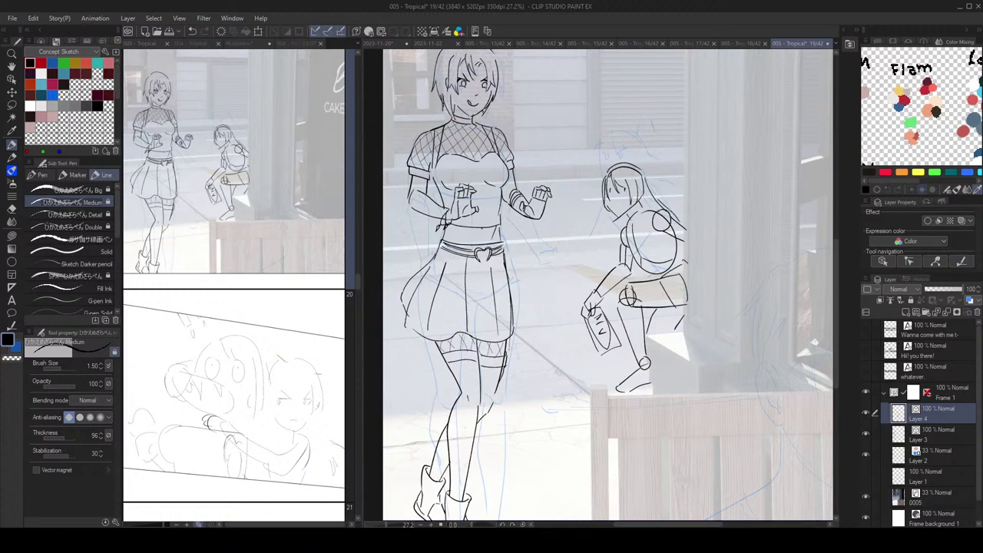
# Step: Refine the fringe and long back hair of the crouching figure, checking them against the whole panel
pyautogui.keyDown('ctrl'); pyautogui.keyDown('space'); pyautogui.moveTo(685, 189); pyautogui.dragTo(699, 214); pyautogui.keyUp('space'); pyautogui.keyUp('ctrl')
pyautogui.moveTo(580, 202); pyautogui.dragTo(589, 200)
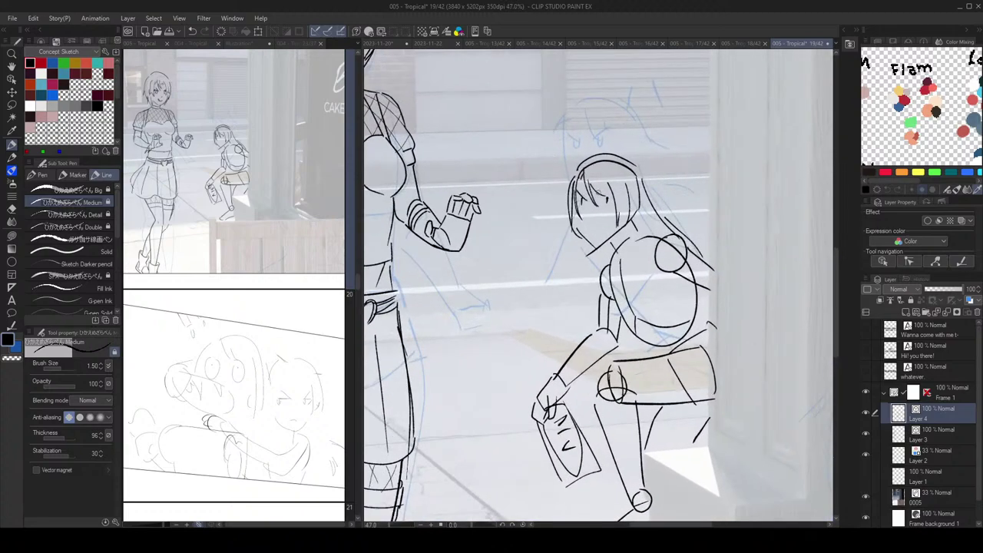
pyautogui.scroll(-2, 622, 192)
pyautogui.scroll(-2, 638, 189)
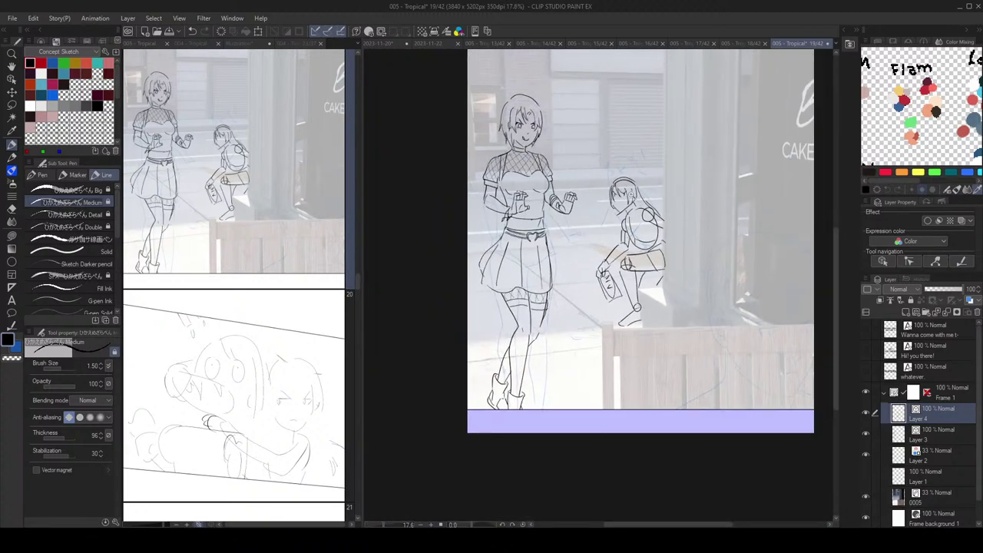
pyautogui.scroll(4, 623, 196)
pyautogui.hotkey('ctrl', 'z')
pyautogui.moveTo(584, 200)
pyautogui.mouseDown()
pyautogui.moveTo(588, 224)
pyautogui.moveTo(613, 208)
pyautogui.moveTo(620, 215)
pyautogui.moveTo(616, 195)
pyautogui.moveTo(662, 195)
pyautogui.mouseUp()
pyautogui.press('e')
pyautogui.press('p')
# Step: Draw the crouching figure's slanted, angry eyes and compare the face mirrored
pyautogui.scroll(-3, 626, 221)
pyautogui.scroll(3, 661, 208)
pyautogui.press('e')
pyautogui.press('p')
pyautogui.hotkey('ctrl', 'z')
pyautogui.press('h')
pyautogui.press('h')
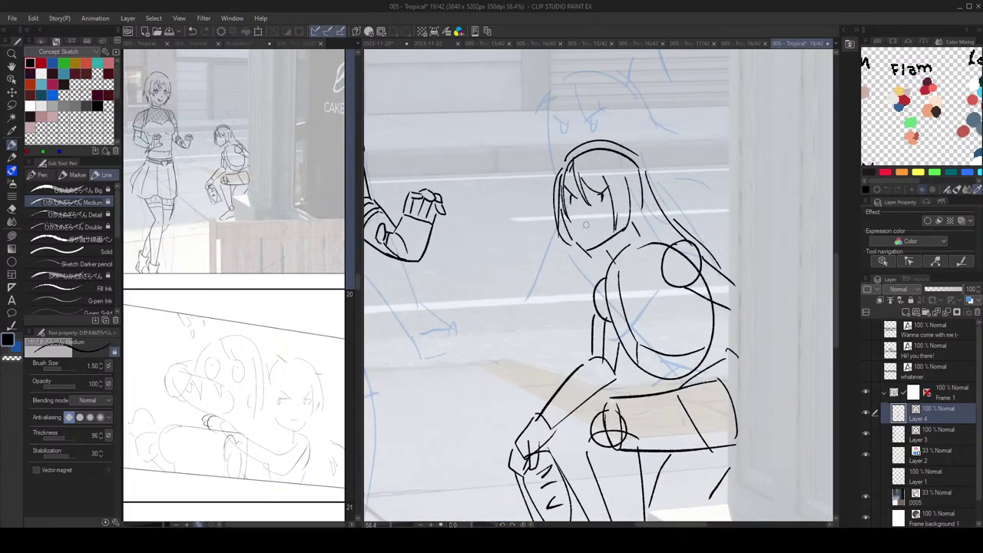
# Step: Add a small mouth to the crouching figure, touch up the face, and check it against the whole panel
pyautogui.scroll(-3, 620, 221)
pyautogui.scroll(2, 626, 222)
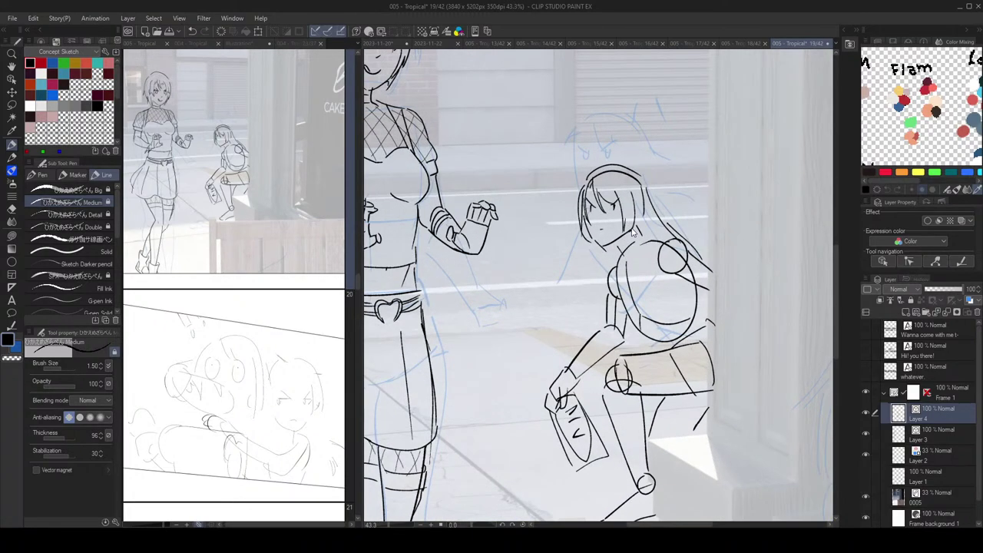
pyautogui.scroll(-3, 619, 219)
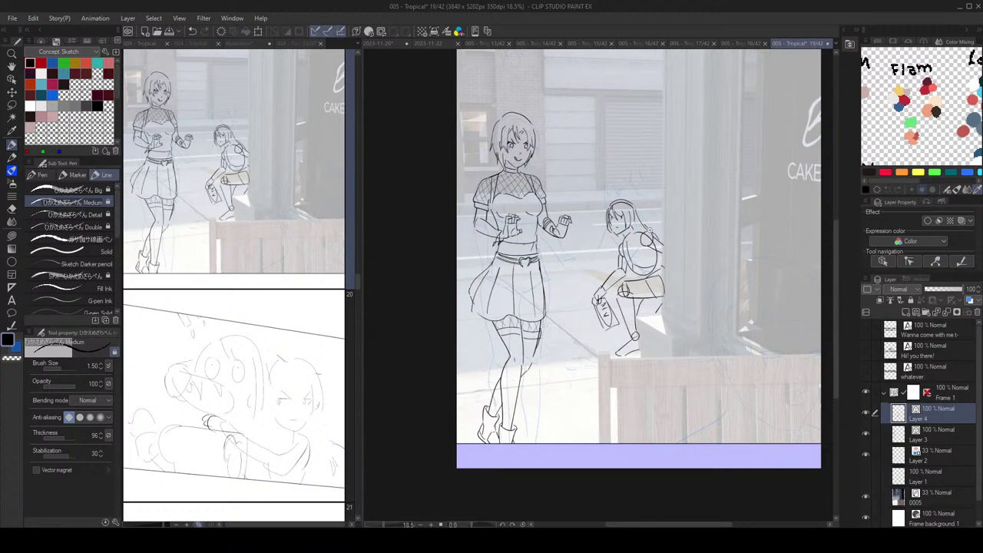
pyautogui.scroll(2, 659, 229)
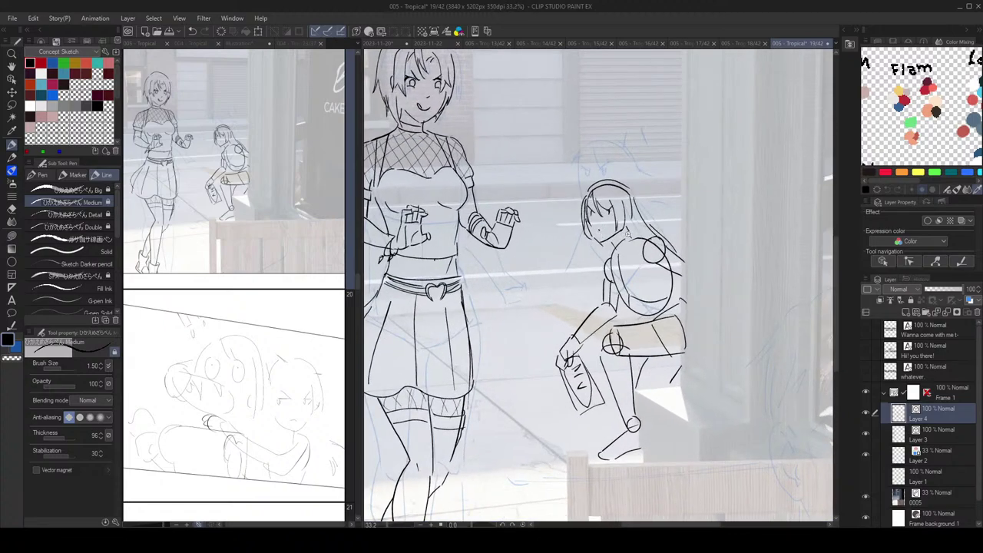
pyautogui.scroll(-2, 626, 234)
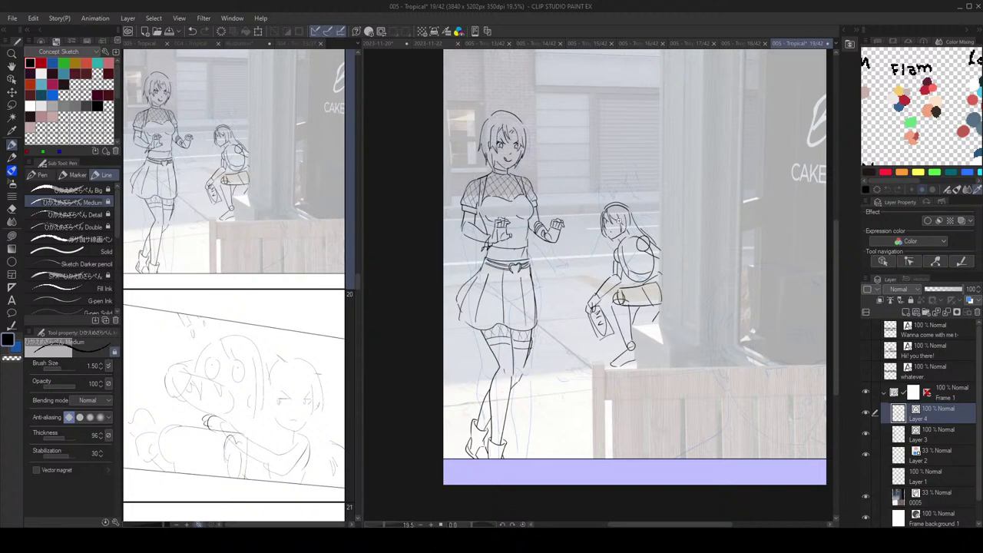
pyautogui.scroll(3, 622, 223)
pyautogui.press('e')
pyautogui.press('p')
pyautogui.press('e')
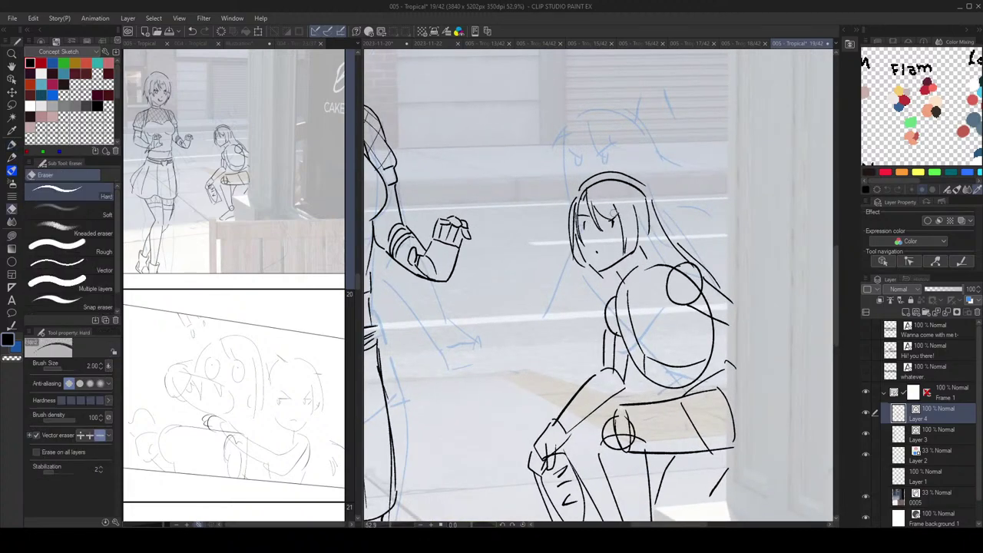
pyautogui.press('p')
pyautogui.scroll(-4, 627, 209)
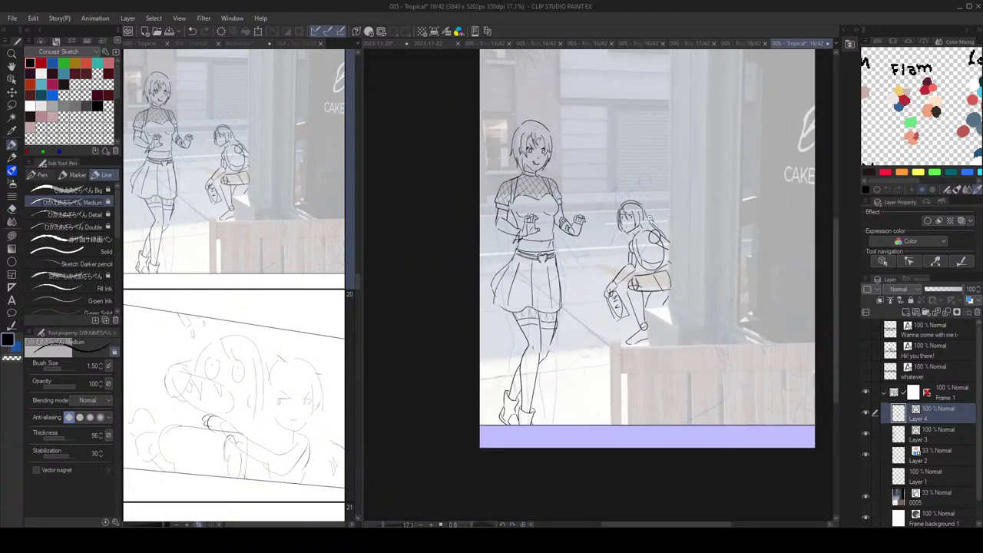
pyautogui.scroll(3, 646, 219)
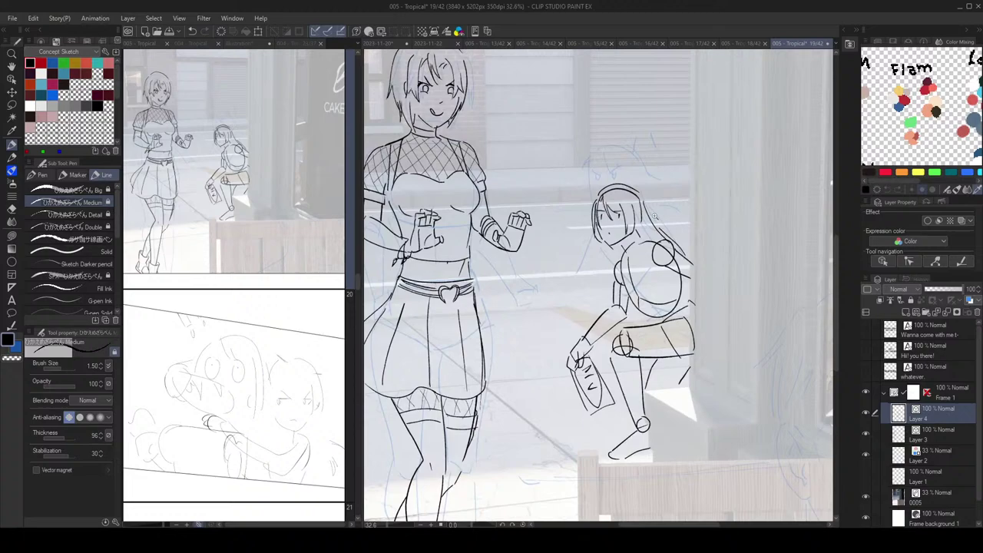
pyautogui.moveTo(684, 251)
pyautogui.mouseDown()
pyautogui.moveTo(658, 242)
pyautogui.moveTo(640, 209)
pyautogui.mouseUp()
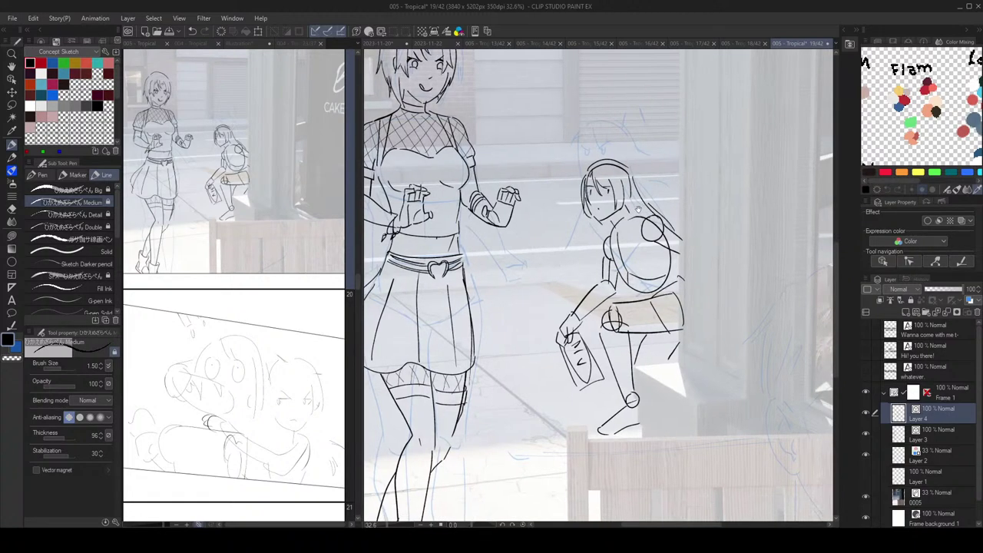
pyautogui.moveTo(611, 240)
pyautogui.mouseDown()
pyautogui.moveTo(618, 275)
pyautogui.moveTo(652, 264)
pyautogui.moveTo(624, 260)
pyautogui.mouseUp()
pyautogui.hotkey('ctrl', 'z')
pyautogui.hotkey('ctrl', 'z')
pyautogui.hotkey('ctrl', 'z')
pyautogui.scroll(-3, 643, 237)
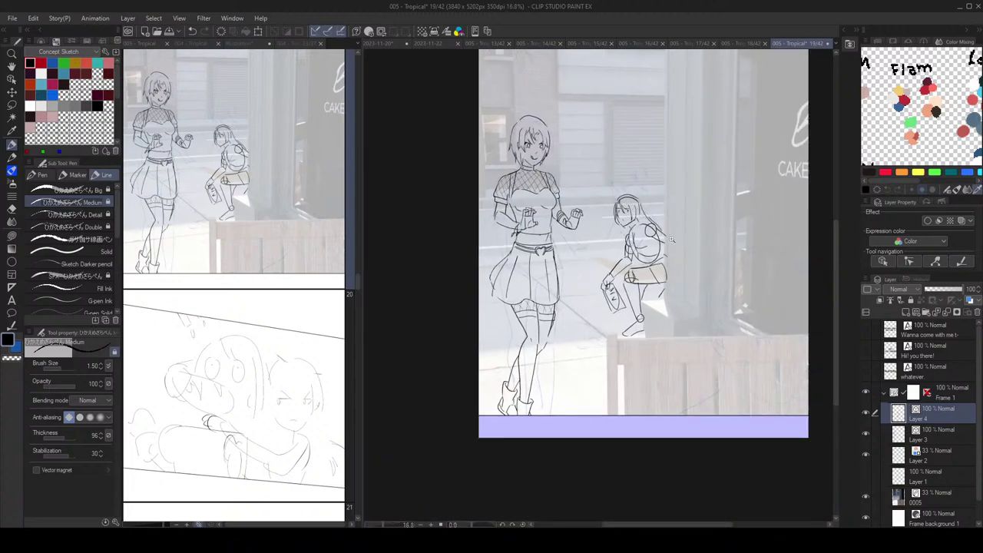
pyautogui.scroll(2, 651, 242)
pyautogui.hotkey('ctrl', 'z')
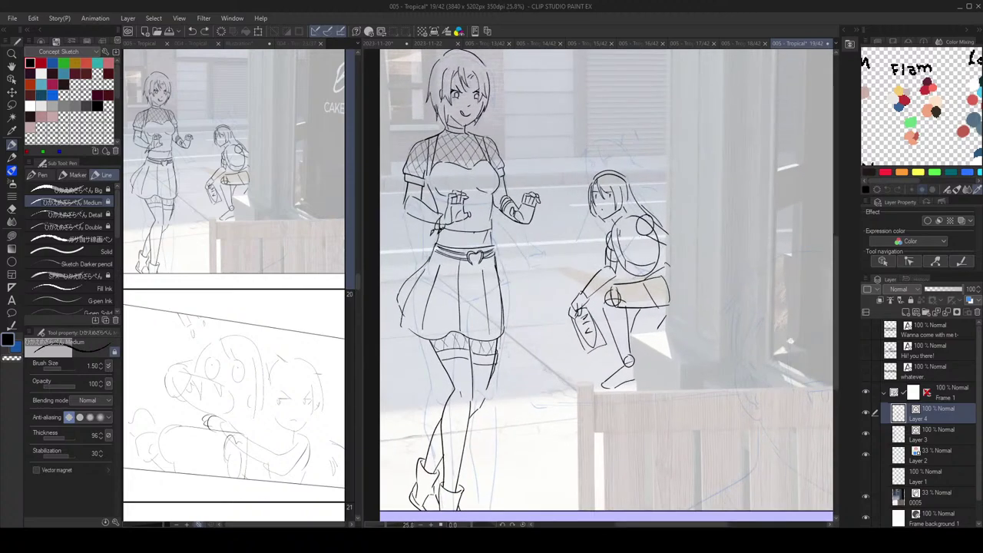
# Step: Sketch a curved chest line inside the crouching figure's torso oval and compare the pose mirrored
pyautogui.press('e')
pyautogui.press('p')
pyautogui.press('e')
pyautogui.press('p')
pyautogui.moveTo(609, 238); pyautogui.dragTo(617, 267)
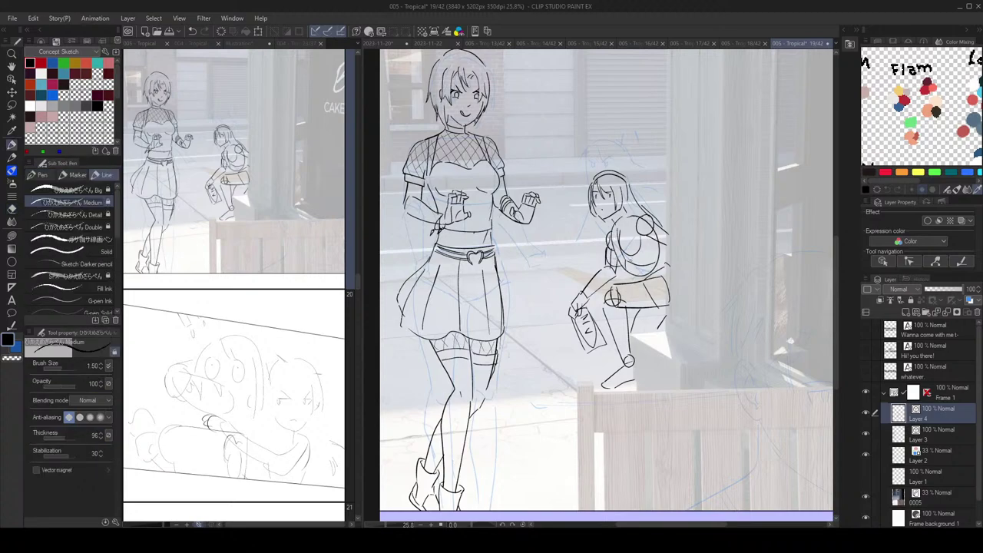
pyautogui.press('h')
pyautogui.press('h')
# Step: Rework the inner chest curve of the crouching figure by erasing and redrawing it
pyautogui.press('e')
pyautogui.moveTo(639, 235); pyautogui.dragTo(638, 256)
pyautogui.press('p')
pyautogui.hotkey('ctrl', 'z')
pyautogui.hotkey('ctrl', 'z')
pyautogui.press('e')
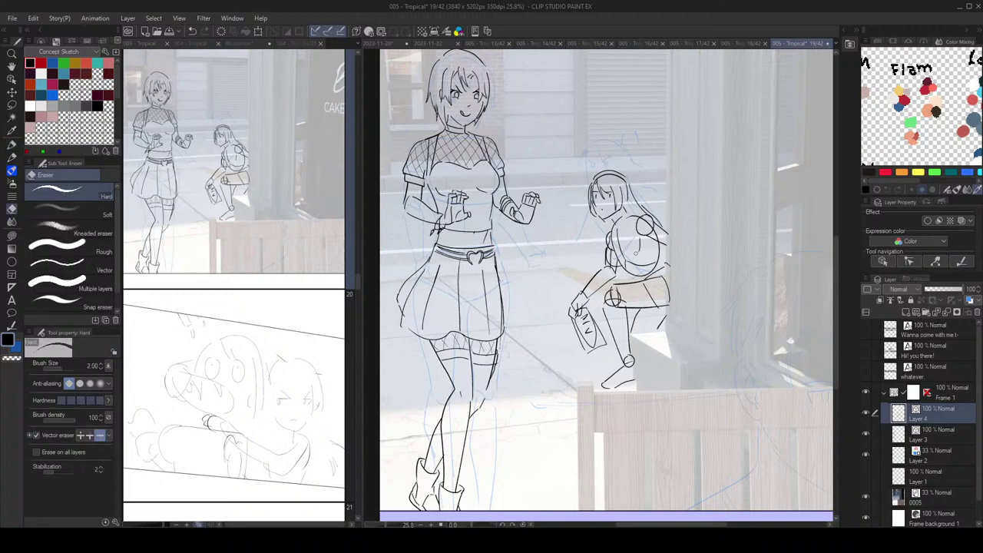
pyautogui.press('p')
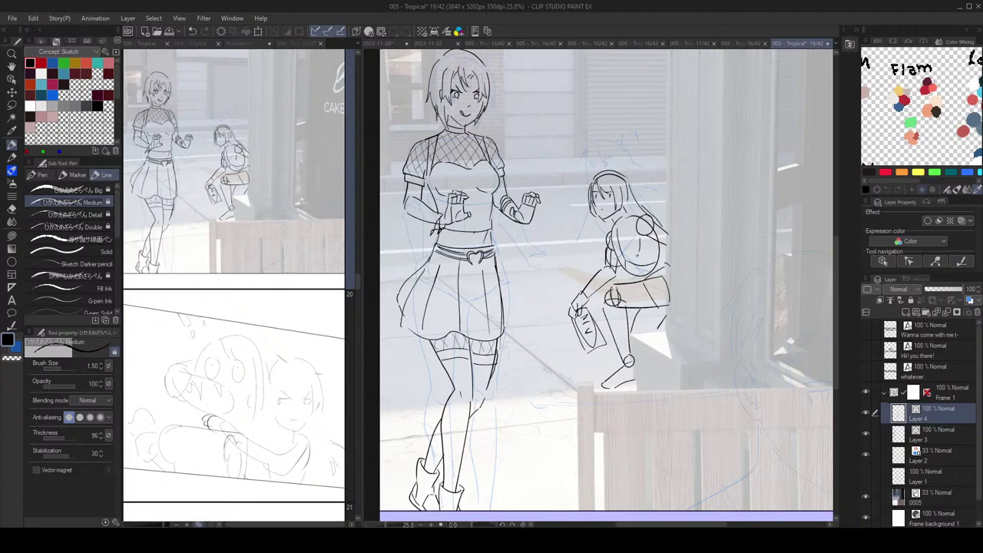
# Step: Redraw the crouching figure's chest curves within the torso, checking them mirrored and against the whole panel
pyautogui.scroll(-1, 653, 231)
pyautogui.hotkey('ctrl', 'z')
pyautogui.moveTo(629, 226); pyautogui.dragTo(635, 251)
pyautogui.hotkey('ctrl', 'z')
pyautogui.press('h')
pyautogui.scroll(-1, 678, 240)
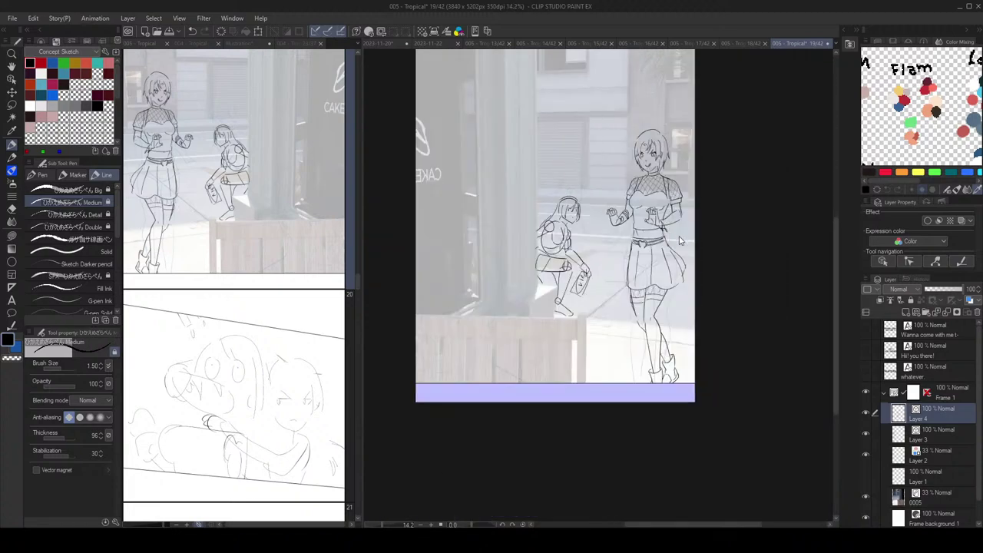
pyautogui.press('h')
pyautogui.scroll(2, 641, 223)
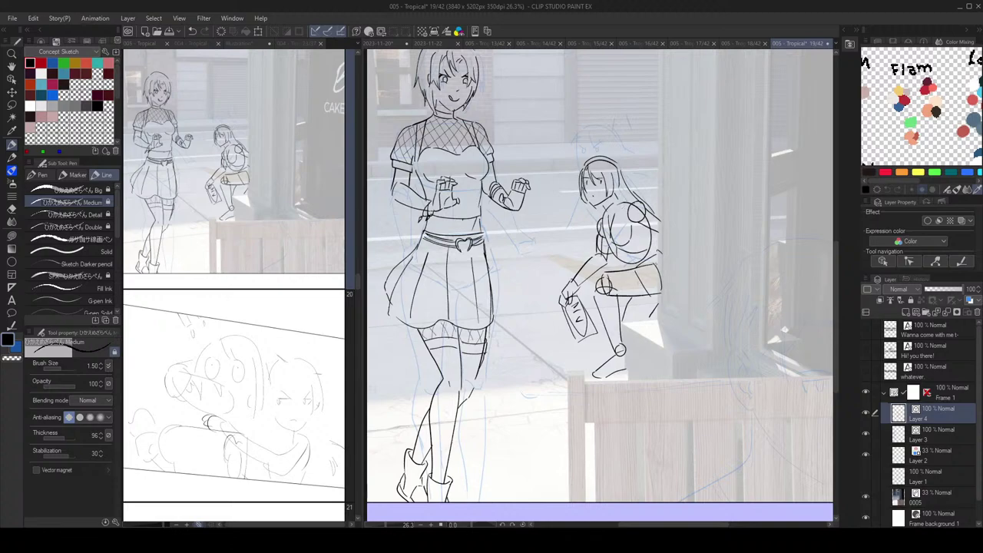
pyautogui.scroll(-2, 689, 229)
pyautogui.scroll(1, 689, 228)
pyautogui.scroll(1, 689, 229)
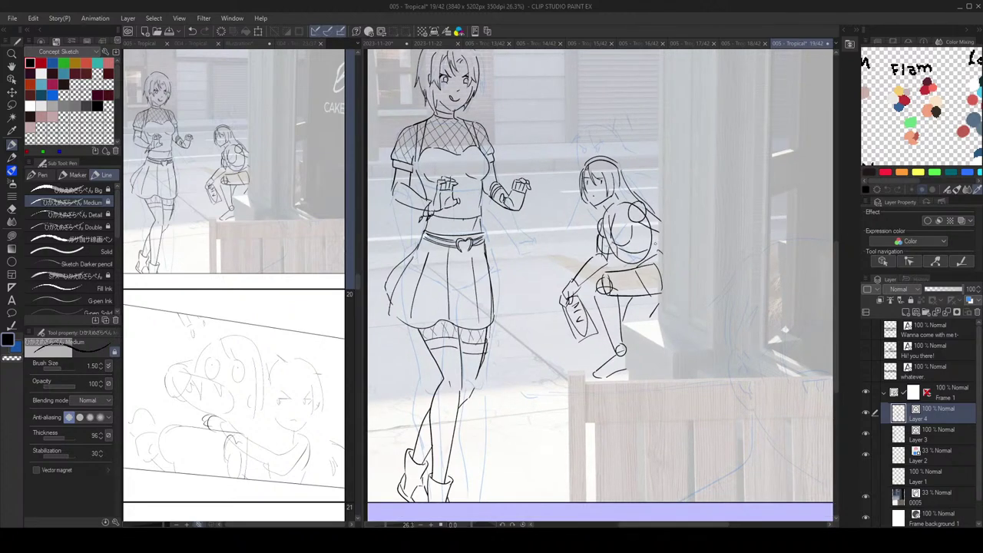
# Step: Select the crouching figure's torso oval and chest curves together and adjust them as one group
pyautogui.press('o')
pyautogui.scroll(3, 653, 245)
pyautogui.click(645, 255)
pyautogui.keyDown('shift'); pyautogui.click(654, 236); pyautogui.keyUp('shift')
pyautogui.keyDown('shift'); pyautogui.click(597, 236); pyautogui.keyUp('shift')
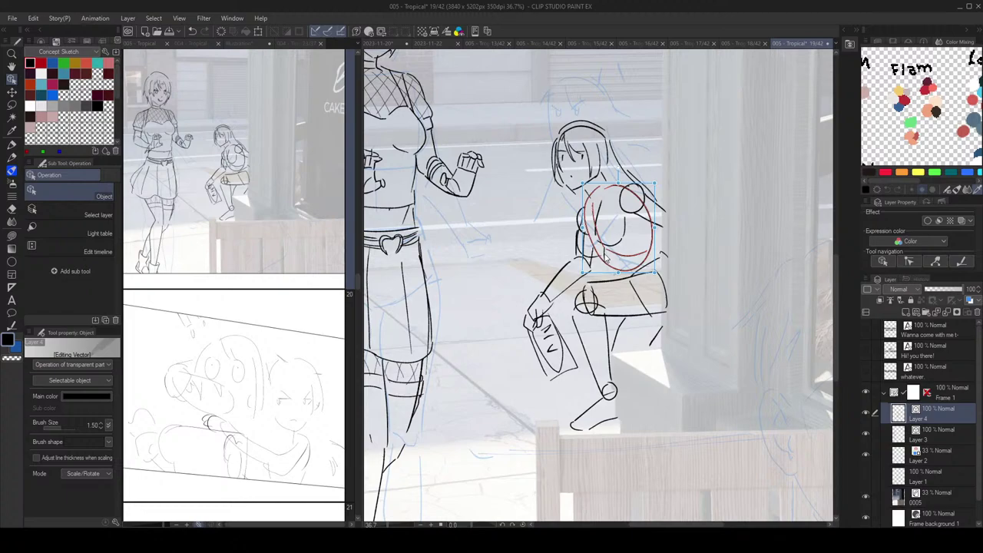
pyautogui.scroll(-3, 627, 253)
pyautogui.moveTo(652, 198); pyautogui.dragTo(667, 233)
pyautogui.press('p')
pyautogui.scroll(-3, 642, 233)
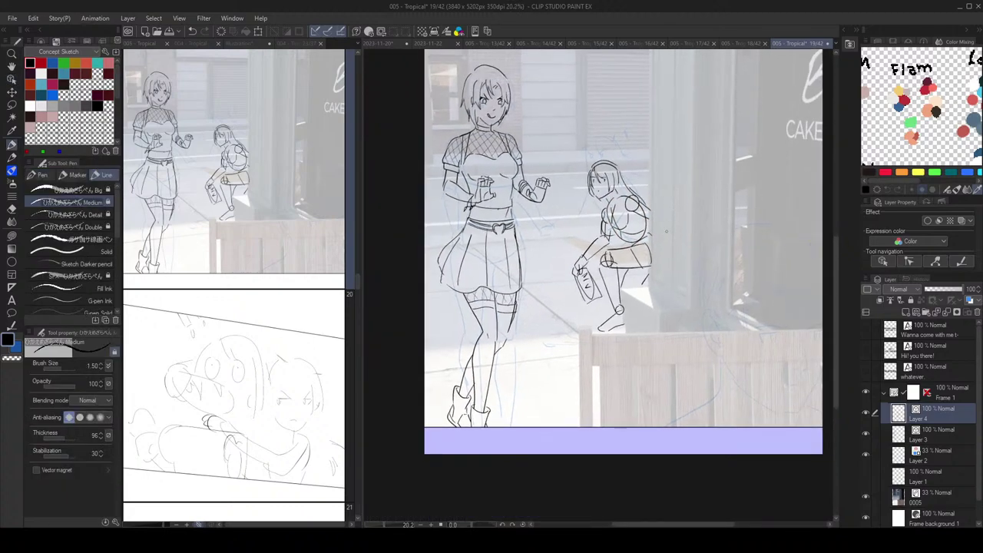
# Step: Erase the headband line across the top of the crouching figure's hair, leaving a single head outline
pyautogui.scroll(5, 666, 230)
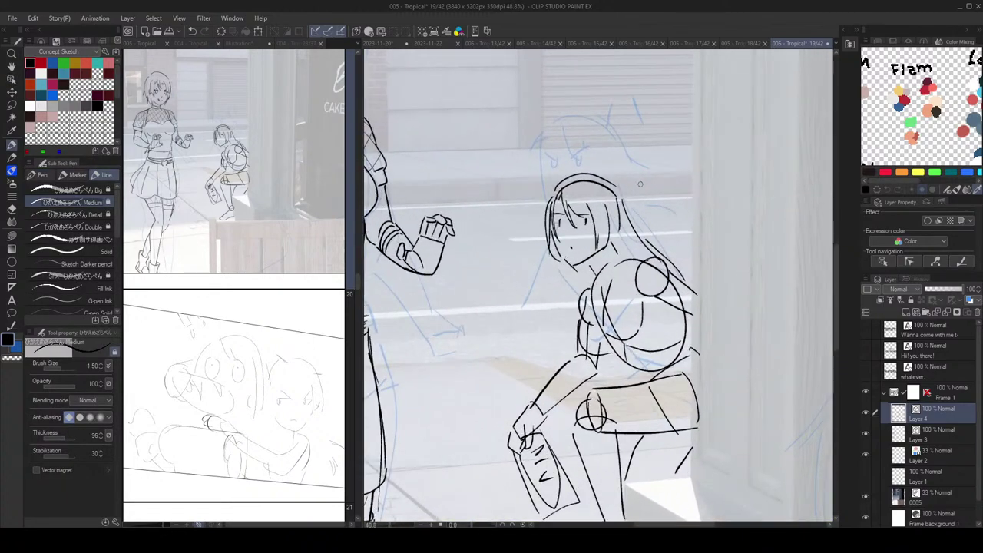
pyautogui.press('e')
pyautogui.moveTo(605, 191); pyautogui.dragTo(621, 206)
pyautogui.press('p')
pyautogui.scroll(-3, 639, 197)
pyautogui.scroll(3, 650, 207)
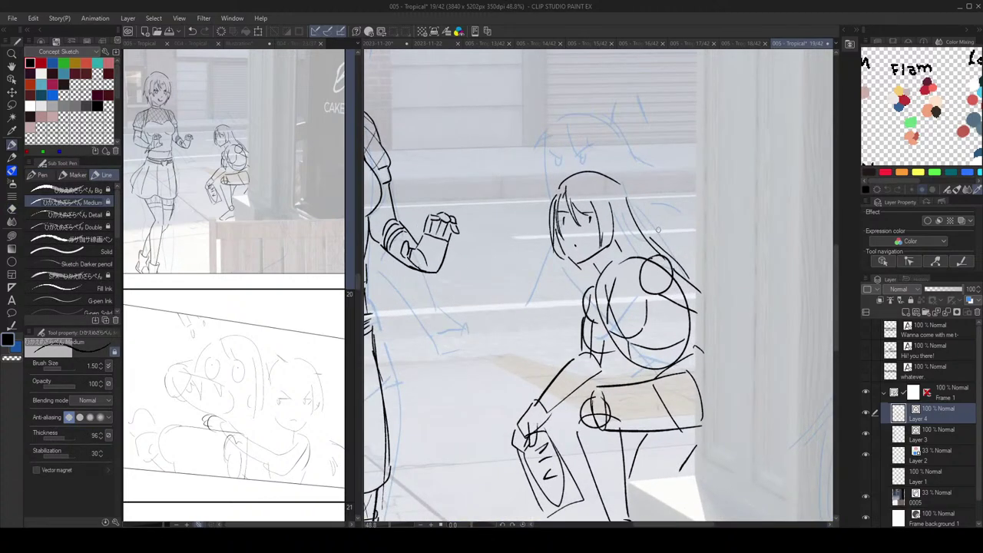
pyautogui.scroll(-3, 623, 189)
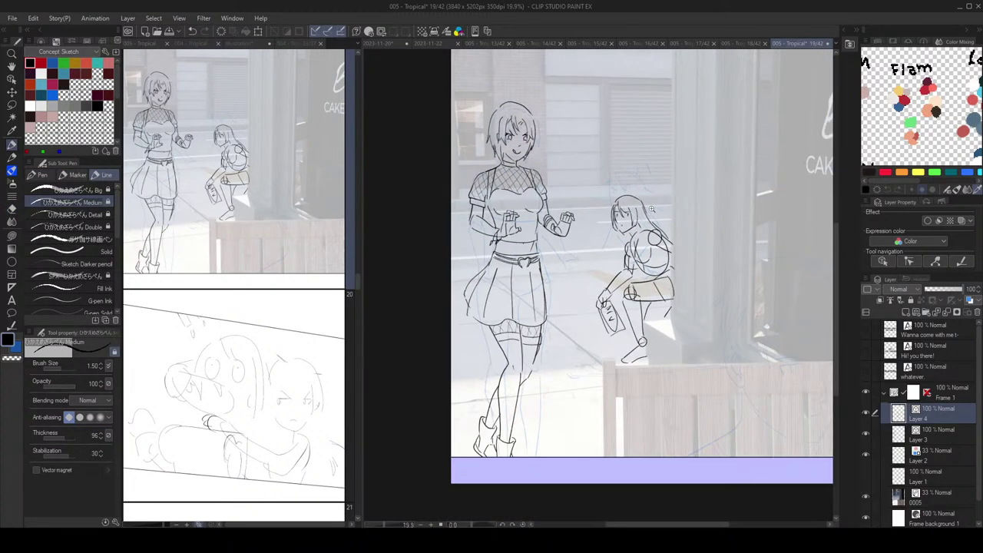
# Step: Check the crouching figure's hair and torso up close and against the whole panel, and save the page
pyautogui.scroll(3, 630, 198)
pyautogui.scroll(-3, 630, 197)
pyautogui.scroll(3, 640, 229)
pyautogui.scroll(-3, 640, 228)
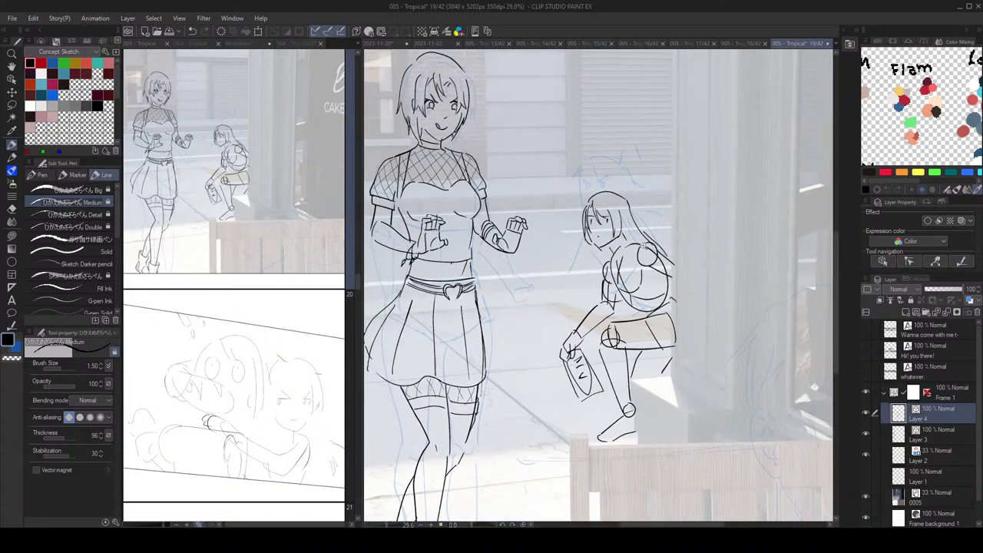
pyautogui.scroll(3, 645, 245)
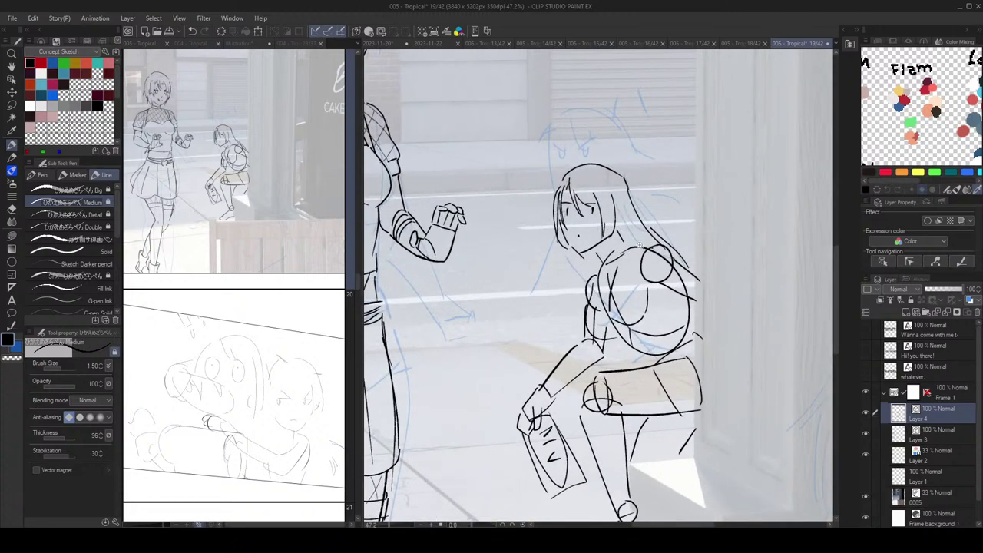
pyautogui.scroll(-3, 658, 238)
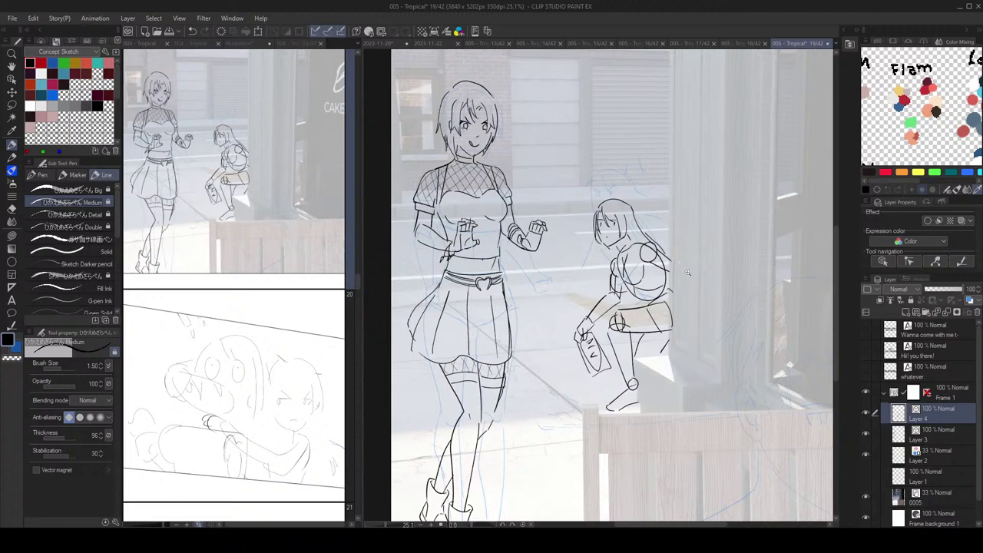
pyautogui.scroll(1, 665, 255)
pyautogui.moveTo(665, 255); pyautogui.dragTo(659, 236)
pyautogui.hotkey('ctrl', 's')
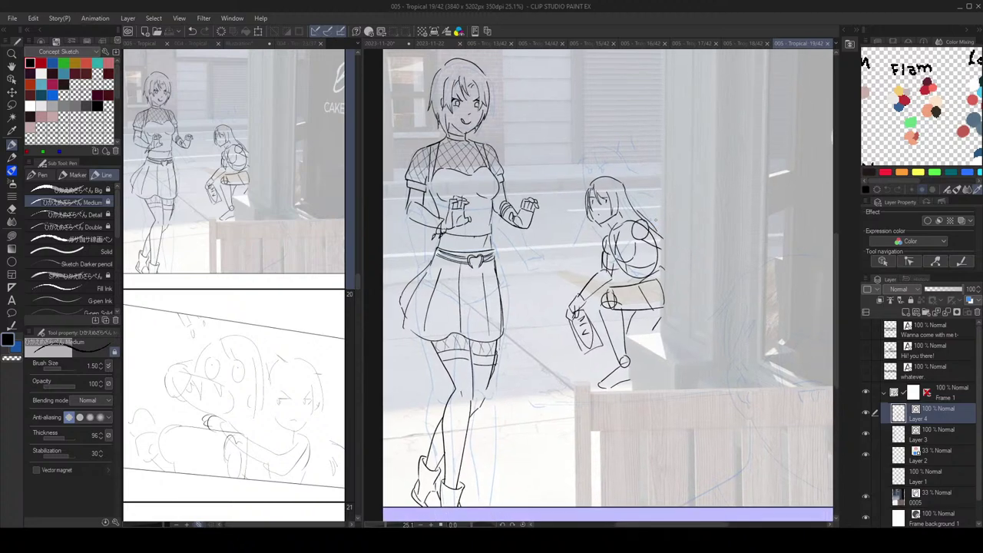
# Step: Examine the two sketched figures in both the page overview and the enlarged panel
pyautogui.moveTo(658, 236); pyautogui.dragTo(642, 196)
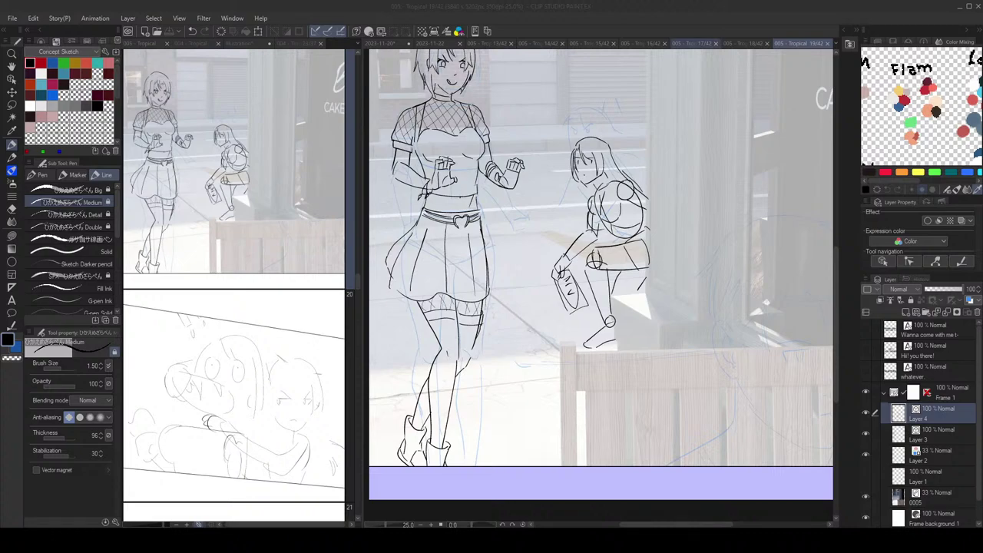
pyautogui.click(661, 131)
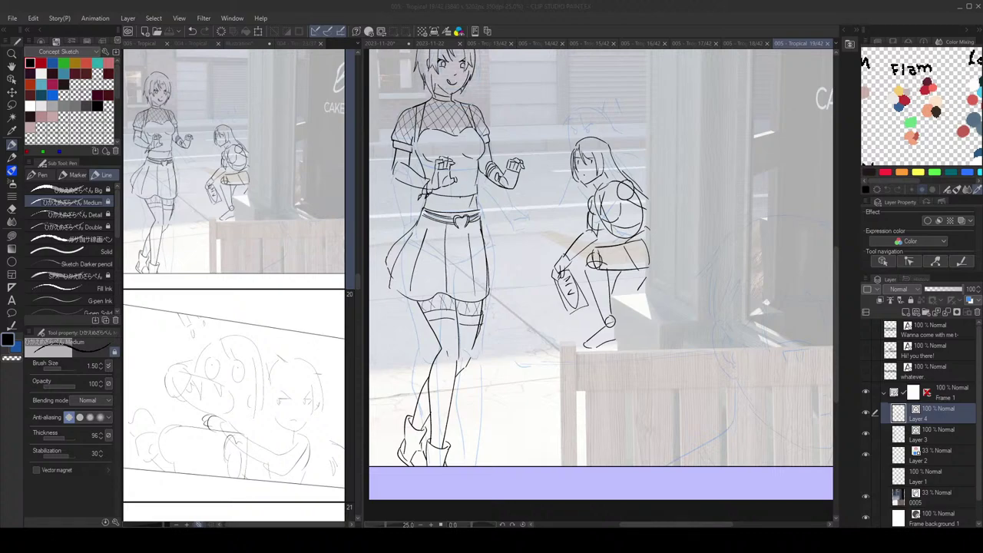
pyautogui.click(292, 200)
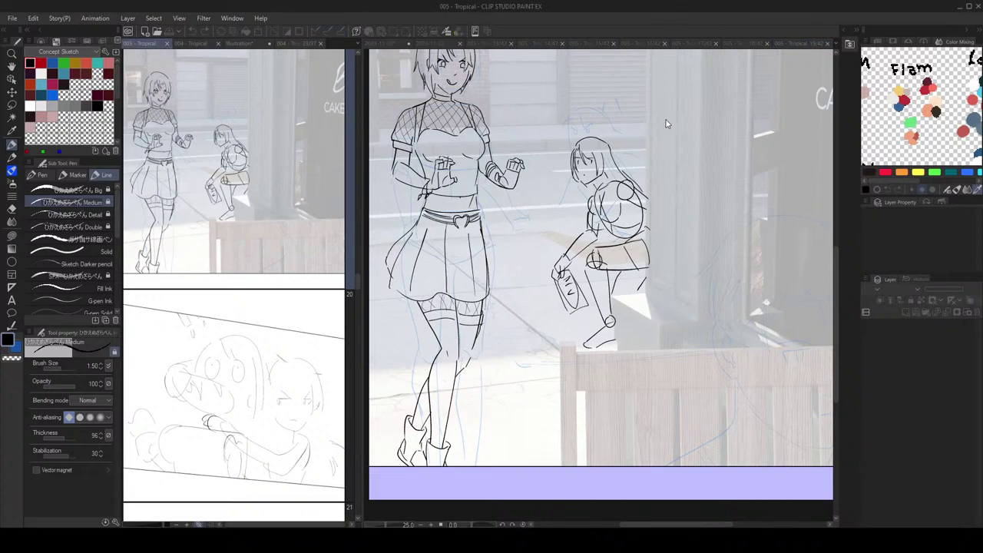
pyautogui.click(670, 150)
pyautogui.scroll(-2, 674, 169)
pyautogui.moveTo(672, 173)
pyautogui.mouseDown()
pyautogui.moveTo(652, 212)
pyautogui.moveTo(640, 184)
pyautogui.moveTo(643, 192)
pyautogui.mouseUp()
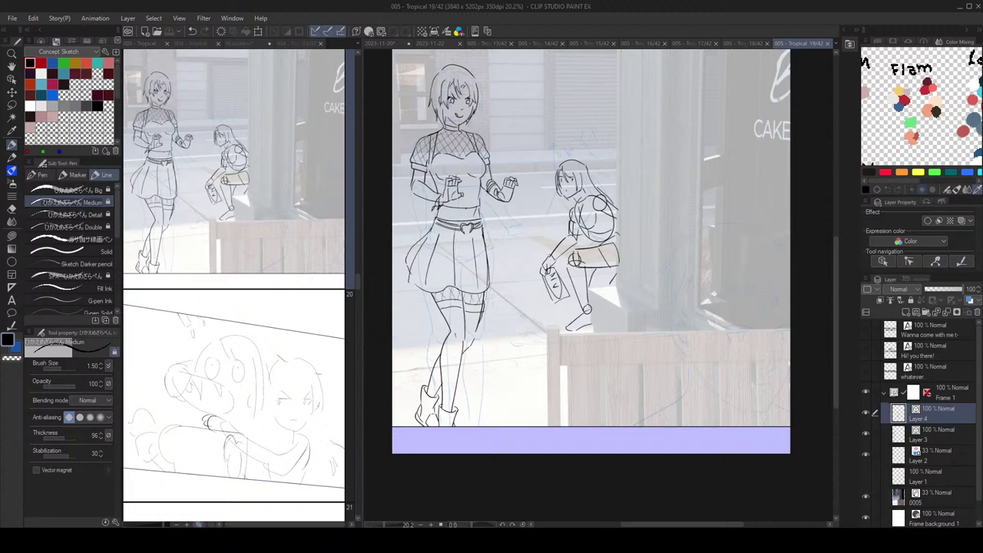
pyautogui.scroll(1, 581, 213)
pyautogui.moveTo(604, 216); pyautogui.dragTo(654, 225)
pyautogui.scroll(-1, 654, 225)
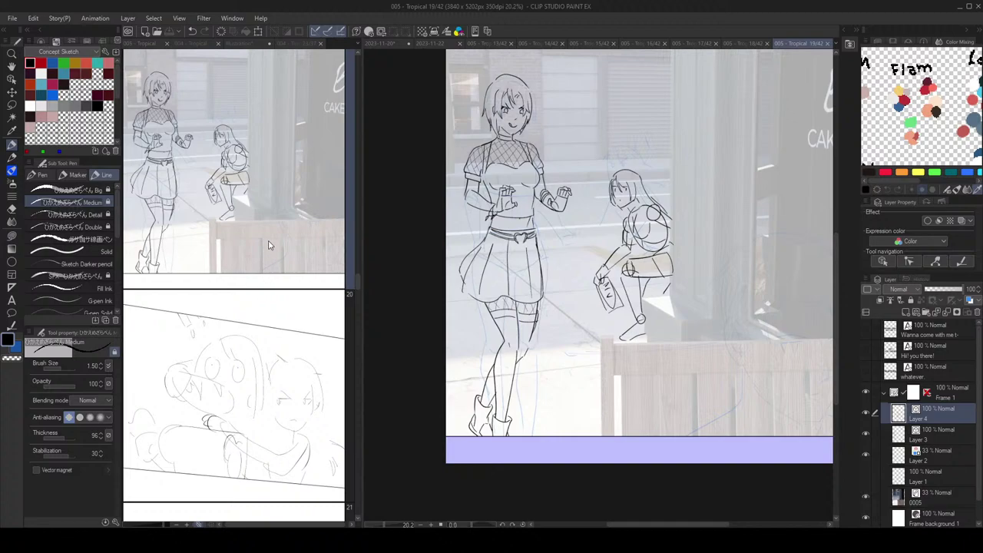
pyautogui.click(262, 213)
pyautogui.doubleClick(258, 219)
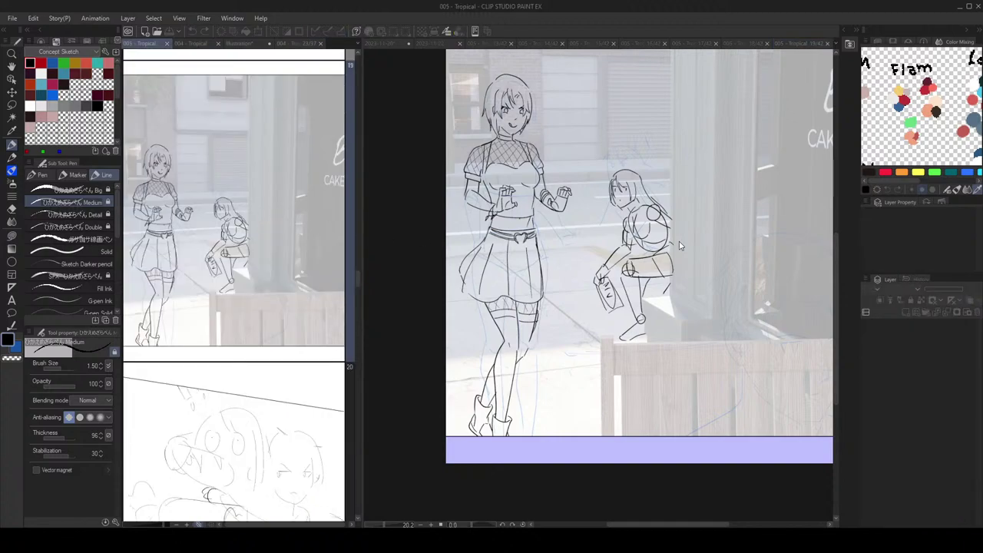
pyautogui.scroll(2, 654, 230)
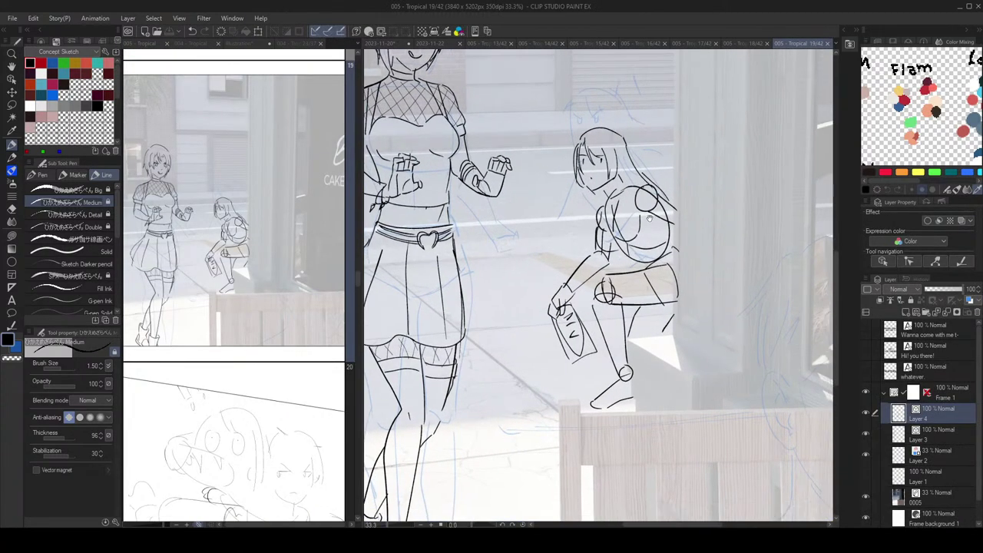
pyautogui.moveTo(653, 231); pyautogui.dragTo(647, 244)
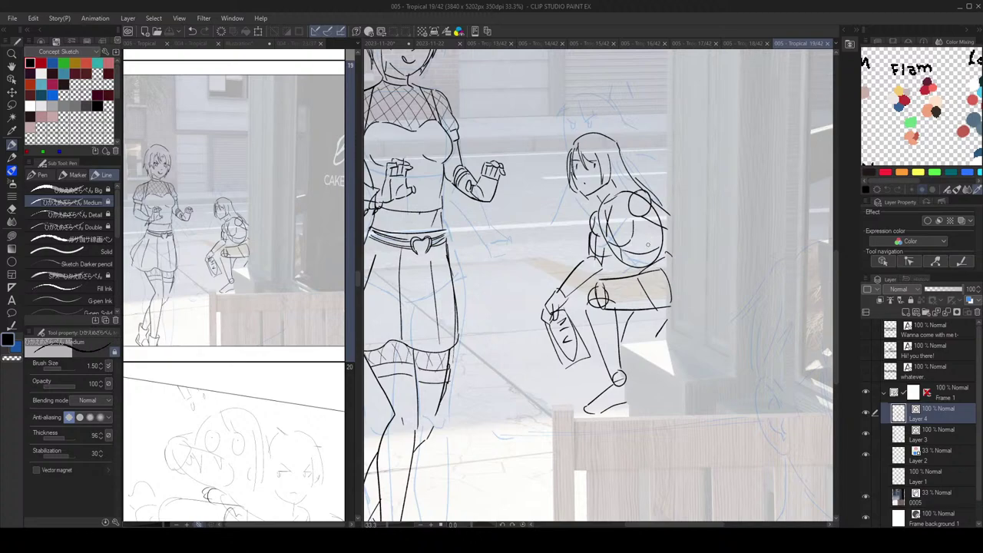
pyautogui.scroll(-3, 636, 240)
pyautogui.scroll(2, 791, 384)
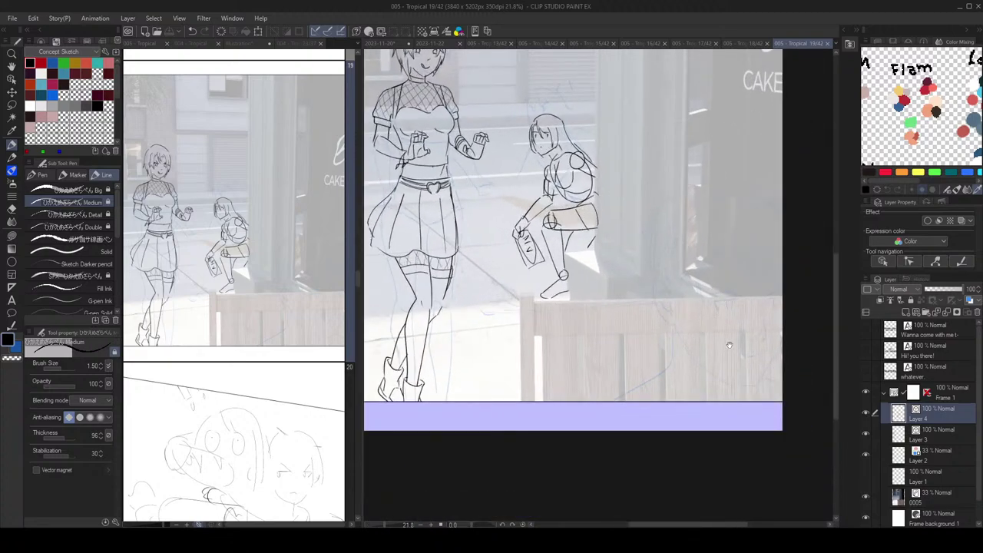
# Step: Toggle Layer 4's visibility off and on, and make Layer 3 active for the large foreground head
pyautogui.moveTo(736, 345); pyautogui.dragTo(715, 354)
pyautogui.click(865, 413)
pyautogui.click(865, 413)
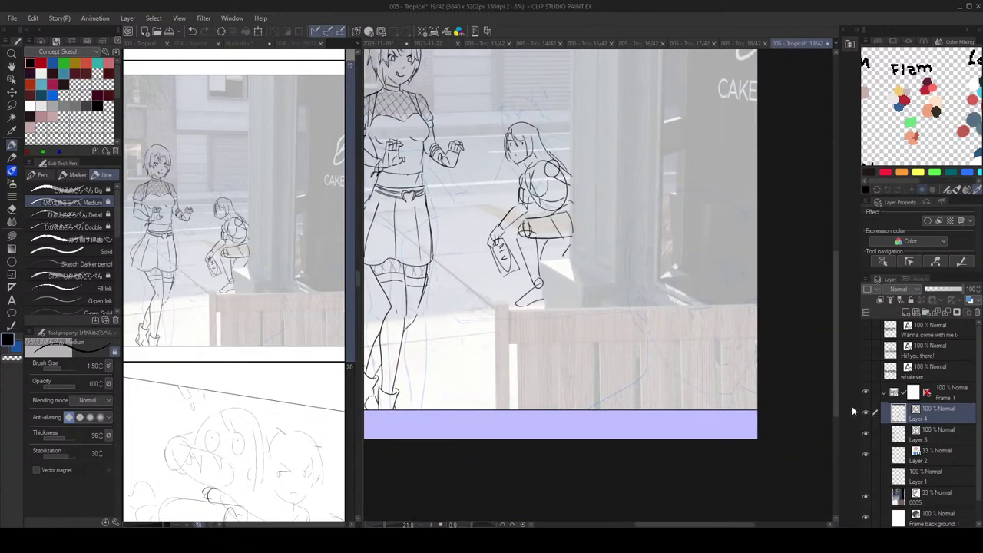
pyautogui.click(930, 437)
pyautogui.moveTo(754, 326); pyautogui.dragTo(724, 314)
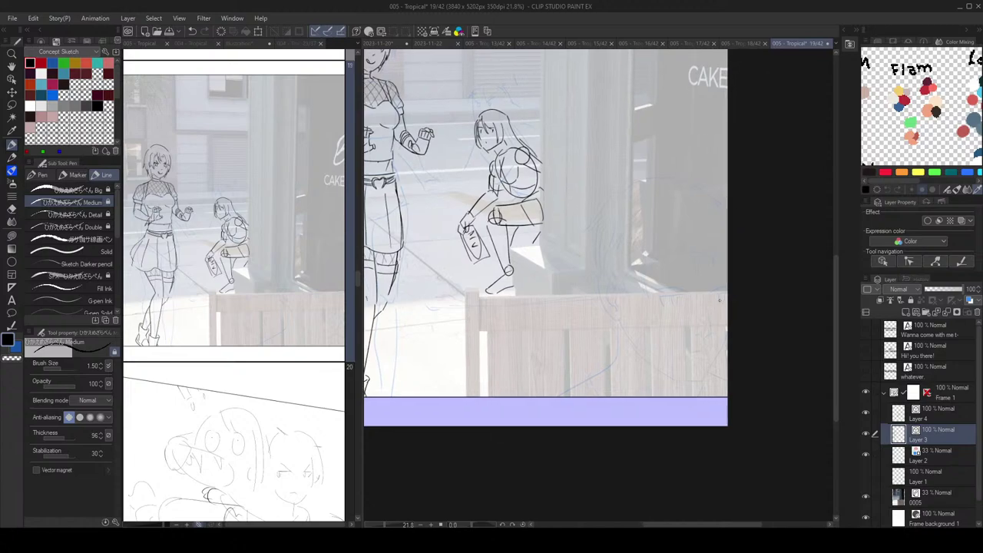
pyautogui.scroll(2, 720, 300)
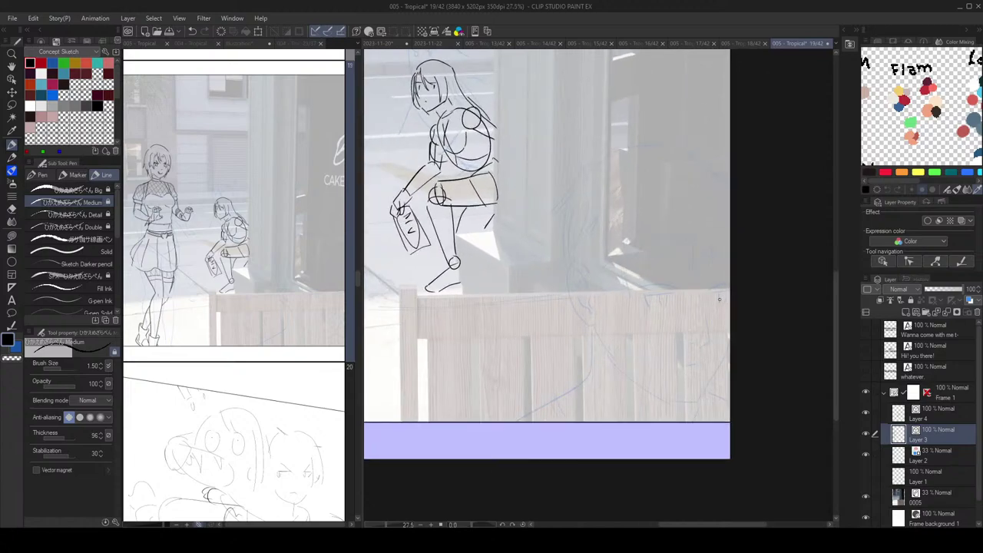
pyautogui.scroll(1, 726, 283)
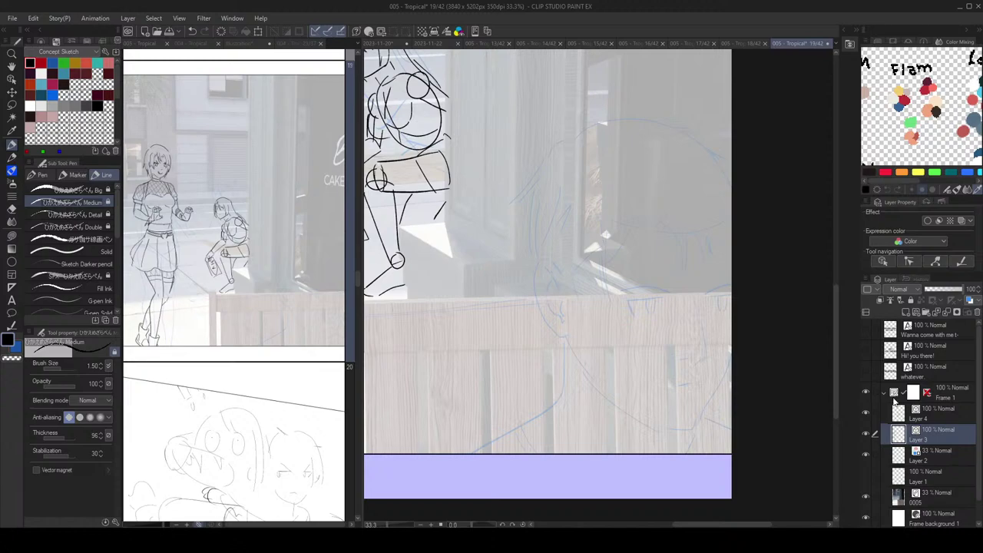
# Step: Set the opacity of photo layer 0005 to 21% and rough sketch Layer 2 to 36%, with Layer 3 active
pyautogui.click(949, 497)
pyautogui.moveTo(934, 286); pyautogui.dragTo(934, 288)
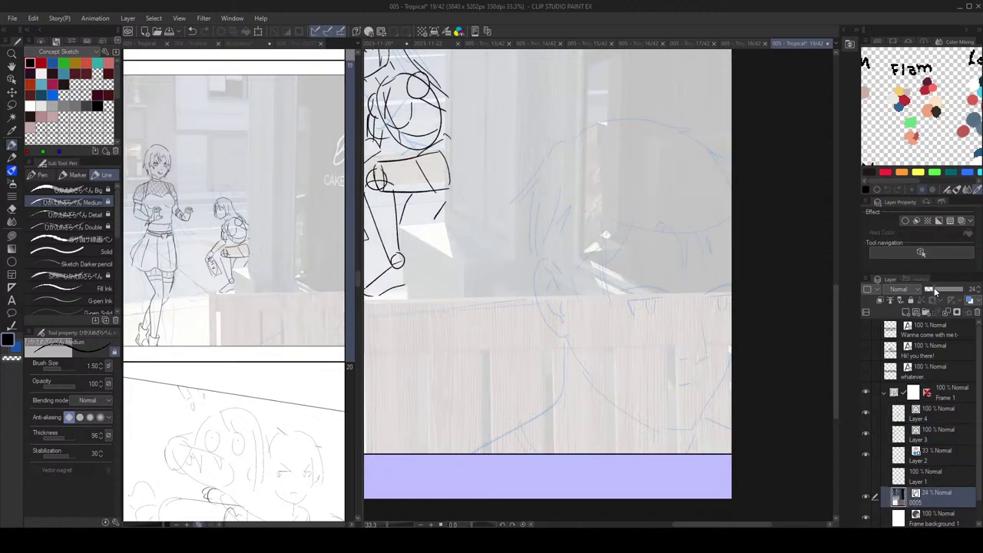
pyautogui.click(942, 460)
pyautogui.click(947, 290)
pyautogui.moveTo(947, 290); pyautogui.dragTo(937, 290)
pyautogui.click(932, 420)
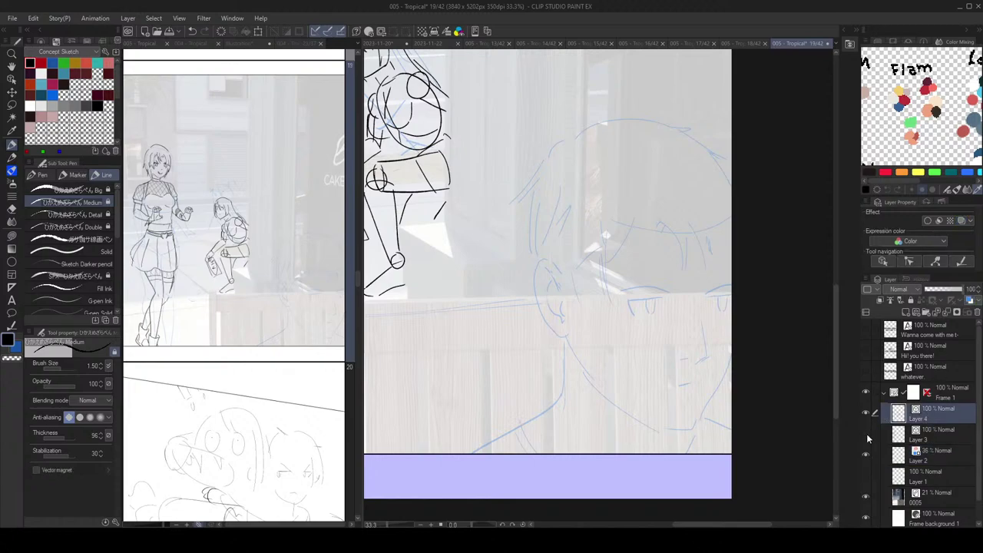
pyautogui.click(907, 434)
# Step: Save the page and start the fringe strands of the large foreground character over the blue rough sketch
pyautogui.scroll(2, 705, 226)
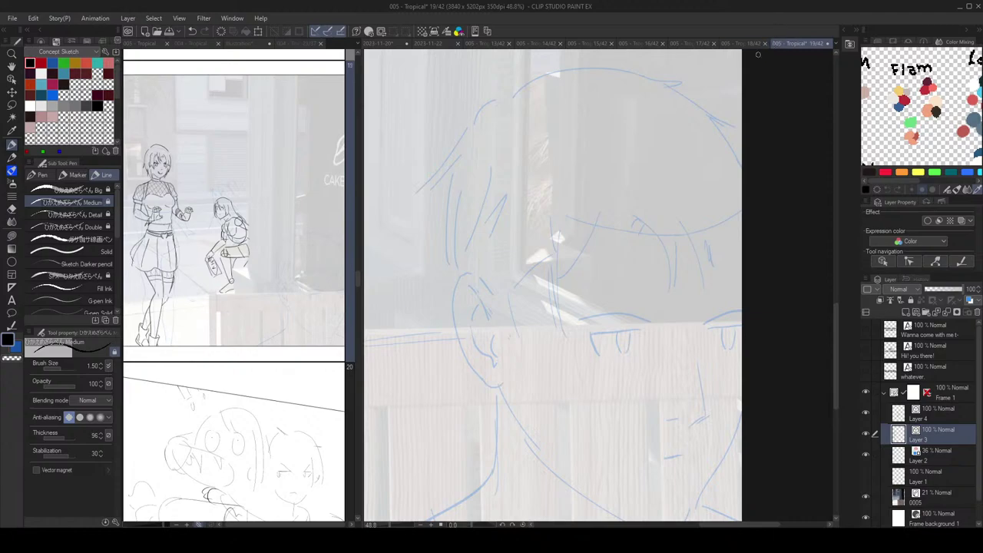
pyautogui.keyDown('space'); pyautogui.moveTo(750, 210); pyautogui.dragTo(725, 206); pyautogui.keyUp('space')
pyautogui.hotkey('ctrl', 's')
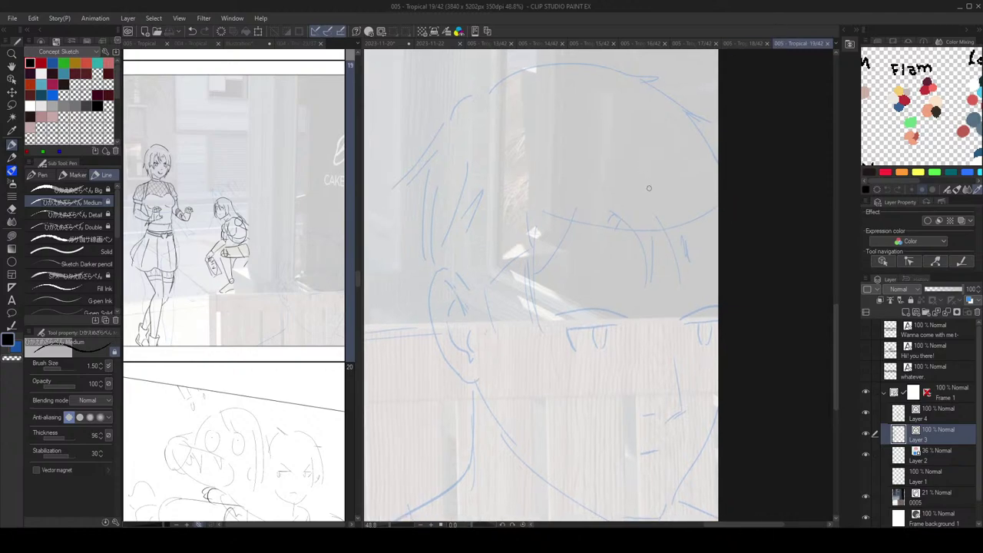
pyautogui.scroll(-1, 658, 217)
pyautogui.moveTo(605, 204)
pyautogui.mouseDown()
pyautogui.moveTo(636, 241)
pyautogui.moveTo(639, 278)
pyautogui.mouseUp()
pyautogui.moveTo(639, 278); pyautogui.dragTo(635, 215)
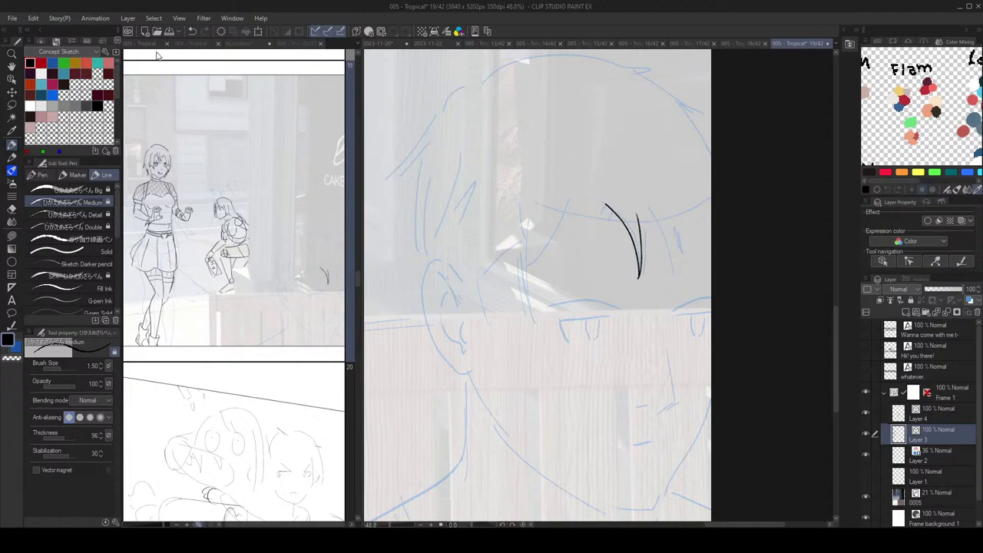
pyautogui.click(192, 46)
pyautogui.click(145, 45)
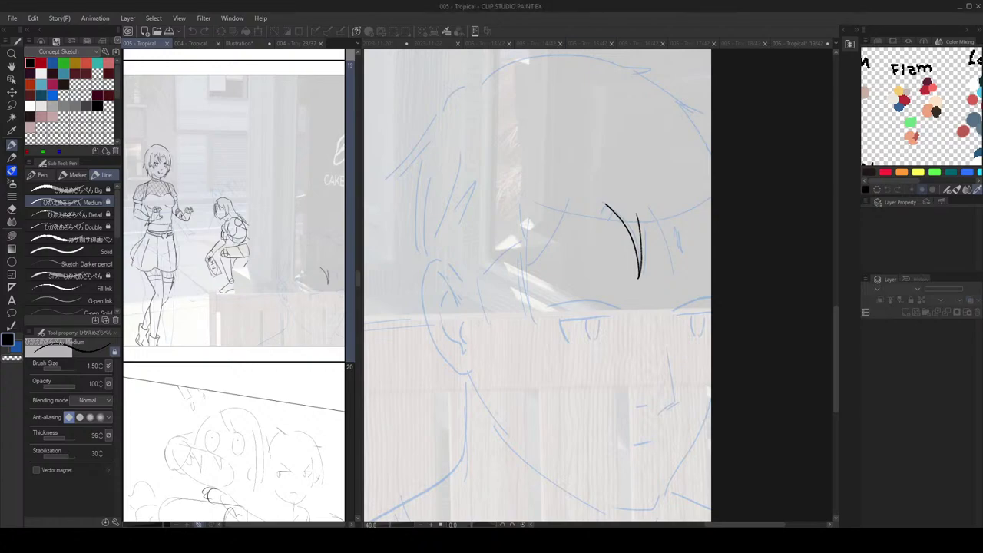
pyautogui.press('e')
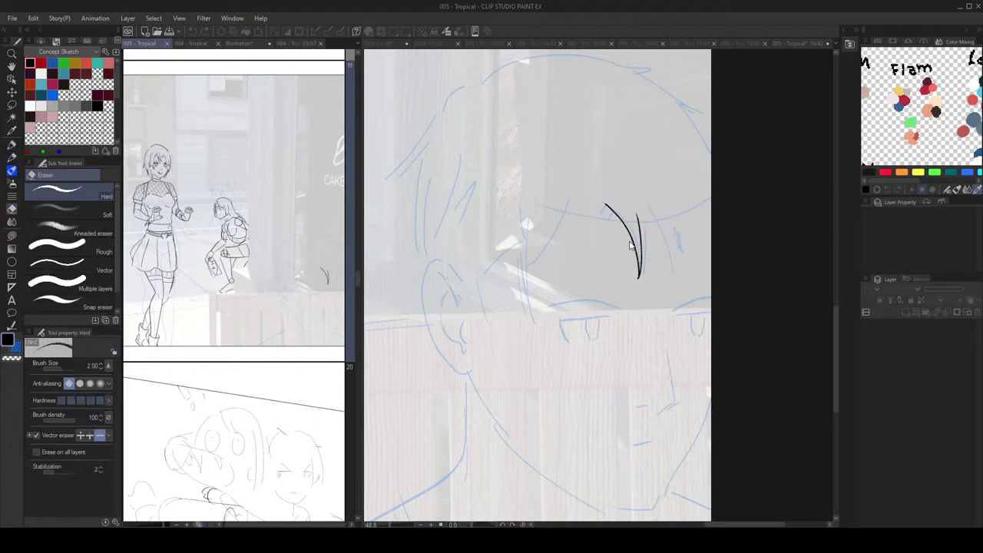
# Step: Erase the stray forehead stroke and ink pointed fringe strands over the blue sketch on Layer 3 with the medium line pen
pyautogui.click(636, 244)
pyautogui.press('p')
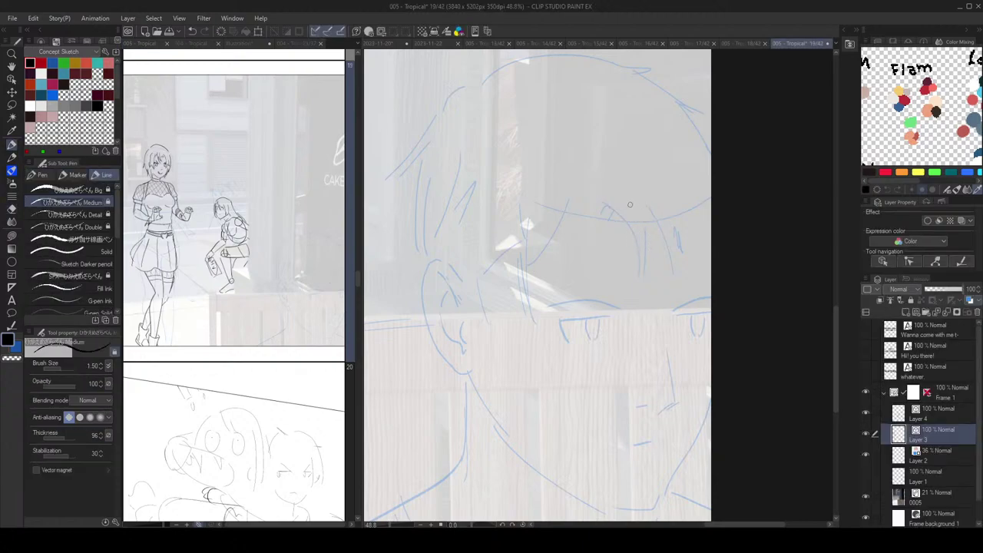
pyautogui.moveTo(606, 205); pyautogui.dragTo(642, 285)
pyautogui.moveTo(643, 276)
pyautogui.mouseDown()
pyautogui.moveTo(638, 212)
pyautogui.moveTo(638, 223)
pyautogui.mouseUp()
pyautogui.hotkey('ctrl', 'z')
pyautogui.hotkey('ctrl', 'z')
pyautogui.moveTo(644, 282); pyautogui.dragTo(639, 230)
pyautogui.hotkey('ctrl', 'z')
pyautogui.moveTo(643, 284)
pyautogui.mouseDown()
pyautogui.moveTo(675, 286)
pyautogui.moveTo(683, 279)
pyautogui.moveTo(674, 216)
pyautogui.mouseUp()
pyautogui.hotkey('ctrl', 'z')
pyautogui.moveTo(681, 281); pyautogui.dragTo(676, 222)
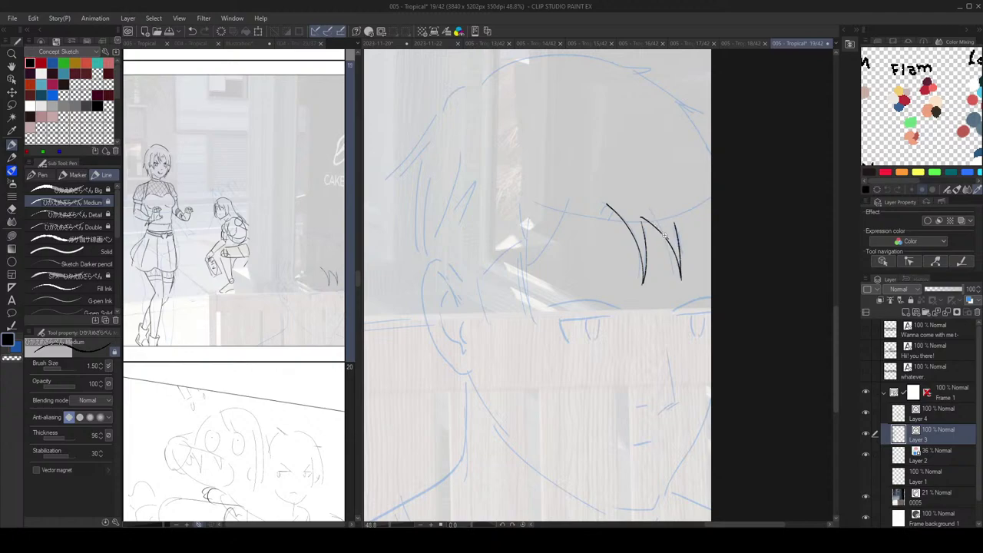
# Step: Add short marks at the fringe's parting and ink the curved and pointed strands on the ear side of the forehead
pyautogui.scroll(-1, 663, 236)
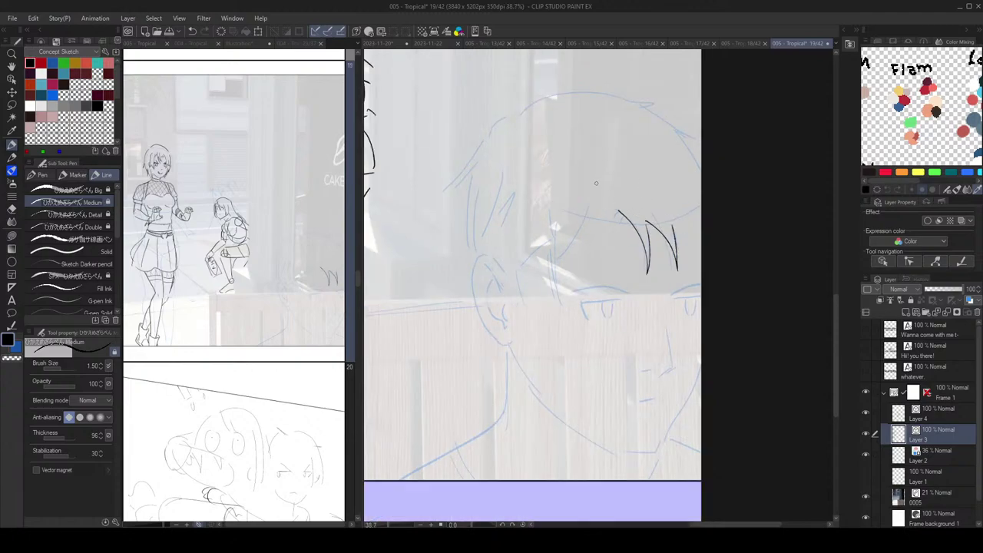
pyautogui.moveTo(606, 217); pyautogui.dragTo(623, 220)
pyautogui.moveTo(588, 207); pyautogui.dragTo(557, 265)
pyautogui.hotkey('ctrl', 'z')
pyautogui.moveTo(590, 206); pyautogui.dragTo(556, 256)
pyautogui.moveTo(559, 220); pyautogui.dragTo(560, 304)
pyautogui.moveTo(553, 242); pyautogui.dragTo(560, 307)
pyautogui.hotkey('ctrl', 'z')
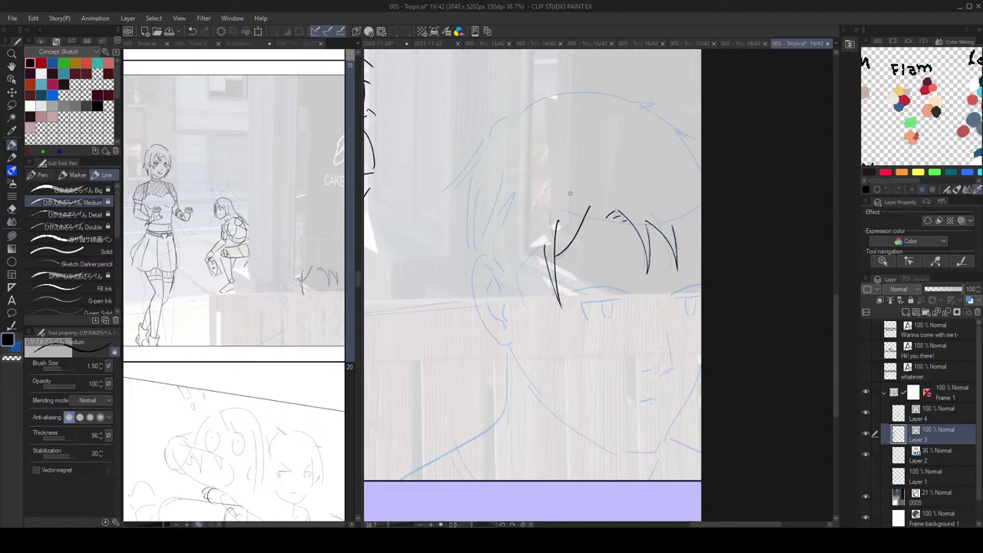
# Step: Ink the pointed side strands between the ear and the fringe, checking the hair in a mirrored view
pyautogui.moveTo(544, 247)
pyautogui.mouseDown()
pyautogui.moveTo(521, 270)
pyautogui.moveTo(525, 312)
pyautogui.mouseUp()
pyautogui.hotkey('ctrl', 'z')
pyautogui.moveTo(510, 260); pyautogui.dragTo(525, 307)
pyautogui.hotkey('ctrl', 'z')
pyautogui.hotkey('ctrl', 'z')
pyautogui.moveTo(523, 243)
pyautogui.mouseDown()
pyautogui.moveTo(525, 300)
pyautogui.moveTo(528, 285)
pyautogui.mouseUp()
pyautogui.scroll(-3, 604, 244)
pyautogui.press('h')
pyautogui.moveTo(665, 162); pyautogui.dragTo(491, 162)
pyautogui.scroll(1, 590, 264)
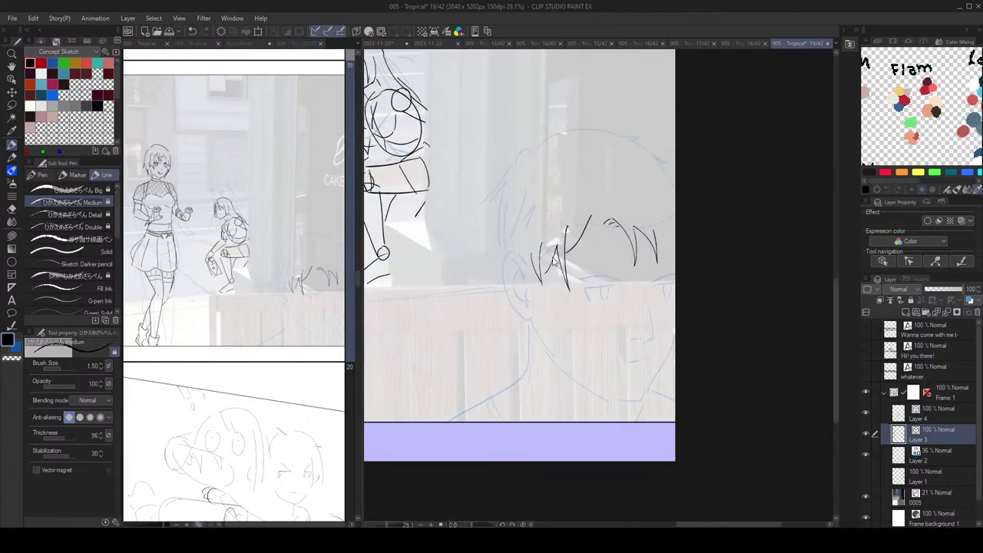
pyautogui.hotkey('ctrl', 'z')
# Step: Ink another fringe strand reaching the panel's edge
pyautogui.moveTo(655, 204); pyautogui.dragTo(621, 219)
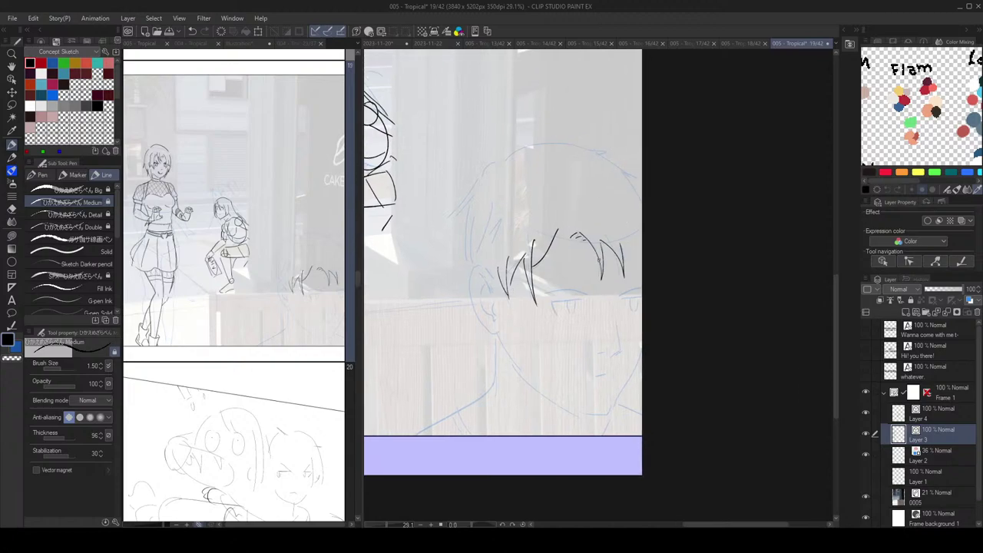
pyautogui.moveTo(624, 240); pyautogui.dragTo(649, 267)
pyautogui.hotkey('ctrl', 'z')
pyautogui.hotkey('ctrl', 'z')
# Step: Ink the outer hair contour from above the ear, over the crown, to the far side of the head
pyautogui.moveTo(492, 164)
pyautogui.mouseDown()
pyautogui.moveTo(455, 208)
pyautogui.moveTo(476, 189)
pyautogui.moveTo(467, 248)
pyautogui.mouseUp()
pyautogui.hotkey('ctrl', 'z')
pyautogui.hotkey('ctrl', 'z')
pyautogui.moveTo(515, 146); pyautogui.dragTo(616, 152)
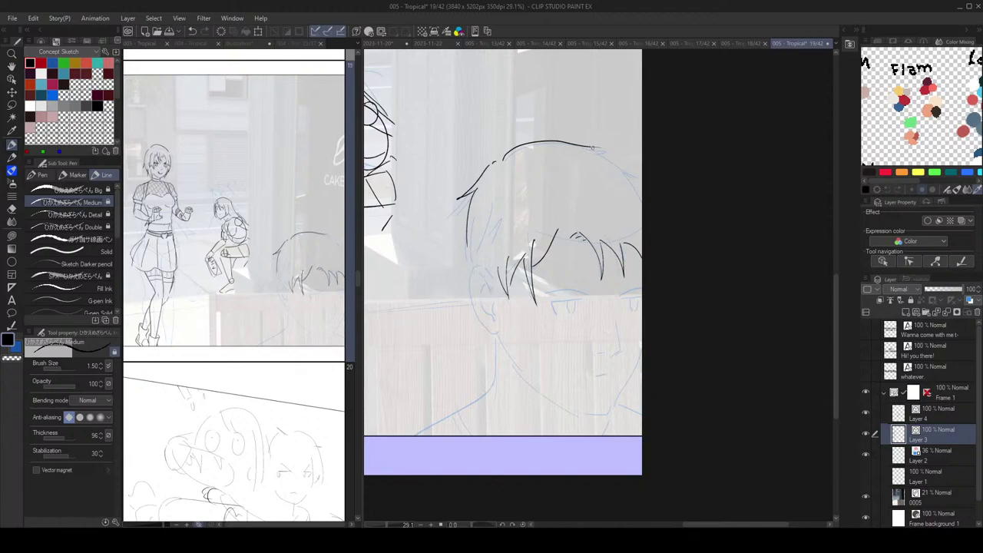
pyautogui.hotkey('ctrl', 'z')
pyautogui.moveTo(504, 158)
pyautogui.mouseDown()
pyautogui.moveTo(553, 143)
pyautogui.moveTo(606, 154)
pyautogui.moveTo(652, 184)
pyautogui.mouseUp()
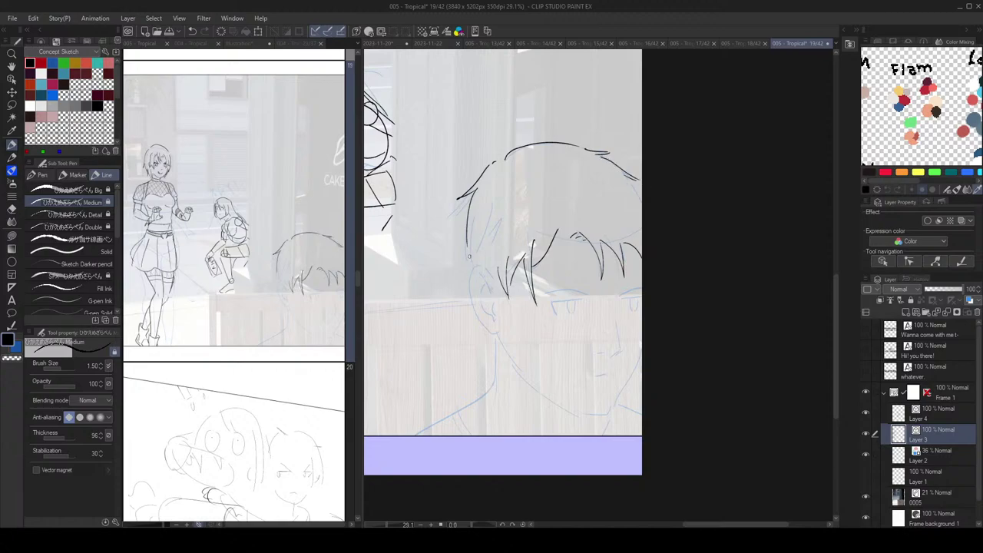
# Step: Ink the inner hair strands on the side of the head above the ear
pyautogui.moveTo(493, 202)
pyautogui.mouseDown()
pyautogui.moveTo(473, 254)
pyautogui.moveTo(484, 246)
pyautogui.moveTo(482, 255)
pyautogui.mouseUp()
pyautogui.hotkey('ctrl', 'z')
pyautogui.moveTo(496, 221)
pyautogui.mouseDown()
pyautogui.moveTo(472, 255)
pyautogui.moveTo(494, 239)
pyautogui.mouseUp()
pyautogui.hotkey('ctrl', 'z')
pyautogui.moveTo(483, 198); pyautogui.dragTo(470, 268)
pyautogui.hotkey('ctrl', 'z')
pyautogui.hotkey('ctrl', 'z')
# Step: Clean up the crown outline, continue it down to the panel's edge, and add short marks at the fringe's roots
pyautogui.moveTo(629, 180)
pyautogui.mouseDown()
pyautogui.moveTo(658, 220)
pyautogui.moveTo(652, 185)
pyautogui.moveTo(667, 192)
pyautogui.moveTo(584, 150)
pyautogui.moveTo(639, 180)
pyautogui.mouseUp()
pyautogui.press('e')
pyautogui.press('p')
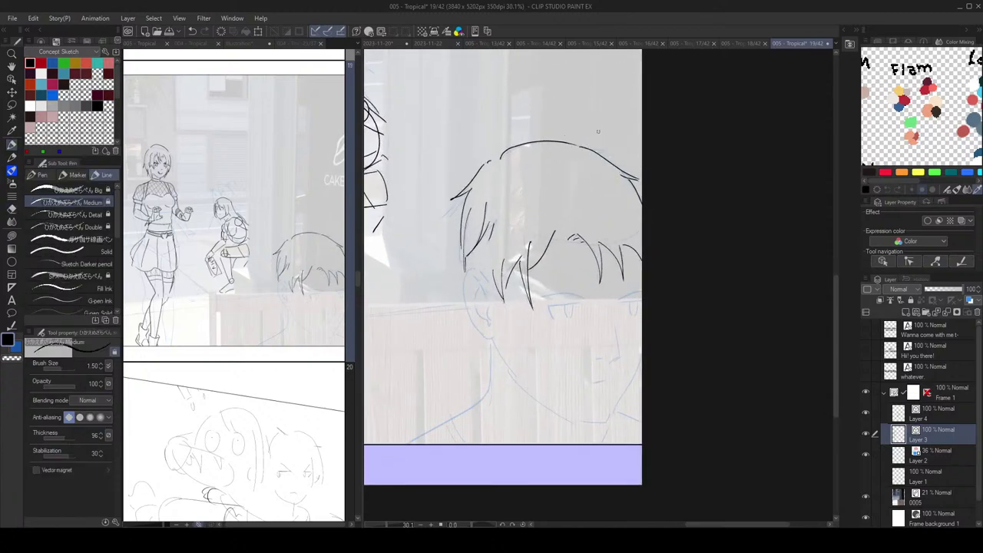
pyautogui.moveTo(622, 247); pyautogui.dragTo(626, 245)
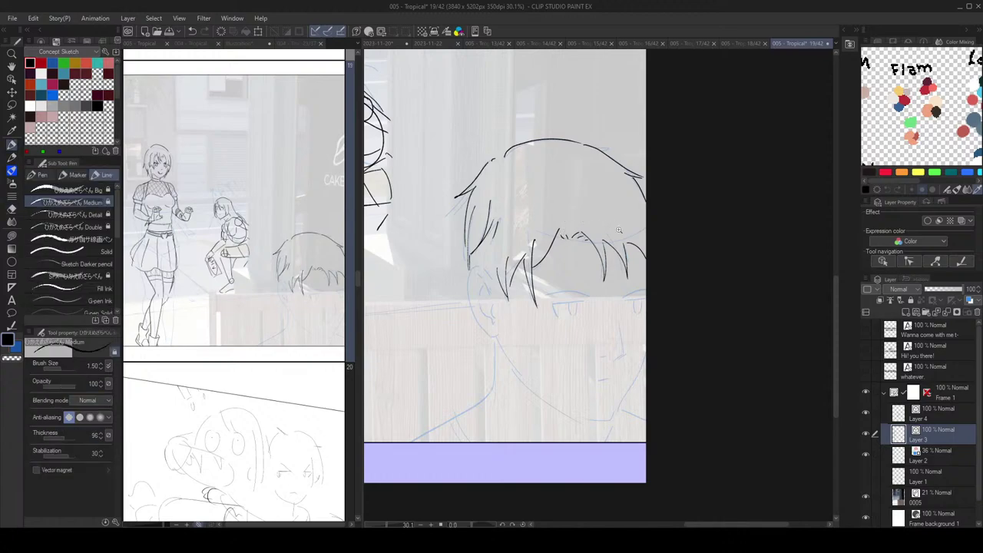
pyautogui.scroll(-2, 614, 227)
pyautogui.scroll(3, 625, 249)
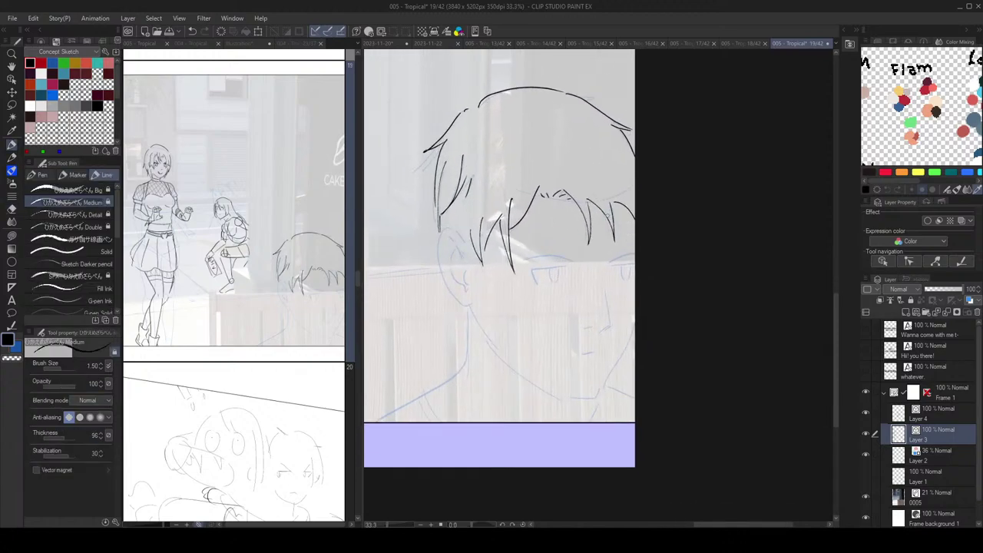
# Step: Ink the ear's outer contour and inner folds over the sketch, checking the head in a mirrored view
pyautogui.moveTo(447, 218); pyautogui.dragTo(460, 226)
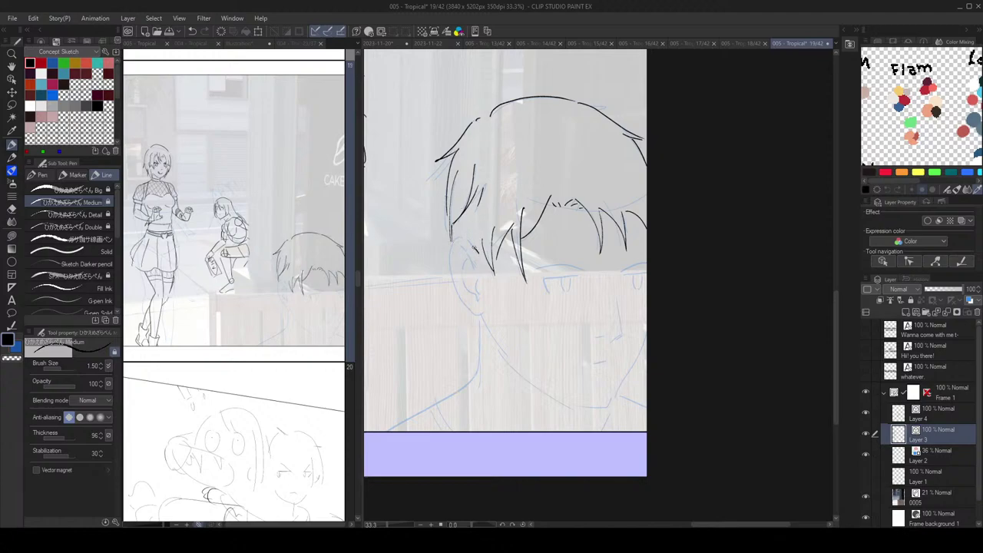
pyautogui.moveTo(459, 235)
pyautogui.mouseDown()
pyautogui.moveTo(452, 279)
pyautogui.moveTo(452, 271)
pyautogui.moveTo(479, 314)
pyautogui.mouseUp()
pyautogui.hotkey('ctrl', 'z')
pyautogui.hotkey('ctrl', 'z')
pyautogui.moveTo(475, 278)
pyautogui.mouseDown()
pyautogui.moveTo(477, 293)
pyautogui.moveTo(461, 258)
pyautogui.mouseUp()
pyautogui.hotkey('ctrl', 'z')
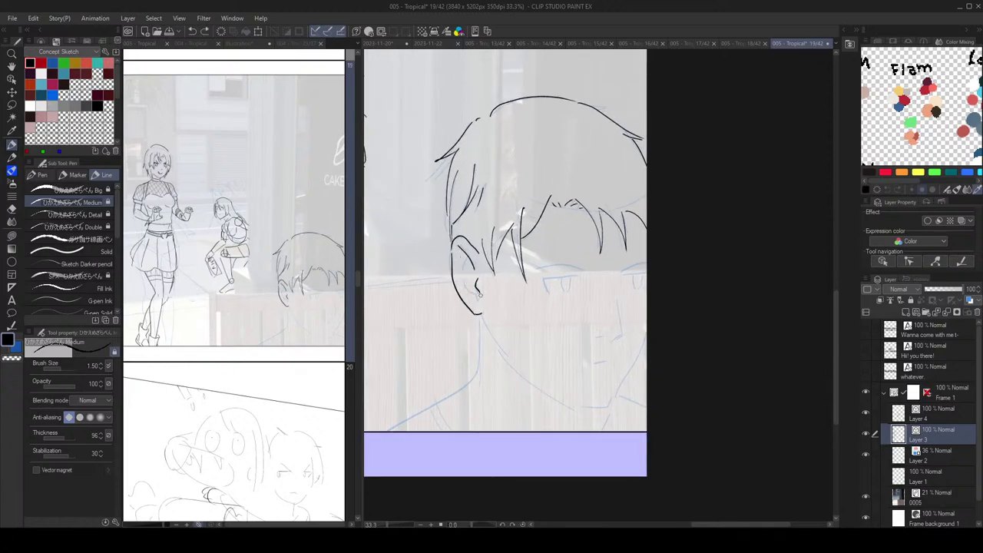
pyautogui.moveTo(474, 295); pyautogui.dragTo(459, 251)
pyautogui.hotkey('ctrl', 'z')
pyautogui.scroll(-2, 511, 258)
pyautogui.press('h')
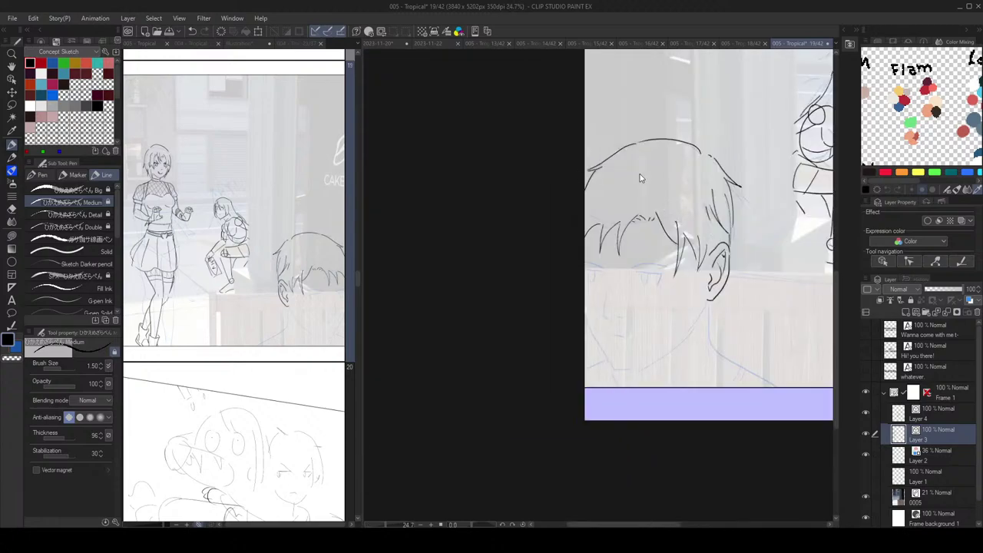
pyautogui.press('h')
pyautogui.moveTo(556, 264); pyautogui.dragTo(552, 258)
pyautogui.scroll(3, 552, 258)
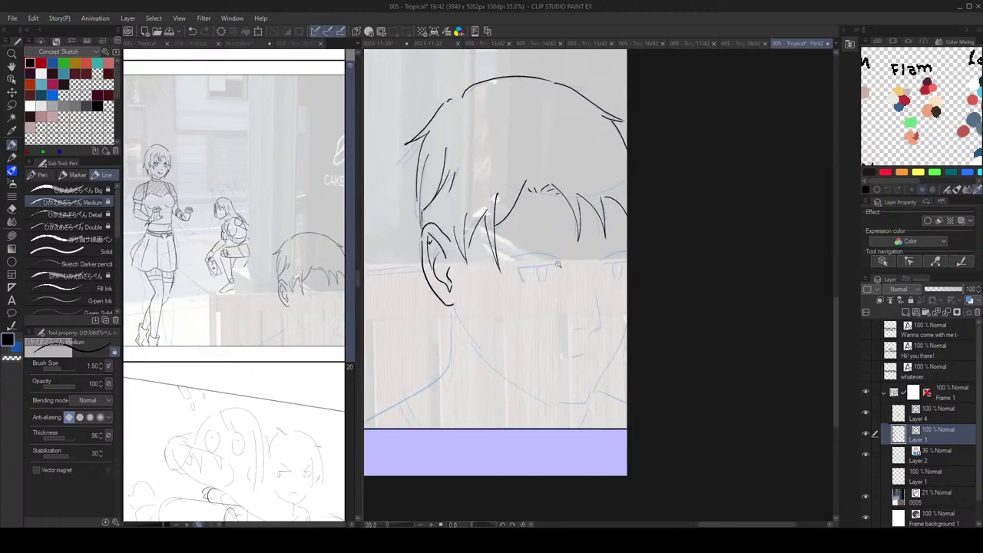
# Step: Erase and redraw the fringe strand that meets the panel's edge
pyautogui.press('e')
pyautogui.press('p')
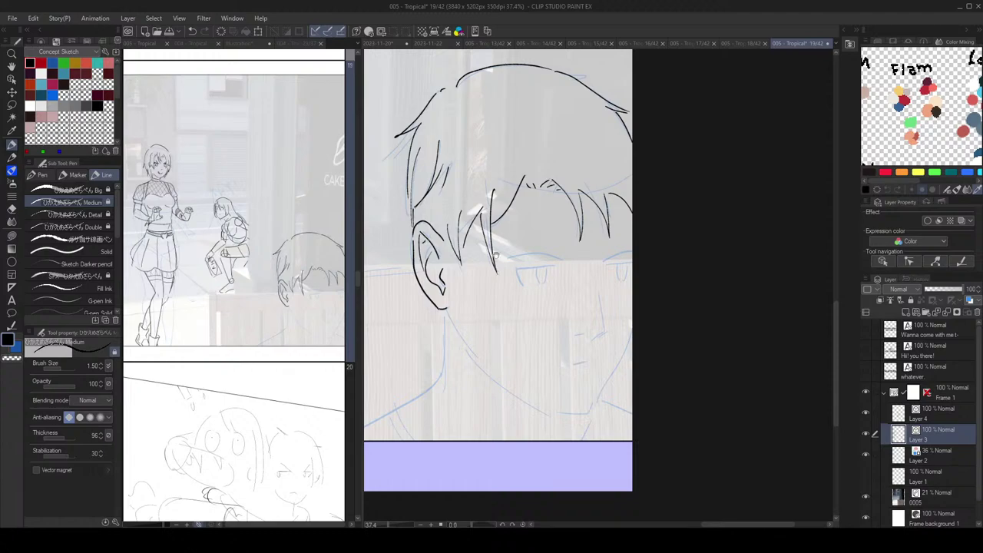
pyautogui.scroll(-3, 602, 191)
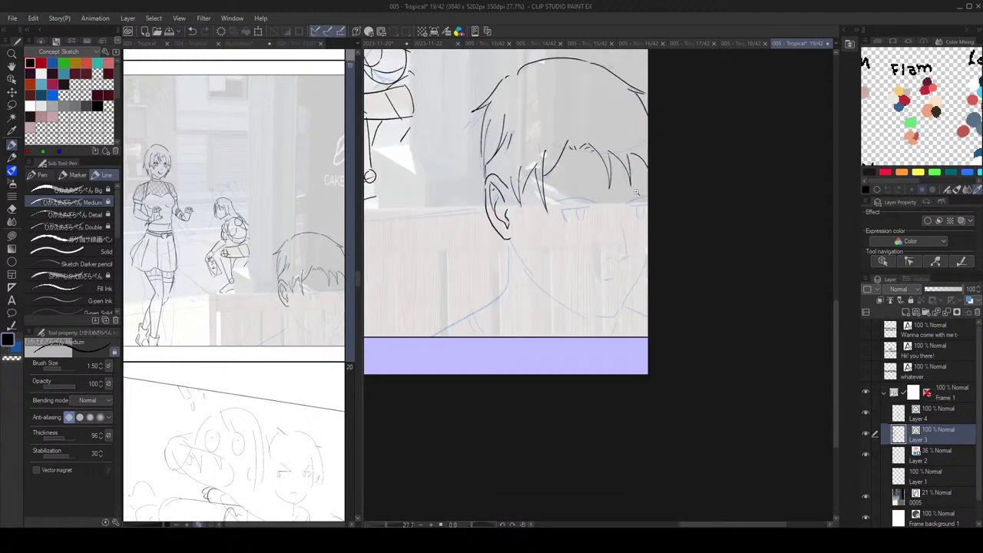
pyautogui.press('e')
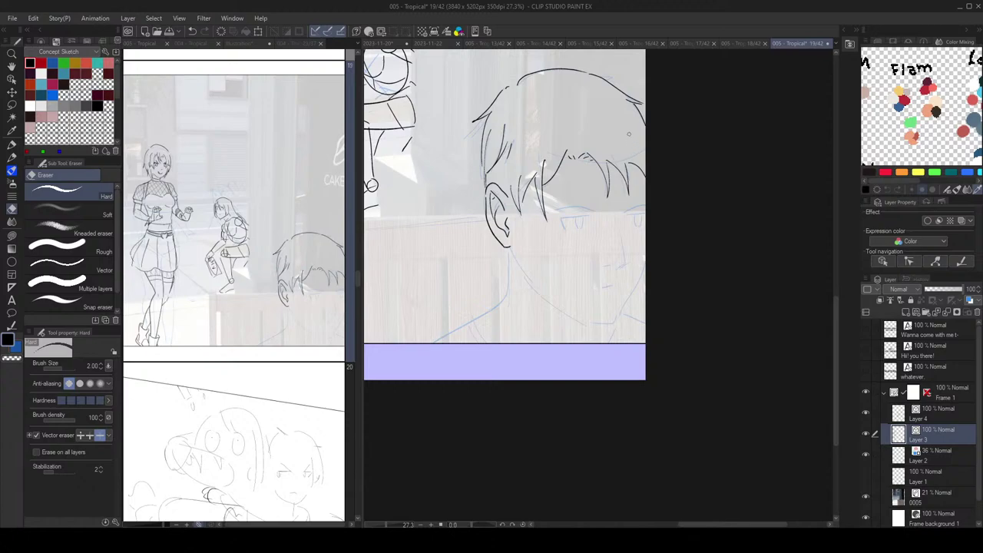
pyautogui.press('p')
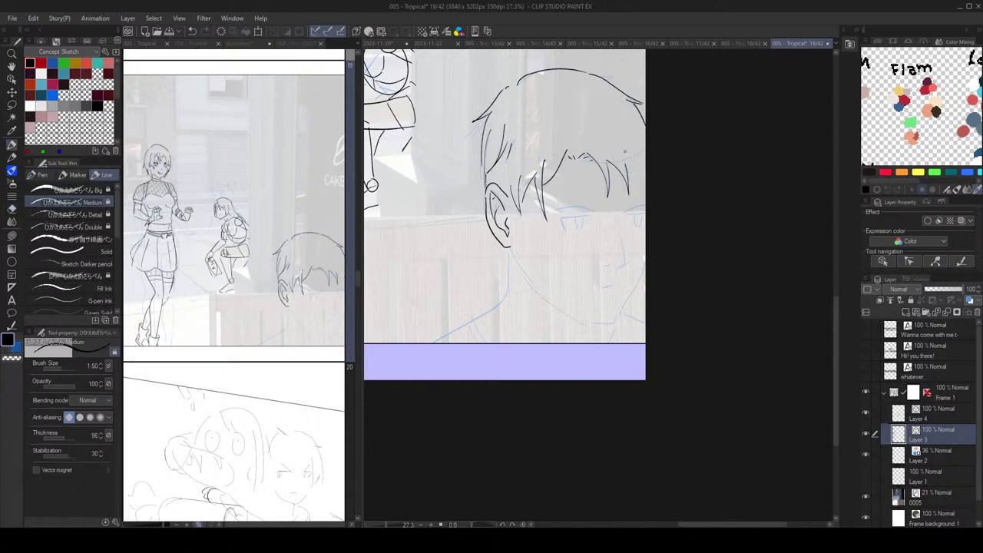
pyautogui.press('e')
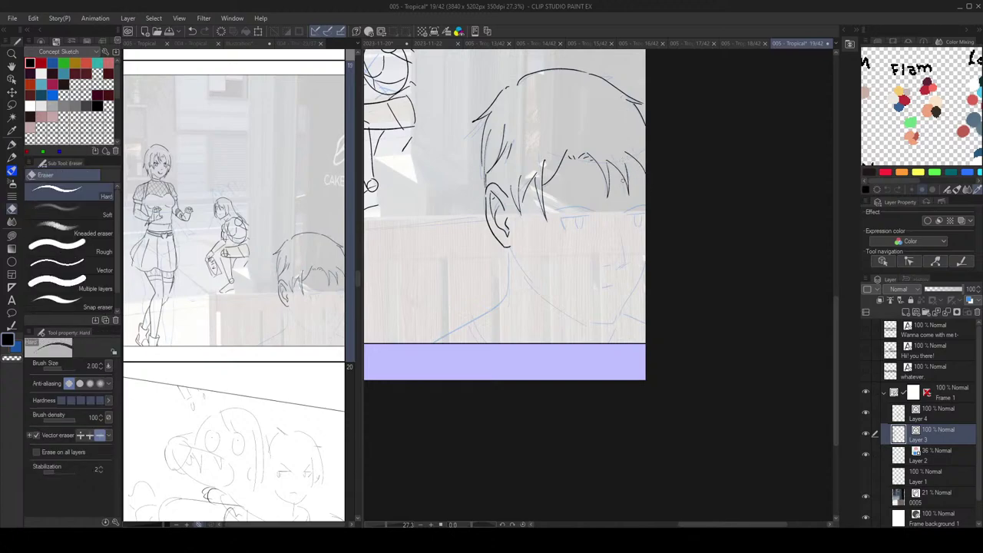
pyautogui.press('p')
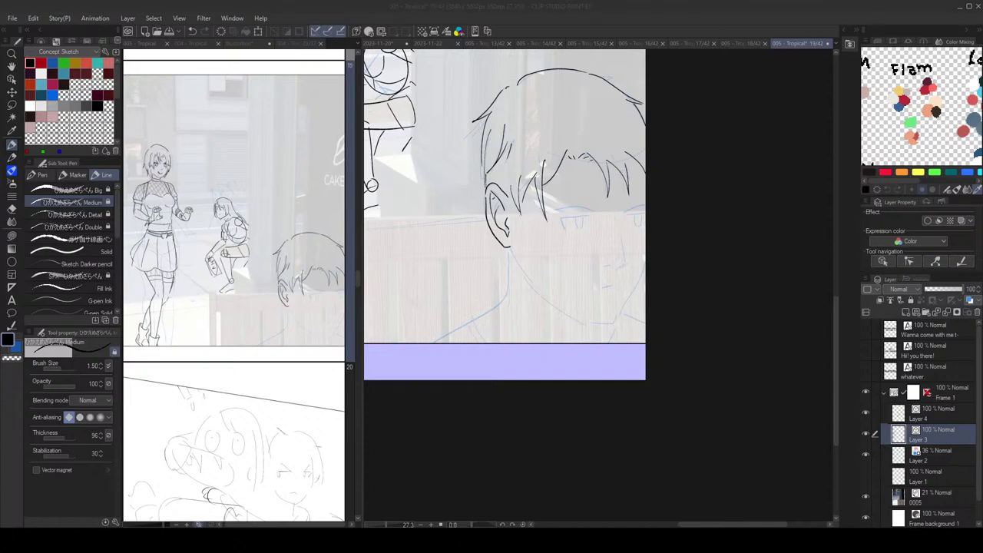
# Step: Redraw the pointed fringe strand next to the centre one, with a strand running from it to the panel's edge
pyautogui.scroll(3, 607, 140)
pyautogui.press('e')
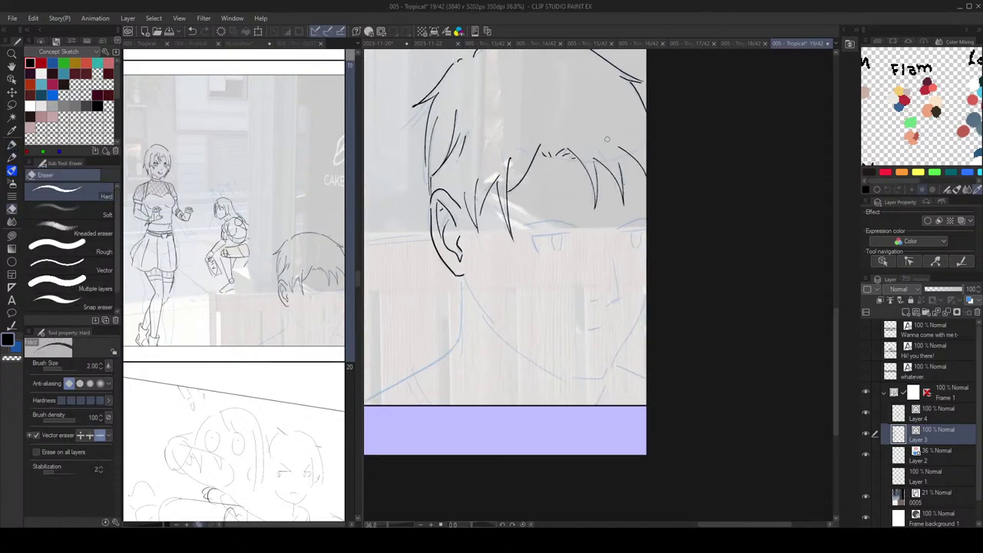
pyautogui.moveTo(624, 179)
pyautogui.mouseDown()
pyautogui.moveTo(599, 140)
pyautogui.moveTo(624, 205)
pyautogui.mouseUp()
pyautogui.press('p')
pyautogui.hotkey('ctrl', 'z')
pyautogui.moveTo(602, 160); pyautogui.dragTo(619, 203)
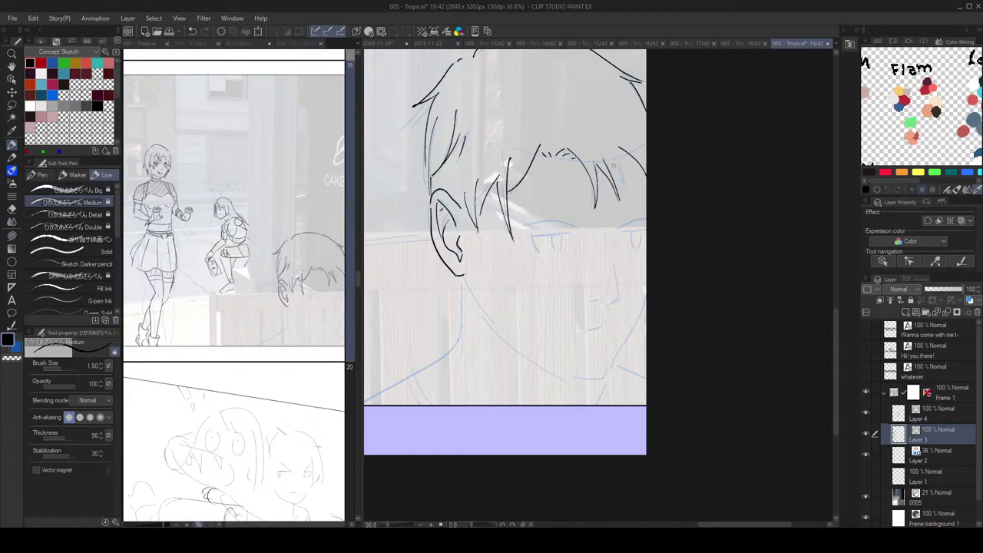
pyautogui.hotkey('ctrl', 'z')
pyautogui.moveTo(607, 160)
pyautogui.mouseDown()
pyautogui.moveTo(620, 203)
pyautogui.moveTo(646, 192)
pyautogui.mouseUp()
# Step: Rework the outermost fringe strand at the panel's edge, comparing it in mirrored and zoomed-out views
pyautogui.scroll(-2, 665, 167)
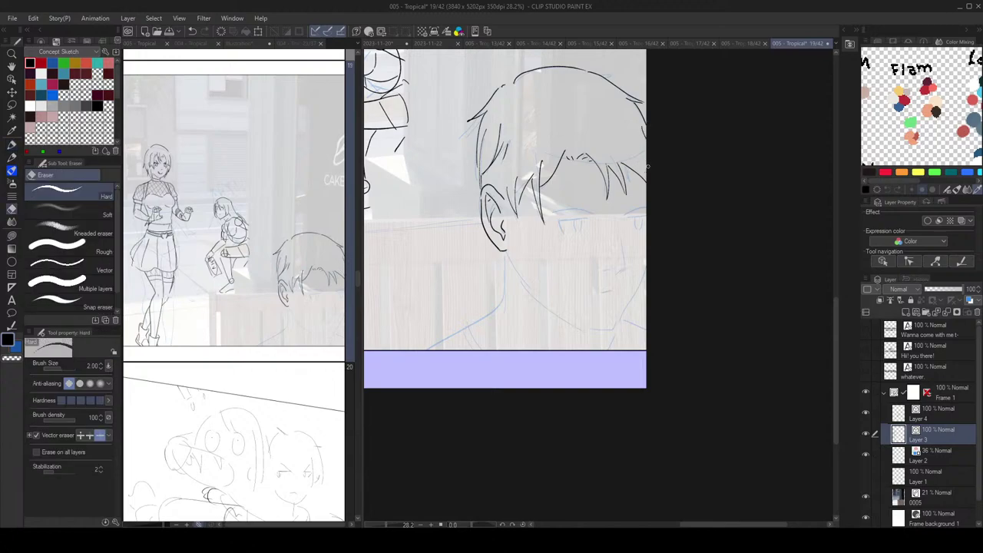
pyautogui.scroll(-2, 659, 168)
pyautogui.press('h')
pyautogui.press('h')
pyautogui.hotkey('ctrl', 'z')
pyautogui.scroll(2, 666, 173)
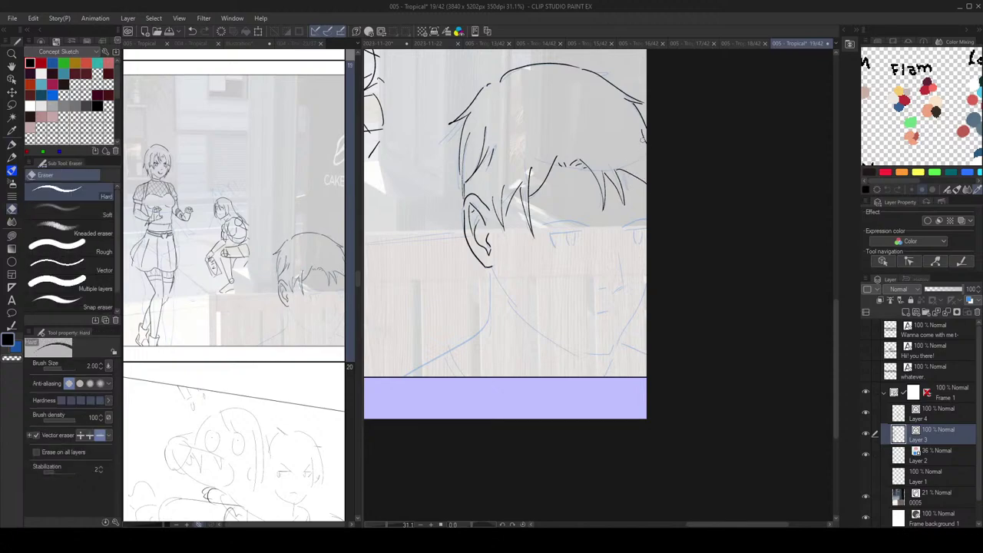
pyautogui.scroll(-2, 663, 177)
pyautogui.scroll(4, 664, 177)
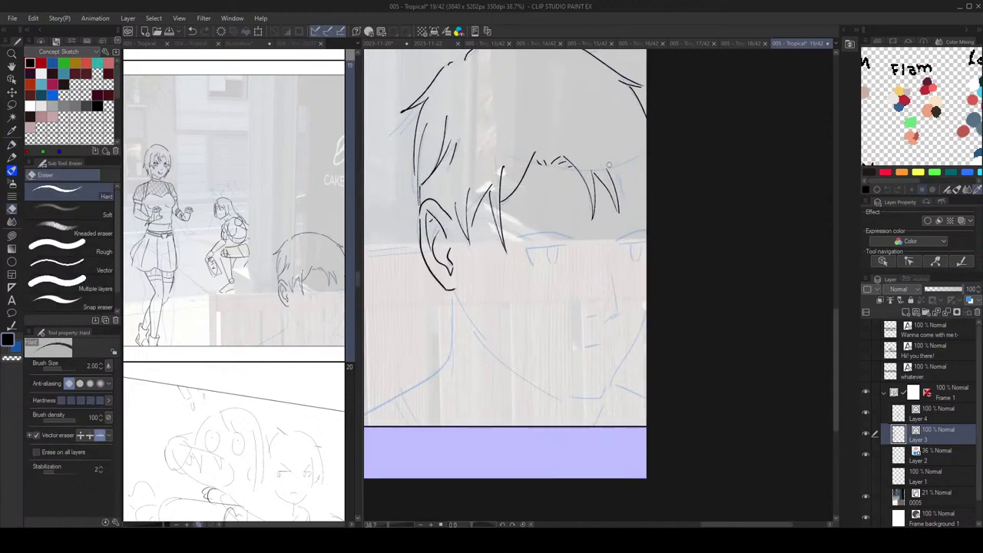
pyautogui.scroll(-3, 643, 161)
pyautogui.scroll(2, 642, 157)
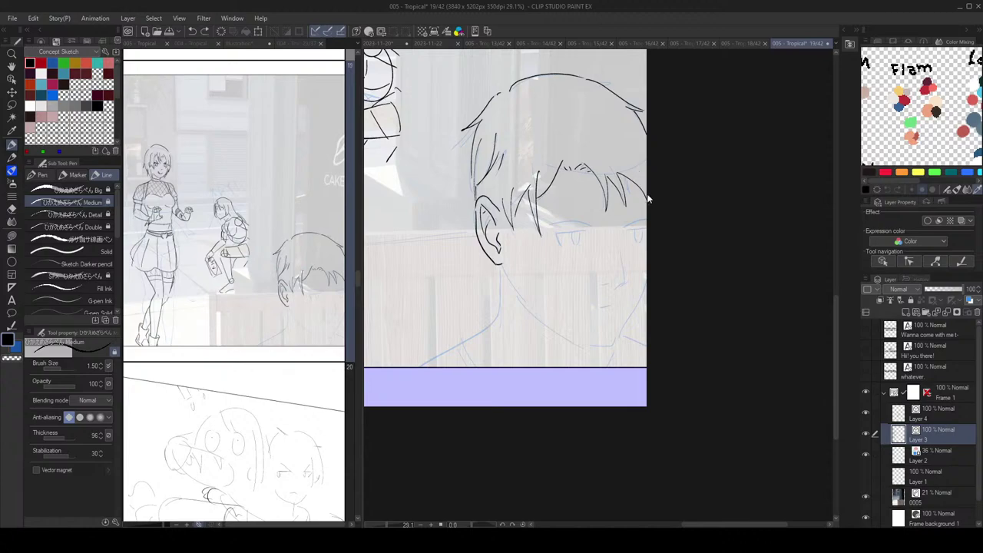
pyautogui.hotkey('ctrl', 'z')
pyautogui.moveTo(618, 170)
pyautogui.mouseDown()
pyautogui.moveTo(646, 192)
pyautogui.moveTo(664, 186)
pyautogui.moveTo(653, 191)
pyautogui.mouseUp()
pyautogui.hotkey('ctrl', 'z')
# Step: Ink the curved eyebrow nearer the ear over the blue sketch
pyautogui.scroll(3, 596, 228)
pyautogui.moveTo(510, 238)
pyautogui.mouseDown()
pyautogui.moveTo(564, 234)
pyautogui.moveTo(600, 245)
pyautogui.moveTo(579, 253)
pyautogui.mouseUp()
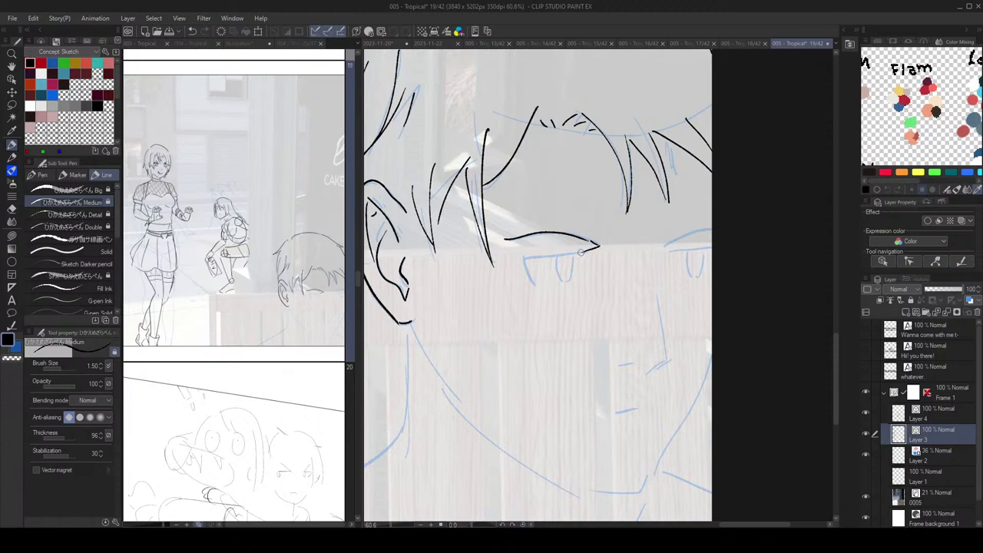
pyautogui.scroll(-5, 588, 247)
pyautogui.scroll(4, 589, 247)
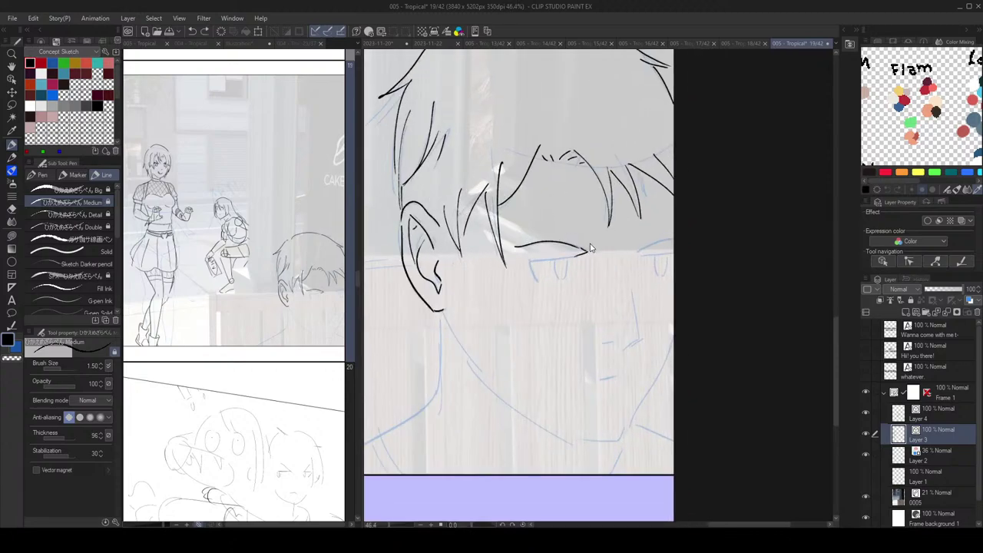
pyautogui.scroll(-5, 607, 227)
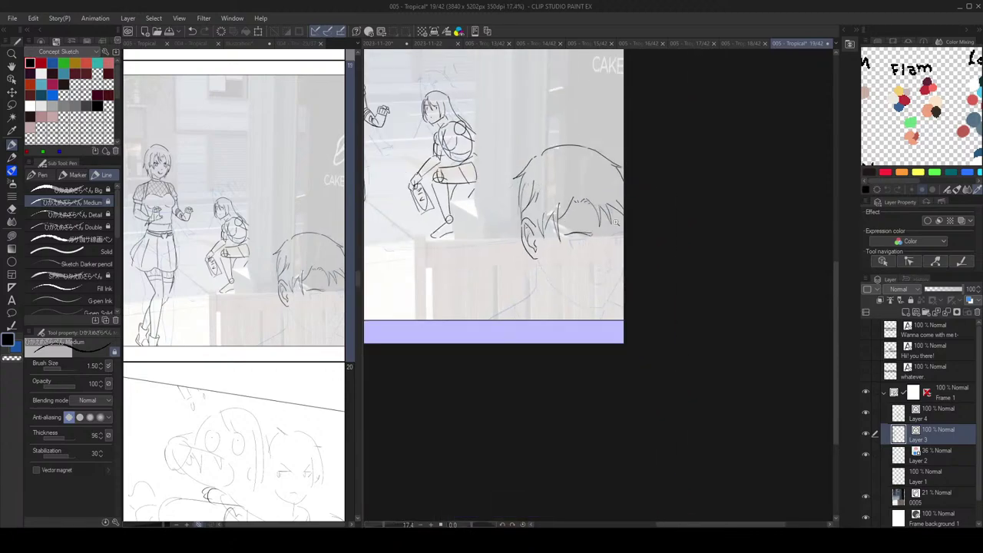
pyautogui.scroll(4, 618, 232)
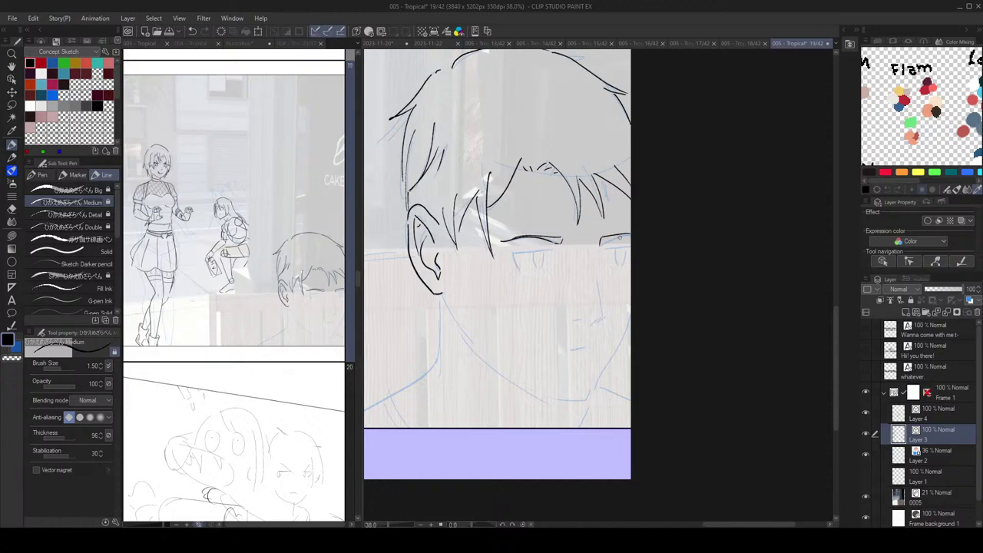
# Step: Ink the second eyebrow at the panel's edge and clean up the first eyebrow's lines with the eraser
pyautogui.moveTo(602, 241); pyautogui.dragTo(631, 234)
pyautogui.press('e')
pyautogui.moveTo(555, 230); pyautogui.dragTo(502, 243)
pyautogui.press('p')
pyautogui.scroll(-4, 570, 166)
pyautogui.scroll(5, 587, 190)
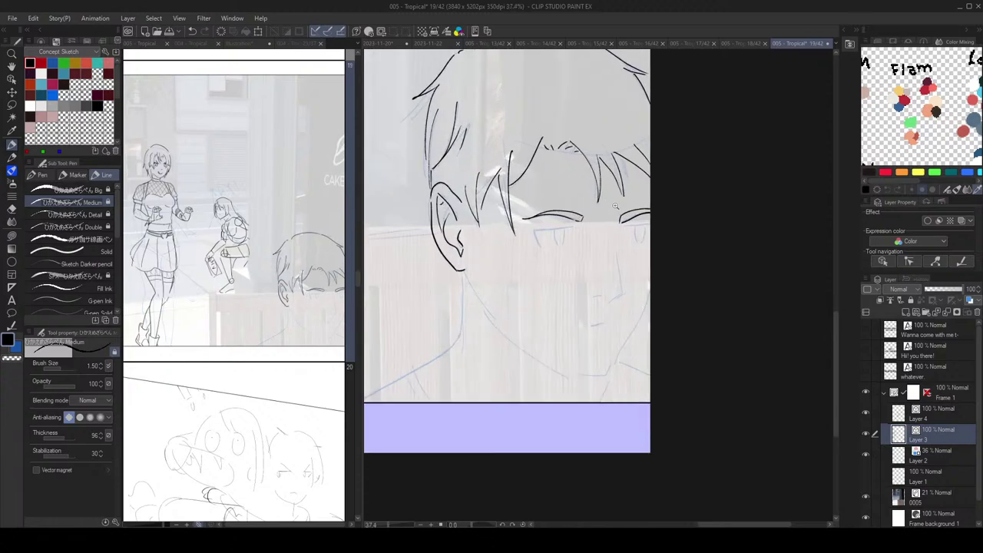
# Step: Ink the eye nearer the ear with a thick upper lid and outer corner, an oval iris and a small pupil
pyautogui.moveTo(559, 236)
pyautogui.mouseDown()
pyautogui.moveTo(508, 242)
pyautogui.moveTo(515, 260)
pyautogui.moveTo(550, 238)
pyautogui.mouseUp()
pyautogui.hotkey('ctrl', 'z')
pyautogui.scroll(-1, 525, 238)
pyautogui.hotkey('ctrl', 'z')
pyautogui.hotkey('ctrl', 'z')
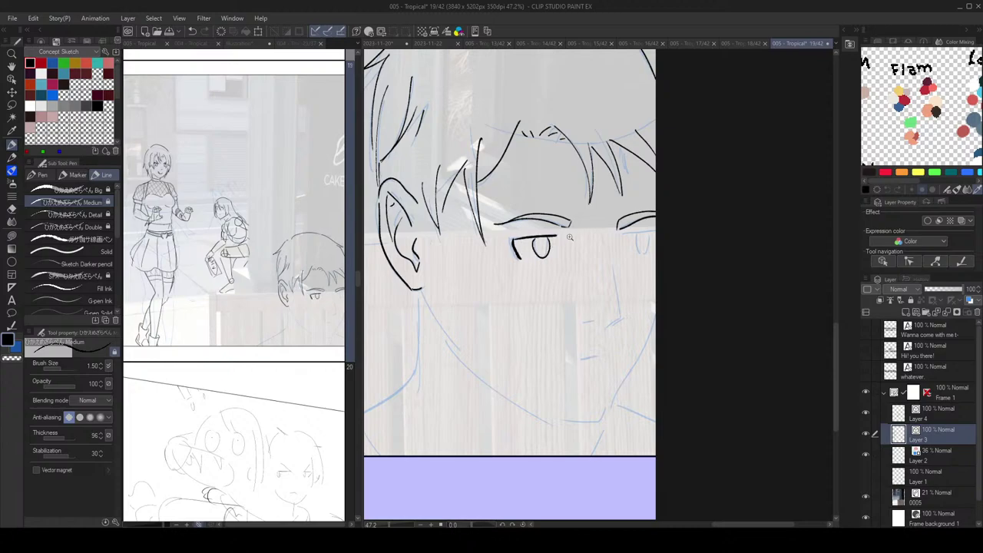
pyautogui.scroll(-7, 570, 235)
pyautogui.scroll(11, 566, 228)
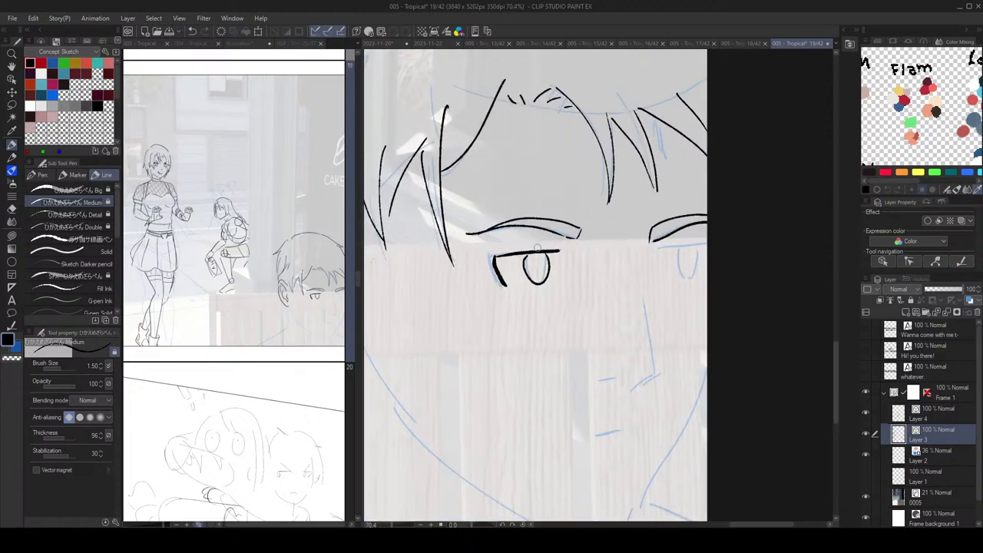
pyautogui.moveTo(537, 264); pyautogui.dragTo(538, 269)
pyautogui.scroll(-3, 568, 227)
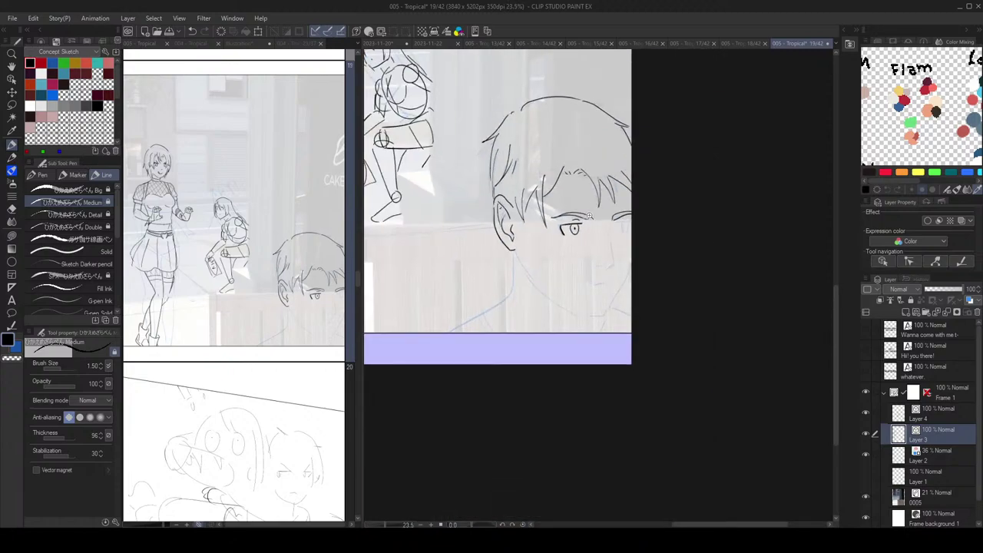
# Step: Ink the second eye at the panel's edge with its upper lid, iris and pupil, comparing both eyes in mirrored view
pyautogui.scroll(3, 589, 215)
pyautogui.scroll(-1, 599, 217)
pyautogui.moveTo(601, 215)
pyautogui.mouseDown()
pyautogui.moveTo(635, 222)
pyautogui.moveTo(626, 229)
pyautogui.mouseUp()
pyautogui.scroll(-1, 642, 230)
pyautogui.hotkey('ctrl', 'z')
pyautogui.hotkey('ctrl', 'z')
pyautogui.hotkey('ctrl', 'z')
pyautogui.press('h')
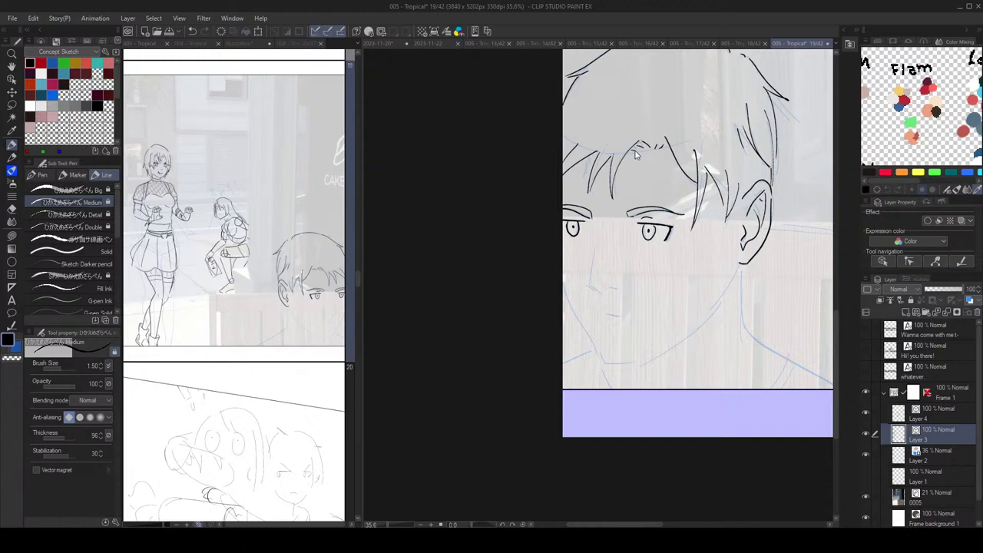
pyautogui.press('h')
# Step: Ink a short lower lid line beneath the eye nearer the ear
pyautogui.moveTo(645, 224); pyautogui.dragTo(652, 229)
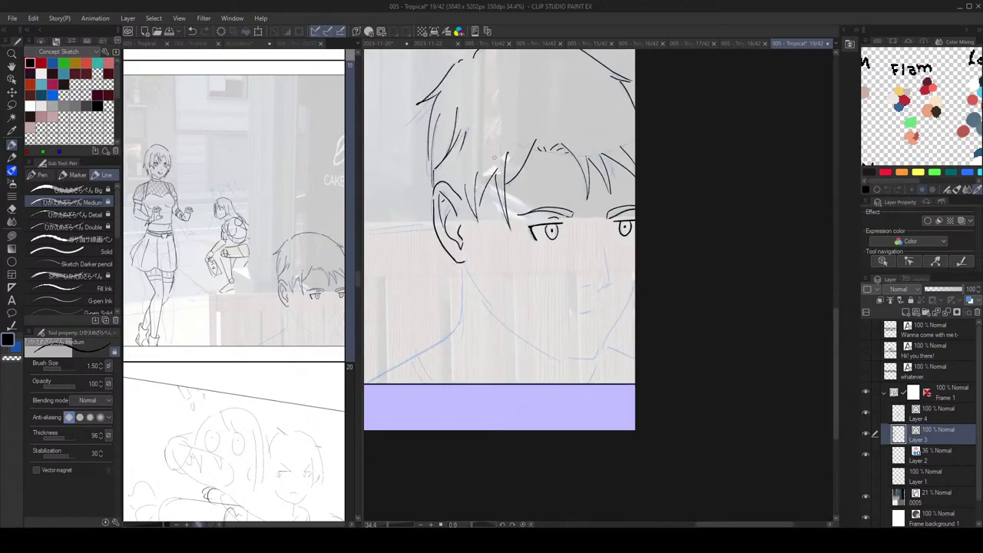
pyautogui.hotkey('ctrl', 'z')
pyautogui.moveTo(543, 242); pyautogui.dragTo(559, 242)
pyautogui.hotkey('ctrl', 'z')
pyautogui.scroll(3, 626, 242)
# Step: Ink the nose bridge and tip, the small nostril mark and a short mouth line over the blue sketch
pyautogui.moveTo(589, 168); pyautogui.dragTo(590, 164)
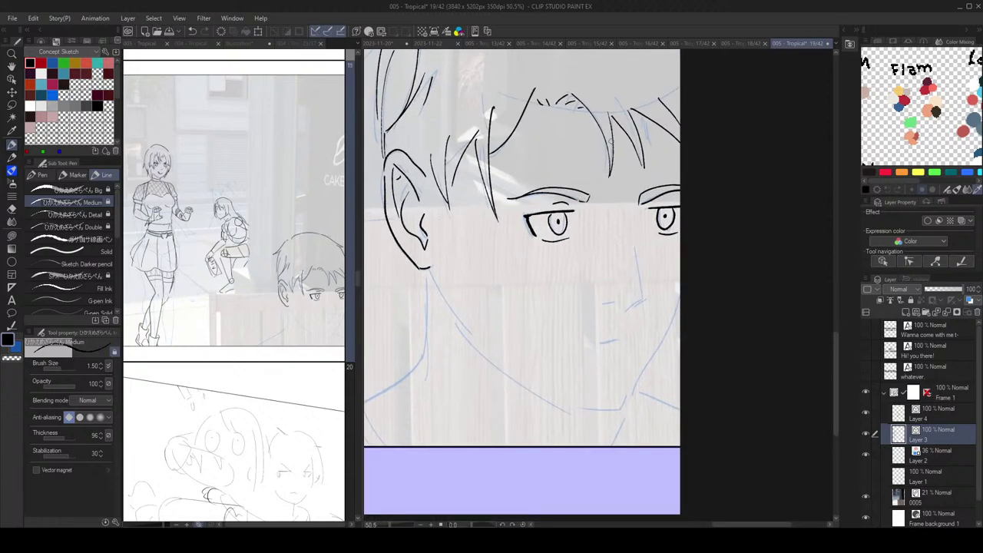
pyautogui.moveTo(634, 248)
pyautogui.mouseDown()
pyautogui.moveTo(644, 298)
pyautogui.moveTo(624, 312)
pyautogui.moveTo(614, 302)
pyautogui.mouseUp()
pyautogui.hotkey('ctrl', 'z')
pyautogui.hotkey('ctrl', 'z')
pyautogui.moveTo(599, 342)
pyautogui.mouseDown()
pyautogui.moveTo(628, 338)
pyautogui.moveTo(576, 343)
pyautogui.moveTo(599, 328)
pyautogui.moveTo(676, 321)
pyautogui.mouseUp()
pyautogui.scroll(-1, 679, 321)
pyautogui.press('h')
pyautogui.press('h')
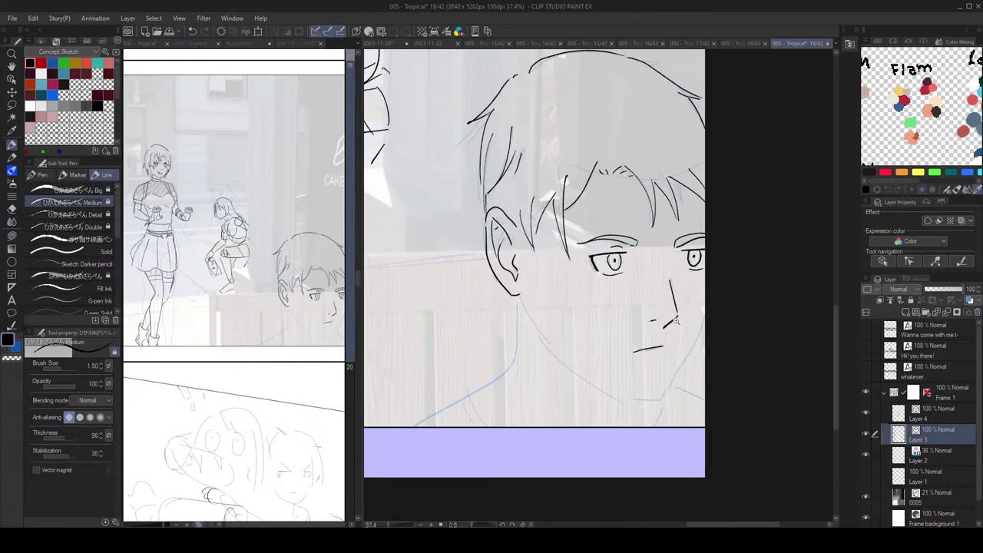
# Step: Refine the inked nose and mouth lines with the eraser and the pen
pyautogui.scroll(-2, 676, 321)
pyautogui.scroll(2, 698, 321)
pyautogui.press('e')
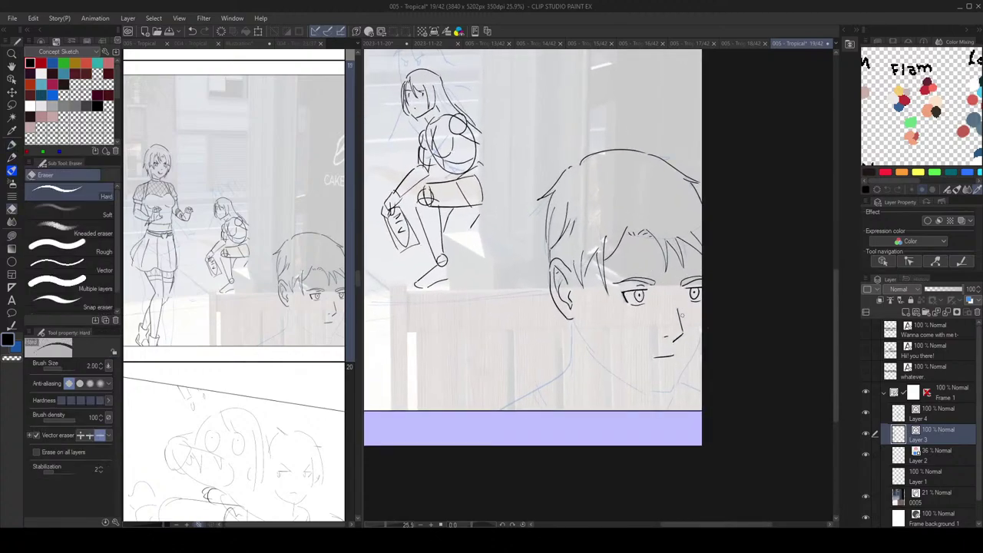
pyautogui.press('p')
pyautogui.scroll(-1, 682, 318)
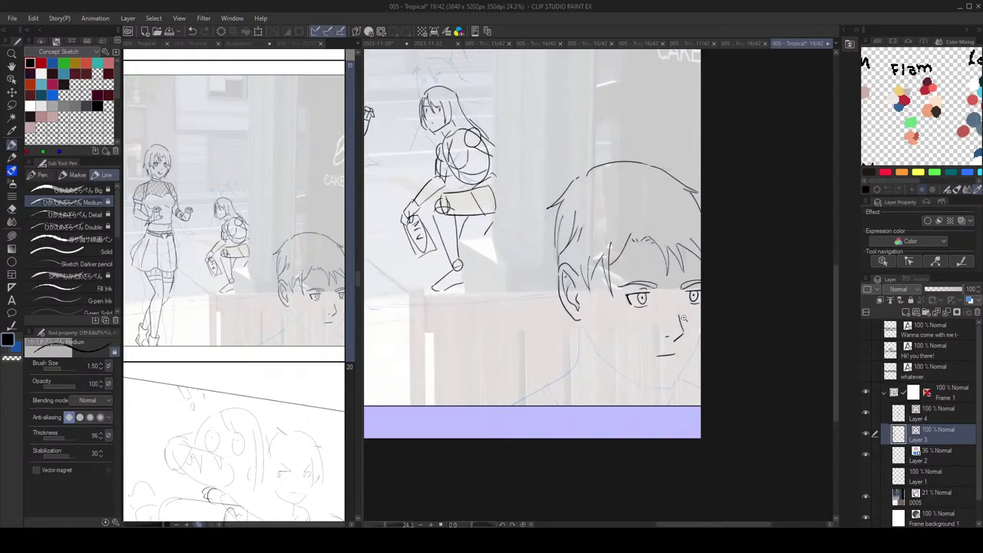
pyautogui.scroll(3, 682, 318)
pyautogui.press('e')
pyautogui.press('p')
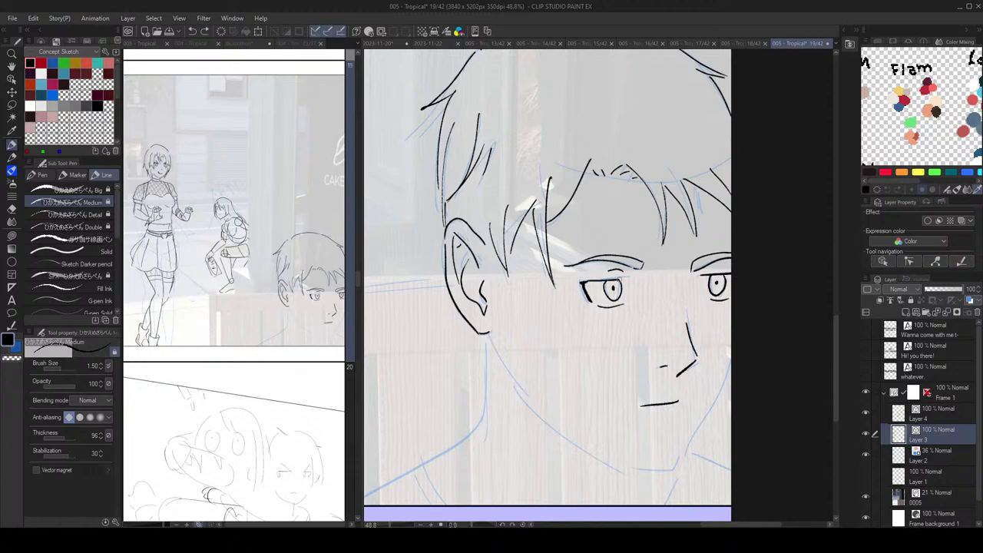
pyautogui.press('e')
pyautogui.press('p')
pyautogui.scroll(-3, 707, 267)
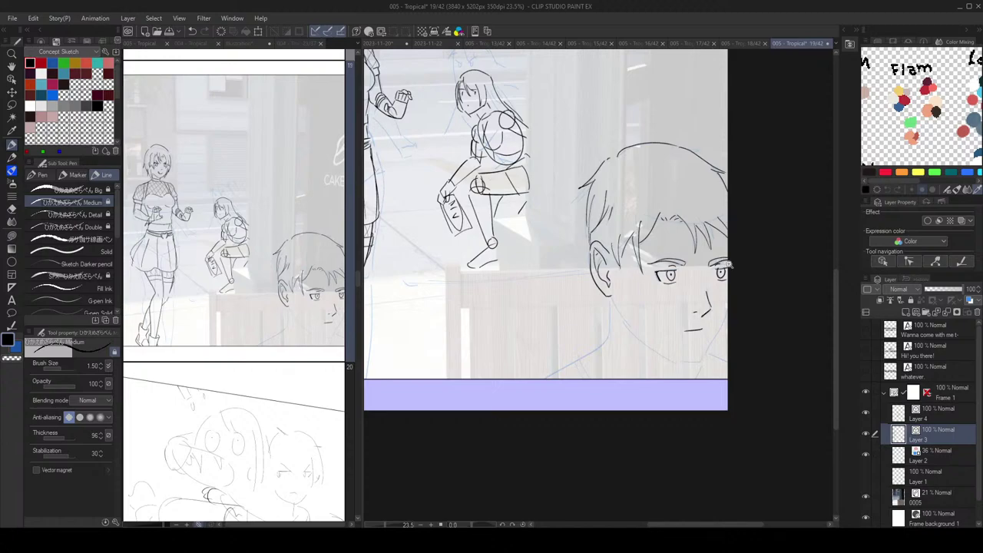
# Step: Ink the far cheek contour from the panel's edge down to the chin, including the flat chin line
pyautogui.scroll(-1, 700, 256)
pyautogui.scroll(3, 707, 261)
pyautogui.scroll(1, 710, 267)
pyautogui.moveTo(671, 238); pyautogui.dragTo(660, 225)
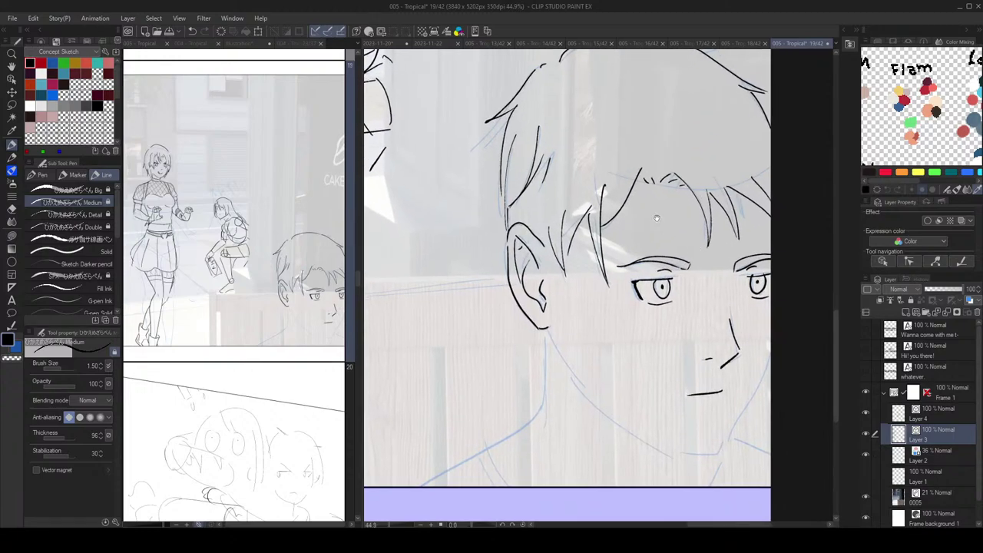
pyautogui.moveTo(770, 352); pyautogui.dragTo(732, 437)
pyautogui.hotkey('ctrl', 'z')
pyautogui.moveTo(771, 352)
pyautogui.mouseDown()
pyautogui.moveTo(719, 453)
pyautogui.moveTo(685, 455)
pyautogui.mouseUp()
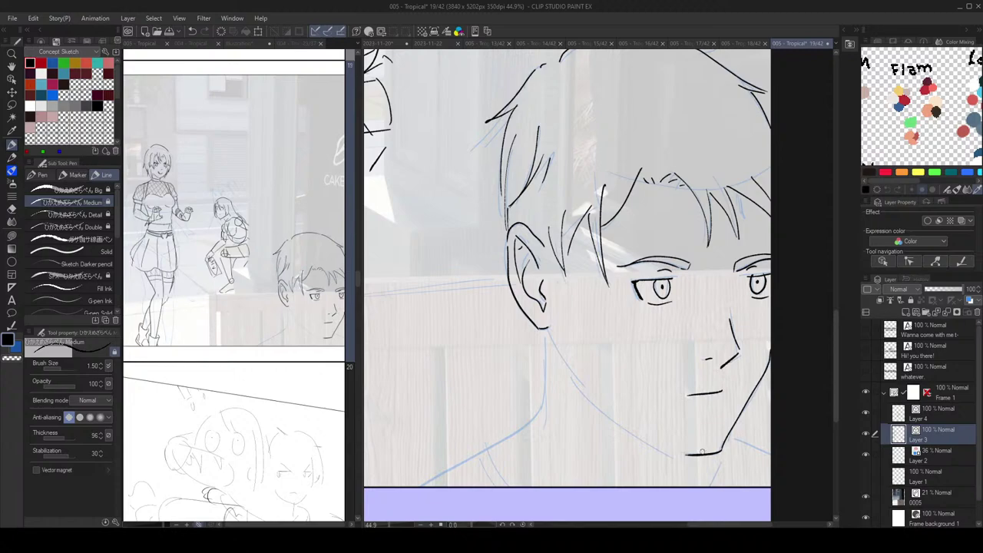
# Step: Ink the near jawline from the chin up to the base of the ear
pyautogui.moveTo(578, 382); pyautogui.dragTo(688, 456)
pyautogui.scroll(-5, 709, 418)
pyautogui.scroll(4, 710, 415)
pyautogui.moveTo(710, 415); pyautogui.dragTo(689, 401)
pyautogui.hotkey('ctrl', 'z')
pyautogui.moveTo(576, 392); pyautogui.dragTo(658, 445)
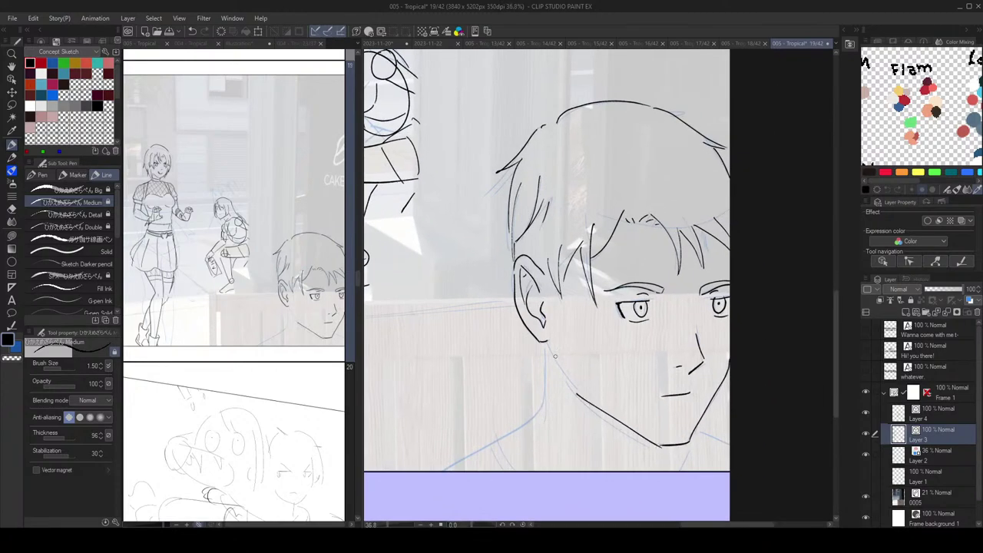
pyautogui.scroll(-2, 612, 354)
pyautogui.moveTo(697, 314); pyautogui.dragTo(623, 348)
pyautogui.moveTo(605, 394); pyautogui.dragTo(631, 374)
pyautogui.scroll(-1, 630, 374)
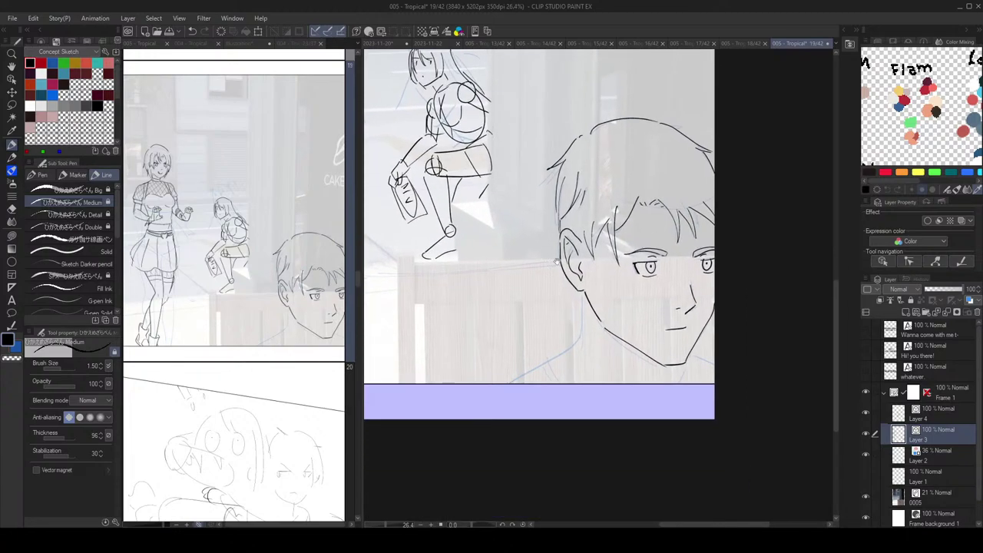
# Step: Ink the back of the neck below the ear, curving into the shoulder and running to the panel's lower border
pyautogui.moveTo(579, 292); pyautogui.dragTo(589, 383)
pyautogui.hotkey('ctrl', 'z')
pyautogui.moveTo(580, 303)
pyautogui.mouseDown()
pyautogui.moveTo(573, 350)
pyautogui.moveTo(546, 365)
pyautogui.mouseUp()
pyautogui.hotkey('ctrl', 'z')
pyautogui.hotkey('ctrl', 'z')
pyautogui.scroll(-2, 627, 331)
pyautogui.scroll(1, 626, 331)
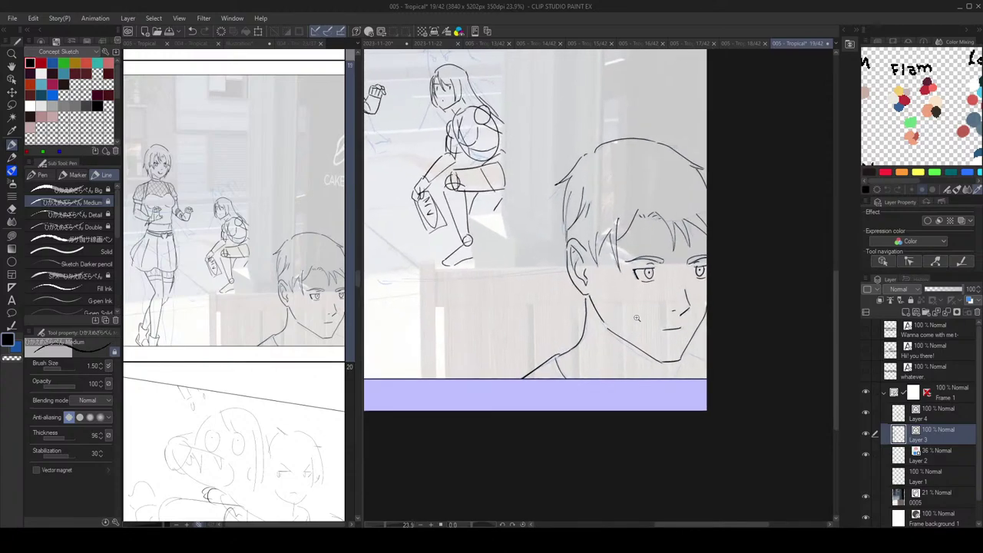
# Step: Ink the collar and neck lines on the far side of the chin, near the panel's edge
pyautogui.moveTo(687, 354); pyautogui.dragTo(715, 368)
pyautogui.press('e')
pyautogui.press('p')
pyautogui.moveTo(692, 357); pyautogui.dragTo(684, 378)
pyautogui.scroll(-2, 708, 358)
pyautogui.scroll(3, 709, 360)
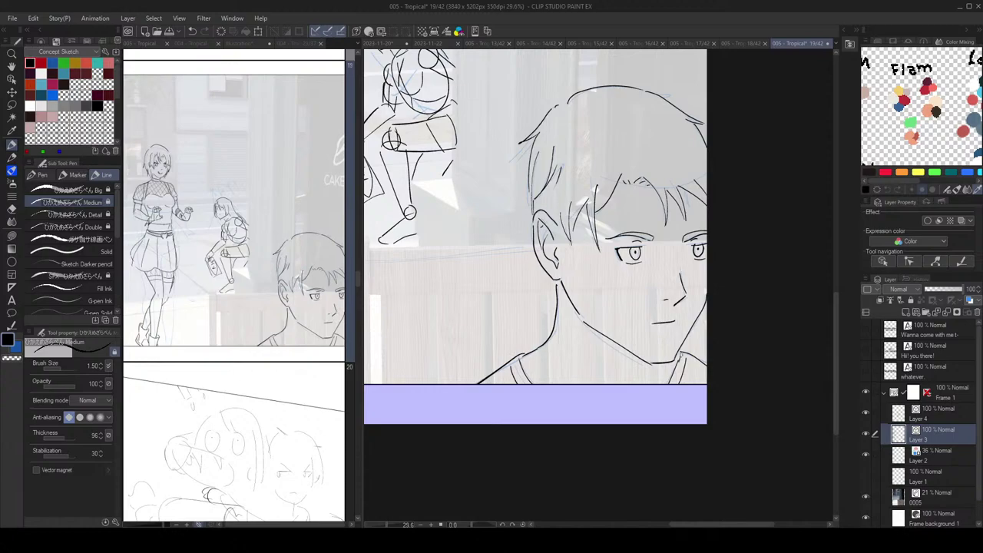
pyautogui.scroll(-2, 691, 373)
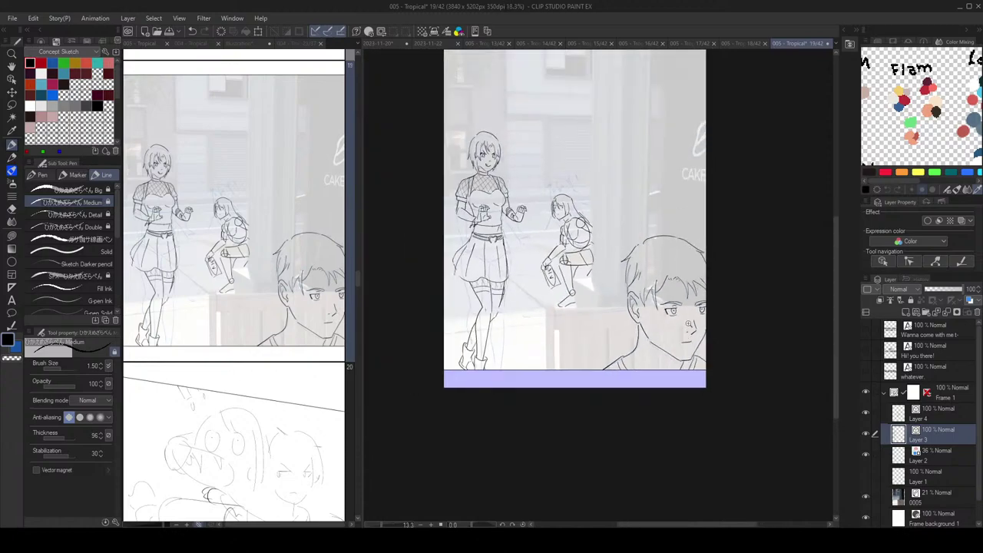
pyautogui.scroll(3, 724, 364)
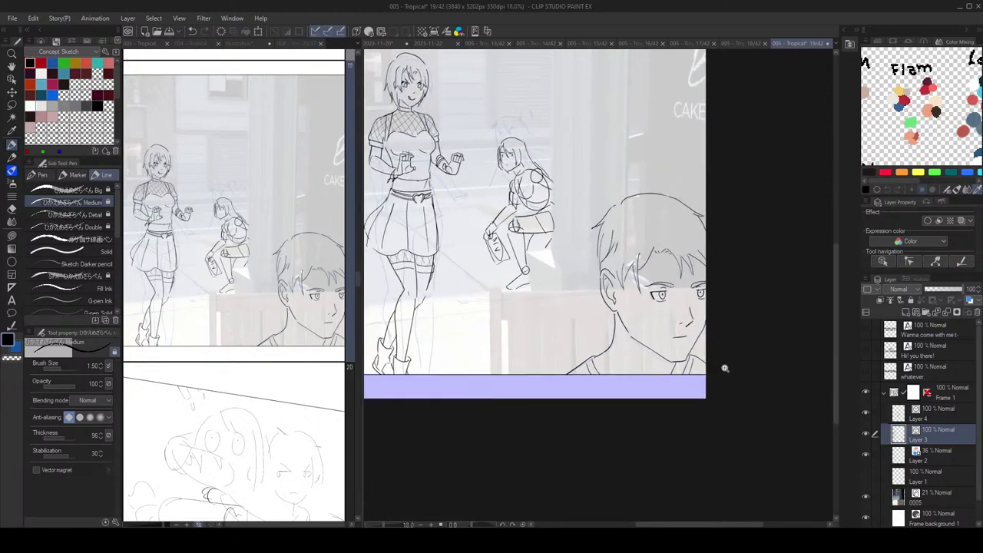
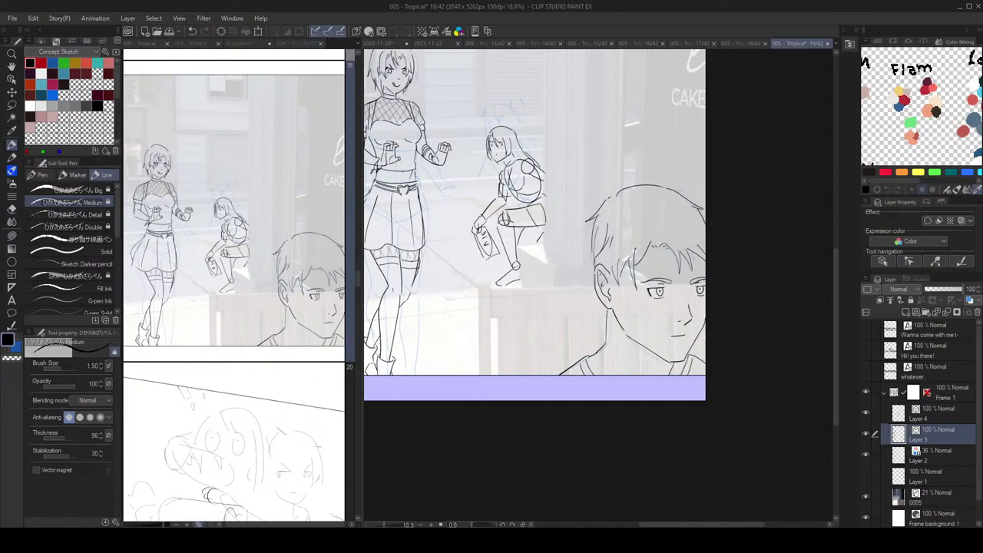
# Step: Ink the inner neck muscle line below the jaw and compare the figure in mirrored view
pyautogui.hotkey('ctrl', 'z')
pyautogui.moveTo(607, 310)
pyautogui.mouseDown()
pyautogui.moveTo(607, 345)
pyautogui.moveTo(631, 374)
pyautogui.mouseUp()
pyautogui.hotkey('ctrl', 'z')
pyautogui.hotkey('ctrl', 'z')
pyautogui.scroll(-2, 672, 361)
pyautogui.press('h')
pyautogui.press('h')
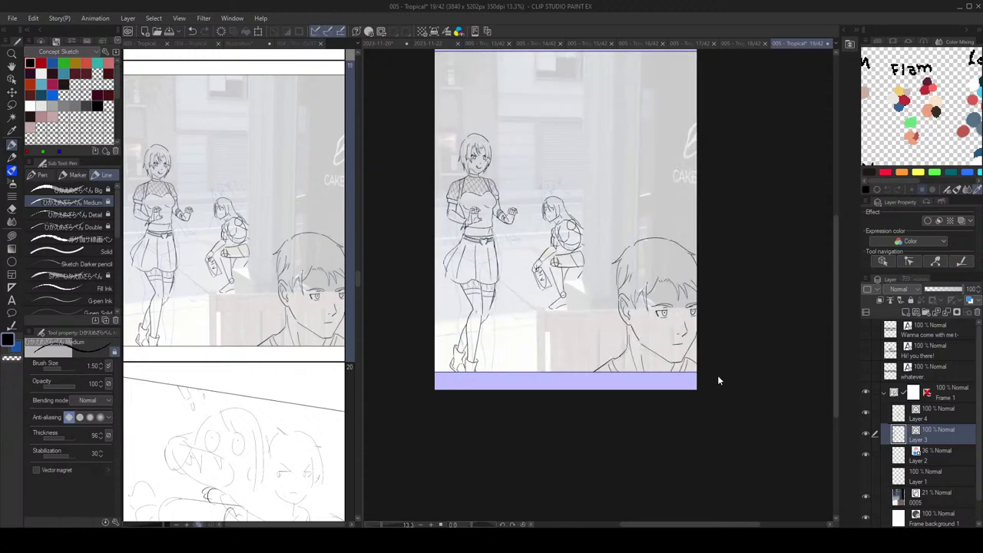
pyautogui.scroll(2, 675, 276)
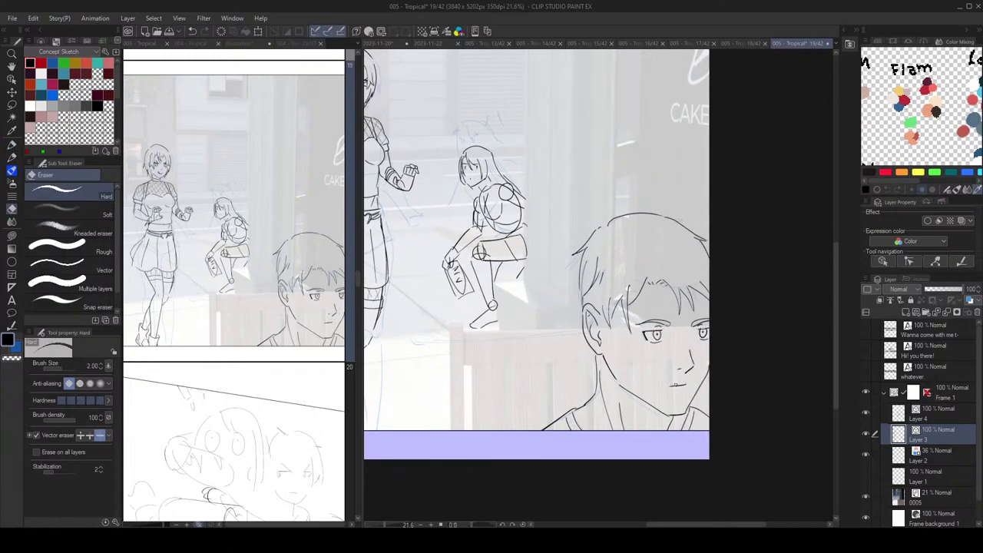
# Step: Rework the mouth line with the eraser and pen, checking the face in mirrored and zoomed-out views
pyautogui.scroll(-1, 707, 376)
pyautogui.press('h')
pyautogui.press('h')
pyautogui.scroll(3, 696, 377)
pyautogui.press('e')
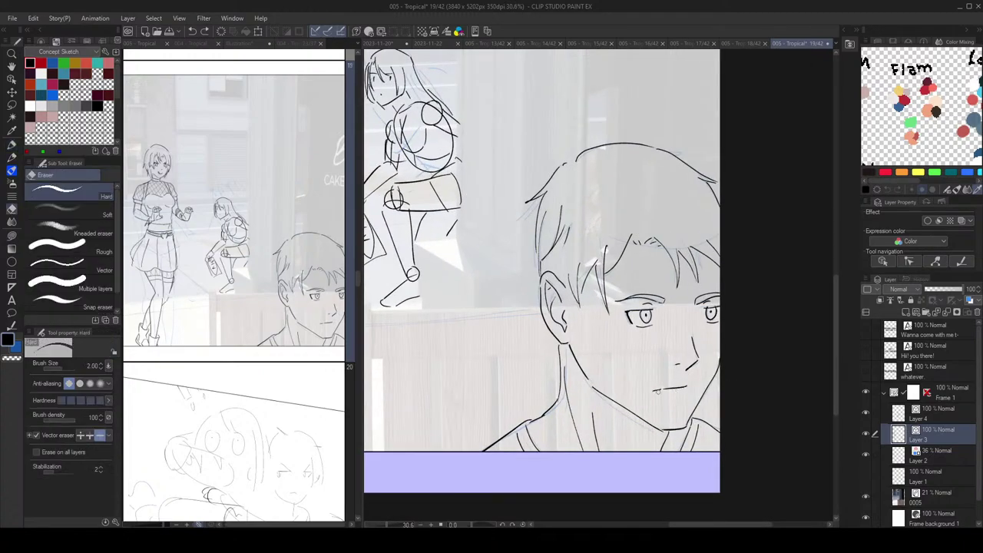
pyautogui.press('p')
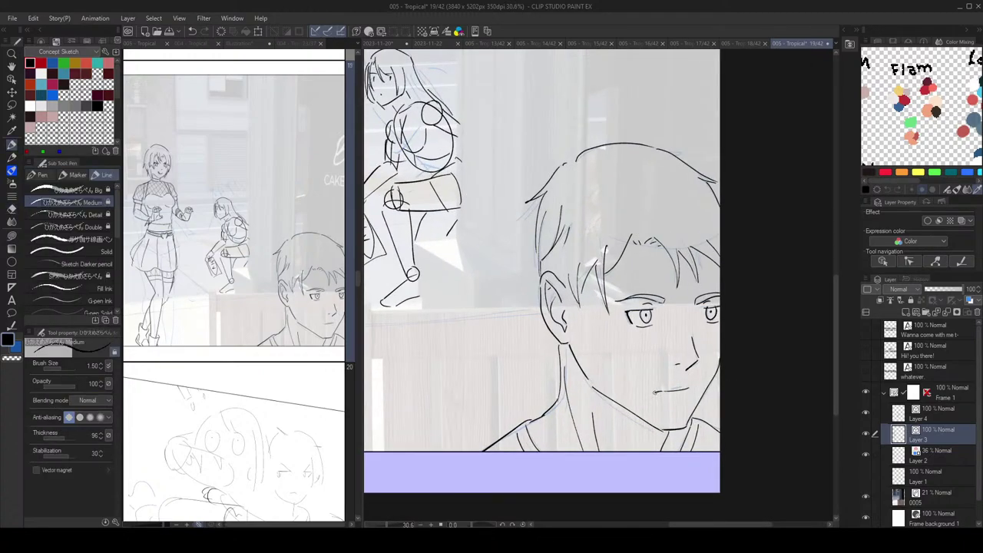
pyautogui.scroll(-1, 702, 381)
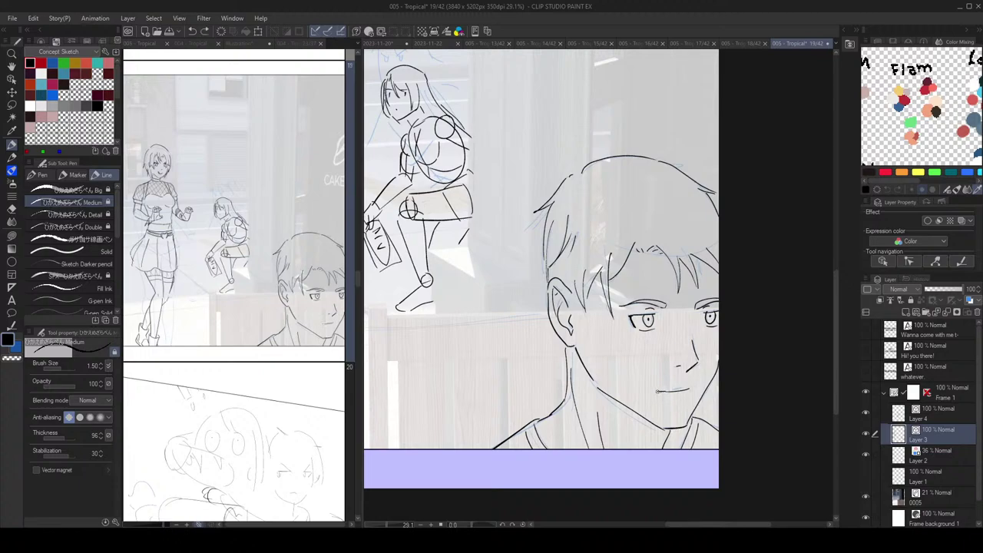
pyautogui.scroll(-5, 698, 375)
pyautogui.press('h')
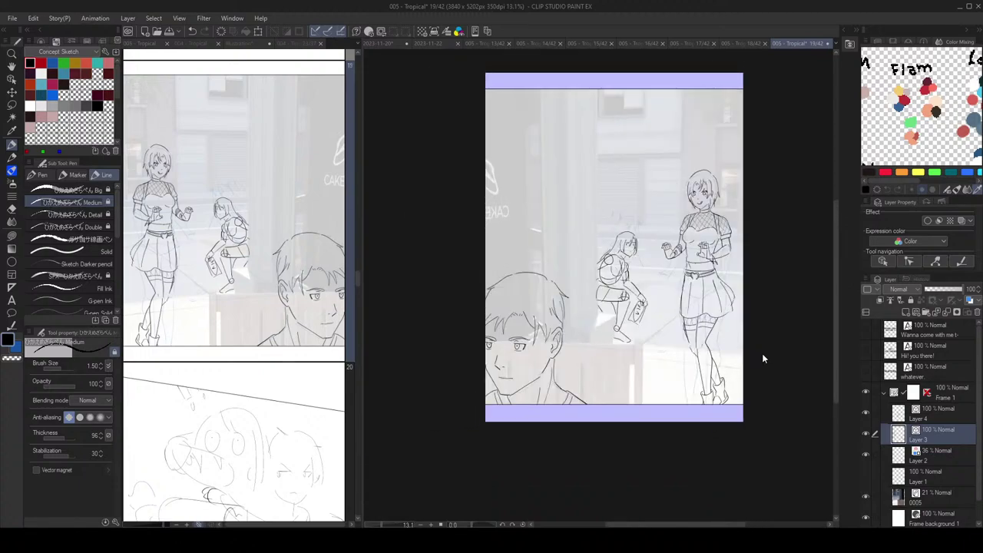
pyautogui.press('h')
pyautogui.scroll(5, 726, 362)
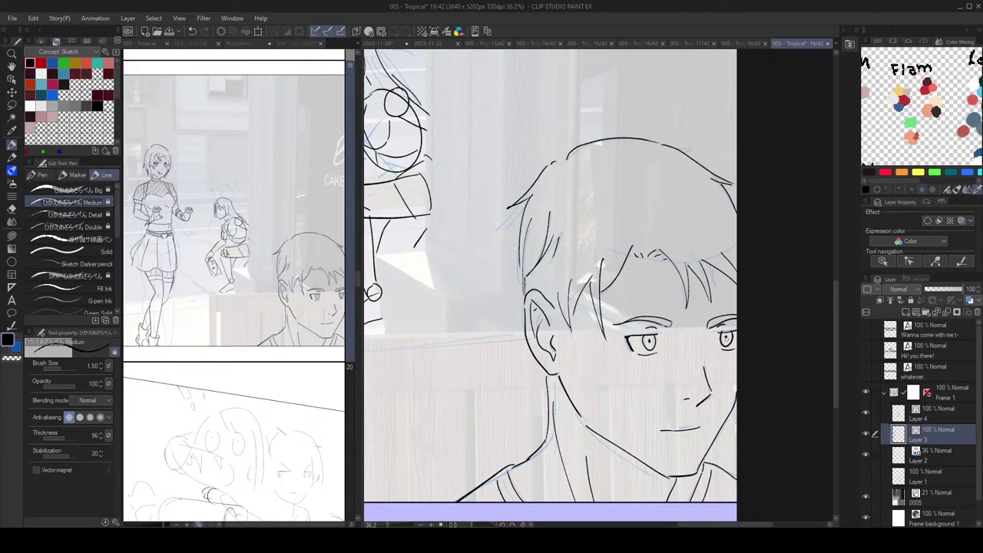
pyautogui.press('e')
pyautogui.press('p')
# Step: Hide the blue sketch on Layer 2, review the inked panel in normal and mirrored views, and show the sketch again
pyautogui.click(866, 455)
pyautogui.scroll(-6, 772, 368)
pyautogui.press('h')
pyautogui.press('h')
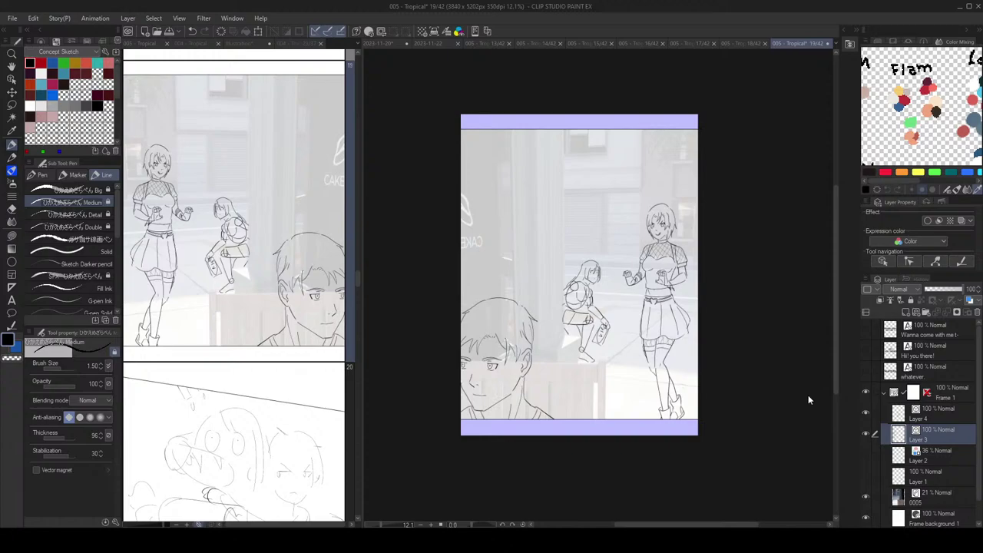
pyautogui.scroll(2, 768, 367)
pyautogui.click(865, 454)
# Step: Rework the upper lid of the eye at the panel's edge and erase part of its iris outline on Layer 3
pyautogui.scroll(5, 737, 367)
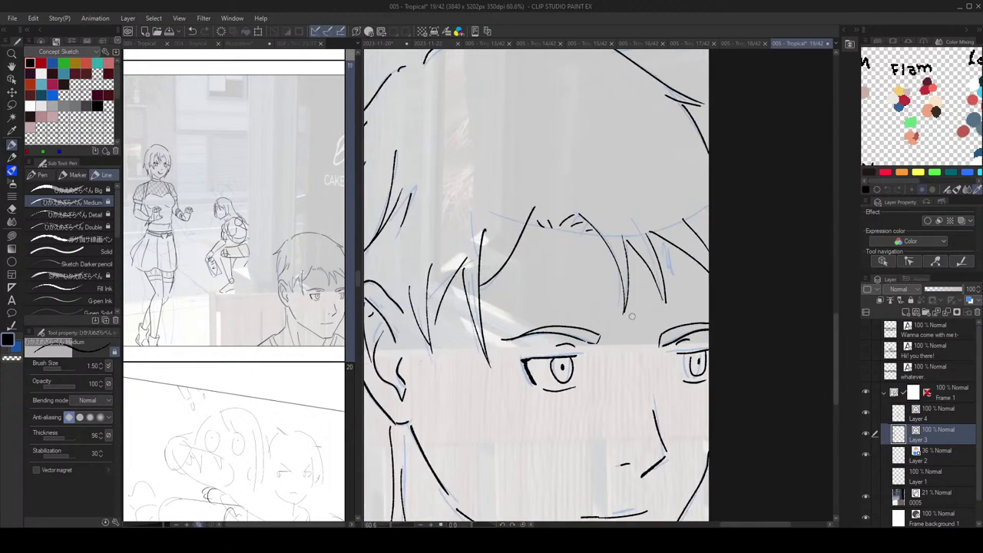
pyautogui.moveTo(683, 354); pyautogui.dragTo(708, 350)
pyautogui.press('e')
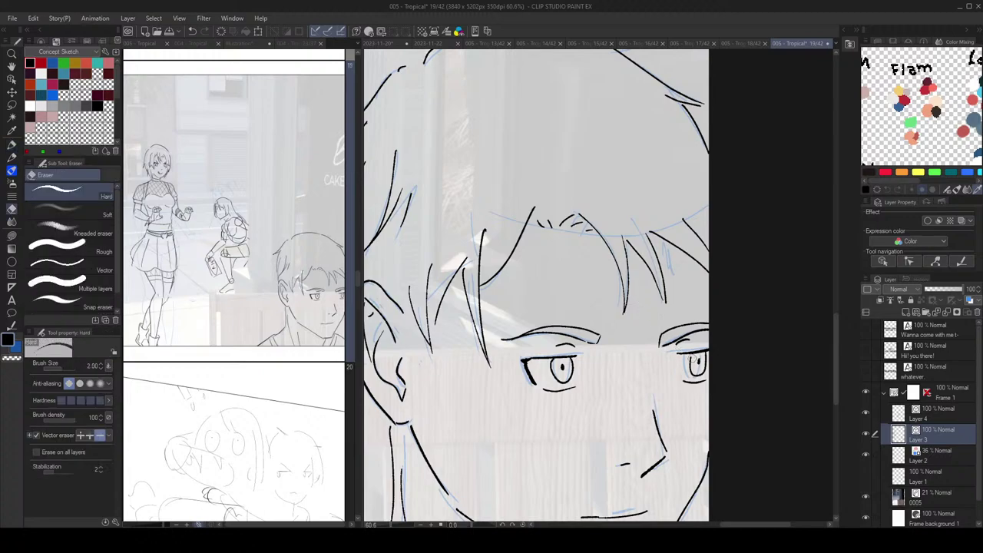
pyautogui.press('p')
pyautogui.press('e')
pyautogui.click(867, 434)
pyautogui.click(867, 434)
pyautogui.moveTo(687, 369); pyautogui.dragTo(691, 356)
pyautogui.press('p')
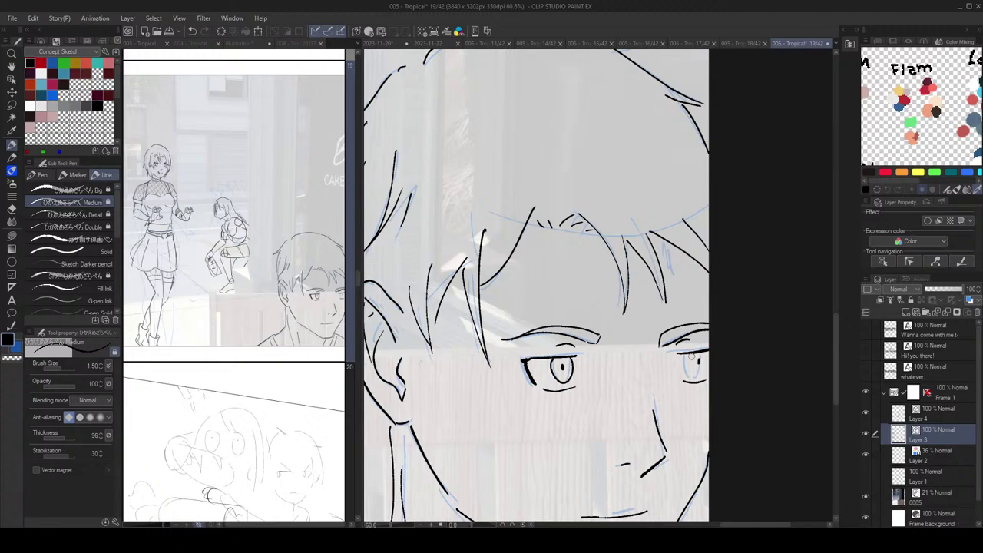
# Step: Redraw the iris of the eye at the panel's edge and compare the face in mirrored and zoomed-out views
pyautogui.scroll(-5, 733, 349)
pyautogui.scroll(5, 730, 347)
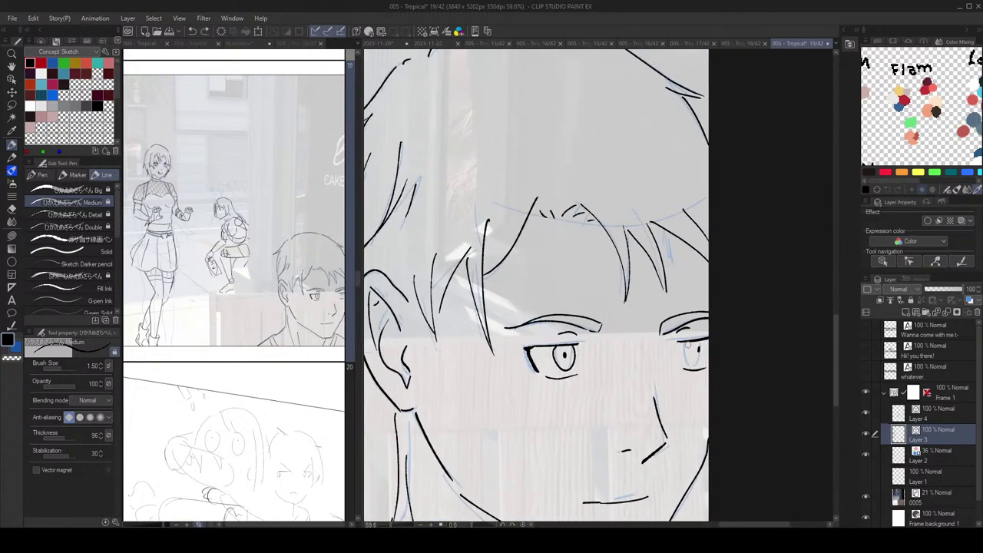
pyautogui.moveTo(688, 345)
pyautogui.mouseDown()
pyautogui.moveTo(698, 364)
pyautogui.moveTo(708, 342)
pyautogui.moveTo(699, 353)
pyautogui.mouseUp()
pyautogui.press('e')
pyautogui.press('p')
pyautogui.scroll(-5, 721, 341)
pyautogui.press('h')
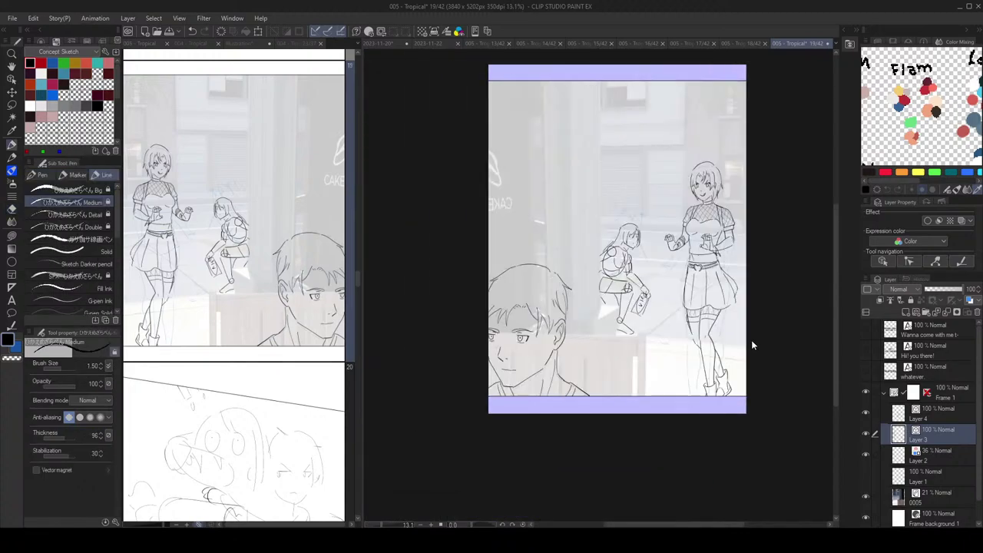
pyautogui.press('h')
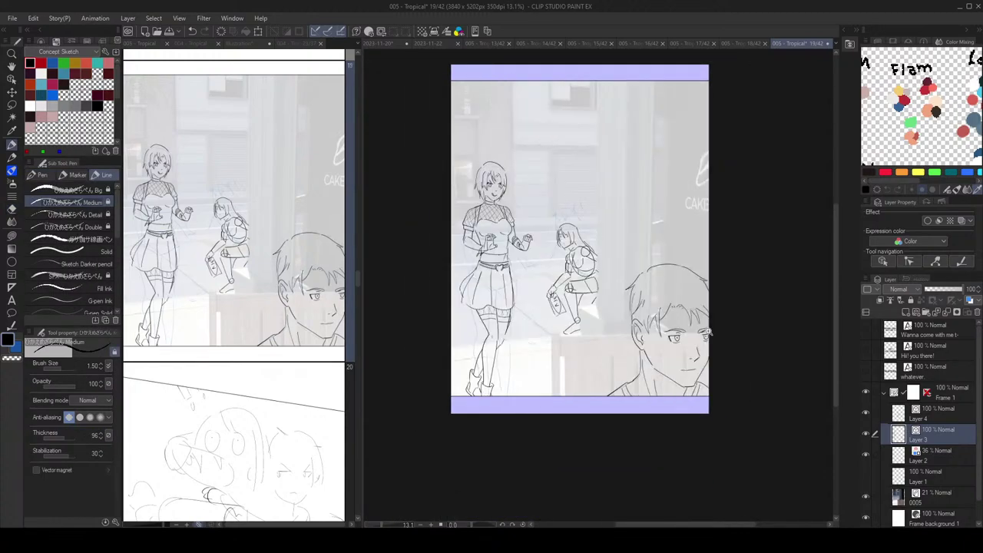
pyautogui.scroll(3, 741, 349)
pyautogui.scroll(-1, 739, 353)
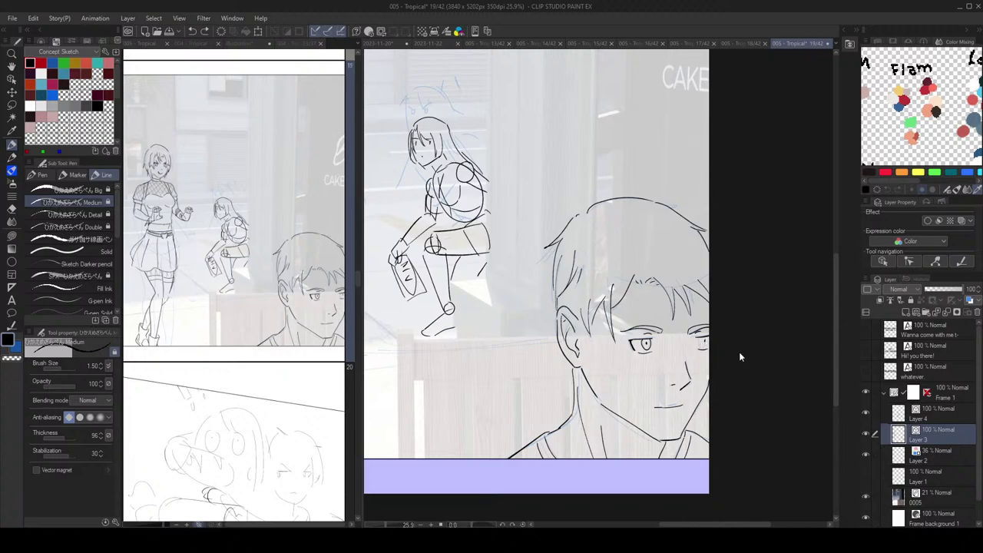
# Step: Shift the pupil of the eye at the panel's edge slightly toward the nose
pyautogui.scroll(-1, 737, 351)
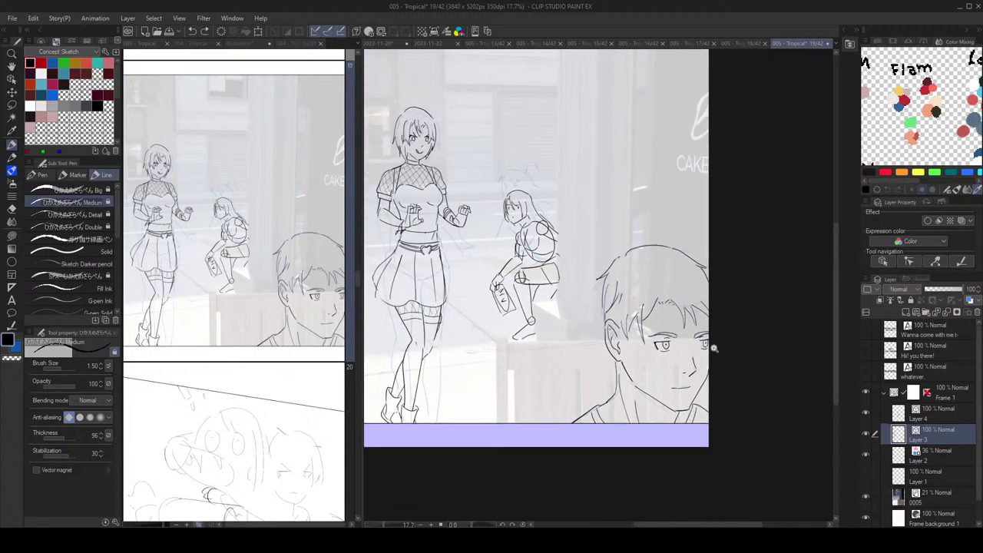
pyautogui.scroll(6, 714, 351)
pyautogui.keyDown('ctrl'); pyautogui.click(677, 314); pyautogui.keyUp('ctrl')
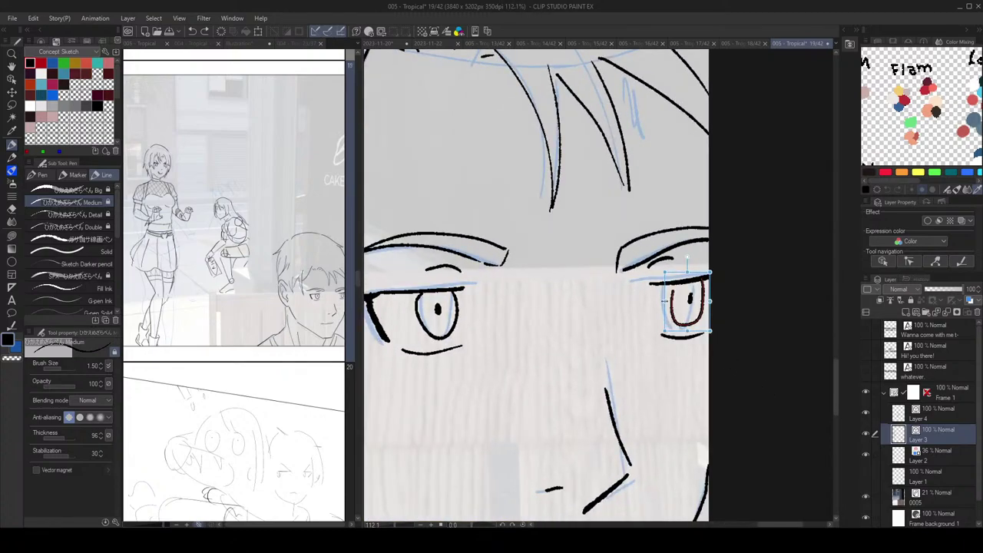
pyautogui.moveTo(690, 300); pyautogui.dragTo(684, 300)
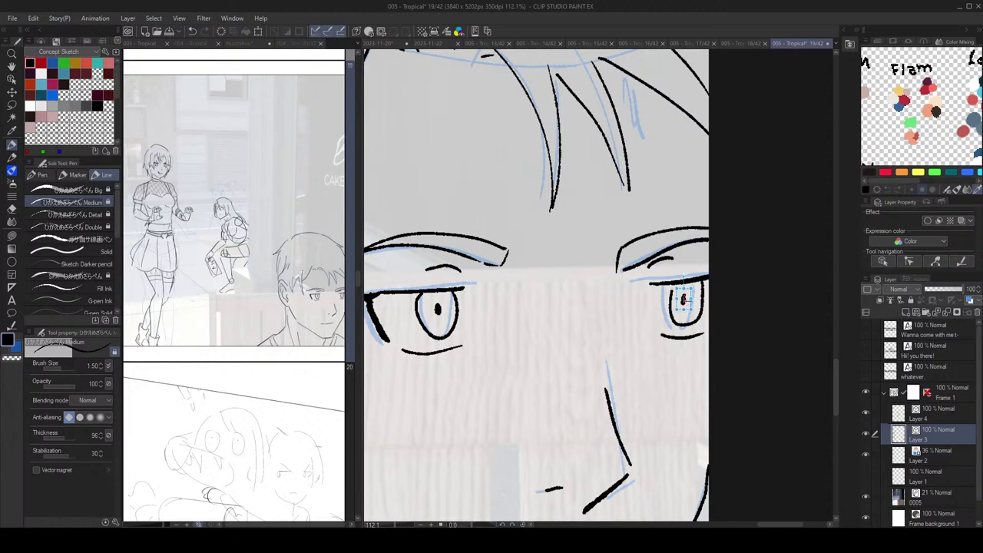
# Step: Erase and redraw the upper part of the foreground character's jawline below the ear on Layer 3
pyautogui.scroll(-5, 735, 292)
pyautogui.scroll(-1, 711, 276)
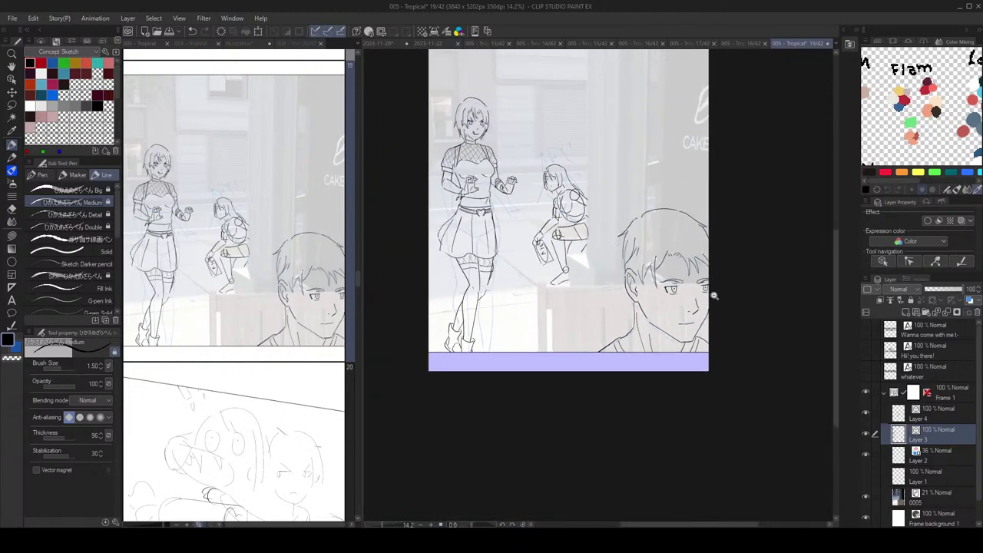
pyautogui.scroll(1, 715, 299)
pyautogui.press('e')
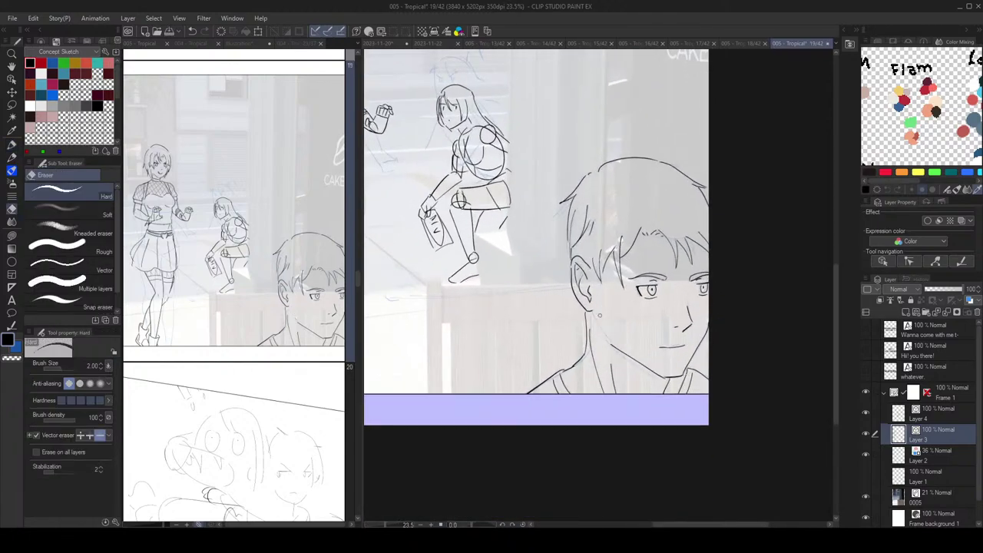
pyautogui.press('p')
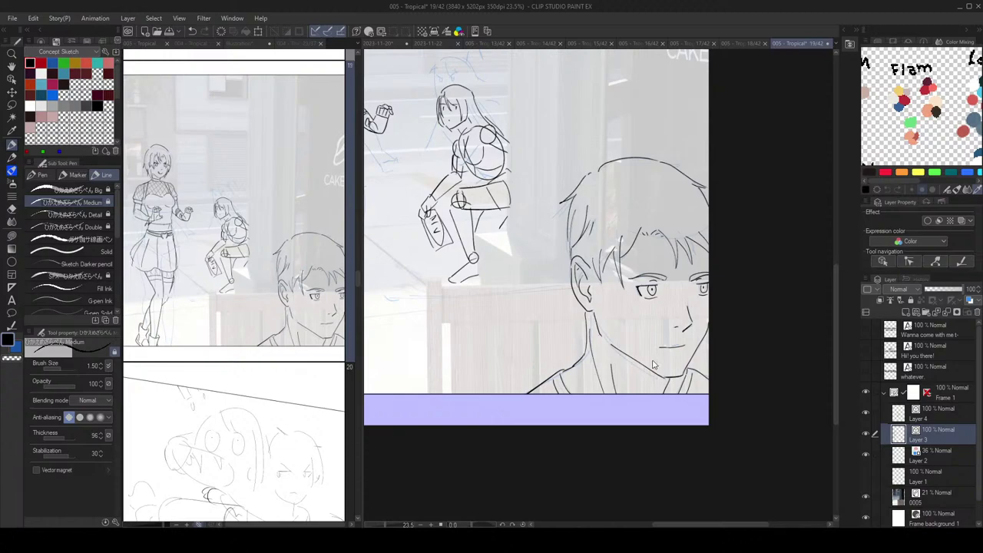
pyautogui.scroll(-2, 677, 315)
pyautogui.scroll(2, 655, 301)
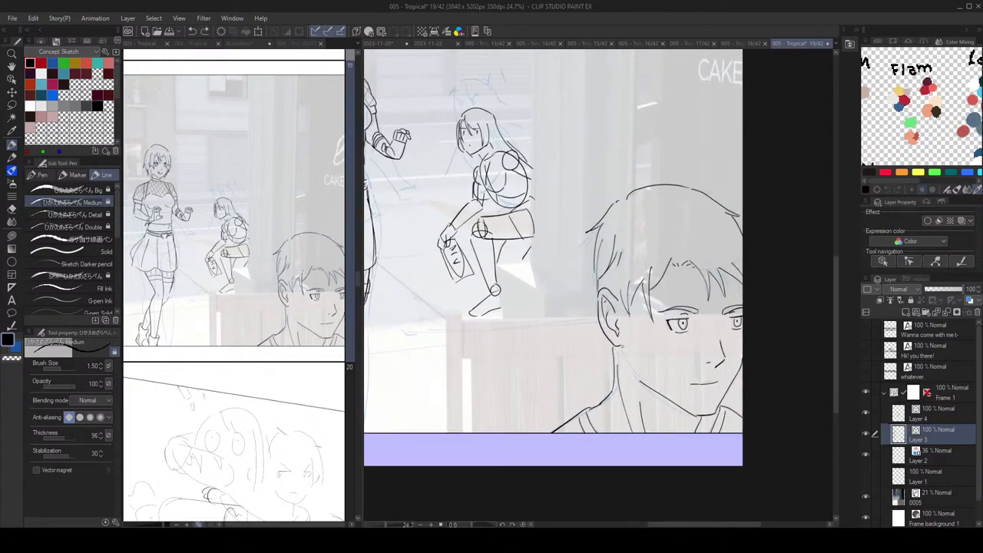
# Step: Rework the foreground character's jawline from below the ear to the chin and compare the panel in mirrored view
pyautogui.press('e')
pyautogui.moveTo(661, 379)
pyautogui.mouseDown()
pyautogui.moveTo(642, 364)
pyautogui.moveTo(682, 400)
pyautogui.mouseUp()
pyautogui.press('p')
pyautogui.hotkey('ctrl', 'z')
pyautogui.scroll(-3, 662, 363)
pyautogui.scroll(3, 692, 353)
pyautogui.hotkey('ctrl', 'z')
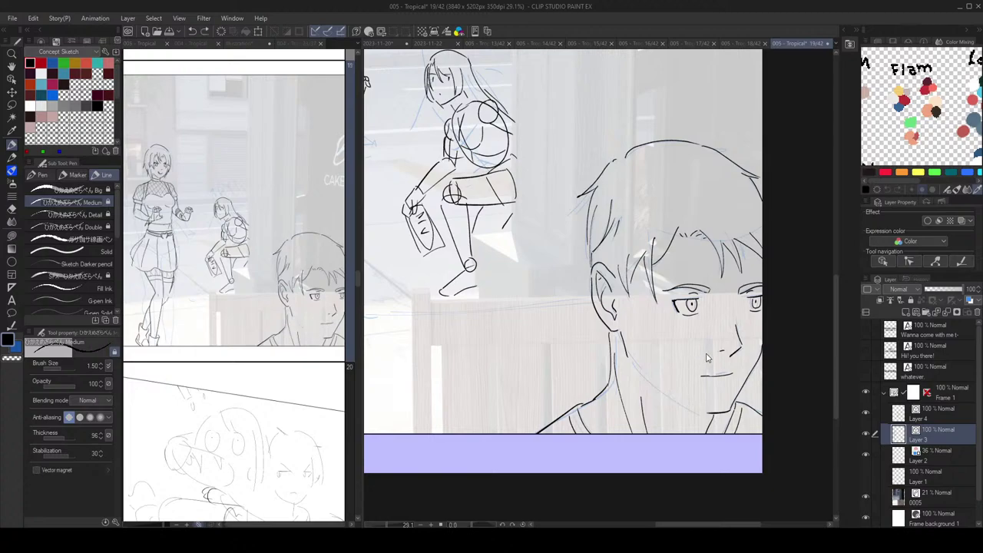
pyautogui.moveTo(642, 374); pyautogui.dragTo(708, 415)
pyautogui.scroll(-3, 740, 303)
pyautogui.press('h')
pyautogui.press('h')
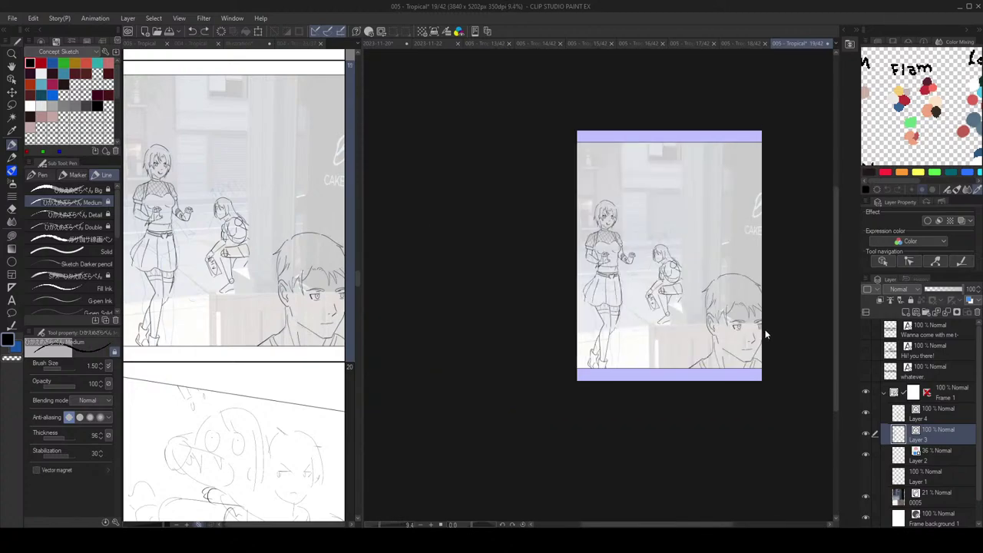
pyautogui.scroll(4, 755, 336)
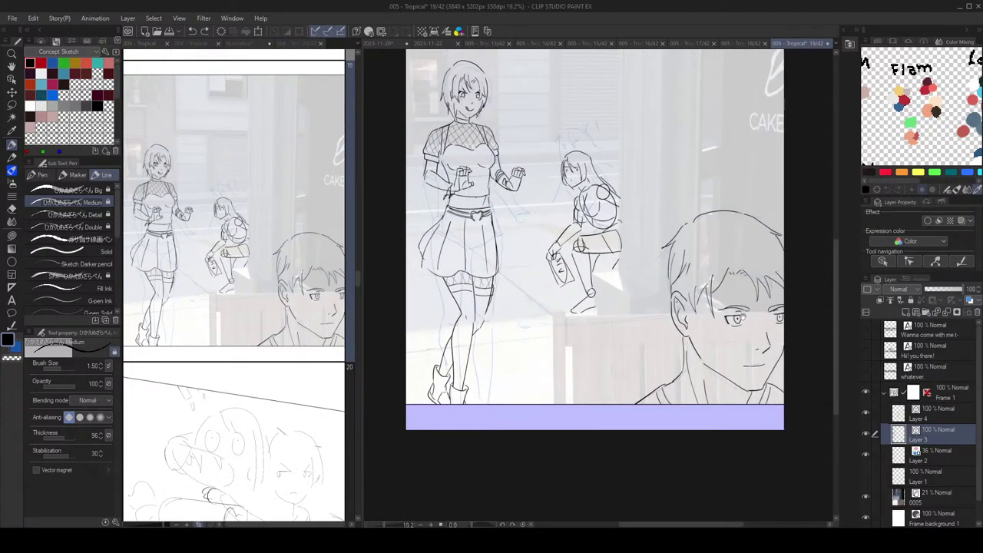
# Step: Erase and redraw the foreground character's neck line between the ear and the shoulder on Layer 3
pyautogui.press('e')
pyautogui.press('p')
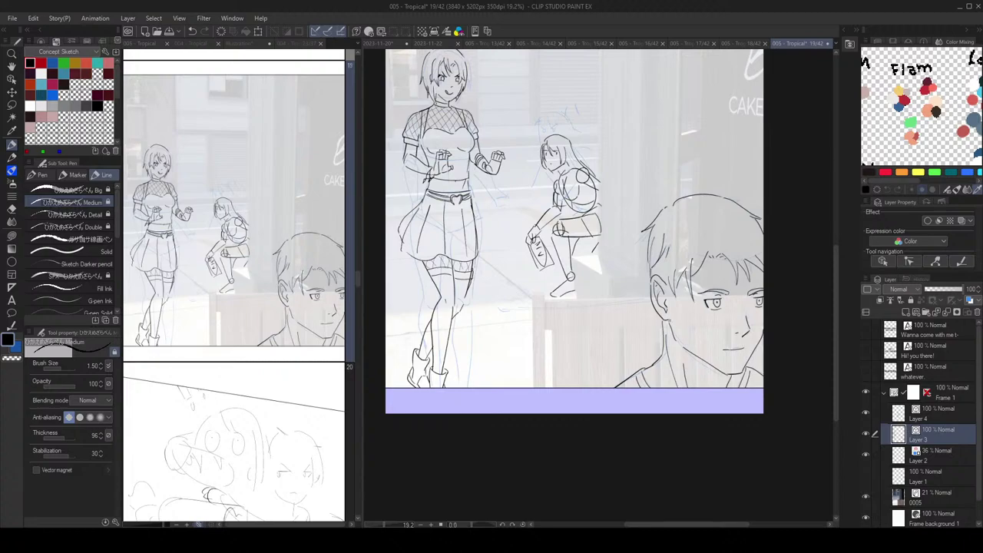
pyautogui.scroll(-2, 747, 310)
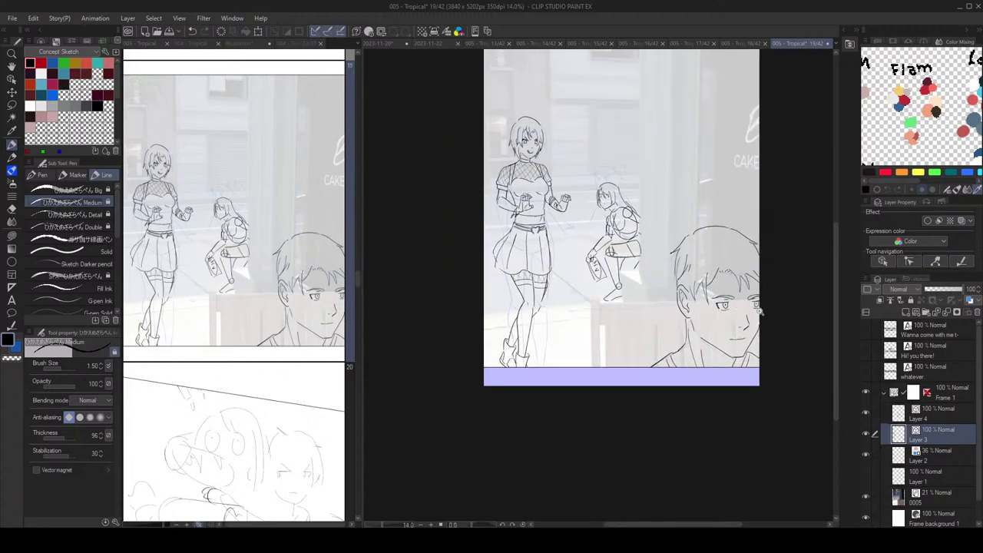
pyautogui.scroll(3, 684, 327)
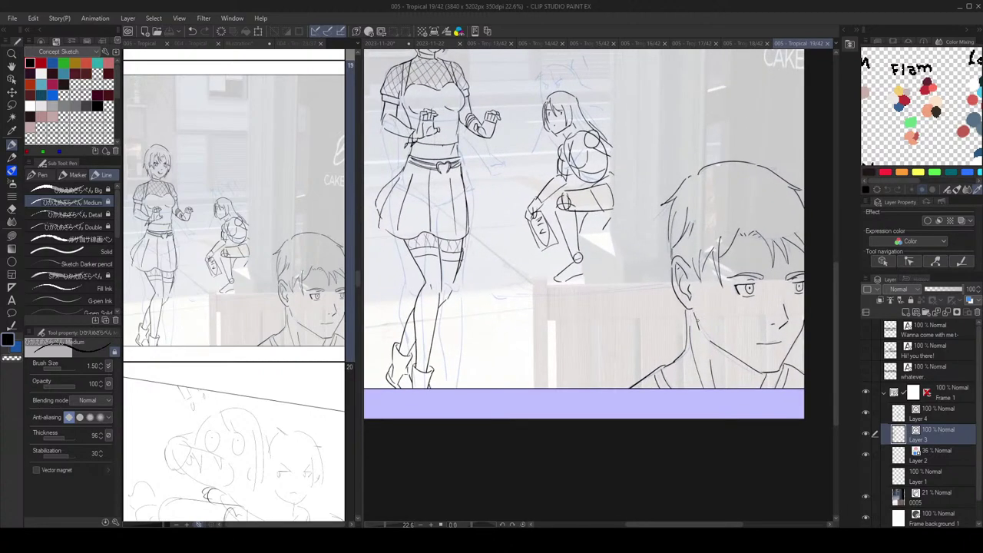
pyautogui.press('e')
pyautogui.moveTo(681, 323); pyautogui.dragTo(682, 357)
pyautogui.press('p')
pyautogui.press('e')
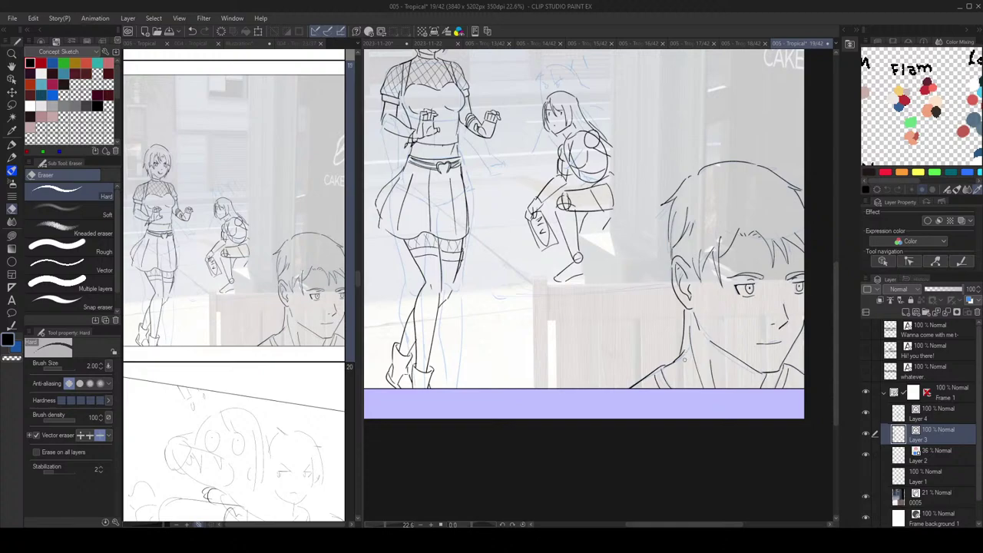
pyautogui.press('p')
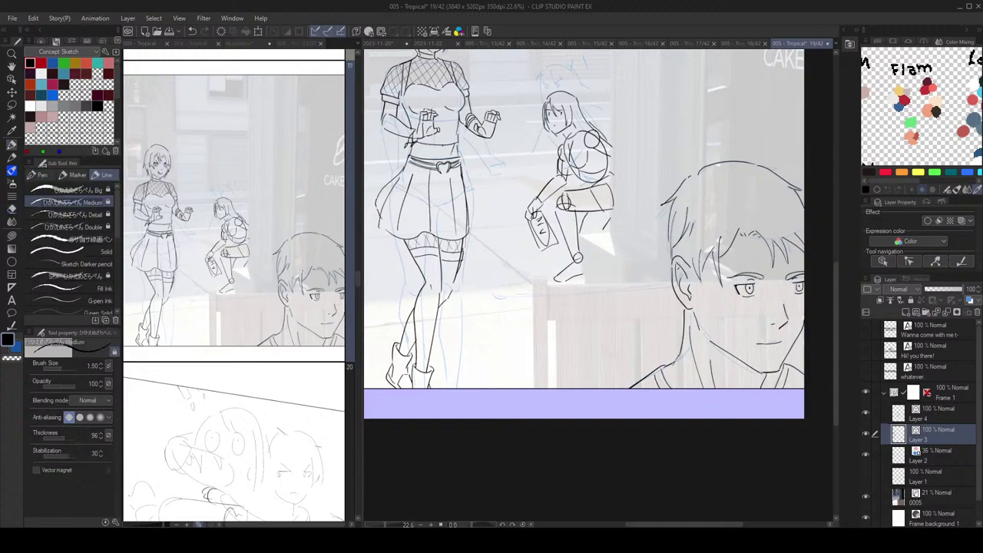
pyautogui.scroll(-1, 716, 360)
pyautogui.scroll(1, 722, 351)
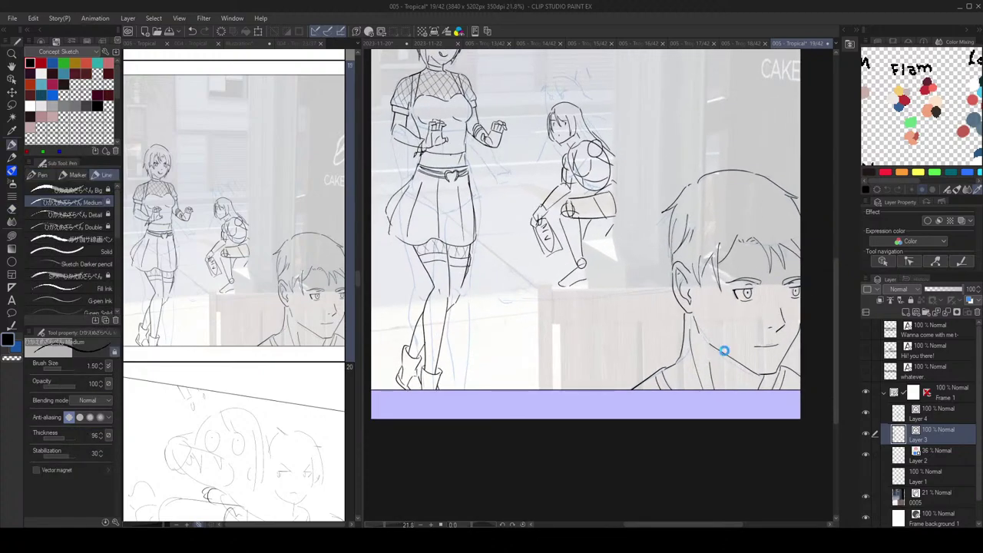
pyautogui.scroll(-2, 724, 346)
pyautogui.moveTo(553, 243); pyautogui.dragTo(595, 254)
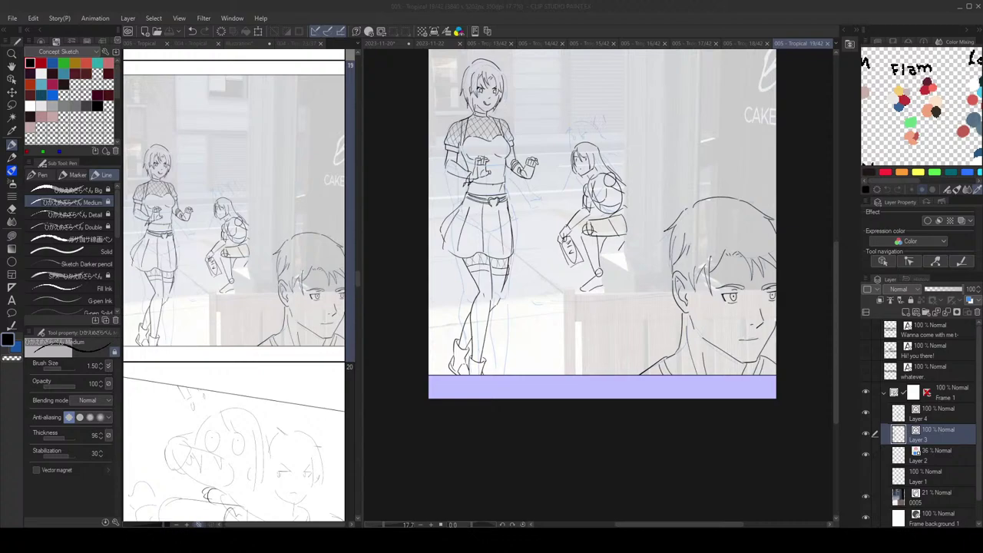
pyautogui.click(624, 115)
pyautogui.scroll(3, 584, 181)
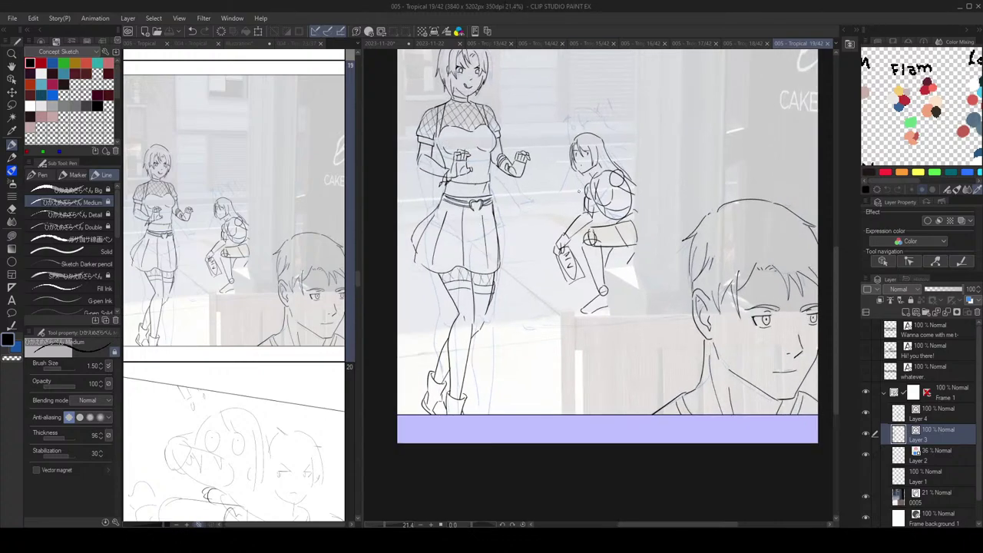
pyautogui.moveTo(652, 215)
pyautogui.mouseDown()
pyautogui.moveTo(648, 272)
pyautogui.moveTo(642, 208)
pyautogui.mouseUp()
pyautogui.scroll(-2, 648, 270)
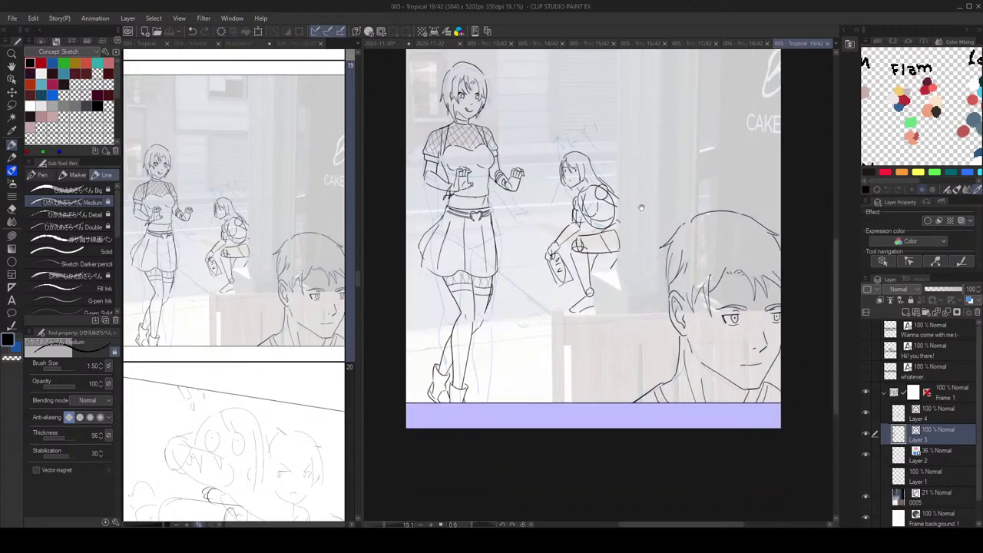
# Step: Make Layer 4 active by picking a sketch stroke of the crouching girl, and ready the pen for drawing
pyautogui.scroll(4, 603, 199)
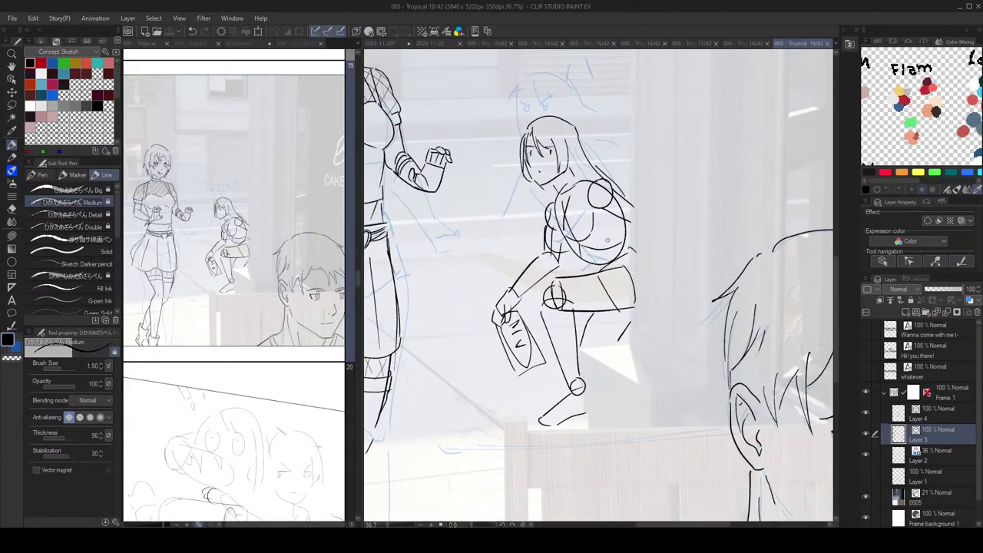
pyautogui.press('o')
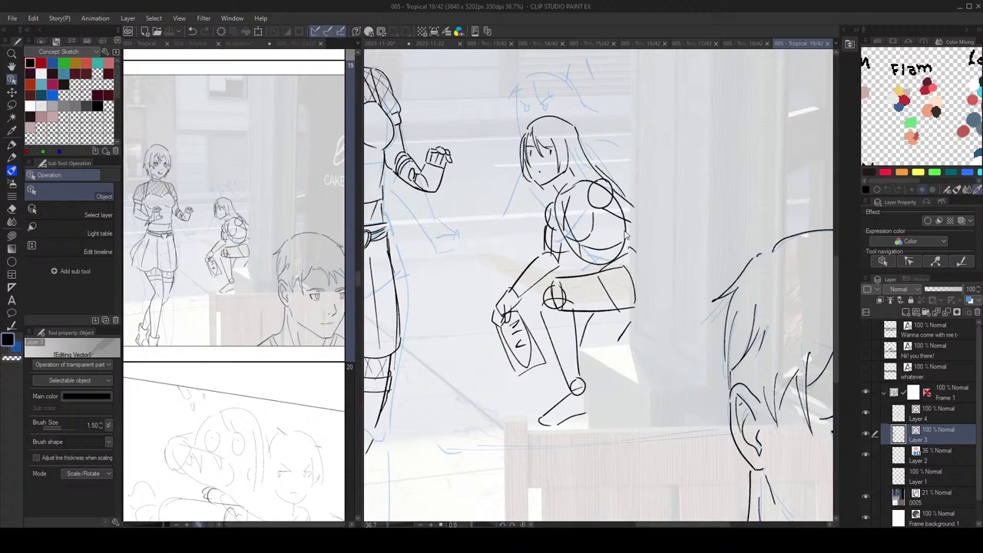
pyautogui.click(626, 235)
pyautogui.moveTo(621, 188); pyautogui.dragTo(627, 208)
pyautogui.press('p')
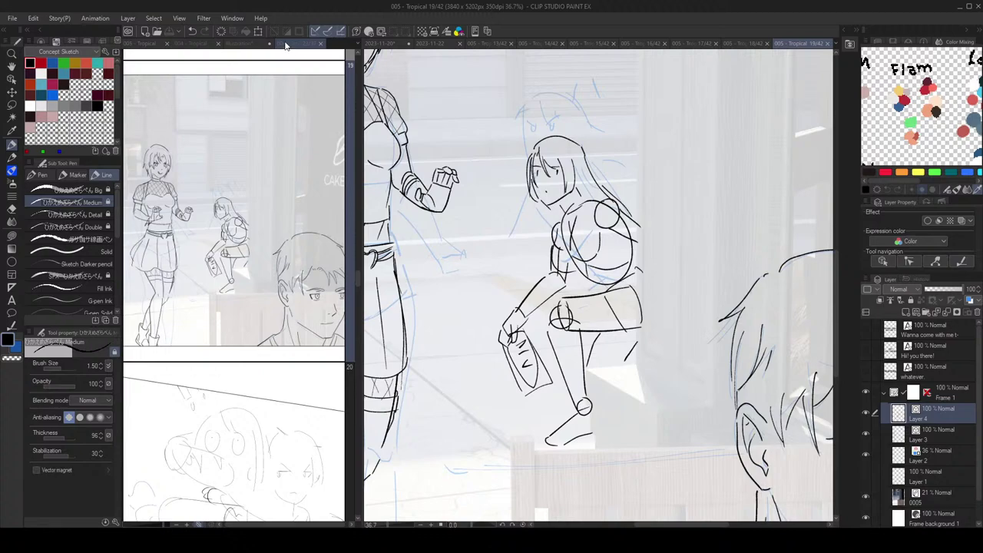
# Step: Bring up the reference illustration of the long-haired woman in the teal skirt beside the page
pyautogui.click(284, 44)
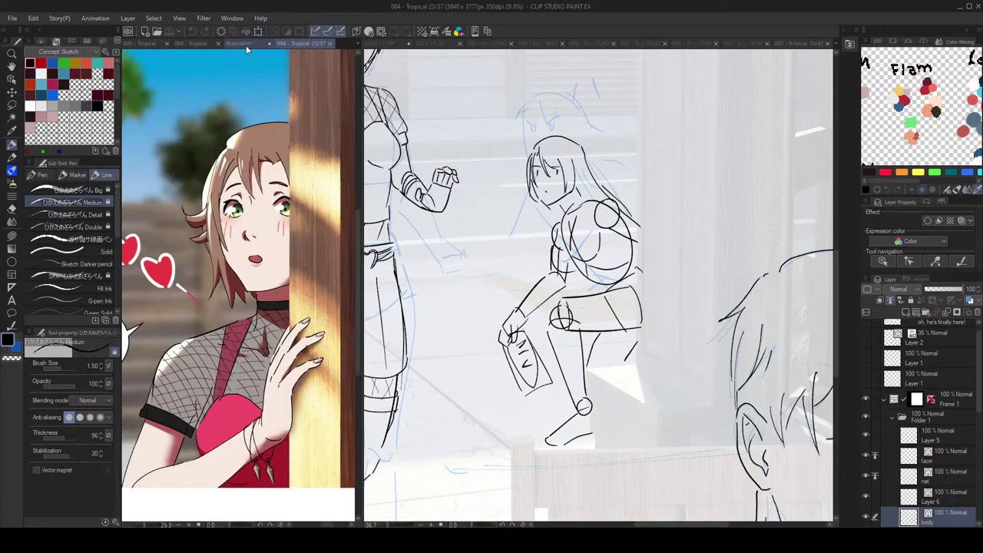
pyautogui.click(239, 43)
pyautogui.scroll(-2, 235, 200)
pyautogui.scroll(4, 257, 244)
pyautogui.scroll(-1, 261, 243)
pyautogui.moveTo(261, 240); pyautogui.dragTo(264, 235)
pyautogui.click(454, 264)
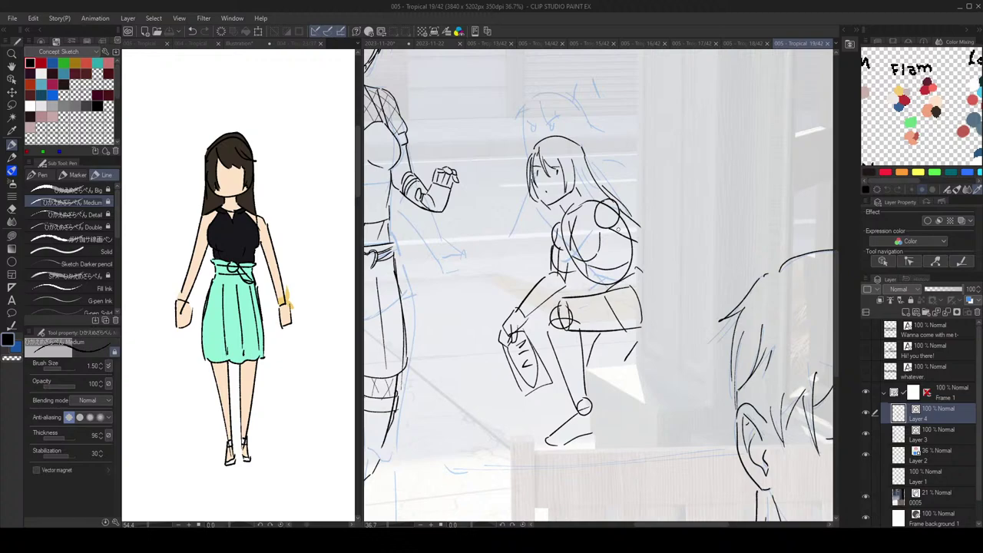
# Step: Draw short tick marks at both sides of the crouching girl's head on Layer 4
pyautogui.scroll(2, 598, 249)
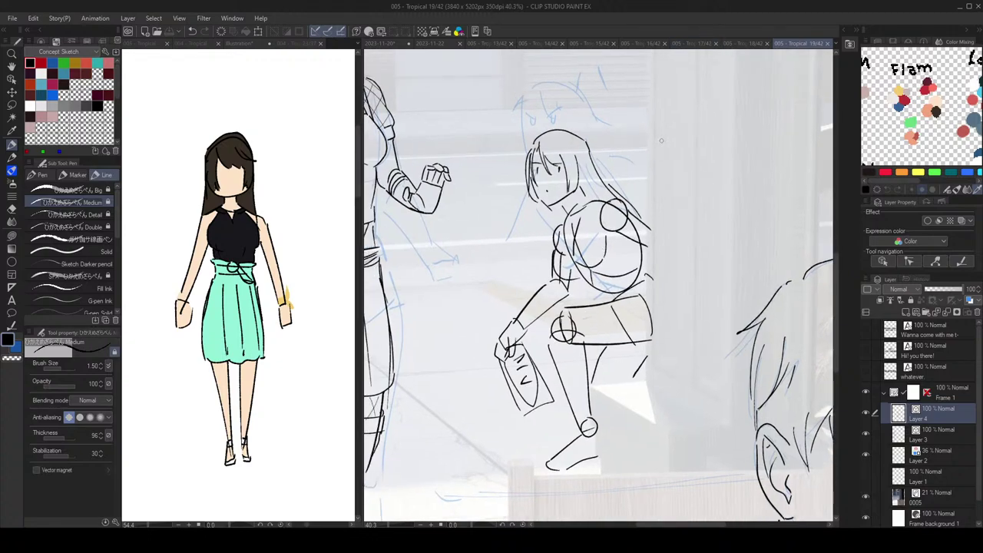
pyautogui.scroll(-5, 669, 206)
pyautogui.scroll(4, 669, 215)
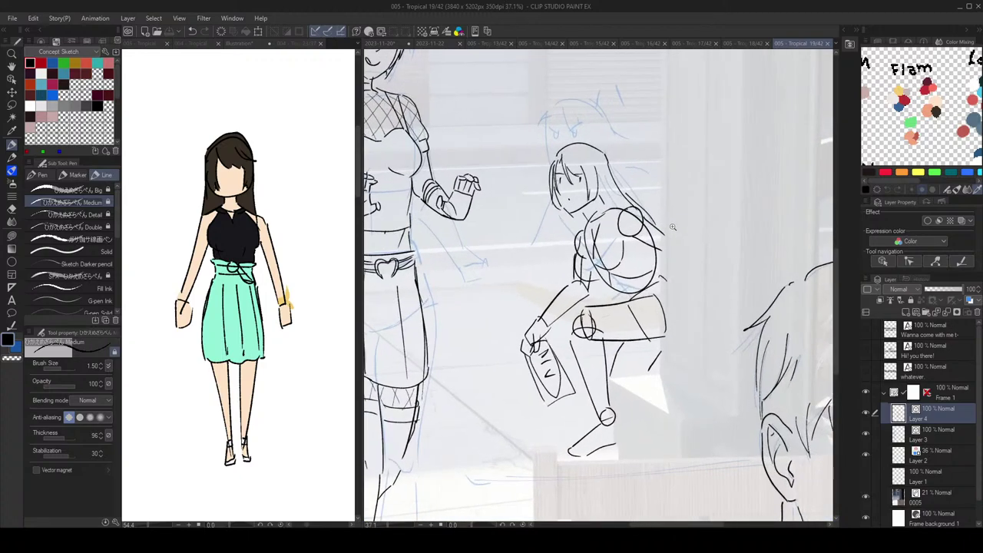
pyautogui.moveTo(604, 146); pyautogui.dragTo(602, 152)
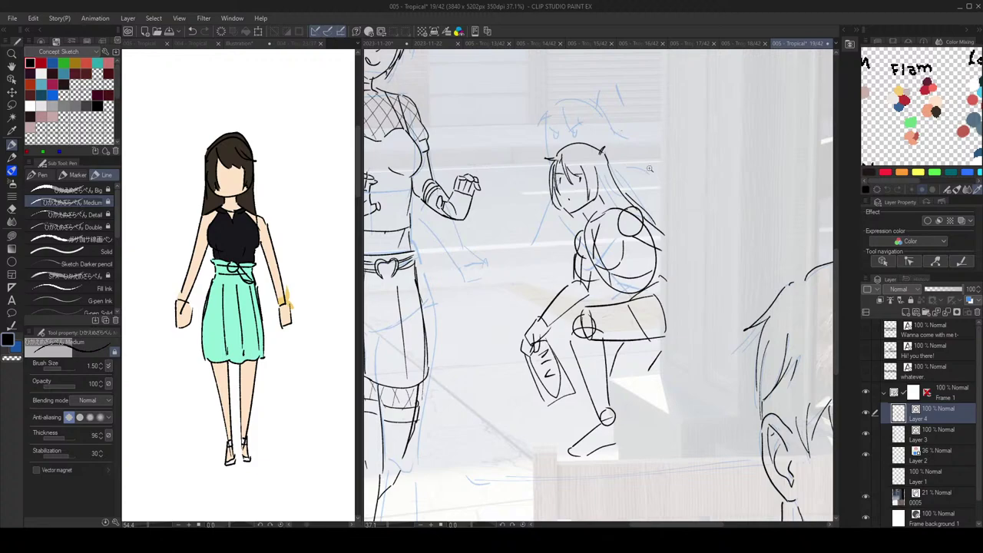
pyautogui.scroll(-3, 647, 164)
pyautogui.scroll(2, 649, 177)
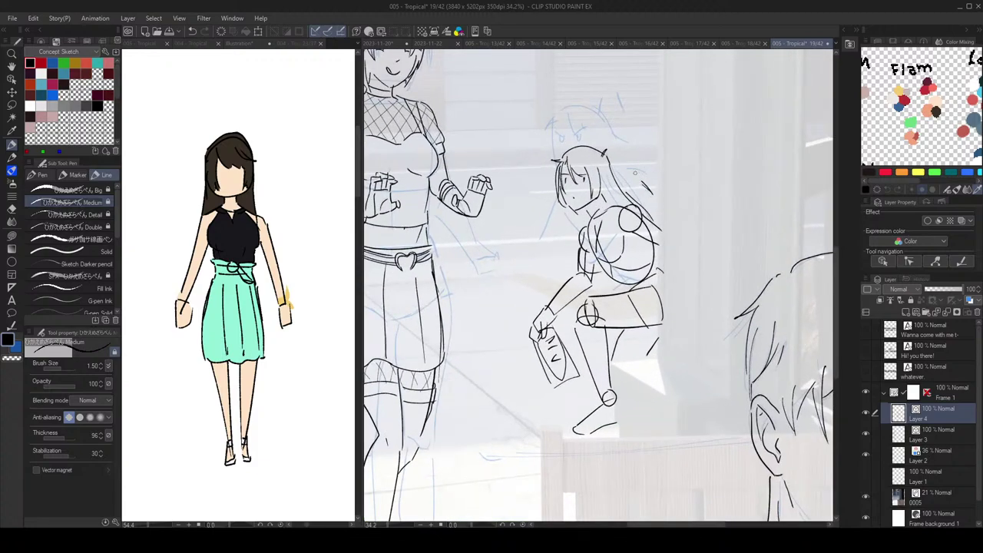
# Step: Draw and refine short accent strokes beside the crouching girl's forearm and behind her hair
pyautogui.hotkey('ctrl', 'z')
pyautogui.moveTo(548, 286); pyautogui.dragTo(556, 268)
pyautogui.moveTo(670, 215); pyautogui.dragTo(659, 192)
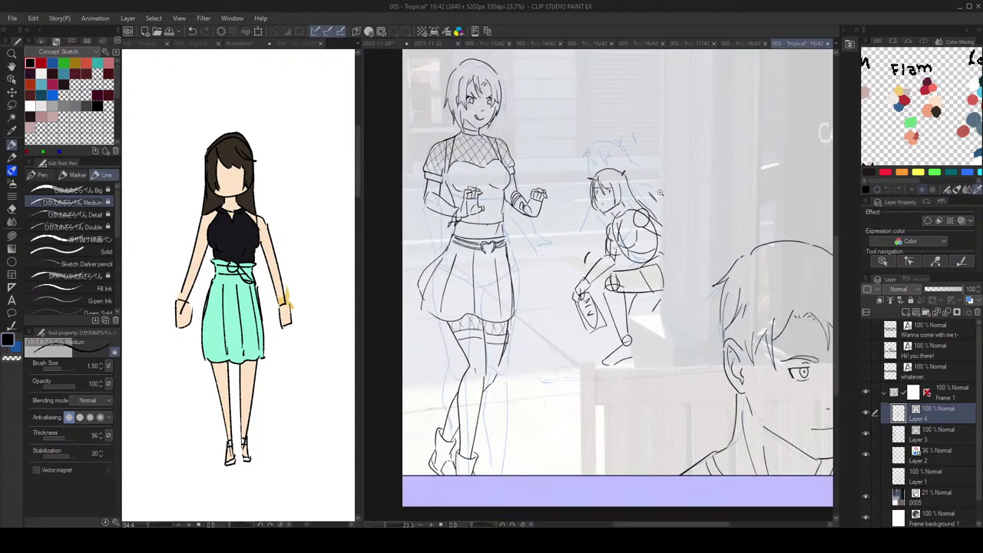
pyautogui.moveTo(637, 235); pyautogui.dragTo(646, 244)
pyautogui.hotkey('ctrl', 'z')
pyautogui.hotkey('ctrl', 'z')
pyautogui.moveTo(552, 288); pyautogui.dragTo(561, 264)
pyautogui.moveTo(654, 213); pyautogui.dragTo(633, 177)
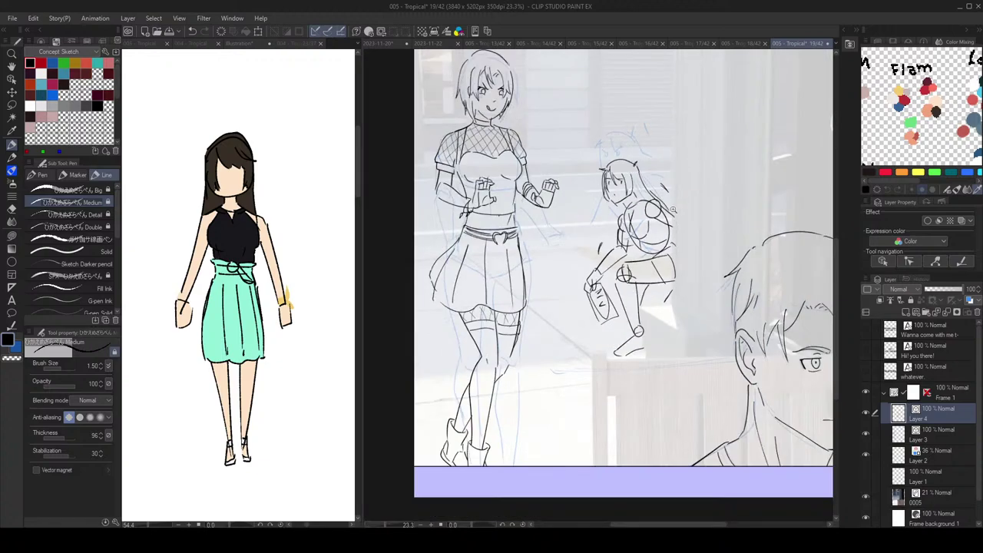
# Step: Lasso the crouching girl's head and hair strokes together with the accent mark above her forearm on Layer 4
pyautogui.scroll(8, 677, 204)
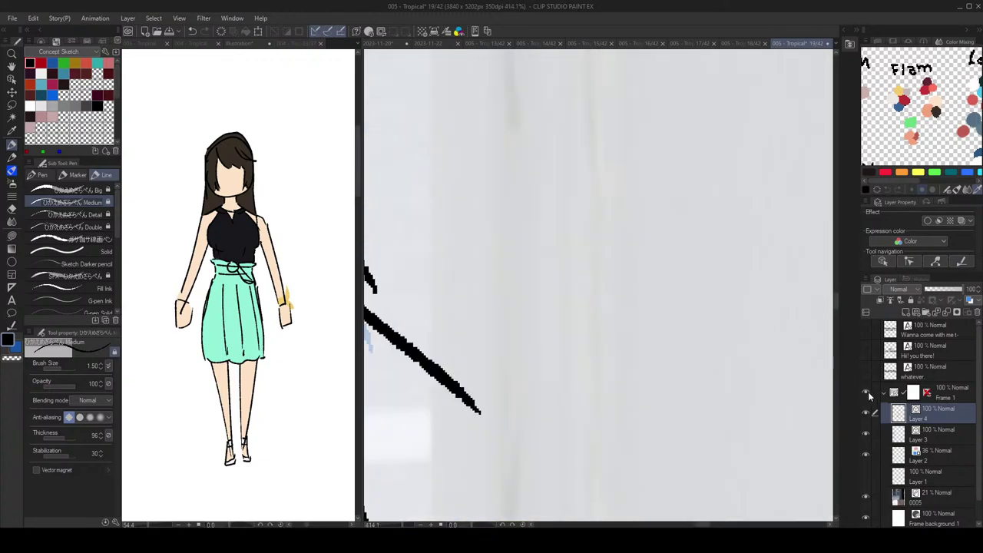
pyautogui.scroll(-8, 723, 279)
pyautogui.press('m')
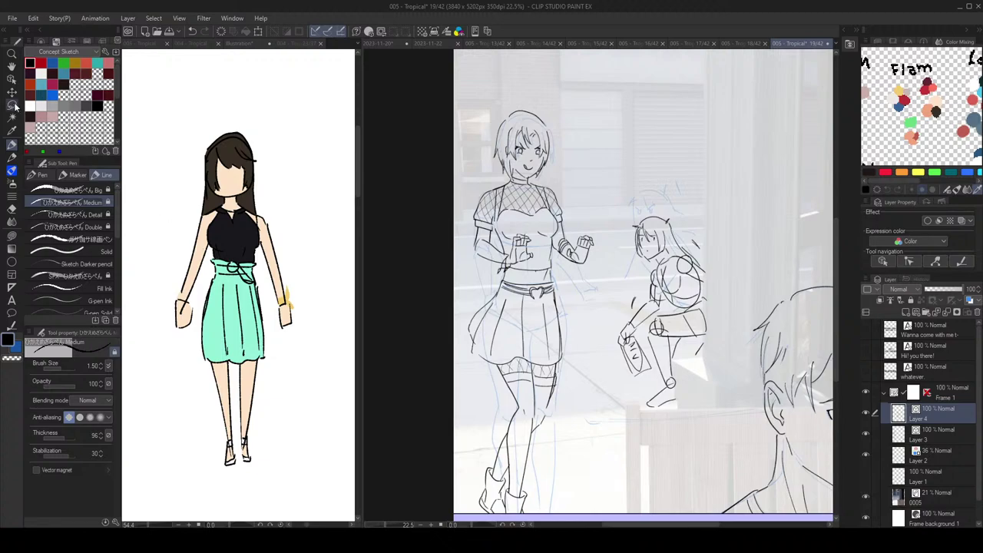
pyautogui.scroll(4, 702, 254)
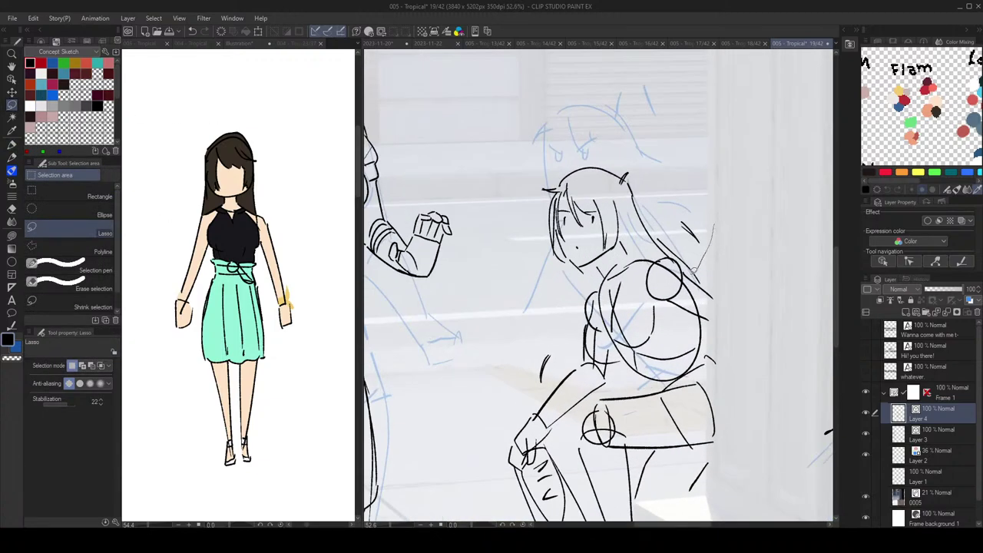
pyautogui.moveTo(673, 244)
pyautogui.mouseDown()
pyautogui.moveTo(630, 228)
pyautogui.moveTo(608, 261)
pyautogui.moveTo(514, 234)
pyautogui.moveTo(709, 220)
pyautogui.mouseUp()
pyautogui.moveTo(554, 346)
pyautogui.mouseDown()
pyautogui.moveTo(520, 348)
pyautogui.moveTo(532, 342)
pyautogui.mouseUp()
pyautogui.scroll(-3, 664, 243)
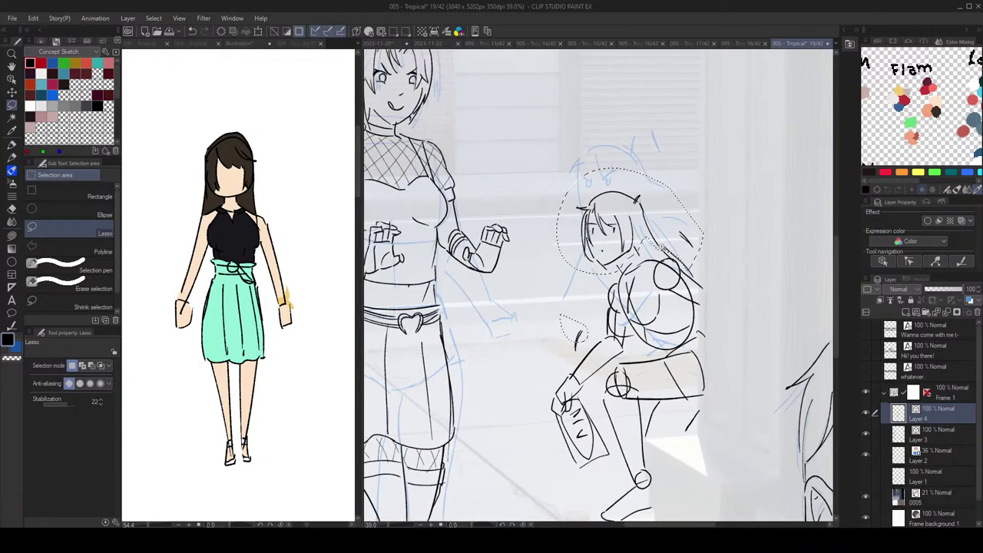
pyautogui.moveTo(678, 233); pyautogui.dragTo(674, 225)
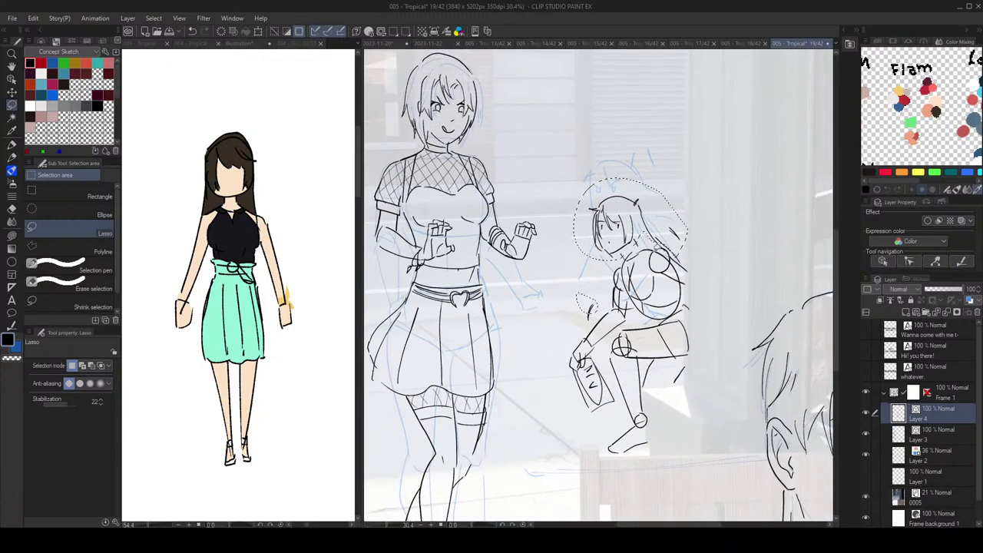
# Step: Move the selected head, hair and accent strokes onto their own vector layer above the body sketch
pyautogui.click(397, 32)
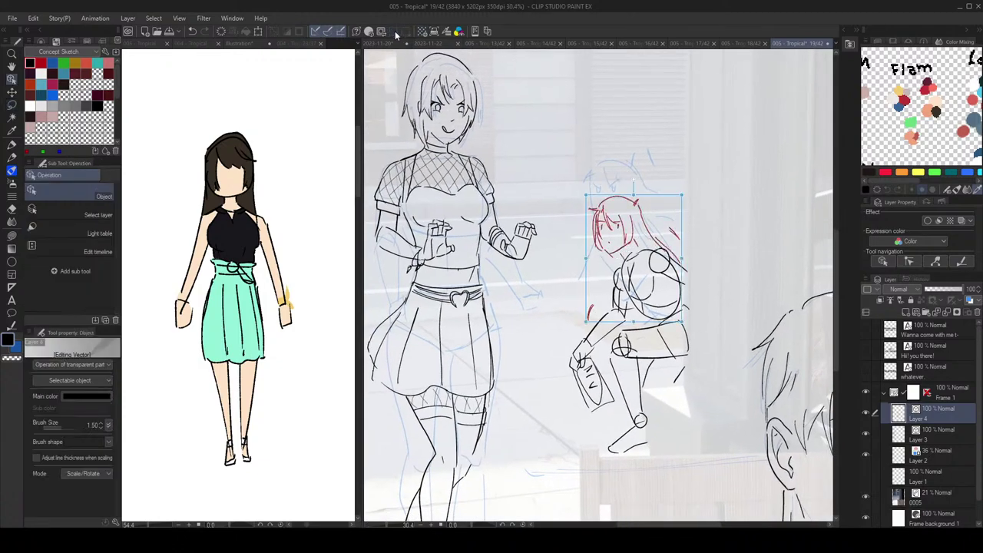
pyautogui.click(928, 458)
pyautogui.moveTo(928, 458); pyautogui.dragTo(949, 413)
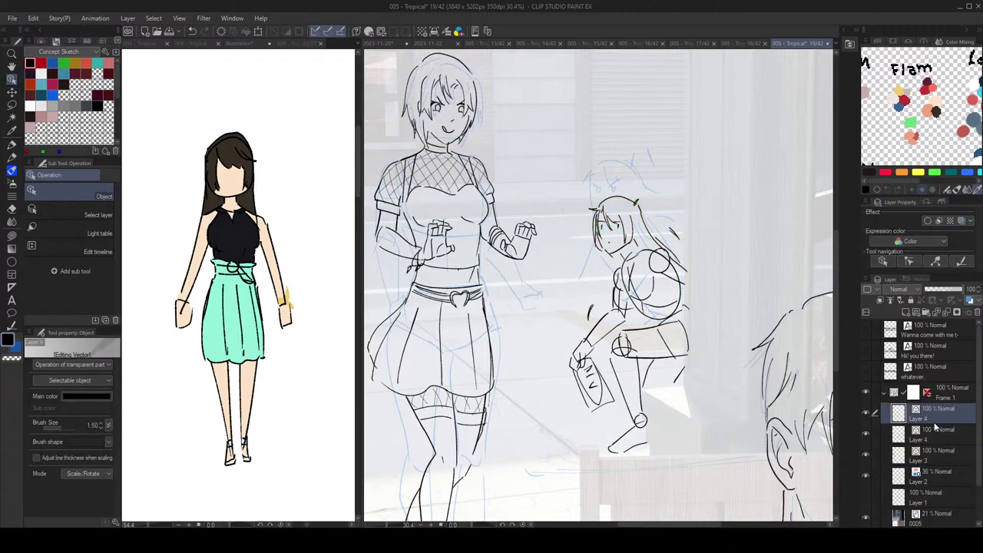
# Step: Apply a blue layer color to the crouching girl's body sketch and hide the old sketch on Layer 2
pyautogui.click(960, 221)
pyautogui.scroll(-1, 900, 472)
pyautogui.click(867, 449)
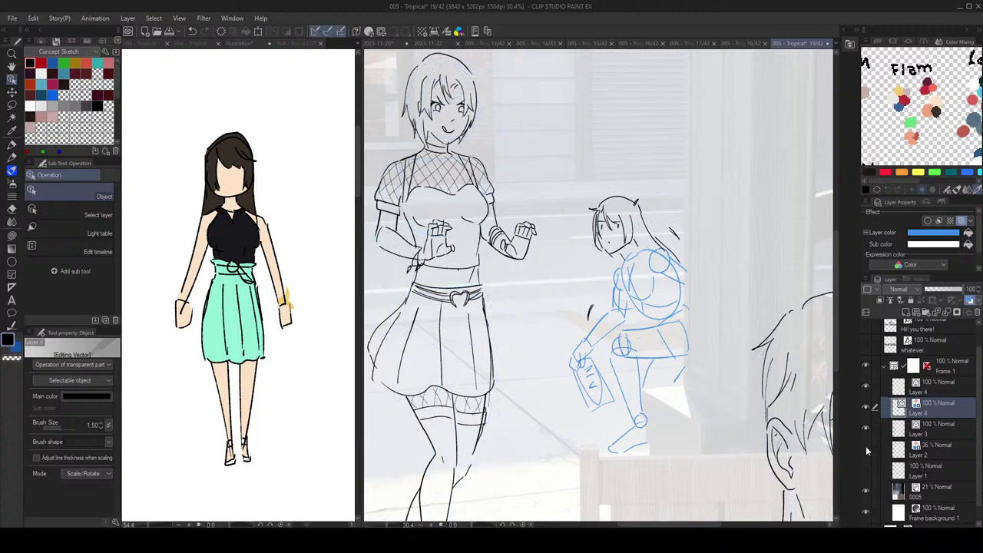
# Step: Lower the blue body sketch layer's opacity to 39% and make the head line-art layer above it active
pyautogui.click(866, 449)
pyautogui.click(951, 289)
pyautogui.moveTo(951, 289); pyautogui.dragTo(942, 295)
pyautogui.click(933, 384)
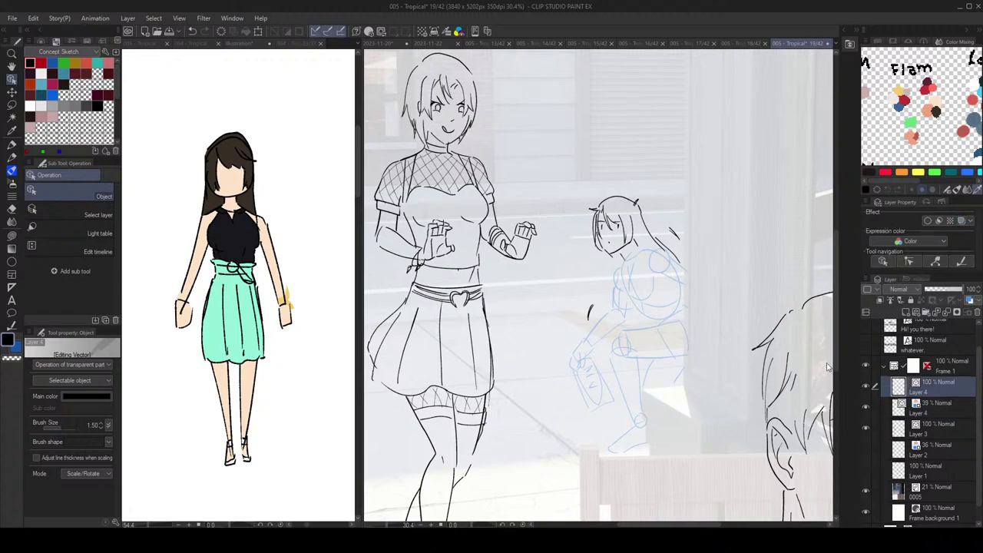
# Step: Adjust the short pen strokes under the crouching girl's chin where her neck begins
pyautogui.scroll(3, 649, 261)
pyautogui.press('p')
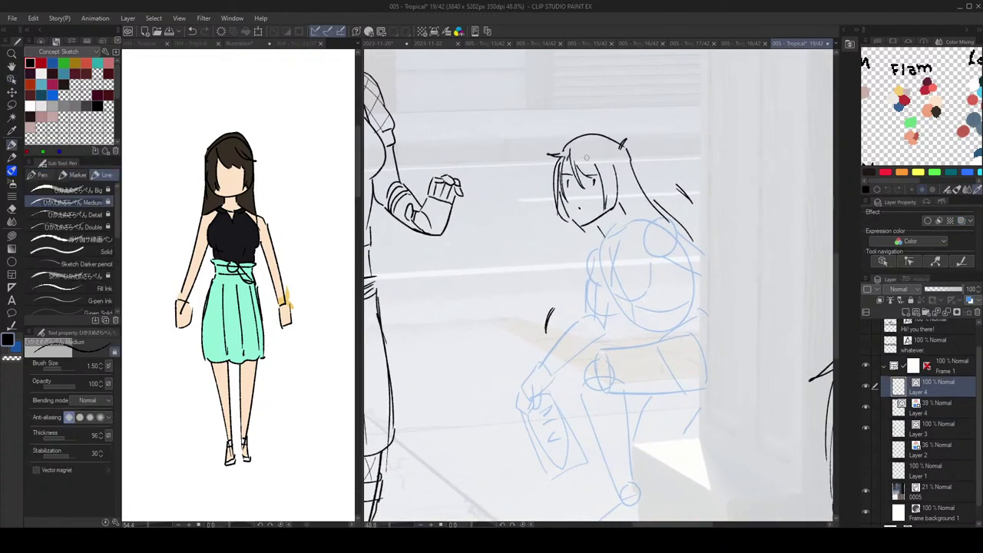
pyautogui.scroll(4, 586, 220)
pyautogui.keyDown('ctrl'); pyautogui.click(569, 241); pyautogui.keyUp('ctrl')
pyautogui.moveTo(581, 252); pyautogui.dragTo(569, 240)
pyautogui.scroll(-4, 648, 202)
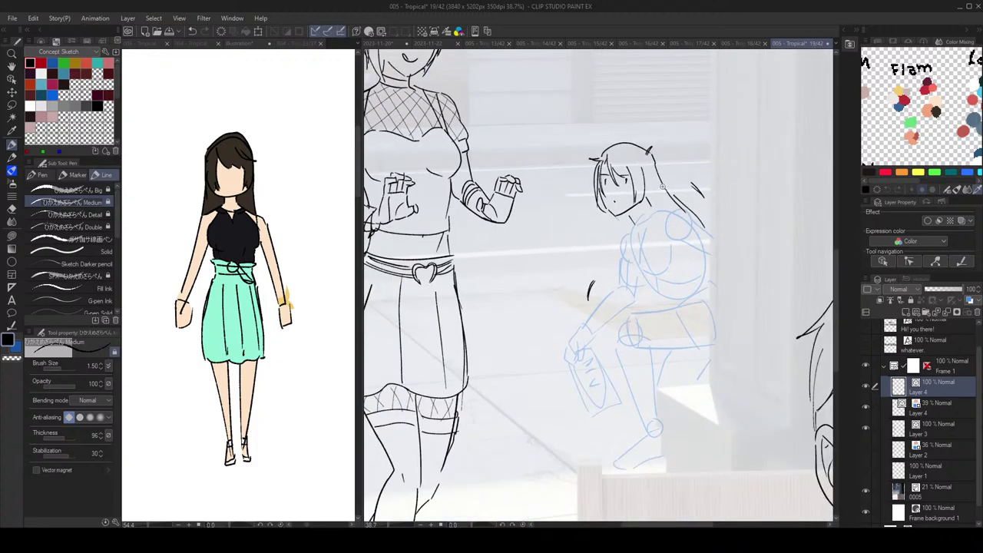
pyautogui.scroll(-3, 662, 184)
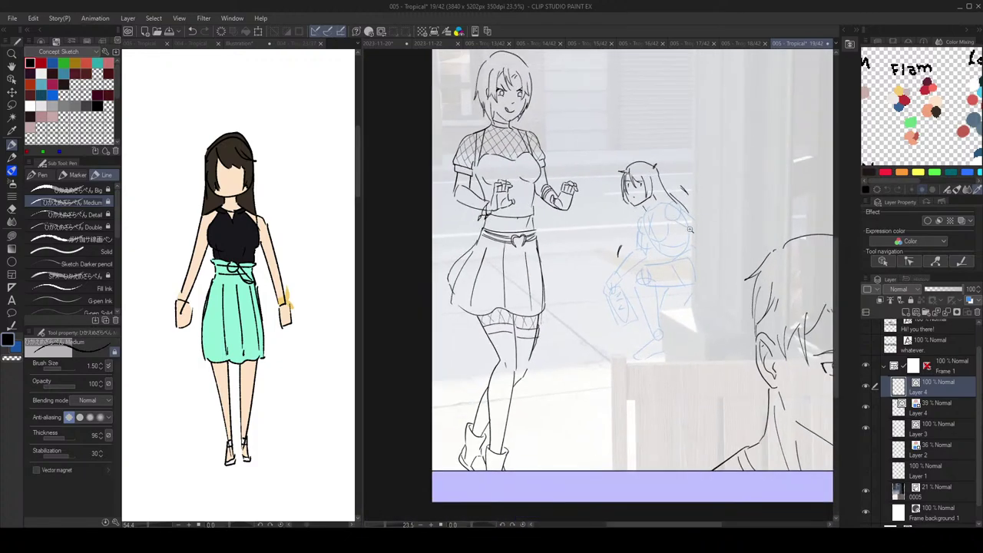
pyautogui.scroll(4, 660, 192)
# Step: Erase and redraw the crouching girl's neck line beneath her jaw, checking it in mirrored view
pyautogui.press('e')
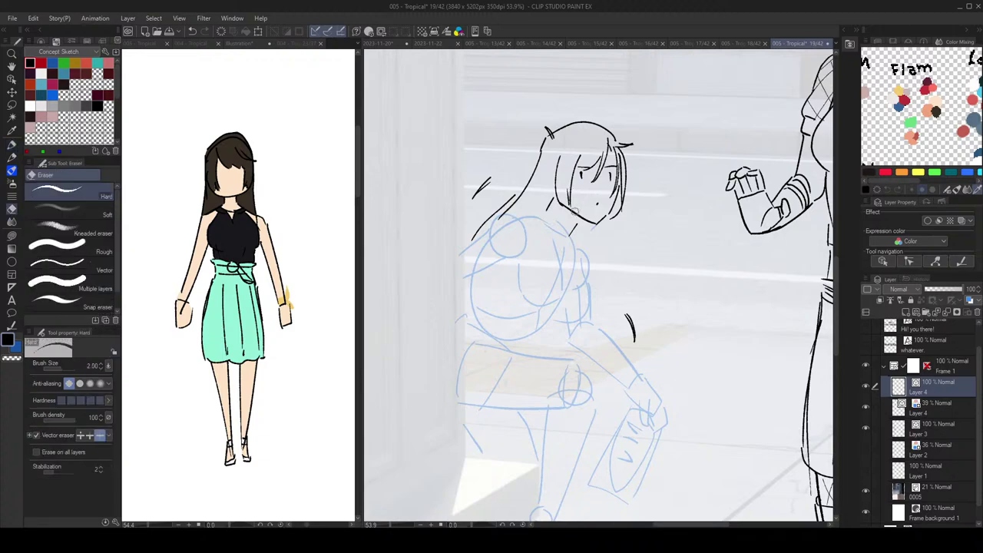
pyautogui.press('p')
pyautogui.scroll(-3, 617, 201)
pyautogui.press('h')
pyautogui.scroll(-1, 662, 182)
pyautogui.scroll(4, 625, 196)
pyautogui.press('e')
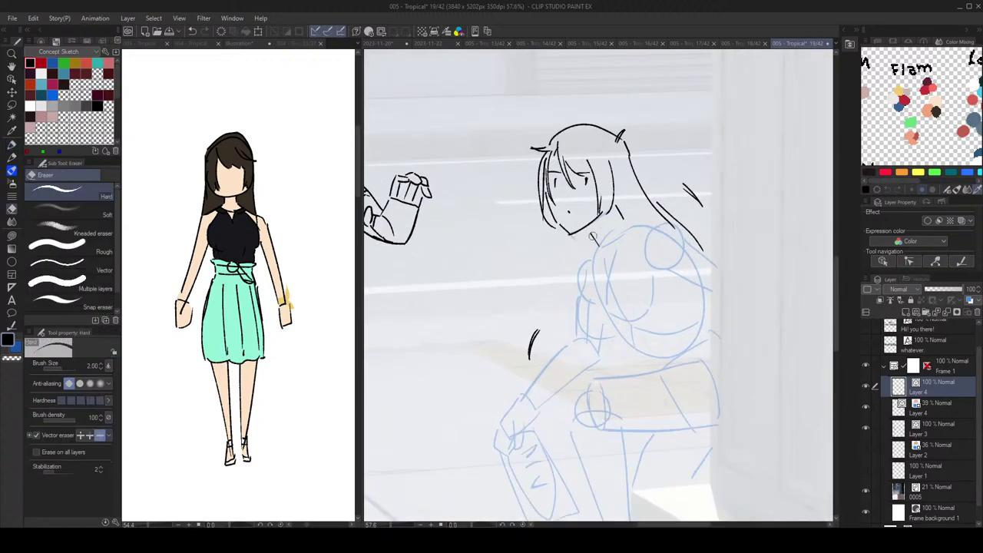
pyautogui.press('p')
pyautogui.scroll(-4, 646, 235)
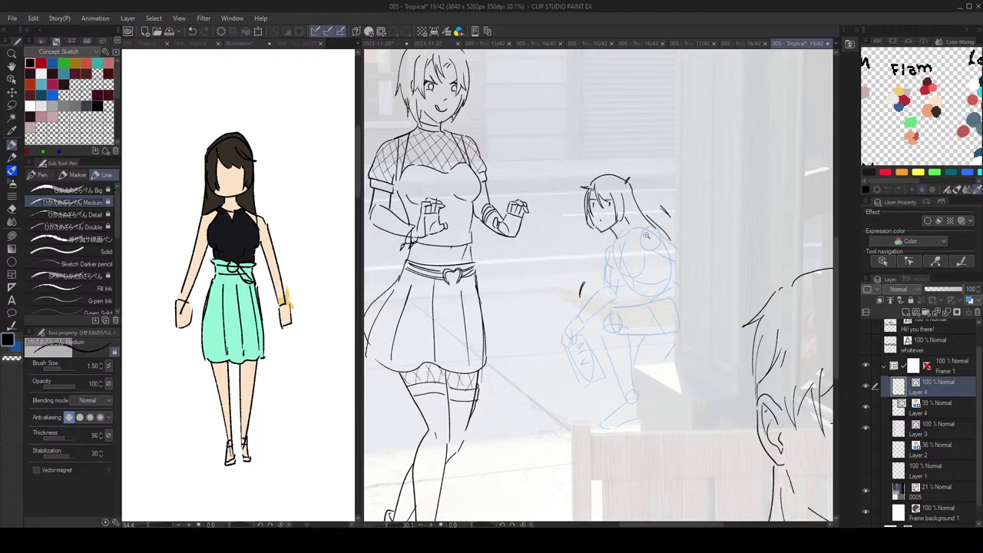
pyautogui.scroll(5, 647, 235)
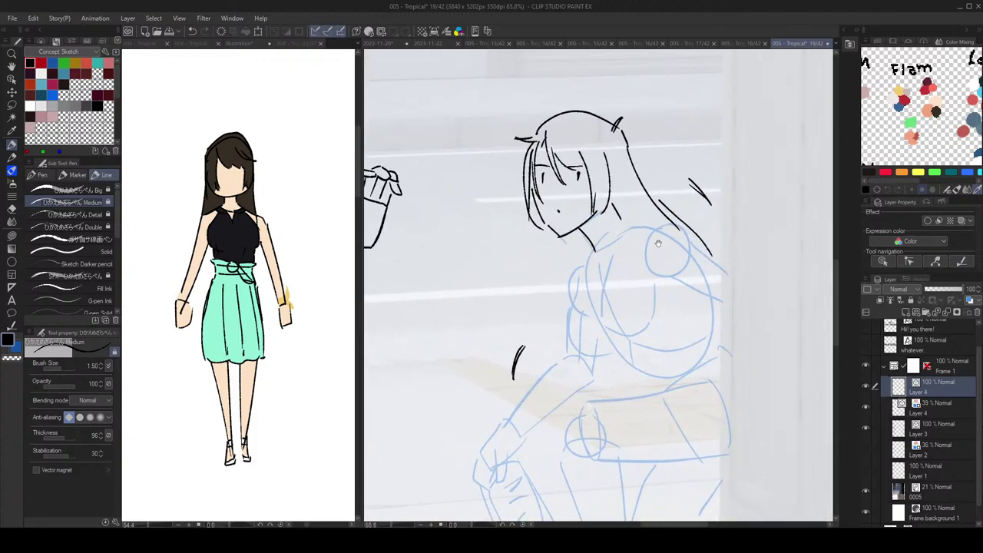
# Step: Add fringe strands and an ear line beside the crouching girl's face, and tidy the hair there
pyautogui.moveTo(656, 245); pyautogui.dragTo(660, 229)
pyautogui.moveTo(564, 122)
pyautogui.mouseDown()
pyautogui.moveTo(603, 157)
pyautogui.moveTo(603, 91)
pyautogui.mouseUp()
pyautogui.moveTo(629, 162); pyautogui.dragTo(647, 182)
pyautogui.moveTo(595, 159); pyautogui.dragTo(594, 167)
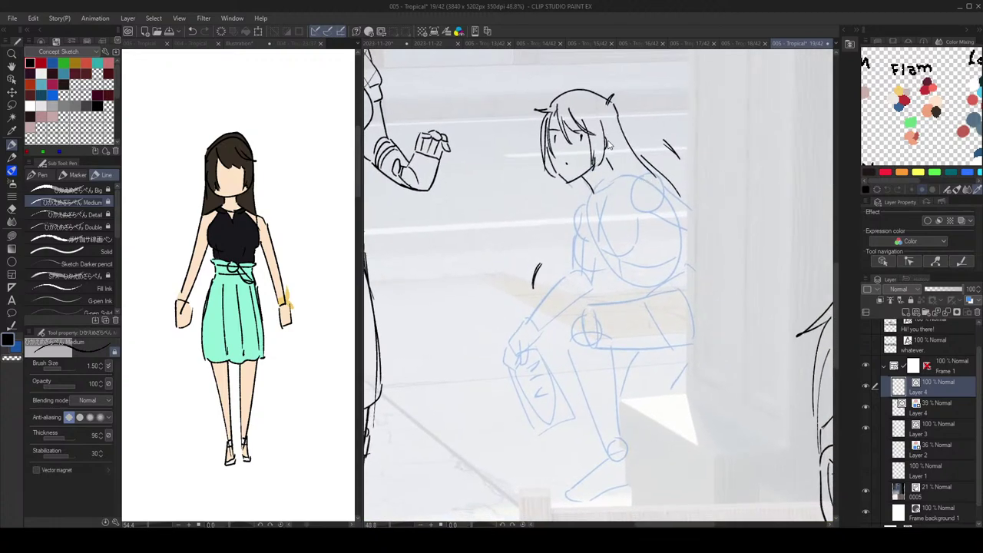
pyautogui.scroll(-2, 649, 121)
pyautogui.scroll(2, 649, 121)
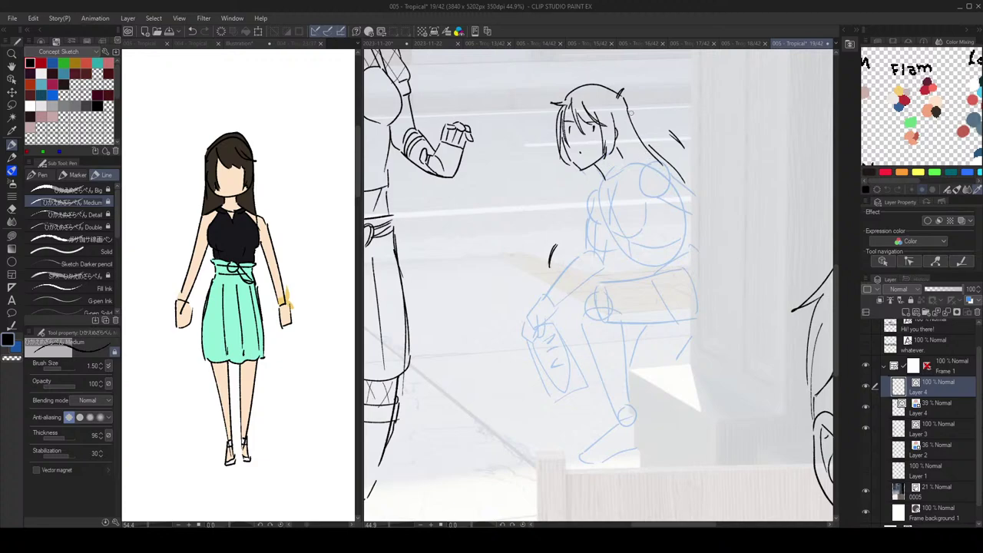
pyautogui.moveTo(613, 90); pyautogui.dragTo(599, 79)
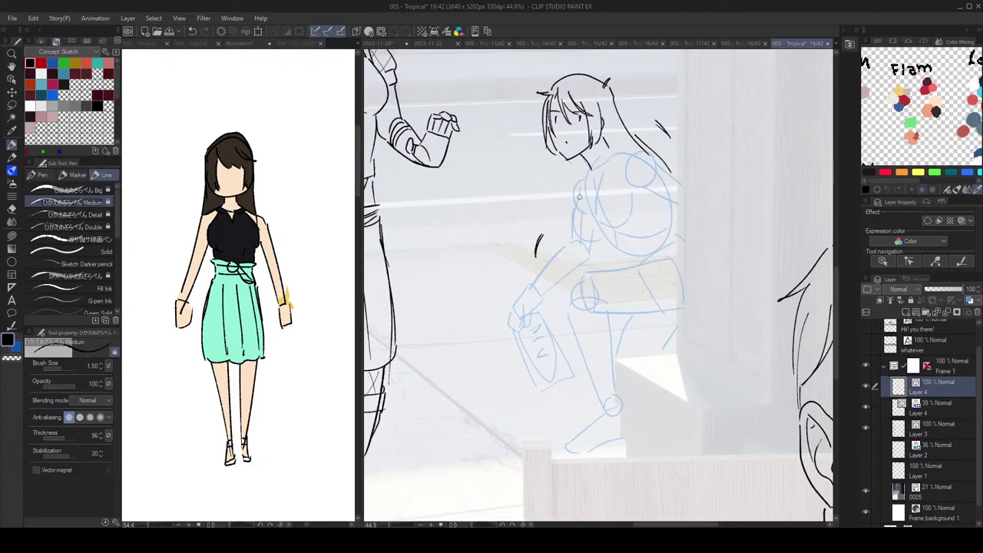
# Step: Ink the front outline of the crouching girl's chest and the collar of her top over the blue sketch
pyautogui.moveTo(584, 182)
pyautogui.mouseDown()
pyautogui.moveTo(574, 210)
pyautogui.moveTo(613, 232)
pyautogui.mouseUp()
pyautogui.scroll(-1, 632, 190)
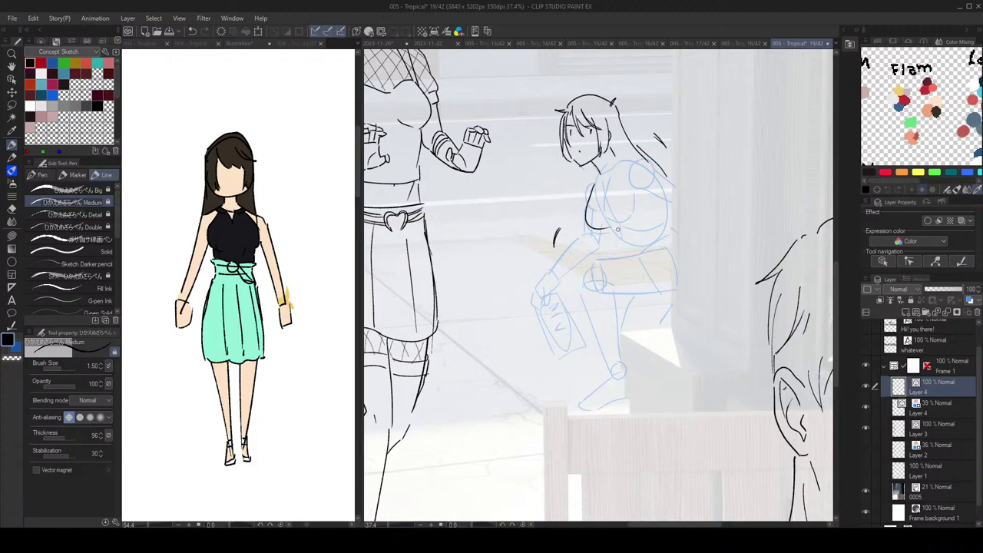
pyautogui.moveTo(619, 229)
pyautogui.mouseDown()
pyautogui.moveTo(635, 246)
pyautogui.moveTo(618, 219)
pyautogui.moveTo(638, 222)
pyautogui.mouseUp()
pyautogui.hotkey('ctrl', 'z')
pyautogui.hotkey('ctrl', 'z')
pyautogui.hotkey('ctrl', 'z')
pyautogui.moveTo(613, 161); pyautogui.dragTo(603, 174)
pyautogui.press('e')
pyautogui.press('p')
pyautogui.scroll(-2, 657, 181)
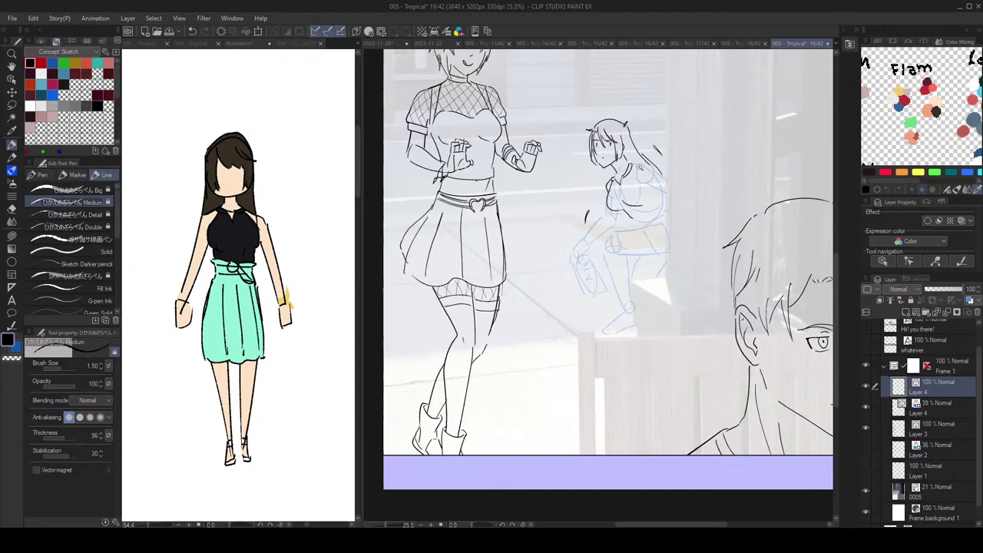
# Step: Ink the crouching girl's shoulder line and the upper edge of her rear arm toward the elbow
pyautogui.scroll(1, 653, 180)
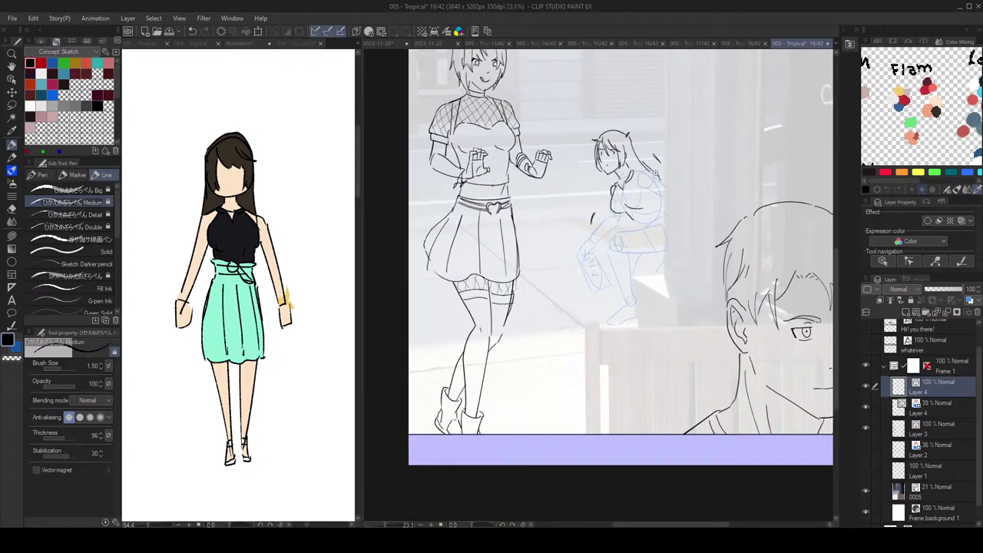
pyautogui.moveTo(627, 171); pyautogui.dragTo(663, 197)
pyautogui.scroll(2, 666, 182)
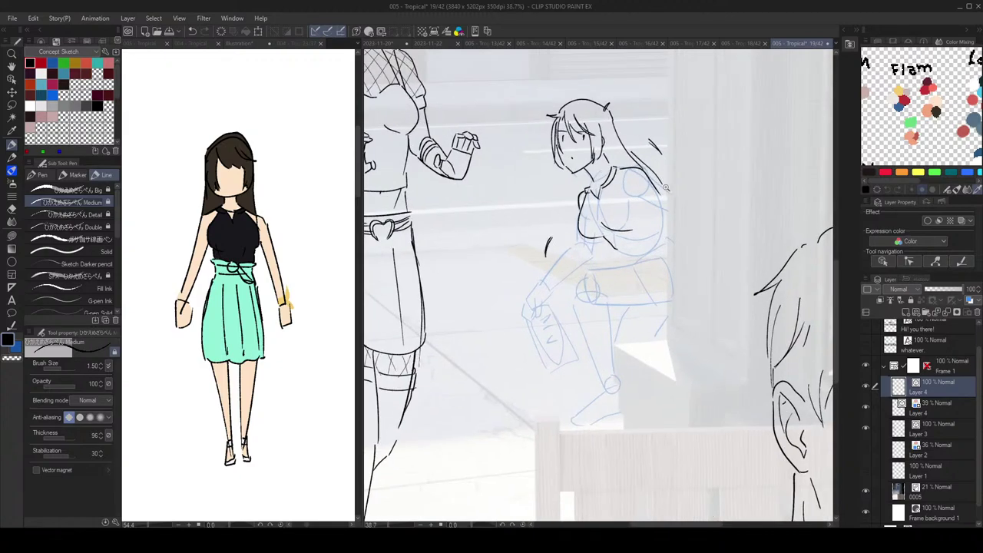
pyautogui.moveTo(632, 198); pyautogui.dragTo(671, 220)
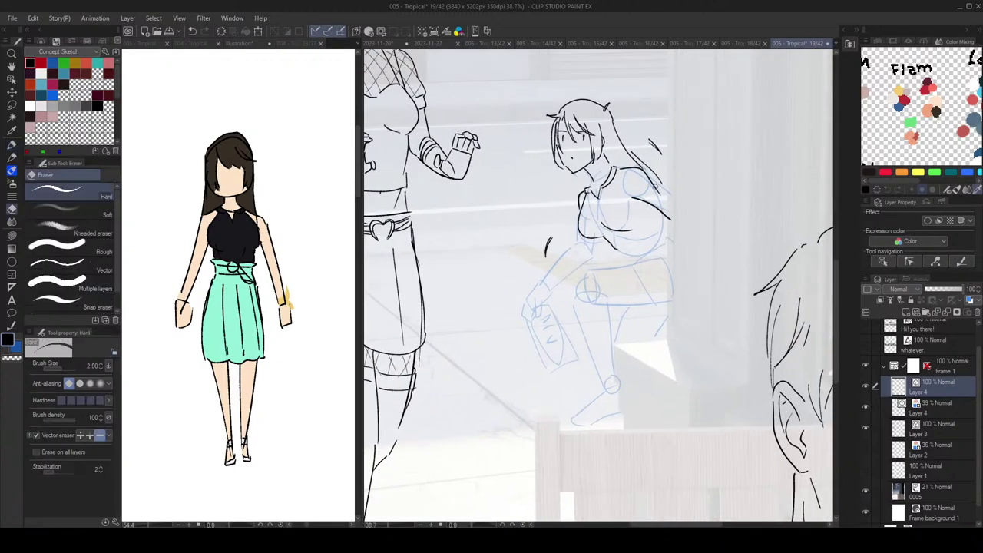
pyautogui.hotkey('ctrl', 'z')
pyautogui.moveTo(659, 187)
pyautogui.mouseDown()
pyautogui.moveTo(673, 204)
pyautogui.moveTo(709, 218)
pyautogui.mouseUp()
# Step: Rework the lower curve of the crouching girl's chest, comparing stroke versions and checking the figure mirrored
pyautogui.scroll(-8, 665, 191)
pyautogui.press('h')
pyautogui.press('h')
pyautogui.press('e')
pyautogui.moveTo(595, 203)
pyautogui.mouseDown()
pyautogui.moveTo(606, 196)
pyautogui.moveTo(599, 217)
pyautogui.moveTo(619, 228)
pyautogui.mouseUp()
pyautogui.press('p')
pyautogui.hotkey('ctrl', 'z')
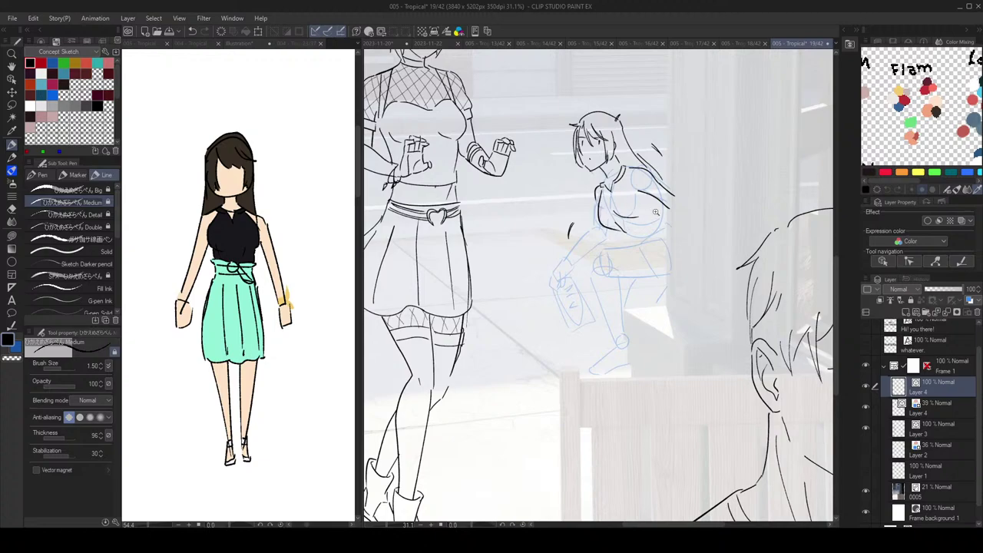
pyautogui.scroll(1, 615, 184)
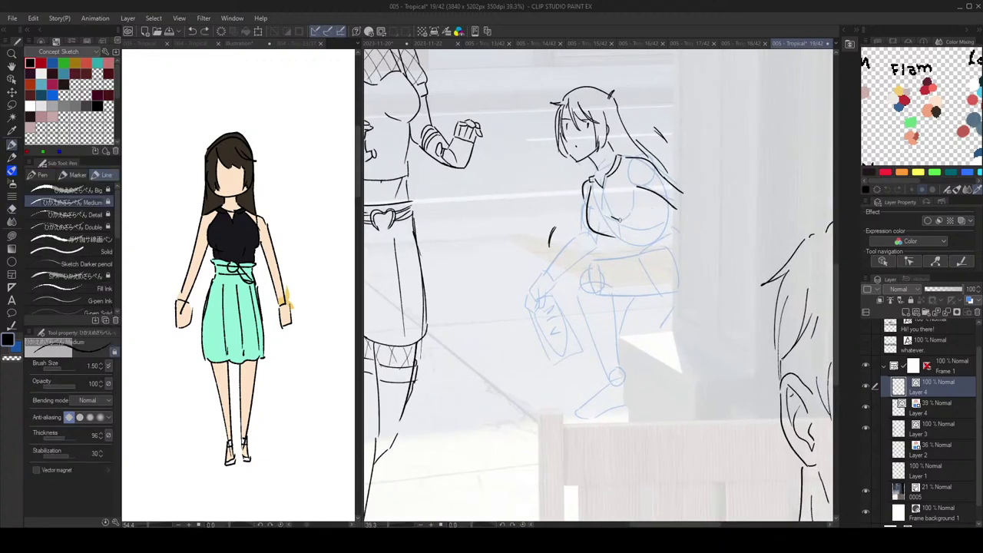
pyautogui.scroll(-2, 622, 238)
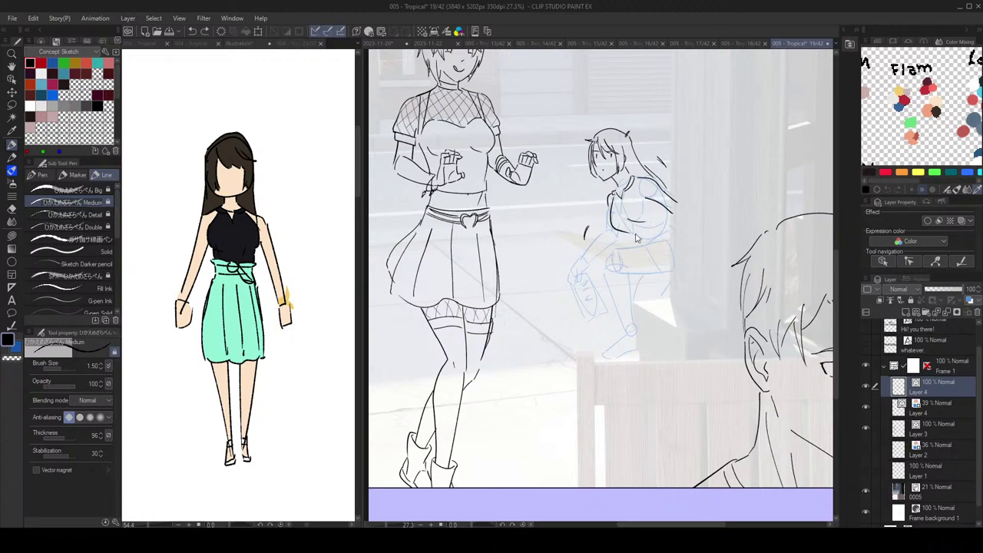
pyautogui.moveTo(612, 222); pyautogui.dragTo(625, 236)
pyautogui.hotkey('ctrl', 'z')
pyautogui.hotkey('ctrl', 'z')
pyautogui.hotkey('ctrl', 'y')
# Step: Trim and touch up the crouching girl's chest outline by alternating the hard eraser and the pen
pyautogui.press('e')
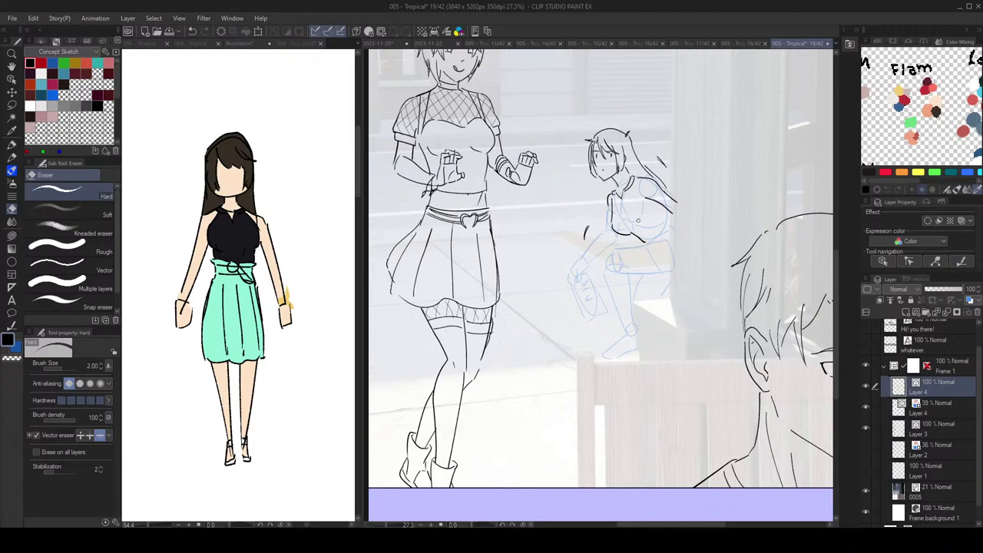
pyautogui.press('p')
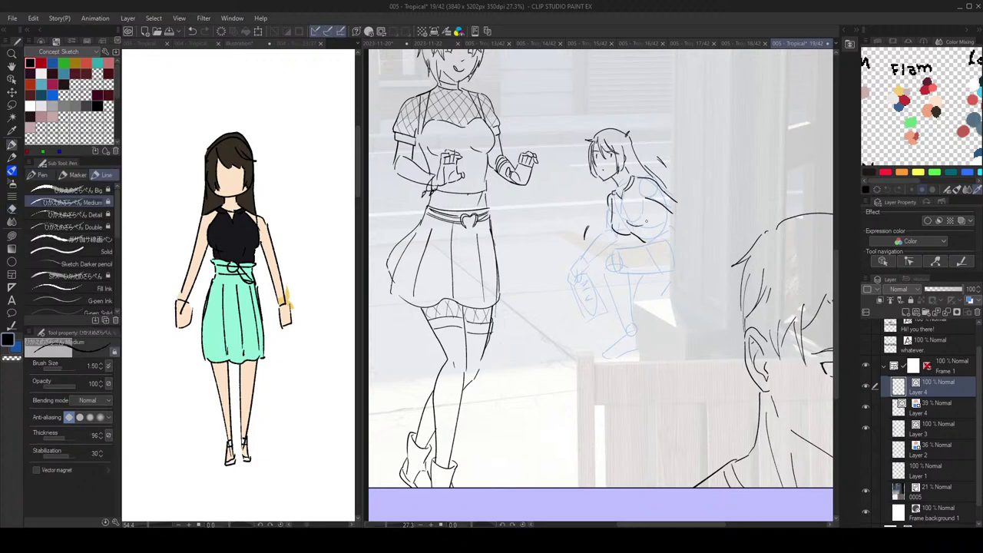
pyautogui.press('e')
pyautogui.moveTo(611, 202); pyautogui.dragTo(617, 225)
pyautogui.press('p')
pyautogui.press('e')
pyautogui.press('p')
pyautogui.press('e')
pyautogui.press('p')
# Step: Ink the forearm of the bent rear arm, from the elbow behind her back to the waist below her chest
pyautogui.moveTo(644, 241)
pyautogui.mouseDown()
pyautogui.moveTo(671, 227)
pyautogui.moveTo(650, 245)
pyautogui.moveTo(675, 223)
pyautogui.moveTo(670, 215)
pyautogui.mouseUp()
pyautogui.hotkey('ctrl', 'z')
pyautogui.hotkey('ctrl', 'z')
pyautogui.hotkey('ctrl', 'z')
pyautogui.hotkey('ctrl', 'z')
pyautogui.scroll(-2, 679, 212)
pyautogui.press('h')
pyautogui.press('h')
pyautogui.scroll(1, 691, 223)
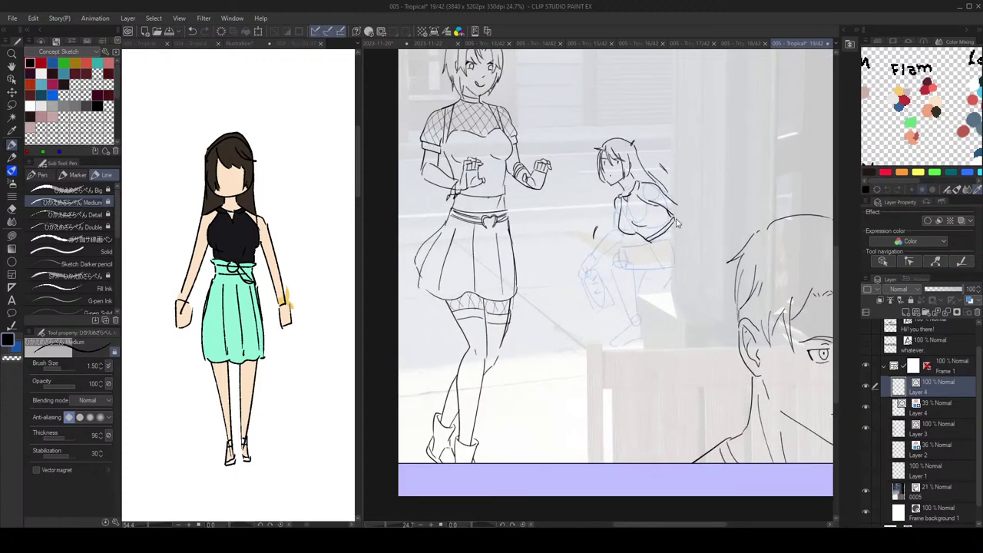
# Step: Check the figure in mirrored view and refine the upper arm and elbow lines of the crouching girl's rear arm
pyautogui.scroll(-2, 688, 205)
pyautogui.press('h')
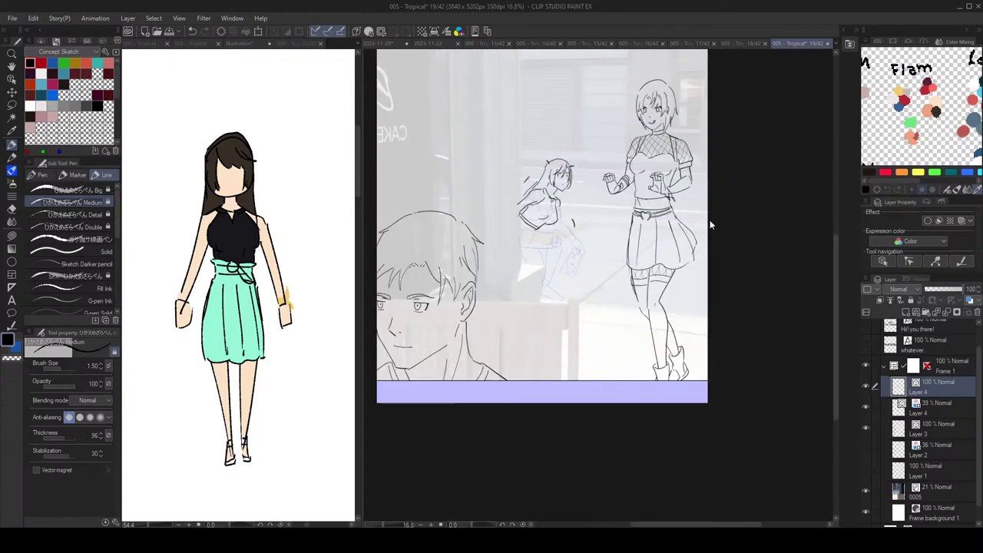
pyautogui.press('h')
pyautogui.scroll(2, 688, 205)
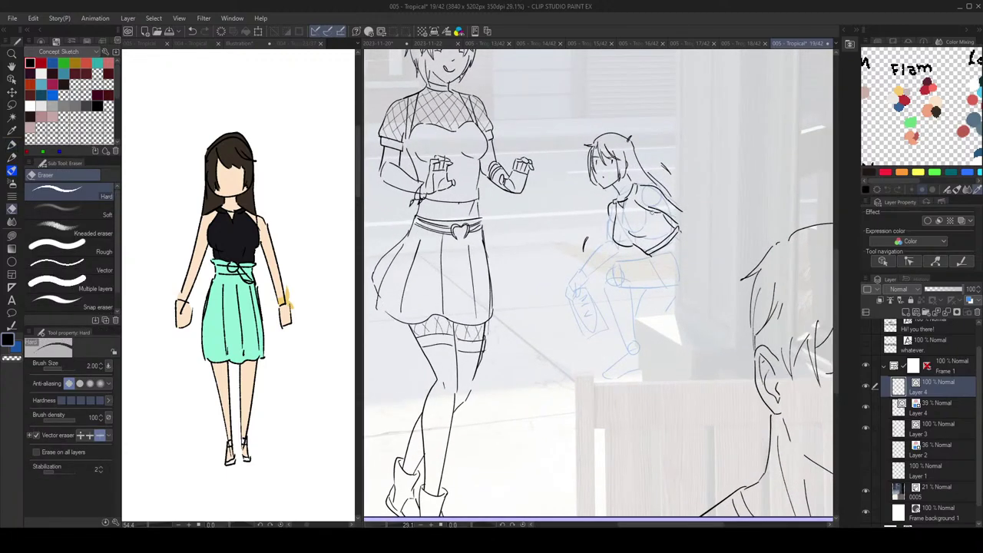
pyautogui.moveTo(638, 199)
pyautogui.mouseDown()
pyautogui.moveTo(665, 218)
pyautogui.moveTo(650, 216)
pyautogui.moveTo(678, 216)
pyautogui.mouseUp()
pyautogui.hotkey('ctrl', 'z')
pyautogui.scroll(-1, 678, 222)
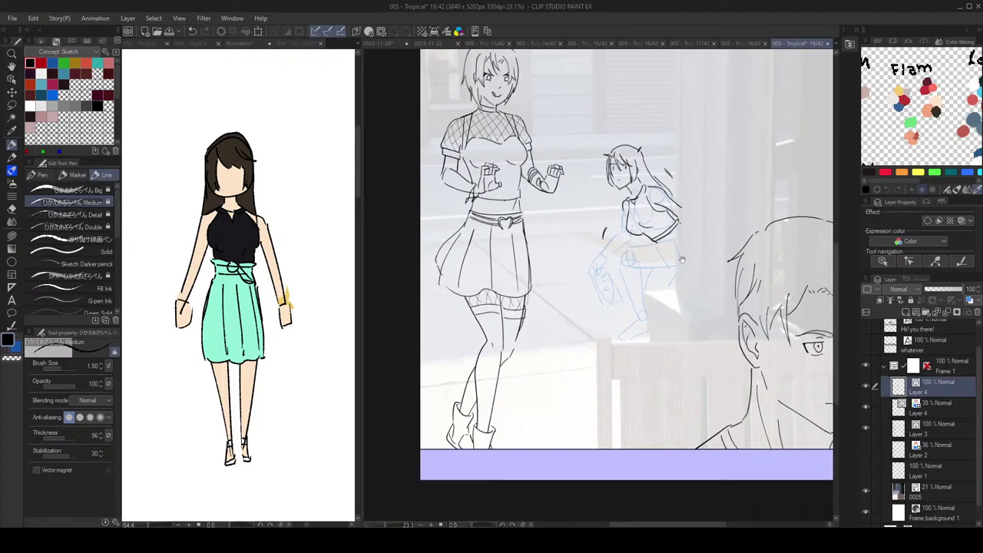
pyautogui.scroll(1, 679, 254)
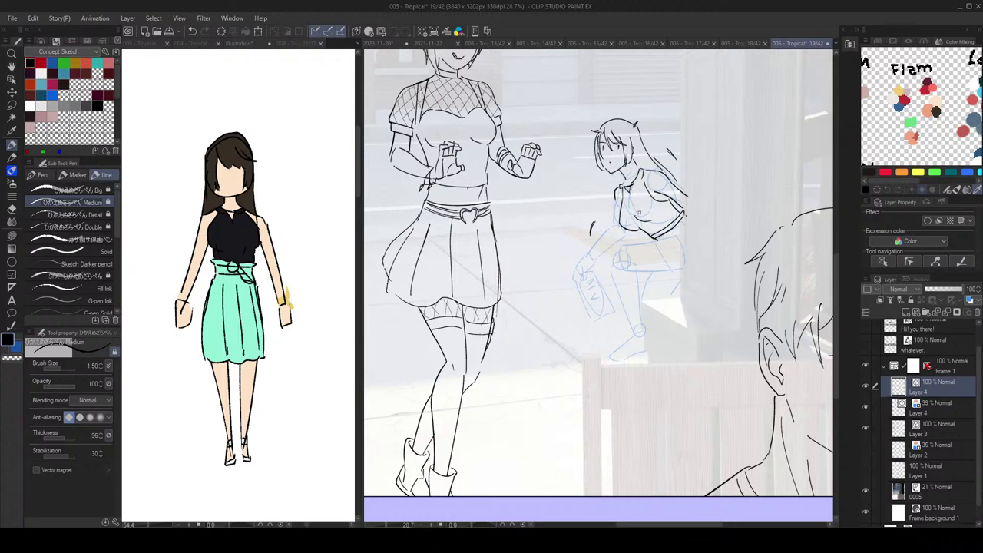
# Step: Ink the crouching girl's legs over the sketch, including the raised thigh and its underside, the knee and the shin
pyautogui.moveTo(649, 244); pyautogui.dragTo(681, 290)
pyautogui.scroll(-1, 647, 270)
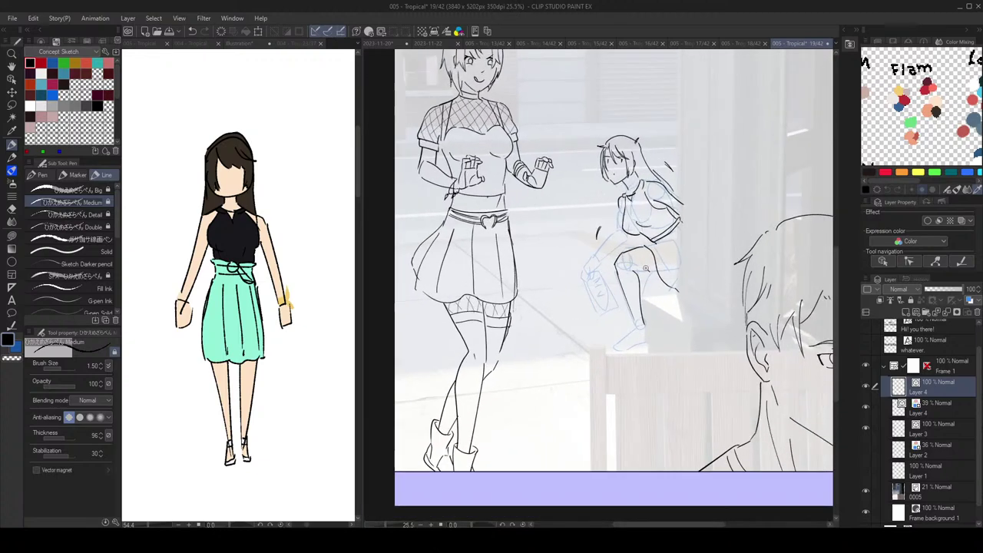
pyautogui.scroll(2, 642, 265)
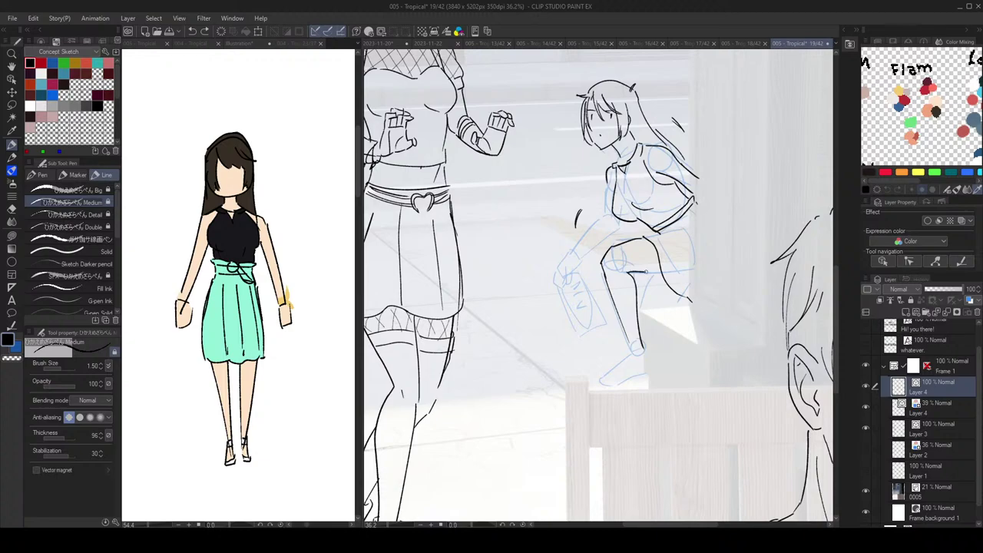
pyautogui.moveTo(642, 271); pyautogui.dragTo(660, 271)
pyautogui.scroll(-4, 681, 250)
pyautogui.press('h')
pyautogui.press('h')
pyautogui.scroll(4, 679, 257)
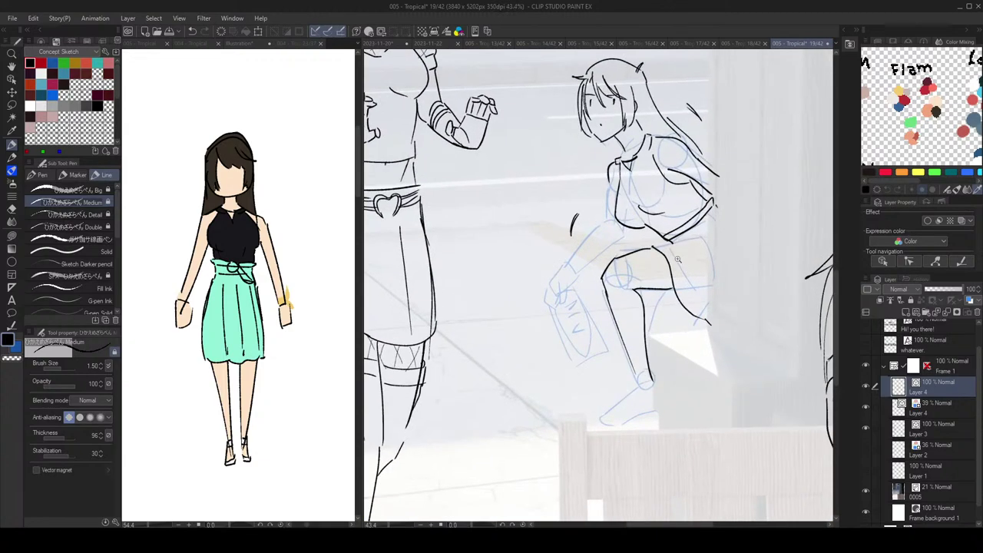
# Step: Refine the knee and upper thigh lines of the crouching girl's raised leg, working in normal and mirrored views
pyautogui.press('h')
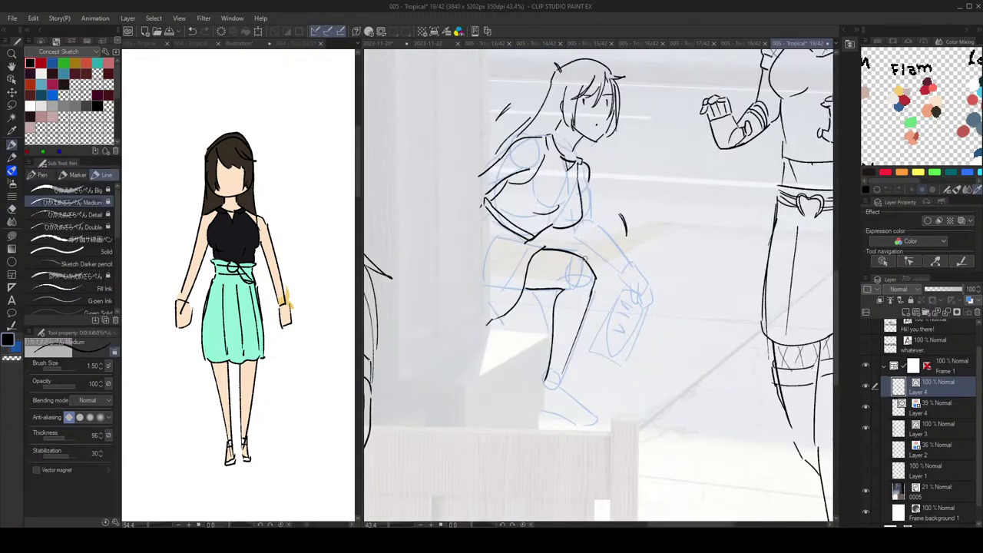
pyautogui.scroll(-3, 590, 267)
pyautogui.press('h')
pyautogui.scroll(5, 673, 229)
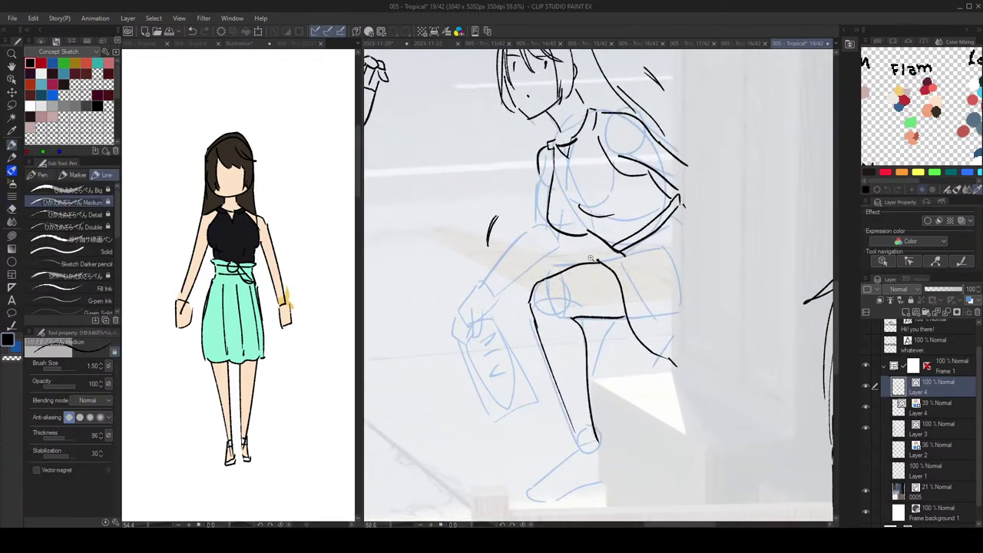
pyautogui.scroll(-4, 556, 251)
pyautogui.scroll(3, 588, 248)
pyautogui.press('h')
pyautogui.press('e')
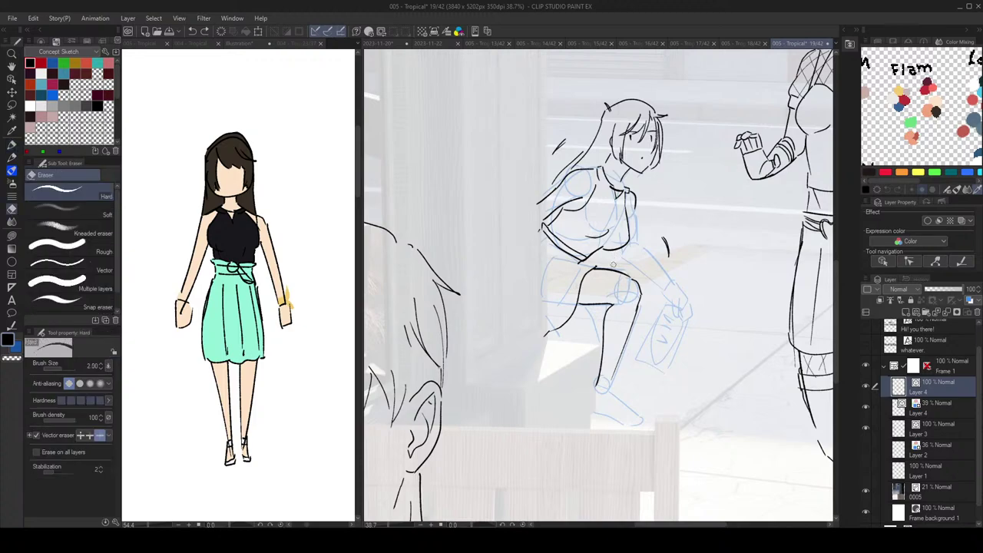
pyautogui.press('p')
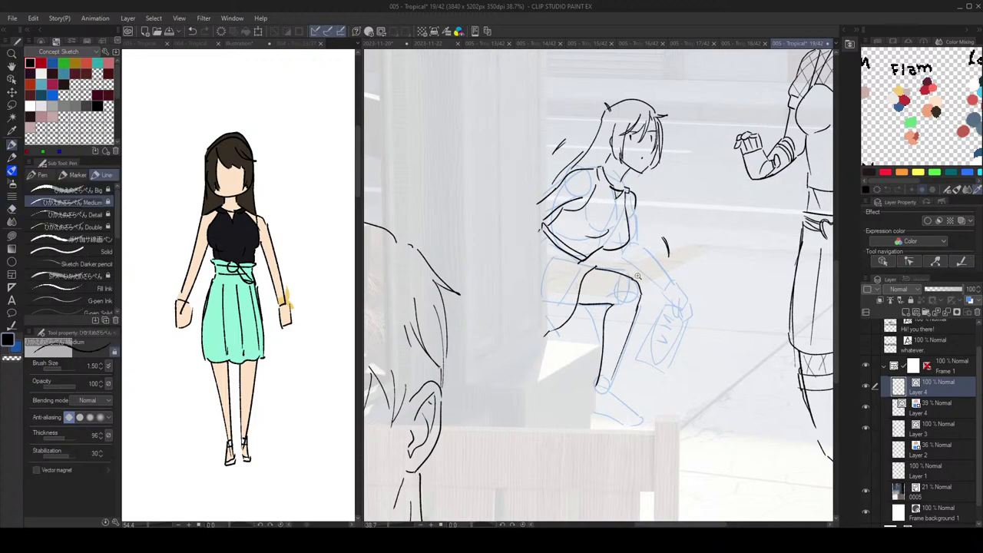
# Step: Erase the front shin line of the crouching girl's raised leg and redraw it from knee to ankle
pyautogui.press('h')
pyautogui.scroll(-3, 625, 264)
pyautogui.scroll(2, 625, 264)
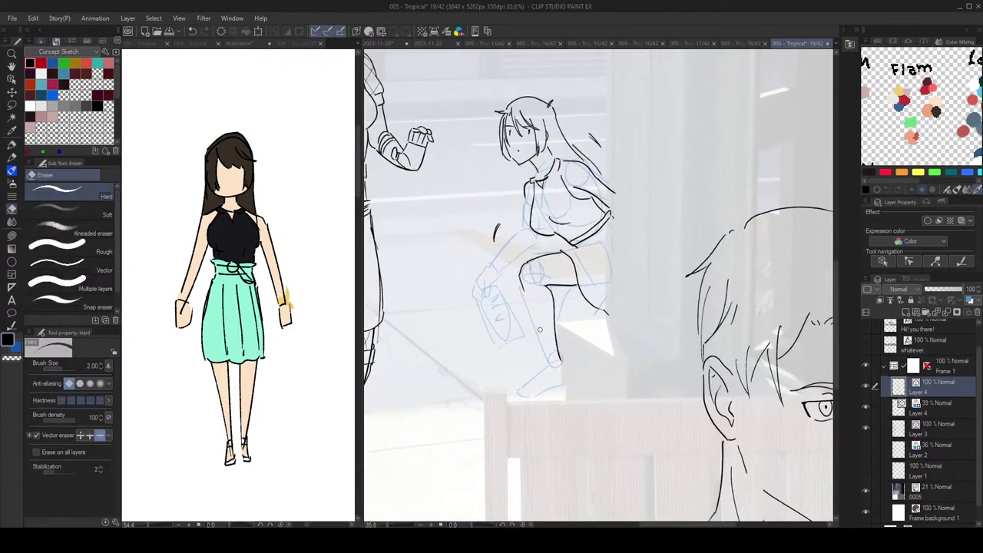
pyautogui.hotkey('ctrl', 'z')
pyautogui.moveTo(526, 298)
pyautogui.mouseDown()
pyautogui.moveTo(546, 347)
pyautogui.moveTo(567, 352)
pyautogui.moveTo(547, 313)
pyautogui.moveTo(585, 329)
pyautogui.moveTo(547, 331)
pyautogui.moveTo(565, 364)
pyautogui.mouseUp()
pyautogui.scroll(-3, 551, 340)
pyautogui.scroll(3, 550, 332)
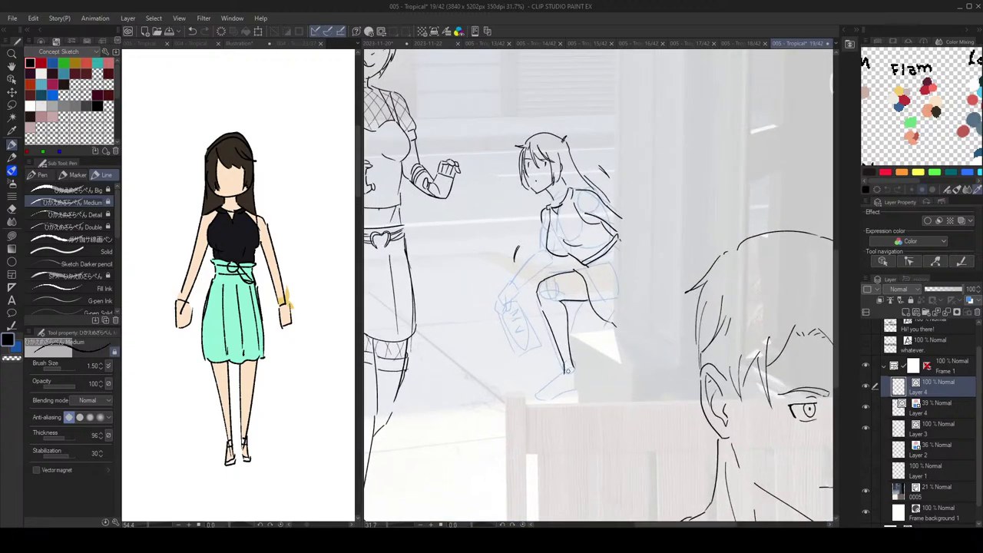
# Step: Ink the crouching girl's front foot below the ankle, including the toe and the sole line
pyautogui.hotkey('ctrl', 'z')
pyautogui.moveTo(570, 365)
pyautogui.mouseDown()
pyautogui.moveTo(539, 394)
pyautogui.moveTo(581, 388)
pyautogui.mouseUp()
pyautogui.moveTo(554, 388)
pyautogui.mouseDown()
pyautogui.moveTo(576, 377)
pyautogui.moveTo(576, 388)
pyautogui.moveTo(554, 397)
pyautogui.moveTo(577, 388)
pyautogui.mouseUp()
pyautogui.scroll(-1, 598, 377)
pyautogui.press('e')
pyautogui.click(568, 392)
pyautogui.press('p')
pyautogui.hotkey('ctrl', 'z')
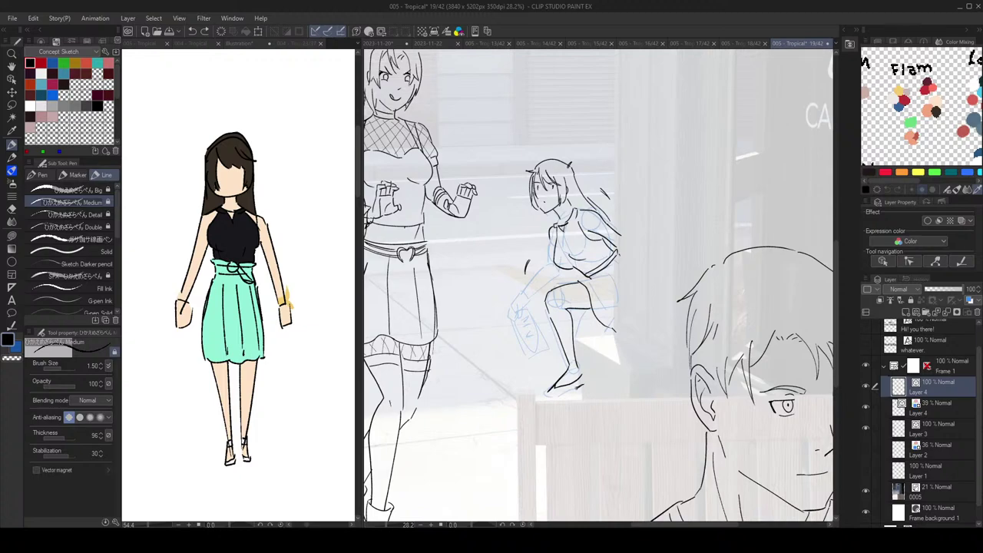
# Step: Redraw the upper line of the crouching girl's shoe from toe to instep, checking it in mirrored view
pyautogui.press('e')
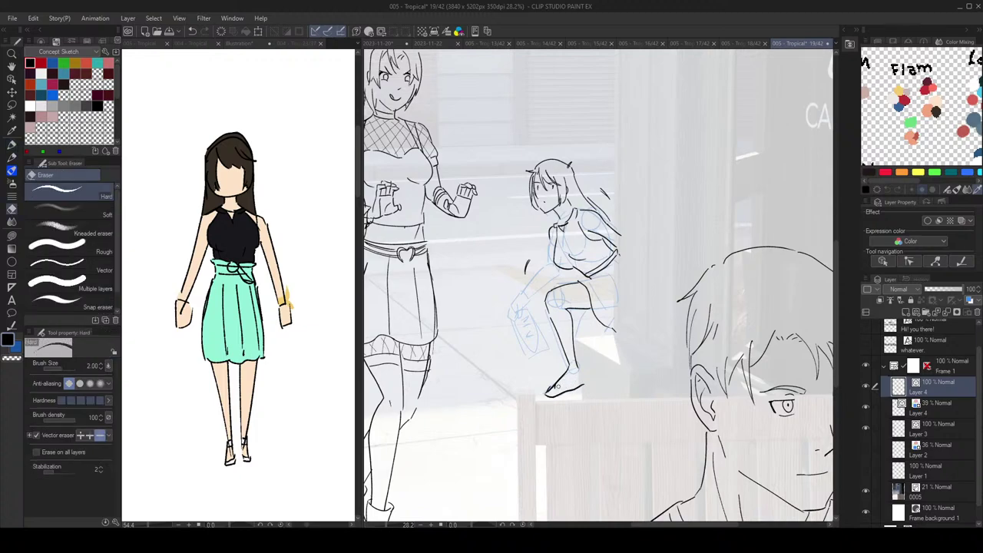
pyautogui.press('p')
pyautogui.hotkey('ctrl', 'z')
pyautogui.moveTo(558, 391); pyautogui.dragTo(577, 376)
pyautogui.scroll(-2, 598, 373)
pyautogui.press('h')
pyautogui.press('h')
pyautogui.scroll(3, 667, 343)
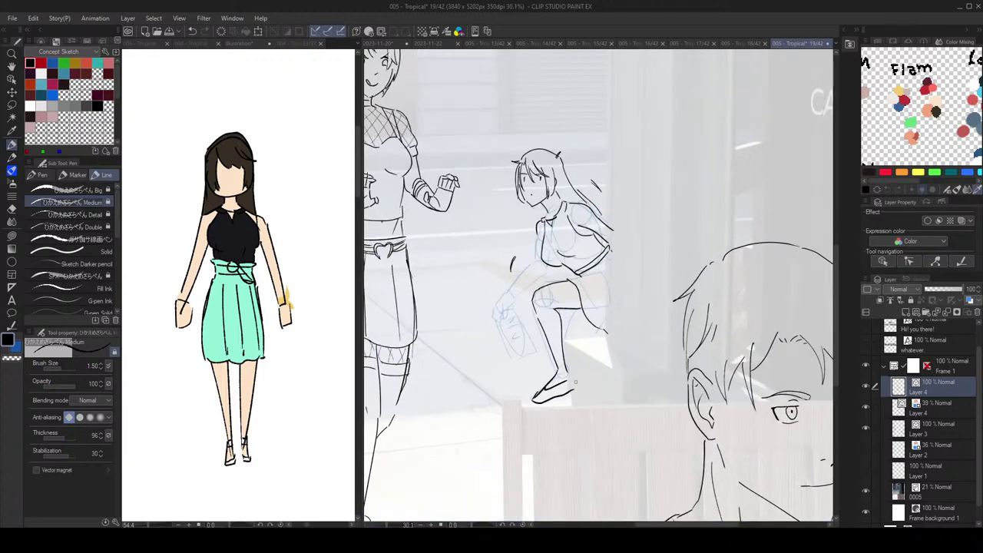
# Step: Ink the sole of the front shoe back to the heel and compare the figure in normal and mirrored views
pyautogui.moveTo(545, 400); pyautogui.dragTo(575, 389)
pyautogui.press('h')
pyautogui.press('h')
pyautogui.scroll(-2, 645, 352)
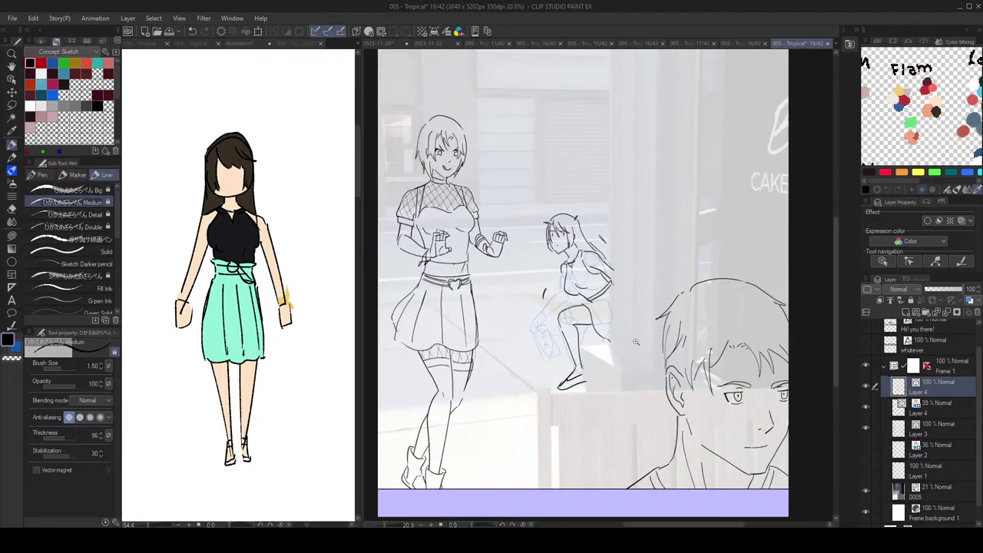
pyautogui.press('h')
pyautogui.scroll(3, 645, 352)
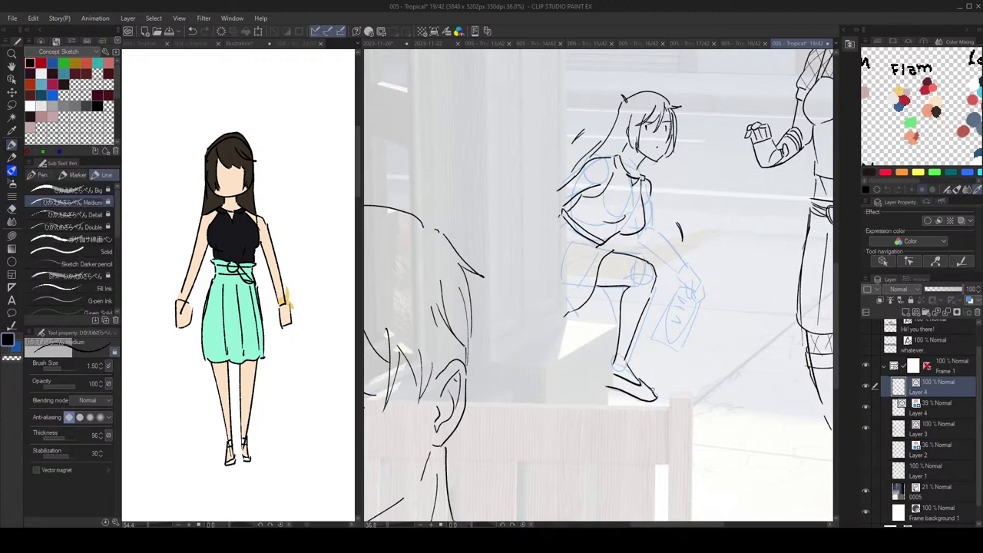
# Step: Erase the heel end of the front shoe and redraw the line from the instep to the heel
pyautogui.press('h')
pyautogui.press('e')
pyautogui.moveTo(574, 392)
pyautogui.mouseDown()
pyautogui.moveTo(563, 403)
pyautogui.moveTo(592, 393)
pyautogui.mouseUp()
pyautogui.press('p')
pyautogui.hotkey('ctrl', 'z')
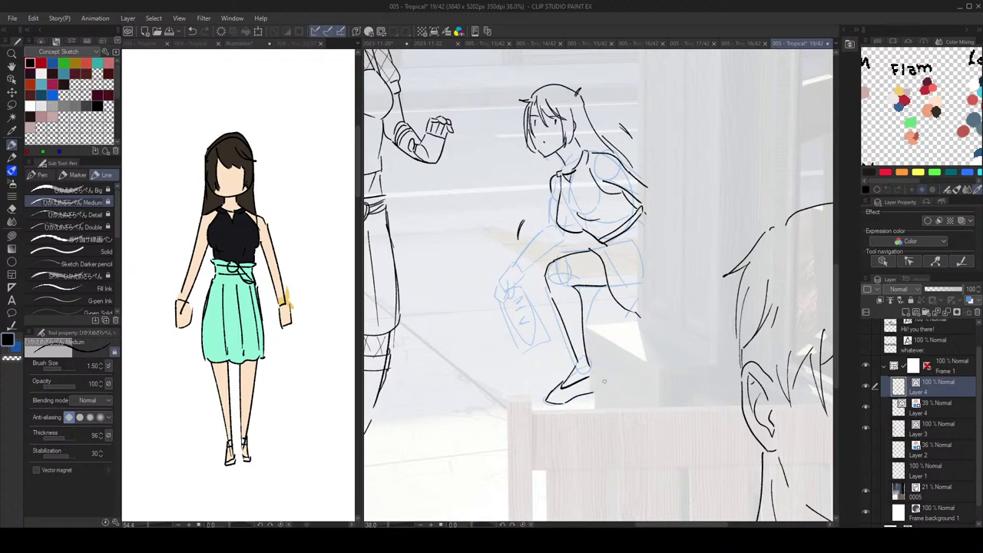
pyautogui.scroll(-3, 646, 336)
pyautogui.press('h')
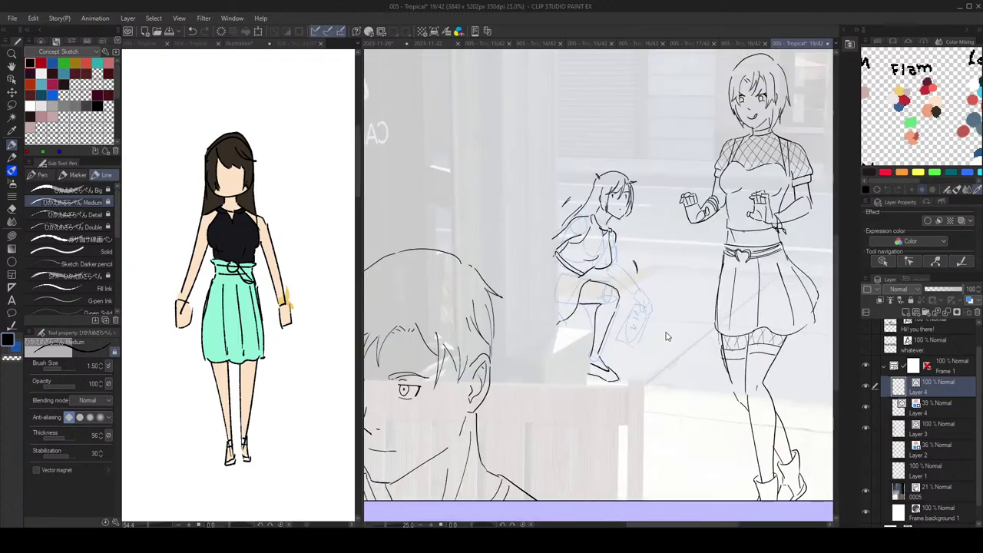
pyautogui.press('h')
pyautogui.scroll(3, 651, 352)
pyautogui.moveTo(569, 394); pyautogui.dragTo(590, 382)
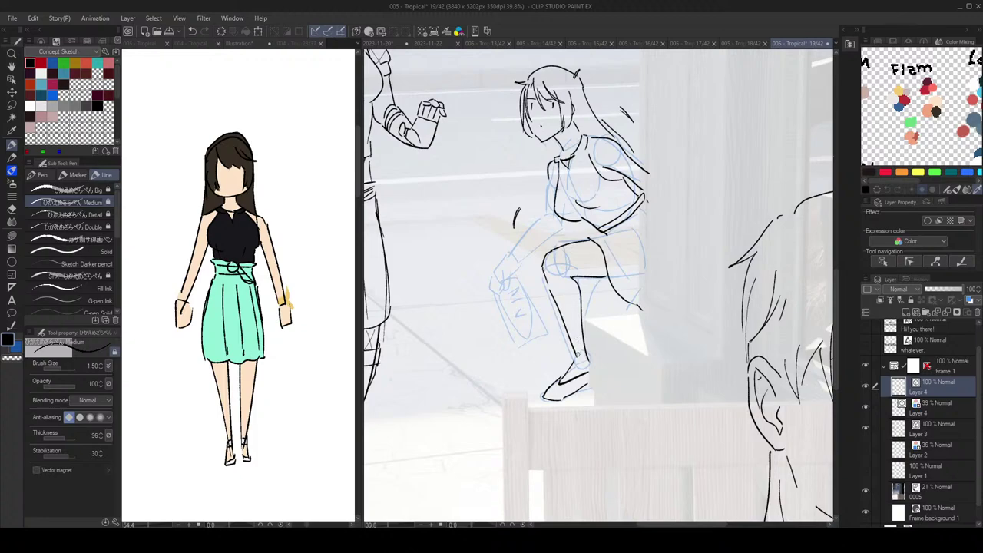
# Step: Ink a narrow band around the front ankle and trim the shoe line below it
pyautogui.hotkey('ctrl', 'z')
pyautogui.hotkey('ctrl', 'z')
pyautogui.moveTo(573, 347); pyautogui.dragTo(589, 355)
pyautogui.hotkey('ctrl', 'z')
pyautogui.press('h')
pyautogui.press('e')
pyautogui.click(620, 376)
pyautogui.press('p')
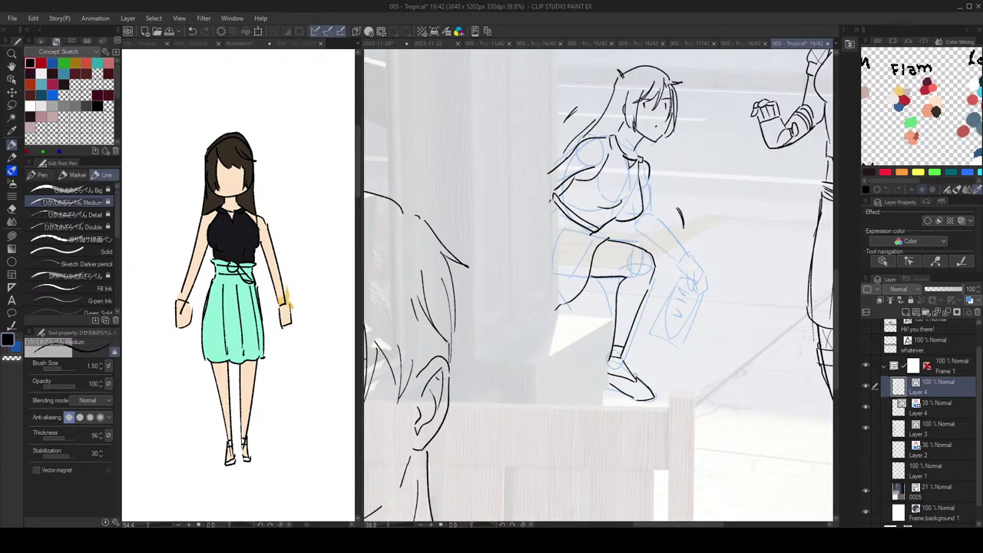
# Step: Erase part of the front shoe's side line and retouch it between toe and heel
pyautogui.scroll(-4, 668, 346)
pyautogui.press('h')
pyautogui.scroll(3, 572, 338)
pyautogui.press('e')
pyautogui.click(532, 390)
pyautogui.press('p')
pyautogui.moveTo(520, 397); pyautogui.dragTo(541, 385)
pyautogui.hotkey('ctrl', 'z')
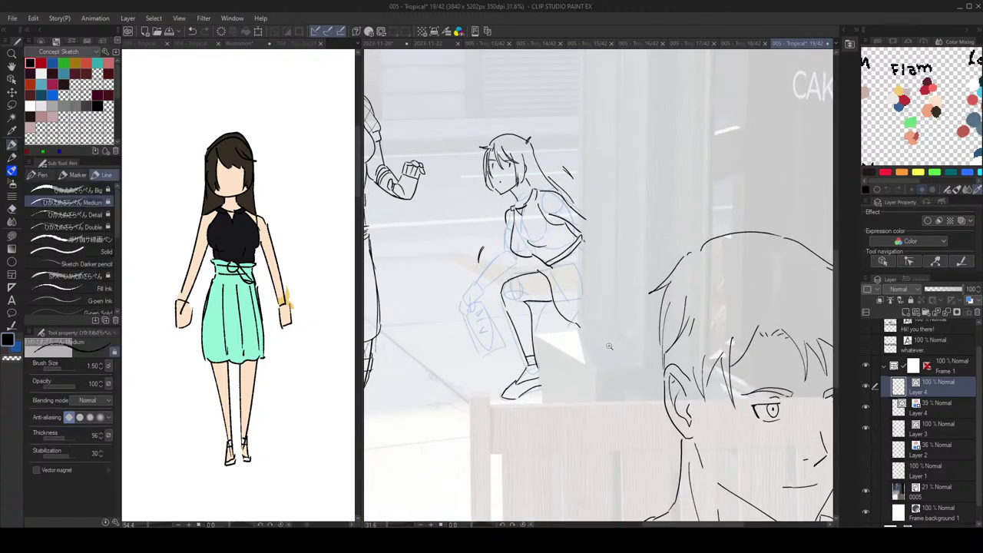
# Step: Check the figure in mirrored view, undo the last shoe stroke and try a small touch near the heel
pyautogui.press('h')
pyautogui.scroll(-2, 608, 347)
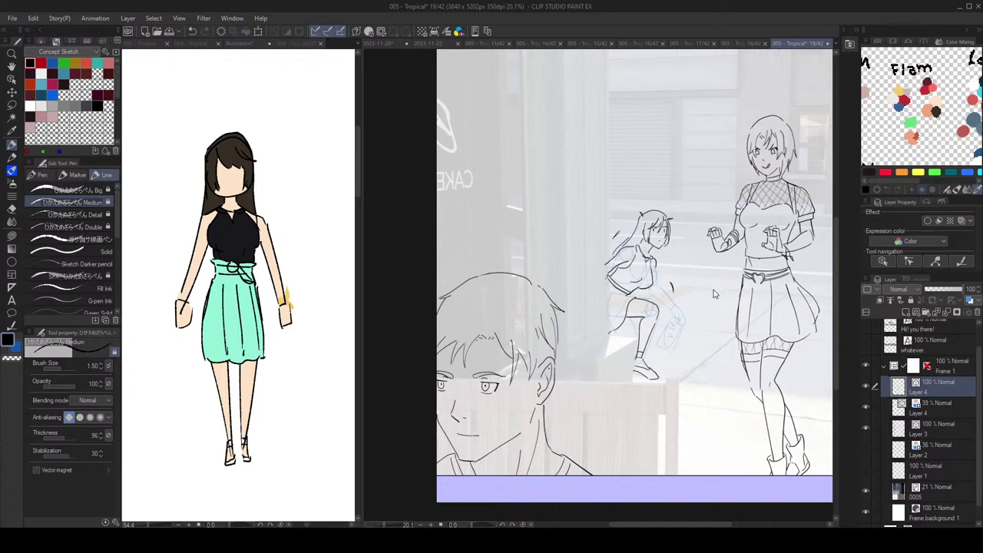
pyautogui.press('h')
pyautogui.scroll(3, 580, 346)
pyautogui.hotkey('ctrl', 'z')
pyautogui.moveTo(550, 389)
pyautogui.mouseDown()
pyautogui.moveTo(524, 405)
pyautogui.moveTo(550, 390)
pyautogui.mouseUp()
pyautogui.hotkey('ctrl', 'z')
pyautogui.scroll(-3, 613, 329)
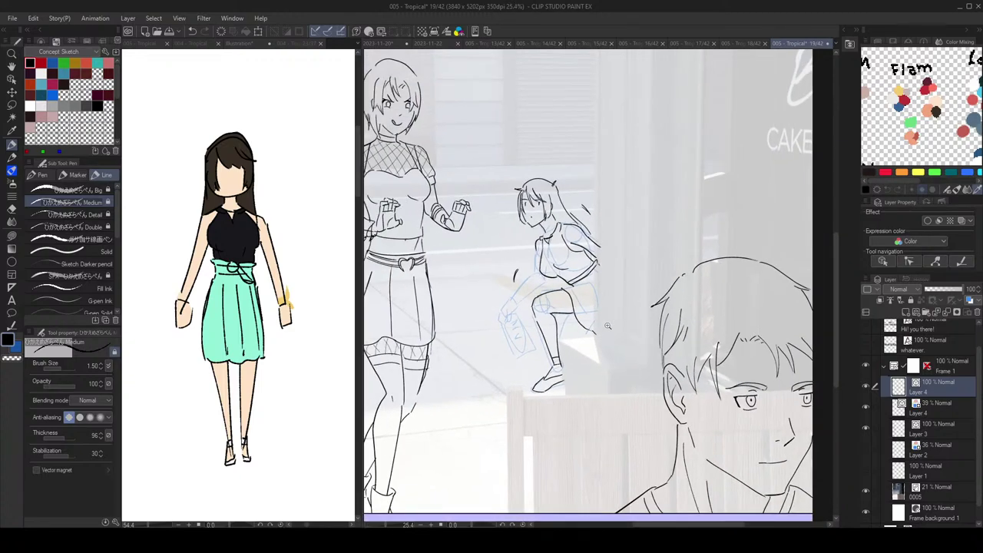
# Step: Ink the far leg's line beneath the thigh, behind the calf of the crouching girl's raised leg
pyautogui.scroll(2, 591, 304)
pyautogui.scroll(1, 592, 305)
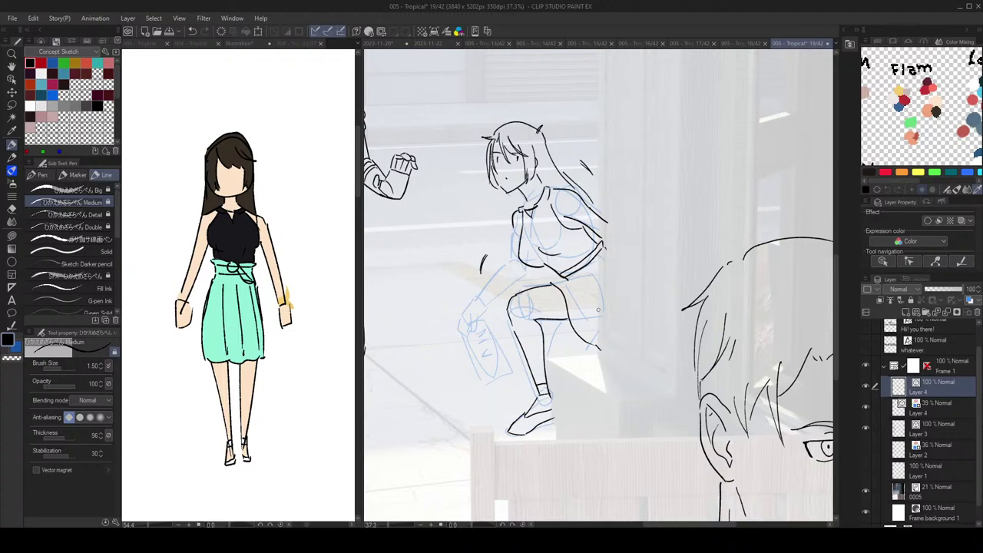
pyautogui.press('e')
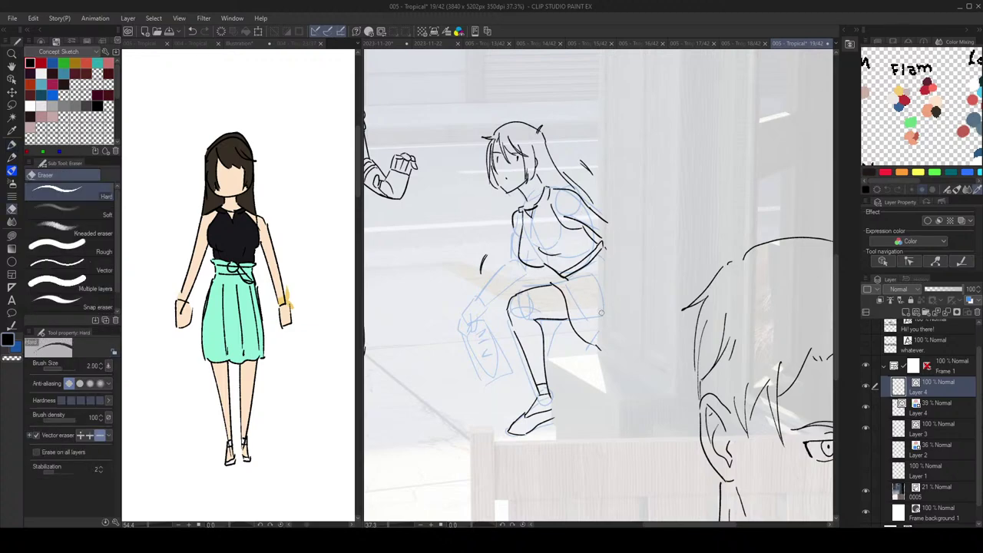
pyautogui.press('p')
pyautogui.scroll(-2, 595, 311)
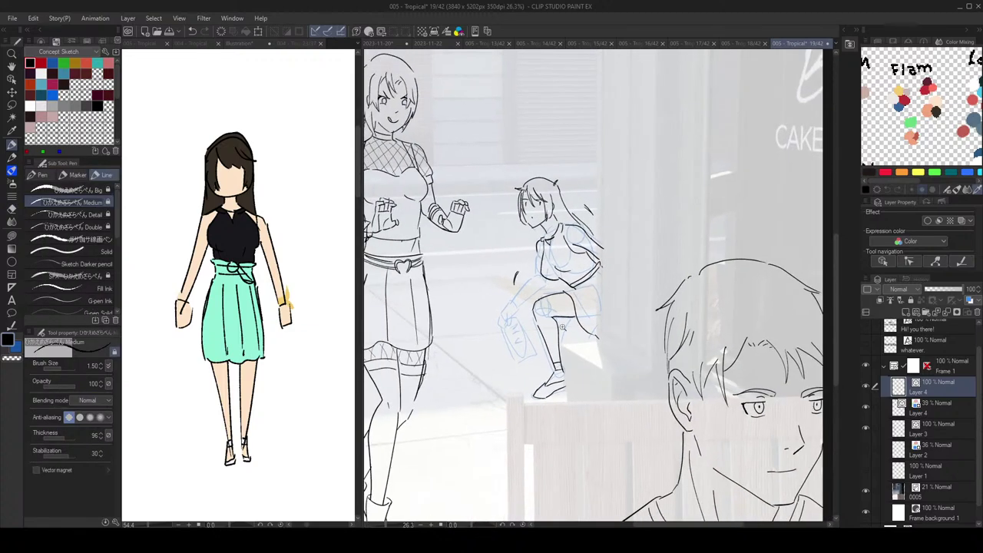
pyautogui.moveTo(568, 317); pyautogui.dragTo(572, 343)
pyautogui.press('e')
pyautogui.press('p')
pyautogui.moveTo(565, 319)
pyautogui.mouseDown()
pyautogui.moveTo(578, 330)
pyautogui.moveTo(573, 323)
pyautogui.mouseUp()
pyautogui.hotkey('ctrl', 'z')
# Step: Refine the far leg's lines under the rear thigh while checking the whole figure in mirrored view
pyautogui.scroll(-4, 601, 304)
pyautogui.press('h')
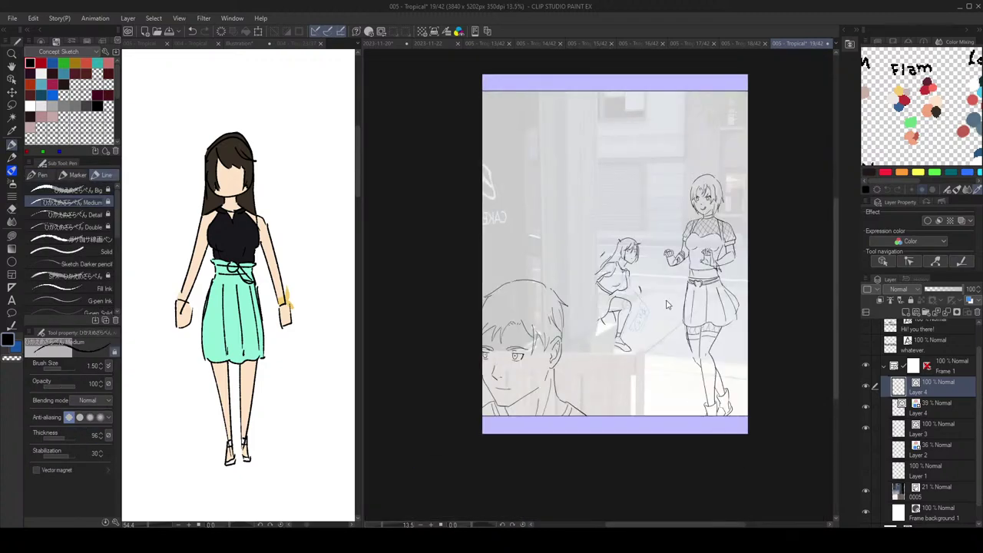
pyautogui.press('h')
pyautogui.scroll(2, 666, 304)
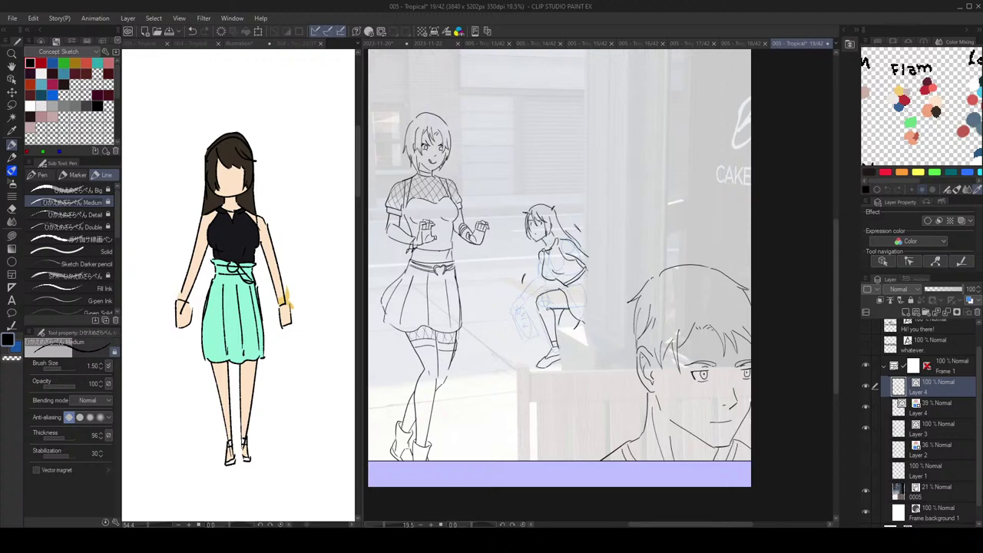
pyautogui.scroll(2, 560, 308)
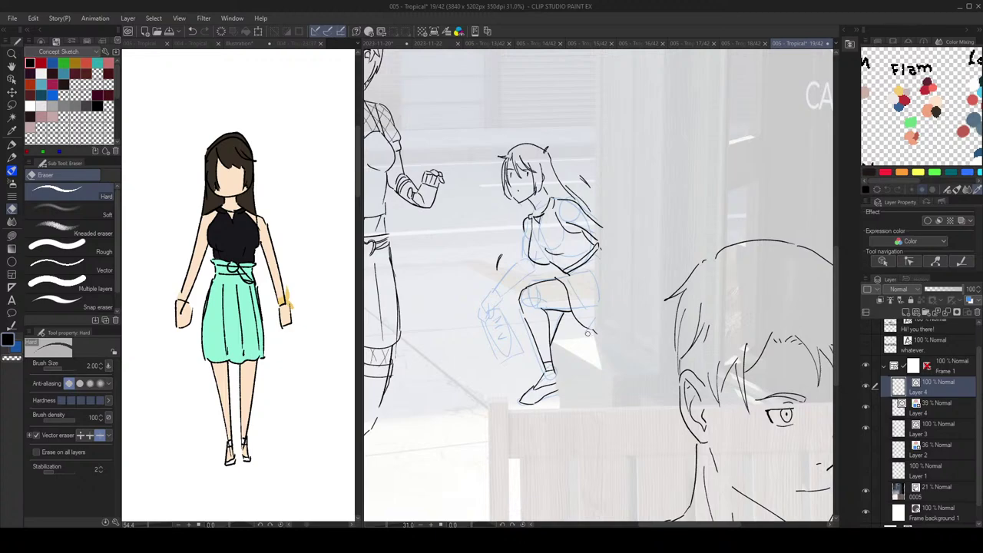
pyautogui.scroll(-2, 638, 327)
pyautogui.press('h')
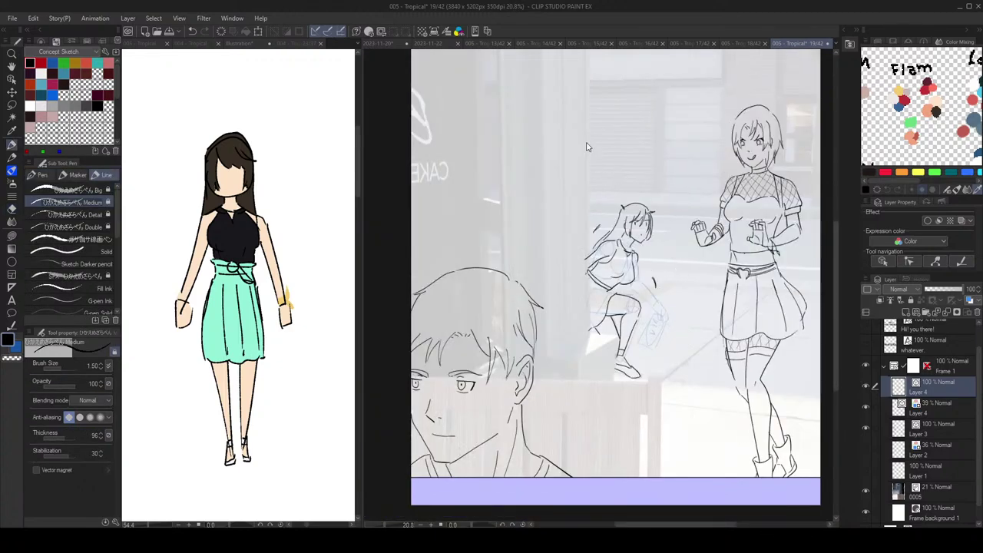
pyautogui.press('h')
# Step: Ink the crouching girl's front arm over the sketch, from the upper arm down the forearm to the wrist
pyautogui.scroll(2, 615, 190)
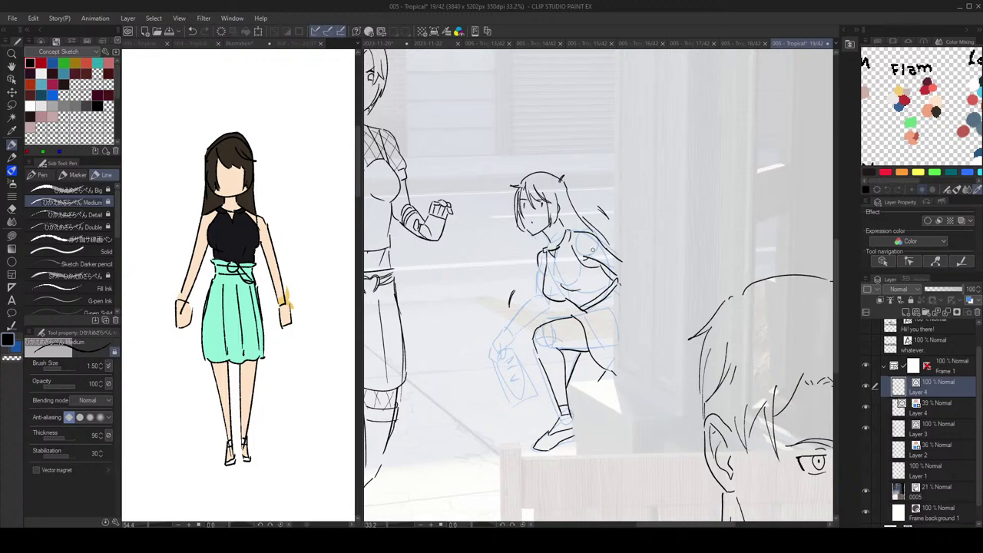
pyautogui.scroll(-2, 619, 259)
pyautogui.scroll(1, 606, 258)
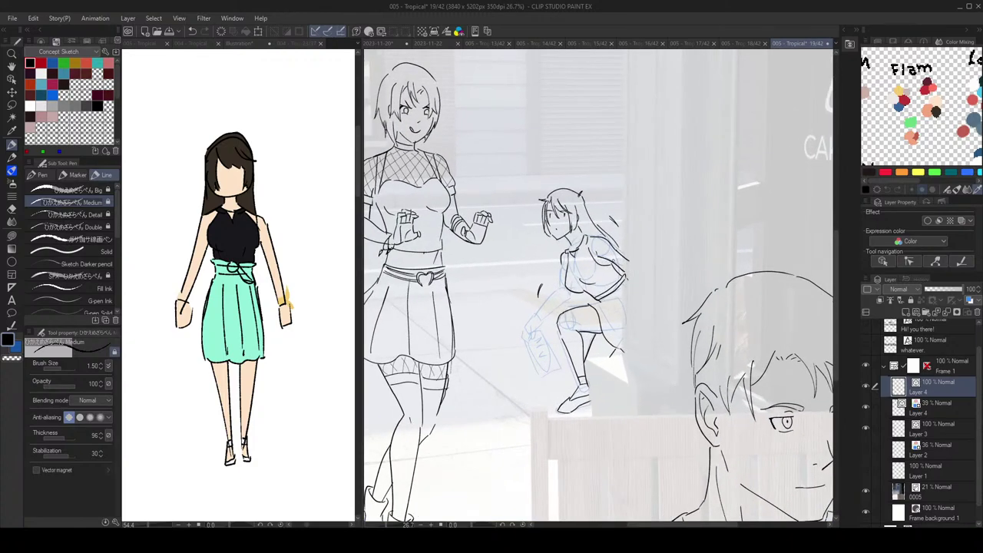
pyautogui.scroll(1, 613, 269)
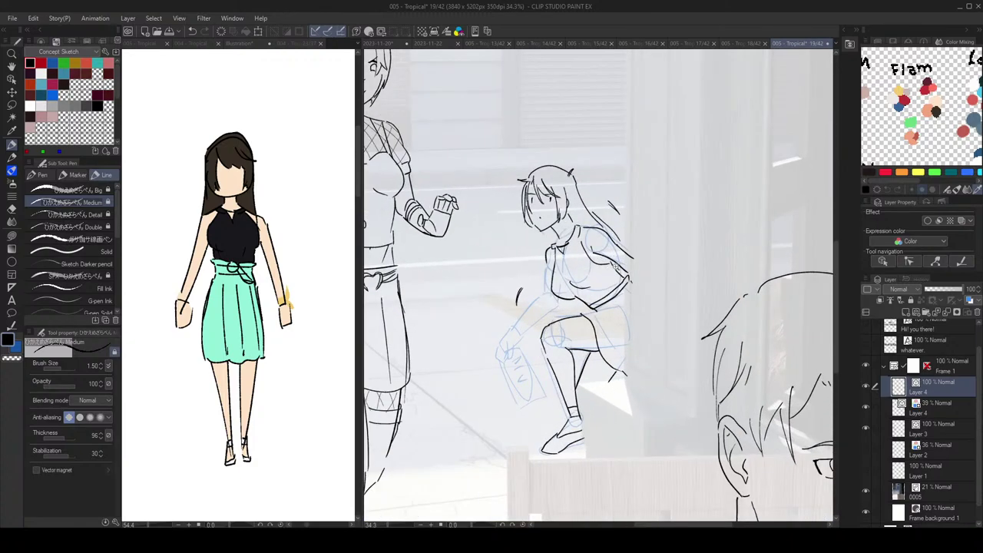
pyautogui.moveTo(547, 262); pyautogui.dragTo(542, 295)
pyautogui.scroll(-2, 631, 229)
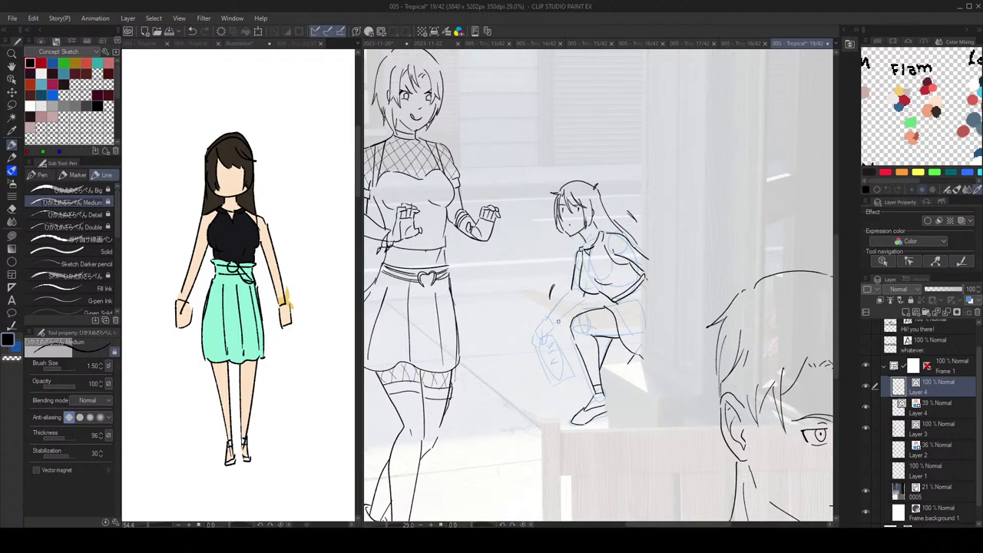
pyautogui.moveTo(584, 298); pyautogui.dragTo(556, 321)
pyautogui.scroll(1, 608, 310)
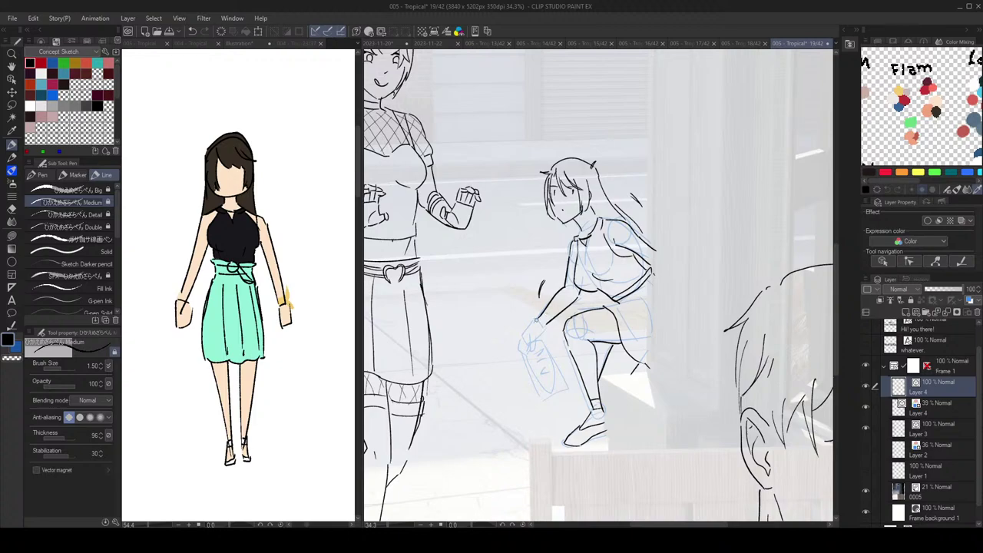
# Step: Ink the back of the crouching girl's front hand and its first fingers beyond the wrist
pyautogui.moveTo(530, 326)
pyautogui.mouseDown()
pyautogui.moveTo(530, 349)
pyautogui.moveTo(535, 339)
pyautogui.mouseUp()
pyautogui.hotkey('ctrl', 'z')
pyautogui.scroll(1, 570, 324)
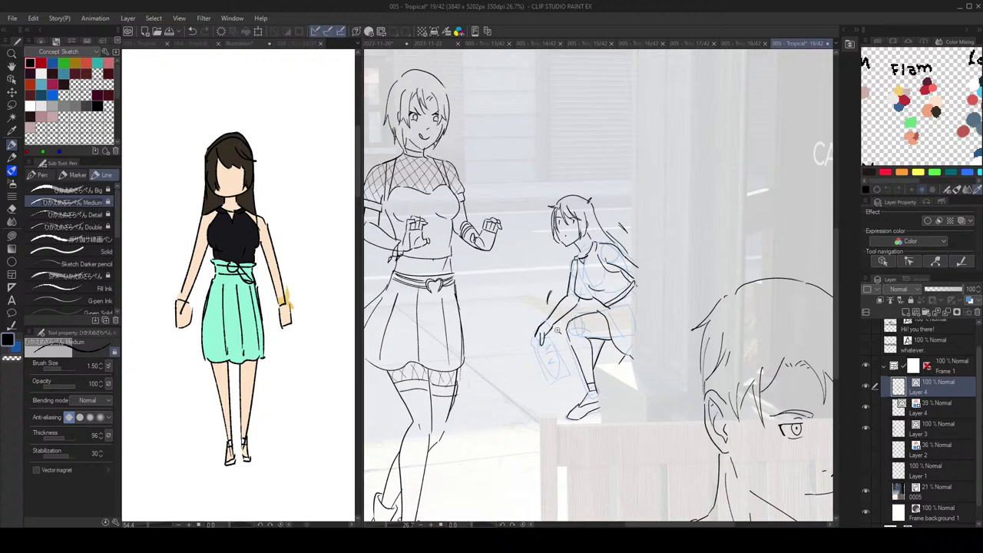
pyautogui.scroll(1, 556, 330)
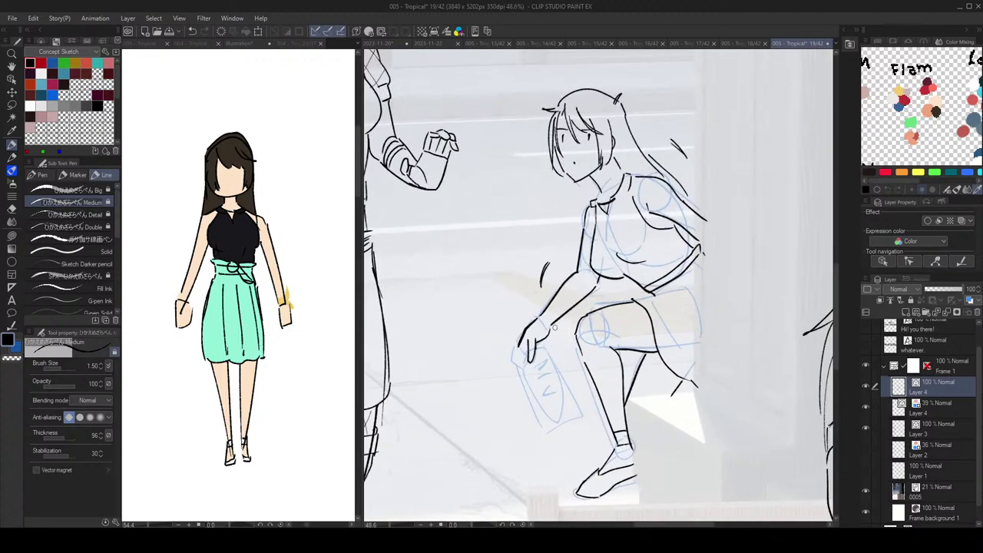
pyautogui.press('e')
pyautogui.press('p')
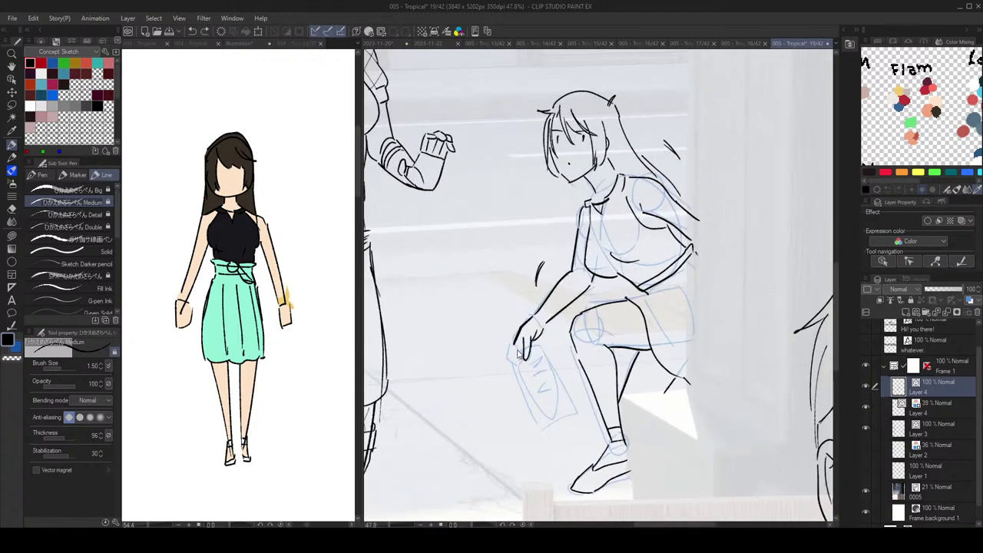
# Step: Ink the remaining fingers of the front hand where they grip the top of the bag
pyautogui.moveTo(518, 352)
pyautogui.mouseDown()
pyautogui.moveTo(520, 362)
pyautogui.moveTo(507, 355)
pyautogui.moveTo(519, 367)
pyautogui.mouseUp()
pyautogui.hotkey('ctrl', 'z')
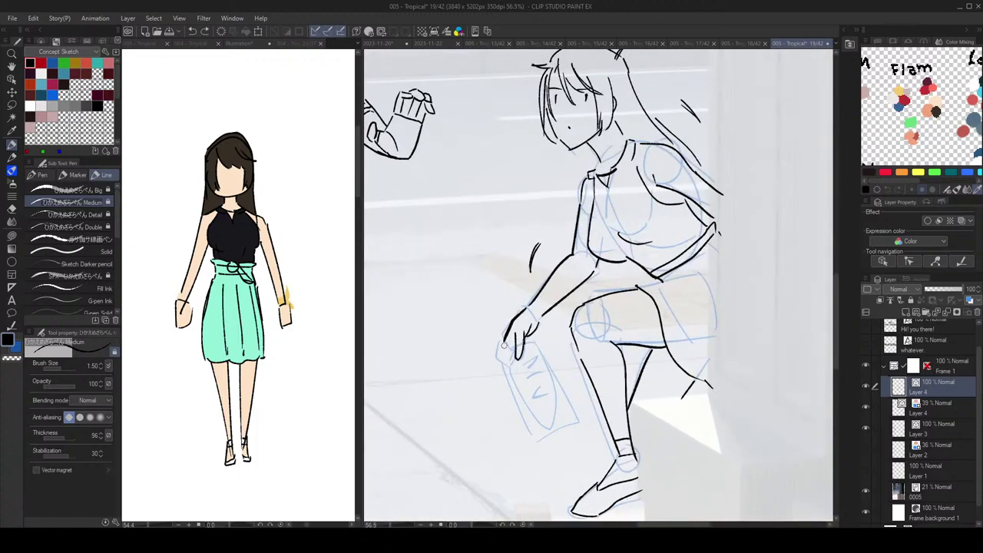
pyautogui.moveTo(503, 344)
pyautogui.mouseDown()
pyautogui.moveTo(515, 361)
pyautogui.moveTo(504, 365)
pyautogui.mouseUp()
pyautogui.hotkey('ctrl', 'z')
pyautogui.hotkey('ctrl', 'z')
pyautogui.scroll(-3, 548, 349)
pyautogui.scroll(3, 511, 336)
pyautogui.hotkey('ctrl', 'z')
pyautogui.hotkey('ctrl', 'z')
# Step: Ink the outer edge of the rectangular bag in the girl's hand and the curve inside it
pyautogui.moveTo(504, 364); pyautogui.dragTo(546, 444)
pyautogui.scroll(-2, 566, 375)
pyautogui.moveTo(543, 354)
pyautogui.mouseDown()
pyautogui.moveTo(556, 357)
pyautogui.moveTo(587, 420)
pyautogui.moveTo(583, 413)
pyautogui.moveTo(552, 426)
pyautogui.mouseUp()
pyautogui.hotkey('ctrl', 'z')
pyautogui.scroll(1, 566, 377)
# Step: Complete the bag's outline and its inner markings, undoing strokes that stray from the sketch
pyautogui.moveTo(579, 380)
pyautogui.mouseDown()
pyautogui.moveTo(574, 373)
pyautogui.moveTo(544, 406)
pyautogui.moveTo(561, 413)
pyautogui.moveTo(564, 375)
pyautogui.moveTo(544, 349)
pyautogui.moveTo(545, 404)
pyautogui.moveTo(541, 386)
pyautogui.mouseUp()
pyautogui.scroll(-3, 537, 355)
pyautogui.hotkey('ctrl', 'z')
pyautogui.hotkey('ctrl', 'z')
pyautogui.scroll(1, 541, 369)
pyautogui.hotkey('ctrl', 'z')
pyautogui.hotkey('ctrl', 'z')
pyautogui.hotkey('ctrl', 'z')
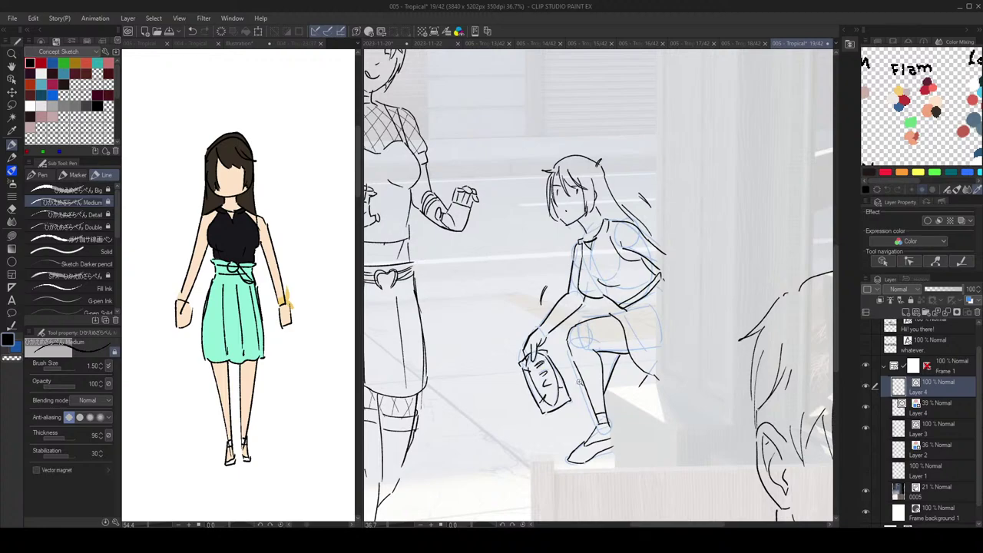
# Step: Ink extra loose hair strands flowing behind the crouching girl's head and review the whole page in mirrored view
pyautogui.scroll(-4, 576, 383)
pyautogui.scroll(2, 578, 365)
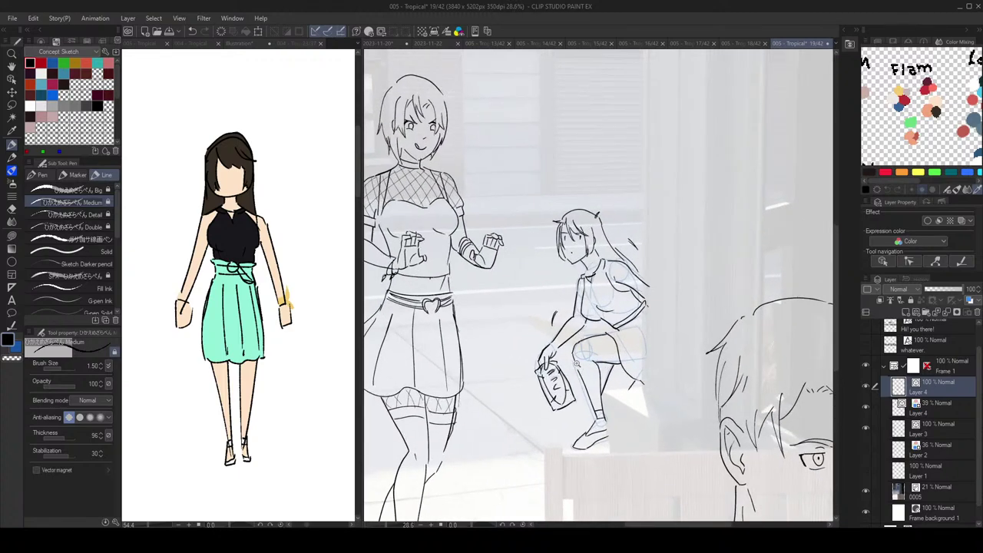
pyautogui.scroll(-3, 581, 366)
pyautogui.scroll(3, 574, 386)
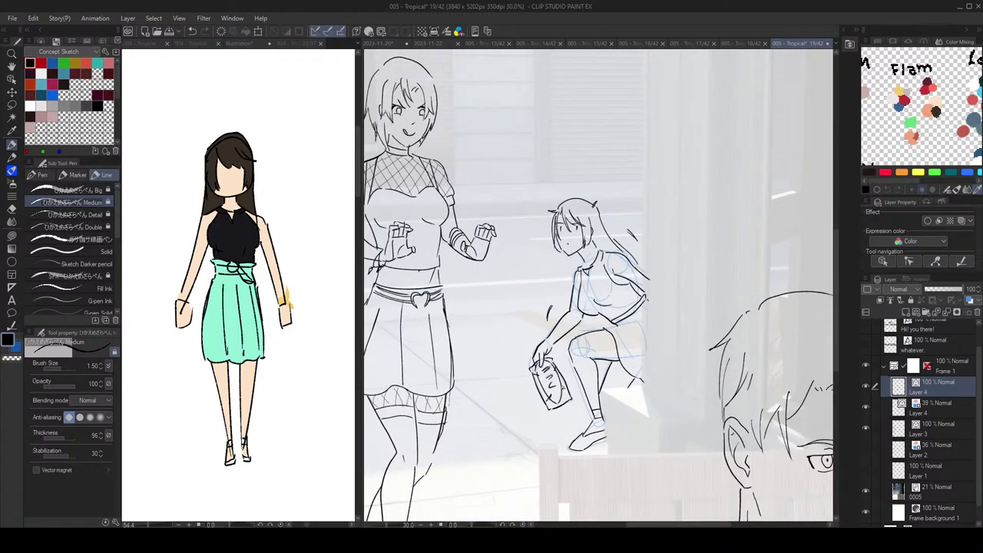
pyautogui.scroll(-2, 591, 377)
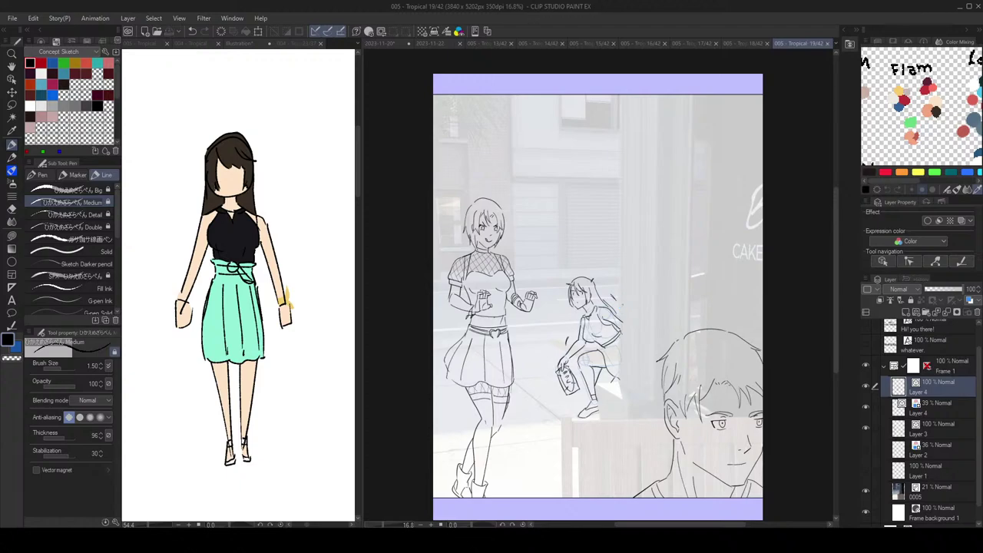
pyautogui.scroll(2, 642, 319)
pyautogui.scroll(-3, 582, 254)
pyautogui.scroll(2, 577, 265)
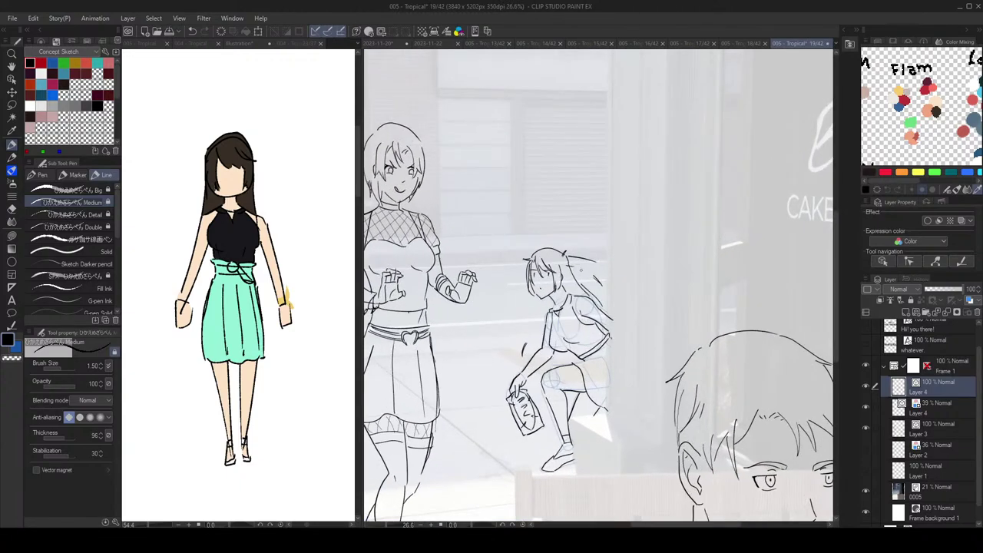
pyautogui.scroll(-3, 619, 281)
pyautogui.scroll(2, 614, 284)
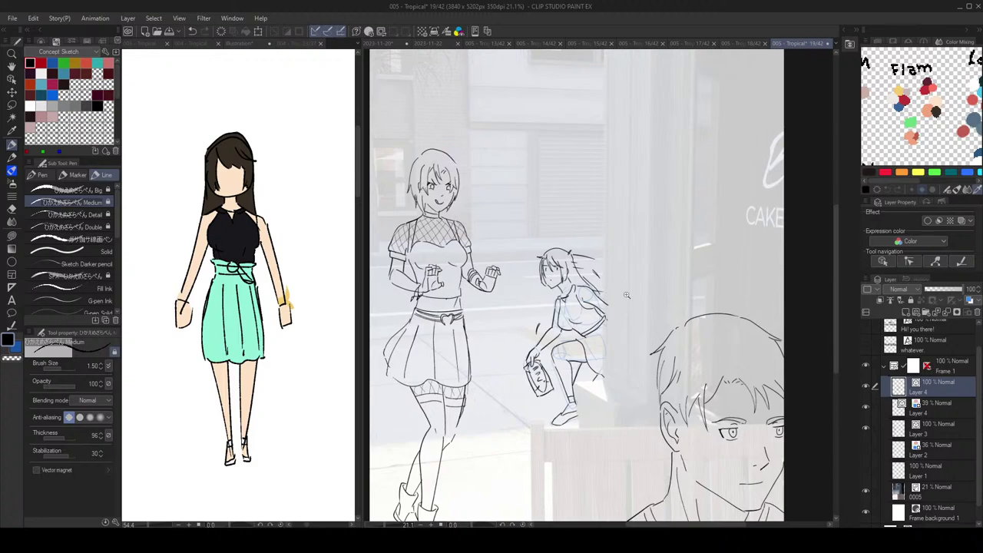
pyautogui.scroll(-3, 623, 295)
pyautogui.press('h')
pyautogui.press('h')
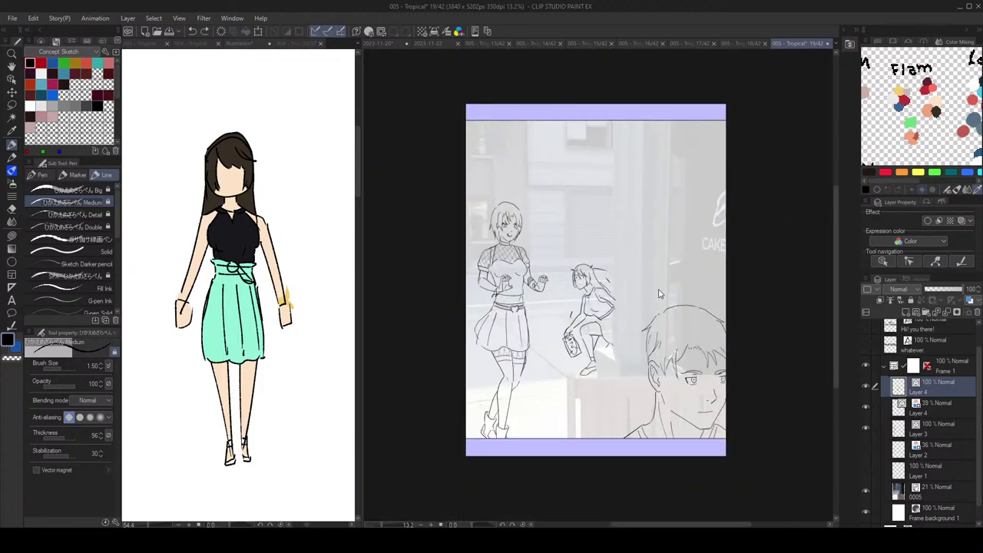
# Step: Ink the line along the top of the crouching girl's thigh where her forearm rests on it
pyautogui.scroll(3, 632, 281)
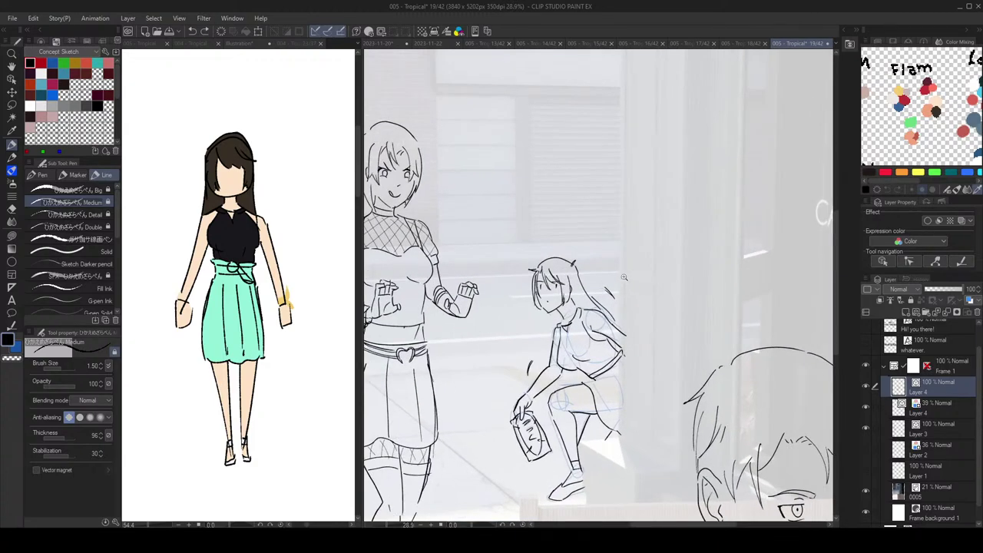
pyautogui.scroll(-3, 627, 278)
pyautogui.scroll(1, 636, 283)
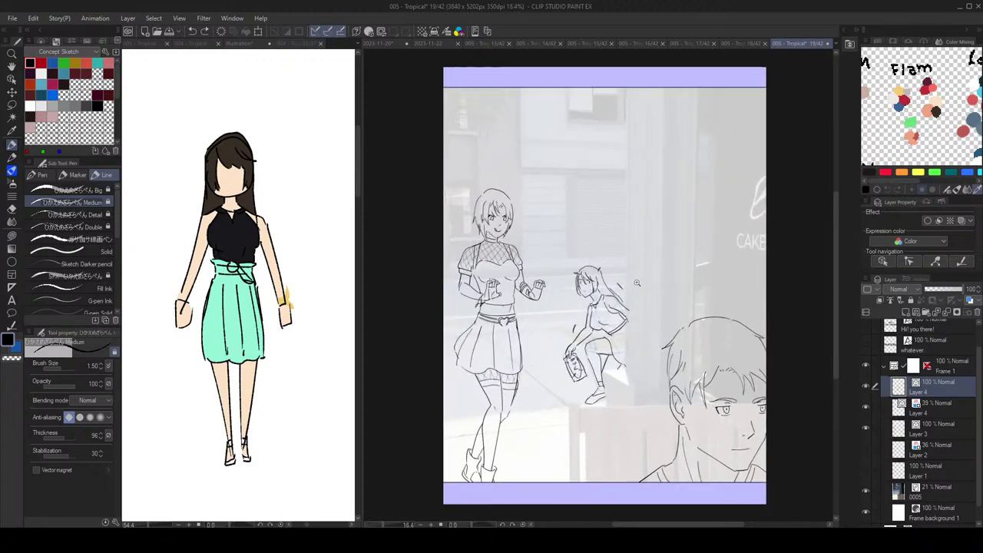
pyautogui.scroll(1, 636, 284)
pyautogui.scroll(4, 624, 307)
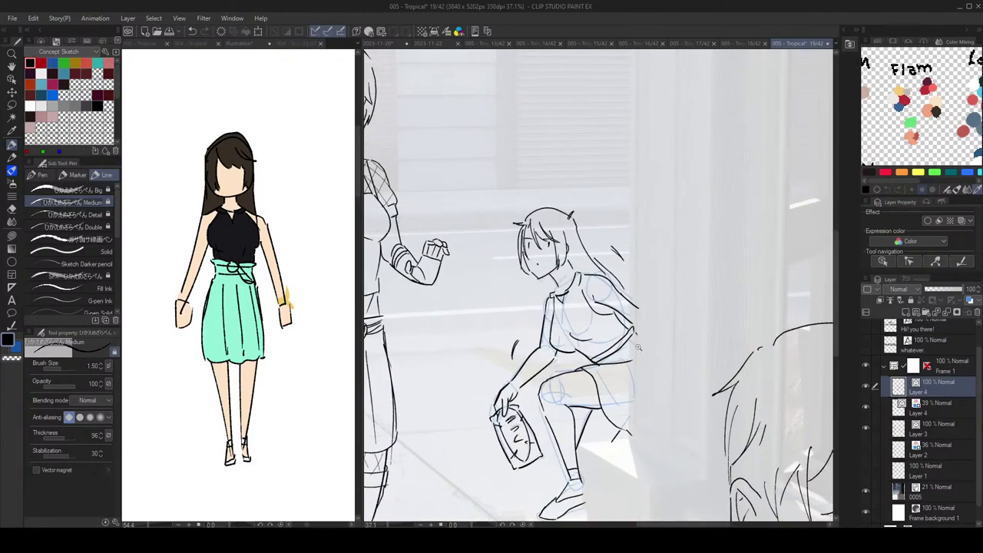
pyautogui.scroll(-1, 642, 348)
pyautogui.moveTo(603, 365); pyautogui.dragTo(638, 359)
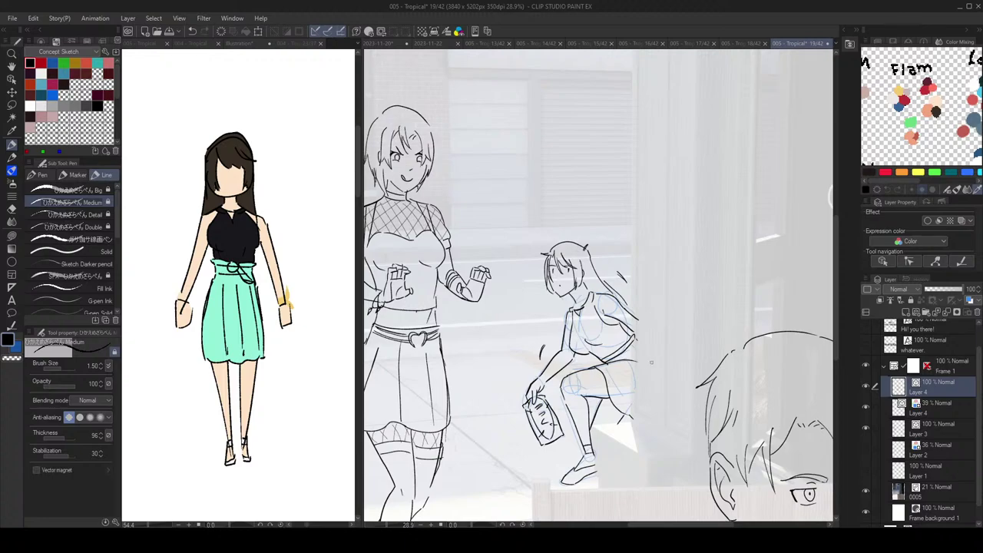
# Step: Check the drawing in mirrored view, undo the last stroke and redraw the line between the girl's waist and forearm
pyautogui.scroll(-1, 654, 355)
pyautogui.press('h')
pyautogui.press('h')
pyautogui.scroll(2, 637, 368)
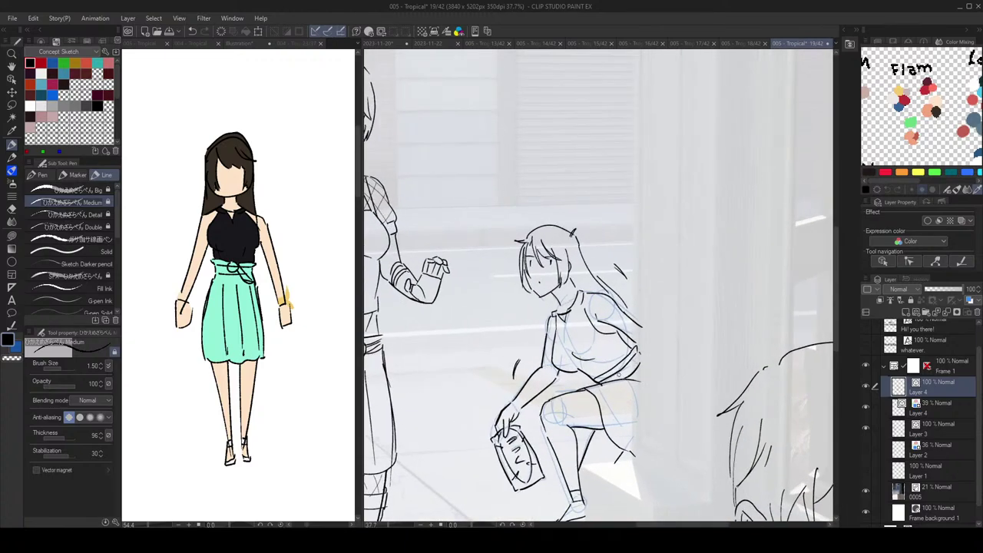
pyautogui.scroll(-2, 637, 370)
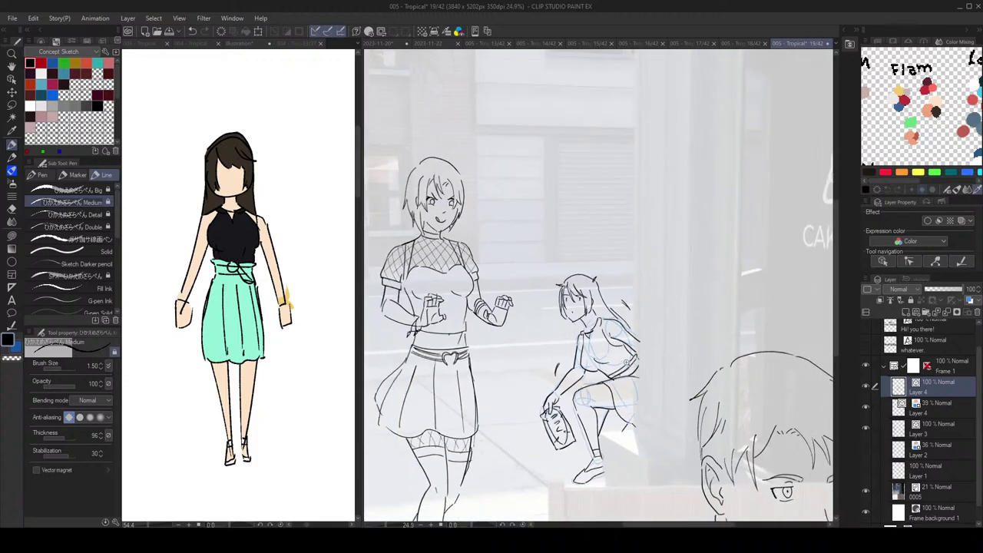
pyautogui.scroll(1, 635, 372)
pyautogui.hotkey('ctrl', 'z')
pyautogui.moveTo(617, 379); pyautogui.dragTo(626, 372)
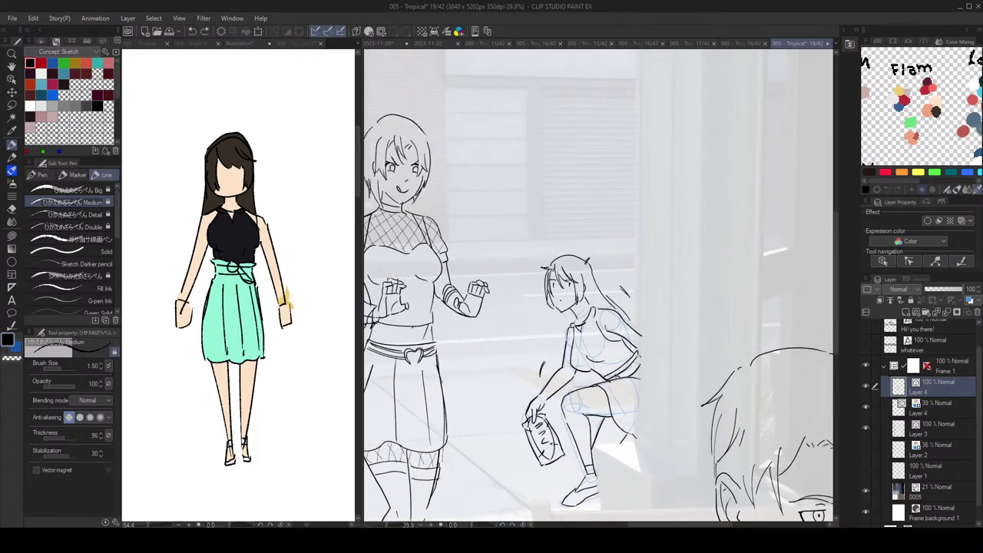
# Step: Work on the crease under the bust of the girl's top, checking it mirrored and undoing the last stroke
pyautogui.scroll(-1, 635, 374)
pyautogui.scroll(2, 625, 350)
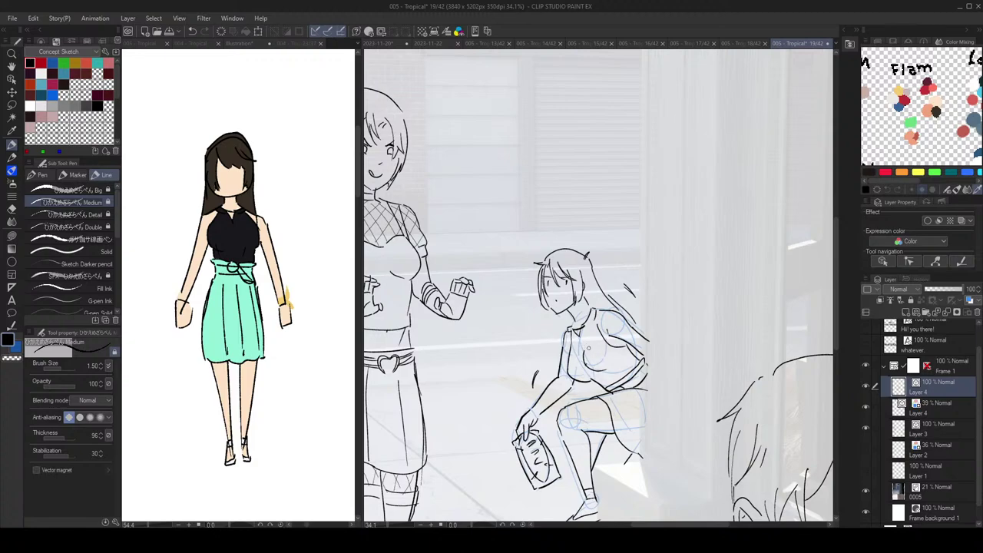
pyautogui.scroll(-3, 634, 348)
pyautogui.press('h')
pyautogui.press('h')
pyautogui.scroll(3, 646, 358)
pyautogui.hotkey('ctrl', 'z')
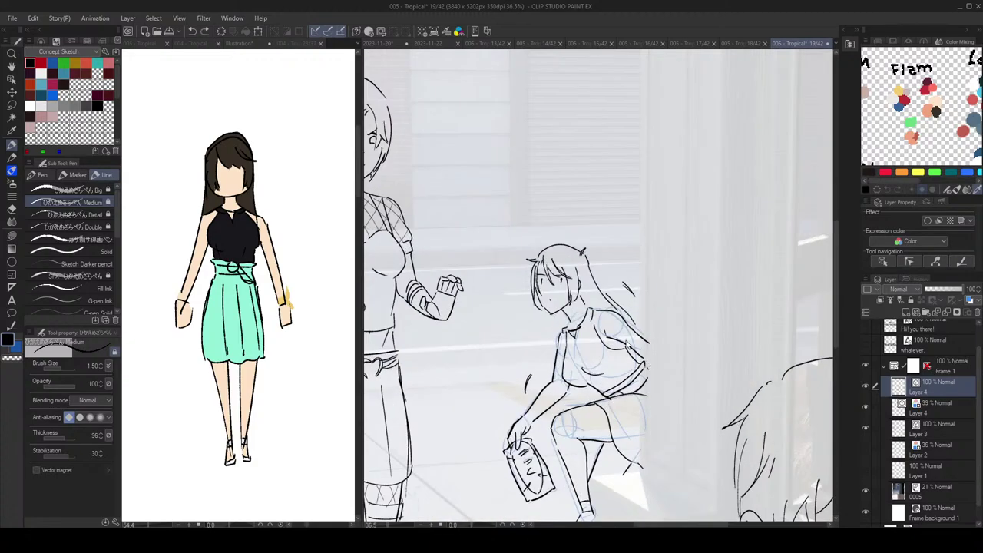
# Step: Refine the fold lines on the girl's top, compare them in mirrored view and save the page
pyautogui.scroll(-3, 608, 372)
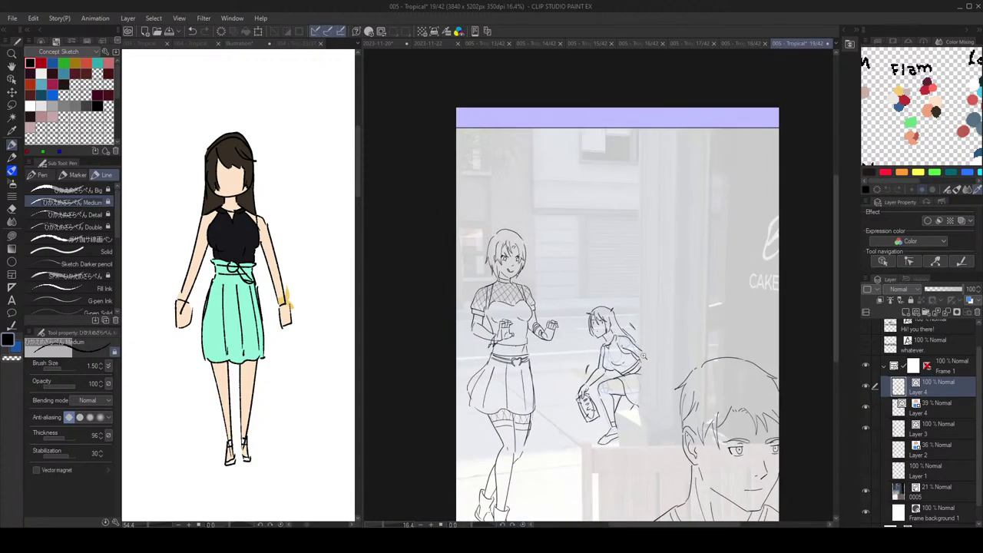
pyautogui.scroll(4, 626, 351)
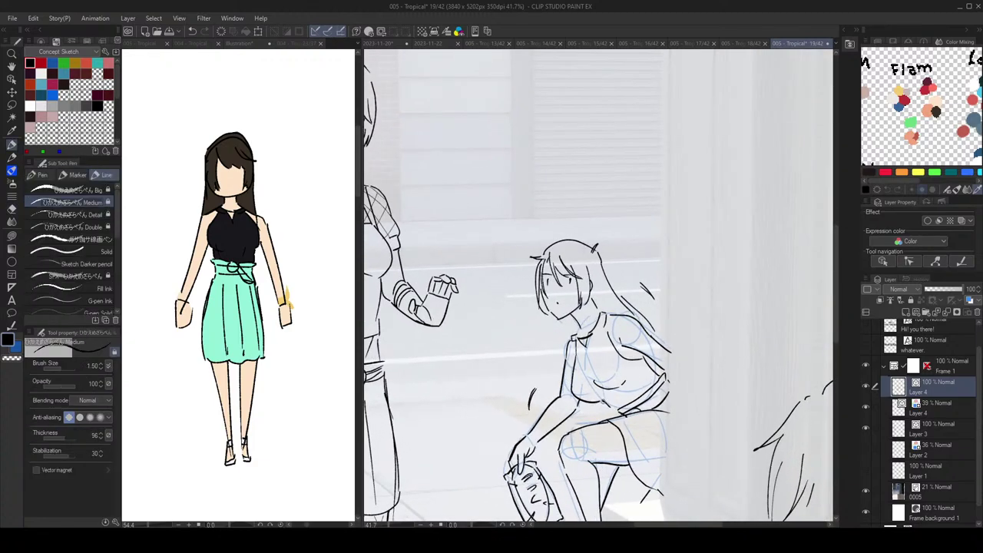
pyautogui.scroll(-2, 666, 400)
pyautogui.hotkey('ctrl', 'z')
pyautogui.scroll(-2, 665, 406)
pyautogui.press('h')
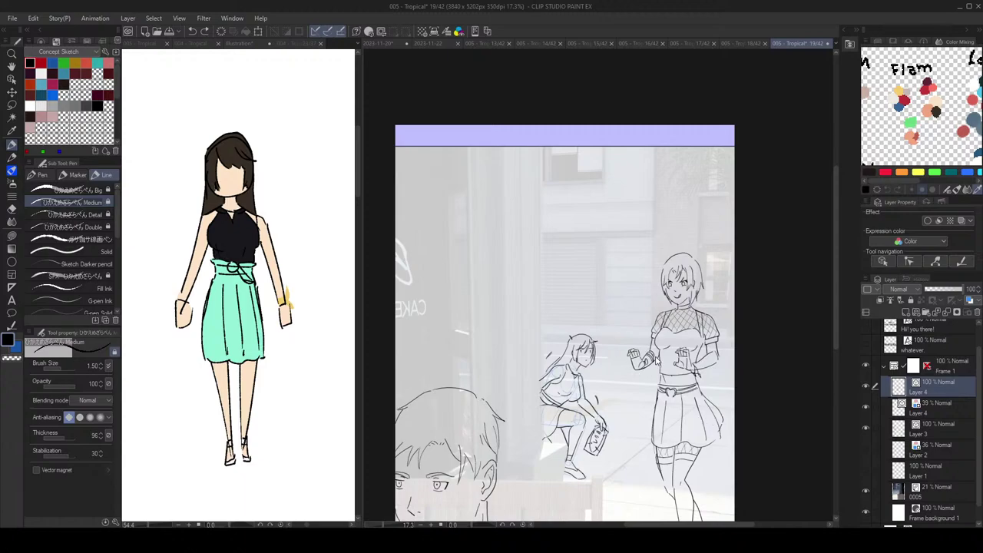
pyautogui.press('h')
pyautogui.hotkey('ctrl', 's')
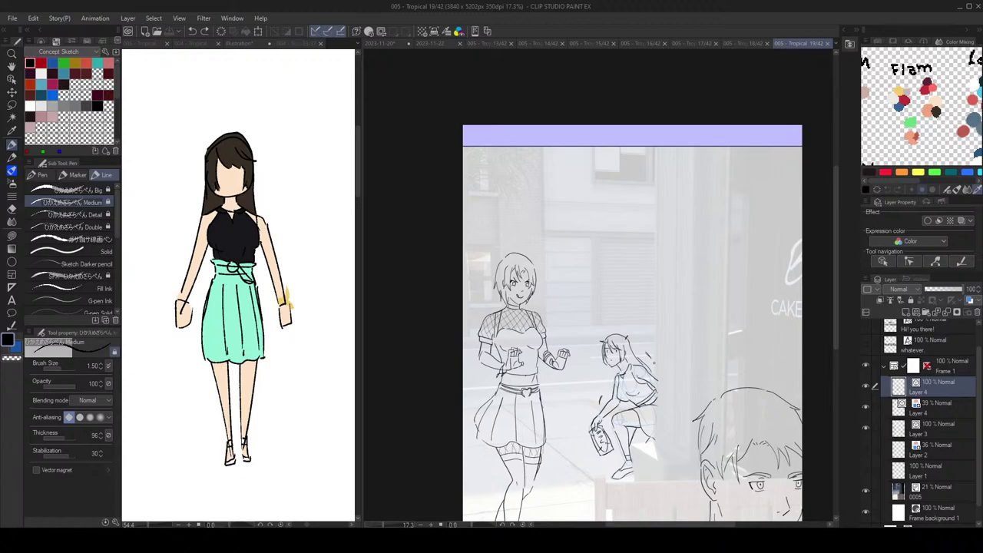
# Step: Erase the stray line end where the hem of the girl's top meets her forearm and save the page
pyautogui.moveTo(650, 428); pyautogui.dragTo(722, 427)
pyautogui.press('e')
pyautogui.click(606, 366)
pyautogui.press('p')
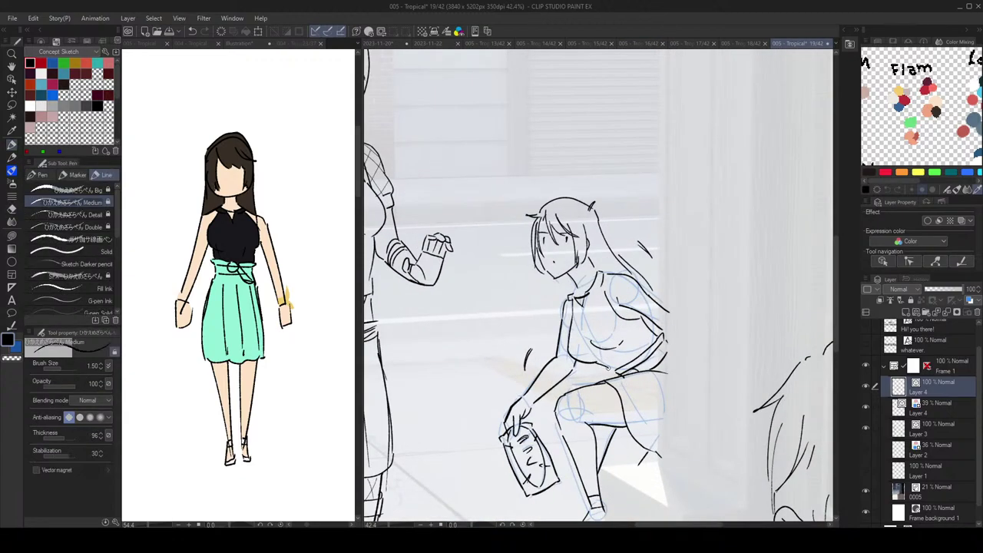
pyautogui.scroll(-3, 596, 323)
pyautogui.hotkey('ctrl', 's')
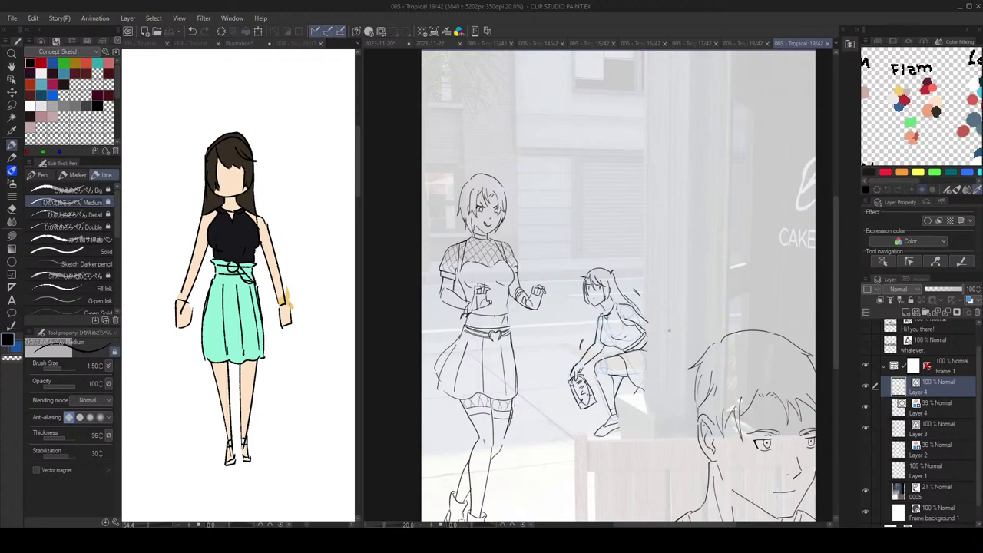
# Step: Review the page in mirrored view, try an extra stroke behind the girl's shoulder and undo it
pyautogui.scroll(-2, 657, 313)
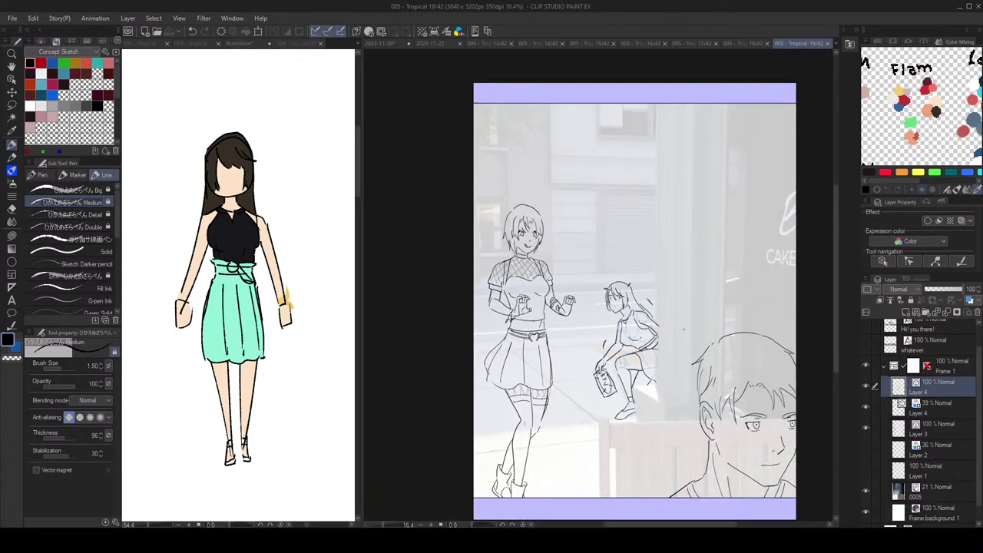
pyautogui.scroll(-2, 657, 327)
pyautogui.press('h')
pyautogui.press('h')
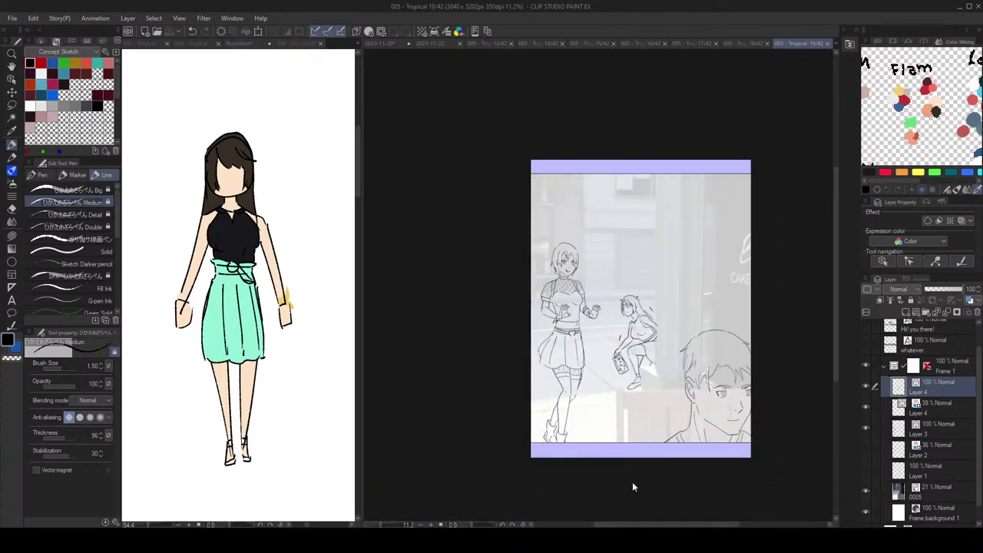
pyautogui.scroll(6, 650, 324)
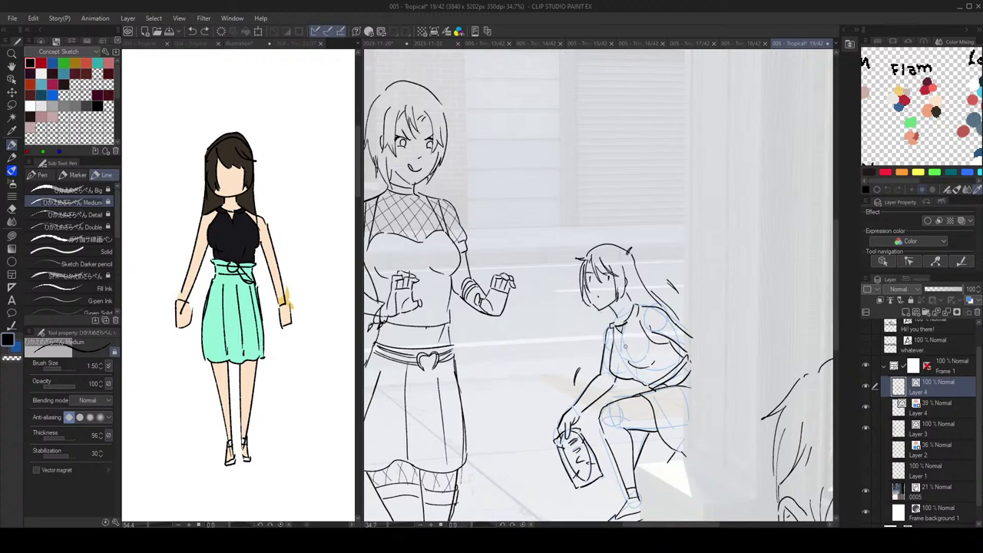
pyautogui.scroll(-4, 691, 300)
pyautogui.scroll(3, 712, 299)
pyautogui.moveTo(713, 315); pyautogui.dragTo(715, 315)
pyautogui.hotkey('ctrl', 'z')
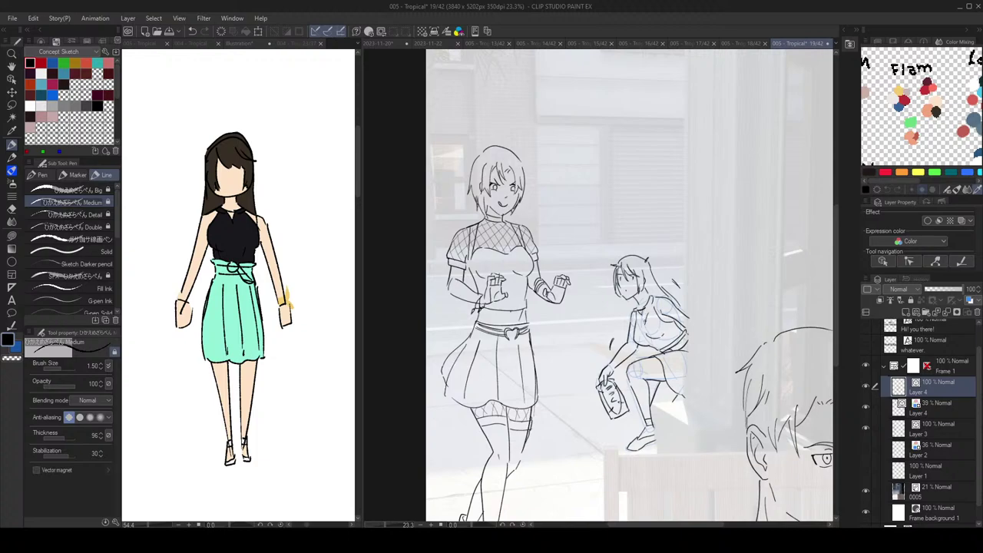
# Step: Undo the previous stroke, ink a short line on the skirt under the thigh, check it mirrored and save the page
pyautogui.moveTo(662, 310); pyautogui.dragTo(631, 310)
pyautogui.press('h')
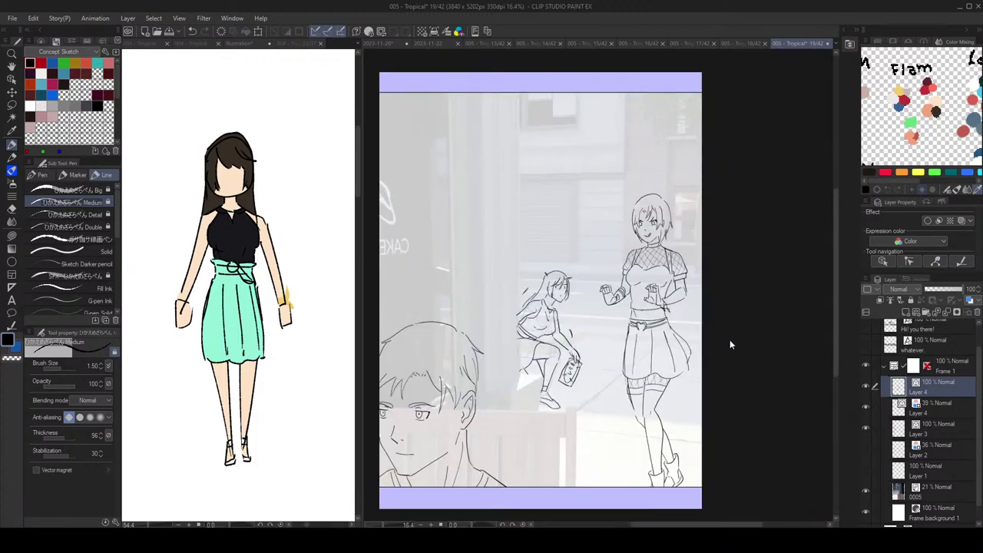
pyautogui.press('h')
pyautogui.scroll(2, 687, 299)
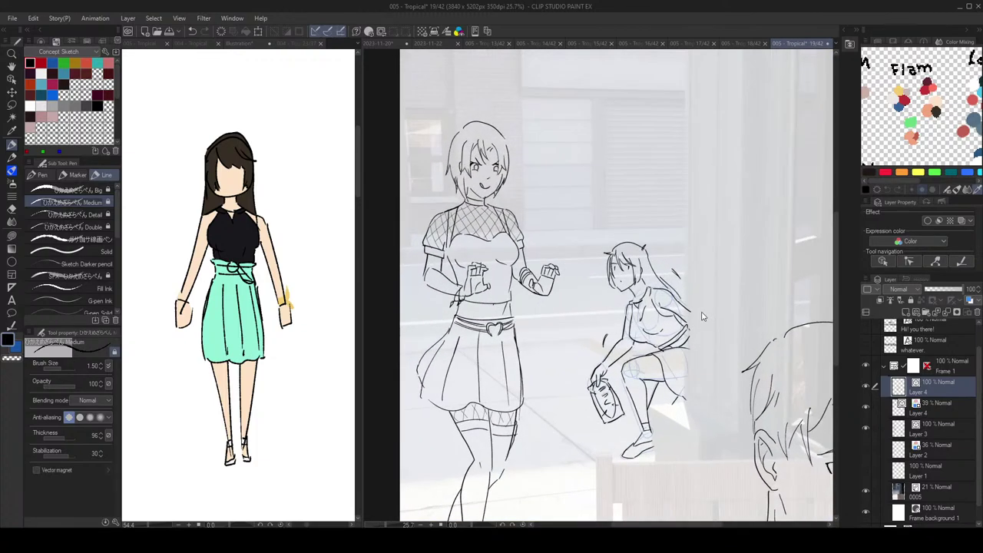
pyautogui.hotkey('ctrl', 'z')
pyautogui.moveTo(689, 319); pyautogui.dragTo(676, 306)
pyautogui.moveTo(660, 369); pyautogui.dragTo(675, 363)
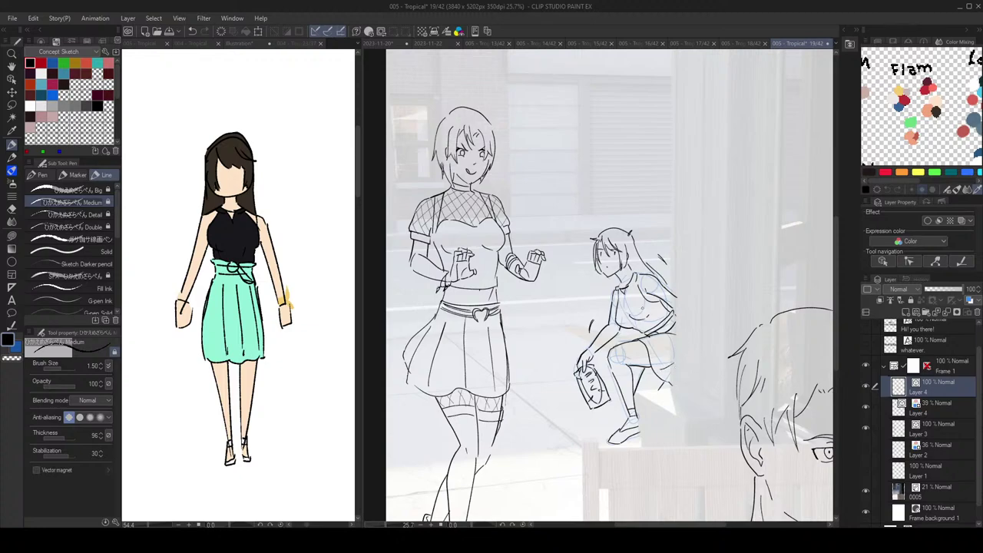
pyautogui.moveTo(689, 331); pyautogui.dragTo(682, 318)
pyautogui.press('h')
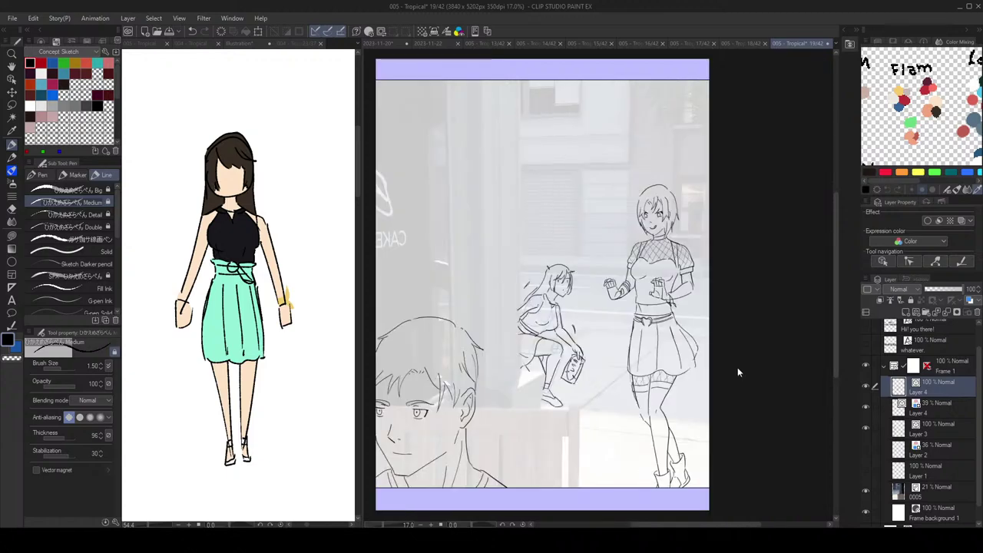
pyautogui.press('h')
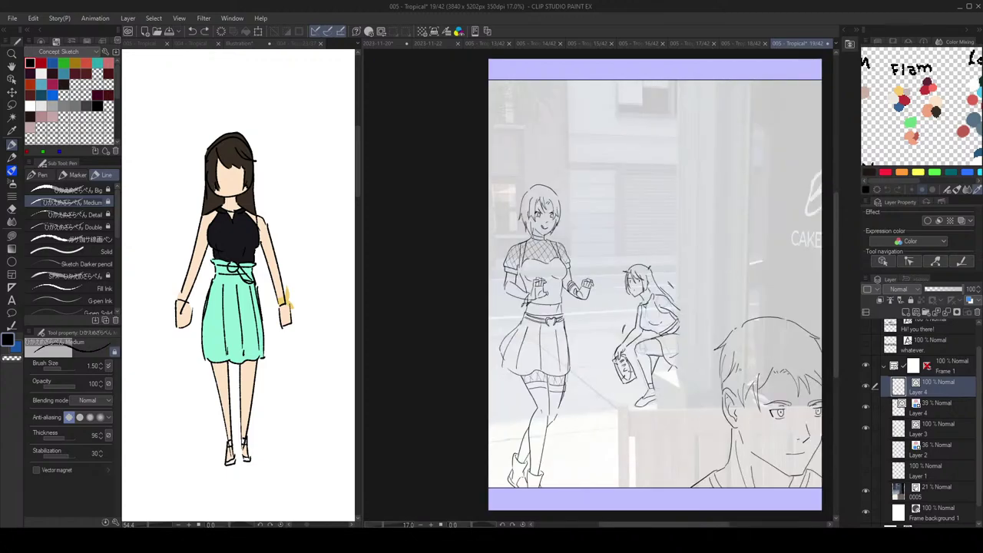
pyautogui.hotkey('ctrl', 's')
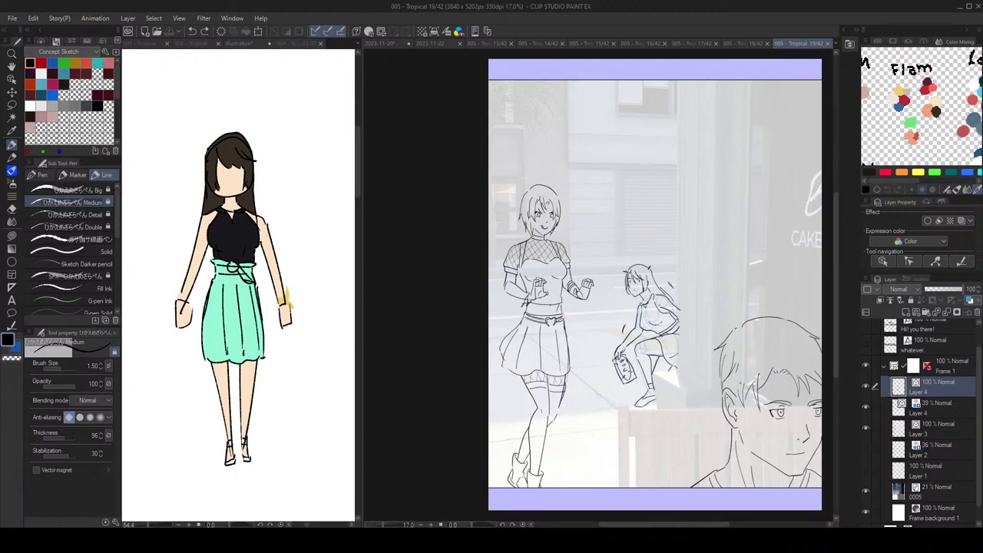
# Step: Ink the upper lash lines of both of the crouching girl's eyes beneath her fringe
pyautogui.scroll(5, 629, 305)
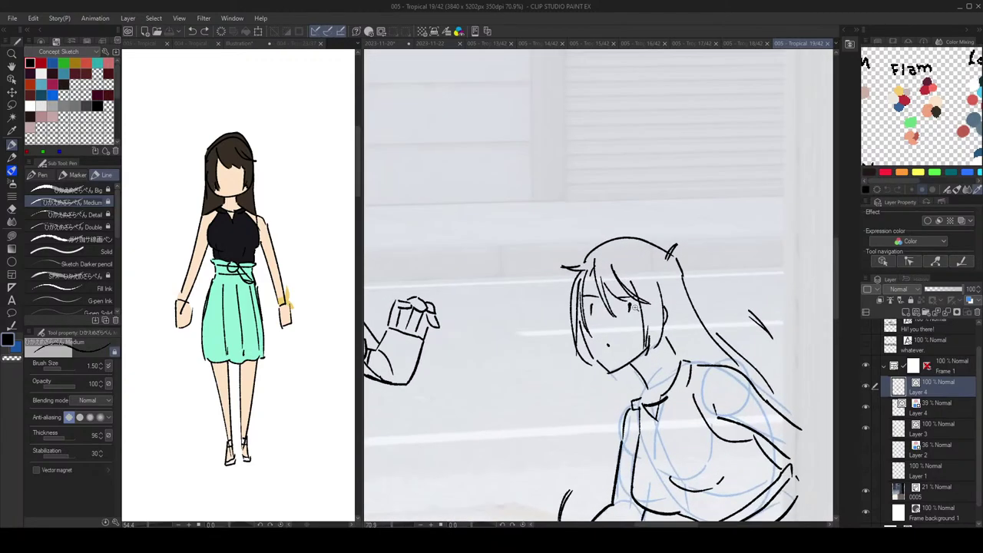
pyautogui.scroll(2, 630, 304)
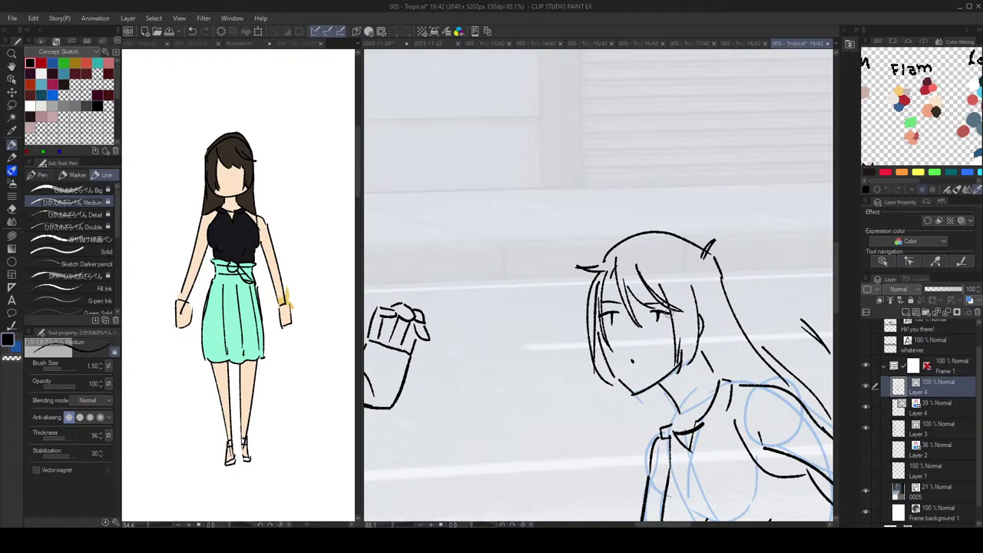
pyautogui.scroll(-4, 660, 315)
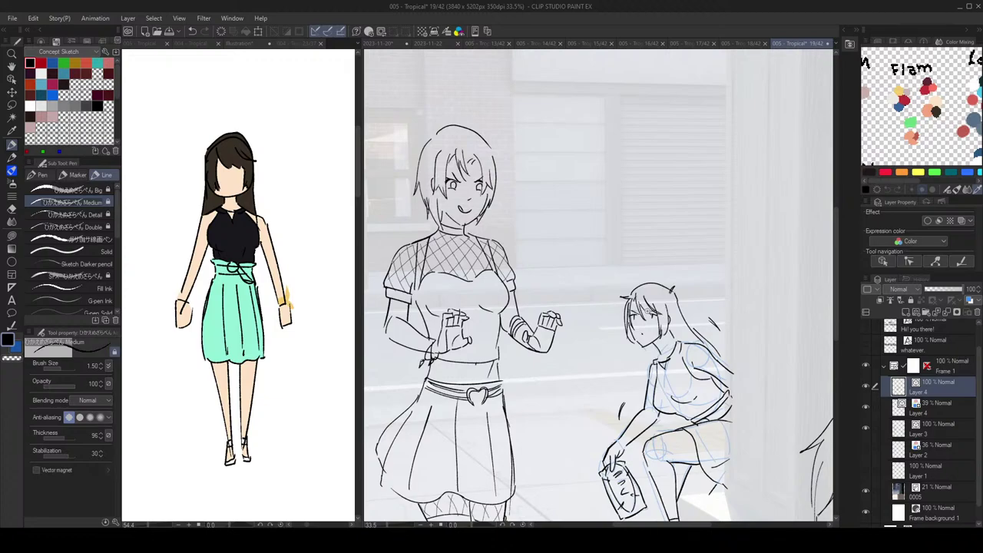
pyautogui.scroll(4, 654, 314)
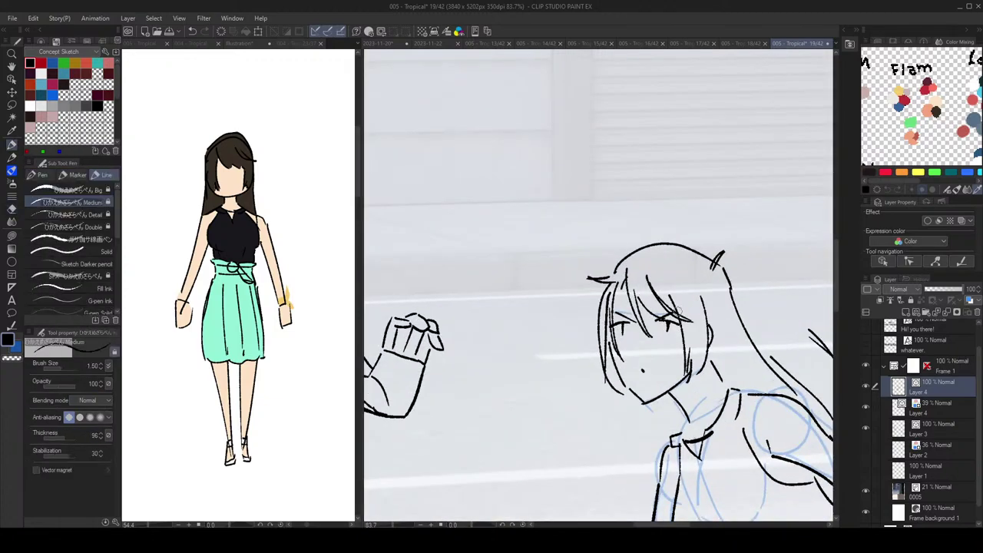
# Step: Clean up the girl's eye lines with the eraser and draw her irises, undoing and redrawing strokes that look off
pyautogui.press('e')
pyautogui.moveTo(623, 324); pyautogui.dragTo(632, 343)
pyautogui.press('p')
pyautogui.scroll(-5, 641, 322)
pyautogui.scroll(4, 639, 319)
pyautogui.hotkey('ctrl', 'z')
pyautogui.hotkey('ctrl', 'z')
pyautogui.moveTo(636, 335); pyautogui.dragTo(659, 343)
pyautogui.scroll(-4, 657, 336)
pyautogui.scroll(4, 660, 332)
pyautogui.press('e')
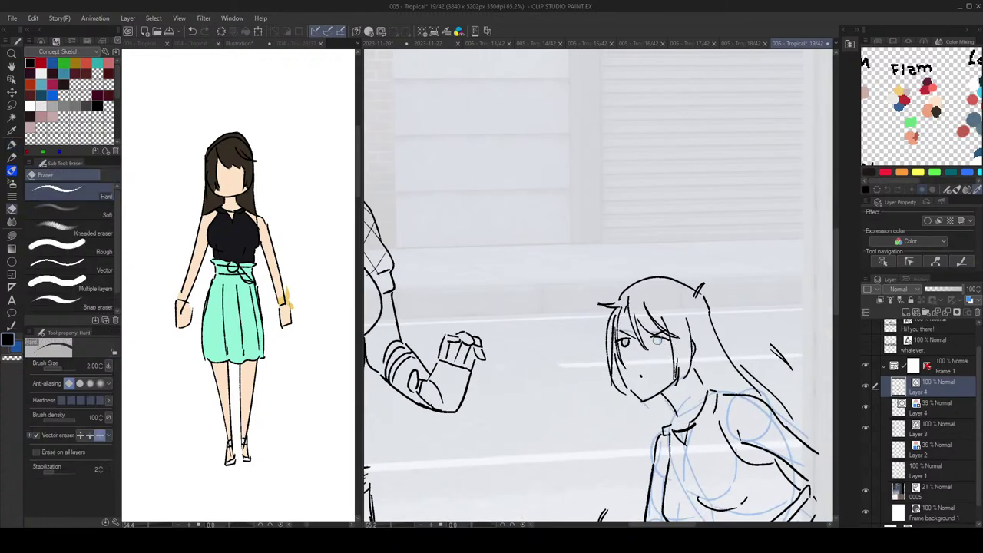
# Step: Redraw the iris nearer the ear and add the pupils in both of the girl's eyes
pyautogui.press('p')
pyautogui.scroll(-4, 645, 338)
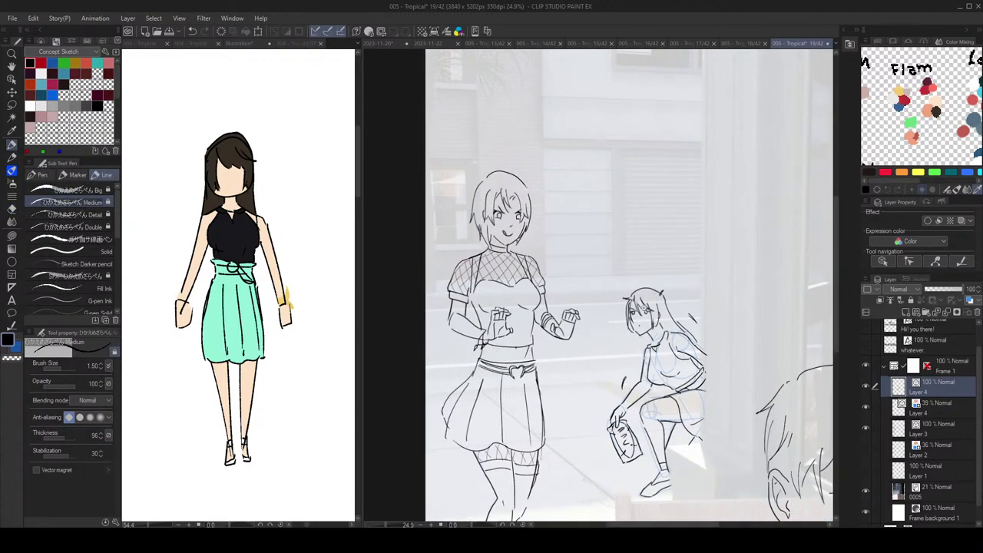
pyautogui.scroll(4, 649, 318)
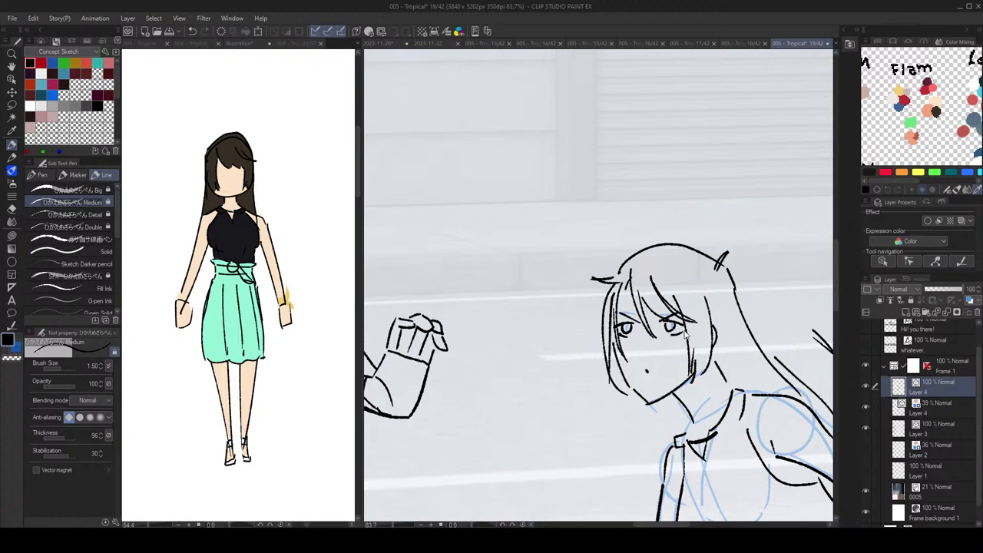
pyautogui.scroll(-5, 679, 332)
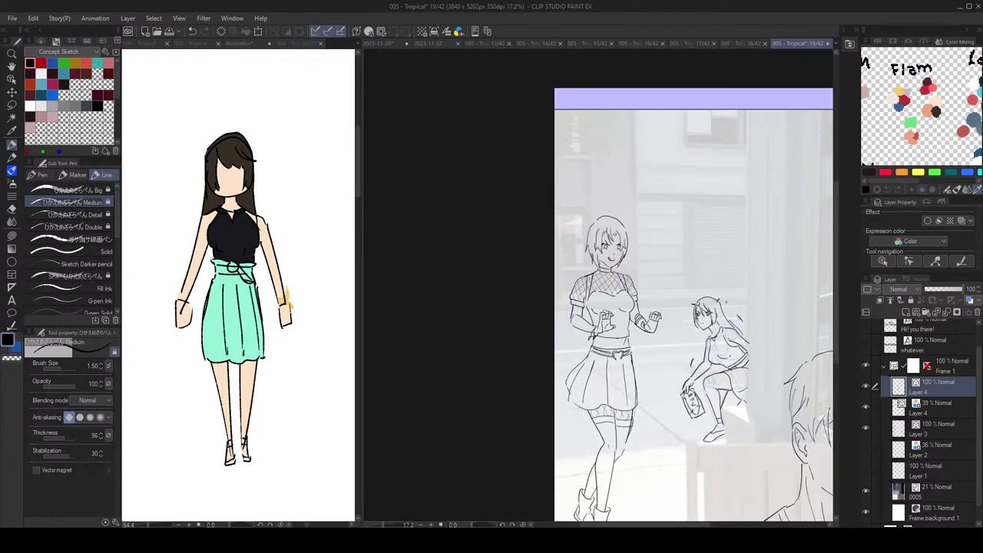
# Step: Try another stroke across the girl's eyes and fringe, then undo it
pyautogui.scroll(1, 714, 296)
pyautogui.scroll(-1, 714, 296)
pyautogui.scroll(2, 721, 302)
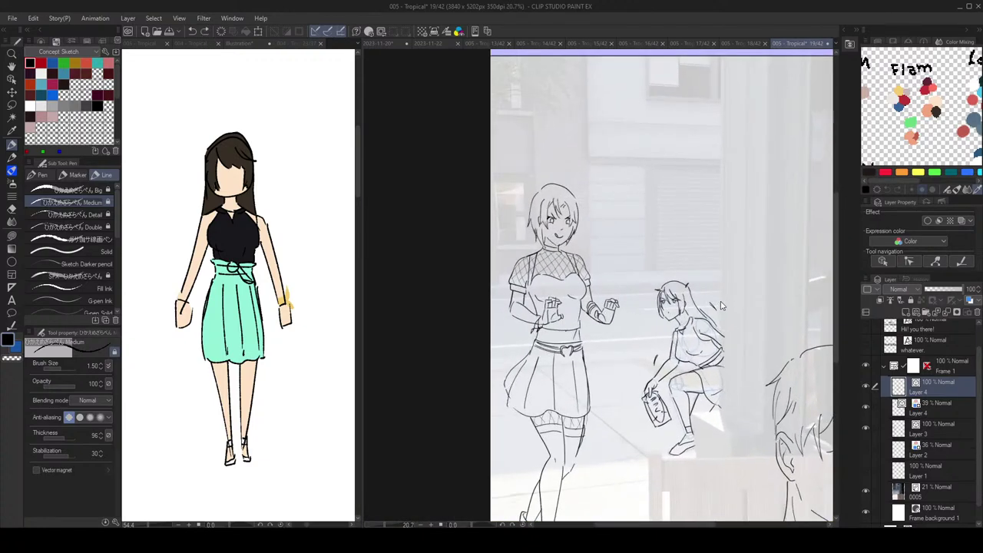
pyautogui.scroll(3, 721, 301)
pyautogui.hotkey('ctrl', 'z')
pyautogui.moveTo(680, 301)
pyautogui.mouseDown()
pyautogui.moveTo(687, 305)
pyautogui.moveTo(646, 312)
pyautogui.mouseUp()
pyautogui.hotkey('ctrl', 'z')
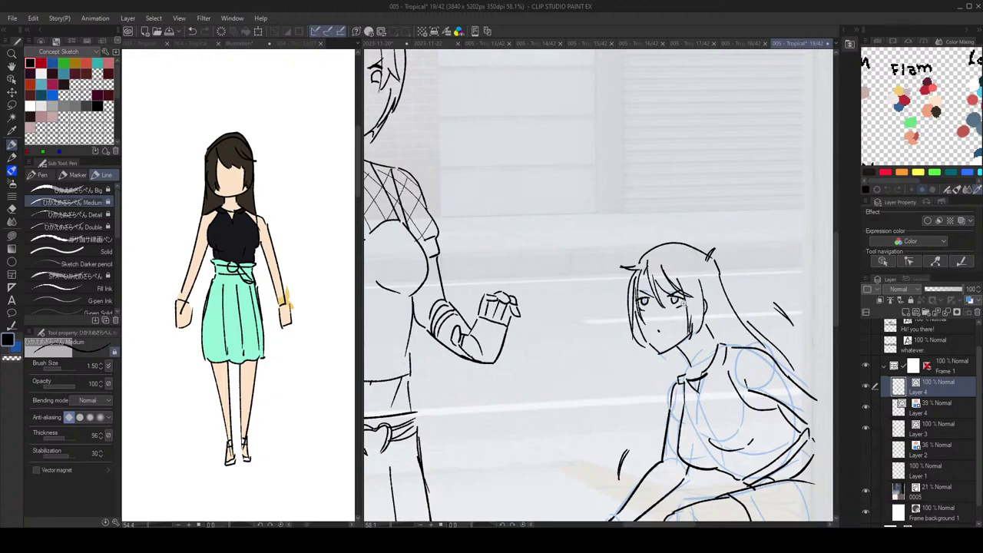
# Step: Check the inked crouching girl's face up close and against the whole page 19 panel, undoing a test stroke across her eyes
pyautogui.scroll(-3, 680, 304)
pyautogui.scroll(-1, 679, 304)
pyautogui.scroll(4, 689, 311)
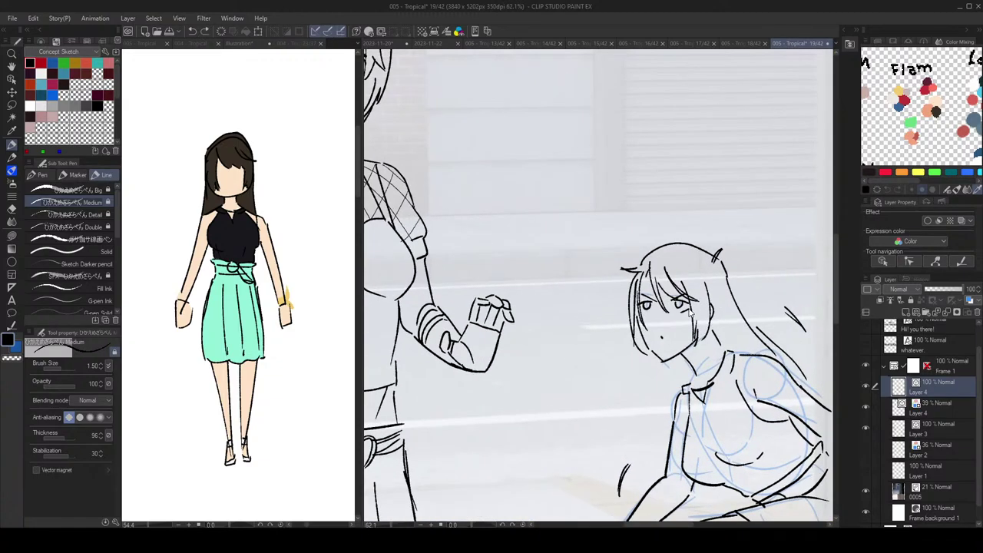
pyautogui.moveTo(687, 308); pyautogui.dragTo(649, 313)
pyautogui.hotkey('ctrl', 'z')
pyautogui.scroll(-5, 649, 311)
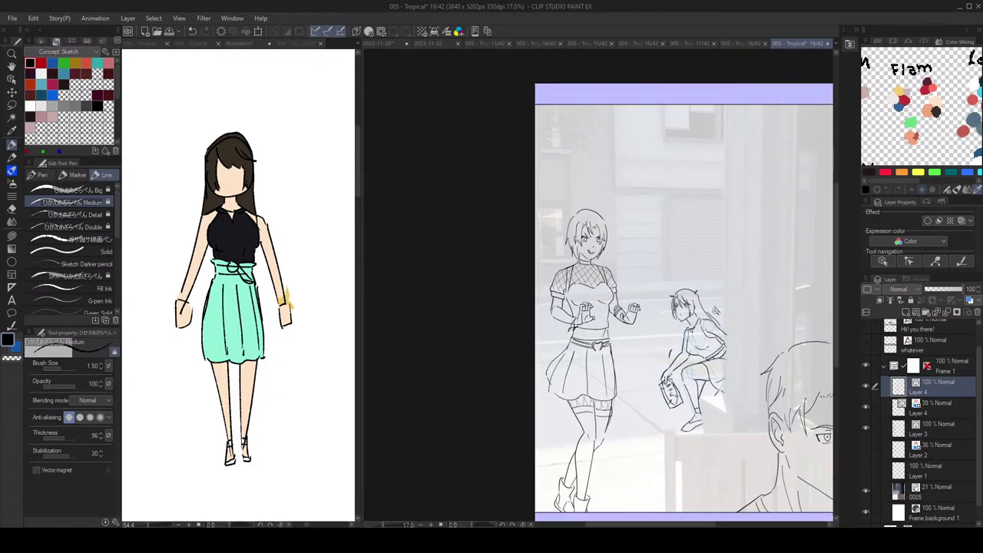
pyautogui.scroll(4, 695, 309)
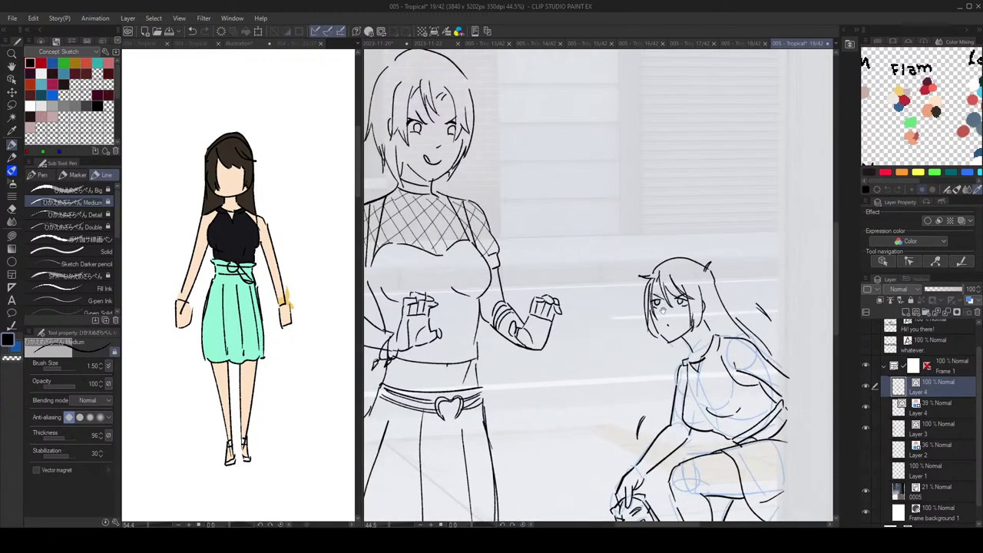
pyautogui.scroll(-4, 696, 311)
pyautogui.scroll(1, 729, 308)
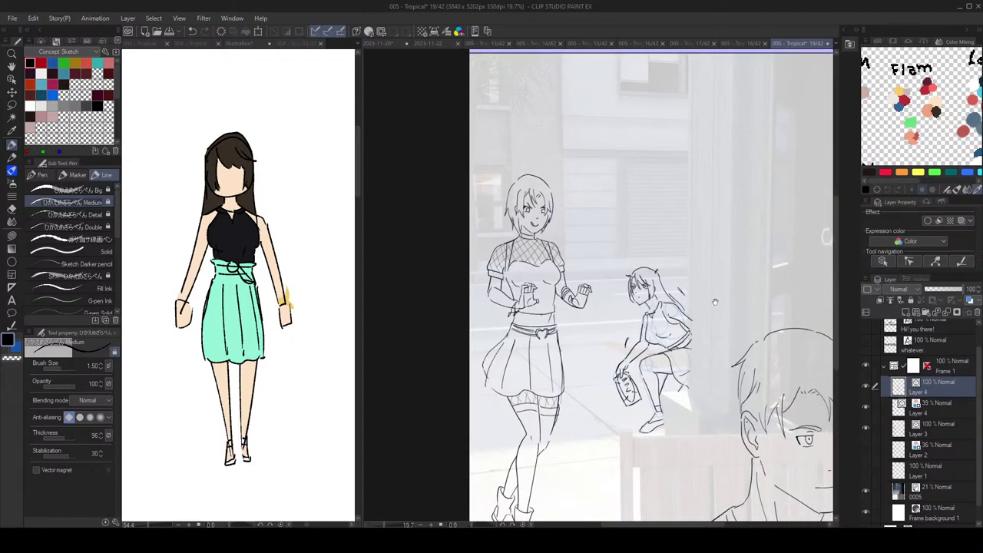
pyautogui.scroll(-2, 711, 301)
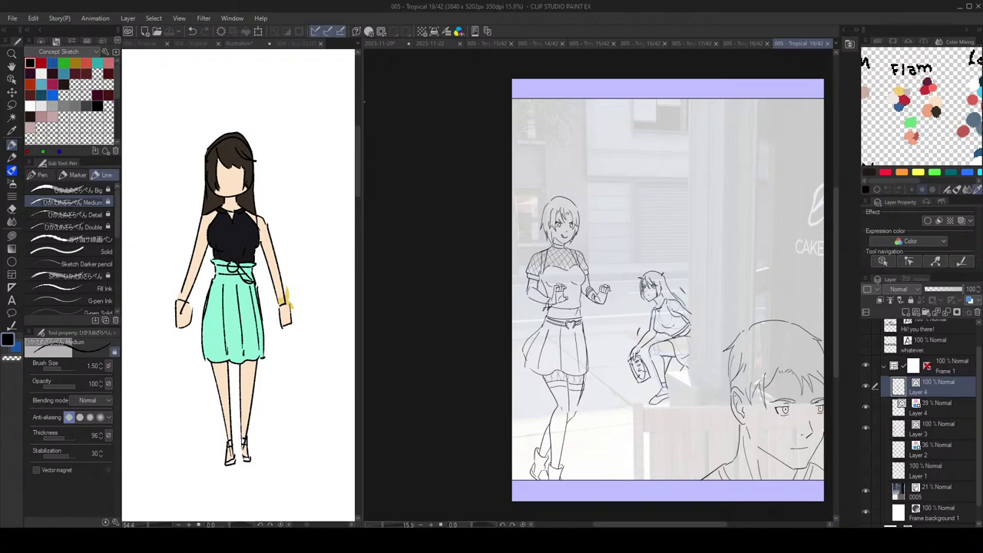
# Step: Browse the Tropical project's pages following page 19 and open page 20 for editing
pyautogui.click(142, 44)
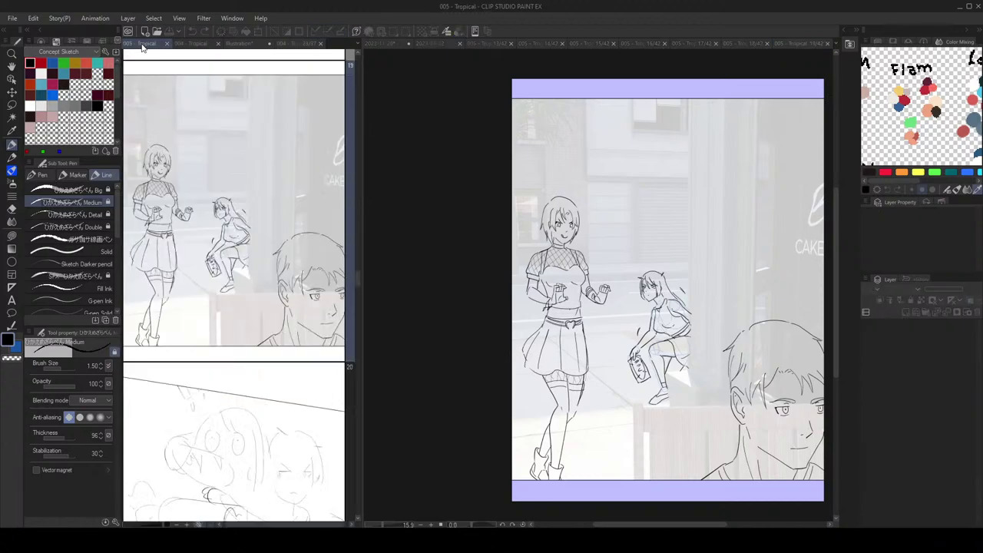
pyautogui.scroll(-3, 254, 225)
pyautogui.scroll(3, 254, 225)
pyautogui.scroll(6, 254, 225)
pyautogui.scroll(-5, 253, 230)
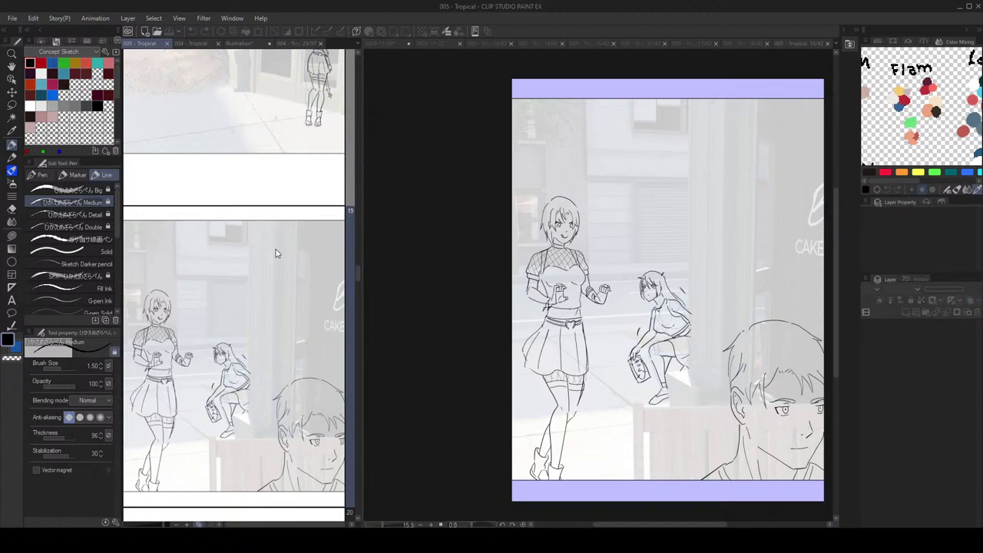
pyautogui.scroll(-5, 277, 254)
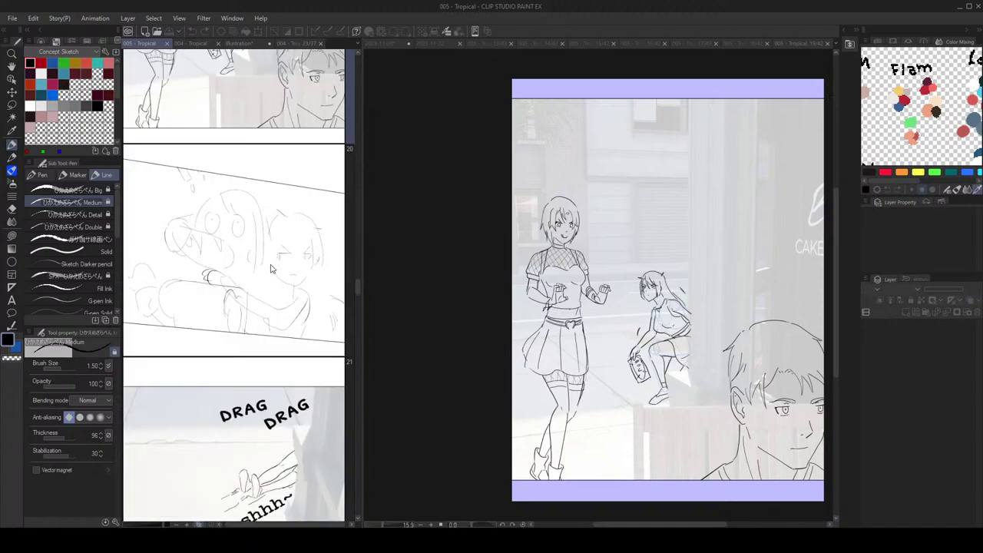
pyautogui.scroll(-6, 273, 269)
pyautogui.scroll(3, 280, 270)
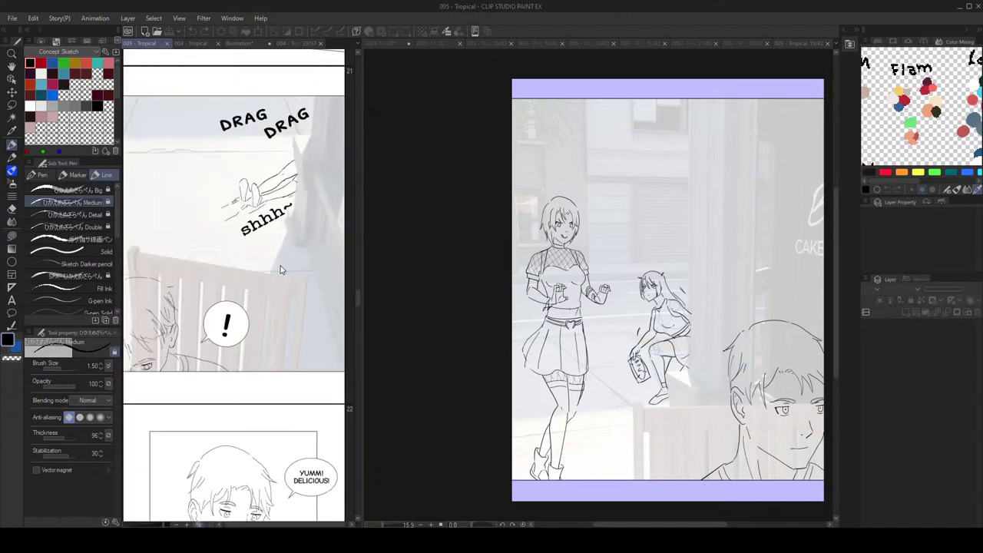
pyautogui.scroll(6, 281, 270)
pyautogui.scroll(-3, 276, 265)
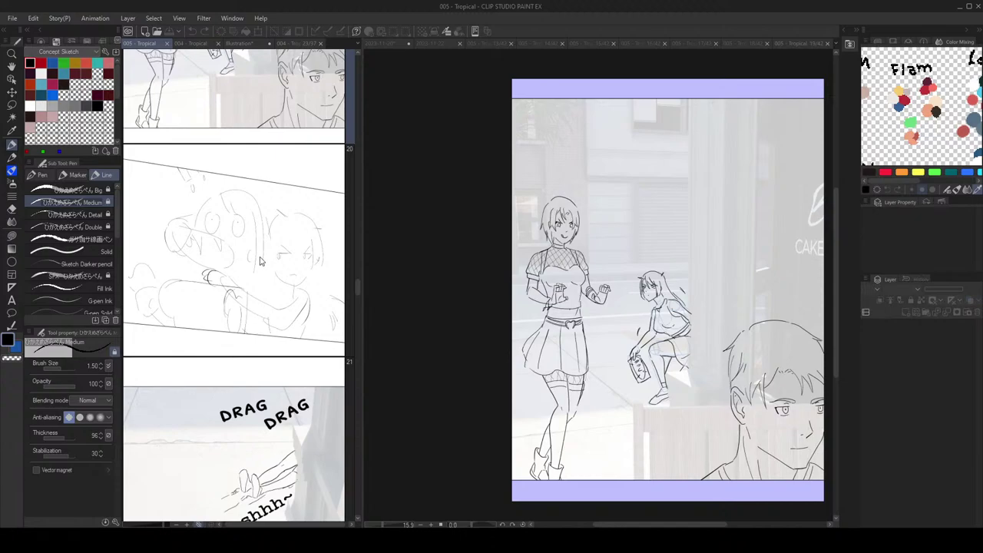
pyautogui.doubleClick(261, 261)
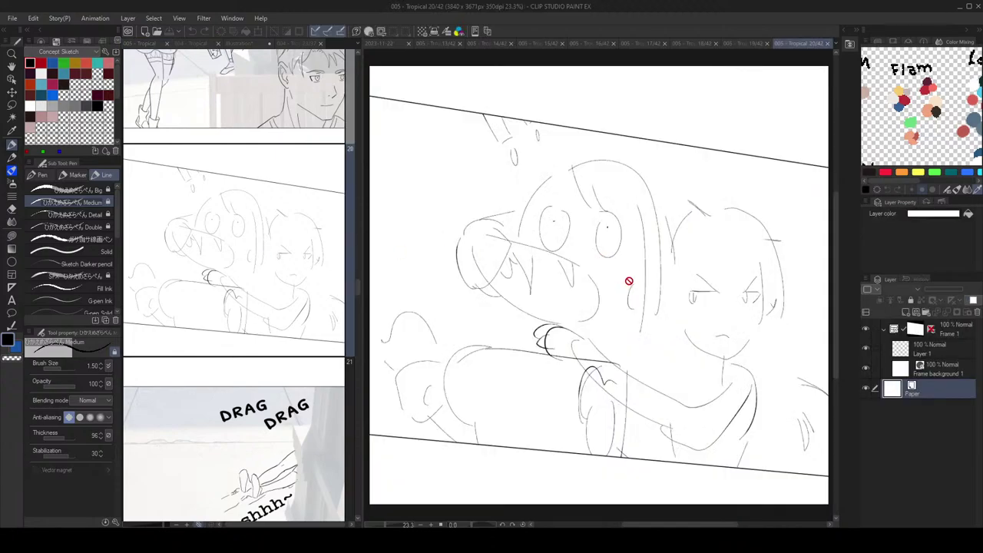
# Step: Duplicate page 20's rough sketch layer, Layer 1, and hide the original copy beneath it
pyautogui.click(933, 351)
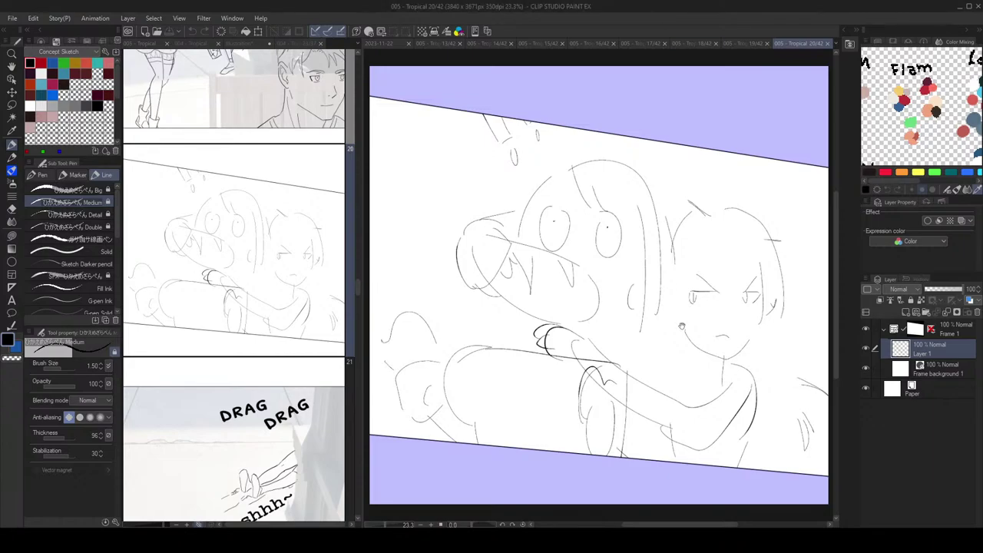
pyautogui.moveTo(682, 326); pyautogui.dragTo(685, 314)
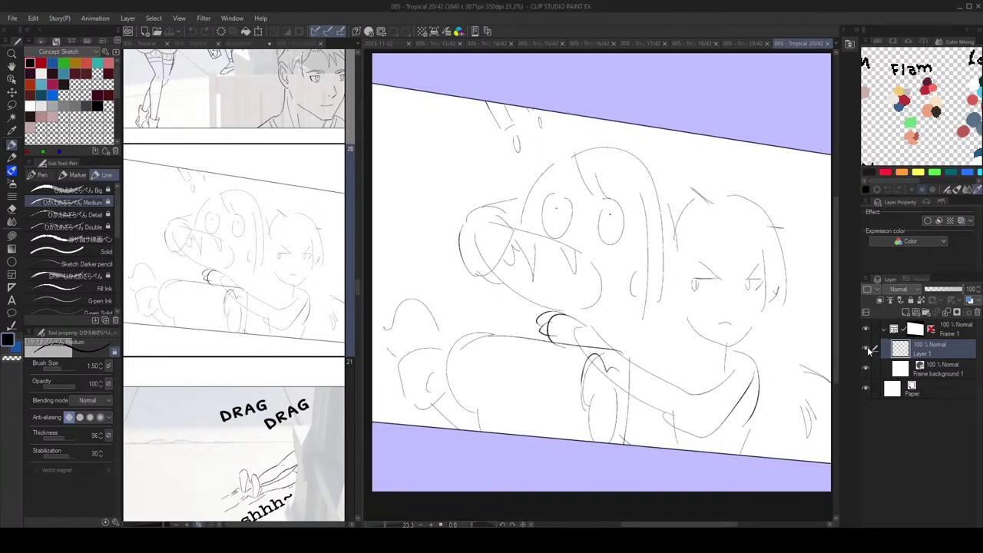
pyautogui.click(865, 348)
pyautogui.click(865, 348)
pyautogui.scroll(-2, 768, 338)
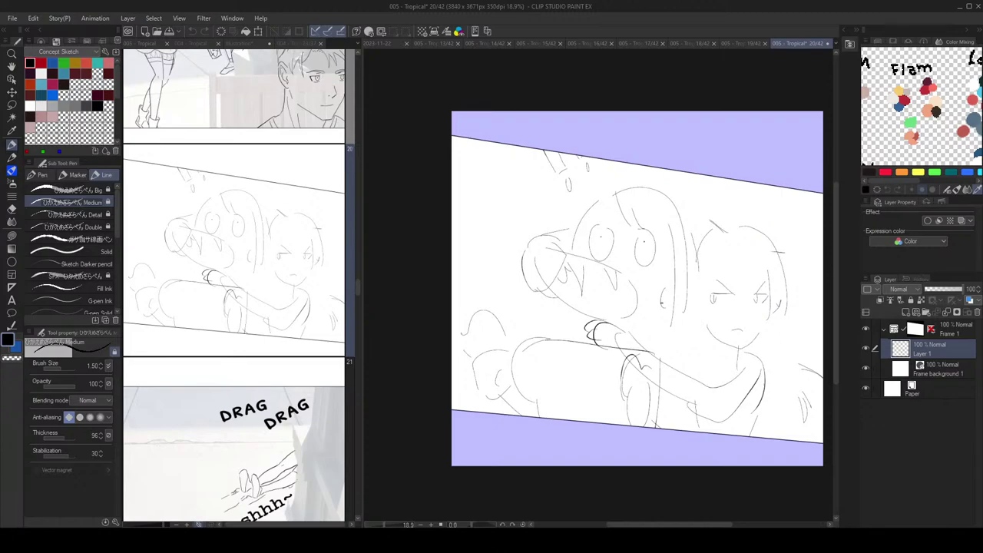
pyautogui.hotkey('ctrl', 'shift', 'n')
pyautogui.click(865, 368)
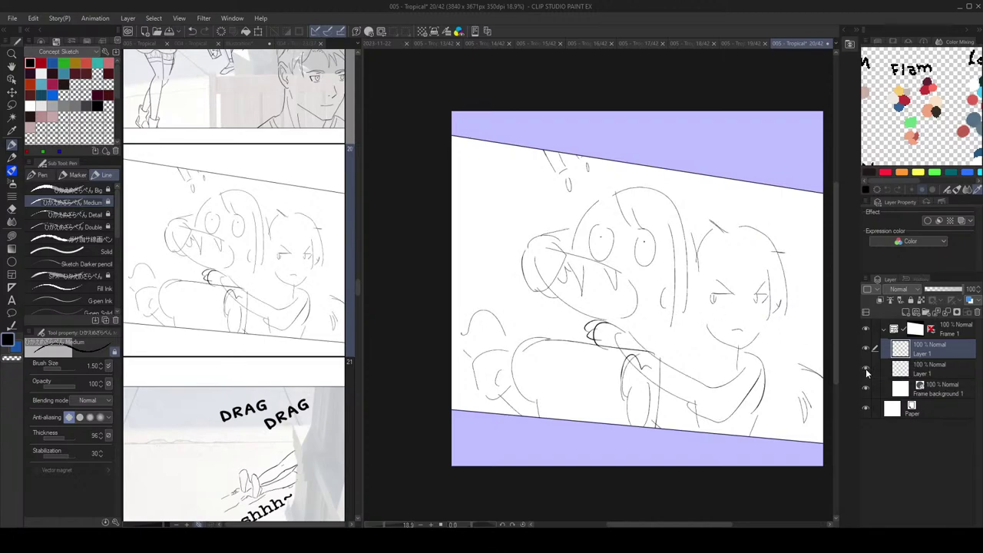
# Step: Sketch fringe strokes across the frowning short-haired character's forehead, undoing the ones that look off, and show the Navigator
pyautogui.moveTo(702, 304); pyautogui.dragTo(696, 302)
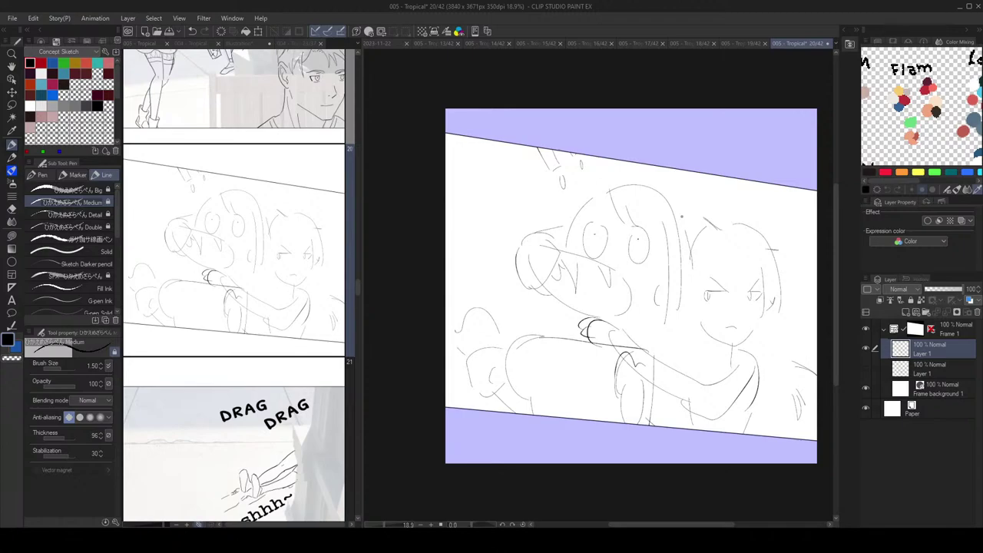
pyautogui.hotkey('ctrl', 'z')
pyautogui.moveTo(717, 266); pyautogui.dragTo(735, 296)
pyautogui.hotkey('ctrl', 'z')
pyautogui.moveTo(719, 252)
pyautogui.mouseDown()
pyautogui.moveTo(736, 292)
pyautogui.moveTo(767, 282)
pyautogui.mouseUp()
pyautogui.hotkey('ctrl', 'z')
pyautogui.click(876, 42)
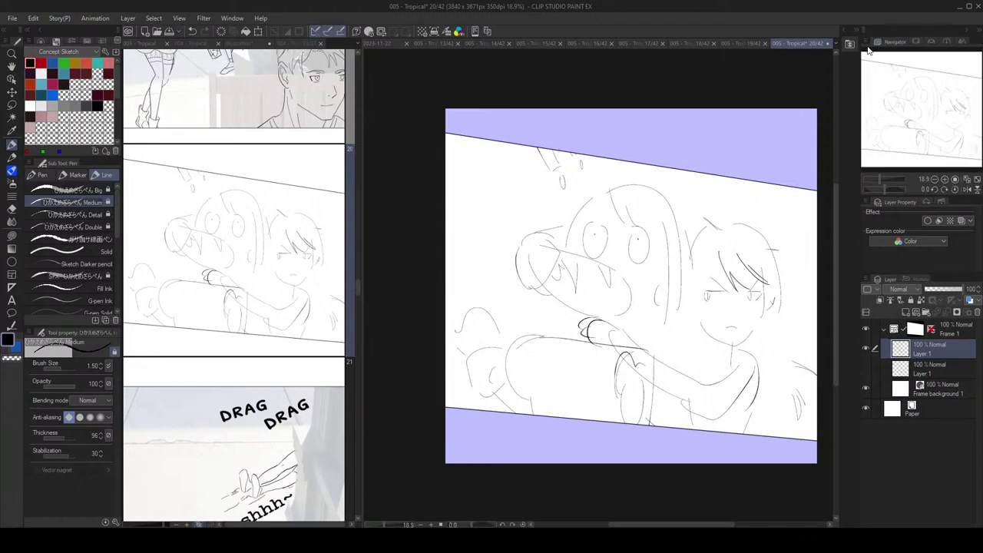
# Step: Lasso the short-haired character's head, shift and tilt it slightly with a transform, and return to the pen
pyautogui.click(12, 105)
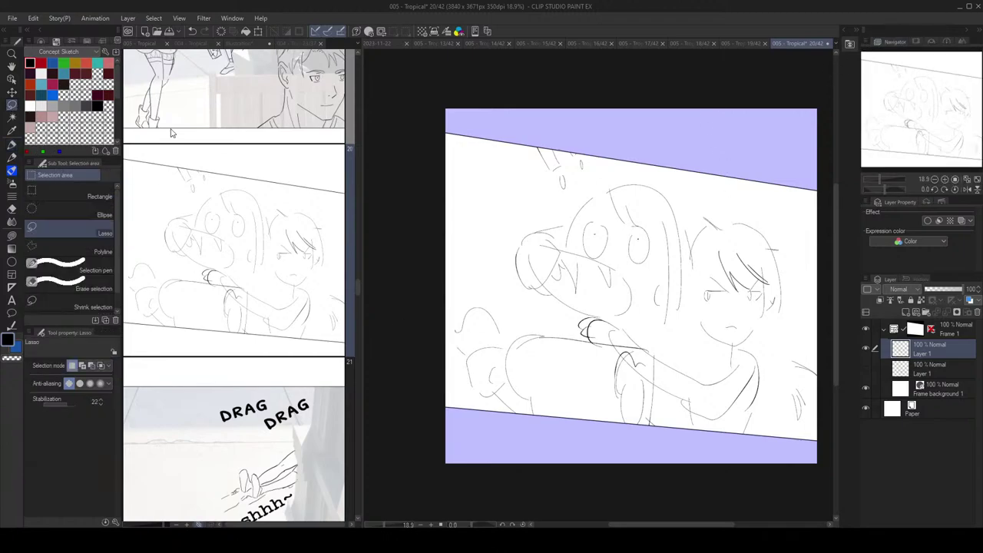
pyautogui.moveTo(784, 245)
pyautogui.mouseDown()
pyautogui.moveTo(693, 204)
pyautogui.moveTo(696, 315)
pyautogui.moveTo(725, 343)
pyautogui.moveTo(749, 342)
pyautogui.moveTo(794, 292)
pyautogui.mouseUp()
pyautogui.hotkey('ctrl', 't')
pyautogui.moveTo(722, 324); pyautogui.dragTo(713, 324)
pyautogui.moveTo(810, 187); pyautogui.dragTo(833, 198)
pyautogui.moveTo(835, 202); pyautogui.dragTo(817, 196)
pyautogui.click(716, 368)
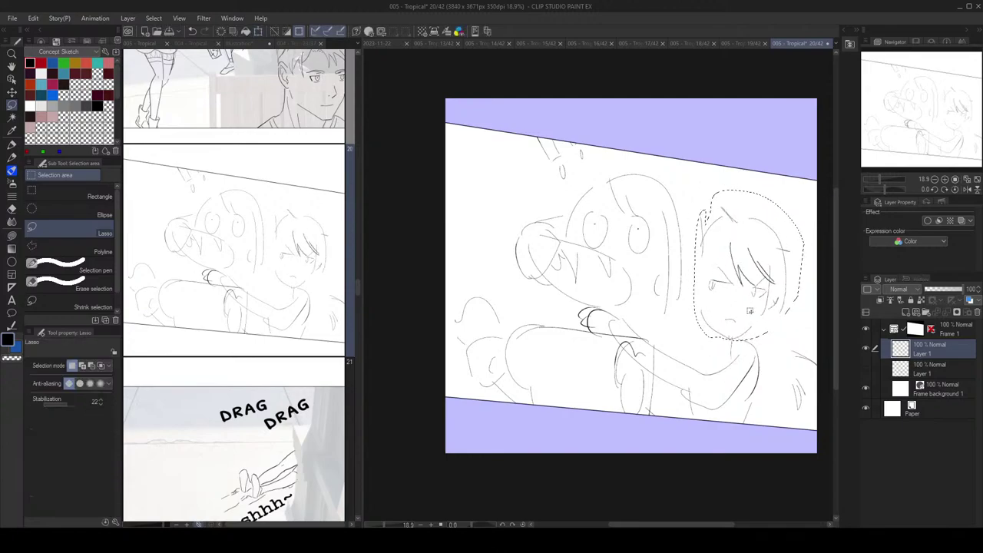
pyautogui.scroll(1, 742, 284)
pyautogui.press('p')
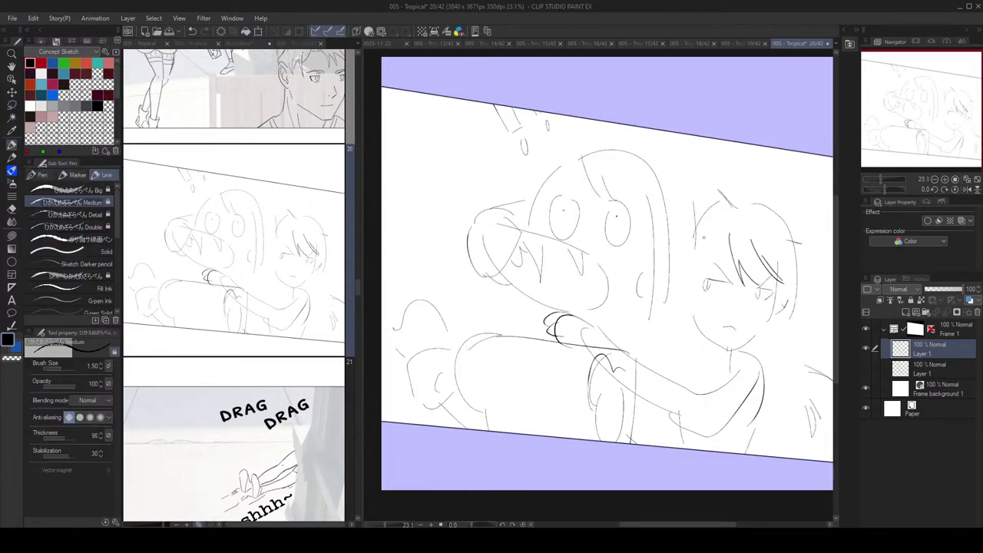
# Step: Erase the old shoulder lines of the short-haired character with an enlarged eraser and sketch a circle for the near shoulder
pyautogui.moveTo(694, 226); pyautogui.dragTo(713, 236)
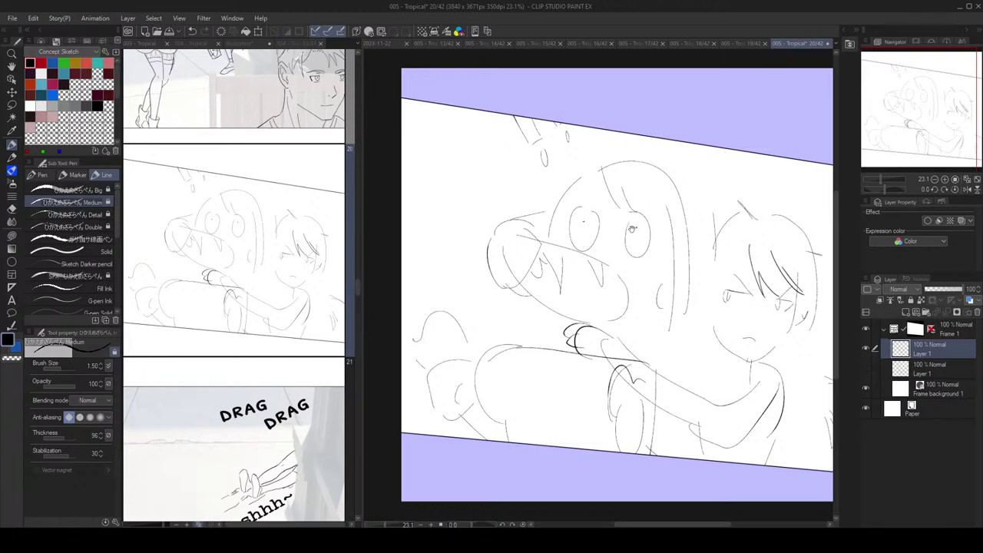
pyautogui.moveTo(631, 229); pyautogui.dragTo(639, 234)
pyautogui.moveTo(726, 258); pyautogui.dragTo(728, 260)
pyautogui.scroll(-3, 727, 259)
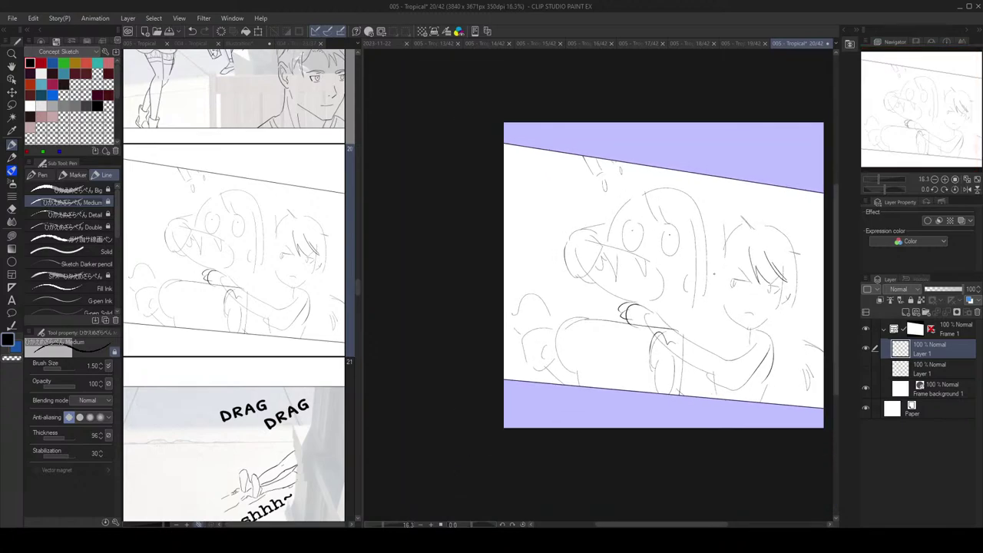
pyautogui.moveTo(751, 345); pyautogui.dragTo(747, 330)
pyautogui.press('e')
pyautogui.press('p')
pyautogui.press('e')
pyautogui.press(']')
pyautogui.press(']')
pyautogui.press(']')
pyautogui.press(']')
pyautogui.press(']')
pyautogui.press(']')
pyautogui.press(']')
pyautogui.press(']')
pyautogui.moveTo(747, 315)
pyautogui.mouseDown()
pyautogui.moveTo(758, 338)
pyautogui.moveTo(756, 322)
pyautogui.mouseUp()
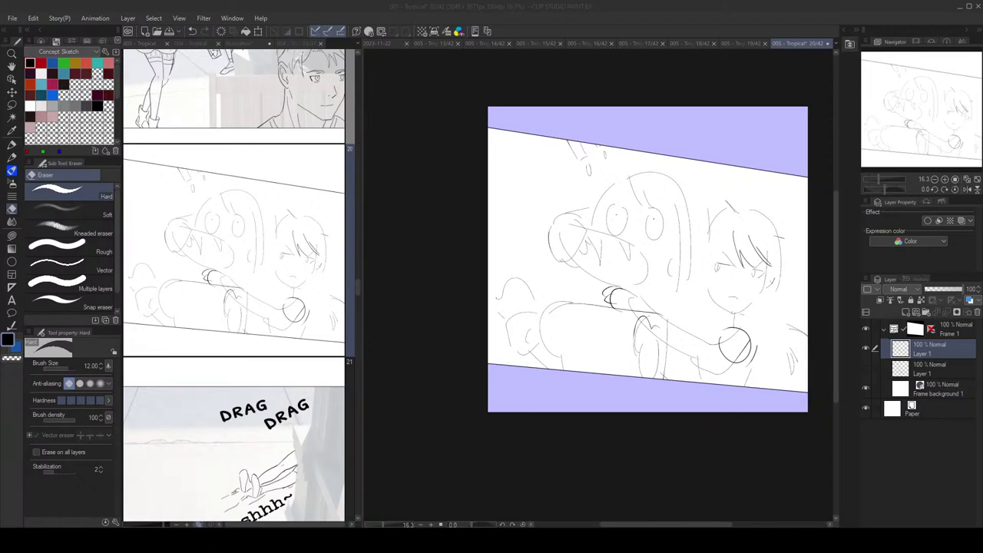
pyautogui.click(663, 189)
pyautogui.scroll(1, 663, 189)
pyautogui.press('p')
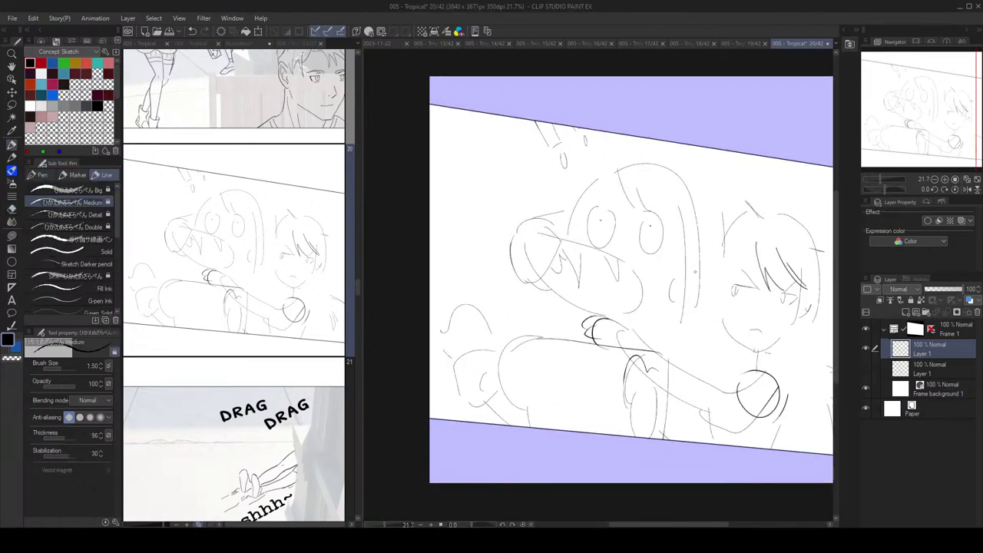
# Step: Sketch the side line of the short-haired character's torso and try a curved line across the shoulders, undoing it
pyautogui.moveTo(739, 282); pyautogui.dragTo(703, 262)
pyautogui.scroll(1, 704, 262)
pyautogui.scroll(-3, 691, 288)
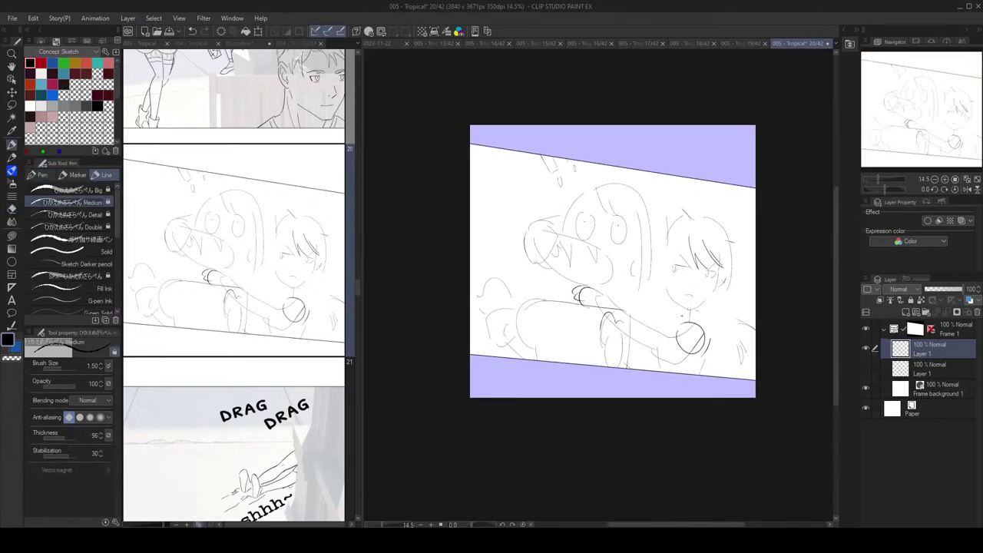
pyautogui.moveTo(643, 321)
pyautogui.mouseDown()
pyautogui.moveTo(693, 334)
pyautogui.moveTo(704, 373)
pyautogui.mouseUp()
pyautogui.moveTo(661, 316); pyautogui.dragTo(680, 320)
pyautogui.hotkey('ctrl', 'z')
pyautogui.moveTo(641, 321); pyautogui.dragTo(694, 331)
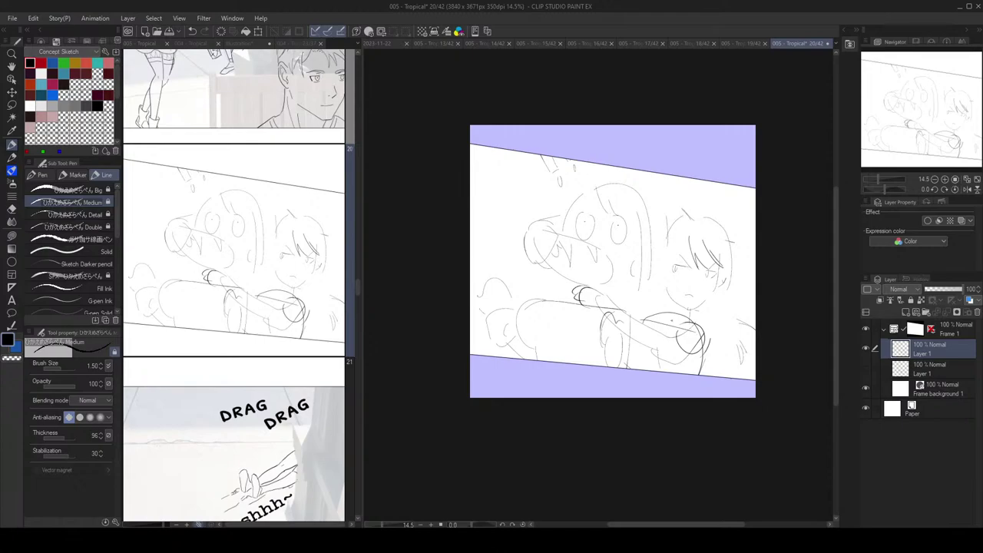
pyautogui.hotkey('ctrl', 'z')
# Step: Sketch the short-haired character's neck and a short stroke for the far shoulder, undoing unwanted strokes
pyautogui.moveTo(649, 302)
pyautogui.mouseDown()
pyautogui.moveTo(692, 334)
pyautogui.moveTo(659, 311)
pyautogui.mouseUp()
pyautogui.press('e')
pyautogui.press('p')
pyautogui.hotkey('ctrl', 'z')
pyautogui.hotkey('ctrl', 'z')
pyautogui.hotkey('ctrl', 'z')
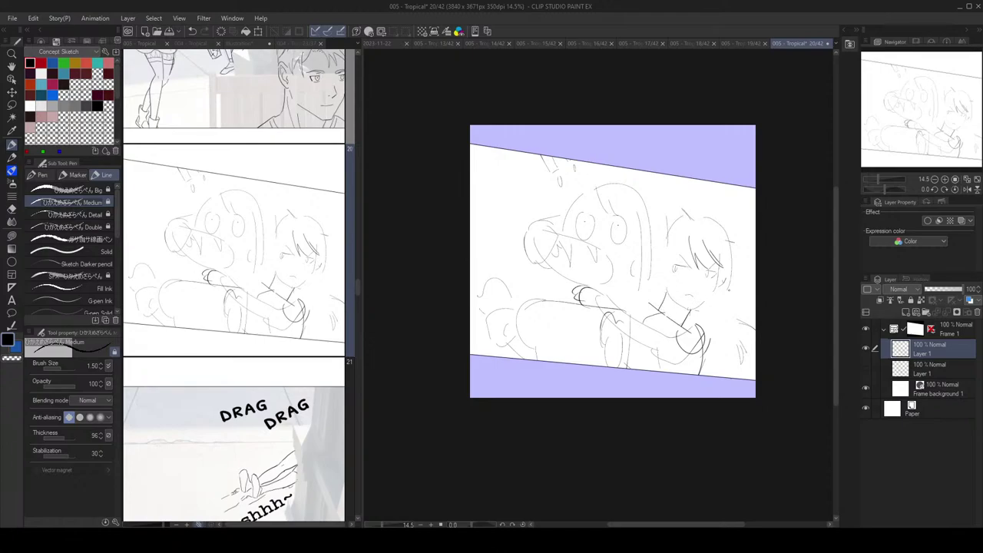
# Step: Try erasing and redrawing the short-haired character's facial lines while checking the mirrored view, then undo the strokes
pyautogui.press('h')
pyautogui.press('h')
pyautogui.press('e')
pyautogui.moveTo(679, 268)
pyautogui.mouseDown()
pyautogui.moveTo(684, 242)
pyautogui.moveTo(707, 269)
pyautogui.moveTo(703, 304)
pyautogui.mouseUp()
pyautogui.press('p')
pyautogui.hotkey('ctrl', 'z')
pyautogui.moveTo(722, 265)
pyautogui.mouseDown()
pyautogui.moveTo(702, 311)
pyautogui.moveTo(689, 308)
pyautogui.moveTo(720, 301)
pyautogui.moveTo(706, 306)
pyautogui.mouseUp()
pyautogui.hotkey('ctrl', 'z')
pyautogui.hotkey('ctrl', 'z')
pyautogui.hotkey('ctrl', 'z')
pyautogui.moveTo(688, 267); pyautogui.dragTo(698, 271)
pyautogui.hotkey('ctrl', 'z')
pyautogui.hotkey('ctrl', 'z')
pyautogui.press('h')
pyautogui.press('h')
pyautogui.hotkey('ctrl', 'z')
pyautogui.hotkey('ctrl', 'z')
pyautogui.hotkey('ctrl', 'z')
pyautogui.hotkey('ctrl', 'z')
pyautogui.hotkey('ctrl', 'z')
# Step: Erase lines around the short-haired character's collar and redraw the line running from the far shoulder to the shoulder circle
pyautogui.press('e')
pyautogui.moveTo(677, 319)
pyautogui.mouseDown()
pyautogui.moveTo(670, 323)
pyautogui.moveTo(697, 327)
pyautogui.mouseUp()
pyautogui.press('p')
pyautogui.hotkey('ctrl', 'z')
pyautogui.moveTo(664, 326); pyautogui.dragTo(678, 333)
# Step: Erase the stray line above the long-snouted figure's snout and try a new contour beneath it, undoing the stroke
pyautogui.press('e')
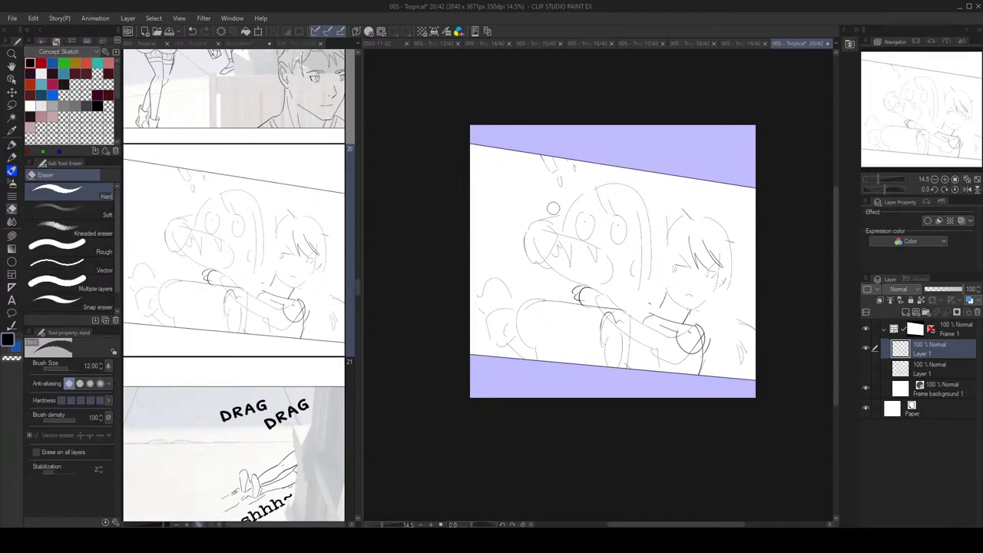
pyautogui.press('p')
pyautogui.moveTo(539, 251); pyautogui.dragTo(576, 299)
pyautogui.hotkey('ctrl', 'z')
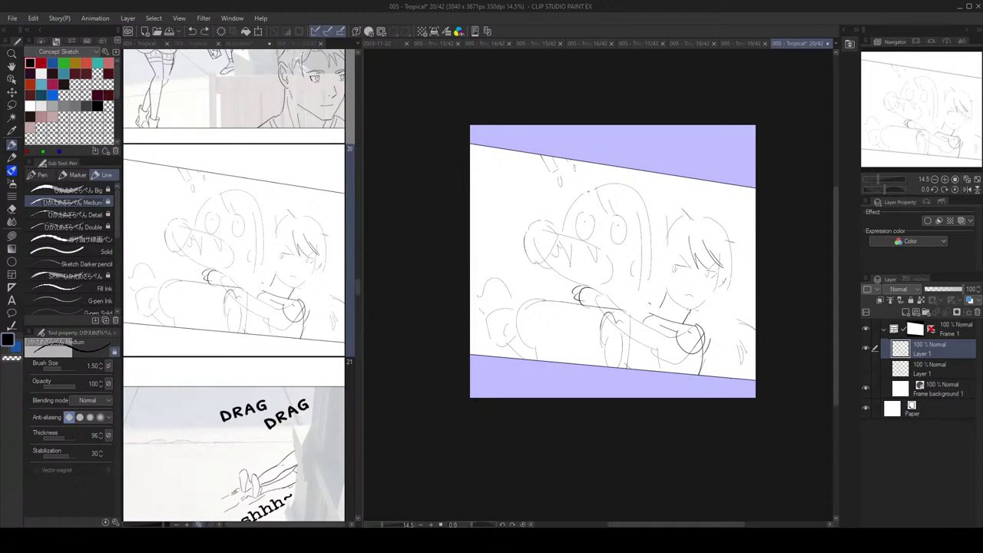
# Step: Sketch the long-snouted figure's parted fringe and hair outline around the head, redoing strokes that look off
pyautogui.moveTo(597, 188); pyautogui.dragTo(604, 225)
pyautogui.moveTo(600, 198)
pyautogui.mouseDown()
pyautogui.moveTo(603, 220)
pyautogui.moveTo(619, 218)
pyautogui.mouseUp()
pyautogui.hotkey('ctrl', 'z')
pyautogui.hotkey('ctrl', 'z')
pyautogui.moveTo(586, 190); pyautogui.dragTo(573, 244)
pyautogui.hotkey('ctrl', 'z')
pyautogui.moveTo(588, 190)
pyautogui.mouseDown()
pyautogui.moveTo(567, 237)
pyautogui.moveTo(635, 194)
pyautogui.moveTo(649, 271)
pyautogui.mouseUp()
pyautogui.moveTo(651, 230); pyautogui.dragTo(644, 265)
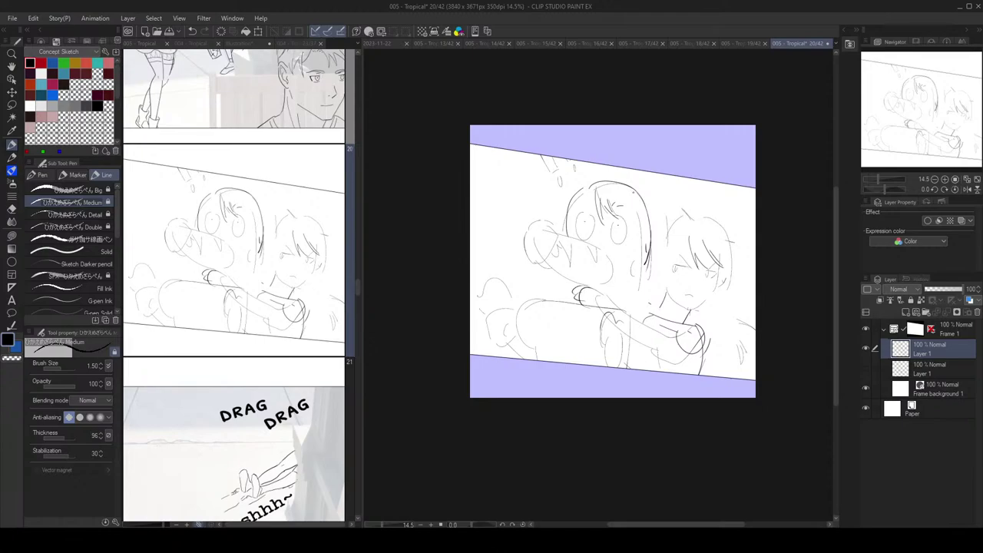
# Step: Lasso the long-snouted figure's head, rotate it clockwise by about 21 degrees, clear the selection and return to the pen
pyautogui.click(12, 104)
pyautogui.moveTo(593, 178)
pyautogui.mouseDown()
pyautogui.moveTo(571, 186)
pyautogui.moveTo(565, 212)
pyautogui.moveTo(580, 257)
pyautogui.moveTo(608, 245)
pyautogui.moveTo(648, 269)
pyautogui.moveTo(656, 242)
pyautogui.moveTo(643, 164)
pyautogui.moveTo(689, 192)
pyautogui.mouseUp()
pyautogui.hotkey('ctrl', 't')
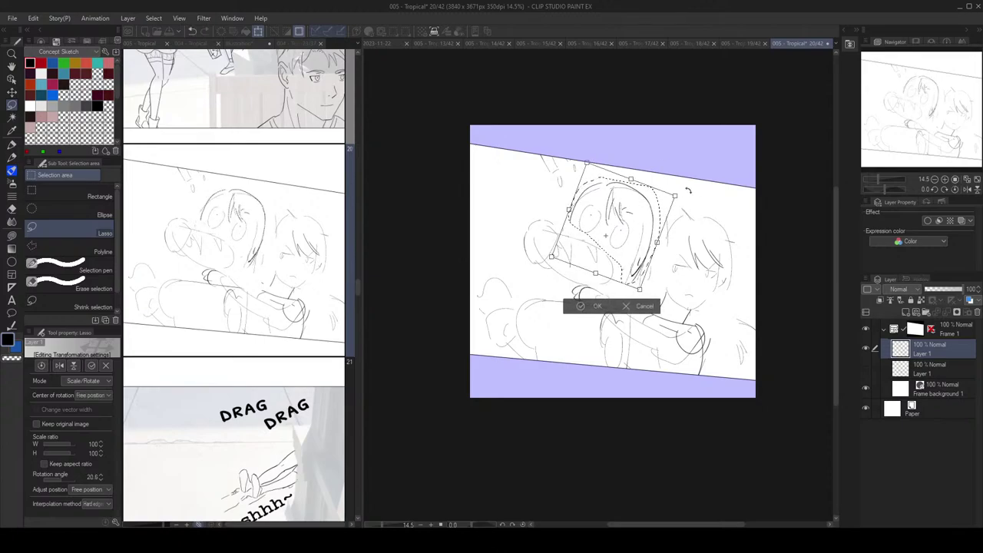
pyautogui.click(597, 306)
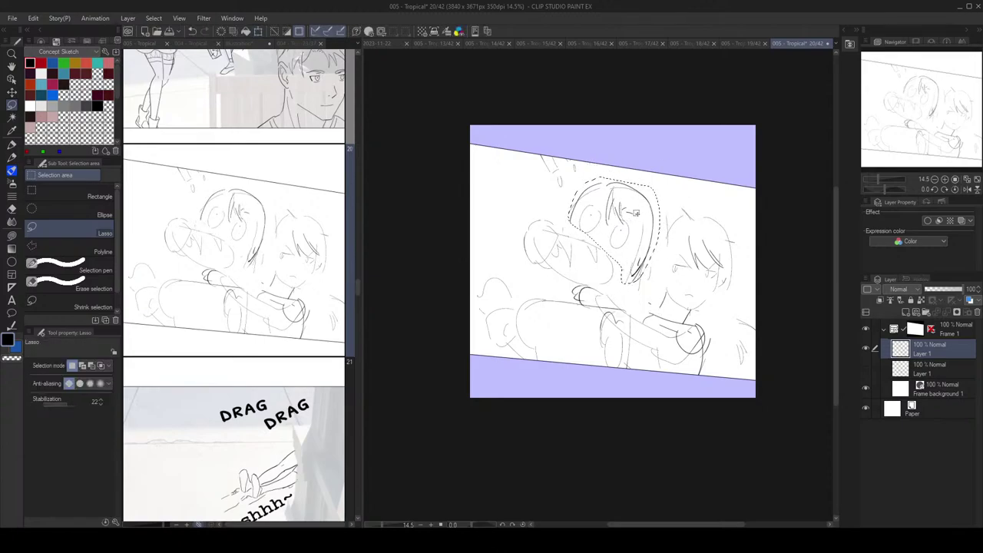
pyautogui.moveTo(655, 224); pyautogui.dragTo(654, 223)
pyautogui.hotkey('ctrl', 'd')
pyautogui.press('p')
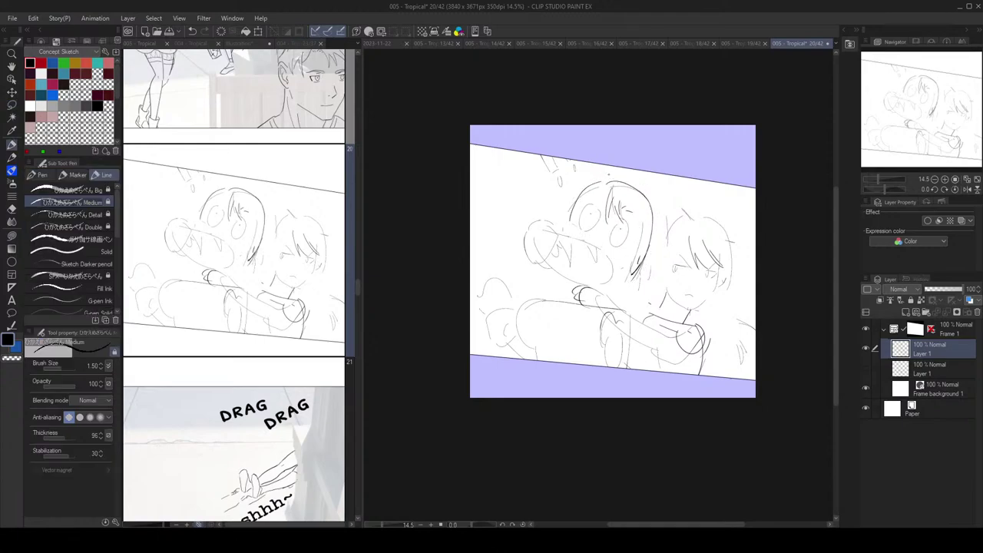
# Step: Redraw the long-snouted figure's eyes with curved lash lines, undoing weak strokes, and erase the old oval eye outlines
pyautogui.moveTo(575, 219)
pyautogui.mouseDown()
pyautogui.moveTo(576, 245)
pyautogui.moveTo(570, 236)
pyautogui.moveTo(605, 221)
pyautogui.moveTo(594, 207)
pyautogui.moveTo(587, 222)
pyautogui.moveTo(592, 205)
pyautogui.moveTo(629, 227)
pyautogui.mouseUp()
pyautogui.hotkey('ctrl', 'z')
pyautogui.hotkey('ctrl', 'z')
pyautogui.hotkey('ctrl', 'z')
pyautogui.hotkey('ctrl', 'z')
pyautogui.hotkey('ctrl', 'z')
pyautogui.hotkey('ctrl', 'z')
pyautogui.hotkey('ctrl', 'z')
pyautogui.hotkey('ctrl', 'z')
pyautogui.hotkey('ctrl', 'z')
pyautogui.hotkey('ctrl', 'z')
pyautogui.hotkey('ctrl', 'z')
pyautogui.hotkey('ctrl', 'z')
pyautogui.moveTo(576, 218); pyautogui.dragTo(582, 224)
pyautogui.hotkey('ctrl', 'z')
pyautogui.press('e')
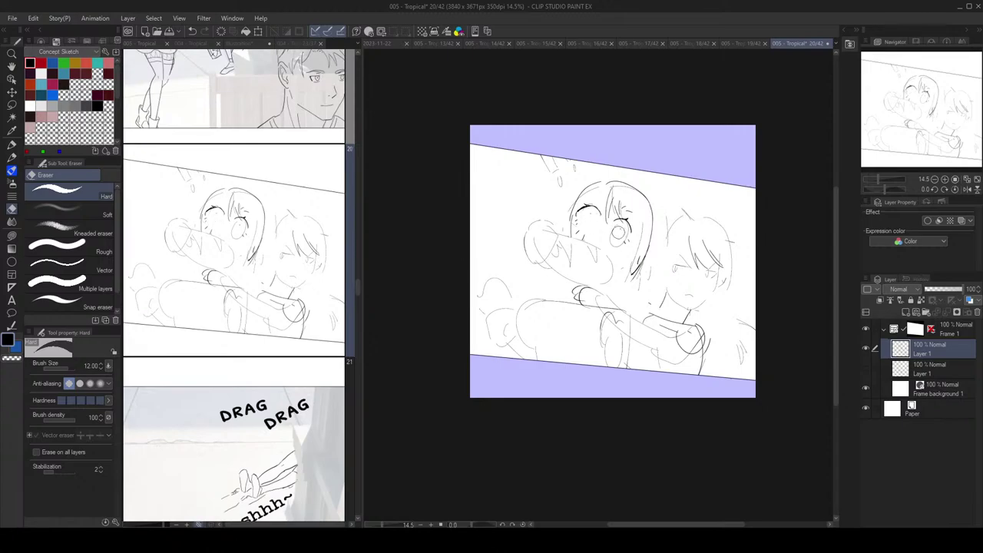
pyautogui.press('p')
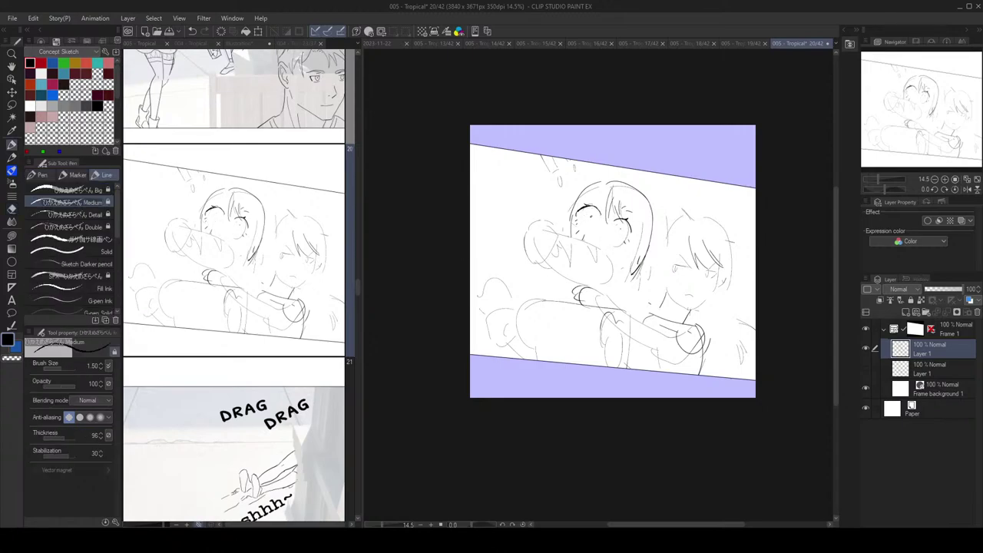
# Step: Erase the leftover eye circle and cheek marks on the long-snouted figure's face and touch up its eyes, undoing a weak stroke
pyautogui.moveTo(589, 215); pyautogui.dragTo(597, 225)
pyautogui.hotkey('ctrl', 'z')
pyautogui.press('e')
pyautogui.press('p')
pyautogui.press('e')
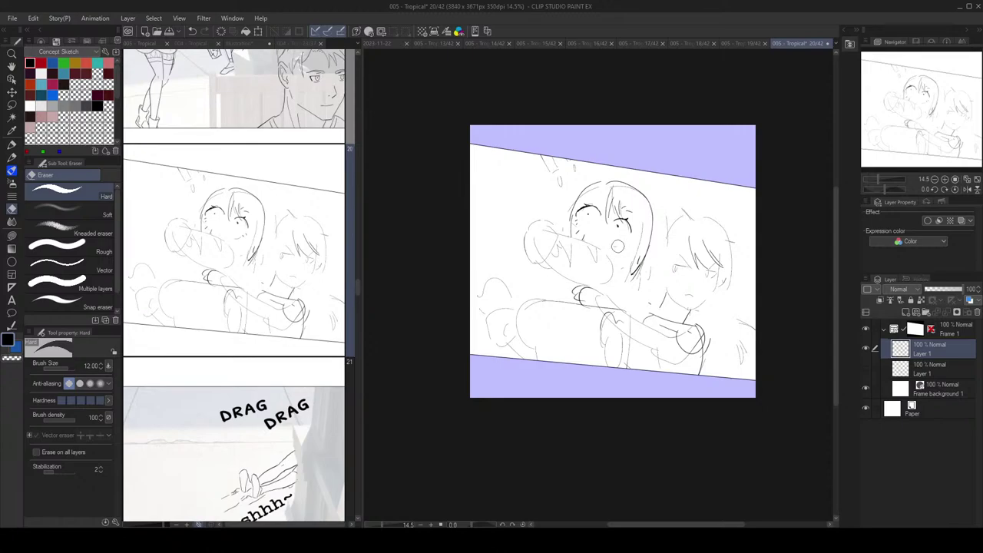
pyautogui.press('p')
pyautogui.press('e')
pyautogui.moveTo(580, 231); pyautogui.dragTo(585, 235)
pyautogui.press('p')
pyautogui.press('e')
pyautogui.press('p')
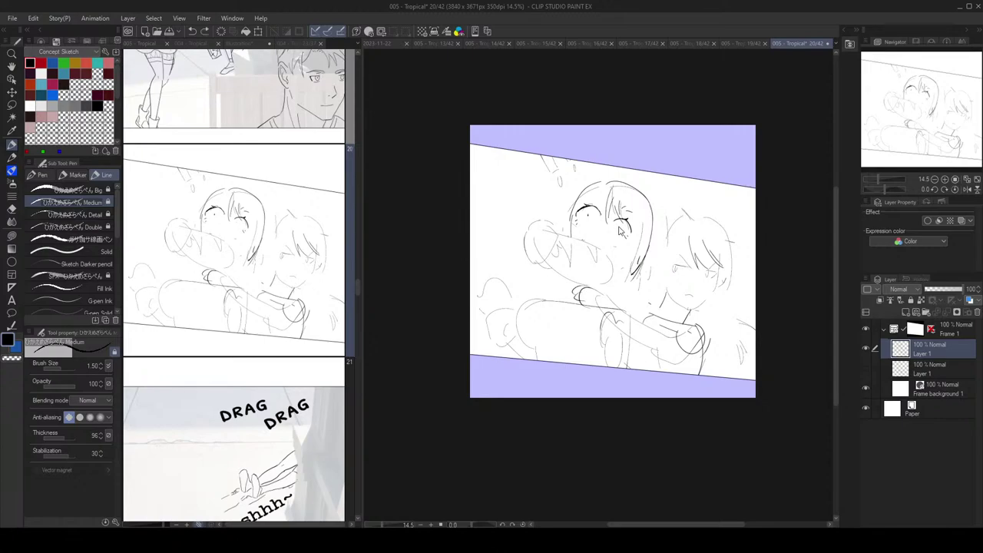
# Step: Try another lash line on the long-snouted figure's left-hand eye, undo it, and tidy the eye after checking the mirrored view
pyautogui.moveTo(576, 215); pyautogui.dragTo(598, 218)
pyautogui.hotkey('ctrl', 'z')
pyautogui.press('h')
pyautogui.press('h')
pyautogui.press('e')
pyautogui.press('p')
pyautogui.press('e')
pyautogui.press('p')
# Step: Try new cheek and lower jaw contours on the long-snouted figure, undoing the strokes
pyautogui.moveTo(575, 211); pyautogui.dragTo(571, 241)
pyautogui.hotkey('ctrl', 'z')
pyautogui.moveTo(632, 267)
pyautogui.mouseDown()
pyautogui.moveTo(611, 275)
pyautogui.moveTo(611, 258)
pyautogui.moveTo(602, 269)
pyautogui.mouseUp()
pyautogui.click(610, 236)
pyautogui.hotkey('ctrl', 'z')
pyautogui.hotkey('ctrl', 'z')
pyautogui.hotkey('ctrl', 'z')
pyautogui.hotkey('ctrl', 'z')
# Step: Draw a curved open mouth over the snout's end and a jaw line beneath it, checking the face in mirrored view
pyautogui.moveTo(596, 245)
pyautogui.mouseDown()
pyautogui.moveTo(605, 261)
pyautogui.moveTo(597, 278)
pyautogui.moveTo(603, 258)
pyautogui.moveTo(606, 267)
pyautogui.mouseUp()
pyautogui.press('e')
pyautogui.press('p')
pyautogui.hotkey('ctrl', 'z')
pyautogui.hotkey('ctrl', 'z')
pyautogui.press('h')
pyautogui.press('h')
pyautogui.moveTo(601, 278); pyautogui.dragTo(634, 267)
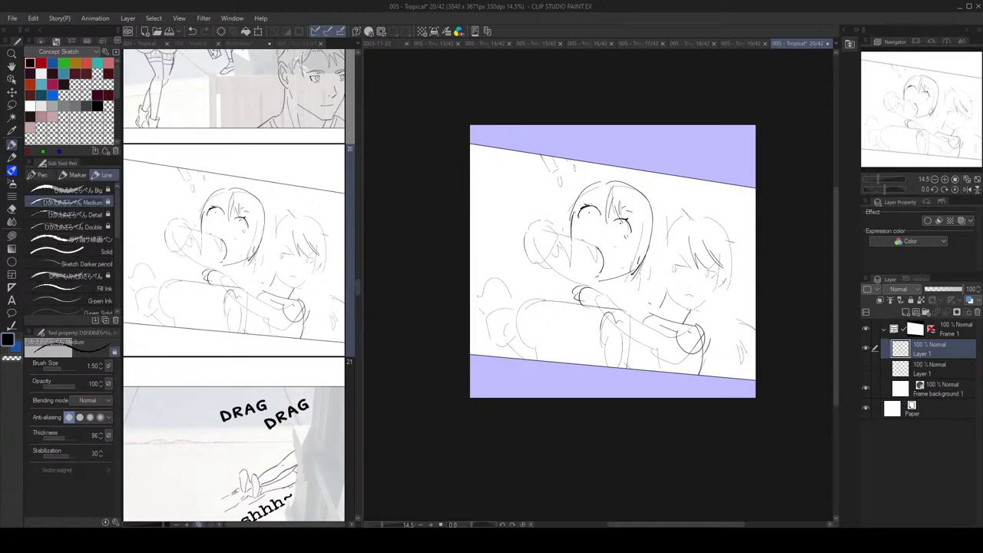
# Step: Clean up the figure's left-hand eye, reinforce the face's side edge in mirrored view, and erase the jaw line under the mouth
pyautogui.press('e')
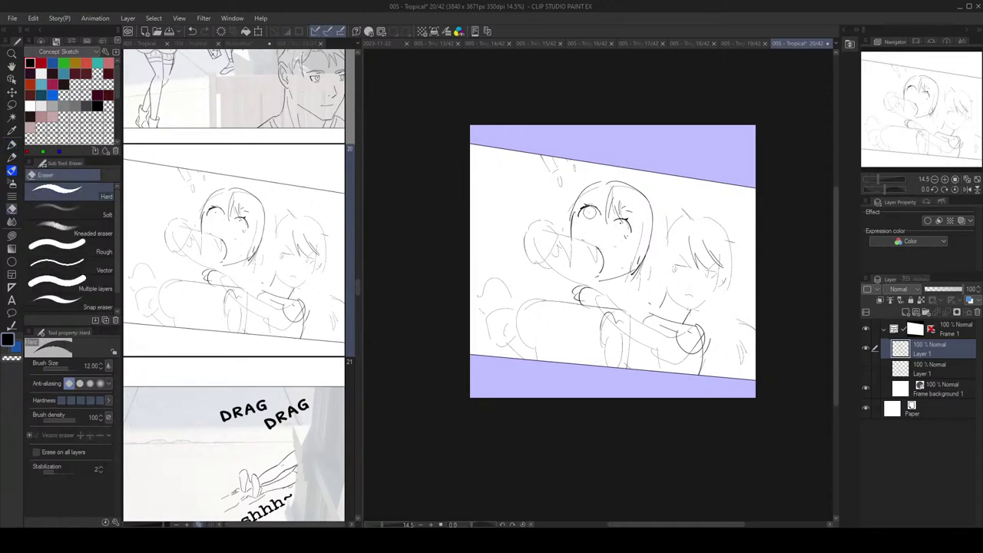
pyautogui.press('p')
pyautogui.press('e')
pyautogui.press('p')
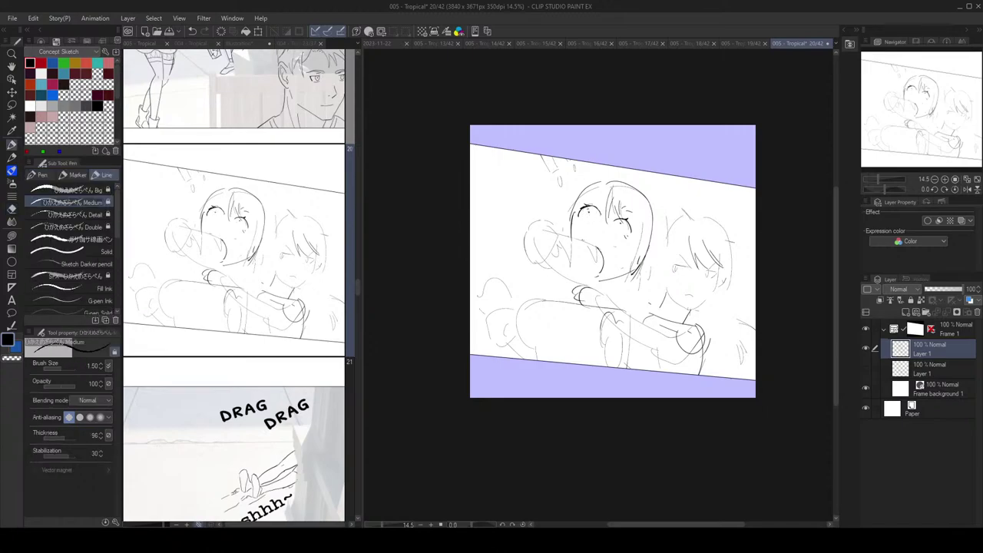
pyautogui.press('h')
pyautogui.moveTo(559, 115); pyautogui.dragTo(564, 114)
pyautogui.hotkey('ctrl', 'z')
pyautogui.moveTo(634, 225); pyautogui.dragTo(633, 238)
pyautogui.press('e')
pyautogui.moveTo(581, 272); pyautogui.dragTo(604, 276)
pyautogui.press('p')
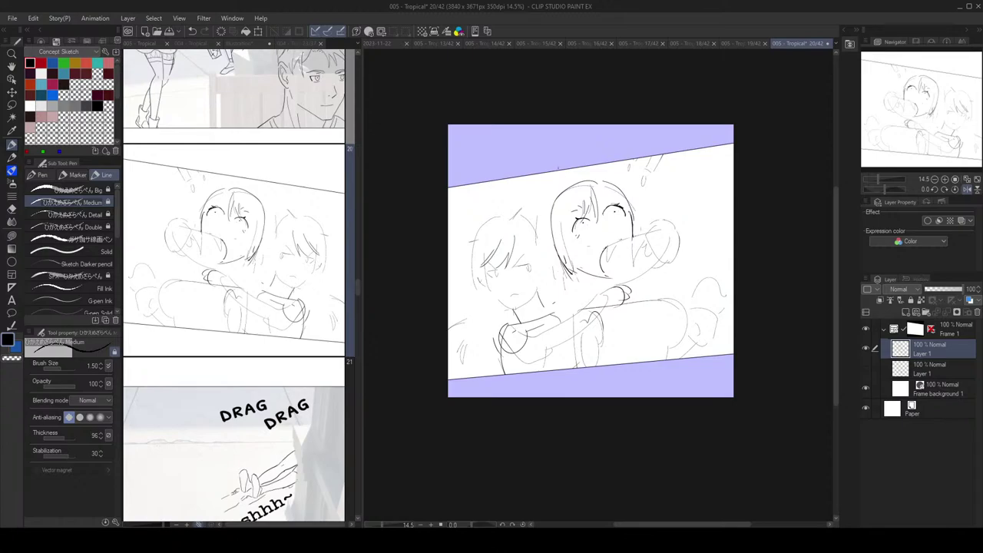
# Step: Restore the unmirrored view and sketch a hand with fingers covering the figure's mouth, undoing strokes that look off
pyautogui.press('h')
pyautogui.hotkey('ctrl', 'z')
pyautogui.moveTo(558, 234); pyautogui.dragTo(578, 242)
pyautogui.hotkey('ctrl', 'z')
pyautogui.moveTo(584, 244)
pyautogui.mouseDown()
pyautogui.moveTo(596, 254)
pyautogui.moveTo(565, 268)
pyautogui.moveTo(588, 278)
pyautogui.mouseUp()
pyautogui.hotkey('ctrl', 'z')
pyautogui.hotkey('ctrl', 'z')
pyautogui.hotkey('ctrl', 'z')
pyautogui.hotkey('ctrl', 'z')
pyautogui.hotkey('ctrl', 'z')
pyautogui.hotkey('ctrl', 'z')
pyautogui.hotkey('ctrl', 'z')
pyautogui.hotkey('ctrl', 'z')
# Step: Sketch the wrist and cuff edges behind the hand that covers the mouth, undoing weak strokes
pyautogui.moveTo(545, 232)
pyautogui.mouseDown()
pyautogui.moveTo(568, 243)
pyautogui.moveTo(535, 265)
pyautogui.moveTo(575, 269)
pyautogui.mouseUp()
pyautogui.hotkey('ctrl', 'z')
pyautogui.hotkey('ctrl', 'z')
pyautogui.hotkey('ctrl', 'z')
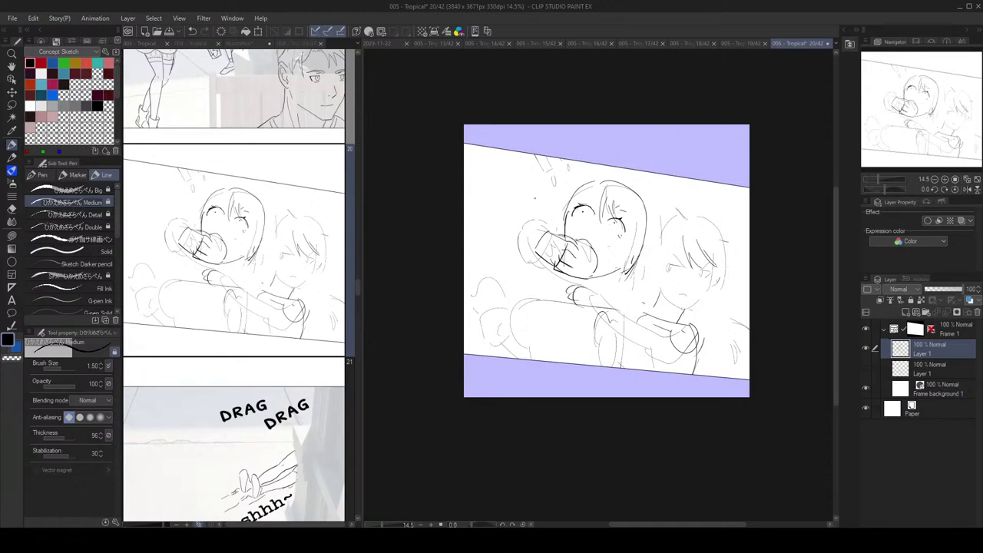
pyautogui.hotkey('ctrl', 'z')
pyautogui.moveTo(535, 235)
pyautogui.mouseDown()
pyautogui.moveTo(535, 247)
pyautogui.moveTo(553, 240)
pyautogui.moveTo(536, 254)
pyautogui.moveTo(553, 239)
pyautogui.mouseUp()
pyautogui.hotkey('ctrl', 'z')
pyautogui.hotkey('ctrl', 'z')
pyautogui.hotkey('ctrl', 'z')
# Step: Check the face in mirrored view and erase excess lines around the rounded end of the hand covering the mouth
pyautogui.press('h')
pyautogui.press('h')
pyautogui.press('e')
pyautogui.moveTo(593, 245); pyautogui.dragTo(594, 270)
pyautogui.press('p')
# Step: Add a short nose line between the eyes and the covering hand, checking the face in mirrored view
pyautogui.press('h')
pyautogui.press('h')
pyautogui.press('h')
pyautogui.press('h')
pyautogui.hotkey('ctrl', 'z')
pyautogui.moveTo(583, 225); pyautogui.dragTo(584, 233)
pyautogui.press('h')
pyautogui.press('h')
# Step: Draw a fuller outer hair contour down the right side of the left figure's head, redoing the first stroke
pyautogui.moveTo(609, 181); pyautogui.dragTo(643, 270)
pyautogui.hotkey('ctrl', 'z')
pyautogui.moveTo(629, 189); pyautogui.dragTo(646, 253)
# Step: Erase the left figure's left-hand eye and redraw its lash line and face edge, undoing weak strokes
pyautogui.press('e')
pyautogui.moveTo(577, 205)
pyautogui.mouseDown()
pyautogui.moveTo(626, 231)
pyautogui.moveTo(622, 239)
pyautogui.mouseUp()
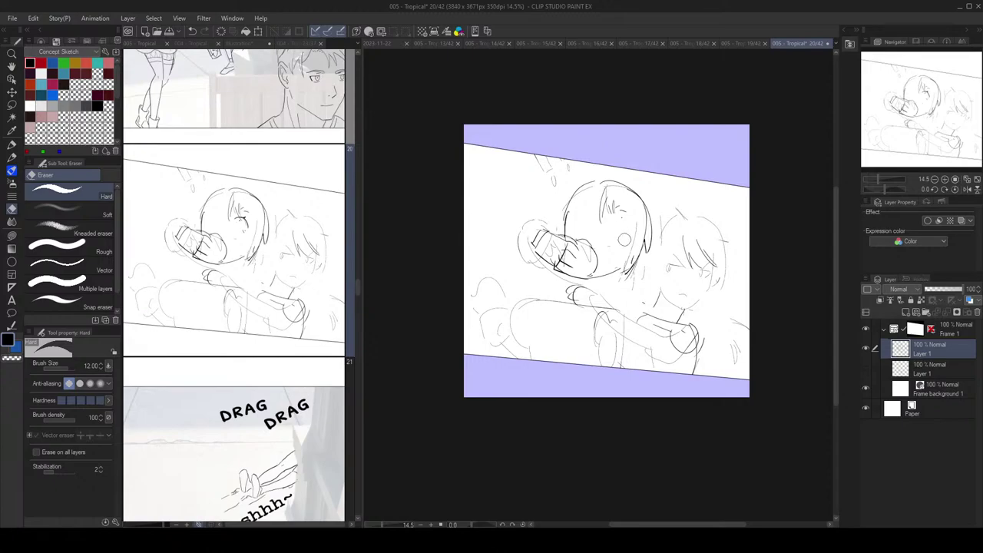
pyautogui.press('p')
pyautogui.moveTo(583, 212)
pyautogui.mouseDown()
pyautogui.moveTo(577, 226)
pyautogui.moveTo(585, 214)
pyautogui.moveTo(623, 231)
pyautogui.moveTo(581, 207)
pyautogui.moveTo(563, 236)
pyautogui.mouseUp()
pyautogui.hotkey('ctrl', 'z')
pyautogui.hotkey('ctrl', 'z')
pyautogui.hotkey('ctrl', 'z')
pyautogui.hotkey('ctrl', 'z')
pyautogui.hotkey('ctrl', 'z')
pyautogui.hotkey('ctrl', 'z')
pyautogui.hotkey('ctrl', 'z')
# Step: Touch up the left figure's face and try a jaw stroke beneath the covering hand, undoing the last stroke
pyautogui.press('e')
pyautogui.press('p')
pyautogui.press('e')
pyautogui.press('p')
pyautogui.hotkey('ctrl', 'z')
pyautogui.moveTo(594, 277); pyautogui.dragTo(625, 269)
pyautogui.hotkey('ctrl', 'z')
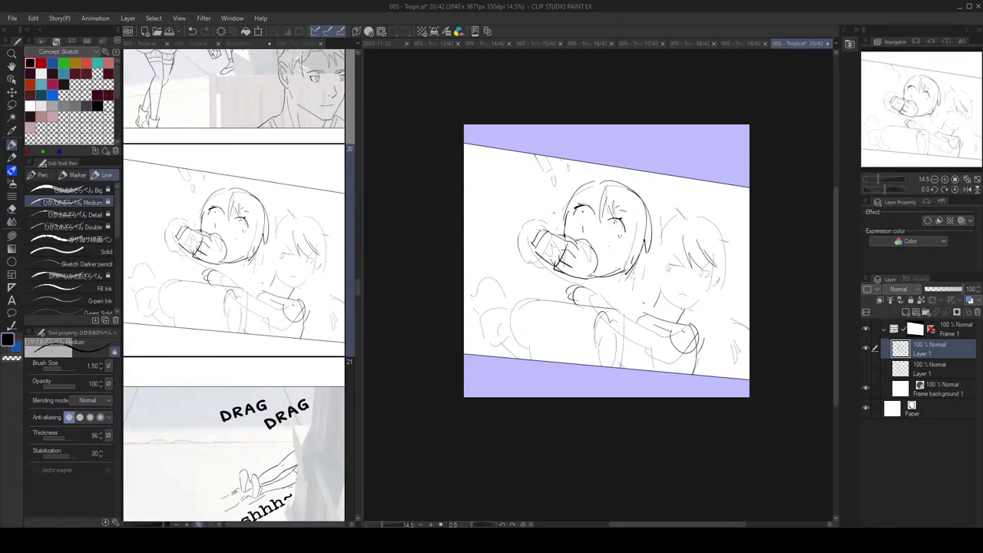
# Step: Lasso the head with its covering hand, move it slightly down, deselect, and erase the old small hand beneath it
pyautogui.press('m')
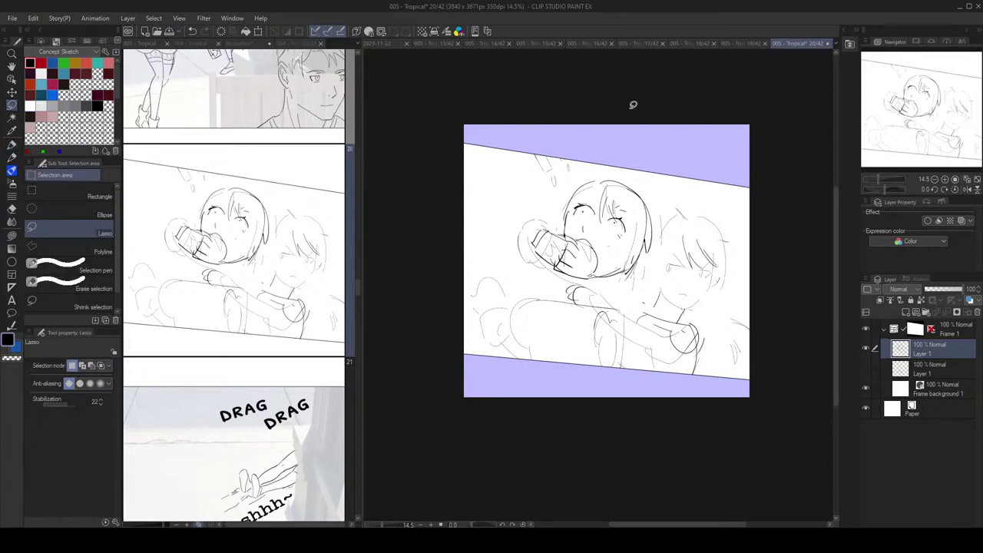
pyautogui.moveTo(659, 243)
pyautogui.mouseDown()
pyautogui.moveTo(632, 174)
pyautogui.moveTo(595, 170)
pyautogui.moveTo(559, 186)
pyautogui.moveTo(512, 236)
pyautogui.moveTo(567, 293)
pyautogui.moveTo(647, 276)
pyautogui.moveTo(635, 240)
pyautogui.mouseUp()
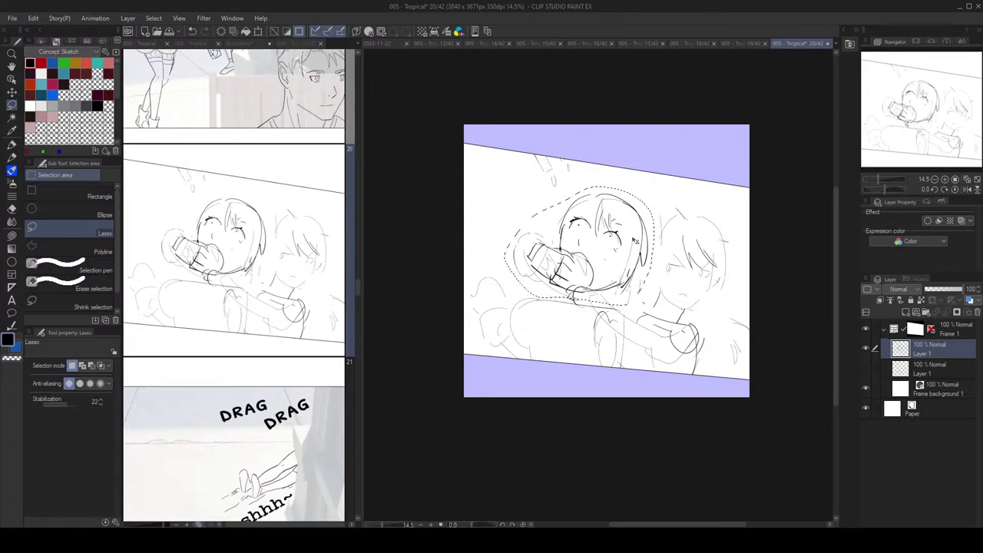
pyautogui.press('Return')
pyautogui.hotkey('ctrl', 'd')
pyautogui.press('e')
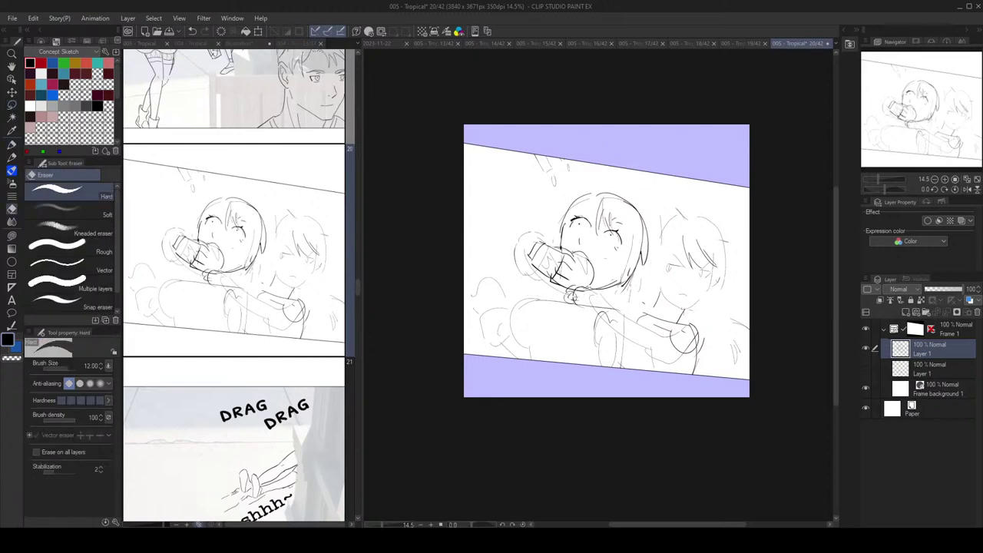
pyautogui.press('p')
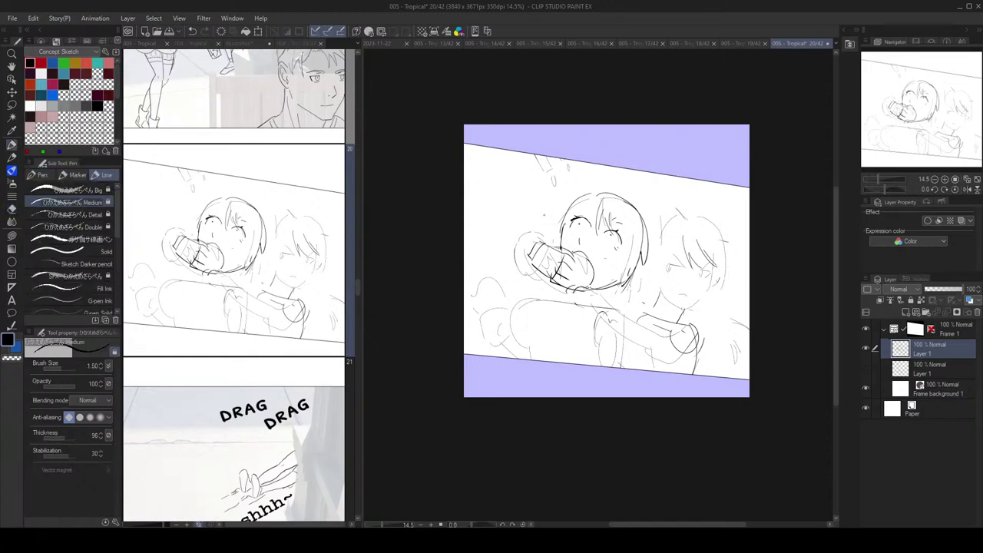
# Step: Sketch the right figure's arm contours around the shoulder and elbow, undoing weak strokes
pyautogui.moveTo(682, 330)
pyautogui.mouseDown()
pyautogui.moveTo(630, 339)
pyautogui.moveTo(687, 348)
pyautogui.mouseUp()
pyautogui.hotkey('ctrl', 'z')
pyautogui.moveTo(631, 324)
pyautogui.mouseDown()
pyautogui.moveTo(591, 337)
pyautogui.moveTo(638, 344)
pyautogui.mouseUp()
pyautogui.hotkey('ctrl', 'z')
pyautogui.hotkey('ctrl', 'z')
# Step: Sketch a second hand with a boxy palm and fingers below the left figure's chin, redoing strokes and checking the mirrored view
pyautogui.moveTo(549, 312); pyautogui.dragTo(580, 305)
pyautogui.moveTo(553, 311)
pyautogui.mouseDown()
pyautogui.moveTo(560, 331)
pyautogui.moveTo(585, 328)
pyautogui.moveTo(551, 310)
pyautogui.moveTo(555, 323)
pyautogui.moveTo(566, 308)
pyautogui.moveTo(549, 335)
pyautogui.moveTo(545, 313)
pyautogui.moveTo(553, 327)
pyautogui.mouseUp()
pyautogui.hotkey('ctrl', 'z')
pyautogui.hotkey('ctrl', 'z')
pyautogui.hotkey('ctrl', 'z')
pyautogui.hotkey('ctrl', 'z')
pyautogui.hotkey('ctrl', 'z')
pyautogui.press('h')
pyautogui.press('h')
pyautogui.press('e')
pyautogui.press('p')
pyautogui.hotkey('ctrl', 'z')
pyautogui.hotkey('ctrl', 'z')
pyautogui.hotkey('ctrl', 'z')
pyautogui.hotkey('ctrl', 'z')
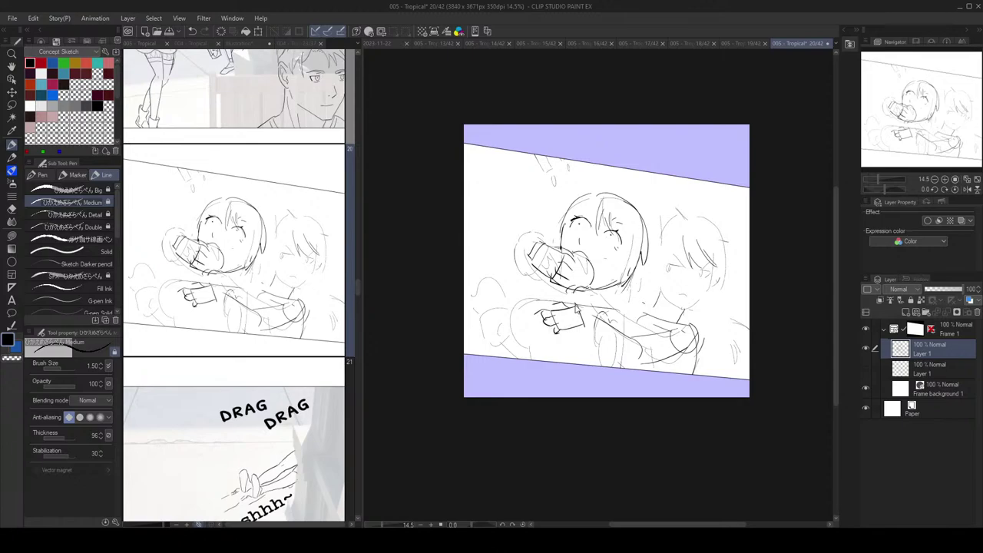
# Step: Draw the left figure's rounded torso contours from beneath the chin down to the panel border, redoing the right side
pyautogui.press('h')
pyautogui.press('h')
pyautogui.hotkey('ctrl', 'z')
pyautogui.hotkey('ctrl', 'z')
pyautogui.hotkey('ctrl', 'z')
pyautogui.moveTo(551, 320)
pyautogui.mouseDown()
pyautogui.moveTo(556, 329)
pyautogui.moveTo(537, 343)
pyautogui.mouseUp()
pyautogui.moveTo(567, 302); pyautogui.dragTo(618, 368)
pyautogui.hotkey('ctrl', 'z')
pyautogui.moveTo(570, 301)
pyautogui.mouseDown()
pyautogui.moveTo(608, 305)
pyautogui.moveTo(628, 369)
pyautogui.mouseUp()
pyautogui.moveTo(539, 326); pyautogui.dragTo(536, 360)
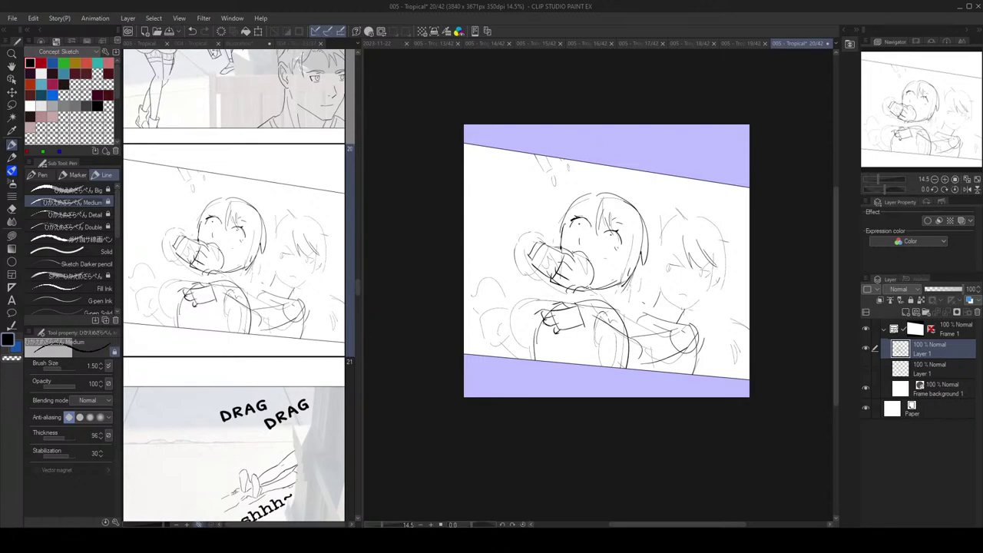
# Step: Erase the left figure's left torso contour and redraw it as a wider curve sloping from beneath the hand down to the panel border
pyautogui.press('e')
pyautogui.moveTo(529, 297)
pyautogui.mouseDown()
pyautogui.moveTo(542, 303)
pyautogui.moveTo(511, 296)
pyautogui.moveTo(532, 350)
pyautogui.moveTo(543, 323)
pyautogui.moveTo(526, 359)
pyautogui.mouseUp()
pyautogui.press('p')
pyautogui.hotkey('ctrl', 'z')
pyautogui.hotkey('ctrl', 'z')
pyautogui.press('e')
pyautogui.press('p')
pyautogui.press('e')
pyautogui.moveTo(628, 368)
pyautogui.mouseDown()
pyautogui.moveTo(624, 314)
pyautogui.moveTo(620, 368)
pyautogui.moveTo(599, 330)
pyautogui.mouseUp()
pyautogui.press('p')
pyautogui.press('e')
pyautogui.moveTo(528, 355)
pyautogui.mouseDown()
pyautogui.moveTo(541, 317)
pyautogui.moveTo(512, 359)
pyautogui.mouseUp()
pyautogui.press('p')
pyautogui.hotkey('ctrl', 'z')
pyautogui.moveTo(552, 308); pyautogui.dragTo(513, 358)
# Step: Redraw the left figure's right torso contour from the shoulder to the panel border and undo the weak inner strokes
pyautogui.press('e')
pyautogui.moveTo(619, 348)
pyautogui.mouseDown()
pyautogui.moveTo(617, 365)
pyautogui.moveTo(622, 345)
pyautogui.mouseUp()
pyautogui.press('p')
pyautogui.moveTo(607, 306); pyautogui.dragTo(619, 368)
pyautogui.moveTo(557, 321)
pyautogui.mouseDown()
pyautogui.moveTo(545, 355)
pyautogui.moveTo(548, 346)
pyautogui.moveTo(555, 362)
pyautogui.mouseUp()
pyautogui.hotkey('ctrl', 'z')
pyautogui.hotkey('ctrl', 'z')
pyautogui.moveTo(598, 322); pyautogui.dragTo(609, 348)
pyautogui.hotkey('ctrl', 'z')
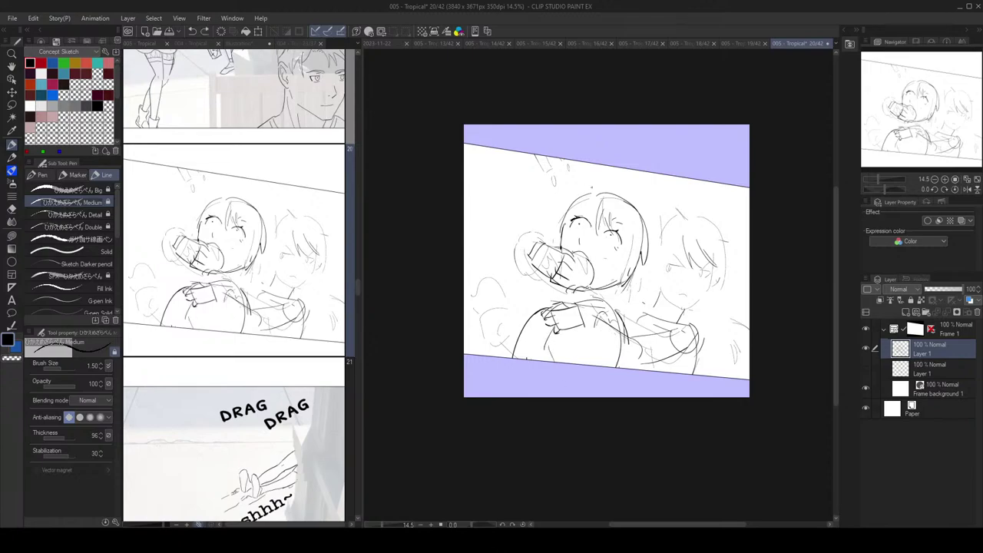
# Step: Sketch a raised open hand with a boxy palm, fingers and thumb in the panel's lower-left corner, checking the mirrored view
pyautogui.moveTo(482, 318)
pyautogui.mouseDown()
pyautogui.moveTo(500, 304)
pyautogui.moveTo(511, 341)
pyautogui.moveTo(490, 339)
pyautogui.moveTo(491, 348)
pyautogui.mouseUp()
pyautogui.hotkey('ctrl', 'z')
pyautogui.hotkey('ctrl', 'z')
pyautogui.moveTo(491, 348); pyautogui.dragTo(511, 341)
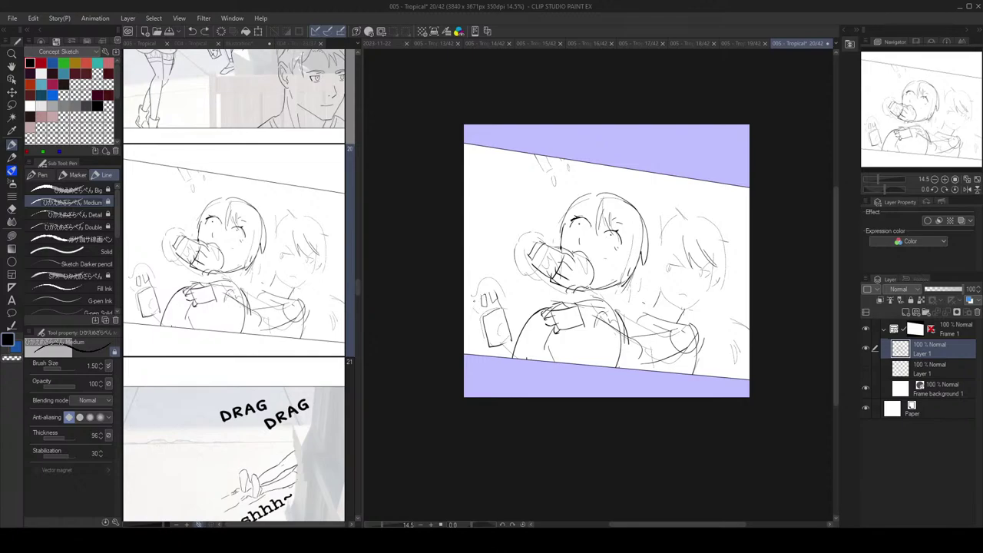
pyautogui.hotkey('ctrl', 'z')
pyautogui.hotkey('ctrl', 'z')
pyautogui.moveTo(476, 310); pyautogui.dragTo(483, 317)
pyautogui.press('e')
pyautogui.press('p')
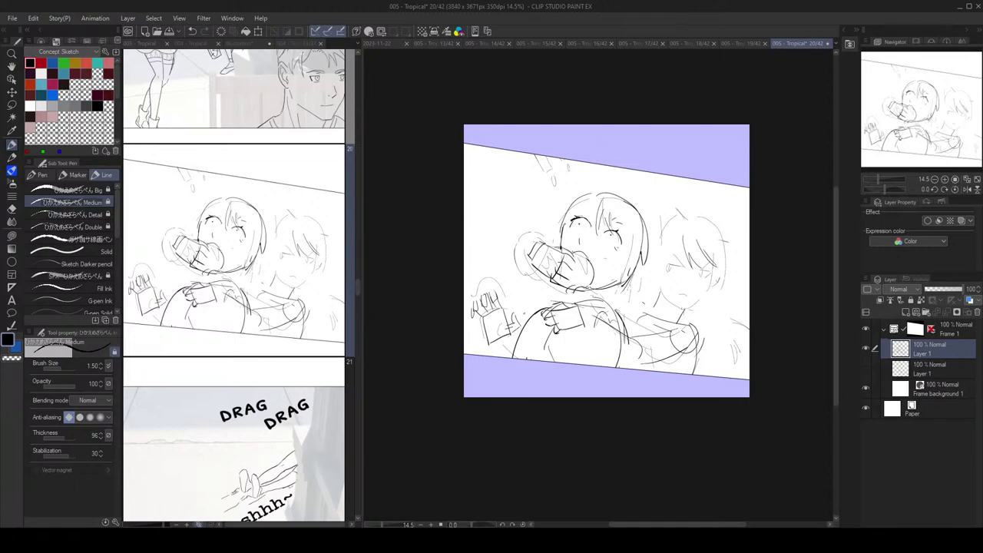
pyautogui.press('h')
pyautogui.press('h')
pyautogui.hotkey('ctrl', 'z')
# Step: Lasso the left figure's eyes, scale them to 93%, apply the transformation and deselect
pyautogui.press('m')
pyautogui.moveTo(624, 222)
pyautogui.mouseDown()
pyautogui.moveTo(603, 227)
pyautogui.moveTo(614, 259)
pyautogui.mouseUp()
pyautogui.moveTo(592, 207)
pyautogui.mouseDown()
pyautogui.moveTo(572, 219)
pyautogui.moveTo(572, 239)
pyautogui.moveTo(605, 245)
pyautogui.mouseUp()
pyautogui.hotkey('ctrl', 't')
pyautogui.moveTo(568, 212)
pyautogui.mouseDown()
pyautogui.moveTo(583, 244)
pyautogui.moveTo(568, 214)
pyautogui.mouseUp()
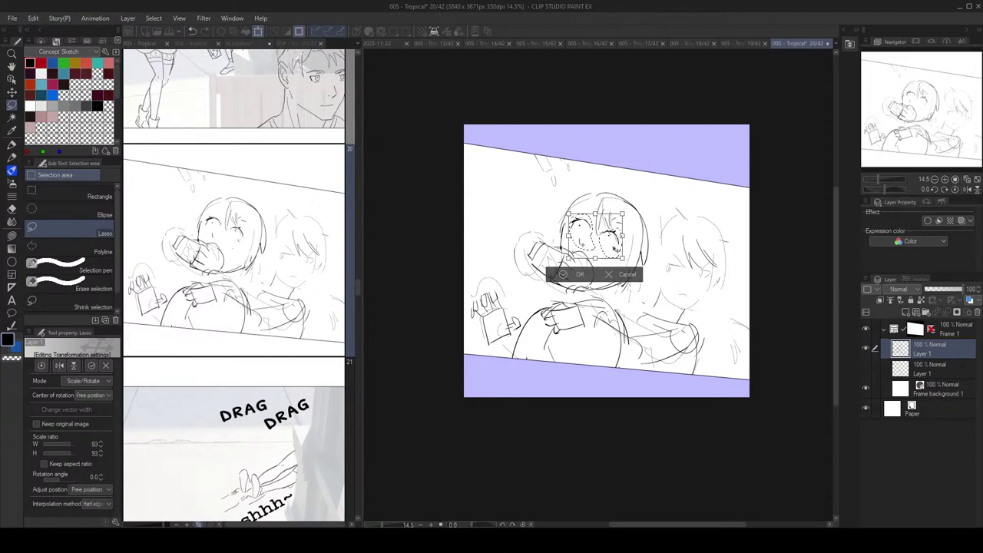
pyautogui.press('Return')
pyautogui.hotkey('ctrl', 'd')
# Step: Touch up the left figure's upper hair outline and fringe, comparing the normal and mirrored views
pyautogui.press('p')
pyautogui.press('h')
pyautogui.press('e')
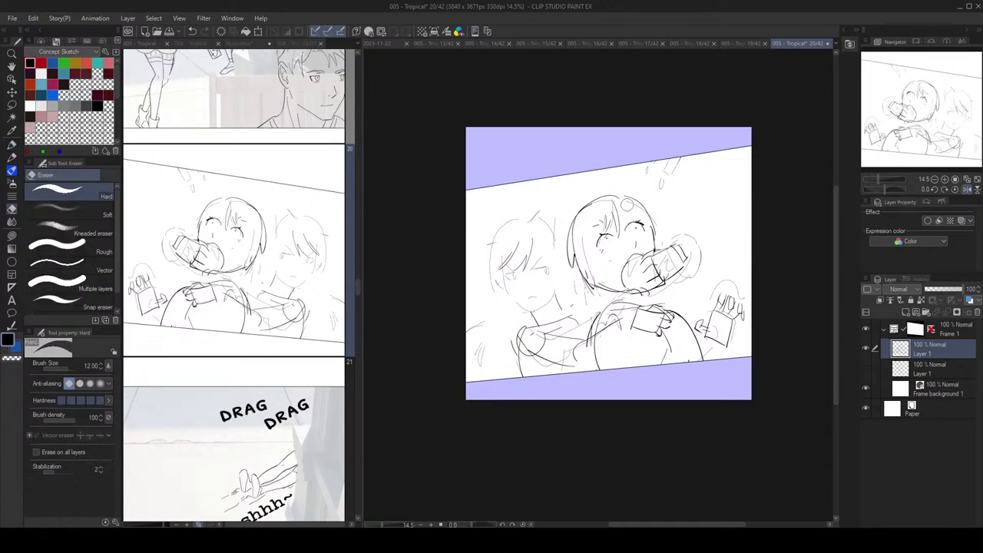
pyautogui.press('p')
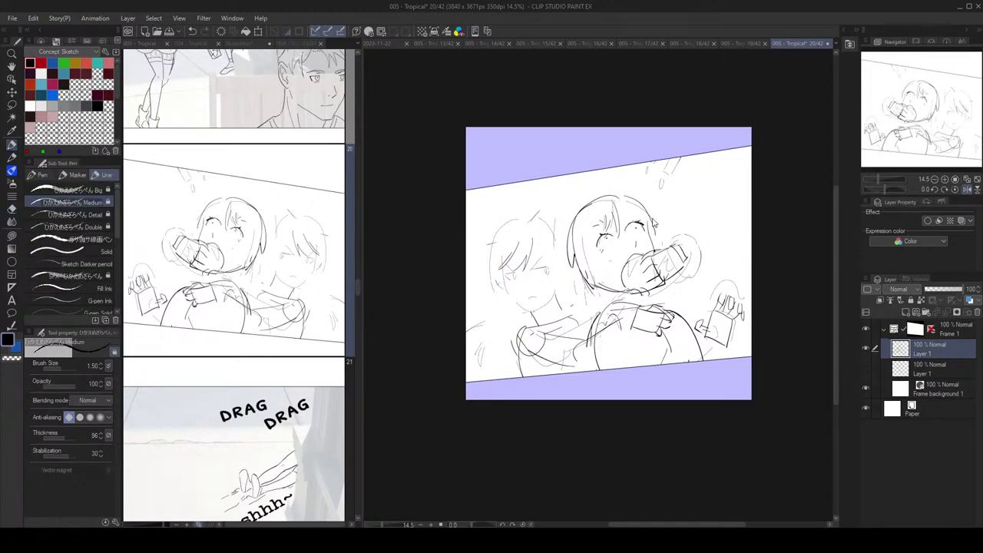
pyautogui.press('h')
pyautogui.scroll(-1, 611, 205)
pyautogui.scroll(1, 611, 203)
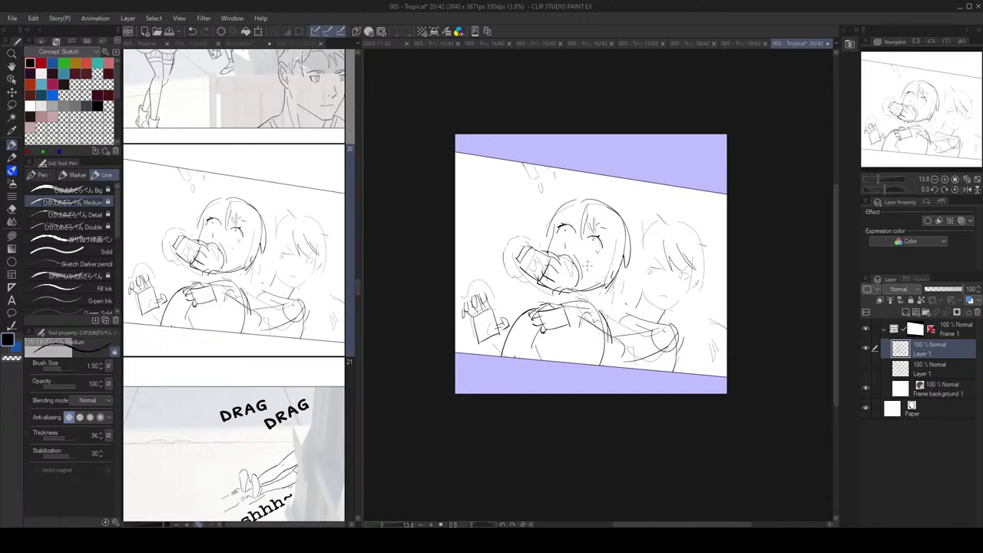
pyautogui.press('h')
pyautogui.press('h')
# Step: Erase and redraw the strokes where the covering hand meets the left figure's mouth and cheek, checking the mirrored view
pyautogui.press('e')
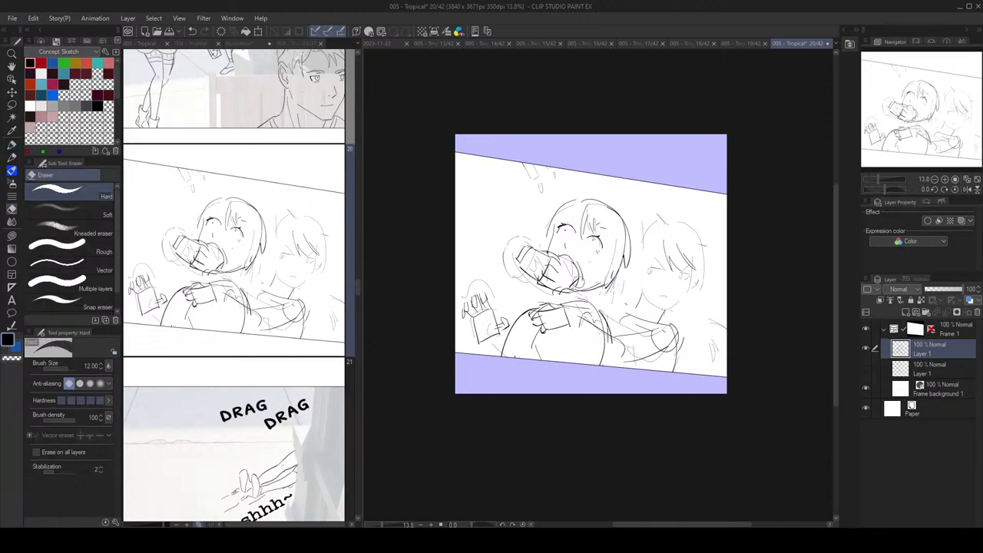
pyautogui.moveTo(577, 270); pyautogui.dragTo(581, 275)
pyautogui.press('p')
pyautogui.press('h')
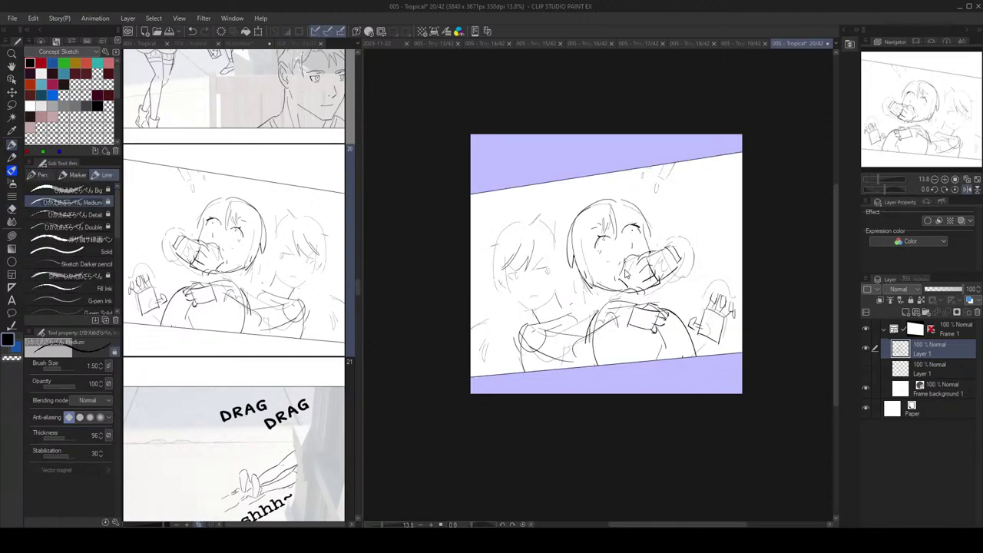
pyautogui.press('h')
pyautogui.press('e')
pyautogui.press('p')
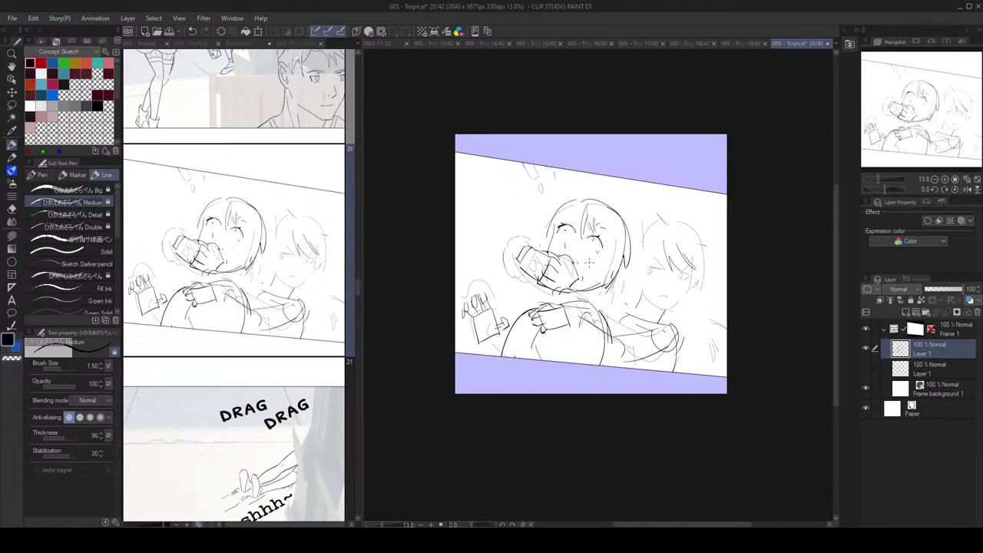
pyautogui.press('e')
pyautogui.moveTo(570, 281); pyautogui.dragTo(581, 287)
pyautogui.press('p')
pyautogui.press('h')
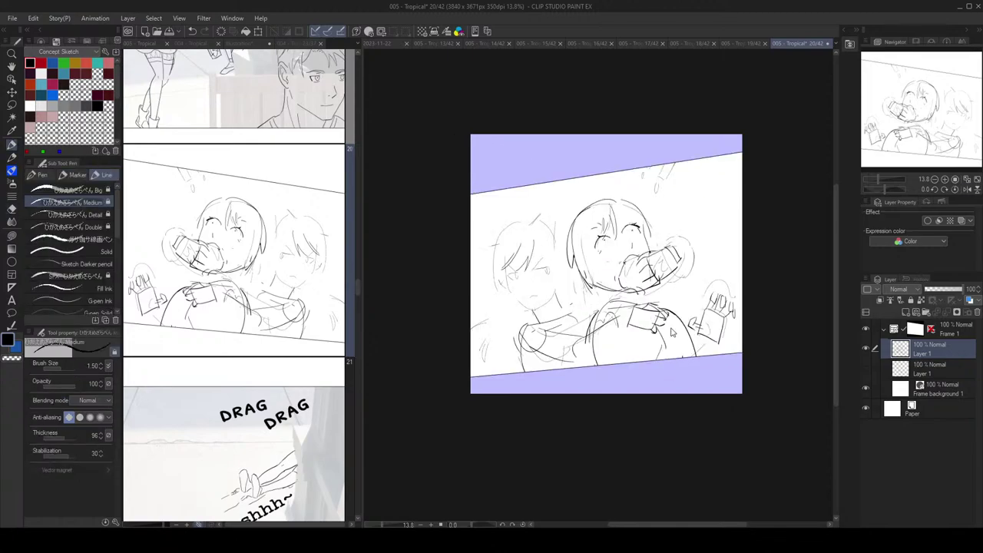
pyautogui.press('h')
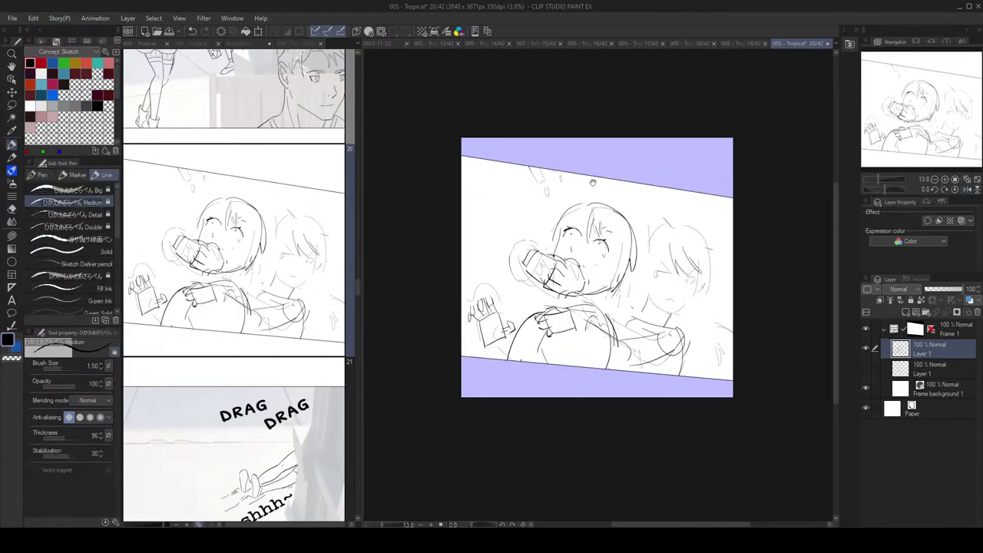
# Step: Draw hair strands along both sides of the left figure's face, undoing weak strokes
pyautogui.moveTo(617, 230); pyautogui.dragTo(619, 269)
pyautogui.hotkey('ctrl', 'z')
pyautogui.hotkey('ctrl', 'z')
pyautogui.moveTo(569, 217)
pyautogui.mouseDown()
pyautogui.moveTo(561, 255)
pyautogui.moveTo(554, 237)
pyautogui.moveTo(547, 243)
pyautogui.mouseUp()
pyautogui.hotkey('ctrl', 'z')
pyautogui.hotkey('ctrl', 'z')
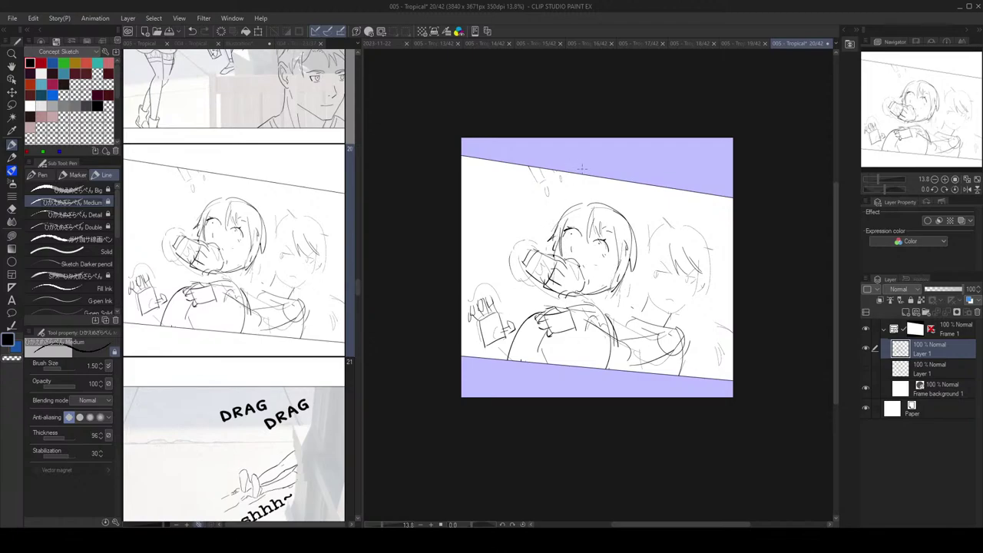
# Step: Erase the left figure's right jaw and hair edge, redraw the ear and a longer side lock, and check the mirrored view
pyautogui.press('e')
pyautogui.moveTo(632, 272)
pyautogui.mouseDown()
pyautogui.moveTo(636, 248)
pyautogui.moveTo(632, 290)
pyautogui.moveTo(593, 303)
pyautogui.mouseUp()
pyautogui.press('p')
pyautogui.hotkey('ctrl', 'z')
pyautogui.hotkey('ctrl', 'z')
pyautogui.moveTo(626, 253); pyautogui.dragTo(613, 277)
pyautogui.hotkey('ctrl', 'z')
pyautogui.press('h')
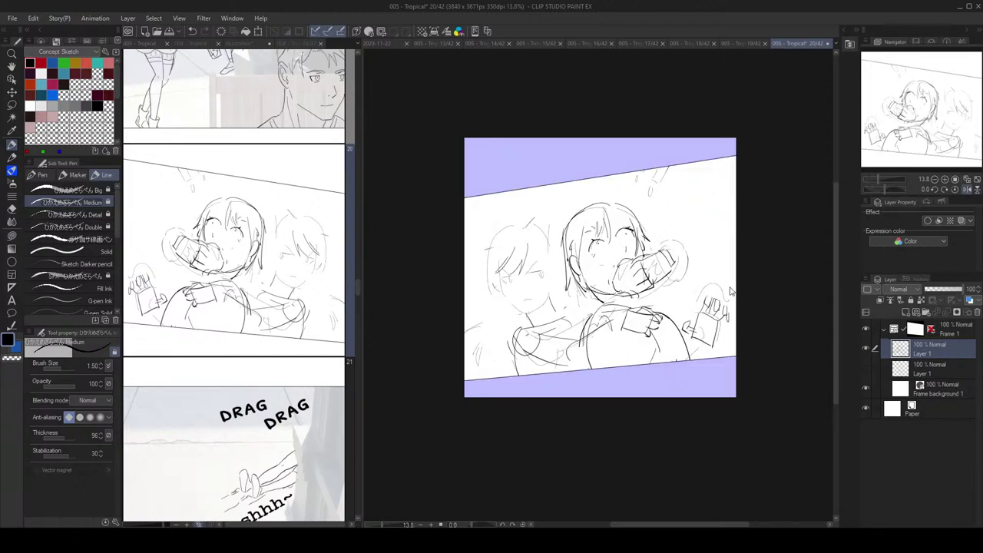
pyautogui.press('h')
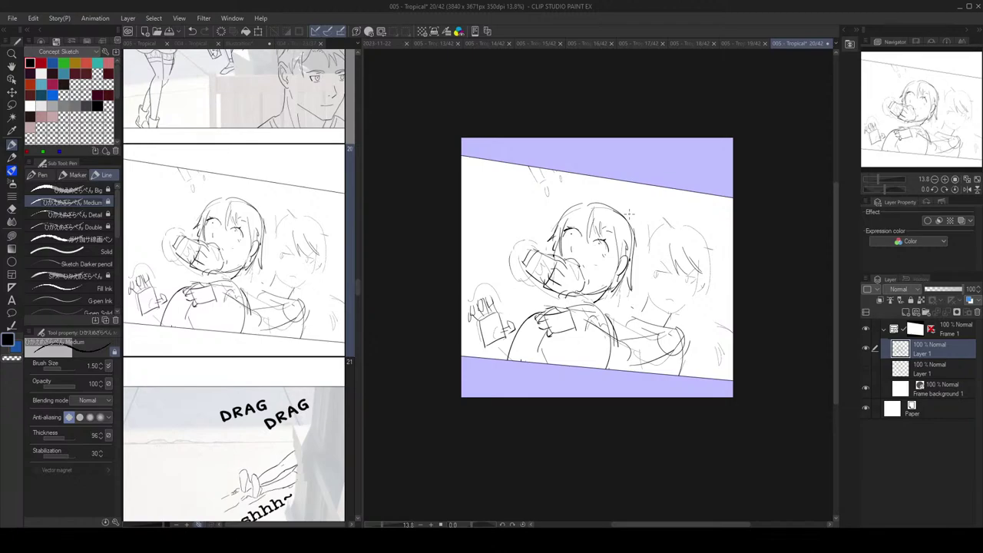
# Step: Draw a lower crown curve on the right figure's head, clear the lassoed old hair outline and deselect
pyautogui.moveTo(656, 235); pyautogui.dragTo(702, 244)
pyautogui.click(12, 104)
pyautogui.moveTo(677, 206)
pyautogui.mouseDown()
pyautogui.moveTo(645, 282)
pyautogui.moveTo(704, 307)
pyautogui.moveTo(722, 250)
pyautogui.mouseUp()
pyautogui.hotkey('ctrl', 'd')
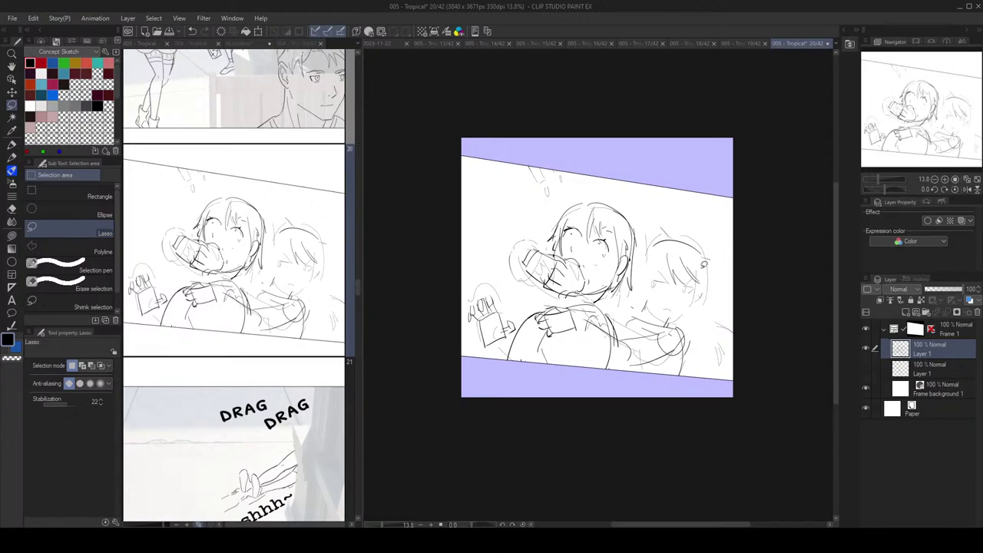
# Step: Sketch the right figure's face outline and long hair flowing over the shoulder to the panel border, checking the mirrored view
pyautogui.press('p')
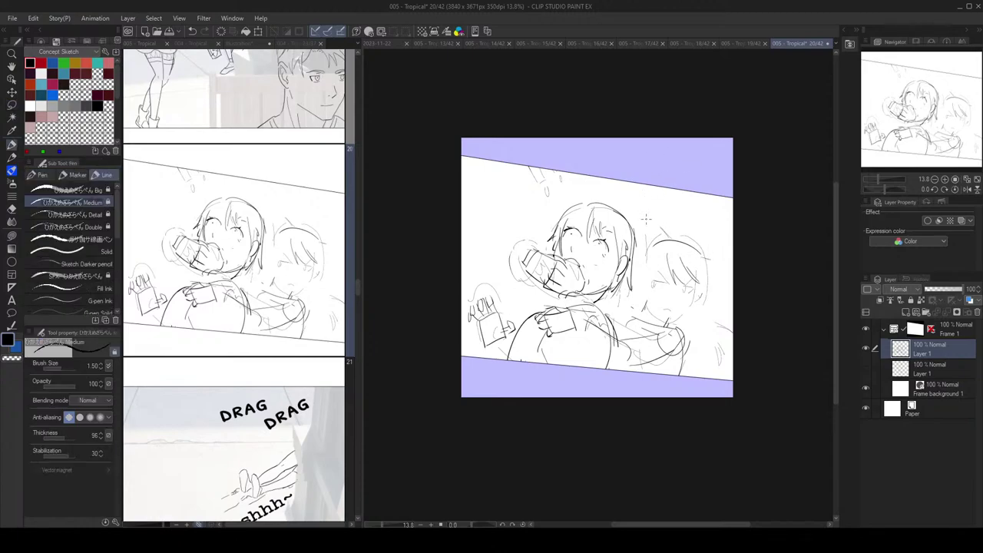
pyautogui.moveTo(647, 293); pyautogui.dragTo(665, 321)
pyautogui.moveTo(648, 244)
pyautogui.mouseDown()
pyautogui.moveTo(639, 299)
pyautogui.moveTo(649, 314)
pyautogui.mouseUp()
pyautogui.hotkey('ctrl', 'z')
pyautogui.hotkey('ctrl', 'z')
pyautogui.moveTo(639, 280)
pyautogui.mouseDown()
pyautogui.moveTo(642, 318)
pyautogui.moveTo(728, 380)
pyautogui.mouseUp()
pyautogui.moveTo(694, 333); pyautogui.dragTo(716, 377)
pyautogui.press('h')
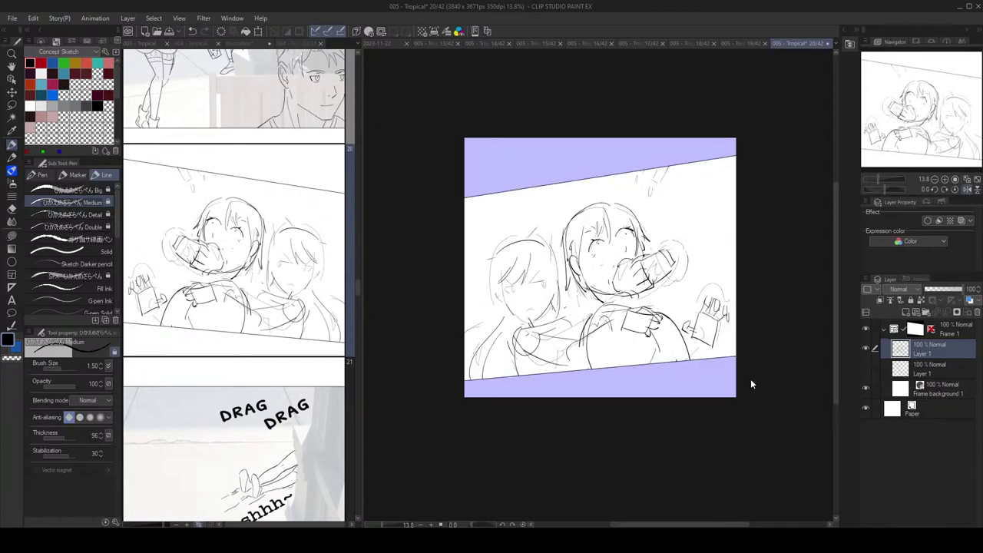
pyautogui.press('h')
pyautogui.moveTo(695, 325); pyautogui.dragTo(685, 378)
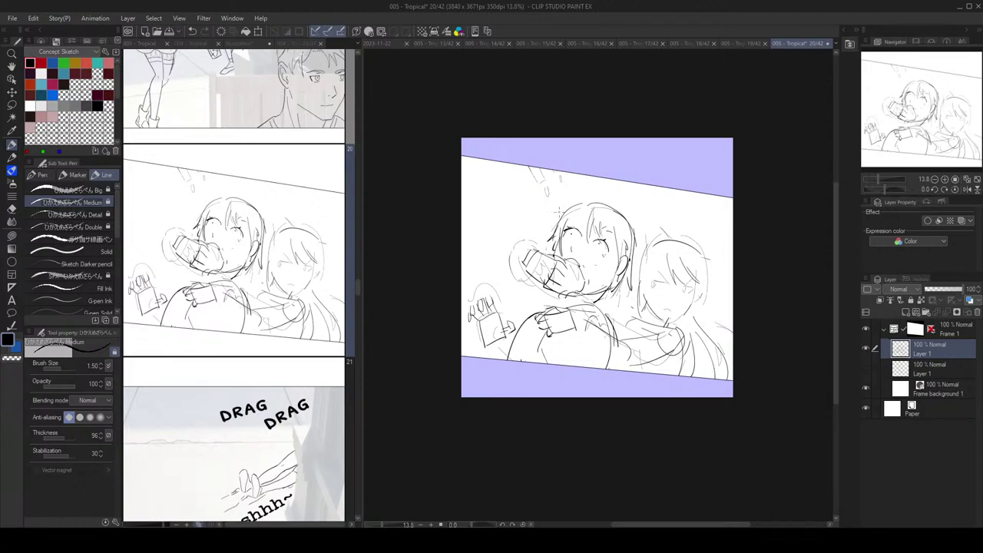
# Step: Erase the rough guide lines around the hand covering the left figure's mouth and tidy its wrist edge
pyautogui.press('e')
pyautogui.moveTo(531, 241)
pyautogui.mouseDown()
pyautogui.moveTo(513, 281)
pyautogui.moveTo(518, 264)
pyautogui.mouseUp()
pyautogui.press('p')
pyautogui.press('e')
pyautogui.moveTo(529, 254)
pyautogui.mouseDown()
pyautogui.moveTo(548, 281)
pyautogui.moveTo(562, 254)
pyautogui.moveTo(537, 244)
pyautogui.moveTo(523, 275)
pyautogui.moveTo(567, 281)
pyautogui.moveTo(575, 236)
pyautogui.mouseUp()
pyautogui.press('p')
pyautogui.hotkey('ctrl', 'z')
pyautogui.hotkey('ctrl', 'z')
# Step: Lasso the hand covering the mouth, rotate it by -52.3 degrees, apply the transformation and deselect
pyautogui.press('m')
pyautogui.hotkey('ctrl', 't')
pyautogui.moveTo(545, 326); pyautogui.dragTo(547, 333)
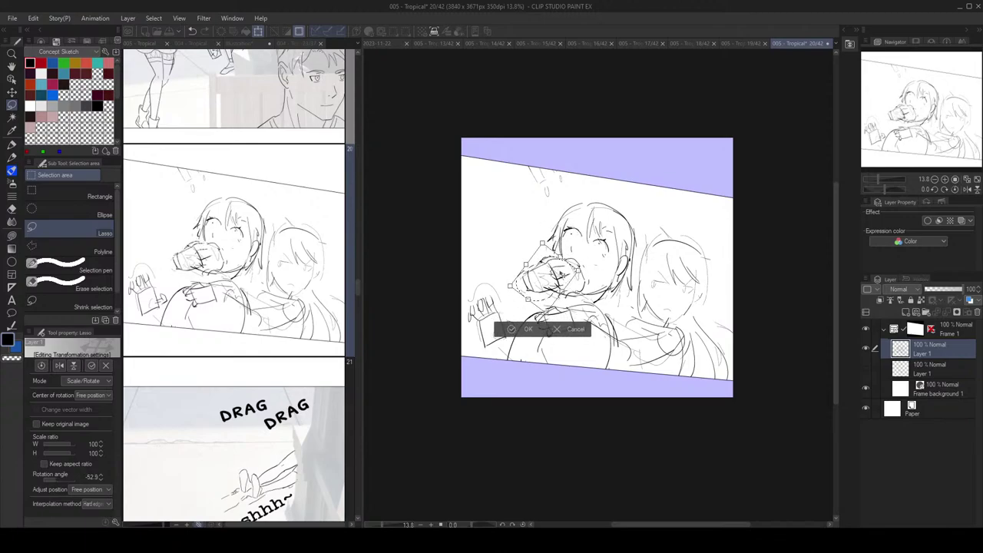
pyautogui.press('Return')
pyautogui.press('p')
pyautogui.hotkey('ctrl', 'd')
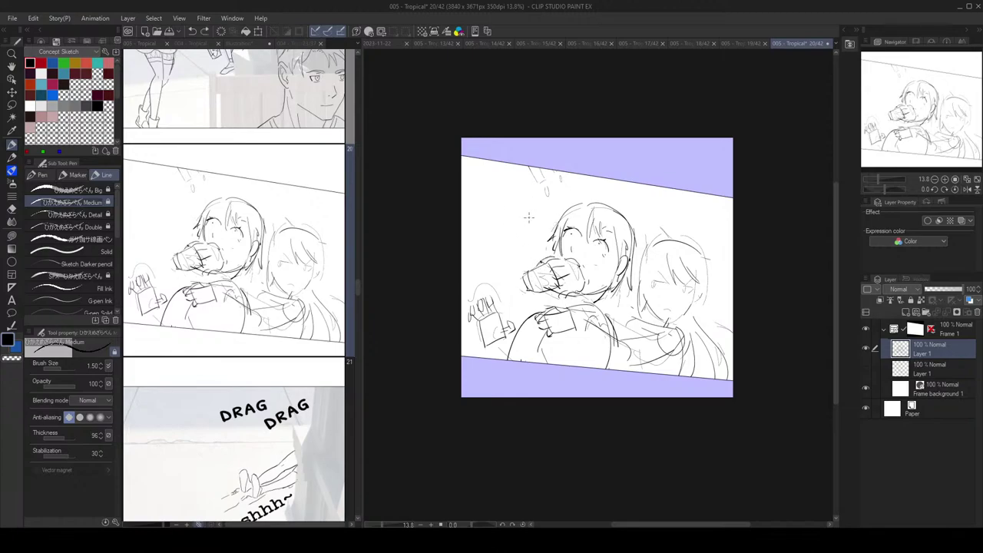
# Step: Sketch the right figure's arm from beneath the left figure's chin to the shoulder, redoing strokes and checking the mirrored view
pyautogui.moveTo(596, 301); pyautogui.dragTo(632, 322)
pyautogui.hotkey('ctrl', 'z')
pyautogui.moveTo(526, 283)
pyautogui.mouseDown()
pyautogui.moveTo(562, 305)
pyautogui.moveTo(538, 313)
pyautogui.moveTo(637, 320)
pyautogui.mouseUp()
pyautogui.hotkey('ctrl', 'z')
pyautogui.hotkey('ctrl', 'z')
pyautogui.hotkey('ctrl', 'z')
pyautogui.hotkey('ctrl', 'z')
pyautogui.hotkey('ctrl', 'z')
pyautogui.press('h')
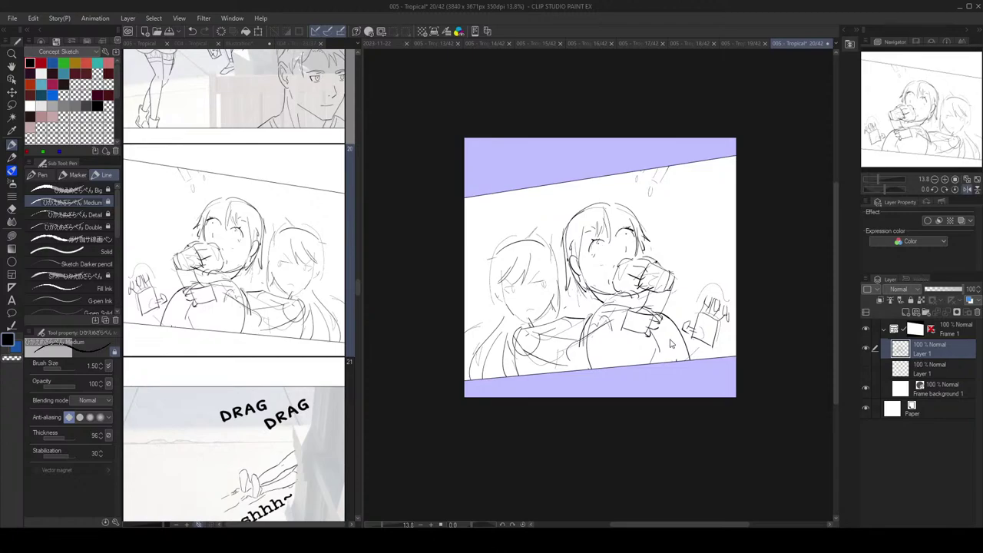
pyautogui.press('h')
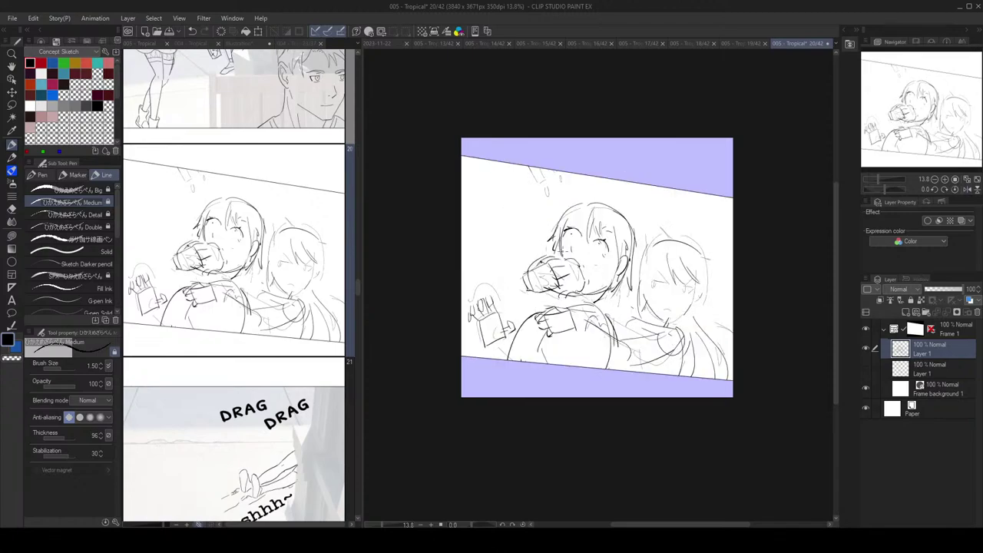
pyautogui.hotkey('ctrl', 'z')
pyautogui.hotkey('ctrl', 'z')
pyautogui.moveTo(611, 295)
pyautogui.mouseDown()
pyautogui.moveTo(636, 317)
pyautogui.moveTo(628, 328)
pyautogui.mouseUp()
pyautogui.press('h')
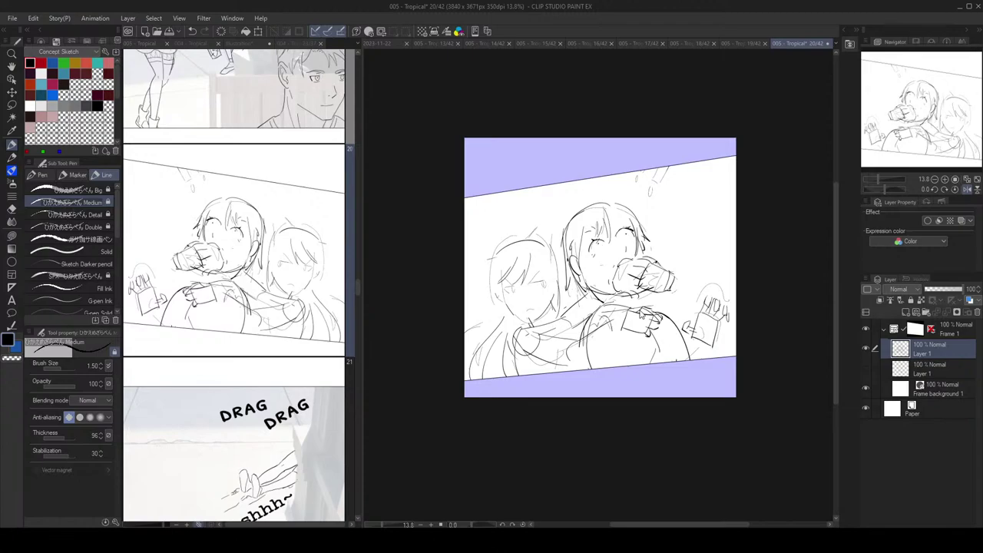
pyautogui.press('h')
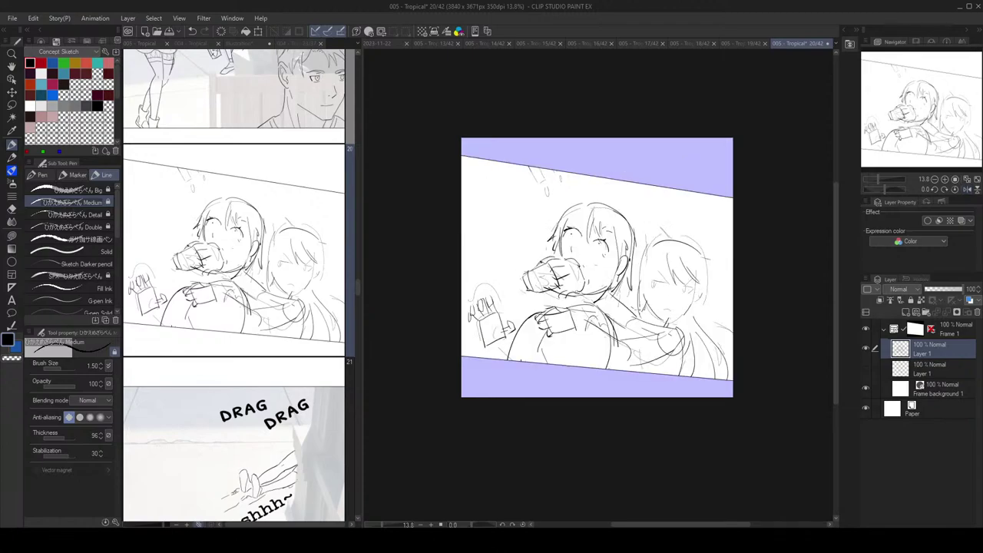
# Step: Lasso the mouth-covering hand again, rotate it by 21.4 degrees, apply the transformation and deselect
pyautogui.click(12, 105)
pyautogui.moveTo(557, 244)
pyautogui.mouseDown()
pyautogui.moveTo(529, 297)
pyautogui.moveTo(565, 285)
pyautogui.moveTo(574, 255)
pyautogui.moveTo(606, 258)
pyautogui.mouseUp()
pyautogui.hotkey('ctrl', 't')
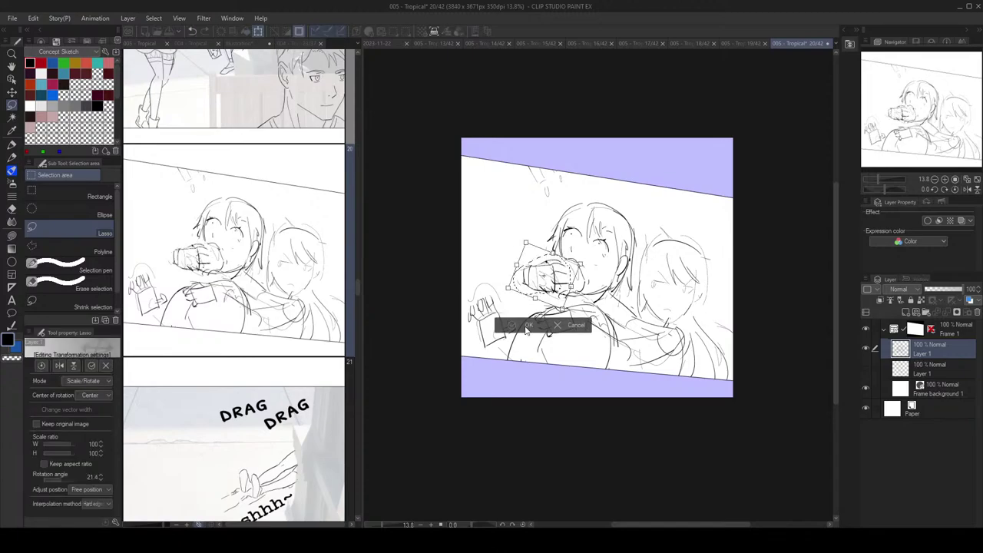
pyautogui.press('Return')
pyautogui.press('p')
pyautogui.hotkey('ctrl', 'd')
# Step: Erase and redraw the contours around the left figure's jaw, the hand's wrist and the right figure's arm, undoing weak strokes
pyautogui.press('e')
pyautogui.moveTo(614, 297); pyautogui.dragTo(634, 314)
pyautogui.press('p')
pyautogui.hotkey('ctrl', 'z')
pyautogui.hotkey('ctrl', 'z')
pyautogui.hotkey('ctrl', 'z')
pyautogui.moveTo(527, 286); pyautogui.dragTo(545, 309)
pyautogui.hotkey('ctrl', 'z')
pyautogui.hotkey('ctrl', 'z')
pyautogui.moveTo(604, 298)
pyautogui.mouseDown()
pyautogui.moveTo(638, 323)
pyautogui.moveTo(688, 293)
pyautogui.mouseUp()
pyautogui.hotkey('ctrl', 'z')
pyautogui.press('e')
pyautogui.press('p')
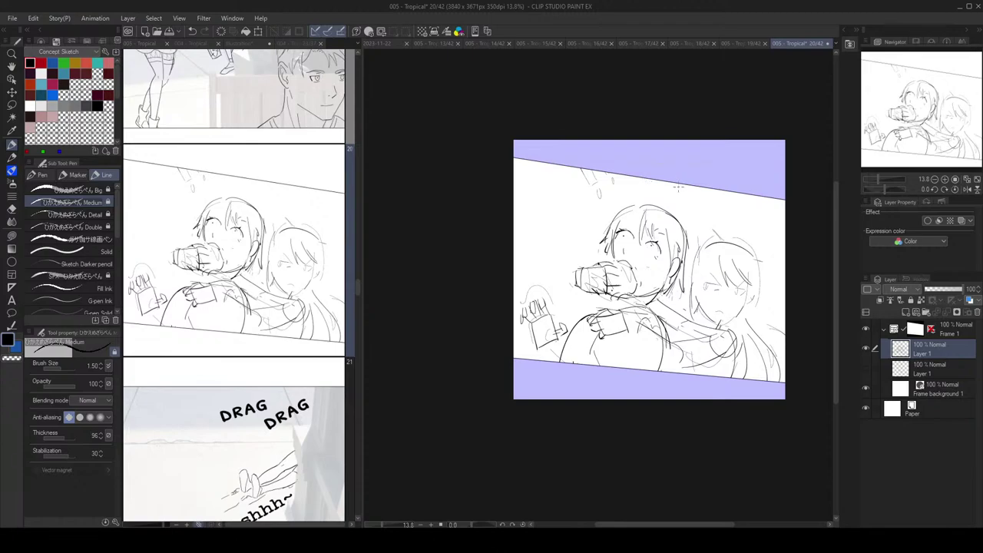
# Step: Draw the forearm joining the raised hand in the lower-left corner to the left figure's body, undoing weak strokes
pyautogui.moveTo(539, 347)
pyautogui.mouseDown()
pyautogui.moveTo(552, 363)
pyautogui.moveTo(566, 353)
pyautogui.mouseUp()
pyautogui.hotkey('ctrl', 'z')
pyautogui.hotkey('ctrl', 'z')
pyautogui.moveTo(530, 316); pyautogui.dragTo(546, 339)
pyautogui.hotkey('ctrl', 'z')
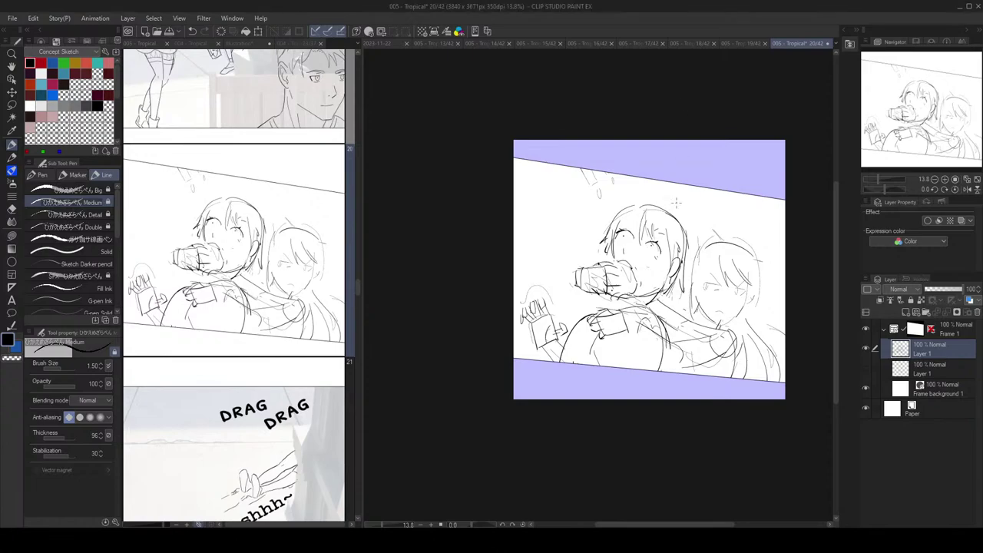
# Step: Touch up the left figure's hair with a short stroke and save page 20
pyautogui.scroll(3, 650, 308)
pyautogui.scroll(-3, 650, 308)
pyautogui.moveTo(646, 213); pyautogui.dragTo(653, 237)
pyautogui.scroll(2, 655, 234)
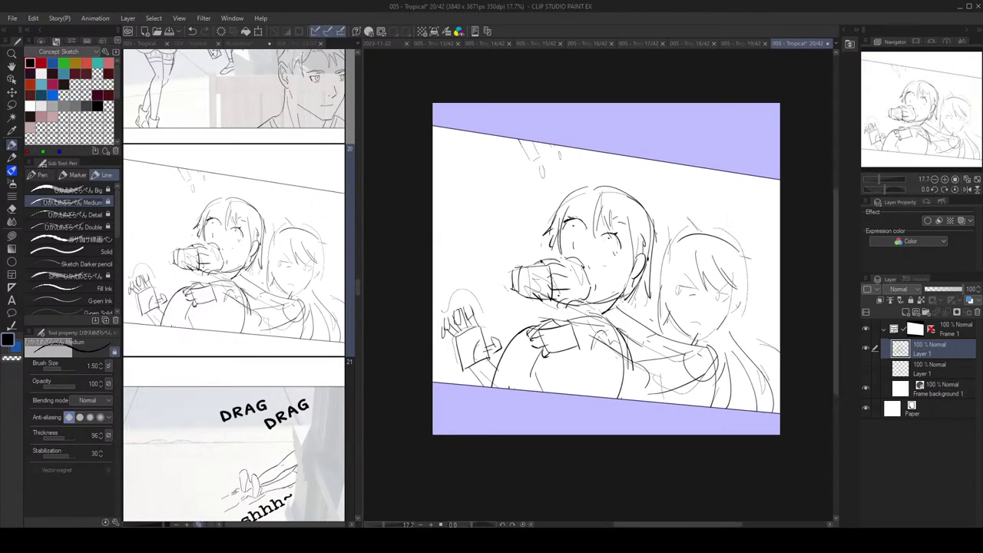
pyautogui.scroll(2, 654, 234)
pyautogui.scroll(-1, 649, 198)
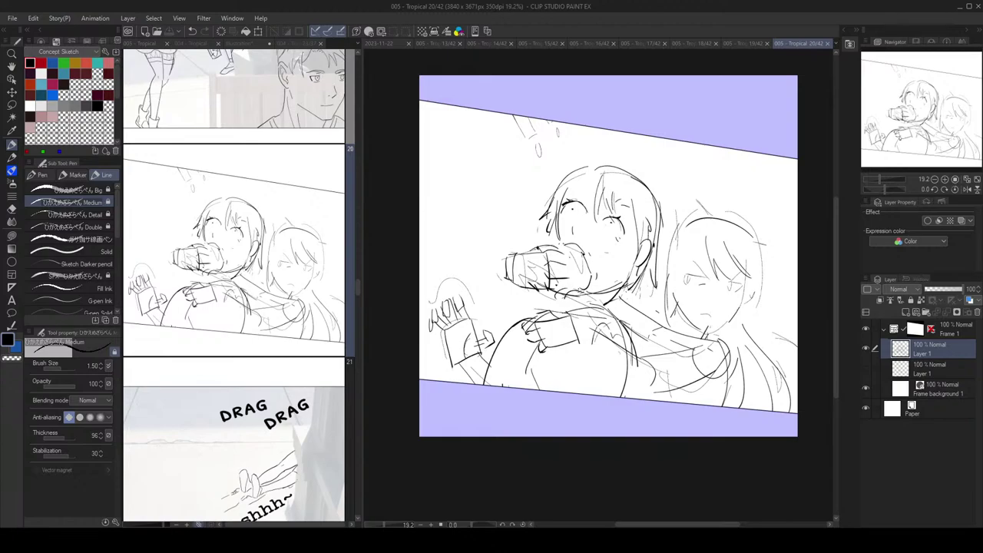
# Step: Browse the project's page overview back to page 17 and open that page close up on the short-haired character
pyautogui.click(219, 106)
pyautogui.scroll(3, 243, 227)
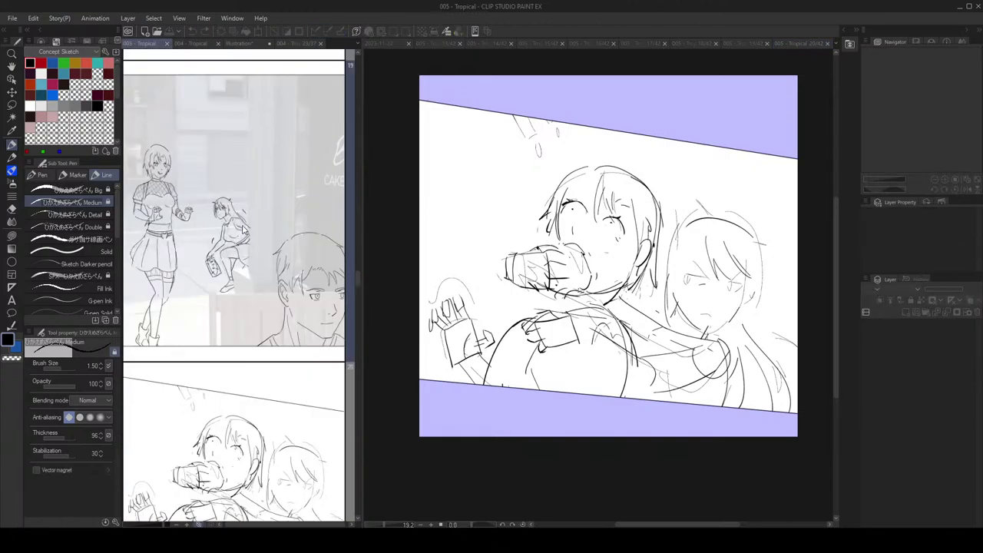
pyautogui.scroll(5, 272, 263)
pyautogui.scroll(3, 272, 265)
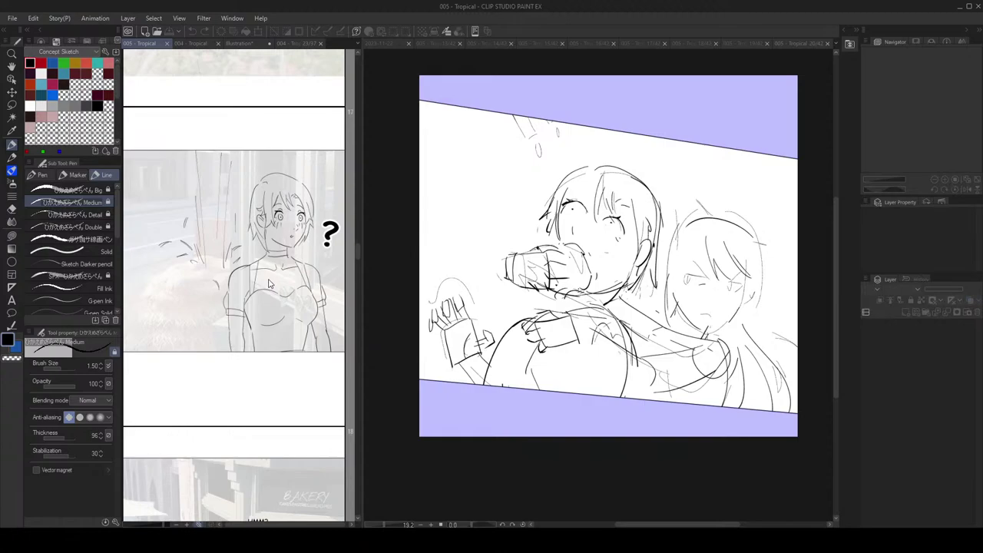
pyautogui.scroll(2, 592, 215)
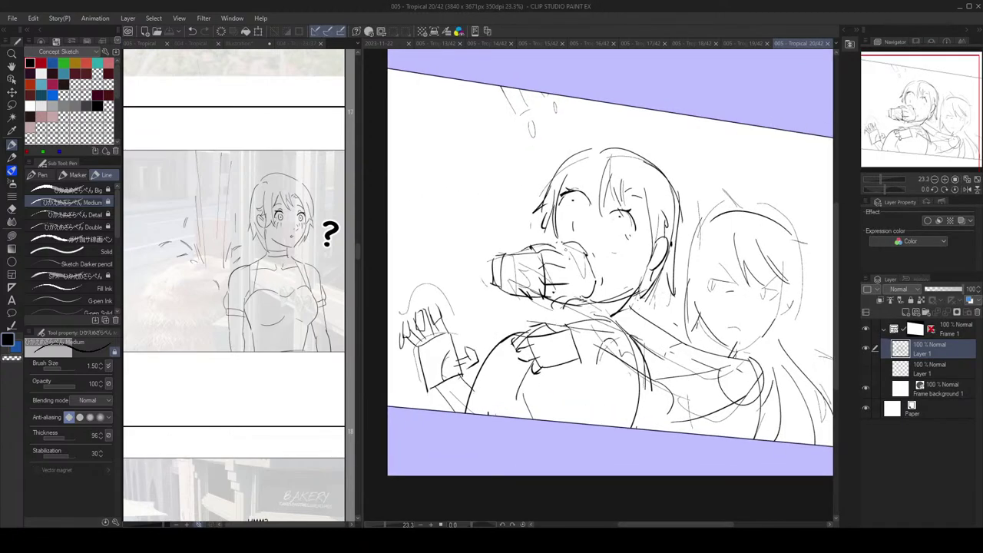
pyautogui.doubleClick(220, 220)
pyautogui.scroll(6, 722, 234)
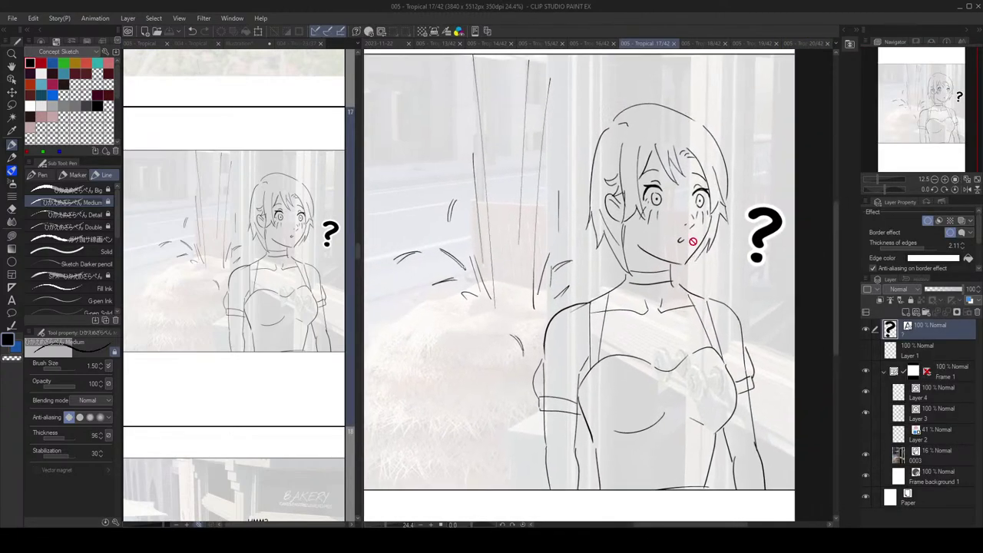
# Step: Erase the short-haired character's nose line on page 17's line layers and try a new stroke beside the far eye
pyautogui.click(937, 392)
pyautogui.press('e')
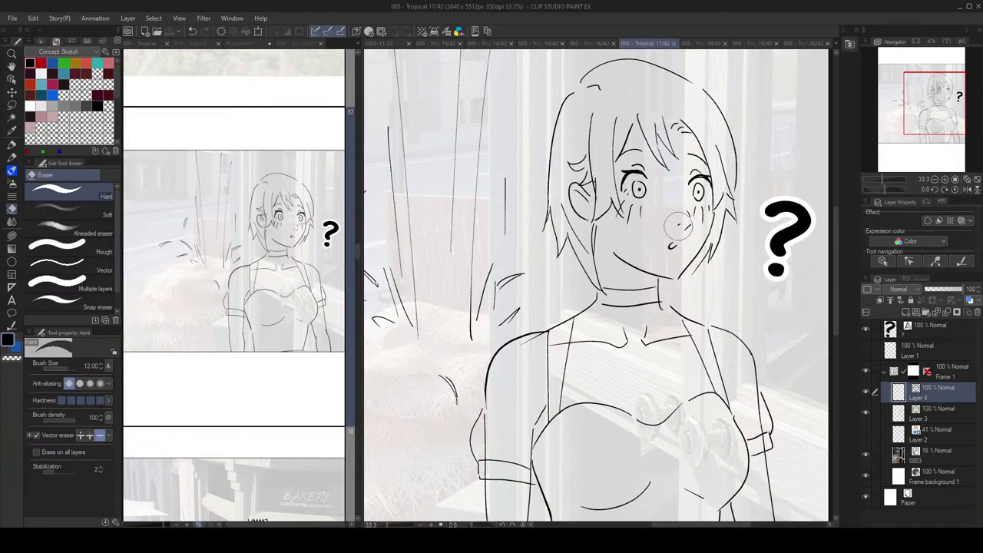
pyautogui.hotkey('alt', '[')
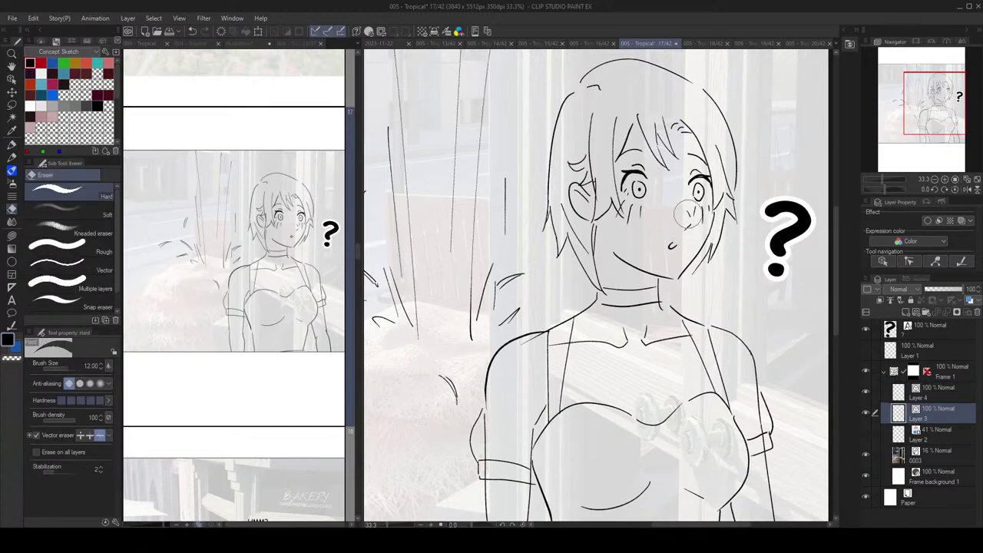
pyautogui.press('p')
pyautogui.scroll(-3, 698, 232)
pyautogui.scroll(3, 697, 226)
pyautogui.moveTo(694, 181)
pyautogui.mouseDown()
pyautogui.moveTo(688, 201)
pyautogui.moveTo(688, 191)
pyautogui.mouseUp()
pyautogui.hotkey('ctrl', 'z')
pyautogui.scroll(-3, 725, 185)
# Step: Check the page 17 drawing mirrored and rework the character's nose and cheek lines with short strokes
pyautogui.press('h')
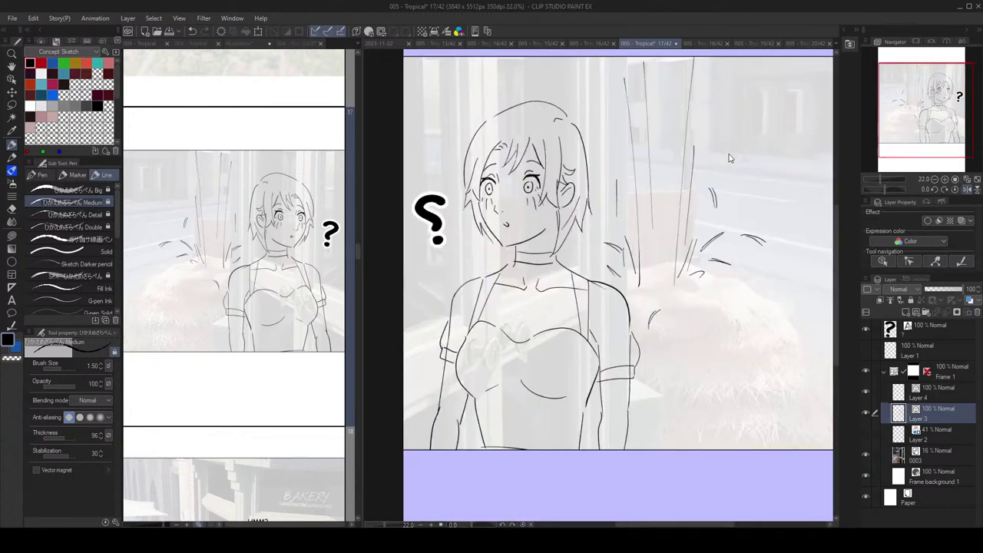
pyautogui.press('h')
pyautogui.scroll(2, 729, 157)
pyautogui.scroll(-2, 715, 176)
pyautogui.press('h')
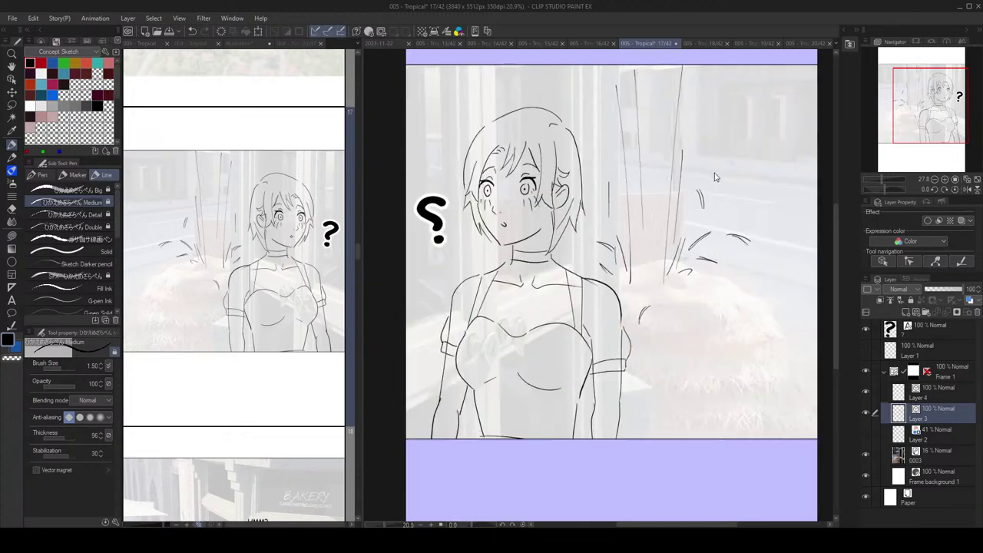
pyautogui.press('h')
pyautogui.scroll(3, 718, 189)
pyautogui.press('e')
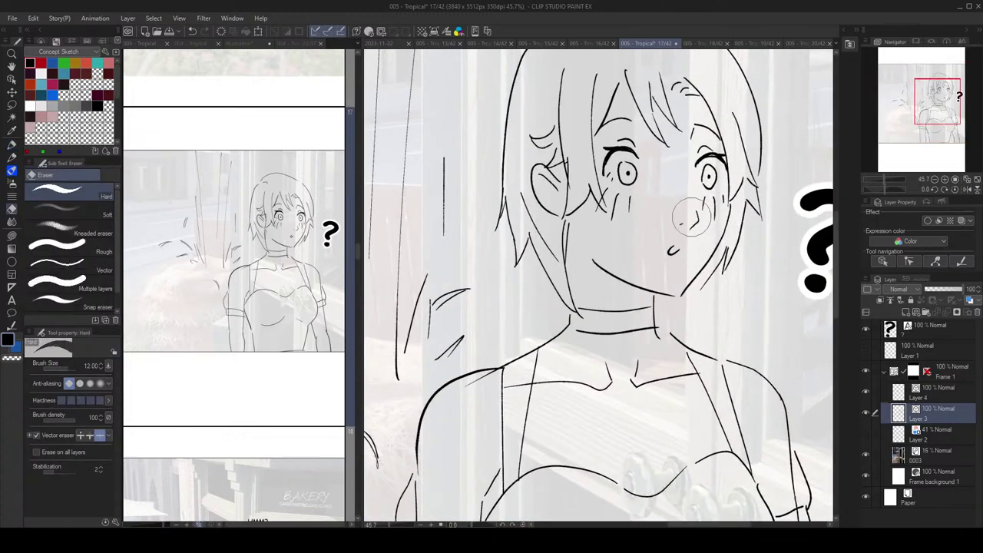
pyautogui.press('p')
pyautogui.scroll(-2, 717, 125)
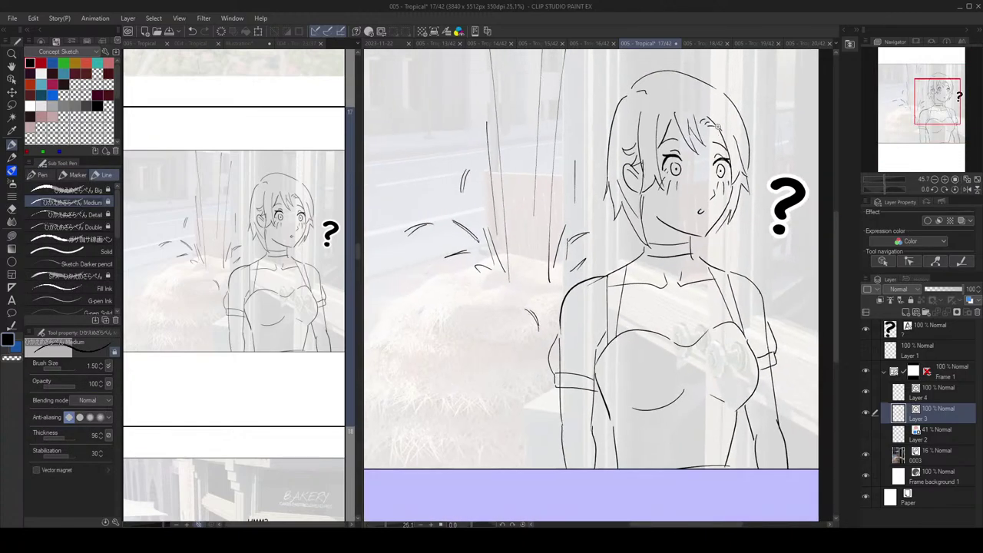
pyautogui.scroll(3, 691, 139)
pyautogui.moveTo(664, 145); pyautogui.dragTo(642, 143)
pyautogui.scroll(-2, 756, 158)
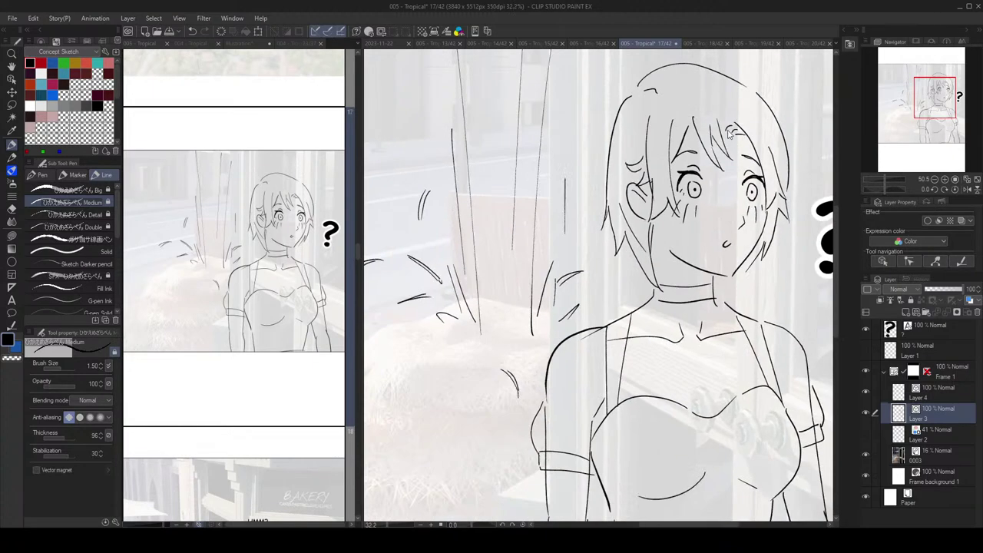
# Step: Reopen page 20 for editing and bring page 17 back into sight in the page overview as a reference
pyautogui.scroll(-10, 247, 297)
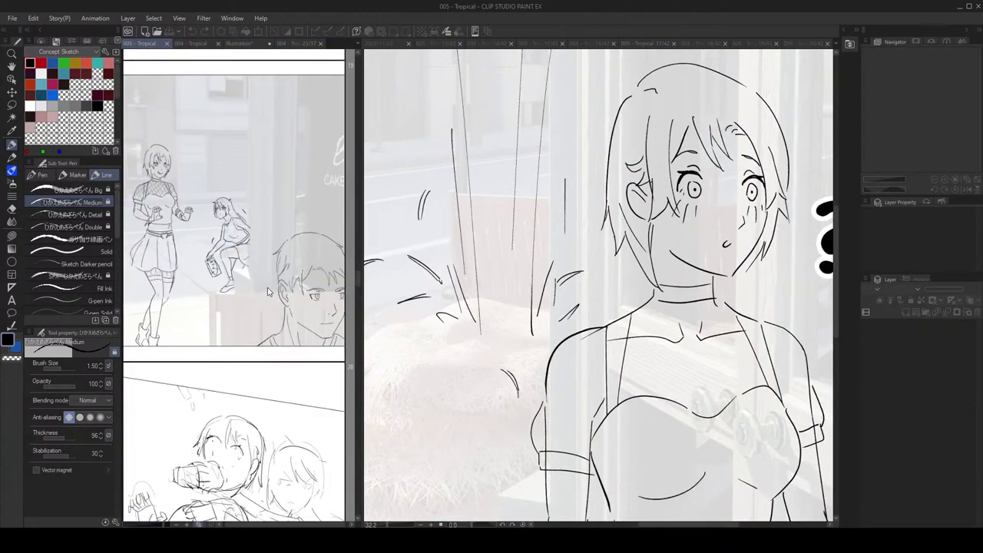
pyautogui.doubleClick(295, 244)
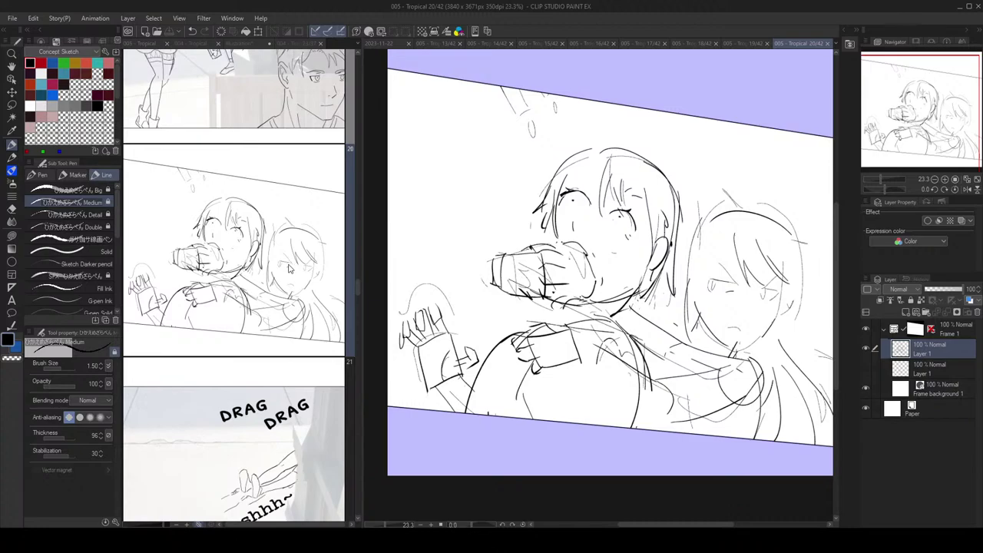
pyautogui.scroll(6, 282, 285)
pyautogui.click(655, 292)
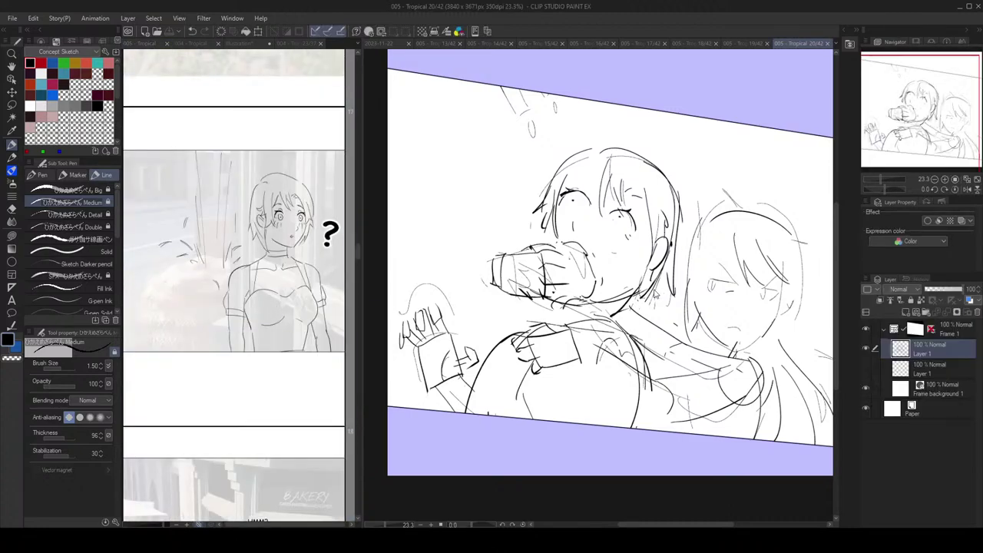
# Step: Try a stroke across the left figure's fringe and compare the drawing with its mirrored view
pyautogui.press('h')
pyautogui.moveTo(681, 229); pyautogui.dragTo(689, 235)
pyautogui.press('h')
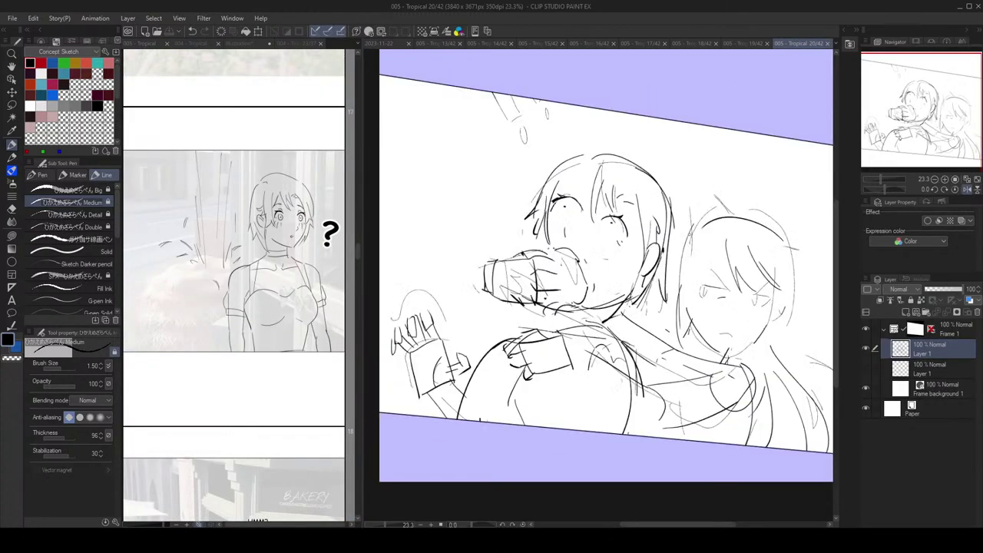
pyautogui.moveTo(591, 179); pyautogui.dragTo(560, 198)
pyautogui.hotkey('ctrl', 'z')
pyautogui.scroll(-5, 656, 193)
pyautogui.scroll(3, 668, 198)
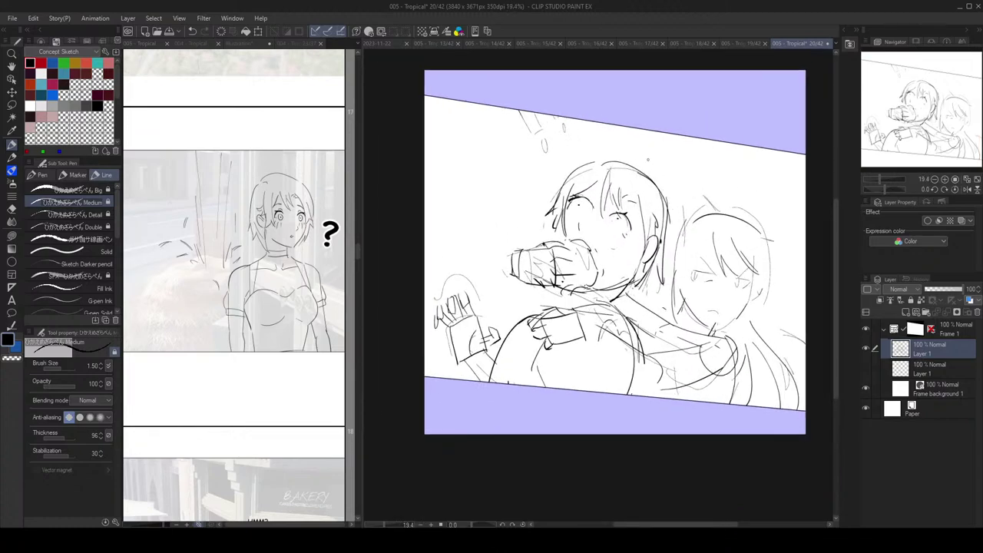
pyautogui.press('h')
pyautogui.press('h')
pyautogui.press('h')
pyautogui.press('h')
# Step: Lasso the left figure's head, shift it slightly down towards the covering hand and check the result mirrored
pyautogui.press('m')
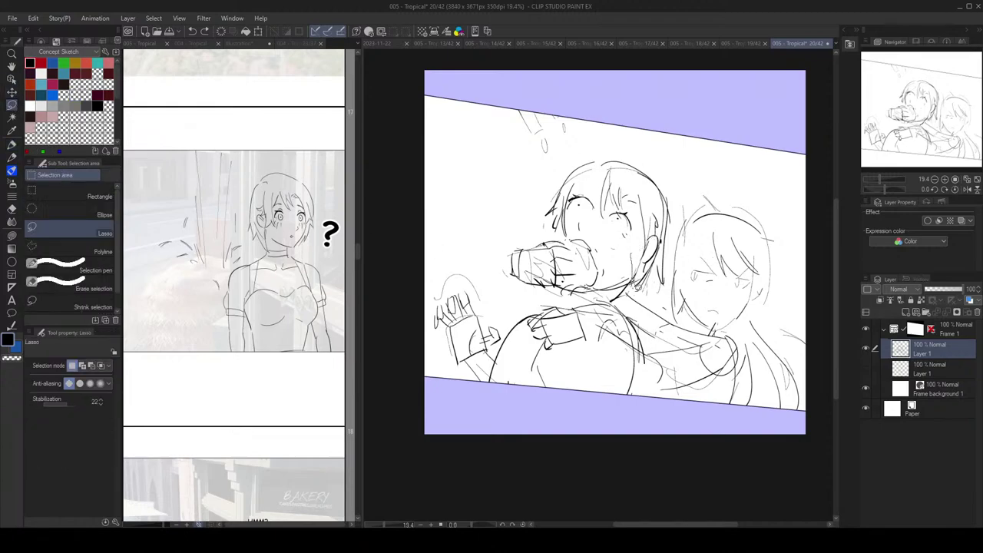
pyautogui.moveTo(671, 266)
pyautogui.mouseDown()
pyautogui.moveTo(678, 219)
pyautogui.moveTo(634, 150)
pyautogui.moveTo(546, 182)
pyautogui.moveTo(560, 230)
pyautogui.moveTo(636, 238)
pyautogui.mouseUp()
pyautogui.moveTo(643, 201); pyautogui.dragTo(641, 210)
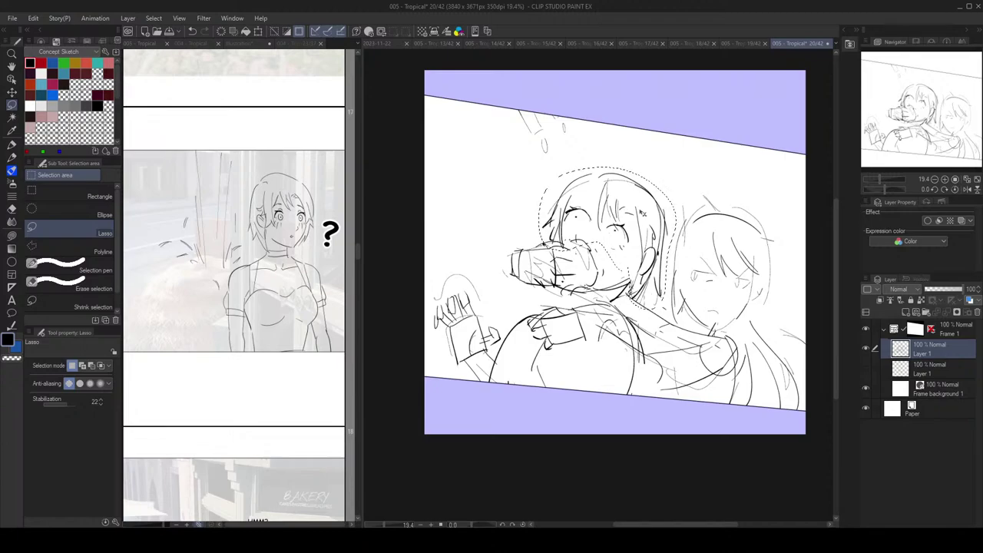
pyautogui.hotkey('ctrl', 'd')
pyautogui.scroll(-3, 657, 222)
pyautogui.press('h')
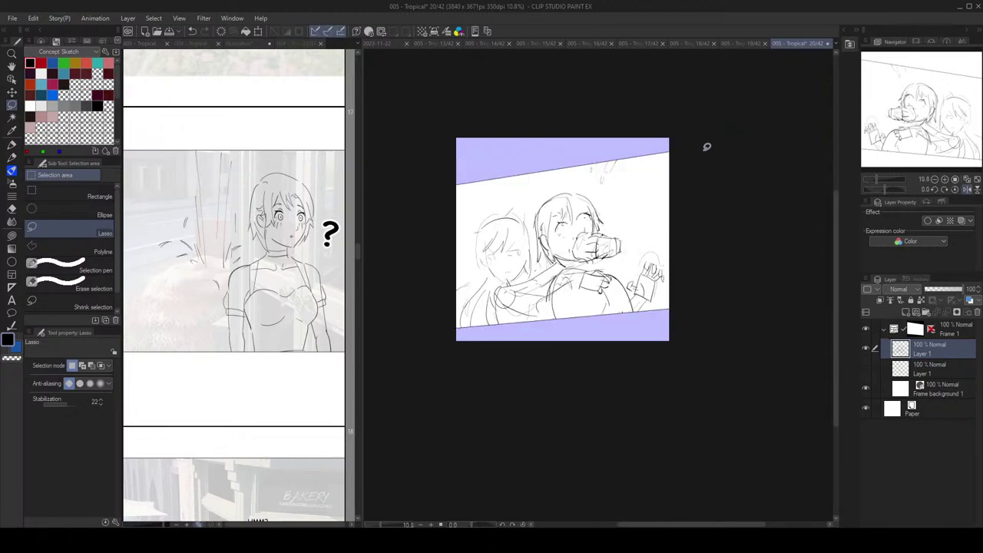
pyautogui.press('h')
pyautogui.hotkey('ctrl', '+')
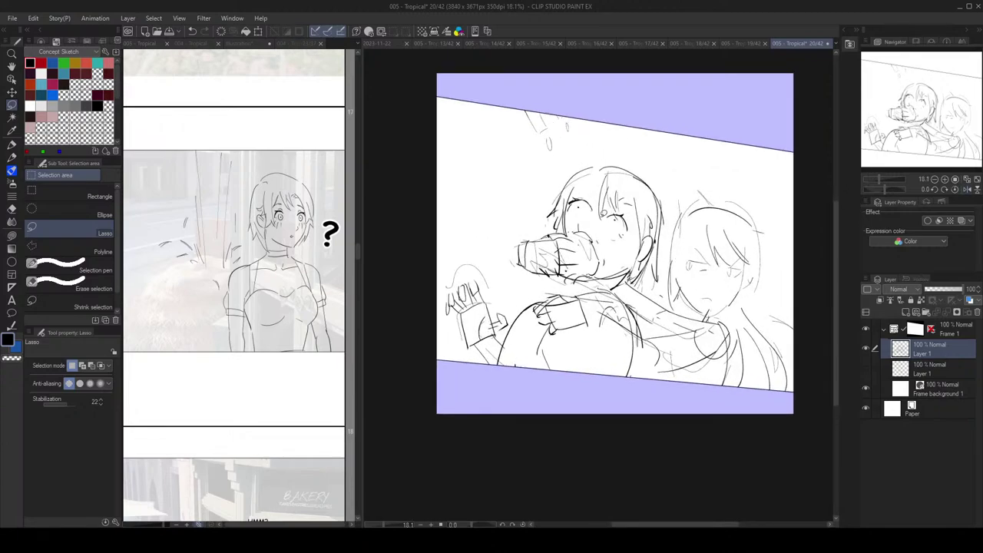
# Step: Erase and redraw the left figure's eyes wide open with small dot pupils
pyautogui.press('p')
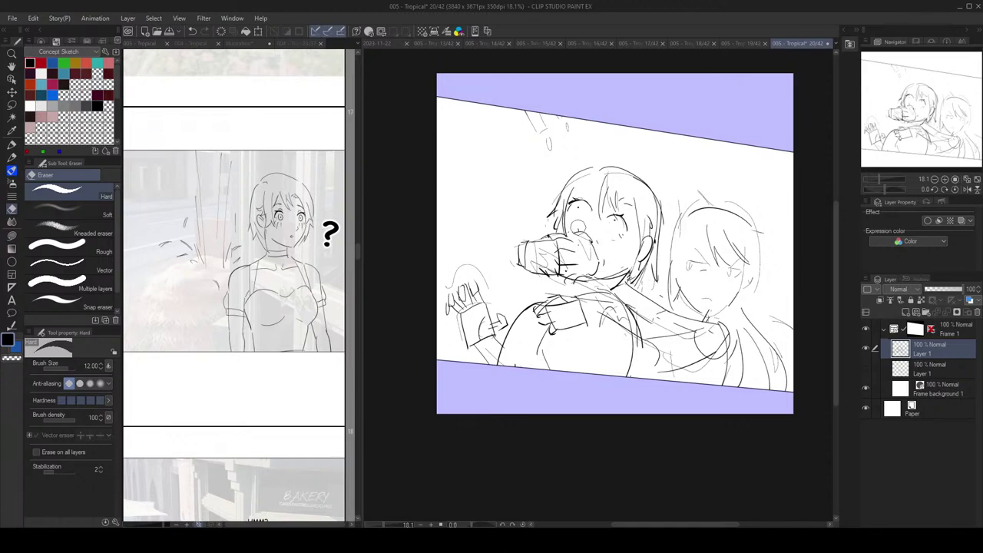
pyautogui.press('h')
pyautogui.hotkey('ctrl', '-')
pyautogui.press('h')
pyautogui.hotkey('ctrl', '+')
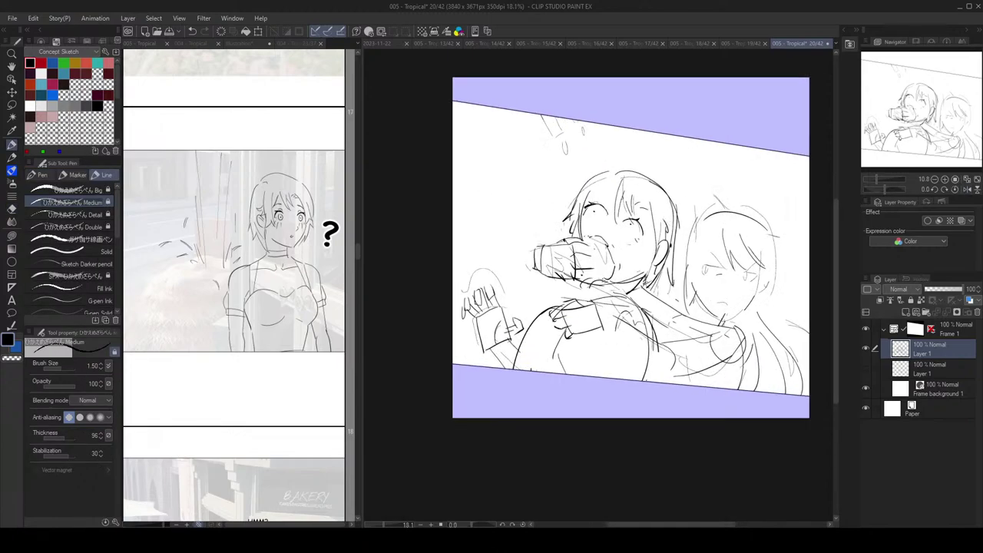
pyautogui.press('e')
pyautogui.press('p')
pyautogui.click(634, 234)
pyautogui.click(640, 233)
pyautogui.click(637, 239)
pyautogui.click(600, 219)
# Step: Rework the strokes around the left figure's cheek and ear, undoing weak ones
pyautogui.moveTo(670, 238)
pyautogui.mouseDown()
pyautogui.moveTo(622, 239)
pyautogui.moveTo(673, 240)
pyautogui.moveTo(637, 274)
pyautogui.mouseUp()
pyautogui.press('e')
pyautogui.press('p')
pyautogui.hotkey('ctrl', 'z')
pyautogui.hotkey('ctrl', 'z')
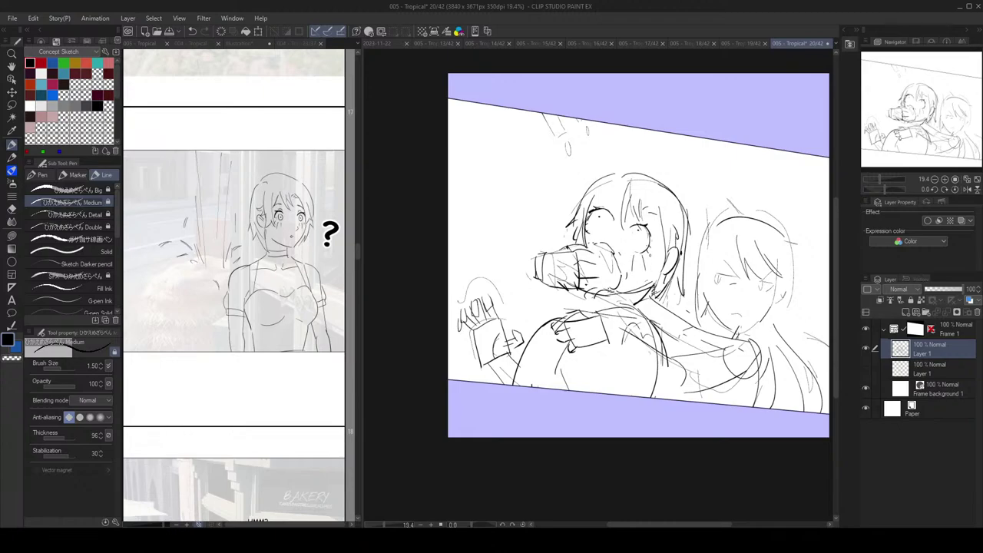
pyautogui.scroll(-1, 688, 244)
pyautogui.moveTo(672, 254); pyautogui.dragTo(667, 247)
pyautogui.scroll(1, 691, 221)
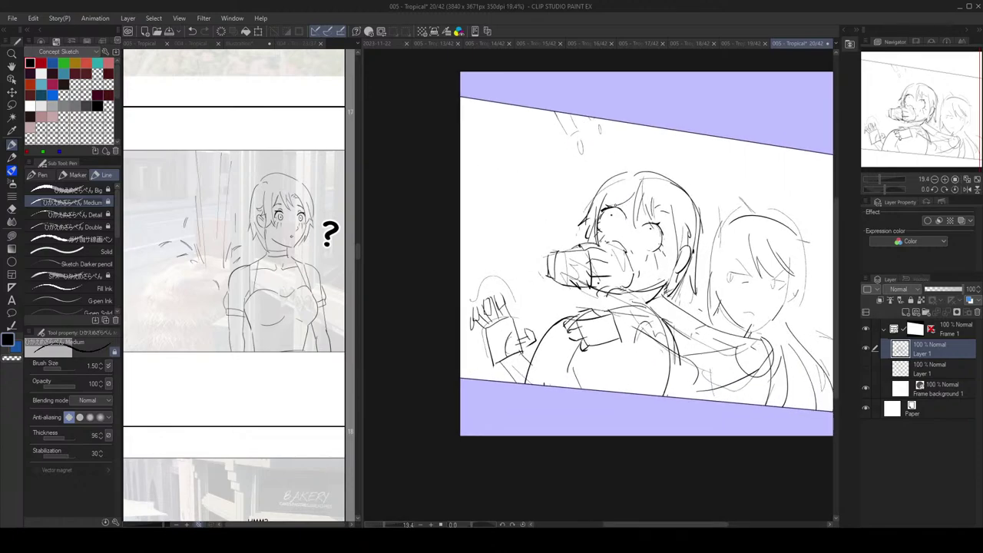
# Step: Redraw the left figure's sweeping fringe and the flicked hair tips beside the face, undoing weak strokes
pyautogui.hotkey('ctrl', 'z')
pyautogui.moveTo(640, 190)
pyautogui.mouseDown()
pyautogui.moveTo(608, 205)
pyautogui.moveTo(600, 239)
pyautogui.moveTo(577, 216)
pyautogui.moveTo(585, 221)
pyautogui.mouseUp()
pyautogui.hotkey('ctrl', 'z')
pyautogui.hotkey('ctrl', 'z')
pyautogui.hotkey('ctrl', 'z')
pyautogui.press('e')
pyautogui.press('p')
pyautogui.hotkey('ctrl', 'z')
pyautogui.moveTo(582, 230); pyautogui.dragTo(588, 218)
pyautogui.moveTo(705, 241); pyautogui.dragTo(688, 225)
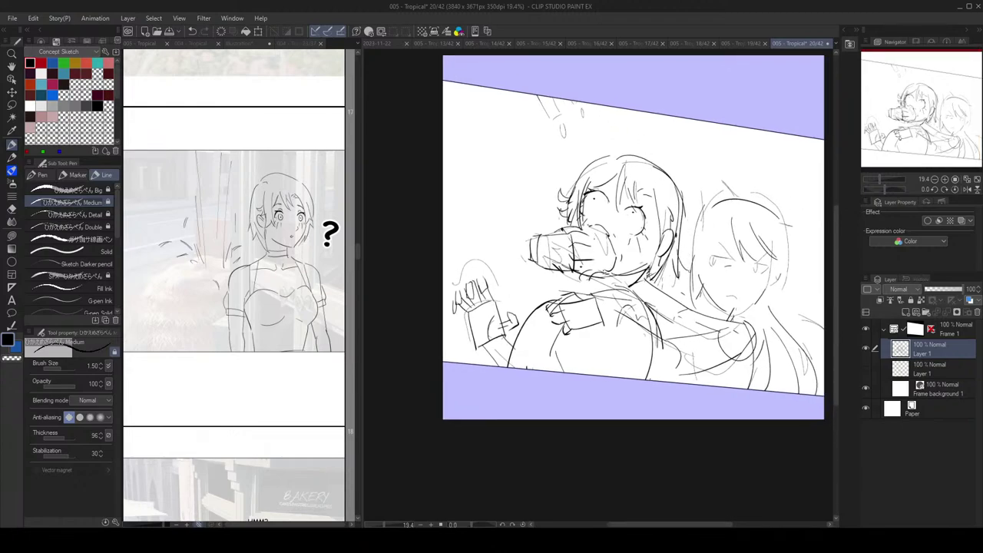
# Step: Erase and redraw the hair ends below the left figure's ear, undo a weak stroke and check the page mirrored
pyautogui.press('e')
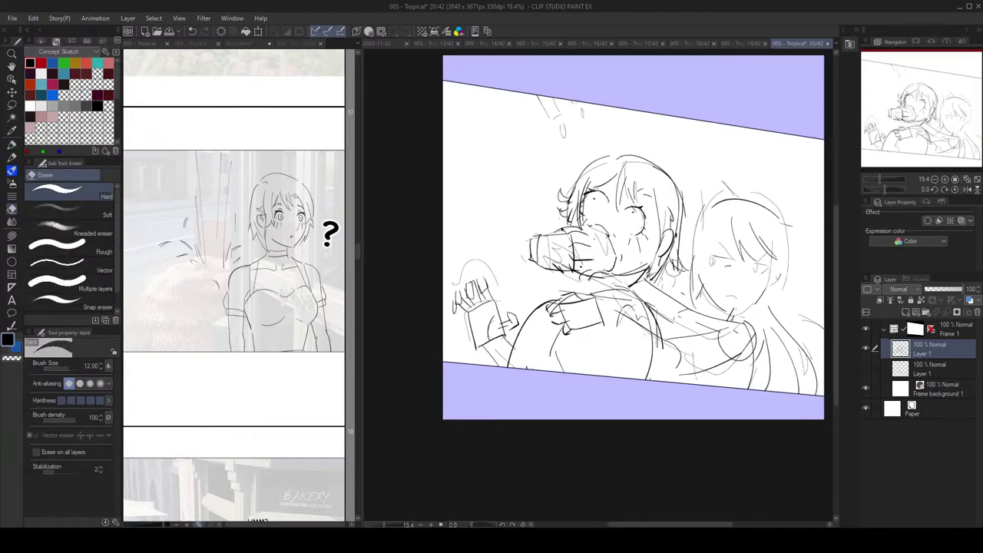
pyautogui.press('p')
pyautogui.moveTo(666, 257); pyautogui.dragTo(677, 288)
pyautogui.hotkey('ctrl', 'z')
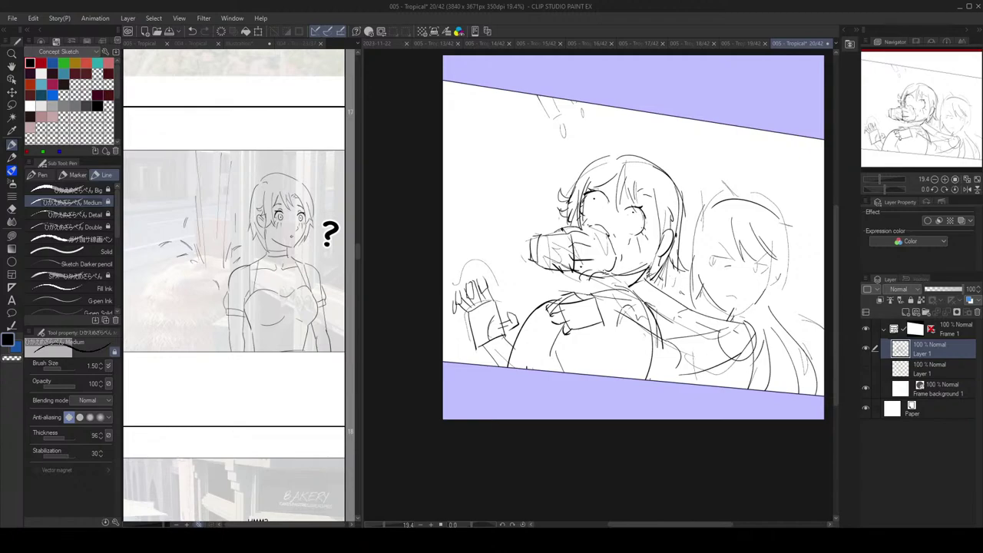
pyautogui.scroll(-5, 691, 198)
pyautogui.press('h')
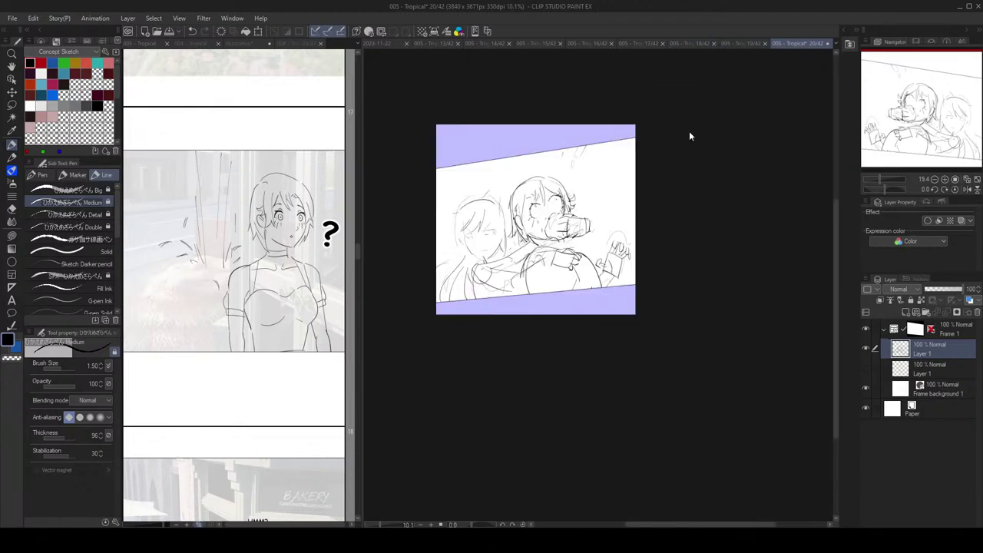
pyautogui.press('h')
# Step: Sketch the left figure's eyebrows and fringe lines above the eyes, undoing weak strokes and comparing with the mirrored view
pyautogui.scroll(6, 679, 197)
pyautogui.moveTo(593, 184)
pyautogui.mouseDown()
pyautogui.moveTo(615, 176)
pyautogui.moveTo(647, 213)
pyautogui.mouseUp()
pyautogui.hotkey('ctrl', 'z')
pyautogui.scroll(-6, 664, 210)
pyautogui.scroll(4, 663, 207)
pyautogui.hotkey('ctrl', 'z')
pyautogui.hotkey('ctrl', 'z')
pyautogui.hotkey('ctrl', 'z')
pyautogui.moveTo(650, 189); pyautogui.dragTo(643, 196)
pyautogui.scroll(-3, 643, 192)
pyautogui.scroll(2, 653, 197)
pyautogui.press('h')
pyautogui.press('h')
pyautogui.scroll(3, 638, 193)
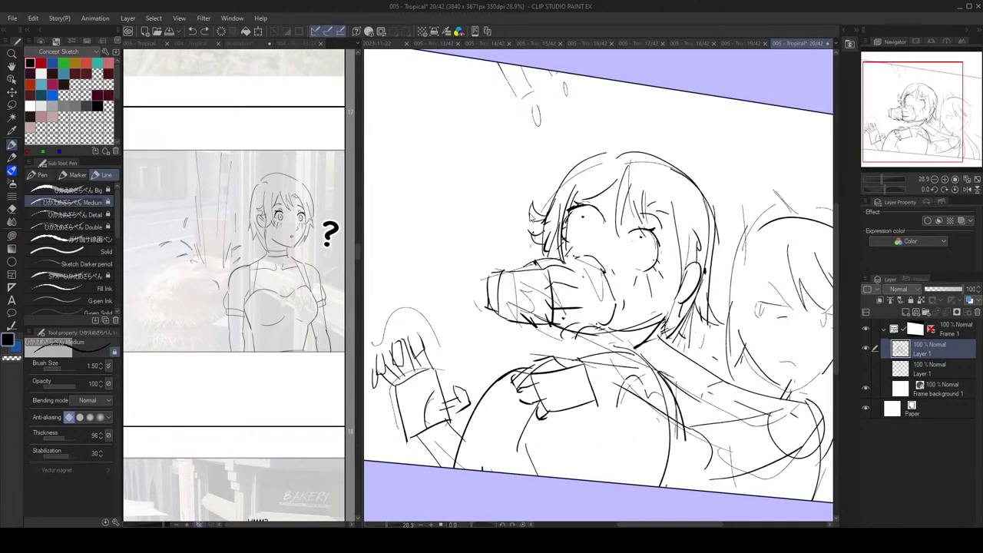
# Step: Lasso both of the left figure's eyes, nudge their placement on the face and clear the selection
pyautogui.click(11, 104)
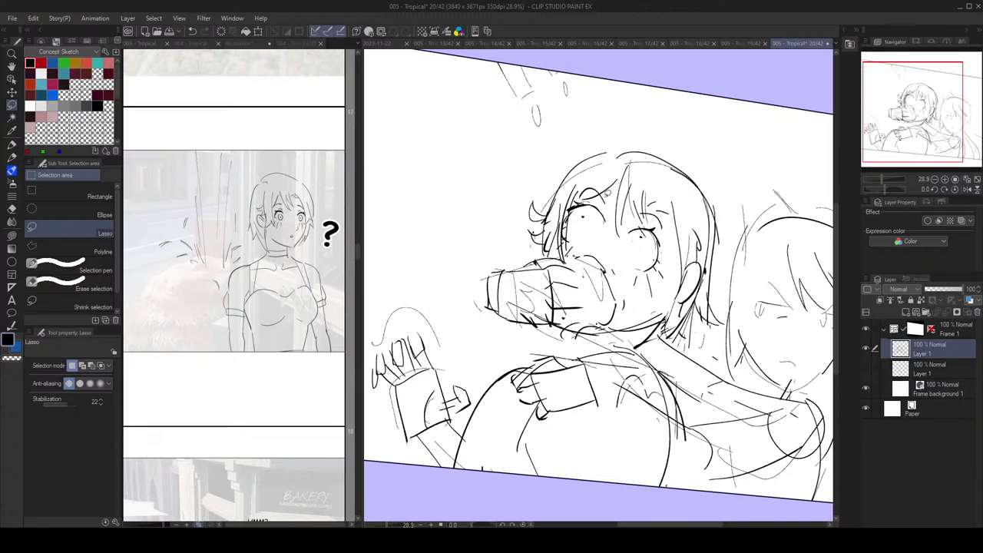
pyautogui.scroll(2, 614, 238)
pyautogui.moveTo(608, 209)
pyautogui.mouseDown()
pyautogui.moveTo(559, 189)
pyautogui.moveTo(549, 207)
pyautogui.moveTo(571, 205)
pyautogui.moveTo(607, 230)
pyautogui.mouseUp()
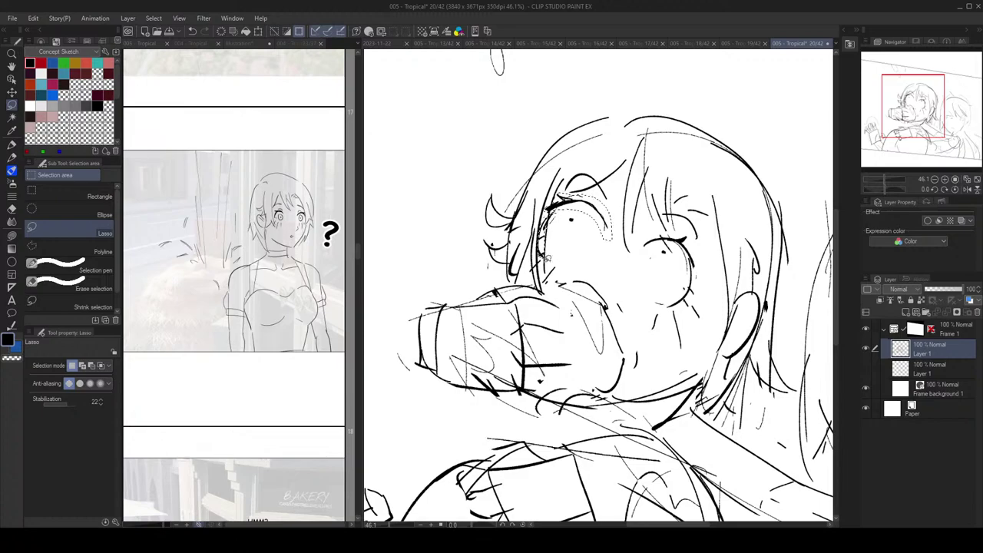
pyautogui.scroll(-2, 703, 248)
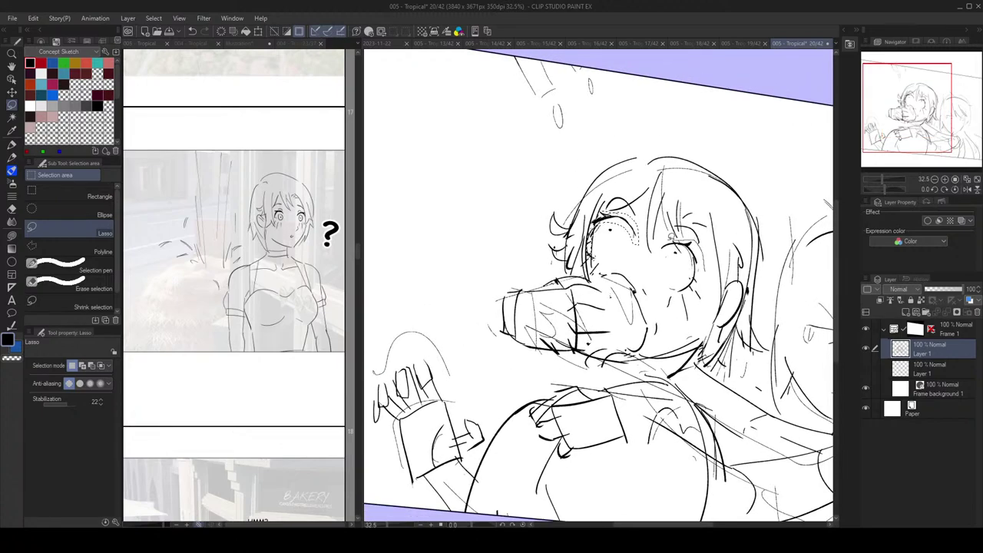
pyautogui.moveTo(665, 291)
pyautogui.mouseDown()
pyautogui.moveTo(712, 302)
pyautogui.moveTo(691, 273)
pyautogui.mouseUp()
pyautogui.scroll(-1, 692, 273)
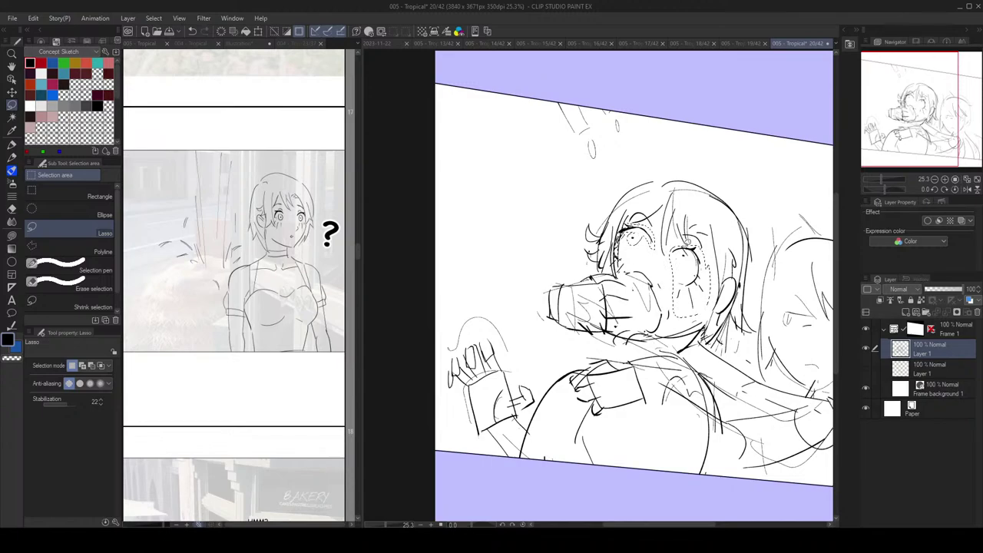
pyautogui.scroll(-1, 699, 269)
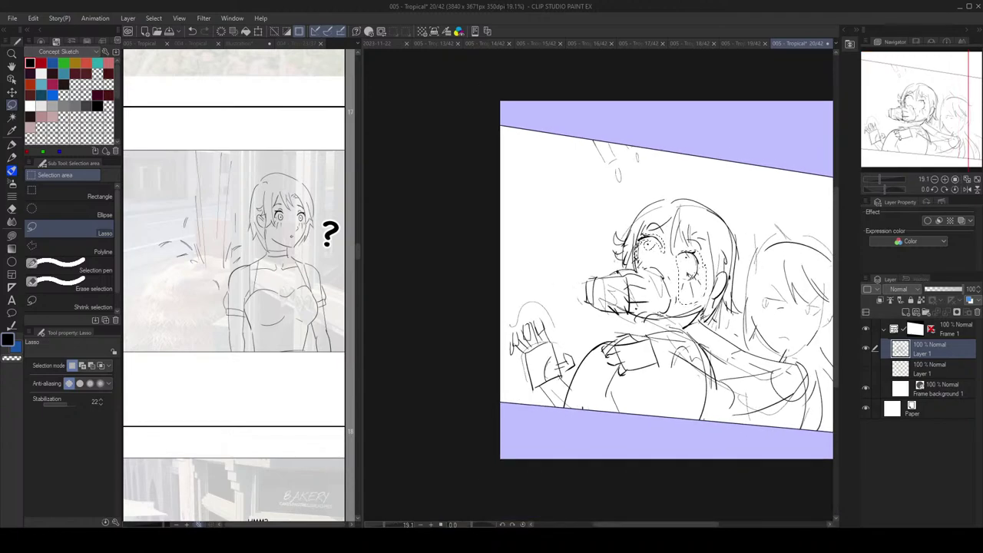
pyautogui.hotkey('ctrl', 'd')
pyautogui.press('h')
pyautogui.press('h')
pyautogui.scroll(-4, 665, 254)
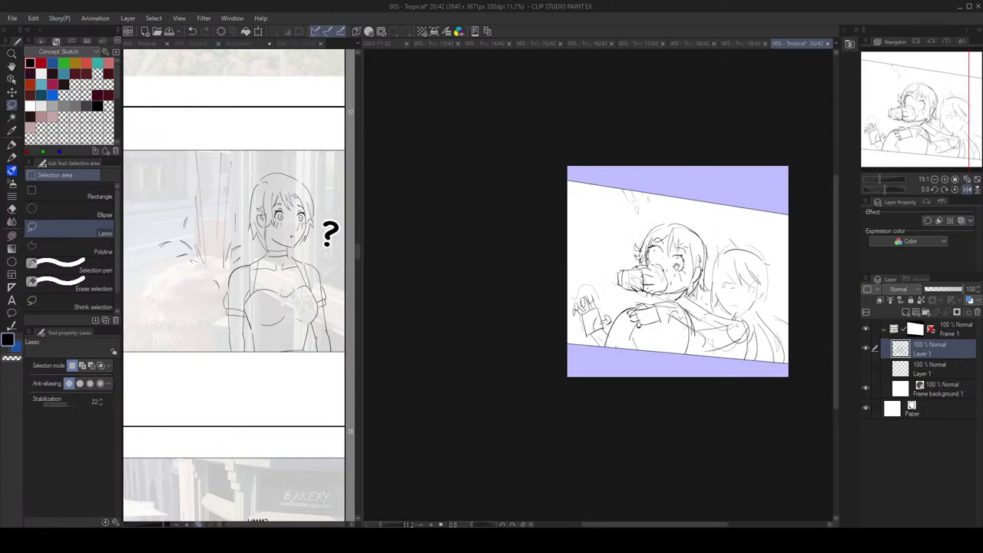
pyautogui.scroll(2, 677, 228)
pyautogui.scroll(3, 664, 234)
# Step: Erase and redraw the brow strokes above the left figure's eyes, then check the panel mirrored
pyautogui.press('e')
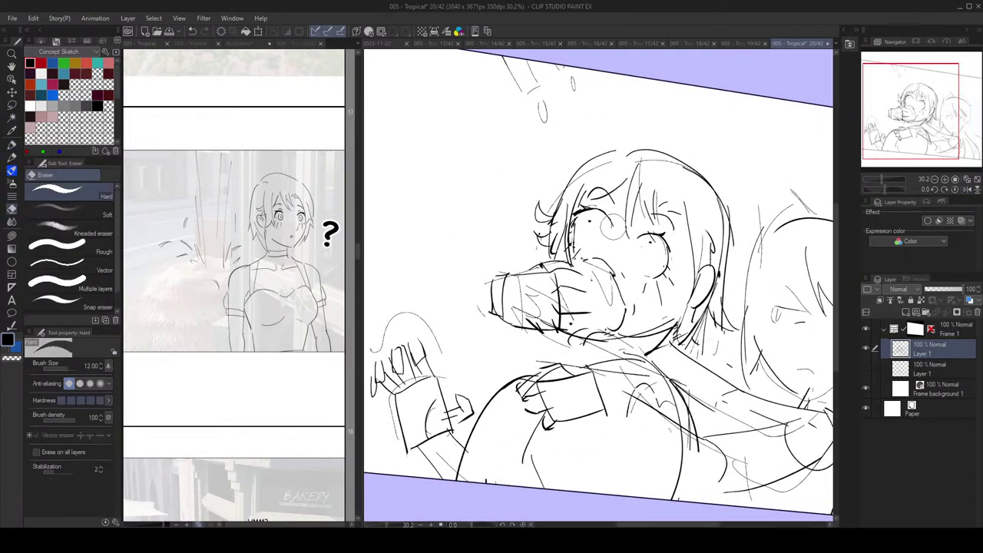
pyautogui.press('p')
pyautogui.scroll(-3, 665, 229)
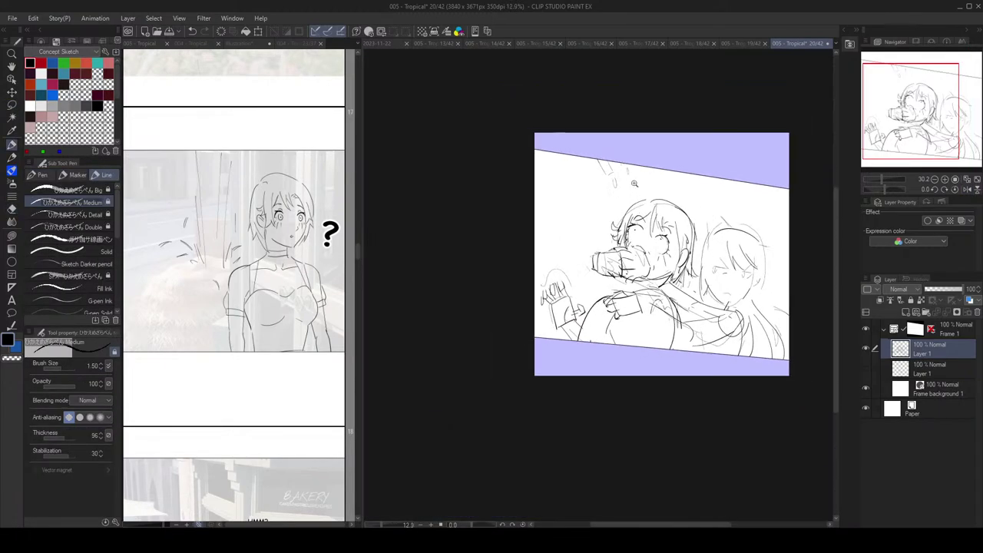
pyautogui.scroll(-1, 675, 247)
pyautogui.scroll(2, 662, 267)
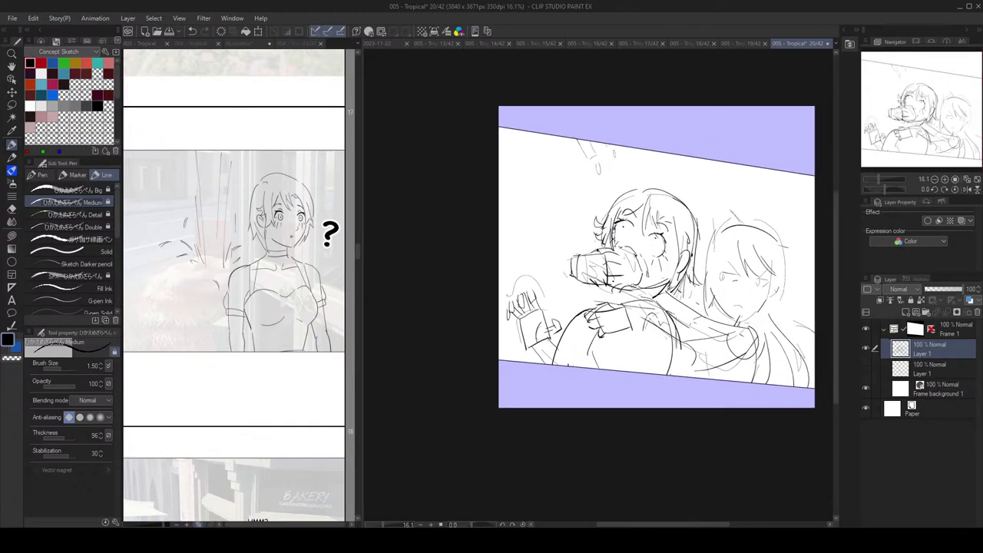
pyautogui.press('h')
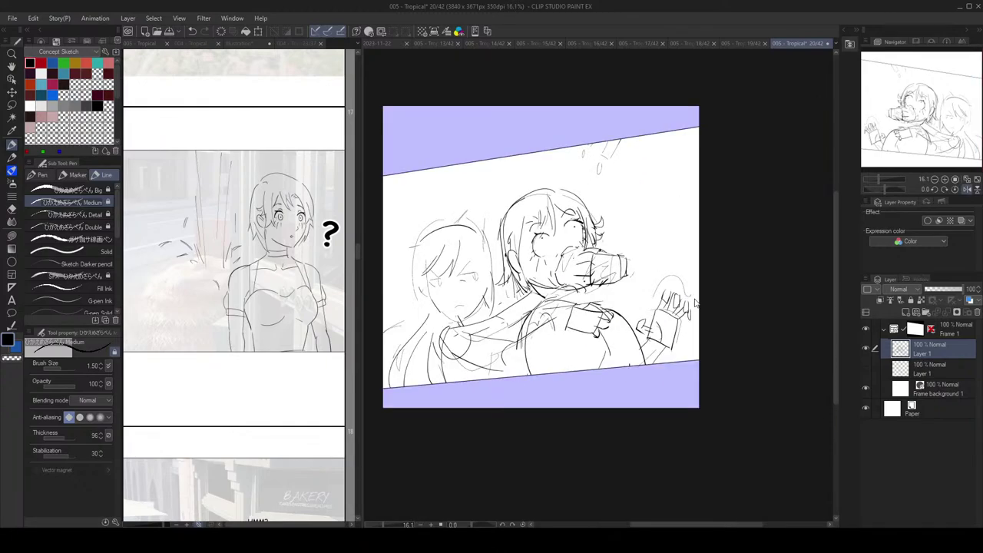
# Step: Compare the panel in mirrored and normal views to examine the placement and balance of both figures
pyautogui.press('h')
pyautogui.scroll(-2, 695, 300)
pyautogui.scroll(1, 694, 261)
pyautogui.scroll(1, 694, 261)
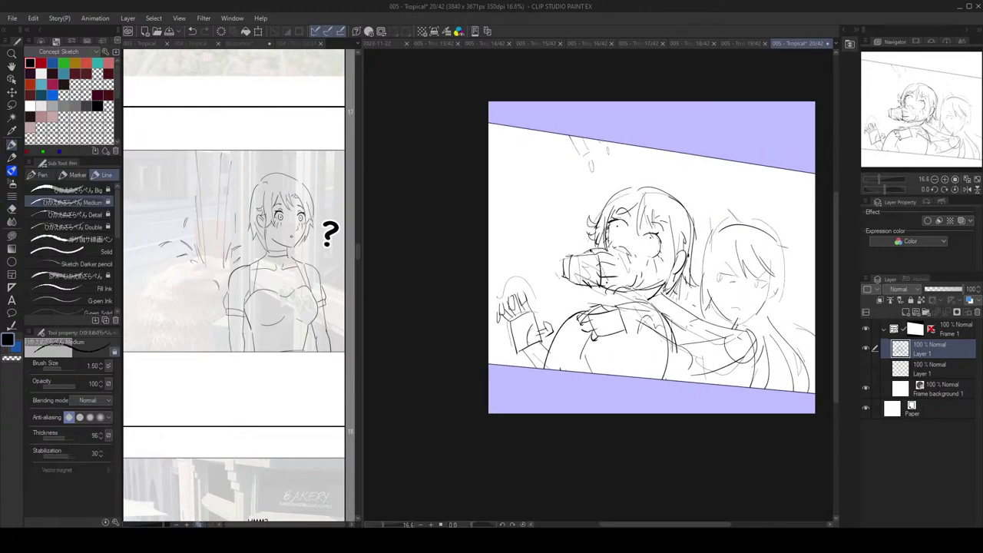
pyautogui.press('h')
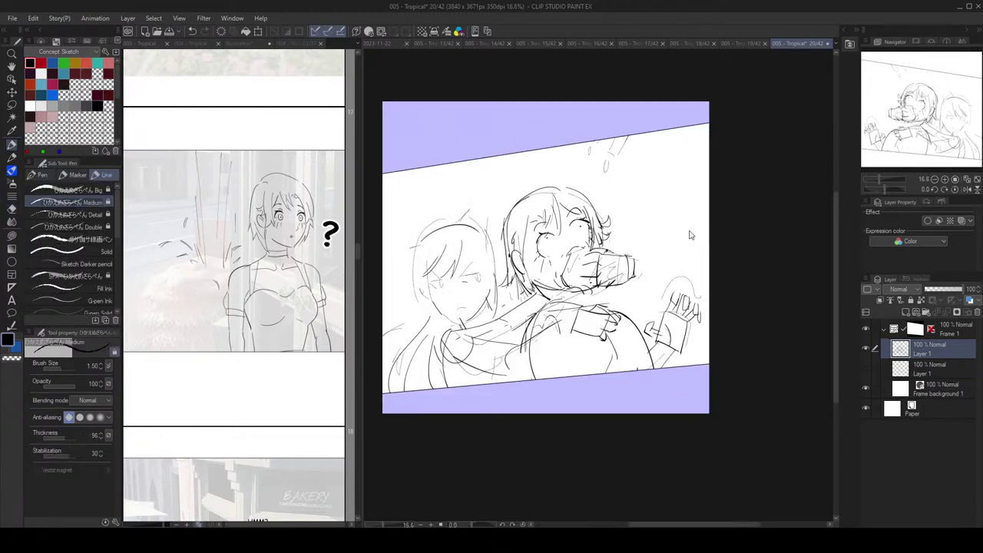
pyautogui.press('h')
pyautogui.scroll(-3, 722, 250)
pyautogui.press('h')
pyautogui.press('h')
pyautogui.scroll(3, 719, 249)
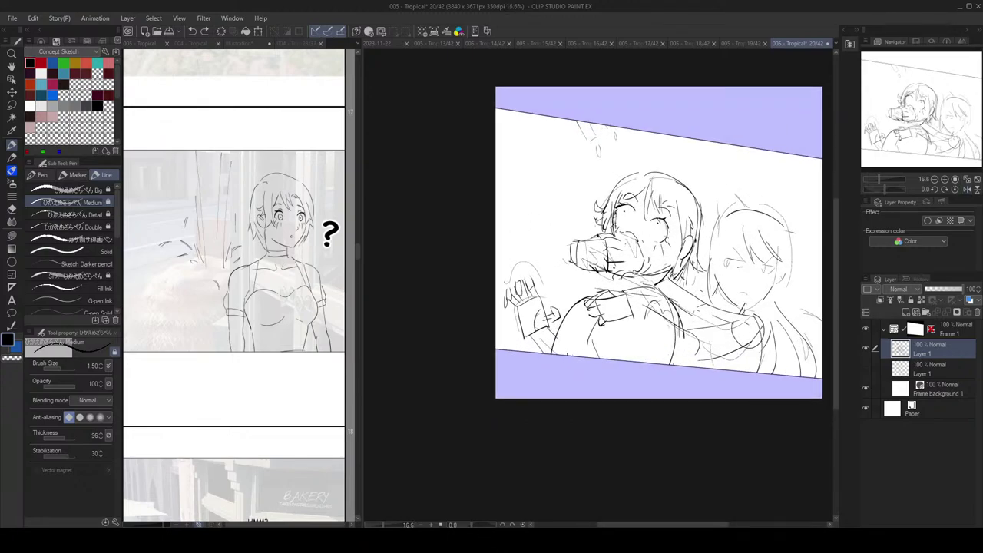
pyautogui.moveTo(776, 212); pyautogui.dragTo(761, 206)
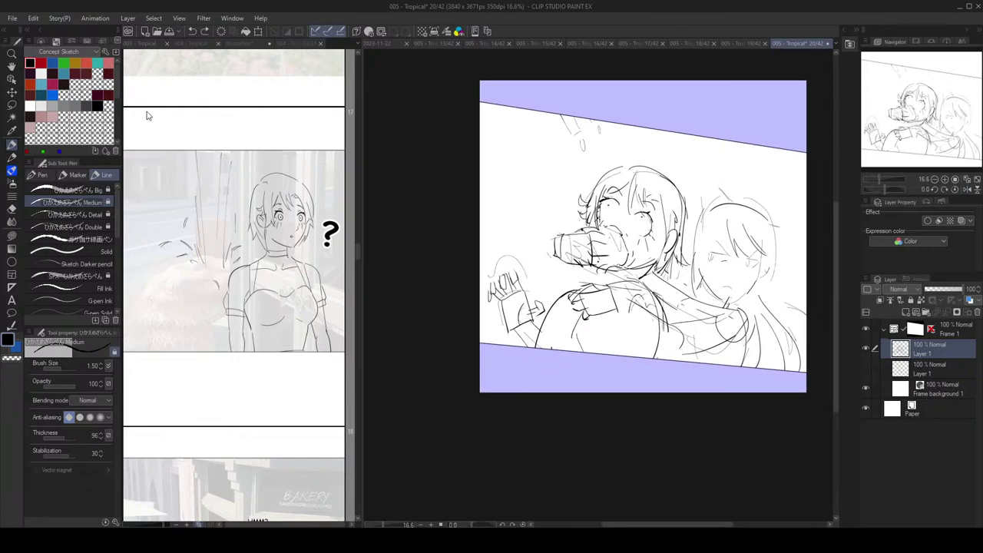
# Step: Lasso the rear figure's head, nudge it closer to the struggling character, clear the selection and check the panel mirrored
pyautogui.click(12, 103)
pyautogui.scroll(-1, 576, 195)
pyautogui.moveTo(690, 218)
pyautogui.mouseDown()
pyautogui.moveTo(676, 219)
pyautogui.moveTo(720, 239)
pyautogui.mouseUp()
pyautogui.scroll(1, 677, 224)
pyautogui.moveTo(756, 207)
pyautogui.mouseDown()
pyautogui.moveTo(677, 144)
pyautogui.moveTo(657, 184)
pyautogui.moveTo(650, 241)
pyautogui.moveTo(675, 284)
pyautogui.moveTo(710, 290)
pyautogui.moveTo(772, 341)
pyautogui.mouseUp()
pyautogui.moveTo(723, 236); pyautogui.dragTo(711, 234)
pyautogui.hotkey('ctrl', 'd')
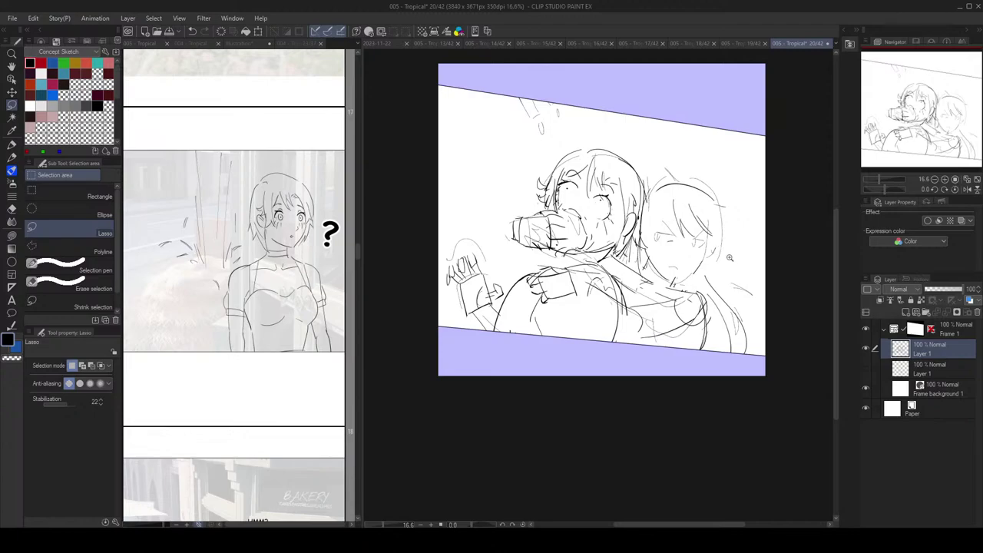
pyautogui.scroll(-1, 732, 259)
pyautogui.press('h')
pyautogui.press('h')
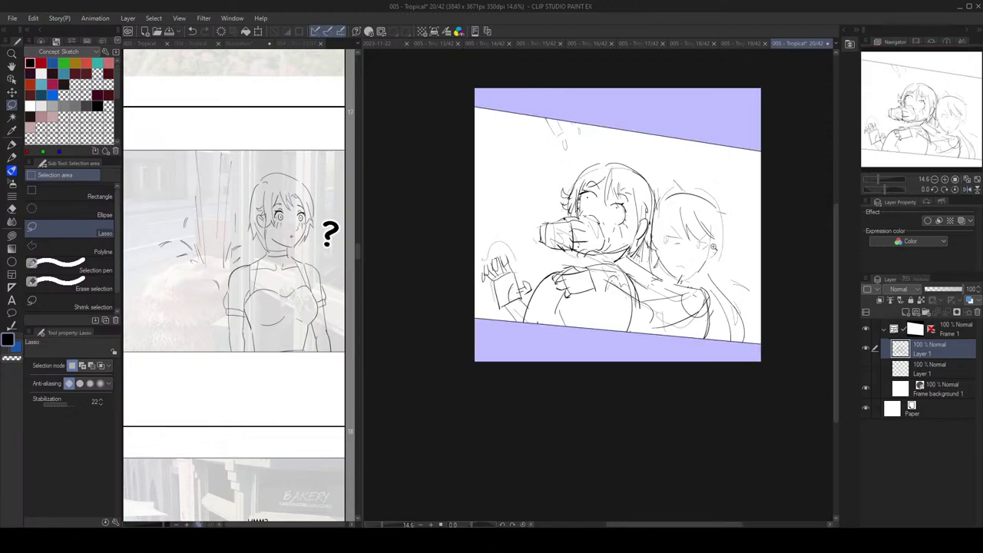
pyautogui.scroll(-2, 715, 253)
pyautogui.scroll(2, 719, 256)
# Step: Try a new outer contour on the struggling character's torso, undo it, erase along the old line and check the panel mirrored
pyautogui.press('p')
pyautogui.scroll(2, 719, 261)
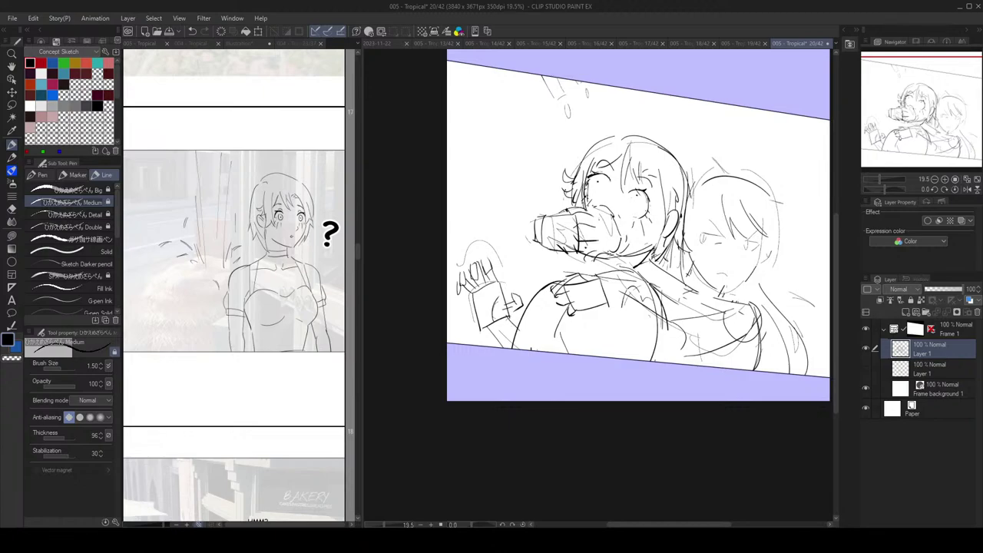
pyautogui.moveTo(554, 286); pyautogui.dragTo(521, 349)
pyautogui.hotkey('ctrl', 'z')
pyautogui.hotkey('ctrl', 'z')
pyautogui.press('e')
pyautogui.moveTo(537, 302)
pyautogui.mouseDown()
pyautogui.moveTo(512, 348)
pyautogui.moveTo(525, 339)
pyautogui.moveTo(525, 349)
pyautogui.mouseUp()
pyautogui.press('p')
pyautogui.scroll(-5, 677, 274)
pyautogui.press('h')
pyautogui.press('h')
pyautogui.scroll(1, 665, 290)
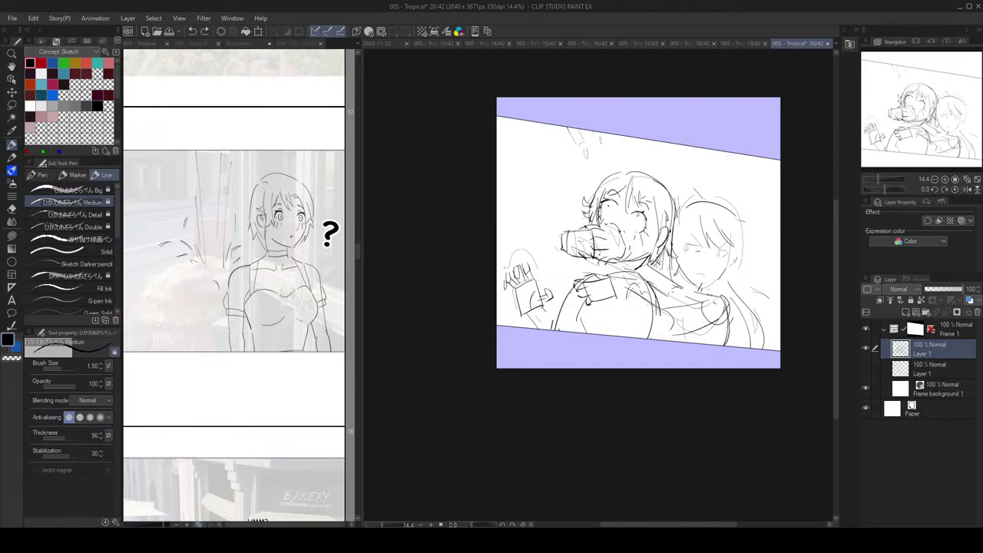
# Step: Try several arm strokes between the struggling character's chest and the rear figure, undoing each attempt
pyautogui.moveTo(656, 281); pyautogui.dragTo(683, 320)
pyautogui.hotkey('ctrl', 'z')
pyautogui.moveTo(667, 281); pyautogui.dragTo(683, 315)
pyautogui.hotkey('ctrl', 'z')
pyautogui.hotkey('ctrl', 'z')
pyautogui.moveTo(669, 267)
pyautogui.mouseDown()
pyautogui.moveTo(680, 288)
pyautogui.moveTo(664, 293)
pyautogui.moveTo(665, 282)
pyautogui.moveTo(684, 294)
pyautogui.moveTo(680, 316)
pyautogui.moveTo(652, 312)
pyautogui.mouseUp()
pyautogui.hotkey('ctrl', 'z')
pyautogui.hotkey('ctrl', 'z')
pyautogui.hotkey('ctrl', 'z')
pyautogui.hotkey('ctrl', 'z')
# Step: Try another set of arm lines beside the struggling character's chest, undo them and compare the panel with its mirrored view
pyautogui.moveTo(649, 292)
pyautogui.mouseDown()
pyautogui.moveTo(659, 304)
pyautogui.moveTo(703, 303)
pyautogui.moveTo(676, 315)
pyautogui.moveTo(681, 327)
pyautogui.moveTo(665, 336)
pyautogui.moveTo(663, 320)
pyautogui.moveTo(651, 338)
pyautogui.mouseUp()
pyautogui.scroll(-2, 694, 306)
pyautogui.scroll(1, 694, 305)
pyautogui.press('e')
pyautogui.press('p')
pyautogui.press('h')
pyautogui.press('h')
pyautogui.hotkey('ctrl', 'z')
pyautogui.hotkey('ctrl', 'z')
pyautogui.hotkey('ctrl', 'z')
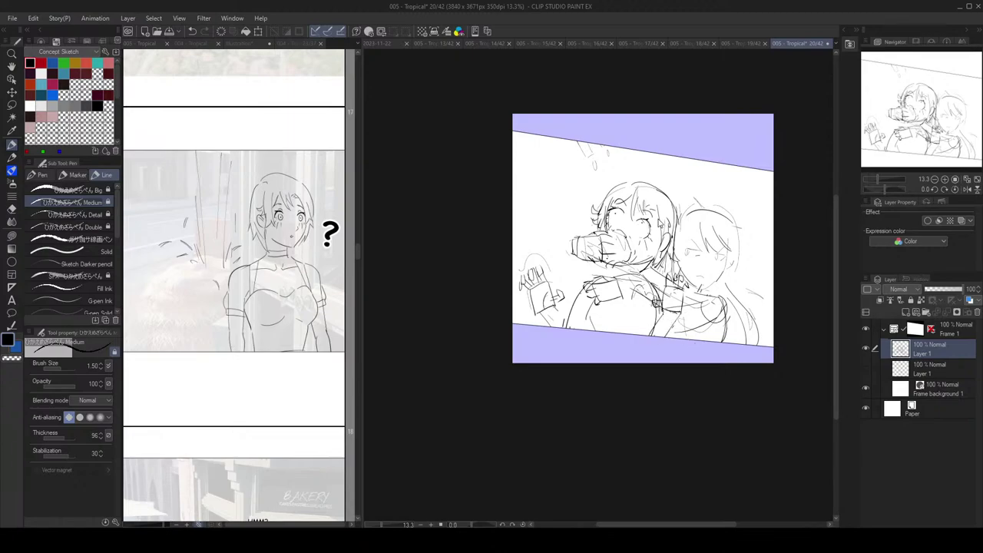
pyautogui.press('h')
pyautogui.press('h')
pyautogui.press('h')
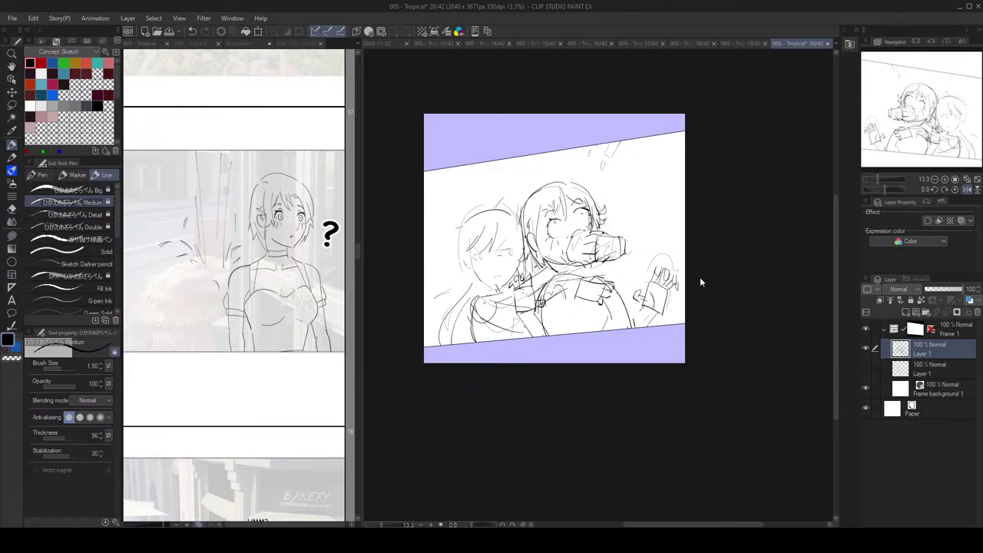
pyautogui.press('h')
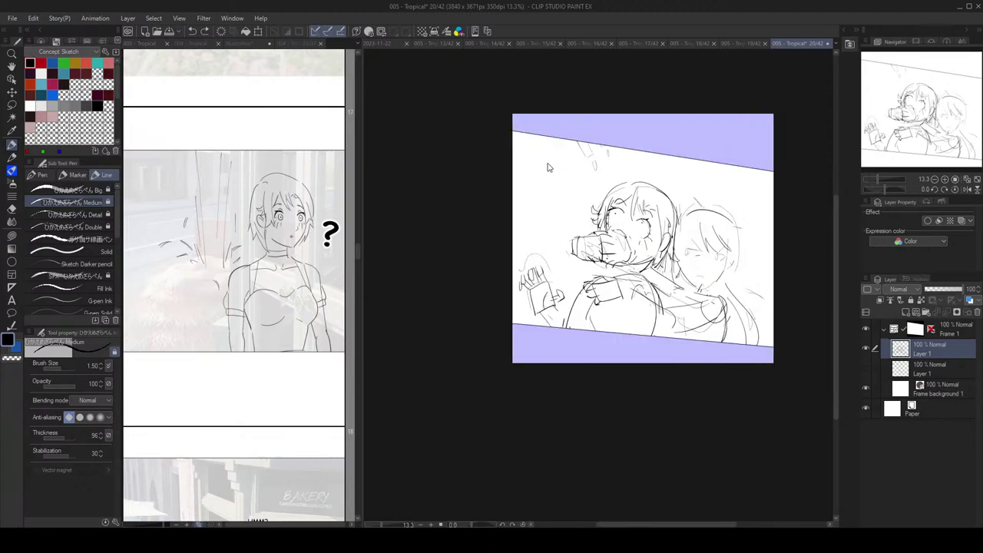
# Step: Lasso the rectangular shape on the struggling character's upper chest, rotate it about 20°, reposition it and check the panel mirrored
pyautogui.press('m')
pyautogui.scroll(1, 648, 292)
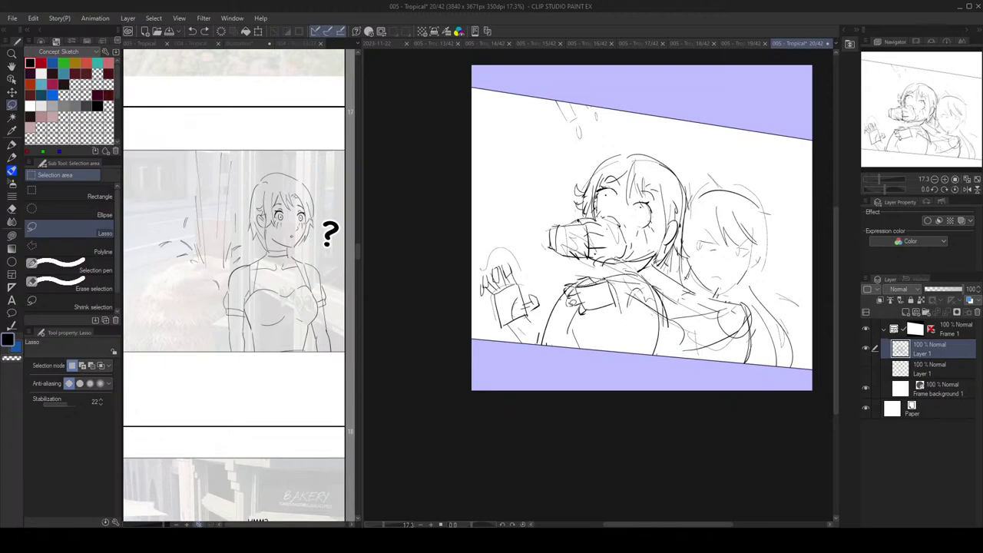
pyautogui.moveTo(582, 304); pyautogui.dragTo(580, 315)
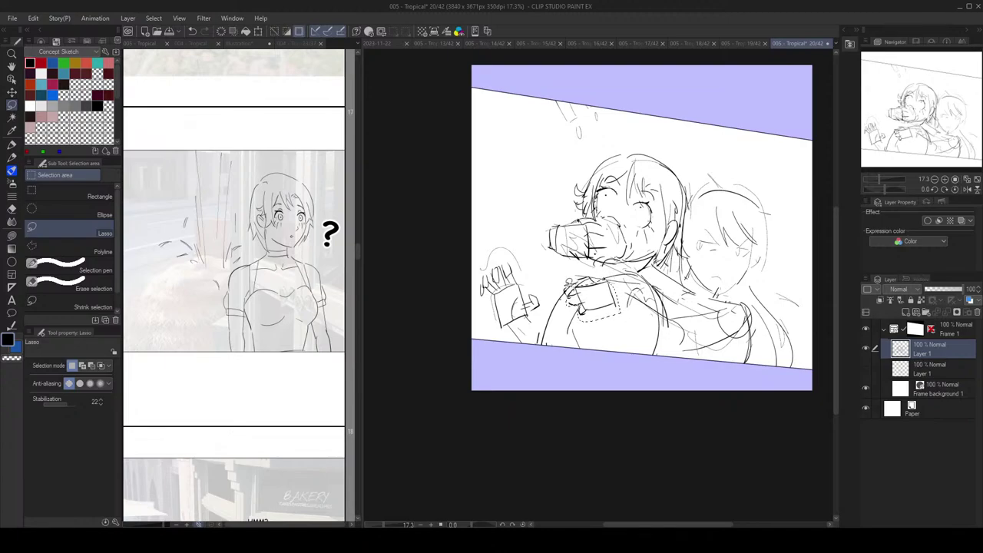
pyautogui.hotkey('ctrl', 't')
pyautogui.moveTo(594, 301); pyautogui.dragTo(607, 297)
pyautogui.moveTo(645, 265); pyautogui.dragTo(657, 296)
pyautogui.moveTo(712, 261)
pyautogui.mouseDown()
pyautogui.moveTo(752, 295)
pyautogui.moveTo(726, 278)
pyautogui.mouseUp()
pyautogui.moveTo(584, 262); pyautogui.dragTo(575, 275)
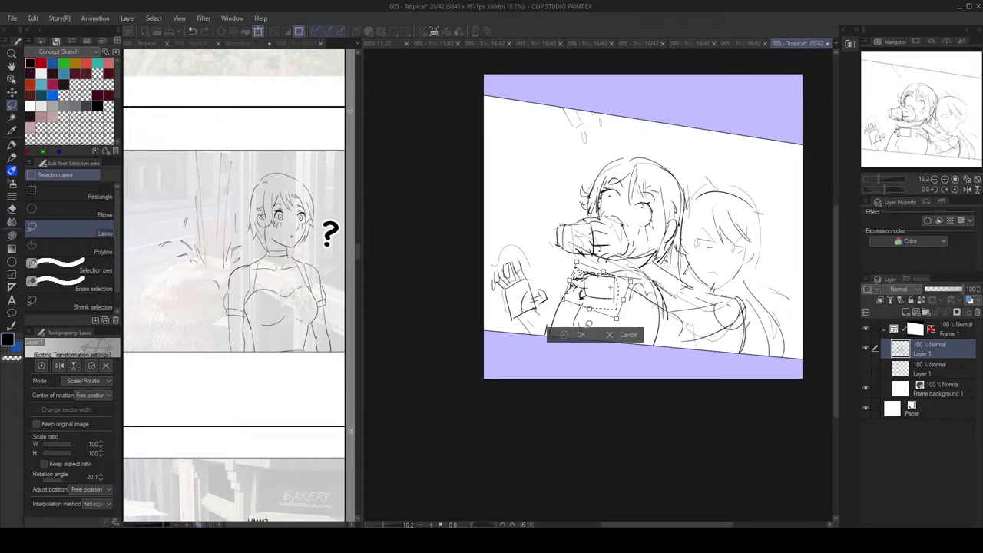
pyautogui.click(582, 335)
pyautogui.hotkey('ctrl', 'd')
pyautogui.scroll(-4, 700, 221)
pyautogui.press('h')
pyautogui.press('h')
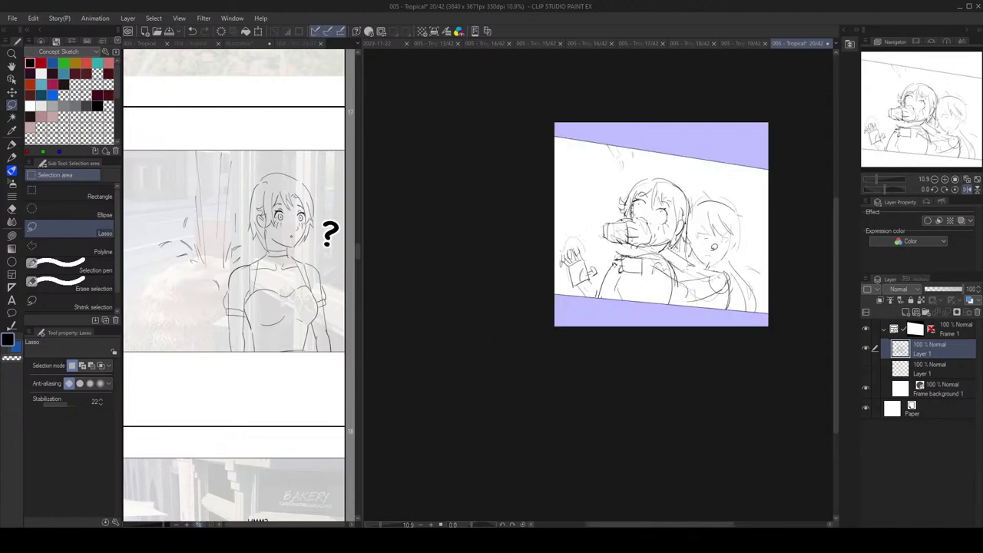
# Step: Draw a curved arm contour down the struggling character's side nearest the raised hand, undoing weak strokes
pyautogui.scroll(2, 719, 249)
pyautogui.press('p')
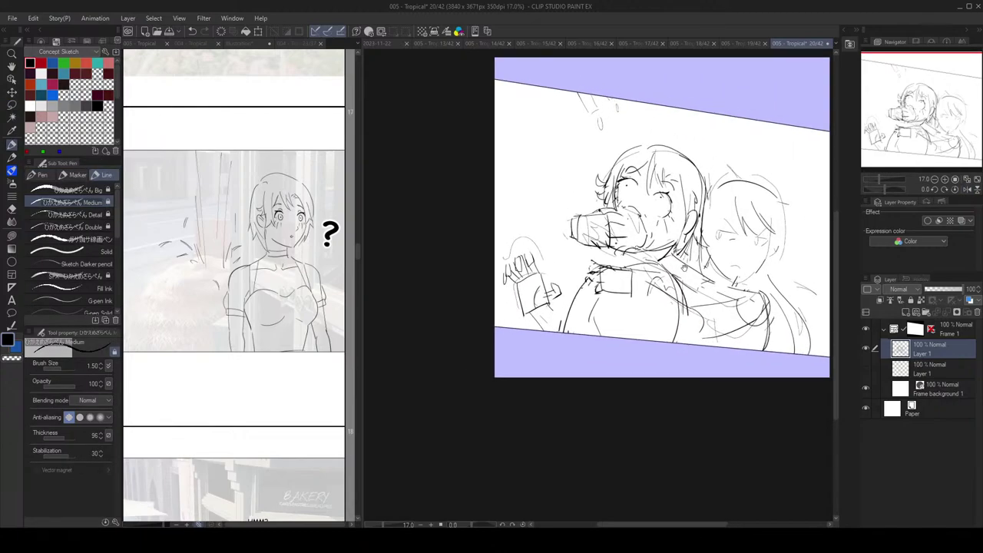
pyautogui.moveTo(582, 282); pyautogui.dragTo(563, 319)
pyautogui.hotkey('ctrl', 'z')
pyautogui.moveTo(588, 281); pyautogui.dragTo(562, 331)
pyautogui.hotkey('ctrl', 'z')
pyautogui.moveTo(583, 285); pyautogui.dragTo(561, 322)
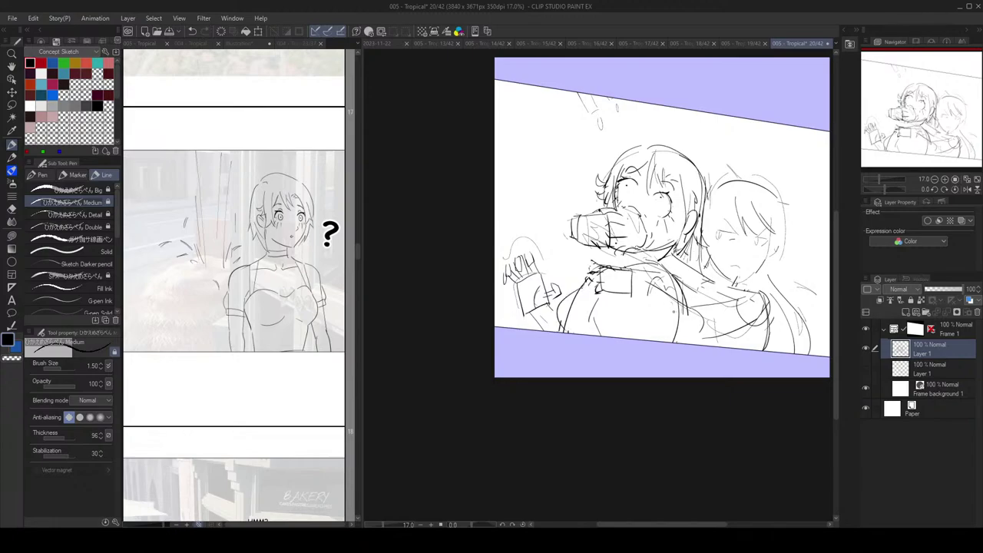
pyautogui.scroll(-2, 691, 326)
pyautogui.press('e')
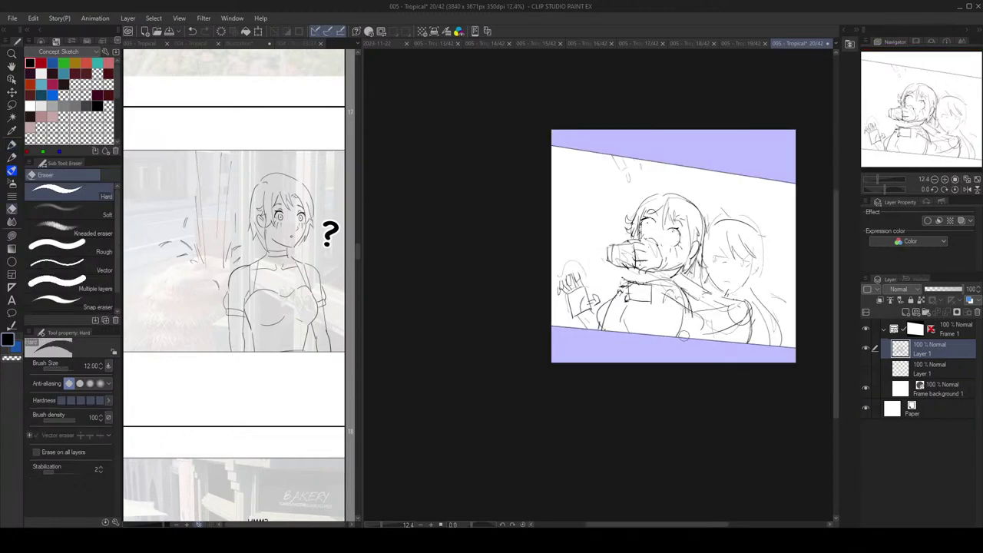
# Step: Erase and redraw the wrist lines of the front character's raised hand
pyautogui.press('p')
pyautogui.press('h')
pyautogui.press('h')
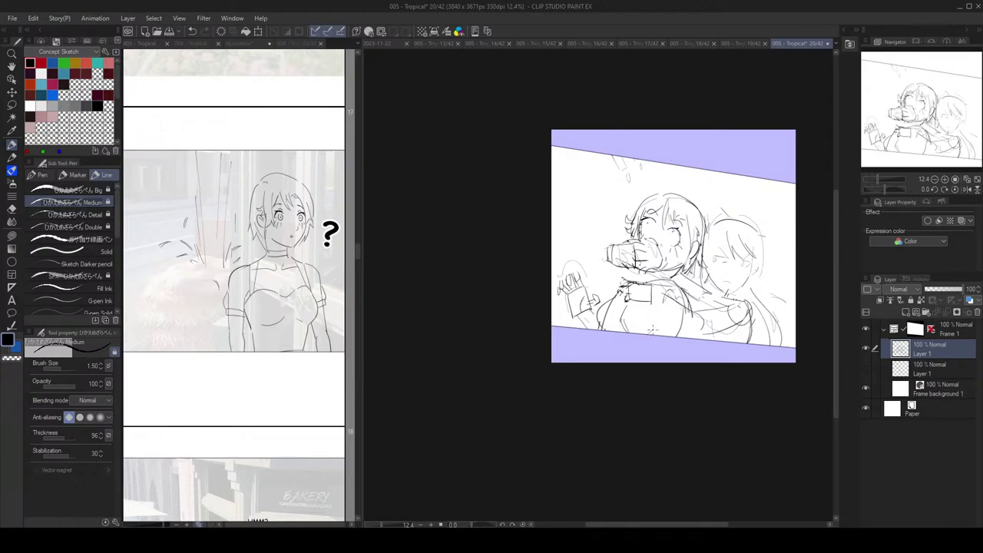
pyautogui.press('h')
pyautogui.press('h')
pyautogui.press('h')
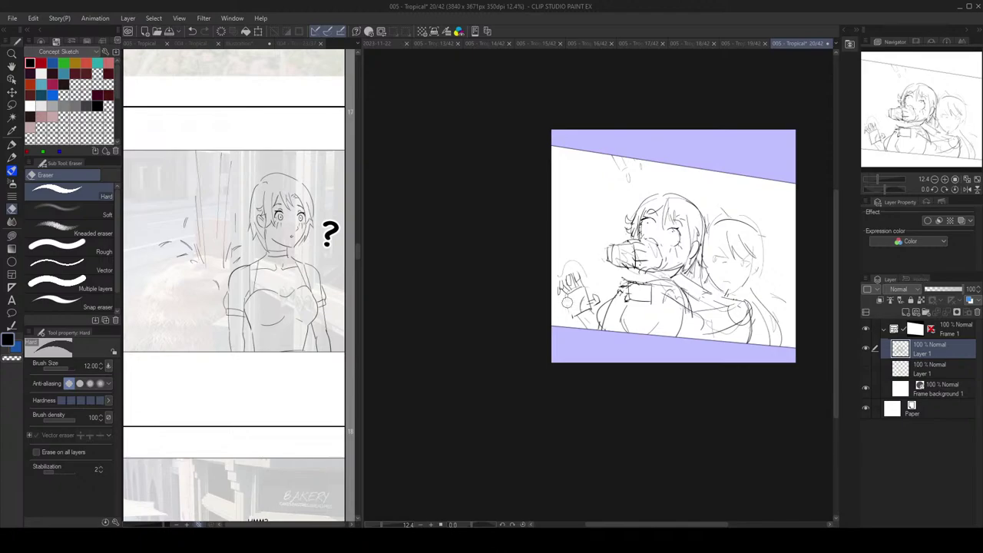
pyautogui.press('h')
pyautogui.press('h')
pyautogui.press('h')
pyautogui.press('h')
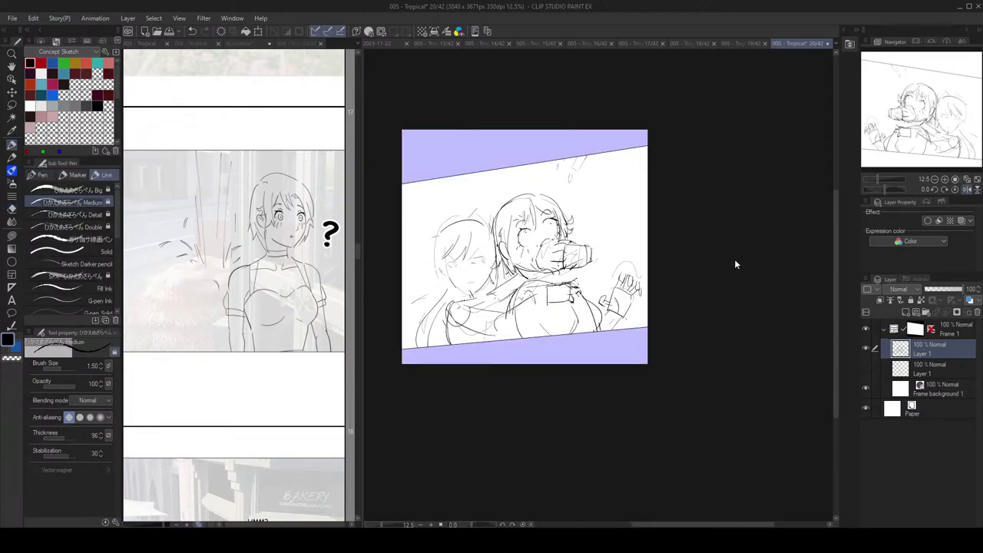
pyautogui.press('h')
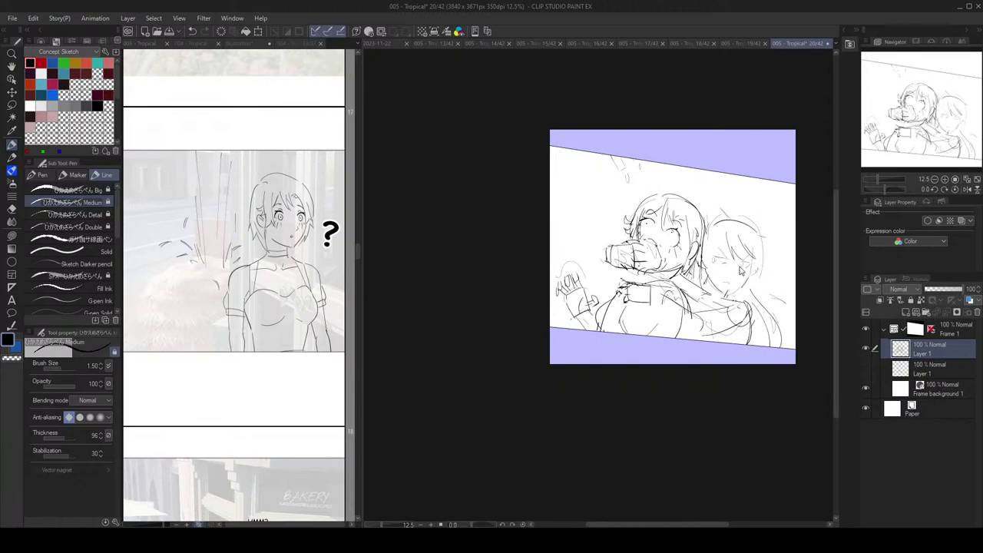
# Step: Touch up the hair strands at the side of the front character's head with the pen and eraser
pyautogui.scroll(2, 740, 271)
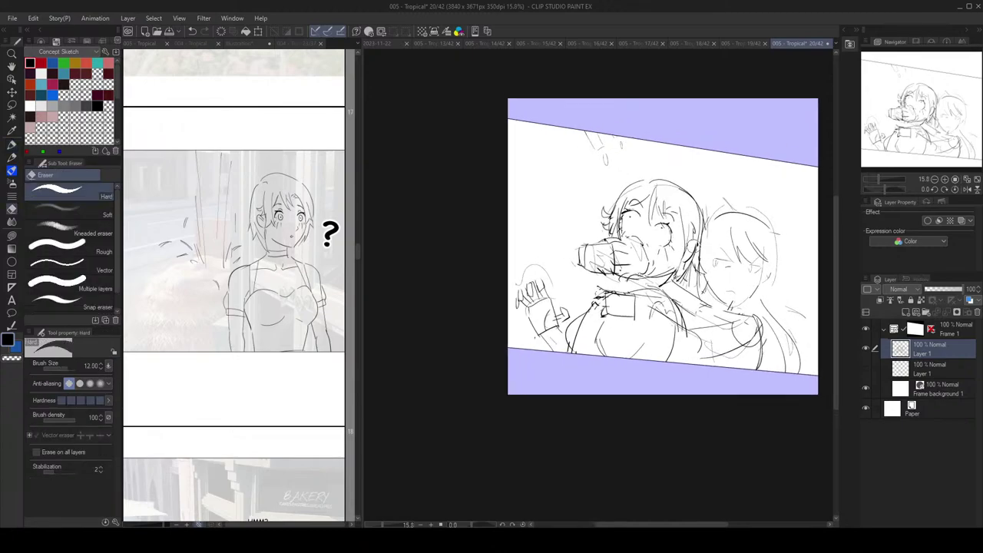
pyautogui.hotkey('ctrl', 'z')
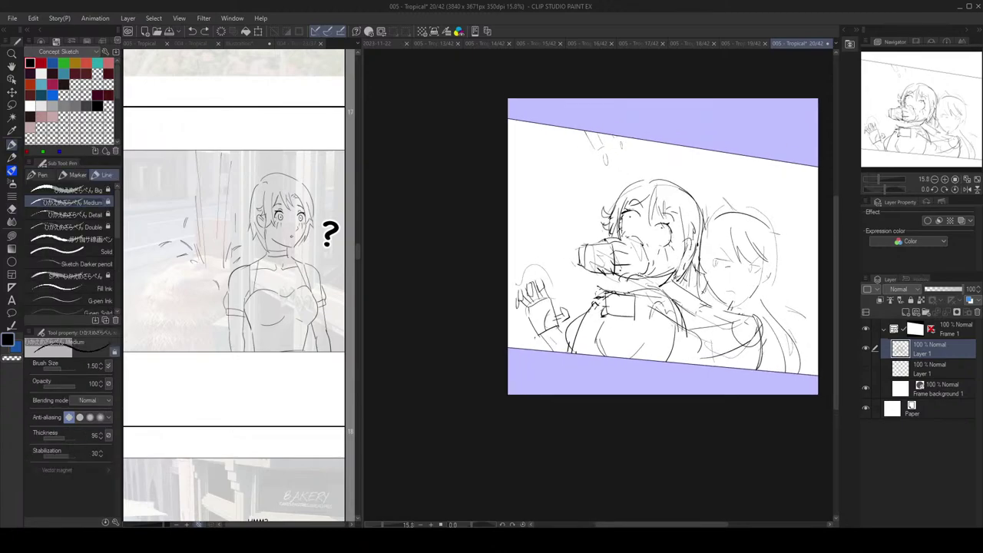
pyautogui.moveTo(681, 215); pyautogui.dragTo(679, 249)
pyautogui.scroll(-2, 686, 235)
pyautogui.scroll(2, 687, 235)
pyautogui.press('e')
pyautogui.press('p')
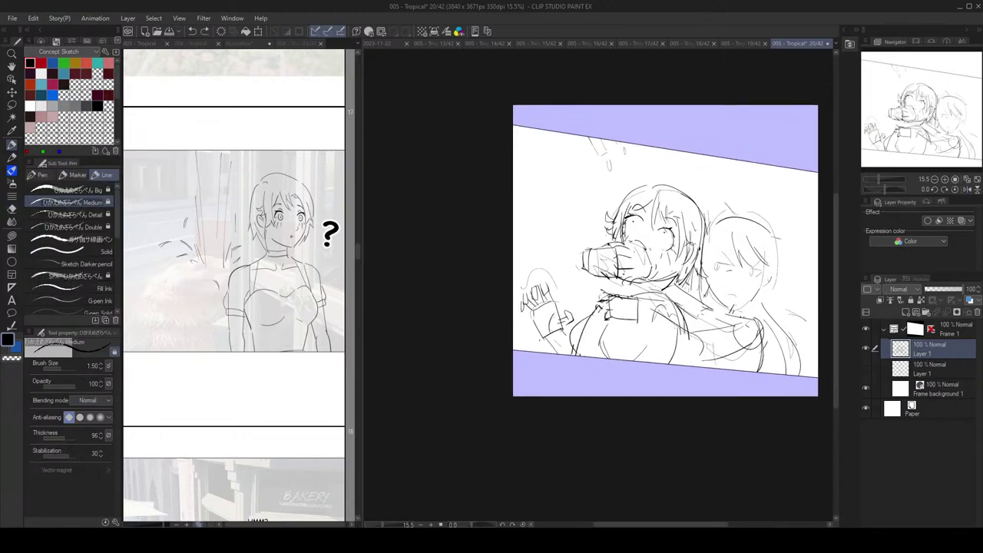
pyautogui.scroll(-2, 718, 234)
pyautogui.scroll(1, 722, 246)
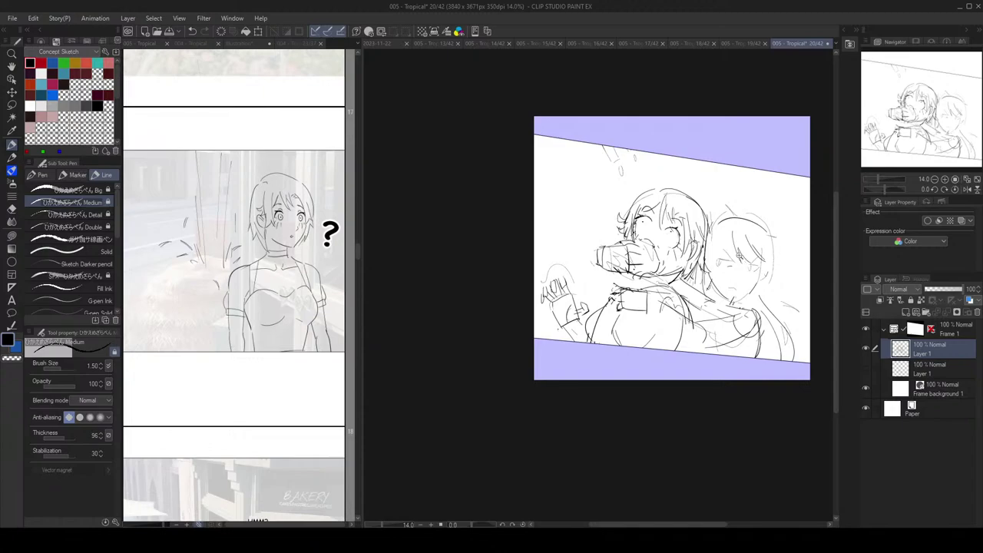
pyautogui.scroll(-2, 728, 246)
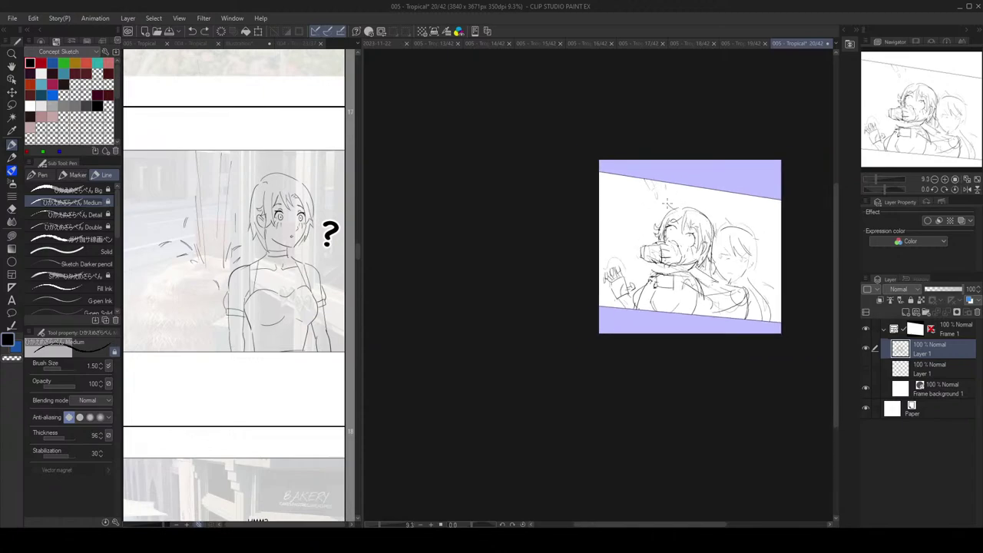
# Step: Clean up the rear character's rough head sketch and redraw the outer hair contour
pyautogui.press('h')
pyautogui.press('h')
pyautogui.scroll(2, 727, 224)
pyautogui.moveTo(756, 227)
pyautogui.mouseDown()
pyautogui.moveTo(710, 228)
pyautogui.moveTo(758, 247)
pyautogui.mouseUp()
pyautogui.press('e')
pyautogui.press('p')
pyautogui.press('e')
pyautogui.press('p')
pyautogui.hotkey('ctrl', 'z')
pyautogui.hotkey('ctrl', 'z')
pyautogui.press('h')
pyautogui.press('h')
pyautogui.press('e')
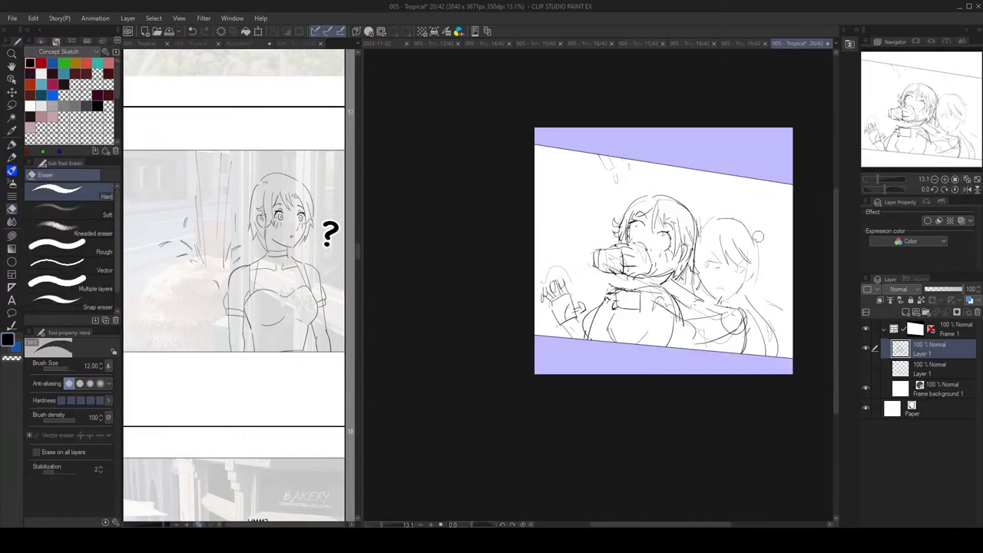
pyautogui.press('p')
pyautogui.moveTo(755, 256); pyautogui.dragTo(753, 283)
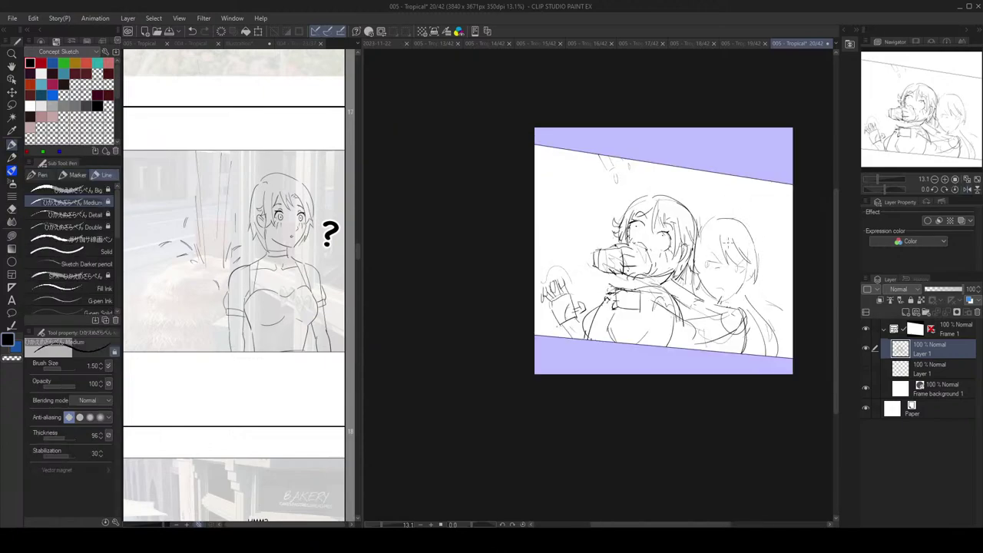
# Step: Try several strokes for the rear character's hair beside the front character's head
pyautogui.moveTo(715, 221); pyautogui.dragTo(697, 229)
pyautogui.press('h')
pyautogui.press('h')
pyautogui.hotkey('ctrl', 'z')
pyautogui.moveTo(714, 238)
pyautogui.mouseDown()
pyautogui.moveTo(703, 262)
pyautogui.moveTo(704, 253)
pyautogui.moveTo(708, 275)
pyautogui.mouseUp()
pyautogui.hotkey('ctrl', 'z')
pyautogui.hotkey('ctrl', 'z')
pyautogui.hotkey('ctrl', 'z')
pyautogui.moveTo(707, 240); pyautogui.dragTo(697, 276)
pyautogui.hotkey('ctrl', 'z')
pyautogui.hotkey('ctrl', 'z')
pyautogui.hotkey('ctrl', 'z')
pyautogui.moveTo(709, 263); pyautogui.dragTo(706, 296)
pyautogui.hotkey('ctrl', 'z')
pyautogui.hotkey('ctrl', 'z')
pyautogui.hotkey('ctrl', 'z')
pyautogui.moveTo(699, 246)
pyautogui.mouseDown()
pyautogui.moveTo(702, 291)
pyautogui.moveTo(771, 314)
pyautogui.mouseUp()
pyautogui.hotkey('ctrl', 'z')
# Step: Sketch the rear character's outer side hair and bangs, erasing the stray lines
pyautogui.moveTo(754, 266); pyautogui.dragTo(749, 292)
pyautogui.press('h')
pyautogui.press('h')
pyautogui.moveTo(748, 254)
pyautogui.mouseDown()
pyautogui.moveTo(732, 250)
pyautogui.moveTo(758, 253)
pyautogui.moveTo(727, 276)
pyautogui.moveTo(725, 244)
pyautogui.mouseUp()
pyautogui.press('e')
pyautogui.press('p')
# Step: Rough in the rear character's eye nearest the front character
pyautogui.scroll(3, 725, 244)
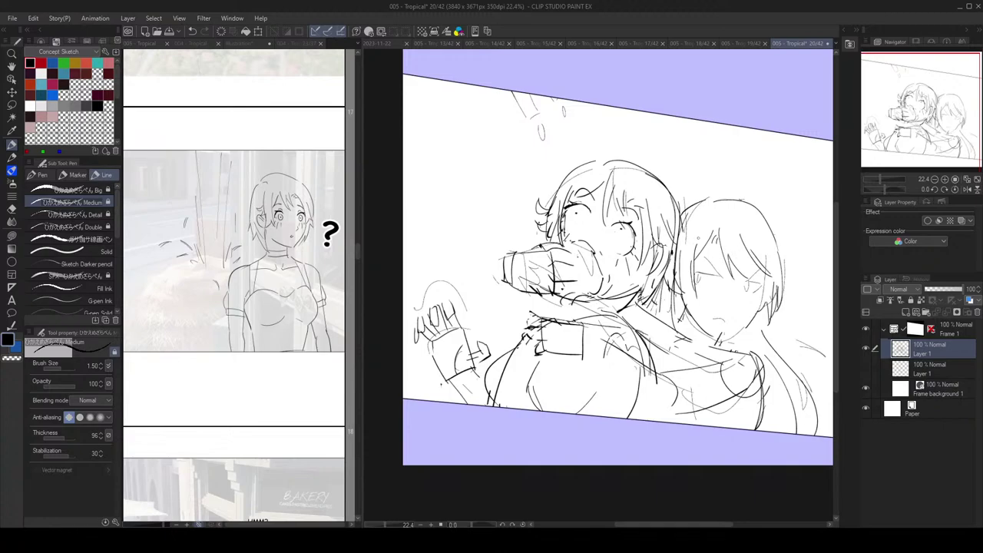
pyautogui.hotkey('ctrl', 'z')
pyautogui.moveTo(697, 273)
pyautogui.mouseDown()
pyautogui.moveTo(720, 276)
pyautogui.moveTo(706, 275)
pyautogui.mouseUp()
pyautogui.hotkey('ctrl', 'z')
pyautogui.hotkey('ctrl', 'z')
pyautogui.hotkey('ctrl', 'z')
pyautogui.scroll(-3, 724, 267)
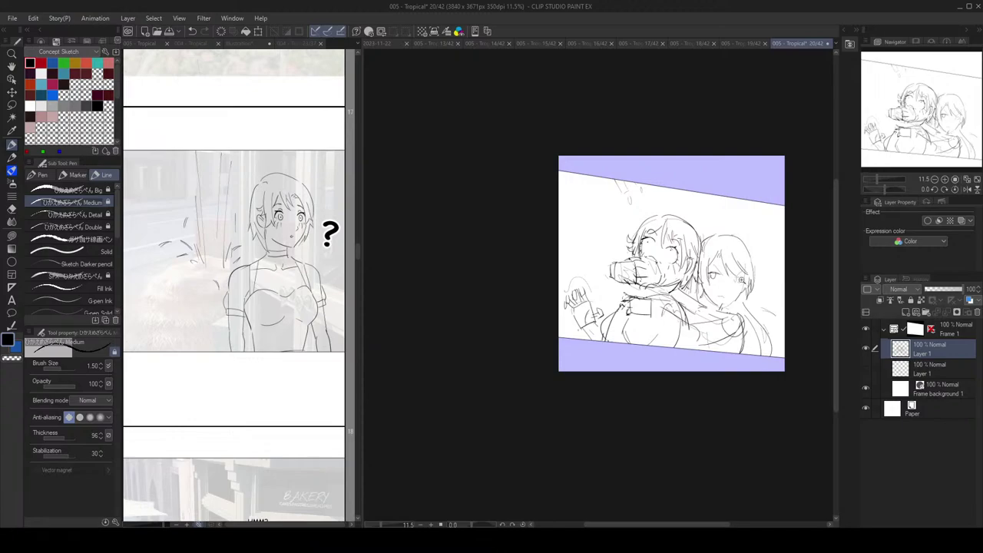
# Step: Compare the rear character's new eye with and without its last stroke, then add a line to its upper lid
pyautogui.scroll(3, 726, 267)
pyautogui.hotkey('ctrl', 'z')
pyautogui.hotkey('ctrl', 'y')
pyautogui.hotkey('ctrl', 'z')
pyautogui.hotkey('ctrl', 'y')
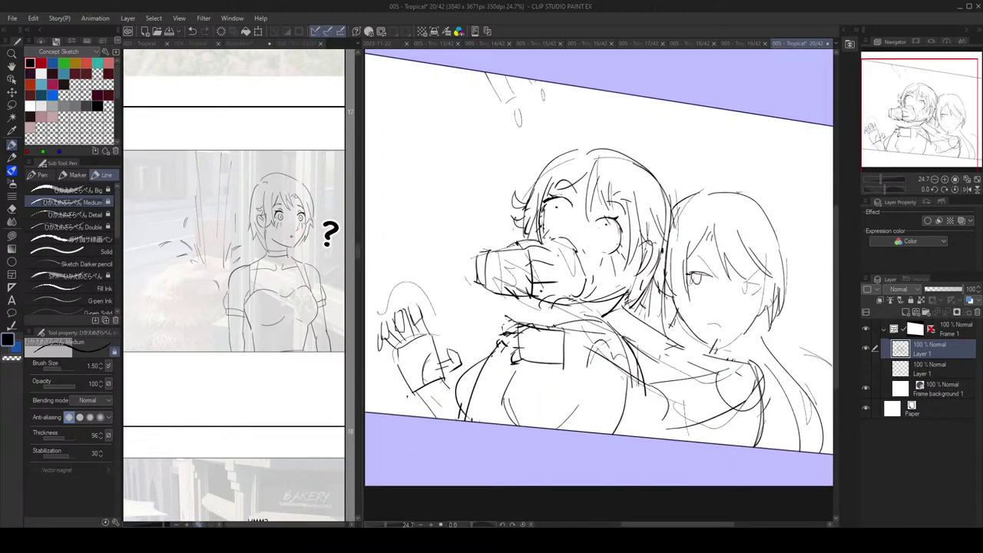
pyautogui.hotkey('ctrl', 'z')
pyautogui.hotkey('ctrl', 'y')
pyautogui.moveTo(698, 272); pyautogui.dragTo(706, 274)
pyautogui.scroll(-7, 712, 298)
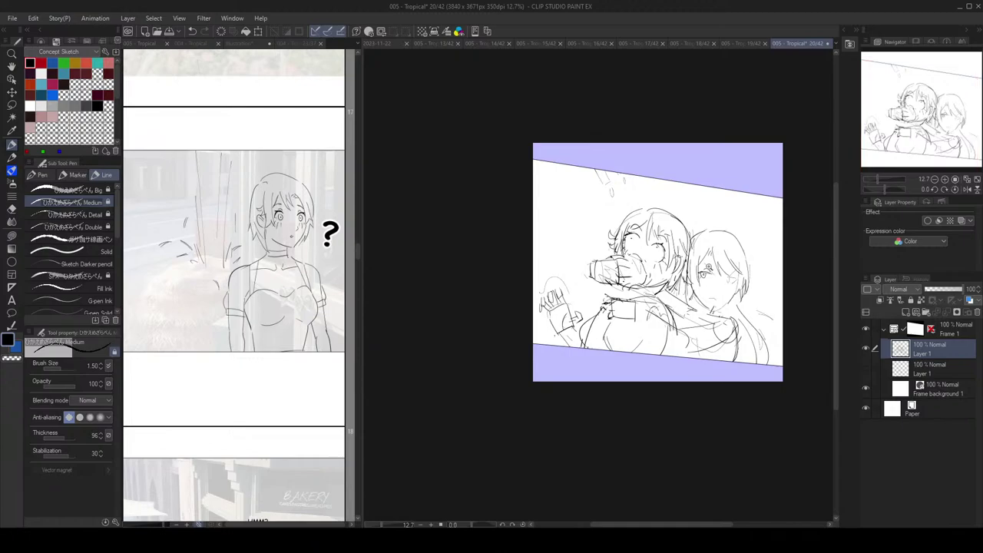
# Step: Erase and redraw the upper lid of the rear character's eye with an angry, slanted line
pyautogui.scroll(6, 712, 298)
pyautogui.press('e')
pyautogui.moveTo(702, 271); pyautogui.dragTo(709, 274)
pyautogui.press('p')
pyautogui.hotkey('ctrl', 'z')
pyautogui.hotkey('ctrl', 'z')
pyautogui.scroll(-6, 729, 278)
pyautogui.scroll(6, 730, 273)
pyautogui.hotkey('ctrl', 'z')
pyautogui.hotkey('ctrl', 'z')
pyautogui.moveTo(703, 271); pyautogui.dragTo(718, 288)
pyautogui.hotkey('ctrl', 'z')
pyautogui.scroll(-6, 726, 279)
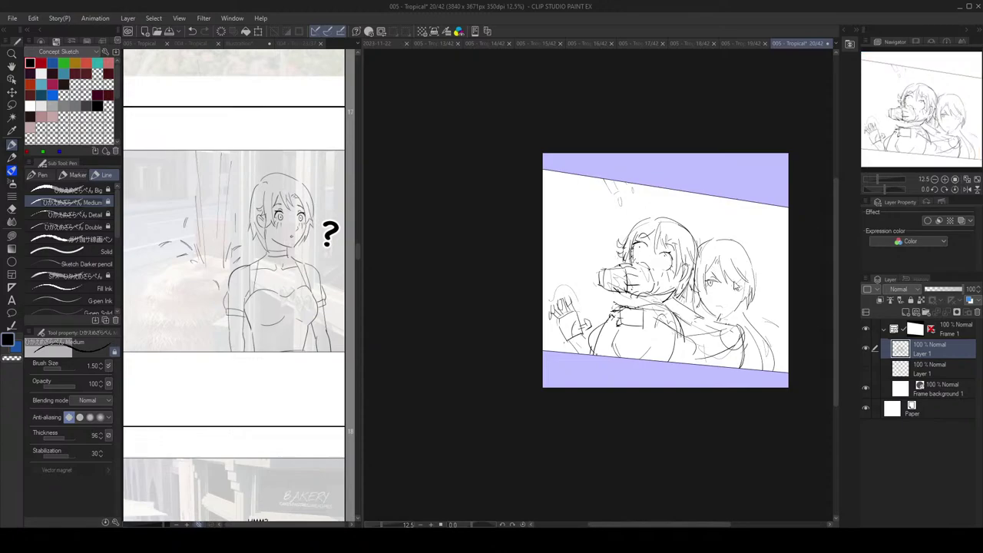
# Step: Erase excess lines around the rear character's first eye and refine its iris and lashes
pyautogui.press('h')
pyautogui.press('h')
pyautogui.scroll(4, 724, 279)
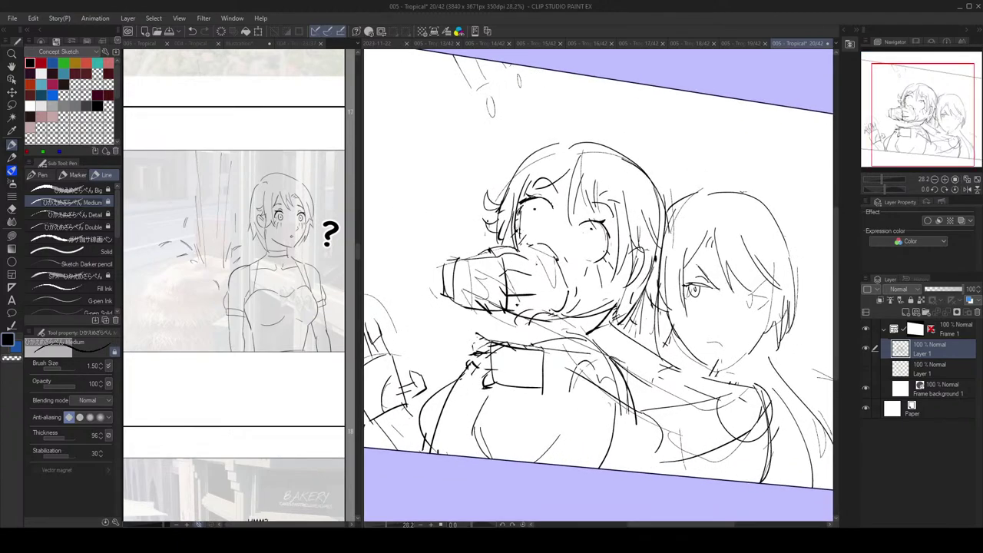
pyautogui.press('e')
pyautogui.moveTo(702, 285); pyautogui.dragTo(695, 278)
pyautogui.press('p')
pyautogui.scroll(-4, 732, 293)
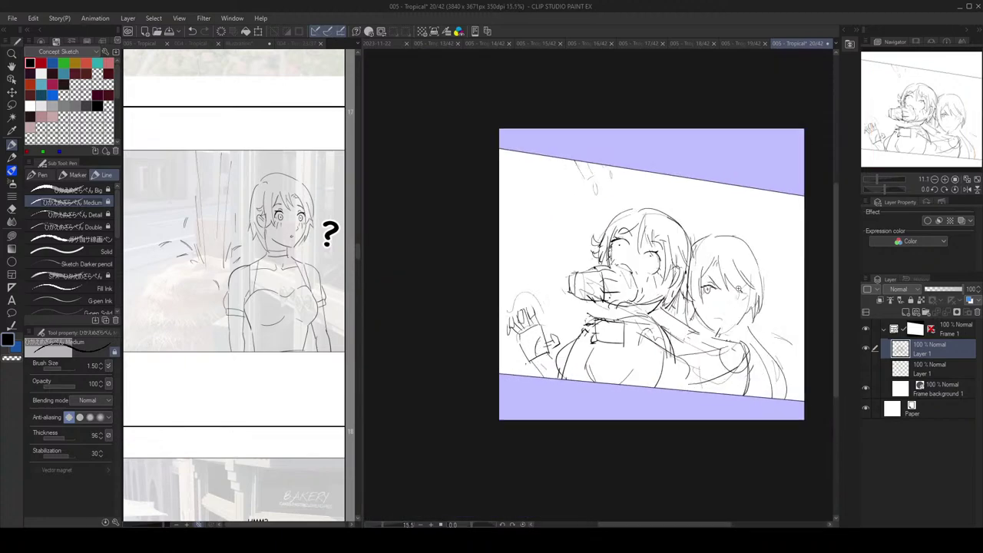
pyautogui.scroll(3, 732, 292)
pyautogui.scroll(-3, 729, 293)
pyautogui.press('h')
pyautogui.press('h')
pyautogui.scroll(3, 729, 294)
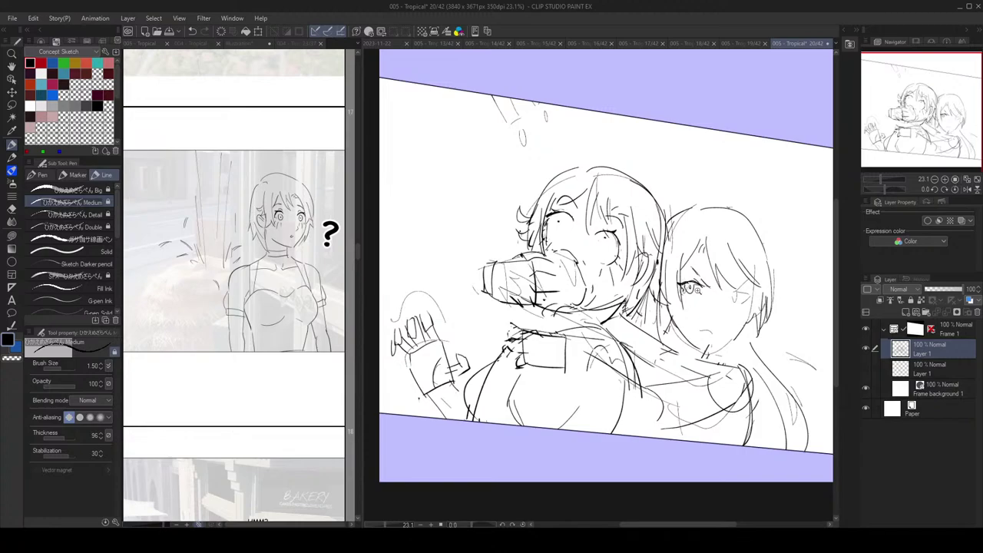
# Step: Sketch the rear character's other eye on the outer side of the face with a matching angry lid
pyautogui.scroll(-3, 712, 291)
pyautogui.scroll(3, 714, 291)
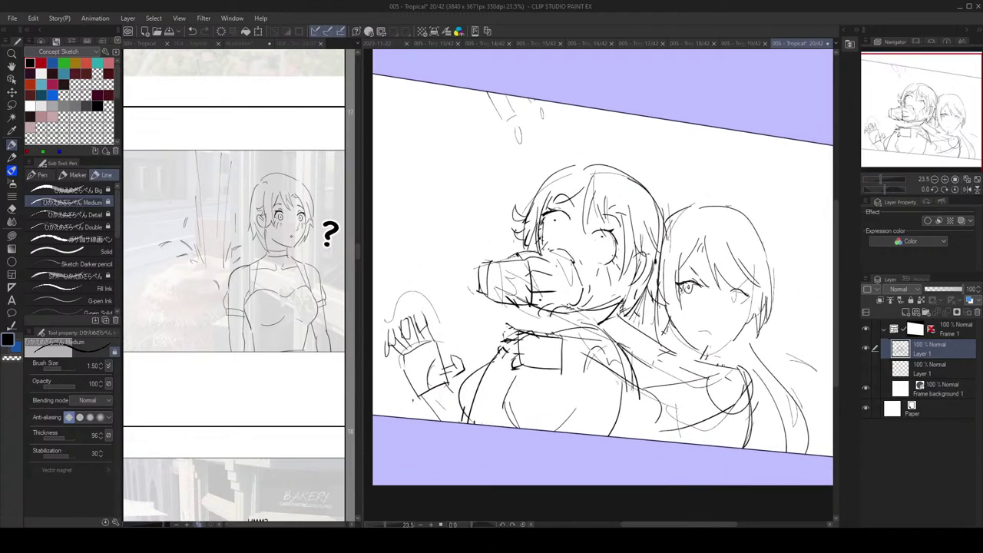
pyautogui.hotkey('ctrl', 'z')
pyautogui.scroll(-3, 737, 284)
pyautogui.scroll(4, 738, 281)
pyautogui.scroll(-5, 739, 261)
pyautogui.scroll(2, 772, 296)
pyautogui.press('h')
pyautogui.press('h')
pyautogui.scroll(1, 772, 297)
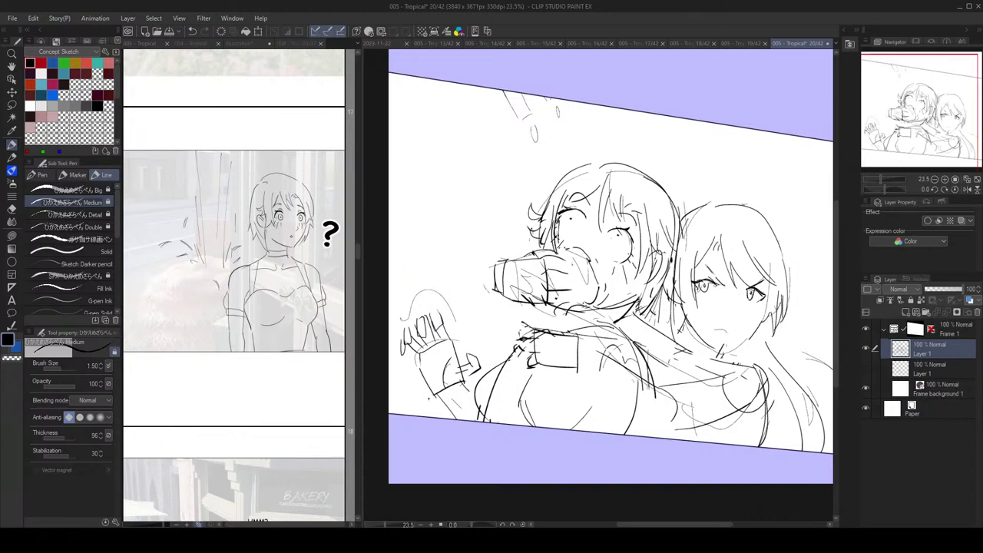
# Step: Clean up the rear character's outer eye and redraw its iris with a dark pupil
pyautogui.press('e')
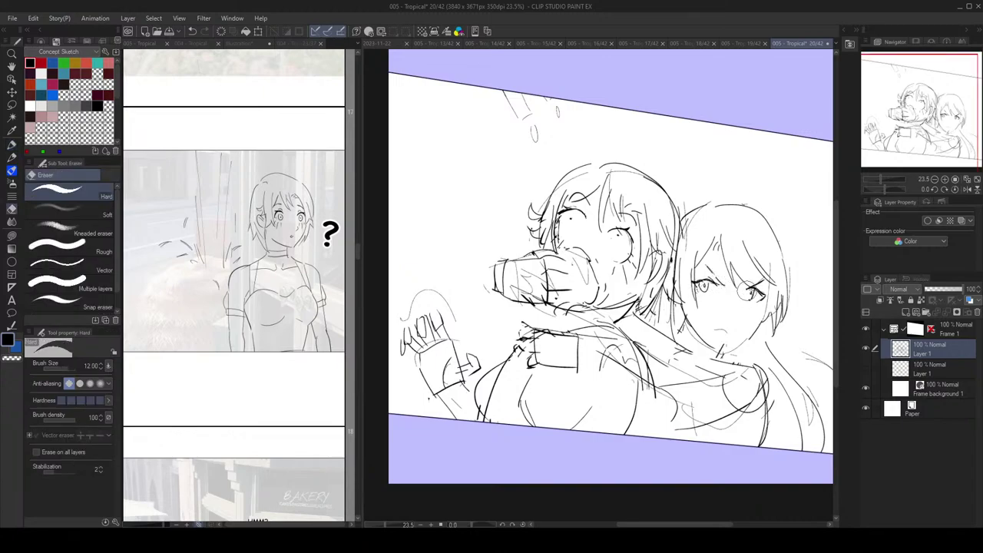
pyautogui.press('p')
pyautogui.scroll(-2, 759, 293)
pyautogui.press('h')
pyautogui.press('h')
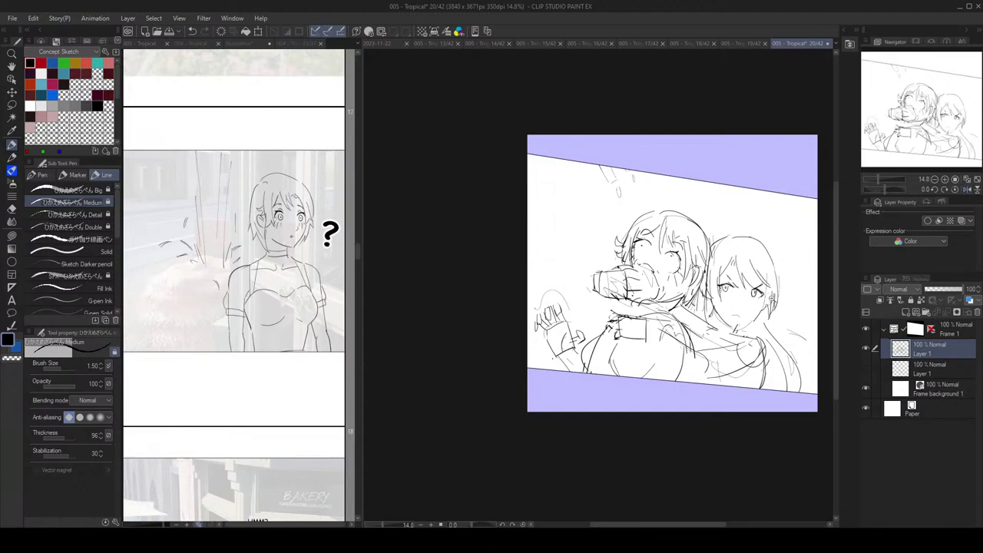
pyautogui.scroll(3, 777, 293)
pyautogui.press('e')
pyautogui.press('p')
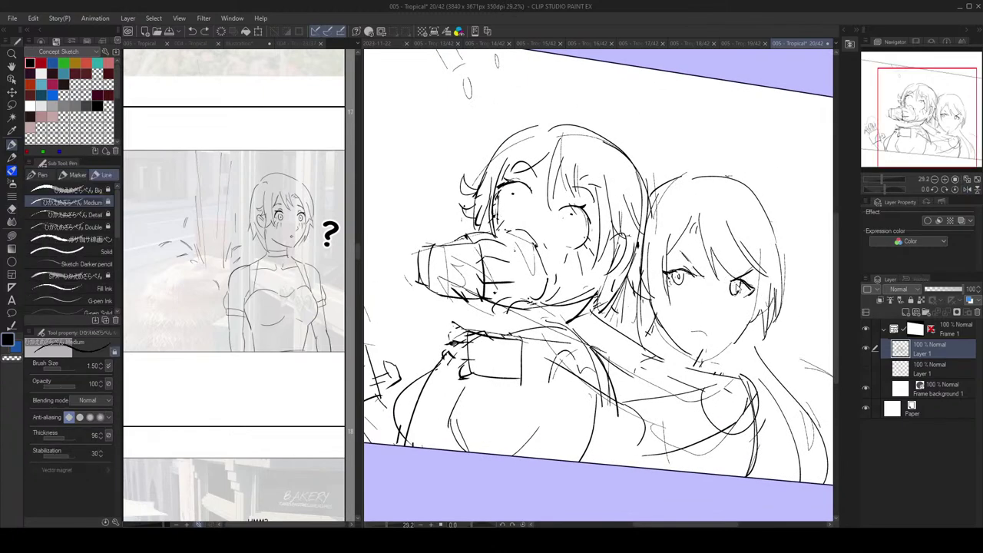
pyautogui.scroll(-3, 745, 291)
pyautogui.scroll(1, 757, 286)
pyautogui.press('h')
pyautogui.press('h')
pyautogui.scroll(-2, 754, 285)
pyautogui.scroll(2, 757, 292)
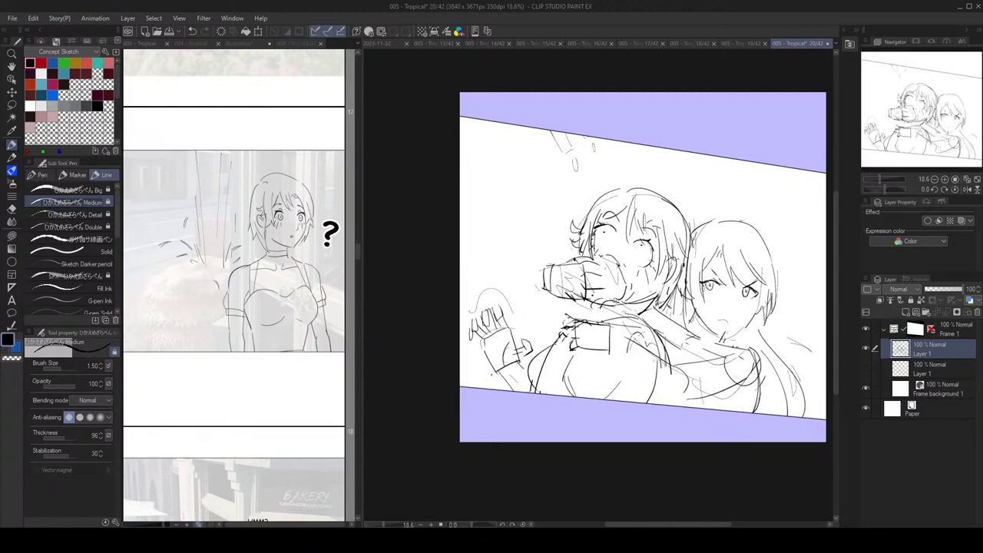
# Step: Erase the rear character's old mouth and redraw it as a sharper frown
pyautogui.press('e')
pyautogui.moveTo(730, 320); pyautogui.dragTo(722, 322)
pyautogui.press('p')
pyautogui.scroll(-1, 749, 326)
pyautogui.scroll(1, 748, 325)
pyautogui.hotkey('ctrl', 'z')
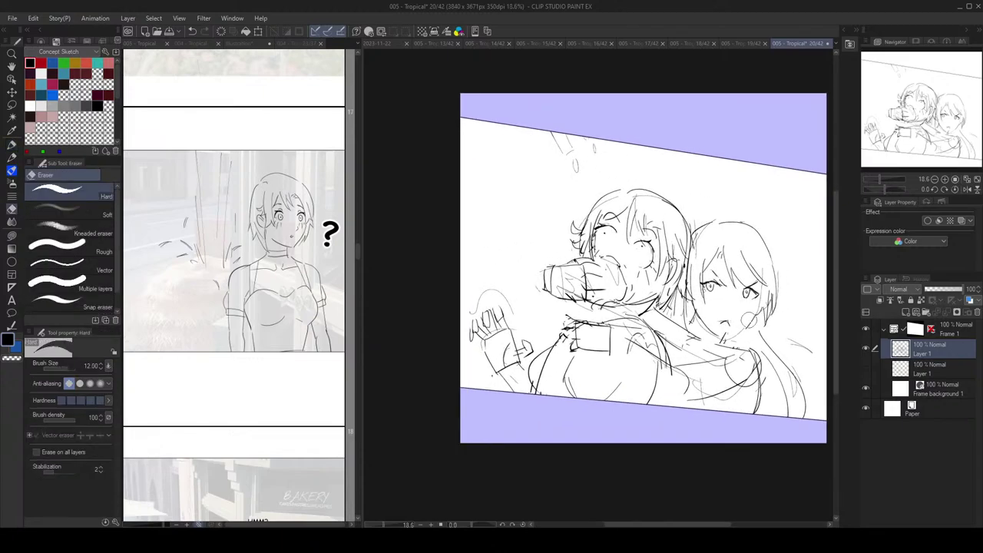
pyautogui.scroll(-2, 747, 323)
pyautogui.press('h')
pyautogui.press('h')
pyautogui.hotkey('ctrl', 'z')
pyautogui.hotkey('ctrl', '0')
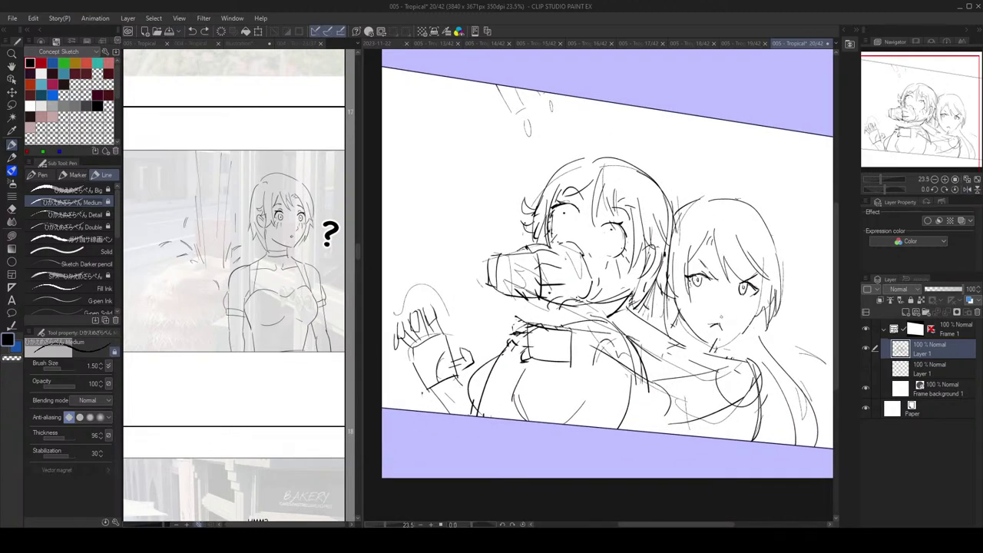
# Step: Undo the frown strokes and try alternative mouth shapes on the rear character's face
pyautogui.hotkey('ctrl', 'z')
pyautogui.hotkey('ctrl', 'y')
pyautogui.hotkey('ctrl', 'z')
pyautogui.scroll(-2, 756, 316)
pyautogui.press('h')
pyautogui.press('h')
pyautogui.hotkey('ctrl', '0')
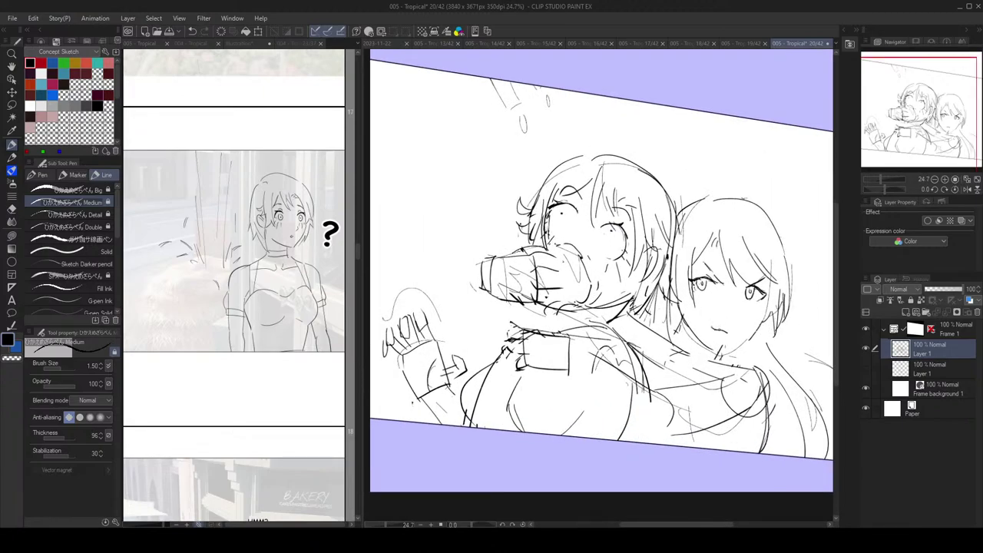
pyautogui.scroll(-2, 760, 332)
pyautogui.press('h')
pyautogui.press('h')
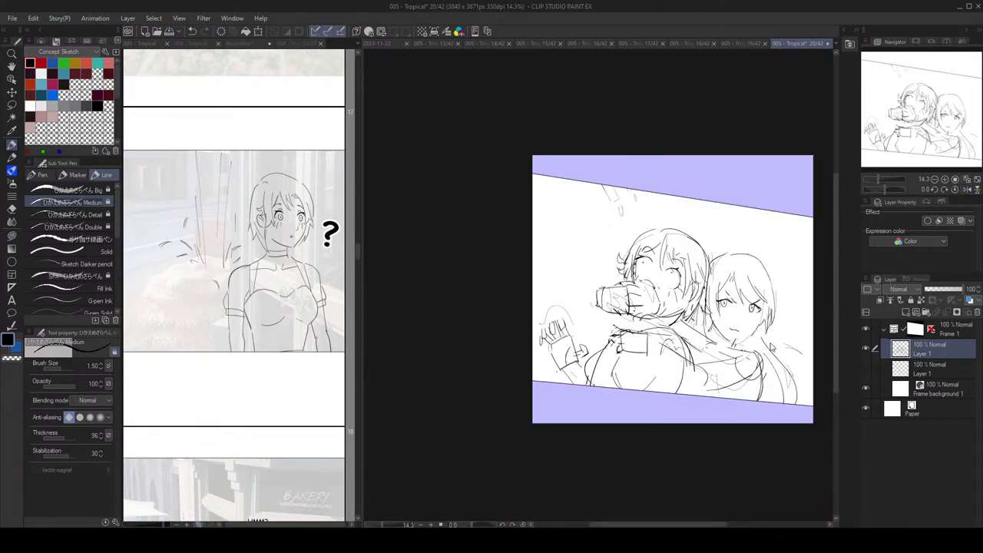
pyautogui.scroll(2, 761, 331)
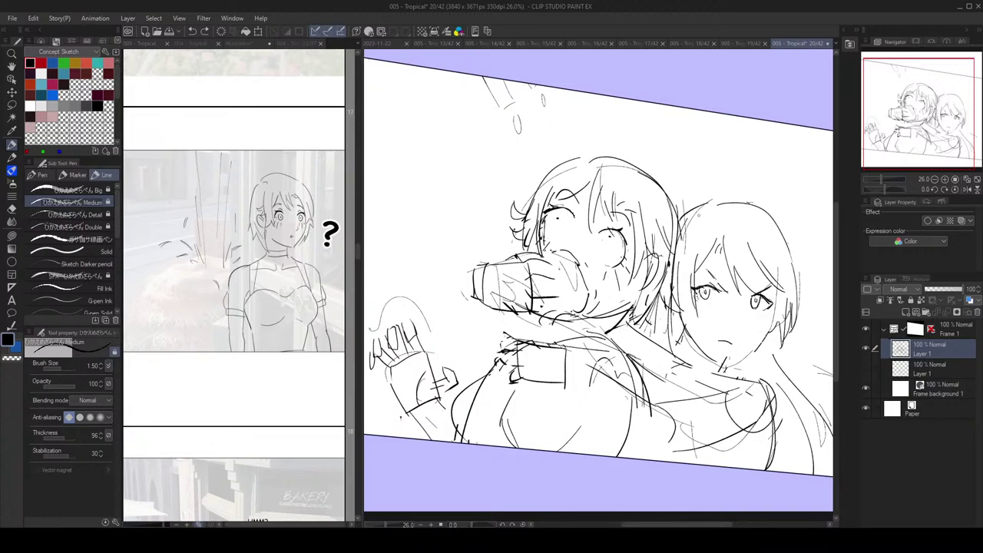
# Step: Erase most of the rear character's mouth and tidy the nearby cheek line, keeping only a small mouth mark
pyautogui.press('e')
pyautogui.moveTo(734, 341)
pyautogui.mouseDown()
pyautogui.moveTo(742, 346)
pyautogui.moveTo(772, 324)
pyautogui.mouseUp()
pyautogui.press('p')
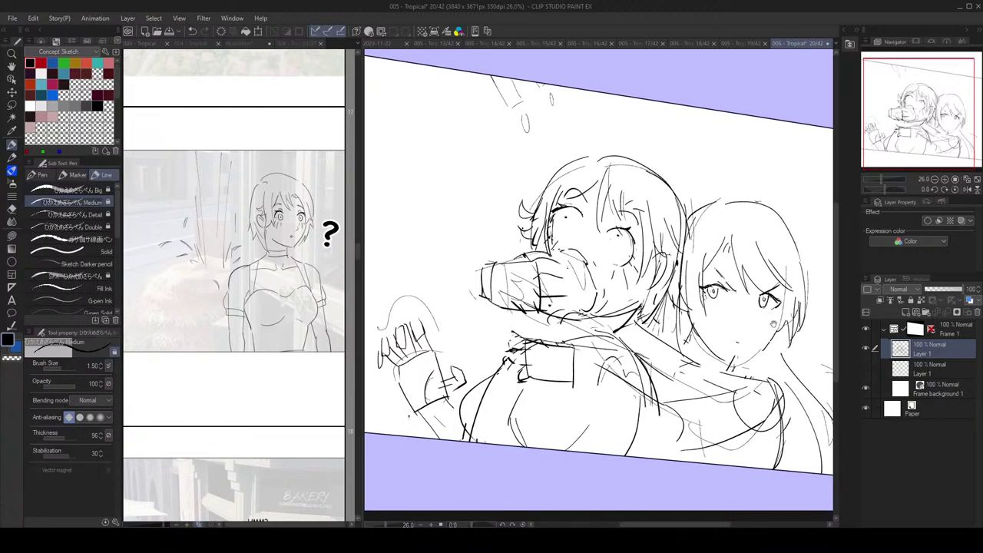
# Step: Check the rear character's face and expression by comparing the sketch in mirrored and normal orientation
pyautogui.scroll(-2, 770, 318)
pyautogui.press('h')
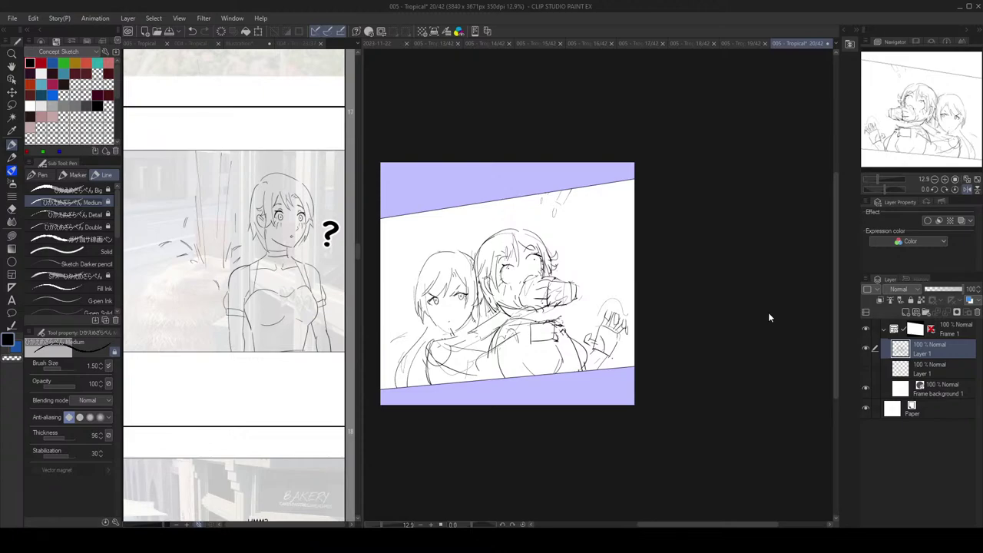
pyautogui.press('h')
pyautogui.scroll(3, 677, 240)
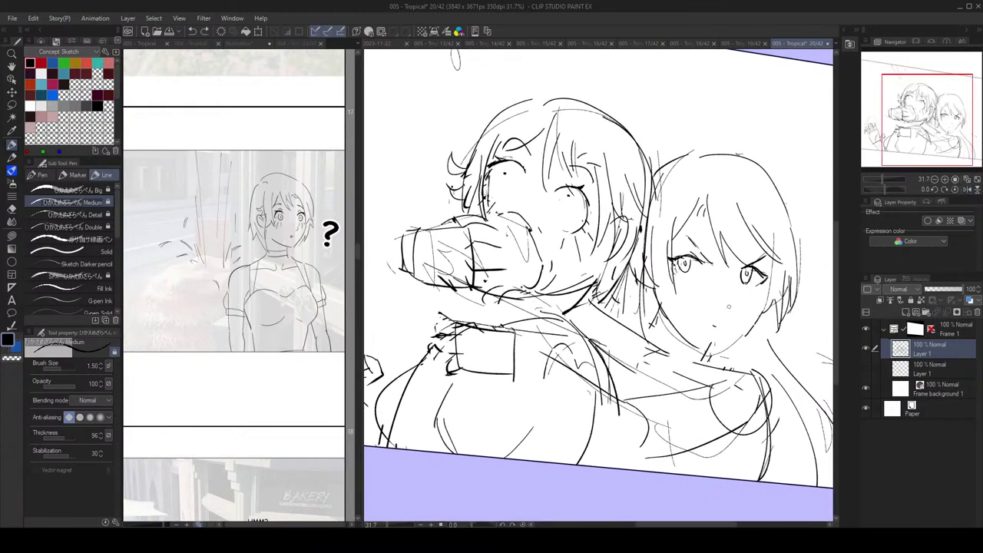
pyautogui.scroll(-3, 771, 276)
pyautogui.press('h')
pyautogui.press('h')
pyautogui.scroll(1, 771, 276)
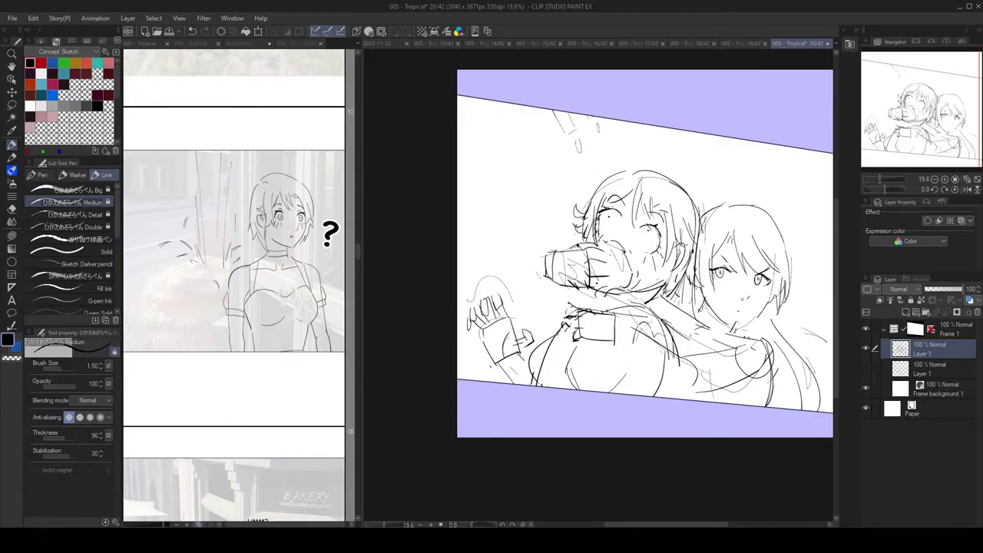
pyautogui.scroll(-1, 772, 300)
pyautogui.press('h')
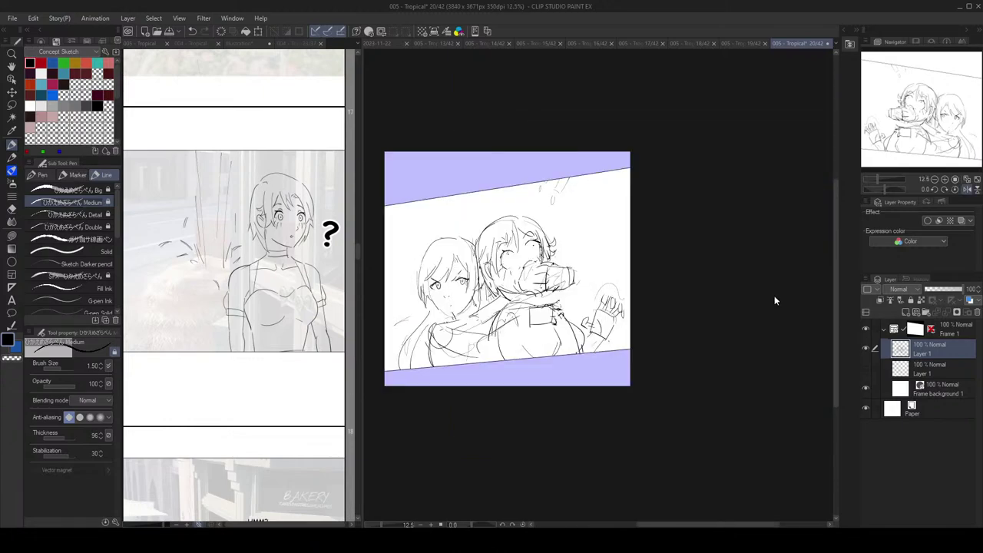
pyautogui.press('h')
pyautogui.scroll(2, 776, 304)
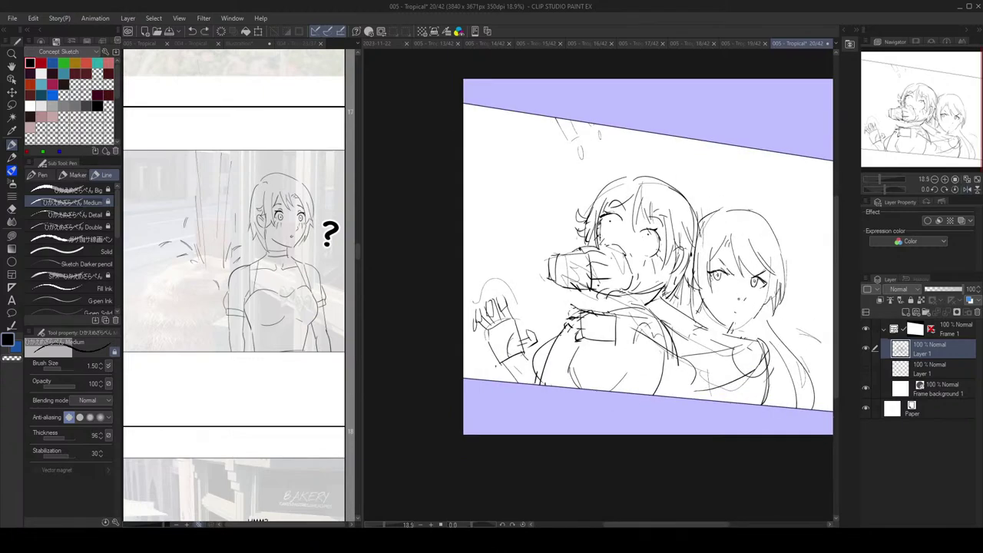
pyautogui.scroll(-1, 699, 167)
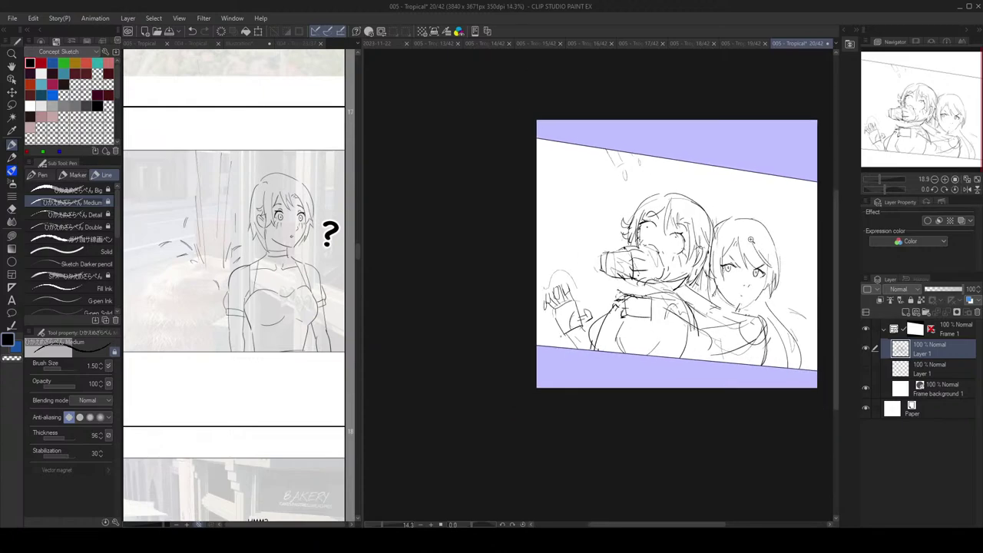
# Step: Touch up the face linework with small pen and eraser strokes and undo the last stroke
pyautogui.moveTo(725, 230); pyautogui.dragTo(724, 225)
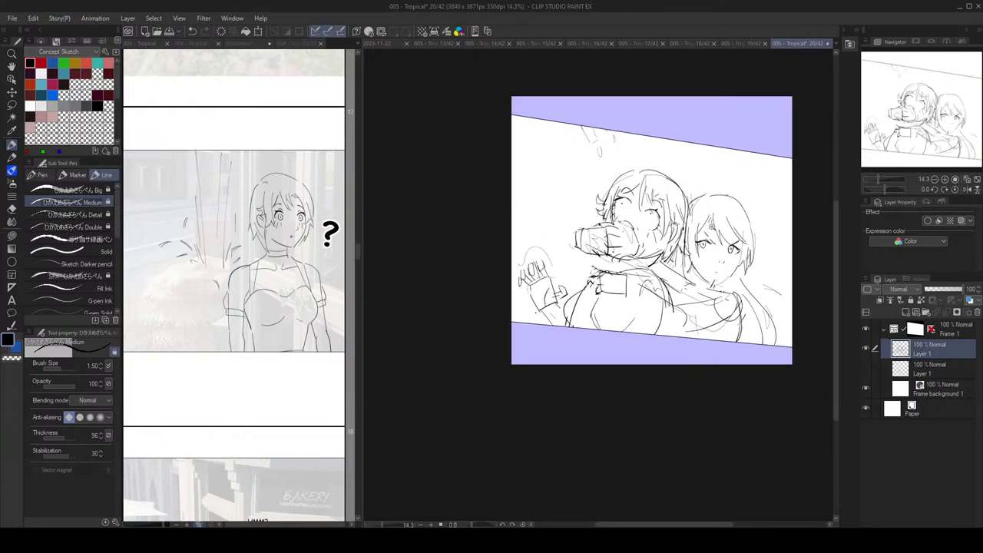
pyautogui.scroll(2, 712, 228)
pyautogui.press('h')
pyautogui.press('h')
pyautogui.moveTo(553, 221)
pyautogui.mouseDown()
pyautogui.moveTo(576, 256)
pyautogui.moveTo(553, 232)
pyautogui.moveTo(561, 246)
pyautogui.moveTo(548, 257)
pyautogui.mouseUp()
pyautogui.press('e')
pyautogui.press('p')
pyautogui.press('e')
pyautogui.press('p')
pyautogui.hotkey('ctrl', 'z')
# Step: Examine the whole panel's composition and both characters' proportions in mirrored and normal orientation
pyautogui.scroll(-3, 619, 233)
pyautogui.press('h')
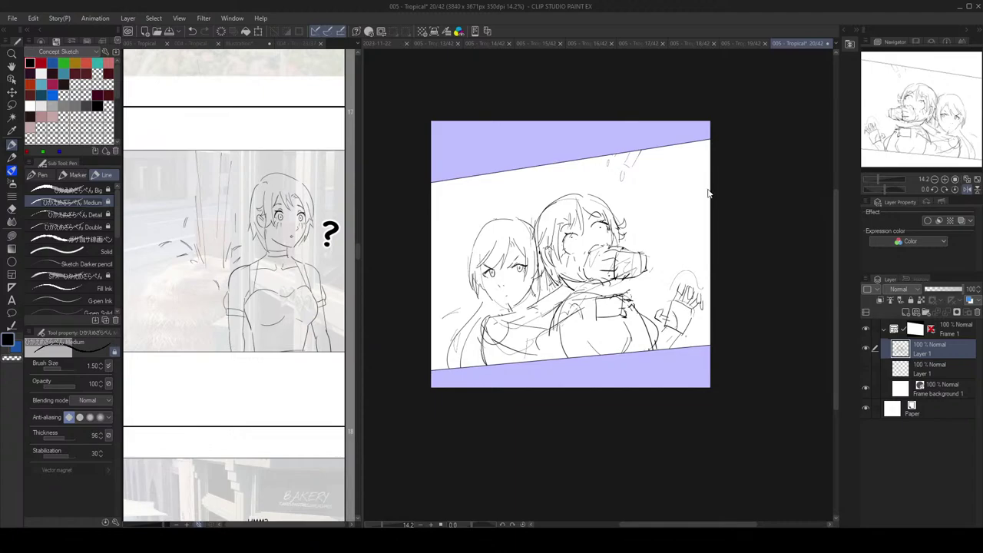
pyautogui.press('h')
pyautogui.hotkey('ctrl', '+')
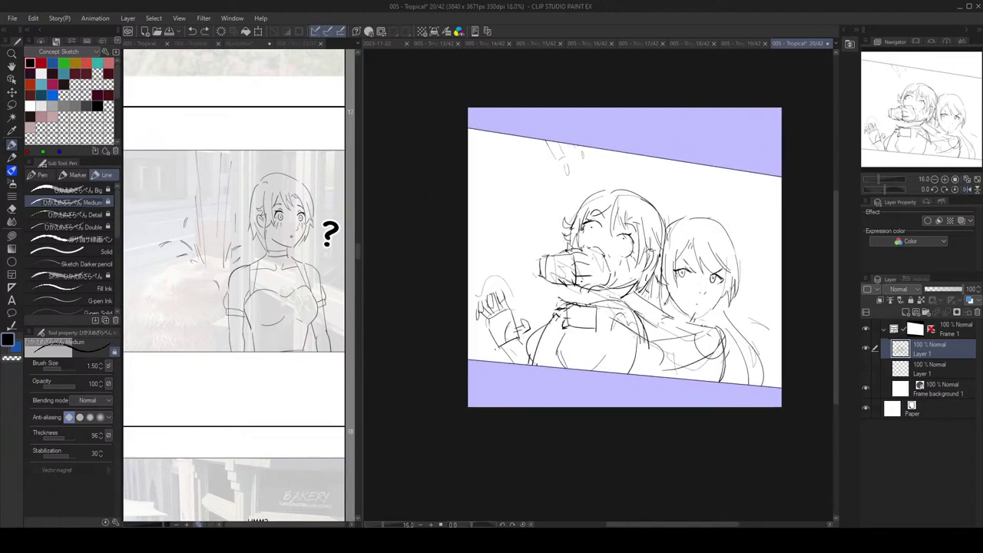
pyautogui.press('h')
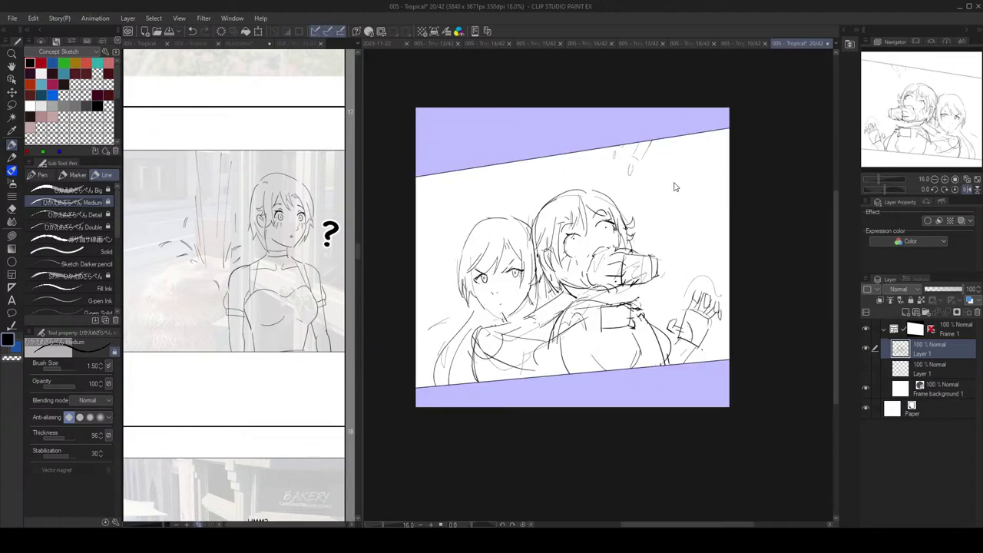
pyautogui.press('h')
pyautogui.scroll(-4, 646, 202)
pyautogui.scroll(3, 664, 216)
pyautogui.press('h')
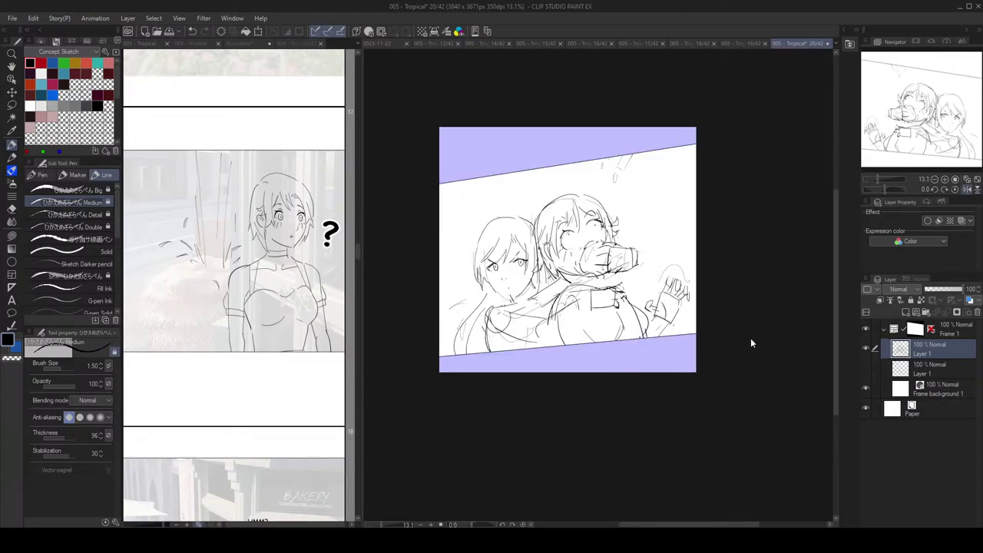
pyautogui.press('h')
pyautogui.scroll(1, 691, 289)
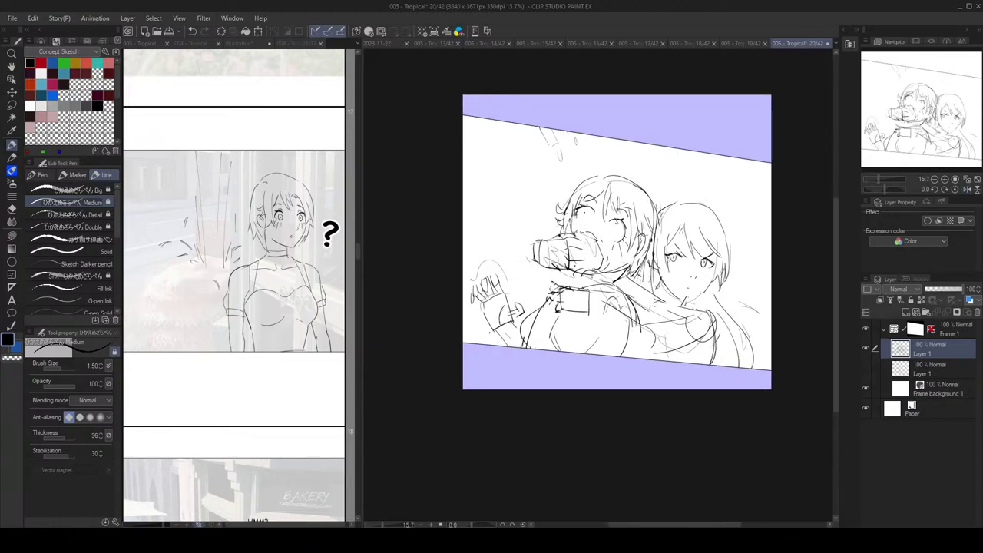
# Step: Undo the last strokes, redraw the rear character's arm line across the front character's chest, and erase the old lines there
pyautogui.hotkey('ctrl', 'z')
pyautogui.hotkey('ctrl', 'z')
pyautogui.hotkey('ctrl', 'z')
pyautogui.hotkey('ctrl', 'z')
pyautogui.moveTo(596, 295); pyautogui.dragTo(602, 306)
pyautogui.scroll(-2, 710, 318)
pyautogui.press('h')
pyautogui.press('h')
pyautogui.scroll(3, 728, 334)
pyautogui.press('e')
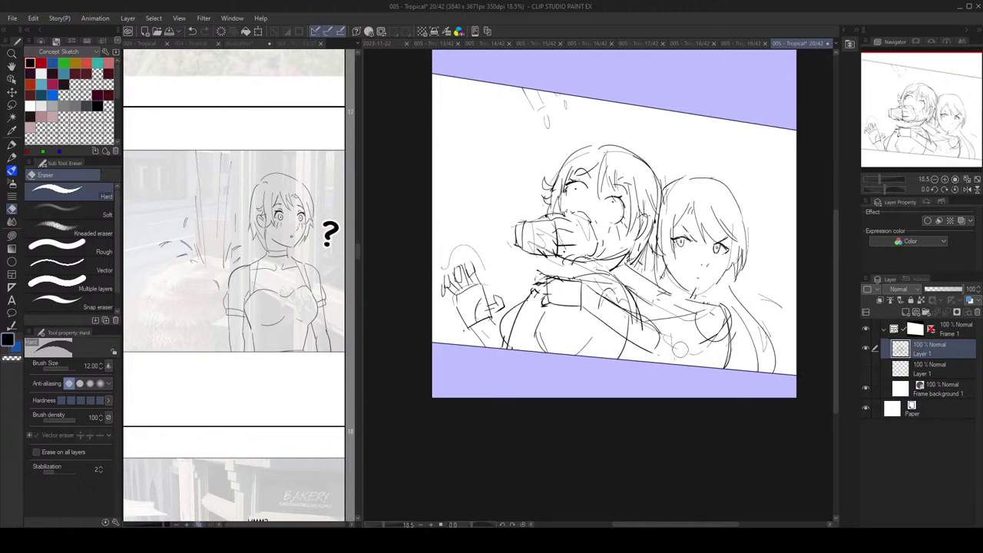
pyautogui.press('p')
# Step: Try a contour for the underside of the rear character's reaching arm and undo it
pyautogui.scroll(-2, 676, 350)
pyautogui.scroll(1, 675, 347)
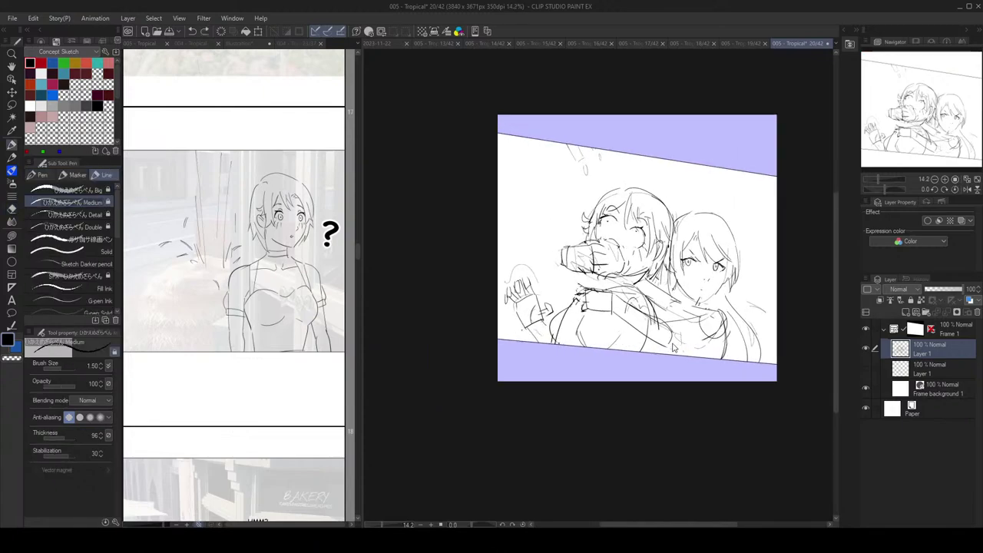
pyautogui.moveTo(674, 346); pyautogui.dragTo(717, 329)
pyautogui.hotkey('ctrl', 'z')
pyautogui.scroll(-2, 676, 345)
pyautogui.scroll(1, 676, 346)
pyautogui.scroll(-2, 734, 320)
pyautogui.press('h')
pyautogui.press('h')
pyautogui.scroll(2, 737, 321)
pyautogui.hotkey('ctrl', 'z')
# Step: Redraw the underside of the rear character's reaching arm, undoing rejected strokes and checking it mirrored
pyautogui.moveTo(689, 347)
pyautogui.mouseDown()
pyautogui.moveTo(712, 335)
pyautogui.moveTo(693, 332)
pyautogui.mouseUp()
pyautogui.hotkey('ctrl', 'z')
pyautogui.hotkey('ctrl', 'z')
pyautogui.hotkey('ctrl', 'z')
pyautogui.hotkey('ctrl', 'z')
pyautogui.scroll(-2, 691, 326)
pyautogui.press('h')
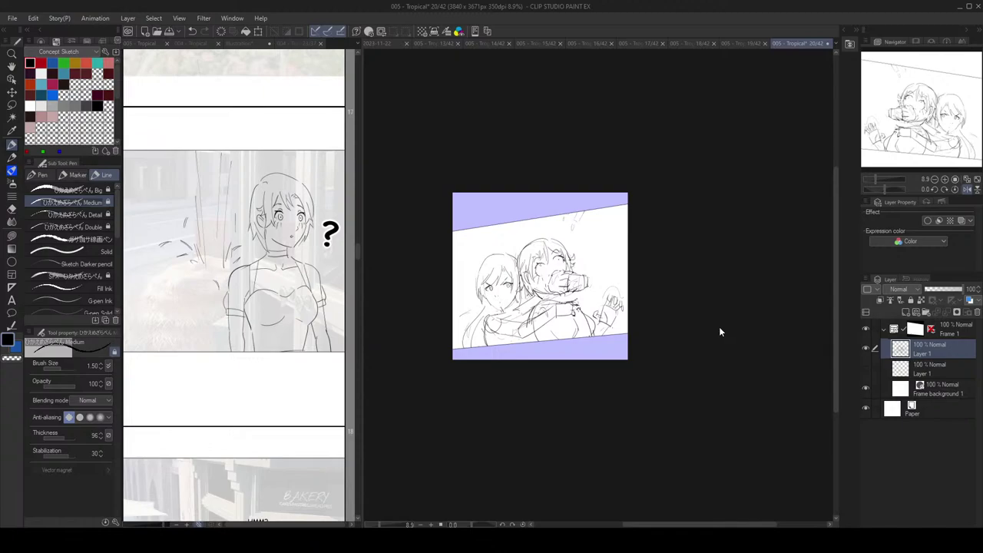
pyautogui.press('h')
pyautogui.scroll(2, 719, 326)
pyautogui.press('e')
pyautogui.press('p')
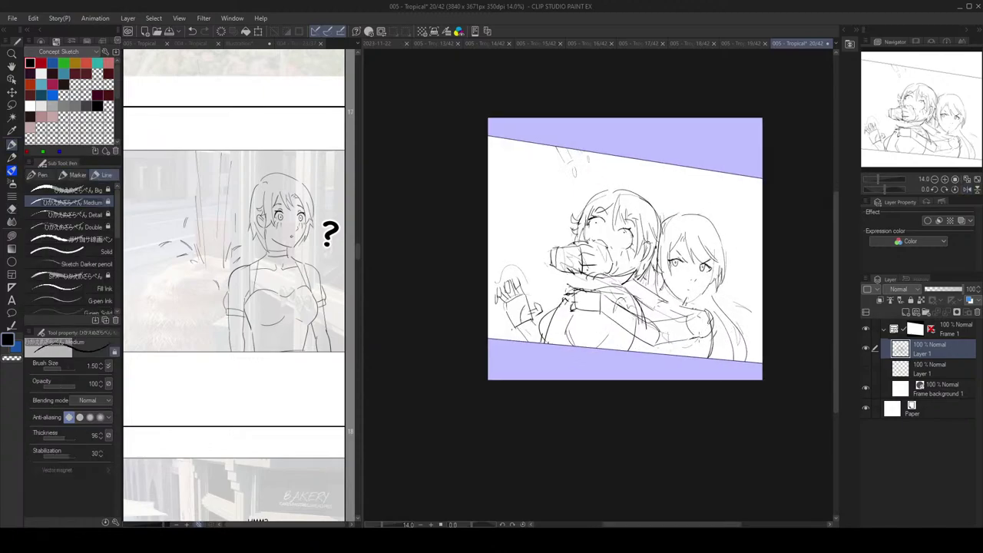
# Step: Replace the last stroke under the rear character's arm and clean up the lines between neck and shoulder
pyautogui.hotkey('ctrl', 'z')
pyautogui.moveTo(689, 344); pyautogui.dragTo(706, 337)
pyautogui.press('h')
pyautogui.press('h')
pyautogui.press('e')
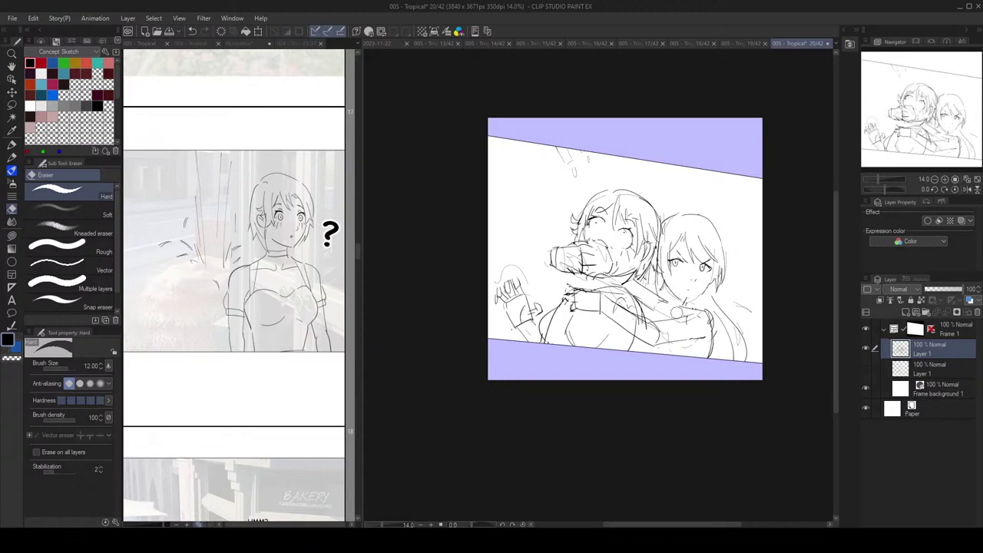
pyautogui.press('p')
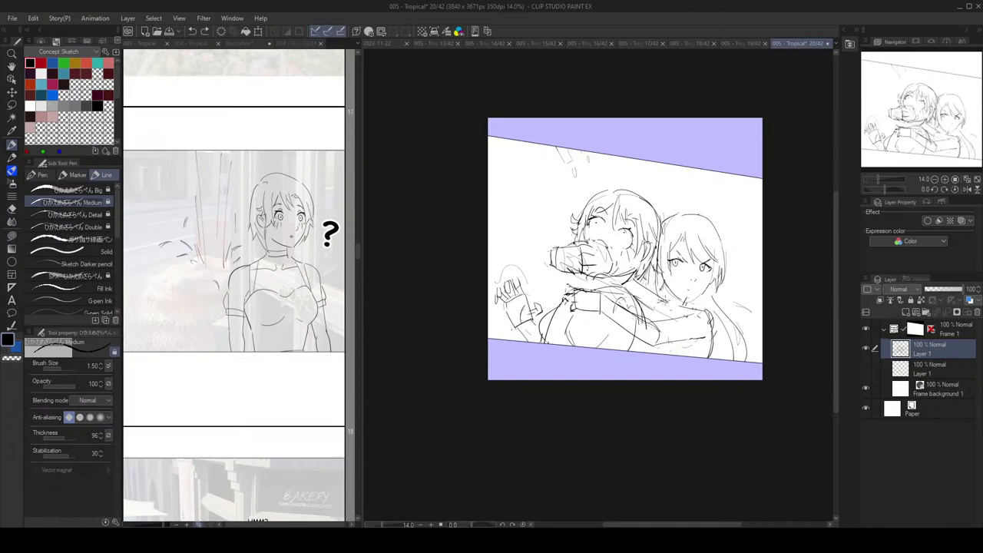
pyautogui.press('h')
pyautogui.press('h')
pyautogui.scroll(1, 713, 316)
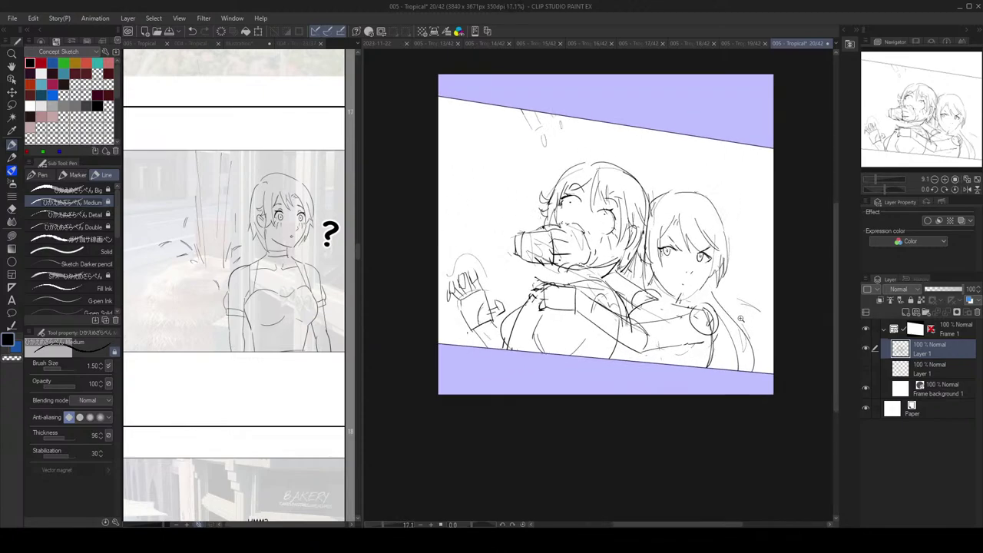
# Step: Rework the rear character's shoulder curve and erase the construction circle around the shoulder joint
pyautogui.moveTo(694, 309)
pyautogui.mouseDown()
pyautogui.moveTo(690, 324)
pyautogui.moveTo(708, 313)
pyautogui.moveTo(711, 335)
pyautogui.mouseUp()
pyautogui.hotkey('ctrl', 'z')
pyautogui.hotkey('ctrl', 'z')
pyautogui.press('e')
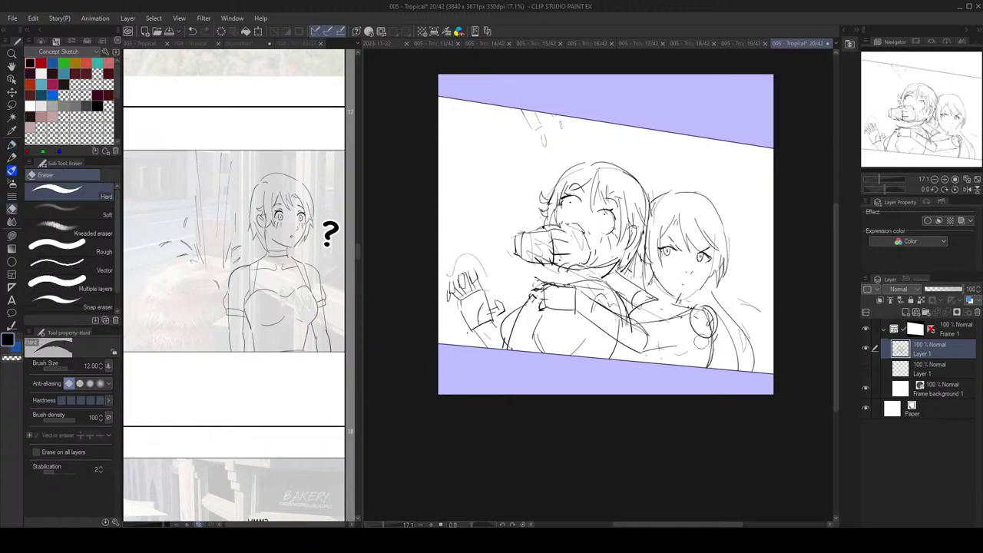
pyautogui.press('p')
pyautogui.scroll(-2, 724, 314)
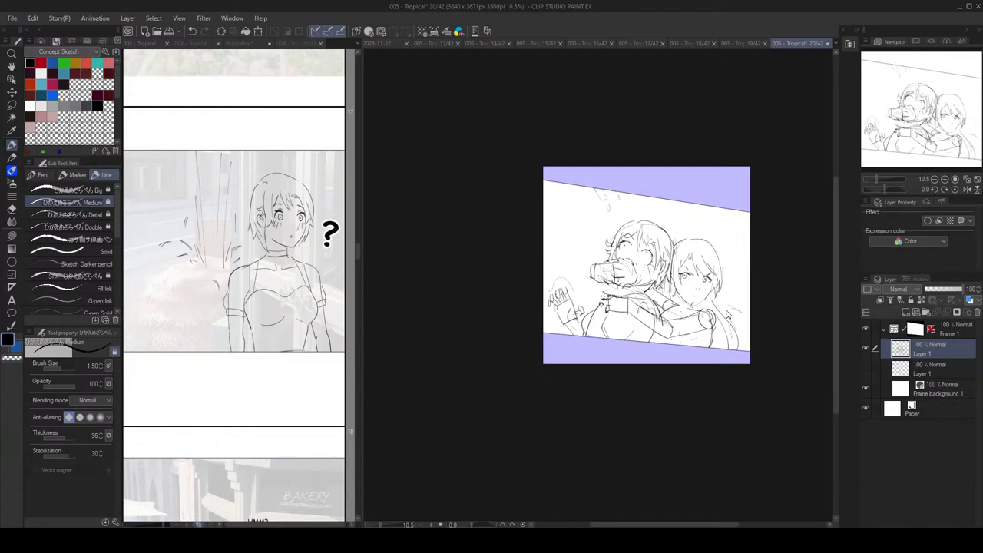
pyautogui.scroll(1, 728, 311)
pyautogui.press('e')
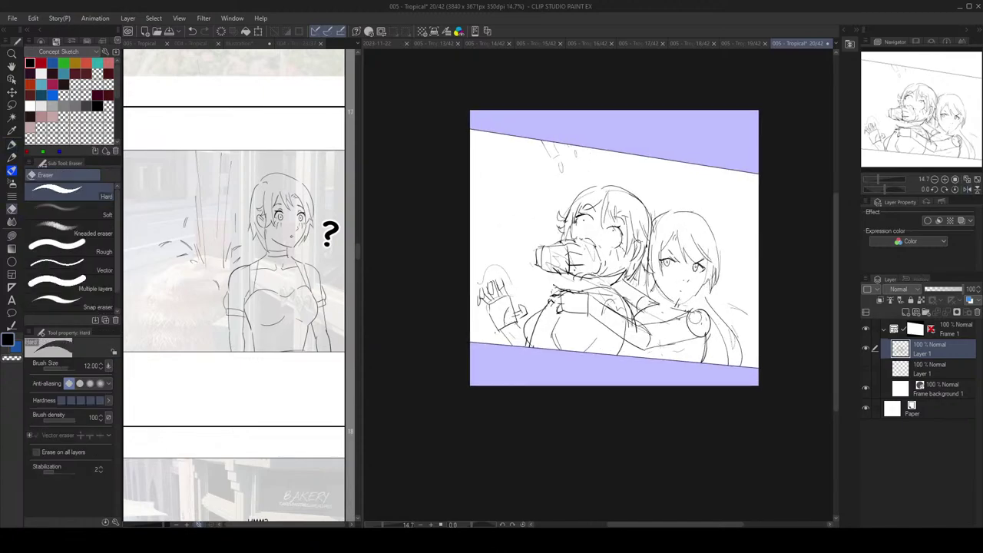
pyautogui.press('p')
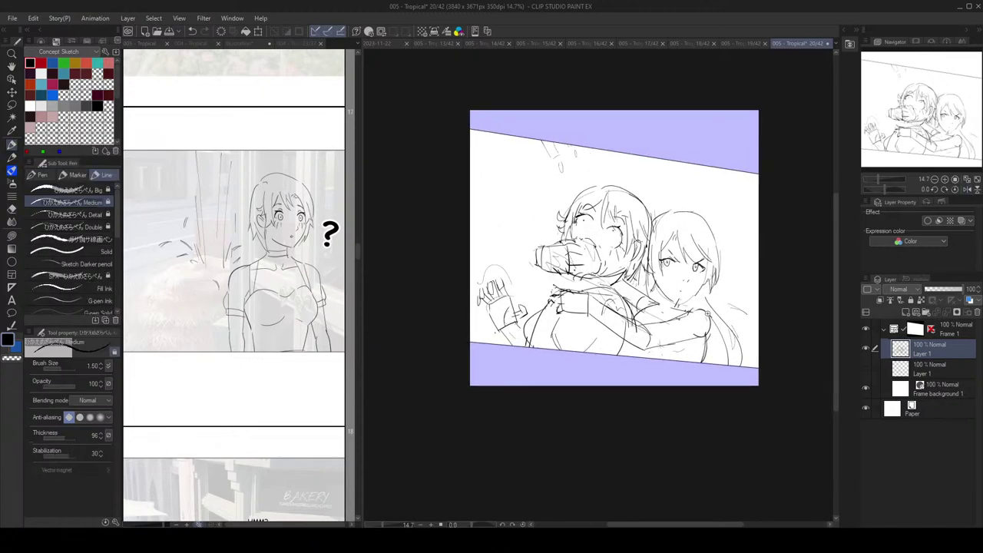
# Step: Erase overlapping lines where the rear character's arm meets the front character's shoulder, working on the mirrored canvas
pyautogui.scroll(-2, 714, 306)
pyautogui.scroll(1, 707, 305)
pyautogui.press('h')
pyautogui.moveTo(620, 285); pyautogui.dragTo(661, 292)
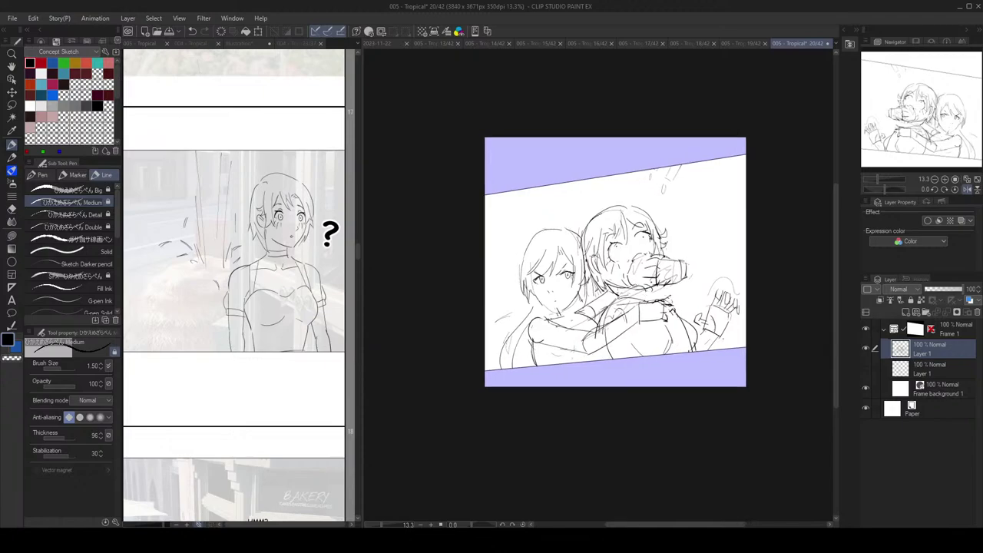
pyautogui.press('e')
pyautogui.moveTo(598, 322); pyautogui.dragTo(580, 314)
pyautogui.press('p')
pyautogui.press('h')
pyautogui.scroll(-1, 654, 292)
pyautogui.scroll(1, 654, 292)
# Step: Erase the old torso line below the rear character's shoulder, try a replacement stroke and undo it
pyautogui.press('e')
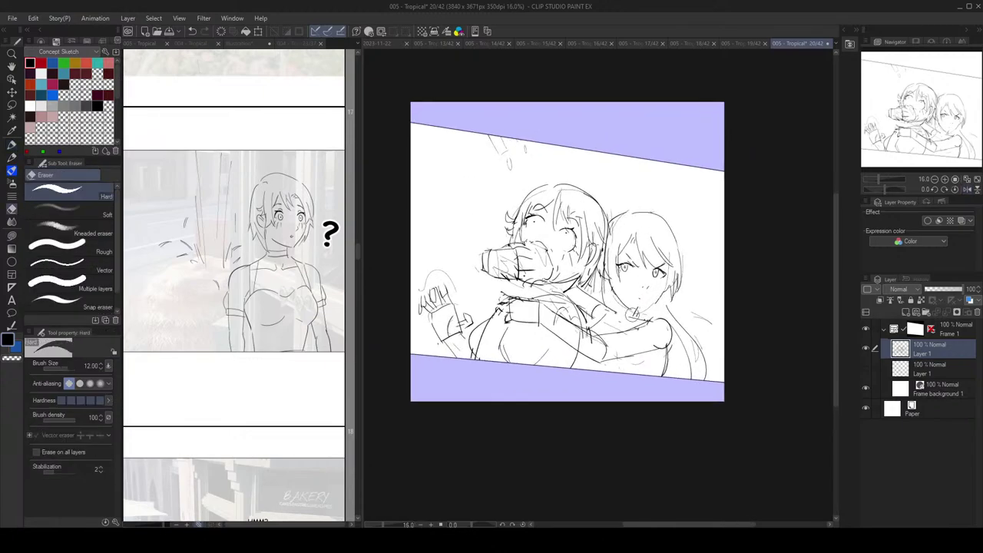
pyautogui.press('p')
pyautogui.scroll(-1, 669, 305)
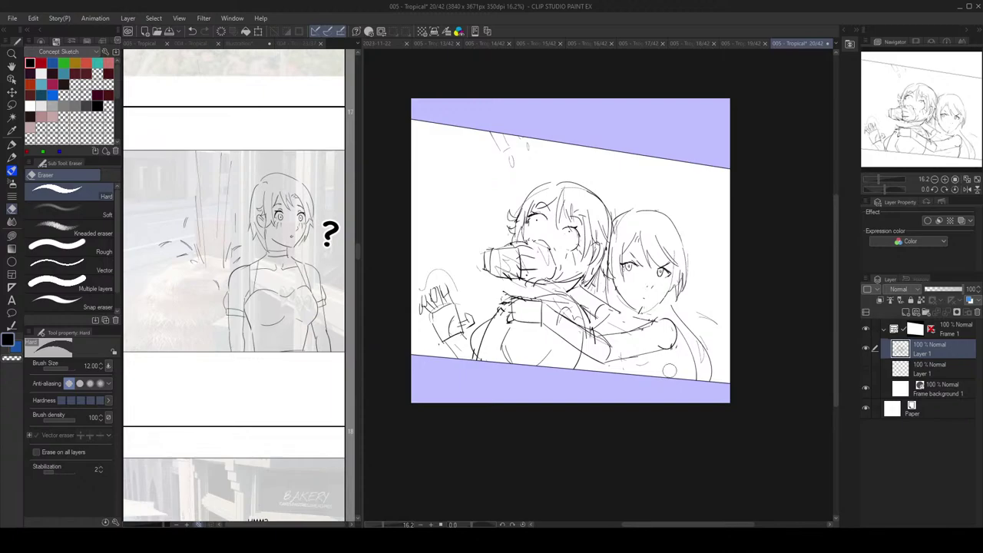
pyautogui.press('p')
pyautogui.moveTo(666, 358); pyautogui.dragTo(665, 347)
pyautogui.press('h')
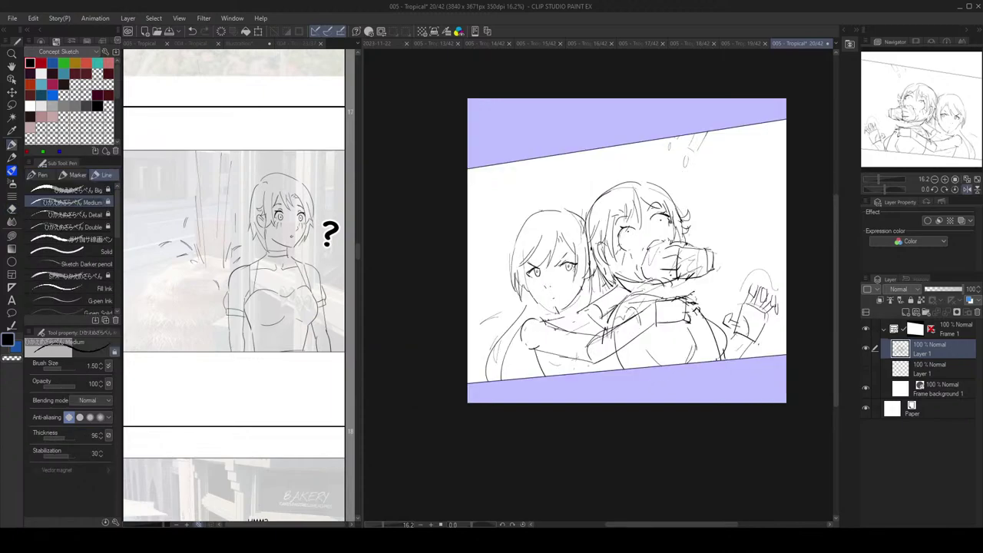
pyautogui.press('h')
pyautogui.press('e')
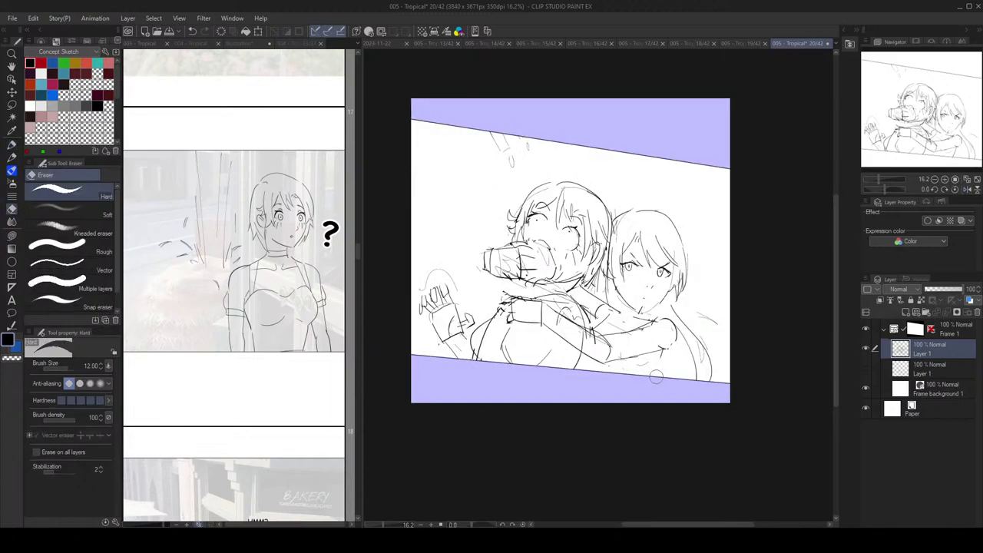
pyautogui.press('p')
pyautogui.hotkey('ctrl', 'z')
# Step: Draw the rear character's torso side and upper shoulder line, and erase overlapping strokes near the front character's shoulder
pyautogui.moveTo(667, 348); pyautogui.dragTo(658, 377)
pyautogui.moveTo(655, 323); pyautogui.dragTo(668, 321)
pyautogui.keyDown('ctrl'); pyautogui.keyDown('shift'); pyautogui.click(545, 171); pyautogui.keyUp('shift'); pyautogui.keyUp('ctrl')
pyautogui.keyDown('ctrl'); pyautogui.keyDown('shift'); pyautogui.click(546, 183); pyautogui.keyUp('shift'); pyautogui.keyUp('ctrl')
pyautogui.press('e')
pyautogui.moveTo(596, 314); pyautogui.dragTo(608, 327)
pyautogui.press('p')
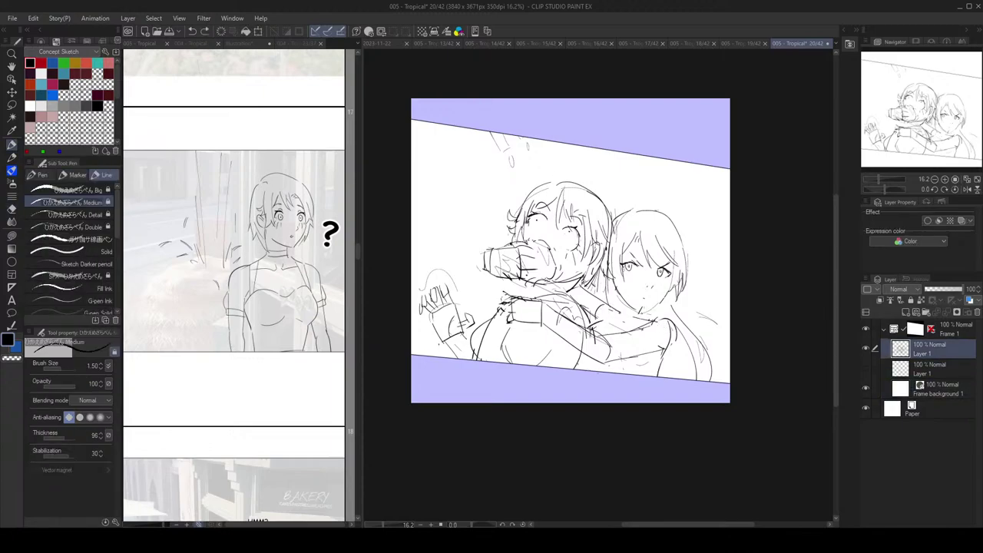
# Step: Erase the stray stroke on the rear character's chin and tidy the area around the mouth
pyautogui.scroll(-3, 685, 310)
pyautogui.scroll(4, 684, 310)
pyautogui.press('e')
pyautogui.moveTo(643, 284); pyautogui.dragTo(641, 276)
pyautogui.press('p')
pyautogui.scroll(-4, 677, 276)
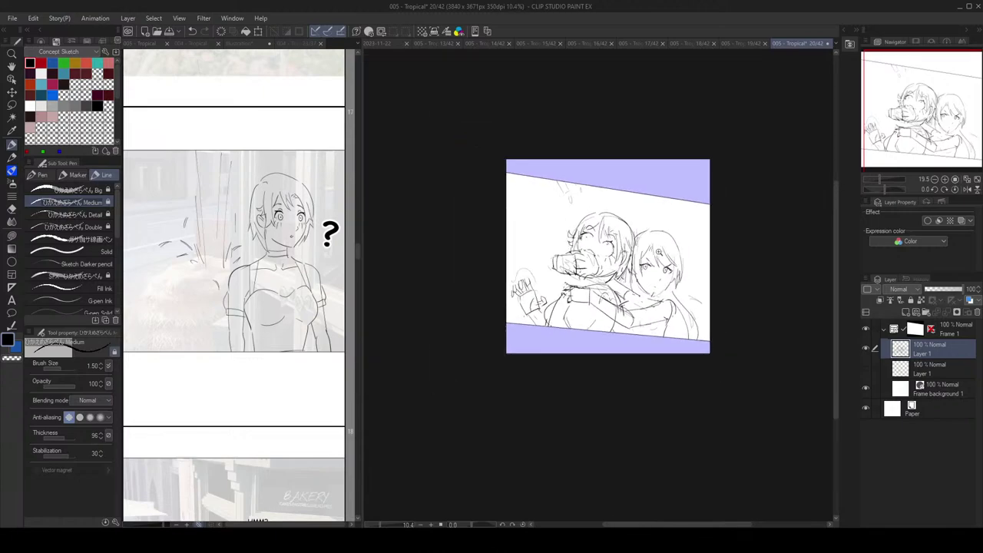
pyautogui.scroll(4, 675, 270)
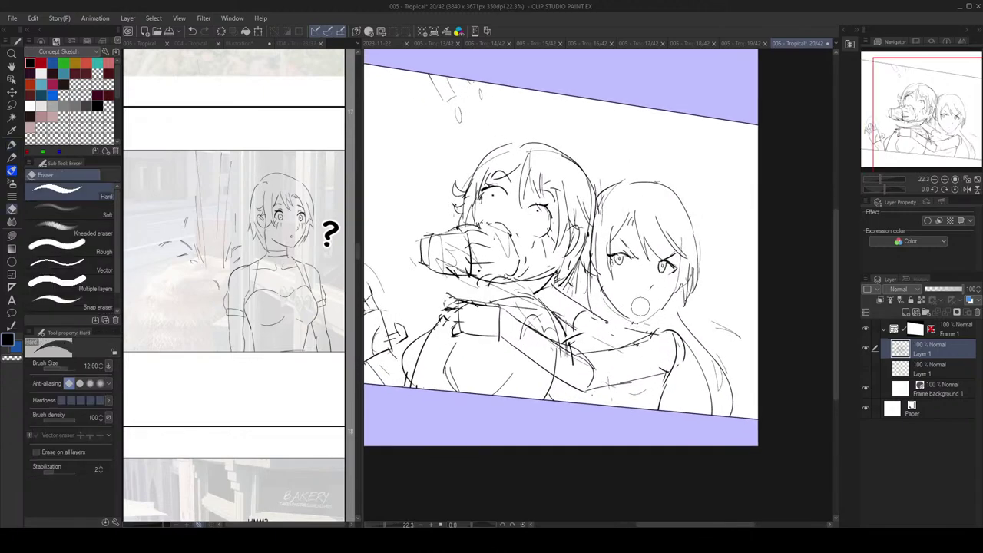
pyautogui.scroll(-3, 676, 300)
pyautogui.scroll(2, 661, 307)
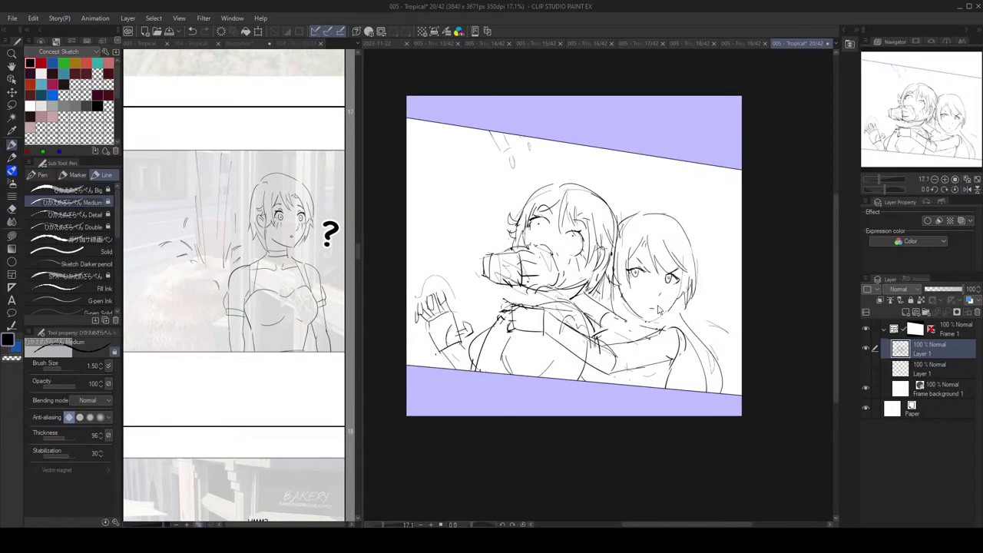
pyautogui.scroll(-3, 677, 296)
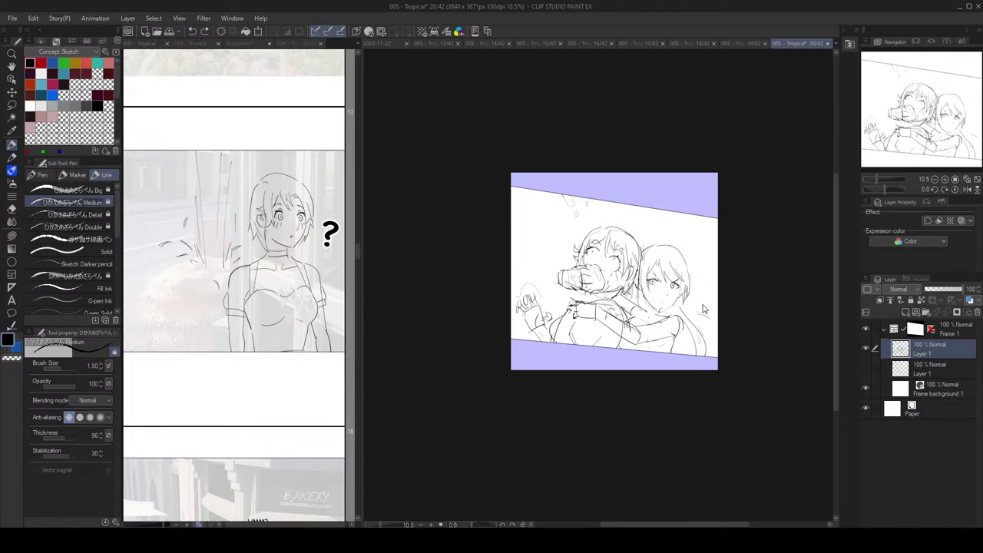
pyautogui.scroll(2, 696, 301)
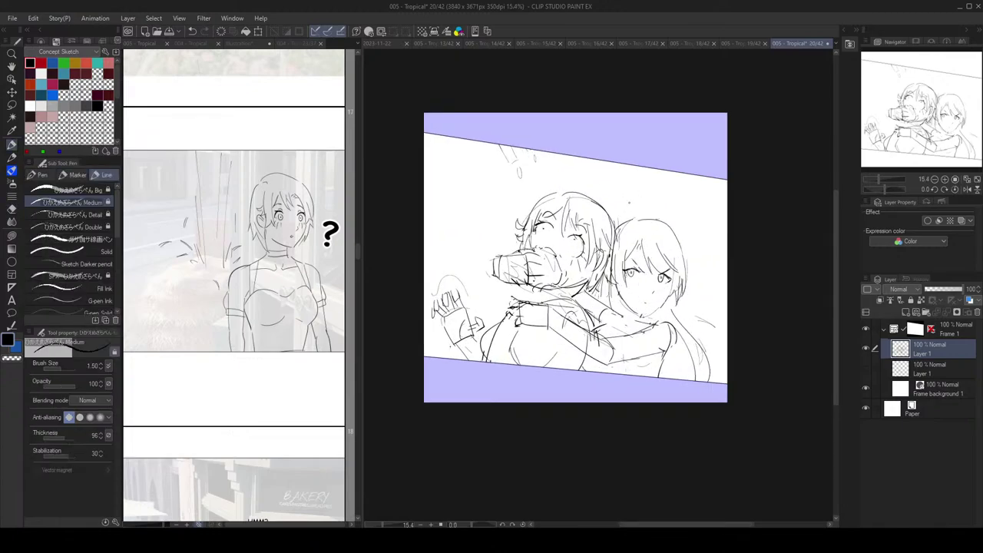
# Step: Undo the stray mark above the heads and draw a long hair strand falling past the rear character's shoulder
pyautogui.moveTo(628, 193); pyautogui.dragTo(622, 188)
pyautogui.hotkey('ctrl', 'z')
pyautogui.moveTo(675, 298); pyautogui.dragTo(688, 356)
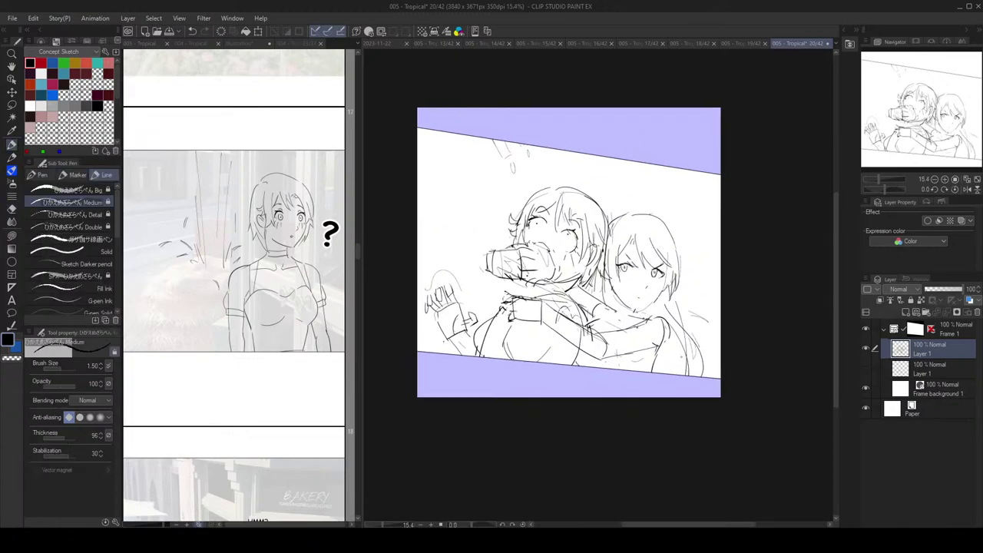
# Step: Rework the short strokes where the reaching arm crosses the front character's chest, undoing the unwanted line
pyautogui.moveTo(657, 262); pyautogui.dragTo(667, 272)
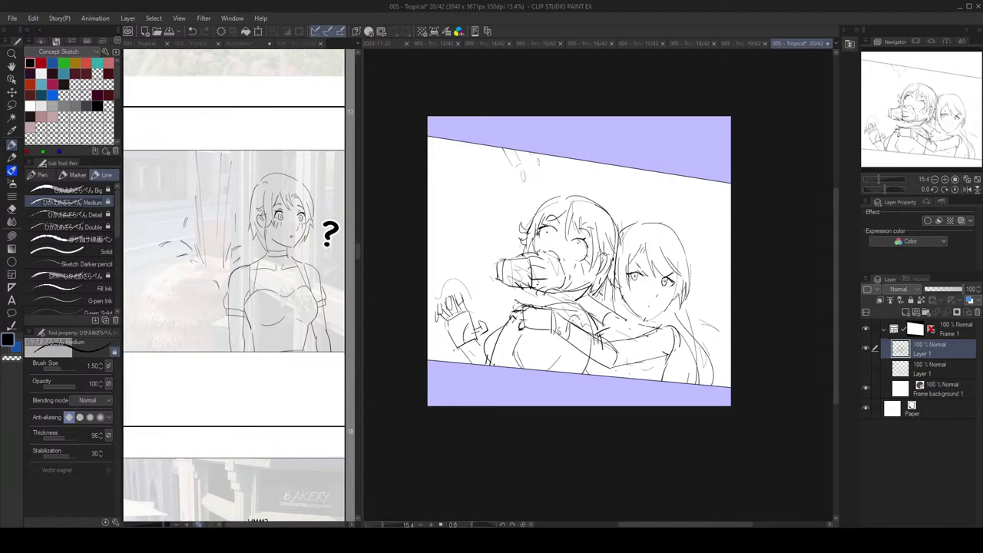
pyautogui.hotkey('ctrl', 'z')
pyautogui.moveTo(533, 328); pyautogui.dragTo(557, 323)
pyautogui.moveTo(562, 338); pyautogui.dragTo(579, 355)
pyautogui.hotkey('ctrl', 'z')
pyautogui.moveTo(652, 285); pyautogui.dragTo(632, 138)
pyautogui.moveTo(669, 271)
pyautogui.mouseDown()
pyautogui.moveTo(687, 290)
pyautogui.moveTo(640, 285)
pyautogui.mouseUp()
# Step: Draw the line running down from the rear character's shoulder along her side and add strokes at her neckline
pyautogui.press('h')
pyautogui.press('h')
pyautogui.moveTo(638, 333); pyautogui.dragTo(655, 330)
pyautogui.hotkey('ctrl', 'z')
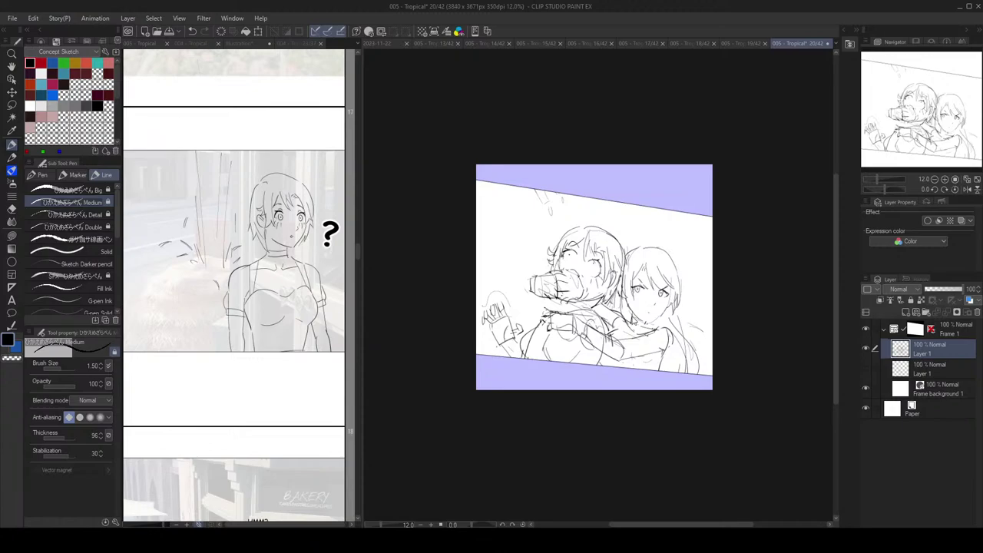
pyautogui.press('h')
pyautogui.moveTo(683, 332); pyautogui.dragTo(659, 373)
pyautogui.press('h')
pyautogui.press('e')
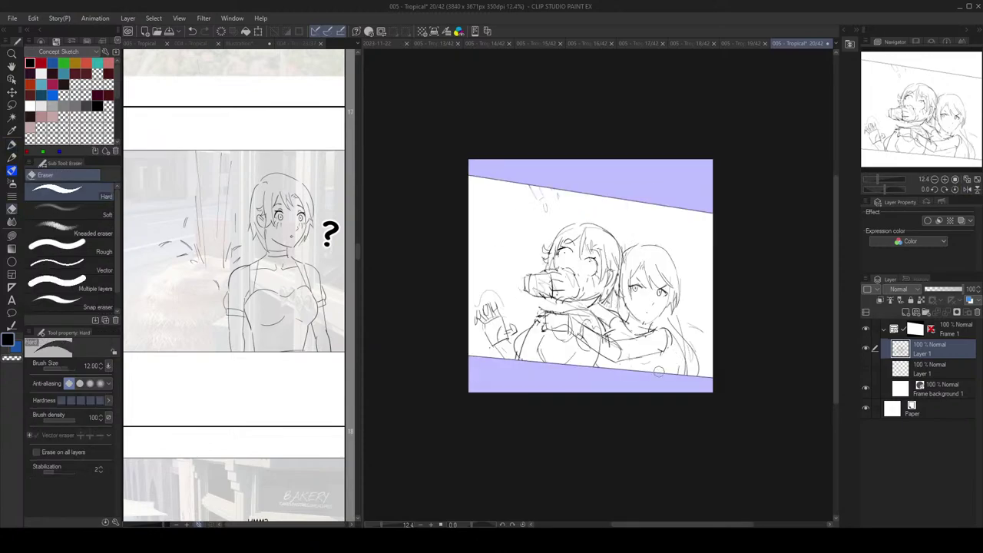
pyautogui.press('p')
pyautogui.press('h')
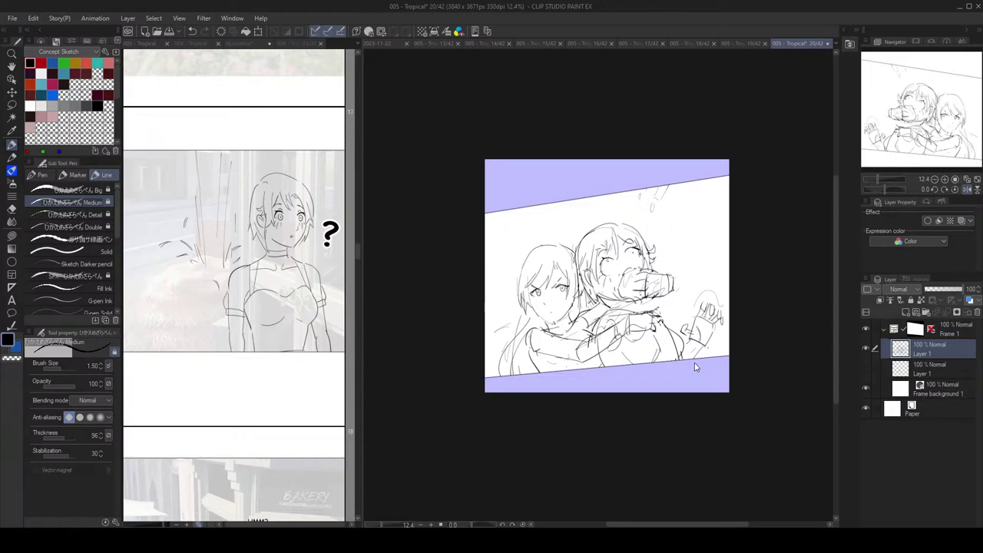
pyautogui.press('h')
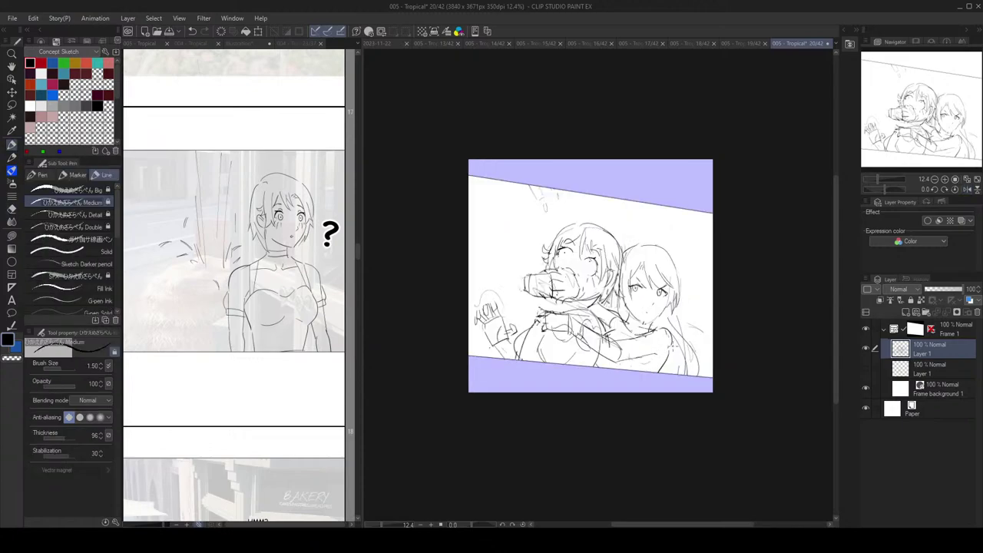
pyautogui.press('h')
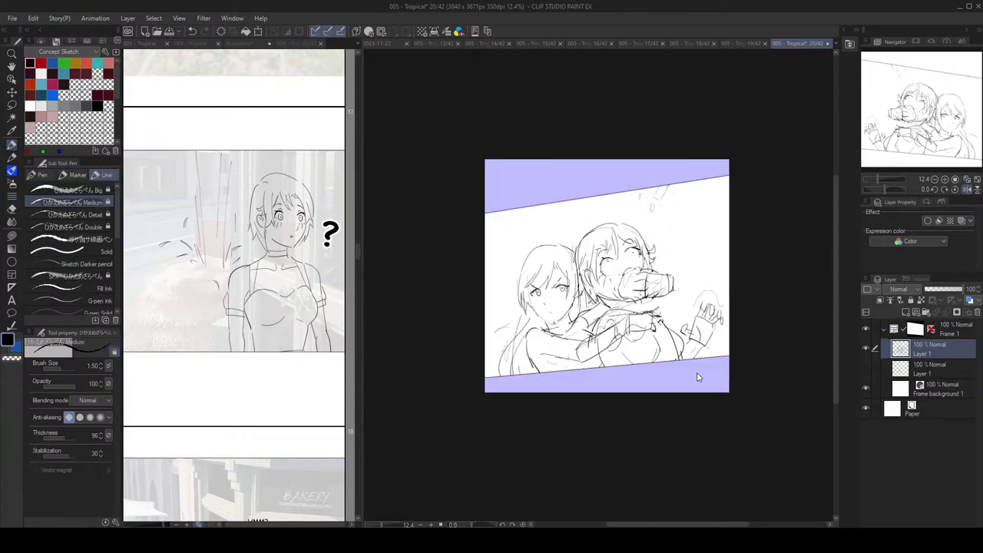
pyautogui.press('h')
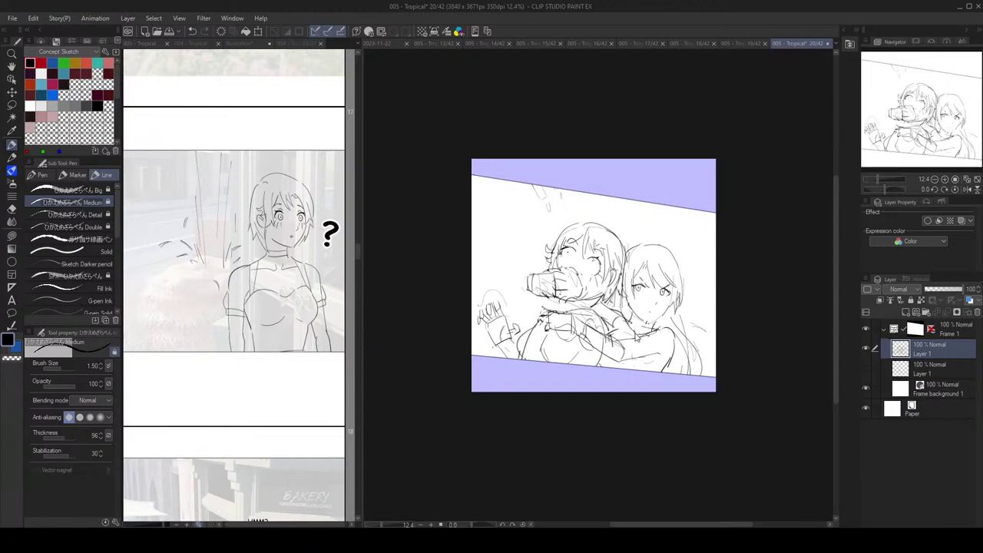
# Step: Try lines at the rear character's neckline and inner upper arm, and undo them
pyautogui.hotkey('ctrl', 'z')
pyautogui.hotkey('ctrl', 'z')
pyautogui.moveTo(624, 333)
pyautogui.mouseDown()
pyautogui.moveTo(645, 370)
pyautogui.moveTo(667, 351)
pyautogui.mouseUp()
pyautogui.hotkey('ctrl', 'z')
pyautogui.hotkey('ctrl', 'z')
pyautogui.hotkey('ctrl', 'z')
pyautogui.hotkey('ctrl', 'z')
pyautogui.press('h')
pyautogui.press('h')
pyautogui.moveTo(649, 352)
pyautogui.mouseDown()
pyautogui.moveTo(649, 376)
pyautogui.moveTo(653, 360)
pyautogui.mouseUp()
pyautogui.hotkey('ctrl', 'z')
pyautogui.hotkey('ctrl', 'z')
# Step: Add a short fold stroke on the rear character's upper body below the reaching arm and tidy it with the eraser
pyautogui.press('e')
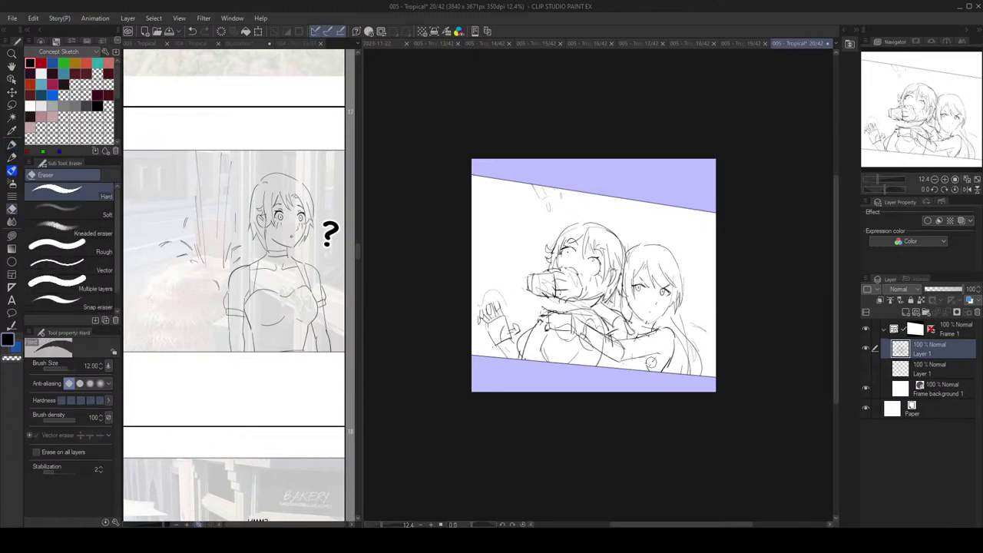
pyautogui.press('p')
pyautogui.press('h')
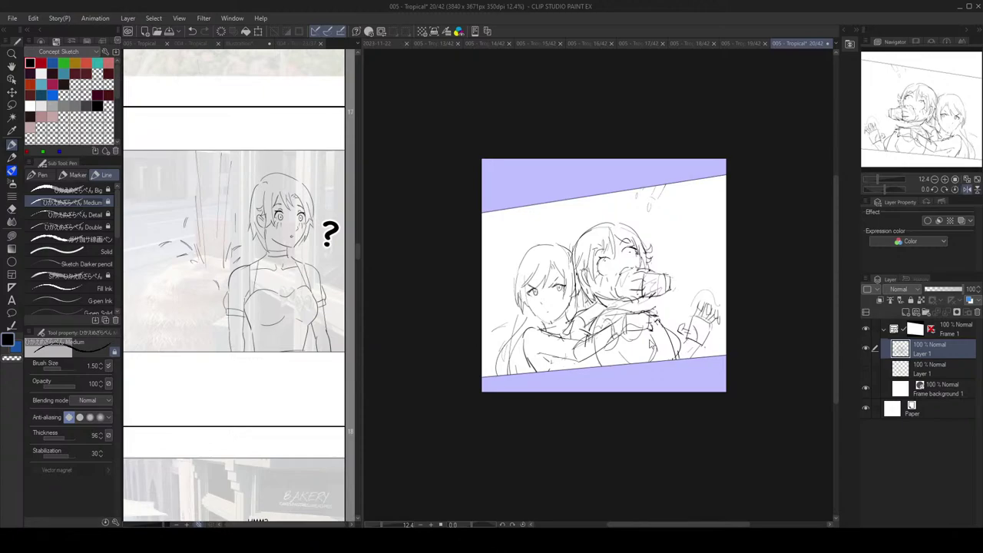
pyautogui.press('h')
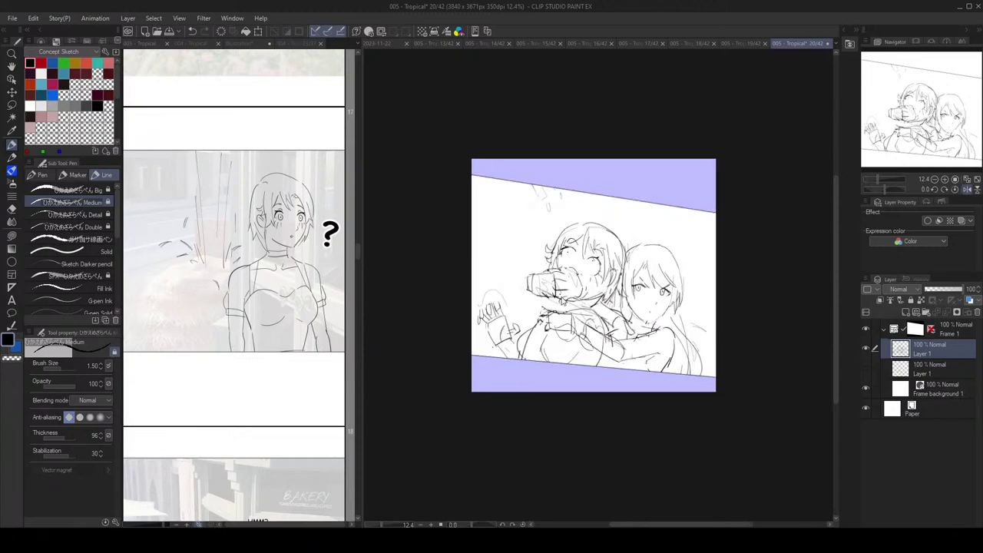
pyautogui.hotkey('ctrl', 'z')
pyautogui.moveTo(646, 359); pyautogui.dragTo(647, 364)
pyautogui.press('h')
pyautogui.press('h')
pyautogui.press('e')
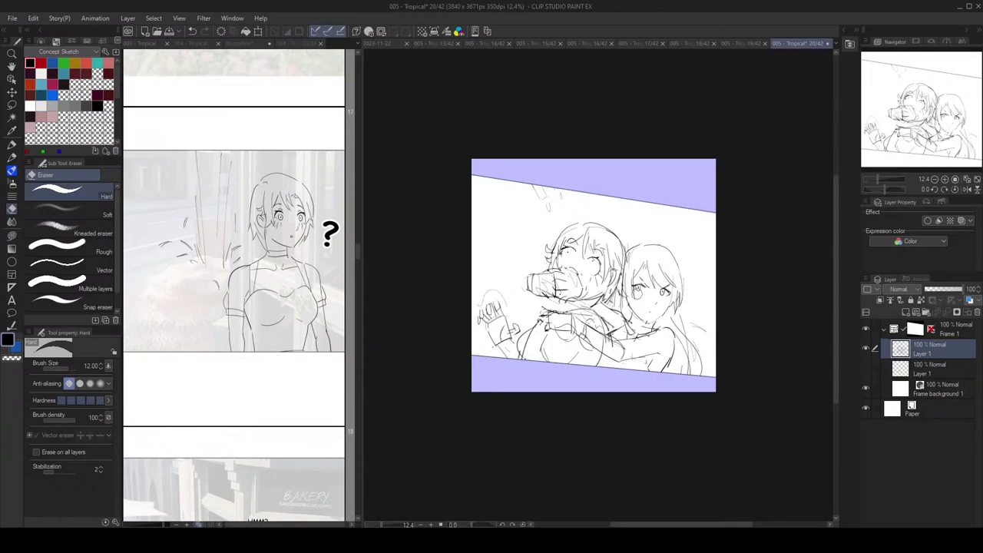
# Step: Touch up the hand at the front character's mouth and erase overlapping lines near her shoulder
pyautogui.press('p')
pyautogui.moveTo(540, 295); pyautogui.dragTo(566, 309)
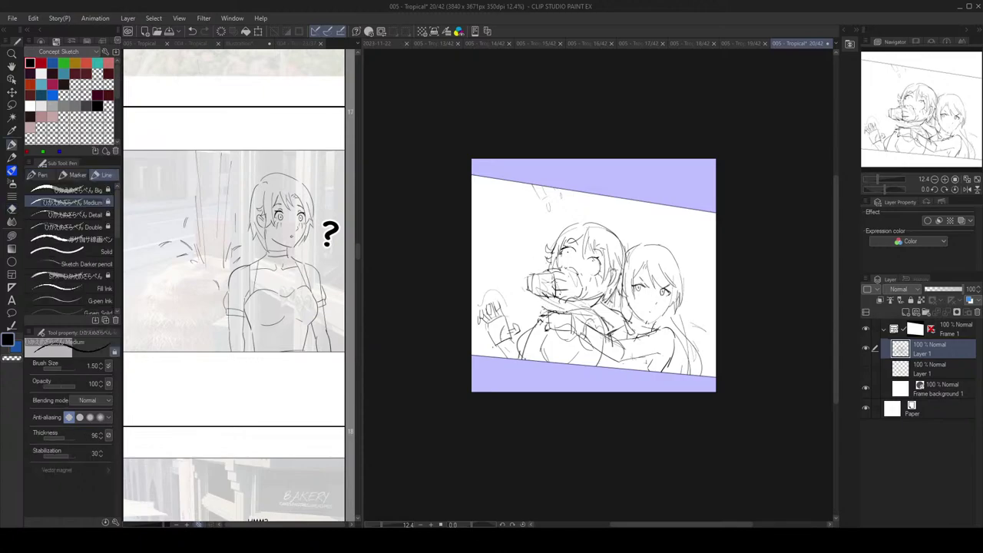
pyautogui.press('e')
pyautogui.press('p')
pyautogui.press('e')
pyautogui.moveTo(603, 311); pyautogui.dragTo(613, 329)
pyautogui.press('p')
pyautogui.scroll(-2, 656, 233)
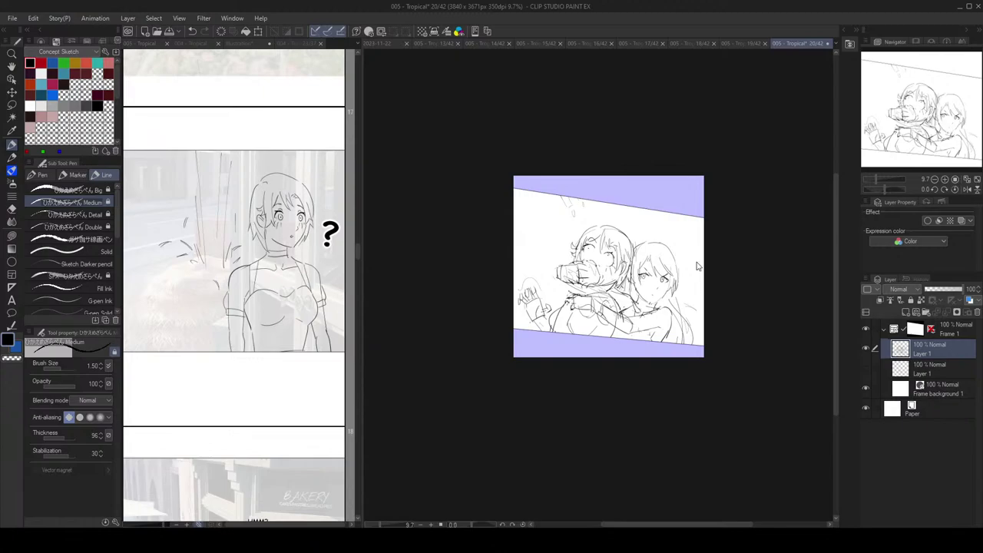
# Step: Clean up the front character's shoulder and sleeve lines where they meet the rear character, alternating eraser and pen
pyautogui.press('h')
pyautogui.press('h')
pyautogui.hotkey('ctrl', '+')
pyautogui.hotkey('ctrl', '+')
pyautogui.press('e')
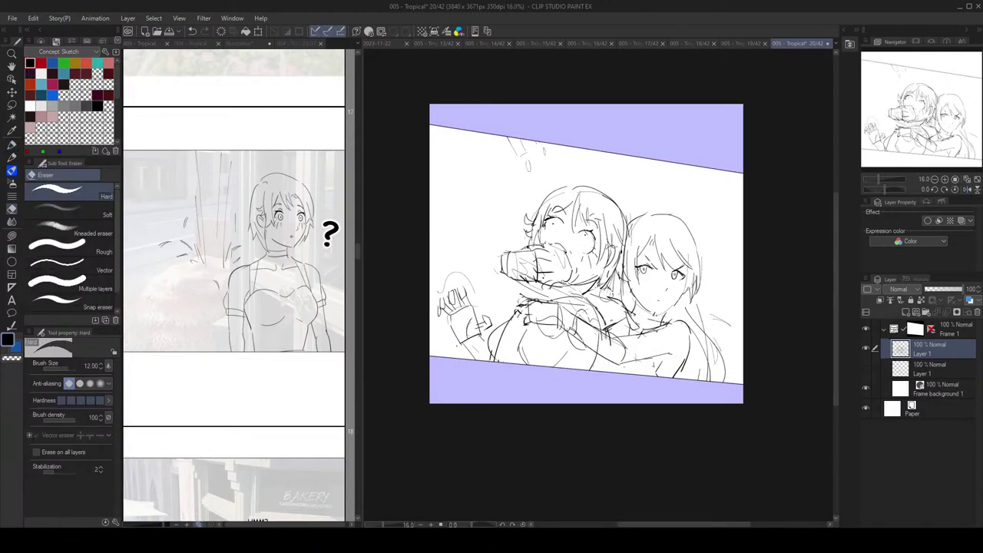
pyautogui.press('p')
pyautogui.scroll(-3, 649, 293)
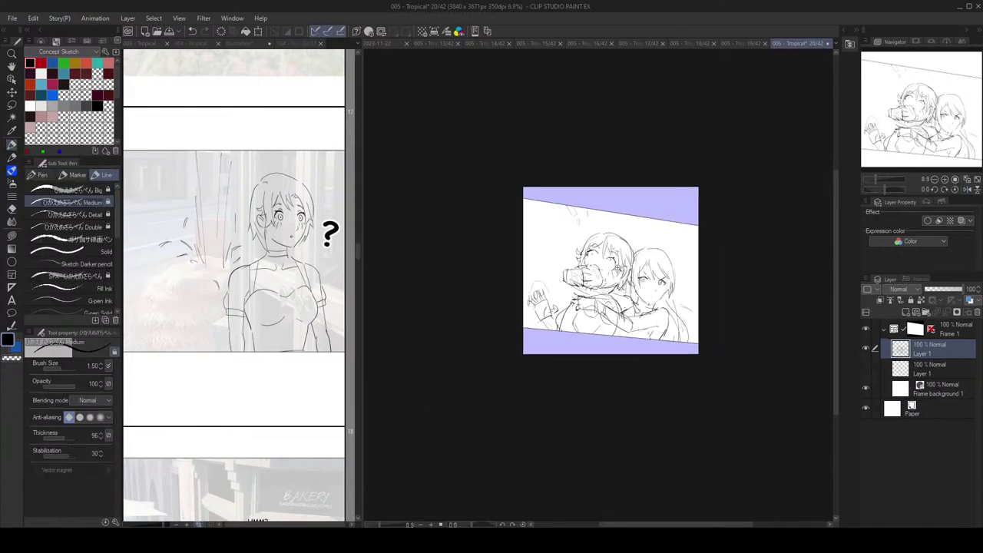
pyautogui.scroll(3, 619, 270)
pyautogui.press('e')
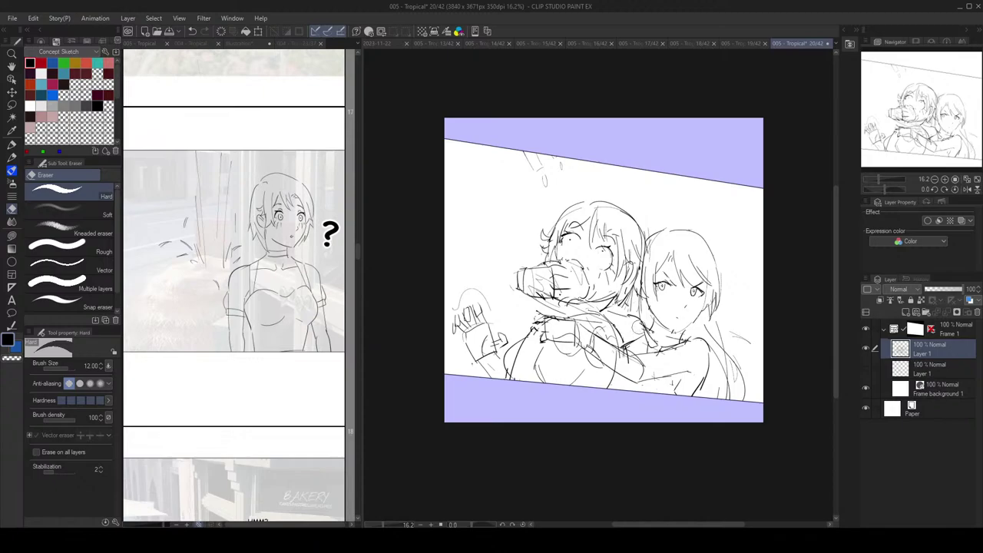
pyautogui.press('p')
pyautogui.scroll(-3, 652, 303)
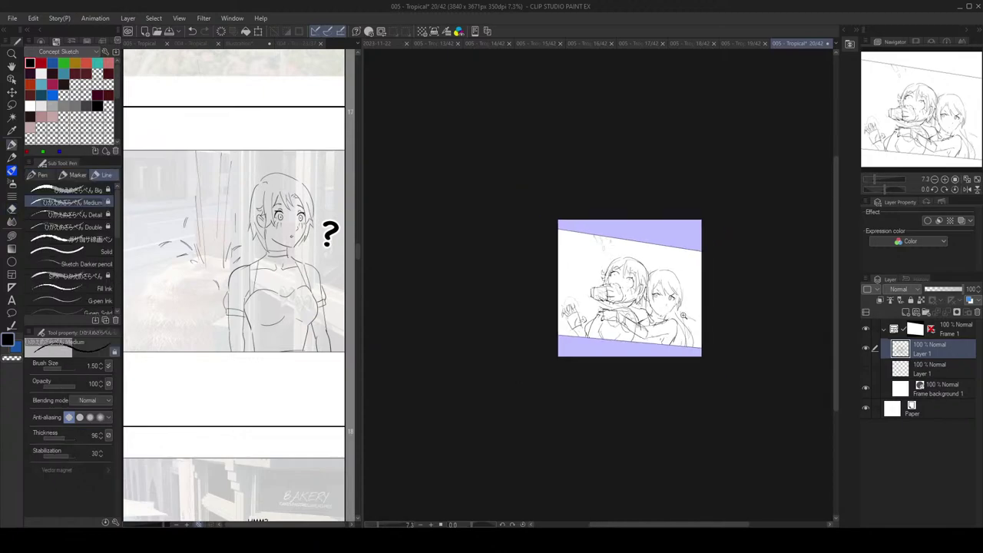
pyautogui.scroll(3, 670, 312)
# Step: Draw the finger lines of the hand covering the front character's mouth, undoing the first stroke
pyautogui.press('h')
pyautogui.press('h')
pyautogui.scroll(3, 565, 280)
pyautogui.moveTo(560, 301); pyautogui.dragTo(583, 301)
pyautogui.hotkey('ctrl', 'z')
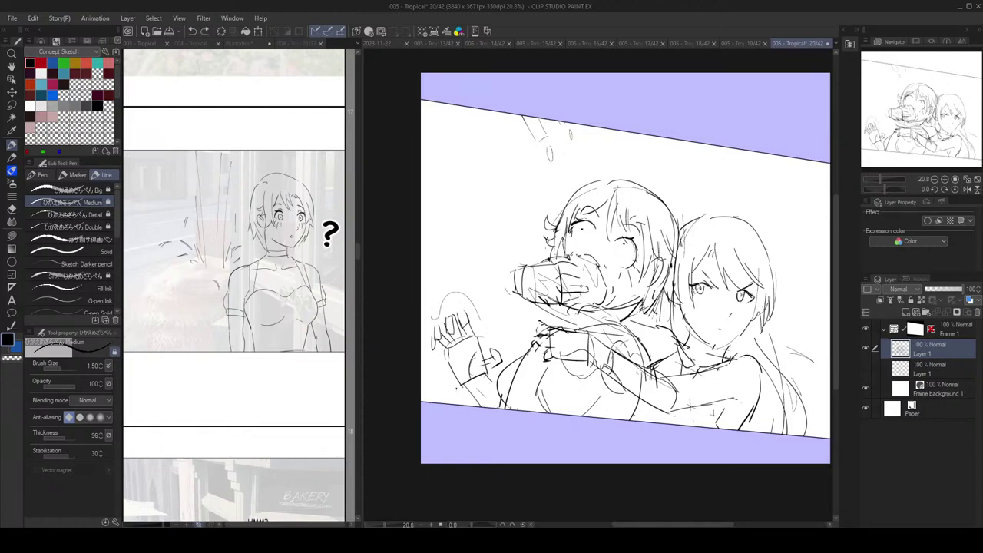
pyautogui.moveTo(592, 272)
pyautogui.mouseDown()
pyautogui.moveTo(577, 261)
pyautogui.moveTo(602, 272)
pyautogui.mouseUp()
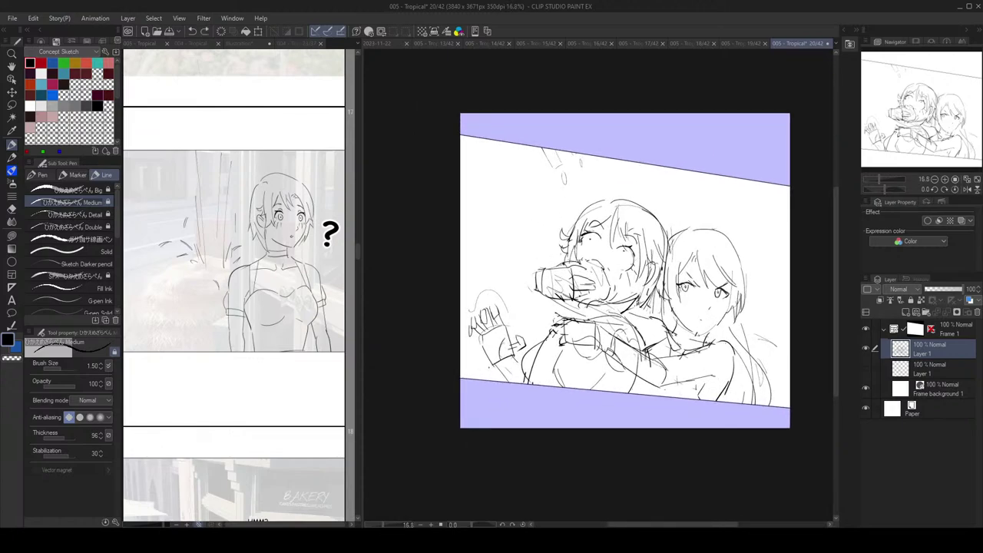
pyautogui.scroll(-2, 591, 270)
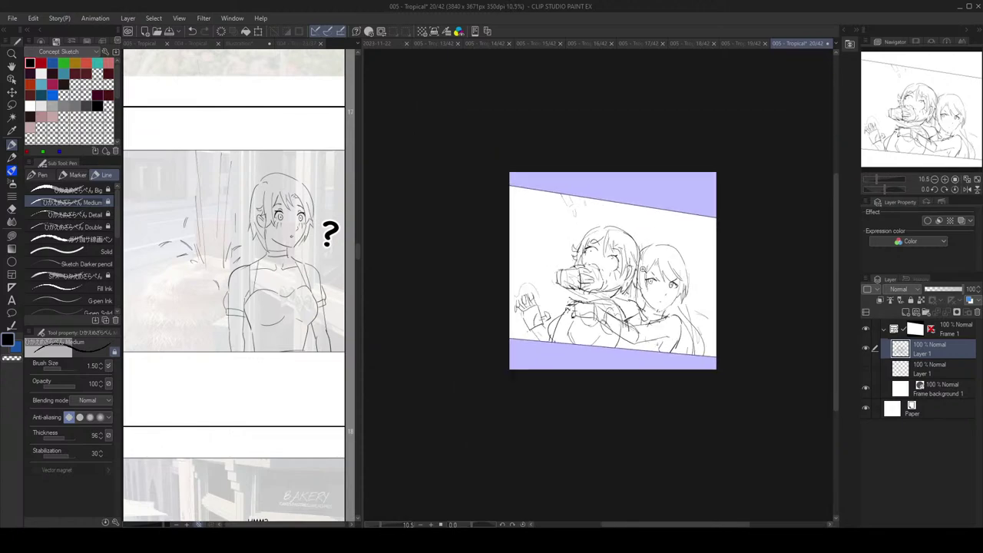
pyautogui.moveTo(603, 271)
pyautogui.mouseDown()
pyautogui.moveTo(617, 278)
pyautogui.moveTo(602, 271)
pyautogui.mouseUp()
pyautogui.press('h')
pyautogui.press('h')
pyautogui.scroll(1, 598, 270)
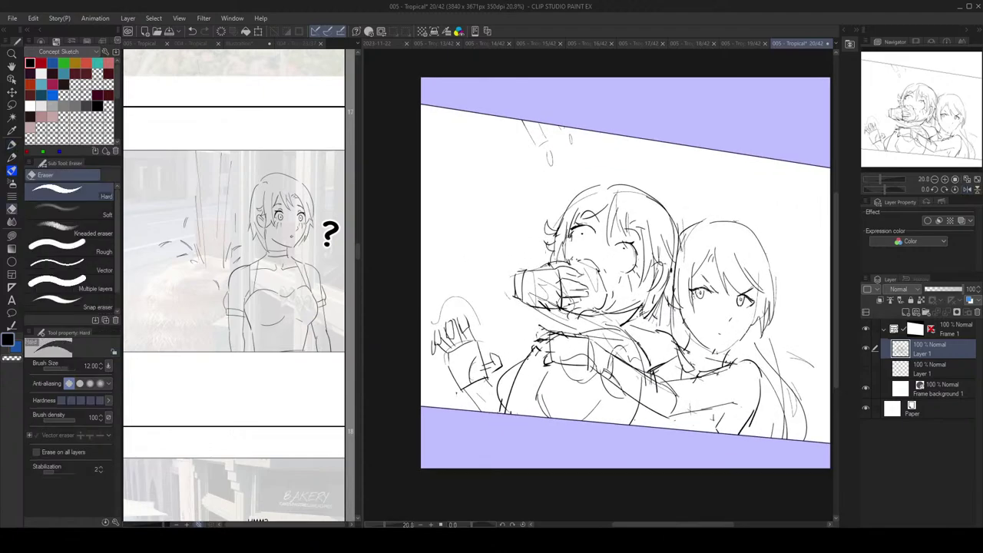
# Step: Redraw the fingers and fingertips over the front character's mouth and erase the excess lines around them
pyautogui.hotkey('ctrl', 'z')
pyautogui.moveTo(565, 307)
pyautogui.mouseDown()
pyautogui.moveTo(579, 310)
pyautogui.moveTo(559, 290)
pyautogui.moveTo(575, 295)
pyautogui.mouseUp()
pyautogui.press('e')
pyautogui.press('p')
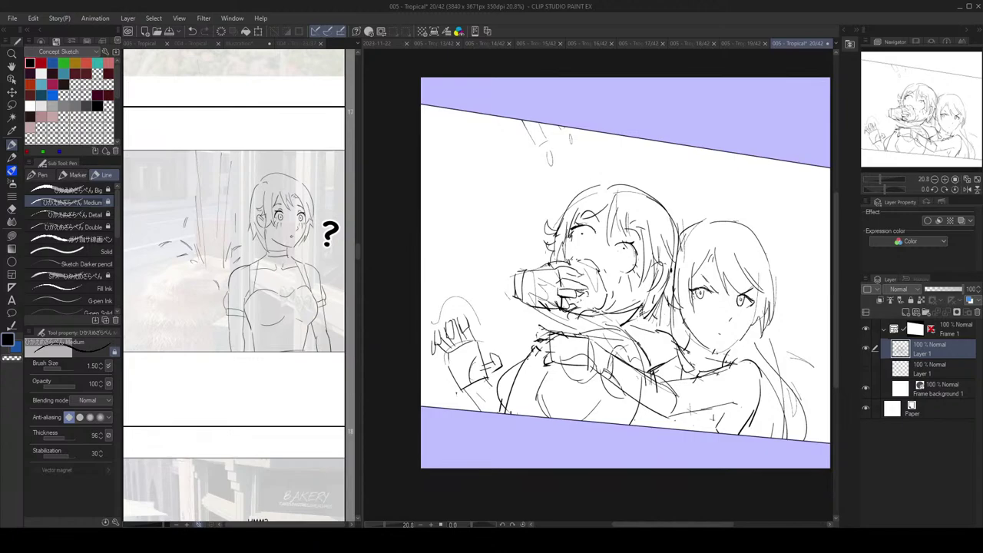
pyautogui.press('e')
pyautogui.press('p')
pyautogui.scroll(-3, 590, 276)
pyautogui.scroll(3, 590, 276)
pyautogui.press('e')
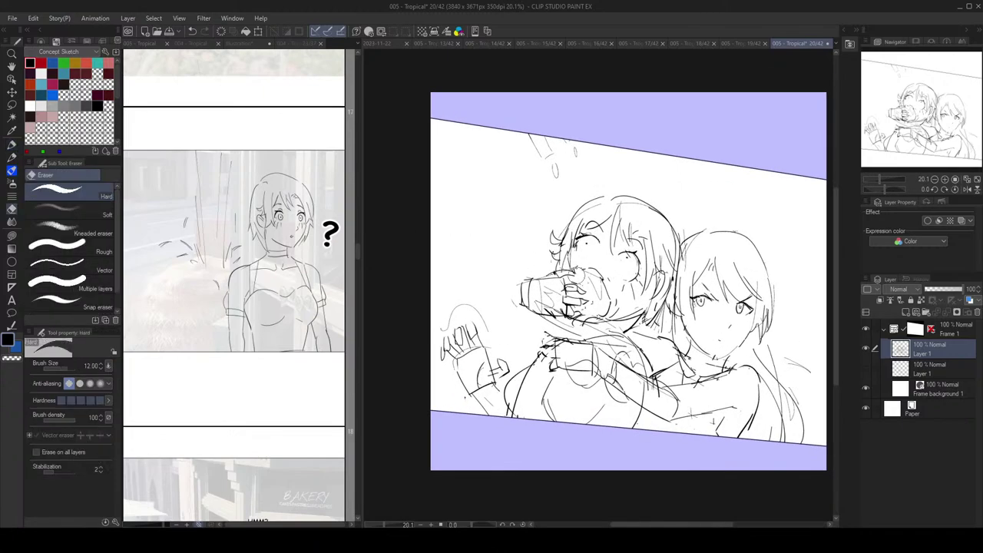
pyautogui.press('p')
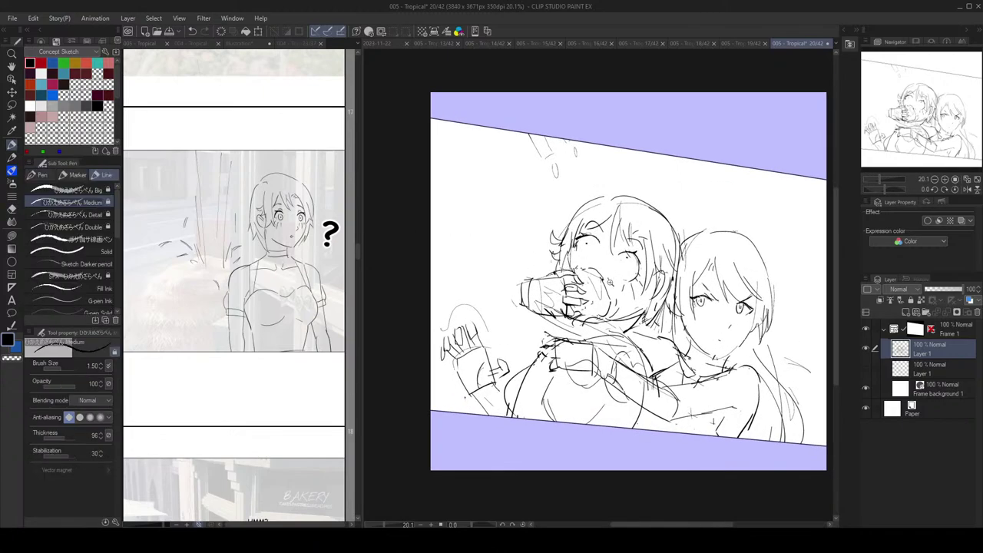
# Step: Check the whole panel in normal and mirrored view, and save the file
pyautogui.scroll(-3, 596, 264)
pyautogui.scroll(2, 650, 269)
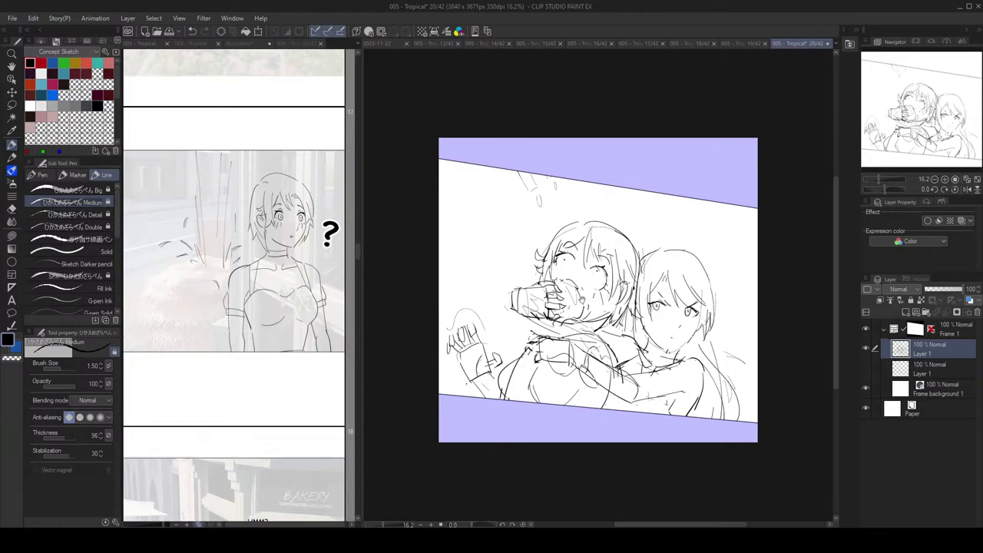
pyautogui.scroll(-3, 613, 267)
pyautogui.scroll(2, 617, 278)
pyautogui.press('h')
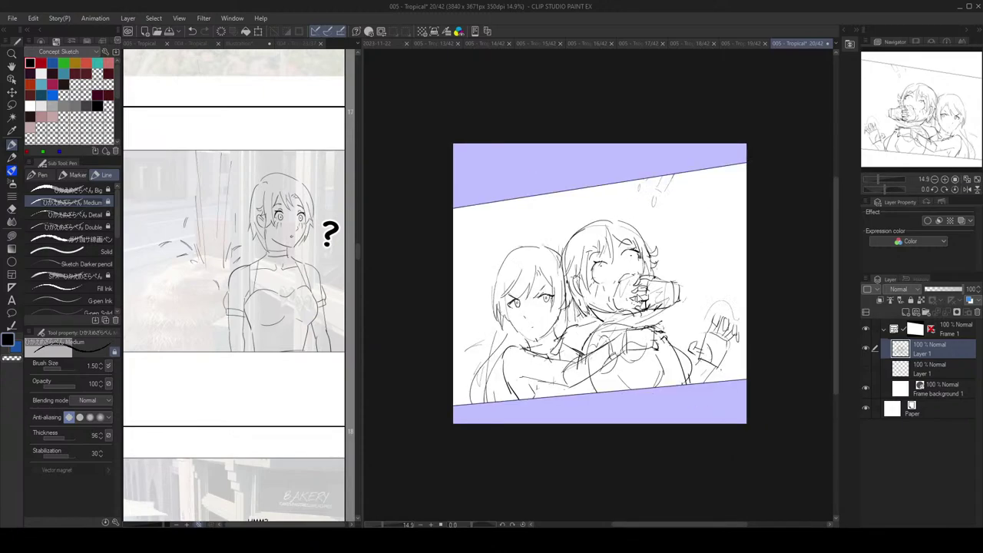
pyautogui.press('h')
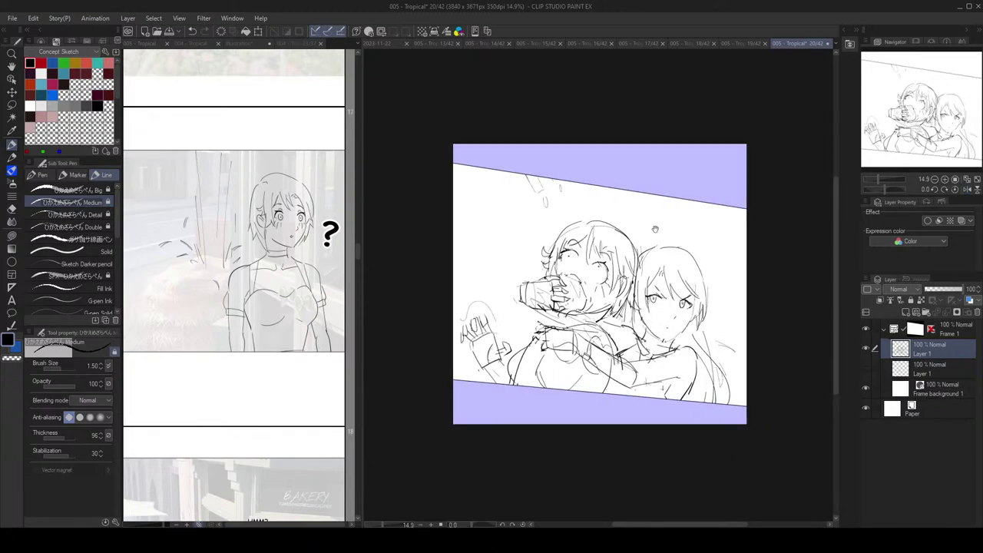
pyautogui.scroll(-1, 657, 234)
pyautogui.scroll(2, 659, 240)
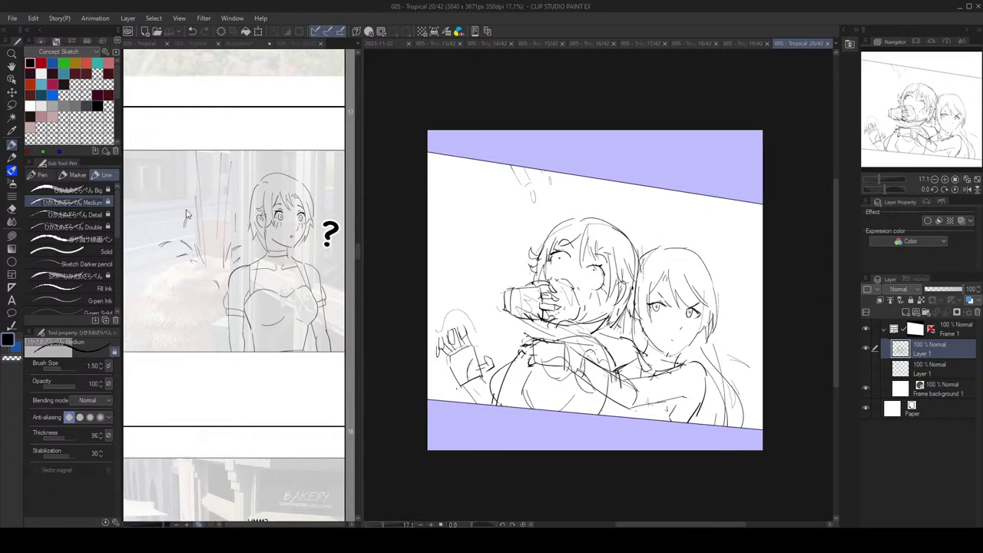
# Step: Add a "!" text in the FX style beside the front character's head
pyautogui.click(11, 299)
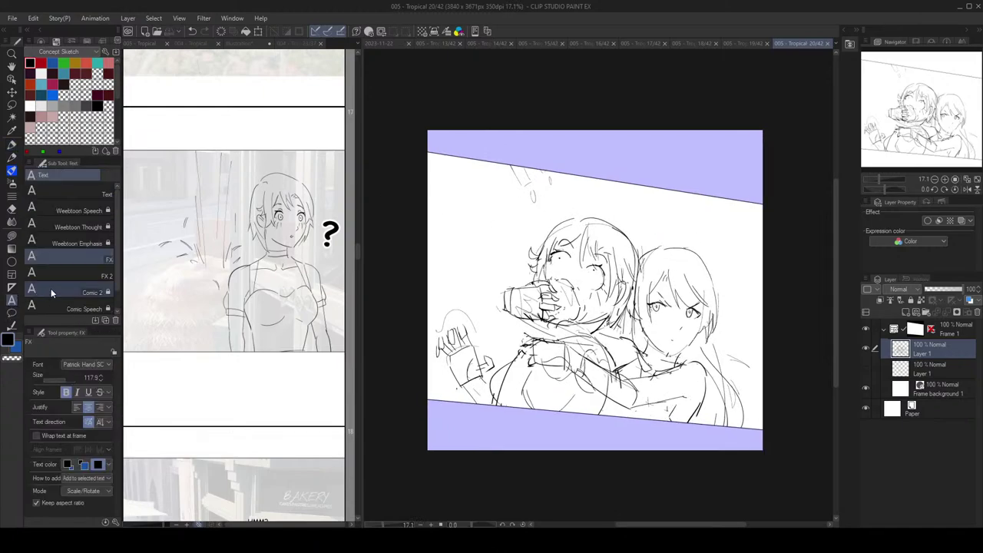
pyautogui.click(493, 213)
pyautogui.write('!')
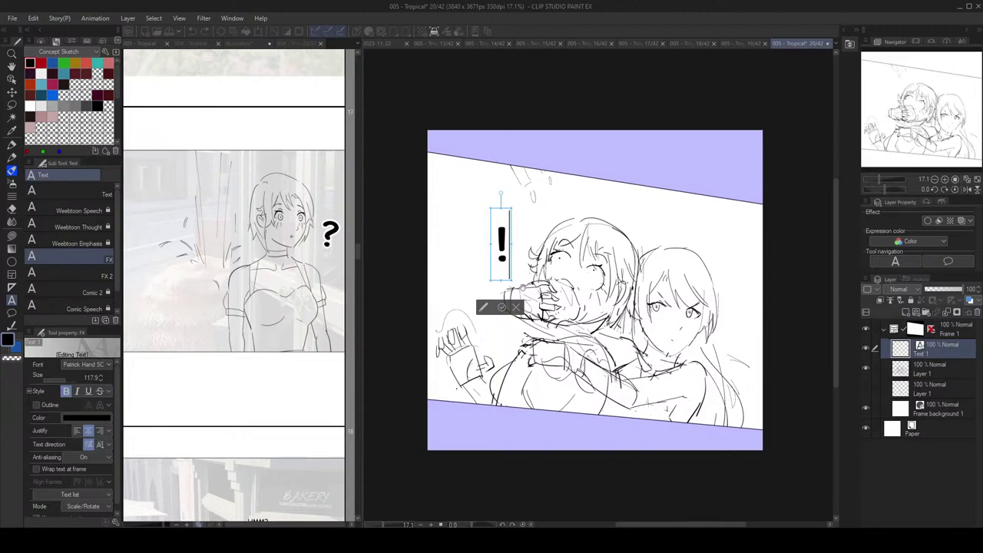
pyautogui.click(502, 306)
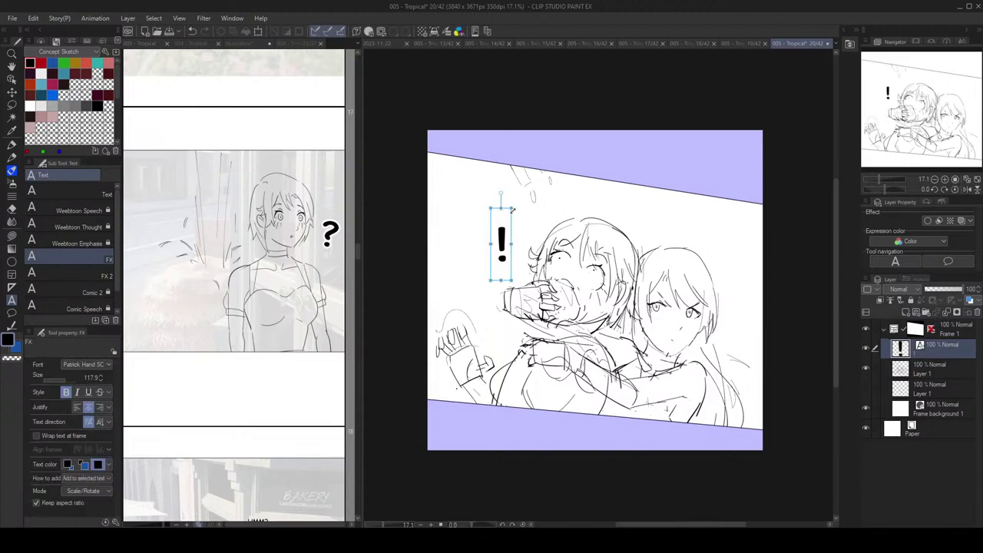
# Step: Paste a larger copy of the exclamation mark above and beside the first, and tilt the two marks away from each other
pyautogui.hotkey('ctrl', 'v')
pyautogui.moveTo(514, 225); pyautogui.dragTo(545, 169)
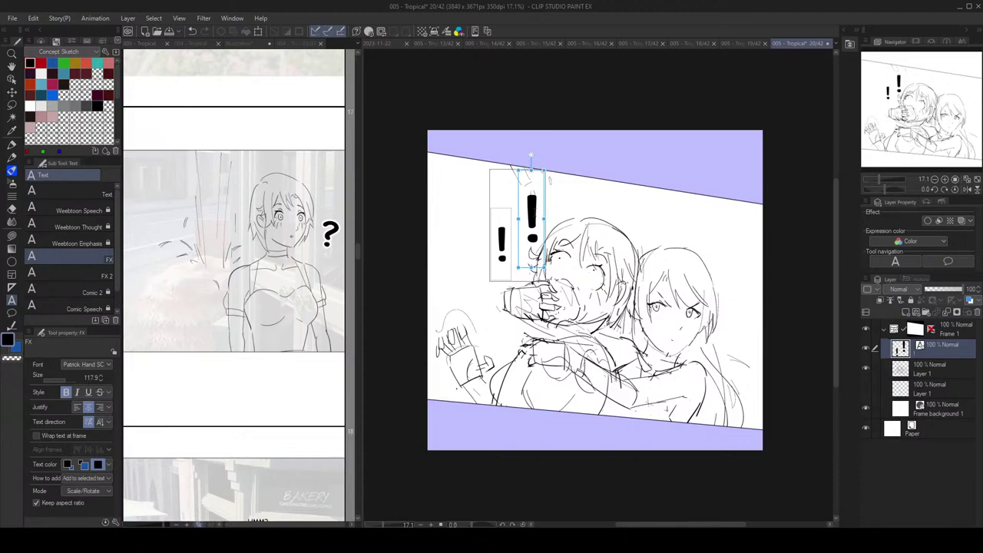
pyautogui.press('o')
pyautogui.moveTo(551, 169); pyautogui.dragTo(556, 171)
pyautogui.click(498, 245)
pyautogui.moveTo(515, 201); pyautogui.dragTo(524, 224)
# Step: Move the exclamation text layer out of the Frame 1 folder and place it above the frame
pyautogui.click(957, 373)
pyautogui.click(940, 350)
pyautogui.moveTo(940, 326); pyautogui.dragTo(940, 324)
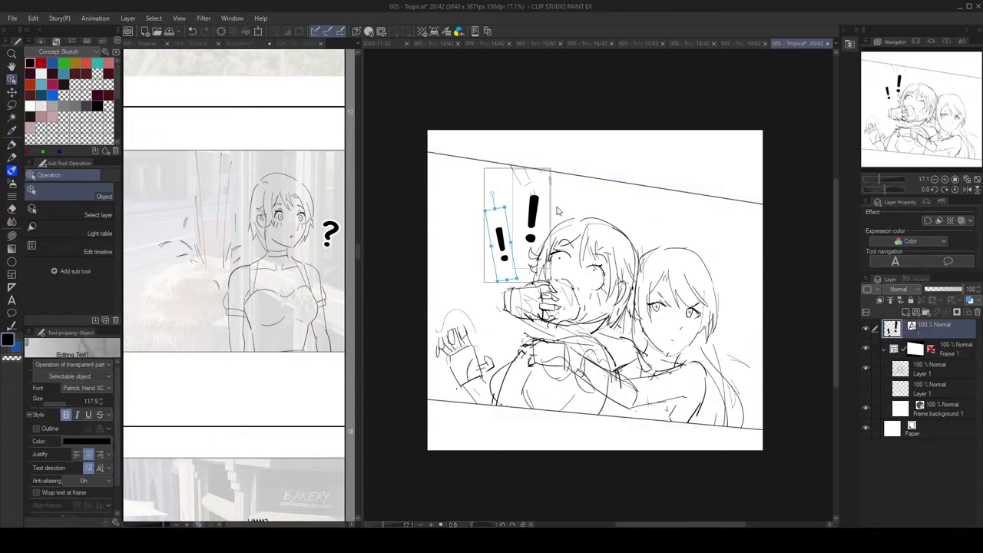
pyautogui.click(961, 349)
pyautogui.click(945, 330)
# Step: Enlarge the pair of exclamation marks, reposition them beside the front character's head and rotate them by -8.0 degrees
pyautogui.hotkey('ctrl', 't')
pyautogui.scroll(-1, 598, 218)
pyautogui.moveTo(551, 177); pyautogui.dragTo(576, 150)
pyautogui.moveTo(541, 195)
pyautogui.mouseDown()
pyautogui.moveTo(543, 179)
pyautogui.moveTo(540, 202)
pyautogui.mouseUp()
pyautogui.press('Return')
pyautogui.hotkey('ctrl', 't')
pyautogui.moveTo(641, 178); pyautogui.dragTo(643, 149)
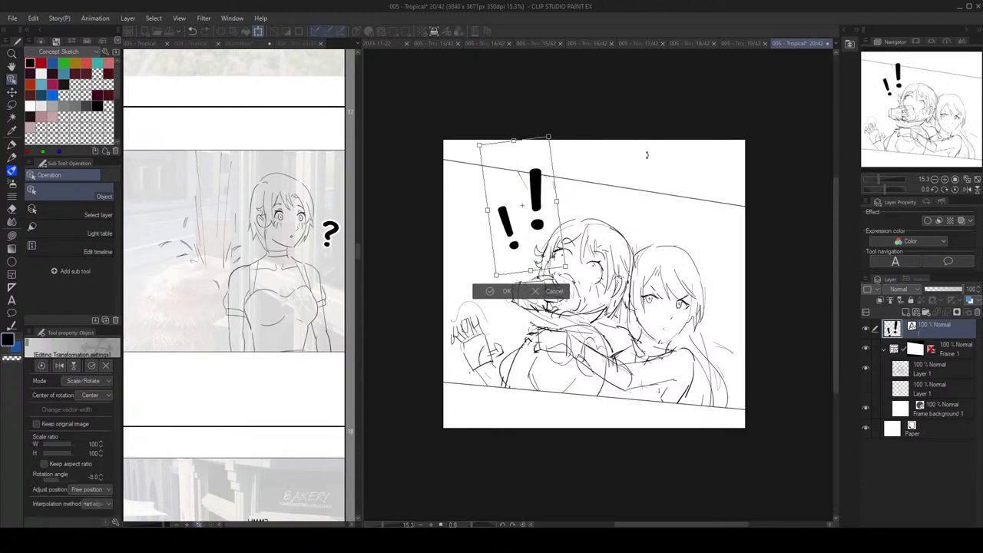
pyautogui.press('Return')
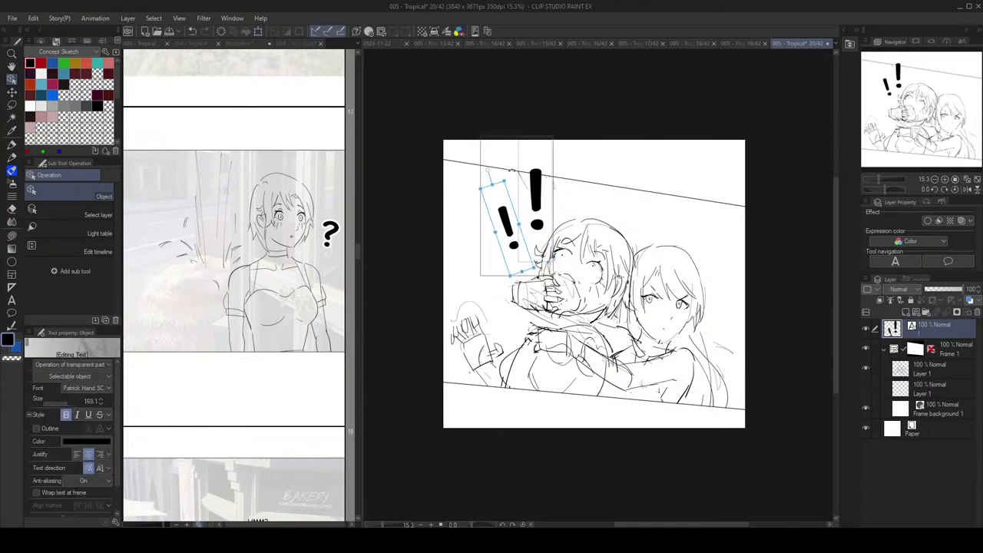
# Step: Nudge the smaller exclamation mark slightly upward, then shift the whole pair higher above the front character's head
pyautogui.moveTo(509, 228); pyautogui.dragTo(509, 222)
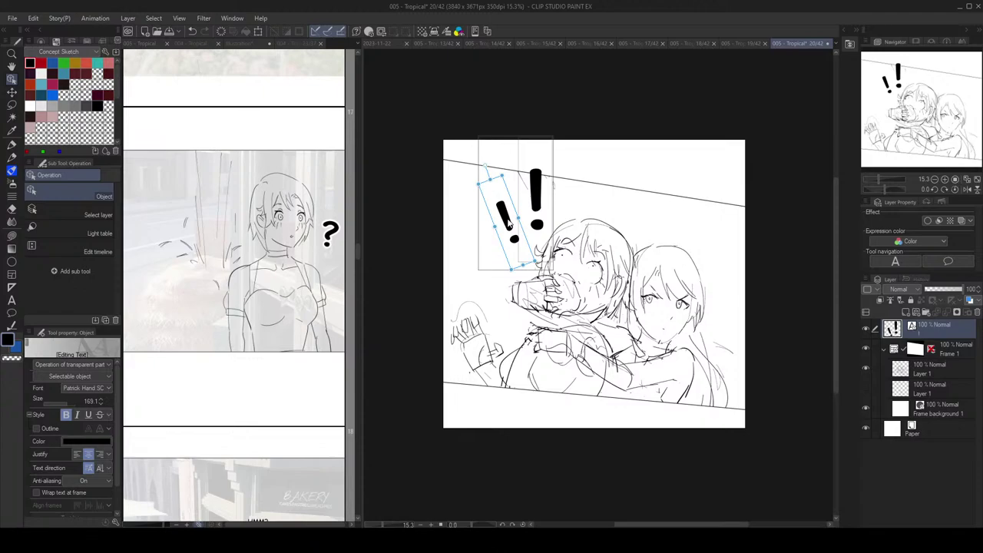
pyautogui.click(952, 354)
pyautogui.click(947, 333)
pyautogui.hotkey('ctrl', 't')
pyautogui.moveTo(534, 202); pyautogui.dragTo(530, 193)
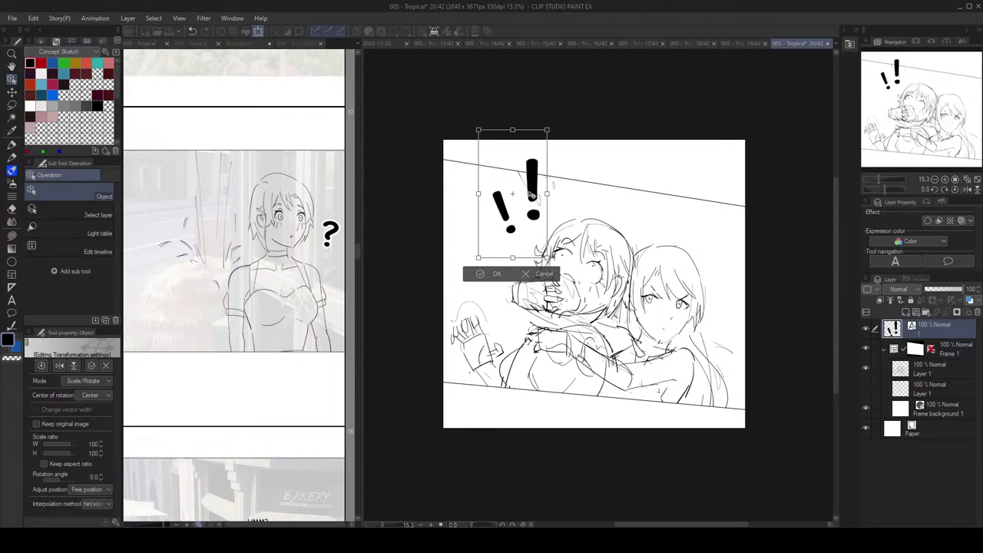
pyautogui.press('Return')
# Step: Rotate the pair of exclamation marks by about -8.9 degrees beside the front character's head and save the page
pyautogui.hotkey('ctrl', 't')
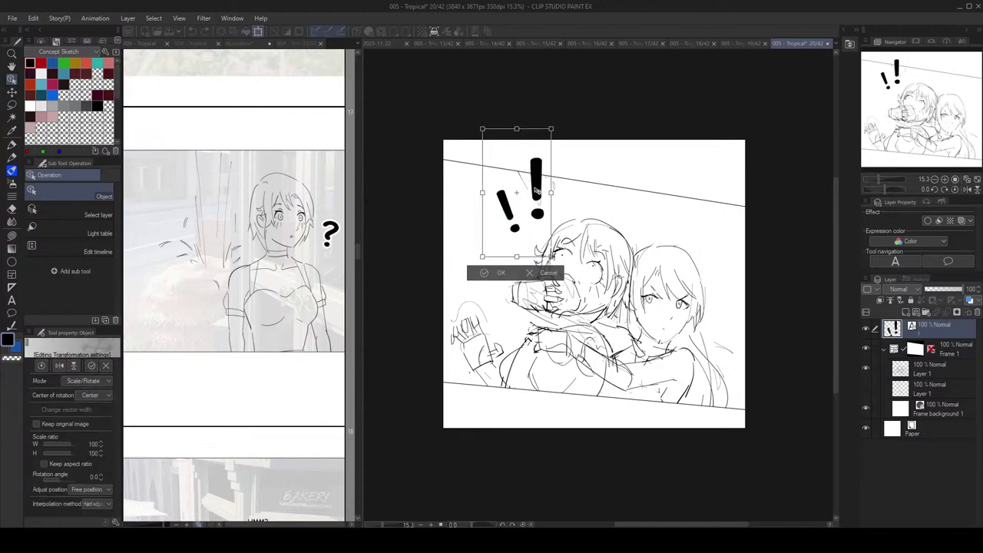
pyautogui.scroll(-1, 557, 207)
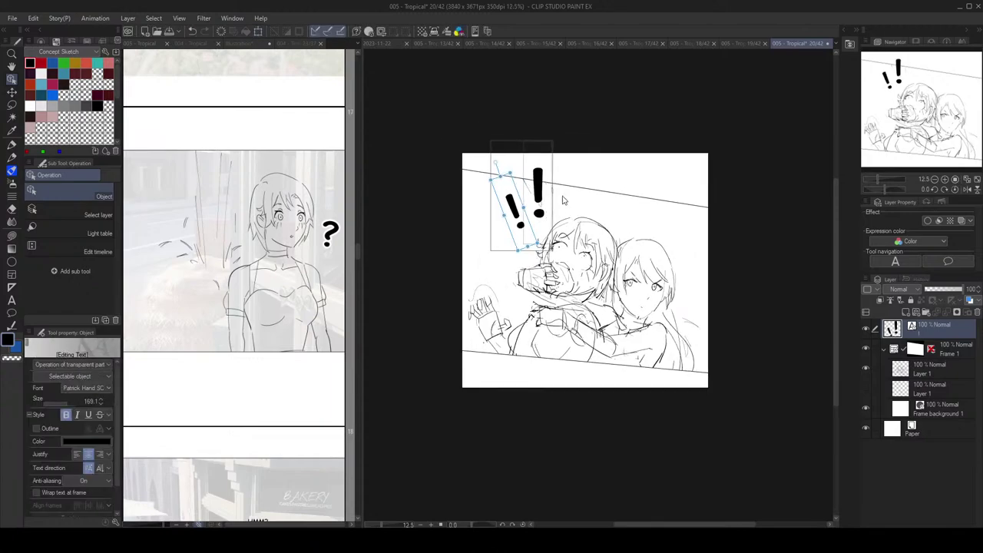
pyautogui.moveTo(590, 162); pyautogui.dragTo(602, 115)
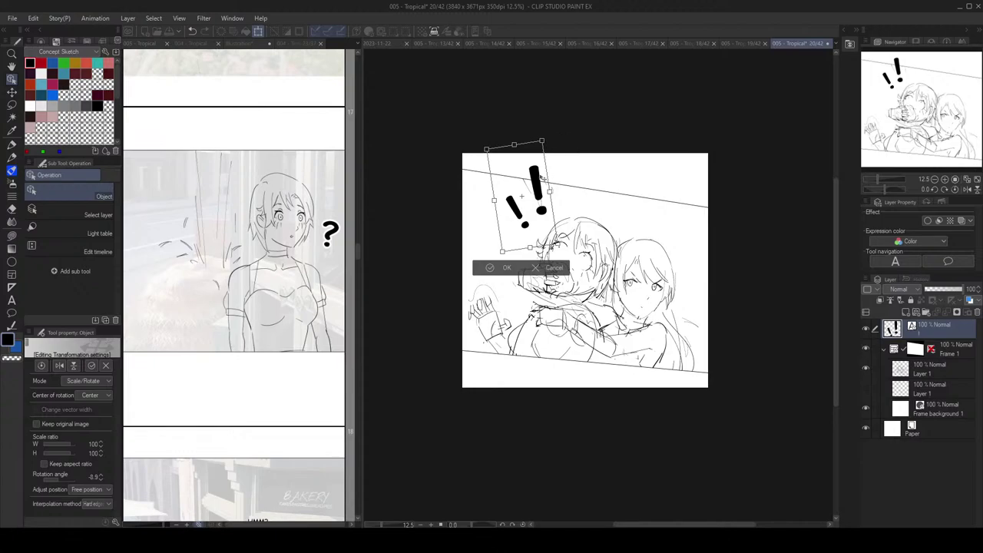
pyautogui.press('Return')
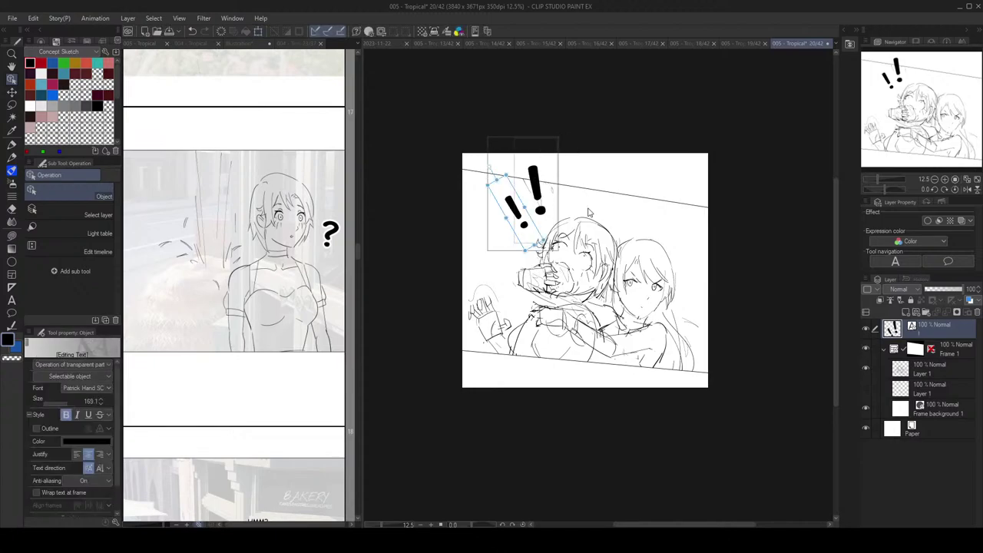
pyautogui.hotkey('ctrl', 's')
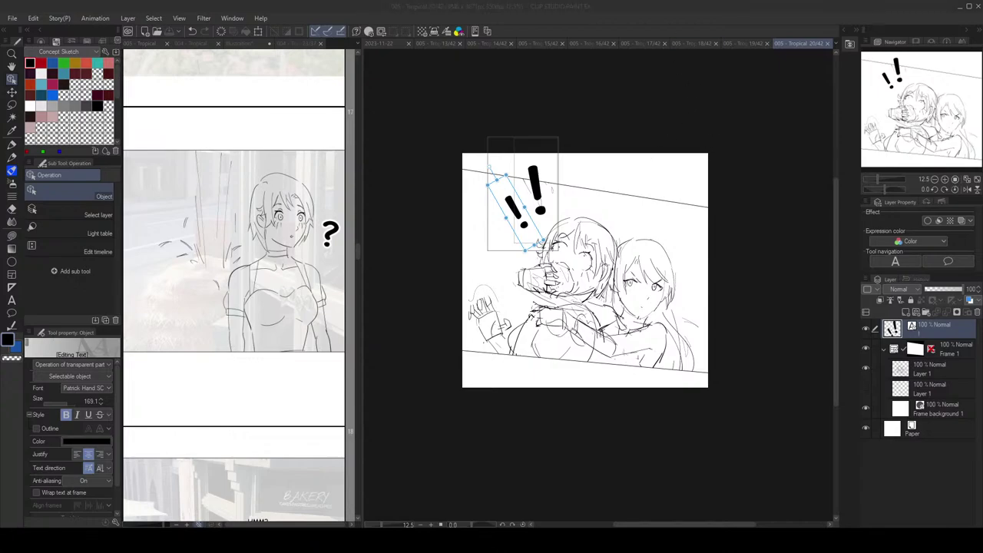
# Step: Examine the panel's composition in both normal and mirrored view
pyautogui.click(707, 35)
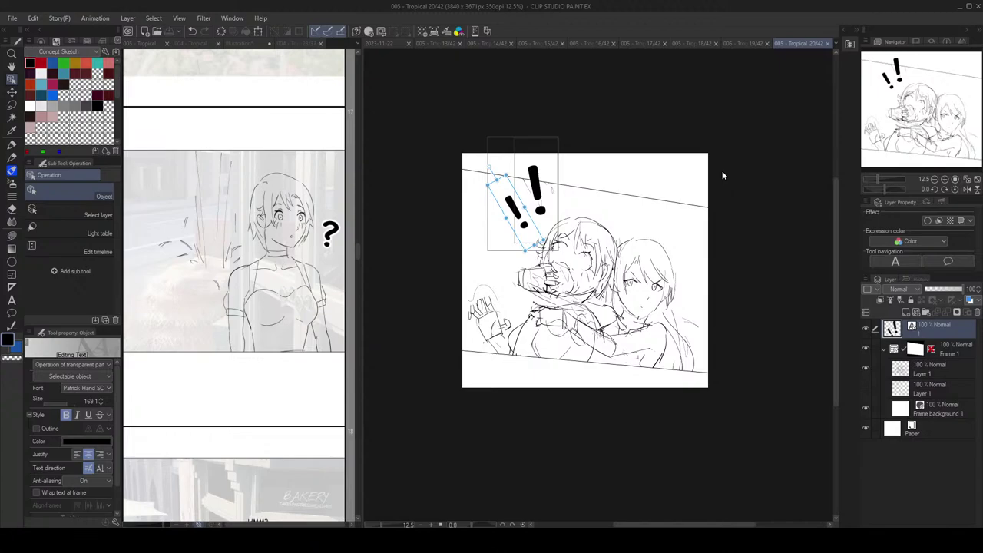
pyautogui.scroll(1, 669, 204)
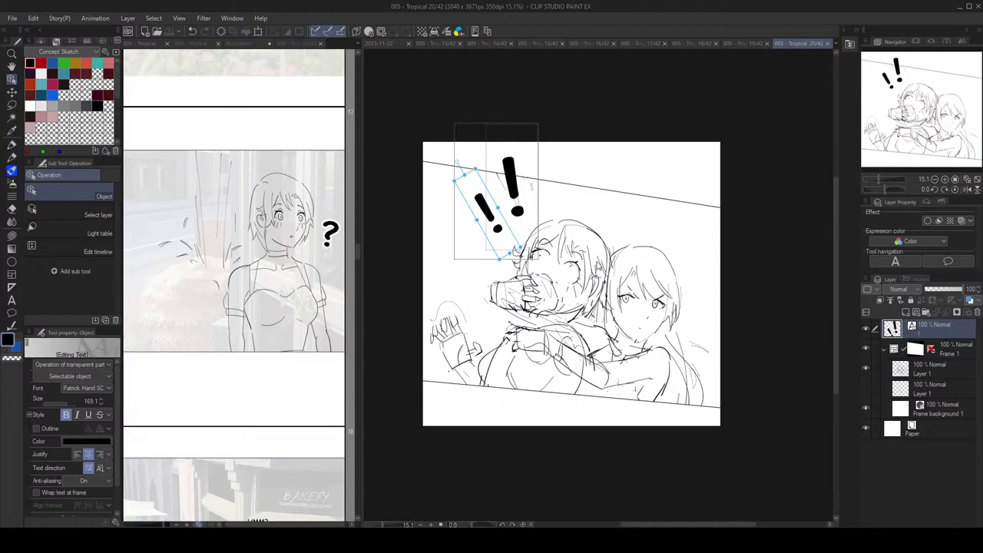
pyautogui.scroll(1, 596, 261)
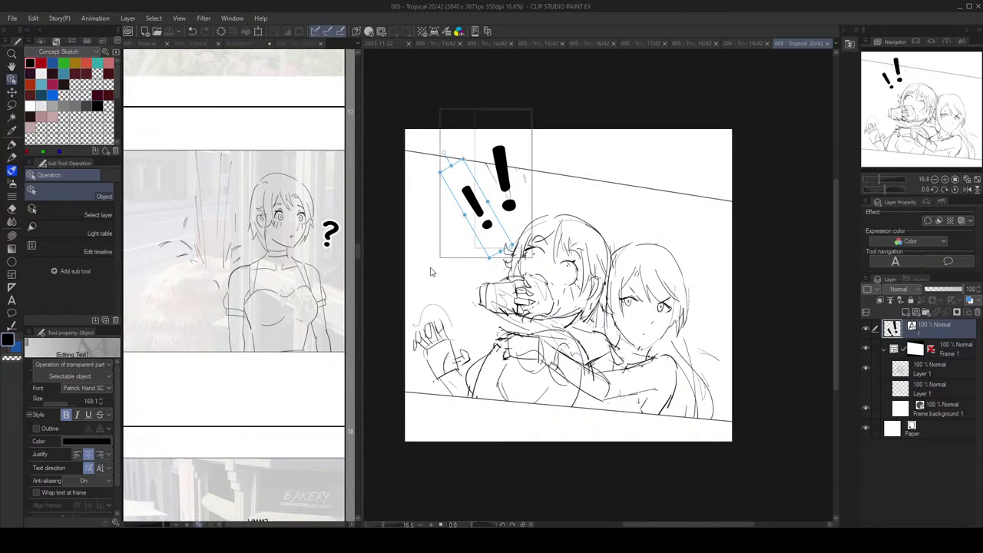
pyautogui.click(938, 370)
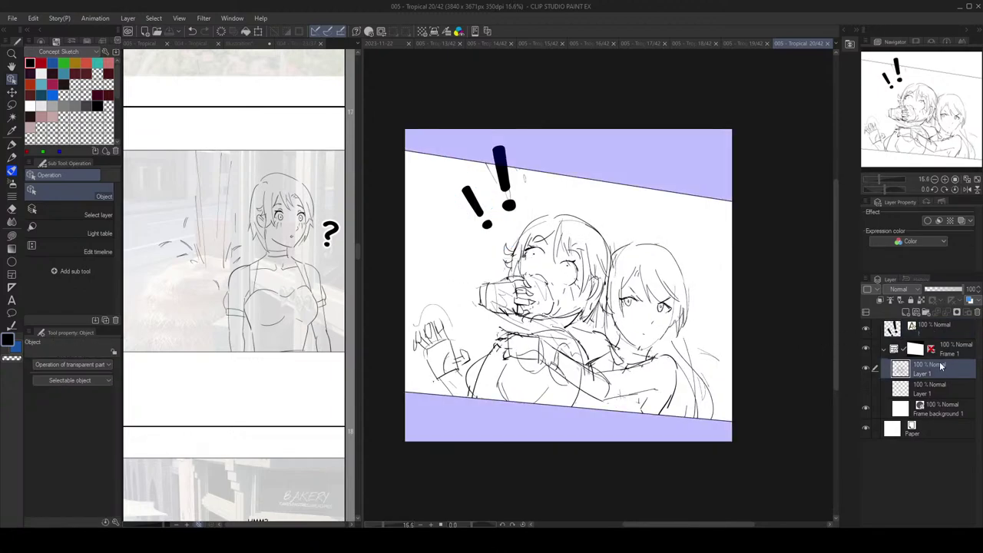
pyautogui.click(945, 333)
pyautogui.moveTo(595, 300)
pyautogui.mouseDown()
pyautogui.moveTo(630, 305)
pyautogui.moveTo(588, 293)
pyautogui.mouseUp()
pyautogui.press('p')
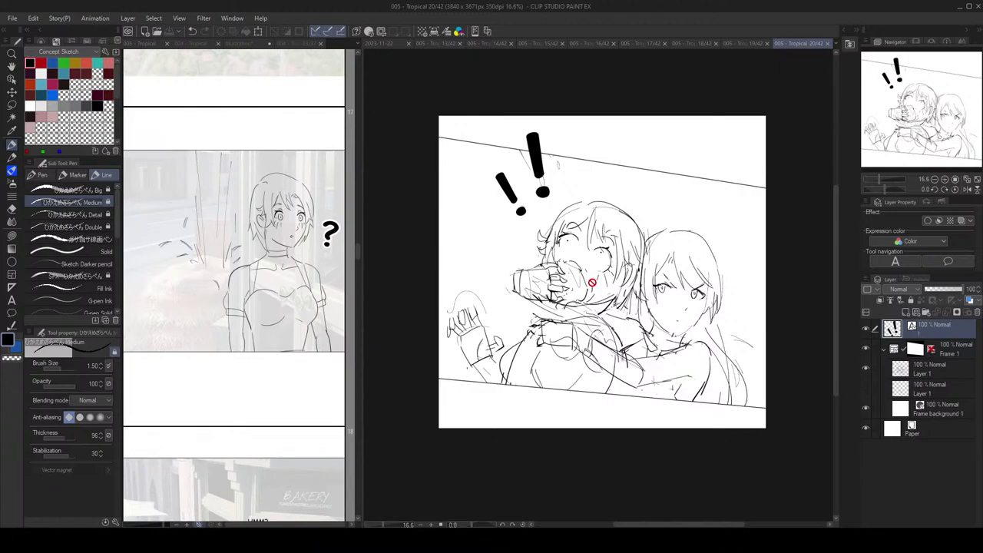
pyautogui.scroll(-1, 592, 283)
pyautogui.hotkey('ctrl', 'h')
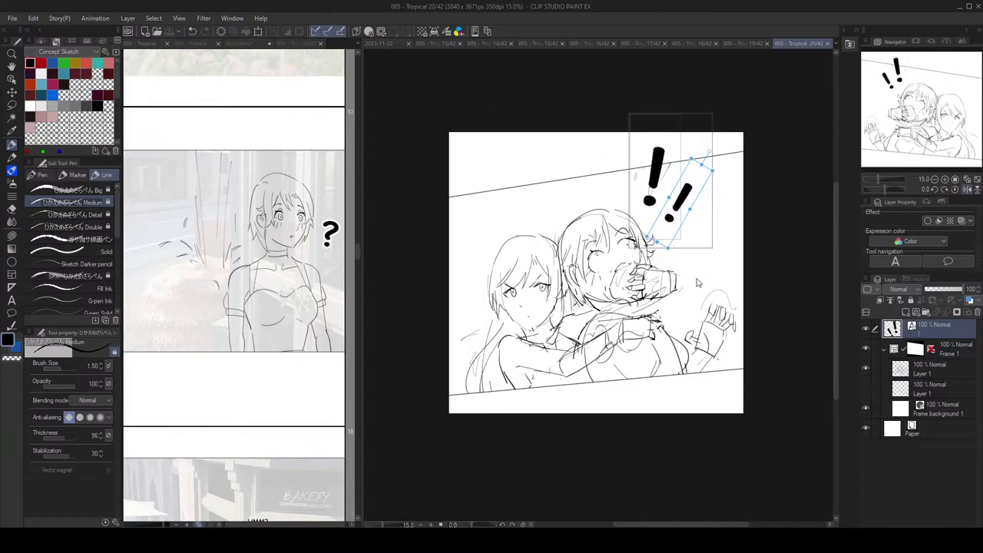
pyautogui.press('h')
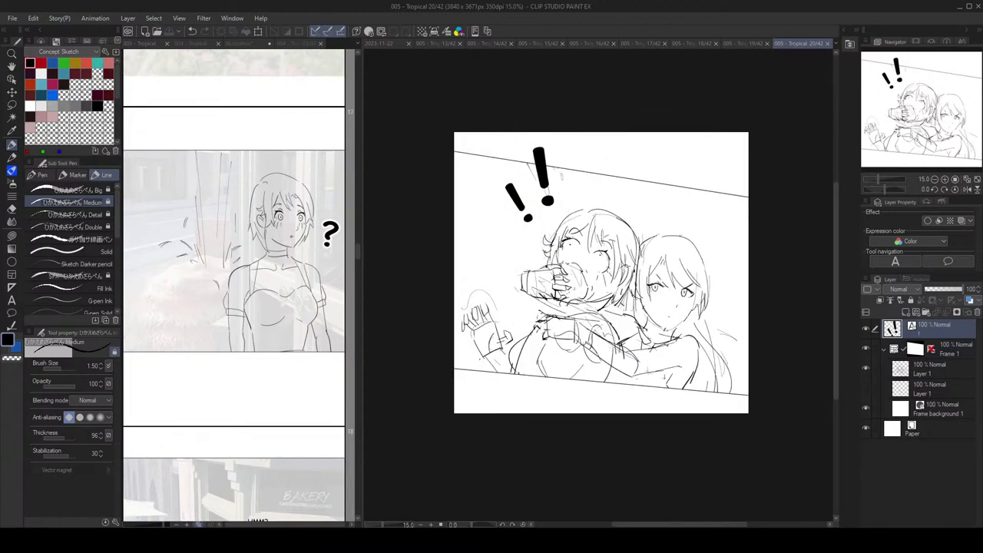
# Step: Make the visible Layer 1 inside the Frame 1 folder active for sketching
pyautogui.moveTo(668, 287); pyautogui.dragTo(703, 277)
pyautogui.click(918, 374)
pyautogui.scroll(1, 704, 315)
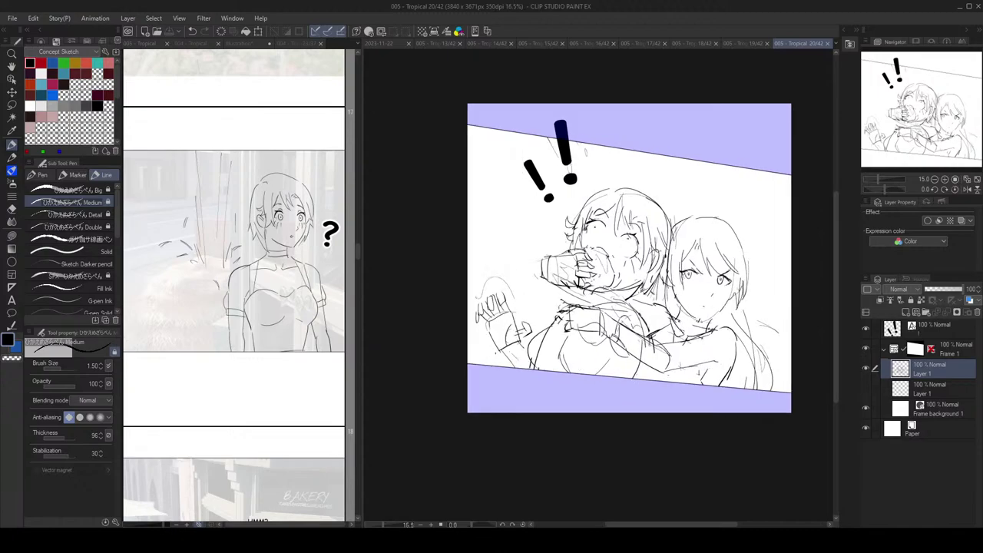
pyautogui.scroll(1, 642, 404)
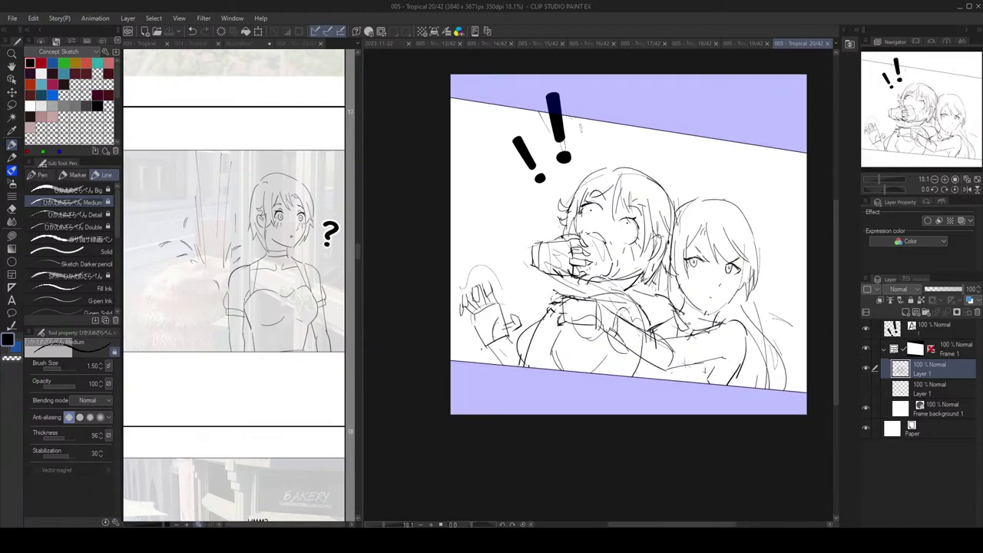
pyautogui.moveTo(605, 310); pyautogui.dragTo(605, 343)
pyautogui.hotkey('ctrl', 'z')
pyautogui.moveTo(621, 310)
pyautogui.mouseDown()
pyautogui.moveTo(630, 339)
pyautogui.moveTo(634, 307)
pyautogui.moveTo(642, 344)
pyautogui.moveTo(628, 337)
pyautogui.moveTo(631, 299)
pyautogui.mouseUp()
pyautogui.hotkey('ctrl', 'z')
pyautogui.moveTo(623, 308)
pyautogui.mouseDown()
pyautogui.moveTo(631, 297)
pyautogui.moveTo(613, 317)
pyautogui.mouseUp()
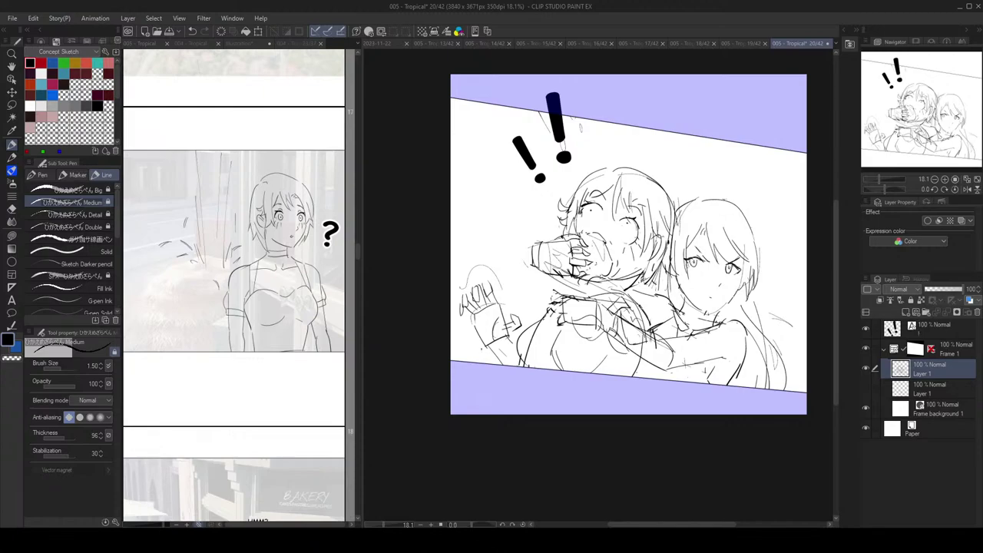
pyautogui.scroll(-2, 651, 311)
pyautogui.press('h')
pyautogui.press('h')
pyautogui.scroll(2, 645, 308)
pyautogui.hotkey('ctrl', 'z')
pyautogui.moveTo(612, 302)
pyautogui.mouseDown()
pyautogui.moveTo(602, 321)
pyautogui.moveTo(633, 343)
pyautogui.moveTo(652, 375)
pyautogui.mouseUp()
pyautogui.hotkey('ctrl', 'z')
pyautogui.hotkey('ctrl', 'z')
pyautogui.hotkey('ctrl', 'z')
pyautogui.hotkey('ctrl', 'z')
# Step: Rework the sketch lines of the front character's shoulder and upper arm where the rear character's arm crosses, checking them in mirrored view
pyautogui.moveTo(634, 343)
pyautogui.mouseDown()
pyautogui.moveTo(648, 376)
pyautogui.moveTo(668, 378)
pyautogui.mouseUp()
pyautogui.press('h')
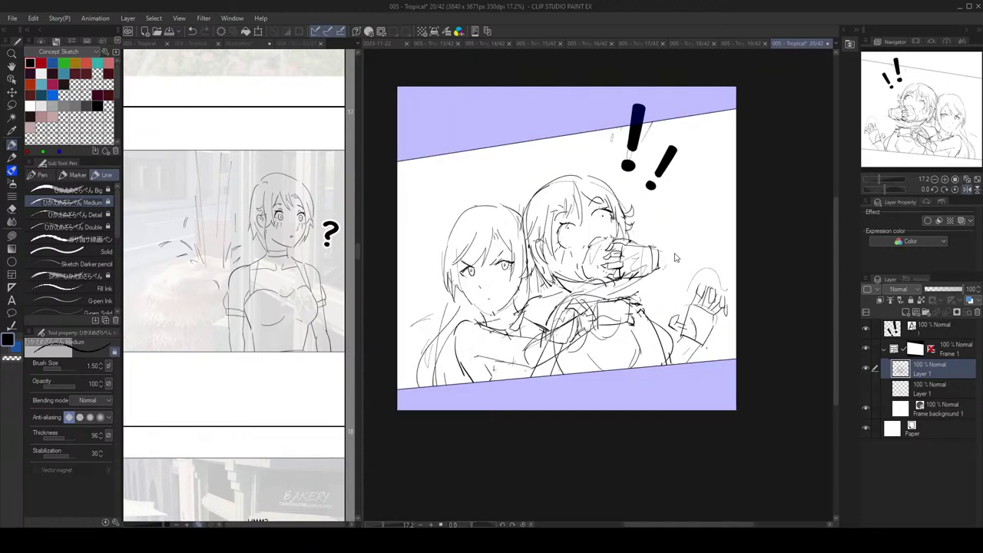
pyautogui.press('h')
pyautogui.scroll(-2, 698, 305)
pyautogui.hotkey('ctrl', 'z')
pyautogui.hotkey('ctrl', 'z')
pyautogui.moveTo(644, 337)
pyautogui.mouseDown()
pyautogui.moveTo(652, 361)
pyautogui.moveTo(666, 356)
pyautogui.moveTo(651, 362)
pyautogui.moveTo(668, 362)
pyautogui.mouseUp()
pyautogui.hotkey('ctrl', 'z')
pyautogui.hotkey('ctrl', 'z')
pyautogui.hotkey('ctrl', 'z')
pyautogui.moveTo(653, 302); pyautogui.dragTo(668, 331)
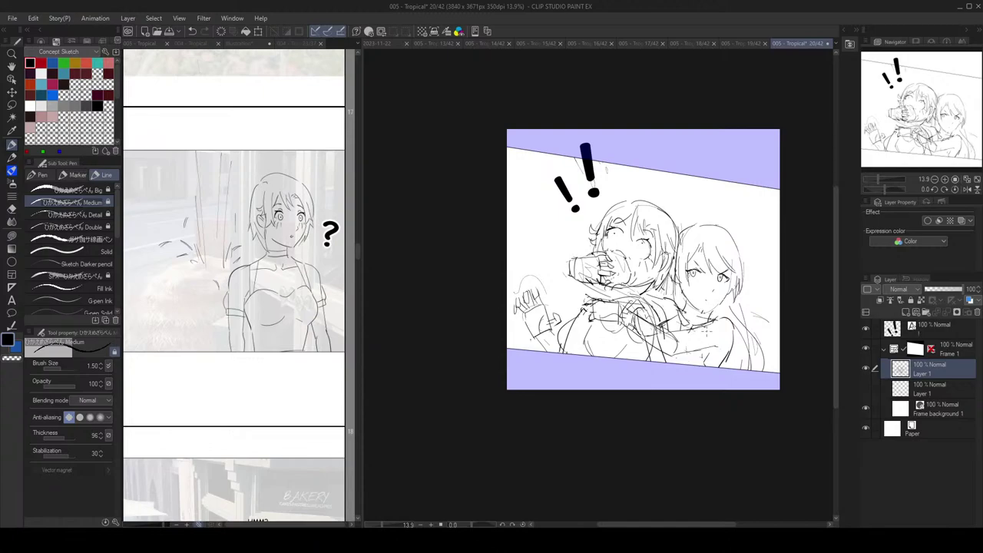
pyautogui.press('h')
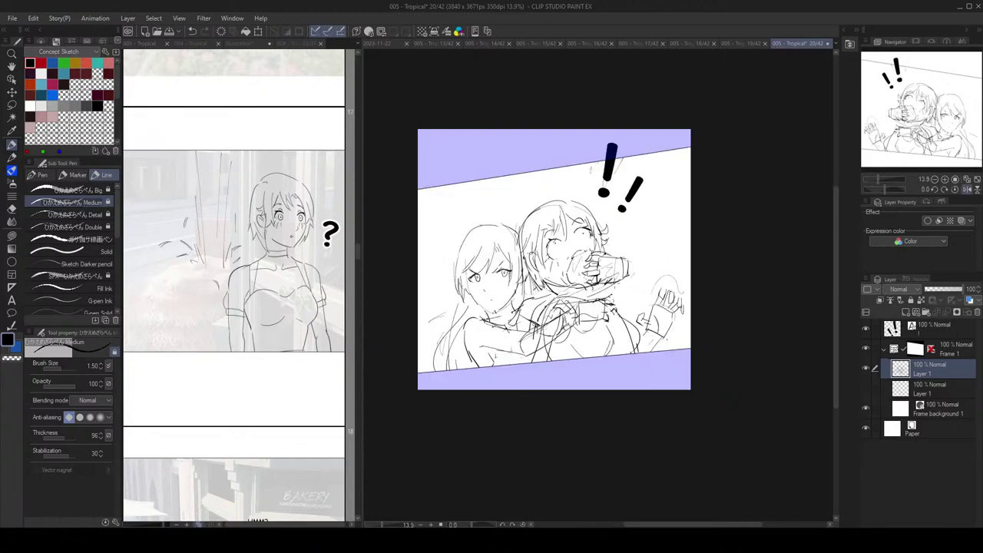
pyautogui.press('h')
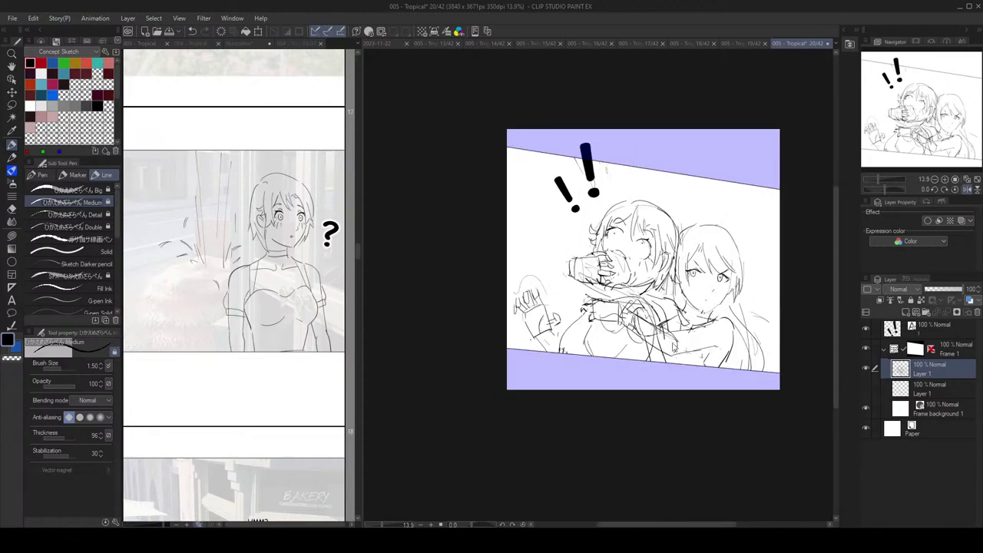
# Step: Erase the old chest and side lines of the front character's torso below the crossing arm
pyautogui.scroll(-1, 707, 339)
pyautogui.press('e')
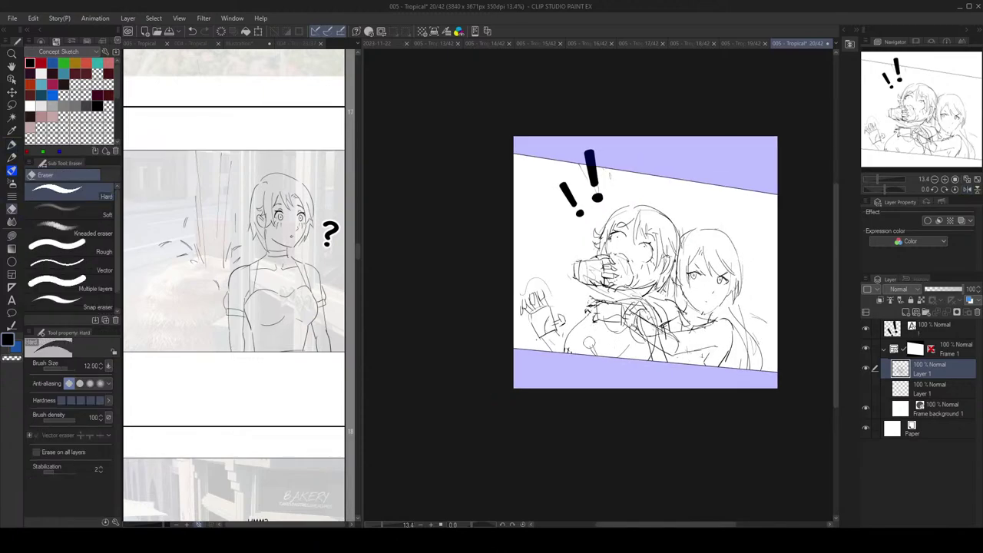
pyautogui.press('p')
pyautogui.press('h')
pyautogui.press('e')
pyautogui.moveTo(618, 321); pyautogui.dragTo(633, 352)
pyautogui.press('p')
pyautogui.hotkey('ctrl', 'z')
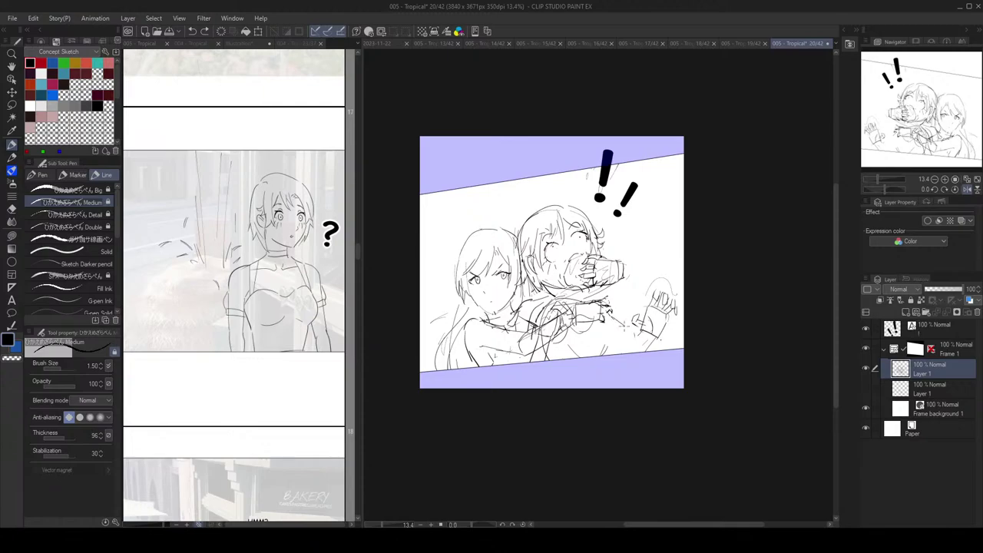
# Step: Redraw the outer side of the front character's torso as a rounded line running down to the frame edge
pyautogui.press('h')
pyautogui.press('h')
pyautogui.scroll(2, 647, 294)
pyautogui.press('e')
pyautogui.press('p')
pyautogui.moveTo(659, 364)
pyautogui.mouseDown()
pyautogui.moveTo(658, 343)
pyautogui.moveTo(658, 362)
pyautogui.mouseUp()
pyautogui.moveTo(659, 343); pyautogui.dragTo(663, 353)
pyautogui.hotkey('ctrl', 'z')
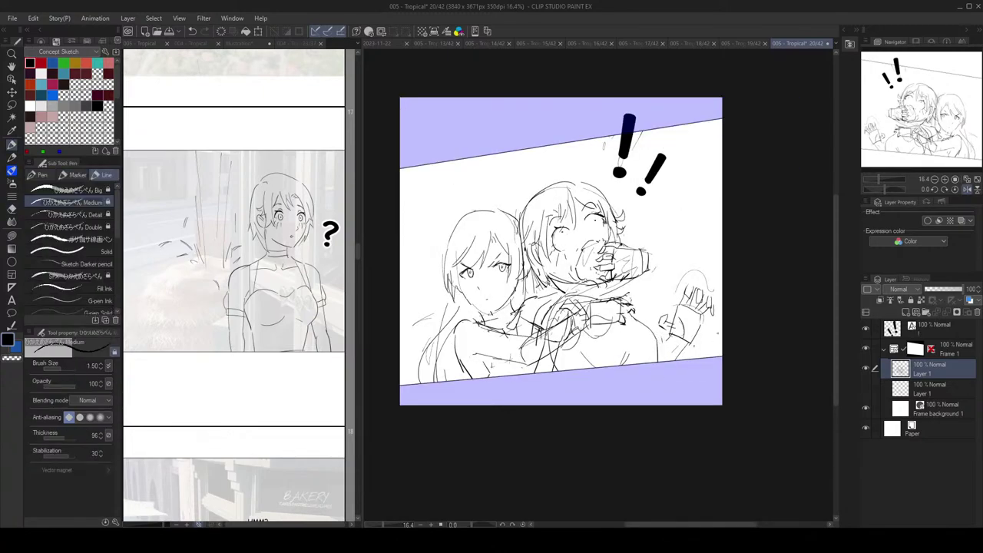
pyautogui.press('h')
pyautogui.press('h')
# Step: Clean up stray marks inside the front character's torso and touch up its outline
pyautogui.press('e')
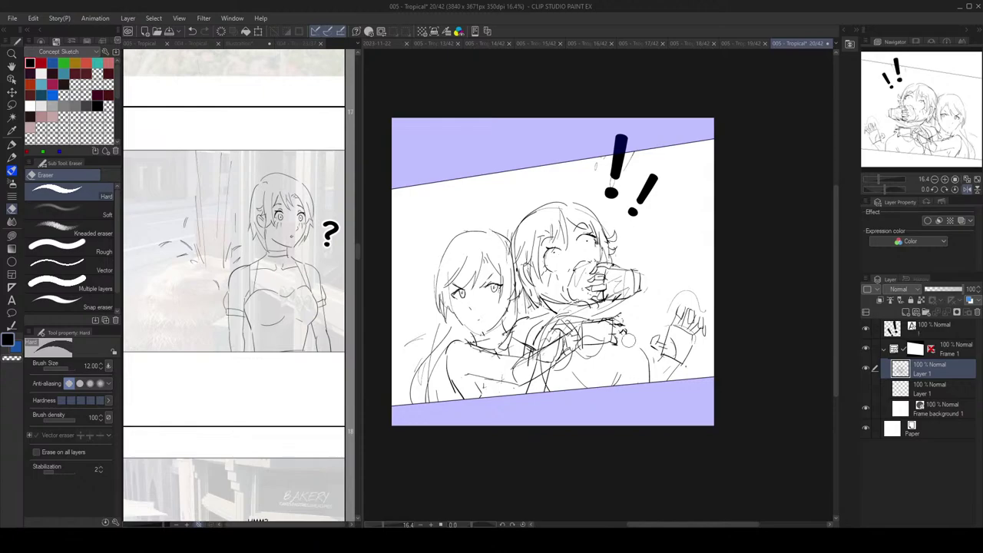
pyautogui.press('p')
pyautogui.press('e')
pyautogui.press('p')
pyautogui.press('h')
pyautogui.press('e')
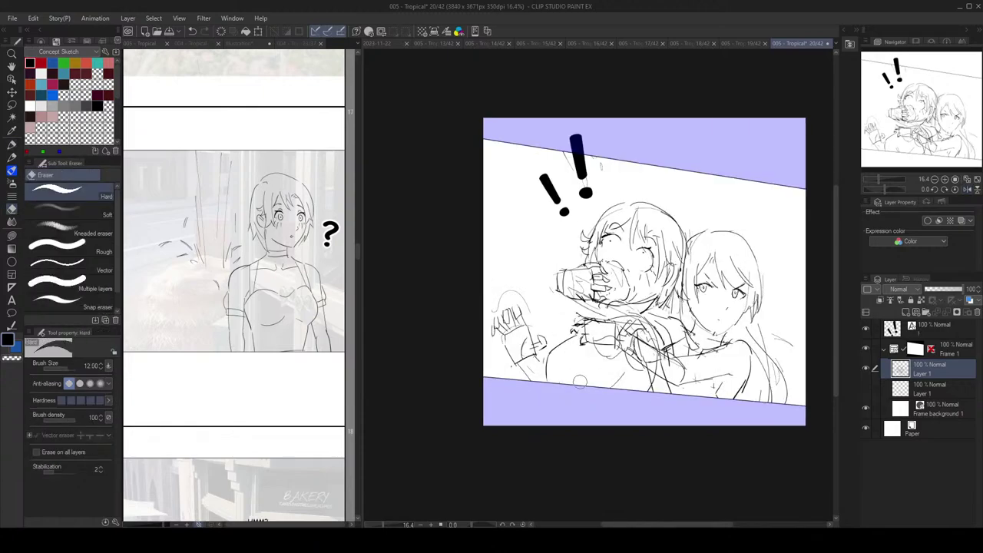
pyautogui.press('p')
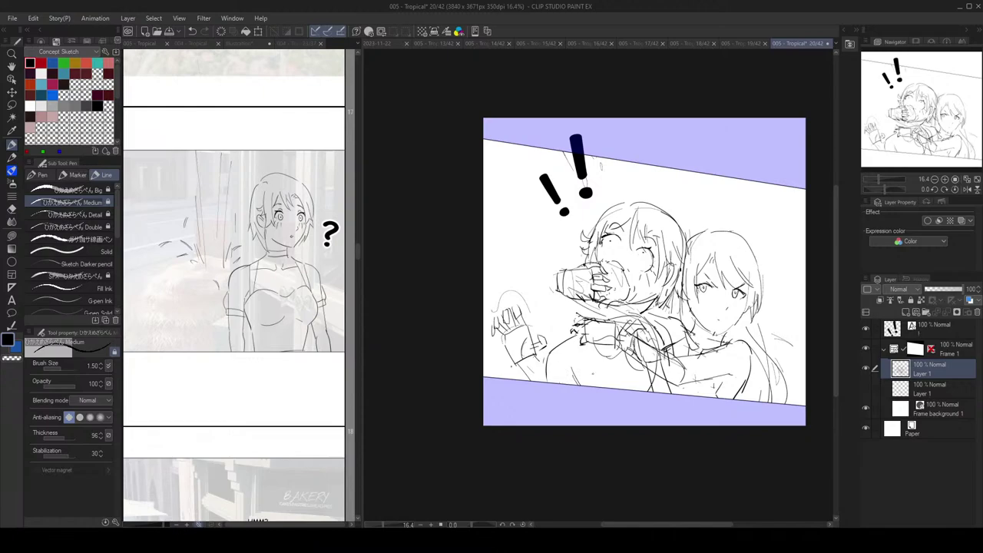
pyautogui.press('e')
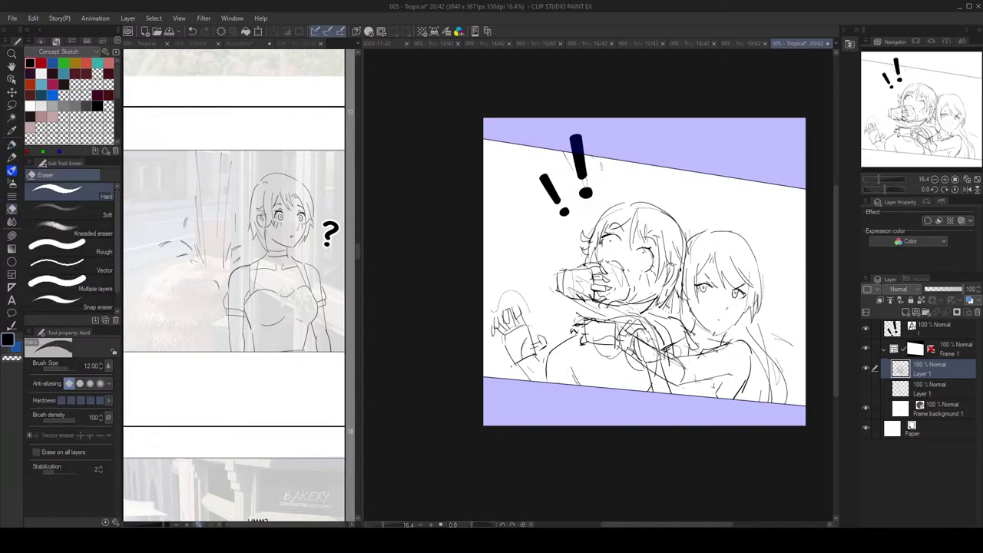
pyautogui.press('p')
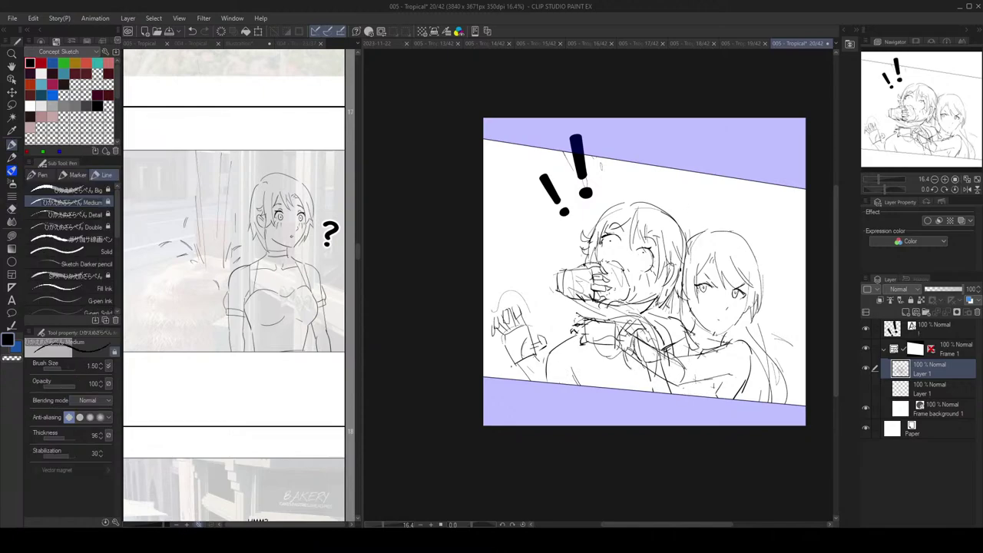
# Step: Sketch new contour lines on the front character's upper body beneath the crossing arm, undoing the unwanted strokes
pyautogui.hotkey('ctrl', 'z')
pyautogui.moveTo(619, 351); pyautogui.dragTo(637, 390)
pyautogui.hotkey('ctrl', 'z')
pyautogui.moveTo(702, 373); pyautogui.dragTo(695, 382)
pyautogui.press('h')
pyautogui.press('h')
pyautogui.press('e')
pyautogui.press('p')
pyautogui.hotkey('ctrl', 'z')
pyautogui.moveTo(646, 363); pyautogui.dragTo(649, 393)
pyautogui.hotkey('ctrl', 'z')
pyautogui.moveTo(575, 341); pyautogui.dragTo(567, 349)
pyautogui.press('h')
pyautogui.press('e')
pyautogui.press('p')
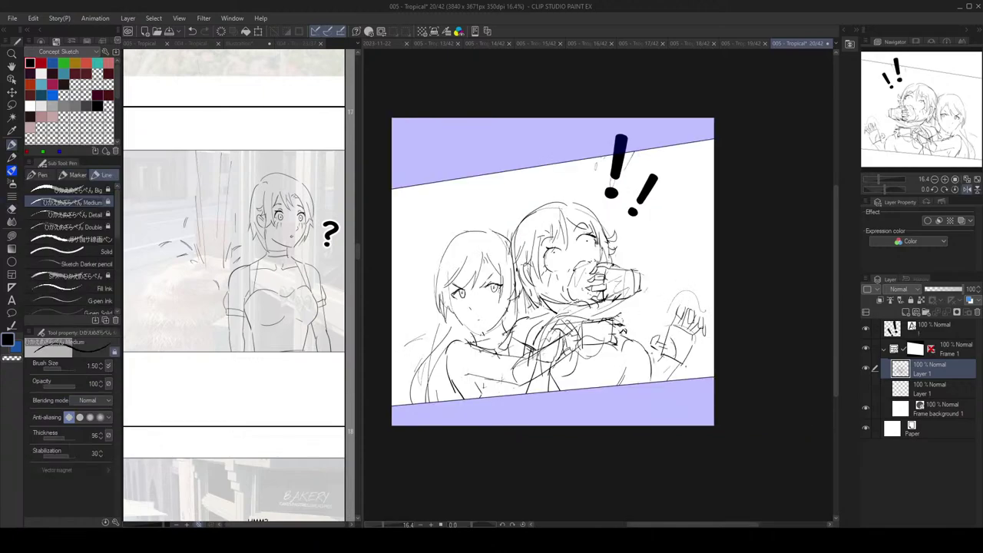
# Step: Refine the short contour strokes below the gripping hand by alternately erasing and redrawing, comparing normal and mirrored views
pyautogui.press('h')
pyautogui.press('h')
pyautogui.press('e')
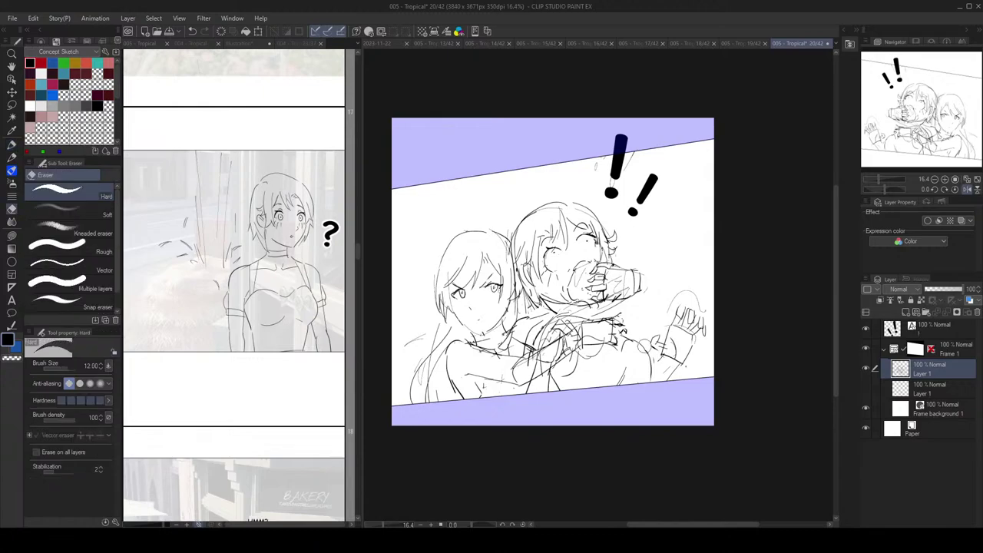
pyautogui.press('p')
pyautogui.press('e')
pyautogui.press('p')
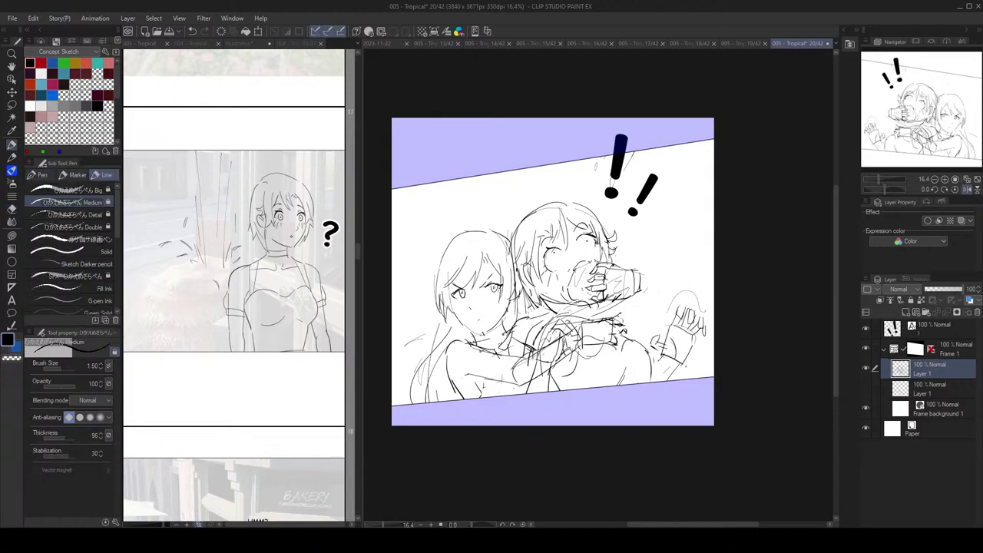
pyautogui.press('h')
pyautogui.press('e')
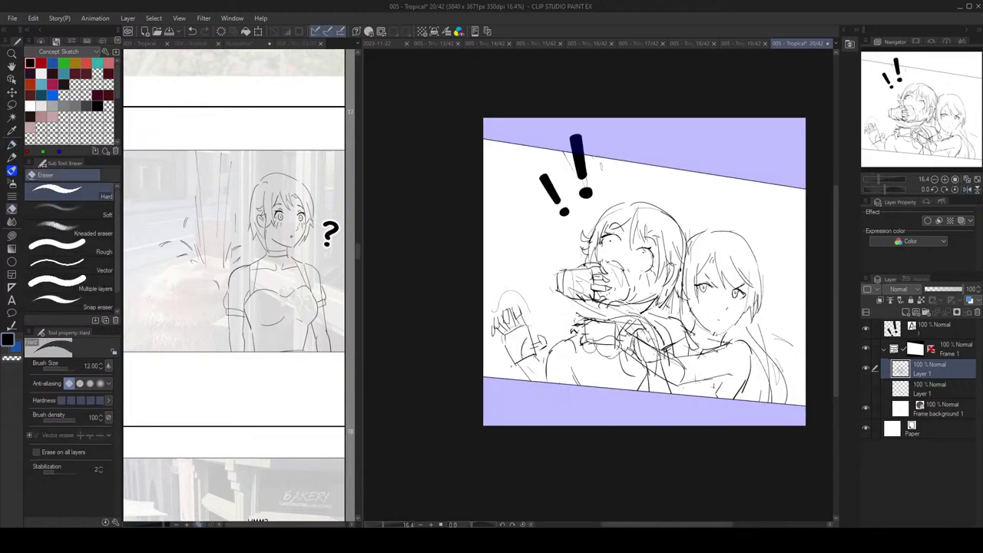
pyautogui.press('p')
pyautogui.press('e')
pyautogui.press('p')
pyautogui.press('h')
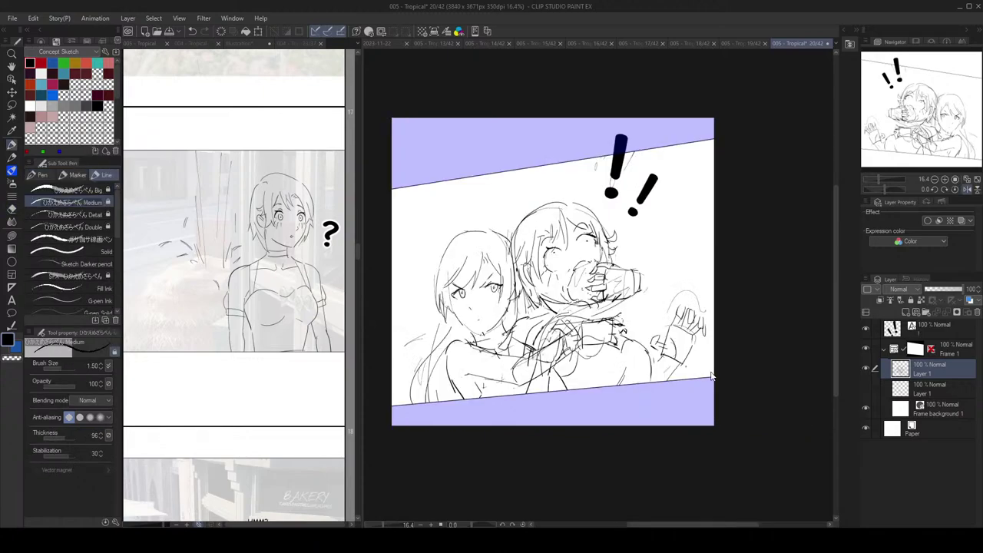
pyautogui.press('h')
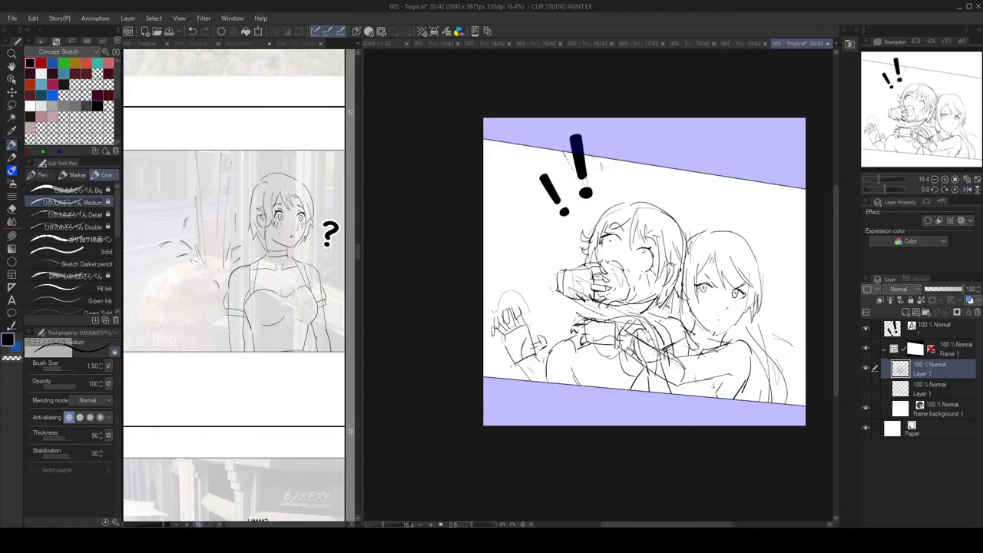
# Step: Save the current state of the comic panel drawing
pyautogui.hotkey('ctrl', 's')
pyautogui.scroll(1, 722, 211)
pyautogui.moveTo(711, 234); pyautogui.dragTo(654, 236)
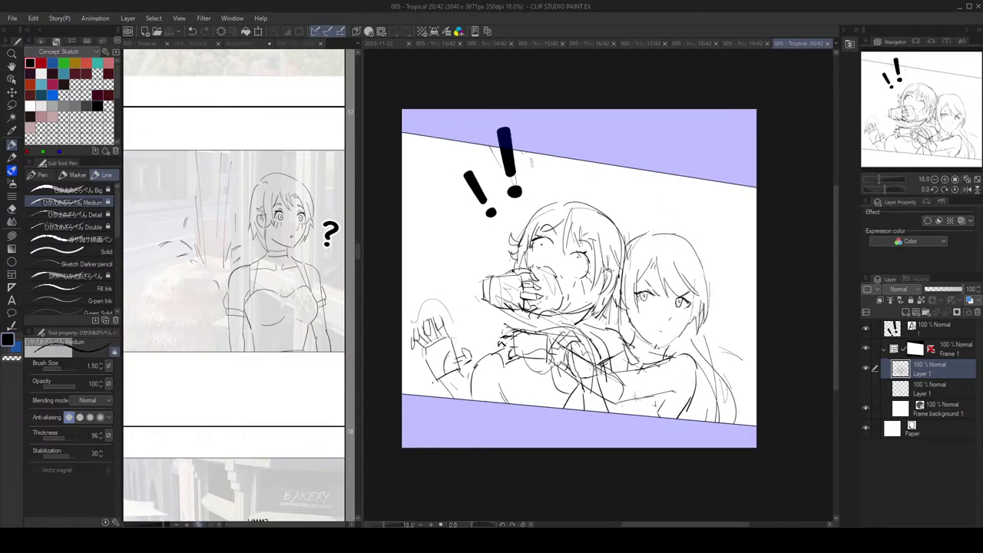
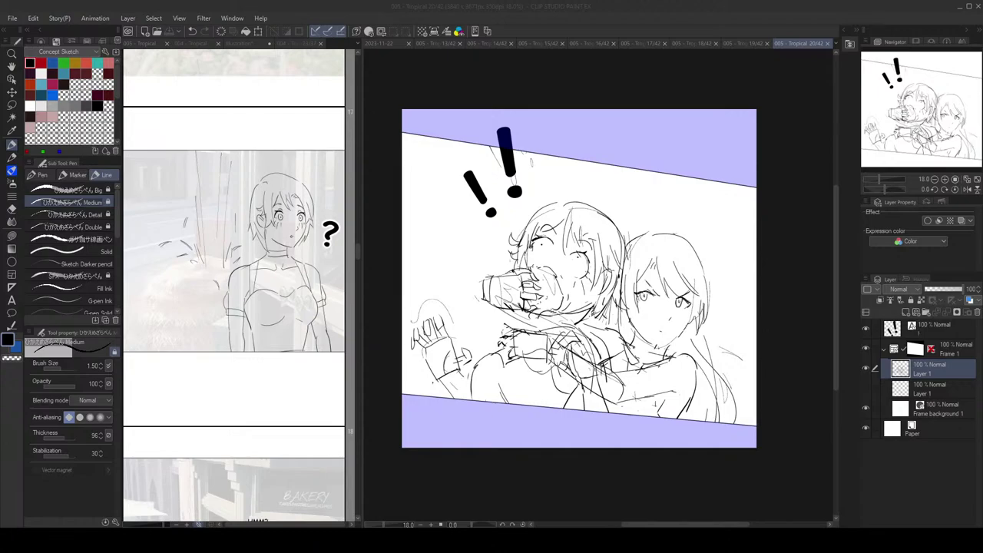
# Step: Compare the panel with the upper sketch layer hidden and shown
pyautogui.hotkey('alt', 'Tab')
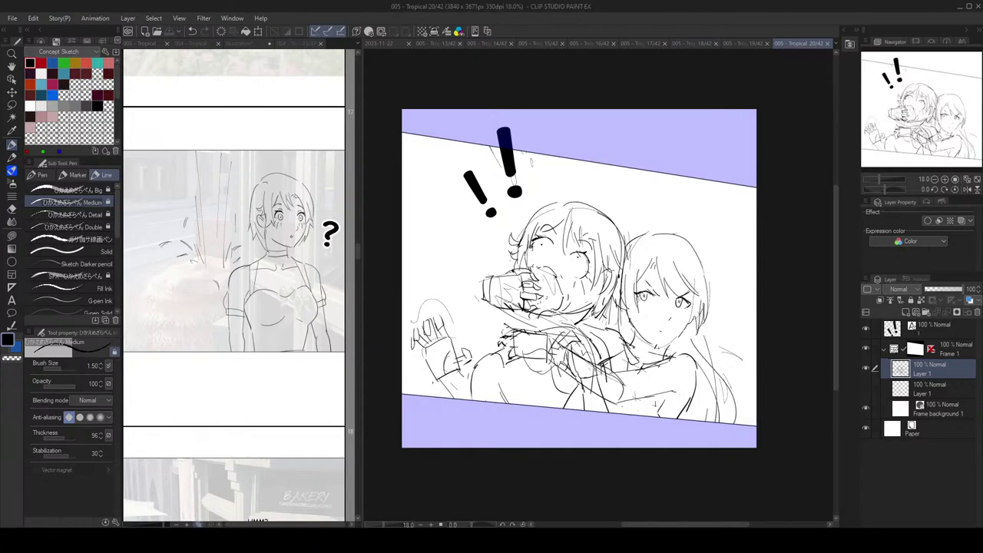
pyautogui.hotkey('alt', 'Tab')
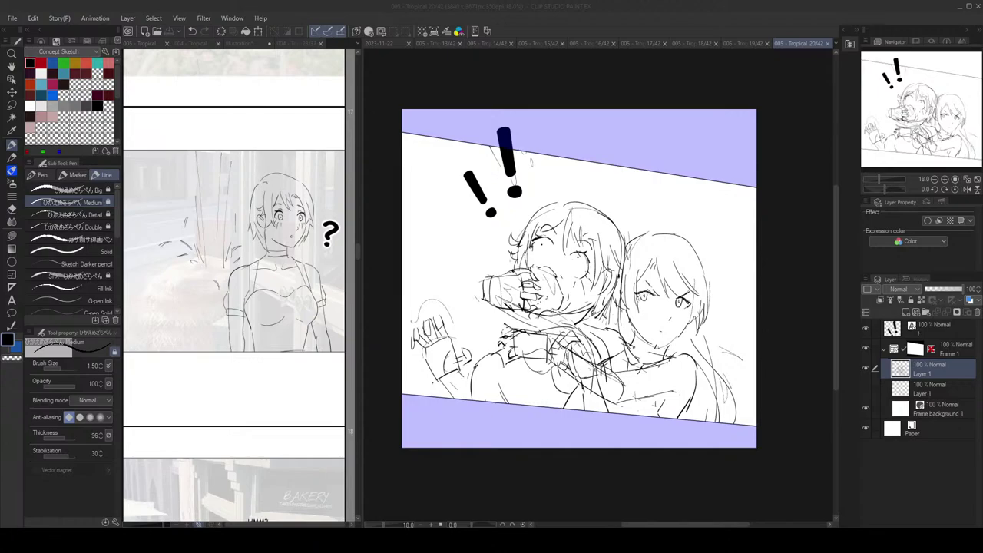
pyautogui.click(660, 21)
pyautogui.scroll(2, 630, 230)
pyautogui.scroll(-2, 630, 230)
pyautogui.moveTo(630, 230); pyautogui.dragTo(652, 201)
pyautogui.scroll(3, 619, 257)
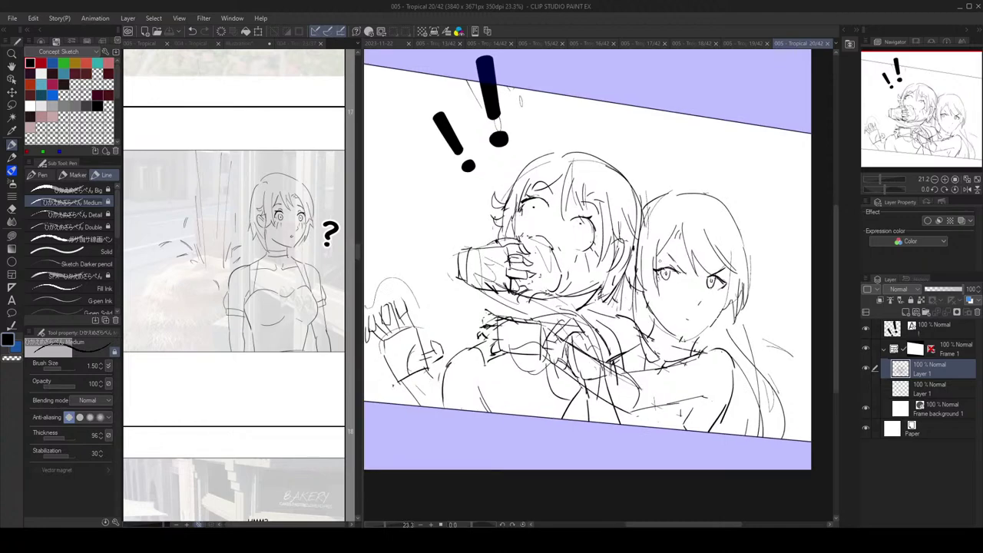
pyautogui.click(866, 368)
pyautogui.click(866, 367)
pyautogui.scroll(-2, 615, 254)
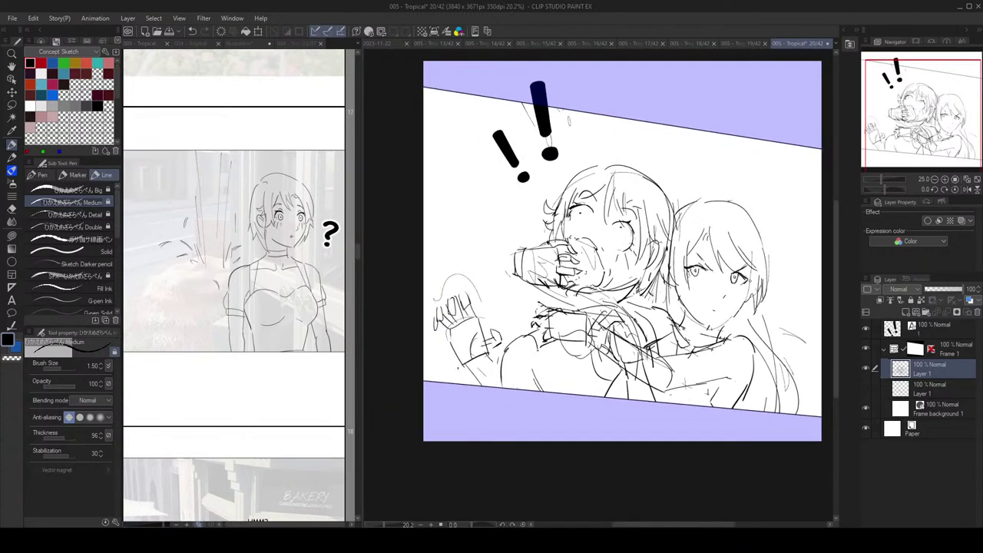
# Step: Redraw the hair strand falling between the two heads behind the front character's ear, undoing the unsatisfactory strokes
pyautogui.scroll(2, 614, 254)
pyautogui.moveTo(670, 275); pyautogui.dragTo(677, 317)
pyautogui.hotkey('ctrl', 'z')
pyautogui.moveTo(669, 269); pyautogui.dragTo(682, 319)
pyautogui.hotkey('ctrl', 'z')
pyautogui.moveTo(672, 276)
pyautogui.mouseDown()
pyautogui.moveTo(679, 320)
pyautogui.moveTo(673, 314)
pyautogui.mouseUp()
pyautogui.hotkey('ctrl', 'z')
pyautogui.moveTo(653, 252); pyautogui.dragTo(662, 301)
pyautogui.scroll(-3, 760, 290)
pyautogui.scroll(2, 762, 284)
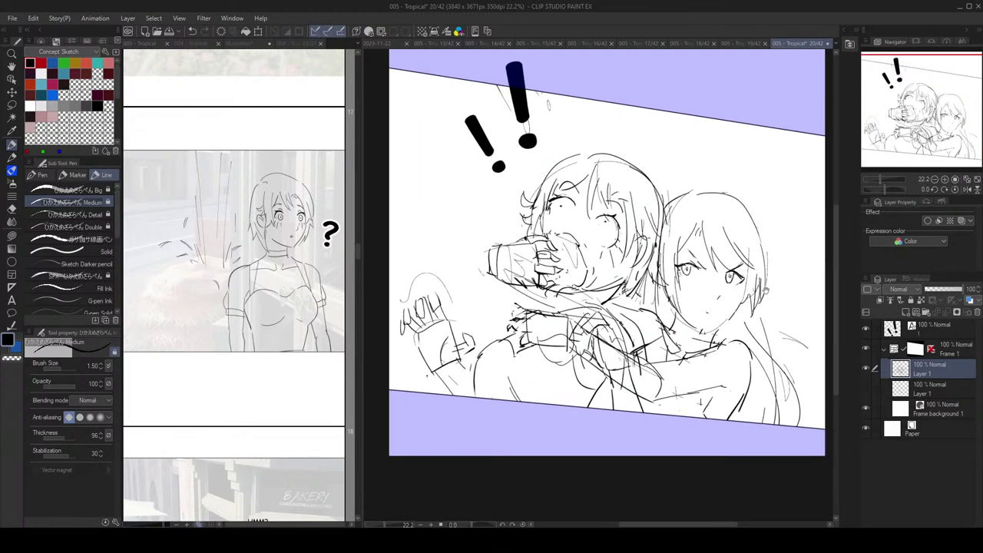
# Step: Examine both characters' faces and hair at closer and wider zoom levels
pyautogui.scroll(1, 765, 290)
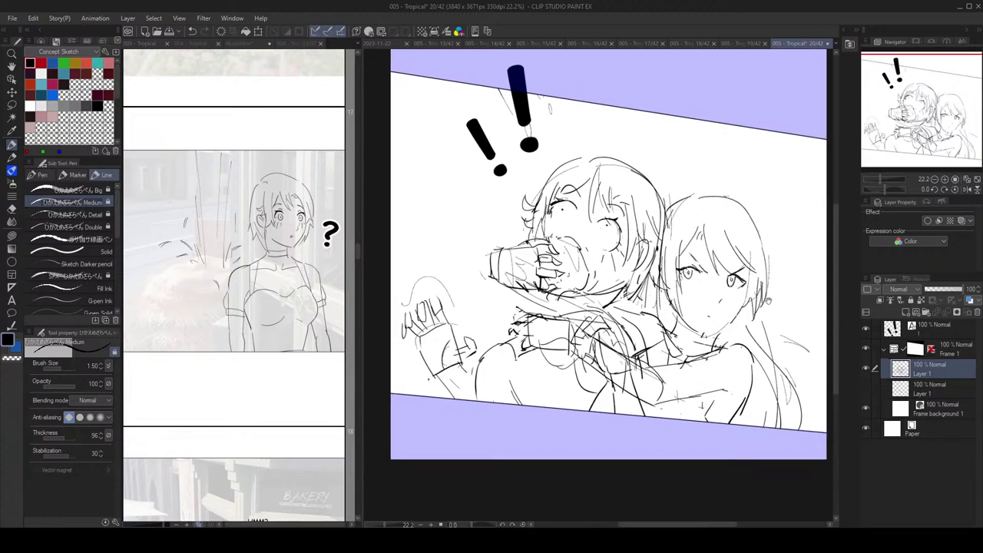
pyautogui.moveTo(766, 302); pyautogui.dragTo(767, 306)
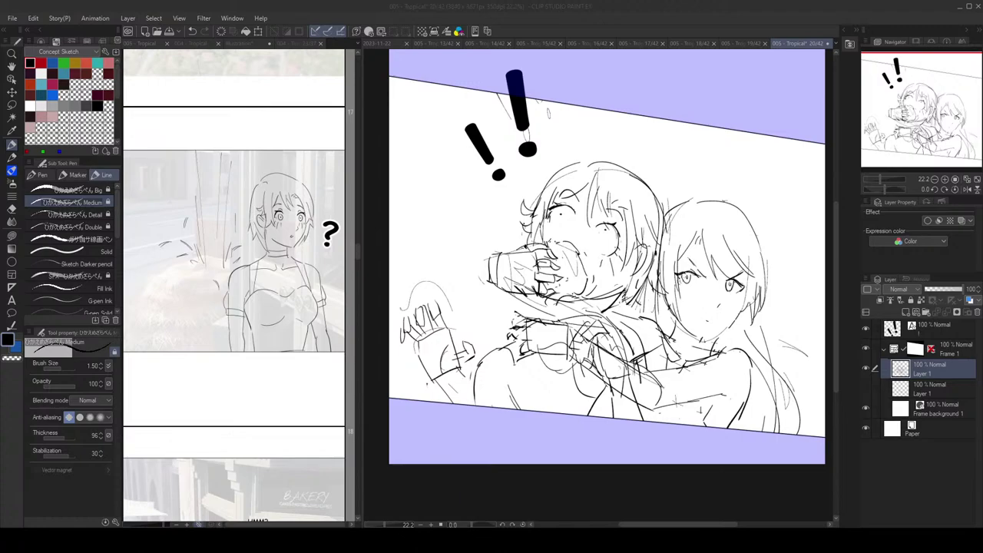
pyautogui.scroll(-1, 703, 246)
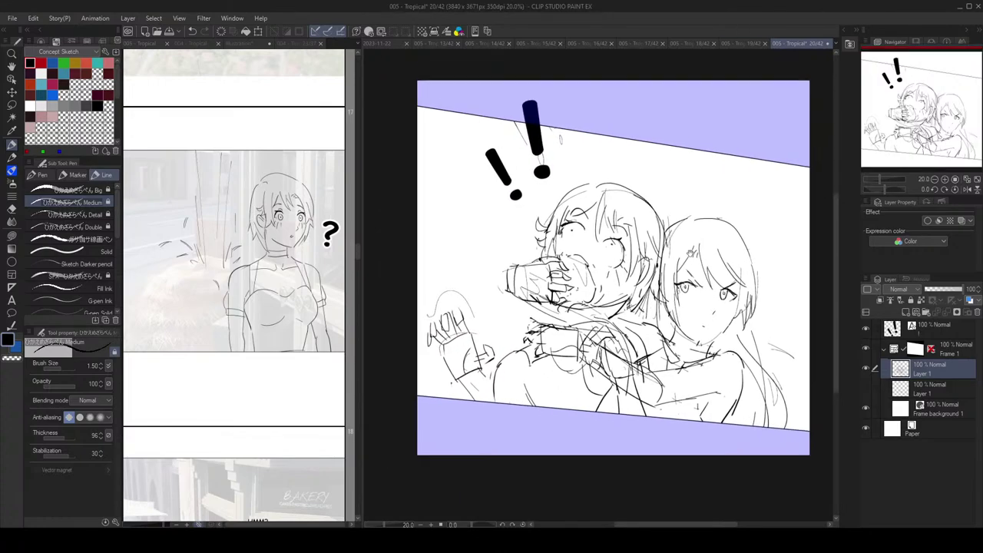
pyautogui.scroll(2, 691, 261)
pyautogui.moveTo(695, 270); pyautogui.dragTo(693, 266)
pyautogui.scroll(-2, 693, 267)
pyautogui.scroll(2, 662, 275)
pyautogui.scroll(-2, 662, 158)
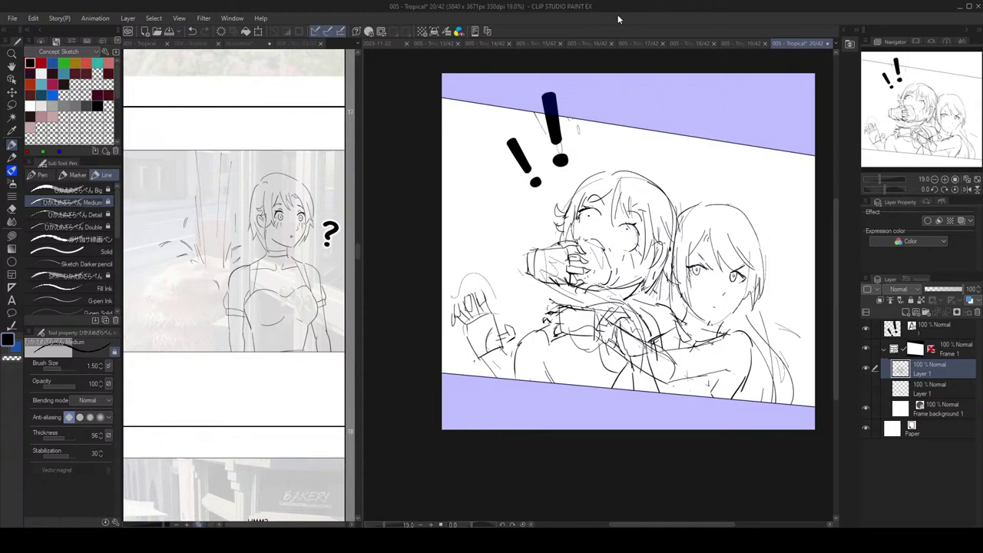
pyautogui.scroll(3, 704, 288)
pyautogui.scroll(-3, 702, 311)
pyautogui.moveTo(705, 289)
pyautogui.mouseDown()
pyautogui.moveTo(701, 312)
pyautogui.moveTo(691, 295)
pyautogui.mouseUp()
# Step: Save the panel drawing with the reworked hair
pyautogui.hotkey('ctrl', 's')
pyautogui.scroll(1, 702, 288)
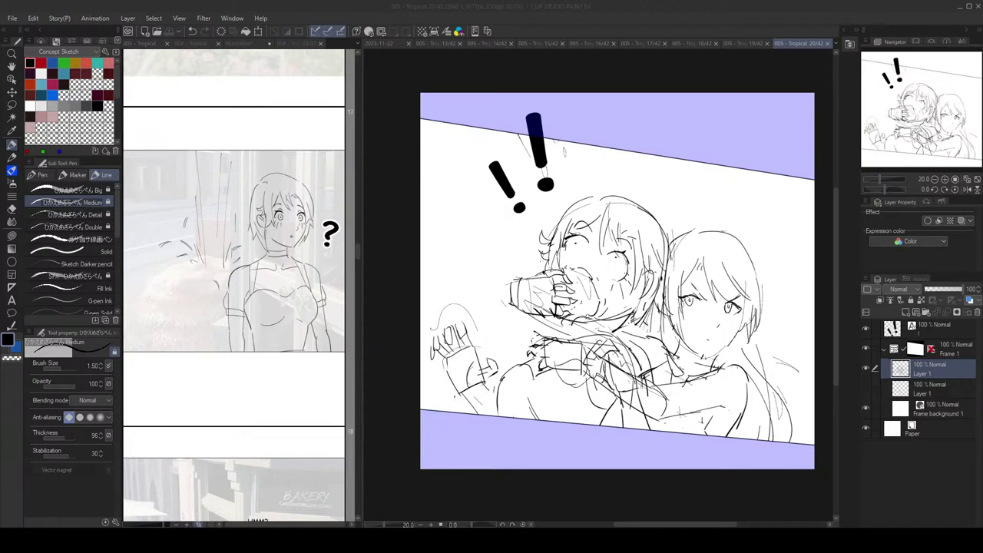
pyautogui.click(247, 268)
pyautogui.click(734, 192)
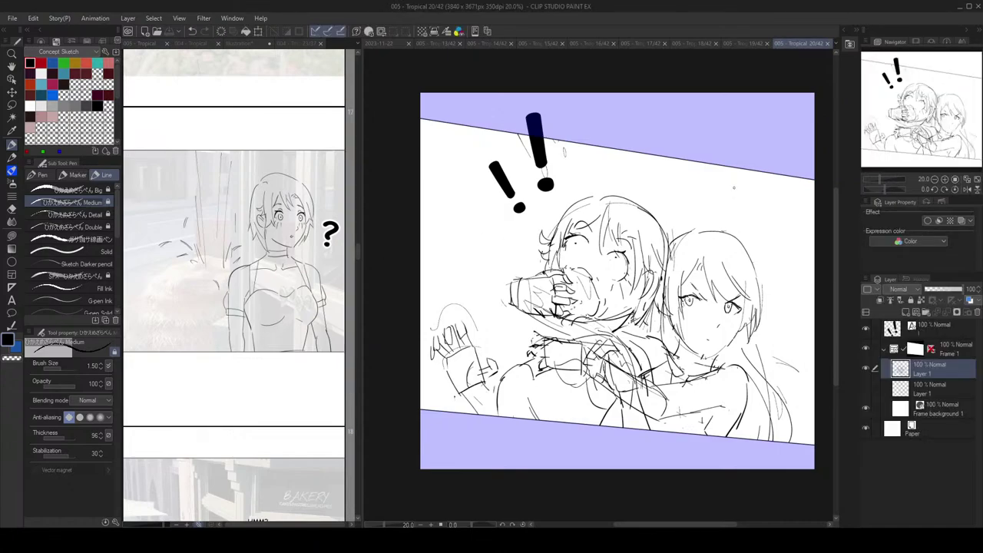
# Step: Lasso the hair, brow and eye on the outer side of the front character's face, nudge them slightly inward and deselect
pyautogui.click(11, 105)
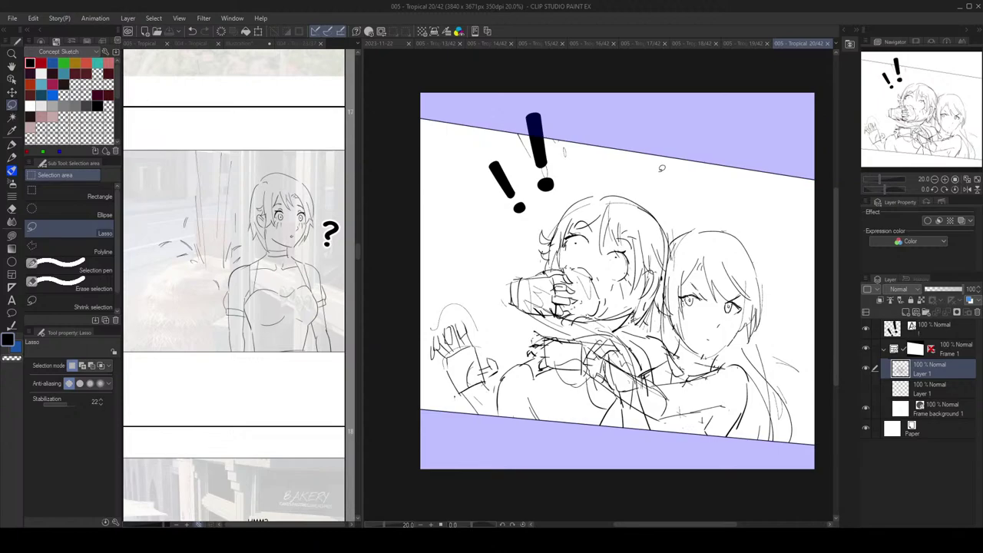
pyautogui.scroll(2, 606, 208)
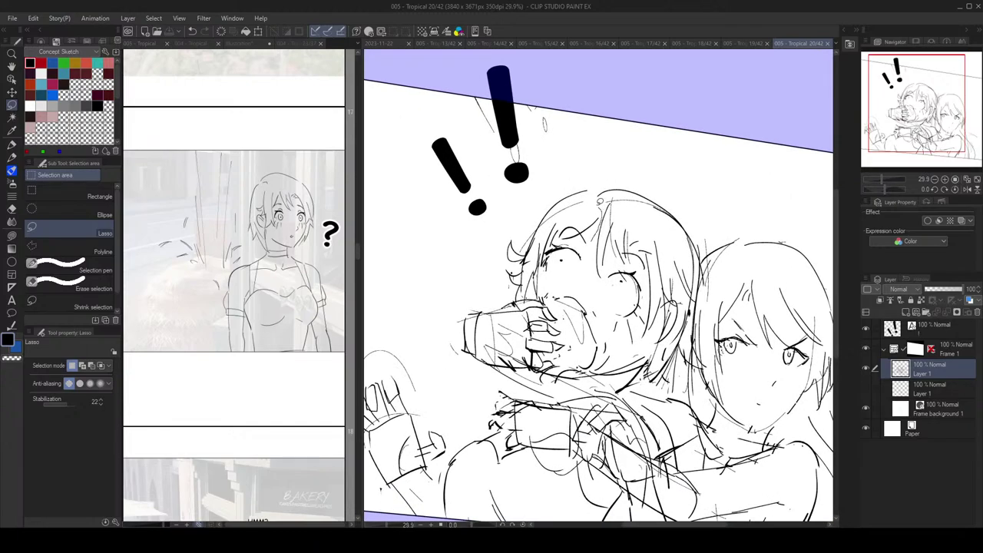
pyautogui.moveTo(529, 196)
pyautogui.mouseDown()
pyautogui.moveTo(505, 282)
pyautogui.moveTo(545, 298)
pyautogui.moveTo(558, 278)
pyautogui.moveTo(588, 277)
pyautogui.moveTo(593, 253)
pyautogui.mouseUp()
pyautogui.scroll(-1, 622, 250)
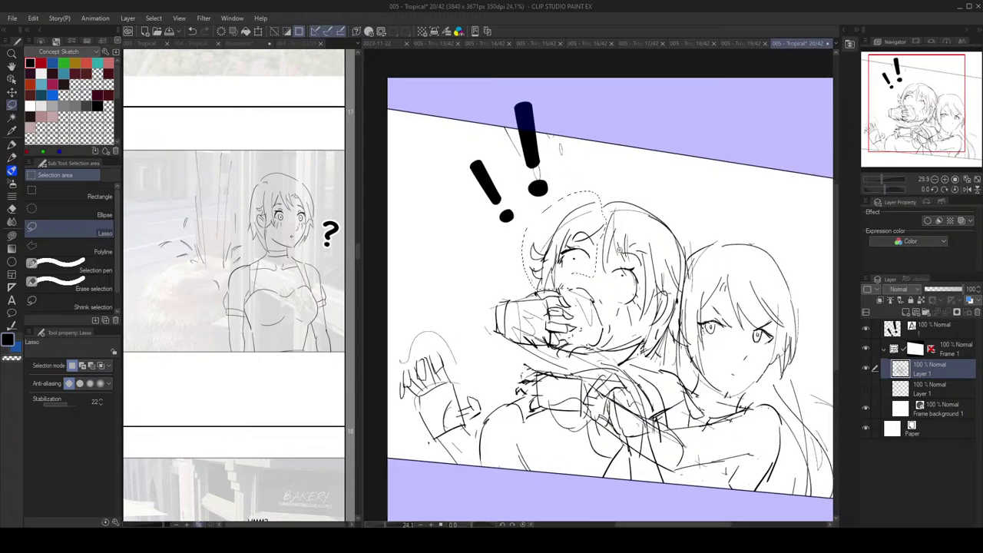
pyautogui.scroll(1, 619, 252)
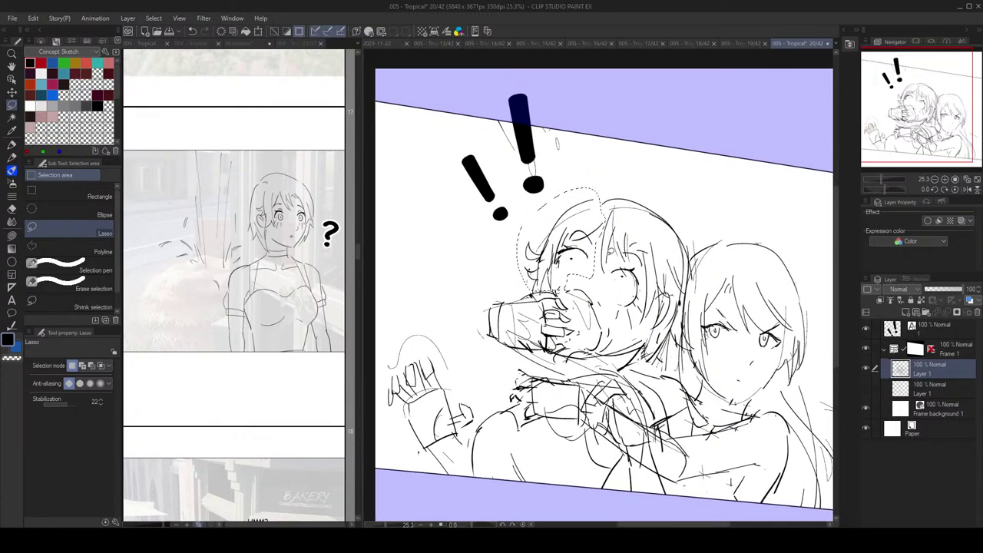
pyautogui.moveTo(594, 239); pyautogui.dragTo(602, 244)
pyautogui.hotkey('ctrl', 'd')
# Step: Check the front character's adjusted face in normal and mirrored views and at different zoom levels
pyautogui.scroll(-3, 667, 269)
pyautogui.press('h')
pyautogui.press('h')
pyautogui.scroll(4, 575, 184)
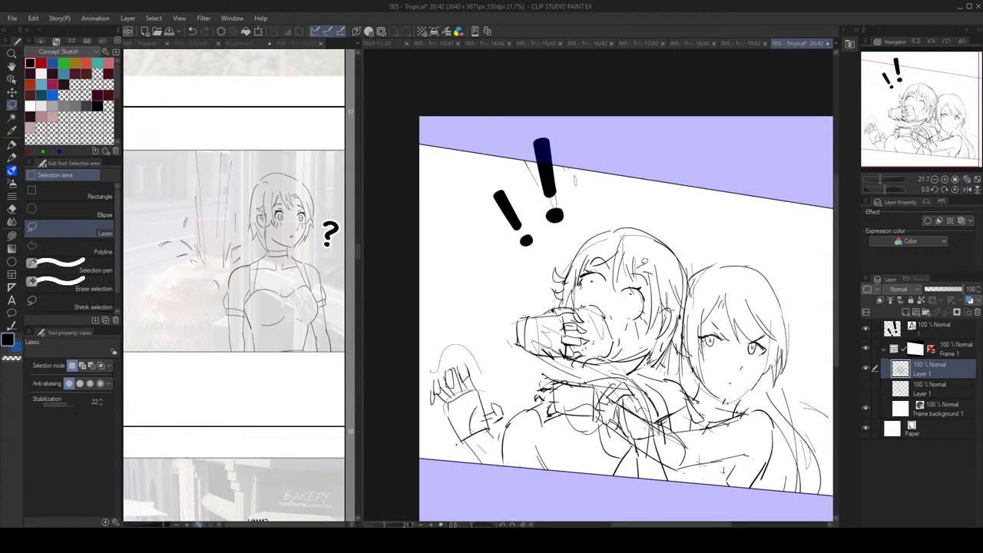
pyautogui.press('p')
pyautogui.moveTo(656, 286); pyautogui.dragTo(649, 288)
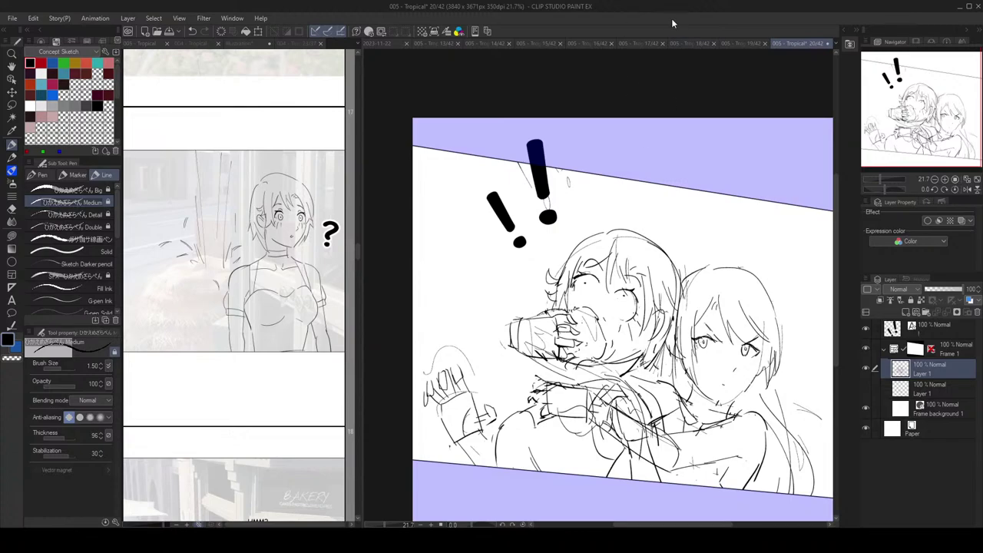
pyautogui.scroll(-2, 667, 225)
pyautogui.scroll(2, 684, 232)
pyautogui.moveTo(716, 252)
pyautogui.mouseDown()
pyautogui.moveTo(697, 225)
pyautogui.moveTo(710, 241)
pyautogui.mouseUp()
pyautogui.scroll(1, 684, 239)
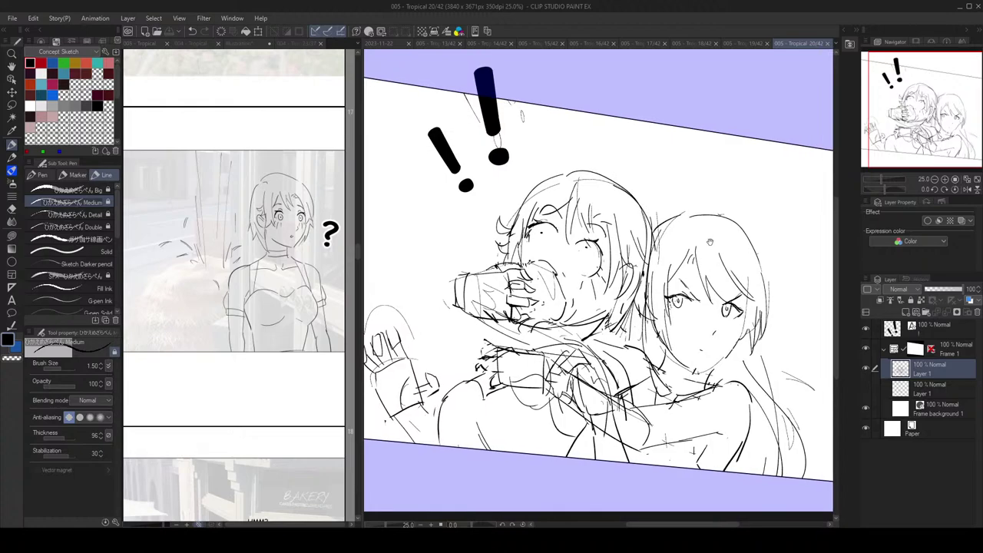
pyautogui.scroll(-2, 708, 236)
pyautogui.scroll(2, 707, 237)
pyautogui.moveTo(642, 207); pyautogui.dragTo(676, 182)
pyautogui.moveTo(582, 299); pyautogui.dragTo(582, 319)
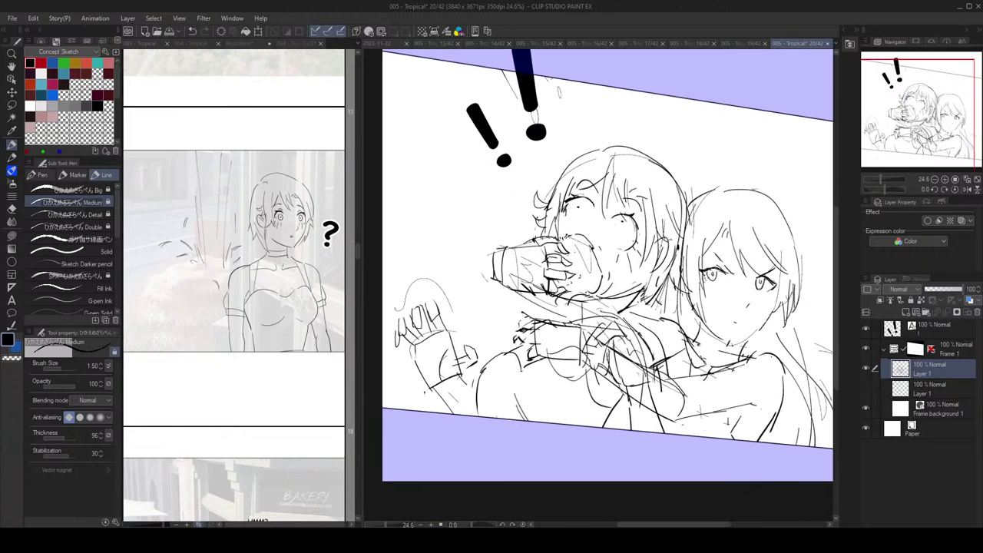
pyautogui.hotkey('ctrl', 'z')
pyautogui.hotkey('ctrl', 'z')
pyautogui.moveTo(633, 296)
pyautogui.mouseDown()
pyautogui.moveTo(630, 317)
pyautogui.moveTo(585, 320)
pyautogui.moveTo(651, 316)
pyautogui.moveTo(604, 322)
pyautogui.mouseUp()
pyautogui.hotkey('ctrl', 'z')
pyautogui.scroll(-3, 695, 295)
pyautogui.press('h')
pyautogui.press('h')
pyautogui.scroll(5, 674, 304)
pyautogui.hotkey('ctrl', 'z')
pyautogui.hotkey('ctrl', 'z')
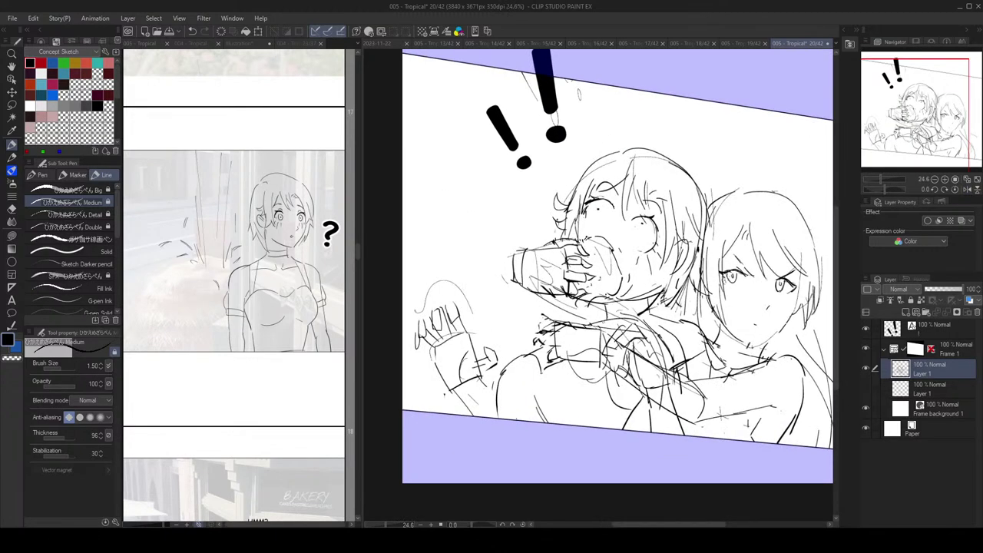
# Step: Save the panel drawing with the adjusted face
pyautogui.scroll(-4, 688, 288)
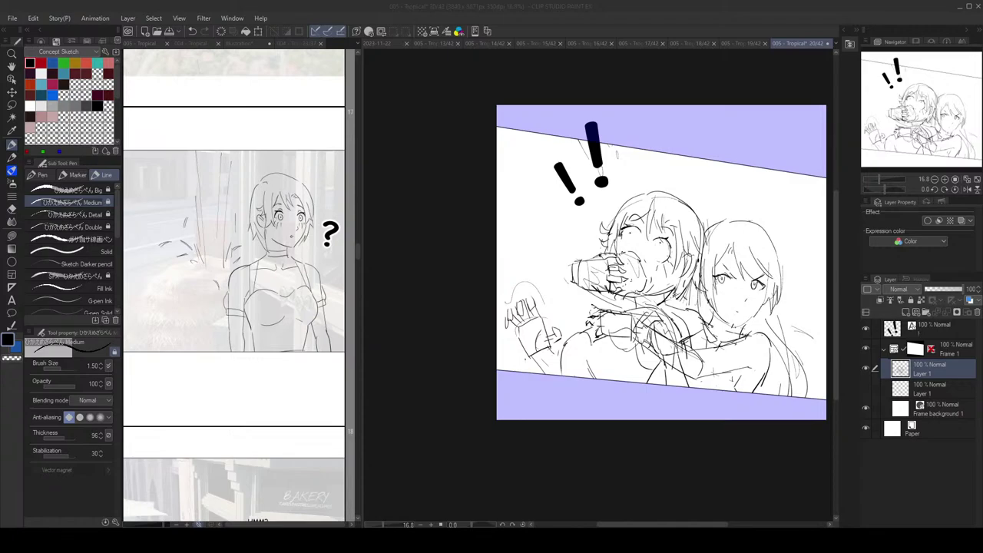
pyautogui.click(628, 33)
pyautogui.scroll(2, 672, 230)
pyautogui.moveTo(729, 271); pyautogui.dragTo(682, 252)
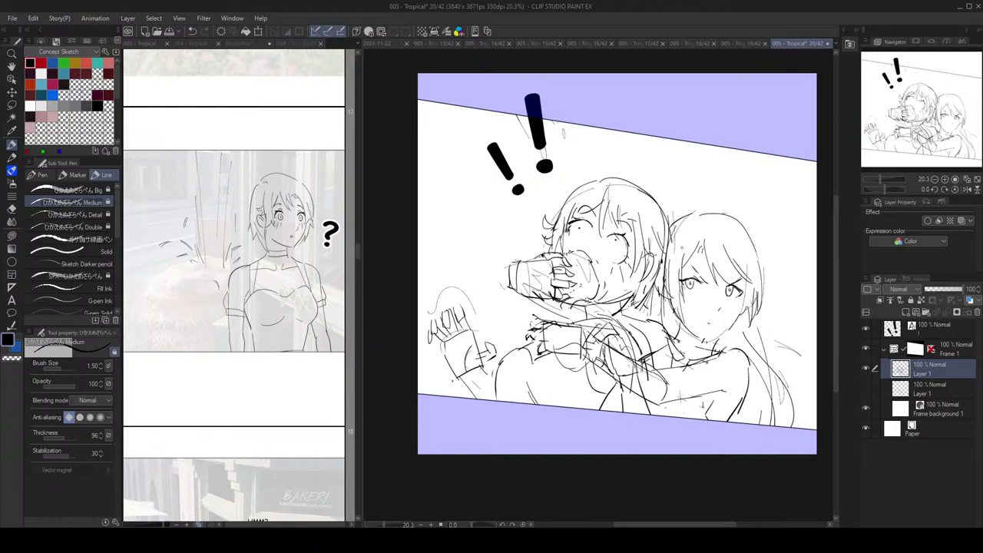
pyautogui.hotkey('ctrl', 's')
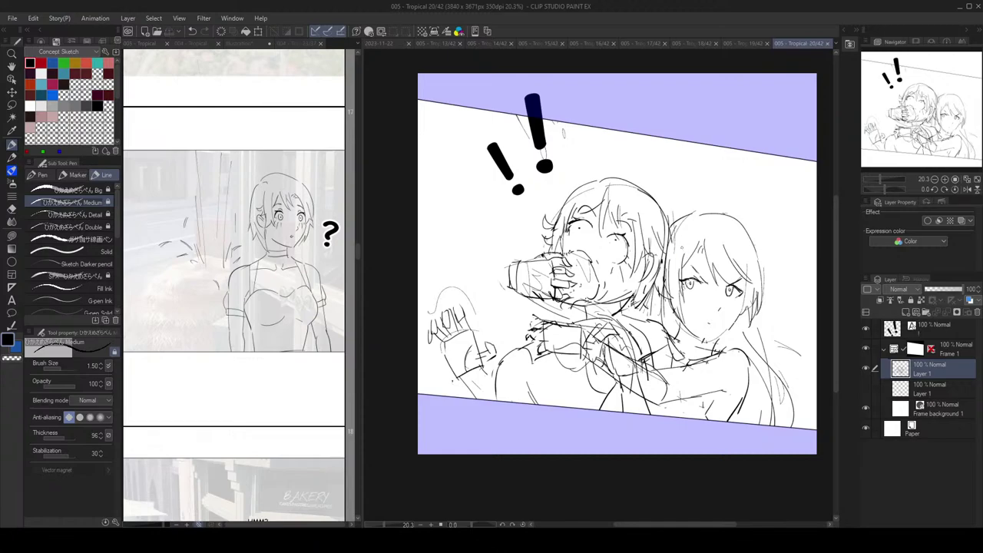
# Step: Refine the sketch lines around the crossing arms in mirrored view by alternately erasing and redrawing, and save the drawing
pyautogui.press('h')
pyautogui.moveTo(667, 332)
pyautogui.mouseDown()
pyautogui.moveTo(688, 328)
pyautogui.moveTo(633, 308)
pyautogui.moveTo(642, 308)
pyautogui.moveTo(602, 309)
pyautogui.moveTo(596, 298)
pyautogui.moveTo(644, 311)
pyautogui.mouseUp()
pyautogui.press('e')
pyautogui.press('p')
pyautogui.press('e')
pyautogui.press('p')
pyautogui.press('e')
pyautogui.press('p')
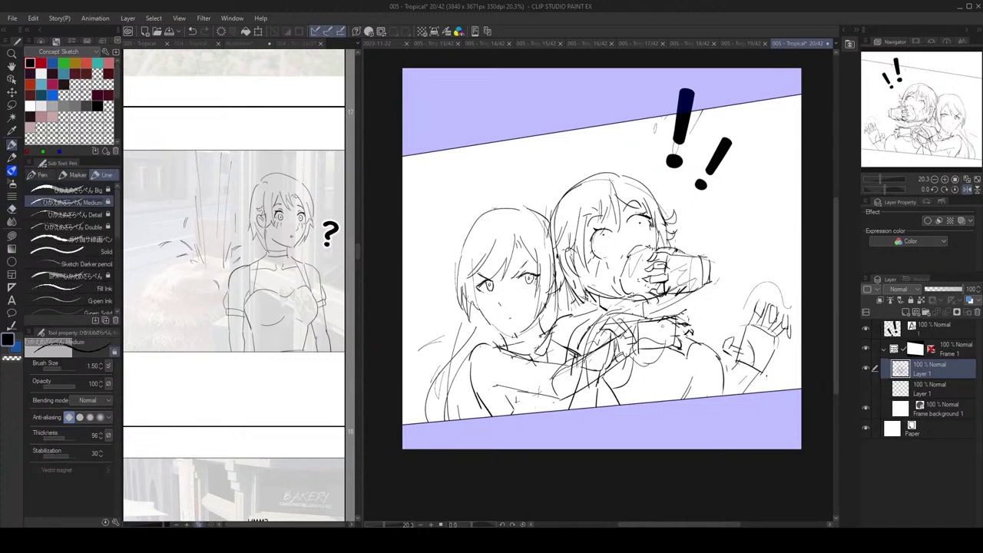
pyautogui.press('h')
pyautogui.hotkey('ctrl', 's')
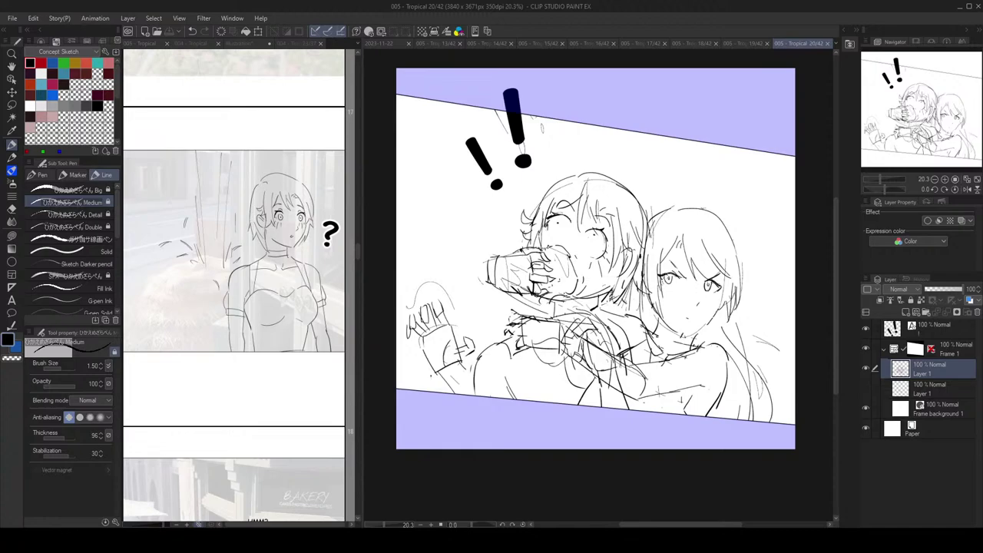
# Step: Clean up the strokes around the front character's collar below the chin, undo the last stroke and check the mirrored view
pyautogui.moveTo(675, 289); pyautogui.dragTo(687, 294)
pyautogui.press('e')
pyautogui.moveTo(618, 306); pyautogui.dragTo(608, 316)
pyautogui.press('p')
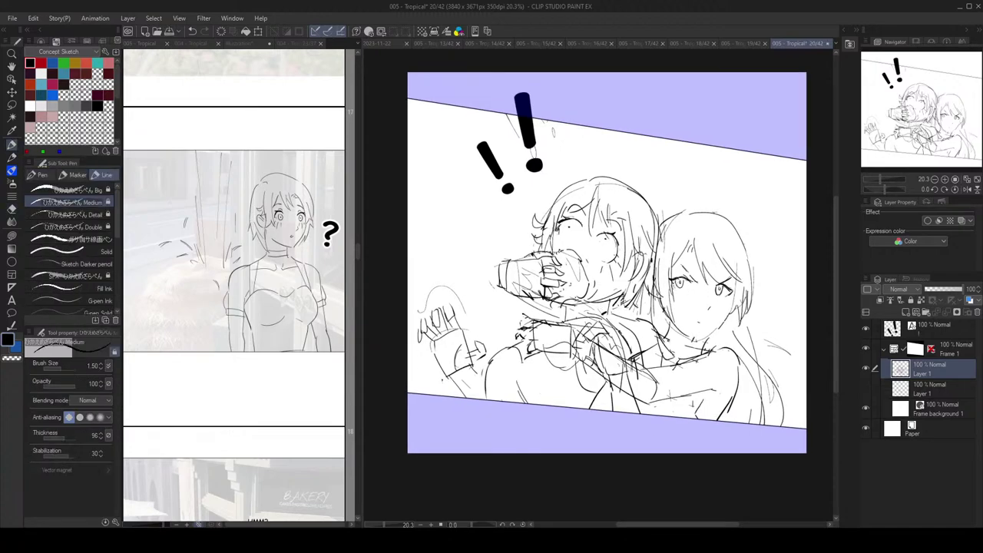
pyautogui.scroll(-2, 693, 319)
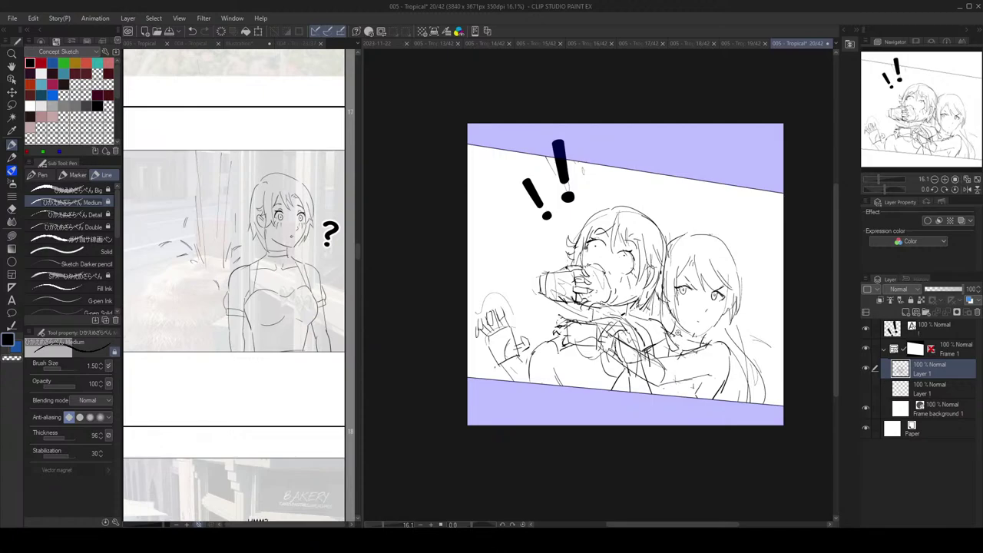
pyautogui.scroll(2, 682, 338)
pyautogui.press('e')
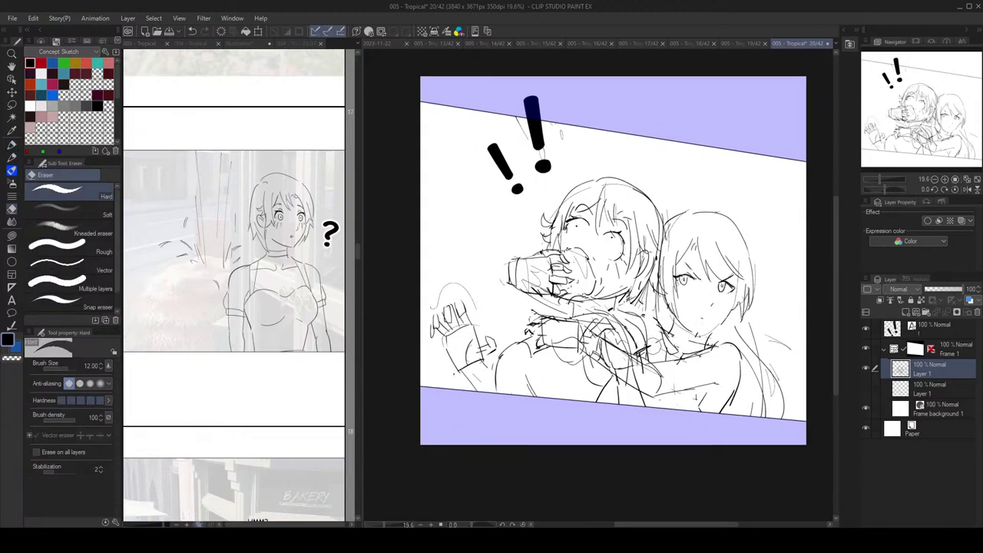
pyautogui.press('p')
pyautogui.hotkey('ctrl', 'z')
pyautogui.scroll(-2, 721, 345)
pyautogui.press('h')
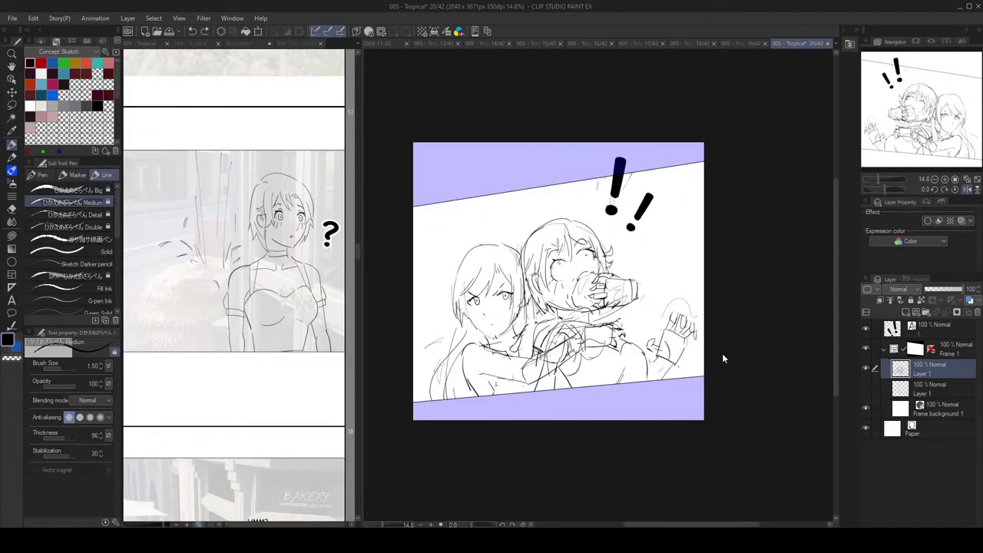
pyautogui.press('h')
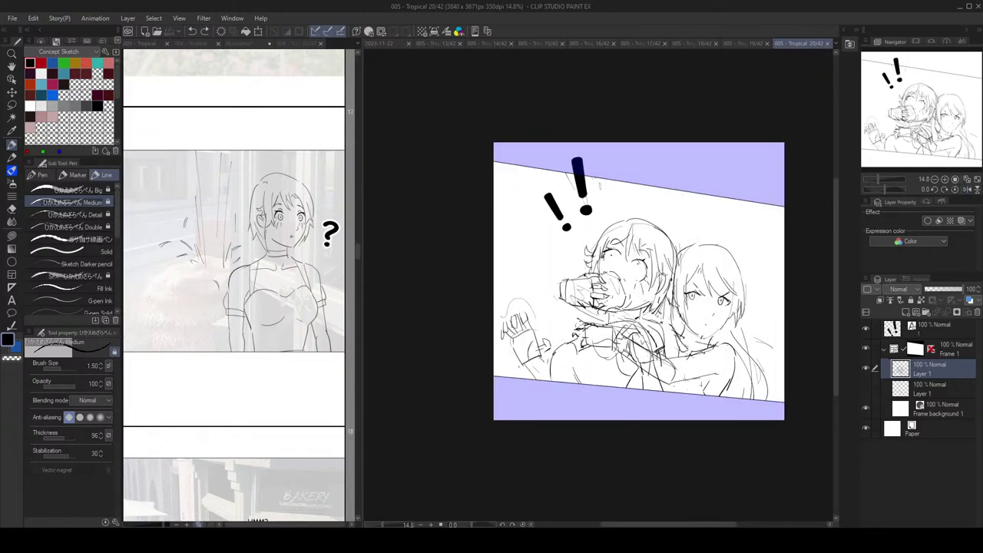
# Step: Sketch forearm lines beneath the raised open hand at the frame's edge, undoing the unwanted strokes, and save the drawing
pyautogui.scroll(2, 596, 356)
pyautogui.moveTo(529, 349)
pyautogui.mouseDown()
pyautogui.moveTo(508, 374)
pyautogui.moveTo(531, 375)
pyautogui.mouseUp()
pyautogui.hotkey('ctrl', 'z')
pyautogui.hotkey('ctrl', 'z')
pyautogui.hotkey('ctrl', 'z')
pyautogui.hotkey('ctrl', 'z')
pyautogui.hotkey('ctrl', 'z')
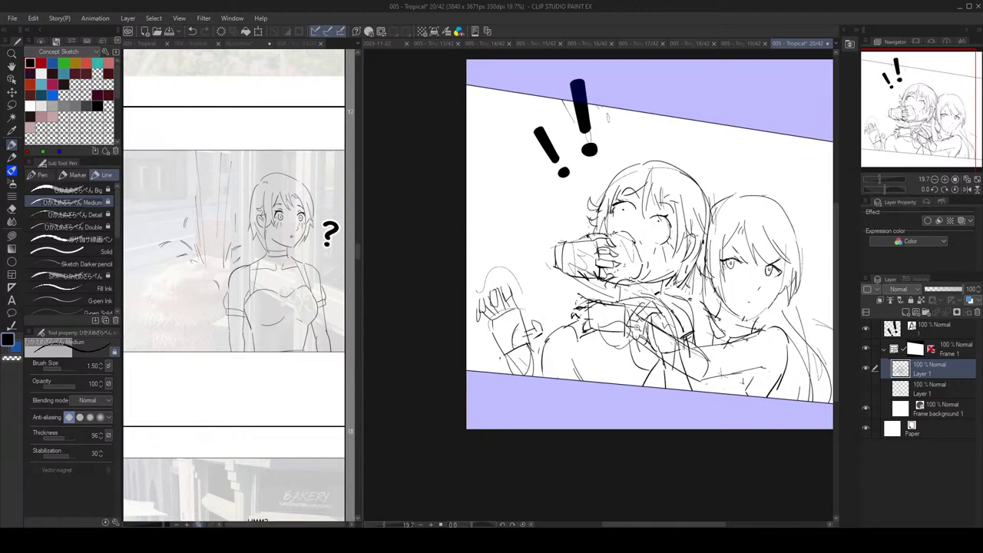
pyautogui.scroll(-2, 636, 326)
pyautogui.hotkey('ctrl', 's')
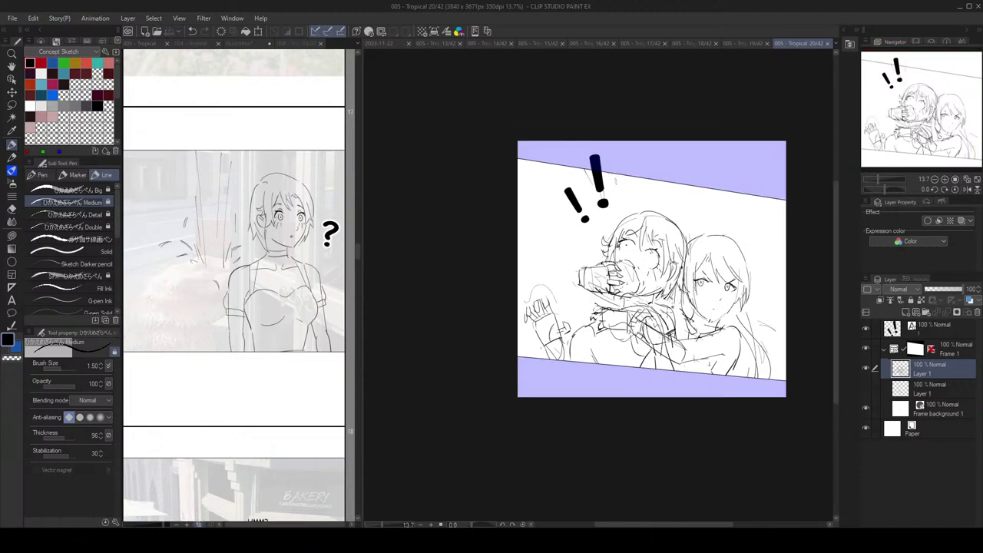
pyautogui.scroll(2, 663, 317)
pyautogui.moveTo(689, 334); pyautogui.dragTo(644, 353)
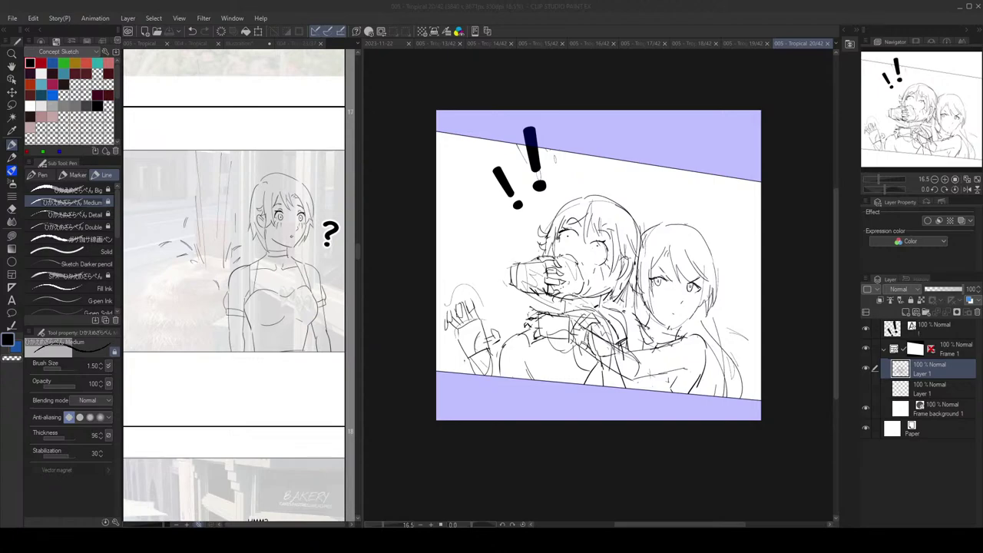
# Step: Rework the lines under the long-haired character's arm by alternately erasing and redrawing, undoing the unwanted strokes
pyautogui.scroll(3, 639, 225)
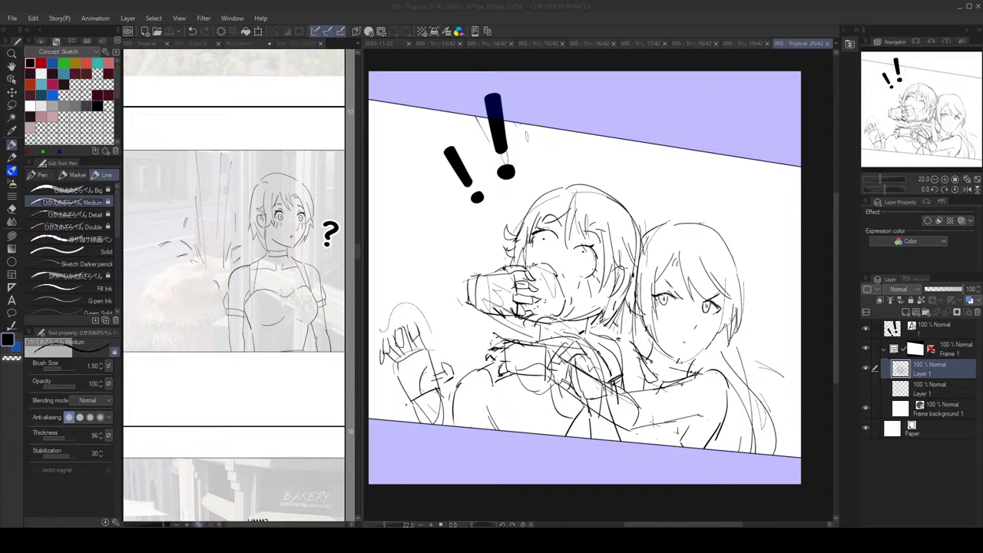
pyautogui.scroll(1, 657, 263)
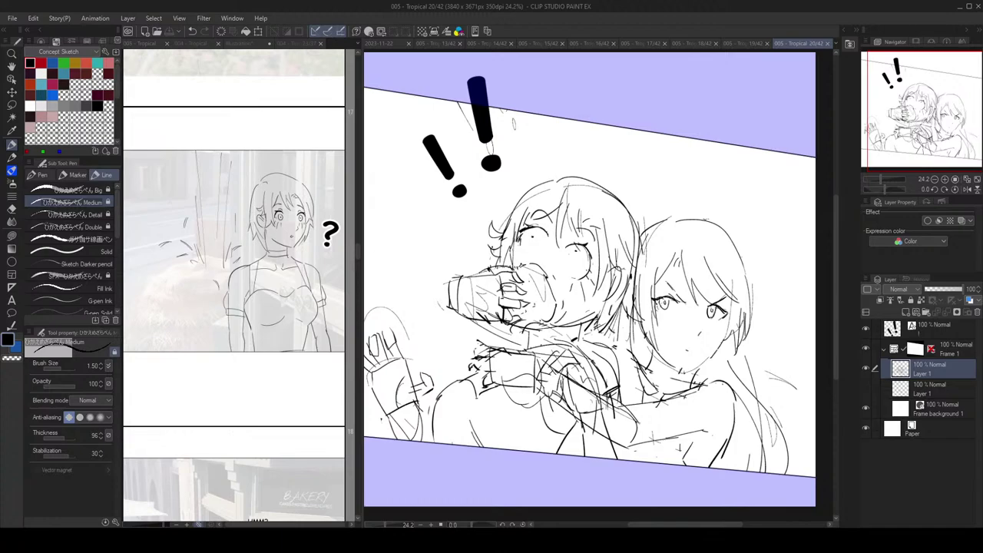
pyautogui.hotkey('ctrl', '-')
pyautogui.hotkey('ctrl', '-')
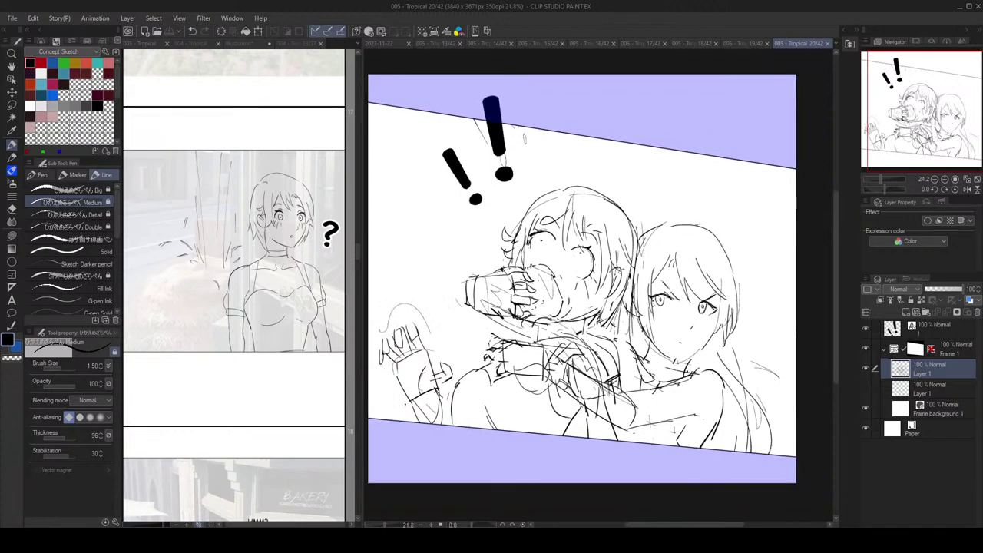
pyautogui.scroll(1, 661, 300)
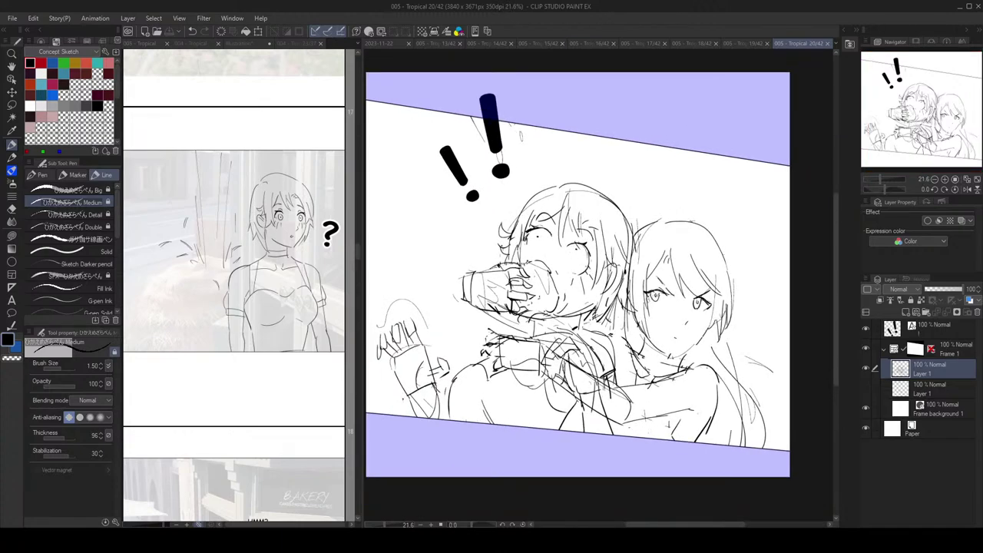
pyautogui.press('e')
pyautogui.moveTo(671, 420)
pyautogui.mouseDown()
pyautogui.moveTo(694, 412)
pyautogui.moveTo(707, 425)
pyautogui.moveTo(688, 425)
pyautogui.moveTo(700, 410)
pyautogui.moveTo(685, 440)
pyautogui.mouseUp()
pyautogui.press('p')
pyautogui.hotkey('ctrl', 'z')
pyautogui.hotkey('ctrl', 'z')
pyautogui.hotkey('ctrl', 'z')
pyautogui.scroll(-4, 731, 397)
pyautogui.scroll(4, 711, 394)
pyautogui.press('e')
pyautogui.press('p')
pyautogui.press('e')
pyautogui.press('p')
pyautogui.press('e')
pyautogui.press('p')
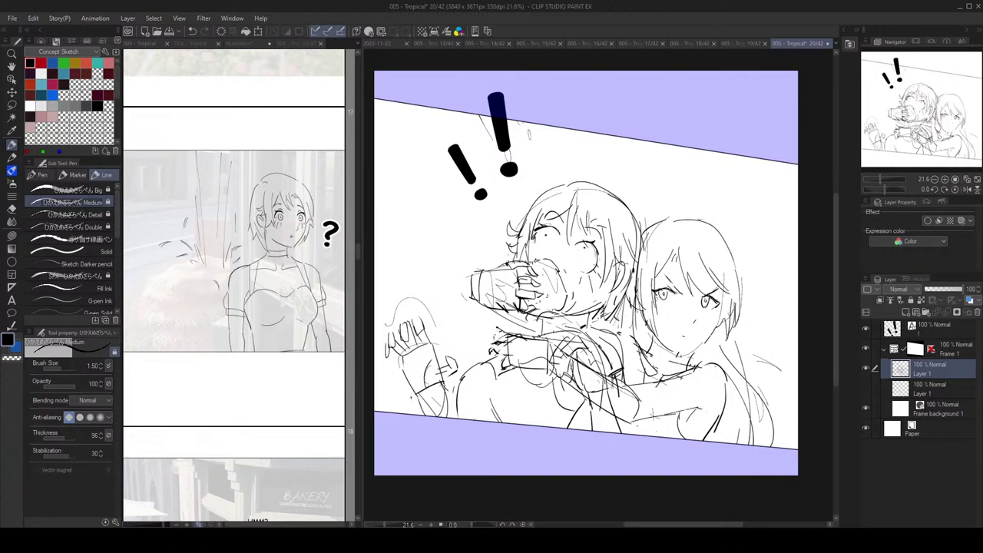
# Step: Add short strokes around both characters' shoulders and lower torsos, erasing stray lines, and check the drawing in mirrored view
pyautogui.moveTo(639, 357); pyautogui.dragTo(624, 378)
pyautogui.moveTo(669, 421); pyautogui.dragTo(662, 437)
pyautogui.press('e')
pyautogui.press('p')
pyautogui.moveTo(642, 347); pyautogui.dragTo(653, 353)
pyautogui.moveTo(469, 385)
pyautogui.mouseDown()
pyautogui.moveTo(477, 419)
pyautogui.moveTo(466, 389)
pyautogui.mouseUp()
pyautogui.press('e')
pyautogui.press('p')
pyautogui.press('e')
pyautogui.press('p')
pyautogui.moveTo(586, 424)
pyautogui.mouseDown()
pyautogui.moveTo(593, 416)
pyautogui.moveTo(573, 432)
pyautogui.mouseUp()
pyautogui.scroll(-3, 661, 390)
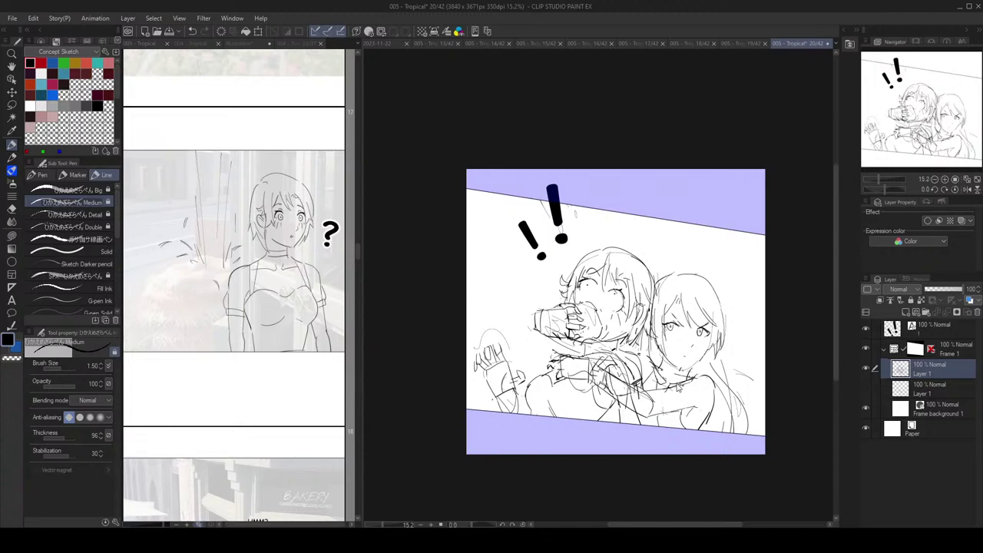
pyautogui.press('h')
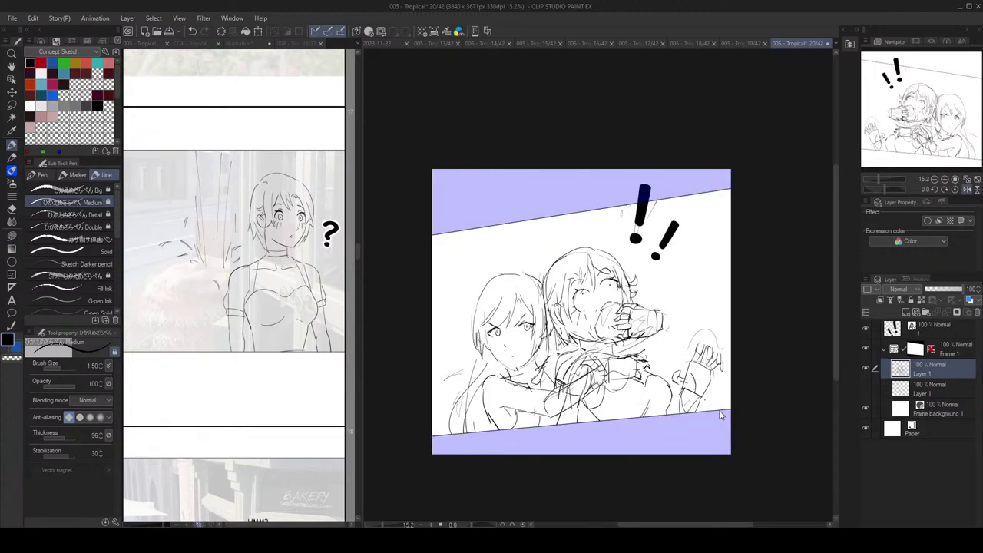
pyautogui.press('h')
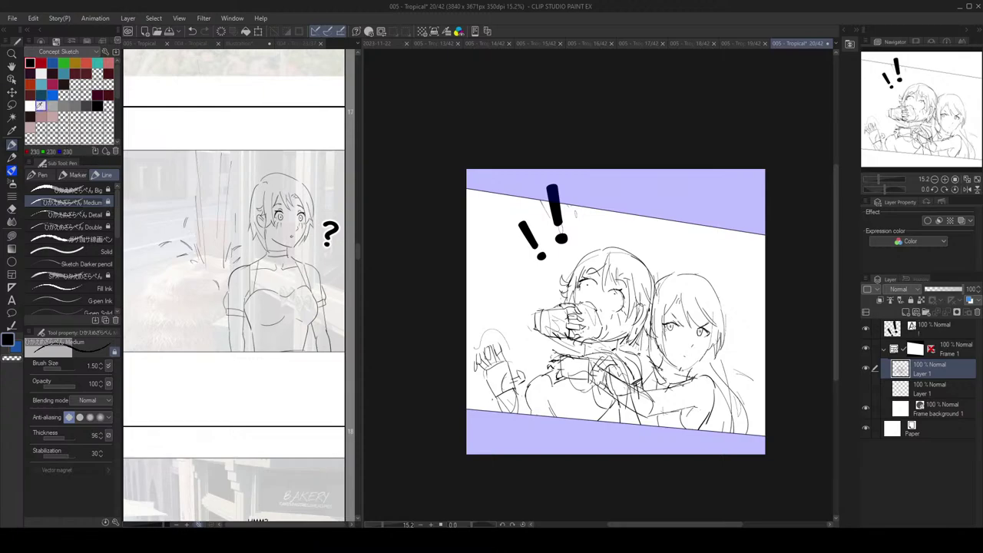
# Step: Lasso the front character's lower torso lines, transform them and clear the selection
pyautogui.click(12, 105)
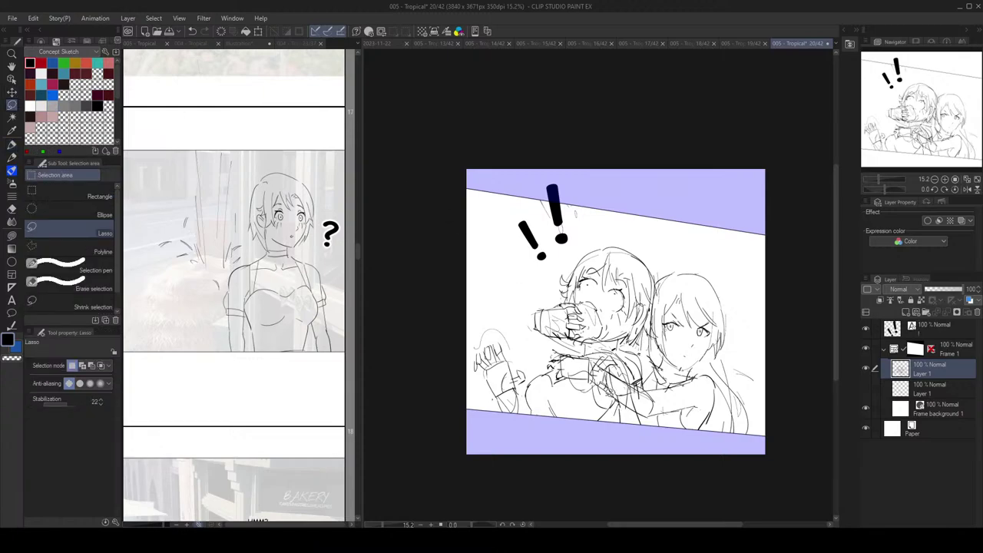
pyautogui.moveTo(596, 380)
pyautogui.mouseDown()
pyautogui.moveTo(576, 395)
pyautogui.moveTo(568, 375)
pyautogui.moveTo(539, 367)
pyautogui.moveTo(530, 396)
pyautogui.moveTo(615, 429)
pyautogui.moveTo(621, 409)
pyautogui.moveTo(626, 446)
pyautogui.mouseUp()
pyautogui.hotkey('ctrl', 't')
pyautogui.click(556, 462)
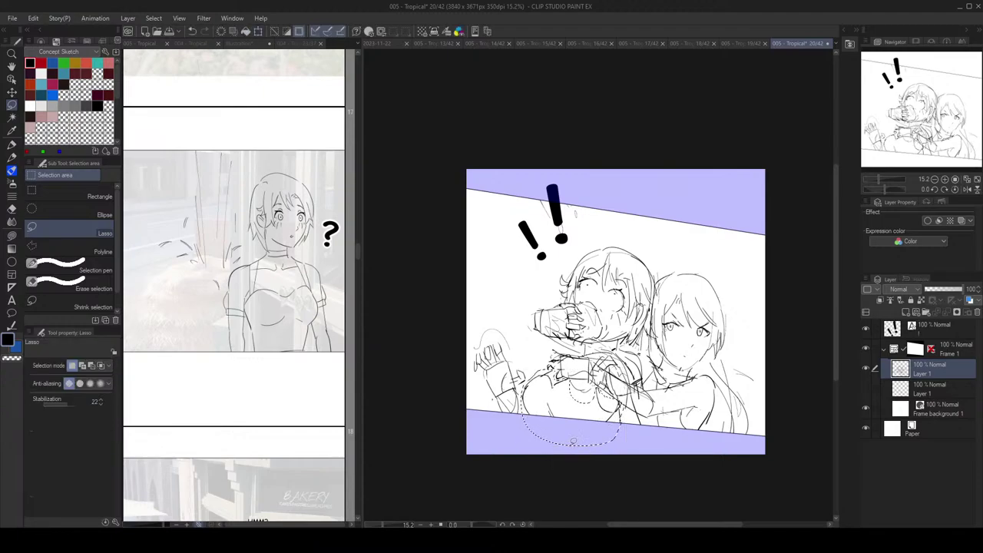
pyautogui.press('p')
pyautogui.hotkey('ctrl', 'd')
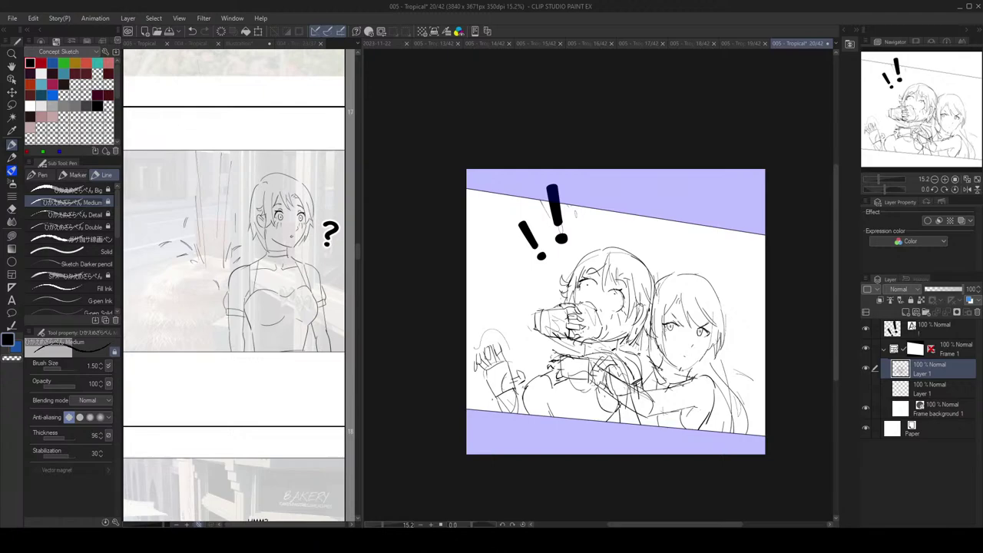
# Step: Retouch the lines near the front character's shoulder, undoing the unwanted stroke, and save the drawing
pyautogui.moveTo(525, 391); pyautogui.dragTo(518, 405)
pyautogui.hotkey('ctrl', 'z')
pyautogui.moveTo(722, 269); pyautogui.dragTo(715, 276)
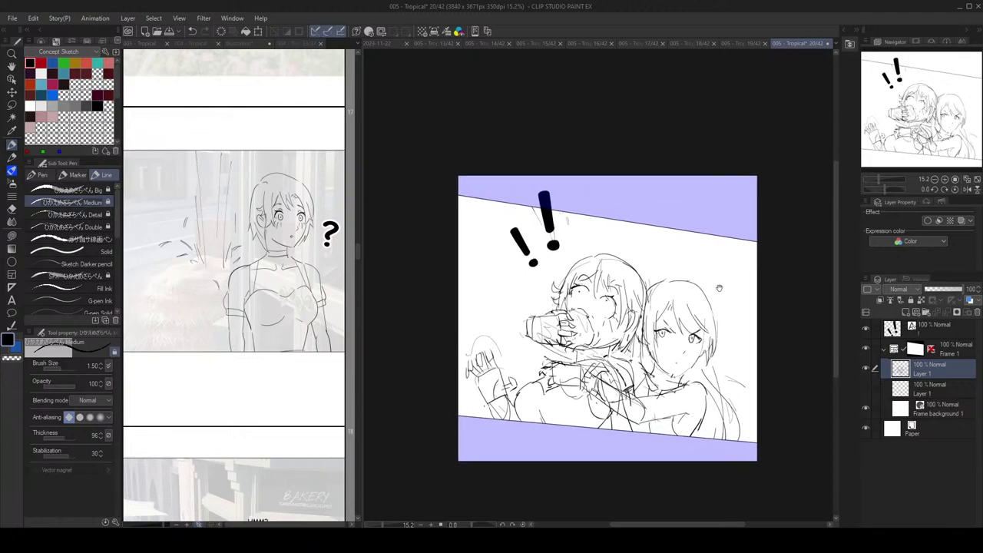
pyautogui.press('e')
pyautogui.press('p')
pyautogui.hotkey('ctrl', 's')
# Step: Enlarge the whole character sketch to 110% within the frame and check the panel in the full comic strip
pyautogui.hotkey('ctrl', 't')
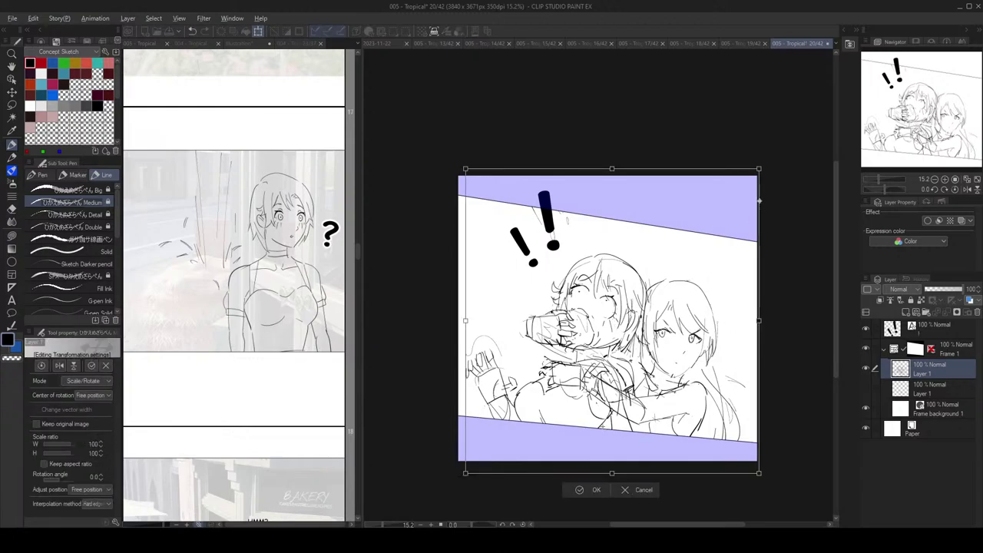
pyautogui.moveTo(758, 168); pyautogui.dragTo(773, 146)
pyautogui.moveTo(722, 259); pyautogui.dragTo(712, 255)
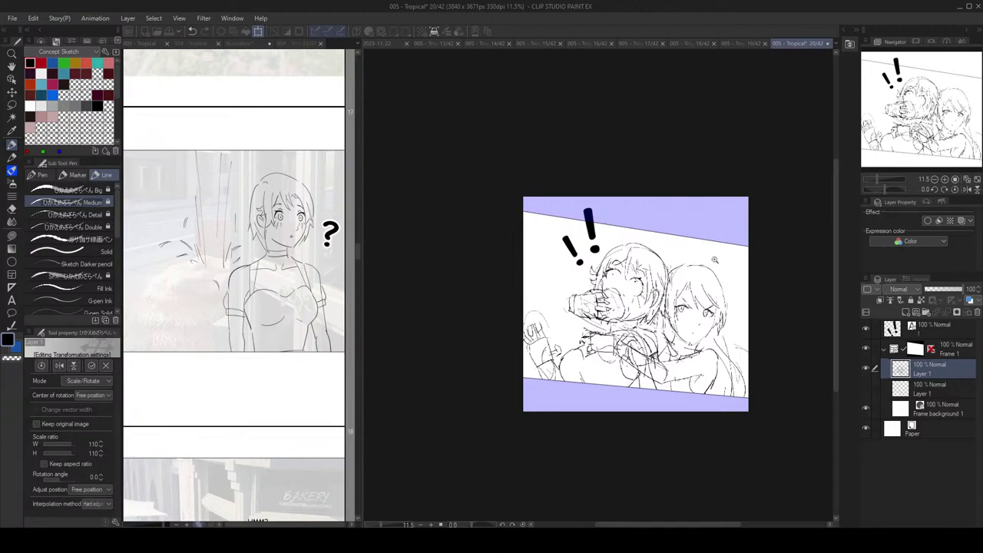
pyautogui.scroll(1, 712, 255)
pyautogui.hotkey('ctrl', 't')
pyautogui.press('Return')
pyautogui.scroll(-10, 255, 266)
pyautogui.scroll(3, 280, 306)
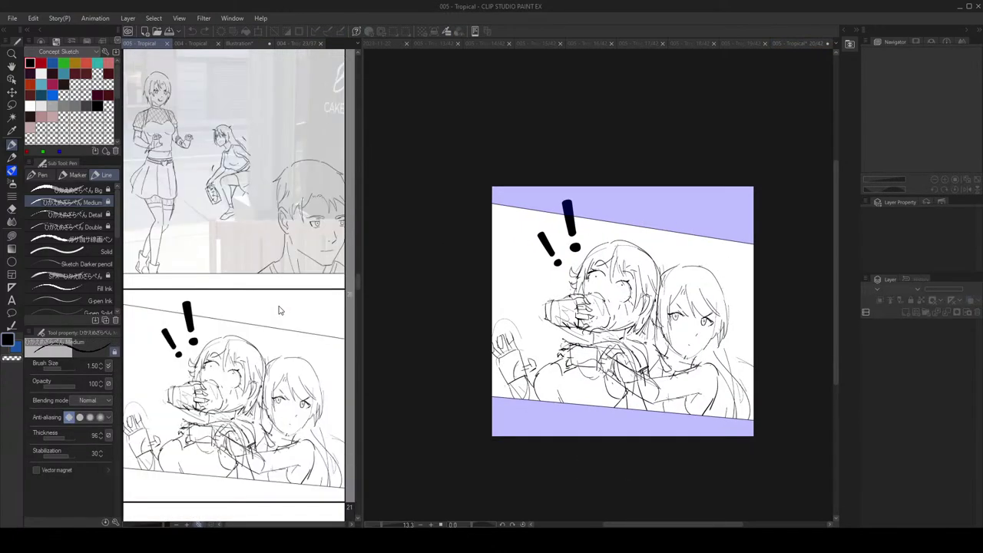
pyautogui.scroll(-2, 277, 307)
pyautogui.click(447, 258)
pyautogui.scroll(-1, 447, 258)
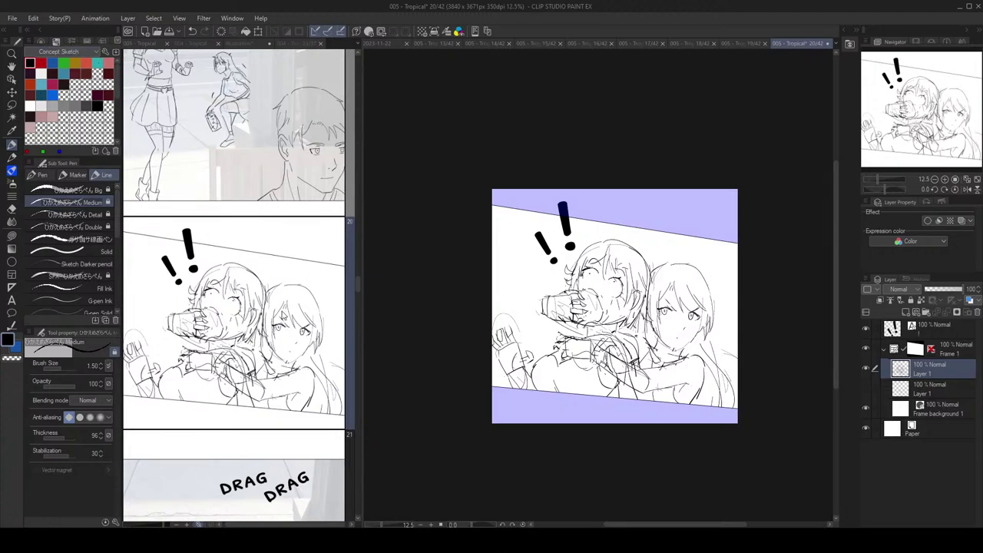
# Step: Select the panel's frame border and extend its lower edge downward and its upper edge upward
pyautogui.click(268, 321)
pyautogui.press('o')
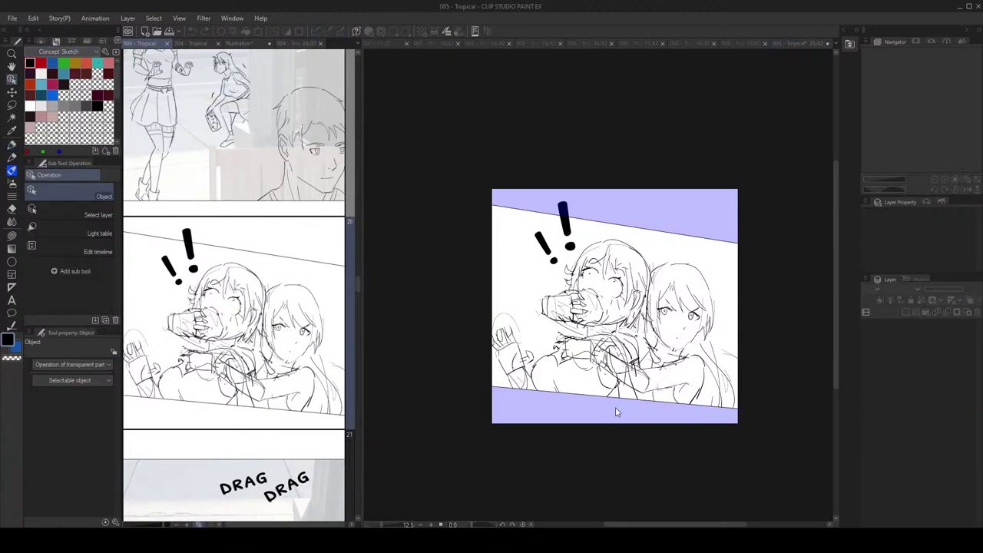
pyautogui.click(613, 404)
pyautogui.click(614, 401)
pyautogui.moveTo(613, 400); pyautogui.dragTo(615, 411)
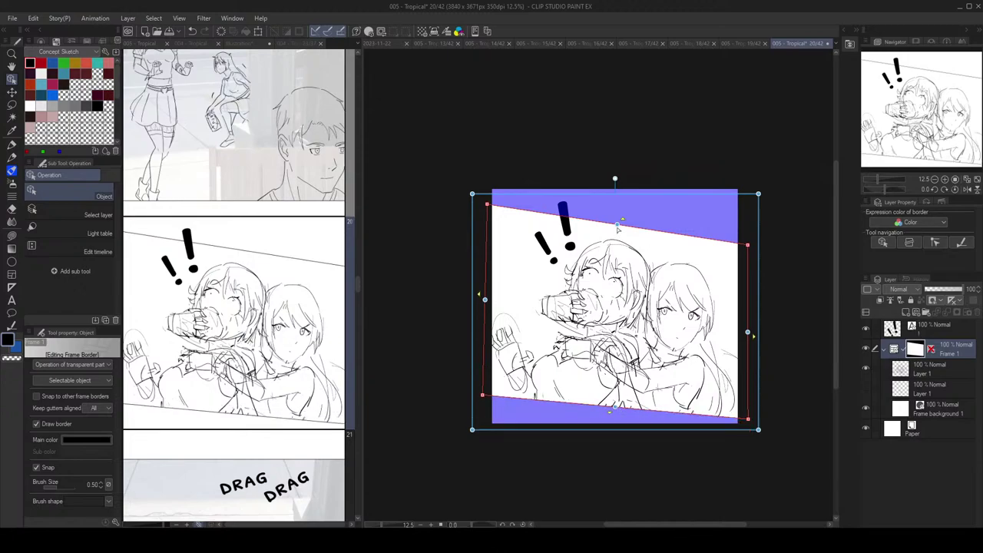
pyautogui.moveTo(621, 223); pyautogui.dragTo(617, 205)
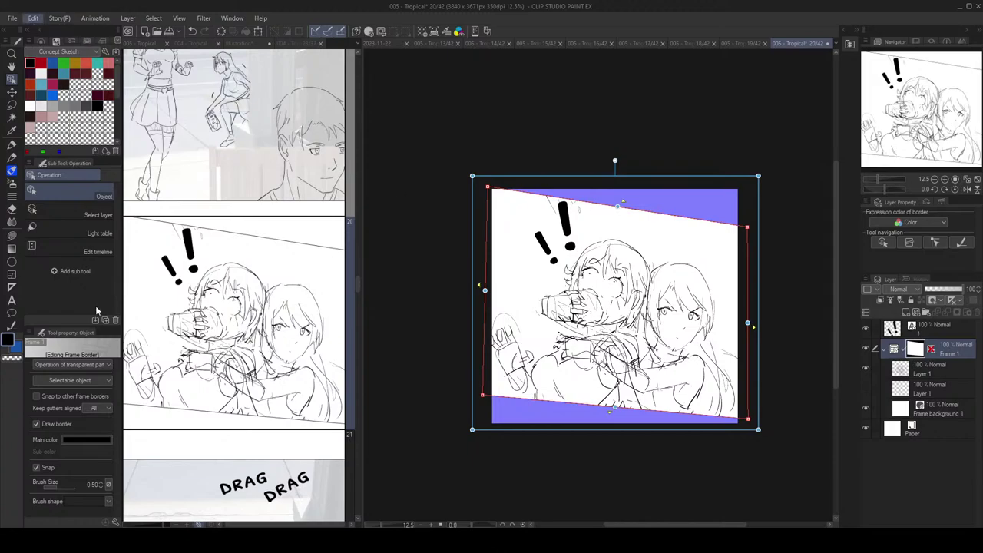
# Step: Increase the canvas height to 3767 px and check the panel against its neighbours in the full comic strip
pyautogui.hotkey('ctrl', 't')
pyautogui.moveTo(616, 182); pyautogui.dragTo(615, 183)
pyautogui.click(961, 103)
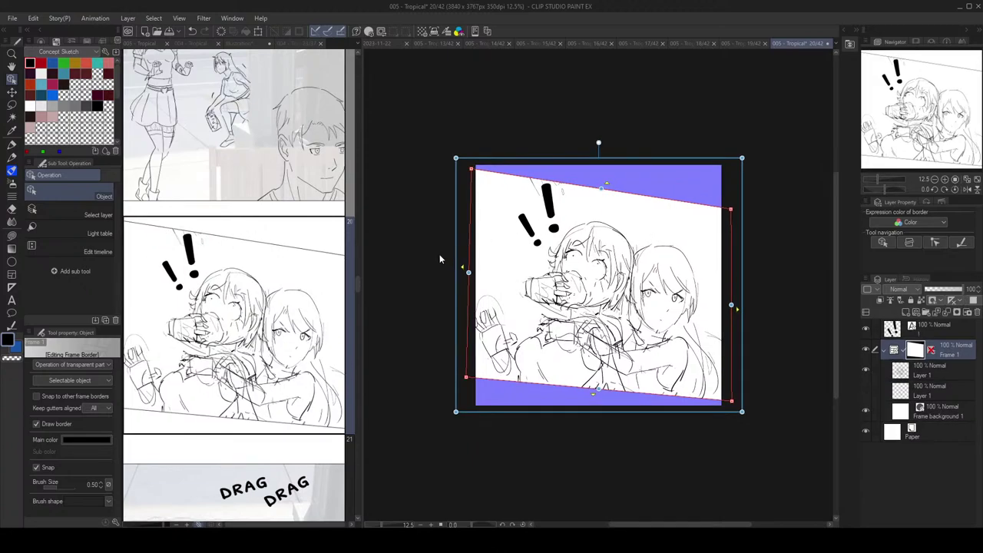
pyautogui.click(265, 281)
pyautogui.scroll(2, 255, 325)
pyautogui.scroll(-3, 258, 330)
pyautogui.scroll(-4, 260, 331)
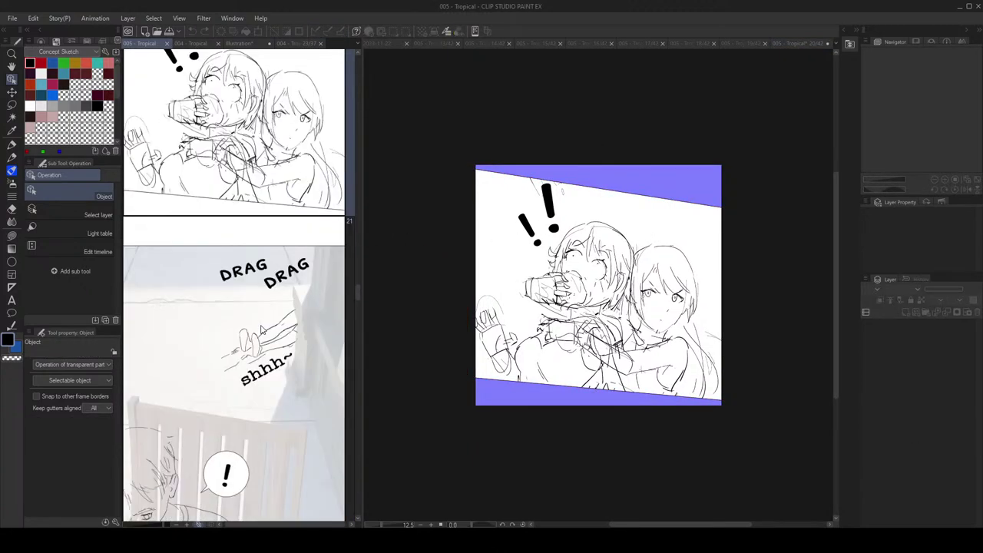
pyautogui.scroll(5, 260, 330)
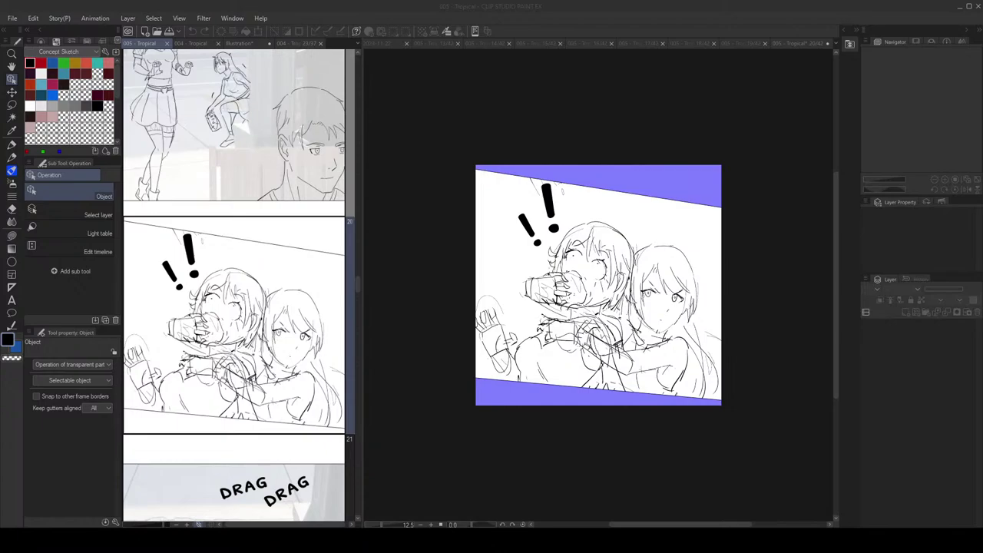
pyautogui.click(676, 69)
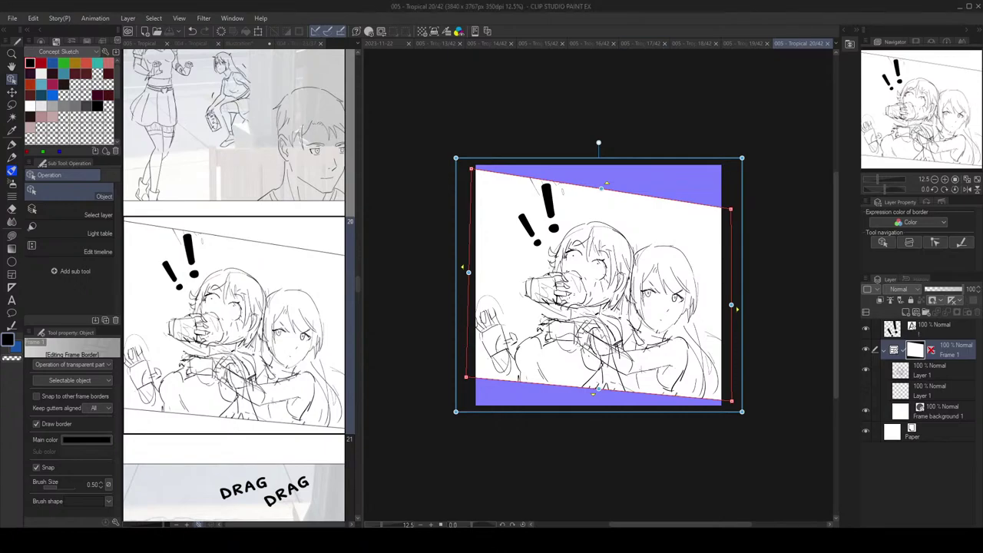
# Step: Move the frame border's upper edge slightly down toward the characters
pyautogui.scroll(1, 647, 262)
pyautogui.moveTo(647, 262); pyautogui.dragTo(650, 257)
pyautogui.press('p')
pyautogui.moveTo(581, 280); pyautogui.dragTo(591, 270)
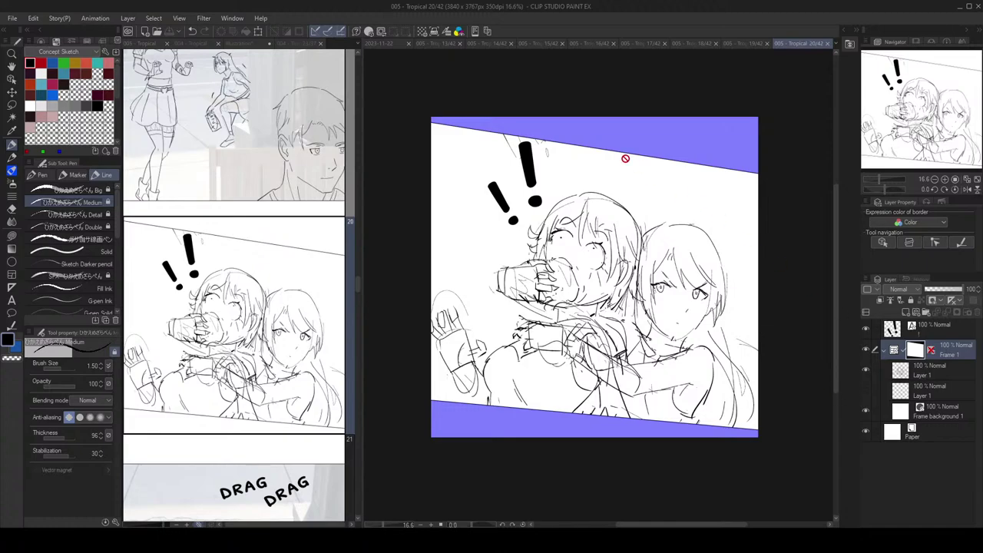
pyautogui.press('o')
pyautogui.moveTo(603, 153); pyautogui.dragTo(600, 162)
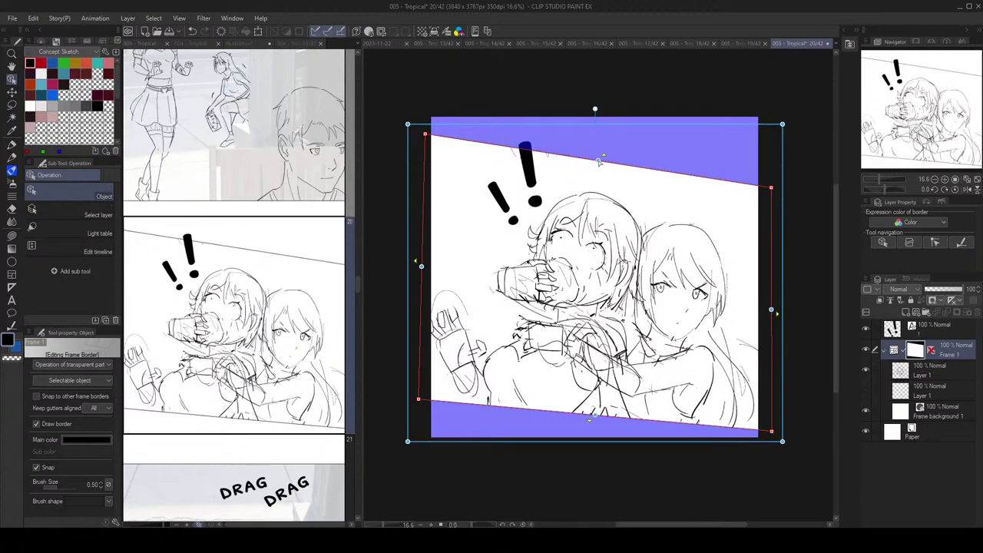
pyautogui.scroll(-1, 507, 196)
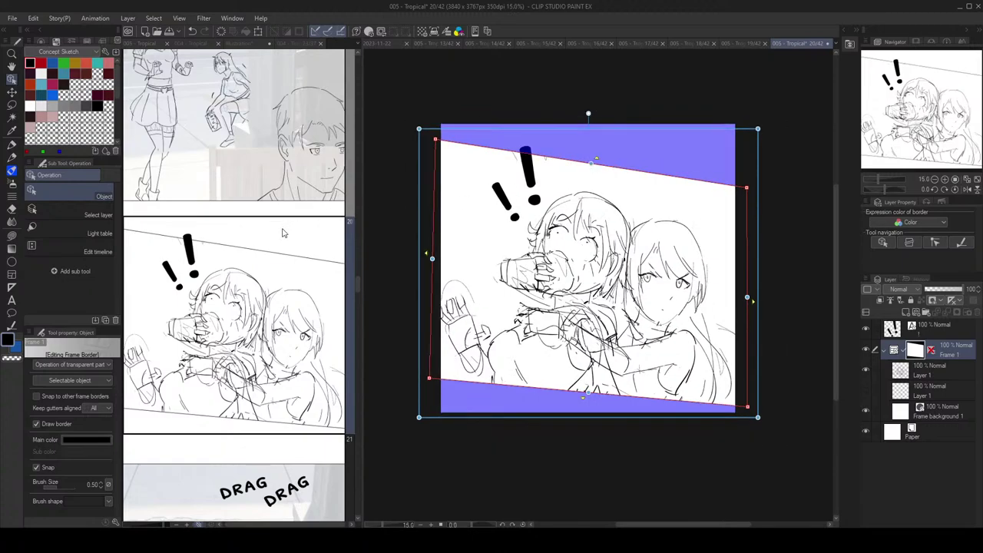
# Step: Reposition both exclamation marks near the frame's upper edge and give their text layer a border effect
pyautogui.click(527, 175)
pyautogui.moveTo(549, 100); pyautogui.dragTo(551, 96)
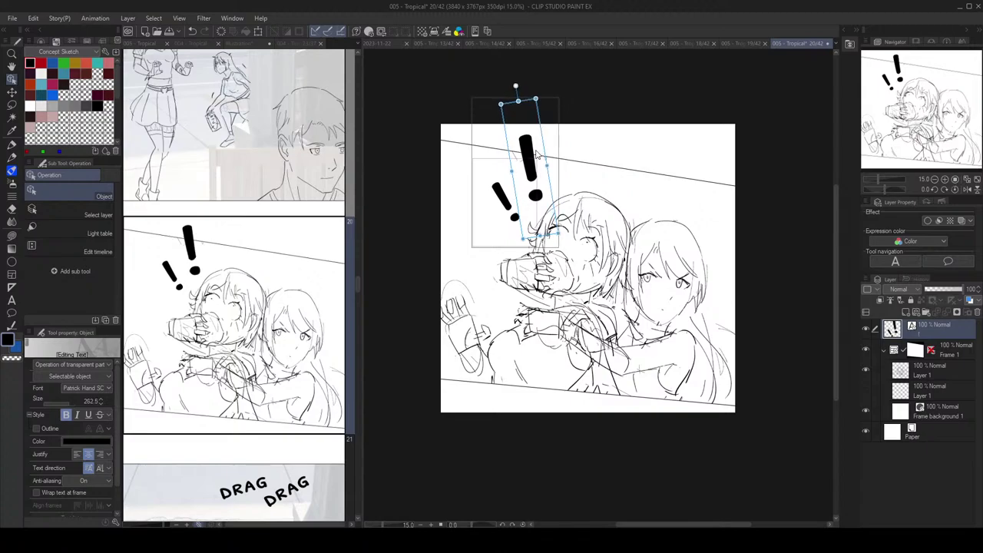
pyautogui.click(500, 199)
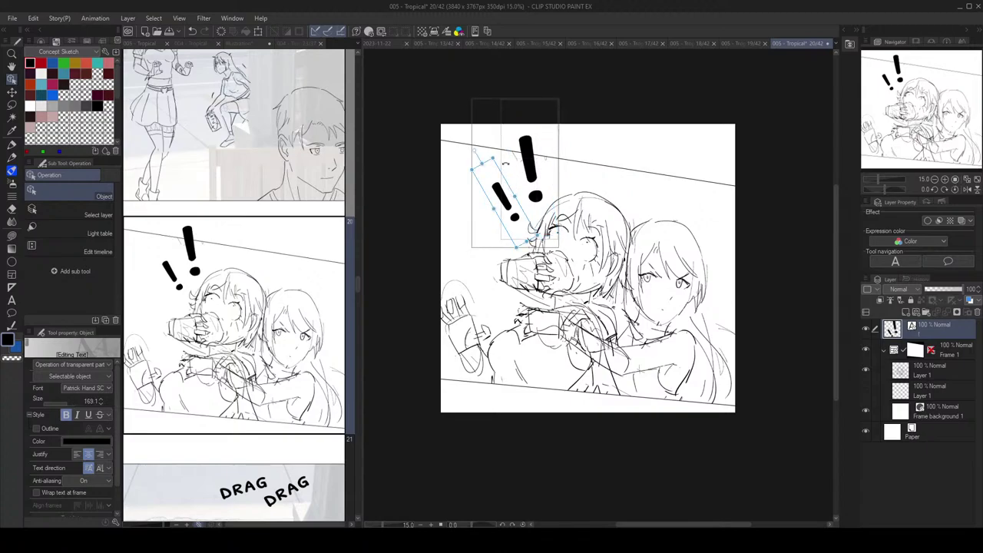
pyautogui.moveTo(500, 202); pyautogui.dragTo(499, 196)
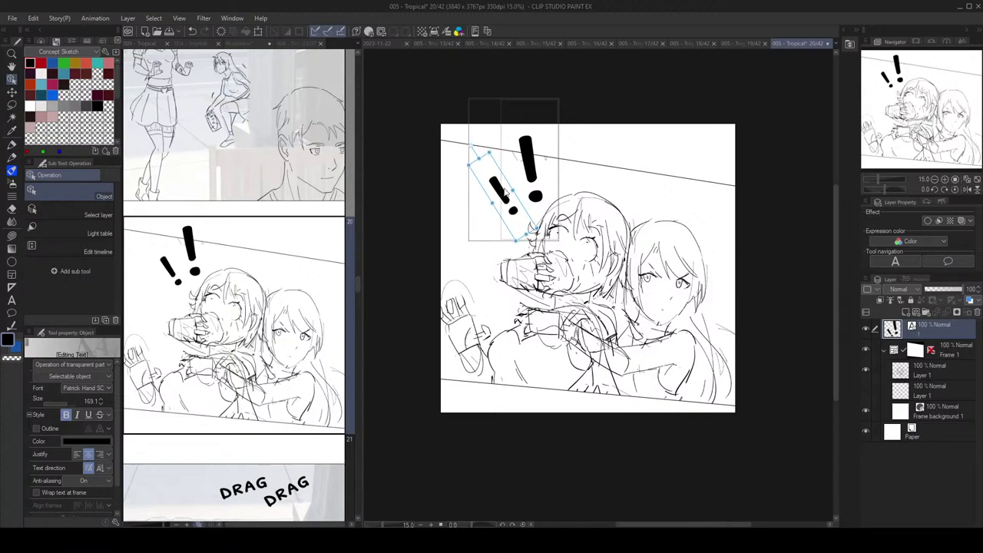
pyautogui.moveTo(496, 147); pyautogui.dragTo(499, 146)
pyautogui.moveTo(499, 184); pyautogui.dragTo(498, 190)
pyautogui.click(528, 175)
pyautogui.moveTo(530, 172); pyautogui.dragTo(530, 170)
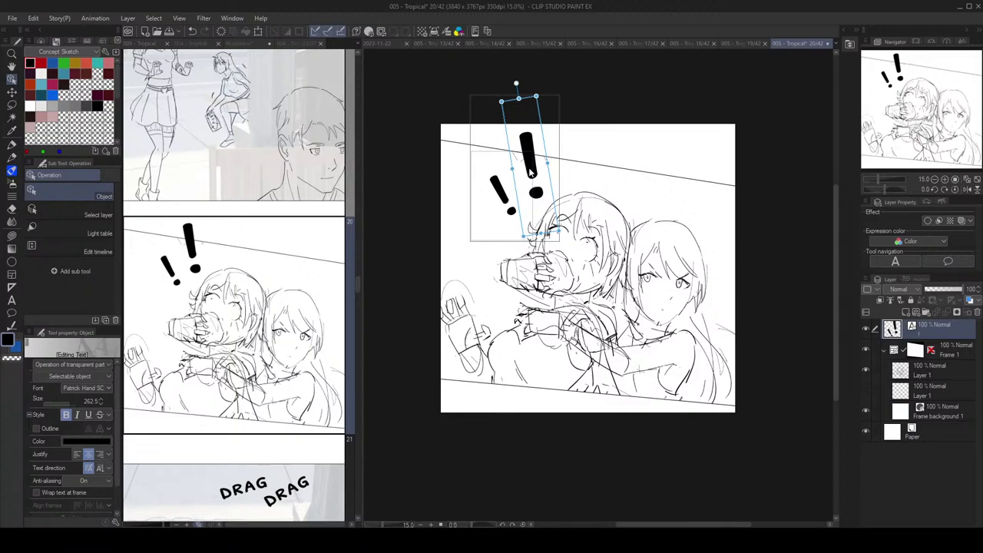
pyautogui.click(927, 221)
pyautogui.moveTo(896, 252); pyautogui.dragTo(923, 251)
# Step: Create a new layer between the two sketch layers inside the frame and enable layer color on it
pyautogui.click(940, 389)
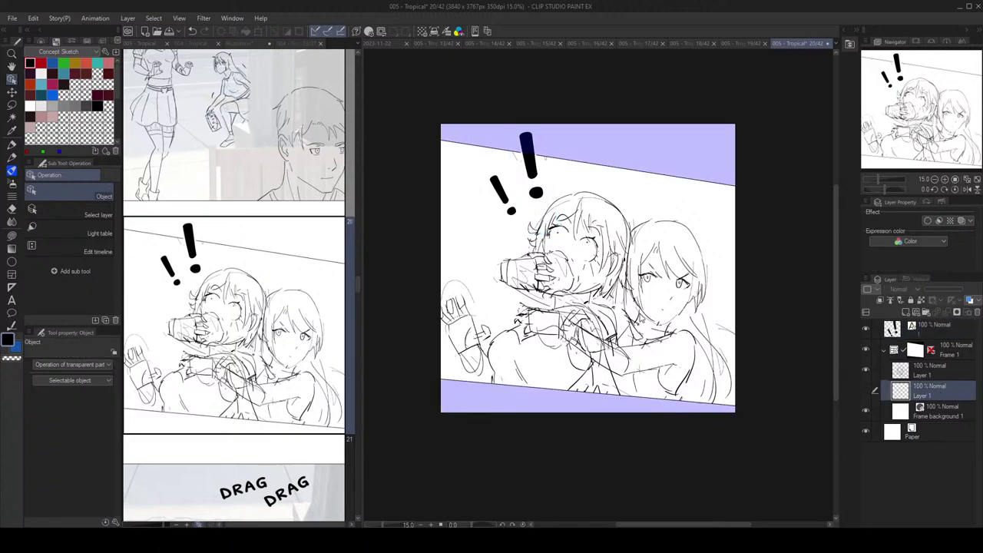
pyautogui.click(866, 370)
pyautogui.click(865, 371)
pyautogui.click(906, 312)
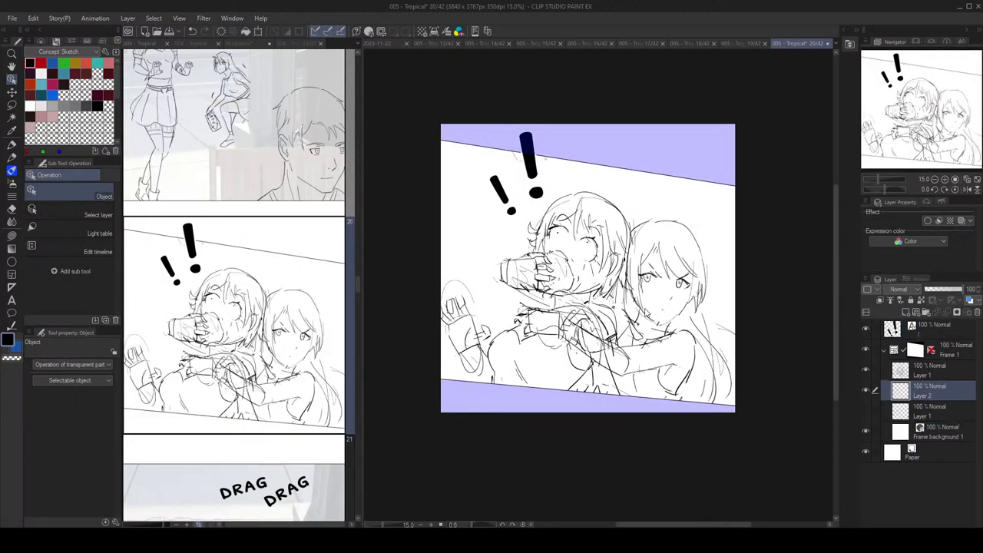
pyautogui.click(961, 222)
pyautogui.press('p')
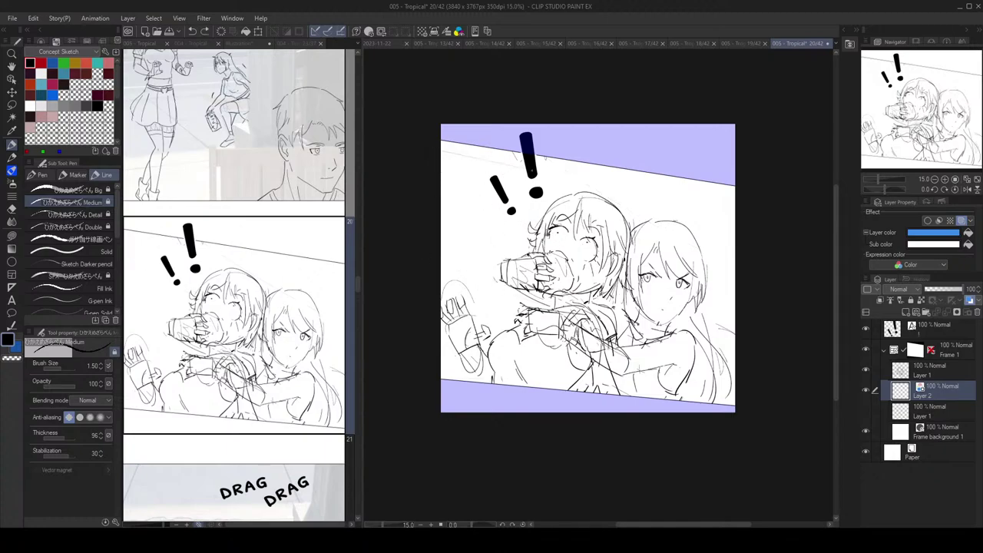
# Step: Sketch slanted background guide lines behind the characters on the new layer, undoing the unwanted ones, and save the drawing
pyautogui.moveTo(545, 158); pyautogui.dragTo(735, 235)
pyautogui.hotkey('ctrl', 'z')
pyautogui.hotkey('ctrl', 'z')
pyautogui.moveTo(443, 144); pyautogui.dragTo(734, 225)
pyautogui.hotkey('ctrl', 'z')
pyautogui.hotkey('ctrl', 'z')
pyautogui.moveTo(443, 220); pyautogui.dragTo(507, 244)
pyautogui.press('e')
pyautogui.press('p')
pyautogui.scroll(-3, 649, 239)
pyautogui.moveTo(622, 261); pyautogui.dragTo(643, 246)
pyautogui.scroll(3, 643, 246)
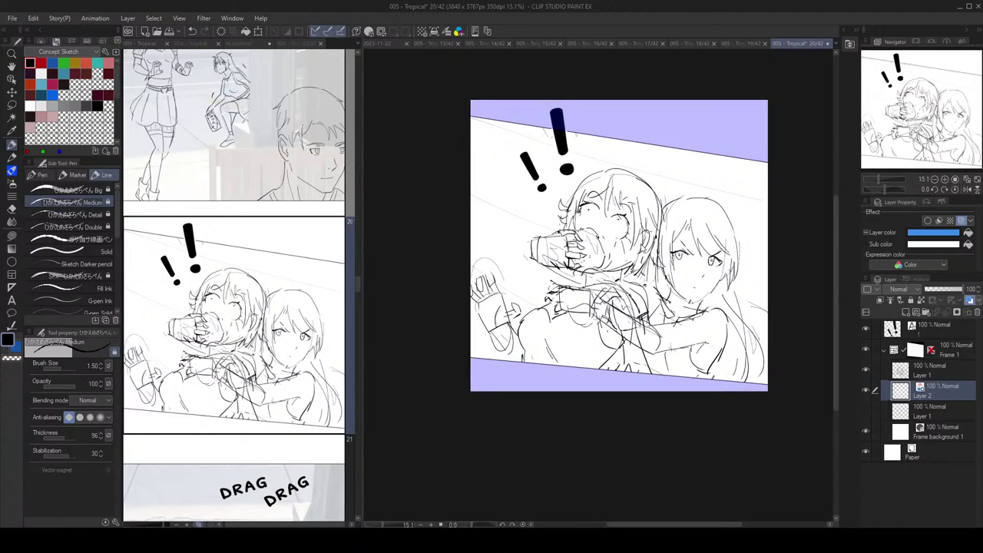
pyautogui.hotkey('ctrl', 's')
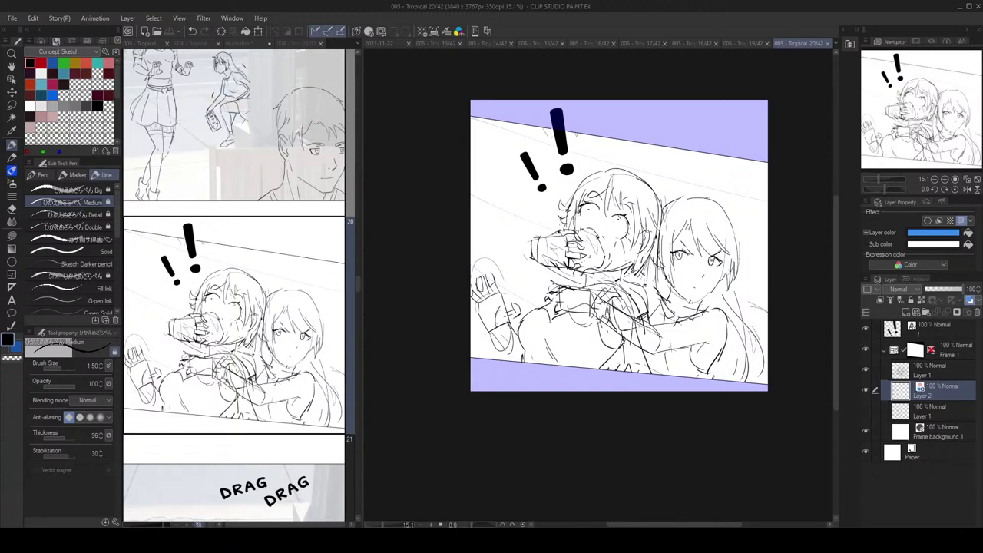
# Step: Browse the pages of the 005 - Tropical comic and open page 21 with the dragged legs for editing
pyautogui.scroll(1, 659, 169)
pyautogui.moveTo(659, 170)
pyautogui.mouseDown()
pyautogui.moveTo(637, 179)
pyautogui.moveTo(648, 184)
pyautogui.mouseUp()
pyautogui.press('p')
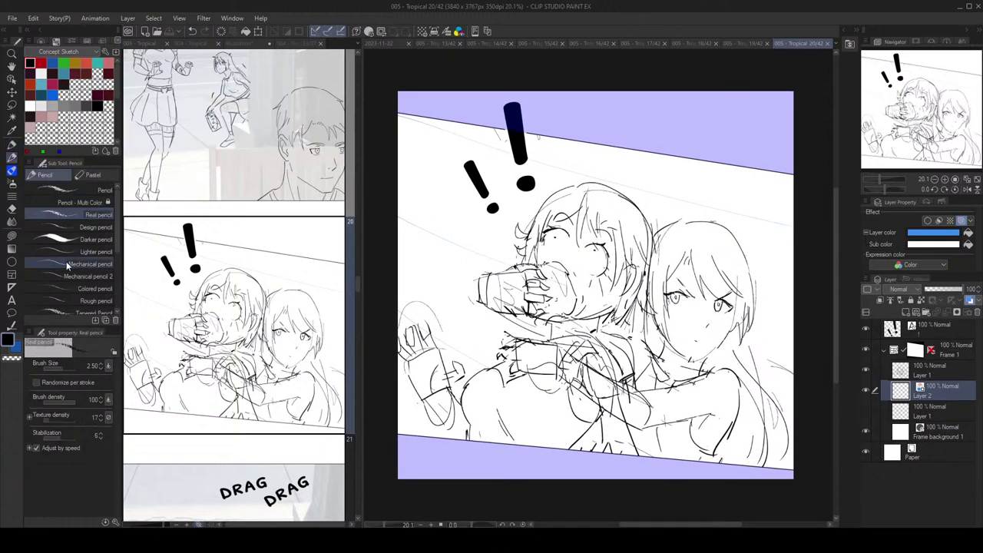
pyautogui.scroll(-1, 674, 253)
pyautogui.click(287, 353)
pyautogui.scroll(12, 281, 349)
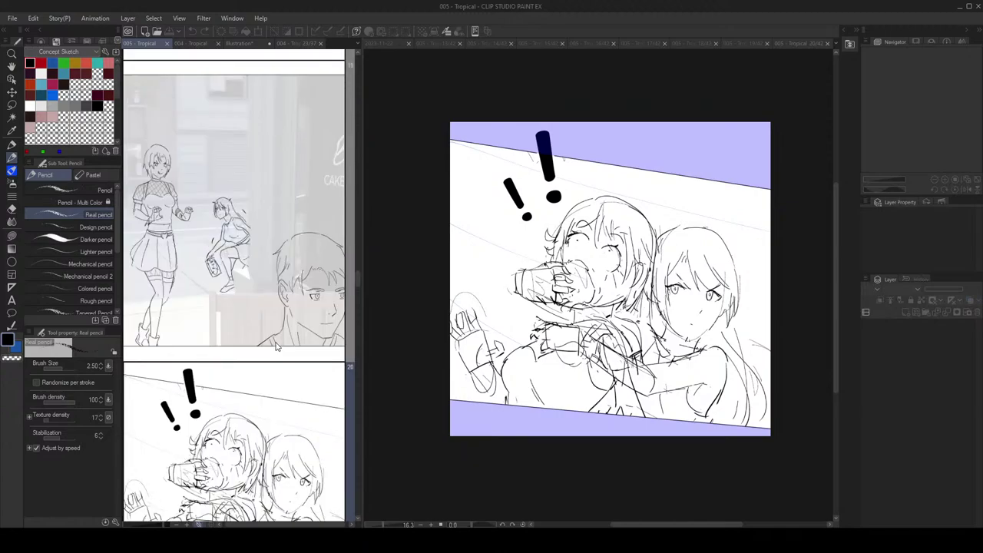
pyautogui.scroll(-10, 276, 347)
pyautogui.scroll(5, 275, 346)
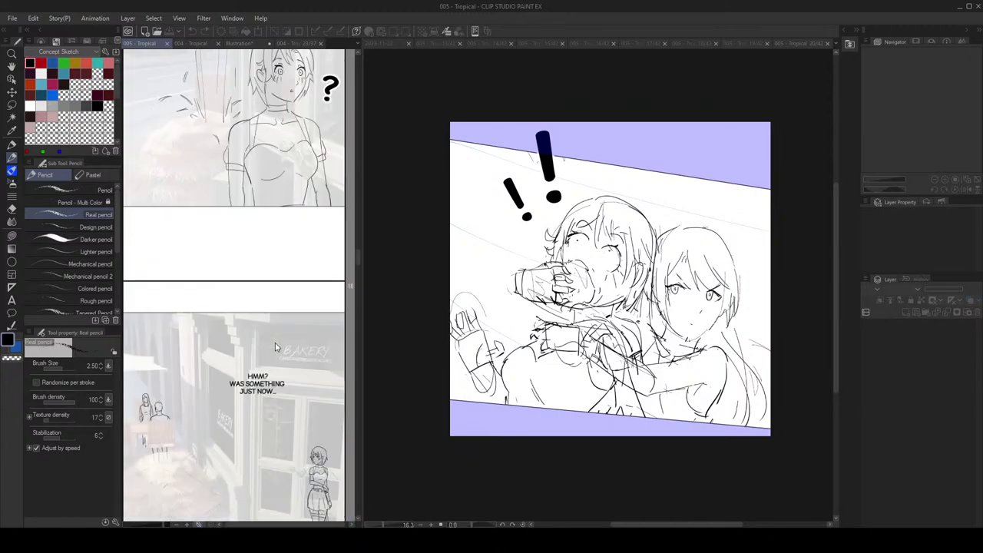
pyautogui.scroll(1, 275, 346)
pyautogui.scroll(-6, 274, 349)
pyautogui.scroll(-4, 272, 361)
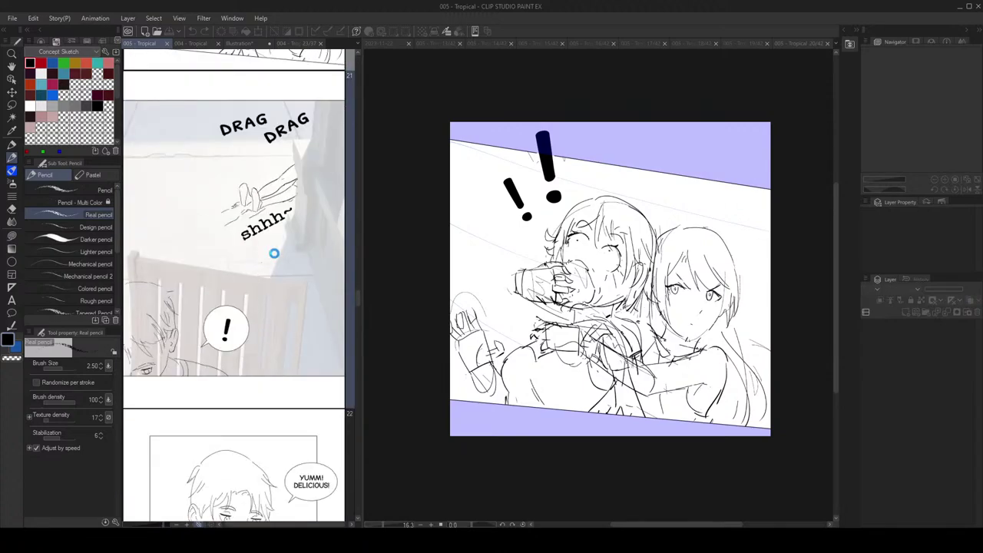
pyautogui.doubleClick(263, 257)
pyautogui.scroll(4, 614, 230)
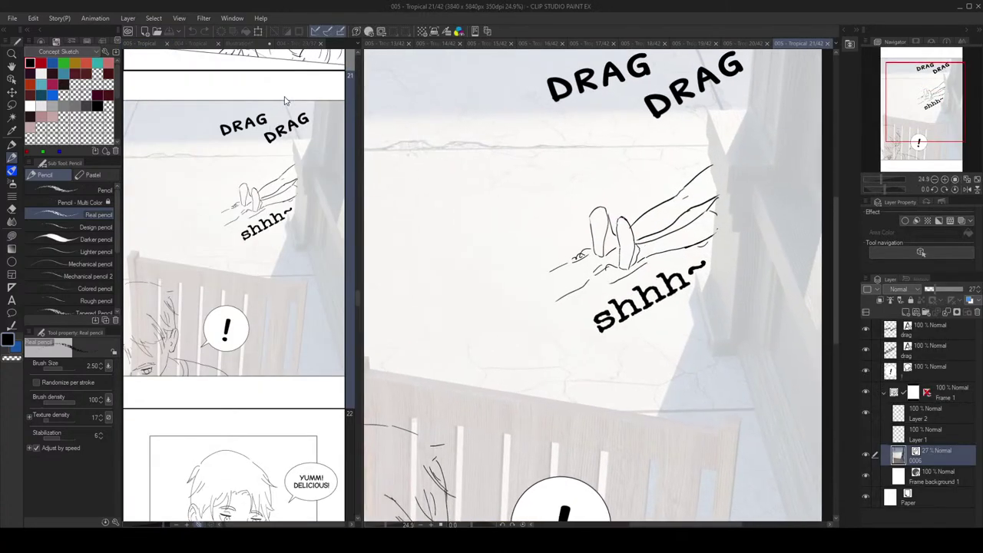
# Step: Bring up the "ACCEPT MY BONDING CURSE!!" panel of 004 - Tropical as a character reference beside page 21
pyautogui.click(244, 43)
pyautogui.click(199, 44)
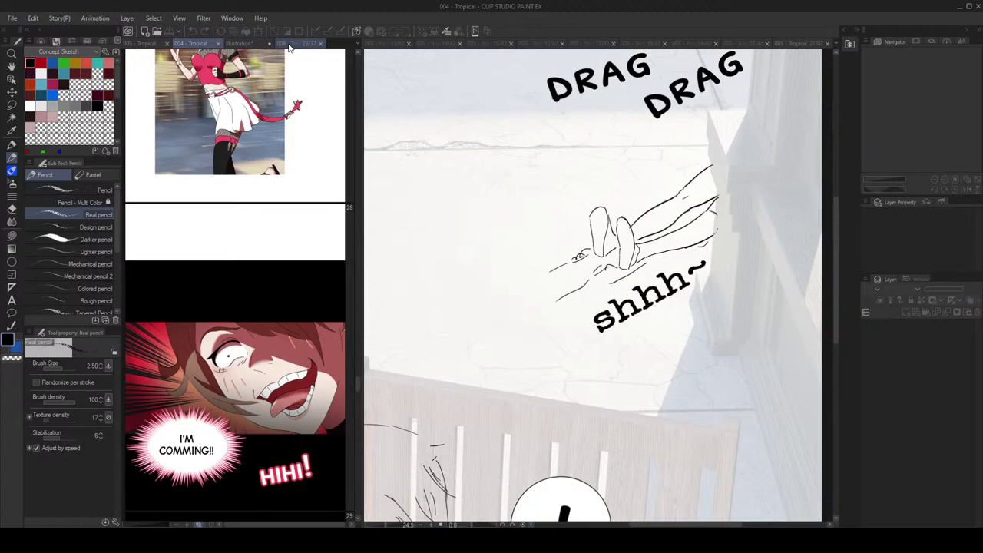
pyautogui.scroll(4, 238, 277)
pyautogui.scroll(-12, 244, 290)
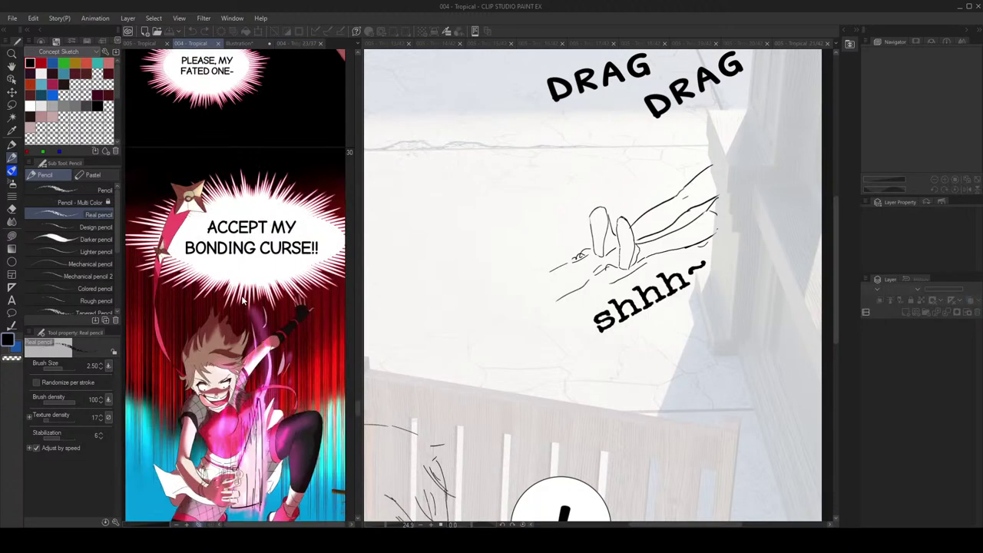
pyautogui.scroll(3, 247, 298)
pyautogui.click(504, 279)
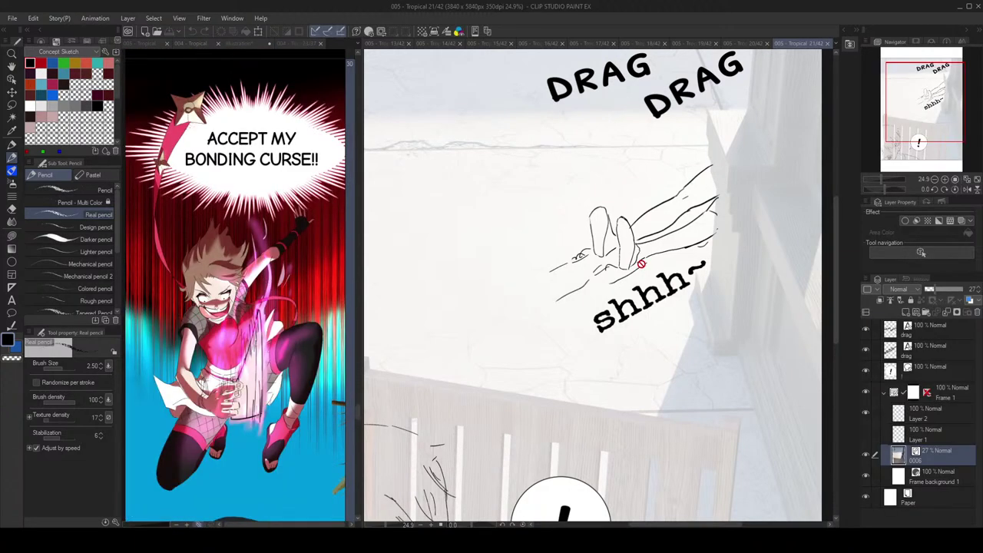
# Step: Select the leg sketch layer, Layer 2, on page 21 and turn on its layer color effect
pyautogui.scroll(1, 646, 252)
pyautogui.moveTo(645, 252)
pyautogui.mouseDown()
pyautogui.moveTo(637, 256)
pyautogui.moveTo(654, 233)
pyautogui.mouseUp()
pyautogui.scroll(2, 637, 256)
pyautogui.keyDown('ctrl'); pyautogui.click(648, 234); pyautogui.keyUp('ctrl')
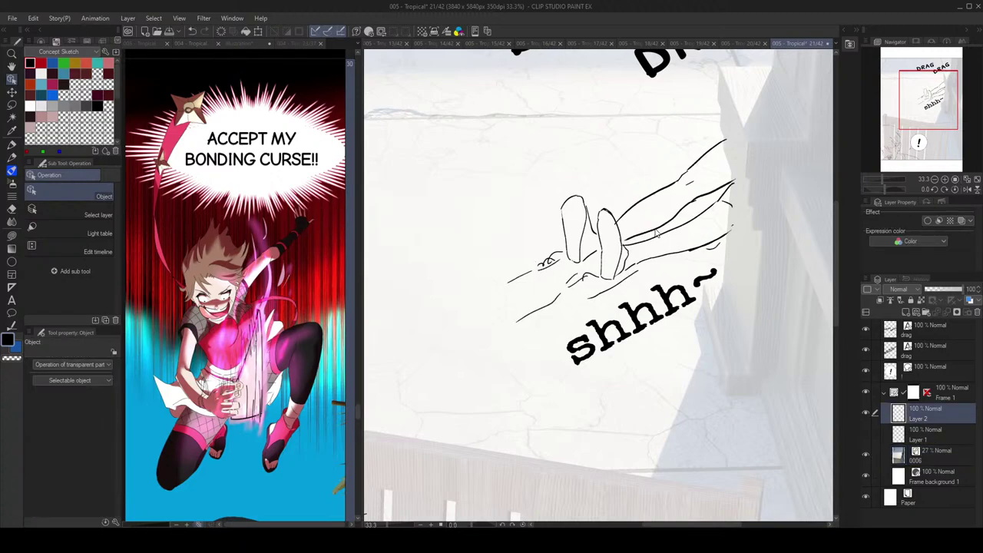
pyautogui.press('p')
pyautogui.hotkey('ctrl', '0')
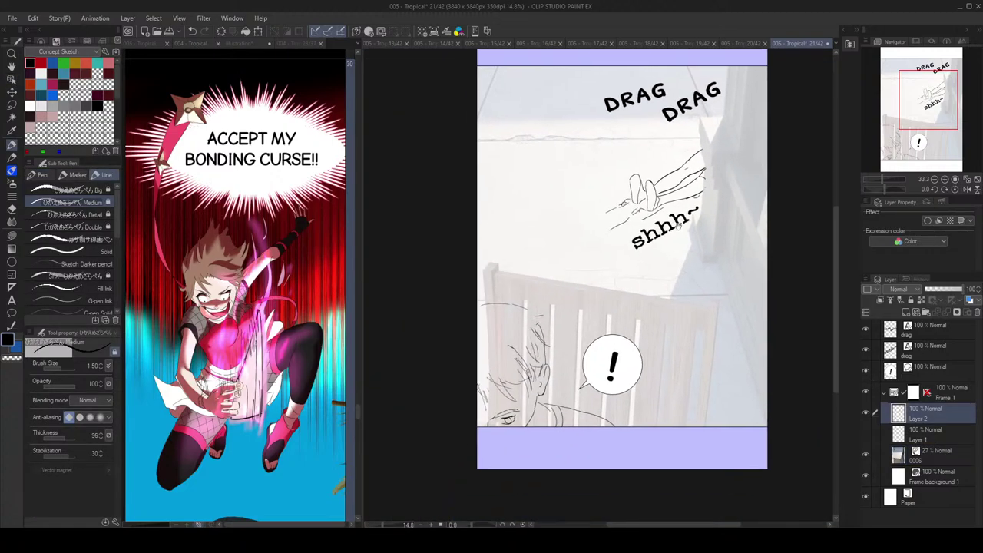
pyautogui.click(962, 222)
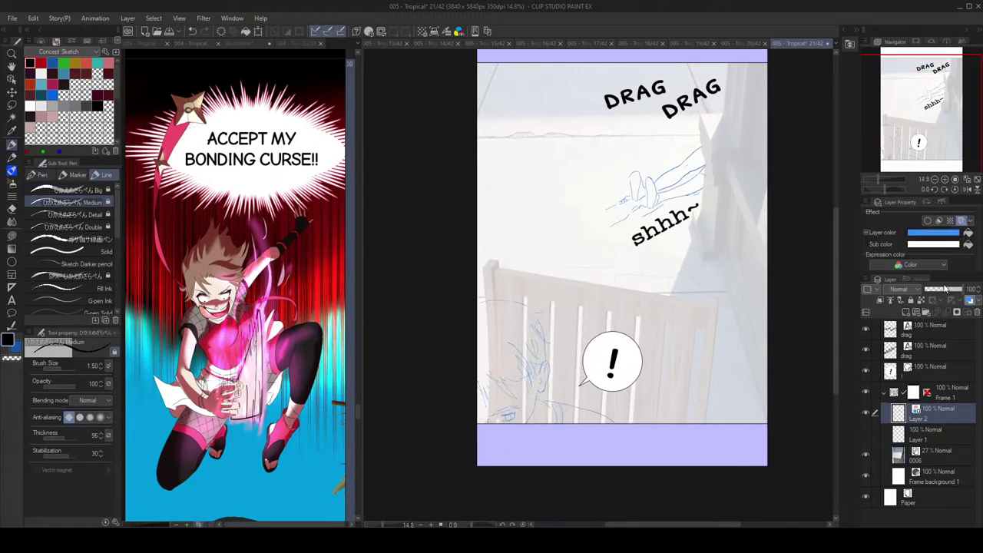
# Step: Set the 0006 background image to 12% opacity and Layer 2 to 40%, and add a new vector layer above the sketch
pyautogui.click(949, 452)
pyautogui.moveTo(932, 291); pyautogui.dragTo(943, 291)
pyautogui.click(933, 415)
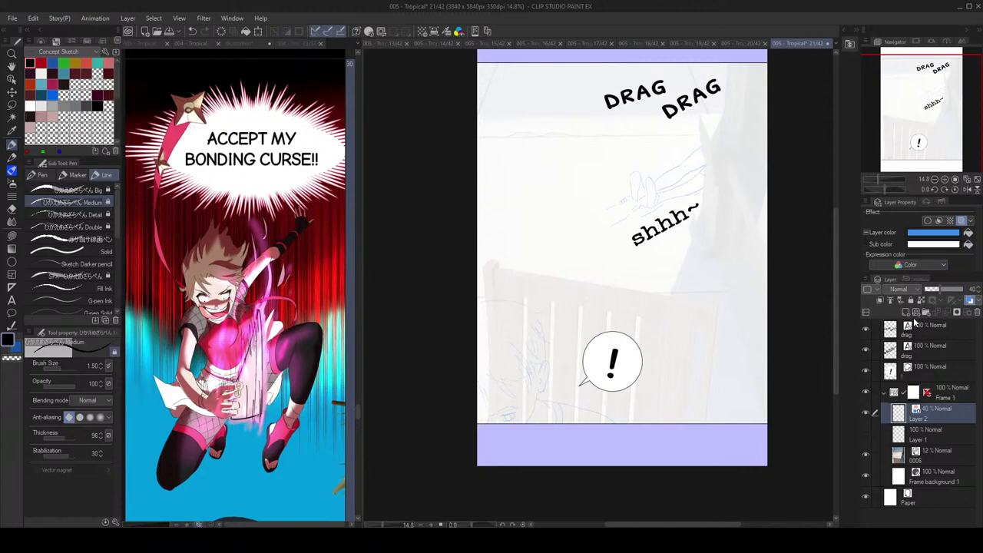
pyautogui.click(915, 313)
# Step: Ink the closed outline of the near shoe's sole over the blue sketch on the new vector layer
pyautogui.scroll(3, 641, 186)
pyautogui.scroll(3, 641, 186)
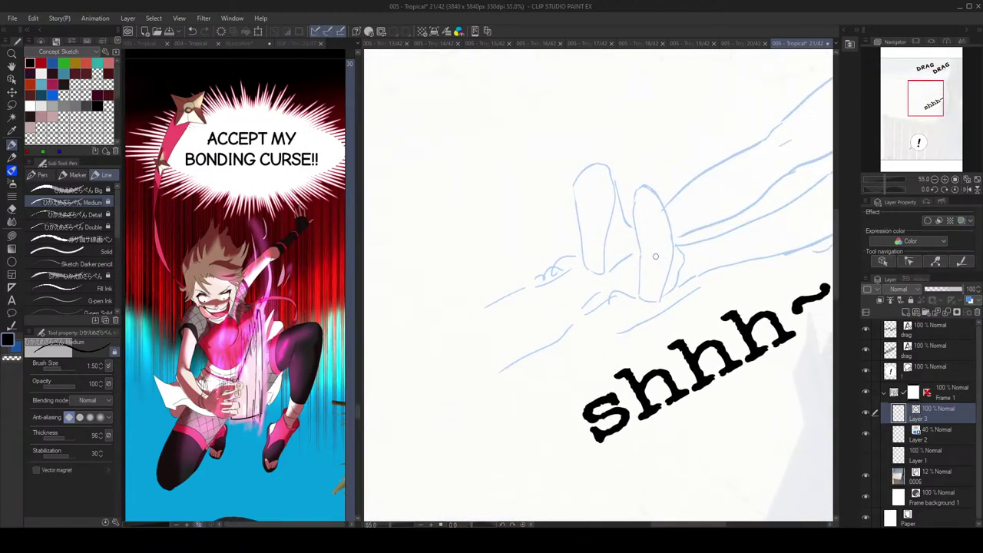
pyautogui.moveTo(673, 204)
pyautogui.mouseDown()
pyautogui.moveTo(662, 202)
pyautogui.moveTo(674, 220)
pyautogui.mouseUp()
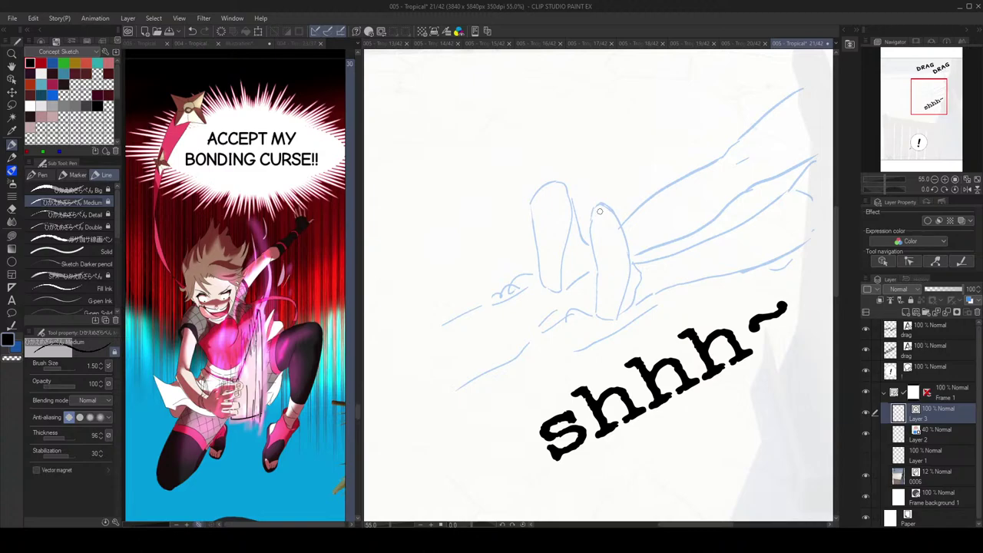
pyautogui.moveTo(591, 209)
pyautogui.mouseDown()
pyautogui.moveTo(598, 307)
pyautogui.moveTo(612, 319)
pyautogui.mouseUp()
pyautogui.moveTo(595, 207)
pyautogui.mouseDown()
pyautogui.moveTo(625, 227)
pyautogui.moveTo(632, 272)
pyautogui.moveTo(617, 318)
pyautogui.mouseUp()
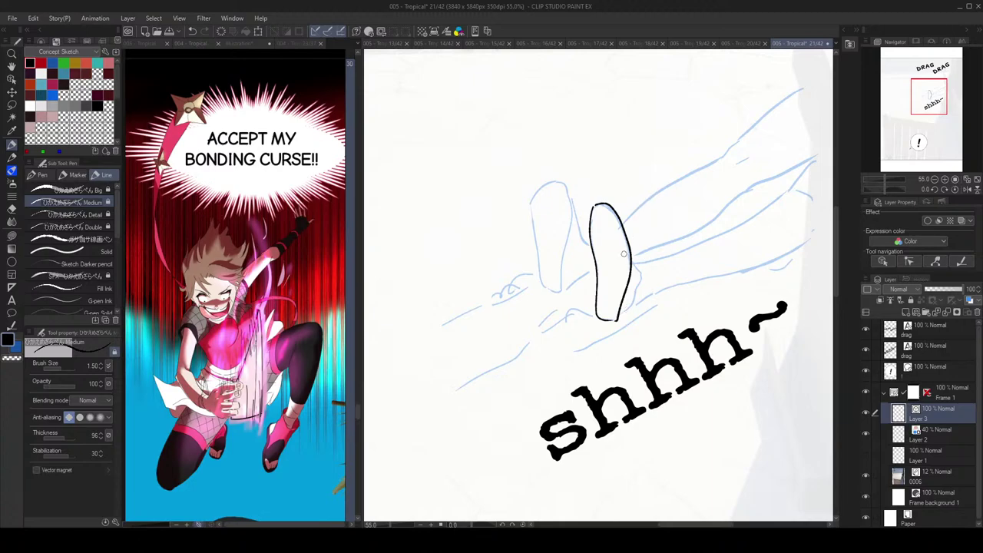
# Step: Ink the side of the near shoe extending behind its sole, undoing the unwanted strokes
pyautogui.scroll(-2, 690, 261)
pyautogui.moveTo(682, 260)
pyautogui.mouseDown()
pyautogui.moveTo(662, 284)
pyautogui.moveTo(676, 266)
pyautogui.moveTo(672, 285)
pyautogui.moveTo(653, 262)
pyautogui.moveTo(666, 287)
pyautogui.moveTo(644, 292)
pyautogui.moveTo(678, 270)
pyautogui.moveTo(670, 264)
pyautogui.moveTo(644, 300)
pyautogui.mouseUp()
pyautogui.hotkey('ctrl', 'z')
pyautogui.hotkey('ctrl', 'z')
pyautogui.hotkey('ctrl', 'z')
pyautogui.hotkey('ctrl', 'z')
pyautogui.moveTo(657, 290)
pyautogui.mouseDown()
pyautogui.moveTo(641, 300)
pyautogui.moveTo(658, 261)
pyautogui.moveTo(704, 228)
pyautogui.moveTo(726, 258)
pyautogui.mouseUp()
pyautogui.hotkey('ctrl', 'z')
pyautogui.hotkey('ctrl', 'z')
pyautogui.press('e')
pyautogui.press('p')
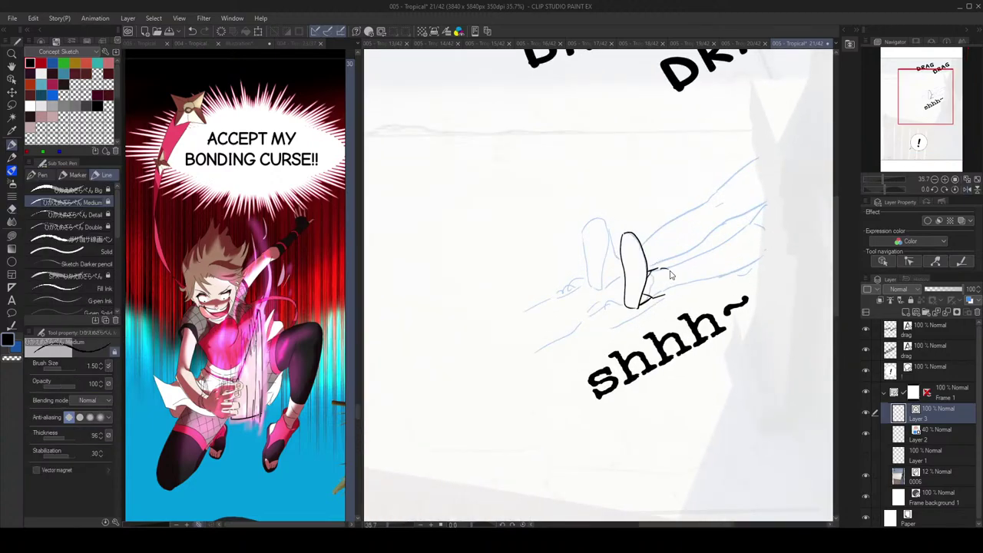
pyautogui.scroll(-2, 691, 271)
pyautogui.hotkey('ctrl', '0')
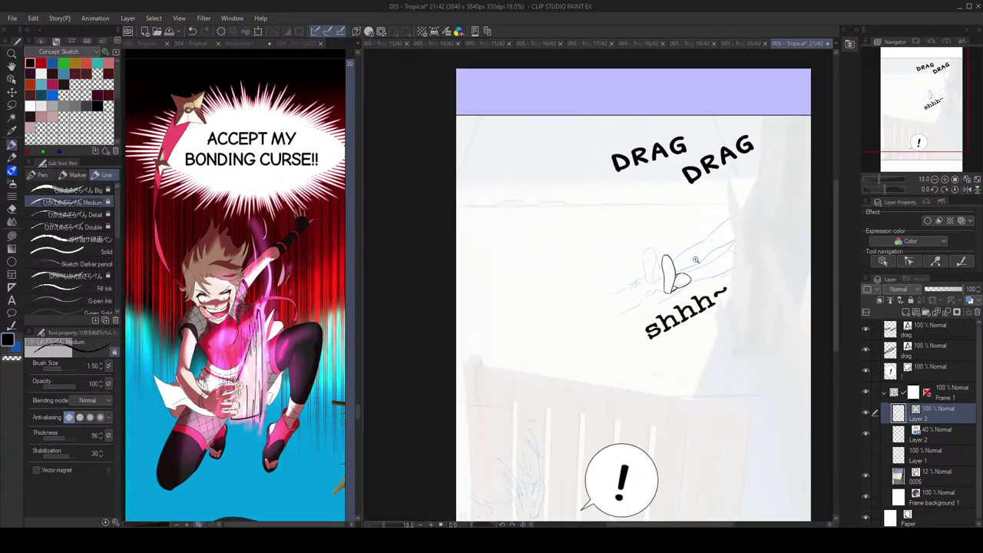
# Step: Erase and redraw parts of the near shoe's side outline, undoing the stroke that does not fit
pyautogui.scroll(3, 697, 261)
pyautogui.press('e')
pyautogui.press('p')
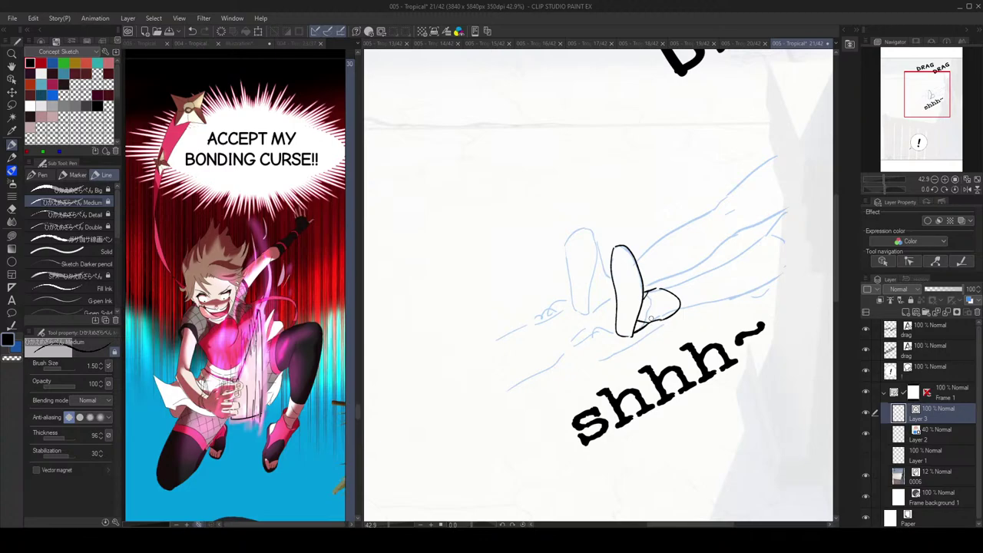
pyautogui.press('e')
pyautogui.press('p')
pyautogui.moveTo(654, 292)
pyautogui.mouseDown()
pyautogui.moveTo(643, 290)
pyautogui.moveTo(682, 281)
pyautogui.moveTo(680, 305)
pyautogui.moveTo(674, 291)
pyautogui.moveTo(665, 314)
pyautogui.mouseUp()
pyautogui.press('e')
pyautogui.press('p')
pyautogui.hotkey('ctrl', 'z')
pyautogui.scroll(-5, 665, 313)
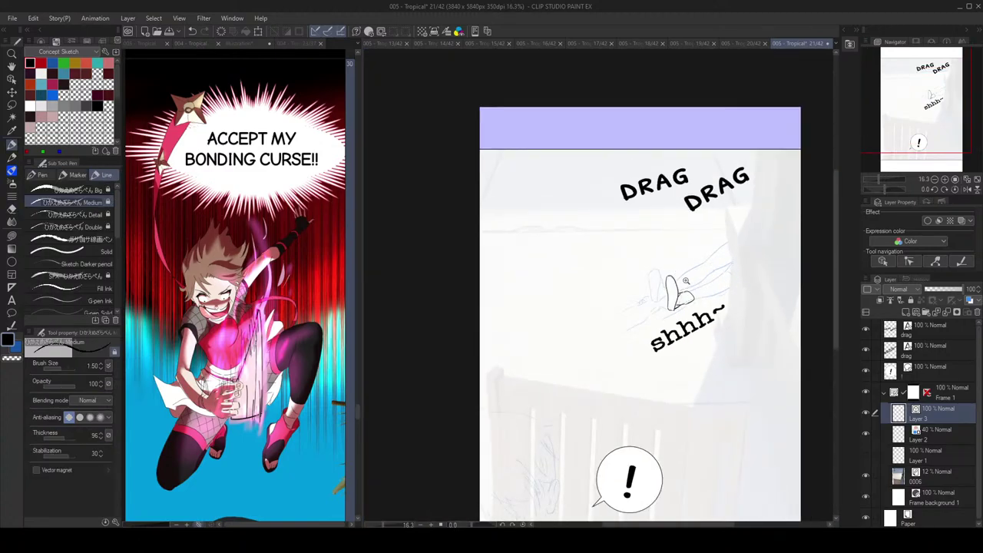
# Step: Ink the closed outline of the far shoe's sole along the blue sketch
pyautogui.scroll(6, 685, 280)
pyautogui.moveTo(606, 253); pyautogui.dragTo(601, 345)
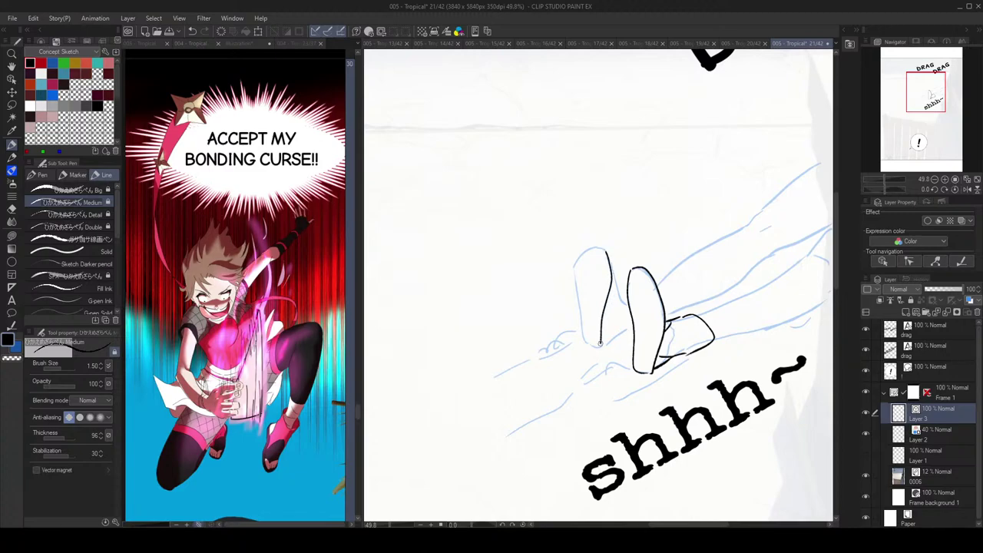
pyautogui.moveTo(603, 250)
pyautogui.mouseDown()
pyautogui.moveTo(581, 256)
pyautogui.moveTo(573, 275)
pyautogui.moveTo(590, 343)
pyautogui.mouseUp()
pyautogui.moveTo(649, 315)
pyautogui.mouseDown()
pyautogui.moveTo(625, 259)
pyautogui.moveTo(651, 304)
pyautogui.mouseUp()
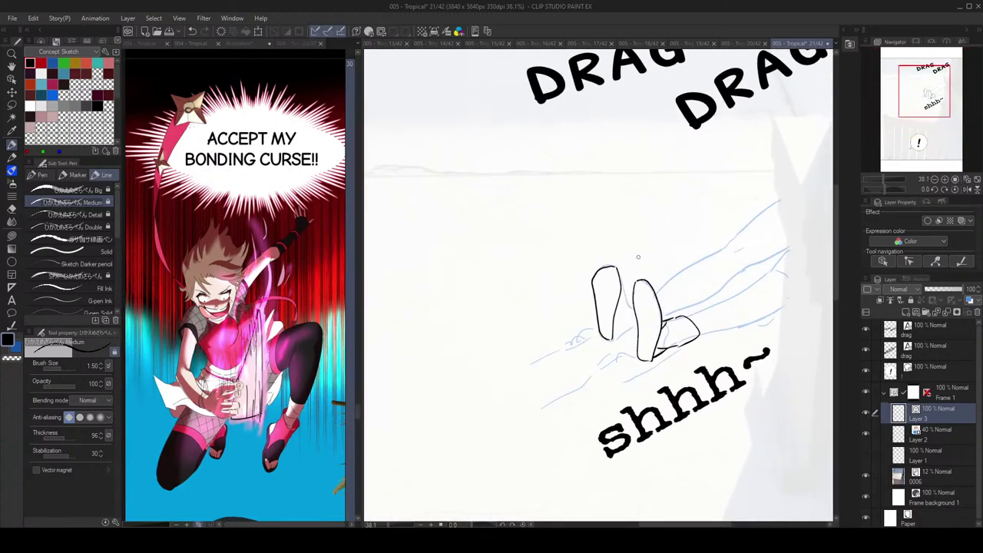
# Step: Try to reposition the vector strokes of the near shoe's sole and check the shape in a mirrored view
pyautogui.scroll(-2, 691, 305)
pyautogui.scroll(2, 691, 304)
pyautogui.keyDown('ctrl'); pyautogui.click(659, 308); pyautogui.keyUp('ctrl')
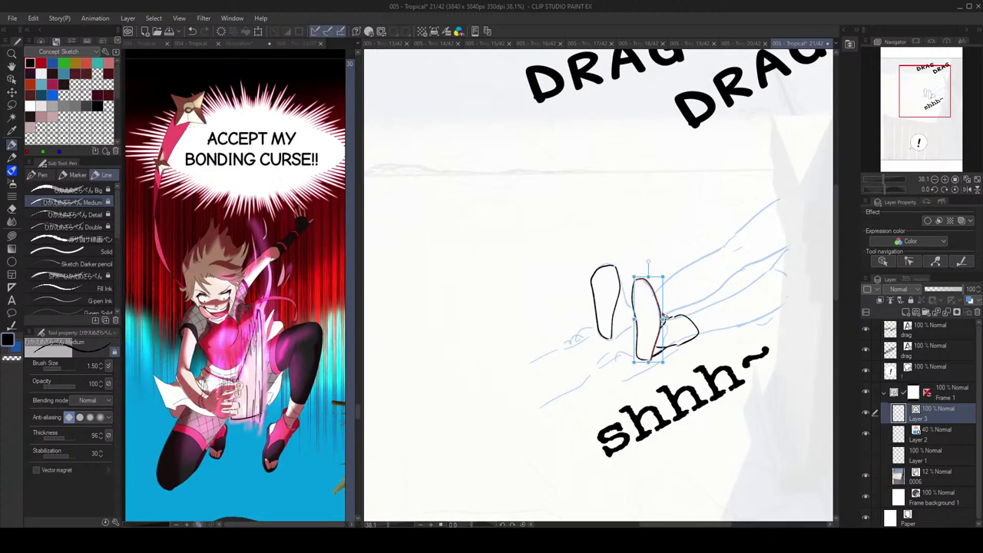
pyautogui.moveTo(665, 303); pyautogui.dragTo(627, 321)
pyautogui.keyDown('ctrl'); pyautogui.click(633, 319); pyautogui.keyUp('ctrl')
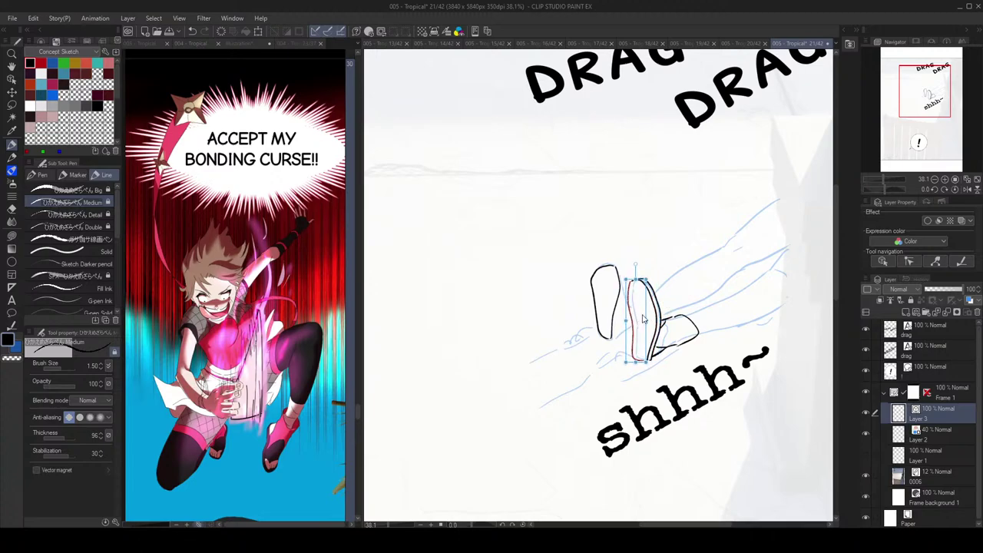
pyautogui.moveTo(704, 290); pyautogui.dragTo(695, 286)
pyautogui.scroll(-1, 696, 285)
pyautogui.press('h')
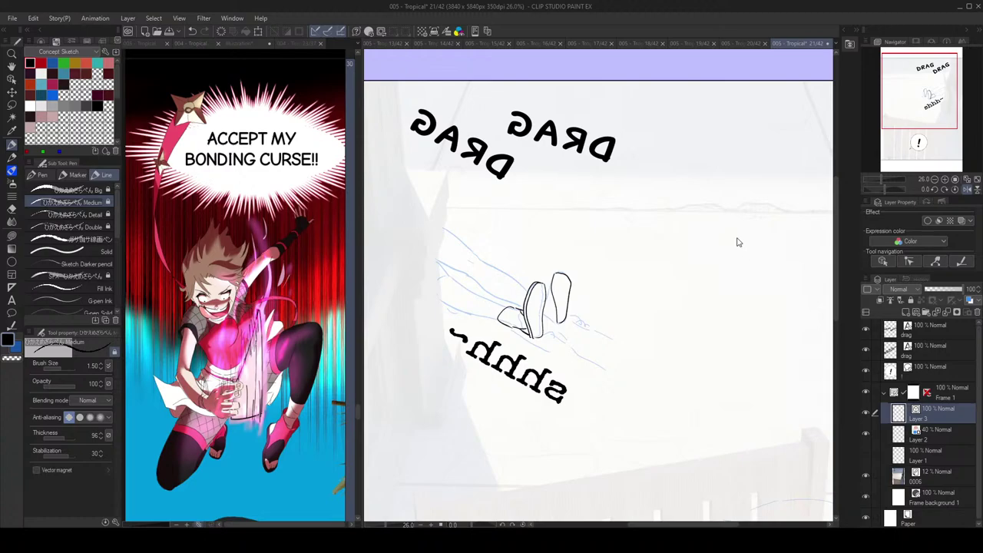
pyautogui.press('h')
# Step: Draw a second edge line along the near shoe's sole to give it thickness, redoing the first attempt
pyautogui.scroll(3, 691, 300)
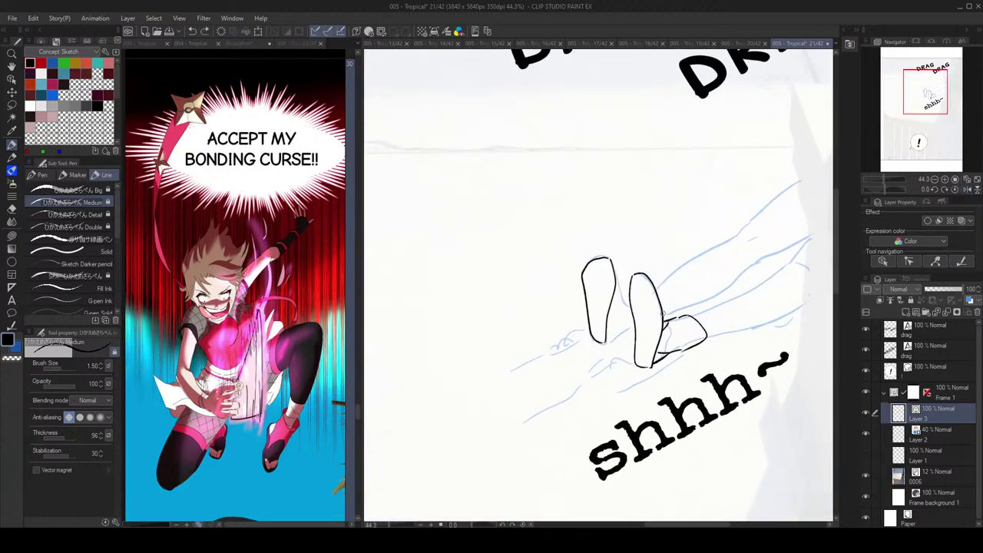
pyautogui.scroll(-3, 676, 321)
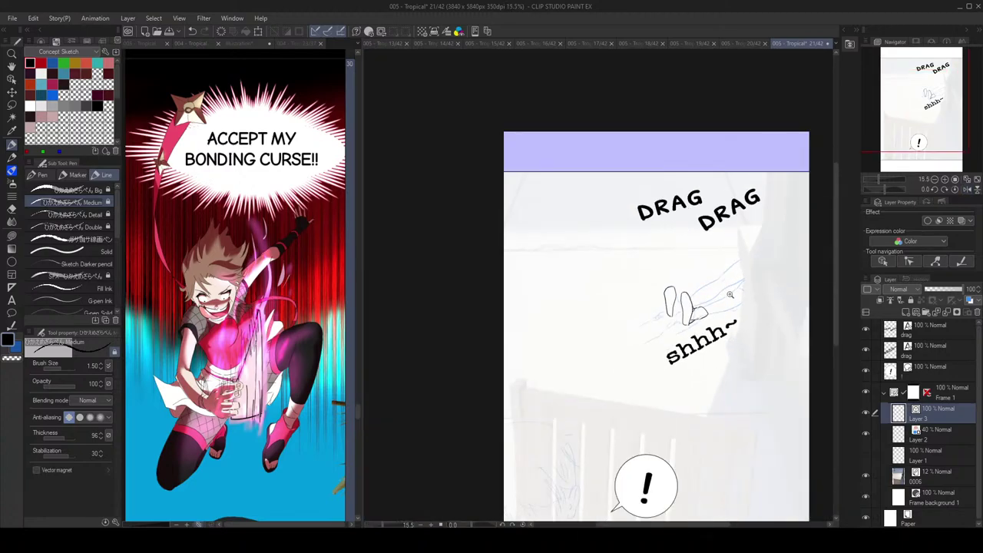
pyautogui.scroll(3, 703, 315)
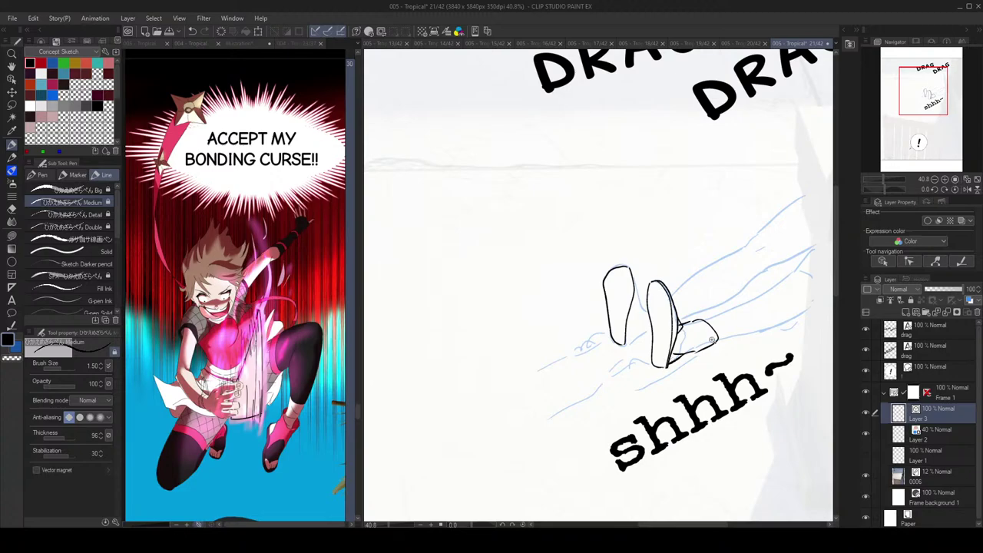
pyautogui.scroll(-3, 703, 338)
pyautogui.scroll(3, 726, 311)
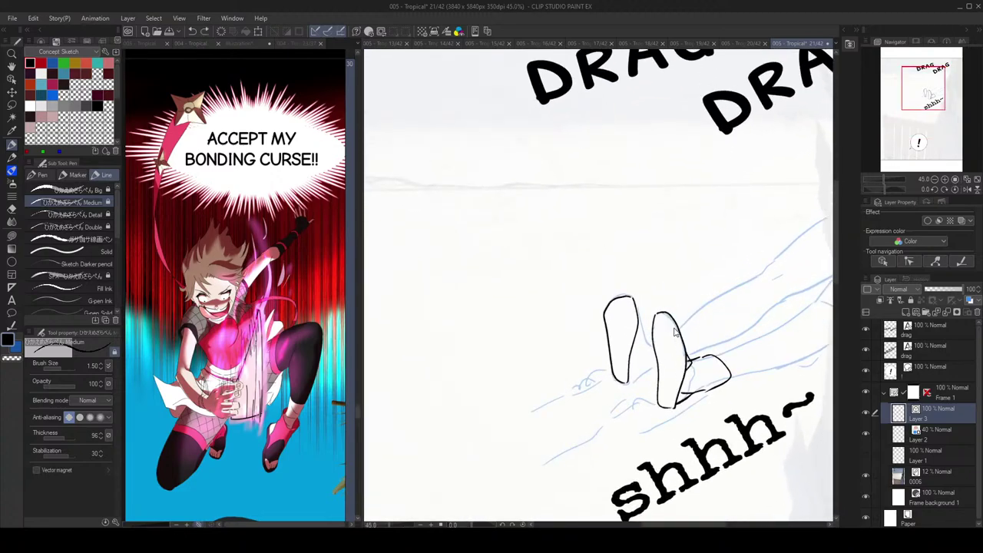
pyautogui.moveTo(681, 354); pyautogui.dragTo(673, 407)
pyautogui.hotkey('ctrl', 'z')
pyautogui.moveTo(667, 314)
pyautogui.mouseDown()
pyautogui.moveTo(681, 350)
pyautogui.moveTo(672, 405)
pyautogui.mouseUp()
pyautogui.scroll(-1, 675, 361)
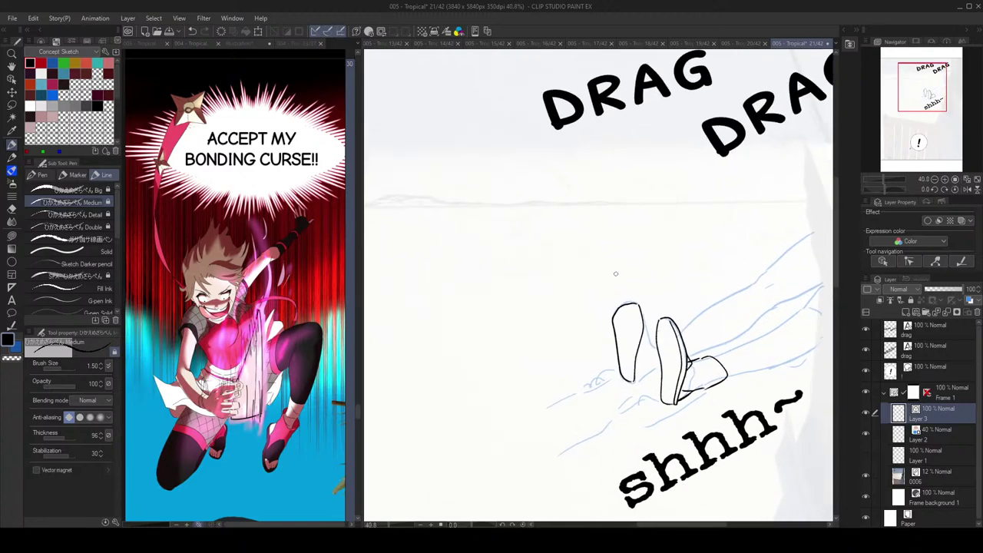
# Step: Ink the far shoe's sole thickness and the shoe lines between both soles, undoing the unwanted strokes
pyautogui.moveTo(637, 304)
pyautogui.mouseDown()
pyautogui.moveTo(634, 382)
pyautogui.moveTo(652, 362)
pyautogui.moveTo(643, 341)
pyautogui.moveTo(652, 339)
pyautogui.mouseUp()
pyautogui.scroll(-1, 634, 382)
pyautogui.hotkey('ctrl', 'z')
pyautogui.hotkey('ctrl', 'z')
pyautogui.hotkey('ctrl', 'z')
pyautogui.hotkey('ctrl', 'z')
pyautogui.hotkey('ctrl', 'z')
pyautogui.hotkey('ctrl', 'z')
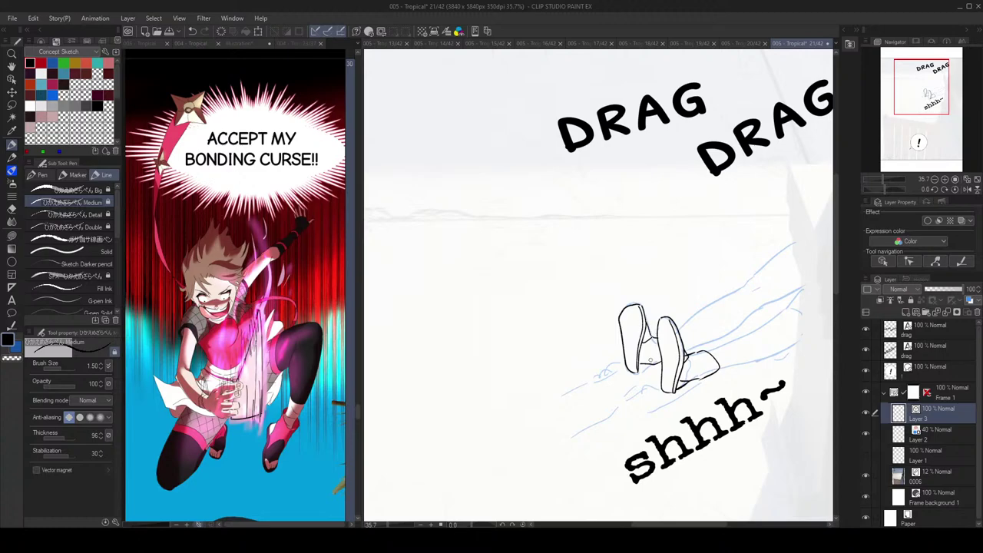
pyautogui.scroll(-5, 695, 333)
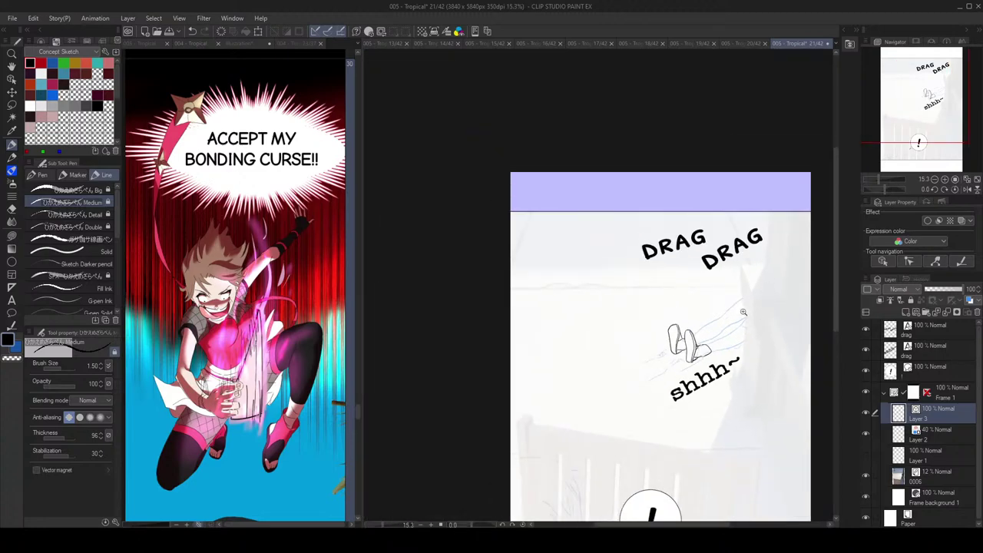
pyautogui.scroll(4, 703, 333)
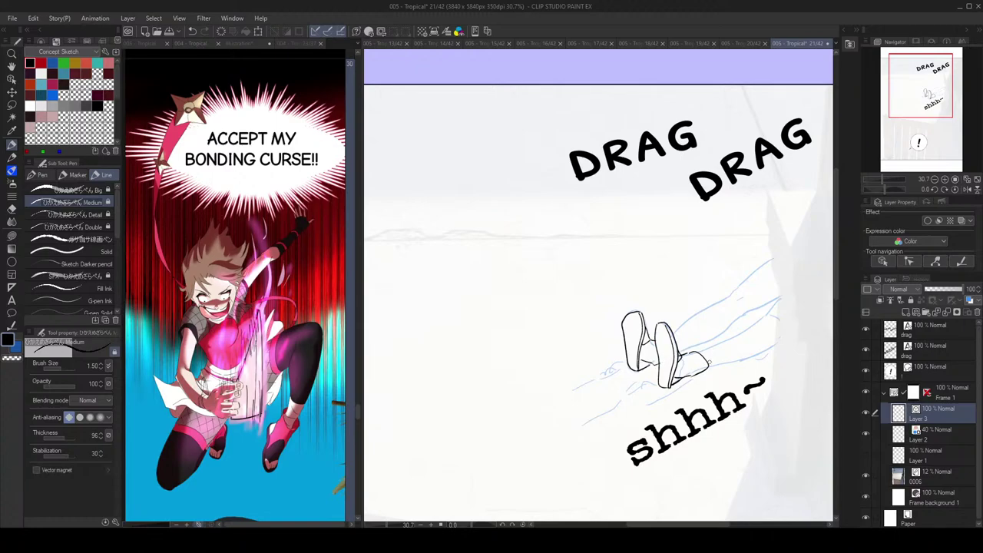
# Step: Ink the far leg's thigh contour, the knee mark and the short line beneath it at the wall, redoing unwanted strokes
pyautogui.moveTo(693, 343)
pyautogui.mouseDown()
pyautogui.moveTo(666, 342)
pyautogui.moveTo(745, 346)
pyautogui.moveTo(722, 337)
pyautogui.moveTo(738, 339)
pyautogui.mouseUp()
pyautogui.moveTo(769, 291)
pyautogui.mouseDown()
pyautogui.moveTo(768, 268)
pyautogui.moveTo(743, 241)
pyautogui.mouseUp()
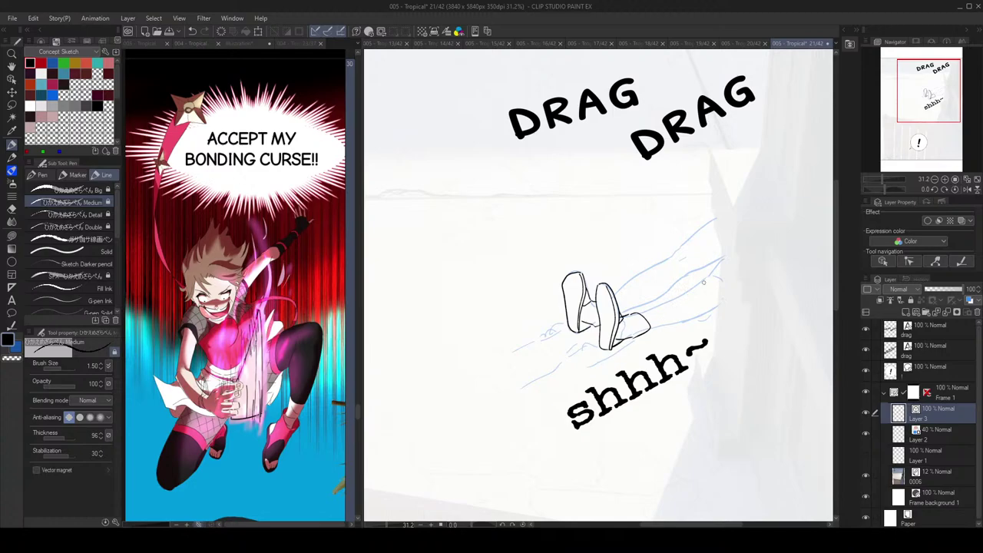
pyautogui.moveTo(764, 285); pyautogui.dragTo(709, 258)
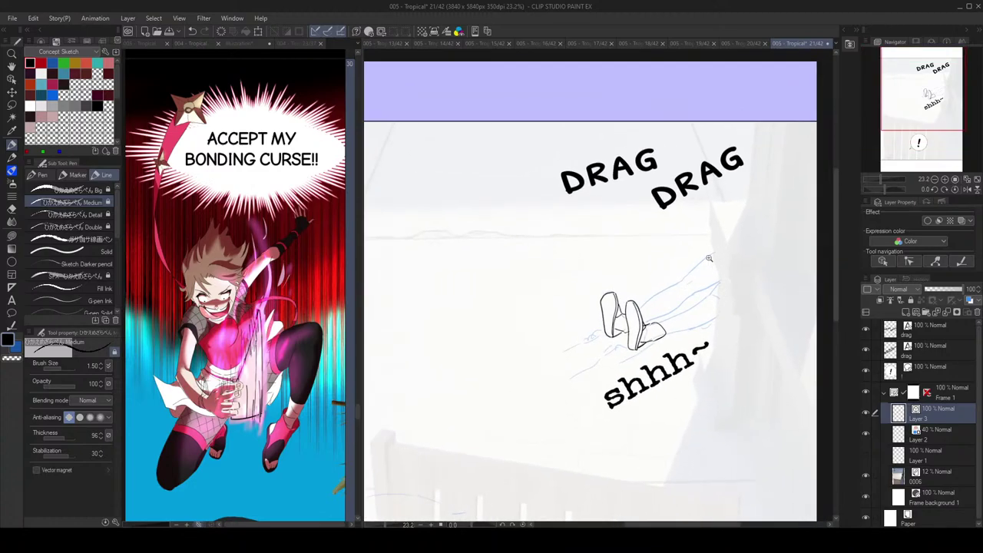
pyautogui.scroll(5, 709, 258)
pyautogui.hotkey('ctrl', 'z')
pyautogui.moveTo(713, 295); pyautogui.dragTo(698, 312)
pyautogui.moveTo(708, 240)
pyautogui.mouseDown()
pyautogui.moveTo(659, 284)
pyautogui.moveTo(660, 295)
pyautogui.mouseUp()
pyautogui.hotkey('ctrl', 'z')
pyautogui.hotkey('ctrl', 'z')
pyautogui.press('h')
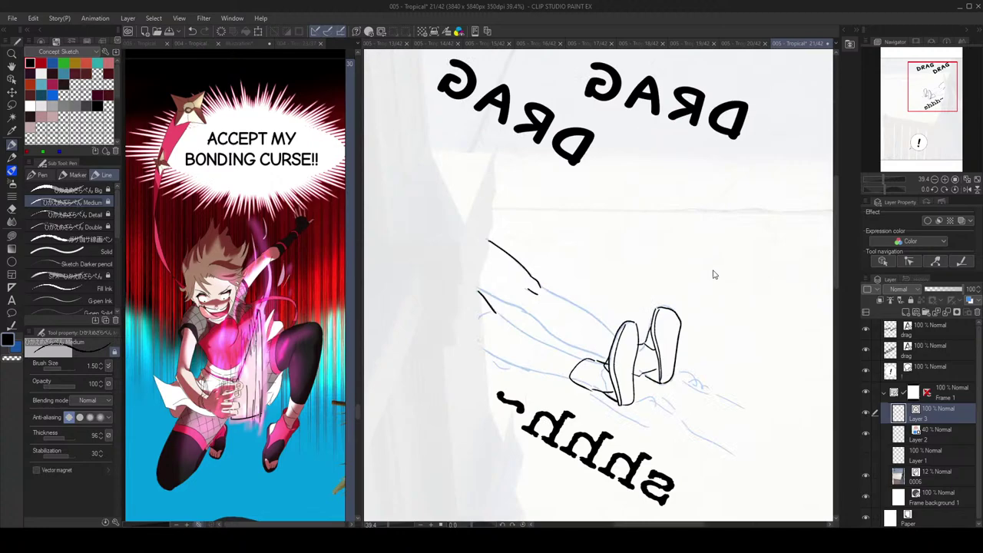
pyautogui.hotkey('ctrl', 'z')
# Step: Ink the far leg's shin line from the knee to the shoe along the blue sketch, discarding the poor attempts
pyautogui.moveTo(578, 307); pyautogui.dragTo(592, 317)
pyautogui.hotkey('ctrl', 'z')
pyautogui.moveTo(542, 288); pyautogui.dragTo(569, 301)
pyautogui.hotkey('ctrl', 'z')
pyautogui.press('h')
pyautogui.scroll(-2, 715, 325)
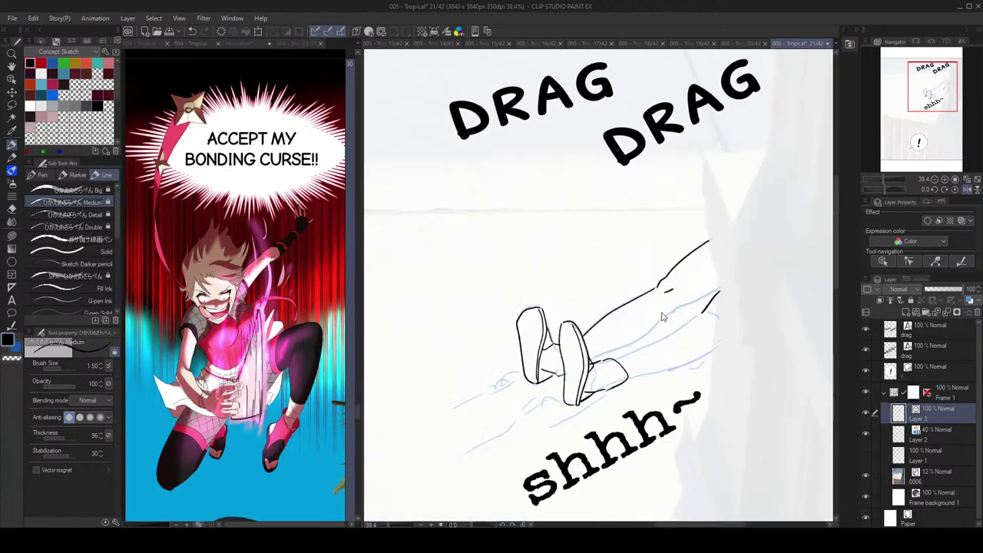
# Step: Ink the underside of the far leg from the wall along the calf toward the near shoe in the mirrored view
pyautogui.scroll(3, 721, 327)
pyautogui.press('h')
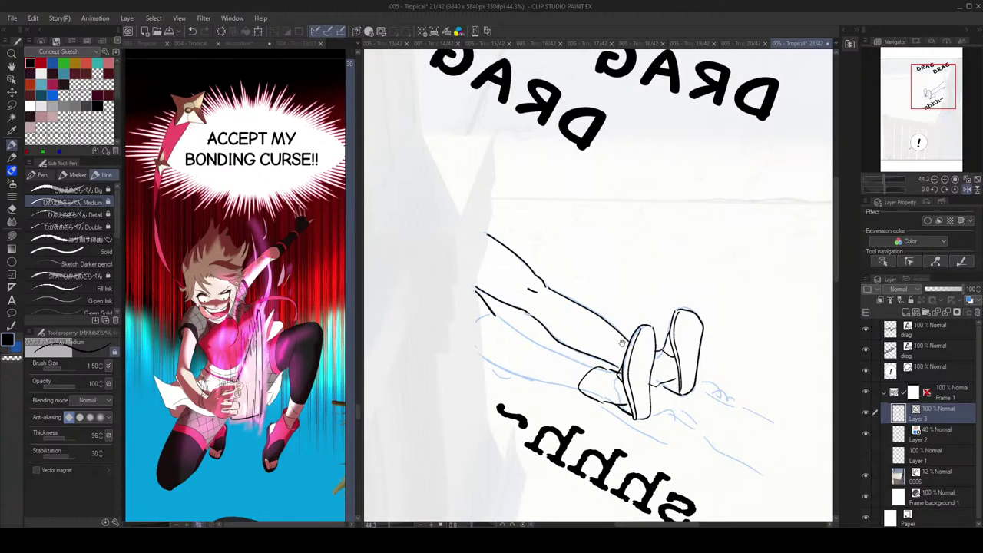
pyautogui.press('e')
pyautogui.press('p')
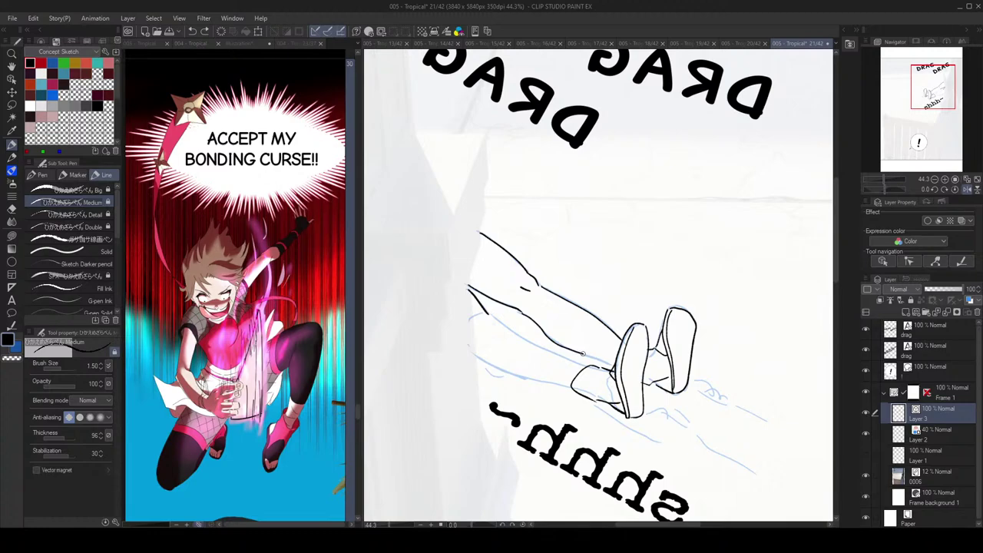
# Step: Ink the near leg's upper edge from the knee down to the ankle, undoing the unwanted strokes
pyautogui.scroll(-5, 546, 304)
pyautogui.scroll(6, 534, 307)
pyautogui.moveTo(493, 321); pyautogui.dragTo(590, 377)
pyautogui.hotkey('ctrl', 'z')
pyautogui.moveTo(487, 318)
pyautogui.mouseDown()
pyautogui.moveTo(533, 355)
pyautogui.moveTo(599, 379)
pyautogui.moveTo(498, 329)
pyautogui.moveTo(602, 383)
pyautogui.mouseUp()
pyautogui.hotkey('ctrl', 'z')
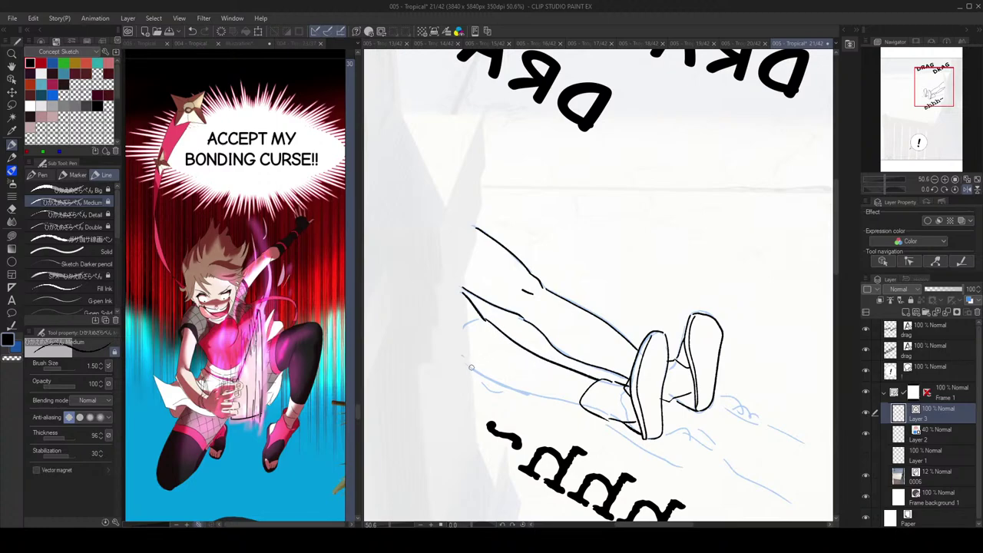
# Step: Ink the near leg's lower edge from the wall to the shoe and compare it in the unmirrored view
pyautogui.moveTo(472, 368); pyautogui.dragTo(522, 392)
pyautogui.moveTo(642, 345); pyautogui.dragTo(593, 307)
pyautogui.press('h')
pyautogui.press('h')
pyautogui.moveTo(671, 338); pyautogui.dragTo(699, 359)
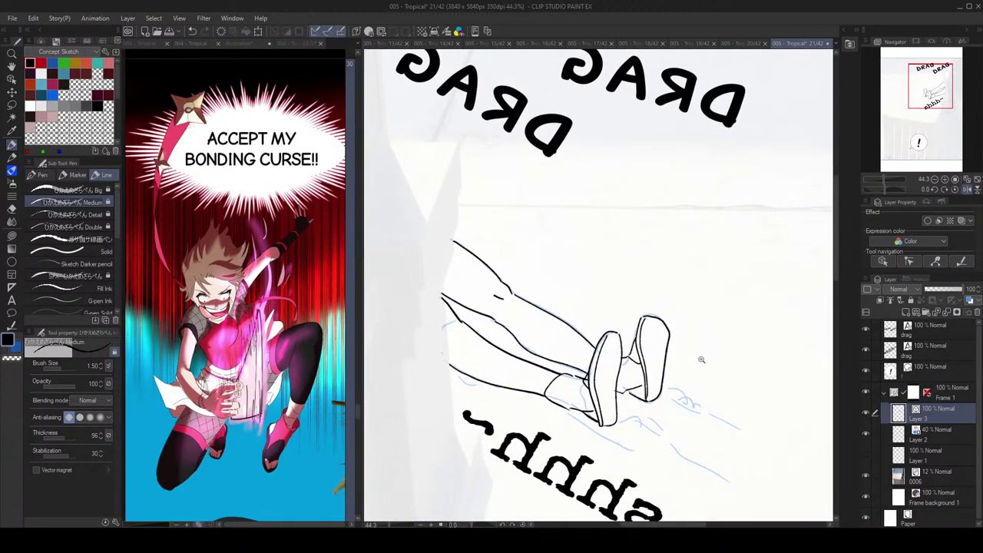
# Step: Examine the inked legs and shoes in mirrored and normal views, both close up and across the whole page
pyautogui.scroll(-2, 699, 359)
pyautogui.press('h')
pyautogui.scroll(2, 698, 350)
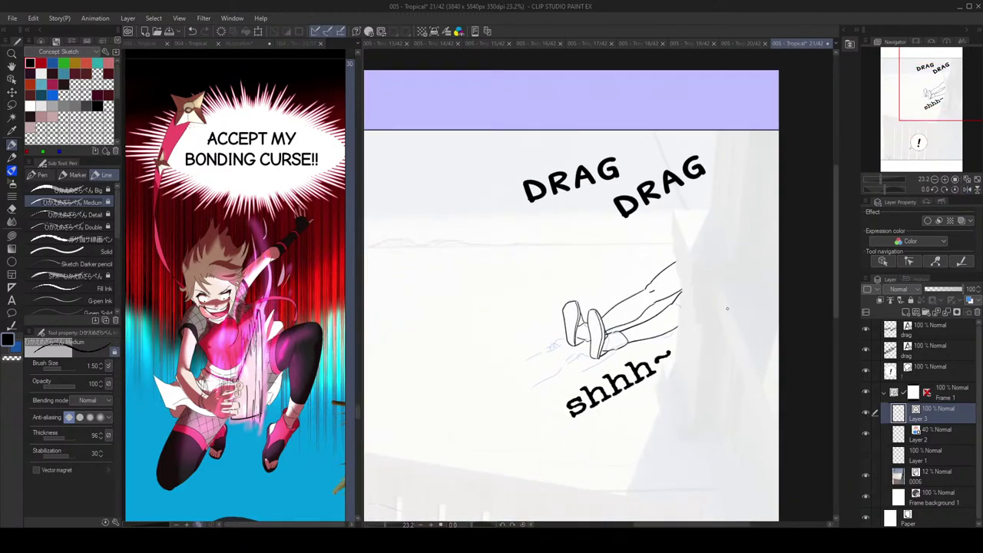
pyautogui.scroll(-2, 727, 309)
pyautogui.scroll(2, 703, 301)
pyautogui.press('h')
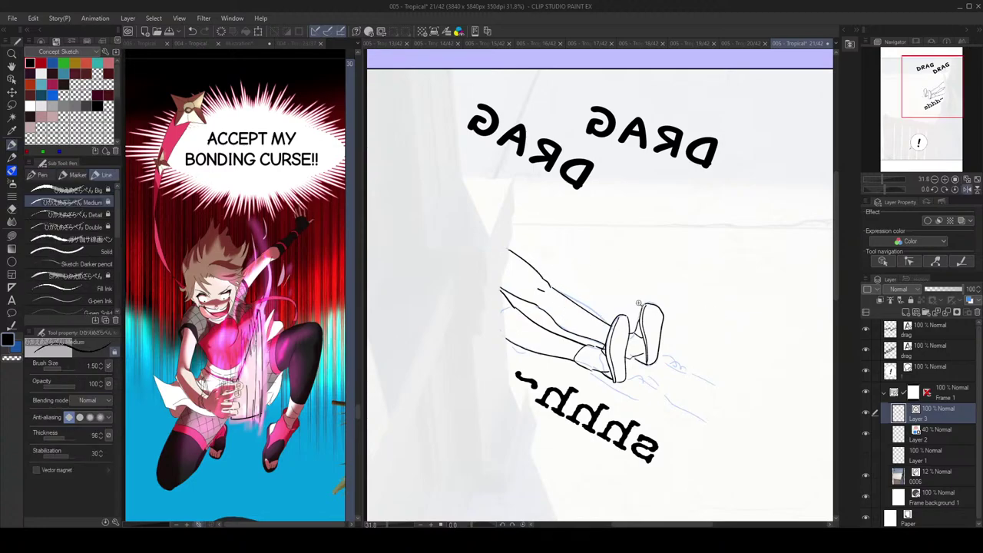
pyautogui.press('h')
pyautogui.scroll(-2, 649, 258)
pyautogui.scroll(-1, 655, 265)
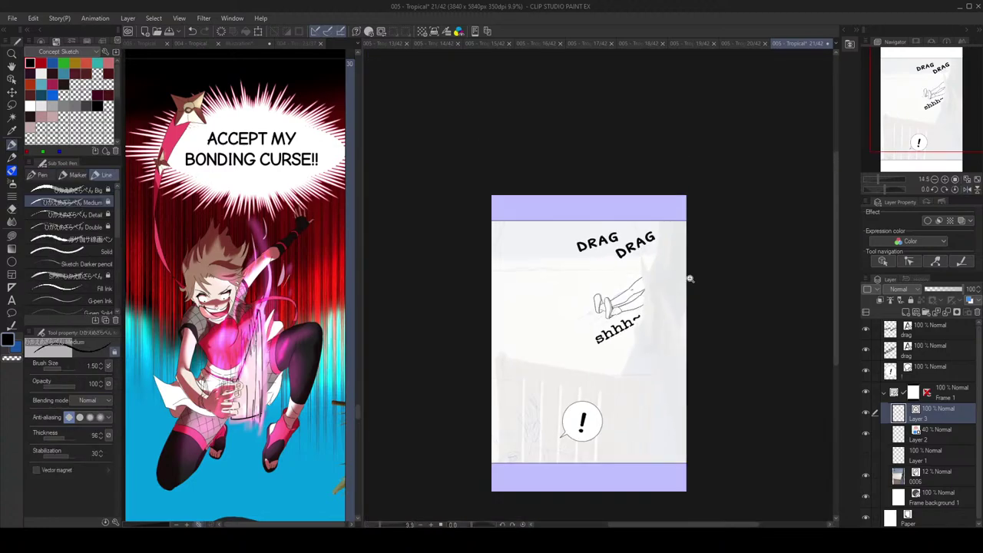
pyautogui.scroll(2, 664, 313)
pyautogui.scroll(1, 663, 313)
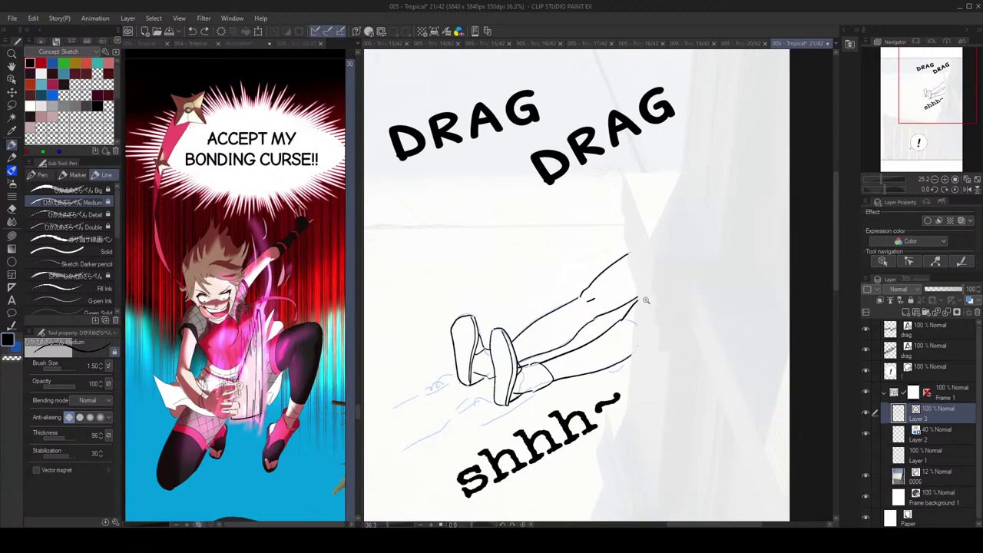
pyautogui.scroll(-1, 633, 330)
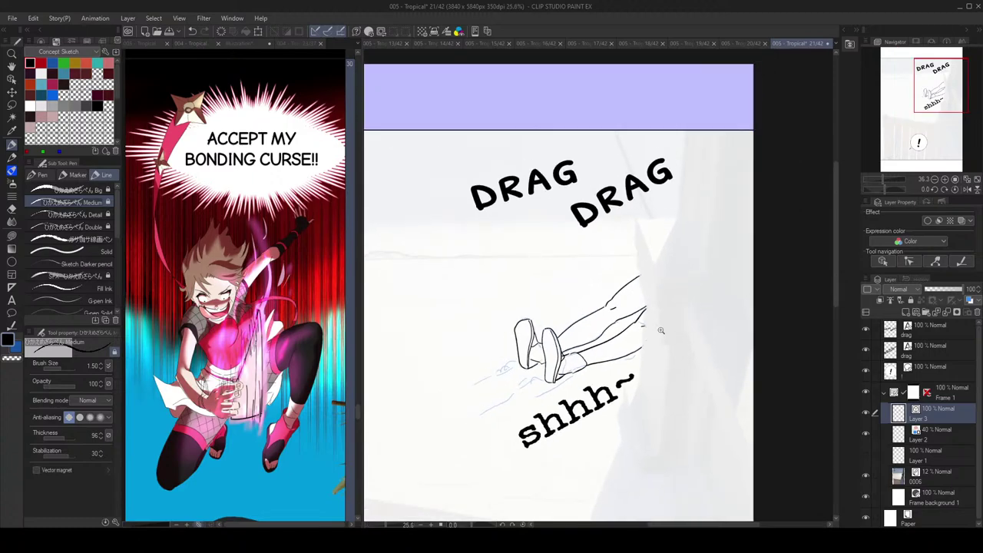
pyautogui.moveTo(631, 335); pyautogui.dragTo(694, 290)
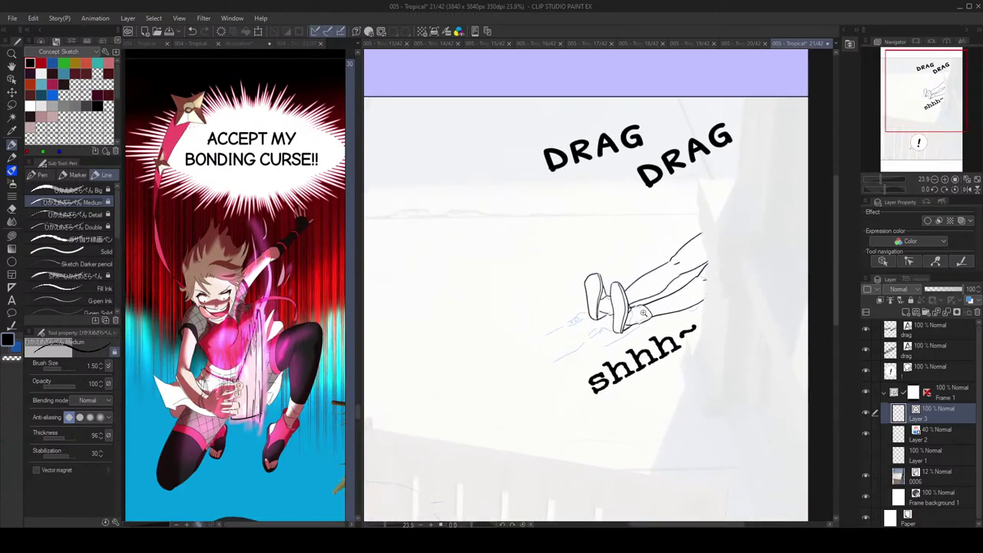
# Step: Ink the drag trail lines on the ground behind the shoes, undoing the unwanted strokes
pyautogui.scroll(1, 641, 312)
pyautogui.moveTo(580, 343)
pyautogui.mouseDown()
pyautogui.moveTo(561, 317)
pyautogui.moveTo(602, 344)
pyautogui.moveTo(570, 347)
pyautogui.moveTo(552, 314)
pyautogui.moveTo(506, 343)
pyautogui.moveTo(552, 371)
pyautogui.mouseUp()
pyautogui.hotkey('ctrl', 'z')
pyautogui.hotkey('ctrl', 'z')
pyautogui.hotkey('ctrl', 'z')
pyautogui.hotkey('ctrl', 'z')
pyautogui.hotkey('ctrl', 'z')
pyautogui.hotkey('ctrl', 'z')
# Step: Add the outer drag trail line and the ground line beneath the near shoe, checking them in a mirrored view
pyautogui.moveTo(558, 355); pyautogui.dragTo(521, 379)
pyautogui.hotkey('ctrl', 'z')
pyautogui.moveTo(592, 361)
pyautogui.mouseDown()
pyautogui.moveTo(622, 351)
pyautogui.moveTo(627, 337)
pyautogui.mouseUp()
pyautogui.press('h')
pyautogui.hotkey('ctrl', 'z')
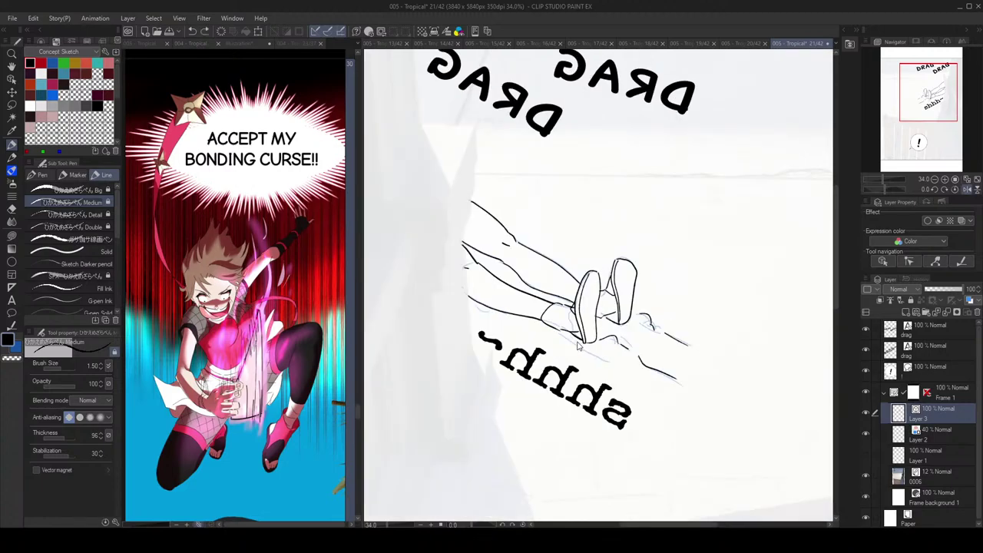
pyautogui.press('h')
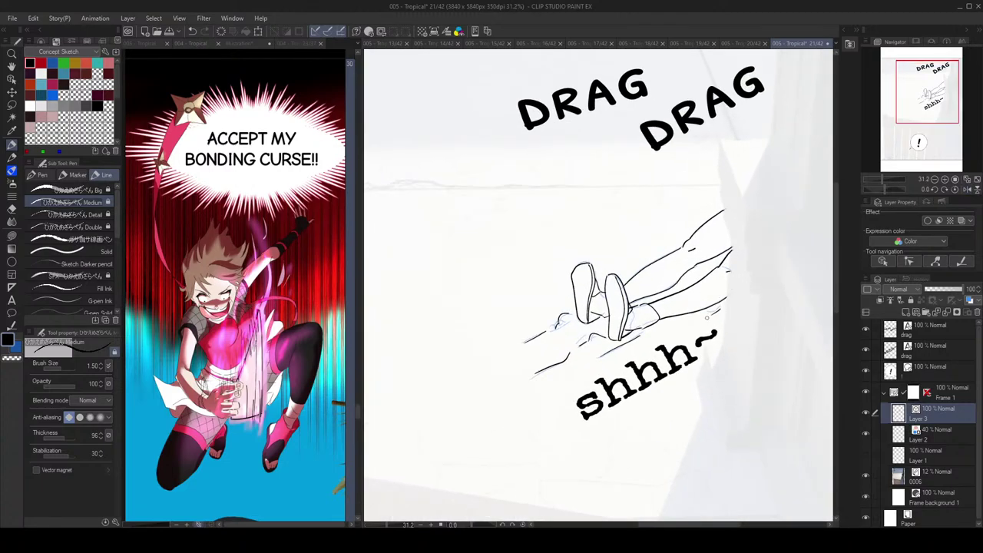
# Step: Clean up the ground marks around the near shoe with the eraser and review them on the whole page
pyautogui.scroll(-3, 773, 275)
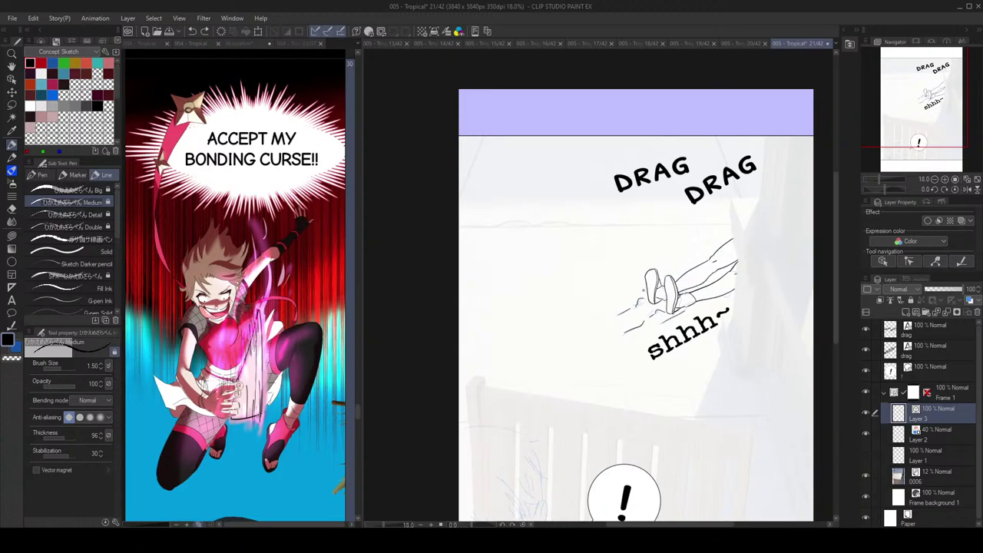
pyautogui.scroll(-3, 715, 262)
pyautogui.scroll(2, 668, 303)
pyautogui.press('e')
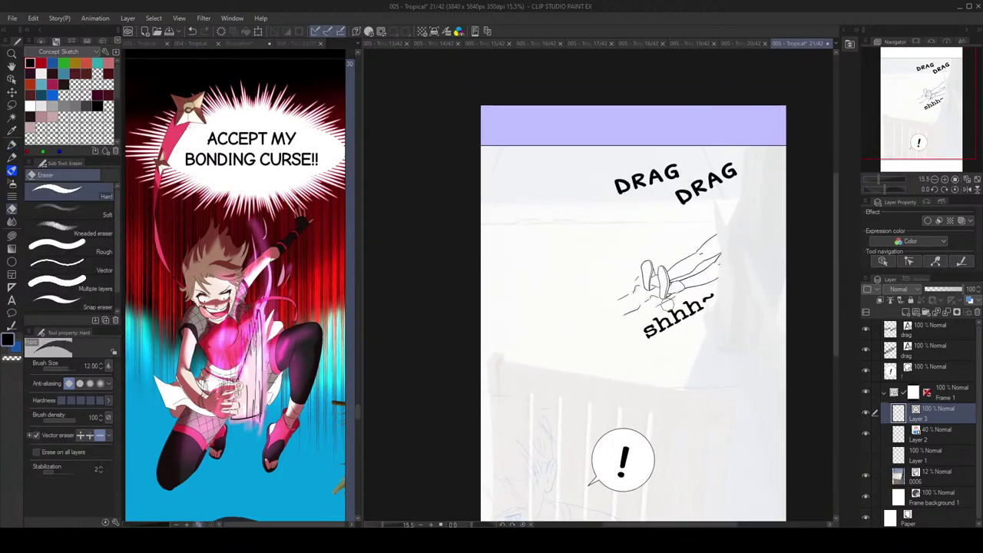
pyautogui.press('p')
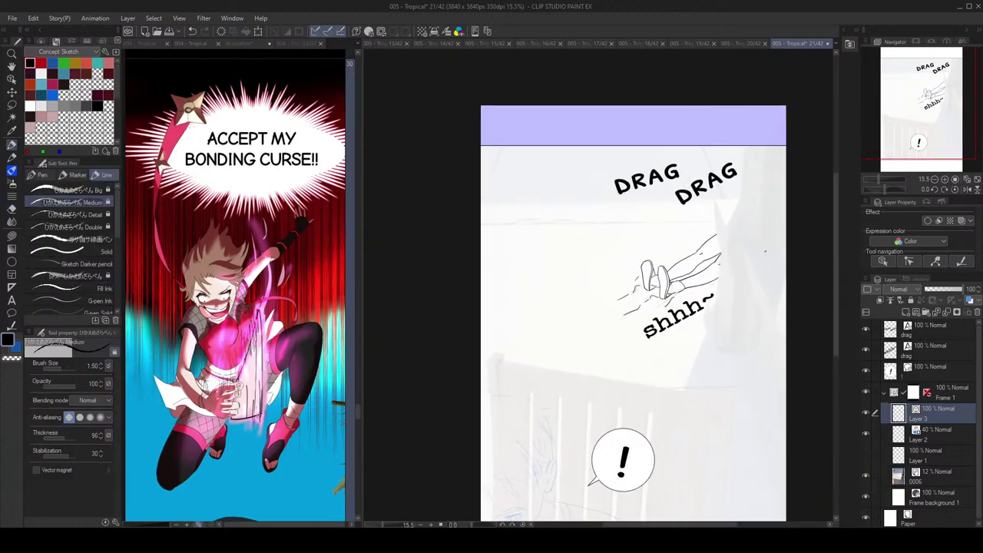
pyautogui.scroll(-2, 735, 273)
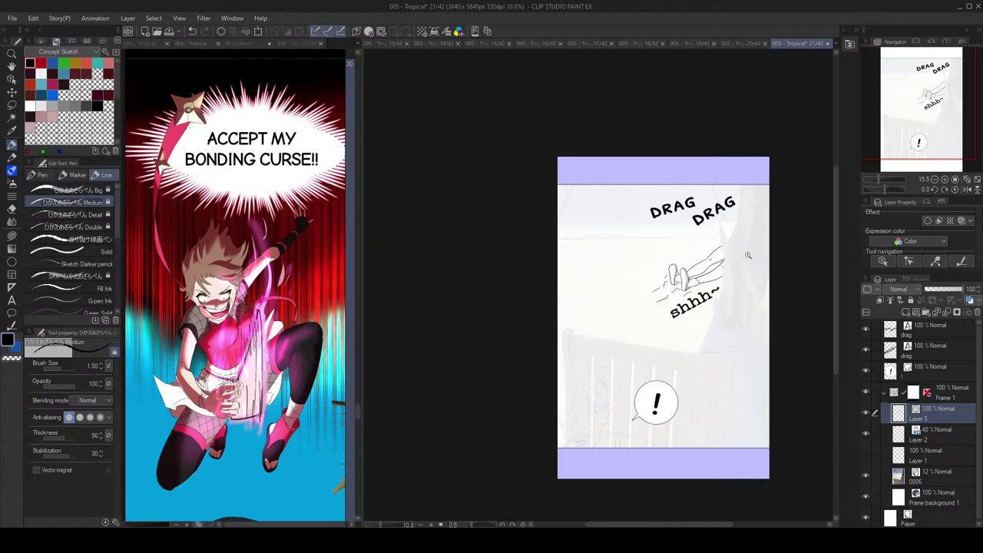
pyautogui.moveTo(745, 246); pyautogui.dragTo(758, 383)
pyautogui.moveTo(753, 326); pyautogui.dragTo(728, 254)
pyautogui.scroll(5, 721, 259)
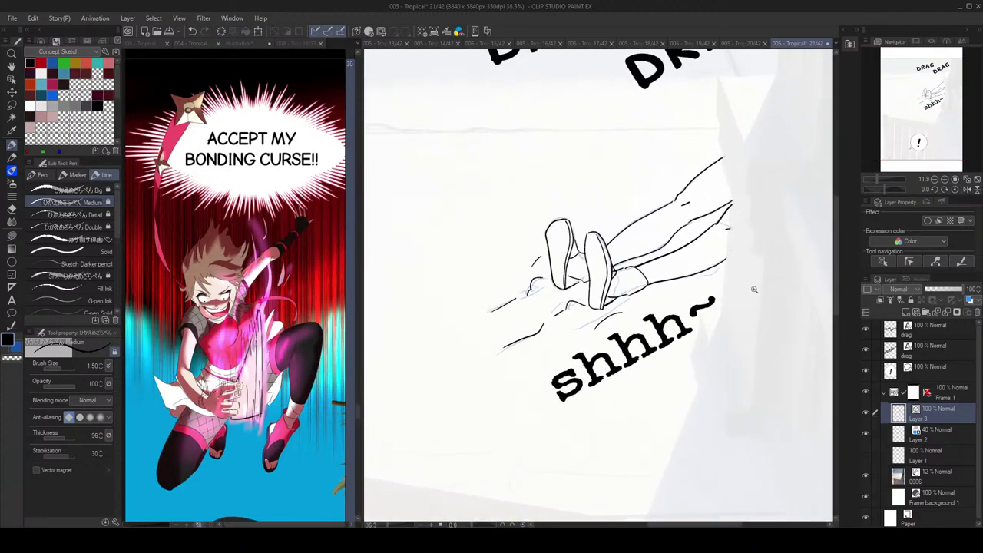
# Step: Draw curved sock band lines around both ankles of the dragged legs, redoing the first attempt
pyautogui.moveTo(655, 261); pyautogui.dragTo(658, 281)
pyautogui.moveTo(661, 261); pyautogui.dragTo(662, 278)
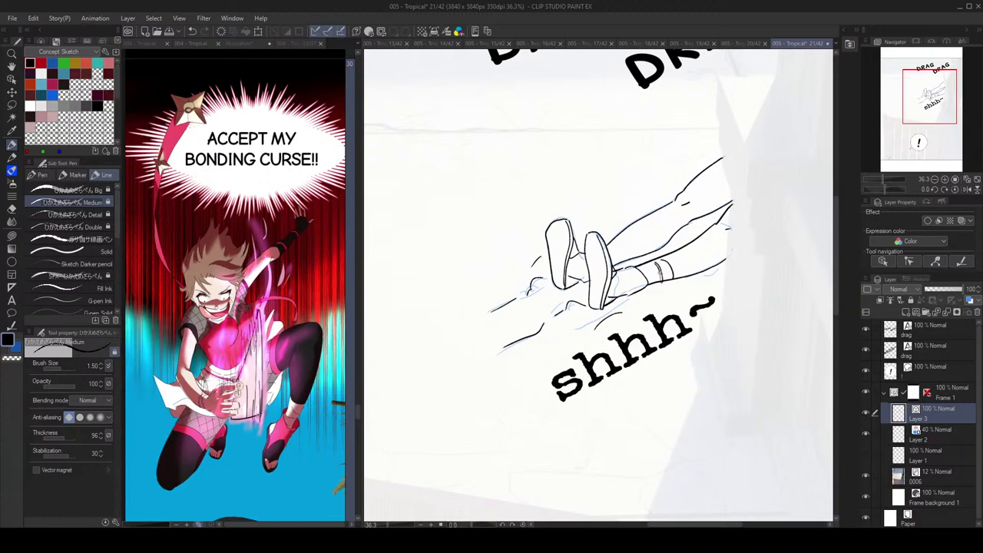
pyautogui.hotkey('ctrl', 'z')
pyautogui.hotkey('ctrl', 'z')
pyautogui.scroll(-3, 684, 253)
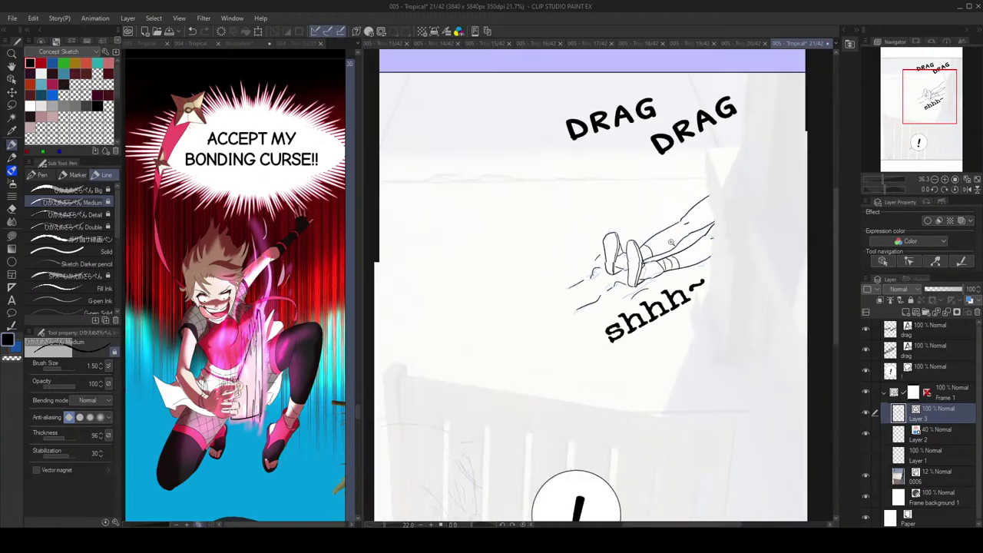
pyautogui.scroll(1, 686, 252)
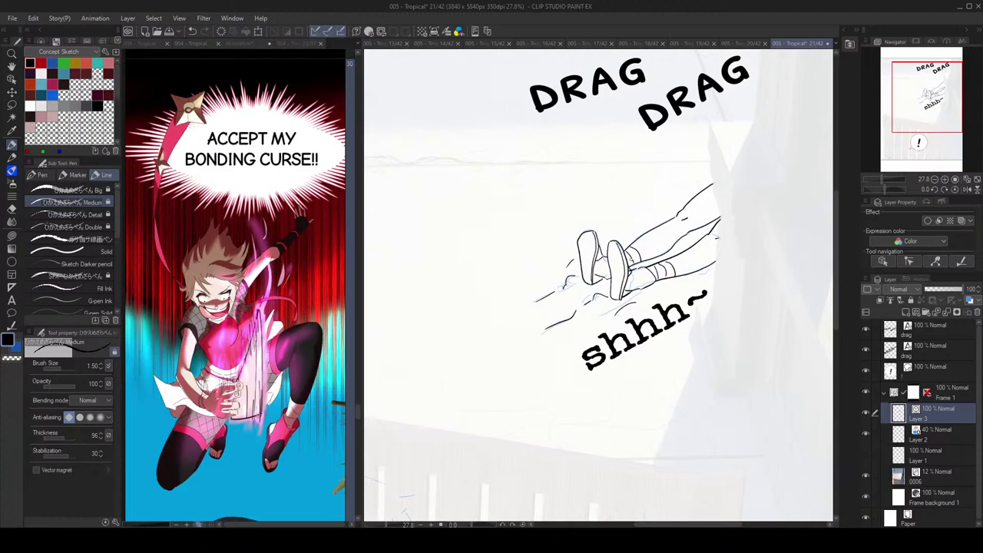
pyautogui.scroll(-3, 699, 256)
pyautogui.scroll(1, 731, 224)
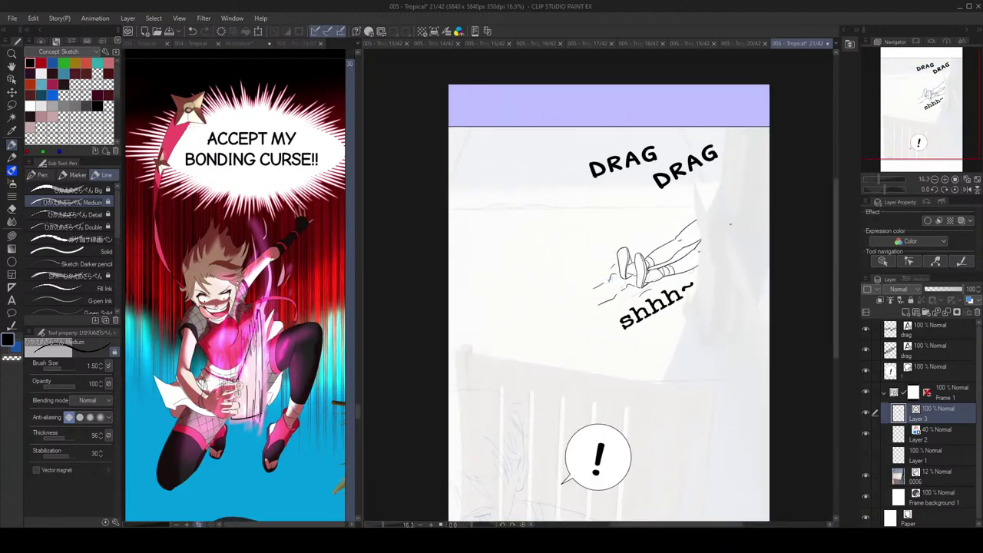
# Step: Switch the reference view to the 005 - Tropical story and open page 19 at the standing girl's legs
pyautogui.click(267, 325)
pyautogui.scroll(2, 267, 325)
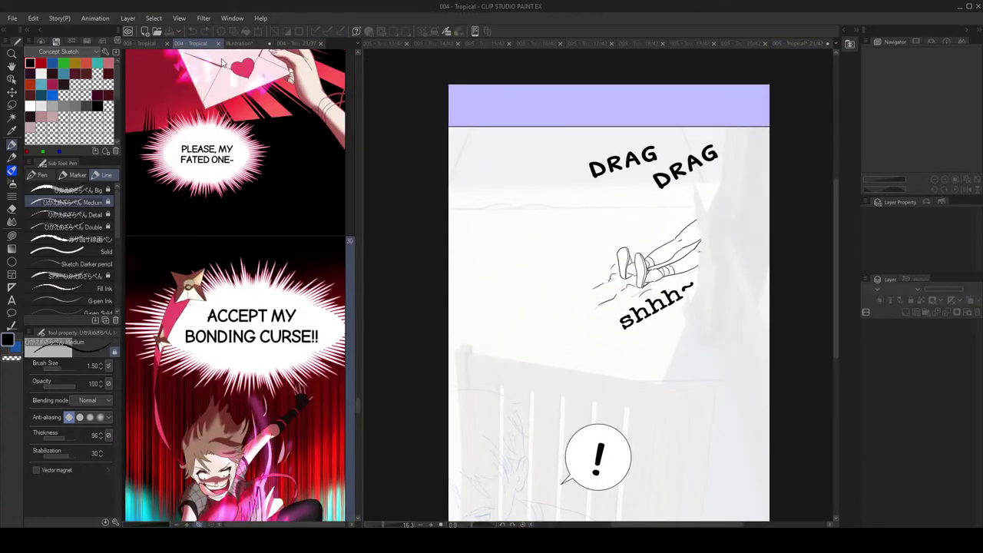
pyautogui.click(143, 43)
pyautogui.scroll(3, 258, 307)
pyautogui.doubleClick(248, 294)
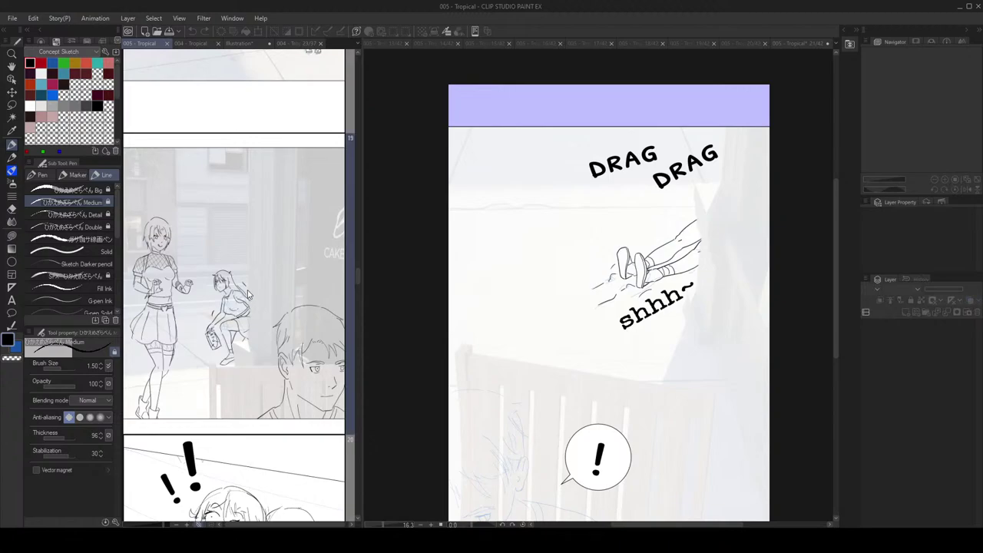
pyautogui.scroll(3, 615, 389)
pyautogui.scroll(4, 590, 401)
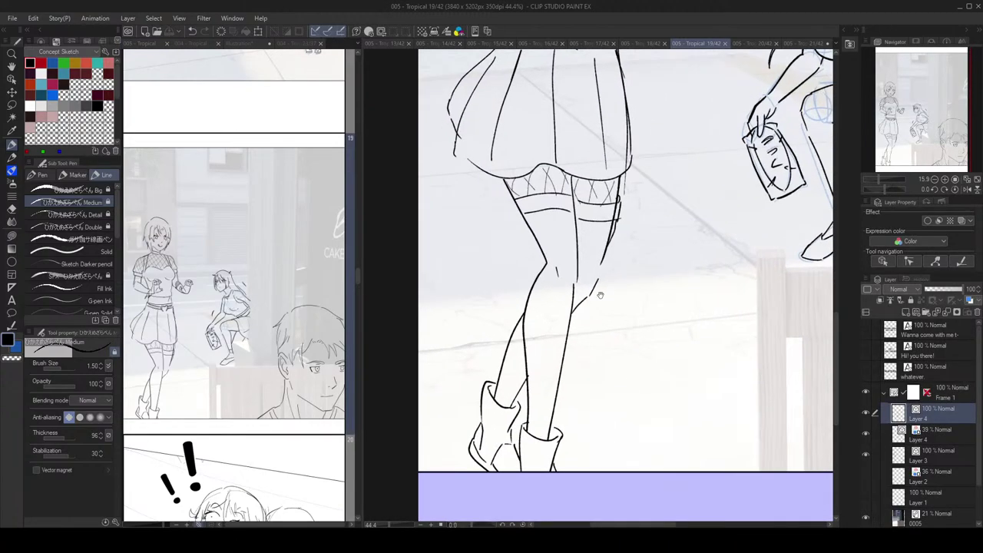
# Step: Draw matching sock band lines above both boots of the standing girl on page 19
pyautogui.hotkey('ctrl', 'z')
pyautogui.moveTo(528, 393)
pyautogui.mouseDown()
pyautogui.moveTo(554, 398)
pyautogui.moveTo(551, 412)
pyautogui.mouseUp()
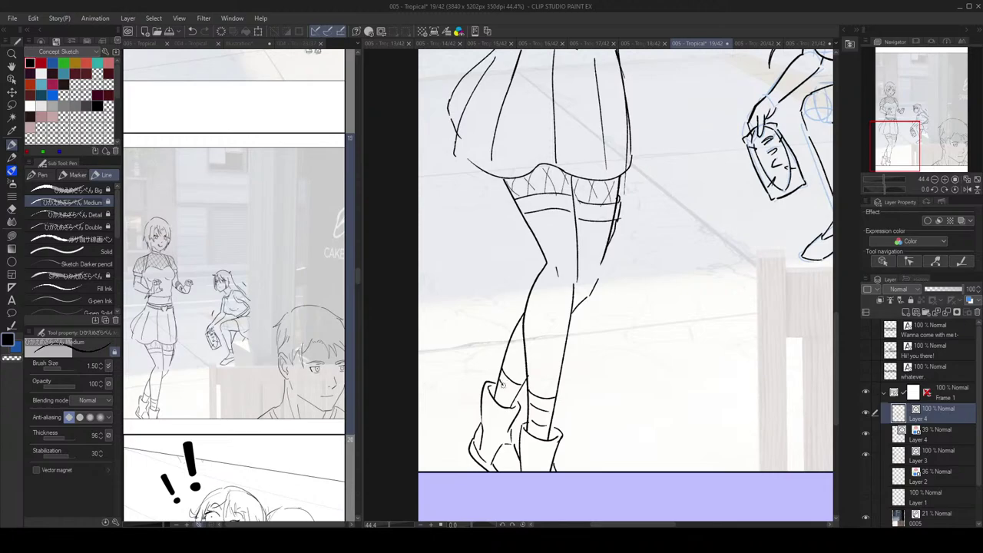
pyautogui.scroll(-3, 500, 342)
pyautogui.scroll(3, 534, 346)
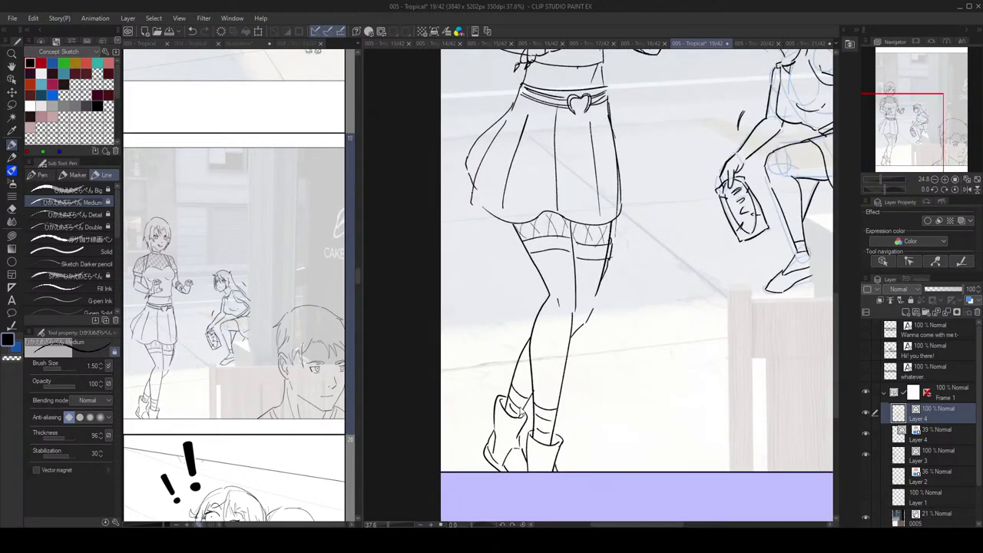
# Step: Touch up the sock bands above the standing girl's boots on page 19 and check them against the whole figure
pyautogui.scroll(-3, 573, 383)
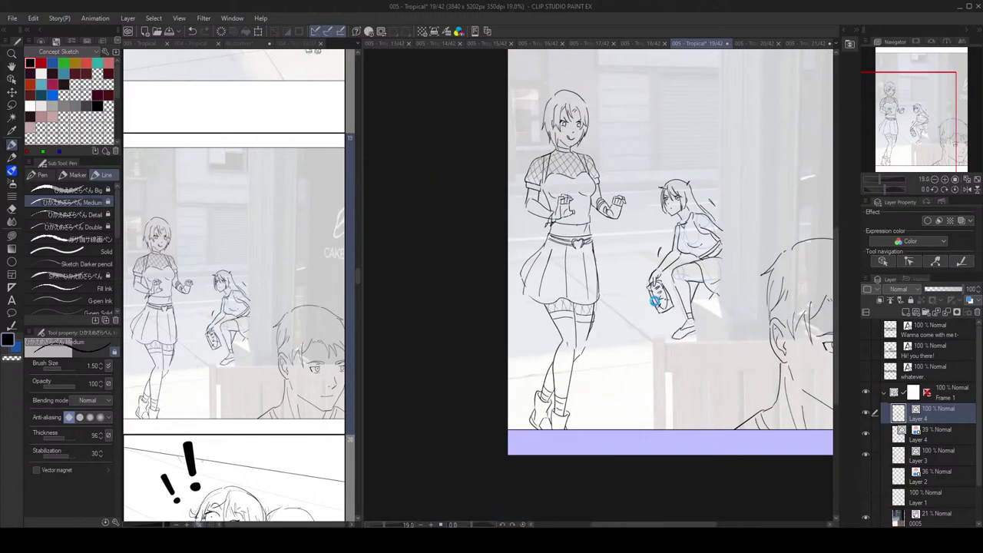
pyautogui.scroll(3, 631, 313)
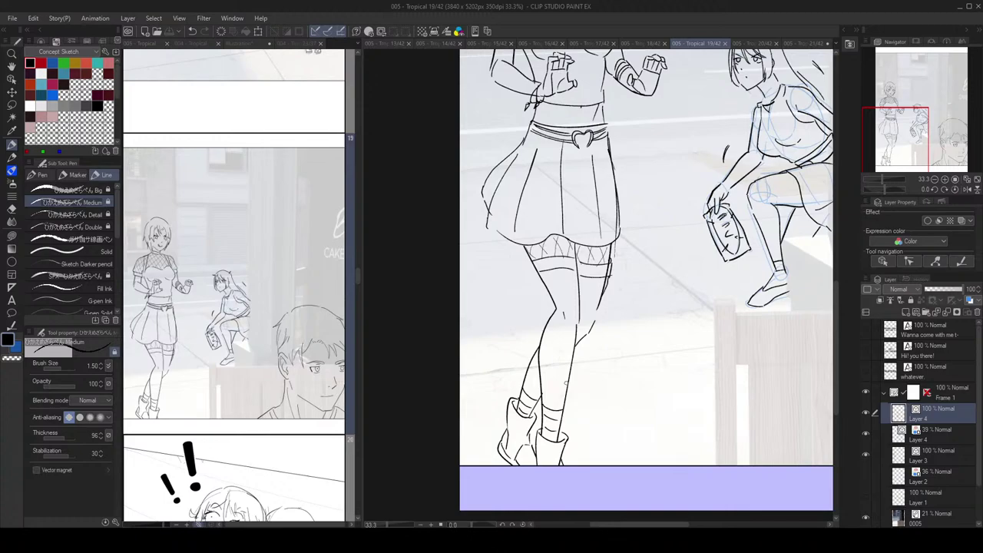
pyautogui.scroll(-4, 533, 384)
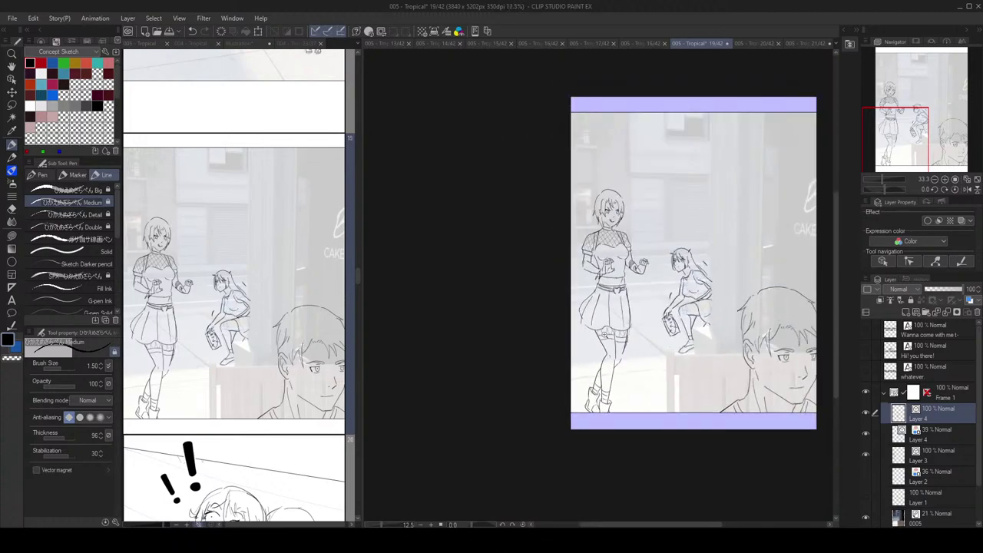
pyautogui.scroll(4, 605, 334)
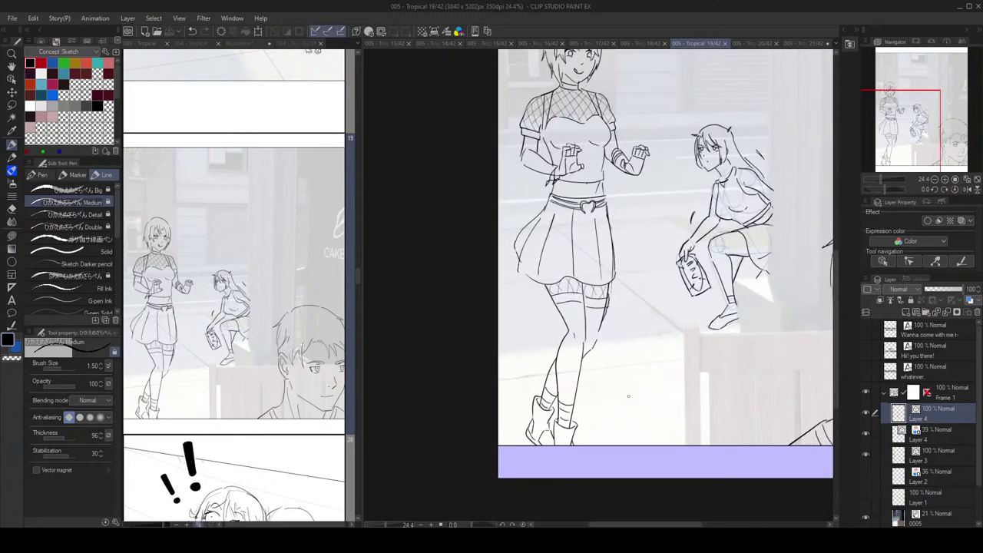
pyautogui.scroll(1, 607, 404)
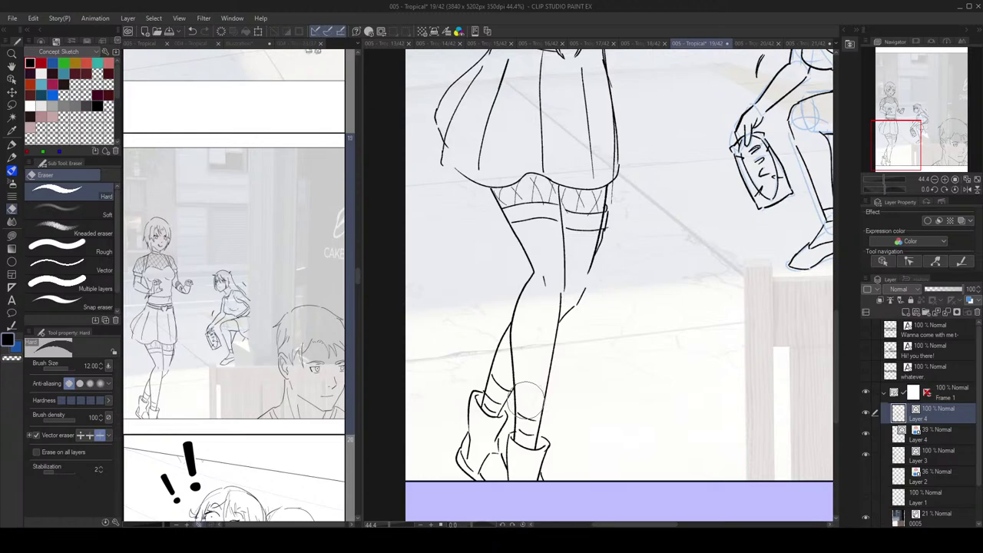
pyautogui.scroll(-3, 573, 373)
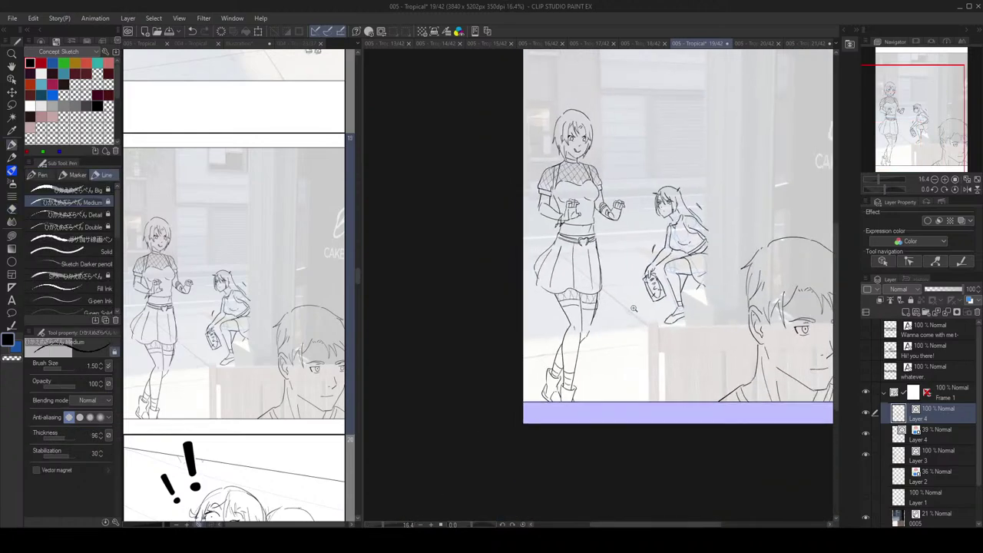
pyautogui.scroll(1, 631, 302)
pyautogui.scroll(2, 631, 302)
# Step: Return to page 21 of the 005 - Tropical story, at the panel with the dragged legs
pyautogui.click(279, 324)
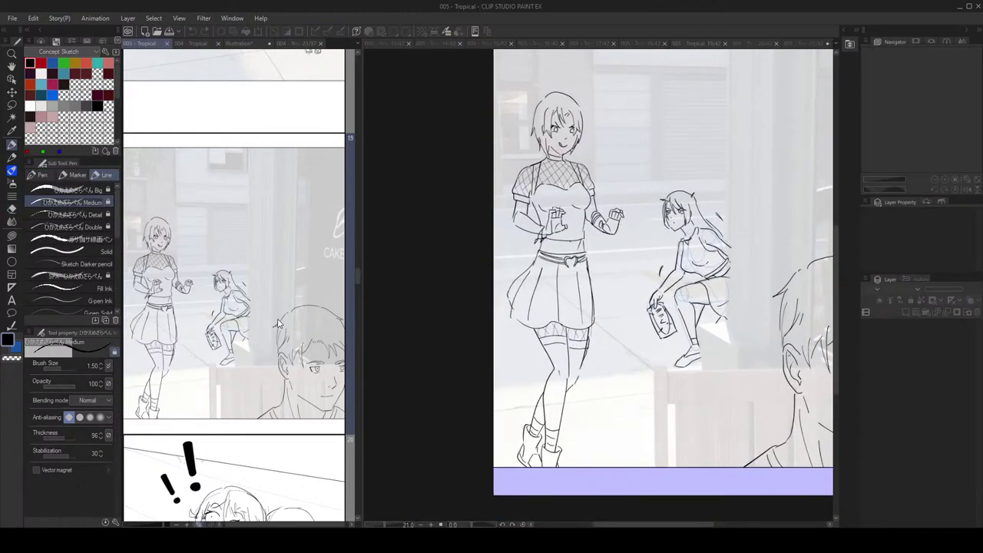
pyautogui.scroll(-4, 277, 323)
pyautogui.scroll(-3, 256, 326)
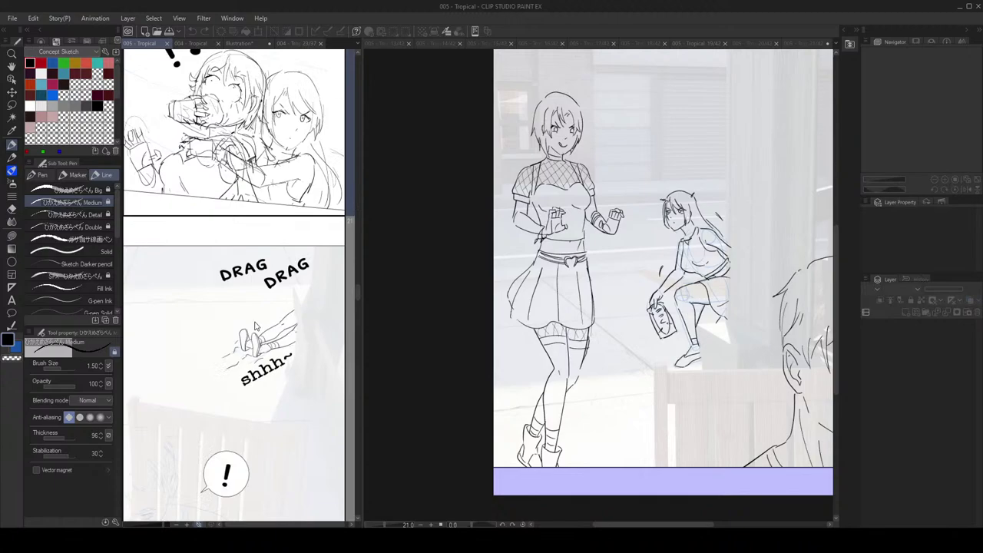
pyautogui.scroll(-2, 256, 330)
pyautogui.doubleClick(265, 284)
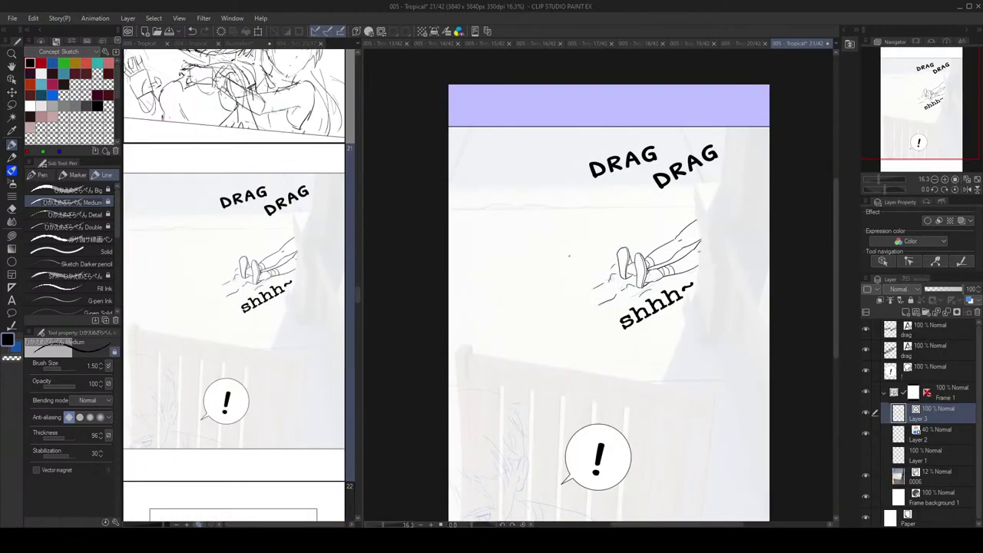
pyautogui.click(263, 307)
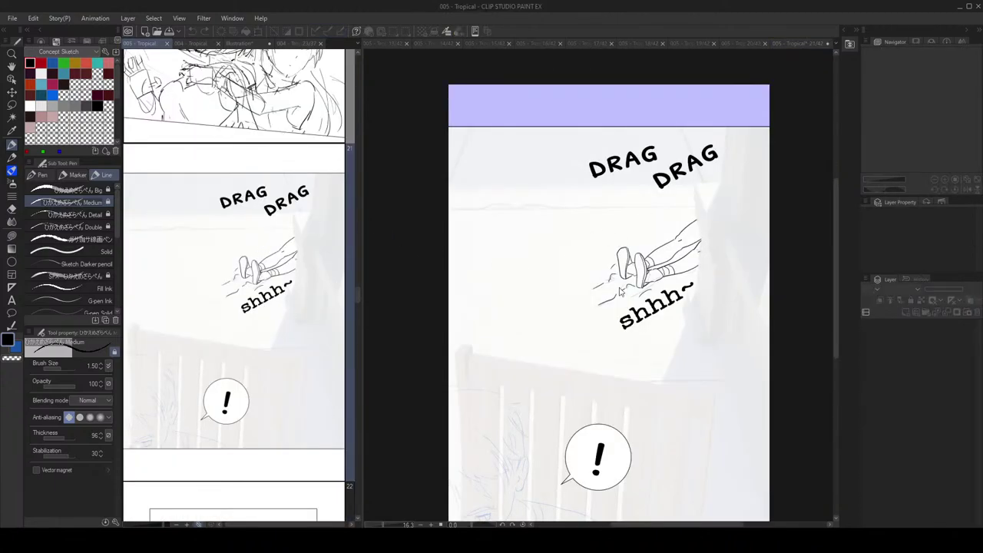
# Step: Touch up the dragged legs' linework on page 21 with the eraser and pen, and review it on the page
pyautogui.scroll(5, 597, 287)
pyautogui.press('e')
pyautogui.click(661, 259)
pyautogui.press('p')
pyautogui.moveTo(652, 251)
pyautogui.mouseDown()
pyautogui.moveTo(674, 280)
pyautogui.moveTo(642, 288)
pyautogui.mouseUp()
pyautogui.scroll(-3, 691, 256)
pyautogui.scroll(-2, 690, 255)
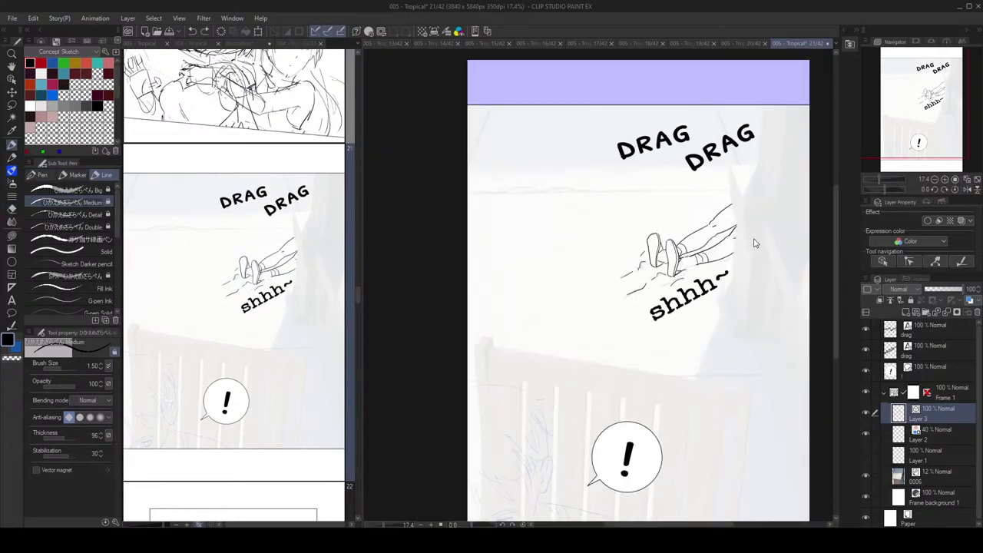
pyautogui.scroll(2, 734, 269)
pyautogui.scroll(-2, 734, 271)
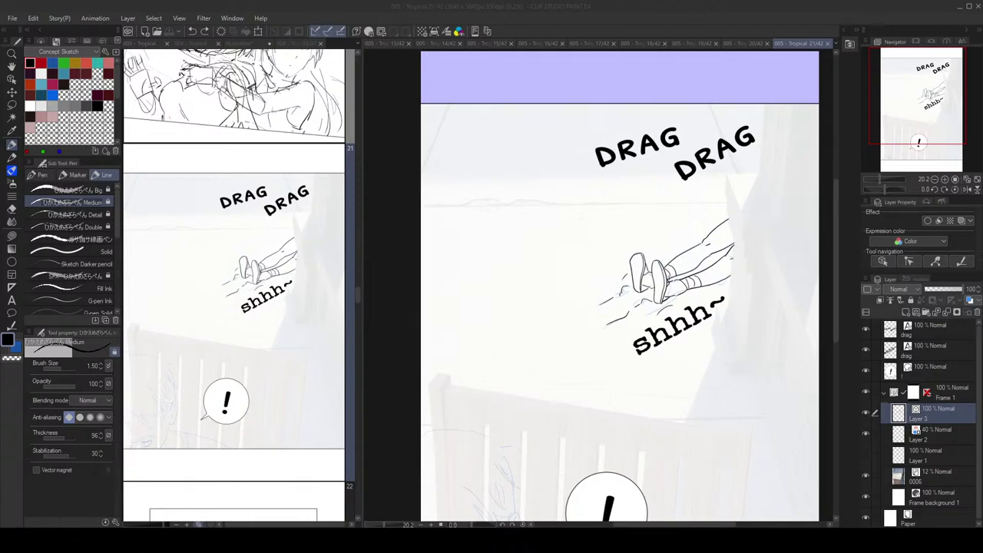
pyautogui.scroll(-4, 640, 282)
pyautogui.scroll(3, 661, 262)
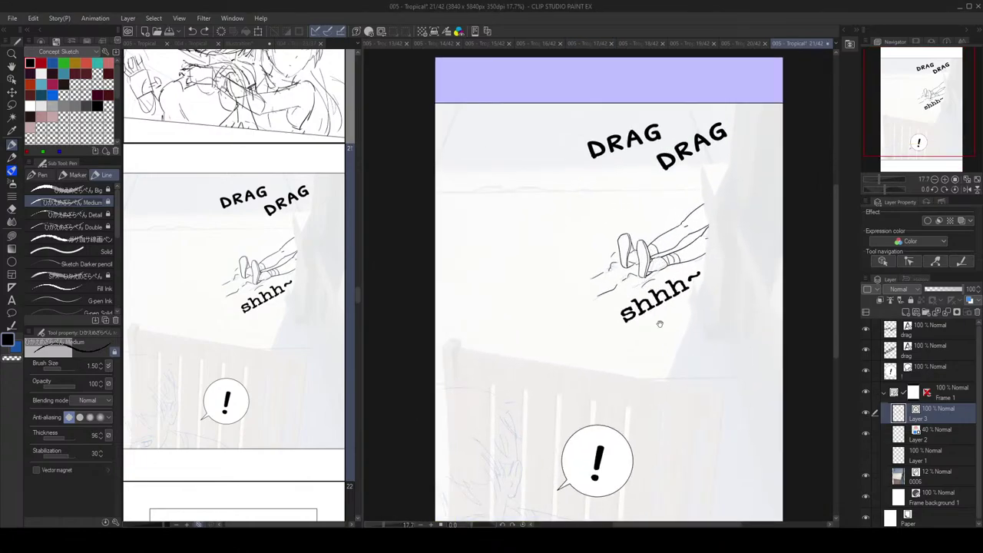
# Step: Ink the long fringe strand over the boy's forehead beside the speech bubble on page 21, erasing and redrawing it
pyautogui.moveTo(660, 324); pyautogui.dragTo(733, 198)
pyautogui.scroll(-2, 253, 330)
pyautogui.scroll(1, 259, 336)
pyautogui.scroll(1, 674, 221)
pyautogui.scroll(3, 674, 221)
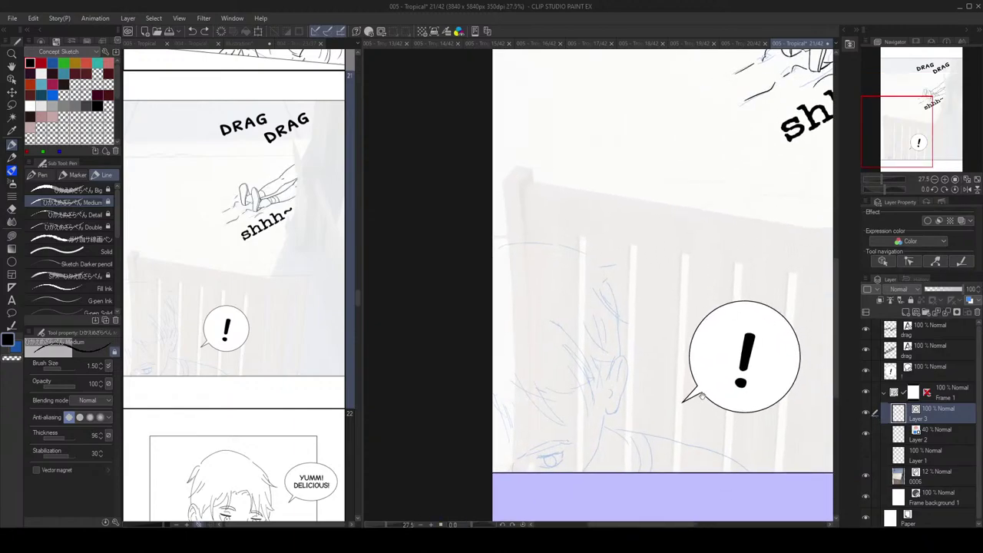
pyautogui.scroll(4, 598, 227)
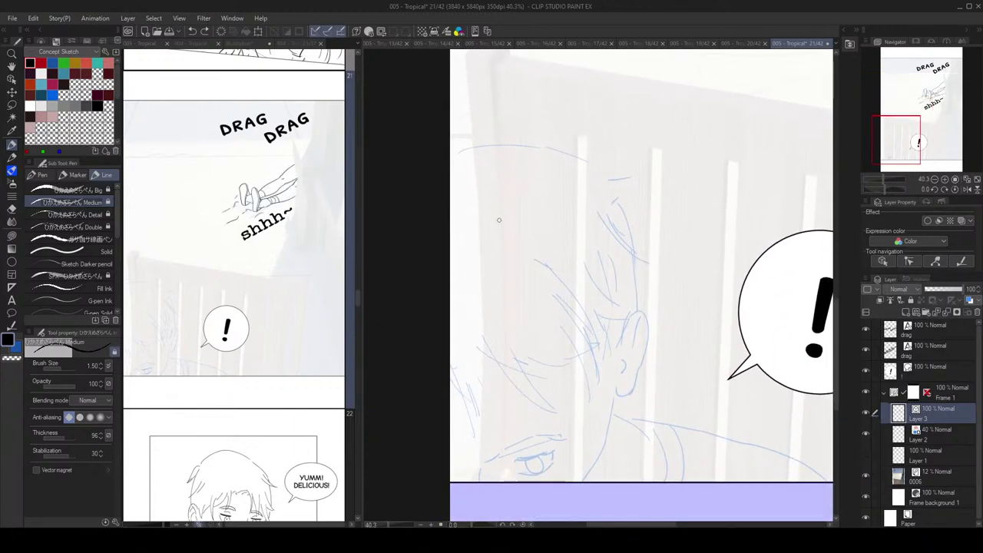
pyautogui.moveTo(504, 337); pyautogui.dragTo(551, 409)
pyautogui.moveTo(486, 338); pyautogui.dragTo(547, 407)
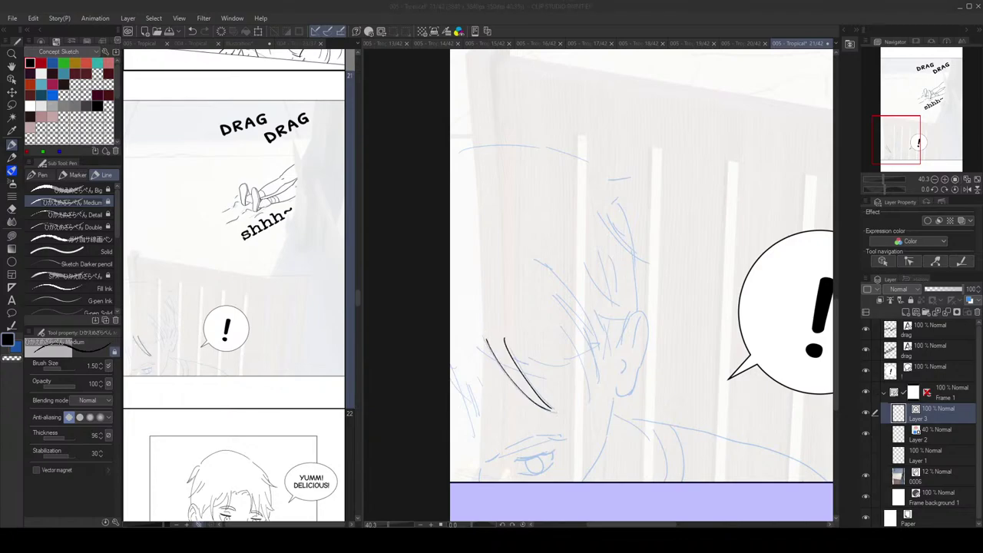
pyautogui.moveTo(583, 315); pyautogui.dragTo(581, 302)
pyautogui.press('e')
pyautogui.moveTo(533, 372); pyautogui.dragTo(527, 362)
pyautogui.press('p')
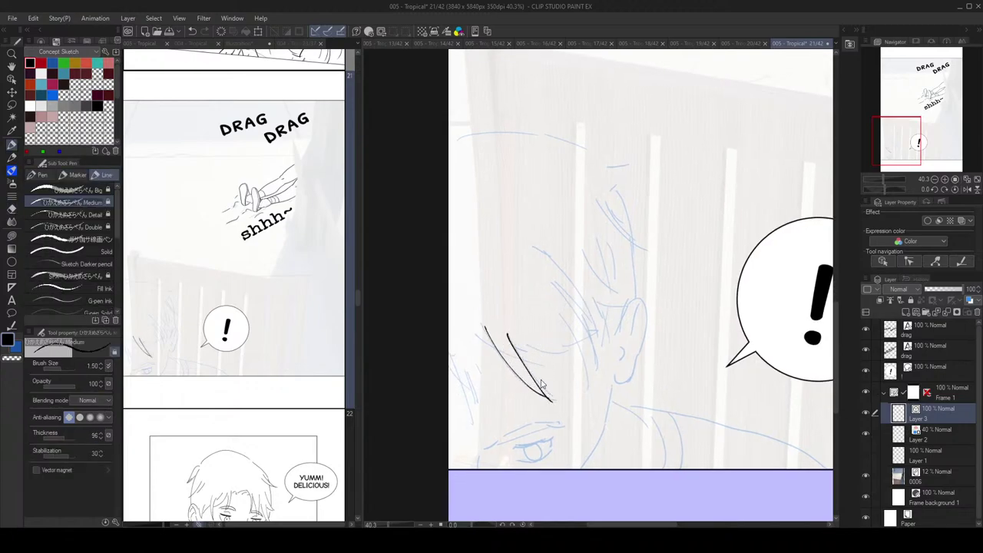
pyautogui.moveTo(499, 318); pyautogui.dragTo(556, 401)
# Step: Ink the hair strands at the panel edge of the boy's fringe, redoing the strokes until they follow the blue sketch
pyautogui.moveTo(474, 327)
pyautogui.mouseDown()
pyautogui.moveTo(503, 354)
pyautogui.moveTo(477, 422)
pyautogui.mouseUp()
pyautogui.hotkey('ctrl', 'z')
pyautogui.hotkey('ctrl', 'z')
pyautogui.moveTo(451, 351)
pyautogui.mouseDown()
pyautogui.moveTo(473, 424)
pyautogui.moveTo(459, 352)
pyautogui.mouseUp()
pyautogui.hotkey('ctrl', 'z')
pyautogui.hotkey('ctrl', 'z')
pyautogui.moveTo(472, 425)
pyautogui.mouseDown()
pyautogui.moveTo(461, 344)
pyautogui.moveTo(449, 366)
pyautogui.mouseUp()
pyautogui.hotkey('ctrl', 'z')
pyautogui.hotkey('ctrl', 'z')
pyautogui.hotkey('ctrl', 'z')
pyautogui.moveTo(487, 408); pyautogui.dragTo(461, 367)
# Step: Draw the fringe's curved middle line and the strands beside the boy's temple
pyautogui.moveTo(564, 309); pyautogui.dragTo(560, 310)
pyautogui.moveTo(461, 358)
pyautogui.mouseDown()
pyautogui.moveTo(480, 345)
pyautogui.moveTo(471, 339)
pyautogui.moveTo(582, 359)
pyautogui.mouseUp()
pyautogui.scroll(1, 566, 336)
pyautogui.hotkey('ctrl', 'z')
pyautogui.moveTo(519, 343); pyautogui.dragTo(574, 355)
pyautogui.moveTo(559, 309)
pyautogui.mouseDown()
pyautogui.moveTo(594, 394)
pyautogui.moveTo(589, 328)
pyautogui.mouseUp()
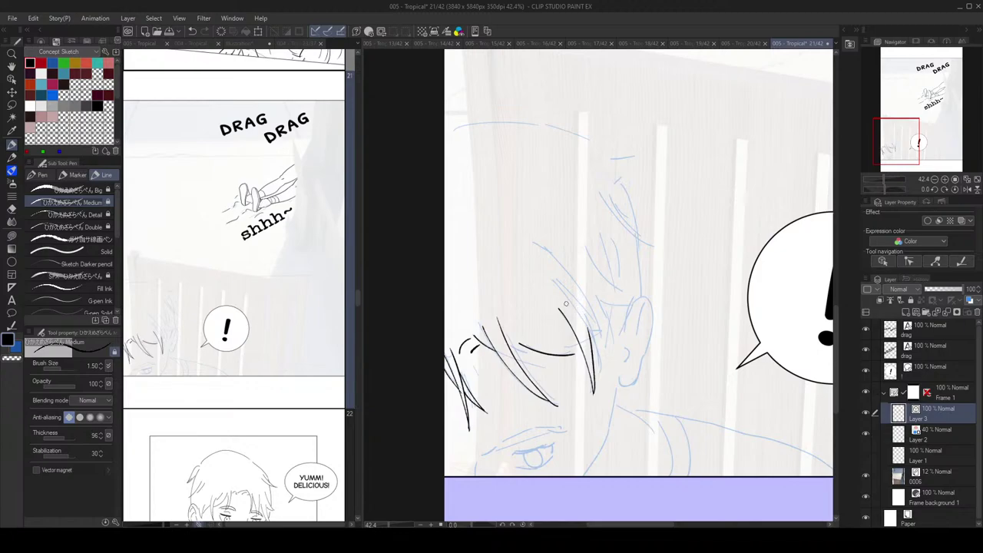
# Step: Ink the long strand sweeping to the boy's temple and the short hair tufts in front of the ear
pyautogui.moveTo(538, 243); pyautogui.dragTo(603, 350)
pyautogui.scroll(-1, 588, 314)
pyautogui.hotkey('ctrl', 'z')
pyautogui.moveTo(609, 297); pyautogui.dragTo(619, 342)
pyautogui.moveTo(593, 255); pyautogui.dragTo(644, 311)
pyautogui.hotkey('ctrl', 'z')
pyautogui.moveTo(592, 256); pyautogui.dragTo(636, 308)
pyautogui.moveTo(602, 301); pyautogui.dragTo(630, 309)
pyautogui.hotkey('ctrl', 'z')
pyautogui.scroll(-4, 669, 307)
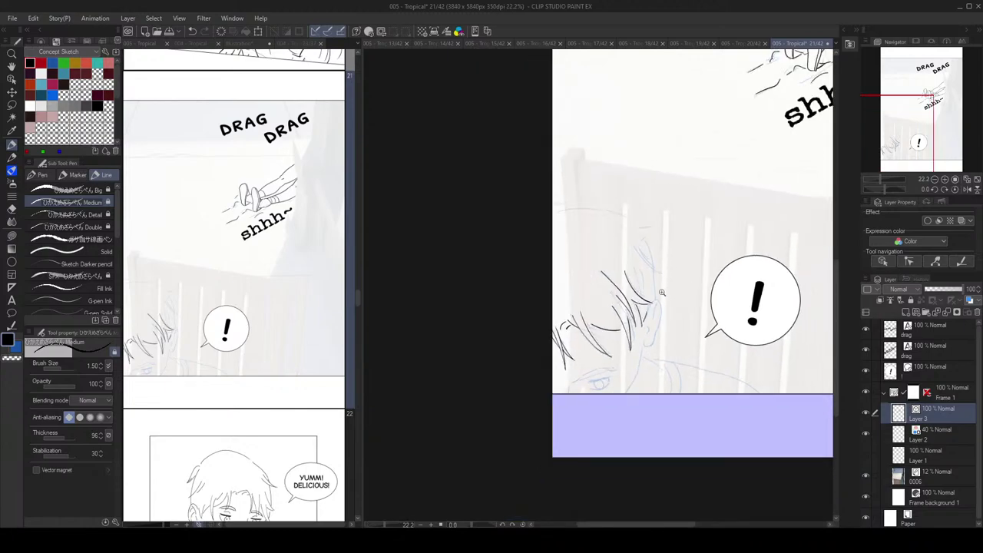
# Step: Draw the side hair strands above the boy's ear, redoing the strokes that miss the sketch
pyautogui.scroll(5, 667, 292)
pyautogui.moveTo(609, 213); pyautogui.dragTo(657, 261)
pyautogui.hotkey('ctrl', 'z')
pyautogui.hotkey('ctrl', 'z')
pyautogui.moveTo(616, 214)
pyautogui.mouseDown()
pyautogui.moveTo(656, 256)
pyautogui.moveTo(624, 300)
pyautogui.mouseUp()
pyautogui.hotkey('ctrl', 'z')
pyautogui.hotkey('ctrl', 'z')
pyautogui.moveTo(612, 252); pyautogui.dragTo(619, 300)
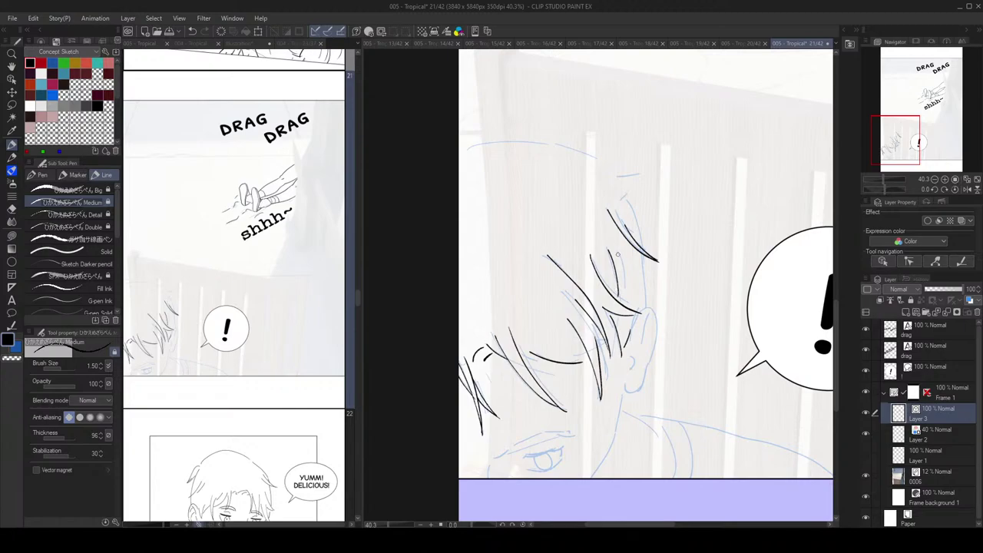
# Step: Outline the back and crown of the boy's hair and check the head in a mirrored view
pyautogui.moveTo(630, 205)
pyautogui.mouseDown()
pyautogui.moveTo(649, 318)
pyautogui.moveTo(644, 305)
pyautogui.mouseUp()
pyautogui.hotkey('ctrl', 'z')
pyautogui.hotkey('ctrl', 'z')
pyautogui.moveTo(618, 179); pyautogui.dragTo(643, 179)
pyautogui.moveTo(613, 190)
pyautogui.mouseDown()
pyautogui.moveTo(642, 185)
pyautogui.moveTo(642, 209)
pyautogui.mouseUp()
pyautogui.hotkey('ctrl', 'z')
pyautogui.hotkey('ctrl', 'z')
pyautogui.hotkey('ctrl', 'z')
pyautogui.moveTo(601, 162)
pyautogui.mouseDown()
pyautogui.moveTo(560, 143)
pyautogui.moveTo(442, 158)
pyautogui.mouseUp()
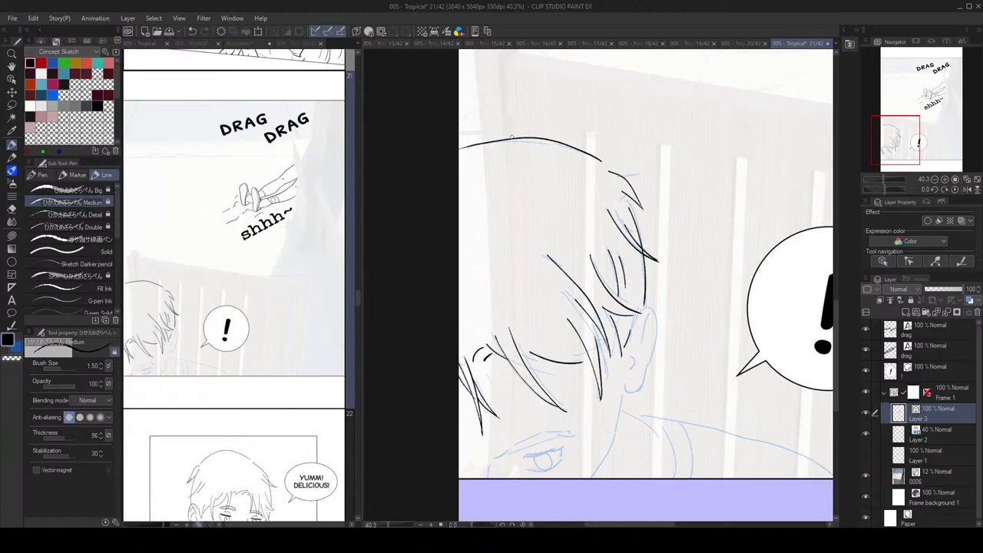
pyautogui.scroll(-4, 586, 151)
pyautogui.scroll(5, 599, 235)
pyautogui.press('h')
pyautogui.scroll(-7, 565, 247)
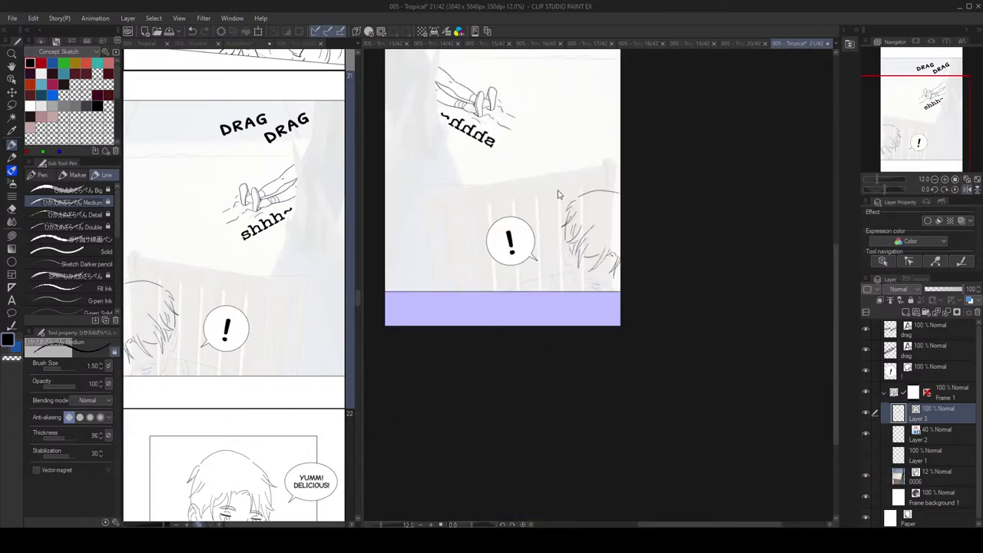
pyautogui.press('h')
# Step: Ink the boy's eyebrow and the eyelid lines below the fringe, cleaning up the strokes with the eraser
pyautogui.scroll(4, 569, 334)
pyautogui.moveTo(540, 349)
pyautogui.mouseDown()
pyautogui.moveTo(596, 324)
pyautogui.moveTo(628, 323)
pyautogui.mouseUp()
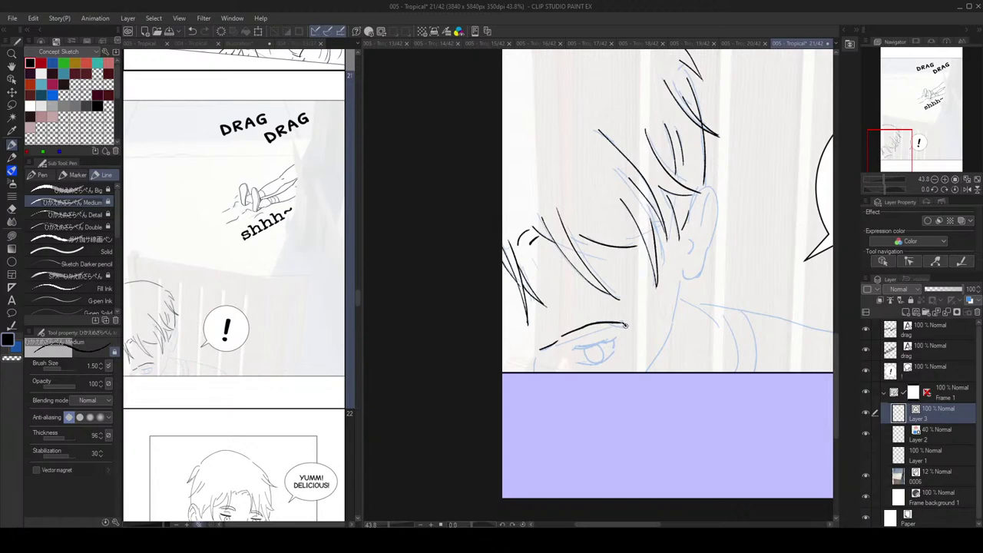
pyautogui.moveTo(558, 343)
pyautogui.mouseDown()
pyautogui.moveTo(602, 327)
pyautogui.moveTo(559, 342)
pyautogui.moveTo(596, 332)
pyautogui.moveTo(574, 348)
pyautogui.moveTo(617, 340)
pyautogui.moveTo(571, 349)
pyautogui.moveTo(592, 365)
pyautogui.moveTo(579, 362)
pyautogui.moveTo(617, 348)
pyautogui.mouseUp()
pyautogui.hotkey('ctrl', 'z')
pyautogui.hotkey('ctrl', 'z')
pyautogui.hotkey('ctrl', 'z')
pyautogui.scroll(-4, 621, 329)
pyautogui.scroll(5, 619, 317)
pyautogui.press('e')
pyautogui.click(621, 355)
pyautogui.press('p')
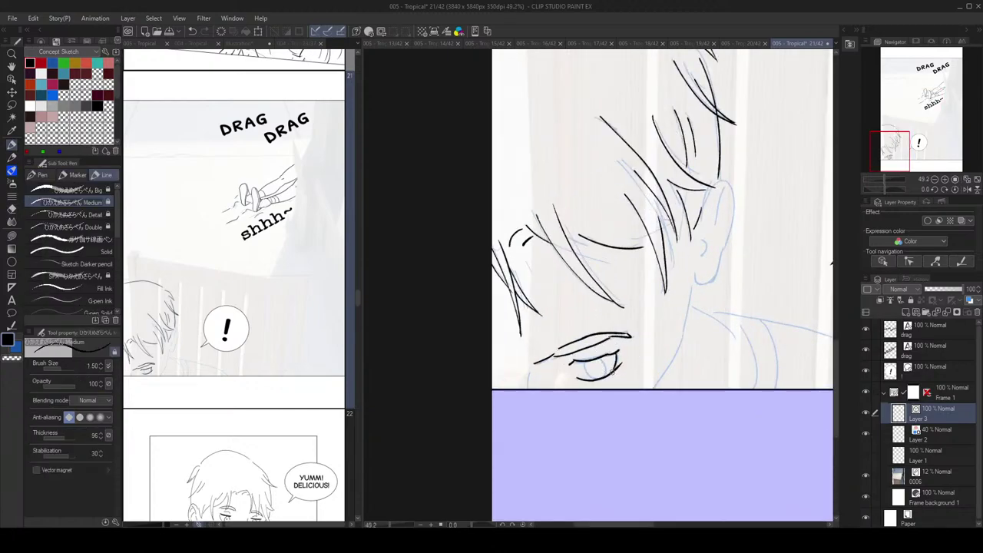
# Step: Erase and redraw the stray eye lines and outline the iris of the boy's eye
pyautogui.scroll(-4, 621, 354)
pyautogui.scroll(5, 652, 347)
pyautogui.press('e')
pyautogui.moveTo(547, 388)
pyautogui.mouseDown()
pyautogui.moveTo(592, 352)
pyautogui.moveTo(526, 388)
pyautogui.moveTo(546, 390)
pyautogui.moveTo(583, 373)
pyautogui.moveTo(536, 365)
pyautogui.mouseUp()
pyautogui.press('p')
pyautogui.hotkey('ctrl', 'z')
pyautogui.hotkey('ctrl', 'z')
pyautogui.moveTo(536, 364); pyautogui.dragTo(566, 368)
# Step: Add the pupil to the boy's eye and the short nose bridge line at the panel's lower edge
pyautogui.scroll(-4, 565, 367)
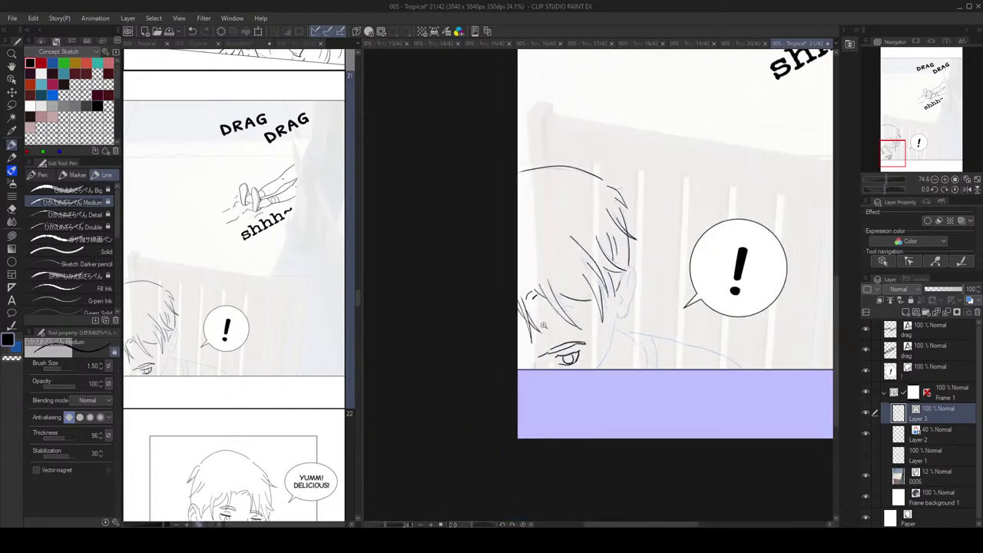
pyautogui.scroll(3, 559, 361)
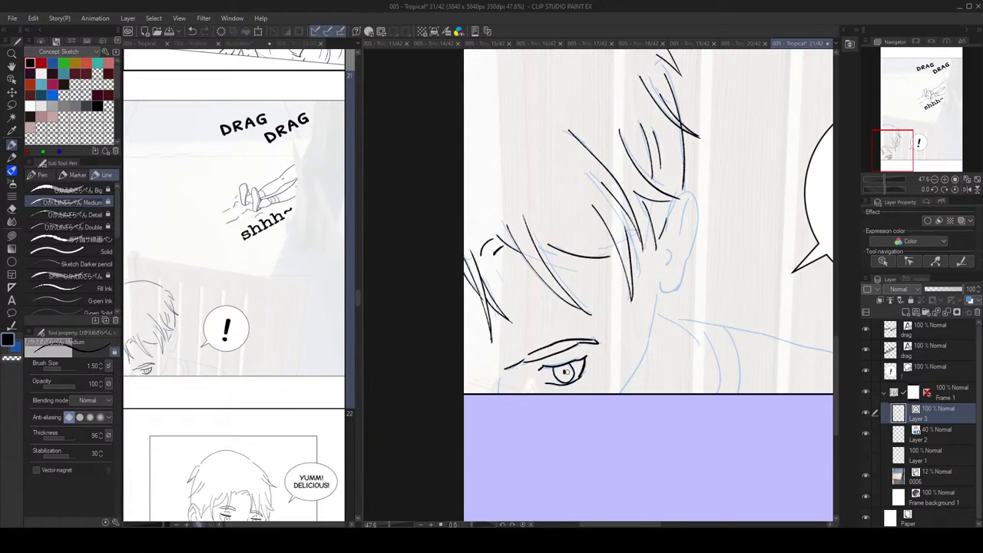
pyautogui.scroll(-1, 565, 372)
pyautogui.scroll(2, 564, 370)
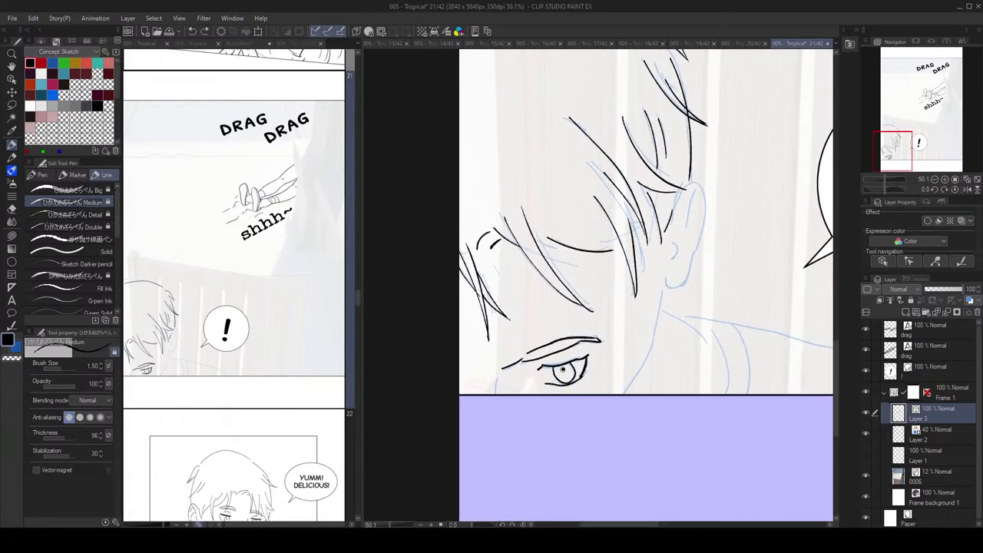
pyautogui.scroll(-4, 563, 369)
pyautogui.hscroll(-3, 629, 319)
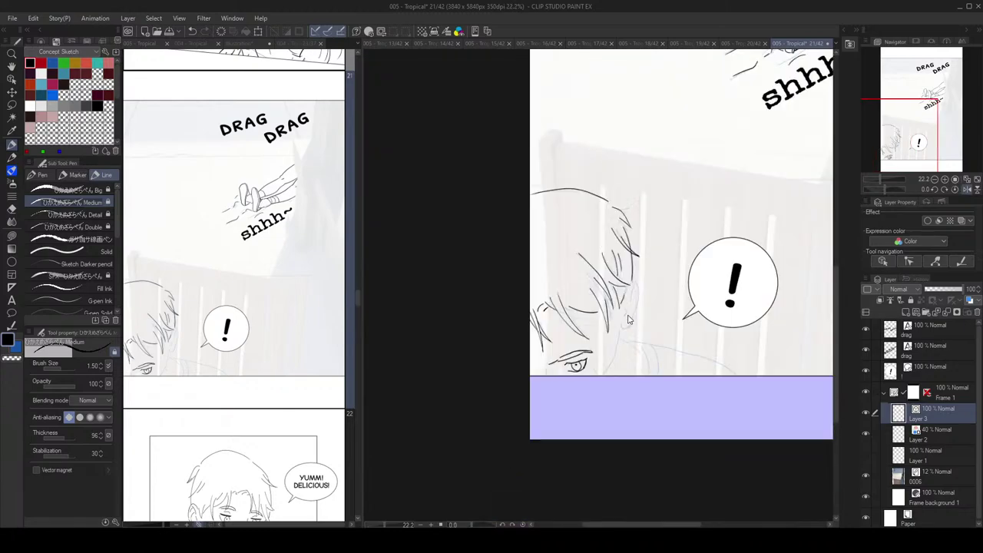
pyautogui.scroll(4, 629, 320)
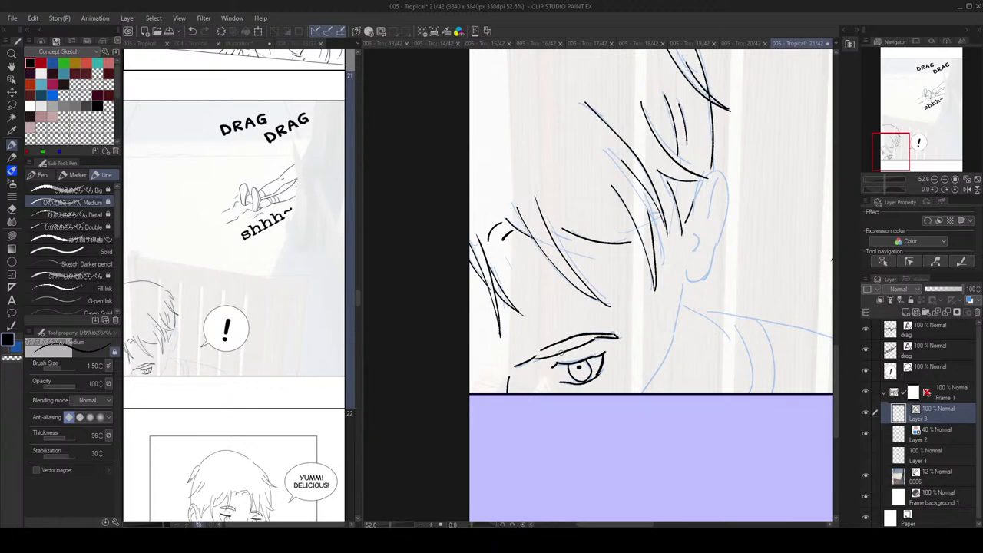
pyautogui.scroll(-2, 693, 248)
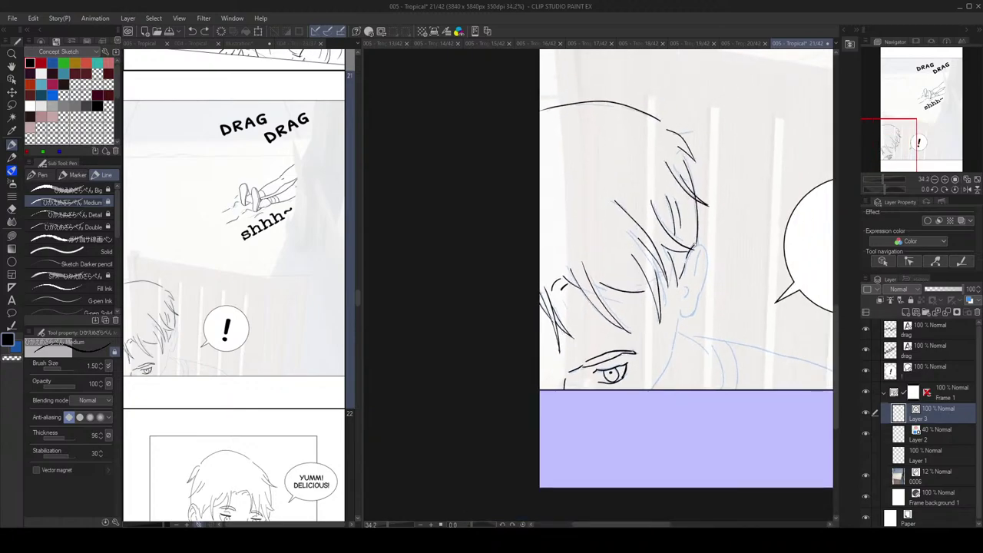
# Step: Ink the outline and inner folds of the boy's ear over the blue sketch, redoing the strokes as needed
pyautogui.moveTo(686, 261); pyautogui.dragTo(699, 247)
pyautogui.hotkey('ctrl', 'z')
pyautogui.moveTo(681, 317); pyautogui.dragTo(689, 280)
pyautogui.hotkey('ctrl', 'z')
pyautogui.moveTo(683, 317); pyautogui.dragTo(697, 273)
pyautogui.hotkey('ctrl', 'z')
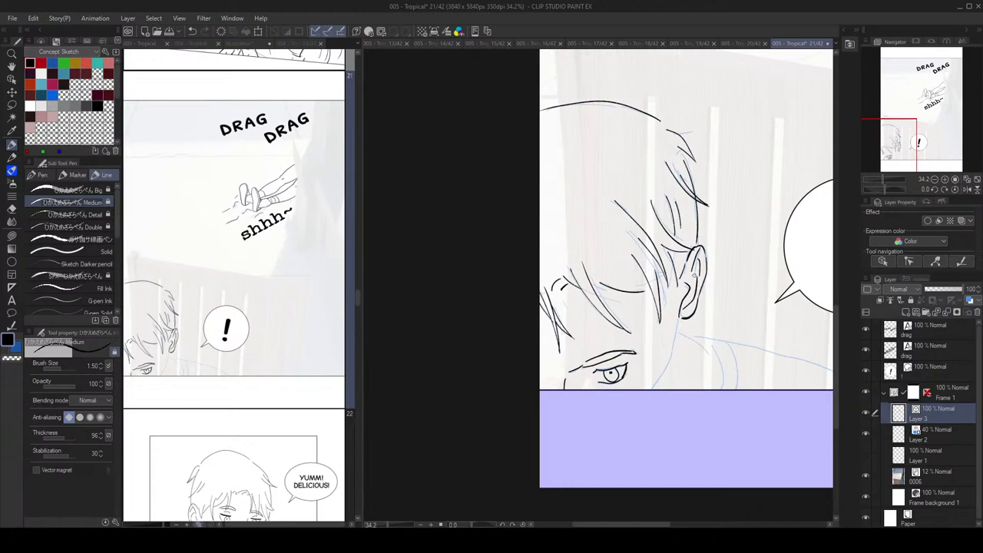
pyautogui.scroll(-3, 722, 275)
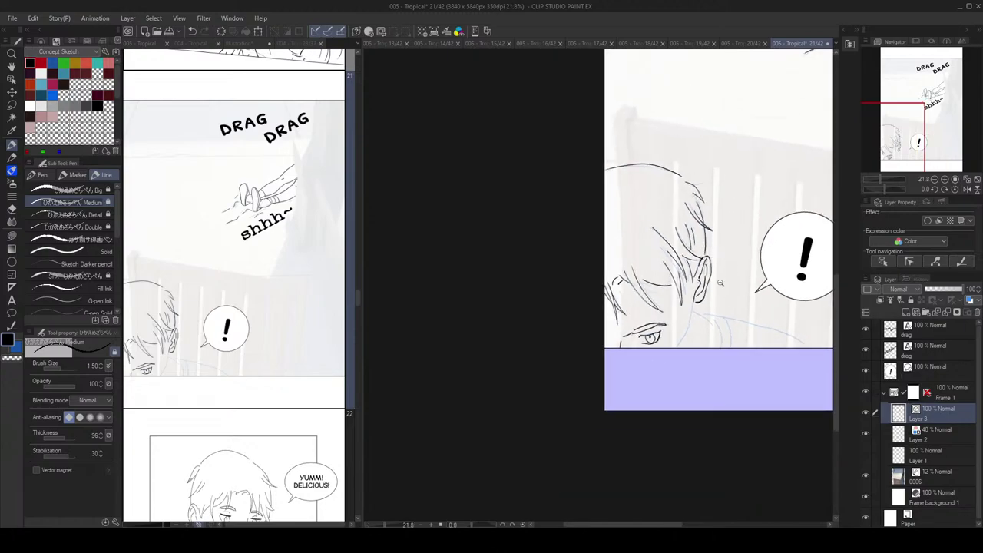
pyautogui.scroll(2, 717, 280)
pyautogui.scroll(1, 718, 279)
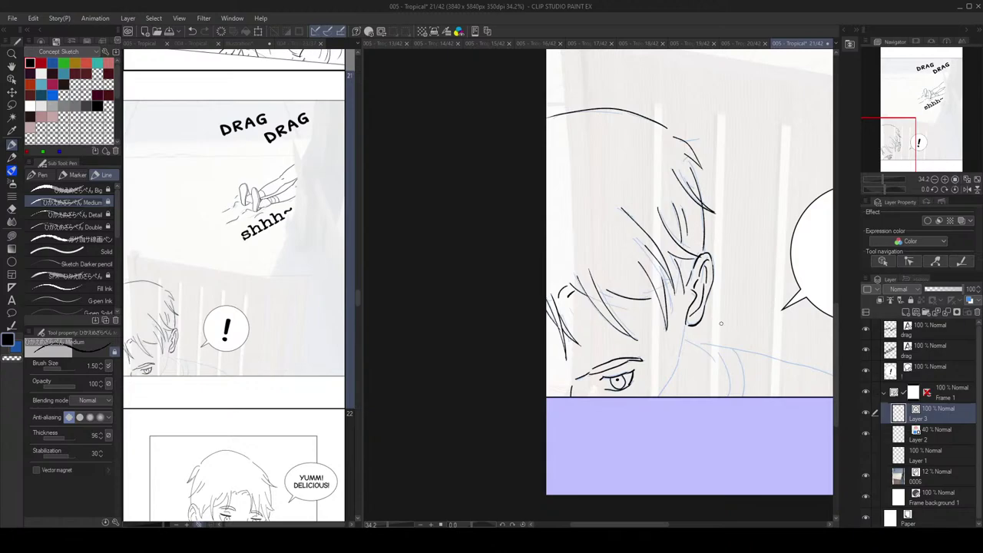
# Step: Draw the boy's jaw line from below the ear down to the panel border
pyautogui.scroll(-2, 720, 323)
pyautogui.scroll(1, 687, 346)
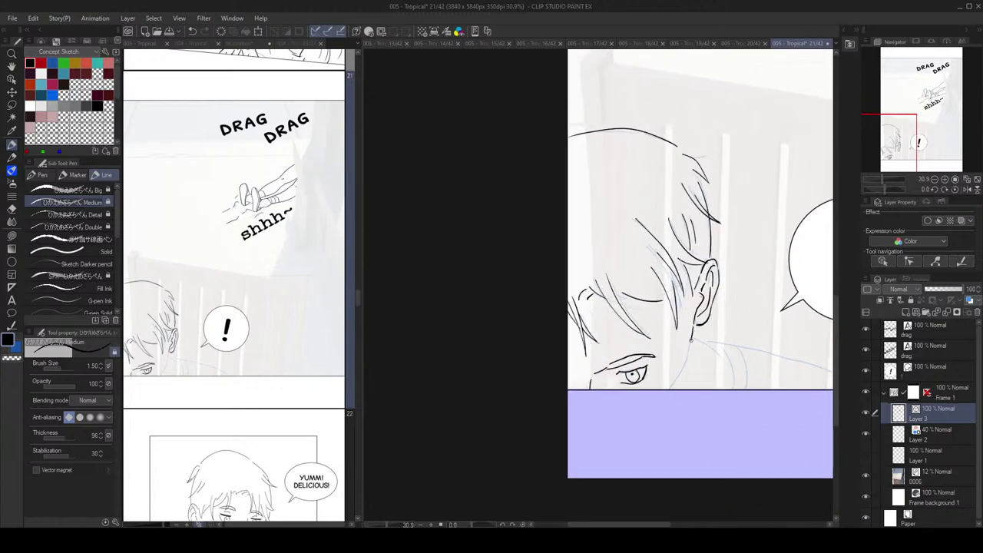
pyautogui.scroll(-4, 744, 359)
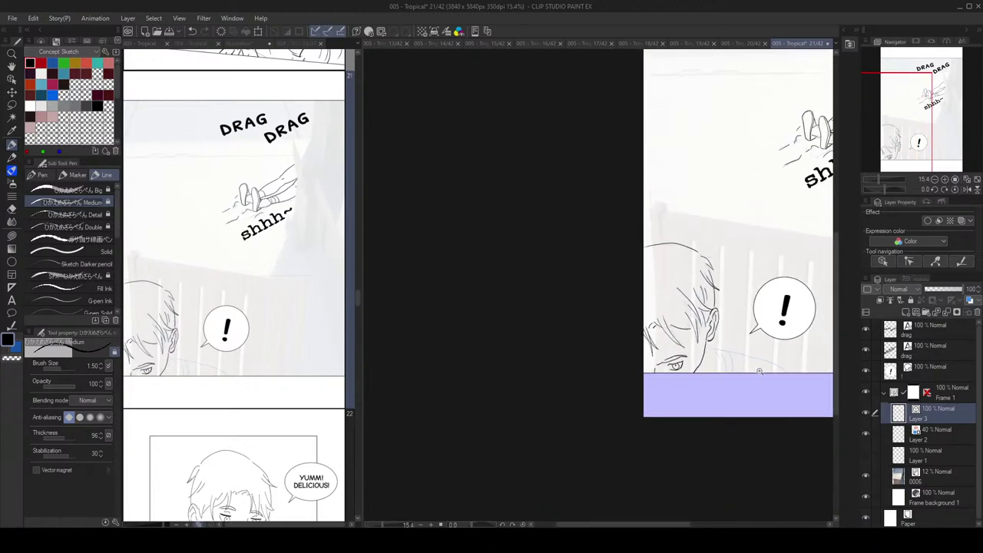
pyautogui.scroll(-1, 759, 371)
pyautogui.scroll(2, 642, 329)
pyautogui.press('m')
pyautogui.scroll(3, 676, 314)
pyautogui.moveTo(674, 311)
pyautogui.mouseDown()
pyautogui.moveTo(597, 329)
pyautogui.moveTo(662, 307)
pyautogui.moveTo(689, 325)
pyautogui.mouseUp()
pyautogui.press('o')
pyautogui.click(747, 309)
pyautogui.scroll(-3, 747, 310)
pyautogui.click(748, 311)
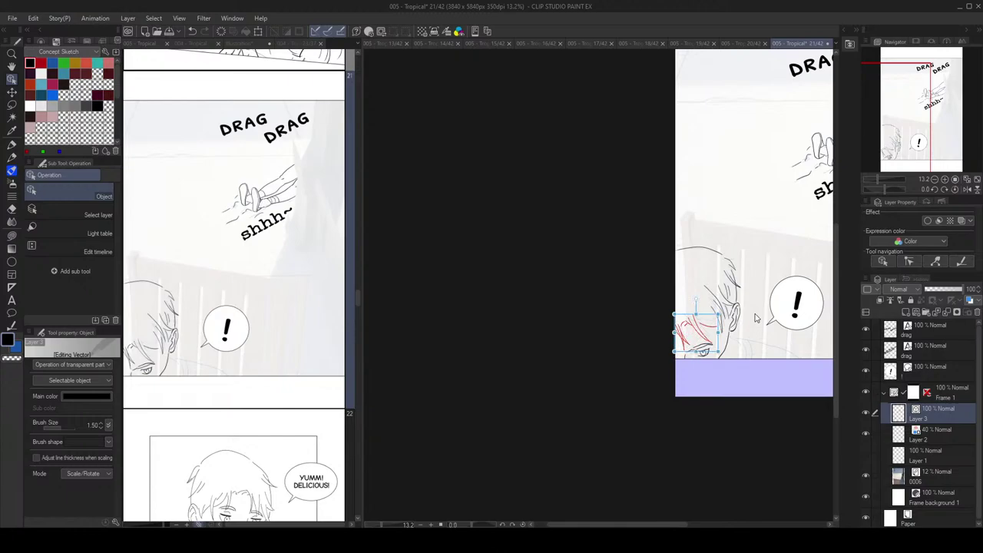
pyautogui.press('h')
pyautogui.press('h')
pyautogui.hotkey('ctrl', 'd')
# Step: Lasso the boy's eye and move it slightly higher on the face, and hide the blue sketch on Layer 2
pyautogui.scroll(3, 541, 378)
pyautogui.click(11, 103)
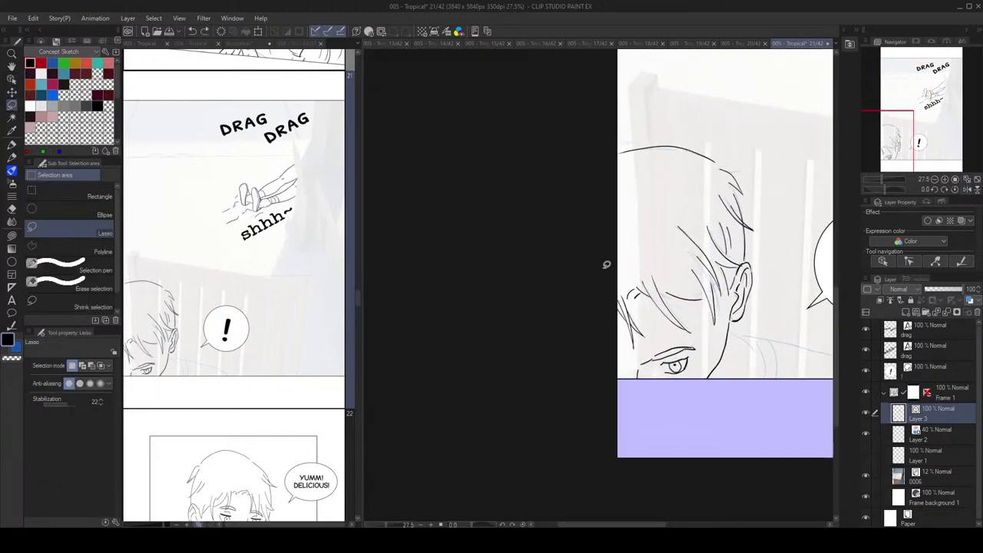
pyautogui.moveTo(705, 341)
pyautogui.mouseDown()
pyautogui.moveTo(647, 350)
pyautogui.moveTo(645, 394)
pyautogui.moveTo(702, 372)
pyautogui.moveTo(691, 345)
pyautogui.mouseUp()
pyautogui.click(11, 79)
pyautogui.press('p')
pyautogui.click(866, 436)
pyautogui.scroll(-3, 682, 363)
pyautogui.moveTo(682, 363); pyautogui.dragTo(678, 336)
pyautogui.scroll(2, 679, 328)
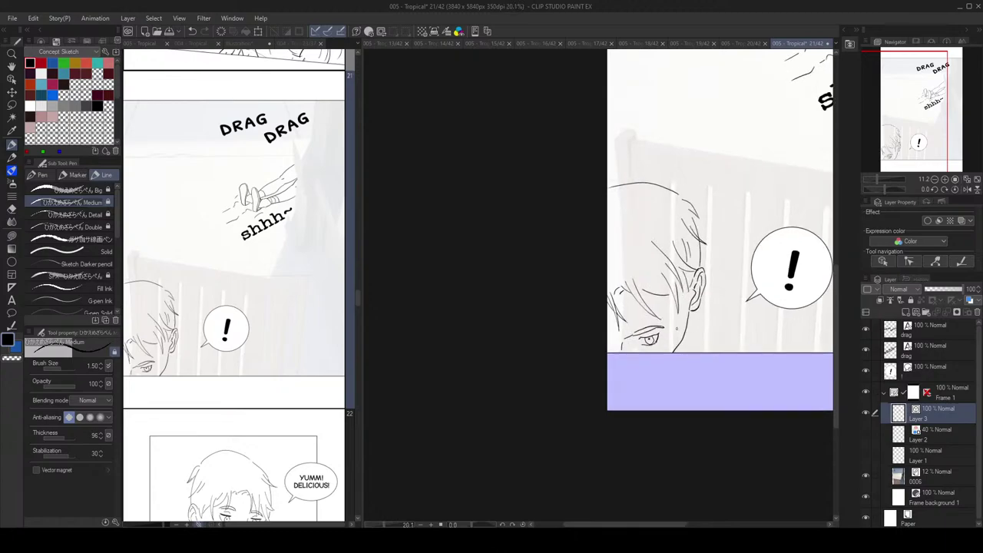
# Step: Erase and redraw the short nose bridge line at the panel's lower edge, and check the page in mirrored view
pyautogui.scroll(3, 678, 326)
pyautogui.press('e')
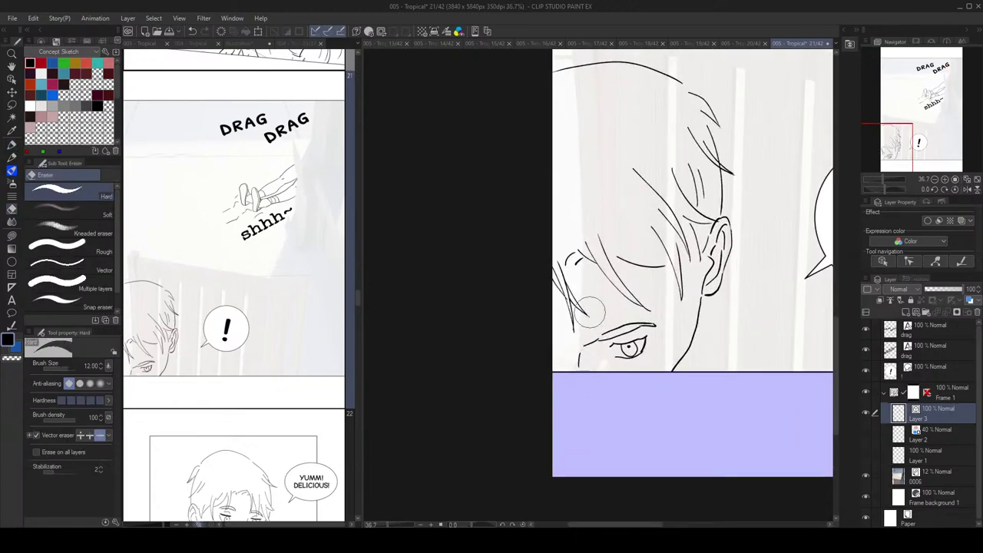
pyautogui.click(581, 361)
pyautogui.press('p')
pyautogui.moveTo(581, 354); pyautogui.dragTo(579, 371)
pyautogui.scroll(-6, 685, 337)
pyautogui.press('h')
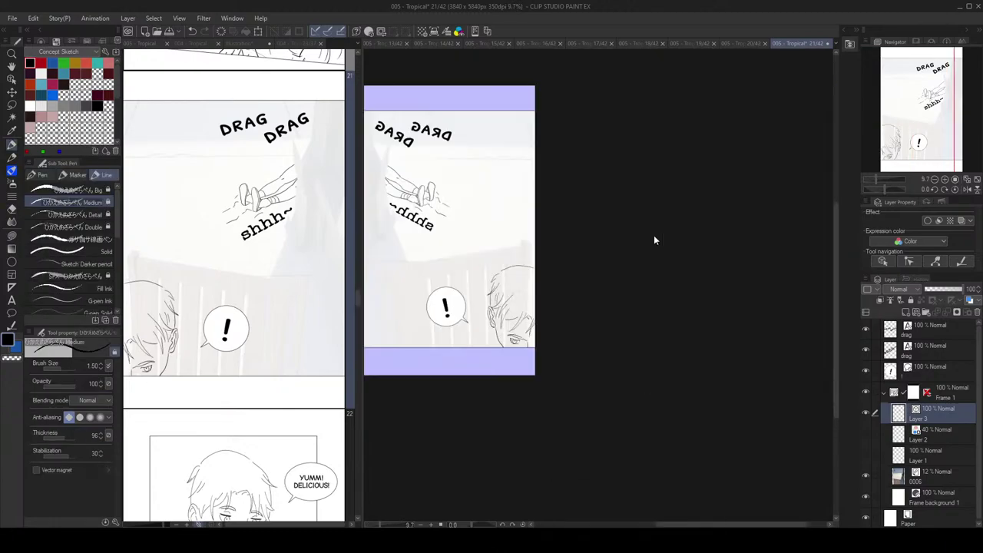
pyautogui.press('h')
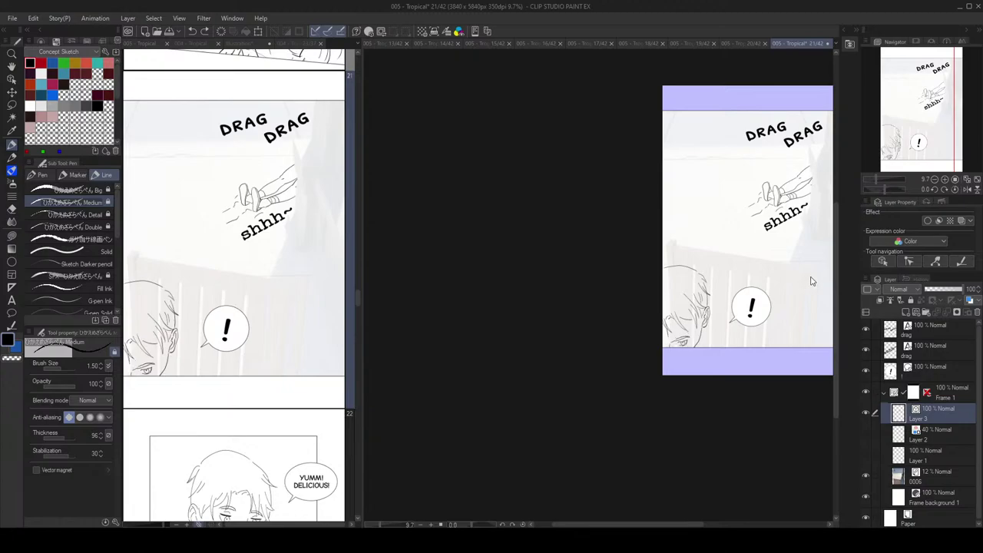
pyautogui.scroll(-1, 731, 334)
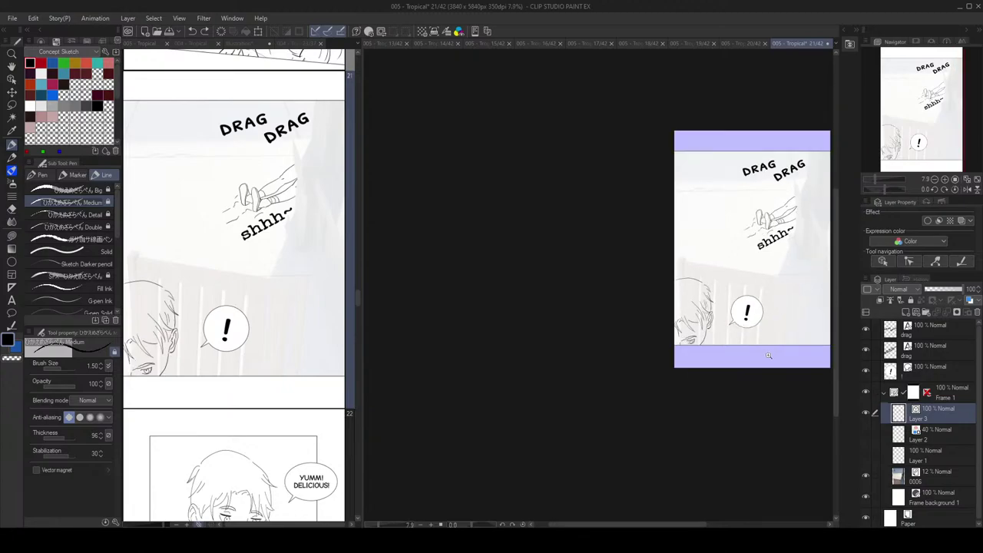
# Step: Show Layer 2's blue sketch again and ink the boy's neck, collar and shoulder lines down to the panel border
pyautogui.scroll(6, 708, 328)
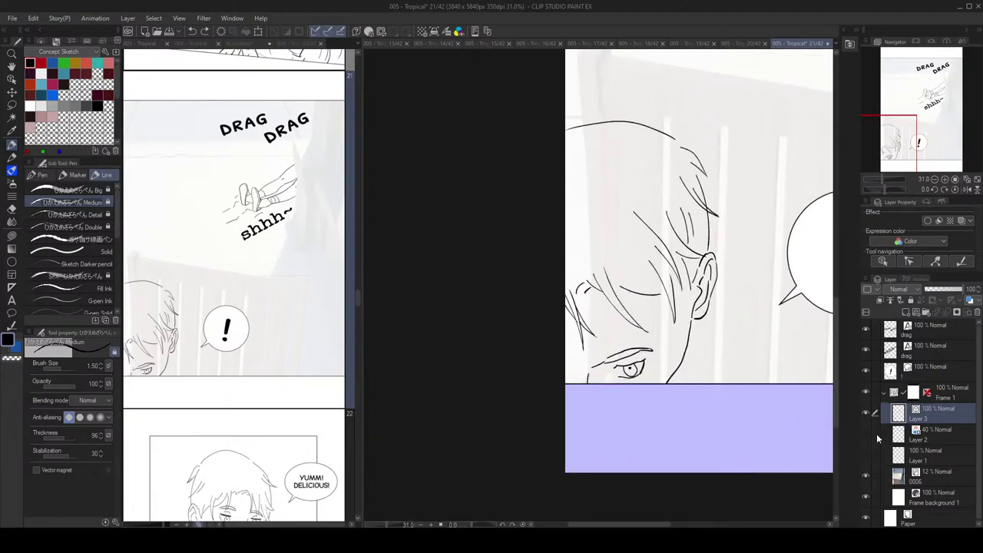
pyautogui.moveTo(705, 338)
pyautogui.mouseDown()
pyautogui.moveTo(626, 328)
pyautogui.moveTo(646, 343)
pyautogui.moveTo(654, 372)
pyautogui.mouseUp()
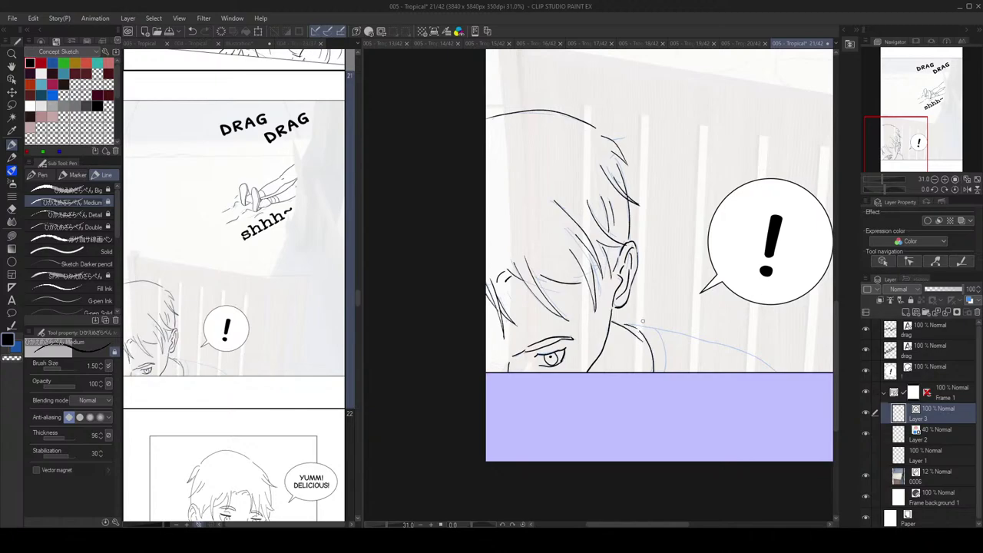
pyautogui.moveTo(622, 323); pyautogui.dragTo(667, 341)
pyautogui.moveTo(731, 348); pyautogui.dragTo(788, 378)
pyautogui.scroll(-4, 803, 345)
pyautogui.scroll(2, 782, 311)
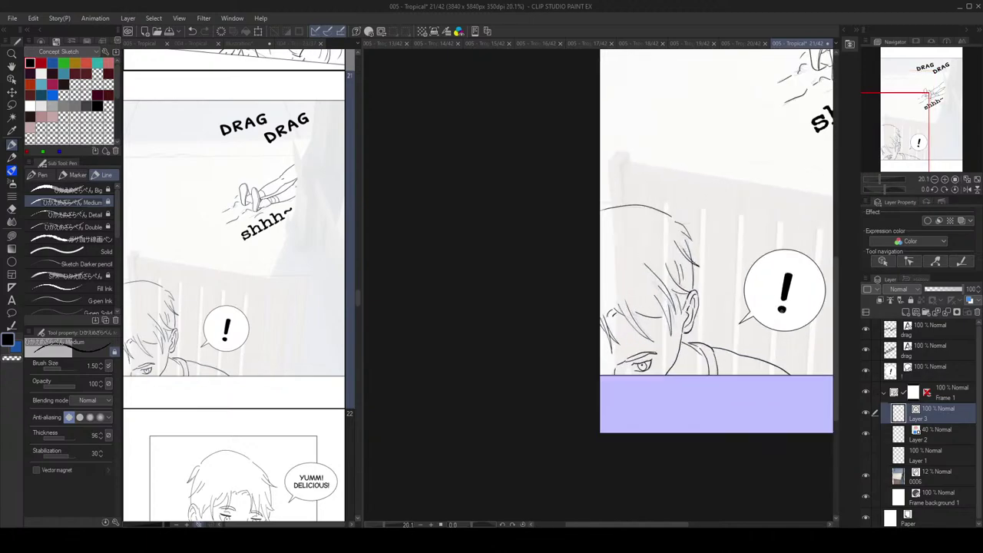
# Step: Redraw the hair stroke along the back of the boy's head above the ear, undoing earlier tries as needed
pyautogui.scroll(3, 722, 276)
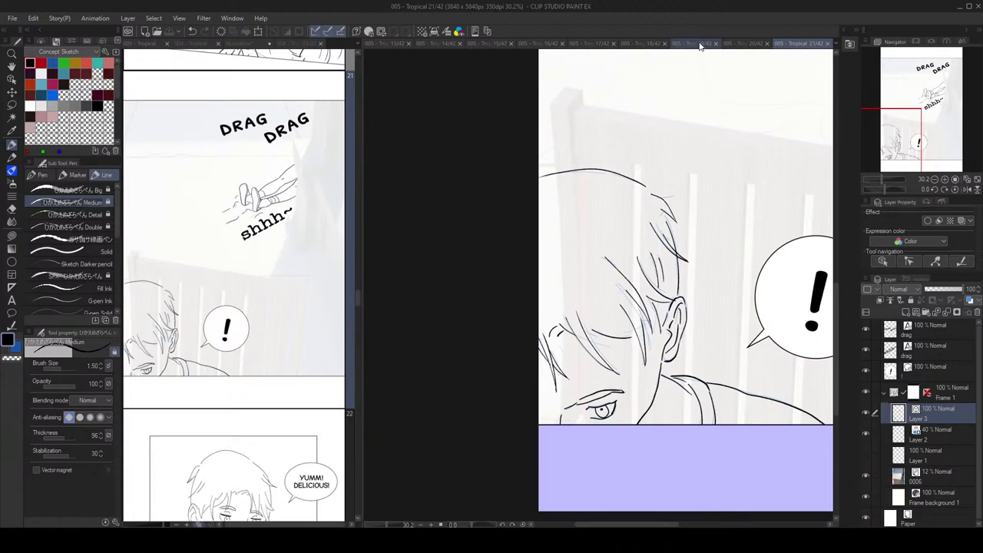
pyautogui.scroll(1, 684, 264)
pyautogui.scroll(1, 655, 266)
pyautogui.moveTo(630, 177); pyautogui.dragTo(645, 282)
pyautogui.hotkey('ctrl', 'z')
pyautogui.scroll(-3, 675, 273)
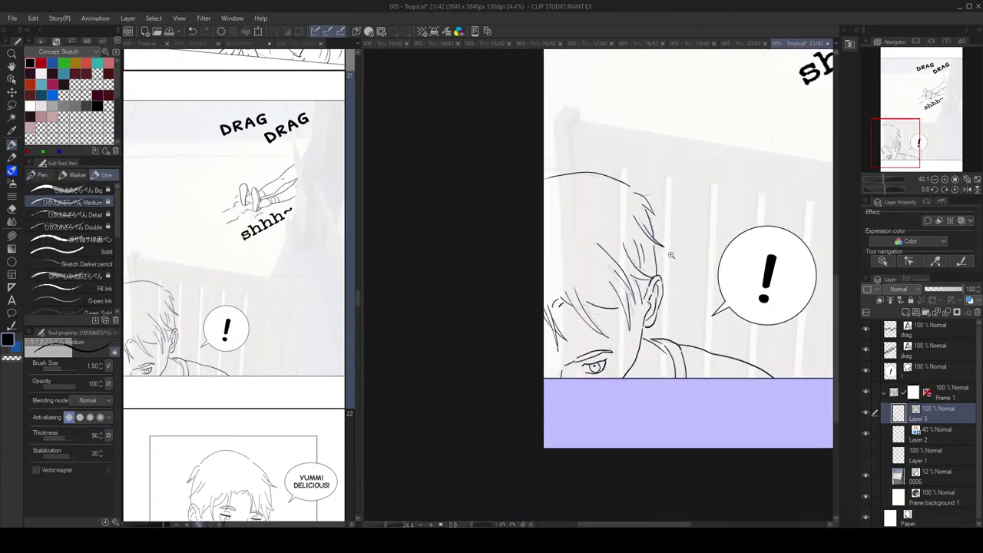
pyautogui.scroll(3, 671, 262)
pyautogui.hotkey('ctrl', 'z')
pyautogui.hotkey('ctrl', 'z')
pyautogui.moveTo(630, 180); pyautogui.dragTo(654, 286)
pyautogui.scroll(-1, 678, 259)
pyautogui.scroll(1, 676, 260)
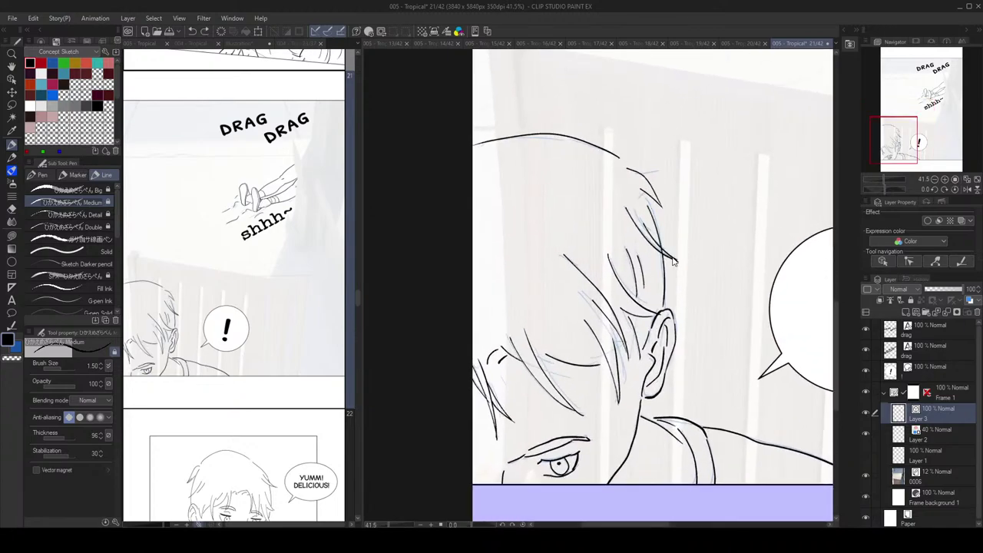
pyautogui.scroll(-2, 689, 267)
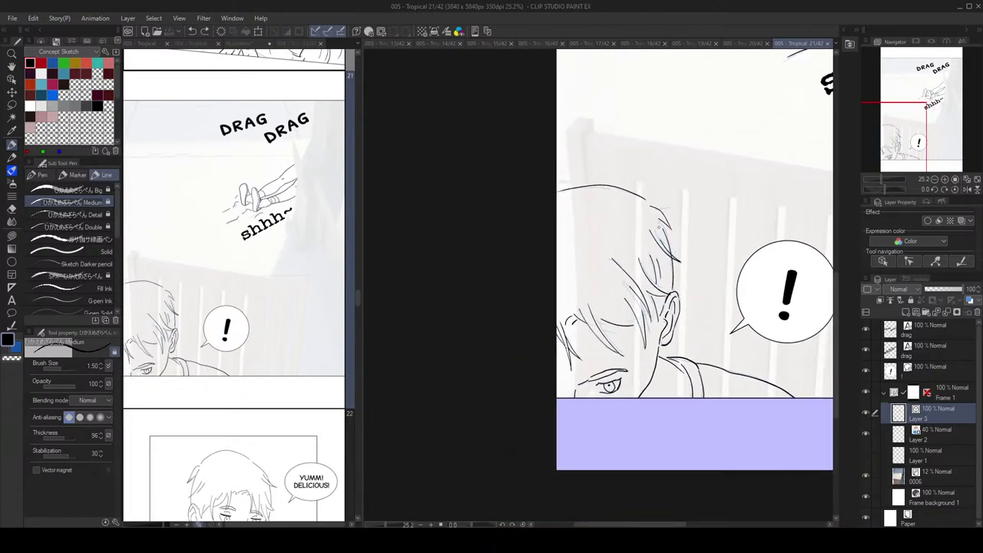
# Step: Try to erase and redraw the long fringe strand above the boy's eye
pyautogui.scroll(-2, 659, 227)
pyautogui.scroll(2, 659, 262)
pyautogui.press('e')
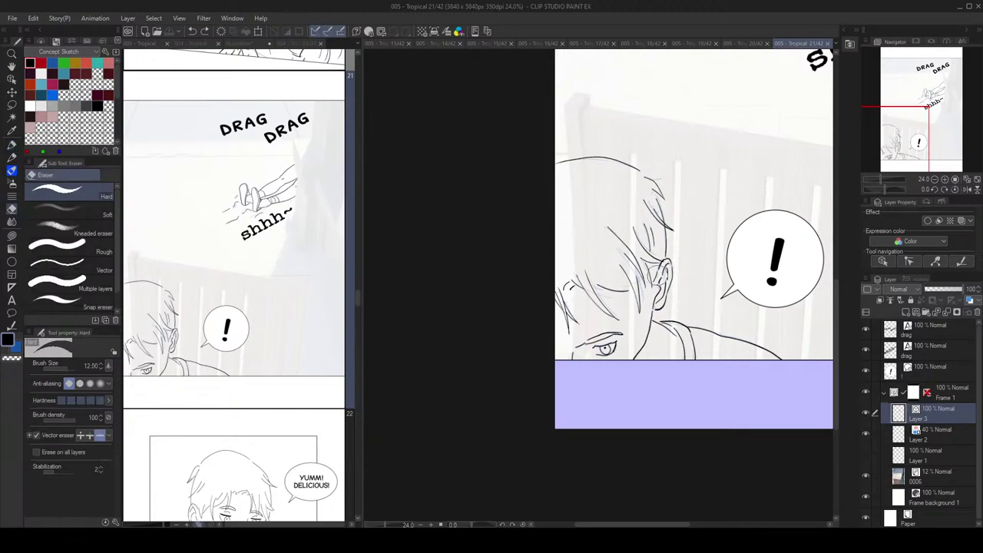
pyautogui.moveTo(581, 296)
pyautogui.mouseDown()
pyautogui.moveTo(593, 281)
pyautogui.moveTo(605, 322)
pyautogui.moveTo(622, 331)
pyautogui.mouseUp()
pyautogui.press('p')
pyautogui.hotkey('ctrl', 'z')
pyautogui.moveTo(588, 291)
pyautogui.mouseDown()
pyautogui.moveTo(621, 331)
pyautogui.moveTo(616, 324)
pyautogui.moveTo(631, 328)
pyautogui.mouseUp()
pyautogui.hotkey('ctrl', 'z')
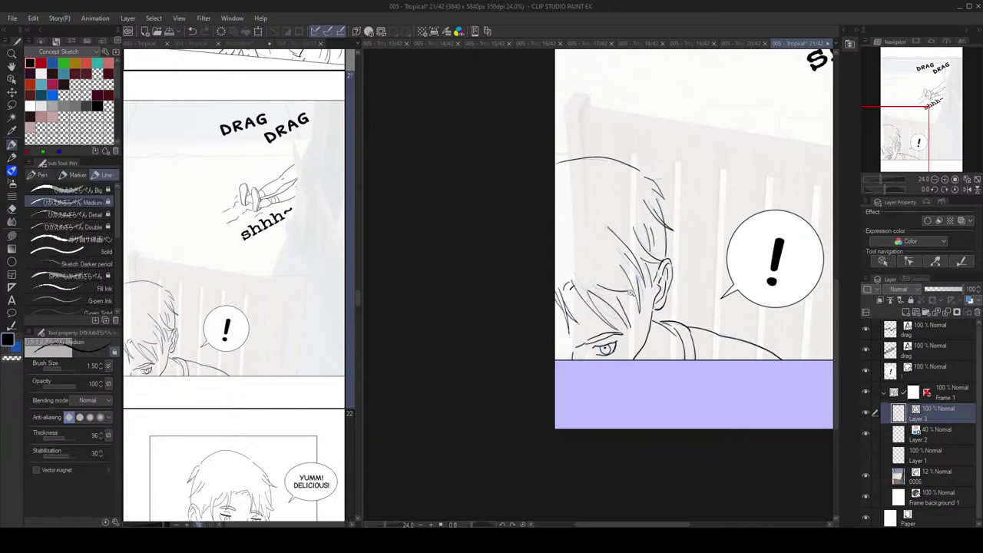
# Step: Erase the curved line across the boy's forehead and ink pointed fringe strands in its place
pyautogui.press('e')
pyautogui.moveTo(616, 284); pyautogui.dragTo(615, 295)
pyautogui.press('p')
pyautogui.scroll(-1, 640, 257)
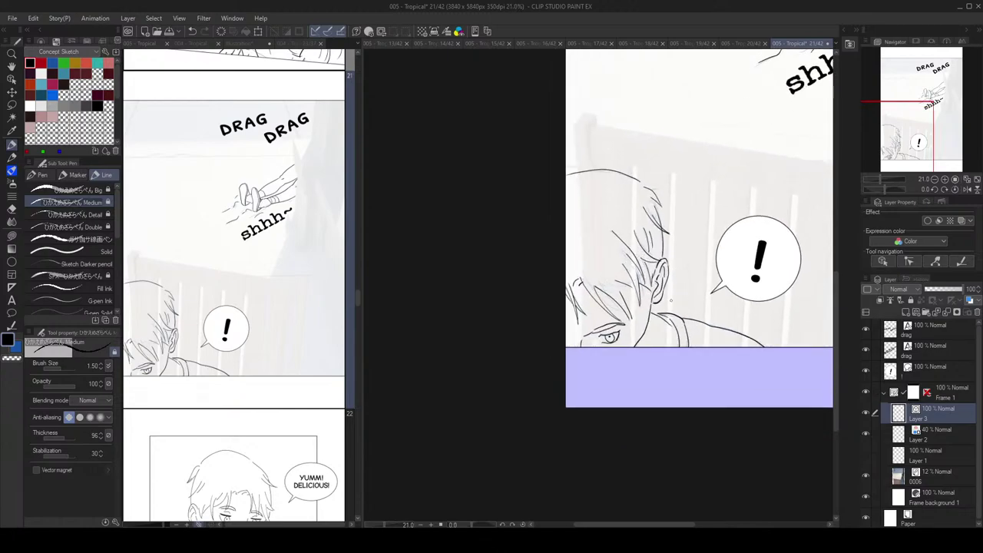
pyautogui.hotkey('ctrl', 'z')
pyautogui.scroll(1, 674, 270)
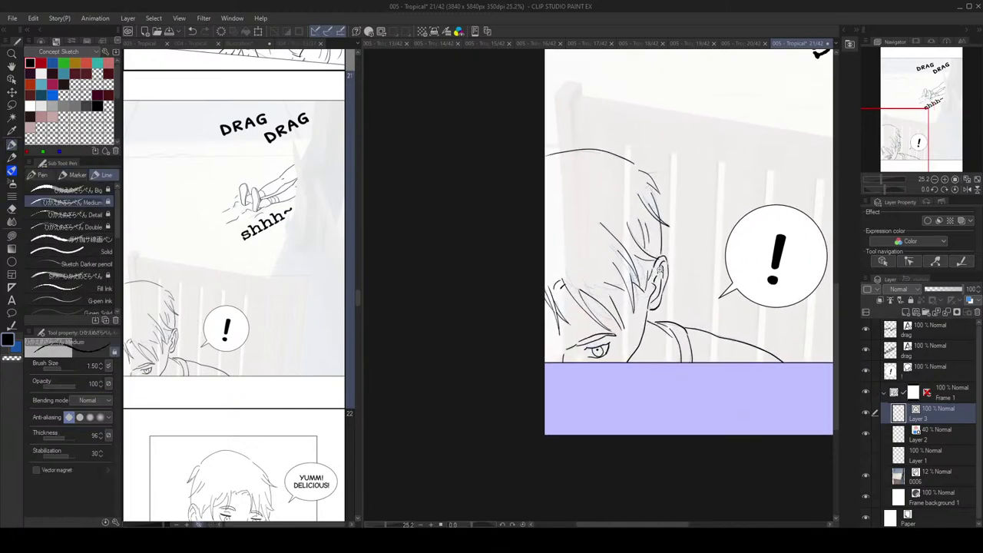
pyautogui.scroll(-1, 656, 269)
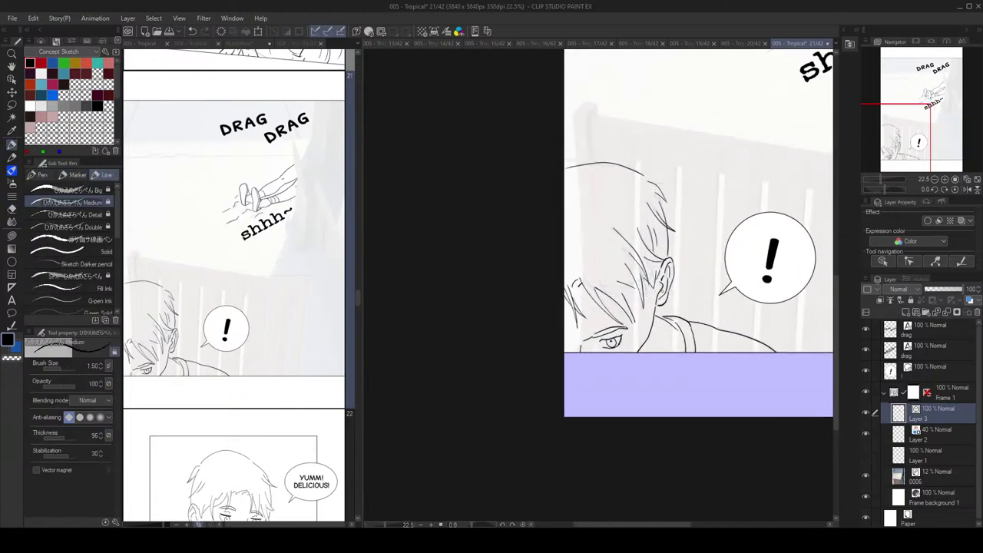
pyautogui.scroll(-1, 676, 290)
pyautogui.scroll(1, 671, 282)
# Step: Trim the fringe strokes over the boy's forehead and check the head in mirrored view
pyautogui.press('e')
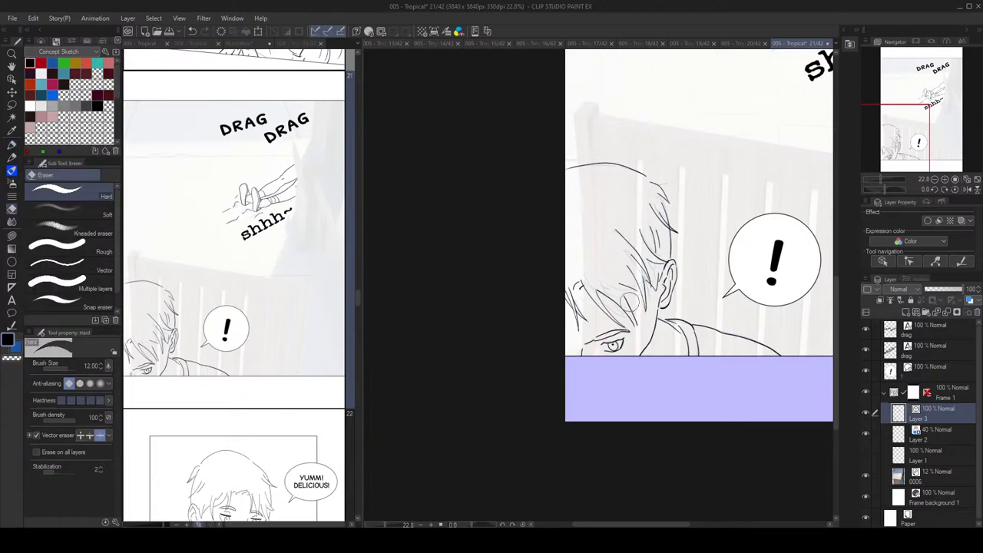
pyautogui.press('p')
pyautogui.scroll(-3, 642, 280)
pyautogui.press('h')
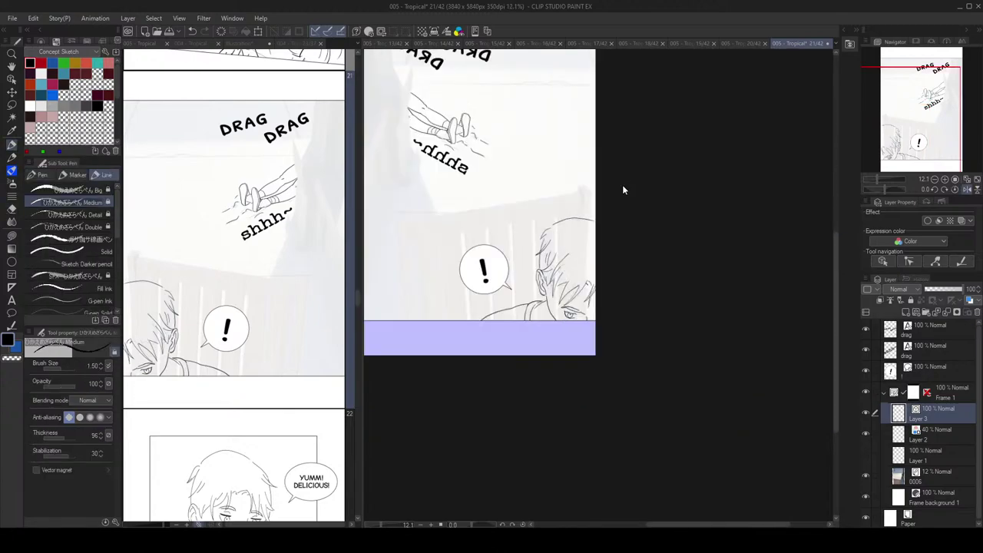
pyautogui.press('h')
pyautogui.moveTo(672, 269); pyautogui.dragTo(653, 258)
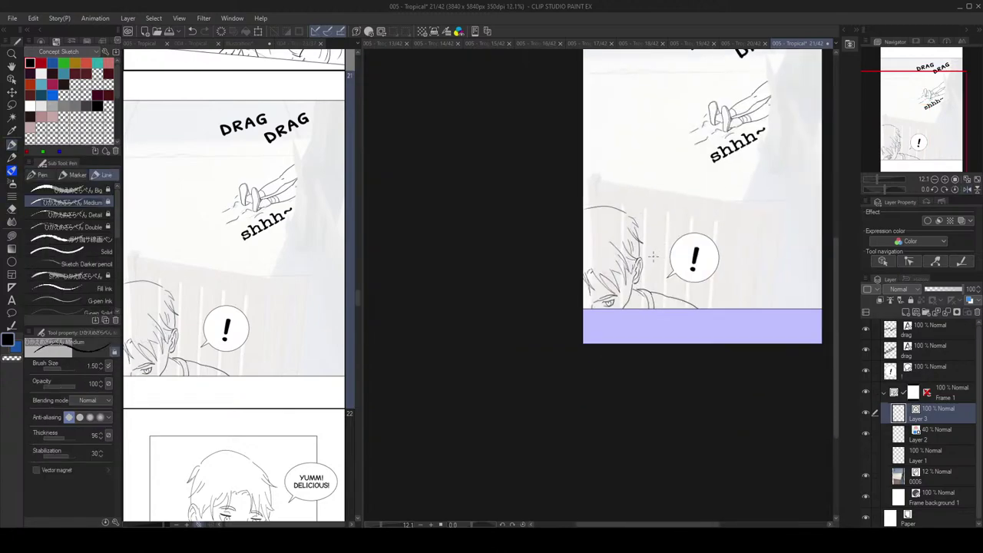
pyautogui.scroll(3, 625, 258)
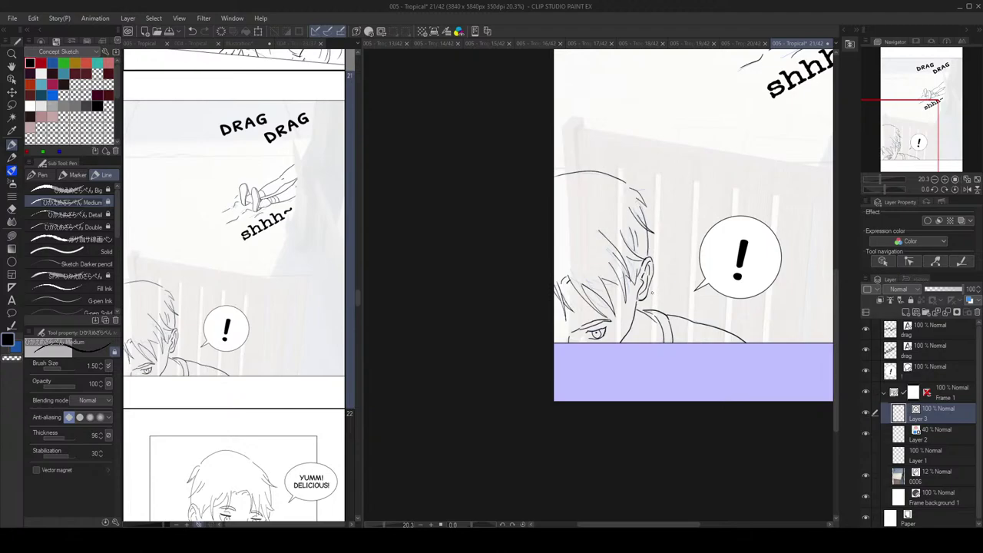
pyautogui.moveTo(658, 324); pyautogui.dragTo(648, 310)
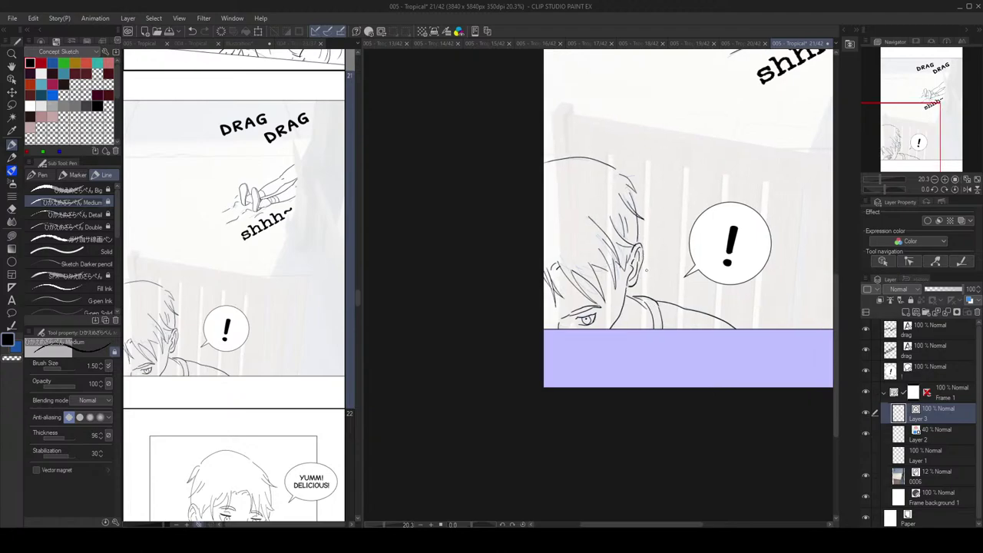
# Step: Rework the jagged fringe and redraw the long strand sweeping from the panel's side border toward the boy's eyebrow
pyautogui.scroll(2, 564, 280)
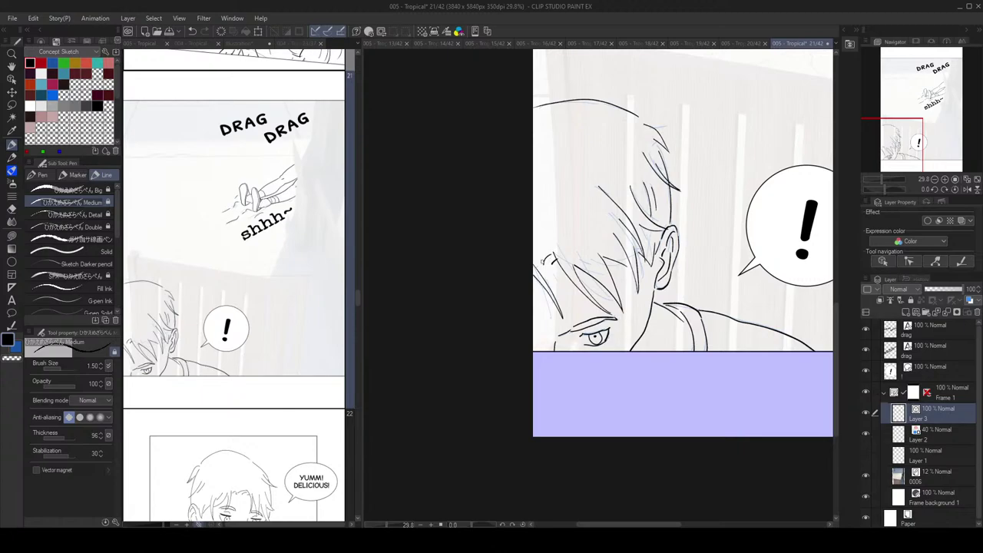
pyautogui.scroll(-2, 579, 260)
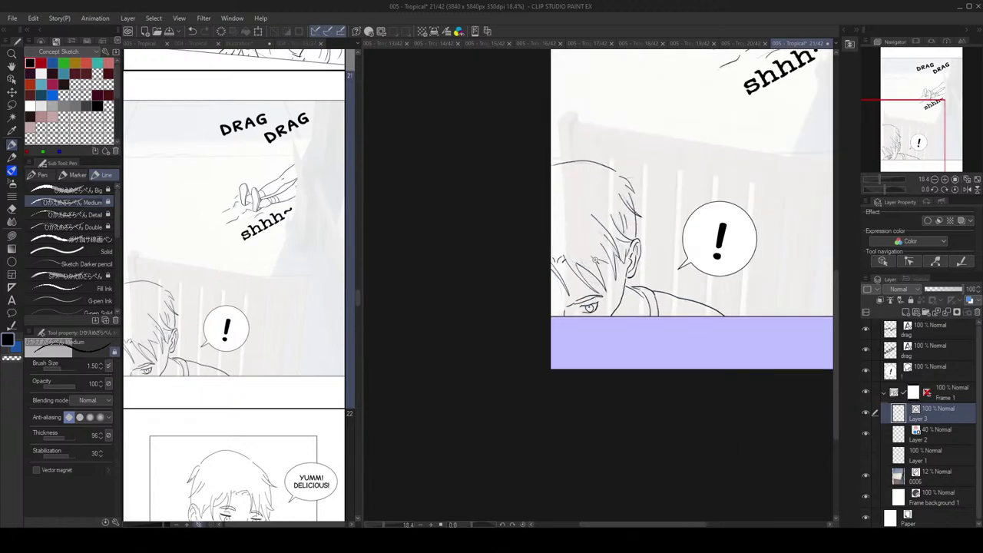
pyautogui.scroll(2, 598, 261)
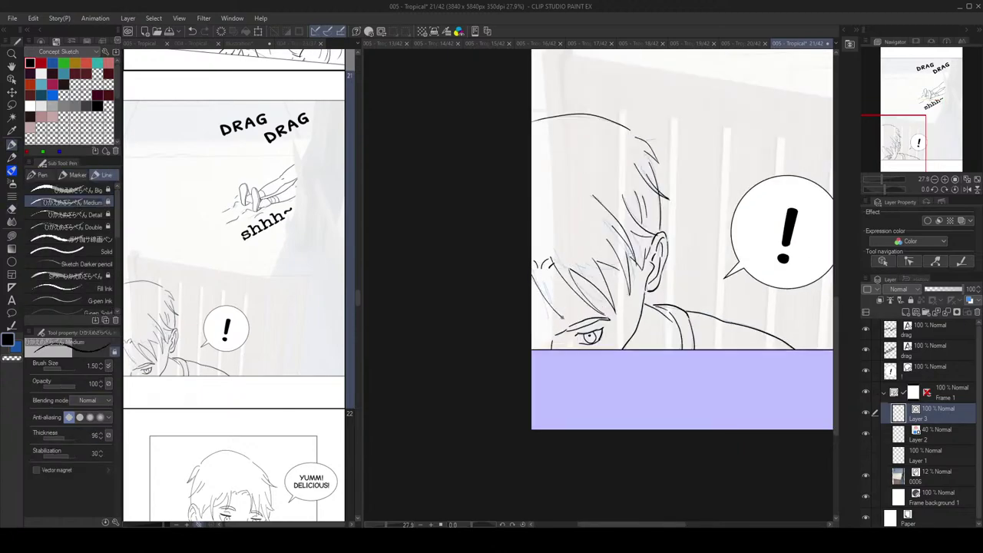
pyautogui.scroll(-2, 597, 252)
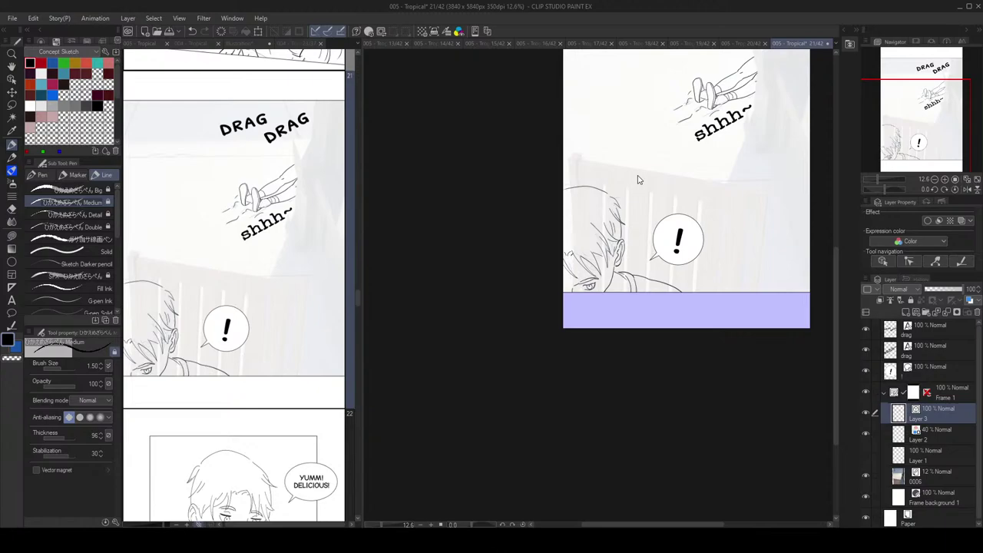
pyautogui.scroll(-1, 672, 235)
pyautogui.scroll(2, 659, 236)
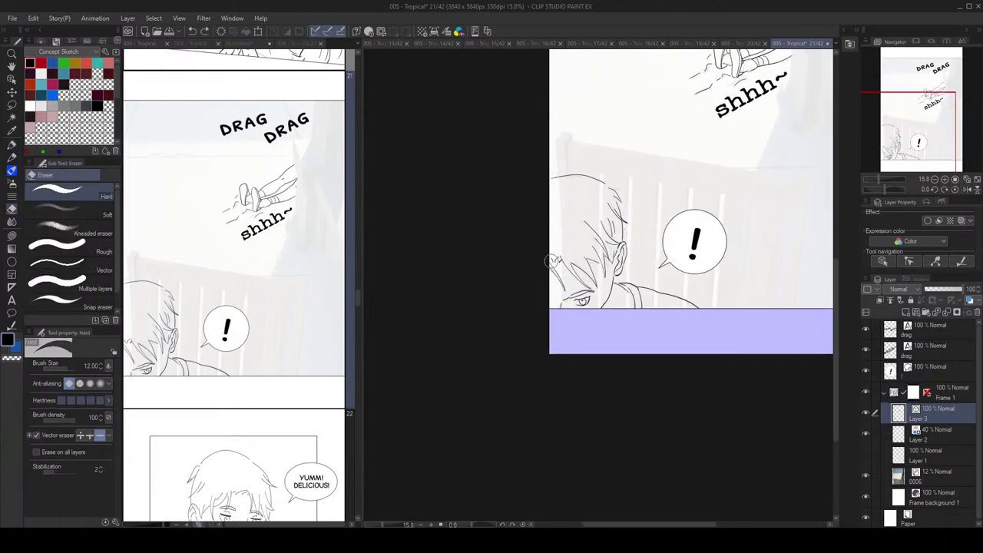
pyautogui.hotkey('ctrl', 'z')
pyautogui.moveTo(550, 260); pyautogui.dragTo(589, 290)
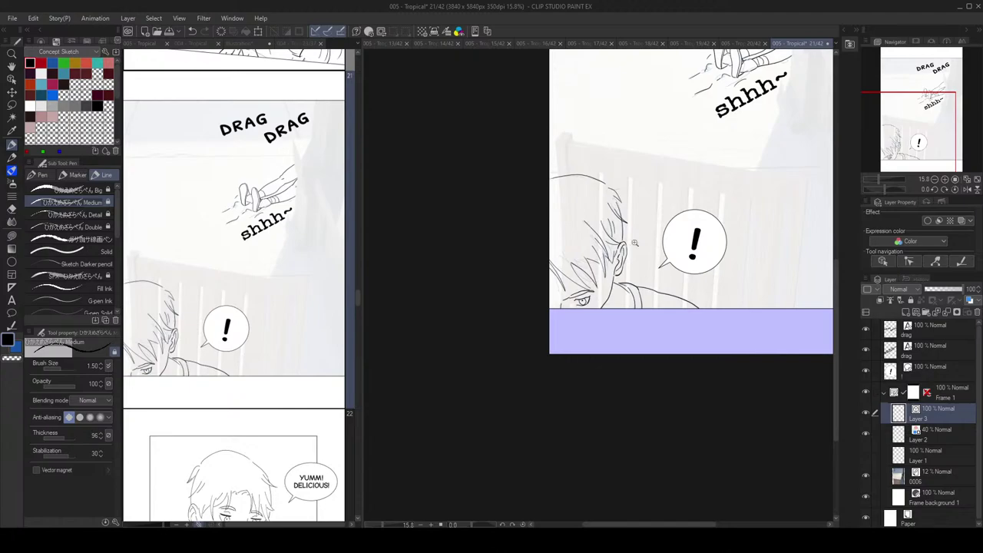
# Step: Compare the fringe in mirrored view and erase the jagged strokes over the middle of the boy's forehead
pyautogui.scroll(2, 632, 225)
pyautogui.press('h')
pyautogui.press('h')
pyautogui.scroll(-1, 659, 210)
pyautogui.press('e')
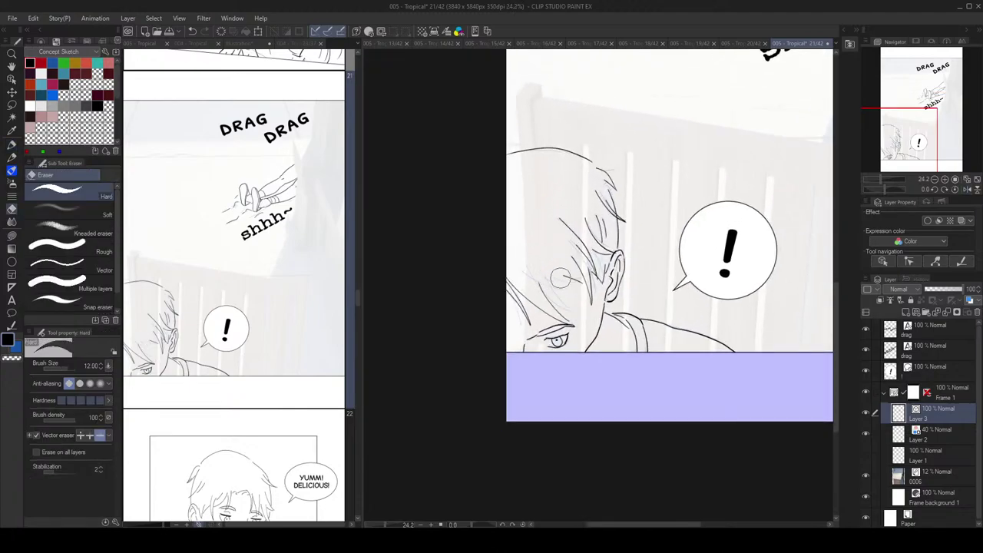
pyautogui.press('p')
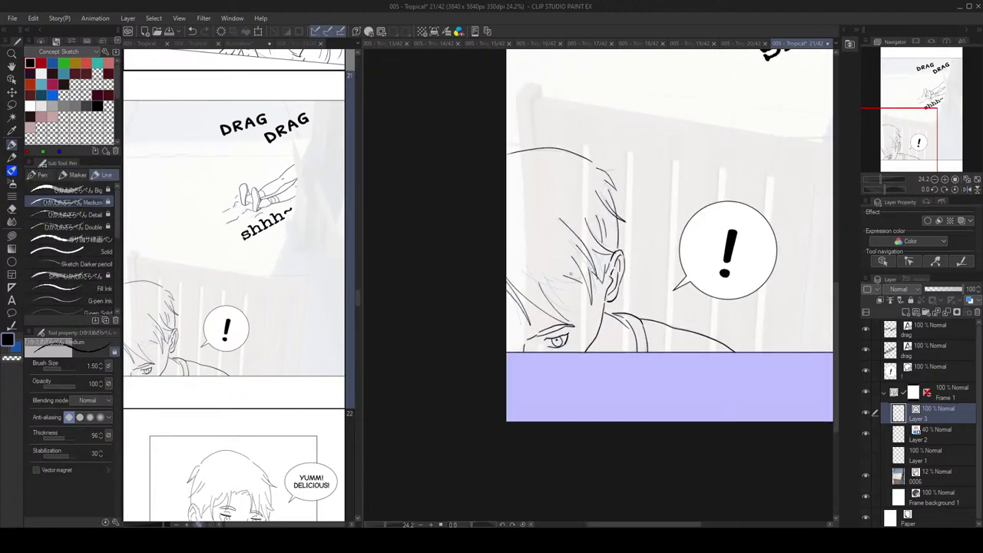
# Step: Refine the pointed fringe strands over the boy's forehead on page 21, inking short strokes and erasing the excess
pyautogui.scroll(-2, 557, 287)
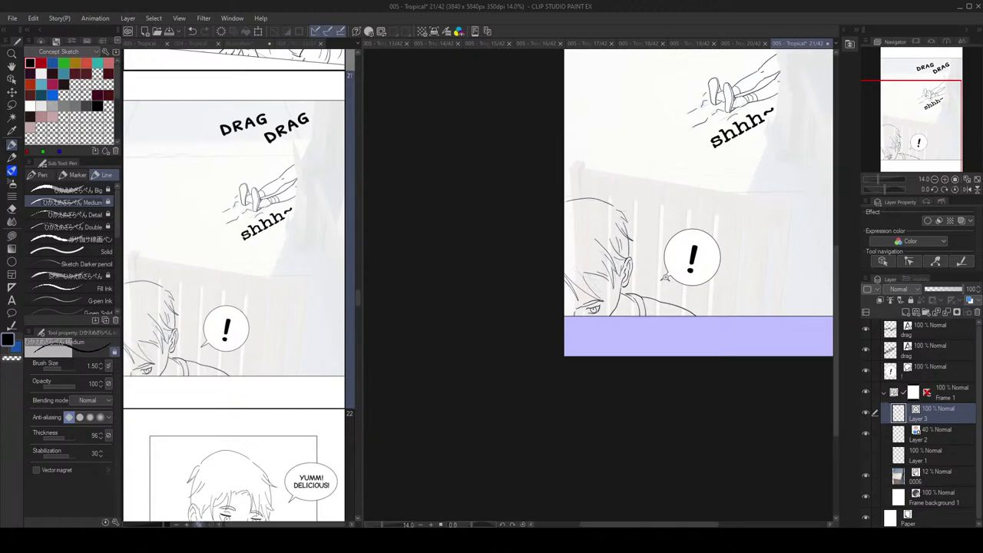
pyautogui.scroll(-2, 665, 278)
pyautogui.scroll(4, 660, 253)
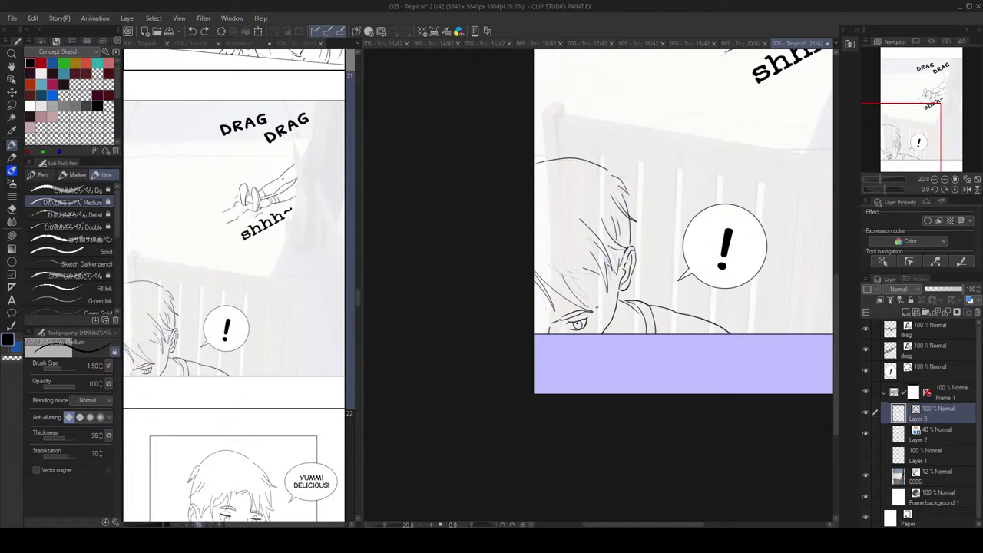
pyautogui.moveTo(596, 308)
pyautogui.mouseDown()
pyautogui.moveTo(613, 302)
pyautogui.moveTo(579, 274)
pyautogui.moveTo(590, 300)
pyautogui.mouseUp()
pyautogui.press('e')
pyautogui.press('p')
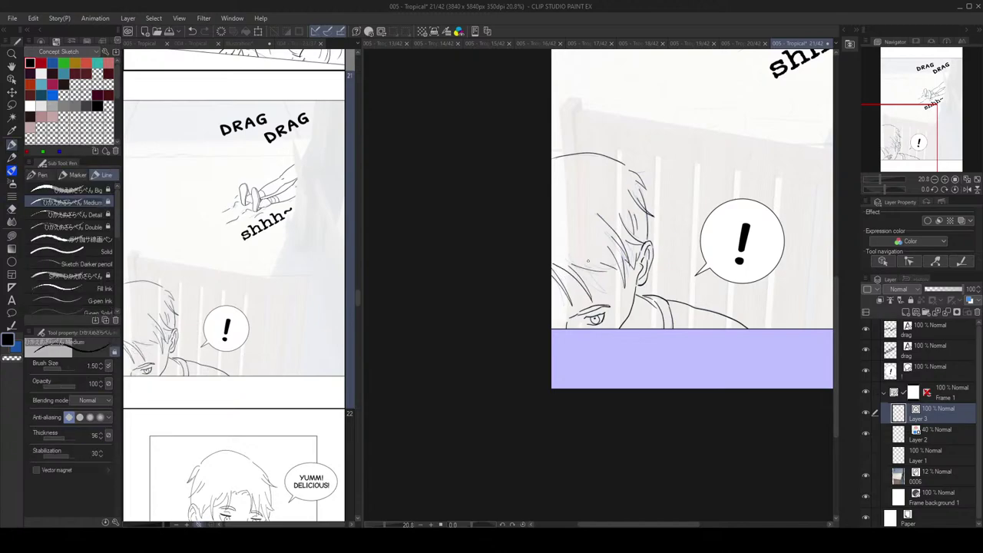
pyautogui.scroll(-2, 658, 220)
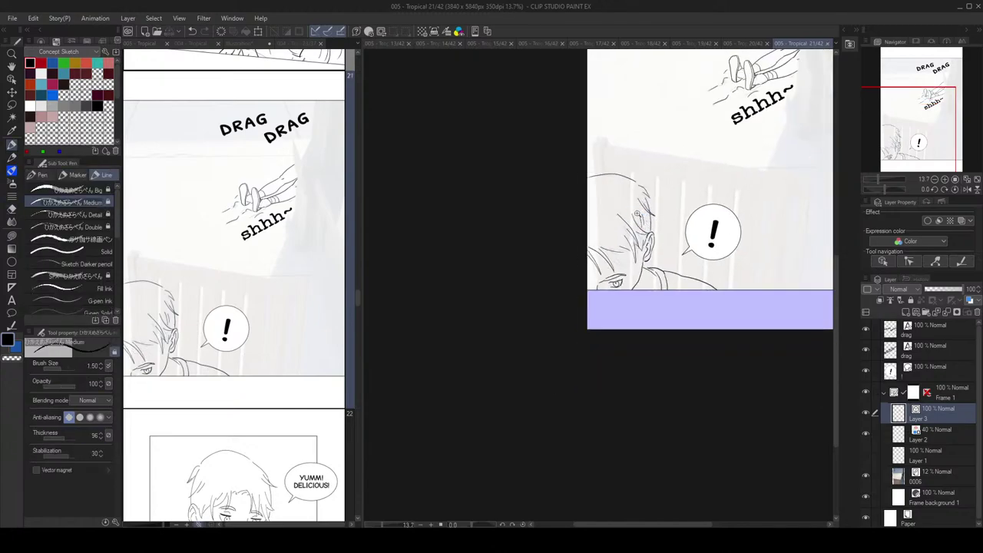
# Step: Ink a long hair strand running down from the boy's crown toward his ear, undoing the unwanted strokes
pyautogui.scroll(3, 642, 215)
pyautogui.moveTo(604, 168); pyautogui.dragTo(627, 210)
pyautogui.hotkey('ctrl', 'z')
pyautogui.hotkey('ctrl', 'z')
pyautogui.scroll(-2, 614, 183)
pyautogui.scroll(1, 618, 183)
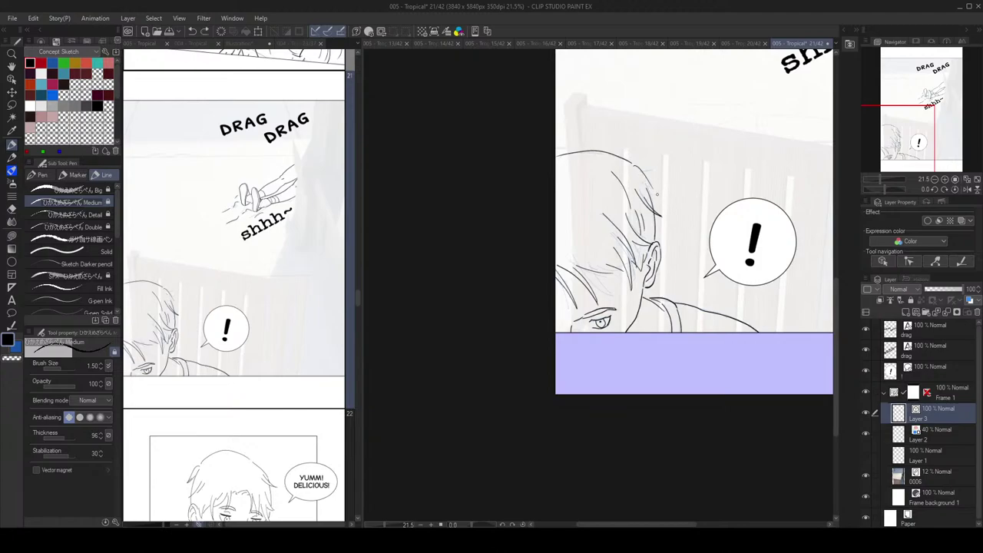
# Step: Erase the outline across the top of the boy's head and redraw it, checking the head in mirrored view
pyautogui.moveTo(609, 152); pyautogui.dragTo(628, 156)
pyautogui.scroll(-4, 650, 145)
pyautogui.press('h')
pyautogui.press('h')
pyautogui.scroll(2, 668, 144)
pyautogui.press('e')
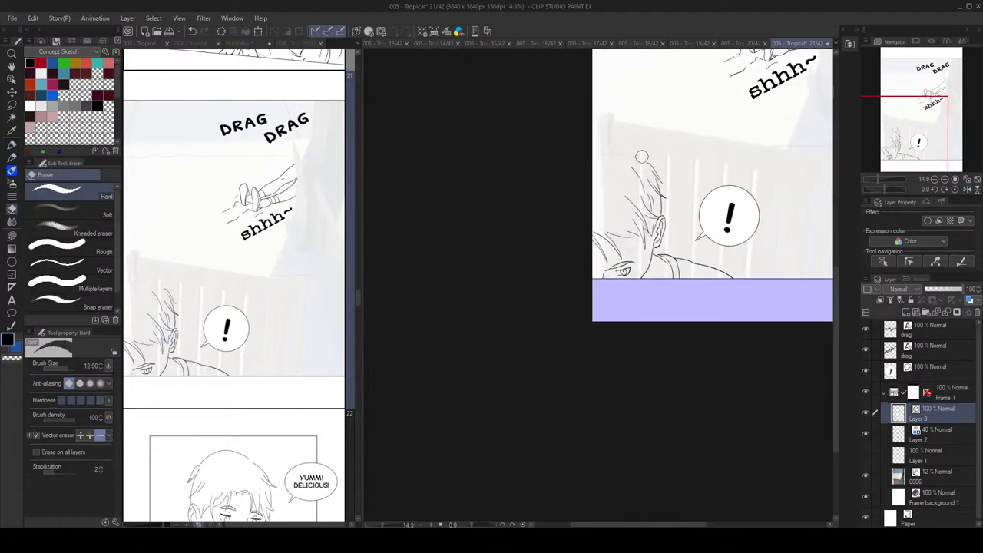
pyautogui.press('p')
pyautogui.scroll(-2, 677, 151)
pyautogui.scroll(1, 676, 151)
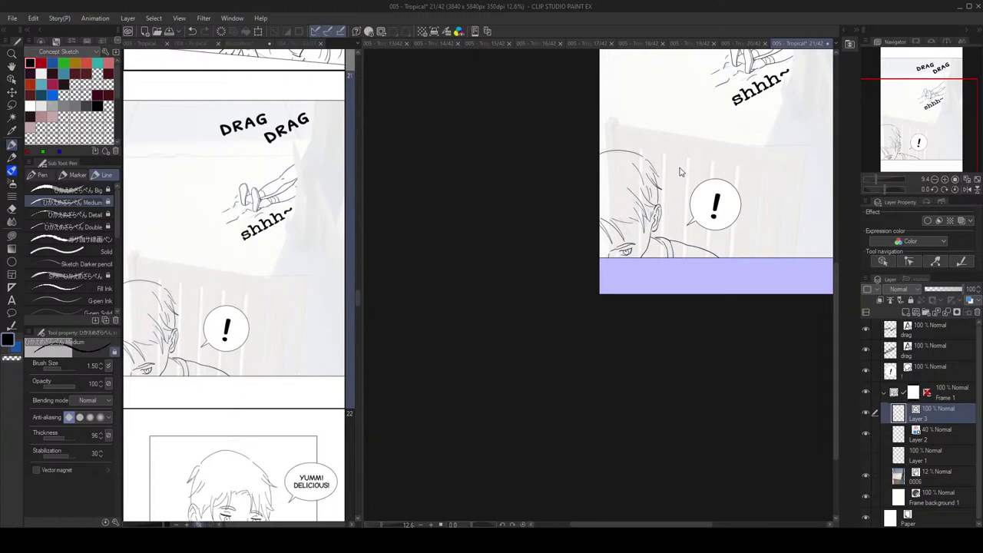
# Step: Review the whole of page 21 and compare it with pages 19 and 20 in the comic's page overview
pyautogui.scroll(-2, 682, 175)
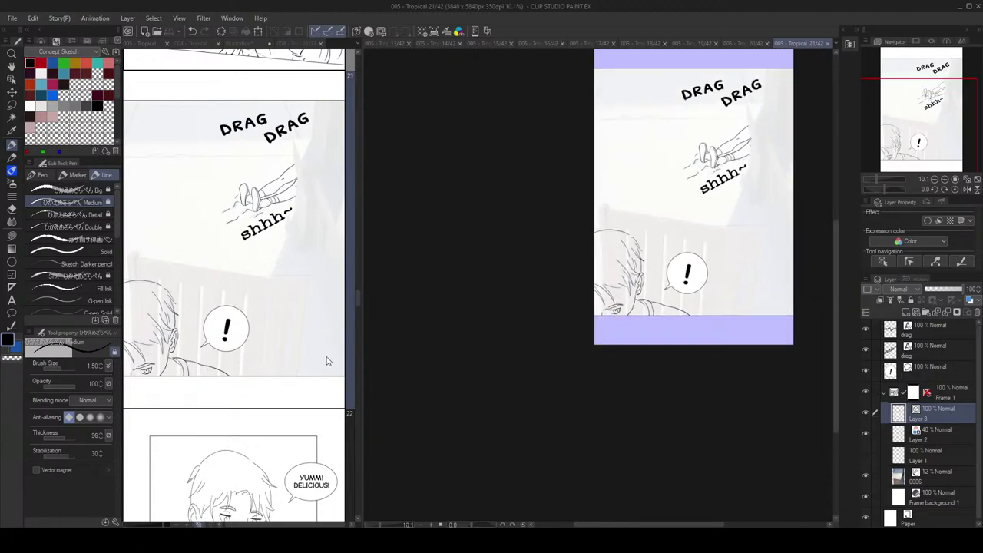
pyautogui.scroll(-3, 272, 325)
pyautogui.scroll(-3, 275, 346)
pyautogui.scroll(-8, 267, 389)
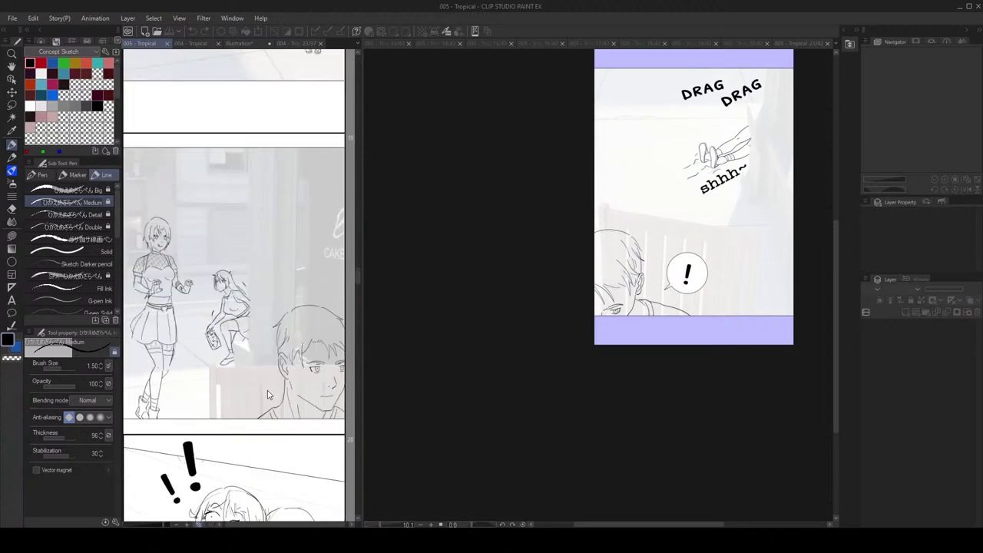
pyautogui.scroll(-5, 263, 402)
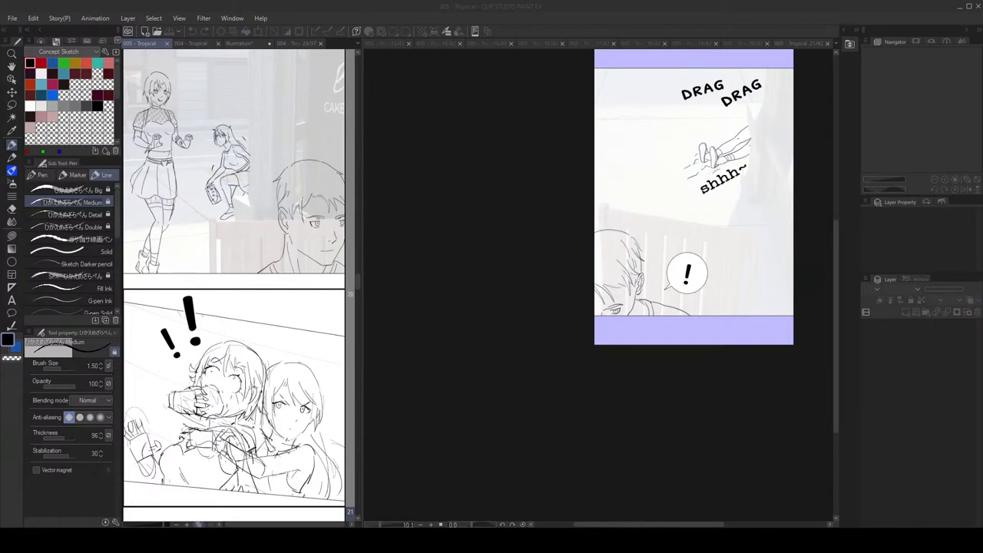
pyautogui.click(808, 146)
pyautogui.scroll(1, 799, 158)
pyautogui.scroll(1, 752, 165)
pyautogui.moveTo(753, 165); pyautogui.dragTo(722, 239)
pyautogui.click(270, 360)
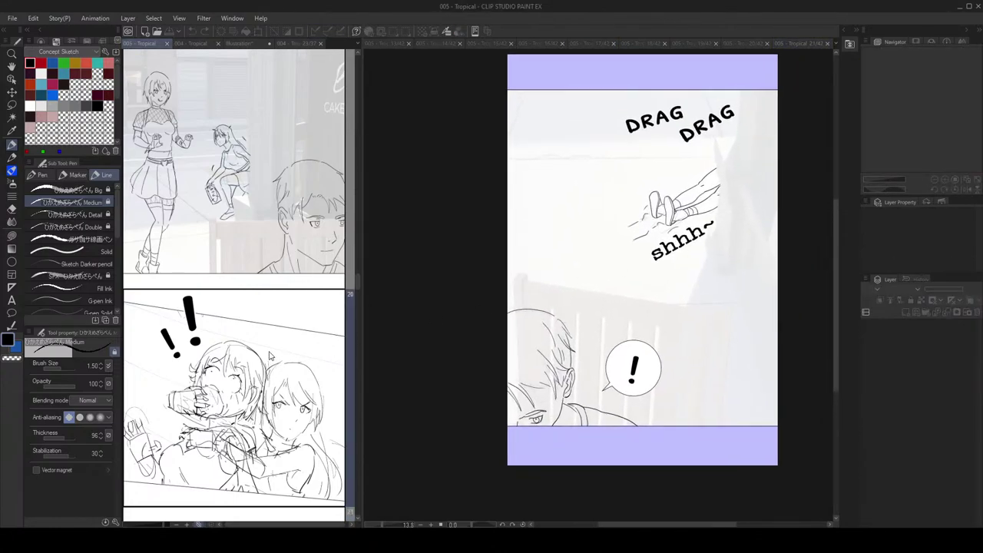
pyautogui.scroll(-3, 271, 357)
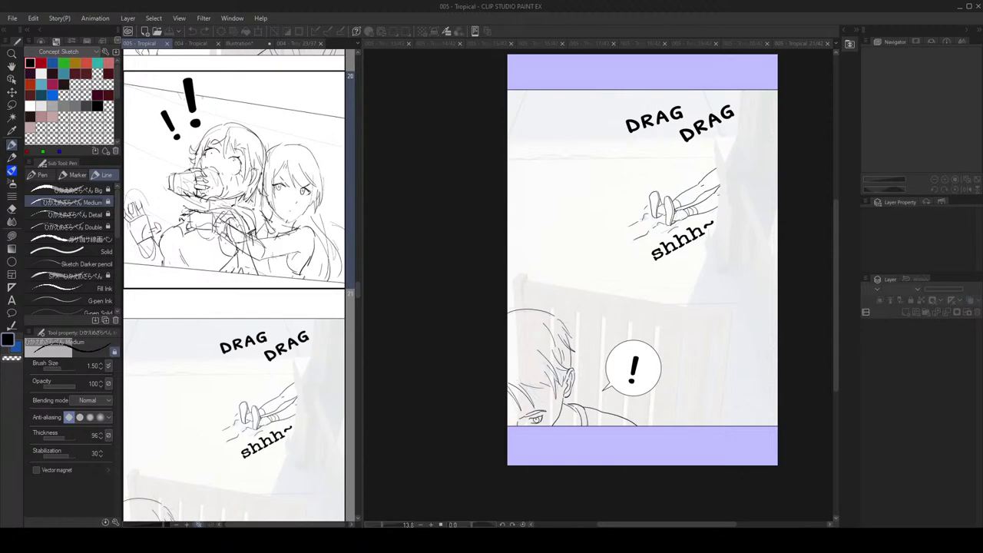